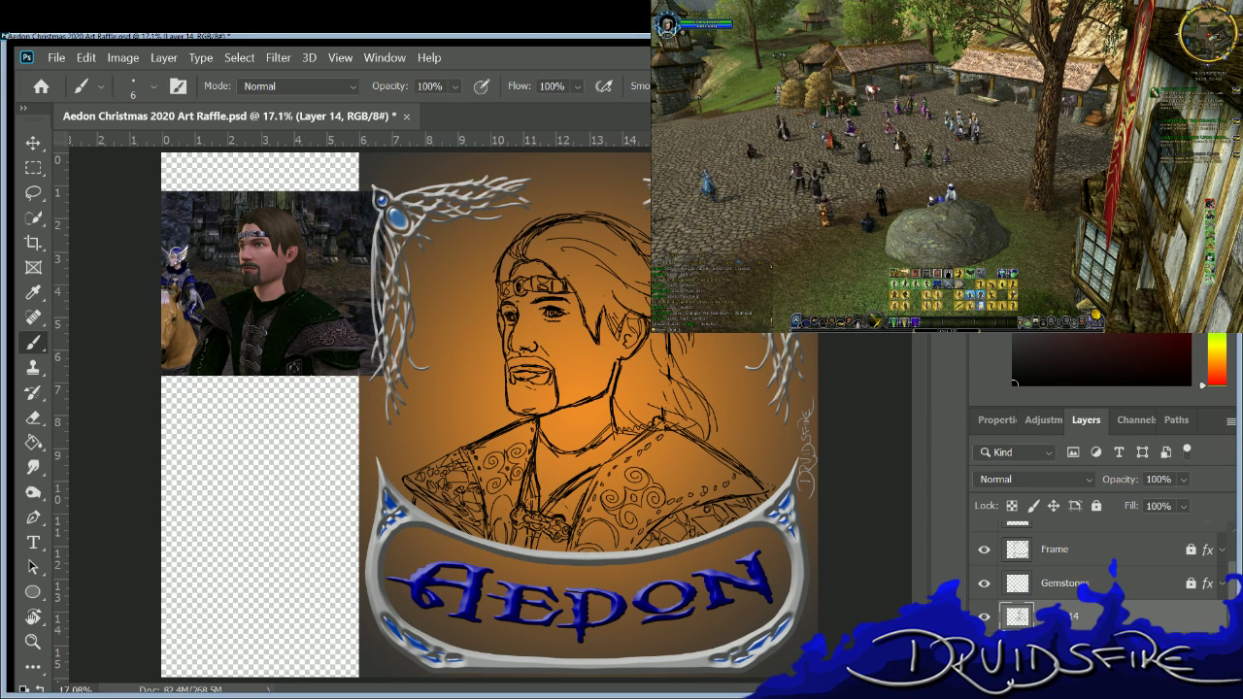
Thicken the jawline, the front edge of the lower face and the chin contour with the 6 px black brush.
scroll(483, 410, "up", 5)
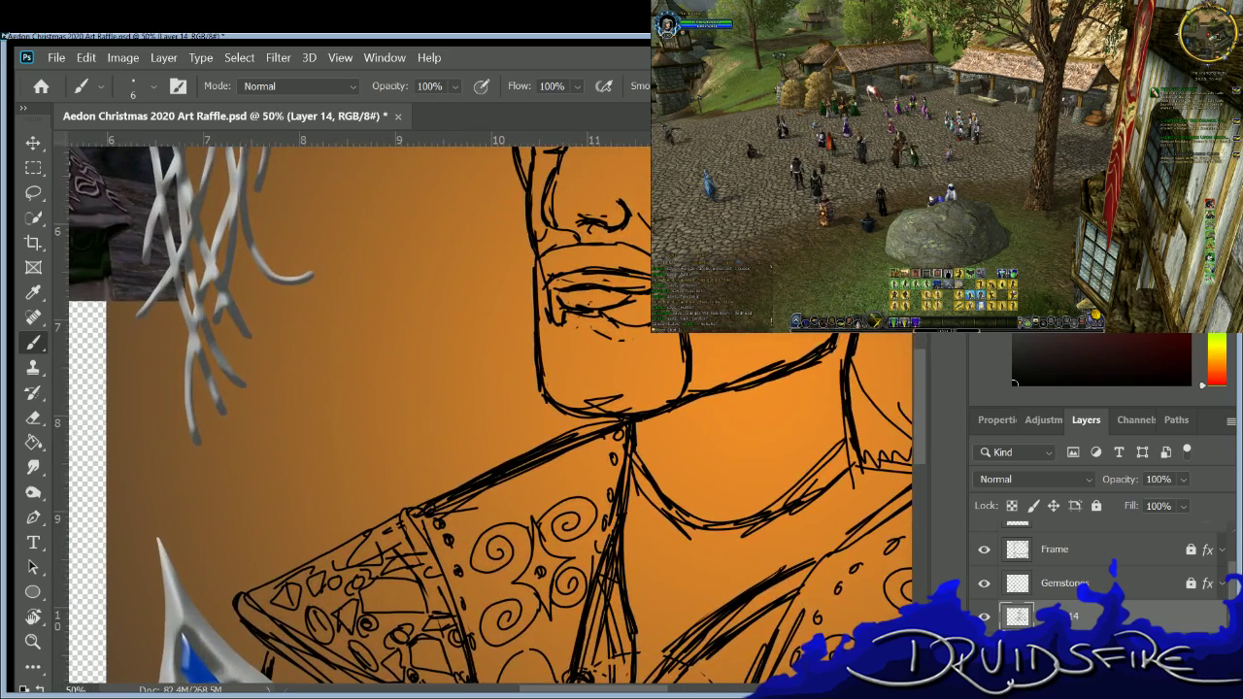
scroll(476, 407, "up", 1)
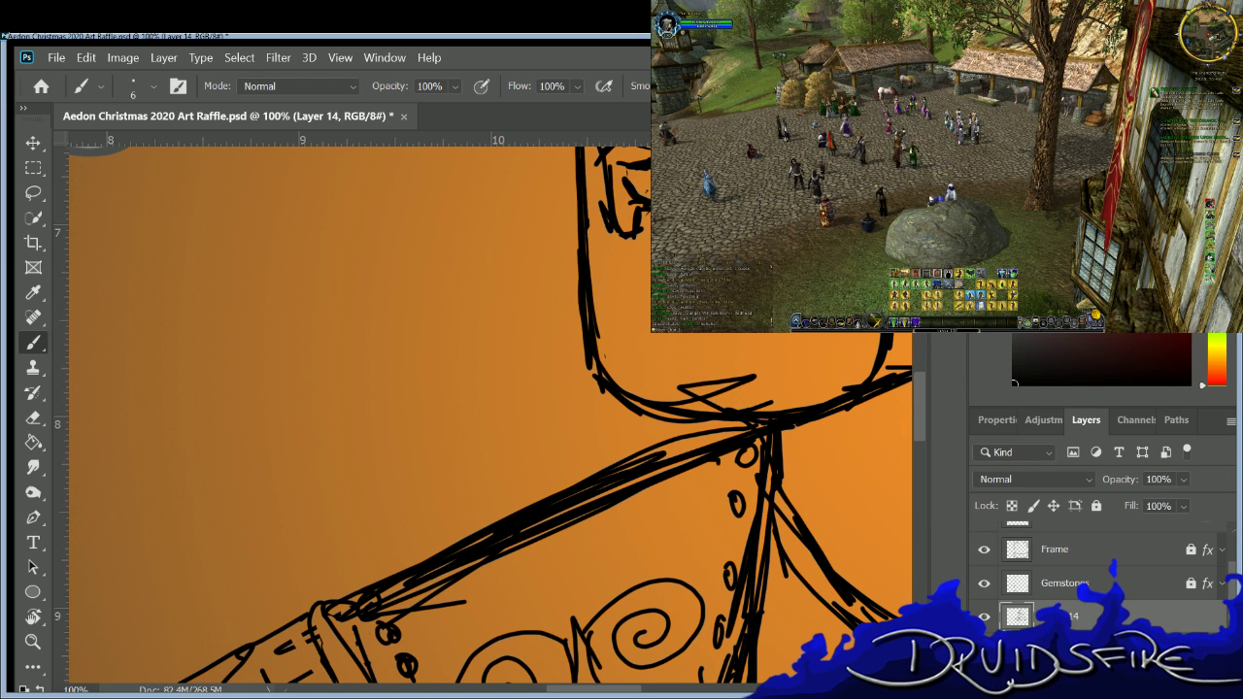
left_click_drag(630, 688, 678, 688)
left_click_drag(917, 389, 913, 372)
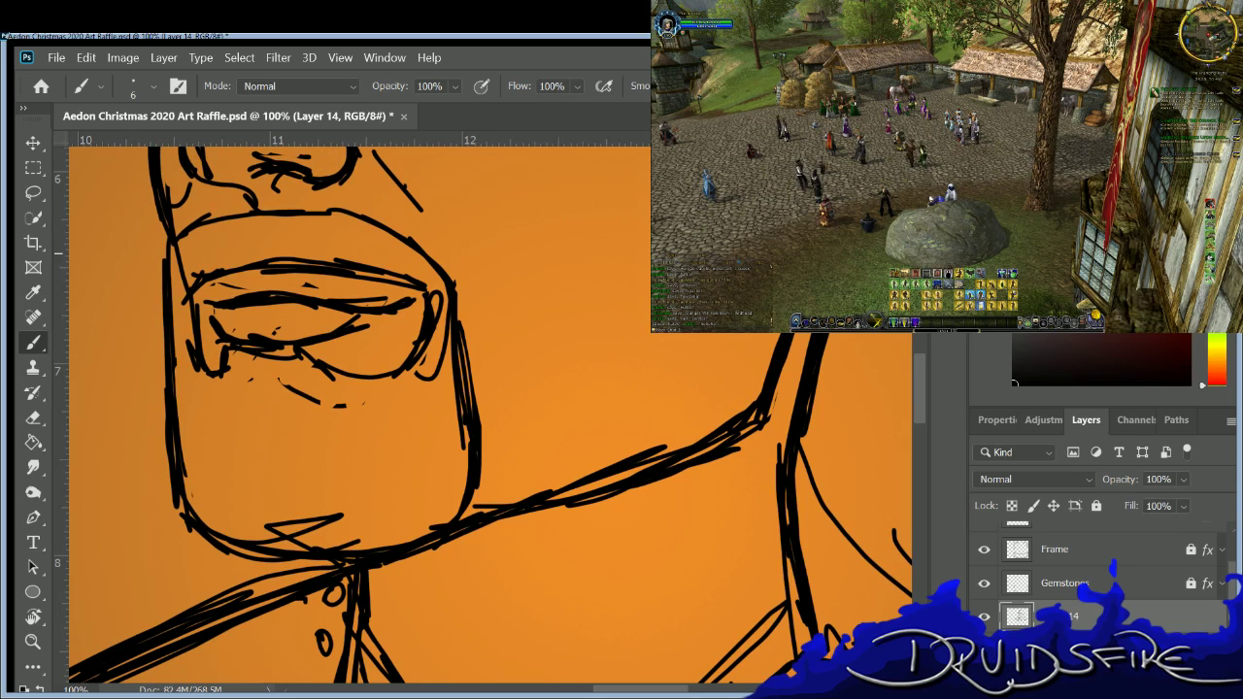
key("e")
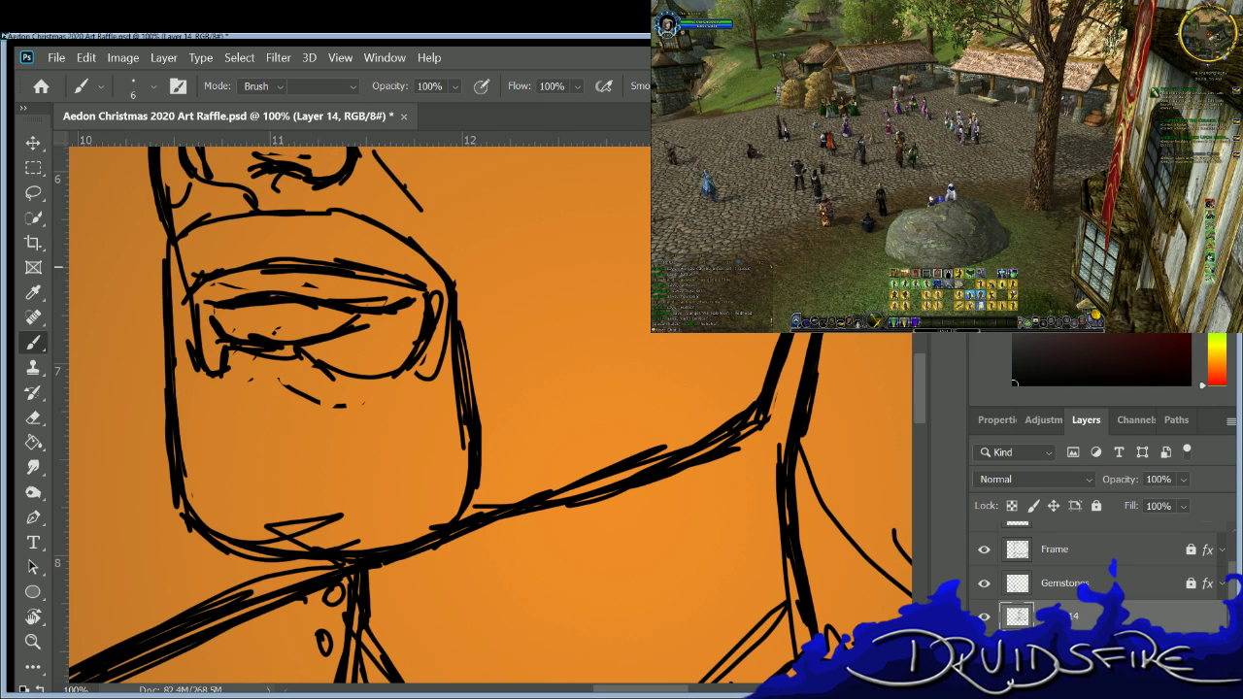
key("e")
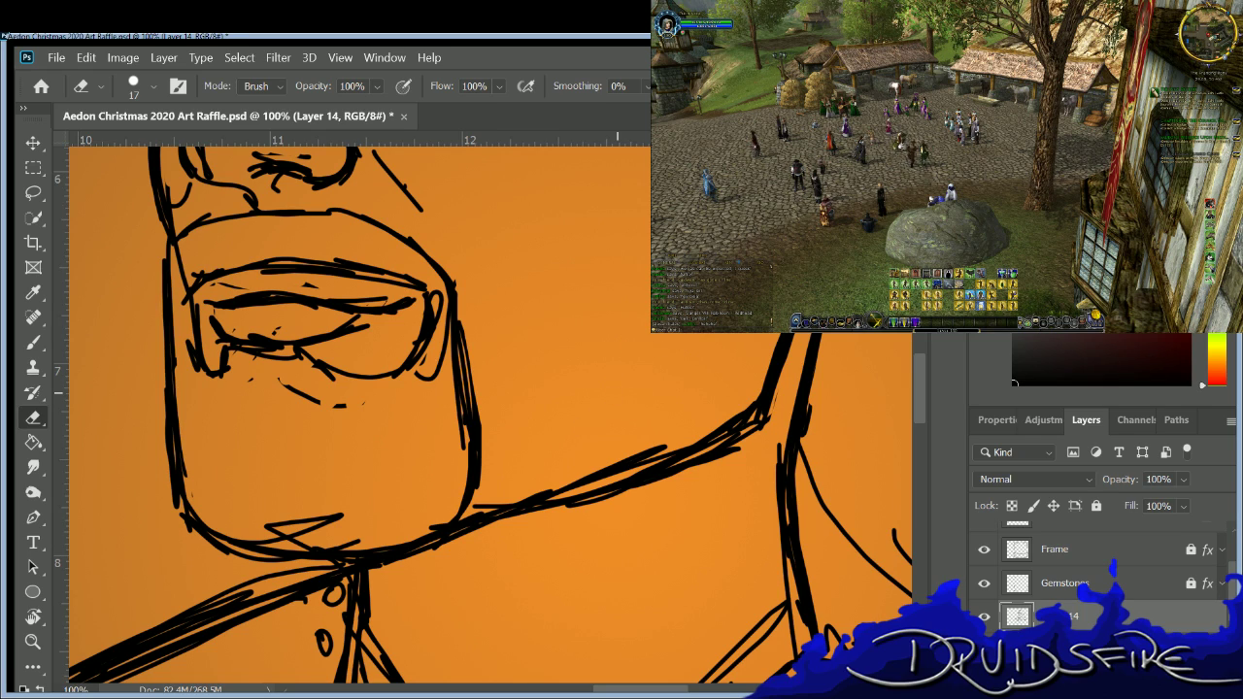
key("b")
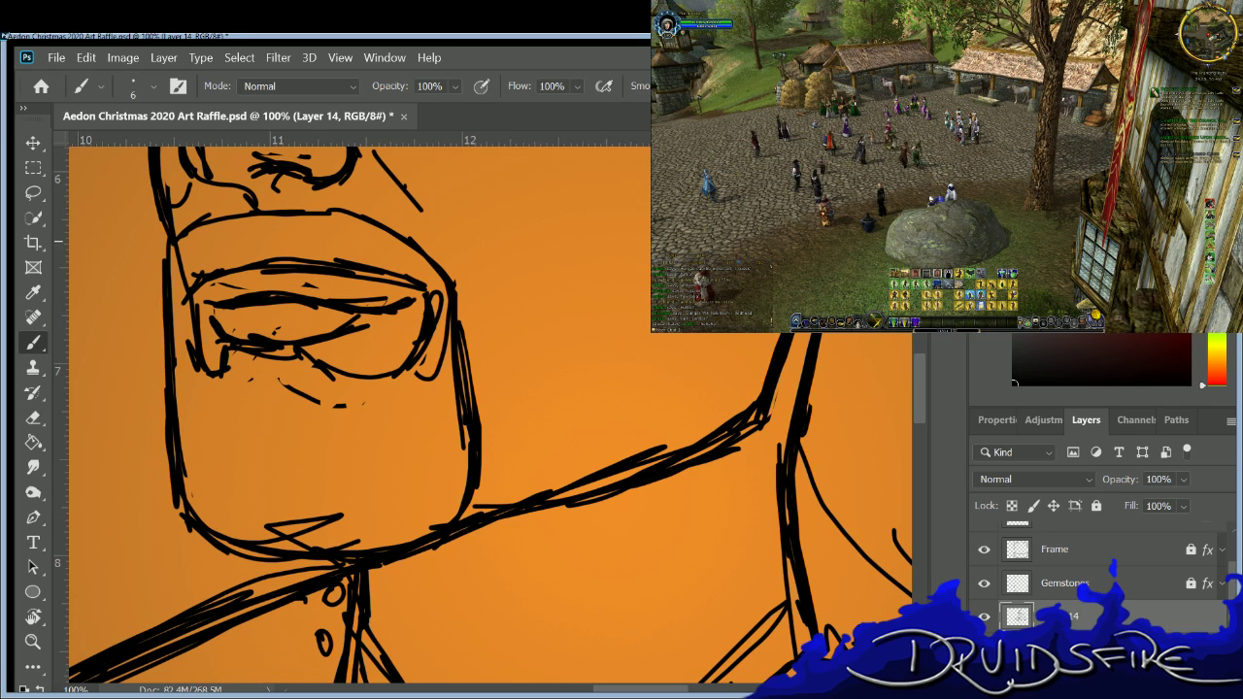
mouse_move(750, 410)
left_mouse_down()
mouse_move(743, 429)
mouse_move(376, 568)
left_mouse_up()
left_click_drag(167, 204, 173, 466)
mouse_move(199, 514)
left_mouse_down()
mouse_move(307, 548)
mouse_move(320, 520)
mouse_move(355, 546)
mouse_move(330, 552)
left_mouse_up()
Erase the stray zigzag marks on the chin and redraw the chin's lower outline with the 6 px brush.
key("e")
key("e")
key("b")
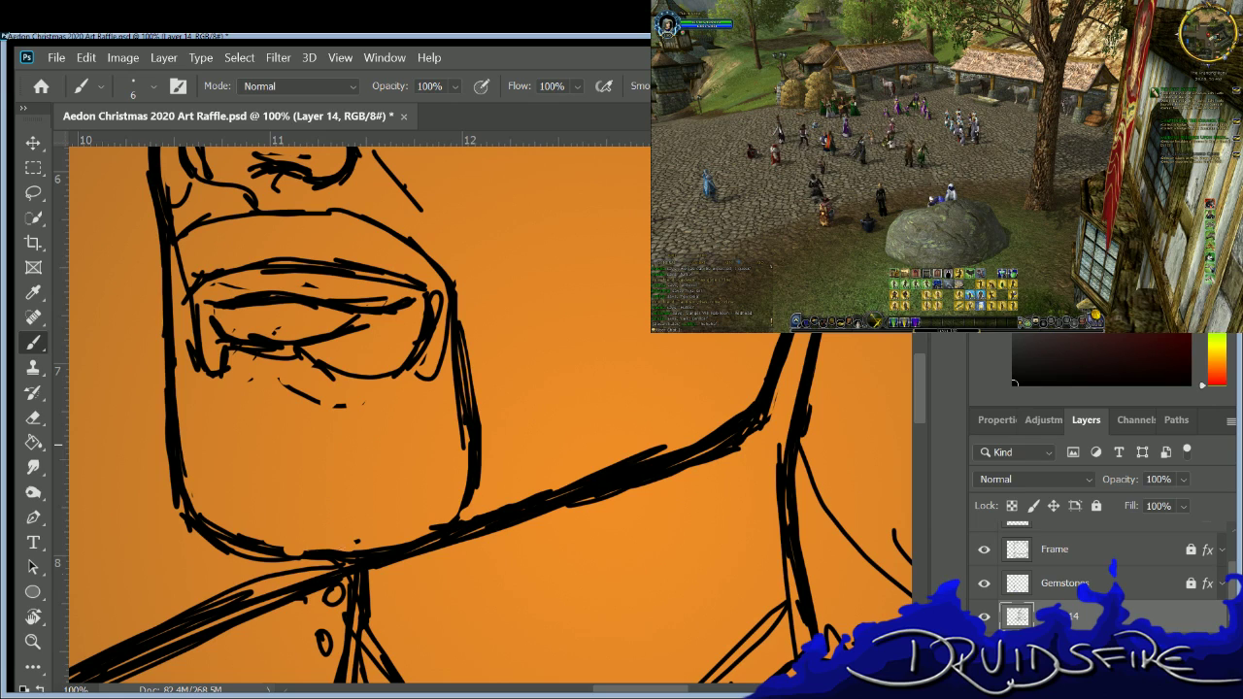
mouse_move(190, 497)
left_mouse_down()
mouse_move(297, 550)
mouse_move(340, 551)
left_mouse_up()
mouse_move(184, 475)
left_mouse_down()
mouse_move(329, 551)
mouse_move(260, 567)
left_mouse_up()
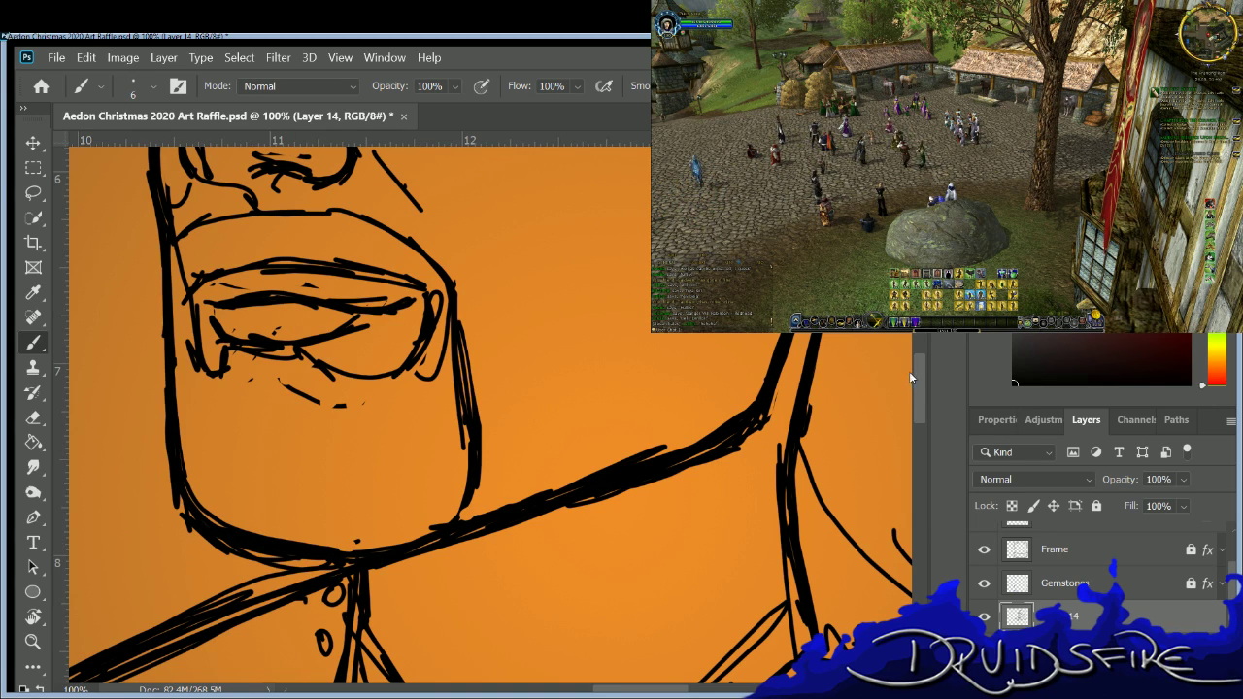
Erase the rough broken strokes in the hair behind the neck with the 17 px eraser.
scroll(753, 506, "right", 10)
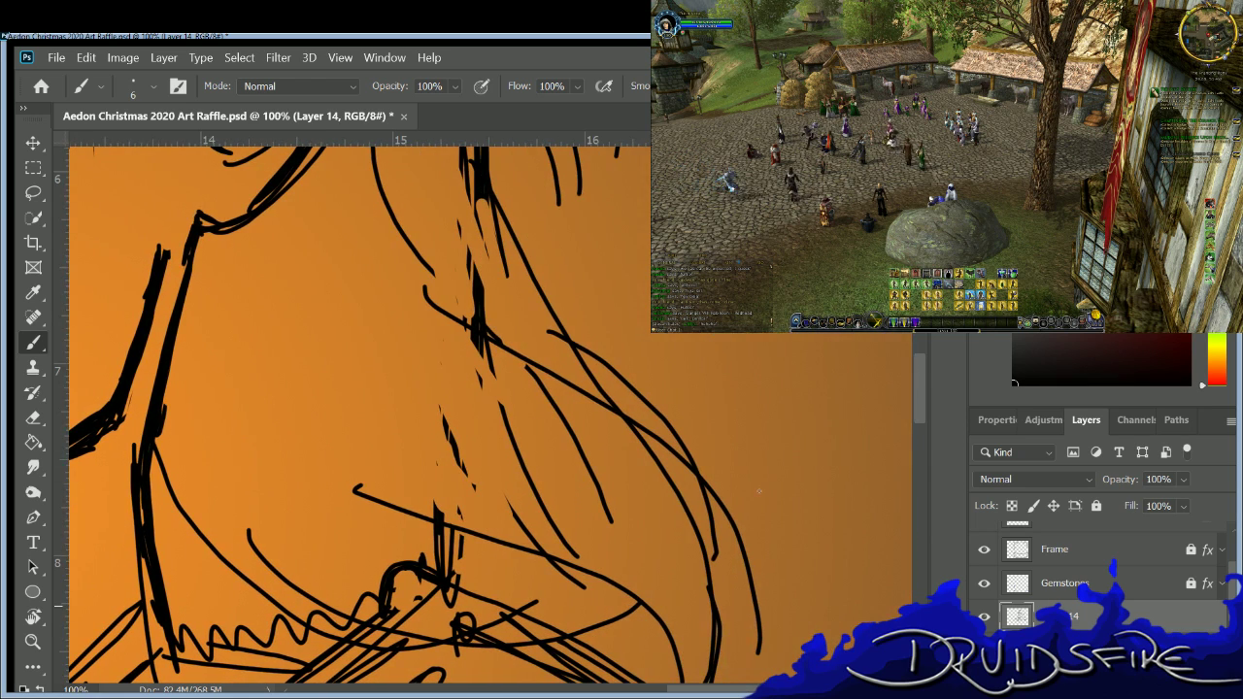
scroll(753, 506, "up", 5)
key("e")
mouse_move(439, 209)
left_mouse_down()
mouse_move(490, 251)
mouse_move(450, 217)
mouse_move(466, 382)
mouse_move(482, 272)
mouse_move(465, 376)
left_mouse_up()
mouse_move(485, 503)
left_mouse_down()
mouse_move(472, 561)
mouse_move(466, 427)
left_mouse_up()
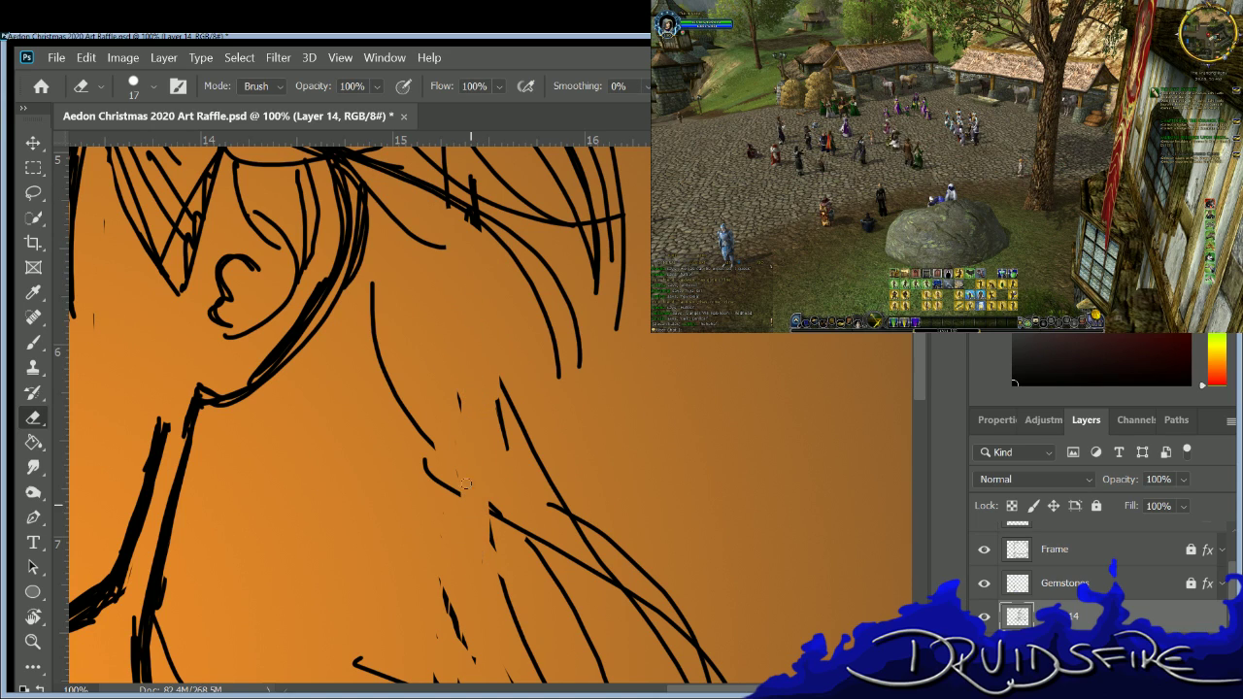
Draw long curved ponytail strands sweeping from the gathered hair behind the ear down toward the back shoulder.
mouse_move(468, 231)
left_mouse_down()
mouse_move(552, 477)
mouse_move(471, 292)
mouse_move(637, 513)
left_mouse_up()
left_click_drag(501, 367, 557, 441)
left_click_drag(551, 435, 690, 561)
key("b")
left_click_drag(478, 376, 491, 411)
left_click_drag(542, 457, 713, 626)
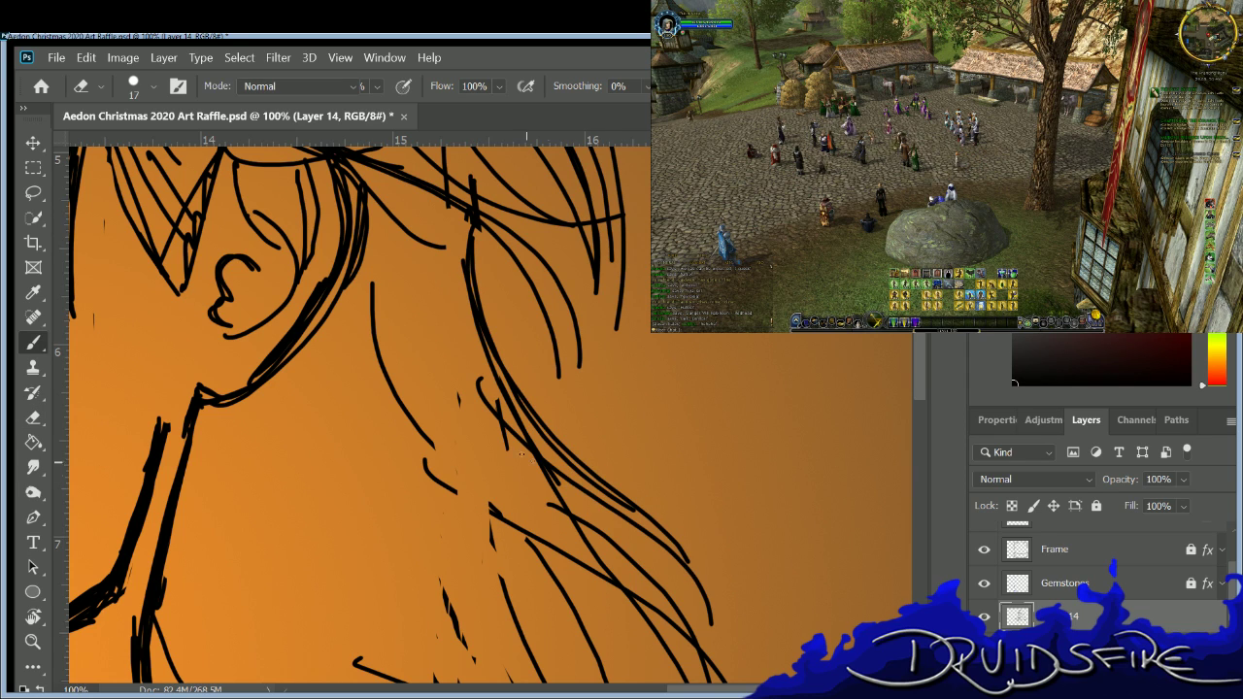
left_click_drag(506, 443, 542, 473)
left_click_drag(555, 476, 676, 604)
Fill the lower end of the ponytail above the shoulder with additional curved hair strands.
scroll(913, 351, "down", 5)
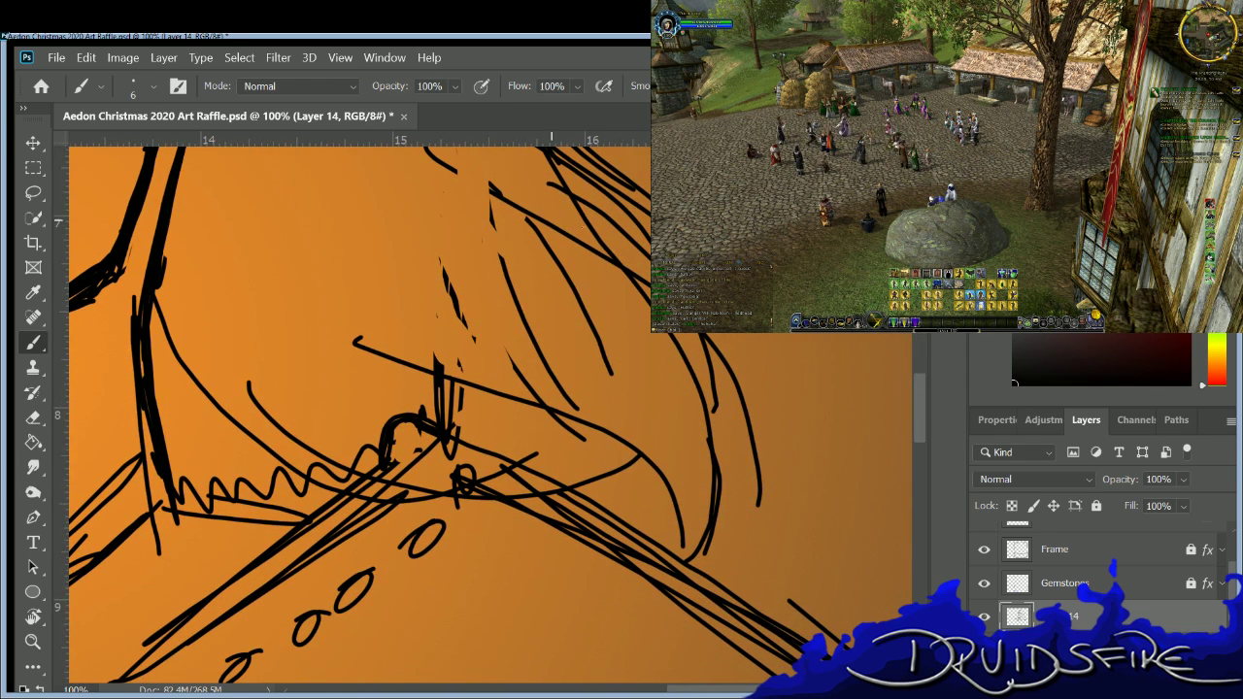
left_click_drag(682, 335, 716, 428)
mouse_move(524, 251)
left_mouse_down()
mouse_move(645, 383)
mouse_move(676, 524)
left_mouse_up()
left_click_drag(503, 285, 606, 429)
left_click_drag(601, 473, 614, 510)
mouse_move(482, 313)
left_mouse_down()
mouse_move(553, 433)
mouse_move(559, 479)
left_mouse_up()
left_click_drag(499, 369, 521, 396)
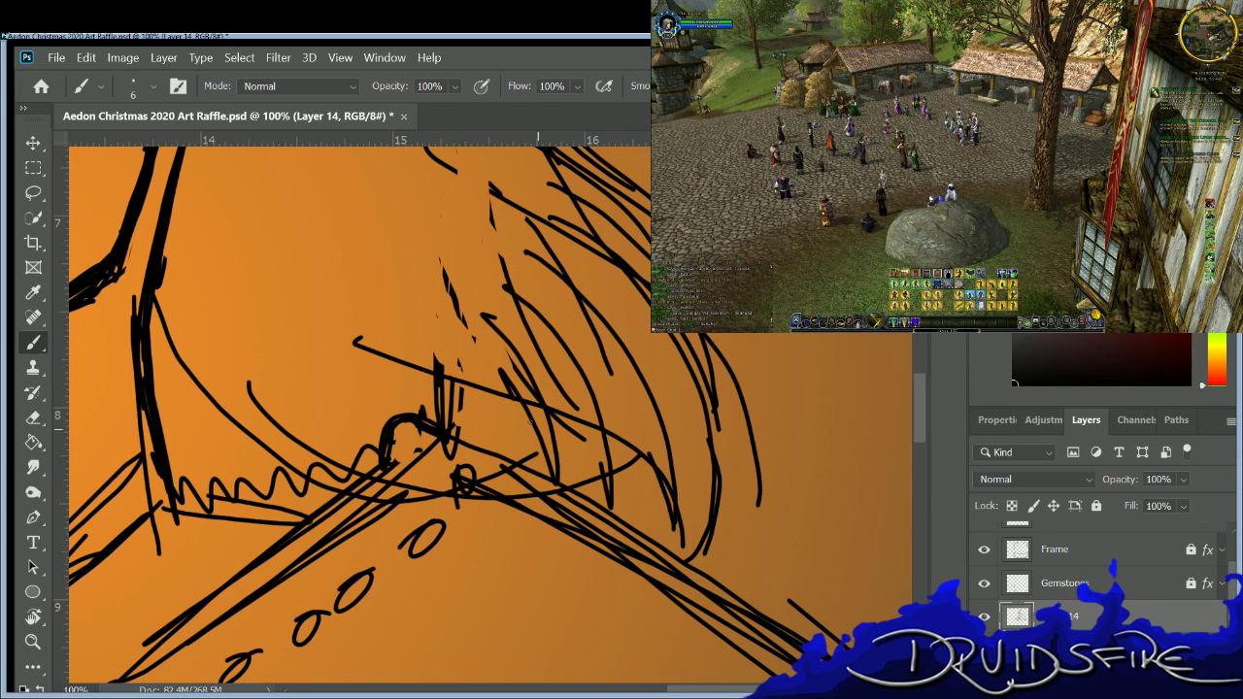
Strengthen the hair line running back over the ear and add curved strands at the back of the head.
scroll(912, 398, "up", 9)
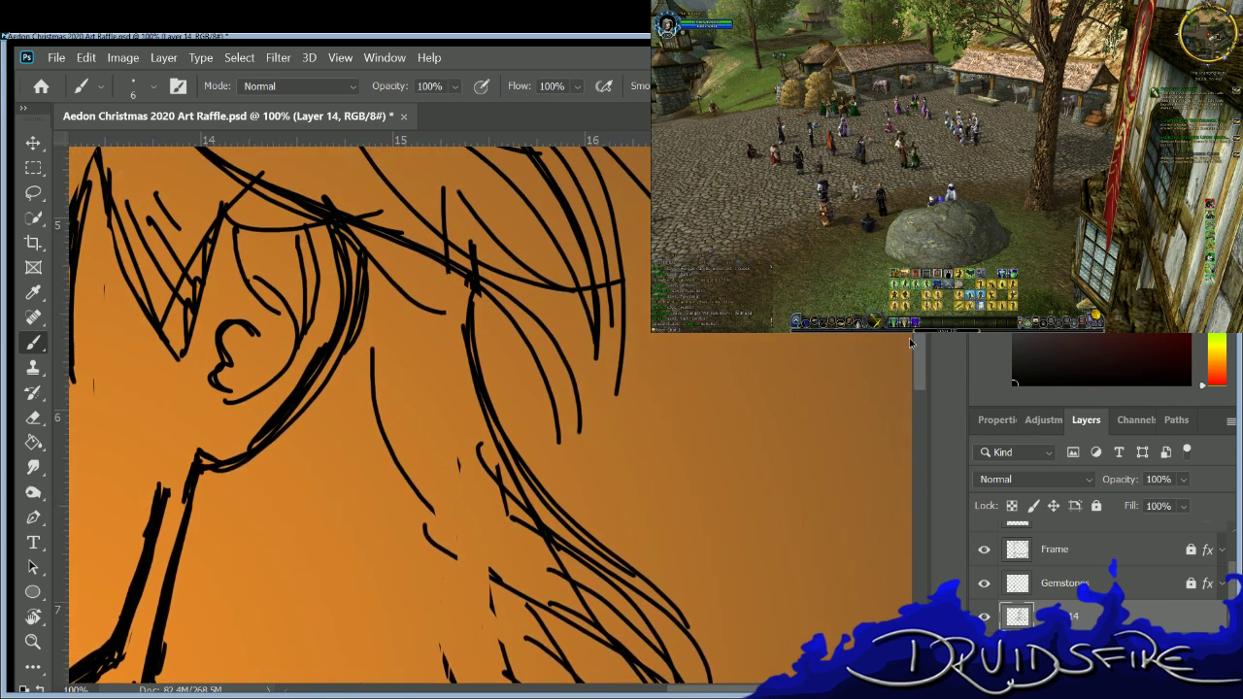
mouse_move(136, 212)
left_mouse_down()
mouse_move(237, 333)
mouse_move(461, 418)
mouse_move(573, 586)
left_mouse_up()
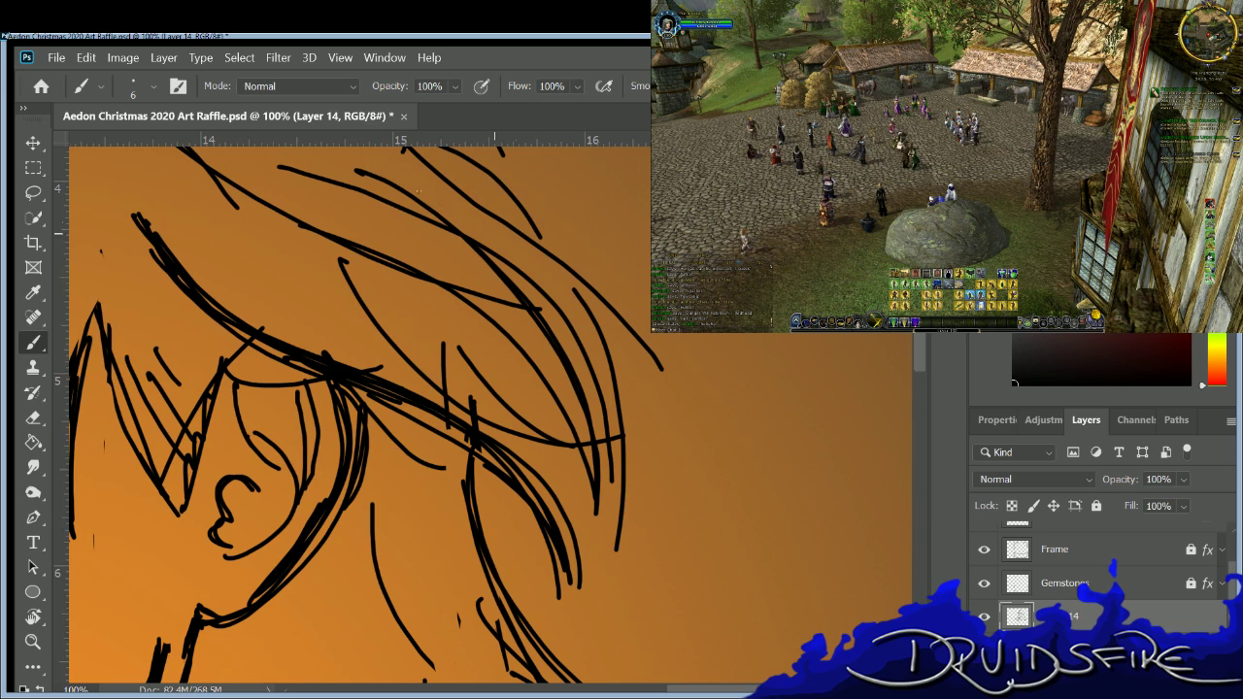
left_click_drag(431, 207, 518, 268)
left_click_drag(599, 373, 621, 435)
left_click_drag(482, 297, 592, 534)
left_click_drag(520, 231, 621, 423)
Thicken the ear's back edge down to the jaw, its top edge and the pointed hair lock before it.
left_click_drag(356, 396, 343, 497)
mouse_move(353, 452)
left_mouse_down()
mouse_move(324, 532)
mouse_move(221, 611)
left_mouse_up()
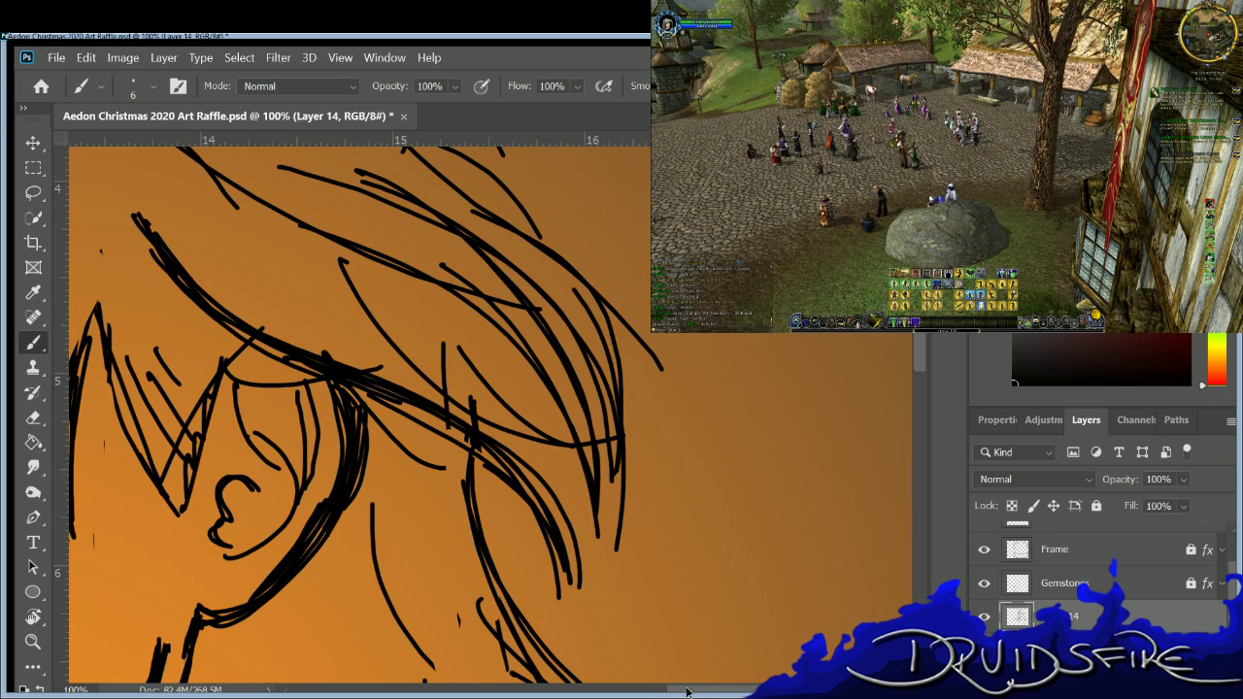
scroll(647, 629, "left", 3)
left_click_drag(470, 360, 580, 376)
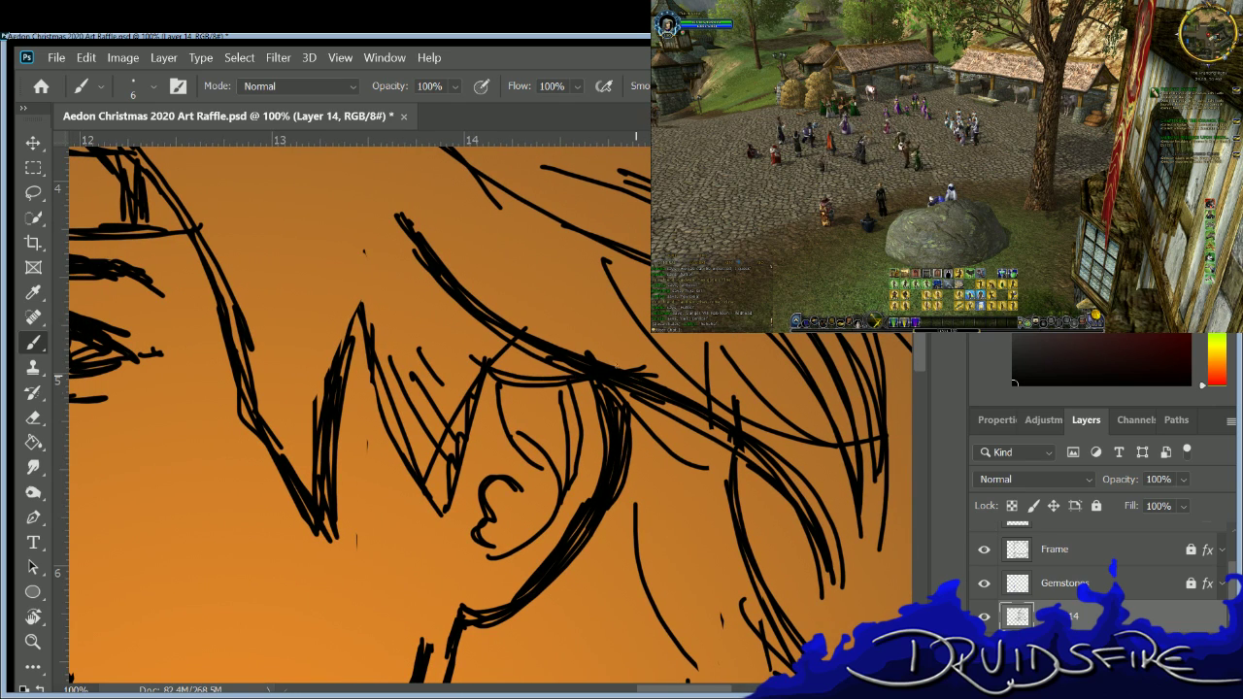
mouse_move(362, 373)
left_mouse_down()
mouse_move(412, 476)
mouse_move(447, 464)
left_mouse_up()
left_click_drag(495, 366, 561, 374)
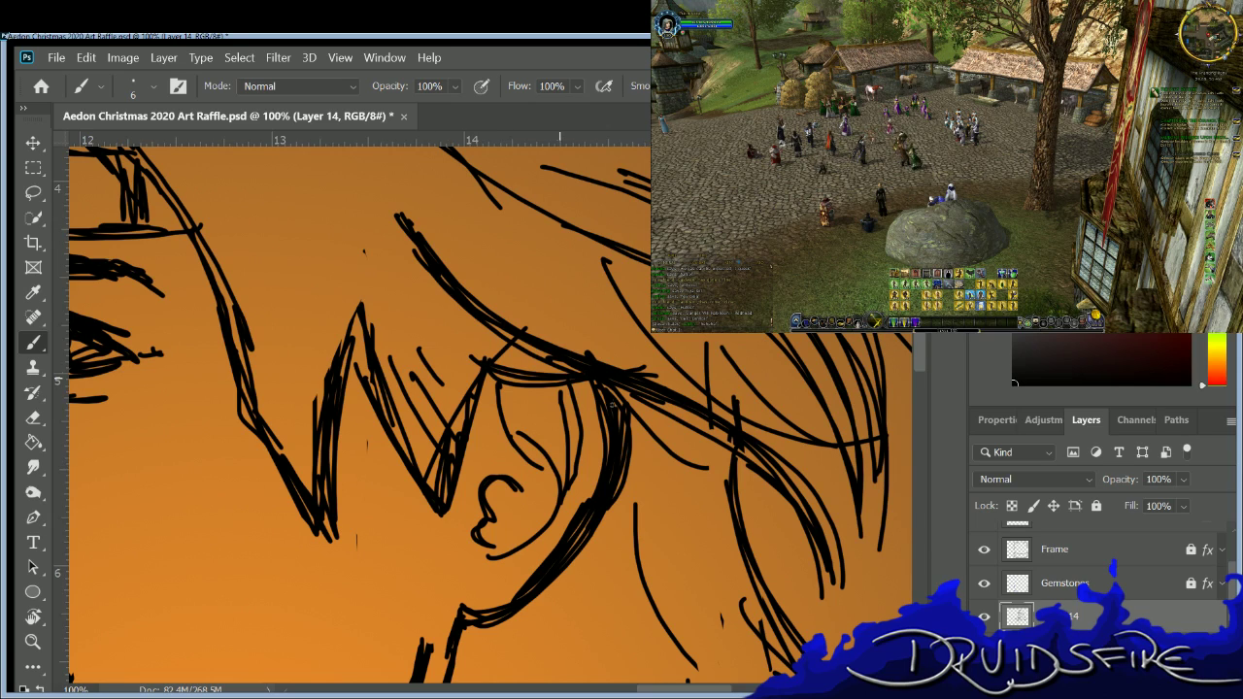
Thicken the hair edge along the temple and extend a strand upward from the peak between the two locks.
mouse_move(133, 155)
left_mouse_down()
mouse_move(236, 335)
mouse_move(131, 152)
mouse_move(206, 279)
left_mouse_up()
left_click_drag(181, 210, 216, 297)
left_click_drag(223, 373, 309, 483)
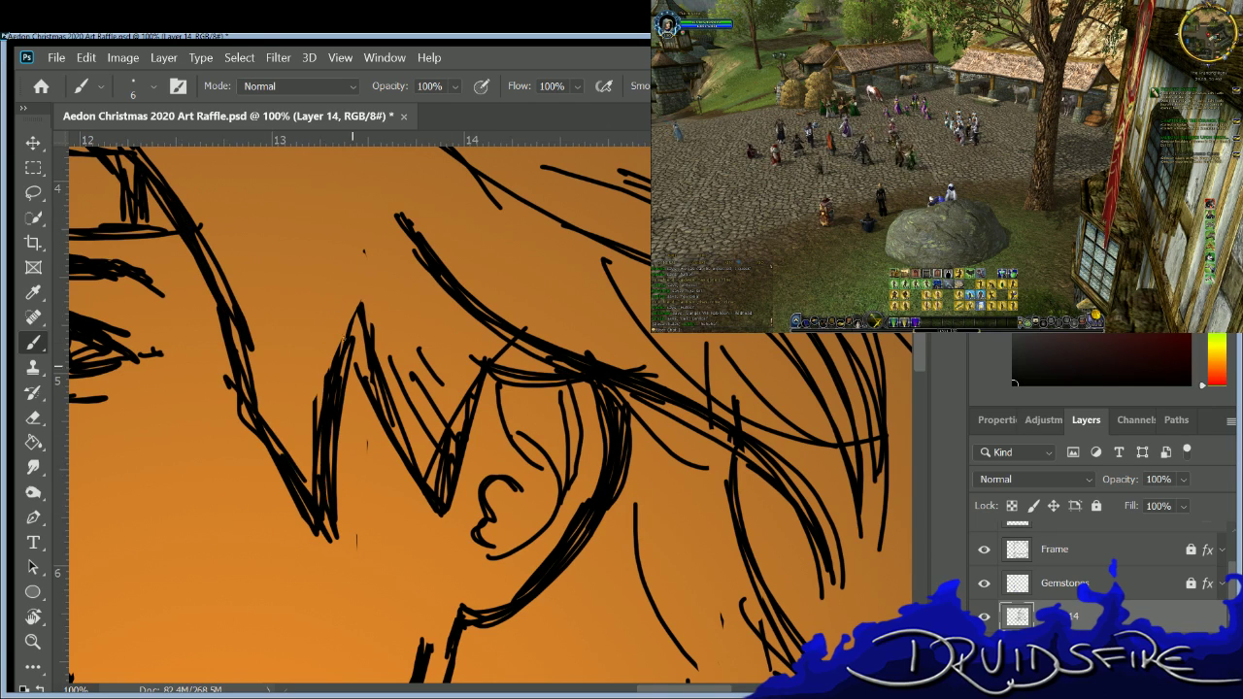
left_click_drag(366, 307, 353, 162)
left_click_drag(350, 336, 361, 215)
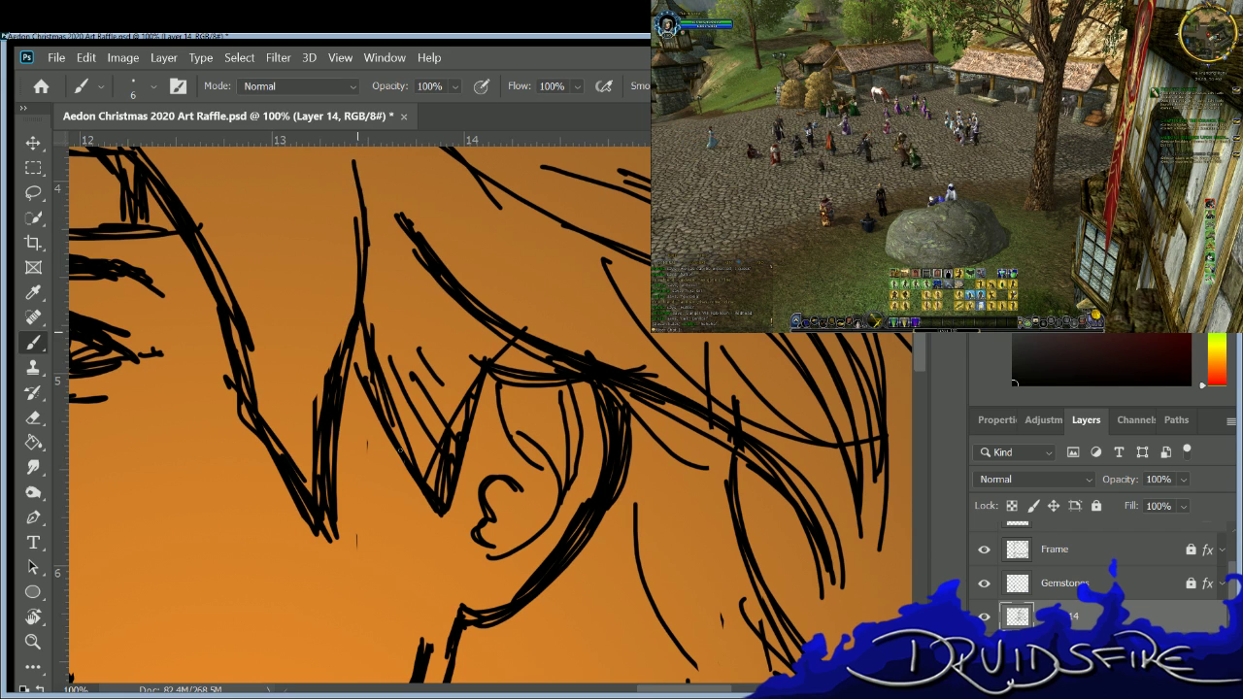
Erase the rough strokes under the nose and redraw the nostril line with the brush.
left_click_drag(689, 687, 599, 684)
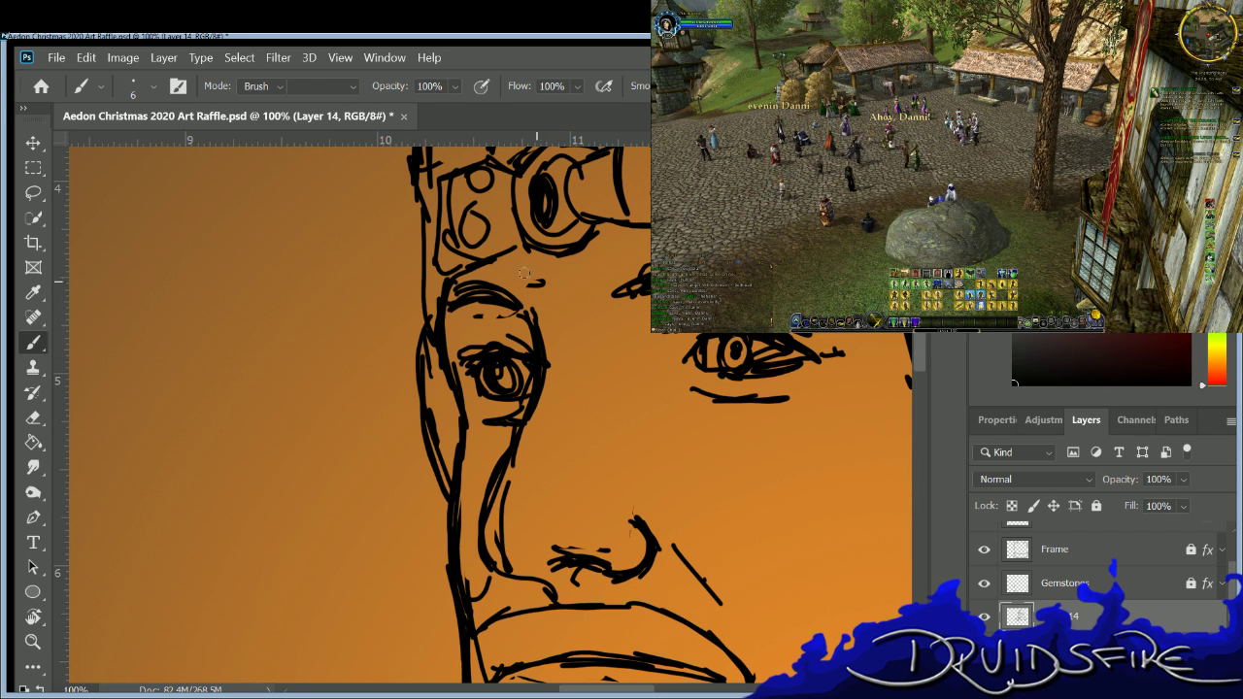
key("e")
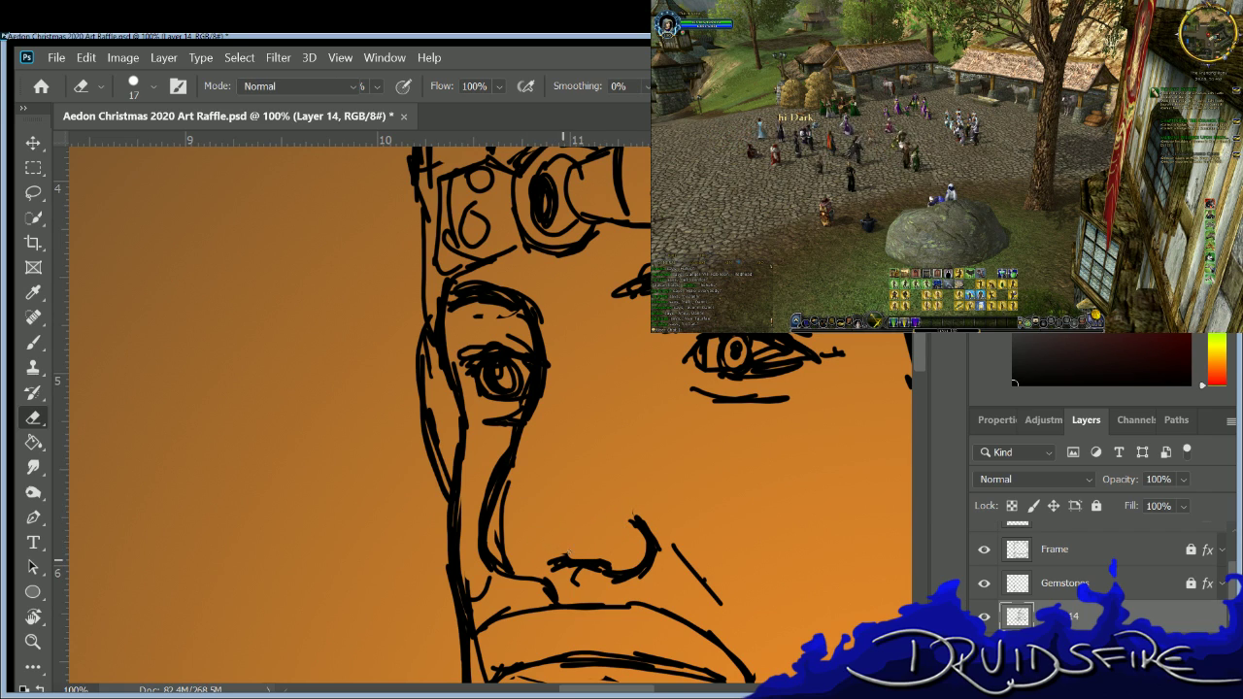
left_click_drag(554, 559, 595, 563)
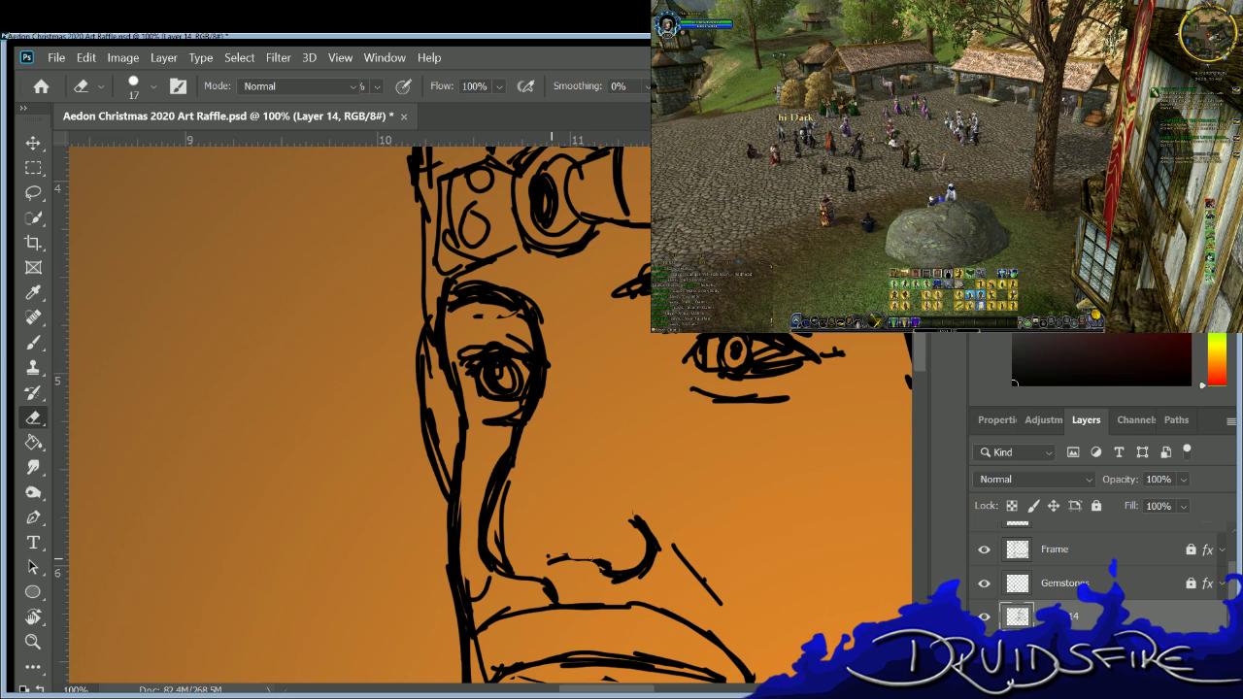
key("b")
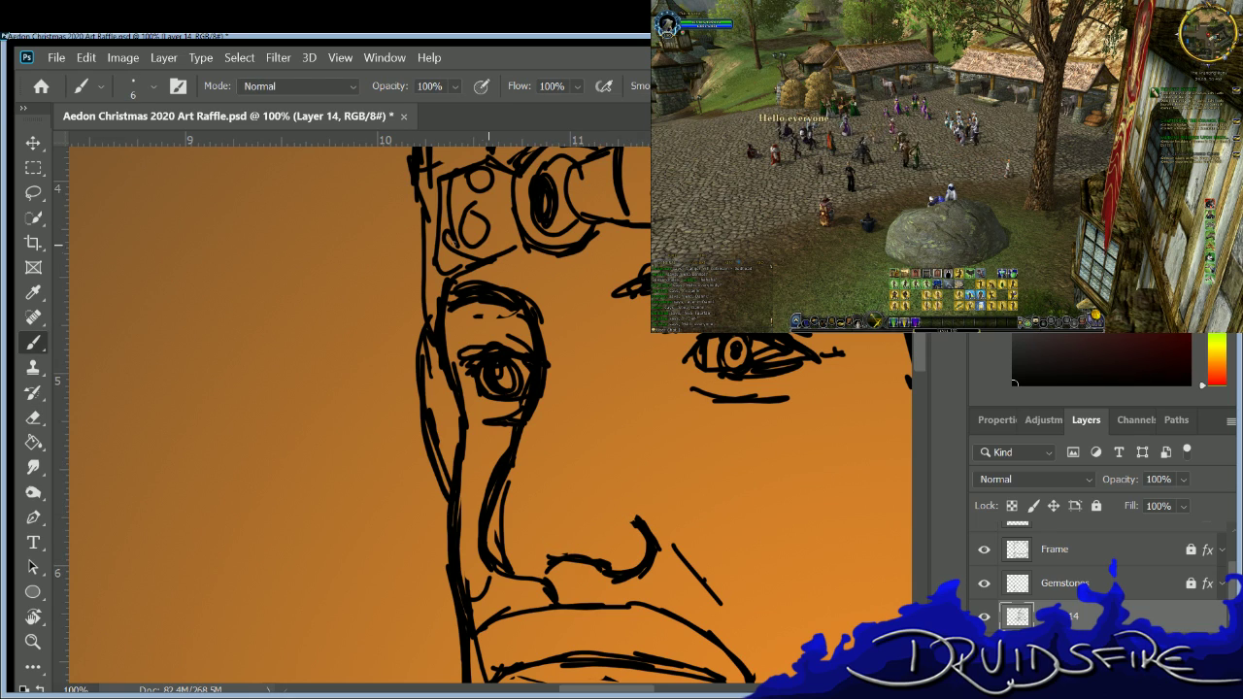
Darken the forehead's front edge beside the headband and bring the whole portrait back into view.
mouse_move(417, 198)
left_mouse_down()
mouse_move(413, 350)
mouse_move(415, 225)
left_mouse_up()
left_click_drag(426, 249, 422, 328)
key("ctrl+0")
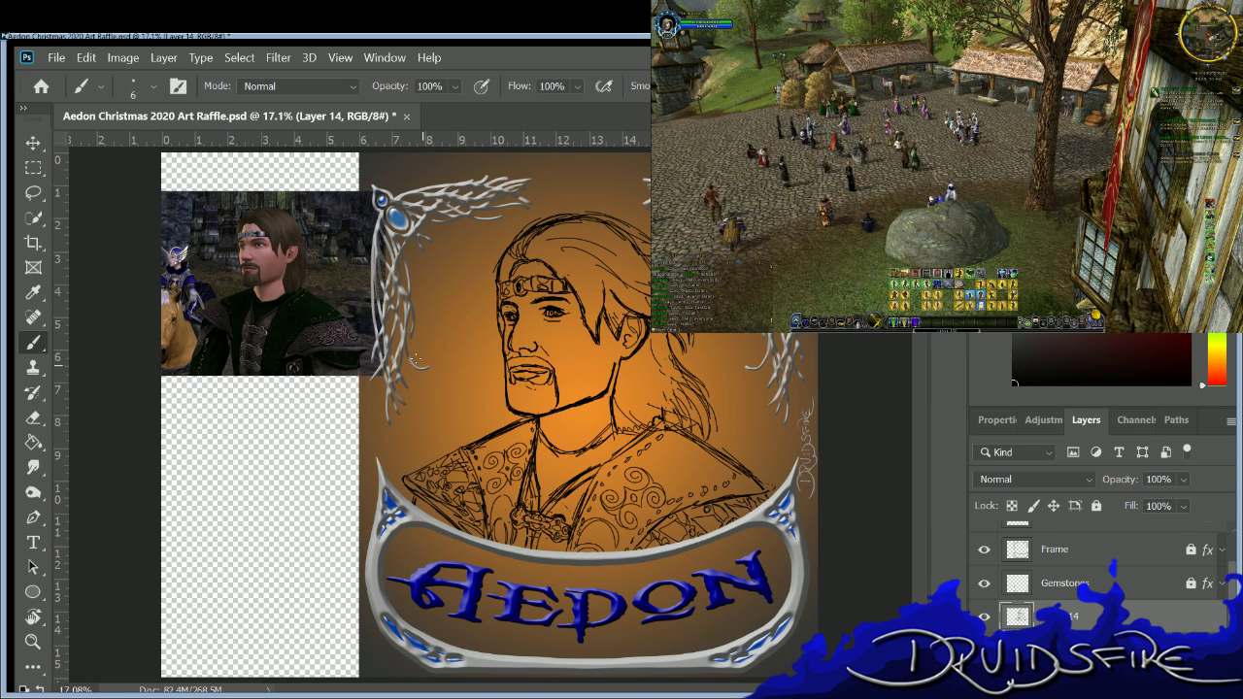
Reinforce the curved neckline below the jaw and clean up its loose lines with the eraser.
left_click_drag(221, 376, 267, 476)
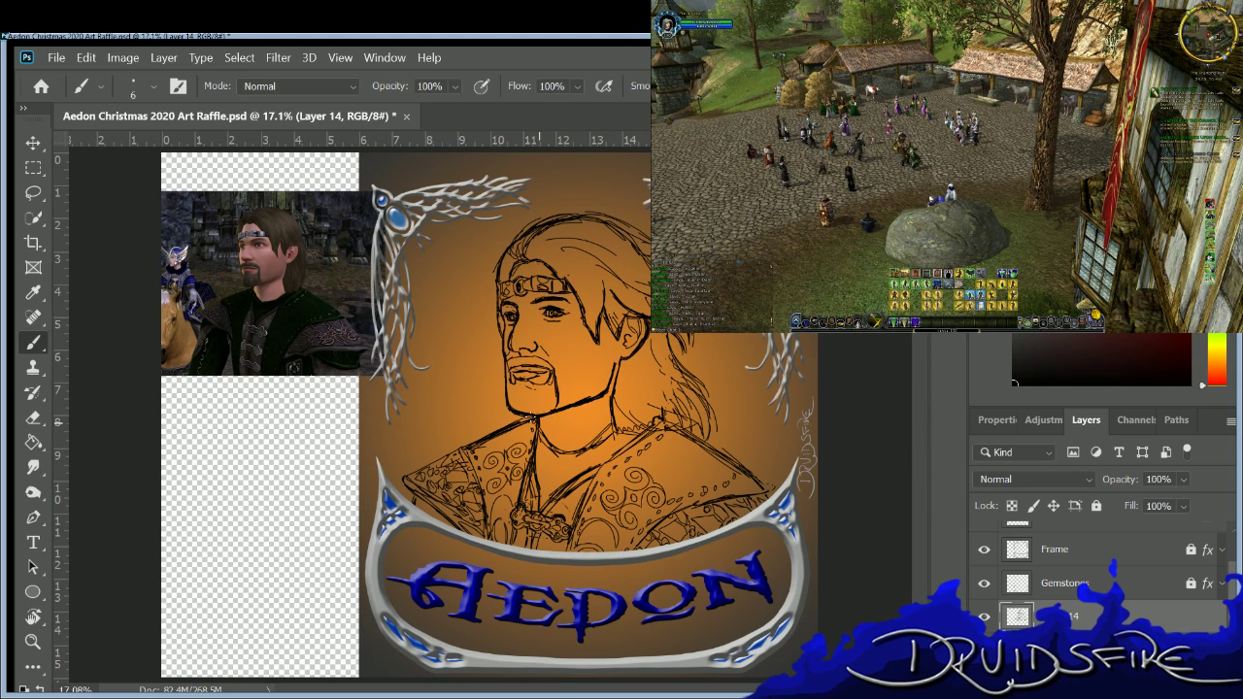
left_click_drag(540, 435, 594, 453)
key("e")
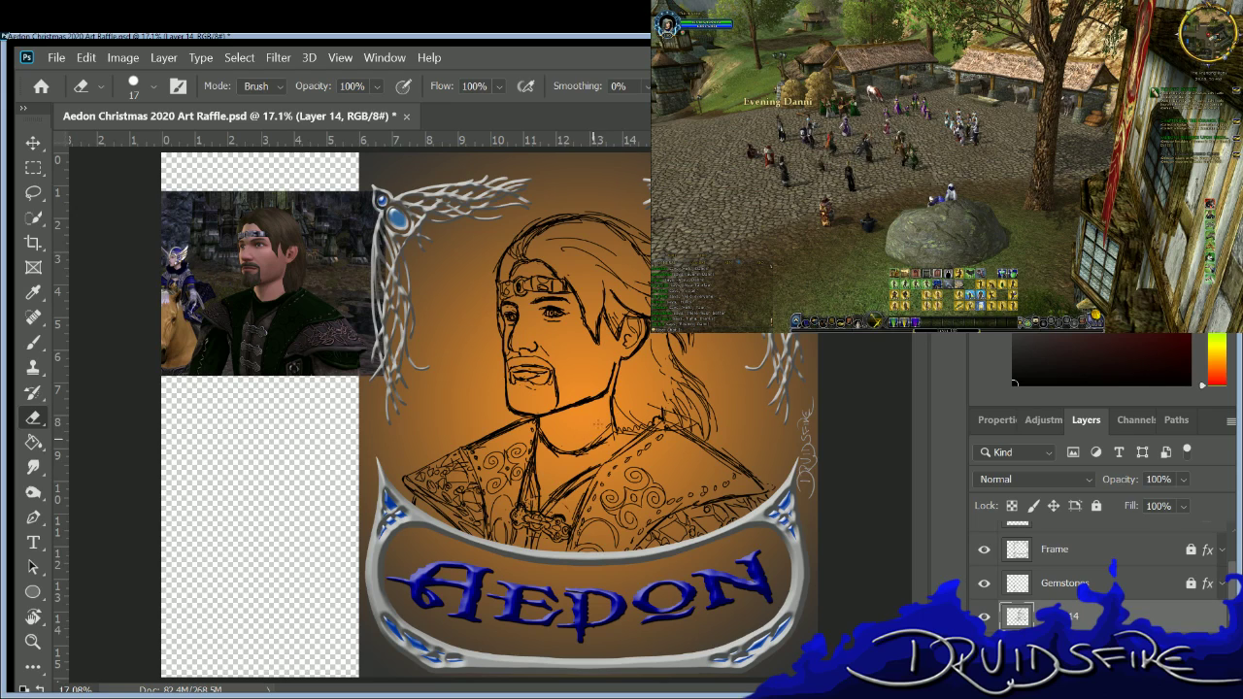
key("b")
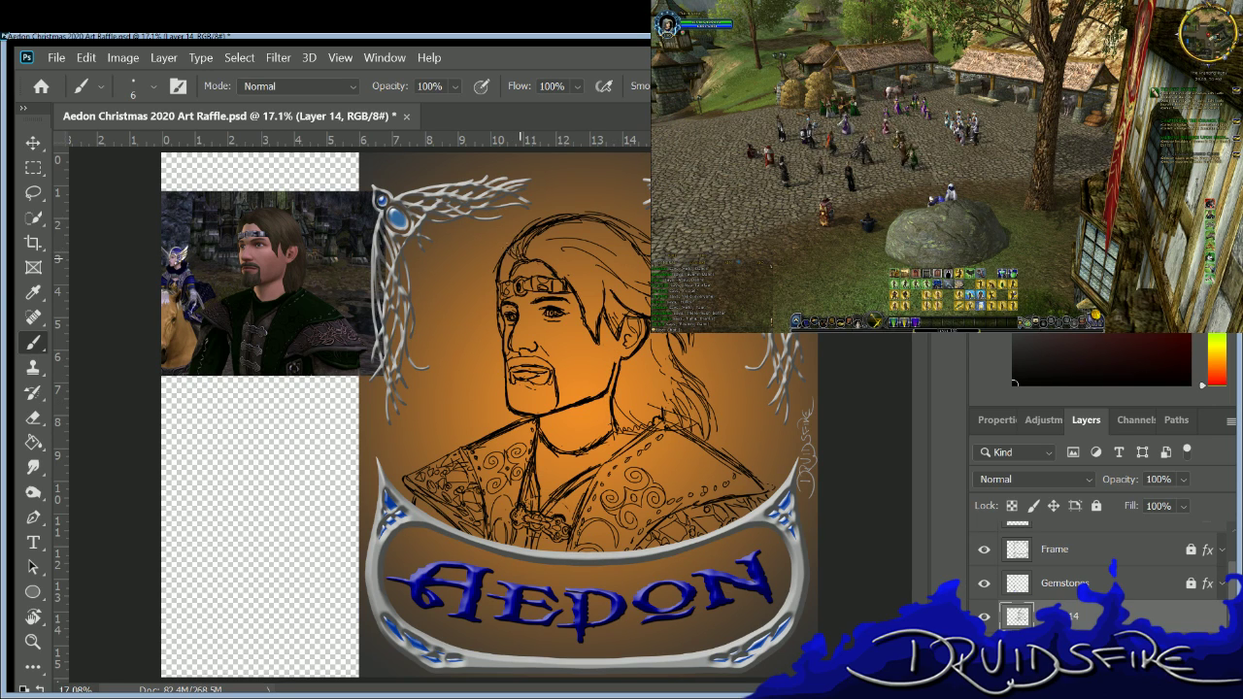
Clean up the front hairline with the eraser and redraw the hair strokes along the top of the head.
key("e")
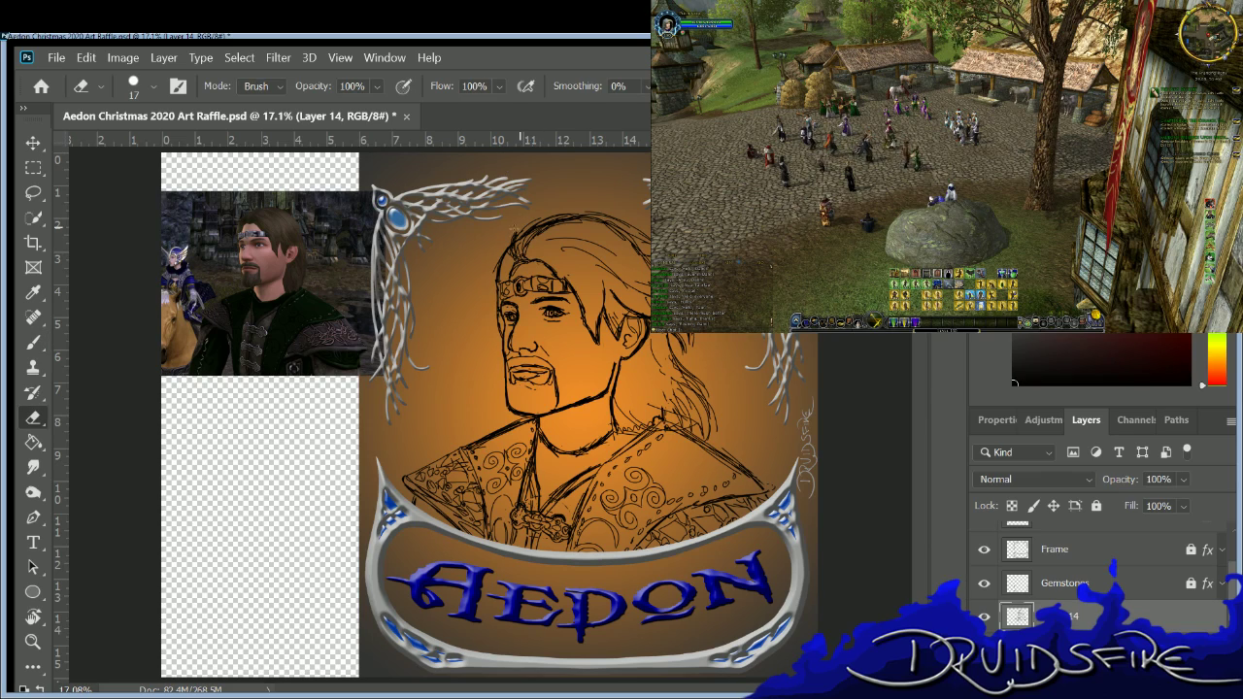
key("b")
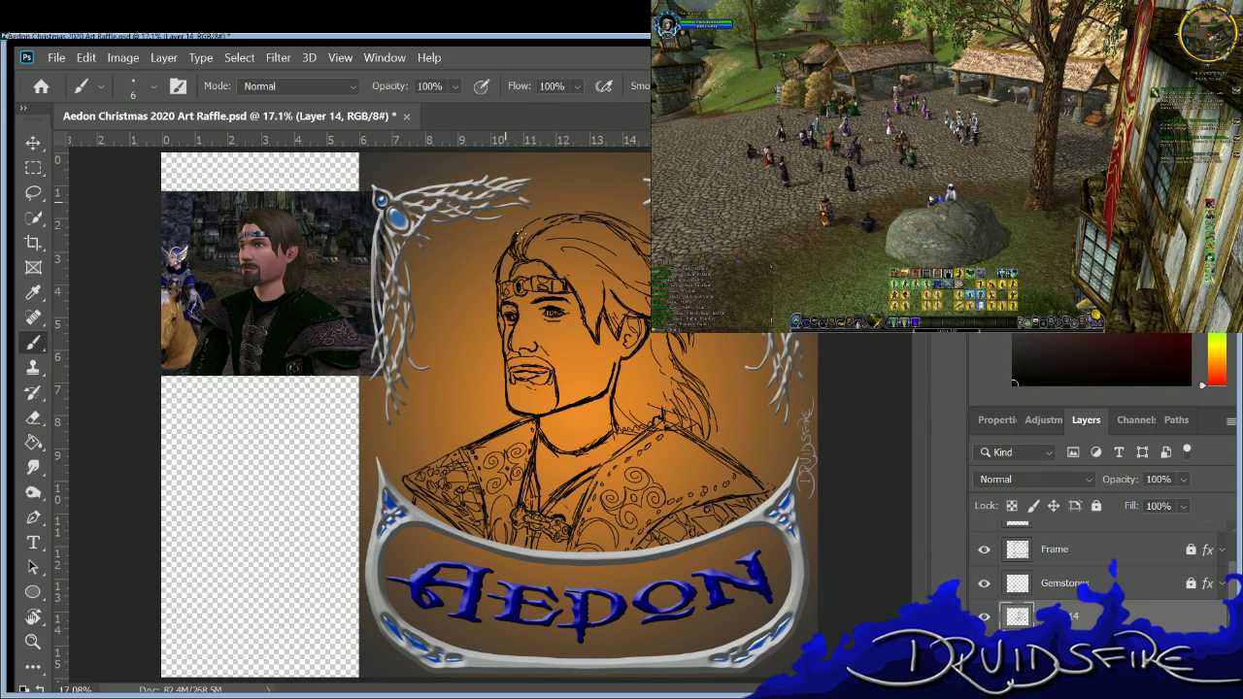
mouse_move(561, 216)
left_mouse_down()
mouse_move(514, 236)
mouse_move(526, 239)
left_mouse_up()
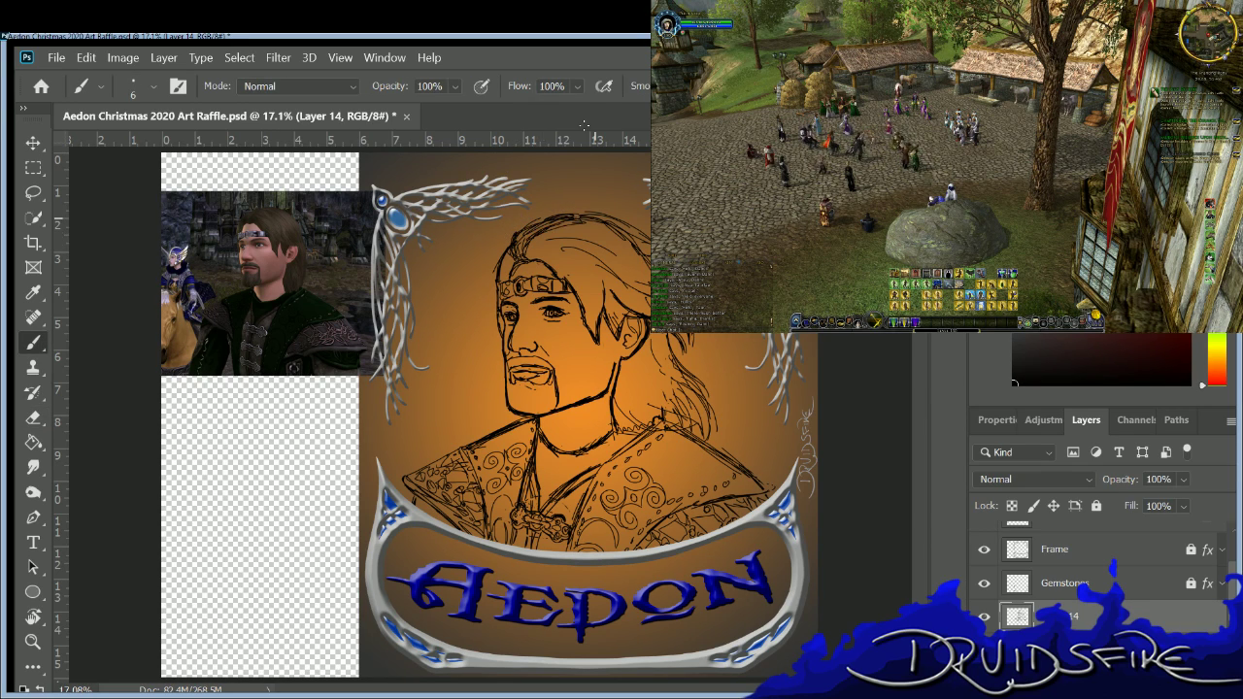
mouse_move(631, 214)
left_mouse_down()
mouse_move(594, 234)
mouse_move(627, 242)
left_mouse_up()
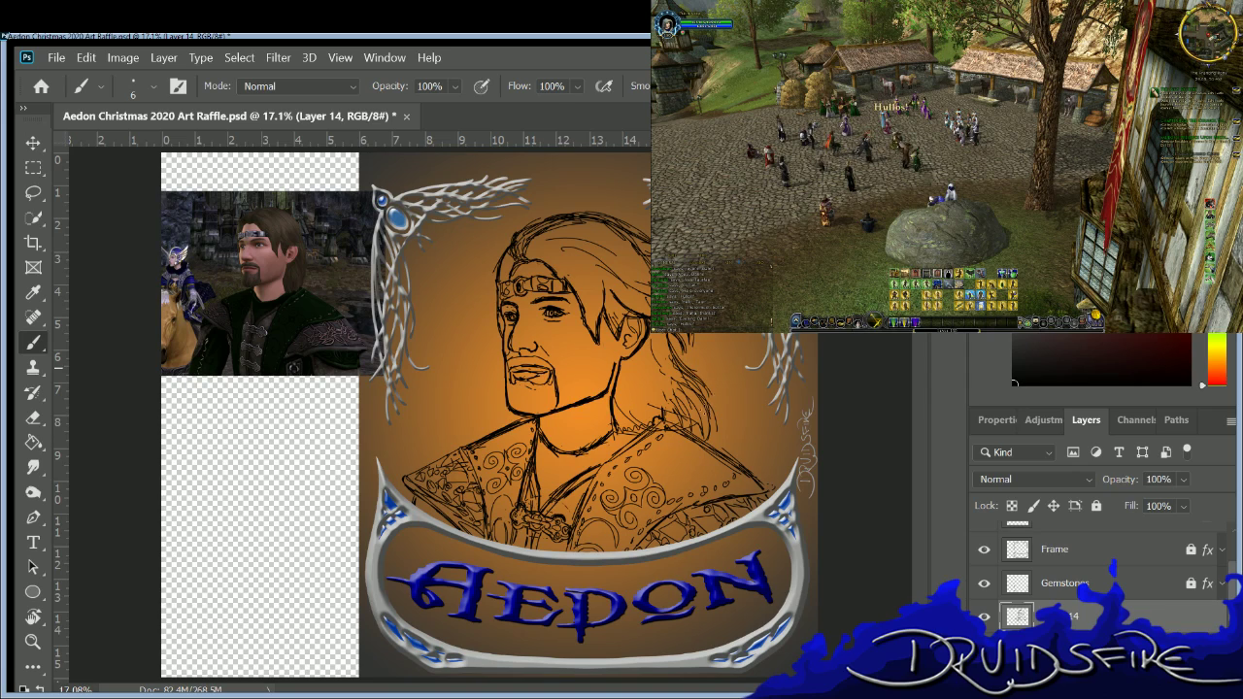
Draw additional hair strands behind the neck and sweeping back across the top of the head.
left_click_drag(630, 357, 692, 414)
mouse_move(648, 363)
left_mouse_down()
mouse_move(693, 402)
mouse_move(664, 410)
left_mouse_up()
mouse_move(547, 233)
left_mouse_down()
mouse_move(631, 267)
mouse_move(584, 305)
left_mouse_up()
mouse_move(509, 258)
left_mouse_down()
mouse_move(505, 272)
mouse_move(647, 285)
left_mouse_up()
mouse_move(561, 236)
left_mouse_down()
mouse_move(584, 238)
mouse_move(551, 226)
left_mouse_up()
left_click_drag(596, 264, 649, 305)
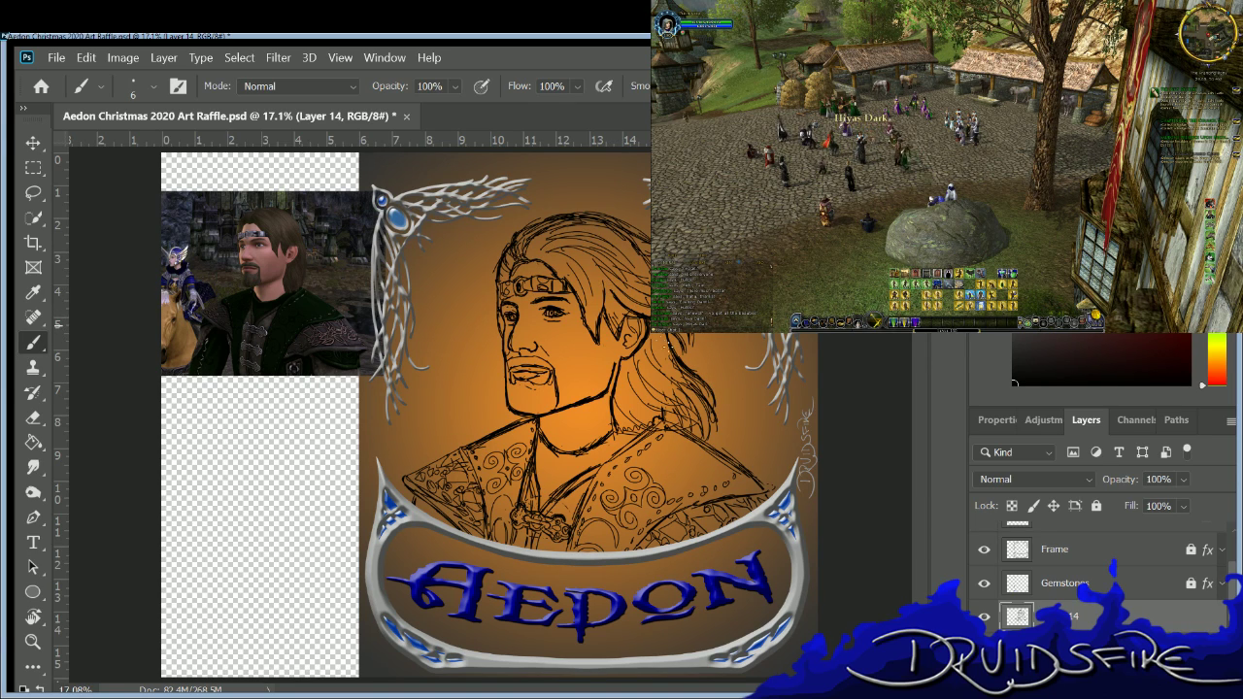
left_click_drag(596, 274, 595, 289)
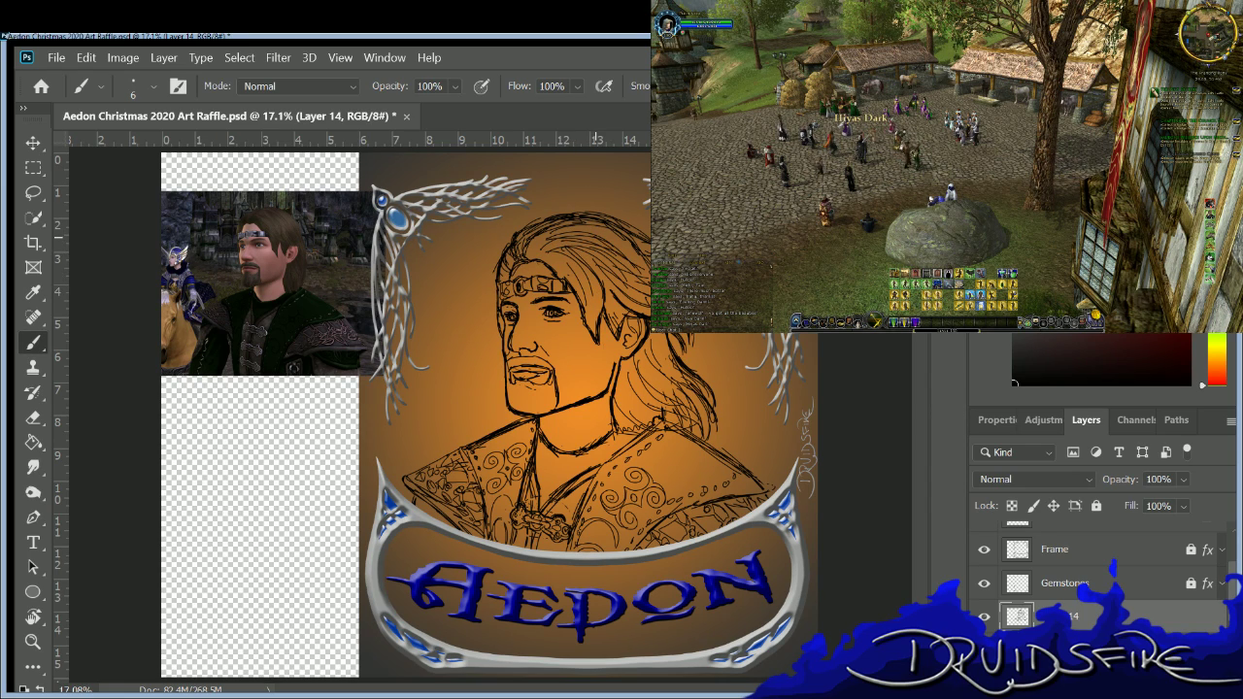
key("e")
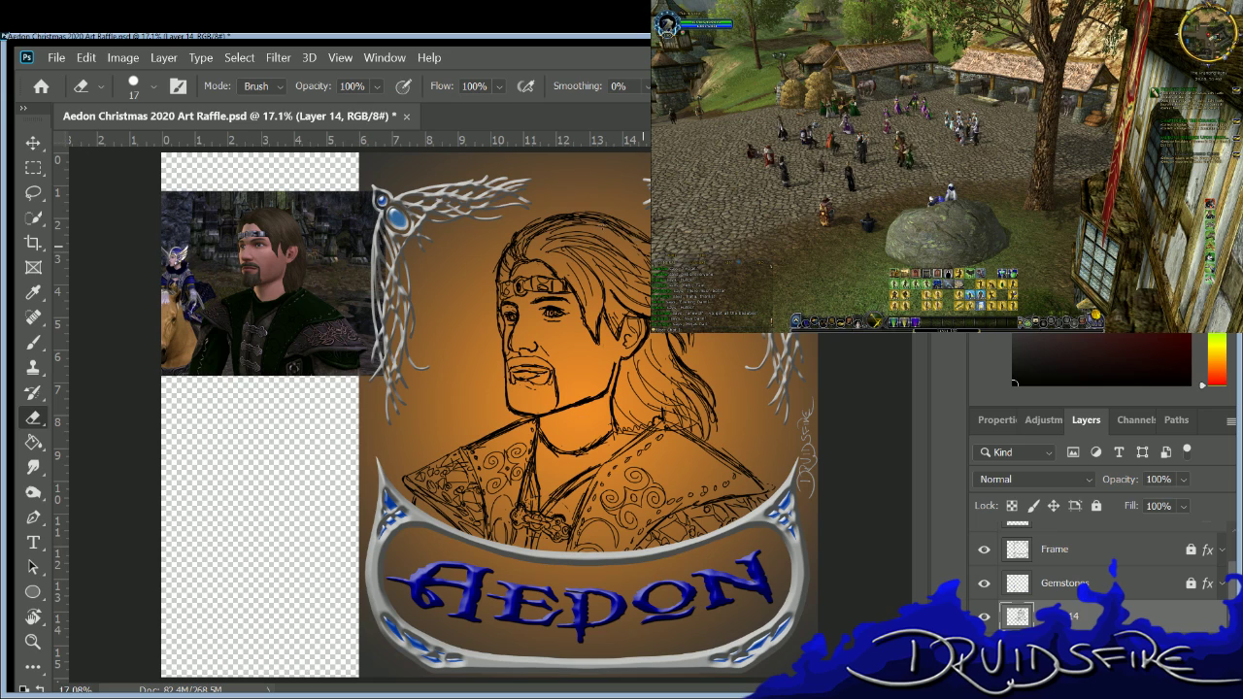
key("b")
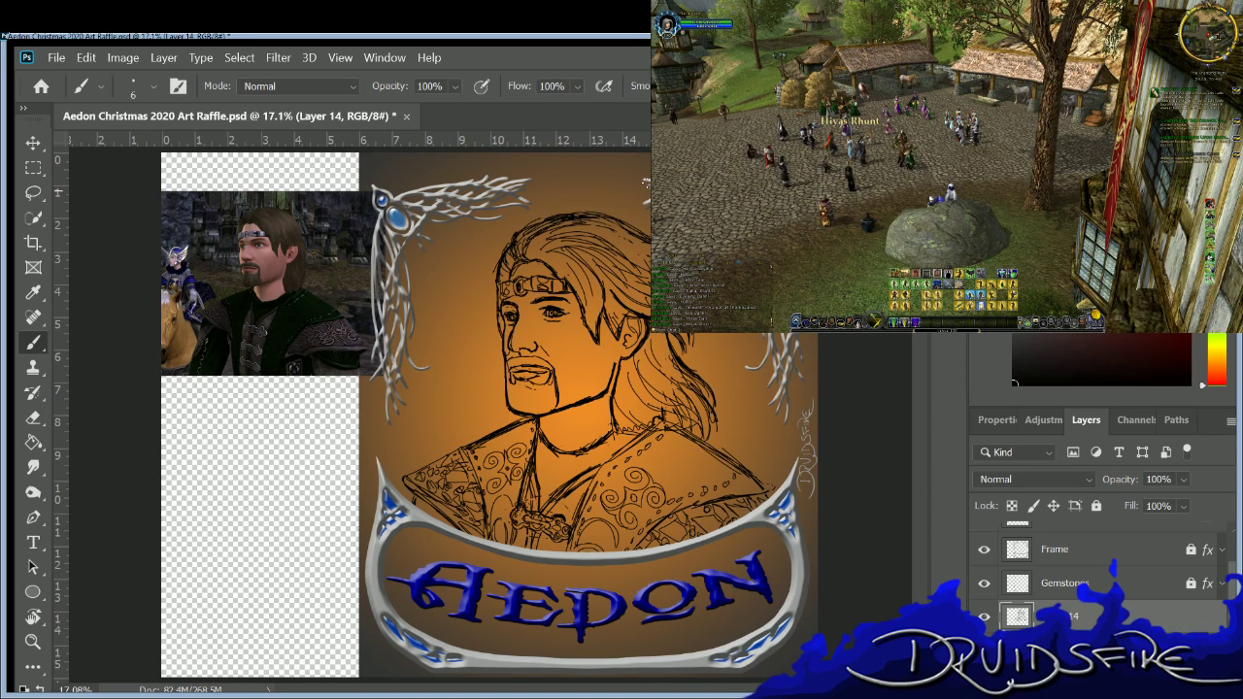
Fill in the hair with denser strands from the temple to the ear and through the lengths behind the neck.
mouse_move(547, 254)
left_mouse_down()
mouse_move(578, 280)
mouse_move(592, 324)
left_mouse_up()
mouse_move(587, 266)
left_mouse_down()
mouse_move(596, 309)
mouse_move(608, 307)
left_mouse_up()
mouse_move(646, 260)
left_mouse_down()
mouse_move(592, 311)
mouse_move(629, 299)
left_mouse_up()
mouse_move(682, 334)
left_mouse_down()
mouse_move(658, 375)
mouse_move(672, 387)
mouse_move(625, 414)
left_mouse_up()
left_click_drag(691, 361, 639, 405)
left_click_drag(712, 384, 675, 421)
left_click_drag(673, 357, 662, 373)
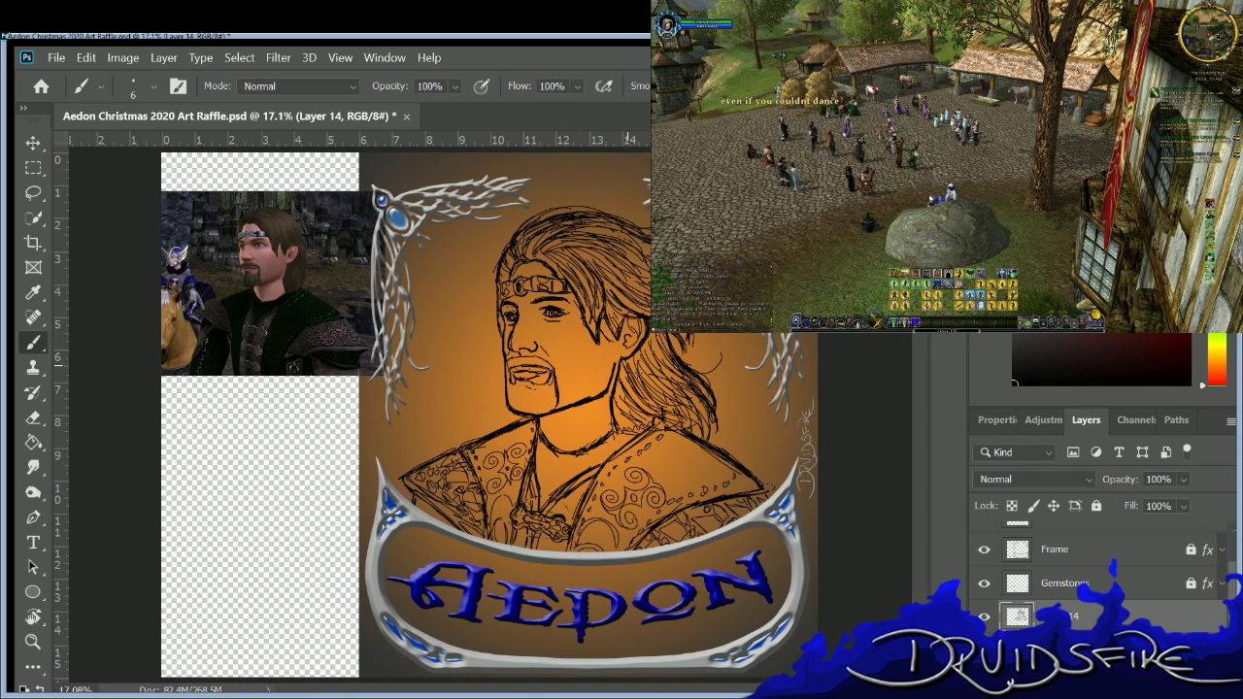
mouse_move(636, 374)
left_mouse_down()
mouse_move(618, 431)
mouse_move(620, 419)
left_mouse_up()
Darken the shoulder seam below the hair and the swirl embroidery on the garment with bolder brush strokes.
mouse_move(695, 412)
left_mouse_down()
mouse_move(643, 427)
mouse_move(648, 460)
left_mouse_up()
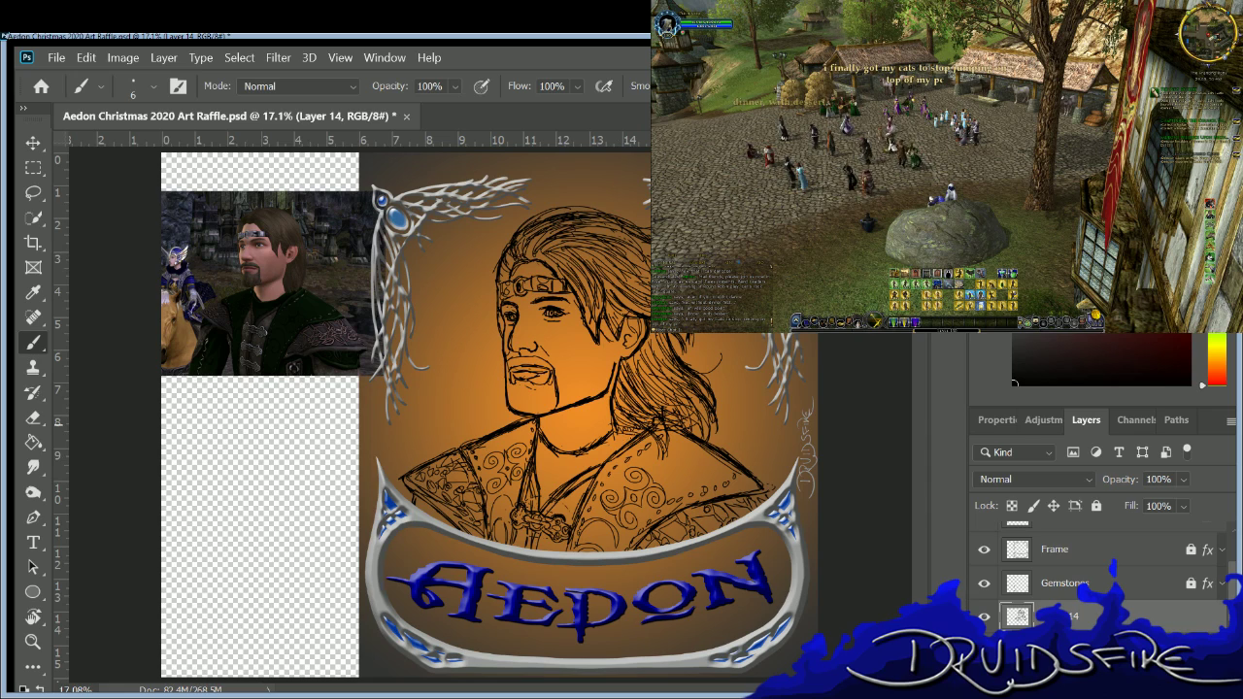
left_click_drag(589, 494, 577, 524)
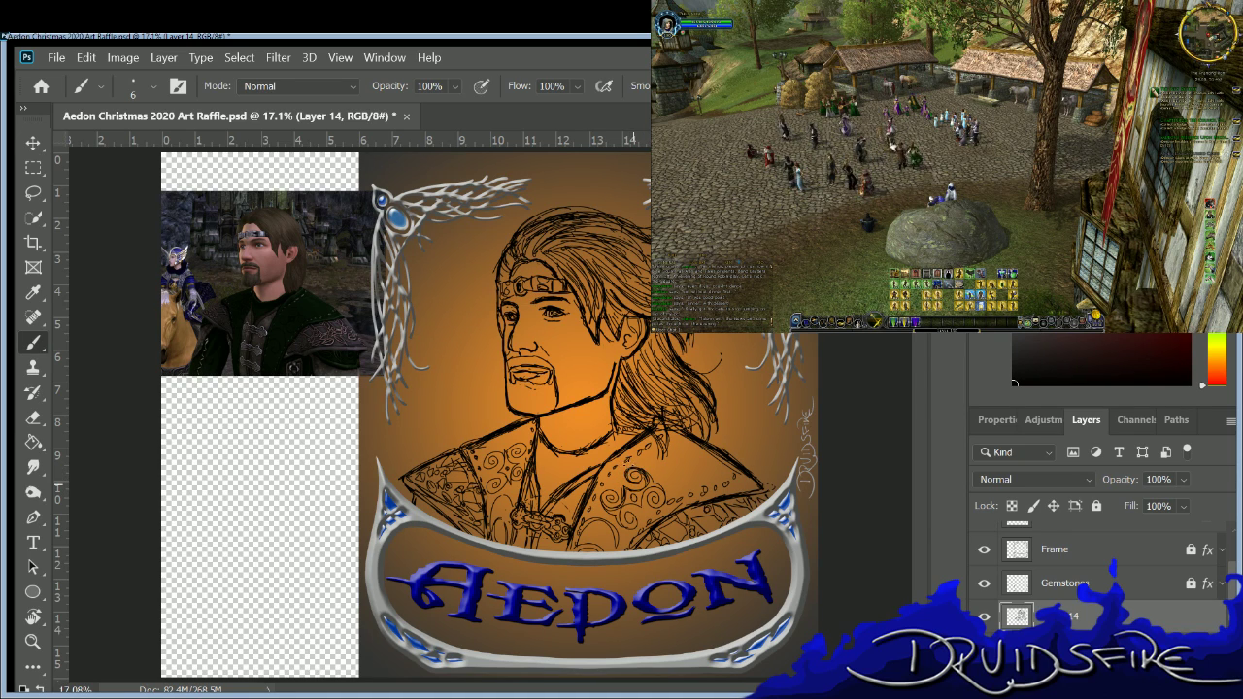
left_click_drag(636, 477, 632, 476)
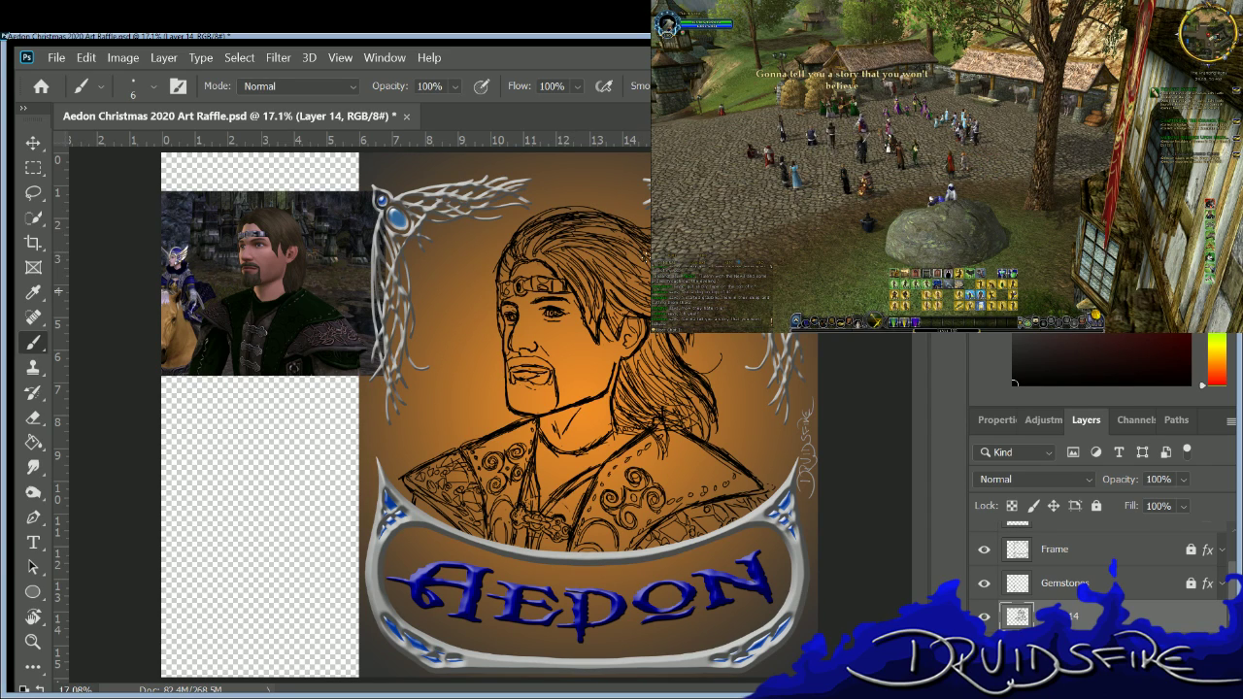
Add short vertical beard strokes on the chin below the mouth, correcting them with the eraser.
key("e")
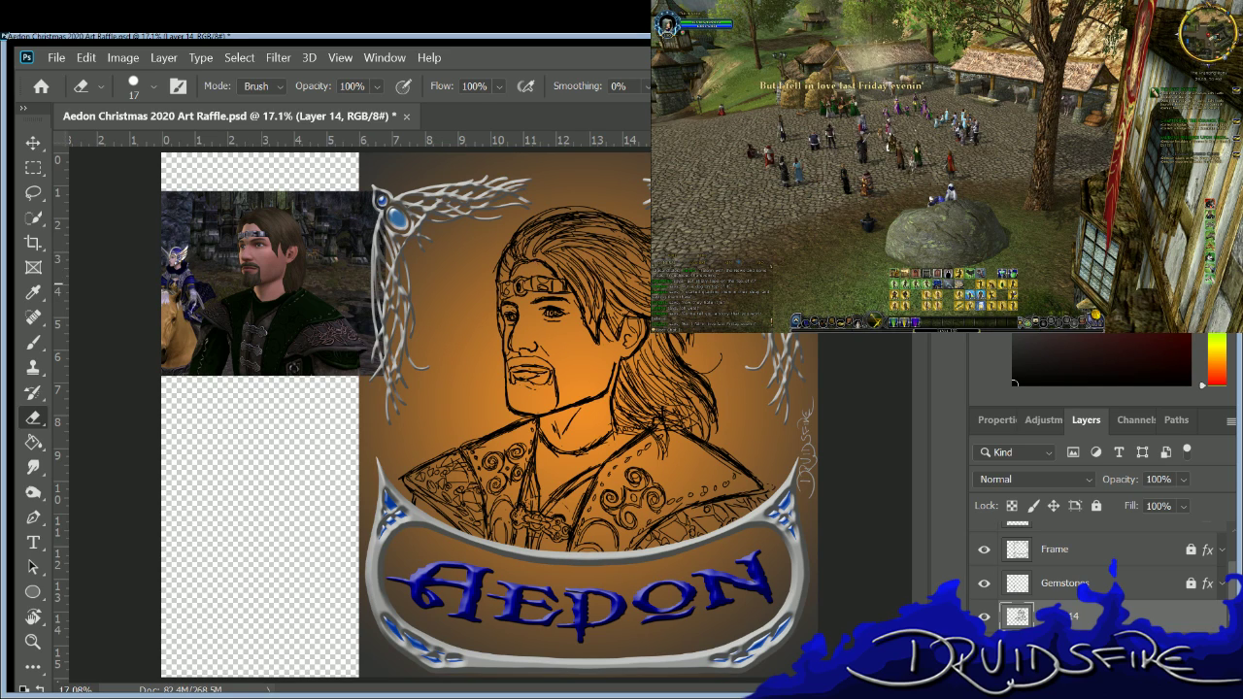
key("b")
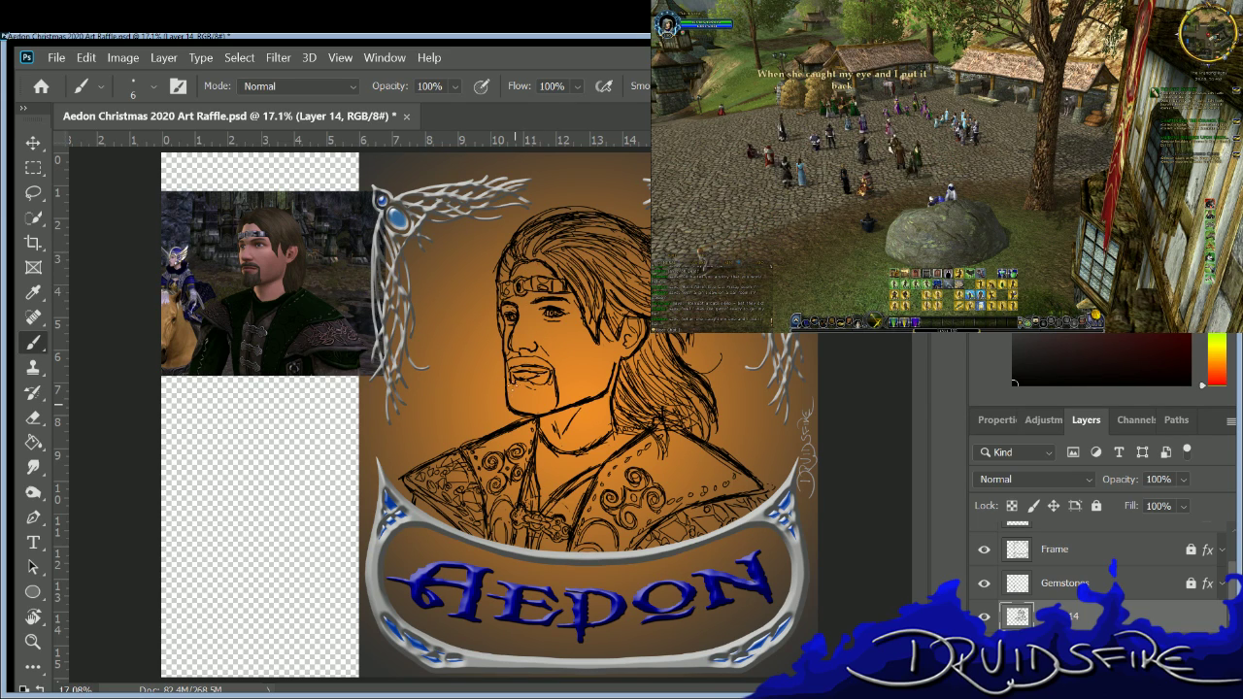
left_click_drag(511, 382, 521, 406)
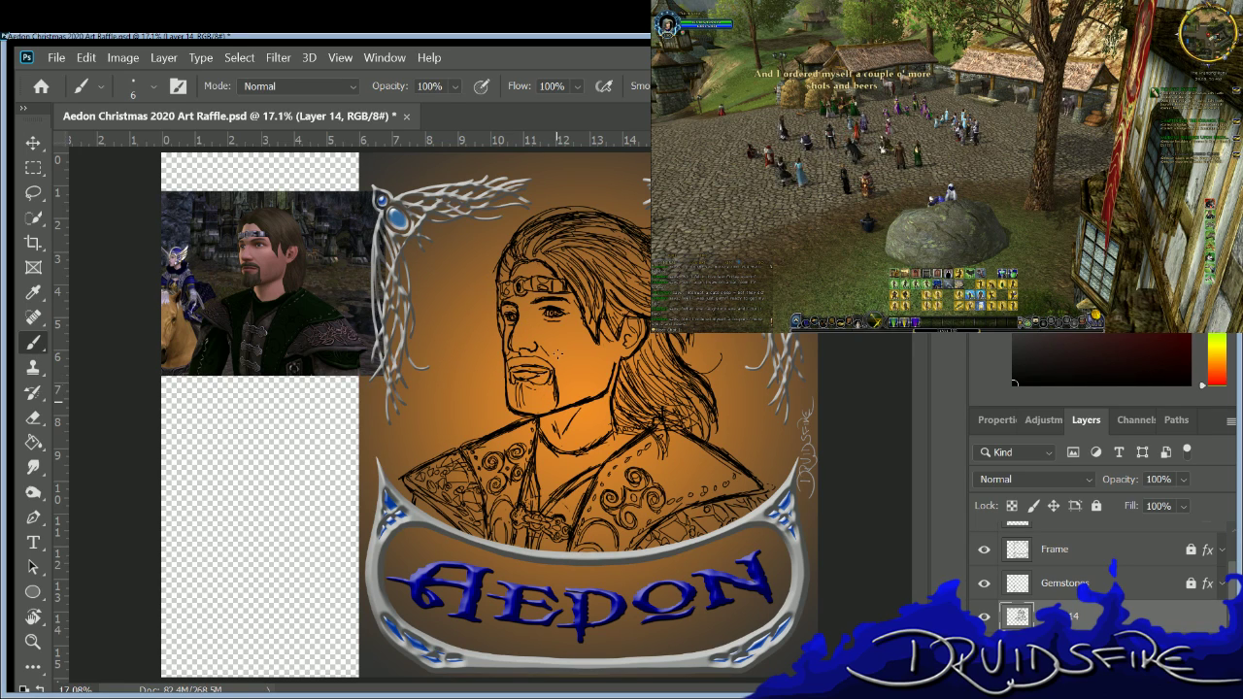
key("e")
key("b")
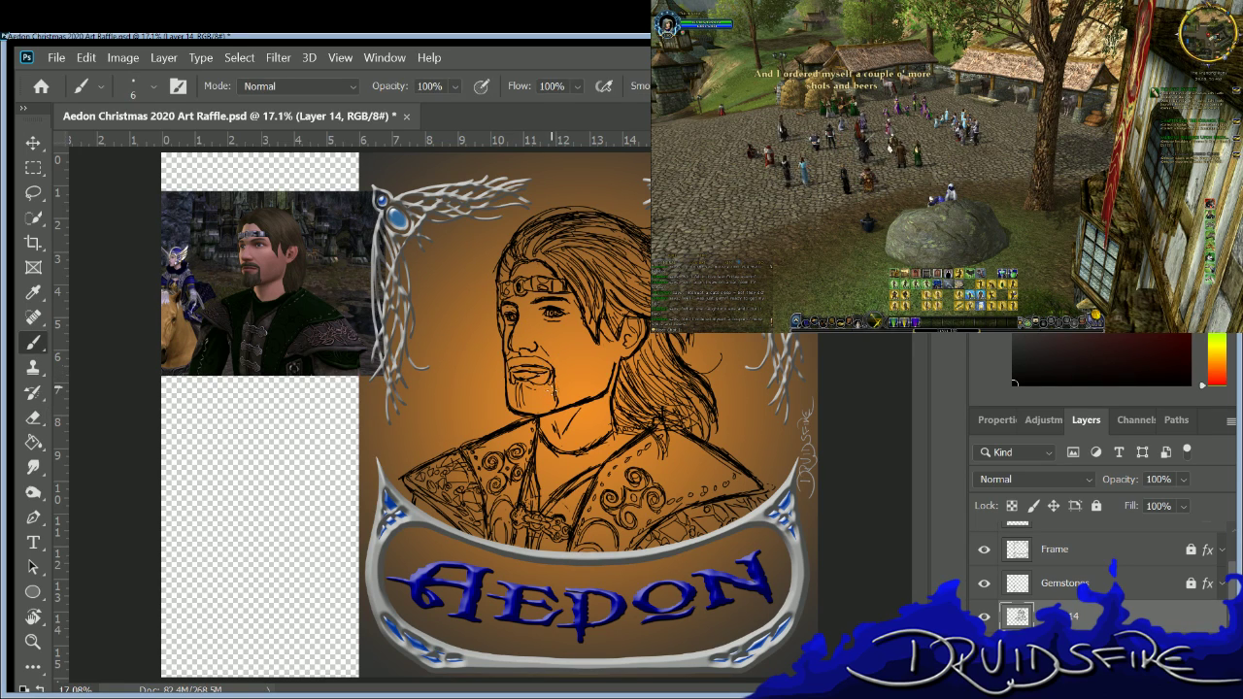
left_click_drag(530, 392, 530, 415)
left_click_drag(535, 391, 535, 414)
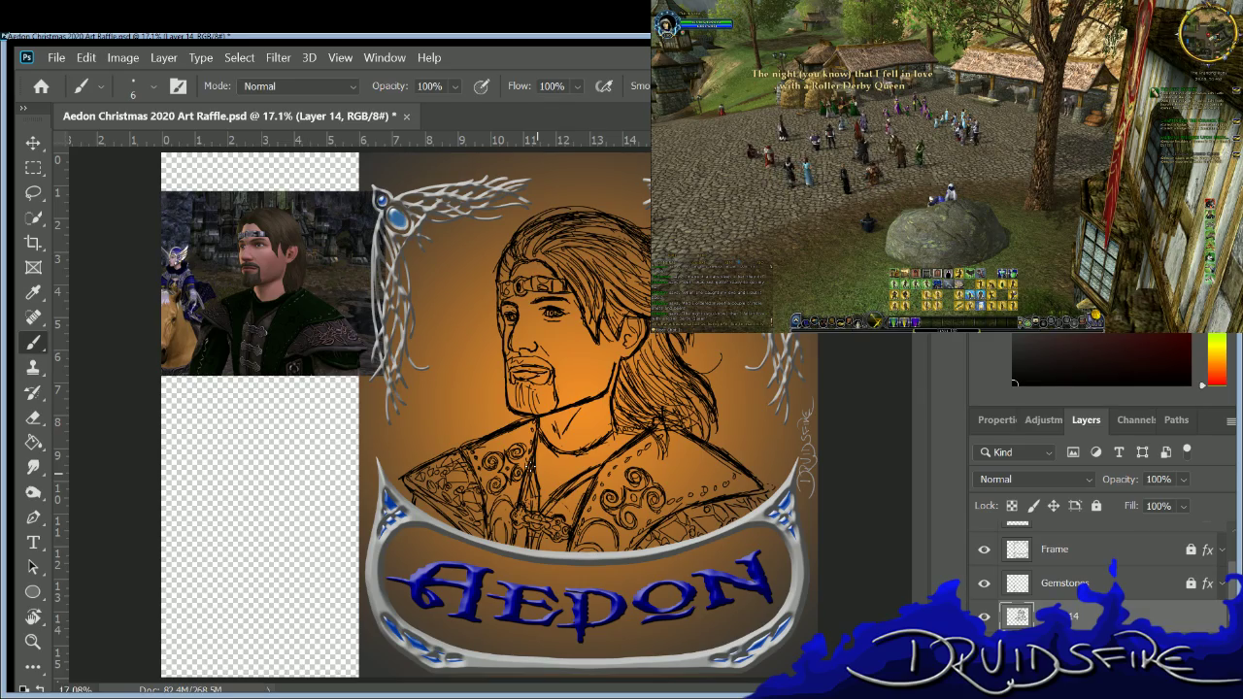
Erase the doubled inner strokes along the nose bridge and retouch it into one clean line down to the tip.
scroll(530, 468, "up", 4)
scroll(531, 467, "up", 2)
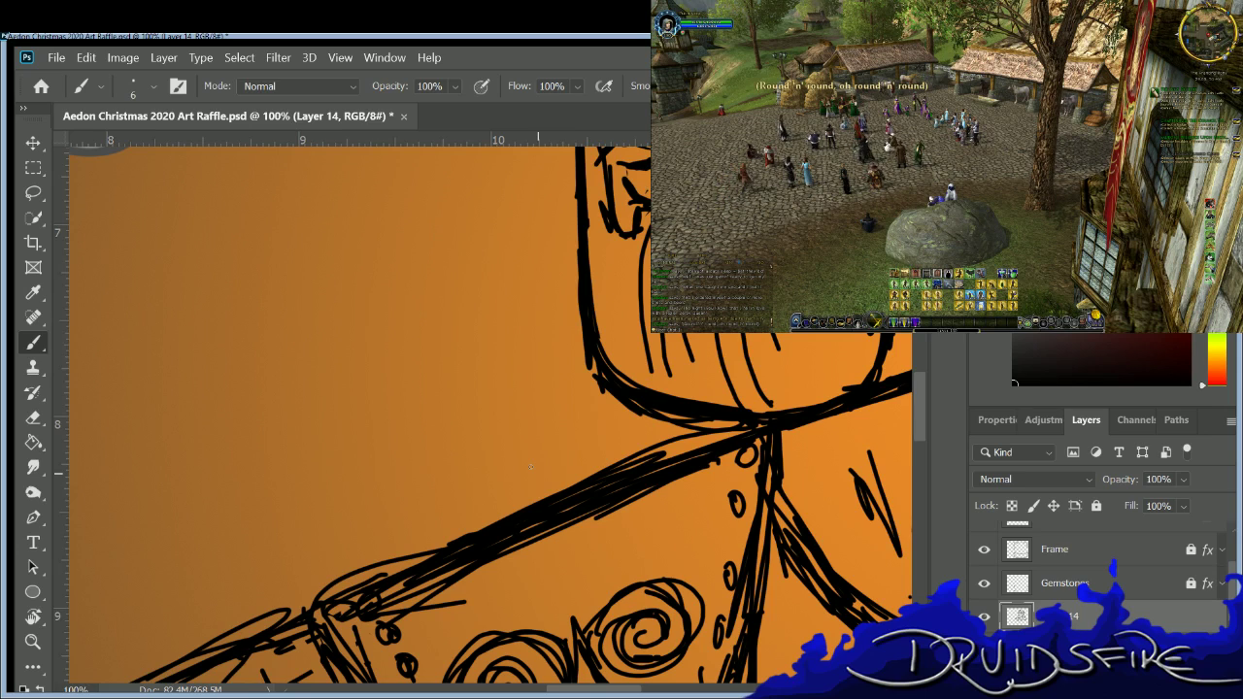
scroll(921, 393, "up", 2)
key("e")
key("b")
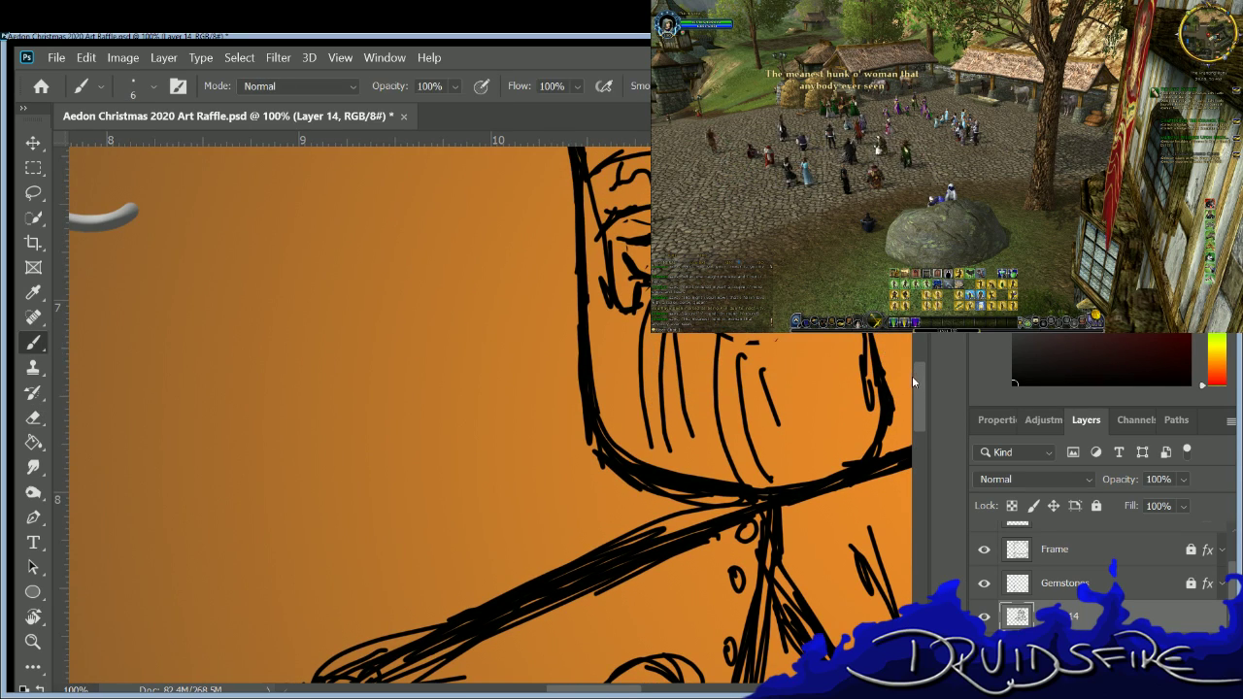
scroll(918, 385, "up", 10)
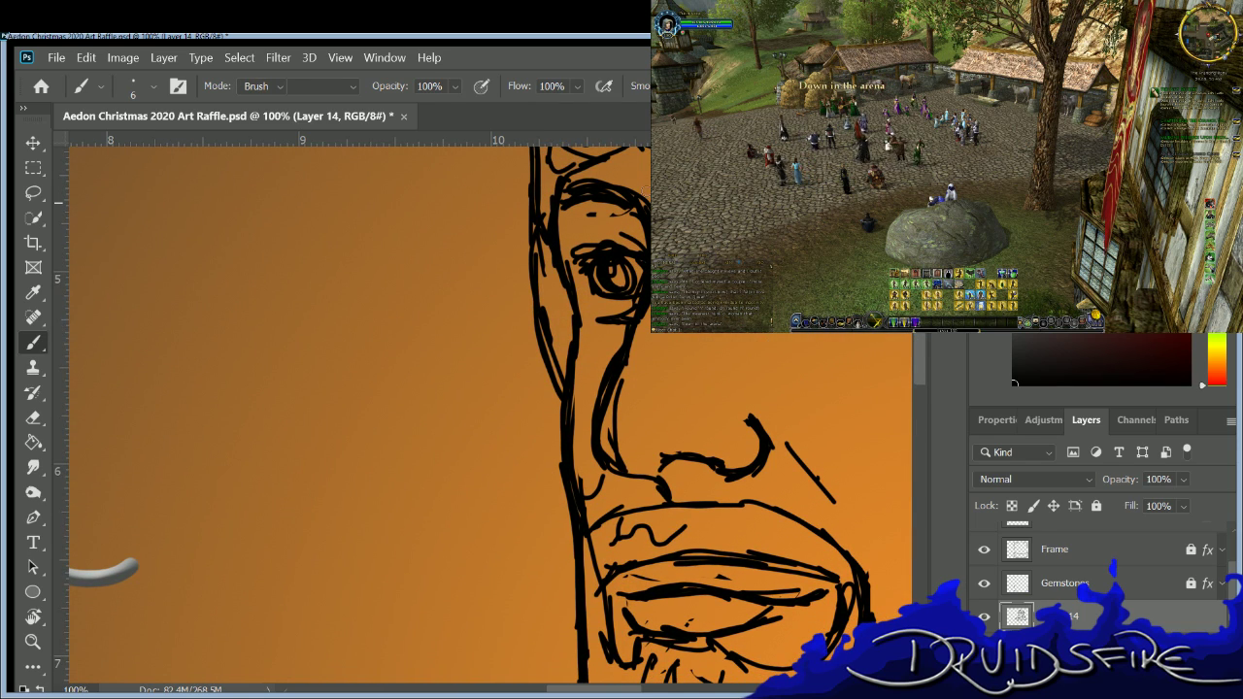
key("e")
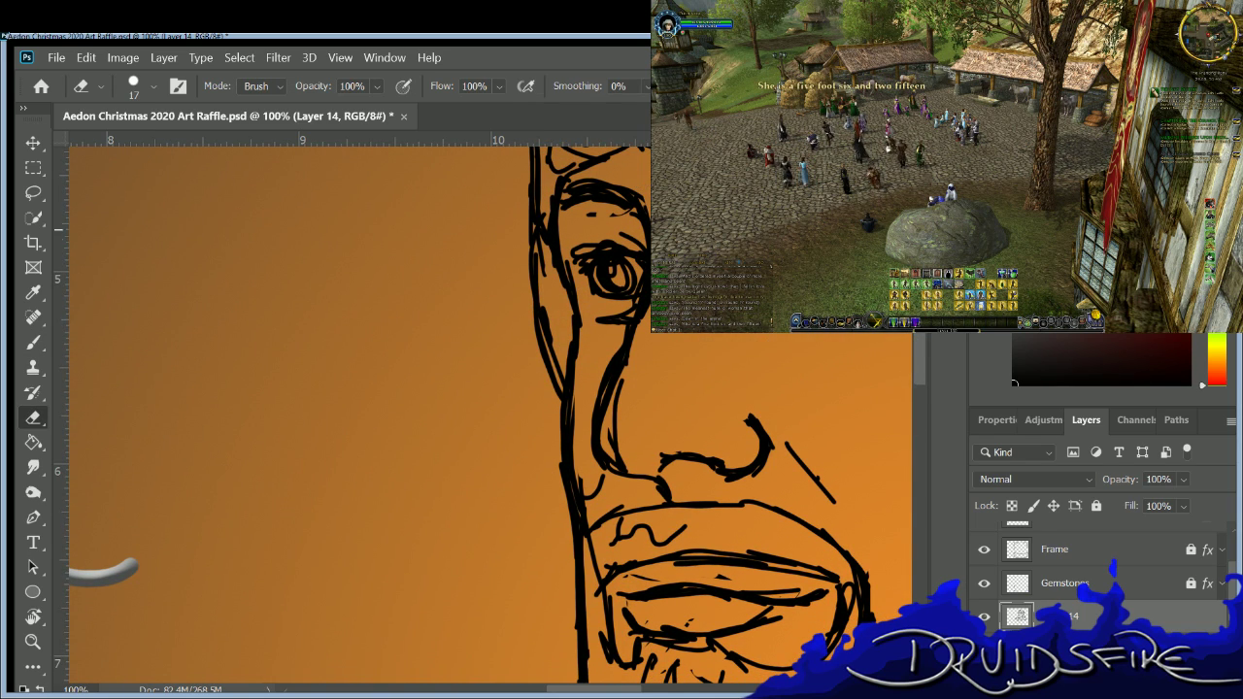
left_click_drag(612, 389, 620, 456)
mouse_move(610, 341)
left_mouse_down()
mouse_move(593, 422)
mouse_move(584, 408)
mouse_move(603, 447)
left_mouse_up()
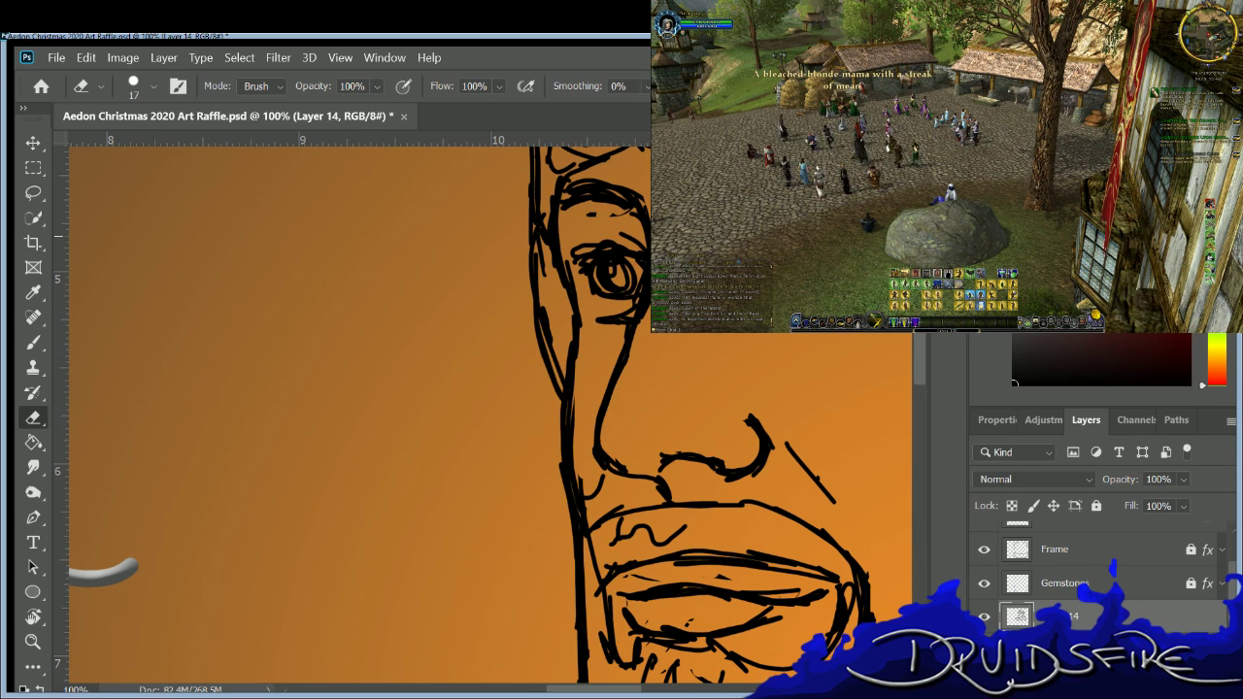
key("b")
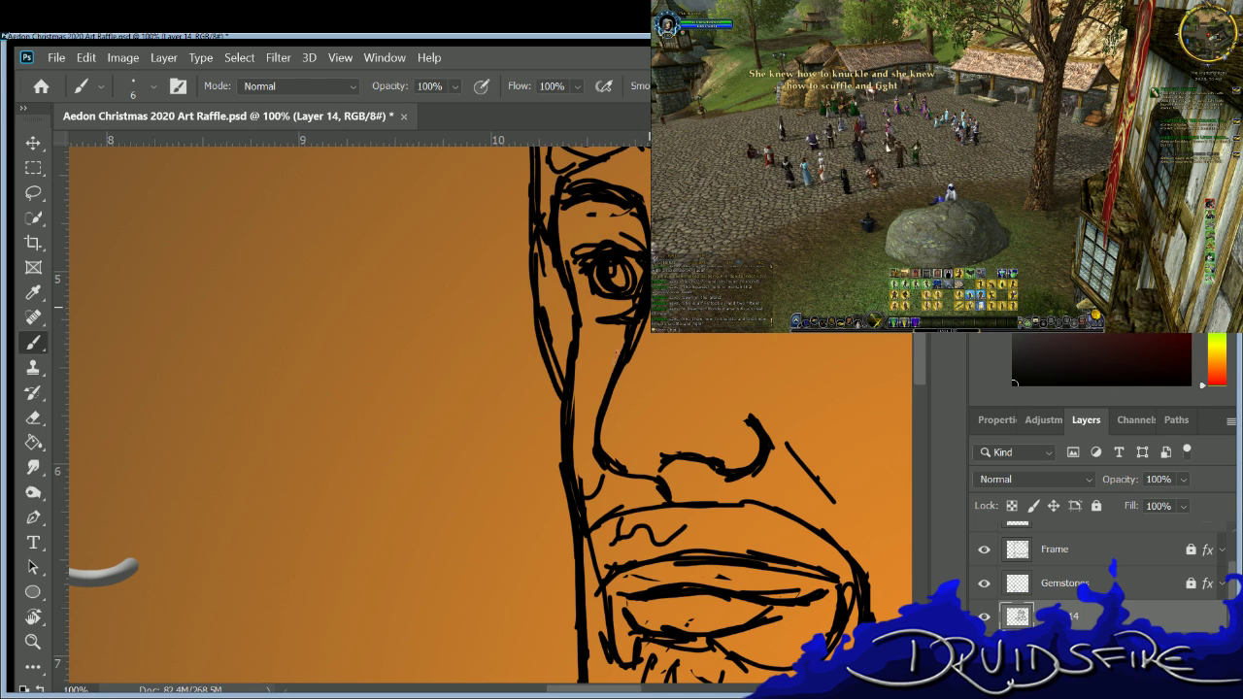
key("e")
key("b")
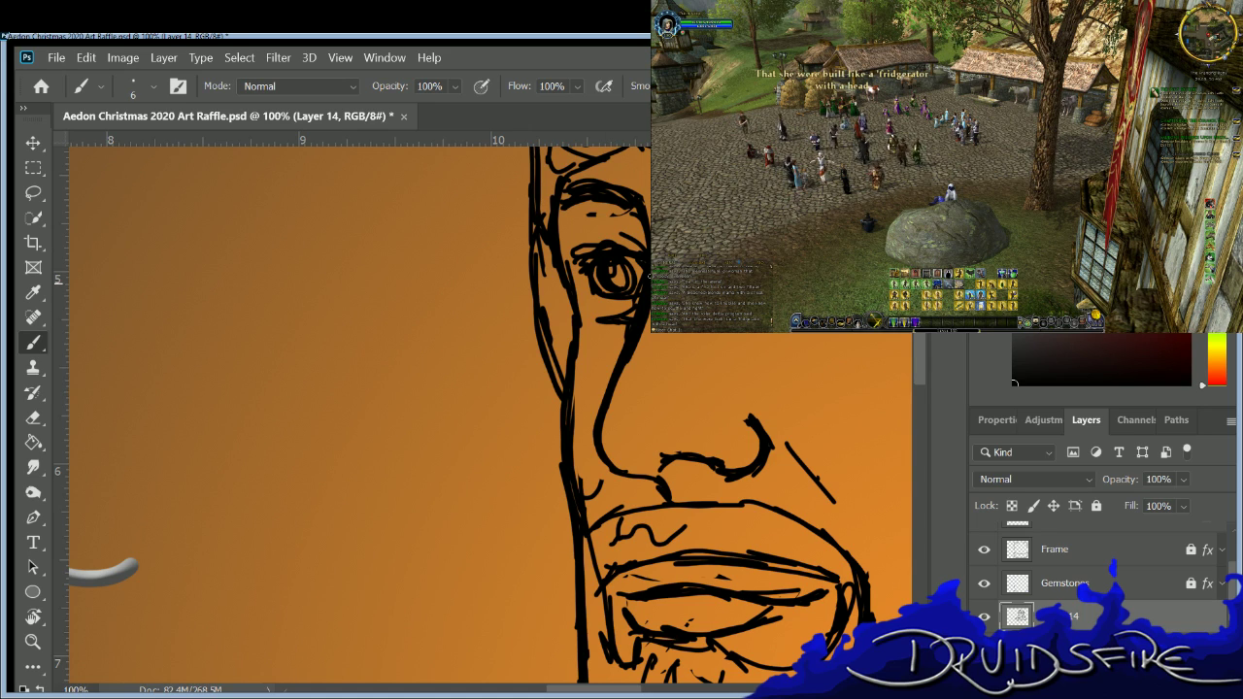
Thin the rough nostril line with the eraser and redraw its arch as a smooth curve.
key("e")
mouse_move(690, 463)
left_mouse_down()
mouse_move(679, 458)
mouse_move(691, 445)
mouse_move(733, 480)
mouse_move(762, 462)
mouse_move(751, 417)
left_mouse_up()
key("b")
key("e")
key("b")
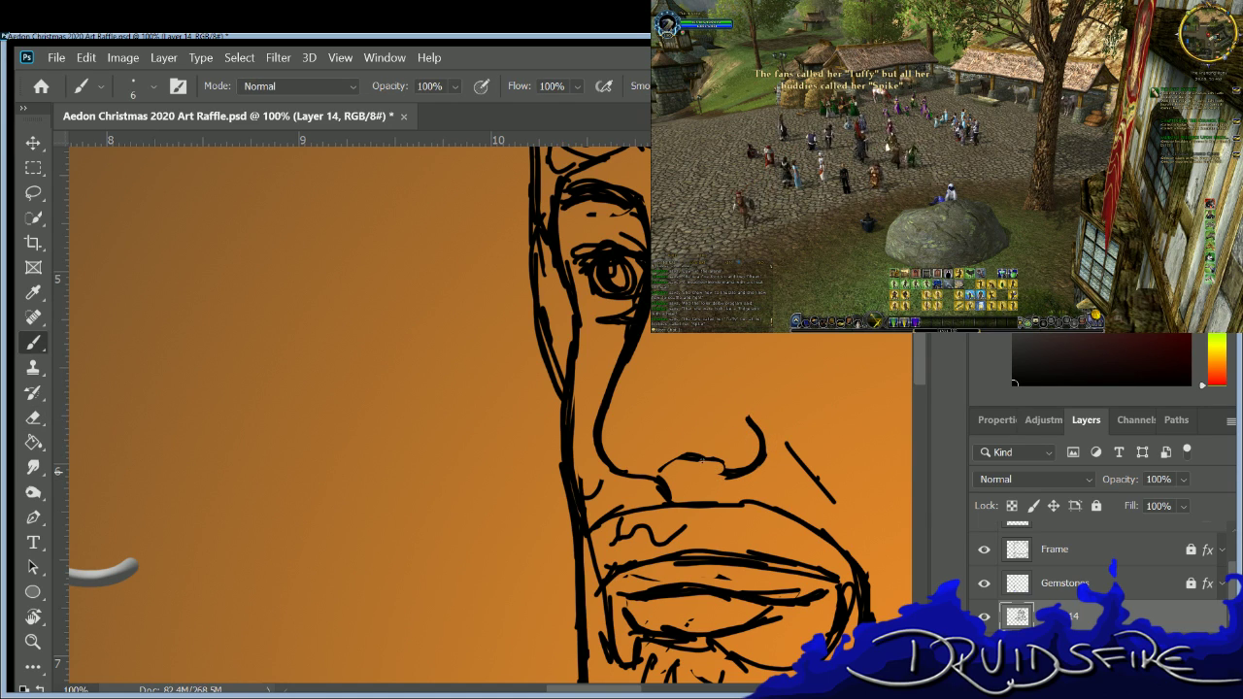
mouse_move(683, 450)
left_mouse_down()
mouse_move(714, 454)
mouse_move(722, 474)
mouse_move(712, 452)
left_mouse_up()
key("e")
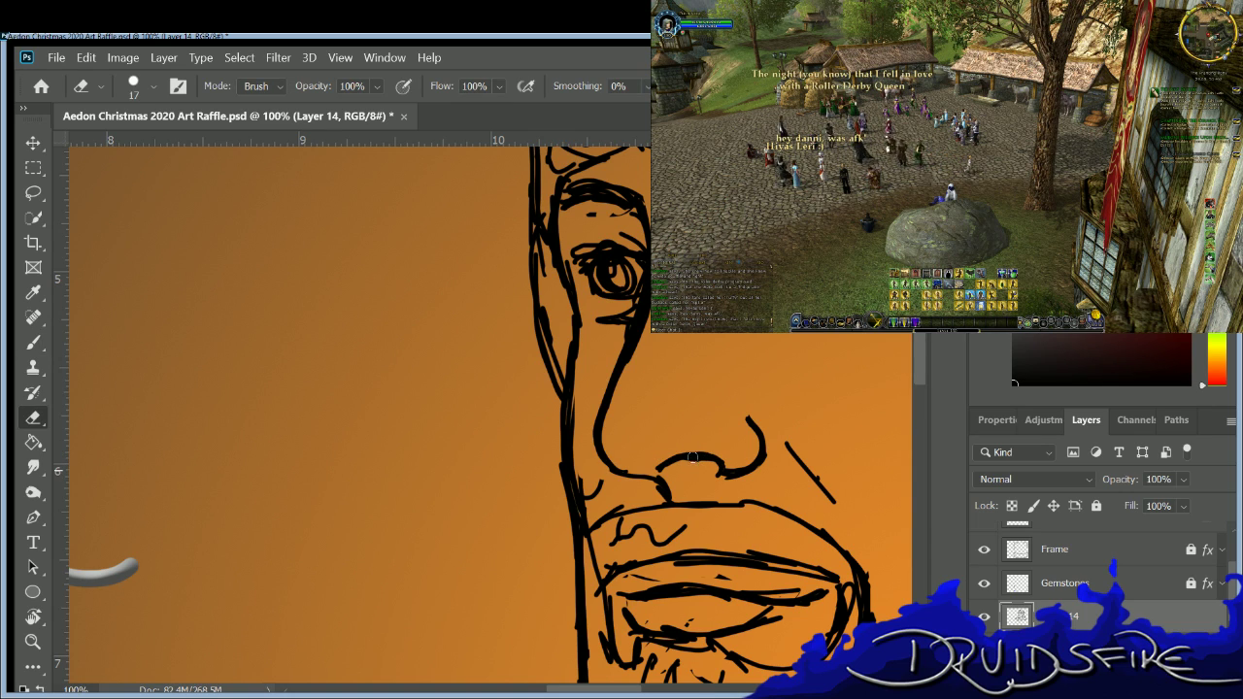
key("b")
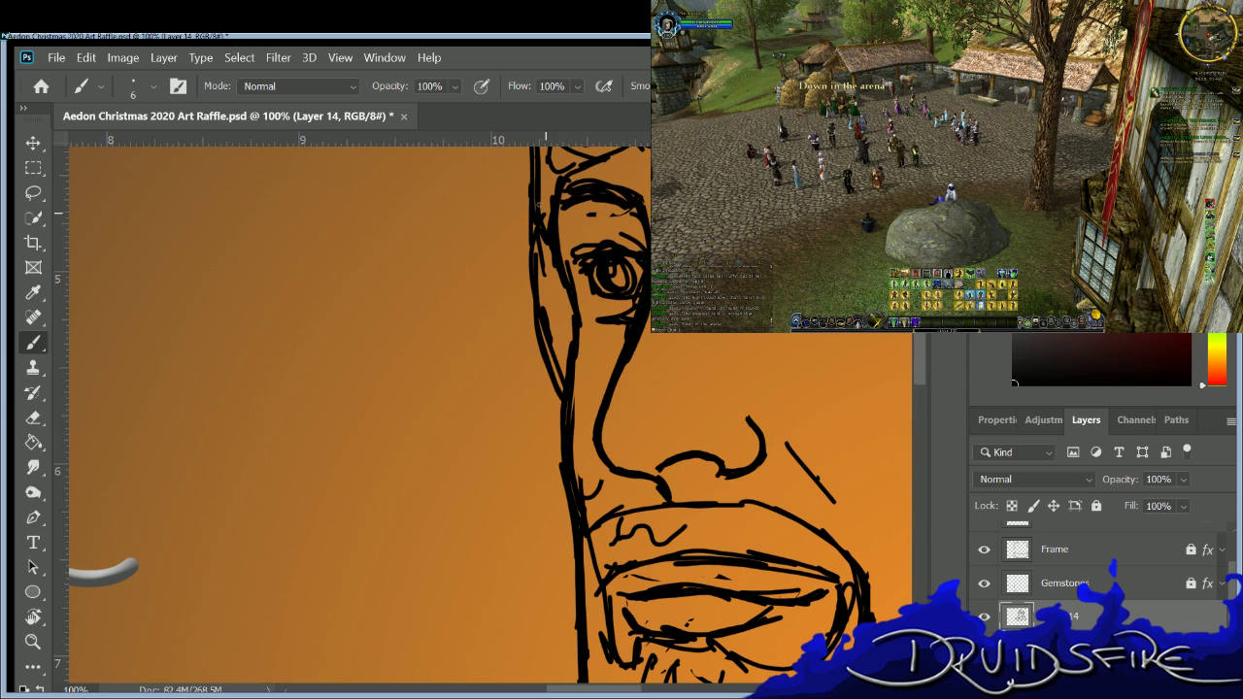
Erase the stray outer strokes beside the brow and the extra line running down outside the far cheek.
key("e")
left_click_drag(535, 176, 542, 252)
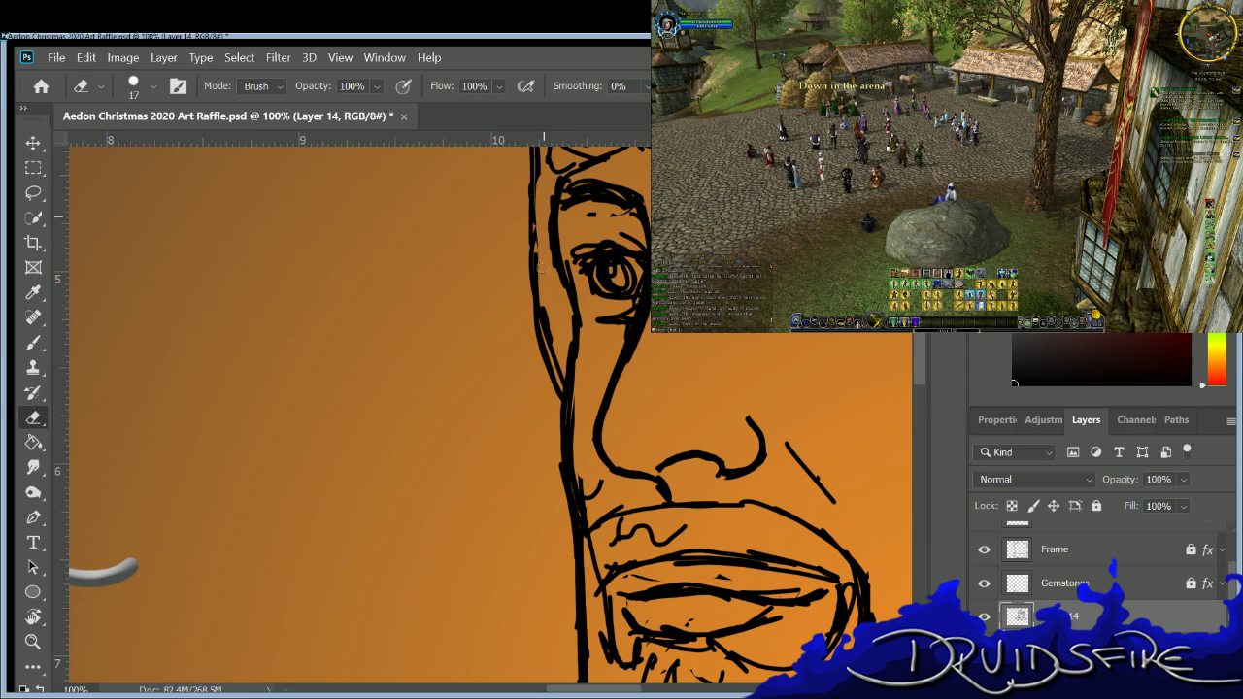
mouse_move(545, 350)
left_mouse_down()
mouse_move(537, 315)
mouse_move(556, 381)
mouse_move(550, 347)
left_mouse_up()
key("b")
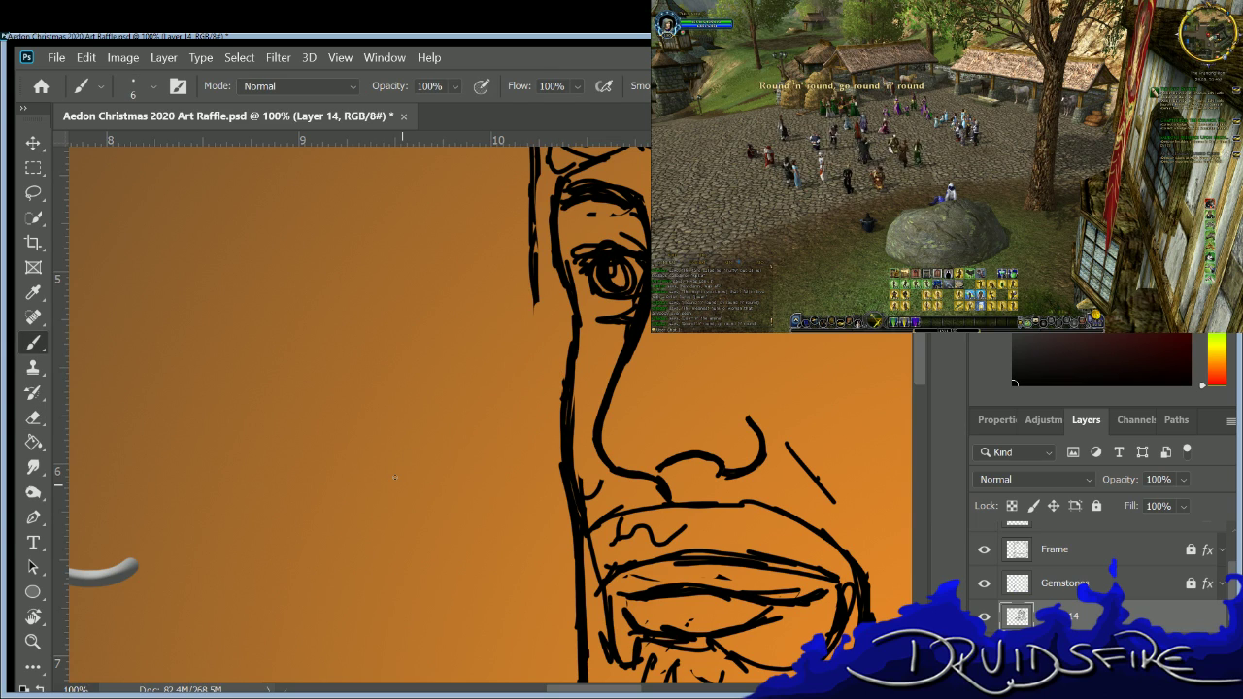
Refine the far face contour from the brow to the mouth into a single smooth line with eraser and brush.
key("e")
mouse_move(577, 349)
left_mouse_down()
mouse_move(567, 447)
mouse_move(571, 421)
mouse_move(581, 488)
mouse_move(592, 490)
mouse_move(574, 478)
left_mouse_up()
left_click_drag(573, 403, 571, 400)
mouse_move(550, 448)
left_mouse_down()
mouse_move(579, 315)
mouse_move(567, 446)
left_mouse_up()
key("b")
key("e")
left_click_drag(549, 198, 551, 265)
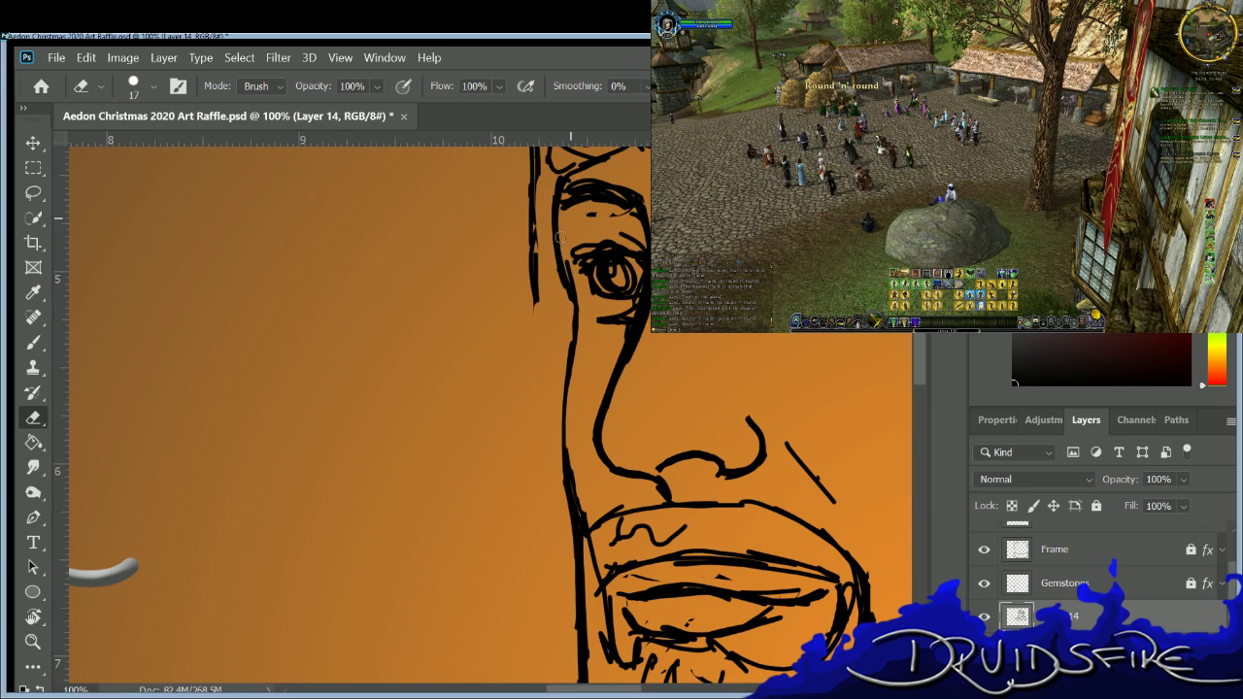
key("b")
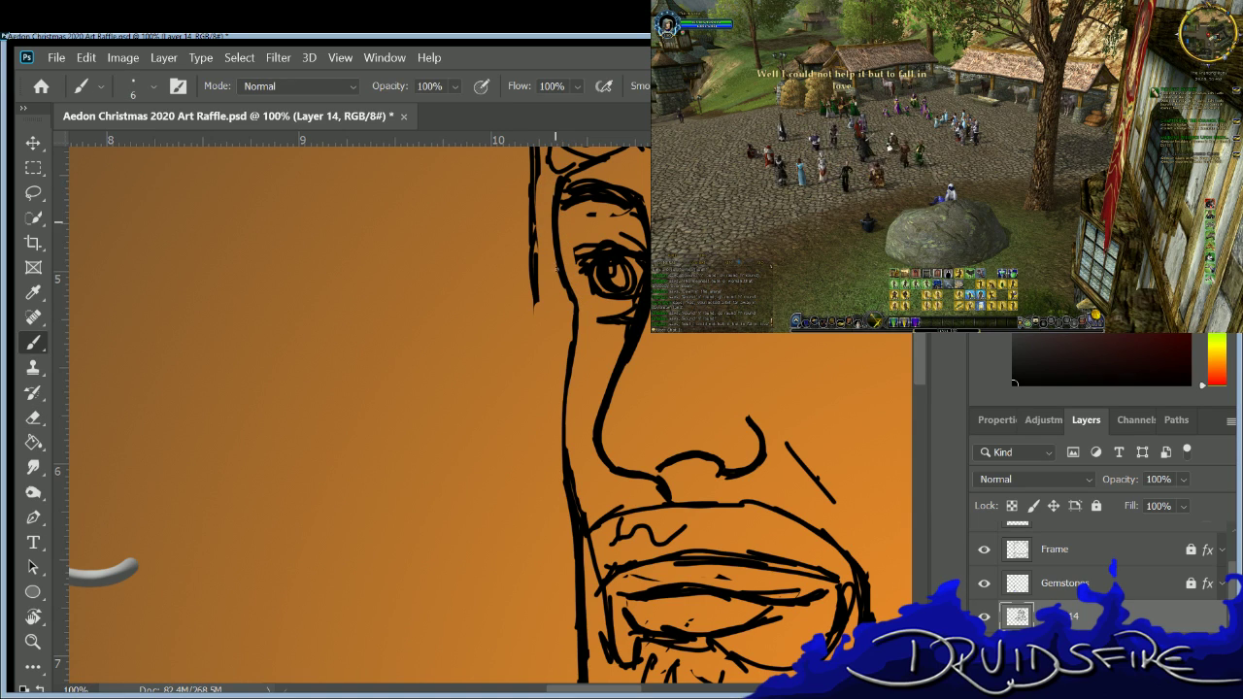
left_click_drag(557, 445, 580, 508)
key("e")
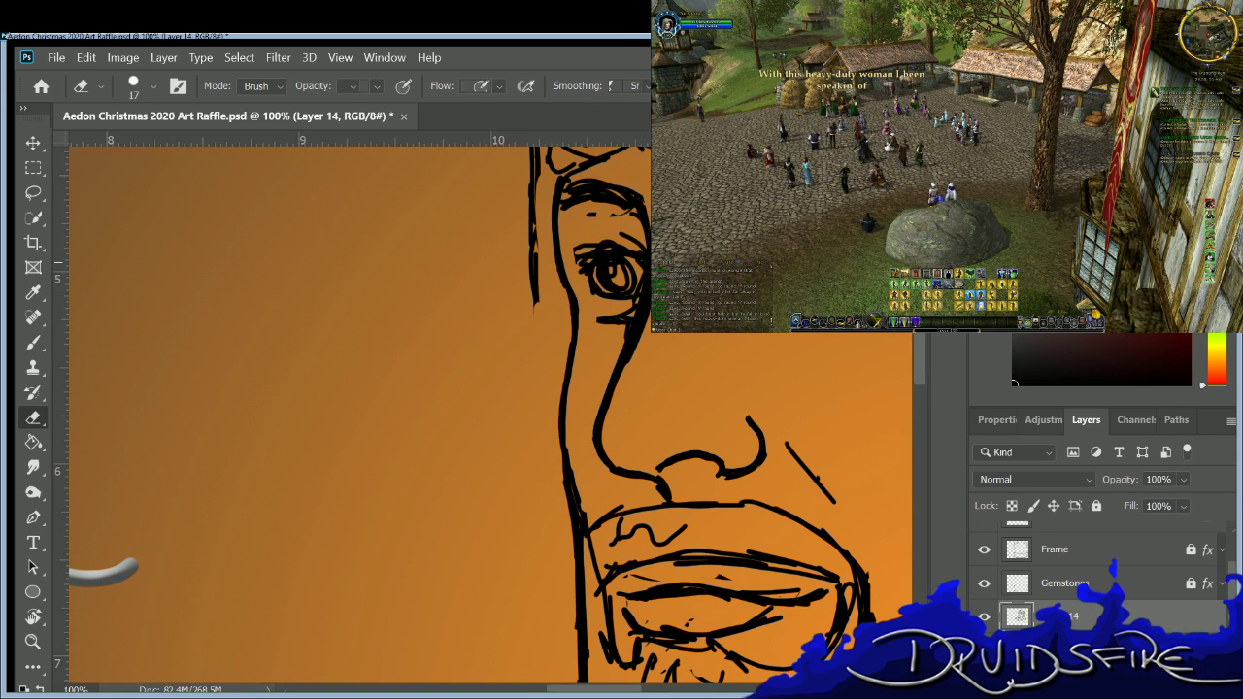
key("b")
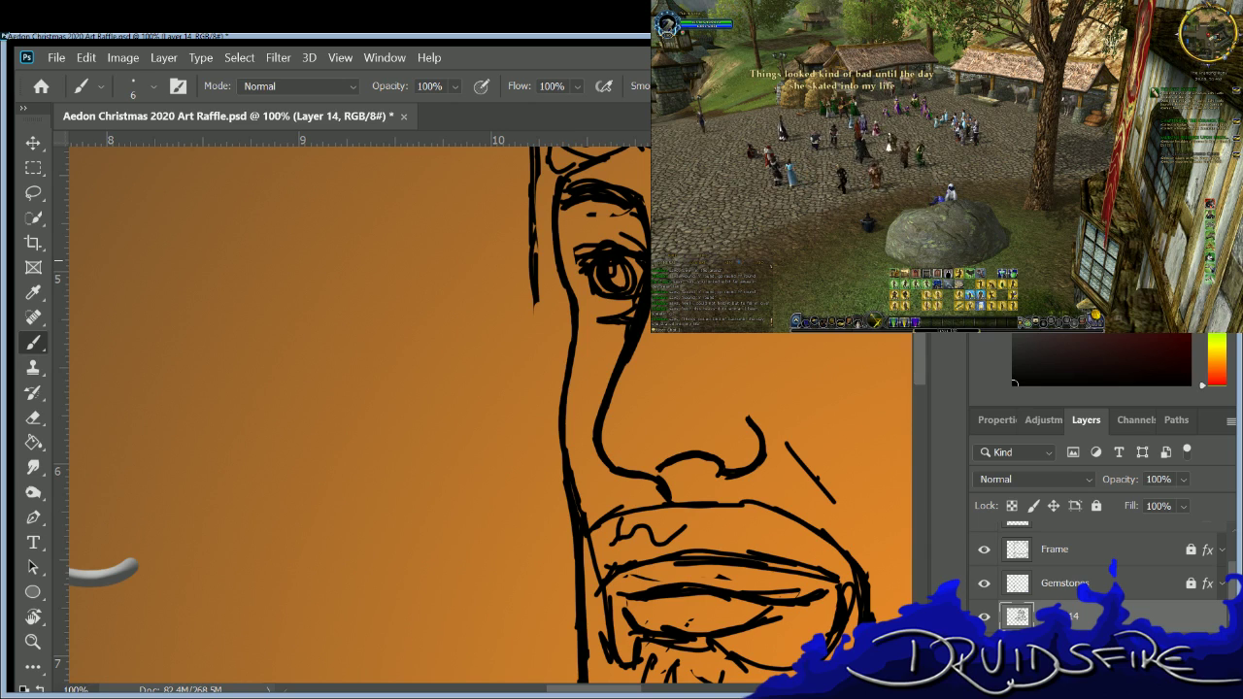
Thin the curved line of the near nostril wing with the eraser and touch it up with the brush.
key("e")
mouse_move(744, 444)
left_mouse_down()
mouse_move(761, 432)
mouse_move(758, 468)
mouse_move(752, 422)
mouse_move(758, 464)
left_mouse_up()
key("b")
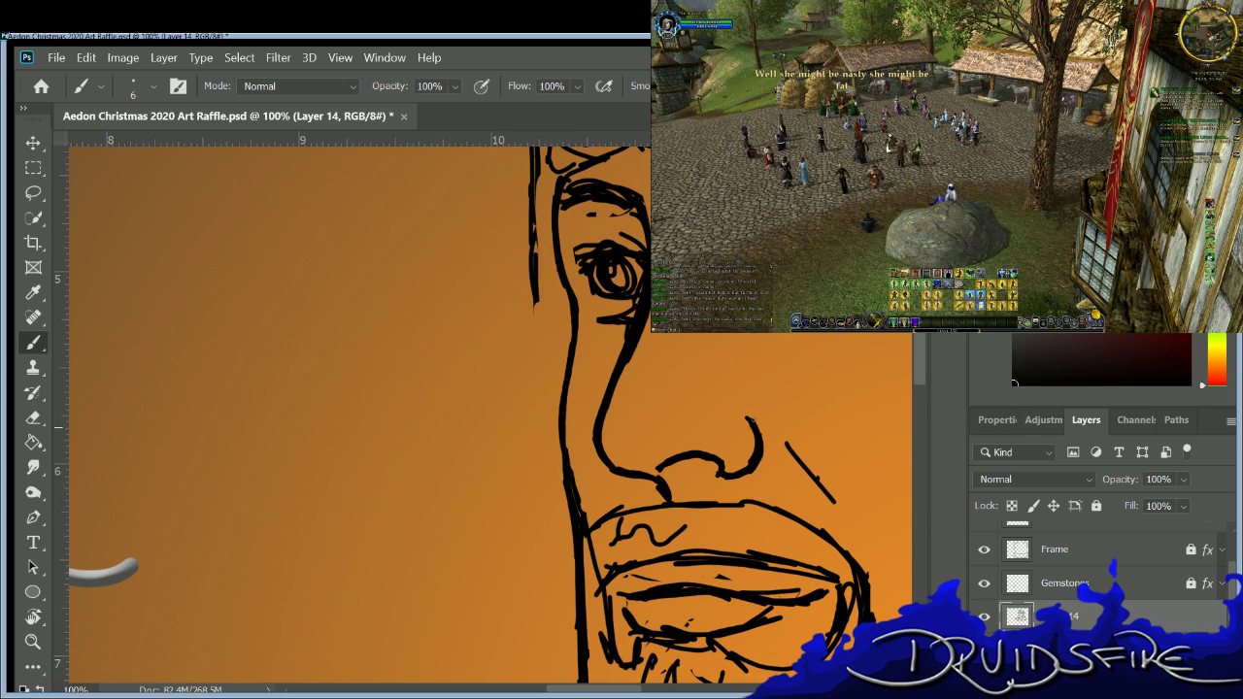
Smooth the nose bridge line from beneath the far eye down to the tip, alternating eraser and brush.
key("e")
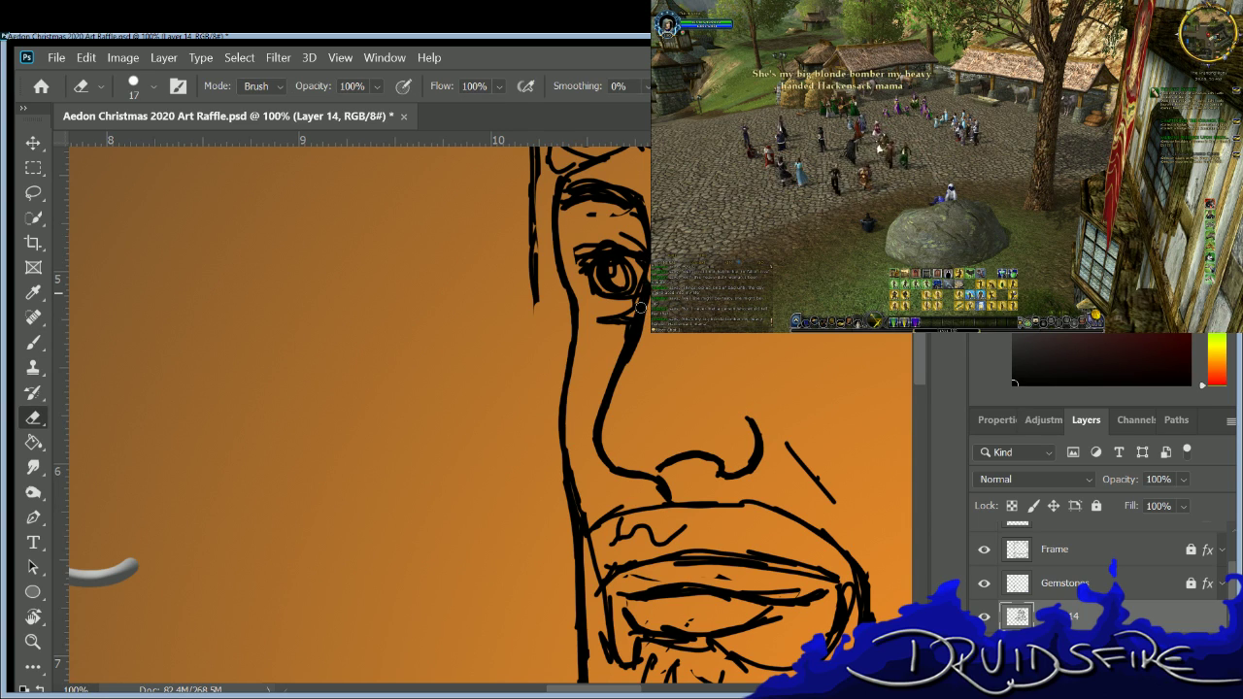
key("b")
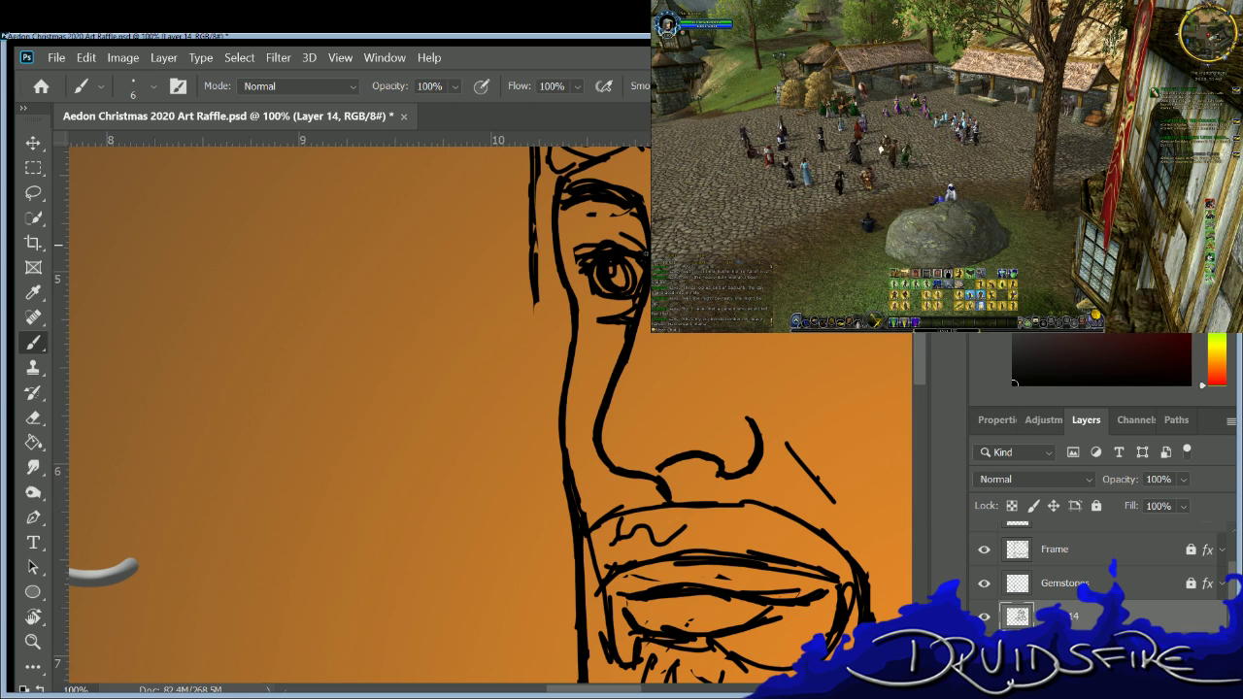
key("e")
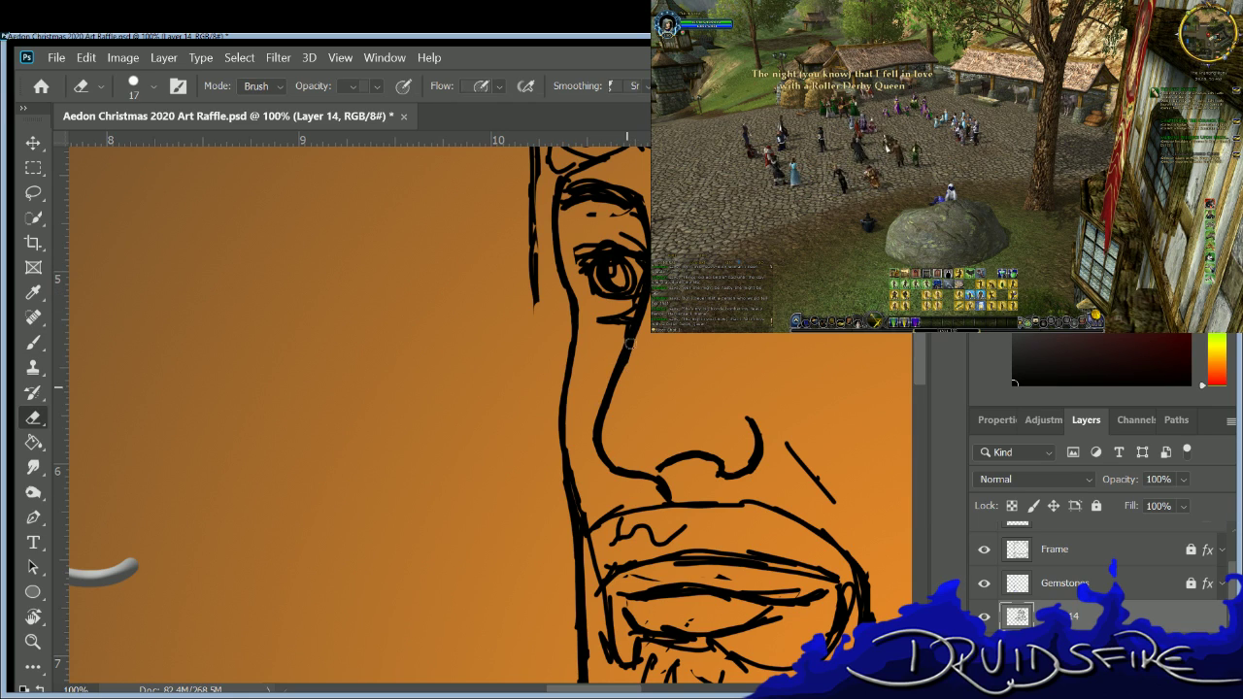
key("b")
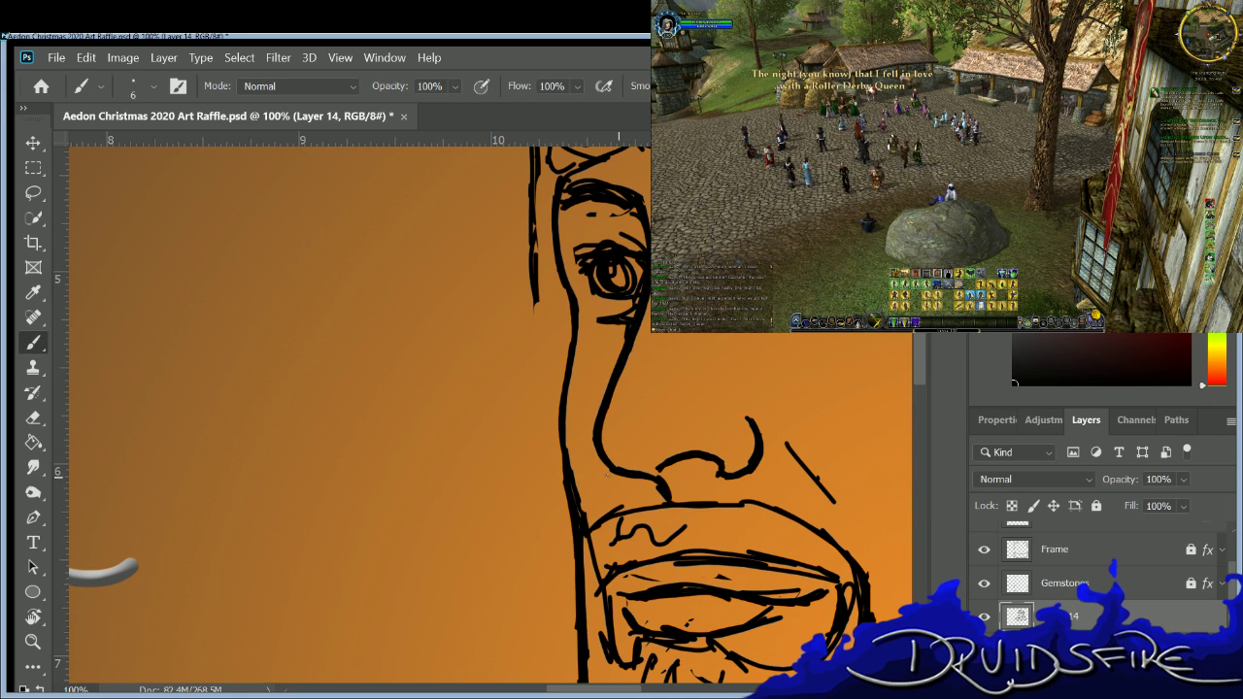
key("e")
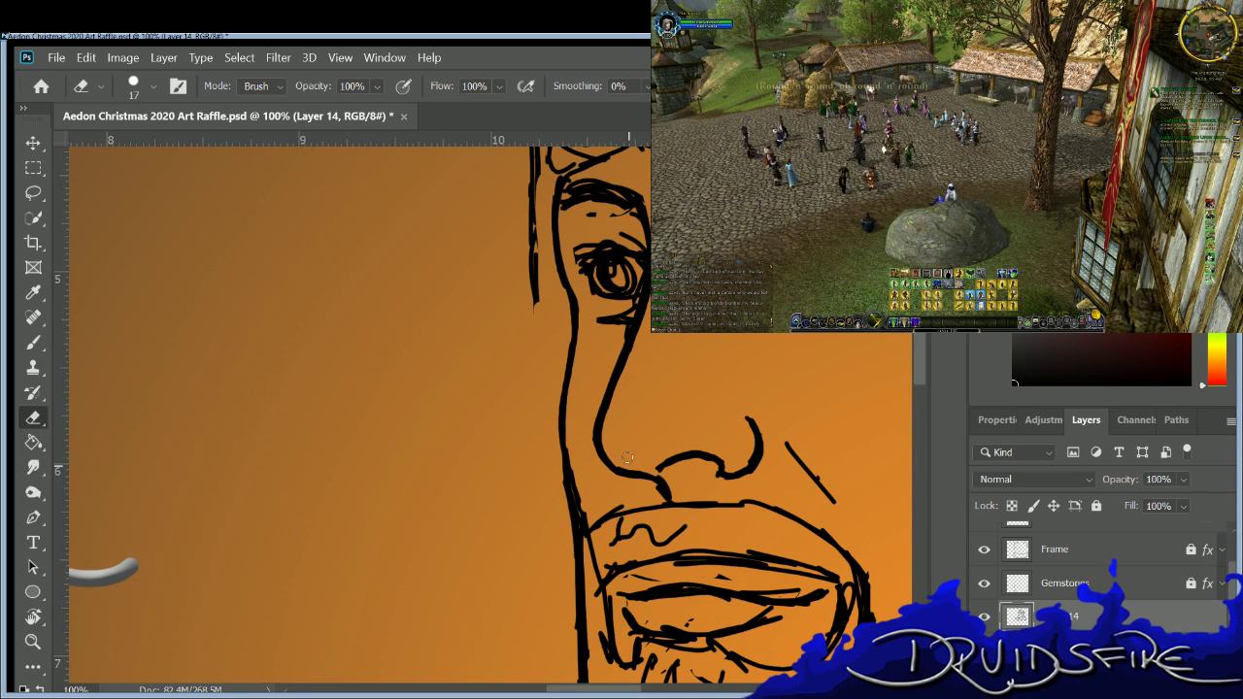
key("b")
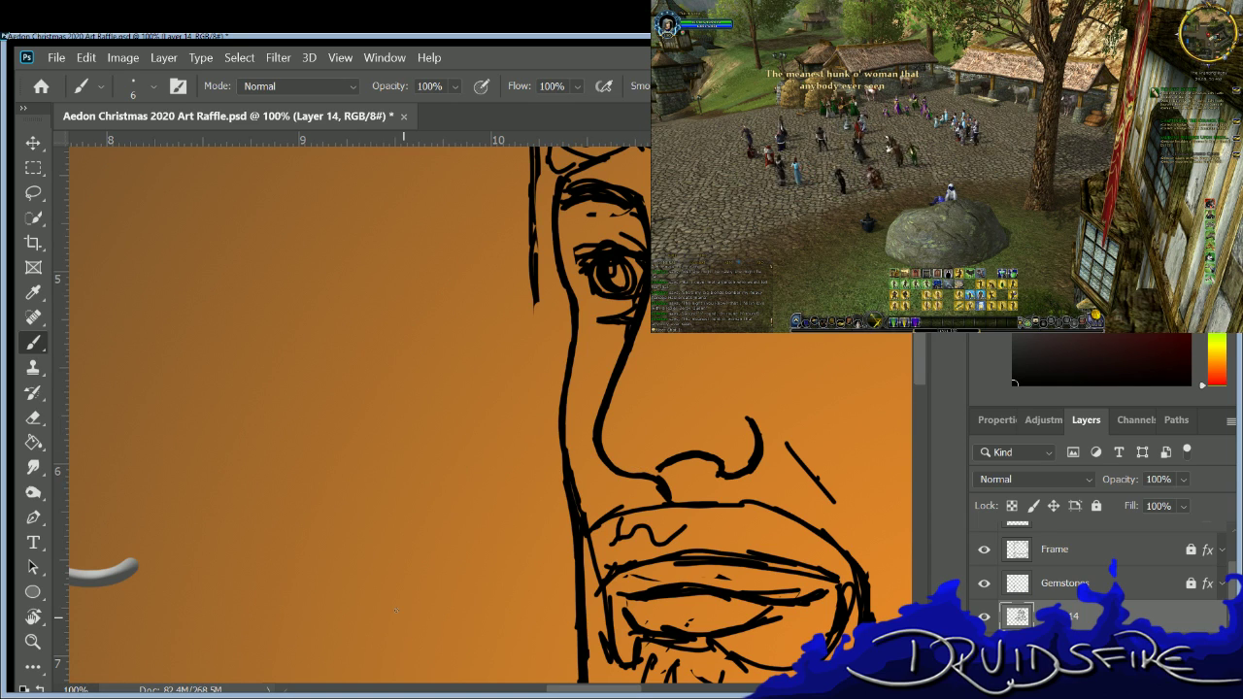
Erase the stray strokes above the far eye and redraw its upper lid and iris as clean outlines with an open centre.
key("e")
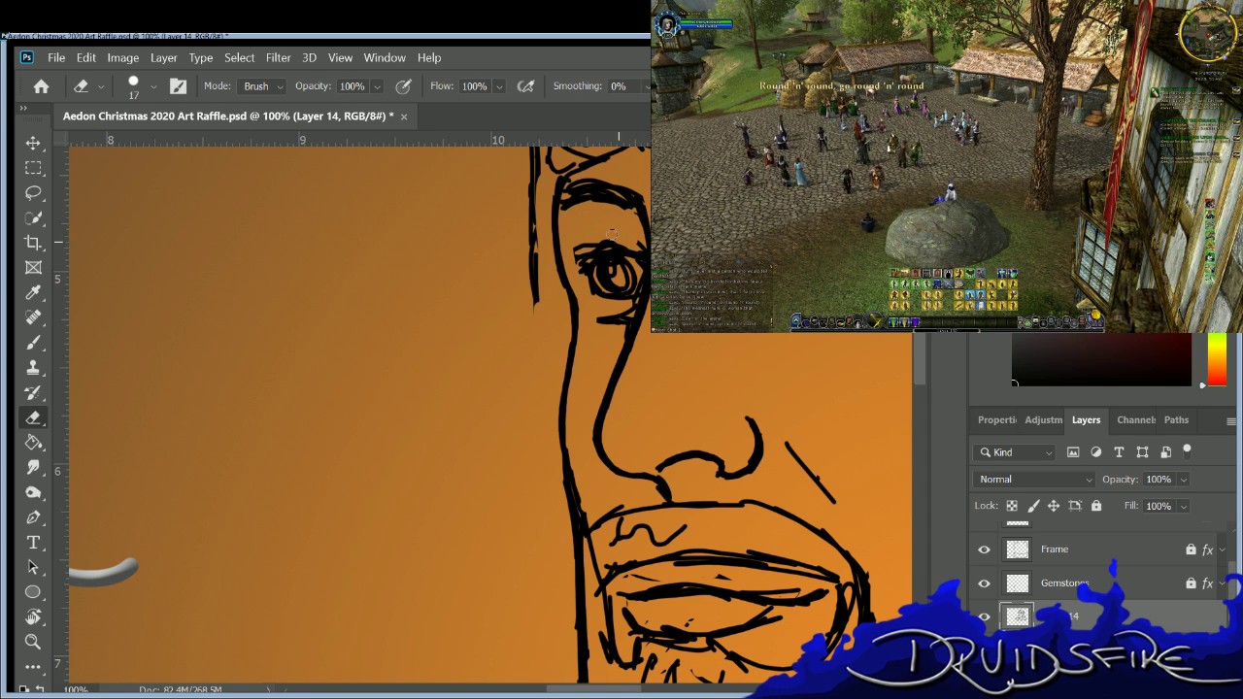
mouse_move(566, 245)
left_mouse_down()
mouse_move(617, 257)
mouse_move(630, 234)
left_mouse_up()
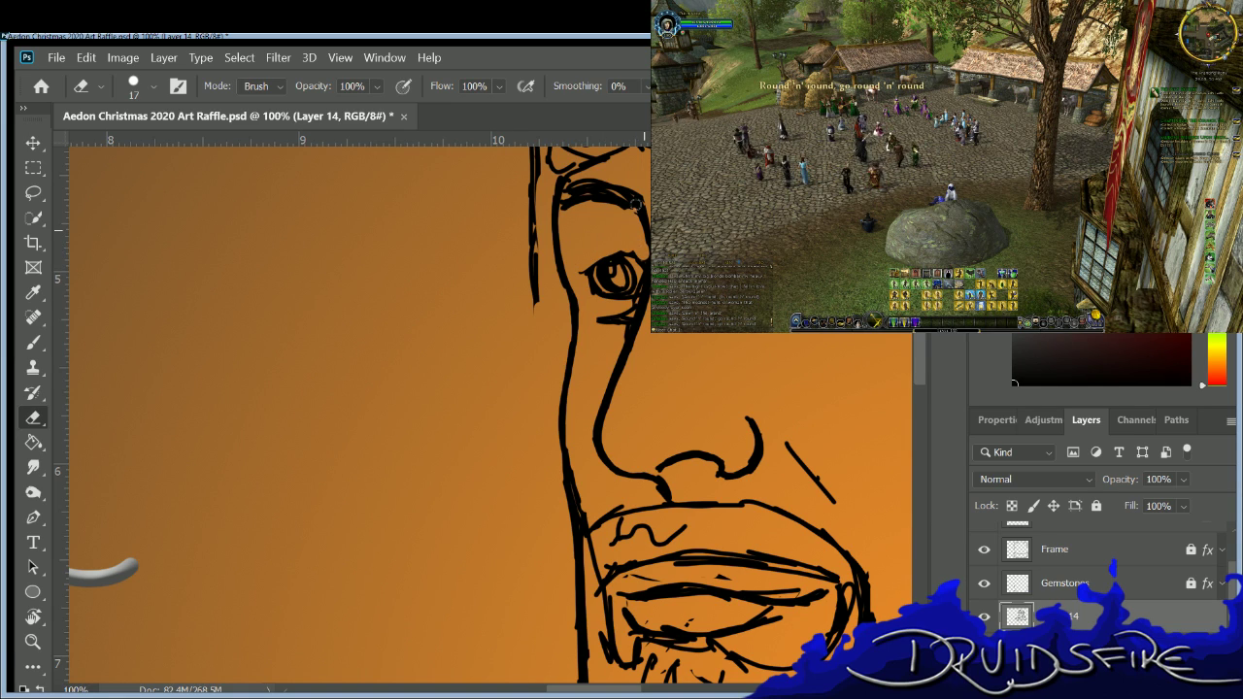
key("b")
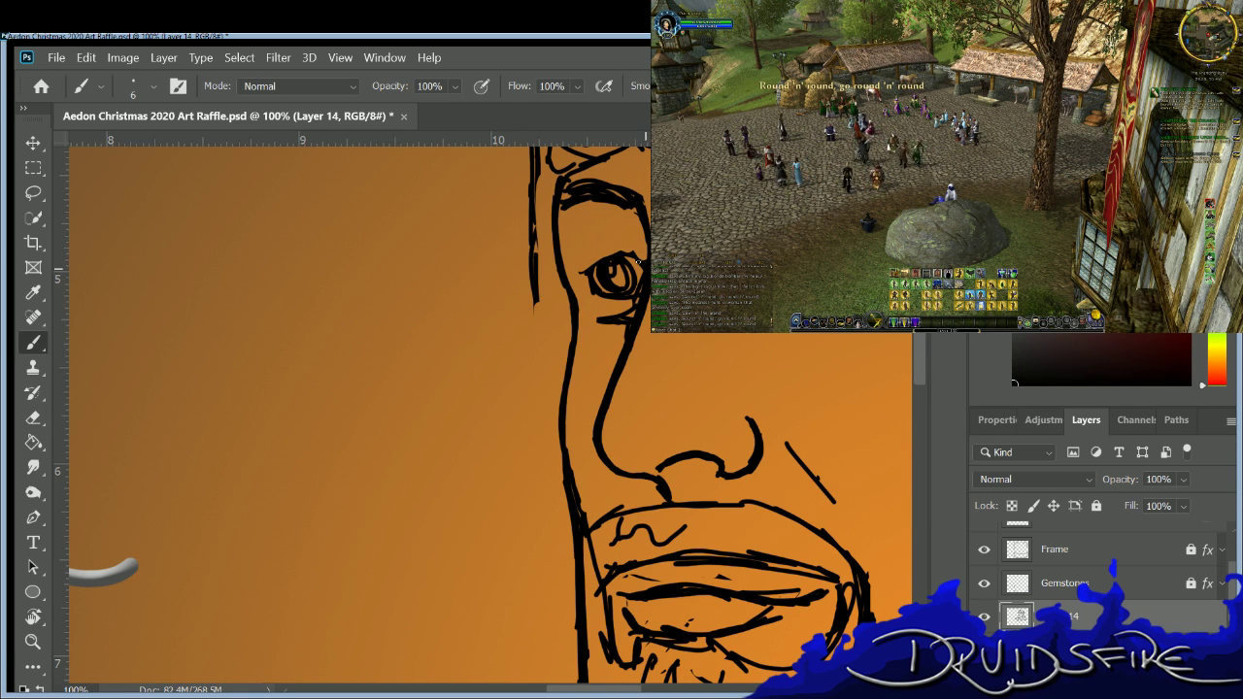
mouse_move(584, 258)
left_mouse_down()
mouse_move(641, 258)
mouse_move(568, 265)
mouse_move(613, 274)
mouse_move(616, 260)
mouse_move(610, 277)
mouse_move(623, 277)
left_mouse_up()
key("e")
key("b")
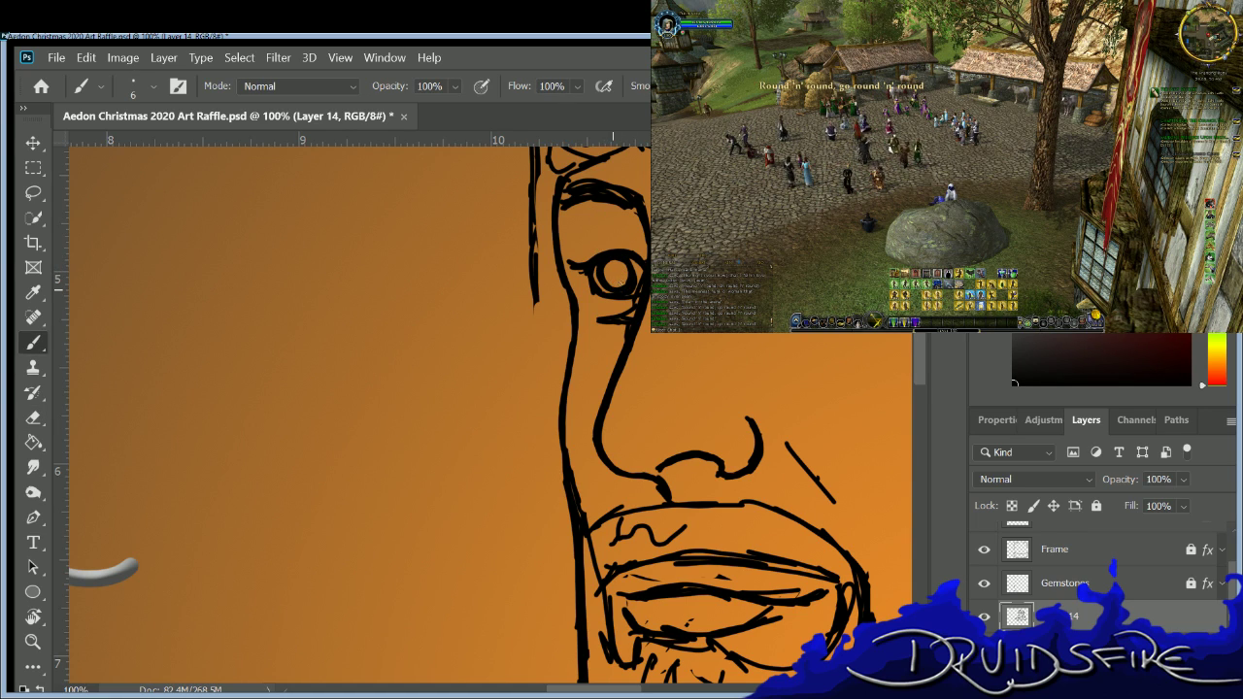
key("e")
key("b")
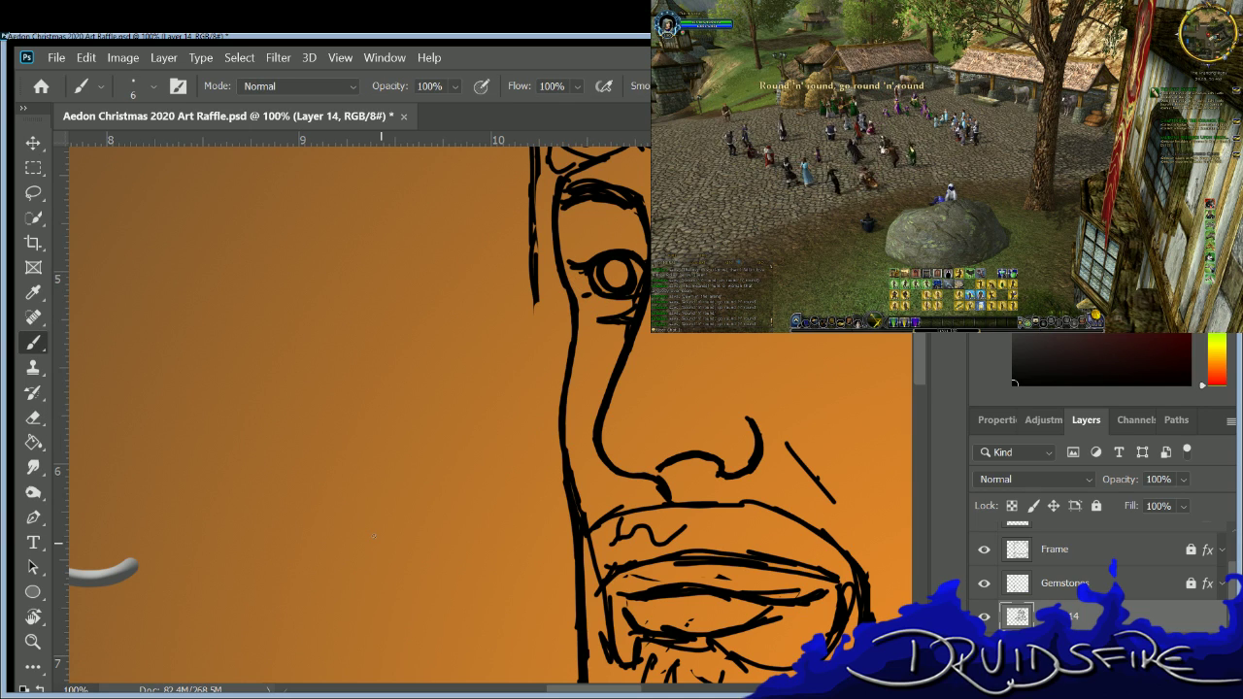
Erase the scribbled fill inside the far eyebrow and redraw it as a clean outlined arch.
key("e")
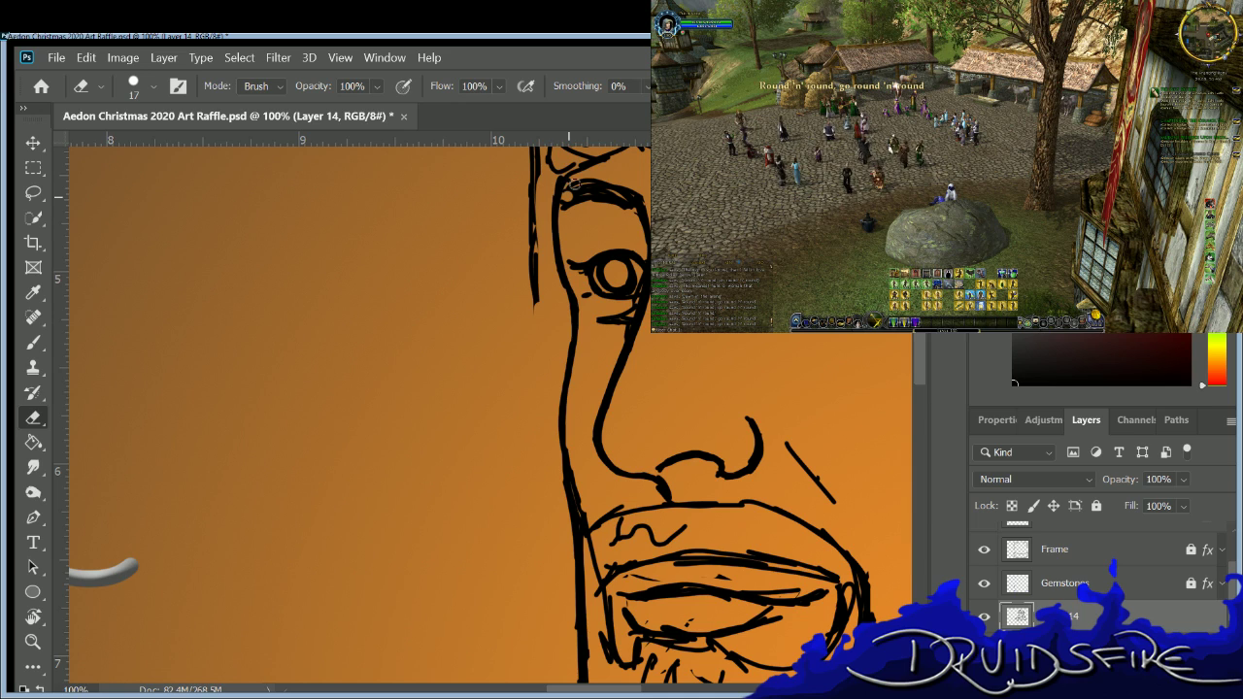
key("b")
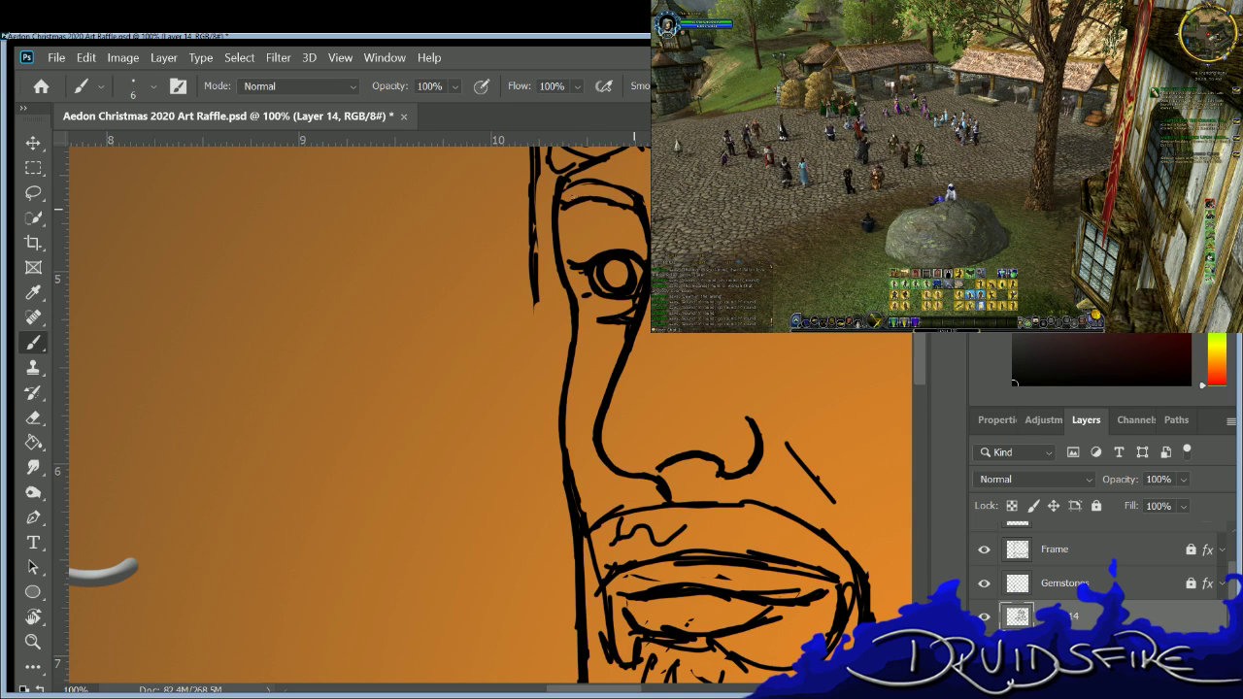
left_click_drag(565, 204, 621, 180)
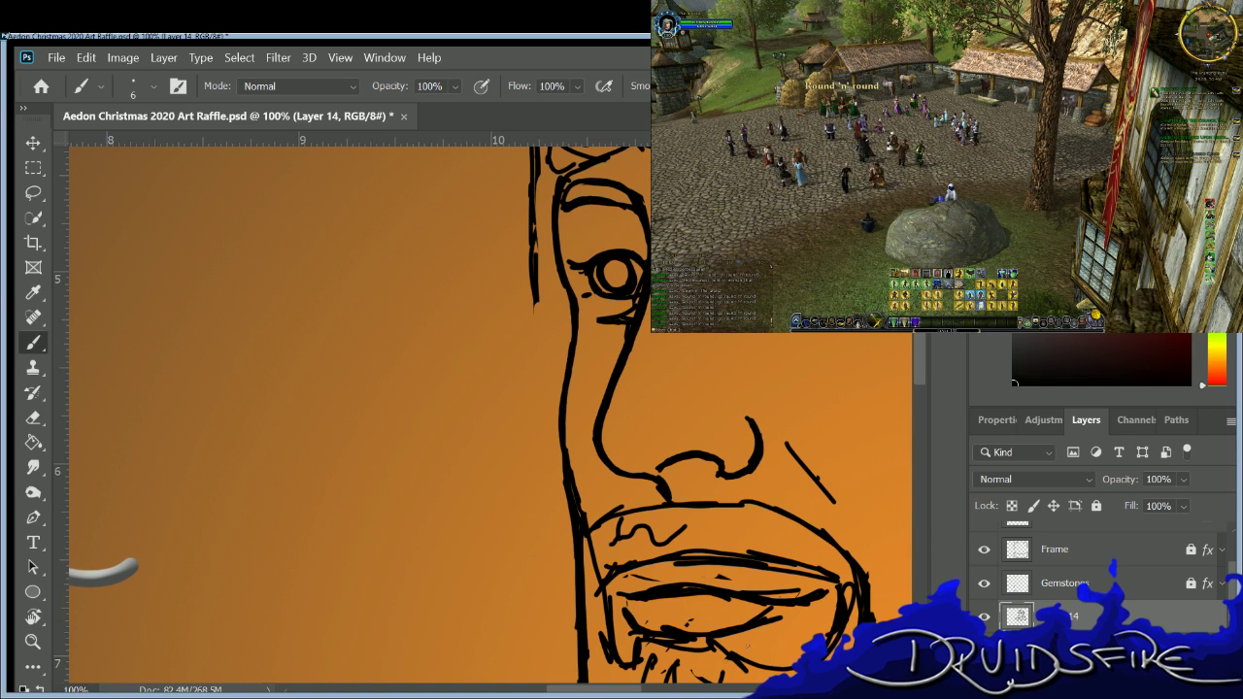
Clear the inside of the near eye's iris and redraw a dark pupil with a small highlight in it.
left_click_drag(615, 686, 654, 685)
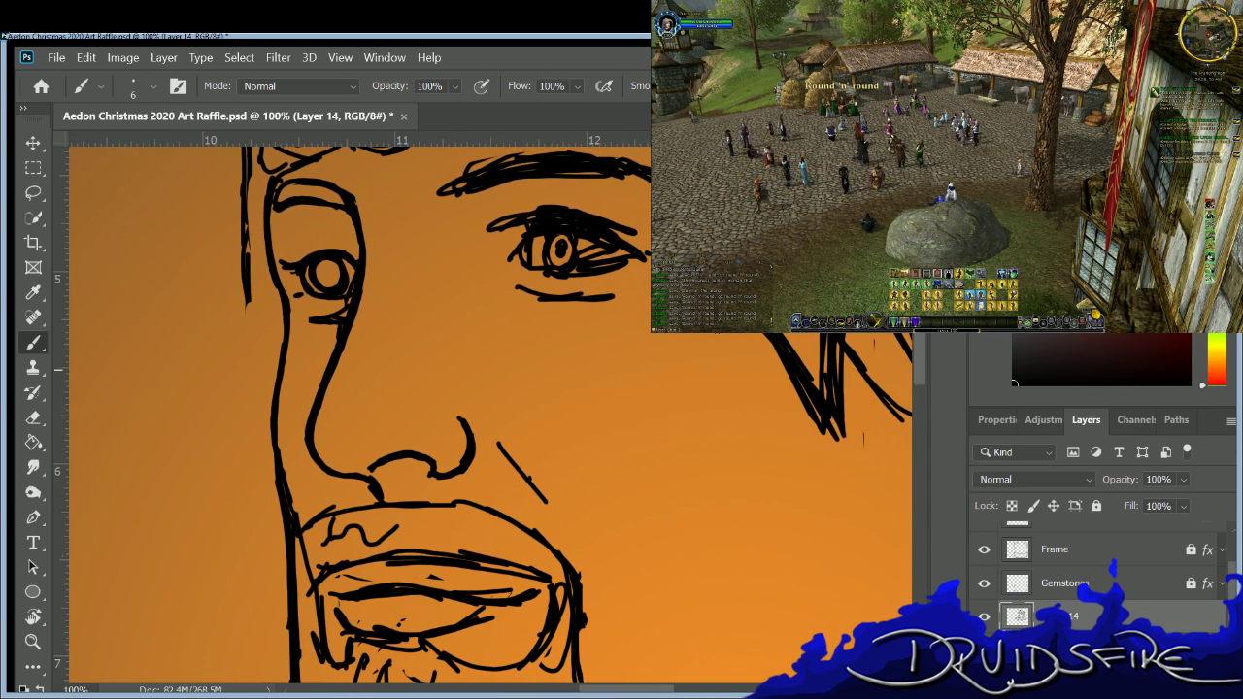
key("e")
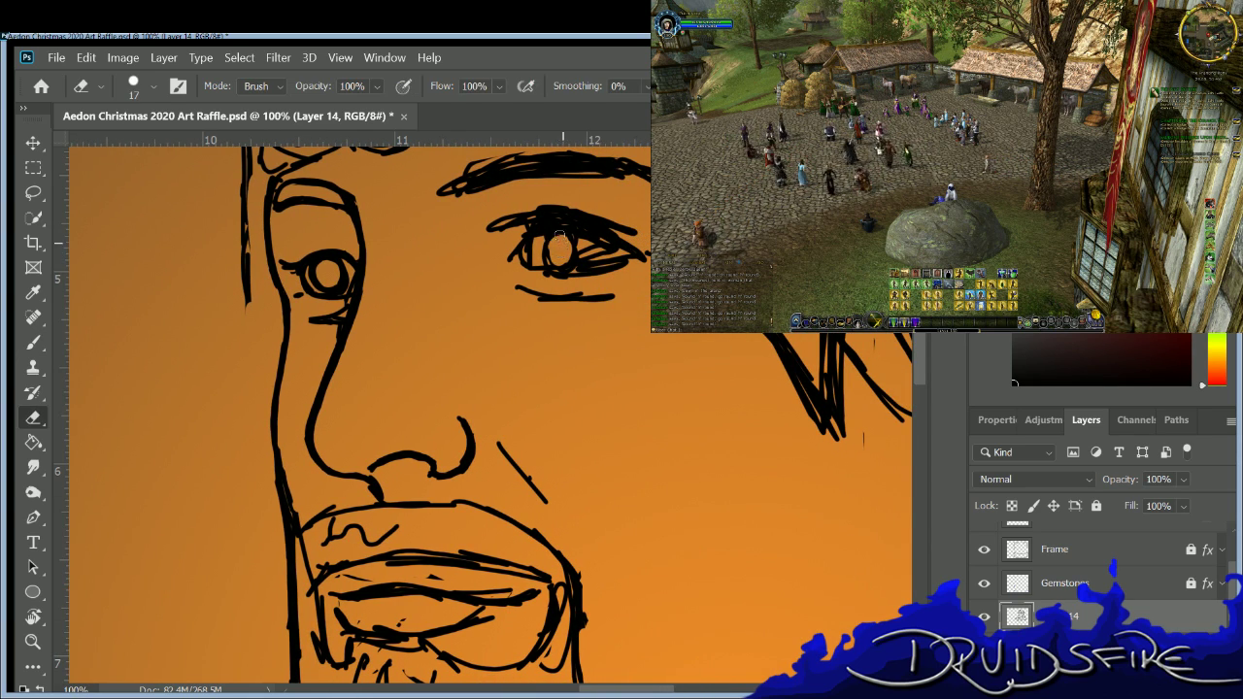
key("b")
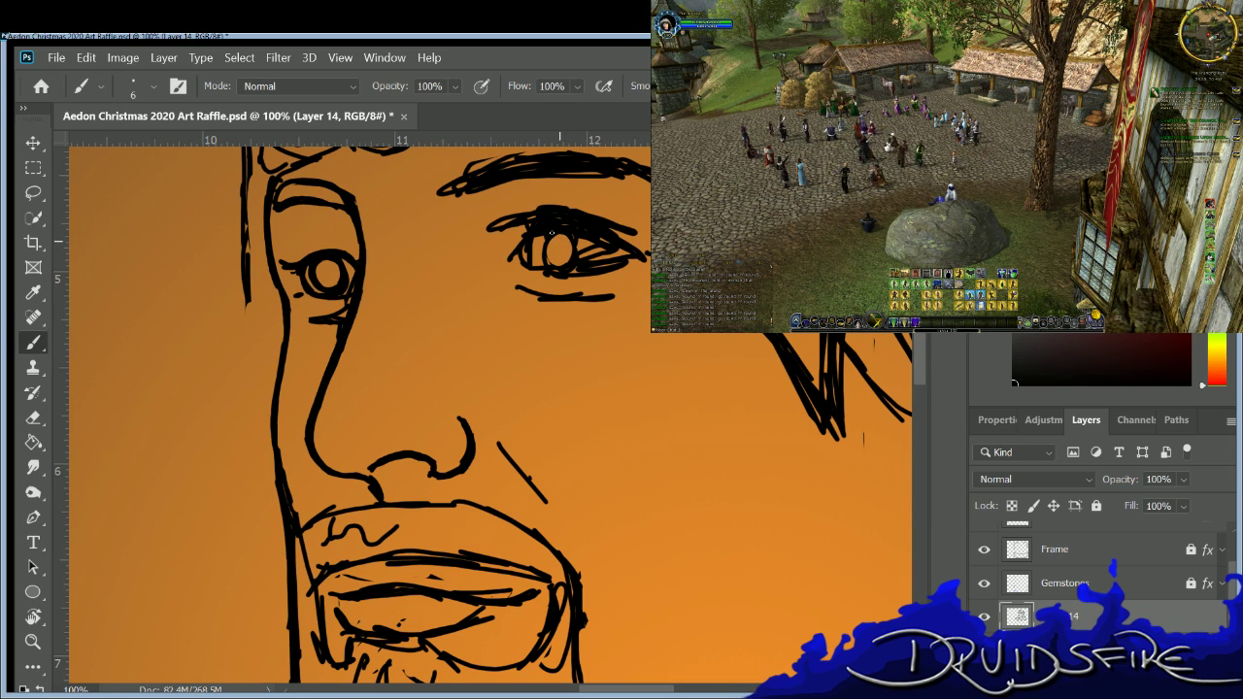
left_click_drag(562, 237, 560, 245)
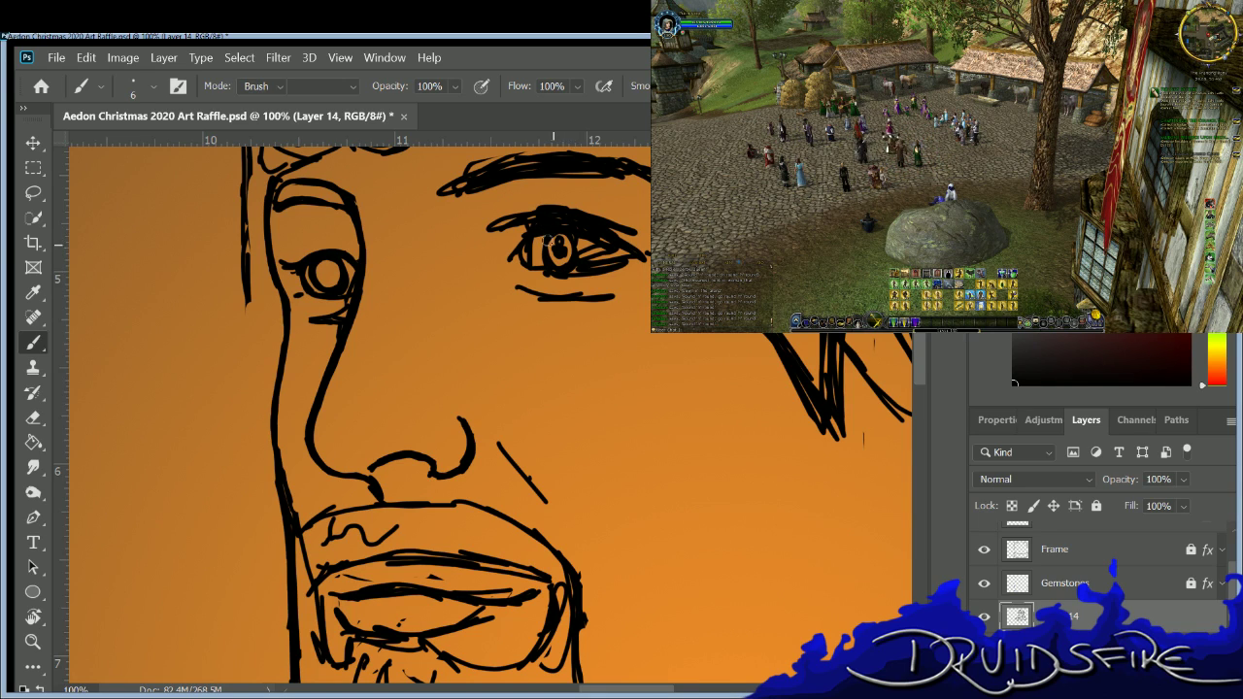
key("e")
mouse_move(542, 261)
left_mouse_down()
mouse_move(563, 241)
mouse_move(561, 253)
left_mouse_up()
key("b")
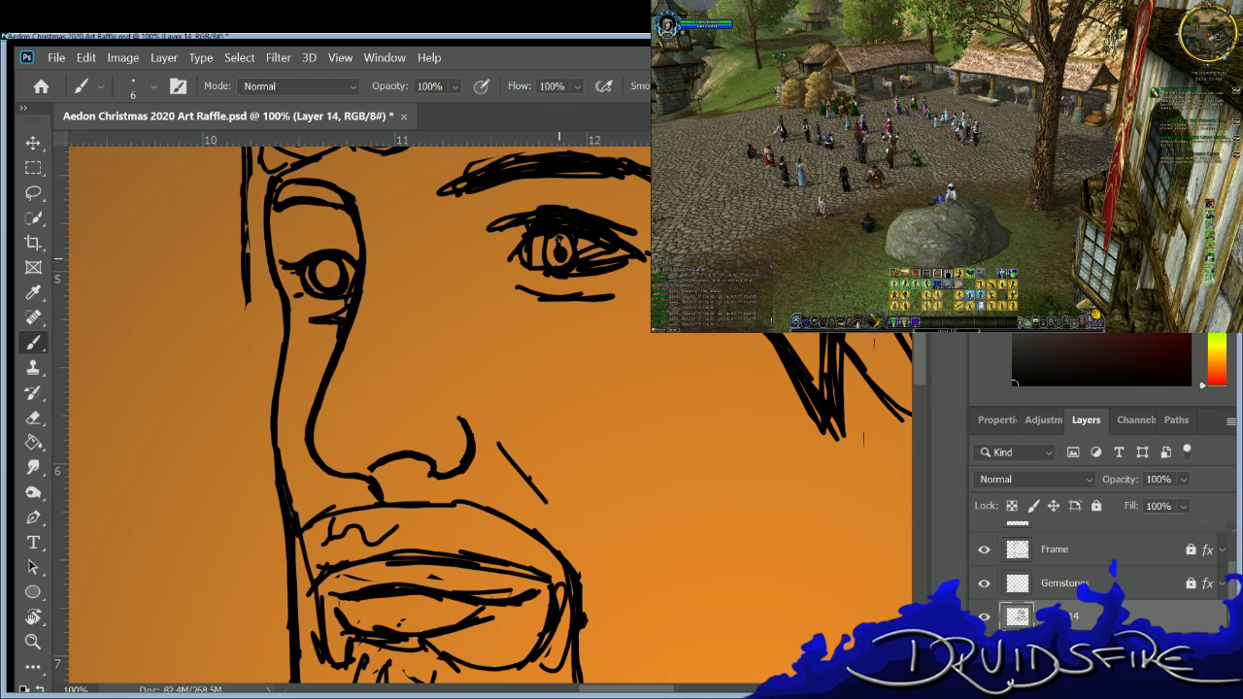
left_click_drag(547, 250, 560, 249)
key("e")
key("b")
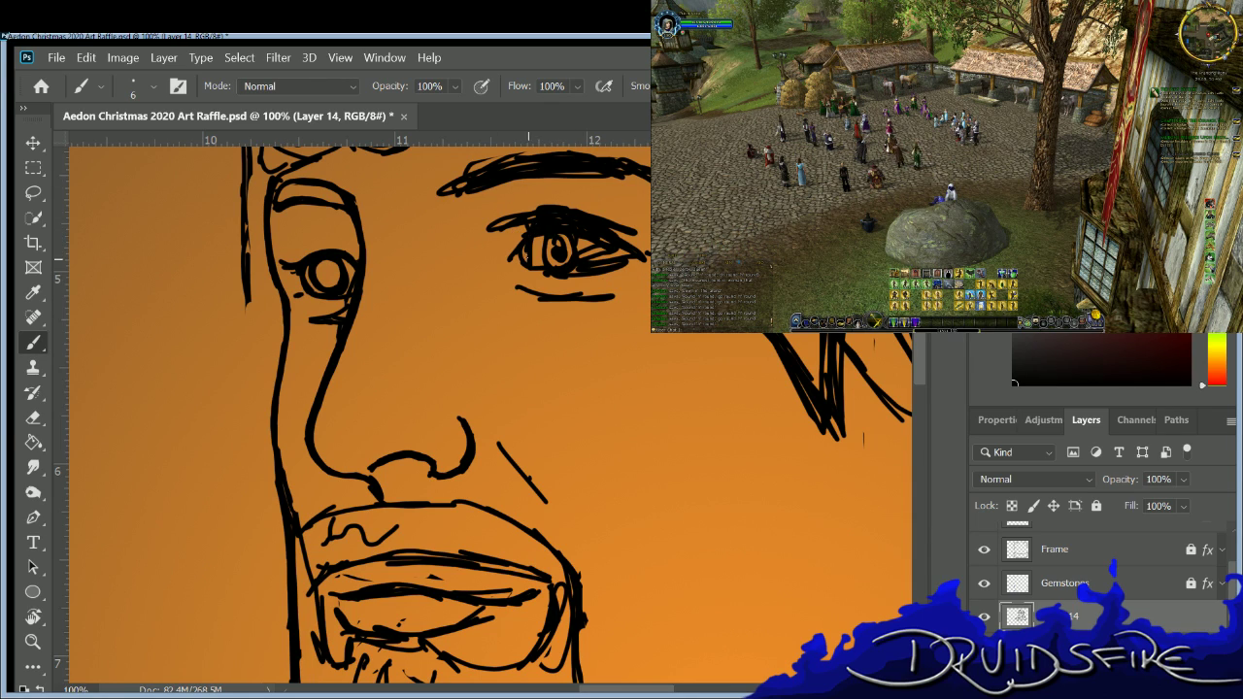
Erase the scribbled shading in the outer part of the near eye and redraw the upper lid line.
key("e")
mouse_move(612, 270)
left_mouse_down()
mouse_move(582, 274)
mouse_move(599, 248)
mouse_move(582, 236)
mouse_move(609, 246)
mouse_move(571, 243)
mouse_move(593, 238)
left_mouse_up()
key("b")
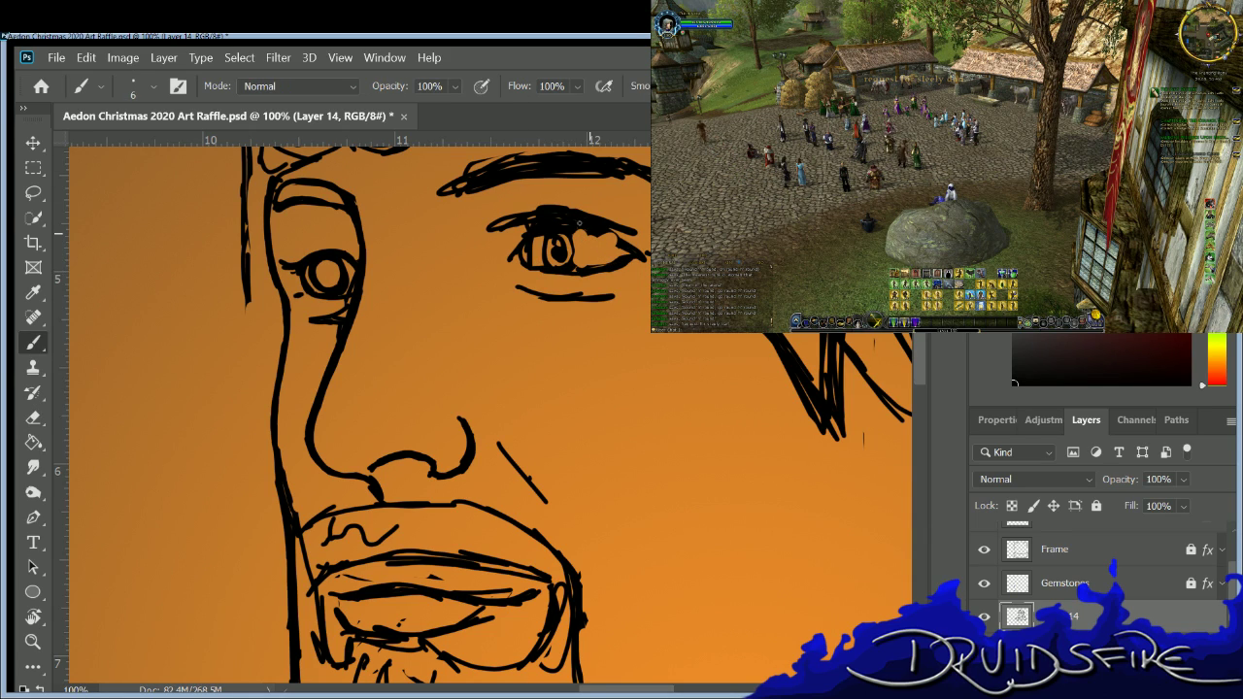
left_click_drag(606, 235, 577, 233)
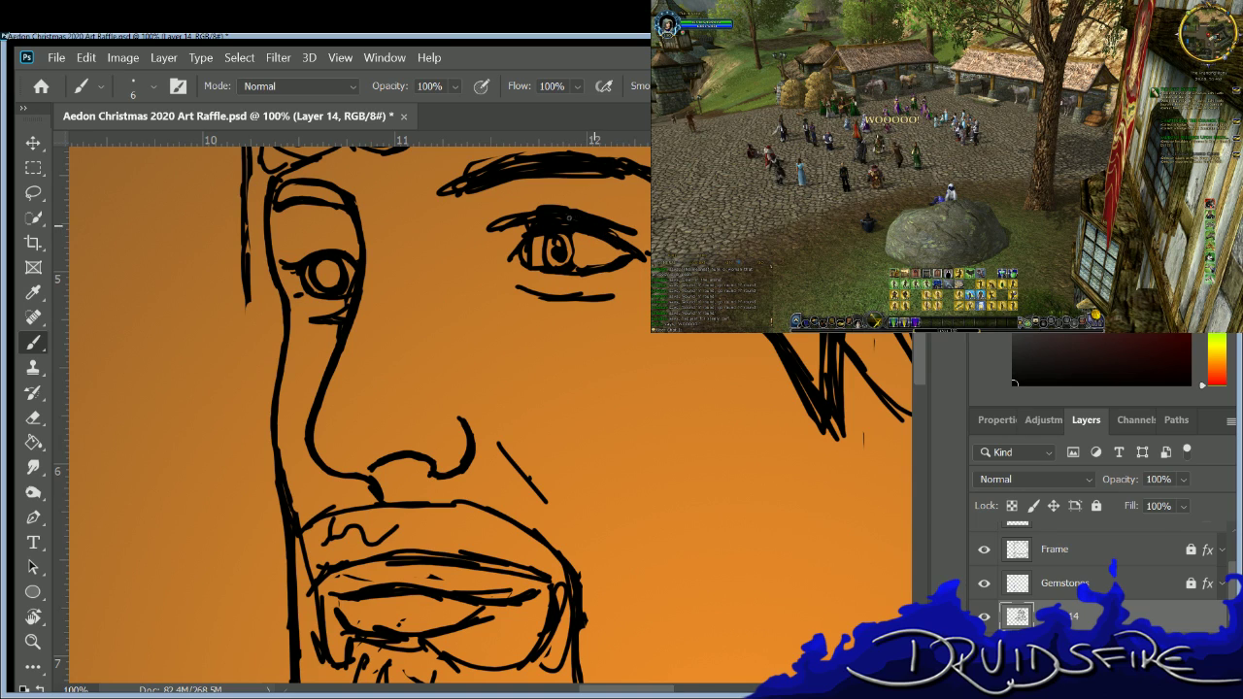
Clear the heavy fill above the near eye's upper lid and redraw the crease as one continuous arc.
key("ctrl+z")
key("ctrl+z")
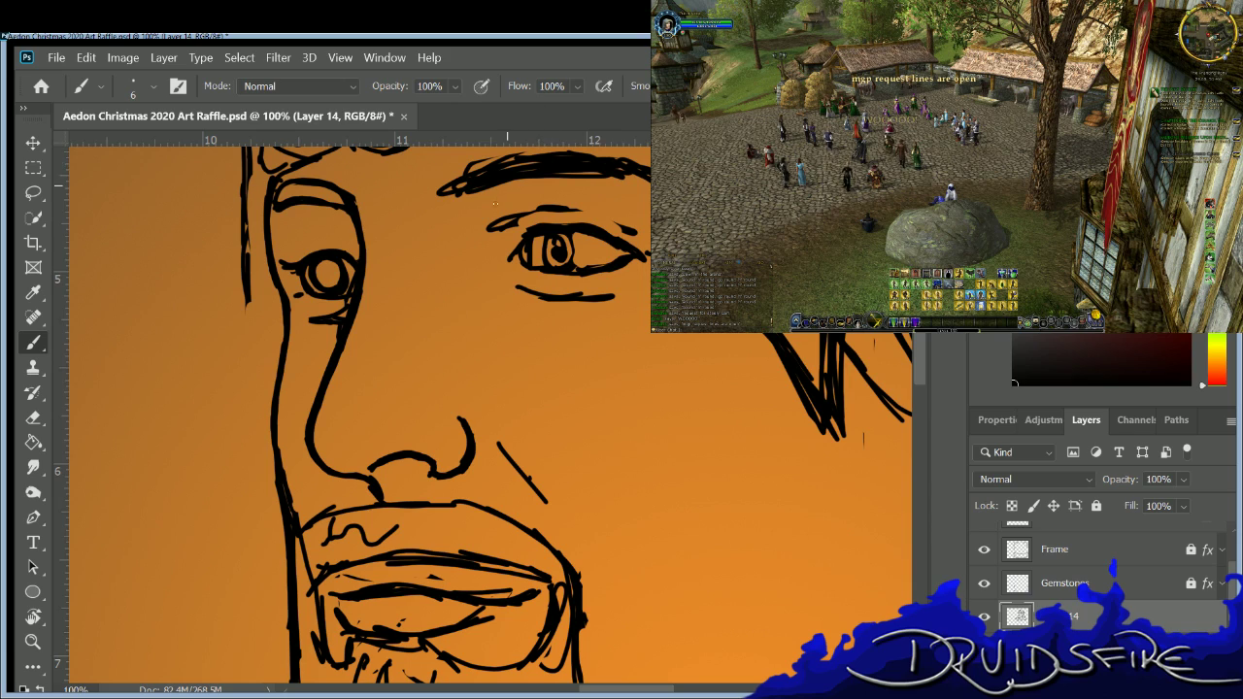
mouse_move(495, 223)
left_mouse_down()
mouse_move(590, 212)
mouse_move(627, 221)
left_mouse_up()
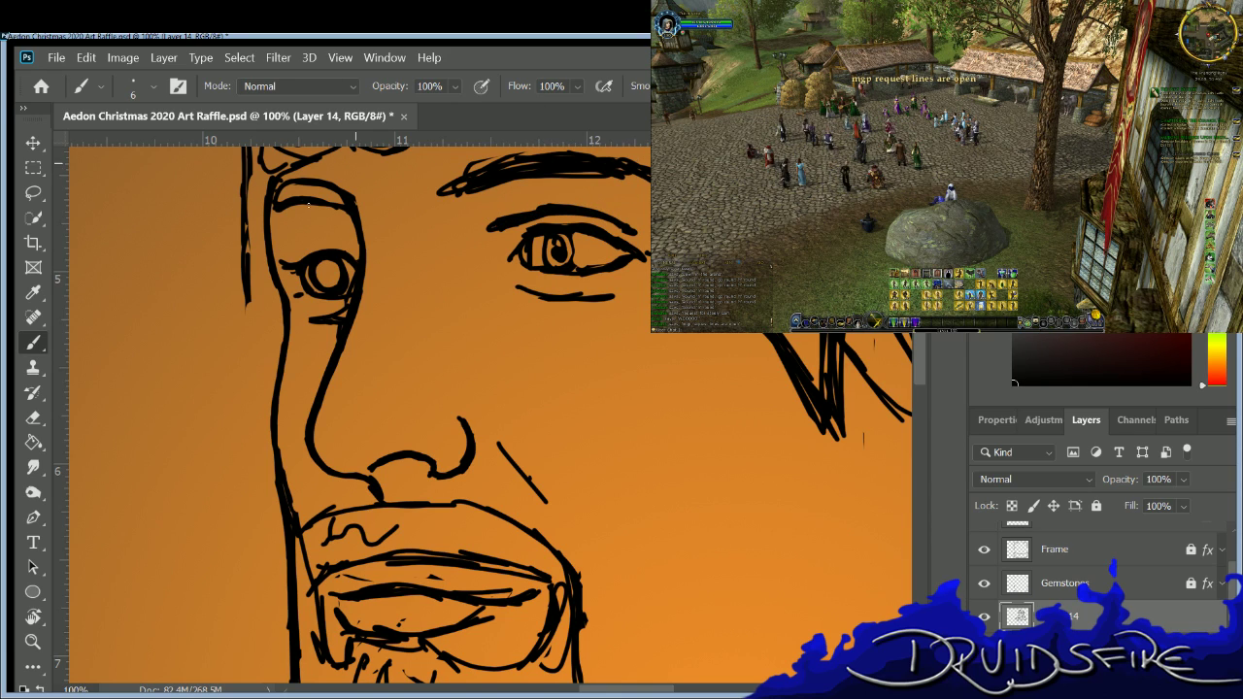
Draw the lid crease above the far eye, fill in its pupil, and touch up the near eye's pupil.
mouse_move(287, 251)
left_mouse_down()
mouse_move(359, 241)
mouse_move(307, 239)
left_mouse_up()
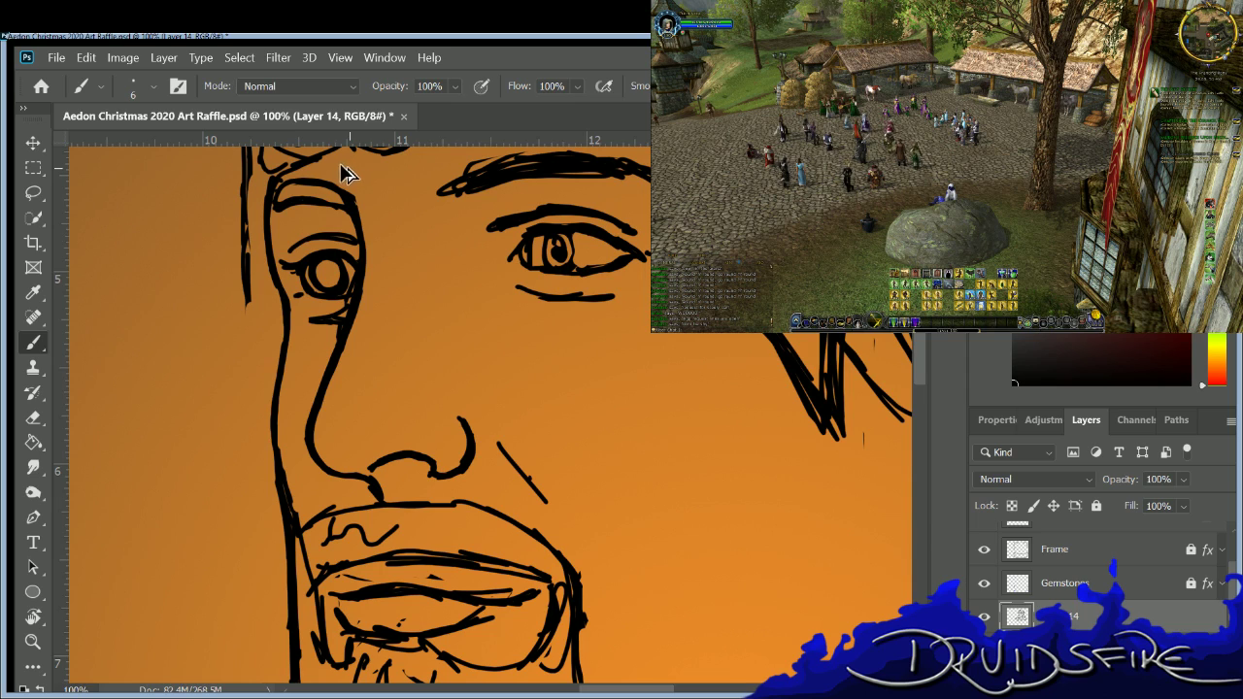
key("ctrl+z")
mouse_move(292, 250)
left_mouse_down()
mouse_move(319, 230)
mouse_move(349, 246)
mouse_move(330, 272)
left_mouse_up()
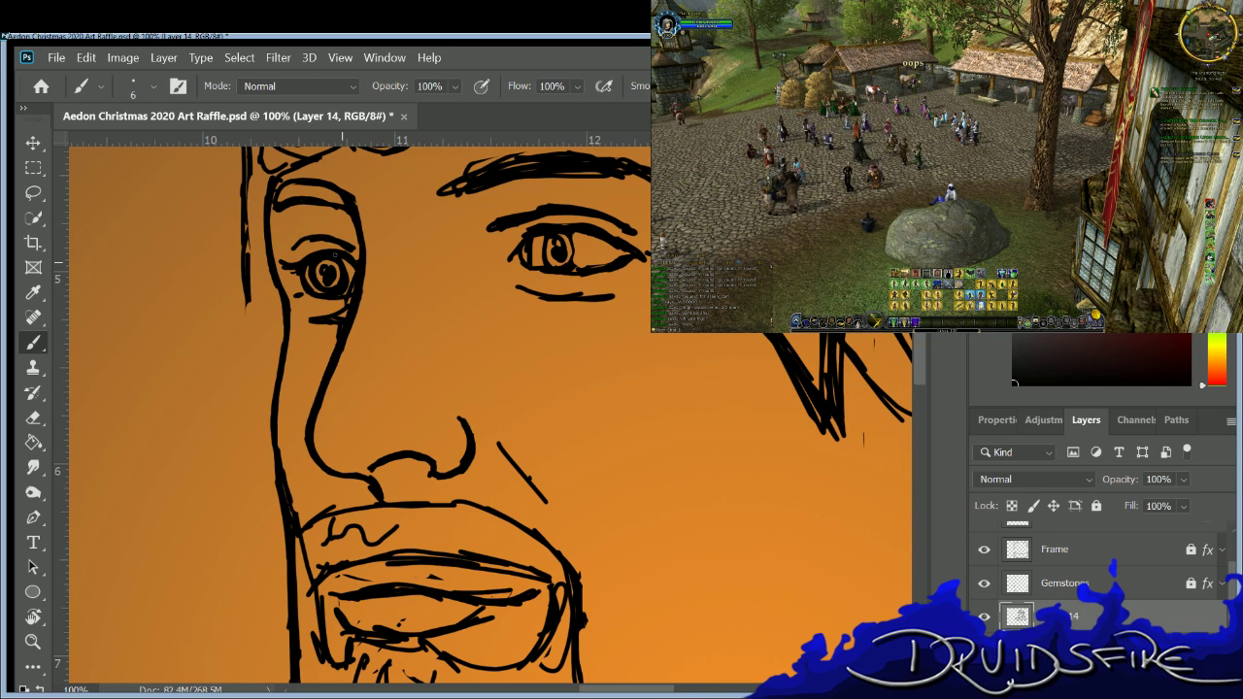
left_click_drag(549, 250, 553, 259)
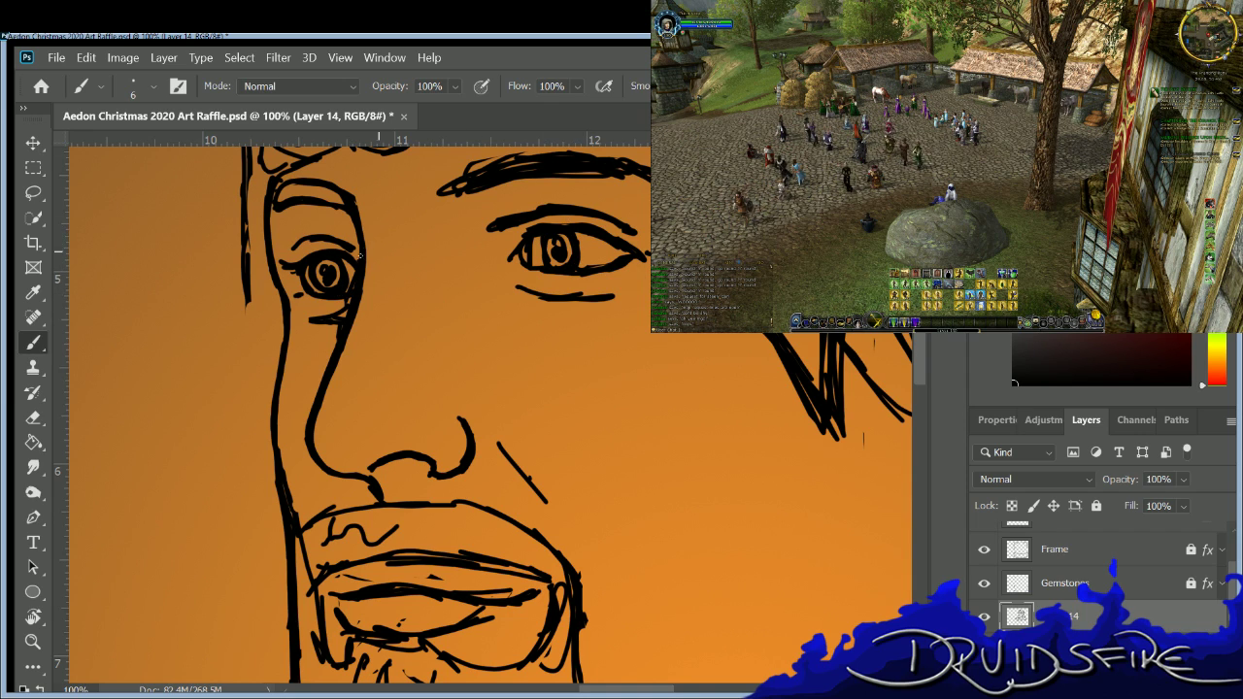
Trim the overlapping strokes between the far eye's inner corner and the nose bridge, and retouch the bridge line.
key("e")
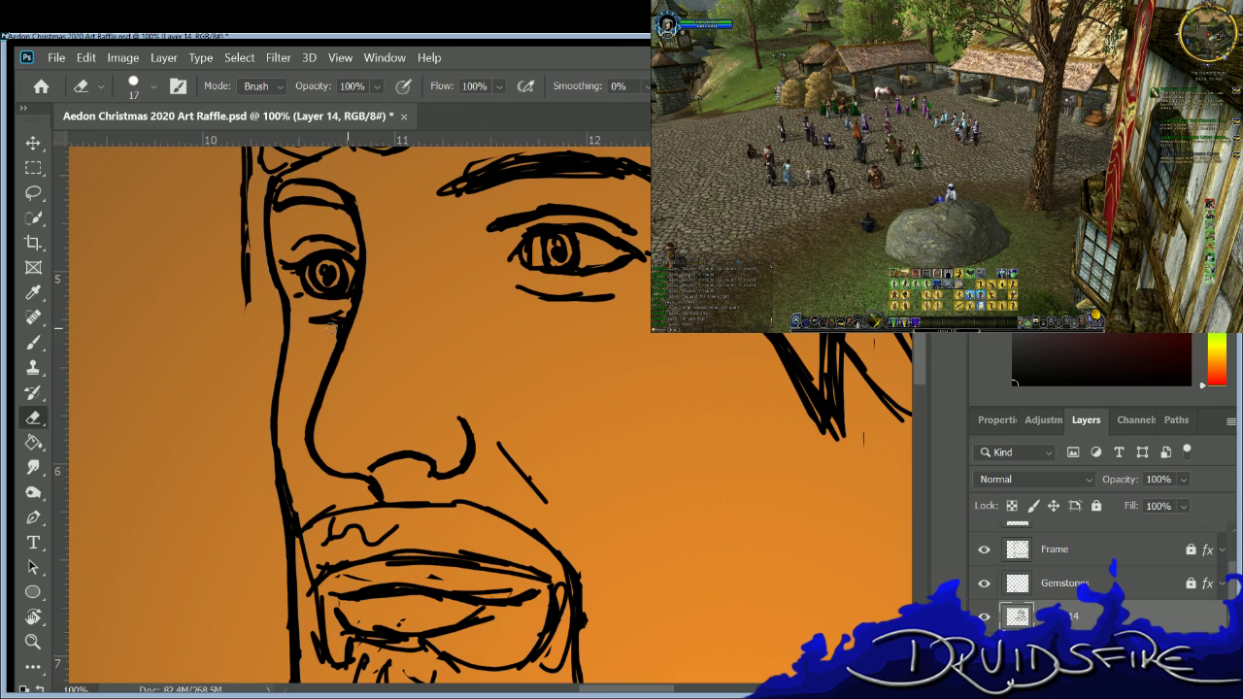
key("b")
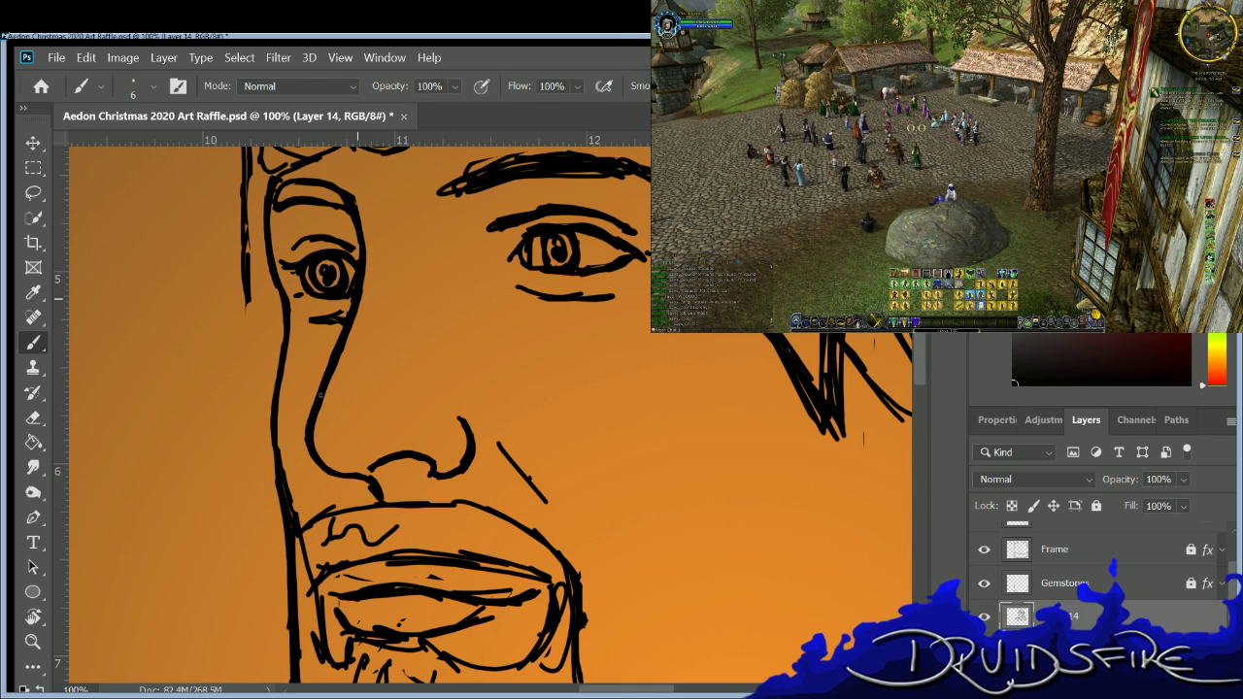
key("e")
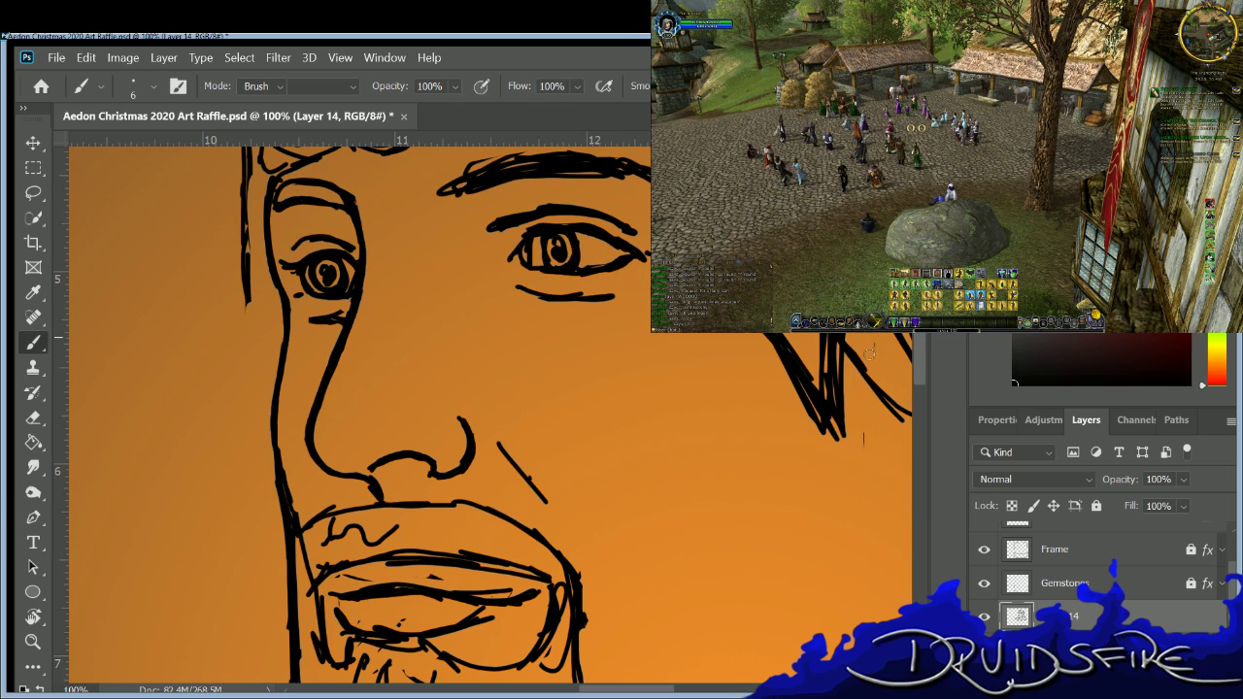
key("b")
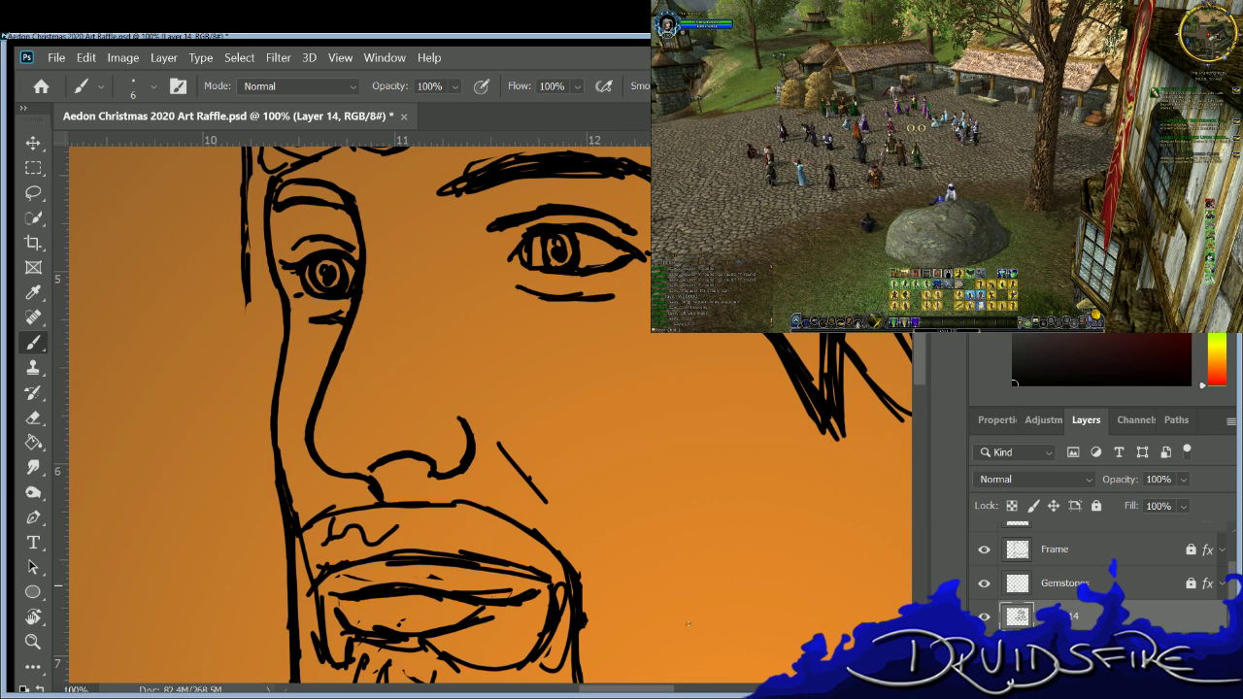
Thicken the hair strand outside the far side of the face and extend it down to a point at the cheek.
scroll(579, 525, "left", 2)
left_click_drag(352, 243, 379, 345)
left_click_drag(358, 264, 382, 359)
left_click_drag(349, 220, 379, 357)
left_click_drag(358, 257, 369, 311)
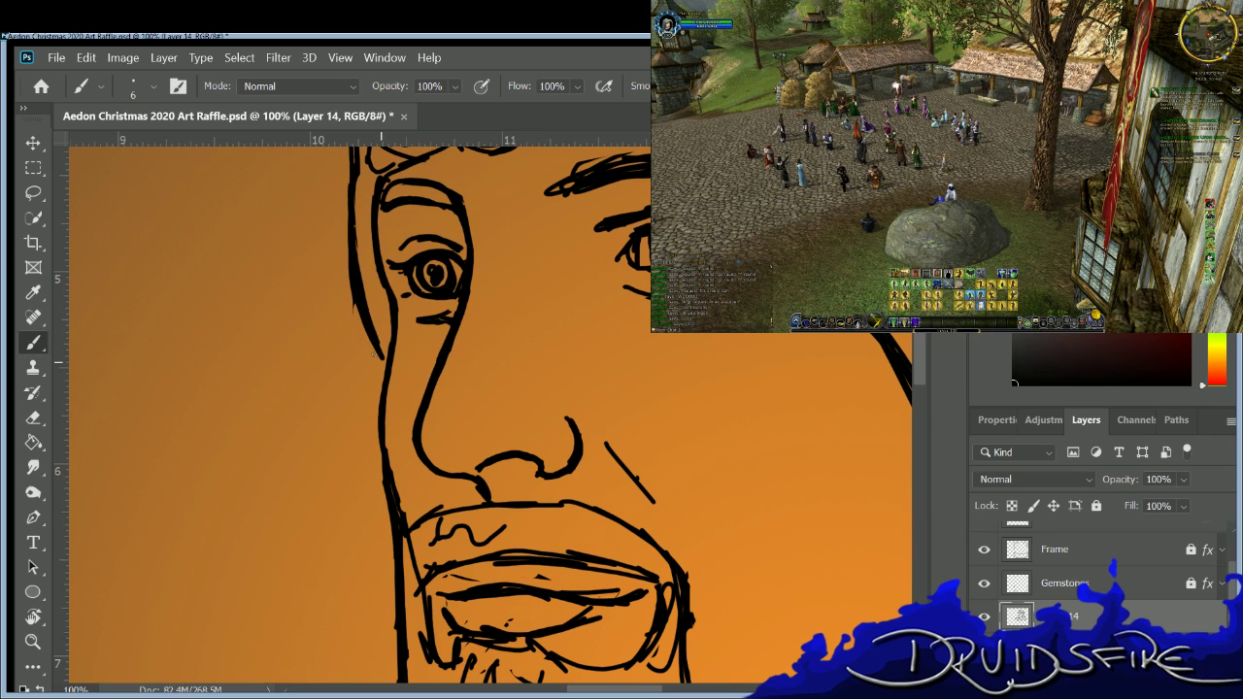
scroll(914, 337, "up", 6)
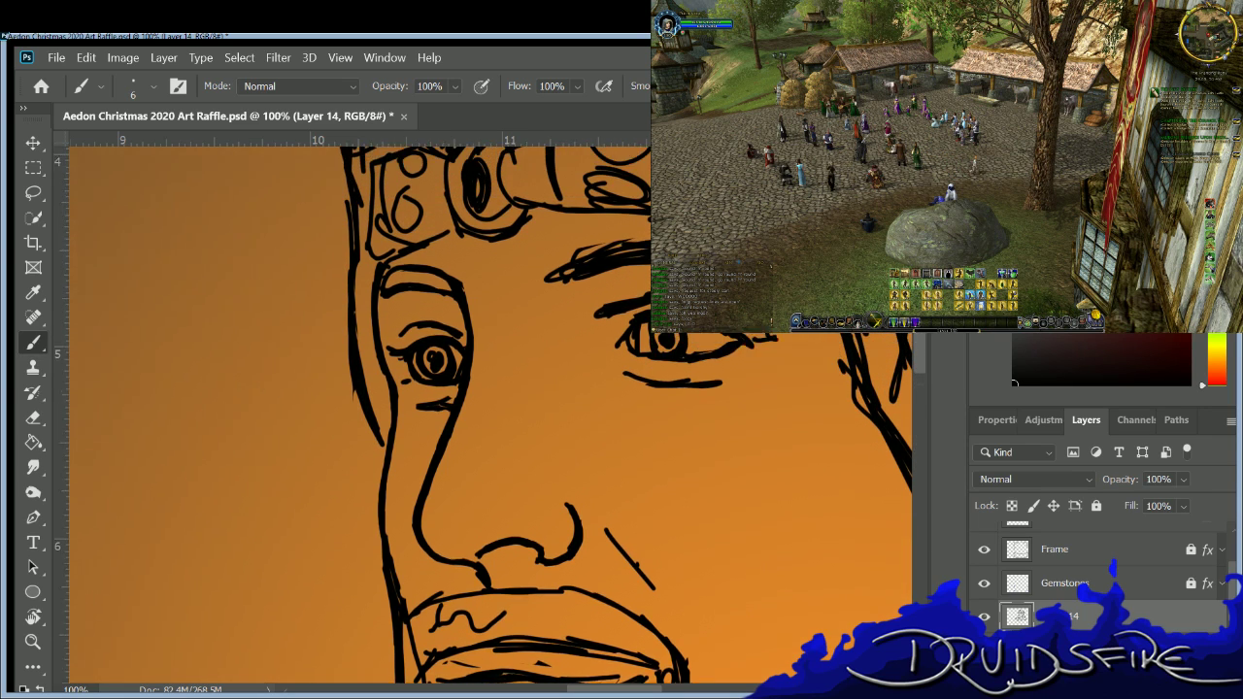
scroll(483, 413, "down", 1)
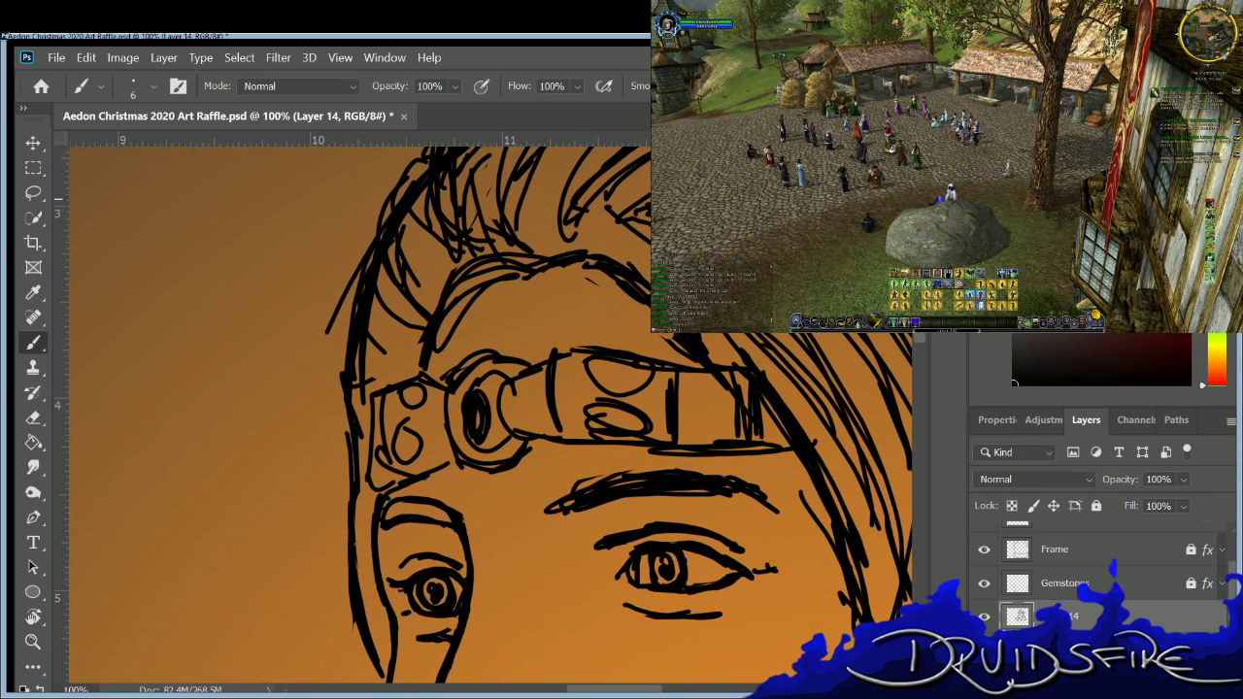
Thicken the upper and lower edges of the headband between the round gem setting and the near-side hair.
scroll(501, 373, "down", 3)
scroll(501, 373, "up", 3)
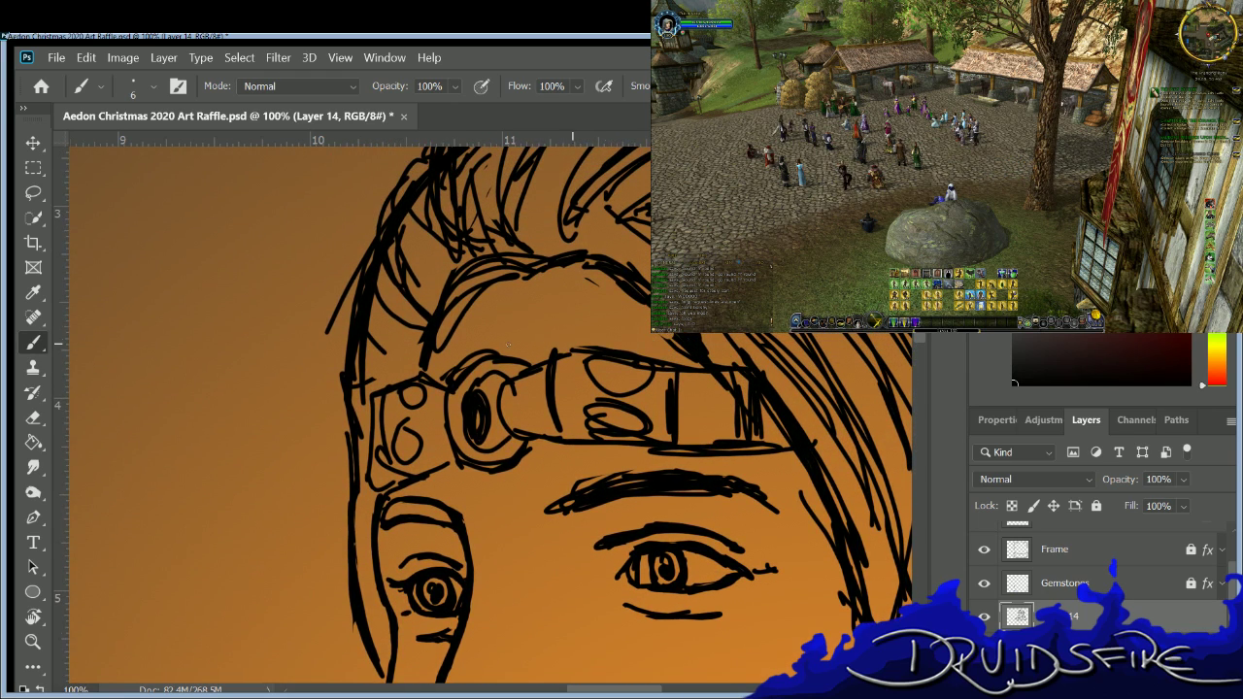
left_click_drag(509, 377, 553, 349)
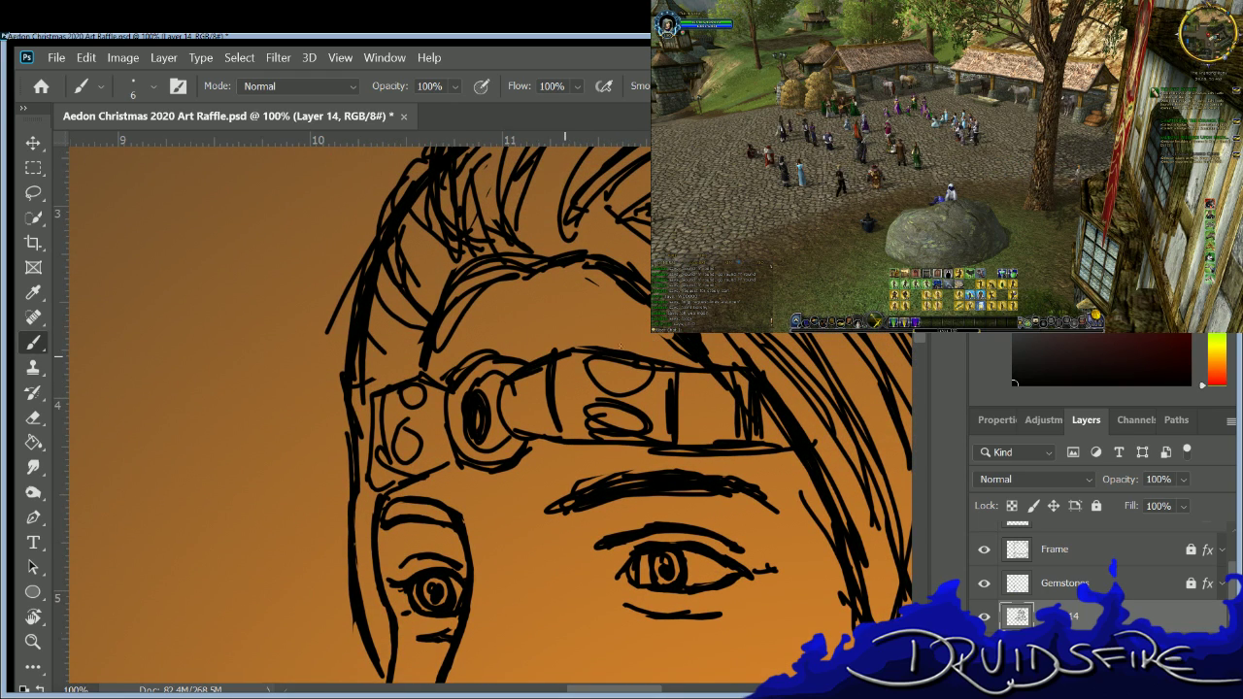
left_click_drag(639, 355, 718, 367)
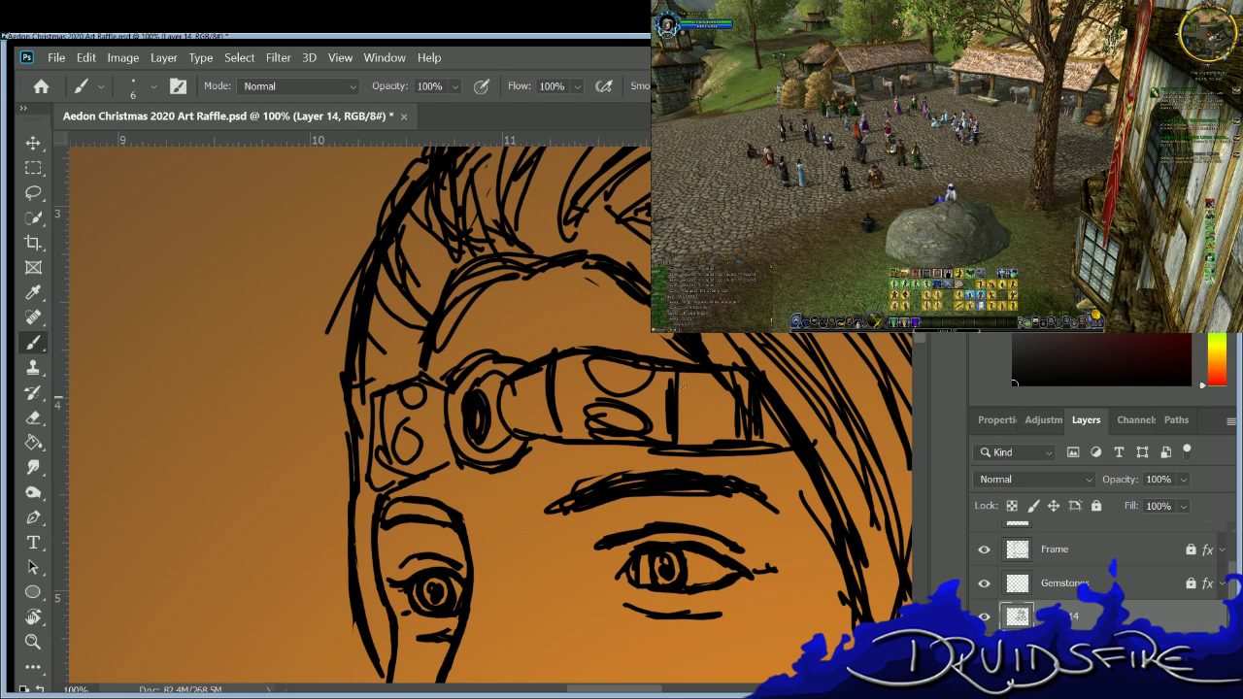
left_click_drag(535, 439, 786, 449)
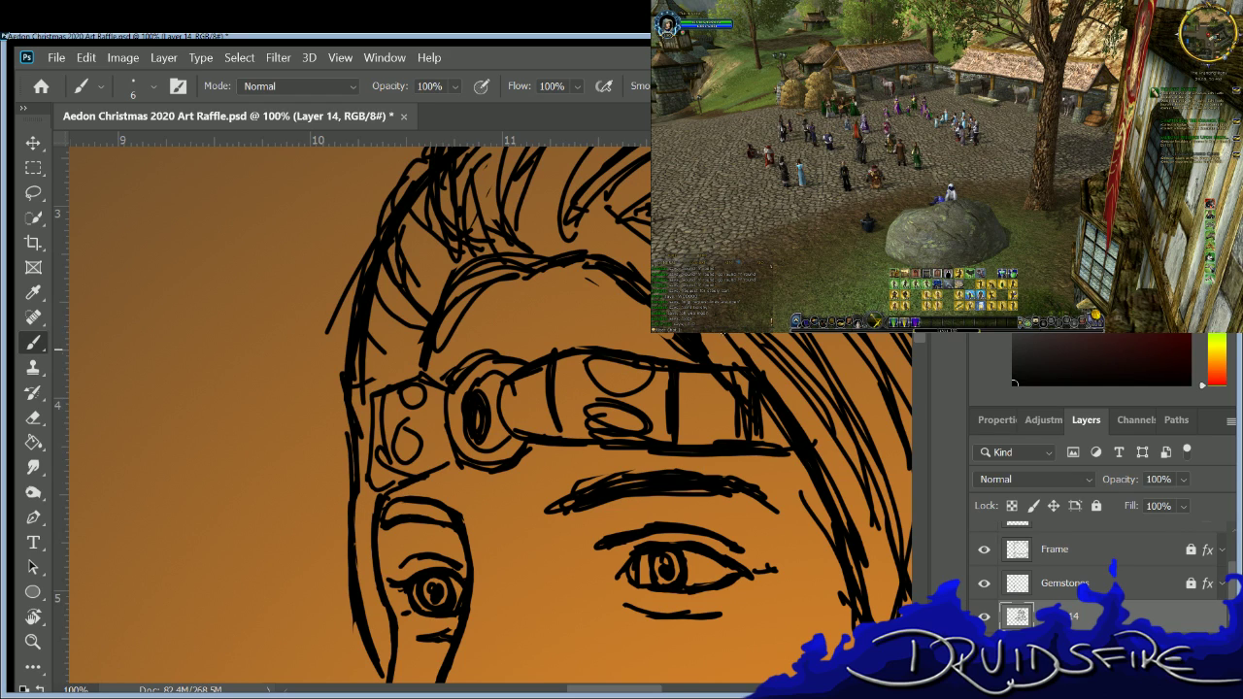
Erase the scribbled hatching at the headband's near-side end and redraw it as separate clean divider lines.
key("e")
mouse_move(744, 428)
left_mouse_down()
mouse_move(748, 384)
mouse_move(751, 439)
left_mouse_up()
key("b")
mouse_move(736, 376)
left_mouse_down()
mouse_move(737, 439)
mouse_move(765, 443)
left_mouse_up()
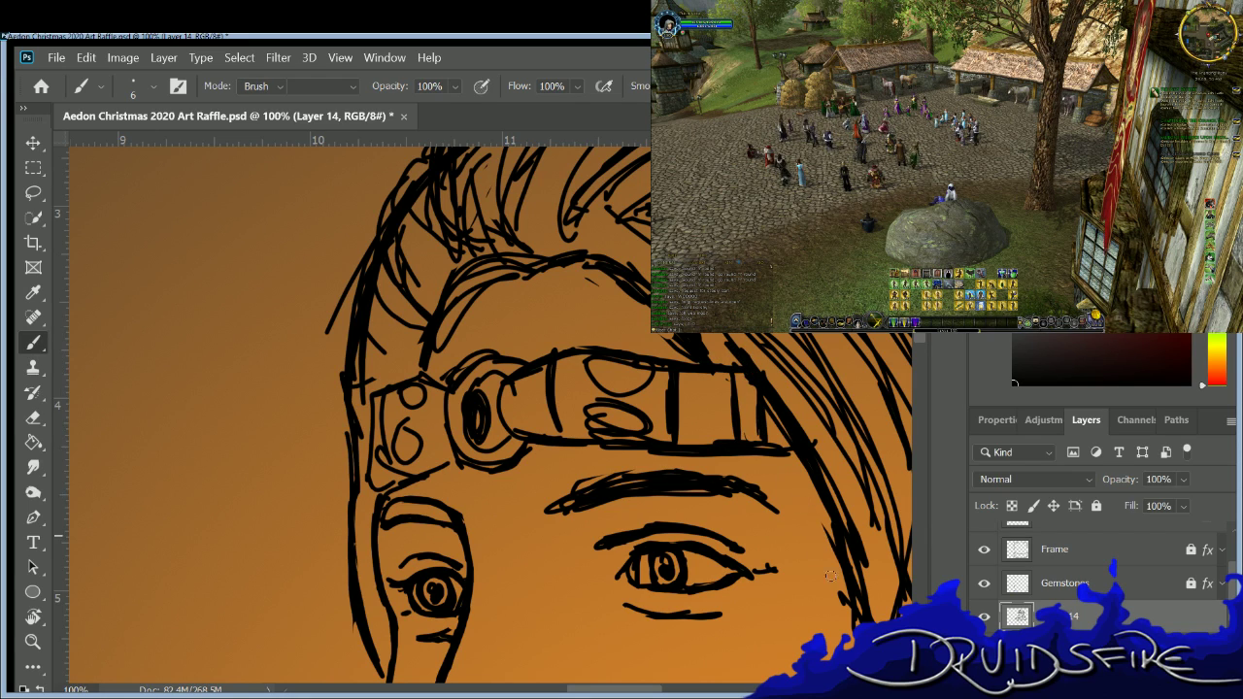
Clear the solid fill inside the near eyebrow and redraw its edges as an open outline.
key("e")
mouse_move(573, 497)
left_mouse_down()
mouse_move(648, 473)
mouse_move(743, 486)
left_mouse_up()
key("b")
mouse_move(570, 491)
left_mouse_down()
mouse_move(641, 468)
mouse_move(754, 476)
mouse_move(616, 500)
left_mouse_up()
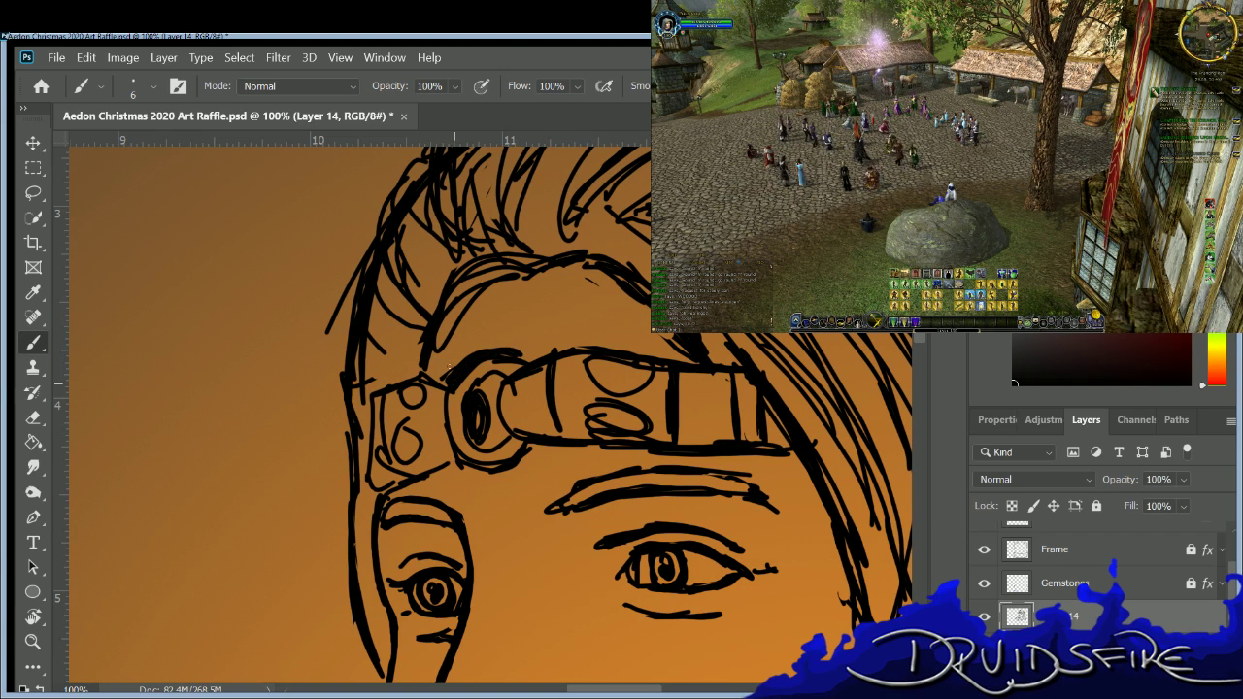
Thicken the outline of the headband's round gem setting and the border of the small plate beside it.
mouse_move(452, 396)
left_mouse_down()
mouse_move(450, 441)
mouse_move(472, 464)
left_mouse_up()
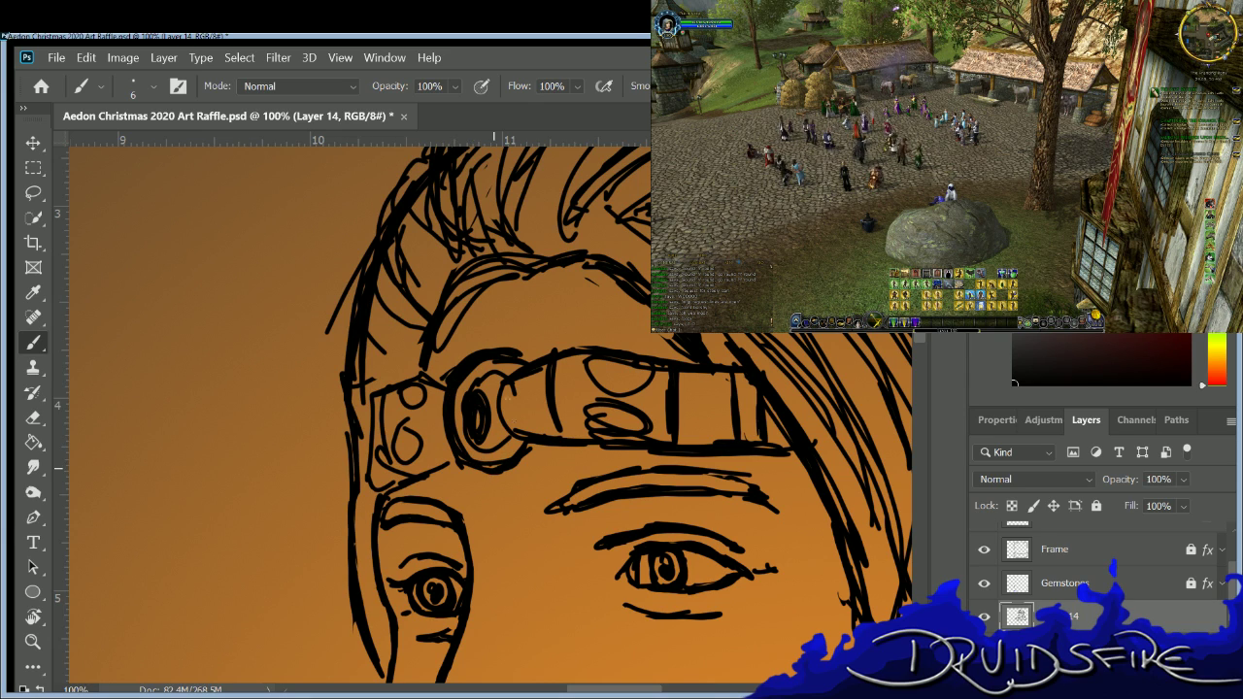
key("e")
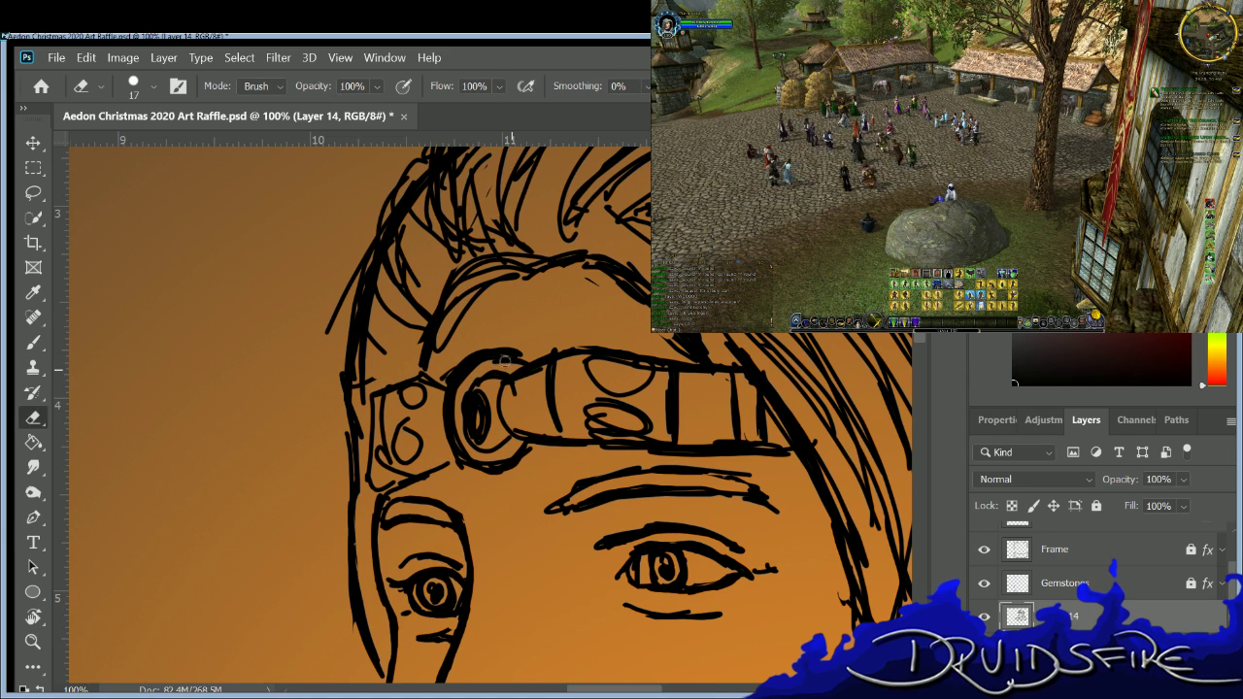
key("b")
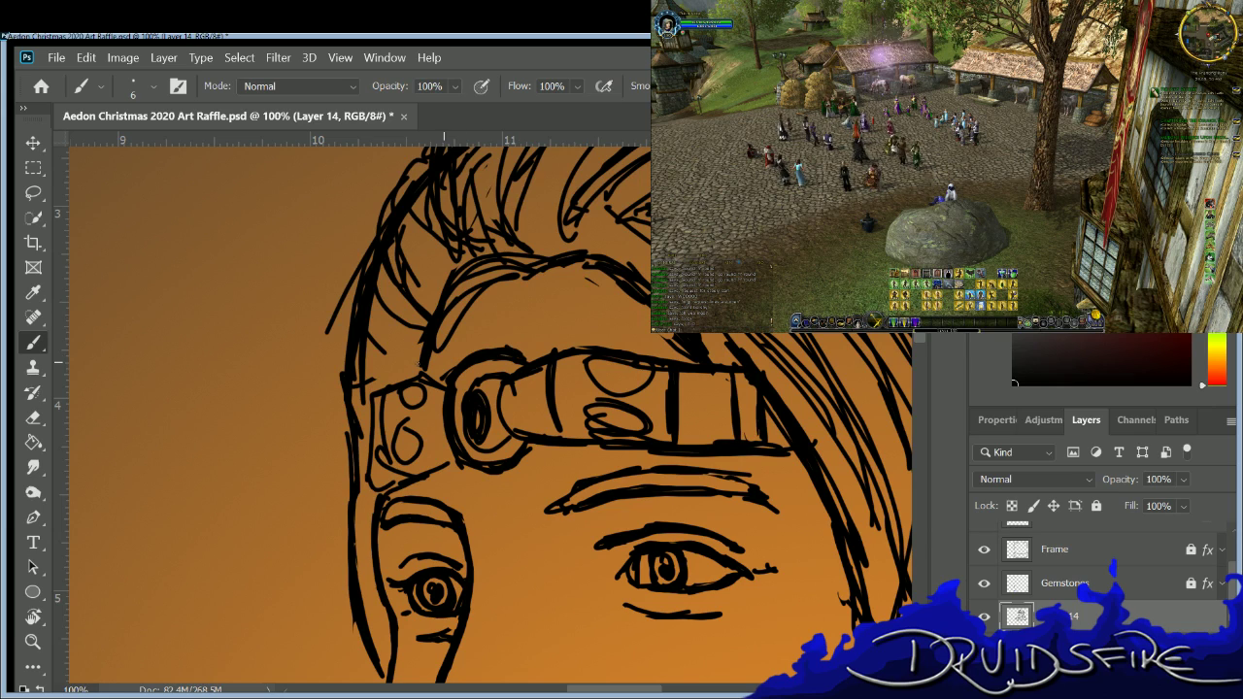
mouse_move(436, 380)
left_mouse_down()
mouse_move(396, 380)
mouse_move(374, 453)
mouse_move(398, 481)
mouse_move(460, 464)
left_mouse_up()
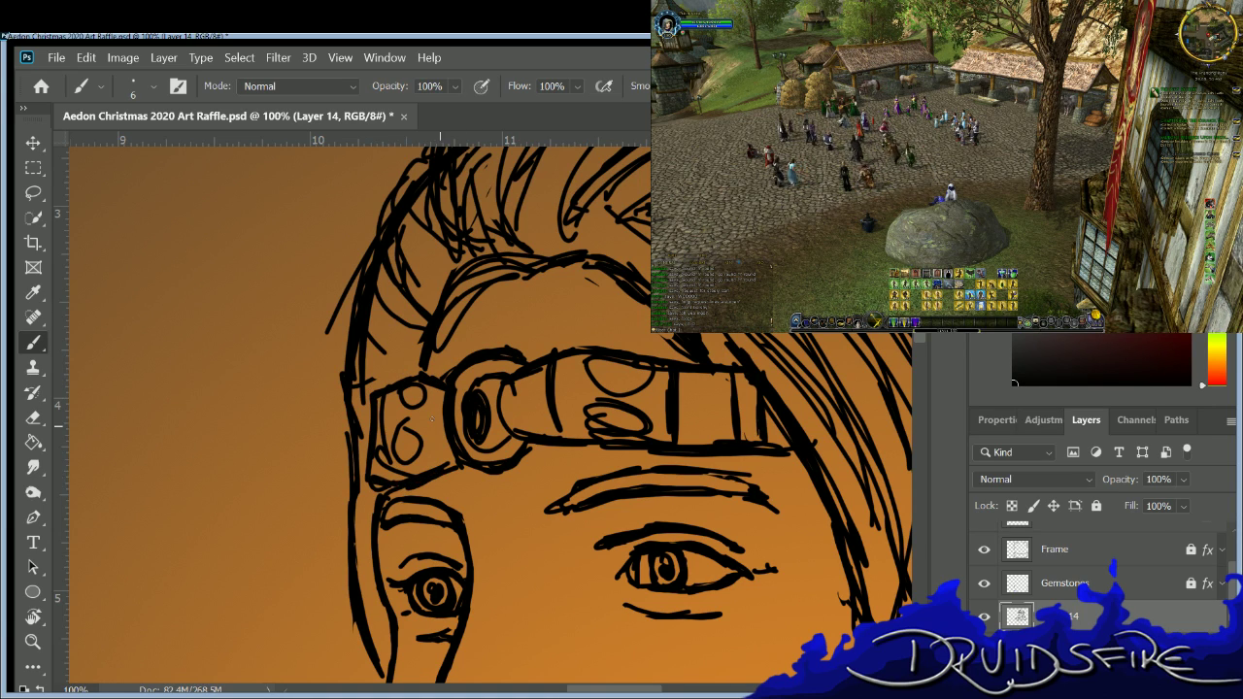
Open up the gem's solid dark centre and clean the joint where the round setting meets the headband.
key("e")
left_click_drag(470, 400, 468, 419)
key("b")
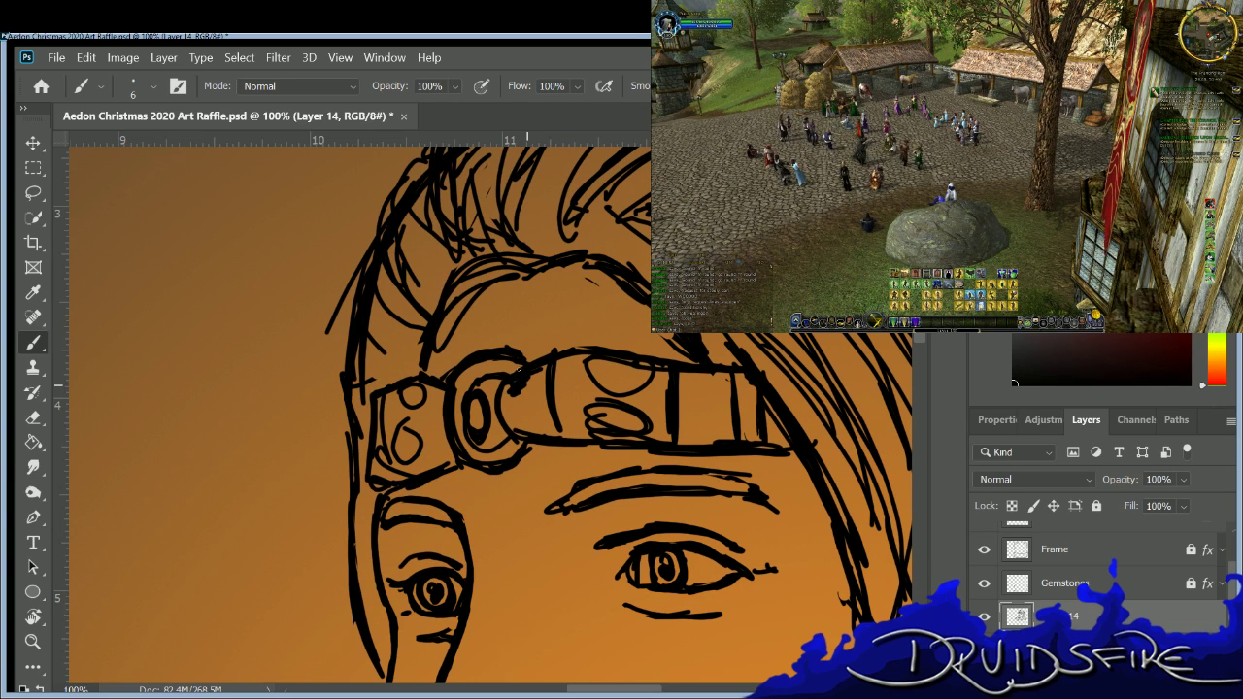
left_click_drag(89, 410, 100, 404)
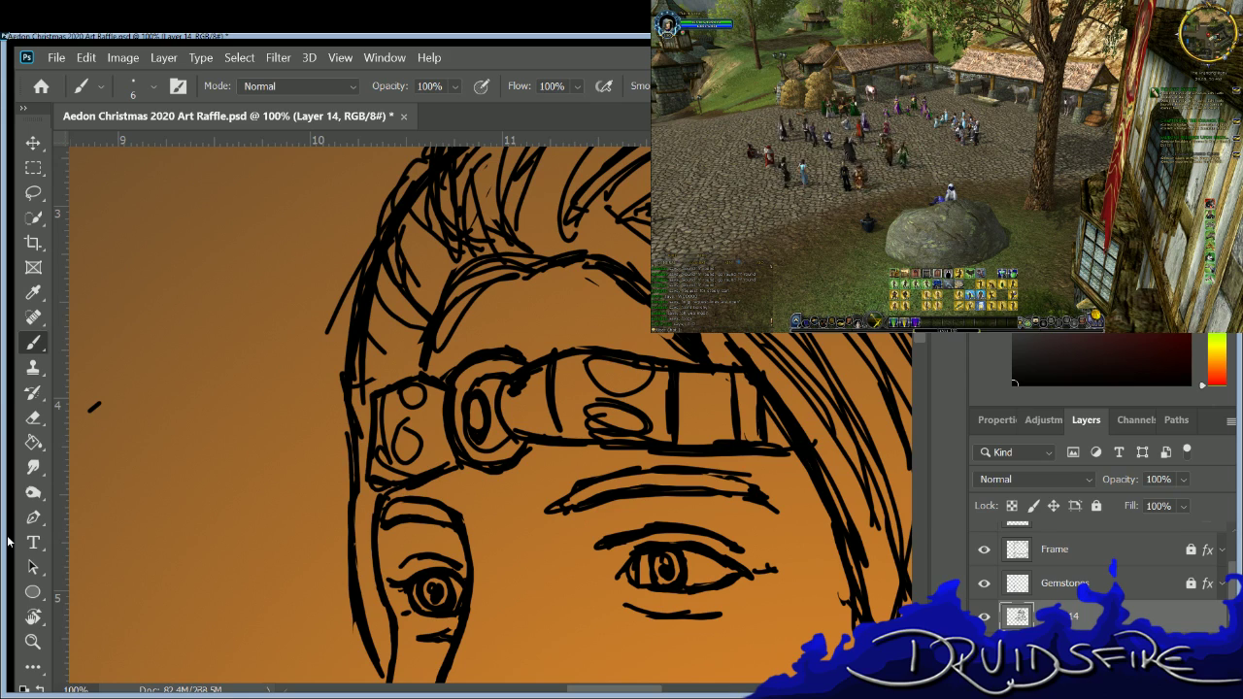
left_click(33, 418)
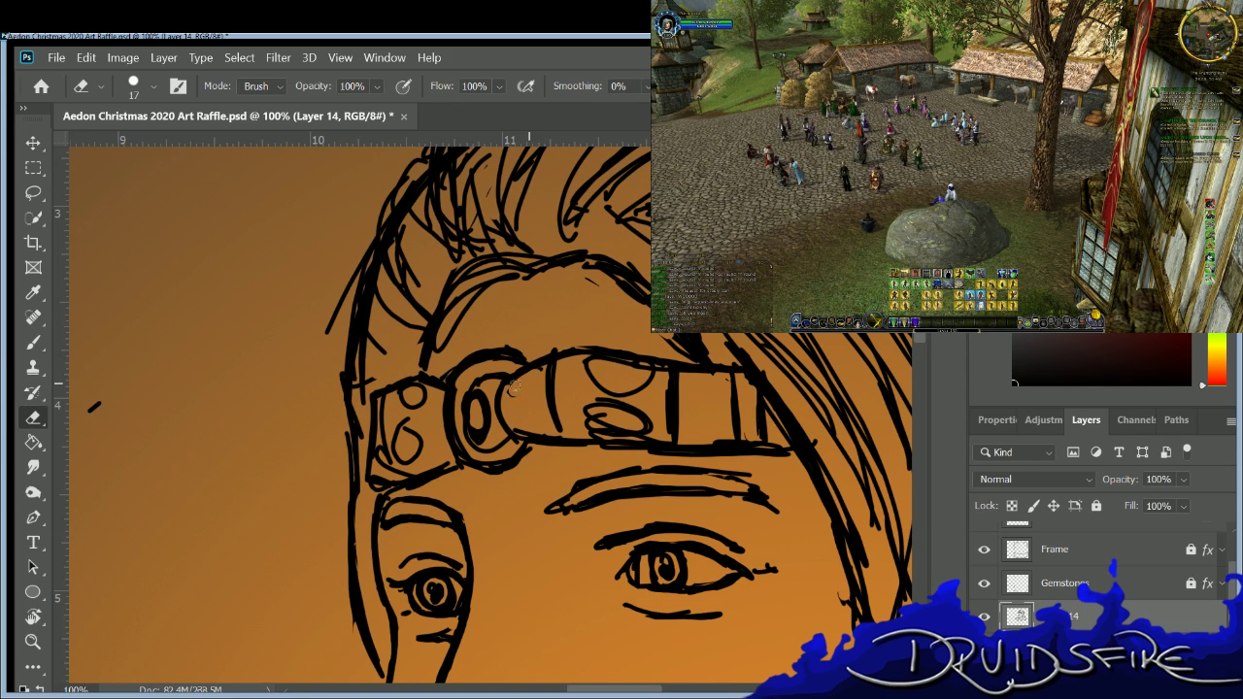
left_click(33, 342)
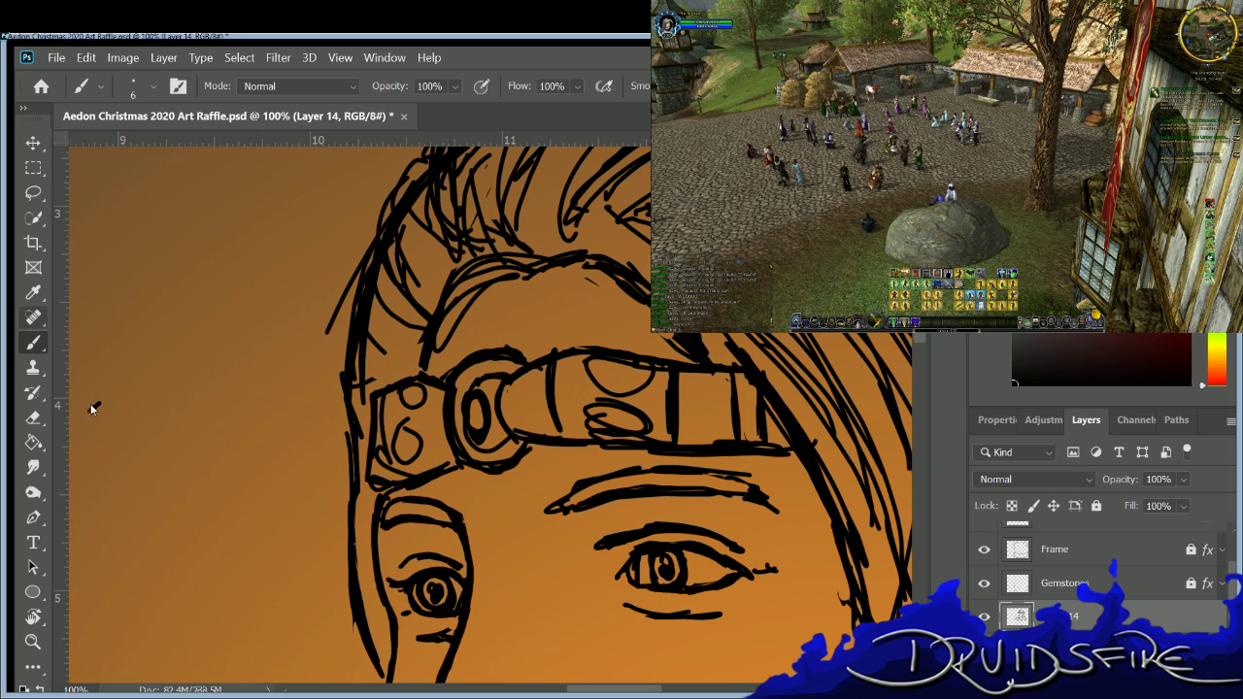
Erase the stray background mark and the doubled strokes along the forehead hairline, and redraw the hairline as one bold line.
key("e")
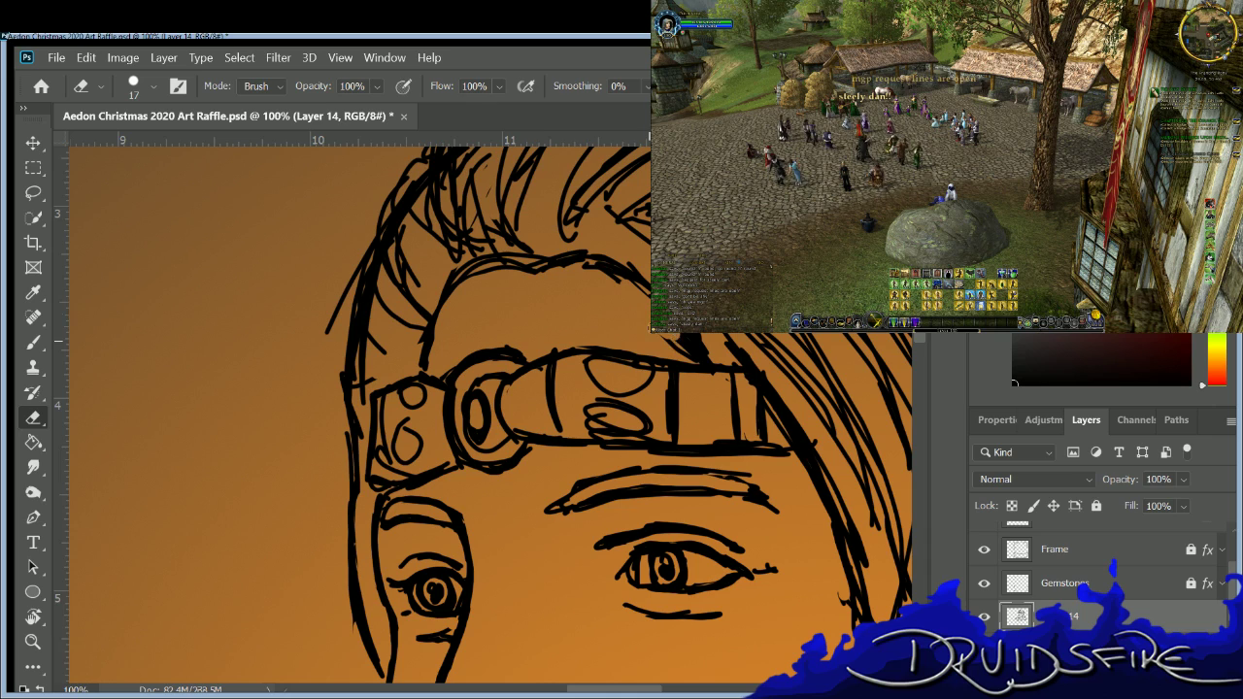
mouse_move(642, 281)
left_mouse_down()
mouse_move(585, 252)
mouse_move(614, 268)
mouse_move(604, 260)
left_mouse_up()
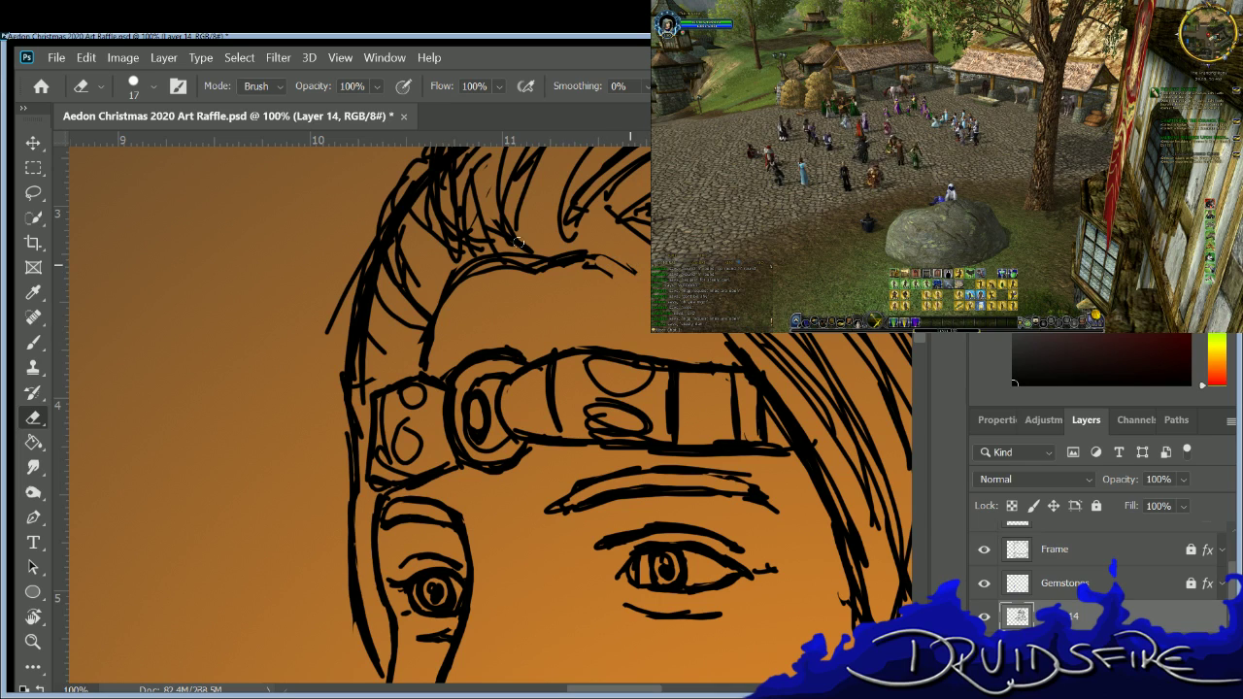
left_click(33, 342)
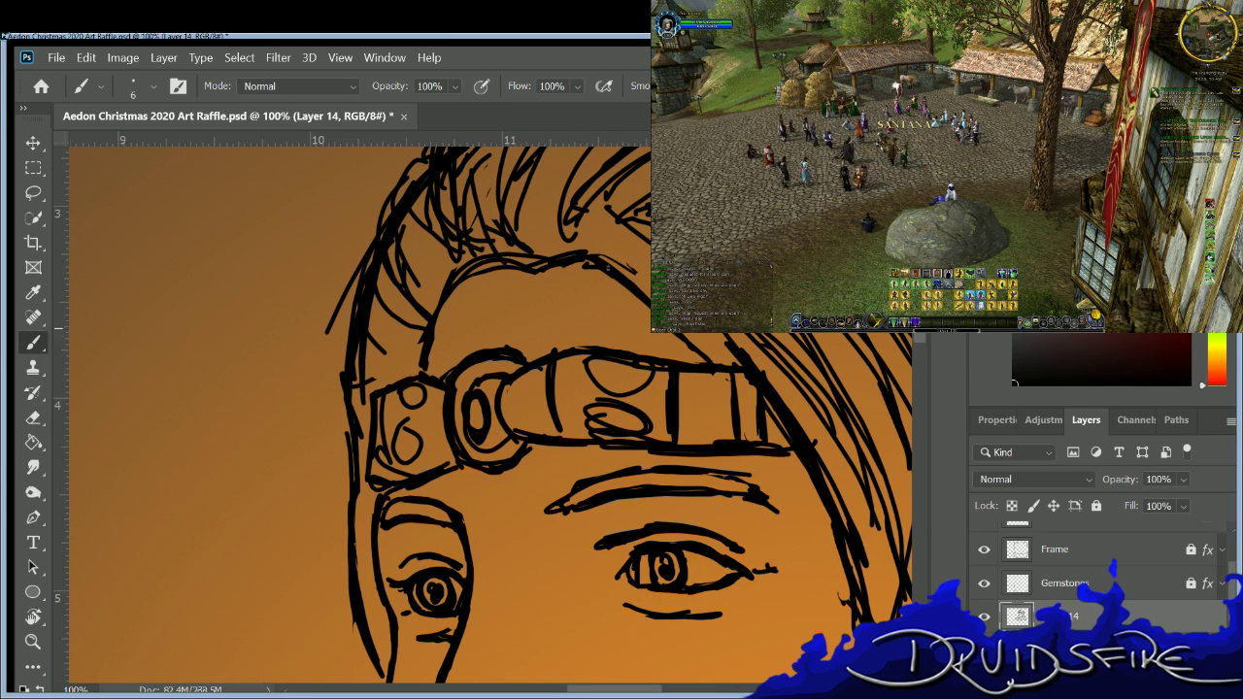
key("e")
mouse_move(548, 264)
left_mouse_down()
mouse_move(606, 277)
mouse_move(537, 239)
mouse_move(588, 249)
mouse_move(577, 248)
mouse_move(612, 267)
mouse_move(531, 254)
mouse_move(581, 251)
left_mouse_up()
key("b")
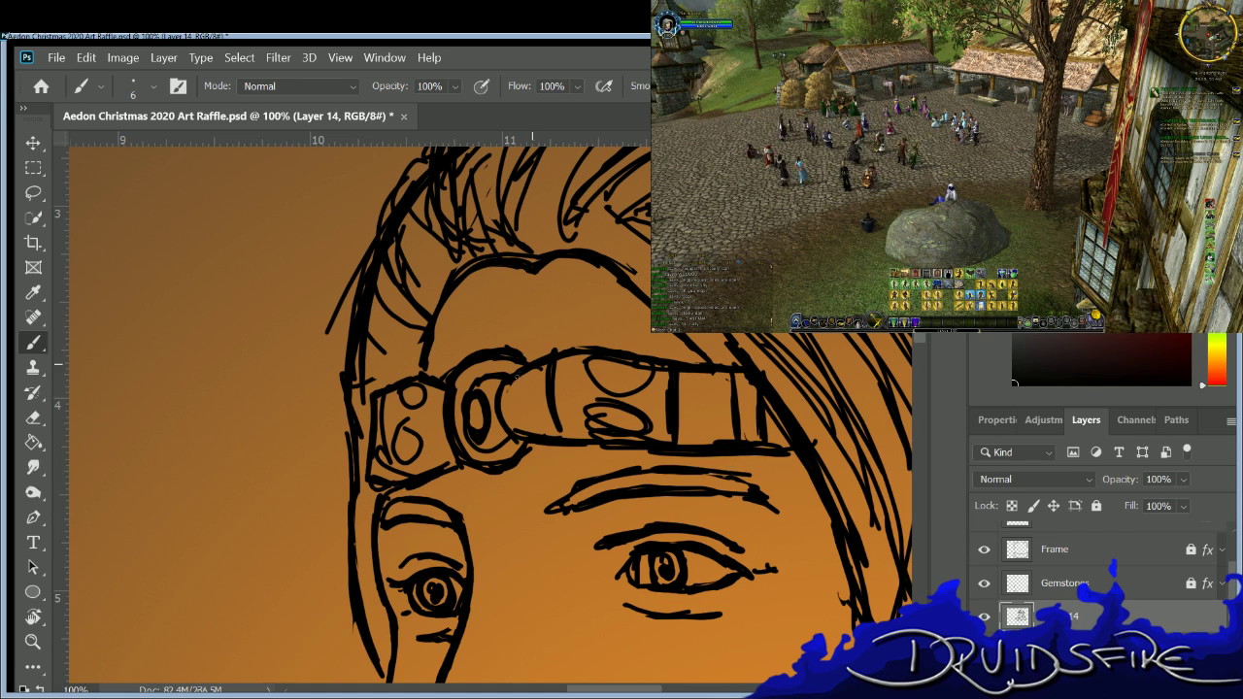
key("e")
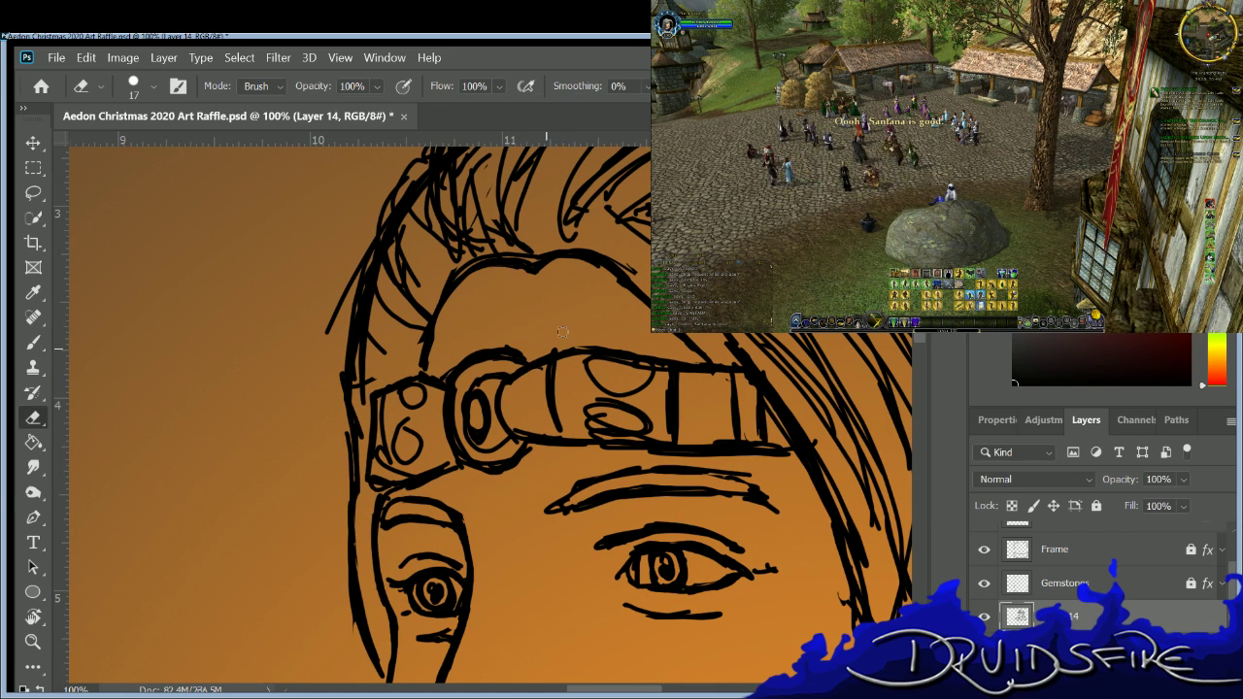
key("b")
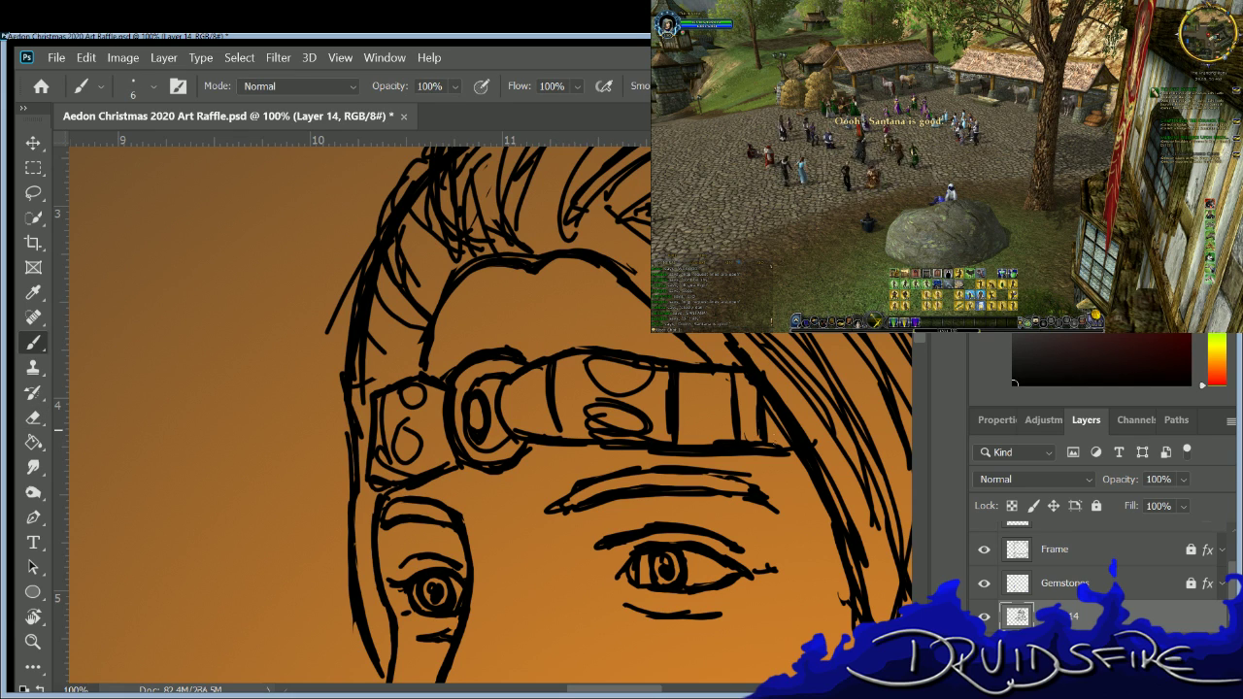
Erase the tangled strokes above the forehead and redraw the hair as long locks sweeping back from the hairline.
scroll(486, 408, "up", 4)
key("e")
mouse_move(466, 408)
left_mouse_down()
mouse_move(471, 287)
mouse_move(572, 204)
mouse_move(456, 330)
mouse_move(550, 202)
left_mouse_up()
key("b")
left_click_drag(448, 412, 509, 231)
mouse_move(456, 383)
left_mouse_down()
mouse_move(525, 204)
mouse_move(590, 175)
left_mouse_up()
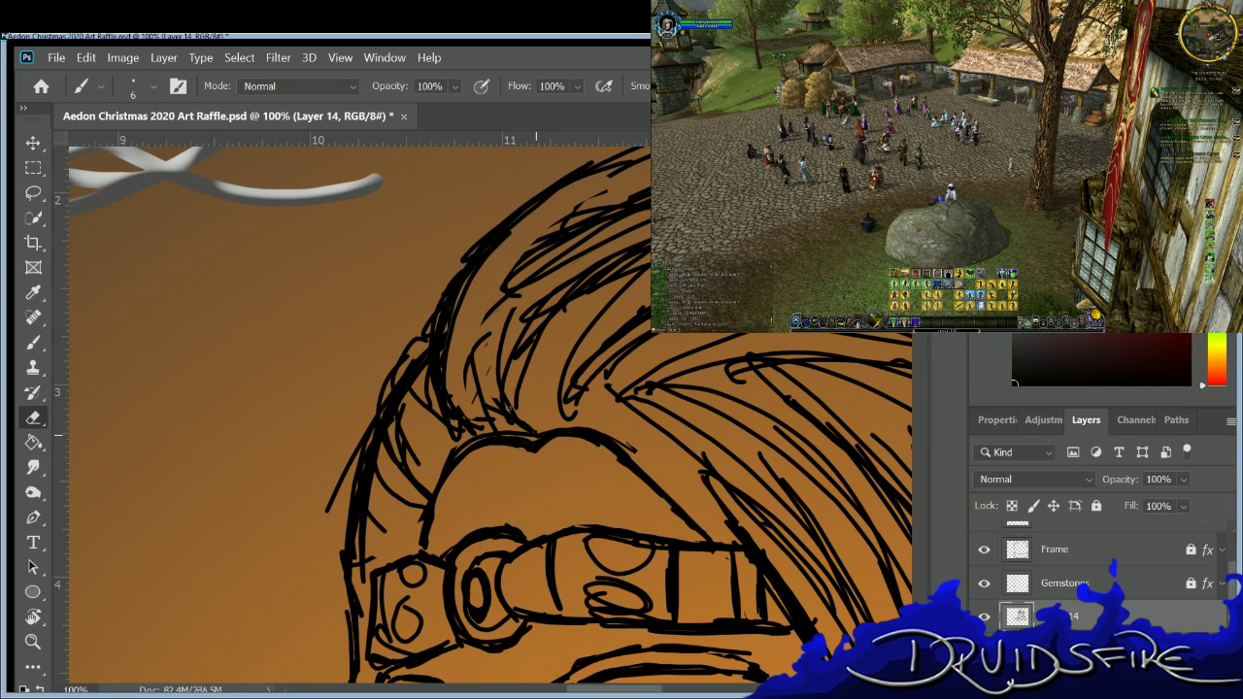
left_click_drag(512, 352, 597, 225)
mouse_move(519, 423)
left_mouse_down()
mouse_move(540, 280)
mouse_move(639, 216)
left_mouse_up()
left_click_drag(490, 429, 536, 336)
mouse_move(518, 429)
left_mouse_down()
mouse_move(514, 335)
mouse_move(575, 260)
left_mouse_up()
Erase the leftover scribbles between the swept-back locks above the forehead, keeping the lock edges clear.
key("e")
left_click_drag(529, 374, 622, 228)
mouse_move(549, 326)
left_mouse_down()
mouse_move(518, 383)
mouse_move(539, 296)
left_mouse_up()
left_click_drag(519, 389, 612, 233)
left_click_drag(500, 301, 602, 194)
left_click_drag(474, 384, 618, 183)
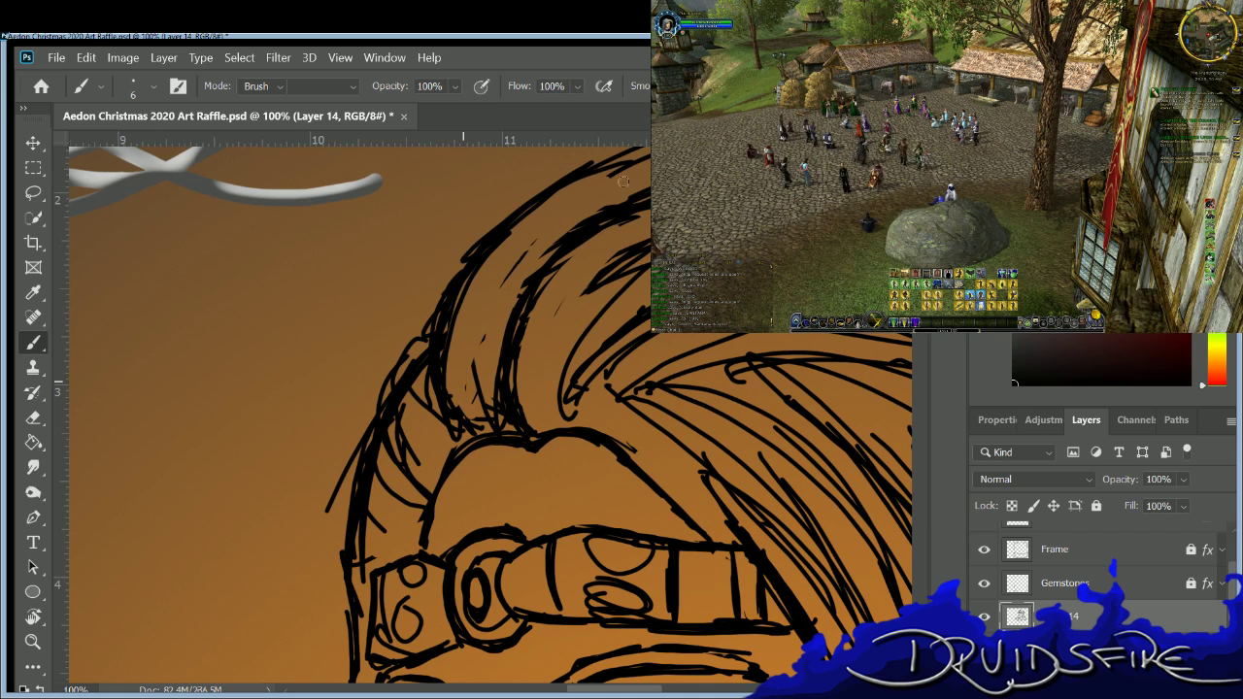
key("b")
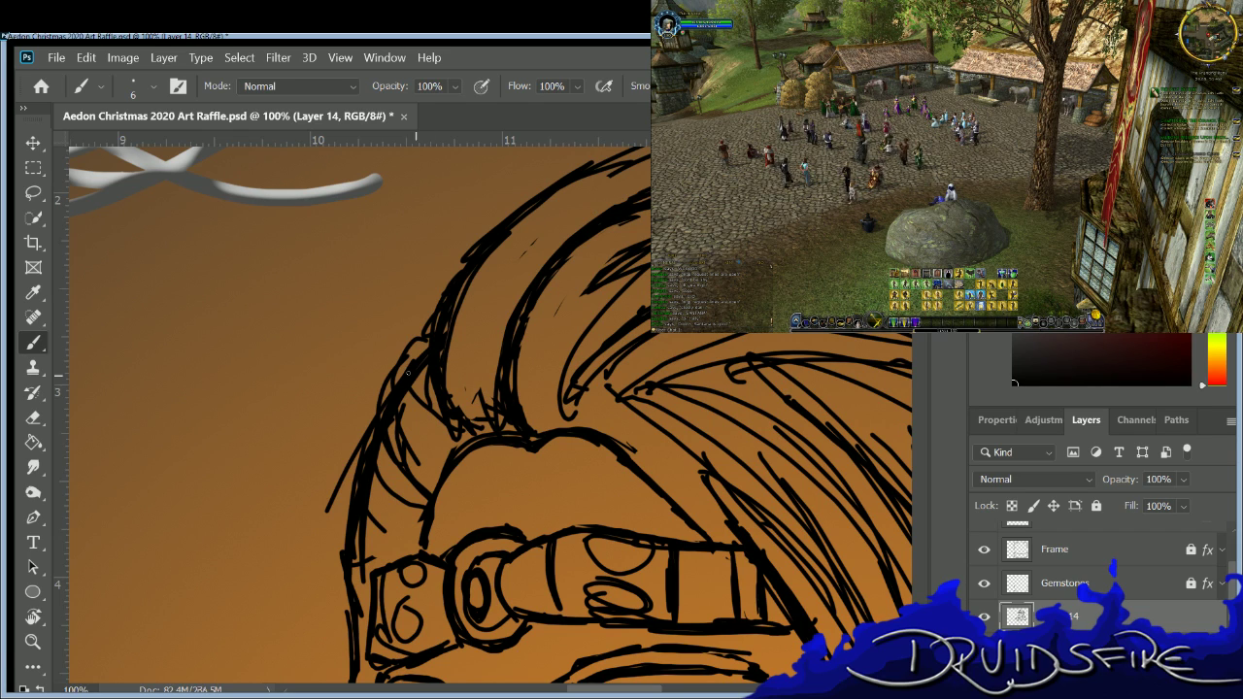
Erase the crossing strokes in the hair above the far temple and the loose strand outside the head contour.
key("e")
left_click_drag(400, 439, 406, 365)
left_click_drag(328, 512, 345, 461)
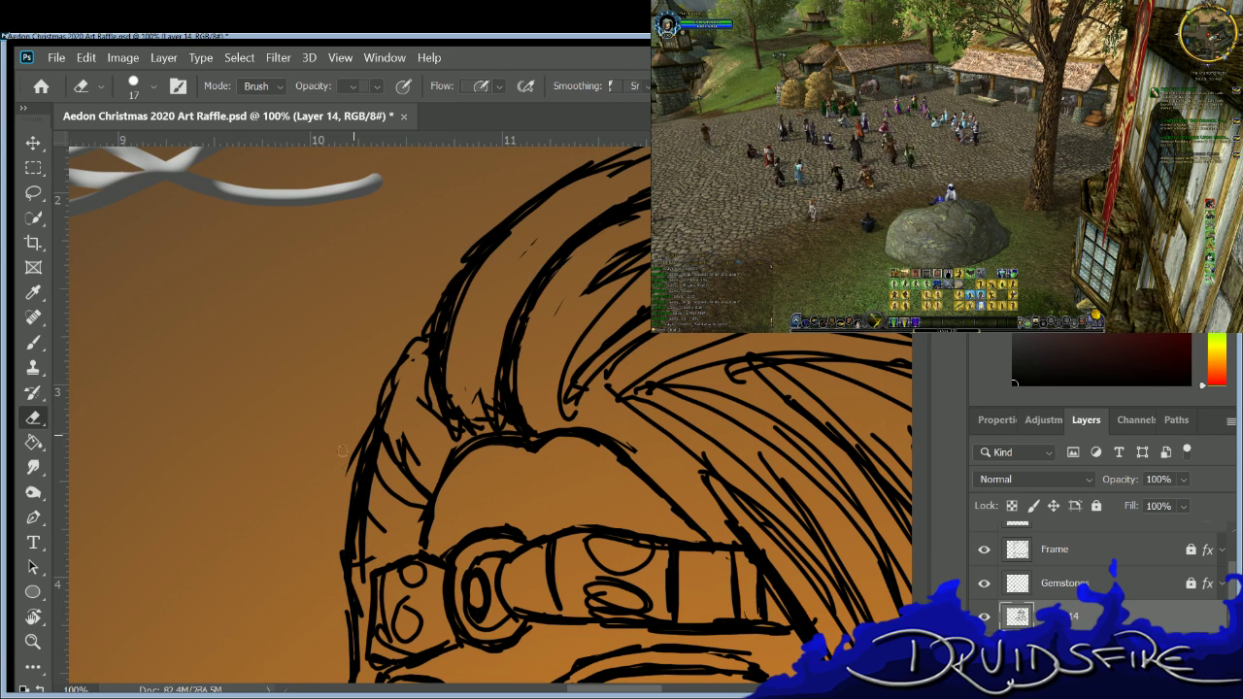
Draw long curved strands inside the swept-back locks, running from the crown down to the forehead hairline.
key("b")
mouse_move(418, 305)
left_mouse_down()
mouse_move(397, 442)
mouse_move(406, 348)
mouse_move(406, 439)
left_mouse_up()
left_click_drag(427, 342, 419, 404)
left_click_drag(518, 251, 475, 416)
left_click_drag(574, 204, 489, 396)
left_click_drag(538, 363, 528, 429)
left_click_drag(639, 235, 536, 361)
left_click_drag(596, 274, 538, 427)
left_click_drag(555, 332, 536, 412)
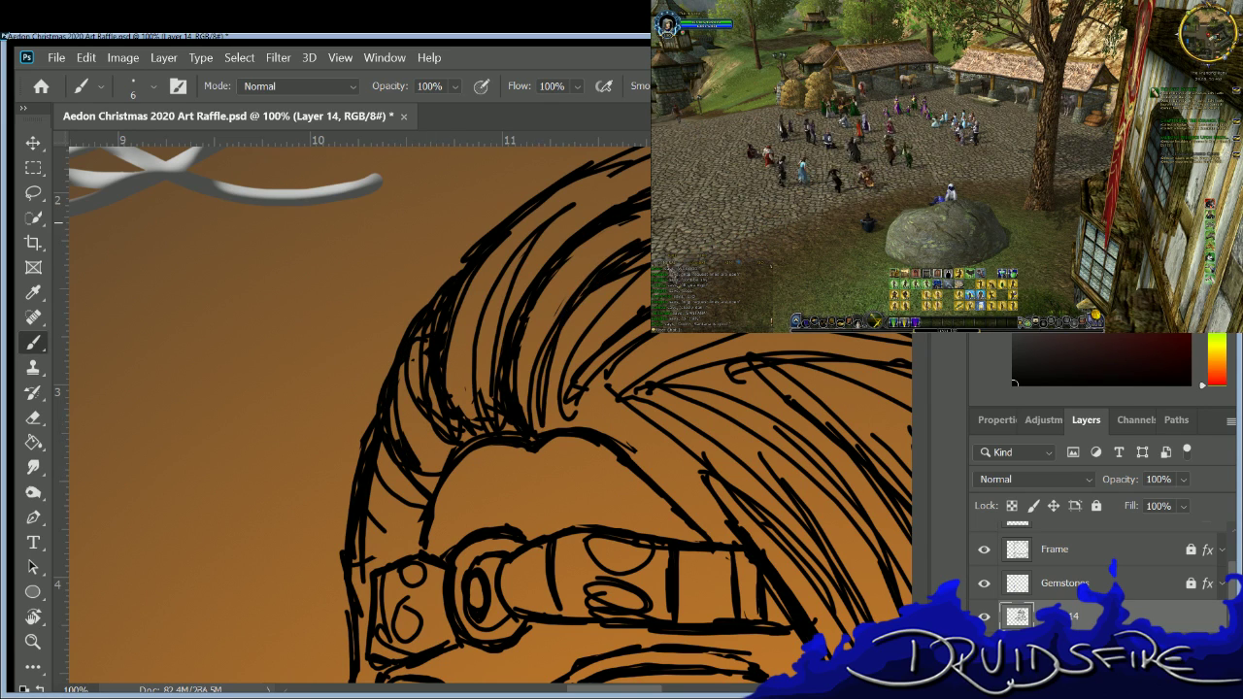
Add short strands in the far temple hair and trim the doubled strokes along its outer contour.
mouse_move(417, 495)
left_mouse_down()
mouse_move(373, 526)
mouse_move(375, 546)
left_mouse_up()
left_click_drag(437, 456, 423, 469)
mouse_move(429, 388)
left_mouse_down()
mouse_move(408, 458)
mouse_move(375, 398)
left_mouse_up()
key("e")
left_click_drag(374, 453, 361, 499)
left_click_drag(389, 431, 361, 501)
left_click_drag(413, 342, 388, 404)
mouse_move(431, 307)
left_mouse_down()
mouse_move(391, 434)
mouse_move(432, 291)
mouse_move(391, 369)
left_mouse_up()
Redraw the far-side hair contour and fill the temple hair with short strands down to the headband.
key("b")
left_click_drag(409, 462, 391, 490)
mouse_move(418, 326)
left_mouse_down()
mouse_move(390, 396)
mouse_move(391, 441)
left_mouse_up()
left_click_drag(373, 419, 362, 439)
mouse_move(402, 492)
left_mouse_down()
mouse_move(367, 536)
mouse_move(367, 559)
left_mouse_up()
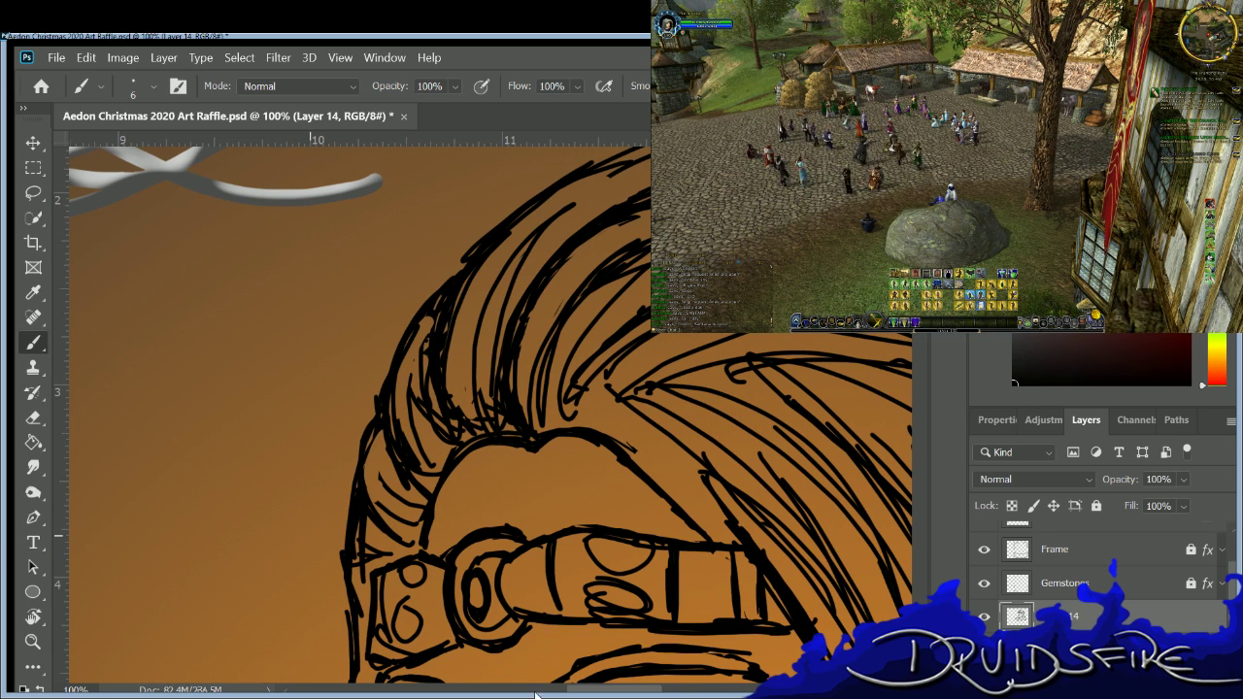
Add a long strand across the near-side hair and short strands along the hairline's slope toward the headband.
left_click_drag(594, 689, 642, 689)
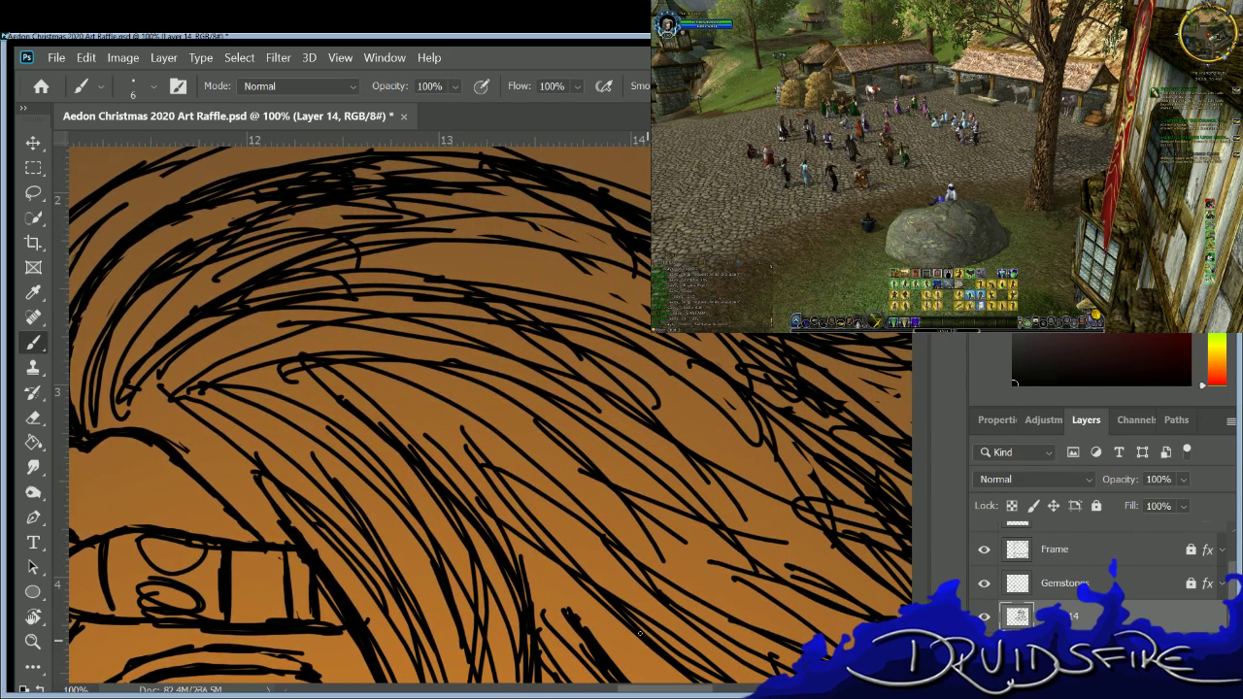
mouse_move(414, 277)
left_mouse_down()
mouse_move(542, 266)
mouse_move(680, 377)
left_mouse_up()
mouse_move(155, 411)
left_mouse_down()
mouse_move(268, 492)
mouse_move(266, 508)
left_mouse_up()
left_click_drag(180, 429, 258, 516)
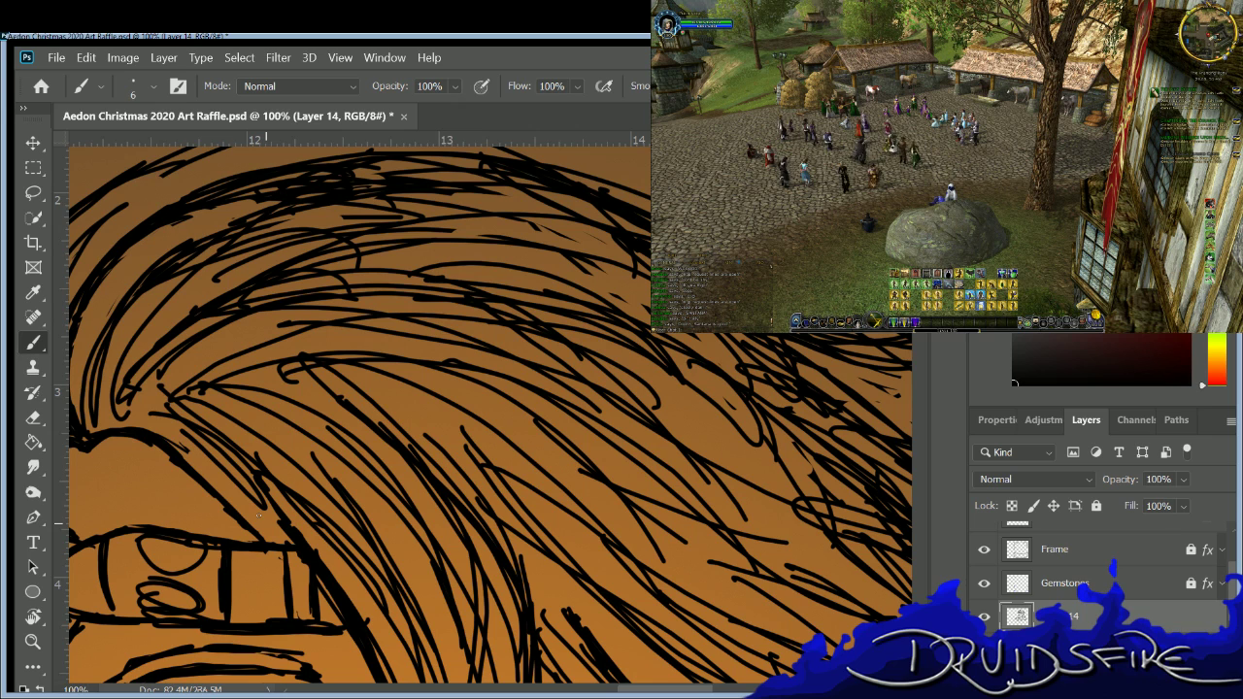
Draw additional strands through the near-side fringe beside the eye and in the hair above the ear.
scroll(486, 414, "down", 8)
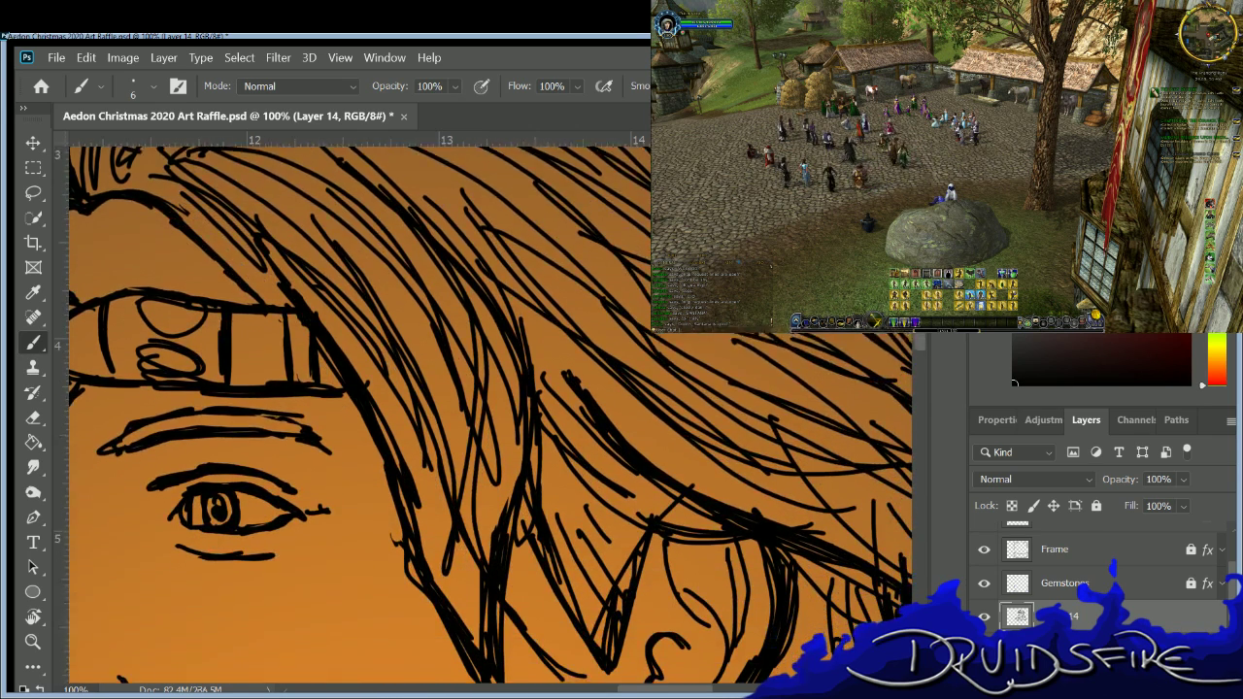
left_click_drag(353, 165, 426, 315)
left_click_drag(377, 198, 480, 421)
left_click_drag(427, 311, 480, 409)
left_click_drag(427, 193, 511, 311)
mouse_move(543, 263)
left_mouse_down()
mouse_move(618, 371)
mouse_move(616, 351)
mouse_move(649, 326)
left_mouse_up()
left_click_drag(608, 270, 648, 309)
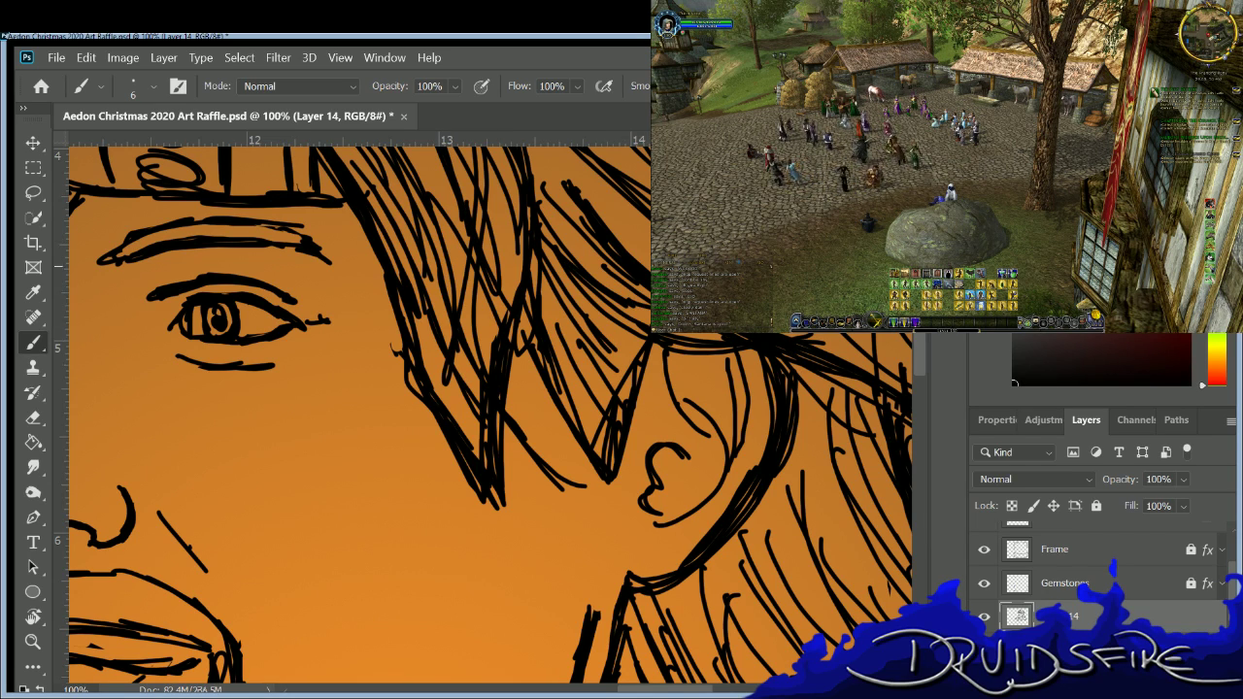
Trim the overlapping strokes on the ear's outer rim and redraw the rim as one solid contour.
key("e")
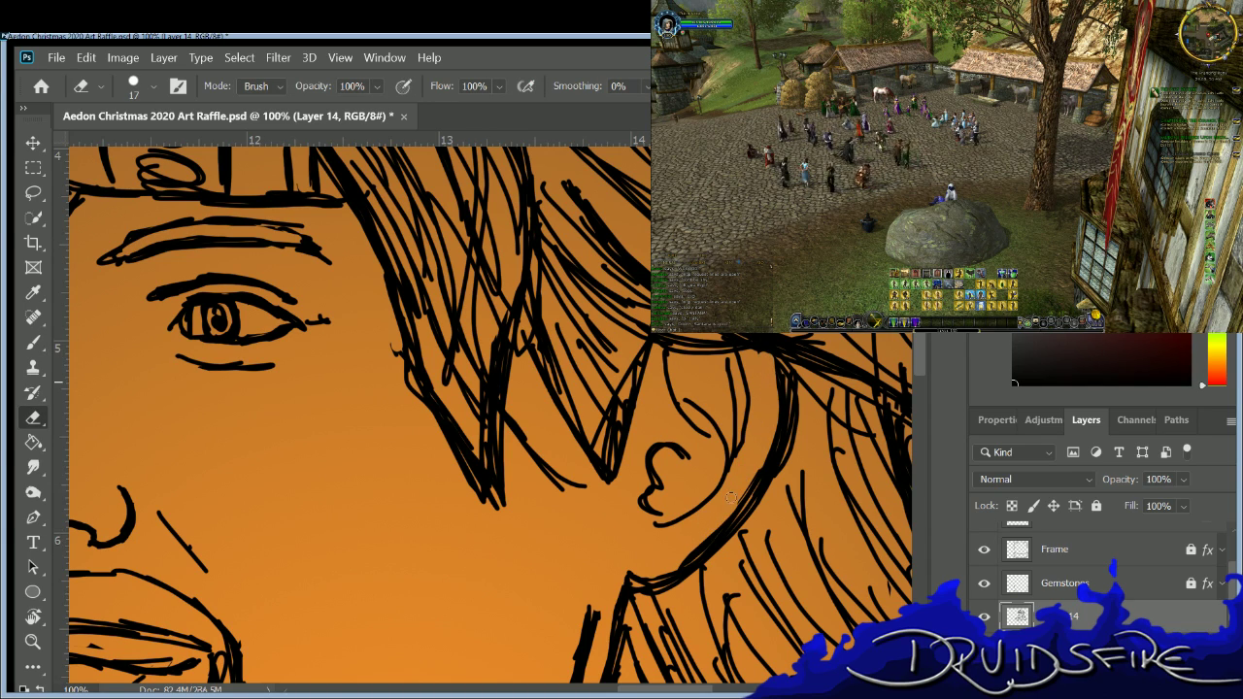
key("b")
left_click_drag(775, 361, 777, 433)
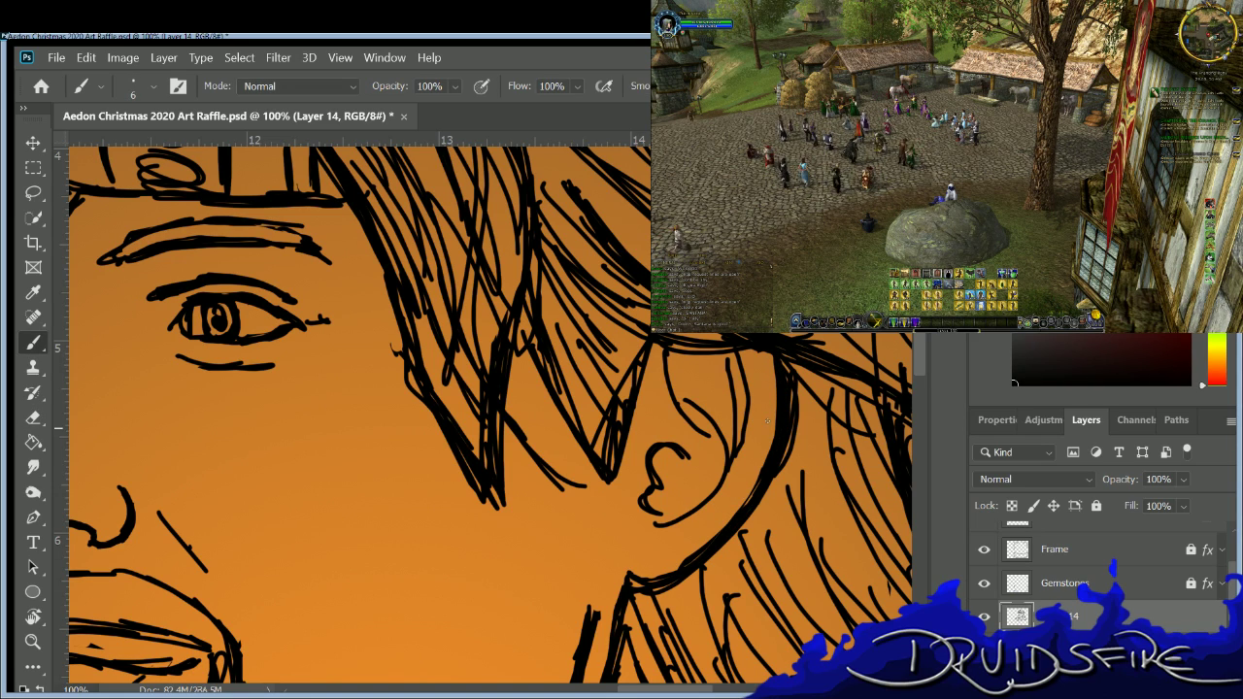
Erase the stray strokes on the fringe lock beside the near eye and redraw its front edge down to the tip.
key("e")
mouse_move(404, 388)
left_mouse_down()
mouse_move(466, 456)
mouse_move(432, 379)
mouse_move(441, 362)
left_mouse_up()
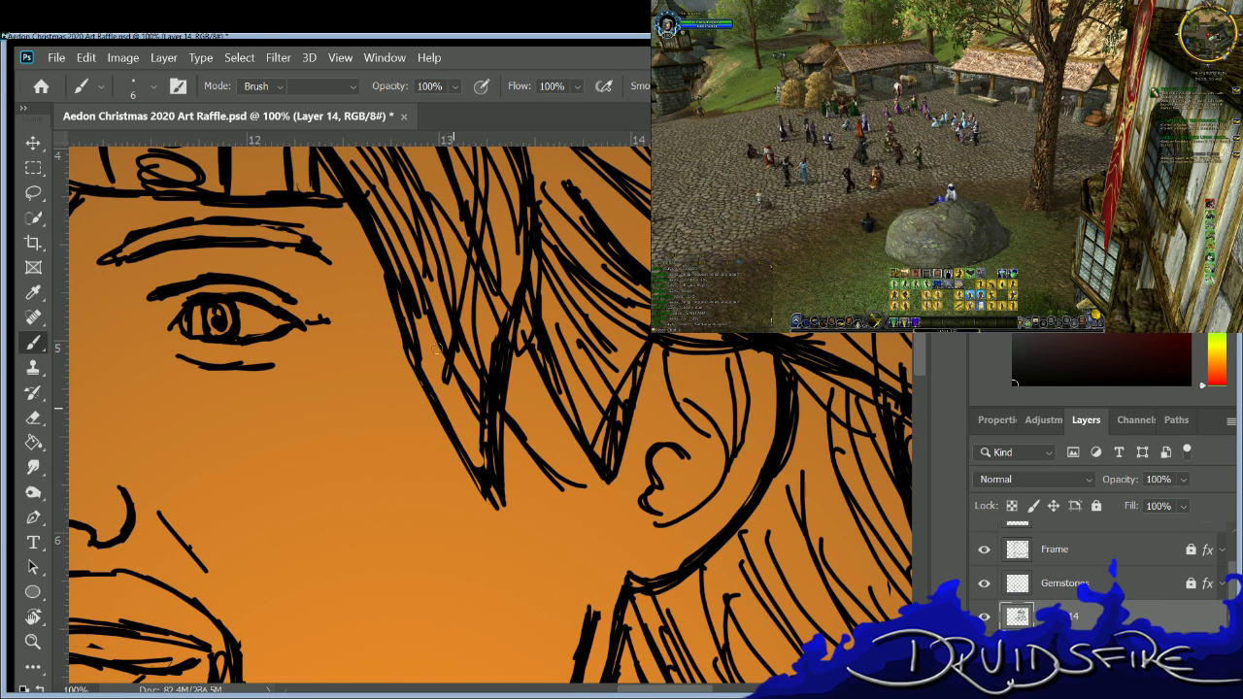
key("b")
left_click_drag(375, 229, 444, 420)
mouse_move(391, 279)
left_mouse_down()
mouse_move(483, 488)
mouse_move(506, 511)
left_mouse_up()
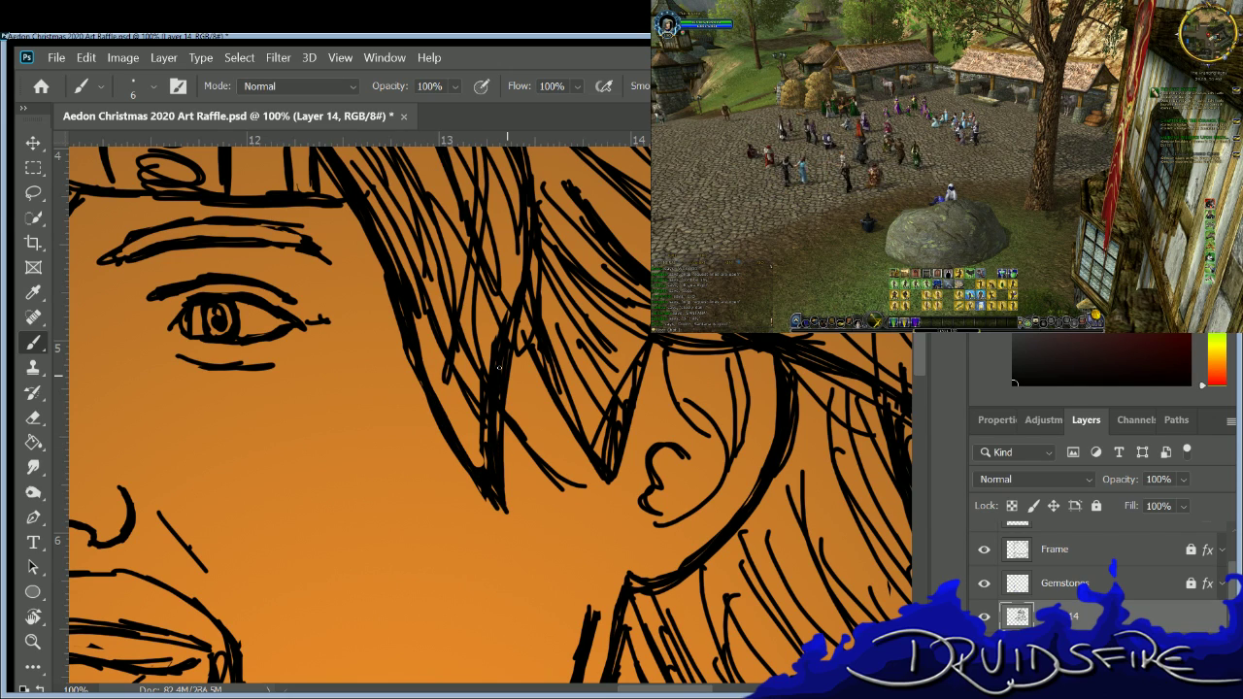
Erase the heavy back edge of the fringe lock and redraw it with tapered strands toward the tip.
key("e")
mouse_move(499, 335)
left_mouse_down()
mouse_move(490, 481)
mouse_move(503, 466)
left_mouse_up()
key("b")
left_click_drag(515, 350, 491, 419)
left_click_drag(504, 374, 477, 493)
left_click_drag(500, 437, 468, 515)
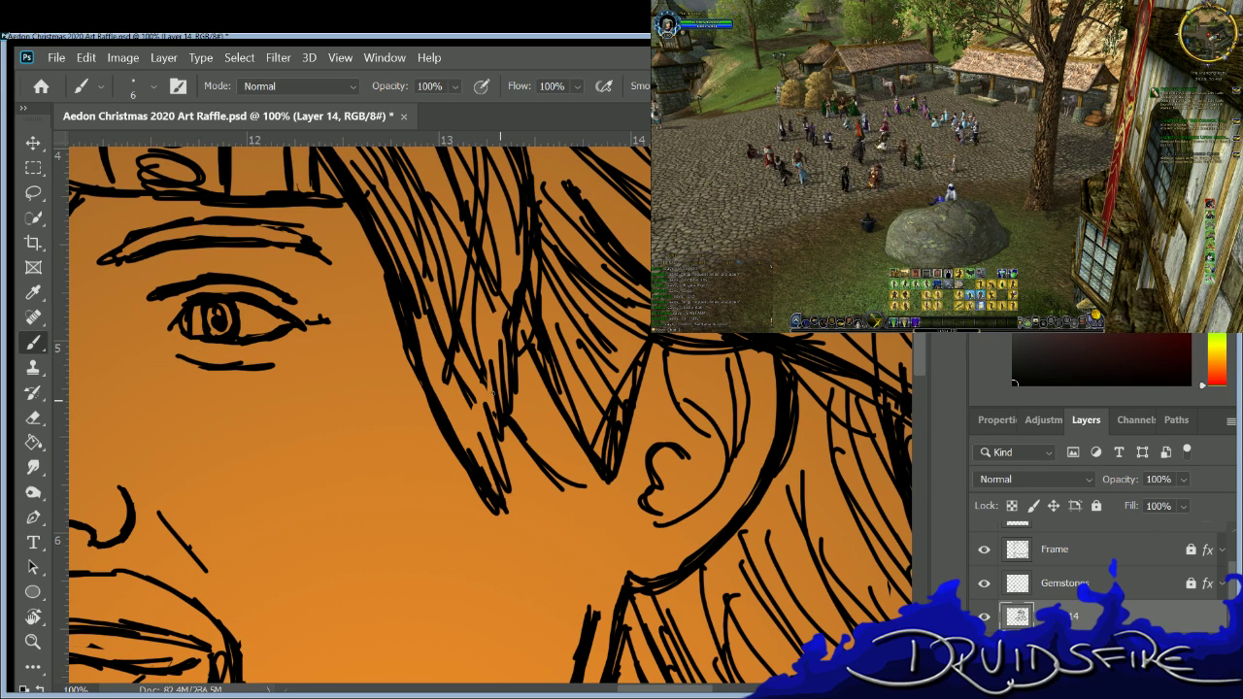
Erase overlapping strokes around the looped hair strands behind the ear.
left_click_drag(657, 689, 702, 690)
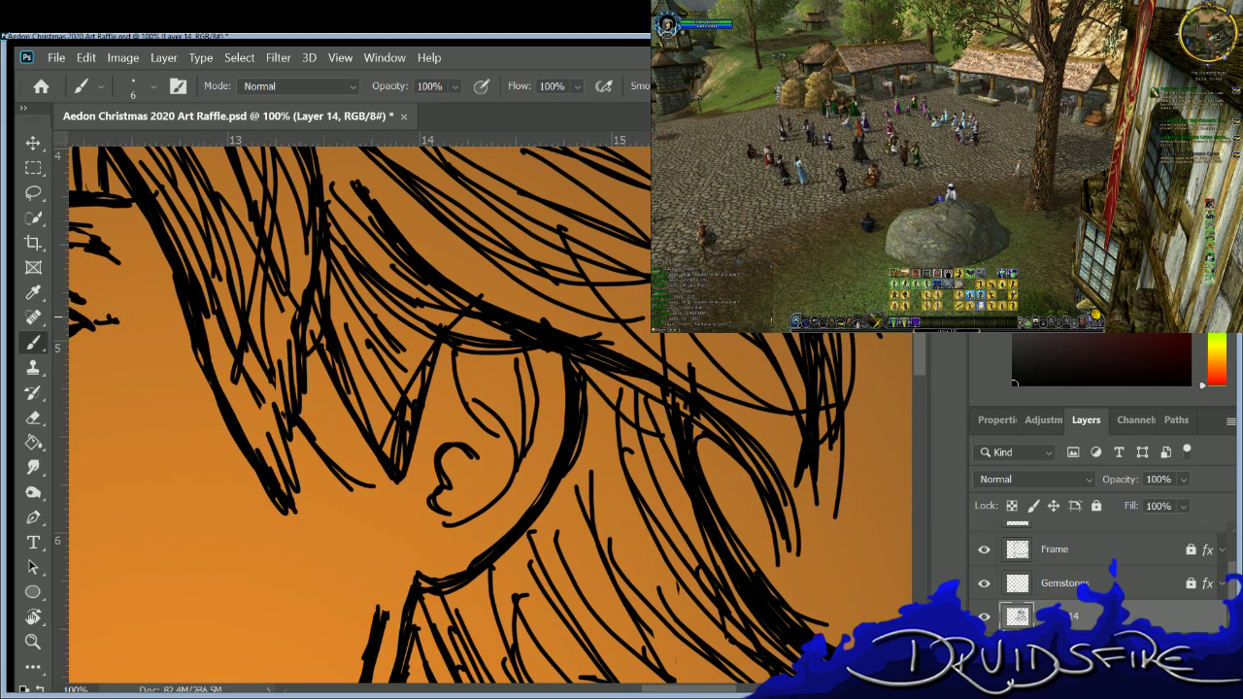
key("e")
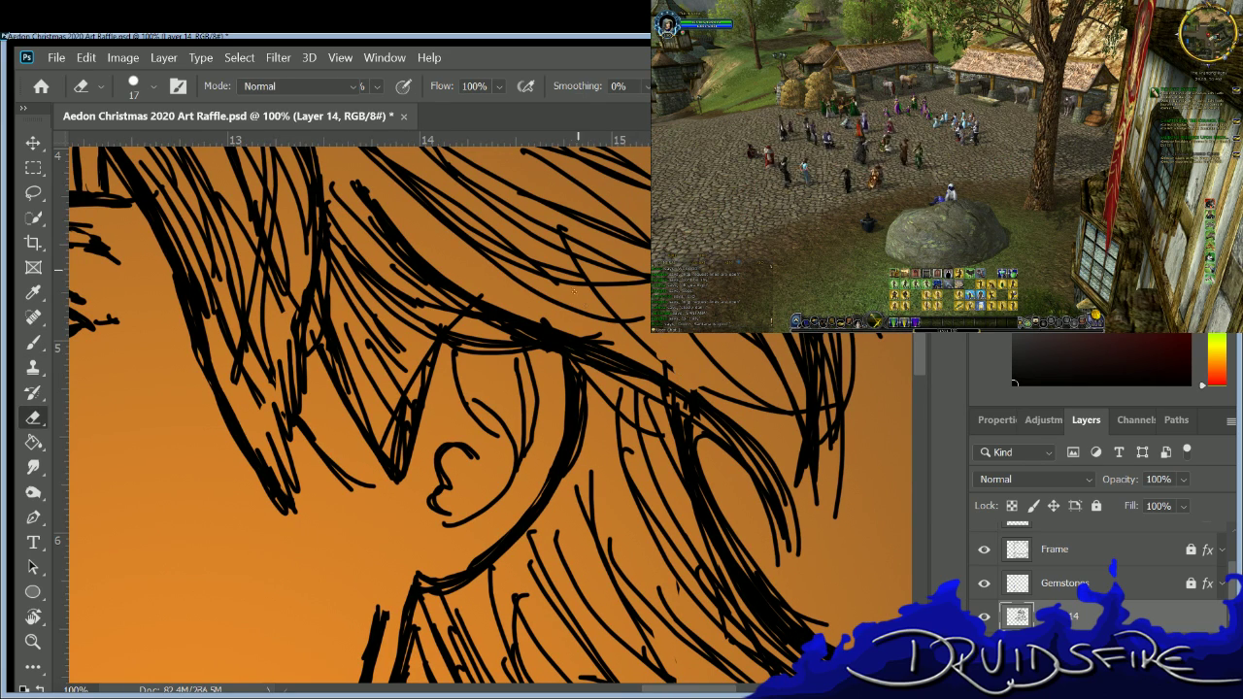
mouse_move(596, 285)
left_mouse_down()
mouse_move(741, 398)
mouse_move(798, 452)
mouse_move(806, 486)
left_mouse_up()
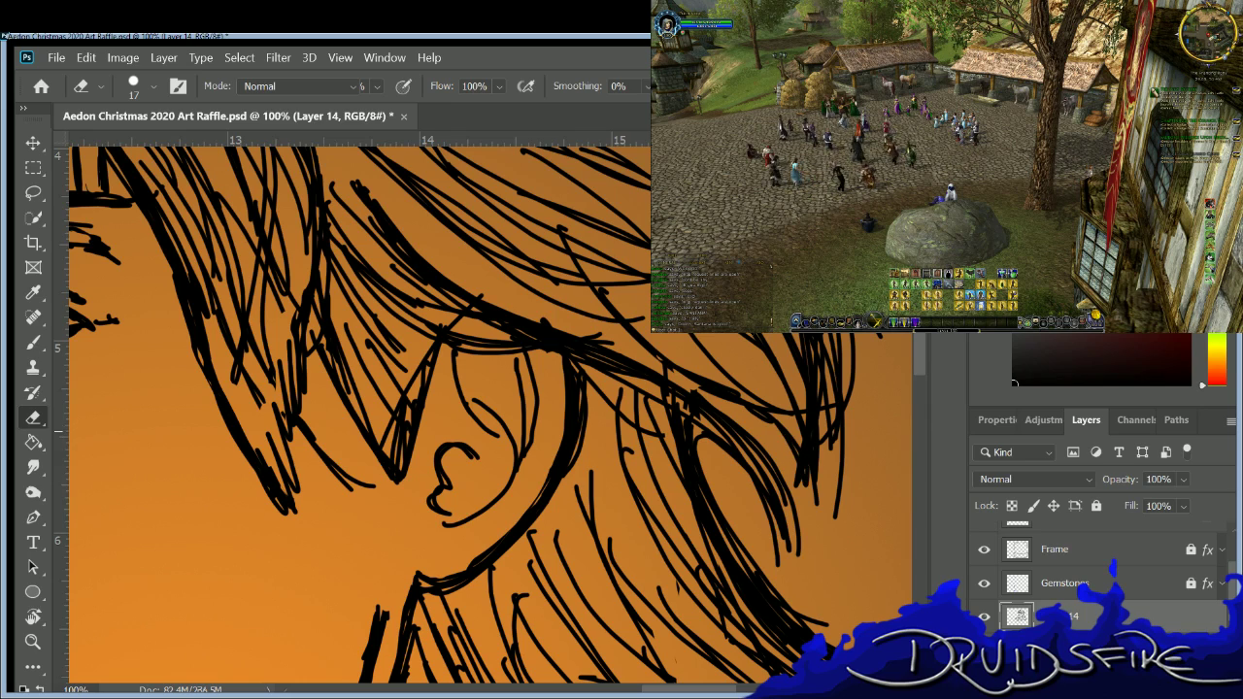
key("b")
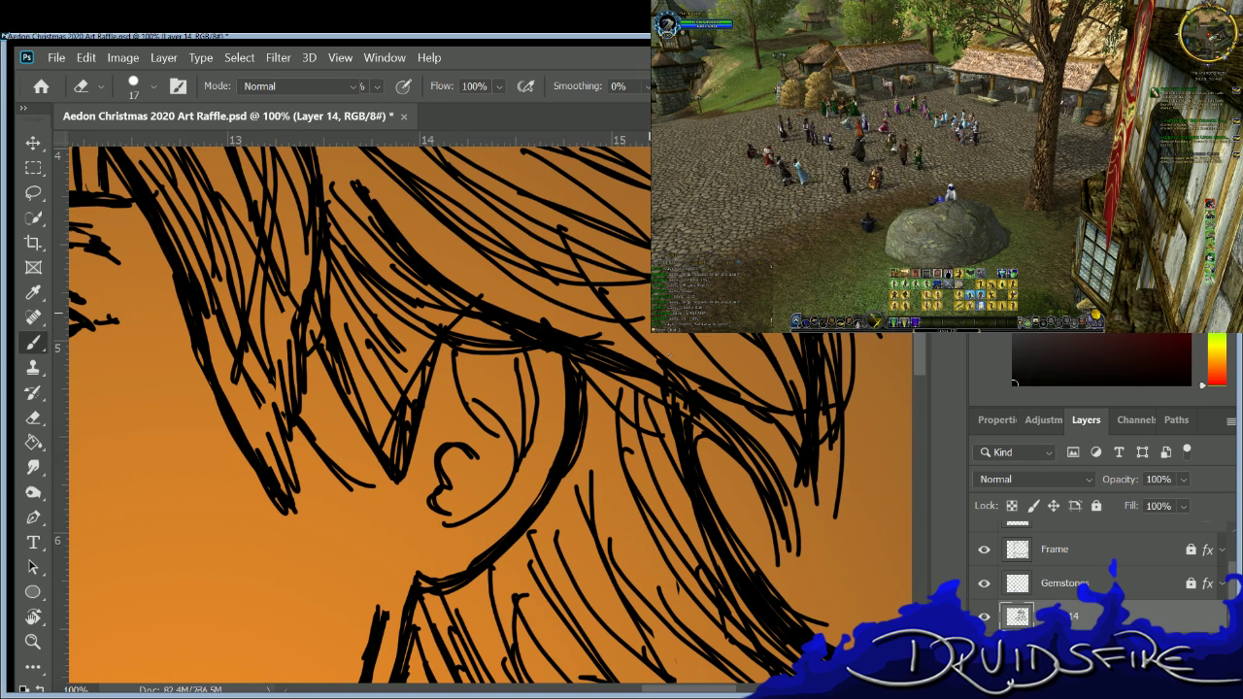
key("e")
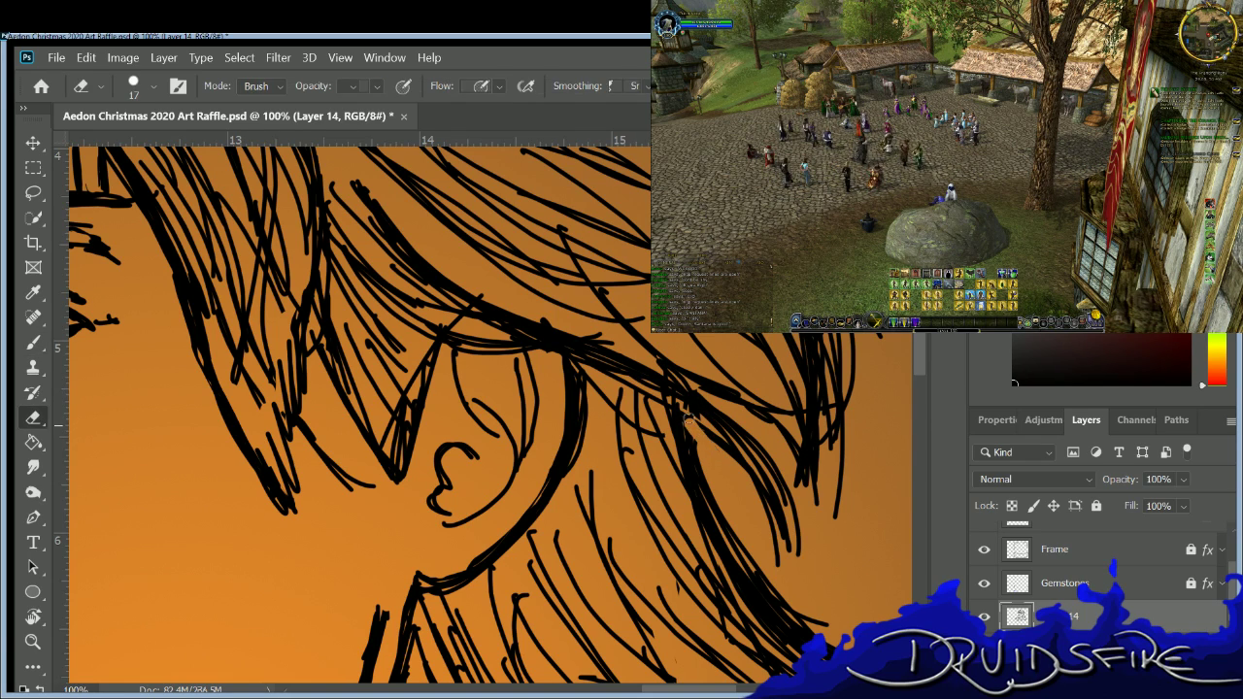
key("b")
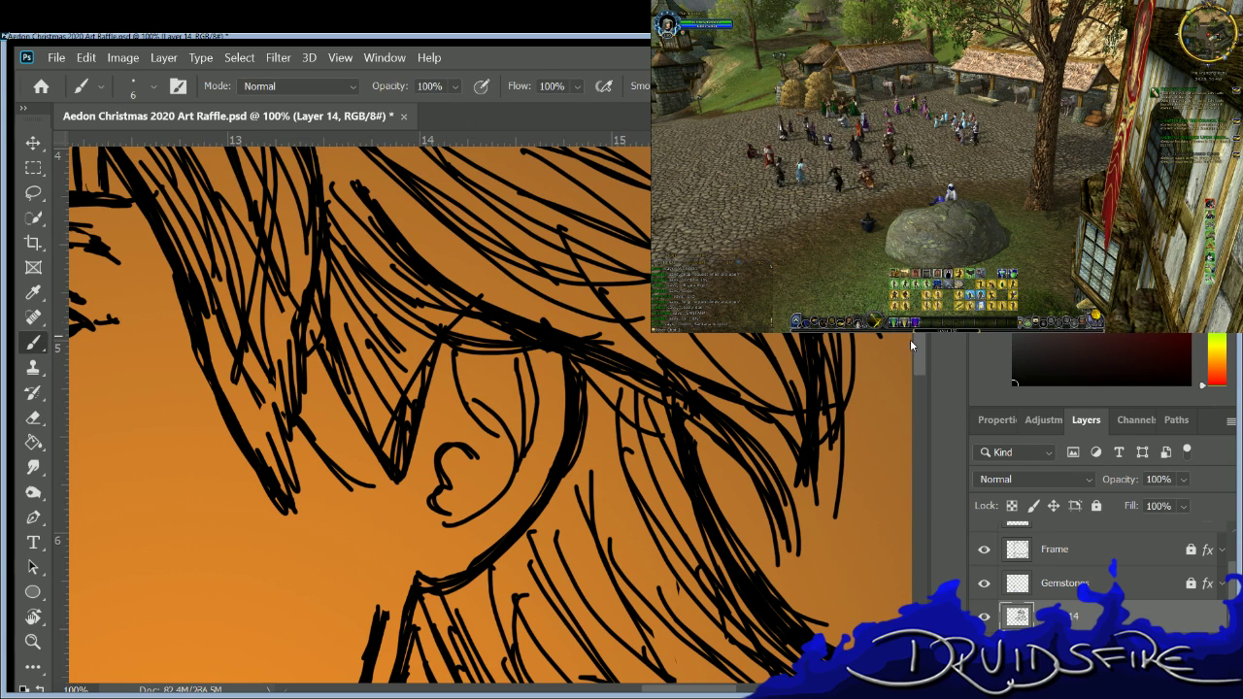
Erase the stray strokes where the neckline meets the base of the neck and the hair ends.
scroll(490, 412, "down", 5)
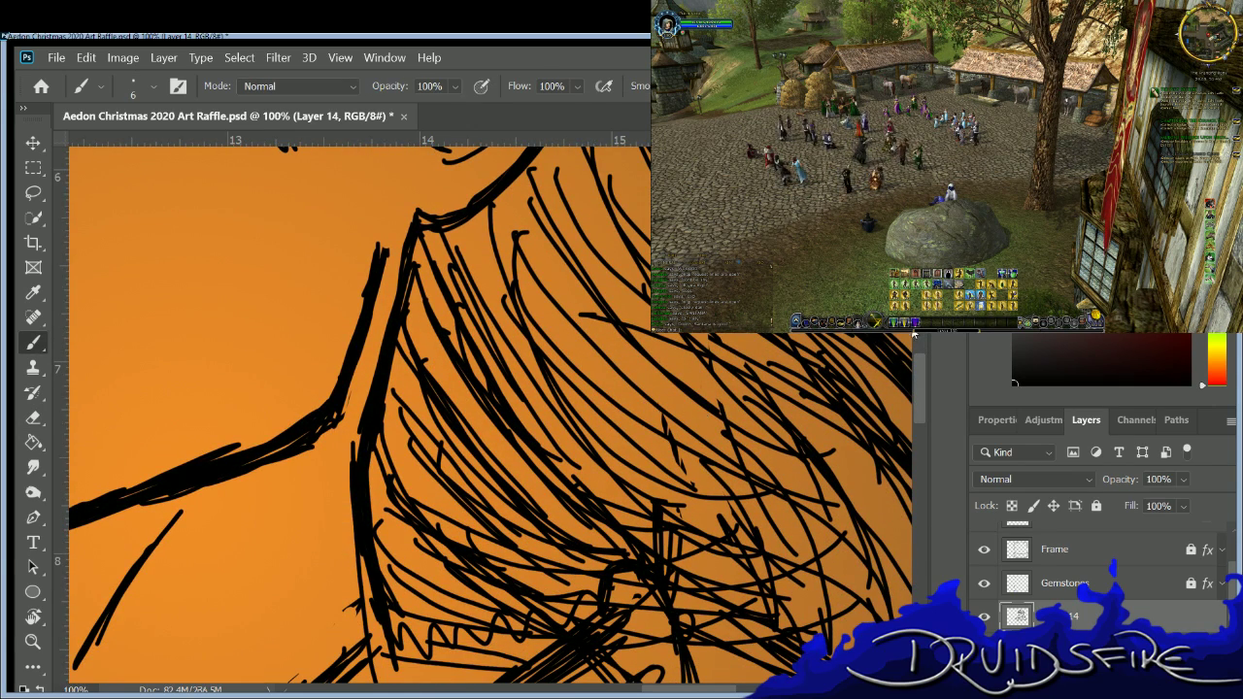
scroll(367, 542, "down", 3)
key("e")
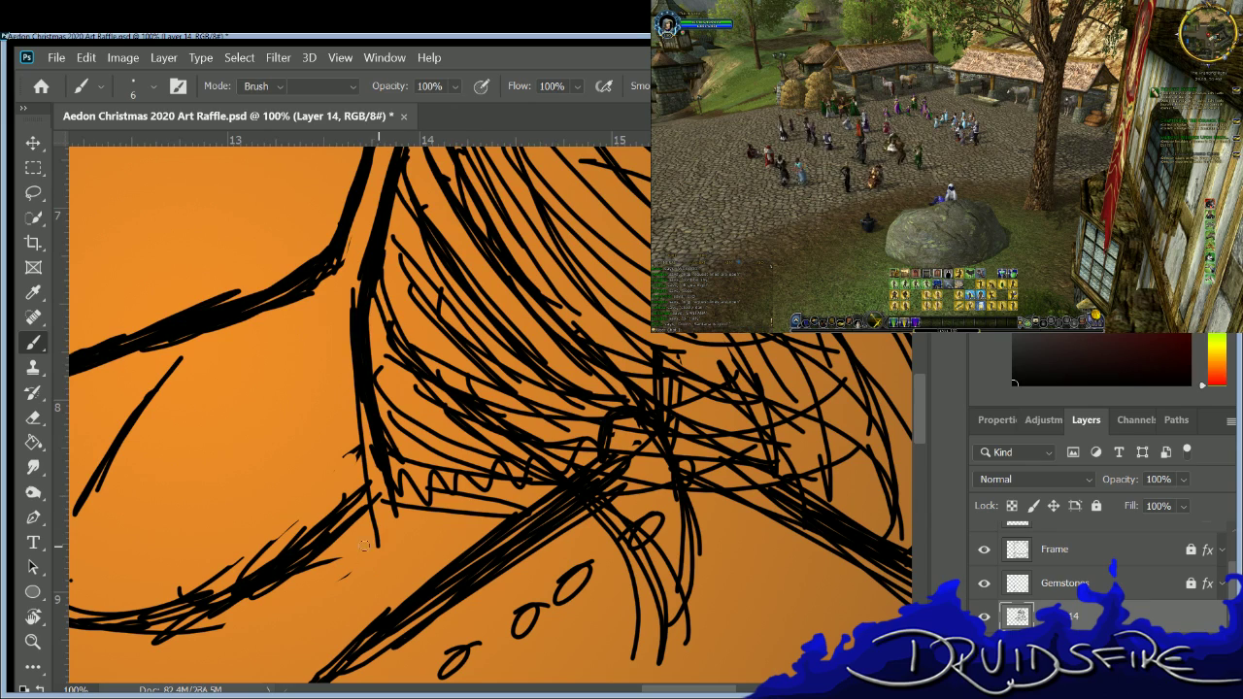
left_click_drag(380, 536, 380, 512)
mouse_move(160, 594)
left_mouse_down()
mouse_move(312, 499)
mouse_move(185, 580)
mouse_move(281, 541)
mouse_move(297, 516)
mouse_move(242, 568)
mouse_move(342, 485)
left_mouse_up()
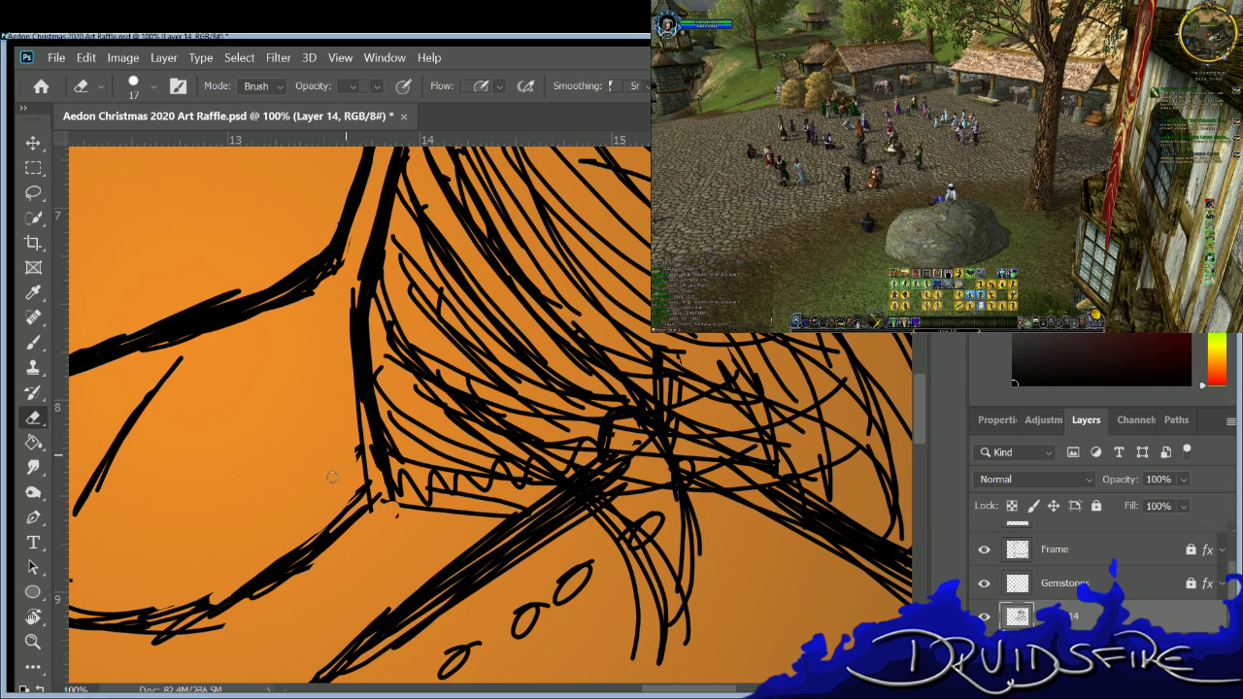
key("b")
scroll(560, 568, "left", 10)
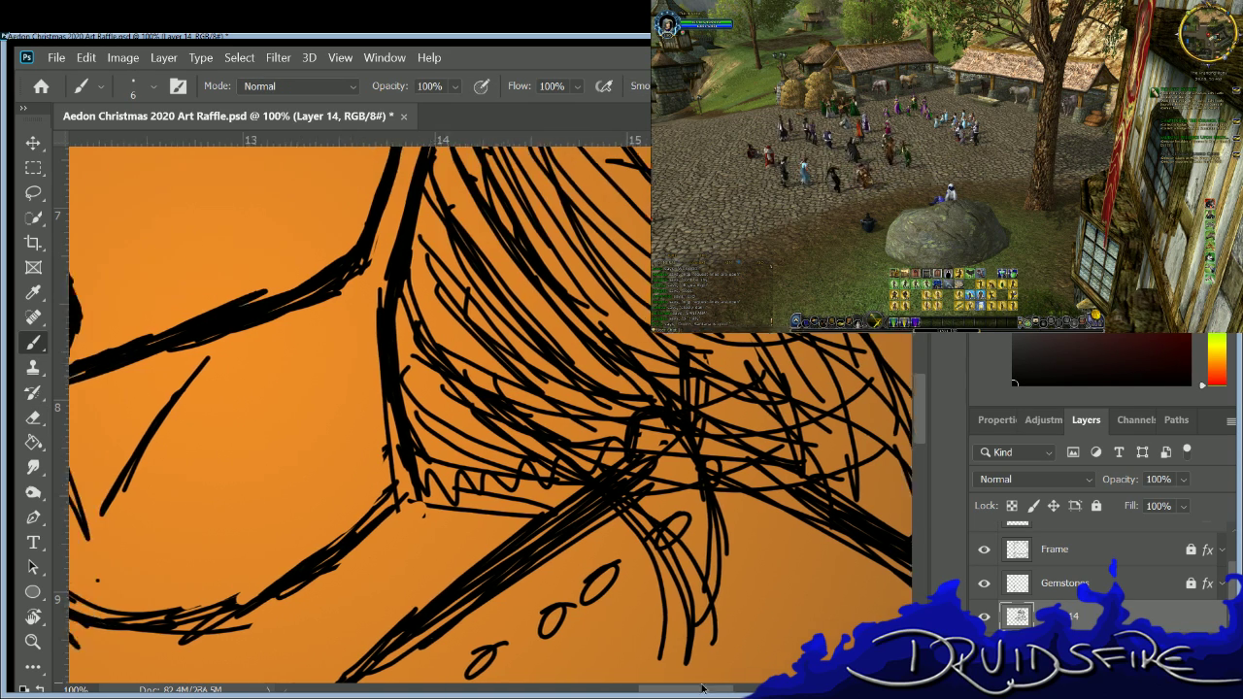
Erase the rough throat lines and redraw them as two clean strokes forming an open V on the neck.
key("b")
key("e")
mouse_move(507, 453)
left_mouse_down()
mouse_move(549, 535)
mouse_move(518, 469)
mouse_move(530, 474)
mouse_move(558, 558)
mouse_move(552, 516)
left_mouse_up()
key("b")
key("e")
key("b")
left_click_drag(572, 507, 666, 378)
left_click_drag(522, 432, 553, 524)
left_click_drag(539, 470, 555, 525)
key("e")
key("b")
Reinforce both ends of the curved neckline below the throat with additional brush strokes.
left_click_drag(429, 439, 433, 458)
left_click_drag(475, 561, 451, 510)
mouse_move(837, 510)
left_mouse_down()
mouse_move(701, 594)
mouse_move(594, 618)
mouse_move(532, 590)
mouse_move(604, 612)
mouse_move(680, 612)
mouse_move(821, 551)
left_mouse_up()
mouse_move(891, 510)
left_mouse_down()
mouse_move(860, 407)
mouse_move(825, 546)
mouse_move(845, 500)
left_mouse_up()
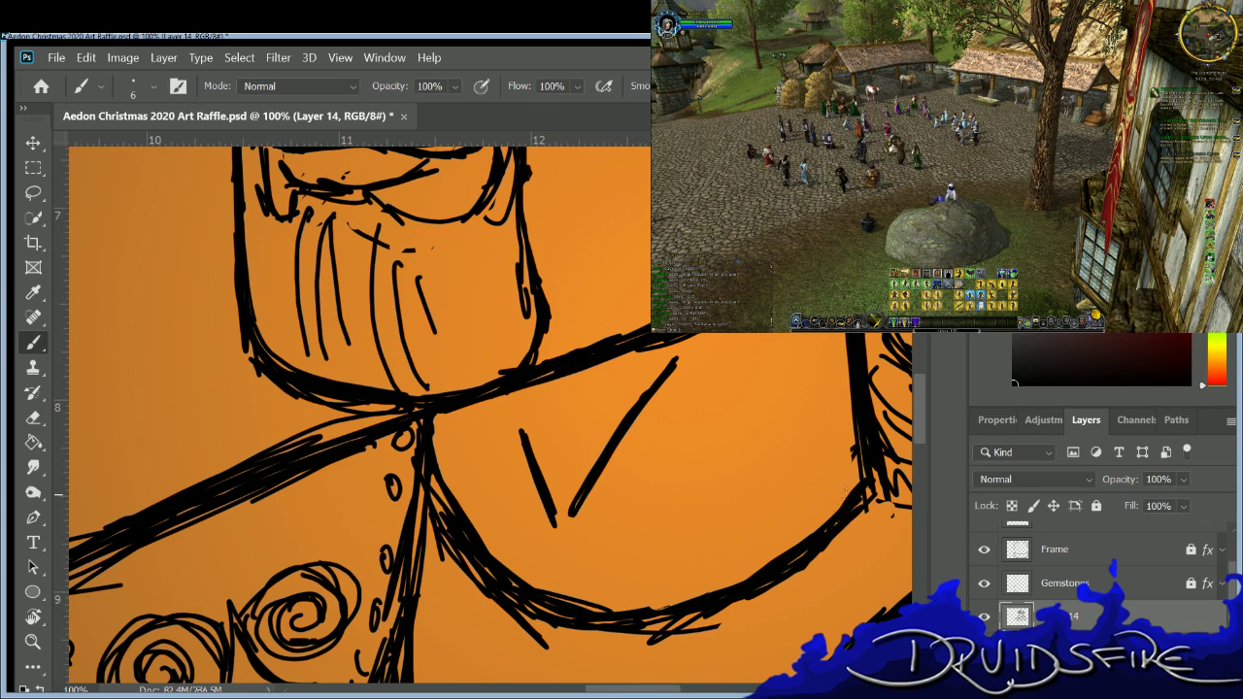
Trim the goatee's lower corner and redraw the adjoining jawline as a solid, thicker line.
key("e")
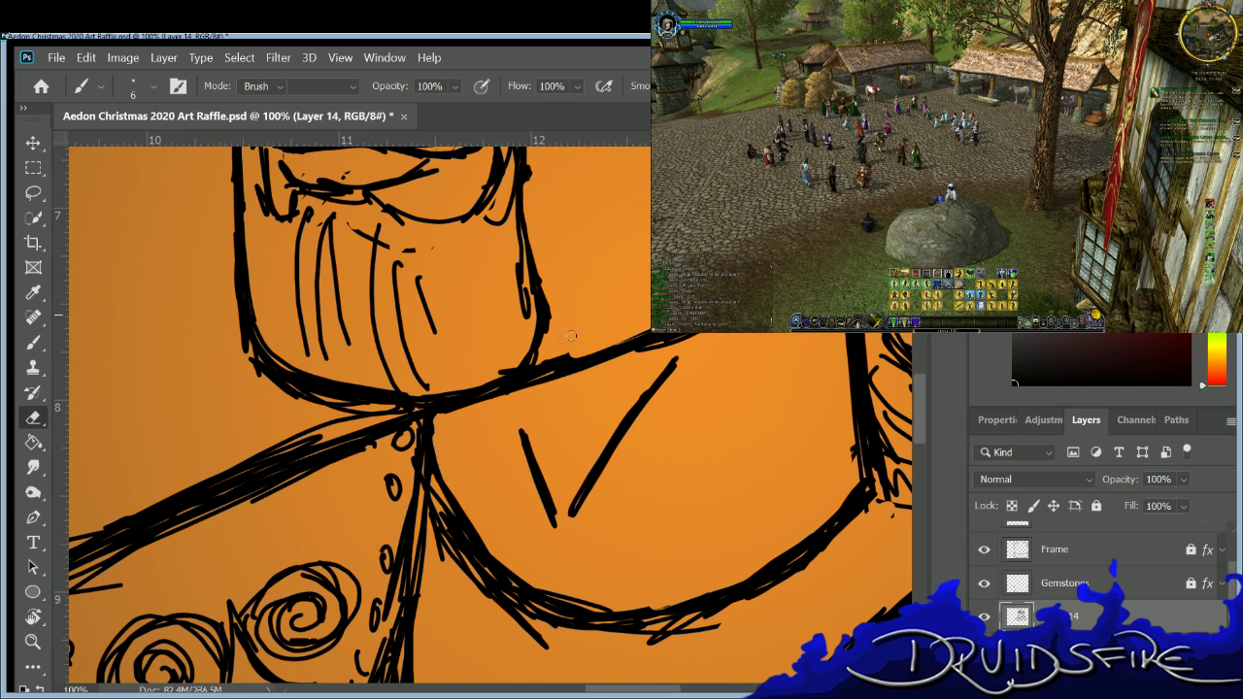
mouse_move(518, 358)
left_mouse_down()
mouse_move(558, 362)
mouse_move(640, 335)
mouse_move(507, 375)
left_mouse_up()
key("b")
left_click_drag(646, 338, 539, 372)
left_click_drag(612, 349, 512, 394)
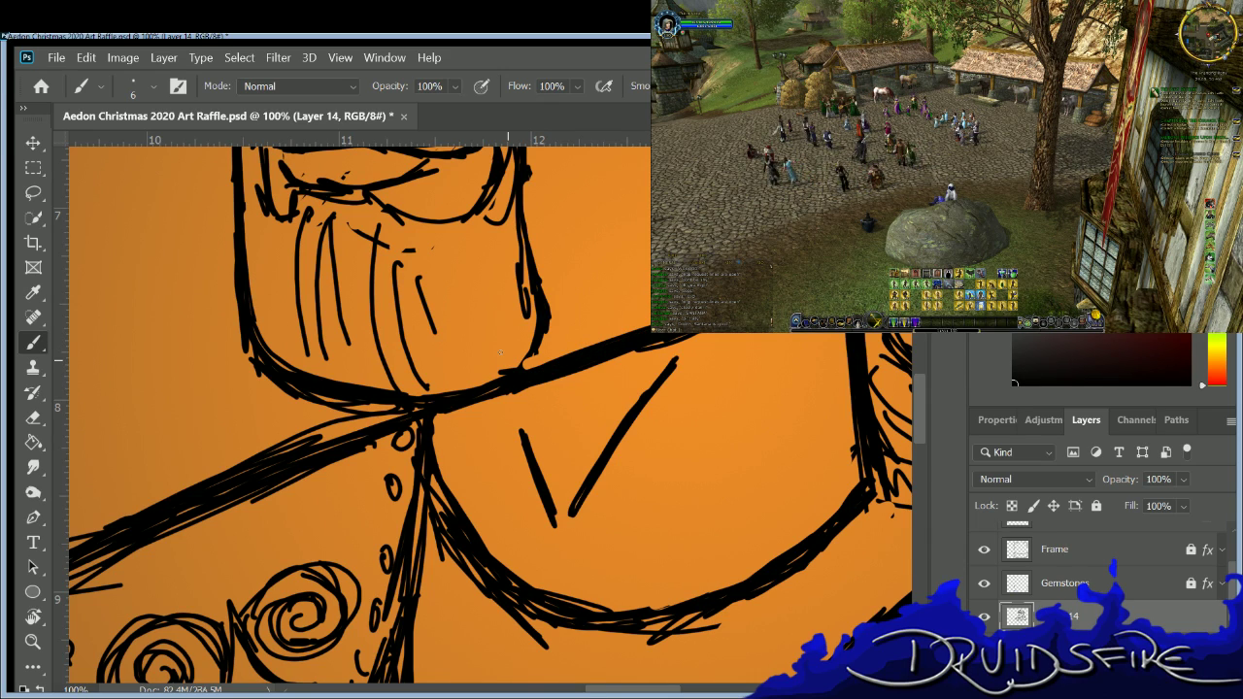
Erase the overlapping strokes along the far shoulder's upper edge and redraw it as a clean line from the chin to the shoulder seam.
scroll(583, 622, "left", 8)
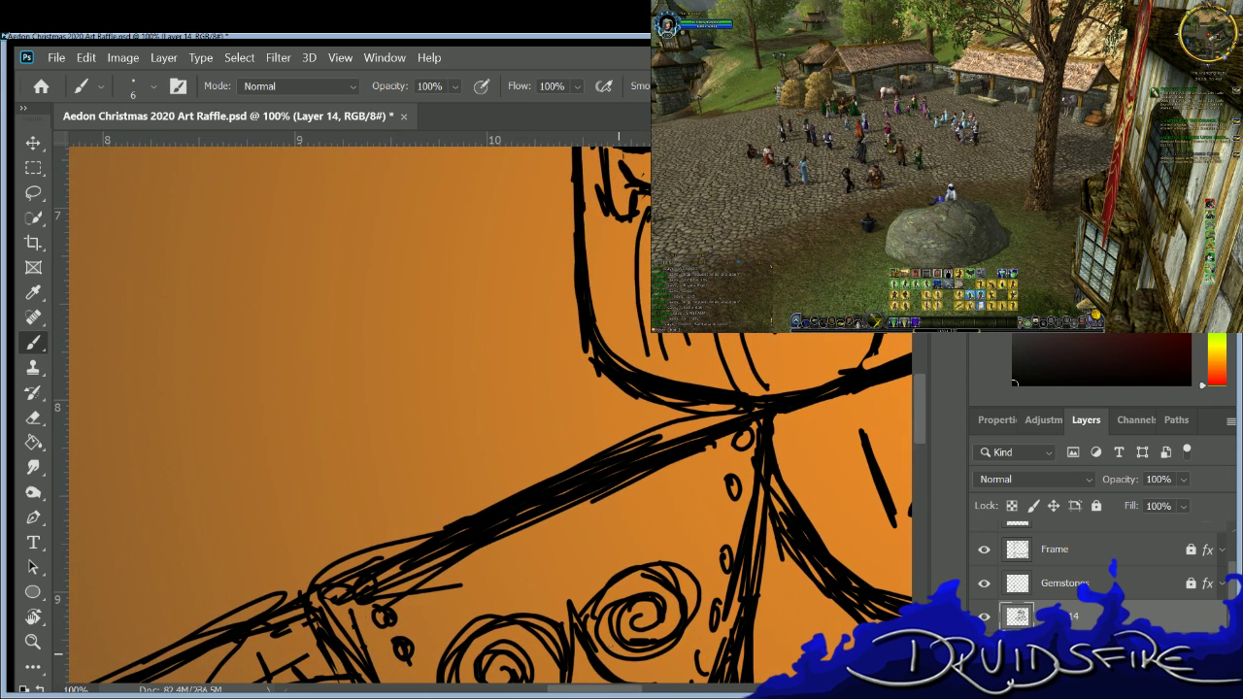
key("e")
left_click_drag(462, 582, 361, 598)
key("b")
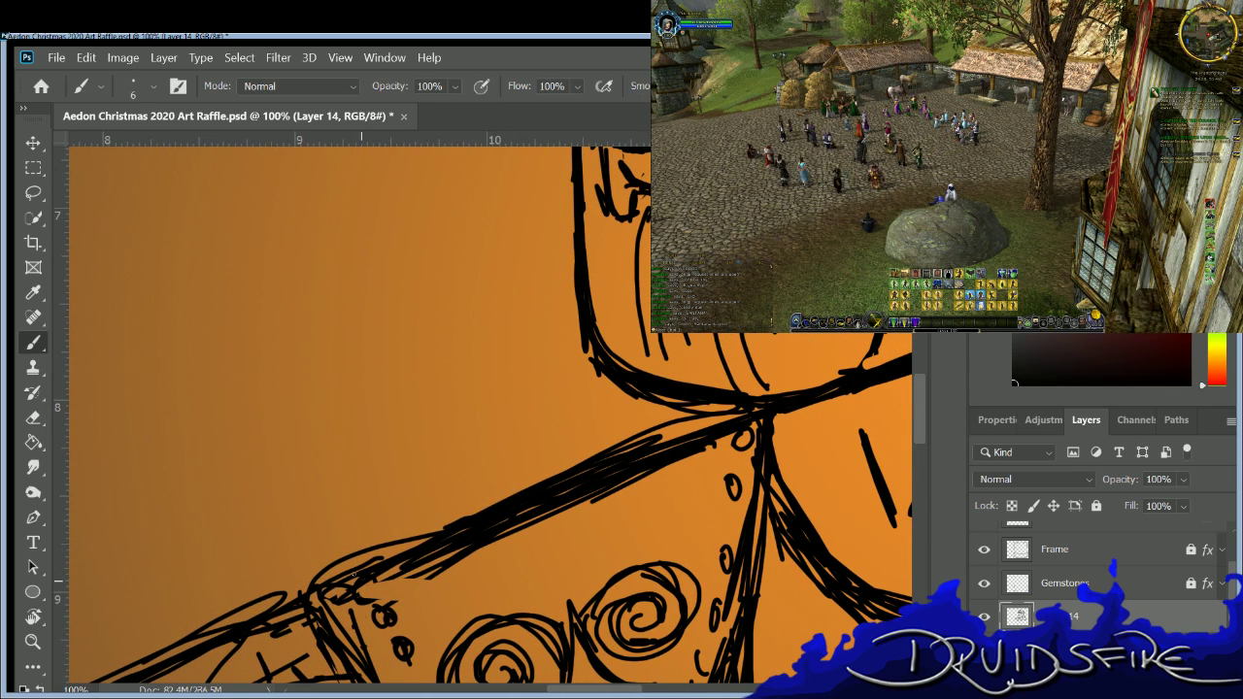
left_click_drag(722, 412, 575, 447)
left_click_drag(664, 434, 493, 487)
mouse_move(404, 539)
left_mouse_down()
mouse_move(280, 572)
mouse_move(427, 534)
mouse_move(571, 468)
mouse_move(670, 466)
mouse_move(460, 550)
mouse_move(717, 438)
left_mouse_up()
key("e")
mouse_move(579, 495)
left_mouse_down()
mouse_move(349, 585)
mouse_move(701, 433)
mouse_move(462, 532)
left_mouse_up()
key("b")
mouse_move(699, 437)
left_mouse_down()
mouse_move(303, 586)
mouse_move(728, 419)
left_mouse_up()
mouse_move(636, 444)
left_mouse_down()
mouse_move(308, 565)
mouse_move(305, 594)
mouse_move(295, 580)
mouse_move(378, 547)
left_mouse_up()
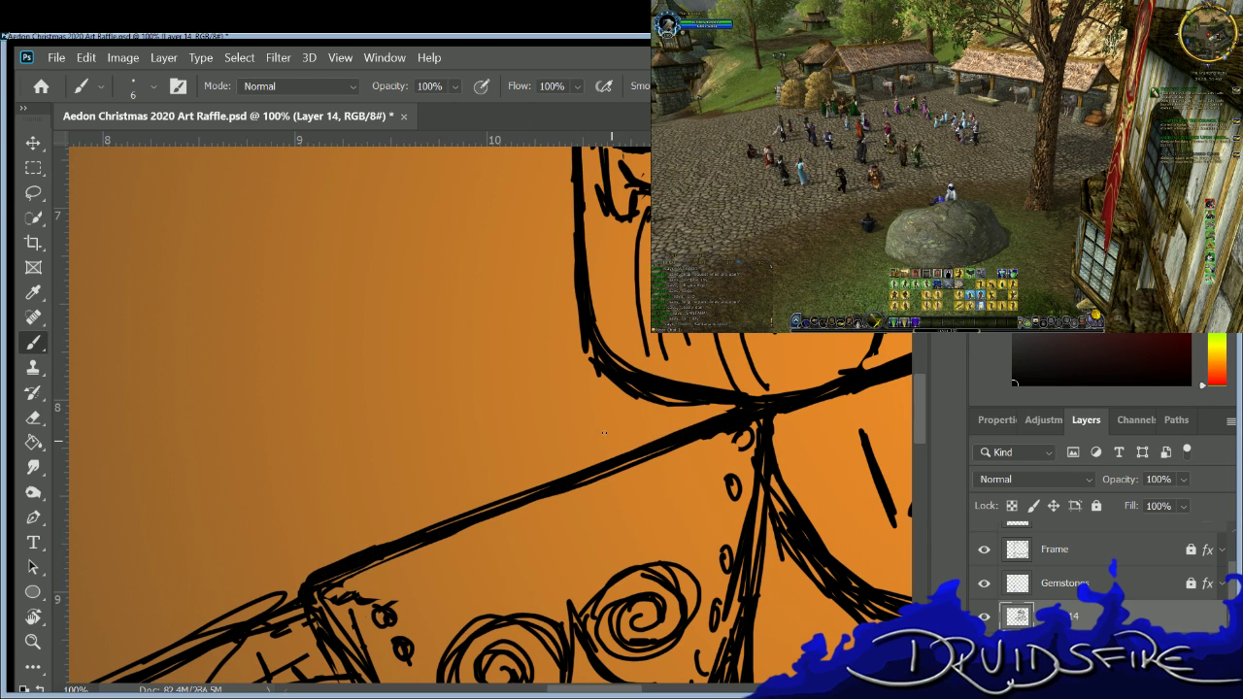
Thicken the pointed, curved outline between the spiral ornaments on the far shoulder's panel.
scroll(485, 408, "up", 10)
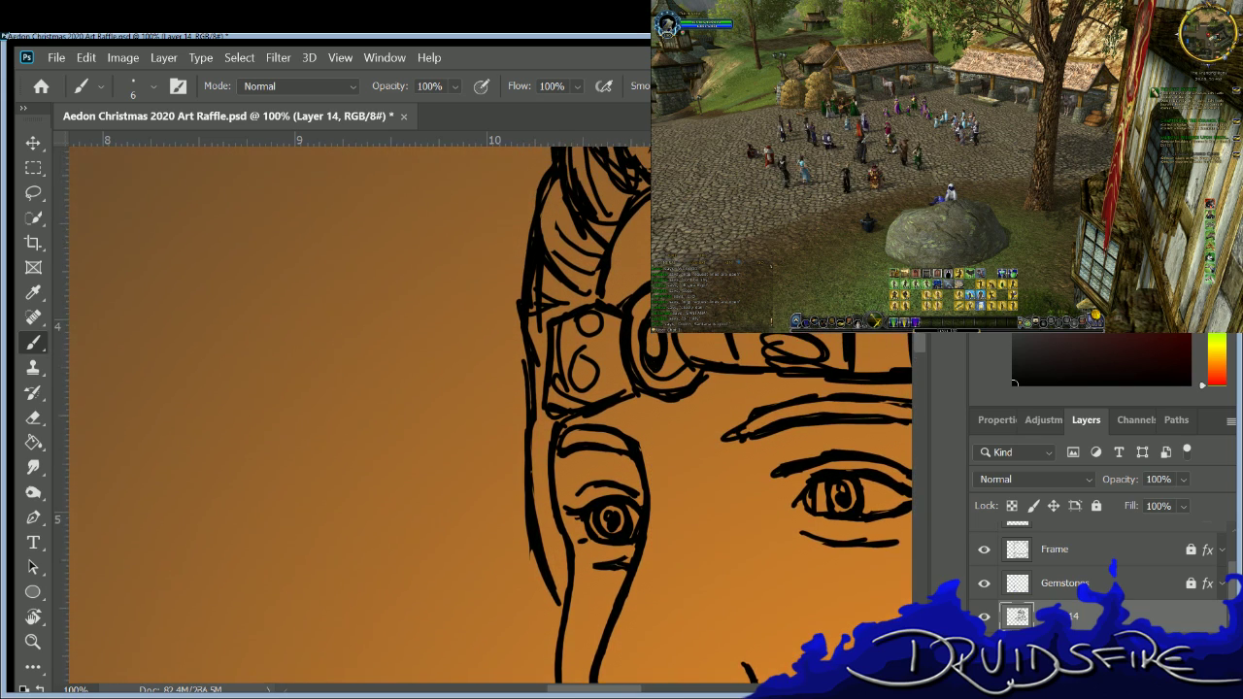
scroll(486, 408, "up", 2)
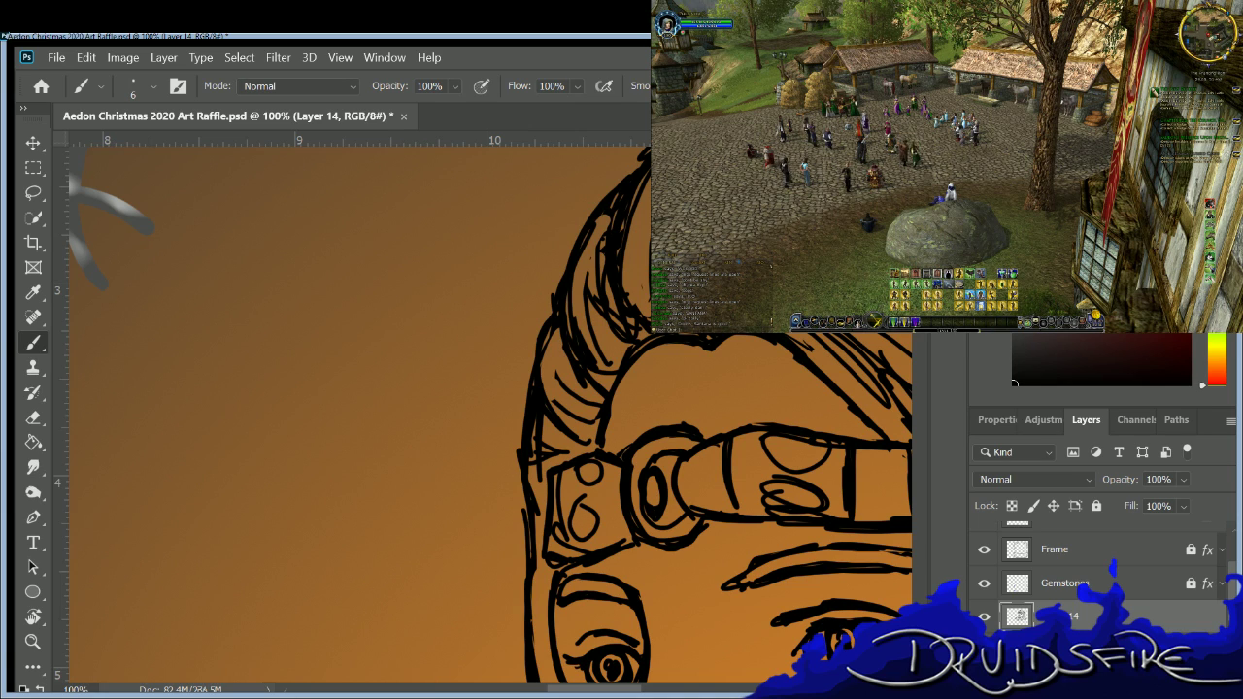
scroll(923, 431, "down", 15)
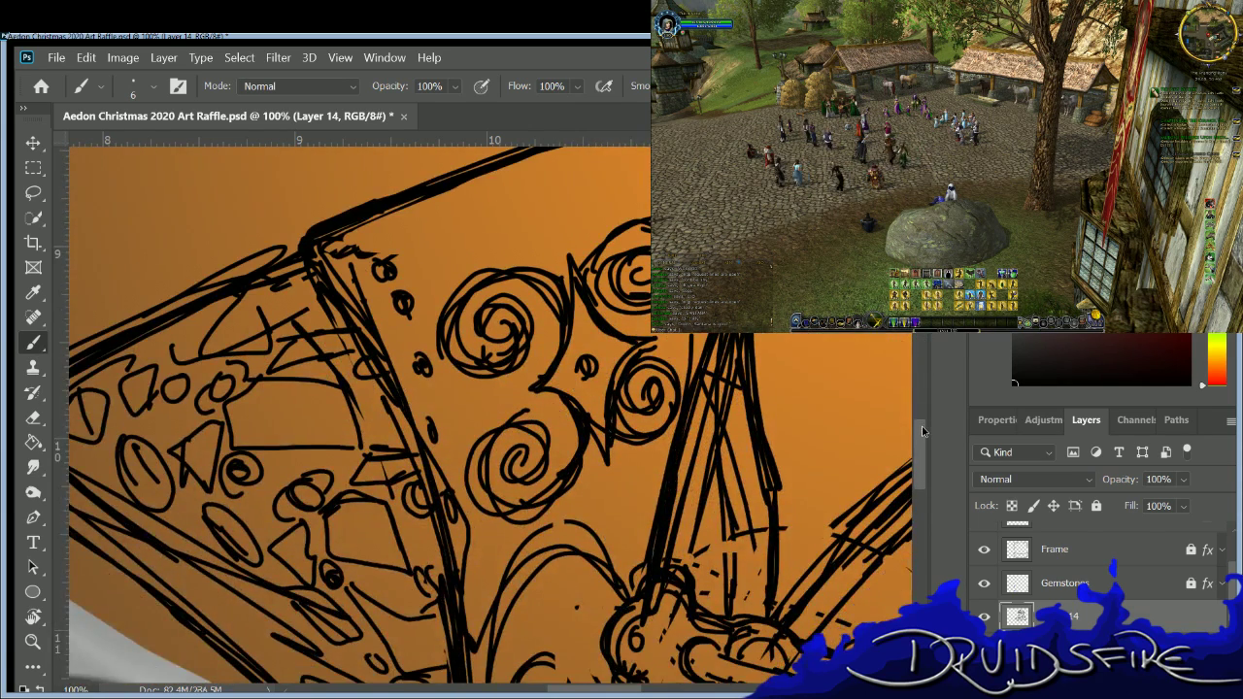
scroll(917, 418, "up", 1)
left_click_drag(564, 272, 563, 302)
left_click_drag(560, 343, 540, 392)
left_click_drag(594, 458, 602, 485)
left_click_drag(606, 441, 643, 355)
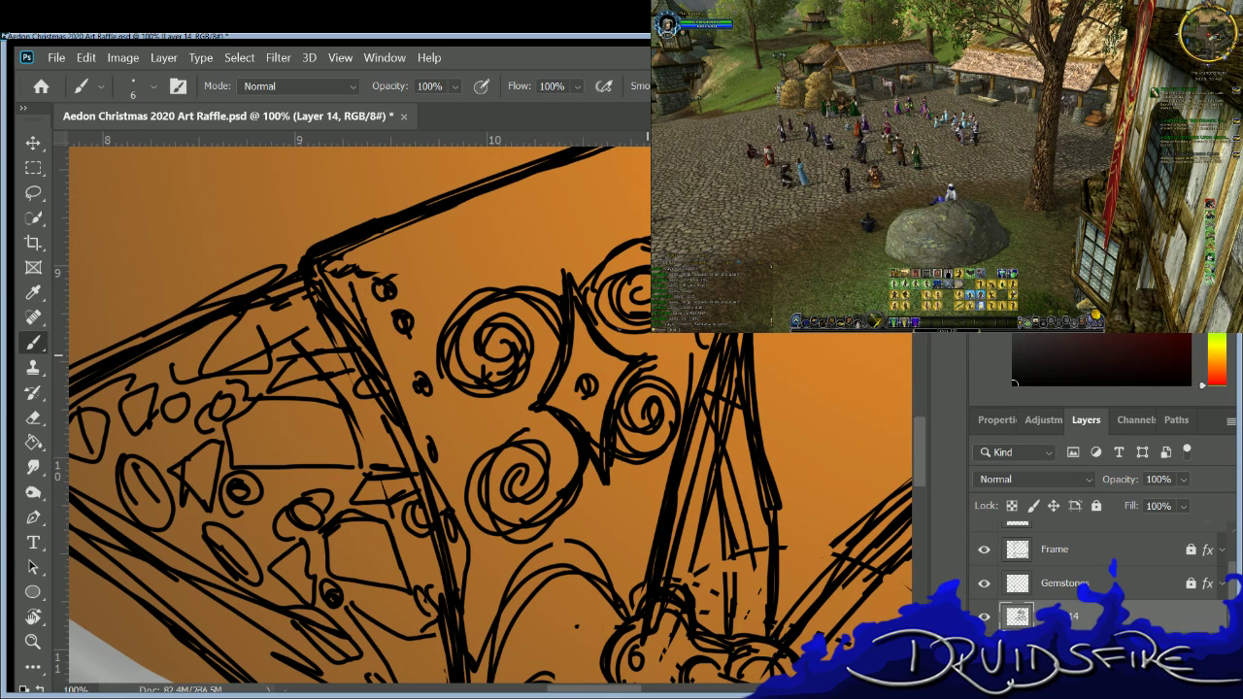
Thicken the four spiral ornaments on the far shoulder's panel with heavier, tapered brush strokes.
mouse_move(586, 277)
left_mouse_down()
mouse_move(641, 249)
mouse_move(610, 312)
mouse_move(621, 285)
left_mouse_up()
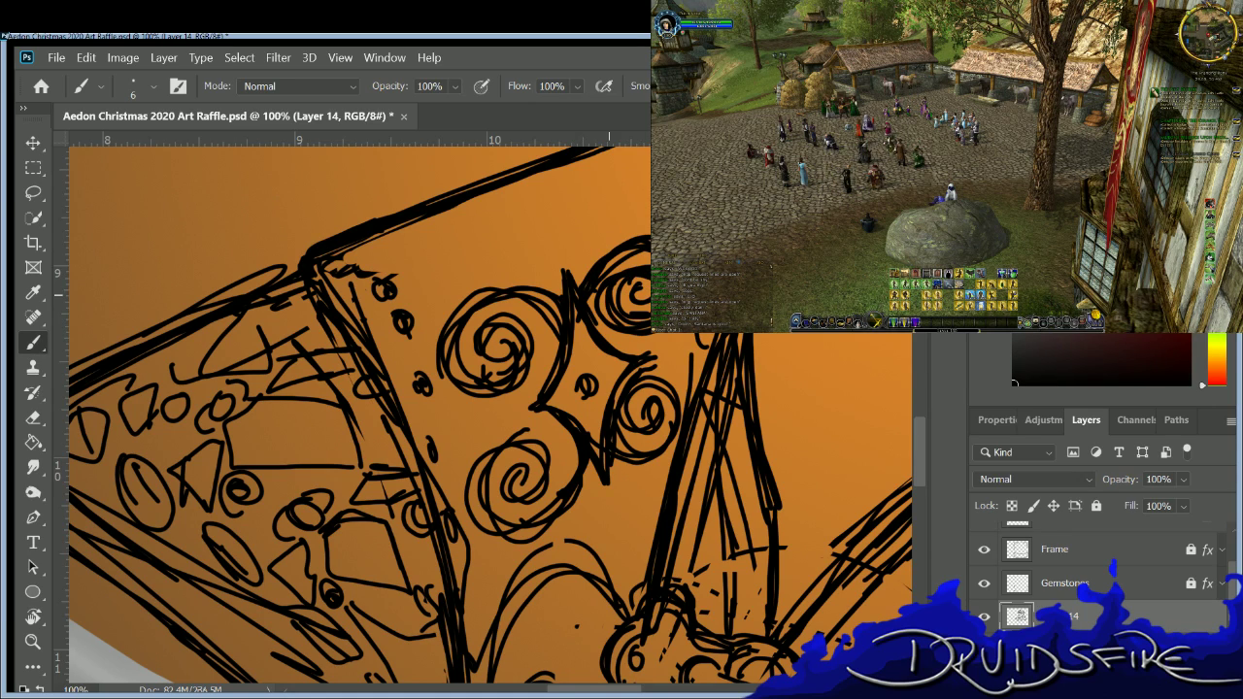
left_click_drag(610, 328, 631, 251)
left_click_drag(623, 384, 633, 371)
left_click_drag(633, 464, 658, 456)
mouse_move(629, 388)
left_mouse_down()
mouse_move(670, 419)
mouse_move(656, 393)
left_mouse_up()
left_click_drag(622, 434, 641, 422)
left_click_drag(533, 521, 560, 502)
mouse_move(491, 455)
left_mouse_down()
mouse_move(478, 517)
mouse_move(532, 464)
mouse_move(481, 535)
mouse_move(569, 511)
mouse_move(561, 503)
left_mouse_up()
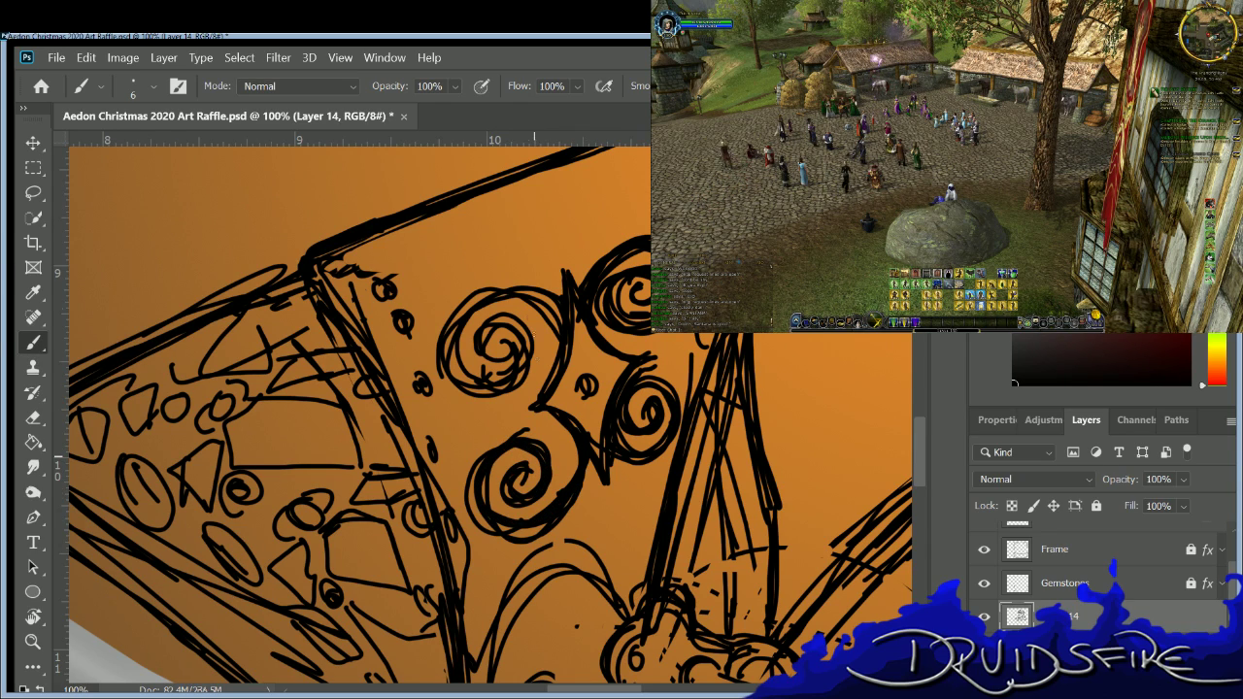
mouse_move(552, 301)
left_mouse_down()
mouse_move(445, 330)
mouse_move(486, 353)
mouse_move(453, 385)
mouse_move(454, 342)
left_mouse_up()
left_click_drag(555, 311, 544, 326)
left_click_drag(493, 296, 454, 322)
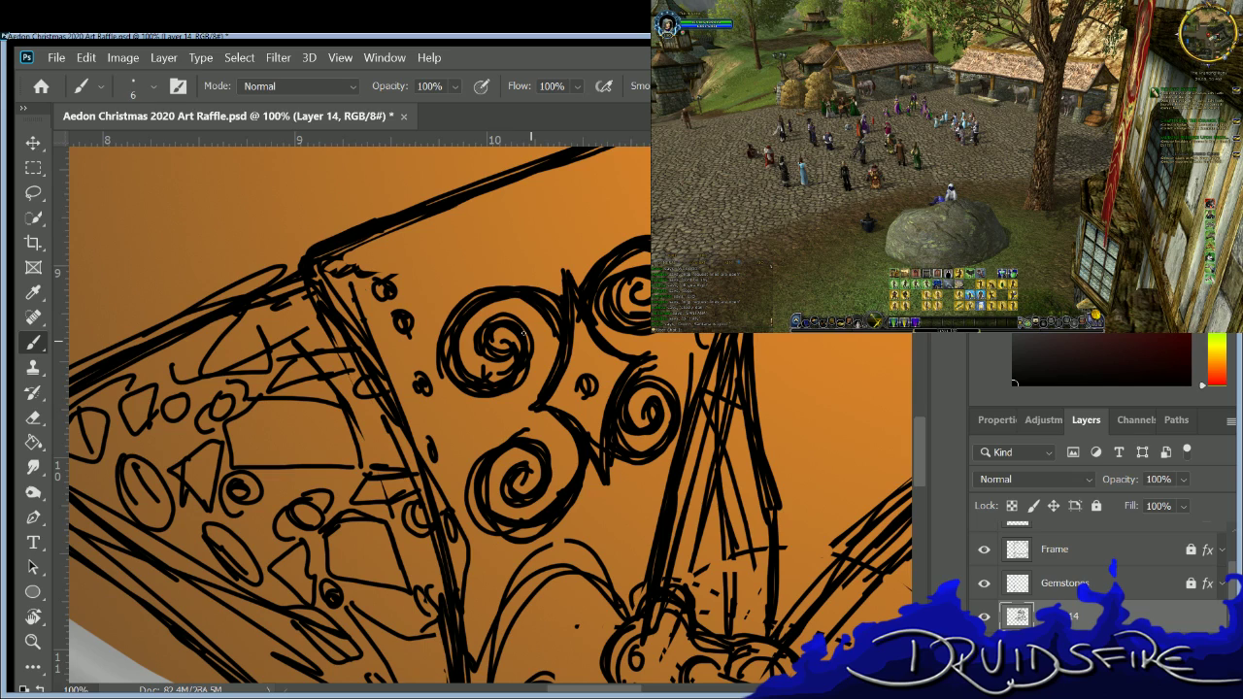
Draw an arrow pointing down at the upper edge of the far shoulder's outer armour piece.
key("e")
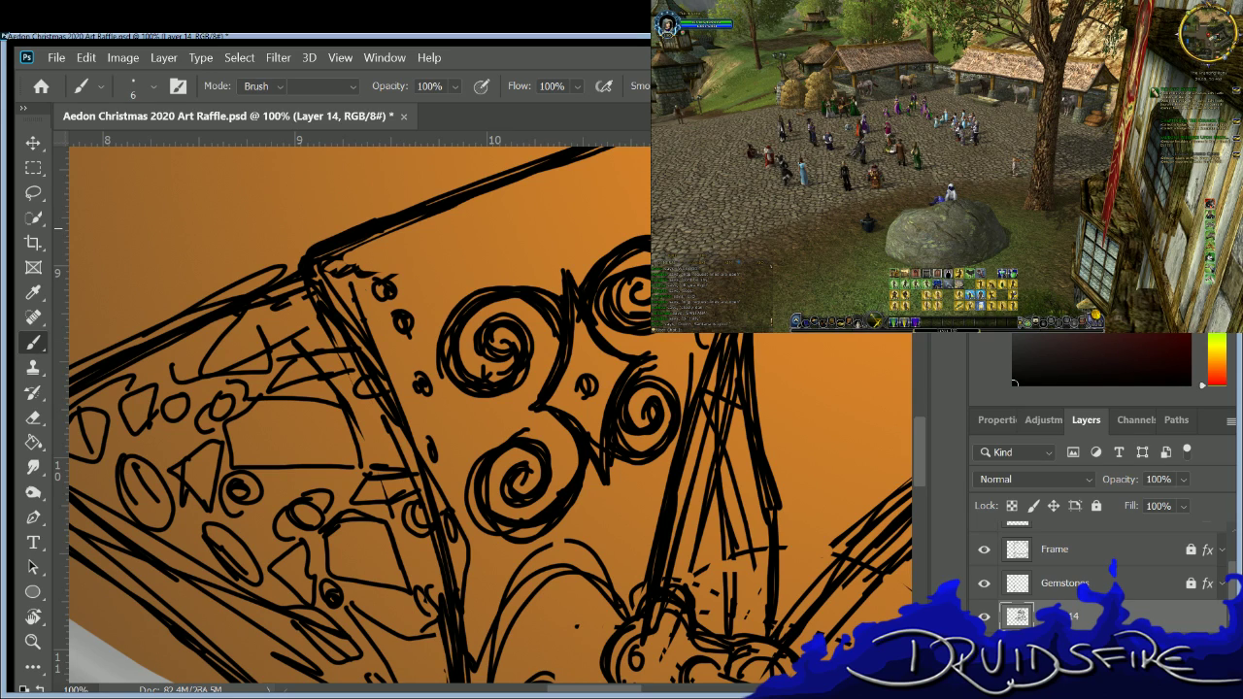
key("b")
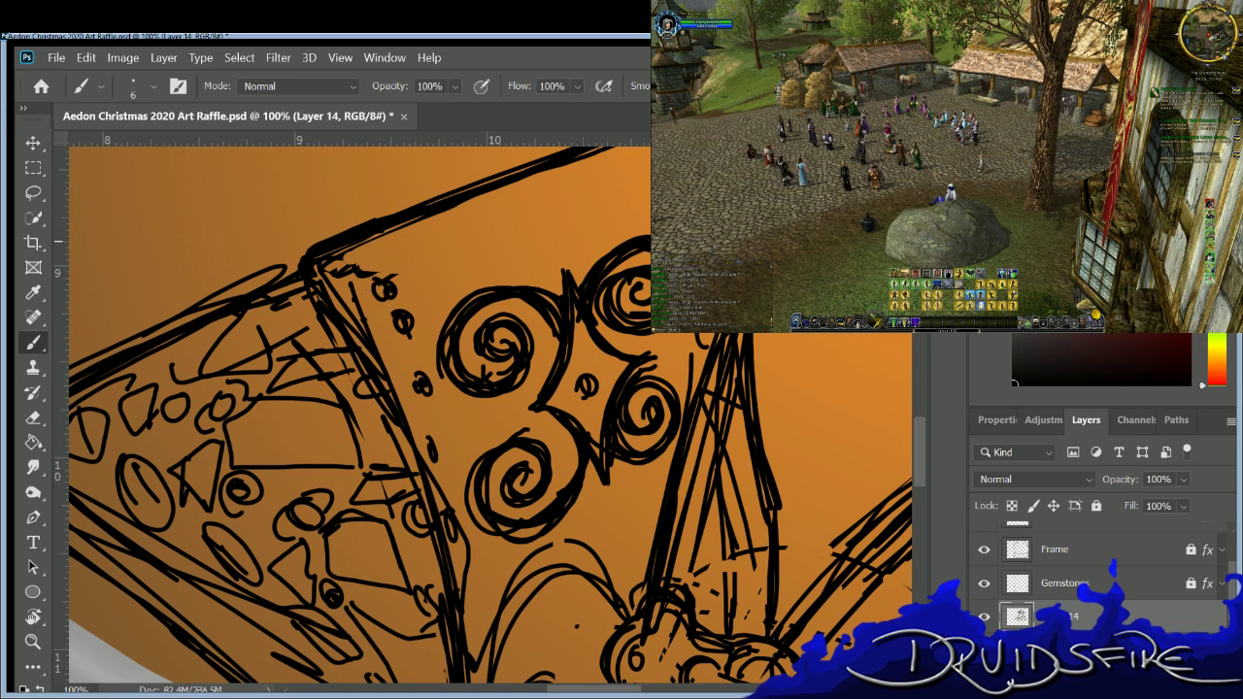
left_click_drag(601, 687, 571, 687)
left_click_drag(302, 231, 384, 319)
mouse_move(344, 307)
left_mouse_down()
mouse_move(384, 318)
mouse_move(384, 254)
left_mouse_up()
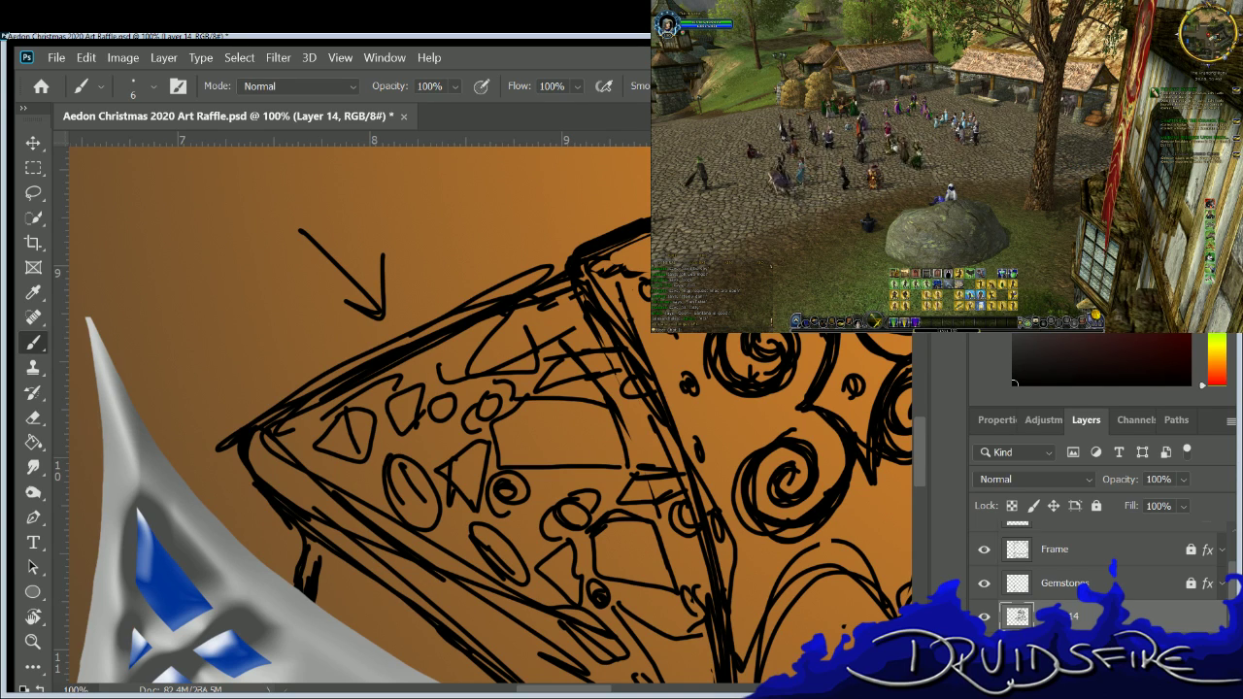
Examine the full portrait sketch and the clothing and shoulder armour in the reference screenshot beside it.
key("ctrl+0")
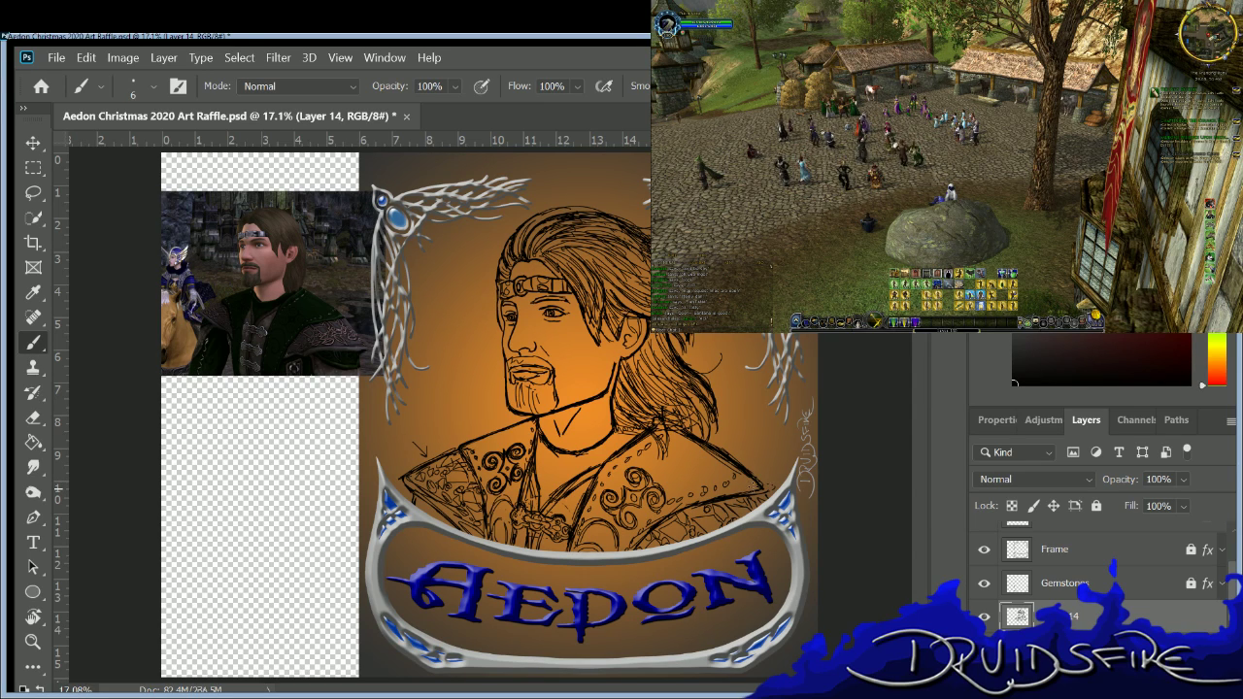
key("e")
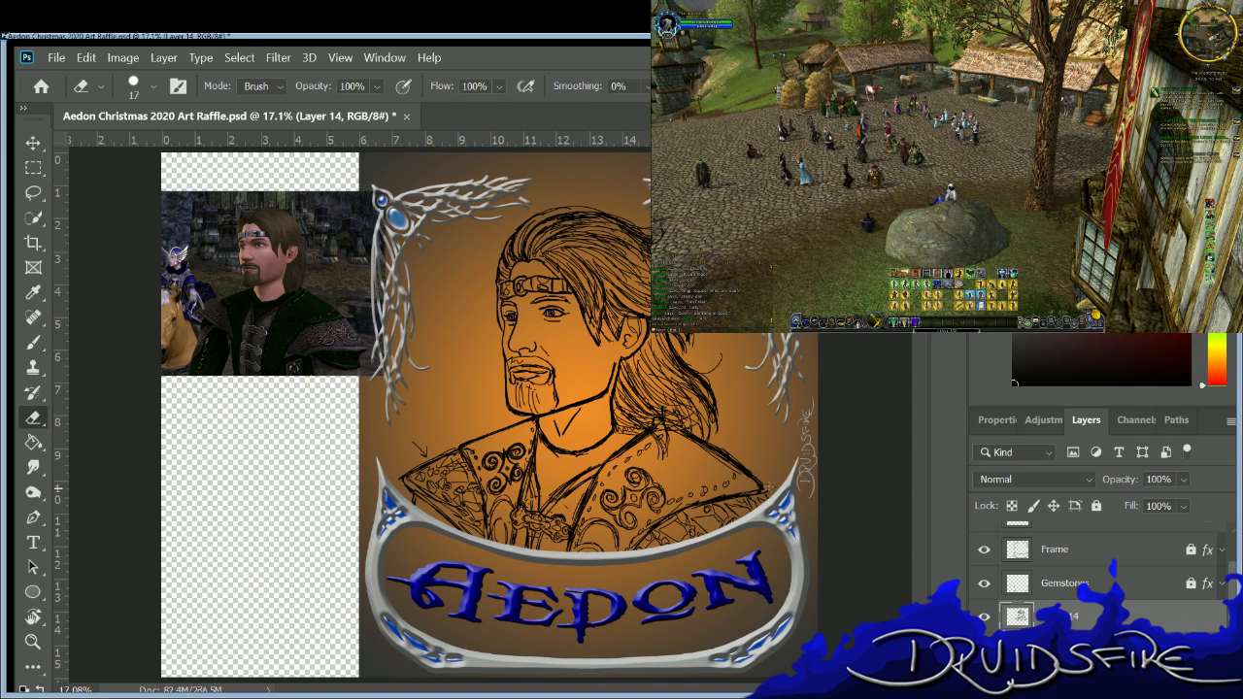
key("b")
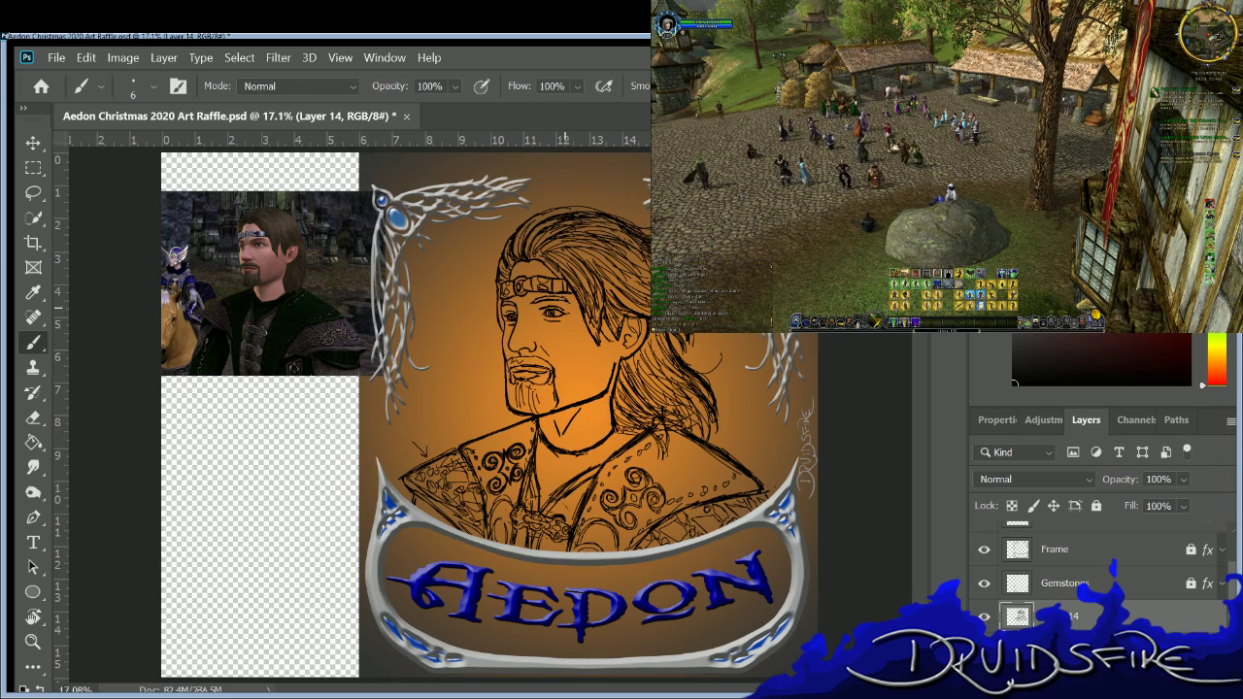
key("ctrl+plus")
key("ctrl+plus")
key("ctrl+plus")
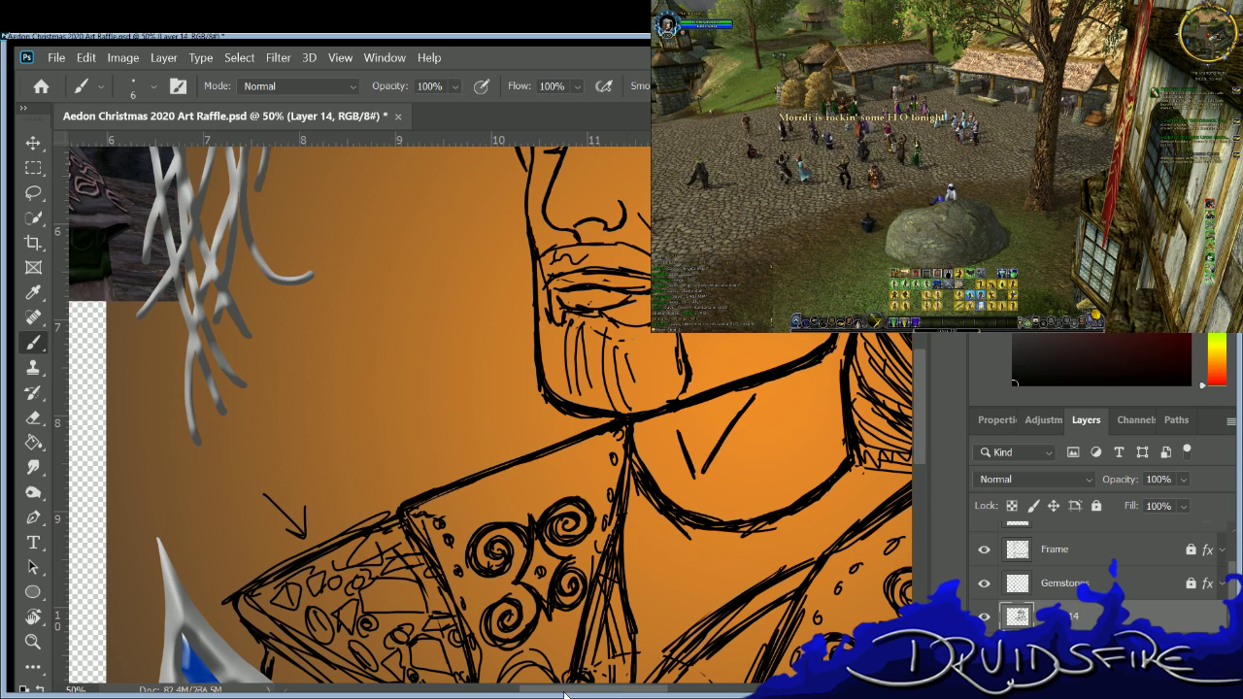
left_click_drag(568, 689, 444, 666)
scroll(513, 549, "up", 6)
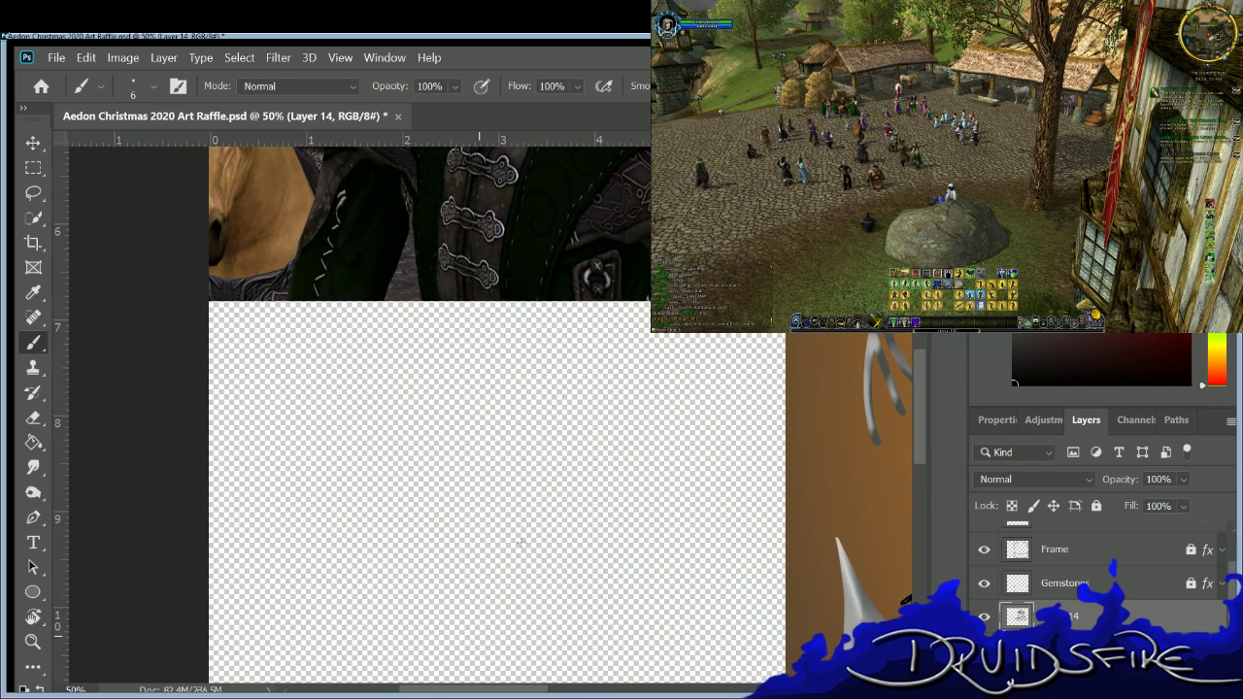
scroll(551, 495, "up", 3)
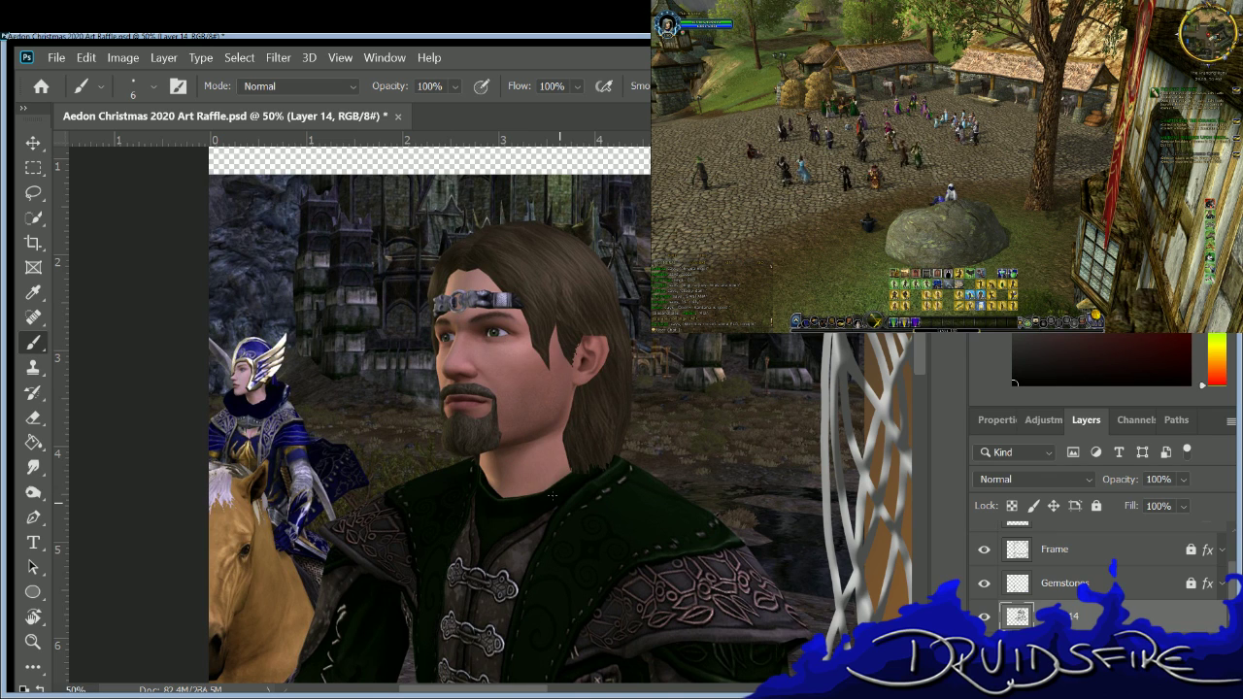
Undo the arrow drawn above the far shoulder's armour piece.
key("ctrl+0")
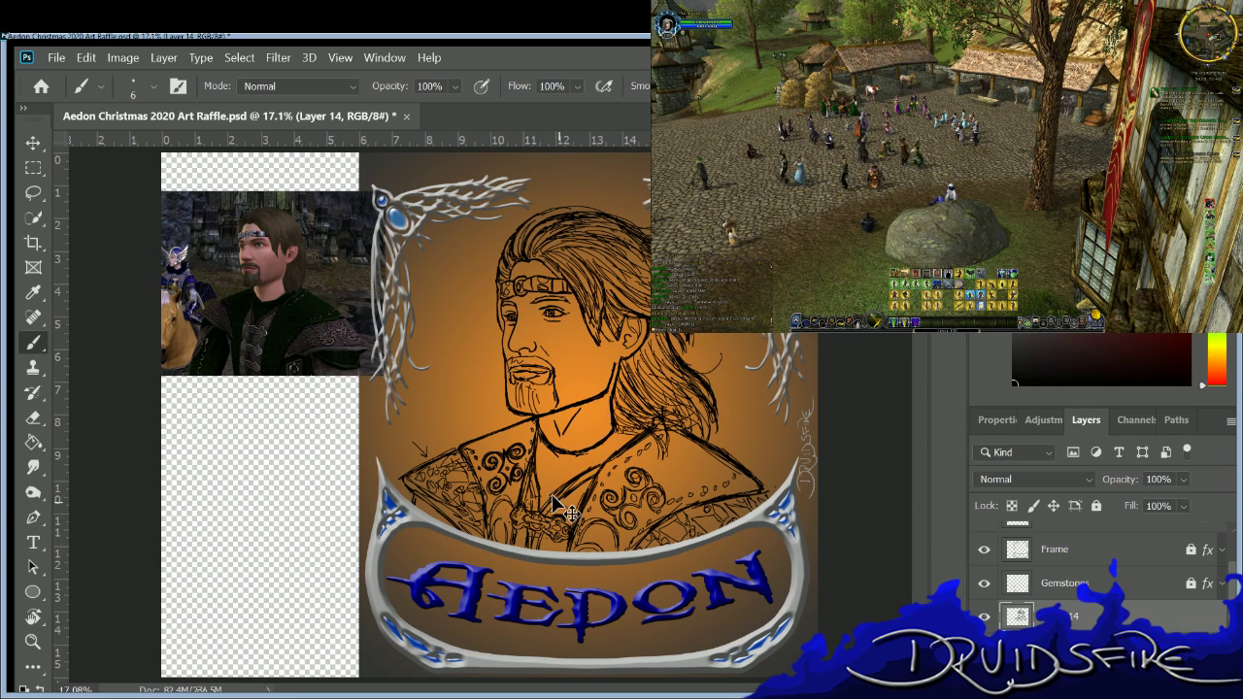
scroll(552, 497, "up", 2)
scroll(552, 497, "up", 2)
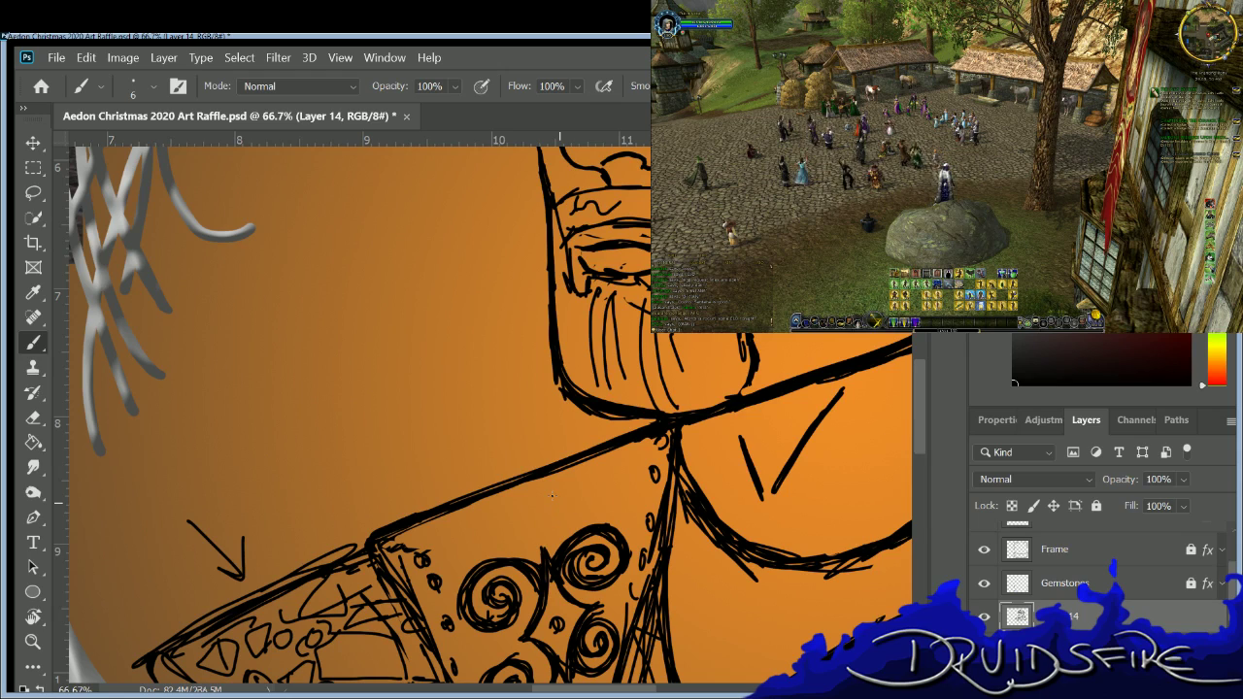
key("ctrl+z")
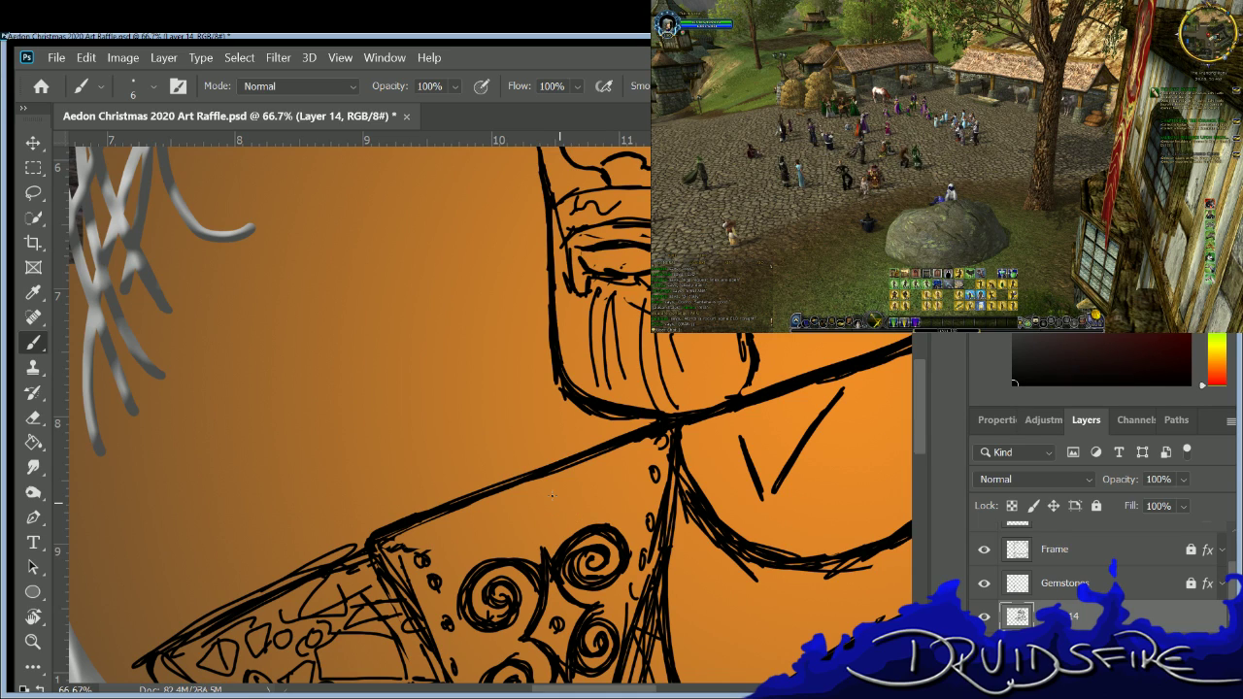
Clean up the curved neckline below the neck, erasing its stray outer strokes and redrawing the curve as a tighter line.
key("ctrl+shift+z")
key("ctrl+z")
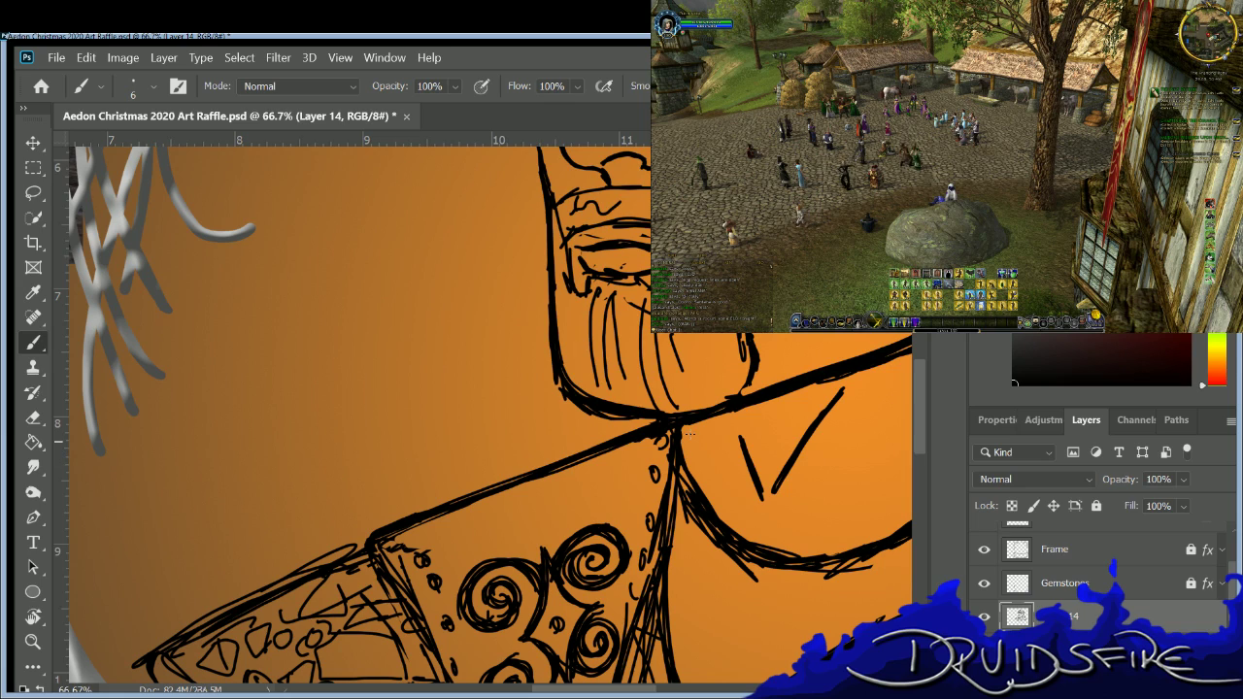
key("e")
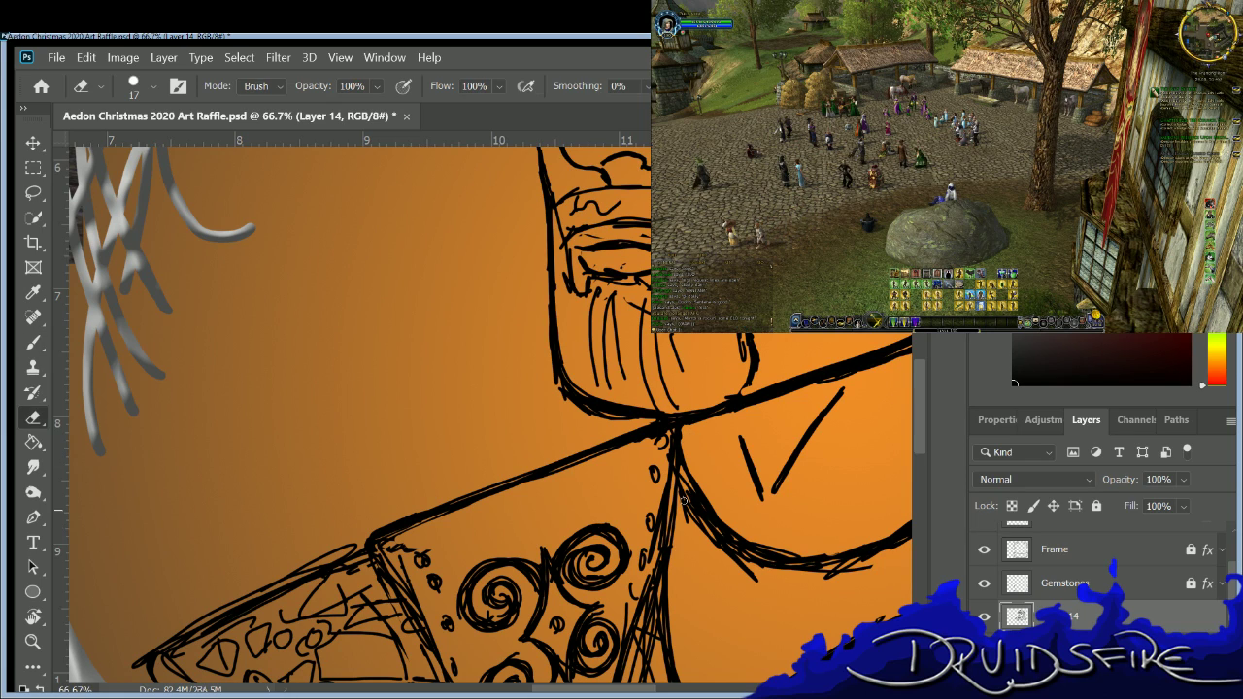
mouse_move(684, 451)
left_mouse_down()
mouse_move(712, 512)
mouse_move(726, 529)
mouse_move(694, 480)
mouse_move(749, 542)
mouse_move(728, 529)
mouse_move(740, 571)
left_mouse_up()
key("b")
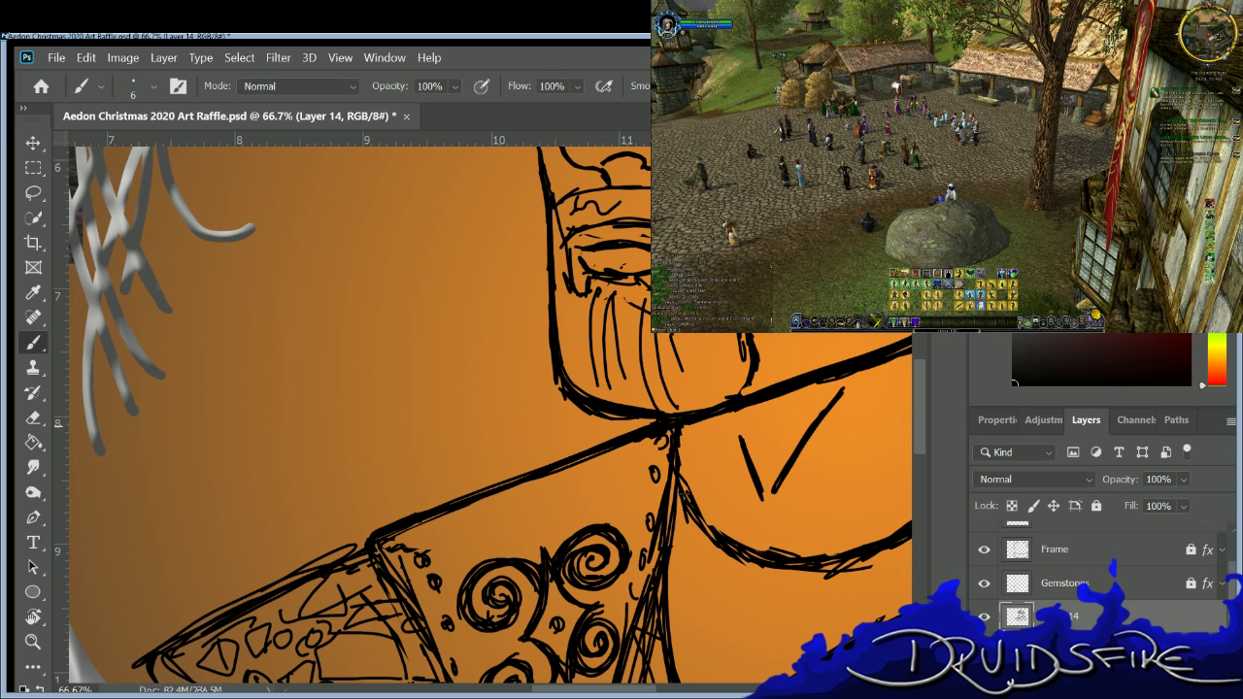
mouse_move(687, 485)
left_mouse_down()
mouse_move(719, 532)
mouse_move(777, 576)
left_mouse_up()
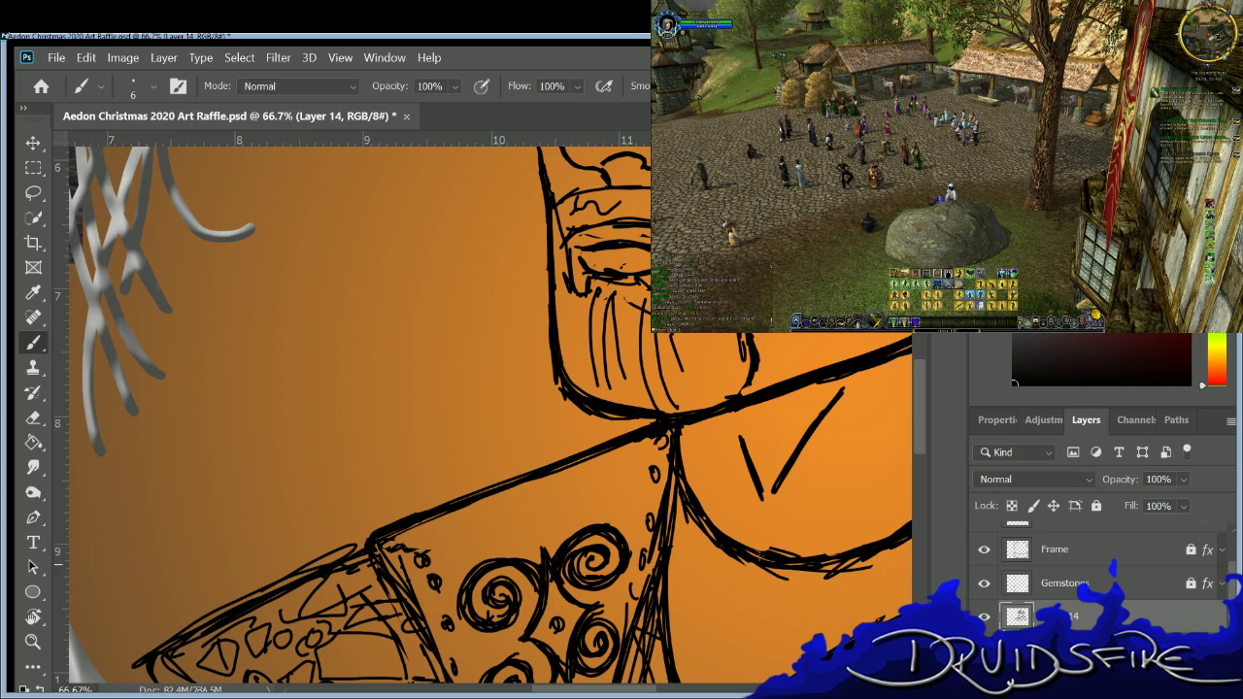
key("e")
left_click_drag(864, 573, 804, 566)
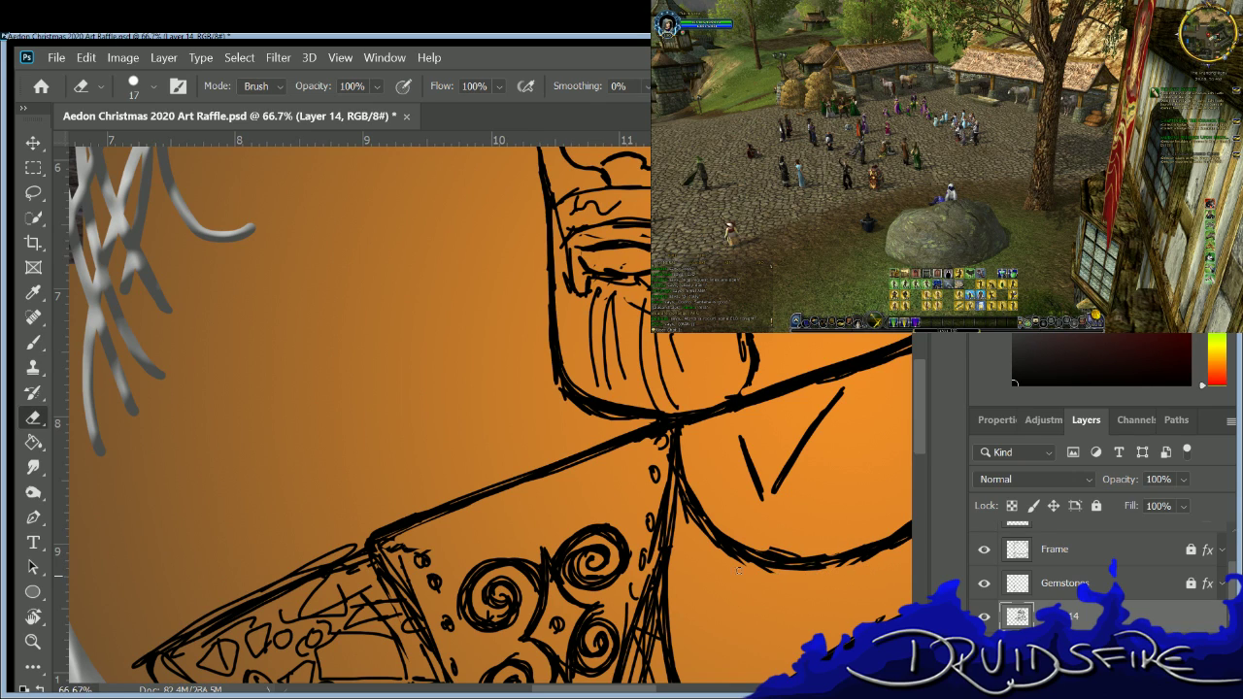
key("b")
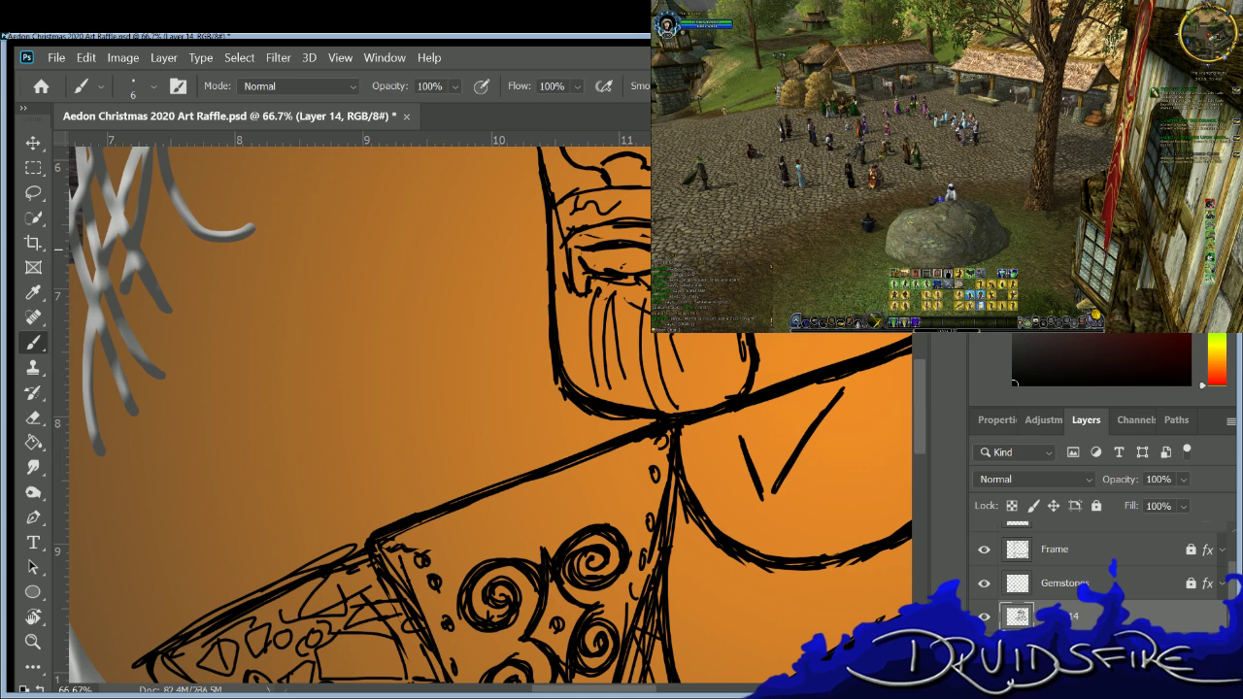
Erase the loose squiggles above the mouth, near the side edge of the face.
key("e")
key("b")
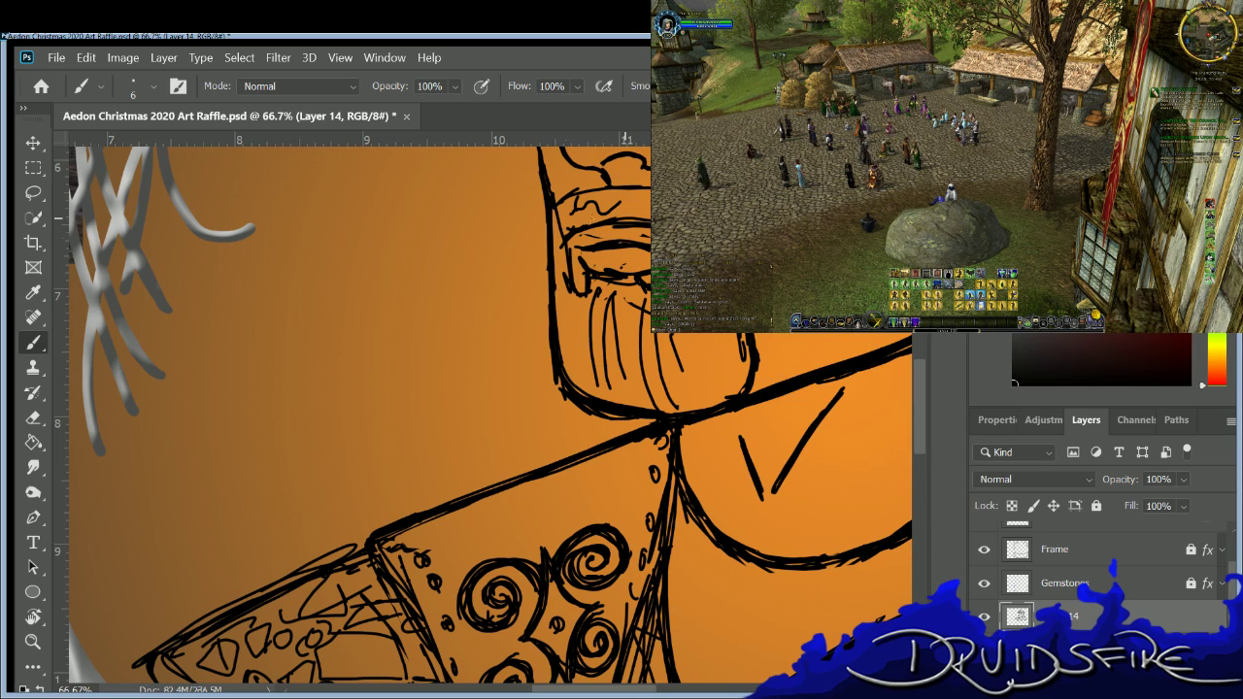
key("e")
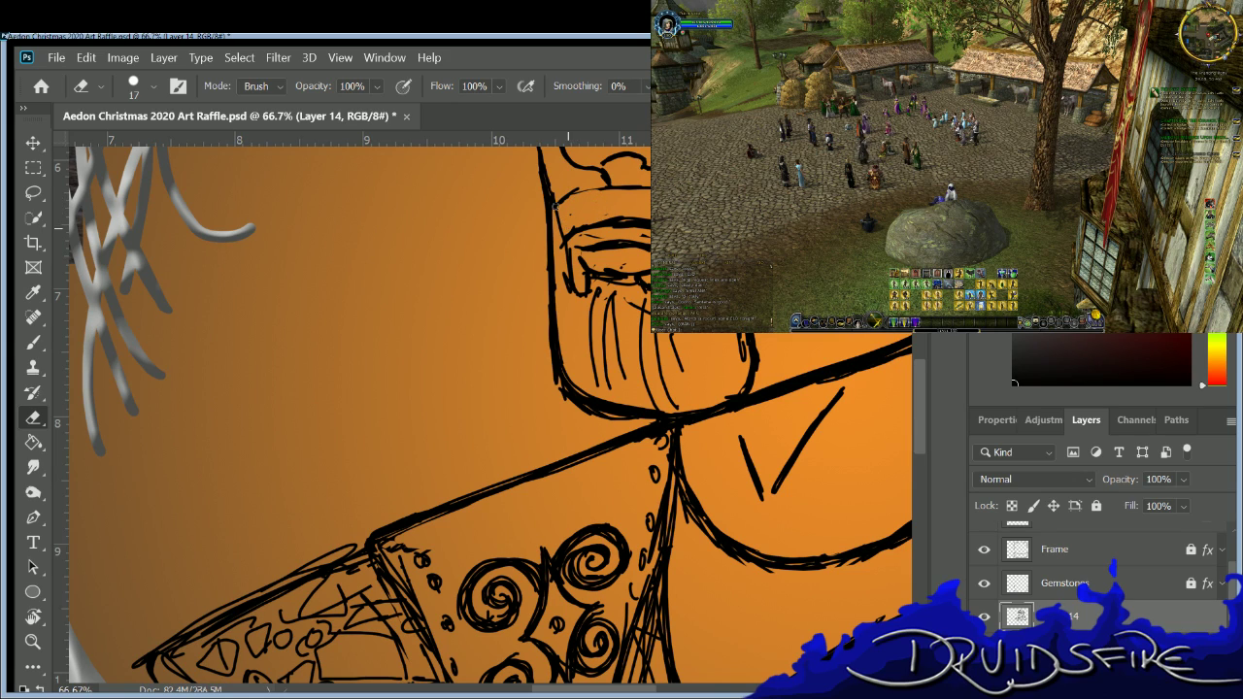
key("b")
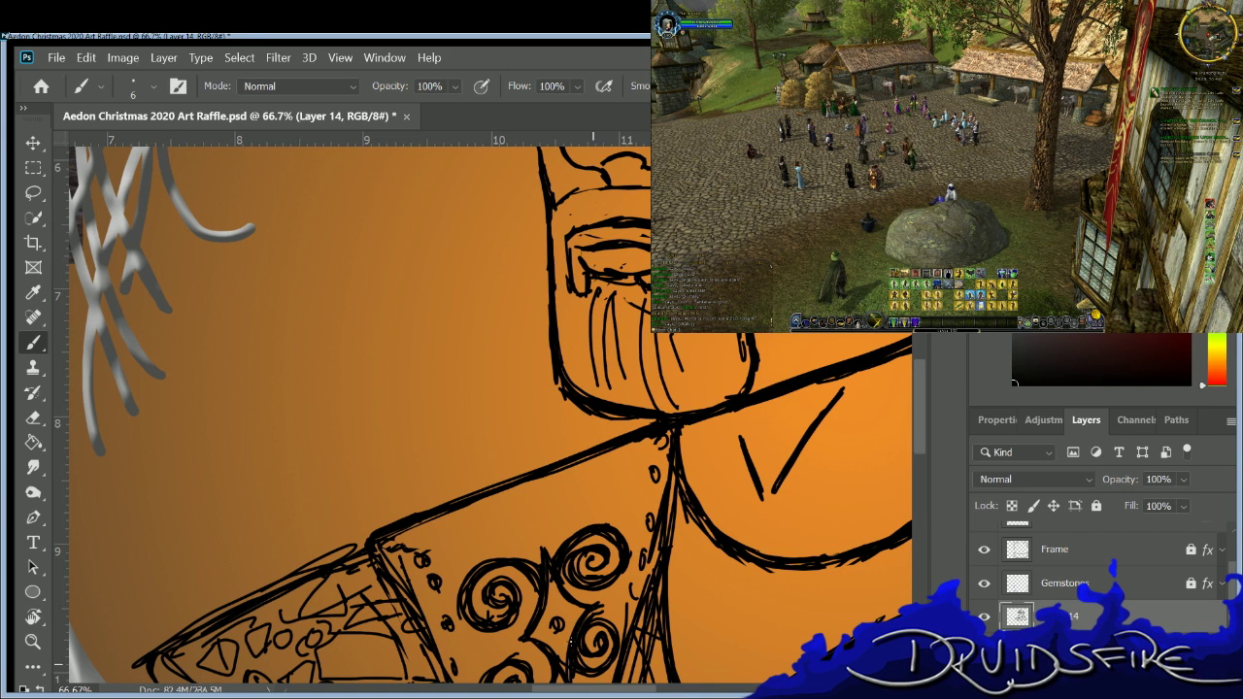
Erase the loose doubled strokes along the upper edge and outer tip of the far shoulder's outer armour piece.
scroll(602, 685, "left", 5)
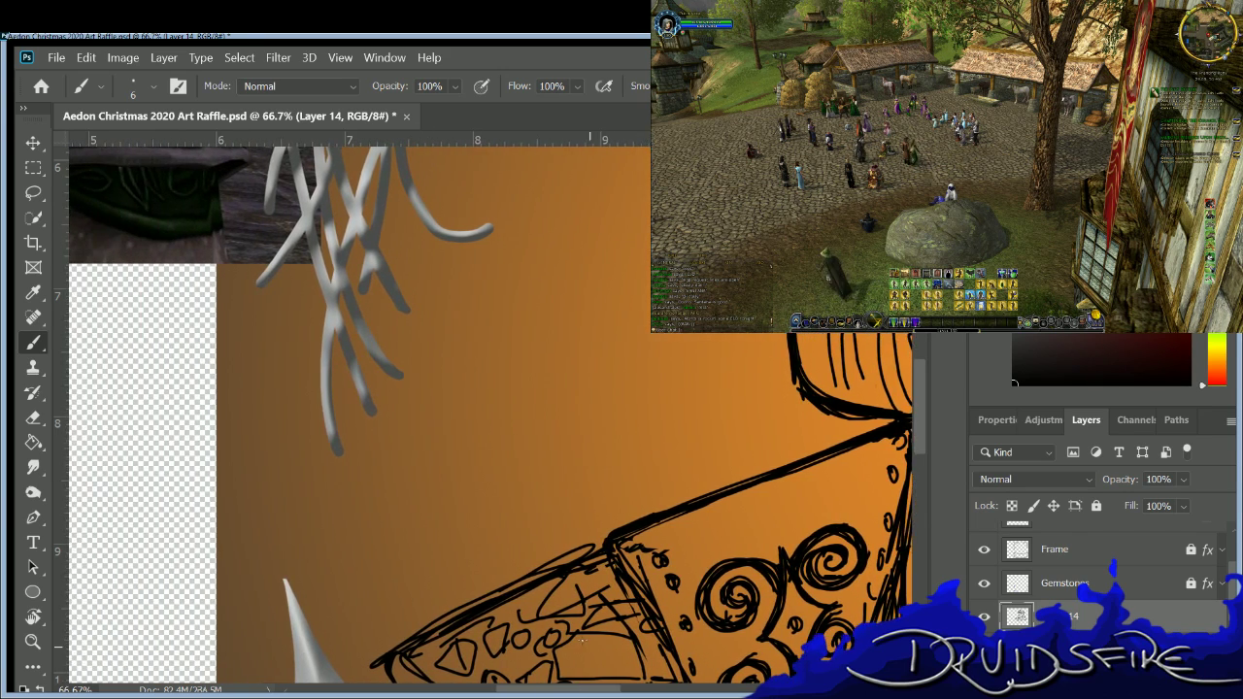
scroll(490, 413, "down", 3)
key("e")
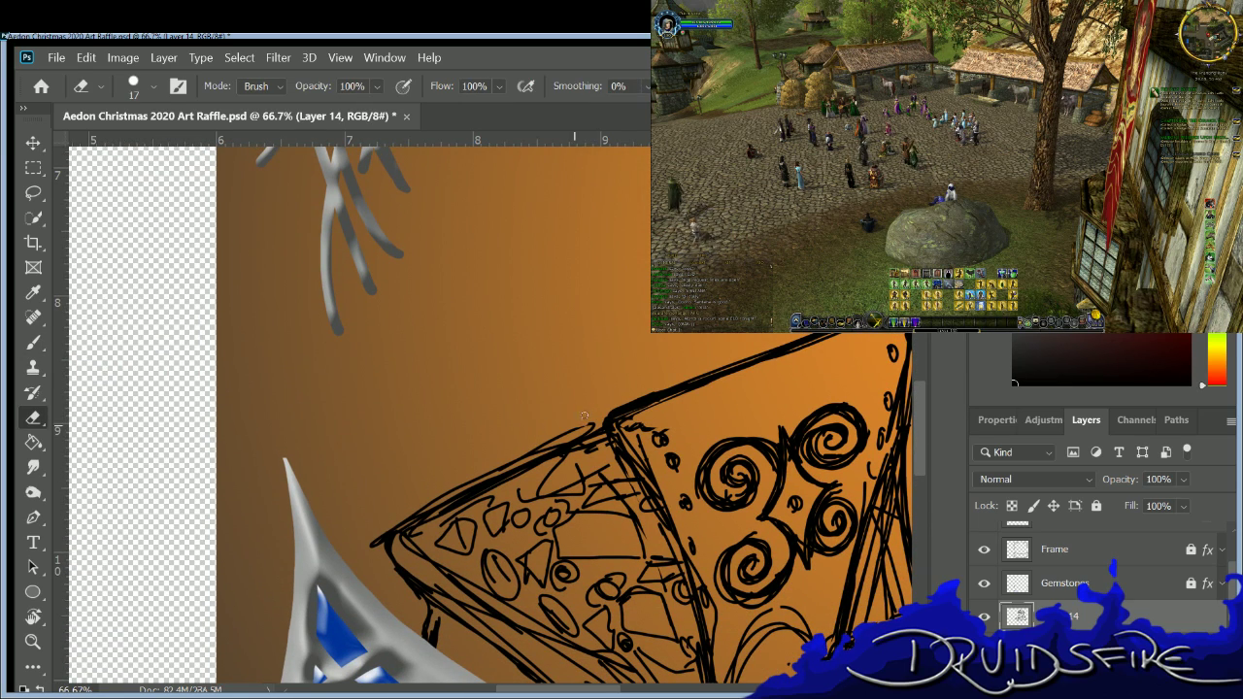
left_click_drag(452, 497, 559, 433)
left_click_drag(461, 484, 380, 545)
key("b")
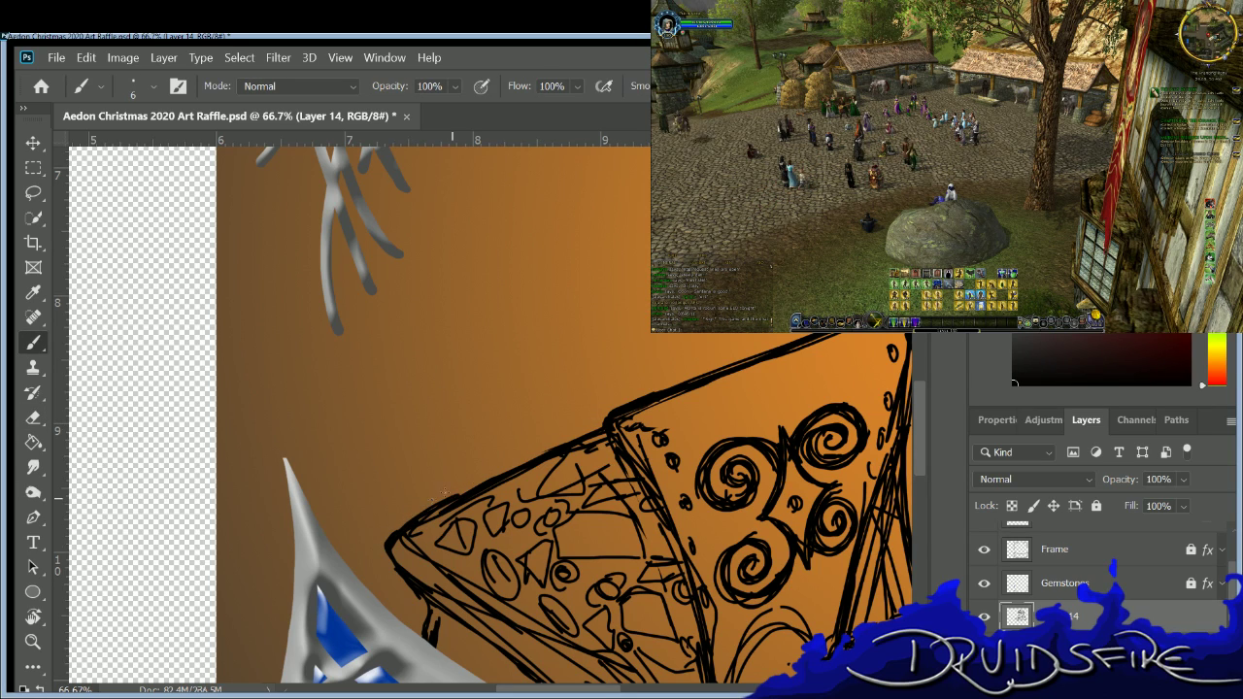
Thicken the border between the outer armour piece and the spiral panel, and replace the scribble in its upper corner with a small bead.
mouse_move(659, 519)
left_mouse_down()
mouse_move(640, 476)
mouse_move(685, 573)
left_mouse_up()
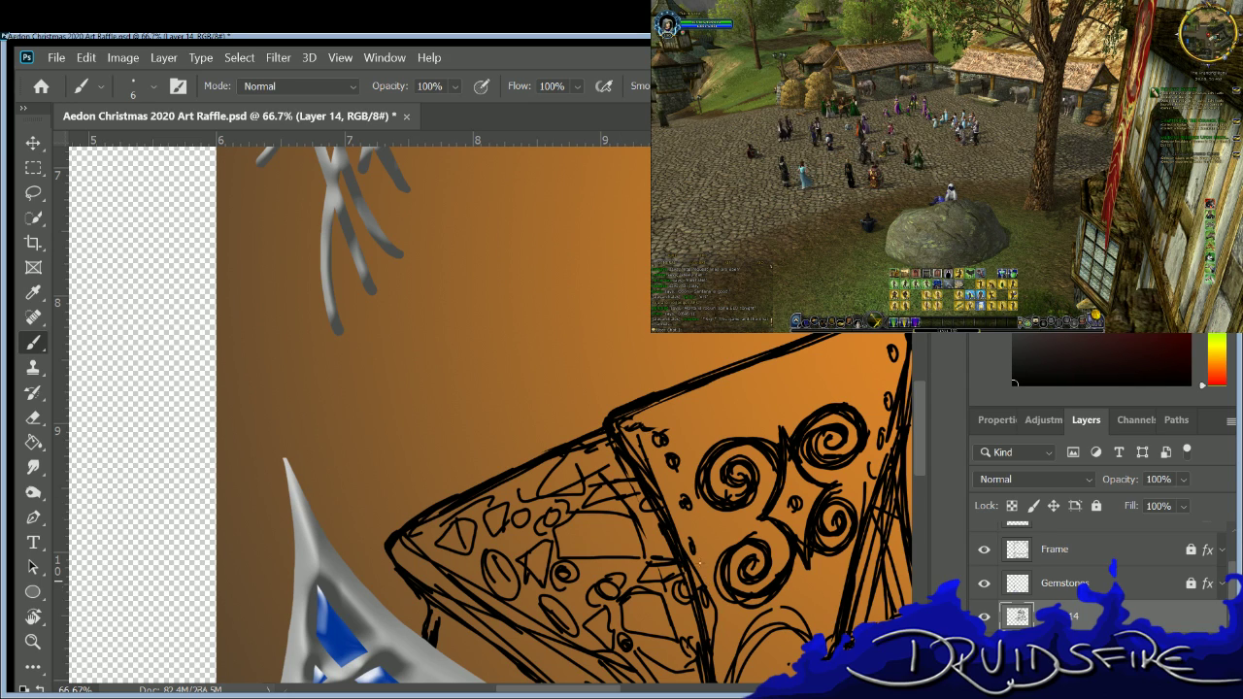
key("e")
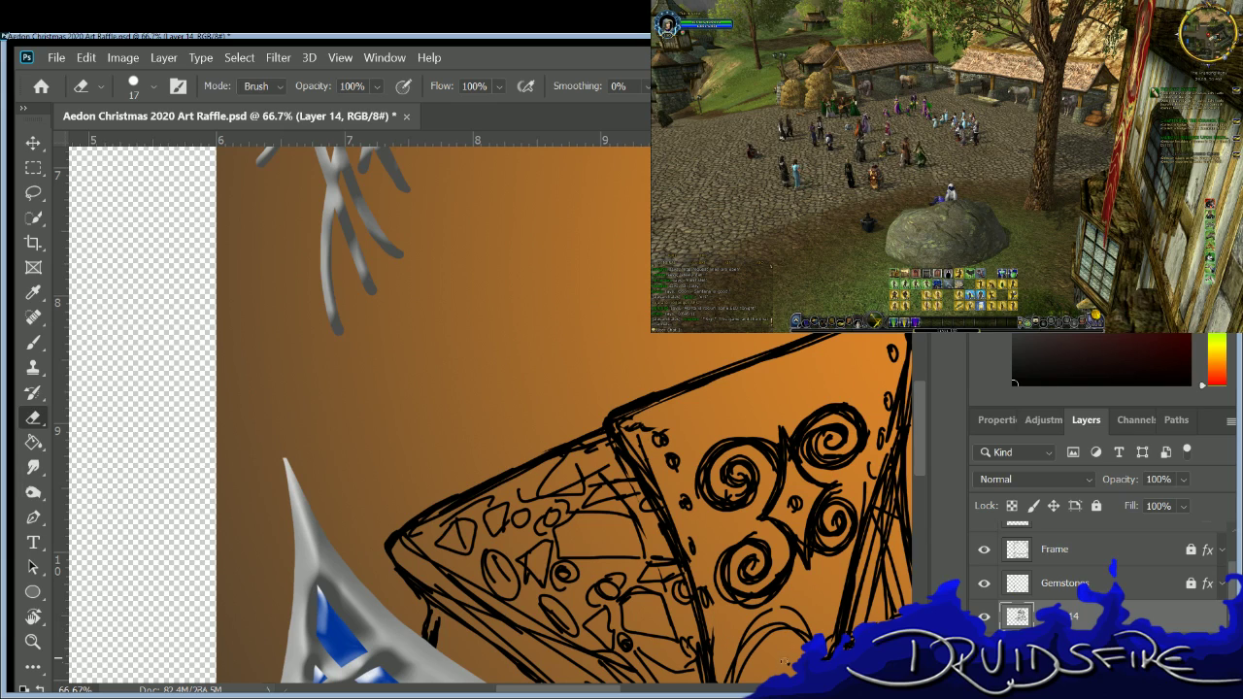
key("b")
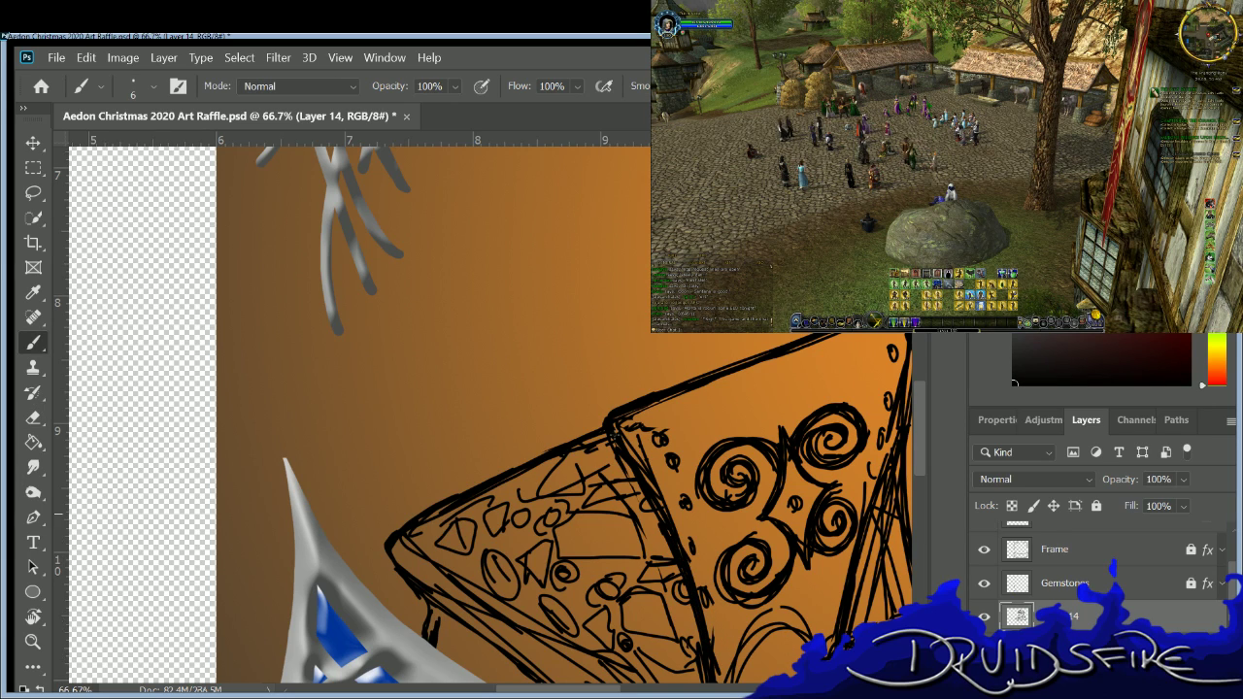
key("e")
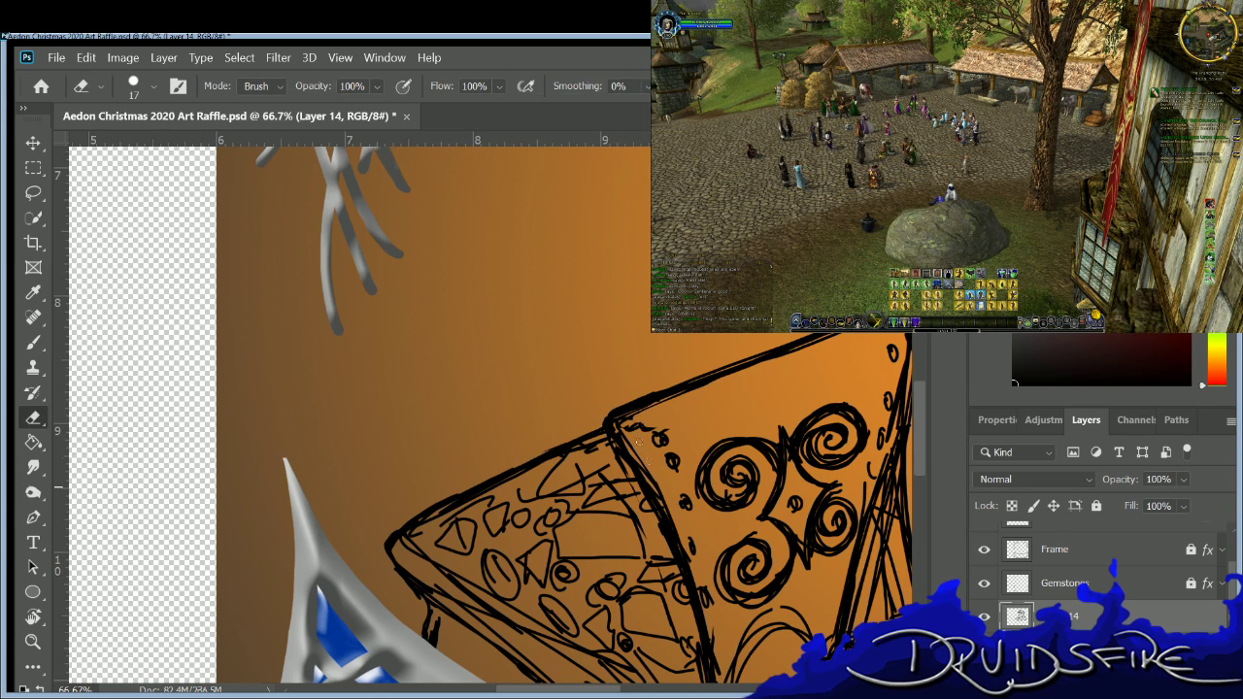
key("b")
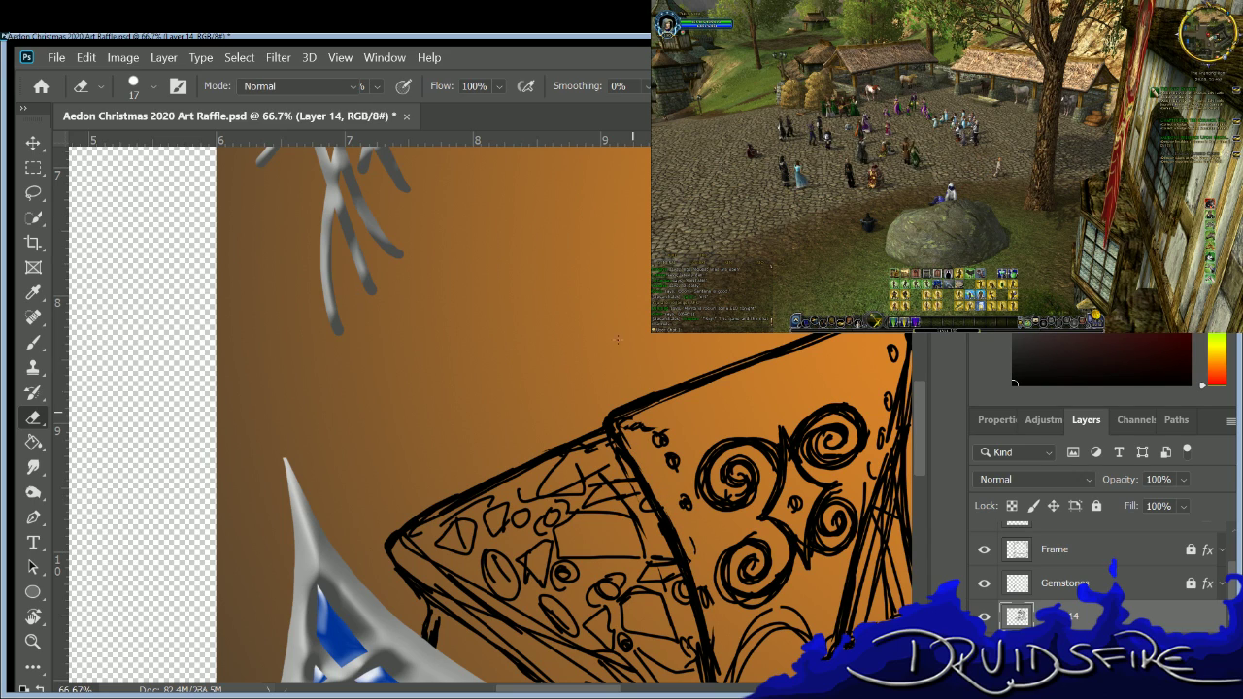
key("e")
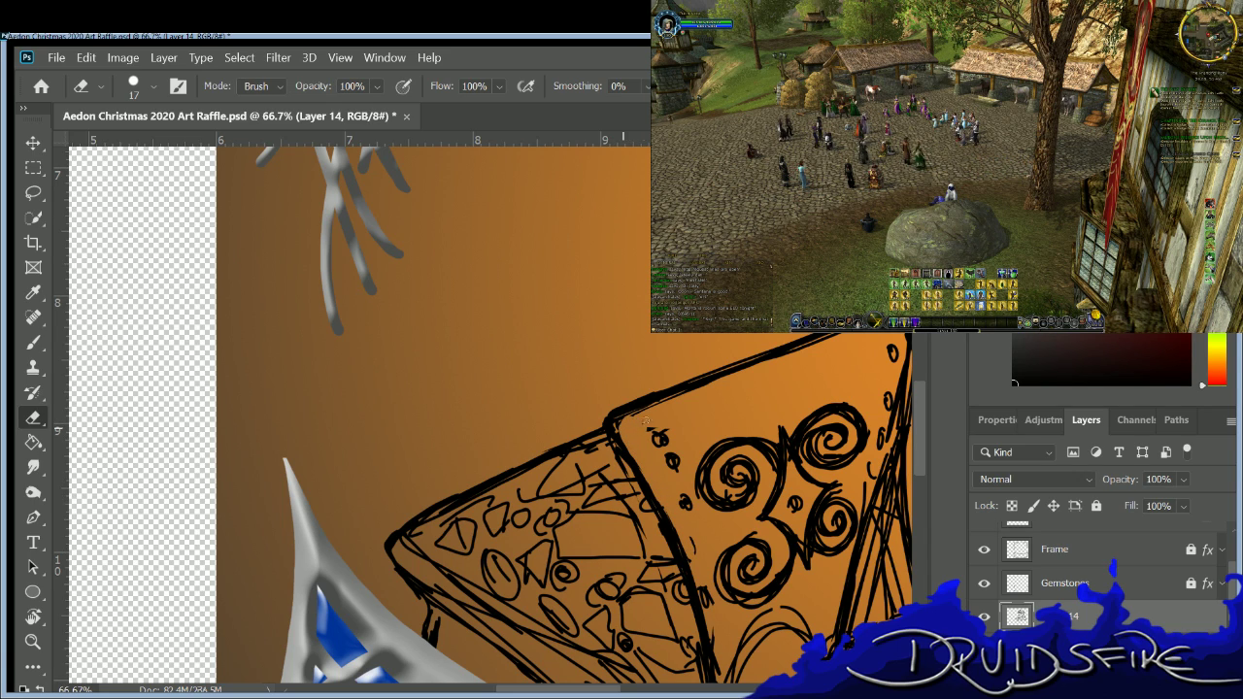
key("b")
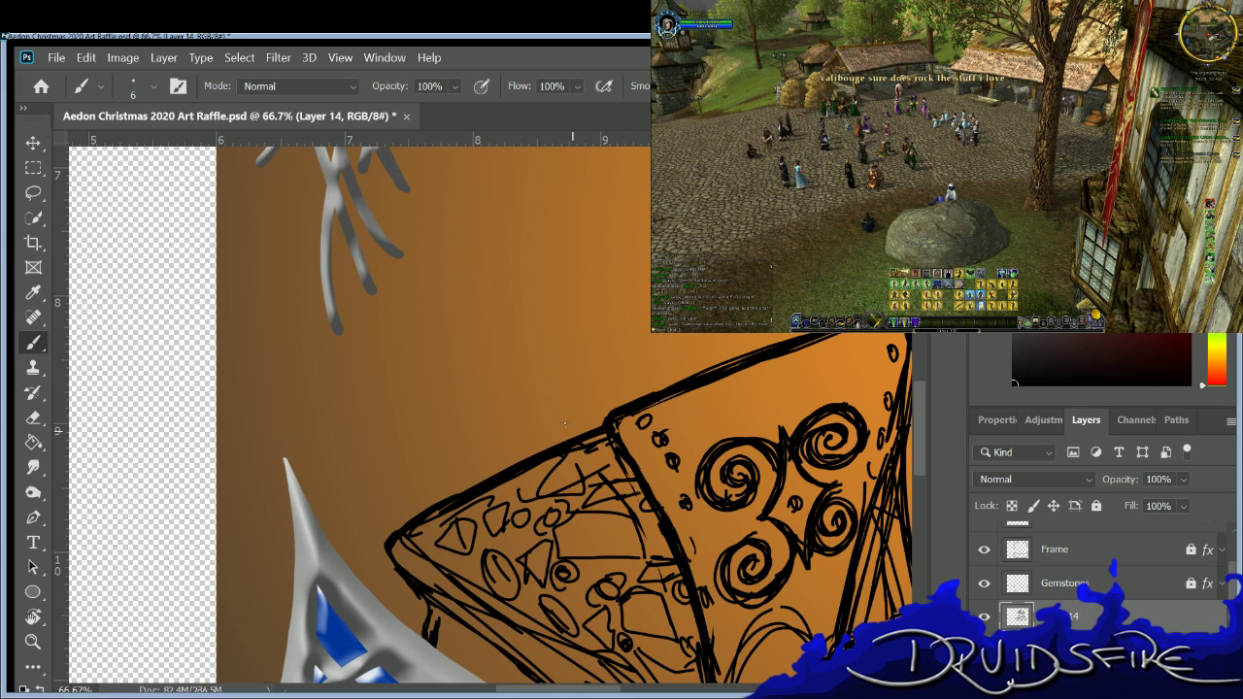
Clean up the lower end of the border between the two shoulder panels and redraw the small beads beside it.
scroll(916, 389, "down", 5)
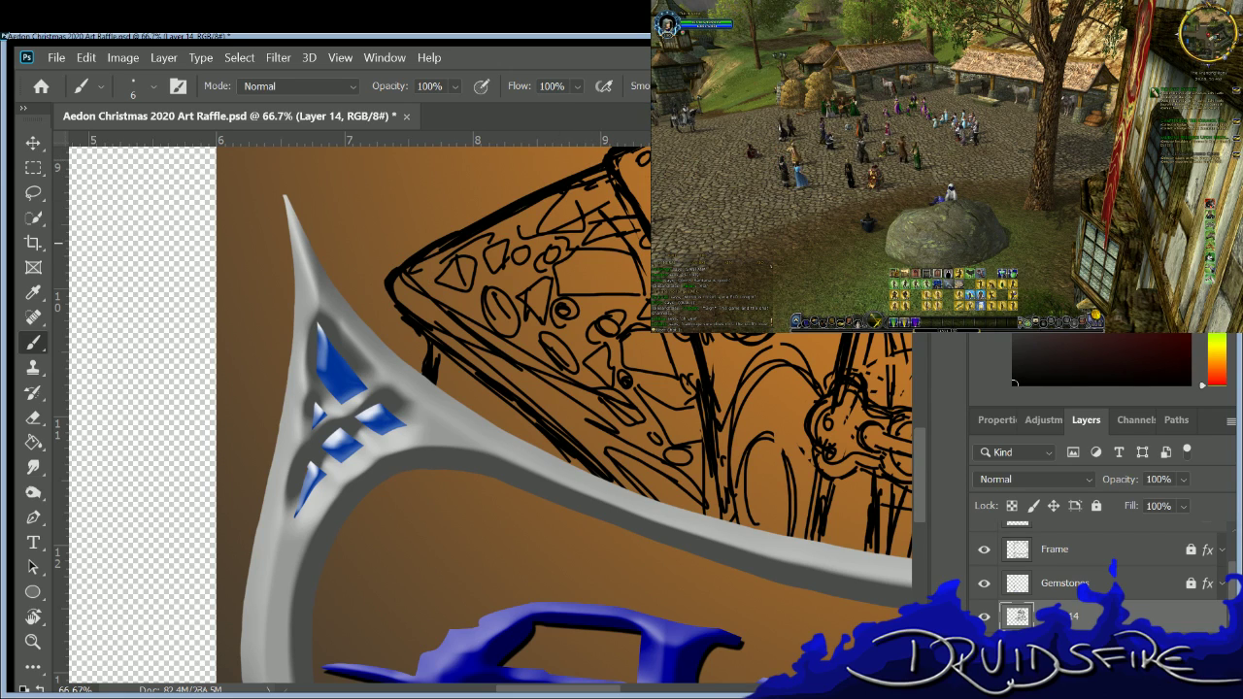
key("e")
key("b")
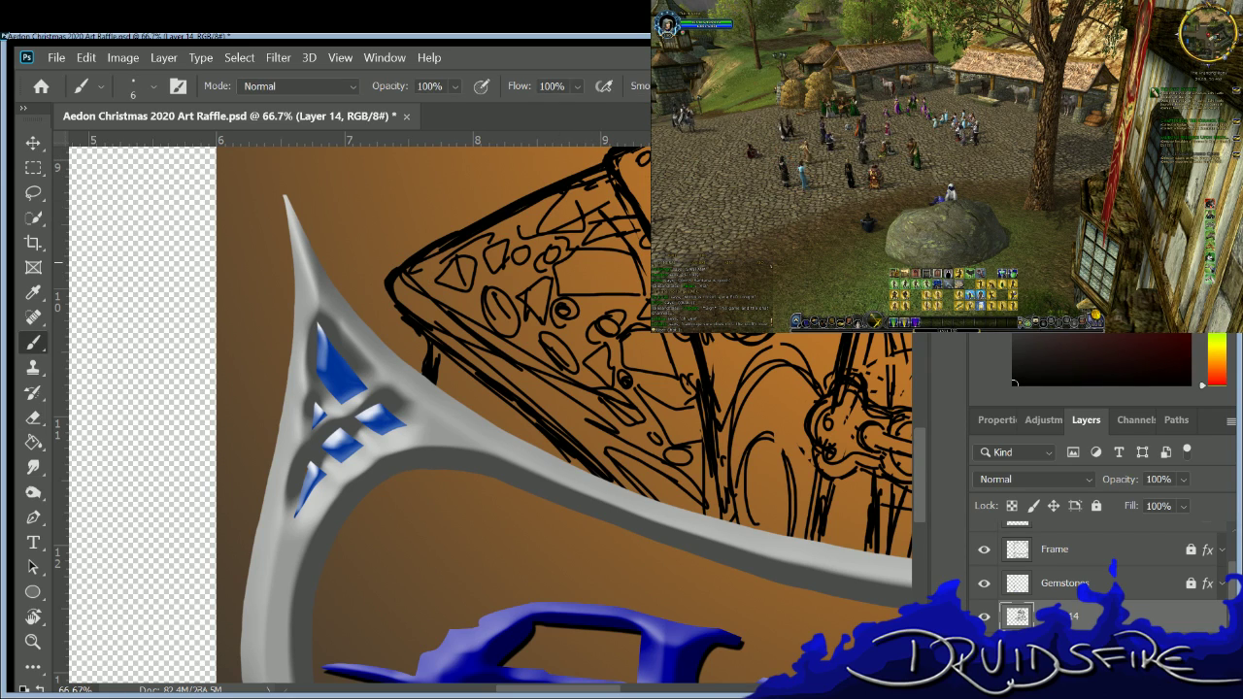
key("e")
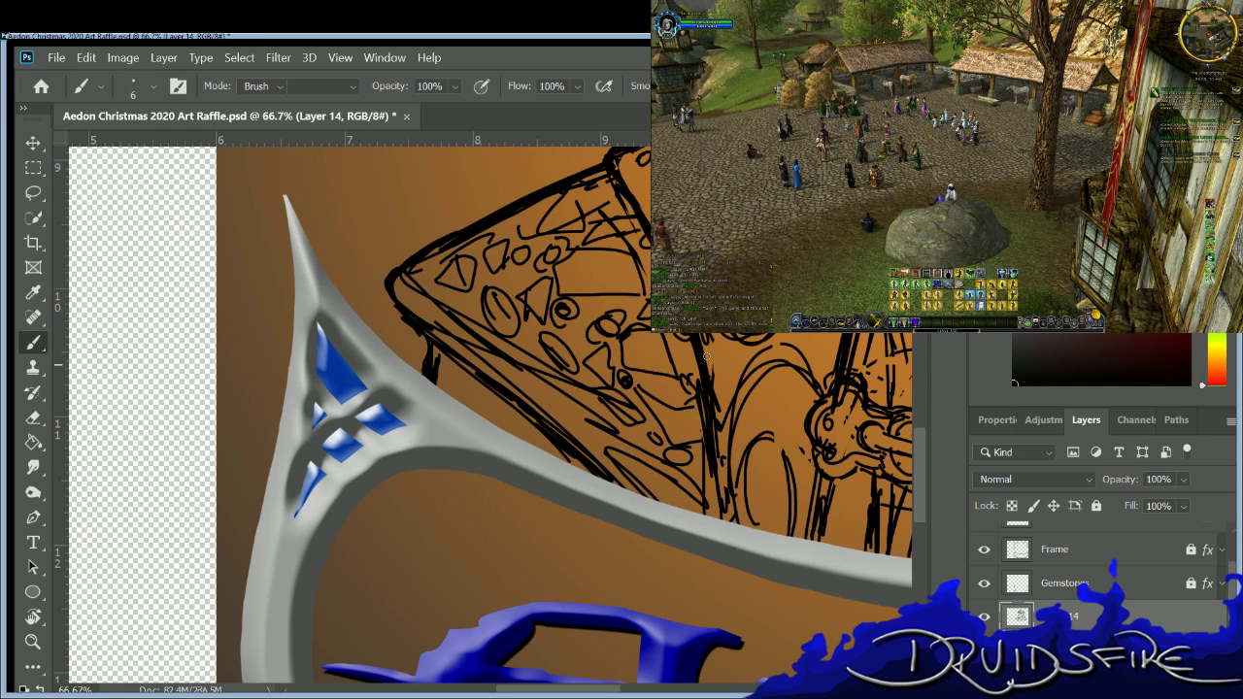
key("b")
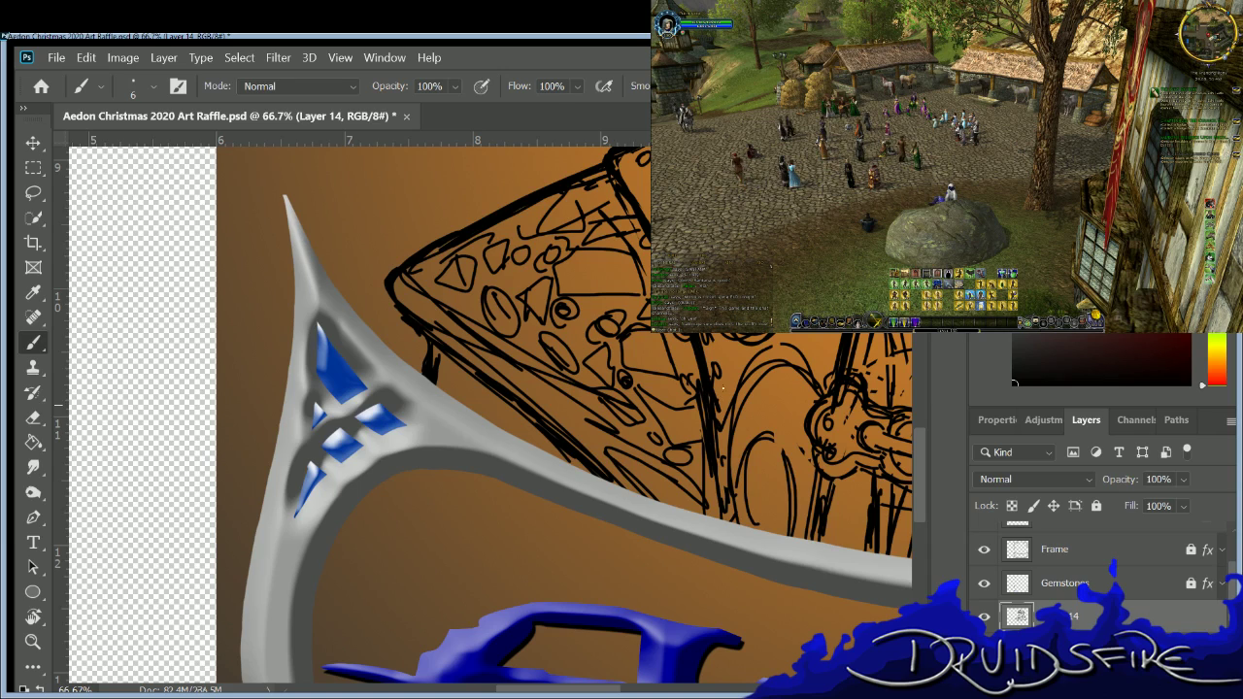
Darken the first gem shapes in the outer armour piece and the nested arches beside the panel border.
key("e")
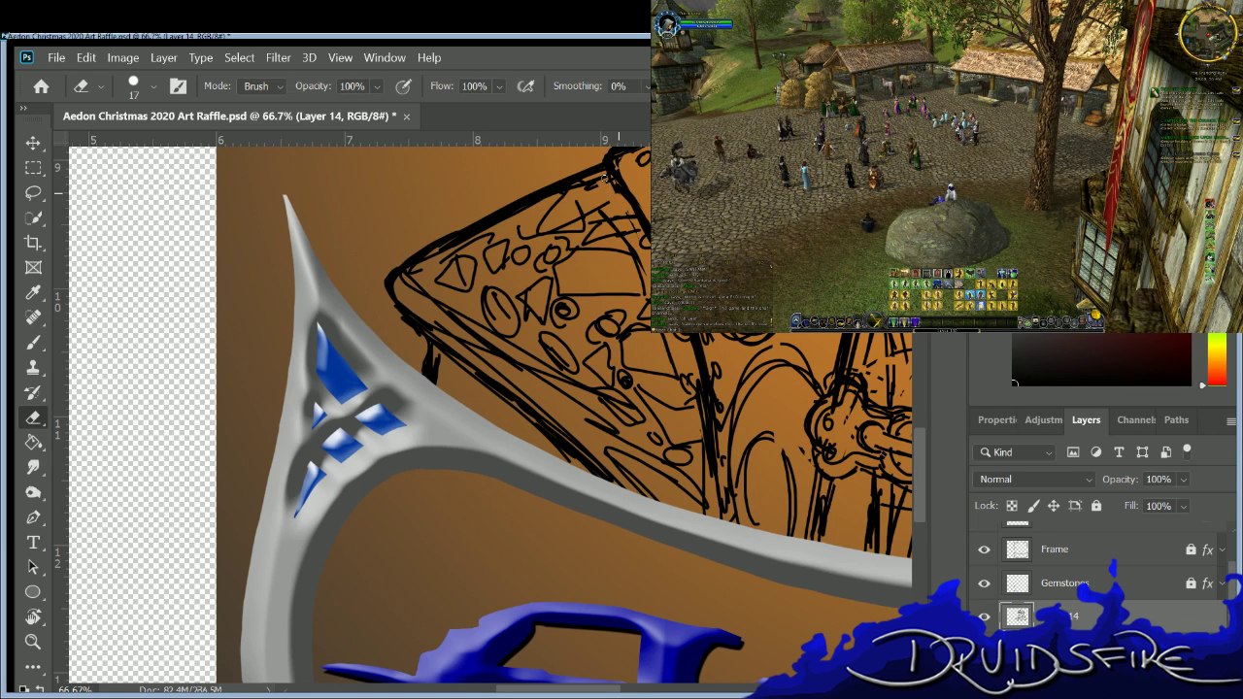
key("b")
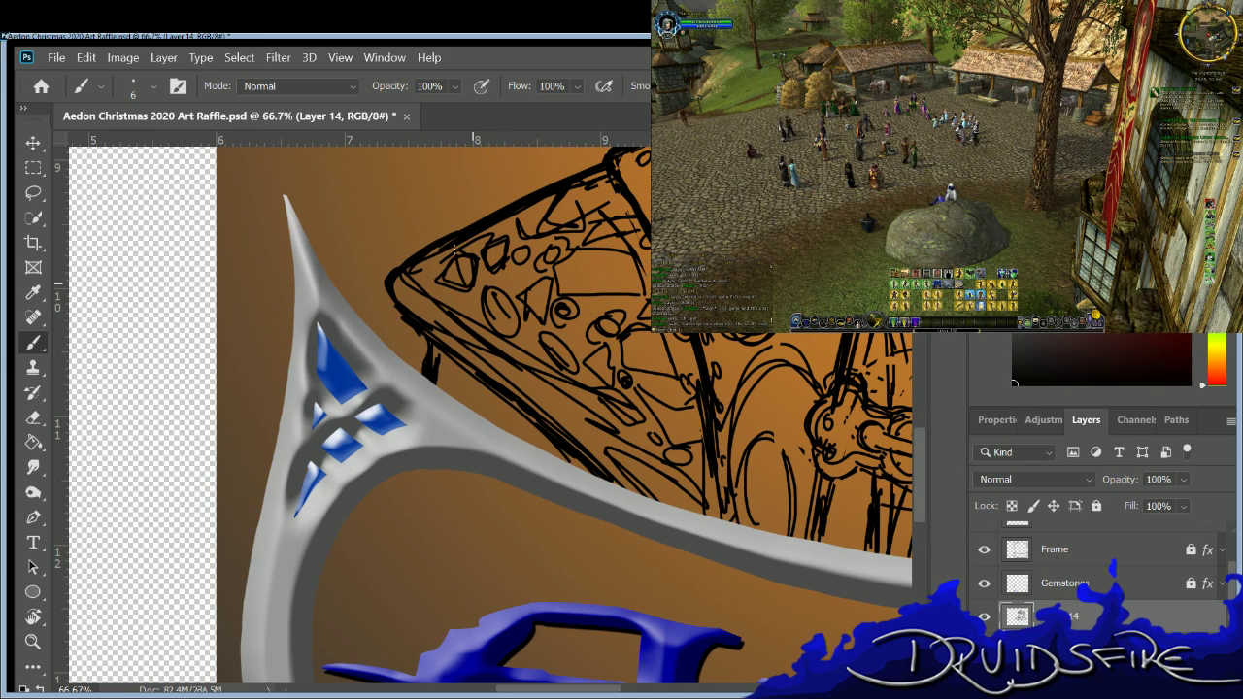
left_click_drag(511, 330, 497, 299)
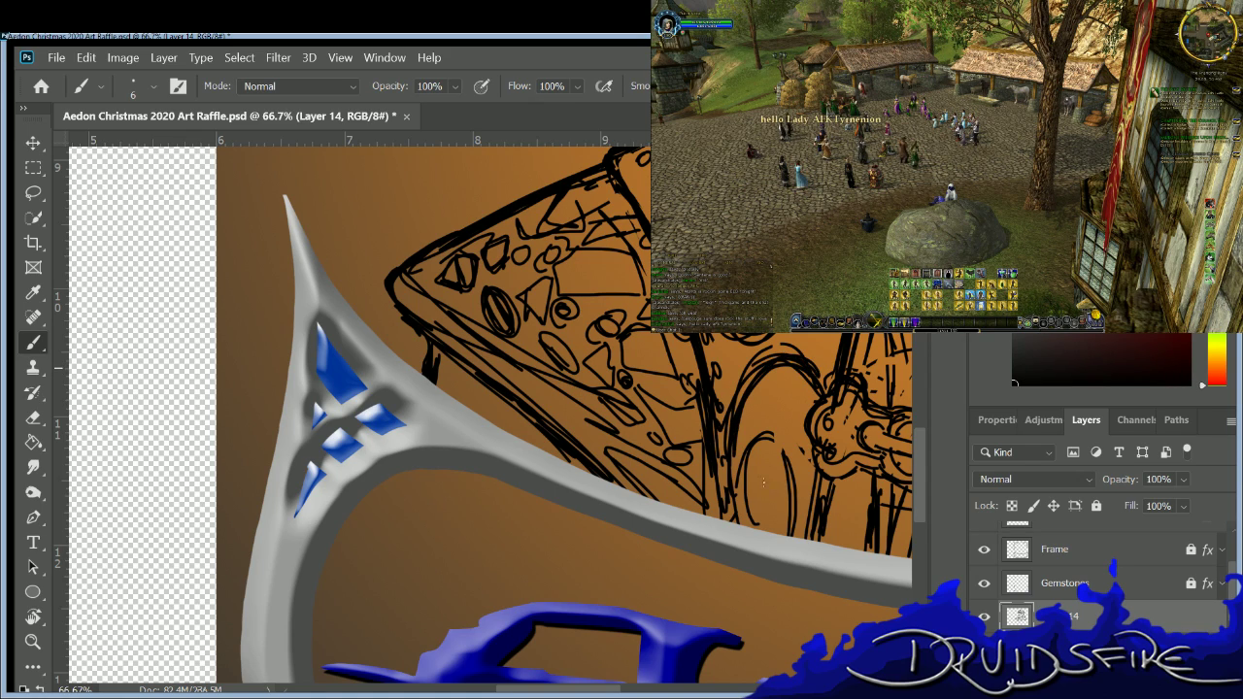
mouse_move(741, 454)
left_mouse_down()
mouse_move(789, 529)
mouse_move(748, 524)
mouse_move(790, 525)
left_mouse_up()
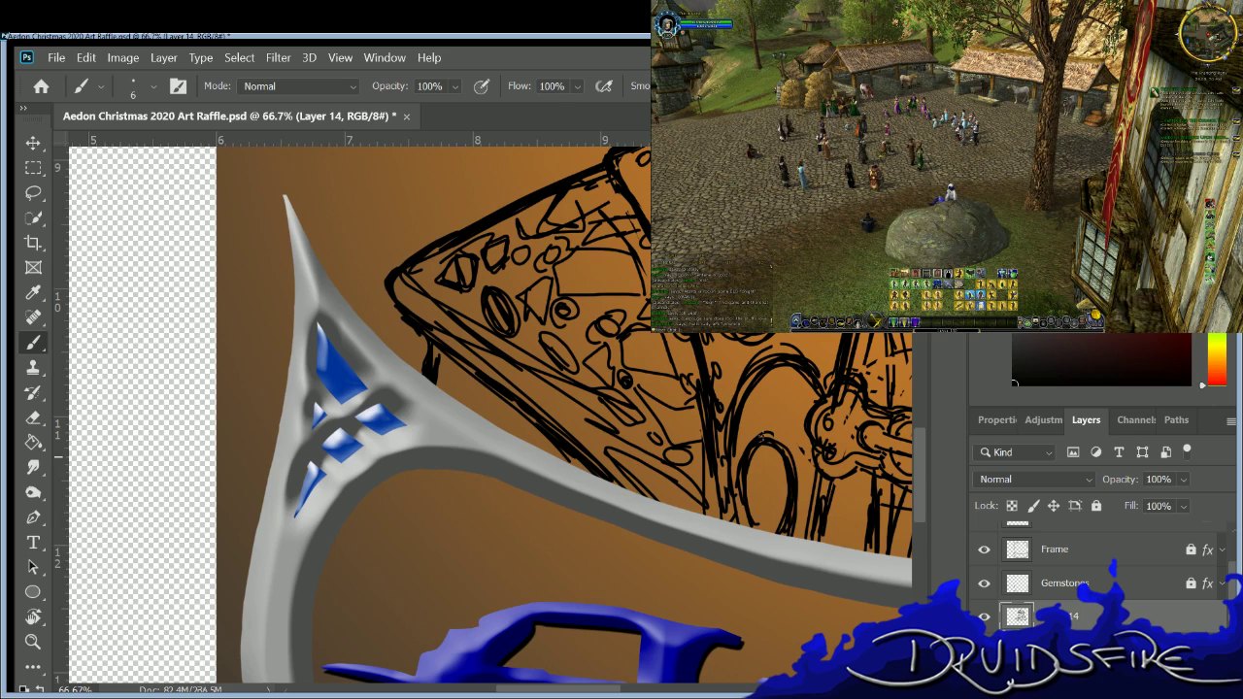
left_click_drag(717, 514, 712, 444)
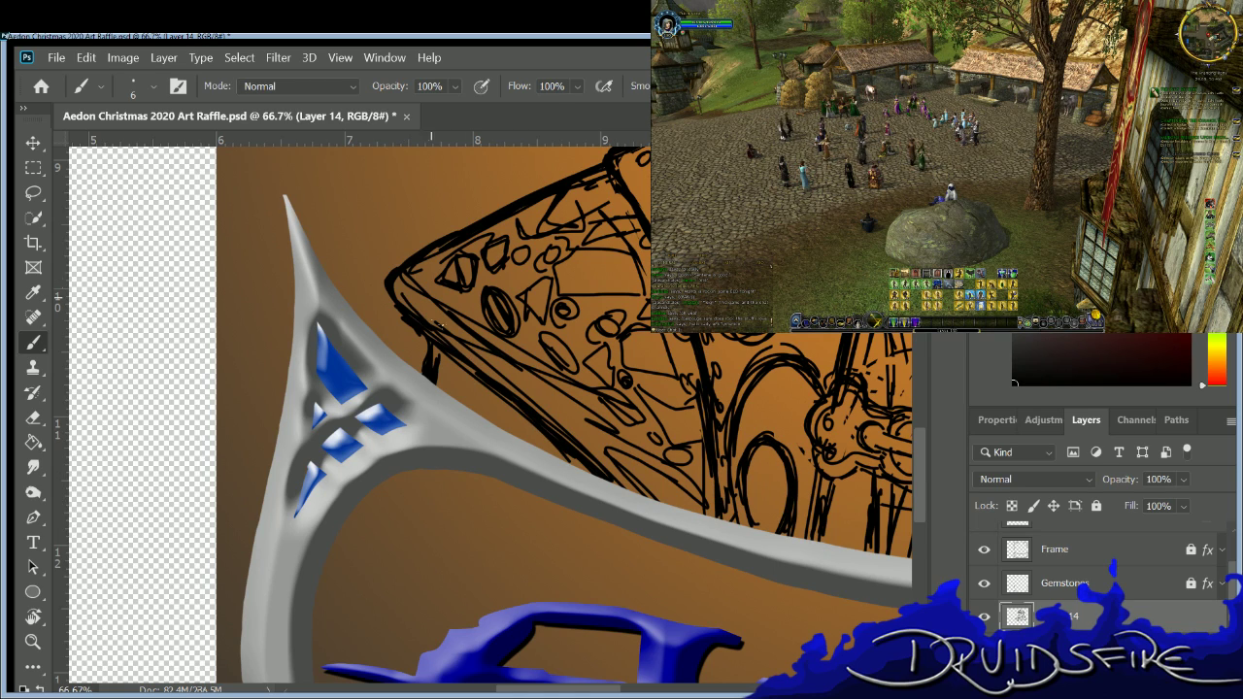
Redraw the inner line along the outer armour piece's lower edge and erase the loose strokes around it.
mouse_move(410, 268)
left_mouse_down()
mouse_move(512, 376)
mouse_move(645, 484)
mouse_move(492, 349)
mouse_move(589, 425)
left_mouse_up()
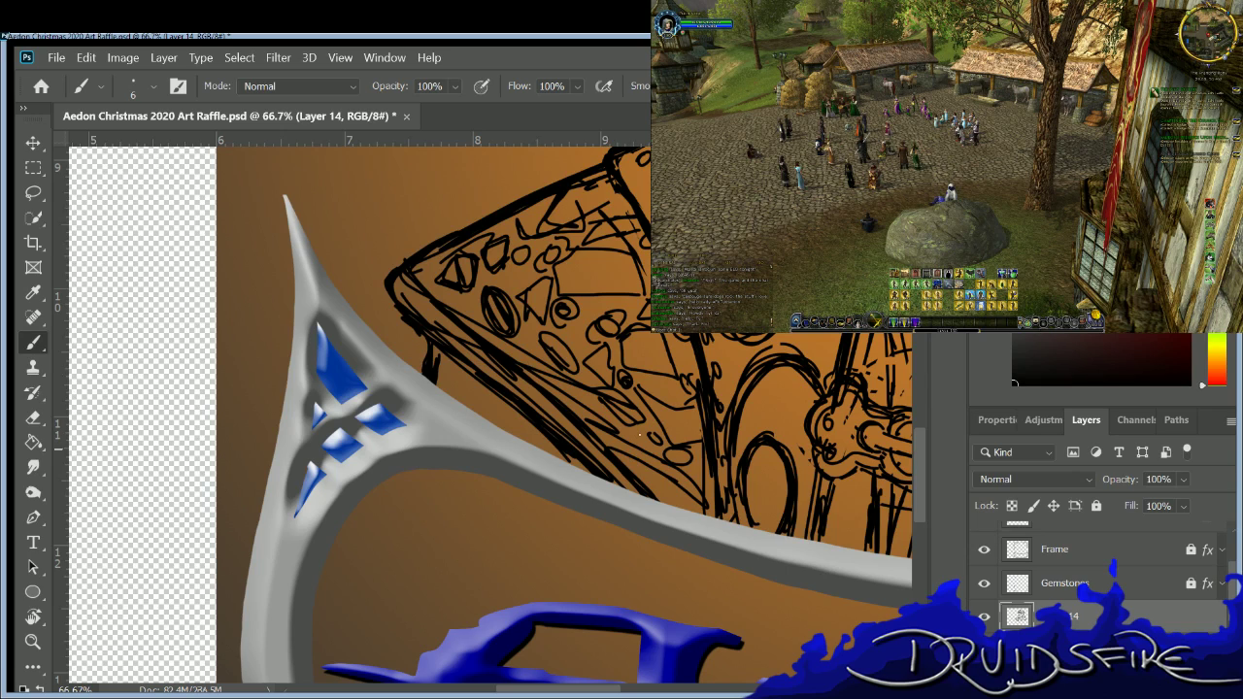
key("e")
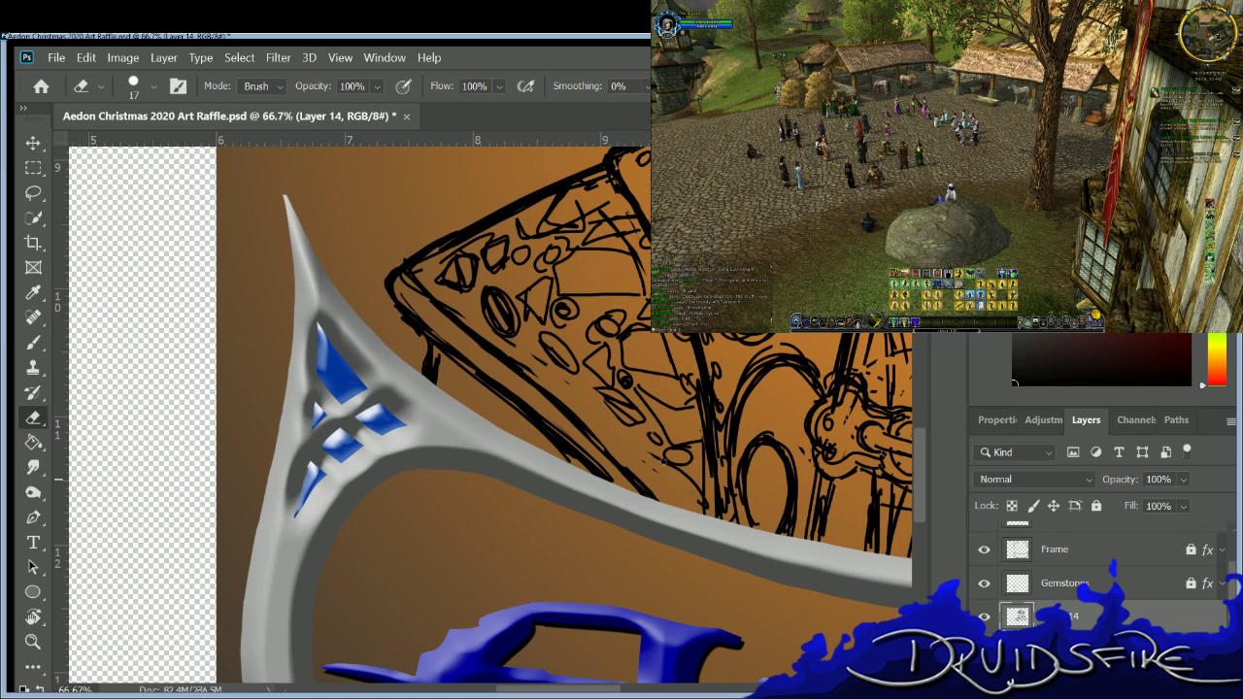
key("b")
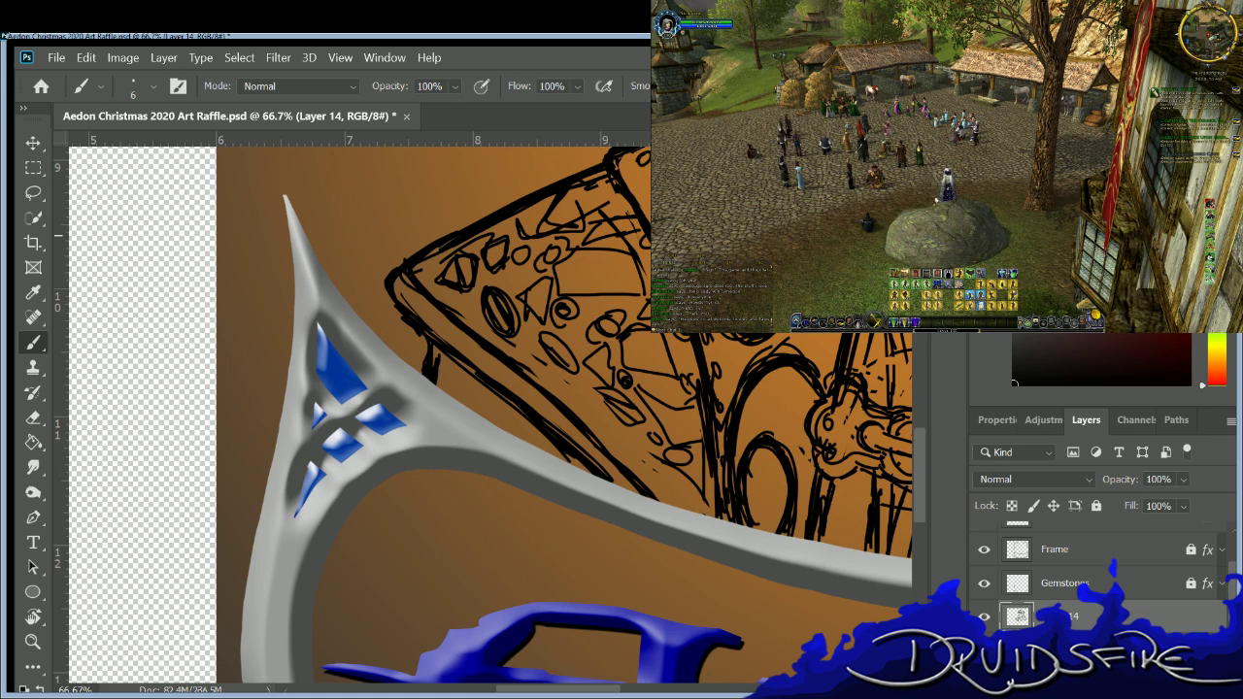
Erase the stray sketch strokes in the narrow fabric strip just above the clasp.
left_click_drag(638, 689, 692, 689)
key("e")
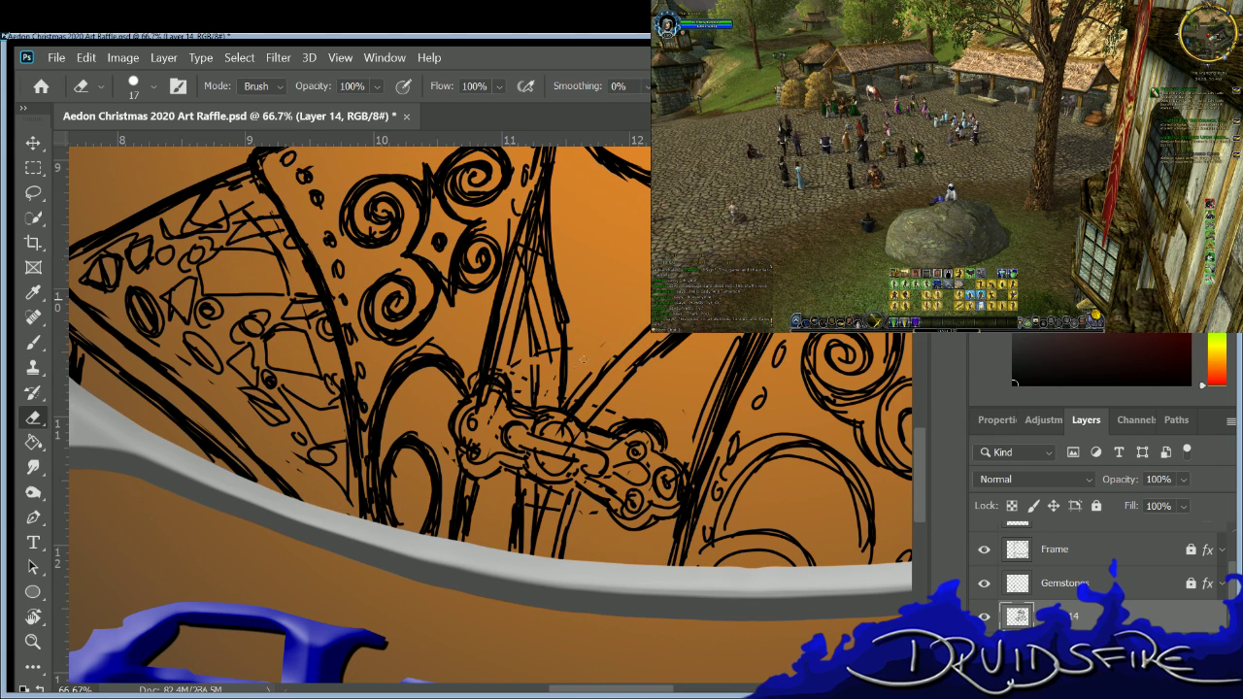
key("b")
key("e")
left_click_drag(588, 383, 566, 386)
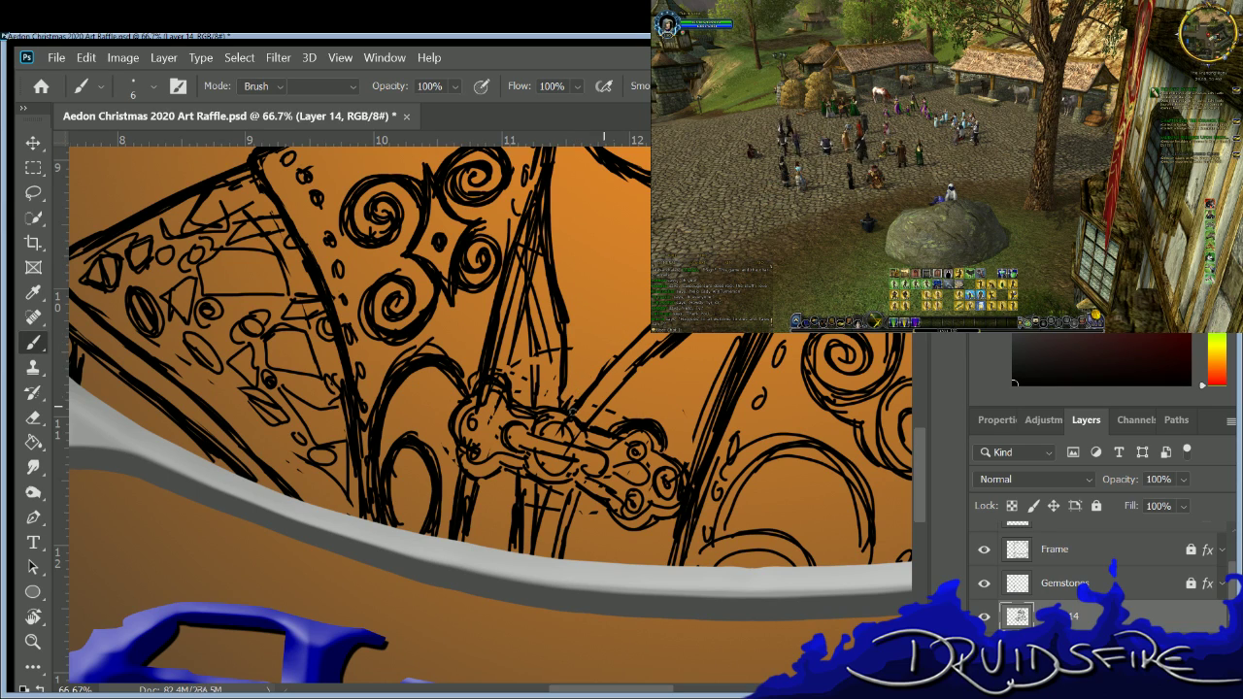
key("e")
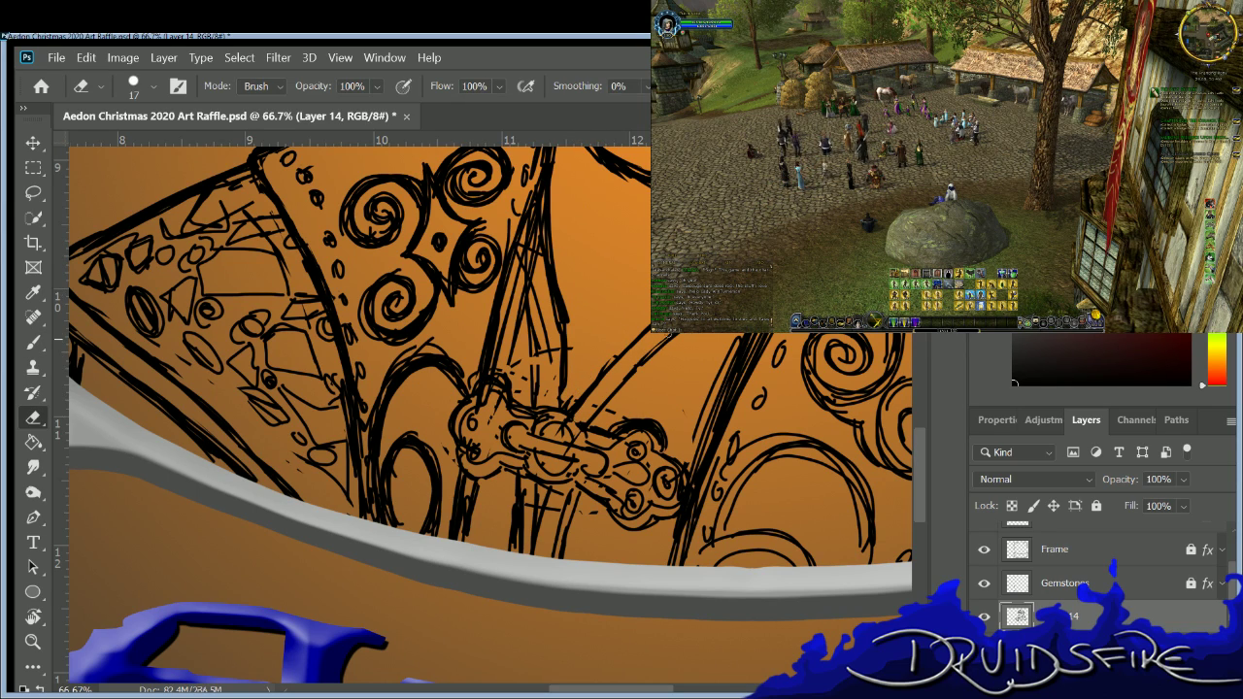
key("b")
left_click_drag(669, 341, 609, 401)
key("e")
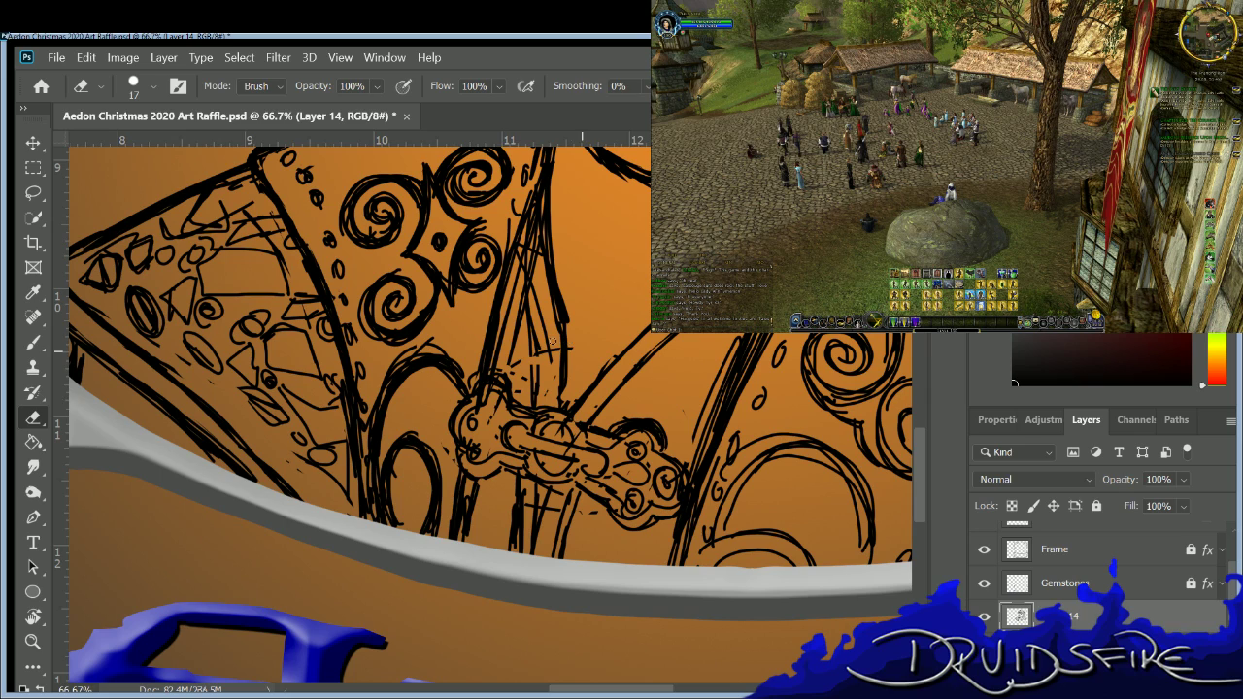
left_click_drag(520, 359, 510, 387)
left_click_drag(527, 294, 532, 283)
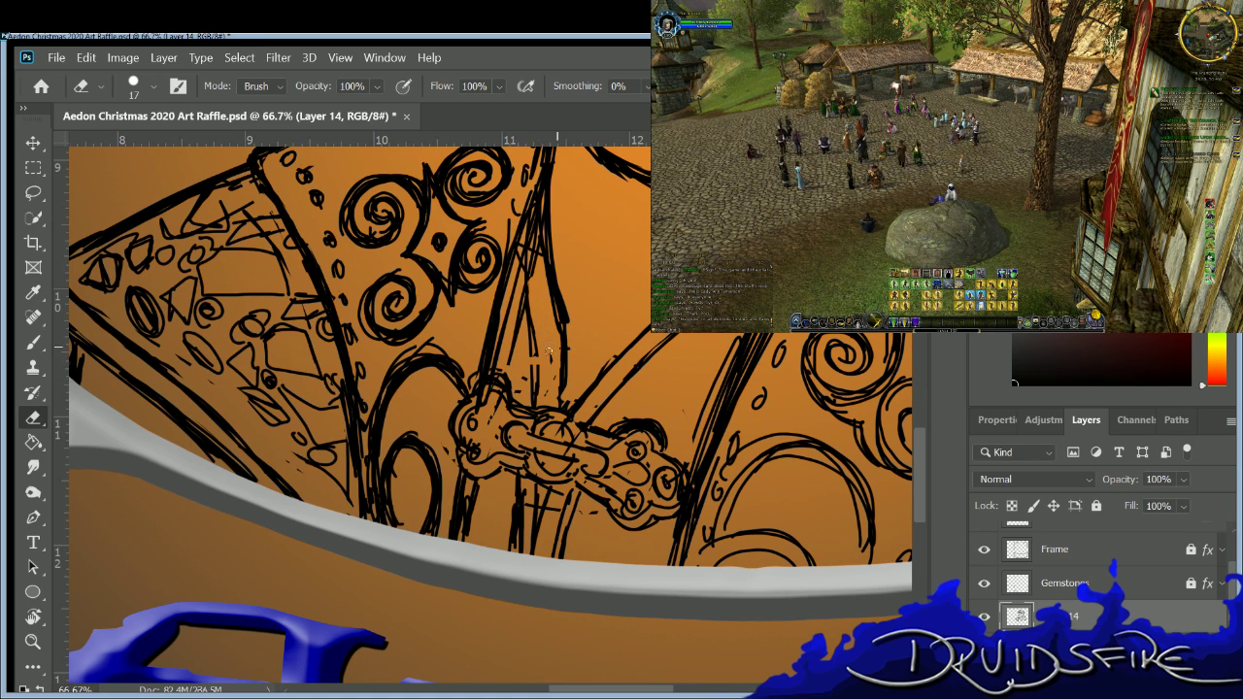
Redraw the scalloped outline and small inner details of the clasp's left end, cleaning up the rough strokes around it.
mouse_move(493, 388)
left_mouse_down()
mouse_move(454, 415)
mouse_move(460, 449)
mouse_move(463, 397)
mouse_move(461, 445)
left_mouse_up()
key("b")
left_click_drag(462, 394, 448, 466)
left_click_drag(474, 402, 461, 445)
mouse_move(483, 393)
left_mouse_down()
mouse_move(503, 410)
mouse_move(484, 411)
mouse_move(535, 418)
left_mouse_up()
key("e")
key("b")
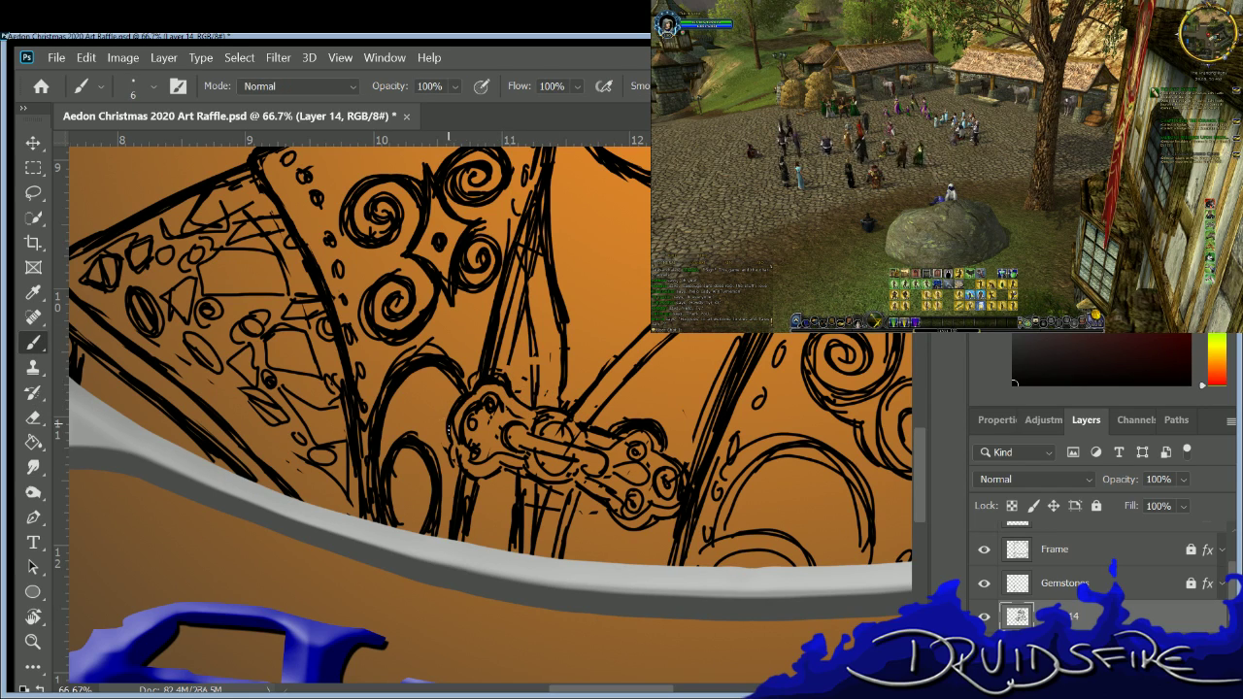
key("e")
key("b")
key("e")
key("b")
left_click_drag(451, 418, 467, 455)
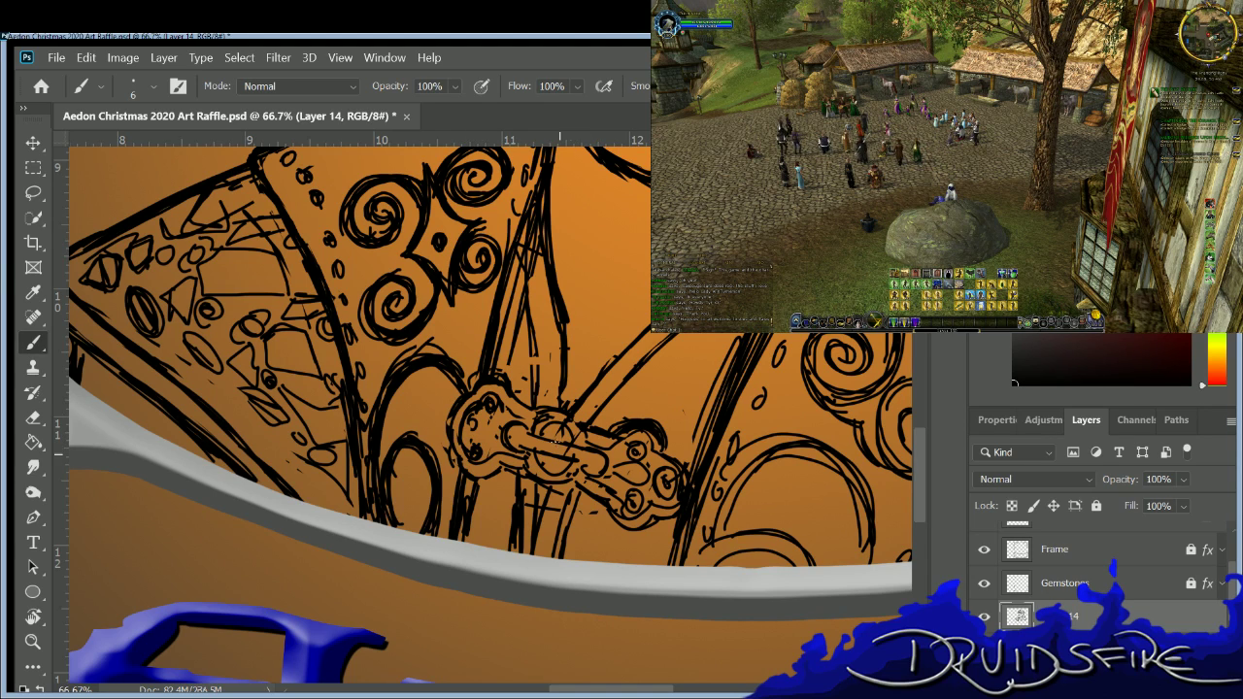
Redraw the clasp's central ring and the bar passing through it with cleaner, darker outlines.
key("e")
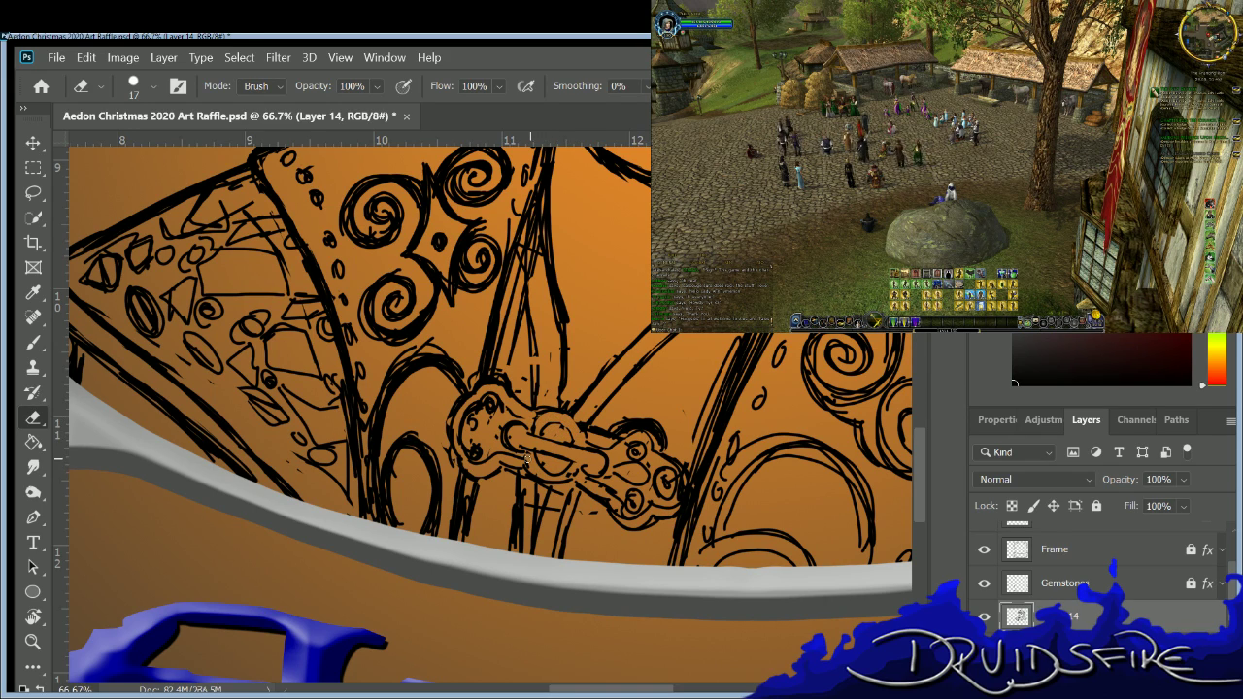
key("b")
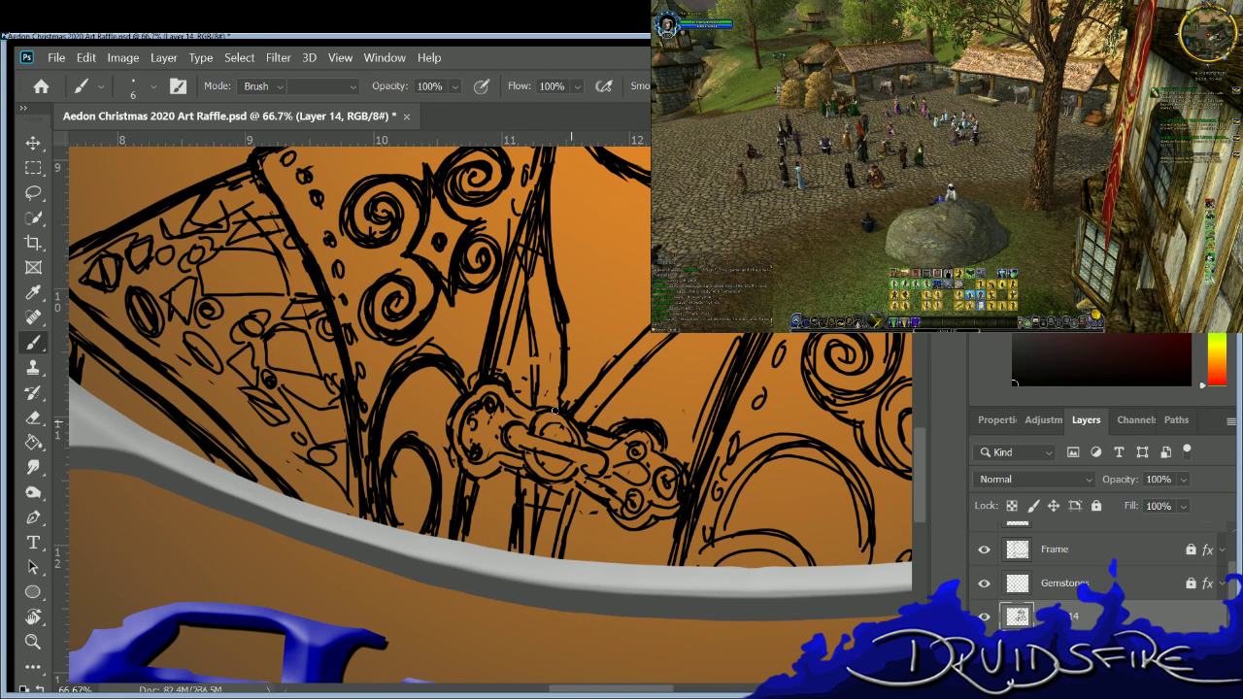
key("e")
key("b")
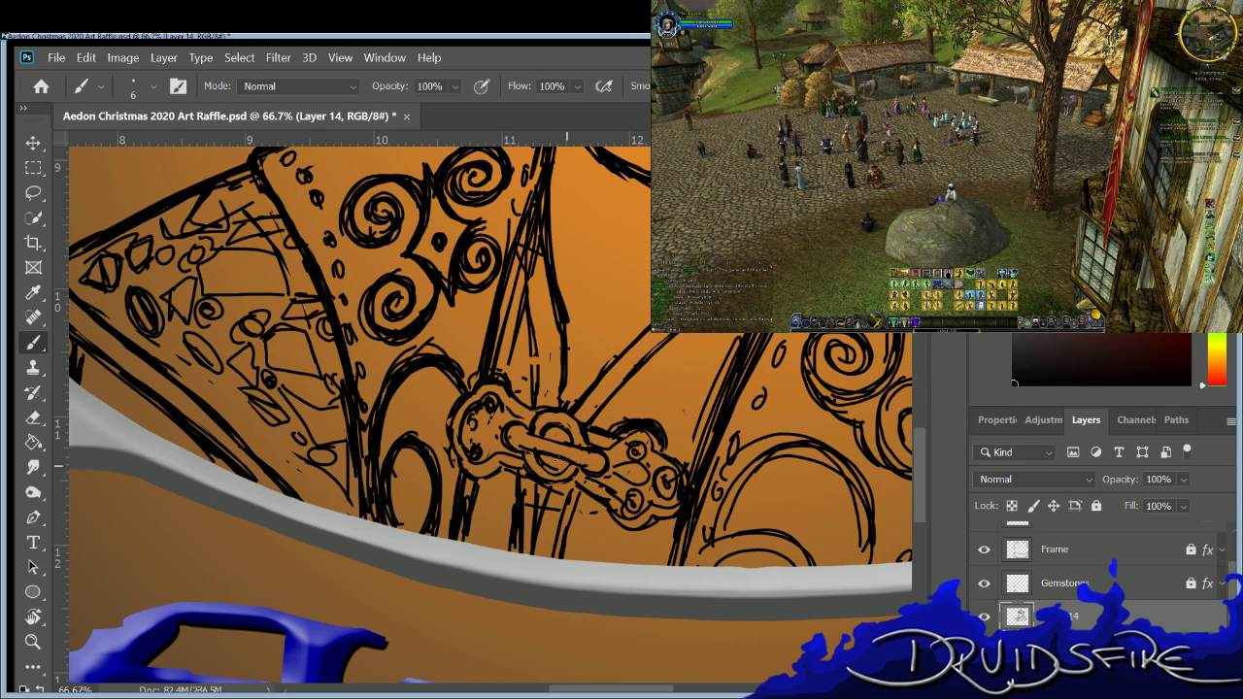
left_click_drag(526, 461, 549, 481)
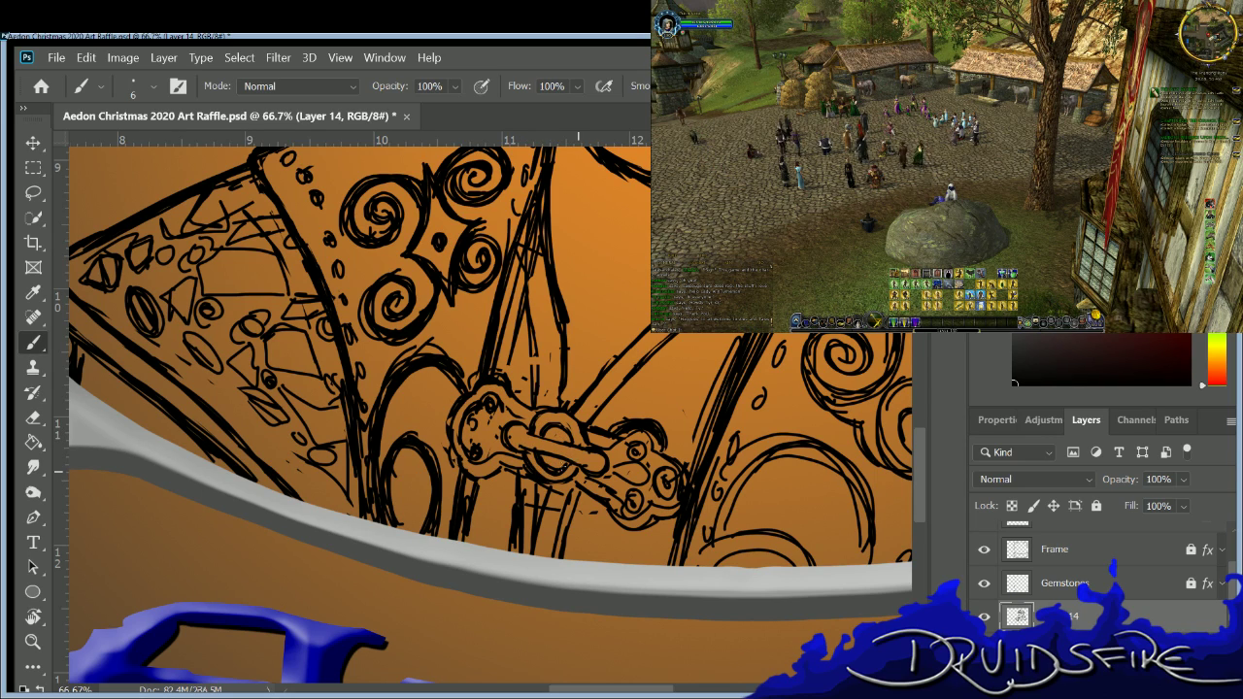
left_click_drag(539, 413, 536, 427)
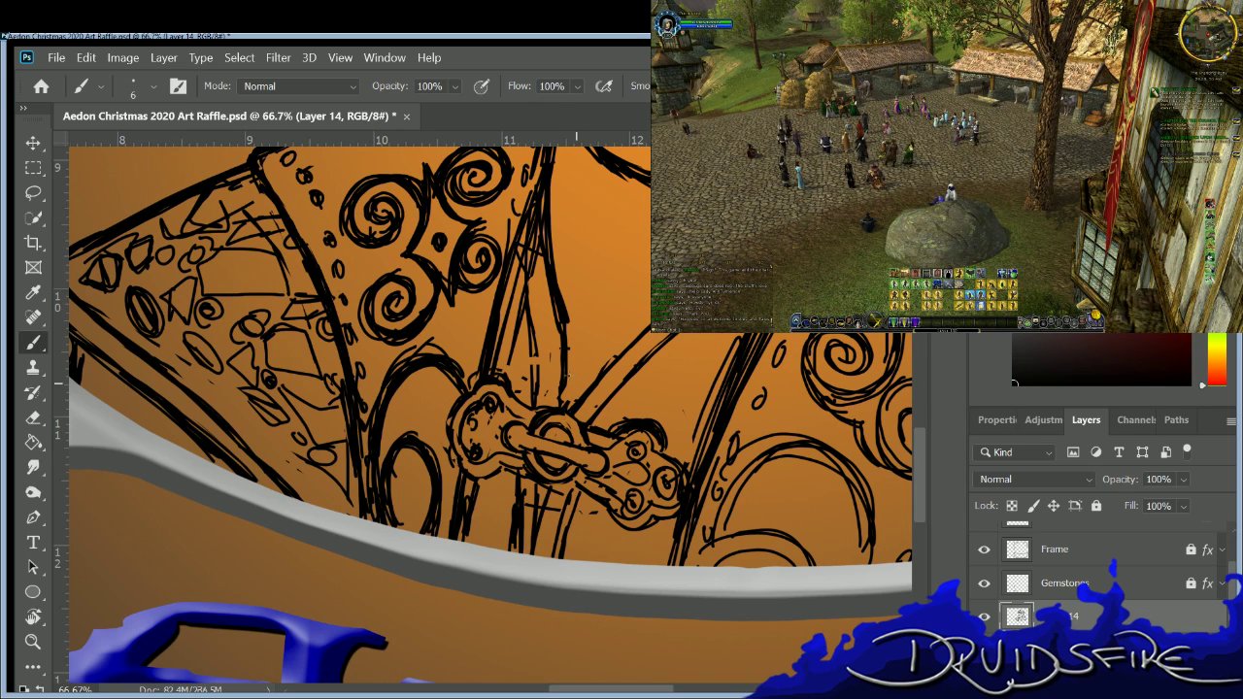
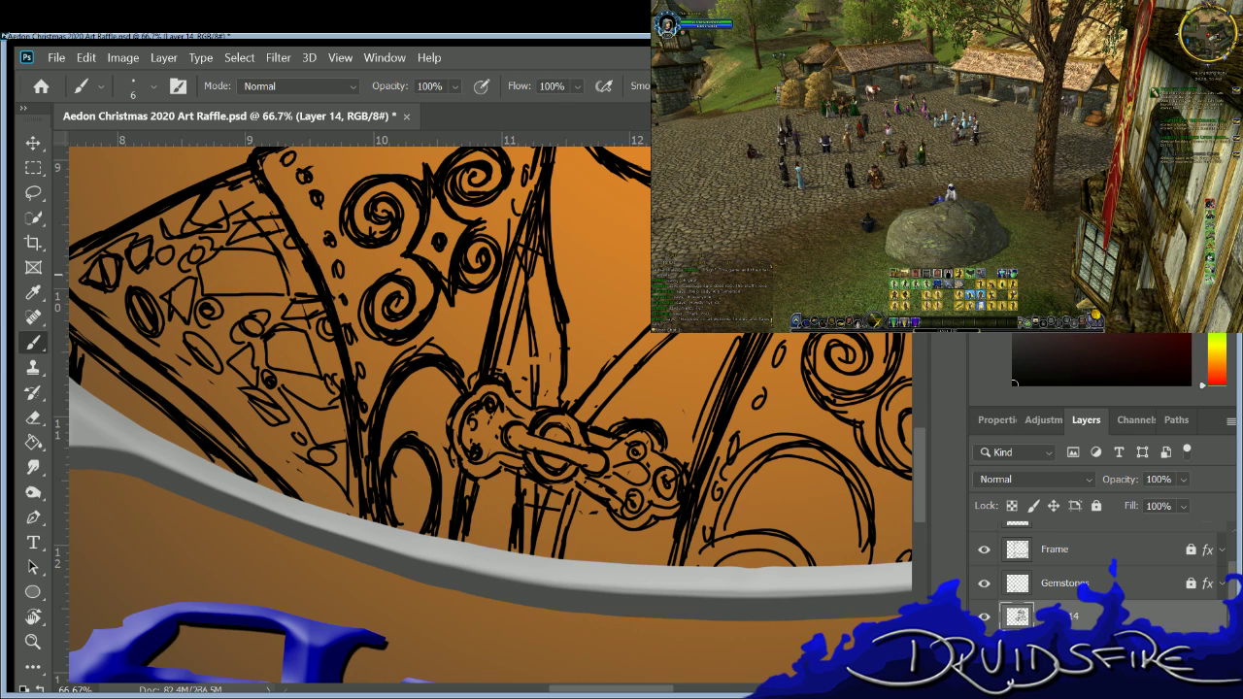
Thin the thick panel border beside the clasp's right end and redraw the small gem in that end.
key("e")
mouse_move(765, 335)
left_mouse_down()
mouse_move(680, 533)
mouse_move(723, 349)
mouse_move(709, 408)
mouse_move(691, 407)
left_mouse_up()
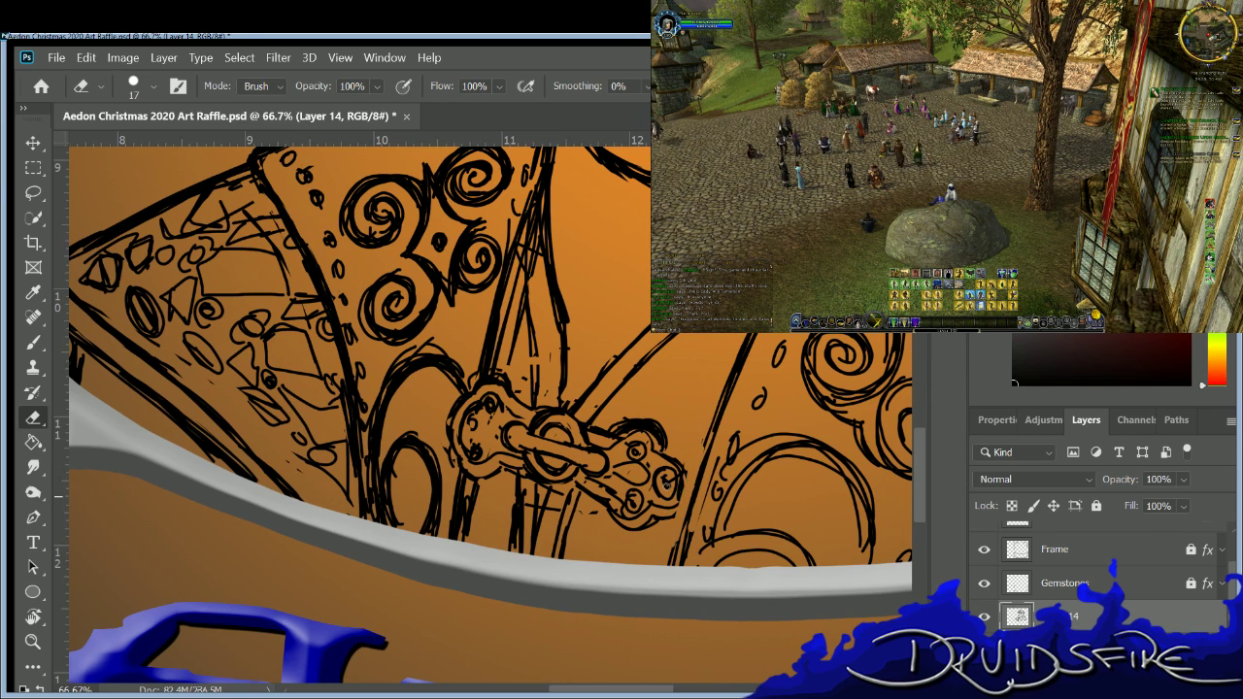
key("b")
mouse_move(723, 388)
left_mouse_down()
mouse_move(677, 567)
mouse_move(767, 334)
left_mouse_up()
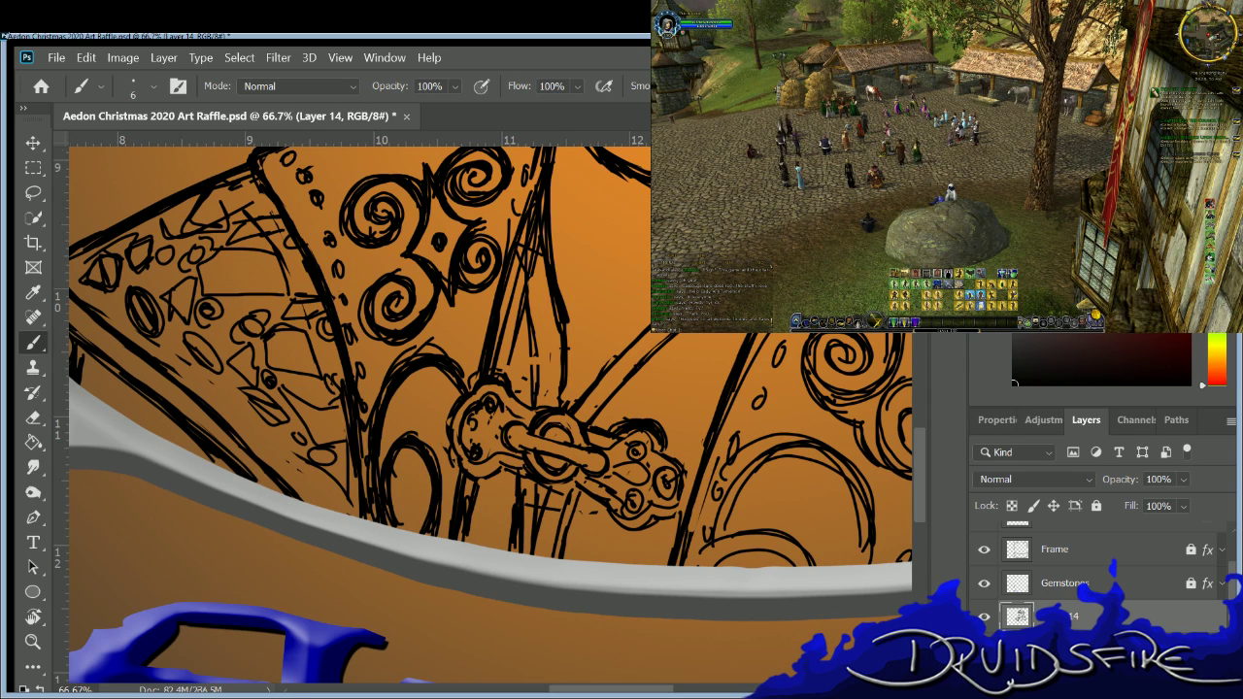
key("e")
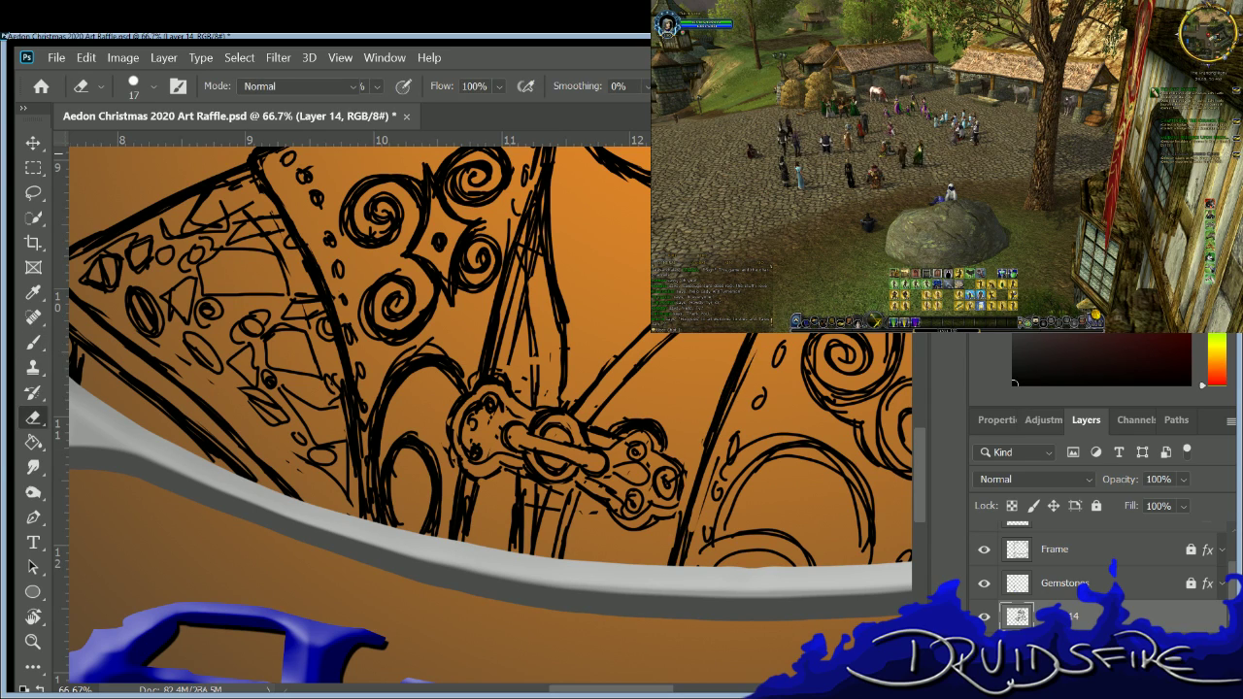
key("b")
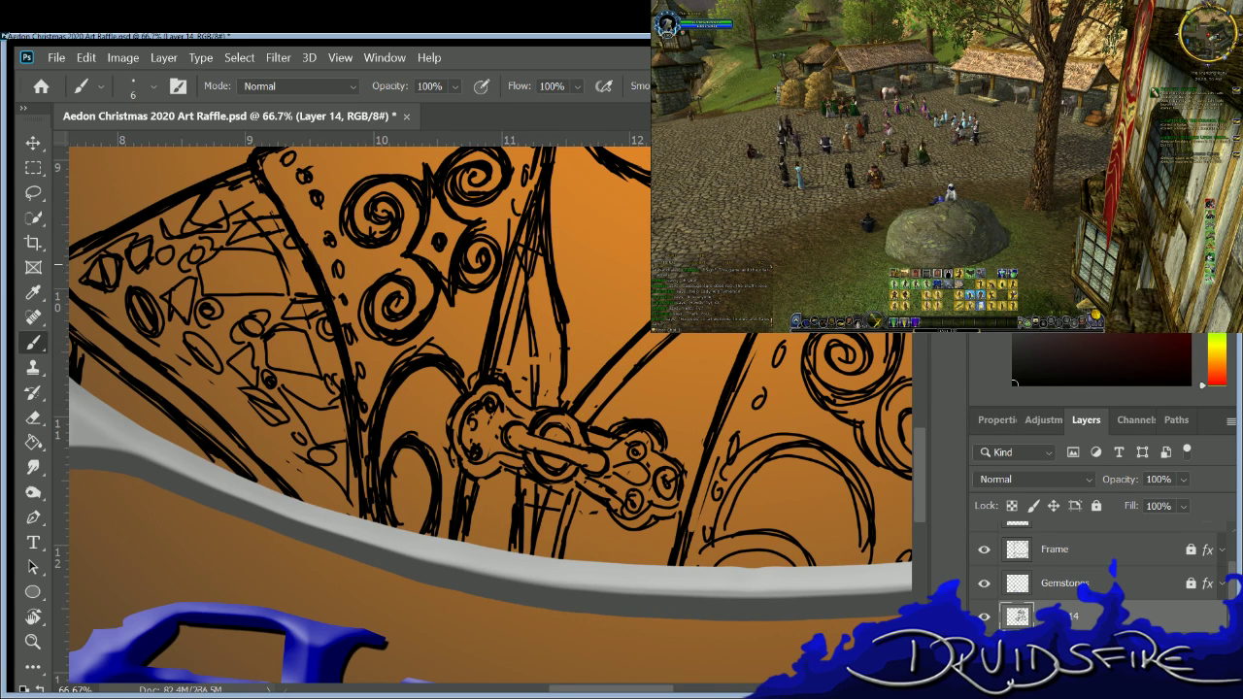
Remove the crossing strokes in the fabric strip and redraw its fold lines above and below the clasp.
key("e")
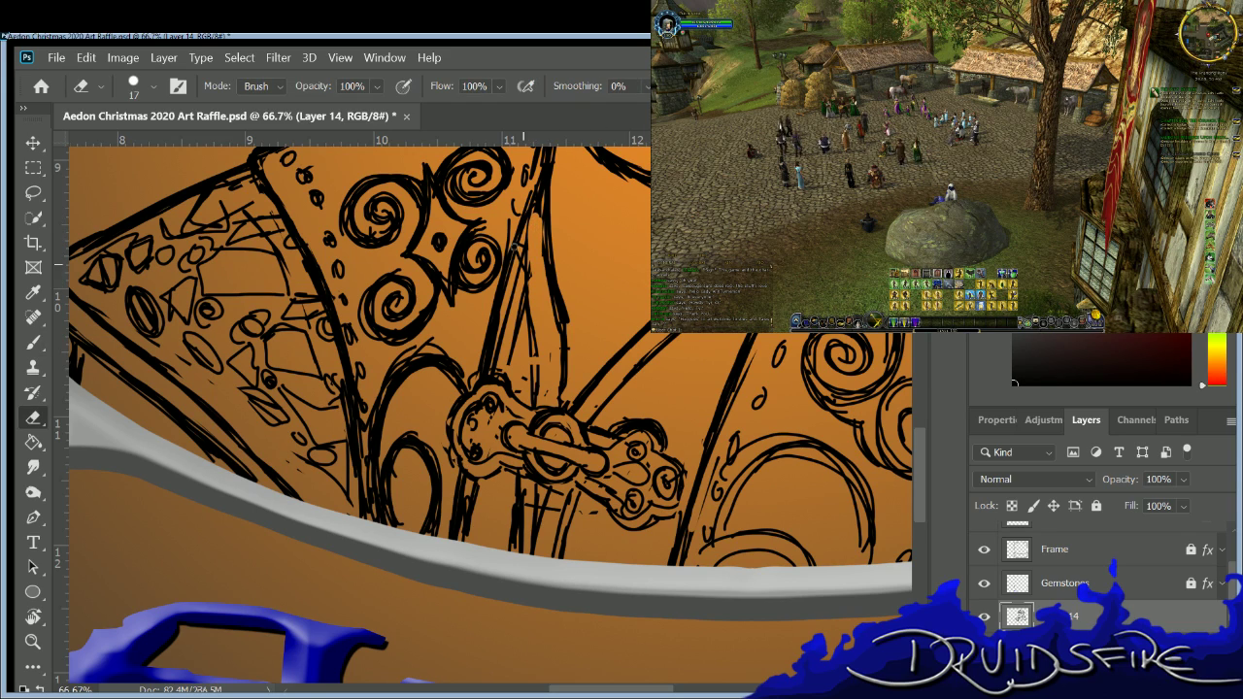
key("b")
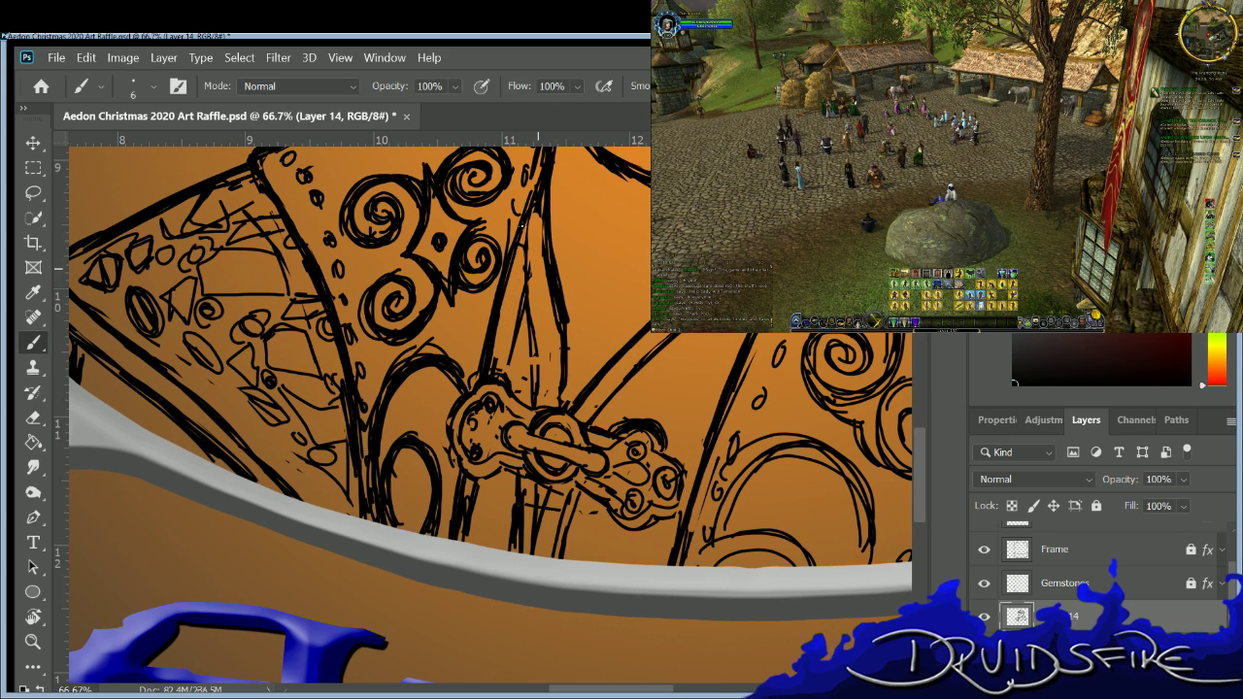
left_click_drag(525, 217, 536, 351)
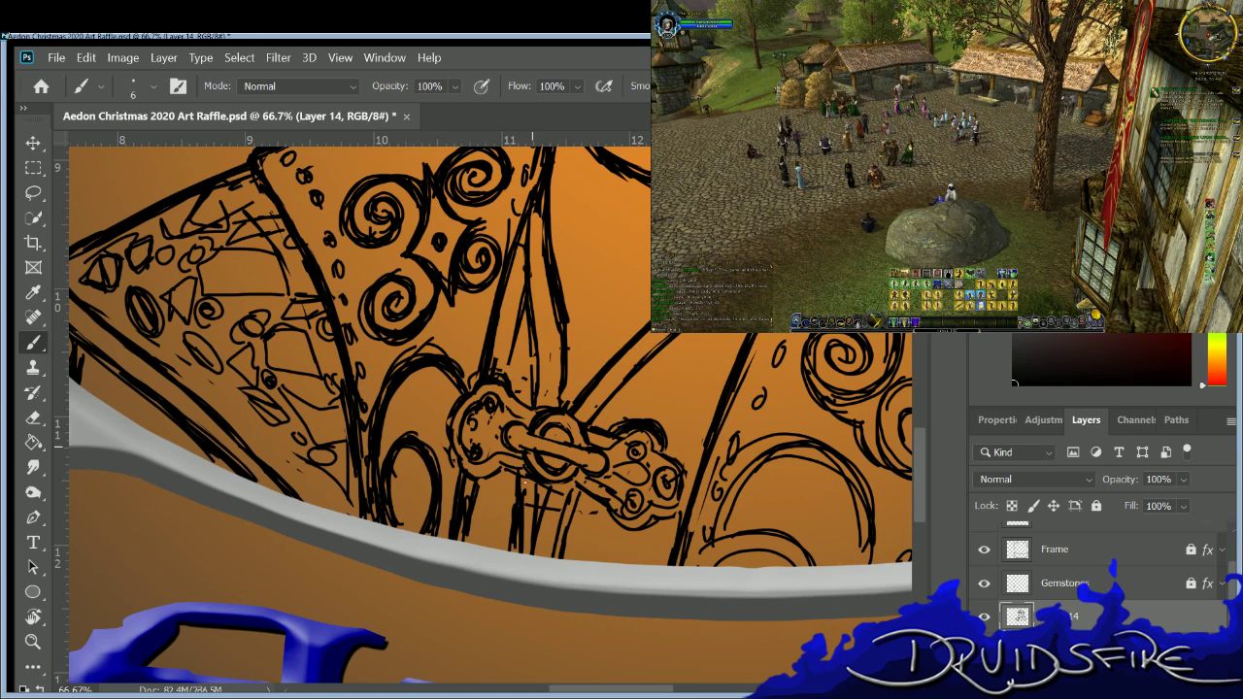
key("e")
key("b")
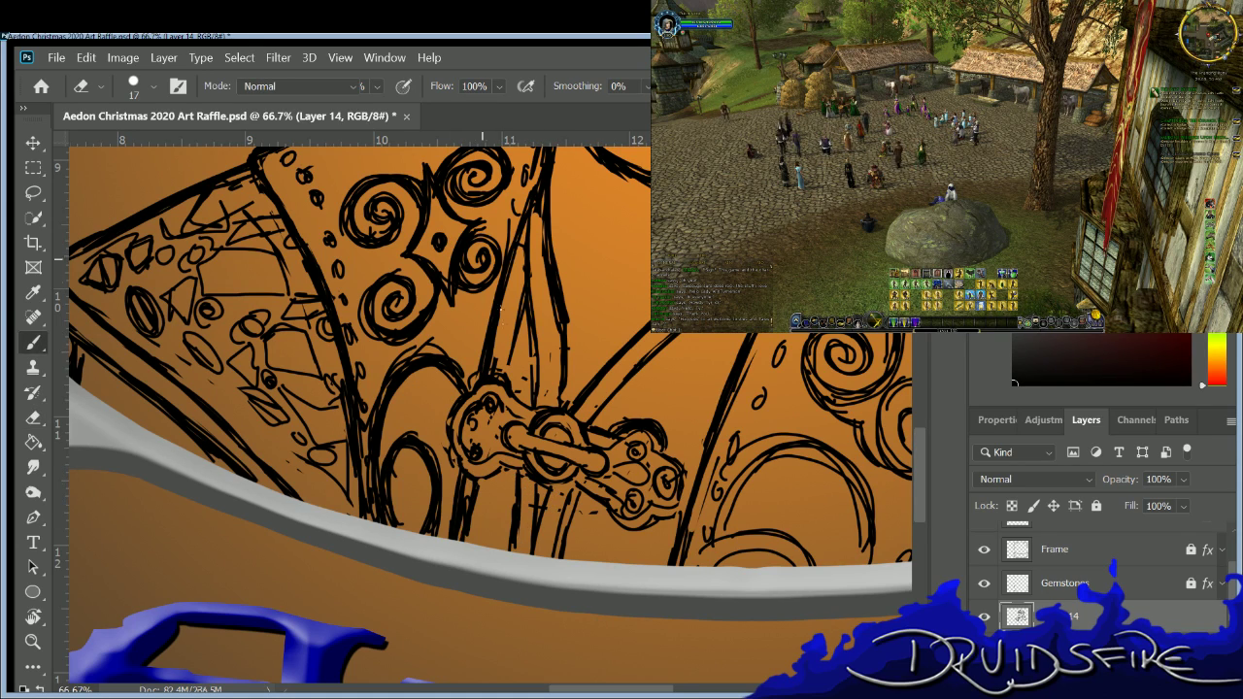
mouse_move(534, 160)
left_mouse_down()
mouse_move(517, 240)
mouse_move(524, 408)
left_mouse_up()
left_click_drag(544, 189, 545, 213)
left_click_drag(560, 351, 559, 313)
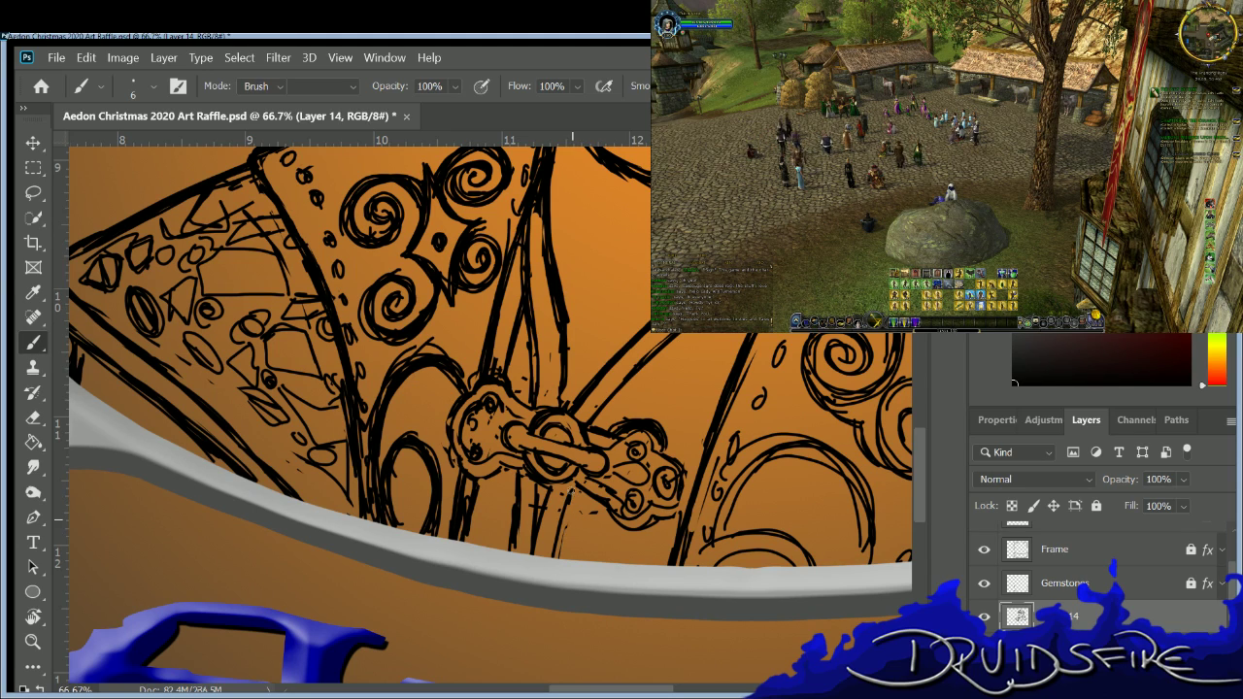
mouse_move(567, 476)
left_mouse_down()
mouse_move(554, 559)
mouse_move(564, 499)
left_mouse_up()
left_click_drag(671, 336, 629, 367)
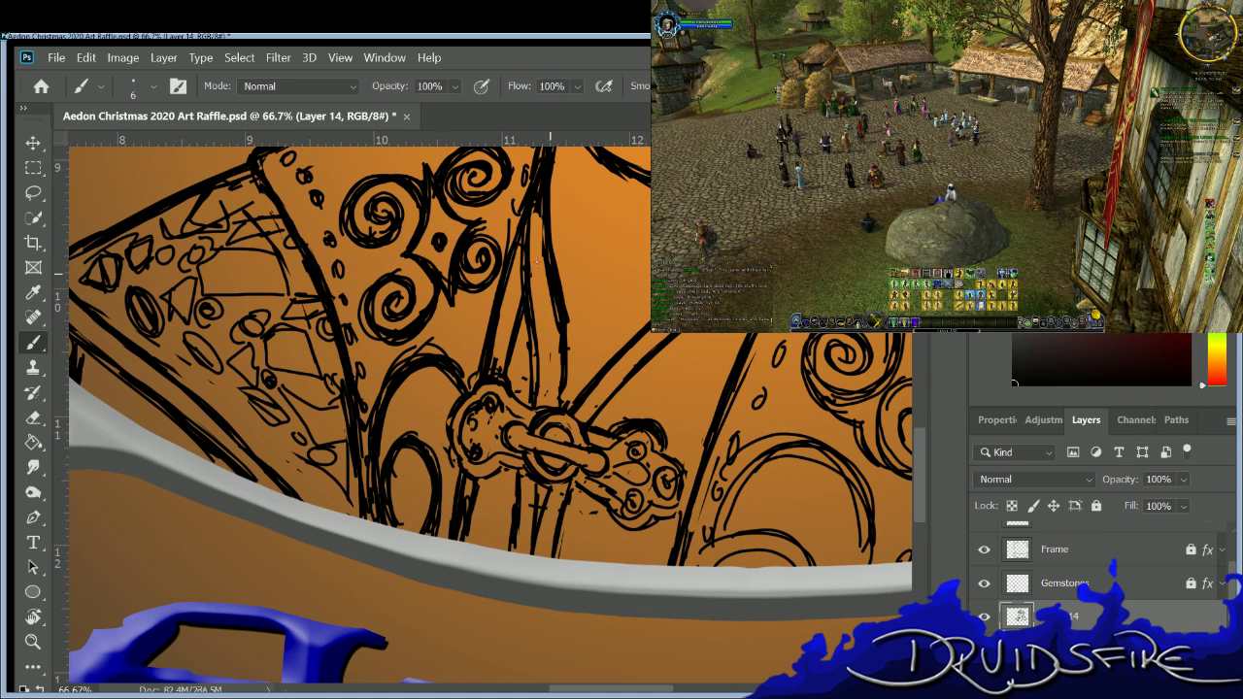
Erase the thick right edge of the fabric strip above the clasp and redraw it as a thin curved line.
key("e")
mouse_move(541, 186)
left_mouse_down()
mouse_move(518, 330)
mouse_move(527, 374)
mouse_move(559, 381)
mouse_move(559, 406)
left_mouse_up()
key("b")
key("e")
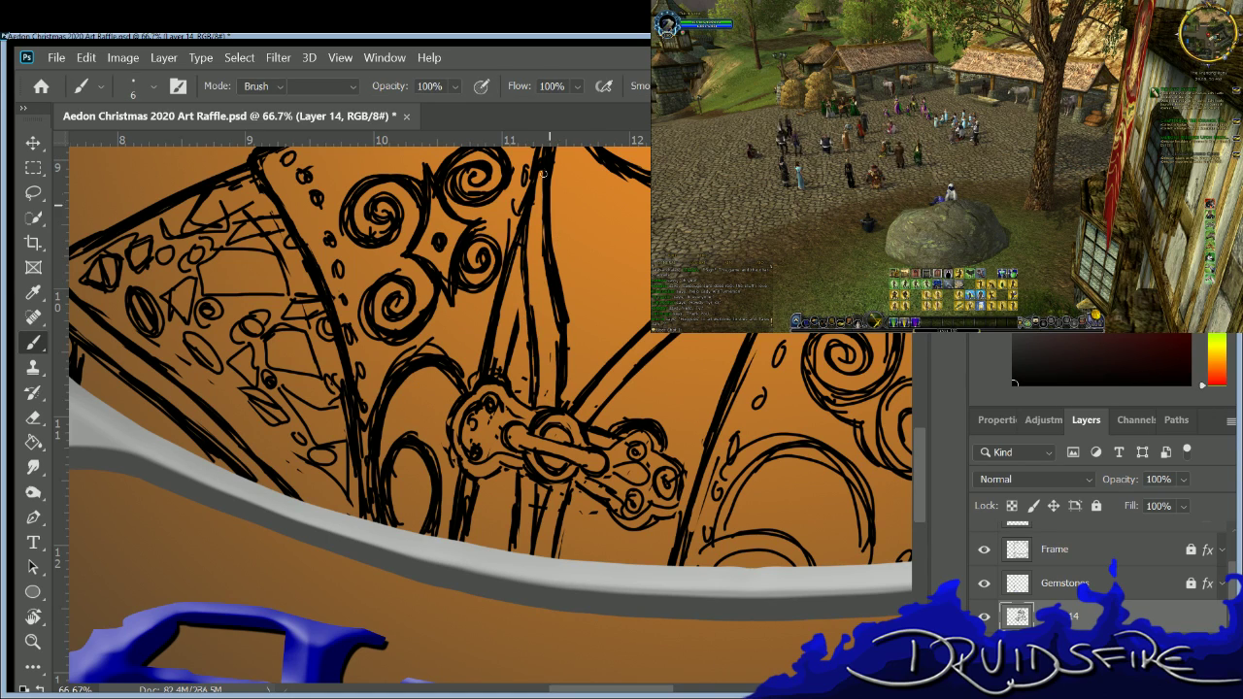
left_click_drag(545, 177, 541, 310)
left_click_drag(550, 244, 561, 340)
left_click_drag(559, 185, 565, 324)
mouse_move(559, 271)
left_mouse_down()
mouse_move(563, 353)
mouse_move(549, 386)
left_mouse_up()
key("b")
mouse_move(543, 174)
left_mouse_down()
mouse_move(570, 350)
mouse_move(545, 198)
left_mouse_up()
left_click_drag(543, 240, 562, 359)
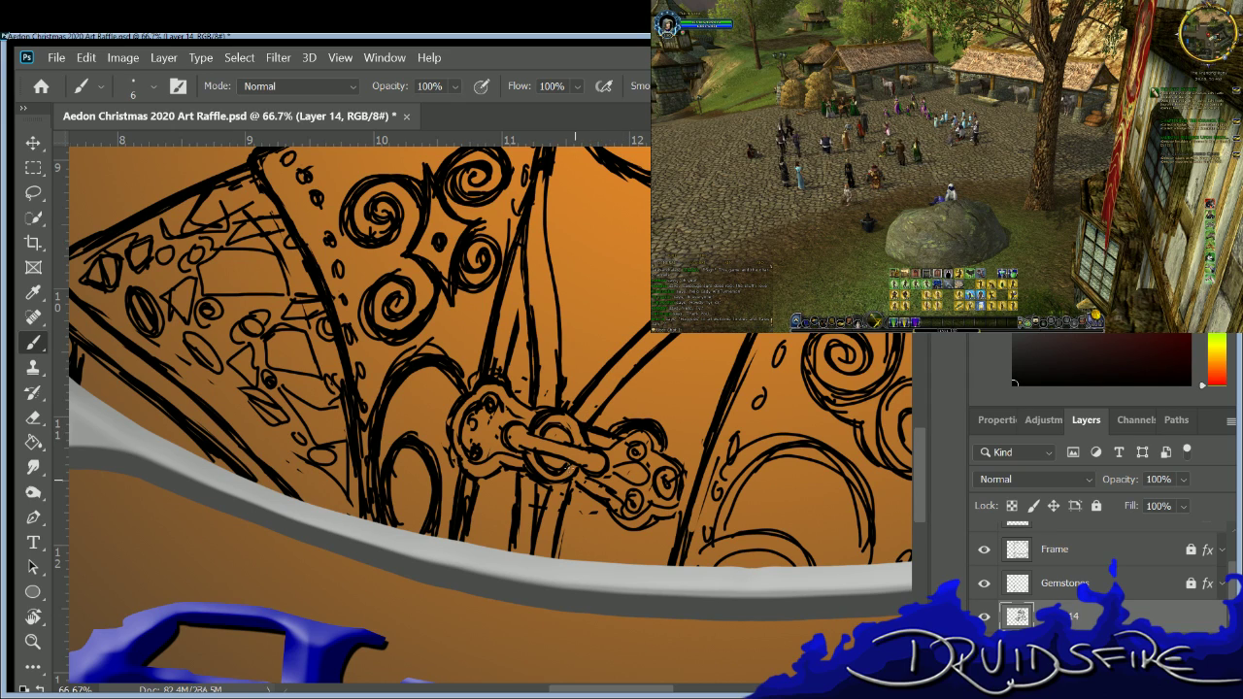
Erase the rough double border of the armour panel right of the clasp and redraw it as one thin line.
key("e")
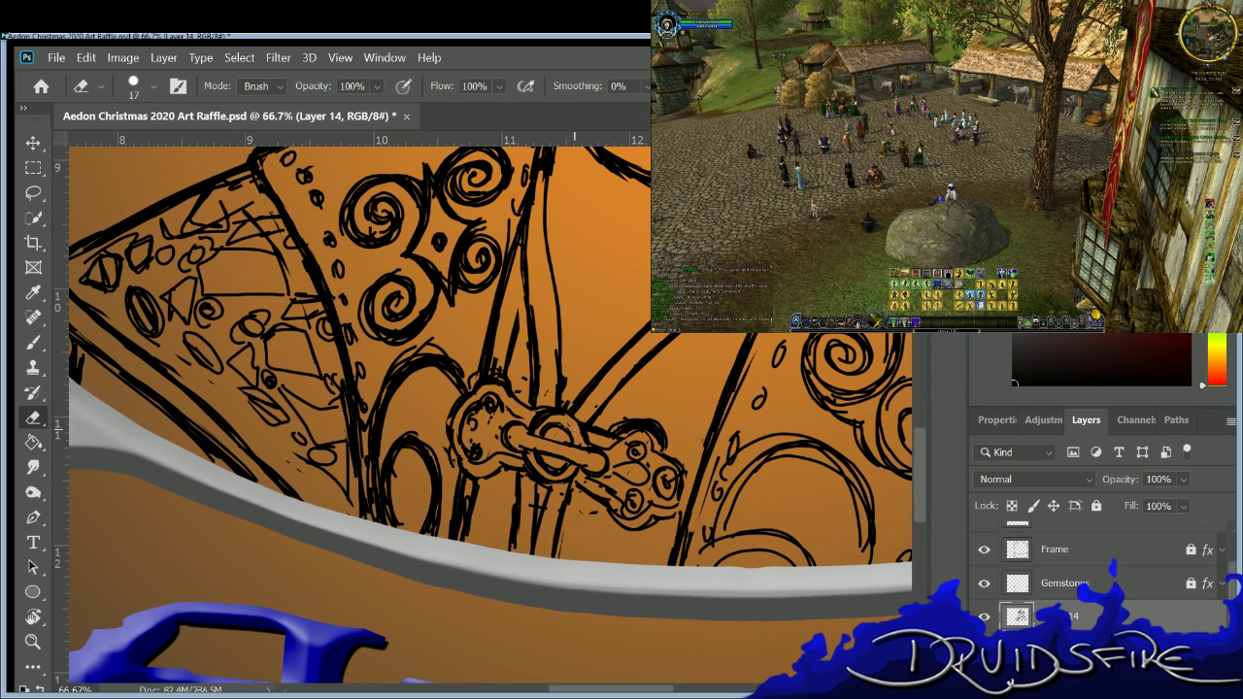
key("b")
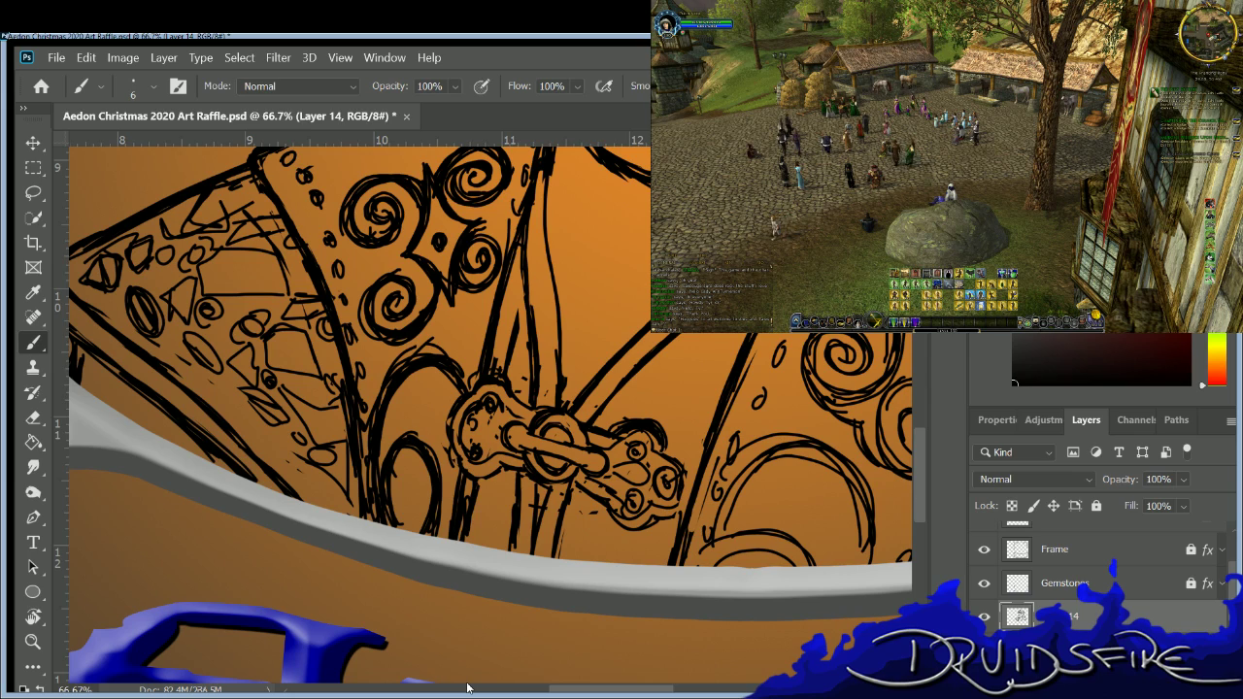
key("e")
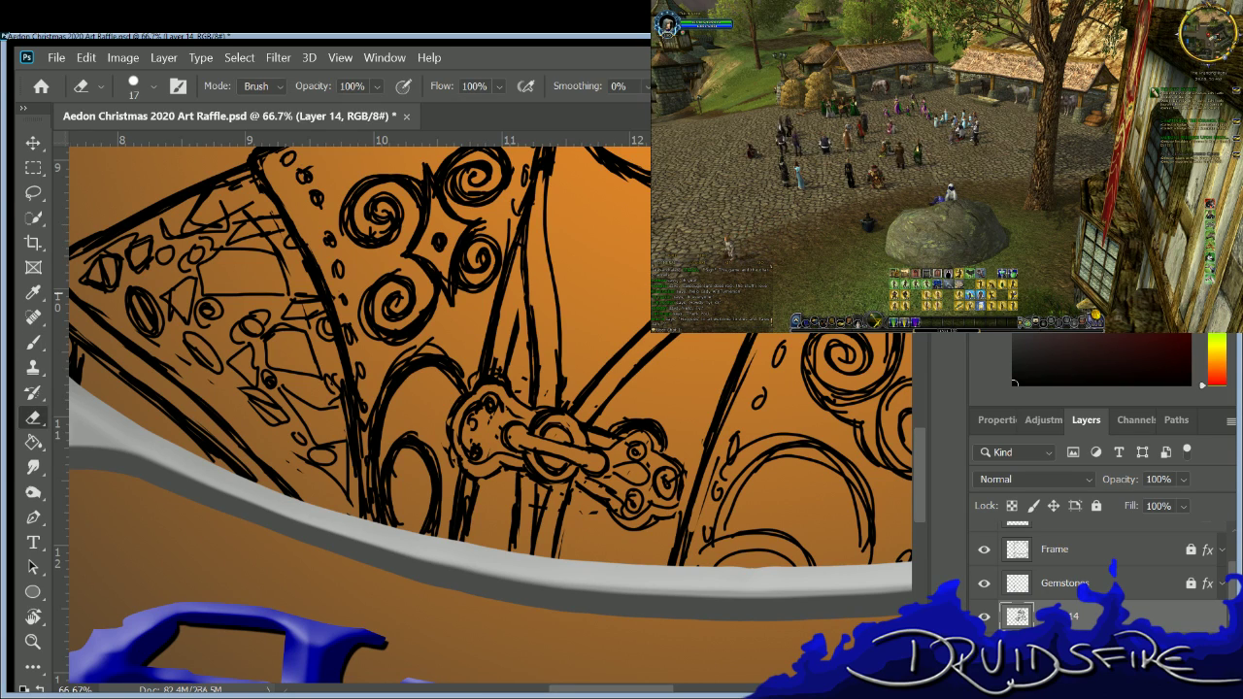
key("b")
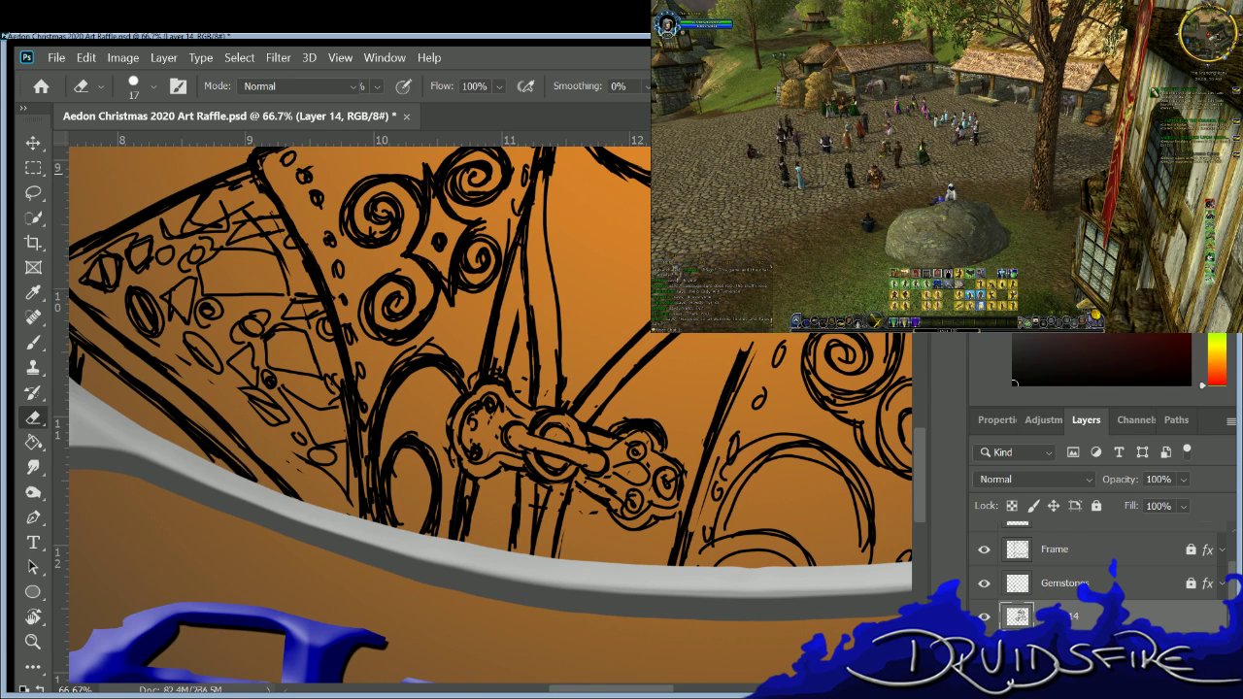
key("e")
left_click_drag(670, 513, 743, 360)
mouse_move(717, 456)
left_mouse_down()
mouse_move(701, 510)
mouse_move(714, 442)
mouse_move(667, 584)
left_mouse_up()
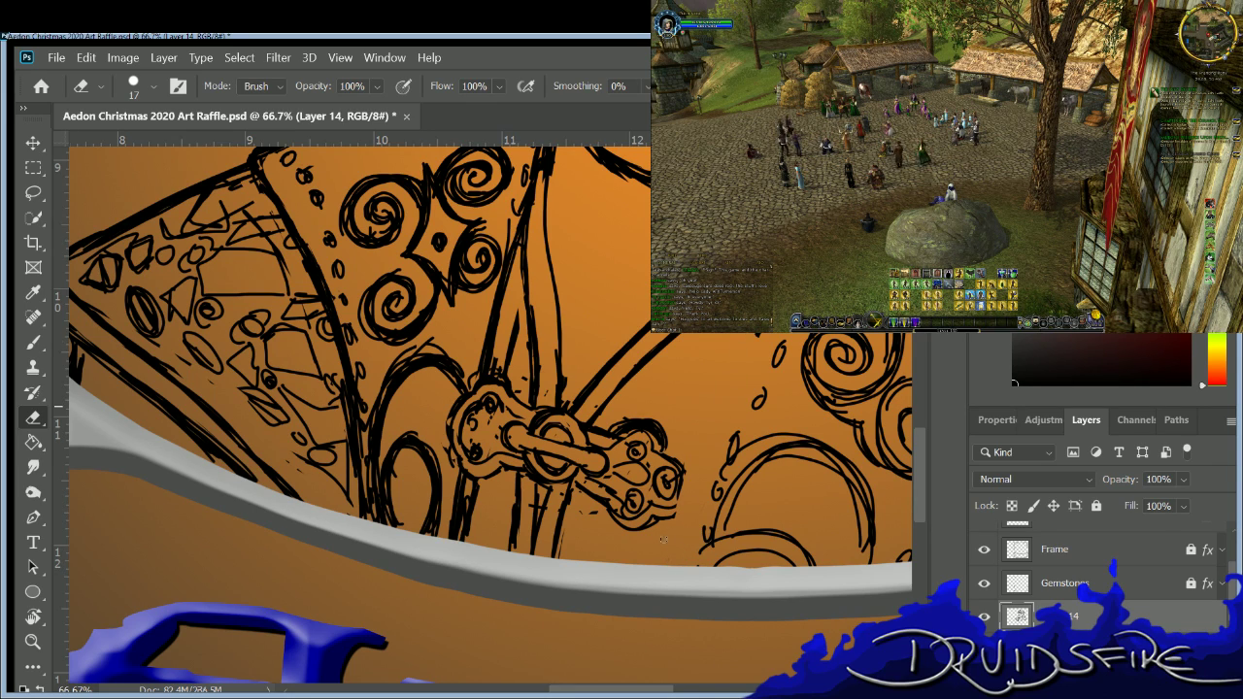
key("b")
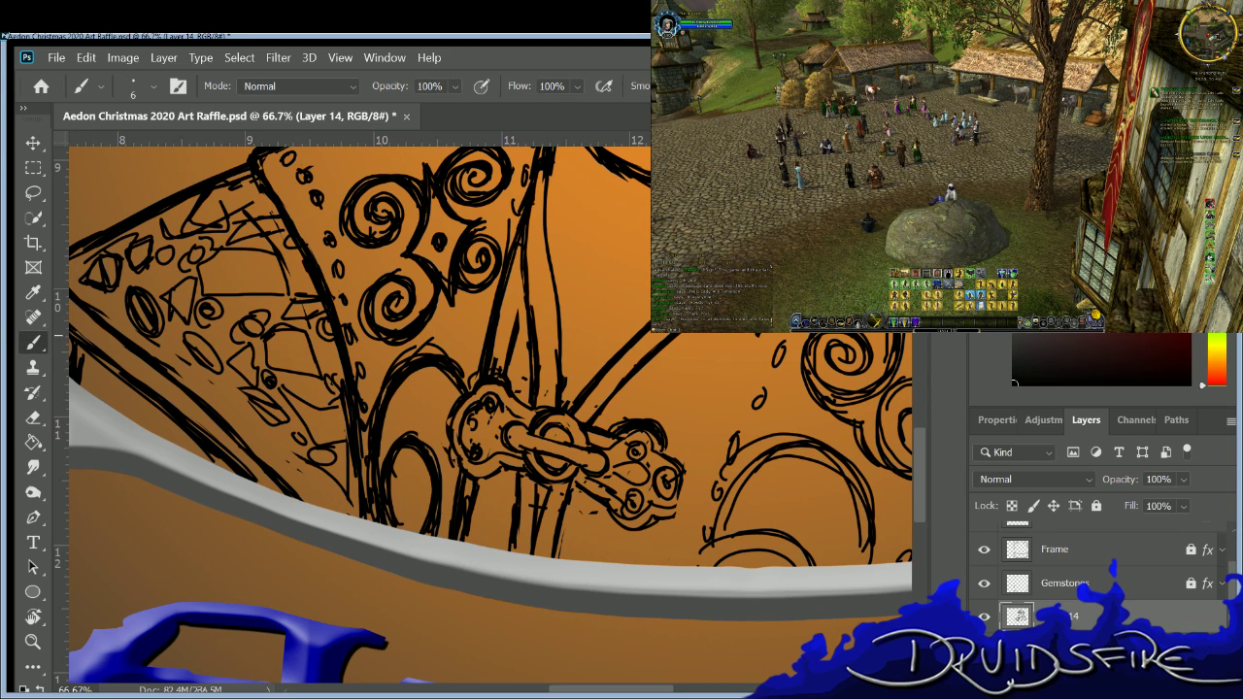
left_click_drag(757, 332, 670, 567)
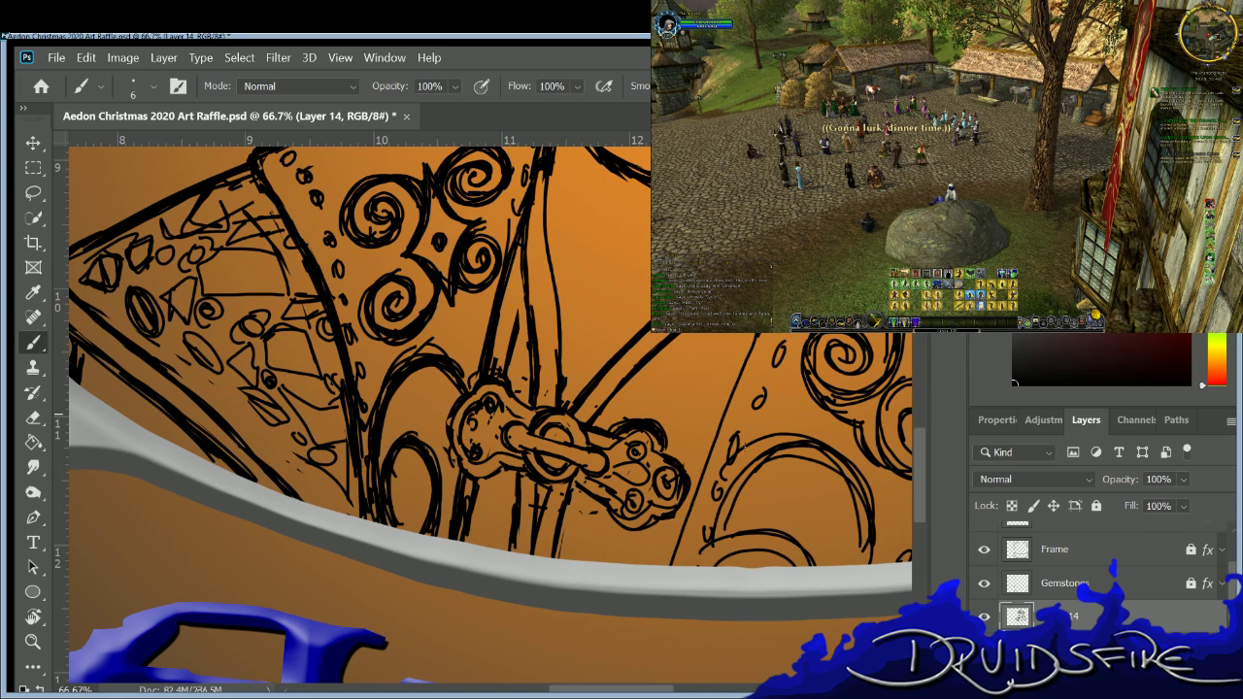
Darken the large arch in the right armour panel and clean up the upper outline of the clasp's right end.
mouse_move(710, 530)
left_mouse_down()
mouse_move(760, 426)
mouse_move(835, 511)
left_mouse_up()
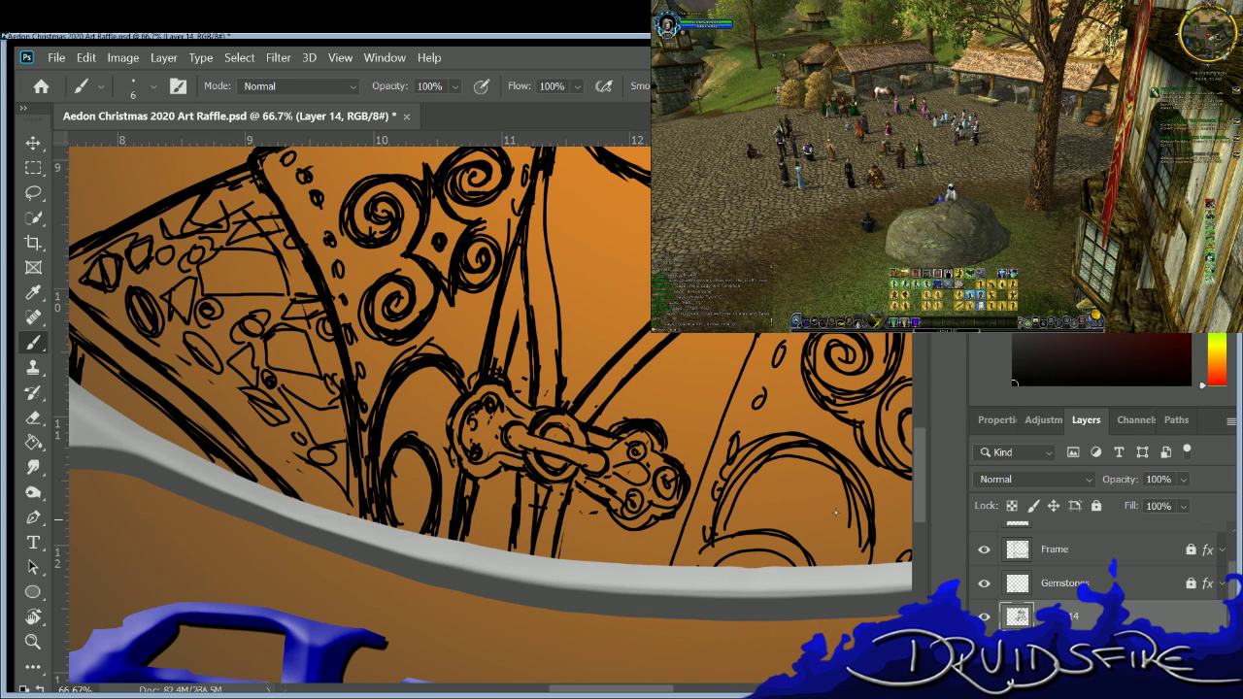
key("e")
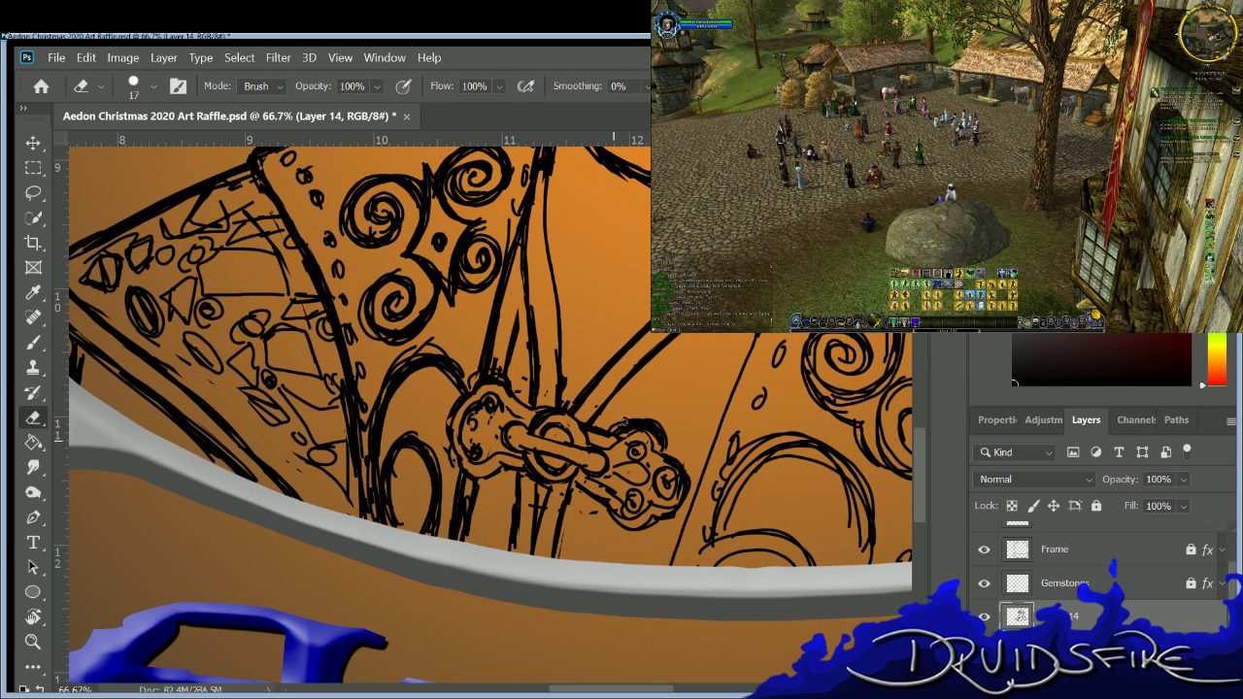
key("b")
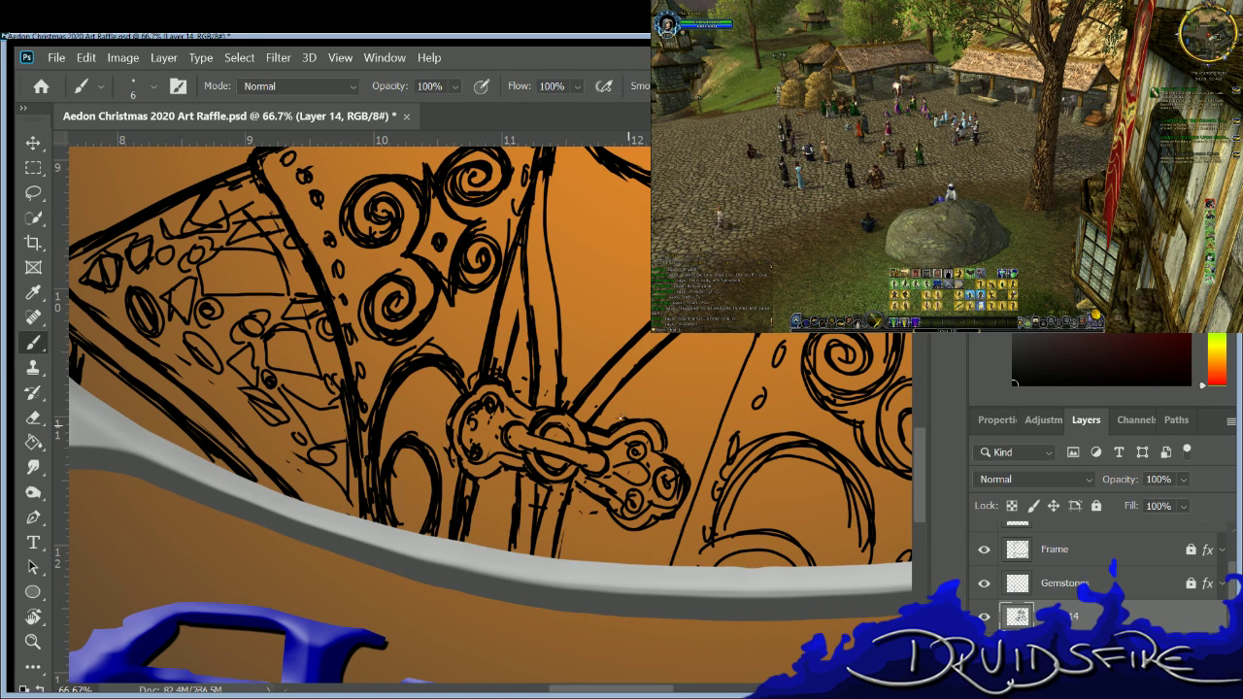
Clean up the scalloped outline and redraw the small circles on the clasp's right end.
key("e")
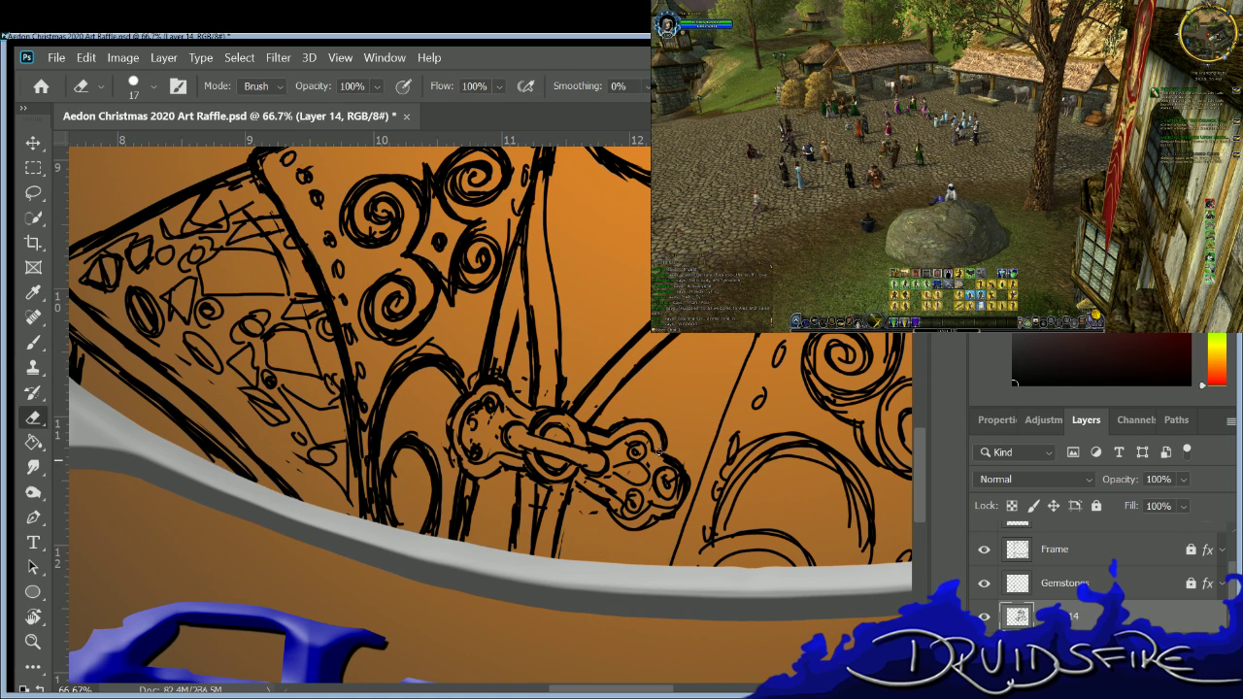
key("b")
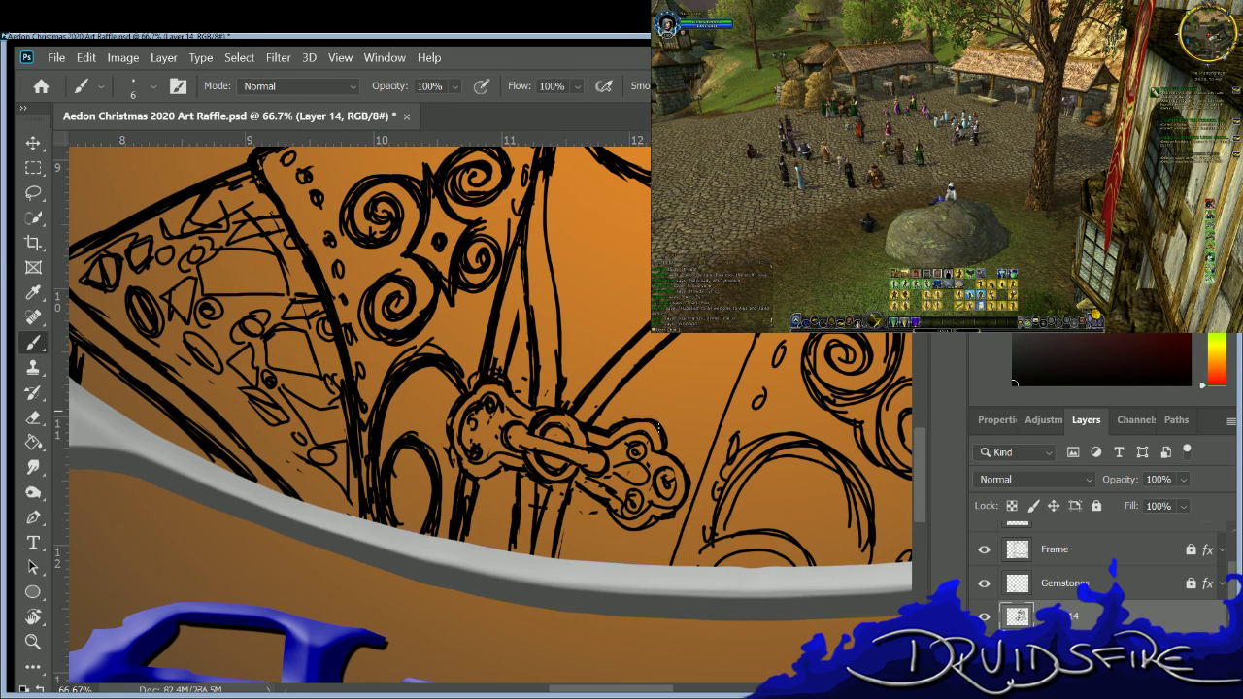
key("e")
key("b")
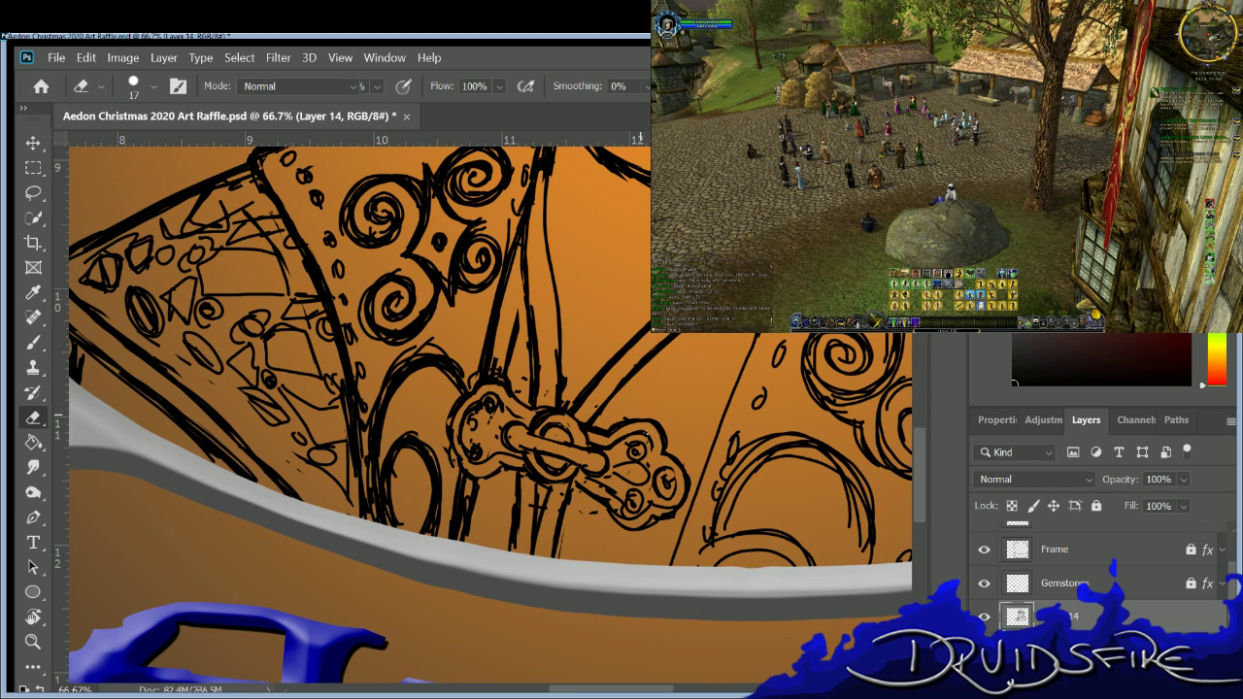
left_click_drag(662, 460, 679, 491)
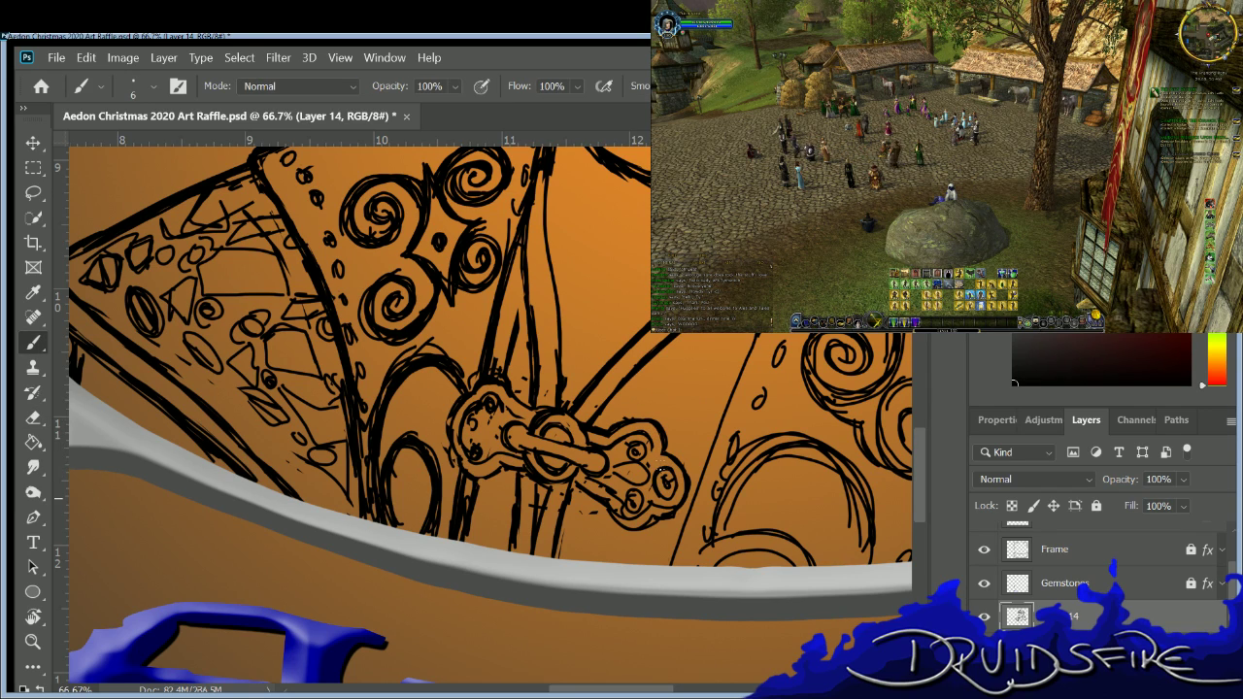
key("e")
key("b")
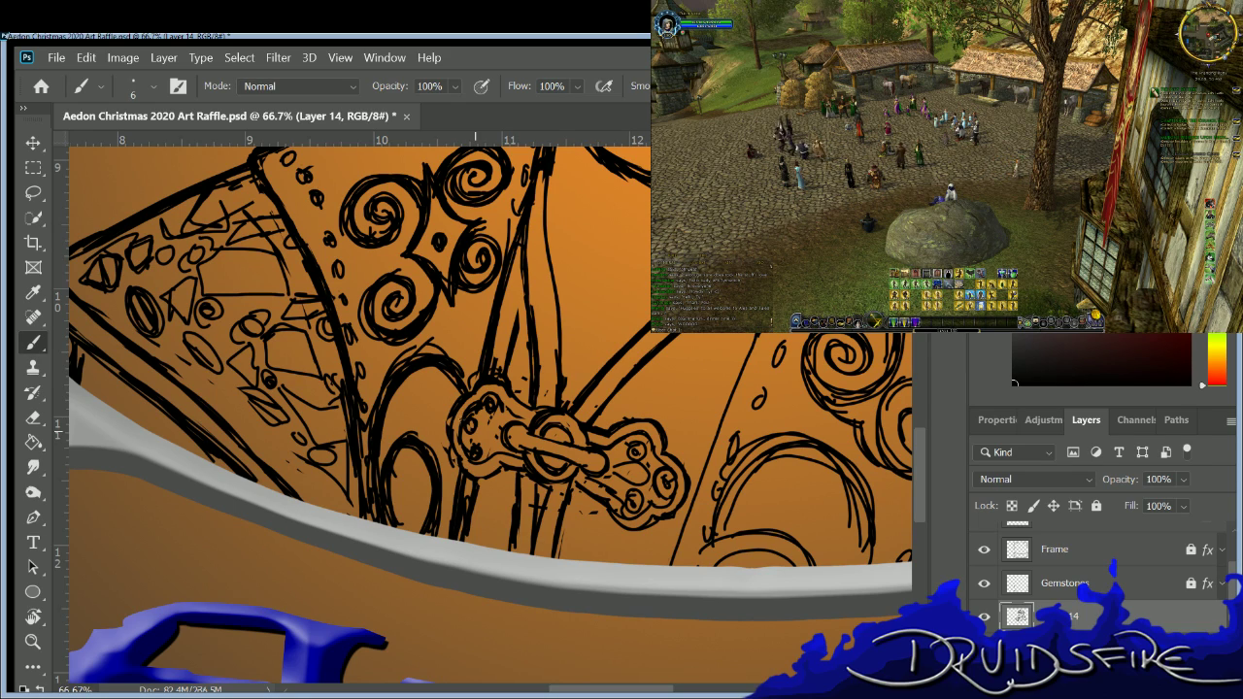
Redraw the small studs on the clasp's left end and erase the stray marks around the clasp's lower edge.
key("e")
key("b")
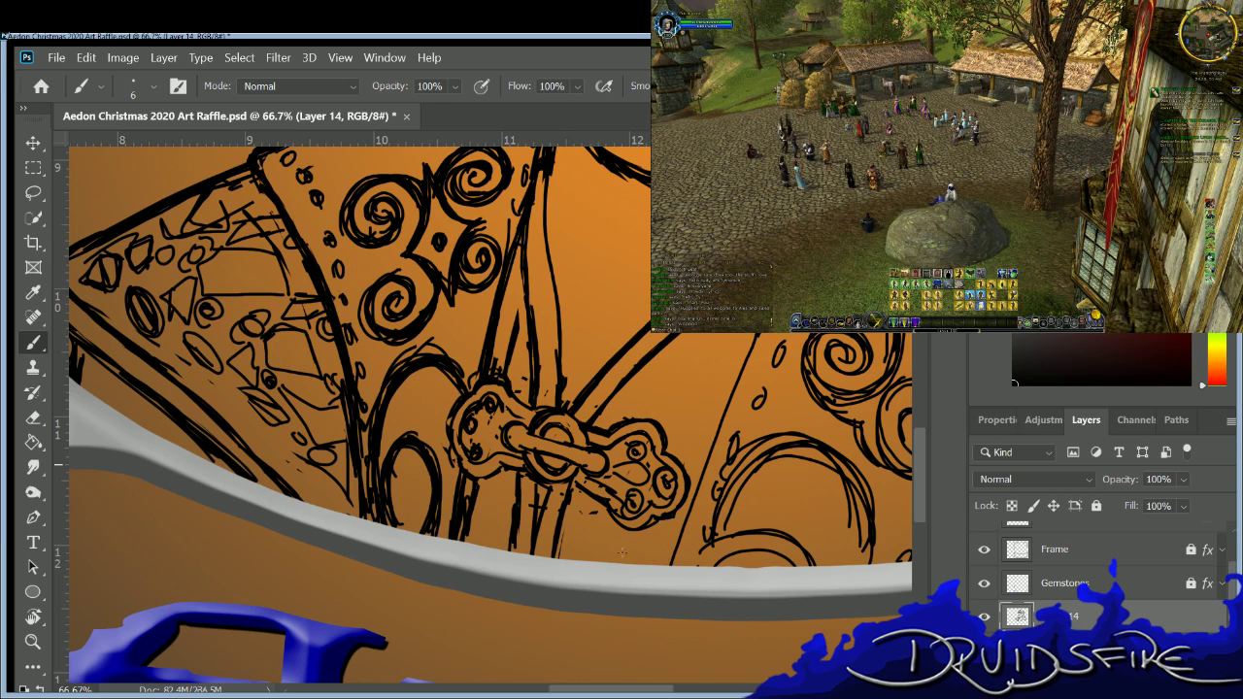
key("e")
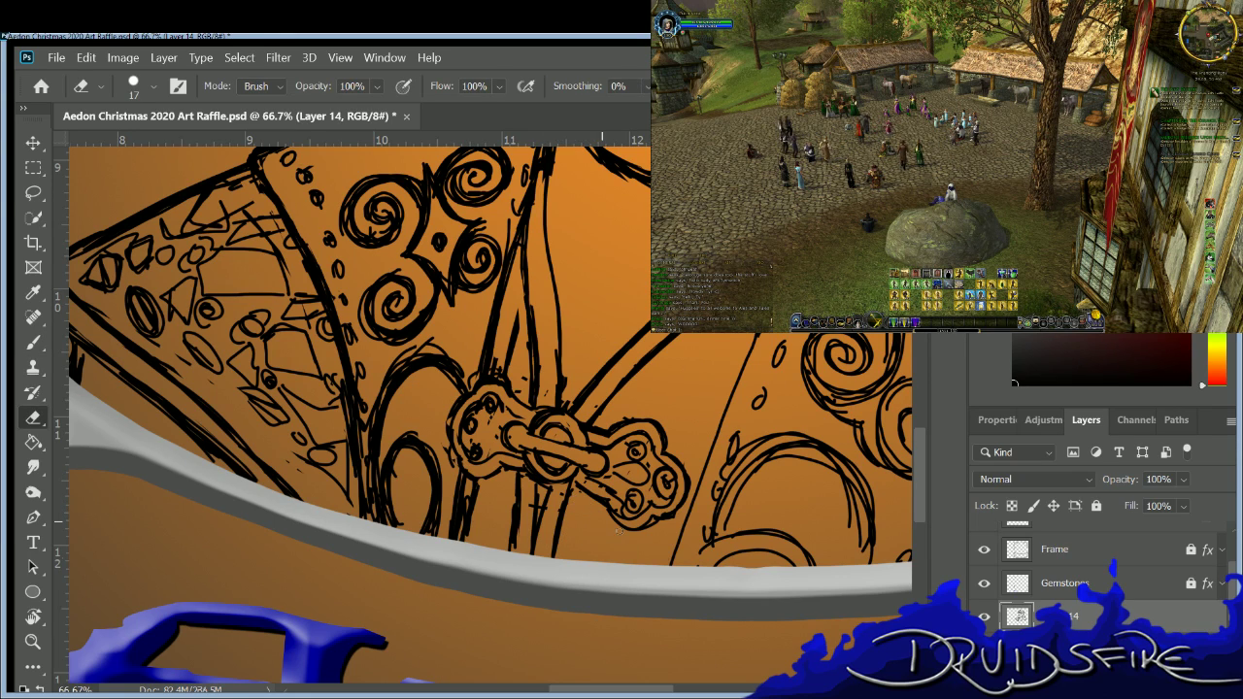
key("b")
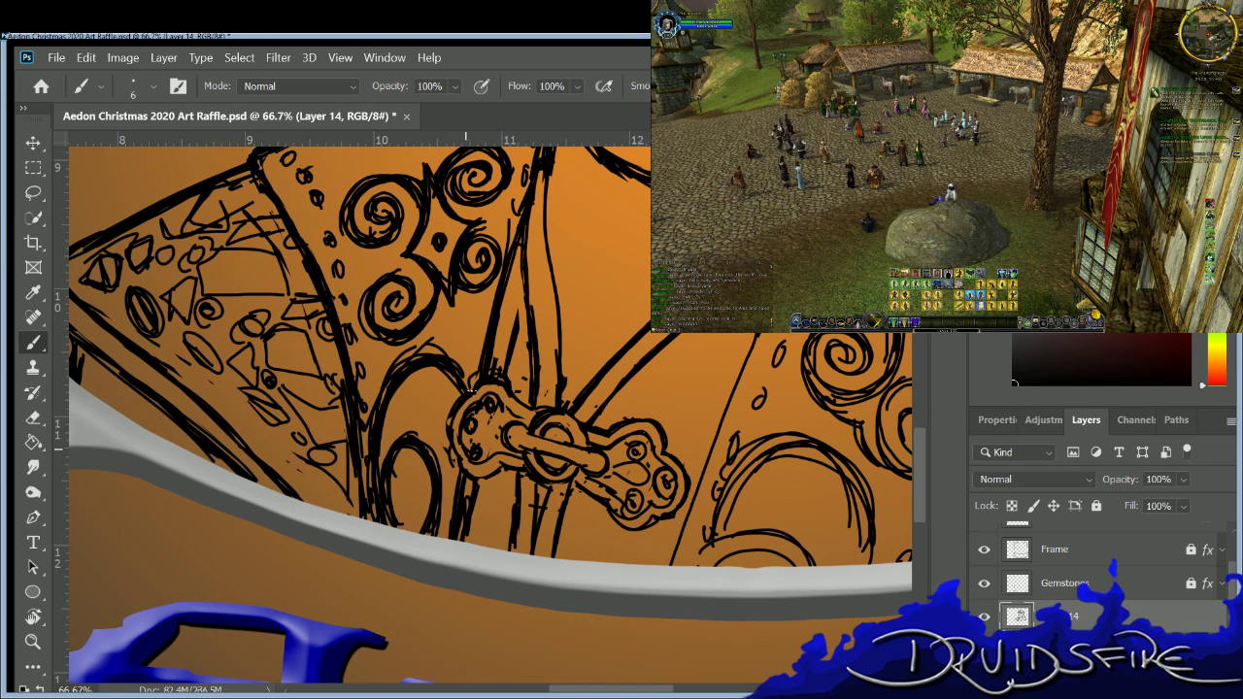
Erase the thick fabric fold lines below the clasp's left end and redraw them as thinner strokes.
key("e")
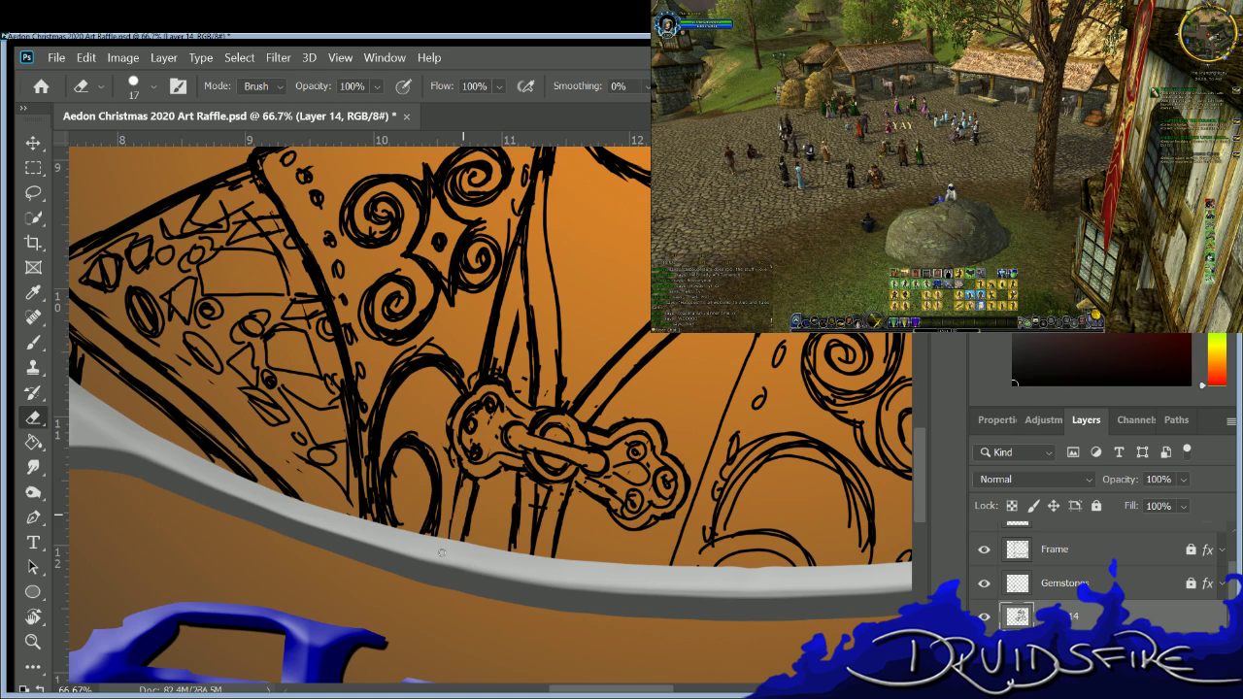
key("b")
left_click_drag(468, 534, 457, 547)
mouse_move(476, 487)
left_mouse_down()
mouse_move(471, 530)
mouse_move(447, 540)
left_mouse_up()
key("e")
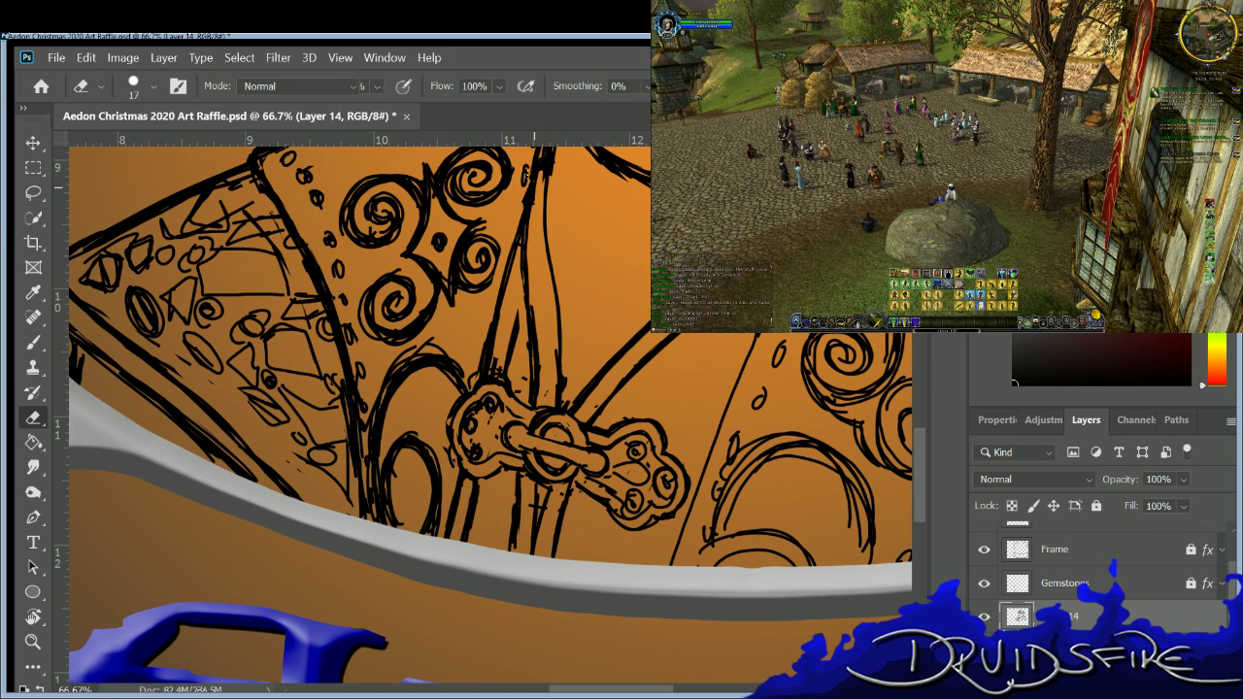
Redraw the left fold lines of the fabric strip above the clasp, thinning the rough edge that meets the clasp.
key("b")
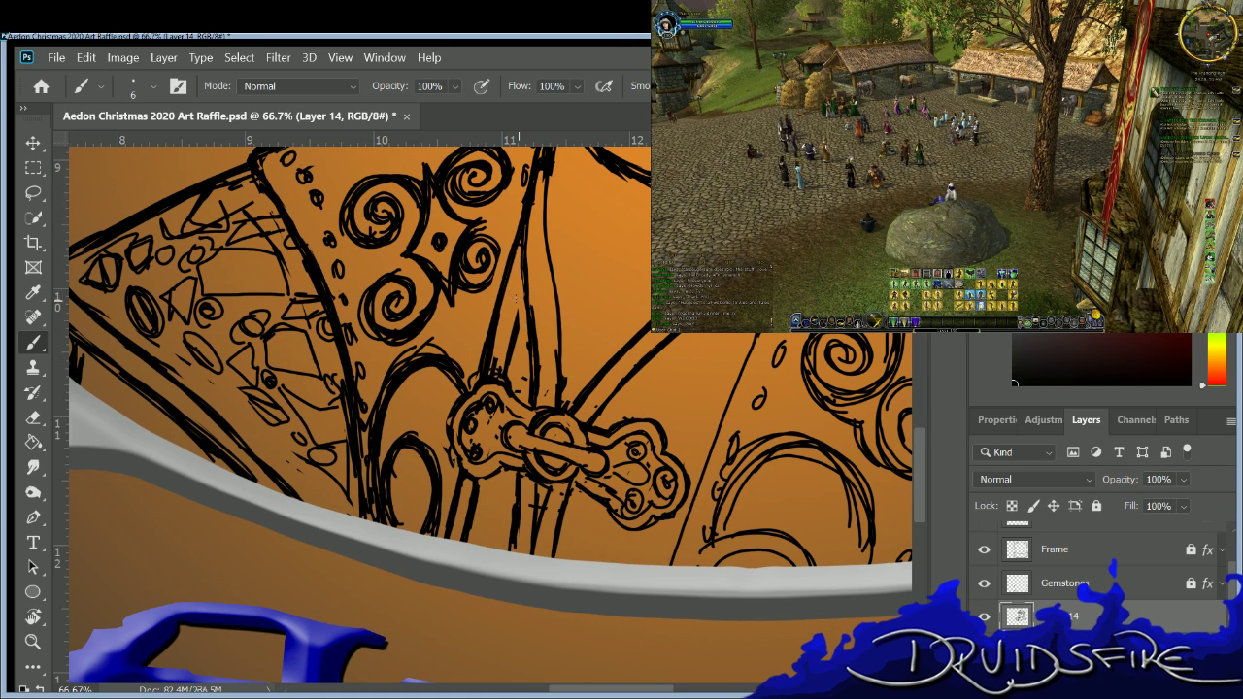
left_click_drag(527, 212, 531, 317)
key("e")
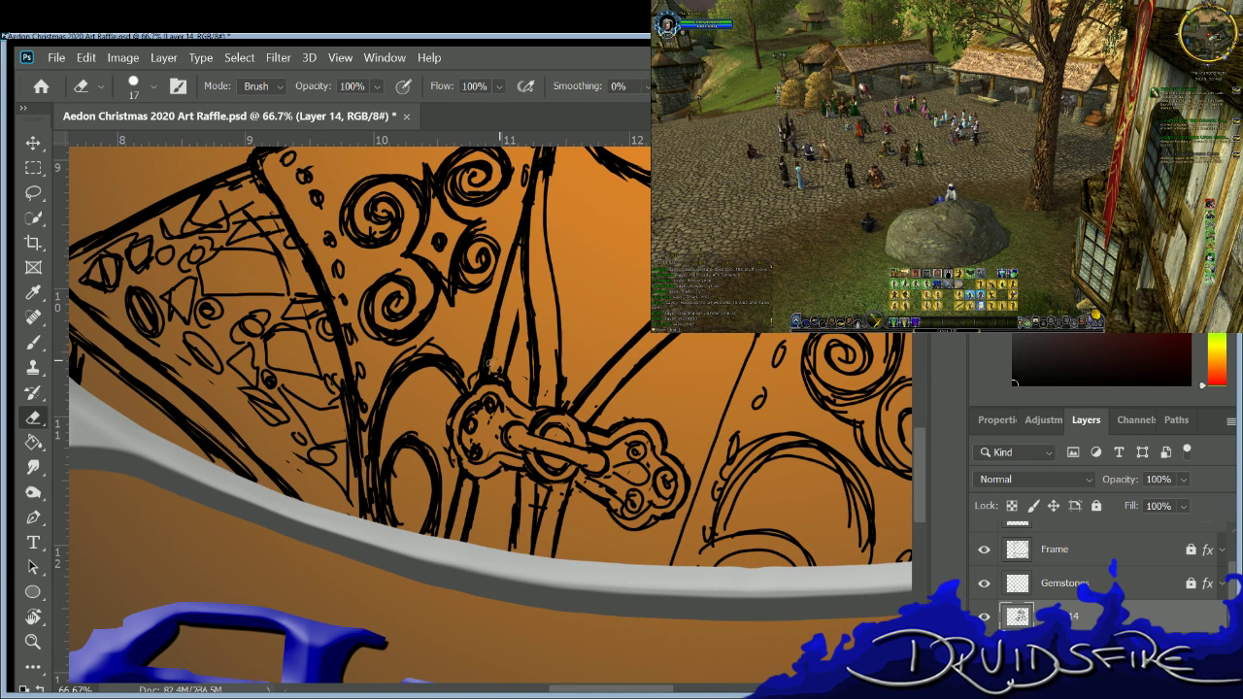
left_click_drag(487, 367, 506, 299)
key("b")
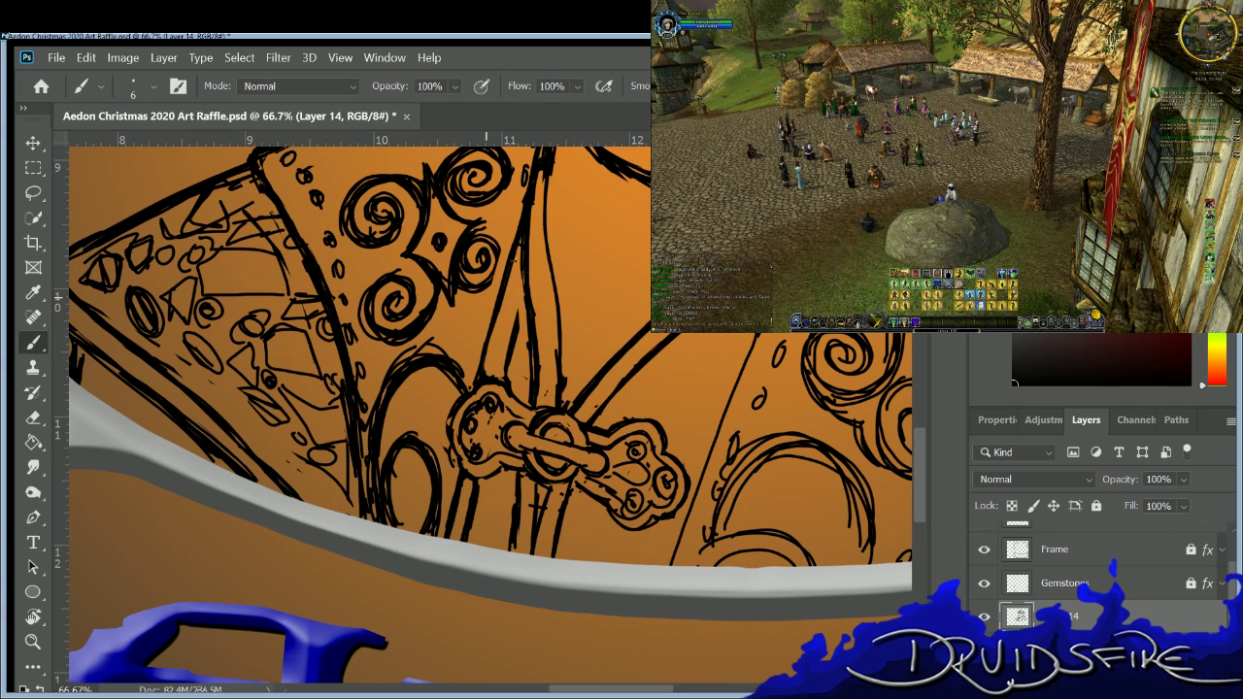
left_click_drag(525, 294, 501, 378)
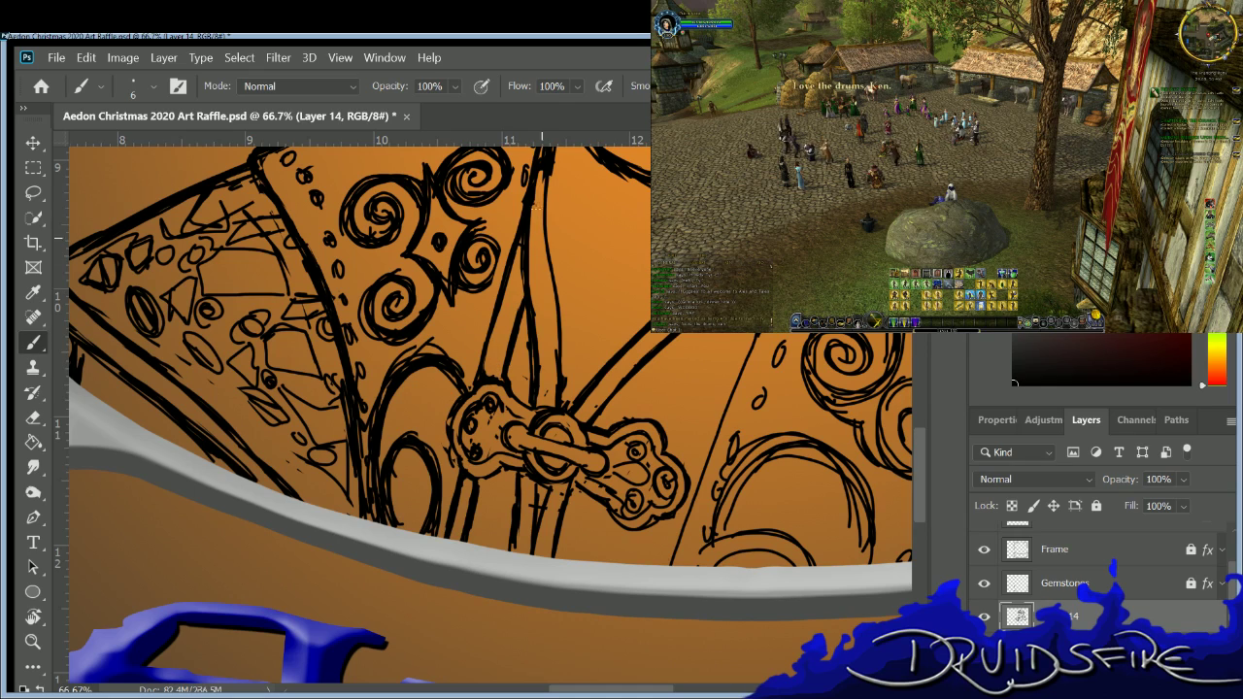
Clean up the right edge of the fabric strip above the clasp and redraw it down to the clasp ring.
key("e")
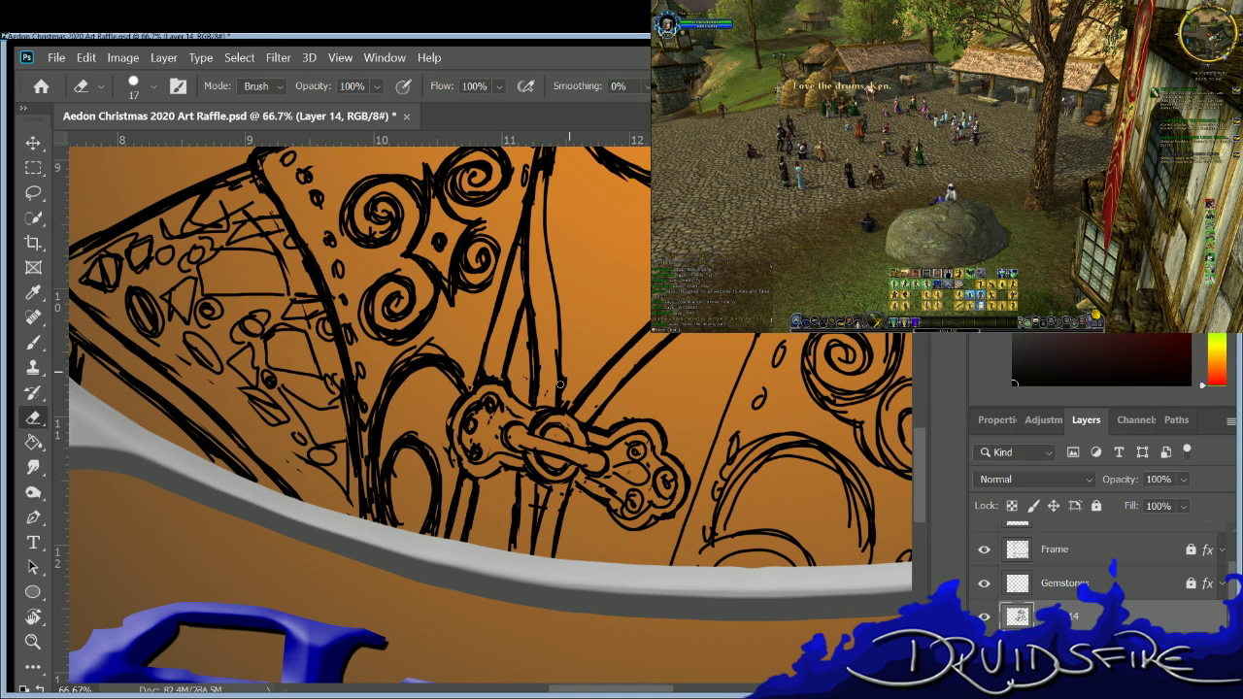
key("b")
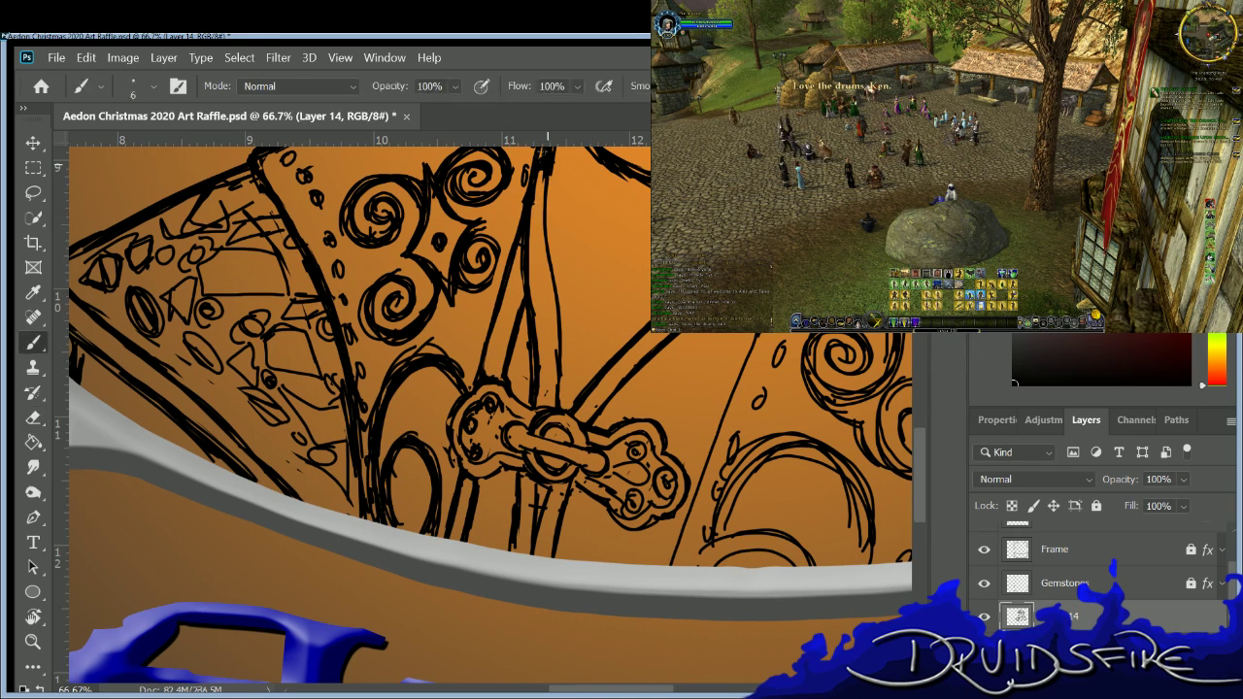
left_click_drag(536, 170, 560, 394)
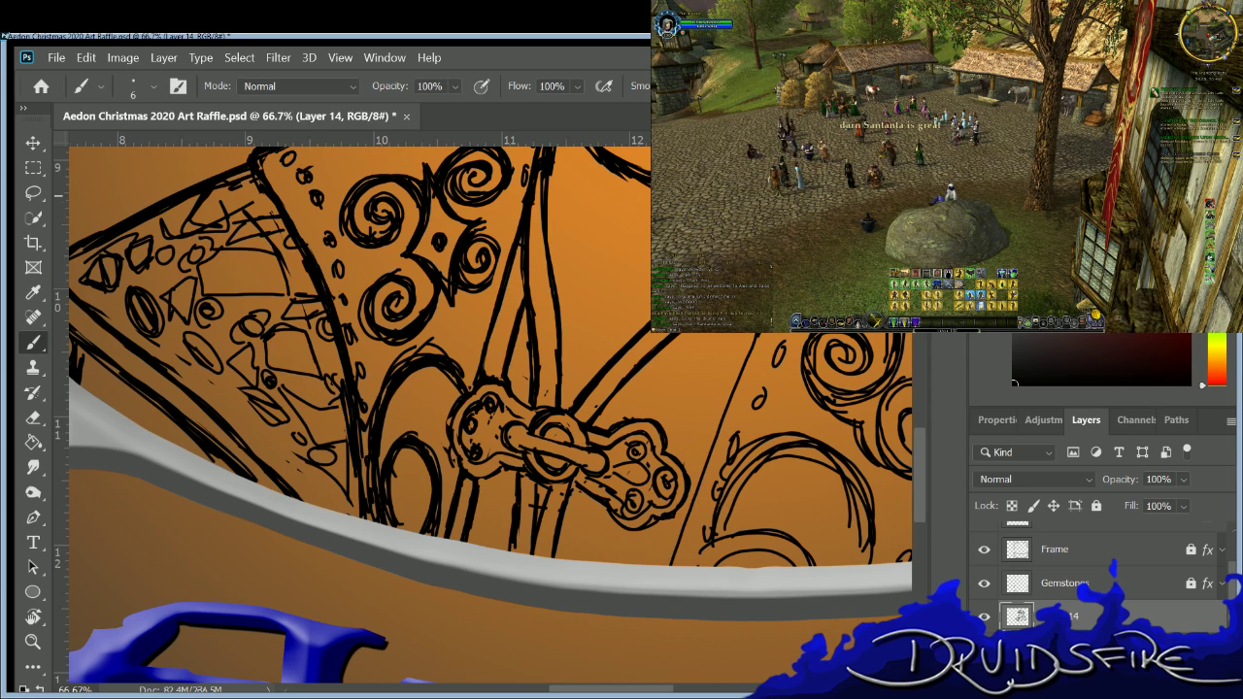
Thin the outer arch left of the clasp and strengthen the large arch in the right armour panel with an inner line.
key("e")
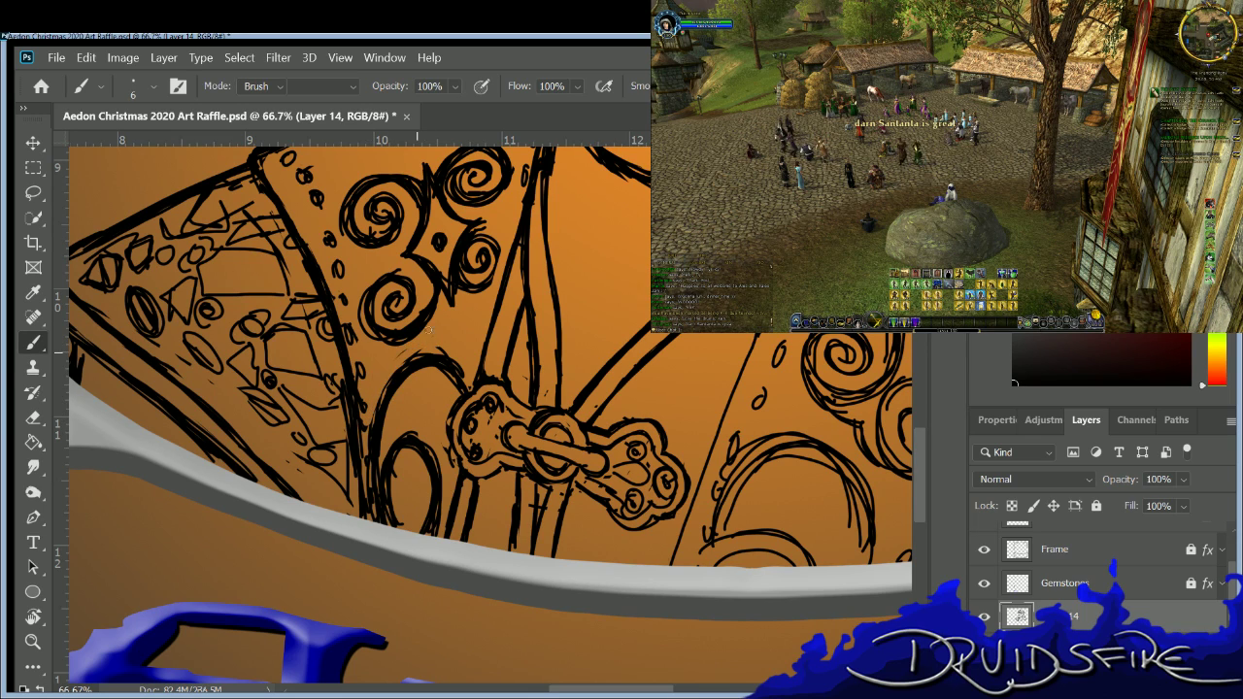
key("e")
mouse_move(377, 413)
left_mouse_down()
mouse_move(451, 353)
mouse_move(430, 314)
mouse_move(427, 367)
left_mouse_up()
key("b")
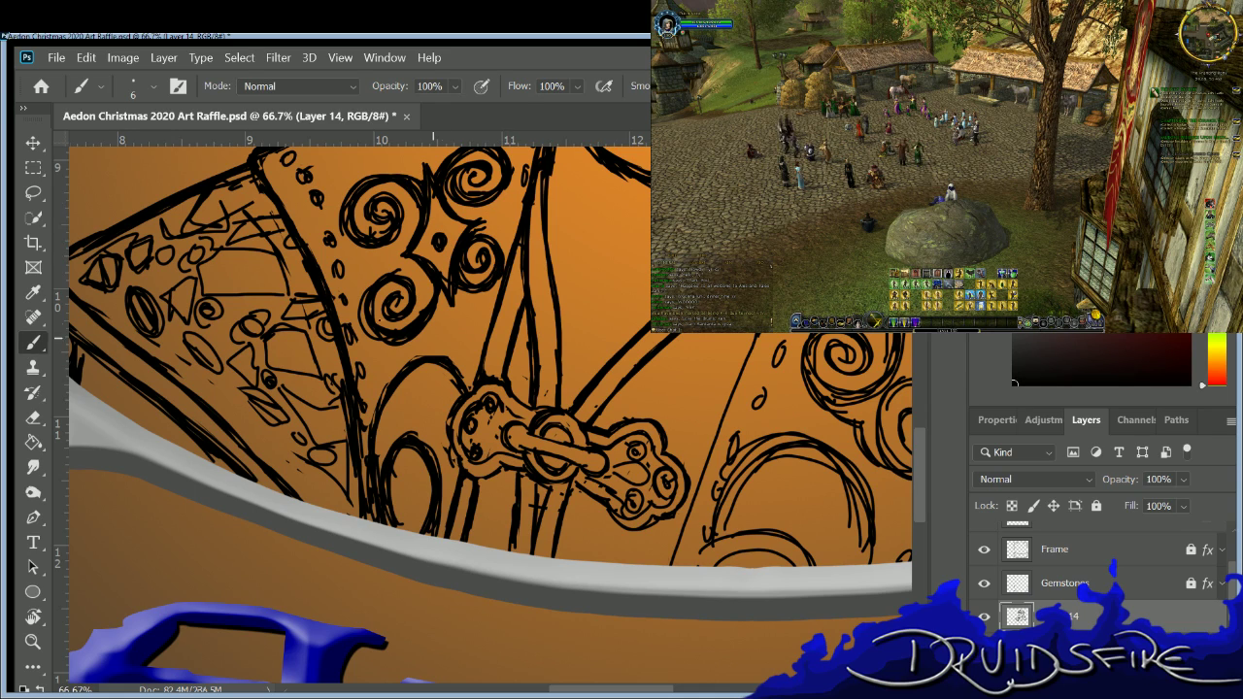
mouse_move(717, 506)
left_mouse_down()
mouse_move(796, 451)
mouse_move(848, 553)
left_mouse_up()
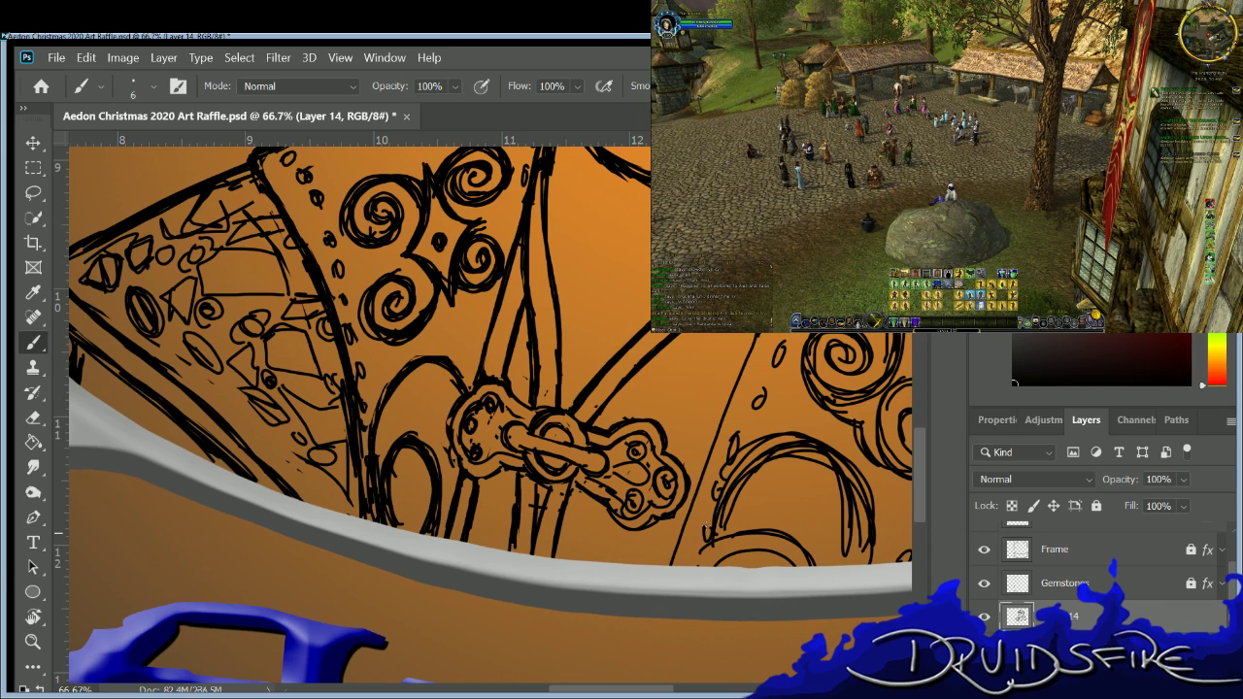
Erase the dense hatching and stray strands in the pointed hair locks in front of the ear and touch up their lines.
scroll(915, 401, "up", 10)
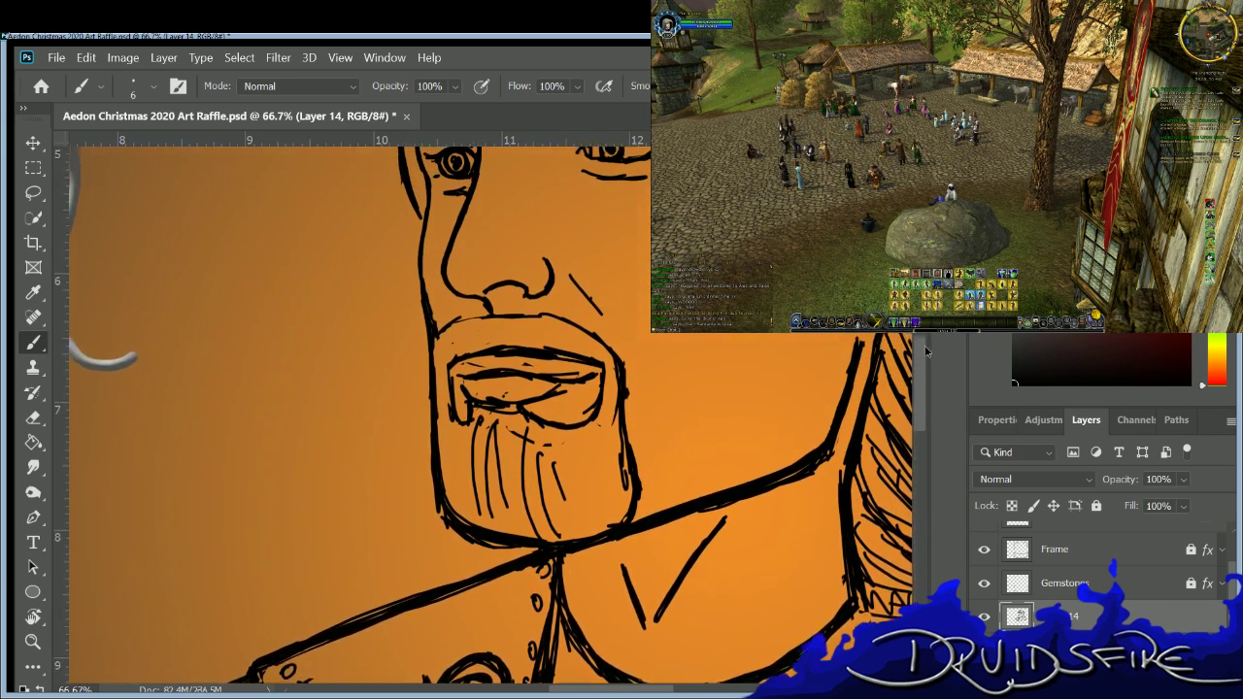
scroll(483, 414, "up", 2)
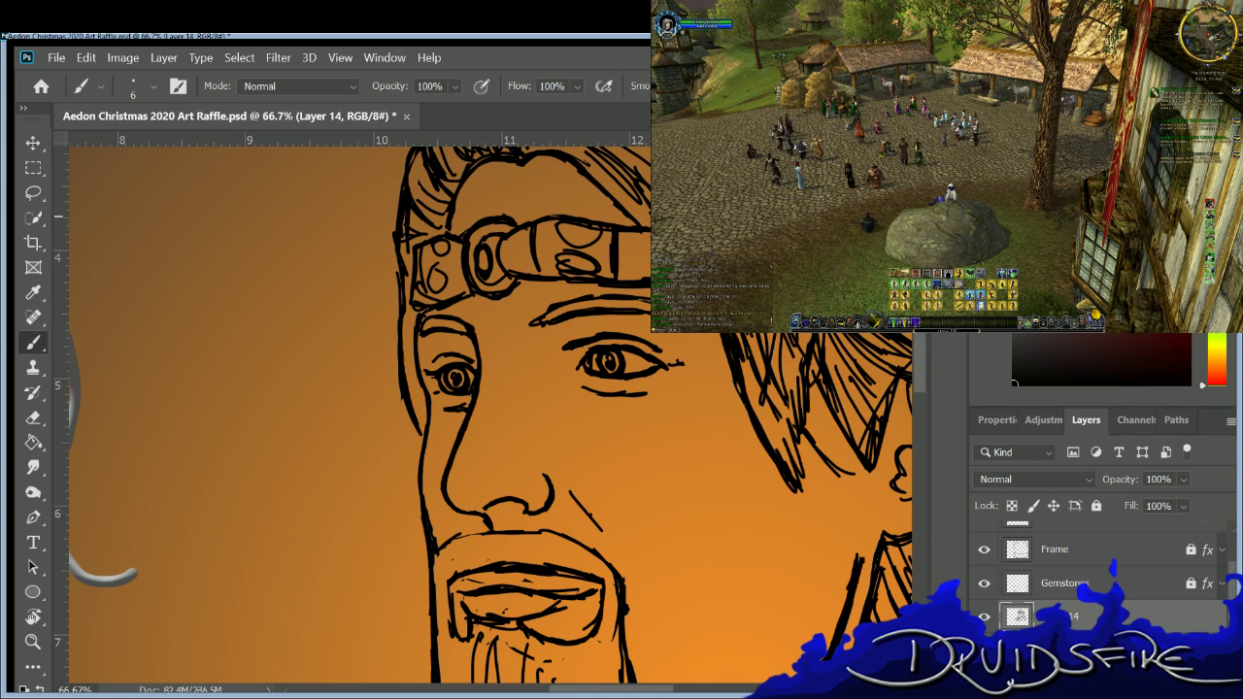
key("e")
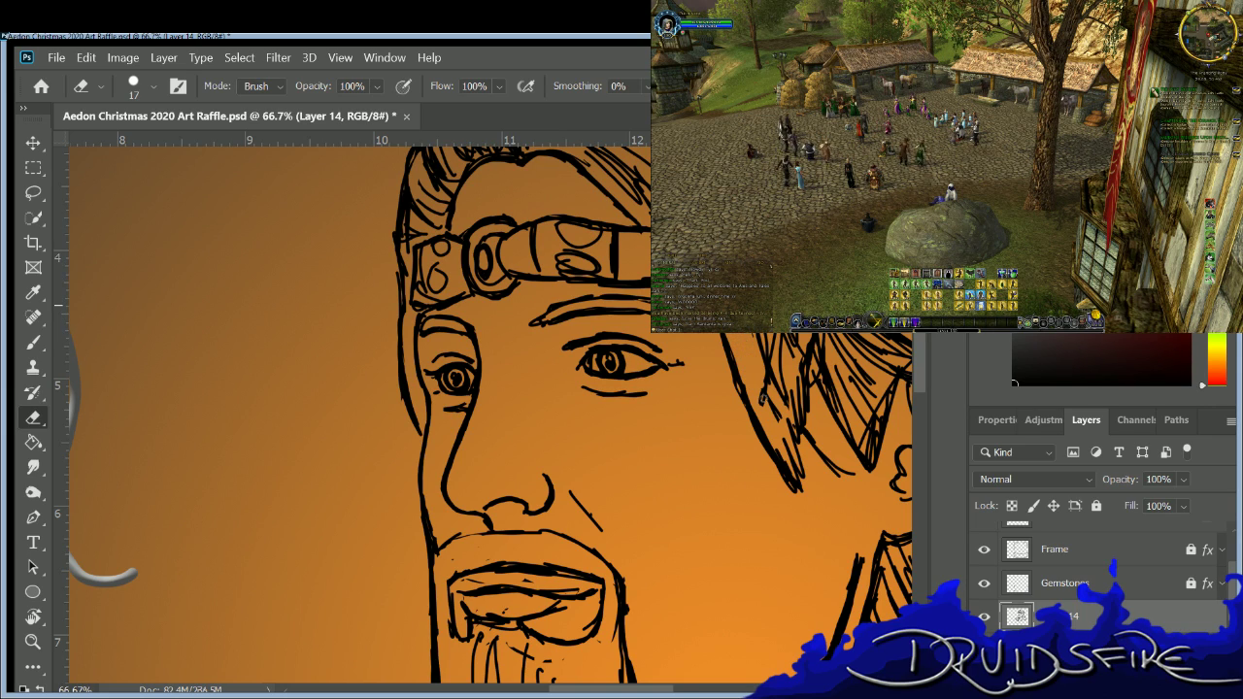
mouse_move(756, 389)
left_mouse_down()
mouse_move(767, 406)
mouse_move(769, 342)
mouse_move(785, 338)
left_mouse_up()
key("b")
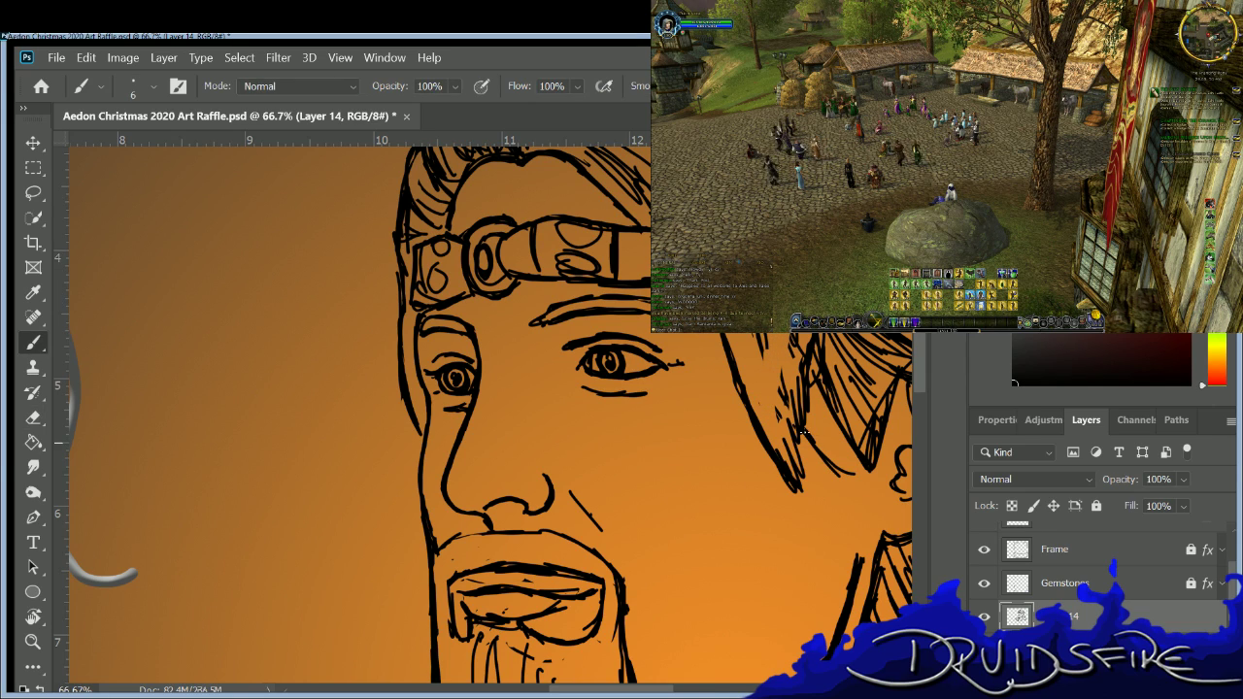
key("e")
left_click_drag(833, 476, 849, 473)
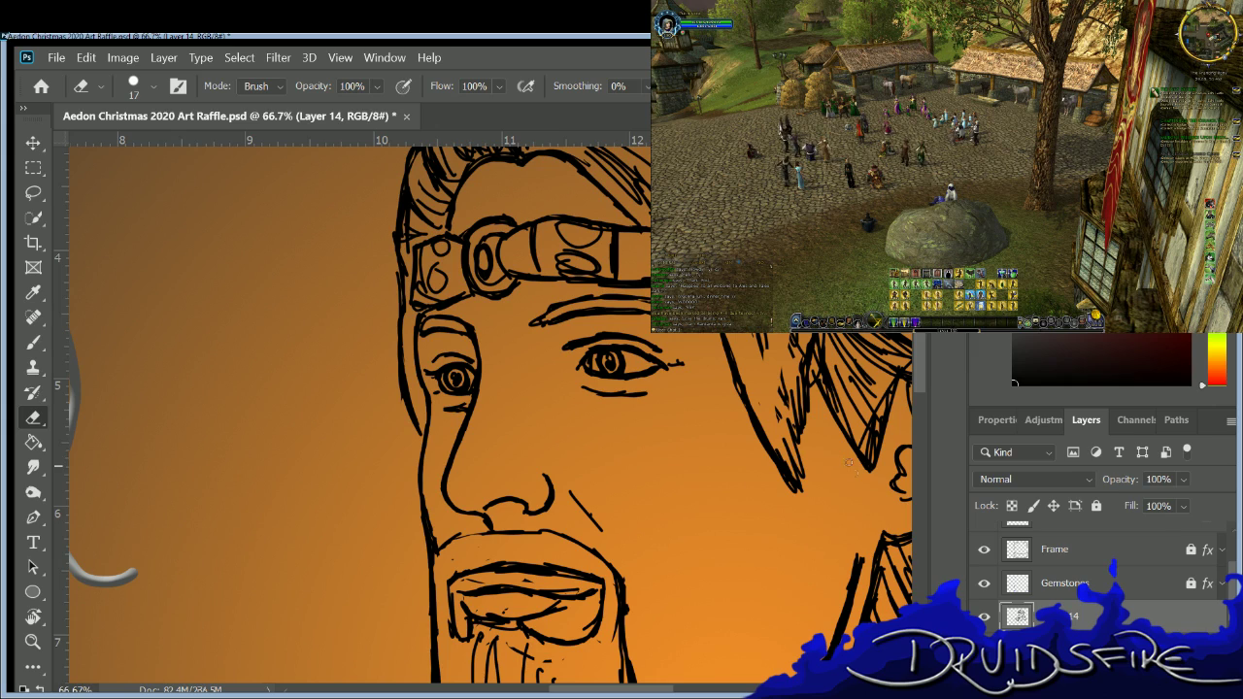
key("b")
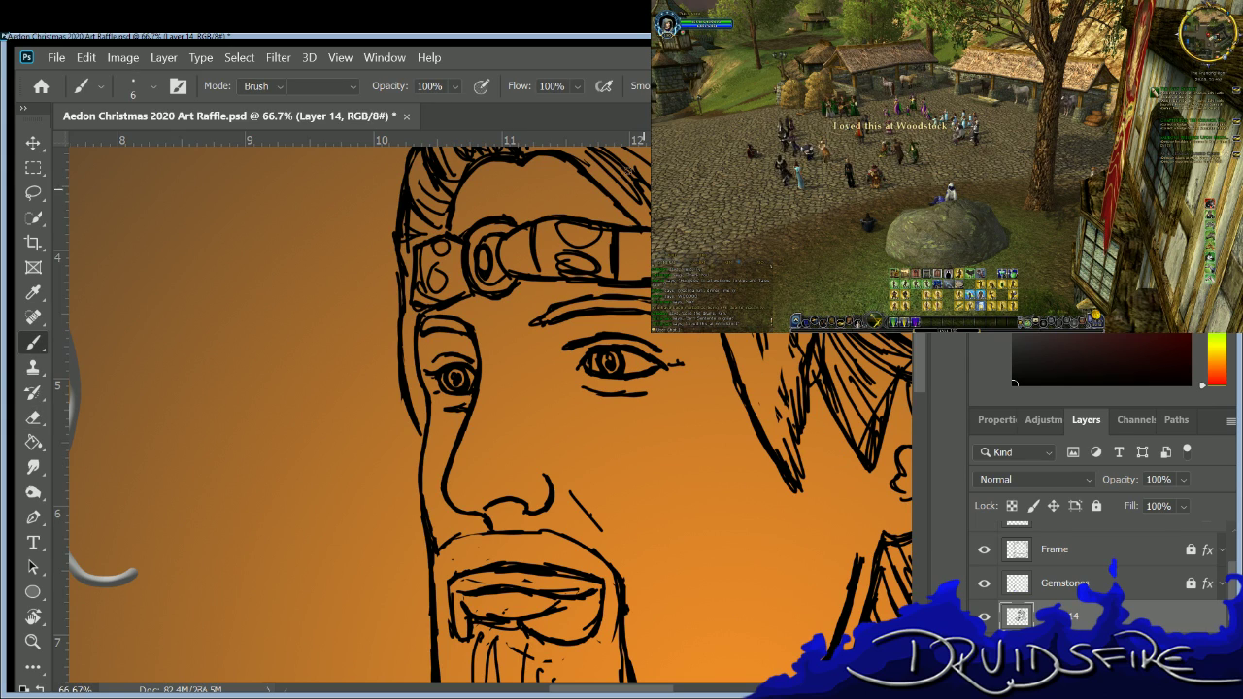
Erase excess strands in the hair above the headband and redraw the hairline edge as a clean line.
key("e")
left_click_drag(621, 165, 640, 199)
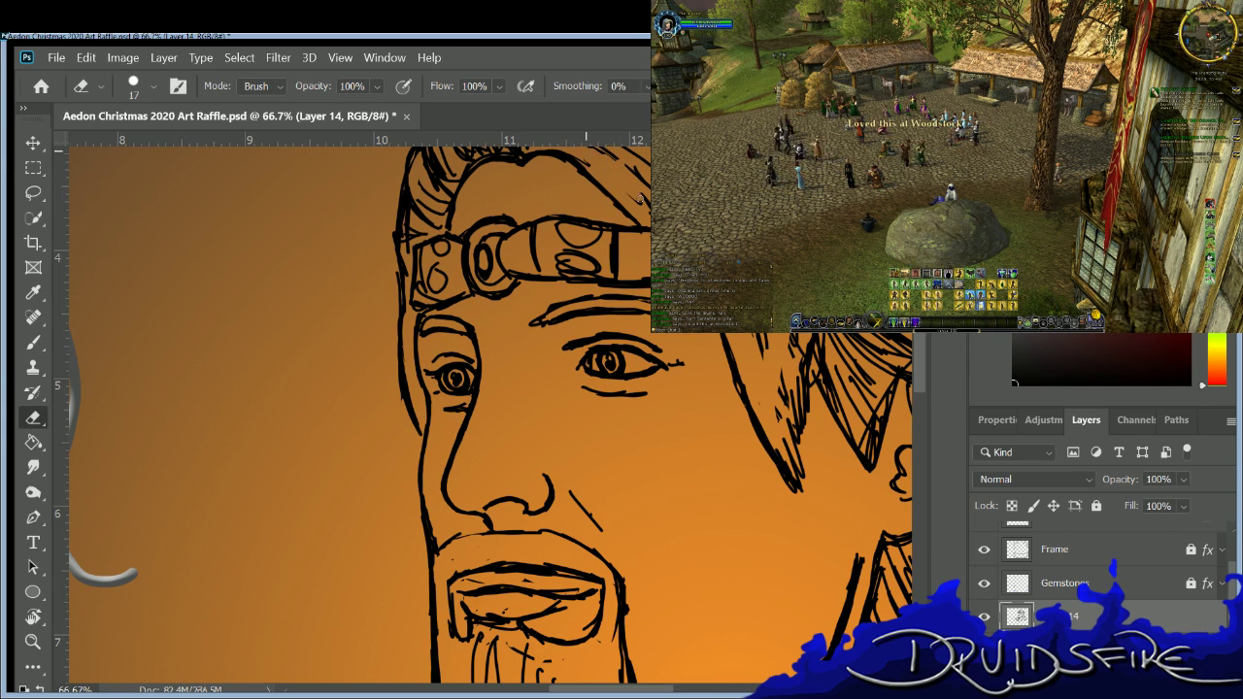
key("b")
key("e")
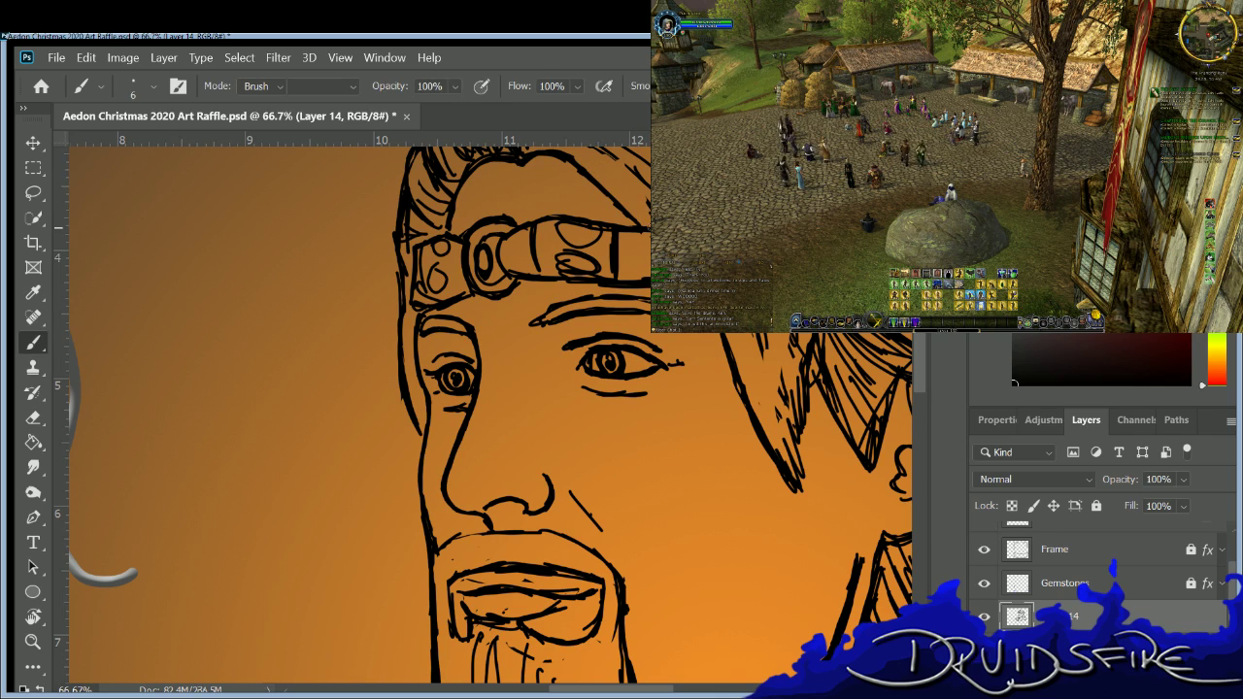
key("b")
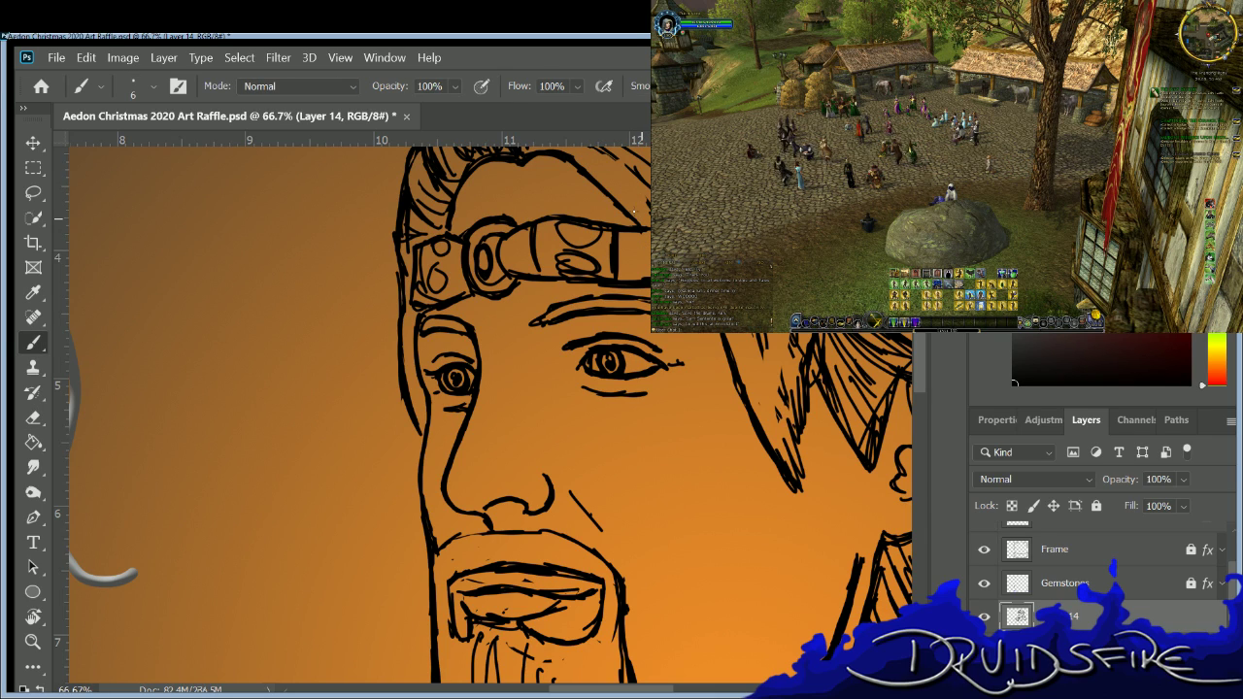
Thin the outline of the oval gem in the headband and erase the rough inner ring around it.
key("ctrl+minus")
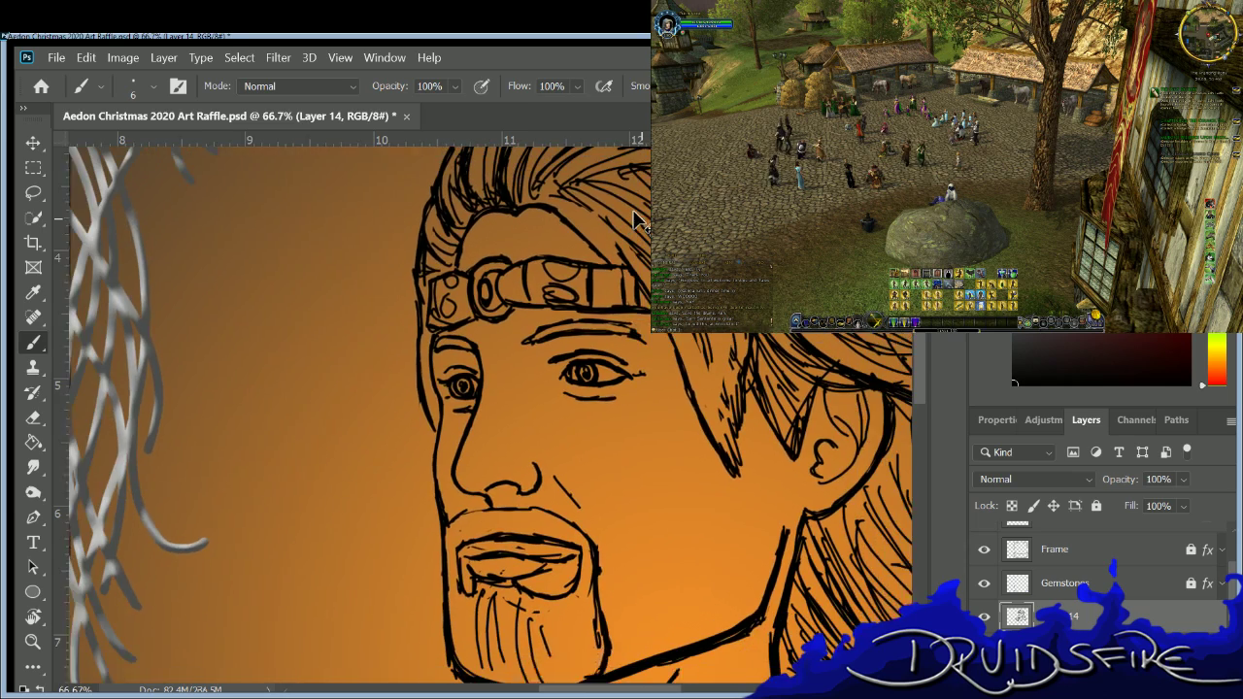
scroll(490, 415, "up", 5)
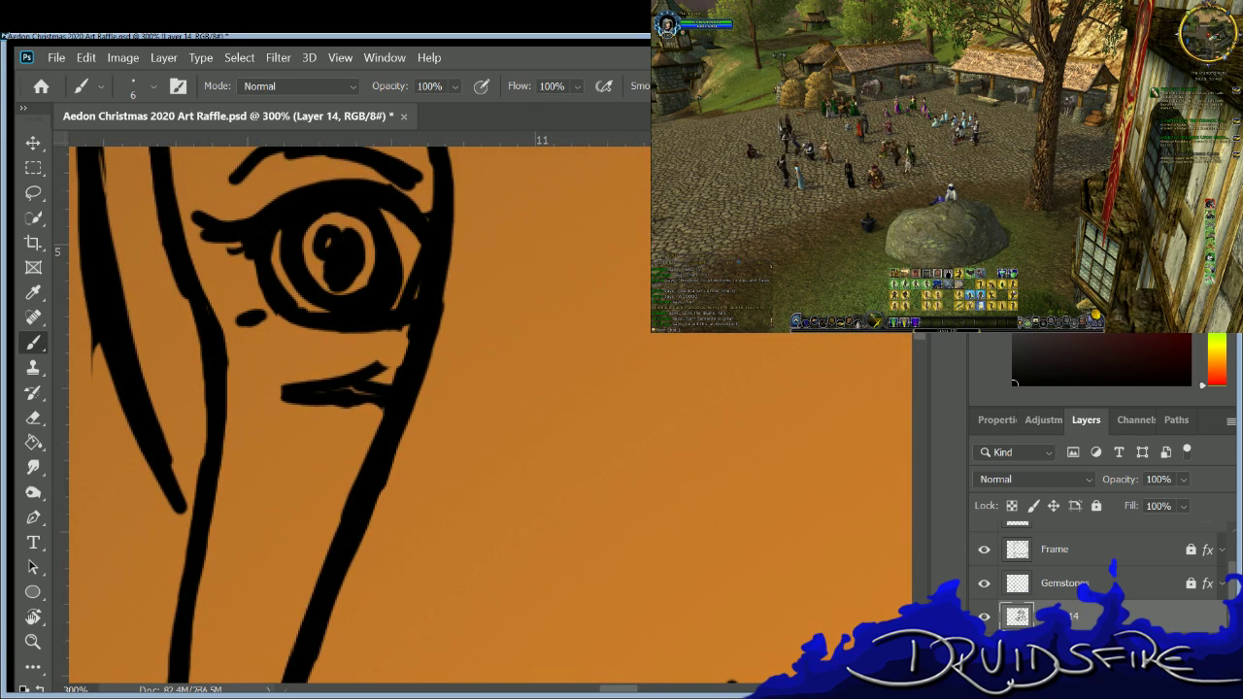
scroll(490, 416, "up", 10)
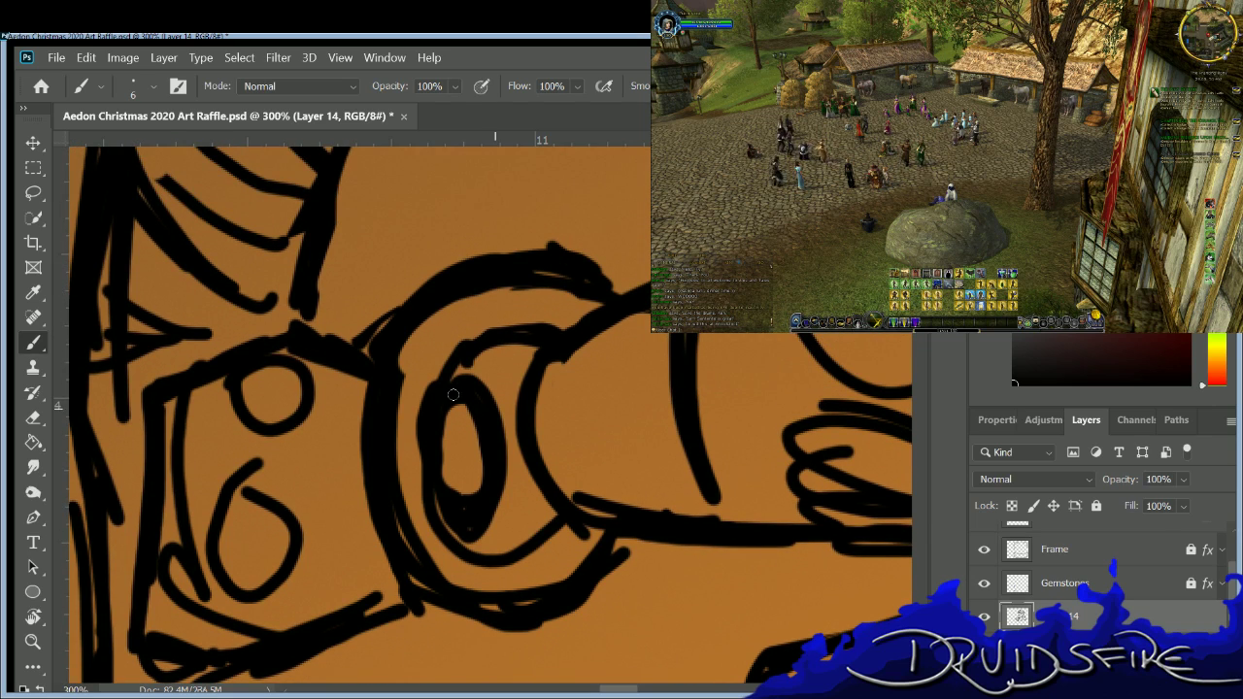
key("e")
mouse_move(457, 407)
left_mouse_down()
mouse_move(446, 466)
mouse_move(475, 408)
mouse_move(447, 497)
mouse_move(468, 516)
mouse_move(486, 503)
left_mouse_up()
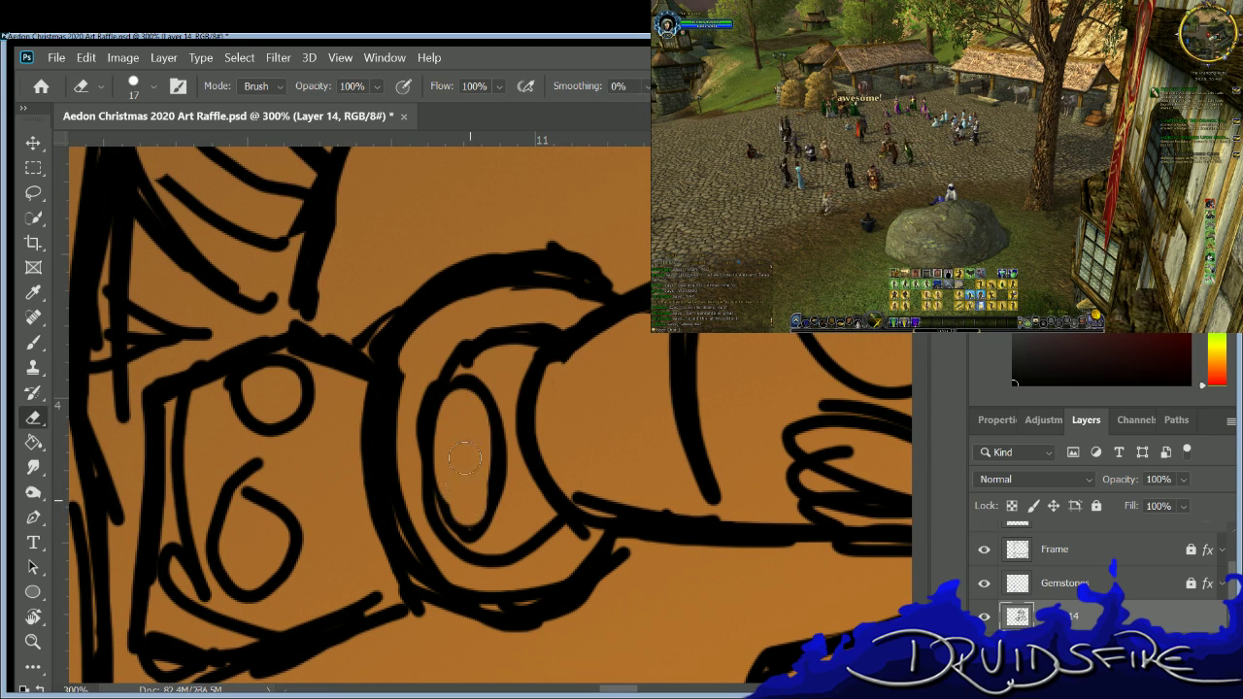
mouse_move(515, 335)
left_mouse_down()
mouse_move(524, 350)
mouse_move(486, 348)
mouse_move(556, 311)
mouse_move(544, 351)
mouse_move(427, 417)
mouse_move(427, 544)
mouse_move(544, 540)
mouse_move(558, 522)
mouse_move(543, 540)
left_mouse_up()
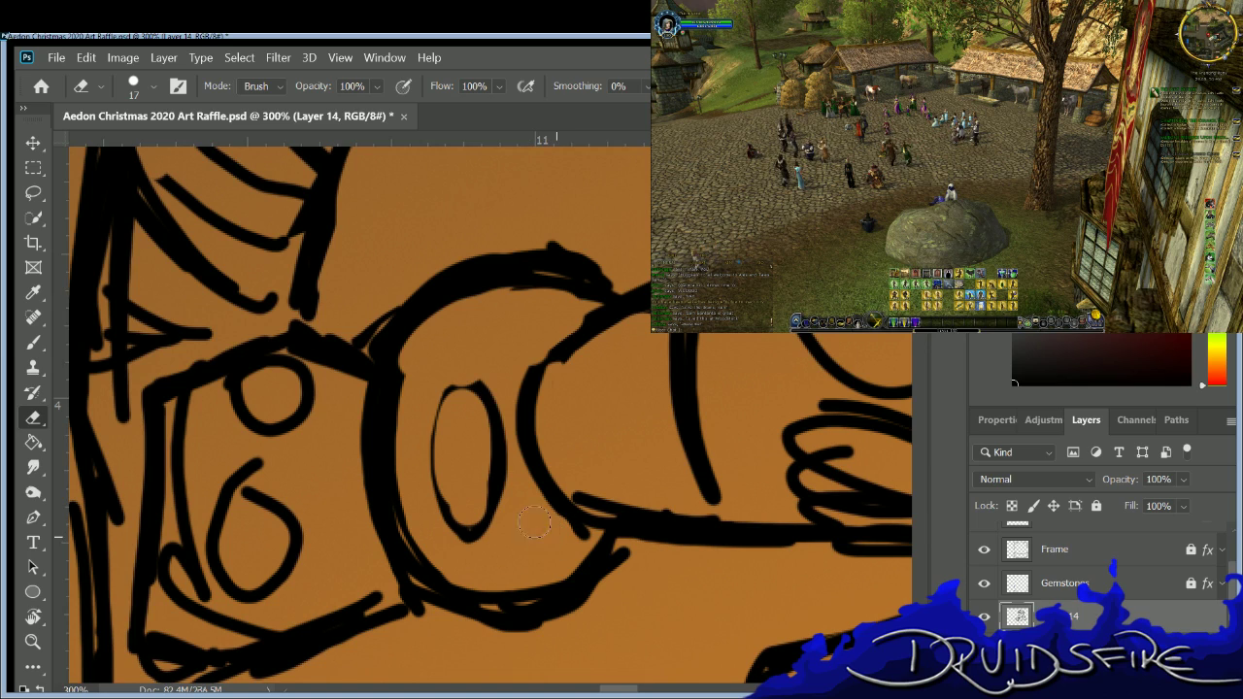
key("b")
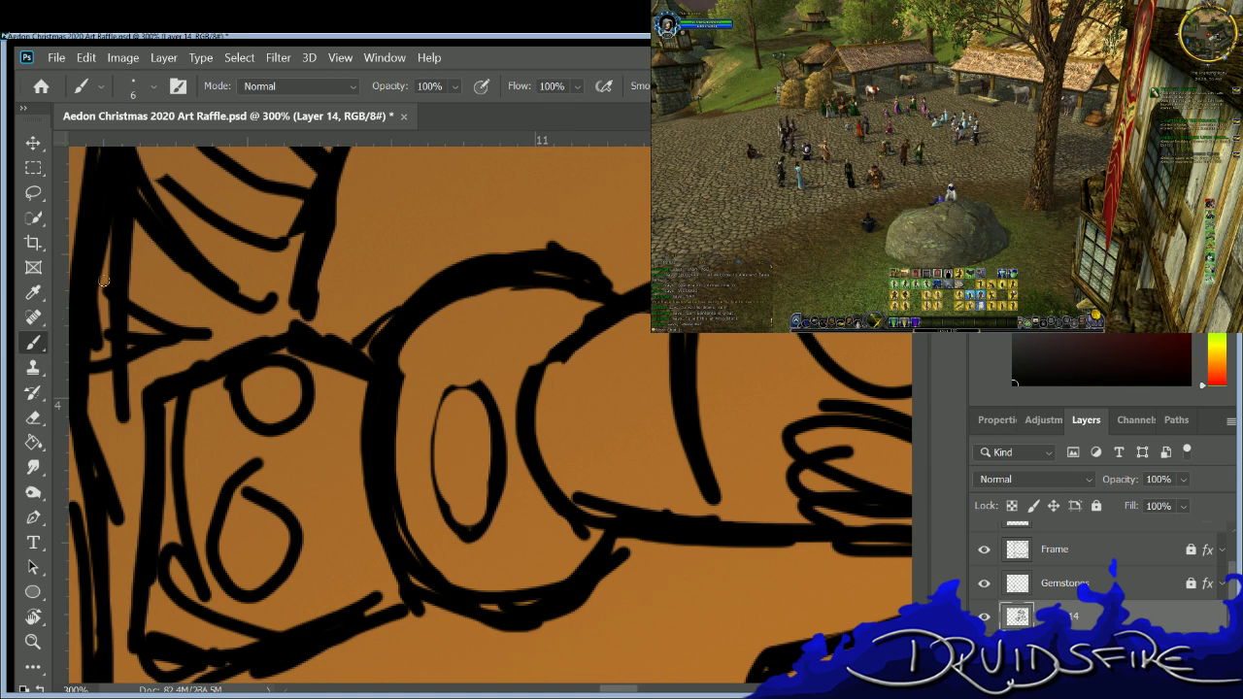
Redraw the outline of the oval gem in the headband as a thicker, even line and clean up its inner edge.
mouse_move(474, 383)
left_mouse_down()
mouse_move(447, 379)
mouse_move(423, 431)
mouse_move(429, 491)
mouse_move(467, 524)
mouse_move(487, 387)
mouse_move(505, 476)
mouse_move(490, 524)
left_mouse_up()
mouse_move(431, 494)
left_mouse_down()
mouse_move(453, 527)
mouse_move(473, 528)
mouse_move(493, 489)
left_mouse_up()
key("e")
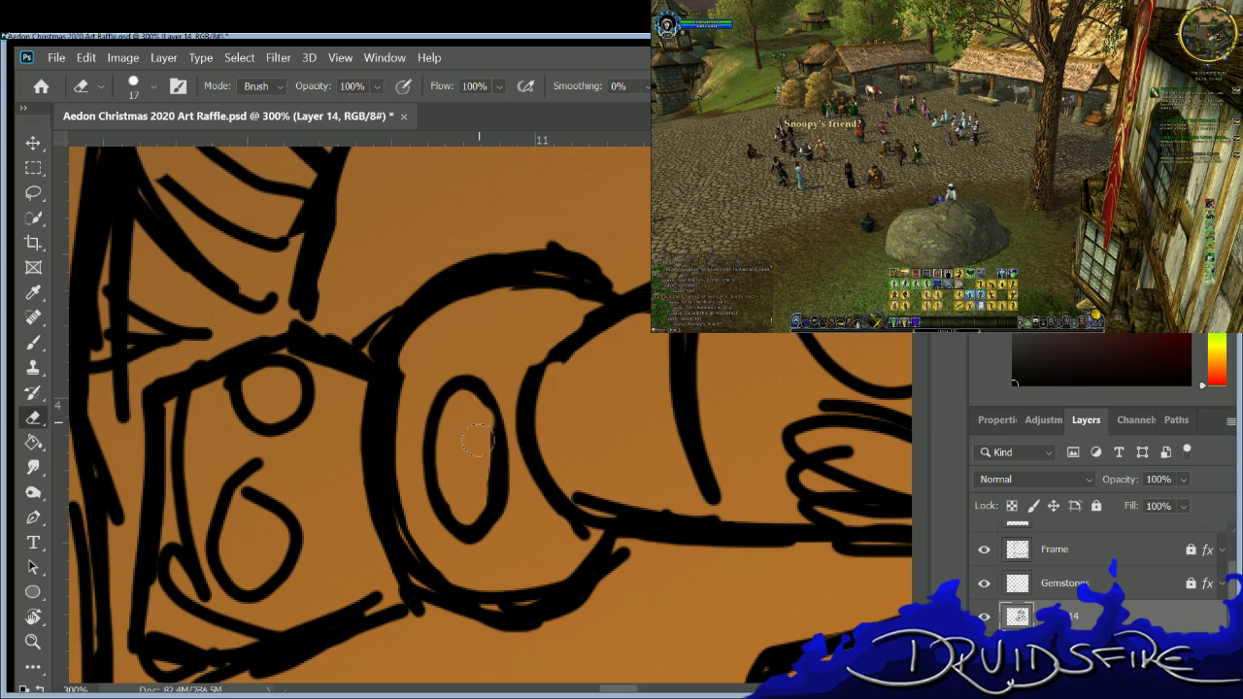
key("b")
mouse_move(472, 384)
left_mouse_down()
mouse_move(495, 427)
mouse_move(495, 500)
mouse_move(483, 511)
left_mouse_up()
key("e")
mouse_move(449, 462)
left_mouse_down()
mouse_move(443, 497)
mouse_move(464, 507)
left_mouse_up()
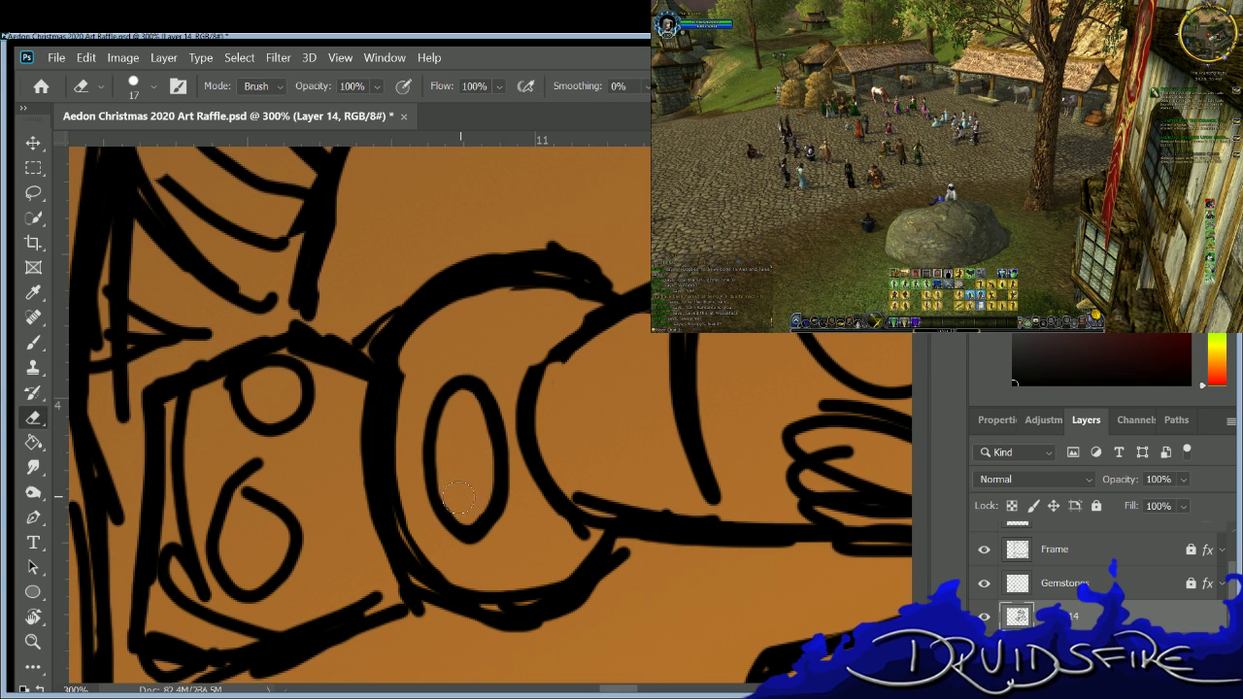
key("b")
mouse_move(431, 396)
left_mouse_down()
mouse_move(423, 435)
mouse_move(449, 498)
left_mouse_up()
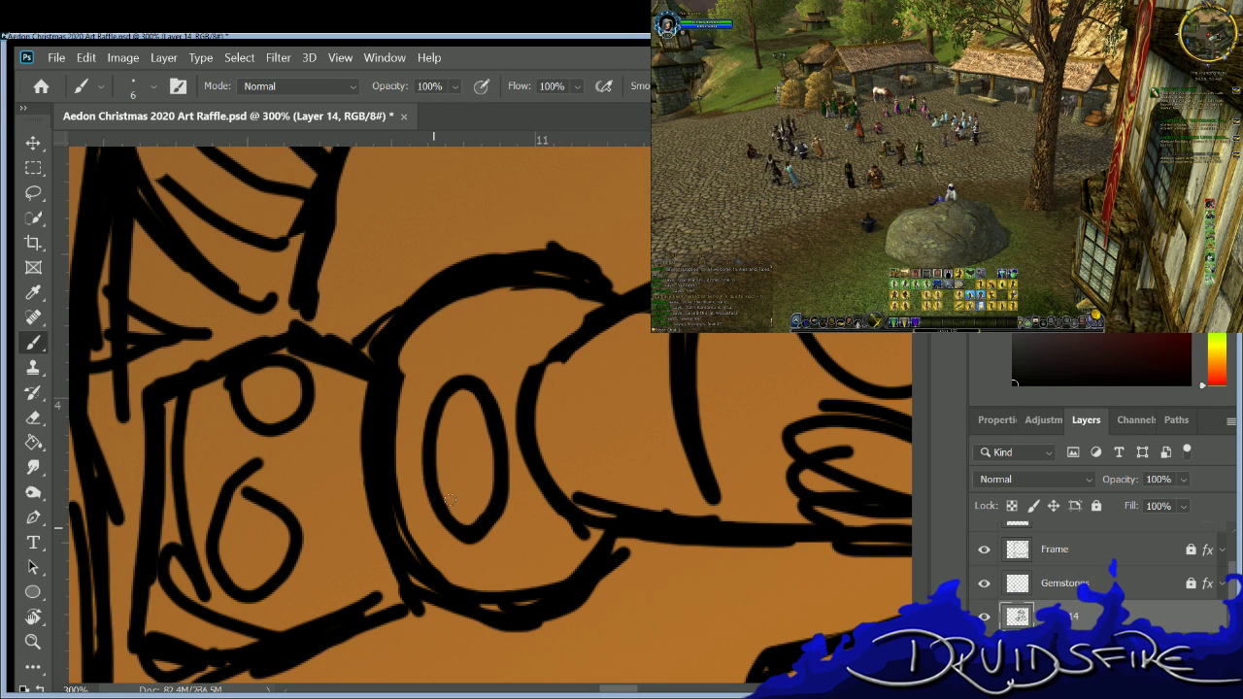
Set the eraser size to 12 and remove the excess strokes along the left and lower rim of the round setting around the gem.
left_click(33, 418)
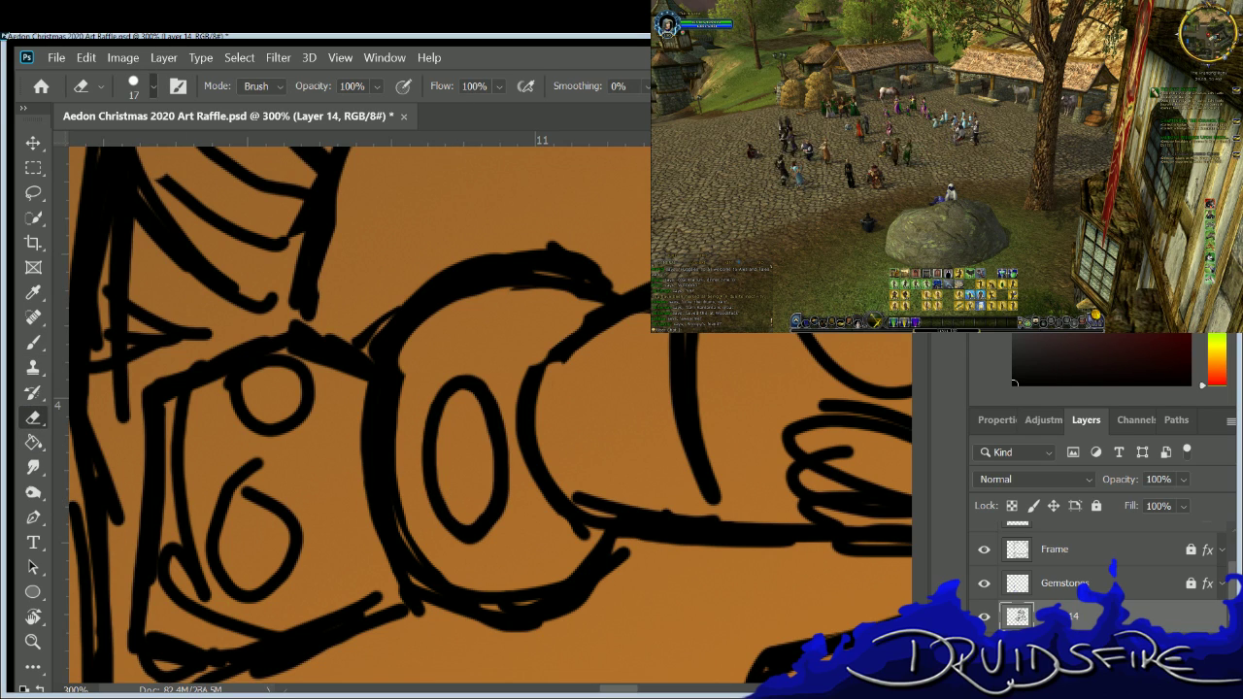
key("bracketleft")
key("bracketleft")
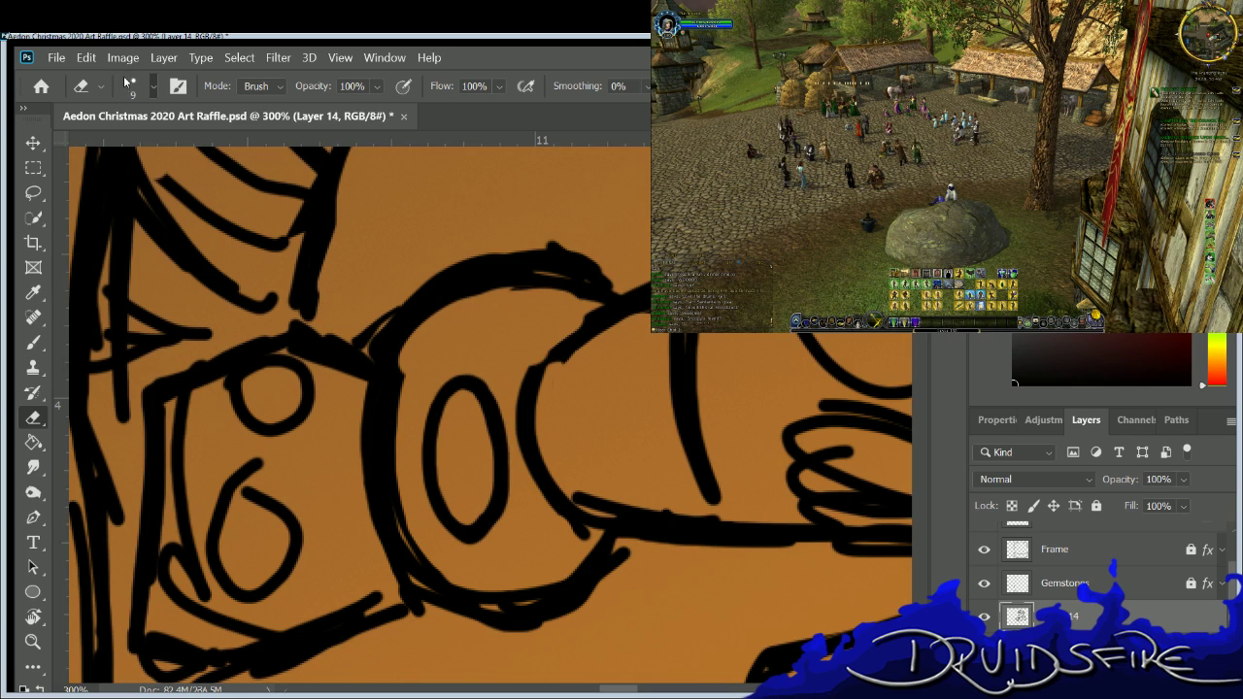
key("bracketright")
key("bracketright")
key("bracketright")
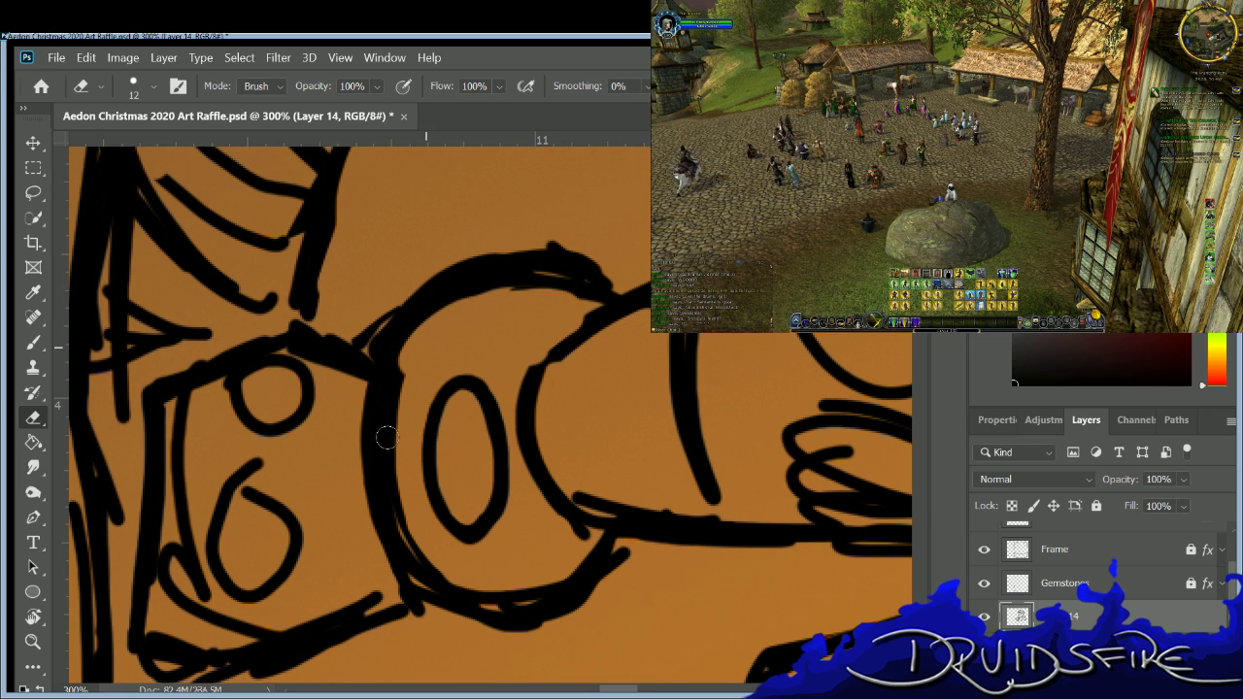
mouse_move(396, 392)
left_mouse_down()
mouse_move(395, 503)
mouse_move(417, 548)
mouse_move(475, 578)
mouse_move(425, 537)
mouse_move(490, 547)
mouse_move(472, 577)
mouse_move(529, 570)
mouse_move(584, 539)
mouse_move(556, 527)
left_mouse_up()
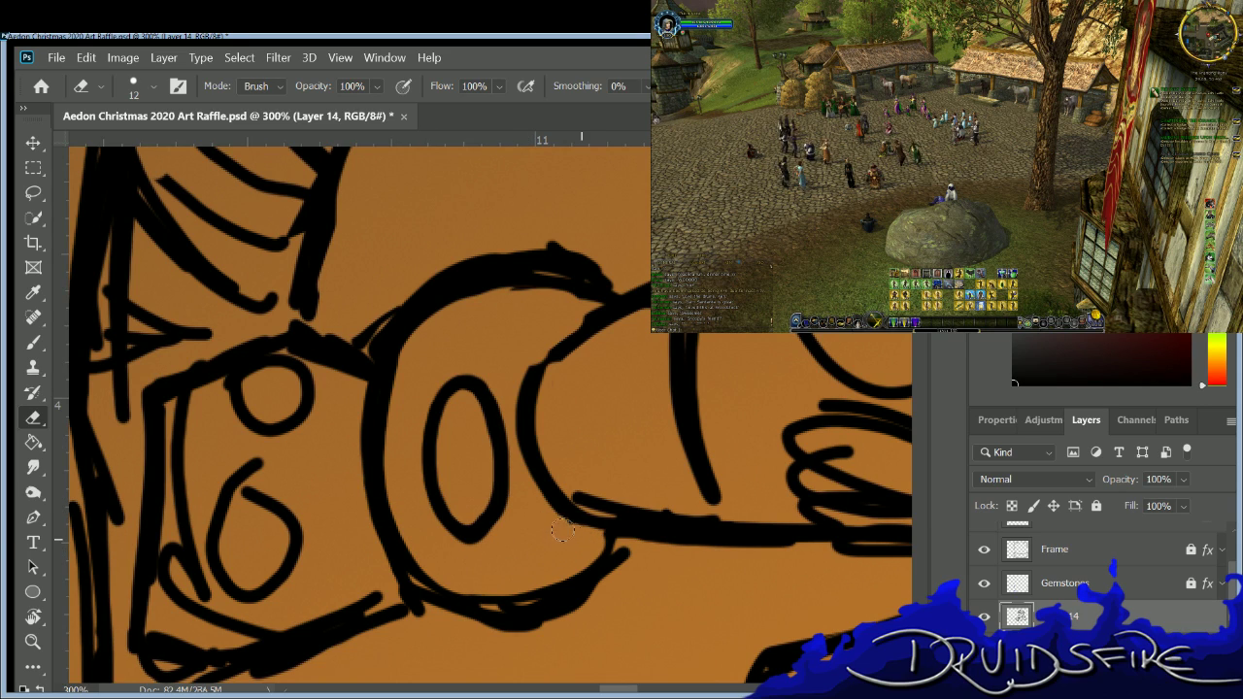
mouse_move(621, 552)
left_mouse_down()
mouse_move(595, 589)
mouse_move(611, 565)
mouse_move(521, 621)
mouse_move(403, 594)
mouse_move(496, 616)
mouse_move(557, 610)
mouse_move(592, 600)
mouse_move(624, 538)
left_mouse_up()
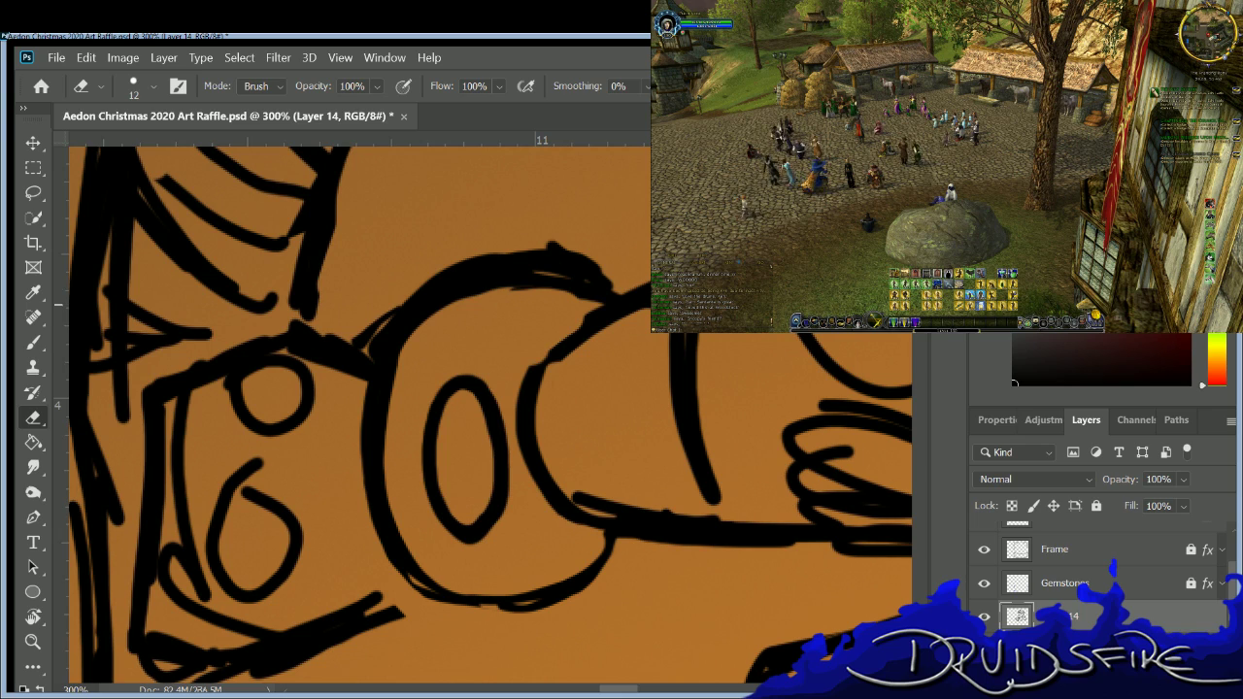
Thin the curved line inside the large shape beside the gem setting and erase the rough strokes above the setting's upper rim.
left_click_drag(686, 332, 718, 487)
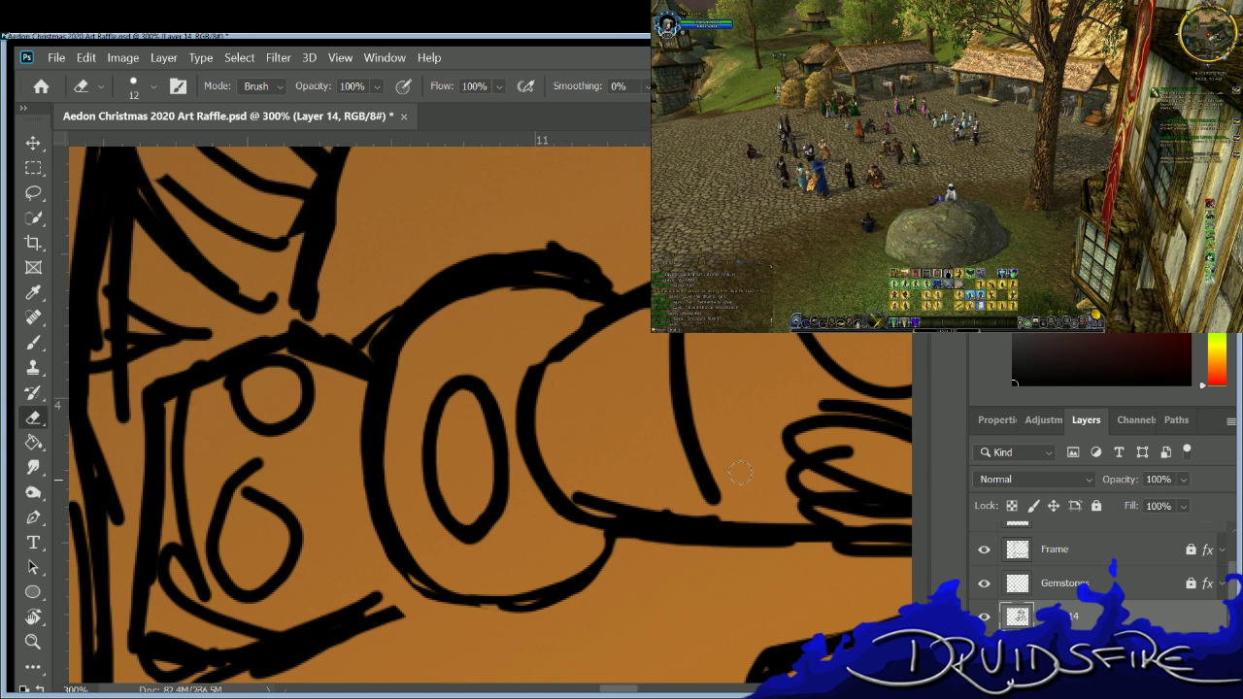
mouse_move(578, 253)
left_mouse_down()
mouse_move(483, 242)
mouse_move(356, 320)
left_mouse_up()
left_click_drag(571, 264, 480, 254)
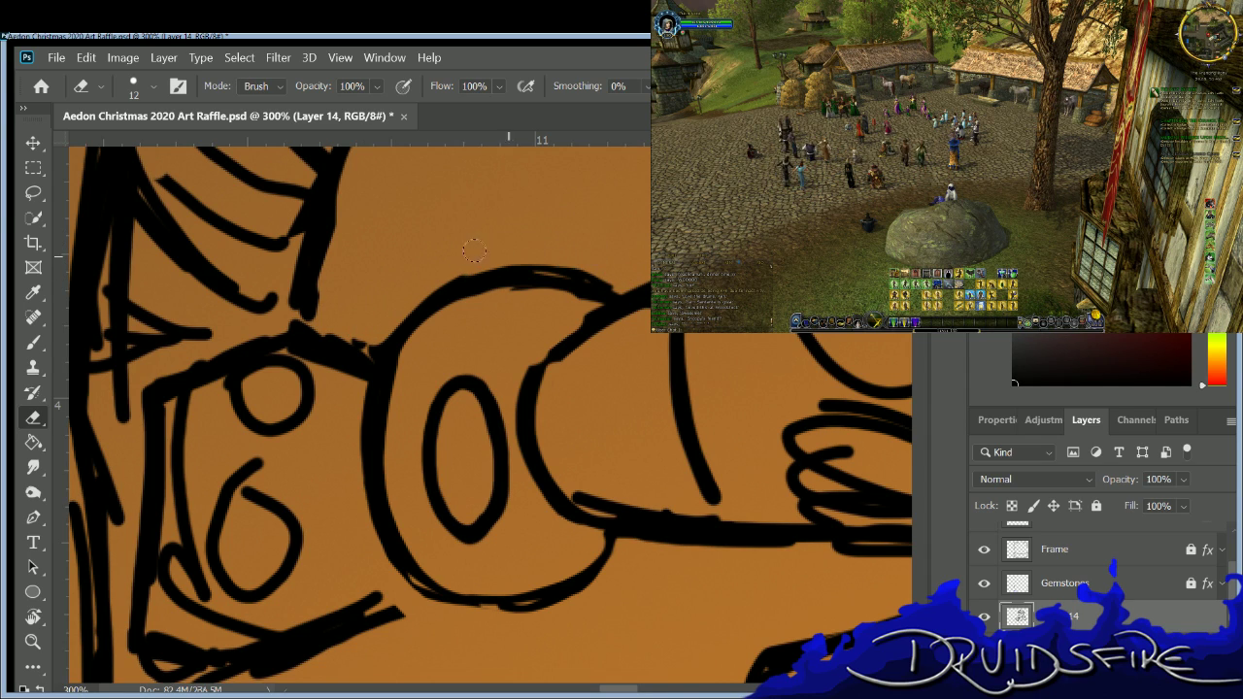
mouse_move(401, 285)
left_mouse_down()
mouse_move(548, 254)
mouse_move(619, 275)
mouse_move(492, 236)
mouse_move(560, 256)
mouse_move(574, 296)
mouse_move(551, 311)
mouse_move(582, 302)
mouse_move(513, 284)
mouse_move(434, 311)
mouse_move(435, 328)
mouse_move(445, 307)
mouse_move(357, 330)
mouse_move(365, 338)
mouse_move(276, 326)
mouse_move(340, 284)
mouse_move(308, 309)
left_mouse_up()
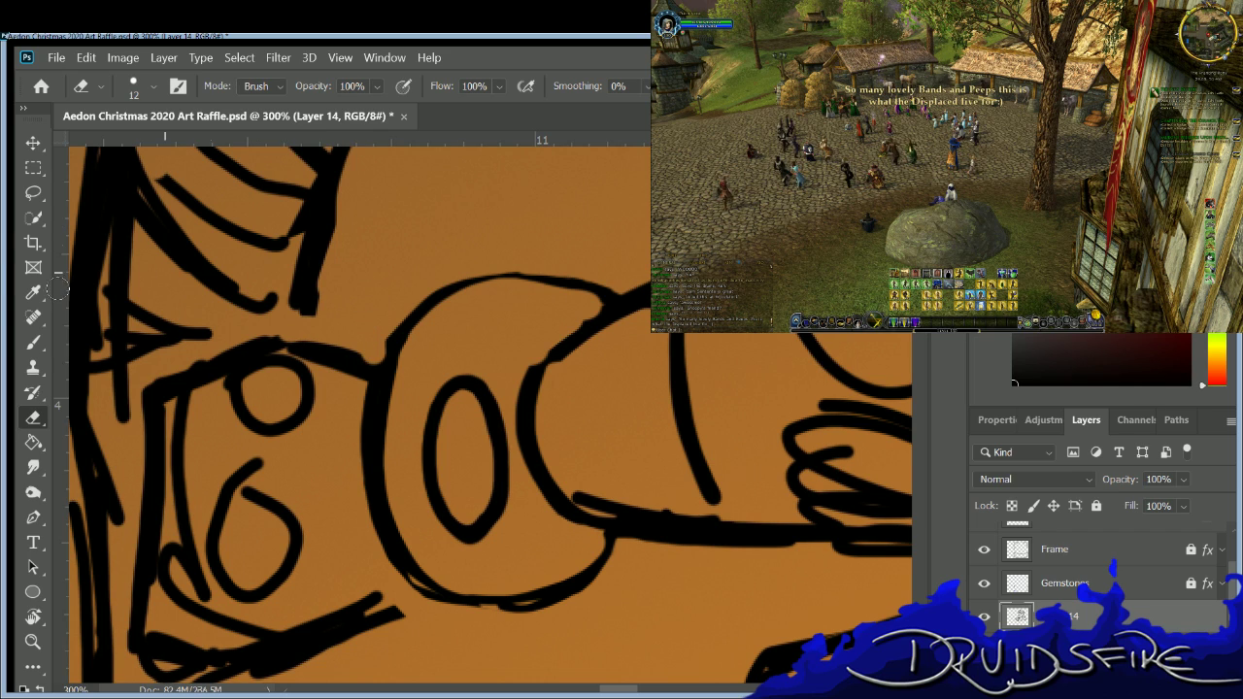
Redraw the upper rim of the gem setting smoothly and clean up the adjoining curved edge of the large shape.
left_click(33, 341)
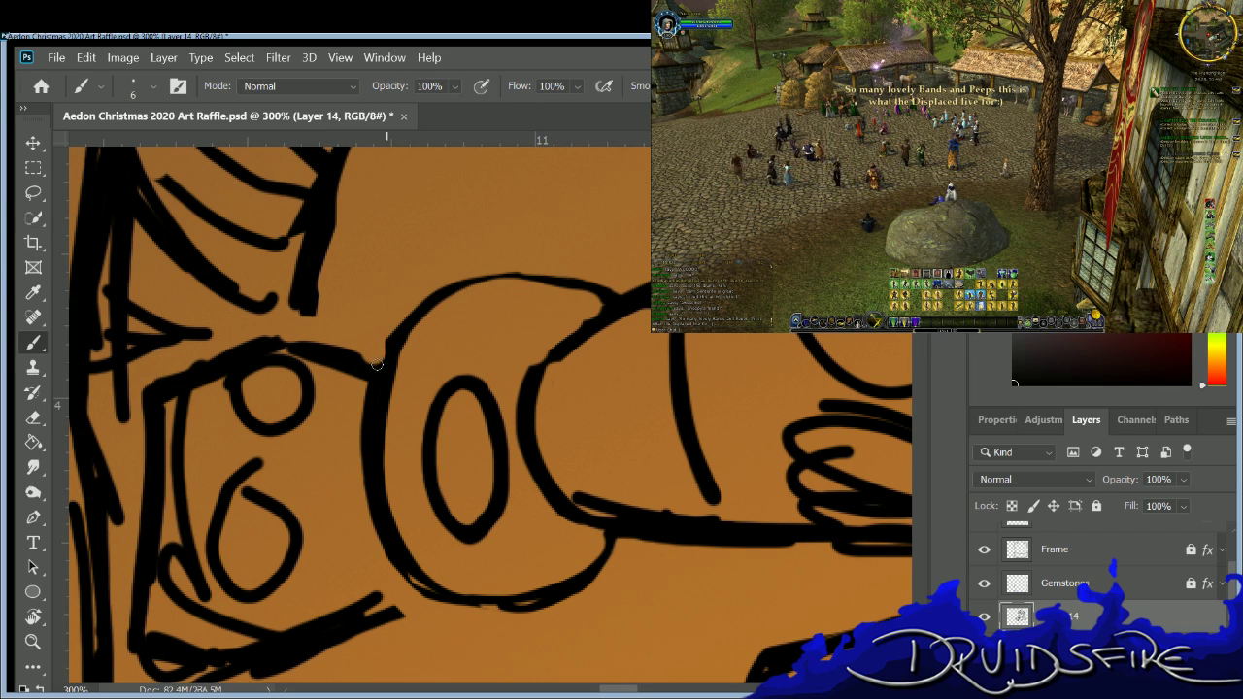
mouse_move(371, 372)
left_mouse_down()
mouse_move(394, 323)
mouse_move(381, 342)
mouse_move(442, 286)
mouse_move(522, 266)
mouse_move(618, 306)
mouse_move(534, 356)
mouse_move(522, 390)
left_mouse_up()
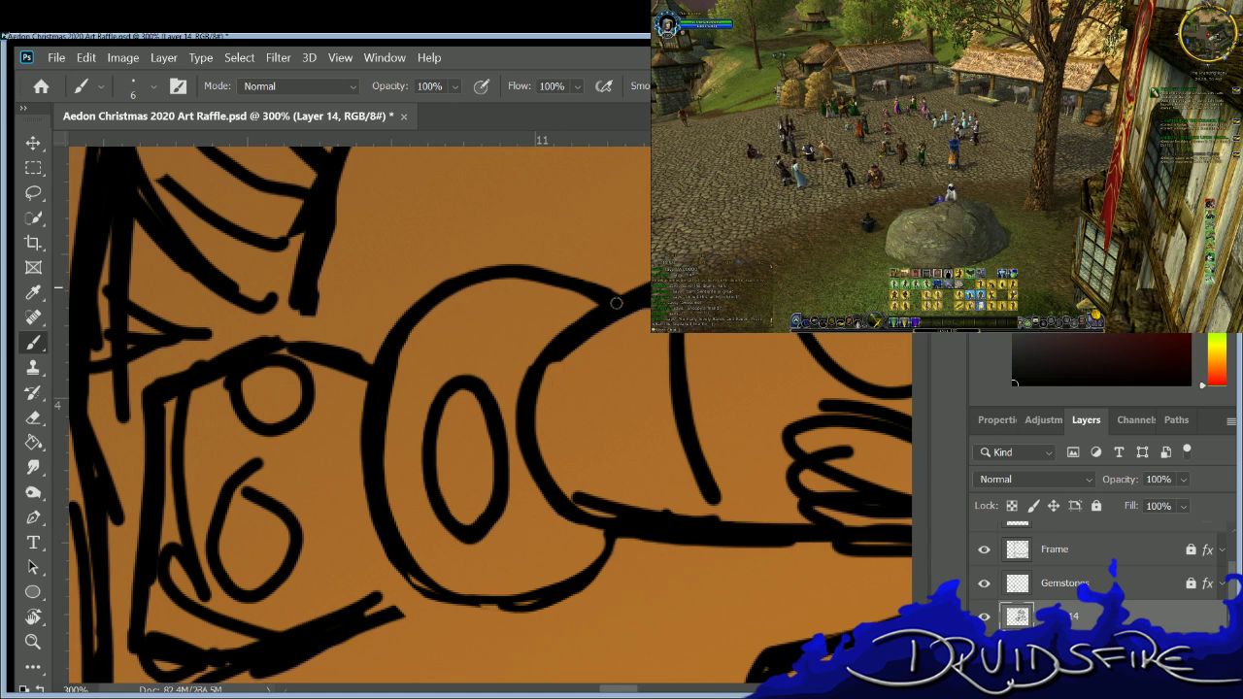
key("e")
key("b")
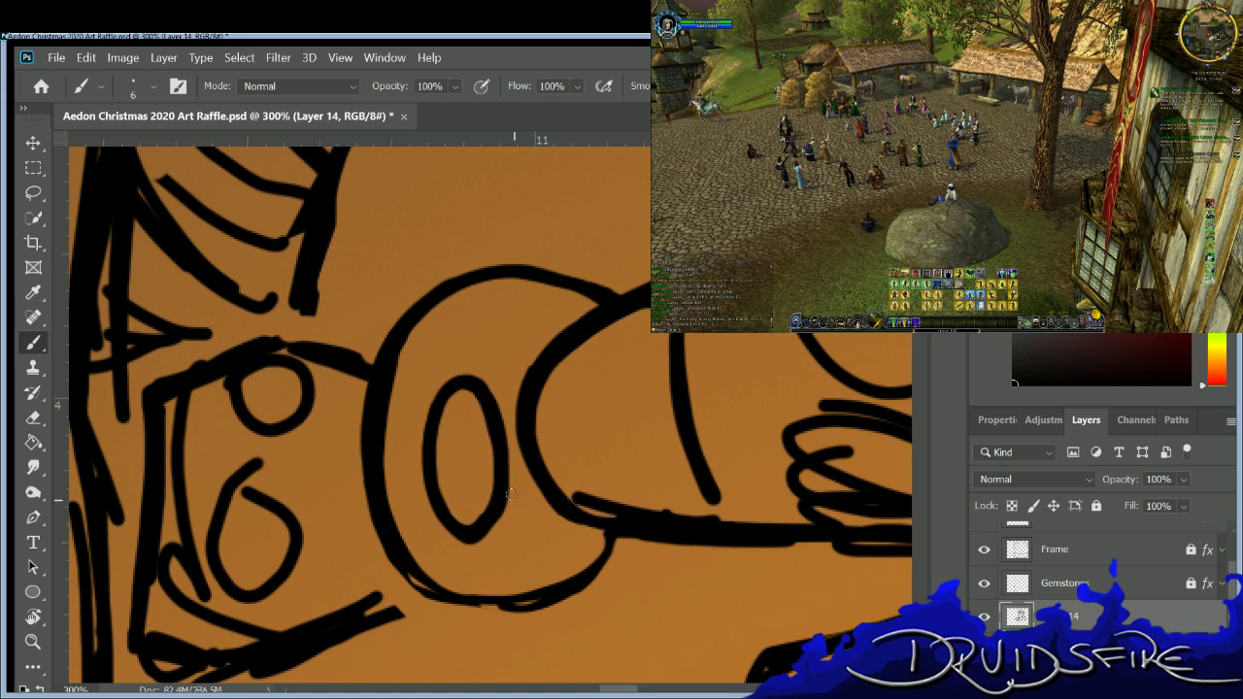
key("e")
key("b")
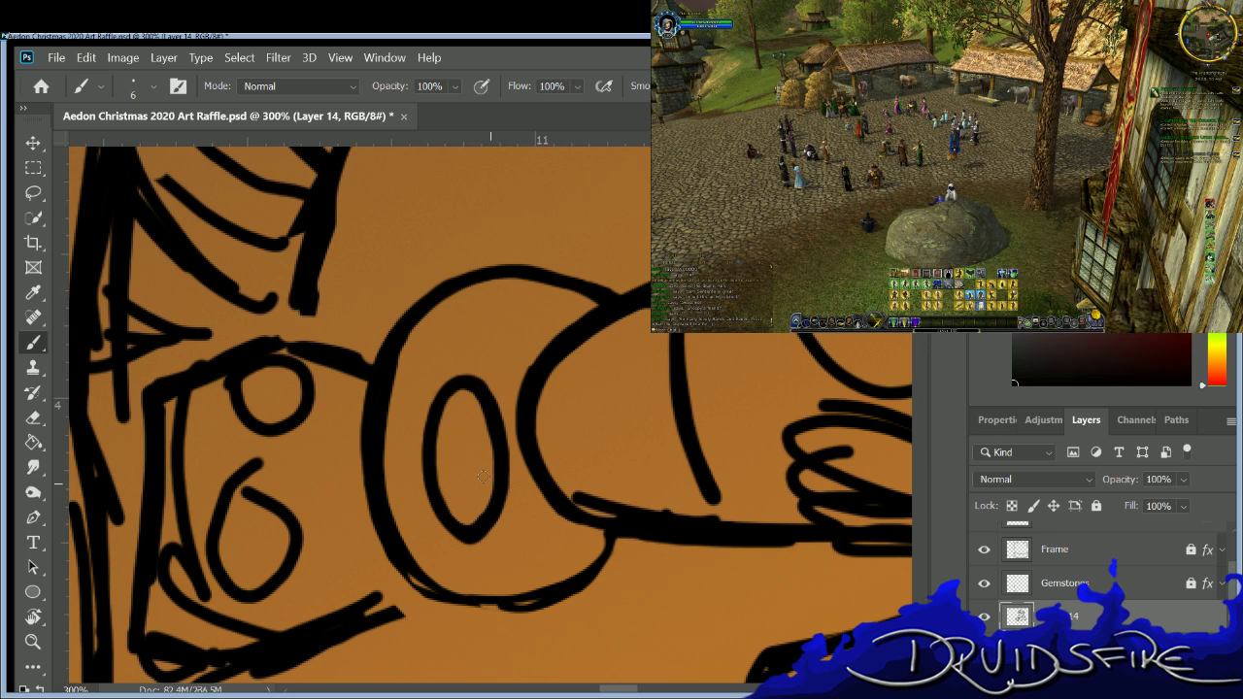
key("e")
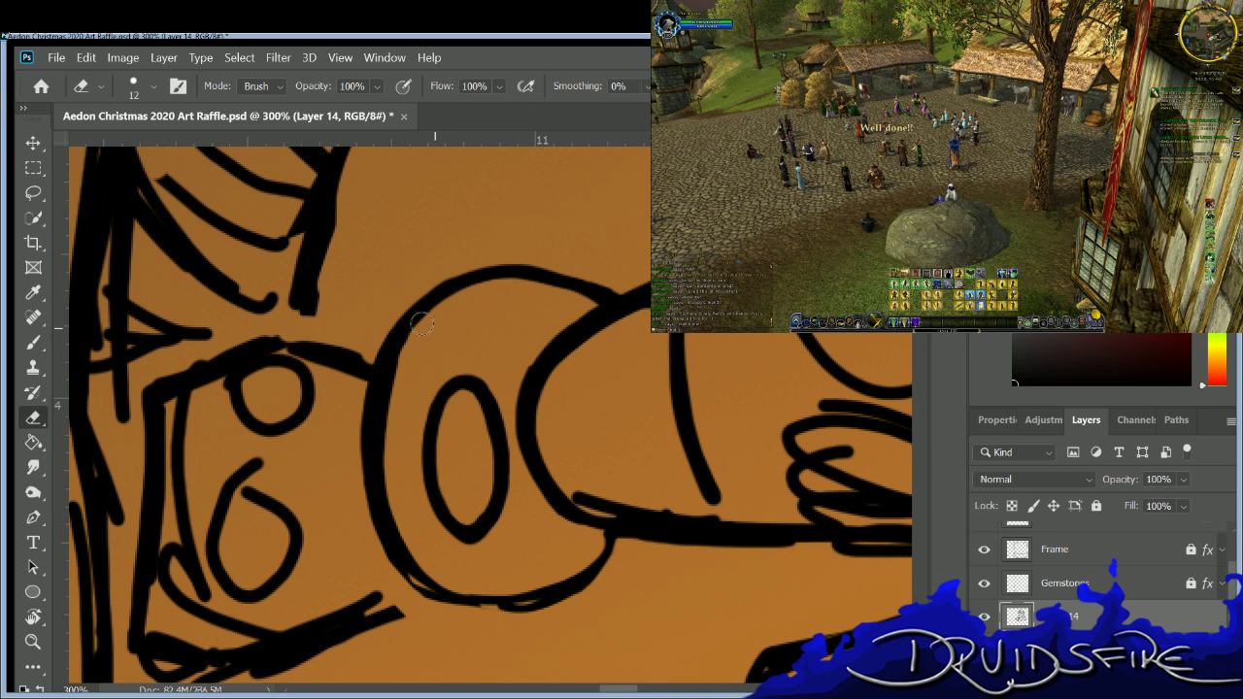
key("b")
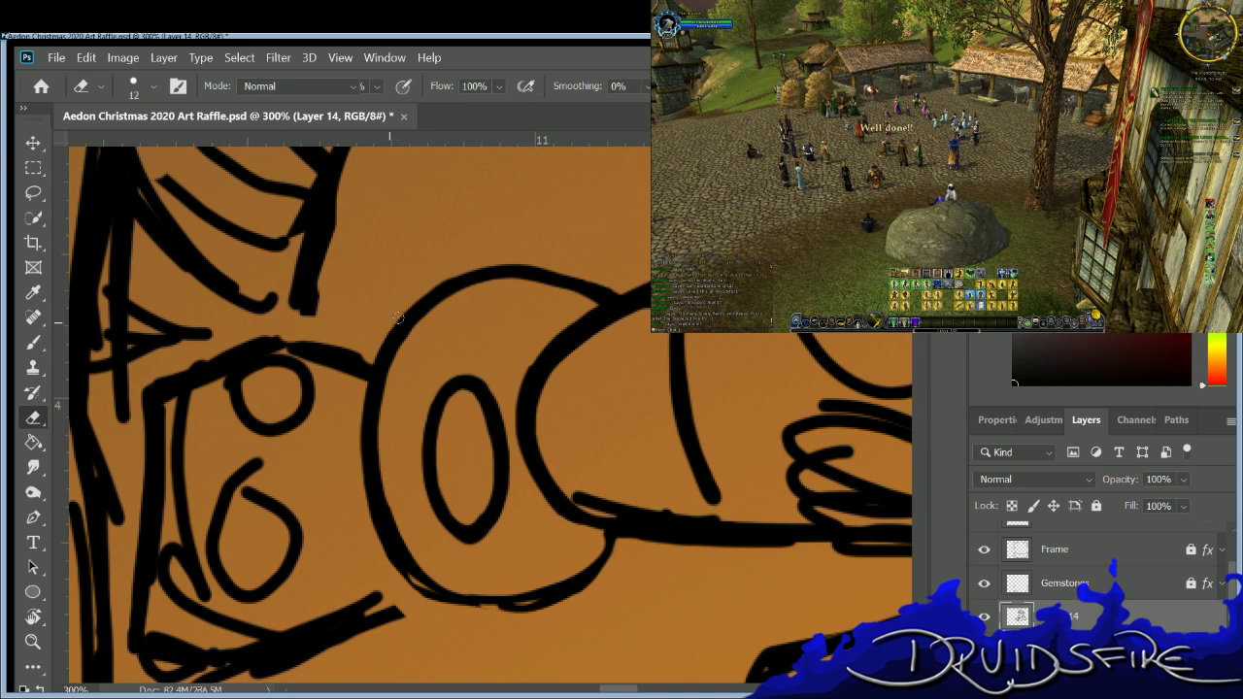
Redraw the left, lower and upper rim of the gem setting as one smooth, continuous line.
mouse_move(388, 342)
left_mouse_down()
mouse_move(367, 440)
mouse_move(385, 528)
mouse_move(437, 586)
left_mouse_up()
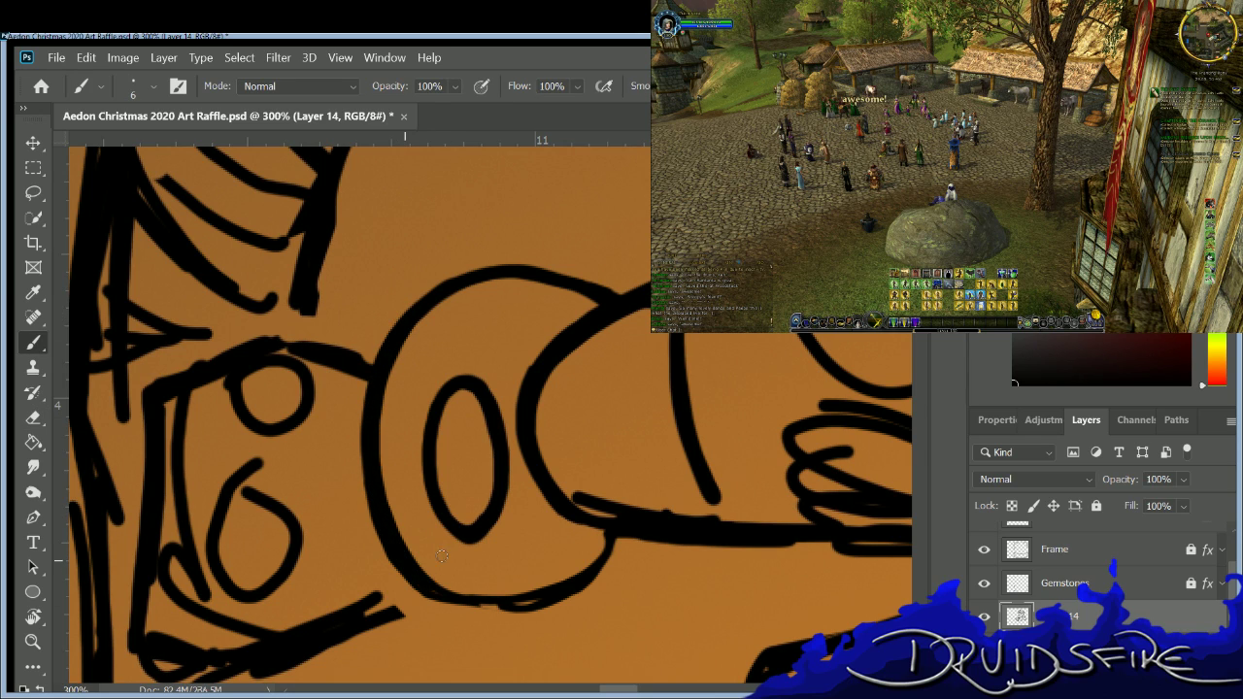
left_click_drag(606, 530, 582, 571)
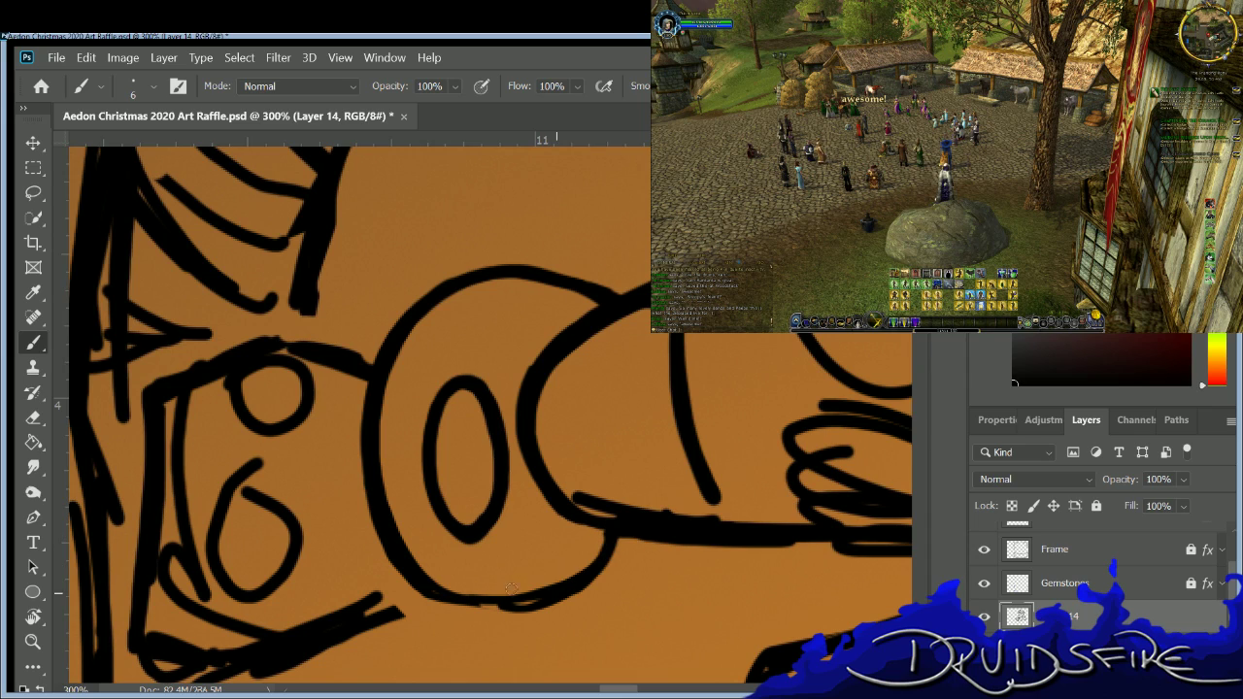
mouse_move(428, 587)
left_mouse_down()
mouse_move(518, 597)
mouse_move(558, 585)
mouse_move(602, 534)
left_mouse_up()
mouse_move(573, 573)
left_mouse_down()
mouse_move(496, 597)
mouse_move(434, 593)
mouse_move(410, 582)
mouse_move(380, 502)
left_mouse_up()
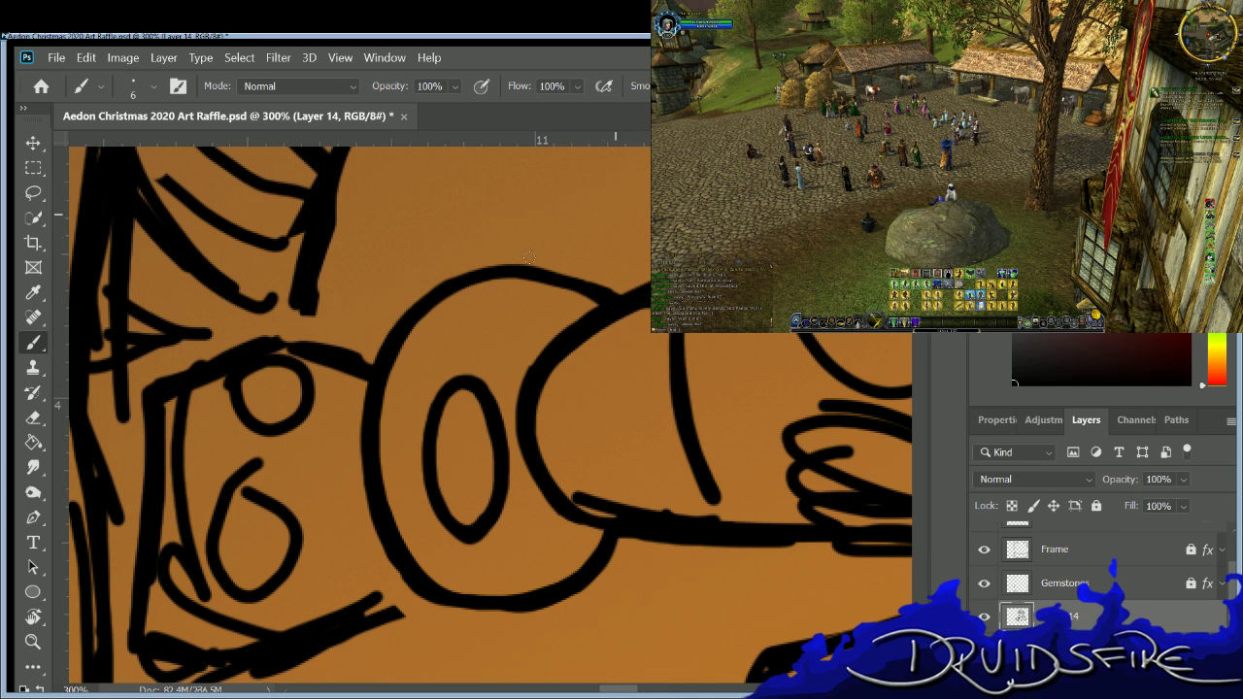
mouse_move(432, 288)
left_mouse_down()
mouse_move(512, 265)
mouse_move(605, 299)
left_mouse_up()
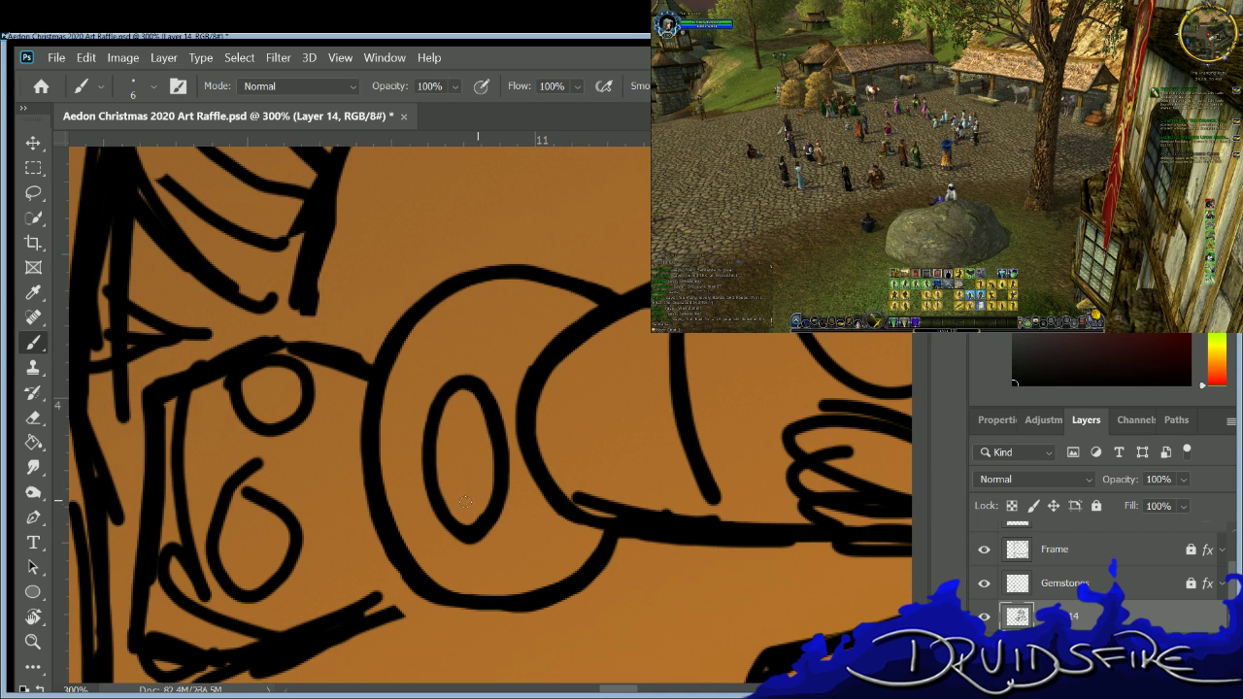
Trim the lower end of the oval gem's outline and touch up the junction where the setting meets the large shape.
key("e")
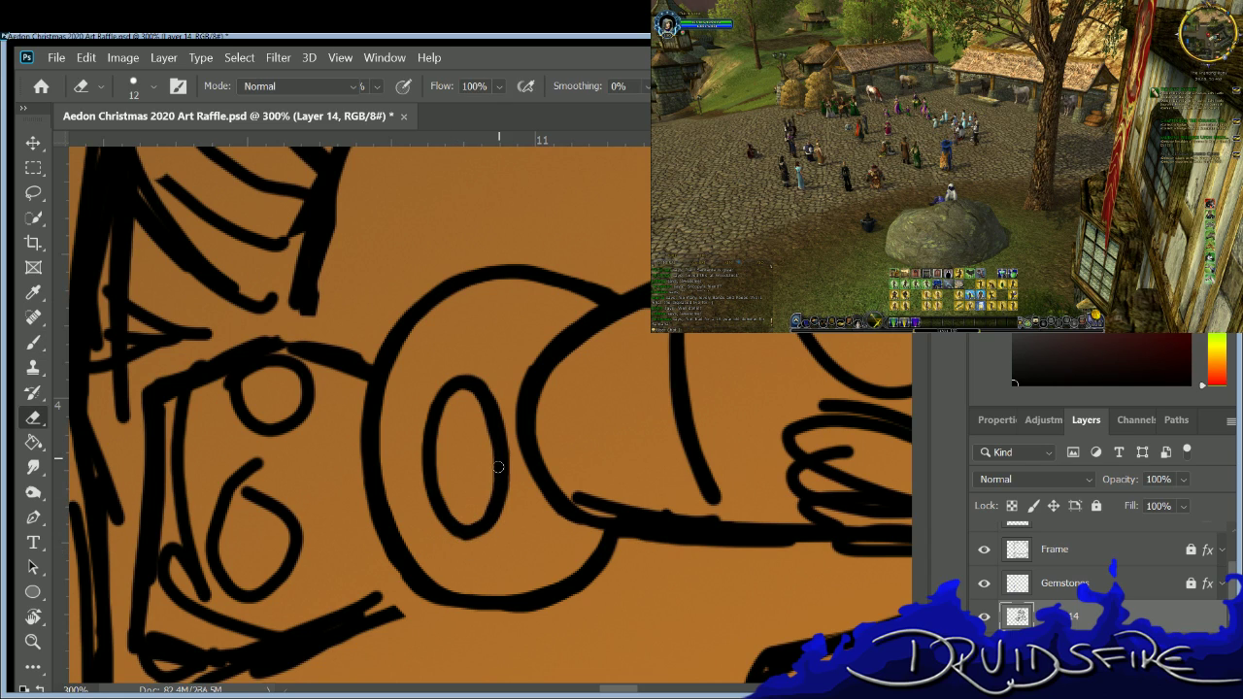
key("b")
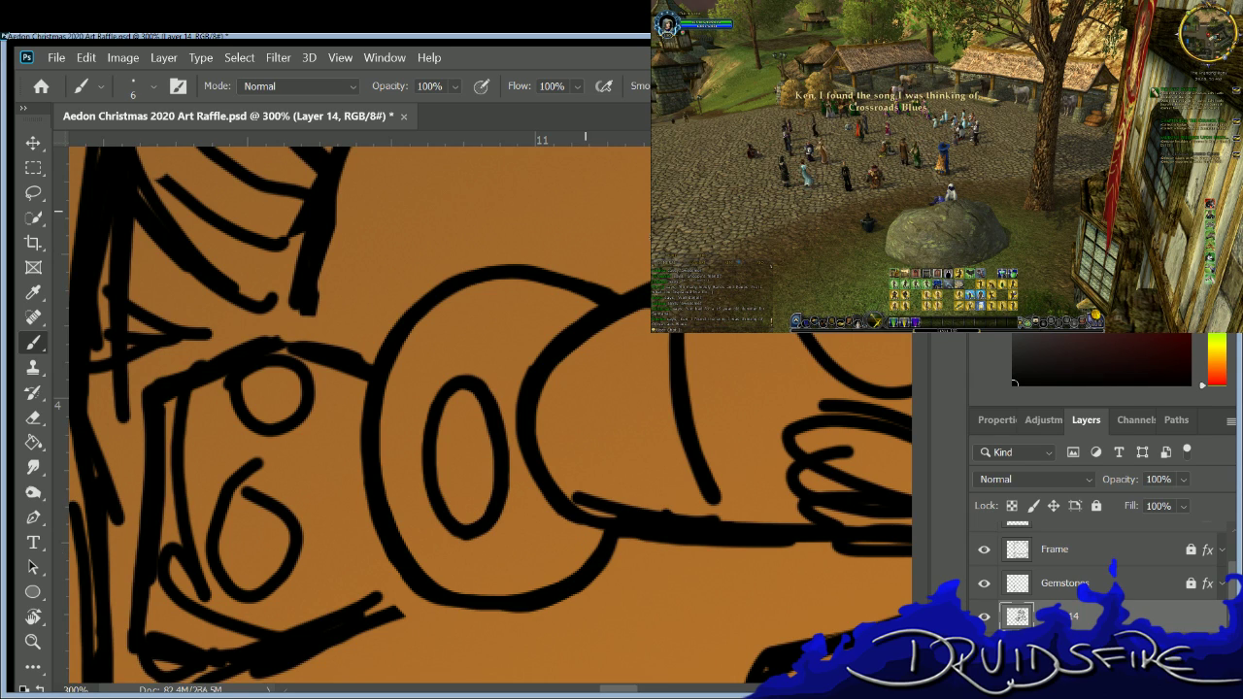
key("e")
key("b")
left_click_drag(595, 308, 648, 283)
key("e")
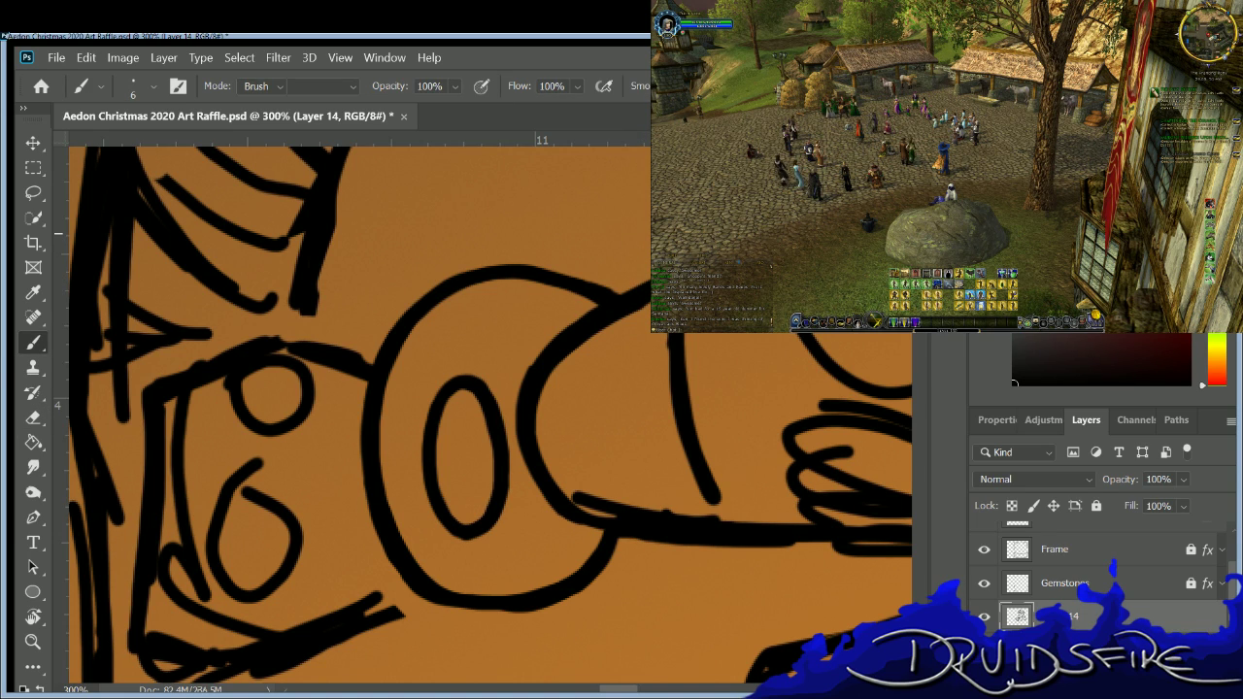
key("b")
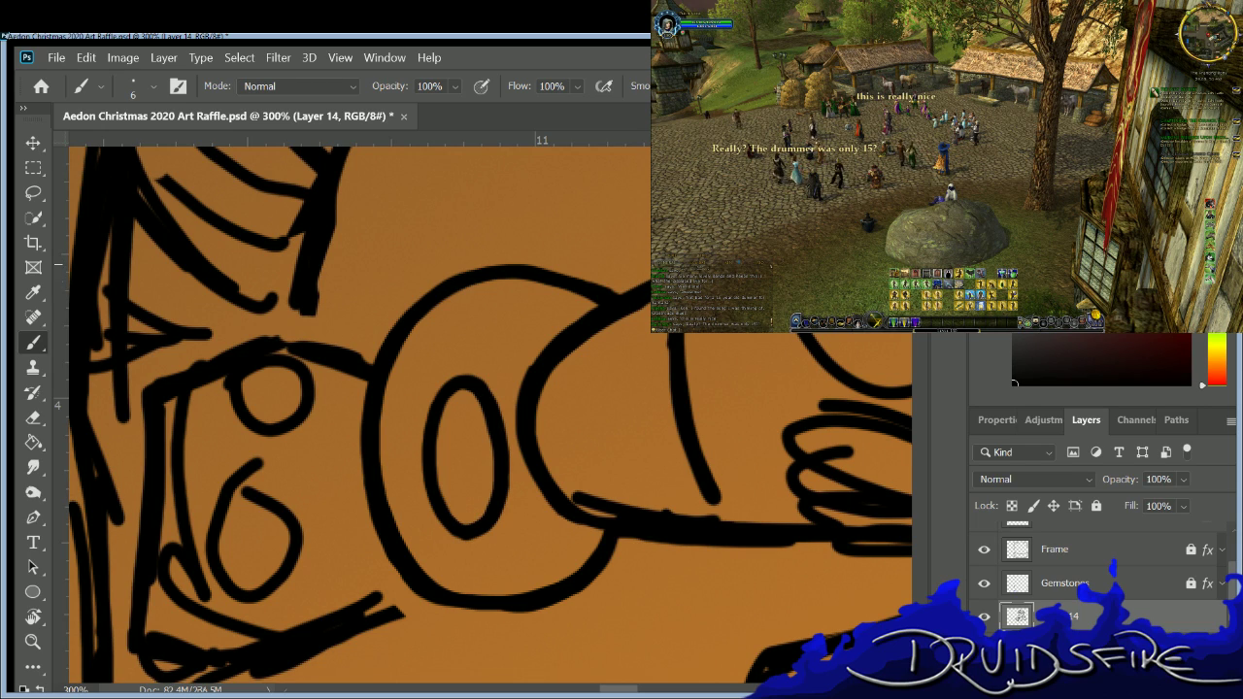
Strengthen the lower rim of the gem setting and even out its outer edge.
key("e")
key("b")
key("e")
key("b")
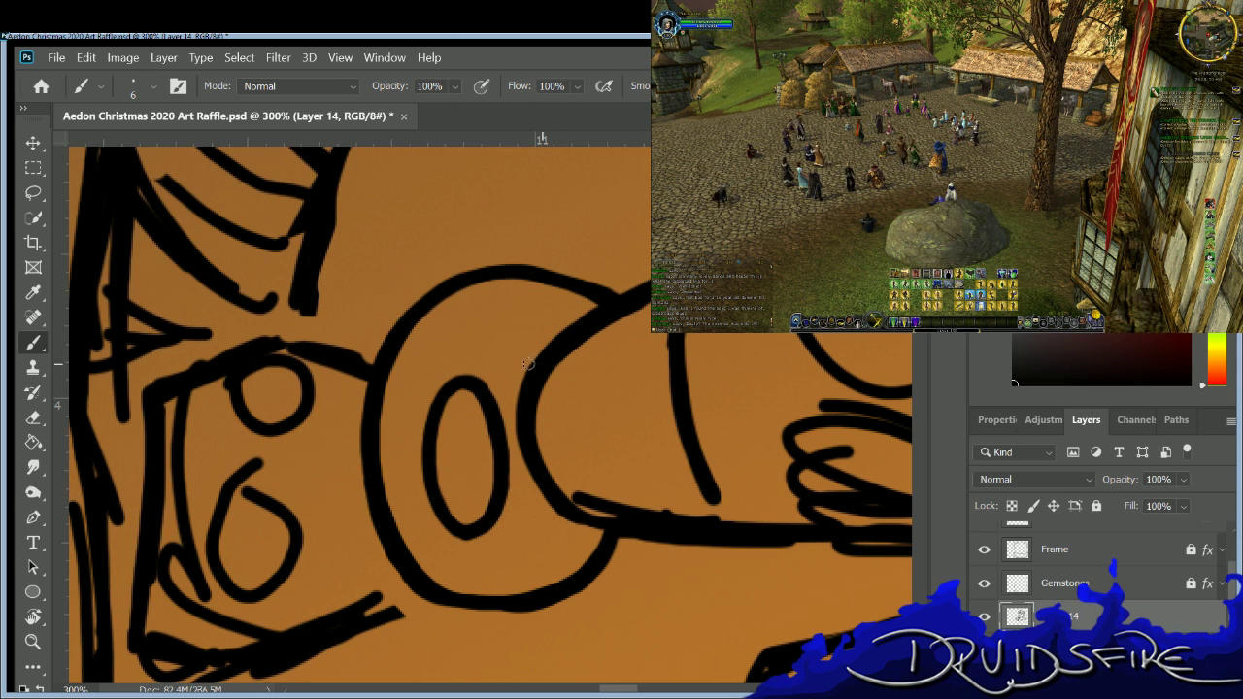
key("e")
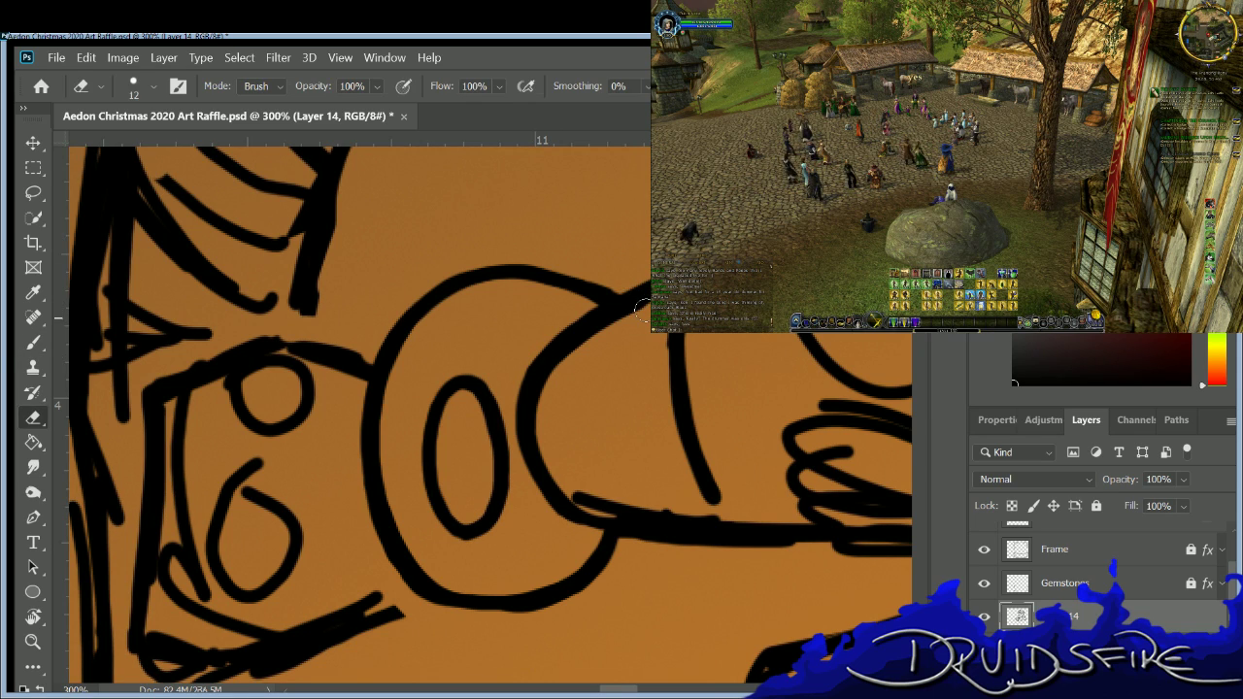
key("b")
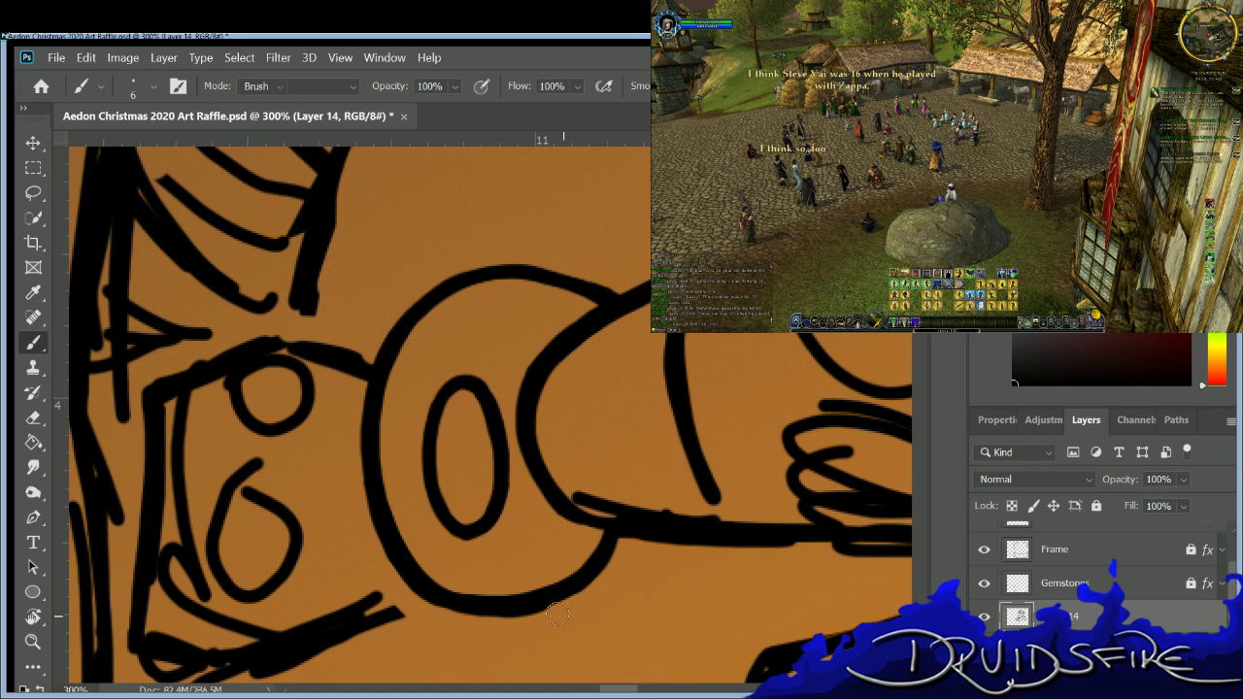
key("e")
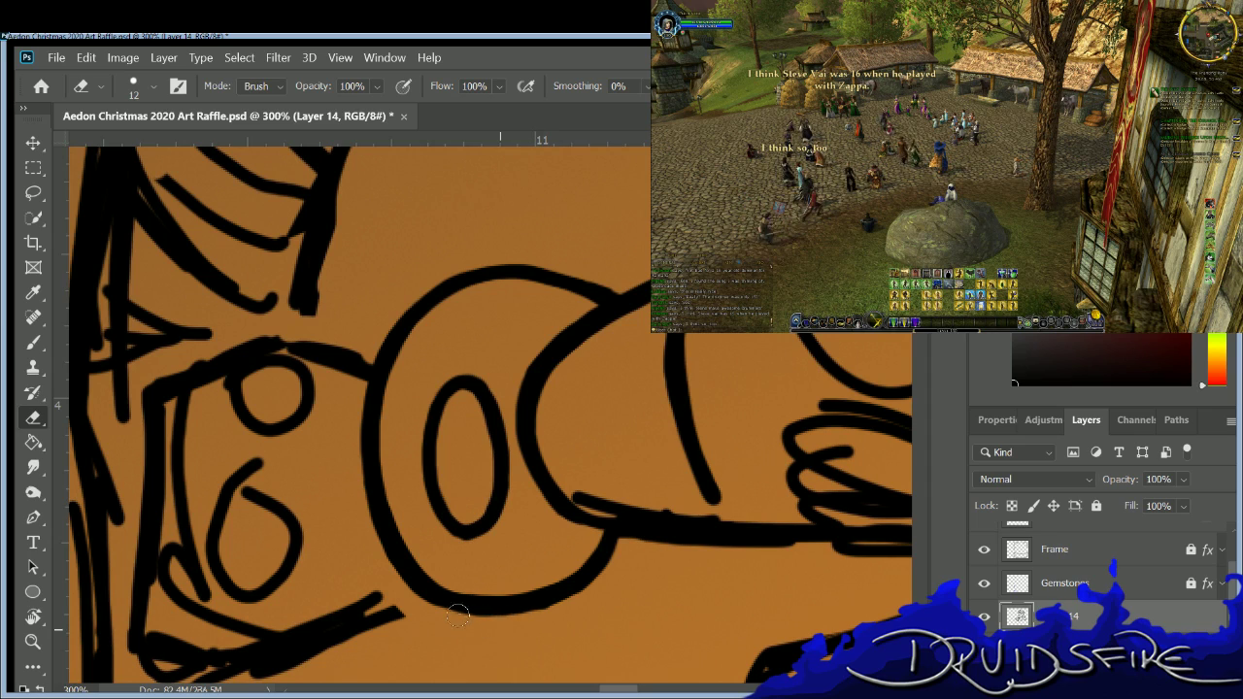
key("b")
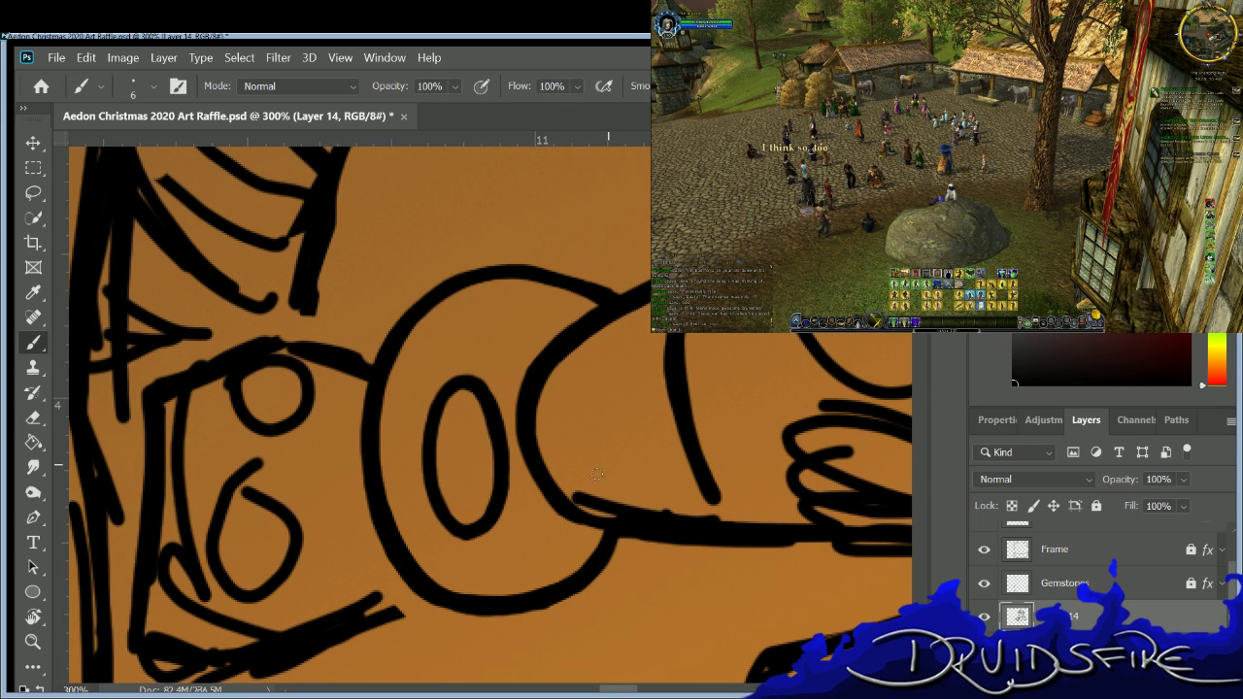
Erase the rough overlapping strokes on the lower edge of the large shape beside the gem setting and redraw it as a clean curve.
key("e")
mouse_move(577, 492)
left_mouse_down()
mouse_move(618, 513)
mouse_move(788, 522)
mouse_move(802, 540)
mouse_move(618, 536)
mouse_move(637, 523)
mouse_move(803, 531)
mouse_move(814, 544)
left_mouse_up()
key("b")
mouse_move(554, 491)
left_mouse_down()
mouse_move(601, 521)
mouse_move(696, 539)
mouse_move(830, 529)
mouse_move(717, 541)
mouse_move(616, 529)
left_mouse_up()
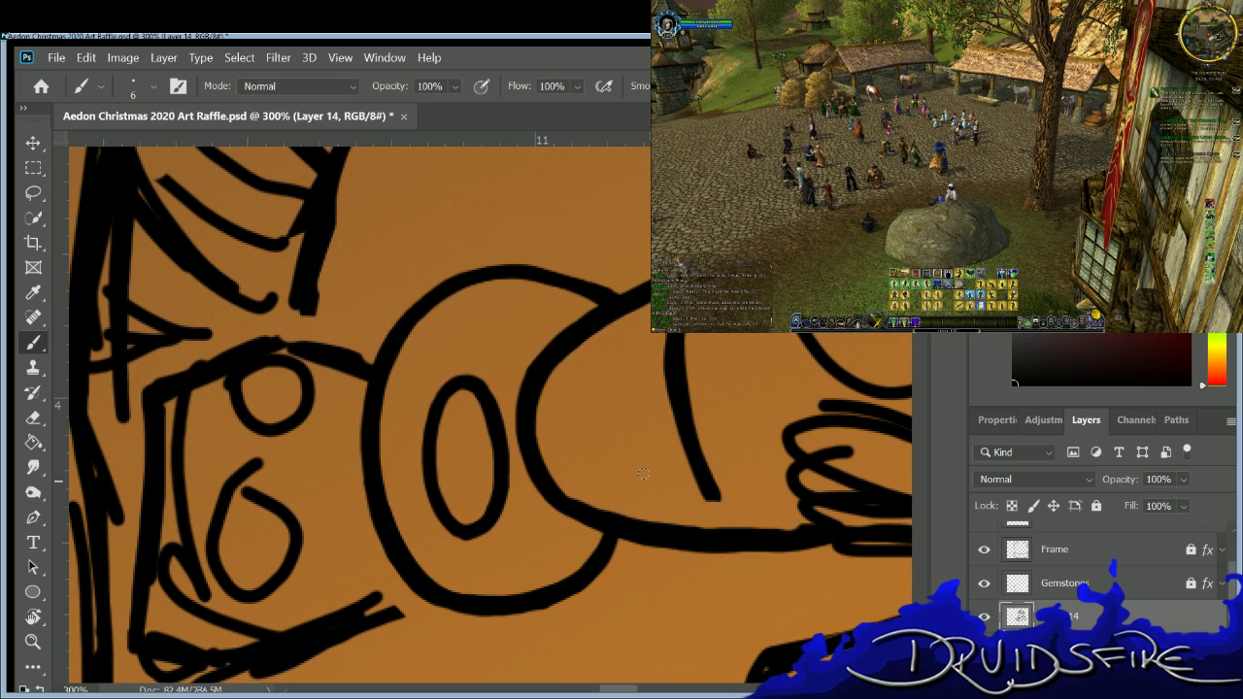
key("e")
mouse_move(631, 507)
left_mouse_down()
mouse_move(718, 532)
mouse_move(788, 529)
mouse_move(806, 500)
left_mouse_up()
key("b")
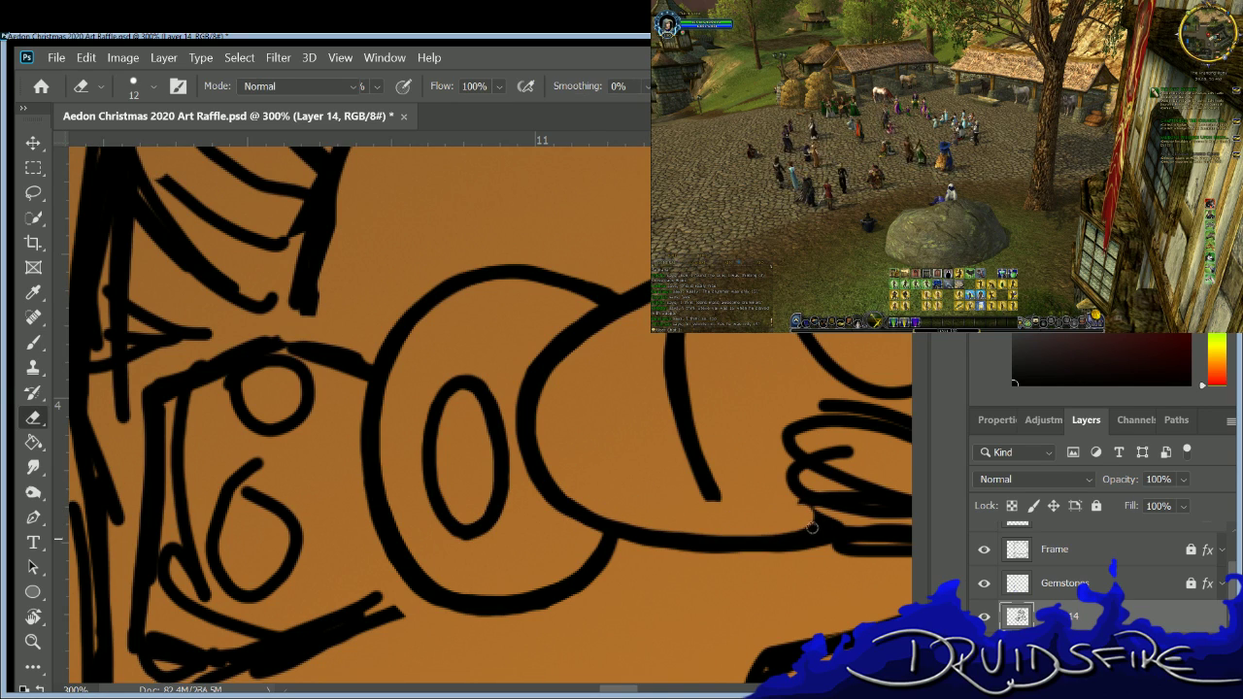
key("b")
mouse_move(554, 495)
left_mouse_down()
mouse_move(681, 534)
mouse_move(811, 526)
left_mouse_up()
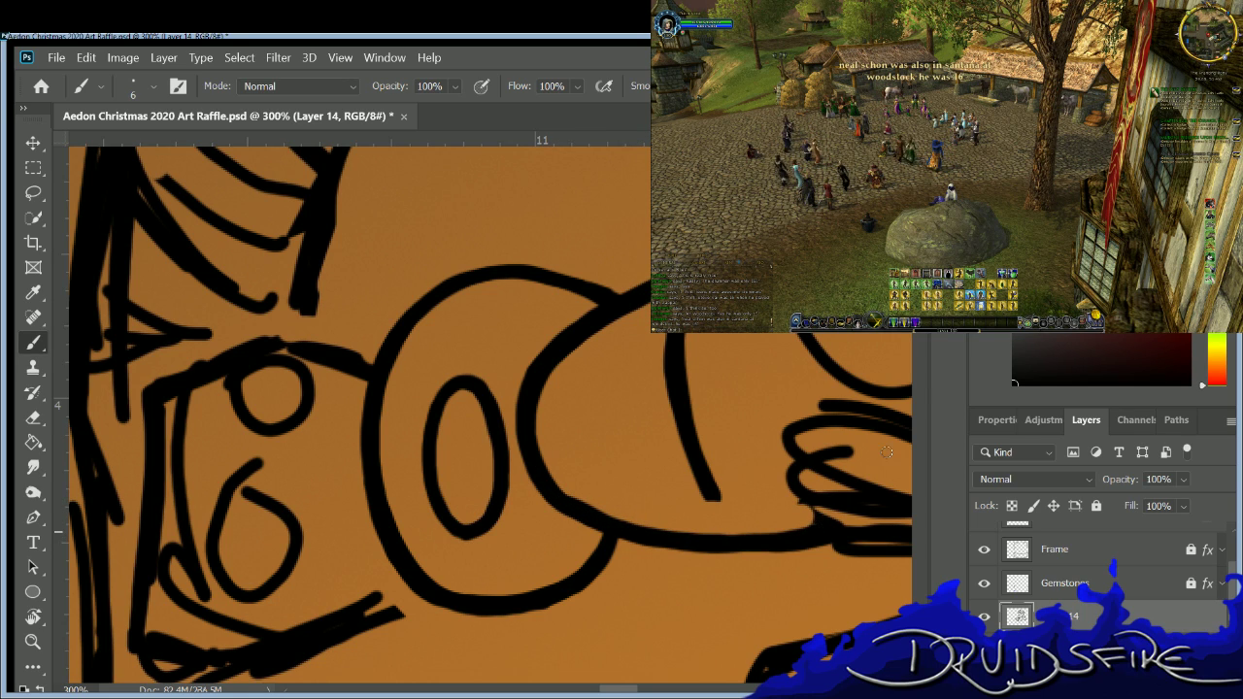
Clean the edge of the curved cross line inside the large shape and redraw the line smoothly.
key("e")
key("b")
key("e")
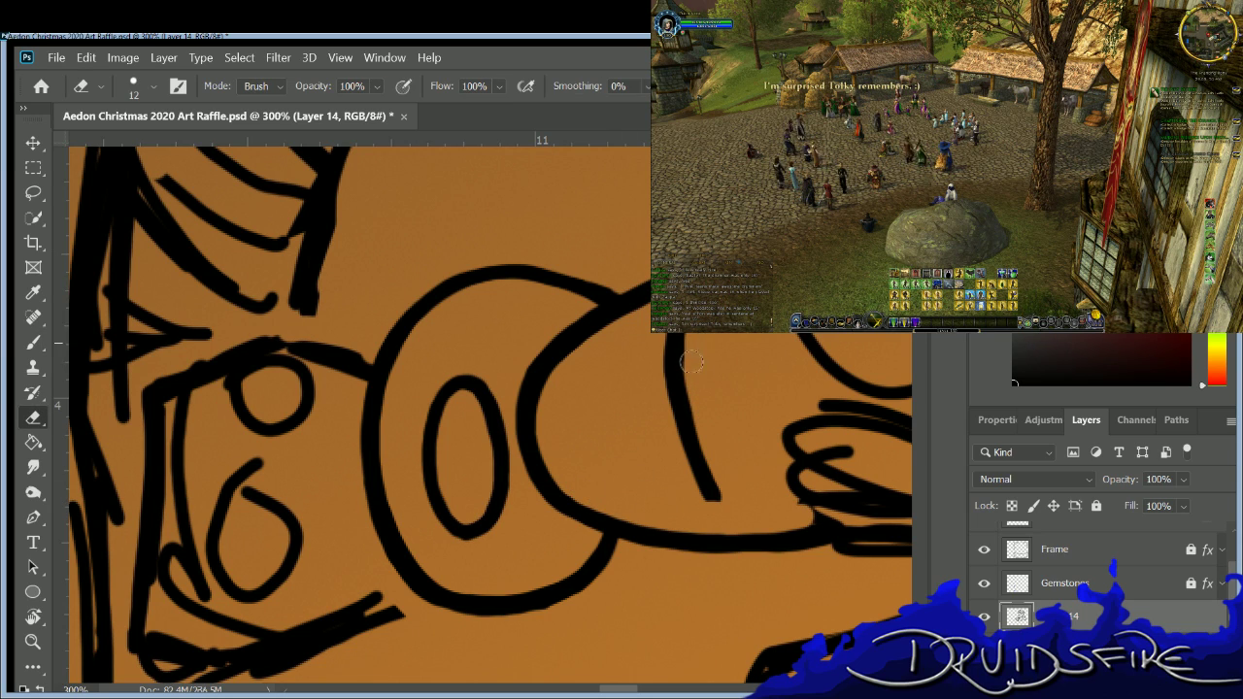
key("b")
key("e")
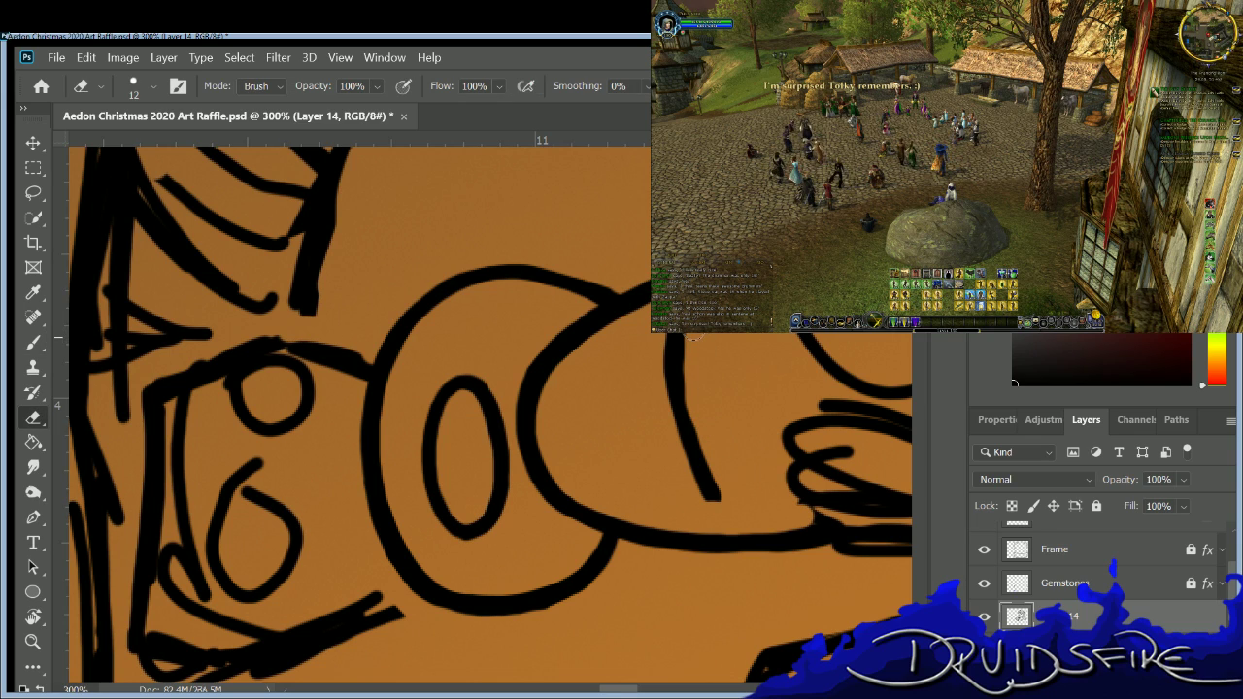
left_click_drag(686, 355, 694, 402)
key("b")
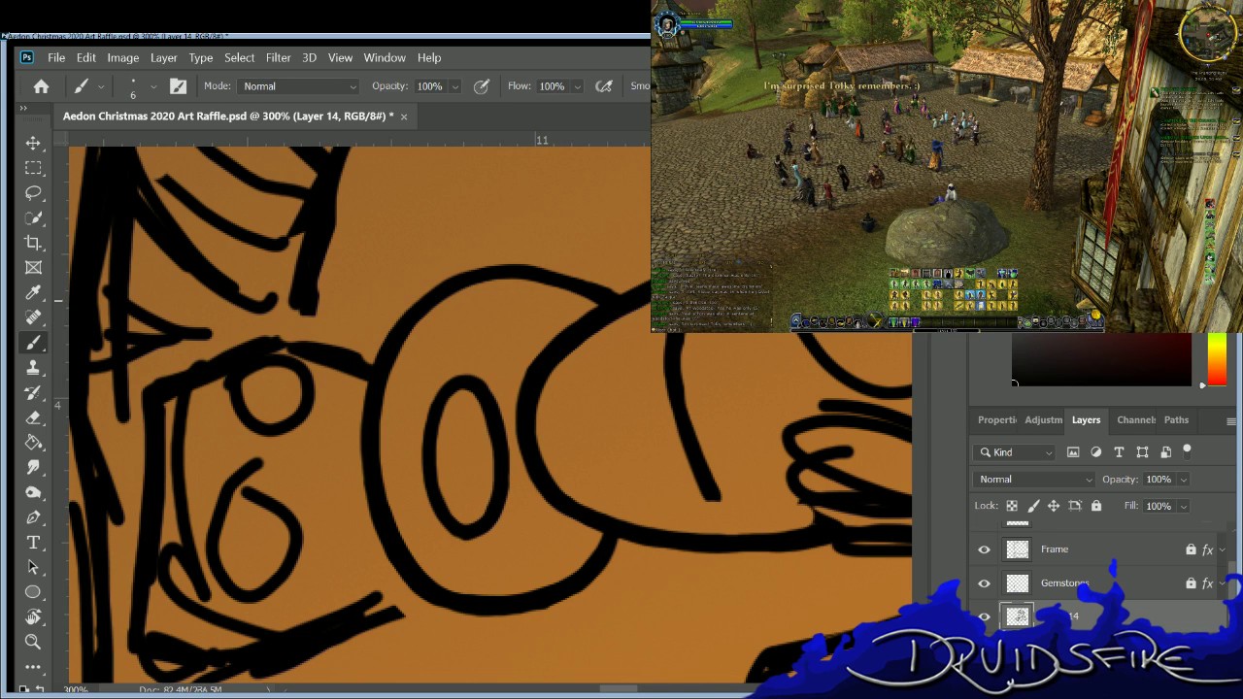
left_click_drag(672, 355, 706, 483)
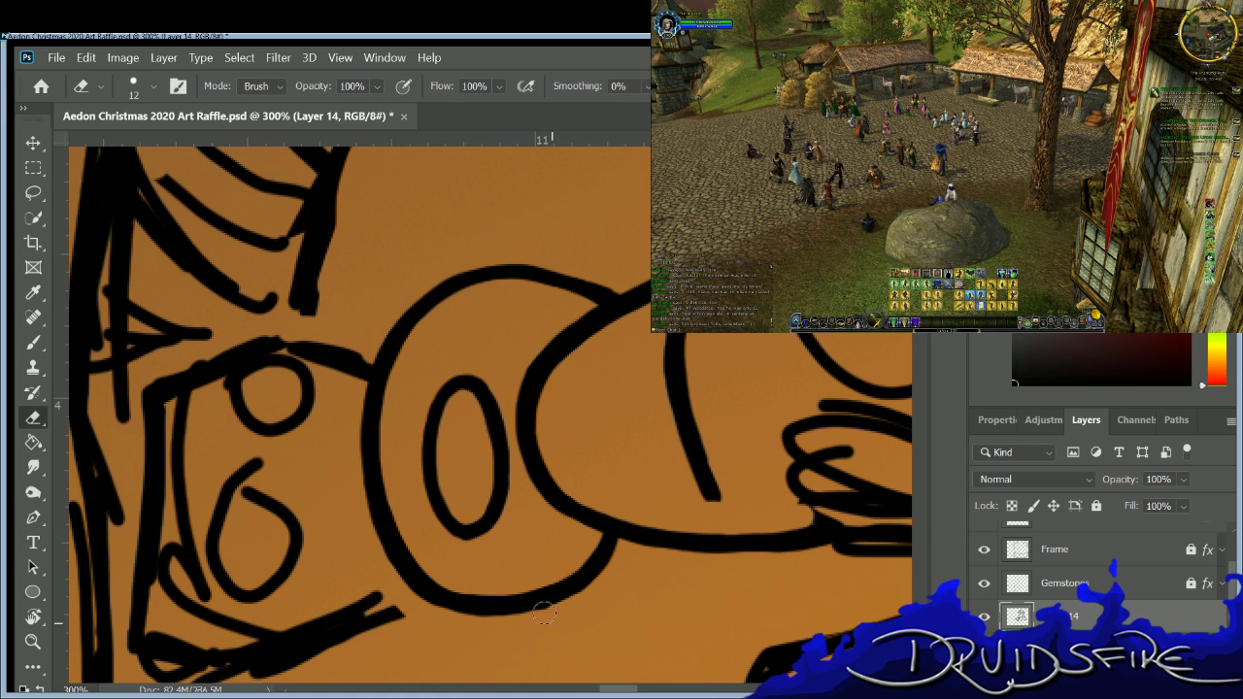
Erase the overlapping scribbles around the lower oval inside the large shape and redraw it as one closed outline.
left_click_drag(615, 690, 629, 636)
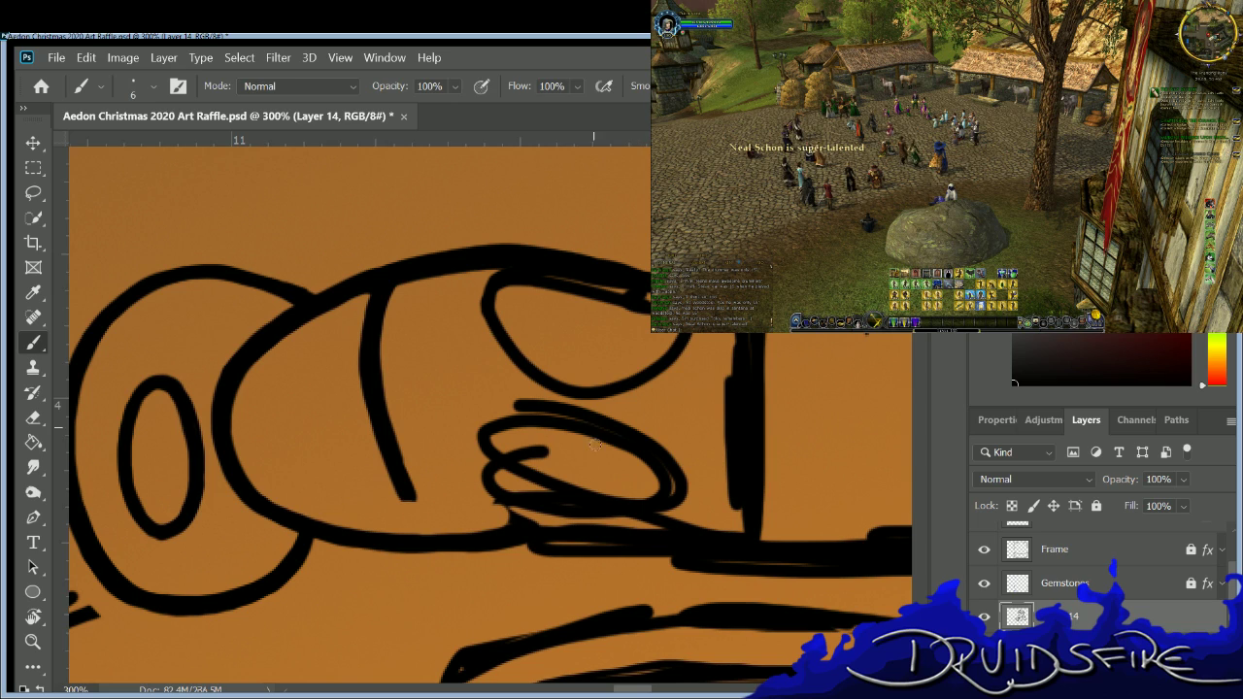
key("e")
mouse_move(593, 439)
left_mouse_down()
mouse_move(521, 462)
mouse_move(574, 442)
mouse_move(538, 436)
mouse_move(646, 459)
mouse_move(561, 481)
mouse_move(648, 464)
mouse_move(515, 425)
mouse_move(525, 475)
mouse_move(492, 450)
mouse_move(588, 430)
mouse_move(501, 440)
mouse_move(561, 481)
mouse_move(651, 465)
mouse_move(575, 441)
mouse_move(539, 407)
mouse_move(466, 399)
mouse_move(598, 402)
mouse_move(511, 399)
mouse_move(686, 427)
left_mouse_up()
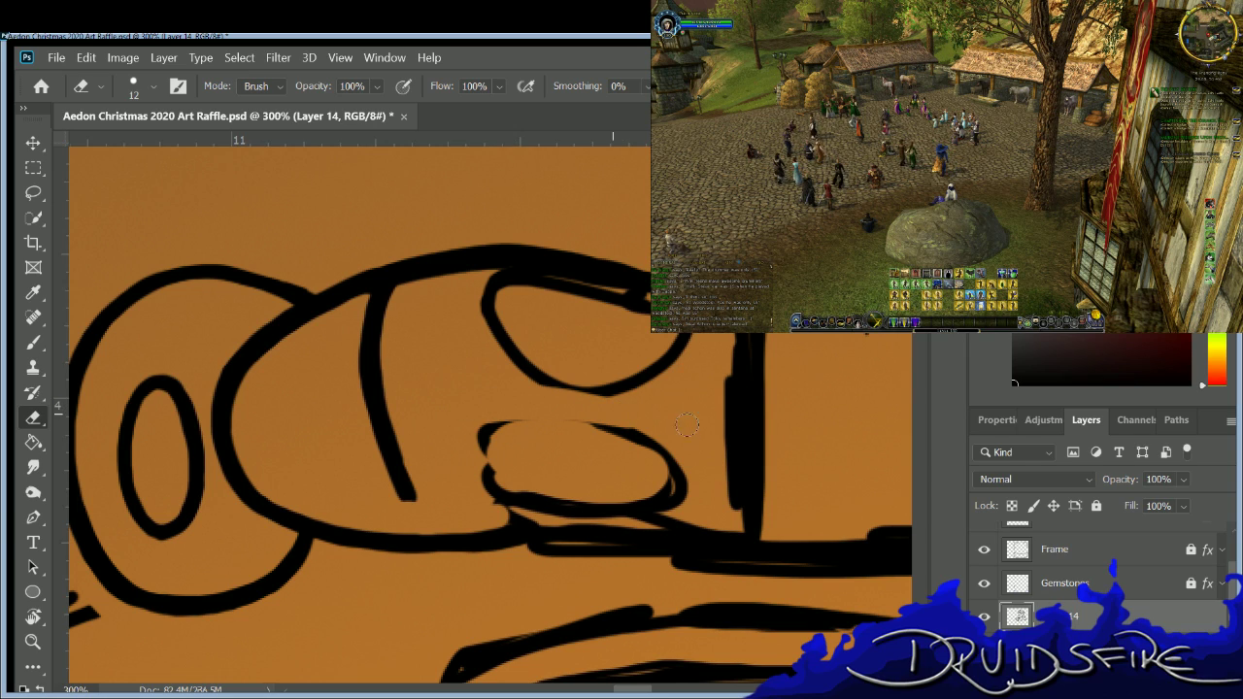
mouse_move(490, 500)
left_mouse_down()
mouse_move(653, 511)
mouse_move(689, 493)
left_mouse_up()
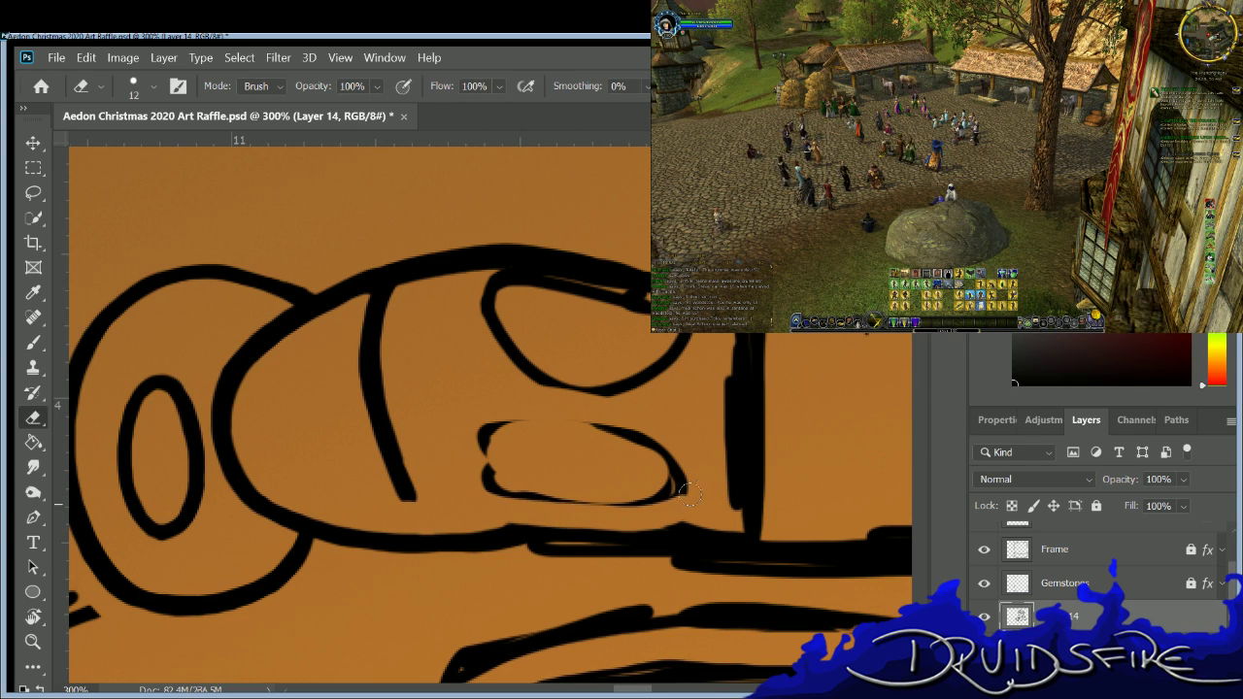
key("b")
mouse_move(493, 417)
left_mouse_down()
mouse_move(476, 455)
mouse_move(492, 481)
mouse_move(595, 498)
mouse_move(669, 477)
mouse_move(639, 442)
mouse_move(569, 417)
mouse_move(481, 428)
mouse_move(581, 411)
mouse_move(641, 424)
mouse_move(666, 444)
mouse_move(672, 474)
mouse_move(629, 504)
left_mouse_up()
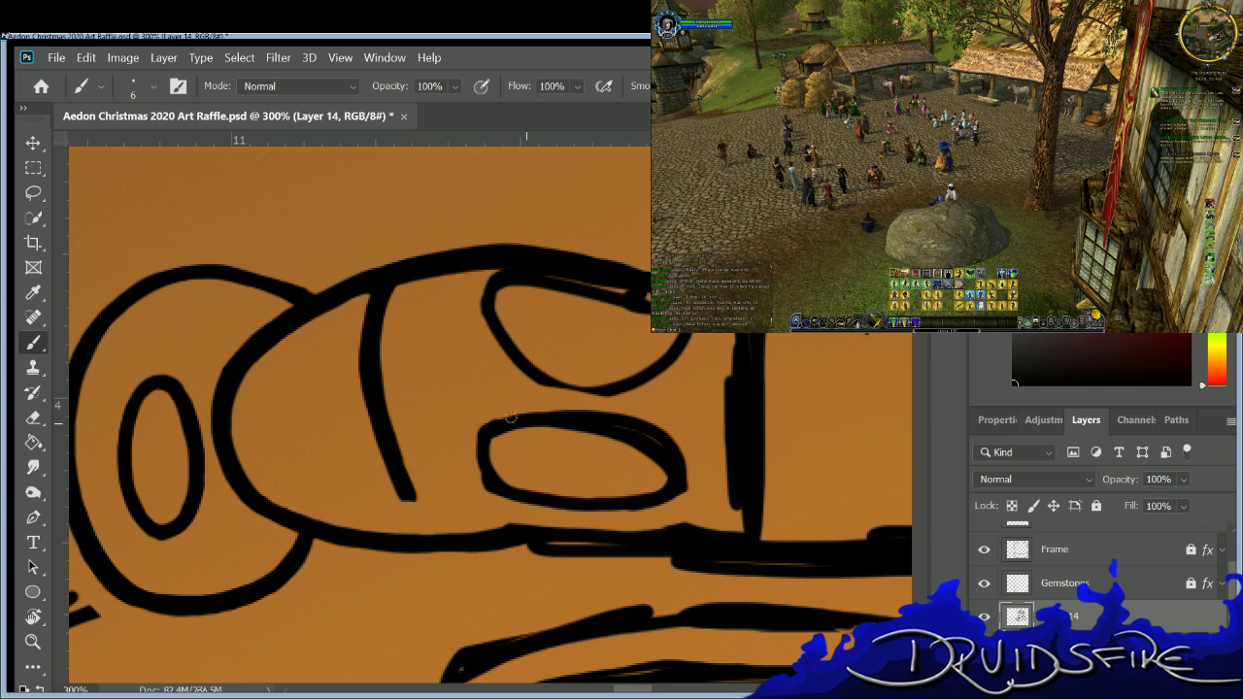
mouse_move(546, 412)
left_mouse_down()
mouse_move(470, 447)
mouse_move(478, 479)
mouse_move(563, 501)
left_mouse_up()
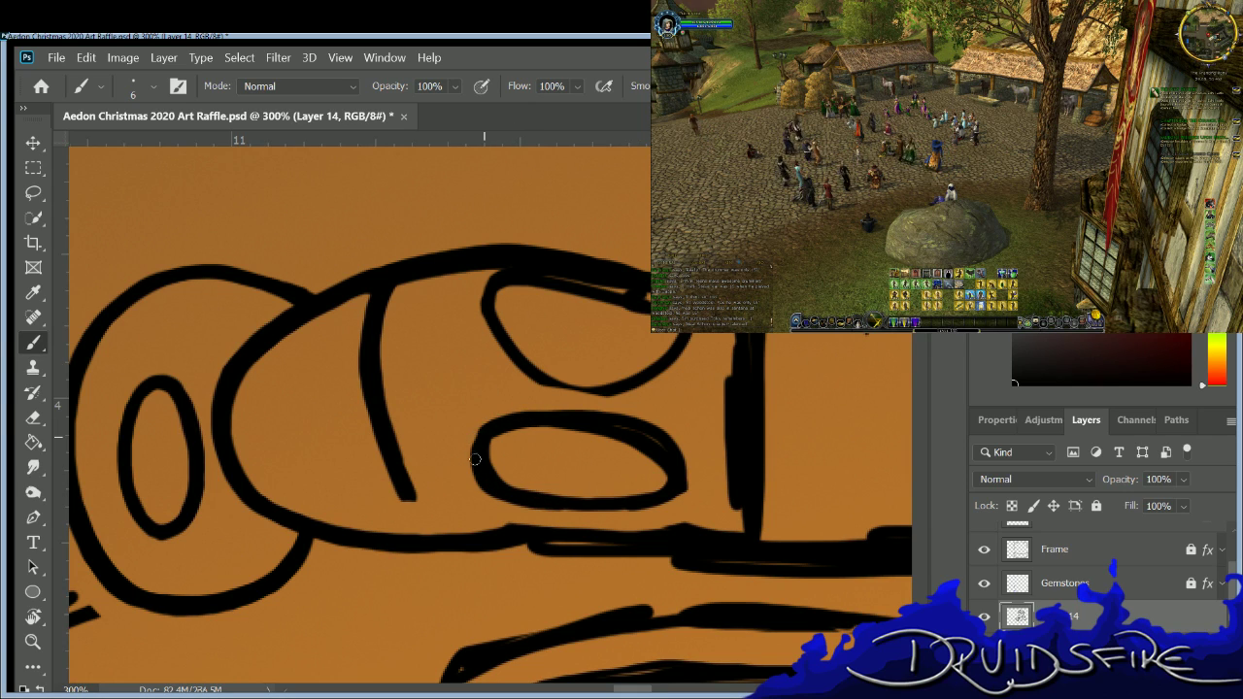
Extend the curved cross line down to the large shape's lower edge and even out the lower oval's outline.
left_click_drag(396, 481, 427, 532)
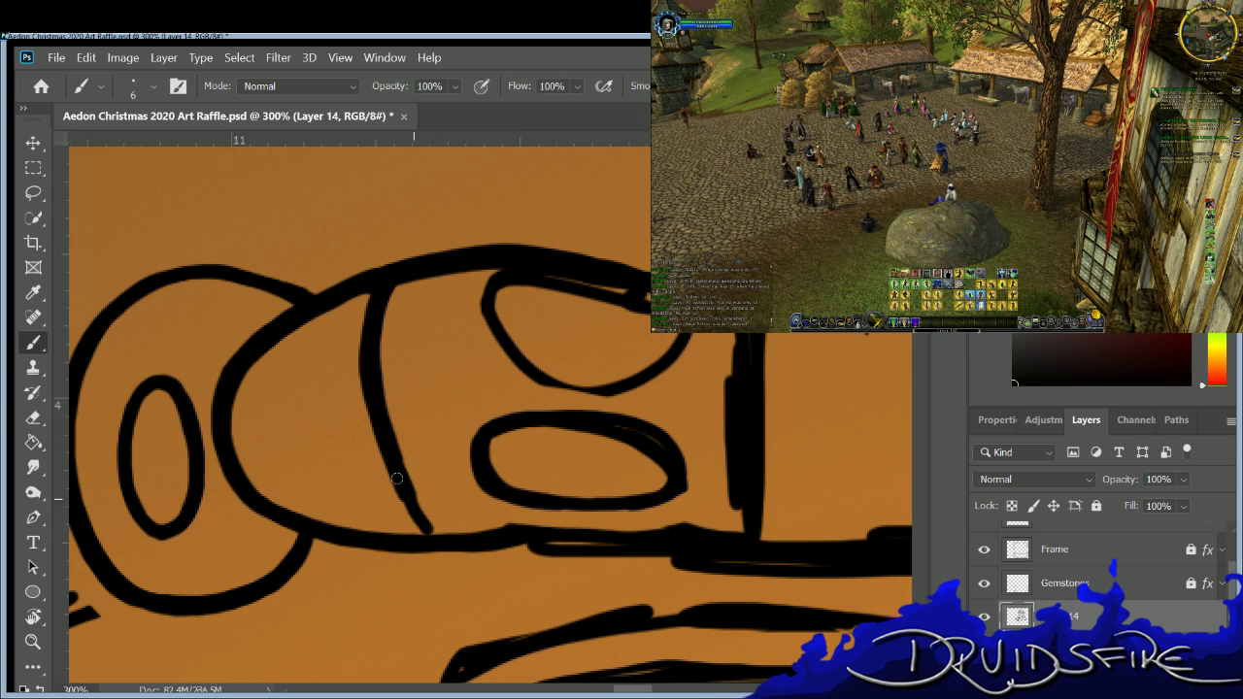
left_click_drag(396, 484, 434, 538)
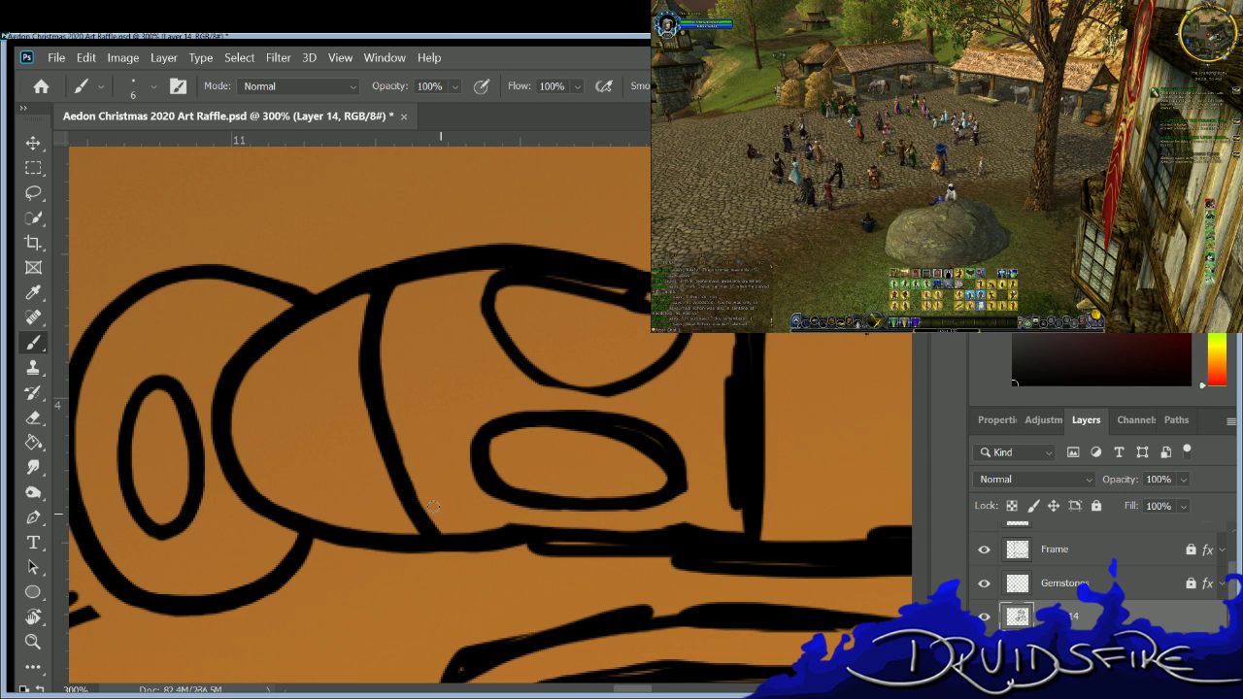
key("e")
mouse_move(529, 425)
left_mouse_down()
mouse_move(626, 435)
mouse_move(650, 470)
mouse_move(624, 442)
left_mouse_up()
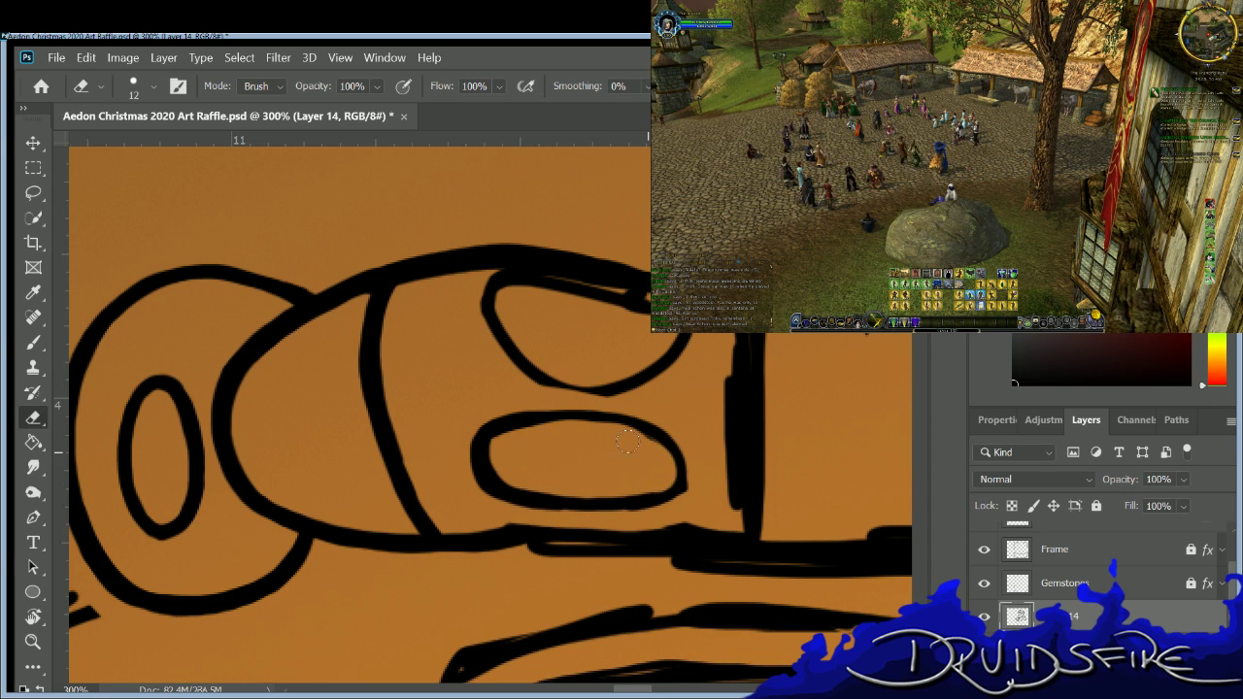
key("b")
key("b")
mouse_move(488, 420)
left_mouse_down()
mouse_move(580, 405)
mouse_move(648, 421)
mouse_move(670, 444)
mouse_move(671, 478)
mouse_move(652, 493)
mouse_move(601, 505)
mouse_move(535, 498)
left_mouse_up()
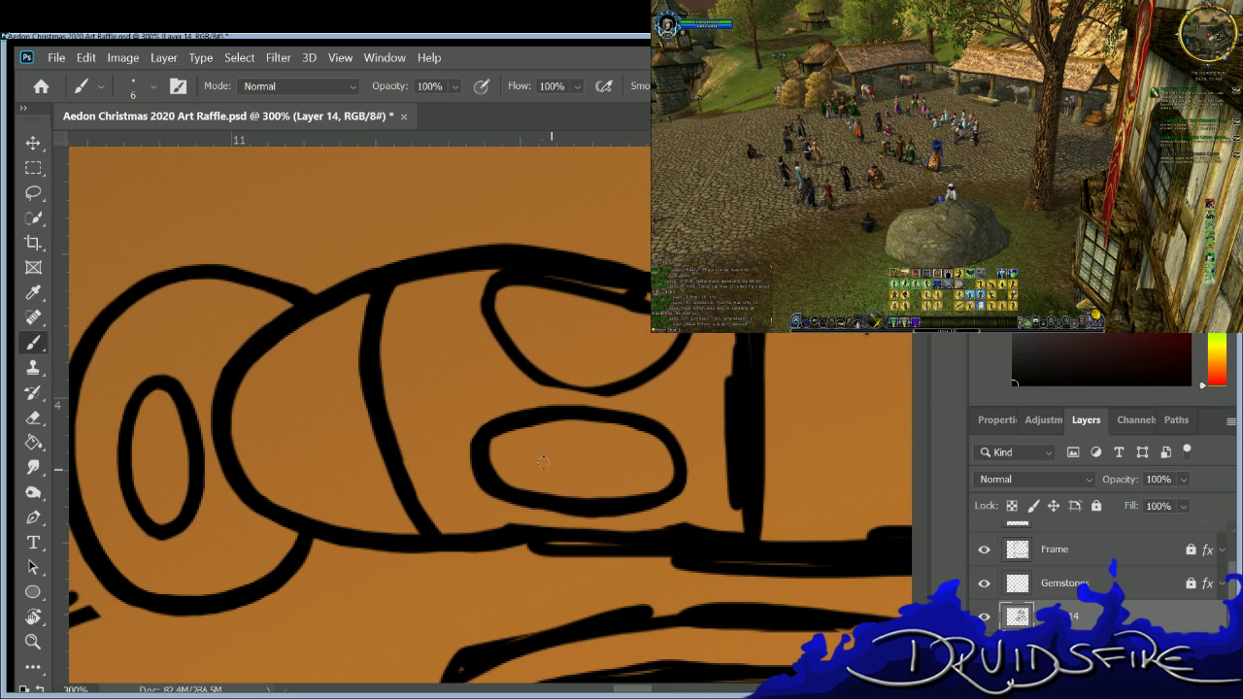
Erase the rough doubled strokes along the large shape's lower edge and redraw it as one smooth line.
key("e")
mouse_move(730, 530)
left_mouse_down()
mouse_move(465, 518)
mouse_move(521, 501)
mouse_move(474, 508)
mouse_move(455, 535)
mouse_move(733, 539)
mouse_move(470, 533)
mouse_move(501, 544)
left_mouse_up()
key("b")
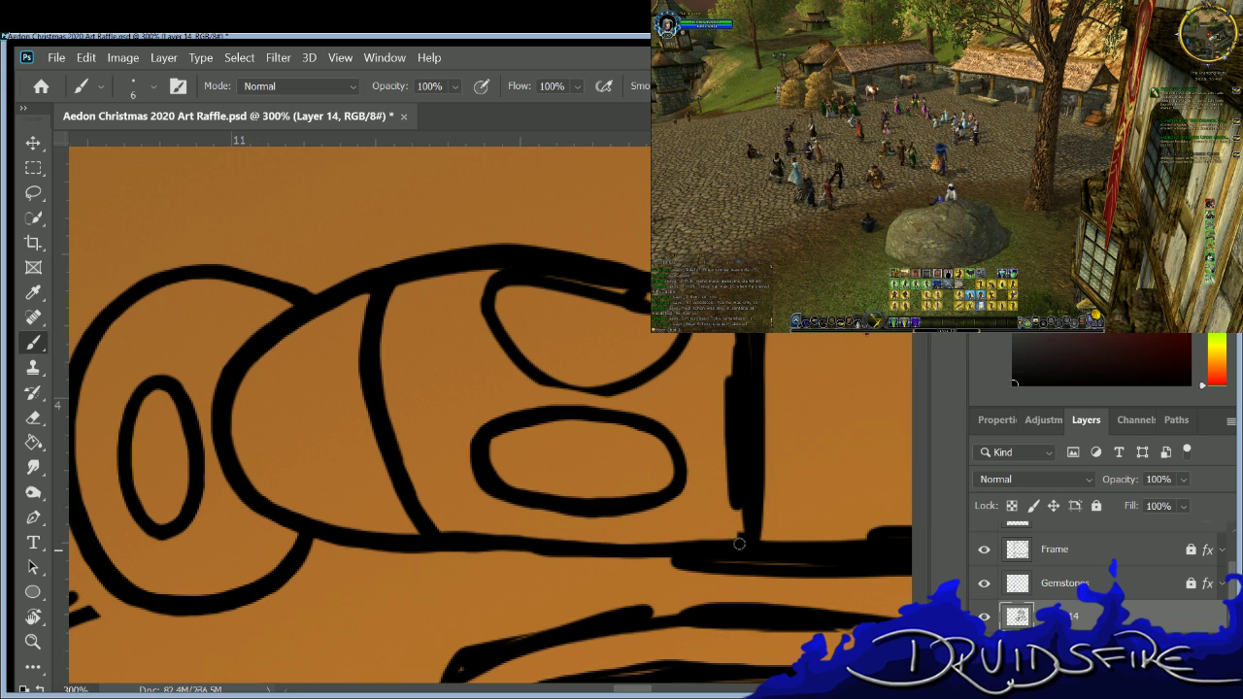
left_click_drag(627, 549, 383, 541)
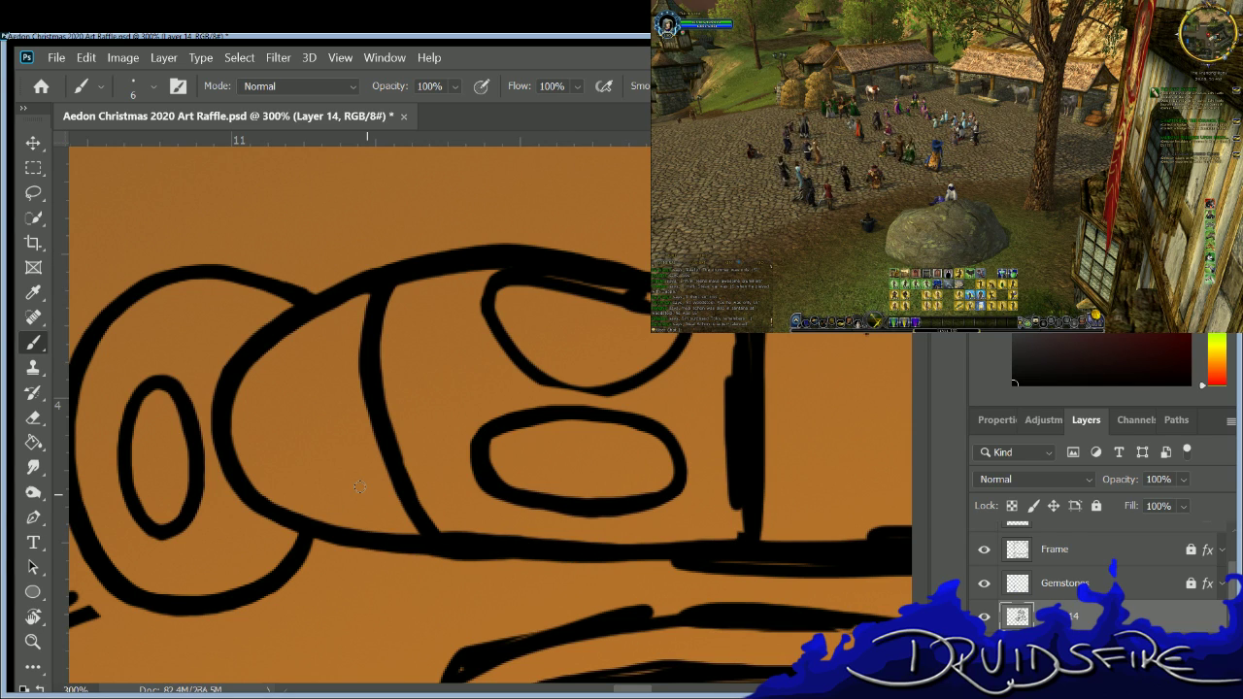
Remove the doubled strokes from the vertical end line of the large shape and redraw it as a single line down to the lower edge.
key("e")
mouse_move(723, 490)
left_mouse_down()
mouse_move(727, 335)
mouse_move(726, 506)
mouse_move(737, 339)
left_mouse_up()
key("b")
key("e")
key("b")
mouse_move(750, 340)
left_mouse_down()
mouse_move(747, 546)
mouse_move(742, 536)
left_mouse_up()
key("e")
key("b")
left_click_drag(749, 350, 745, 545)
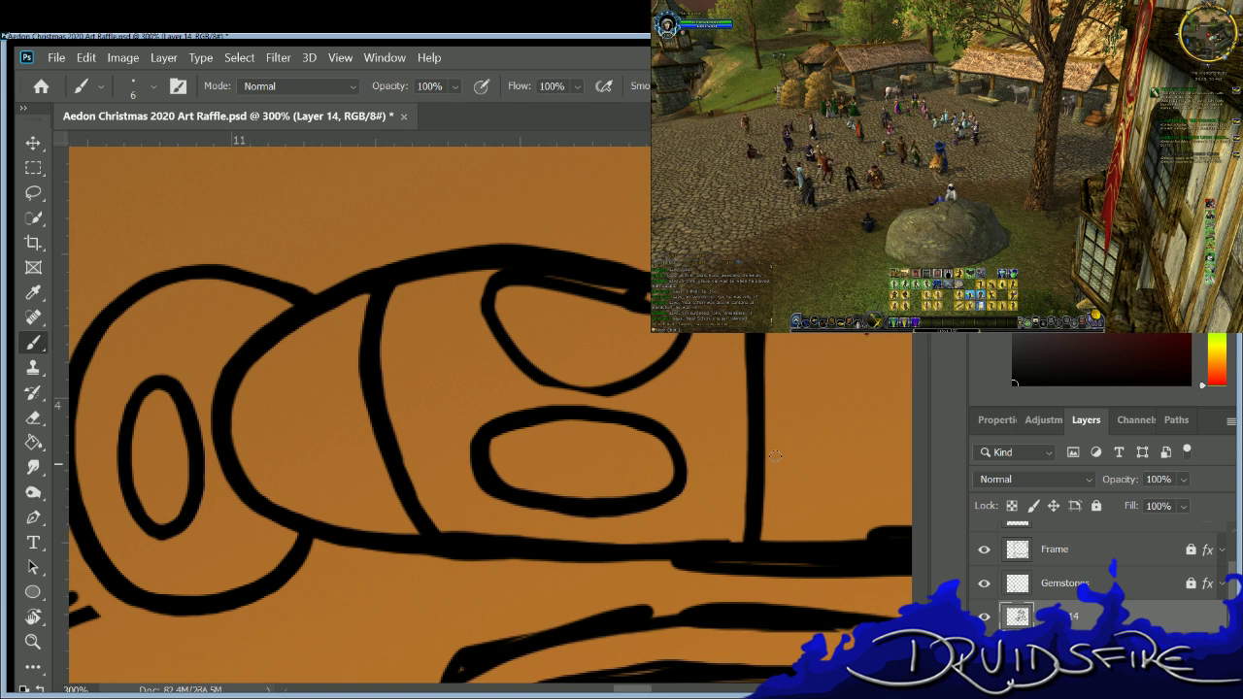
Erase the rough upper oval and trim the excess black from the large shape's upper edge.
key("e")
mouse_move(540, 280)
left_mouse_down()
mouse_move(501, 280)
mouse_move(636, 288)
left_mouse_up()
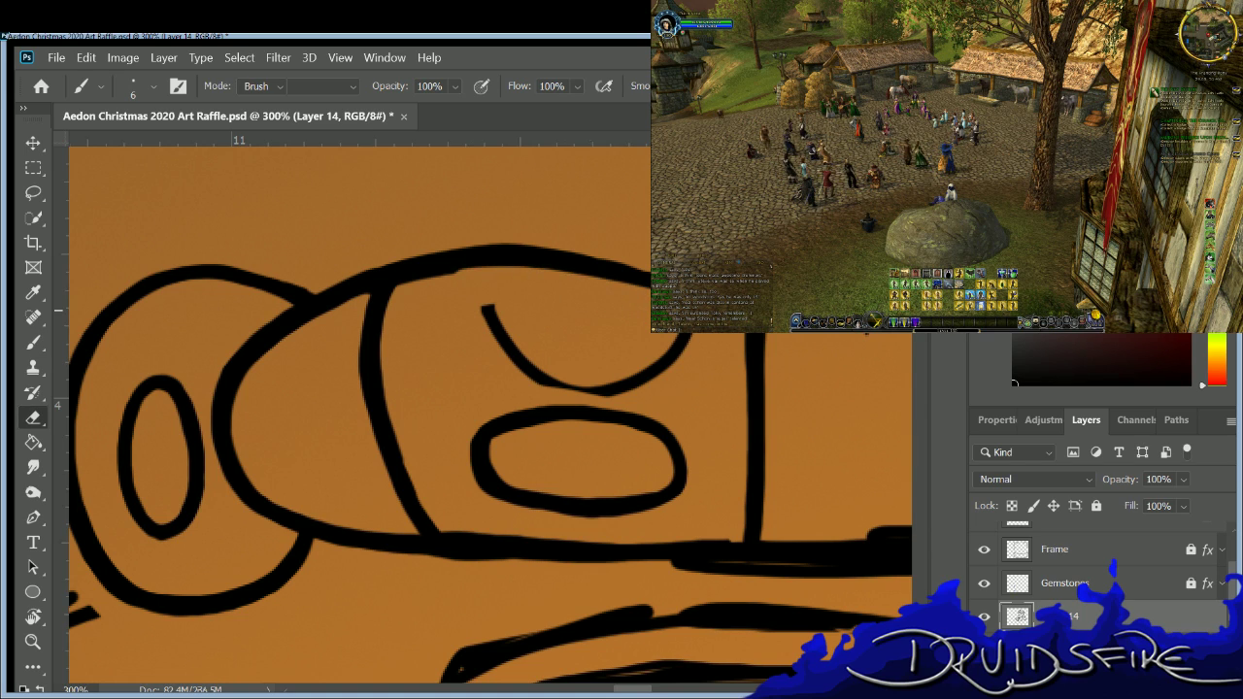
mouse_move(686, 339)
left_mouse_down()
mouse_move(621, 372)
mouse_move(641, 374)
mouse_move(572, 378)
mouse_move(615, 385)
mouse_move(535, 368)
mouse_move(469, 291)
left_mouse_up()
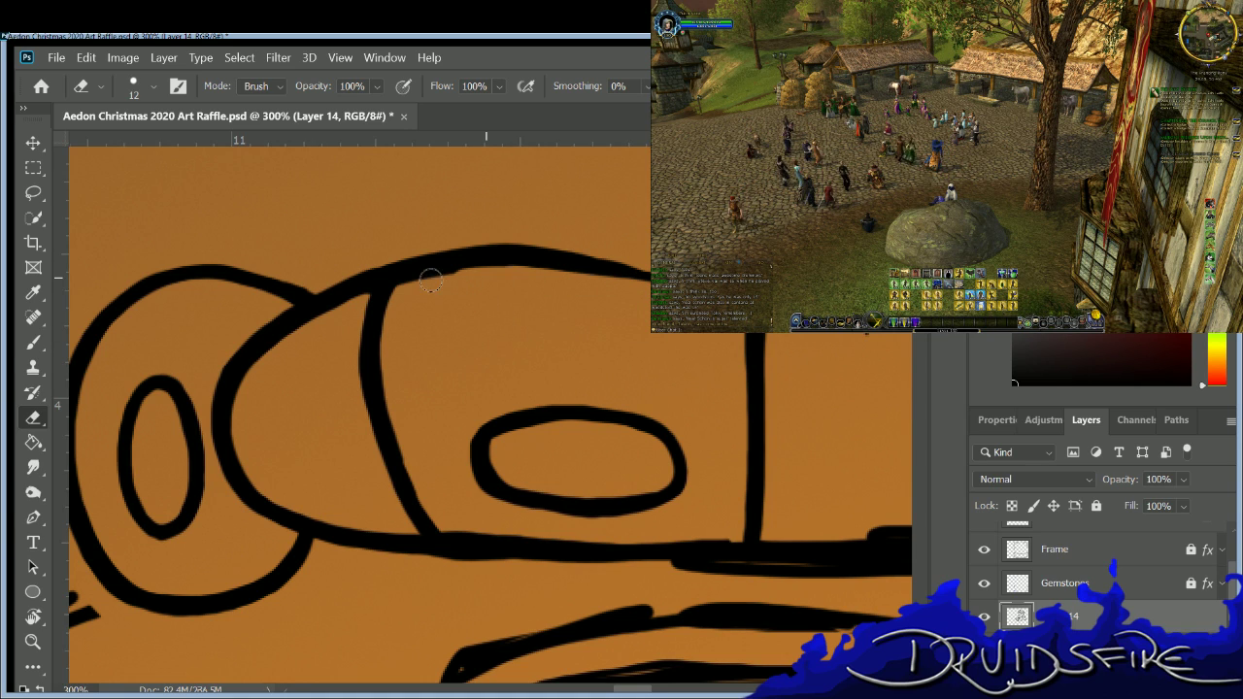
Smooth the bump on the inside of the large shape's upper edge and even out the line's thickness.
key("b")
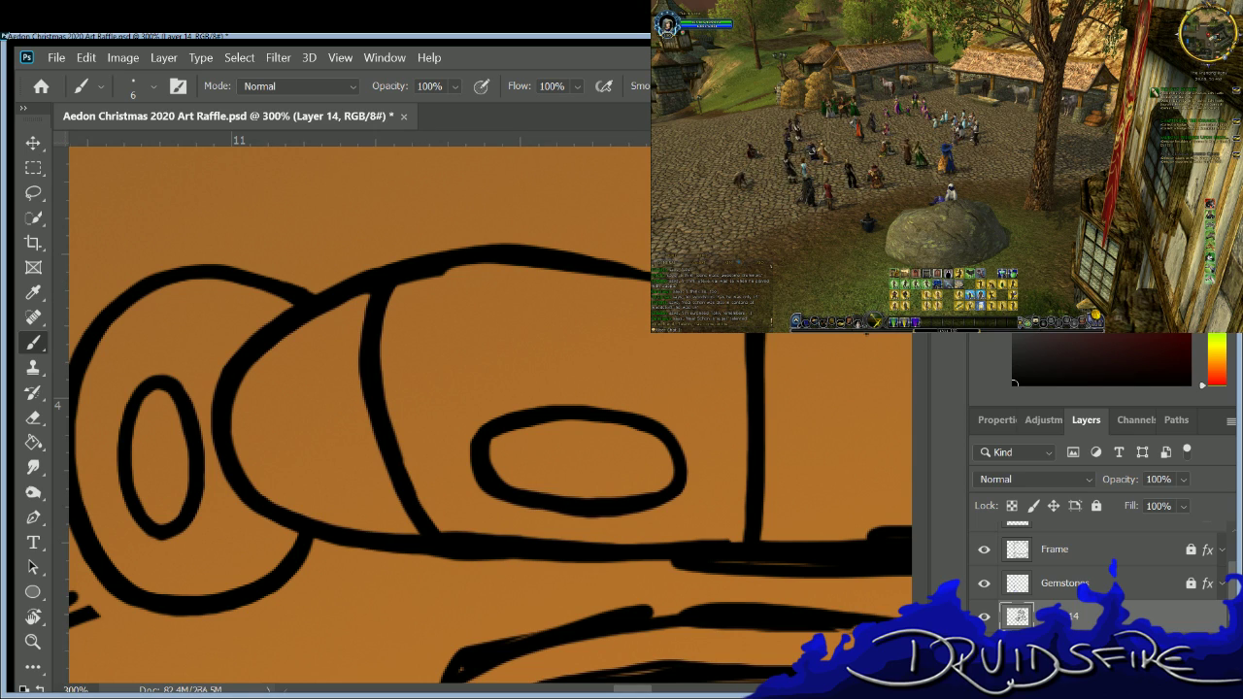
left_click(447, 273)
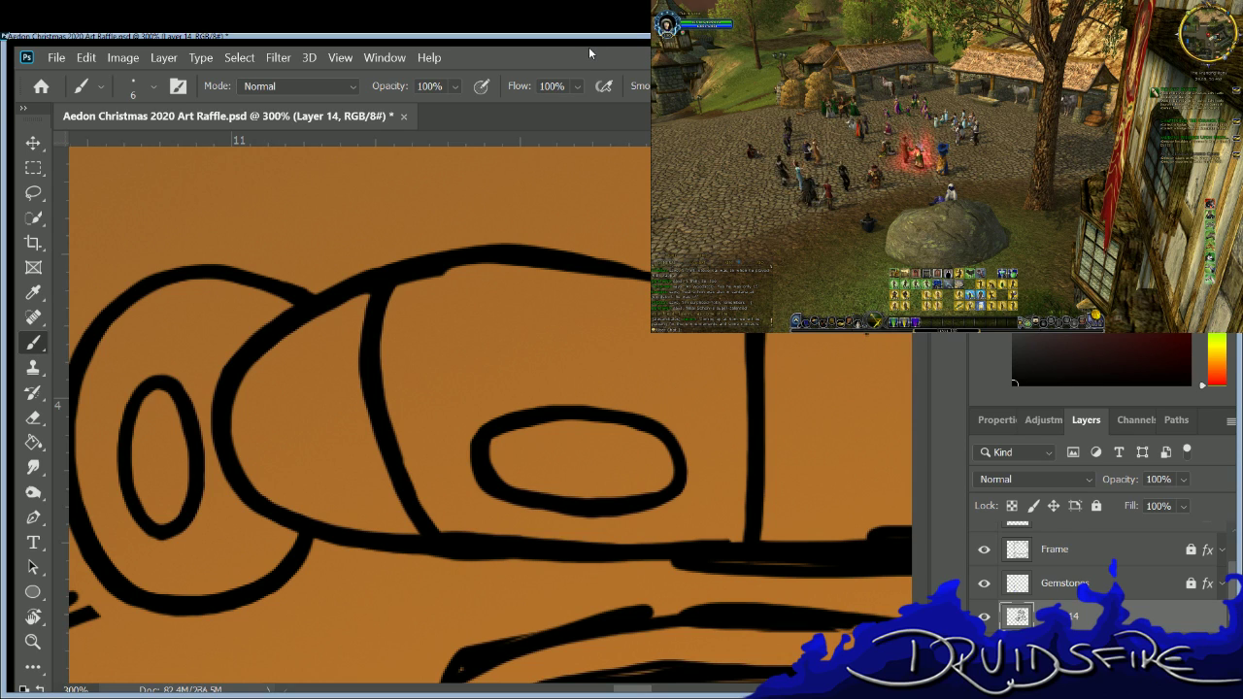
key("e")
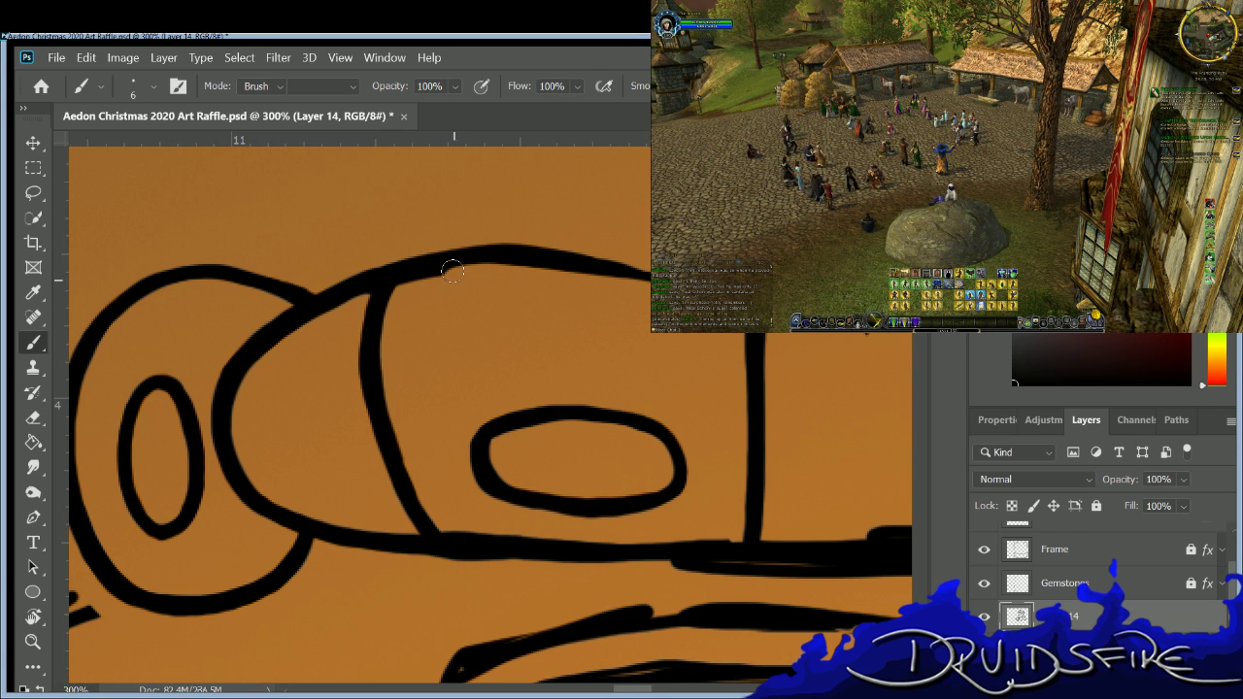
key("b")
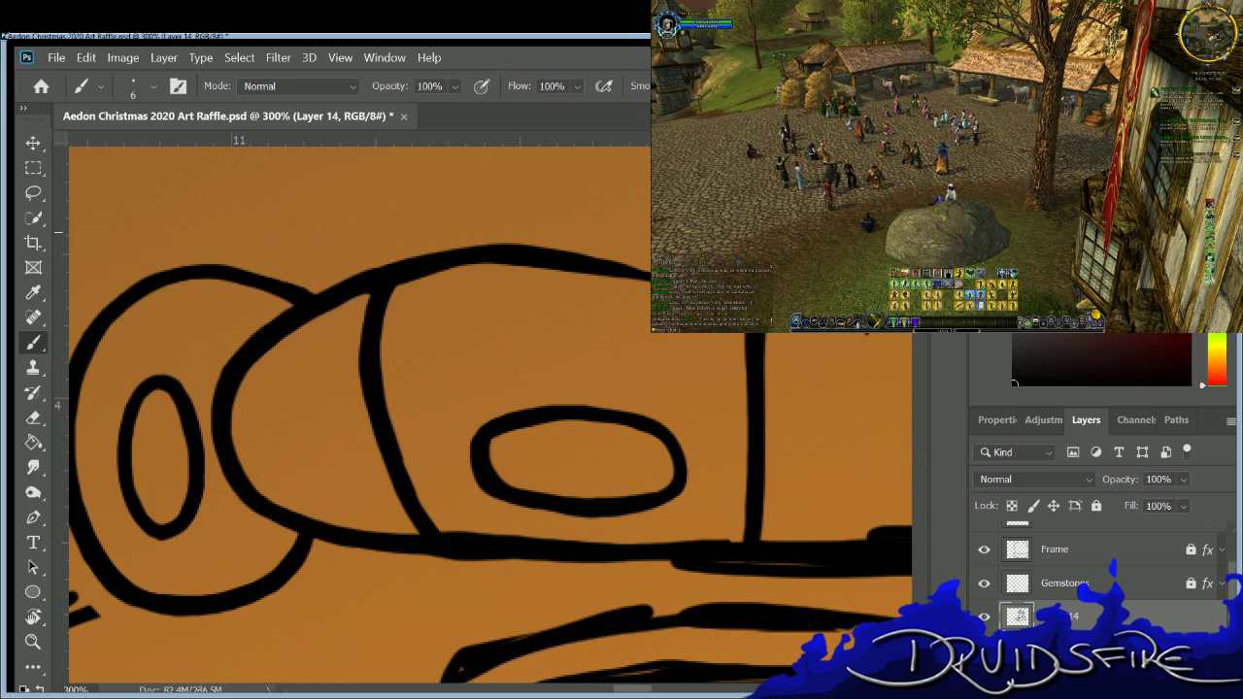
key("e")
key("b")
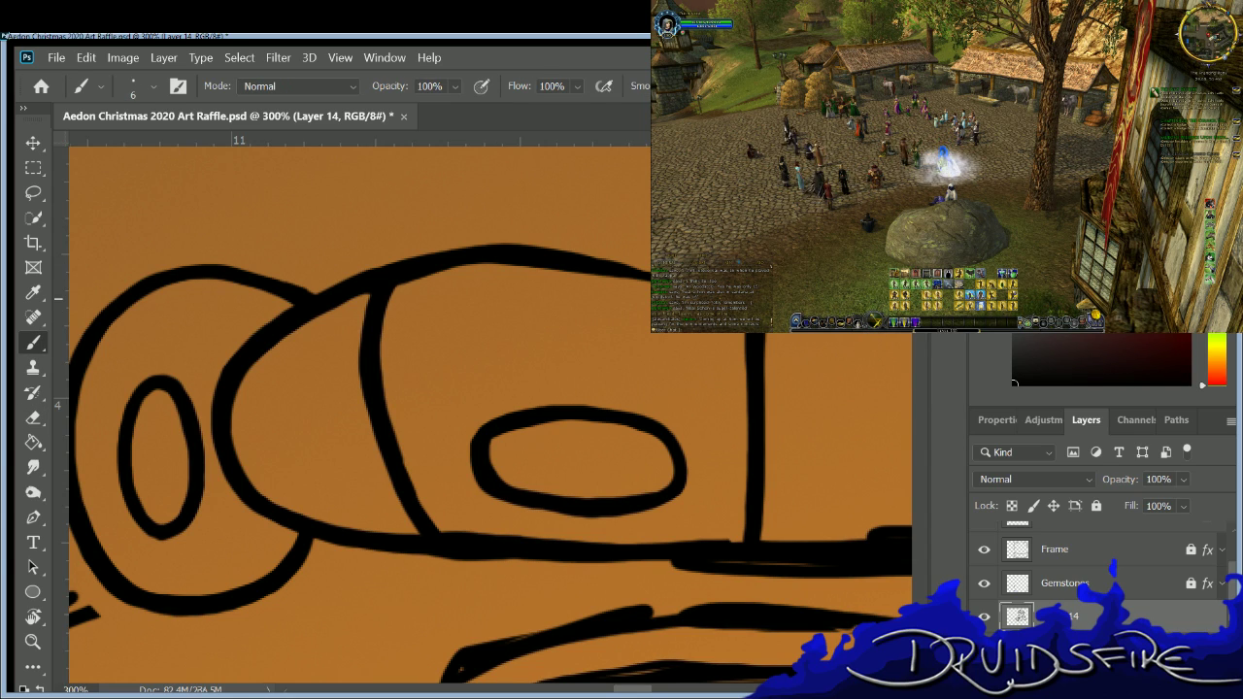
left_click_drag(648, 268, 513, 250)
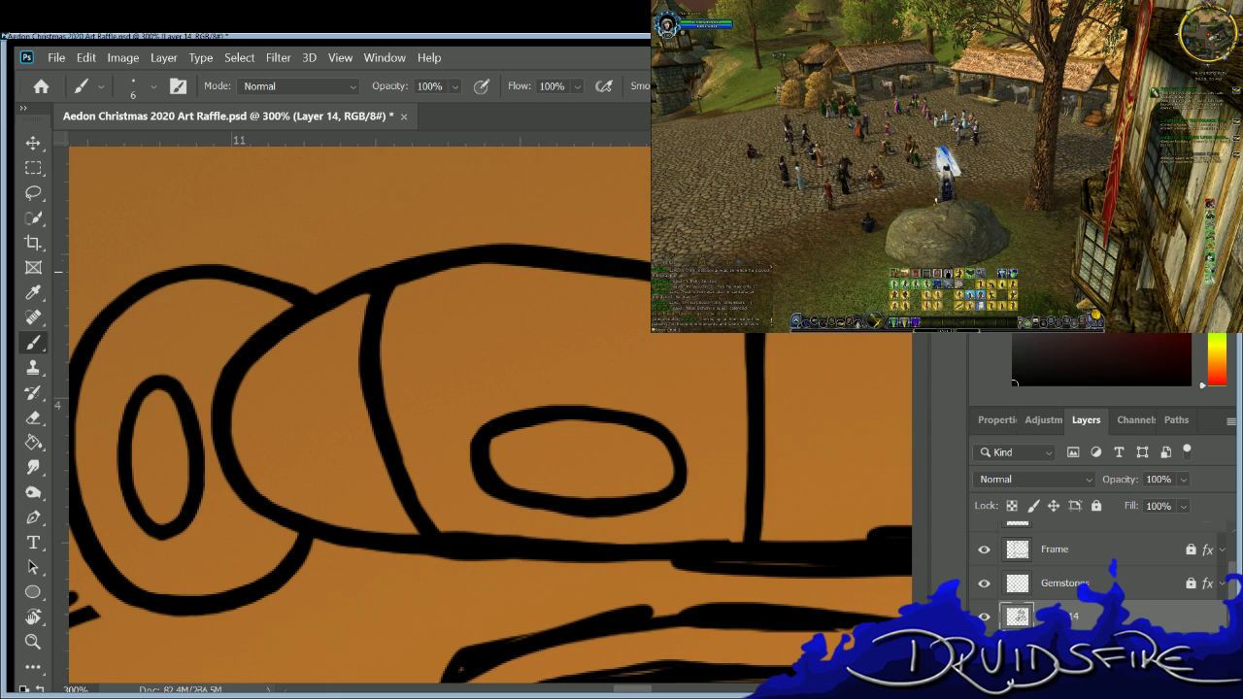
Touch up the upper part of the vertical end line and its junction with the large shape's lower edge.
key("e")
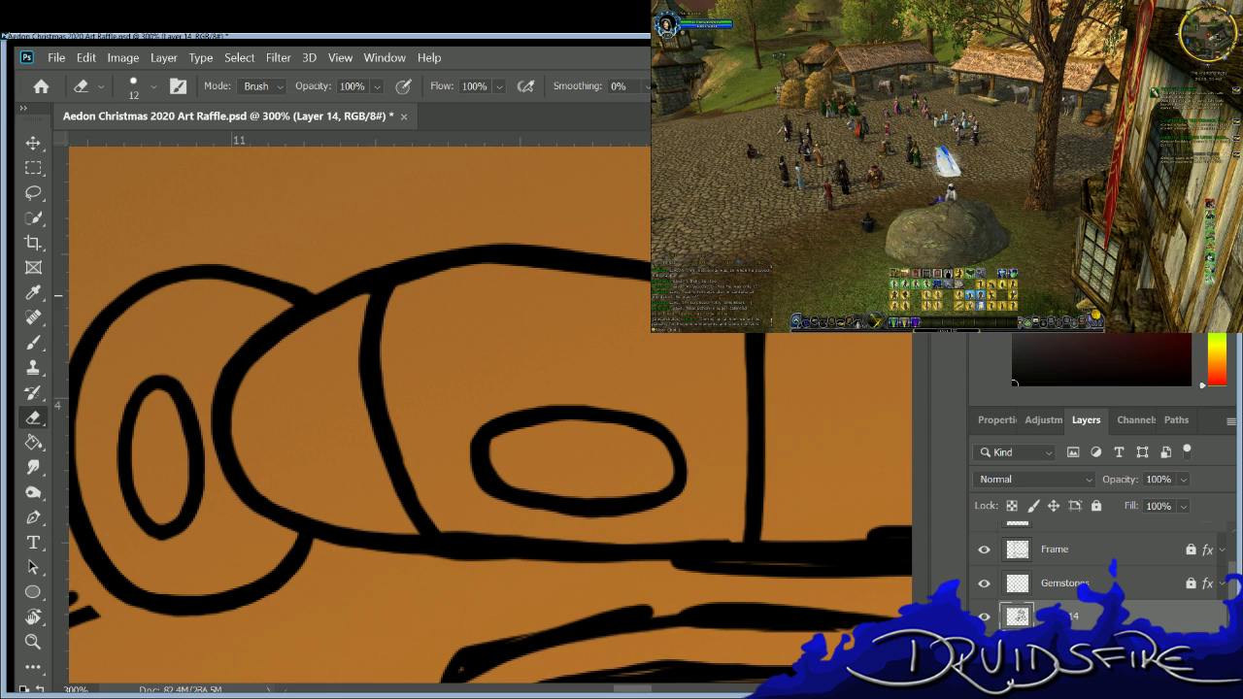
key("b")
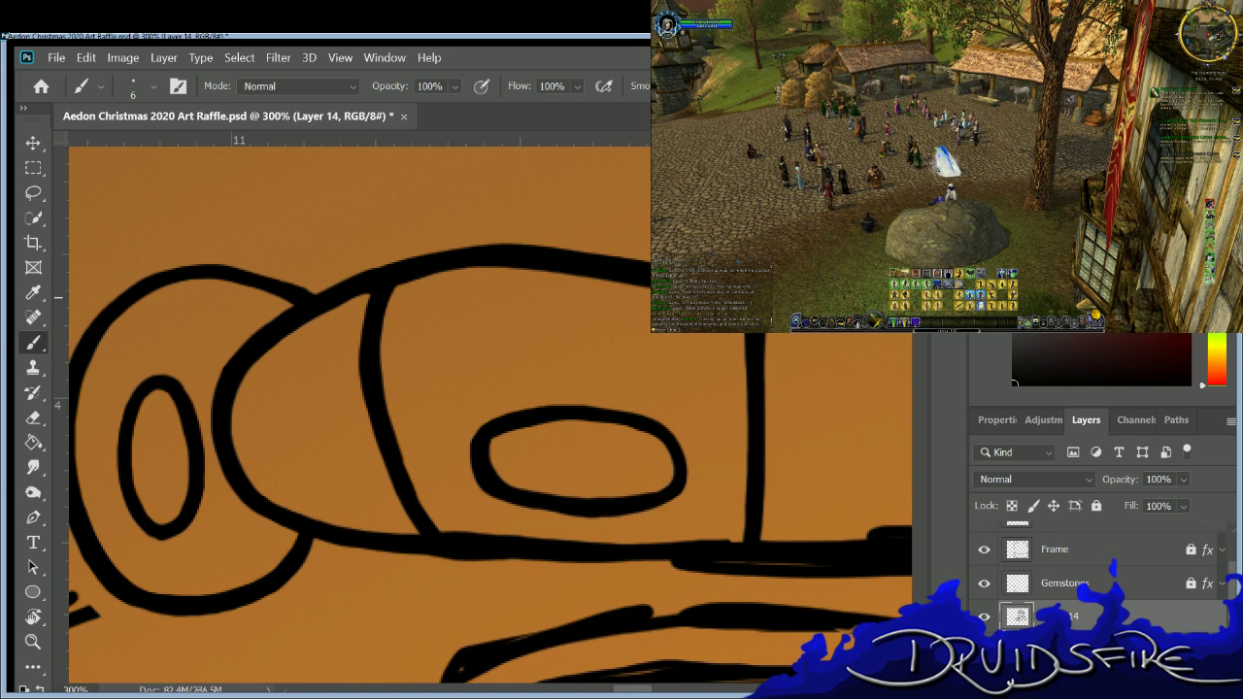
left_click_drag(753, 364, 764, 330)
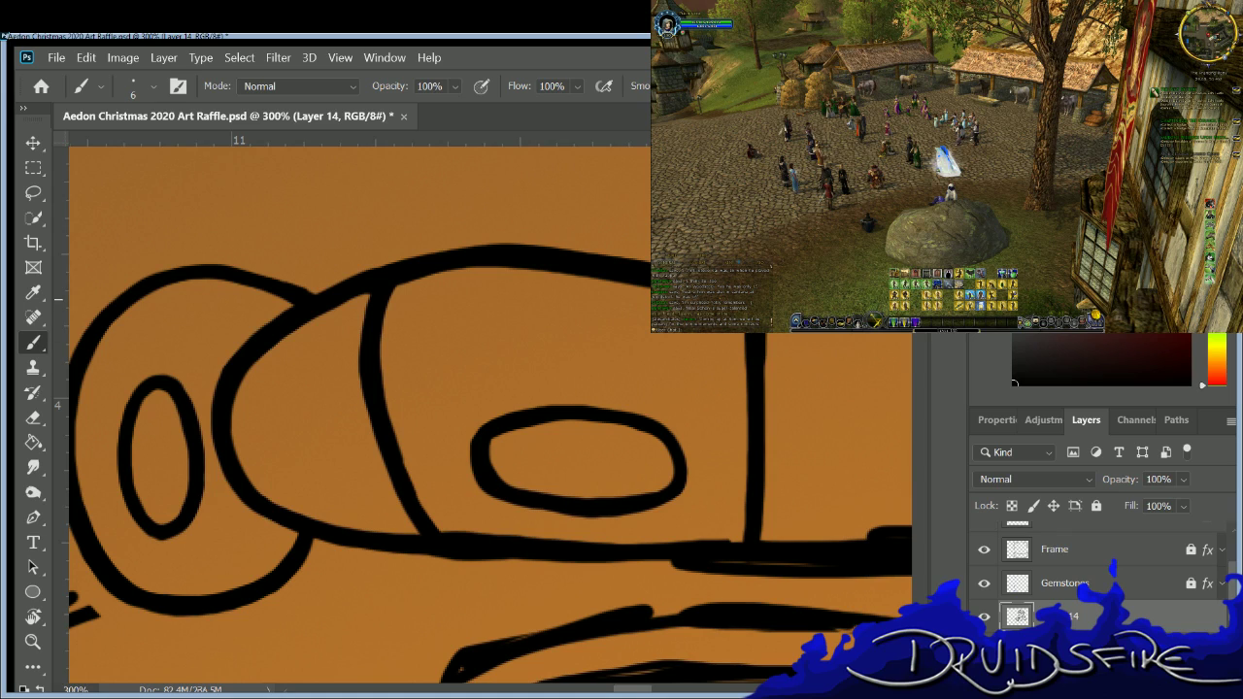
left_click_drag(747, 499, 750, 546)
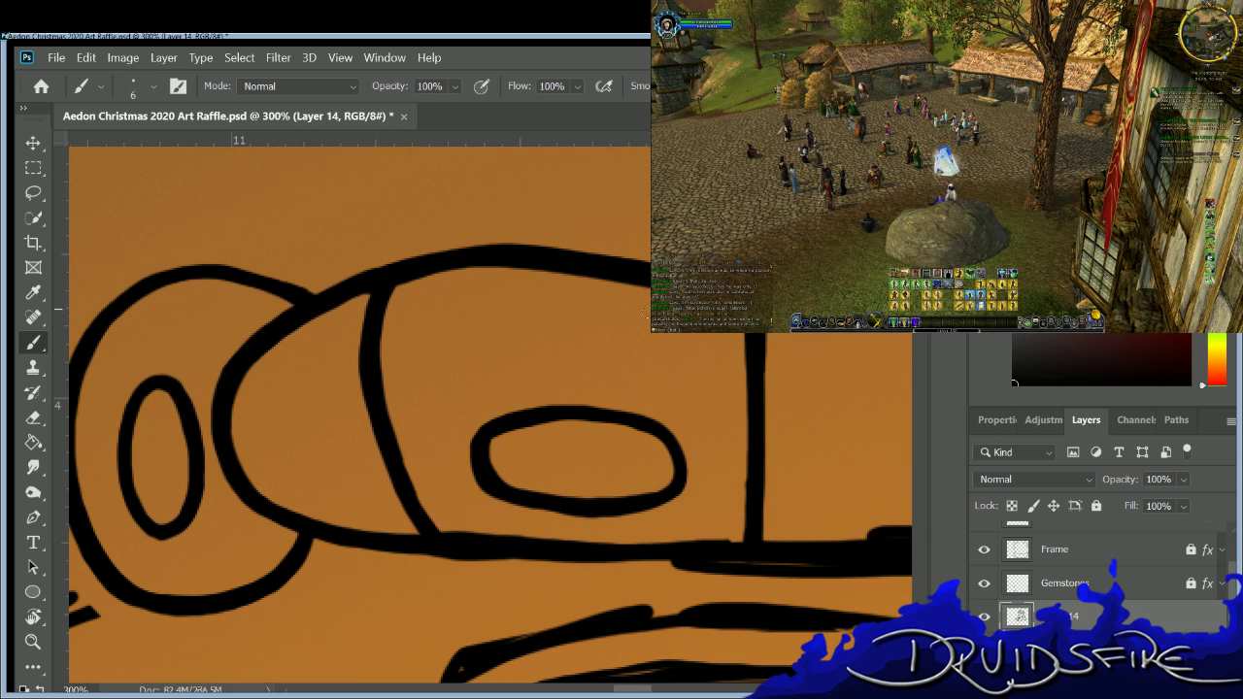
Try drawing a new flat oval above the lower oval, and undo it.
mouse_move(637, 300)
left_mouse_down()
mouse_move(472, 297)
mouse_move(465, 326)
mouse_move(501, 350)
mouse_move(651, 351)
mouse_move(632, 280)
left_mouse_up()
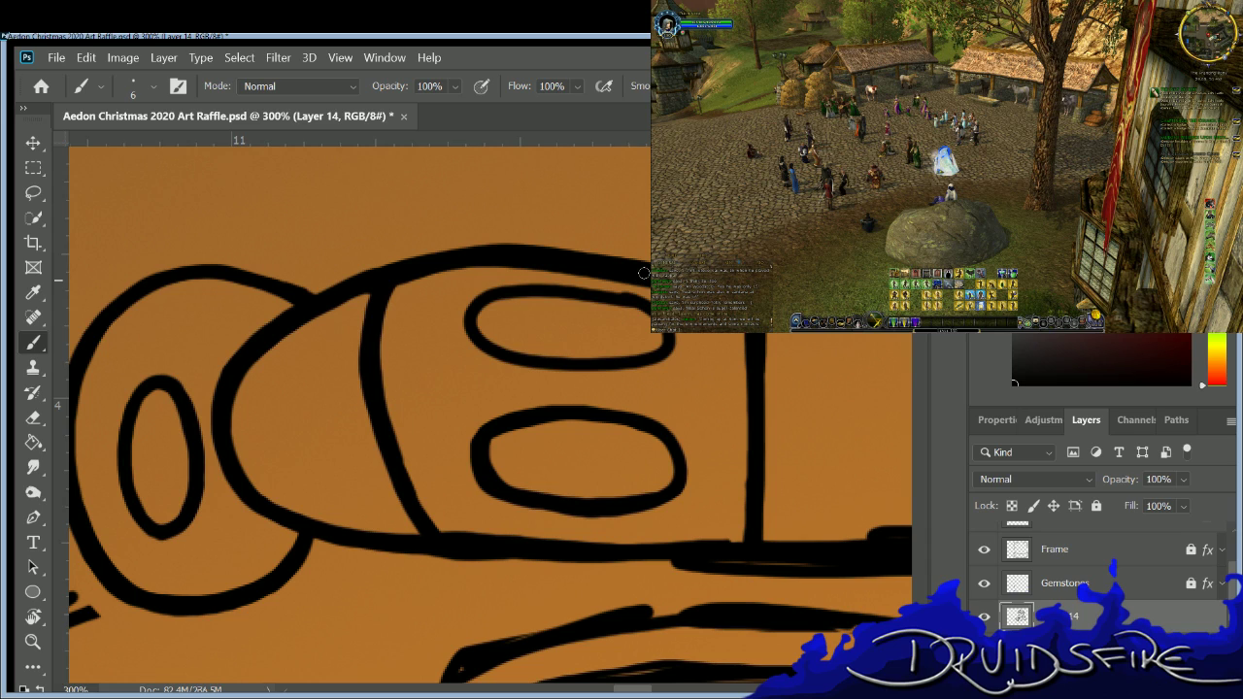
key("e")
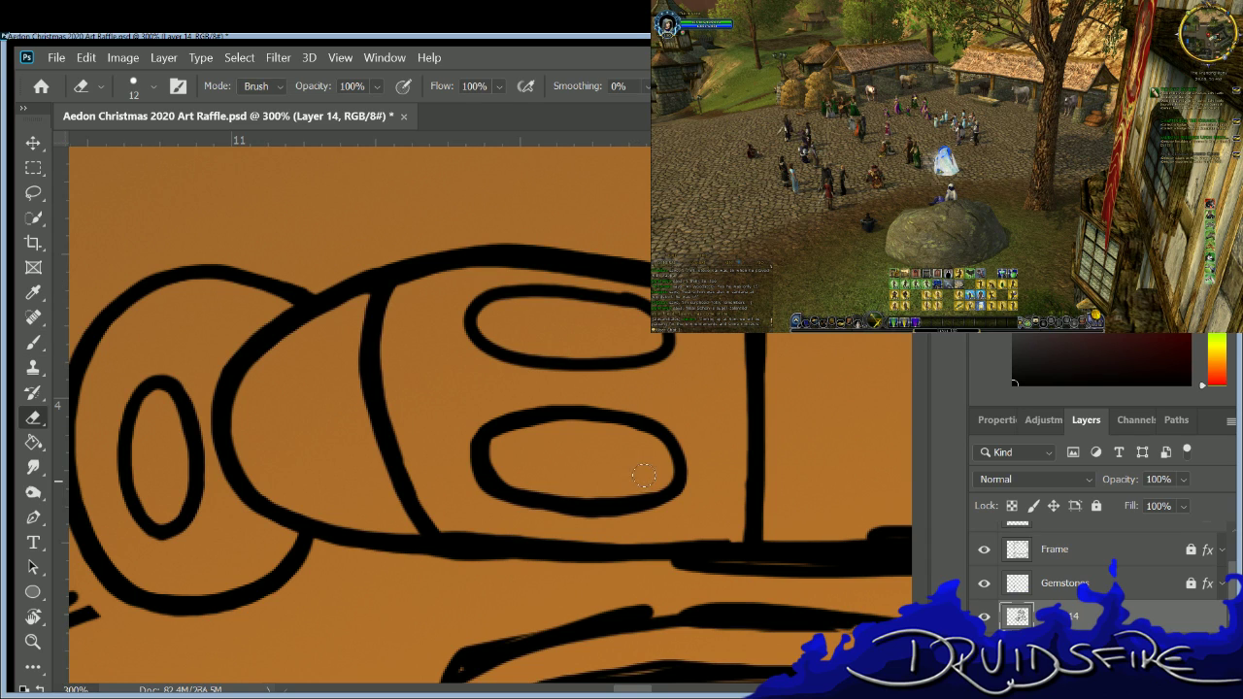
key("b")
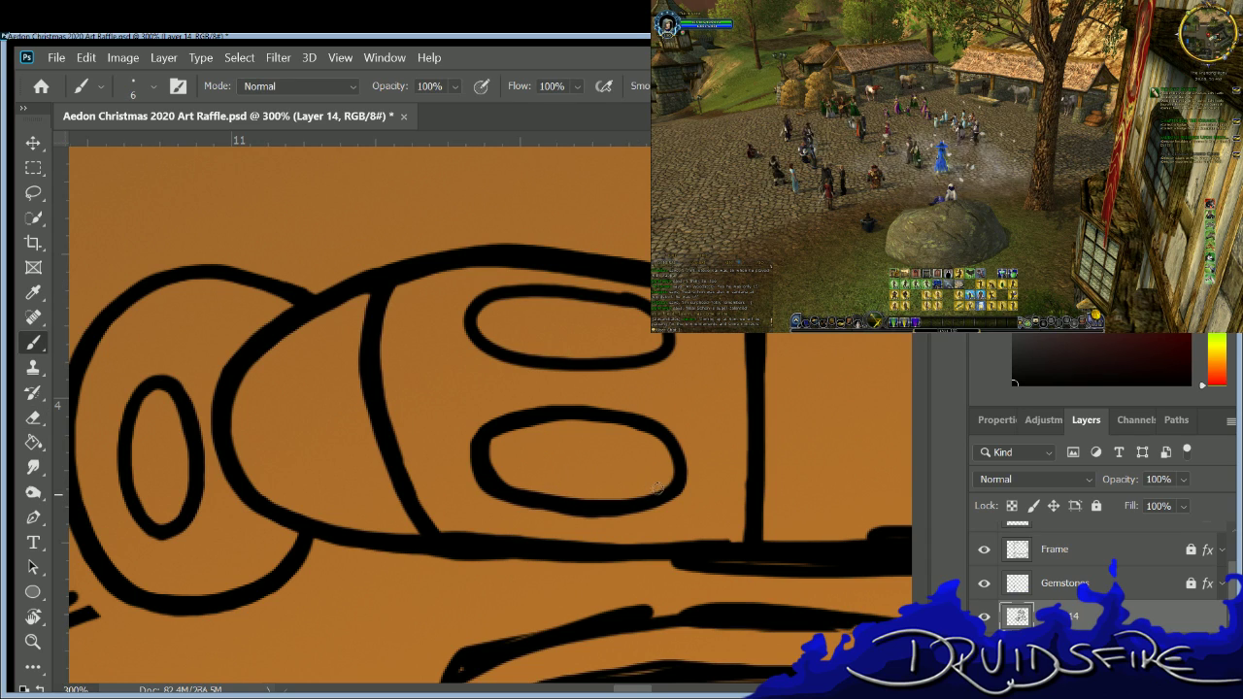
left_click_drag(540, 499, 506, 505)
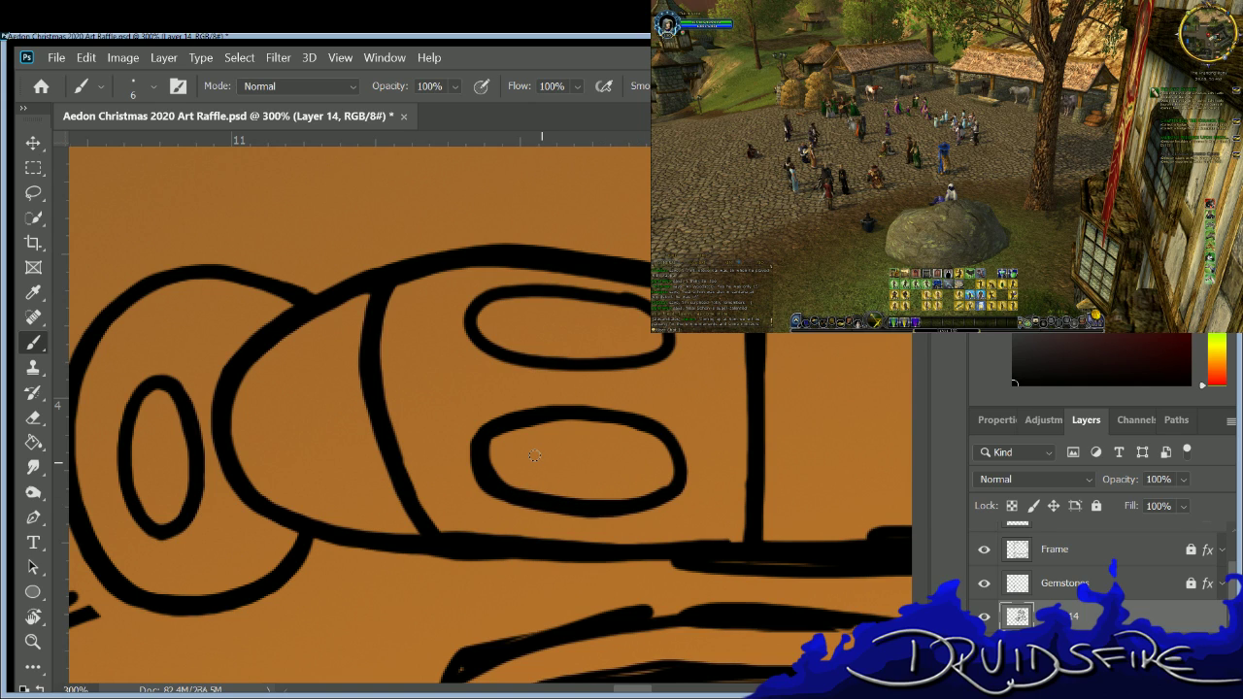
key("e")
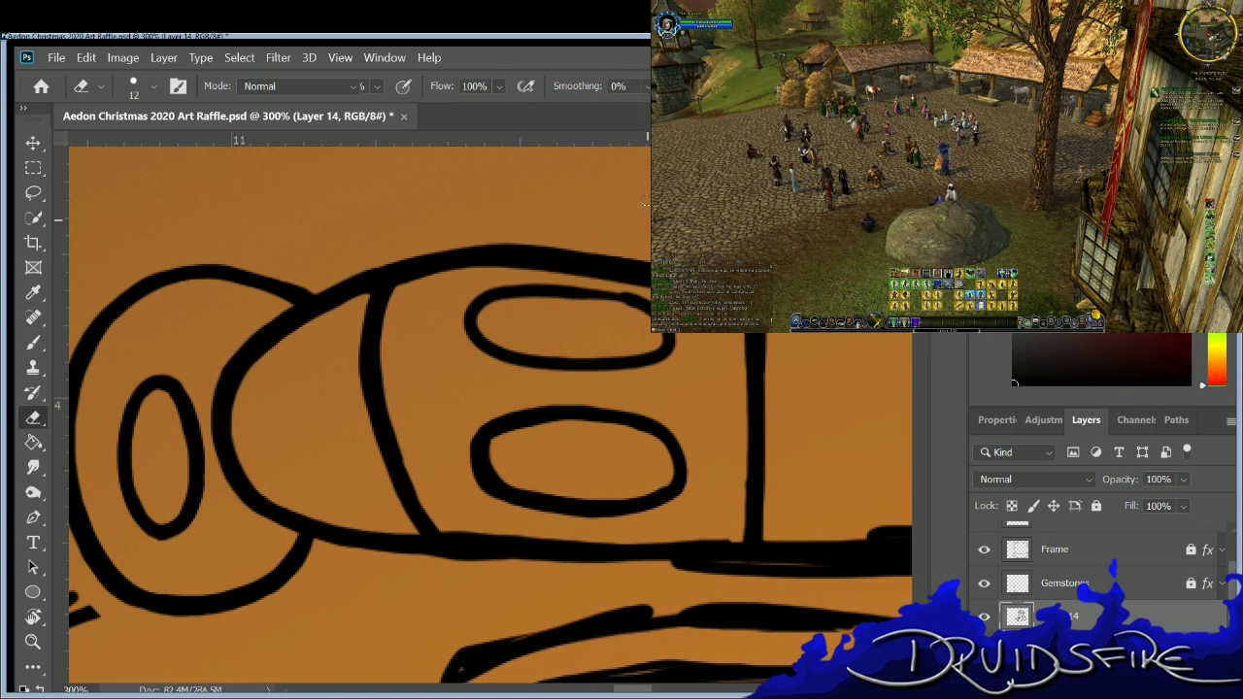
key("b")
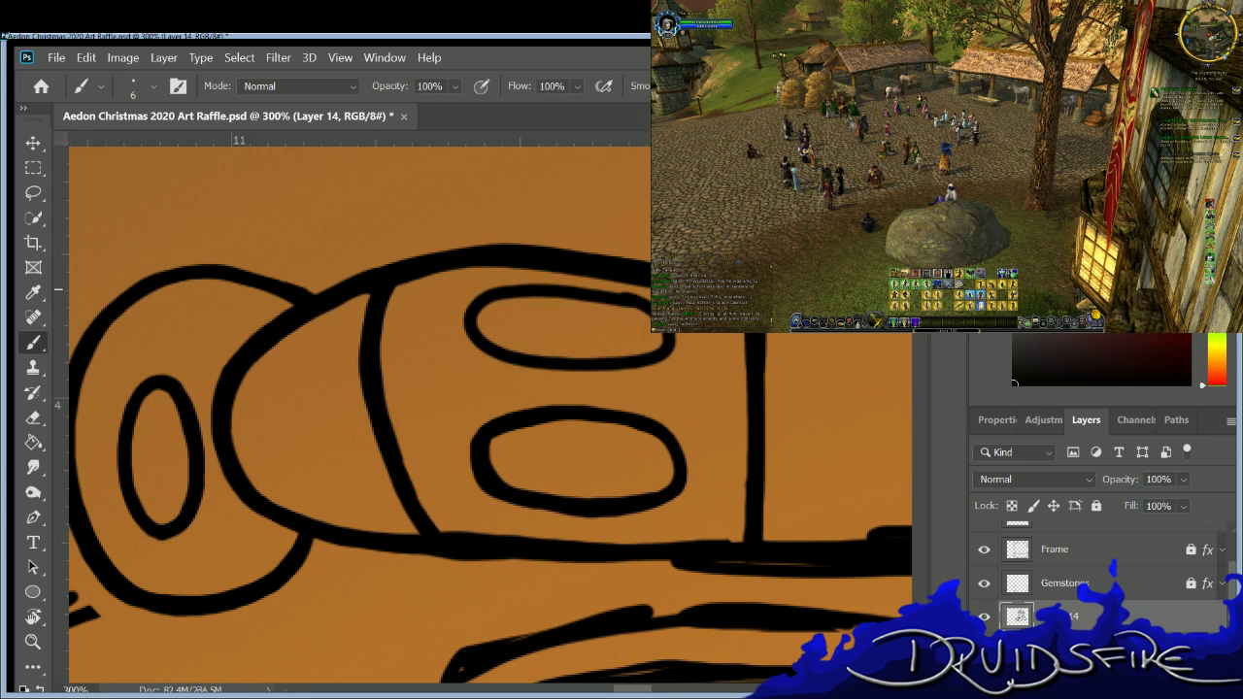
key("ctrl+z")
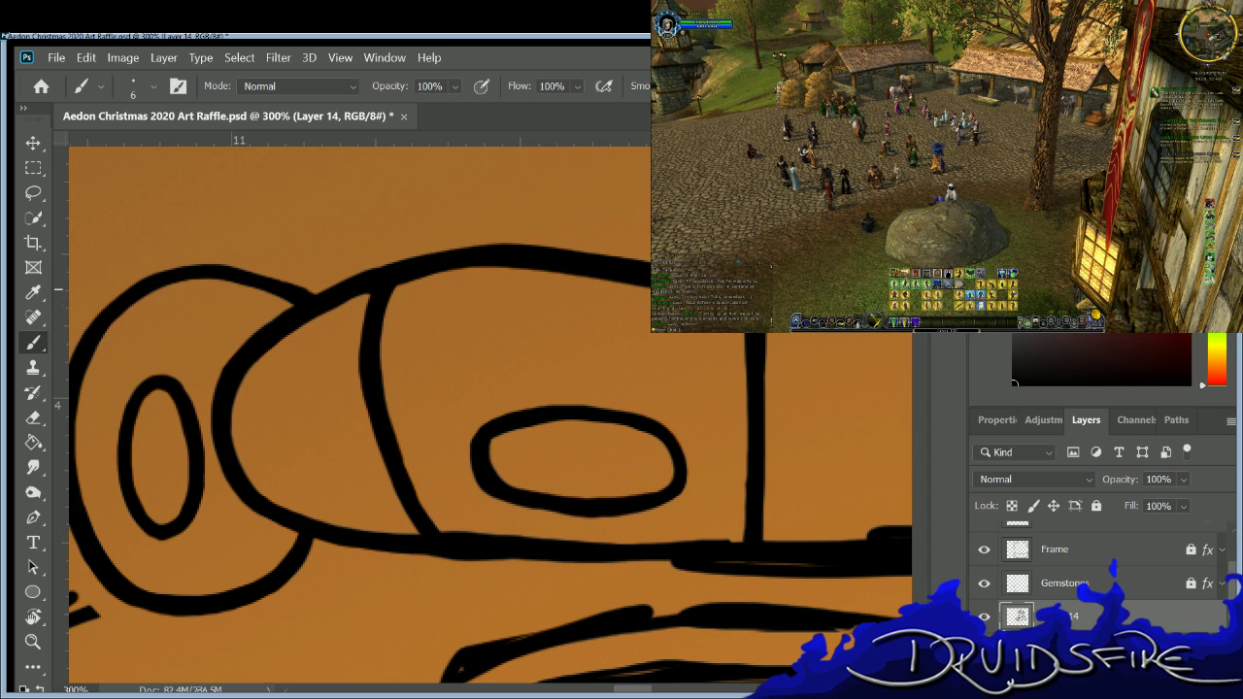
Try two more freehand ovals above the lower oval inside the large shape, undoing each one.
mouse_move(595, 292)
left_mouse_down()
mouse_move(486, 319)
mouse_move(478, 351)
mouse_move(510, 371)
mouse_move(638, 375)
mouse_move(659, 356)
mouse_move(626, 299)
left_mouse_up()
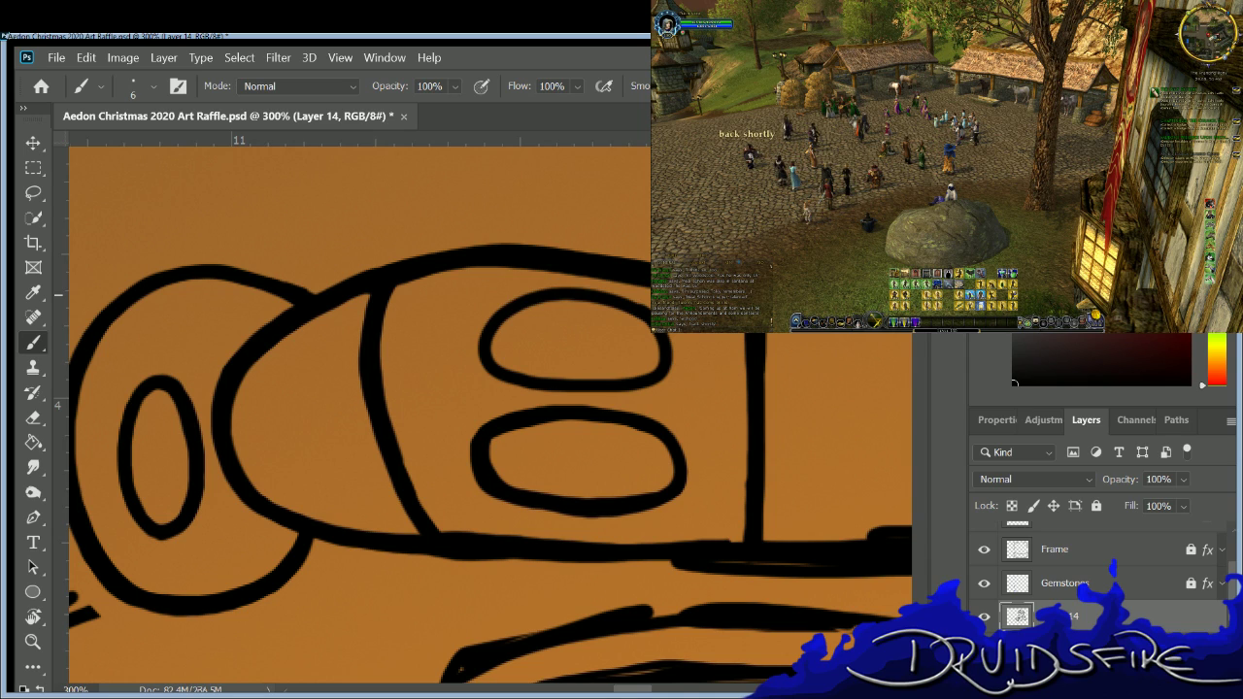
key("ctrl+z")
mouse_move(634, 383)
left_mouse_down()
mouse_move(680, 381)
mouse_move(642, 303)
mouse_move(494, 349)
mouse_move(612, 386)
left_mouse_up()
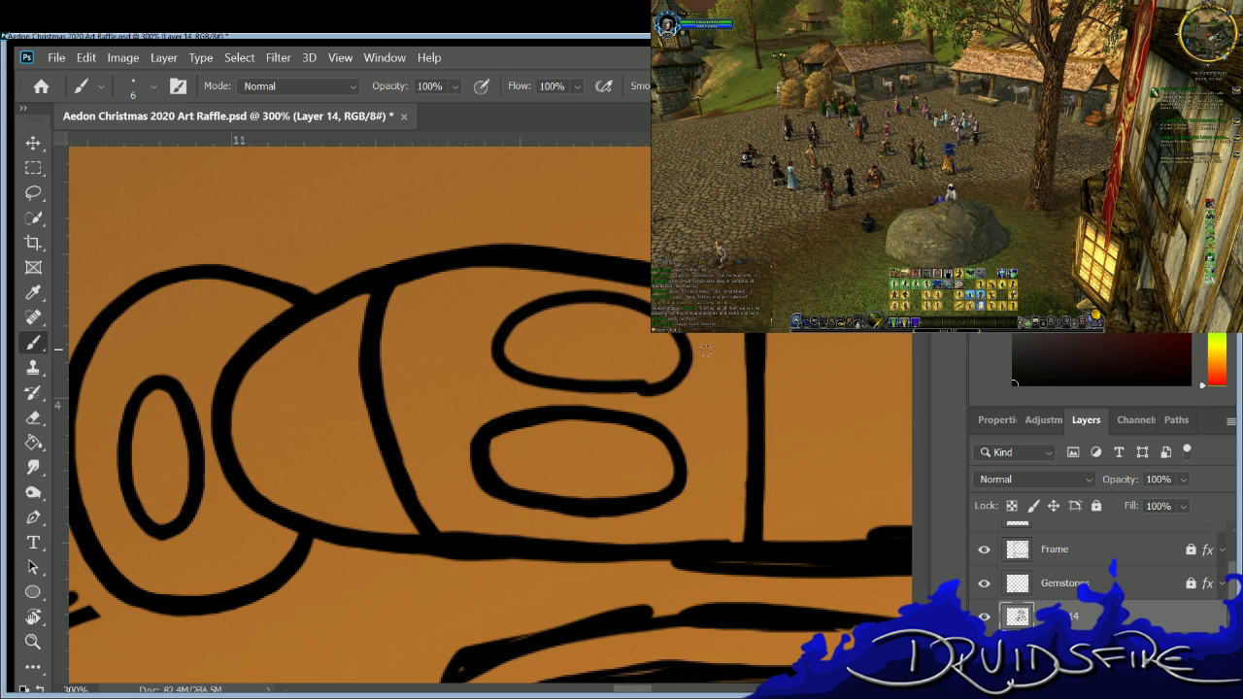
key("ctrl+z")
Draw a wide rounded oval above the lower oval and round out its uneven left end.
mouse_move(481, 369)
left_mouse_down()
mouse_move(678, 381)
mouse_move(690, 334)
mouse_move(620, 289)
mouse_move(546, 284)
mouse_move(486, 298)
mouse_move(474, 333)
mouse_move(490, 372)
left_mouse_up()
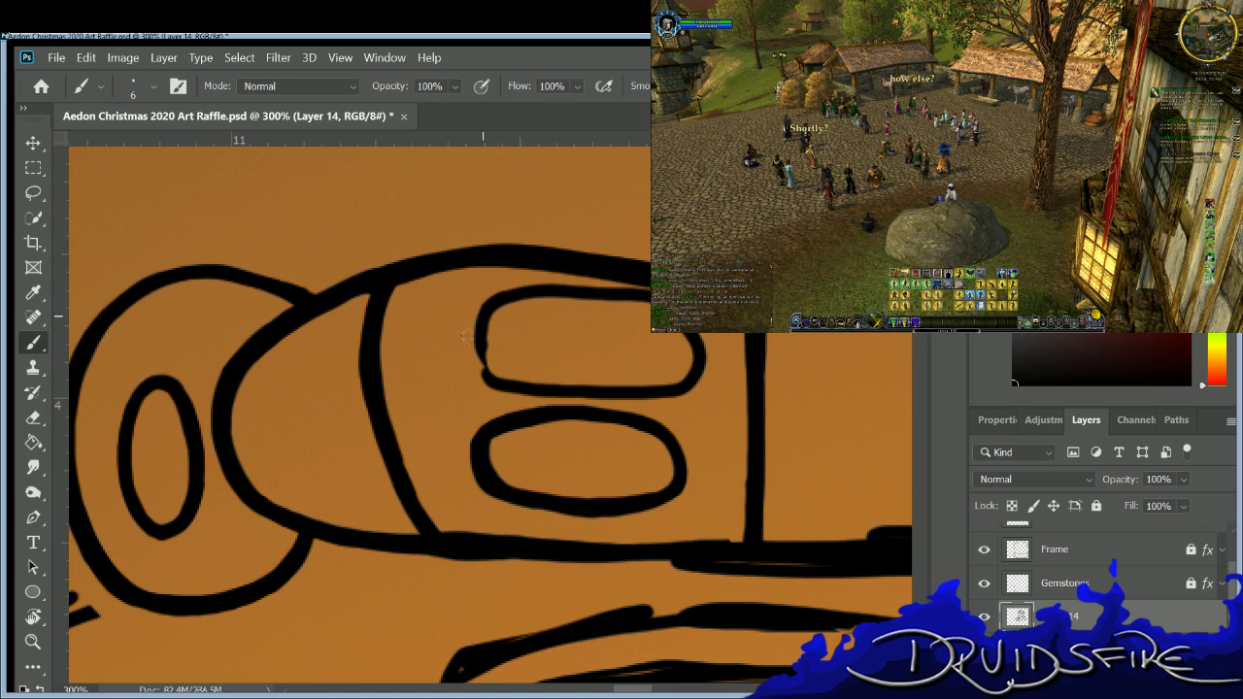
left_click_drag(468, 309, 482, 374)
key("e")
left_click_drag(492, 325, 499, 375)
key("b")
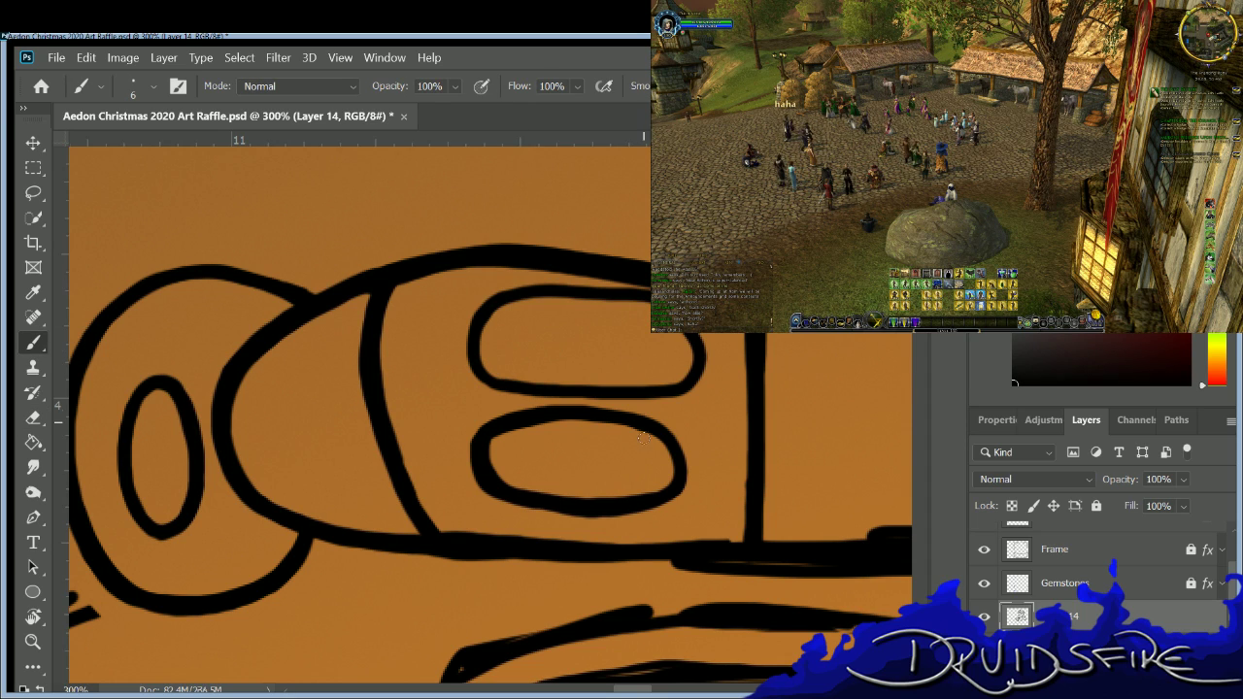
Trim the inner edge of the lower oval to make its outline thinner and more even.
key("e")
left_click_drag(610, 485, 532, 496)
key("b")
key("e")
mouse_move(500, 433)
left_mouse_down()
mouse_move(496, 488)
mouse_move(596, 507)
mouse_move(694, 430)
left_mouse_up()
key("b")
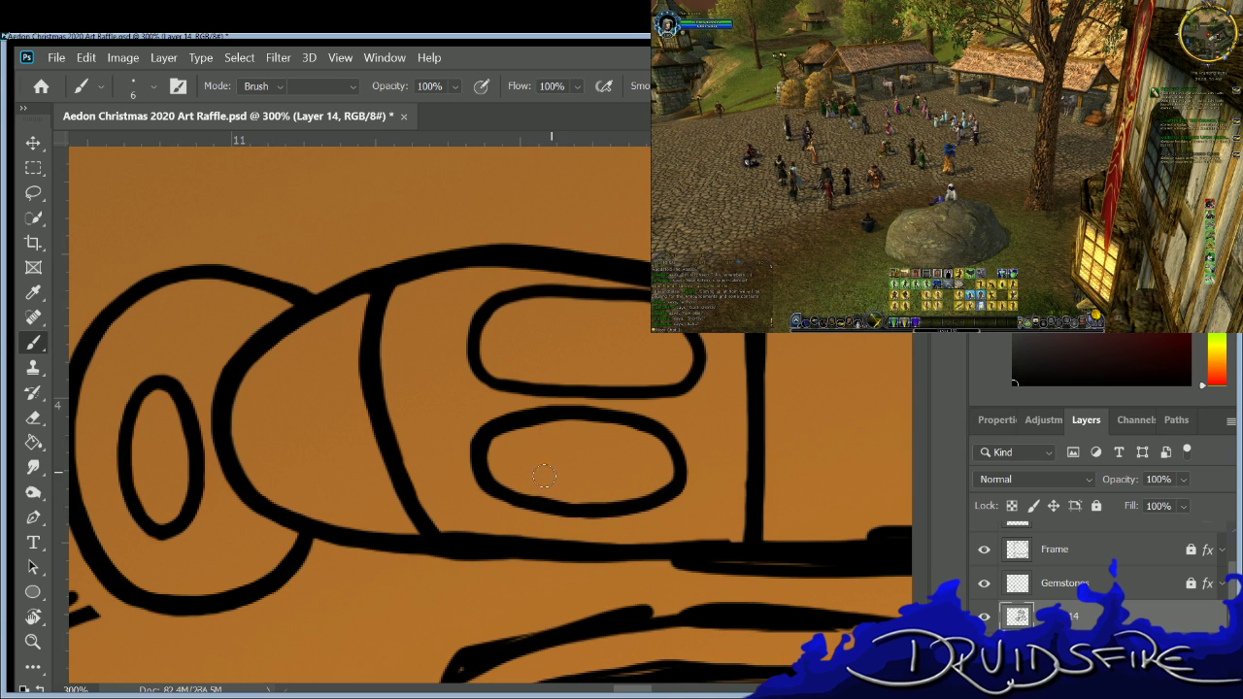
key("e")
key("b")
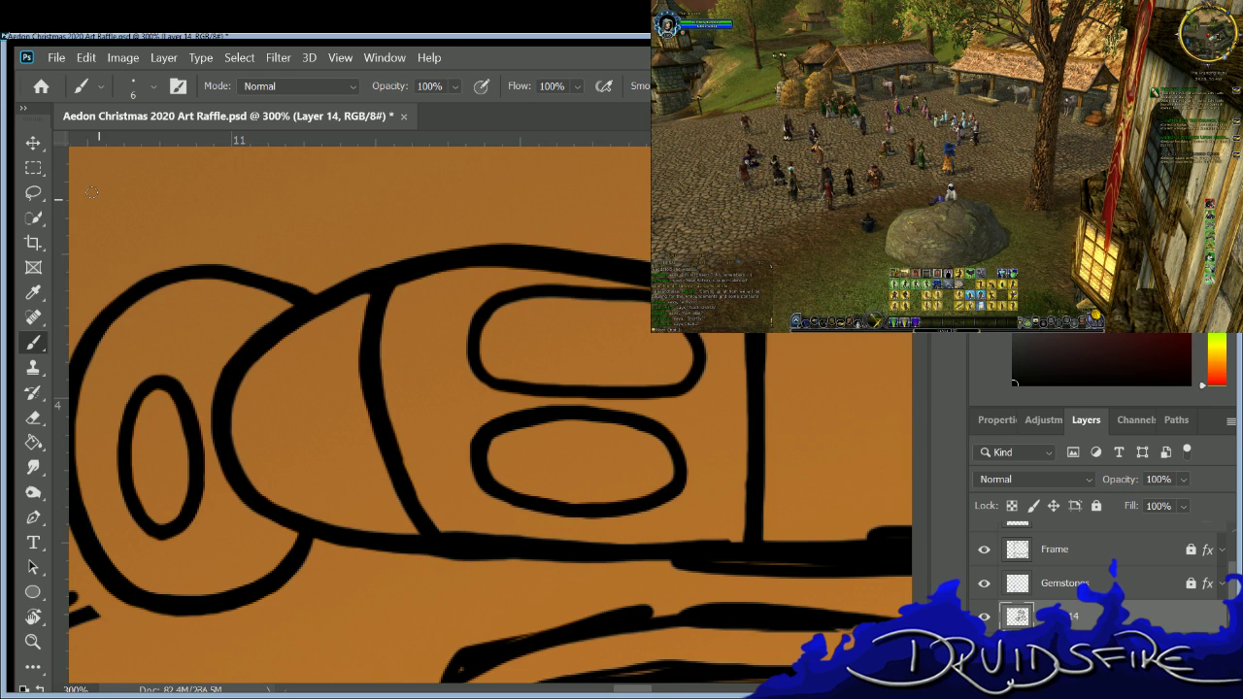
Erase the excess black under the large shape's lower edge, near the vertical end line.
key("e")
mouse_move(695, 563)
left_mouse_down()
mouse_move(773, 571)
mouse_move(647, 570)
mouse_move(880, 572)
mouse_move(782, 565)
left_mouse_up()
key("b")
Thin the short vertical line beside the large shape's slanted end and trim the strokes above its upper edge.
left_click_drag(629, 684, 662, 685)
key("e")
key("e")
mouse_move(293, 331)
left_mouse_down()
mouse_move(320, 361)
mouse_move(330, 447)
left_mouse_up()
left_click_drag(310, 515, 335, 398)
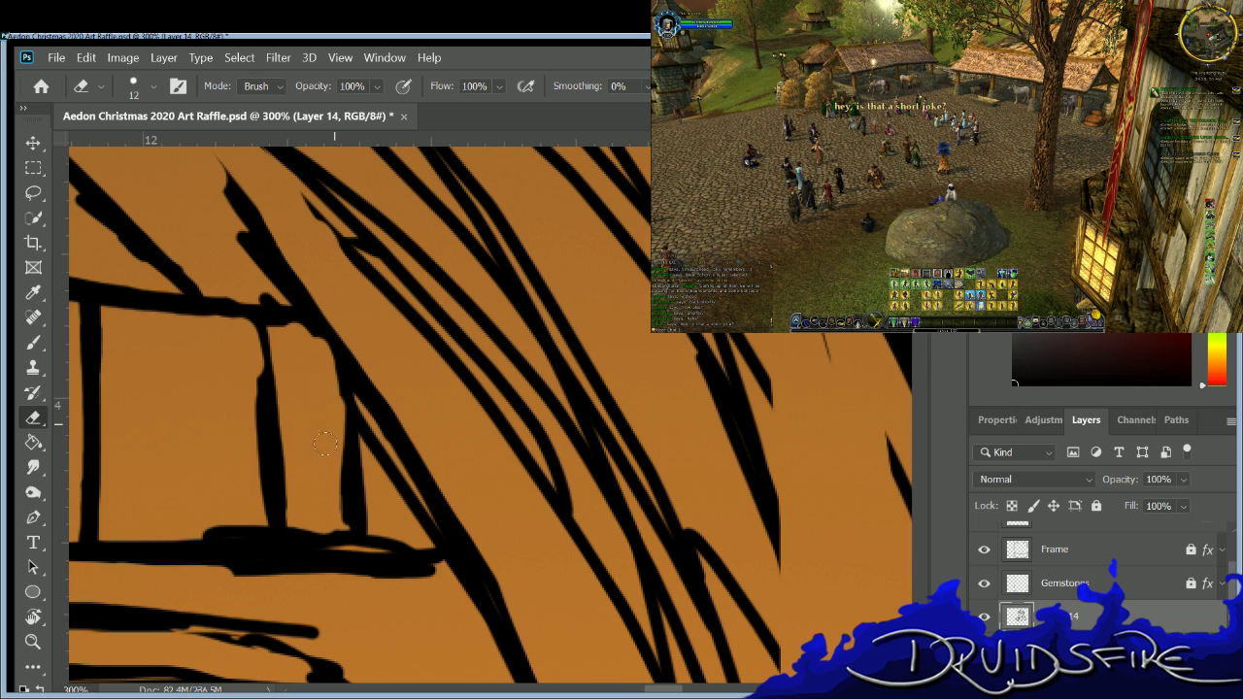
left_click_drag(258, 284, 223, 303)
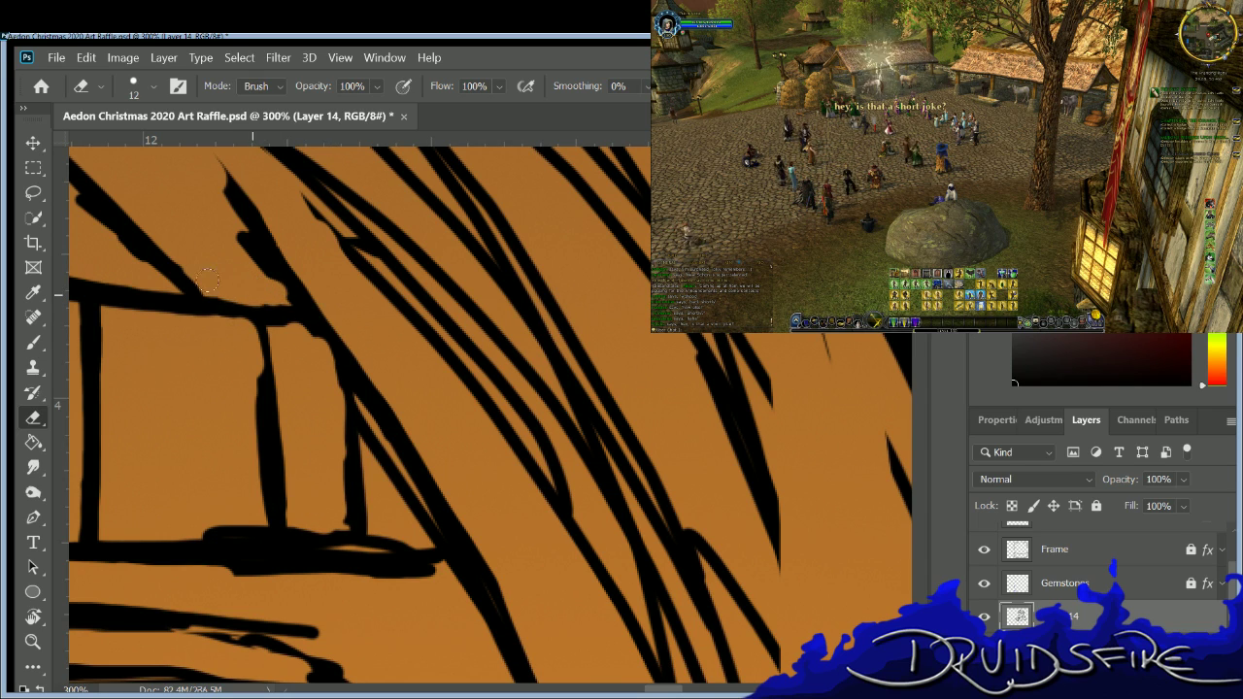
Trim the thick black around the far end of the lower edge and erase the stray pointed stroke above the upper corner.
left_click_drag(206, 532, 393, 527)
left_click_drag(206, 572, 462, 572)
key("b")
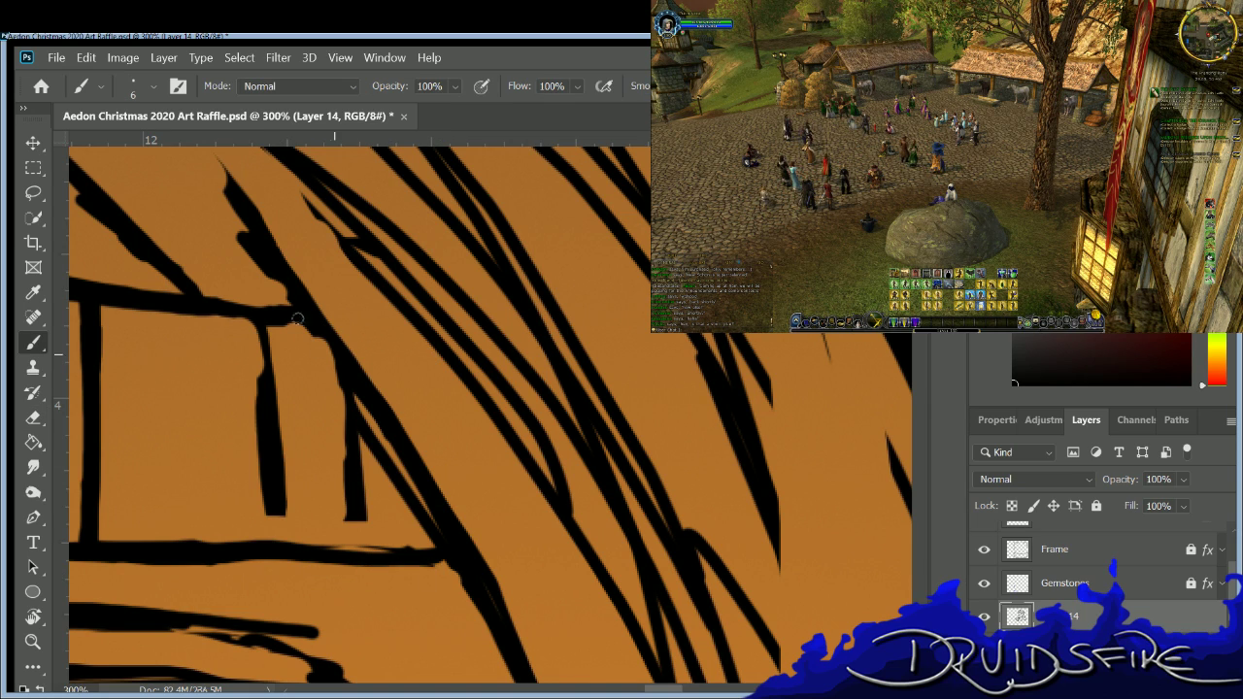
key("e")
mouse_move(225, 183)
left_mouse_down()
mouse_move(277, 277)
mouse_move(233, 194)
mouse_move(282, 265)
left_mouse_up()
key("b")
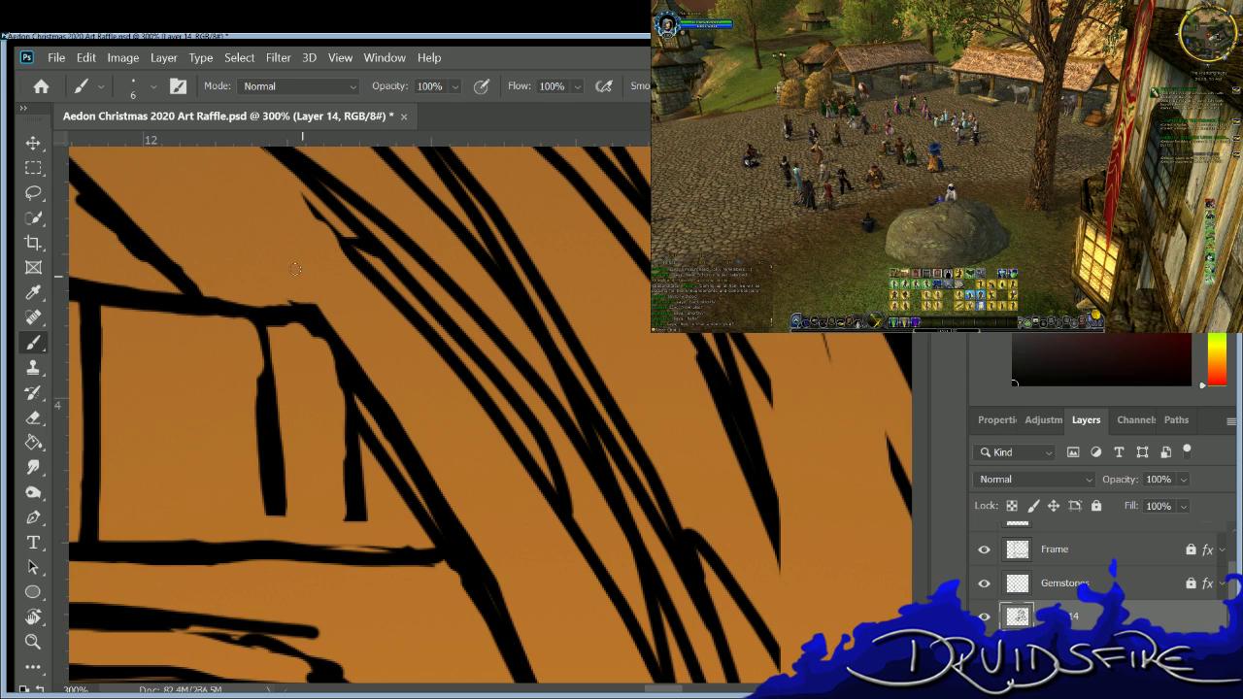
Erase the diagonal stroke crossing the panelled shape's lower-right corner and redraw the shape's curved right edge to the bottom line.
mouse_move(362, 393)
left_mouse_down()
mouse_move(397, 510)
mouse_move(465, 528)
mouse_move(466, 517)
mouse_move(516, 618)
mouse_move(446, 486)
mouse_move(509, 596)
mouse_move(437, 502)
mouse_move(448, 544)
left_mouse_up()
key("e")
key("b")
left_click_drag(333, 331, 367, 558)
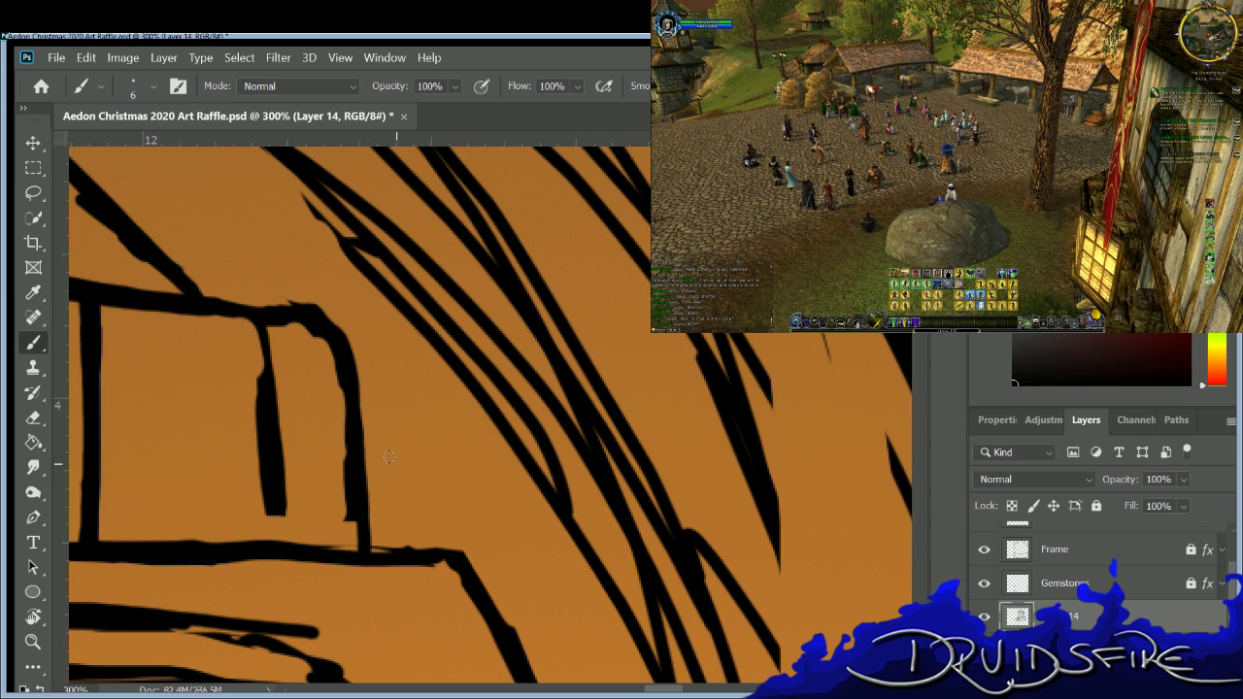
Clean up the lower edge of the panelled shape's bottom line with the Eraser and even it out with the Brush.
key("e")
left_click_drag(134, 567, 241, 564)
key("b")
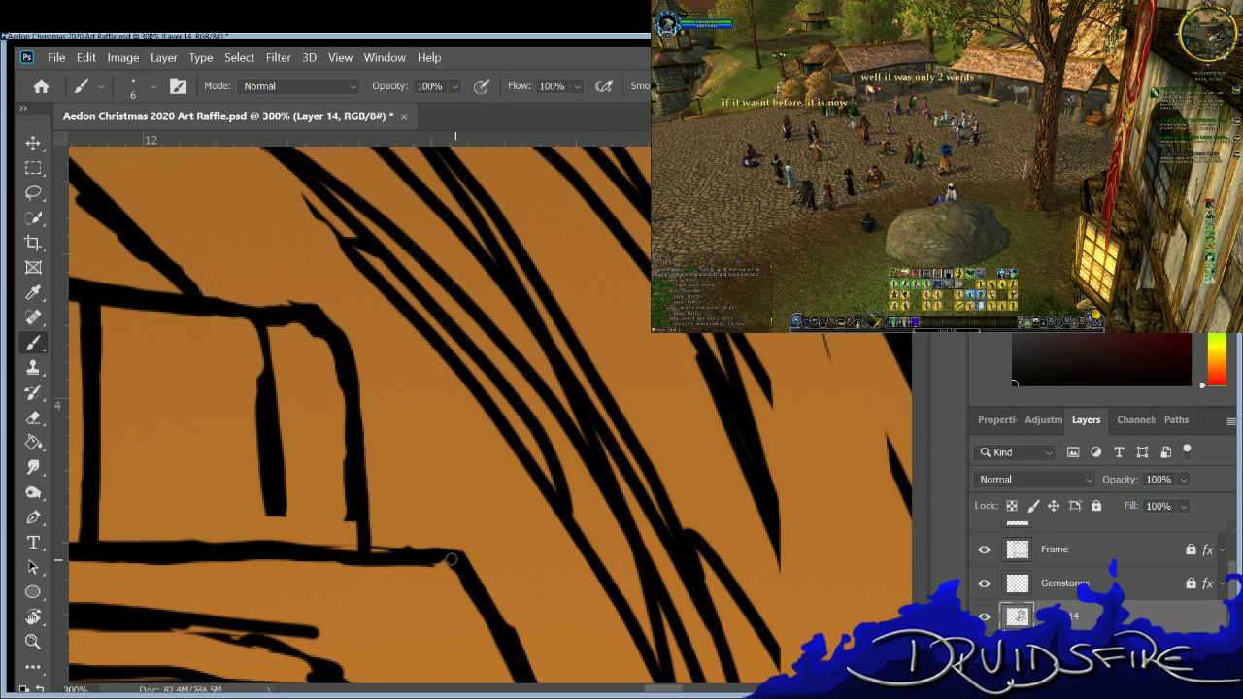
left_click_drag(425, 555, 196, 560)
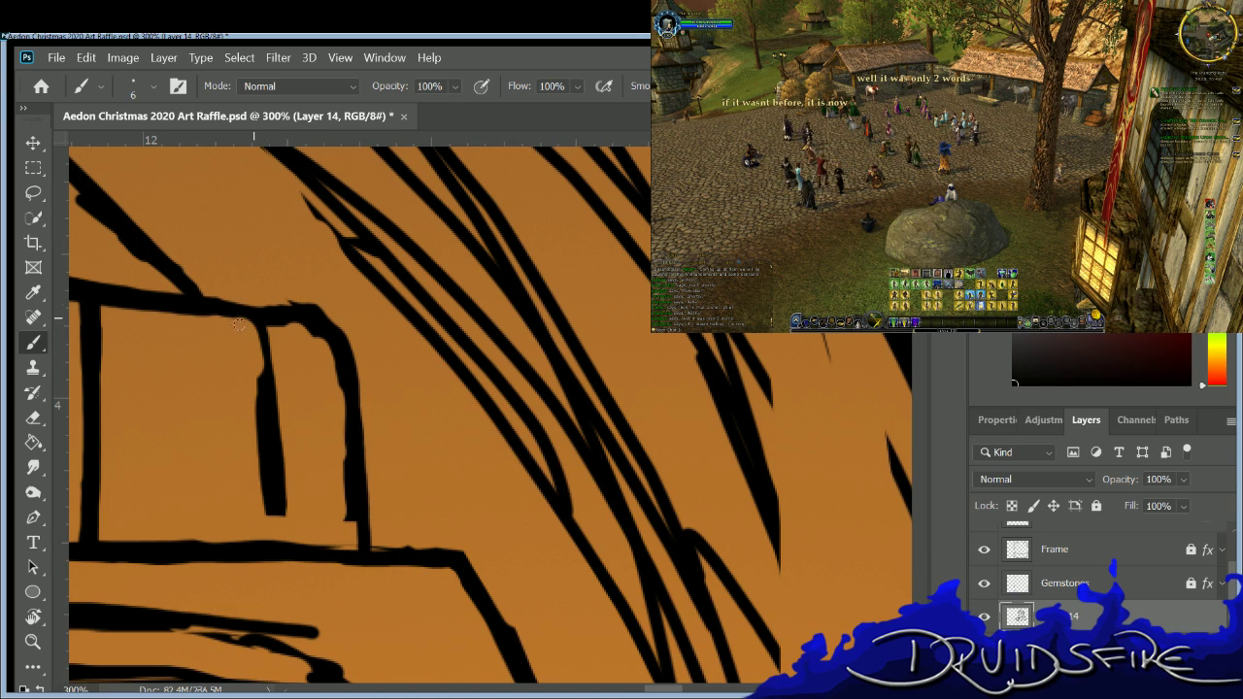
Redraw the inner vertical divider from the top edge to the bottom line, erasing its excess thickness.
left_click_drag(254, 316, 272, 540)
key("e")
left_click_drag(280, 357, 284, 514)
key("b")
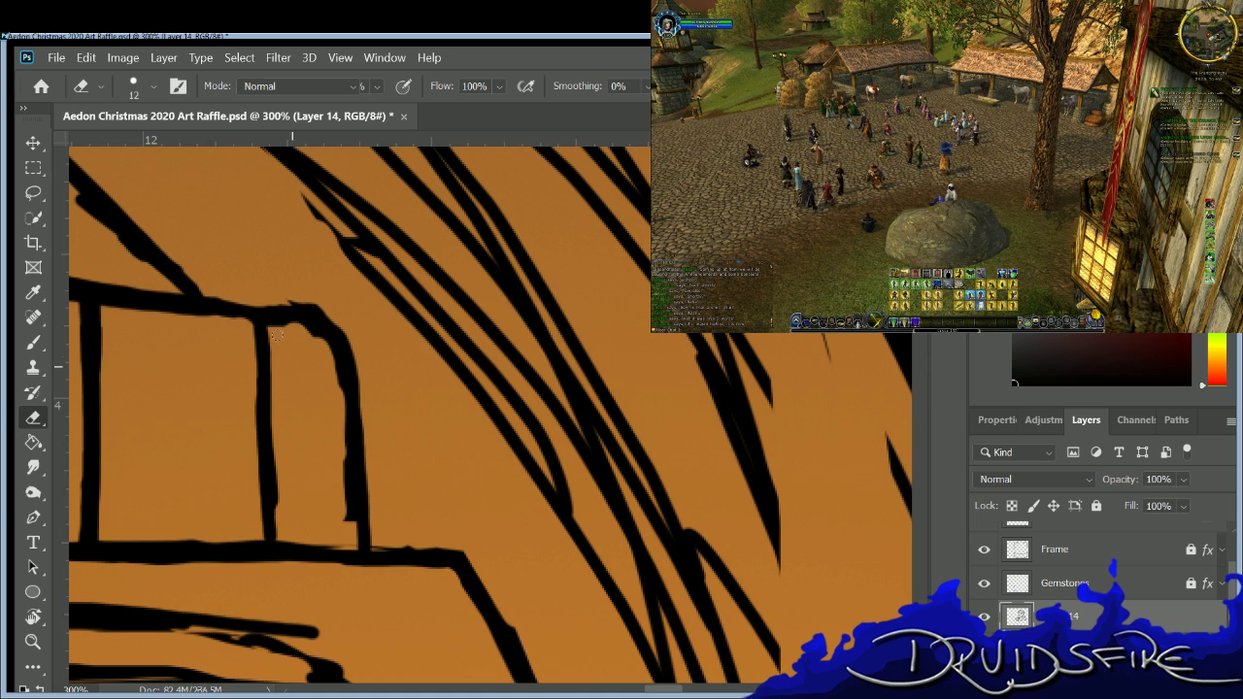
key("b")
left_click_drag(254, 398, 274, 535)
Erase the ragged inner side of the curved right edge and the bump on the top edge.
key("e")
mouse_move(303, 322)
left_mouse_down()
mouse_move(338, 383)
mouse_move(350, 491)
mouse_move(339, 525)
left_mouse_up()
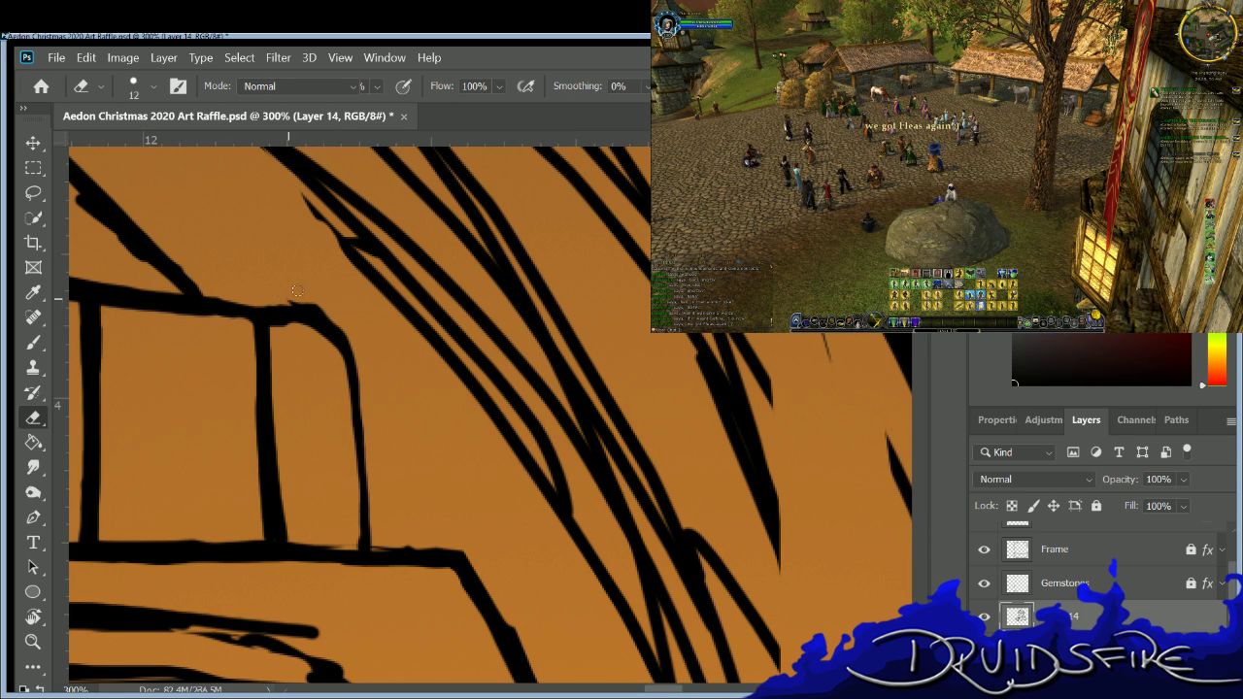
left_click_drag(283, 306, 316, 309)
key("b")
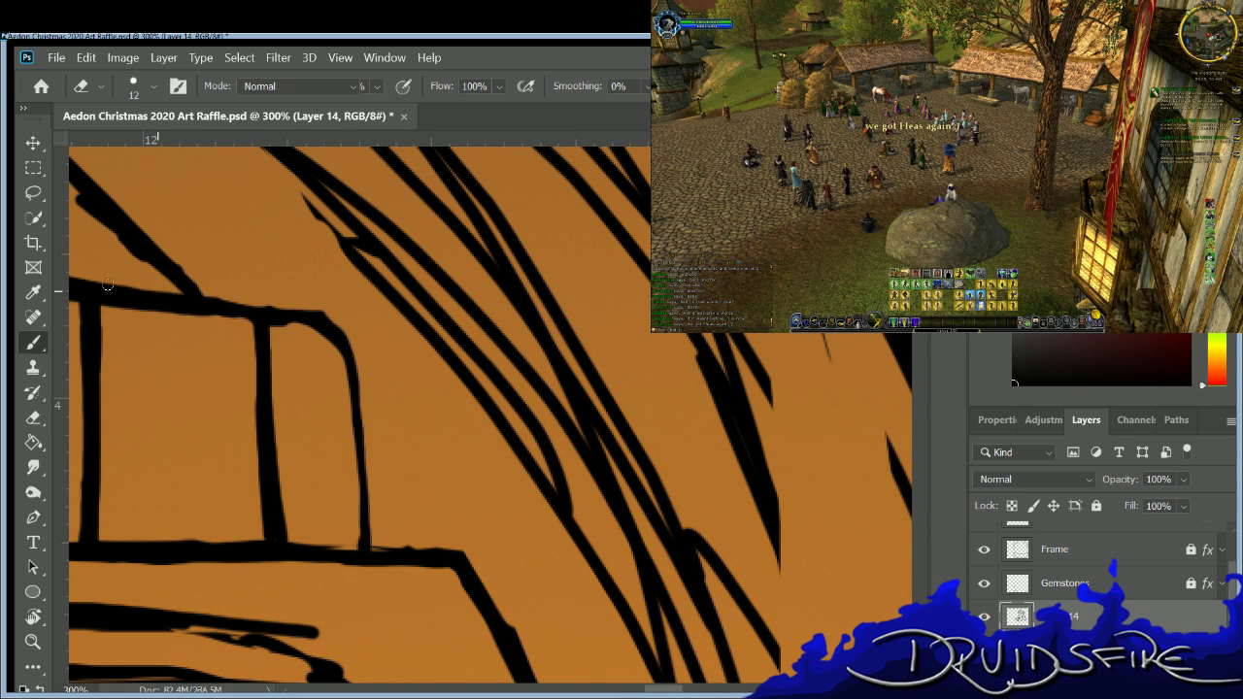
Repaint the top edge, rounded corner and right edge as one smooth, thicker outline.
left_click_drag(95, 287, 328, 325)
key("e")
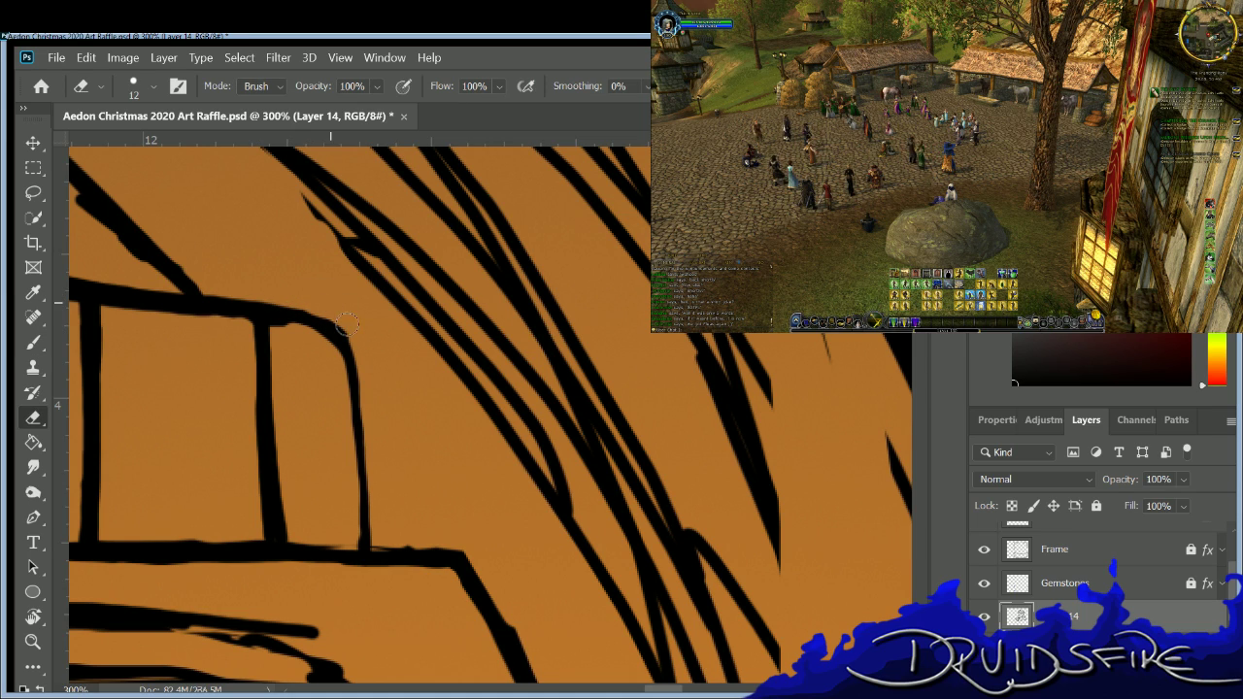
key("b")
mouse_move(317, 332)
left_mouse_down()
mouse_move(357, 412)
mouse_move(365, 542)
left_mouse_up()
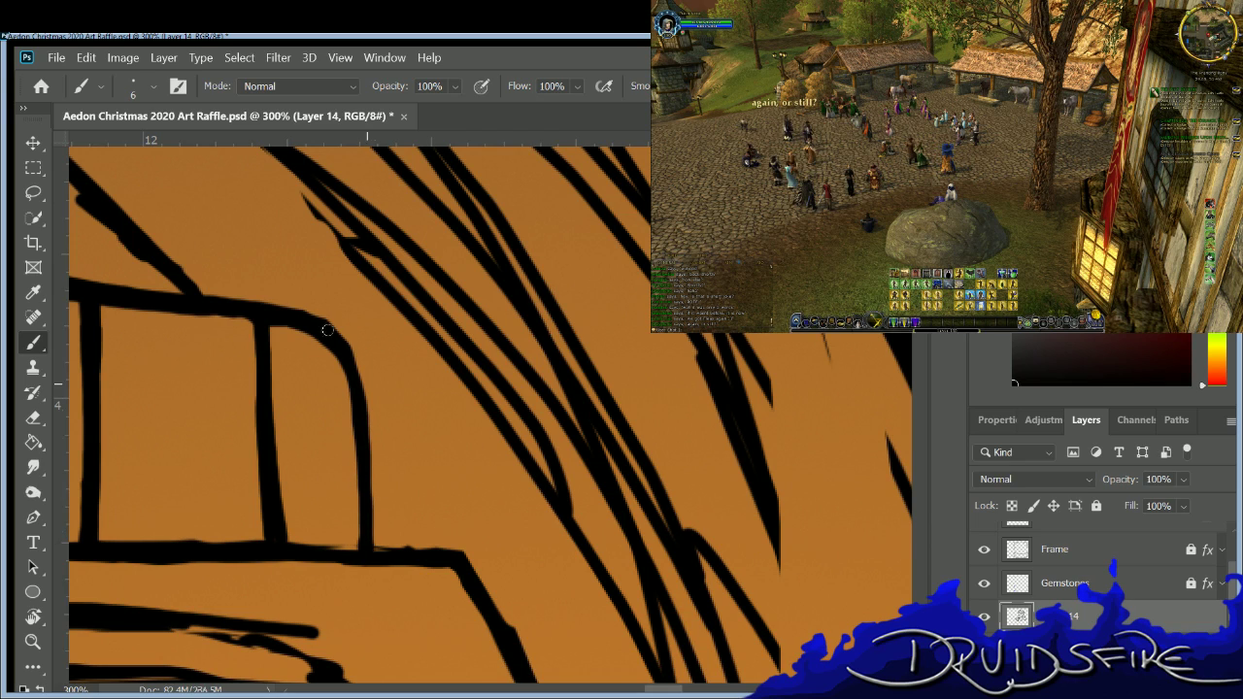
mouse_move(326, 325)
left_mouse_down()
mouse_move(366, 430)
mouse_move(367, 544)
mouse_move(363, 479)
mouse_move(362, 530)
mouse_move(352, 522)
mouse_move(450, 549)
mouse_move(241, 561)
left_mouse_up()
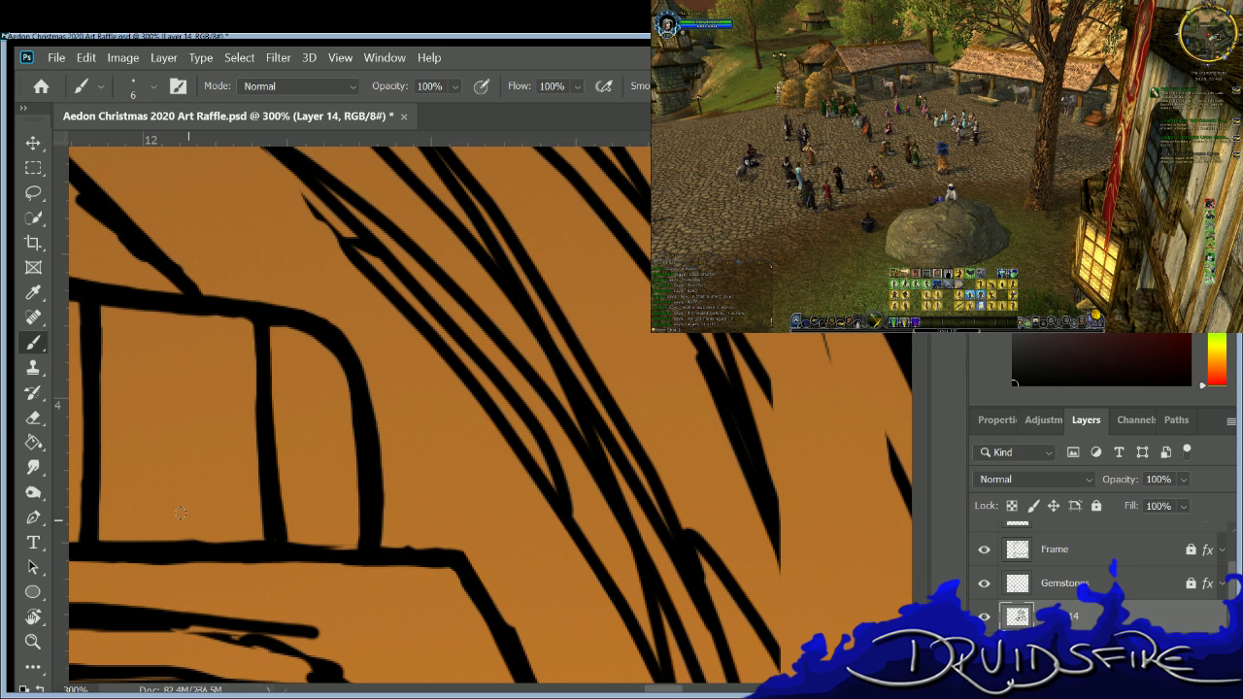
Touch up the bottom line between the vertical dividers with brush strokes along its upper edge.
left_click_drag(666, 688, 636, 688)
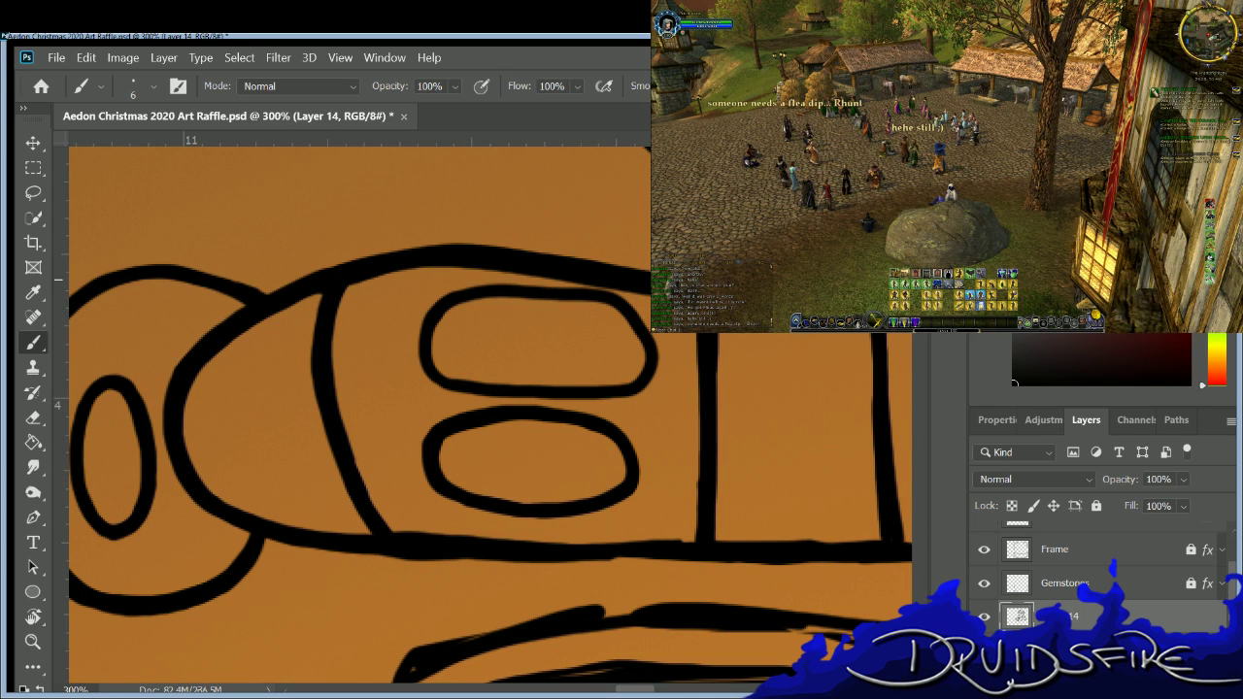
left_click_drag(627, 689, 658, 689)
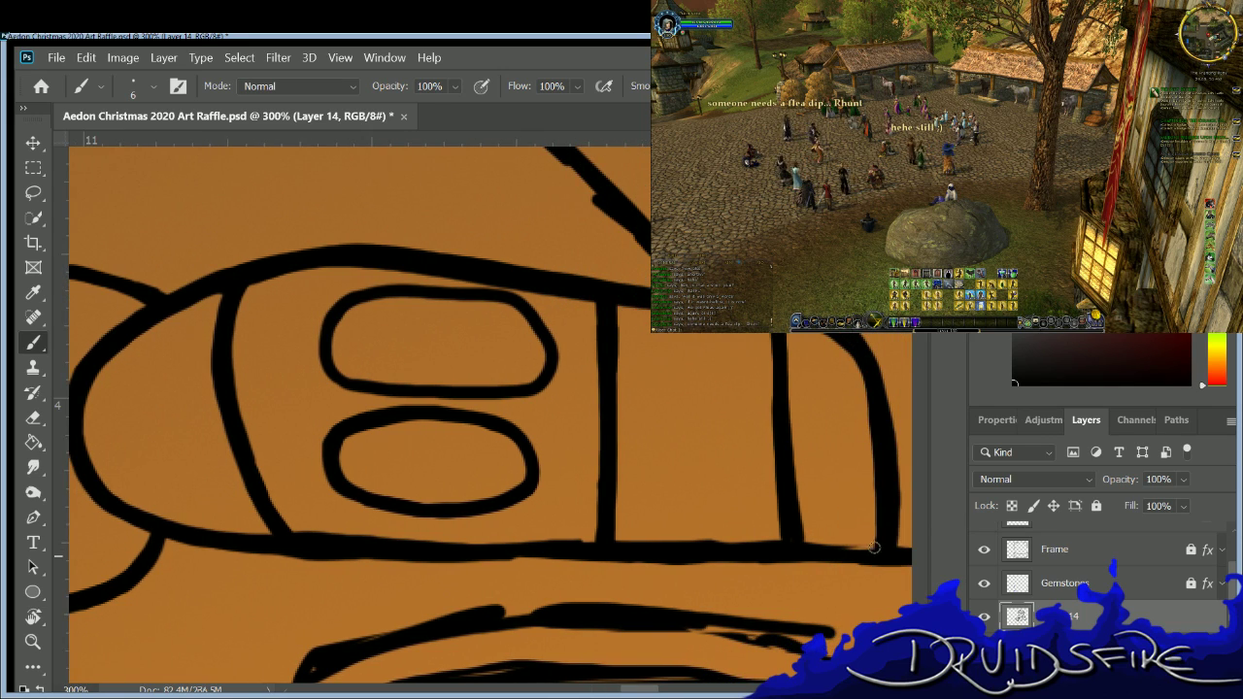
left_click_drag(874, 545, 676, 546)
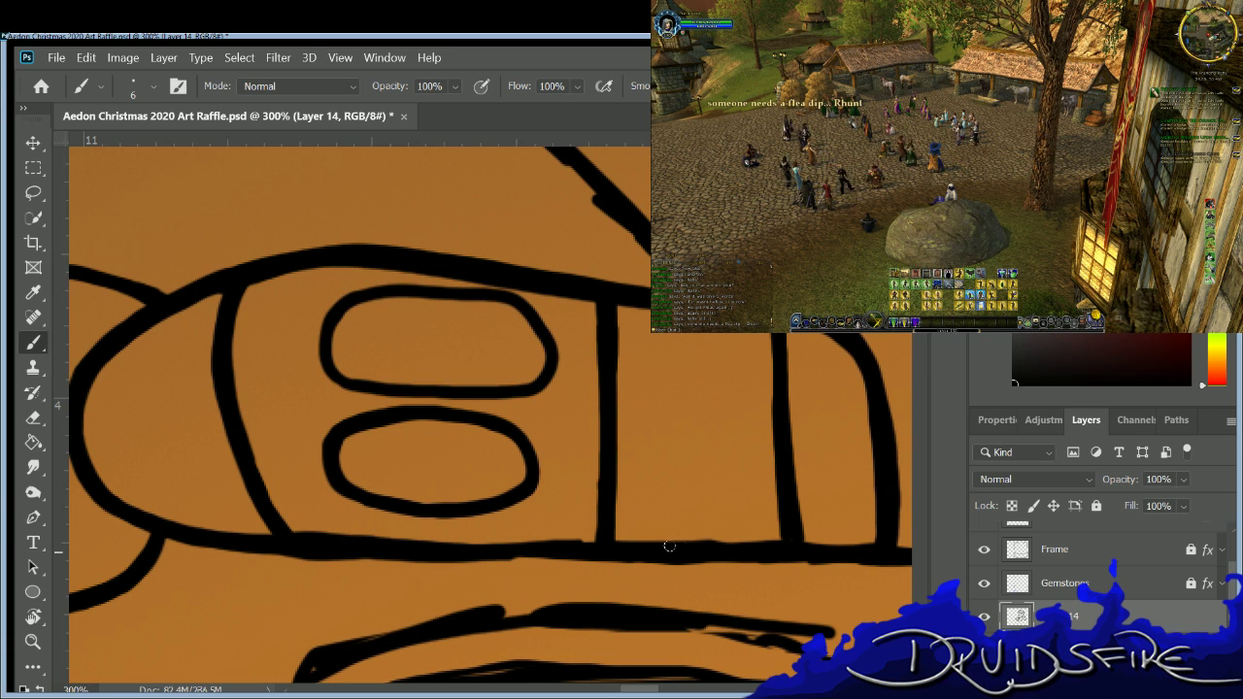
left_click_drag(472, 549, 764, 546)
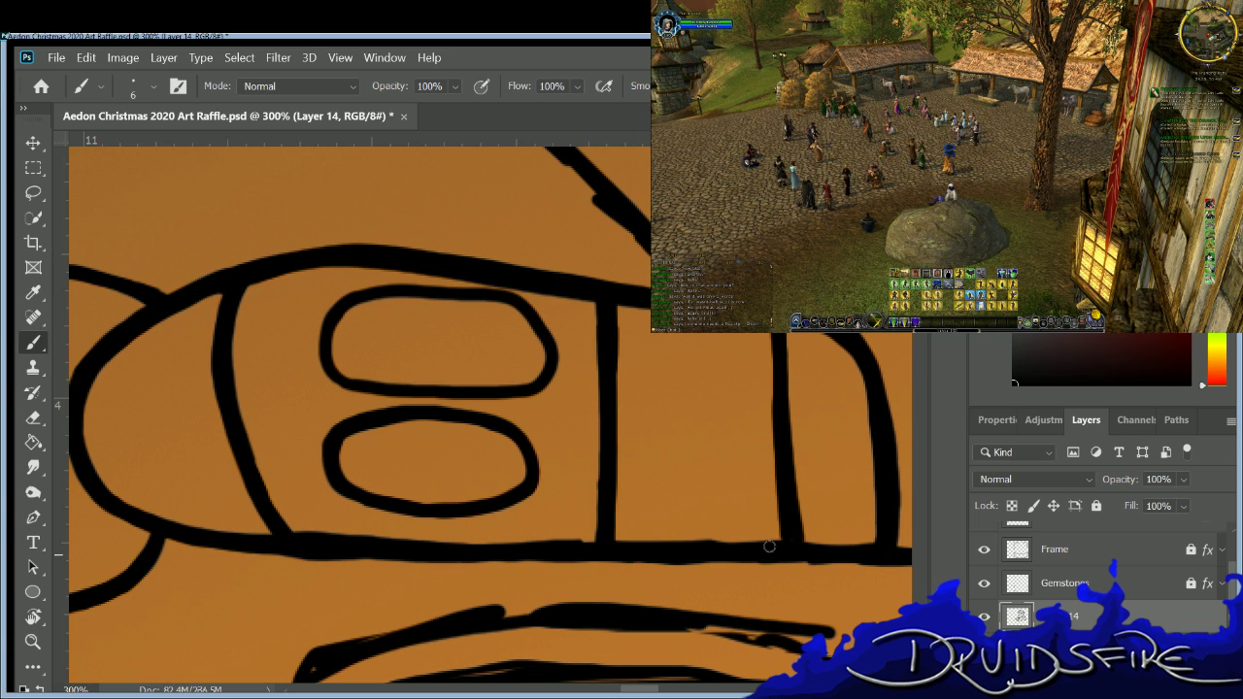
mouse_move(874, 547)
left_mouse_down()
mouse_move(288, 543)
mouse_move(889, 529)
mouse_move(791, 566)
mouse_move(291, 555)
mouse_move(860, 547)
left_mouse_up()
Erase the uneven upper part of the bottom line, trimming the lower ends of the three vertical lines.
key("e")
key("b")
key("b")
key("e")
key("b")
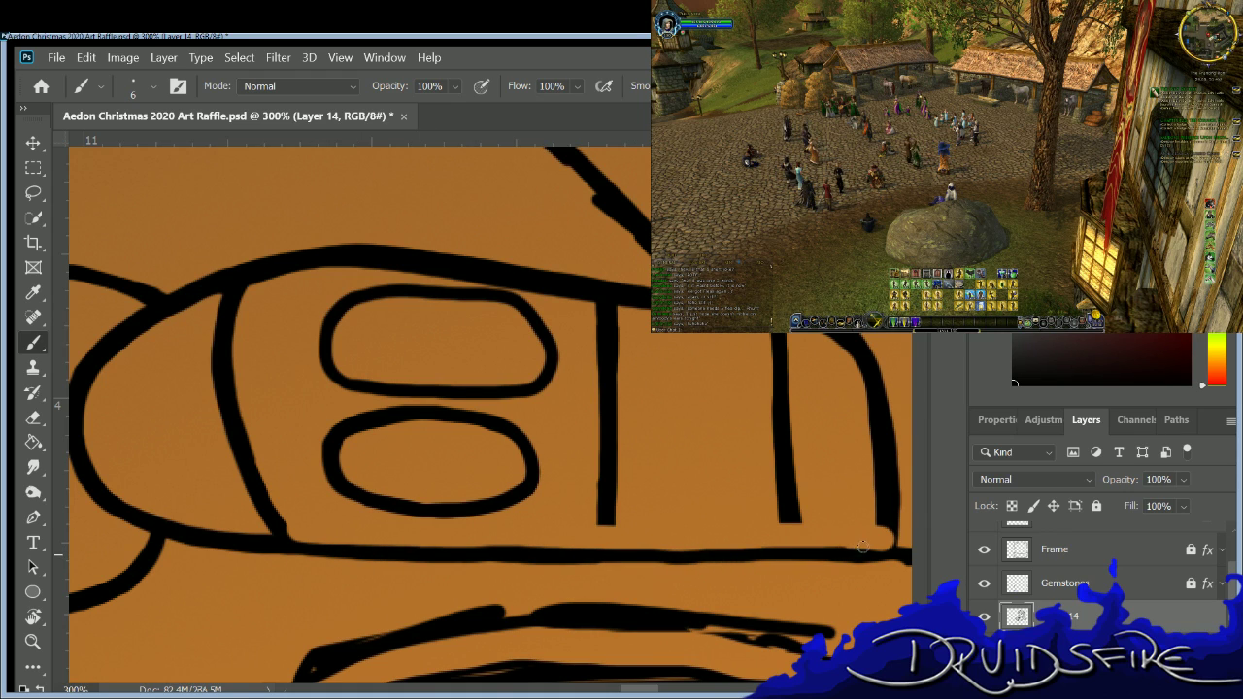
scroll(629, 660, "right", 3)
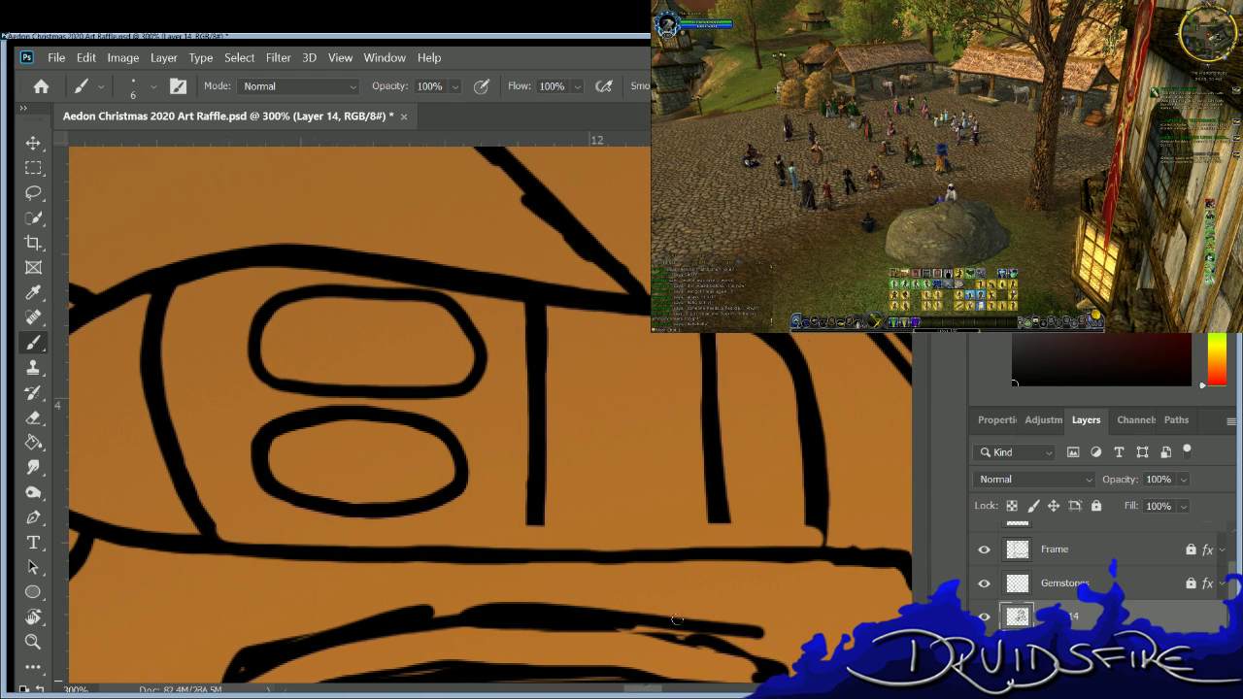
key("e")
left_click_drag(898, 555, 821, 561)
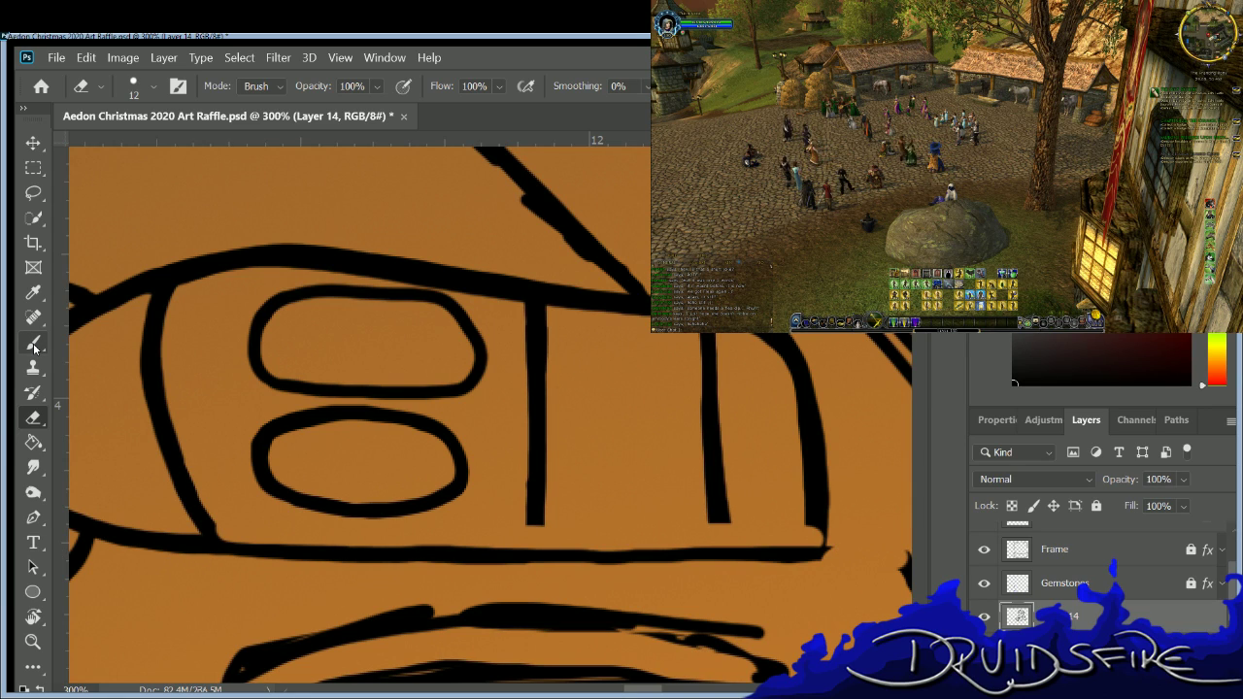
key("ctrl+z")
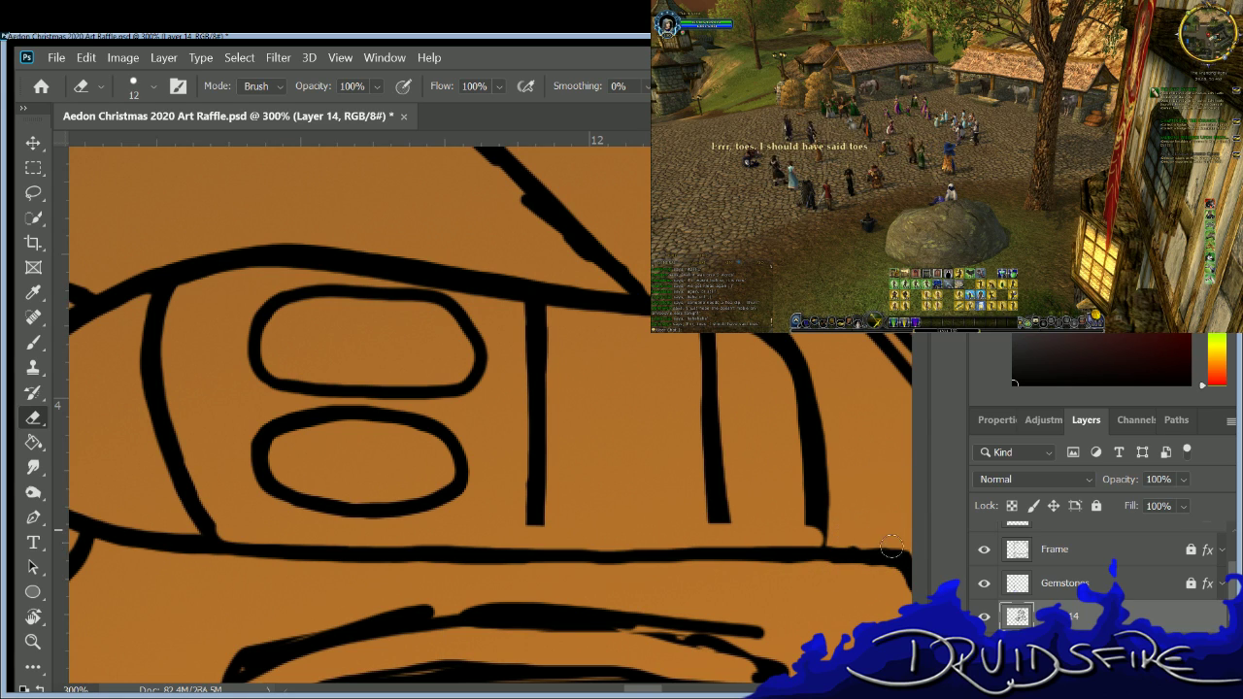
Repaint the bottom line as a smooth, thicker stroke from its right corner to the curved band at the left.
key("b")
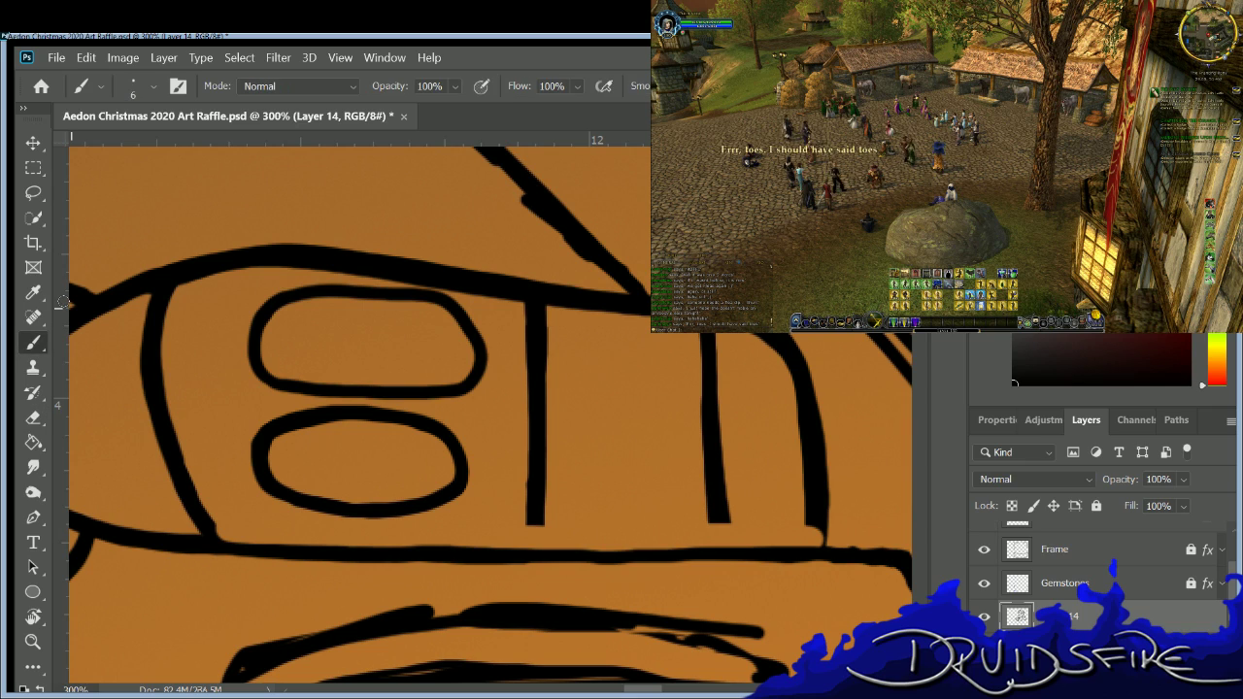
mouse_move(862, 548)
left_mouse_down()
mouse_move(219, 540)
mouse_move(205, 522)
left_mouse_up()
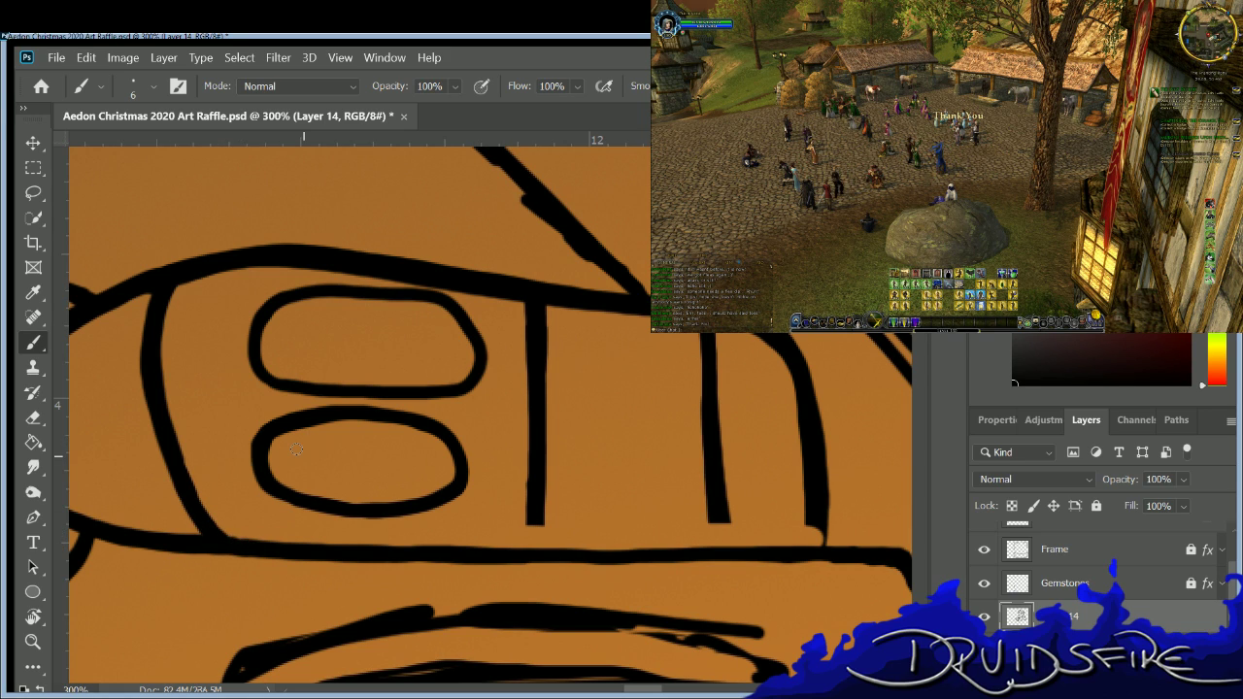
left_click_drag(872, 553, 251, 544)
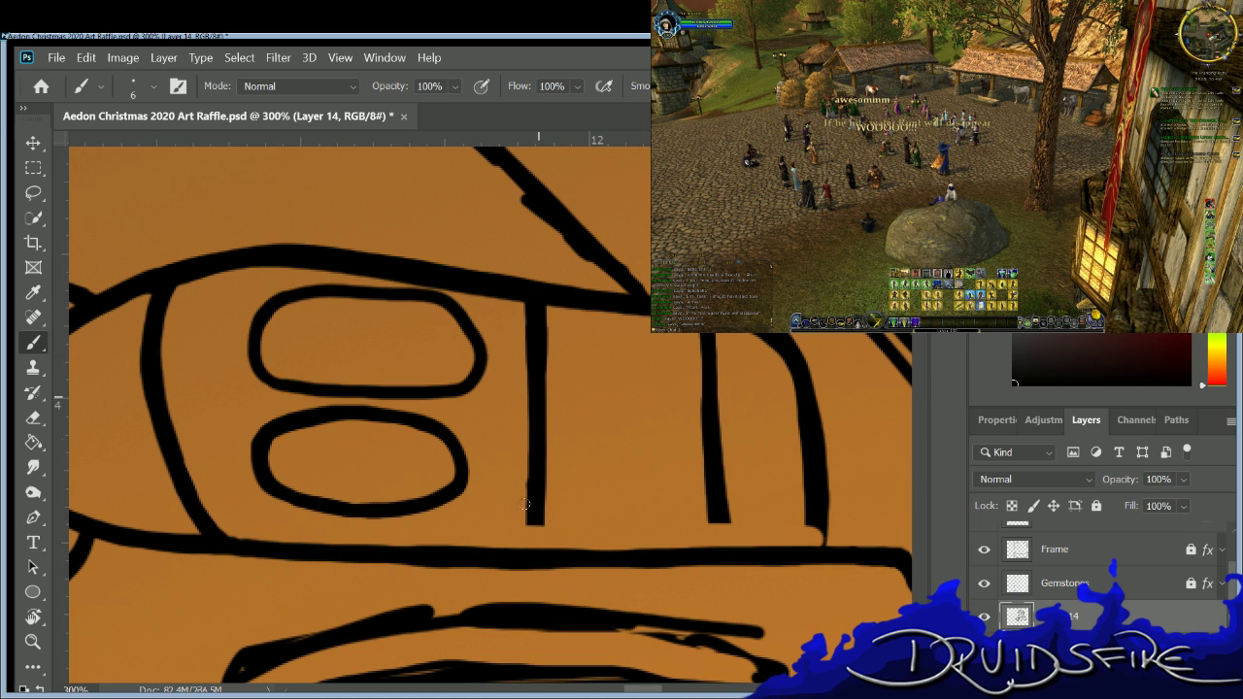
mouse_move(529, 530)
left_mouse_down()
mouse_move(539, 470)
mouse_move(534, 545)
left_mouse_up()
key("ctrl+z")
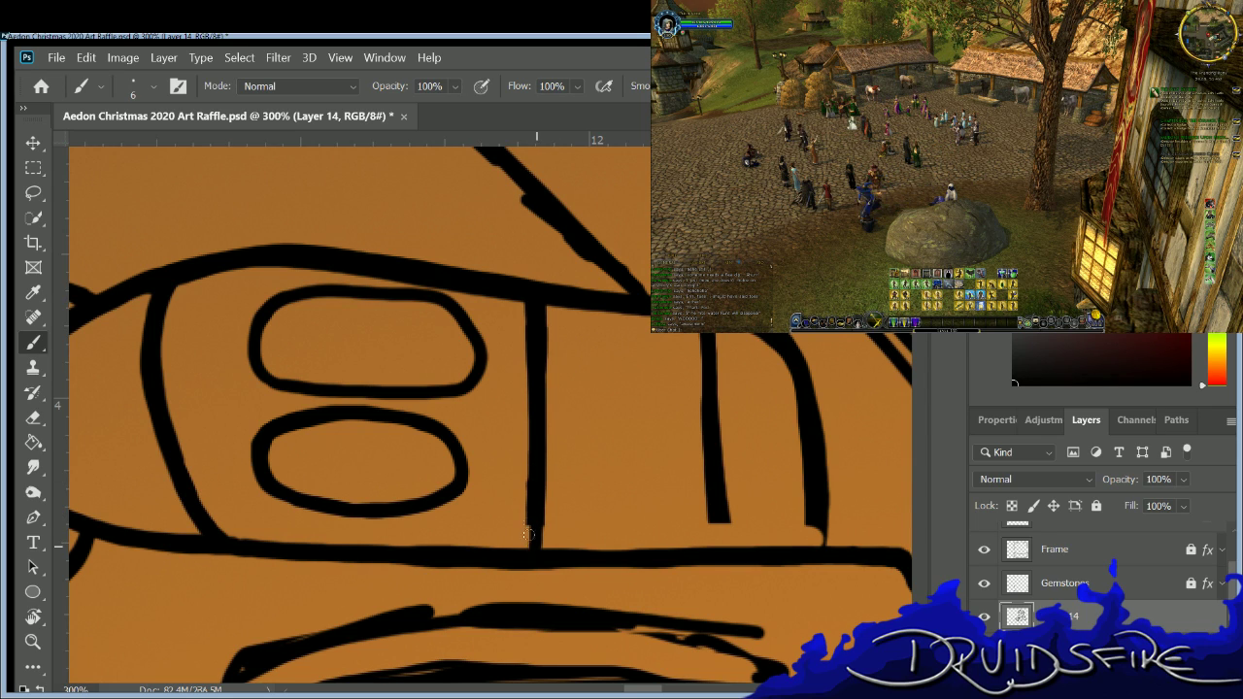
key("ctrl+z")
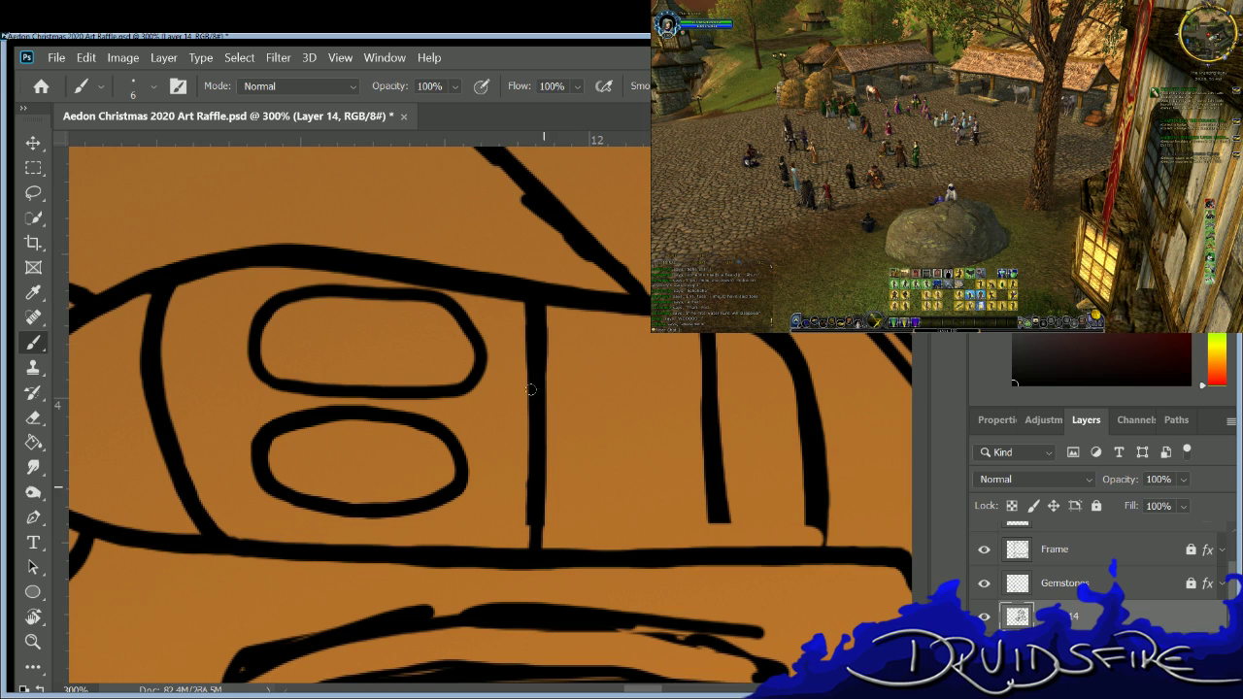
key("ctrl+z")
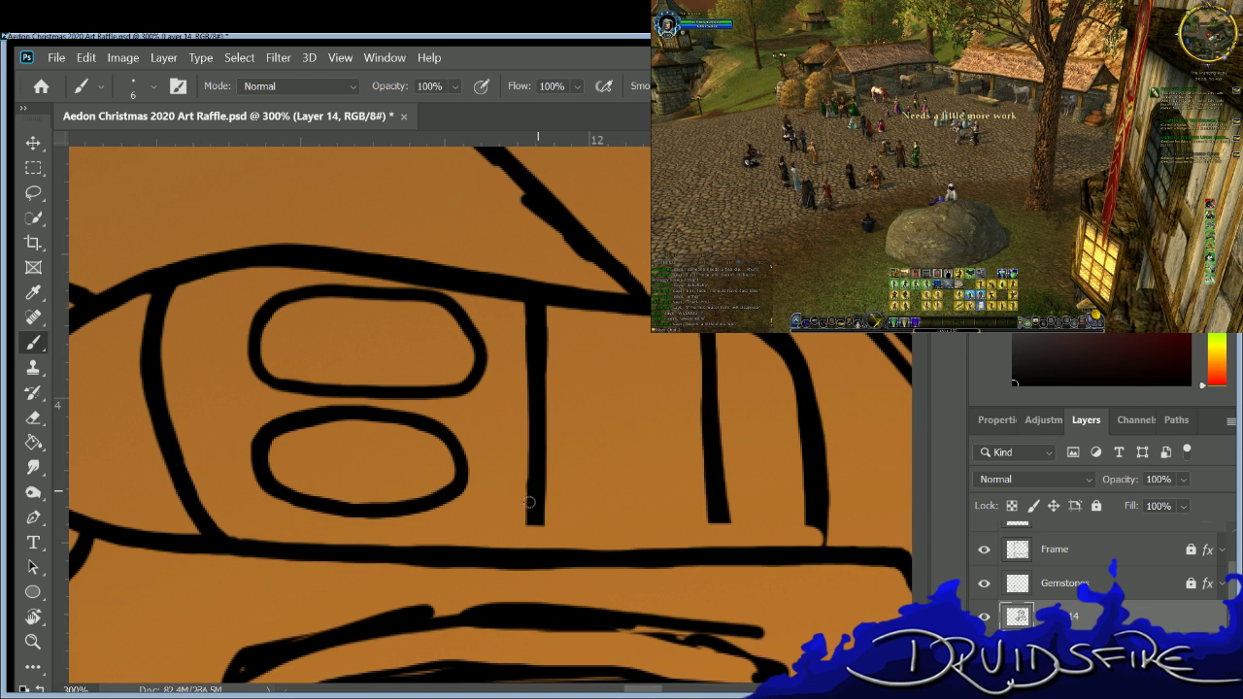
Extend the trimmed lower ends of the vertical lines down to the bottom line.
left_click_drag(530, 542, 529, 505)
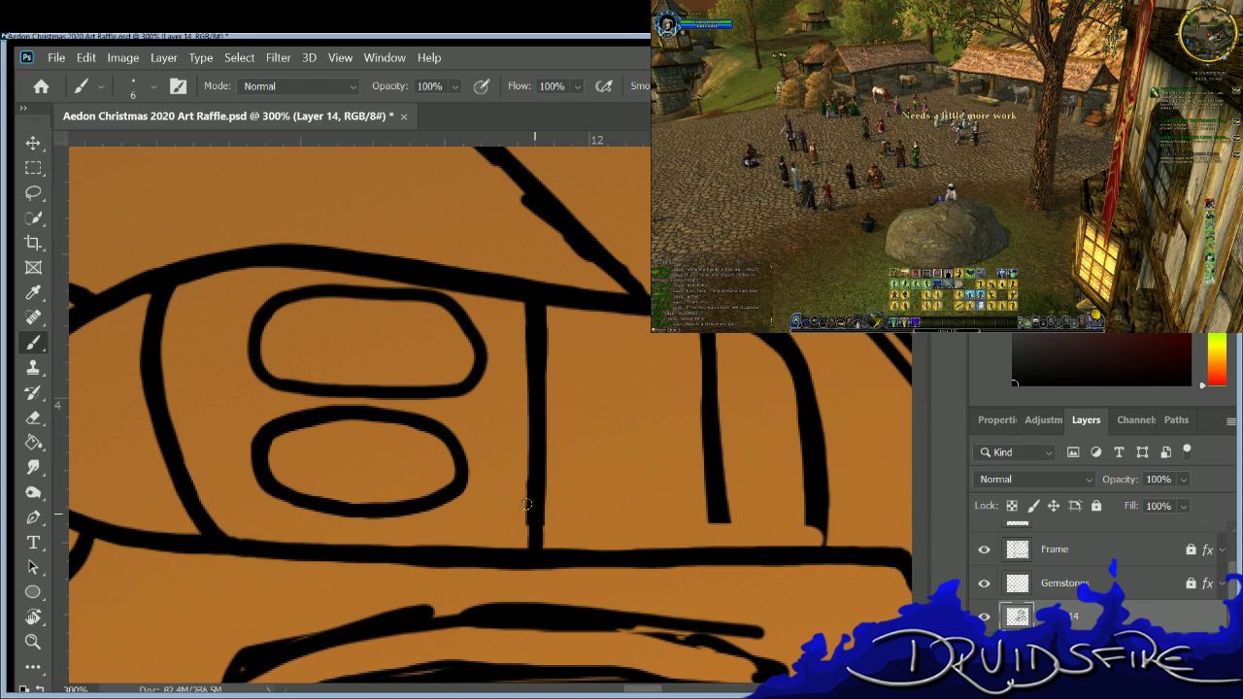
key("ctrl+z")
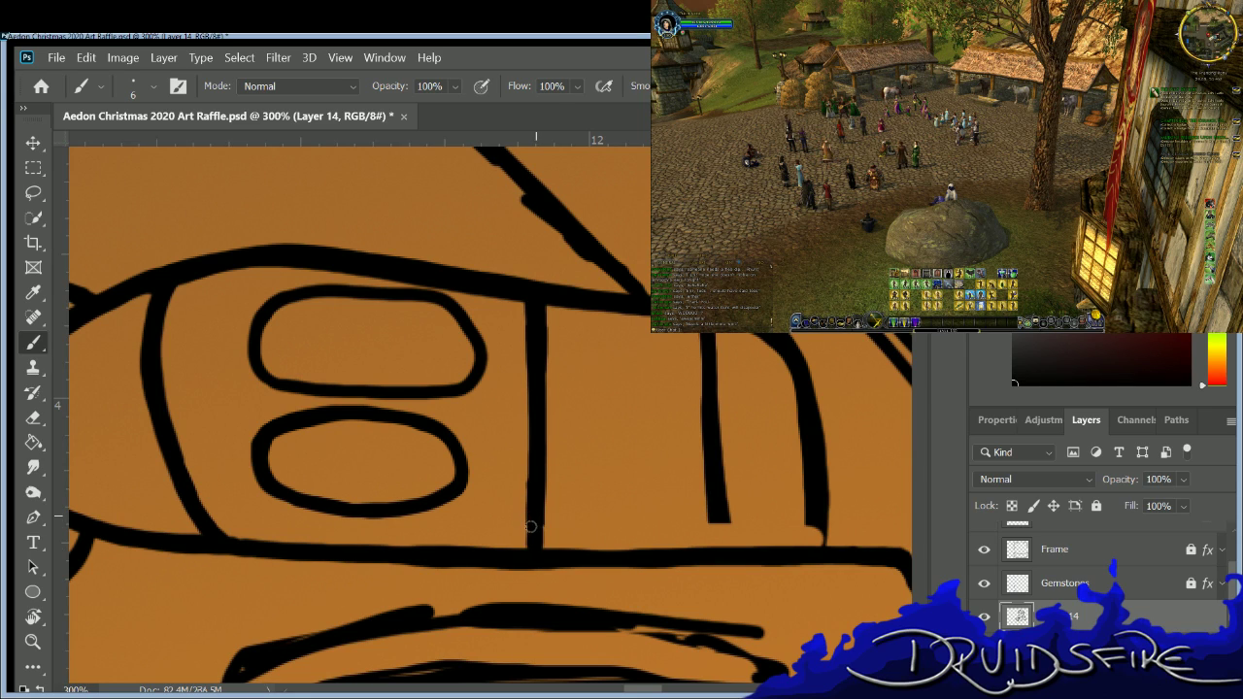
left_click_drag(529, 511, 526, 550)
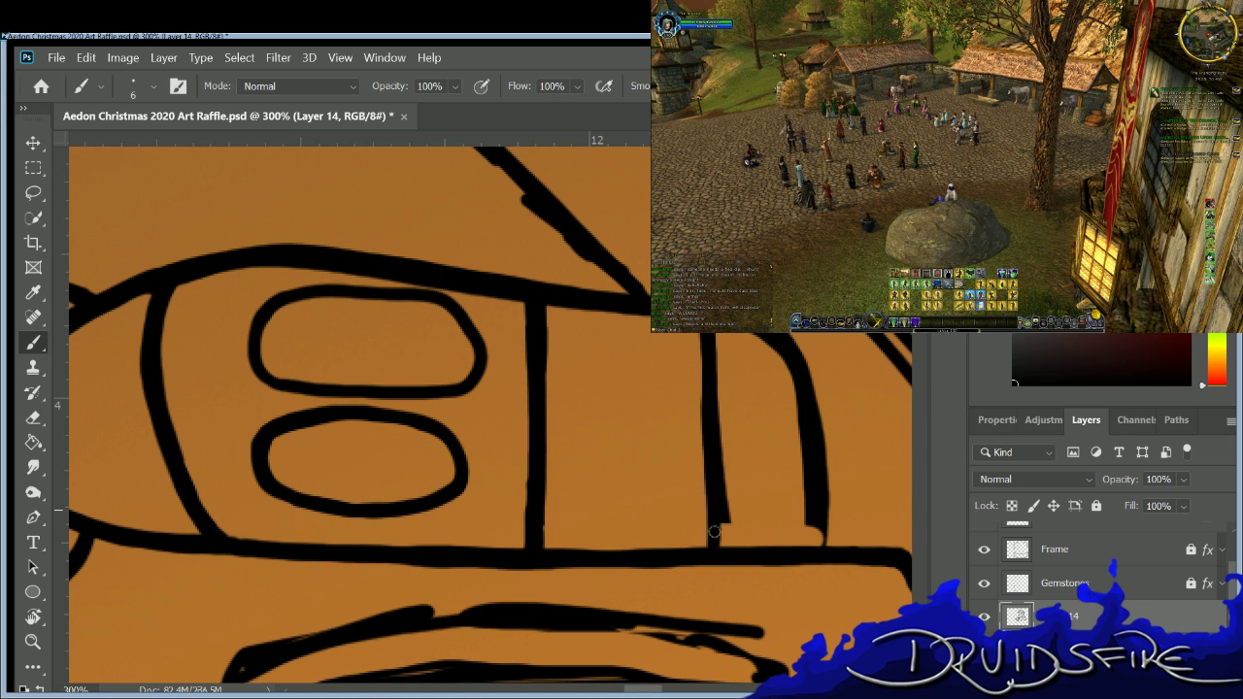
left_click_drag(714, 513, 714, 529)
mouse_move(719, 545)
left_mouse_down()
mouse_move(715, 513)
mouse_move(721, 548)
left_mouse_up()
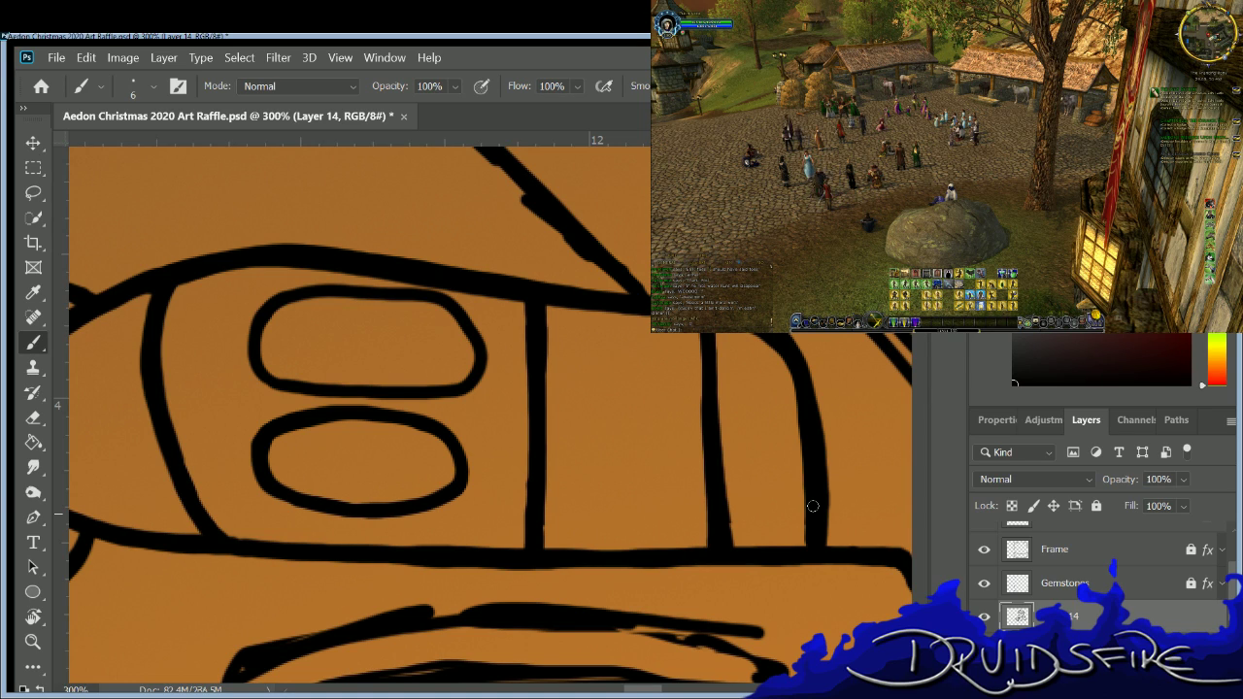
Try to reshape the upper-right curve of the upper rounded cell by erasing and repainting it.
key("e")
mouse_move(373, 291)
left_mouse_down()
mouse_move(358, 290)
mouse_move(447, 299)
mouse_move(469, 323)
left_mouse_up()
key("b")
mouse_move(352, 289)
left_mouse_down()
mouse_move(424, 300)
mouse_move(479, 328)
left_mouse_up()
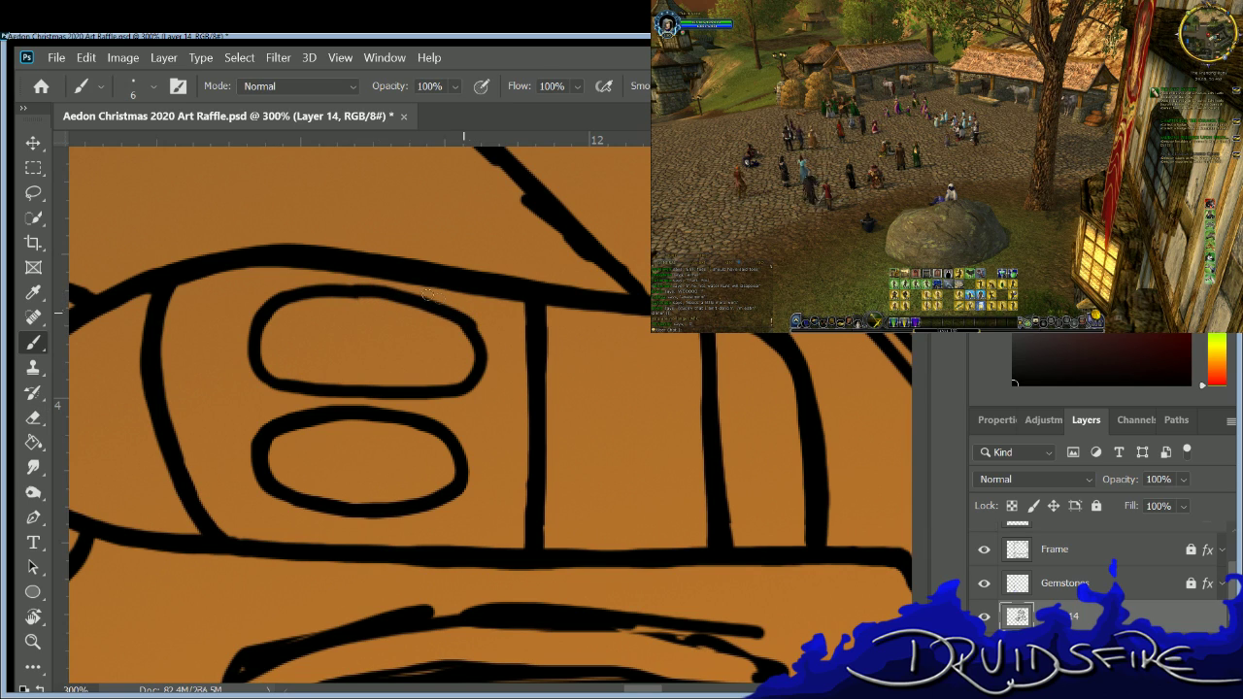
Erase the upper-right corner of the upper rounded cell and redraw it as a rounder curve.
key("e")
key("b")
key("e")
left_click_drag(406, 297, 462, 341)
key("b")
key("e")
key("b")
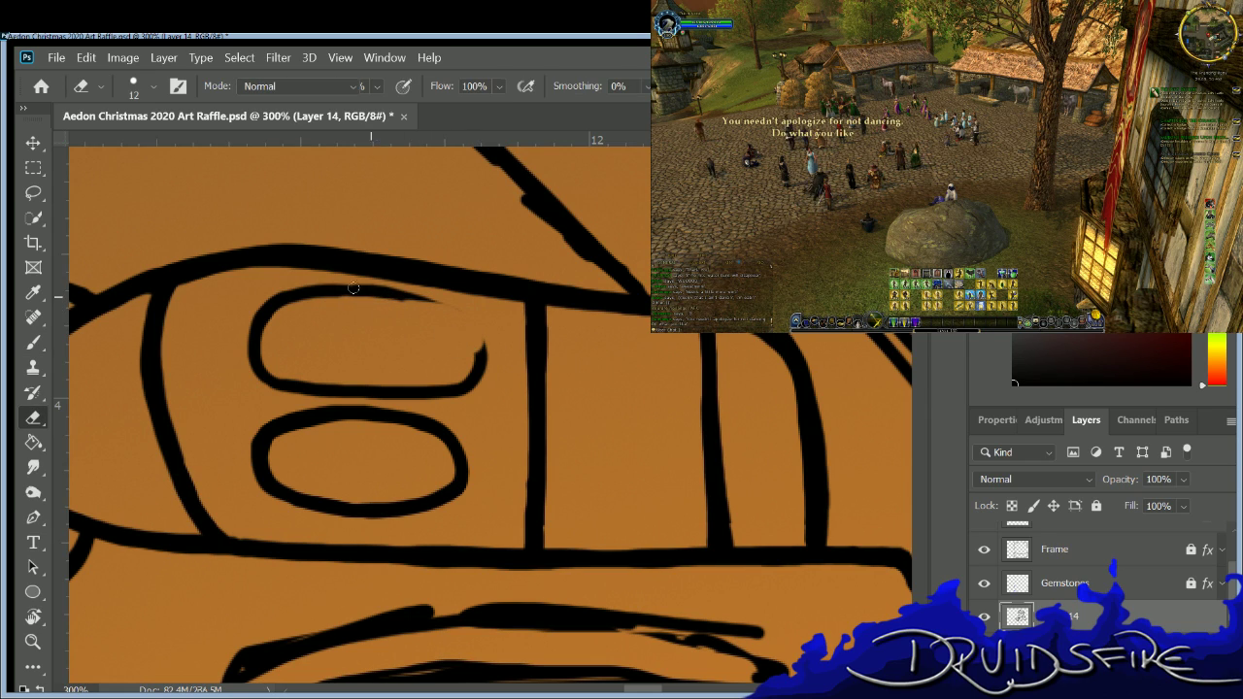
mouse_move(374, 287)
left_mouse_down()
mouse_move(456, 310)
mouse_move(482, 361)
left_mouse_up()
mouse_move(464, 313)
left_mouse_down()
mouse_move(478, 361)
mouse_move(491, 340)
mouse_move(490, 381)
left_mouse_up()
key("e")
key("b")
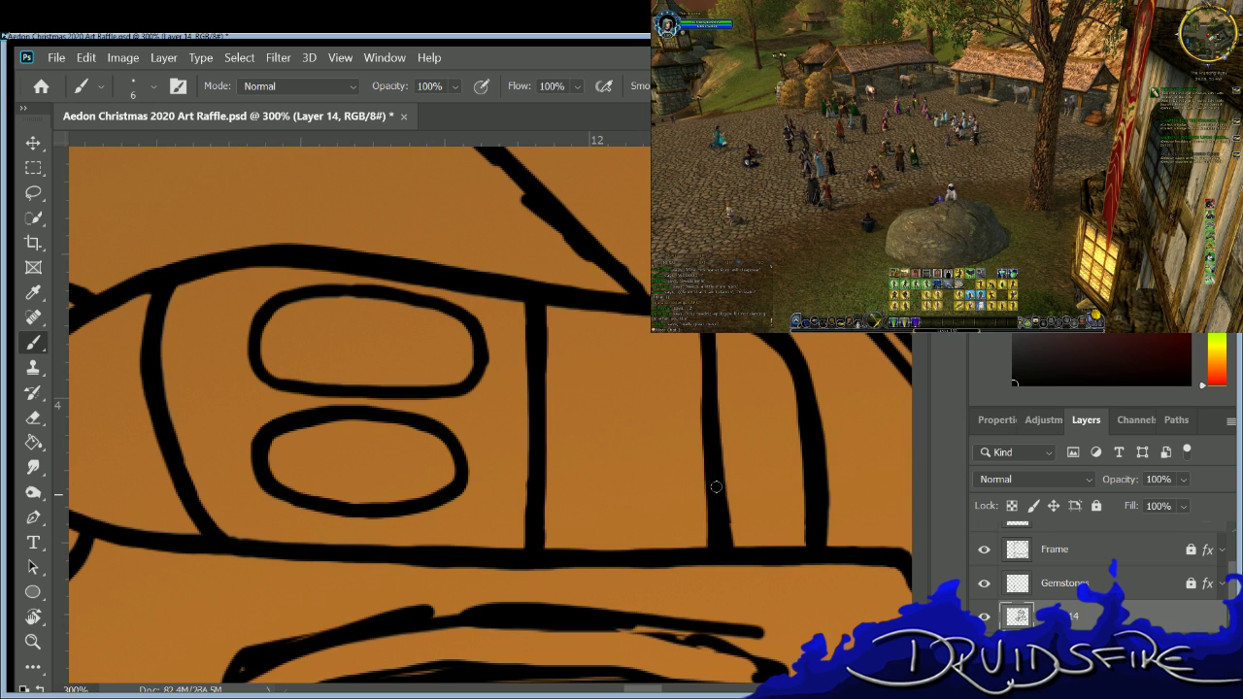
Draw a long diagonal curve from above the panelled shape across its rounded corner to the line below its right end.
scroll(647, 654, "right", 5)
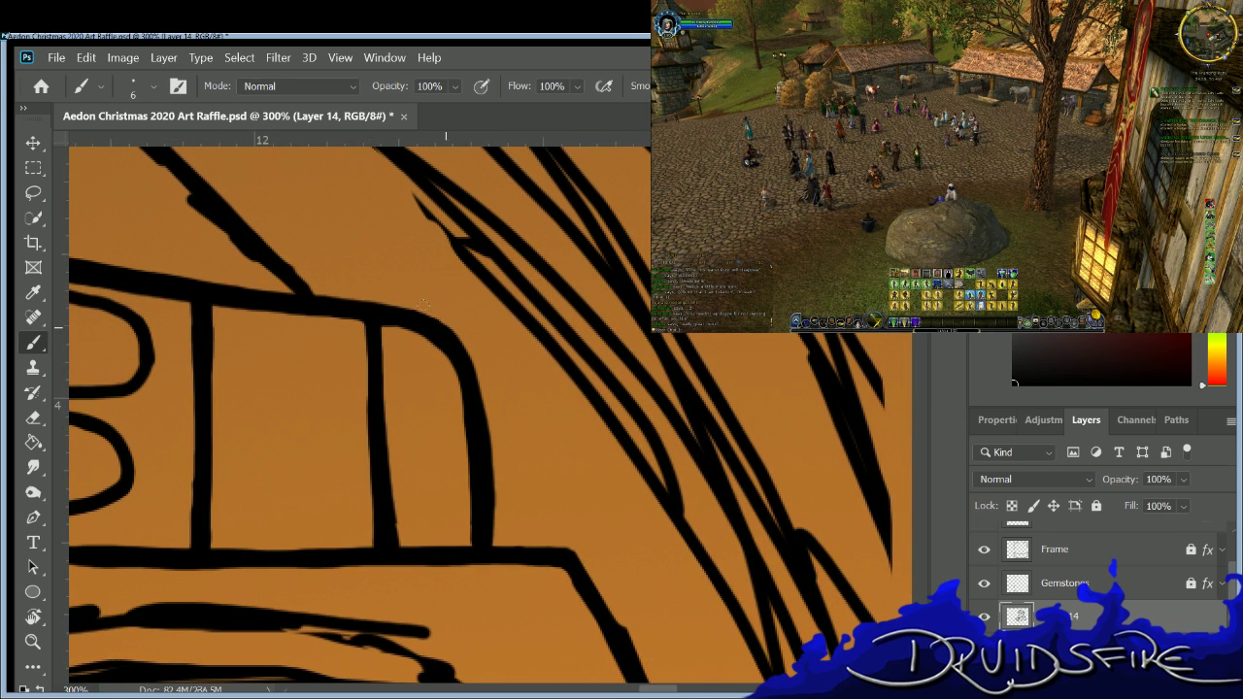
mouse_move(348, 234)
left_mouse_down()
mouse_move(507, 422)
mouse_move(619, 638)
left_mouse_up()
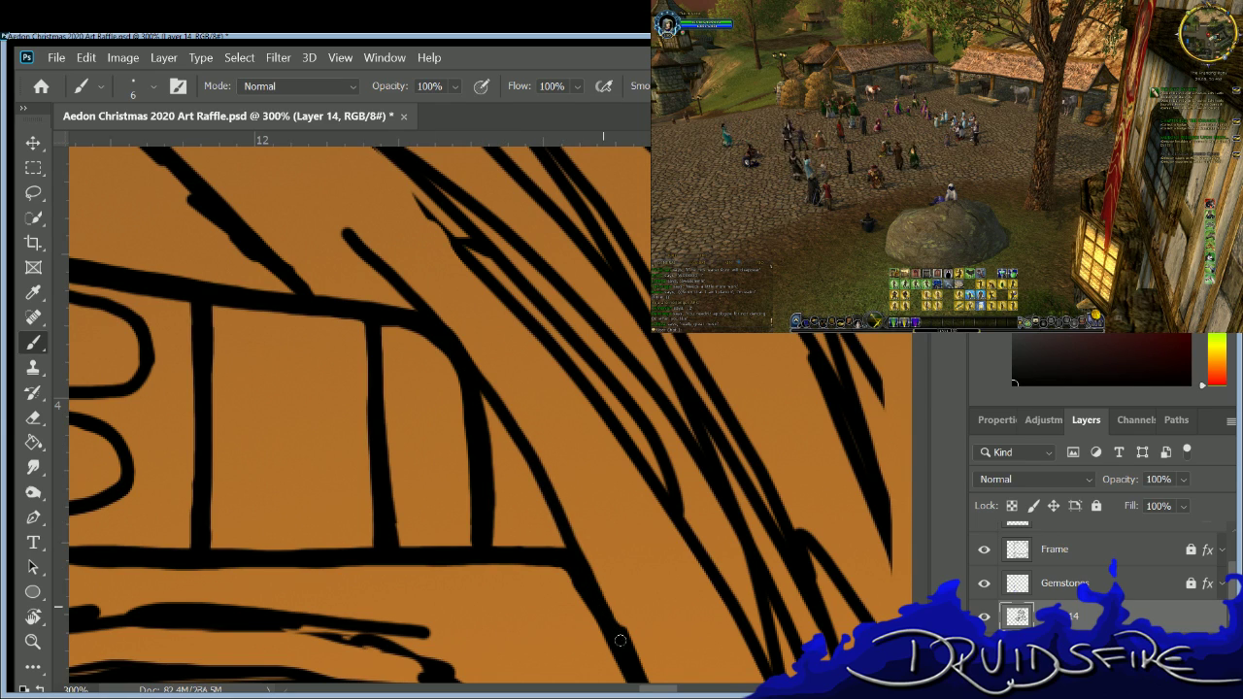
key("e")
key("b")
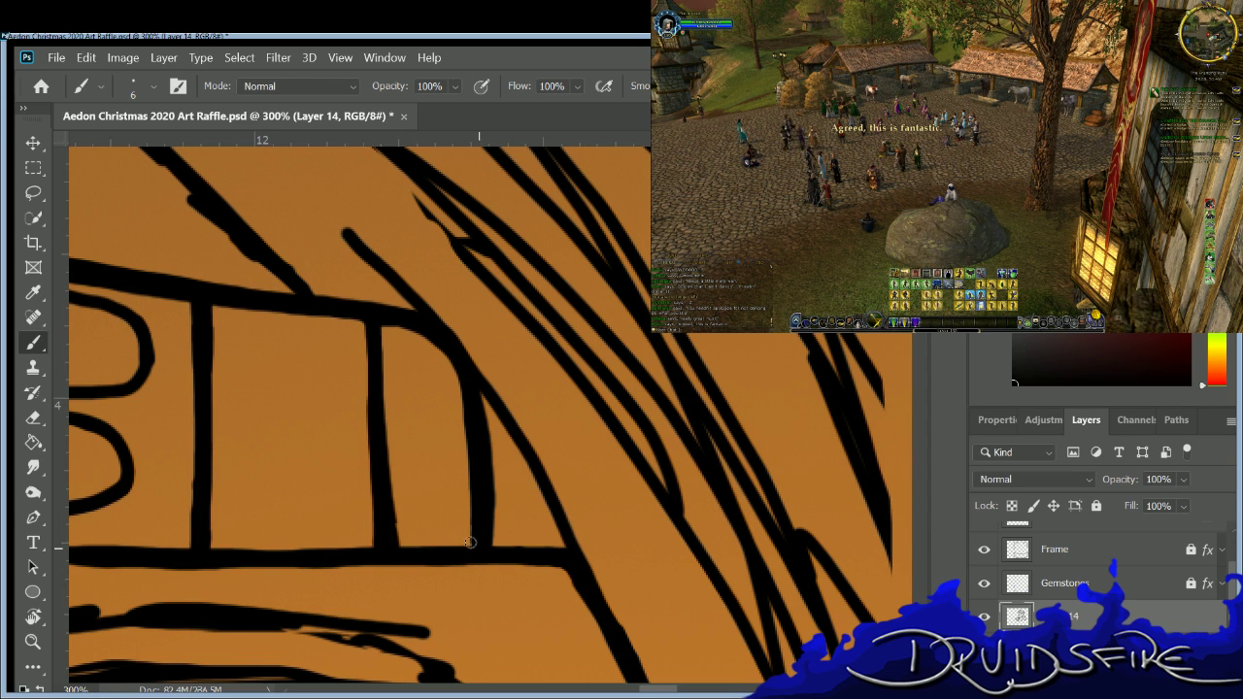
left_click_drag(652, 690, 592, 687)
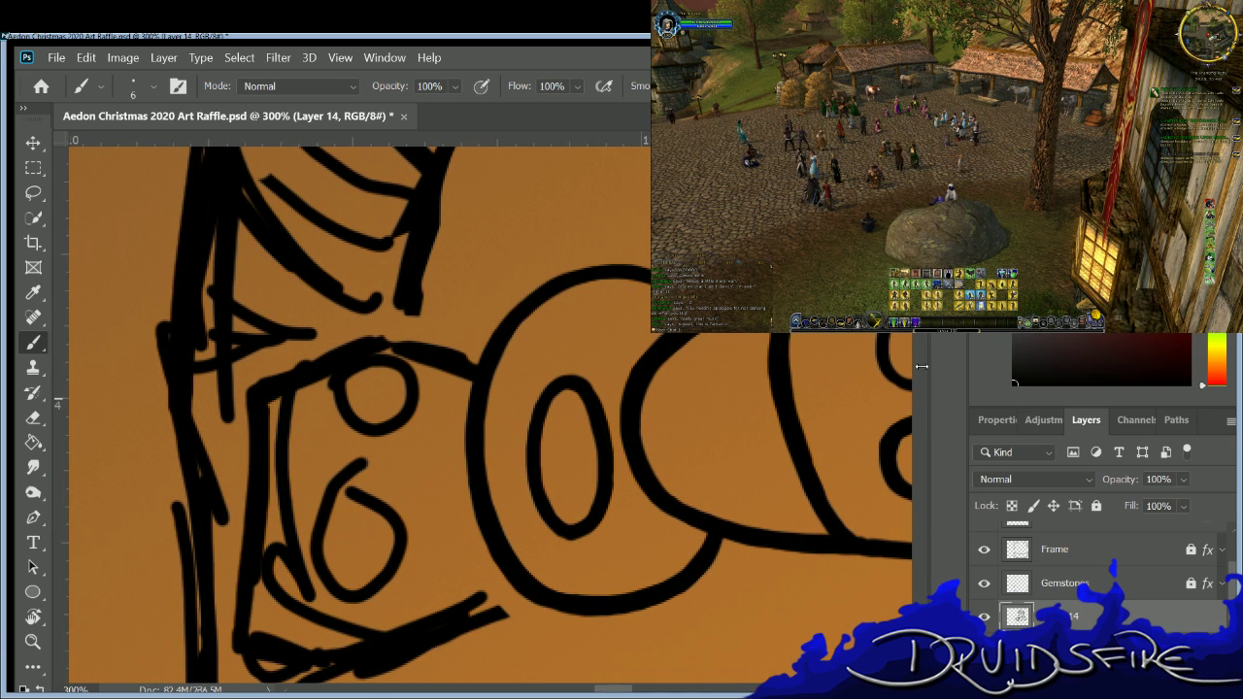
scroll(486, 418, "down", 3)
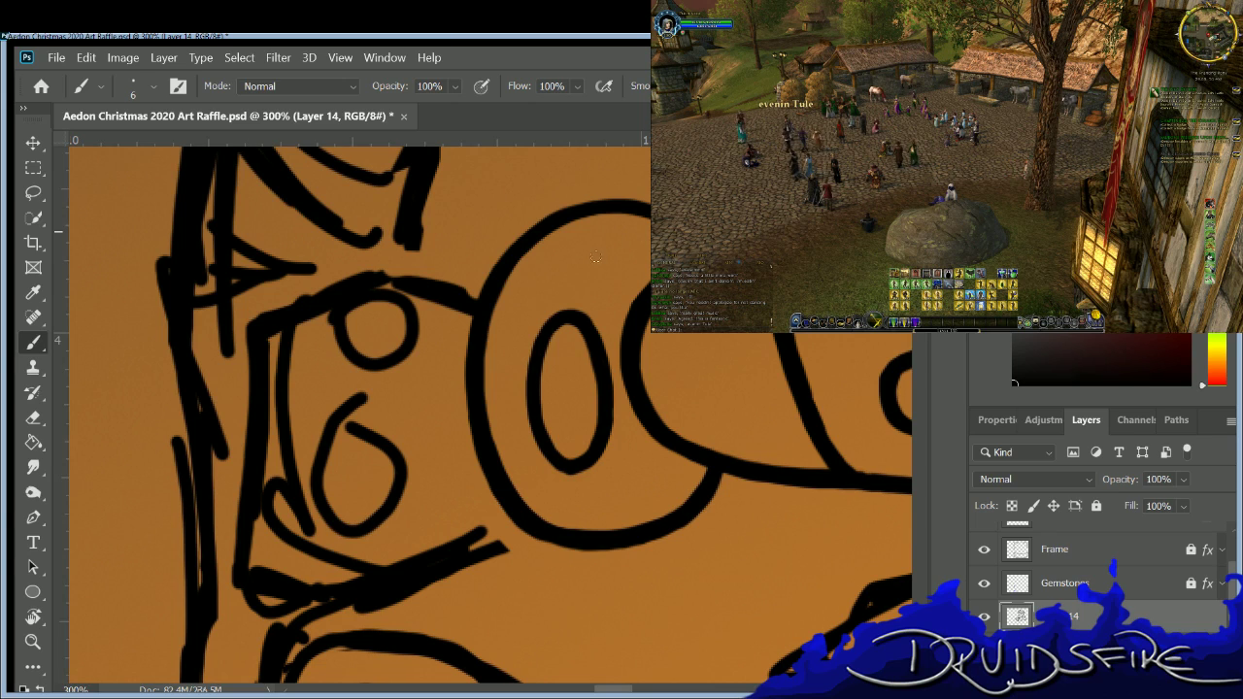
Try to draw the ring's inner edge as curved strokes above and below the small oval.
mouse_move(549, 318)
left_mouse_down()
mouse_move(594, 287)
mouse_move(630, 292)
left_mouse_up()
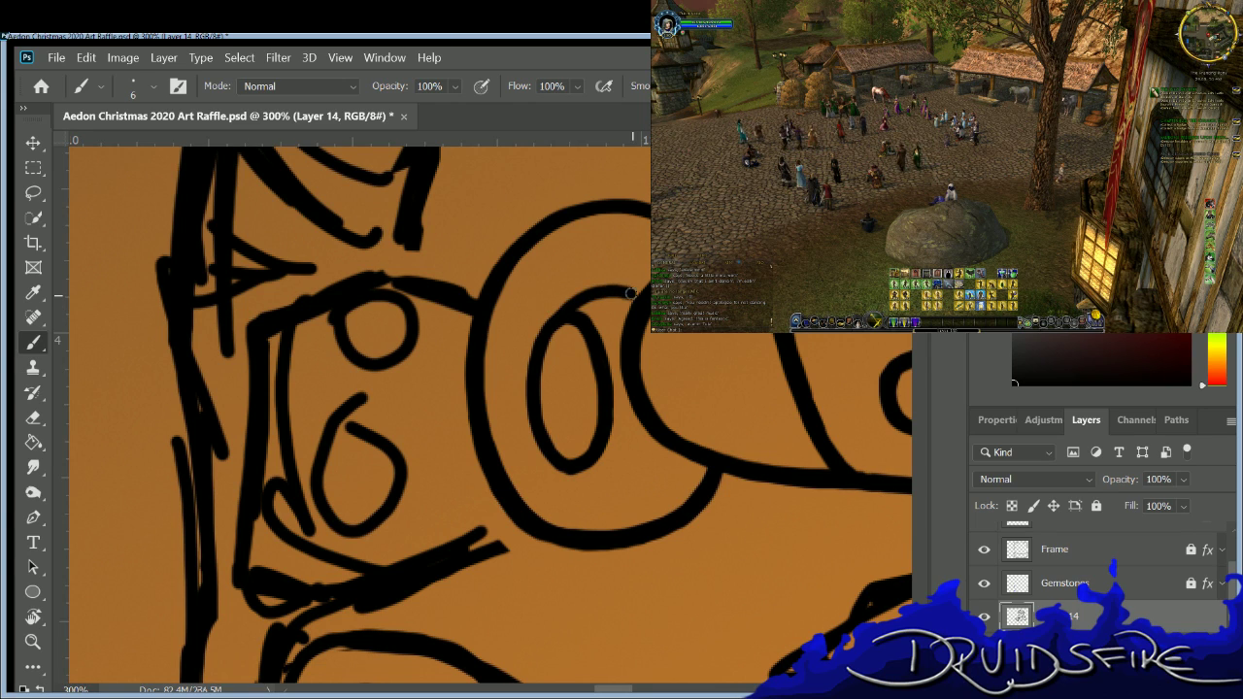
mouse_move(565, 463)
left_mouse_down()
mouse_move(599, 480)
mouse_move(653, 464)
mouse_move(699, 405)
left_mouse_up()
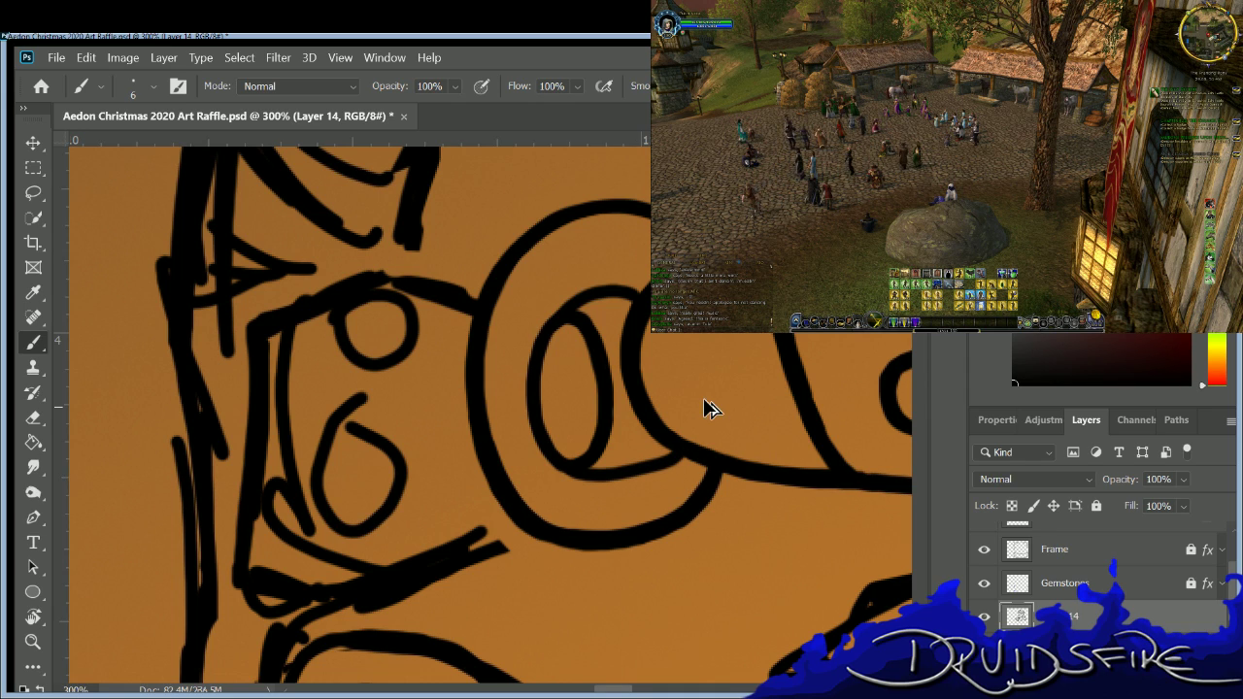
key("ctrl+z")
key("ctrl+z")
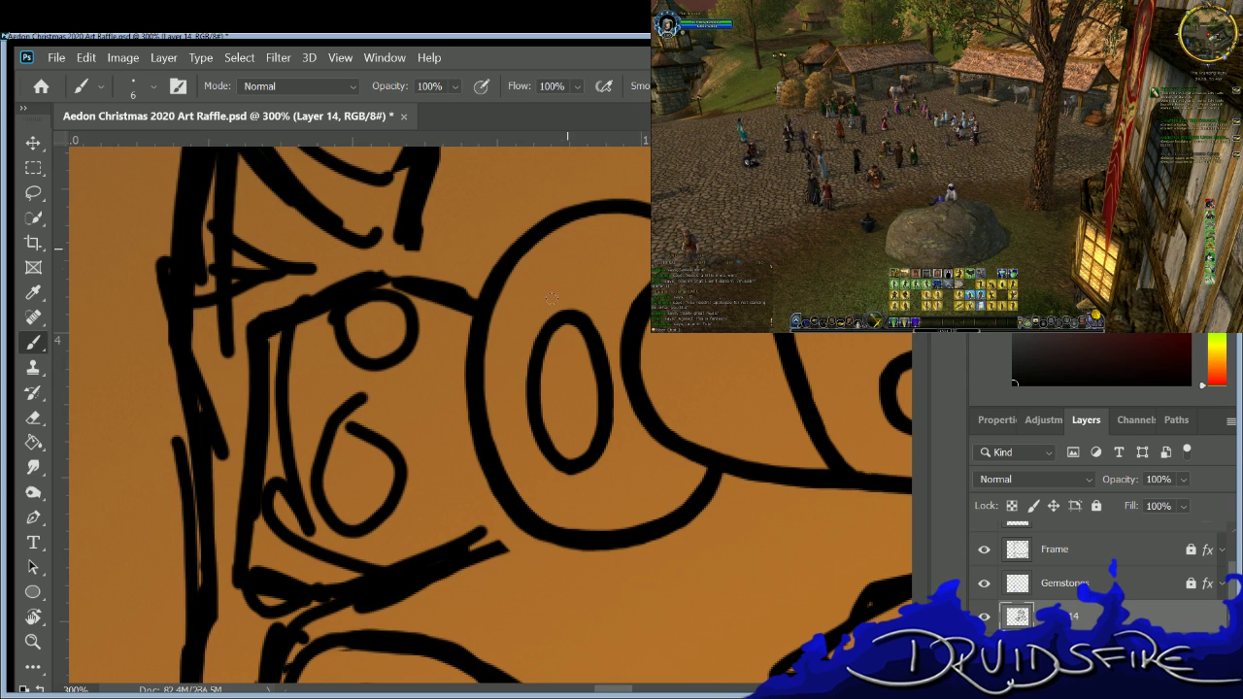
mouse_move(525, 381)
left_mouse_down()
mouse_move(540, 323)
mouse_move(583, 279)
mouse_move(675, 274)
left_mouse_up()
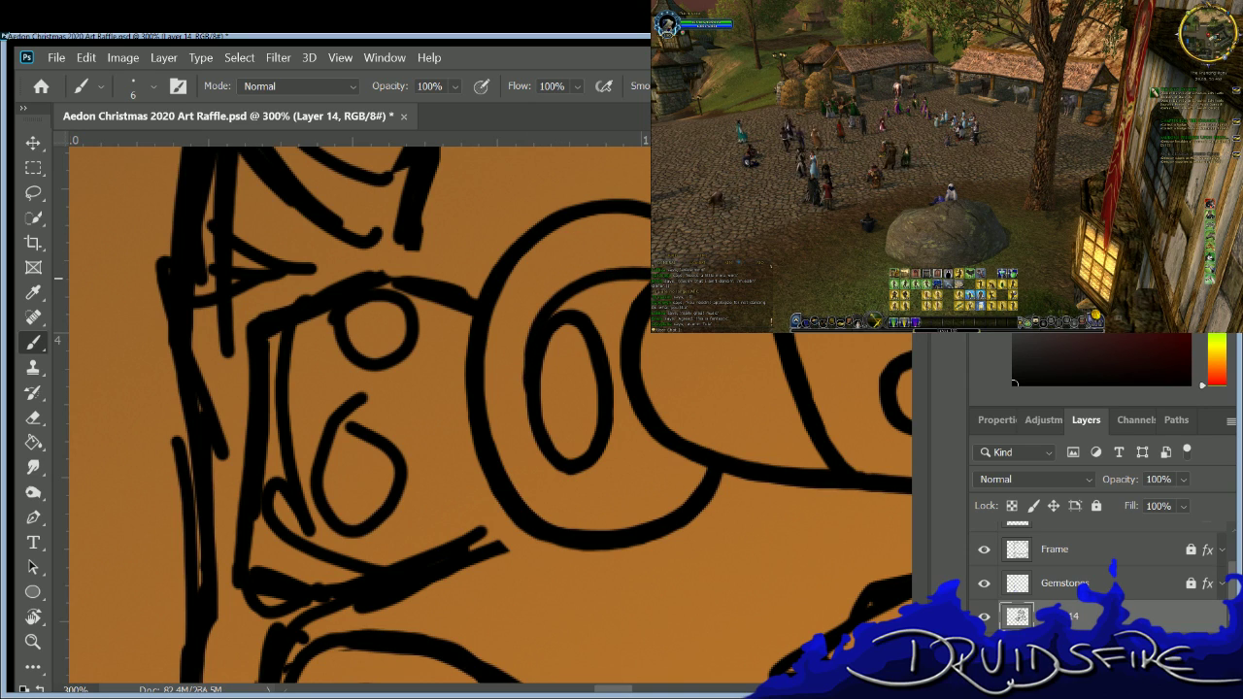
key("ctrl+z")
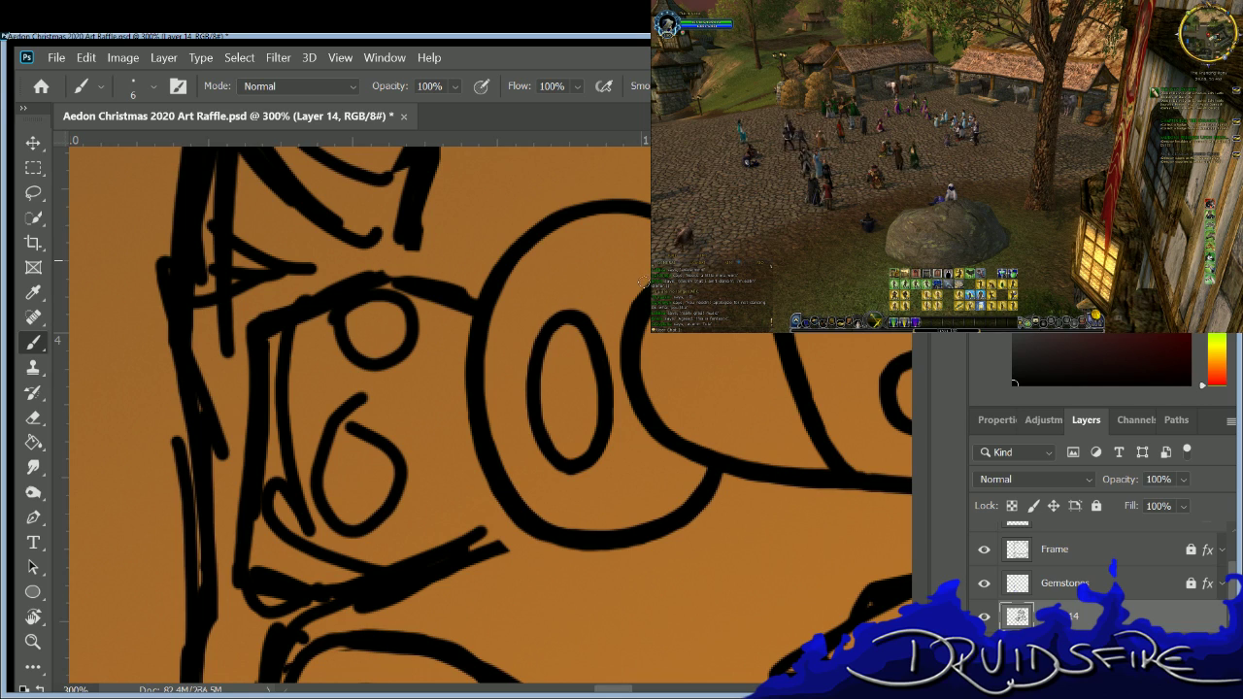
Draw the ring's inner edge around the small oval and extend the end panel's lower line to meet the ring.
mouse_move(650, 269)
left_mouse_down()
mouse_move(587, 281)
mouse_move(542, 311)
mouse_move(529, 351)
mouse_move(536, 388)
left_mouse_up()
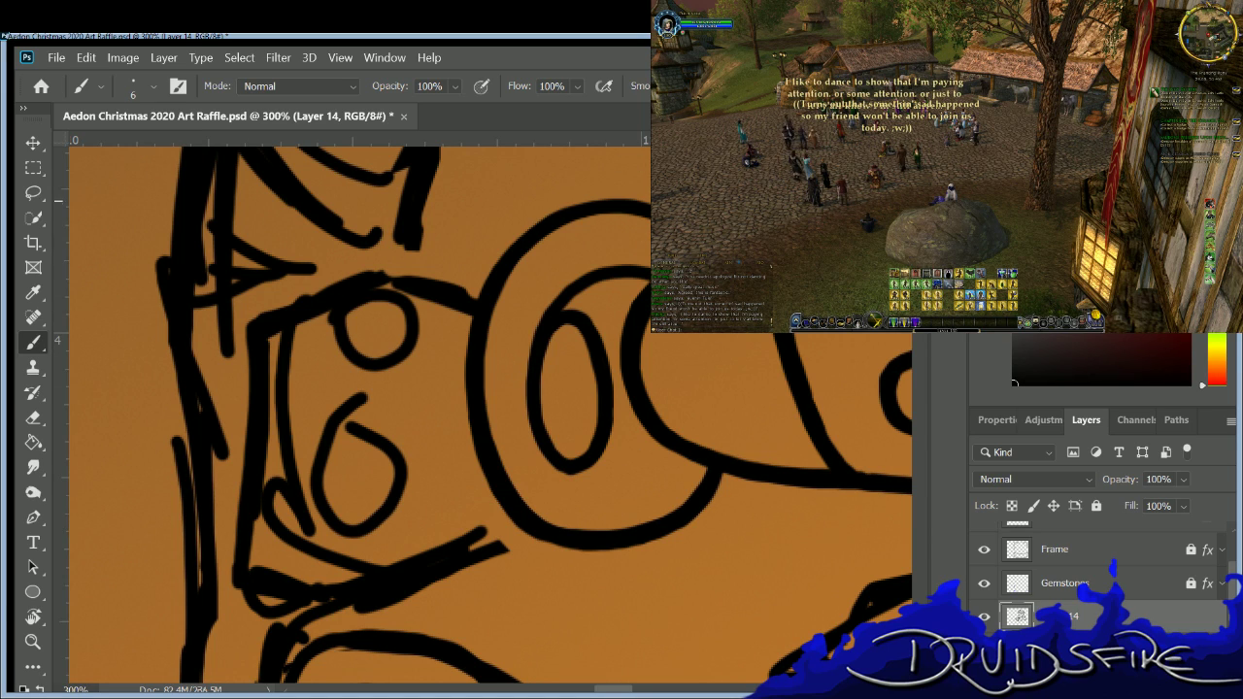
key("e")
key("b")
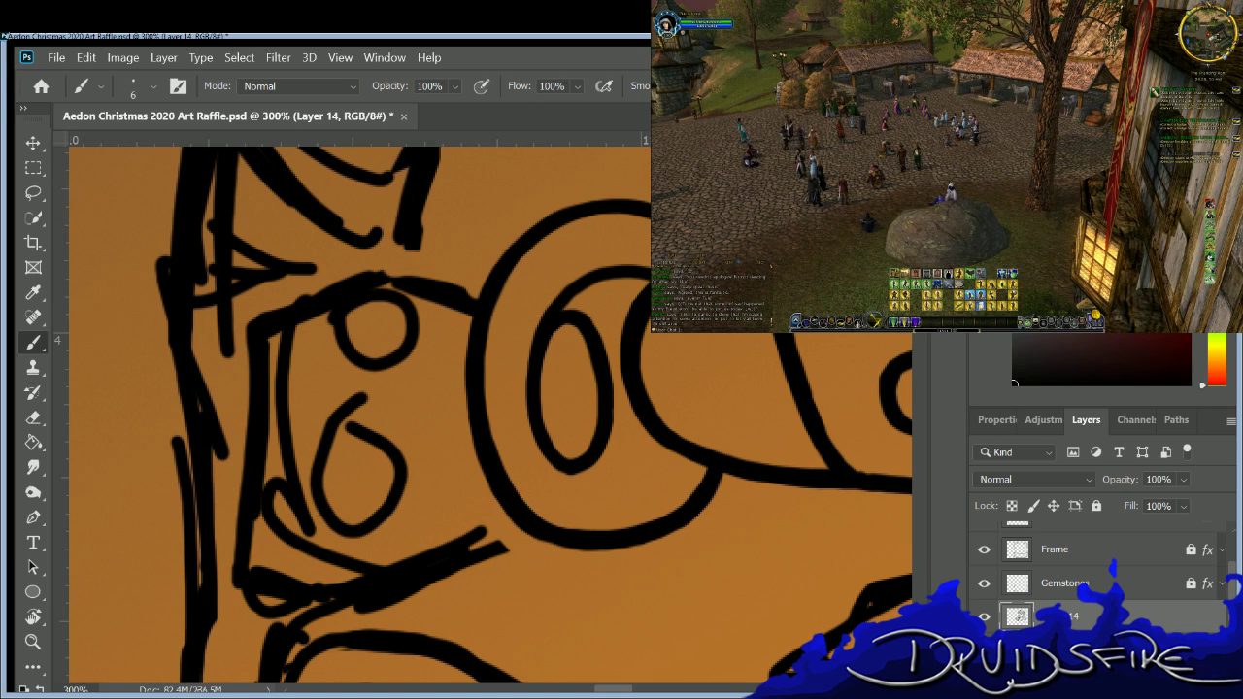
key("e")
key("b")
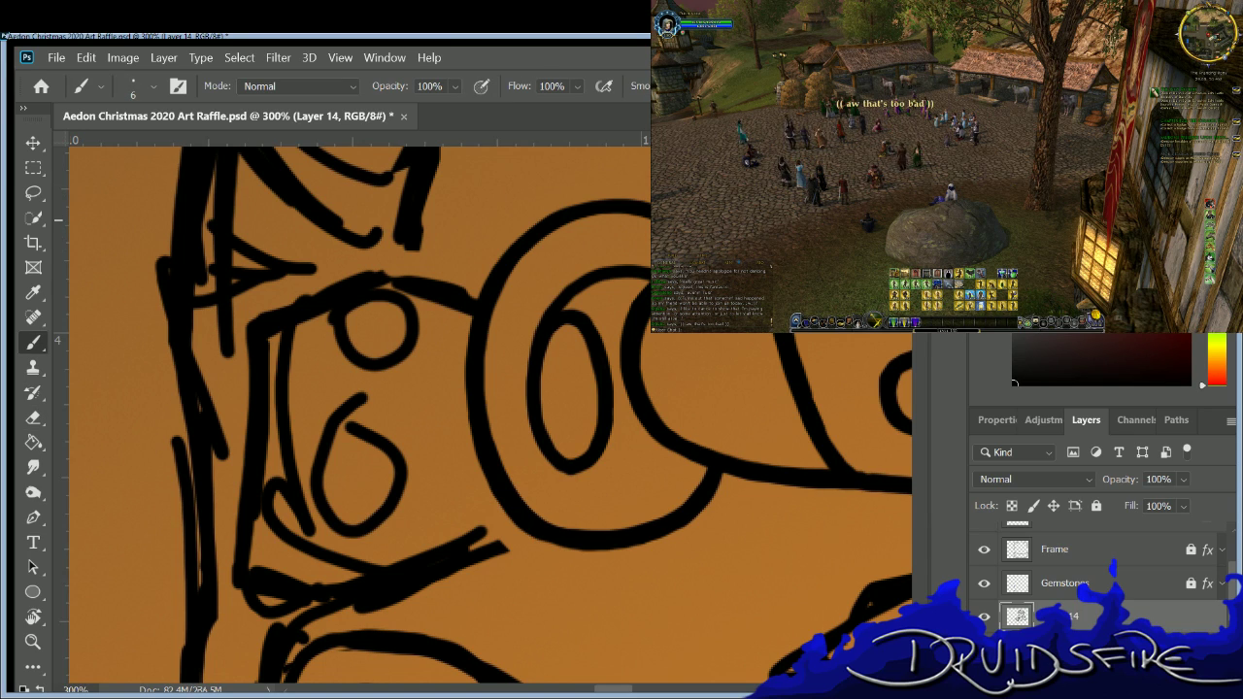
key("e")
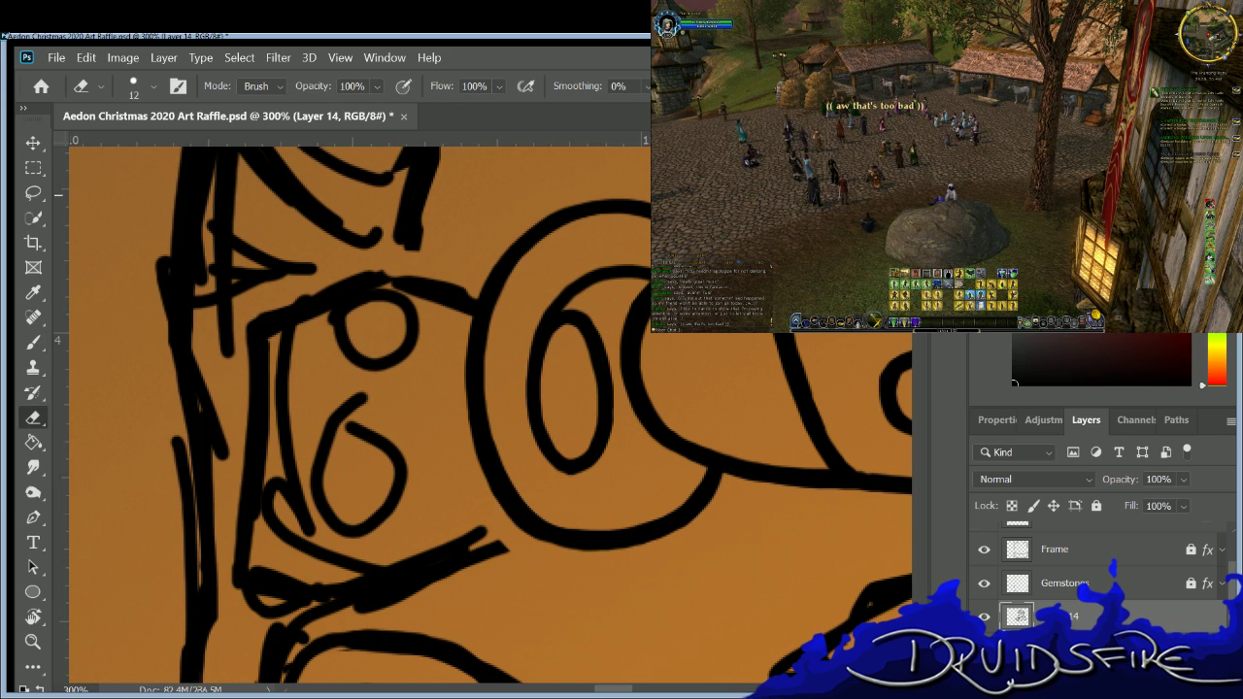
key("b")
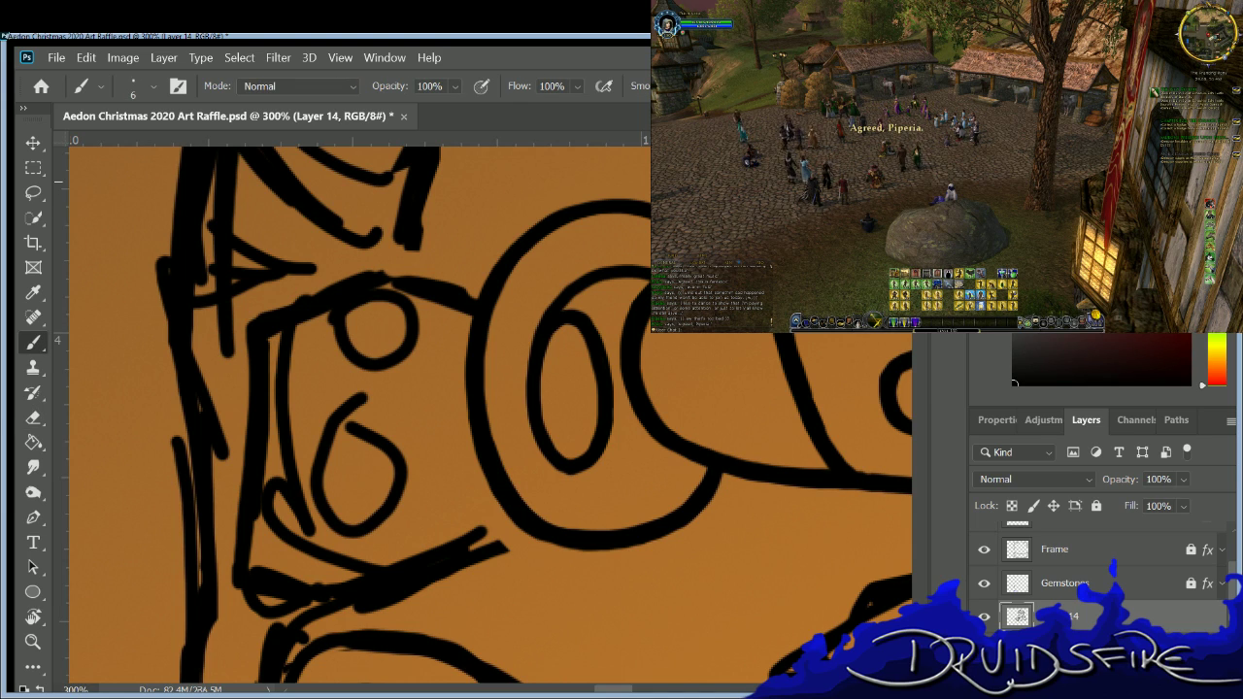
mouse_move(528, 414)
left_mouse_down()
mouse_move(549, 465)
mouse_move(581, 483)
mouse_move(636, 474)
mouse_move(677, 437)
left_mouse_up()
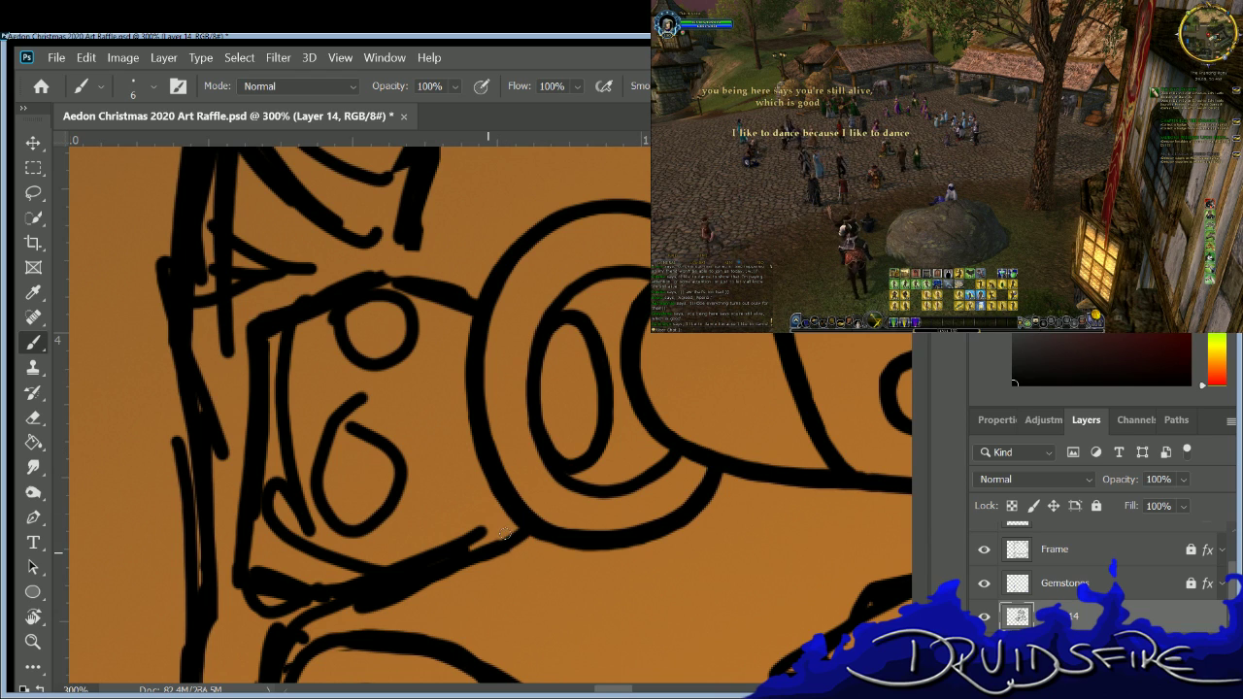
Erase the rough circles, inner lines and doubled strokes inside the end panel beside the ring, leaving only its outline.
key("e")
key("e")
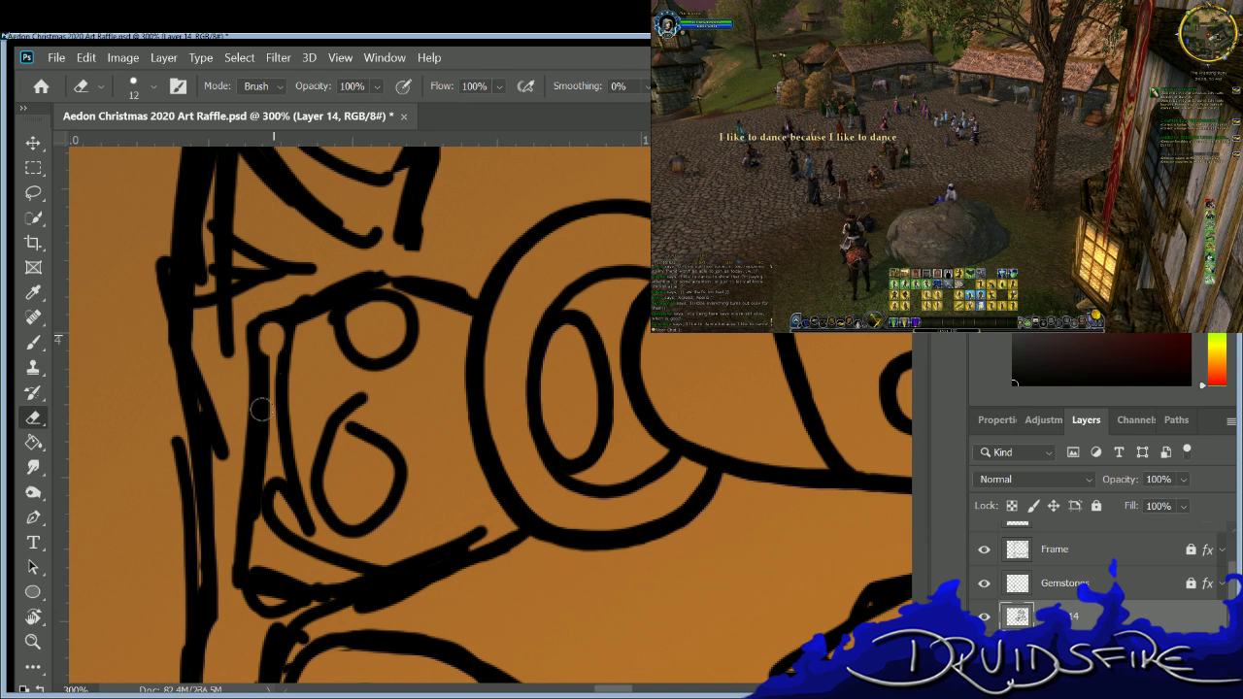
left_click_drag(265, 342, 260, 536)
left_click_drag(286, 321, 283, 427)
mouse_move(281, 503)
left_mouse_down()
mouse_move(276, 398)
mouse_move(275, 502)
mouse_move(290, 543)
mouse_move(335, 393)
left_mouse_up()
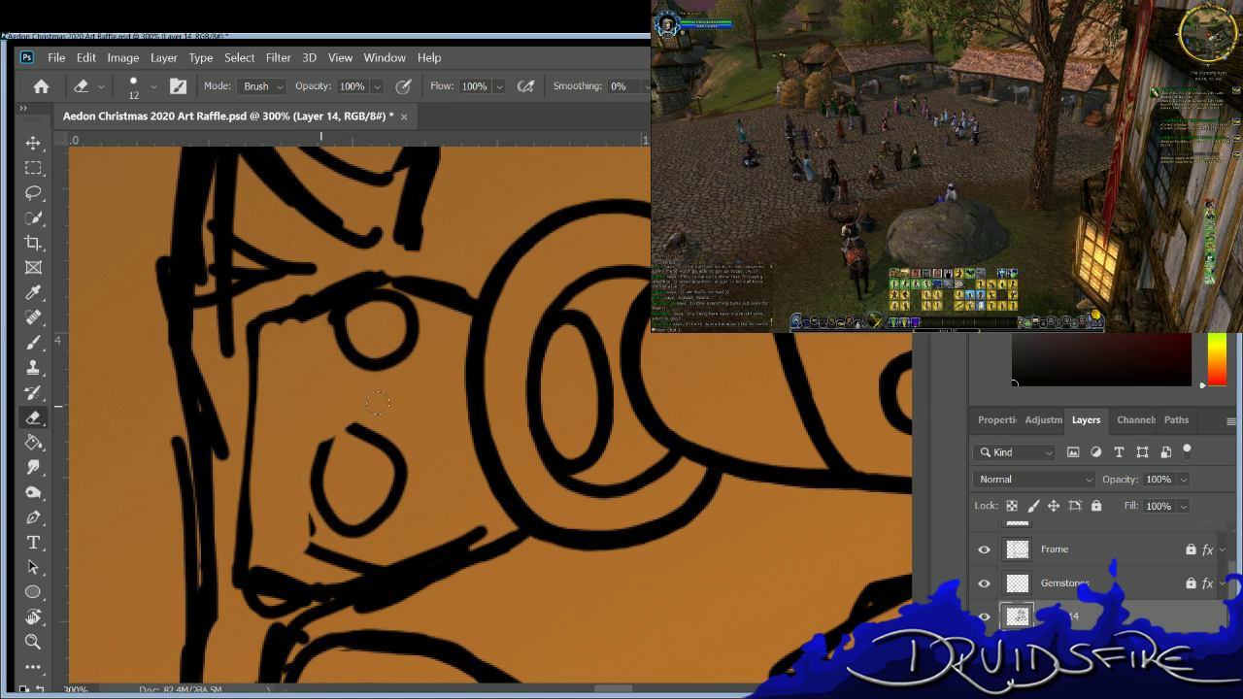
mouse_move(416, 351)
left_mouse_down()
mouse_move(400, 367)
mouse_move(407, 322)
mouse_move(345, 335)
mouse_move(413, 301)
mouse_move(390, 315)
mouse_move(398, 486)
mouse_move(364, 437)
mouse_move(303, 498)
mouse_move(329, 553)
mouse_move(350, 551)
left_mouse_up()
mouse_move(476, 523)
left_mouse_down()
mouse_move(464, 543)
mouse_move(354, 588)
mouse_move(345, 563)
mouse_move(281, 557)
mouse_move(296, 581)
mouse_move(264, 596)
mouse_move(301, 604)
left_mouse_up()
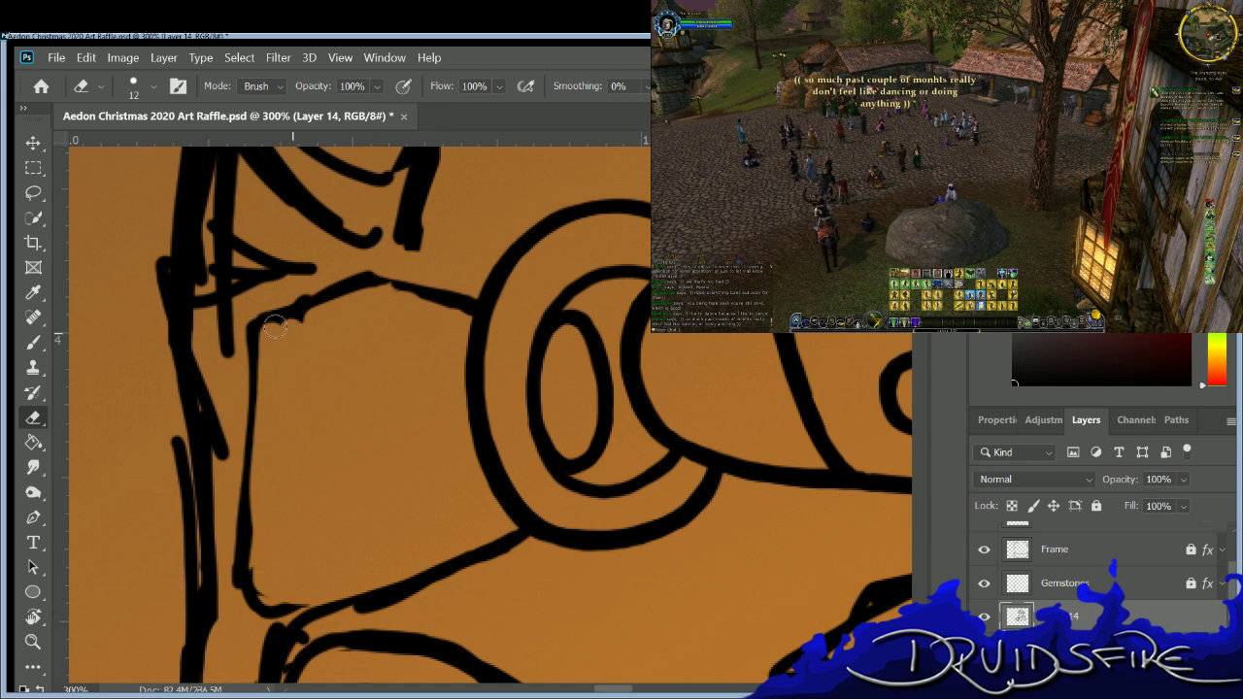
Redraw the end panel's outer side edge further outward and trim its ragged inner and outer borders.
key("b")
left_click_drag(247, 324, 238, 476)
left_click_drag(242, 364, 250, 491)
left_click_drag(252, 404, 250, 583)
left_click_drag(254, 349, 238, 559)
key("e")
mouse_move(212, 357)
left_mouse_down()
mouse_move(219, 505)
mouse_move(202, 334)
mouse_move(248, 606)
left_mouse_up()
left_click_drag(257, 412, 254, 595)
Trim the end panel's lower line, then repaint the lower, side and upper-left edges as smooth, thicker strokes.
key("b")
key("e")
mouse_move(348, 609)
left_mouse_down()
mouse_move(499, 564)
mouse_move(559, 524)
left_mouse_up()
key("b")
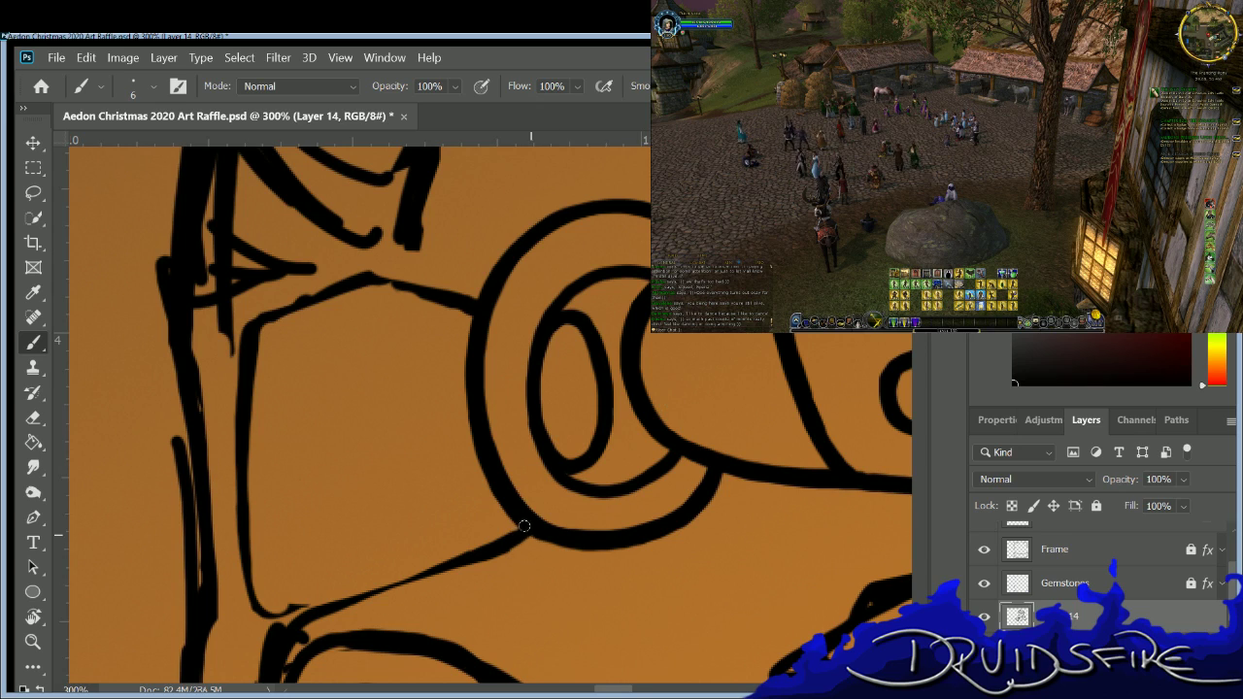
mouse_move(488, 546)
left_mouse_down()
mouse_move(342, 594)
mouse_move(255, 522)
left_mouse_up()
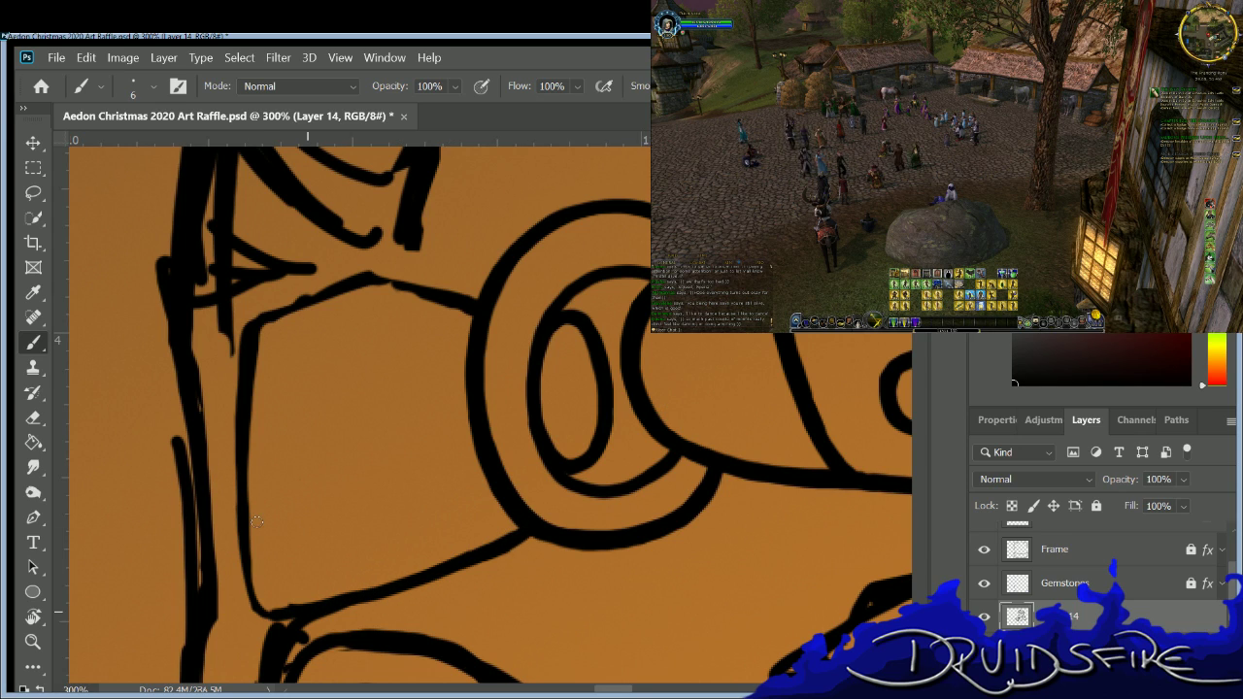
mouse_move(239, 348)
left_mouse_down()
mouse_move(236, 564)
mouse_move(244, 593)
mouse_move(277, 604)
left_mouse_up()
left_click_drag(249, 319, 369, 272)
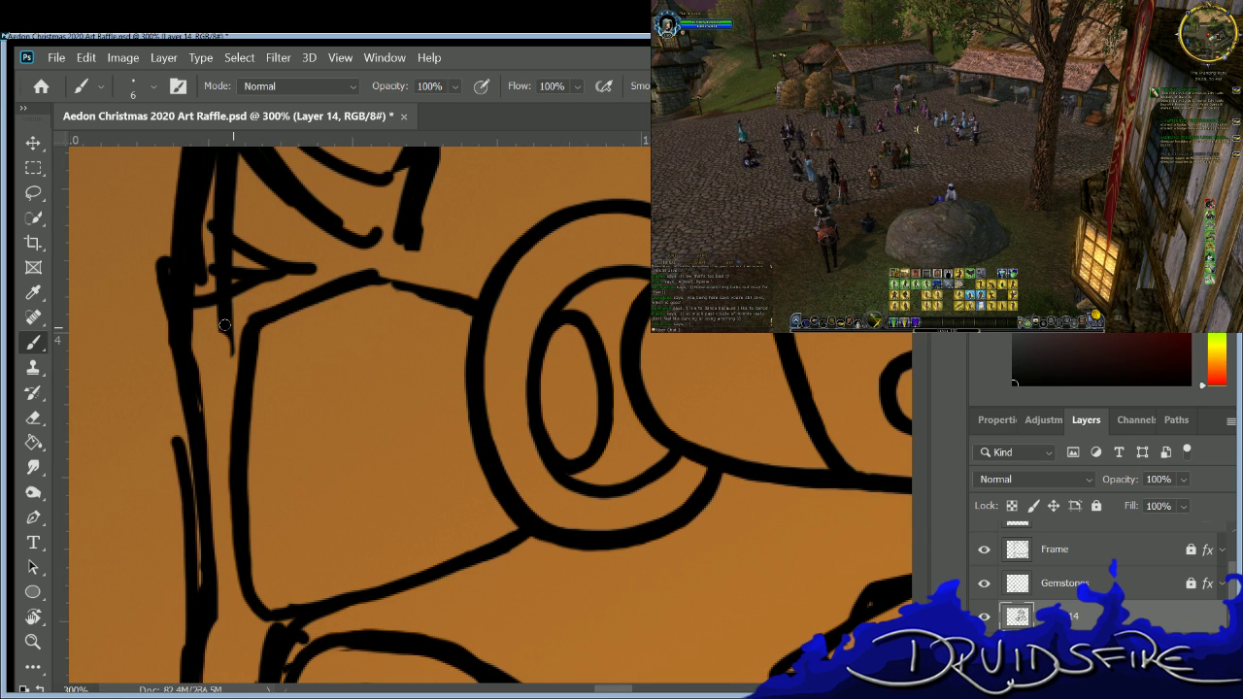
Erase the pointed marks and overlapping strokes between the long outer line and the end panel.
key("e")
mouse_move(226, 330)
left_mouse_down()
mouse_move(223, 309)
mouse_move(281, 270)
mouse_move(262, 281)
mouse_move(229, 199)
mouse_move(204, 301)
mouse_move(221, 194)
mouse_move(189, 321)
left_mouse_up()
left_click_drag(170, 213, 160, 311)
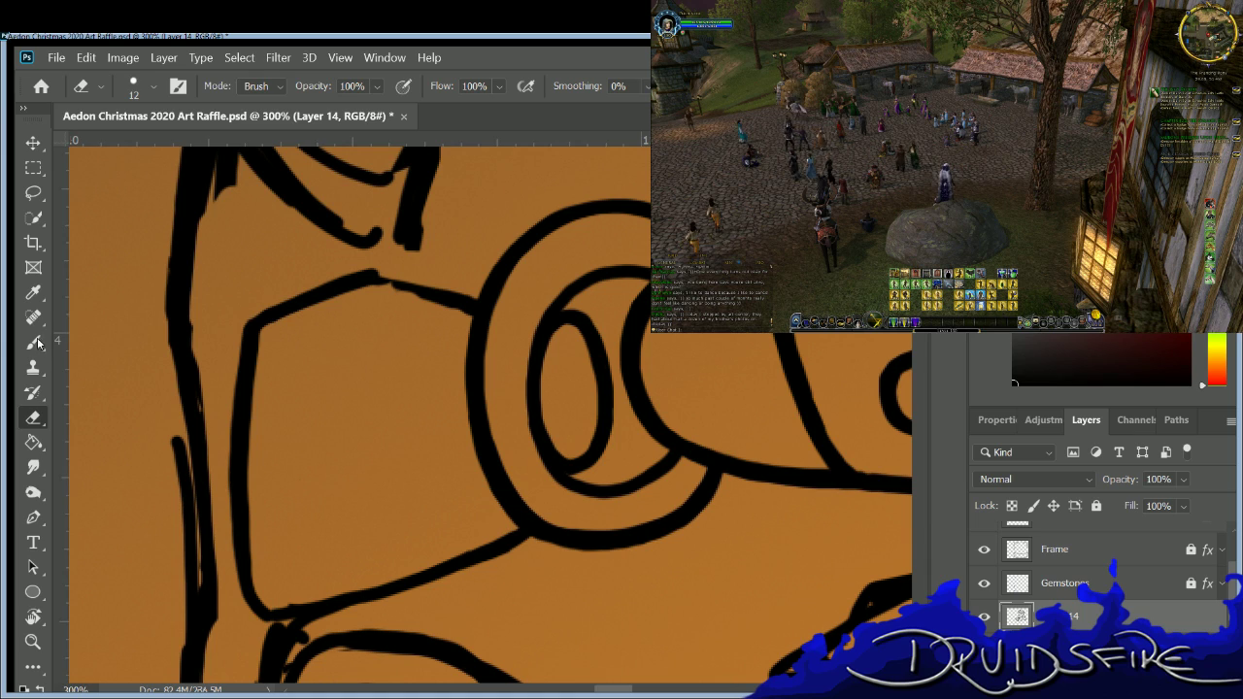
Clean up the end panel's peaked upper edge, lower-left corner and side edge with even strokes joined to the ring.
key("b")
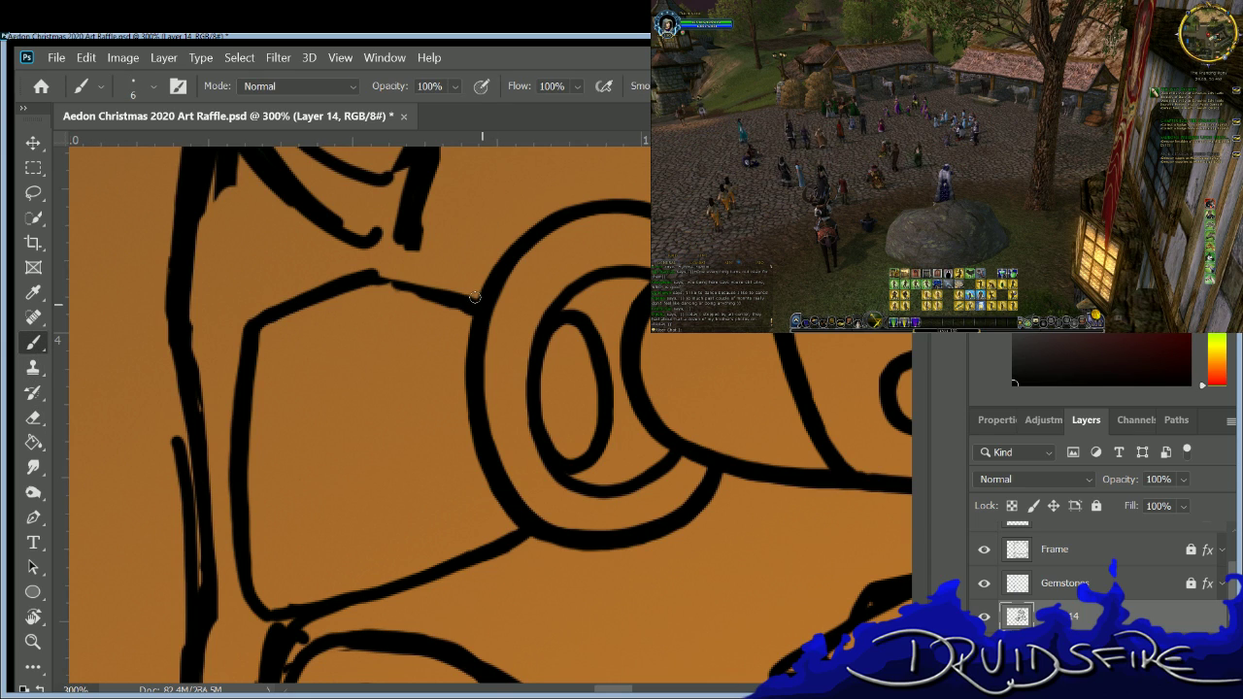
mouse_move(474, 299)
left_mouse_down()
mouse_move(372, 271)
mouse_move(483, 301)
left_mouse_up()
left_click_drag(366, 273, 469, 306)
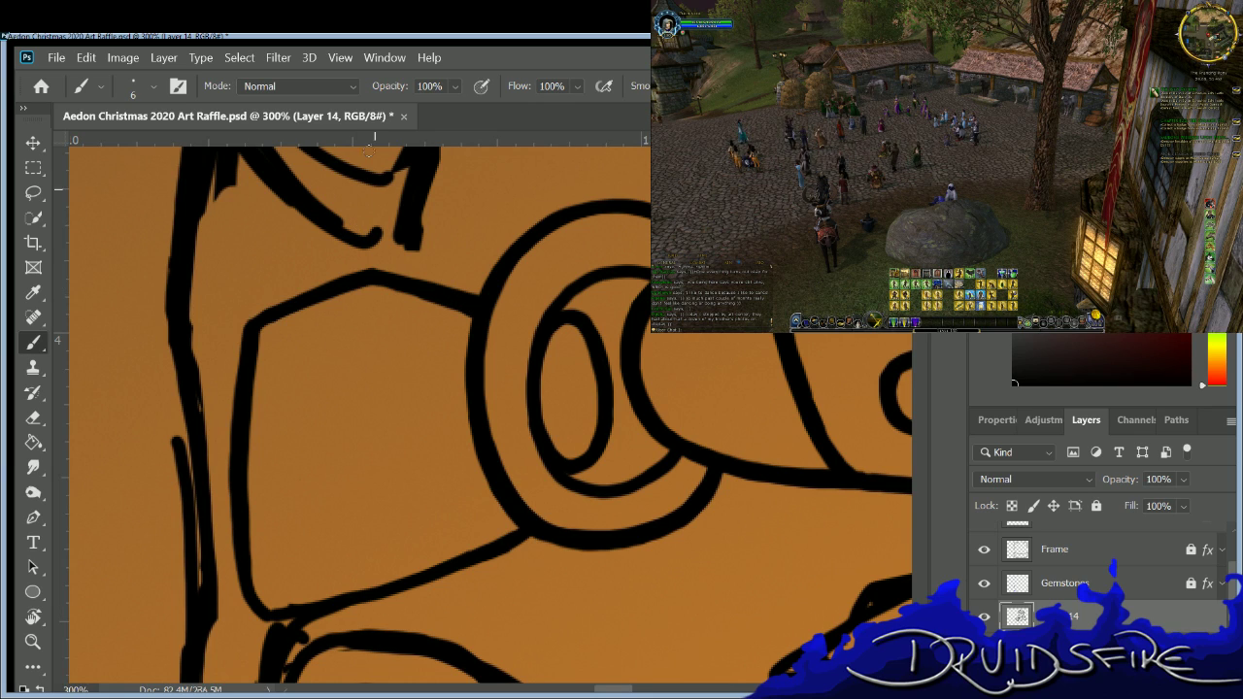
left_click_drag(333, 285, 248, 323)
left_click_drag(360, 273, 434, 291)
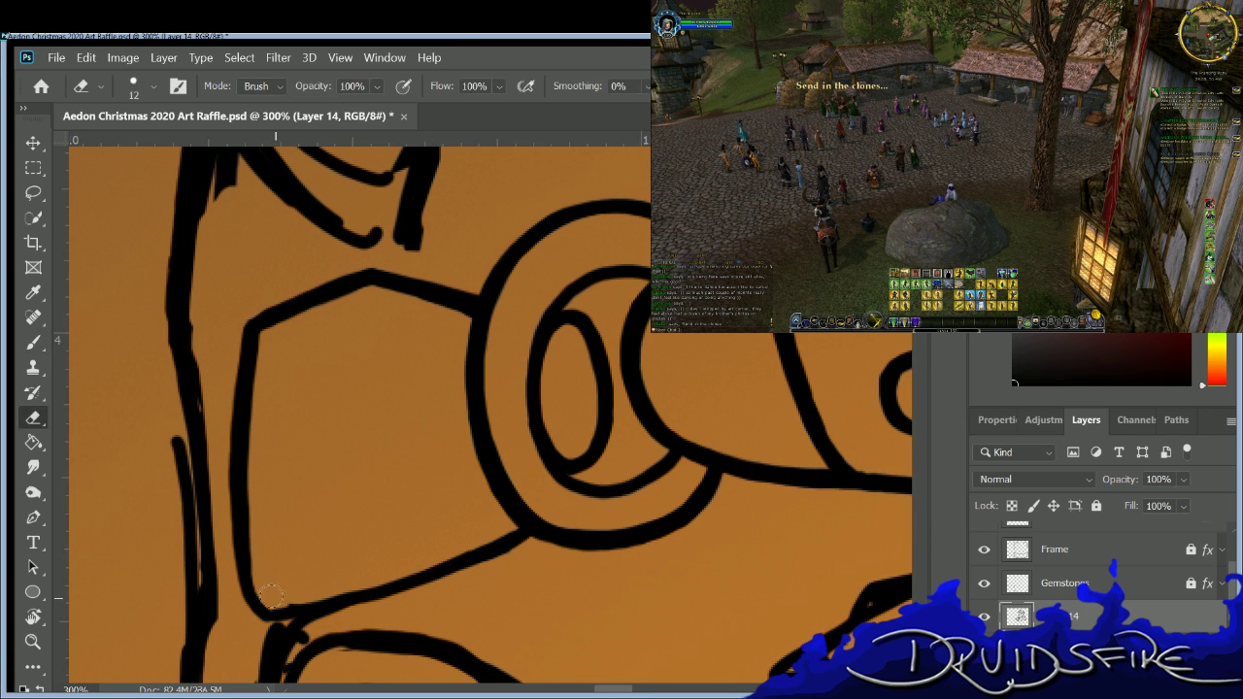
left_click_drag(260, 603, 335, 606)
key("b")
mouse_move(243, 325)
left_mouse_down()
mouse_move(233, 540)
mouse_move(262, 612)
mouse_move(284, 555)
mouse_move(263, 610)
mouse_move(250, 597)
mouse_move(304, 605)
mouse_move(518, 524)
mouse_move(358, 585)
mouse_move(254, 606)
left_mouse_up()
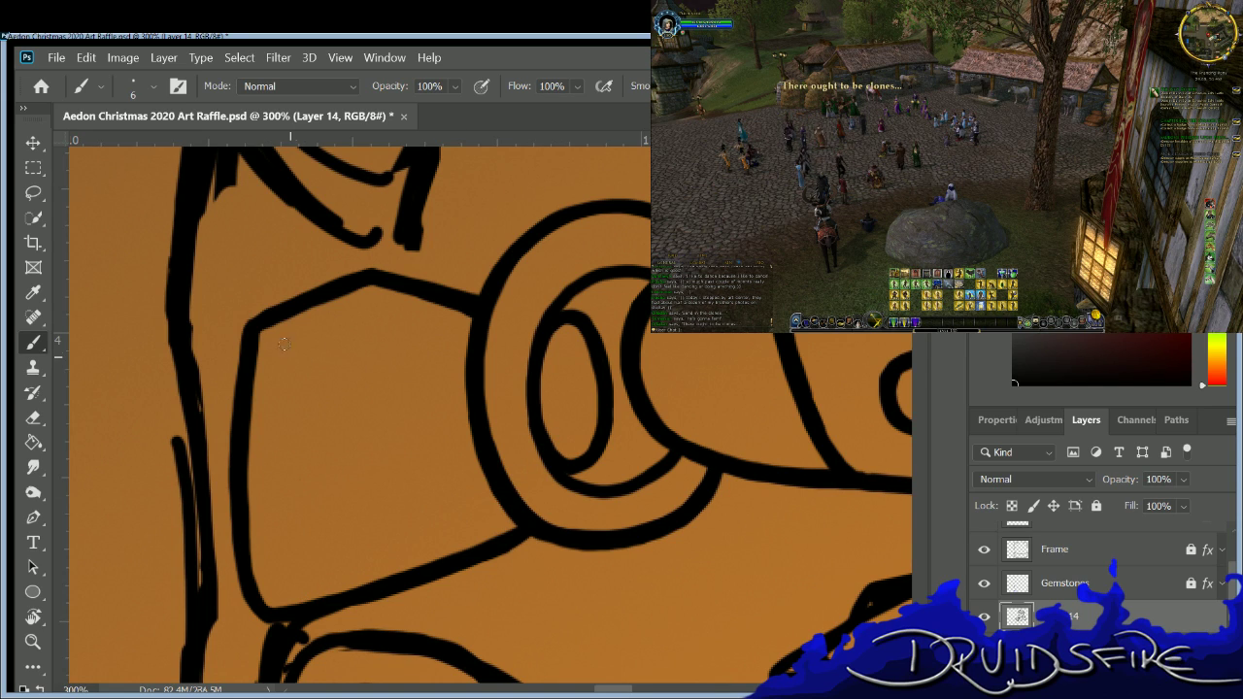
Draw an inner line parallel to the end panel's side edge and two rounded ovals, one above the other, beside it.
mouse_move(285, 317)
left_mouse_down()
mouse_move(266, 521)
mouse_move(294, 607)
left_mouse_up()
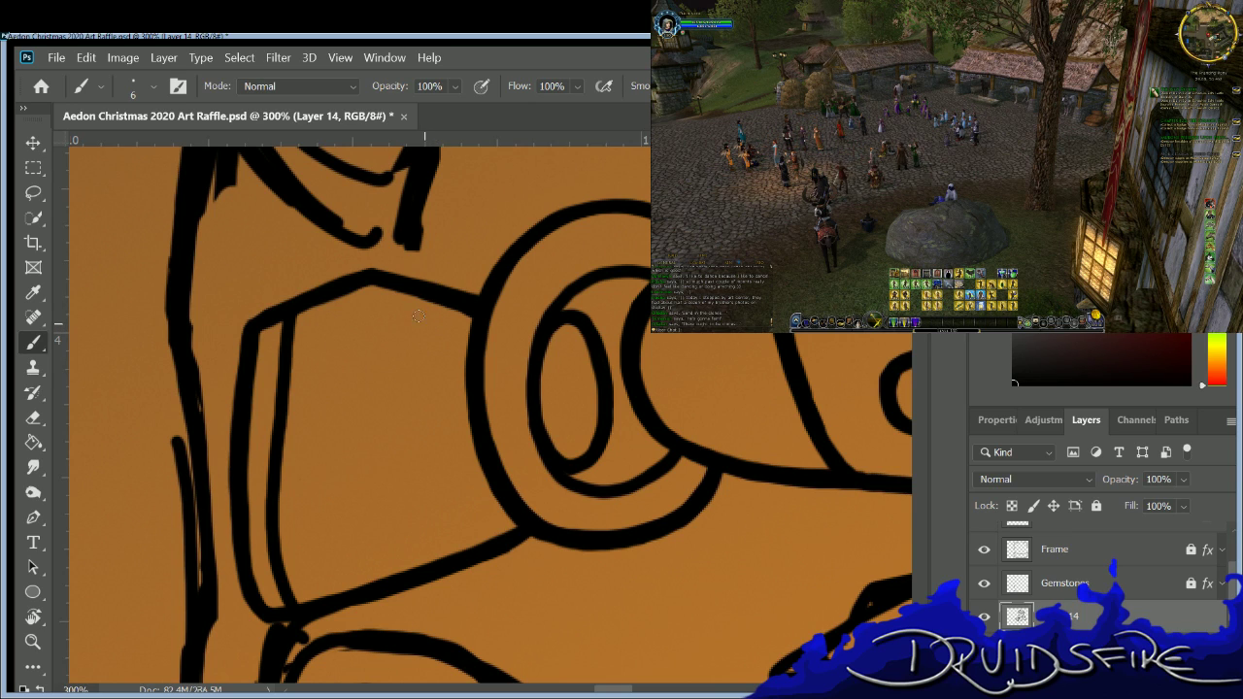
mouse_move(429, 317)
left_mouse_down()
mouse_move(437, 323)
mouse_move(384, 310)
mouse_move(319, 335)
mouse_move(309, 373)
mouse_move(398, 386)
mouse_move(438, 350)
mouse_move(439, 313)
left_mouse_up()
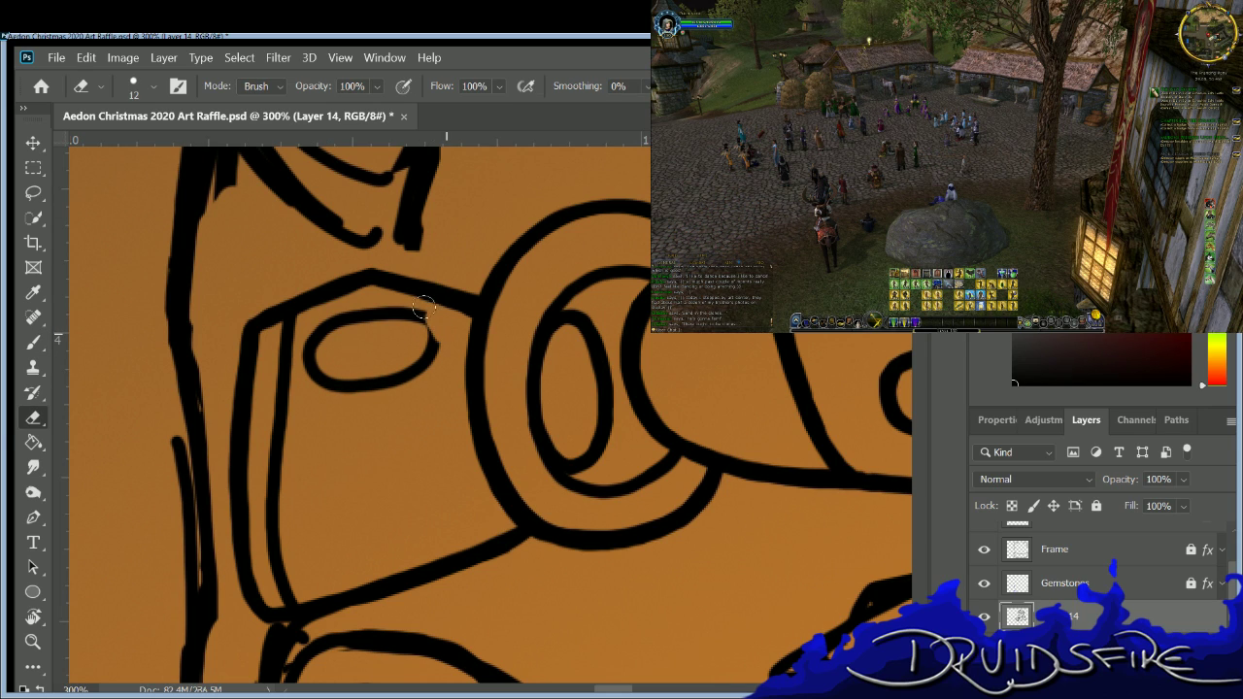
left_click_drag(417, 312, 440, 352)
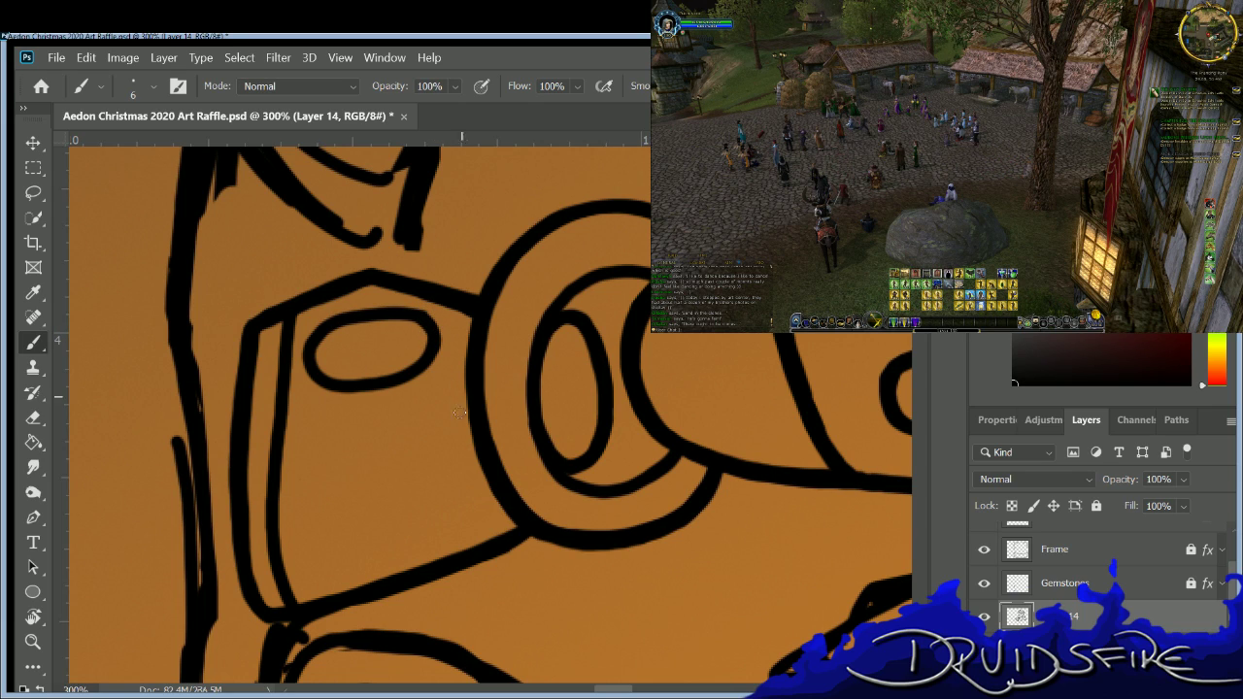
mouse_move(427, 446)
left_mouse_down()
mouse_move(327, 463)
mouse_move(301, 501)
mouse_move(316, 535)
mouse_move(371, 540)
mouse_move(434, 519)
mouse_move(453, 489)
mouse_move(429, 446)
left_mouse_up()
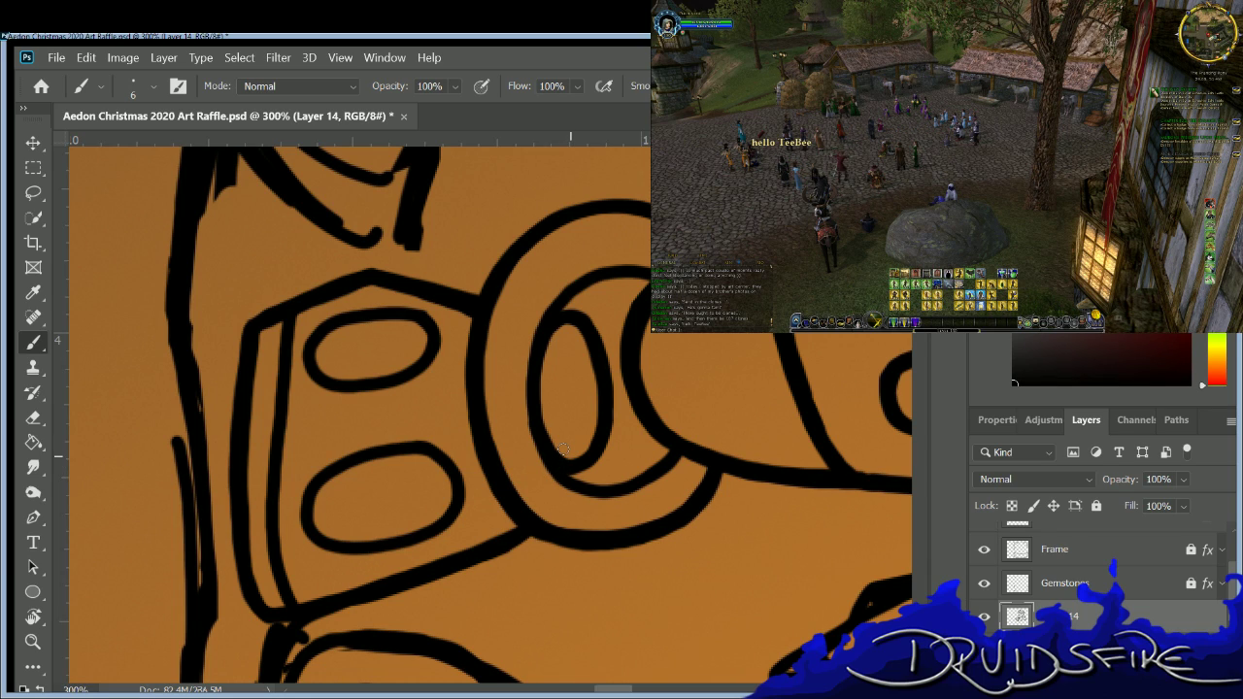
Examine the metal headband in the reference portrait, including its ring and clasp details.
scroll(617, 672, "left", 5)
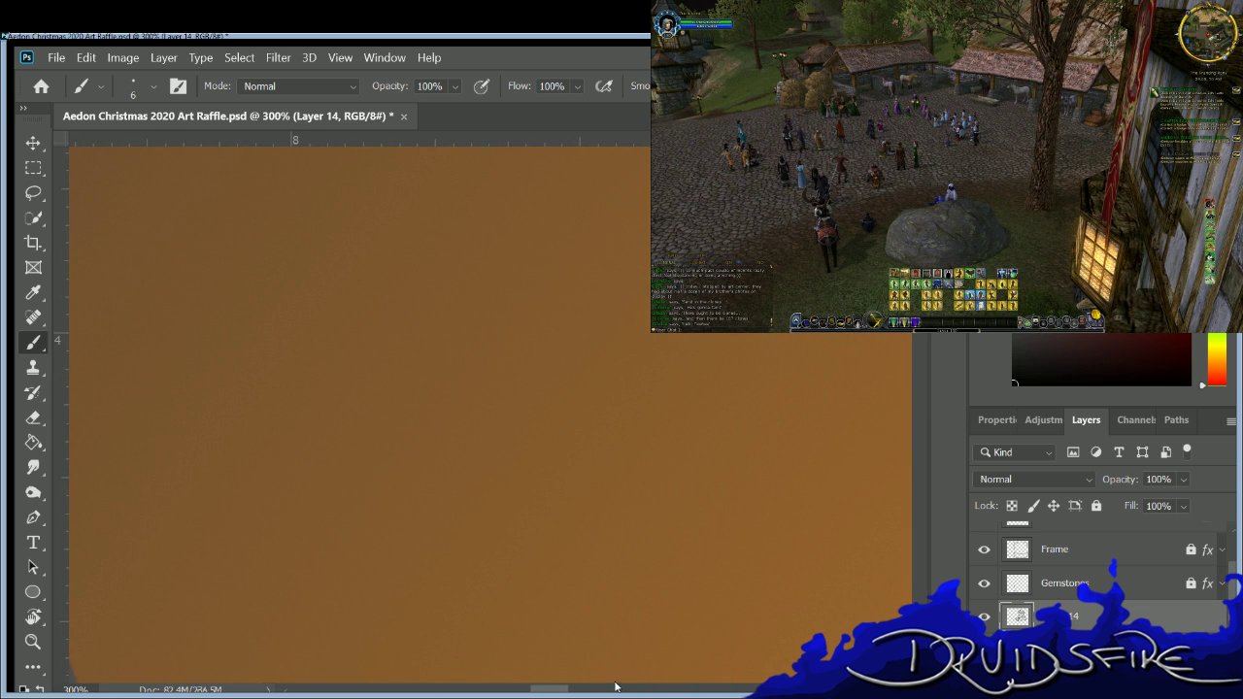
left_click_drag(544, 688, 388, 691)
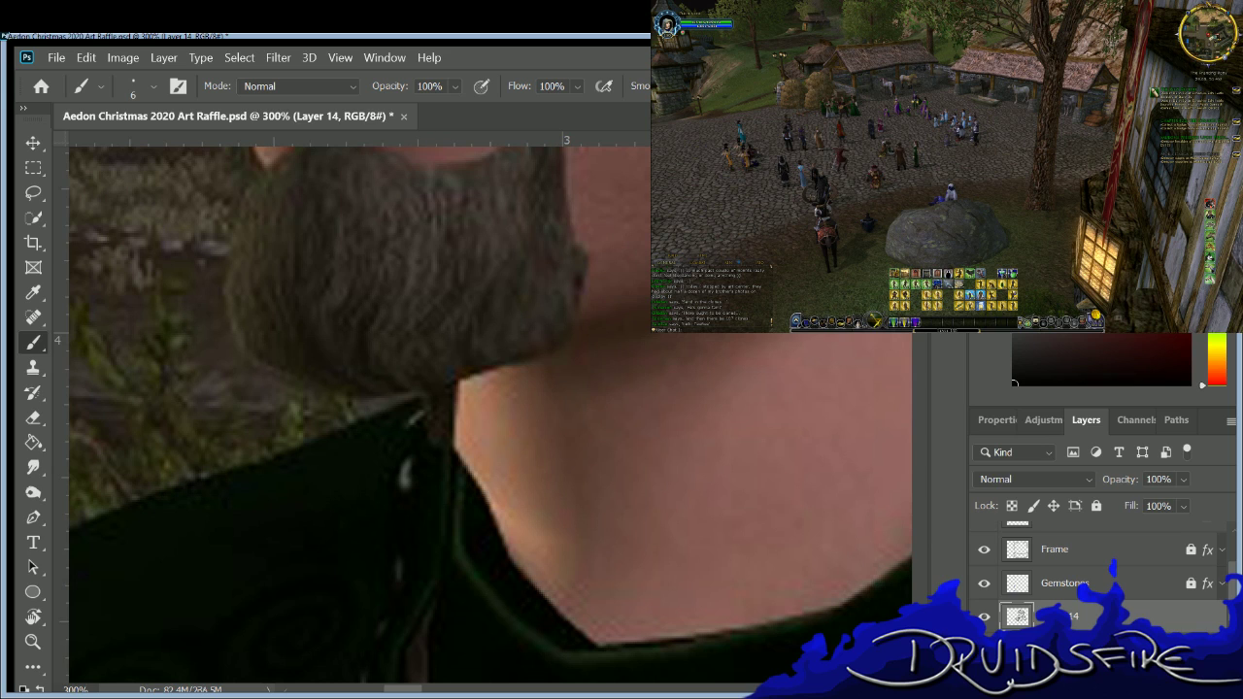
scroll(486, 413, "up", 10)
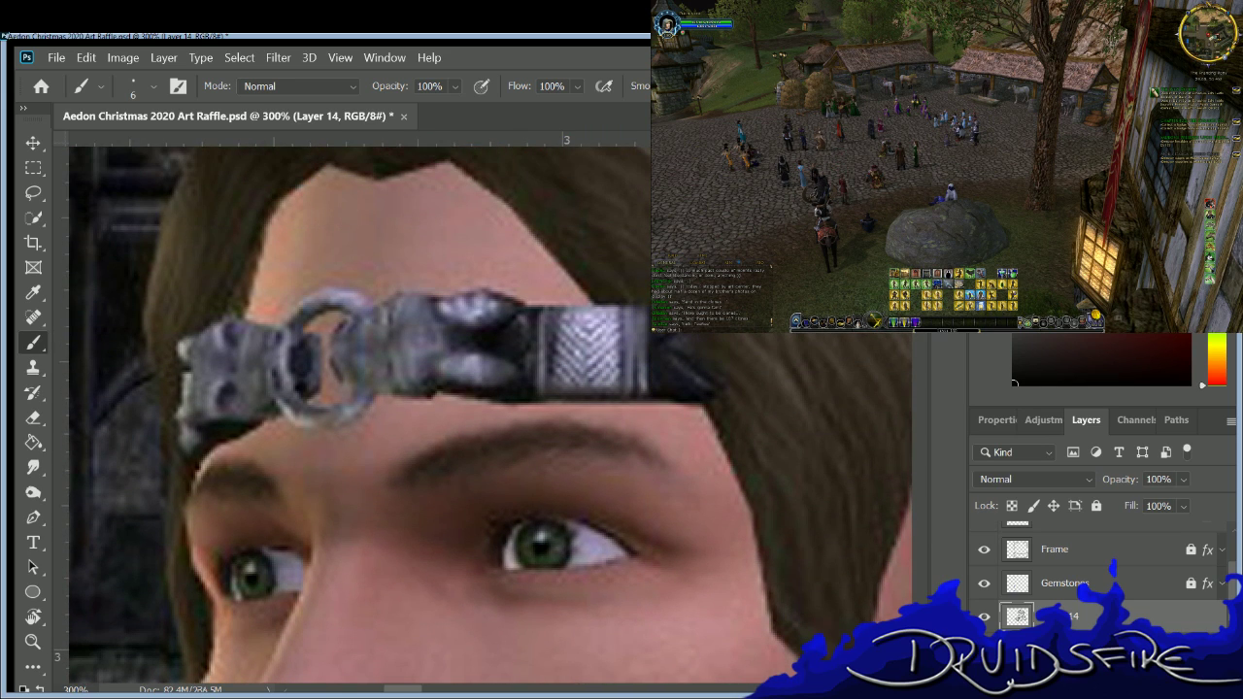
scroll(485, 412, "down", 2)
scroll(492, 308, "up", 1)
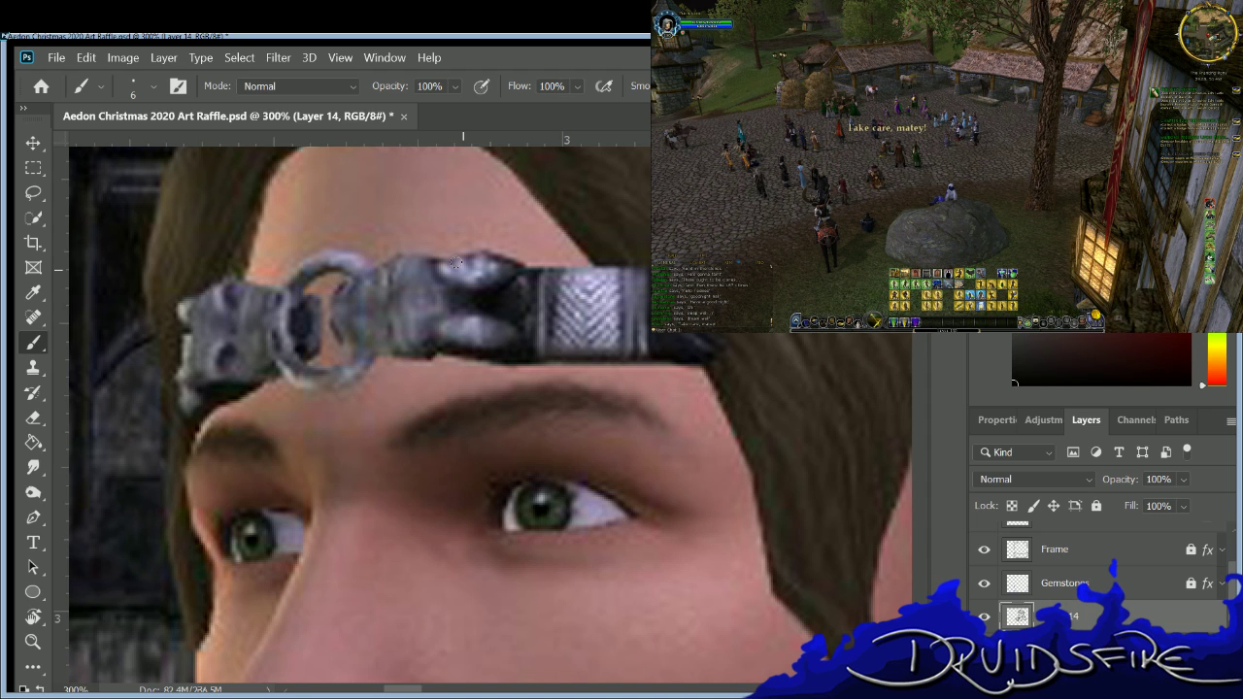
mouse_move(399, 687)
left_mouse_down()
mouse_move(639, 666)
mouse_move(609, 671)
left_mouse_up()
scroll(483, 414, "down", 10)
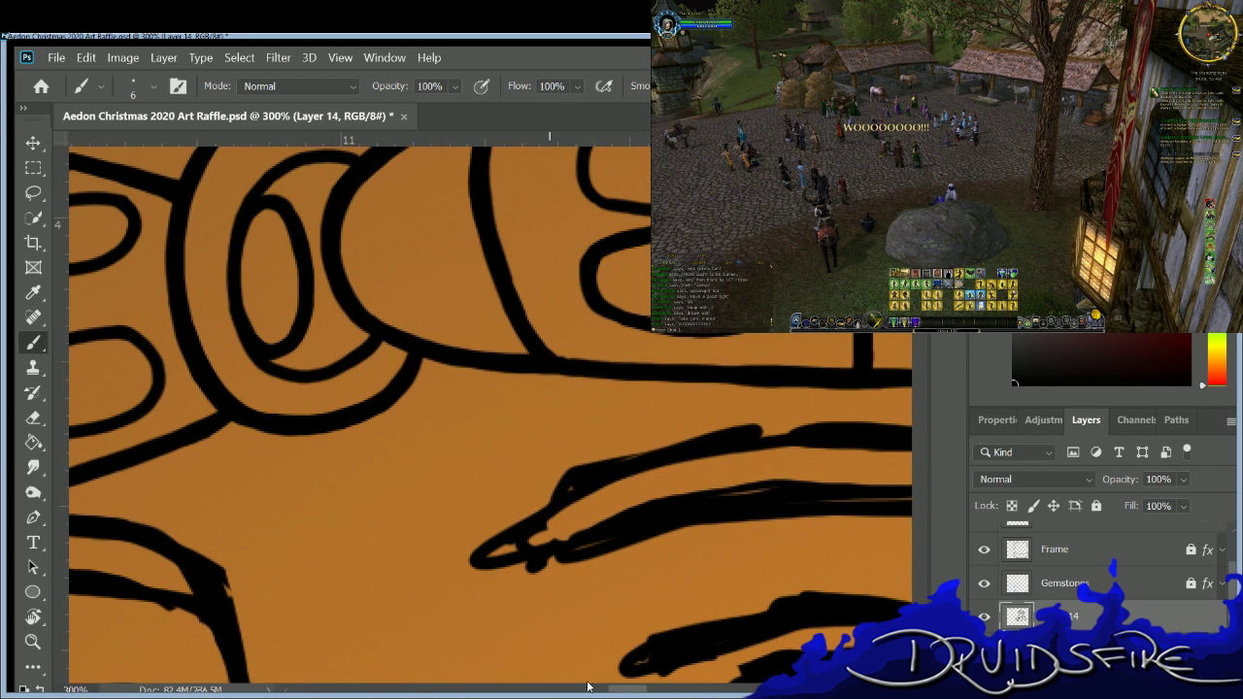
Add short curved accent strokes inside the panelled shape's rounded end and two short strokes inside the ring's small oval.
mouse_move(629, 685)
left_mouse_down()
mouse_move(612, 686)
mouse_move(645, 685)
left_mouse_up()
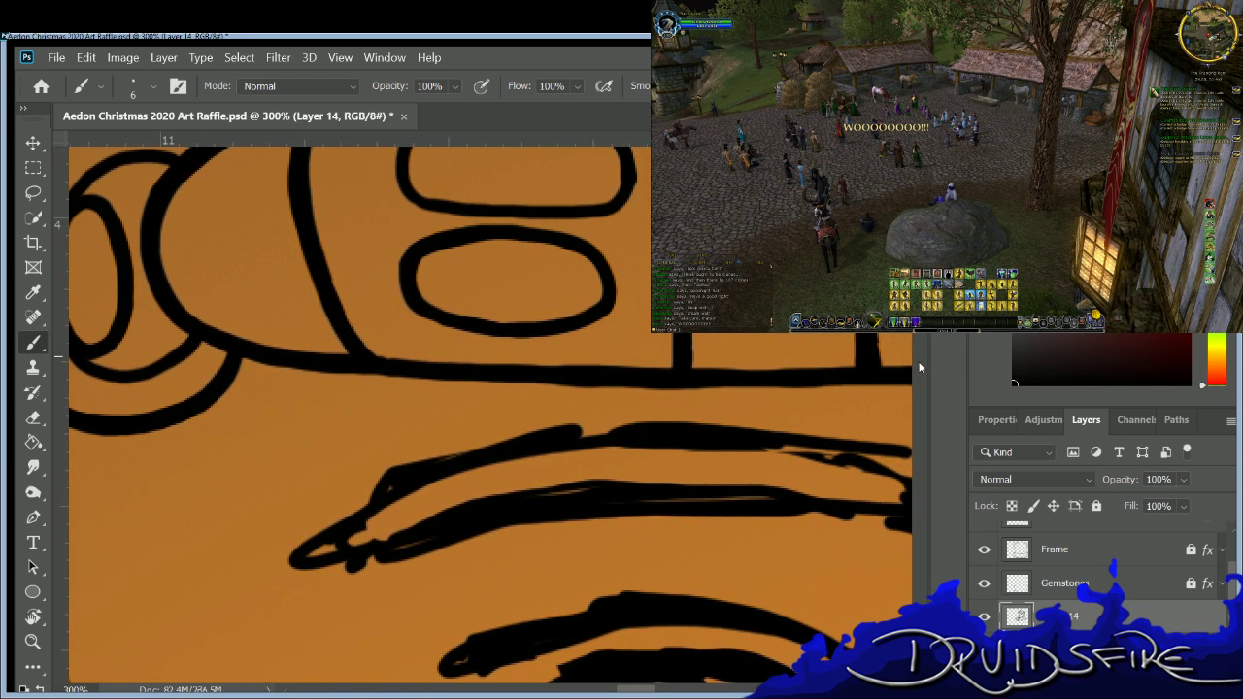
scroll(484, 413, "up", 3)
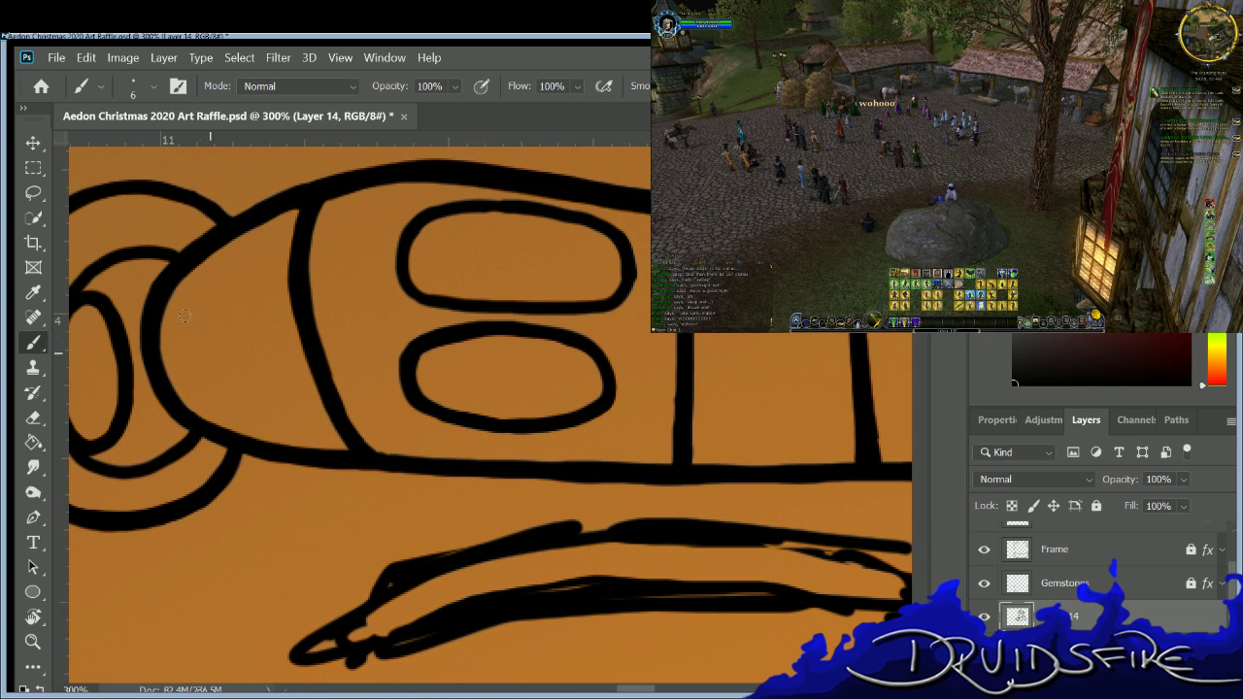
mouse_move(191, 287)
left_mouse_down()
mouse_move(179, 342)
mouse_move(198, 392)
mouse_move(225, 416)
left_mouse_up()
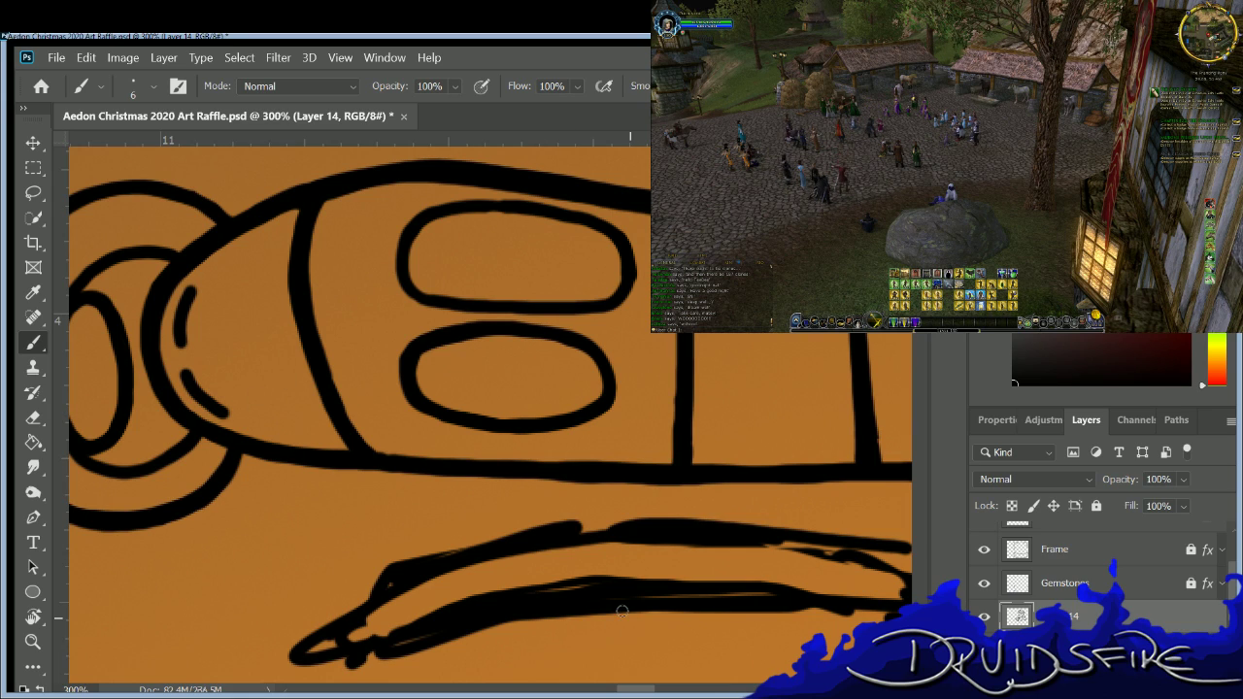
left_click_drag(630, 686, 602, 692)
left_click_drag(570, 322, 579, 403)
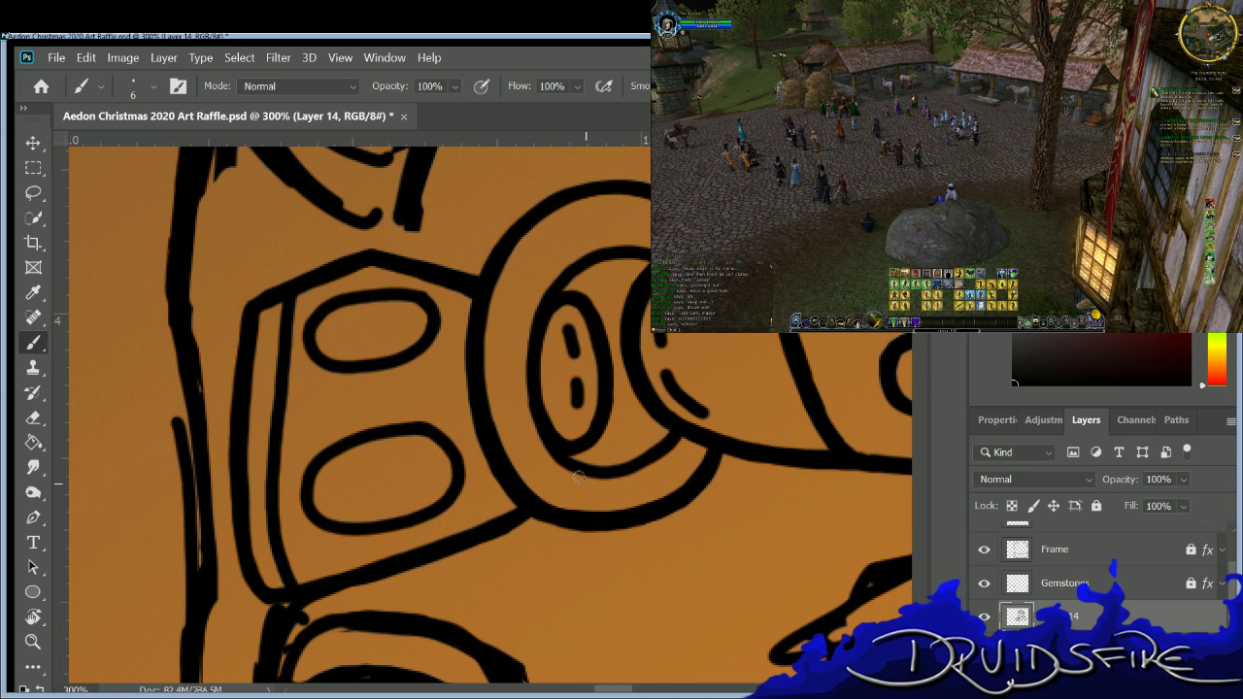
Erase the rough inner edge of the hairline arc above the headband to make the line thinner.
left_click_drag(596, 684, 685, 553)
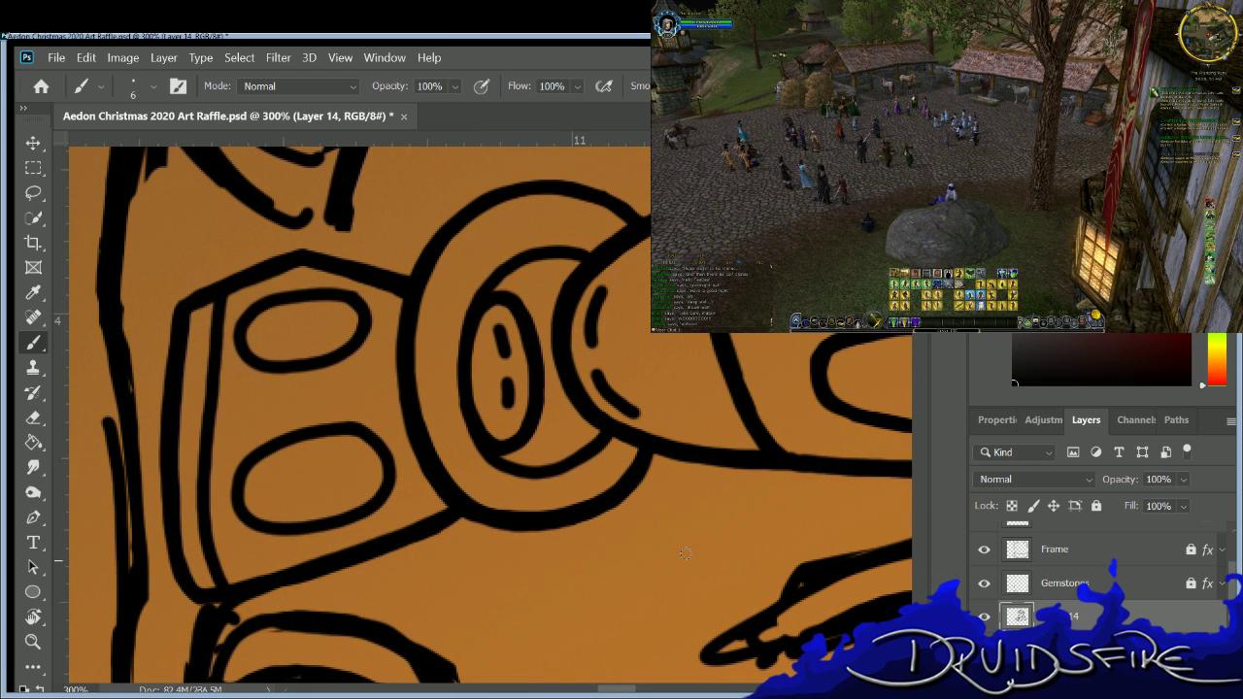
scroll(485, 414, "down", 2)
scroll(485, 414, "up", 5)
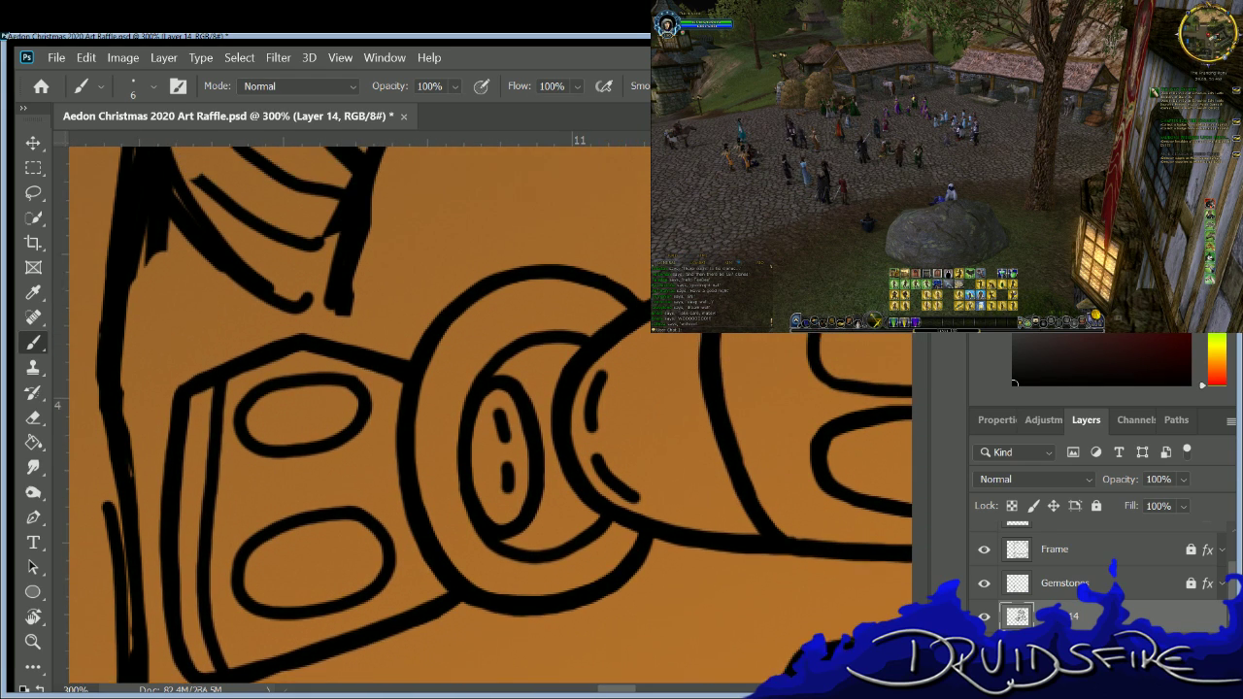
scroll(486, 415, "up", 1)
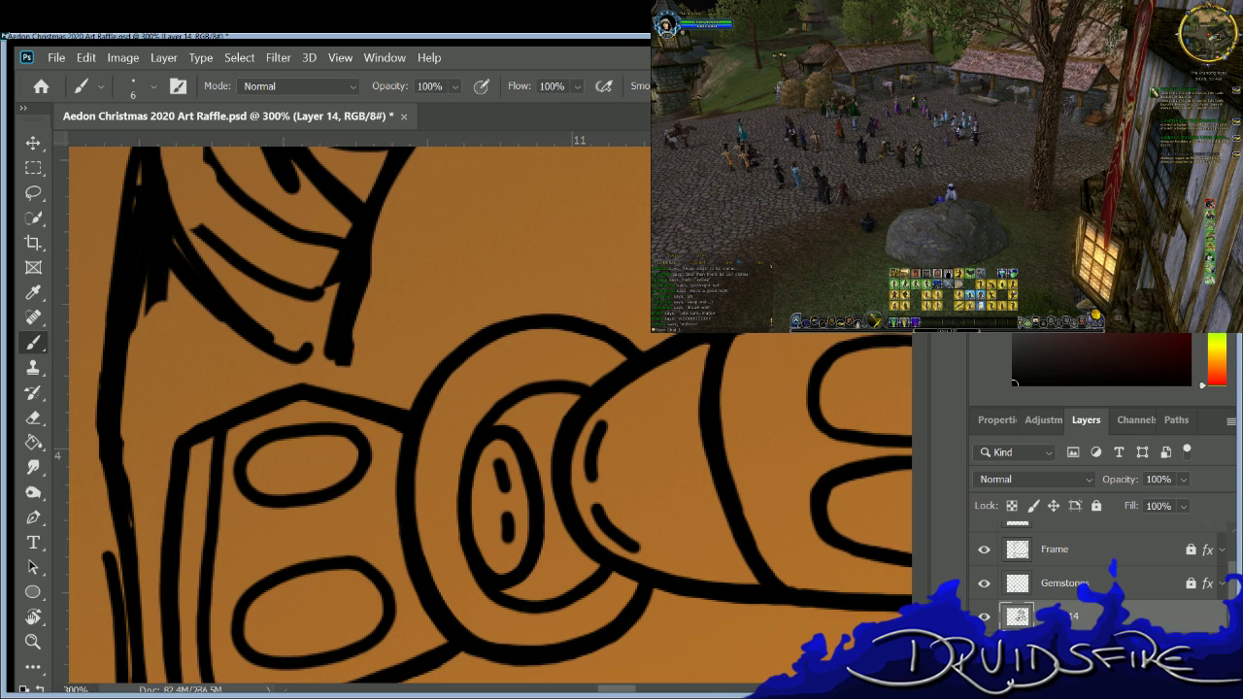
scroll(486, 415, "up", 2)
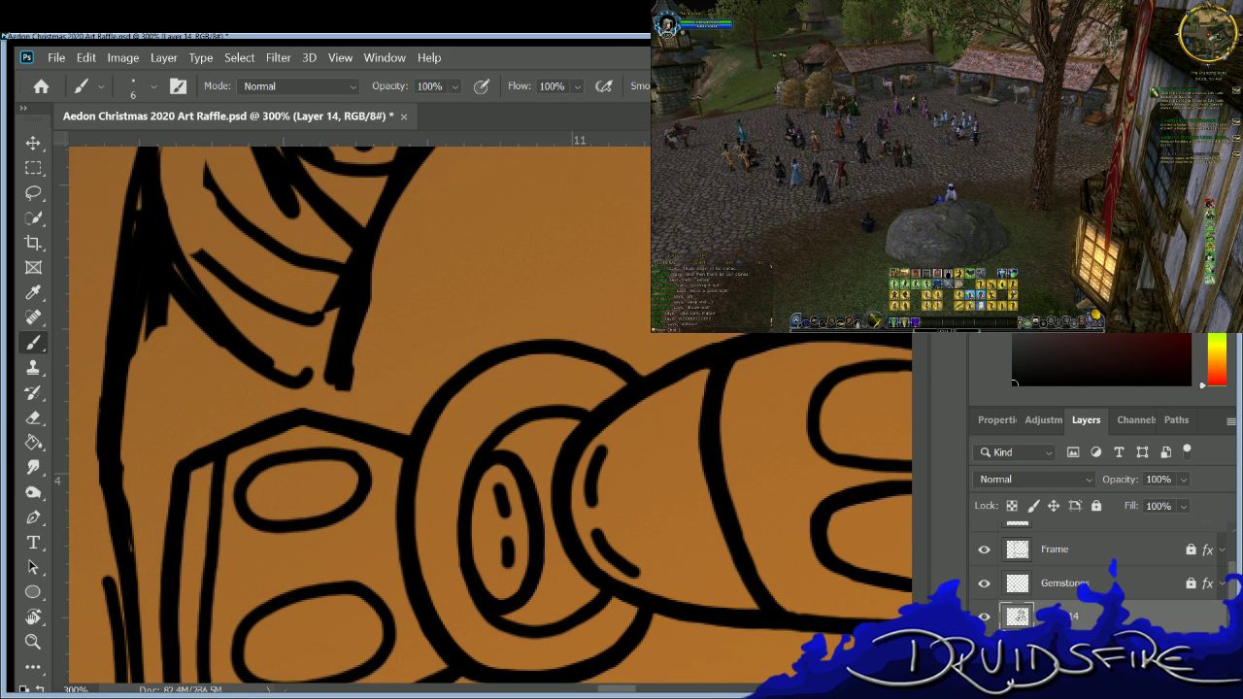
scroll(486, 415, "down", 1)
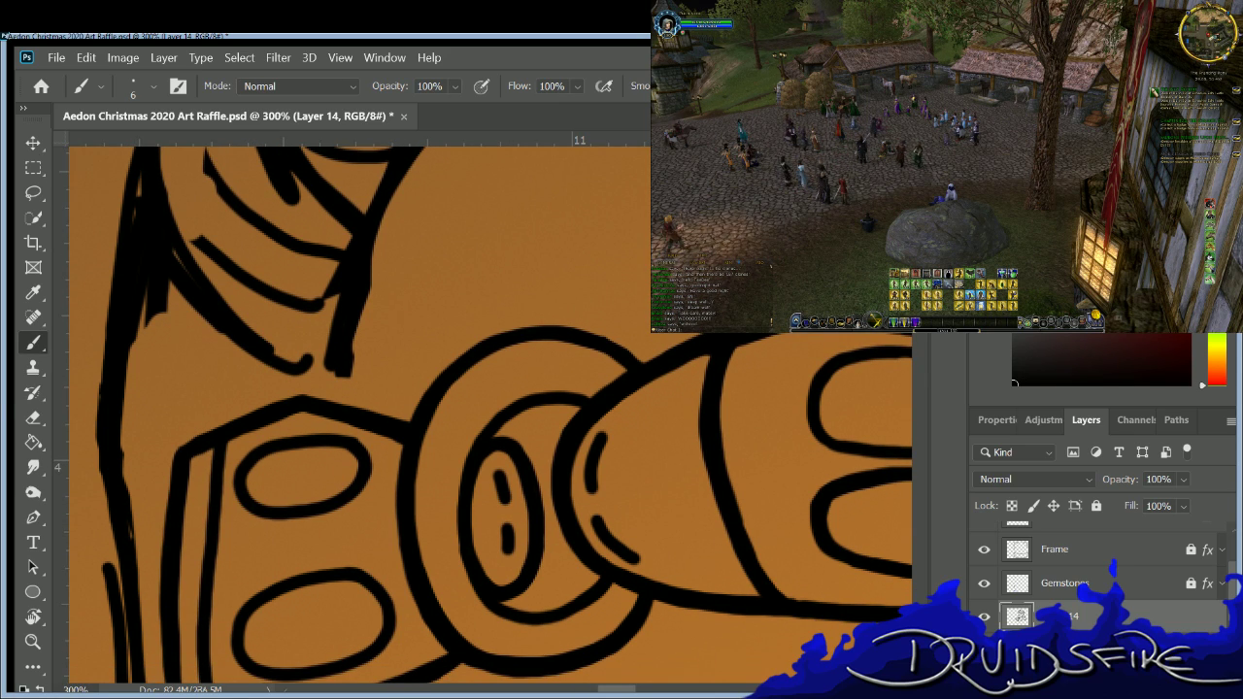
scroll(486, 415, "down", 1)
scroll(485, 415, "up", 10)
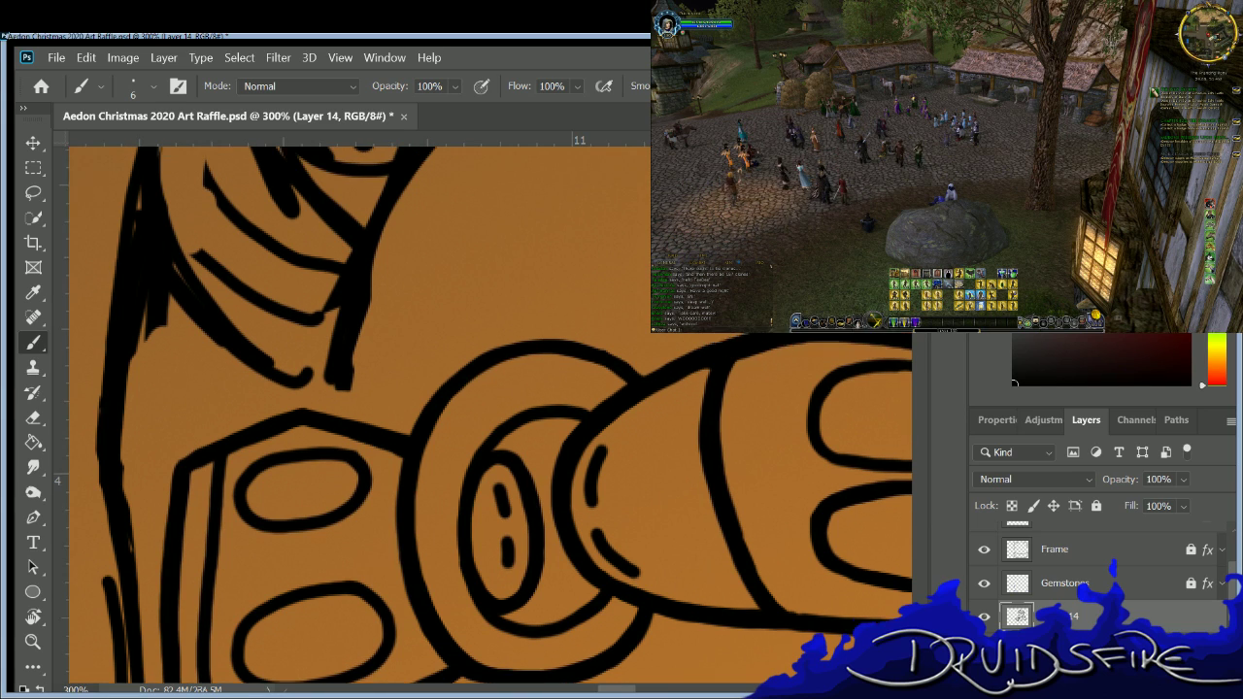
scroll(485, 414, "up", 7)
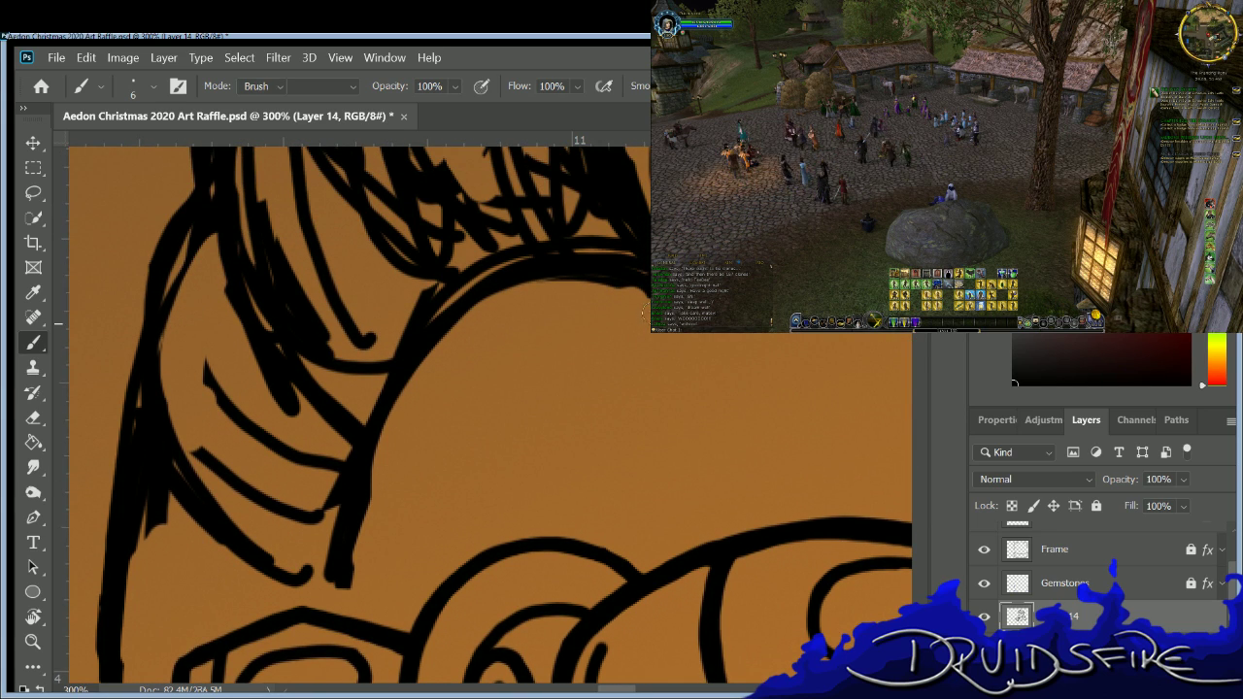
key("e")
mouse_move(621, 283)
left_mouse_down()
mouse_move(517, 288)
mouse_move(426, 380)
mouse_move(608, 281)
mouse_move(536, 272)
left_mouse_up()
mouse_move(364, 479)
left_mouse_down()
mouse_move(361, 557)
mouse_move(376, 461)
mouse_move(346, 583)
left_mouse_up()
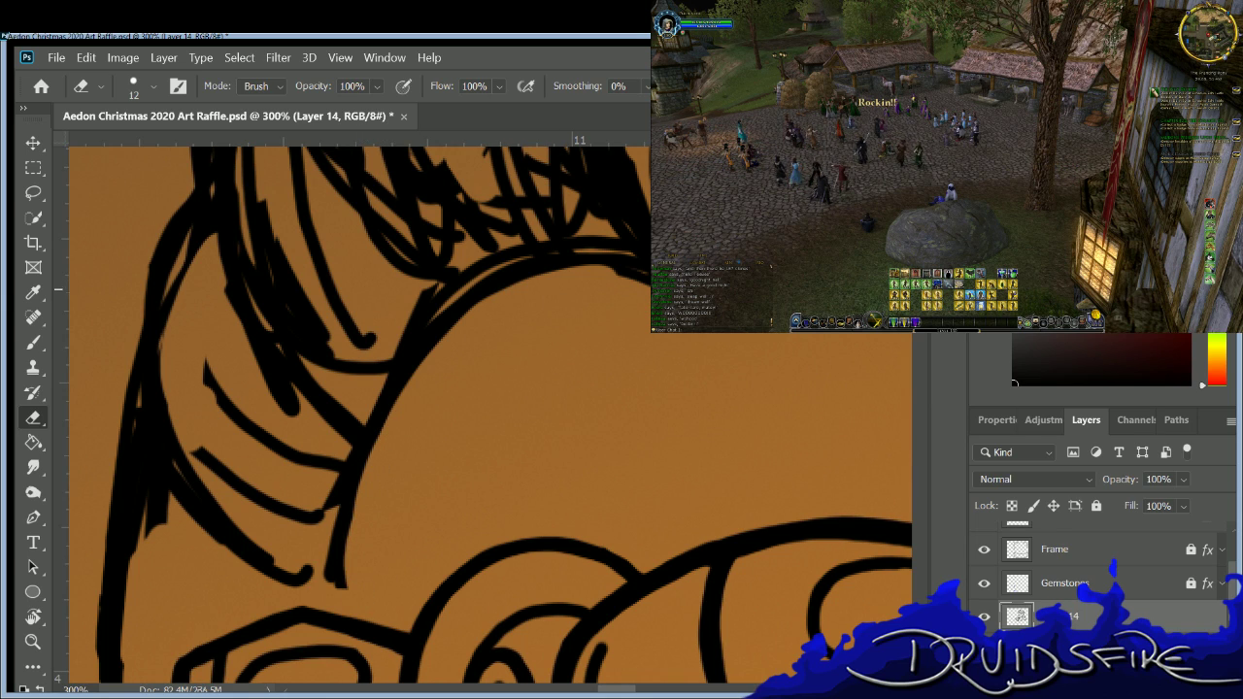
Redraw the hairline arc with smooth brush strokes and extend its lower end down to the headband's end panel.
key("b")
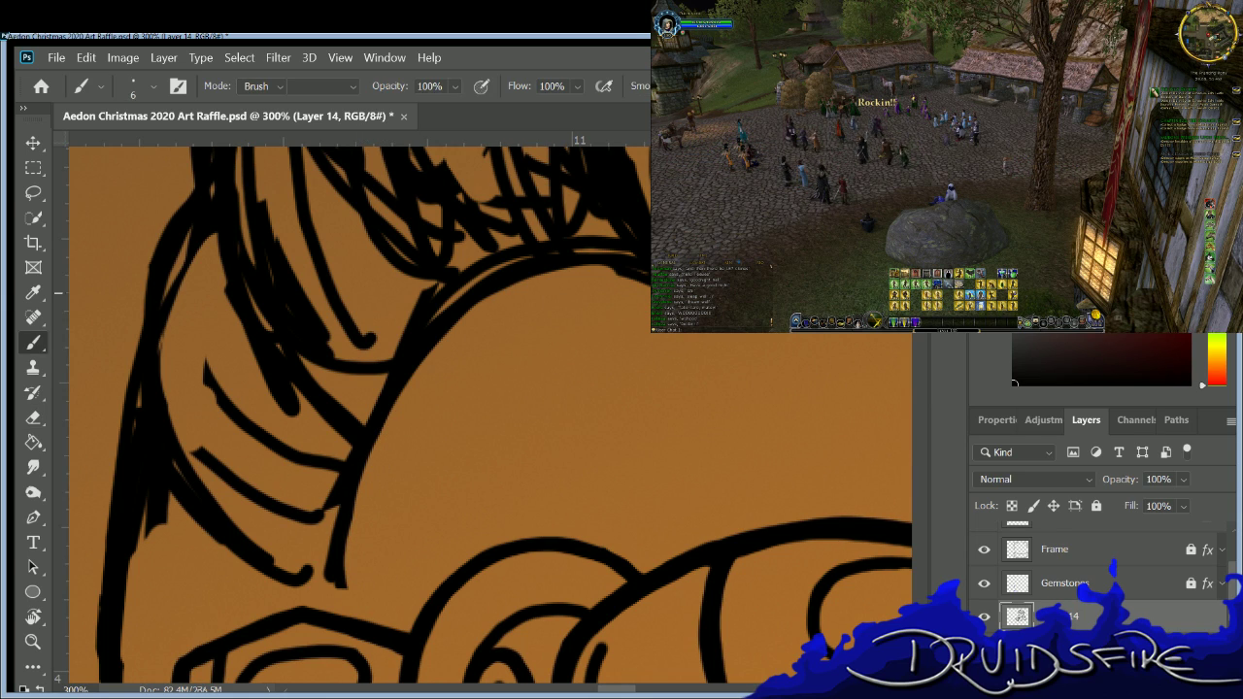
key("e")
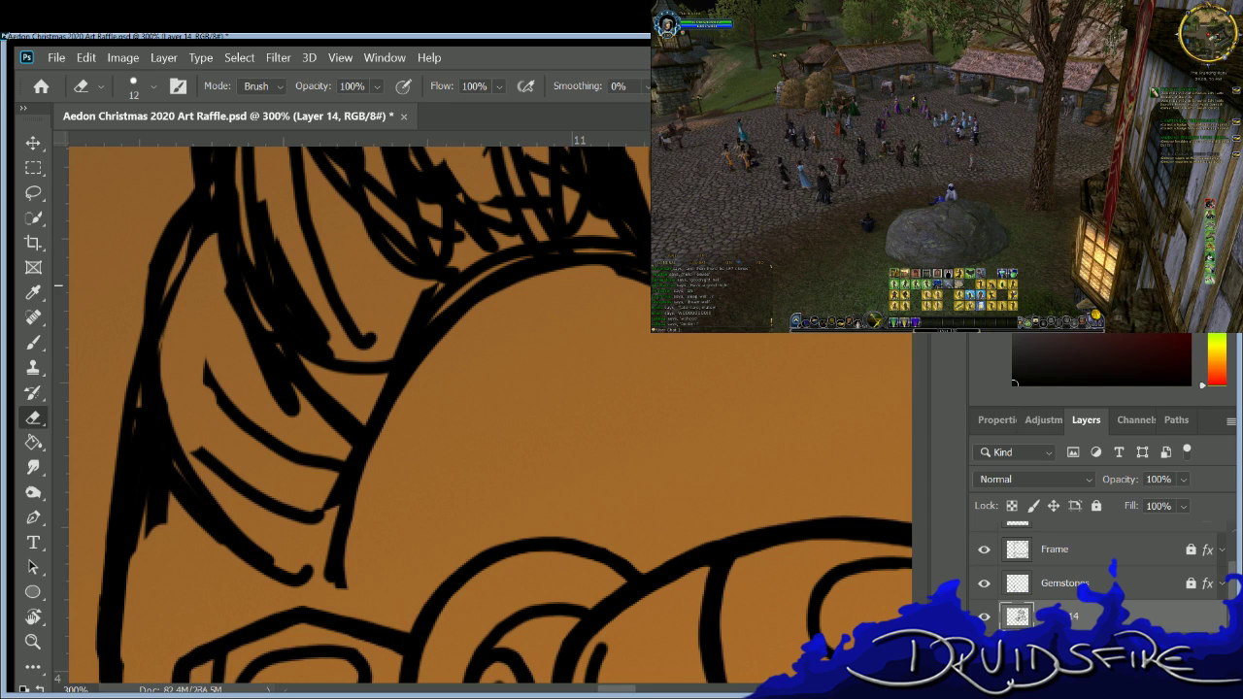
key("b")
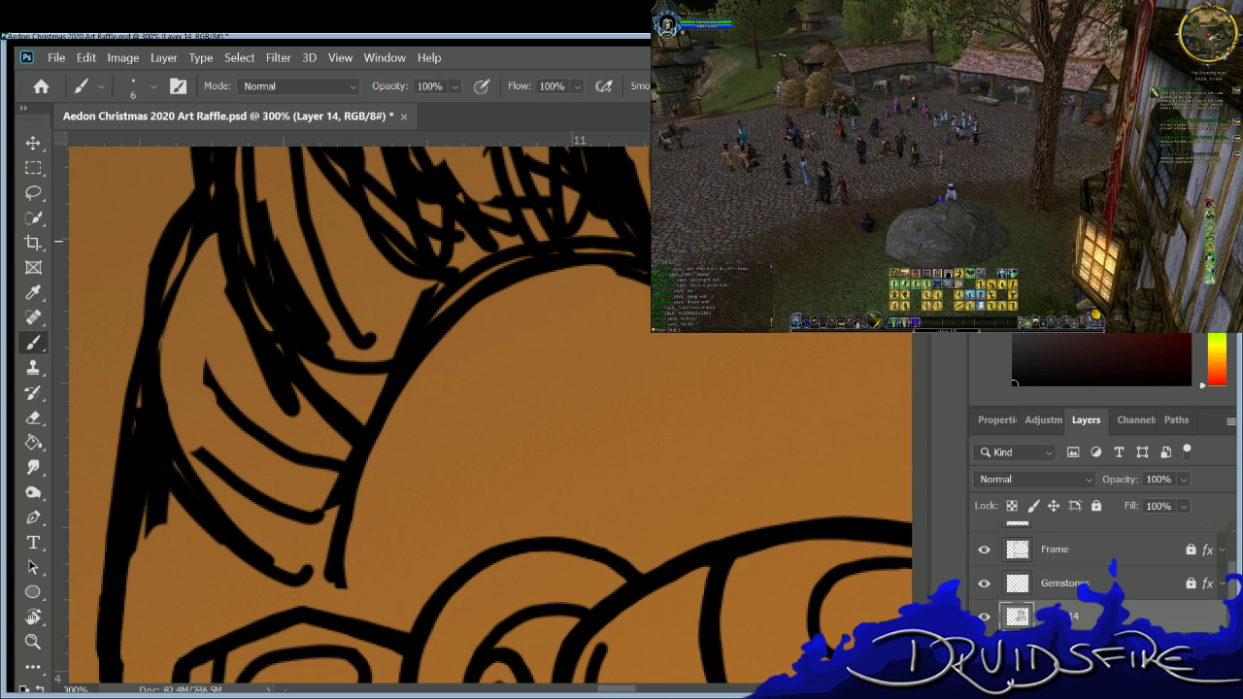
mouse_move(627, 267)
left_mouse_down()
mouse_move(557, 264)
mouse_move(465, 299)
mouse_move(374, 395)
left_mouse_up()
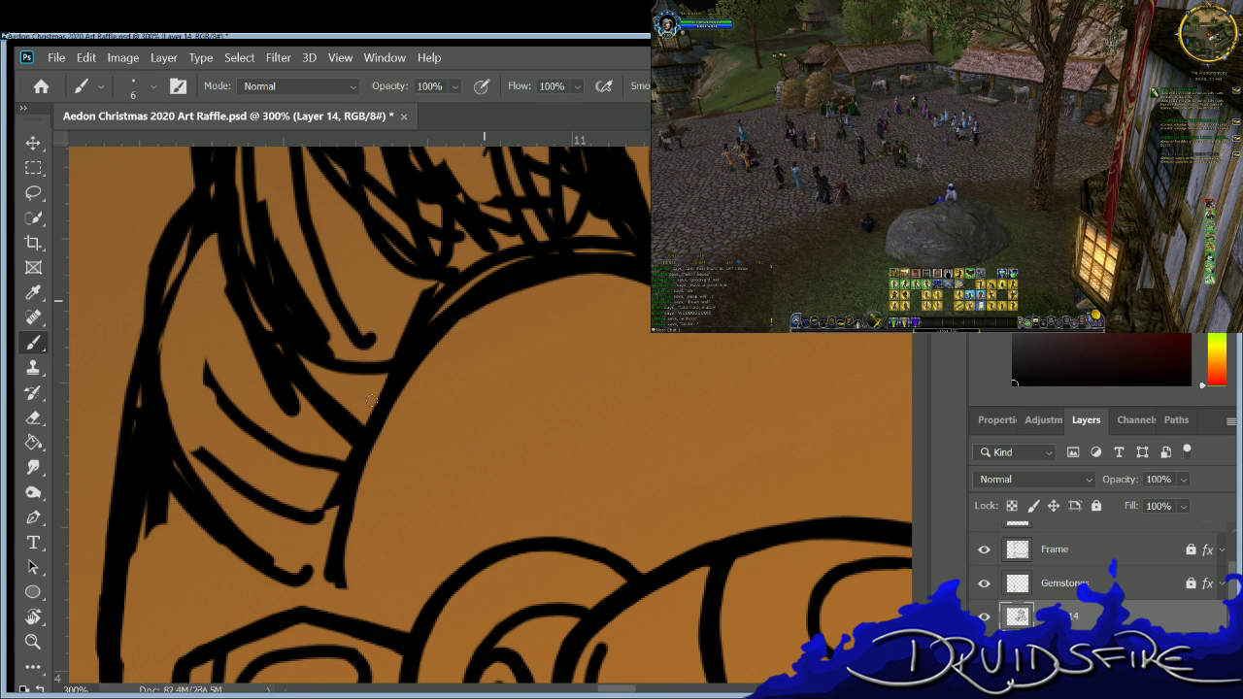
key("e")
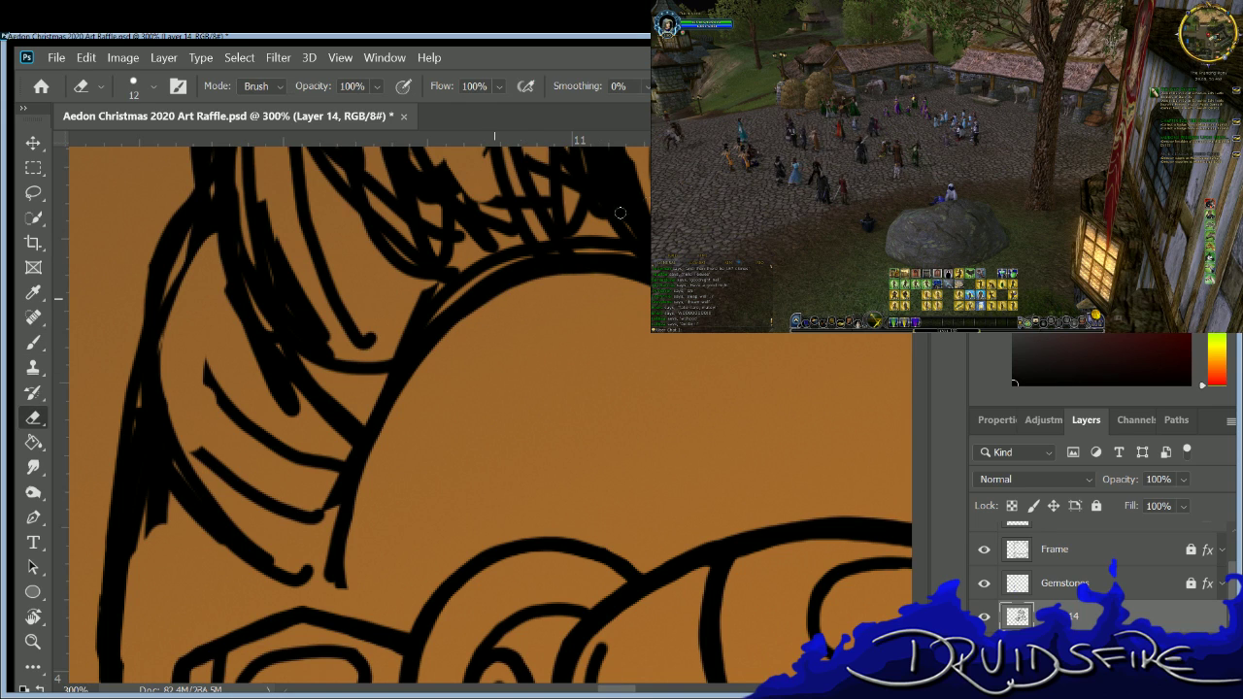
key("b")
mouse_move(504, 281)
left_mouse_down()
mouse_move(414, 355)
mouse_move(356, 440)
mouse_move(333, 525)
mouse_move(331, 574)
mouse_move(349, 555)
mouse_move(332, 575)
mouse_move(342, 605)
left_mouse_up()
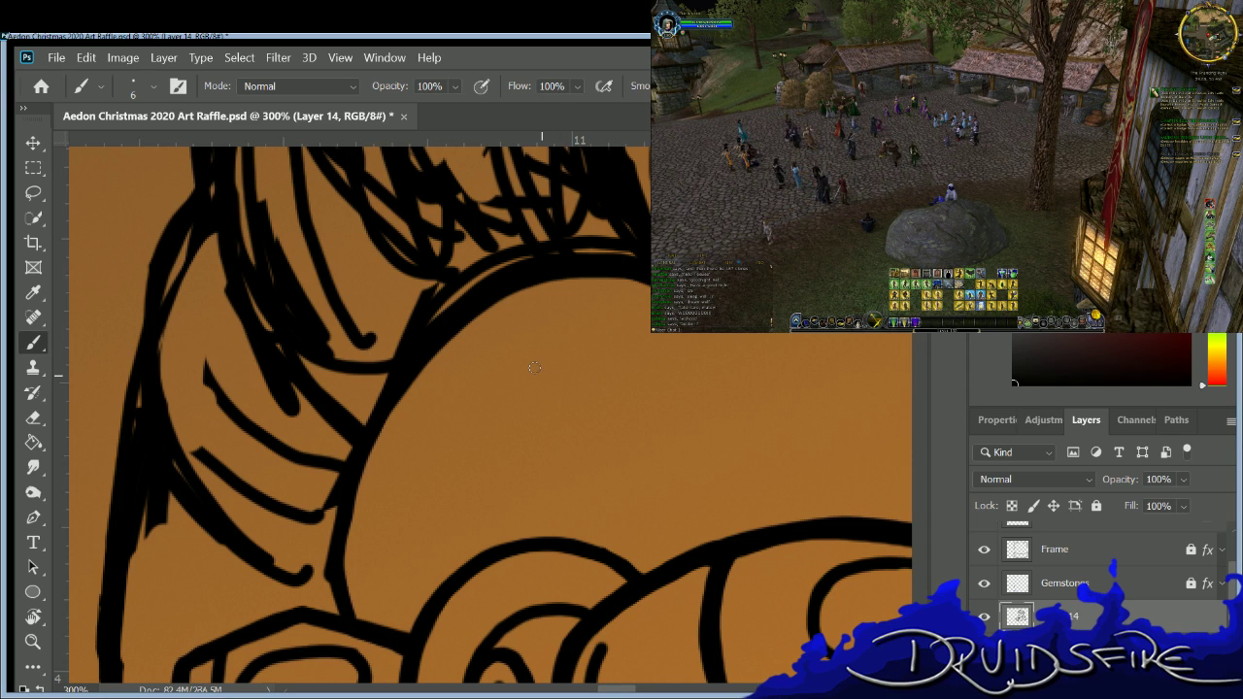
Erase the stray hair strokes touching the outside of the hairline arc and even out the arc with the brush.
key("e")
mouse_move(291, 581)
left_mouse_down()
mouse_move(202, 501)
mouse_move(170, 402)
mouse_move(163, 512)
mouse_move(180, 344)
mouse_move(143, 527)
mouse_move(187, 307)
mouse_move(139, 565)
mouse_move(167, 443)
mouse_move(172, 502)
mouse_move(258, 563)
left_mouse_up()
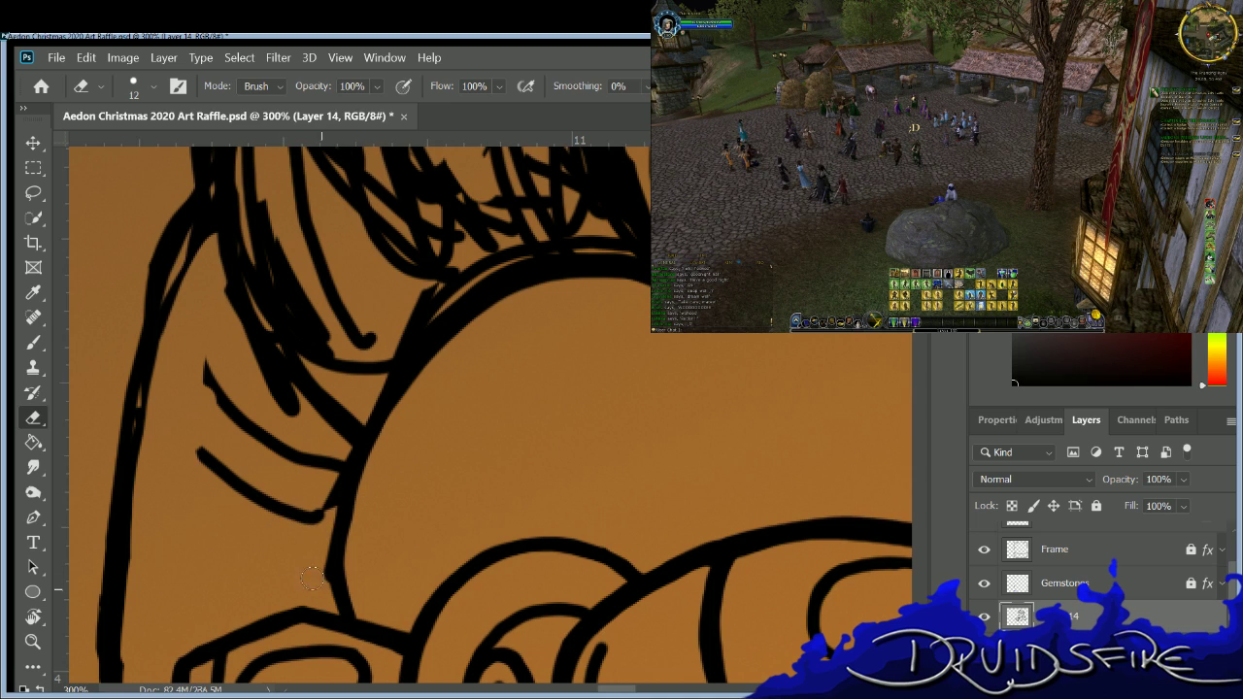
mouse_move(303, 514)
left_mouse_down()
mouse_move(371, 361)
mouse_move(408, 335)
left_mouse_up()
mouse_move(653, 263)
left_mouse_down()
mouse_move(607, 252)
mouse_move(475, 278)
mouse_move(321, 406)
left_mouse_up()
left_click_drag(525, 248, 360, 433)
mouse_move(330, 514)
left_mouse_down()
mouse_move(351, 408)
mouse_move(309, 516)
left_mouse_up()
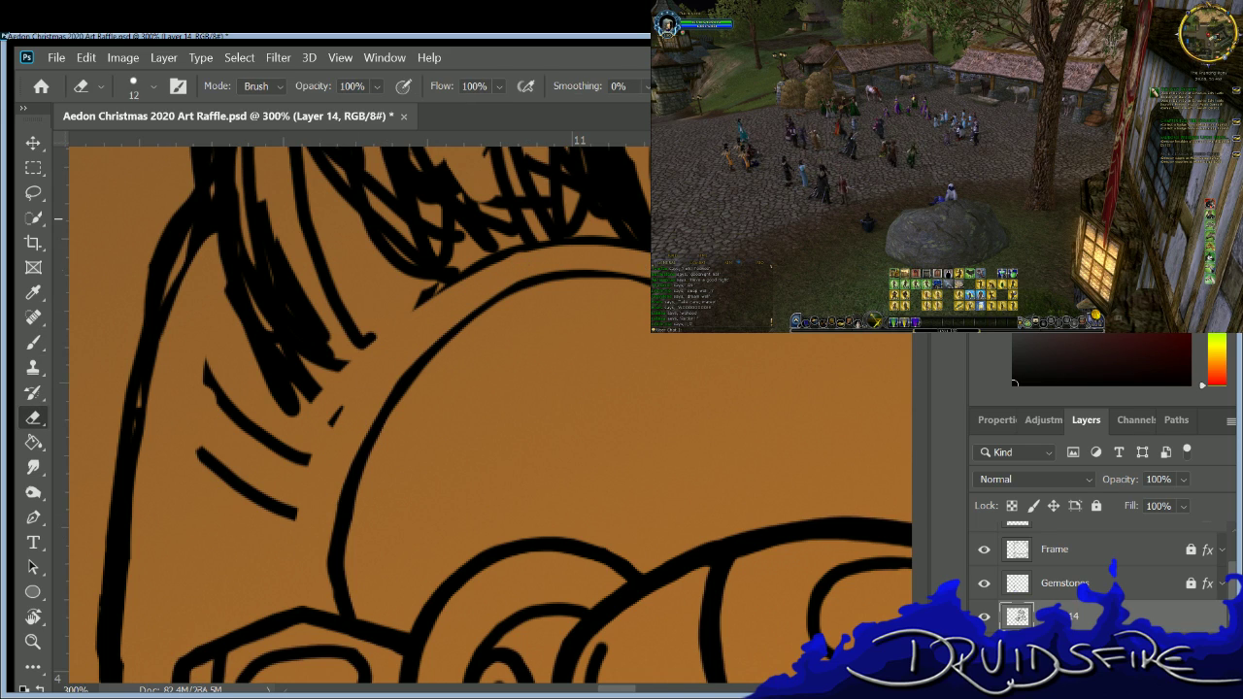
key("b")
key("b")
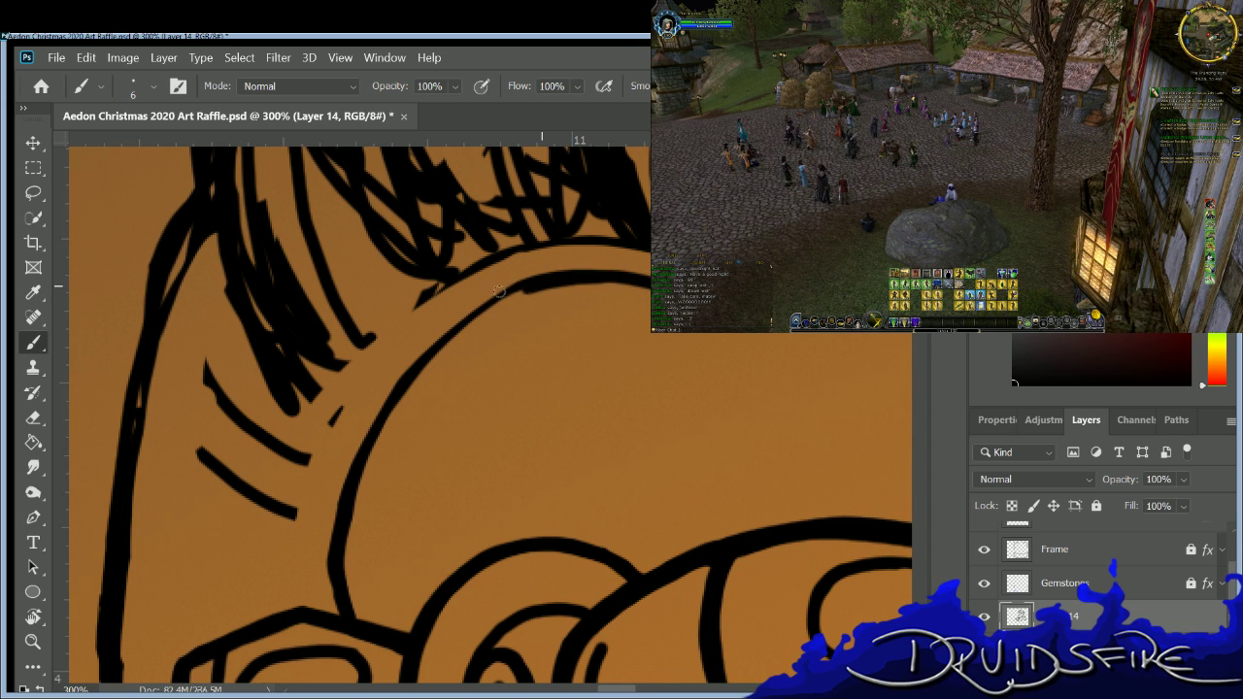
mouse_move(384, 398)
left_mouse_down()
mouse_move(335, 520)
mouse_move(340, 575)
left_mouse_up()
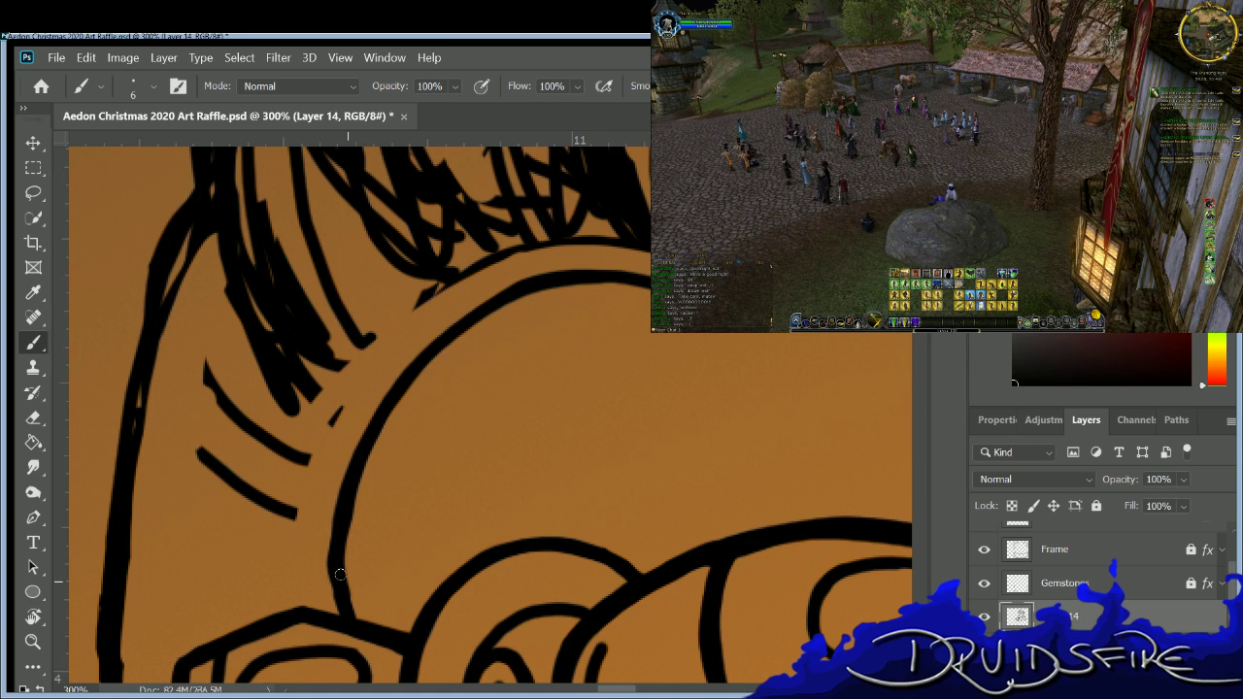
Erase the second hairline and dense hair strokes outside the arc, thin the outer head line, and touch up the arc.
key("e")
mouse_move(645, 239)
left_mouse_down()
mouse_move(491, 258)
mouse_move(359, 350)
mouse_move(543, 231)
mouse_move(335, 394)
mouse_move(295, 480)
mouse_move(334, 402)
mouse_move(266, 433)
mouse_move(297, 477)
mouse_move(199, 344)
mouse_move(233, 424)
mouse_move(219, 428)
mouse_move(214, 373)
mouse_move(217, 519)
mouse_move(242, 490)
left_mouse_up()
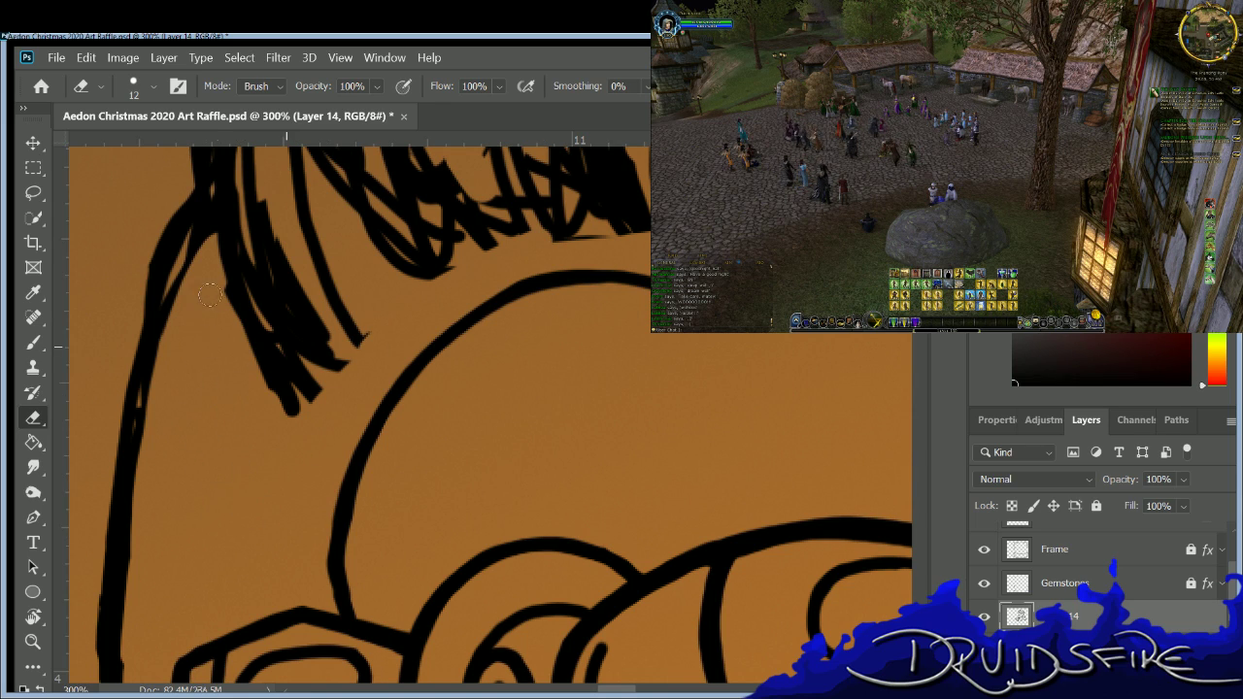
mouse_move(207, 222)
left_mouse_down()
mouse_move(158, 355)
mouse_move(155, 330)
mouse_move(129, 525)
mouse_move(132, 389)
left_mouse_up()
mouse_move(260, 226)
left_mouse_down()
mouse_move(305, 345)
mouse_move(251, 197)
mouse_move(299, 360)
mouse_move(283, 275)
mouse_move(330, 334)
mouse_move(319, 344)
mouse_move(241, 220)
mouse_move(253, 302)
mouse_move(213, 294)
mouse_move(237, 230)
mouse_move(252, 308)
mouse_move(275, 348)
mouse_move(297, 346)
mouse_move(315, 388)
left_mouse_up()
key("b")
key("e")
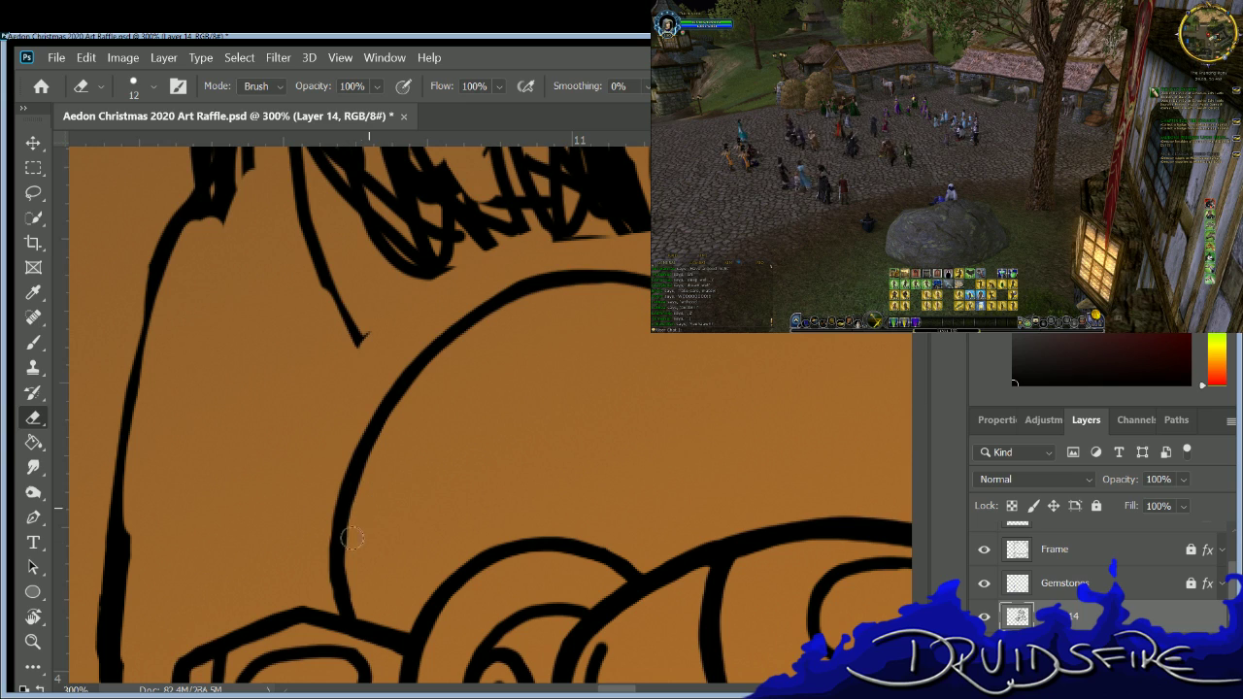
key("b")
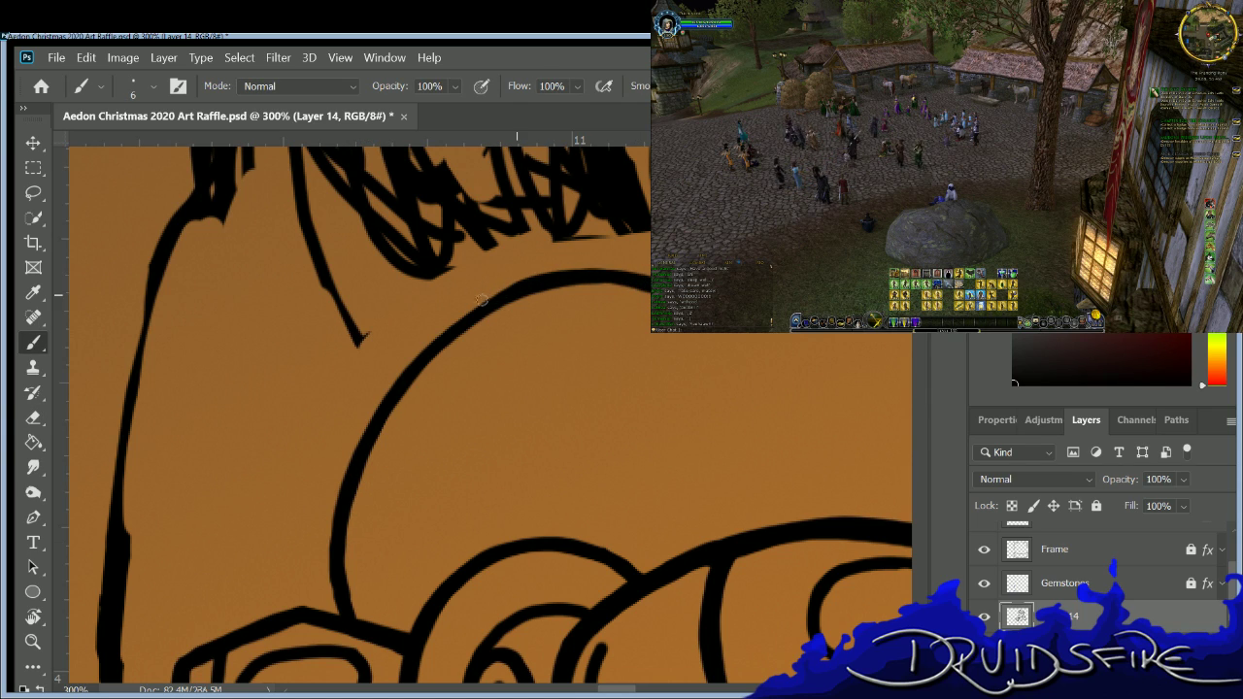
mouse_move(415, 353)
left_mouse_down()
mouse_move(356, 439)
mouse_move(332, 549)
mouse_move(338, 525)
left_mouse_up()
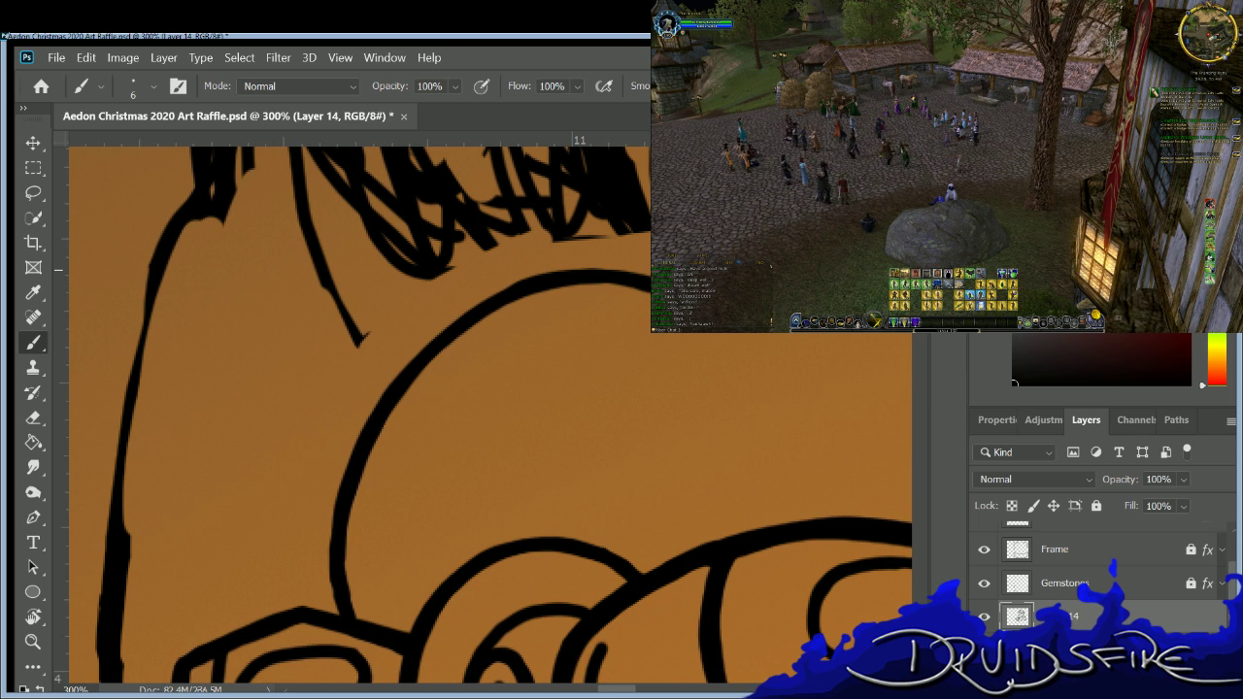
Clean up the end panel's lower corner by erasing the rough strokes beneath it, and trim the inner side of the outer head line.
left_click_drag(611, 688, 598, 686)
scroll(486, 408, "down", 10)
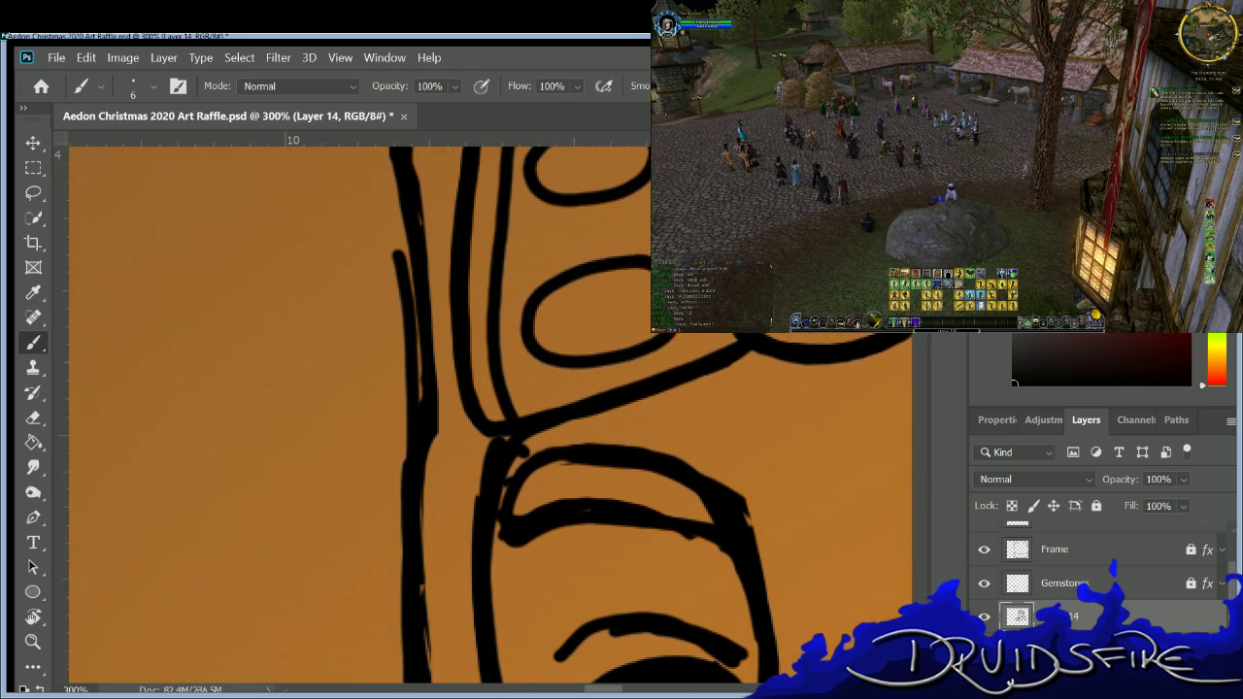
key("e")
mouse_move(490, 393)
left_mouse_down()
mouse_move(508, 369)
mouse_move(520, 394)
mouse_move(490, 406)
mouse_move(482, 489)
left_mouse_up()
key("b")
mouse_move(483, 360)
left_mouse_down()
mouse_move(552, 352)
mouse_move(517, 363)
left_mouse_up()
key("e")
mouse_move(435, 386)
left_mouse_down()
mouse_move(423, 456)
mouse_move(432, 611)
left_mouse_up()
key("b")
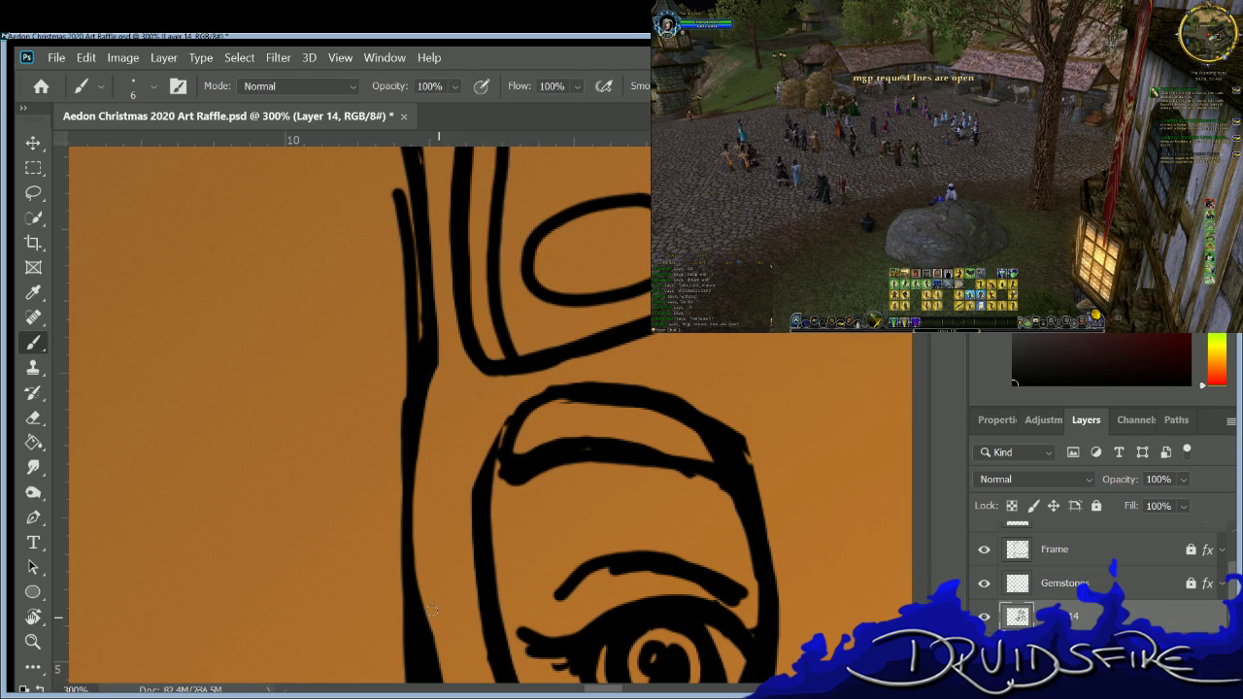
Erase the long outer head line running beside and above the headband's end panel.
scroll(408, 389, "up", 3)
key("e")
mouse_move(408, 347)
left_mouse_down()
mouse_move(400, 427)
mouse_move(388, 351)
mouse_move(402, 581)
left_mouse_up()
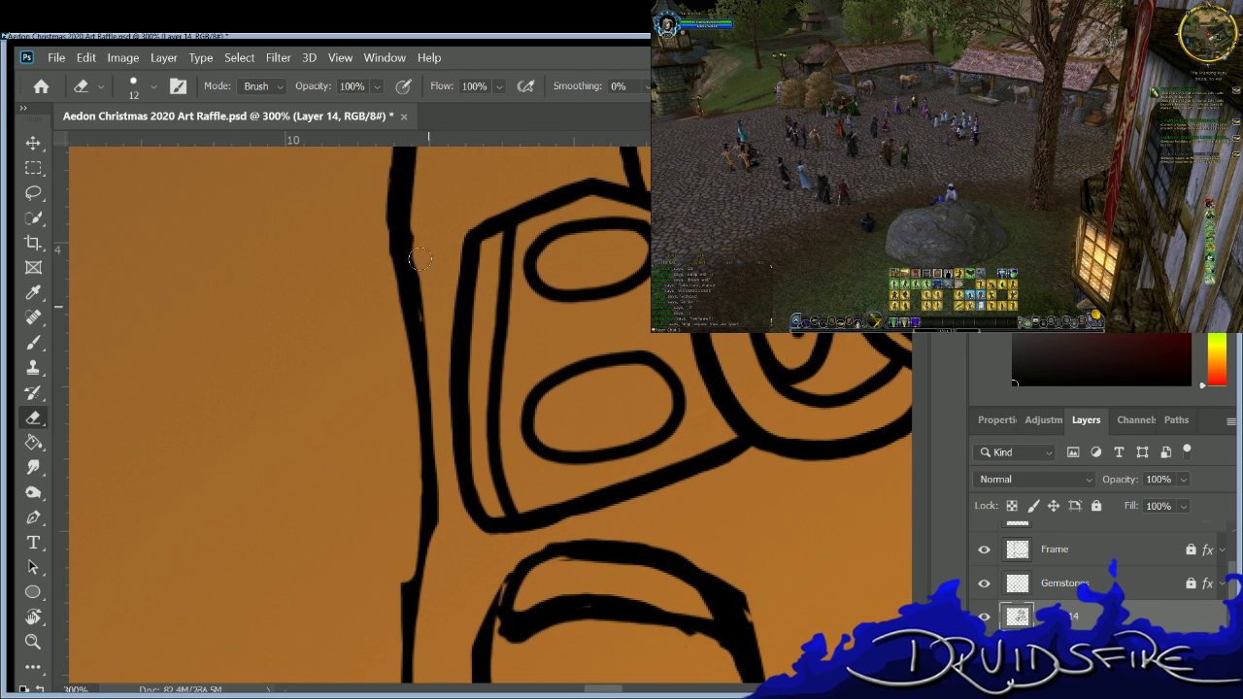
mouse_move(416, 228)
left_mouse_down()
mouse_move(432, 353)
mouse_move(428, 581)
left_mouse_up()
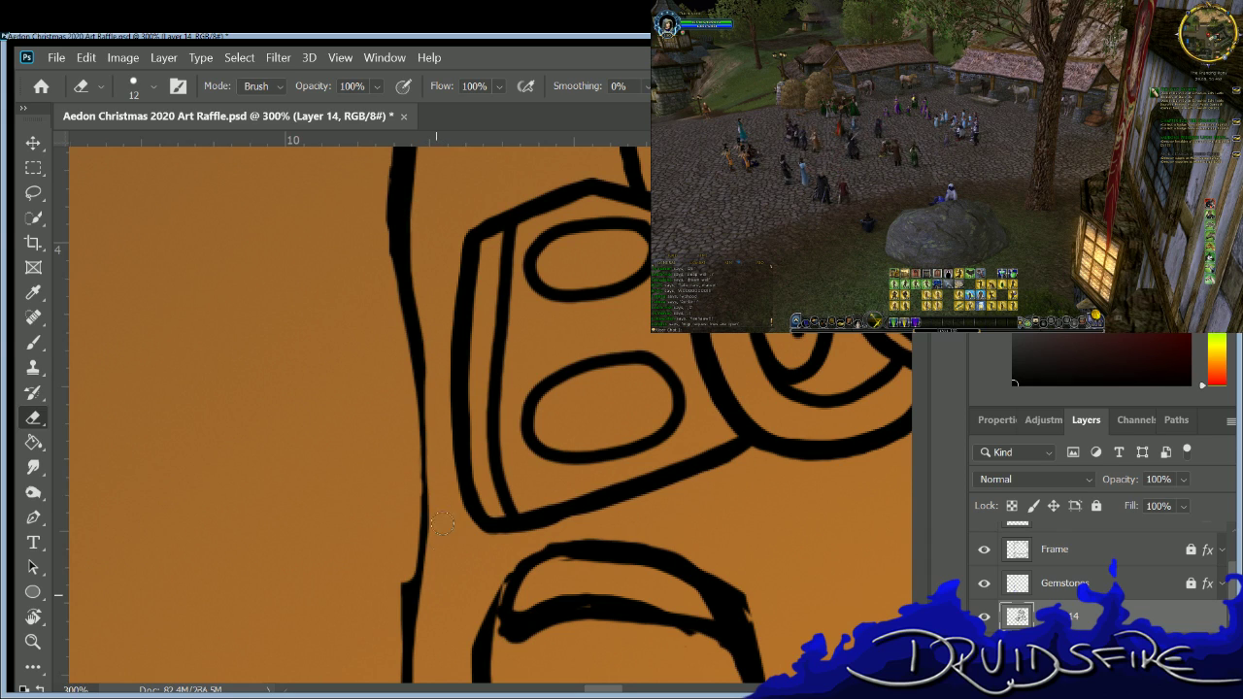
key("b")
key("e")
key("b")
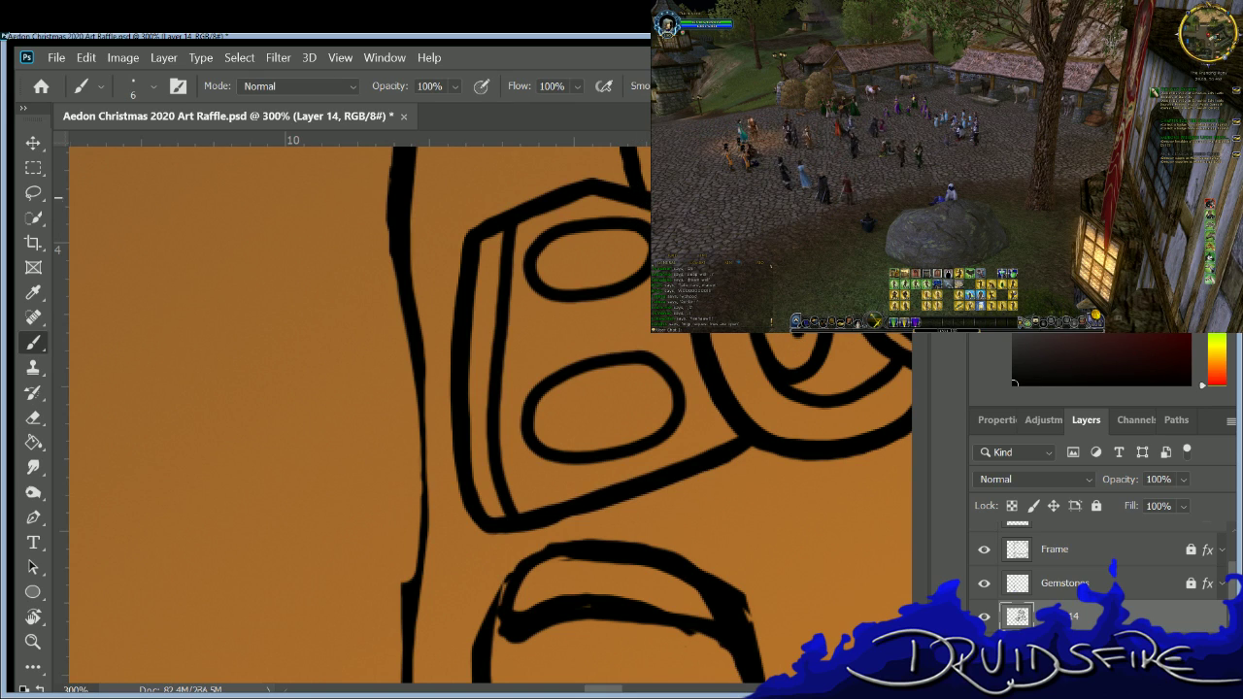
scroll(490, 414, "up", 5)
key("e")
mouse_move(413, 498)
left_mouse_down()
mouse_move(419, 295)
mouse_move(400, 524)
mouse_move(406, 241)
mouse_move(428, 171)
left_mouse_up()
key("b")
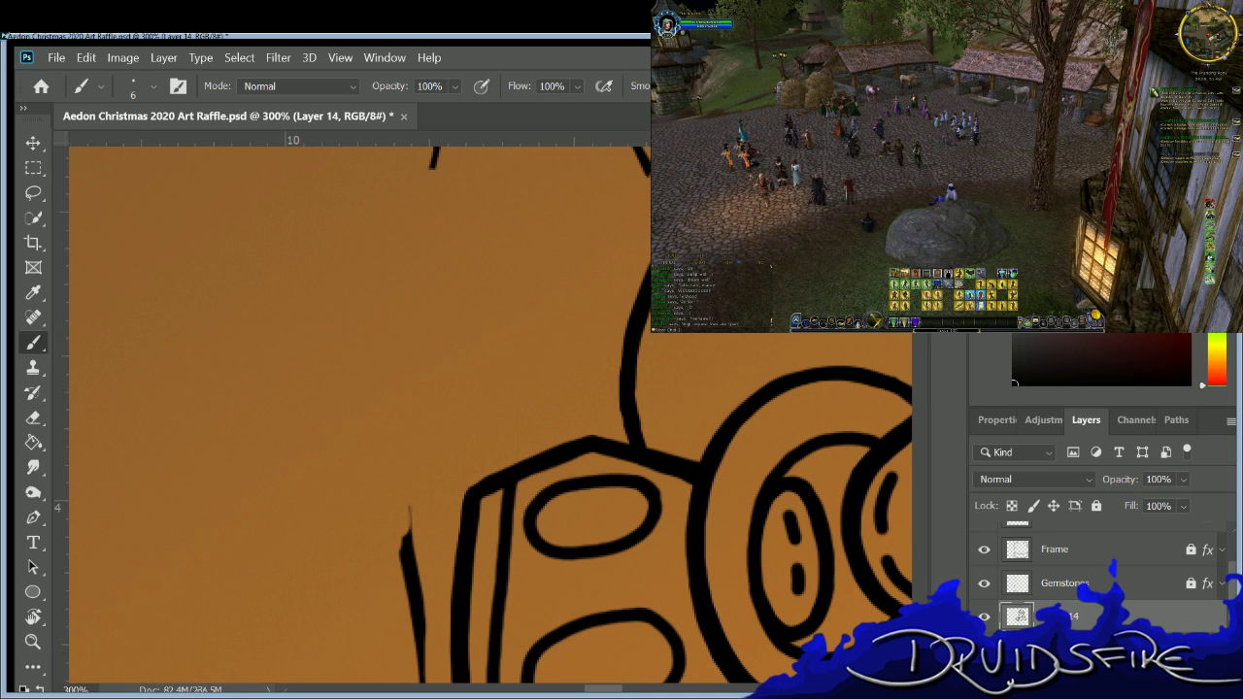
scroll(398, 337, "down", 5)
key("e")
mouse_move(398, 337)
left_mouse_down()
mouse_move(415, 340)
mouse_move(407, 642)
left_mouse_up()
key("b")
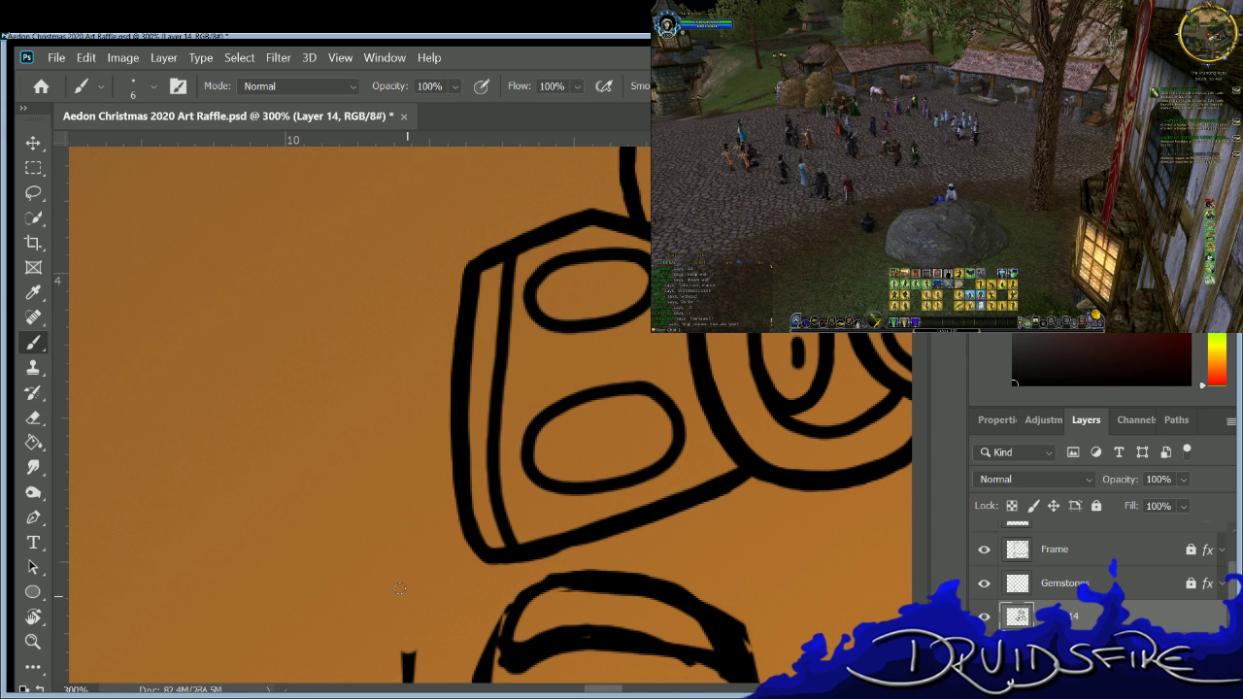
Erase the rest of the outer line beside the eye and extend the face outline up to the headband's lower corner.
key("ctrl+plus")
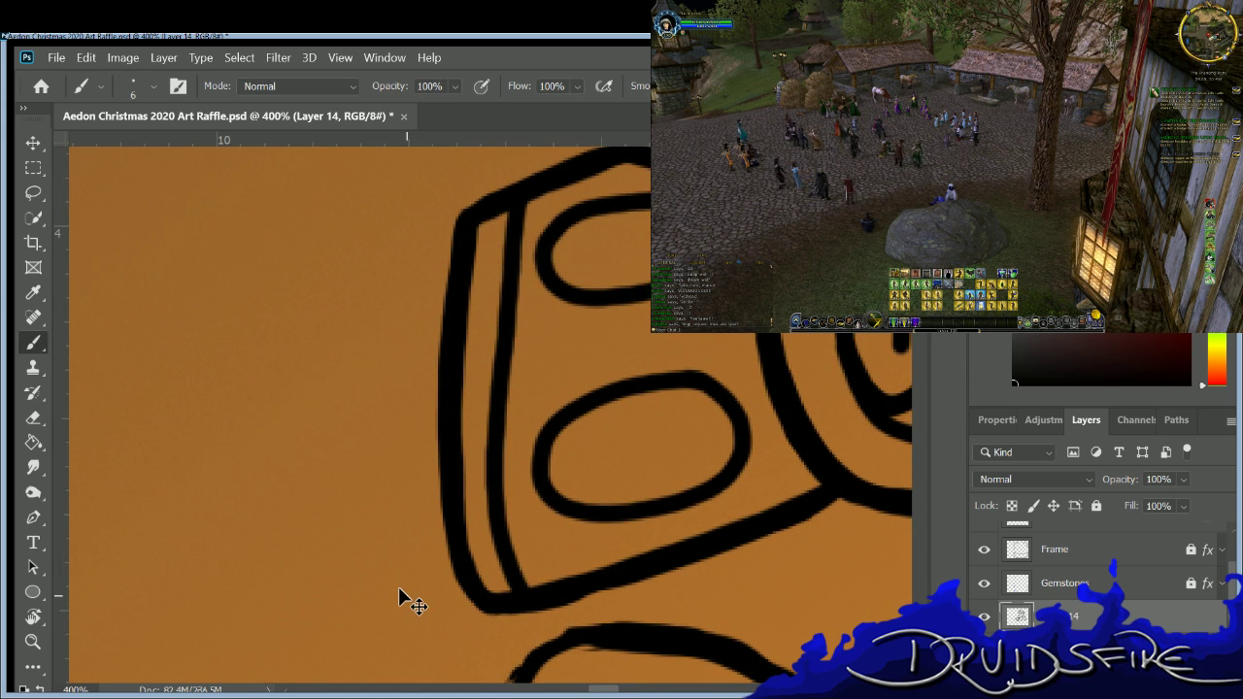
key("ctrl+minus")
key("ctrl+minus")
key("ctrl+minus")
key("ctrl+minus")
key("ctrl+minus")
key("e")
left_click_drag(470, 540, 488, 560)
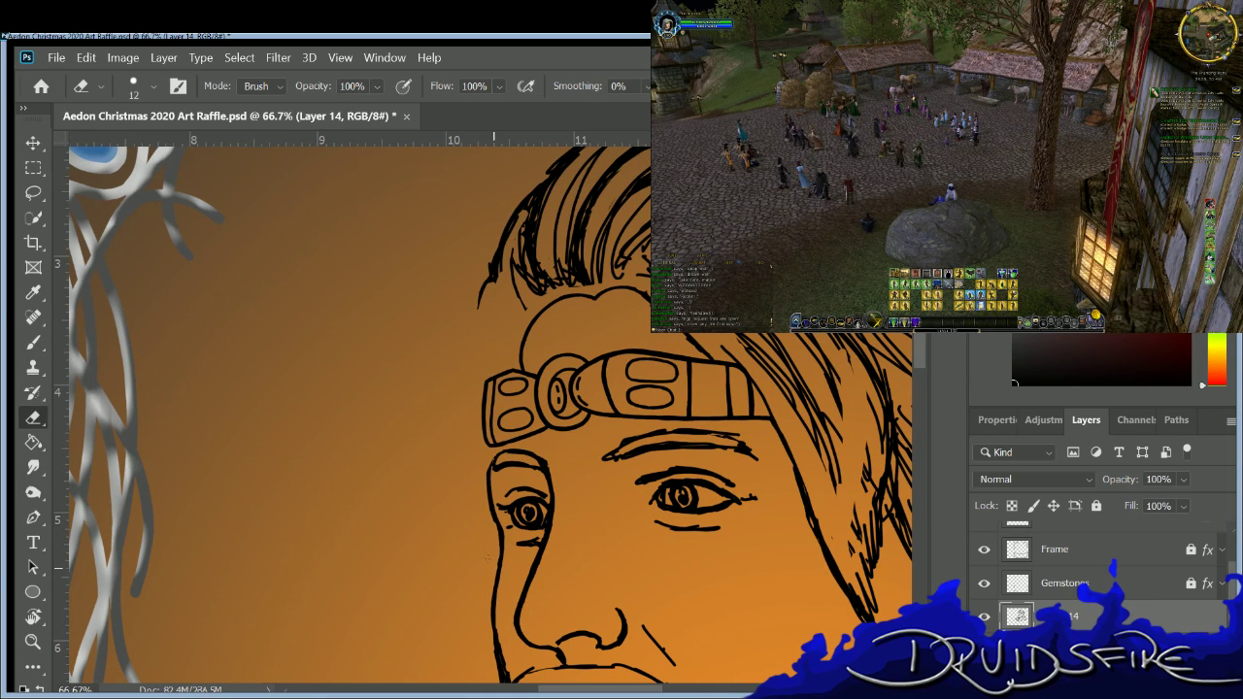
key("b")
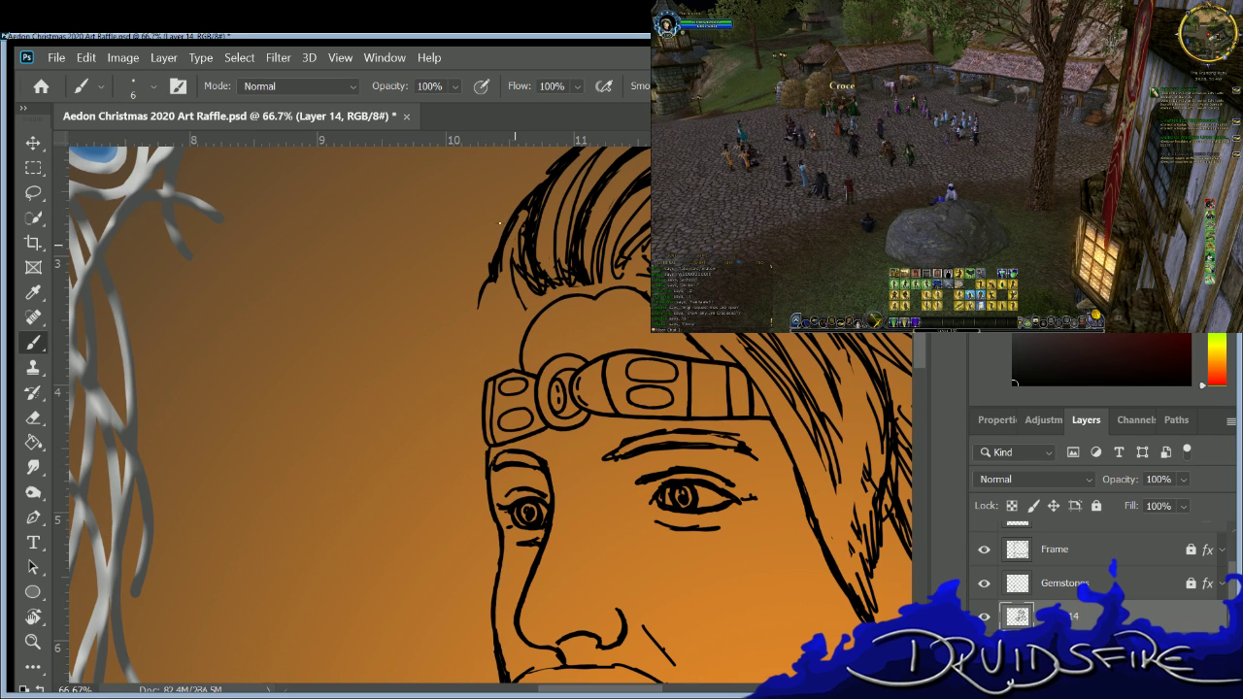
Draw hair strokes from the temple around the outside of the headband's end panel and down to the cheek outline.
mouse_move(499, 282)
left_mouse_down()
mouse_move(489, 303)
mouse_move(479, 297)
left_mouse_up()
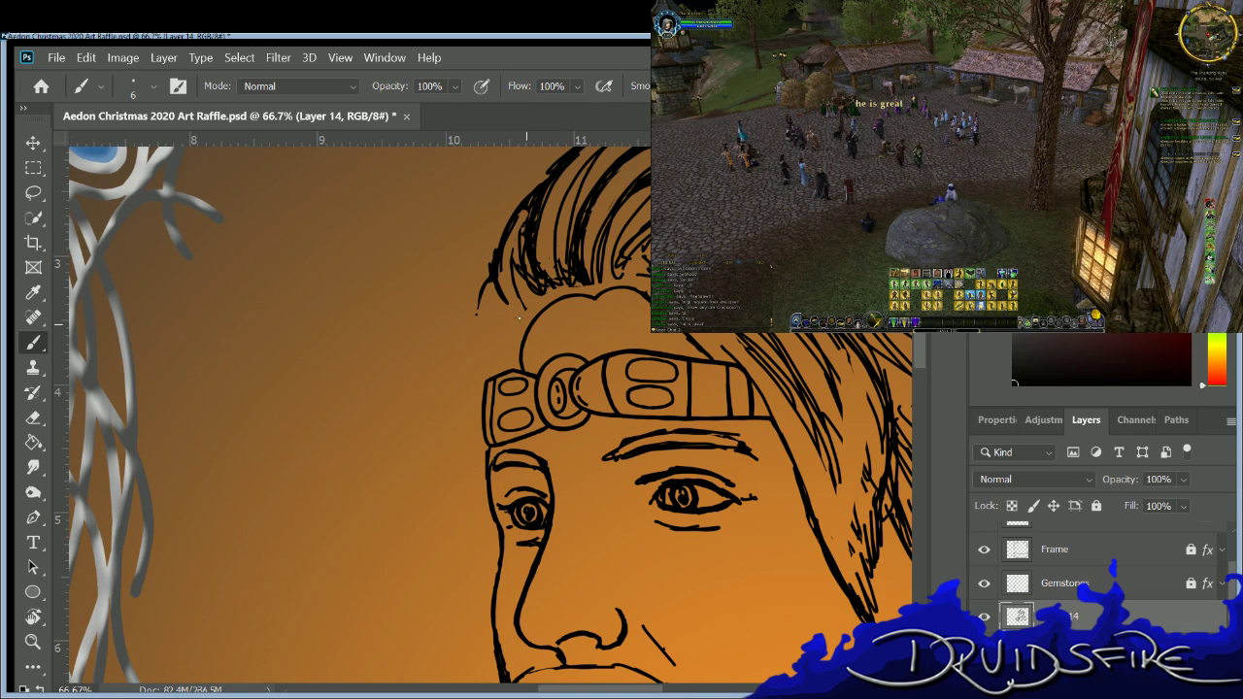
mouse_move(485, 321)
left_mouse_down()
mouse_move(460, 355)
mouse_move(454, 444)
left_mouse_up()
mouse_move(464, 371)
left_mouse_down()
mouse_move(445, 418)
mouse_move(458, 472)
left_mouse_up()
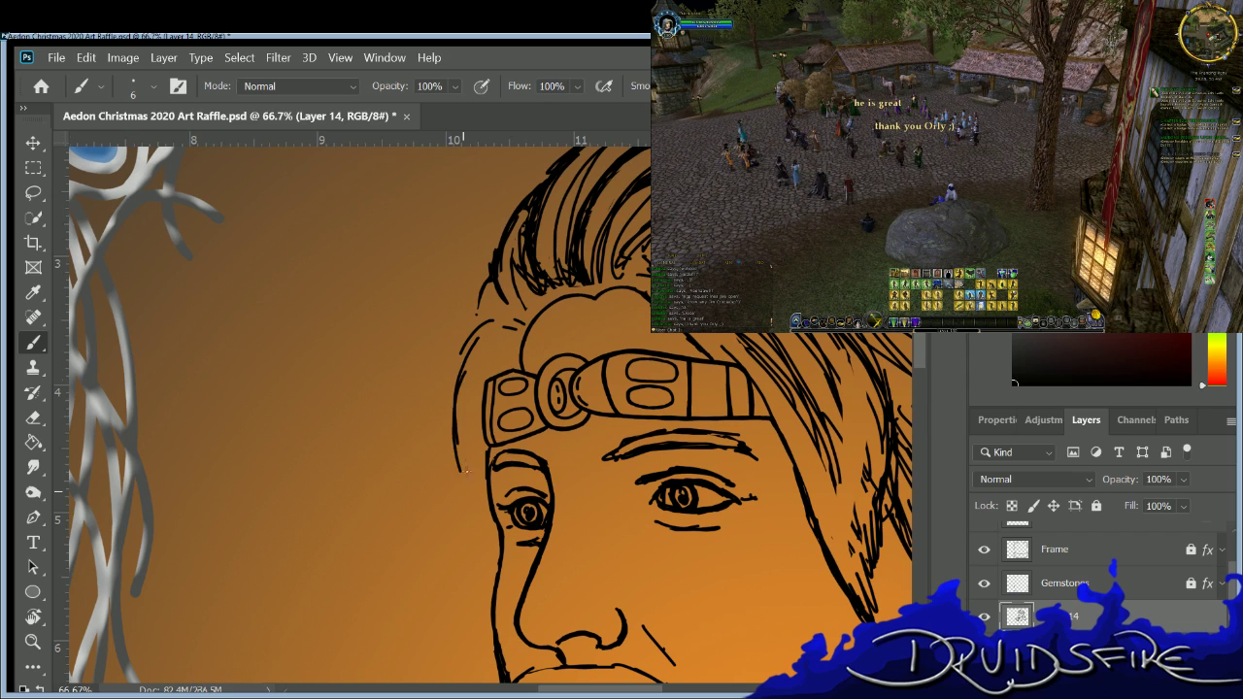
left_click_drag(466, 415, 493, 558)
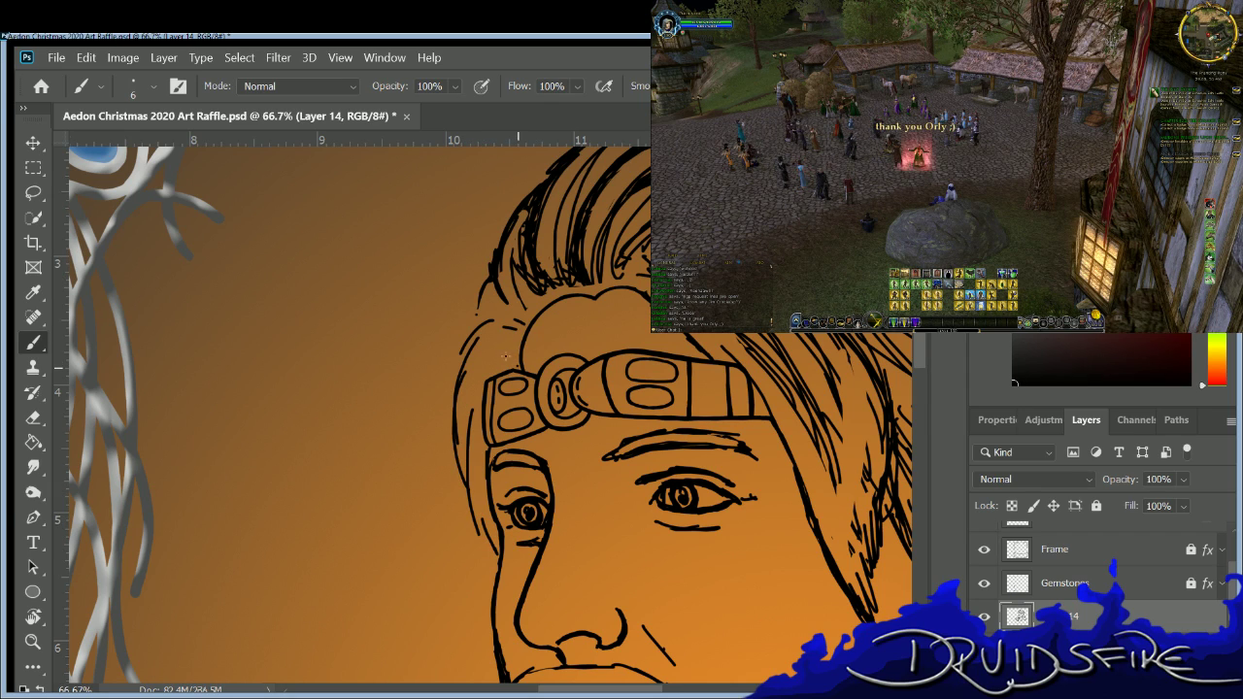
left_click_drag(483, 337, 512, 350)
left_click_drag(491, 307, 501, 293)
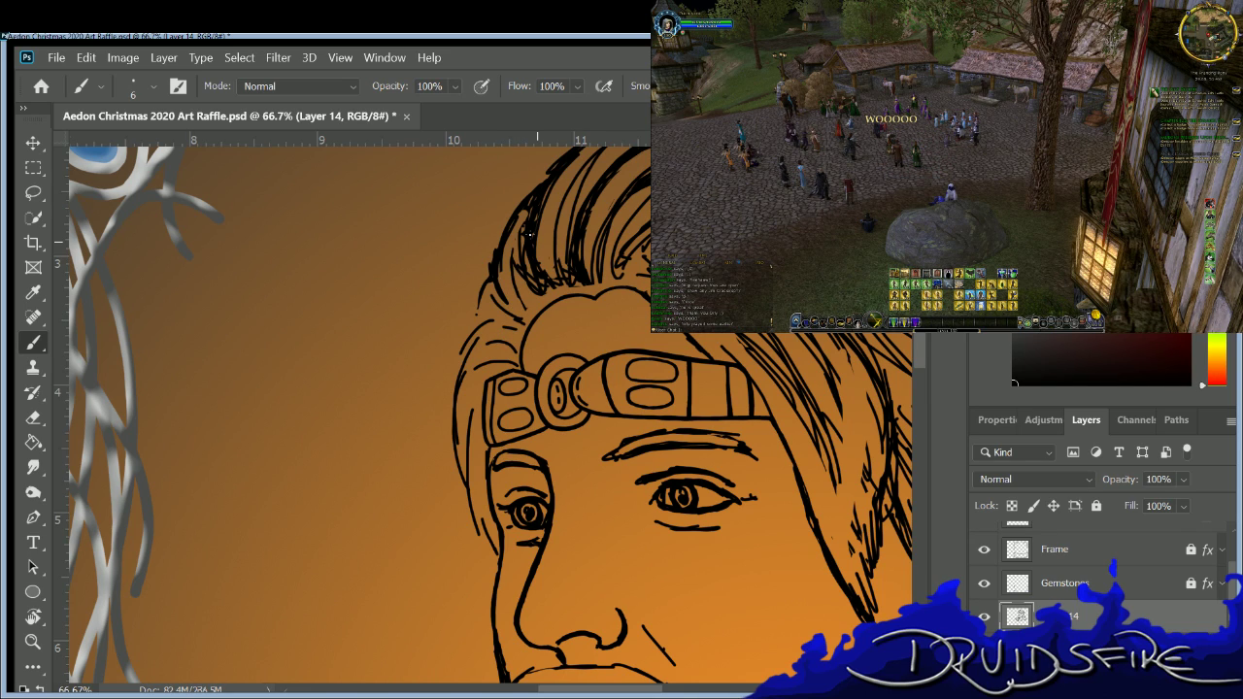
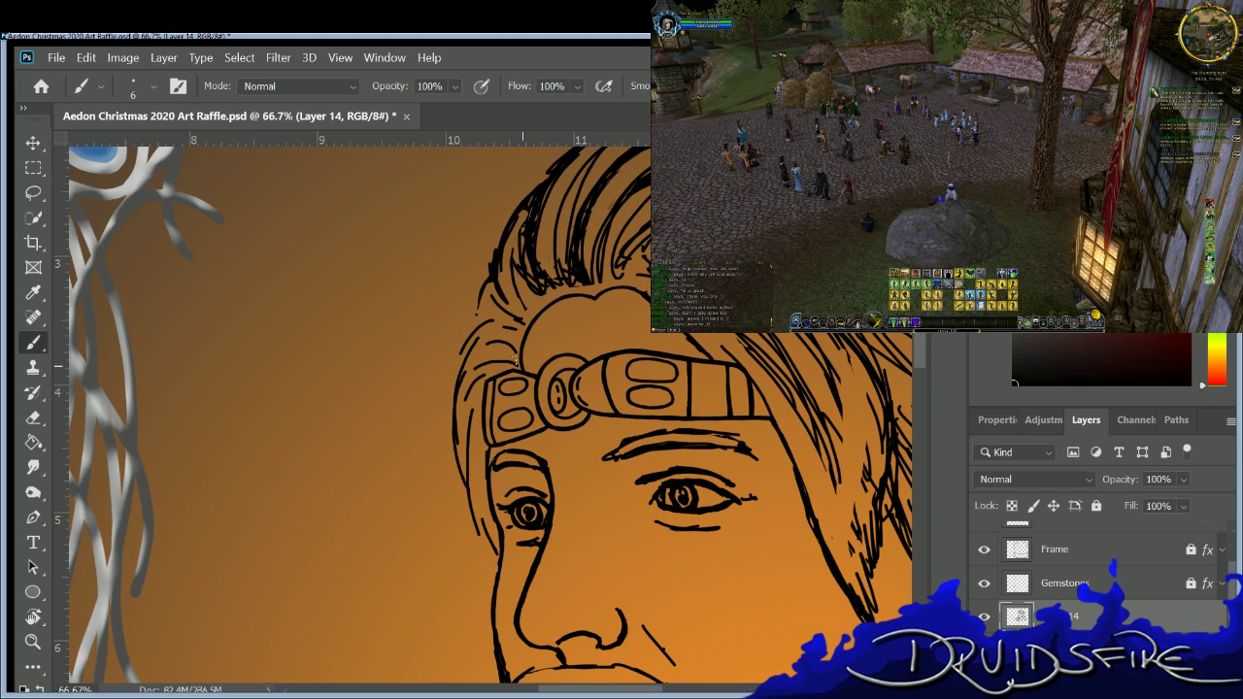
Erase the arched hairline above the headband and redraw it as a looser hairline running down to the end panel.
key("e")
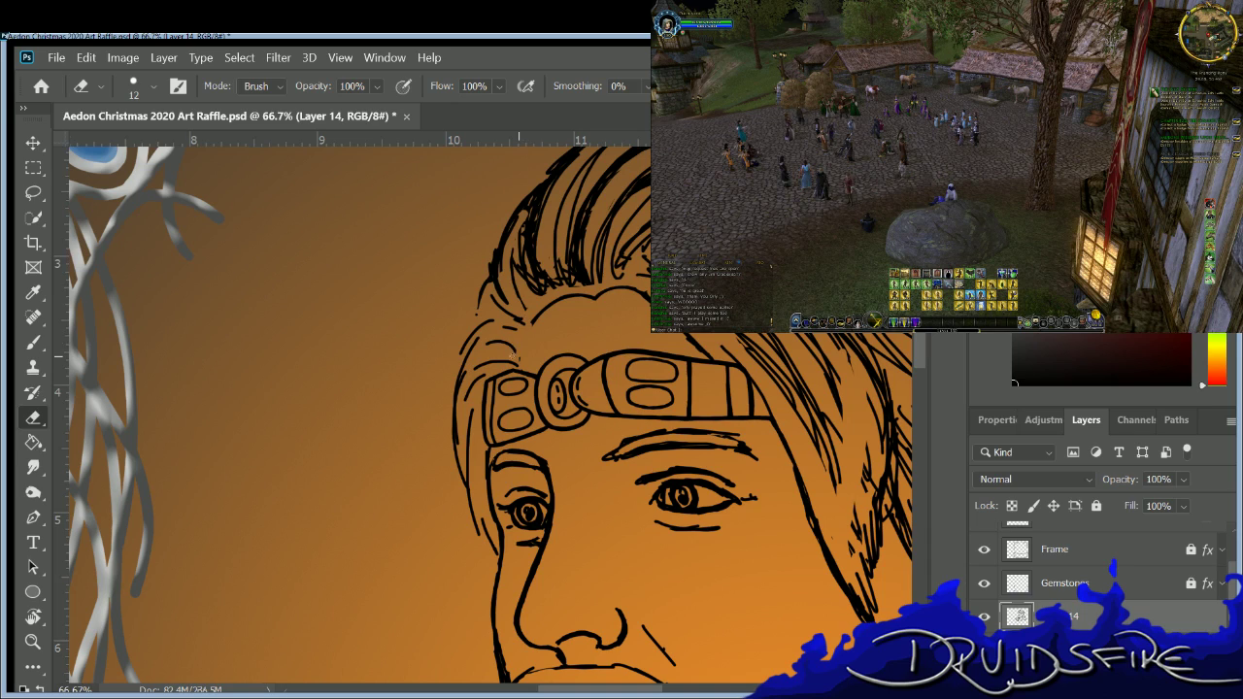
left_click_drag(592, 296, 572, 292)
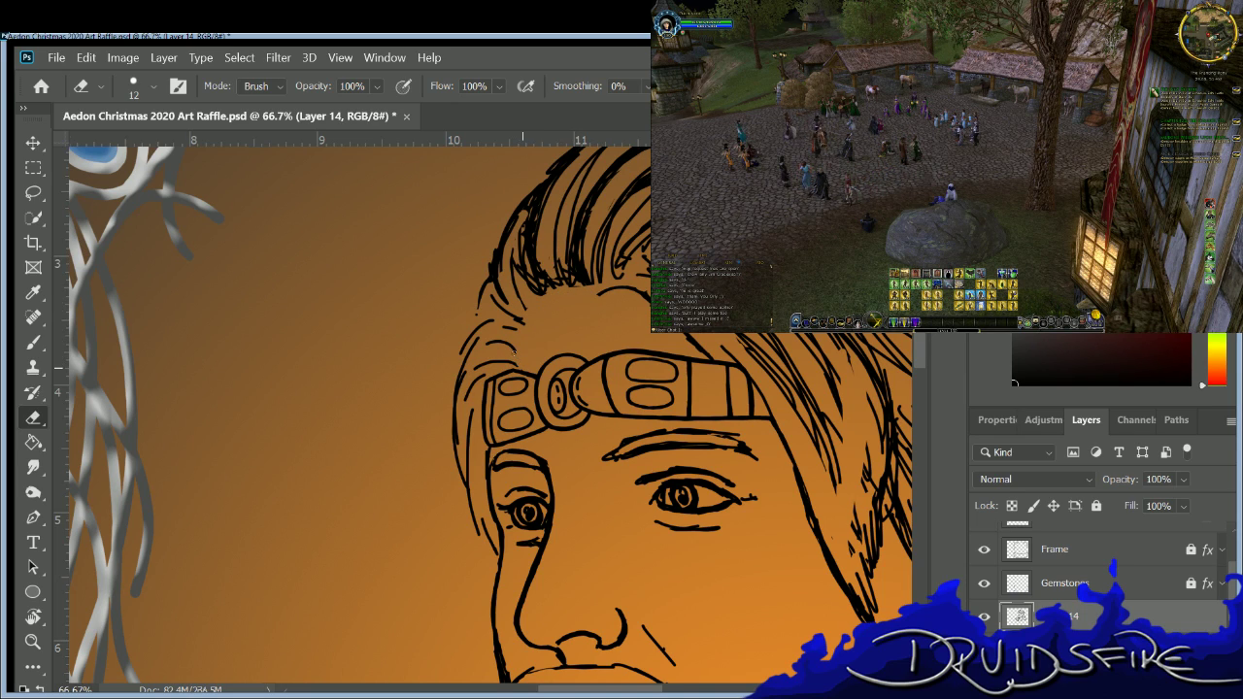
key("b")
mouse_move(596, 289)
left_mouse_down()
mouse_move(535, 304)
mouse_move(546, 298)
mouse_move(513, 362)
left_mouse_up()
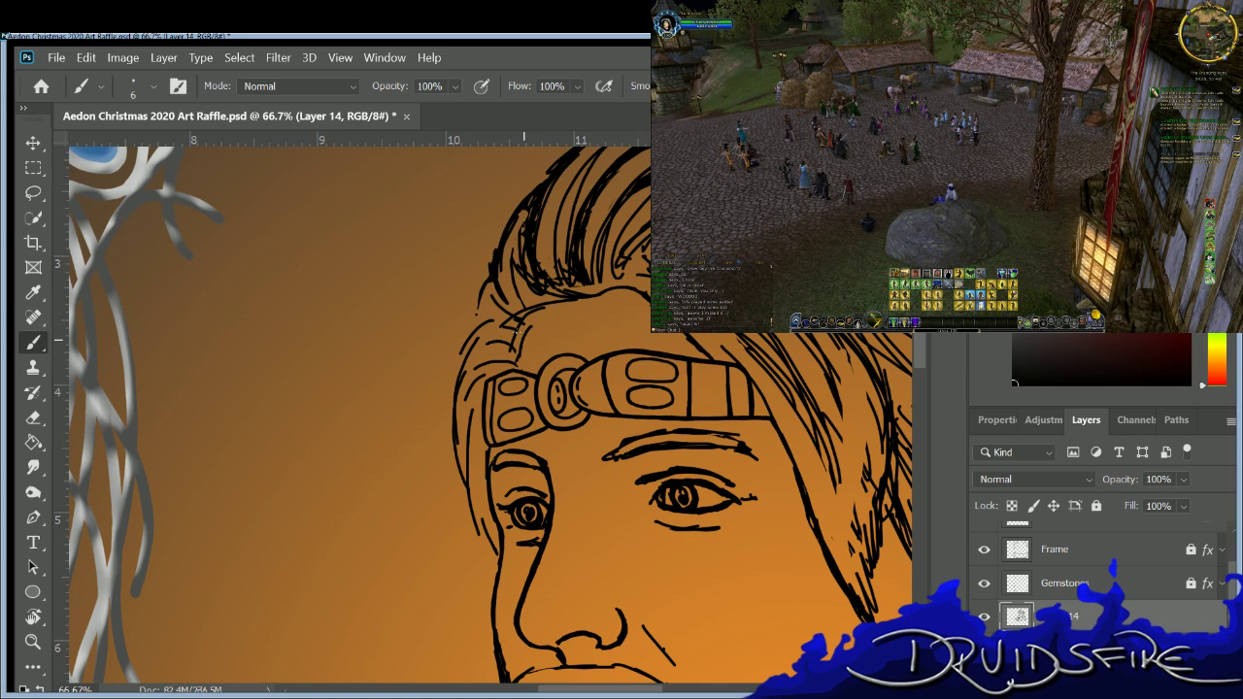
Erase the thick edge of the hair lock beside the eye and redraw it as a thinner line down to its tip.
key("e")
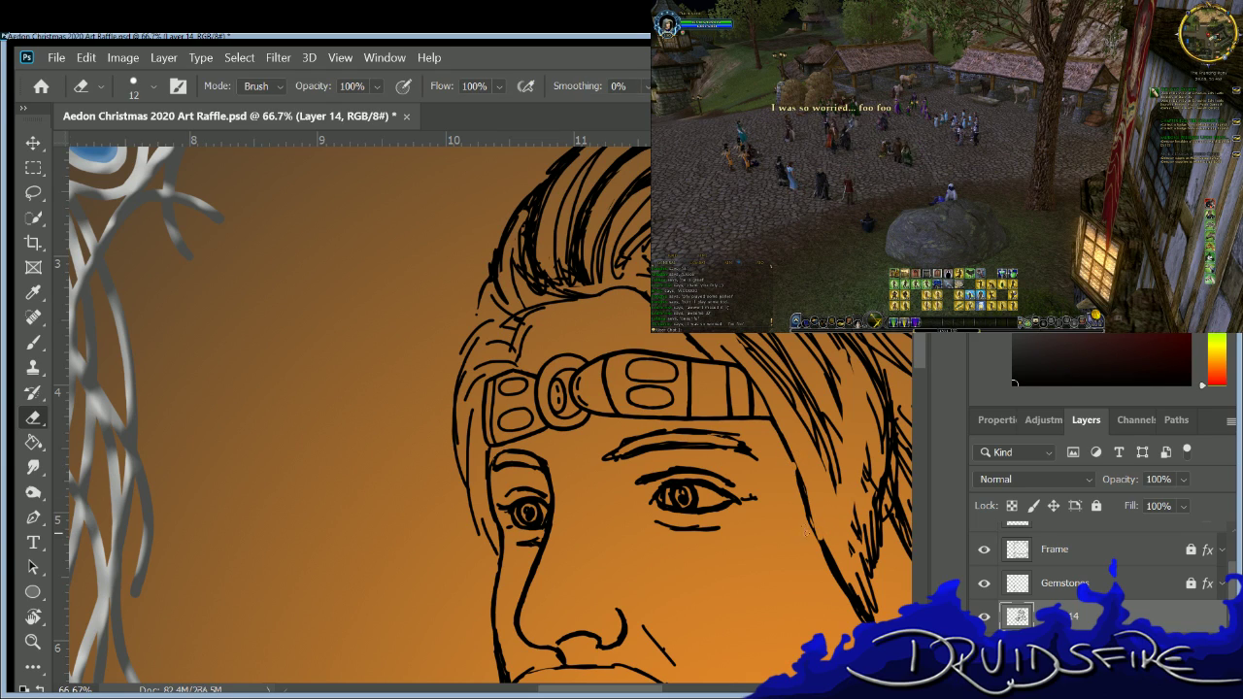
mouse_move(818, 545)
left_mouse_down()
mouse_move(797, 500)
mouse_move(811, 555)
left_mouse_up()
left_click_drag(858, 610, 831, 553)
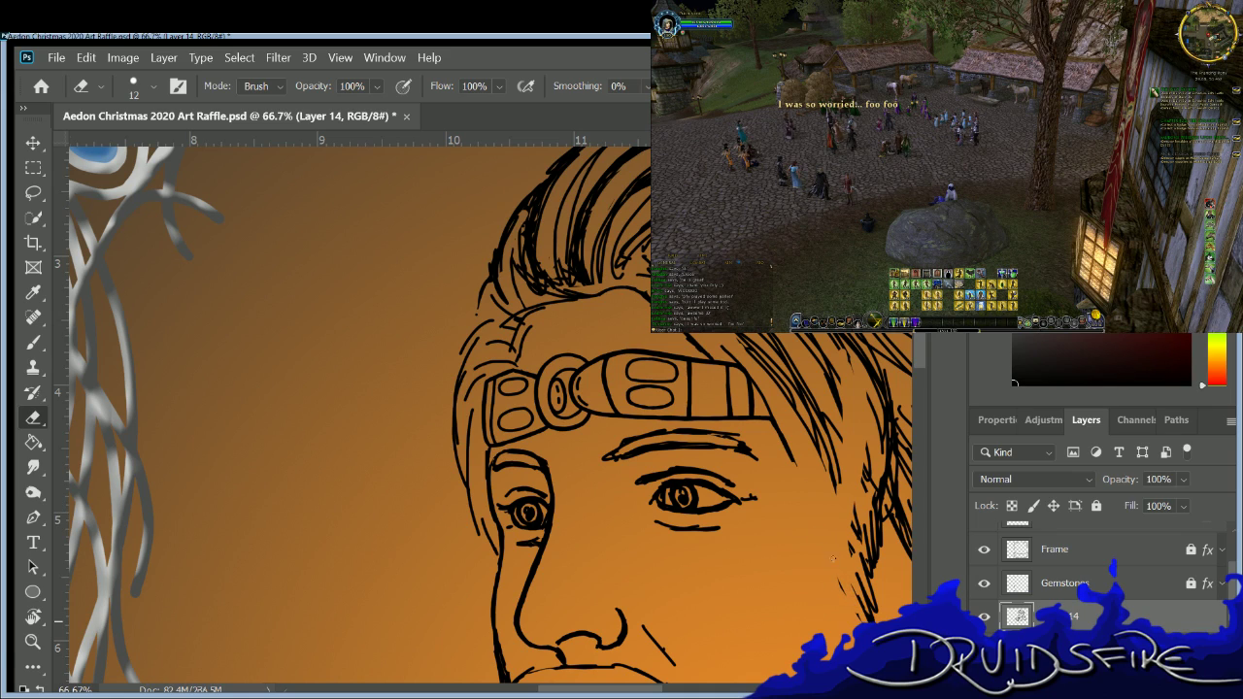
key("b")
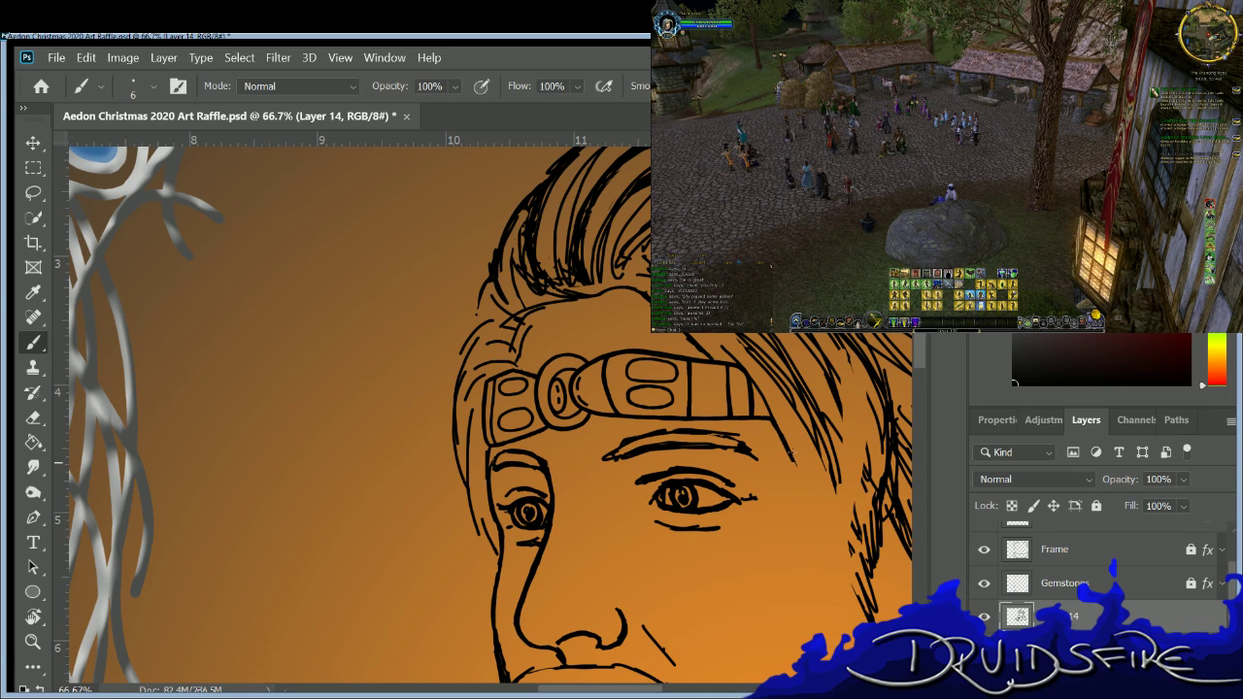
mouse_move(792, 472)
left_mouse_down()
mouse_move(859, 604)
mouse_move(851, 596)
left_mouse_up()
left_click_drag(872, 555, 845, 595)
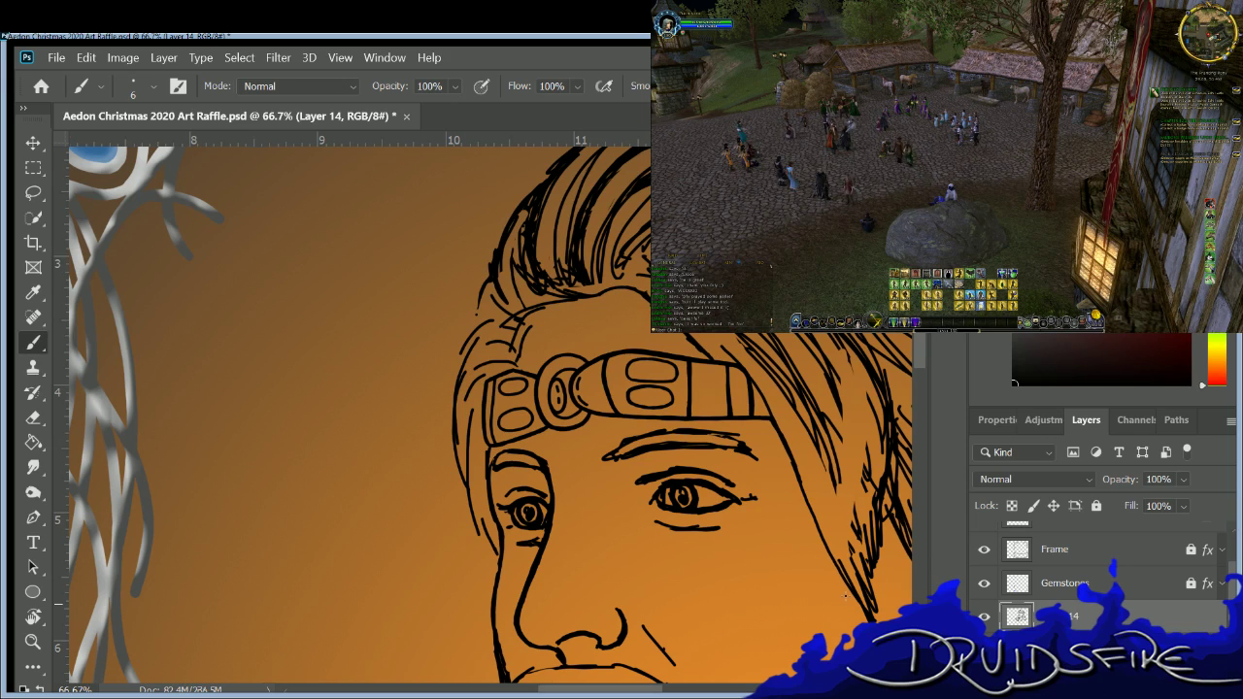
Trim the stray strokes at the temple hairline, and touch up the hair above it and the cheek outline with the brush.
key("e")
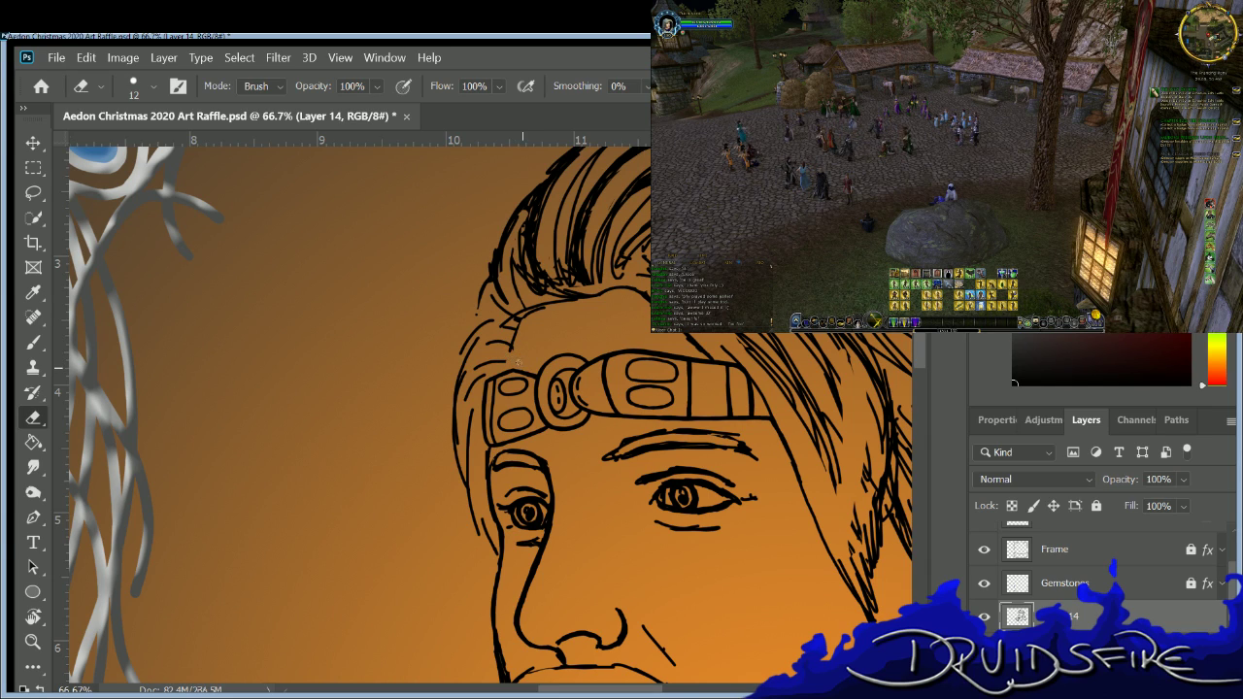
key("b")
left_click_drag(515, 256, 520, 210)
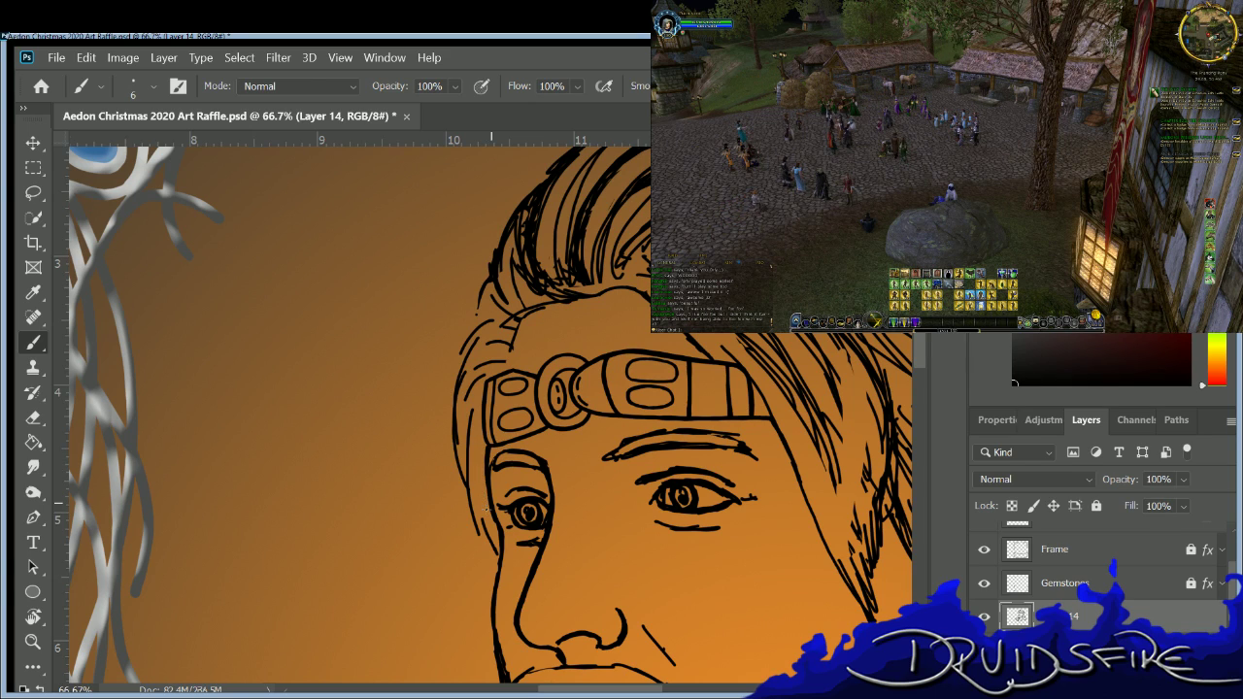
left_click_drag(493, 524, 499, 675)
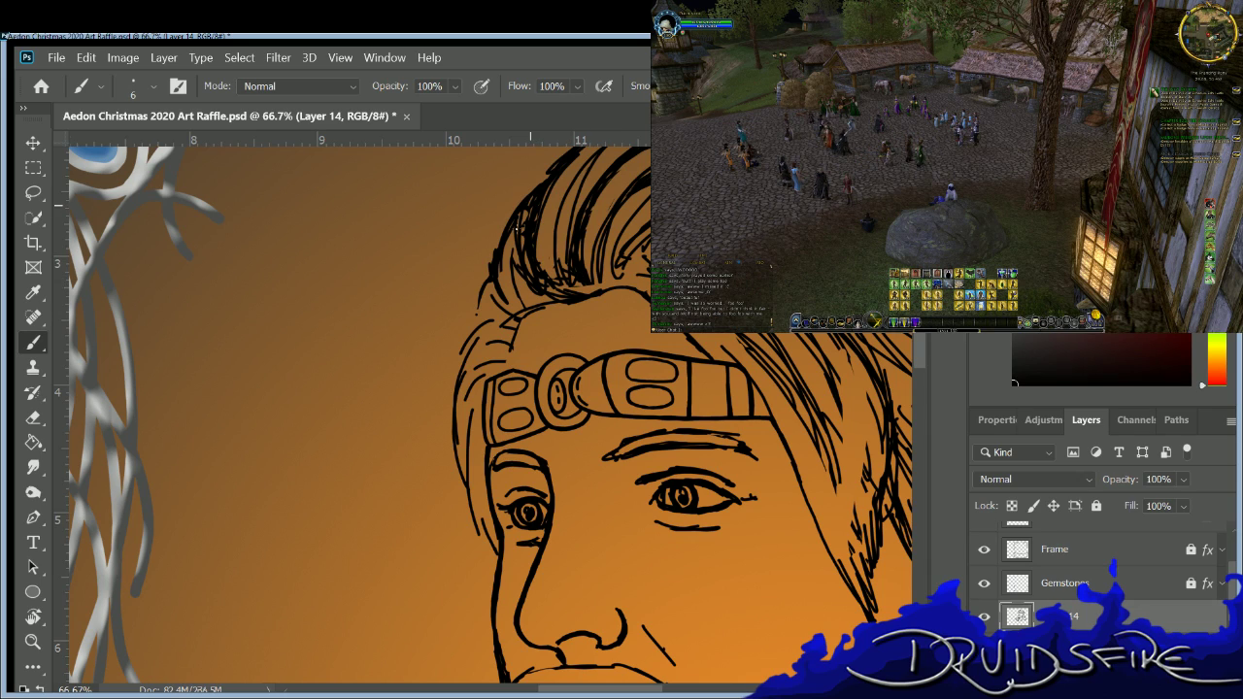
Erase the dense strokes inside the front section of hair above the hairline.
key("e")
mouse_move(534, 218)
left_mouse_down()
mouse_move(536, 272)
mouse_move(555, 274)
mouse_move(566, 297)
left_mouse_up()
key("b")
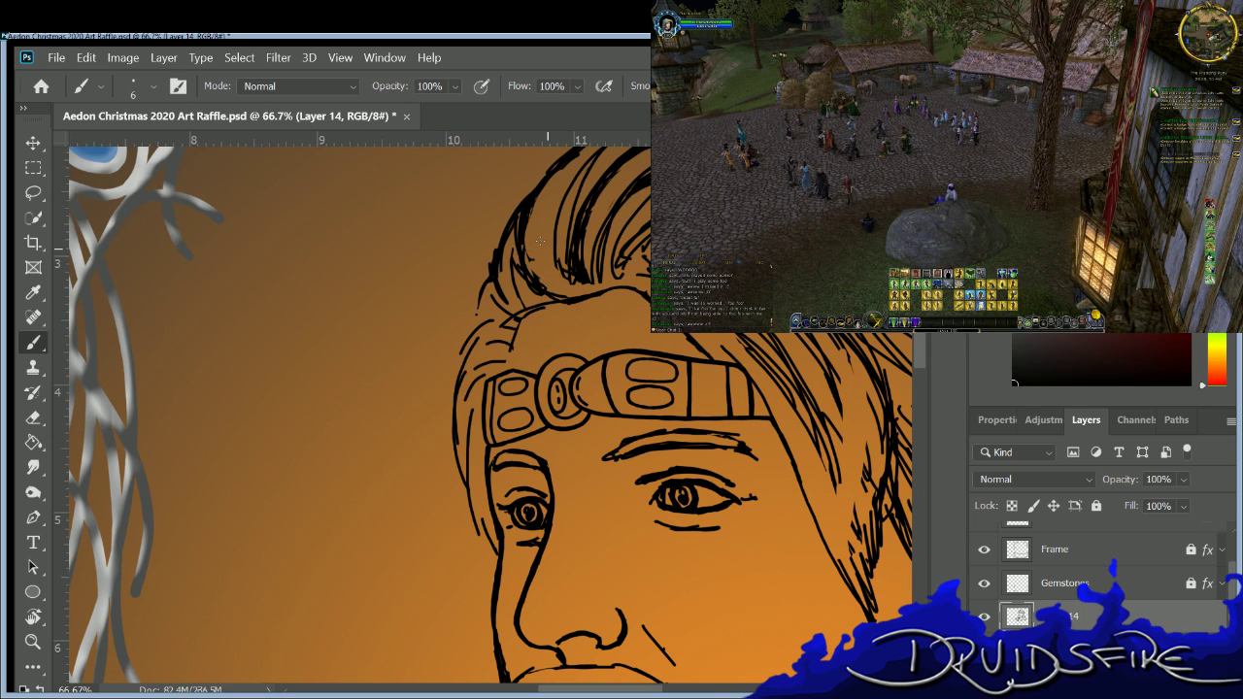
Enlarge the eraser to 40 px and thin out the dense strokes in the hair on top of the head.
key("ctrl+0")
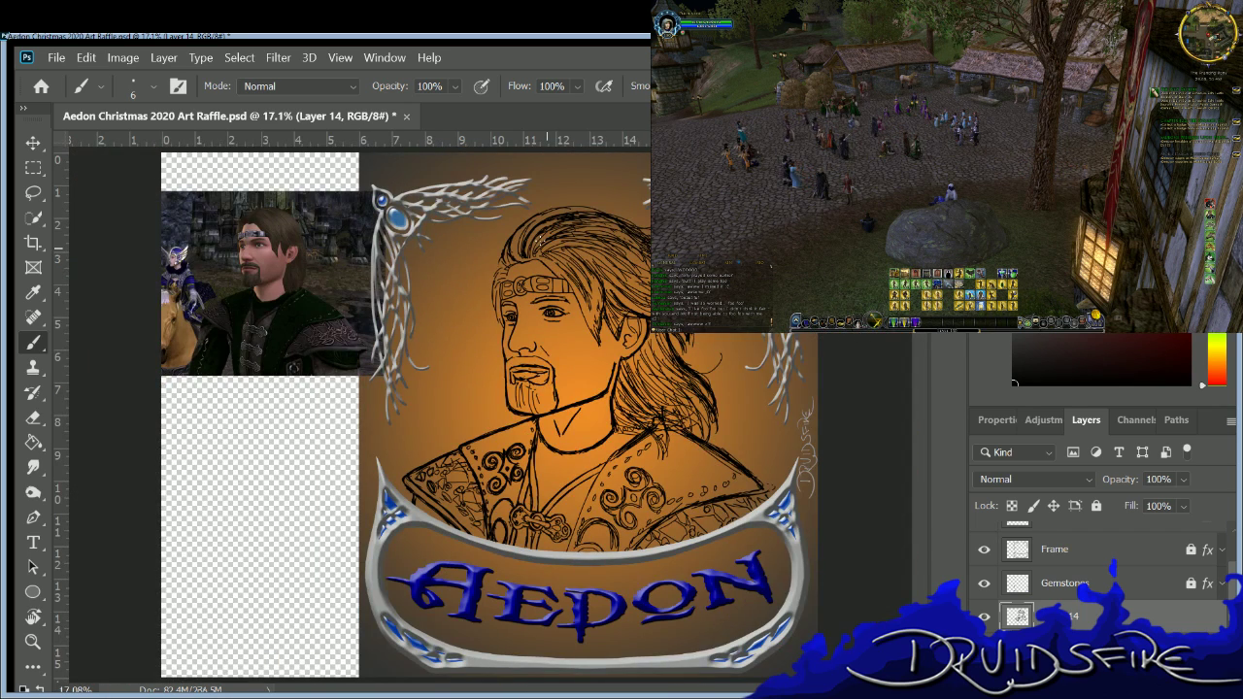
key("e")
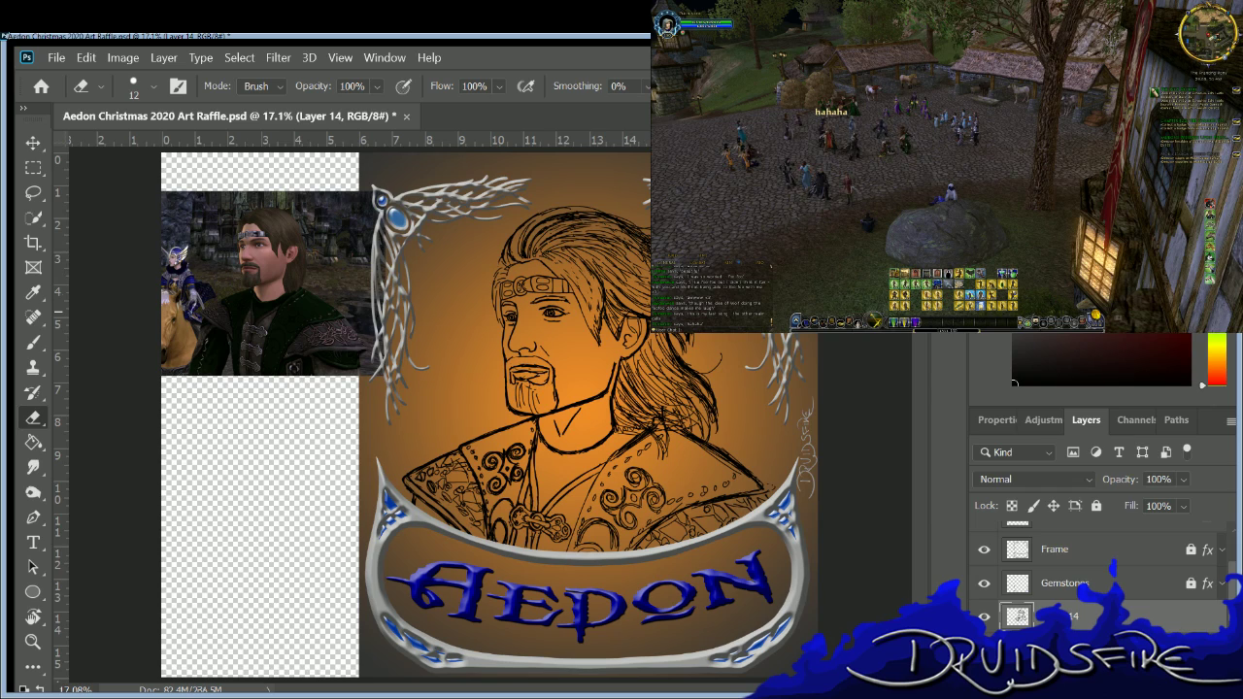
key("b")
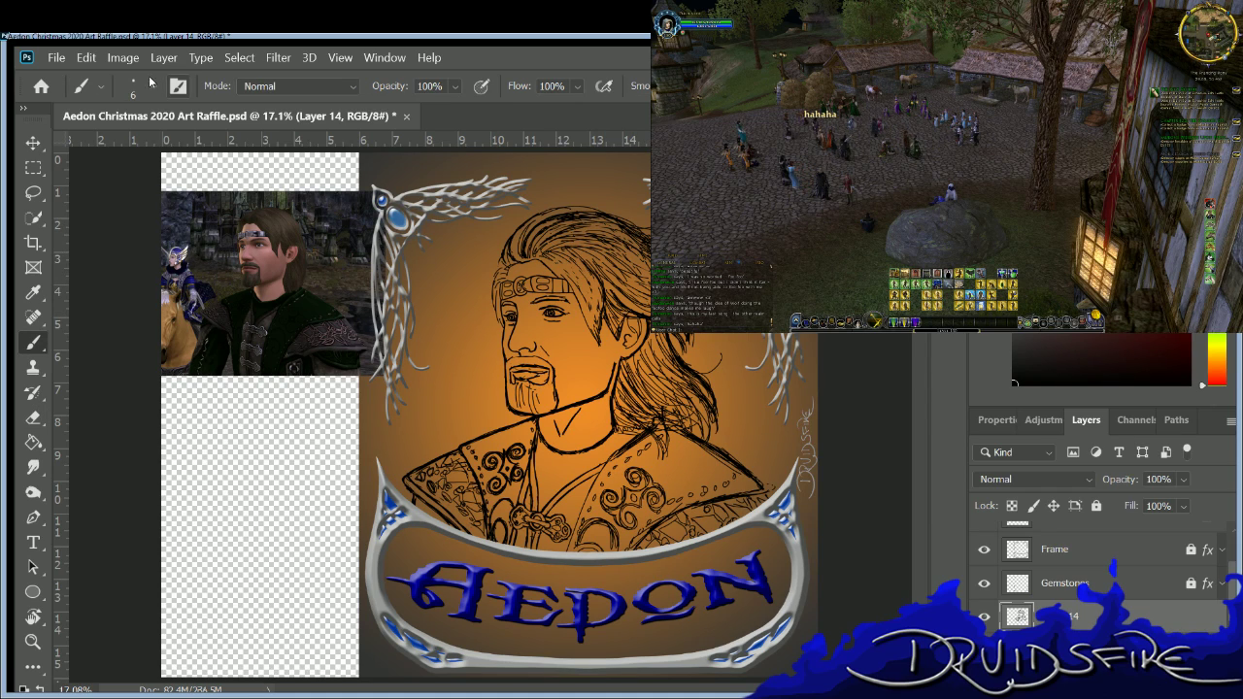
left_click(33, 417)
key("bracketright")
key("bracketright")
key("bracketright")
key("bracketright")
key("bracketright")
key("bracketright")
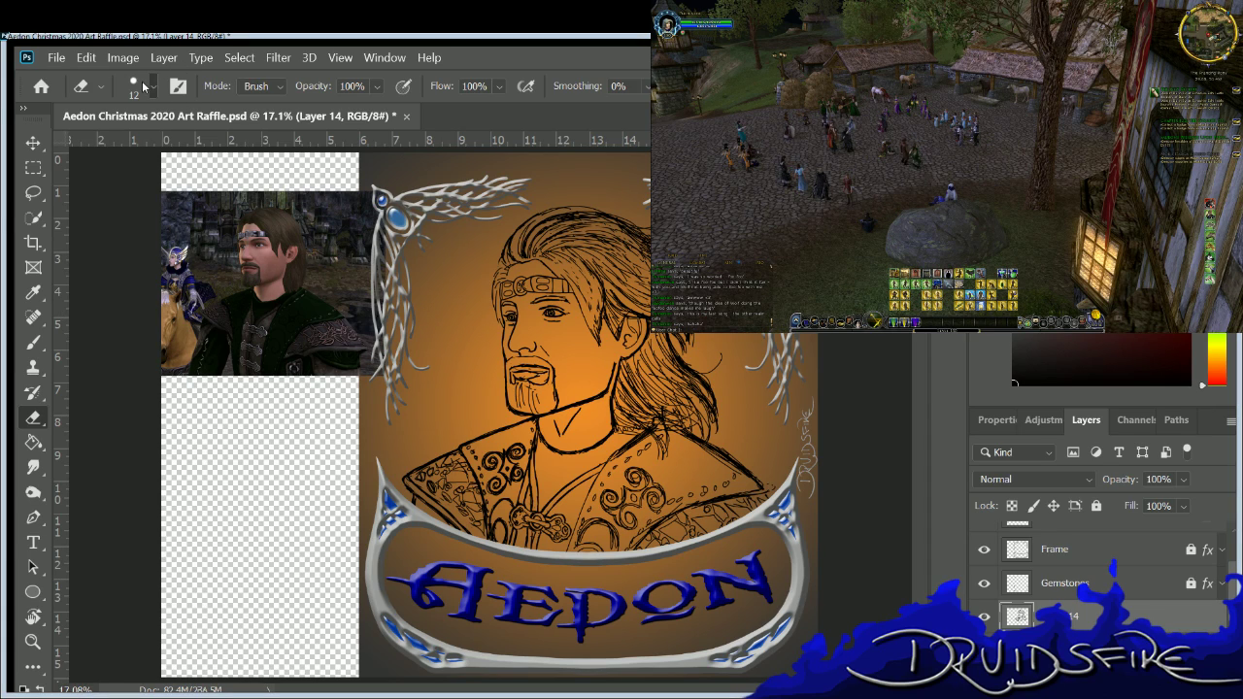
mouse_move(532, 236)
left_mouse_down()
mouse_move(580, 225)
mouse_move(539, 233)
mouse_move(587, 275)
mouse_move(621, 268)
mouse_move(631, 295)
mouse_move(600, 276)
mouse_move(645, 258)
mouse_move(626, 244)
left_mouse_up()
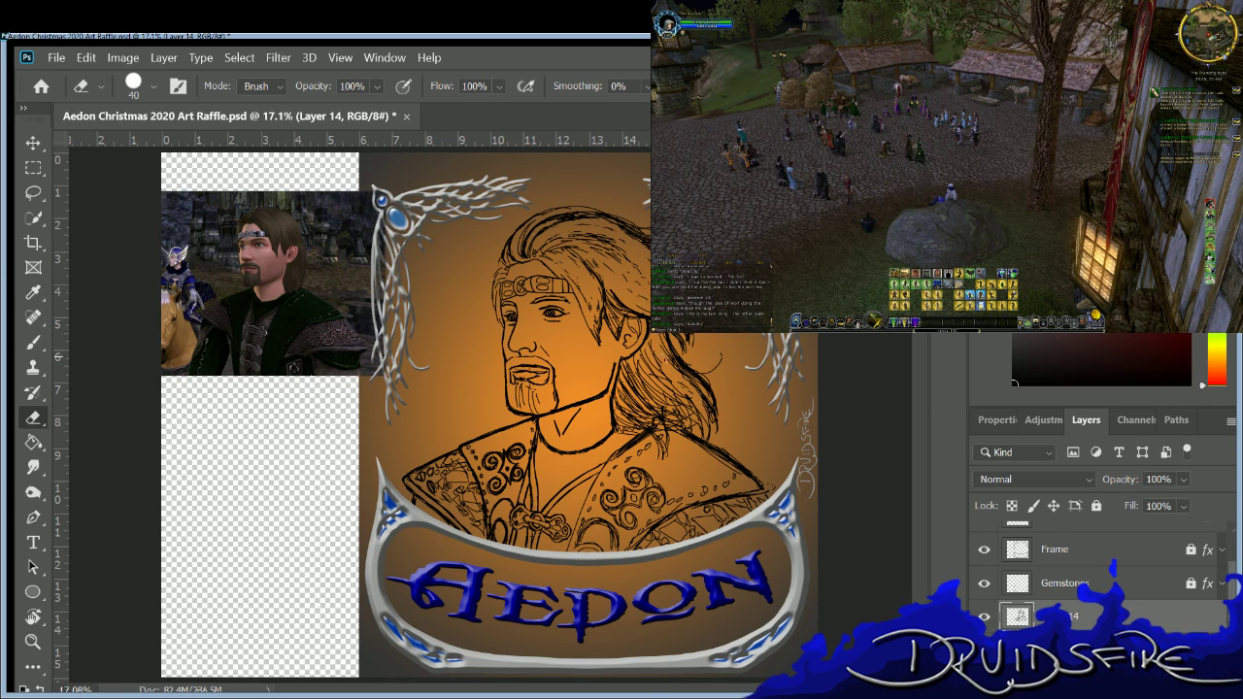
Erase excess strokes in the hair behind the neck and along the upper crown.
mouse_move(626, 374)
left_mouse_down()
mouse_move(631, 396)
mouse_move(640, 363)
mouse_move(652, 428)
mouse_move(638, 398)
left_mouse_up()
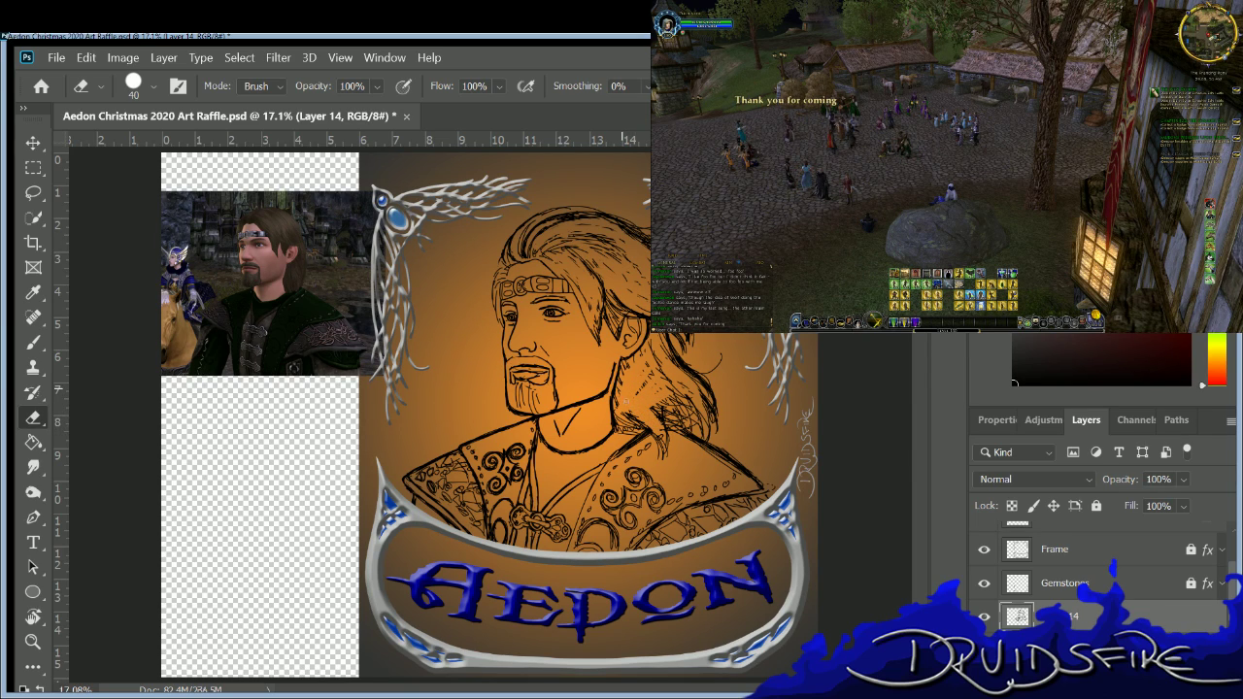
mouse_move(668, 400)
left_mouse_down()
mouse_move(679, 416)
mouse_move(676, 386)
left_mouse_up()
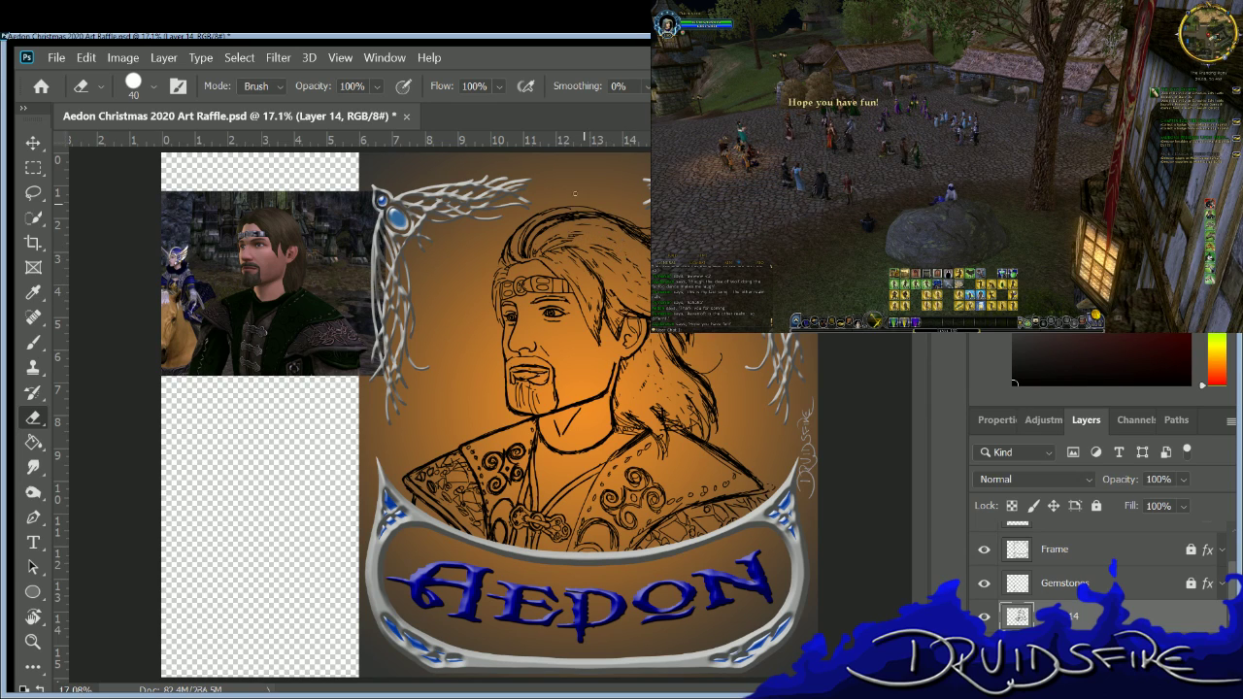
left_click_drag(530, 225, 620, 221)
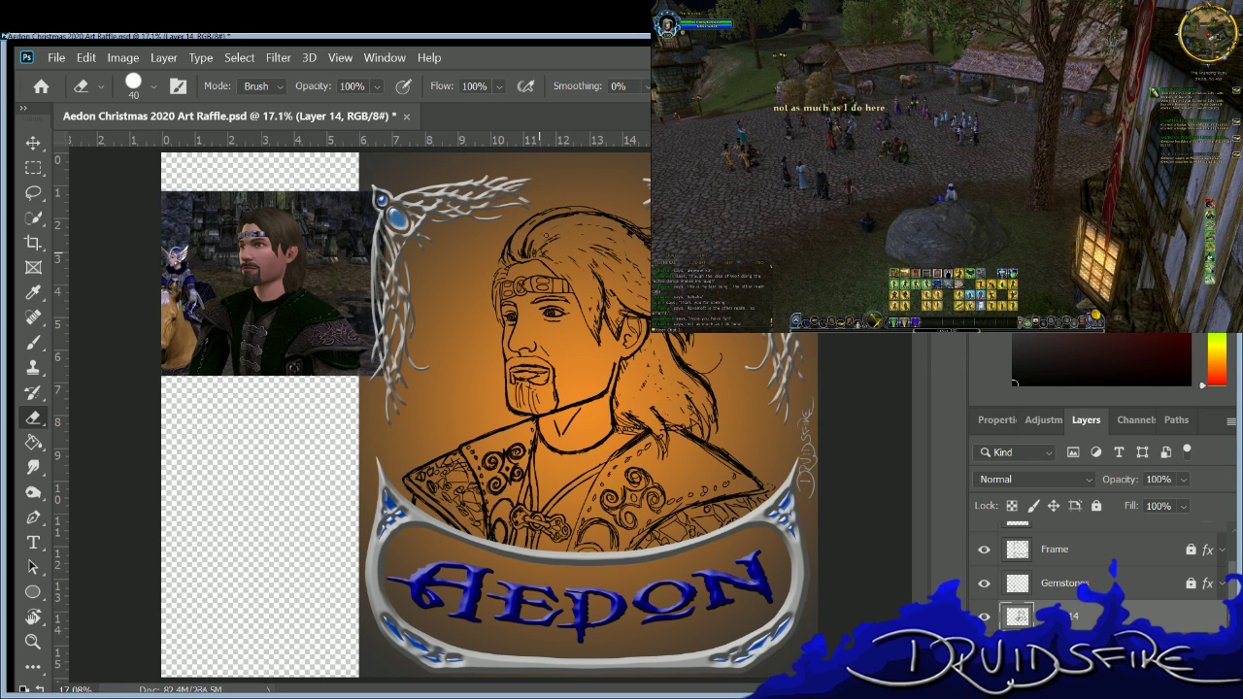
Refine the remaining hair line art by alternating between the 6 px brush and the 40 px eraser.
key("b")
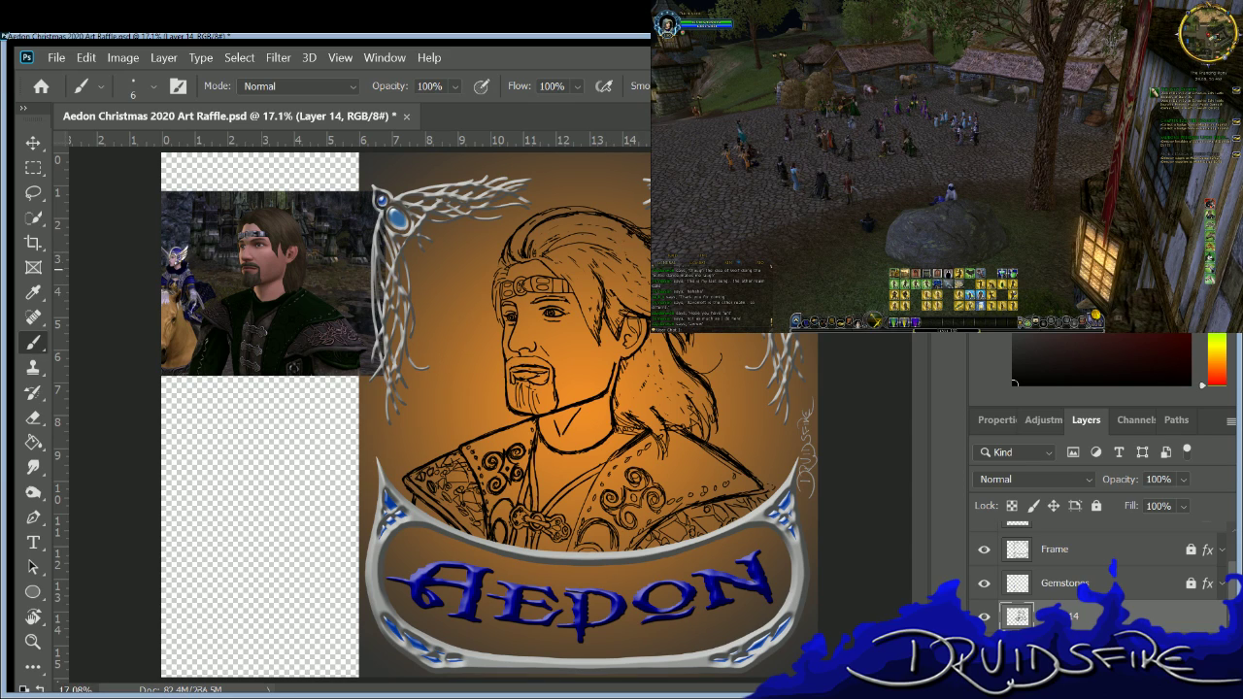
key("e")
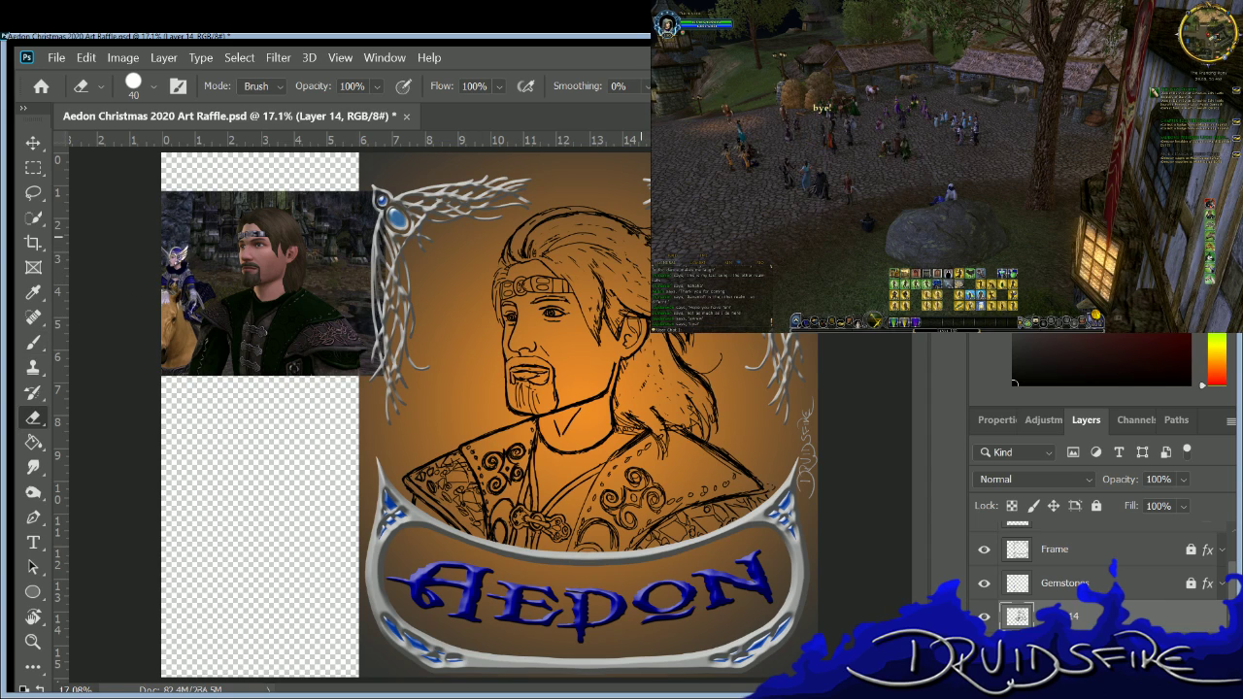
key("b")
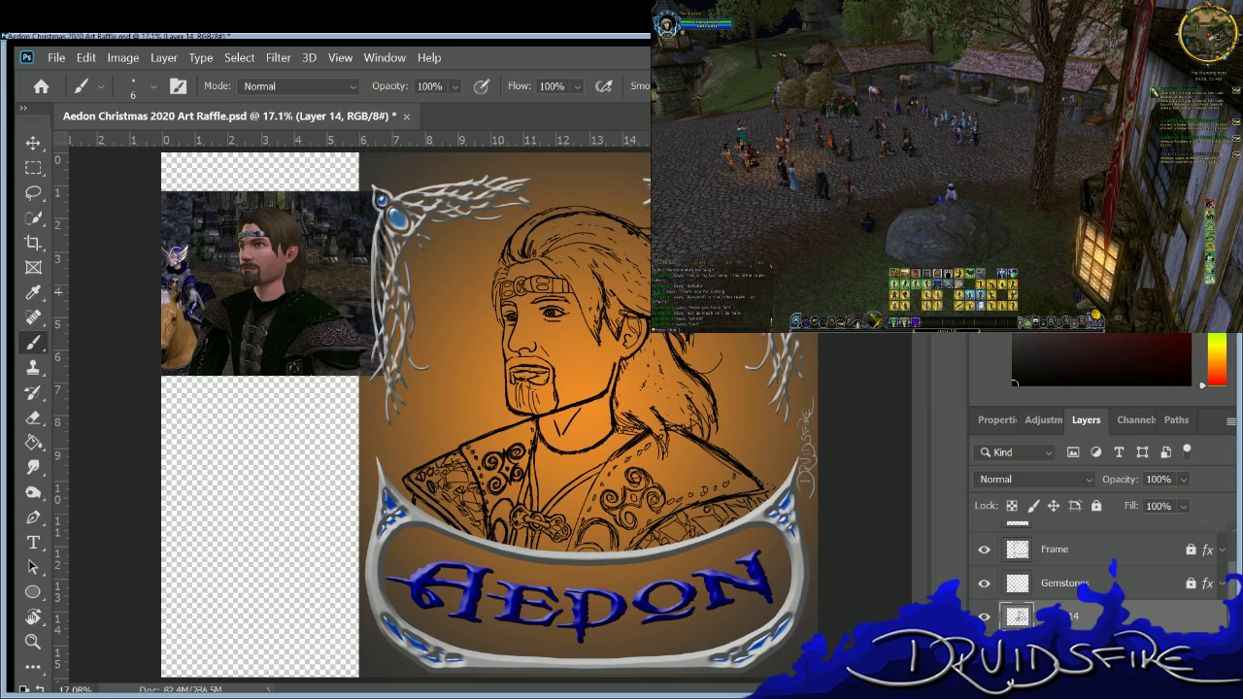
key("e")
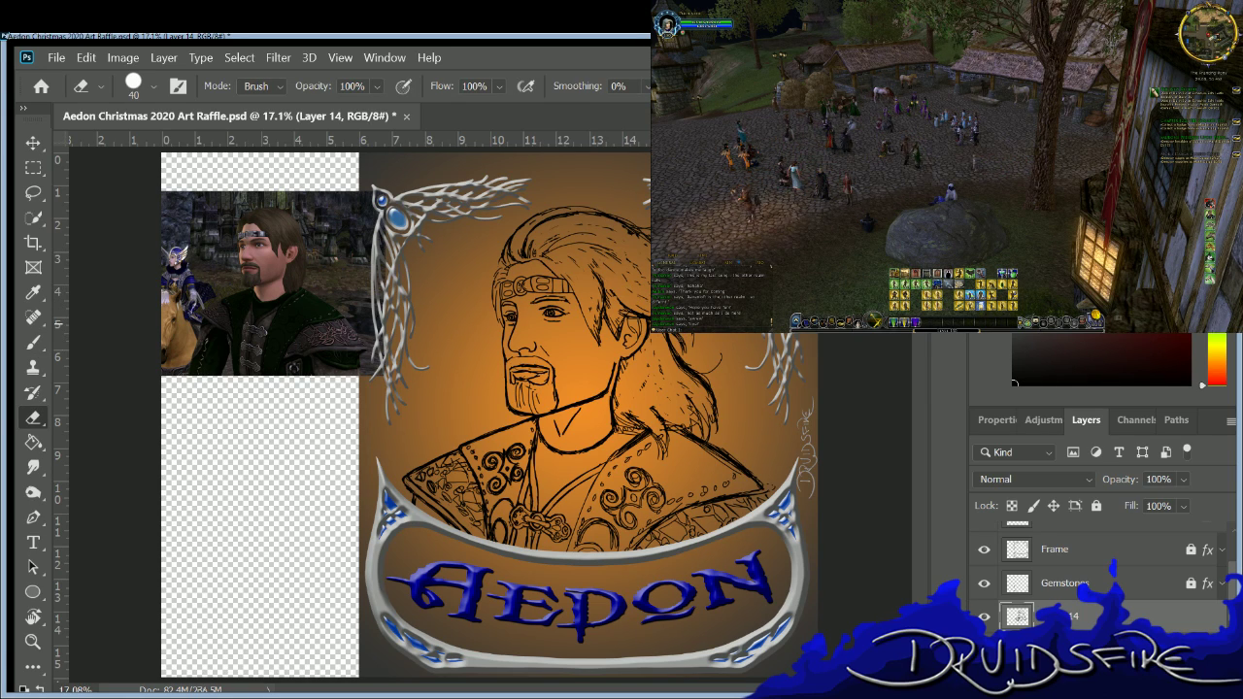
key("b")
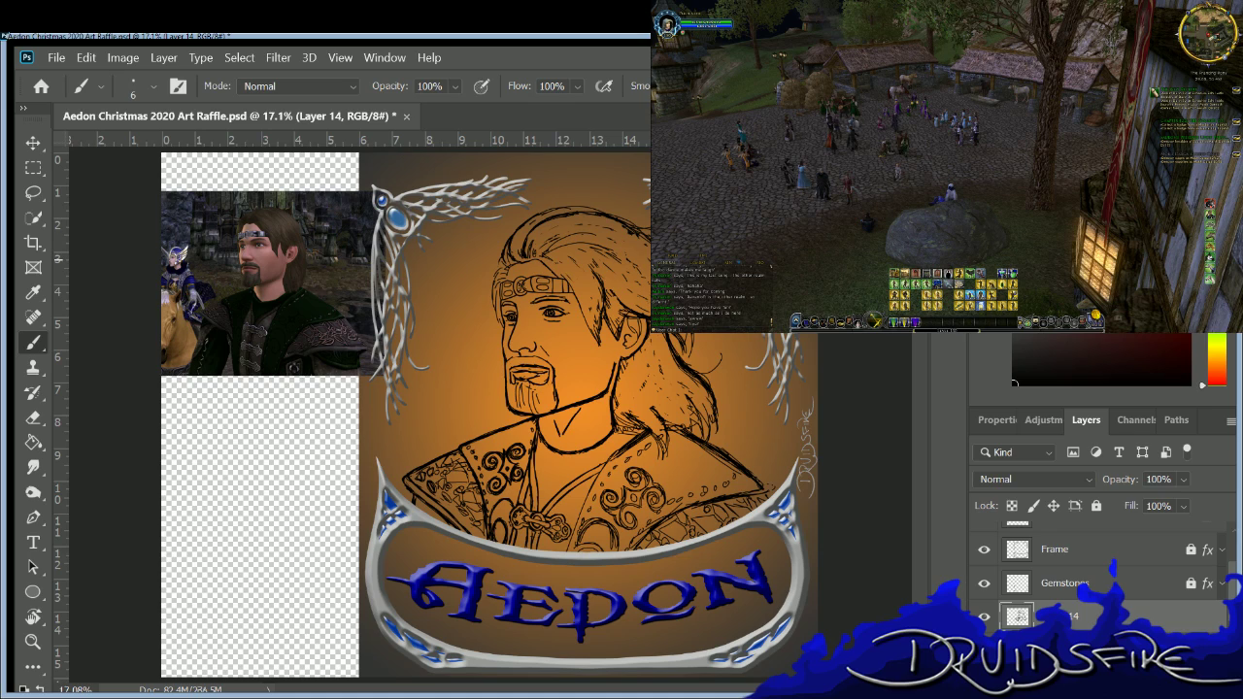
key("e")
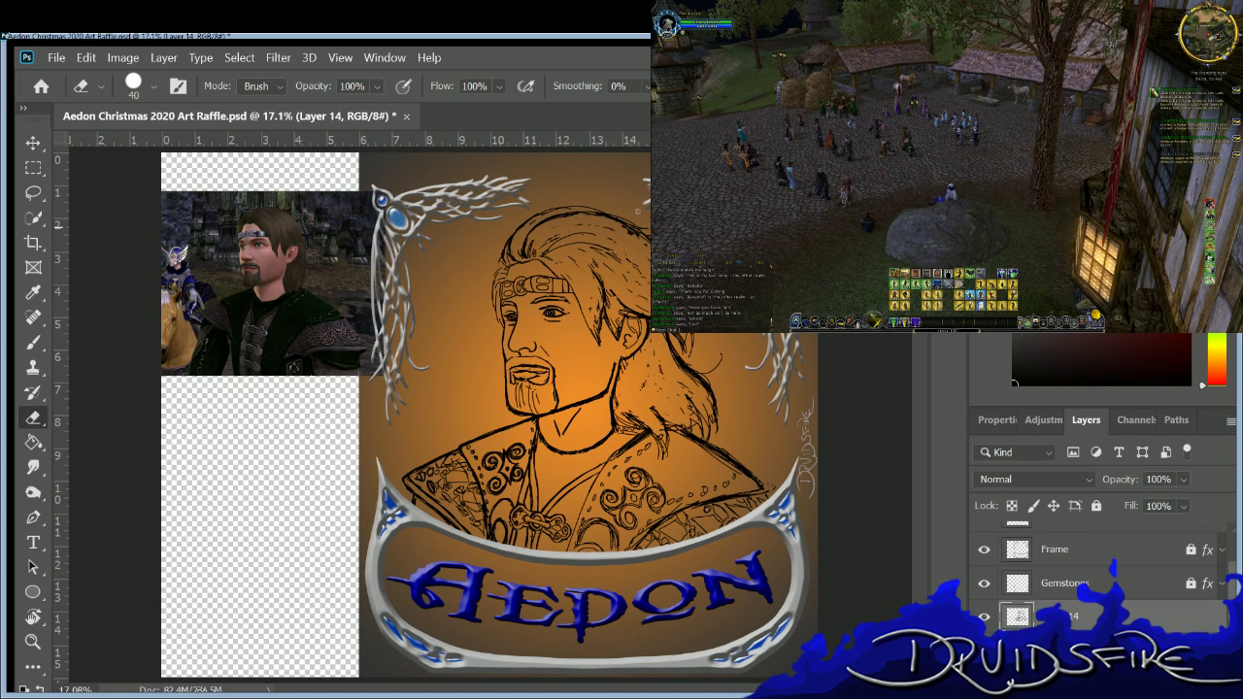
key("b")
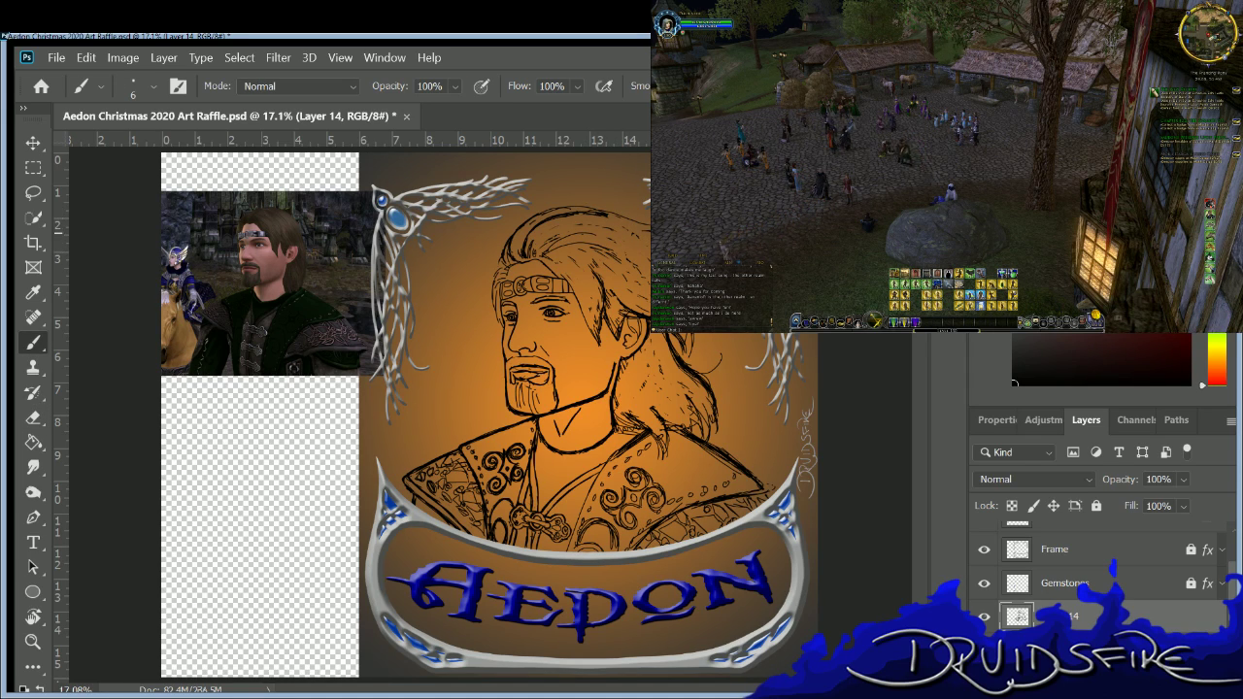
key("e")
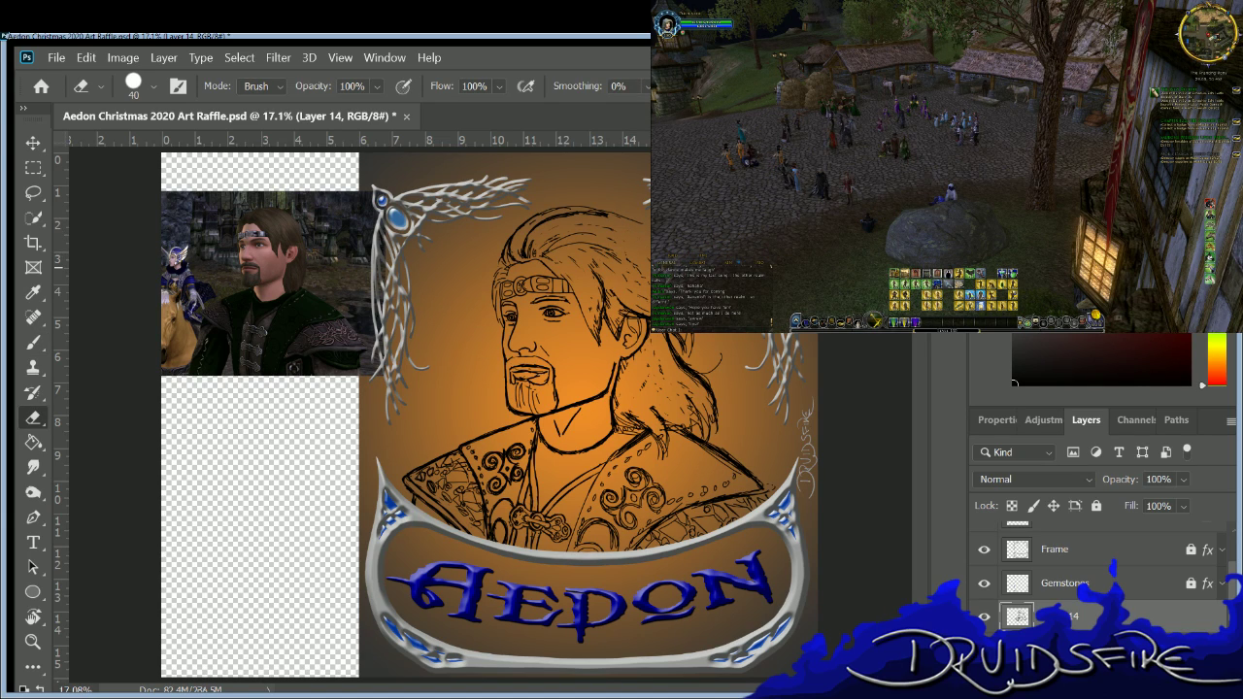
key("b")
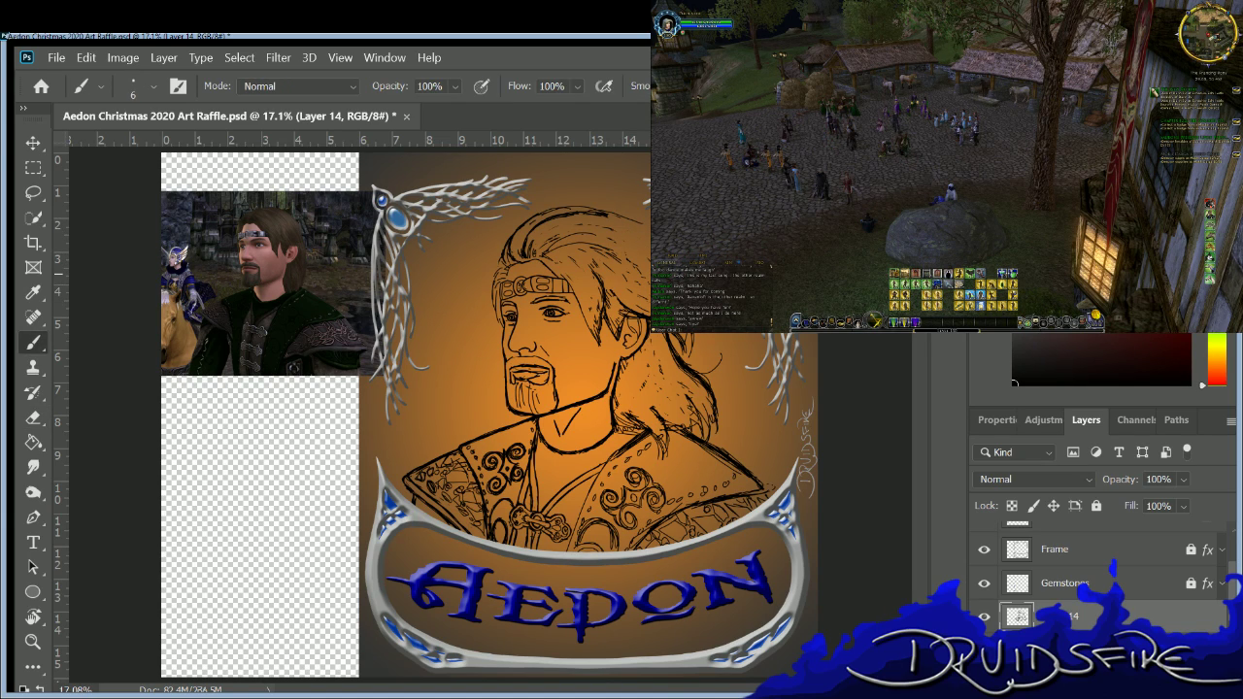
Redraw the hair's outline along the top of the head and erase leftover strokes inside the crown.
left_click_drag(642, 223, 617, 212)
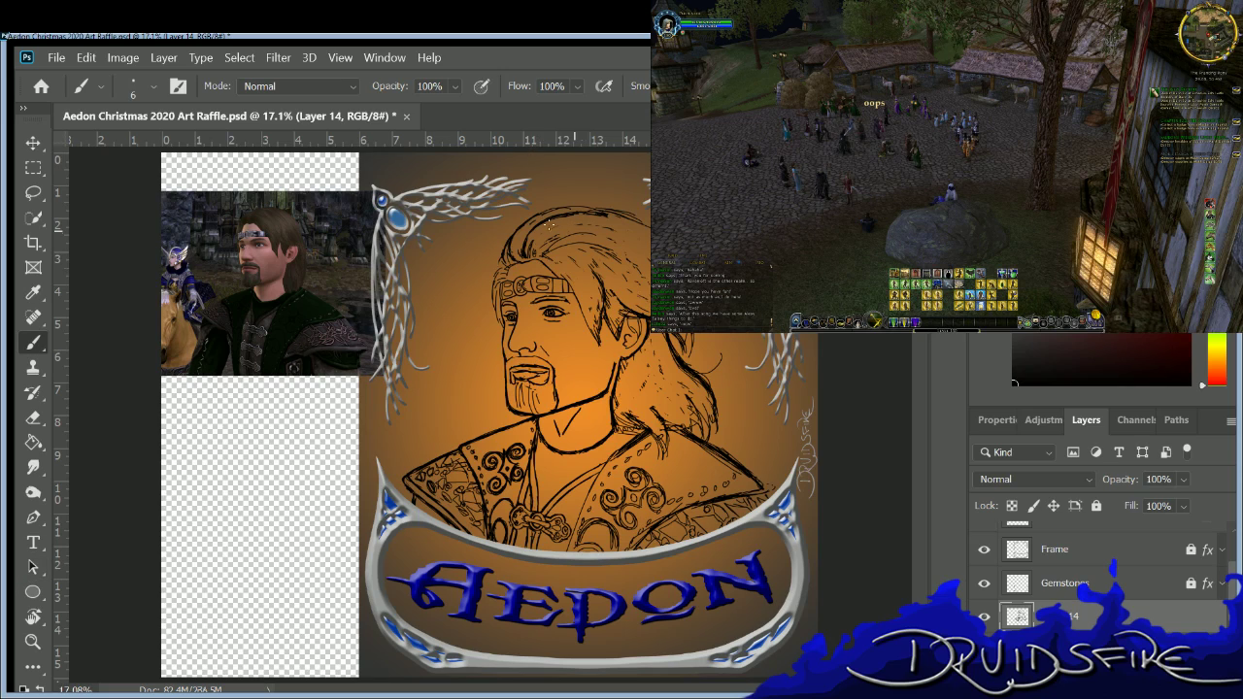
key("e")
left_click_drag(575, 248, 623, 253)
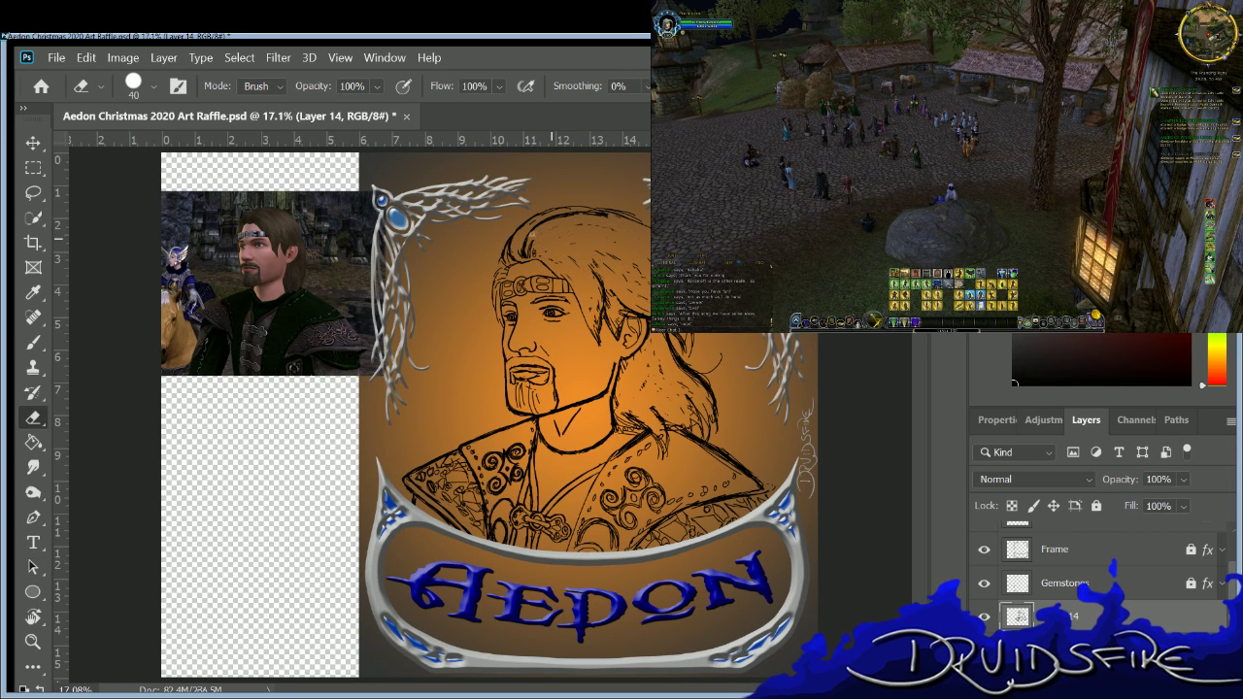
Thin the heavy strokes at the front of the crown above the hairline with the 40 px eraser.
key("b")
key("e")
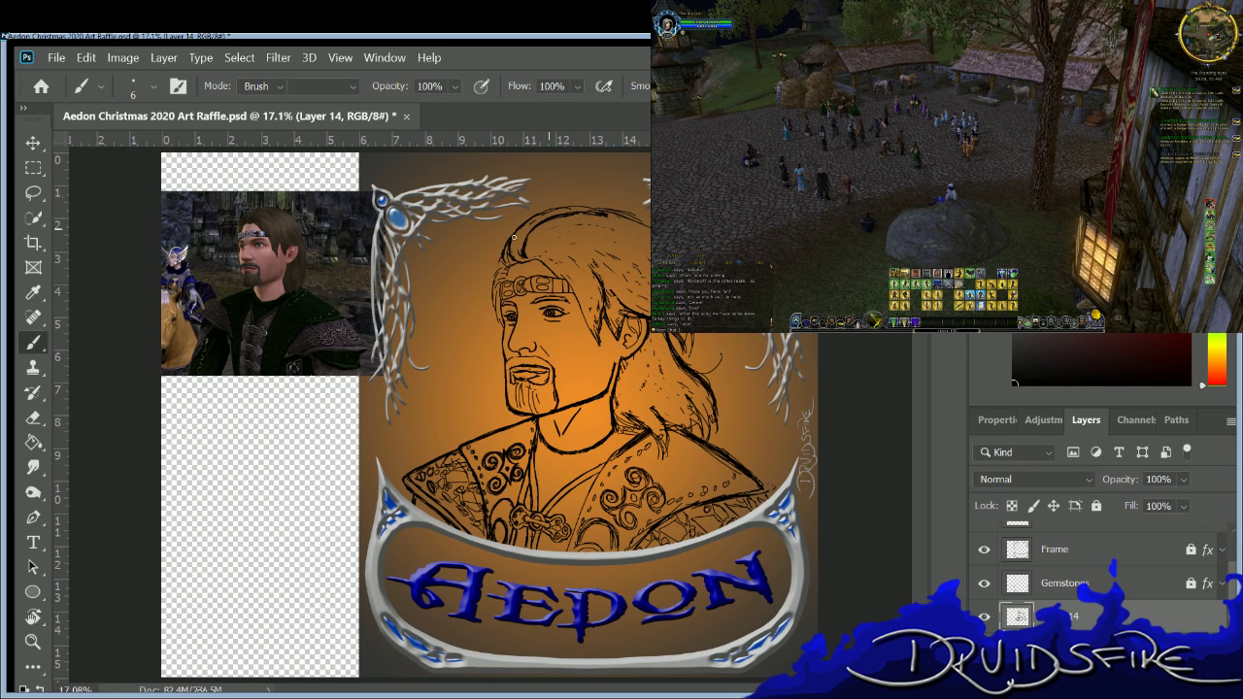
left_click_drag(530, 214, 596, 213)
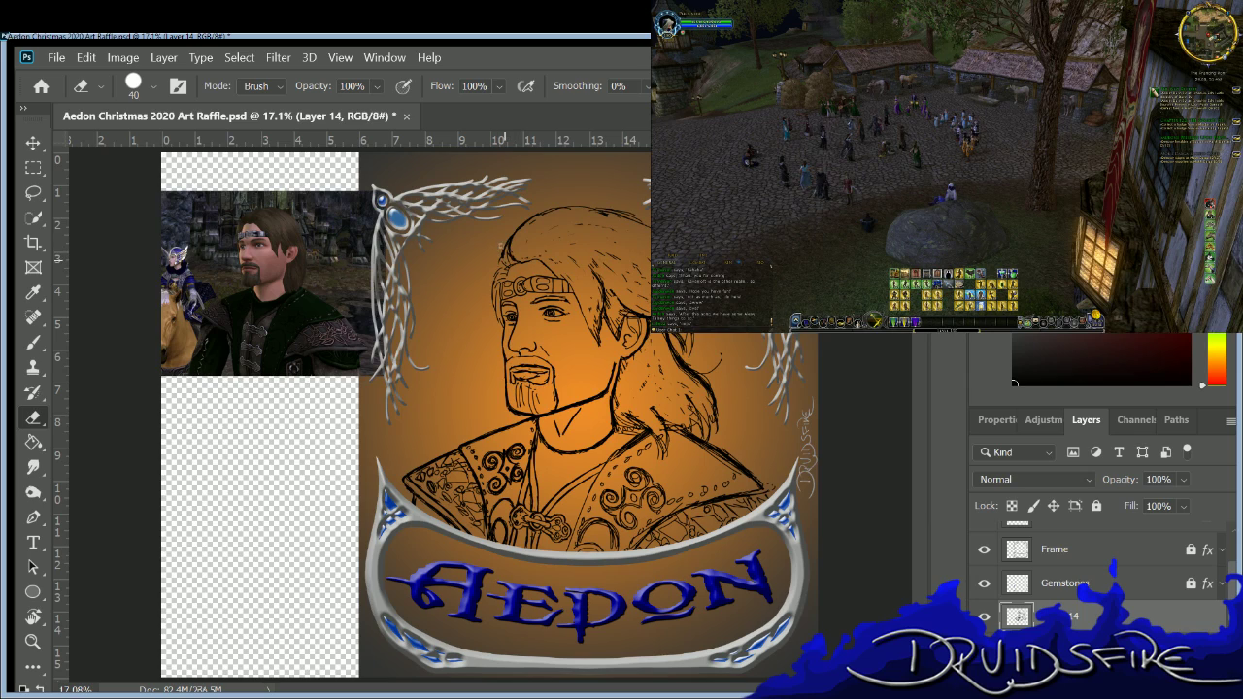
key("b")
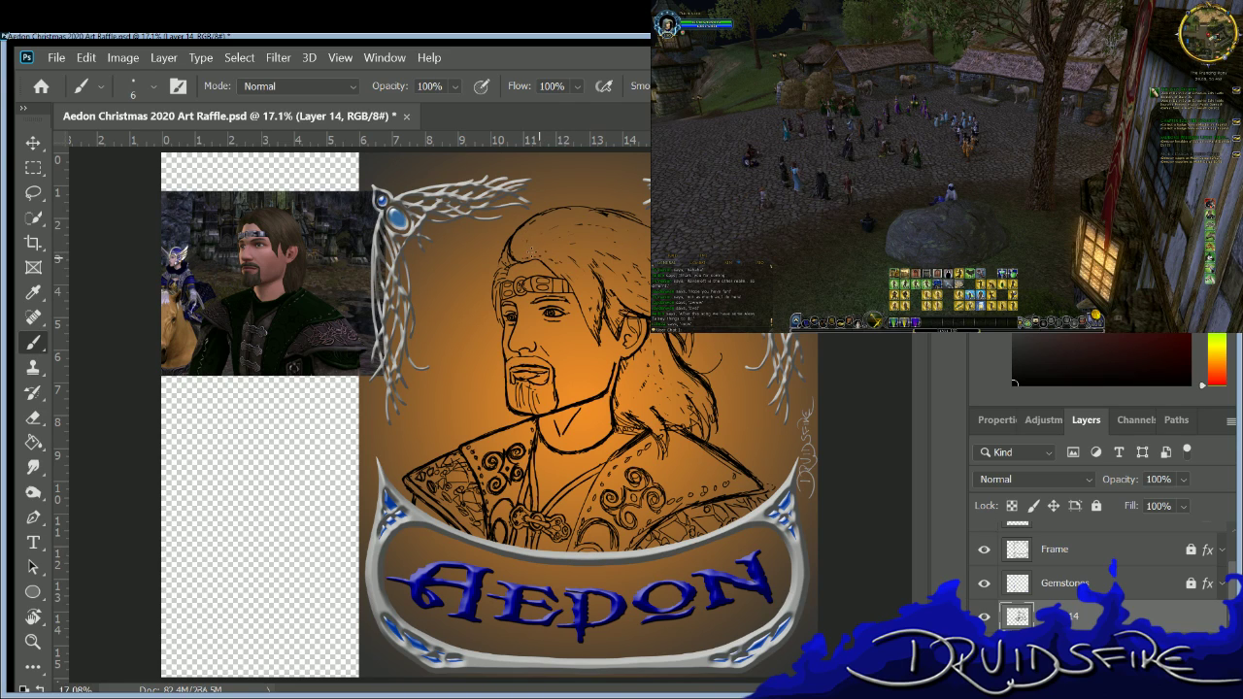
left_click_drag(612, 248, 562, 256)
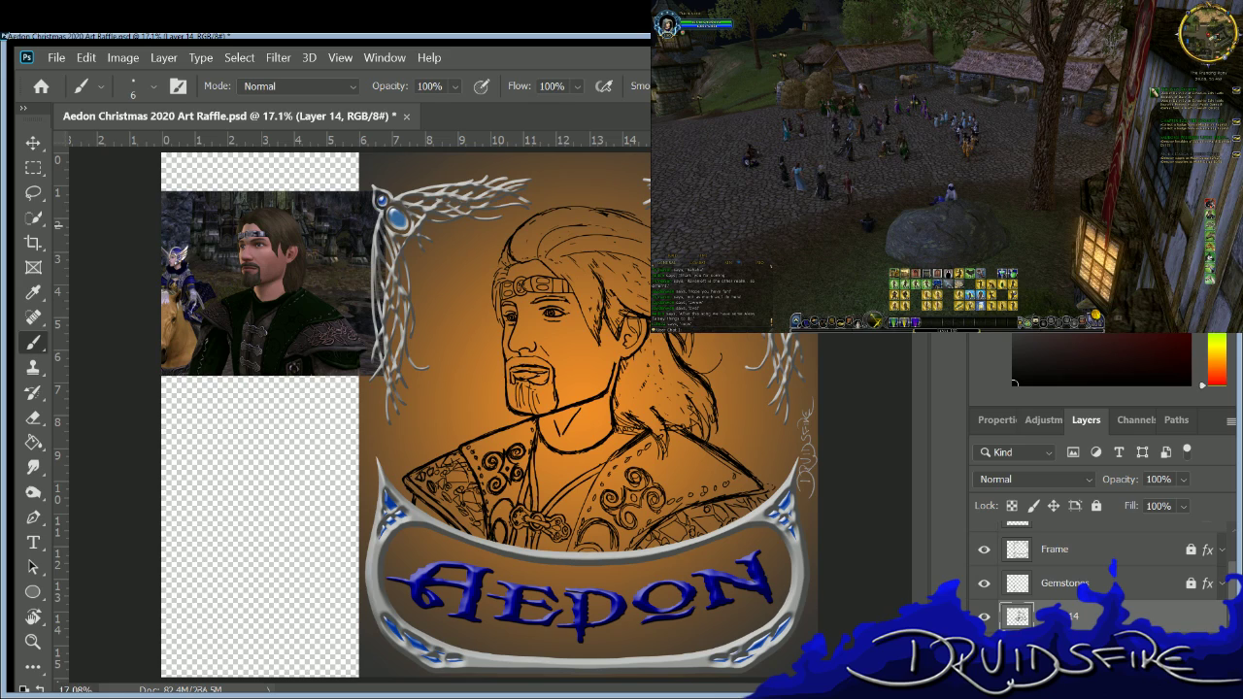
key("ctrl+z")
key("ctrl+z")
key("ctrl+z")
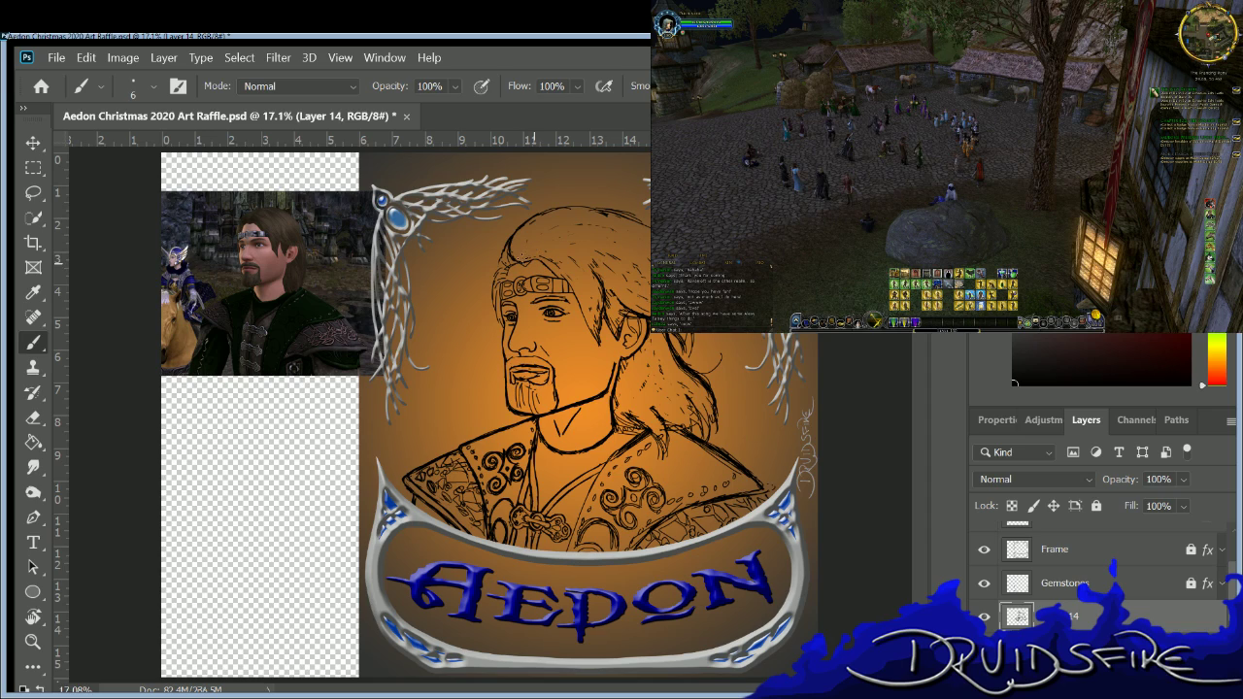
Draw thin hair strands sweeping back from the forehead with the 6 px brush and touch them up with the 40 px eraser.
mouse_move(537, 263)
left_mouse_down()
mouse_move(617, 225)
mouse_move(576, 236)
mouse_move(640, 246)
left_mouse_up()
left_click_drag(541, 252, 647, 251)
left_click_drag(525, 247, 625, 222)
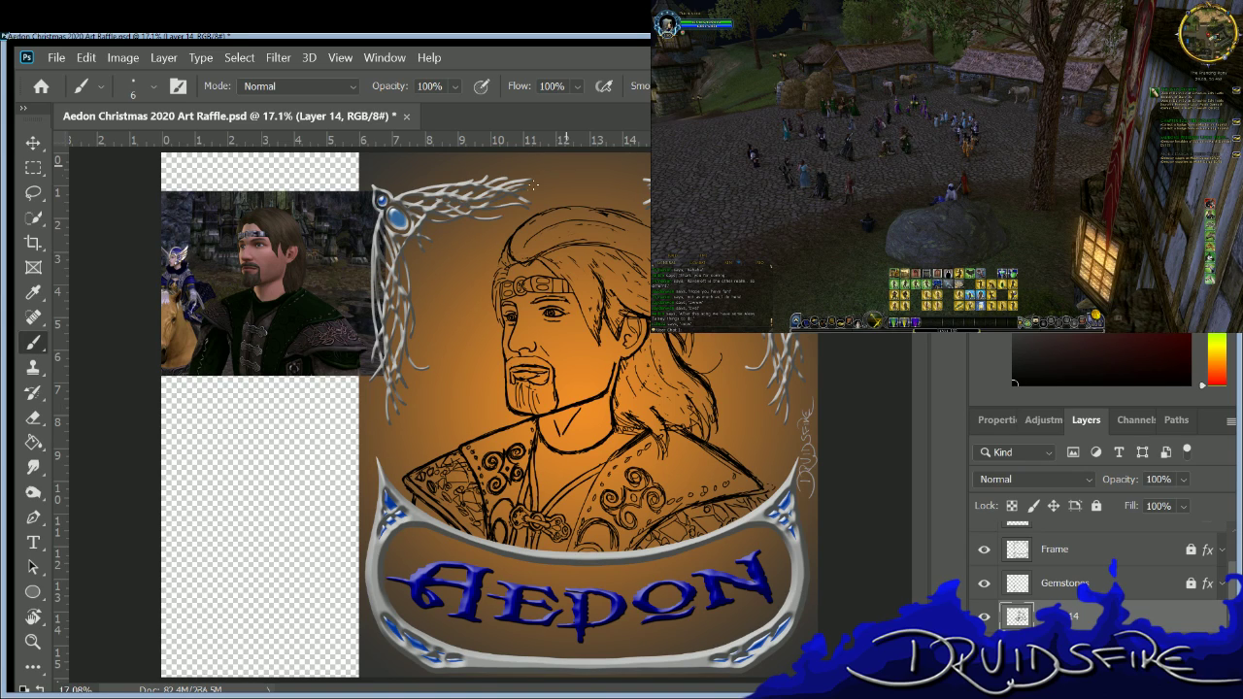
key("e")
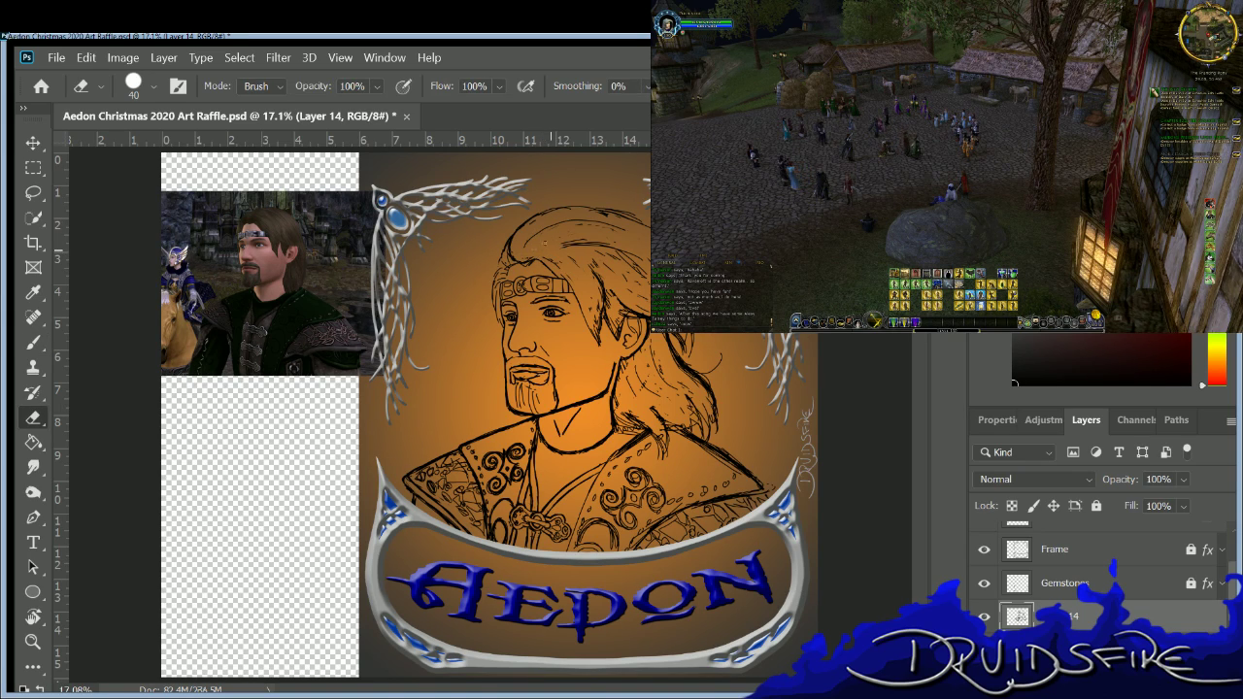
key("b")
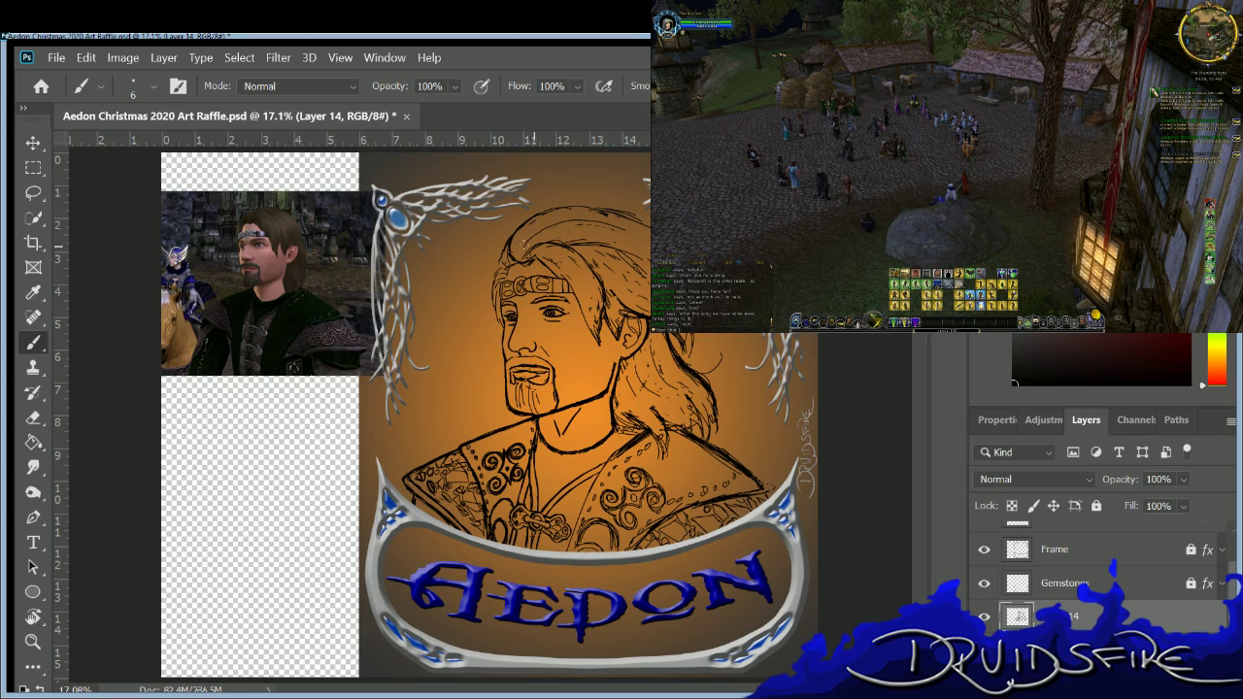
key("e")
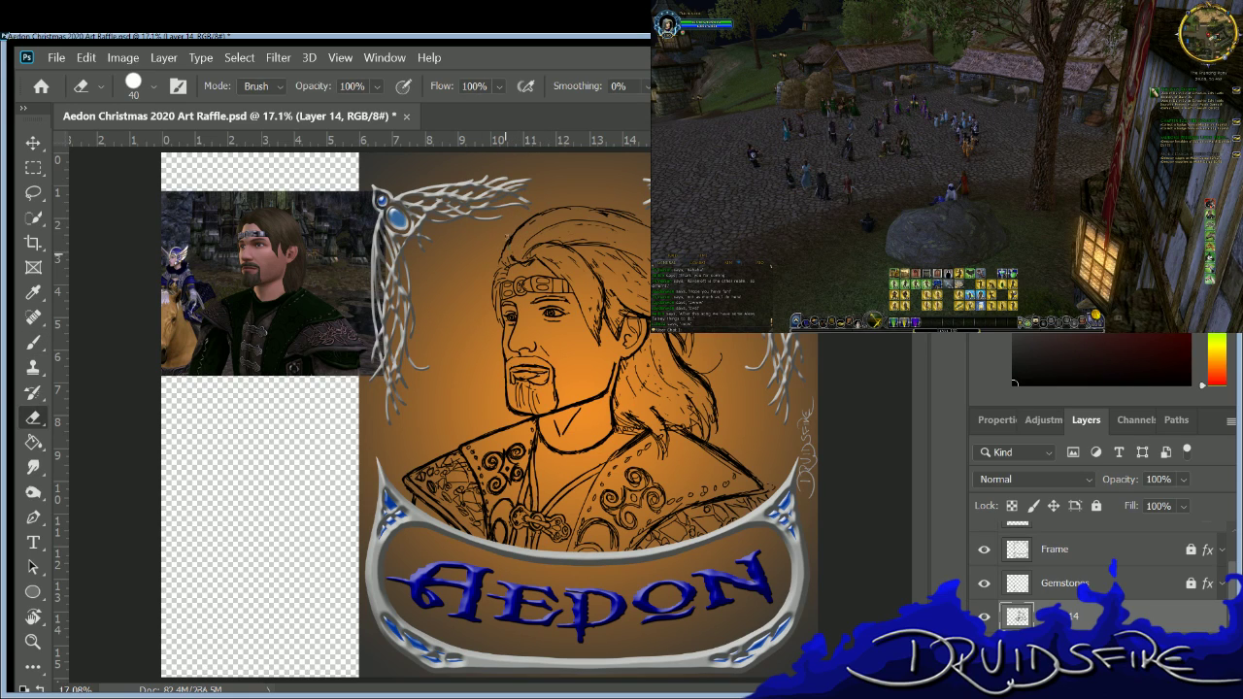
key("b")
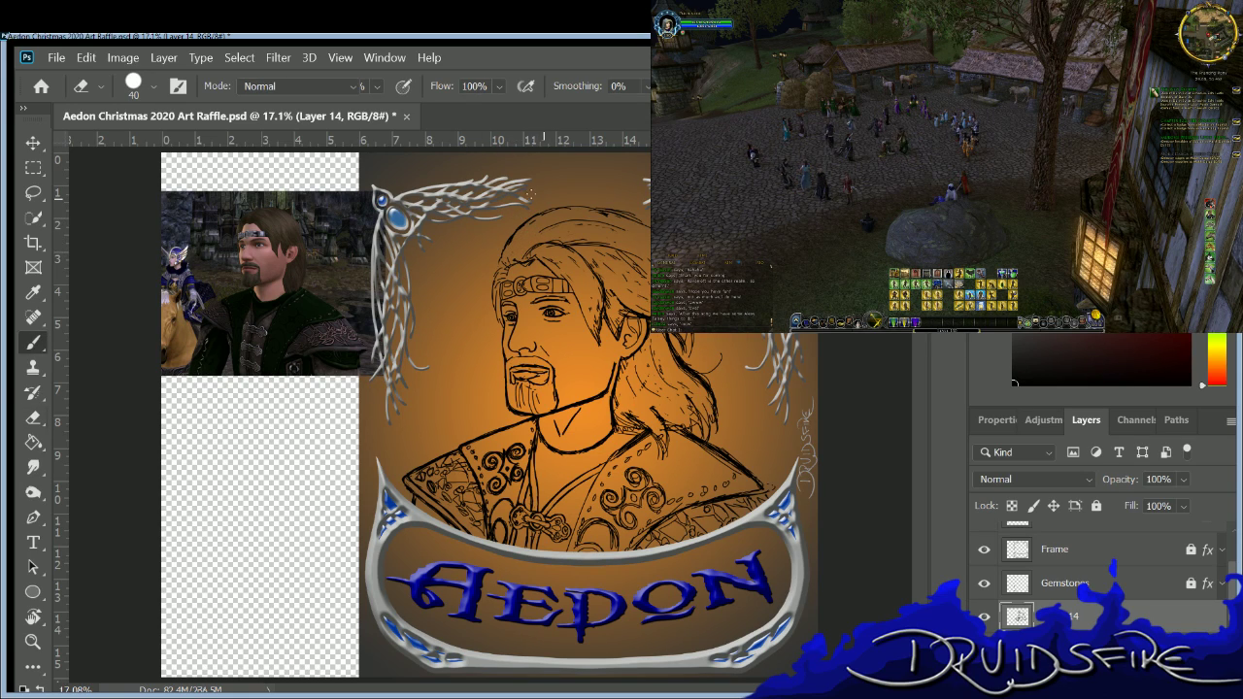
Erase the old outline at the front of the crown and redraw it with loose 6 px hair strokes.
key("e")
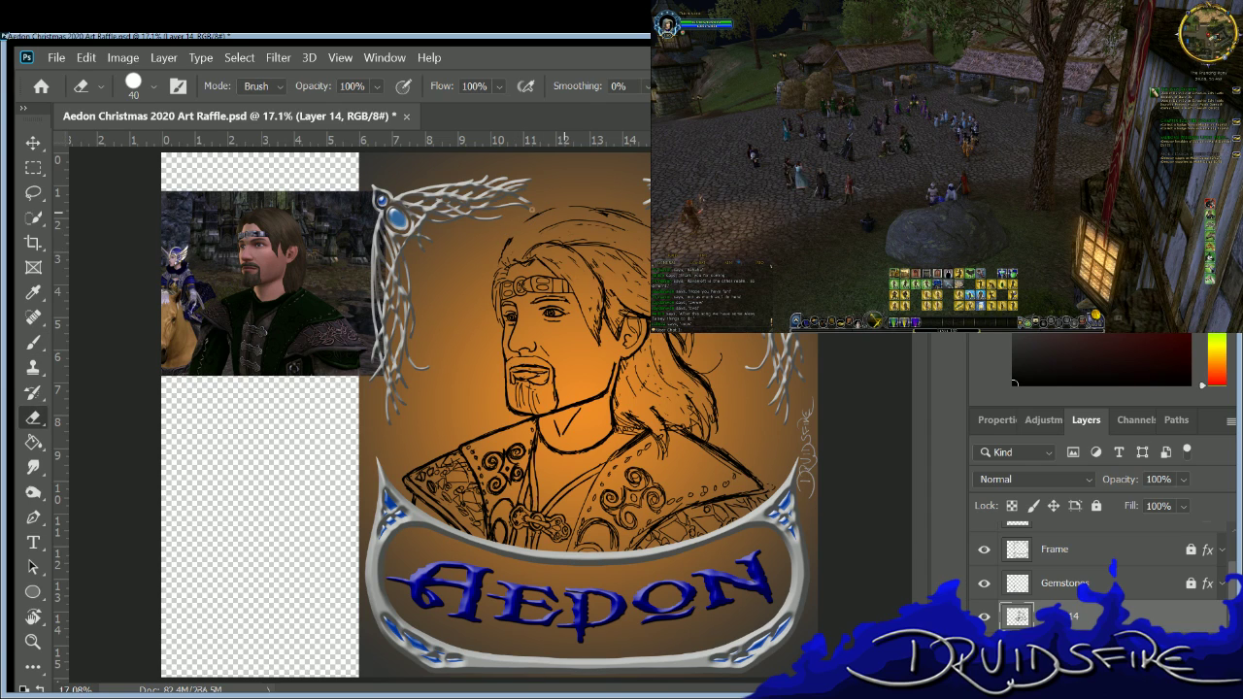
key("b")
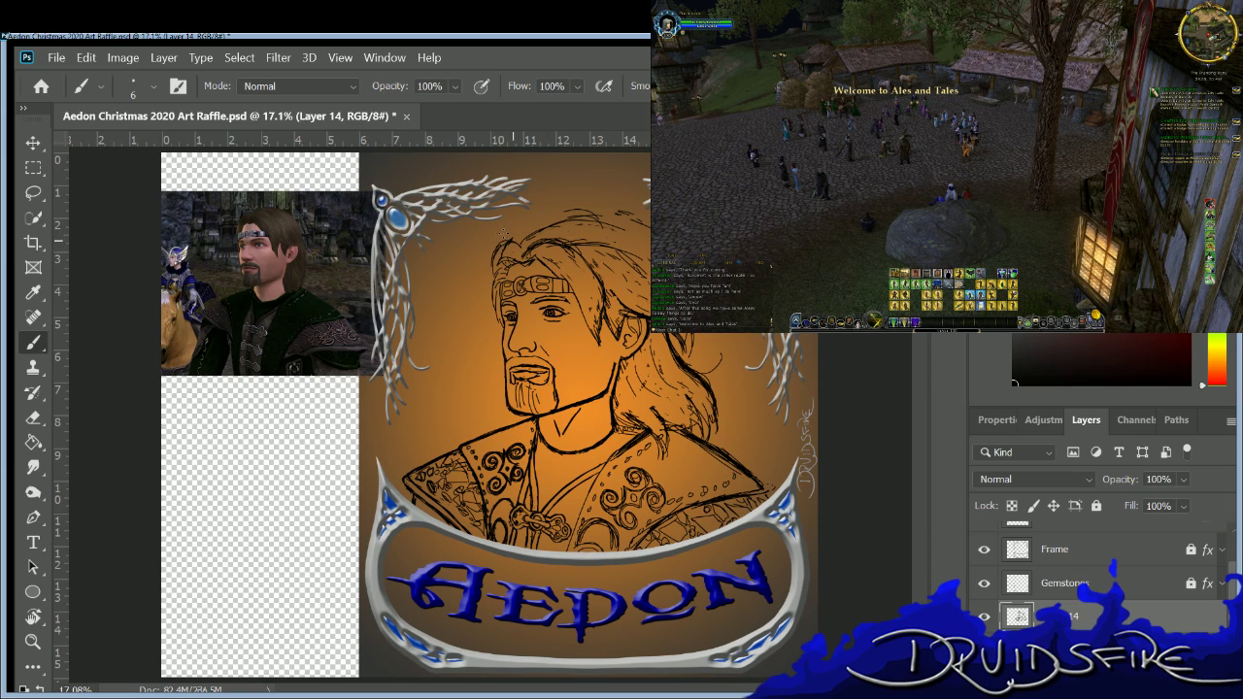
mouse_move(514, 230)
left_mouse_down()
mouse_move(573, 213)
mouse_move(649, 233)
left_mouse_up()
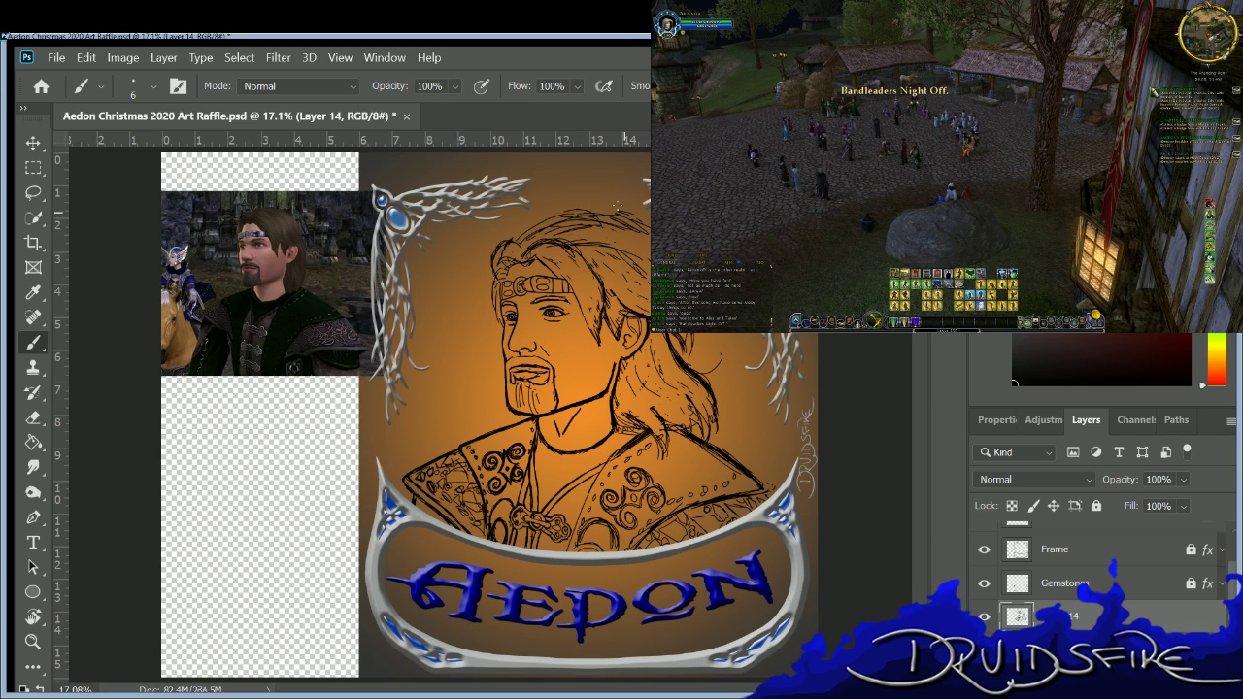
Refine the strands along the top of the head, alternating between the 40 px eraser and the 6 px brush.
key("e")
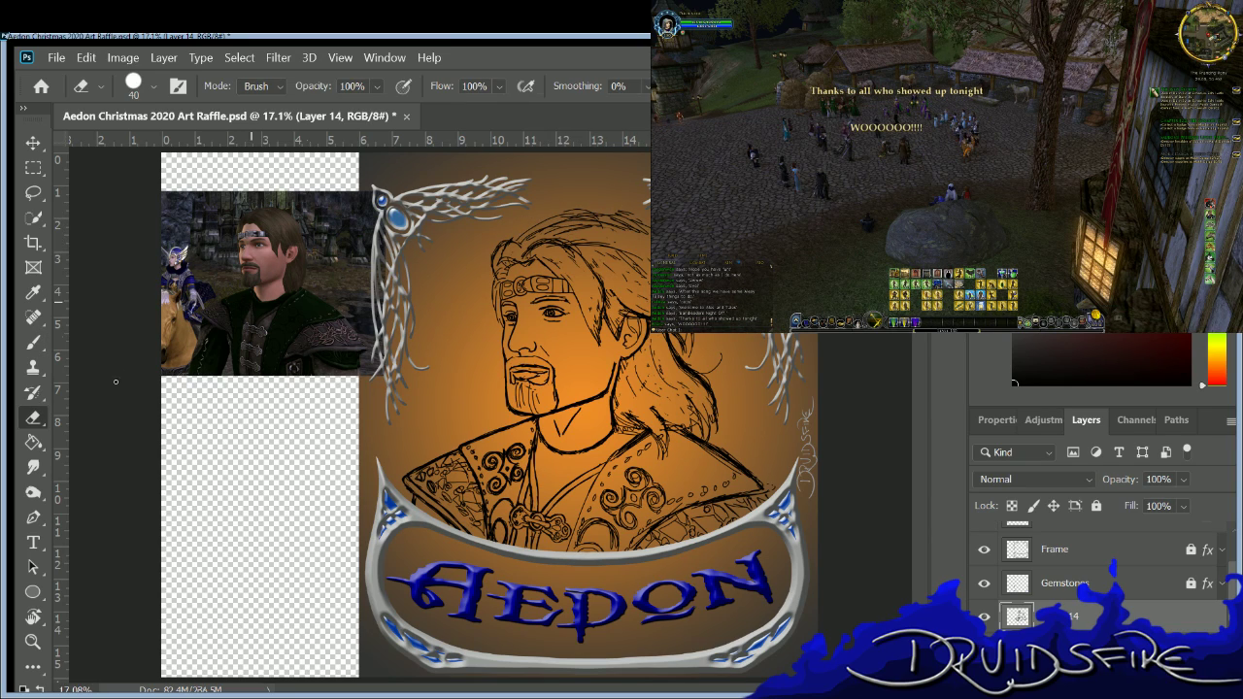
left_click(33, 341)
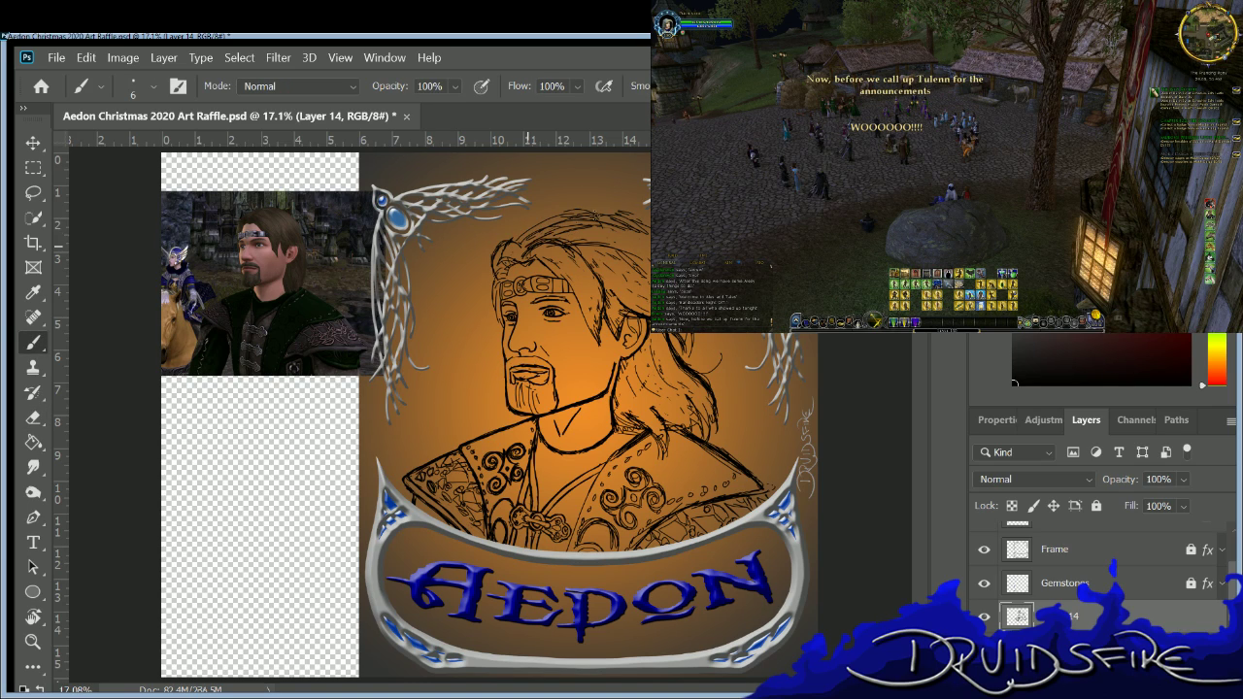
key("e")
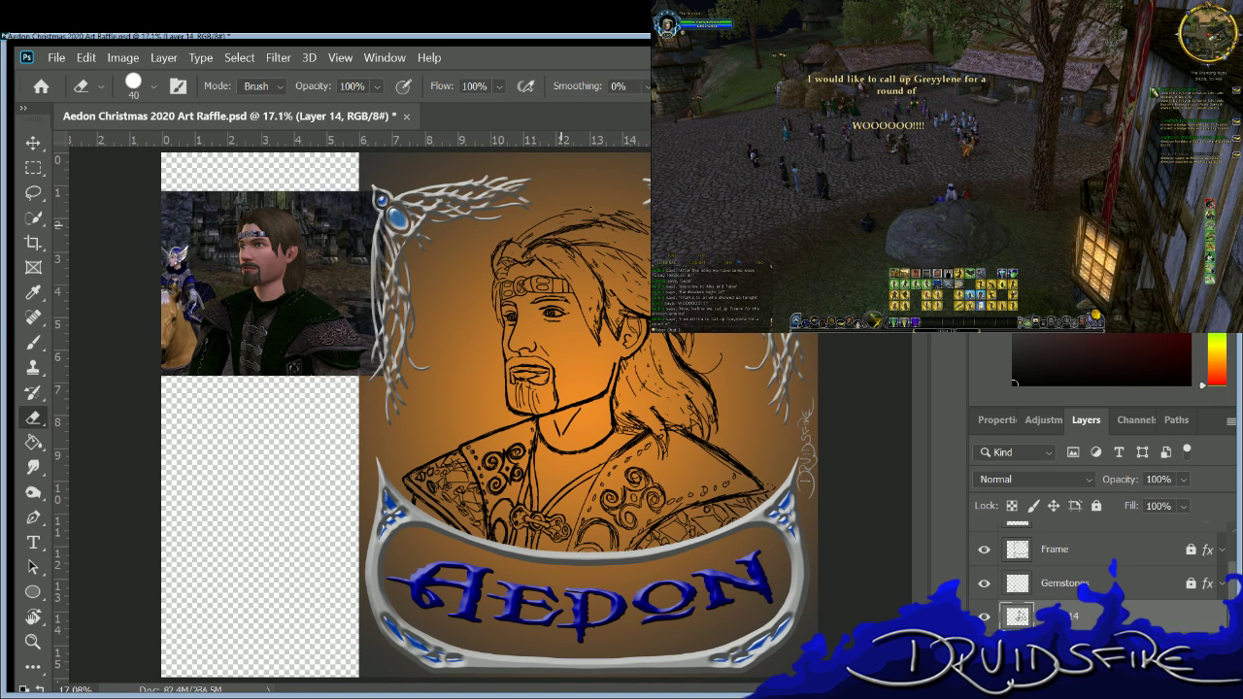
mouse_move(556, 233)
left_mouse_down()
mouse_move(629, 216)
mouse_move(639, 227)
left_mouse_up()
key("b")
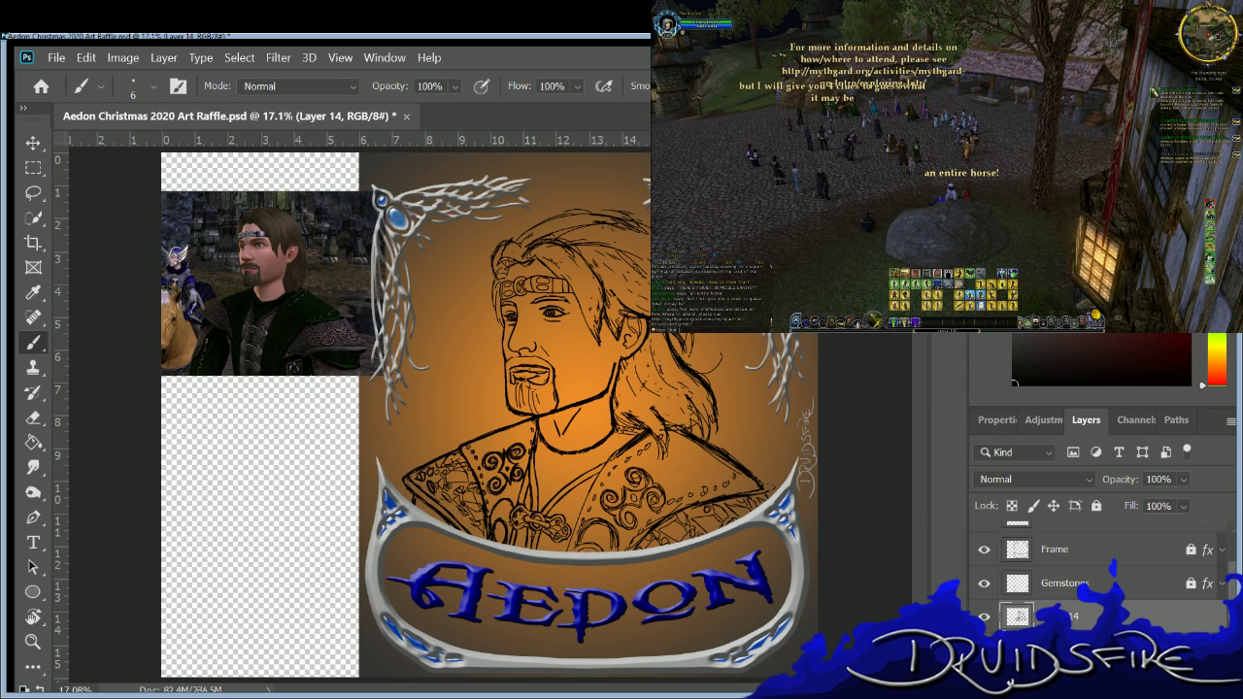
key("e")
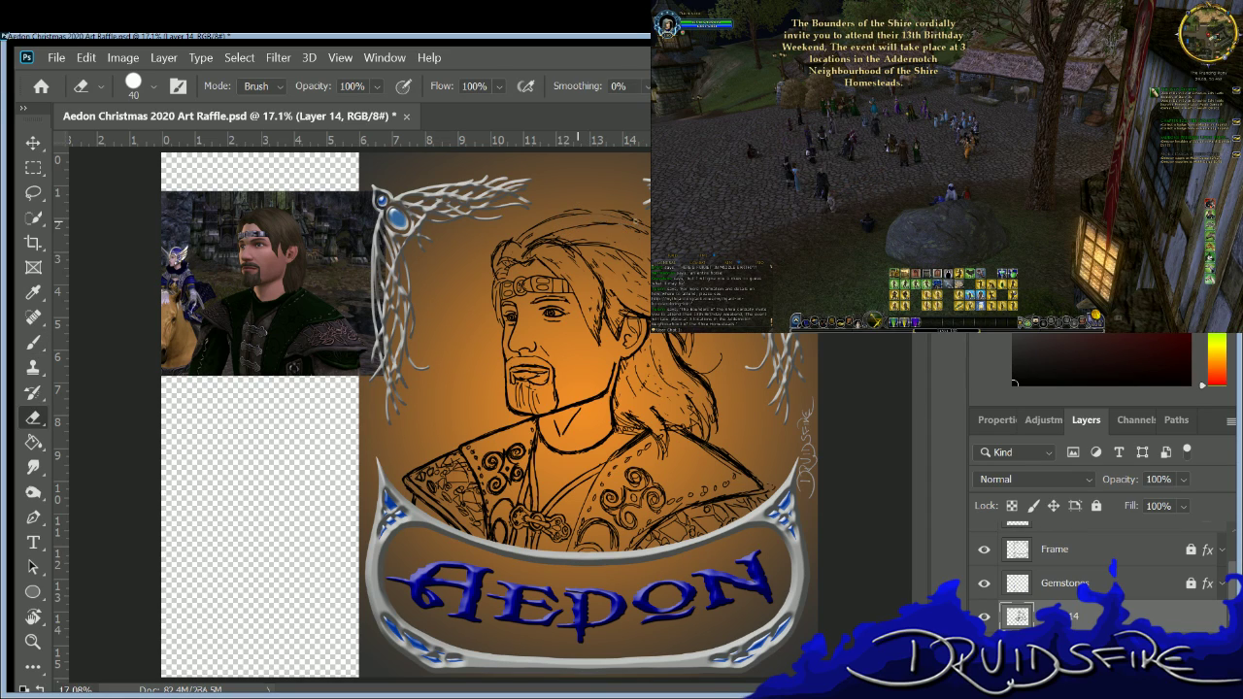
key("b")
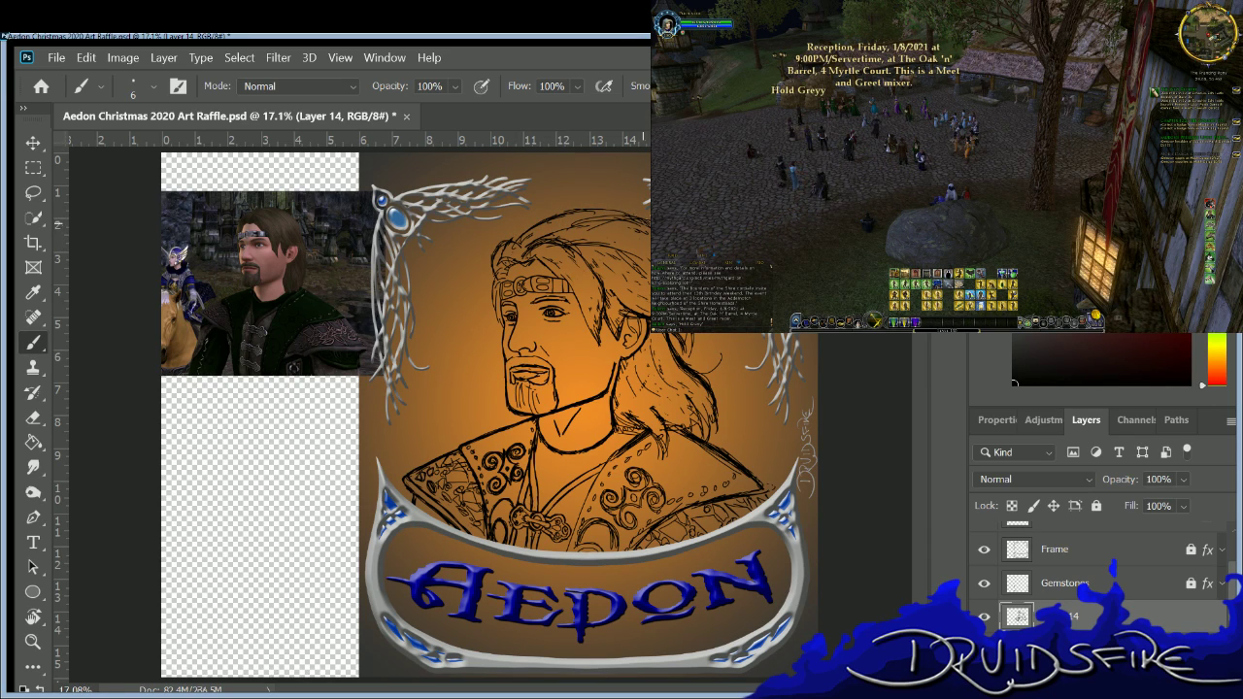
key("e")
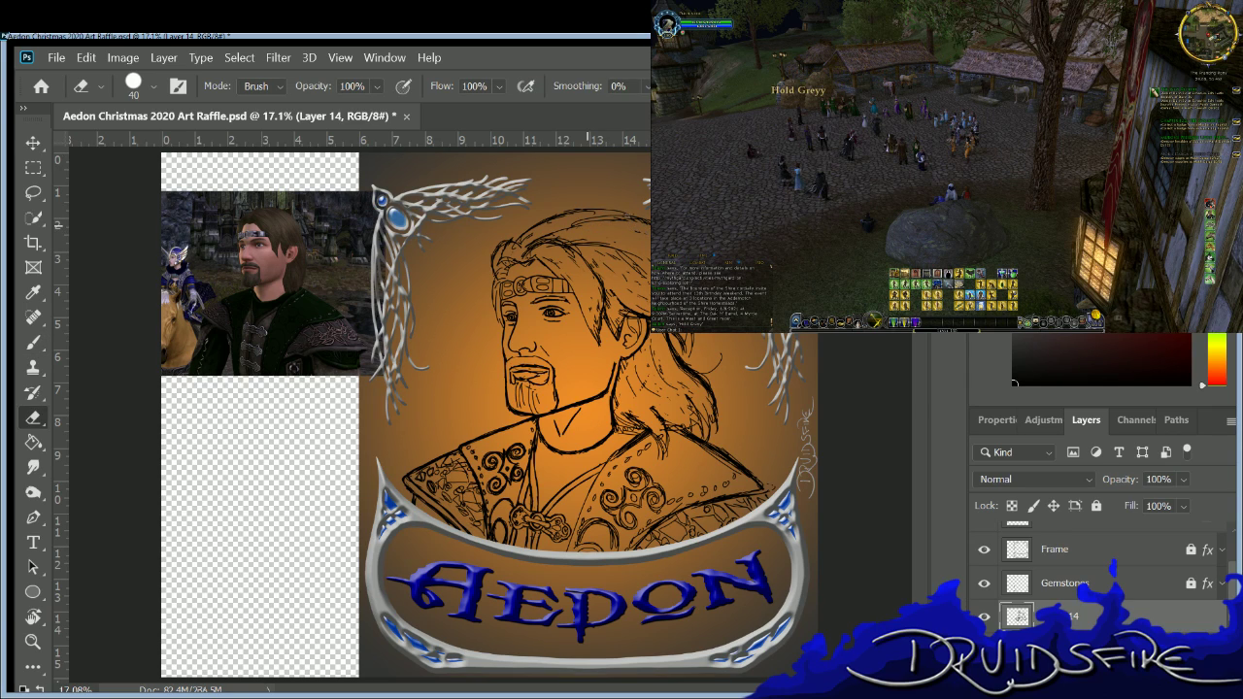
key("b")
key("e")
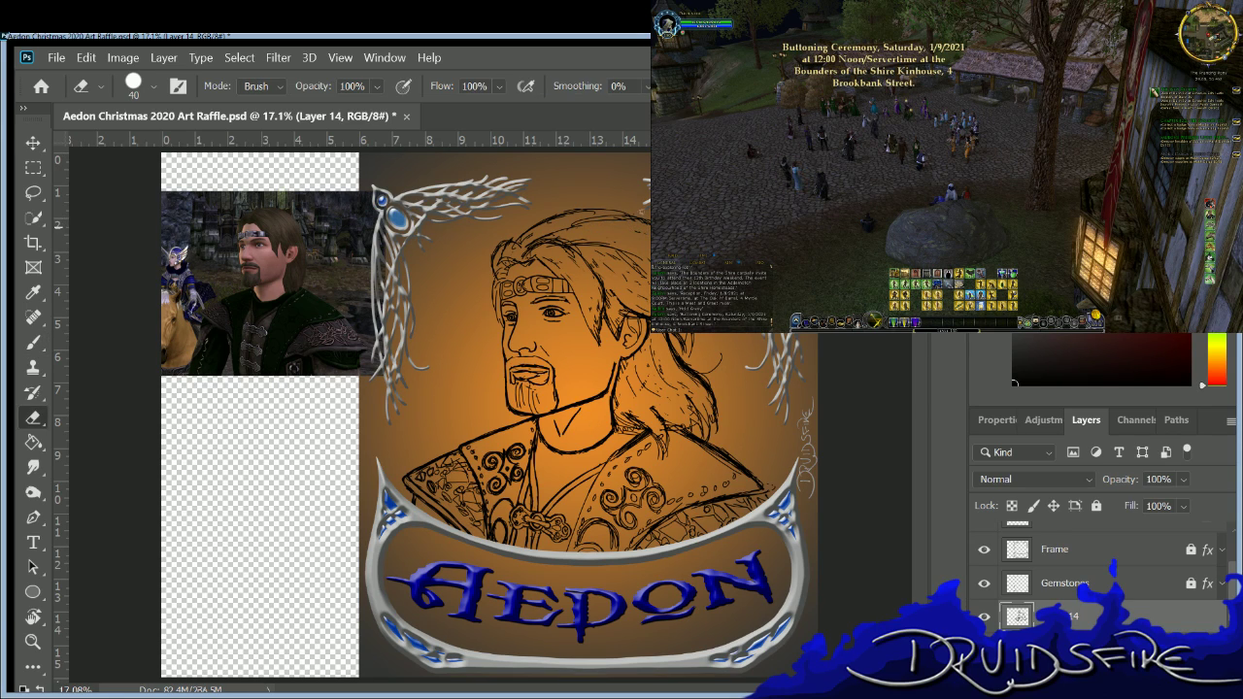
Erase the dense hair strokes beside the neck where the hair meets the collar.
key("b")
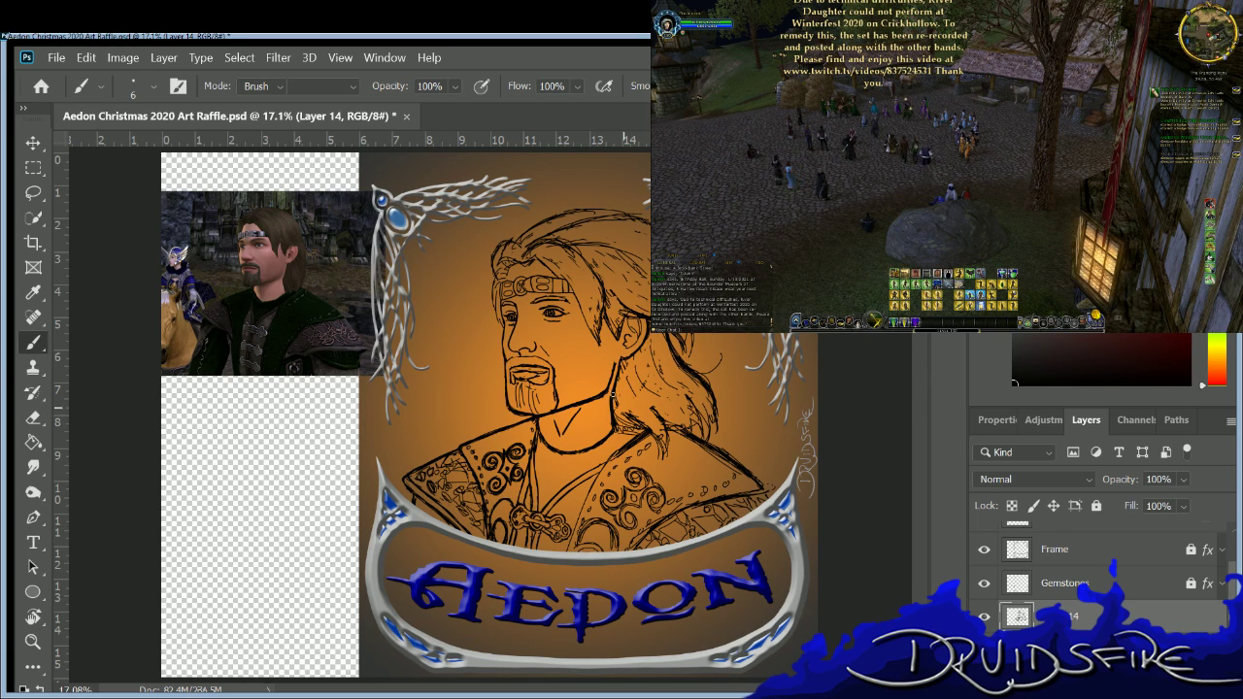
key("e")
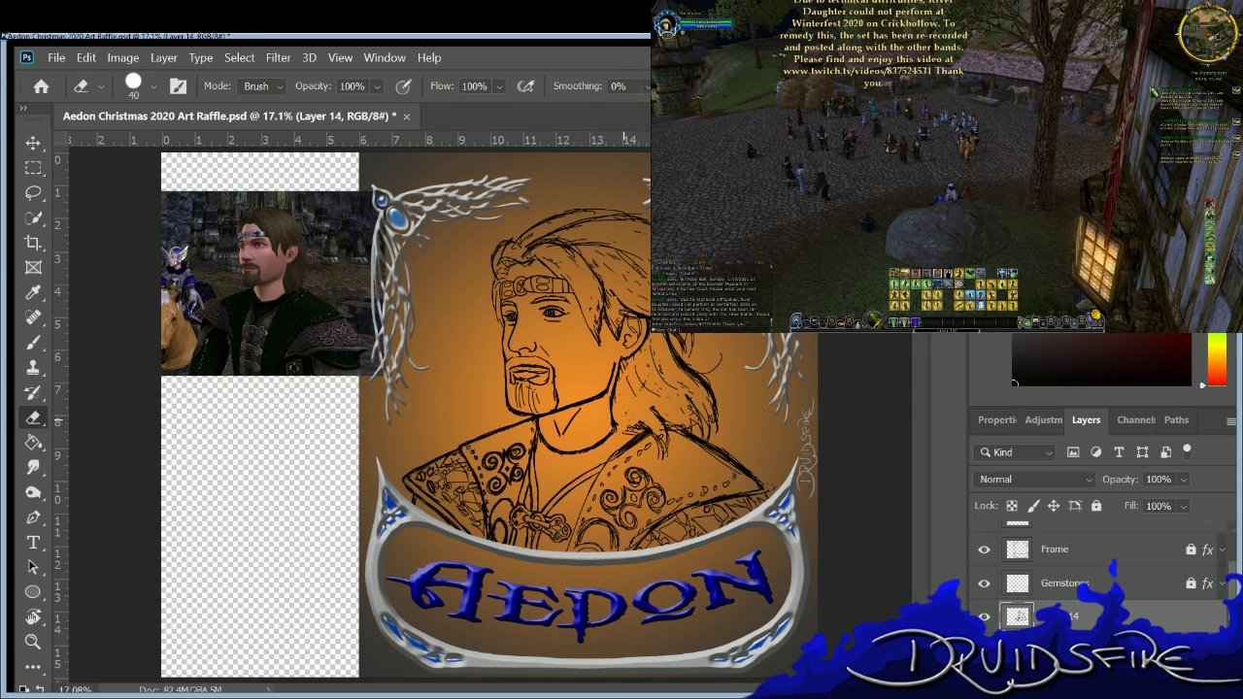
key("b")
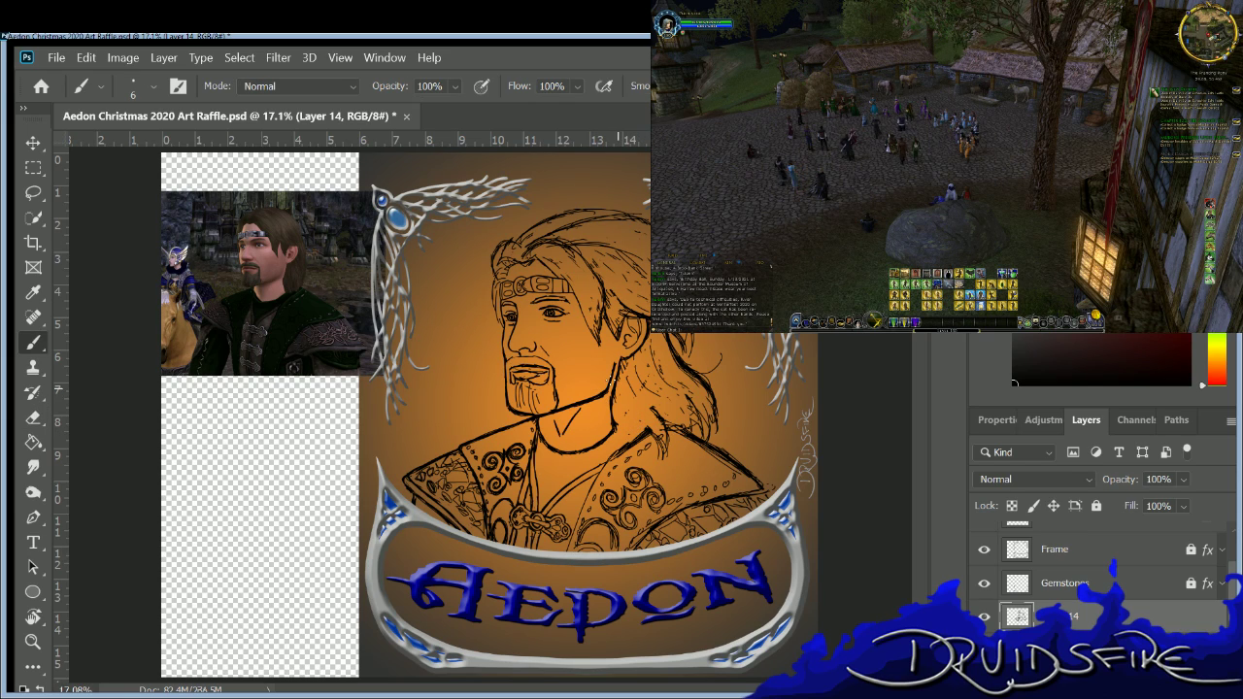
key("e")
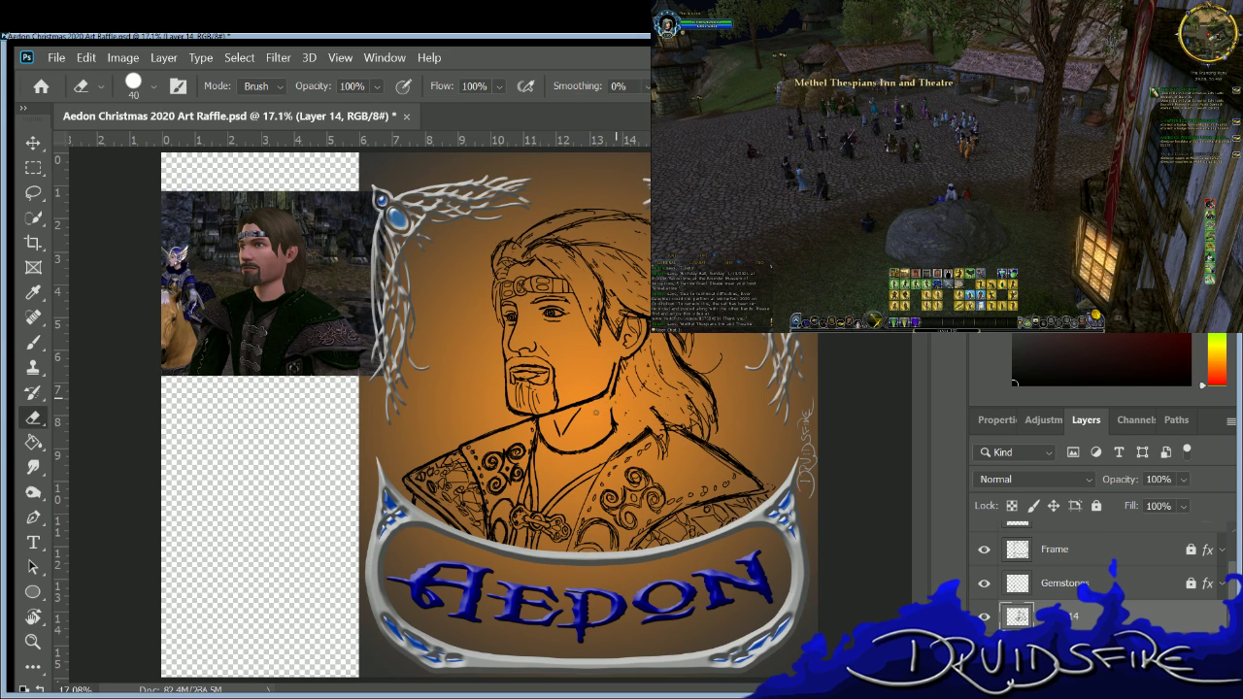
key("b")
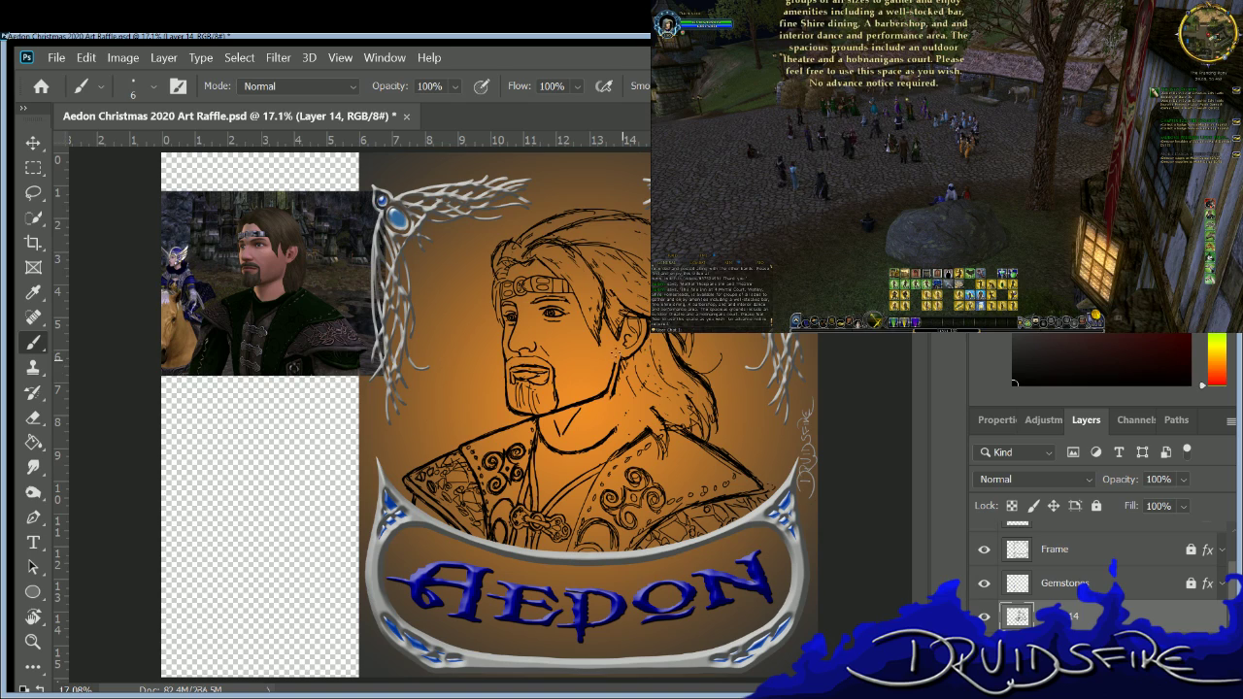
Redraw the neck line and hair edge down to the collar with the 6 px brush, trimming excess with the eraser.
left_click_drag(614, 397, 638, 433)
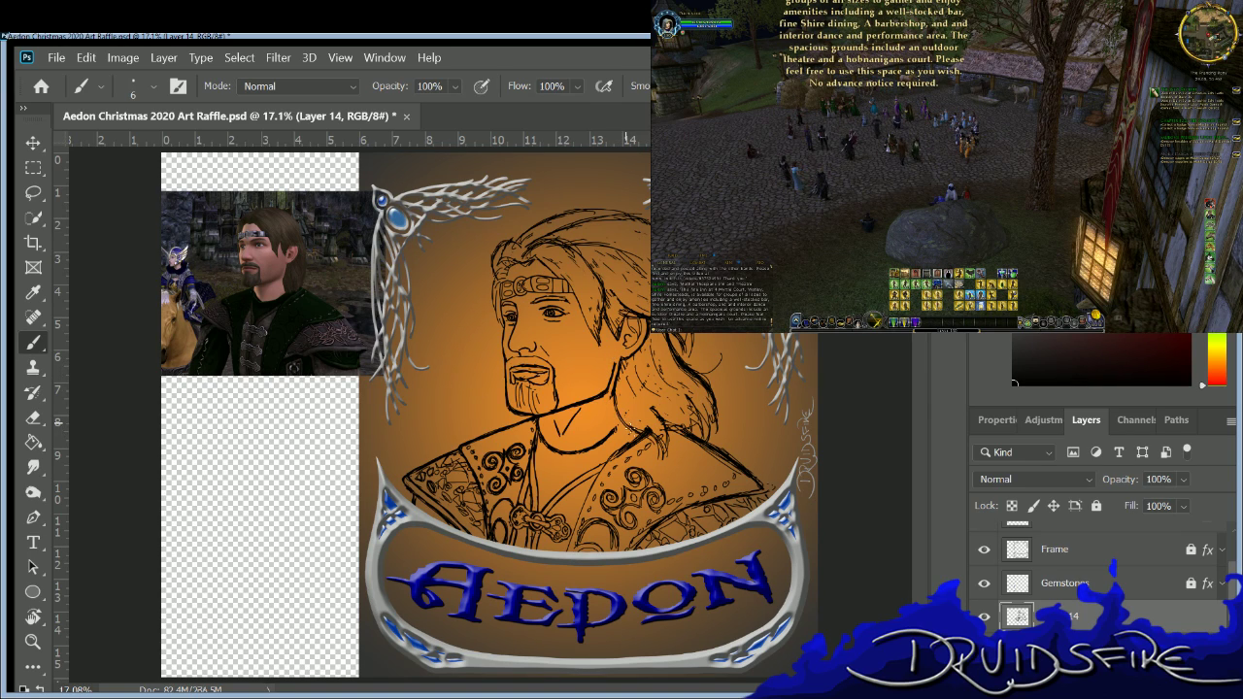
key("e")
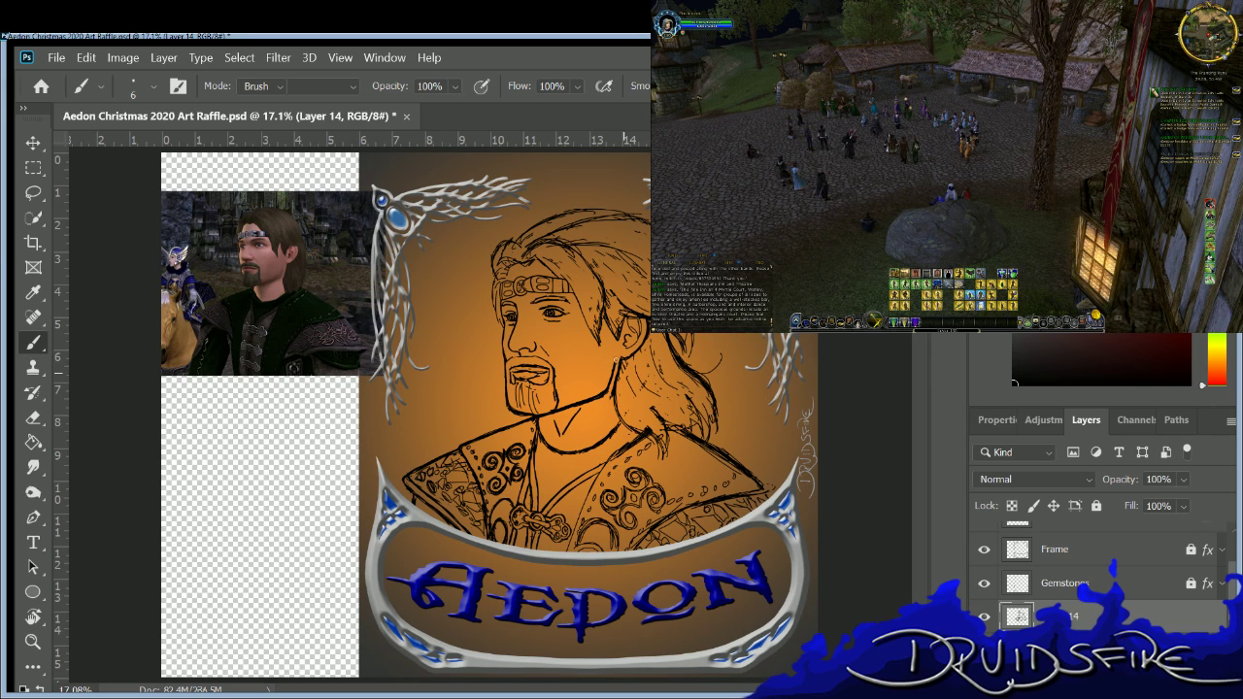
mouse_move(616, 408)
left_mouse_down()
mouse_move(616, 373)
mouse_move(625, 423)
left_mouse_up()
Rework the hair lines over the crown and clean up the line art where the jaw meets the front collar.
key("b")
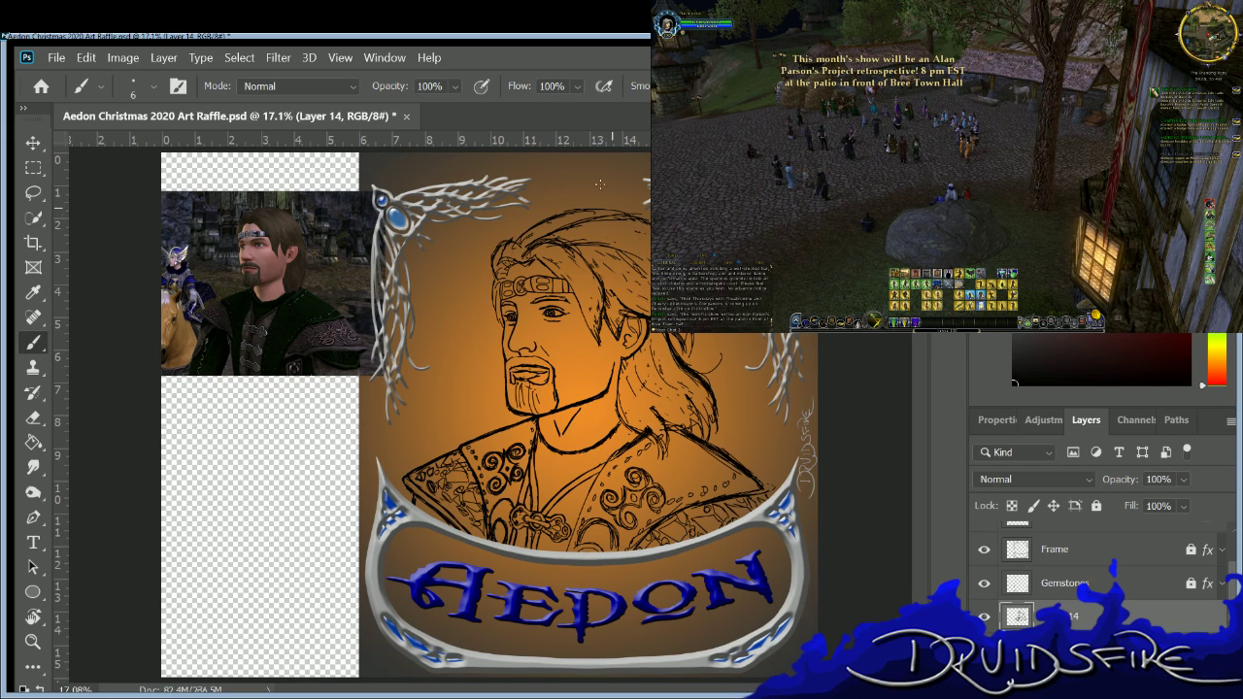
key("e")
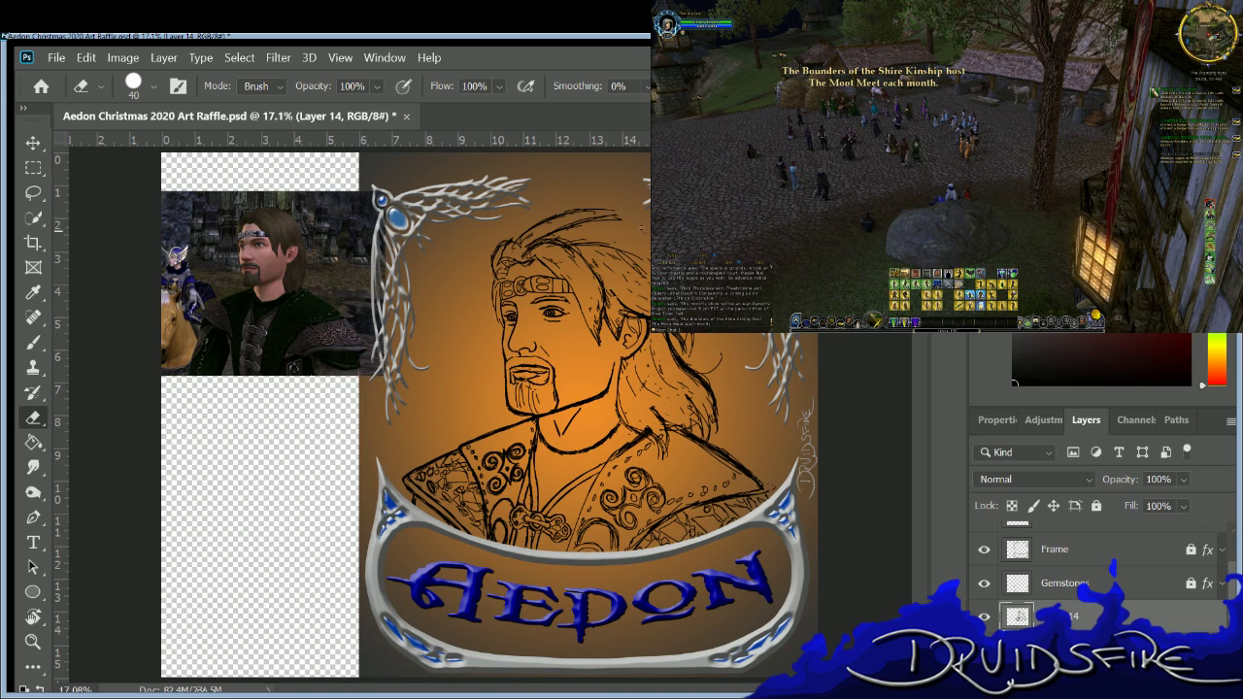
key("b")
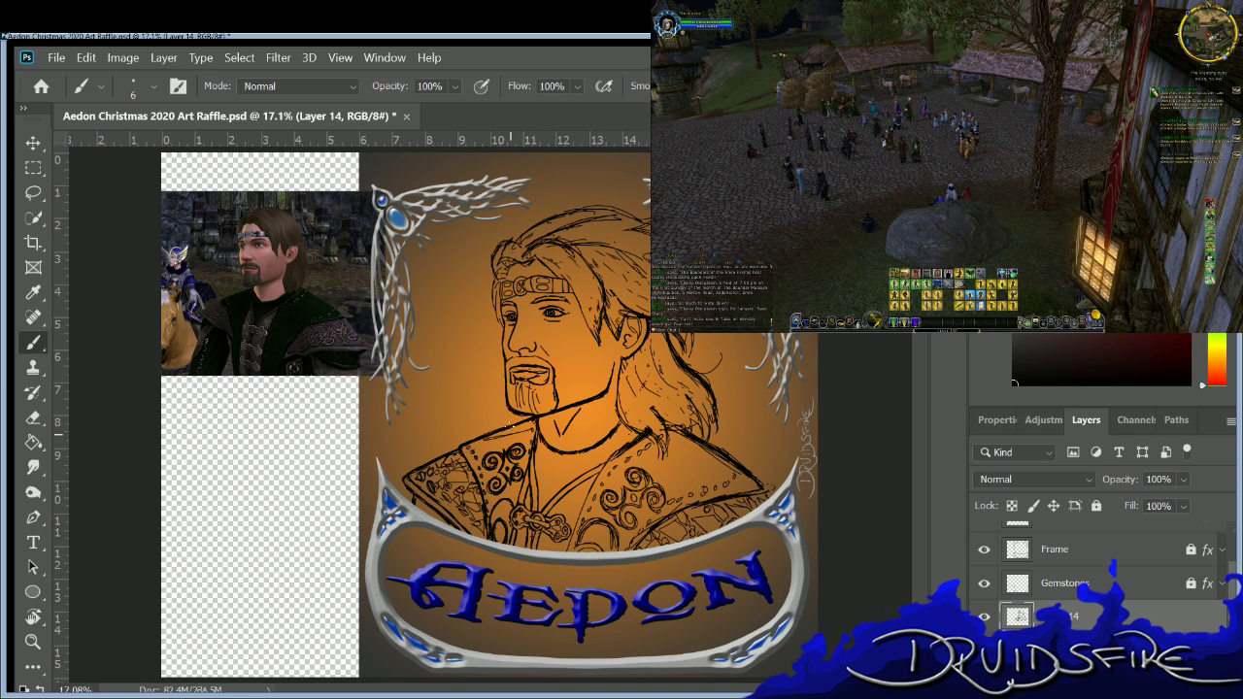
key("e")
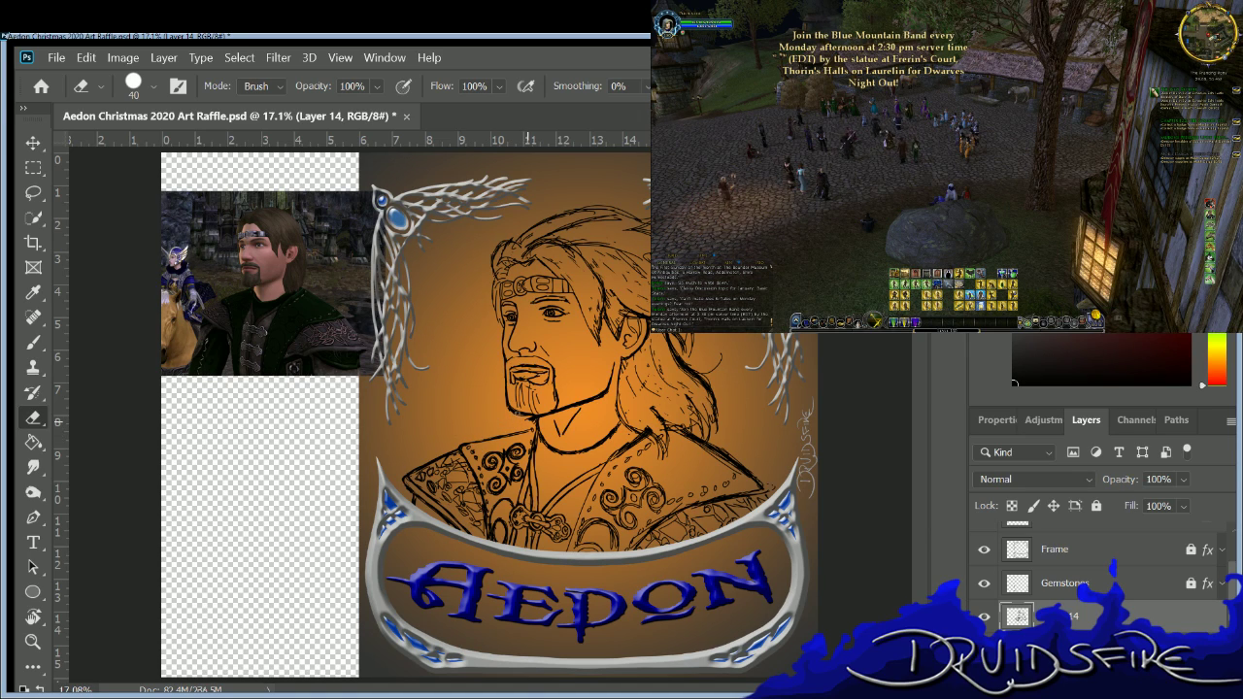
key("b")
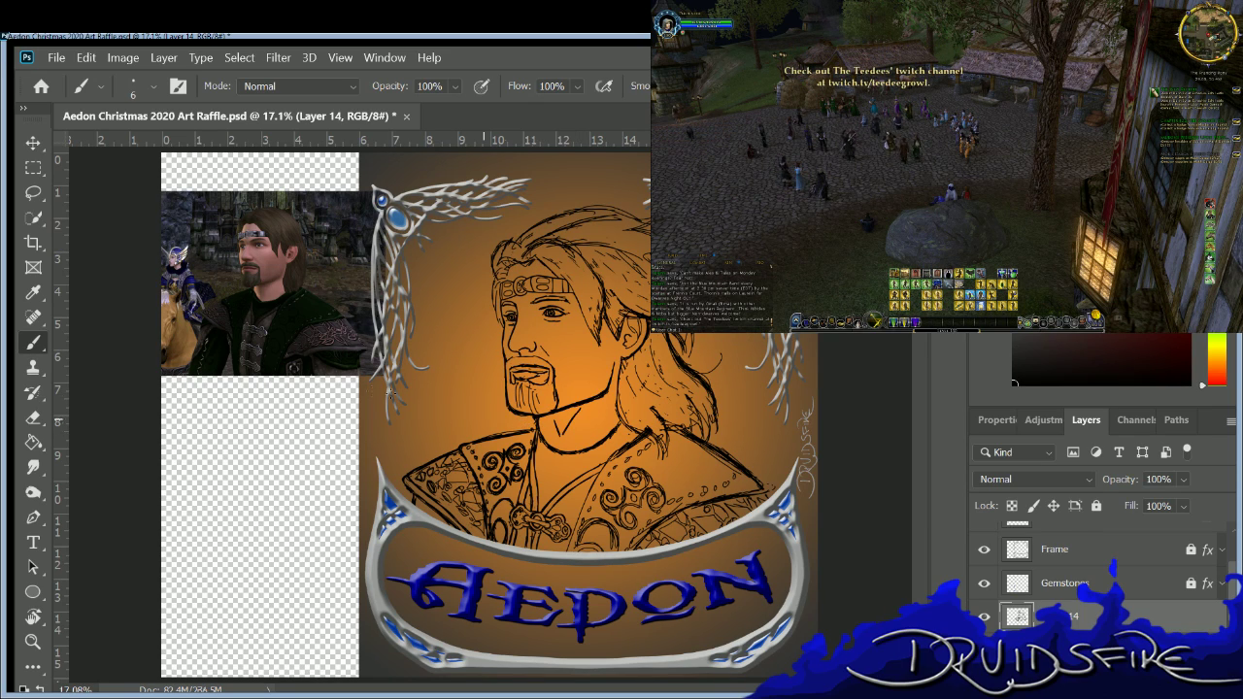
mouse_move(303, 507)
left_mouse_down()
mouse_move(258, 441)
mouse_move(252, 474)
left_mouse_up()
left_click_drag(273, 413, 307, 507)
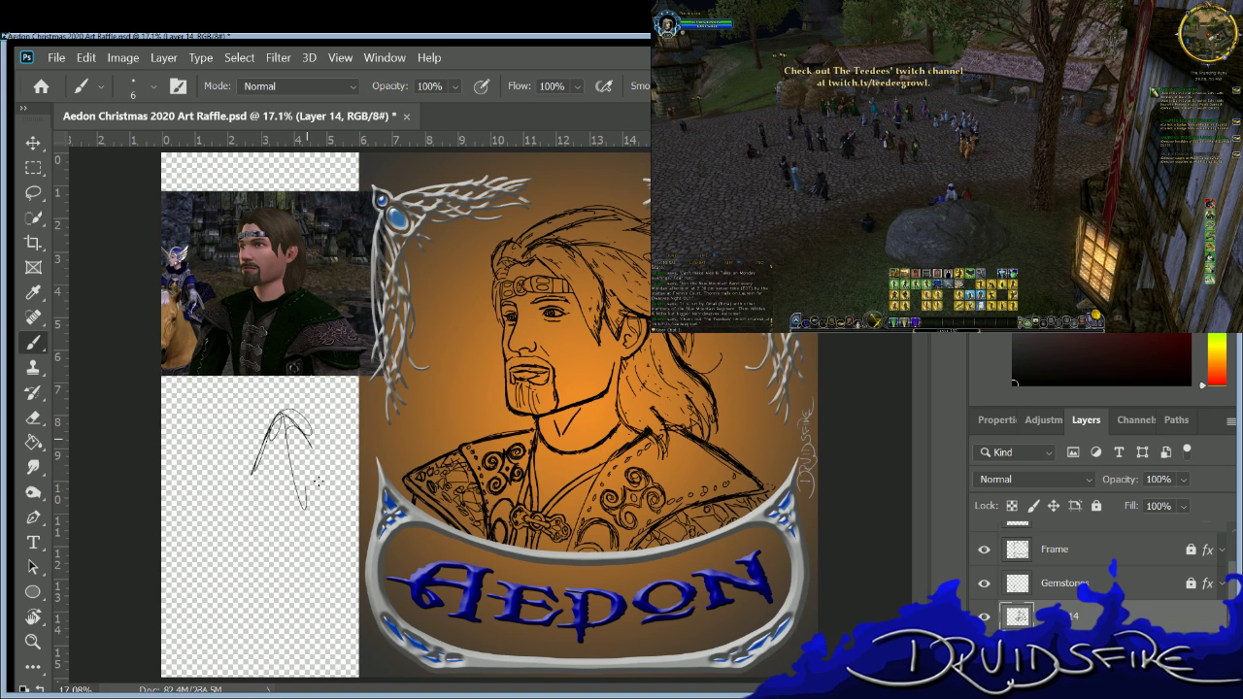
key("ctrl+z")
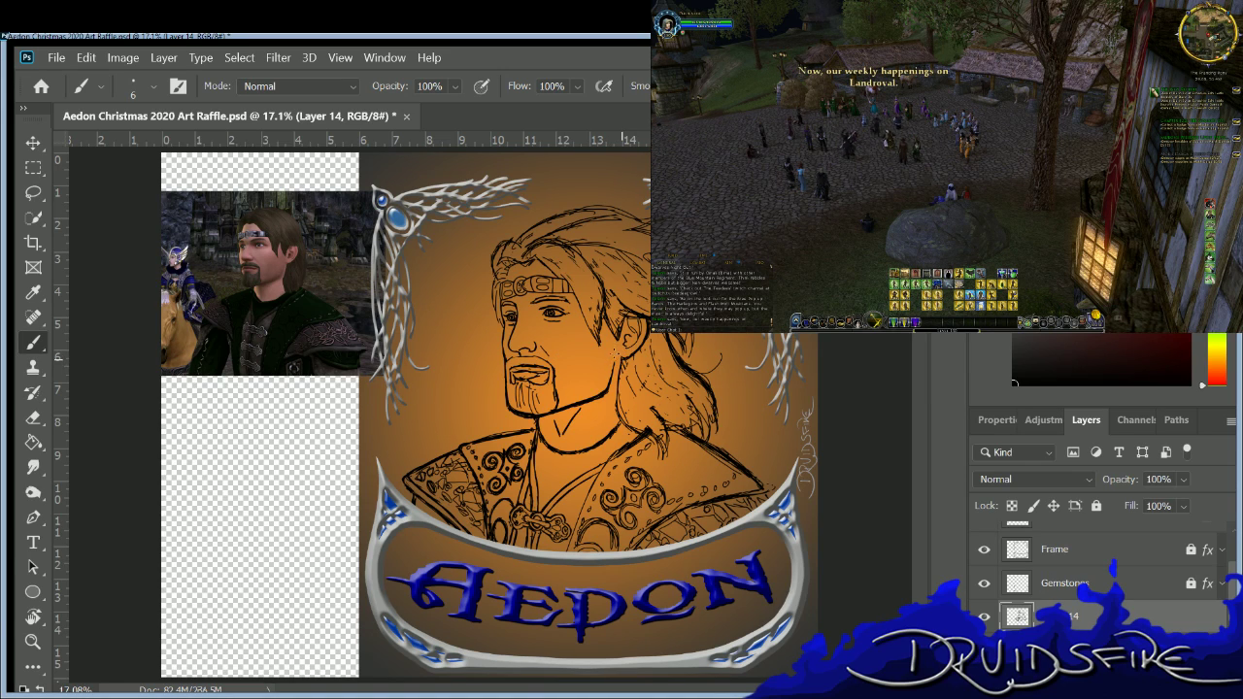
Touch up the hair strands beside the neck with the 6 px brush and 40 px eraser, and save the illustration.
left_click_drag(629, 400, 623, 419)
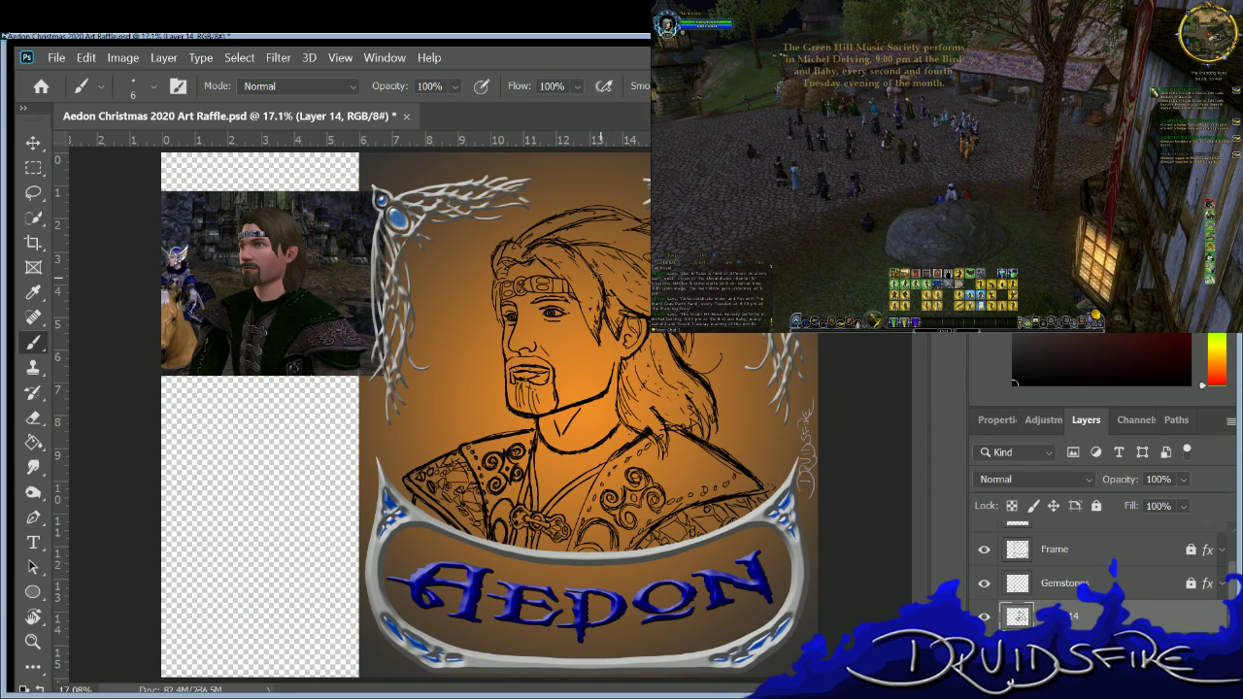
key("e")
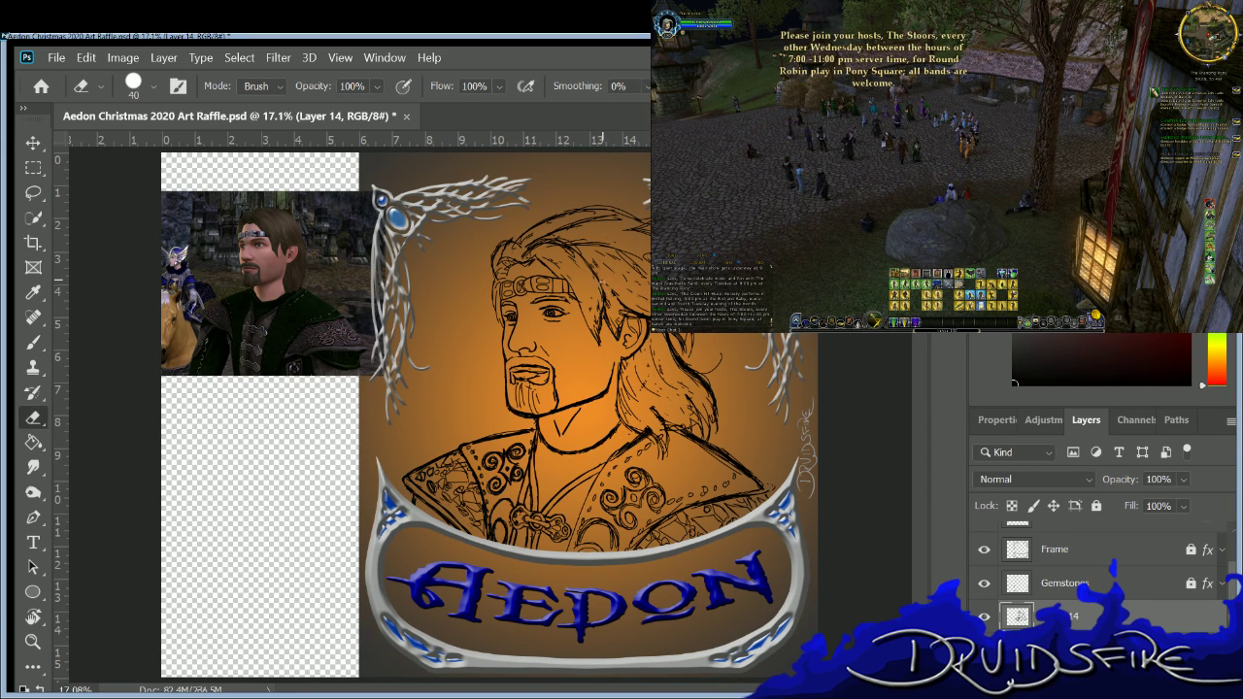
key("b")
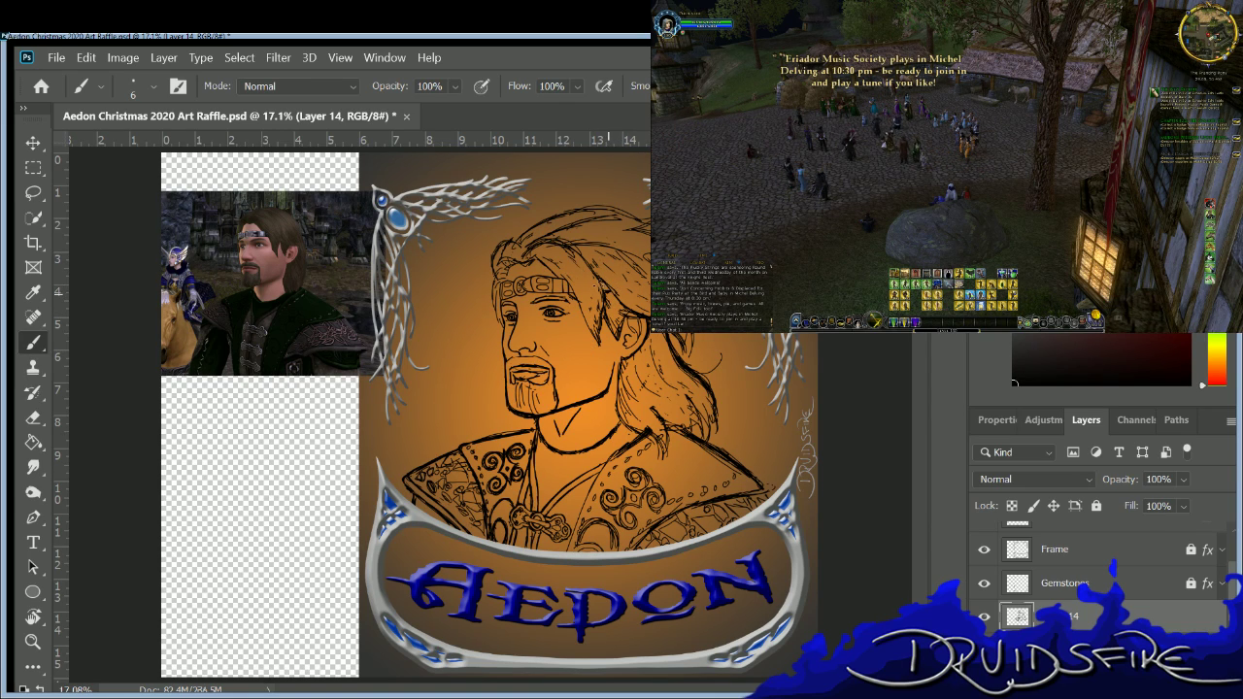
key("e")
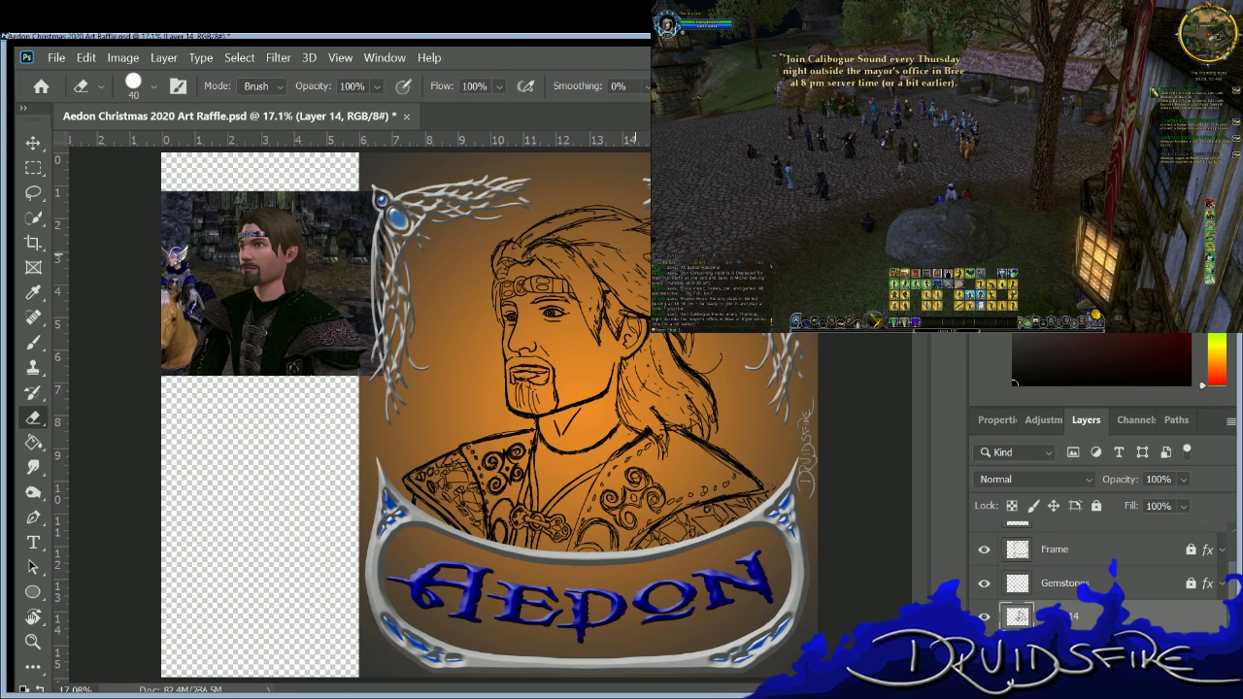
key("b")
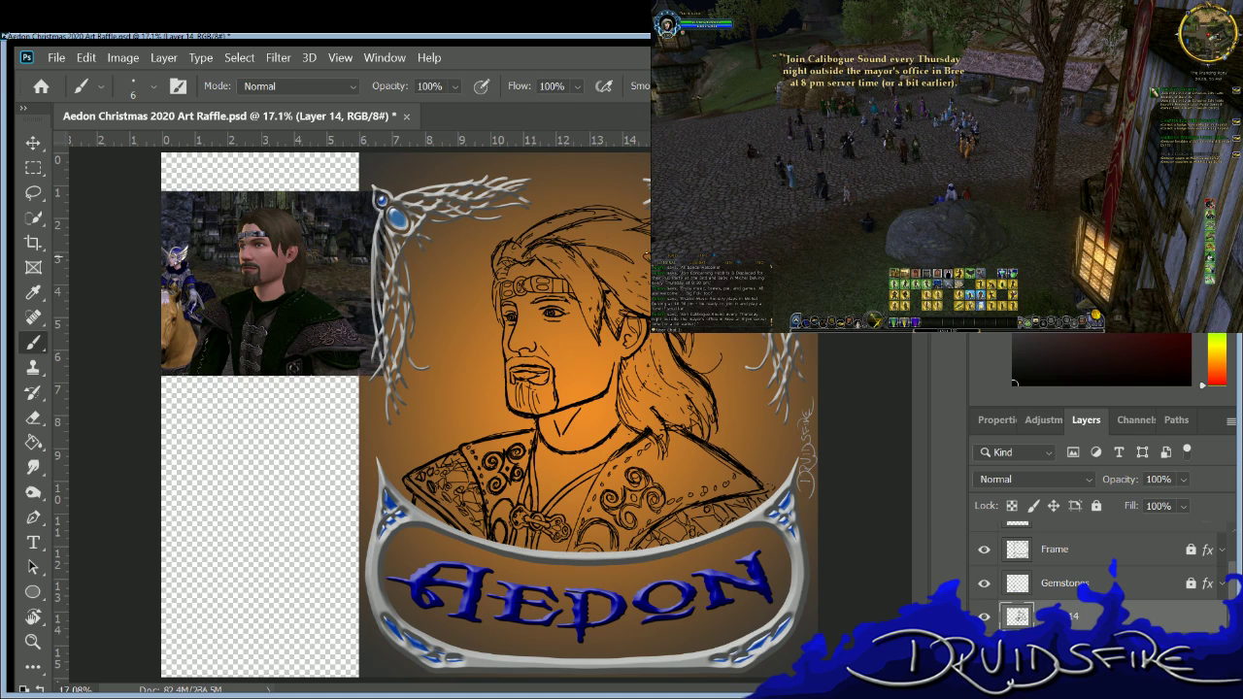
key("e")
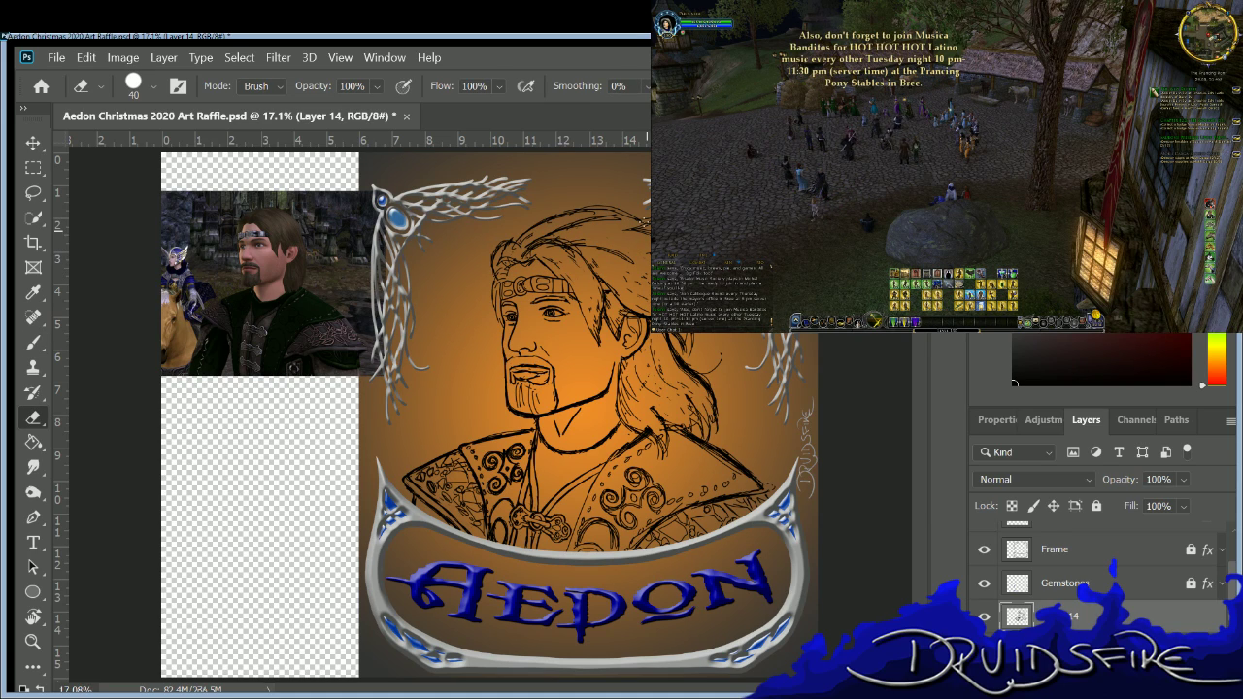
key("b")
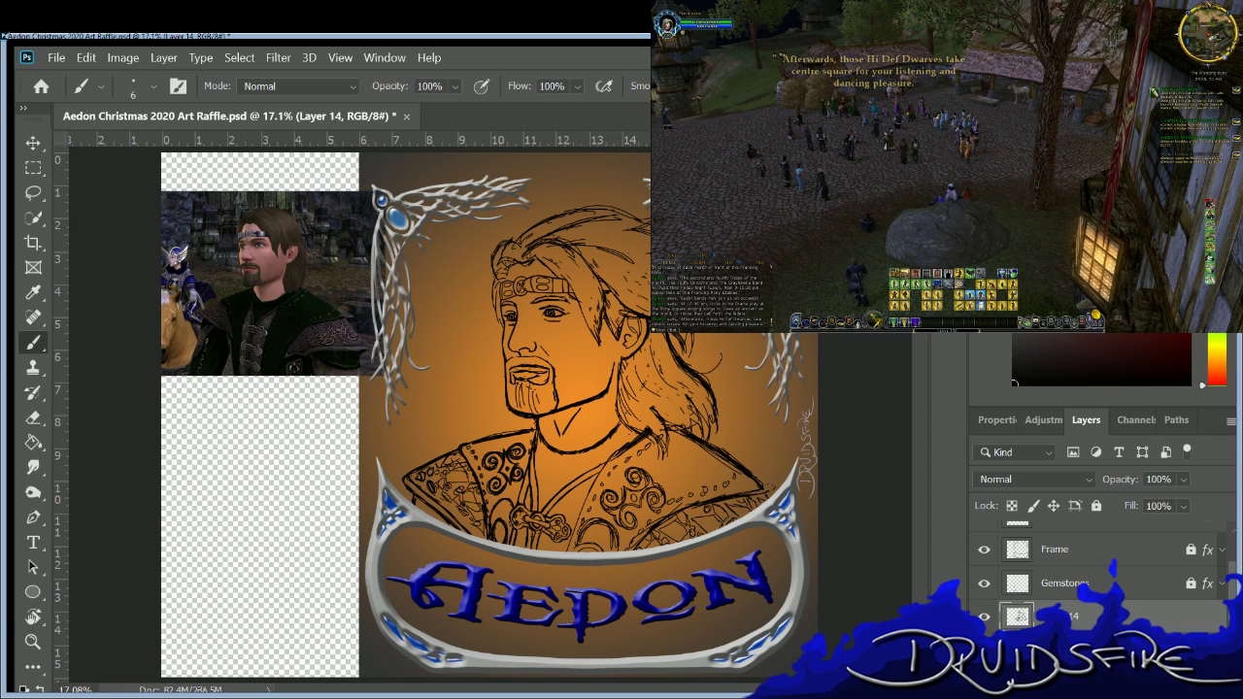
key("ctrl+s")
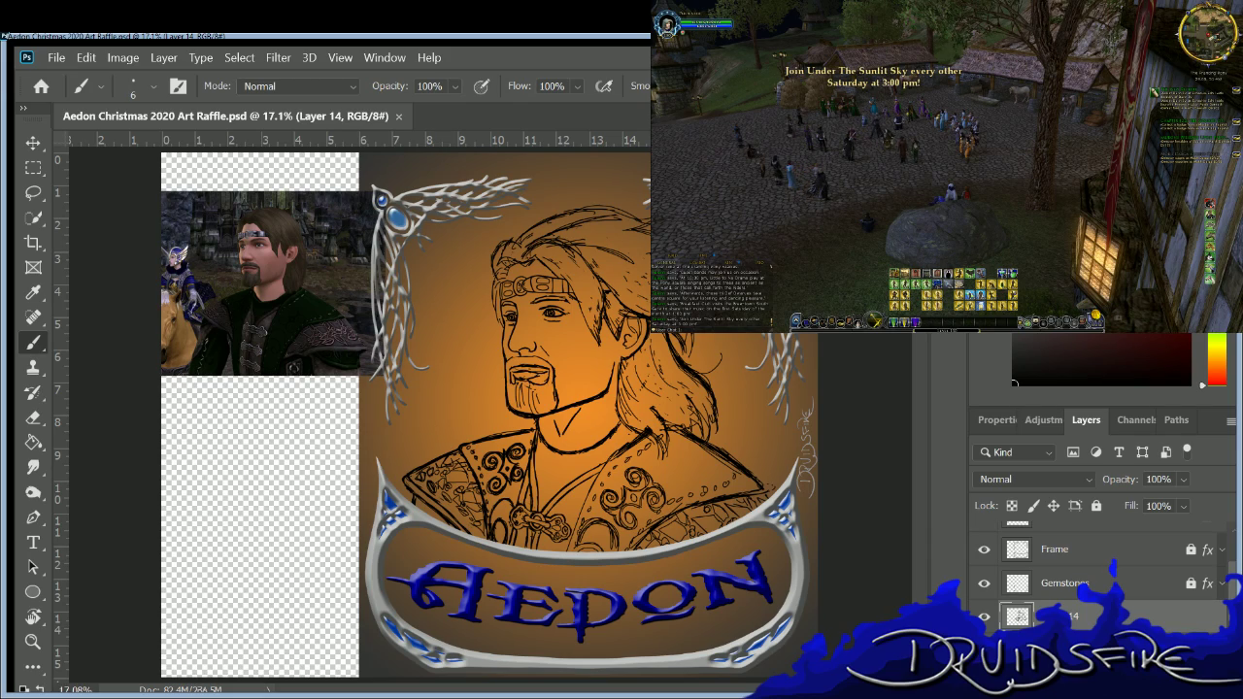
Erase the stray strokes along the upper edge of the front collar and redraw it as one clean line with the 6 px brush.
key("ctrl+plus")
key("ctrl+plus")
key("ctrl+plus")
key("ctrl+plus")
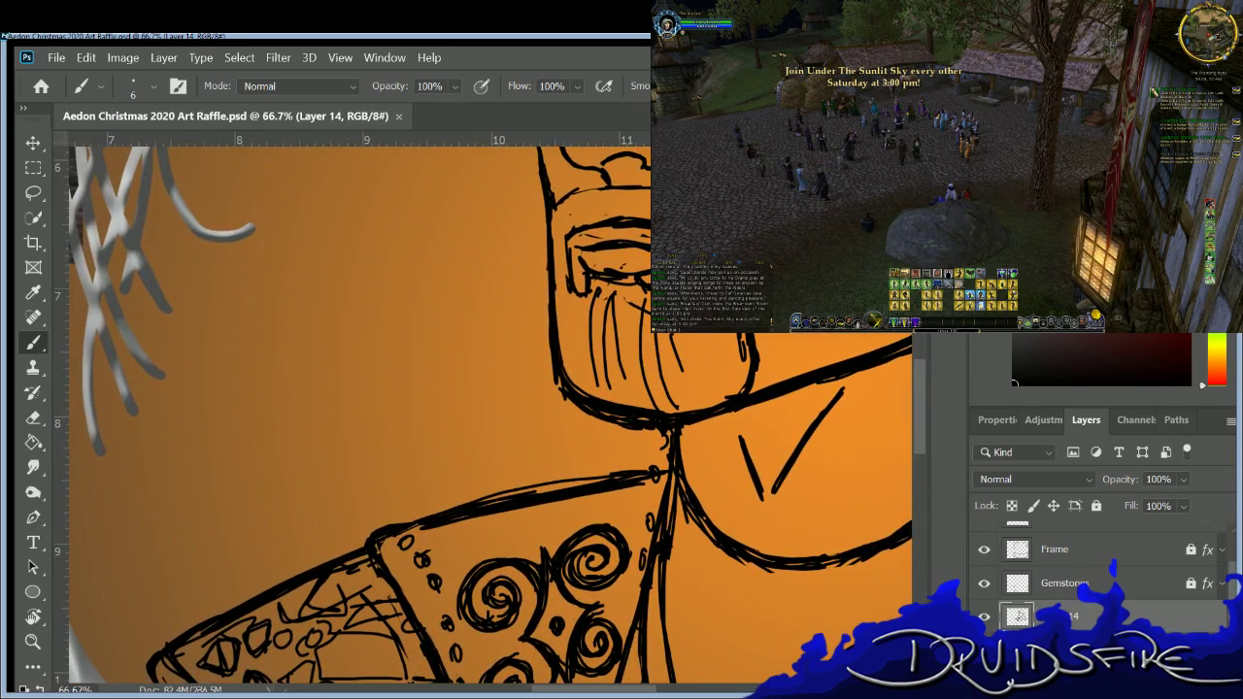
key("ctrl+plus")
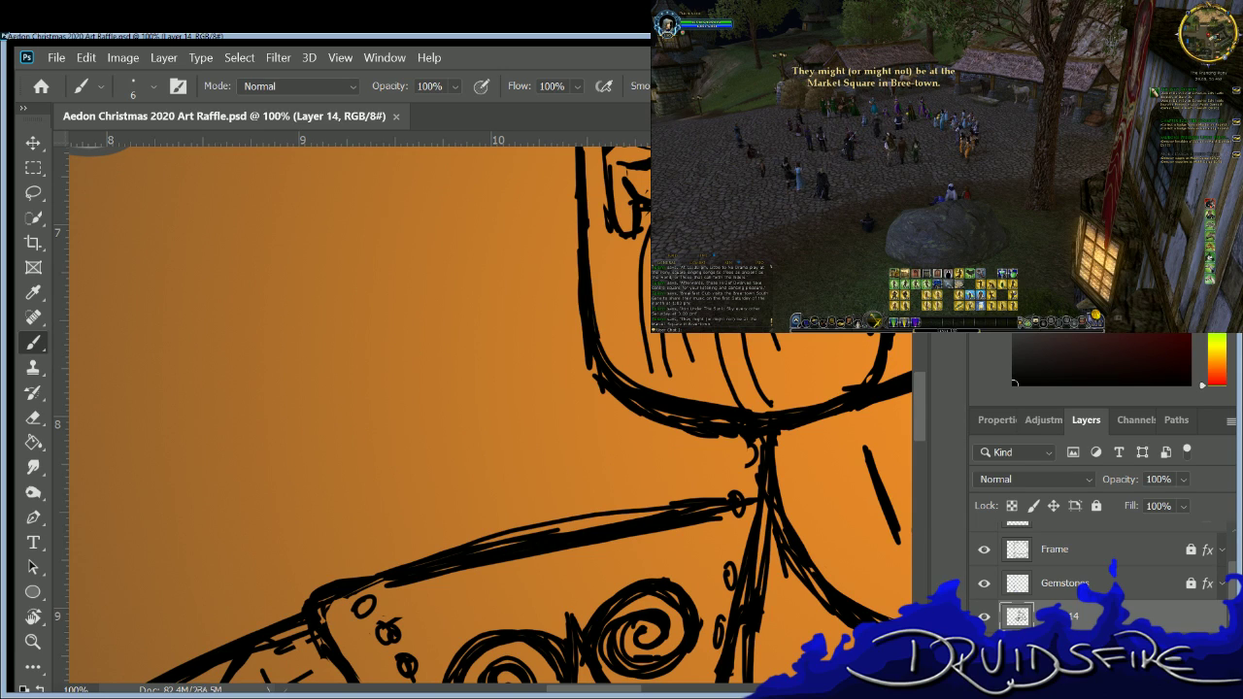
key("e")
mouse_move(738, 484)
left_mouse_down()
mouse_move(382, 540)
mouse_move(581, 517)
mouse_move(725, 519)
mouse_move(369, 586)
mouse_move(380, 560)
mouse_move(314, 585)
mouse_move(715, 493)
mouse_move(436, 544)
mouse_move(299, 594)
left_mouse_up()
key("b")
left_click_drag(626, 508, 516, 532)
mouse_move(709, 486)
left_mouse_down()
mouse_move(754, 483)
mouse_move(467, 534)
mouse_move(751, 489)
left_mouse_up()
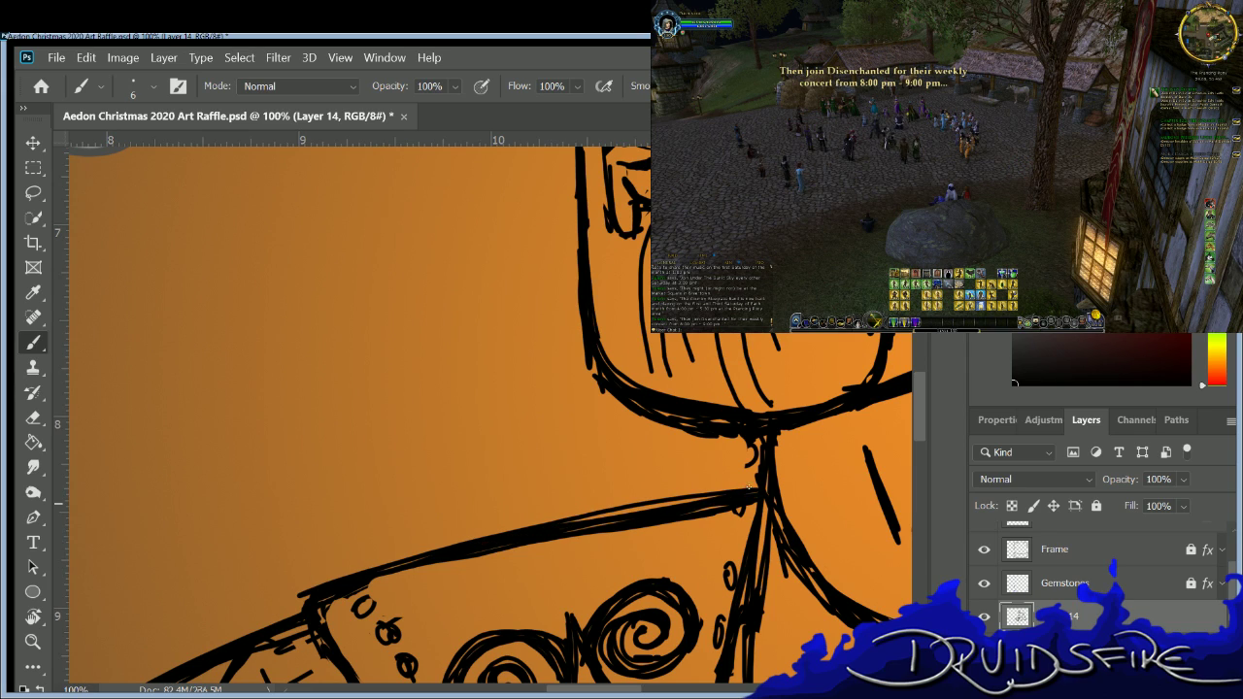
left_click_drag(605, 518, 575, 521)
left_click_drag(703, 496, 307, 587)
key("e")
key("b")
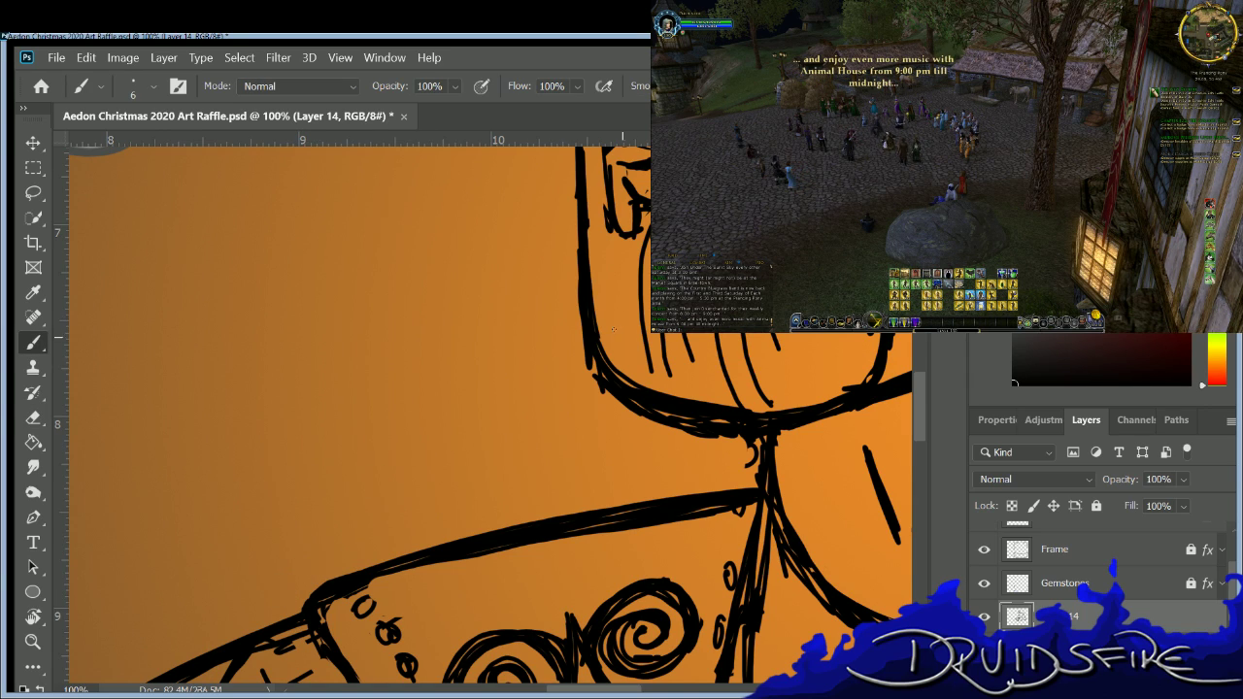
Thin the chin outline with the 40 px eraser, shortening the beard strokes that touch it, and smooth the curve with the 6 px brush.
key("e")
mouse_move(581, 367)
left_mouse_down()
mouse_move(609, 388)
mouse_move(594, 350)
mouse_move(772, 412)
mouse_move(842, 398)
left_mouse_up()
key("b")
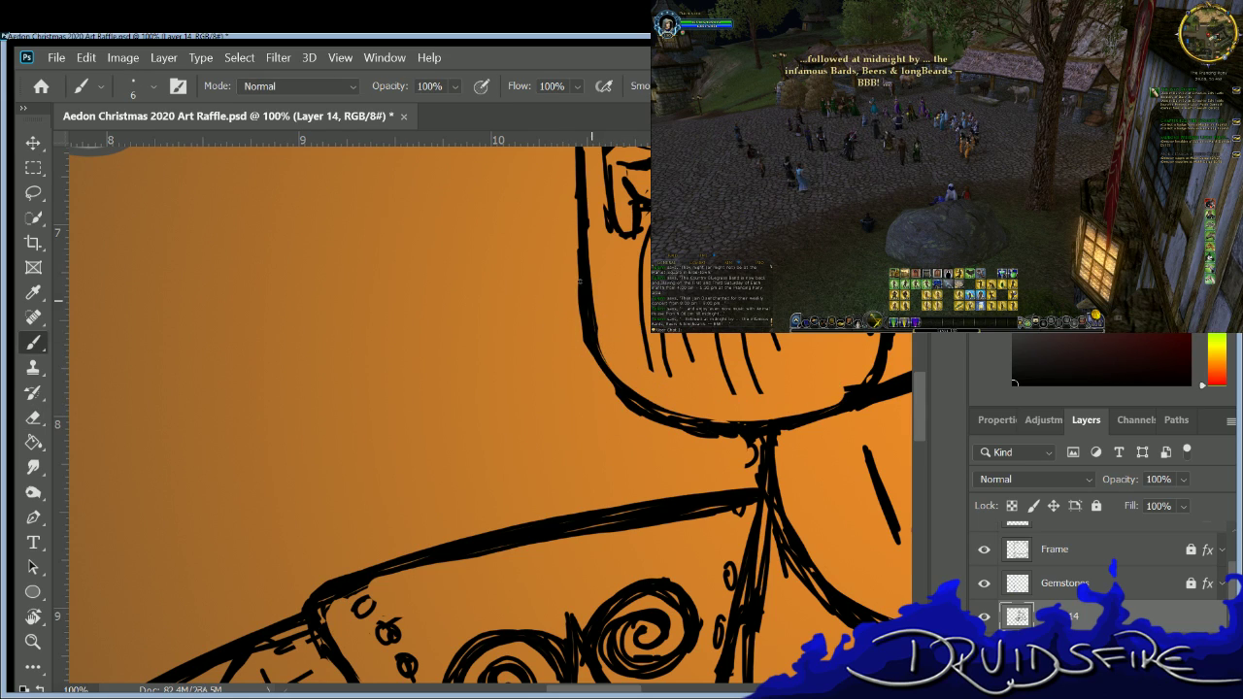
mouse_move(652, 412)
left_mouse_down()
mouse_move(596, 344)
mouse_move(626, 398)
left_mouse_up()
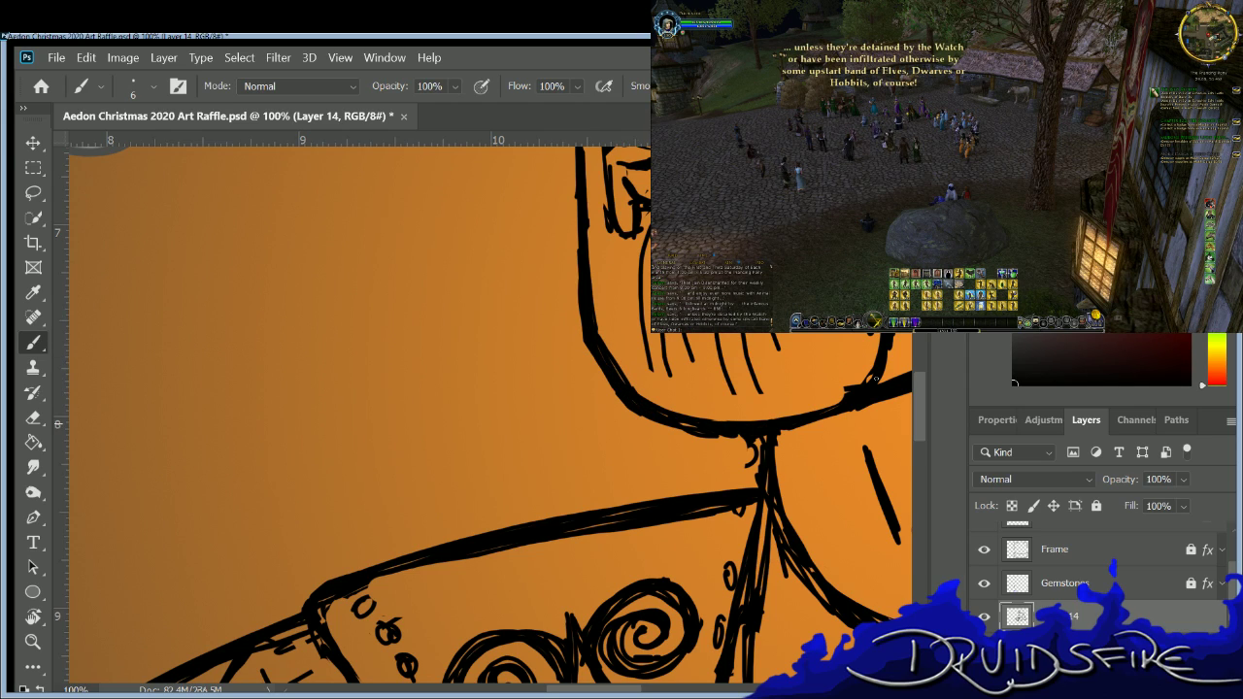
key("e")
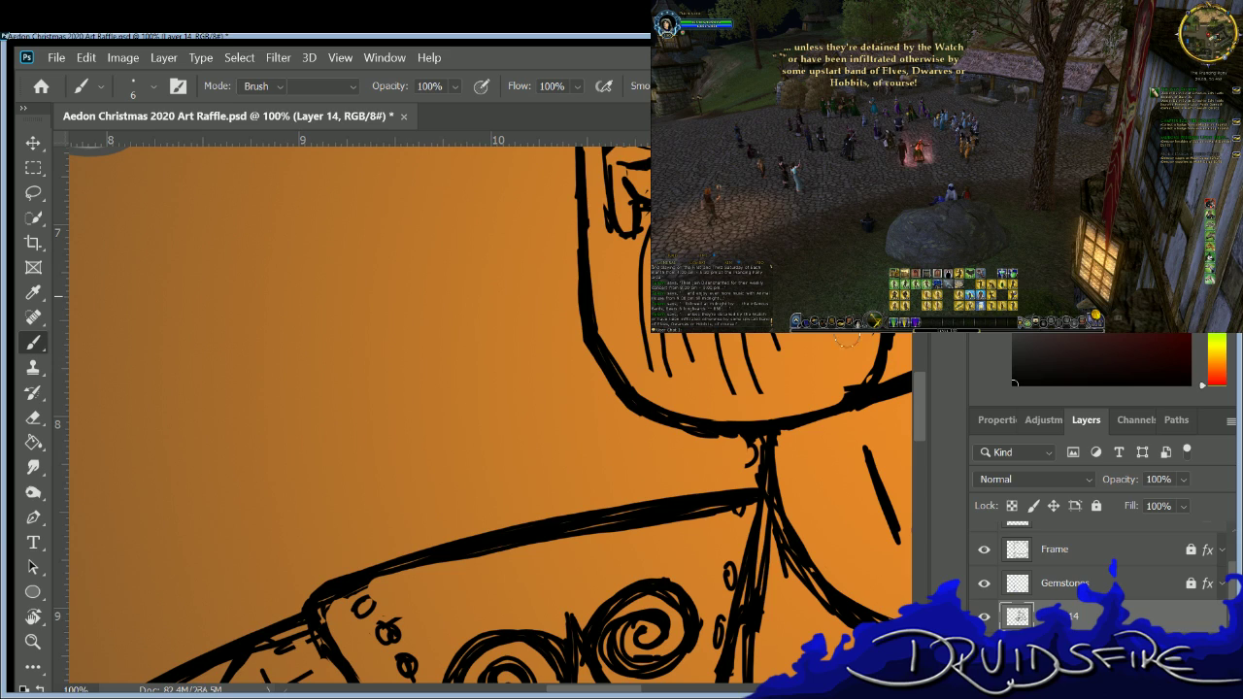
key("b")
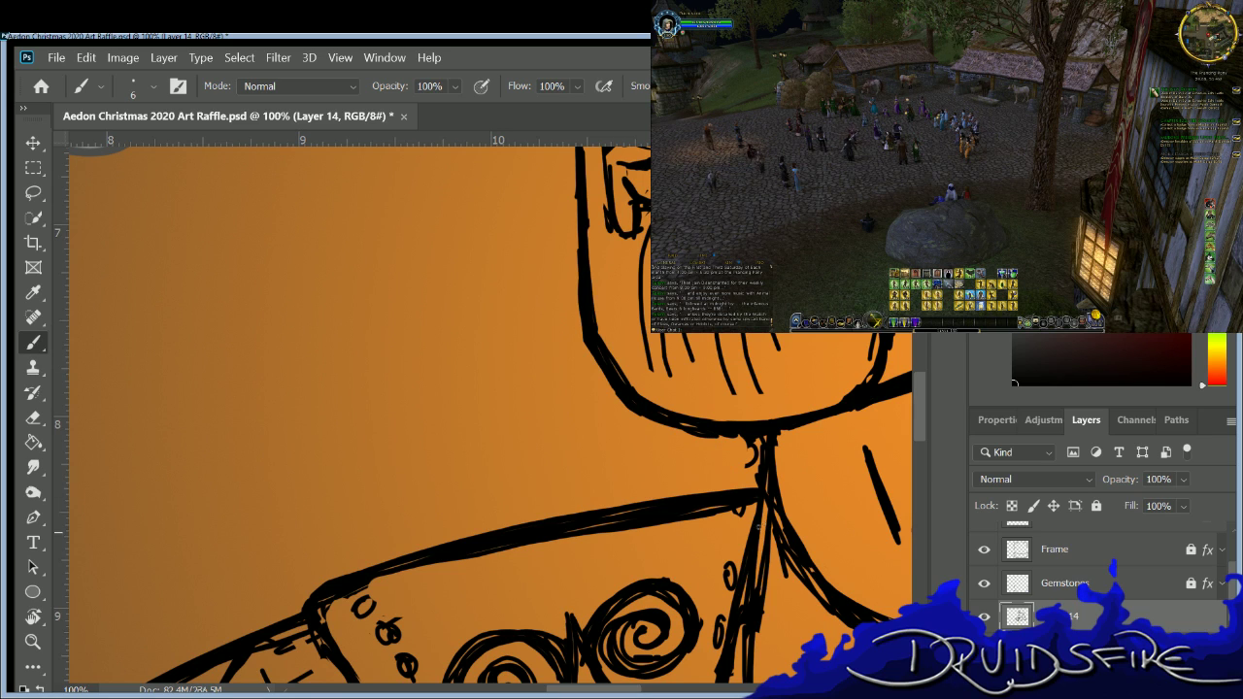
Trim the rough edges of the jaw line above the neck and thin the two slanted neck creases with the 40 px eraser.
left_click_drag(628, 683, 672, 684)
key("e")
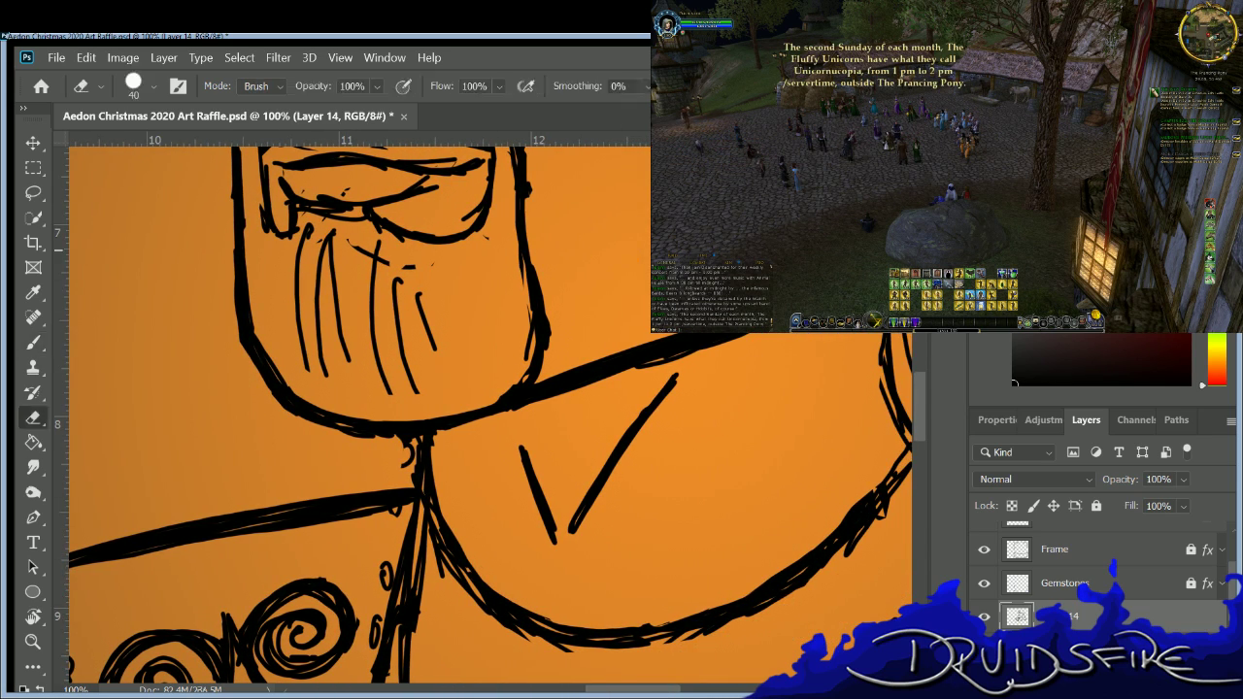
left_click_drag(733, 339, 505, 406)
left_click_drag(529, 450, 548, 468)
left_click_drag(563, 539, 550, 471)
key("b")
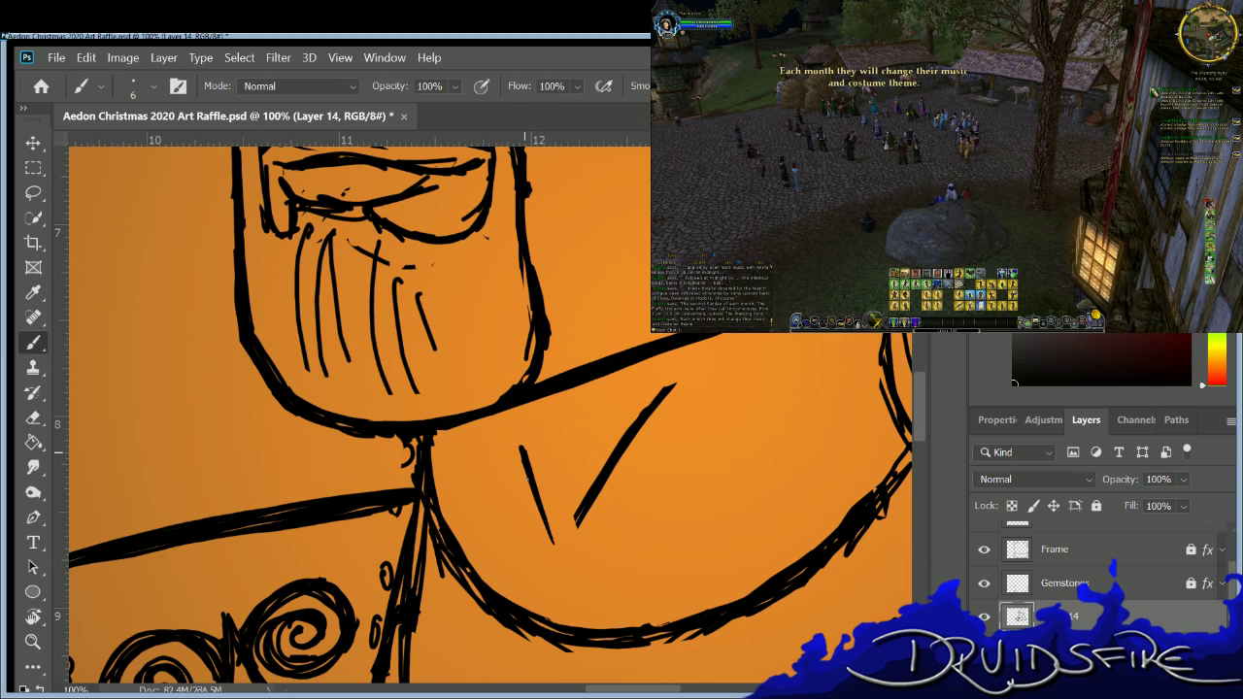
Erase most of the longer slanted neck crease and redraw it as a thin stroke with the 6 px brush.
key("e")
mouse_move(577, 527)
left_mouse_down()
mouse_move(647, 379)
mouse_move(573, 513)
left_mouse_up()
key("e")
left_click_drag(631, 449, 670, 390)
key("b")
left_click_drag(575, 508, 679, 390)
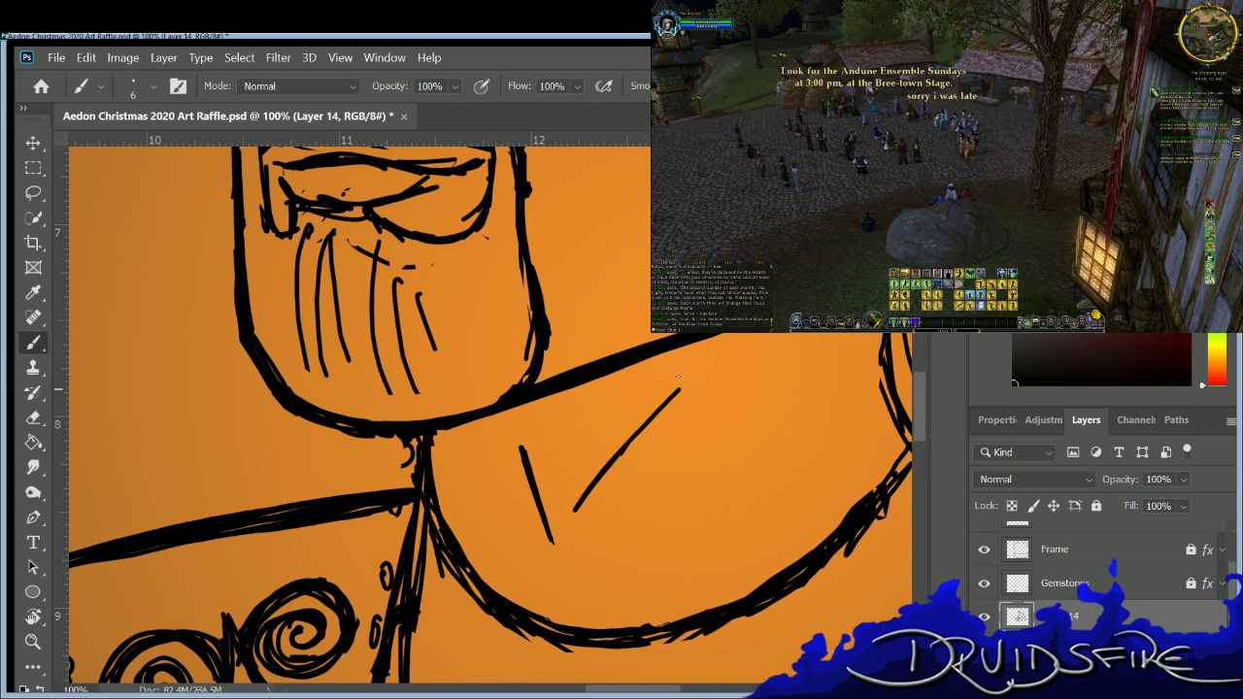
key("b")
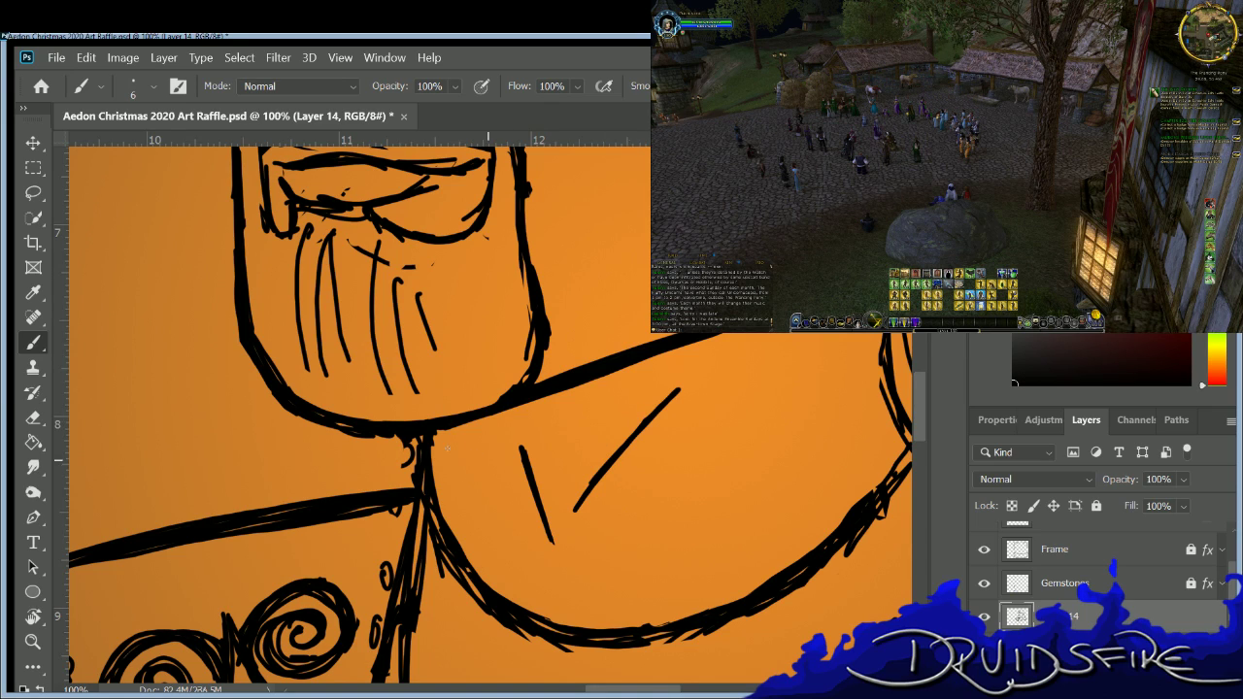
Erase the doubled strokes where the neck meets the collar and redraw the curved neckline from the chin down with the 6 px brush.
key("e")
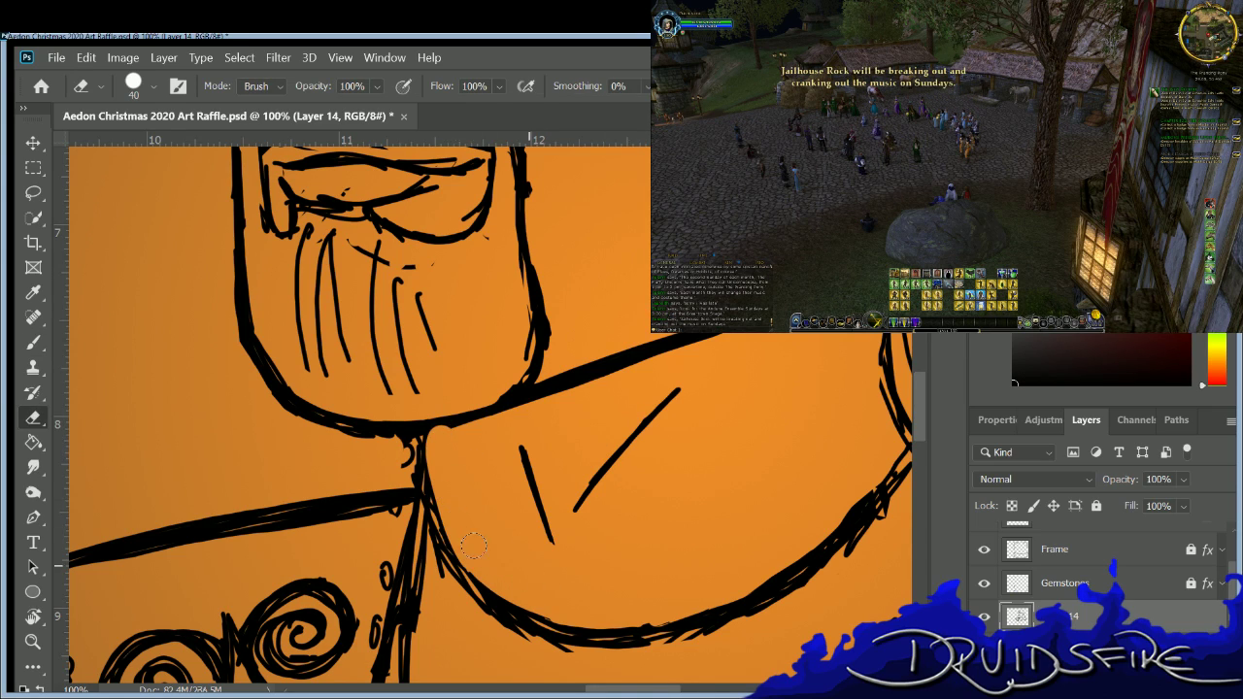
key("b")
mouse_move(431, 515)
left_mouse_down()
mouse_move(465, 583)
mouse_move(499, 600)
mouse_move(687, 622)
left_mouse_up()
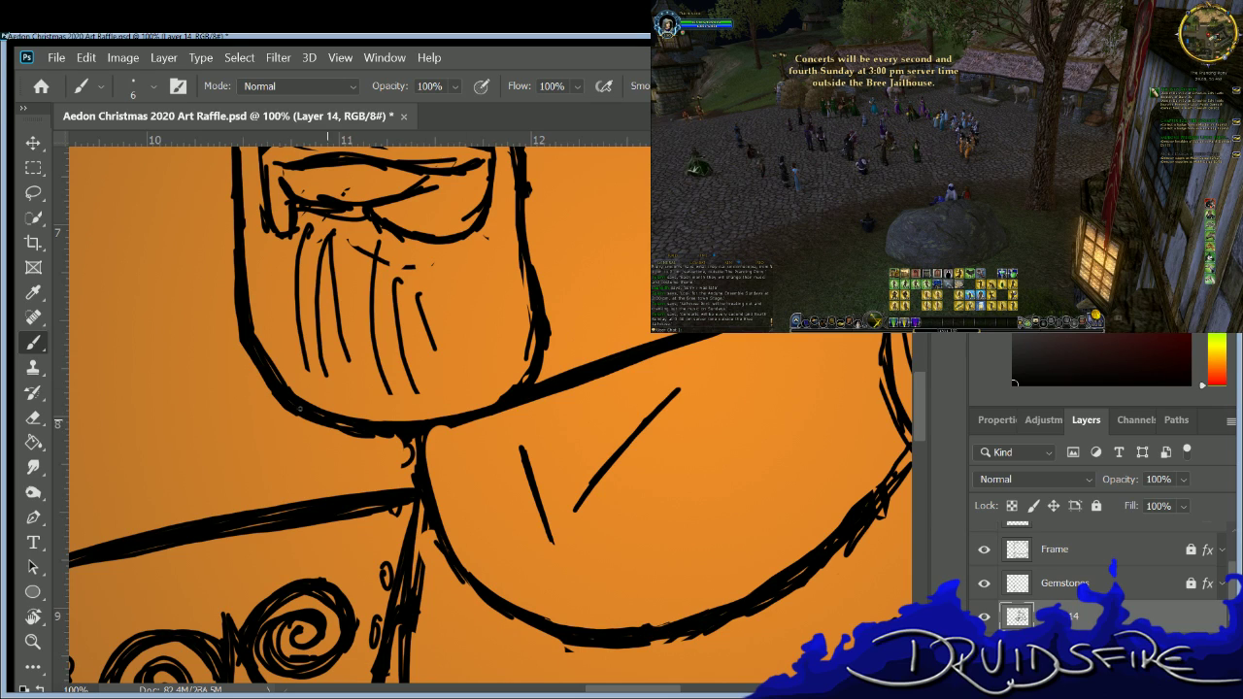
left_click_drag(428, 429, 475, 415)
Smooth the face outline on both sides of the beard, erasing the rough edges and redrawing them with the 6 px brush.
key("e")
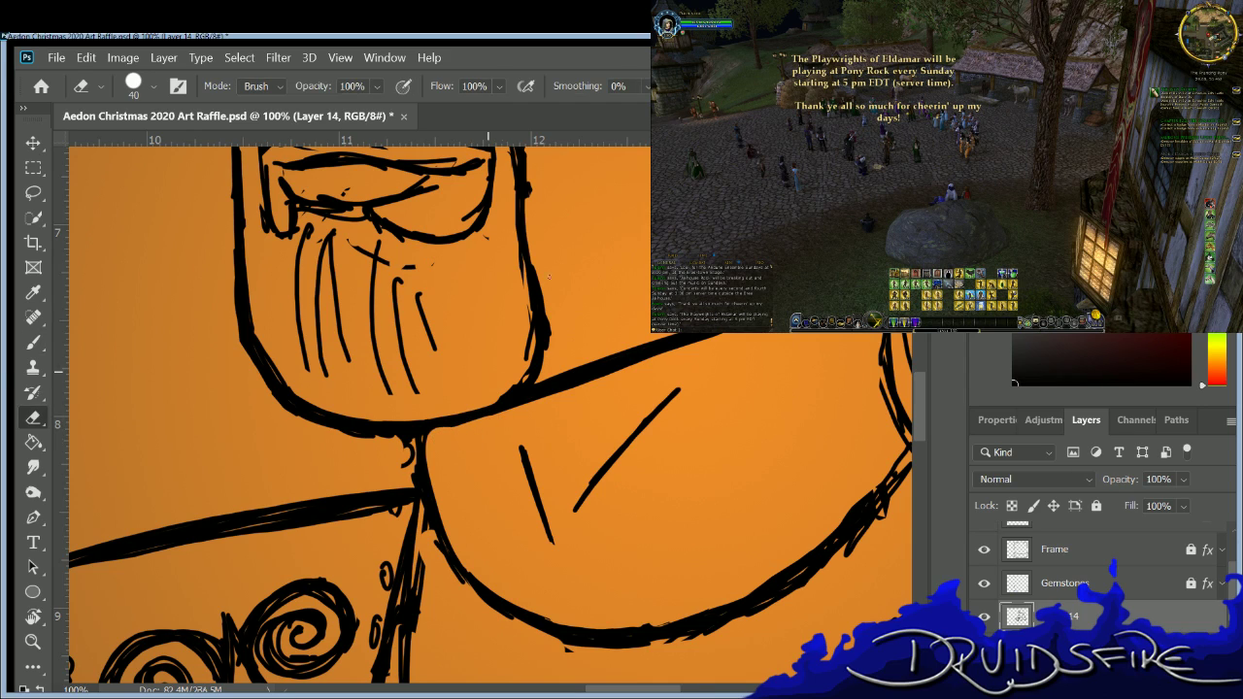
key("b")
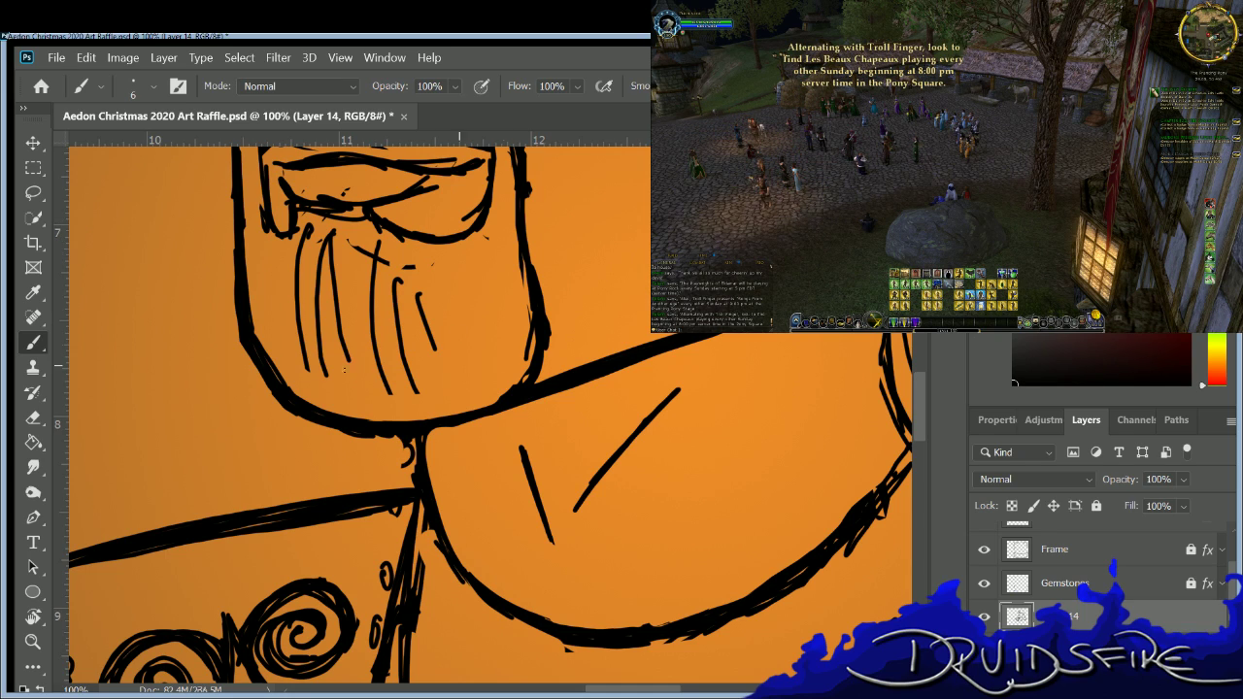
key("e")
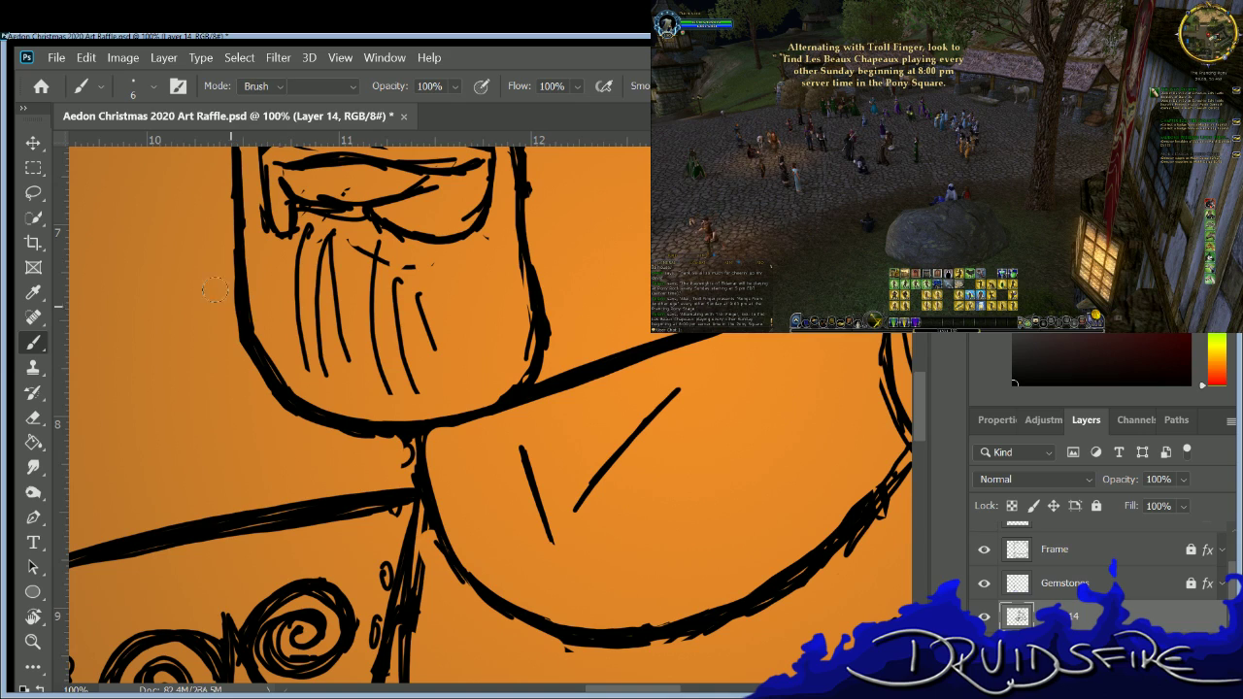
key("b")
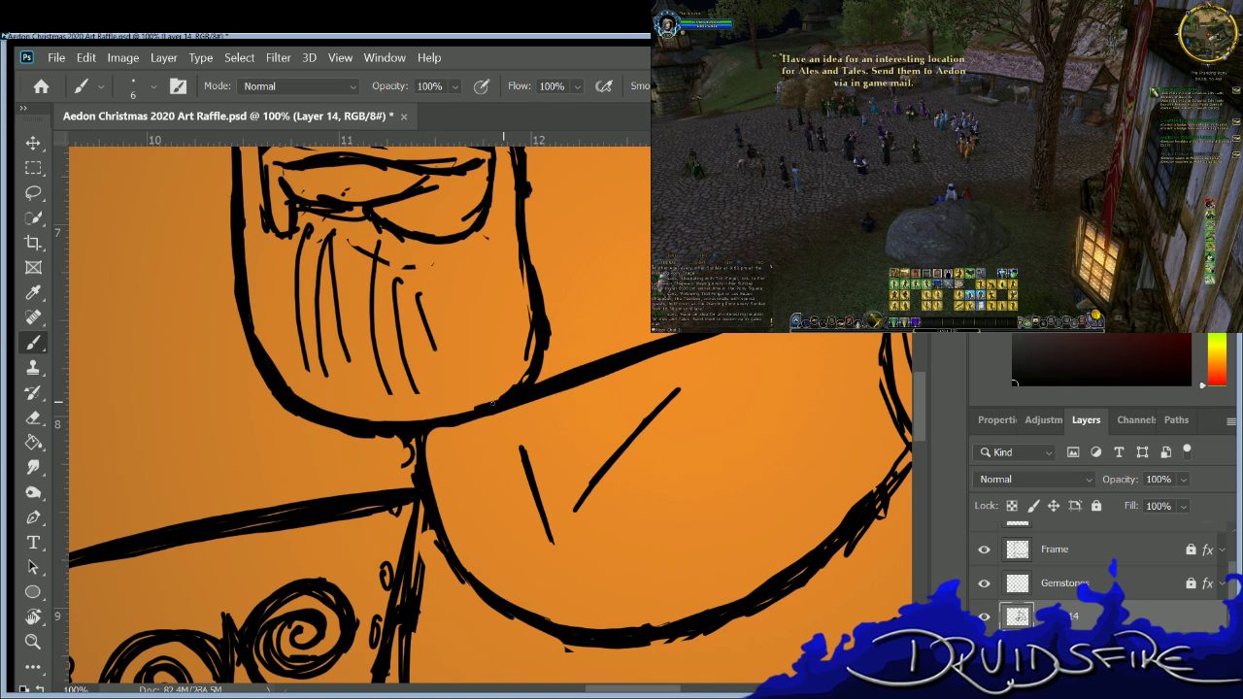
key("e")
mouse_move(497, 247)
left_mouse_down()
mouse_move(529, 309)
mouse_move(541, 263)
mouse_move(546, 362)
left_mouse_up()
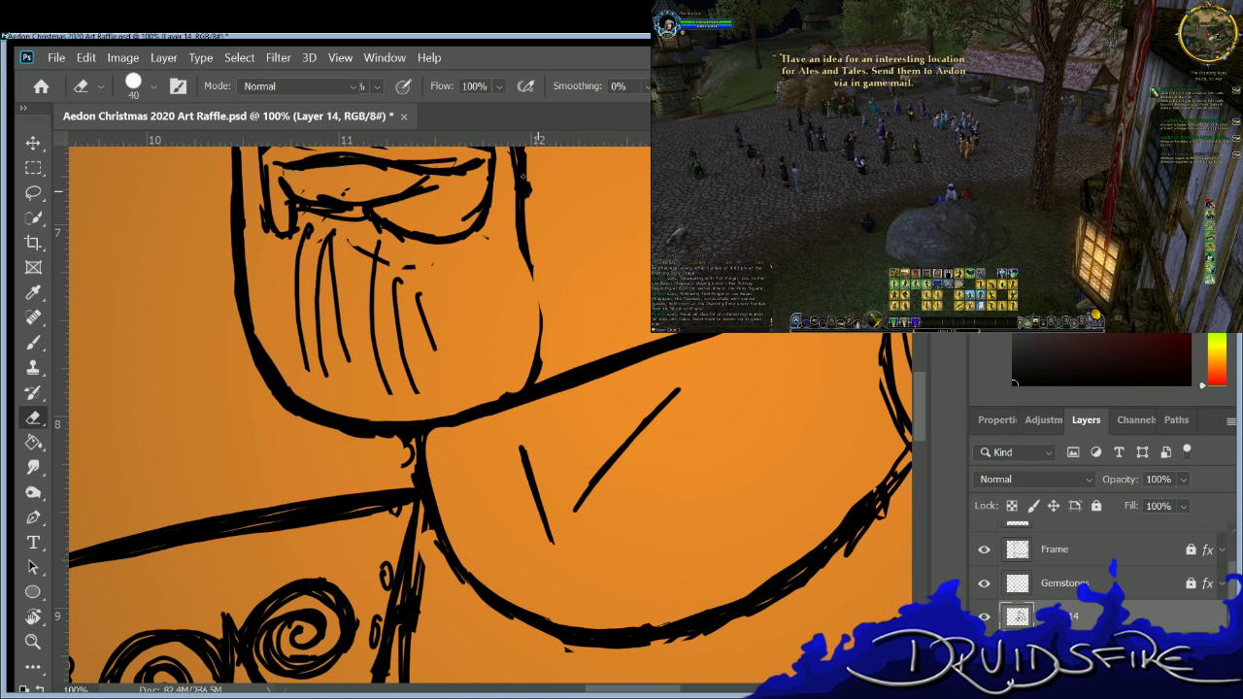
key("b")
left_click_drag(527, 225, 549, 340)
mouse_move(529, 248)
left_mouse_down()
mouse_move(538, 310)
mouse_move(544, 359)
left_mouse_up()
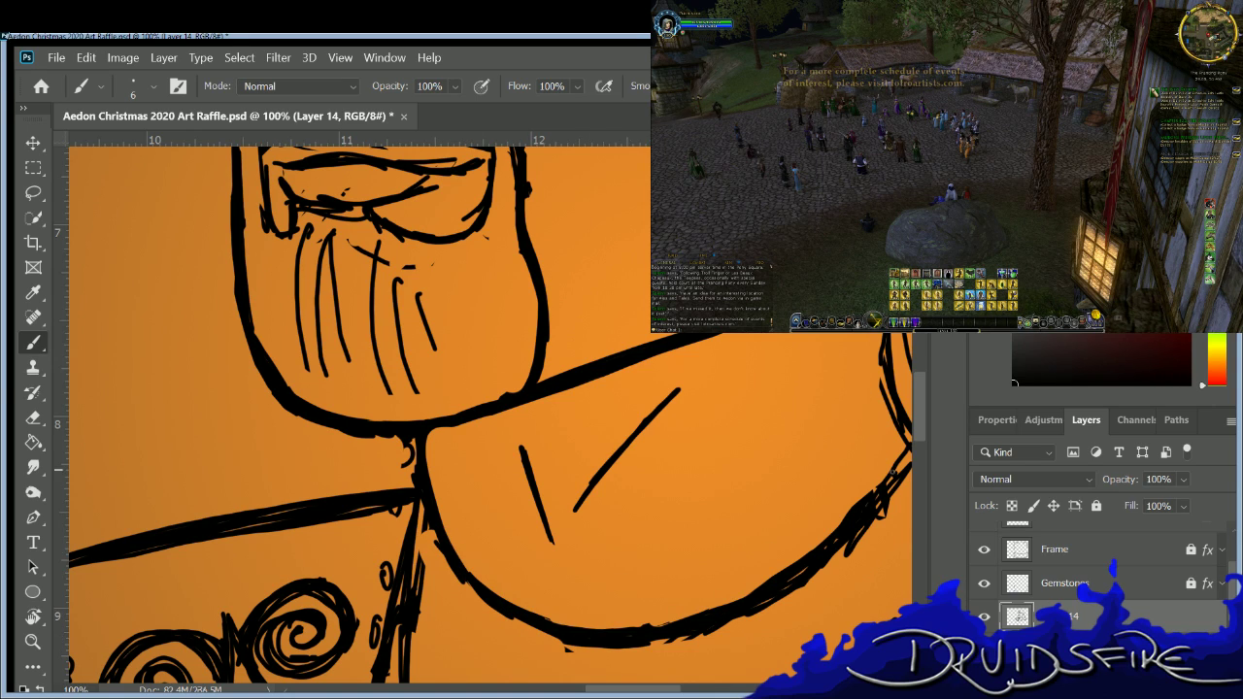
Erase the small curl under the chin and redraw the short neck line between chin and collar.
scroll(641, 654, "right", 4)
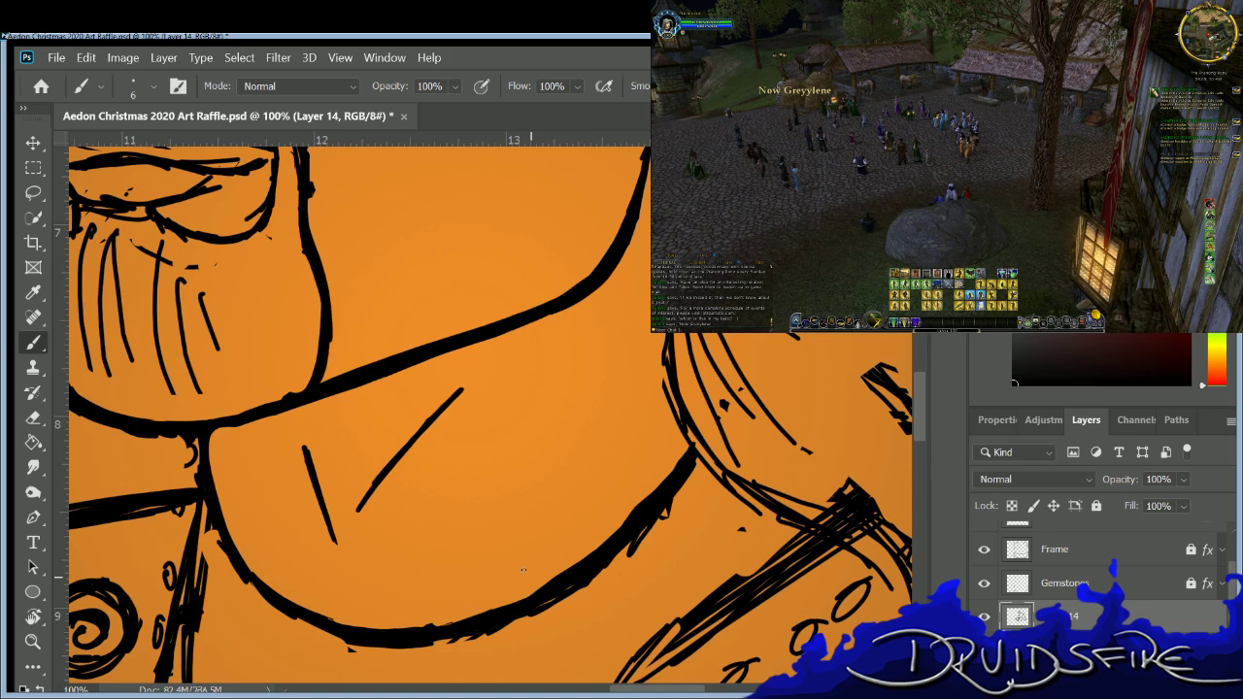
key("e")
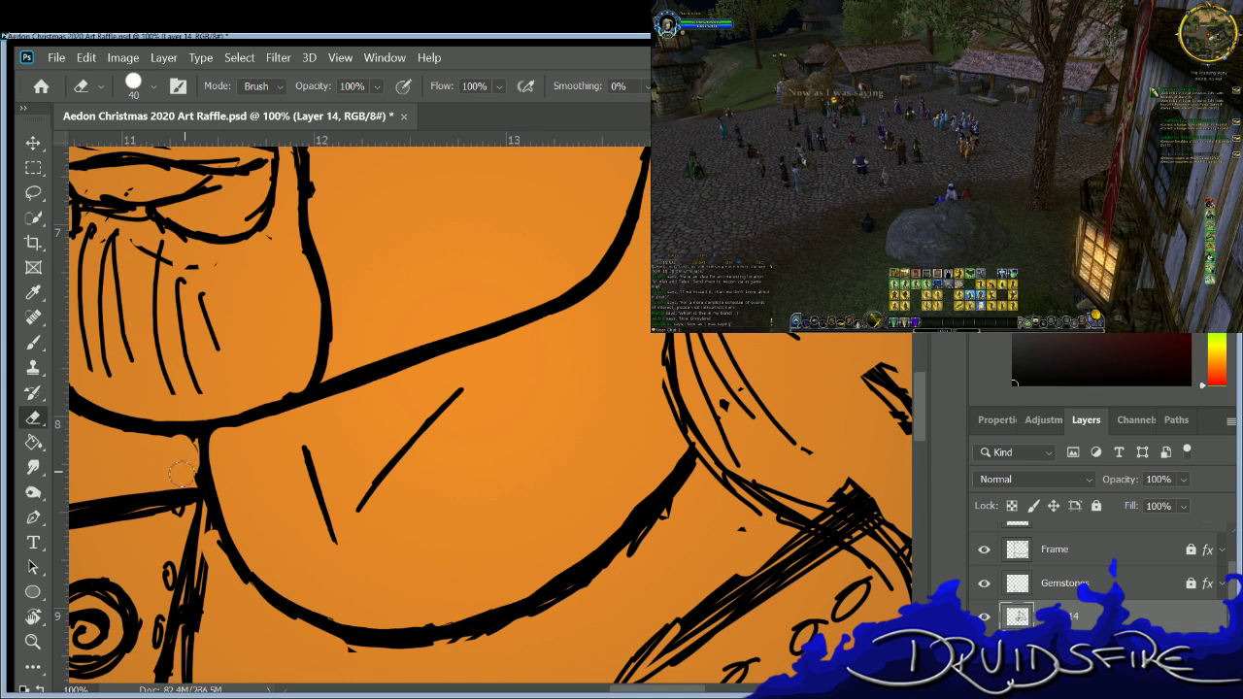
key("b")
left_click_drag(206, 482, 200, 439)
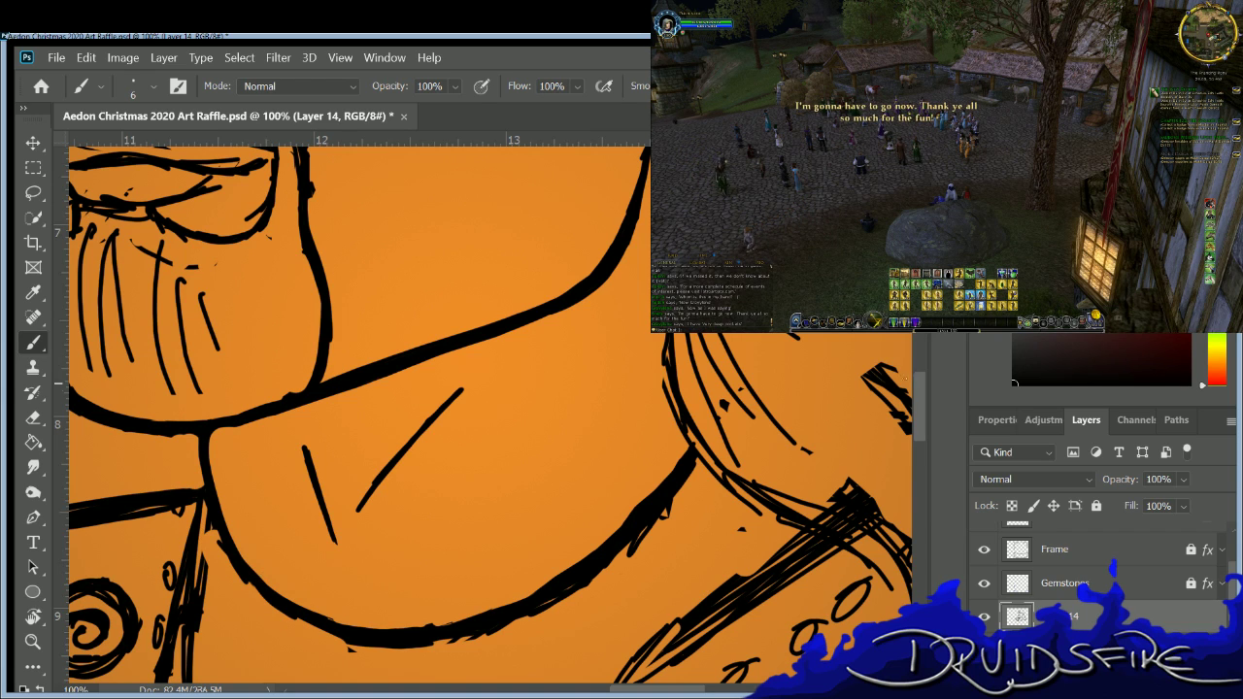
Erase the doubled strokes along the hair edge beside the cheek and redraw it as one clean line with the 6 px brush.
scroll(260, 578, "up", 4)
key("e")
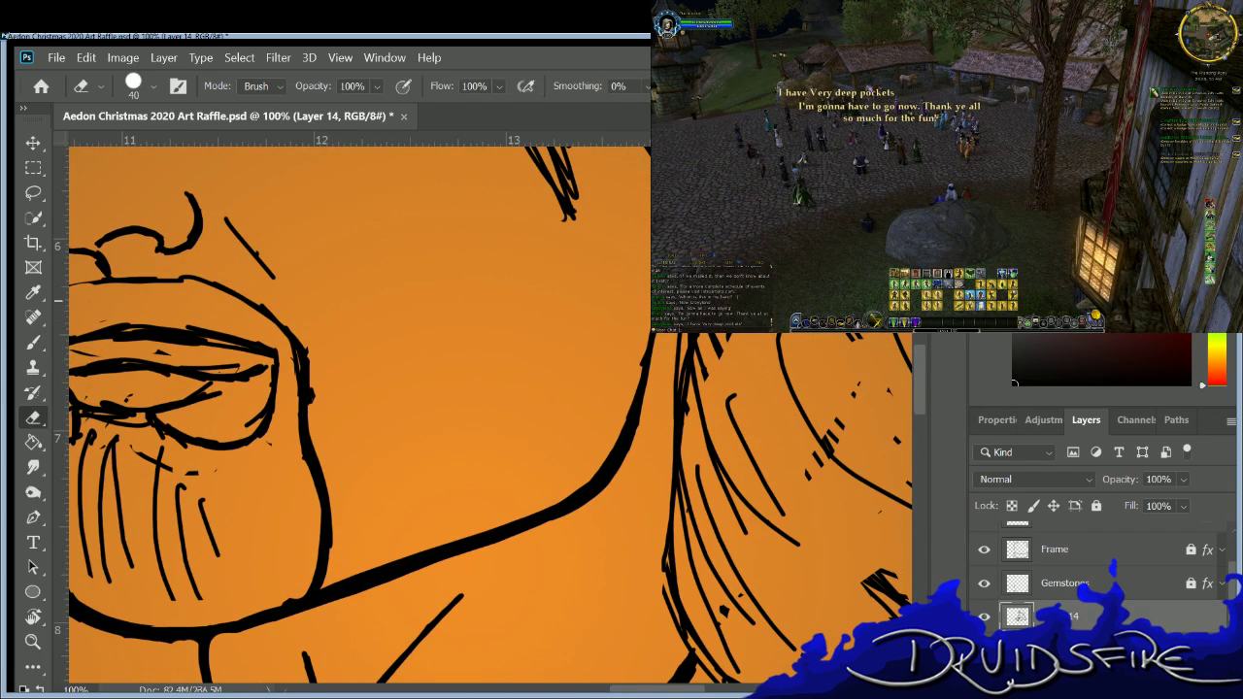
left_click_drag(674, 419, 670, 524)
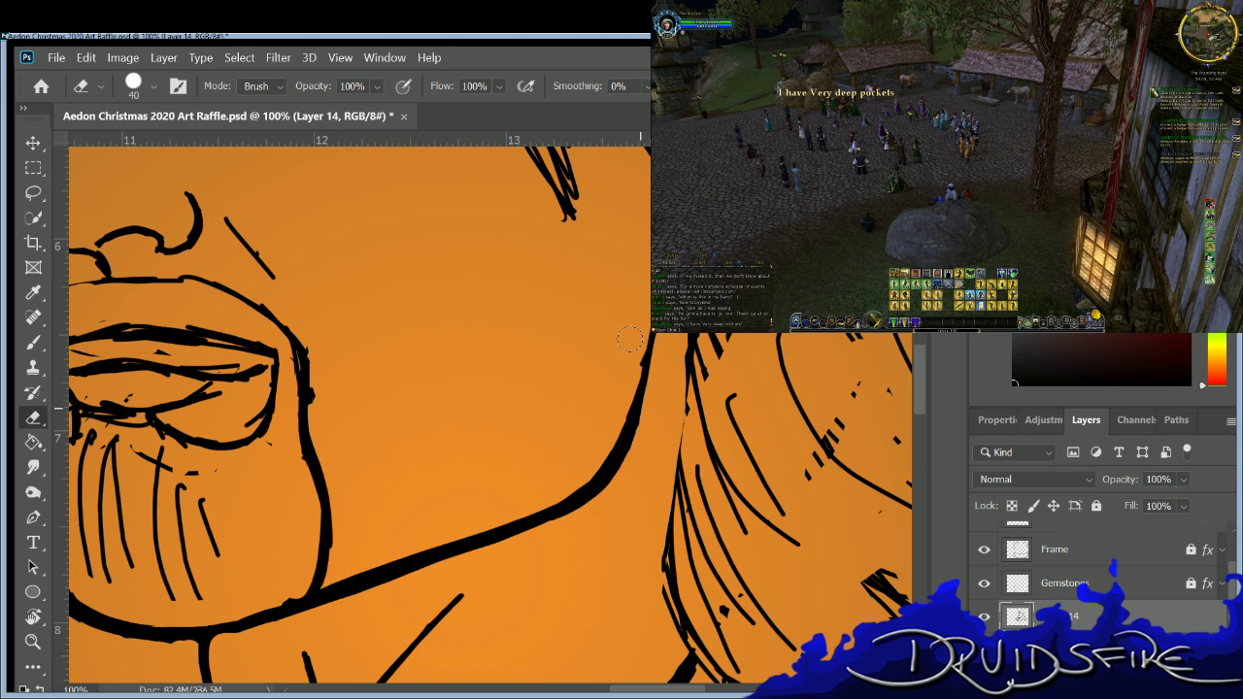
key("b")
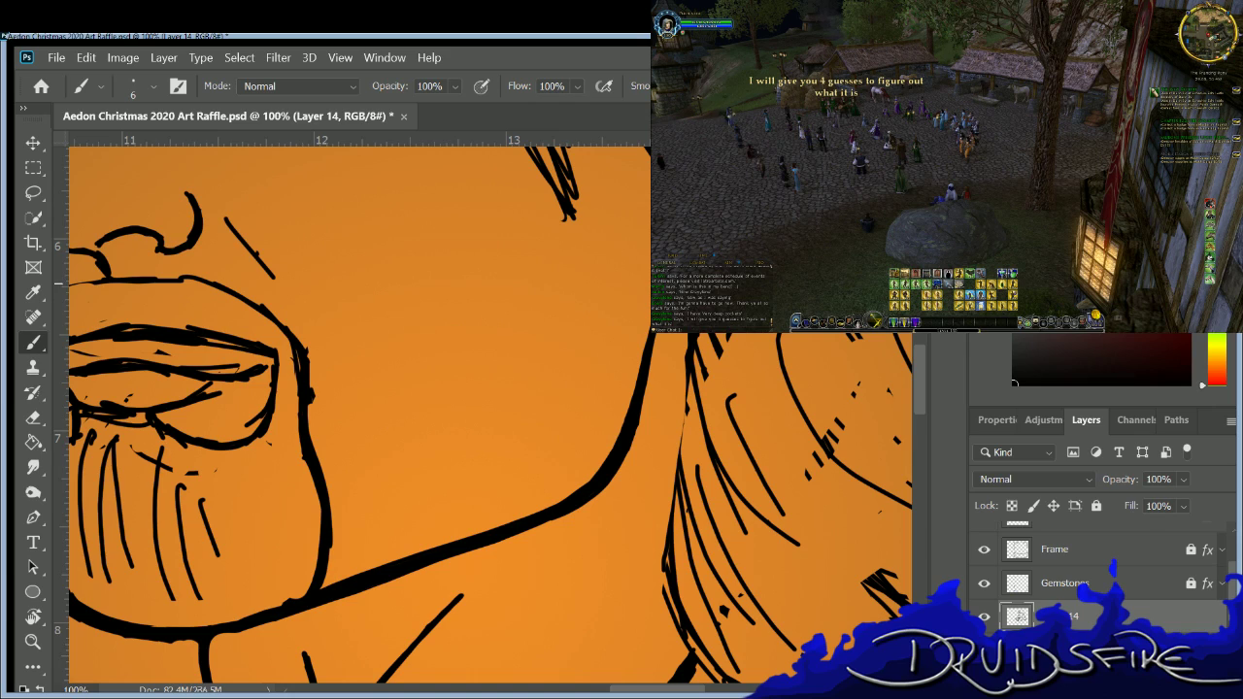
key("e")
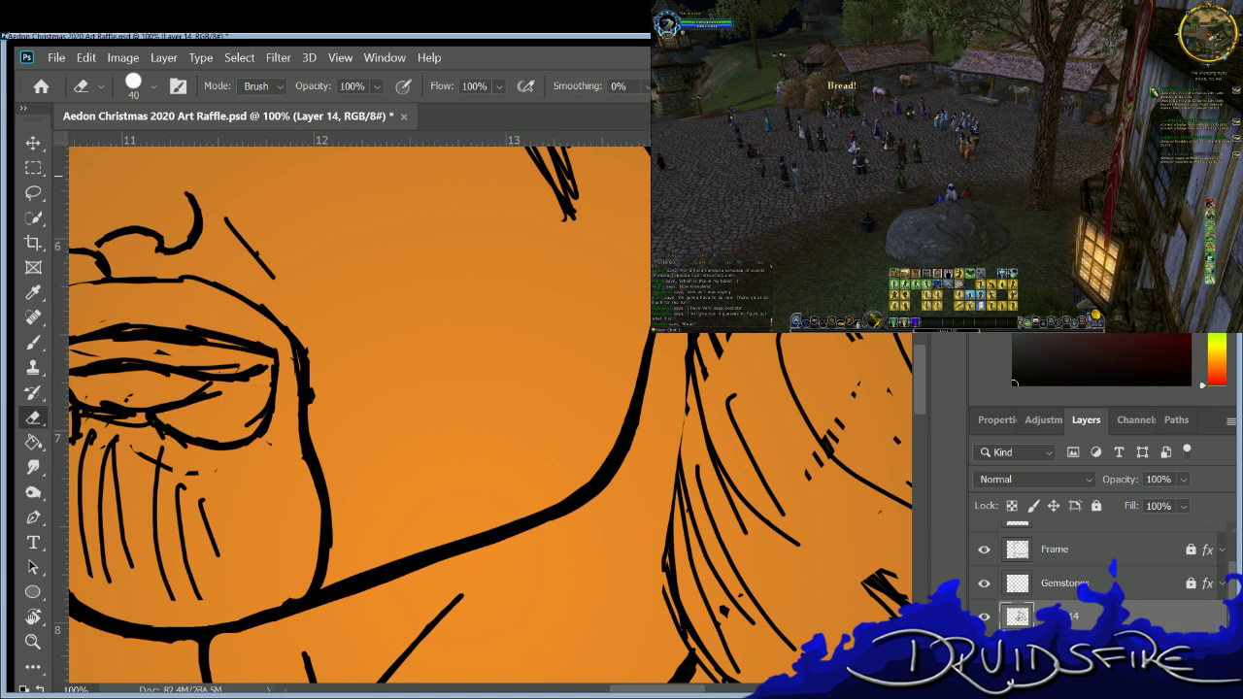
key("b")
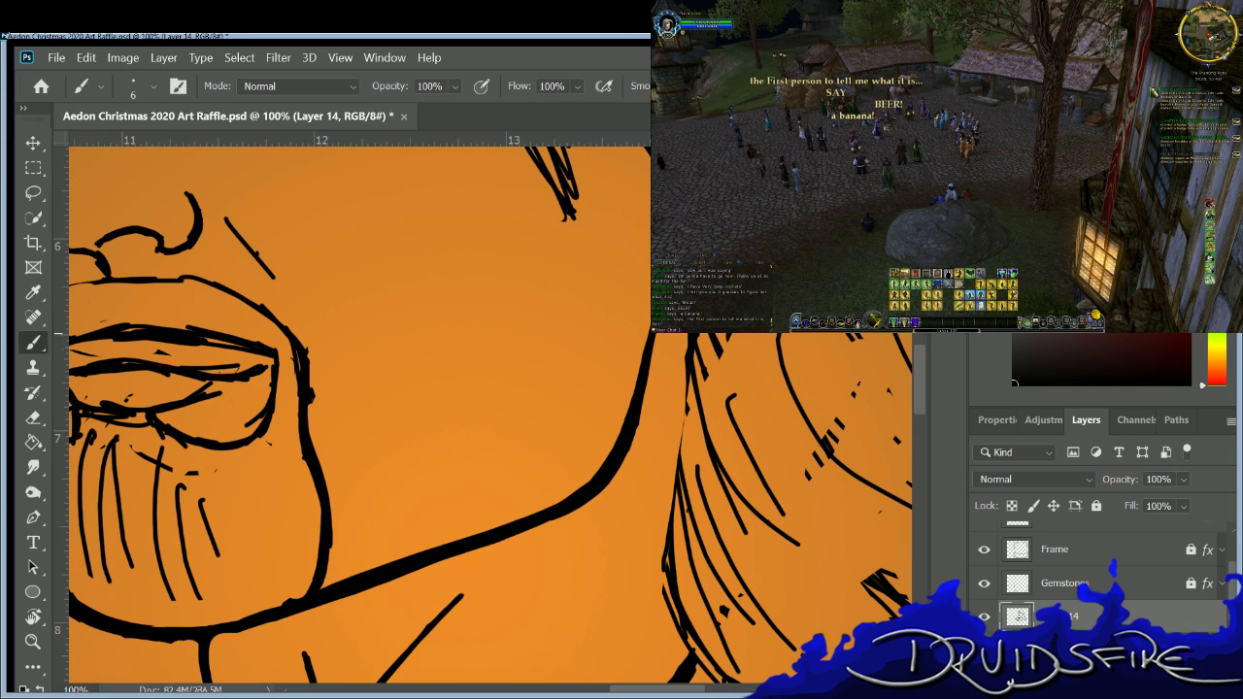
key("e")
key("b")
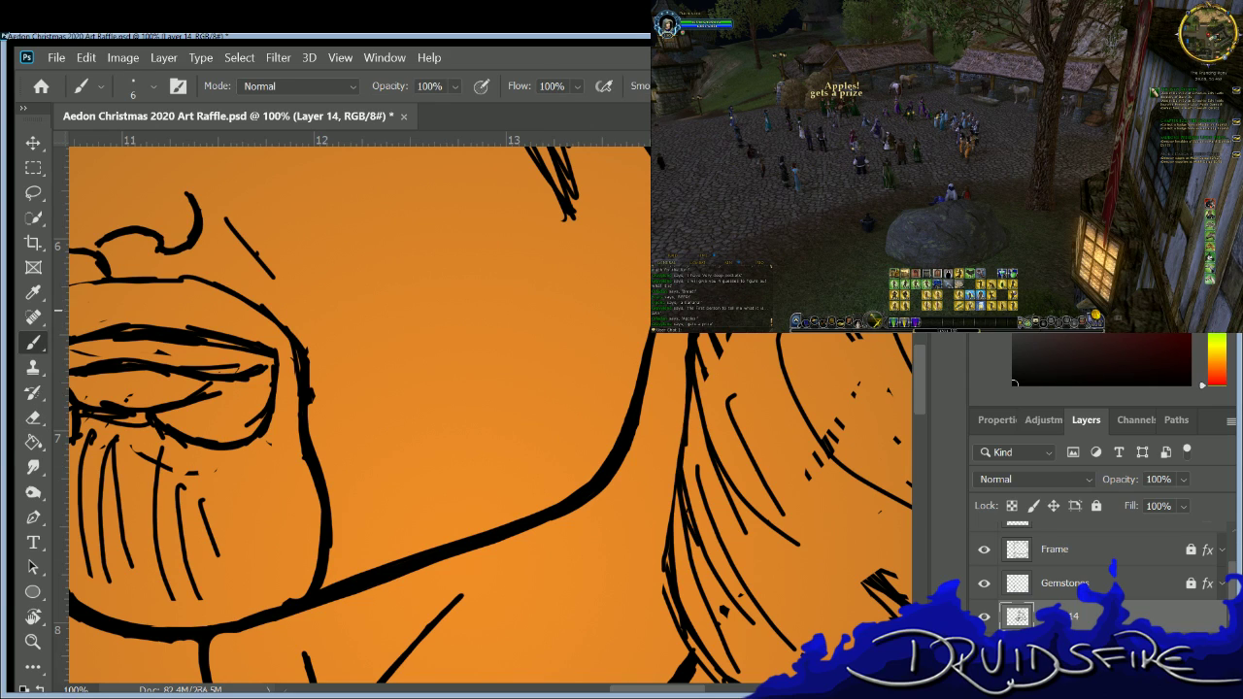
key("e")
left_click_drag(688, 335, 687, 412)
key("b")
mouse_move(688, 332)
left_mouse_down()
mouse_move(688, 407)
mouse_move(713, 490)
left_mouse_up()
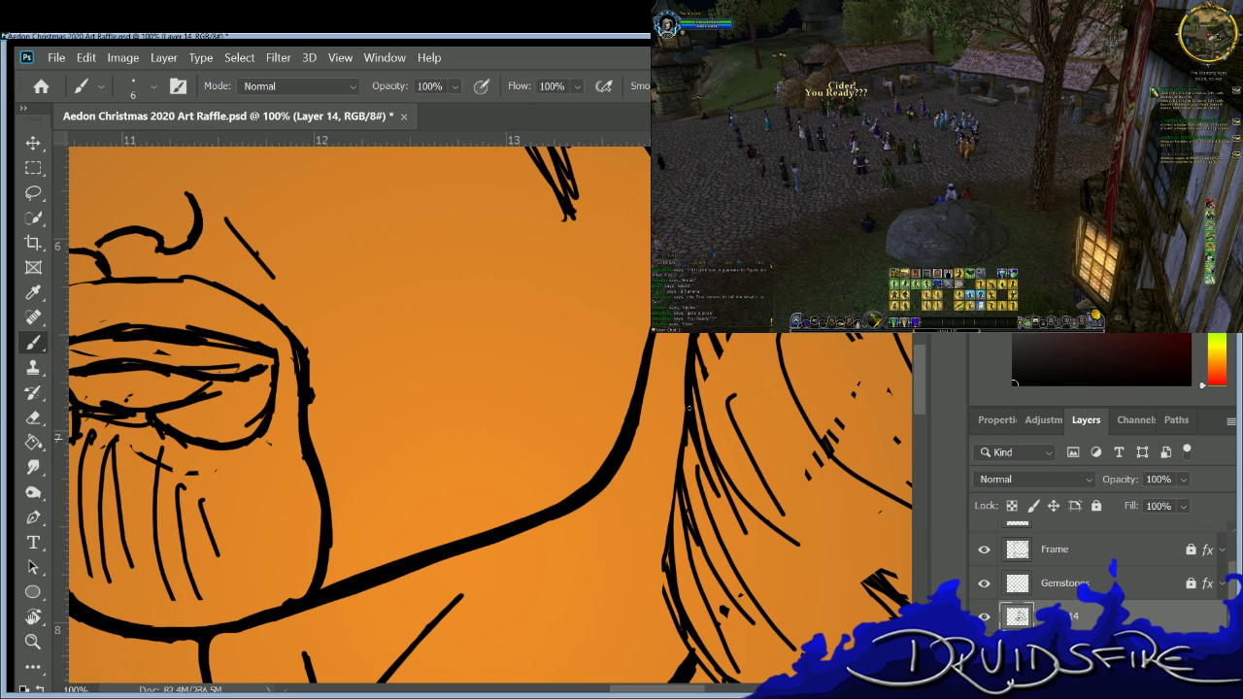
Erase the rough strokes on the lower hair edge and redraw its curve down to the collar with the 6 px brush.
scroll(359, 407, "down", 3)
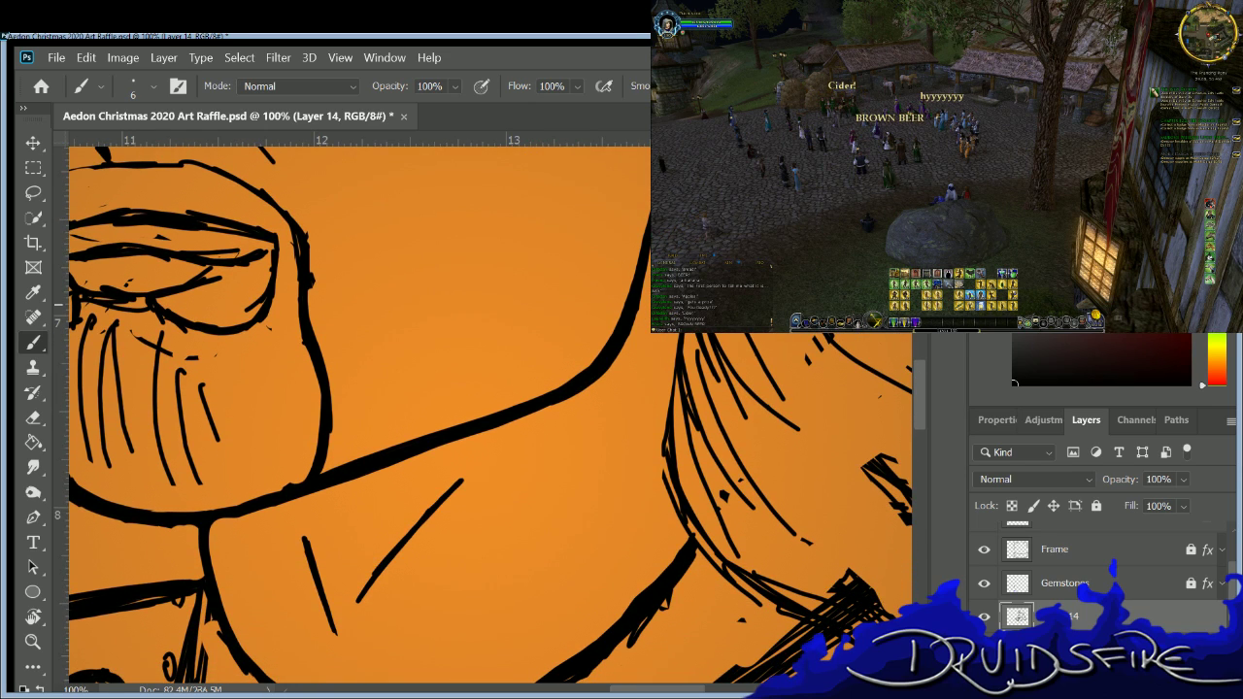
left_click_drag(675, 374, 713, 485)
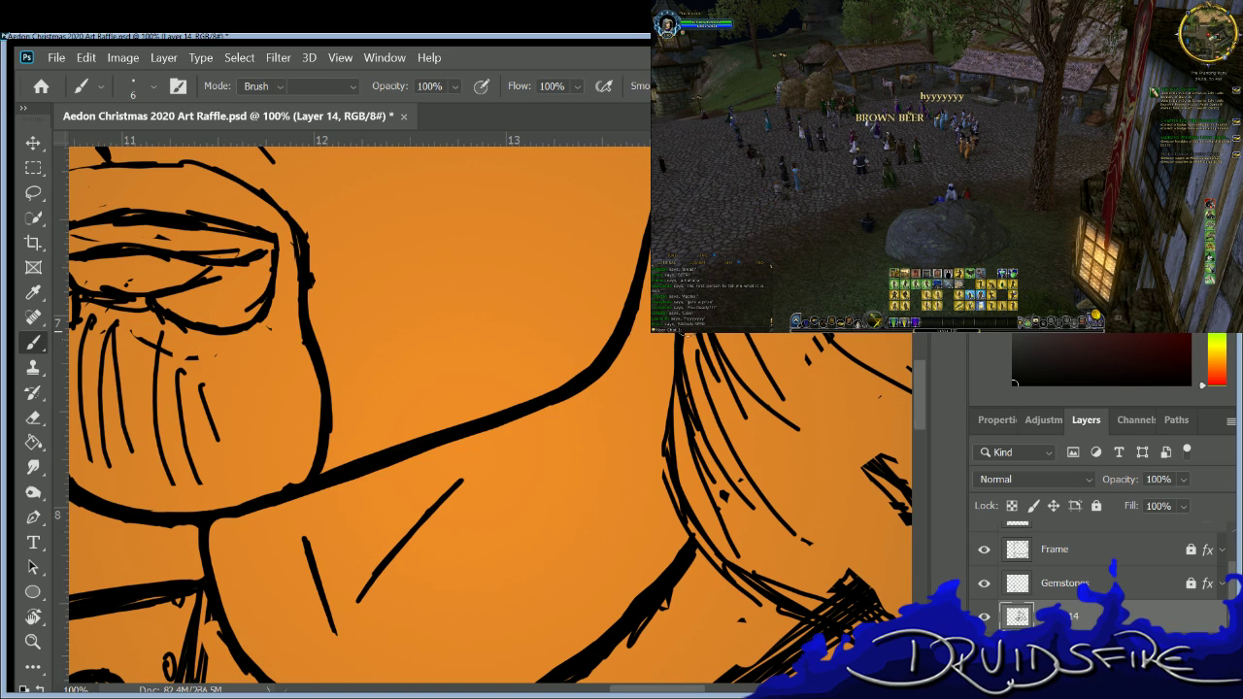
key("e")
left_click_drag(704, 437, 679, 335)
key("b")
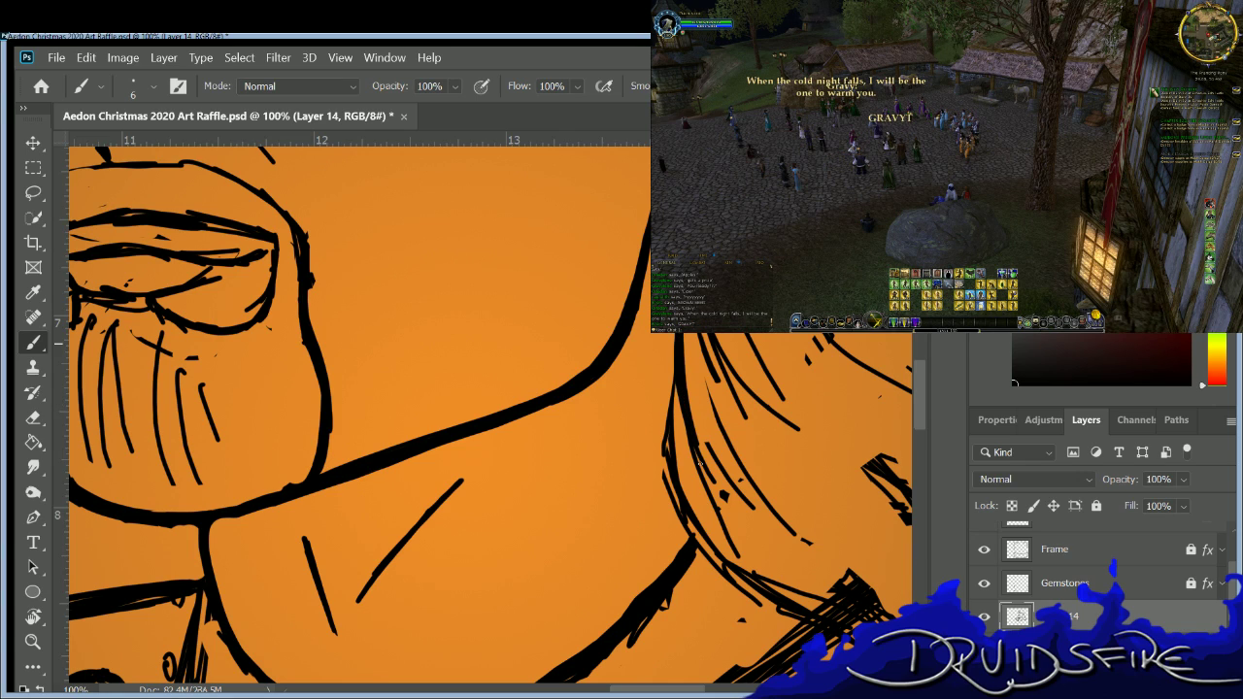
key("e")
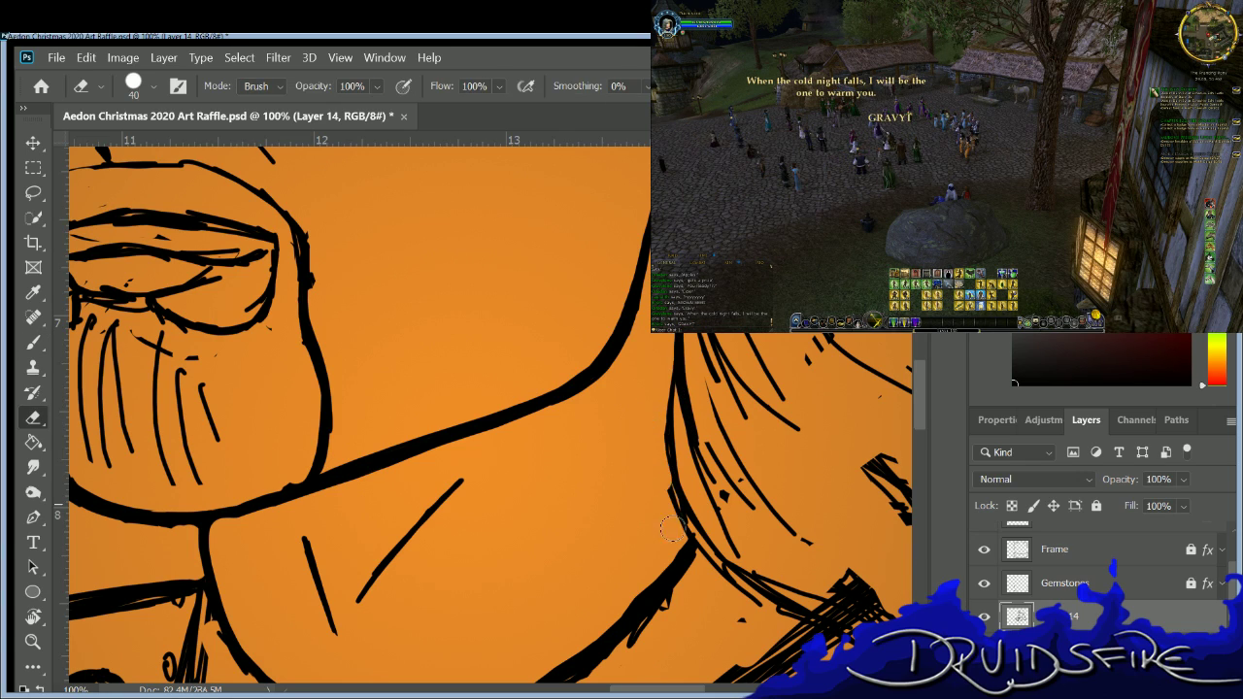
key("b")
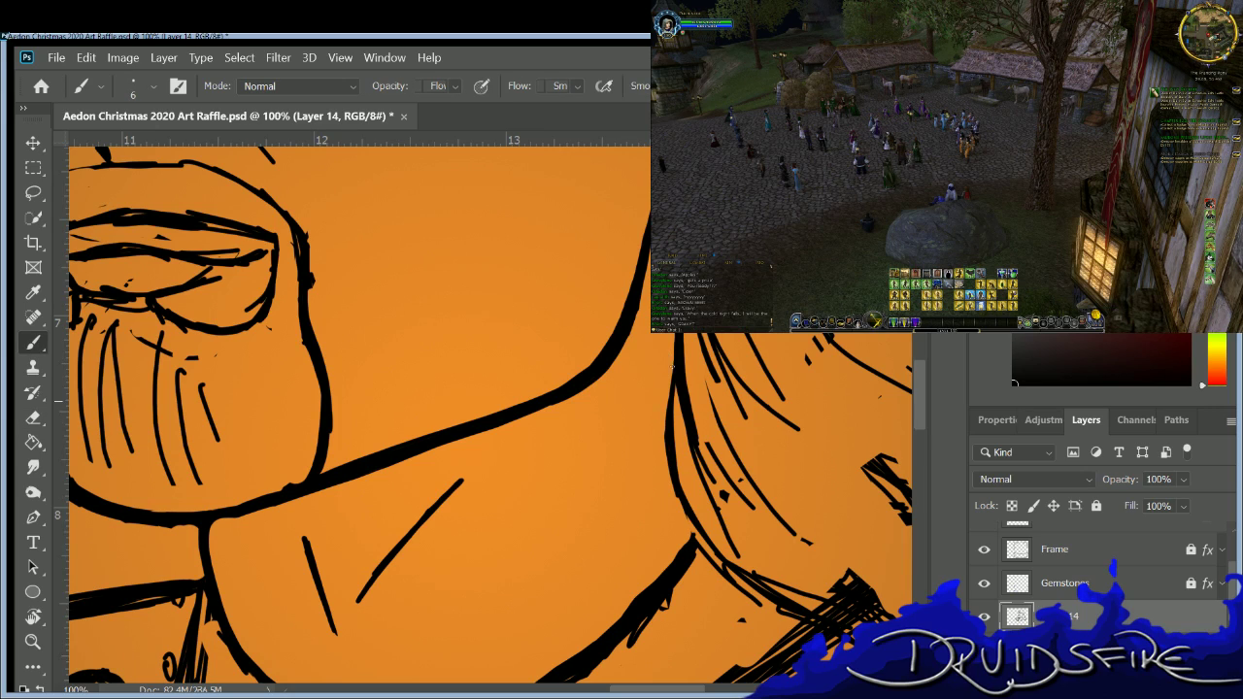
mouse_move(666, 453)
left_mouse_down()
mouse_move(677, 510)
mouse_move(708, 554)
left_mouse_up()
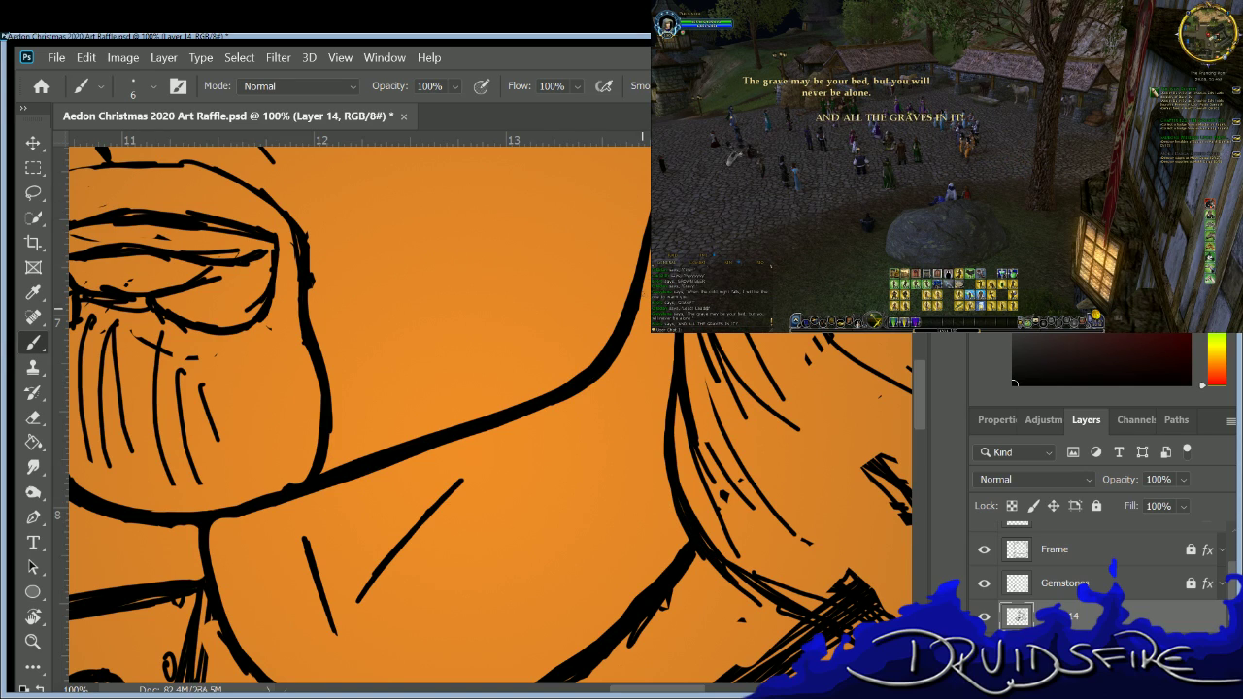
Trim the jaw line's edge, then thin the upper outer outline of the beard and redraw it with the 6 px brush.
key("e")
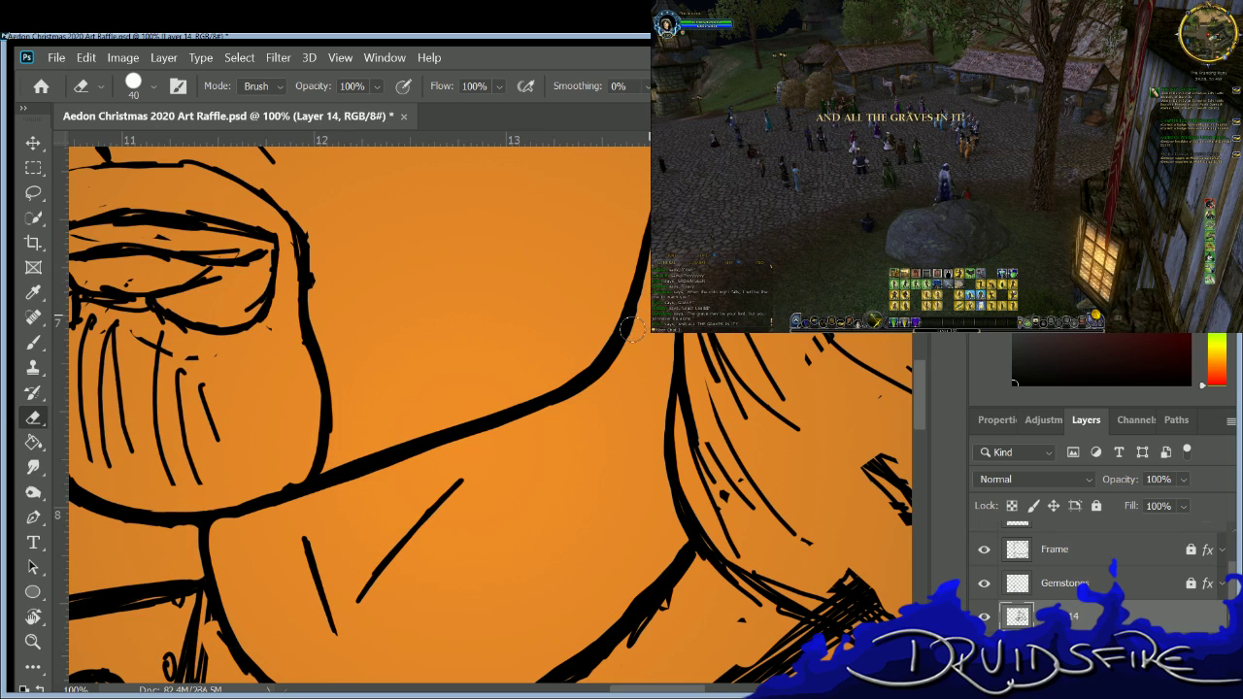
key("b")
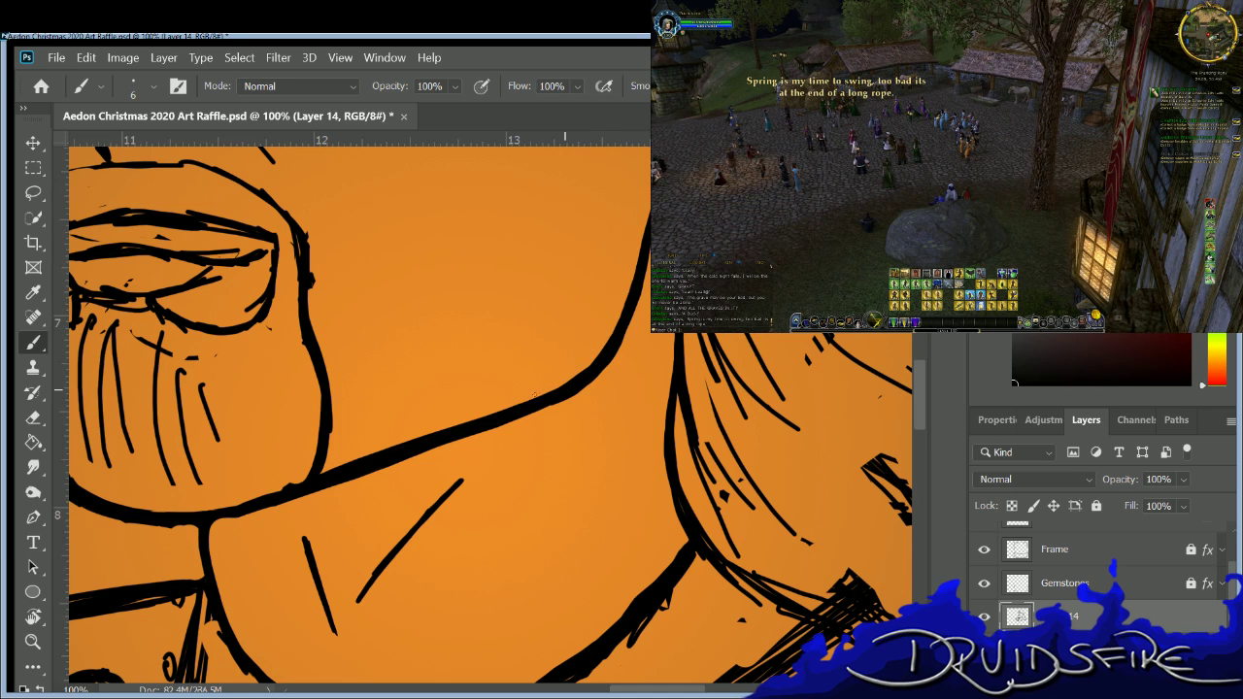
key("e")
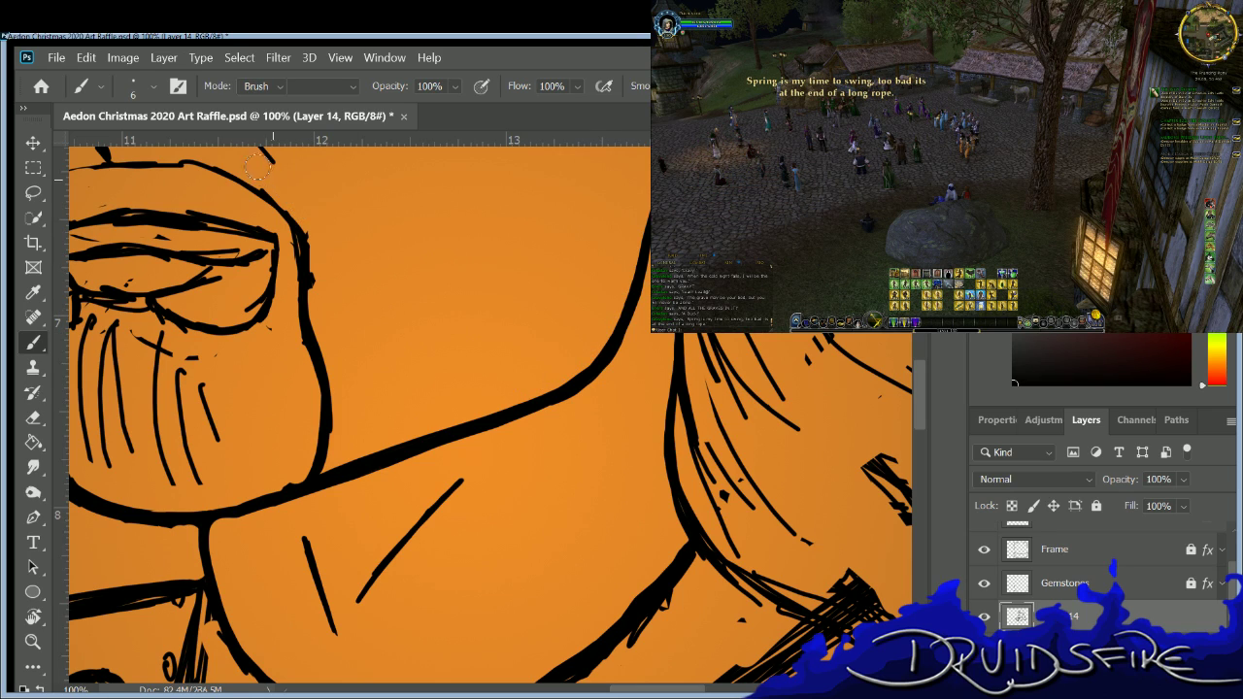
key("e")
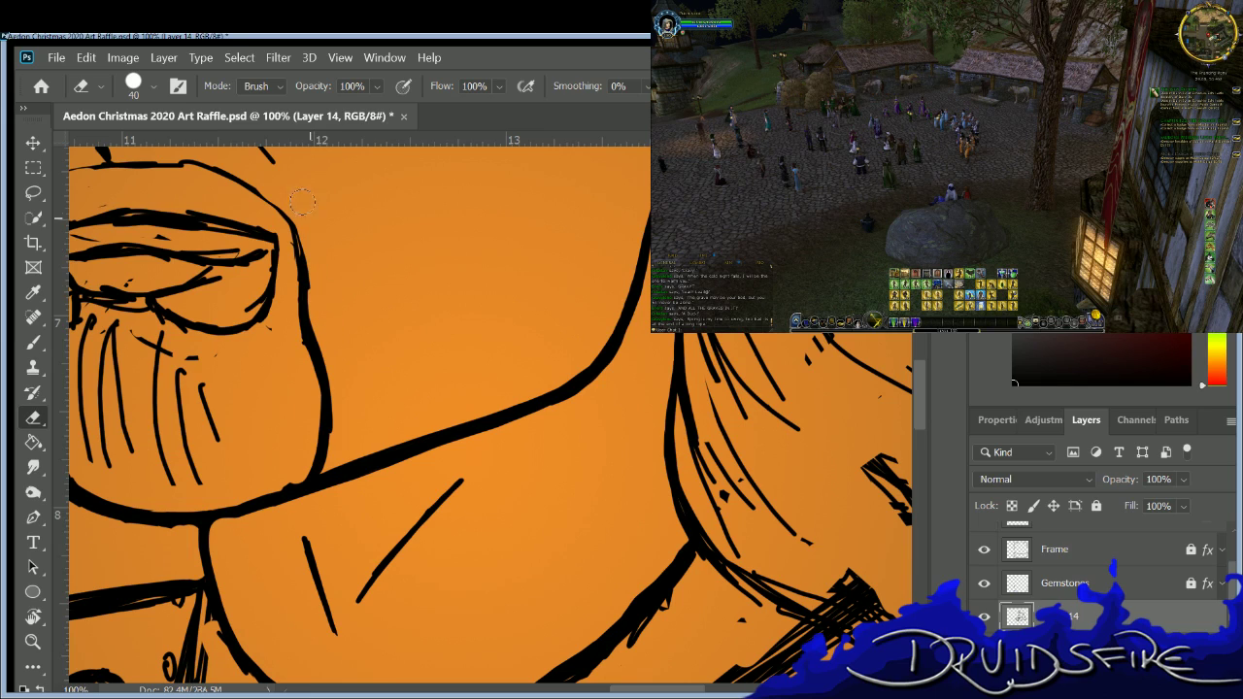
mouse_move(308, 272)
left_mouse_down()
mouse_move(346, 402)
mouse_move(337, 438)
mouse_move(340, 373)
mouse_move(335, 432)
left_mouse_up()
key("b")
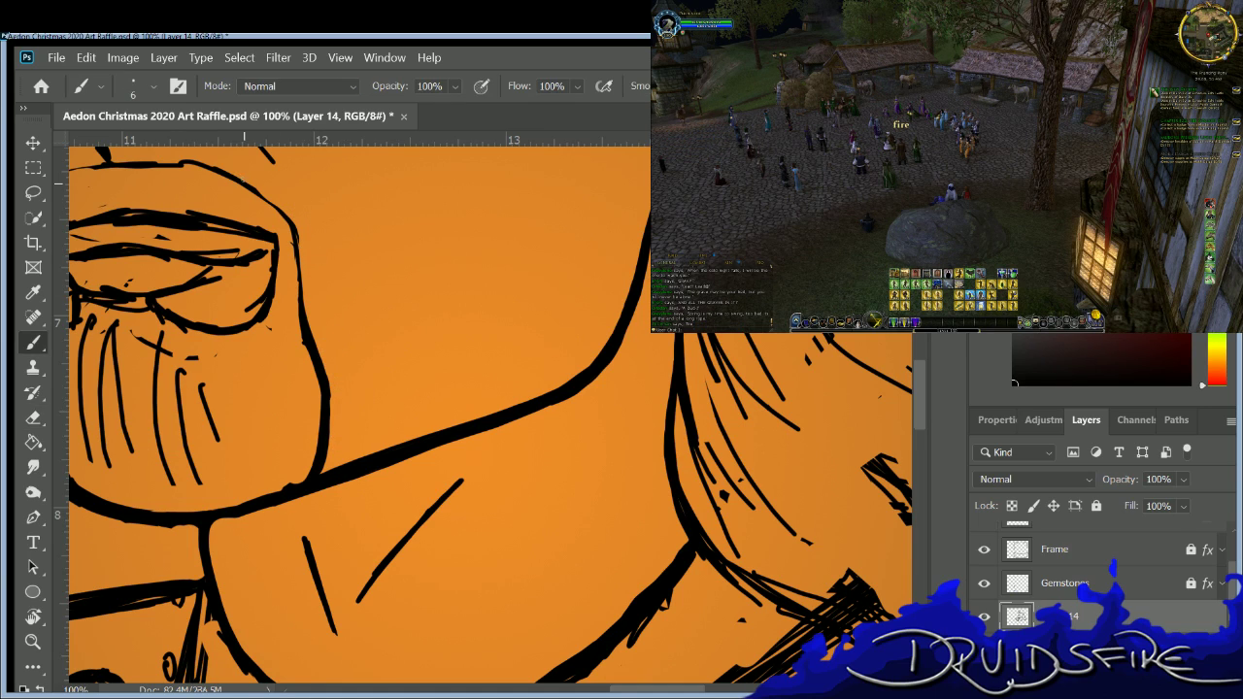
left_click_drag(260, 192, 277, 205)
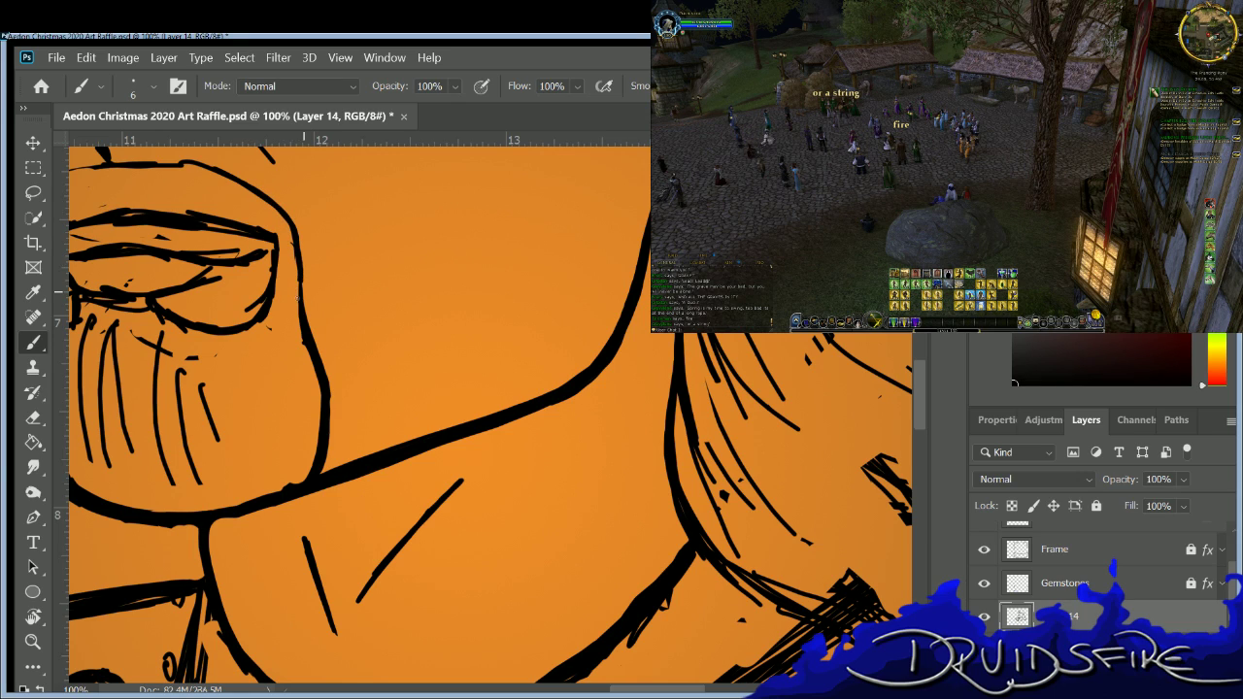
Smooth the lower outer beard outline and erase the small bump where it meets the chin line.
left_click_drag(324, 401, 331, 445)
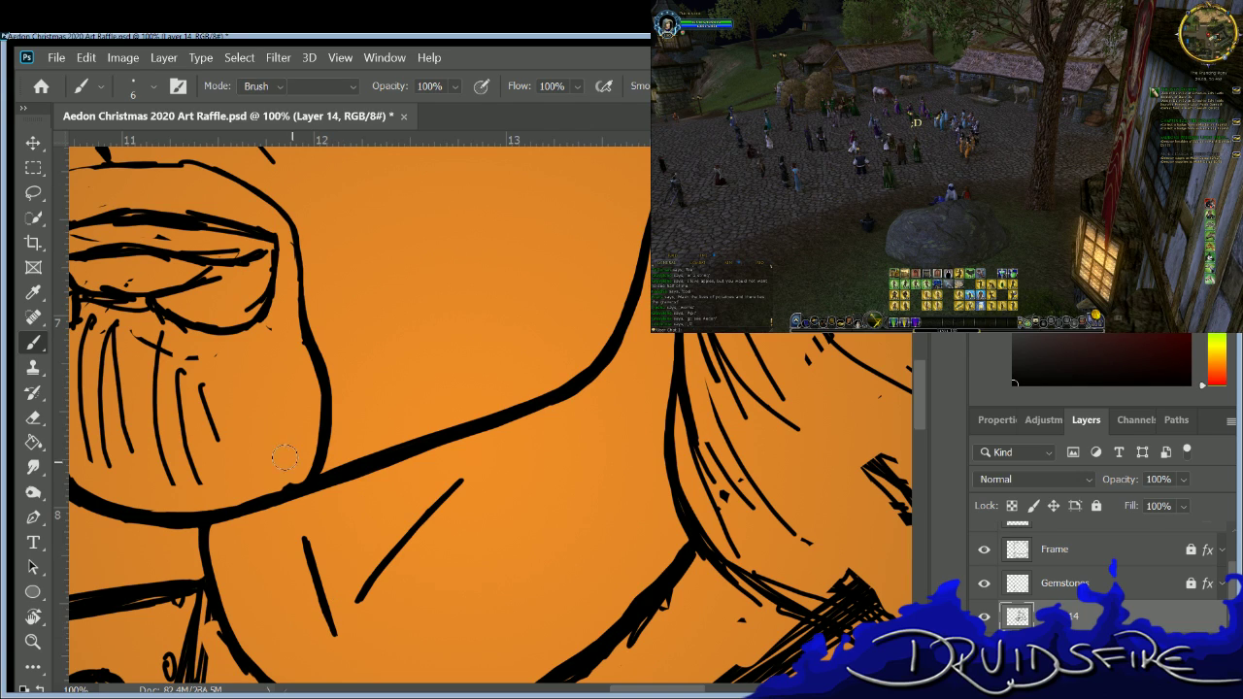
key("b")
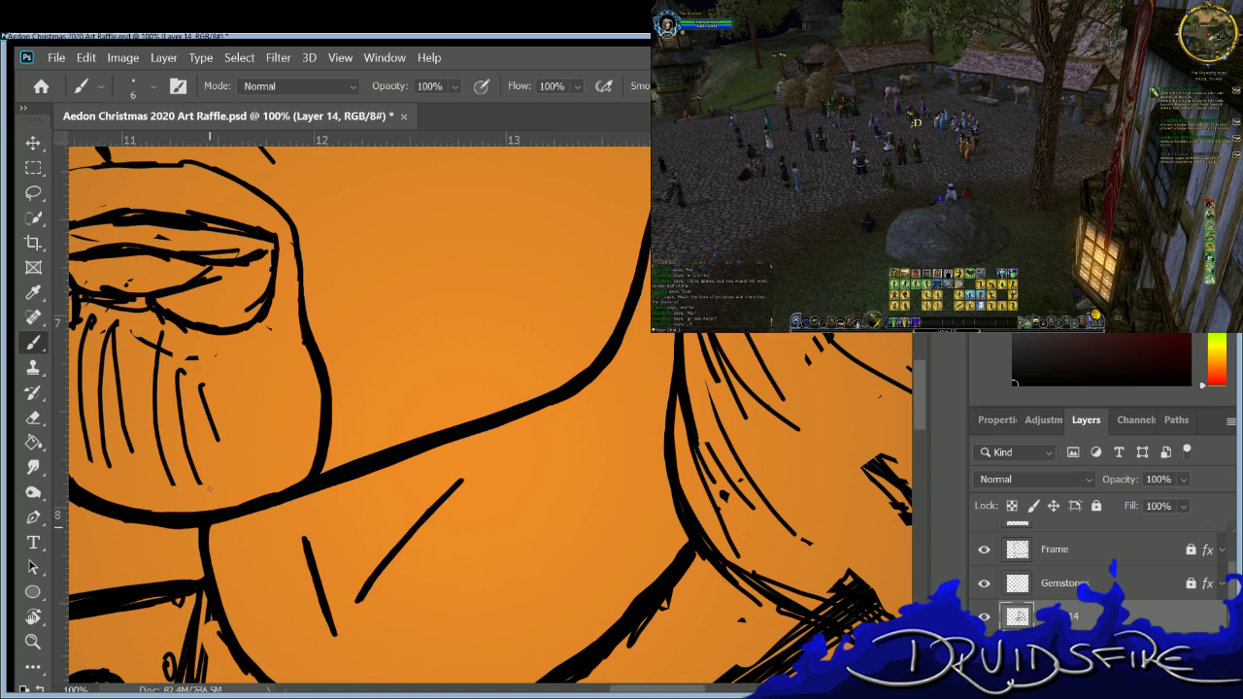
key("e")
key("b")
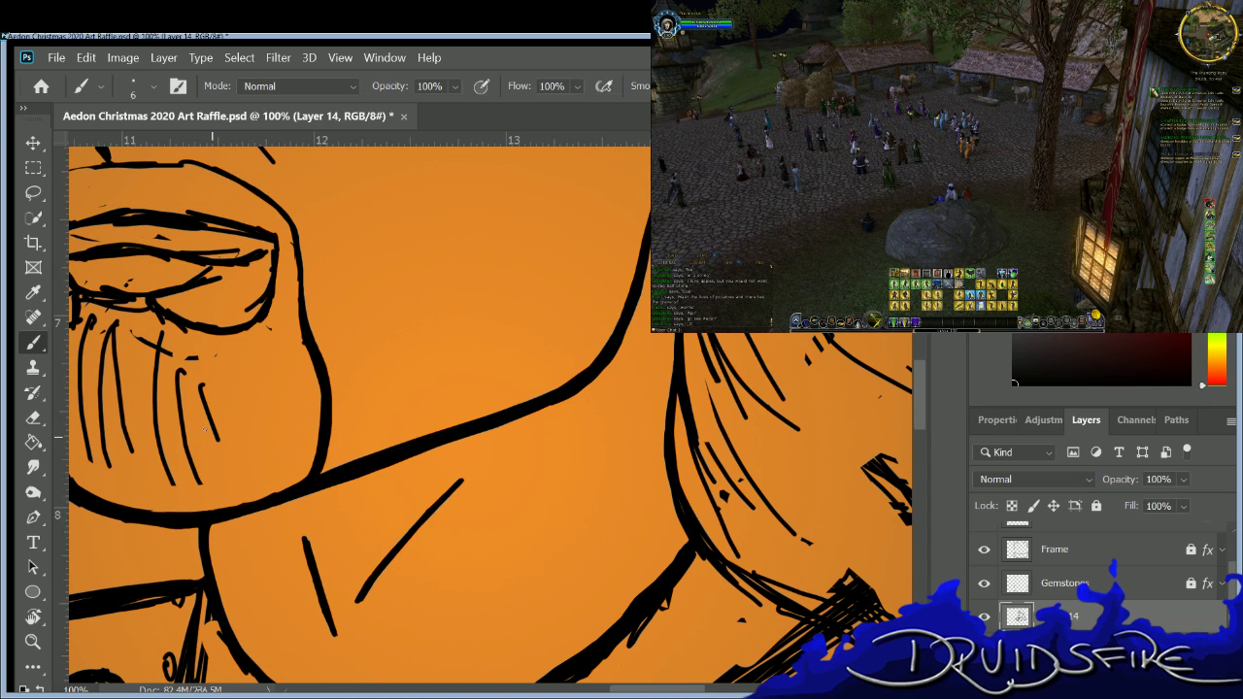
key("e")
key("b")
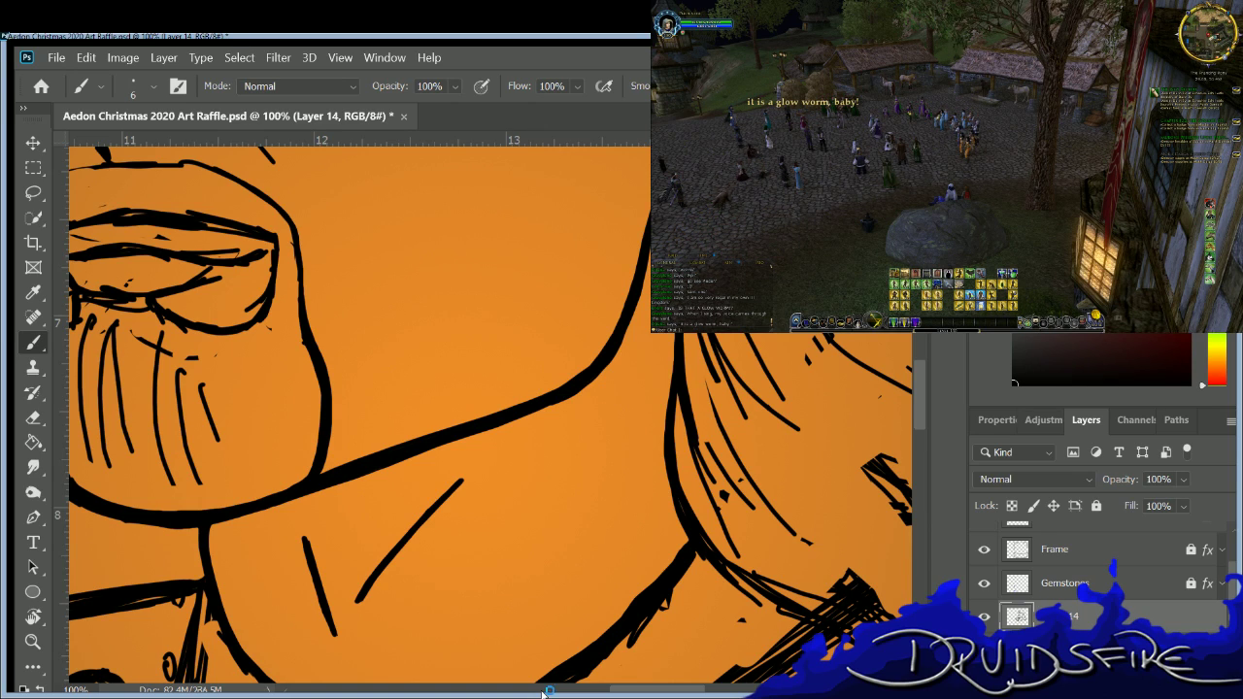
Erase the overlapping inner hair strands and stray marks beside the lower hair edge.
key("e")
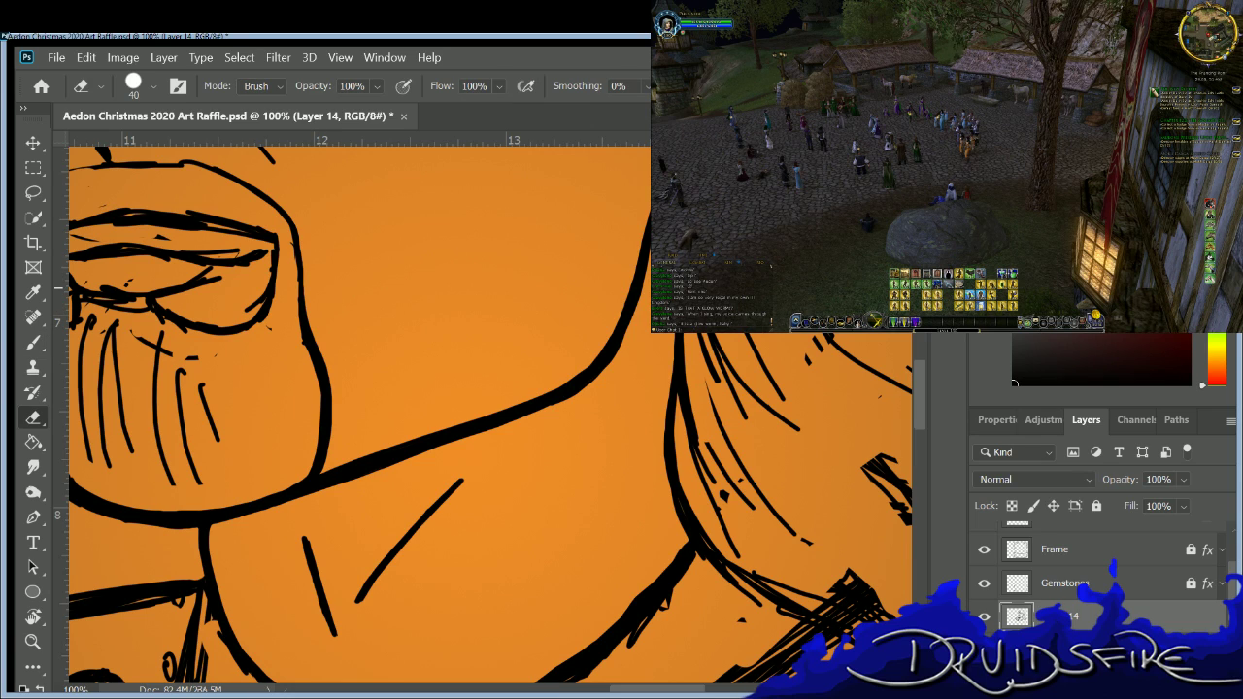
key("b")
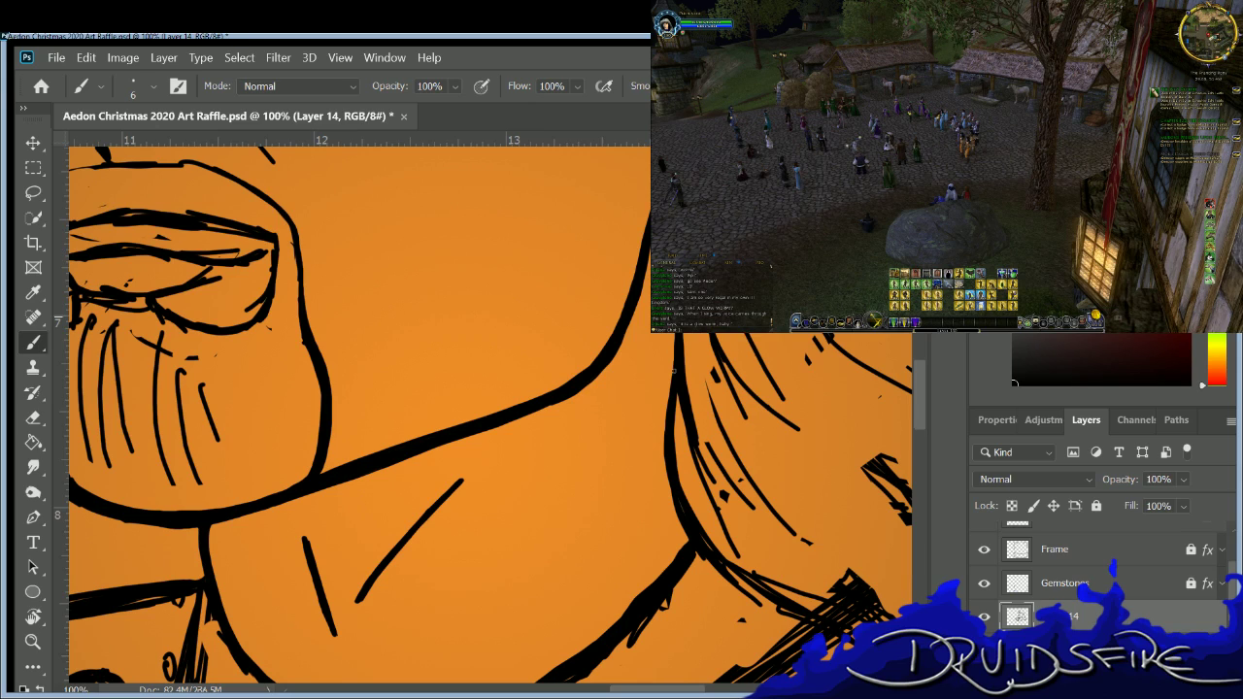
key("e")
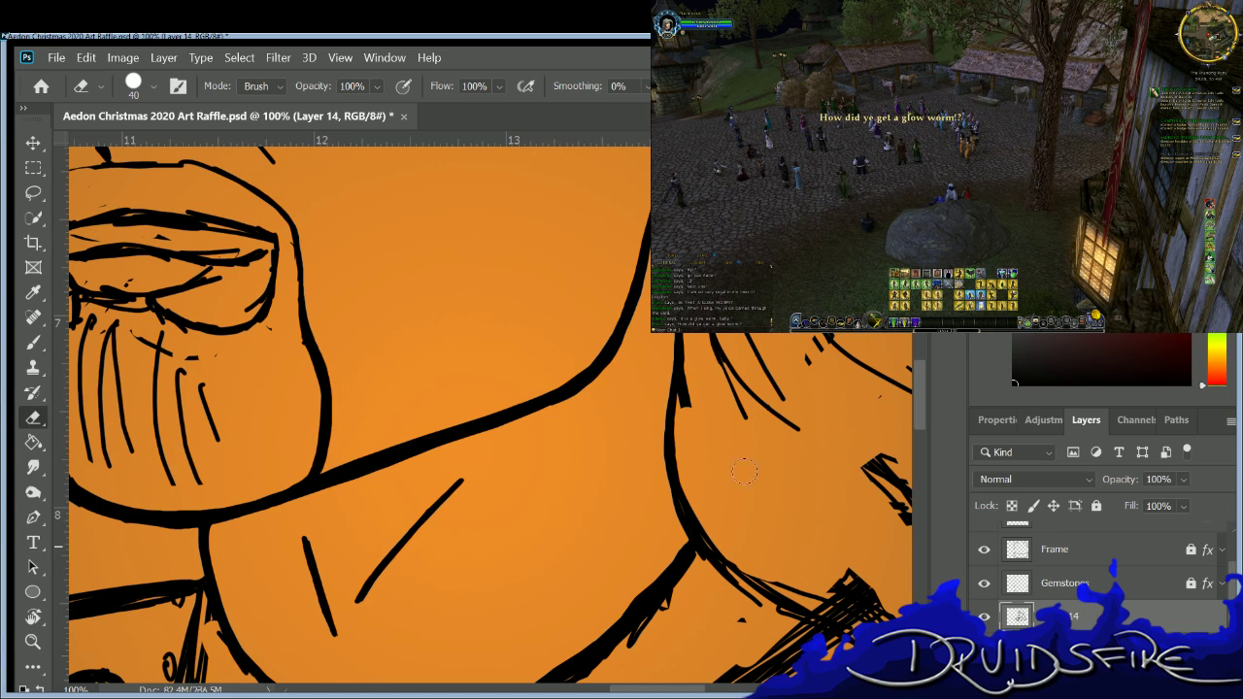
Draw one curved hair strand branching inward from the hair edge with the 6 px brush, reworking it until it flows smoothly.
key("b")
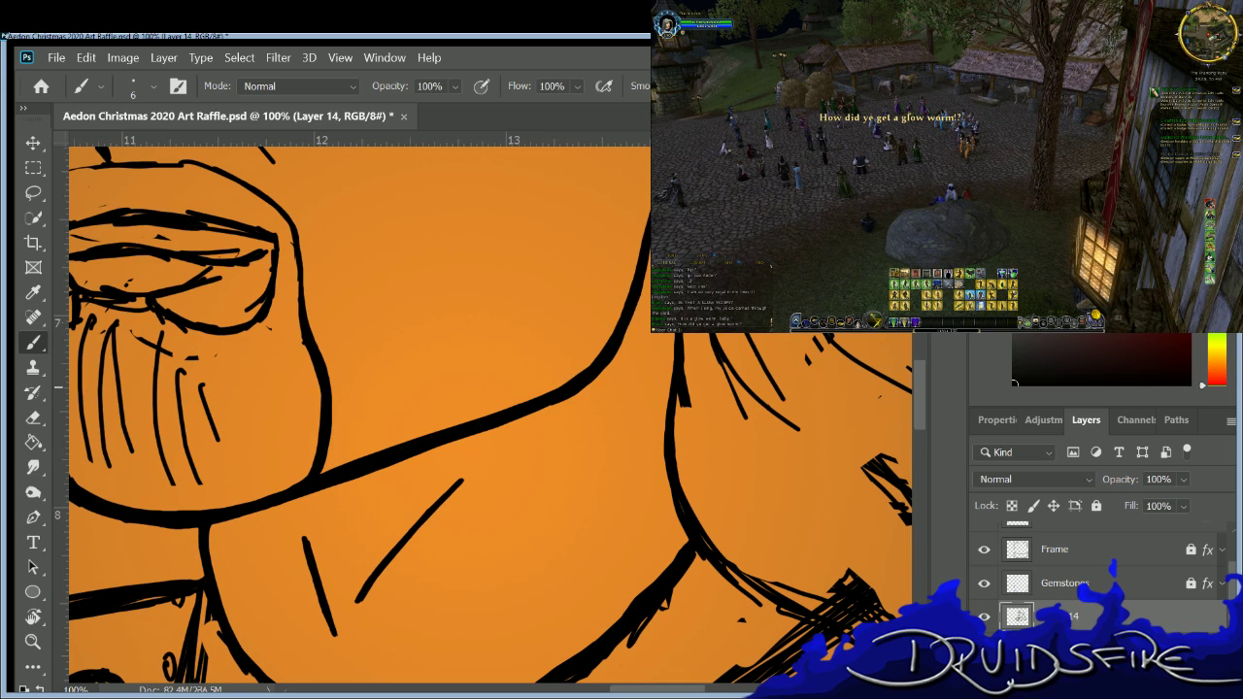
left_click_drag(686, 408, 758, 507)
key("e")
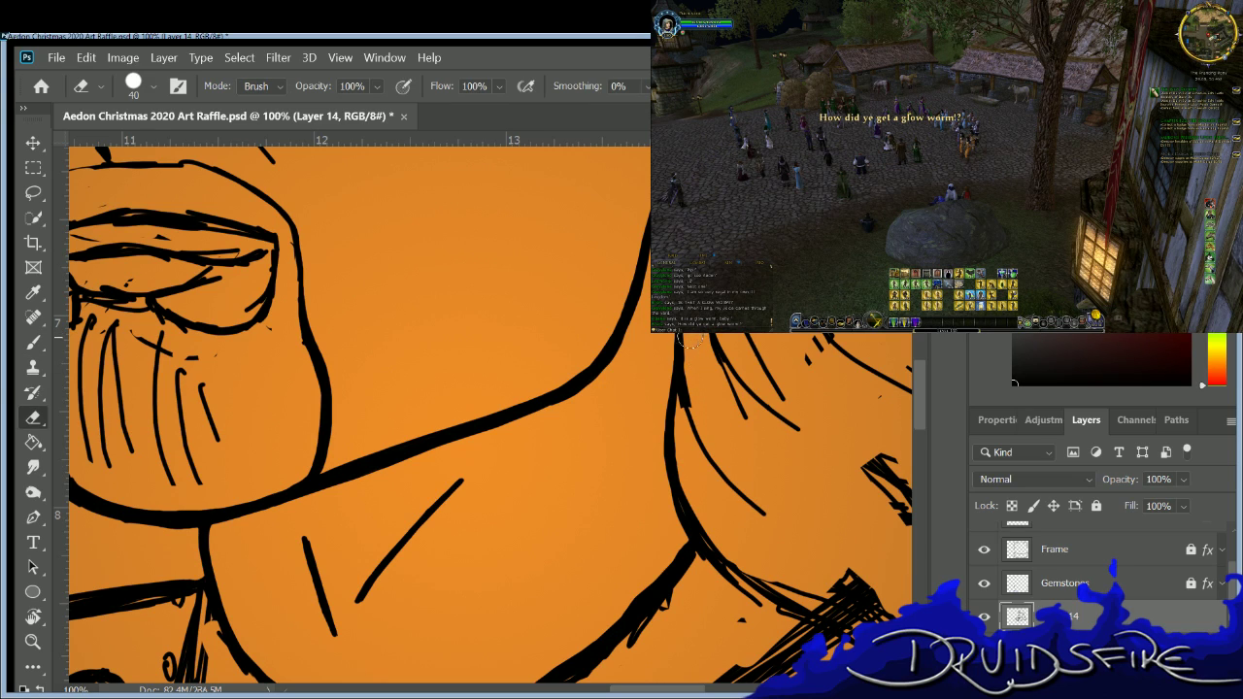
left_click_drag(690, 367, 690, 421)
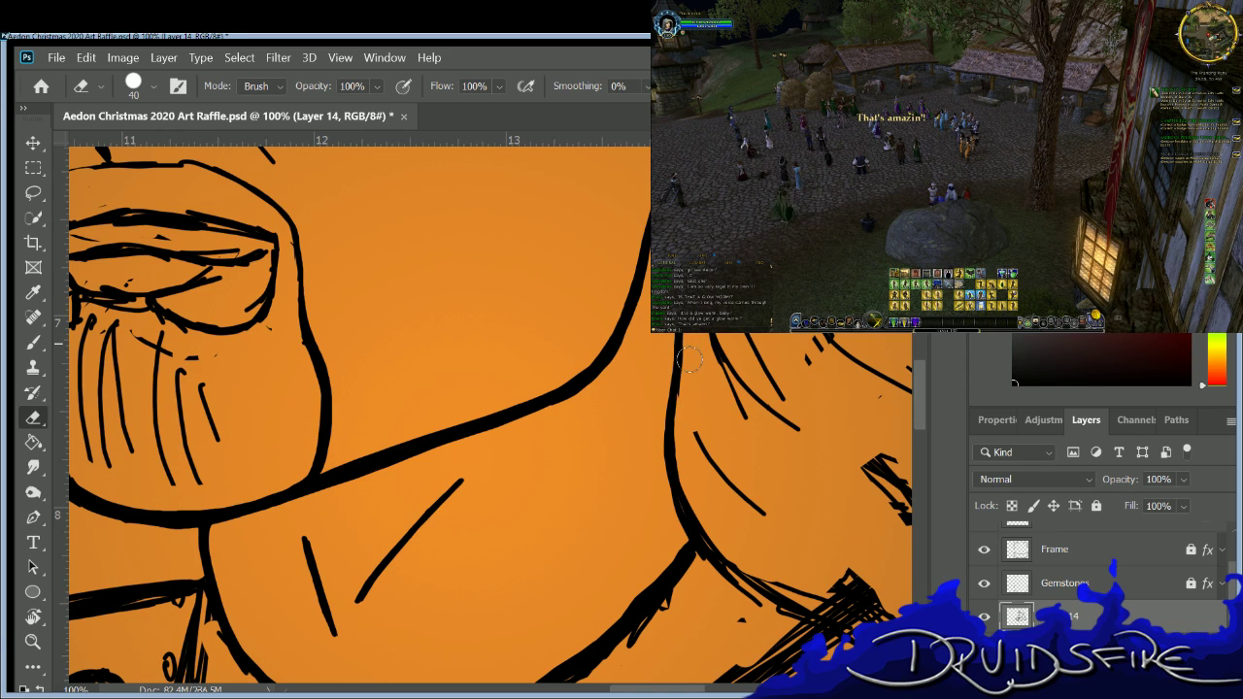
key("b")
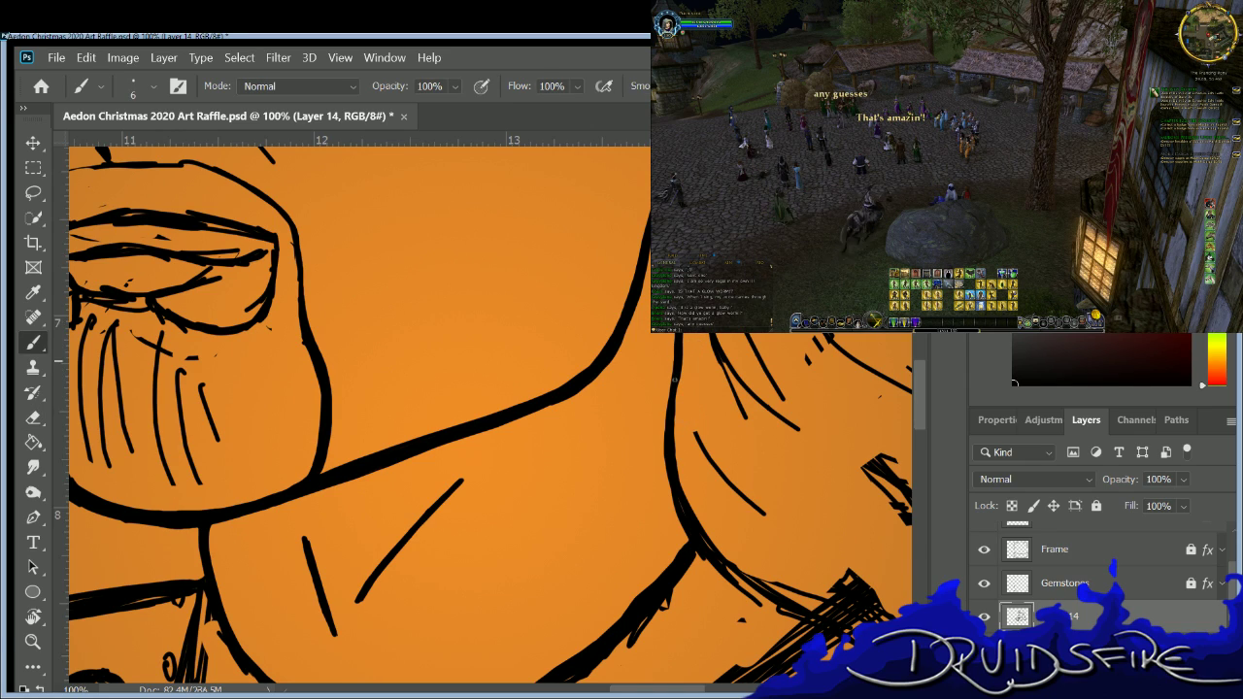
left_click_drag(686, 413, 693, 434)
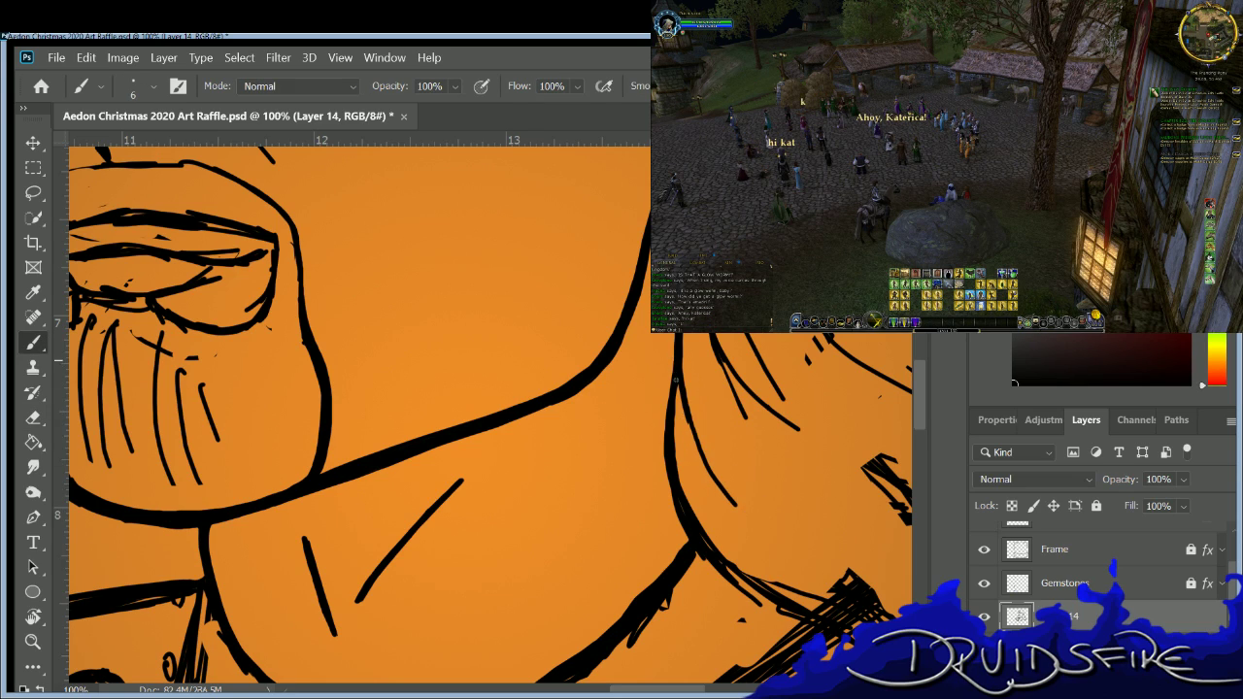
left_click_drag(711, 464, 755, 516)
key("e")
key("b")
key("ctrl+z")
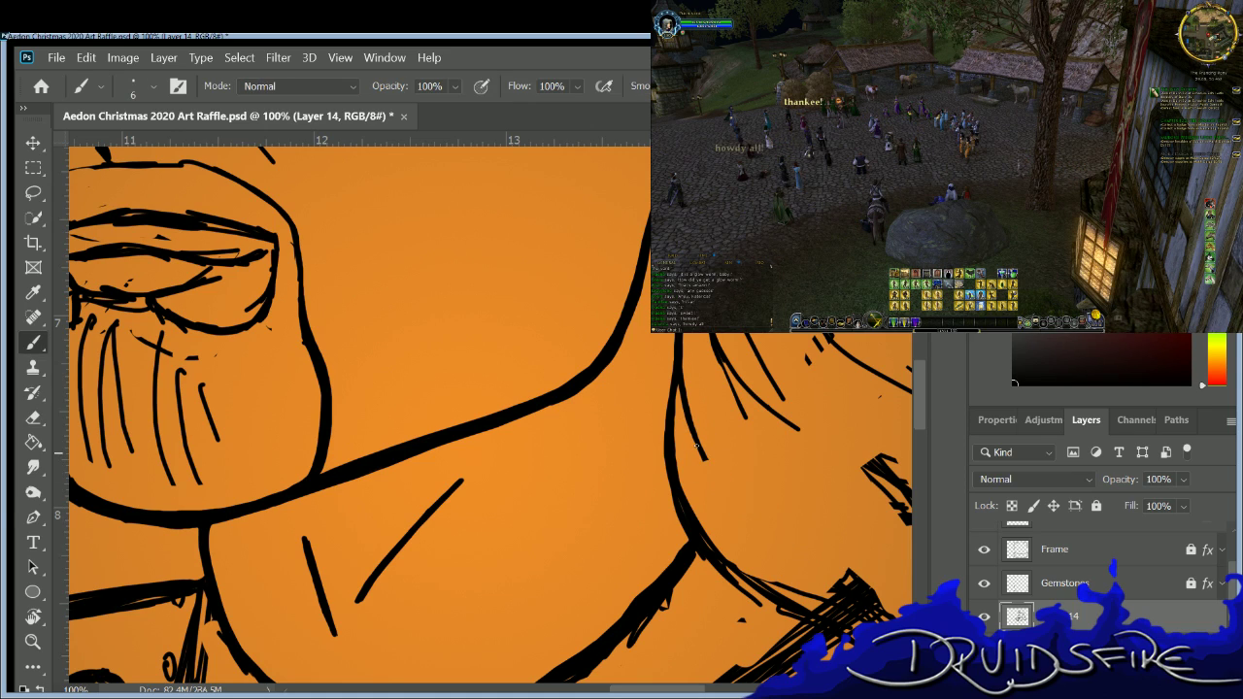
left_click_drag(712, 473, 749, 512)
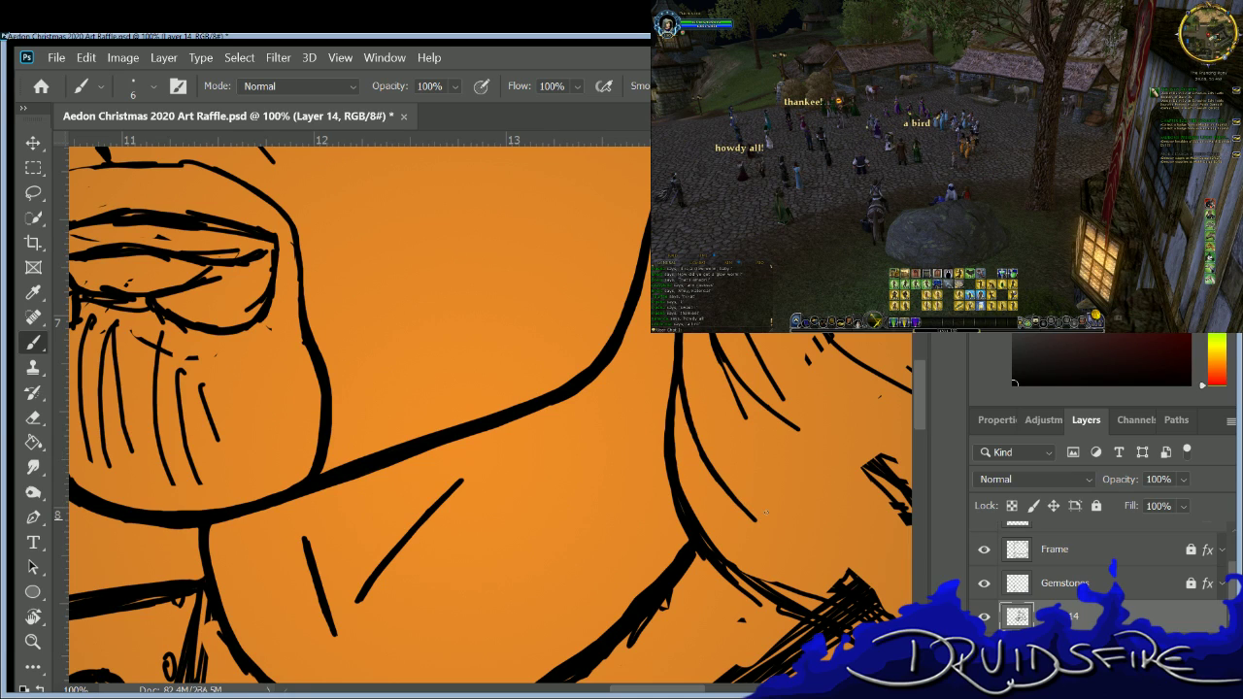
Erase the vertical beard hairs and stray marks beneath the right half of the mouth.
key("e")
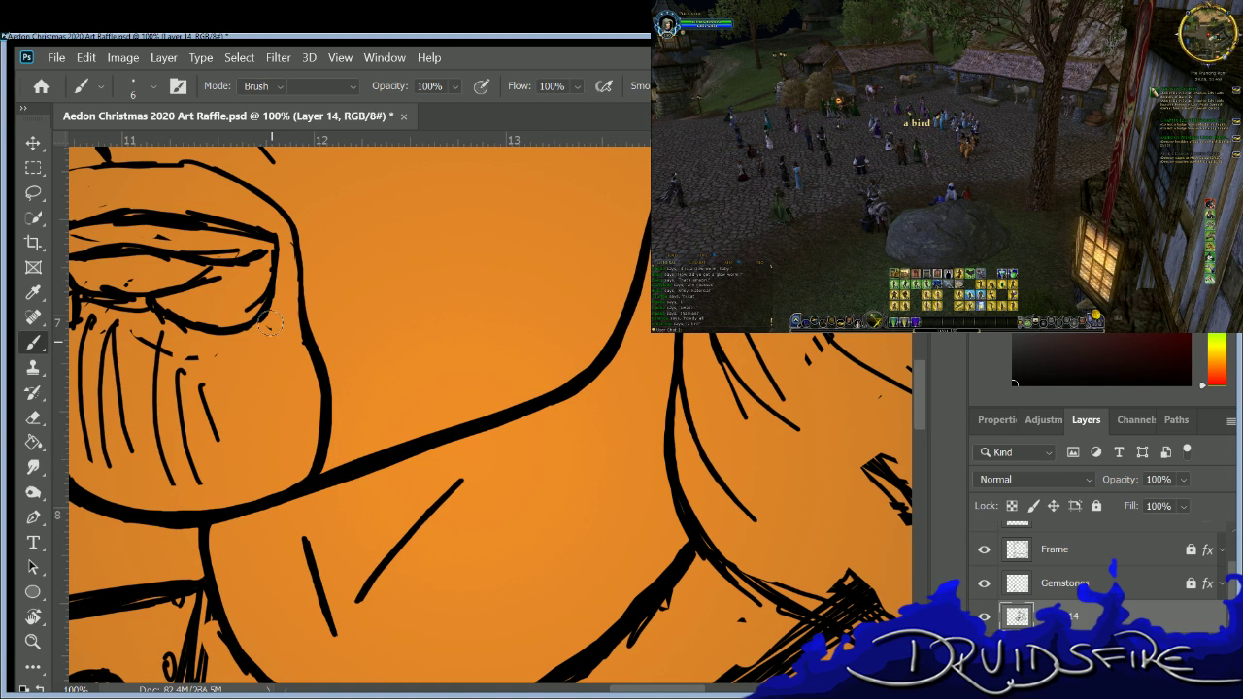
key("b")
key("ctrl+z")
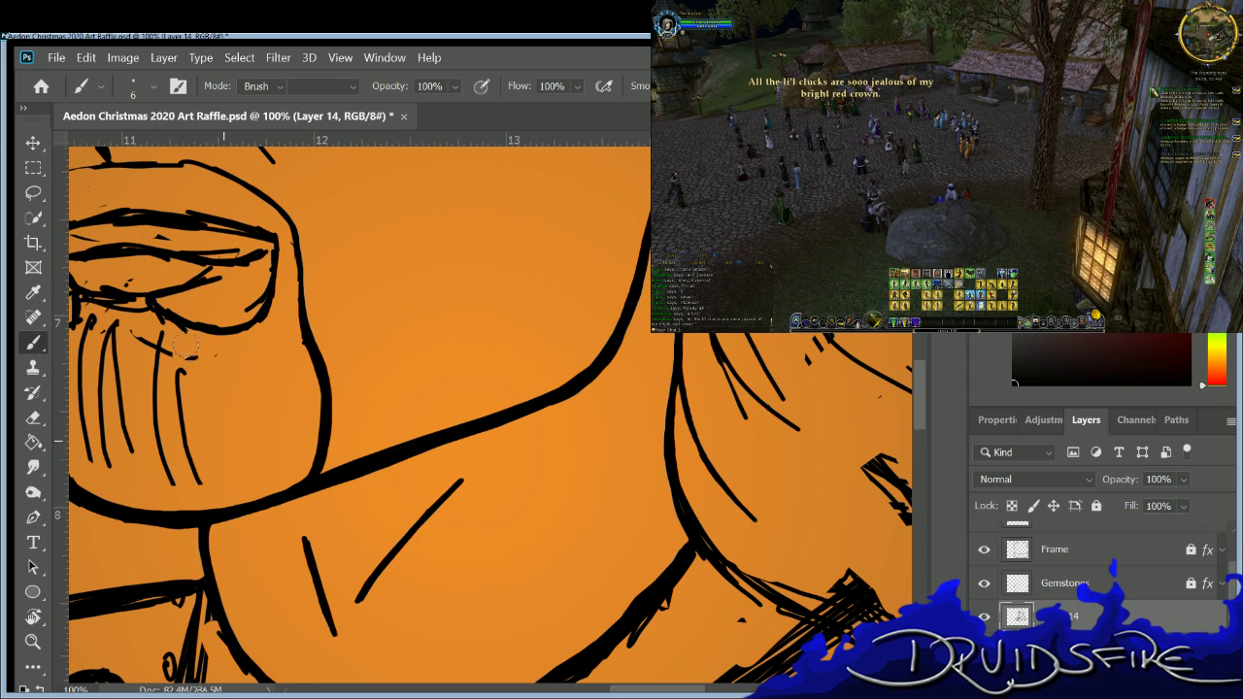
left_click_drag(185, 367, 149, 326)
mouse_move(154, 372)
left_mouse_down()
mouse_move(167, 471)
mouse_move(206, 476)
mouse_move(208, 456)
left_mouse_up()
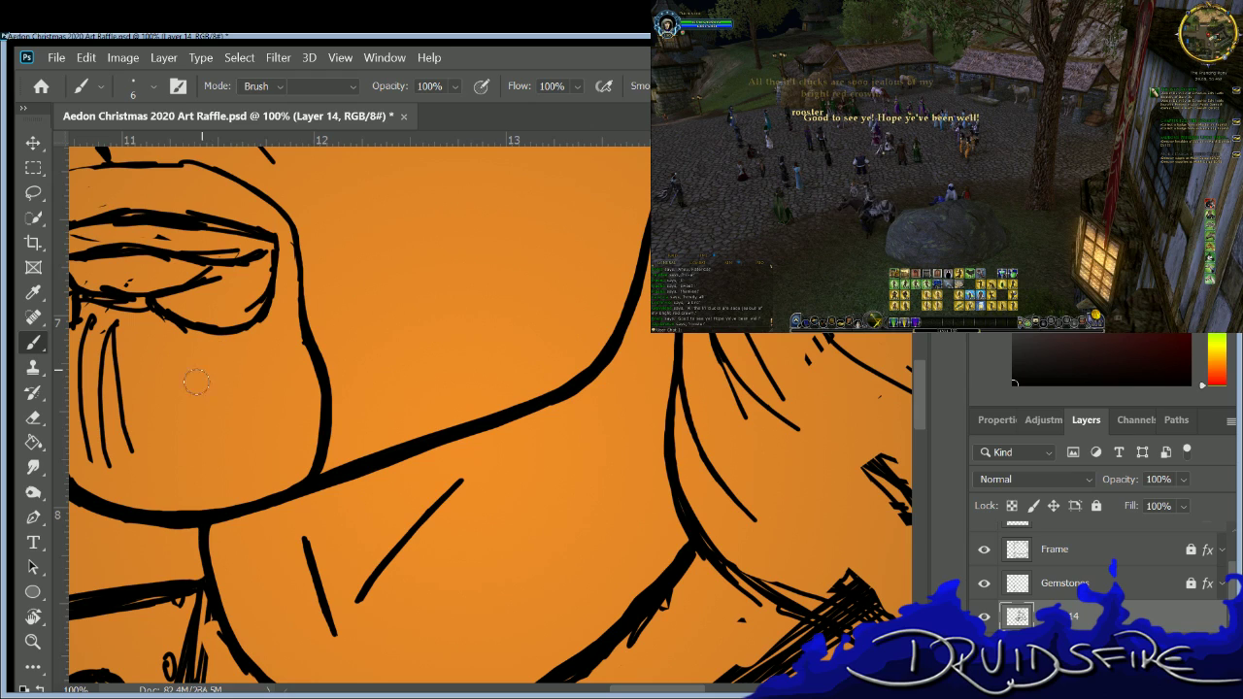
Thin the beard outline beside the right corner of the mouth and redraw it smoothly with the 6 px brush.
key("e")
left_click_drag(284, 215, 297, 276)
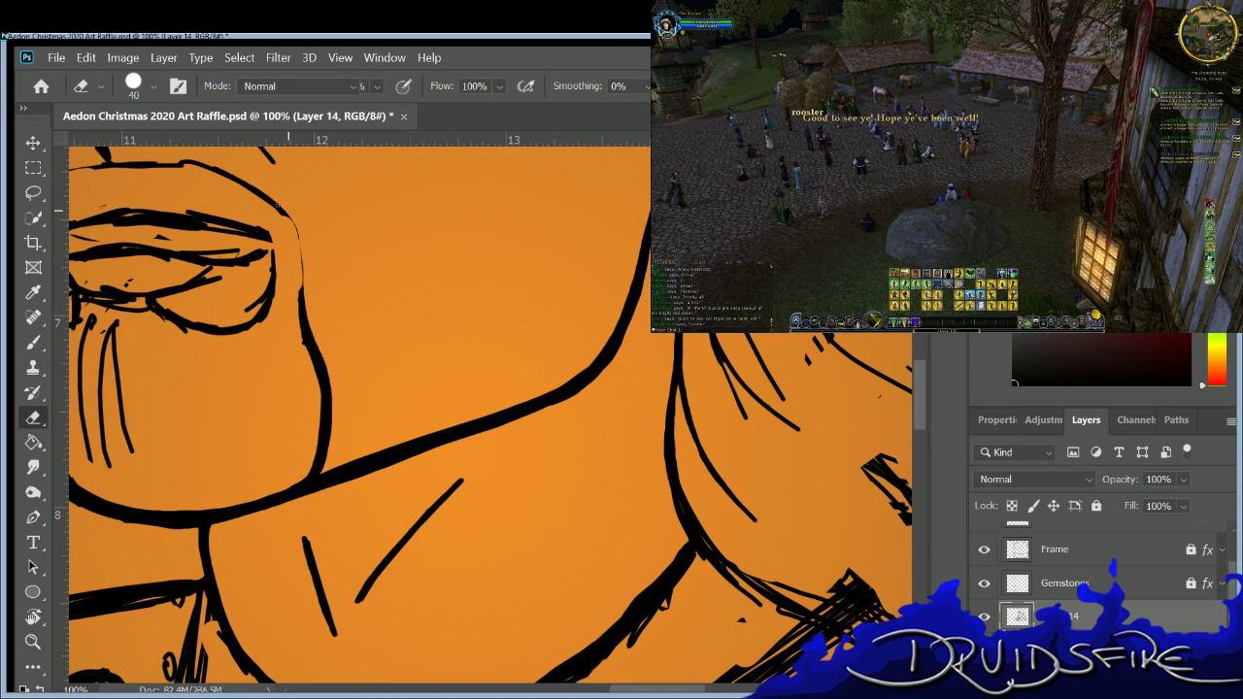
key("b")
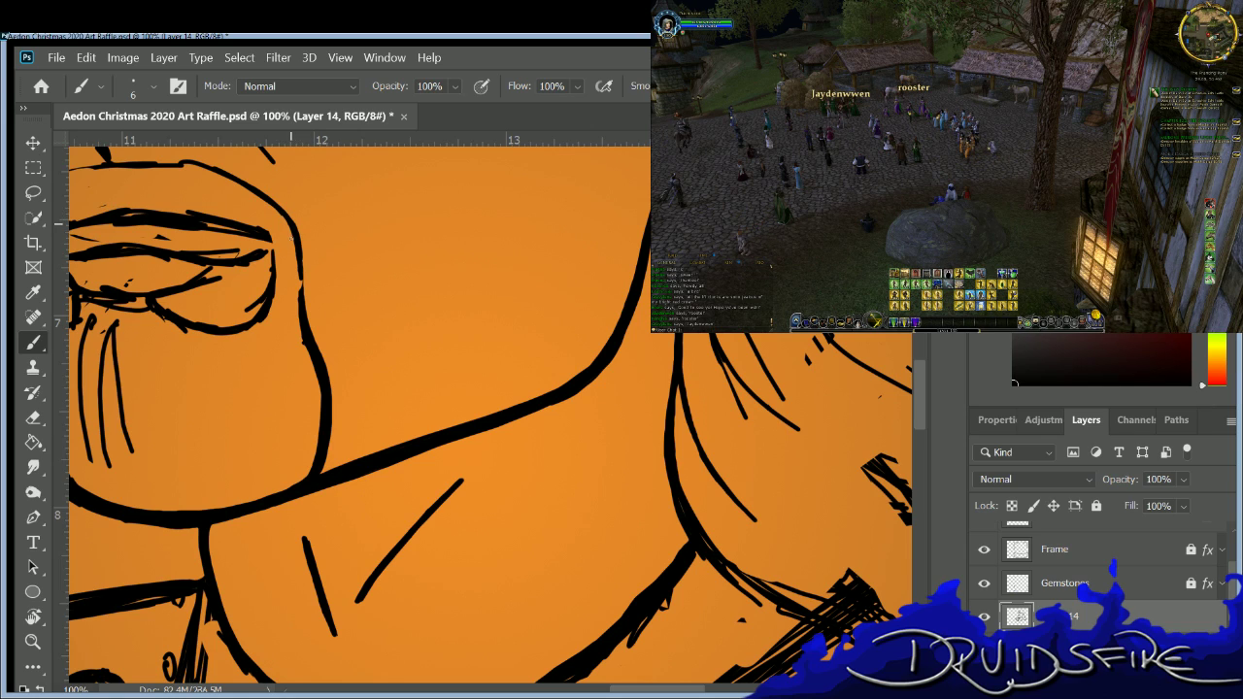
key("e")
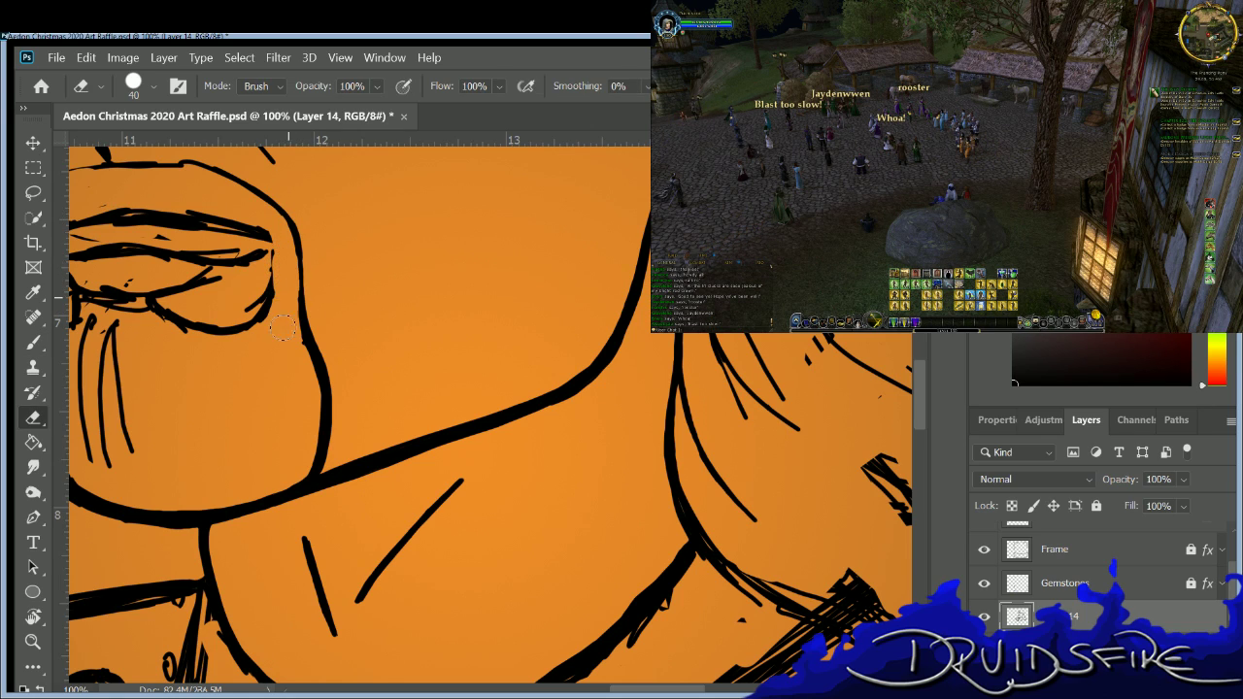
key("b")
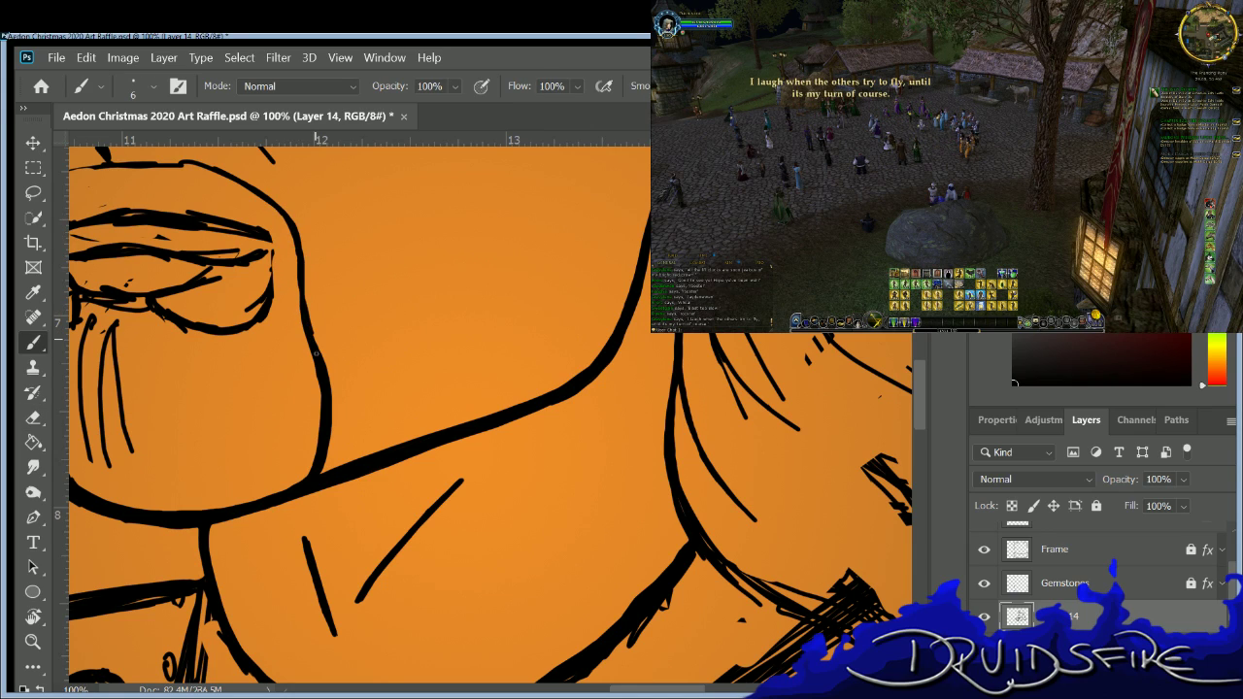
mouse_move(296, 255)
left_mouse_down()
mouse_move(304, 325)
mouse_move(294, 258)
mouse_move(311, 320)
left_mouse_up()
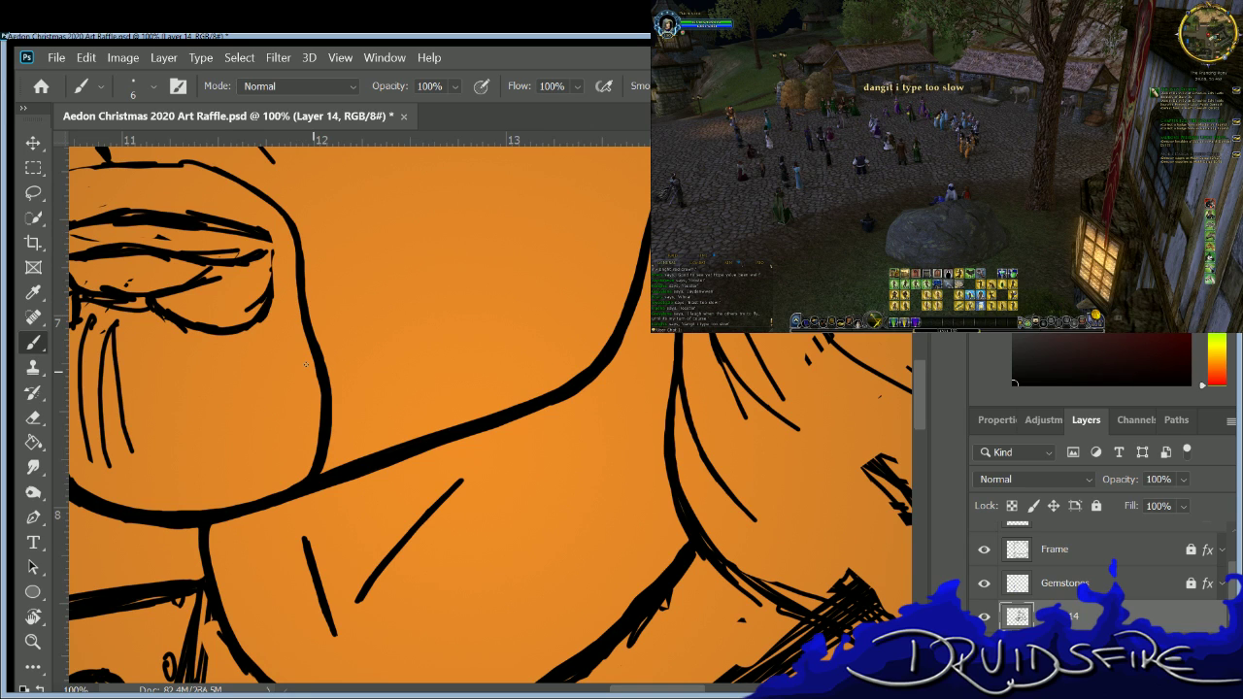
Erase the overlapping sketch lines inside the mouth shape and the remaining vertical beard hairs beneath it.
scroll(305, 364, "left", 6)
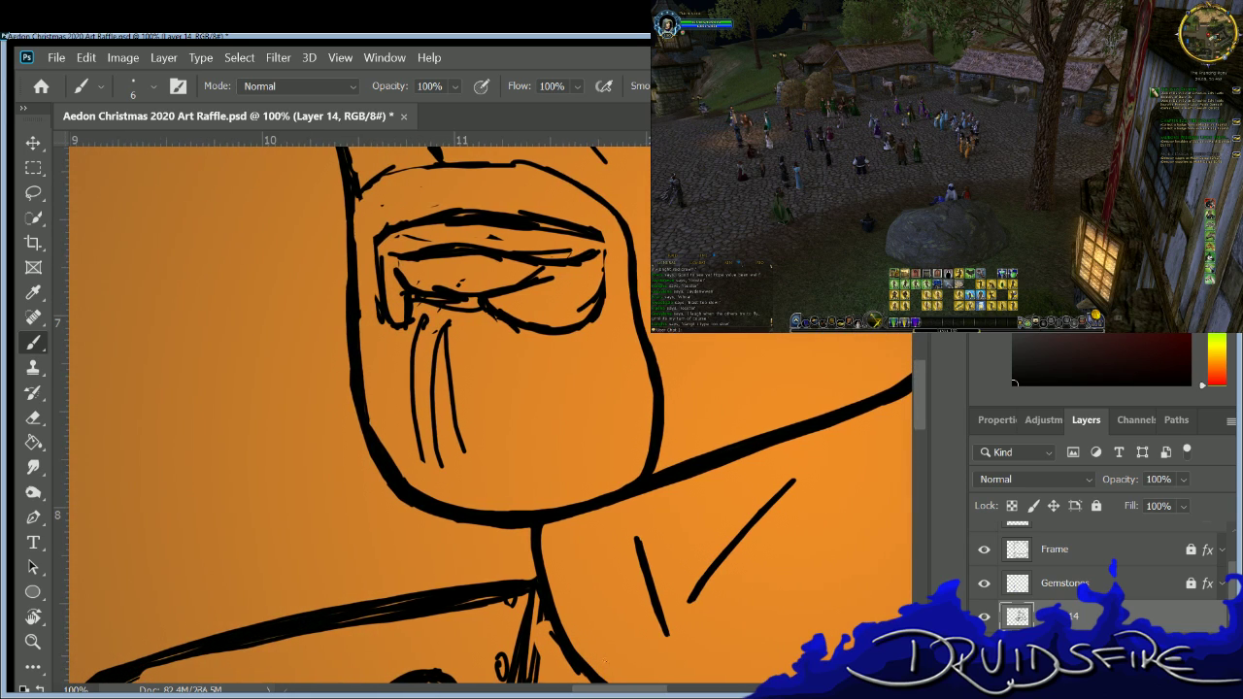
key("e")
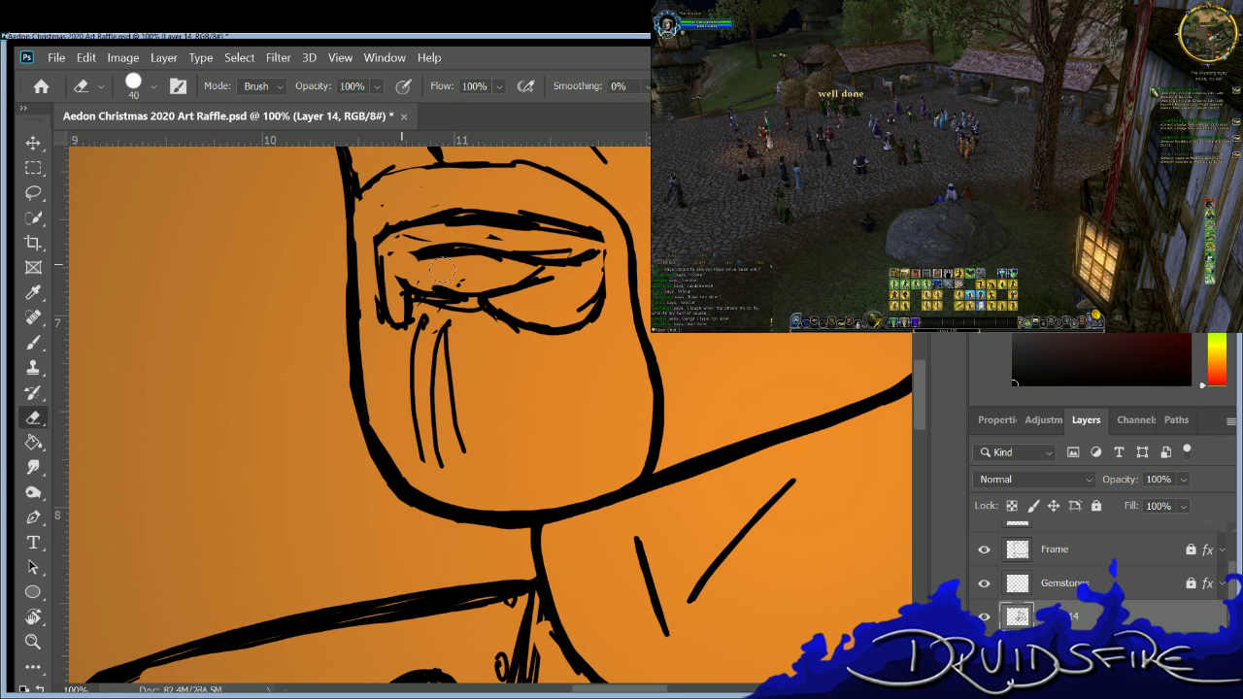
mouse_move(398, 231)
left_mouse_down()
mouse_move(578, 241)
mouse_move(575, 272)
mouse_move(597, 310)
left_mouse_up()
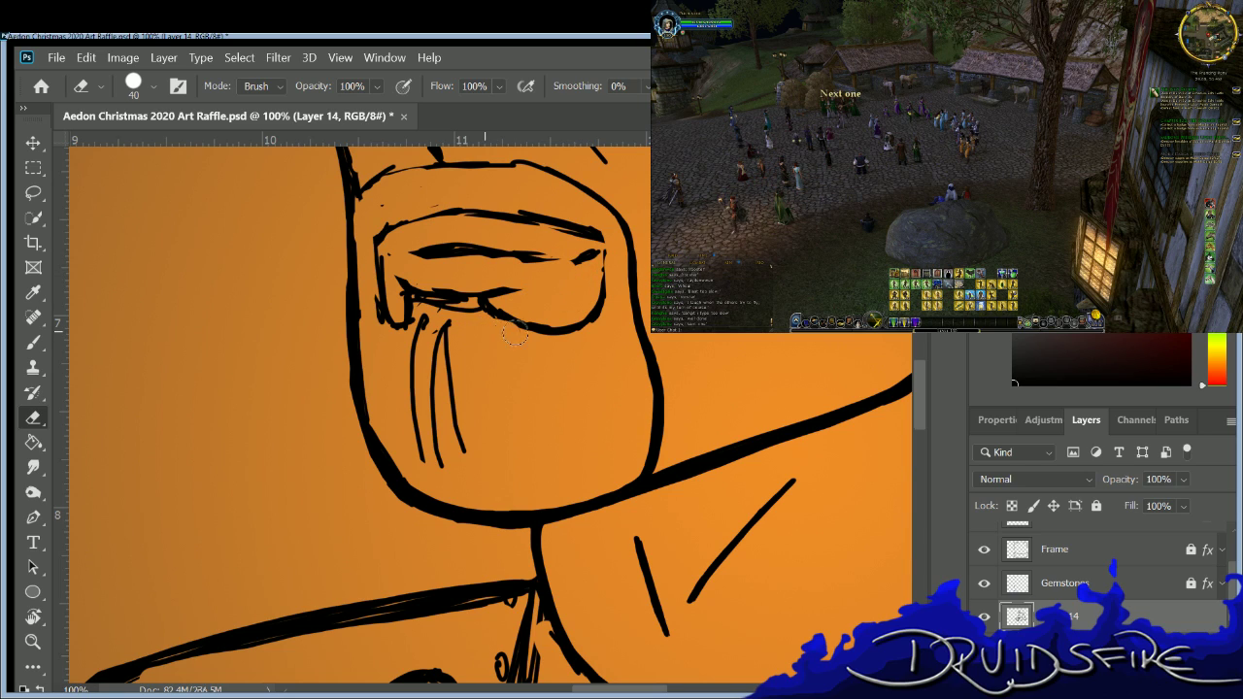
mouse_move(457, 301)
left_mouse_down()
mouse_move(412, 298)
mouse_move(444, 308)
mouse_move(422, 342)
mouse_move(424, 316)
mouse_move(407, 335)
mouse_move(400, 382)
mouse_move(450, 332)
mouse_move(413, 430)
mouse_move(448, 402)
mouse_move(421, 457)
mouse_move(450, 382)
left_mouse_up()
key("b")
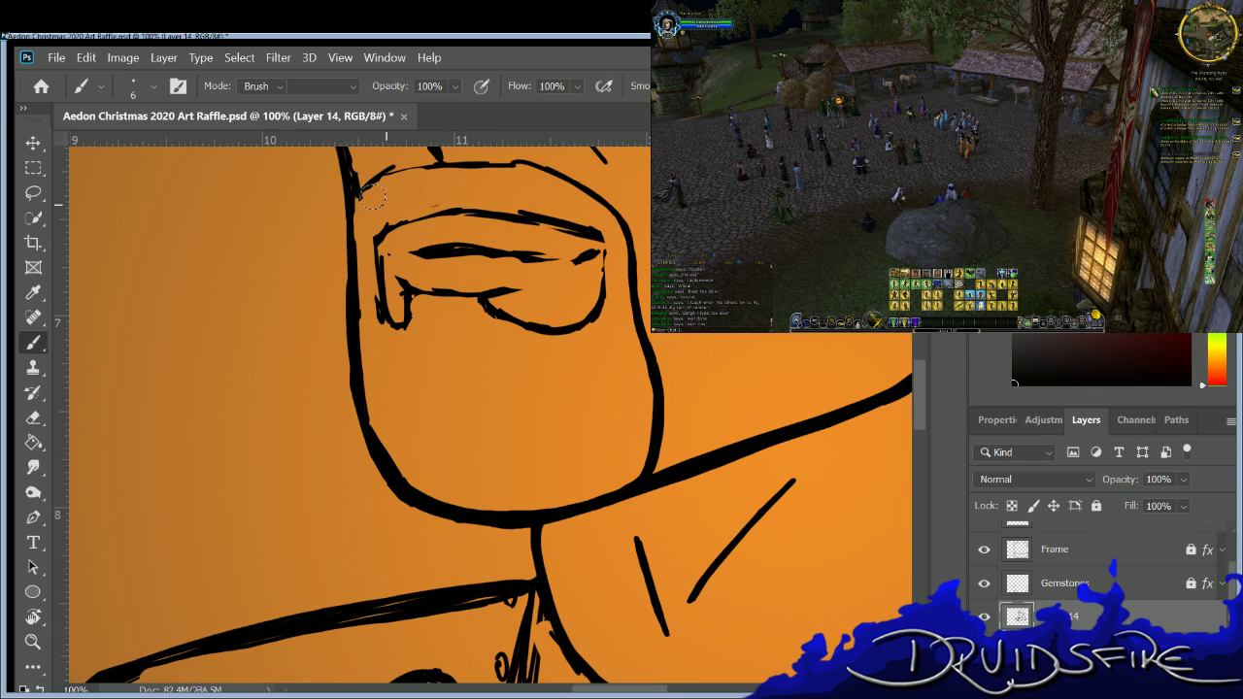
Erase most of the curved line above the mouth and thin the mouth's upper and inner lines.
key("e")
left_click_drag(362, 192, 500, 163)
left_click_drag(517, 212, 573, 229)
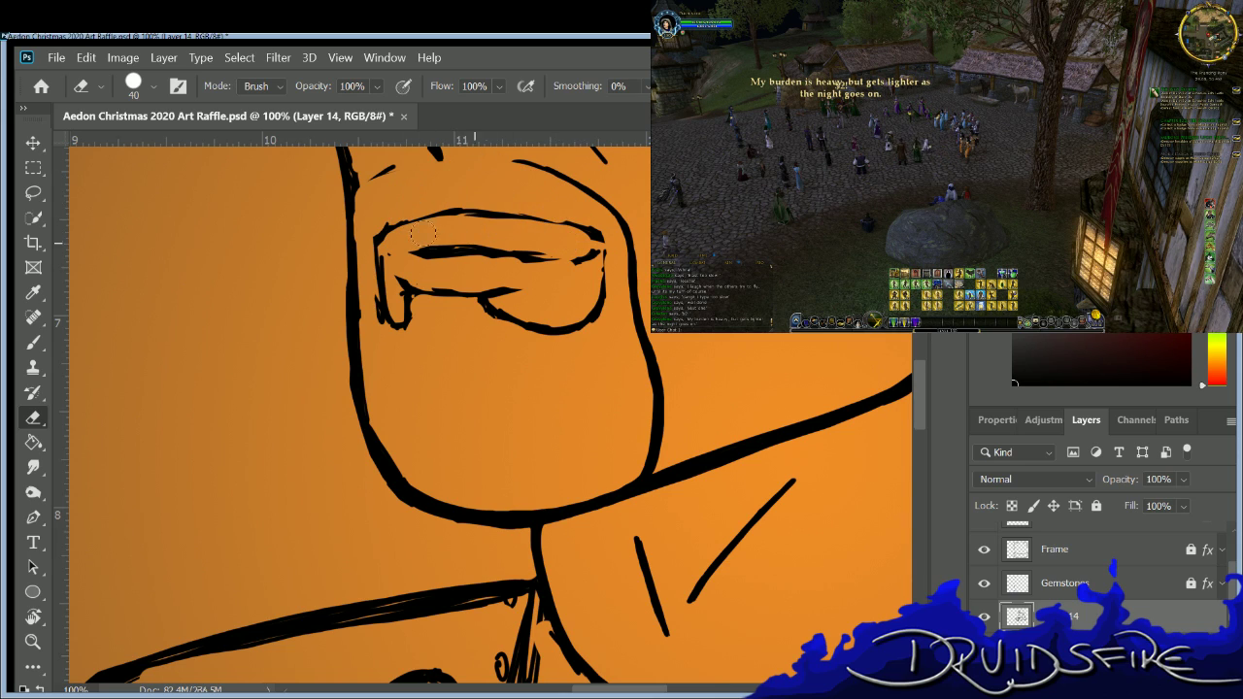
key("b")
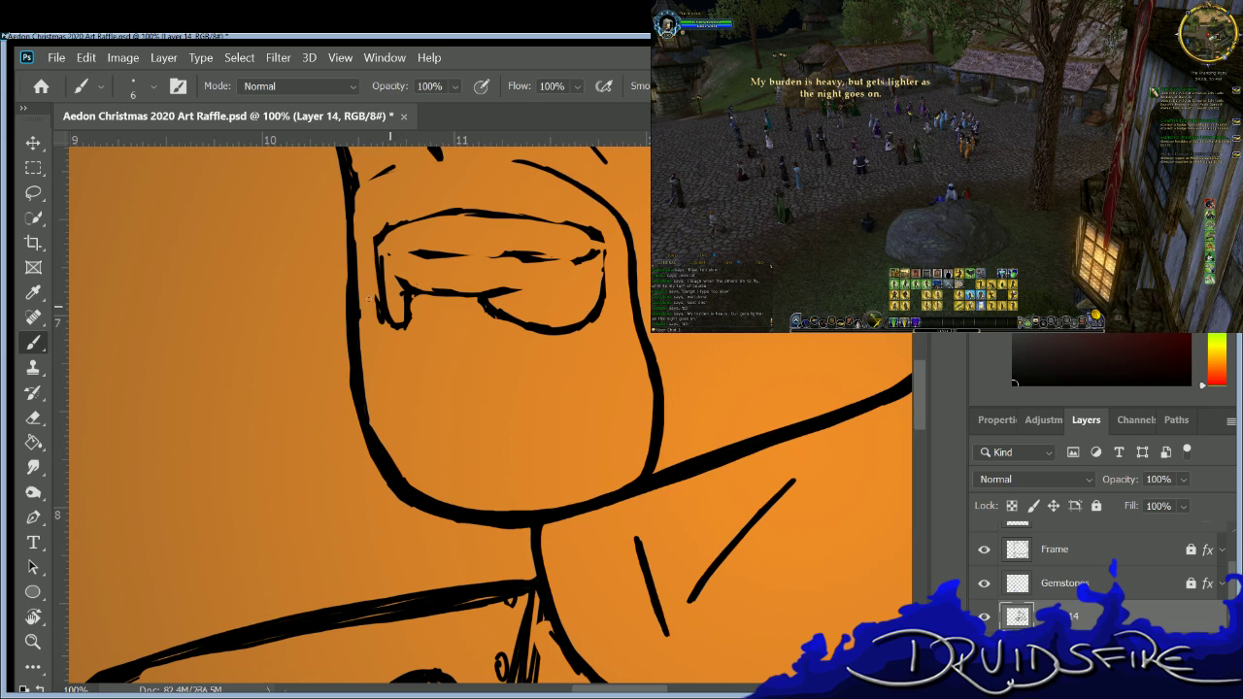
Trim and redraw the left end of the mouth shape and smooth its lower right curve with the 6 px brush.
key("e")
key("b")
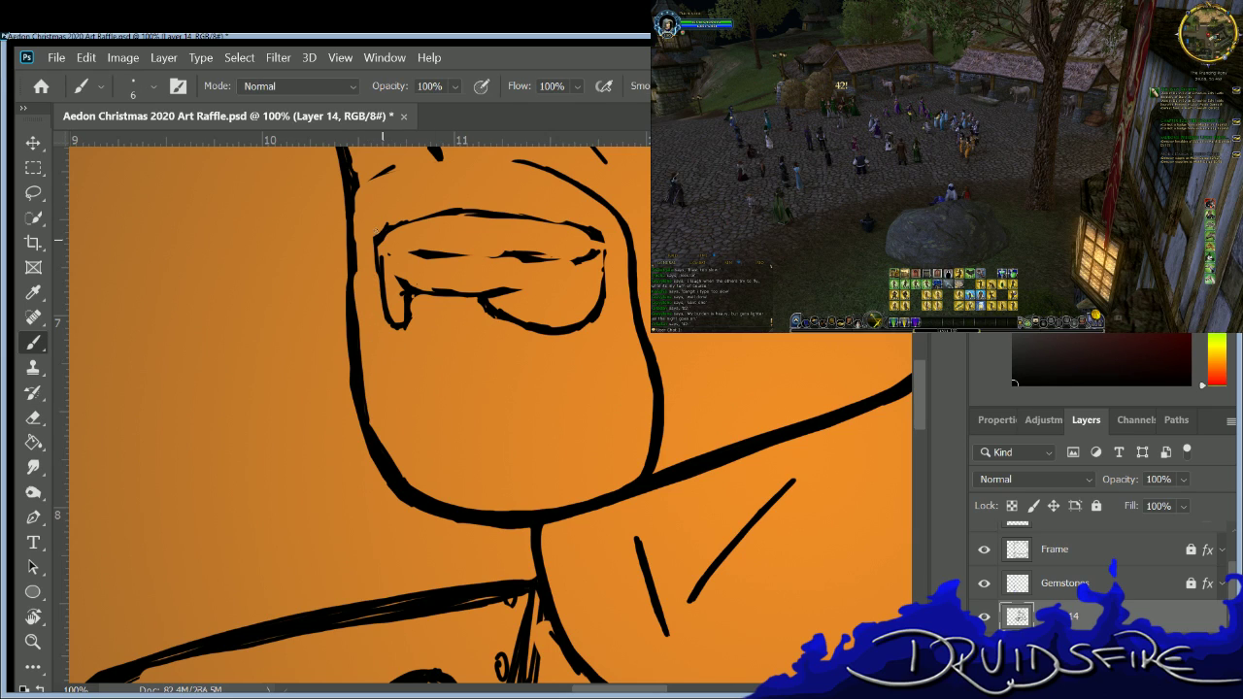
left_click_drag(378, 279, 380, 310)
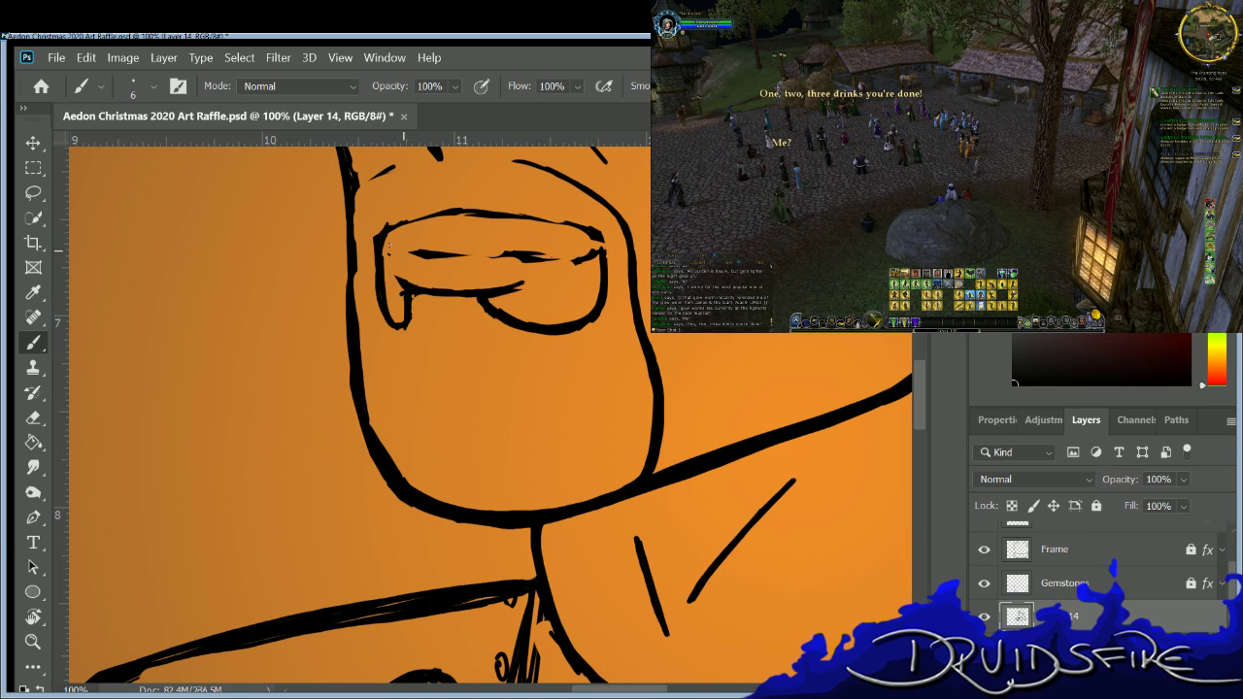
key("e")
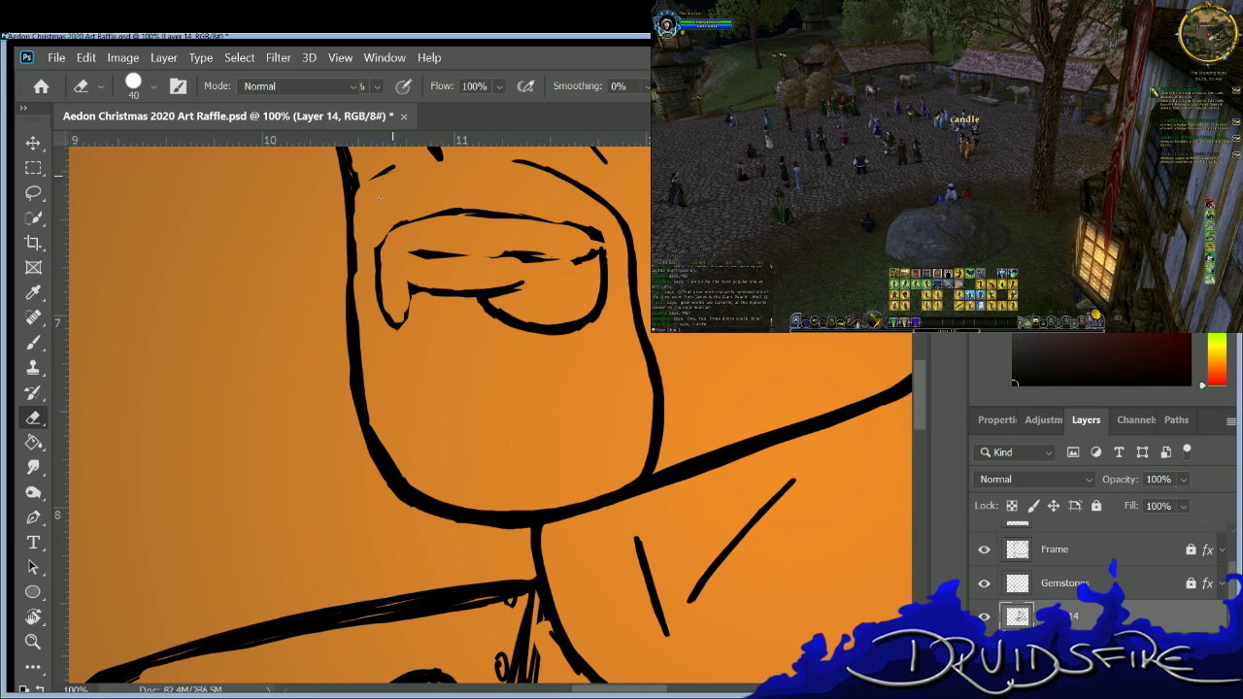
key("b")
left_click_drag(389, 231, 376, 260)
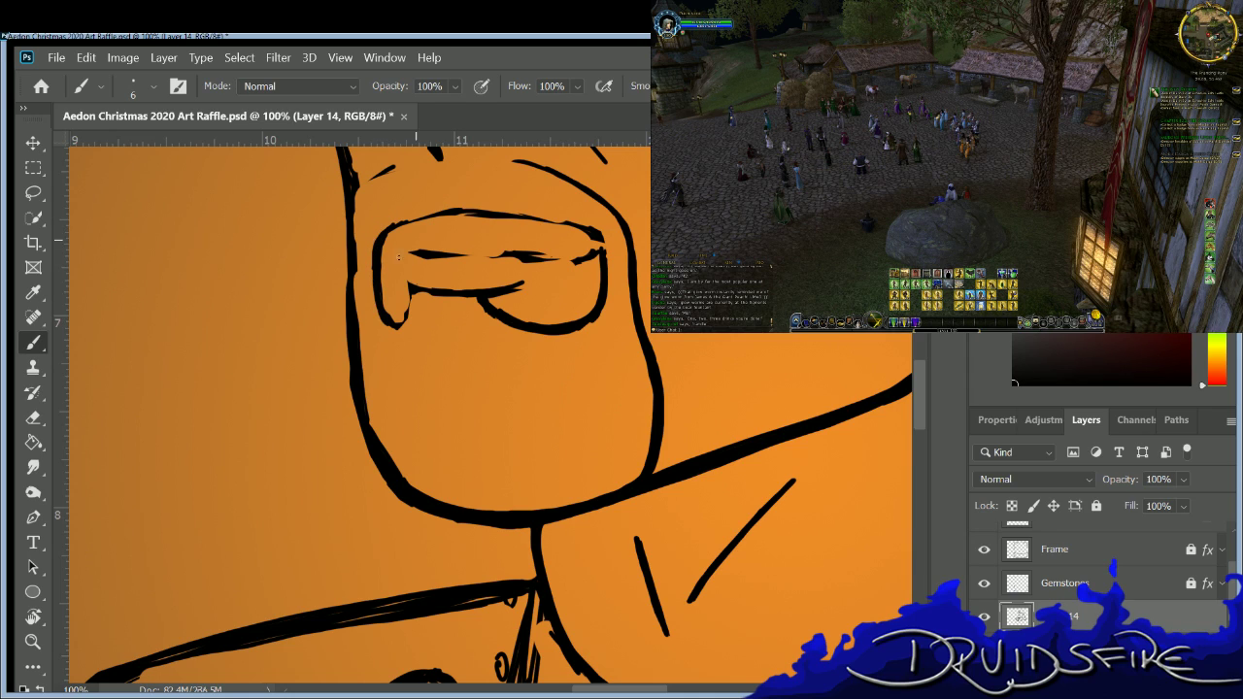
left_click_drag(407, 331, 404, 291)
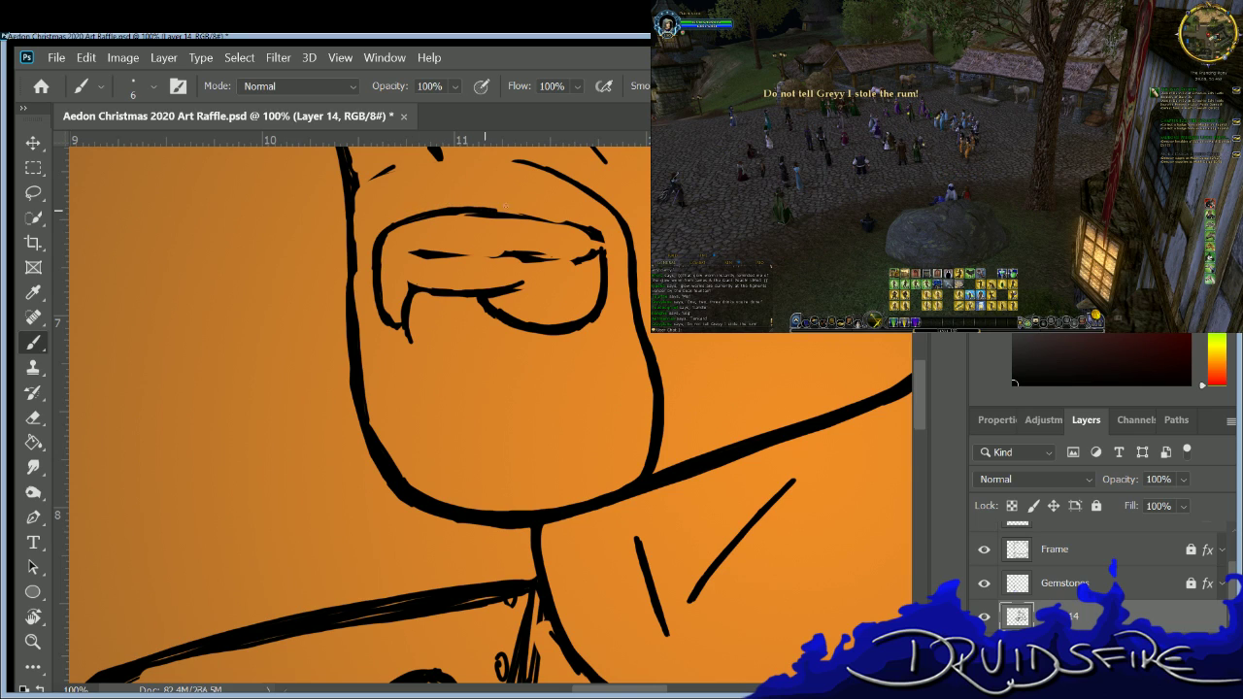
Erase the broken line inside the mouth shape and replace it with one thin curved stroke, cleaning the upper right corner.
key("e")
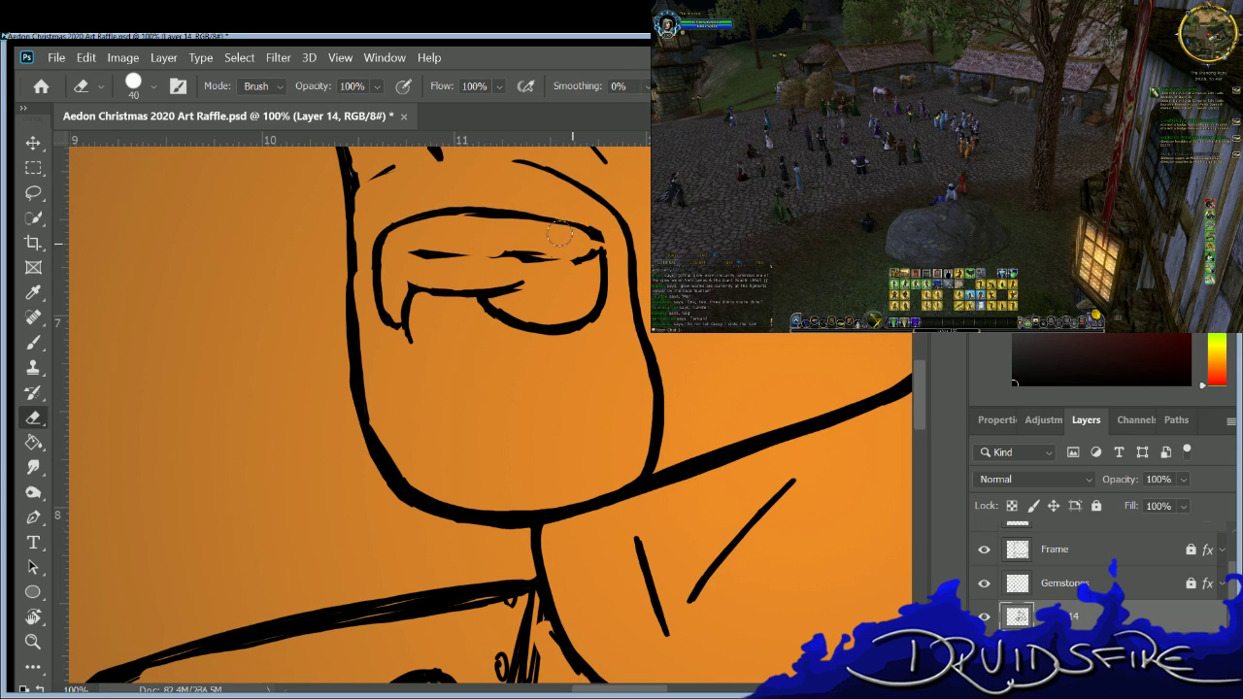
left_click_drag(546, 255, 444, 247)
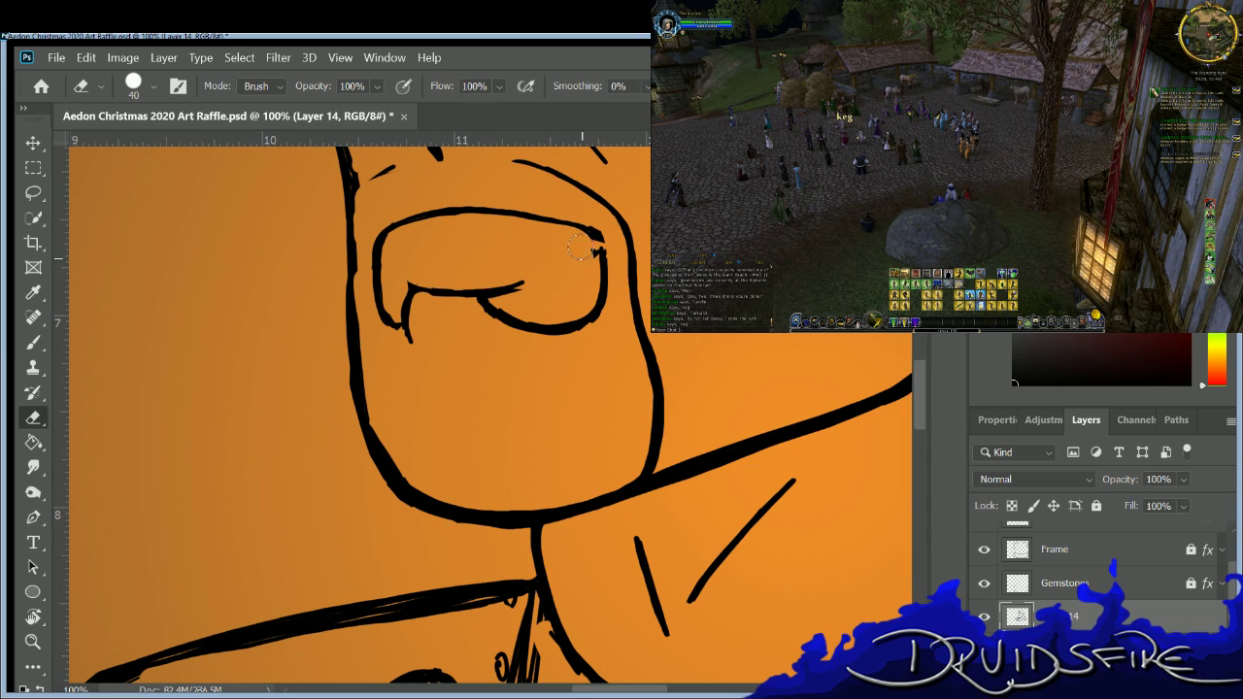
key("b")
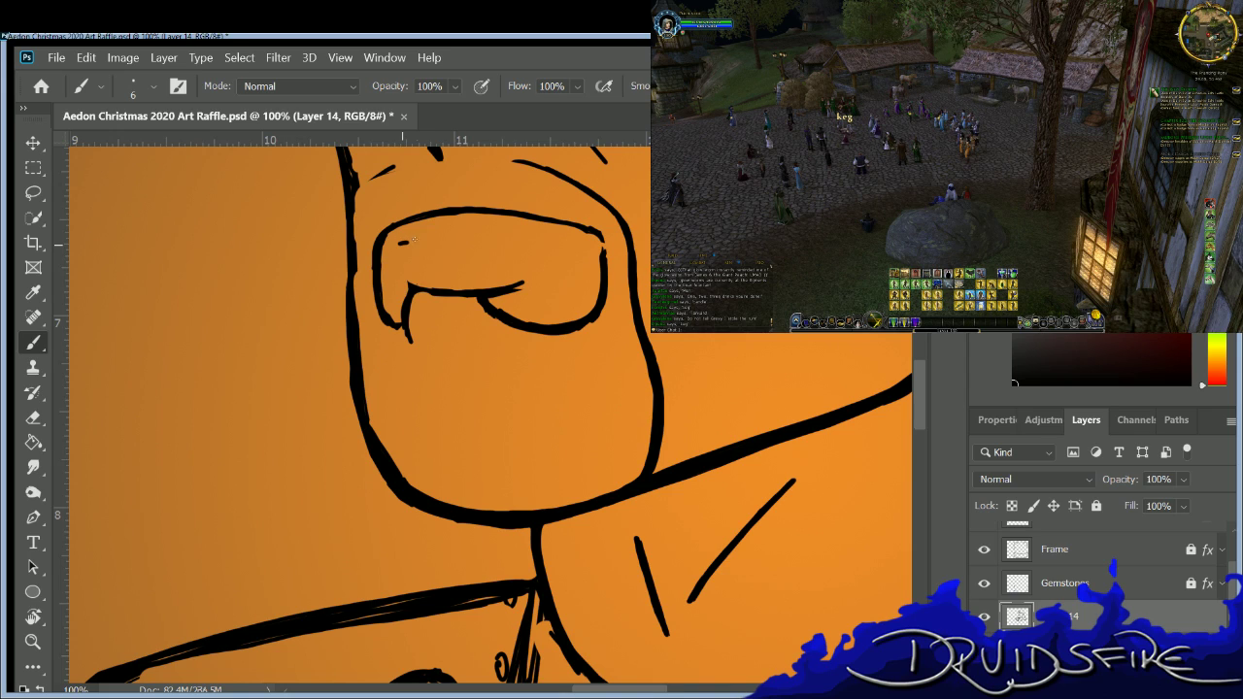
left_click_drag(556, 251, 582, 236)
key("e")
key("b")
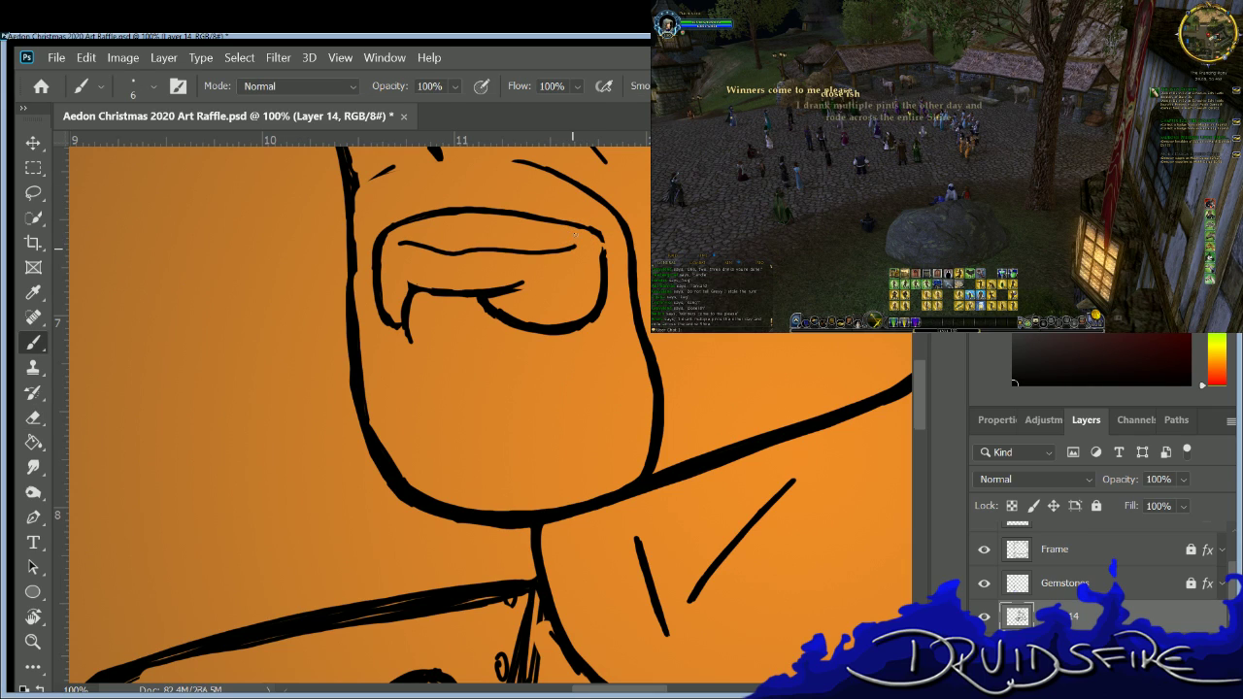
Thin the lower lines of the mouth shape and add a short curved stroke at its inner left corner.
key("e")
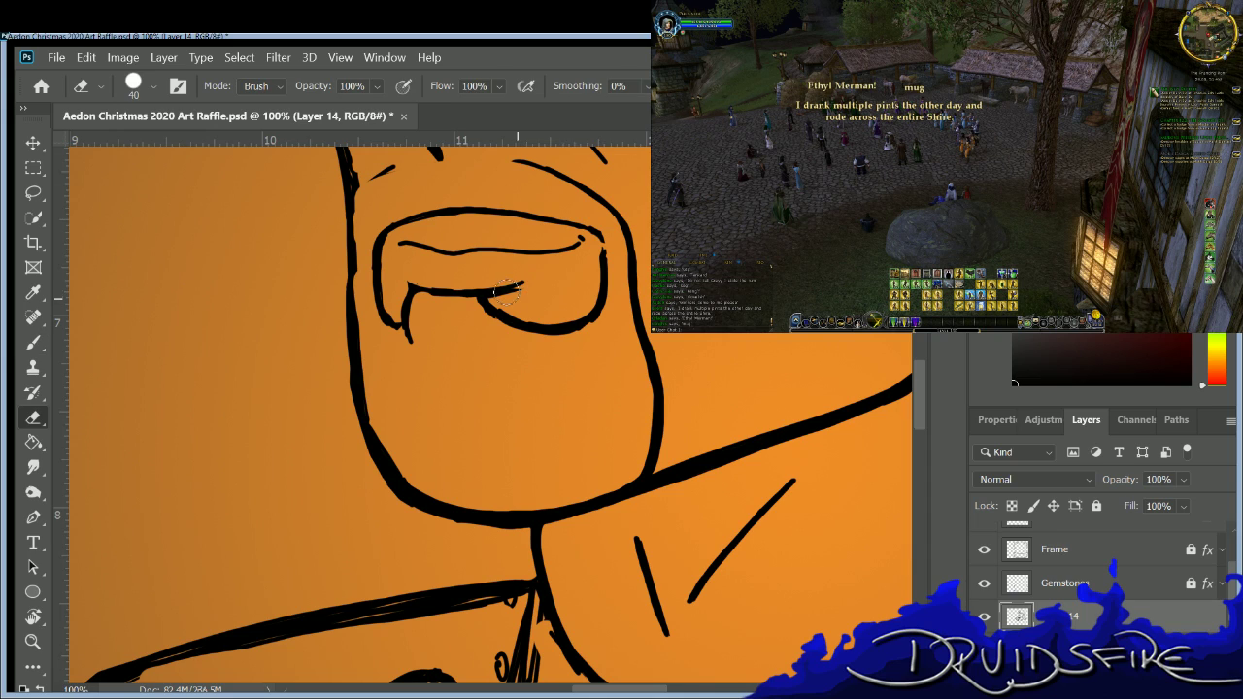
key("b")
key("e")
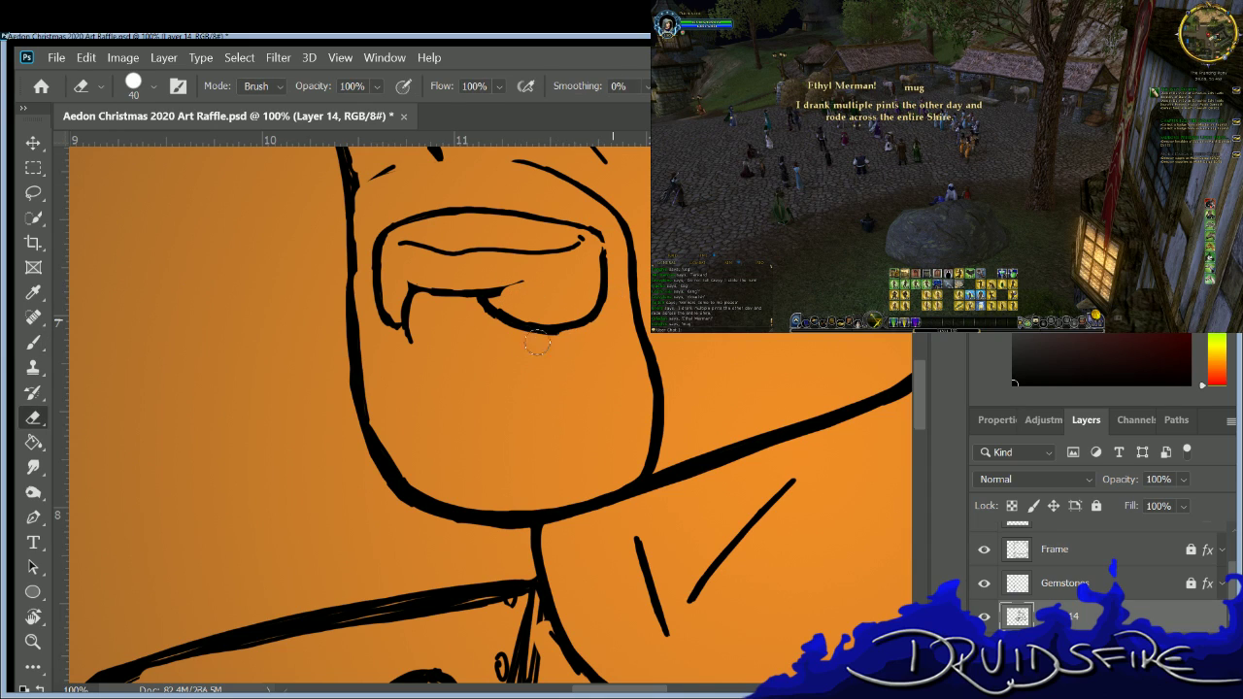
key("b")
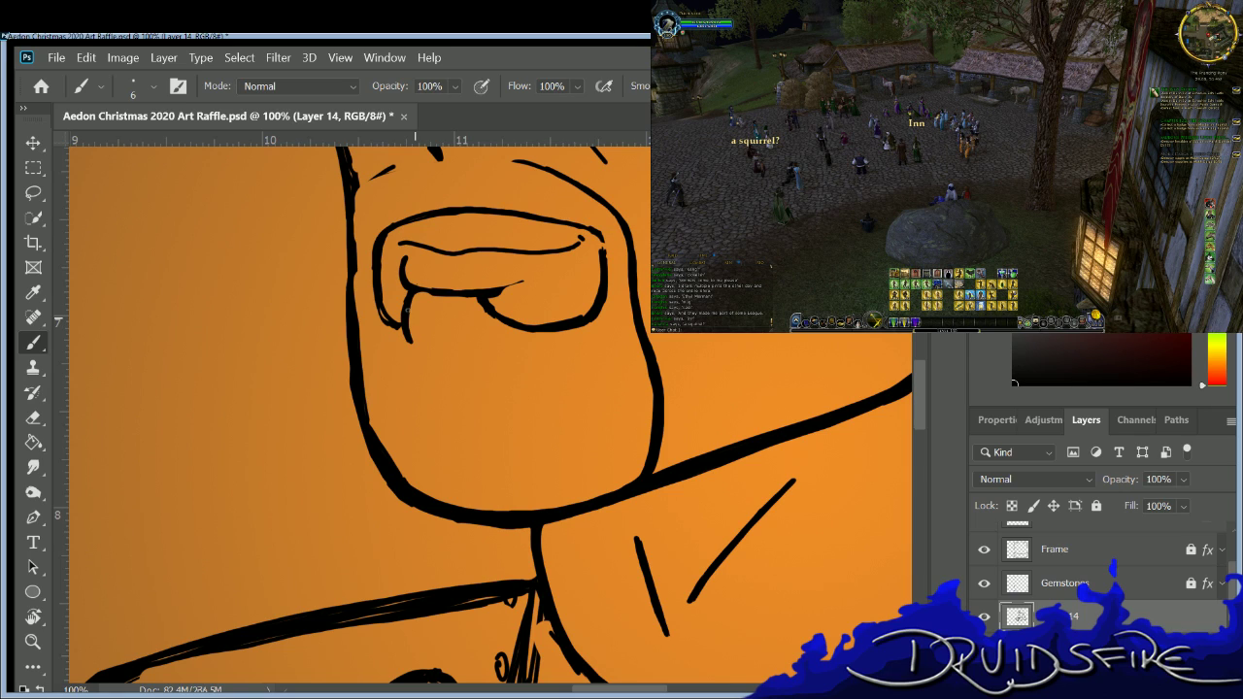
Thin the inner edge of the beard's rounded bottom outline and smooth it with the 6 px brush.
key("e")
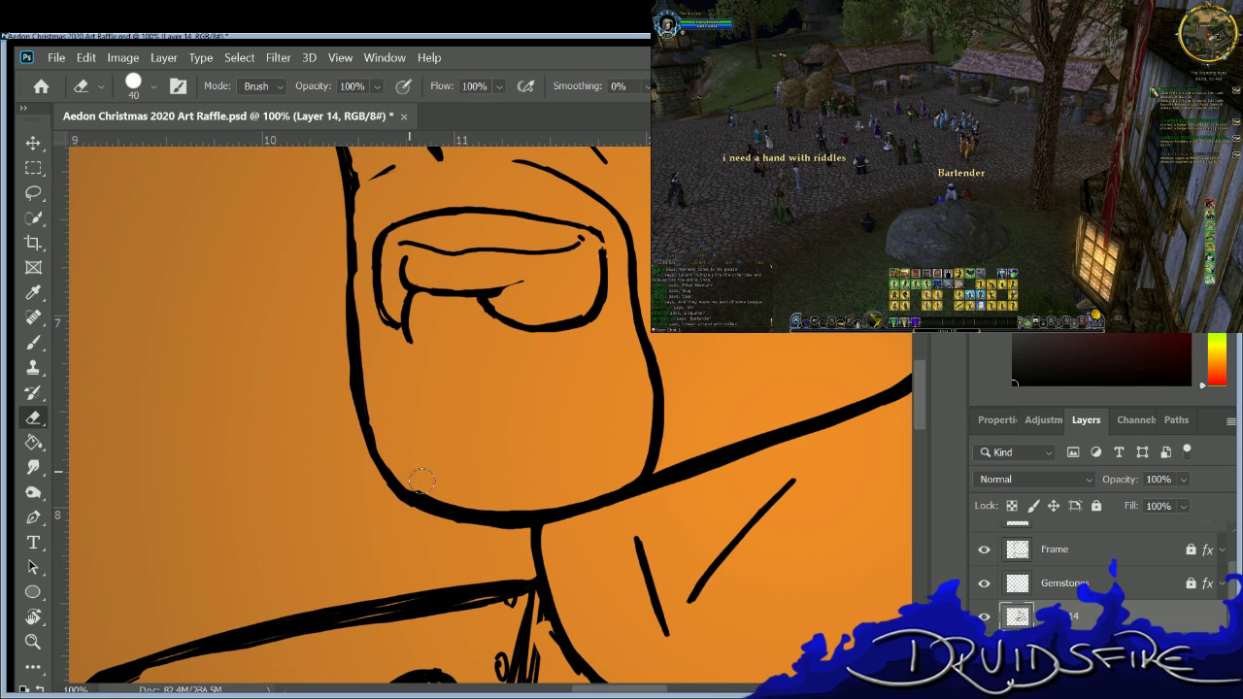
key("b")
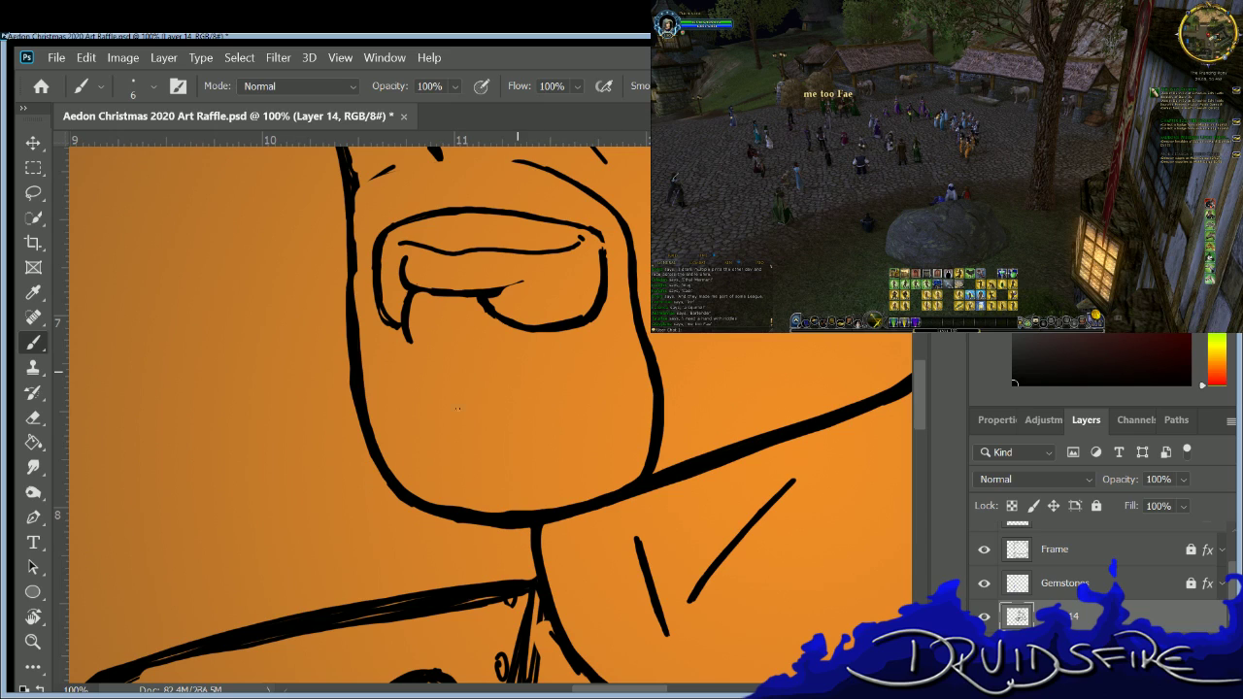
key("e")
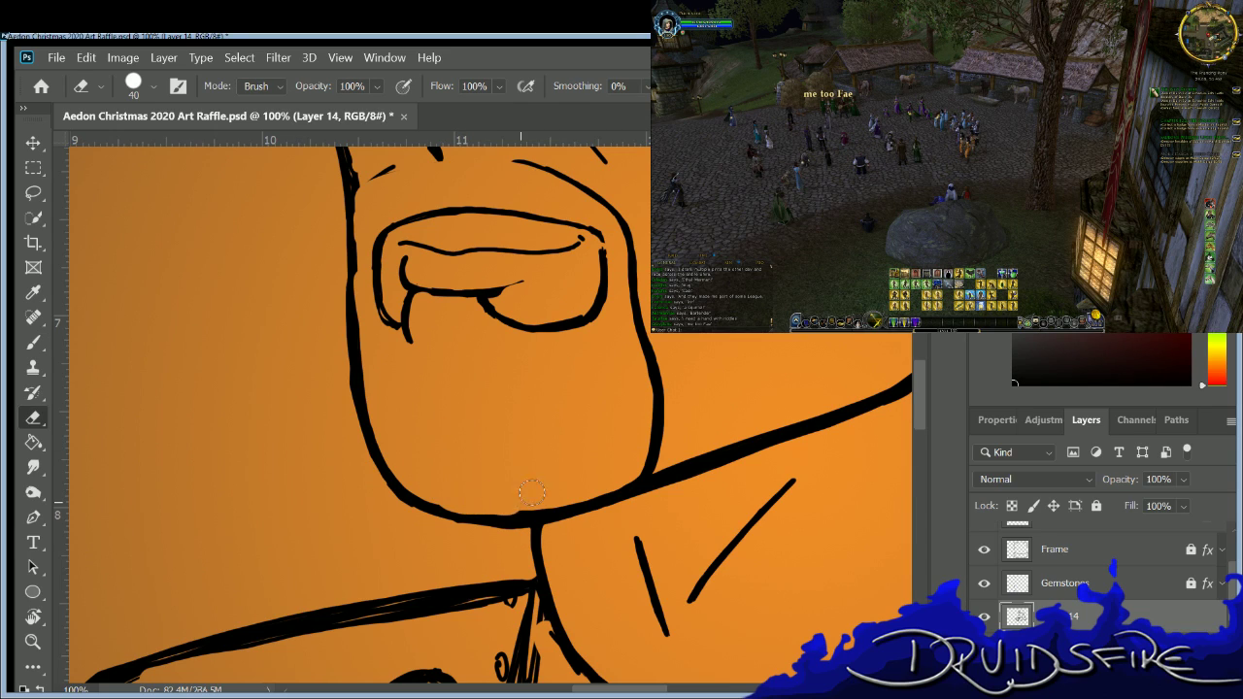
key("b")
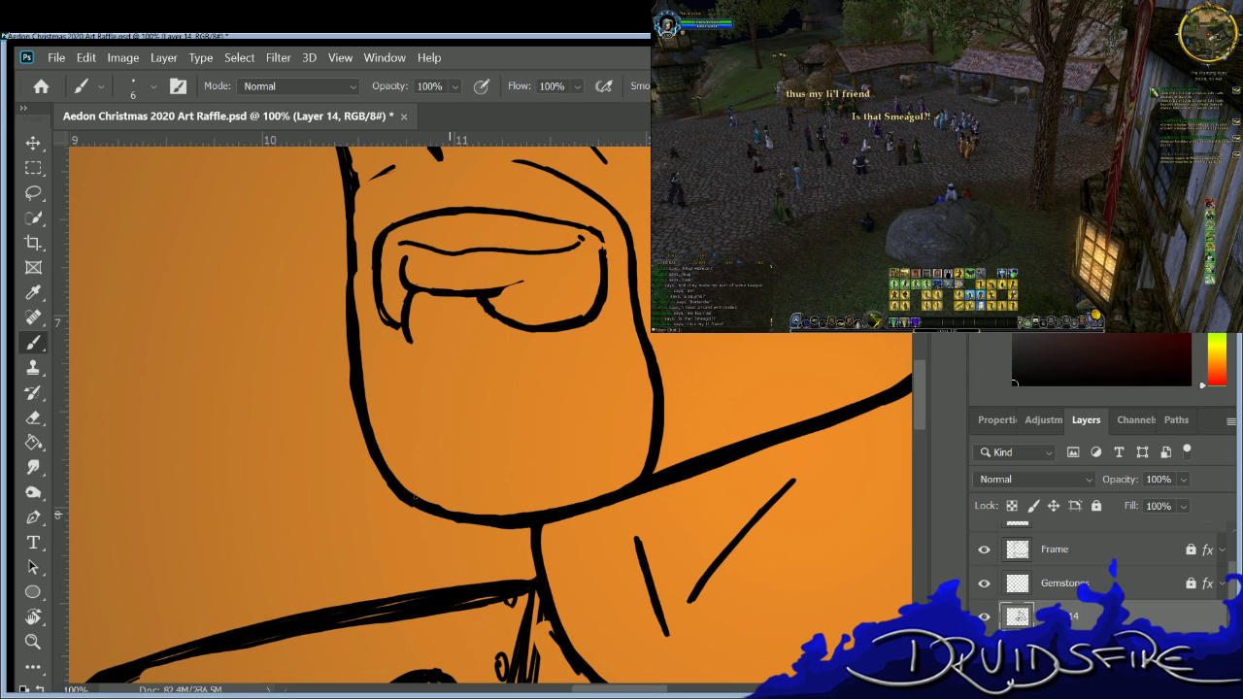
left_click_drag(483, 515, 553, 506)
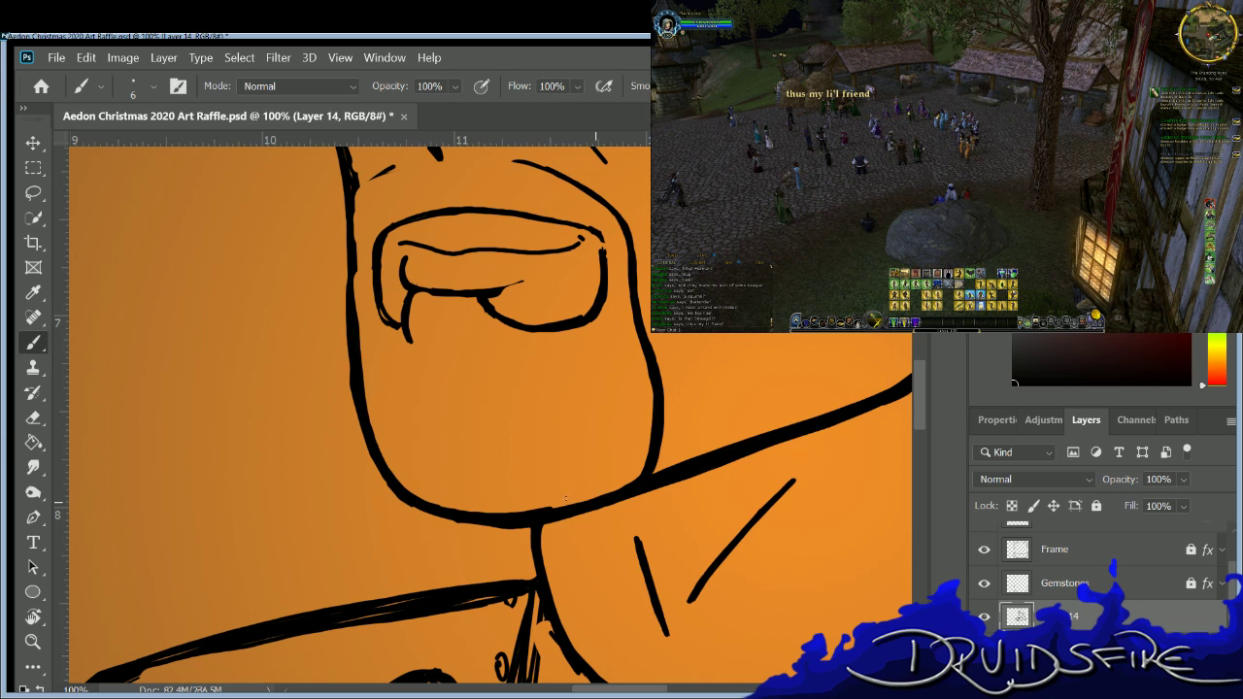
left_click_drag(512, 513, 452, 506)
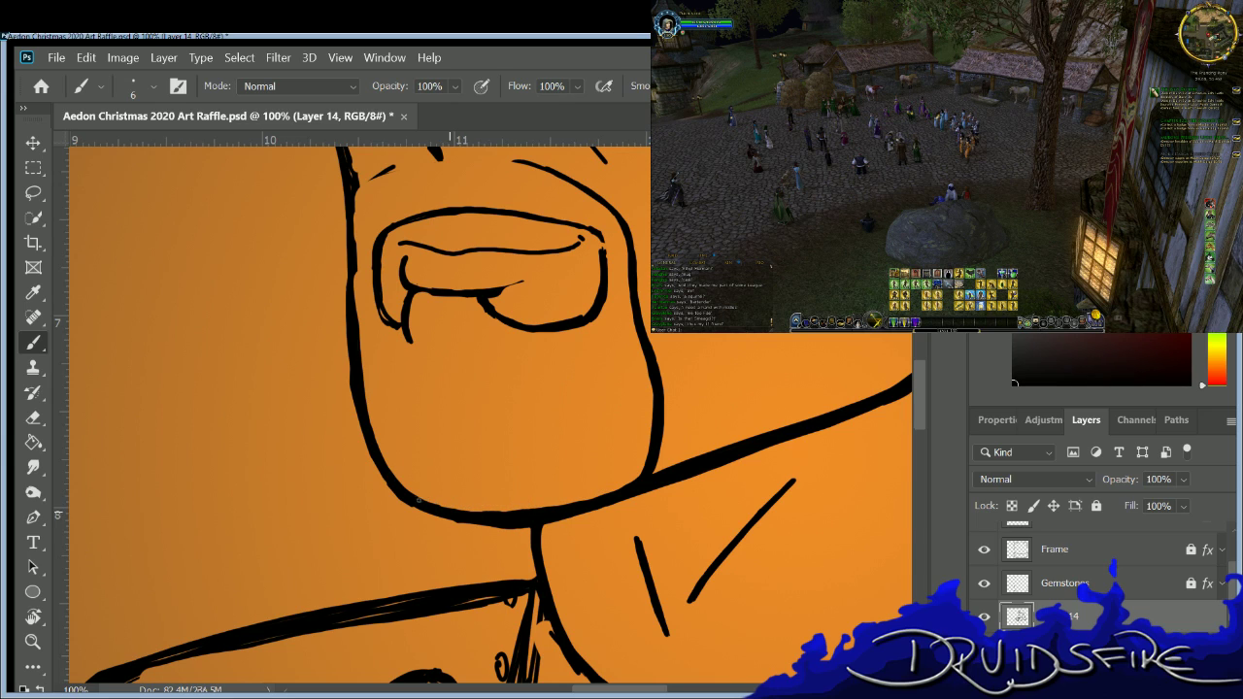
Erase the stray marks at the beard's upper left, then thin that side's outline and redraw it with the 6 px brush.
key("e")
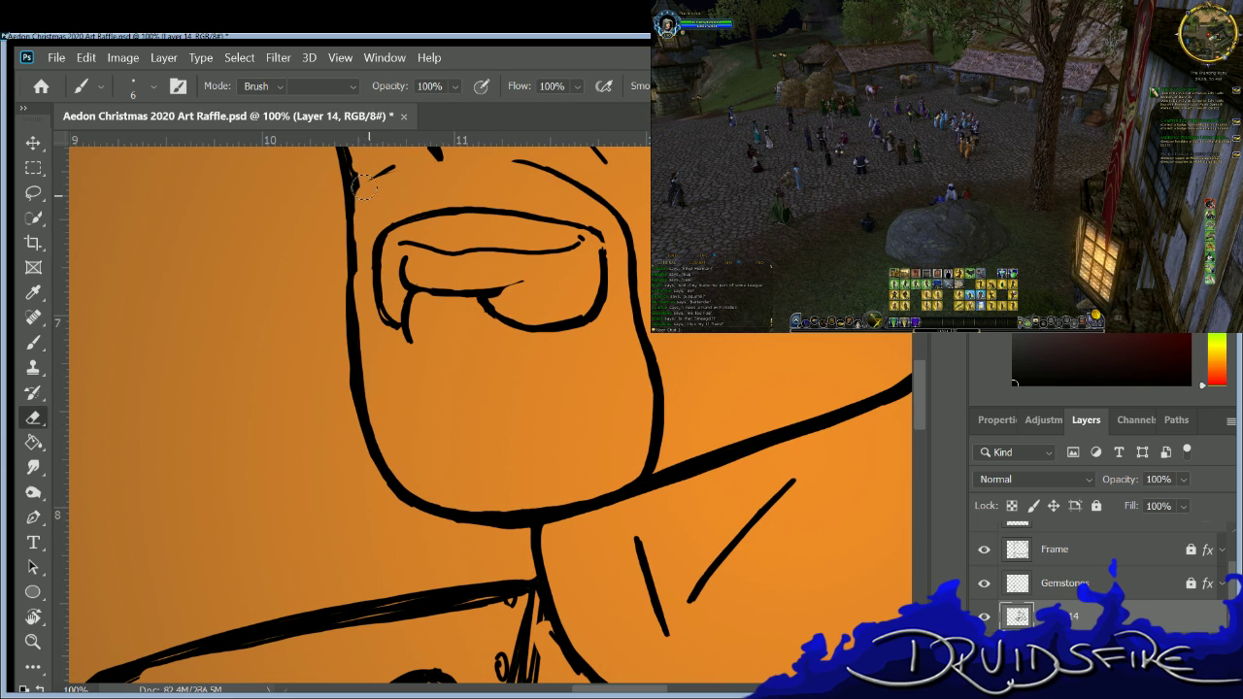
mouse_move(377, 175)
left_mouse_down()
mouse_move(394, 165)
mouse_move(352, 173)
mouse_move(351, 303)
left_mouse_up()
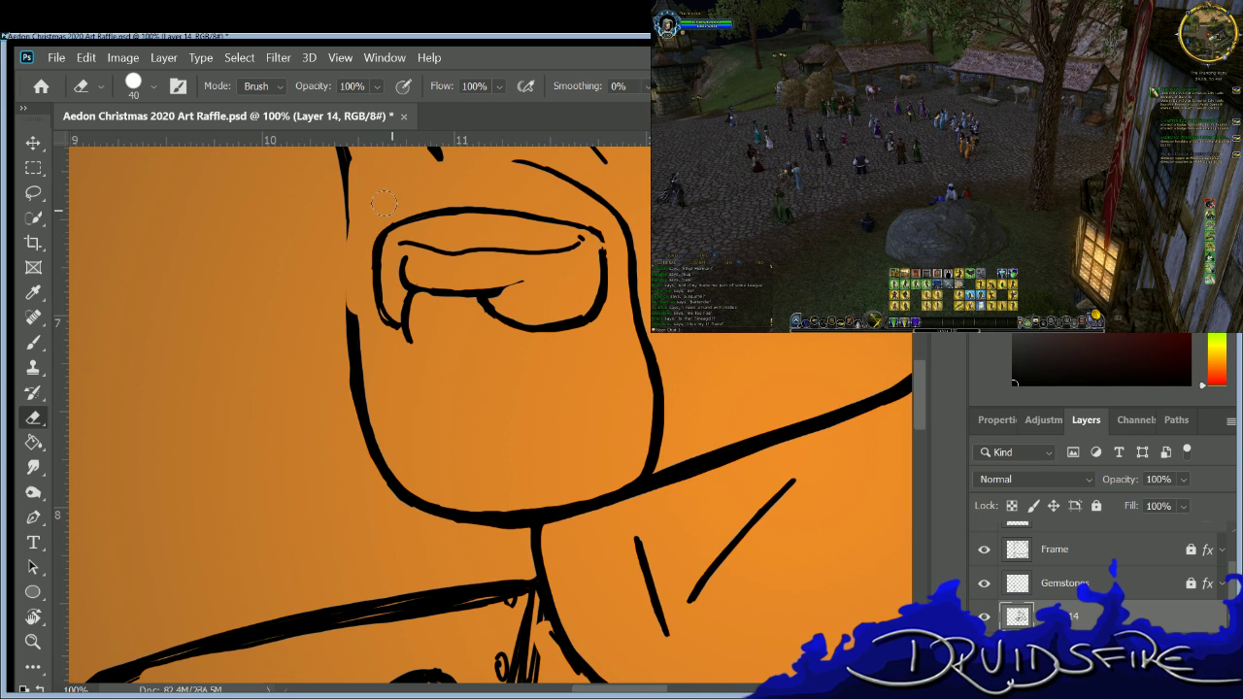
key("b")
left_click_drag(348, 174, 349, 313)
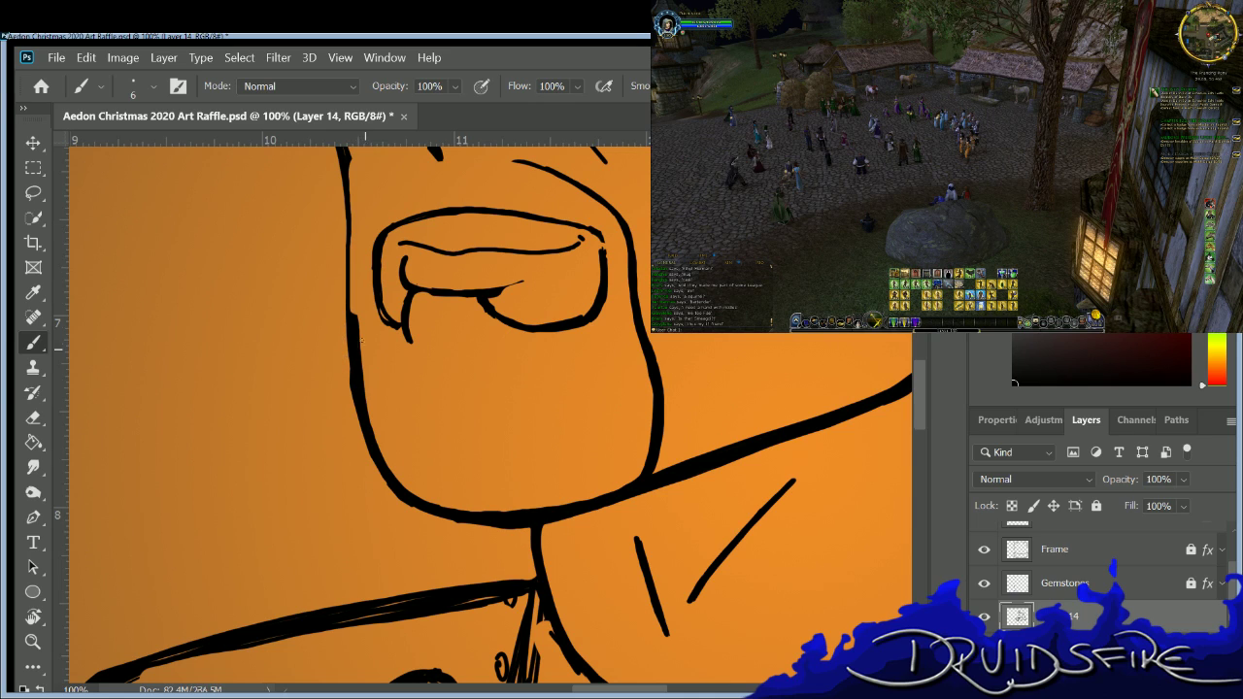
Thin the inner edge of the beard's left outline and touch up its upper part with the 6 px brush.
key("e")
left_click_drag(361, 355, 377, 448)
key("b")
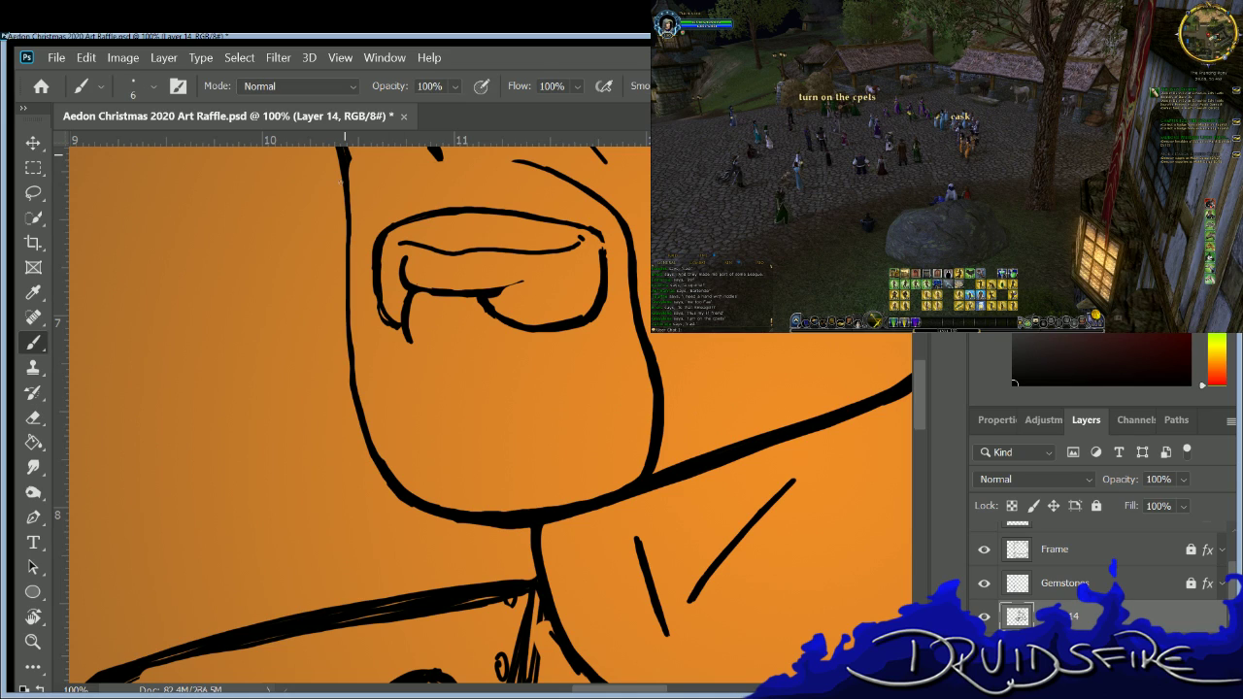
mouse_move(343, 227)
left_mouse_down()
mouse_move(351, 372)
mouse_move(348, 289)
left_mouse_up()
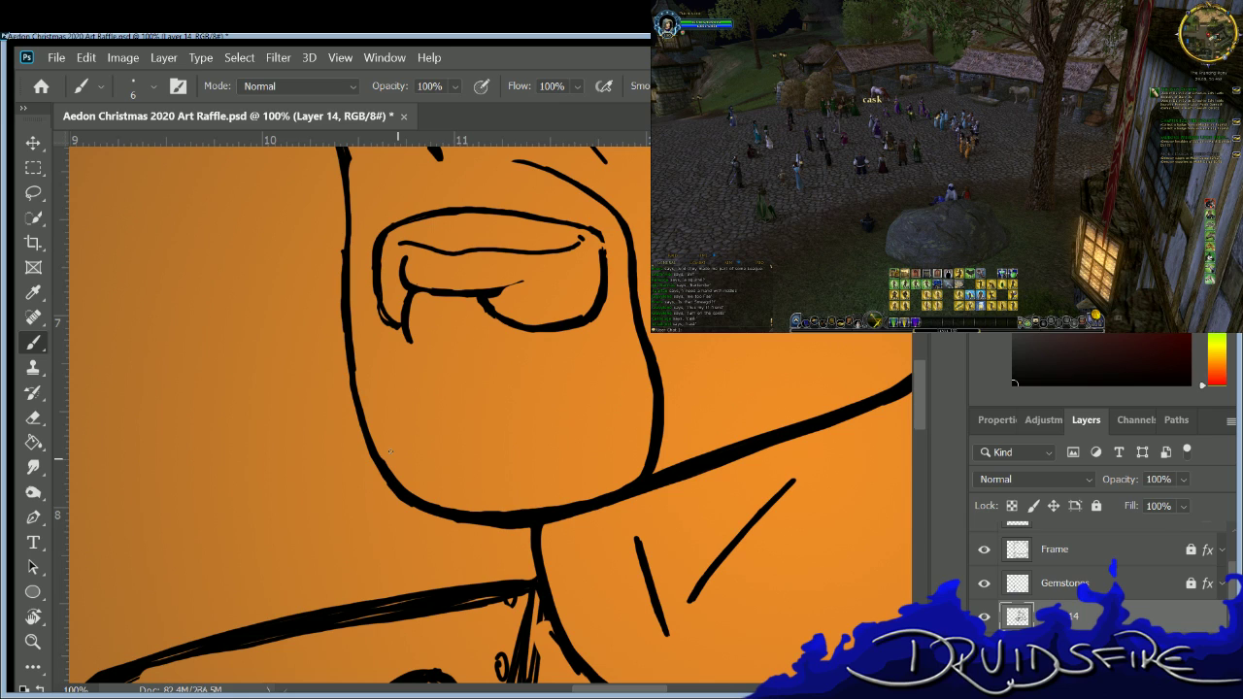
Trim the outer edge of the beard's lower left curve and redraw it as a smooth line into the bottom outline.
key("e")
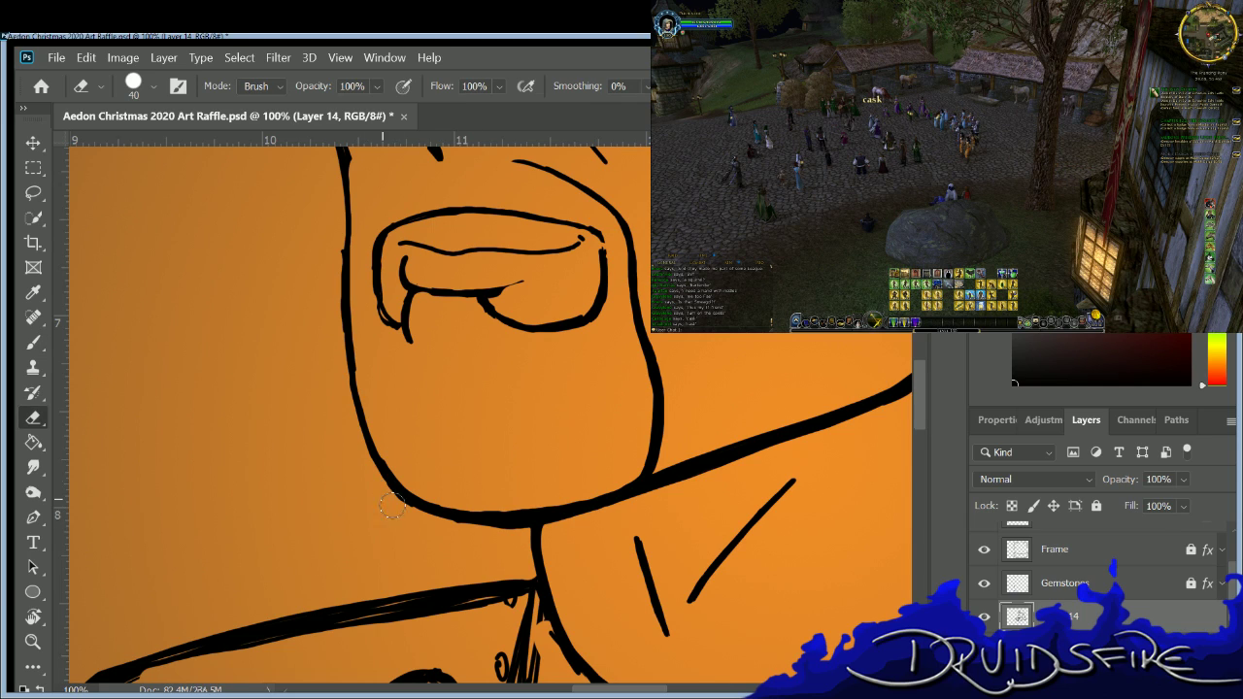
key("b")
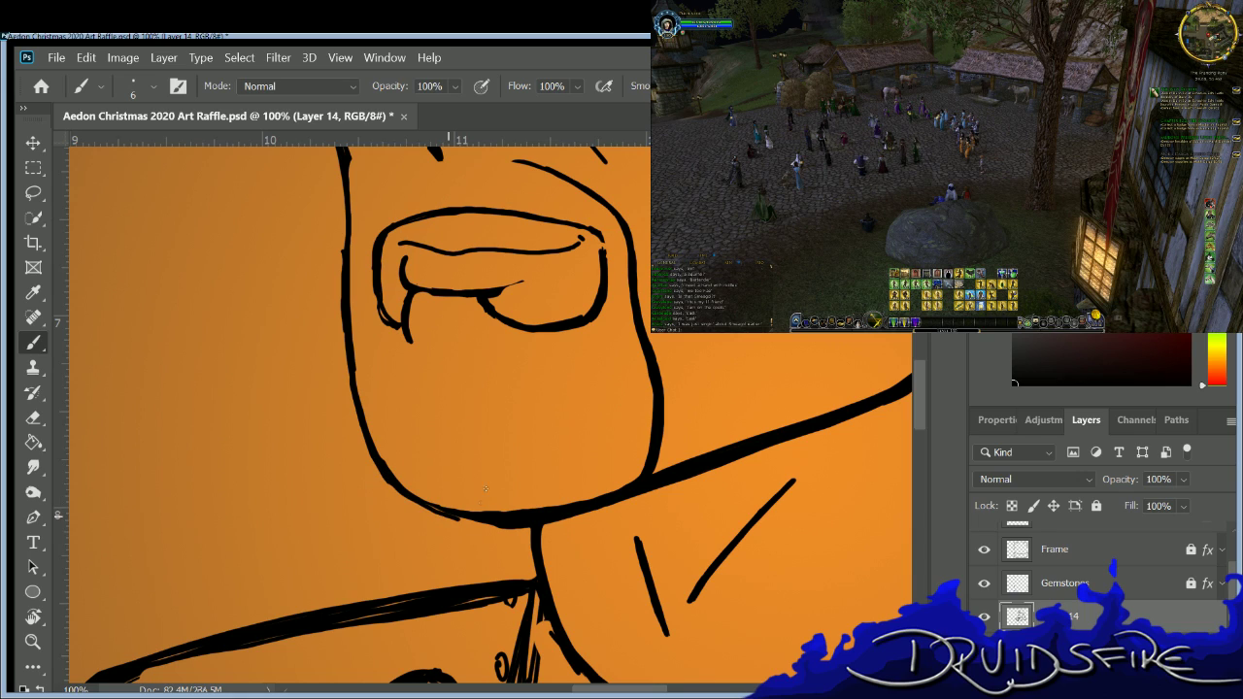
key("e")
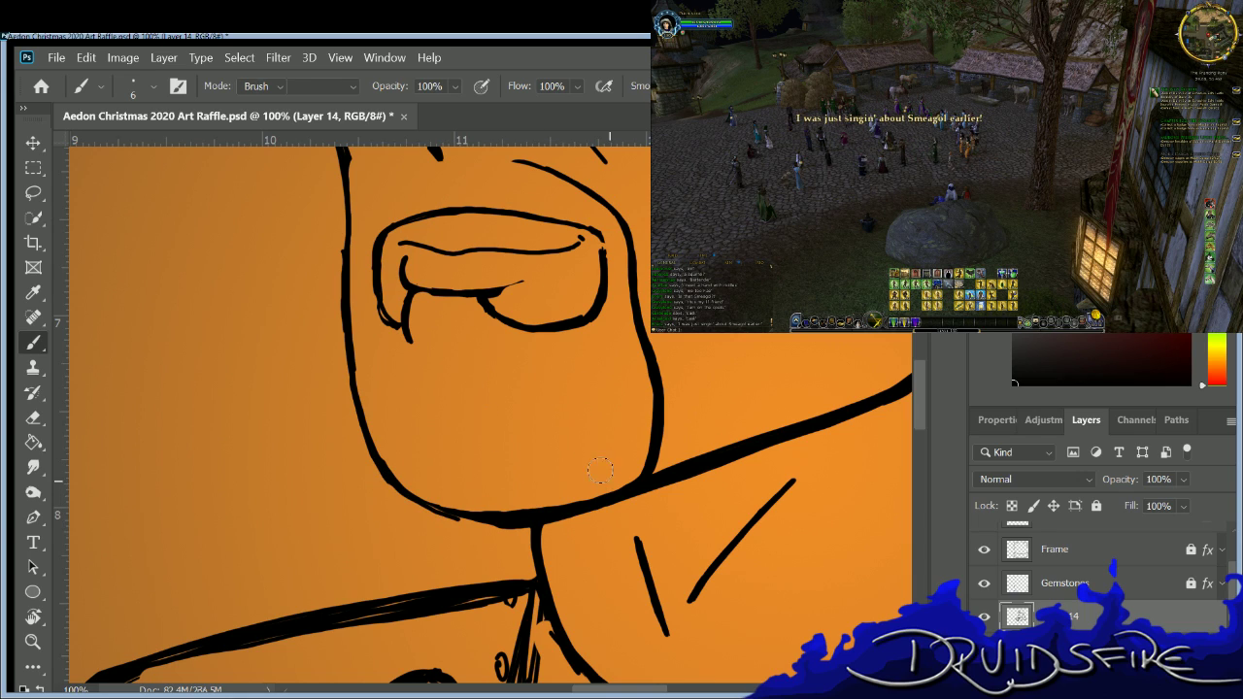
key("b")
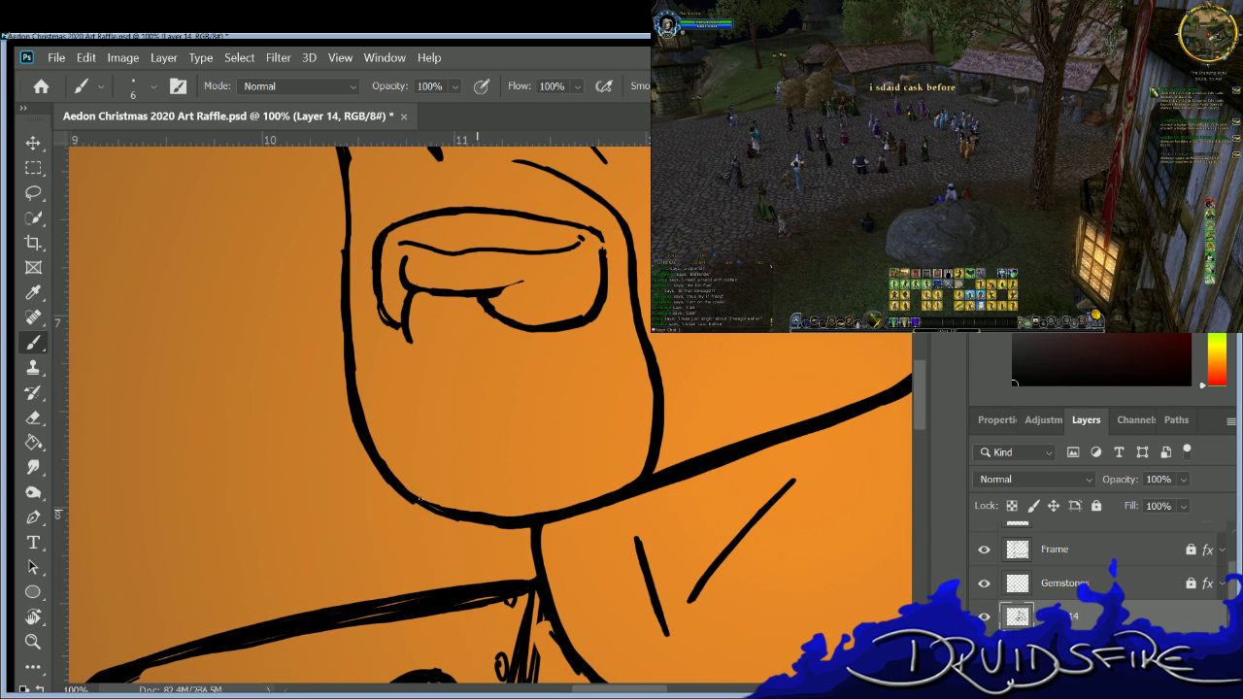
left_click_drag(430, 509, 497, 524)
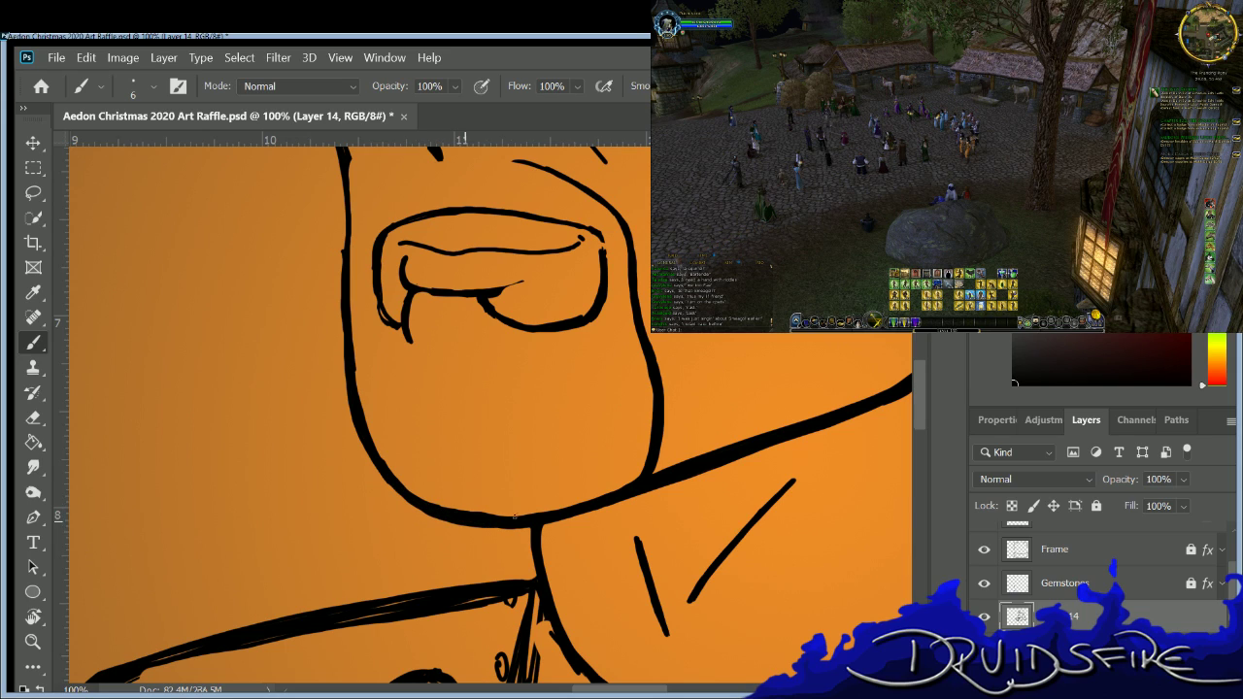
Thin the beard's lower left curve from the inside so its line weight is even.
key("e")
left_click_drag(490, 499, 433, 494)
key("b")
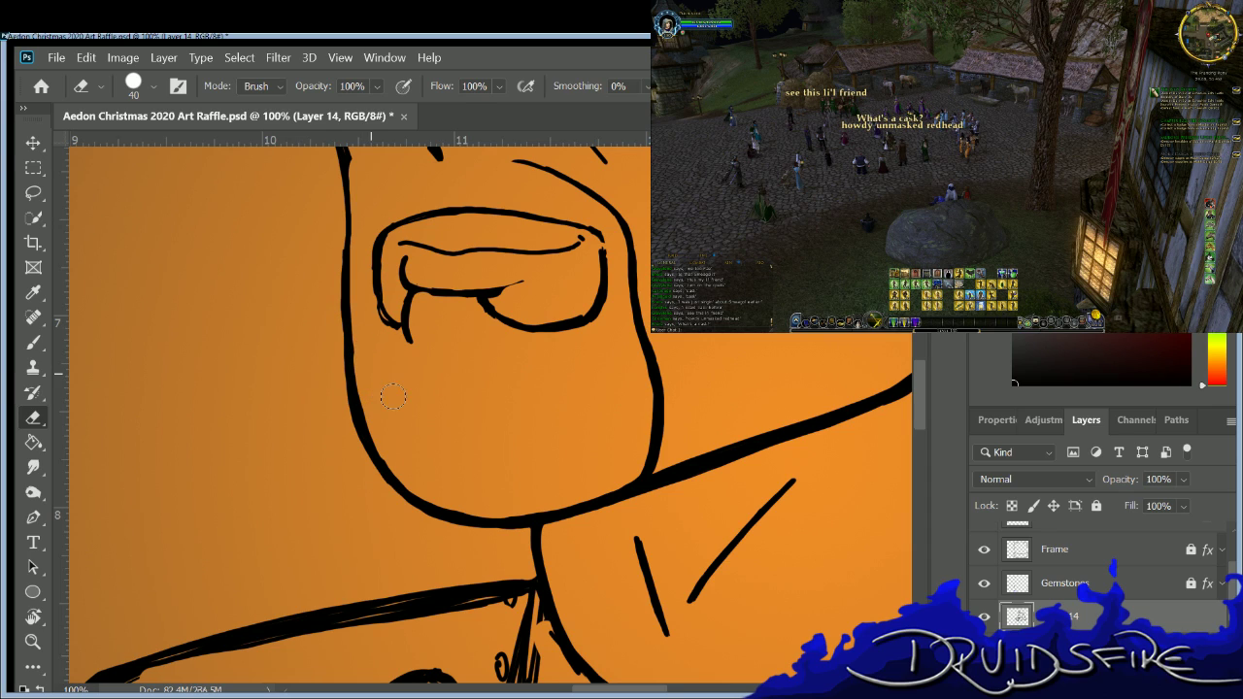
key("b")
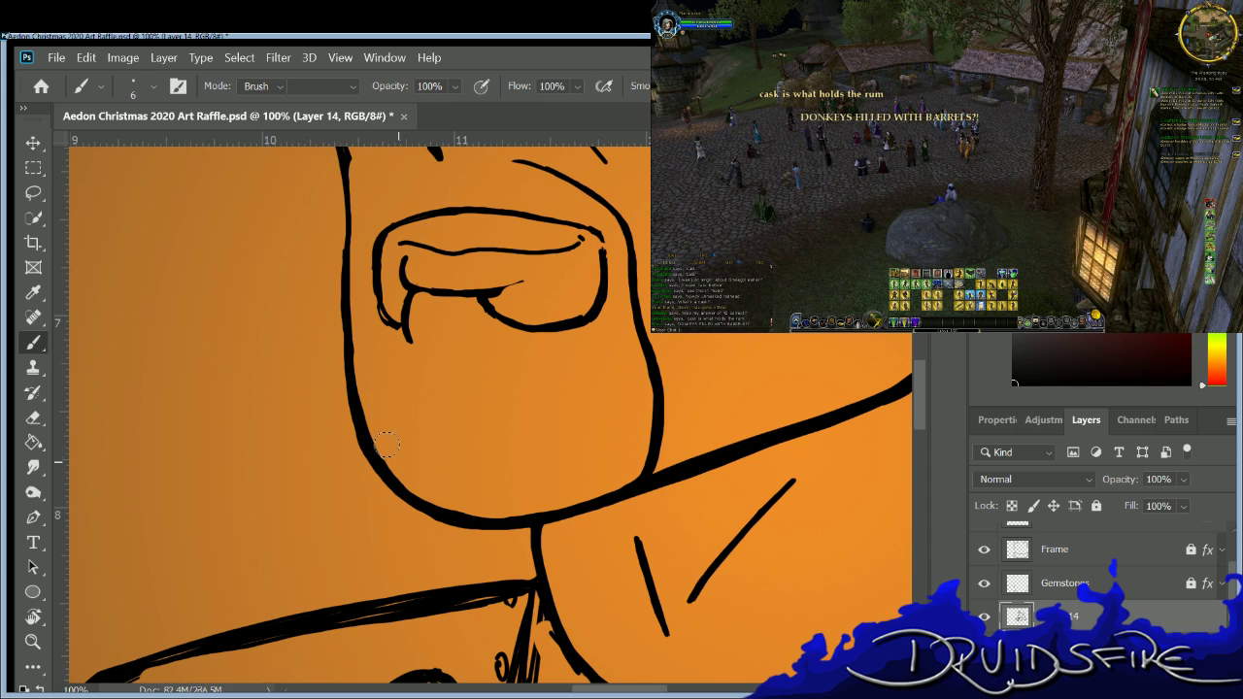
key("e")
key("b")
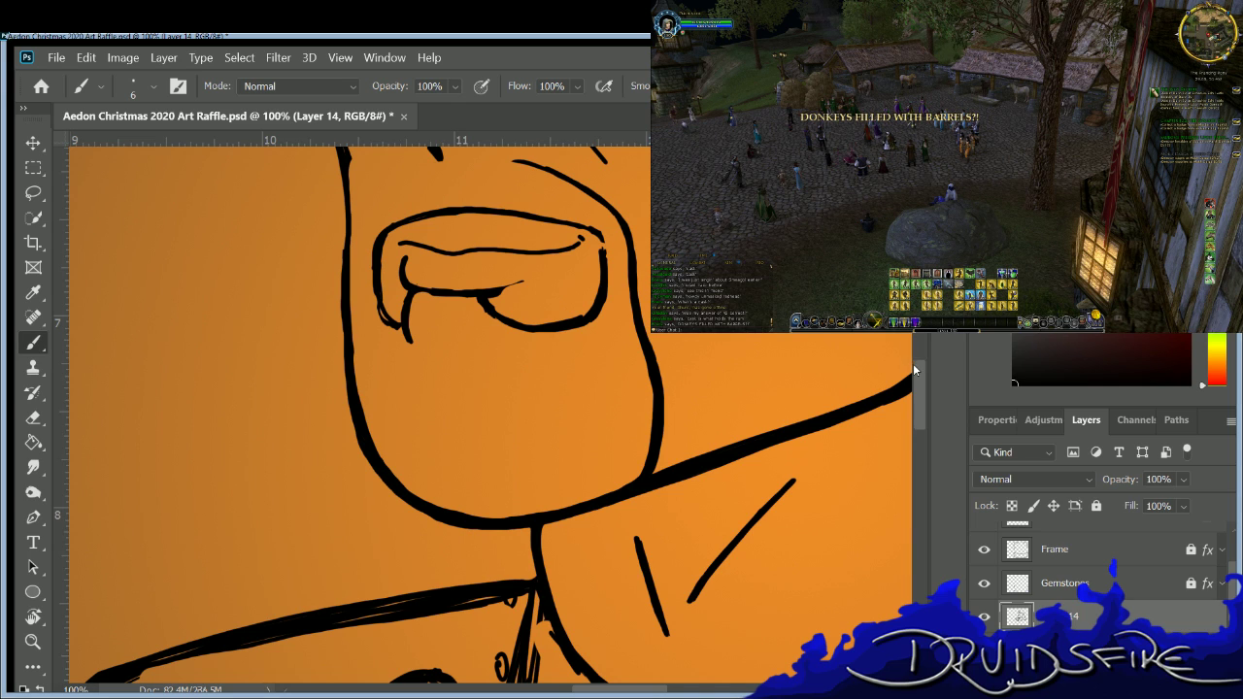
Erase the stray bump on the short diagonal cheek line beside the nose.
scroll(394, 426, "up", 5)
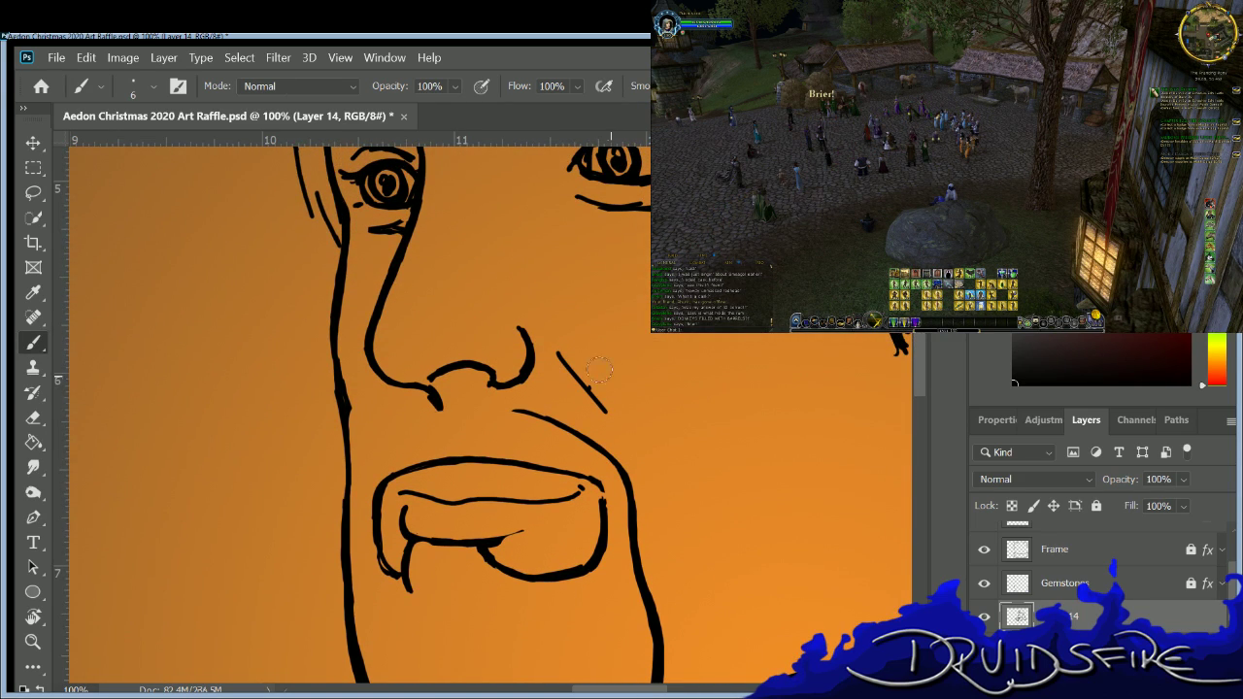
key("e")
key("b")
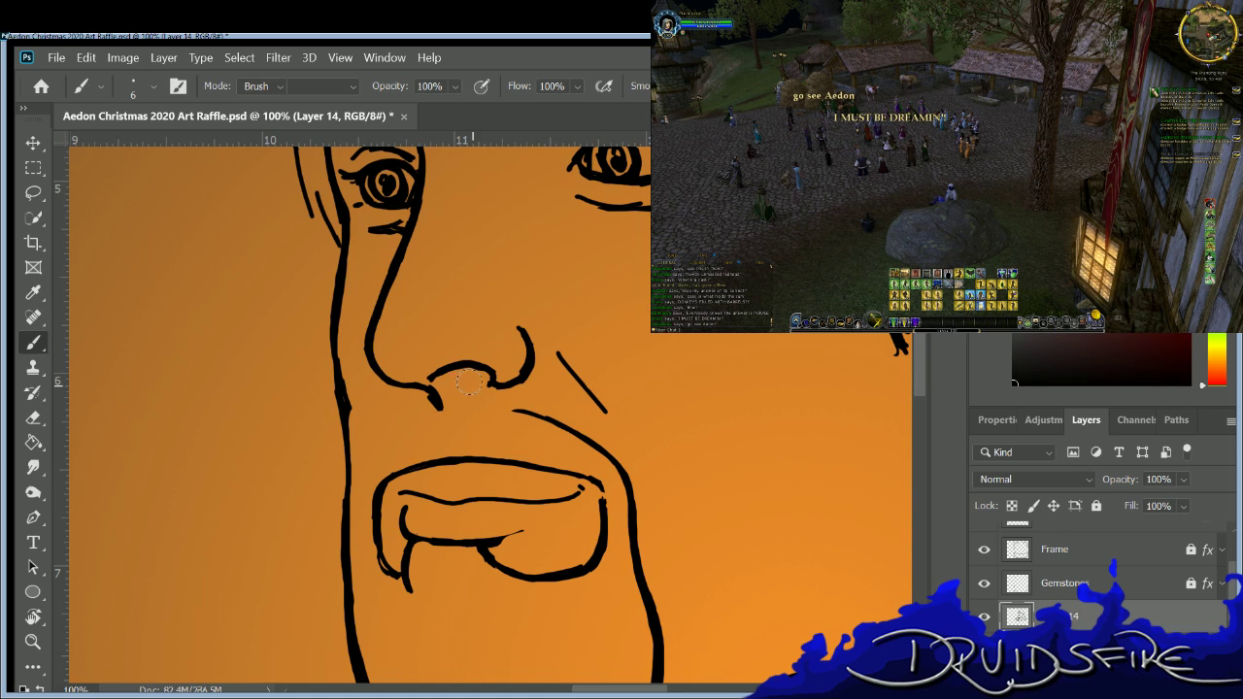
Thin the nostril arch and the curved outer wing of the nose, alternating the 40 px eraser and 6 px brush.
key("e")
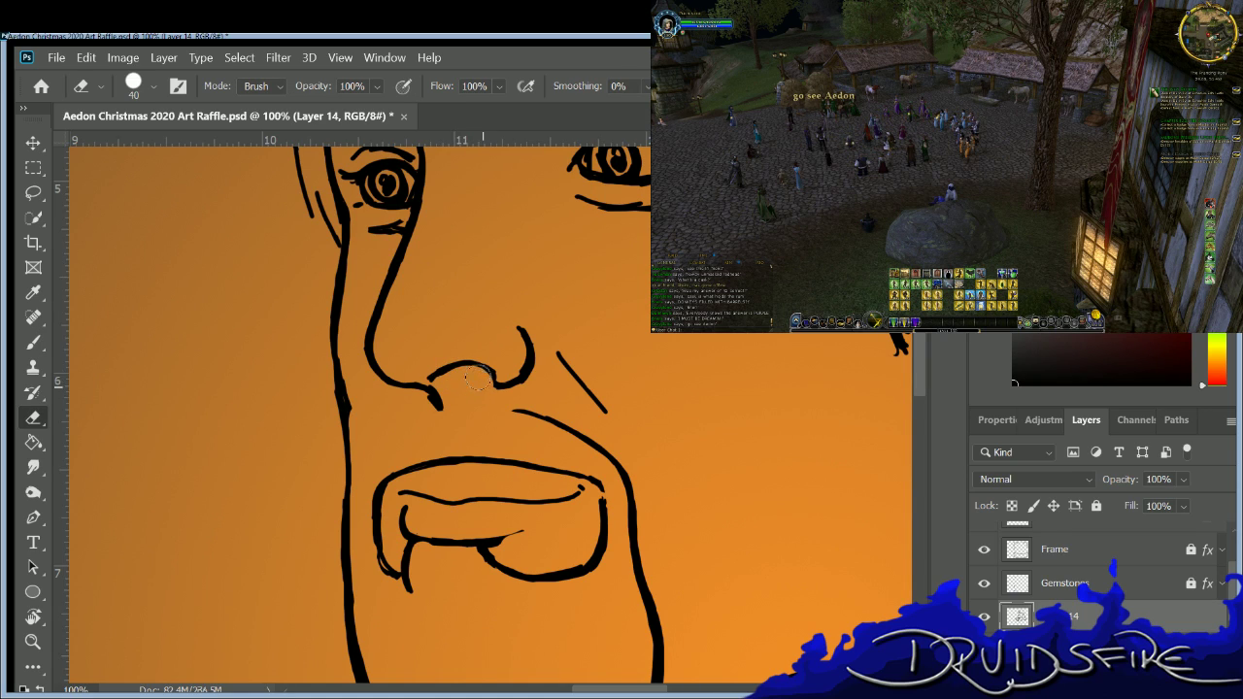
key("b")
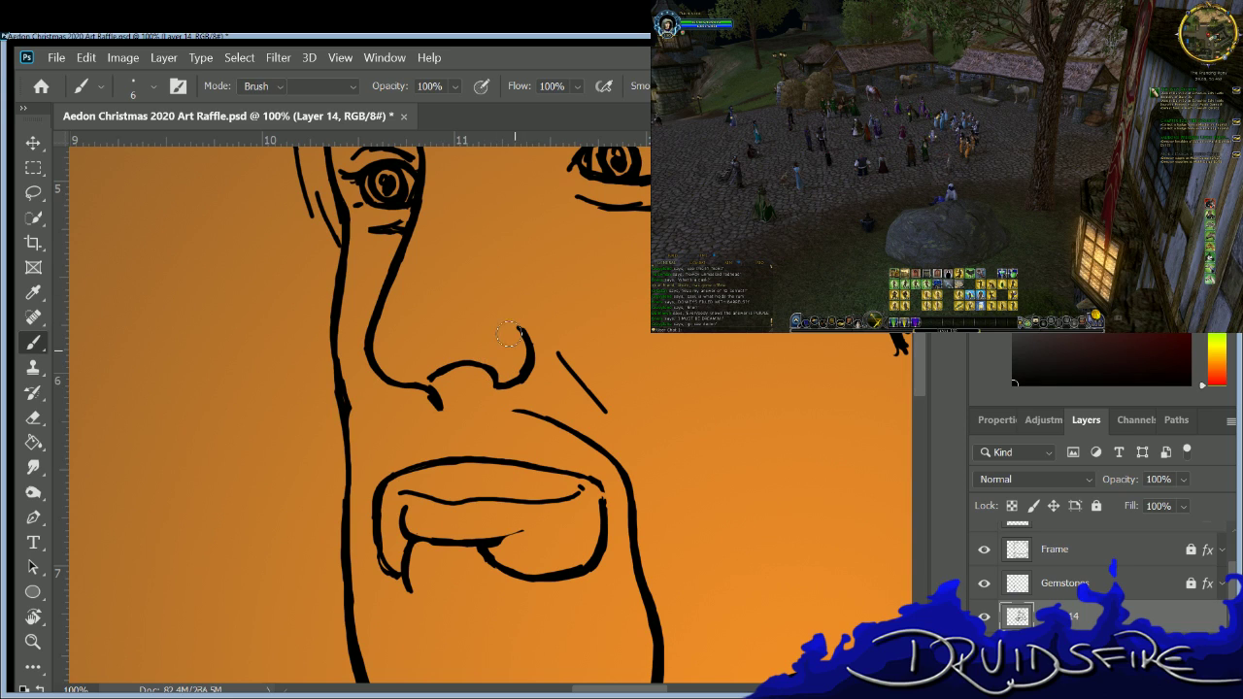
key("e")
key("b")
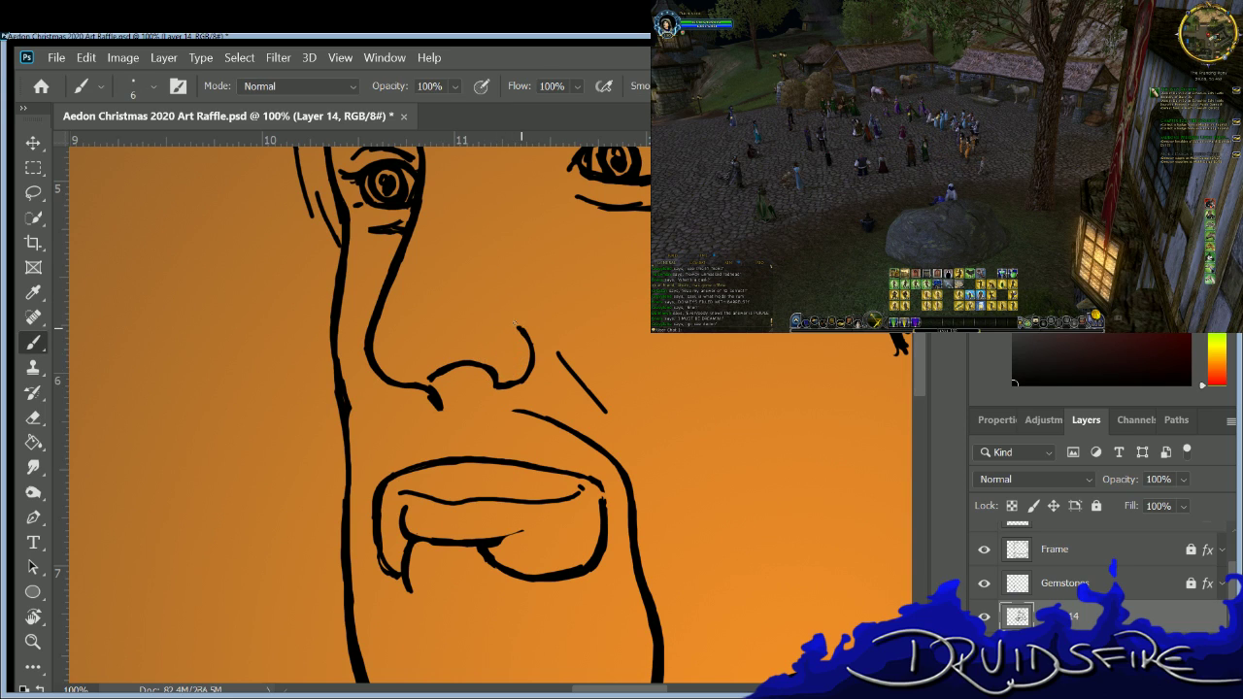
key("e")
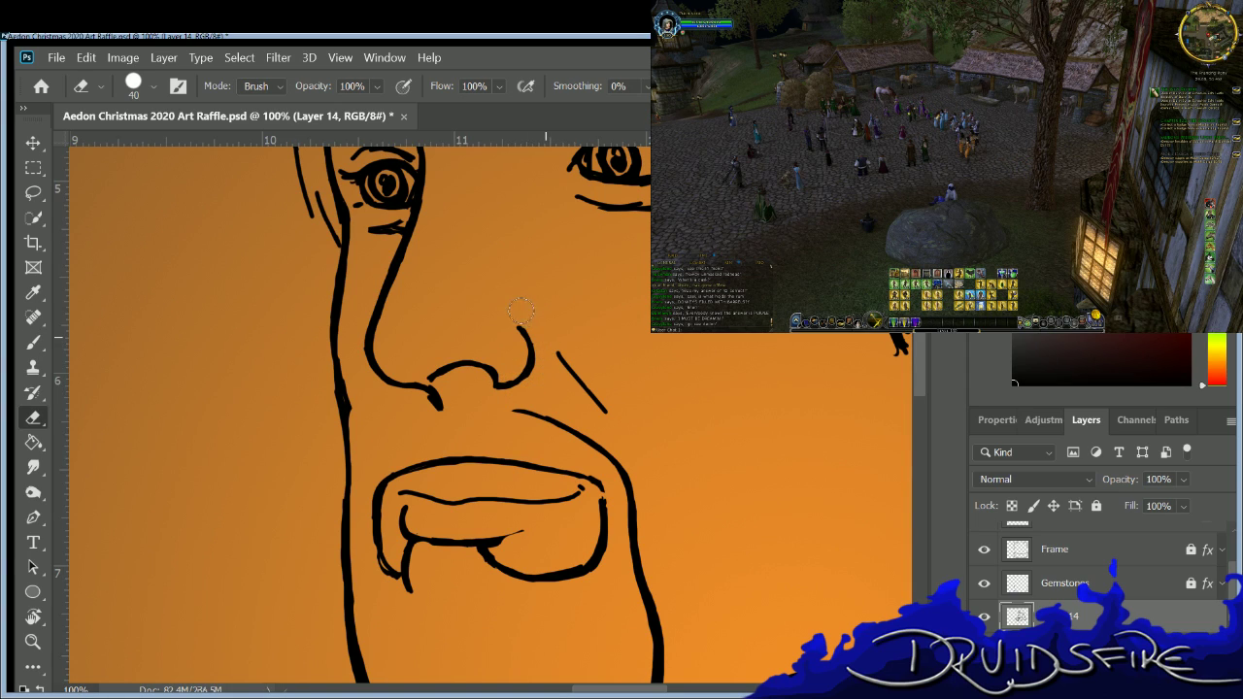
key("b")
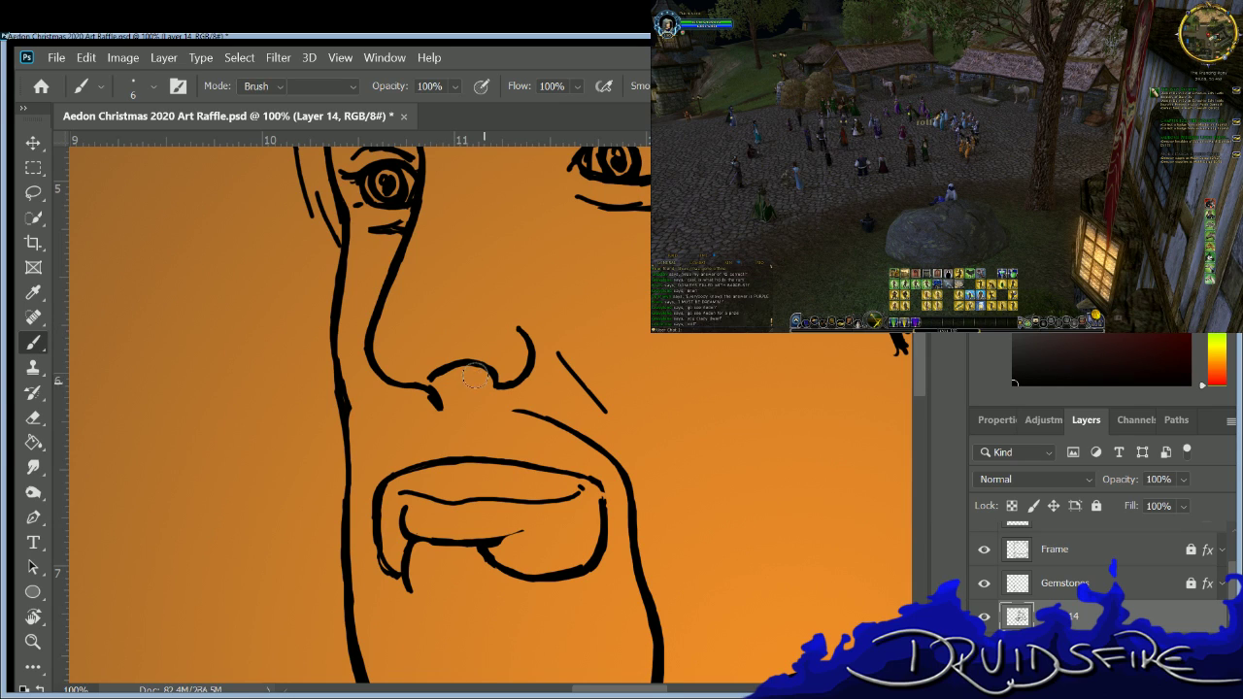
key("e")
key("b")
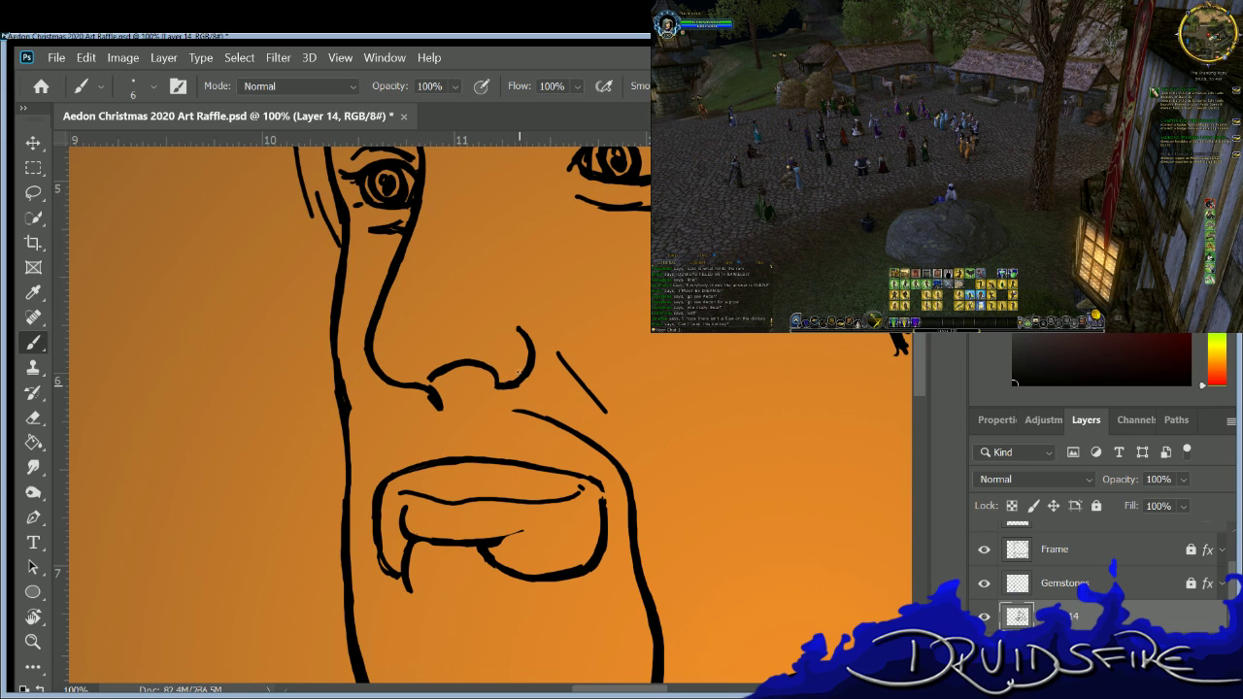
key("e")
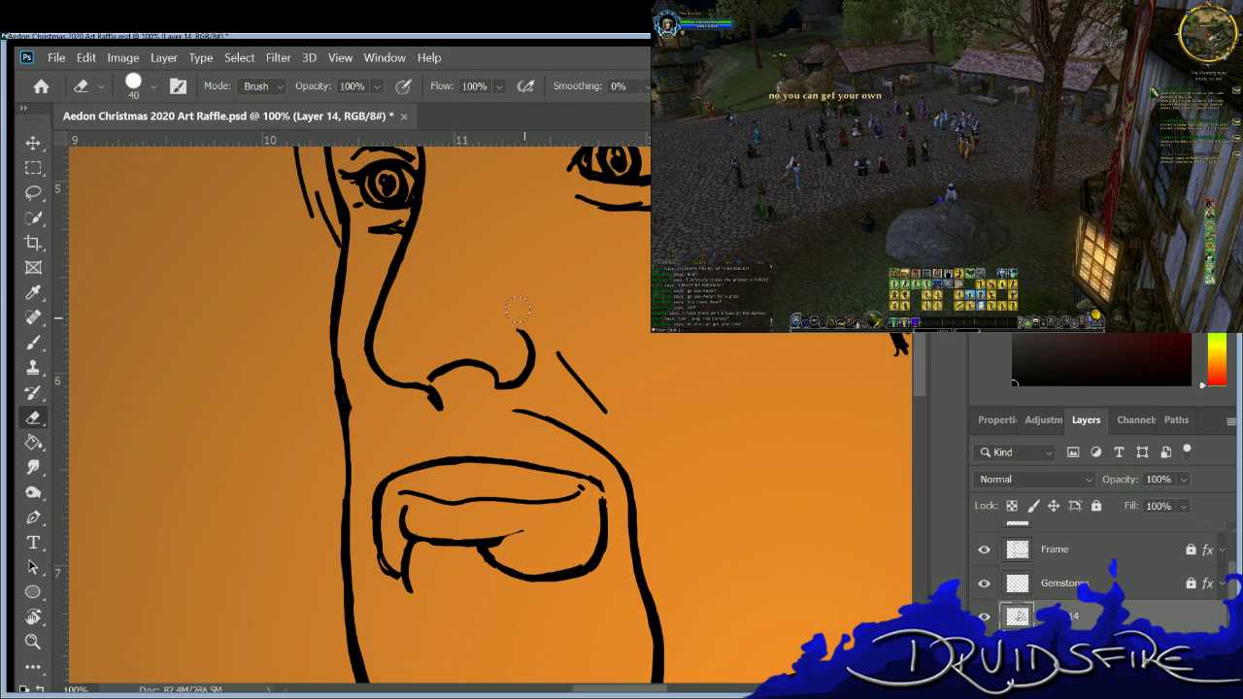
key("b")
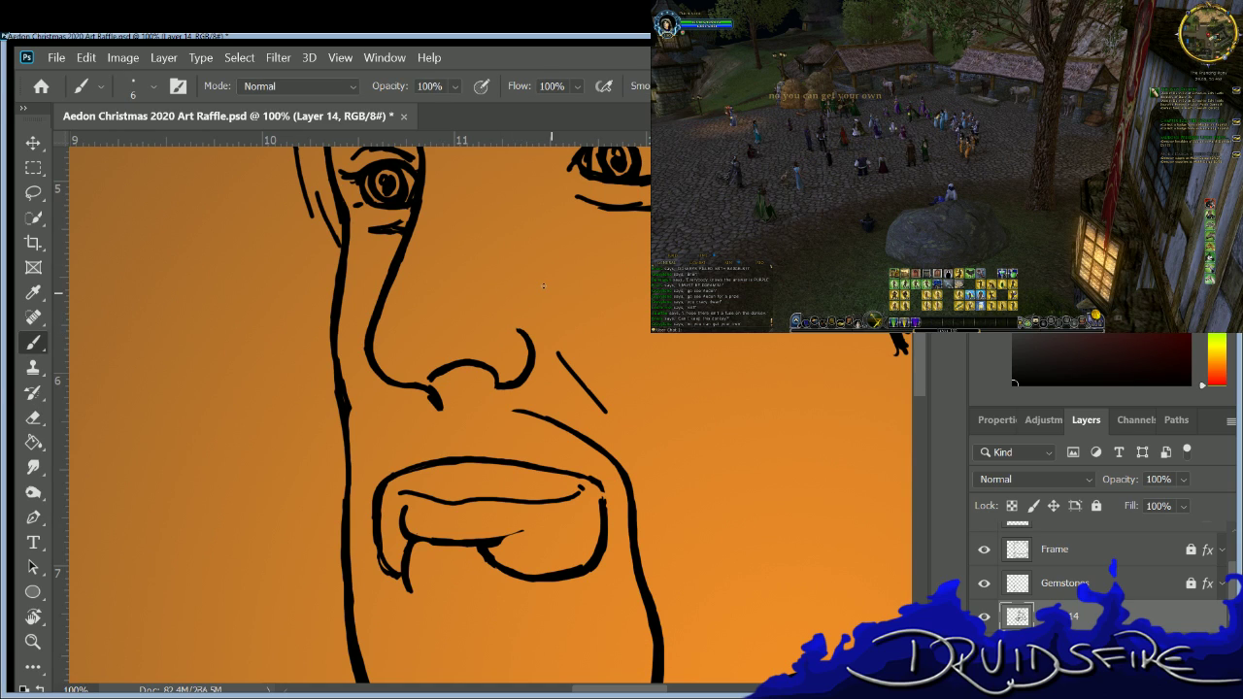
Thin the hooked end of the nose line and smooth the join between the nostril arch and the outer wing.
key("e")
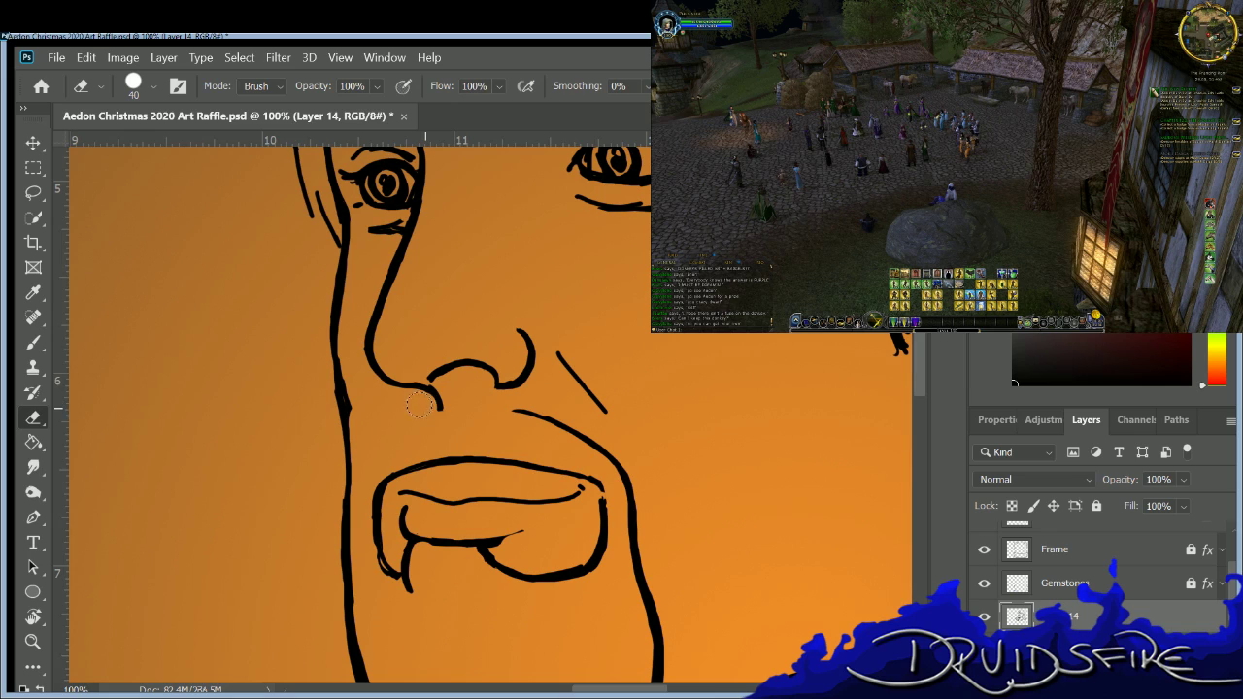
key("b")
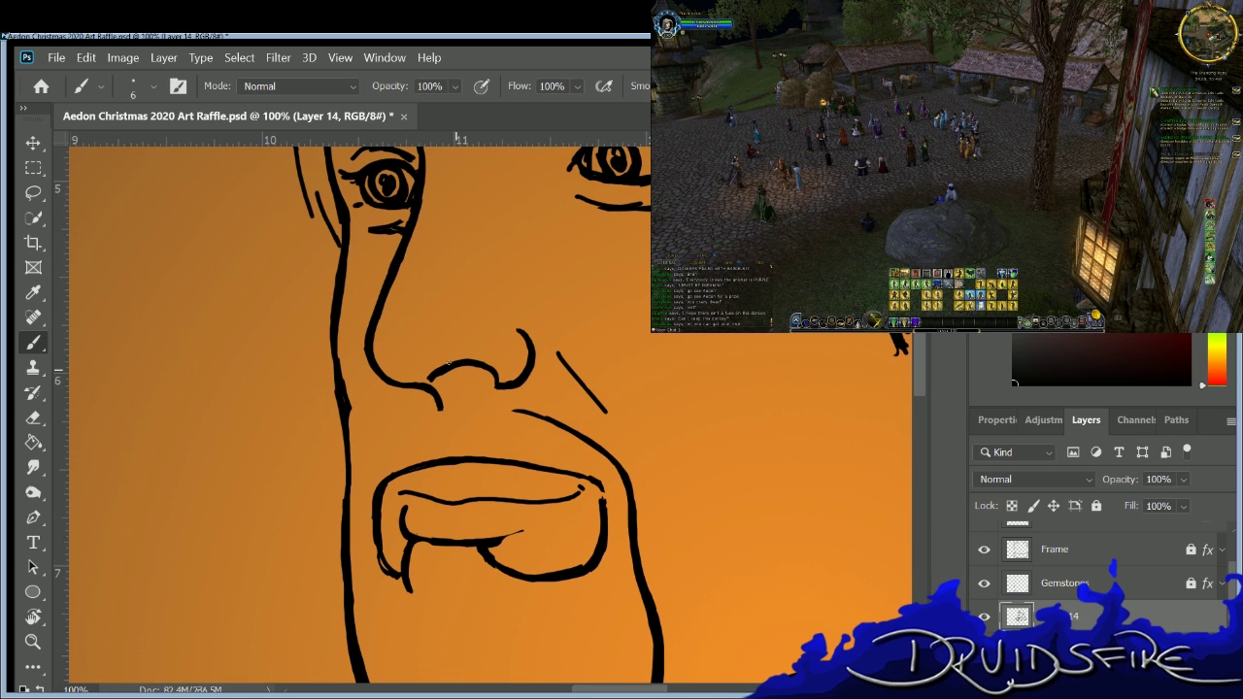
key("e")
key("b")
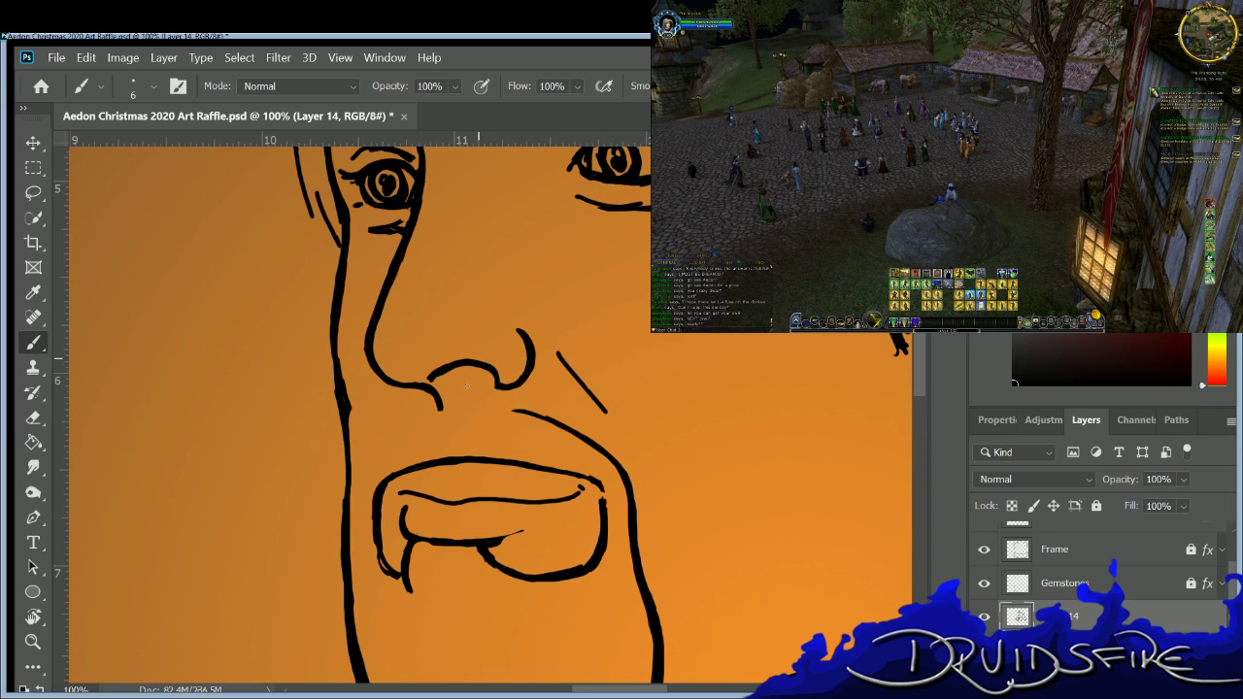
key("e")
key("b")
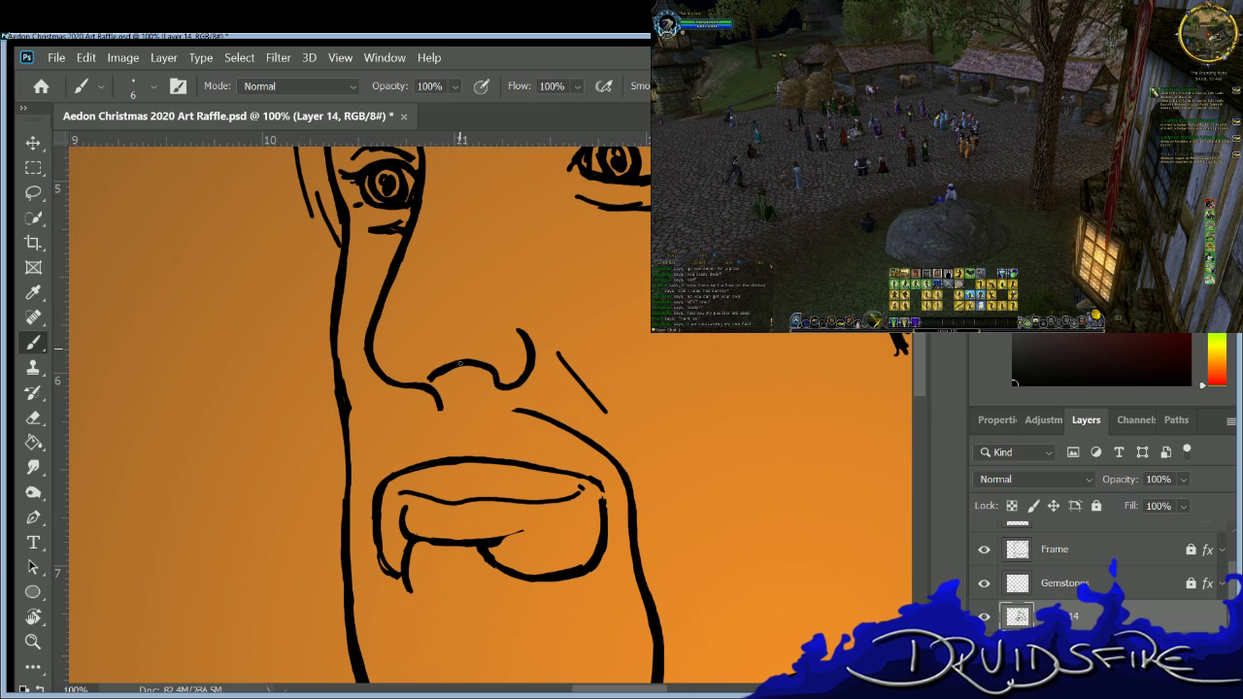
Erase the join between the nose line and the nostril arch, then redraw the hooked end as a separate thin curve.
key("e")
left_click_drag(435, 389, 428, 368)
key("b")
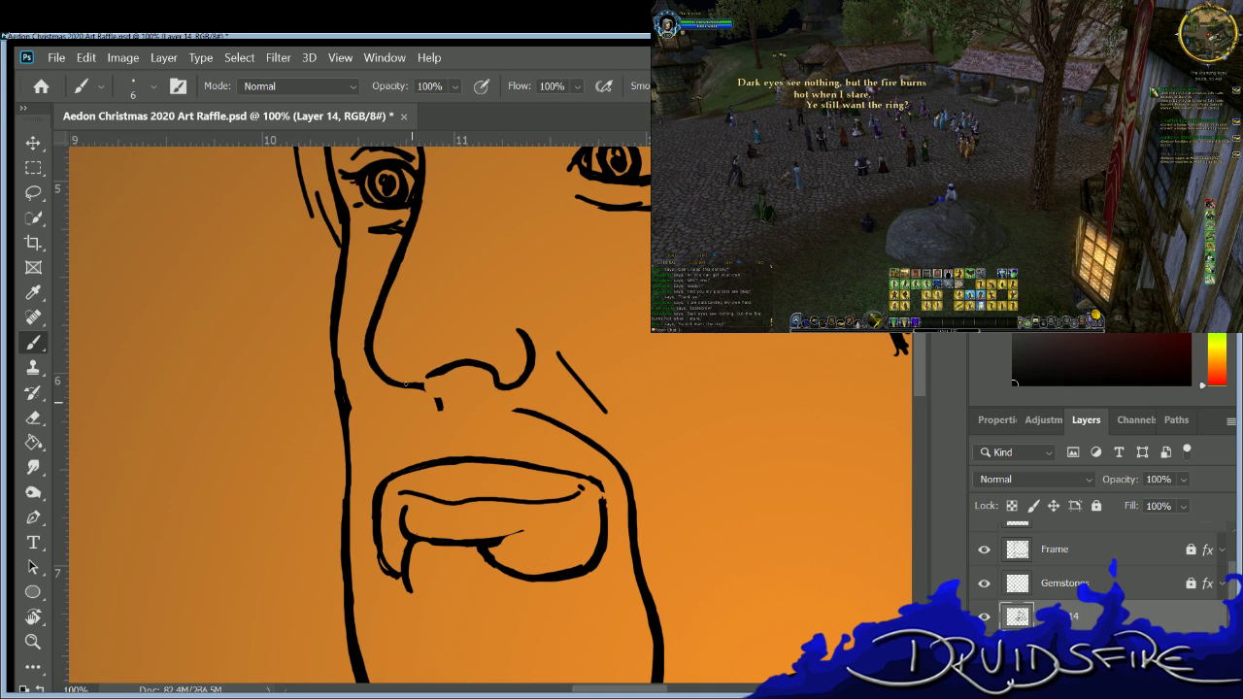
key("e")
mouse_move(423, 385)
left_mouse_down()
mouse_move(406, 382)
mouse_move(424, 386)
left_mouse_up()
key("b")
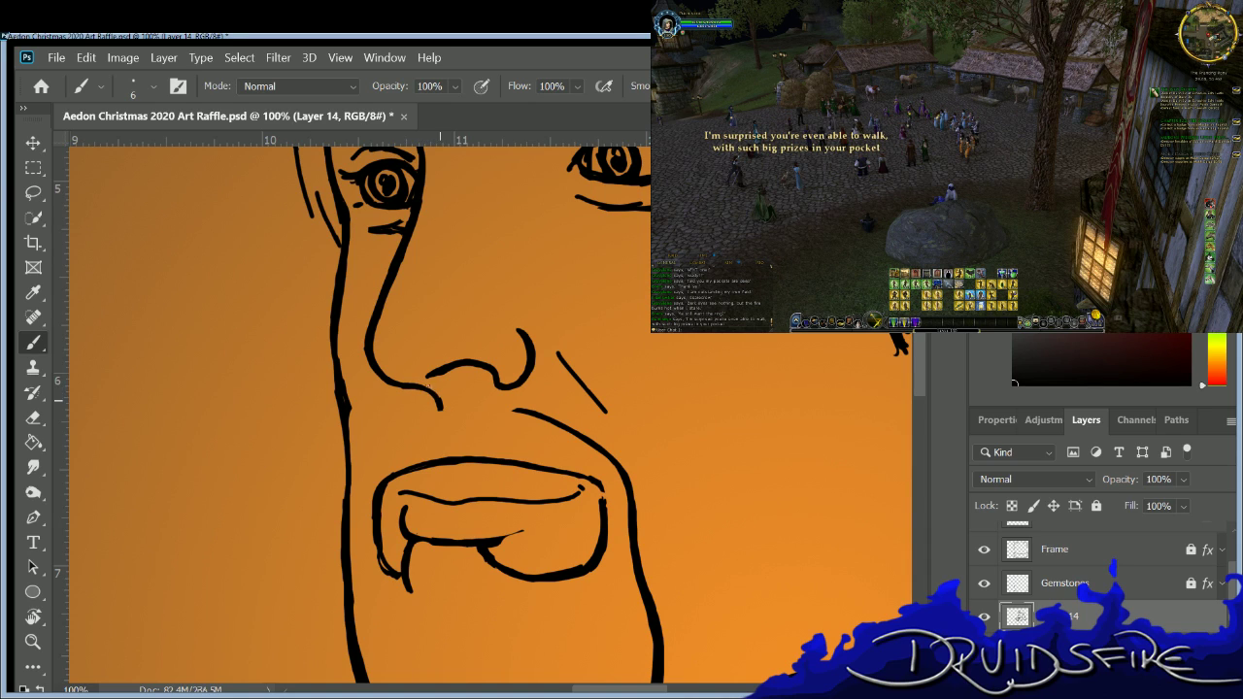
Clean up the nose line's lower curve and hooked end, then trim the inside of the outer nostril wing.
key("e")
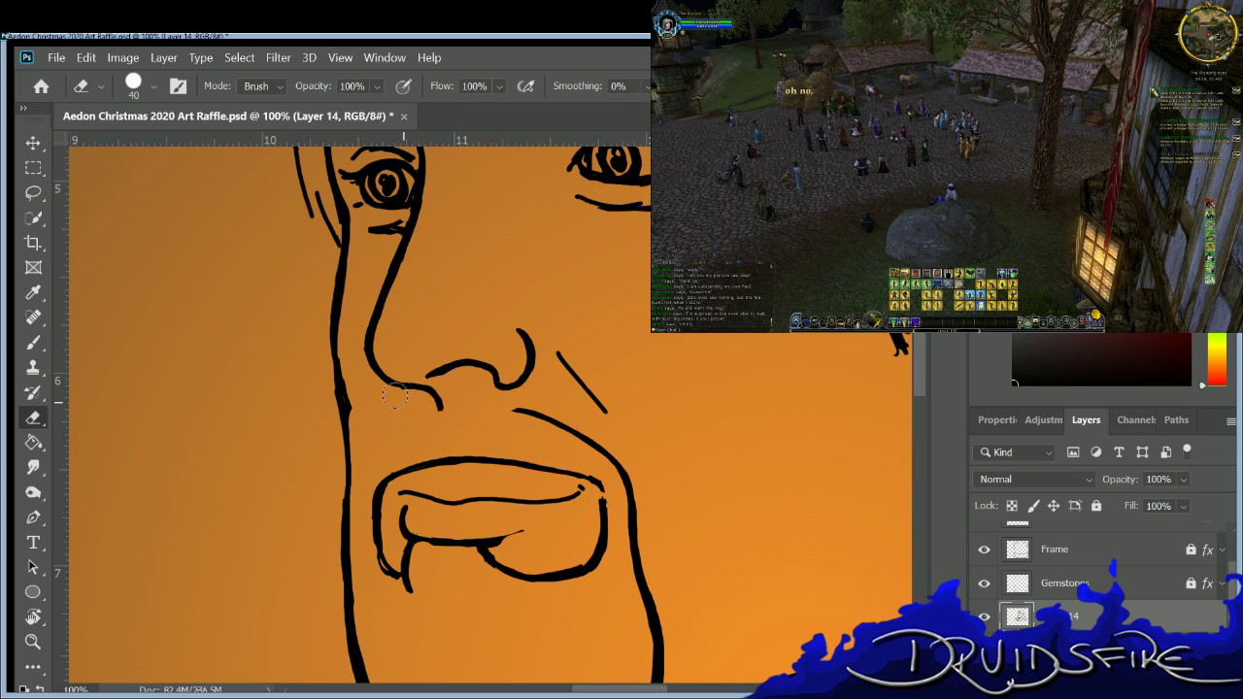
key("b")
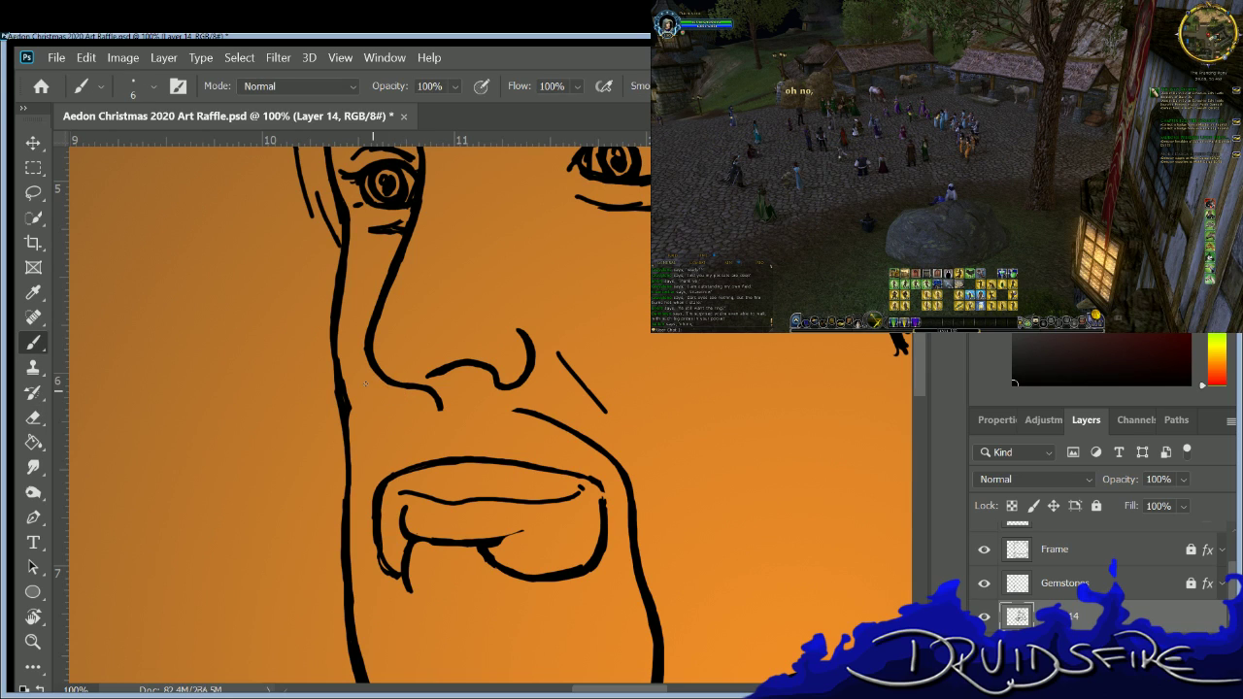
key("e")
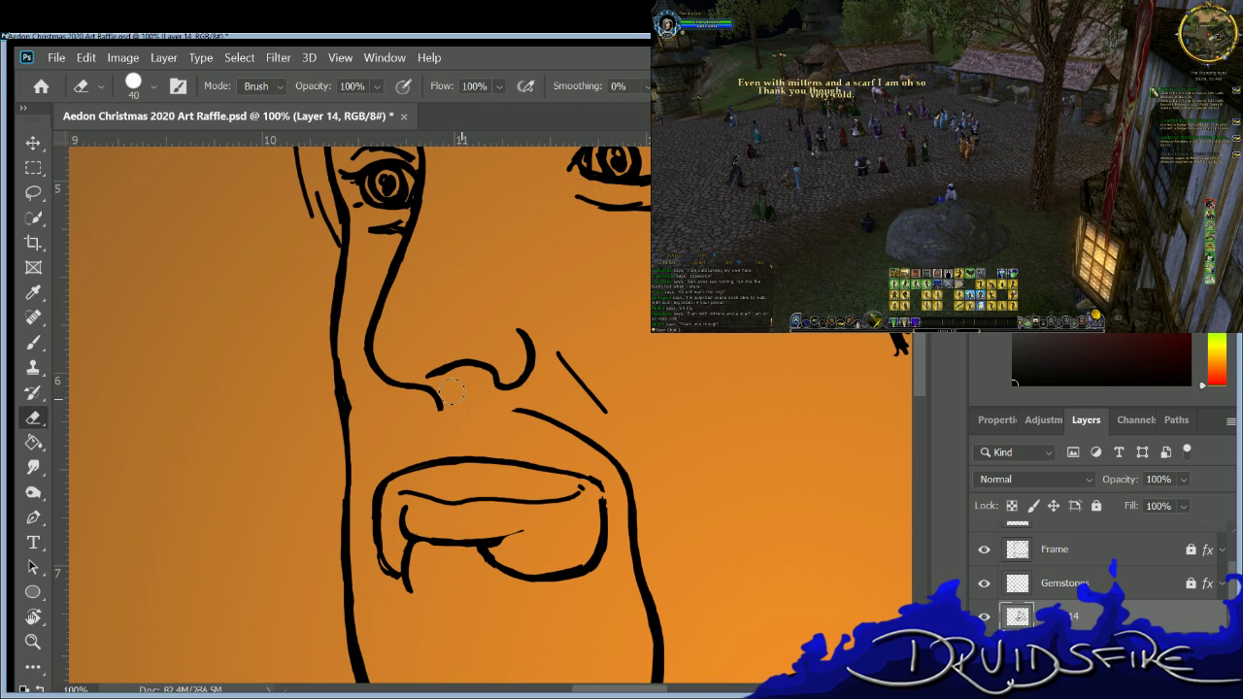
key("b")
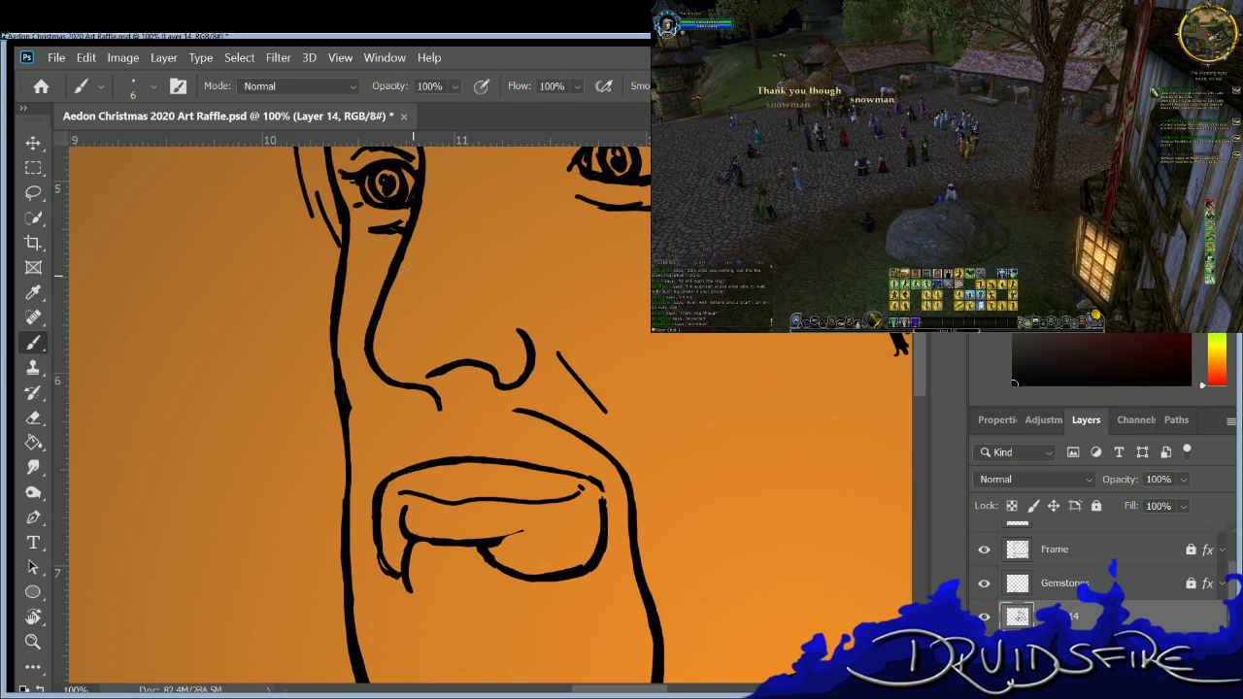
key("e")
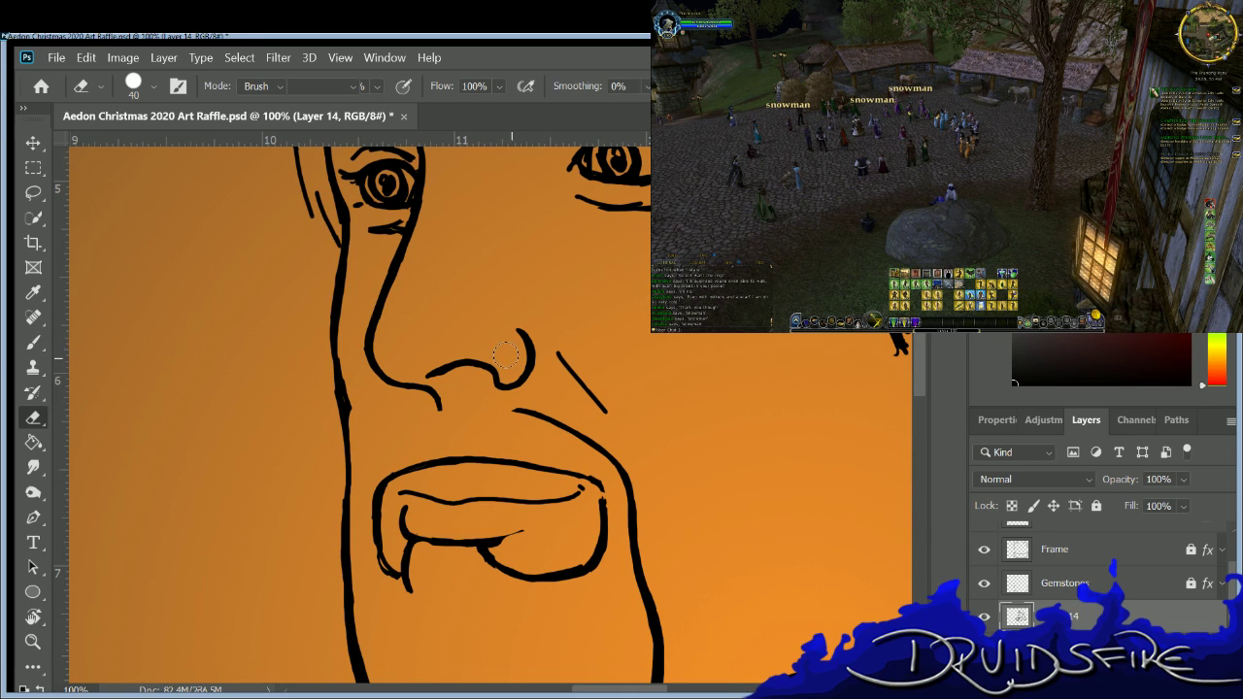
key("b")
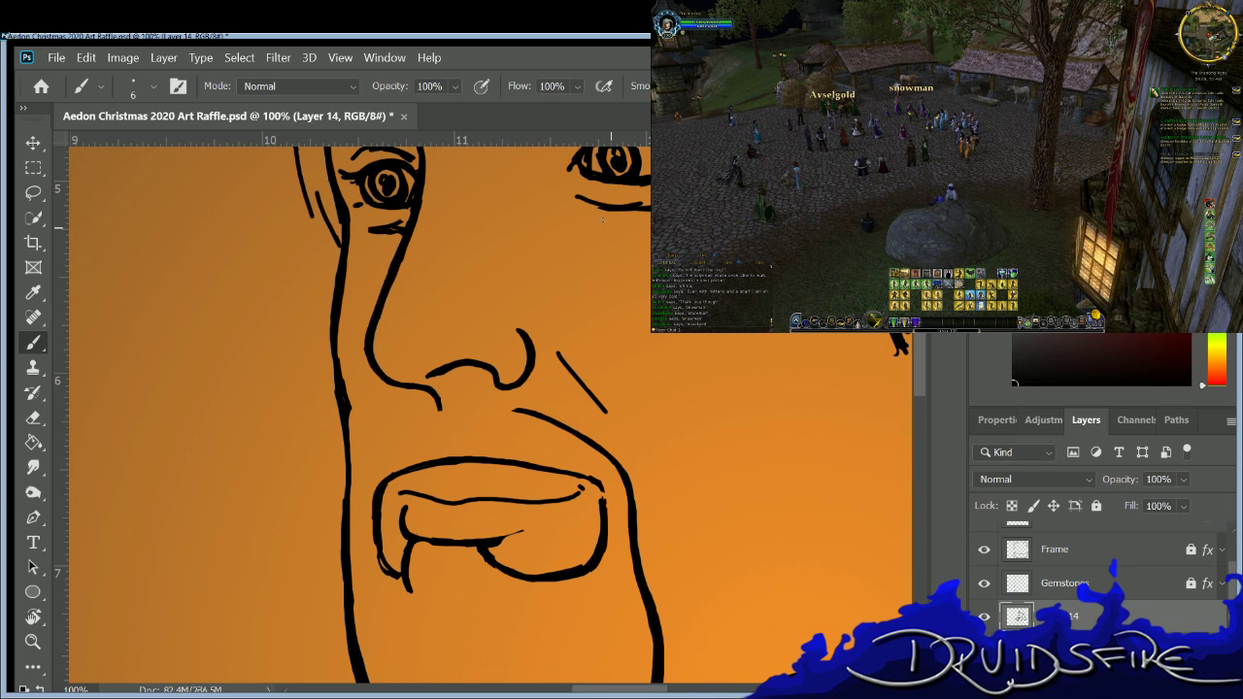
Thin the curved line beneath the right eye with the eraser.
key("e")
key("b")
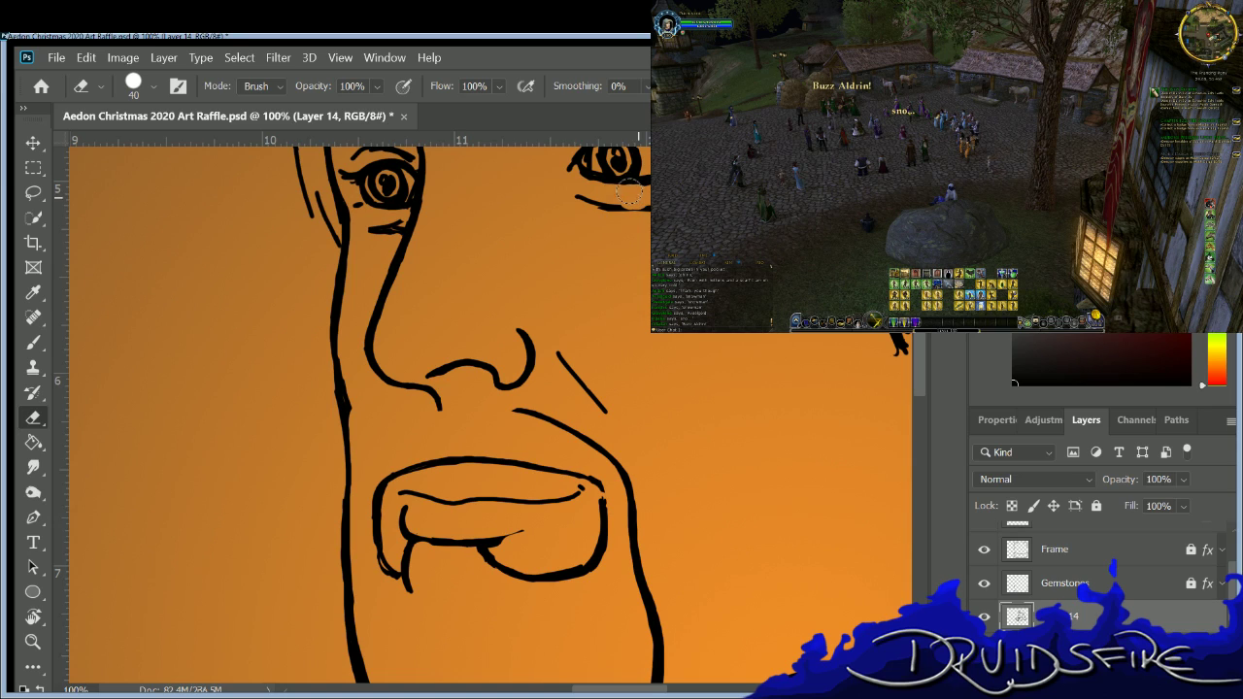
key("e")
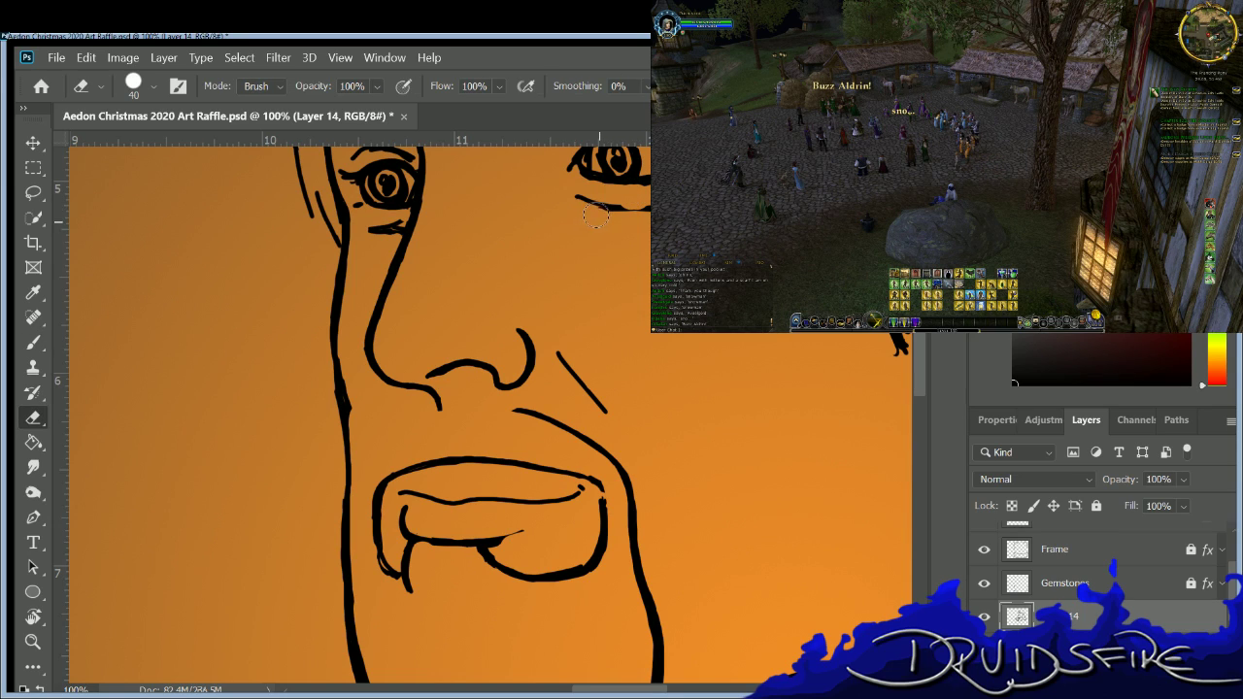
key("b")
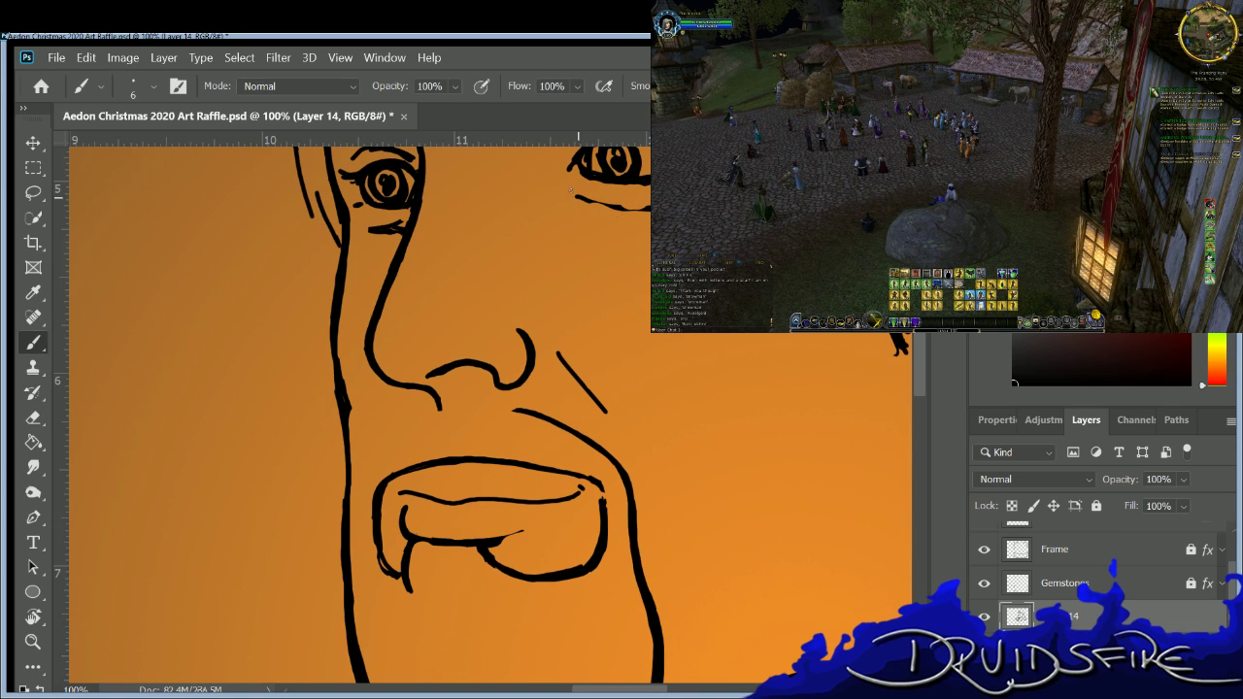
Restroke the line beneath the right eye, then thin the kinked part of the left face contour and redraw it smoothly.
left_click_drag(577, 198, 649, 204)
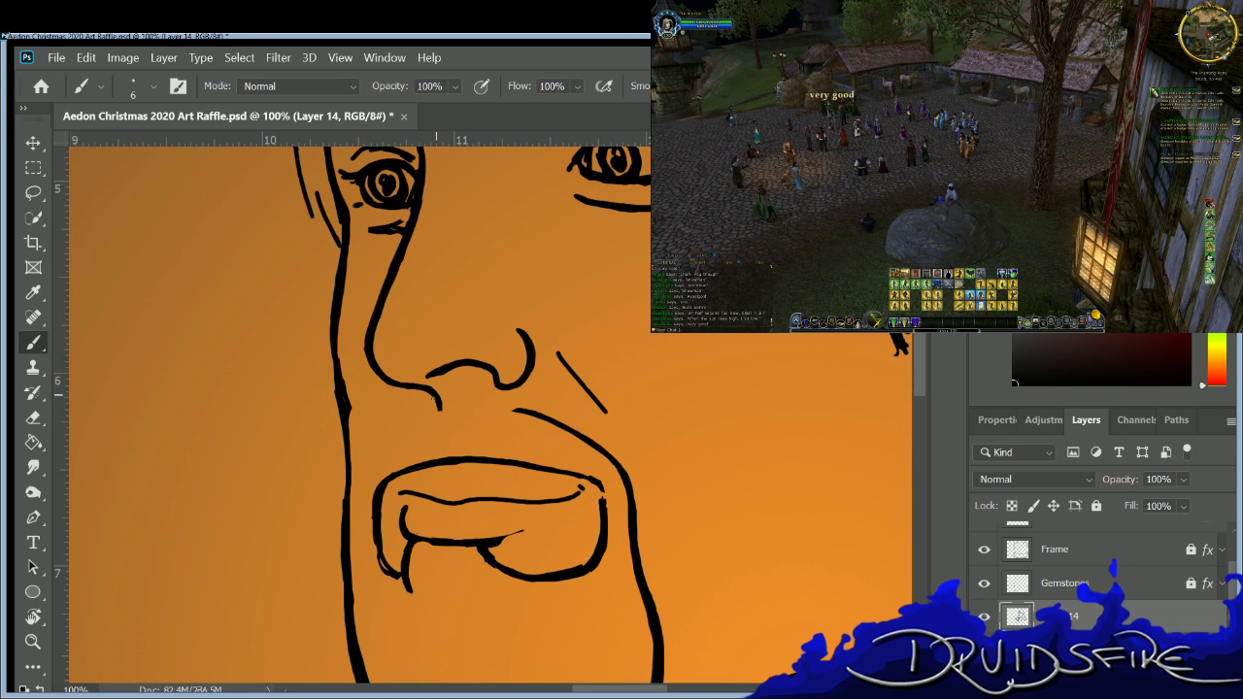
key("e")
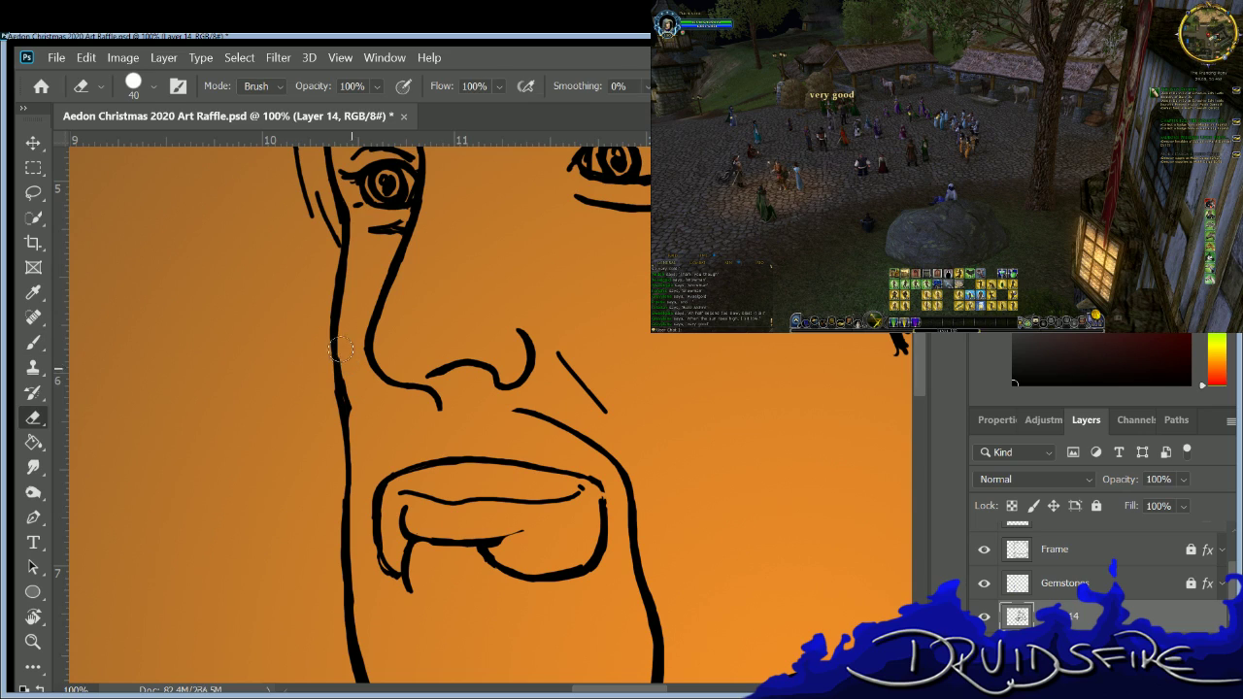
key("b")
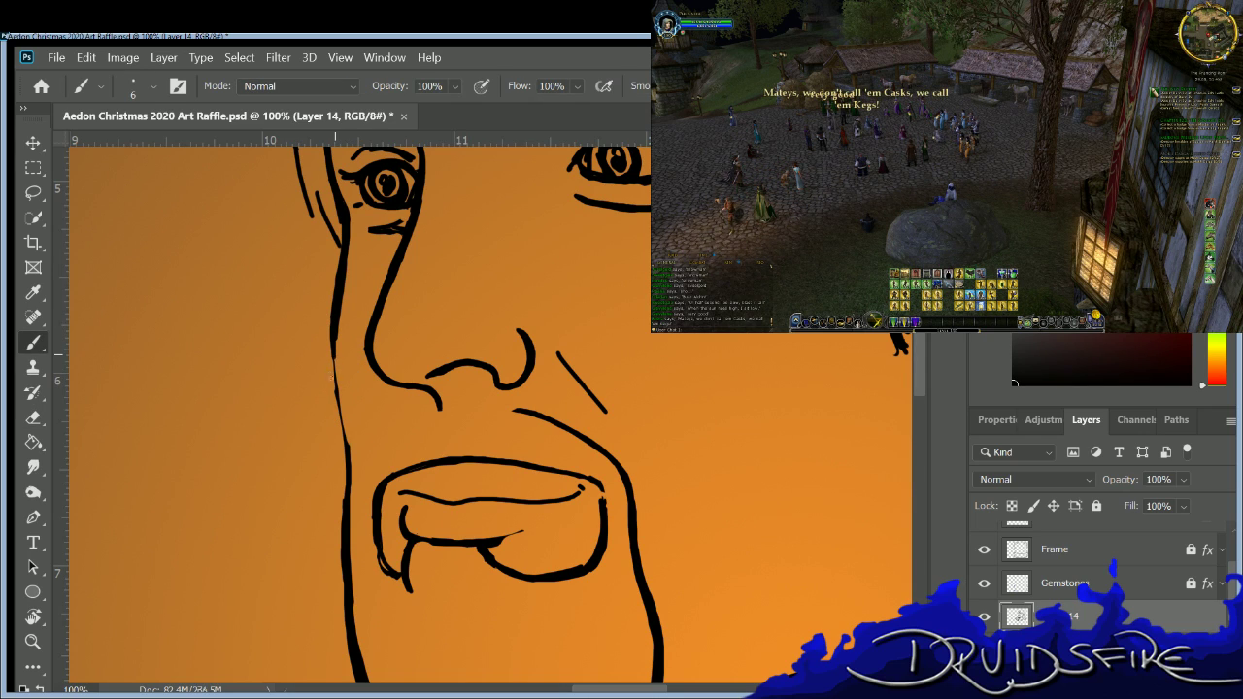
left_click_drag(333, 347, 343, 503)
left_click_drag(333, 325, 343, 443)
key("e")
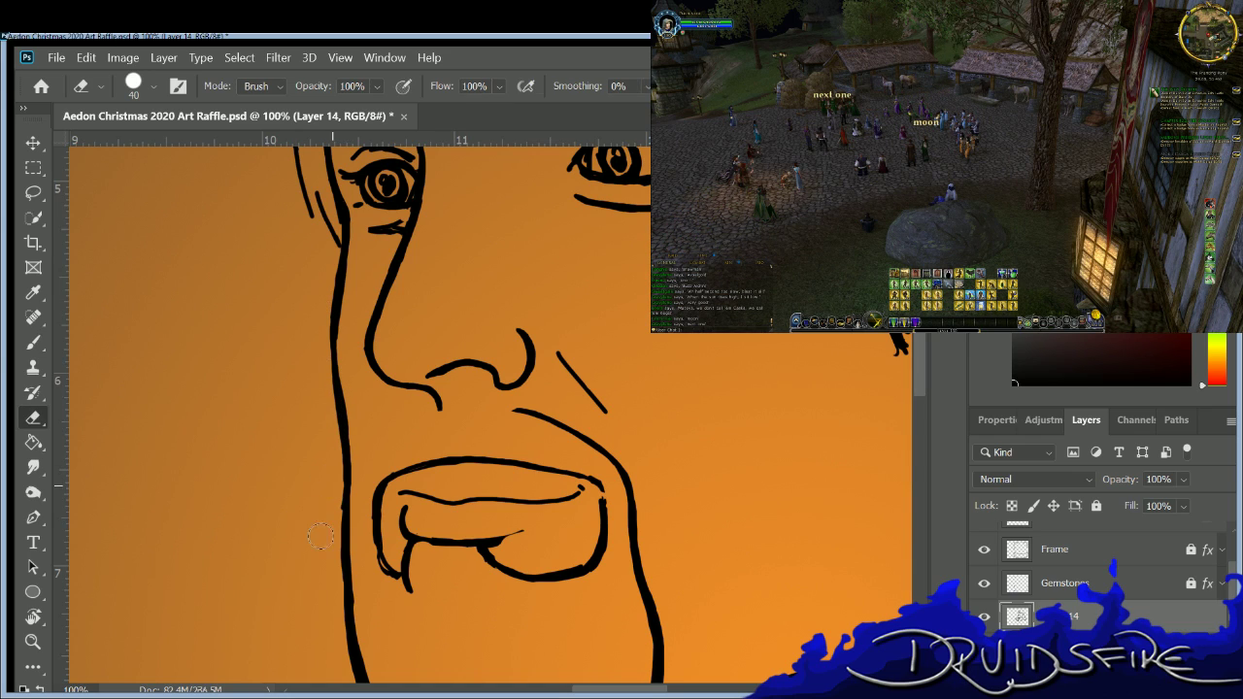
key("b")
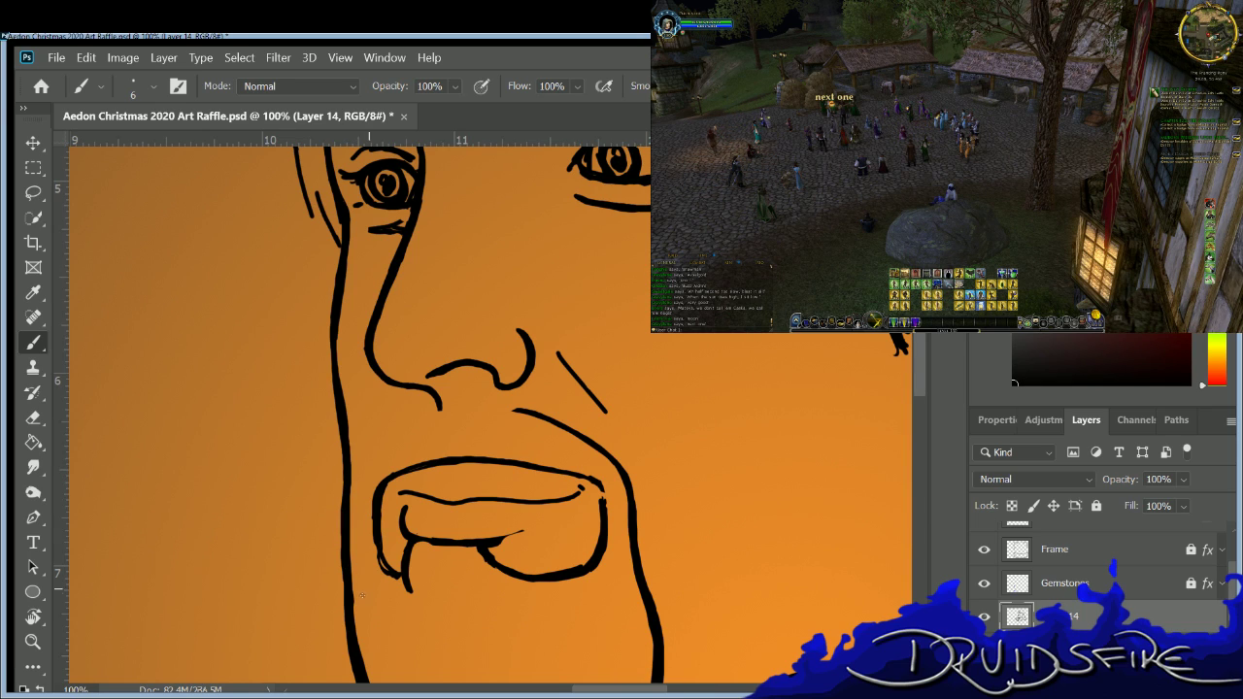
key("e")
key("b")
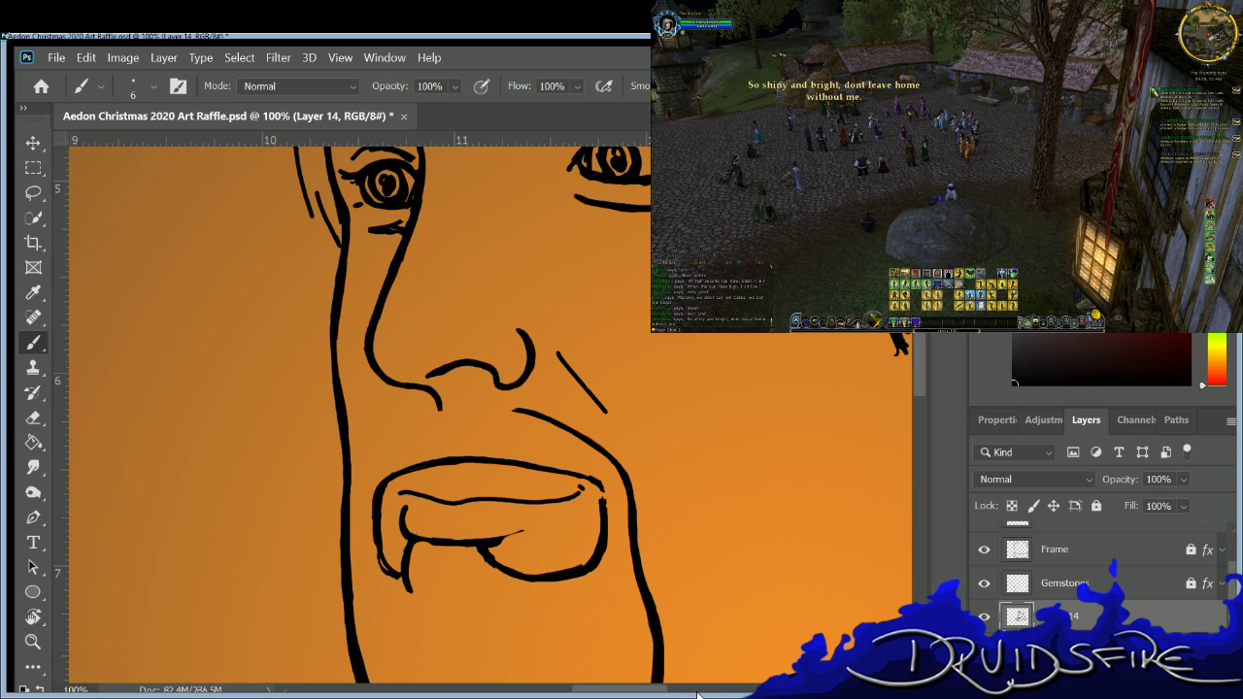
Reduce the eraser size to 12 px for fine trimming.
left_click(33, 419)
key("bracketleft")
key("bracketleft")
key("bracketleft")
key("bracketleft")
key("bracketleft")
key("bracketleft")
key("bracketleft")
key("bracketleft")
key("bracketleft")
key("bracketright")
key("bracketright")
key("bracketright")
key("bracketright")
key("bracketright")
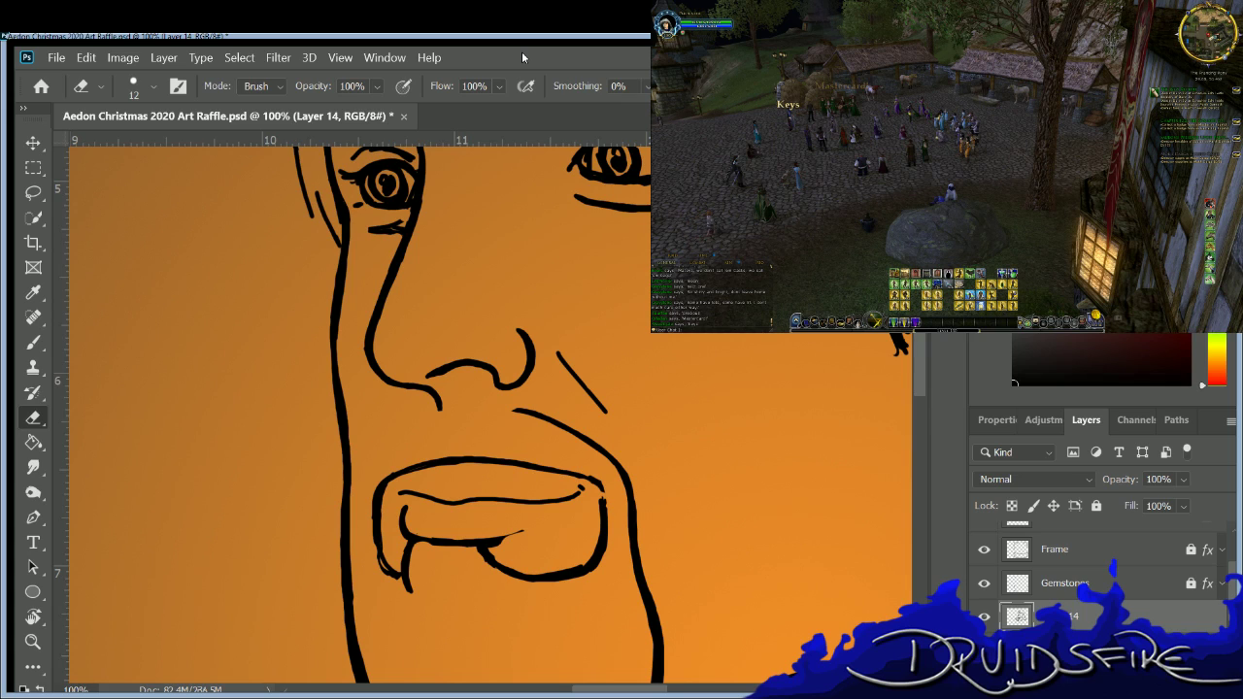
Erase the tapered right end of the lower inner mouth line and redraw it as a slightly longer, thin stroke.
scroll(913, 345, "down", 3)
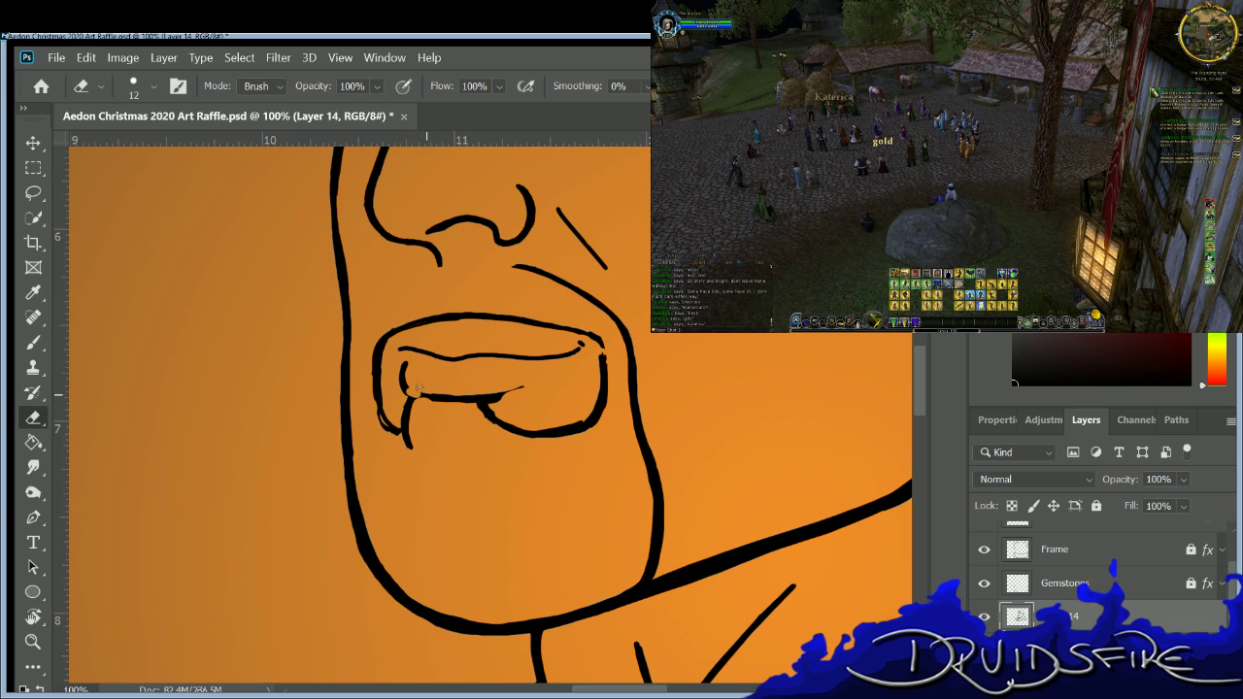
left_click(33, 341)
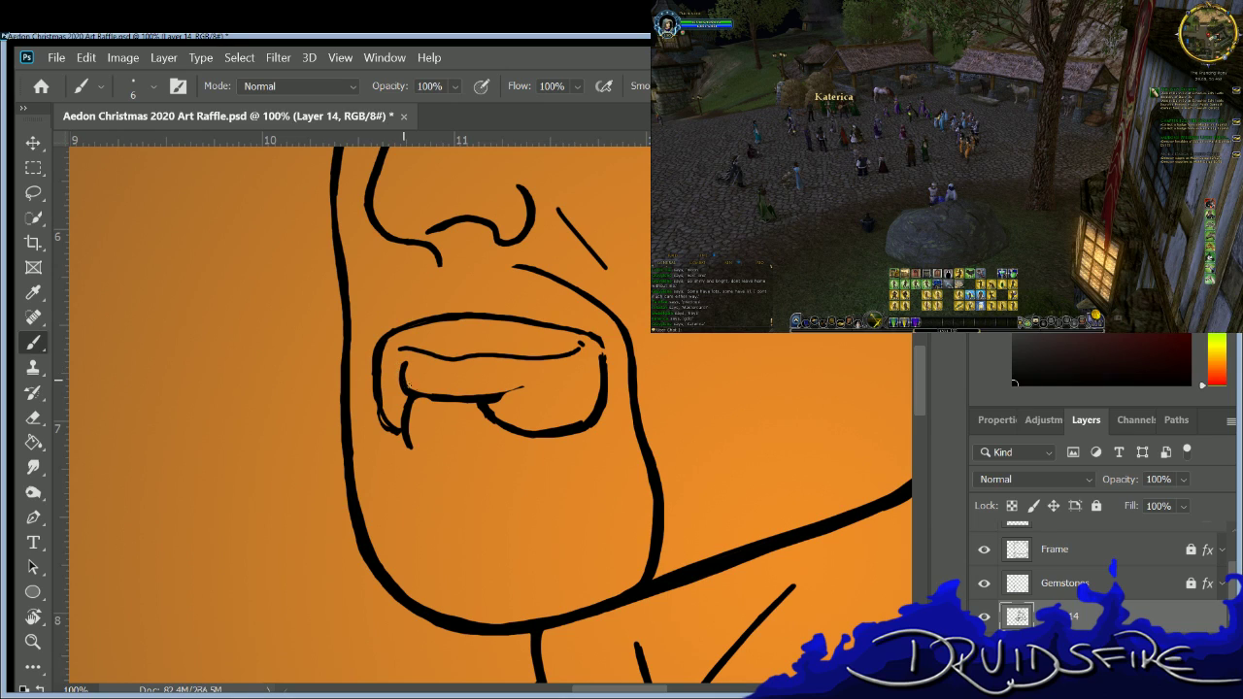
left_click_drag(470, 393, 527, 383)
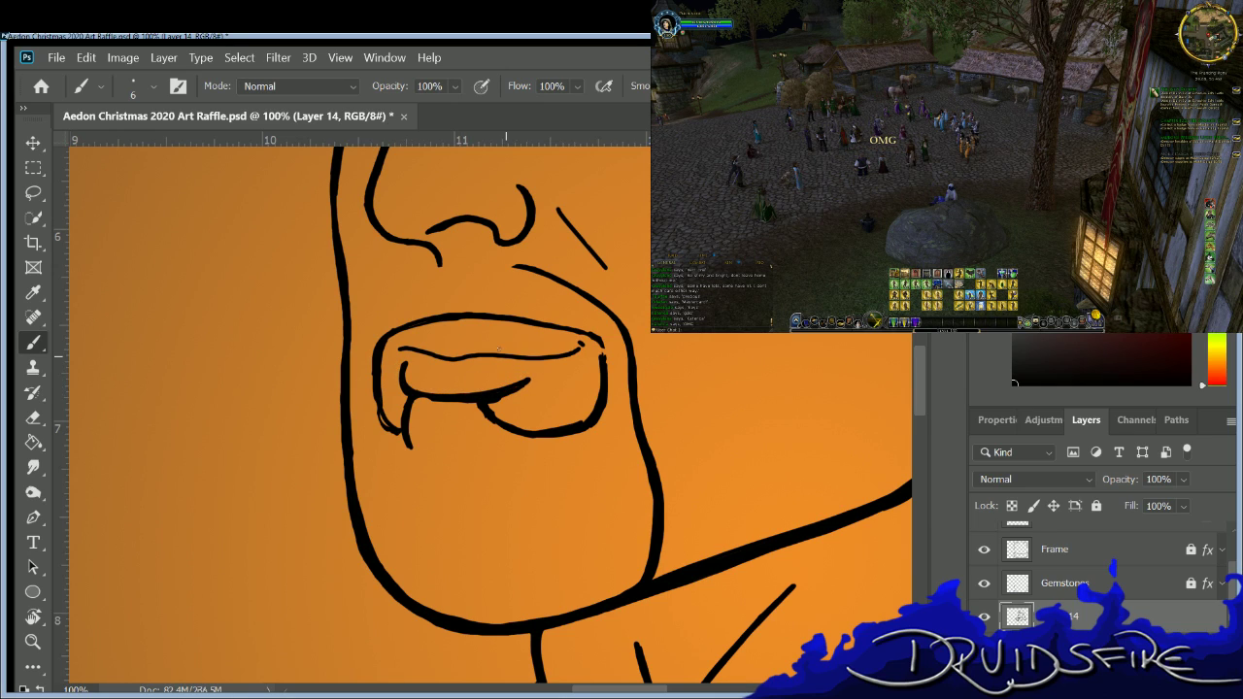
key("ctrl+z")
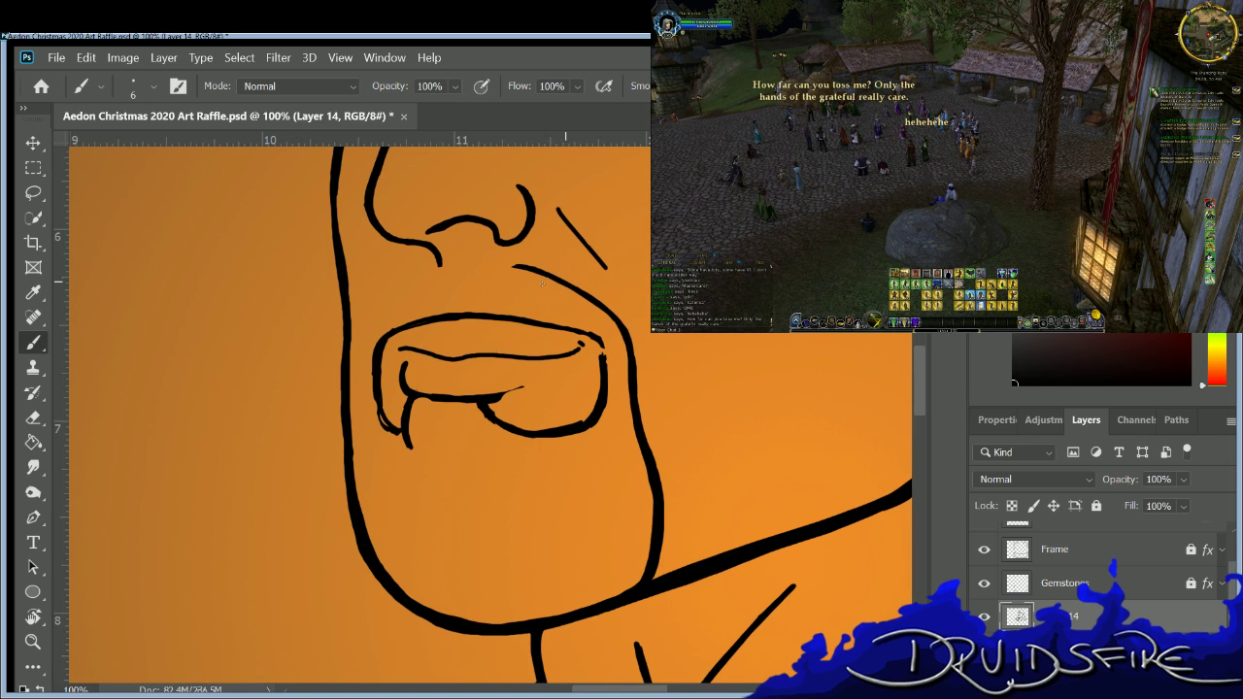
key("e")
left_click_drag(524, 388, 483, 399)
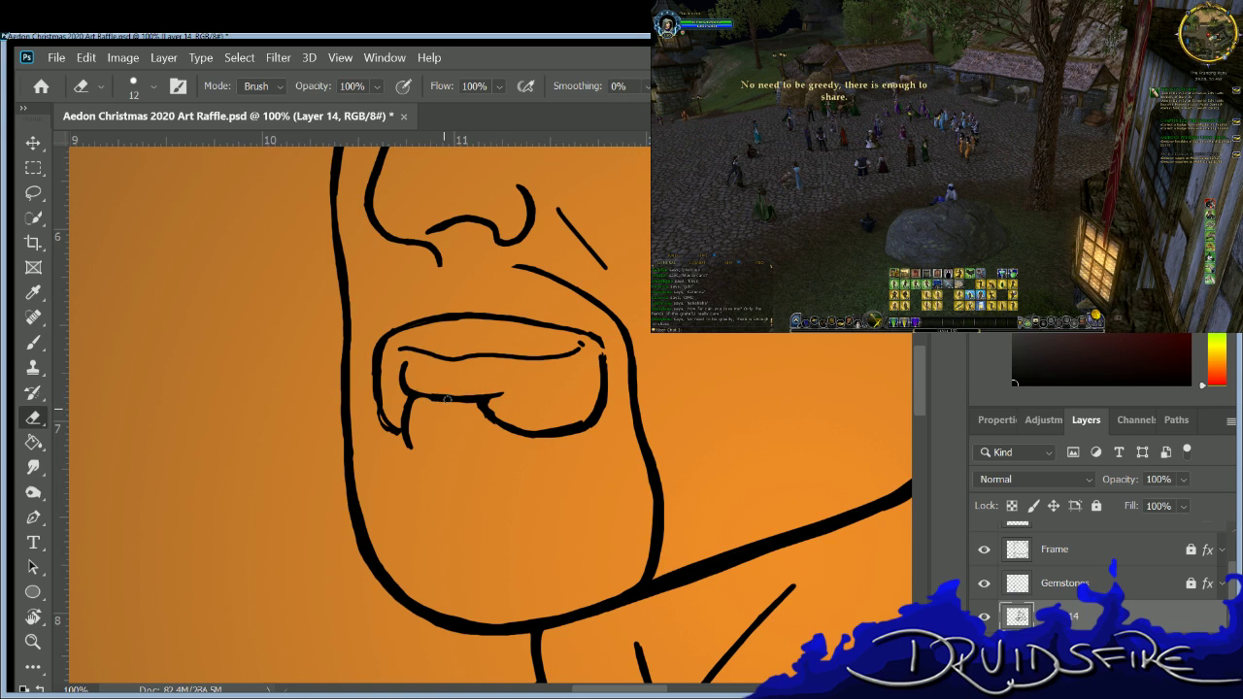
key("b")
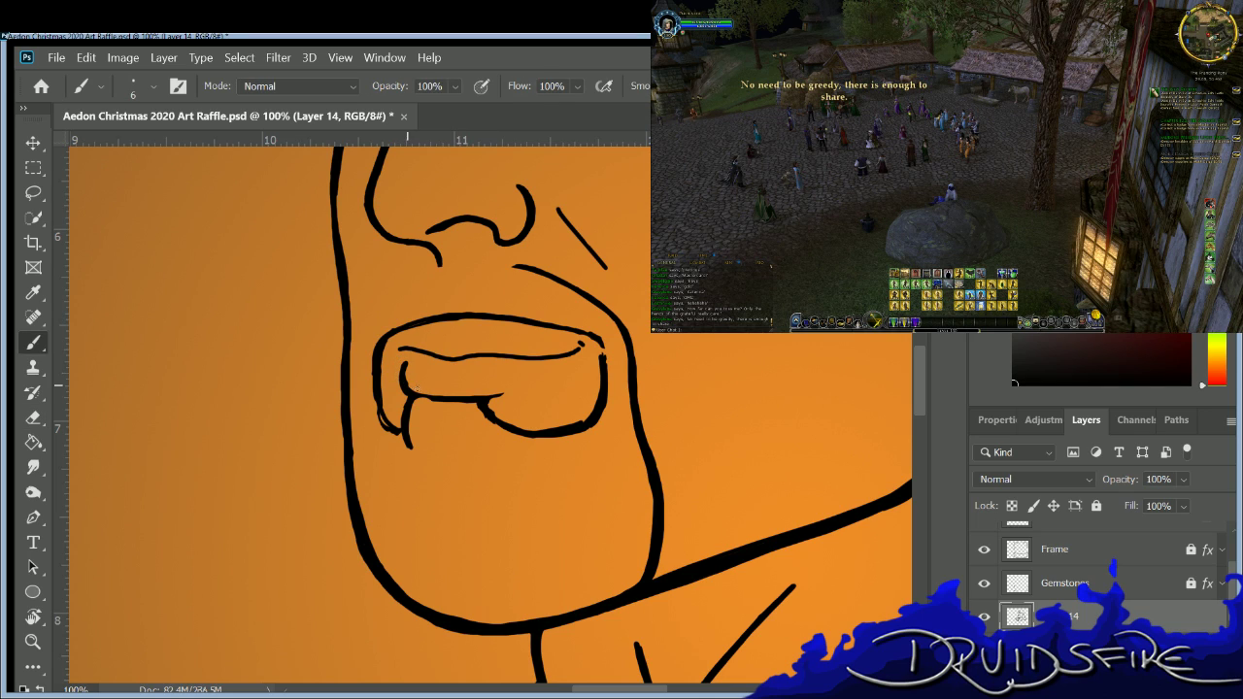
left_click_drag(490, 394, 540, 387)
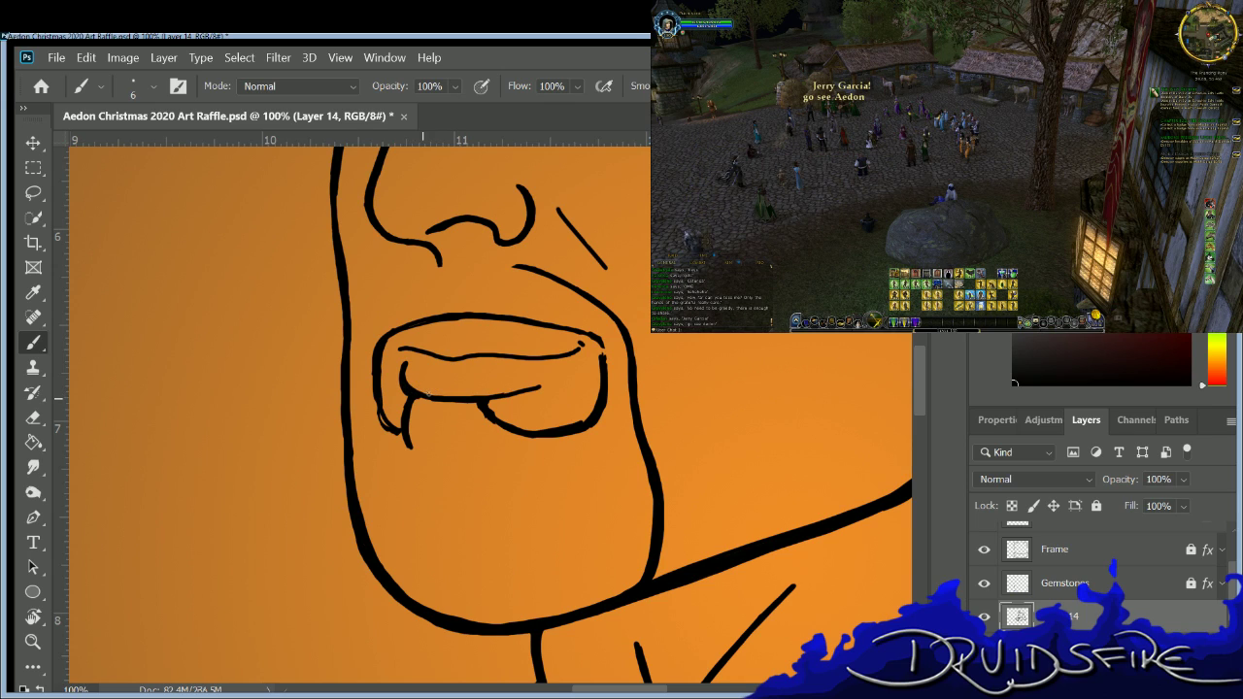
key("e")
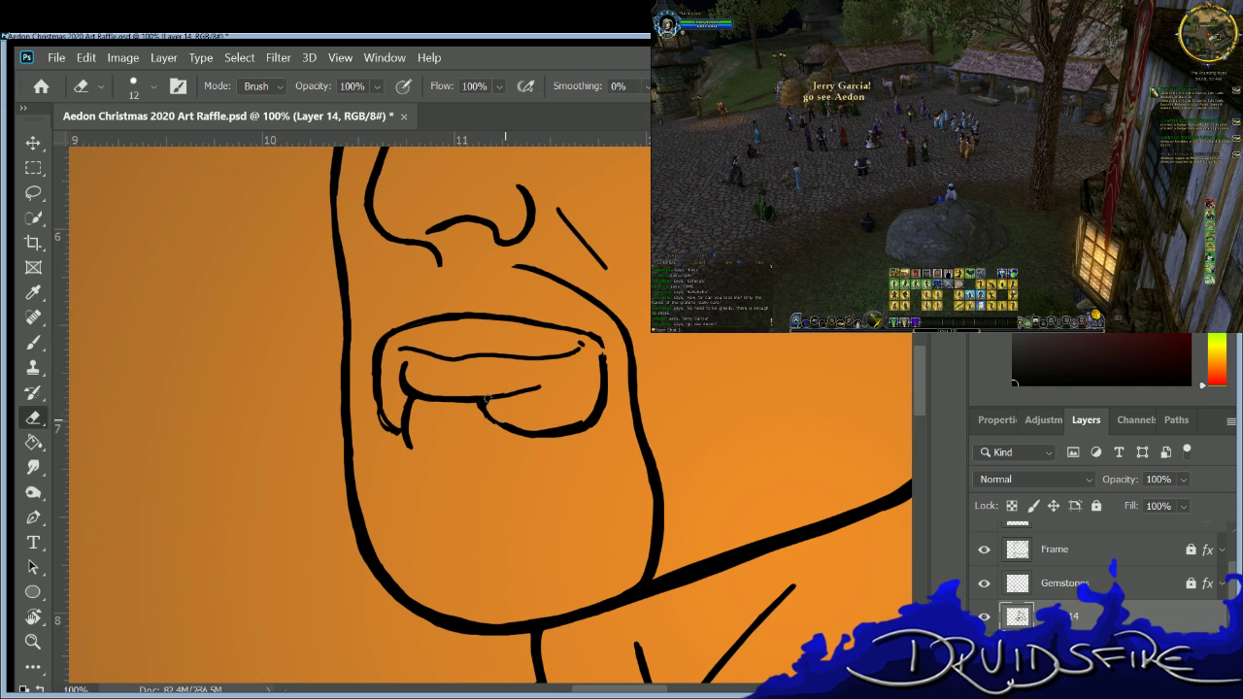
key("b")
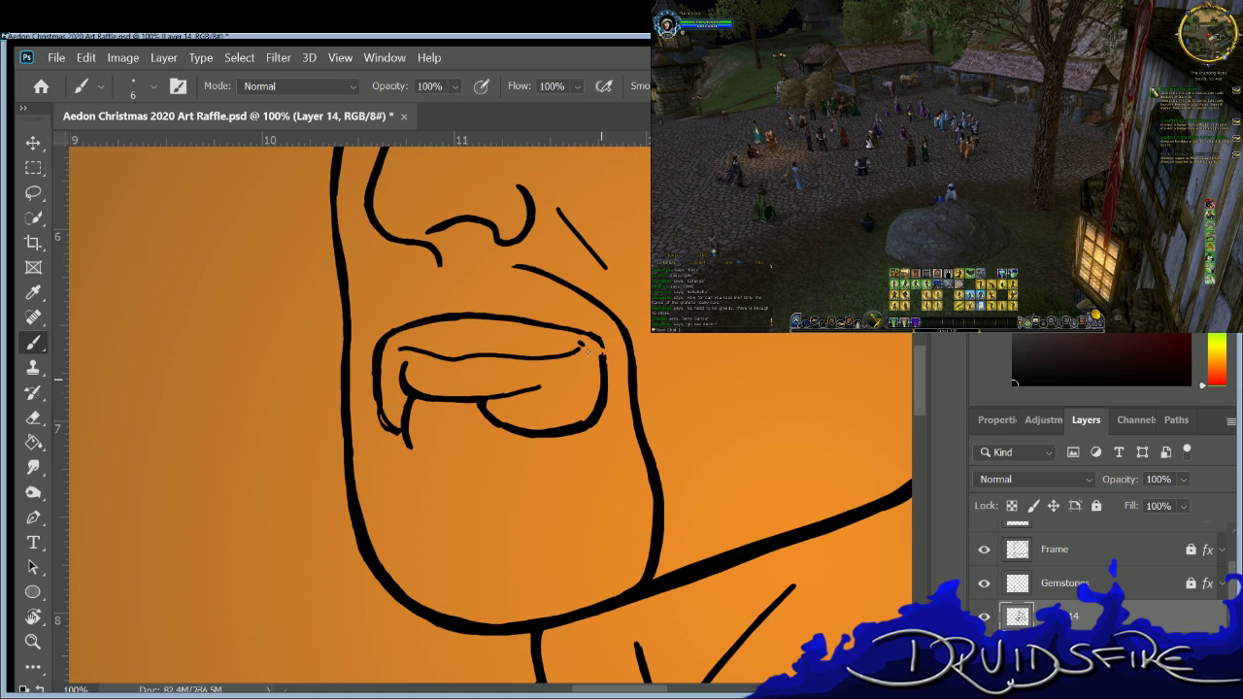
Thin the heavy curve enclosing the lower right of the mouth and smooth its underside.
key("e")
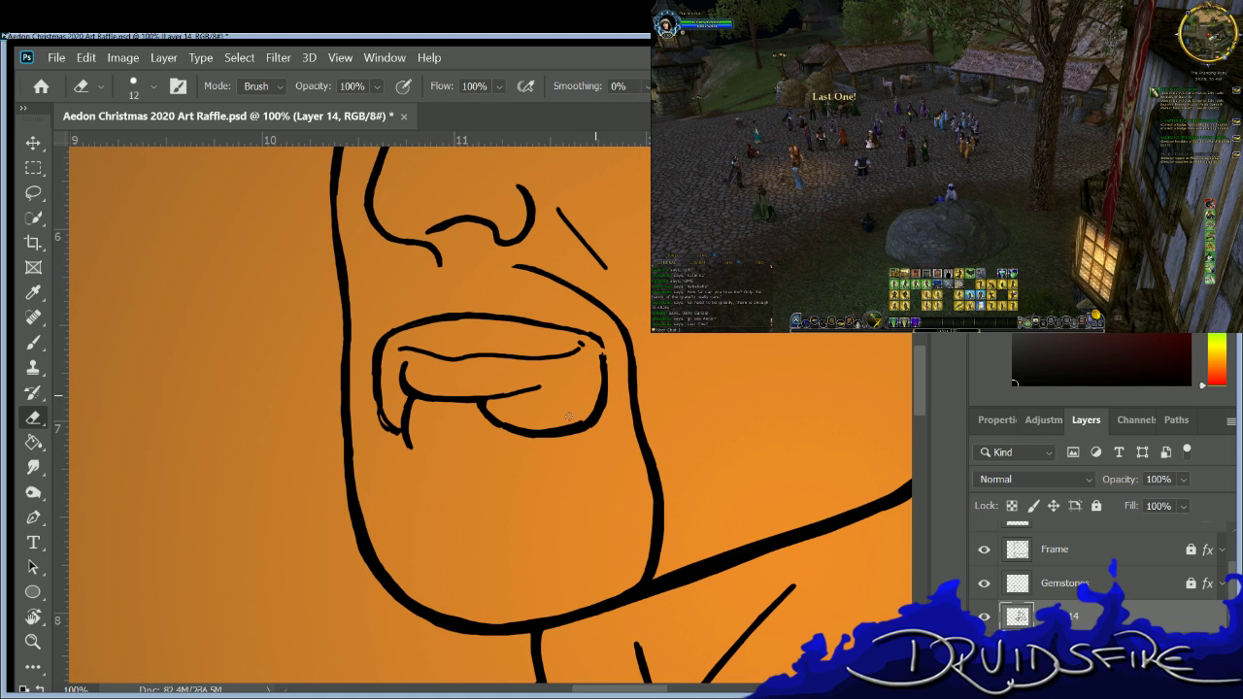
key("b")
key("e")
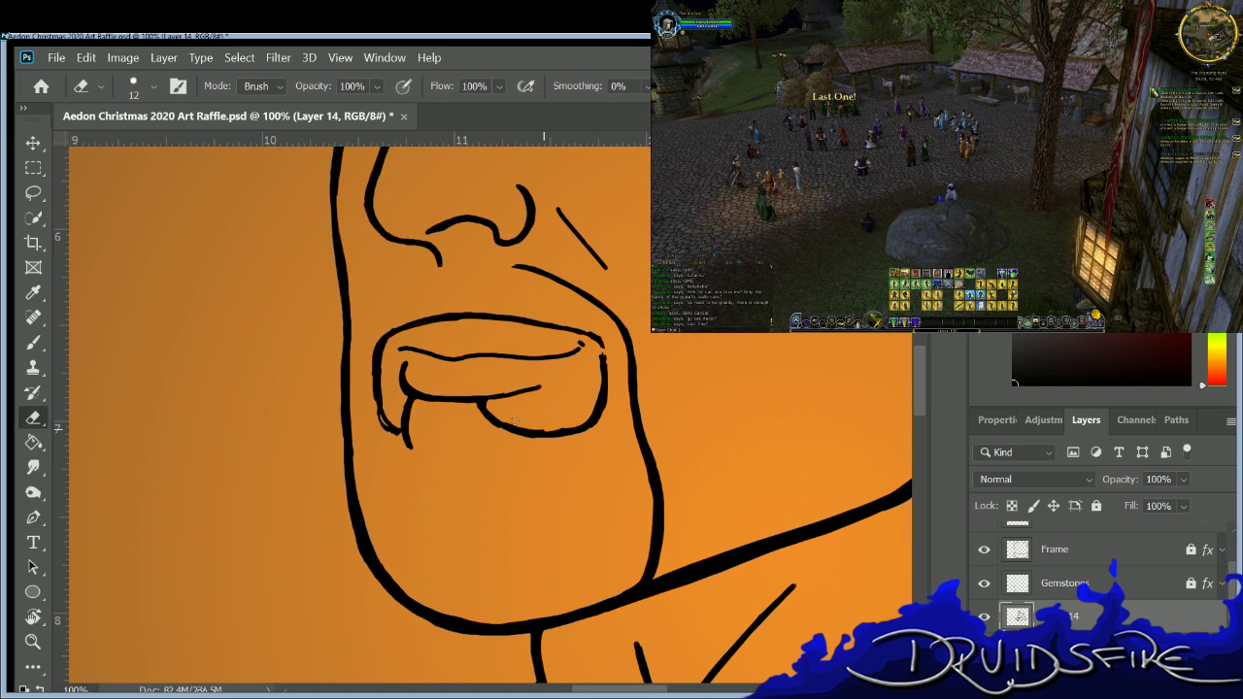
key("b")
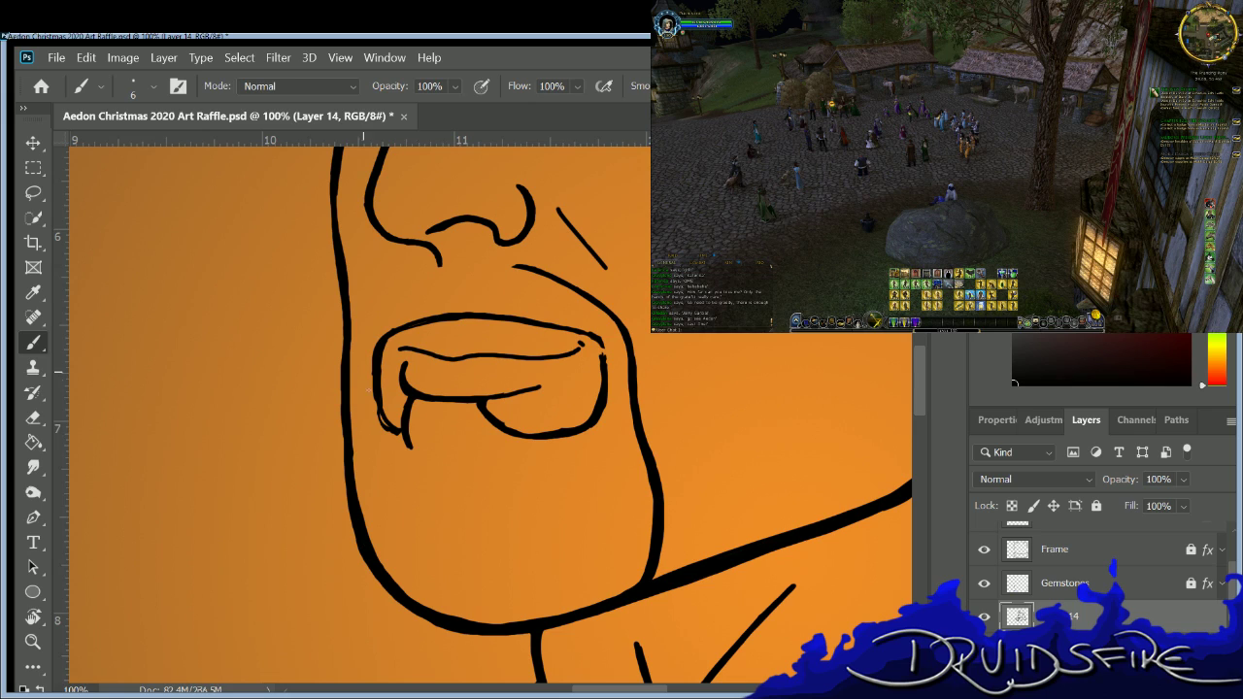
Erase the doubled lower-left part of the outer mouth outline and start redrawing that side with a thinner stroke.
key("e")
left_click_drag(397, 432, 391, 419)
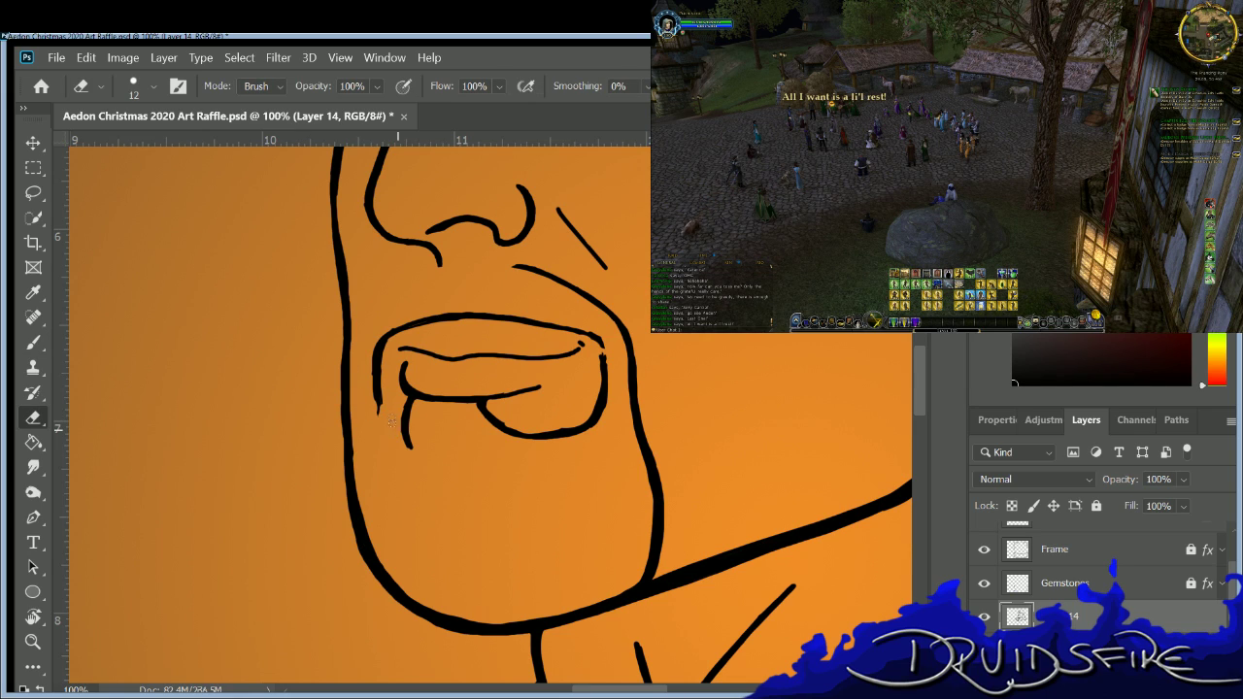
key("b")
key("e")
left_click_drag(381, 342, 378, 414)
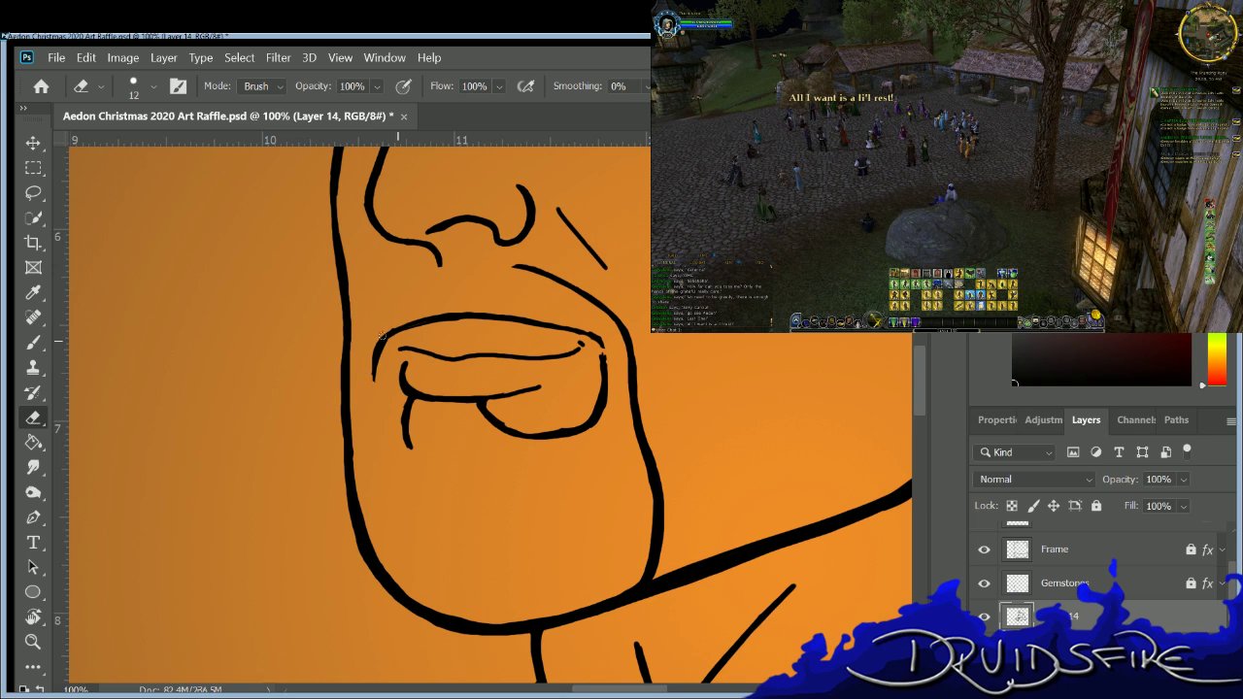
key("b")
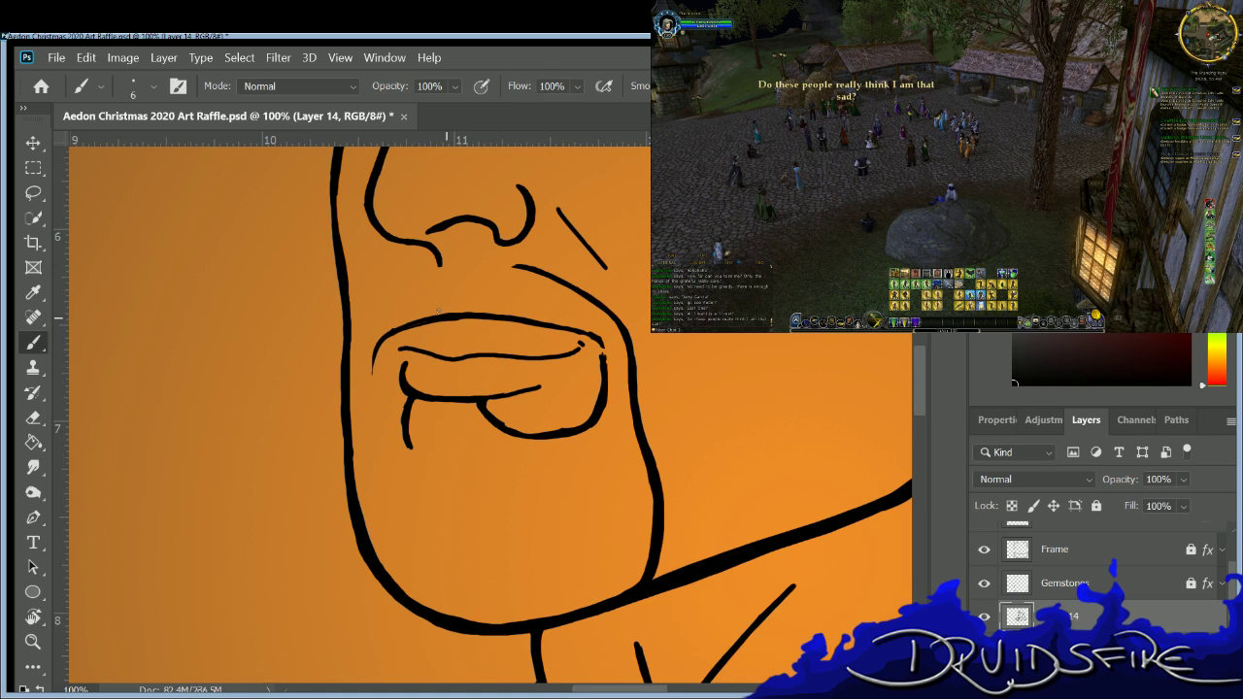
mouse_move(372, 353)
left_mouse_down()
mouse_move(399, 442)
mouse_move(428, 433)
mouse_move(427, 405)
mouse_move(381, 406)
left_mouse_up()
Extend the outer mouth outline's left side down to the short vertical line and trim it to an even, thin width.
key("e")
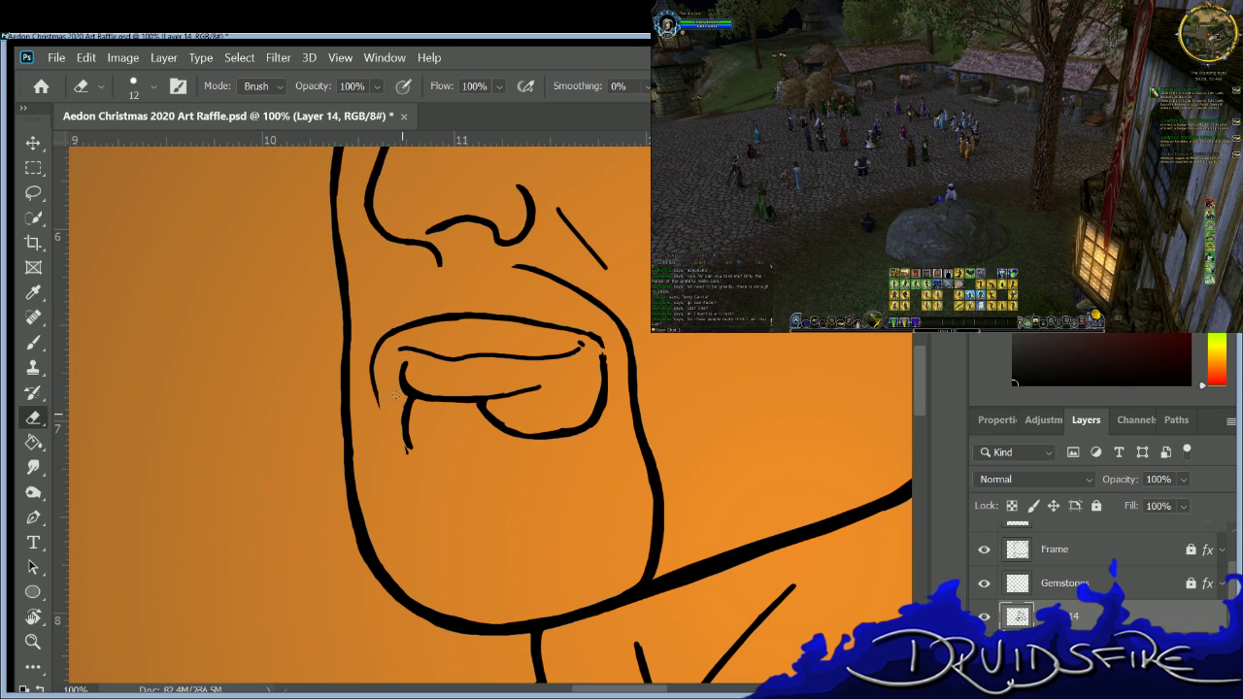
key("b")
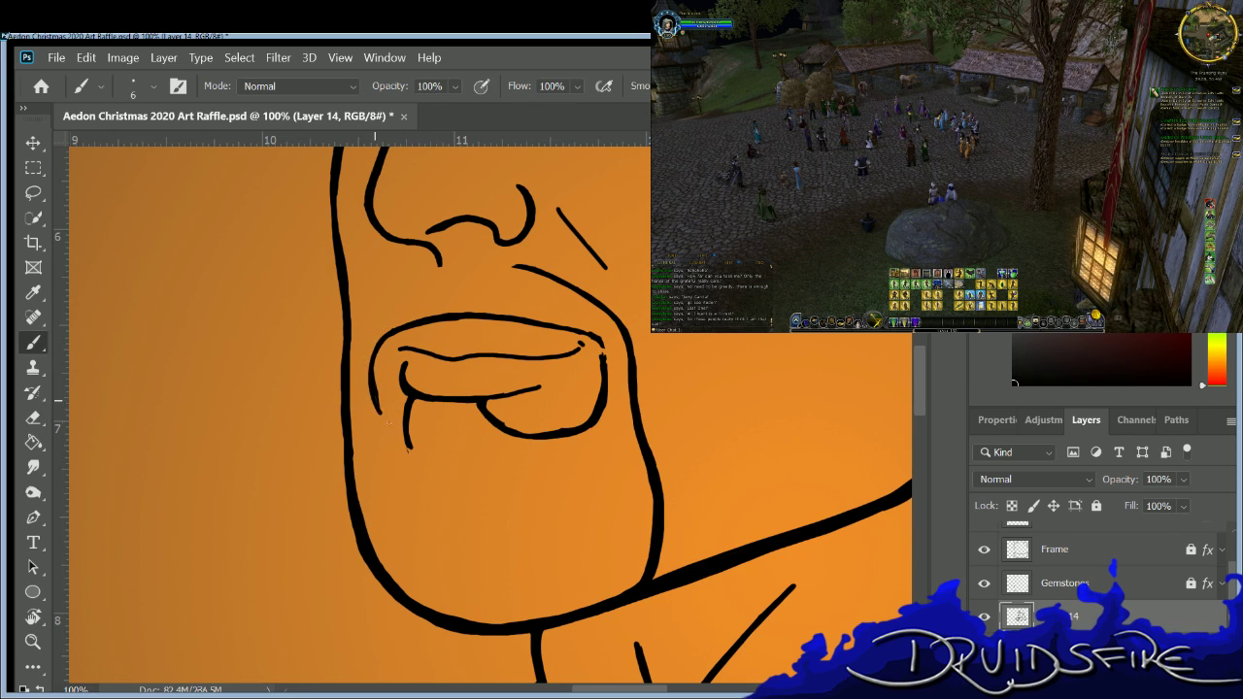
key("e")
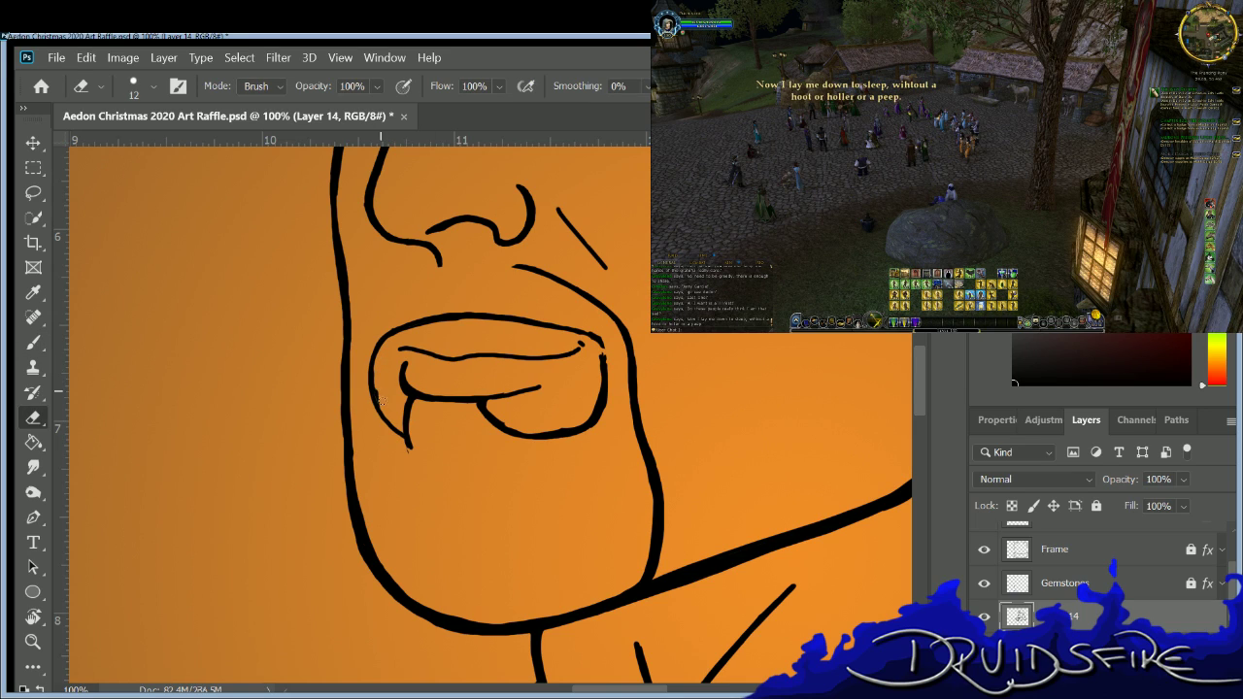
key("b")
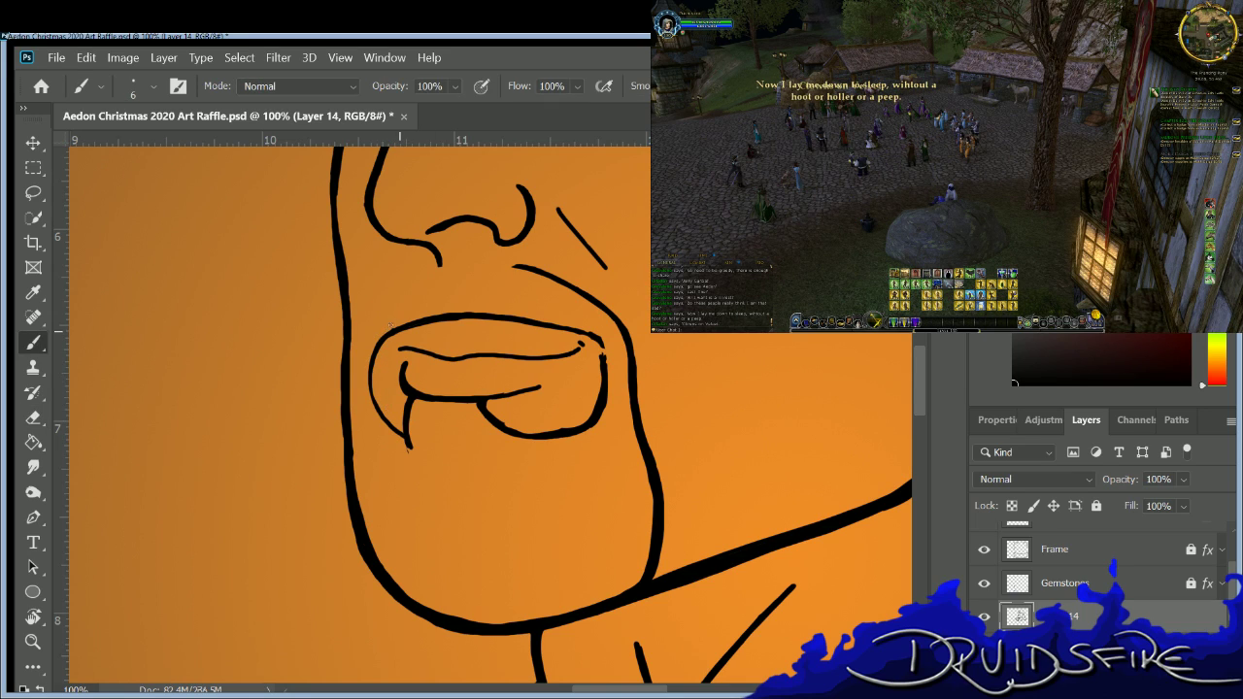
key("e")
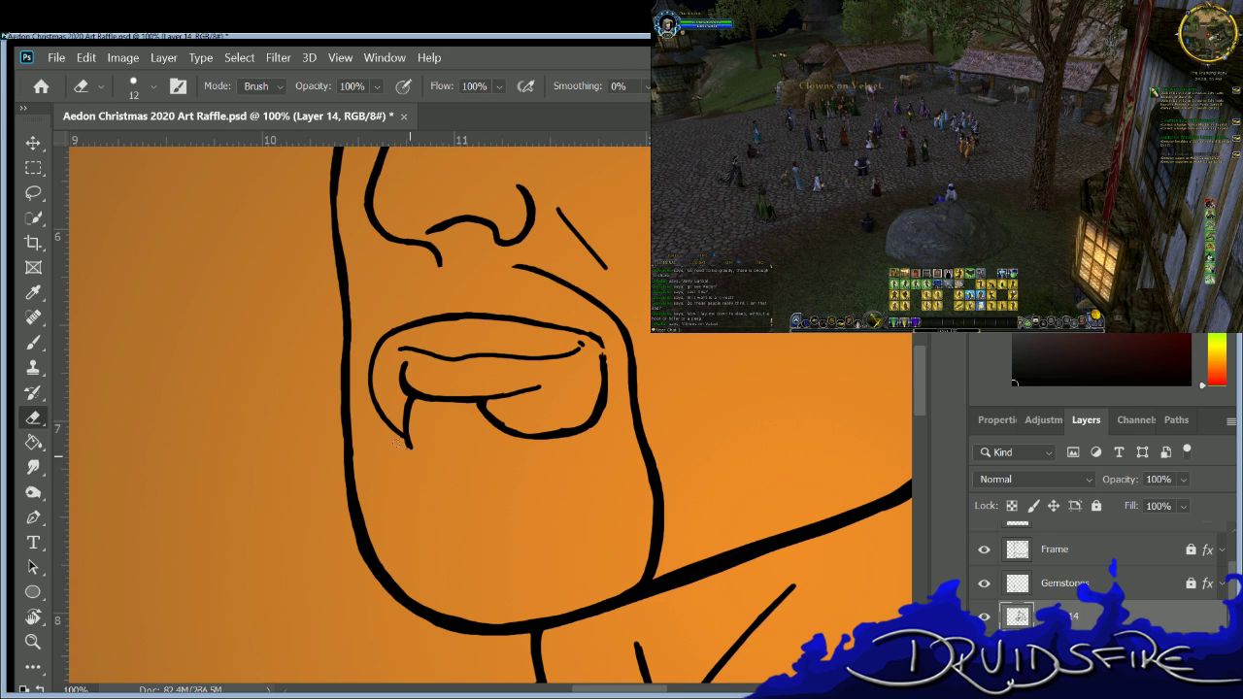
key("b")
Trim the inside of the lower-right mouth curve and even out its bottom stroke.
key("e")
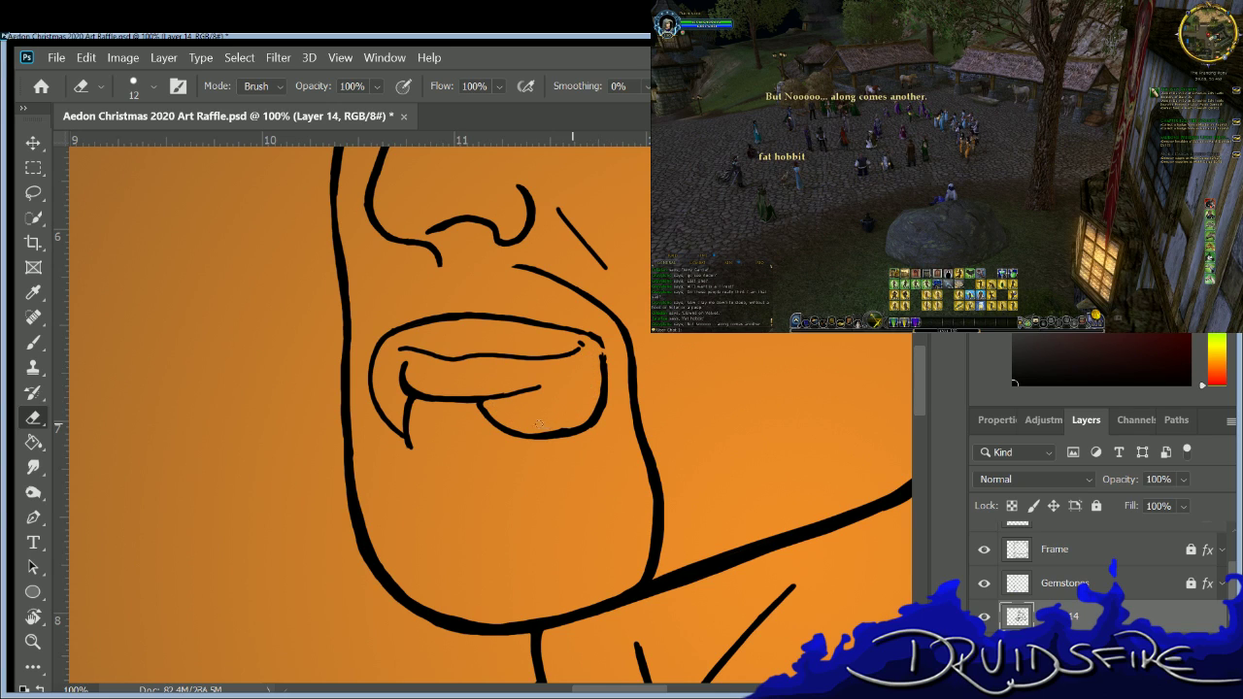
key("b")
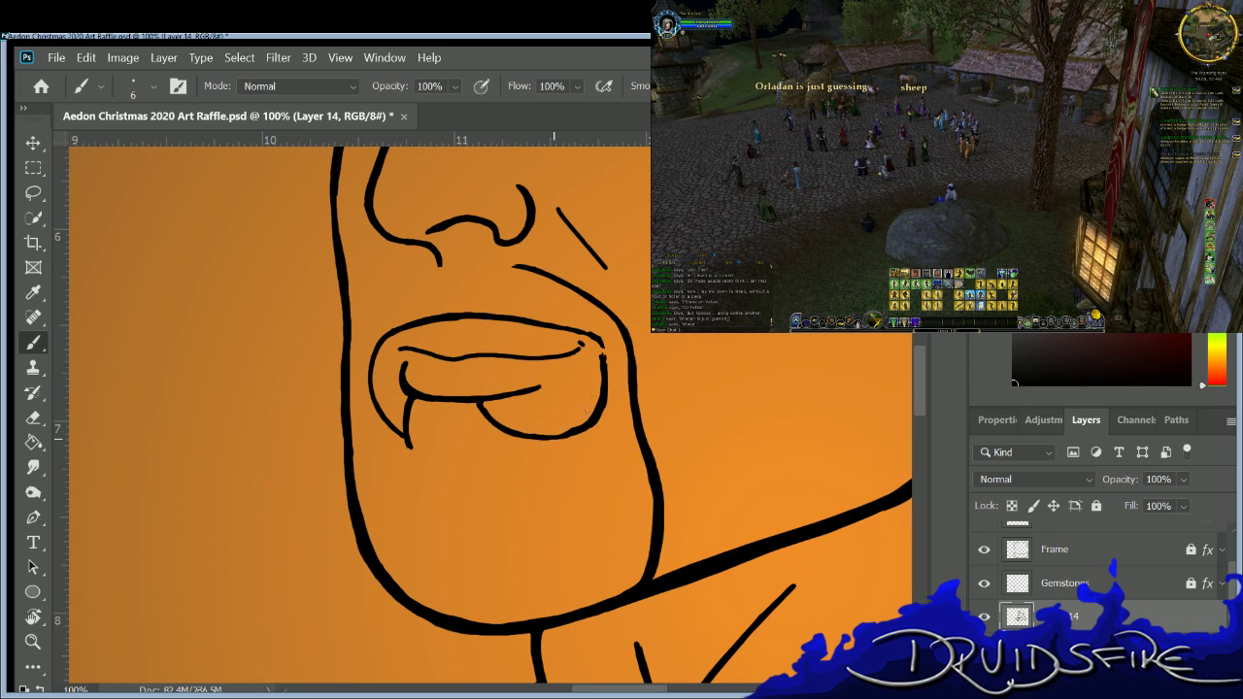
key("e")
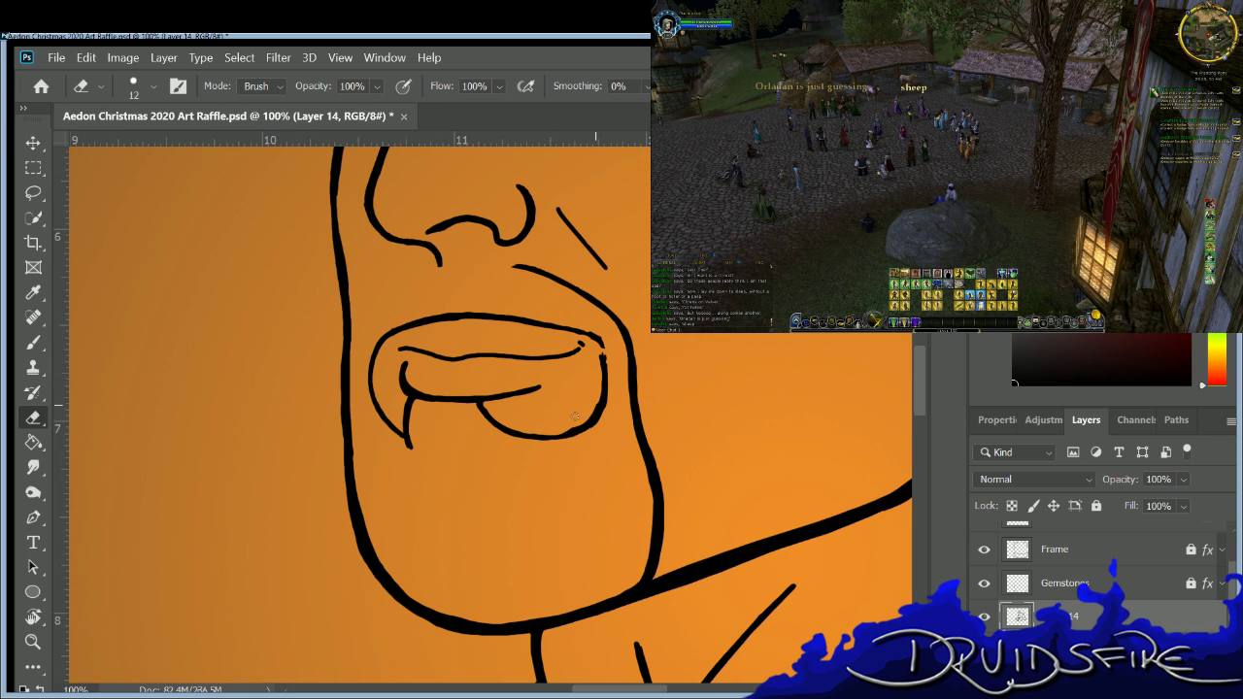
key("b")
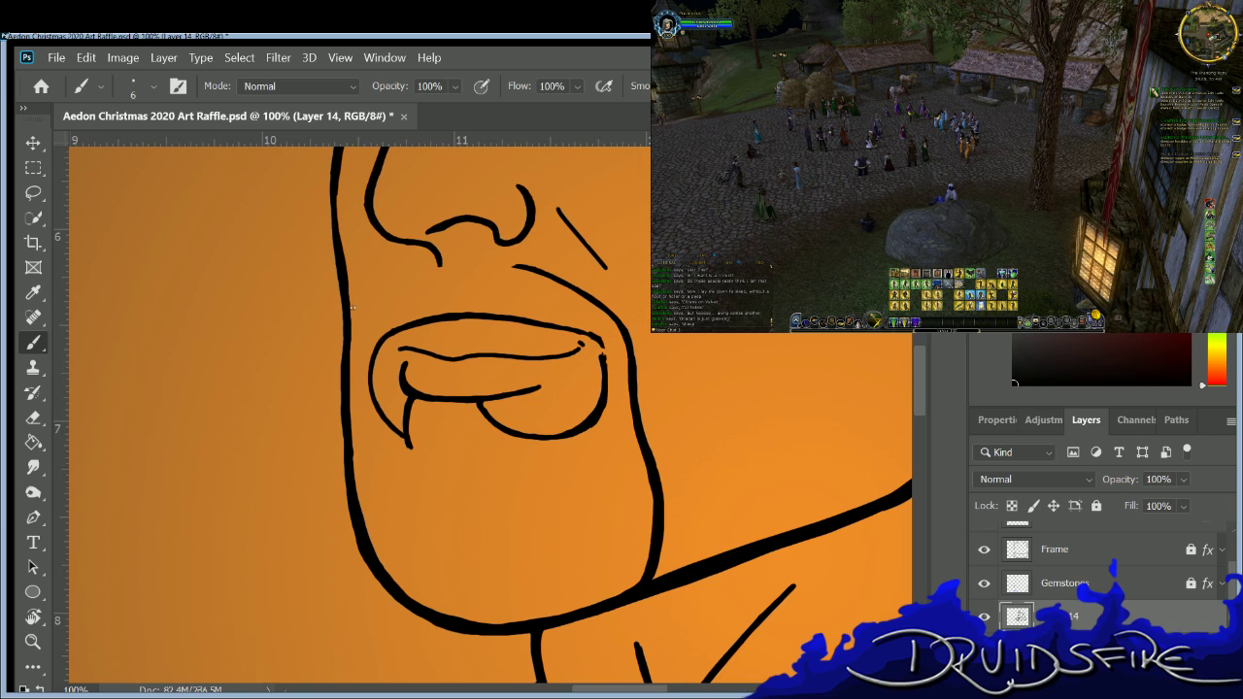
Thin the thick corner at the left end of the lower inner mouth line.
key("e")
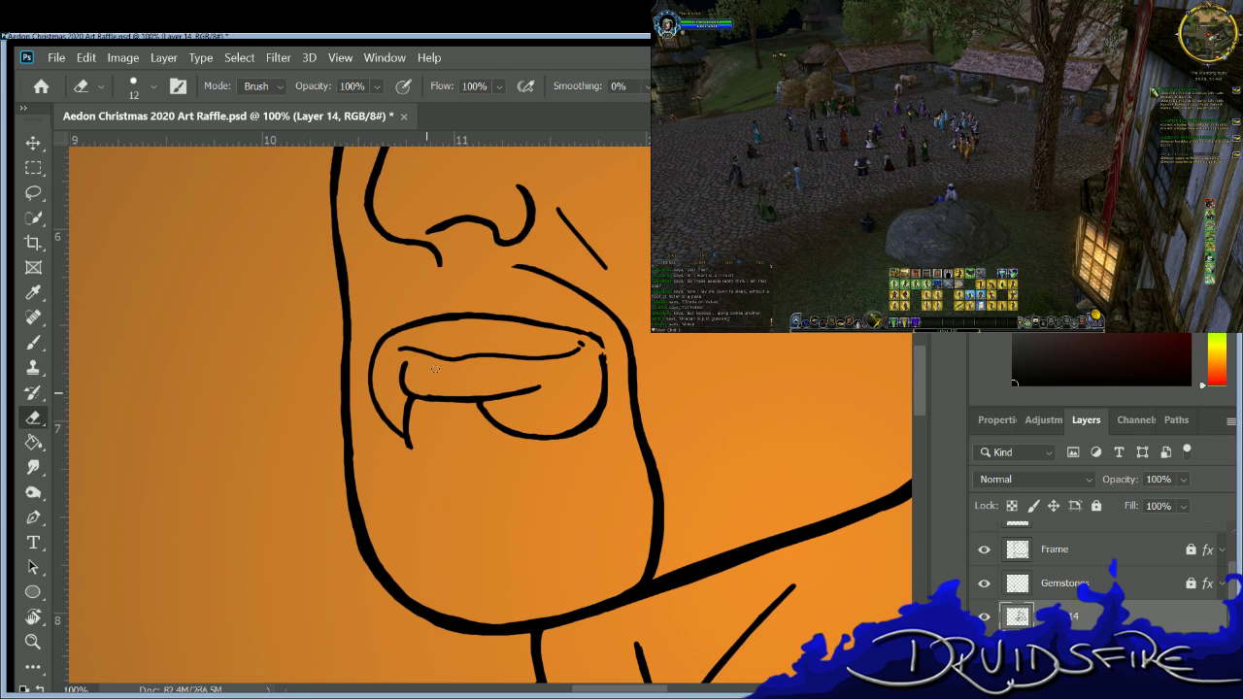
key("b")
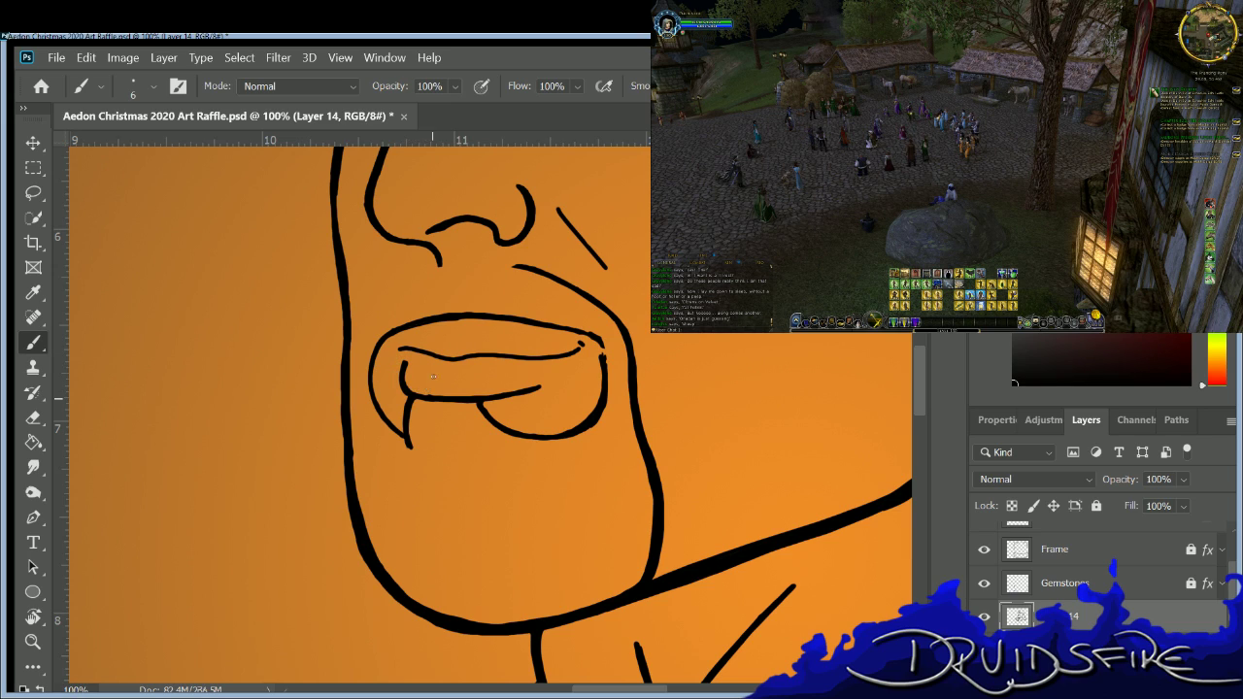
key("e")
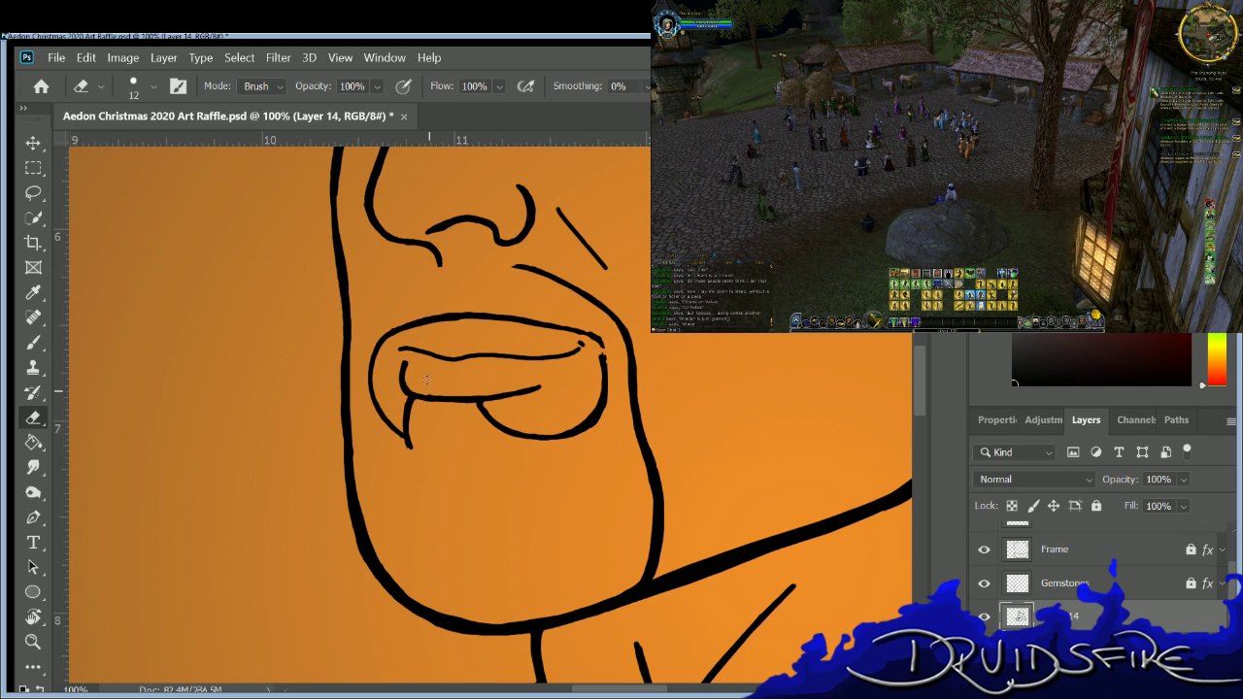
key("b")
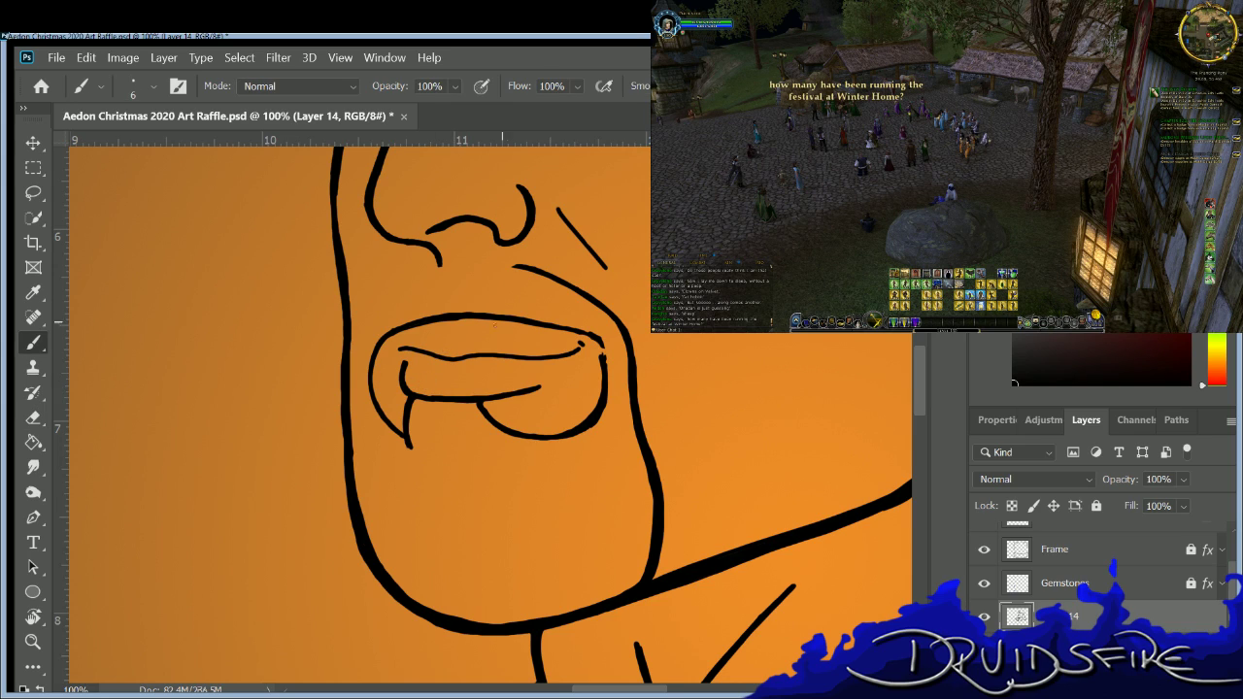
Refine the bottom of the lower-right mouth curve with small erasures and brush touch-ups.
key("e")
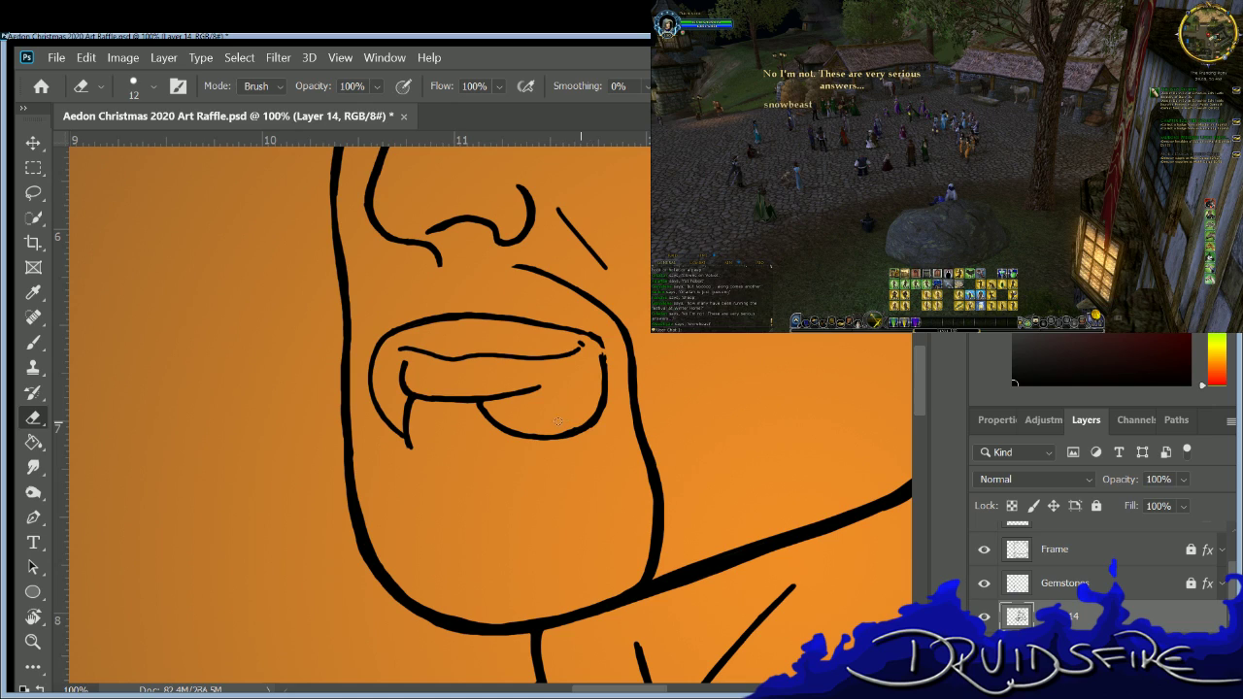
key("b")
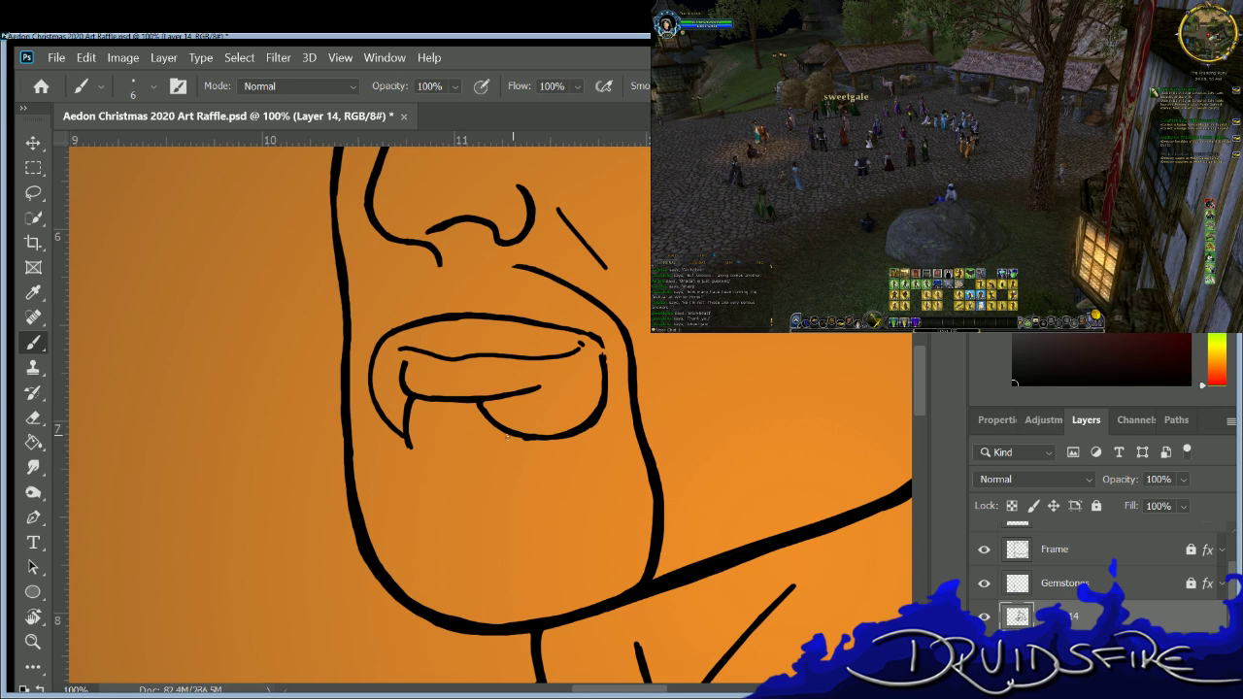
key("e")
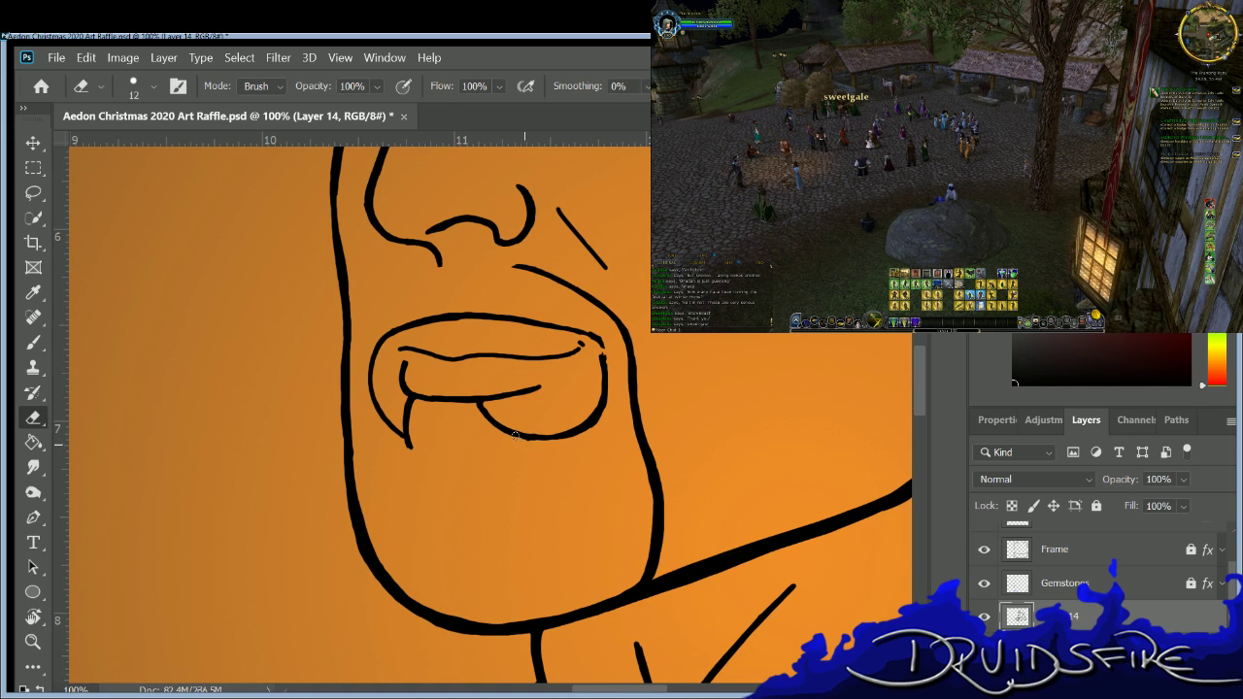
key("b")
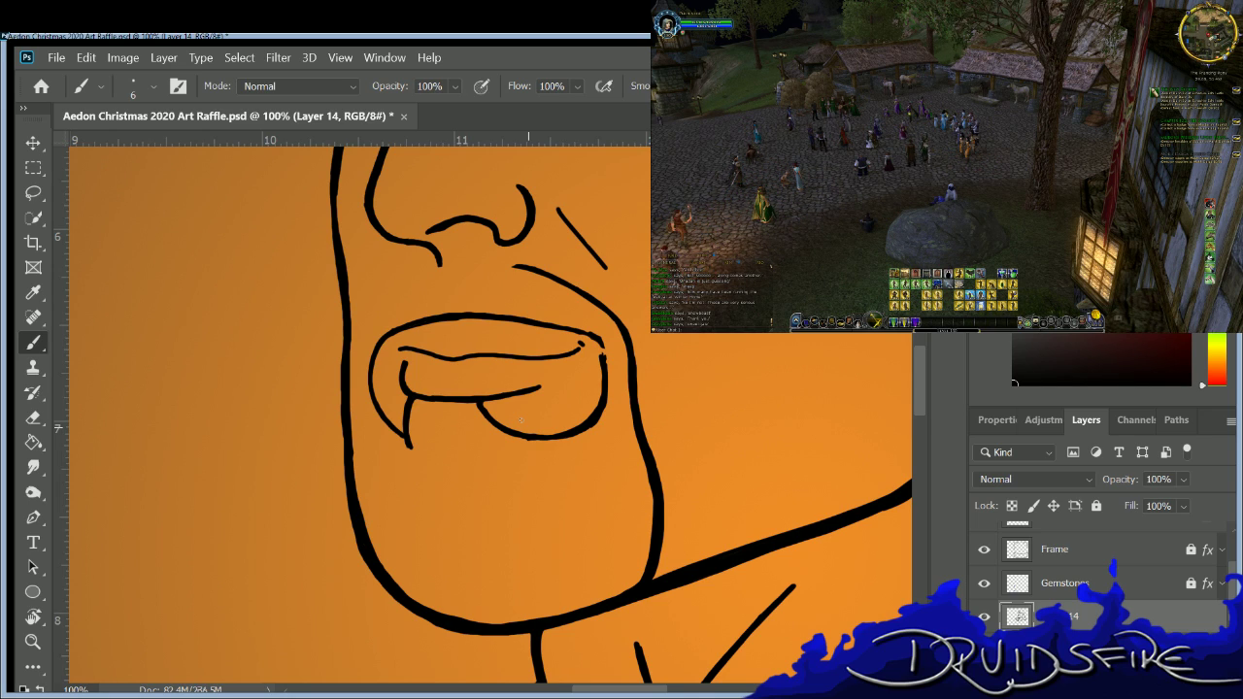
Erase the overlapping line ends at the mouth outline's upper-right corner and redraw it as one smooth rounded curve.
key("e")
key("e")
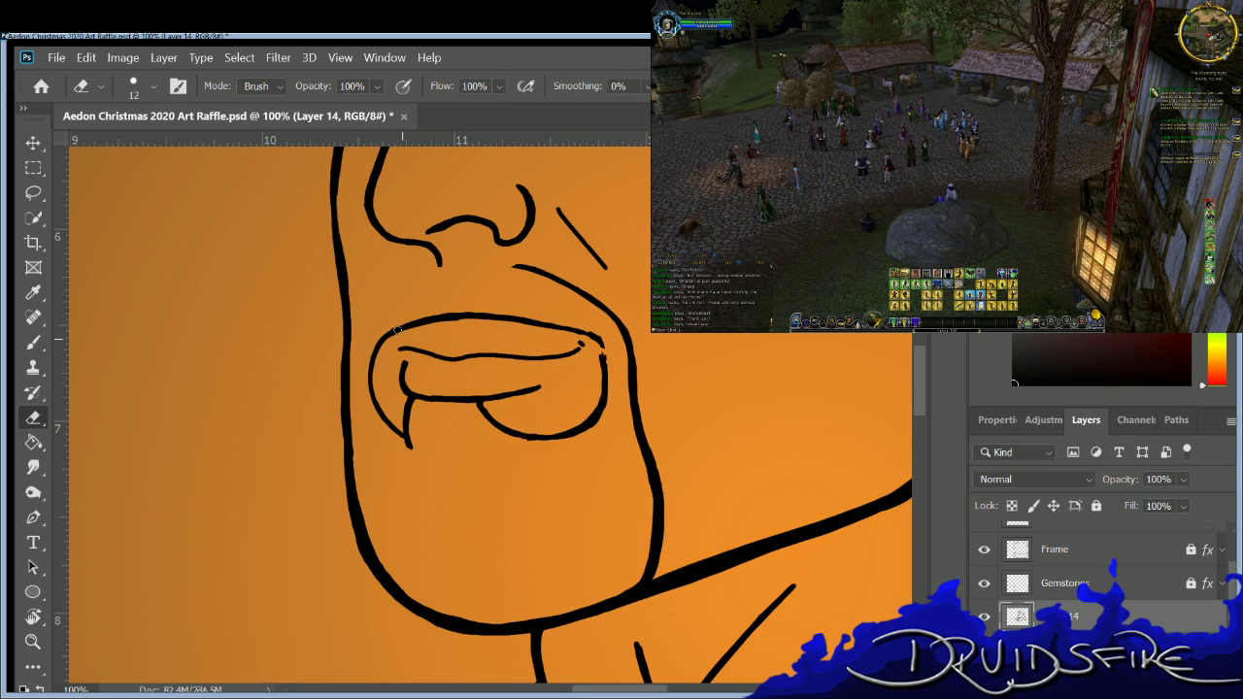
key("b")
key("e")
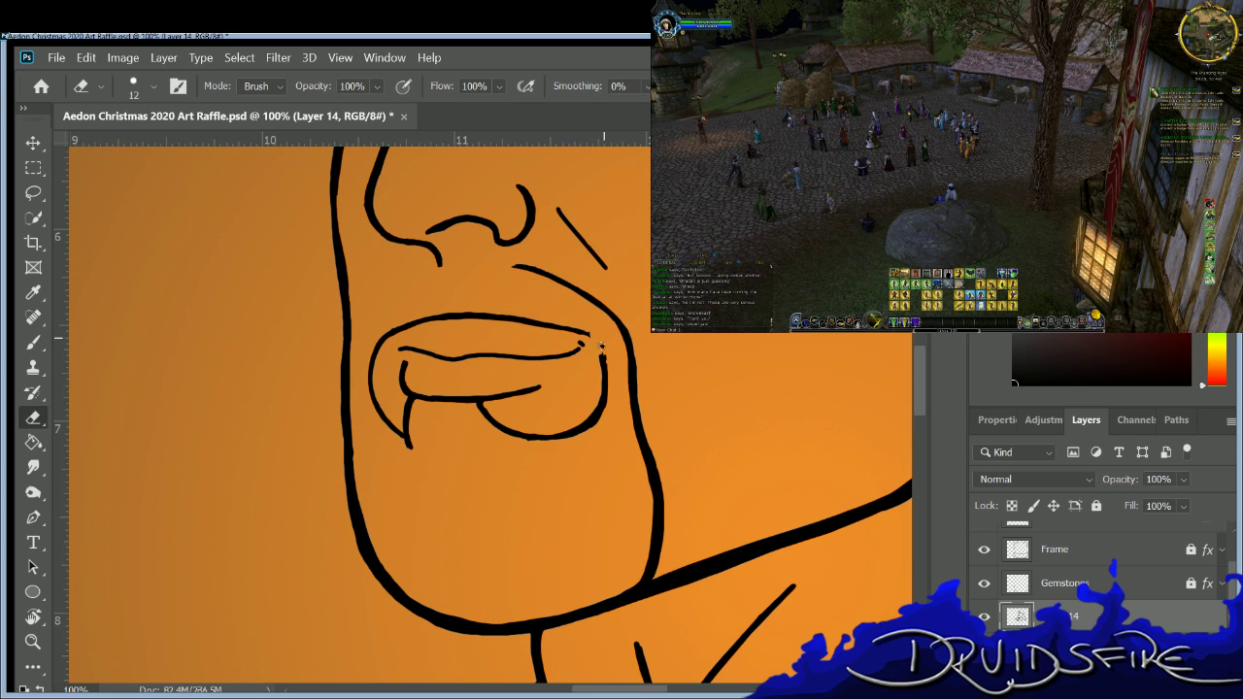
key("b")
key("b")
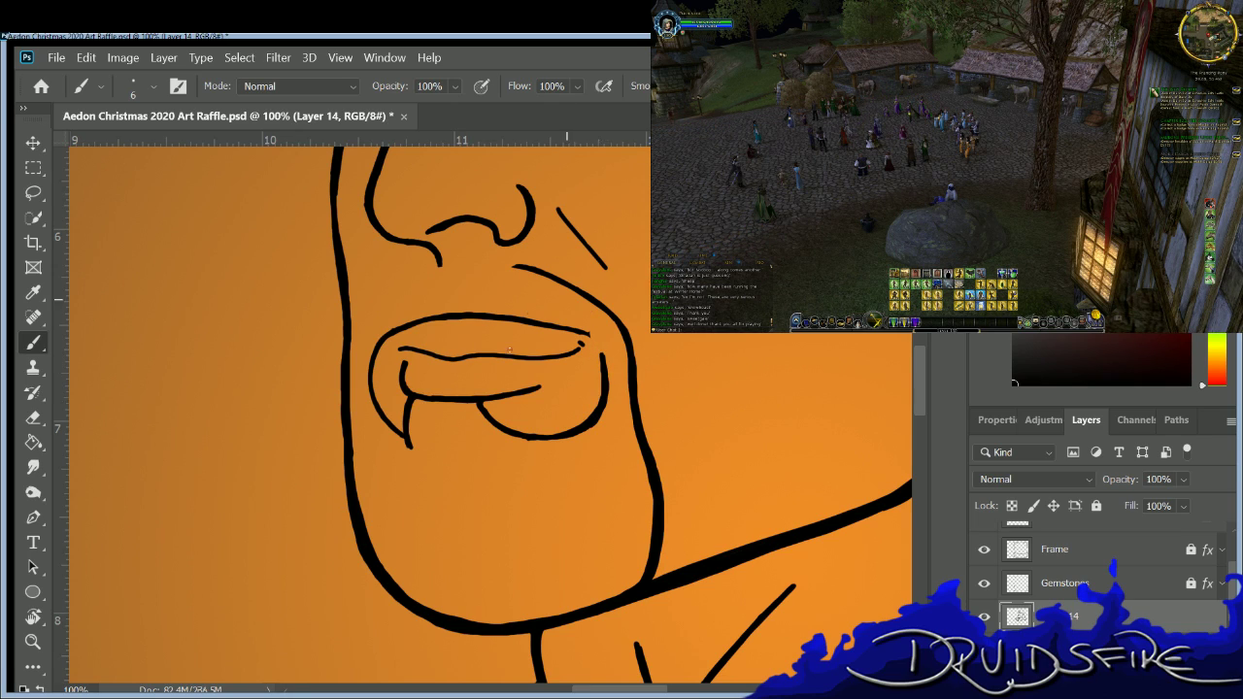
key("e")
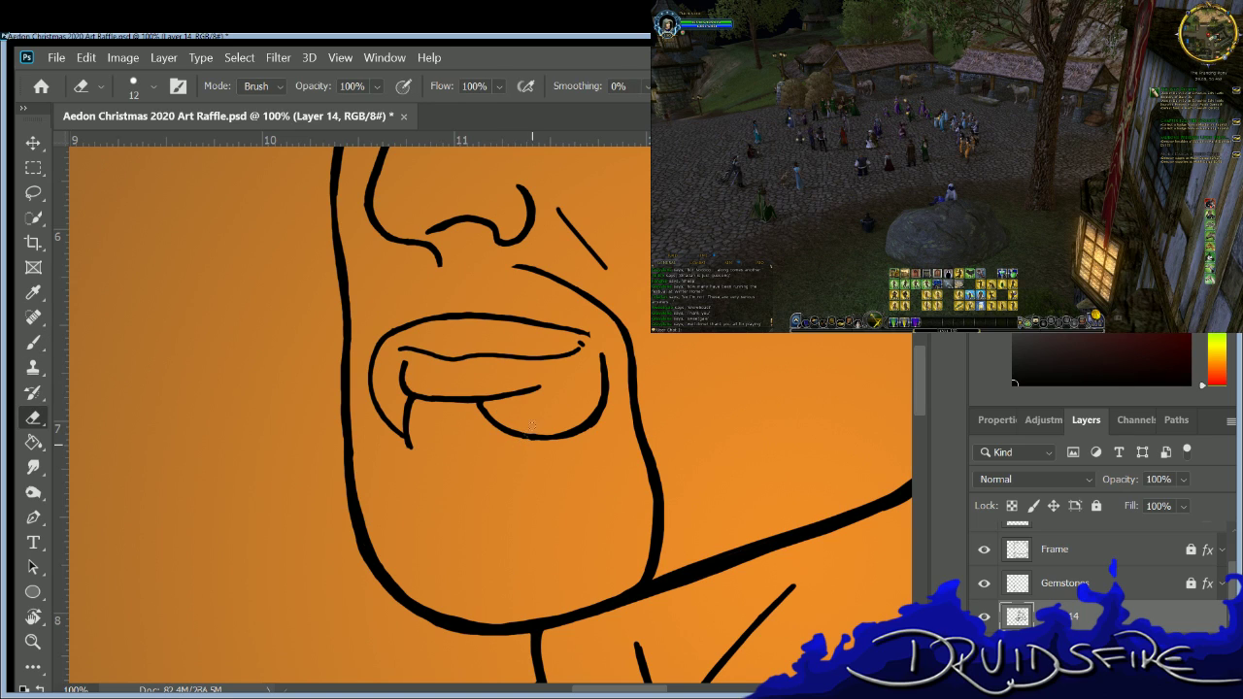
key("b")
key("e")
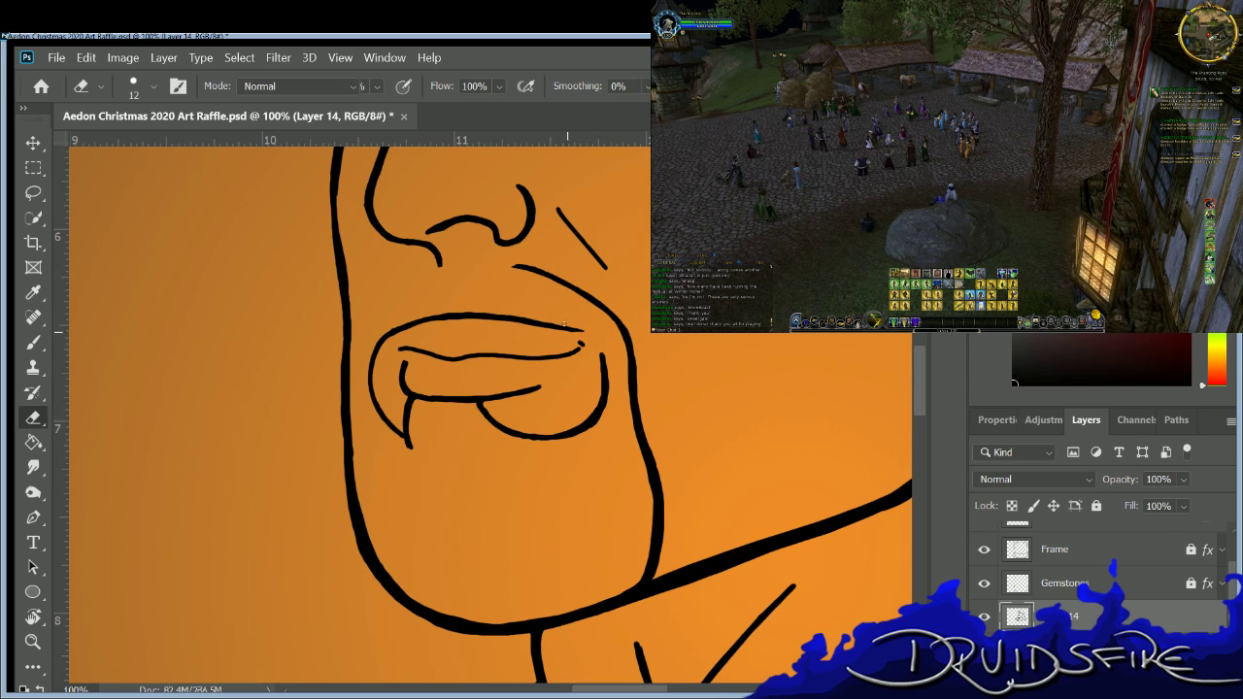
key("b")
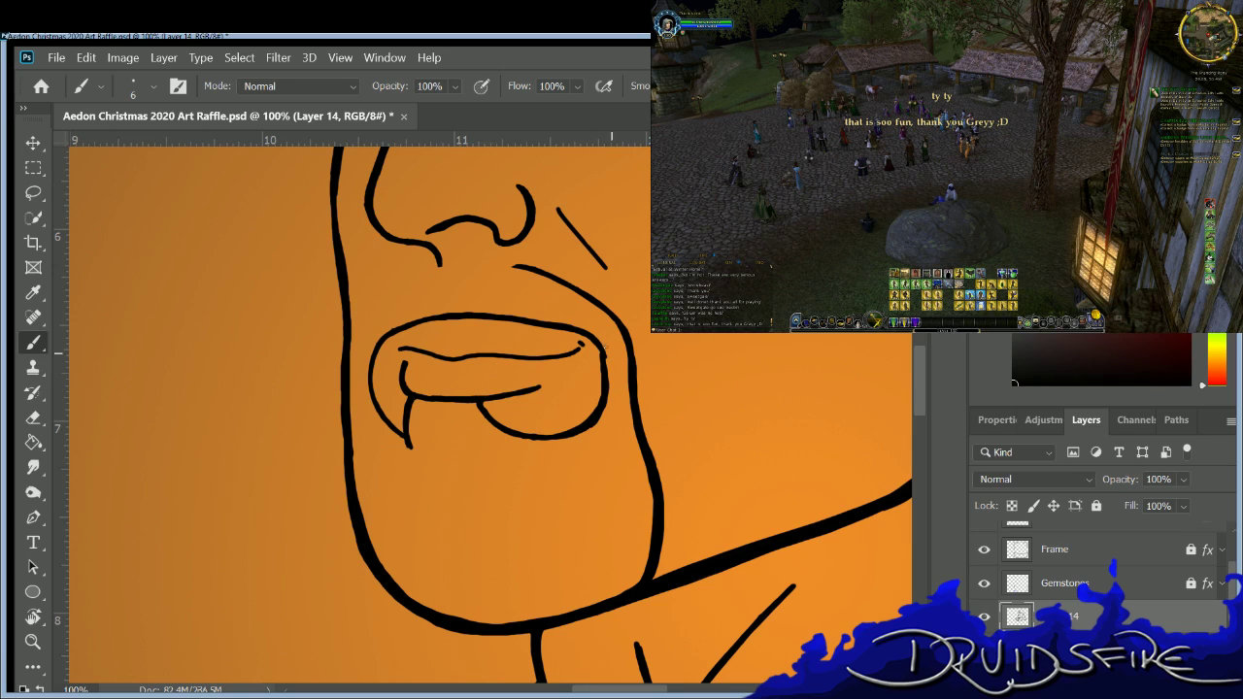
Smooth the right side and lower-right curve of the mouth outline with alternating eraser and brush strokes.
key("e")
key("b")
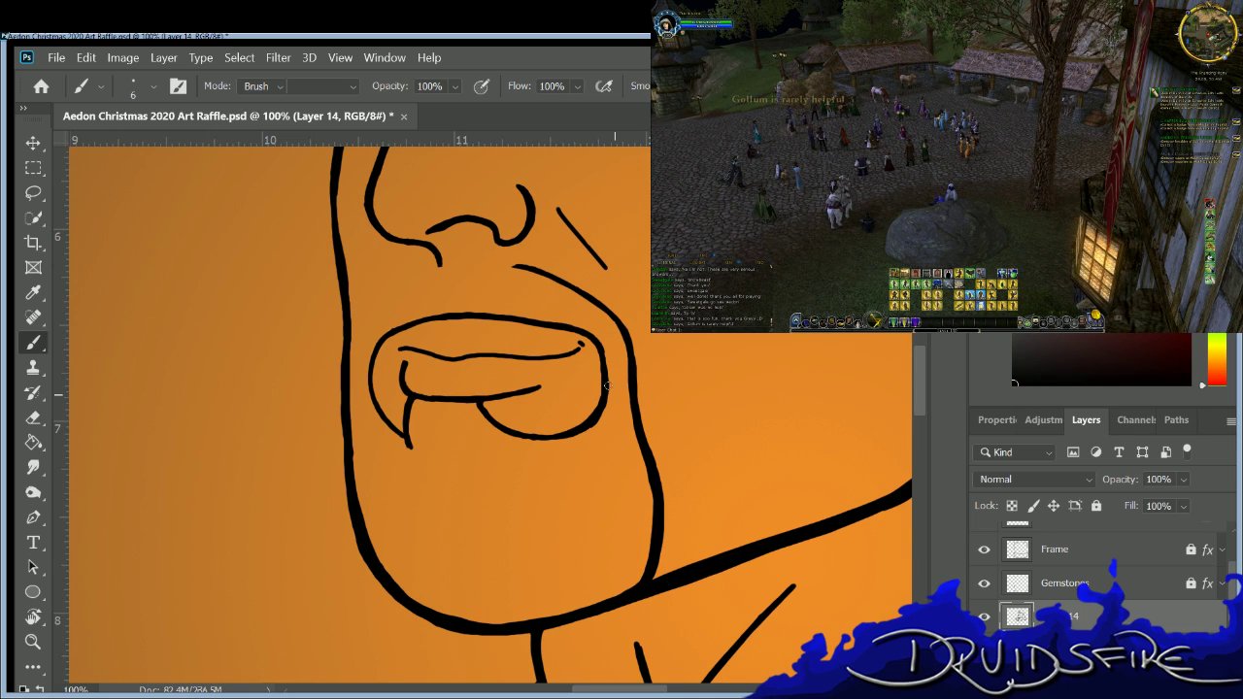
key("e")
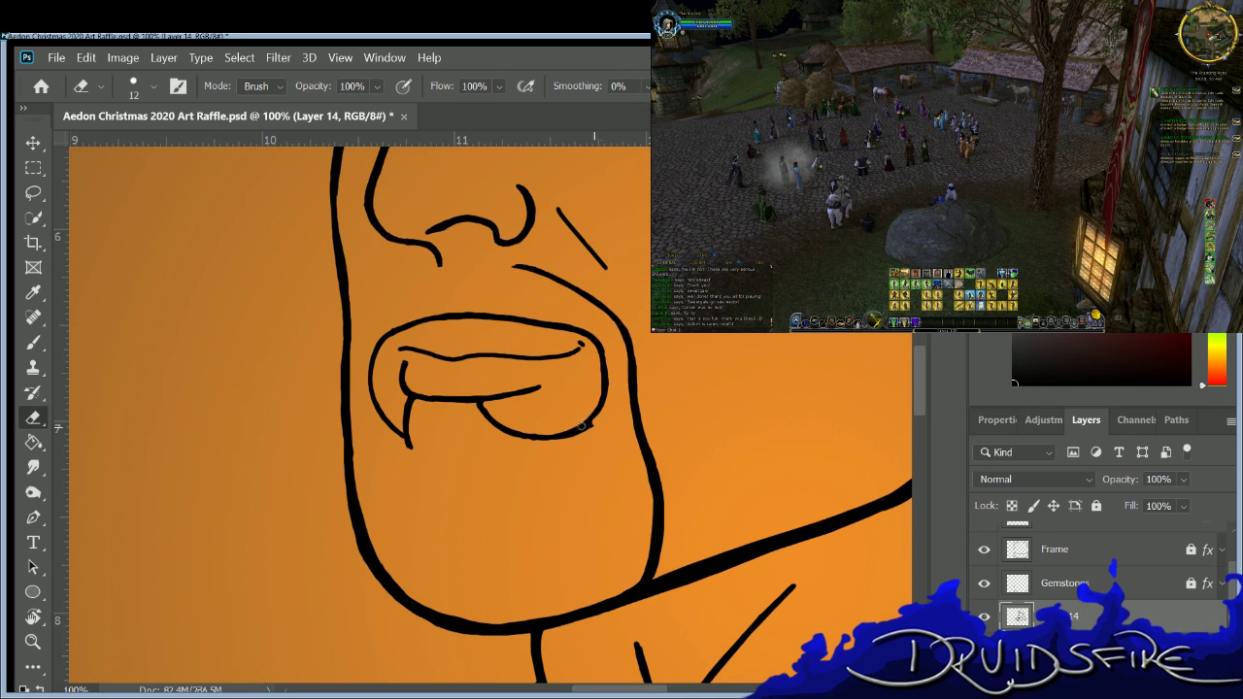
key("b")
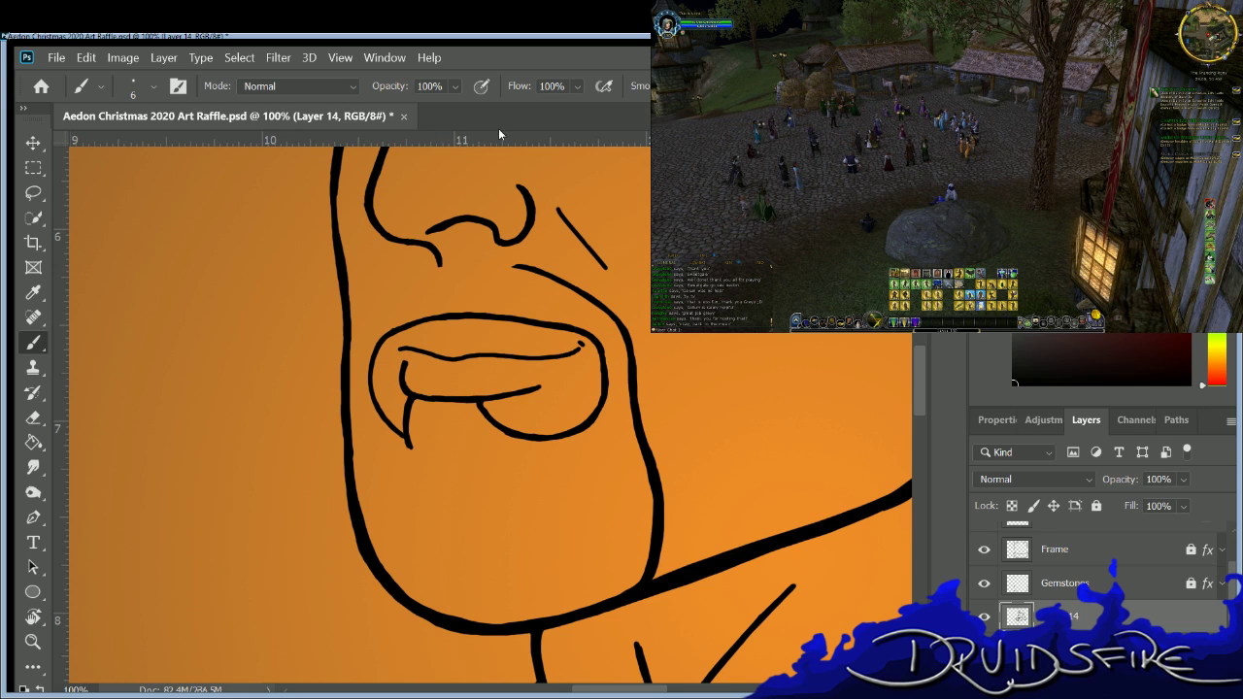
Extend the beard's upper edge in an arc to the left face contour and redraw the contour below it with an outward bulge.
mouse_move(511, 260)
left_mouse_down()
mouse_move(410, 263)
mouse_move(346, 308)
left_mouse_up()
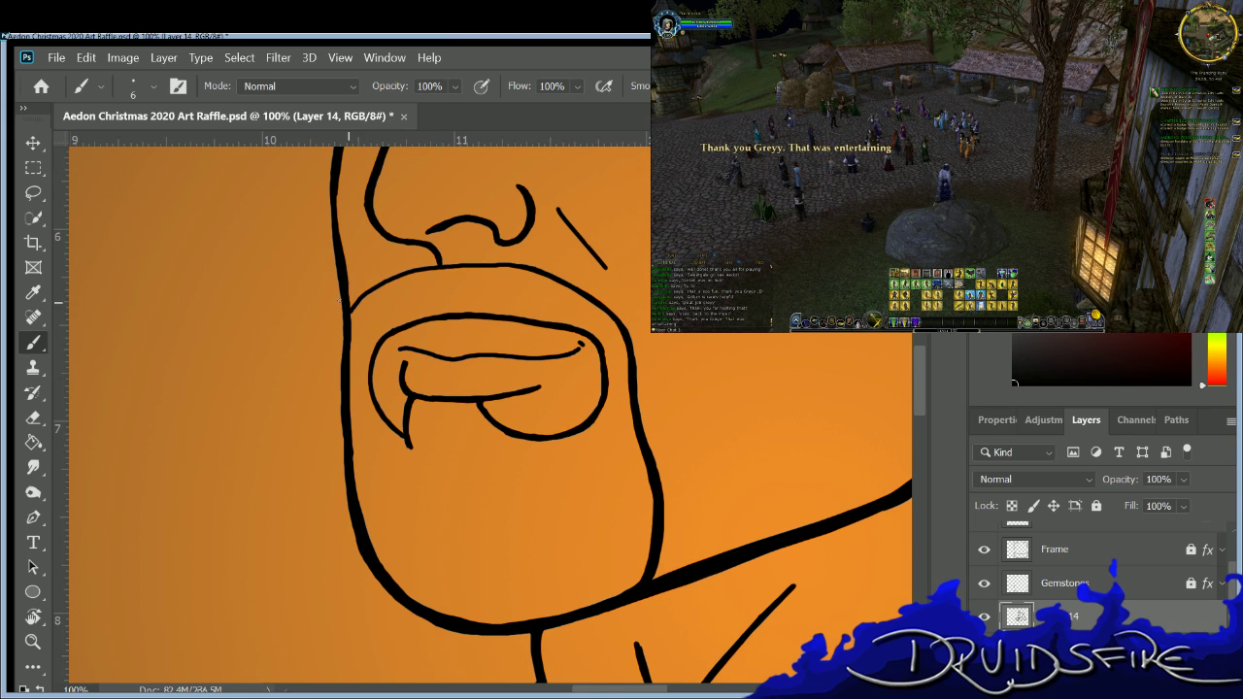
key("e")
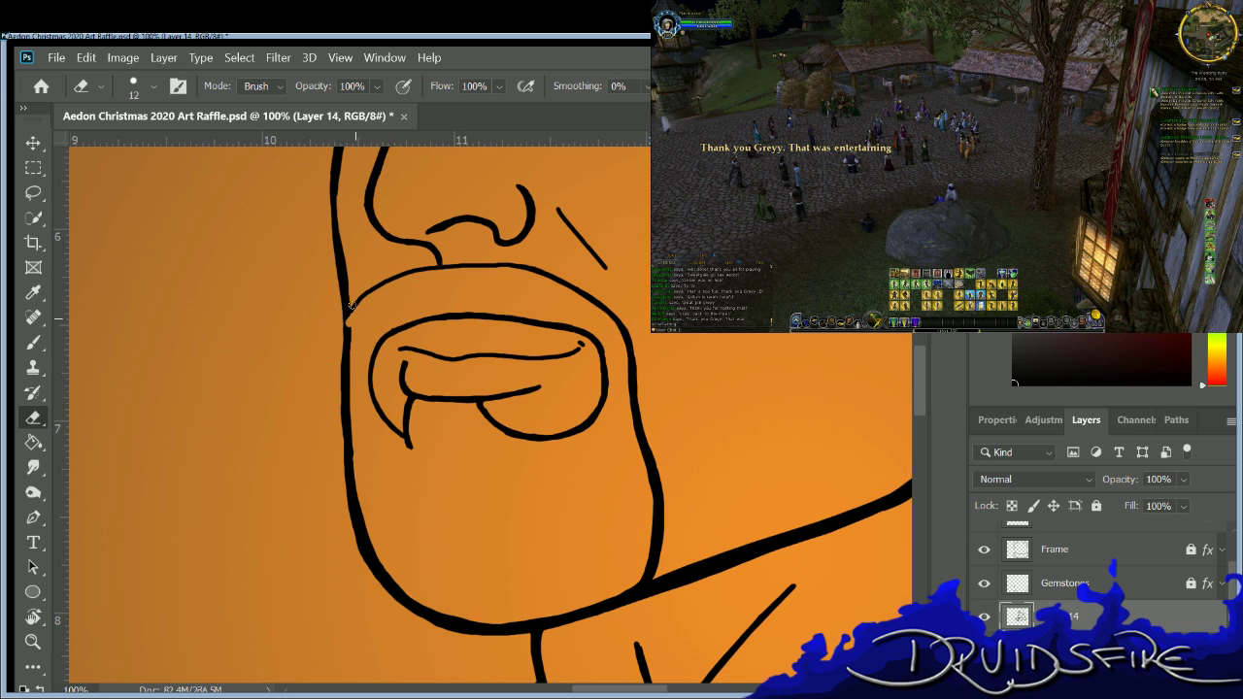
left_click_drag(347, 311, 345, 380)
key("b")
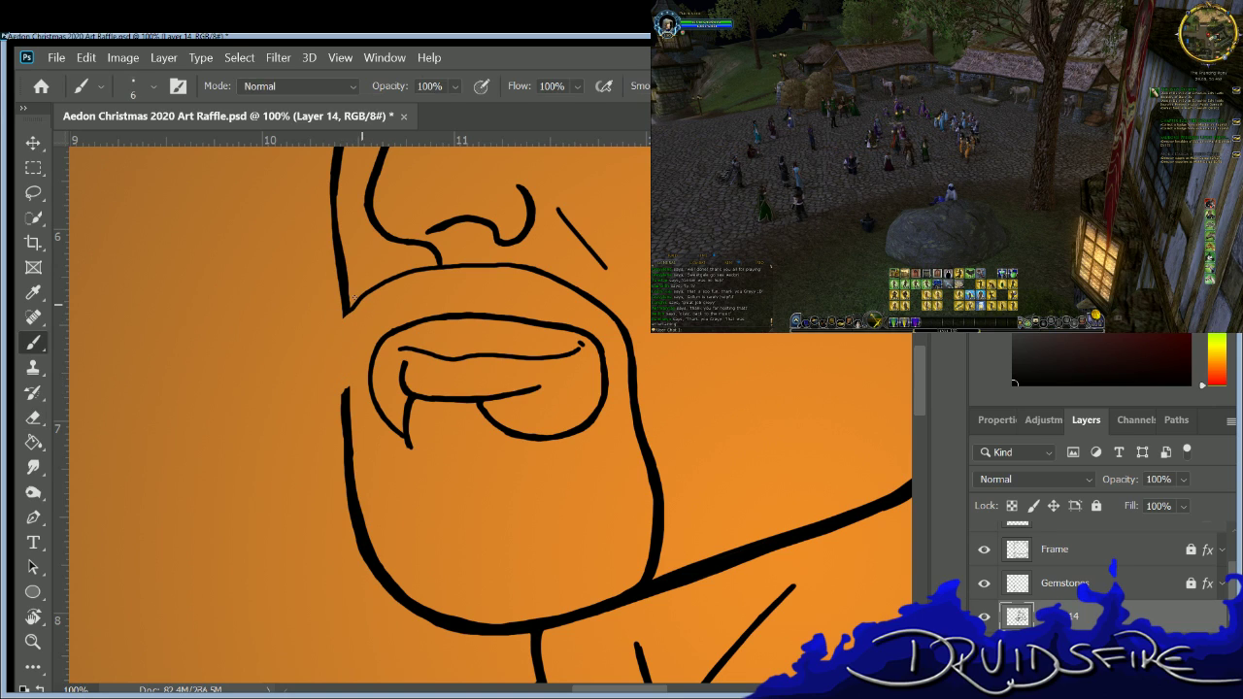
left_click_drag(342, 315, 337, 389)
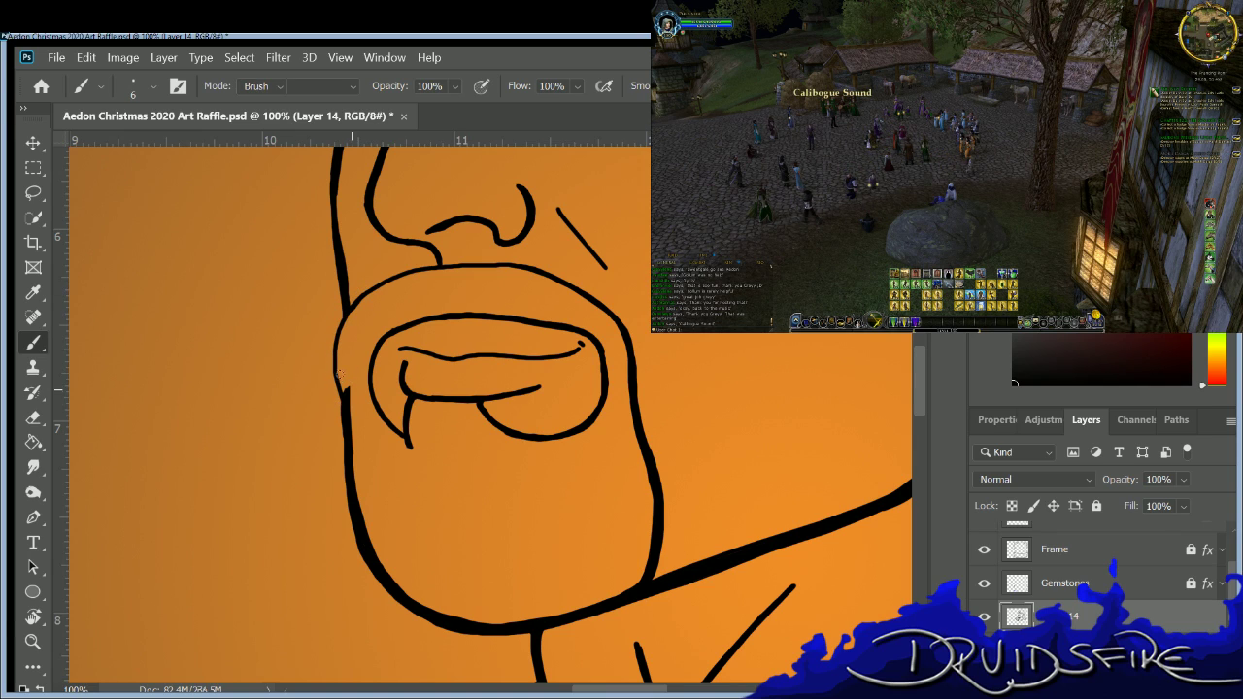
key("e")
key("b")
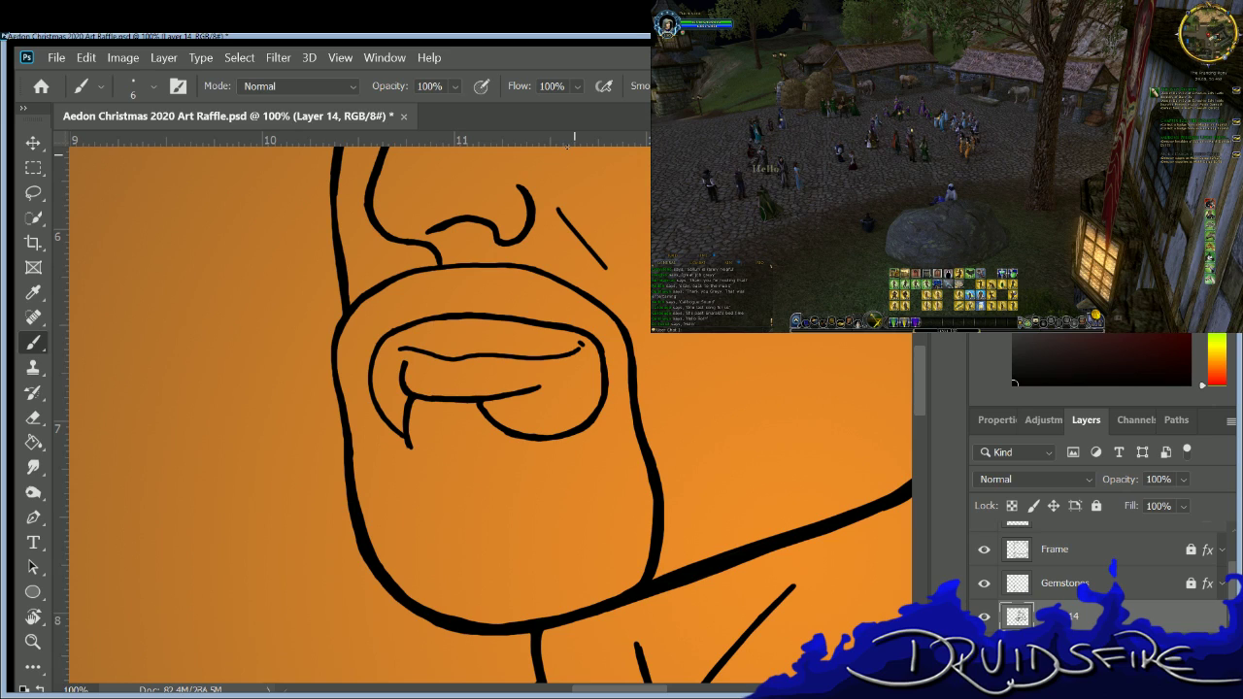
Clean up the pointed tip where the mouth outline's lines meet at its lower-left end.
key("e")
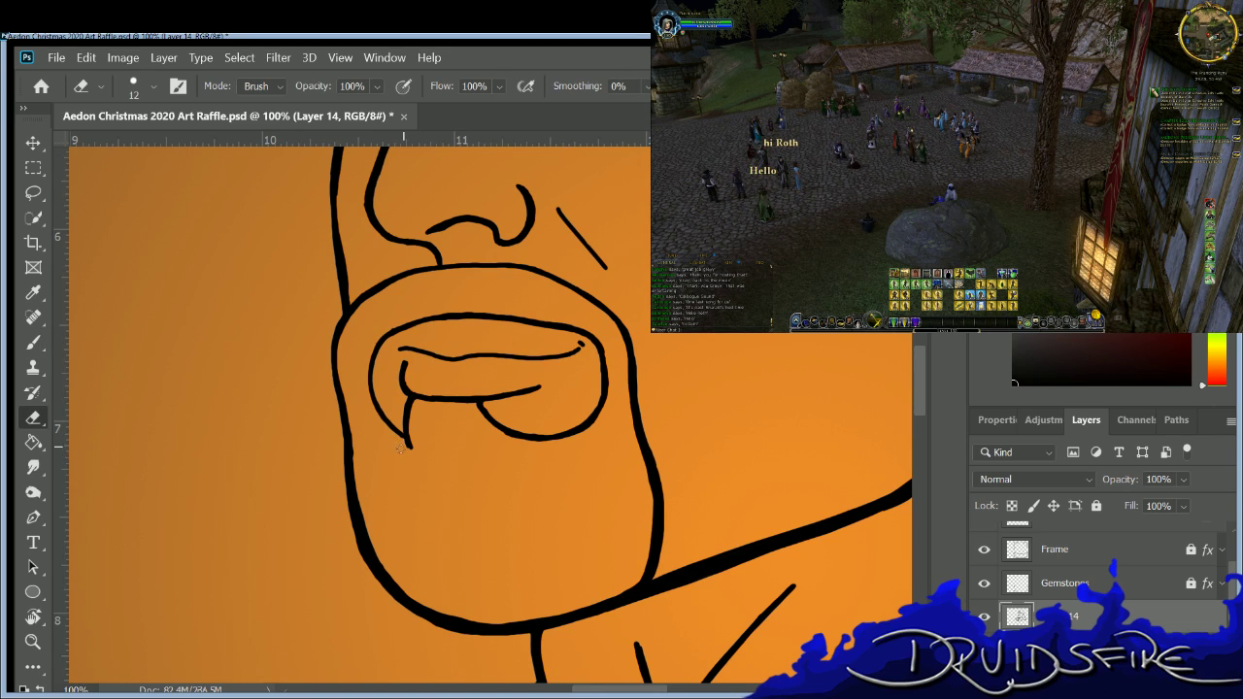
key("b")
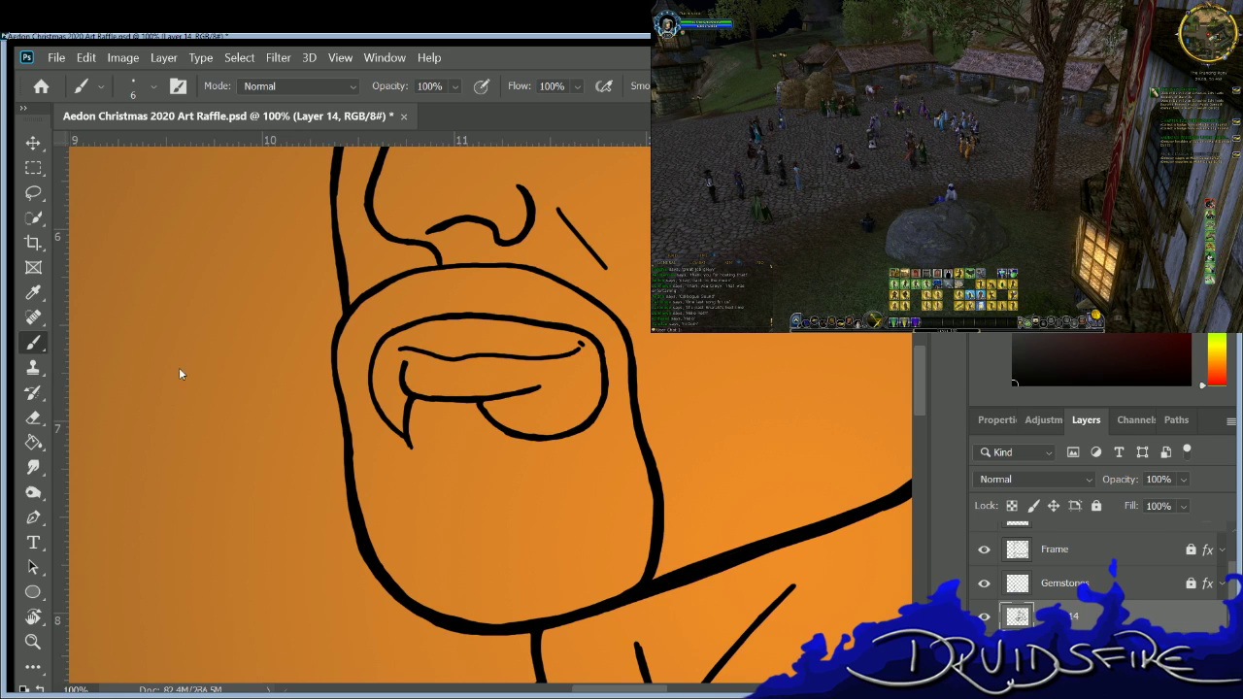
Handwrite the note "BRB DRANKS" on the empty background beside the face.
left_click_drag(136, 408, 142, 437)
mouse_move(124, 408)
left_mouse_down()
mouse_move(134, 394)
mouse_move(155, 424)
mouse_move(141, 438)
left_mouse_up()
mouse_move(166, 389)
left_mouse_down()
mouse_move(171, 414)
mouse_move(191, 410)
mouse_move(206, 381)
mouse_move(200, 405)
left_mouse_up()
left_click_drag(137, 475, 136, 521)
left_click_drag(167, 466, 171, 493)
left_click_drag(168, 470, 204, 493)
mouse_move(191, 493)
left_mouse_down()
mouse_move(211, 459)
mouse_move(225, 479)
left_mouse_up()
mouse_move(194, 481)
left_mouse_down()
mouse_move(217, 475)
mouse_move(225, 433)
mouse_move(243, 464)
left_mouse_up()
mouse_move(243, 464)
left_mouse_down()
mouse_move(243, 409)
mouse_move(253, 438)
left_mouse_up()
left_click_drag(254, 437, 277, 451)
mouse_move(275, 402)
left_mouse_down()
mouse_move(301, 449)
mouse_move(282, 466)
left_mouse_up()
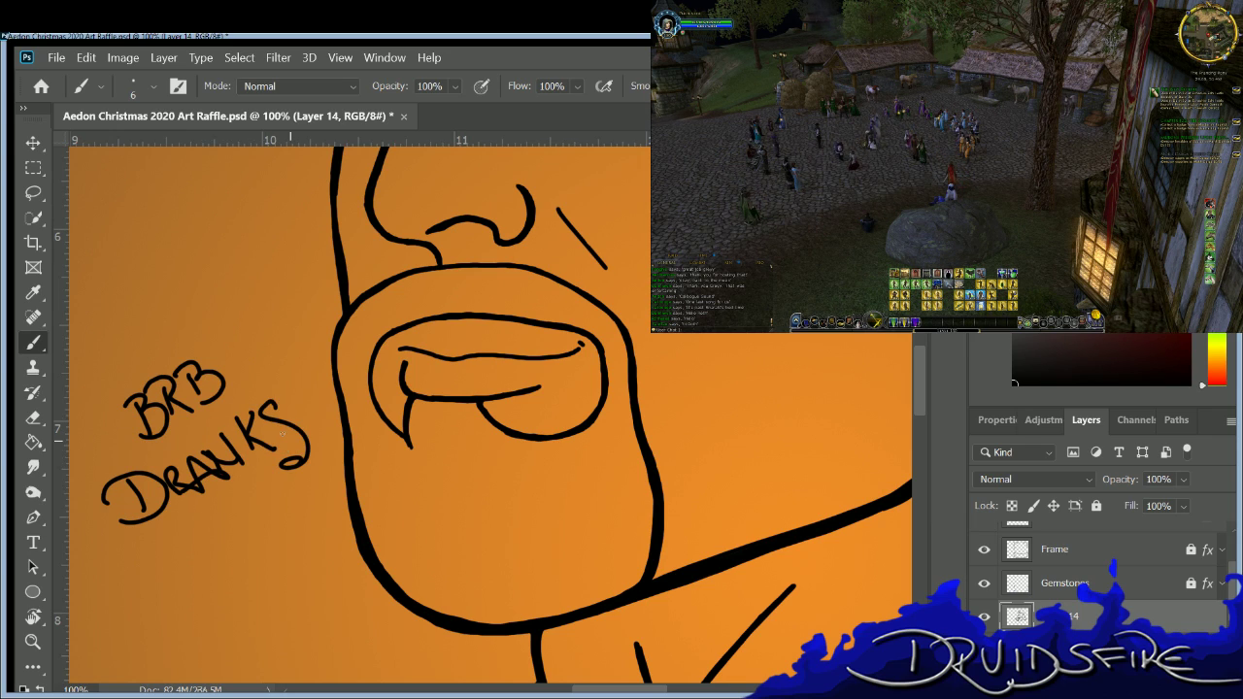
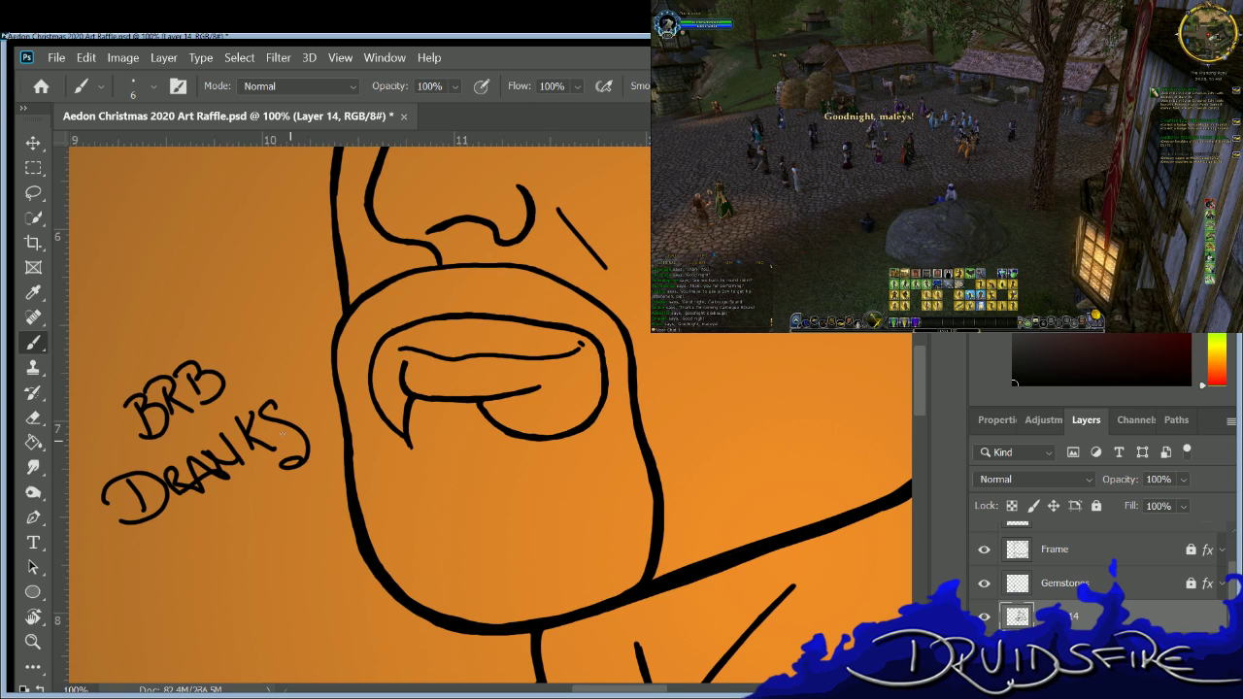
Undo every brush stroke of the handwritten note beside the face.
key("ctrl+z")
key("ctrl+z")
key("ctrl+z")
key("ctrl+z")
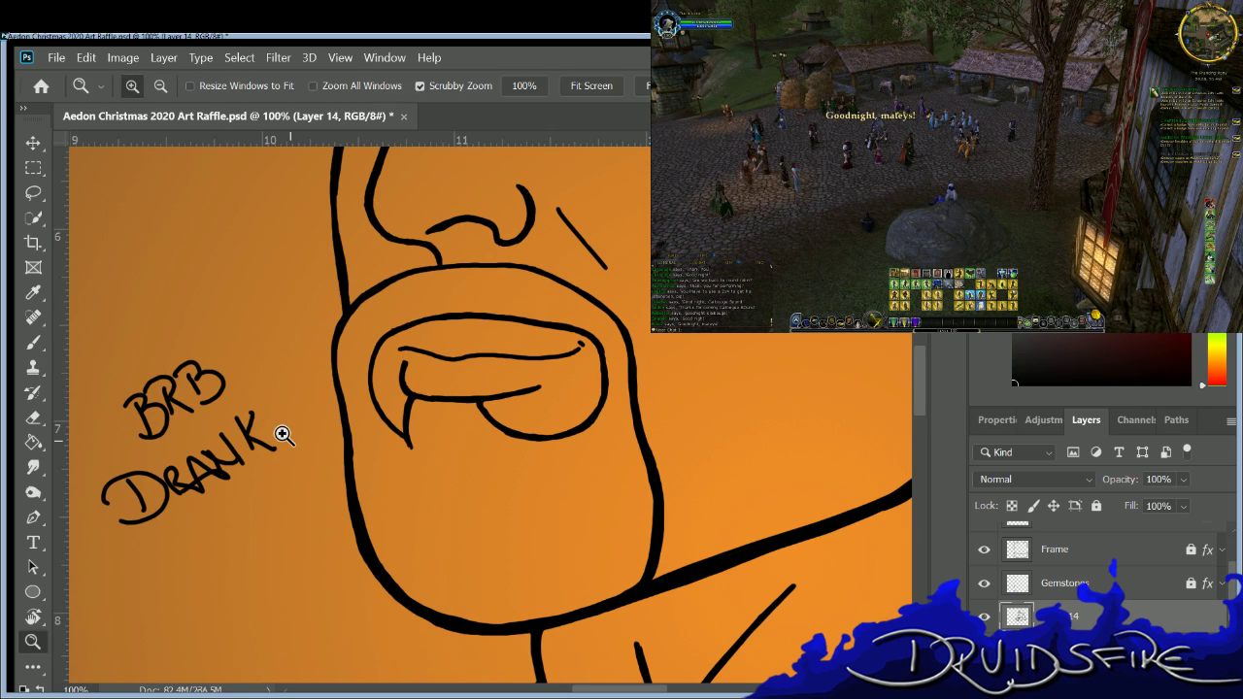
key("ctrl+z")
key("ctrl+z")
key("ctrl+z")
key("ctrl+z")
key("ctrl+z")
key("ctrl+z")
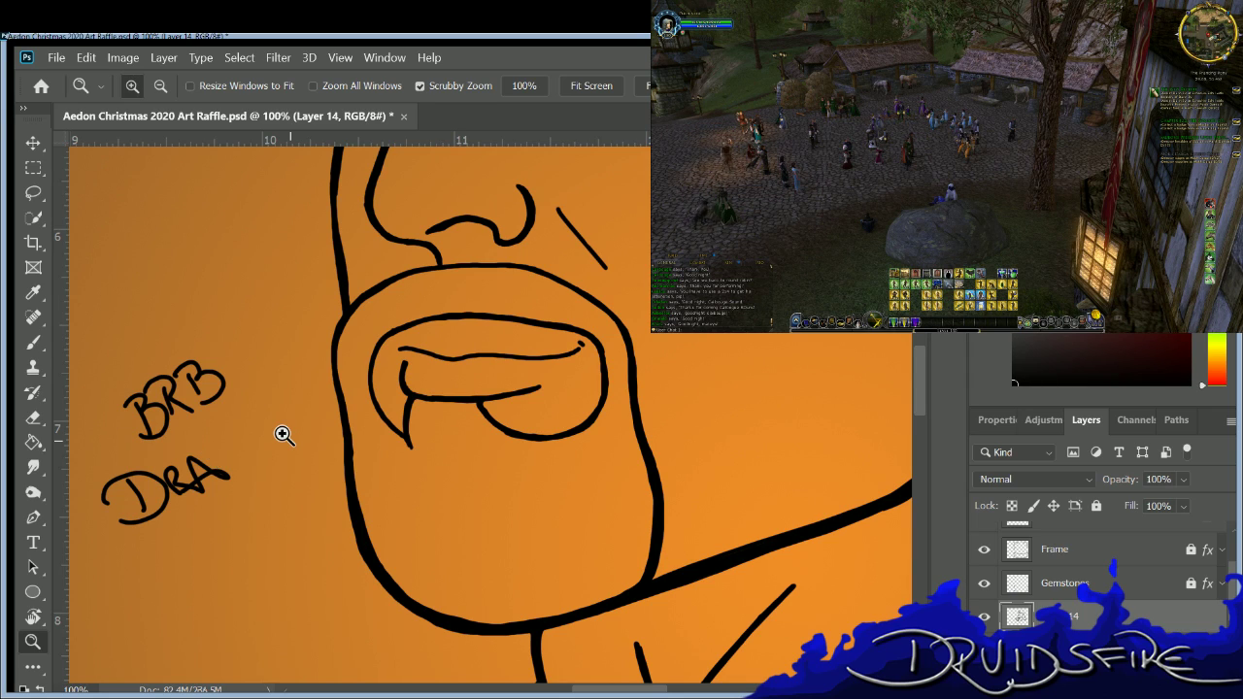
key("ctrl+z")
key("ctrl+z")
key("ctrl+z")
key("ctrl+z")
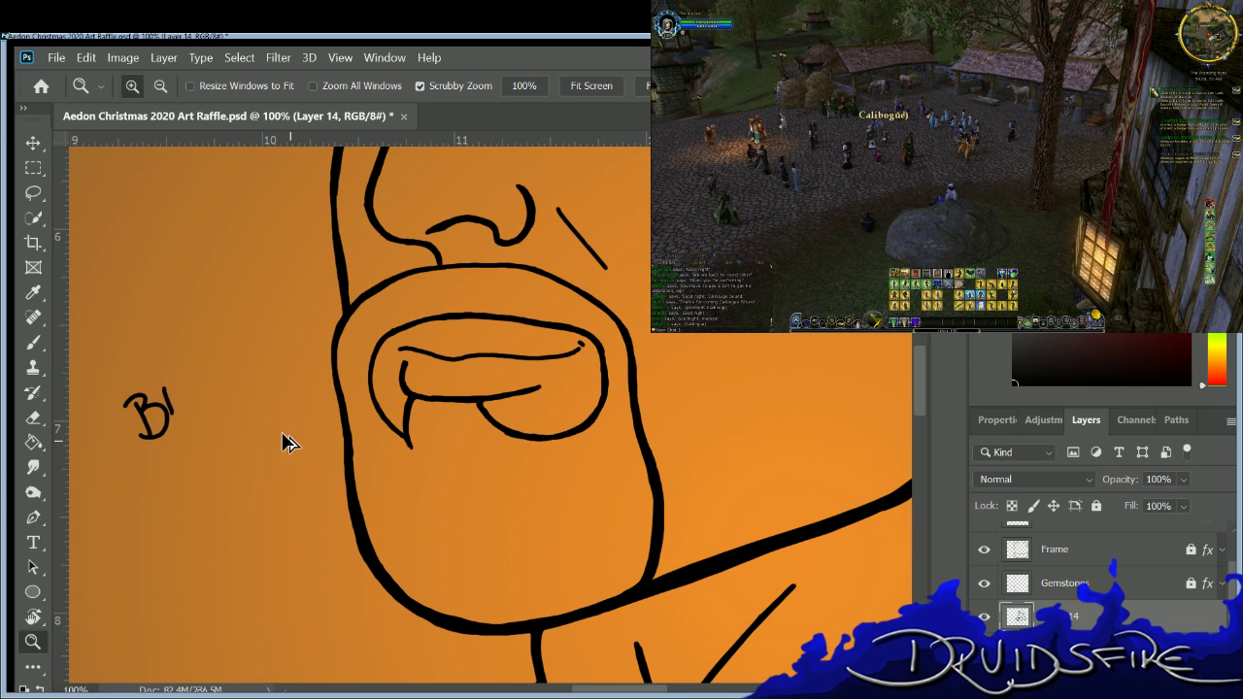
key("ctrl+z")
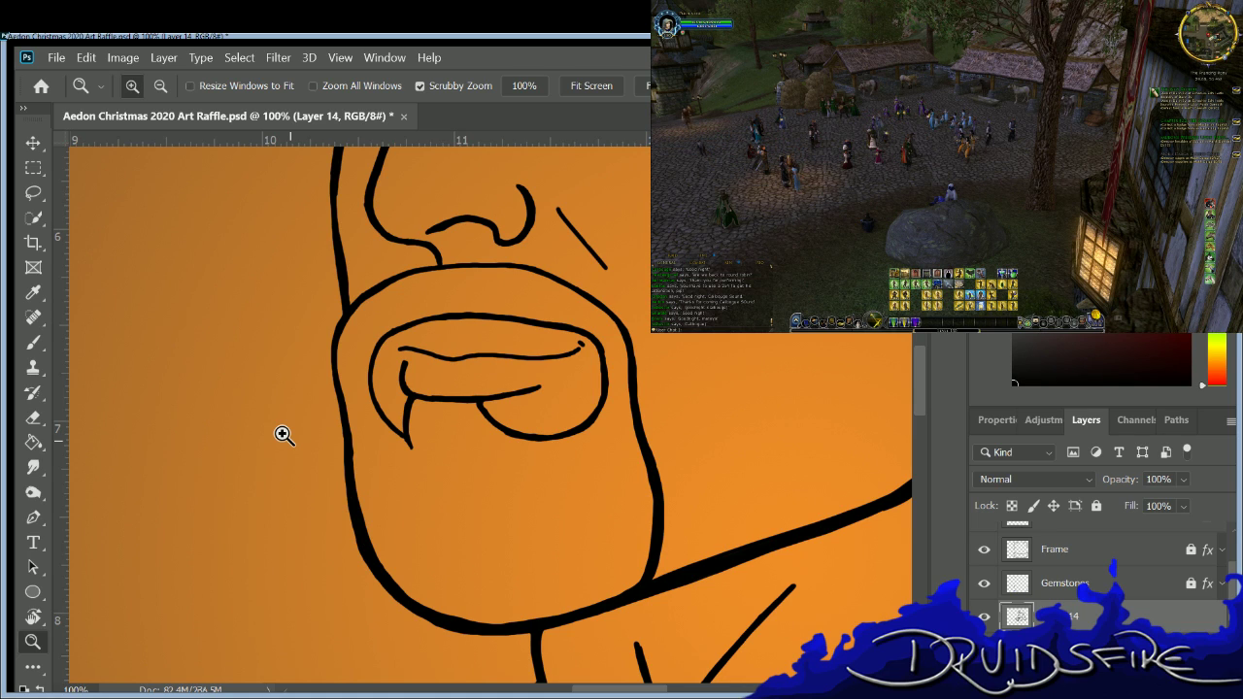
Handwrite "BOOP!" with the brush across the nose, just above the nostril line.
scroll(915, 369, "up", 5)
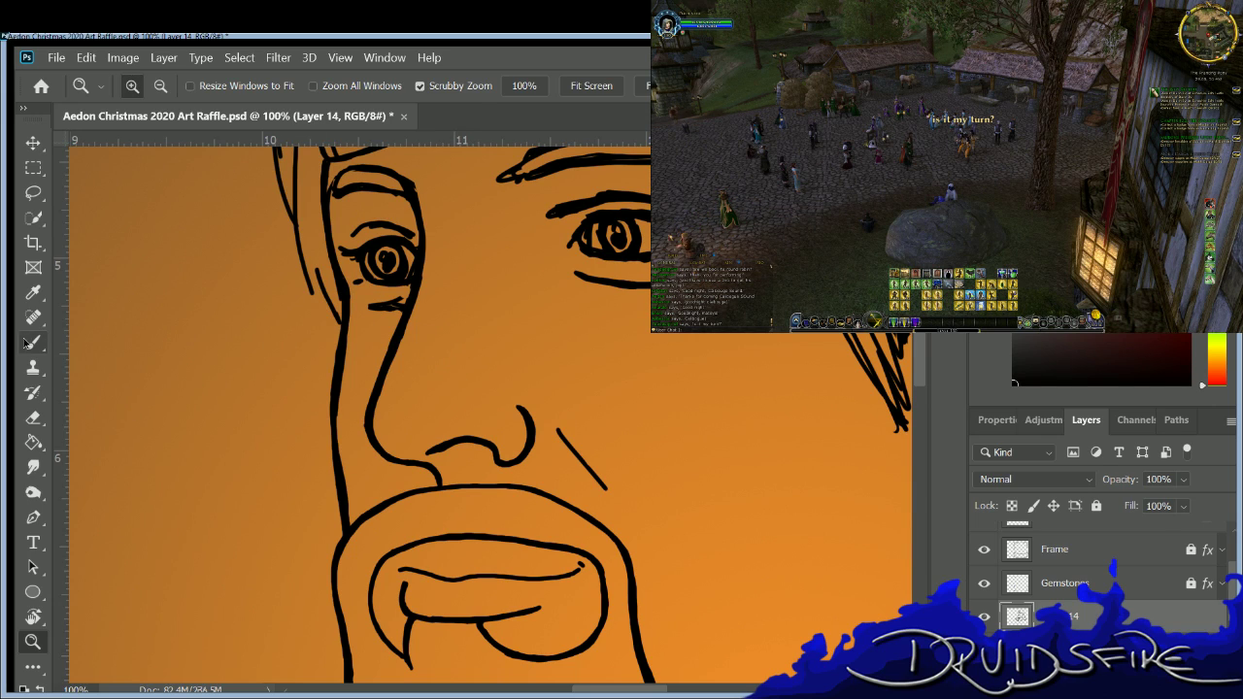
key("b")
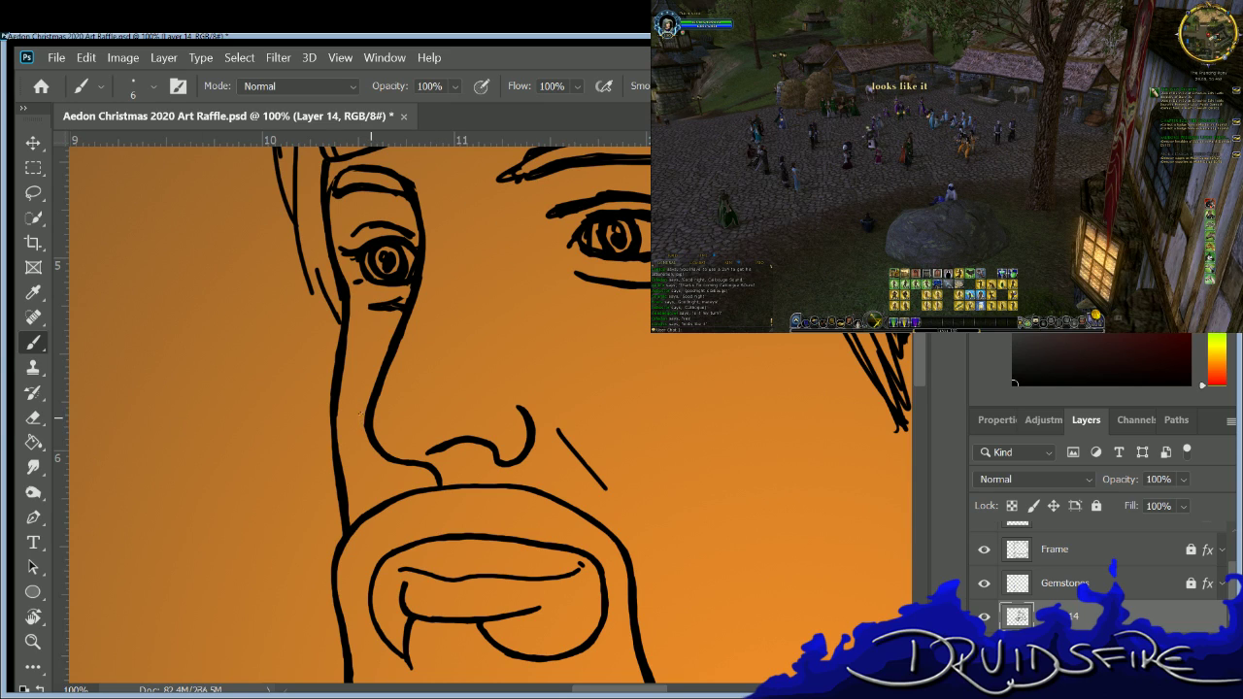
left_click_drag(419, 375, 427, 405)
mouse_move(402, 390)
left_mouse_down()
mouse_move(452, 383)
mouse_move(416, 421)
left_mouse_up()
mouse_move(464, 366)
left_mouse_down()
mouse_move(461, 386)
mouse_move(480, 359)
mouse_move(505, 373)
left_mouse_up()
mouse_move(491, 353)
left_mouse_down()
mouse_move(518, 341)
mouse_move(506, 359)
left_mouse_up()
left_click_drag(525, 318, 536, 350)
left_click(549, 367)
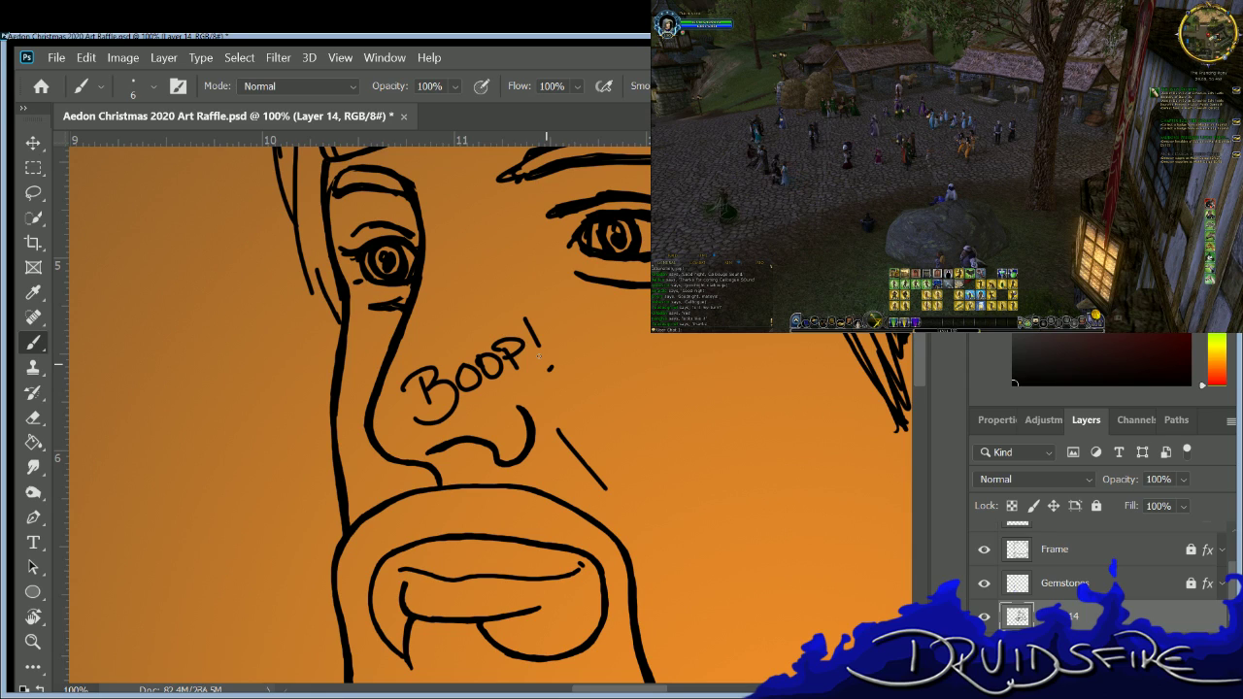
Reshape the left cheek contour from below the eye to the beard with brush strokes, trimming its edges with the eraser.
key("e")
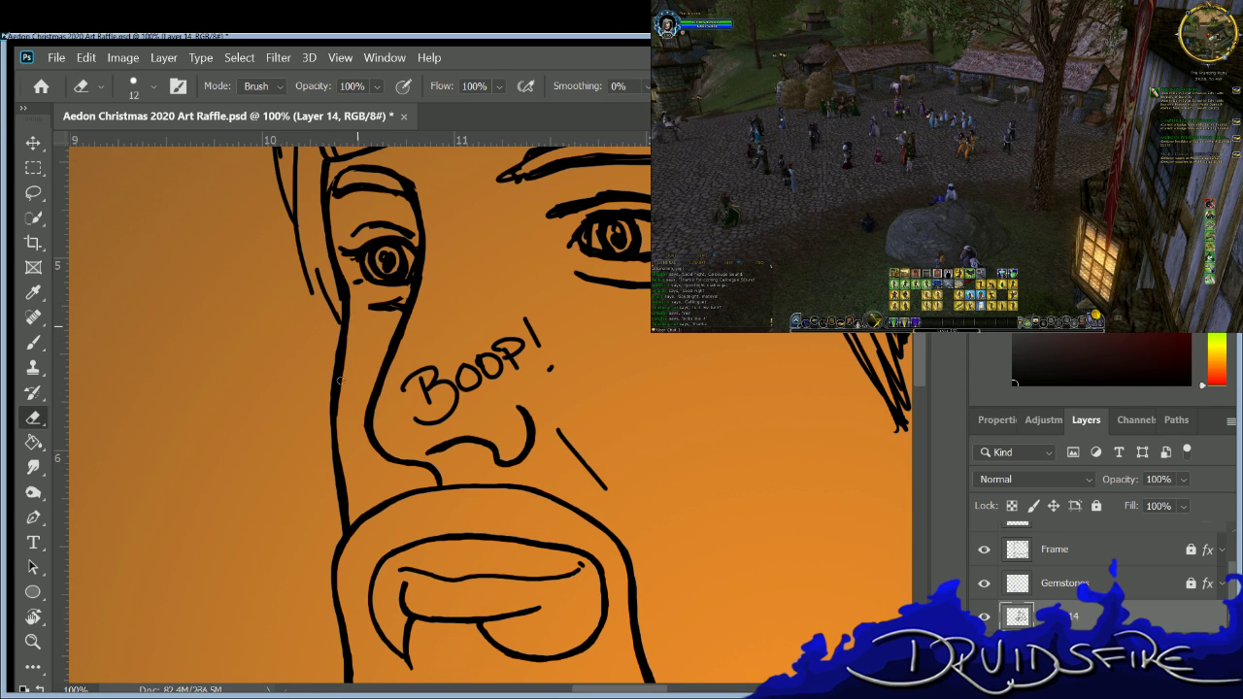
key("b")
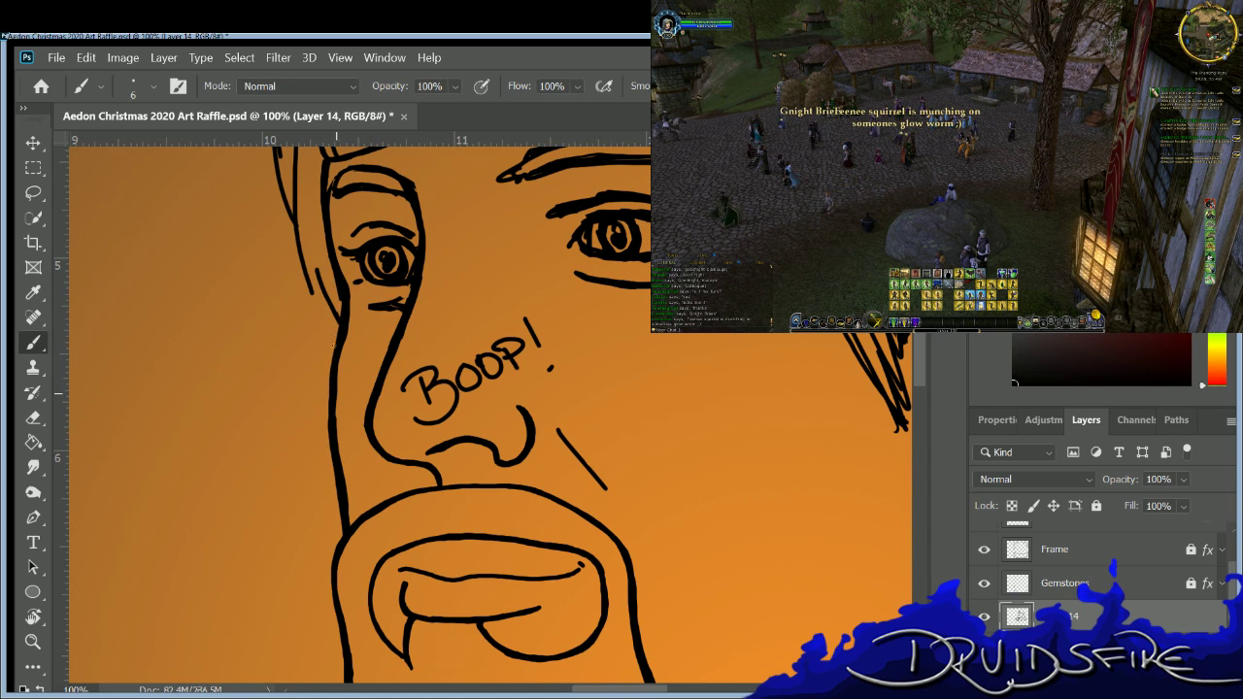
left_click_drag(339, 307, 327, 427)
key("e")
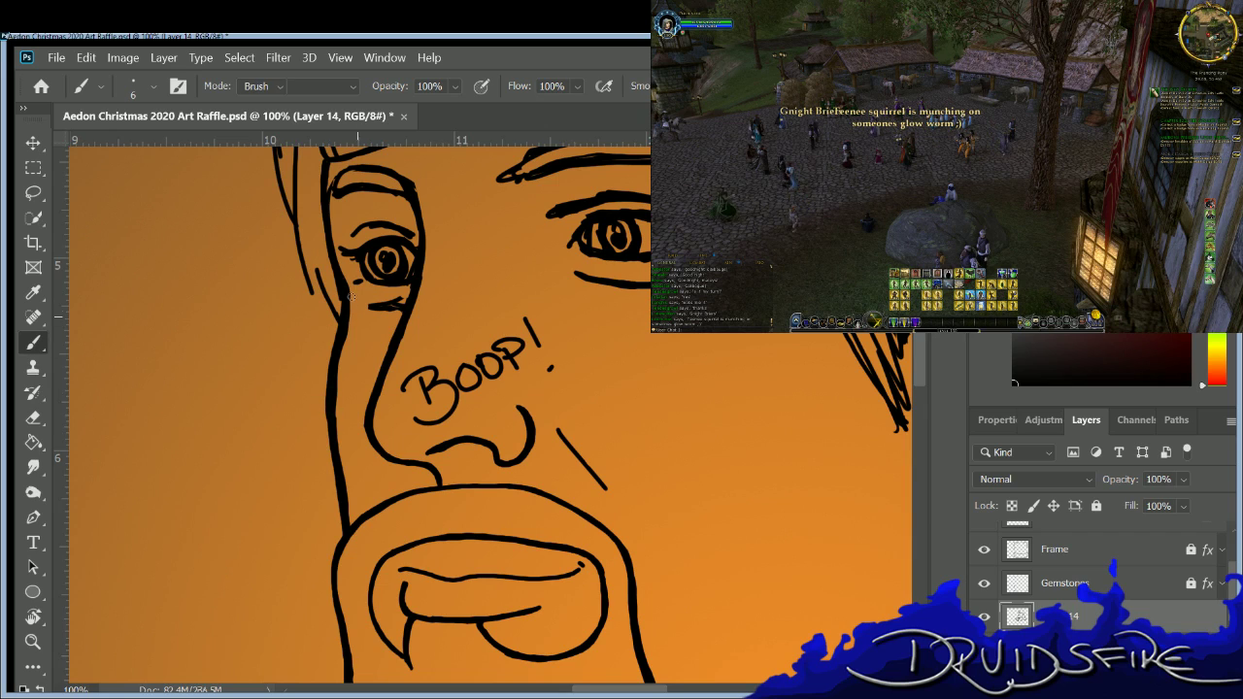
left_click_drag(343, 321, 331, 423)
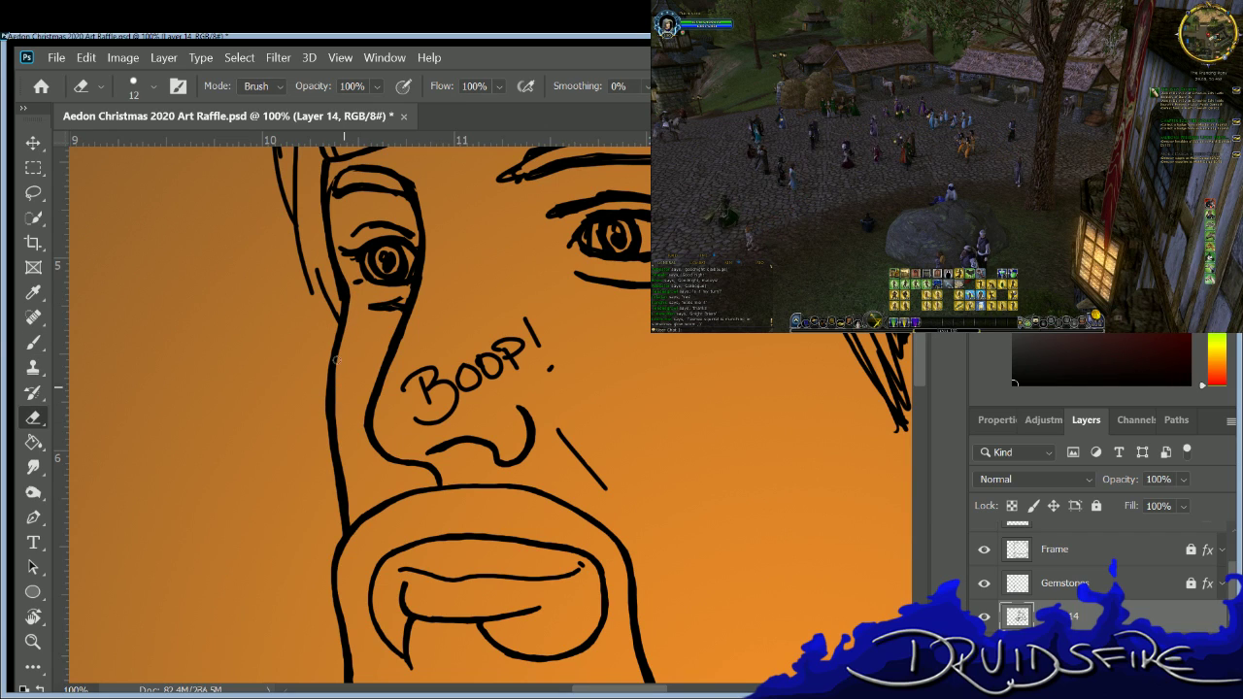
key("b")
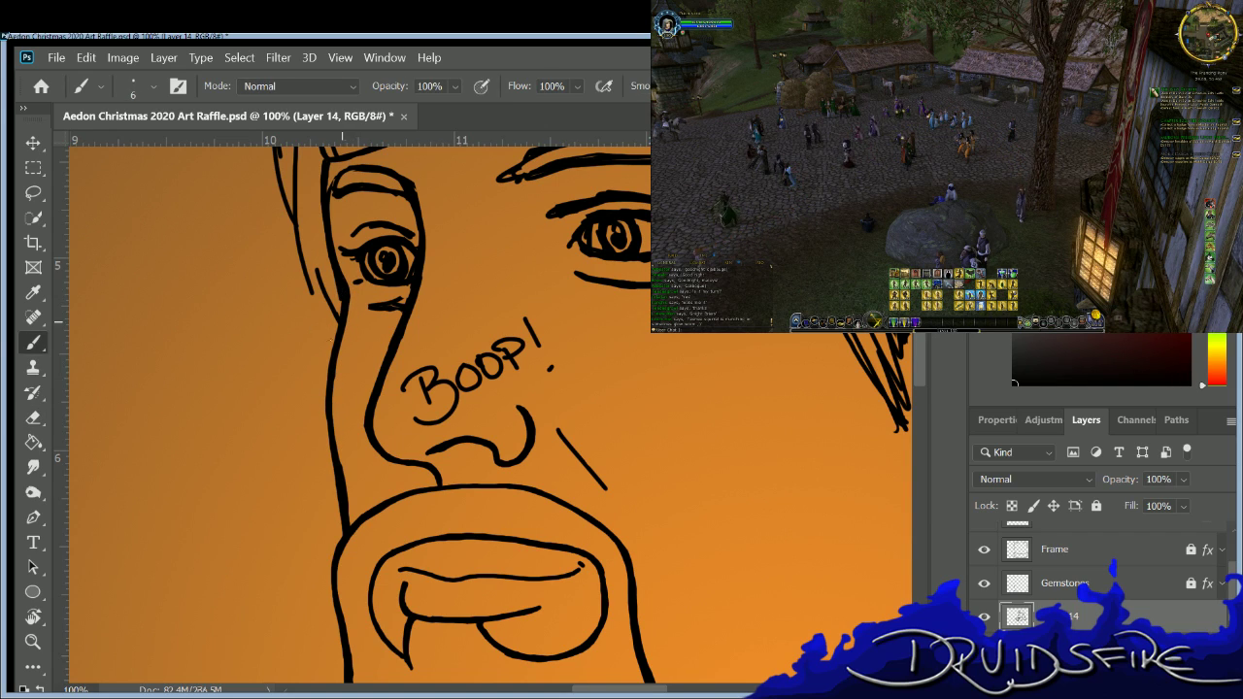
key("e")
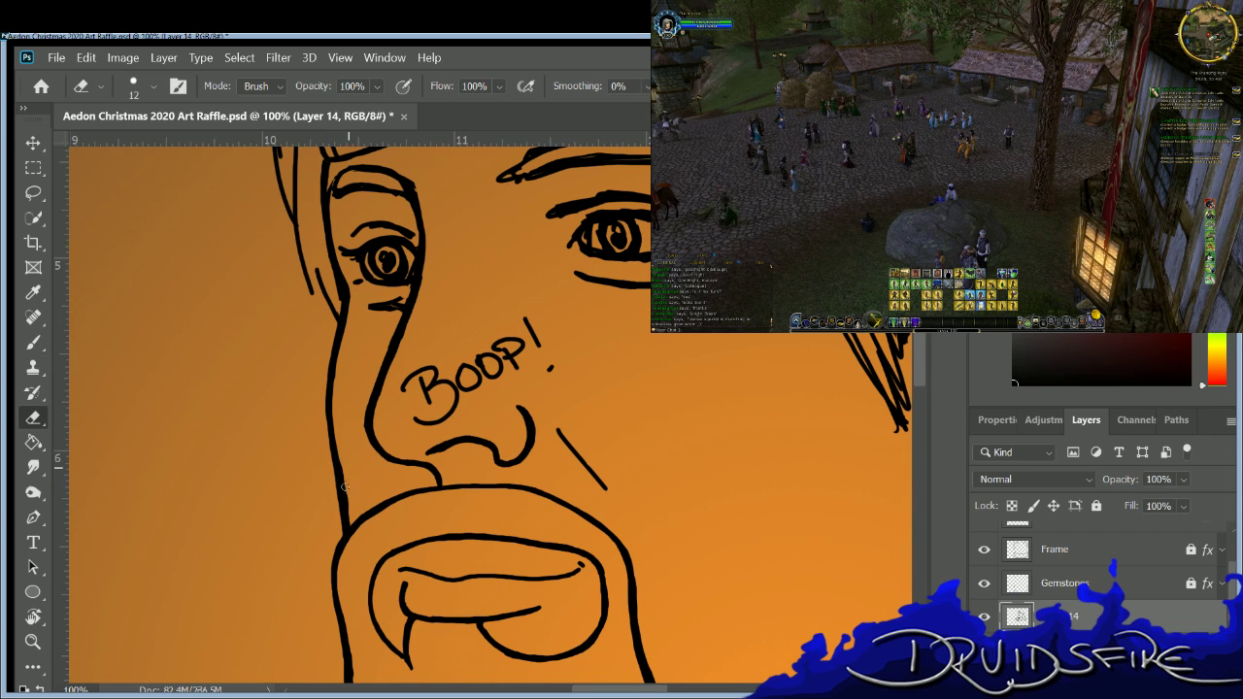
key("b")
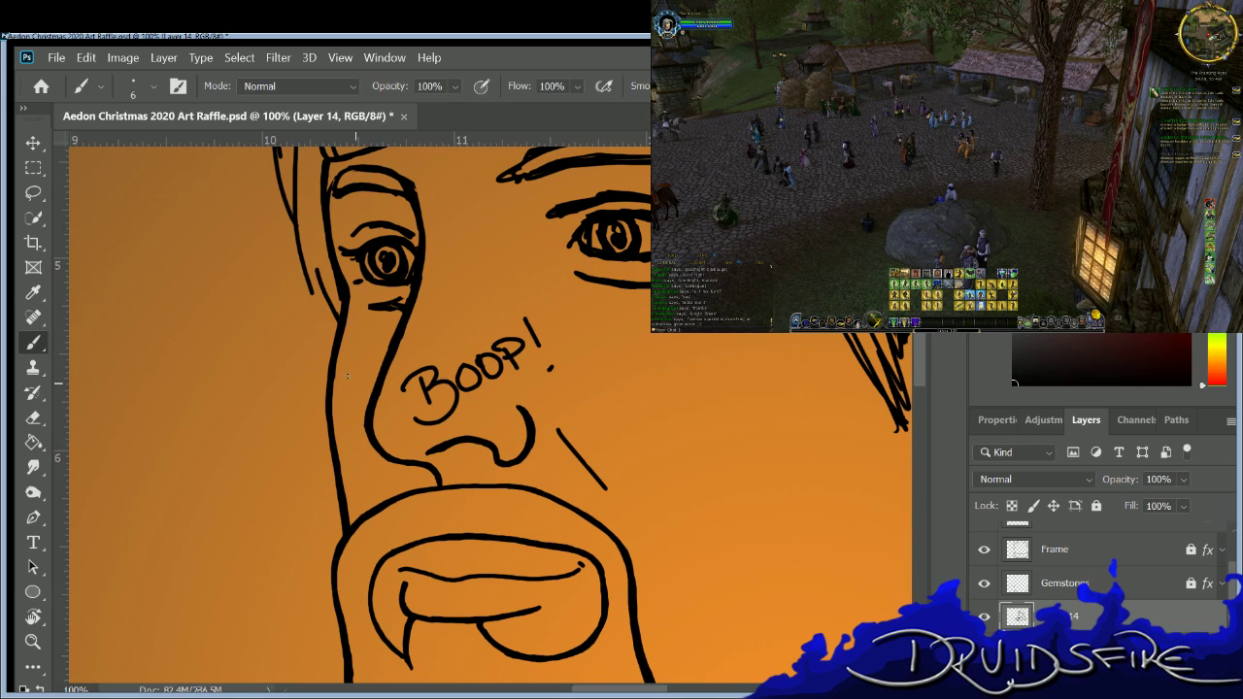
Erase the short crease lines under the left eye.
key("e")
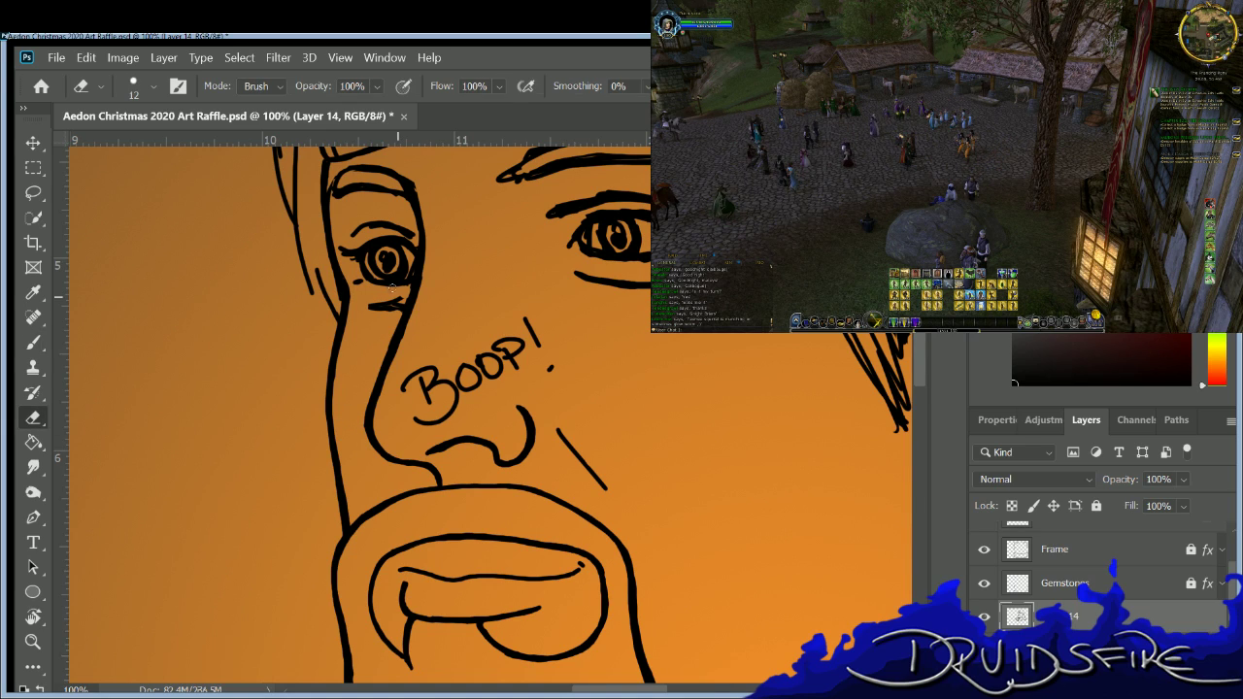
left_click_drag(375, 290, 388, 291)
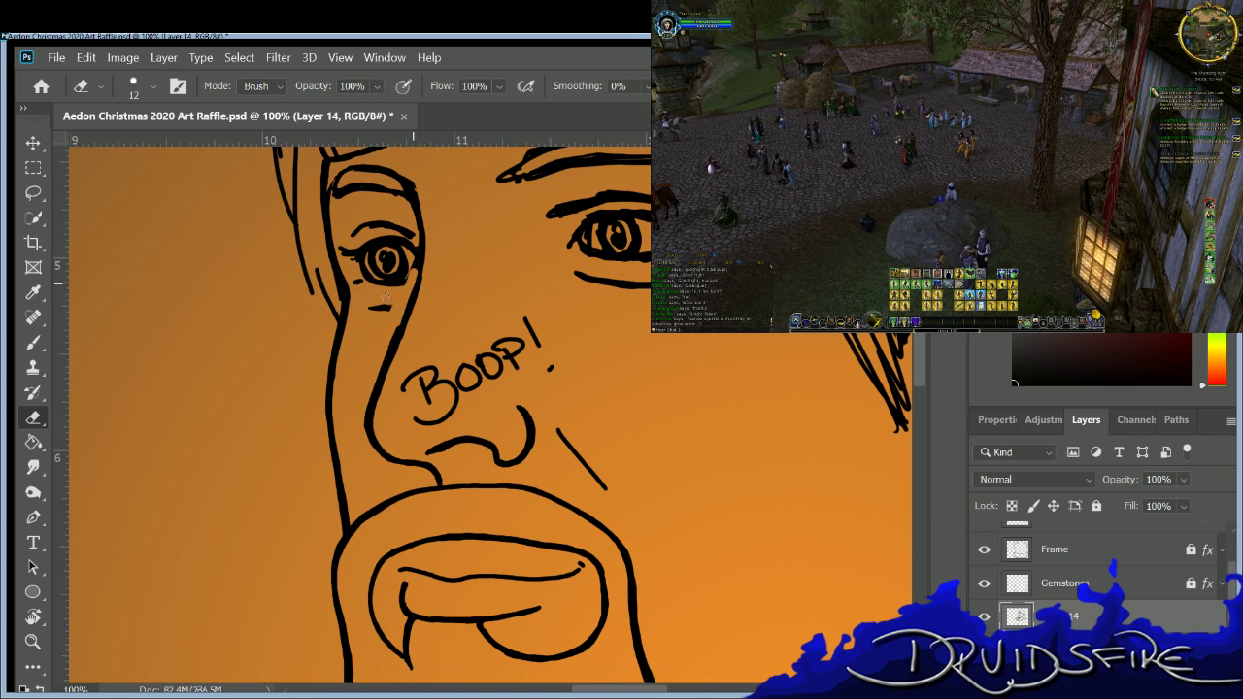
key("b")
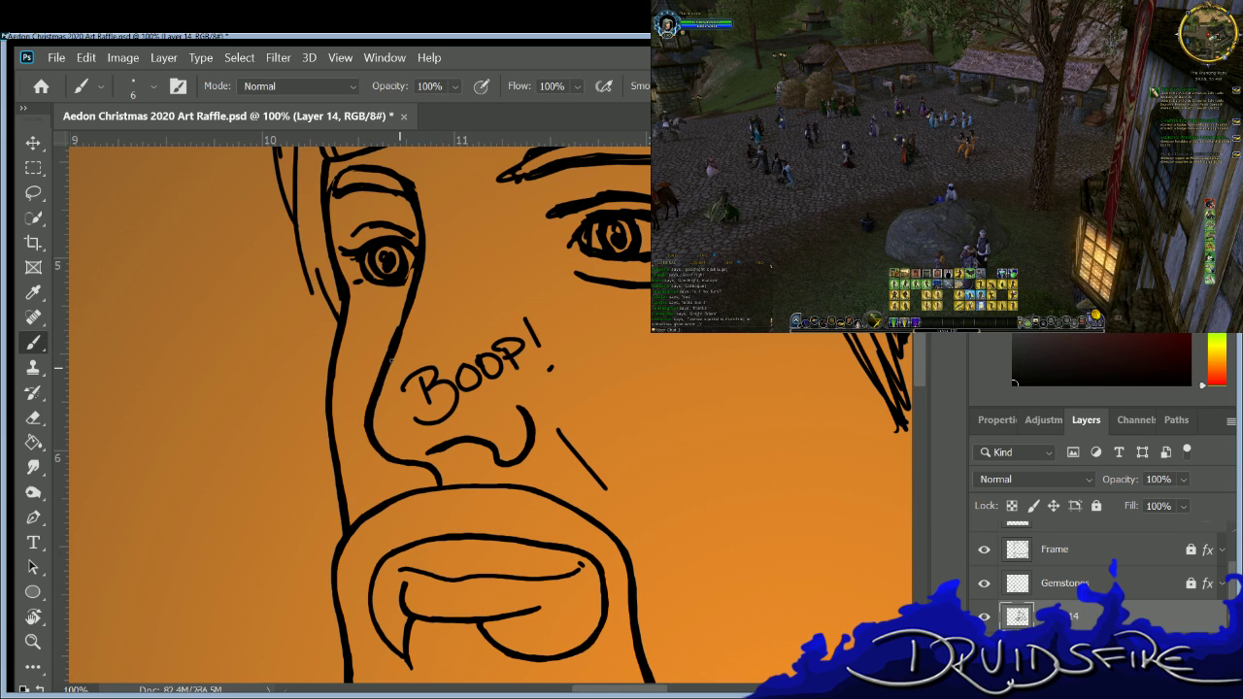
Erase the lower end of the short hair strand so it separates from the left cheek contour, and tidy the contour at that junction.
key("ctrl+0")
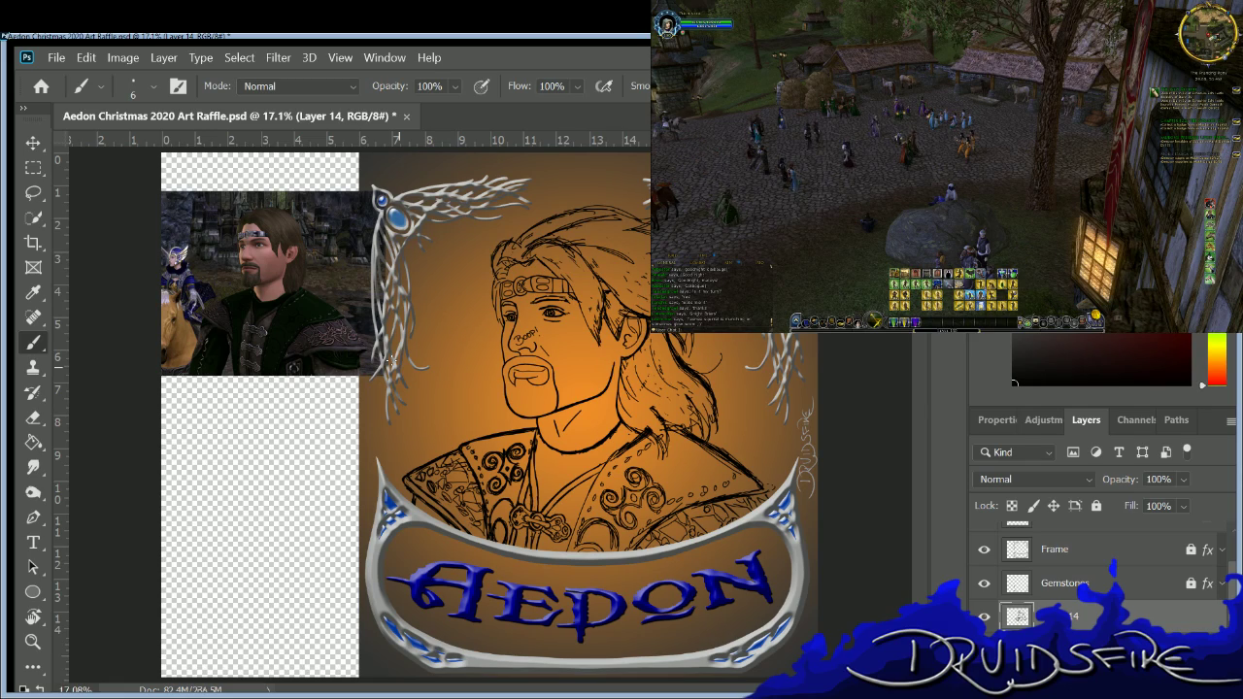
key("ctrl+plus")
key("ctrl+plus")
key("ctrl+plus")
key("ctrl+plus")
key("ctrl+plus")
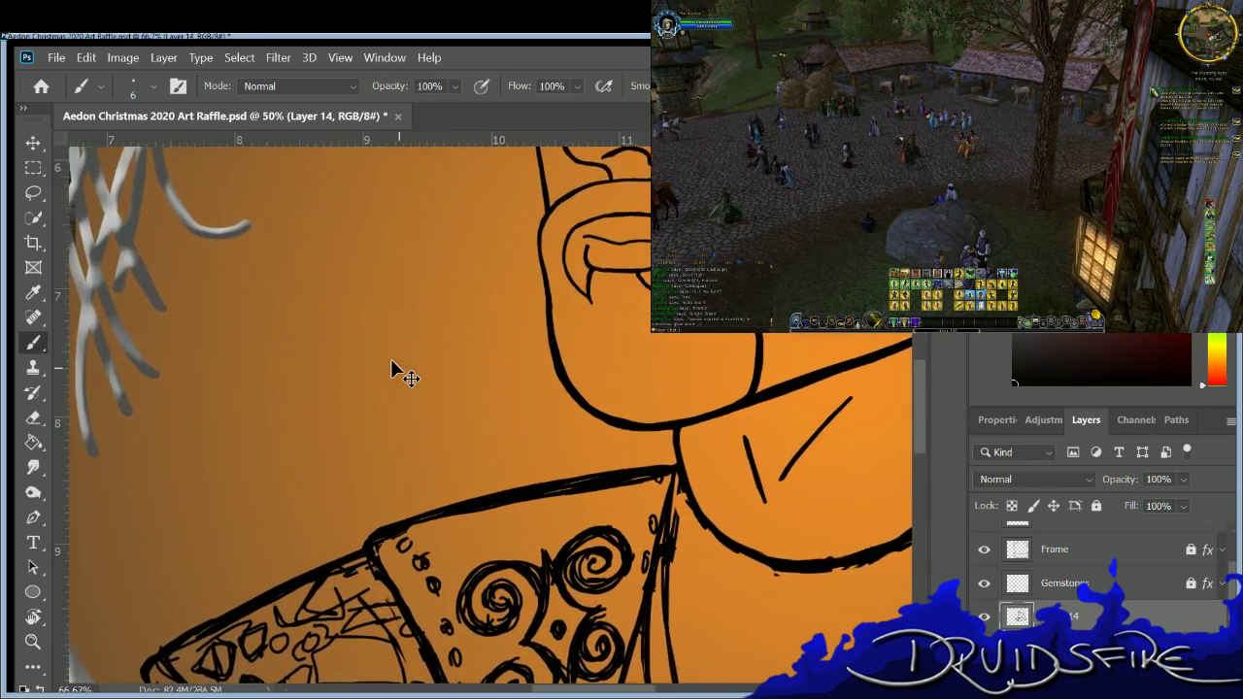
key("ctrl+plus")
left_click_drag(918, 390, 918, 326)
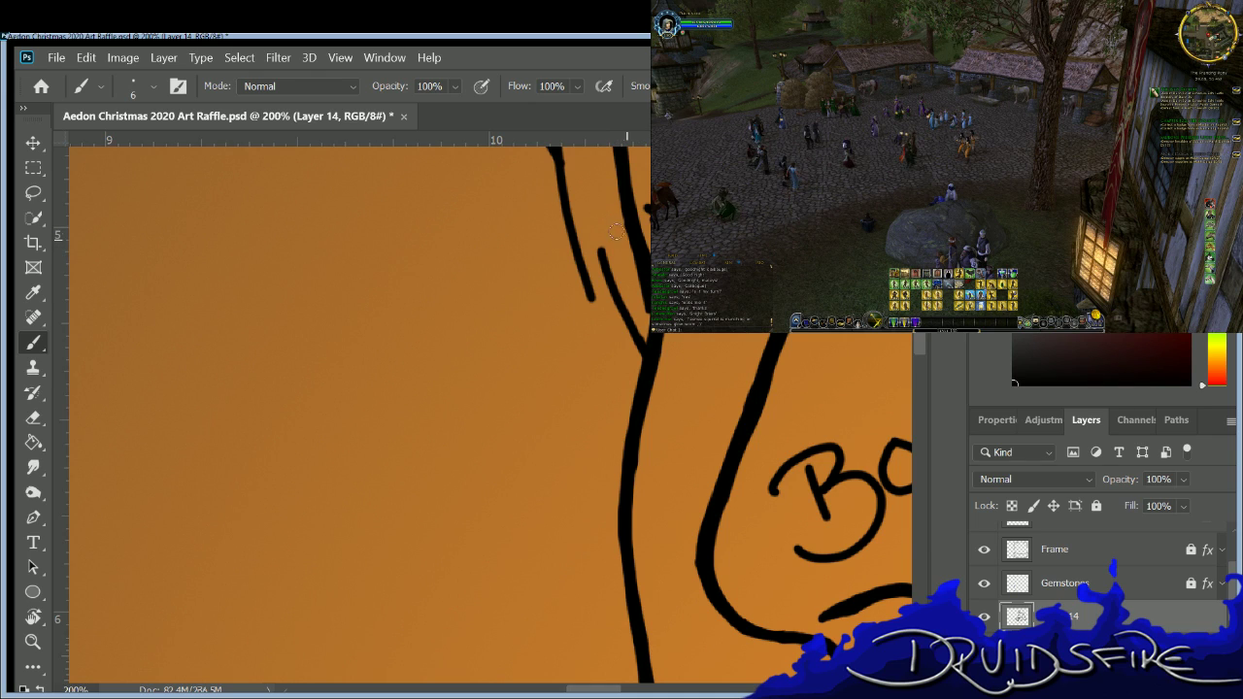
key("e")
key("b")
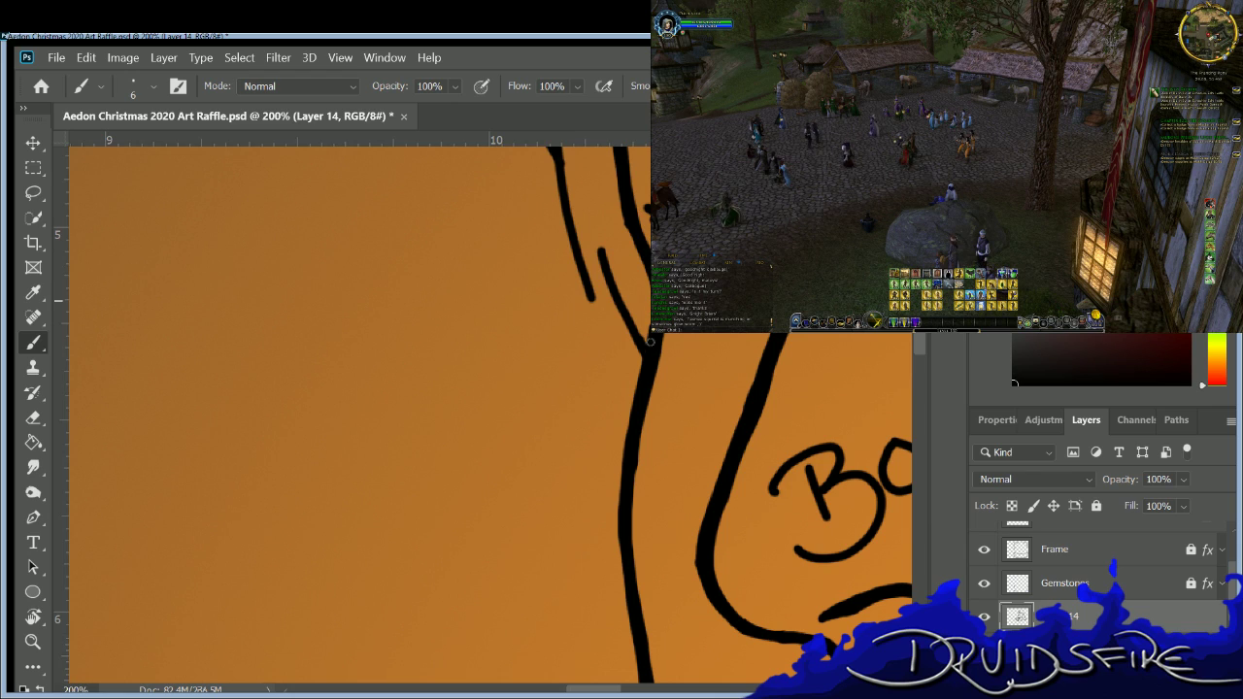
key("e")
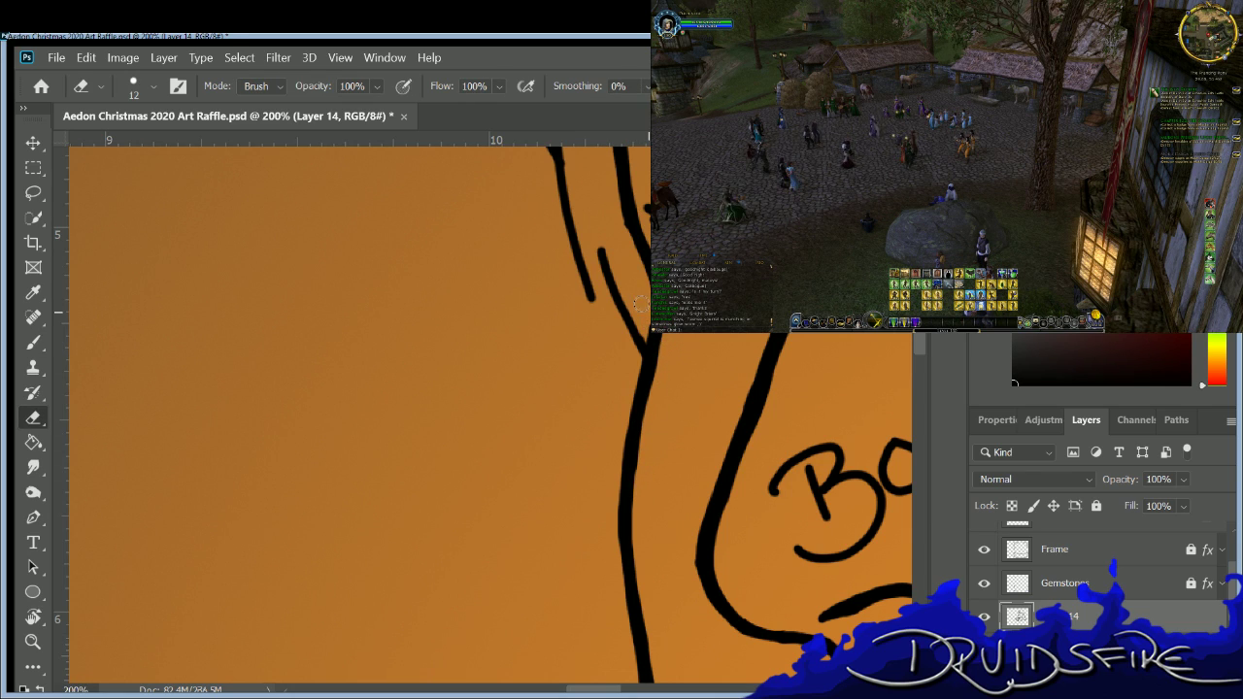
mouse_move(628, 370)
left_mouse_down()
mouse_move(631, 417)
mouse_move(637, 316)
mouse_move(633, 335)
left_mouse_up()
key("b")
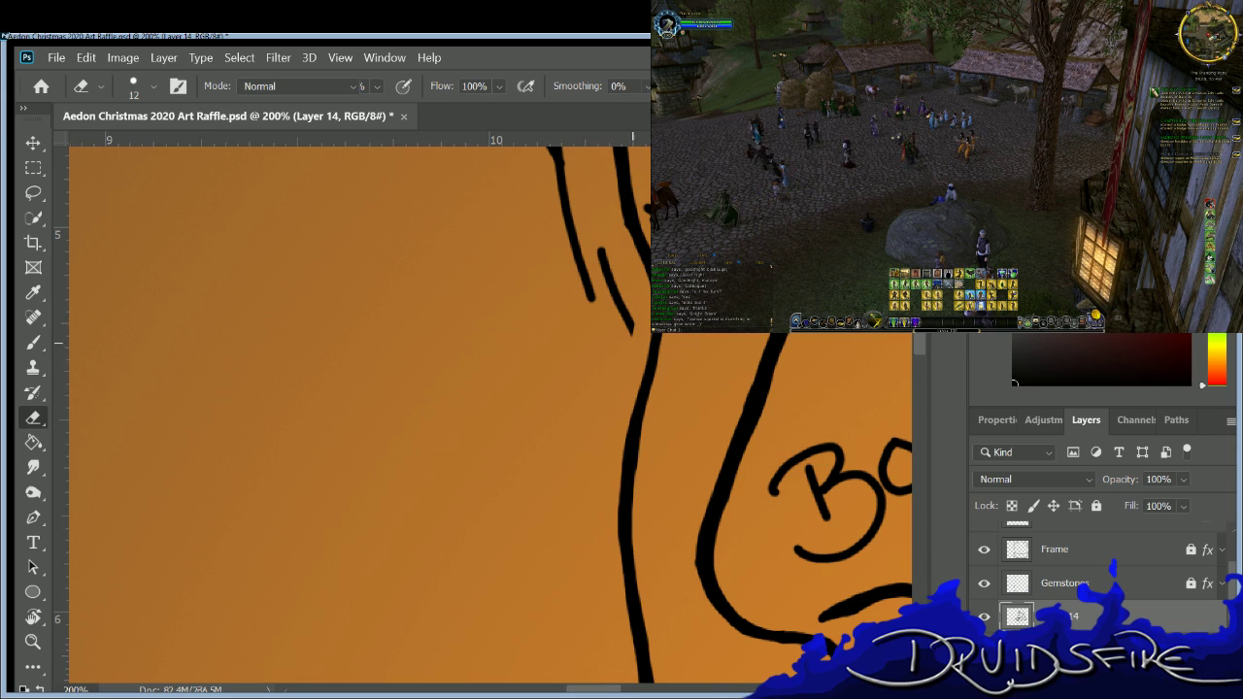
key("b")
key("e")
key("b")
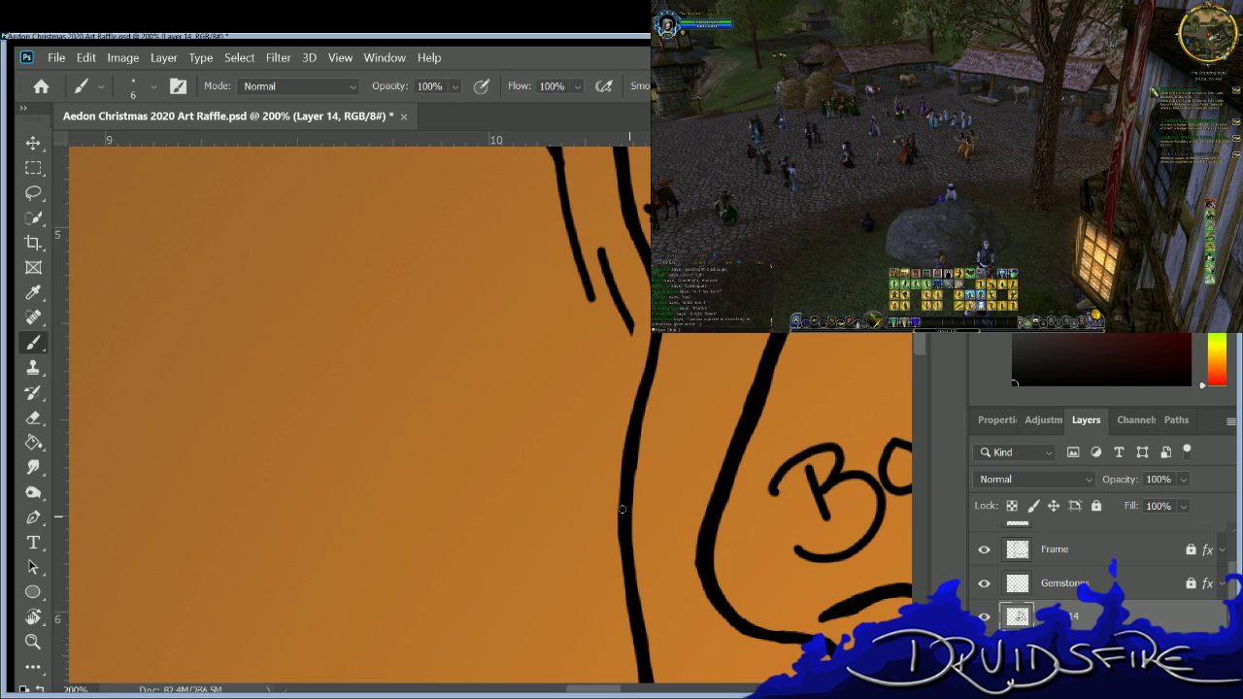
Trim the edge of the nose bridge contour between the left eye and the nose tip with the eraser.
key("e")
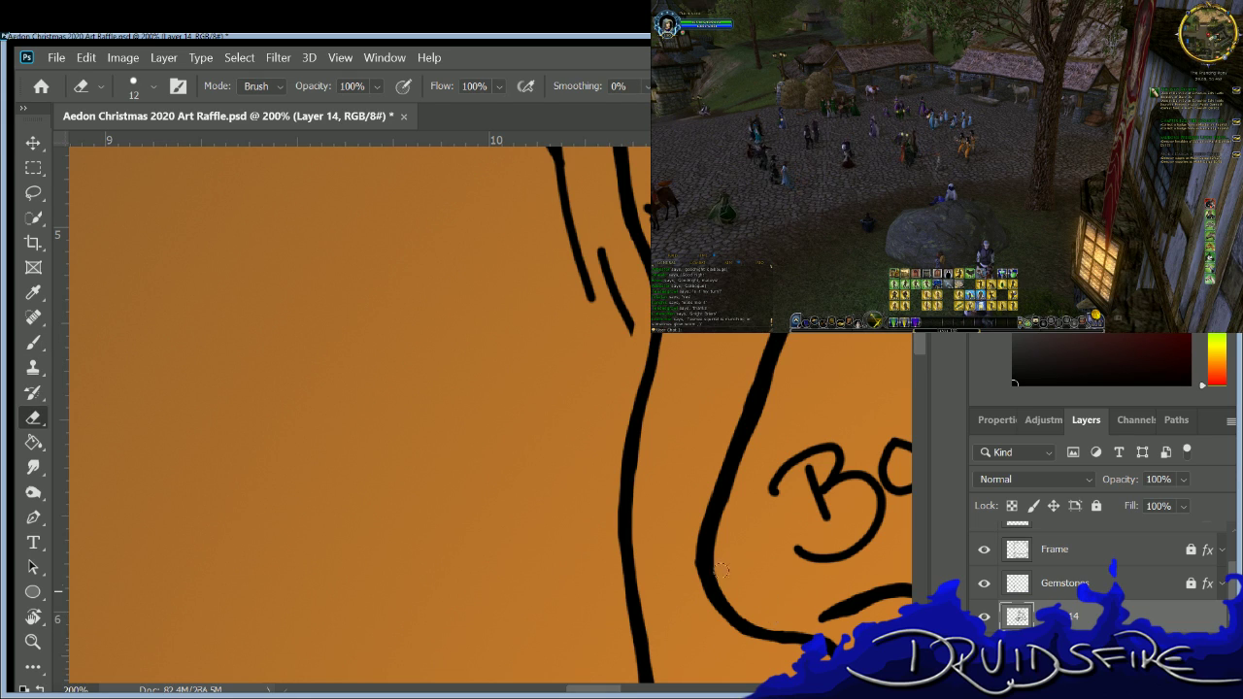
key("b")
scroll(599, 681, "right", 5)
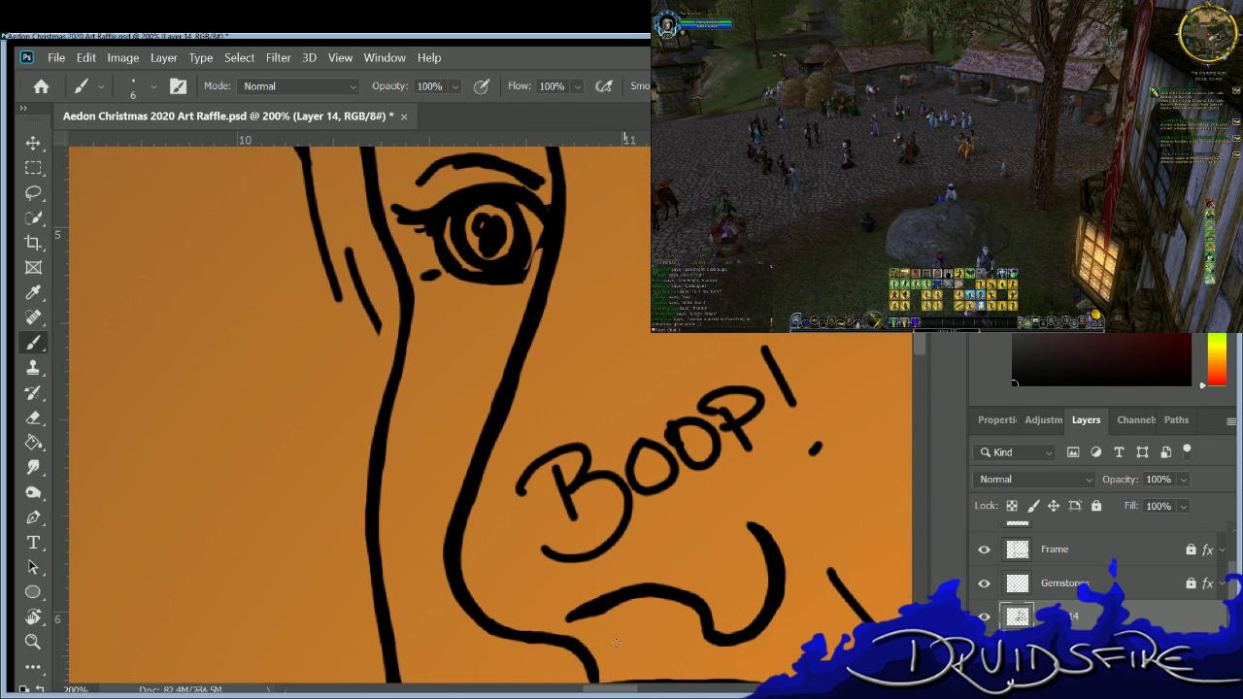
key("e")
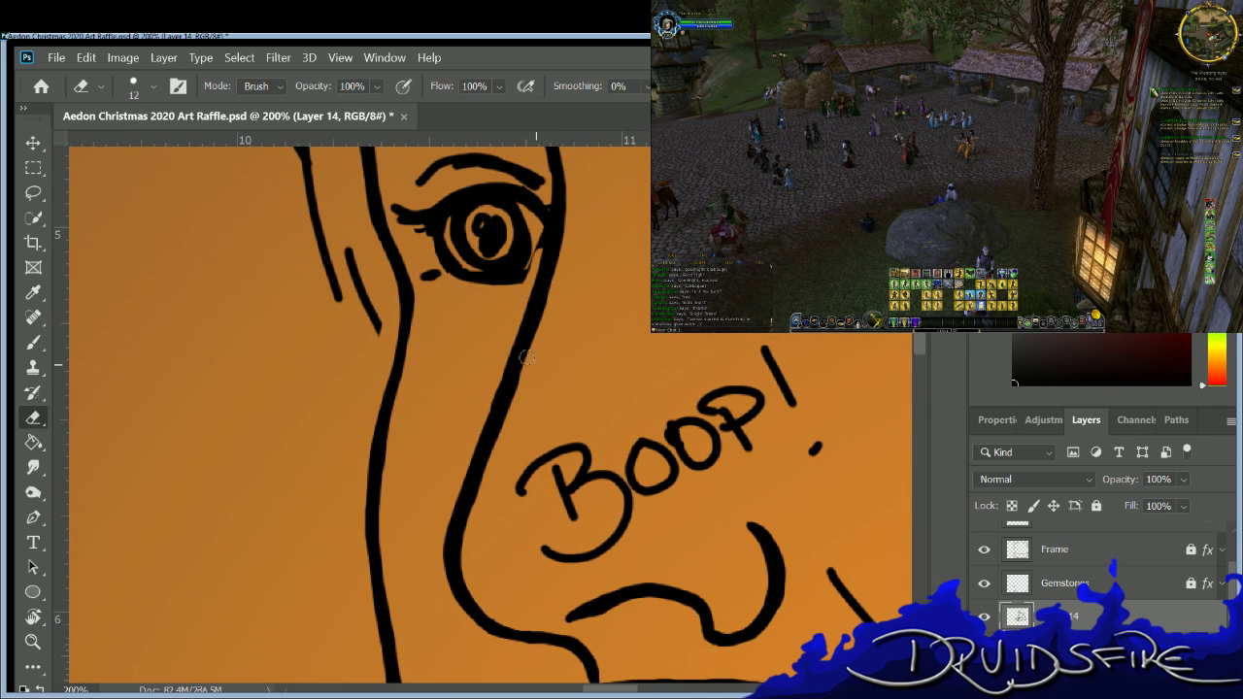
key("b")
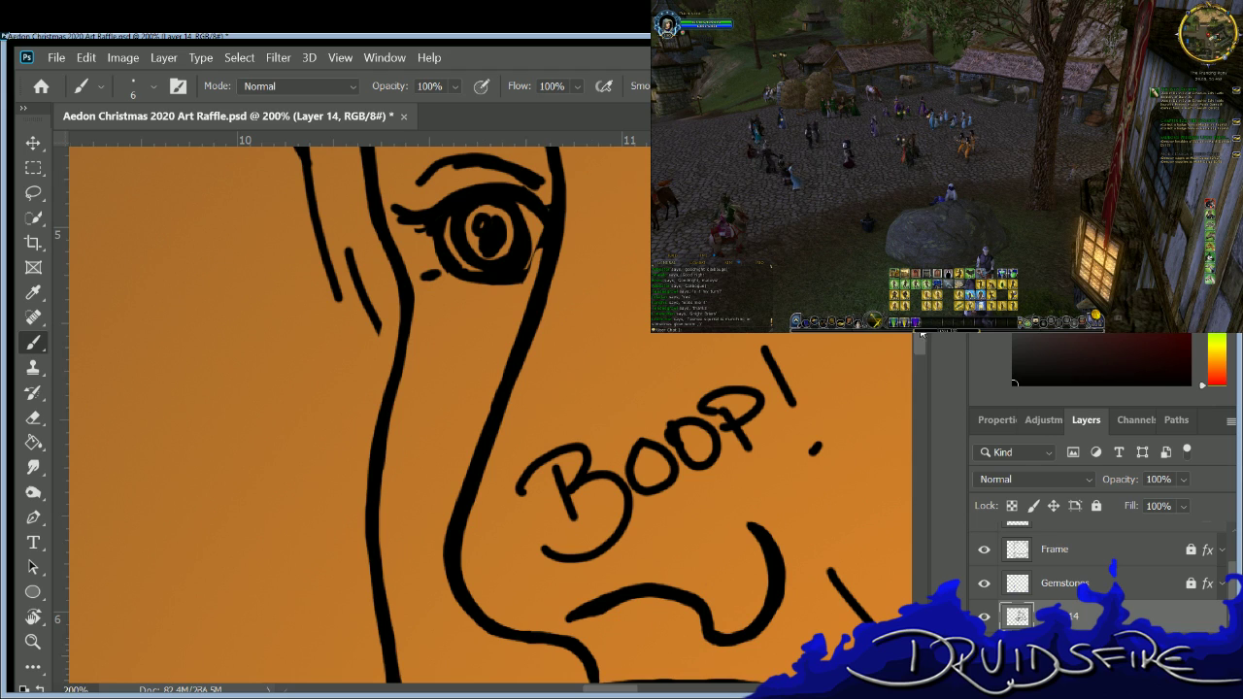
Erase the rough upper outline of the left eyebrow and redraw it as a smooth arch flowing into the nose bridge contour.
scroll(528, 291, "up", 4)
key("e")
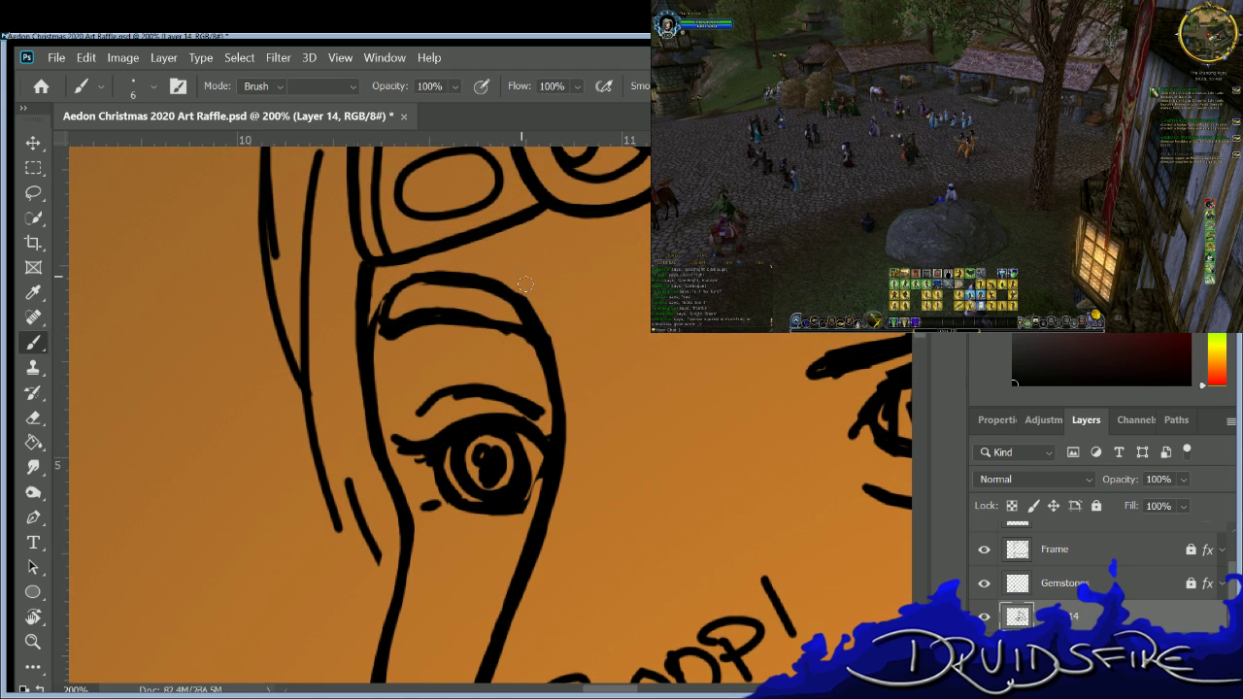
mouse_move(409, 279)
left_mouse_down()
mouse_move(385, 311)
mouse_move(466, 301)
mouse_move(457, 314)
mouse_move(505, 293)
mouse_move(425, 280)
mouse_move(384, 321)
mouse_move(418, 272)
mouse_move(473, 278)
mouse_move(439, 276)
mouse_move(510, 291)
mouse_move(522, 308)
mouse_move(504, 290)
left_mouse_up()
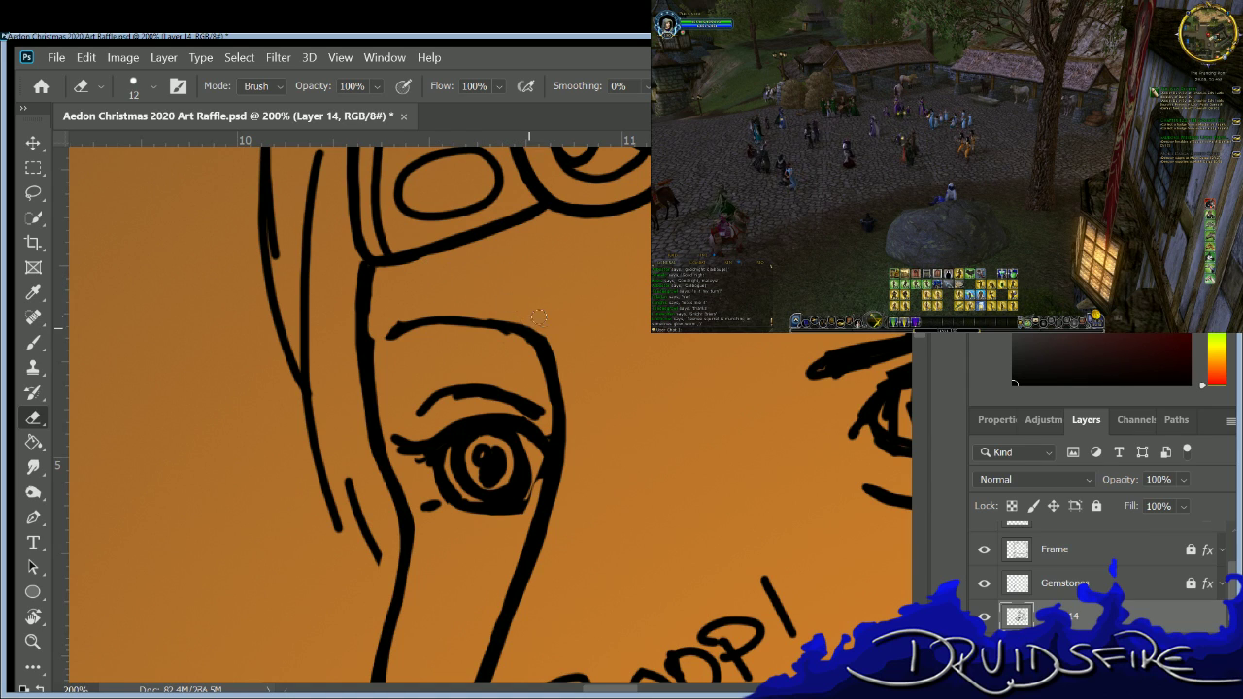
key("b")
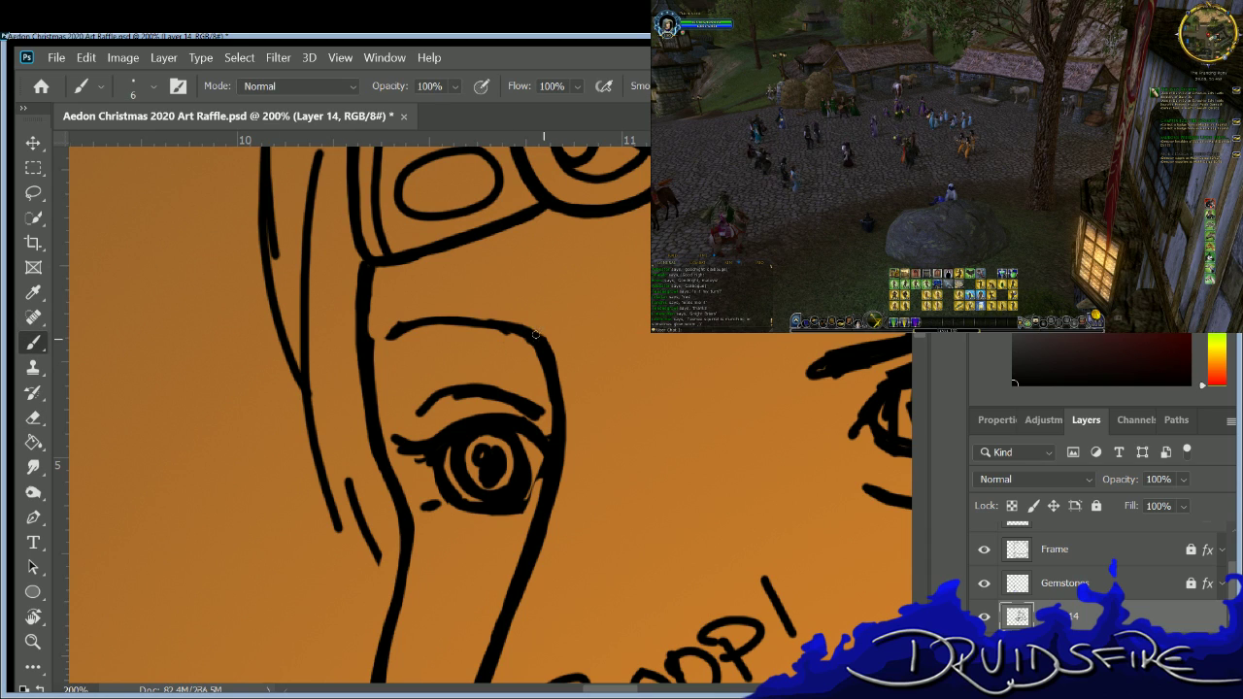
mouse_move(531, 316)
left_mouse_down()
mouse_move(484, 278)
mouse_move(443, 280)
mouse_move(385, 321)
left_mouse_up()
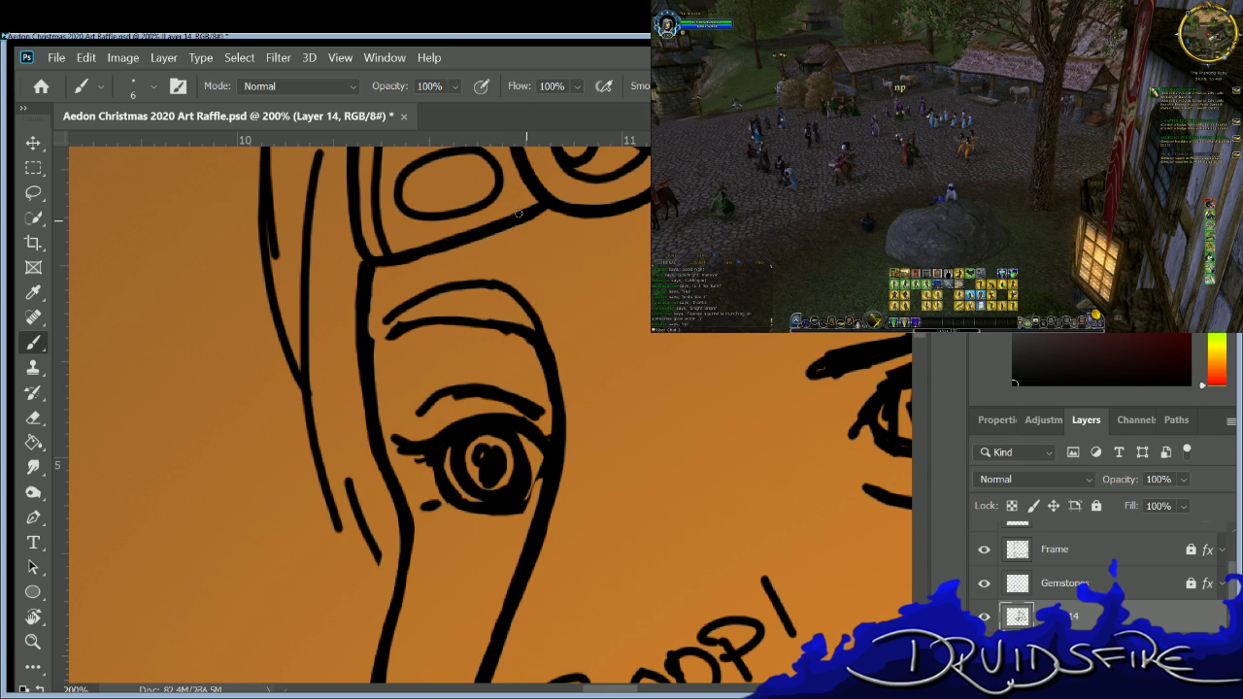
key("ctrl+z")
key("ctrl+z")
mouse_move(537, 335)
left_mouse_down()
mouse_move(483, 278)
mouse_move(398, 301)
mouse_move(371, 338)
mouse_move(450, 309)
mouse_move(515, 317)
left_mouse_up()
key("e")
key("b")
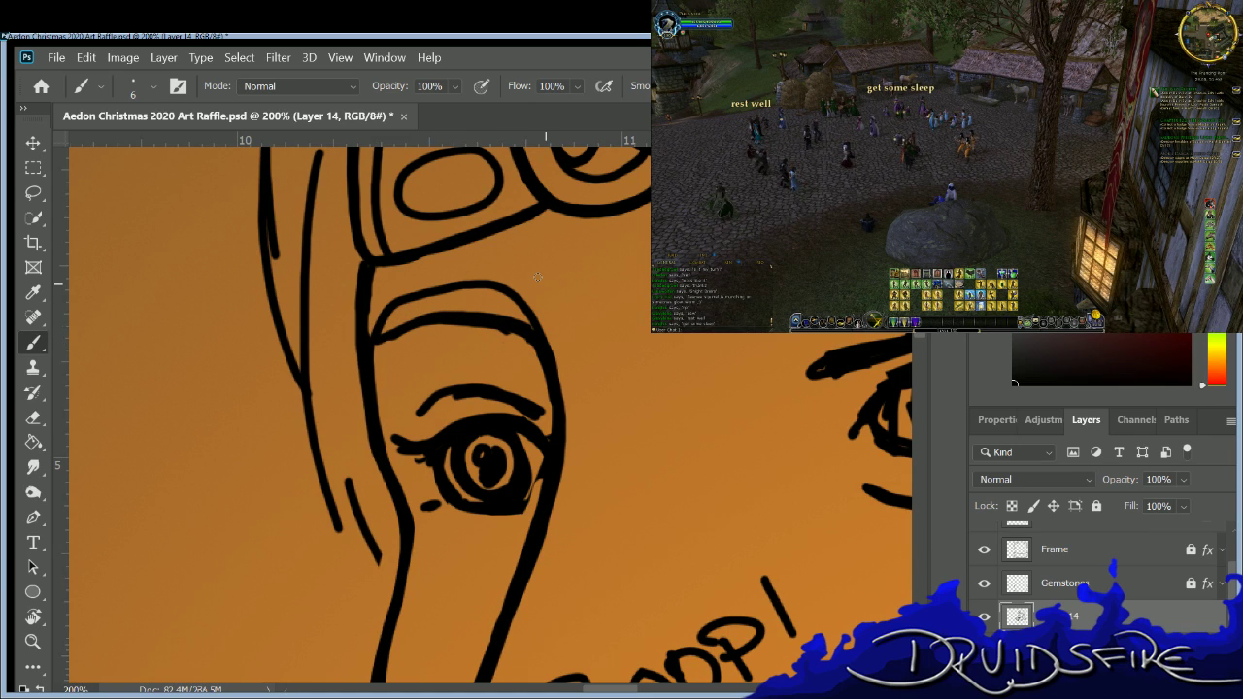
Thin the contour beside the left eyebrow and redraw the brow's lower edge out to the face contour.
key("ctrl+z")
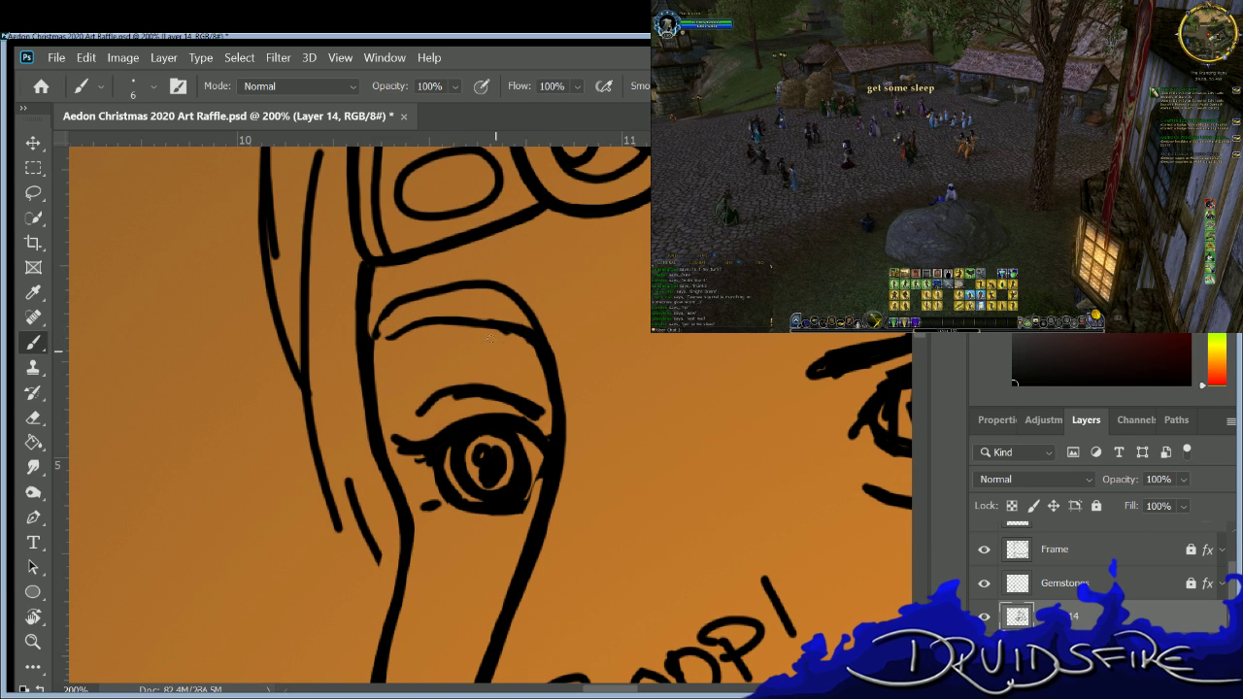
key("e")
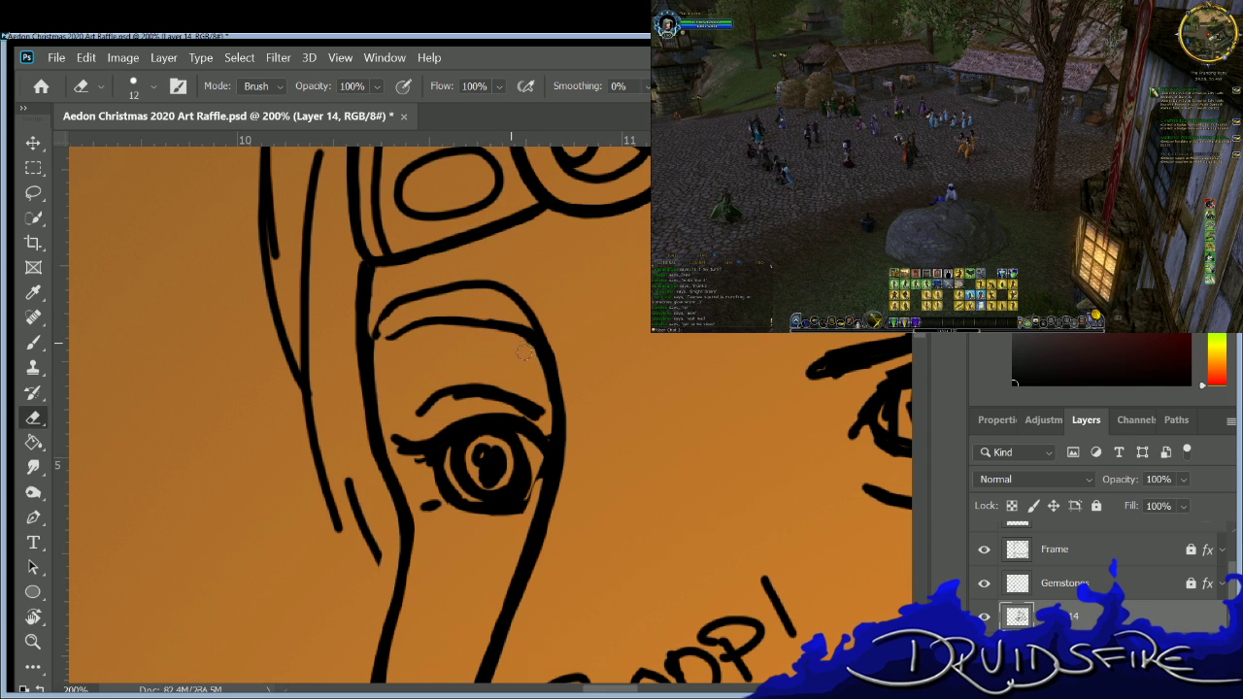
key("b")
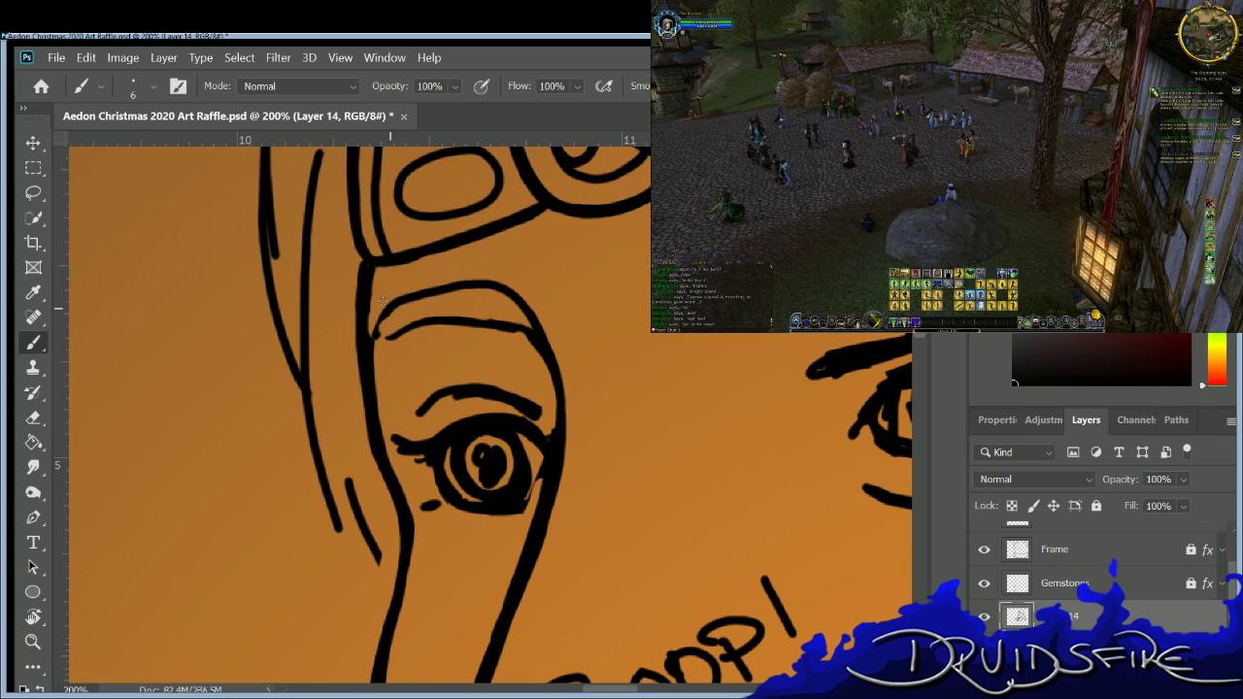
mouse_move(369, 328)
left_mouse_down()
mouse_move(375, 340)
mouse_move(497, 316)
mouse_move(537, 324)
left_mouse_up()
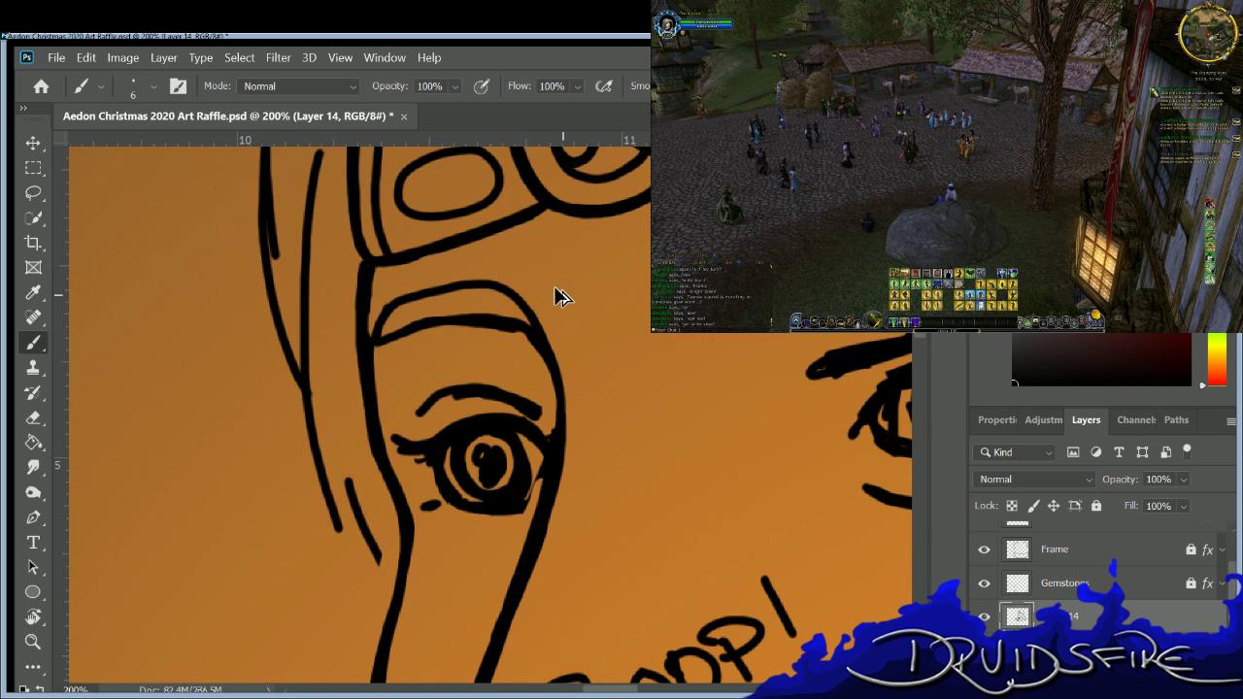
key("ctrl+z")
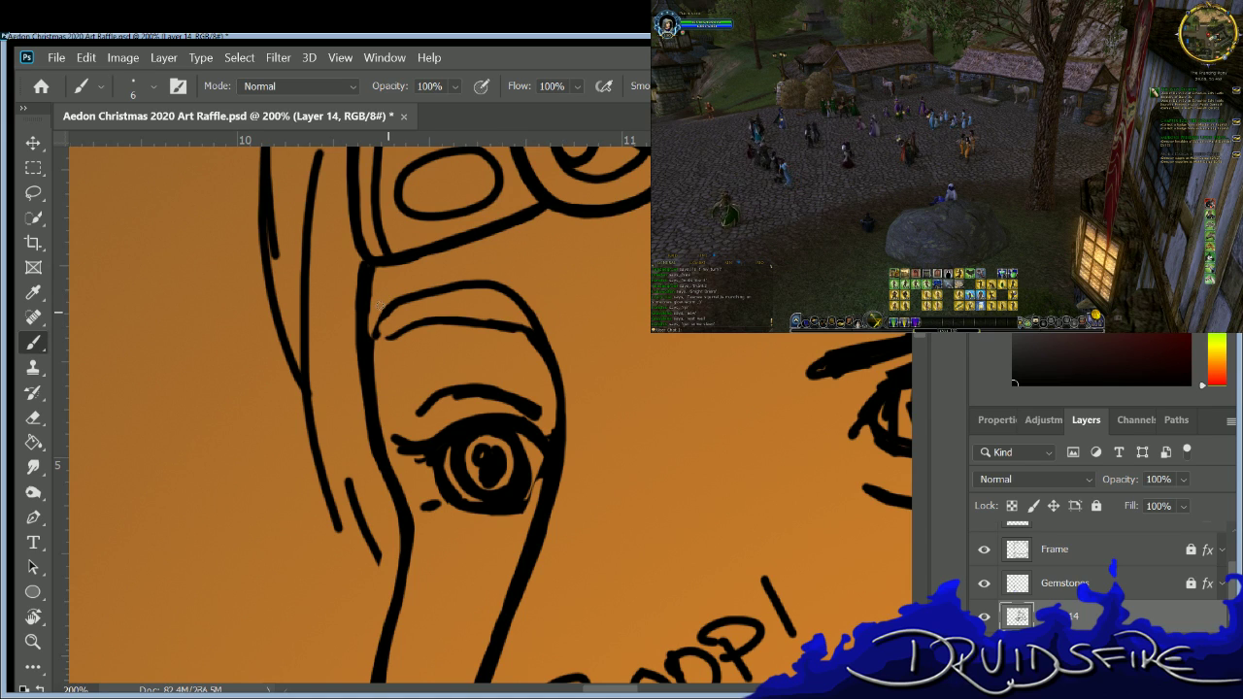
mouse_move(379, 337)
left_mouse_down()
mouse_move(476, 314)
mouse_move(534, 338)
mouse_move(499, 320)
mouse_move(530, 336)
left_mouse_up()
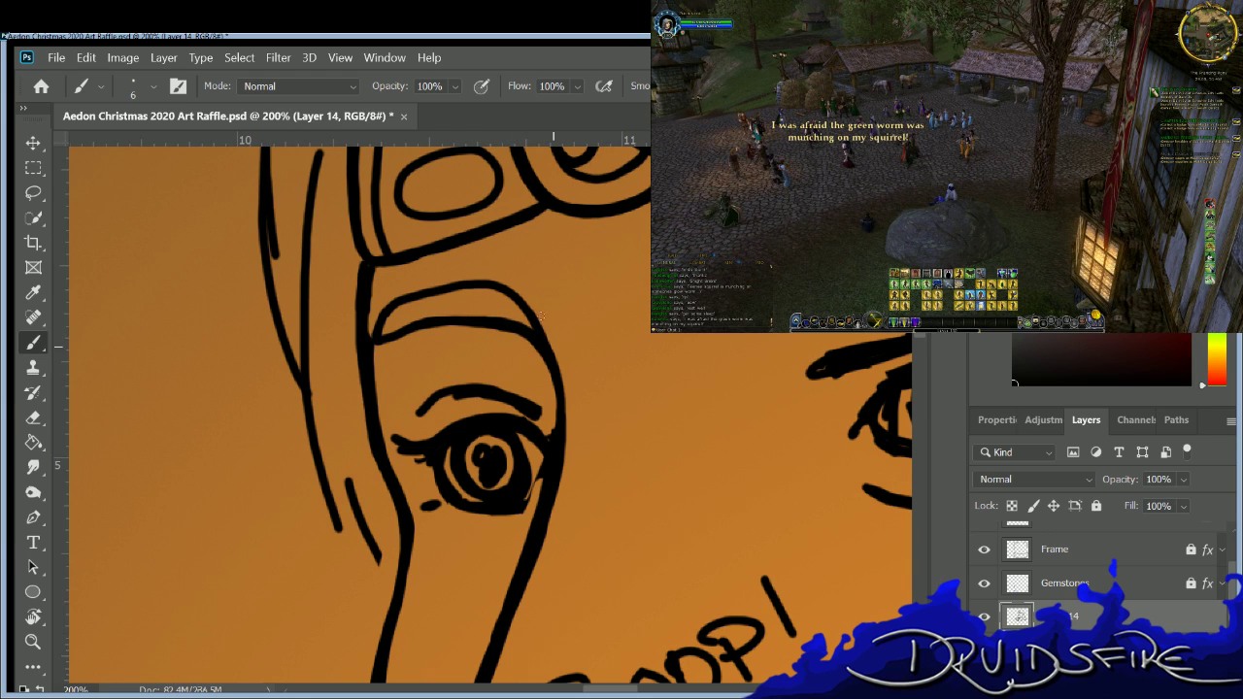
Trim the eyelid crease above the left eye with the eraser and redraw it as a smooth arc.
key("e")
mouse_move(438, 405)
left_mouse_down()
mouse_move(479, 398)
mouse_move(543, 437)
left_mouse_up()
key("b")
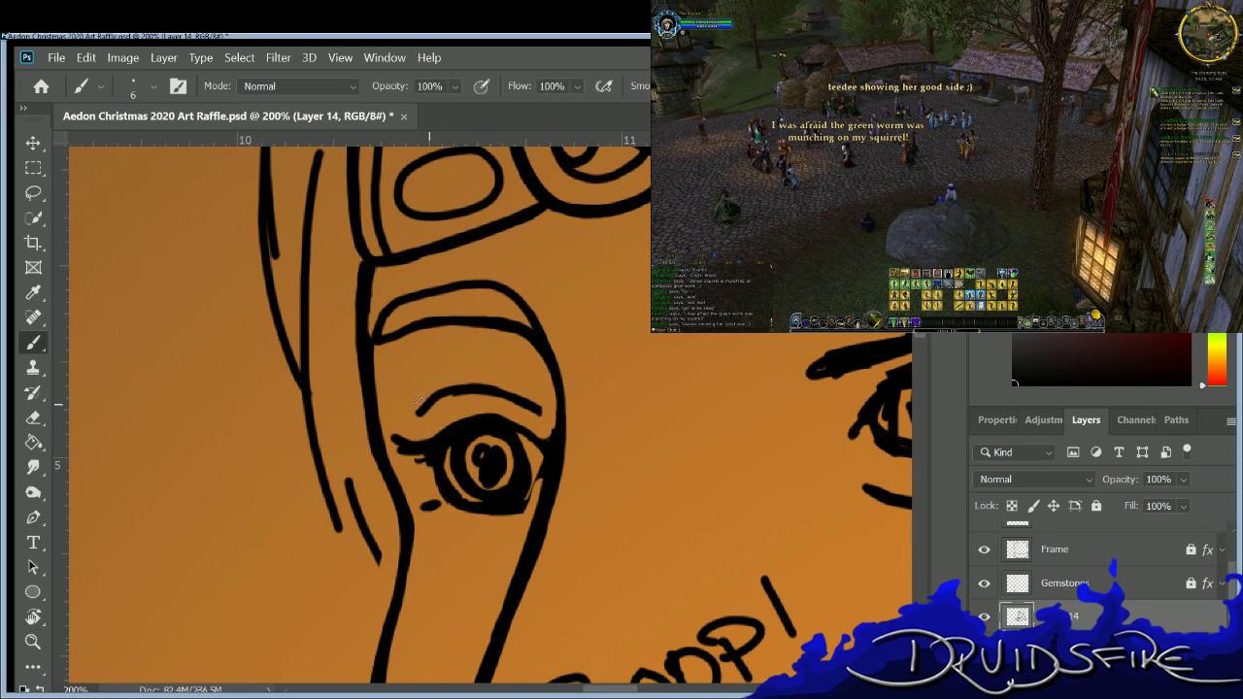
mouse_move(417, 401)
left_mouse_down()
mouse_move(471, 382)
mouse_move(533, 405)
left_mouse_up()
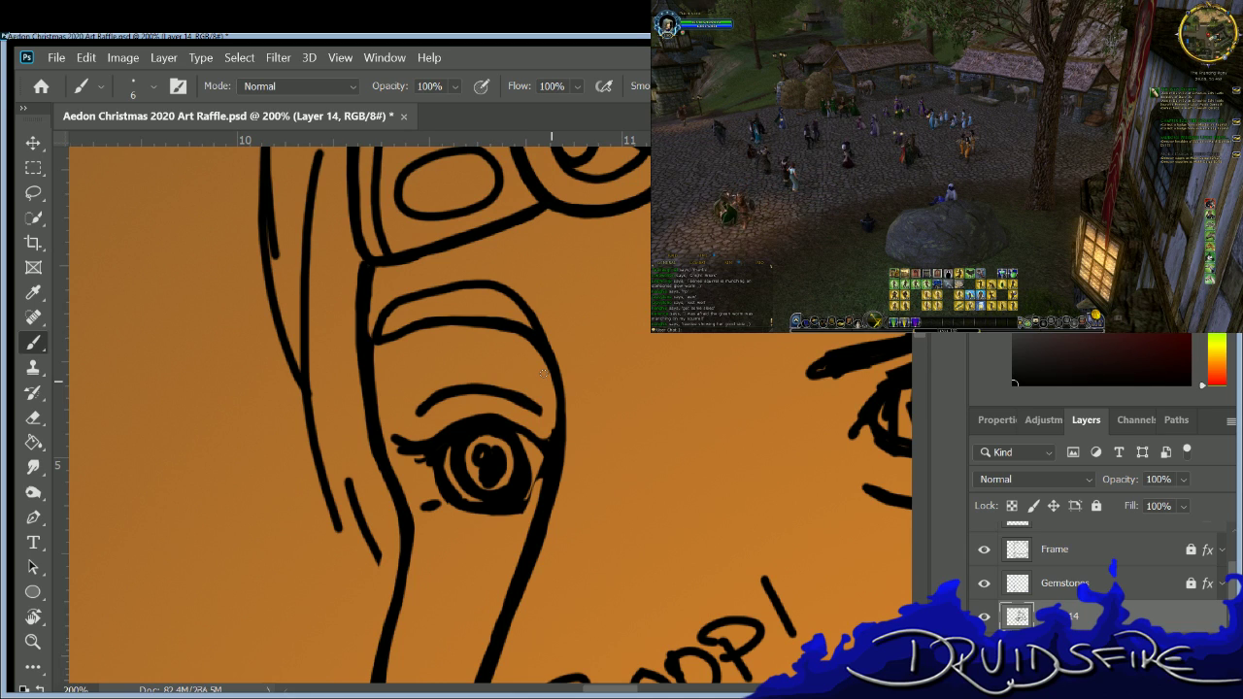
Erase the inner corner of the left eye where its lines touch the nose bridge contour.
key("e")
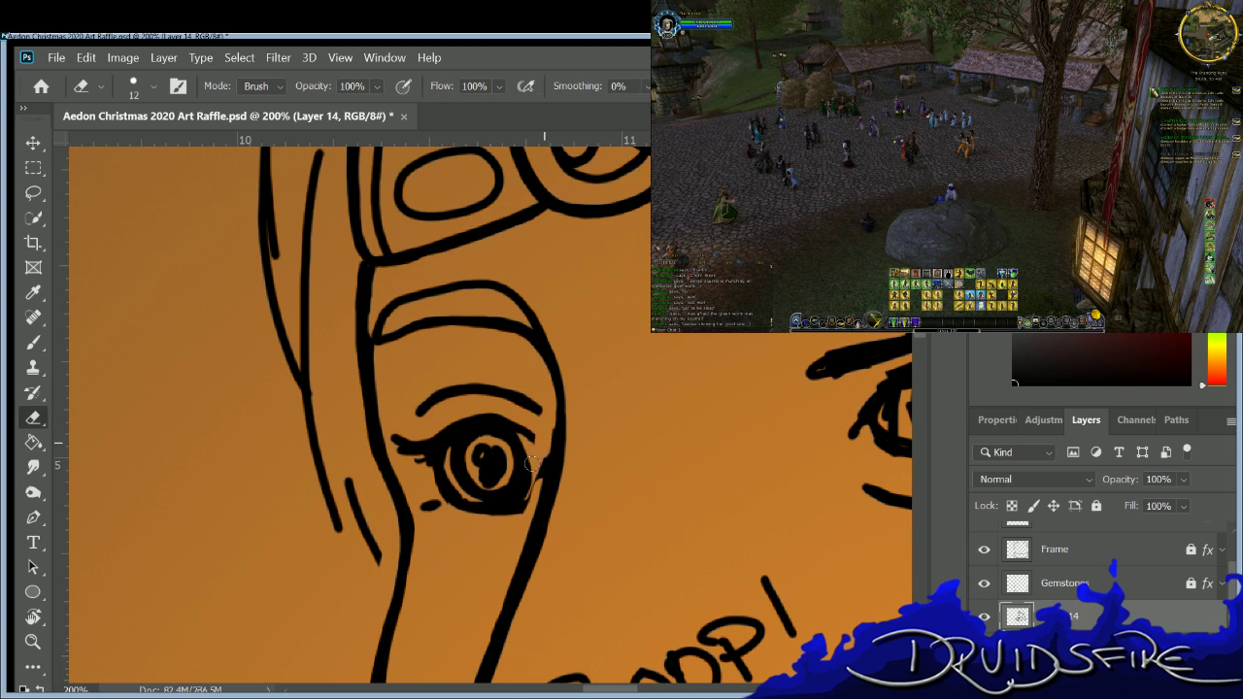
left_click_drag(524, 482, 527, 457)
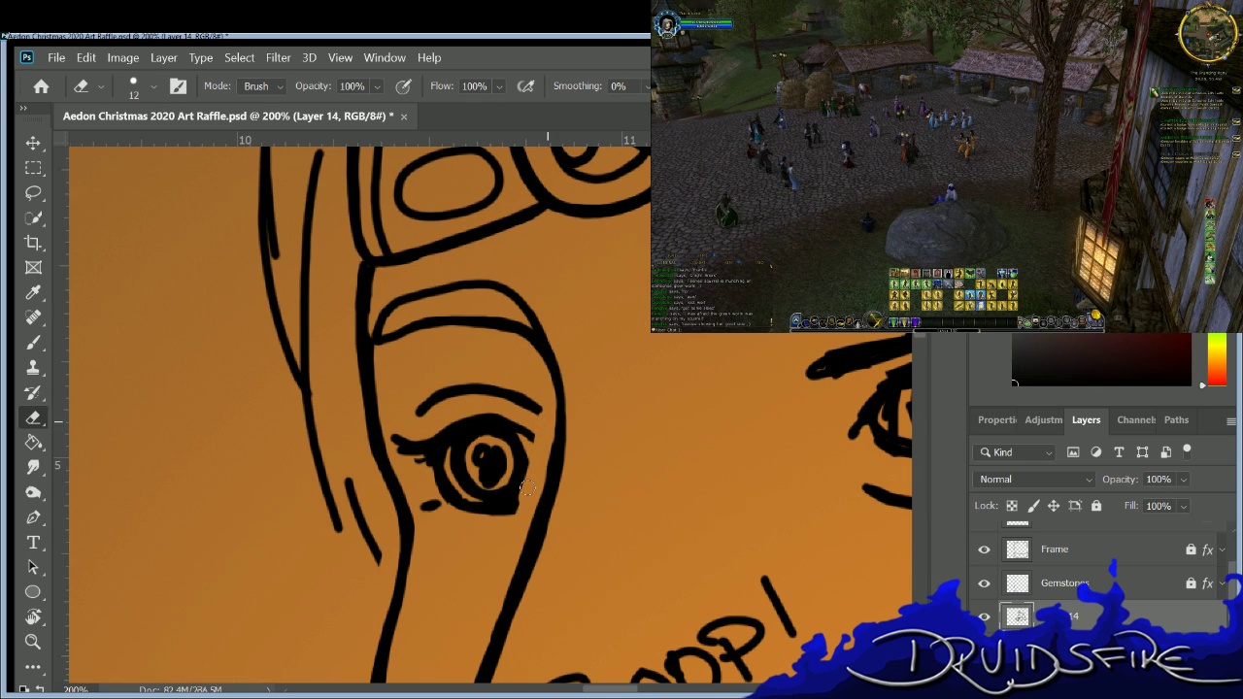
key("b")
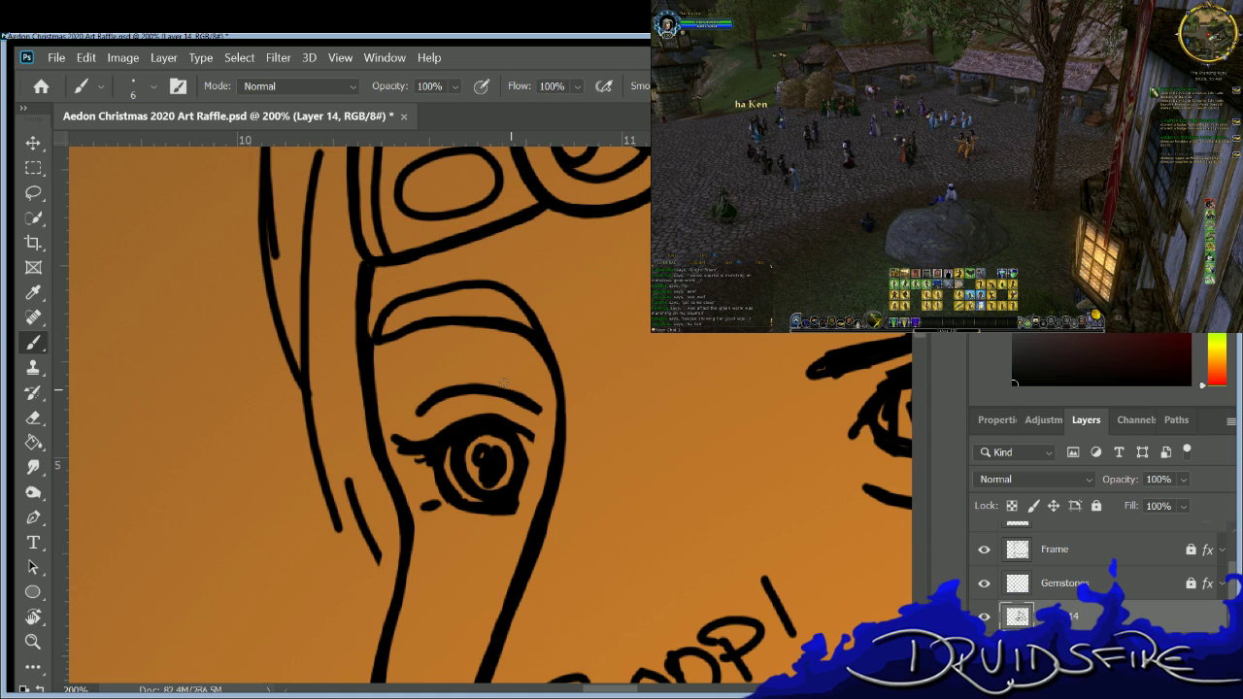
Erase the pupil and inner ring of the left eye and redraw the iris outline as a clean round shape.
key("e")
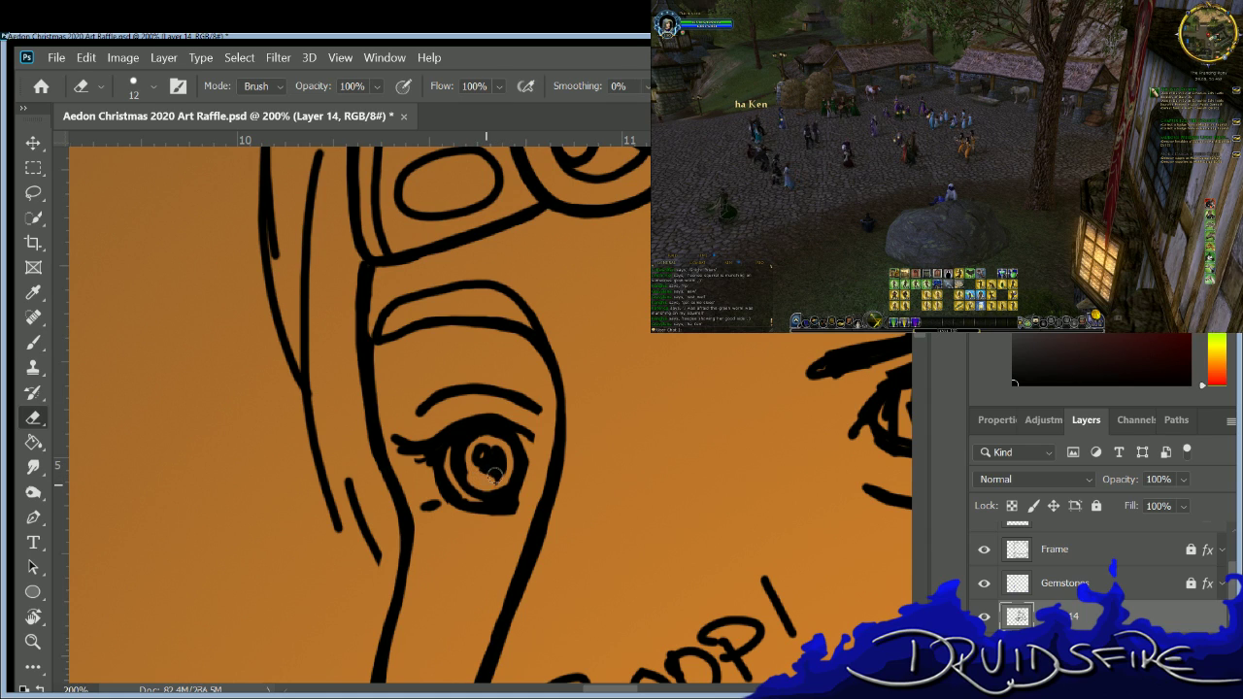
key("b")
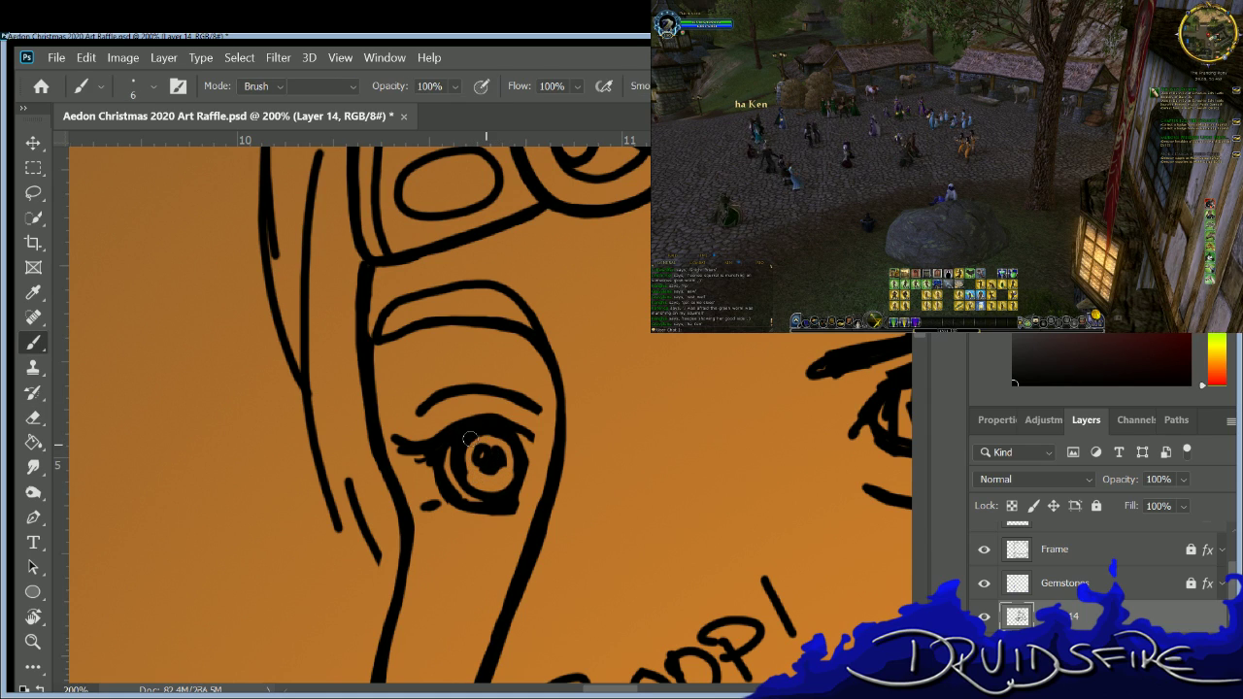
key("e")
mouse_move(464, 441)
left_mouse_down()
mouse_move(466, 480)
mouse_move(468, 433)
mouse_move(490, 436)
mouse_move(500, 482)
mouse_move(476, 476)
mouse_move(472, 448)
mouse_move(490, 444)
mouse_move(467, 422)
mouse_move(452, 444)
mouse_move(468, 490)
left_mouse_up()
key("b")
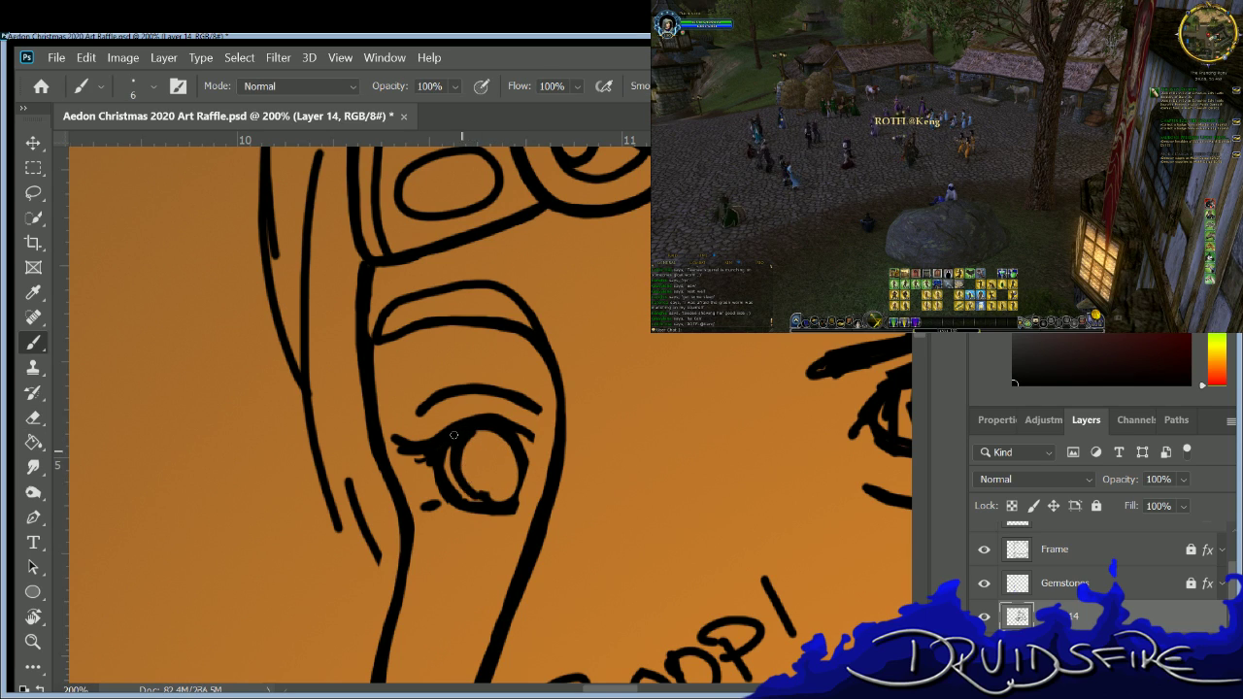
mouse_move(468, 427)
left_mouse_down()
mouse_move(490, 429)
mouse_move(515, 468)
mouse_move(492, 499)
mouse_move(467, 490)
left_mouse_up()
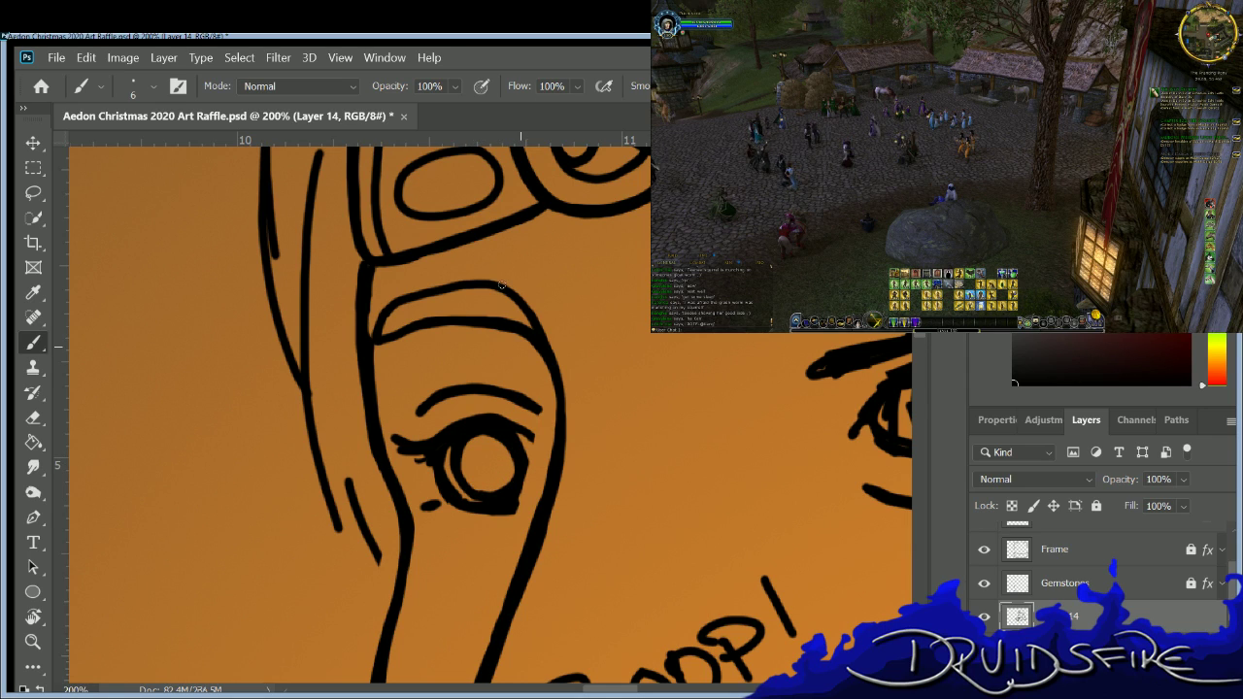
Paint a new solid pupil with a small highlight notch in the centre of the left iris.
key("e")
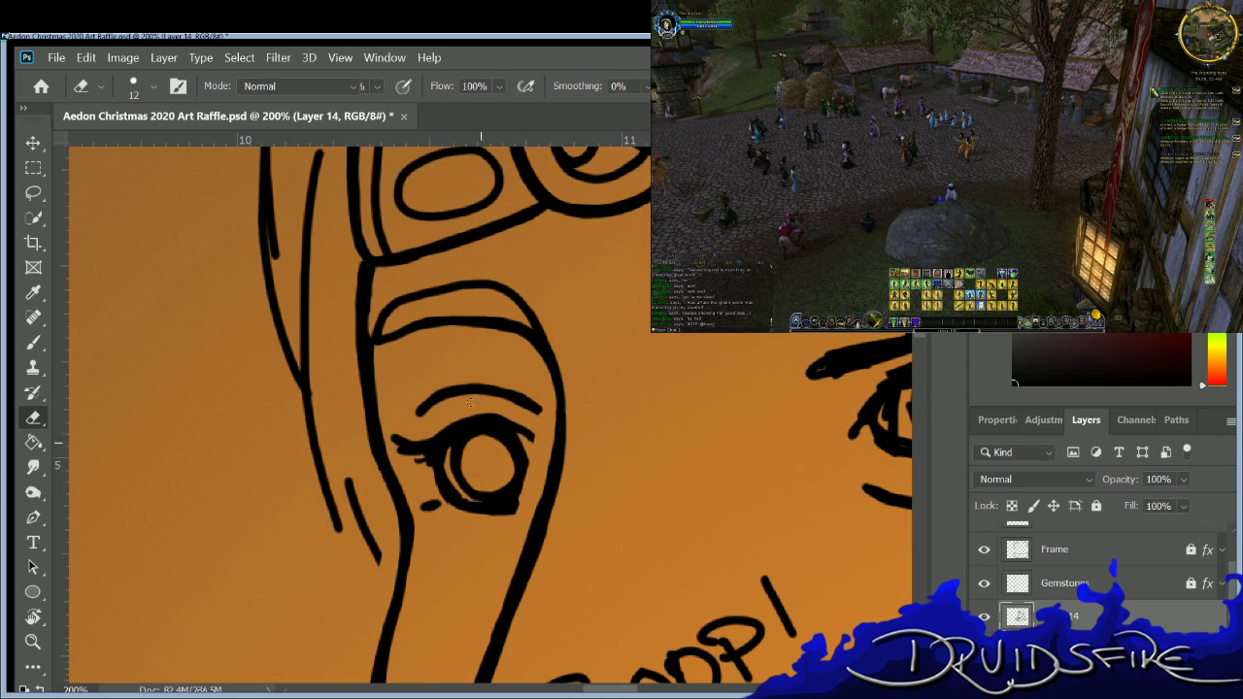
key("b")
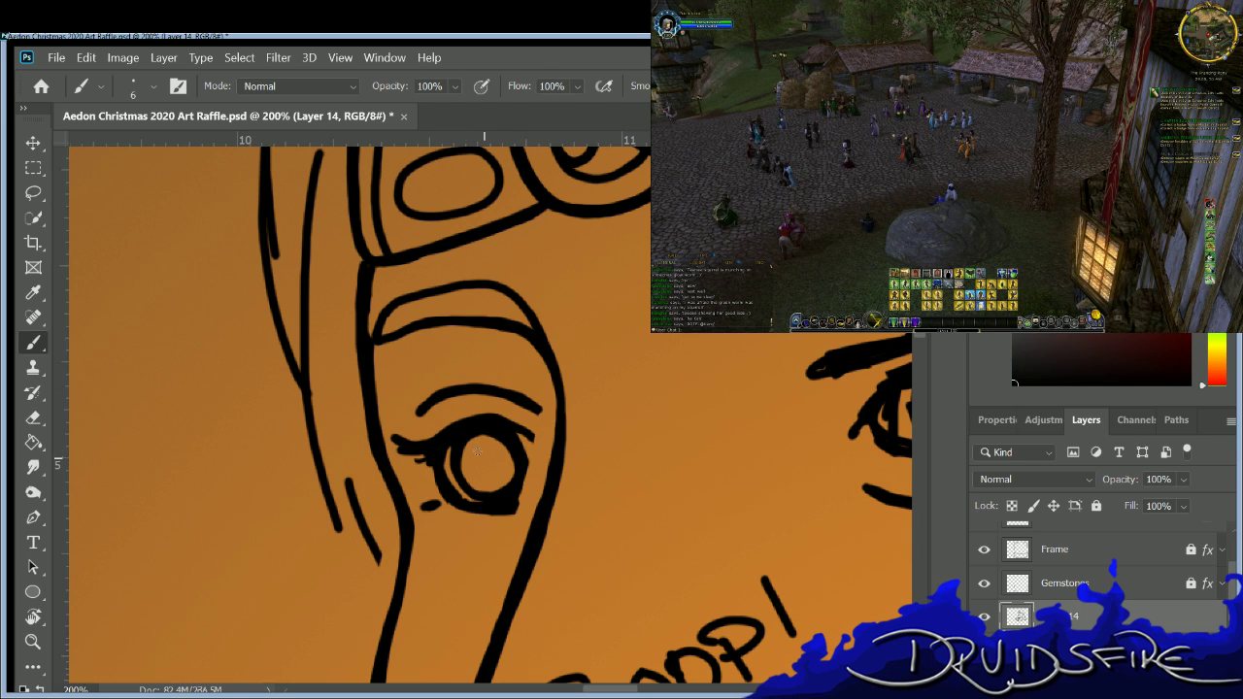
mouse_move(485, 469)
left_mouse_down()
mouse_move(493, 462)
mouse_move(479, 462)
left_mouse_up()
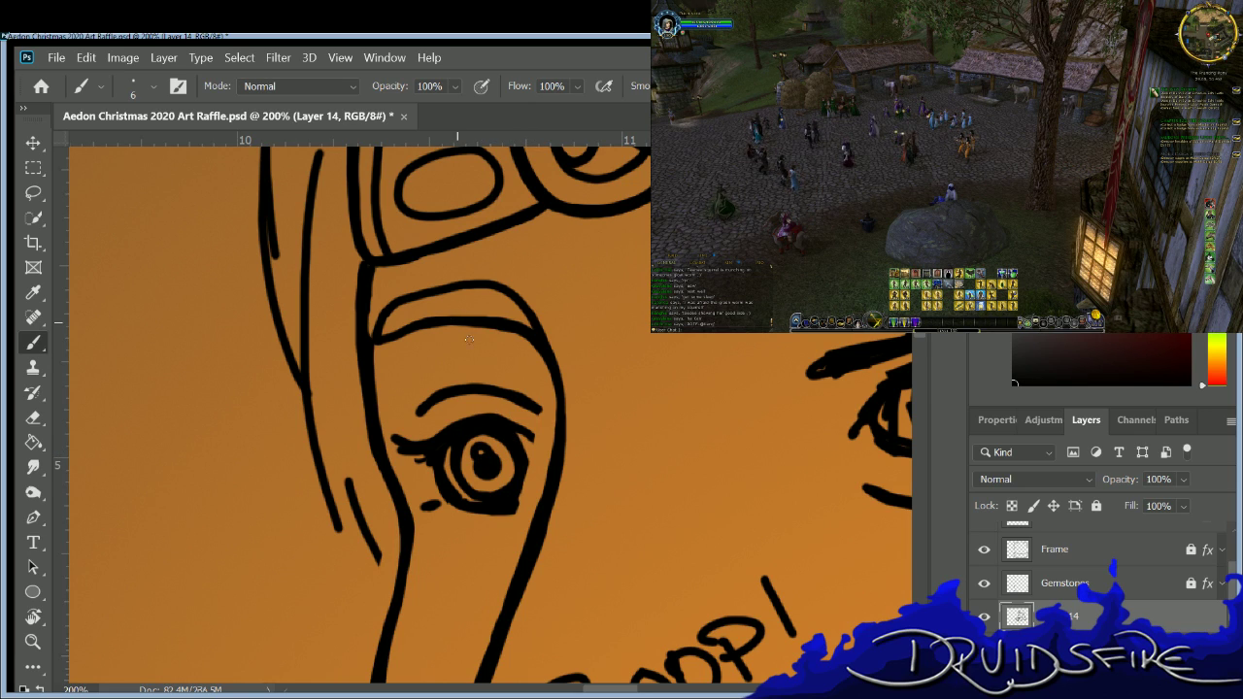
Erase the stray marks at the left eye's outer corner and redraw the outer side and lower curve of the eye outline.
key("e")
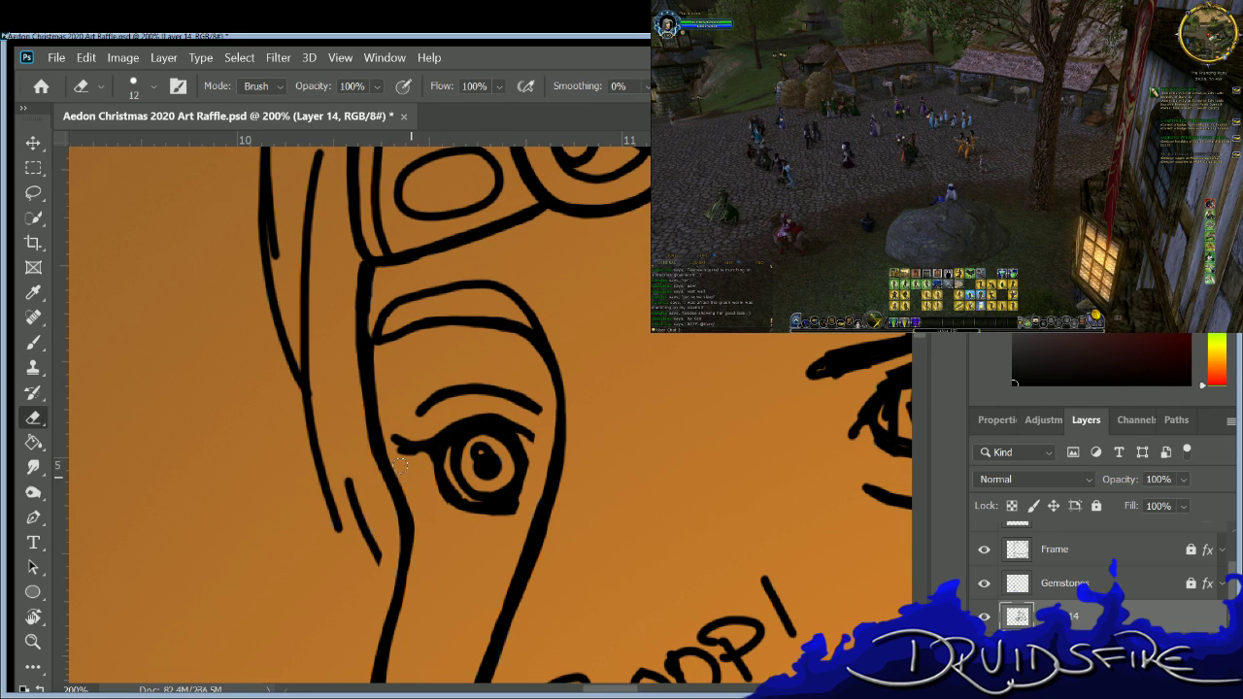
key("b")
mouse_move(441, 475)
left_mouse_down()
mouse_move(442, 452)
mouse_move(445, 480)
mouse_move(480, 510)
left_mouse_up()
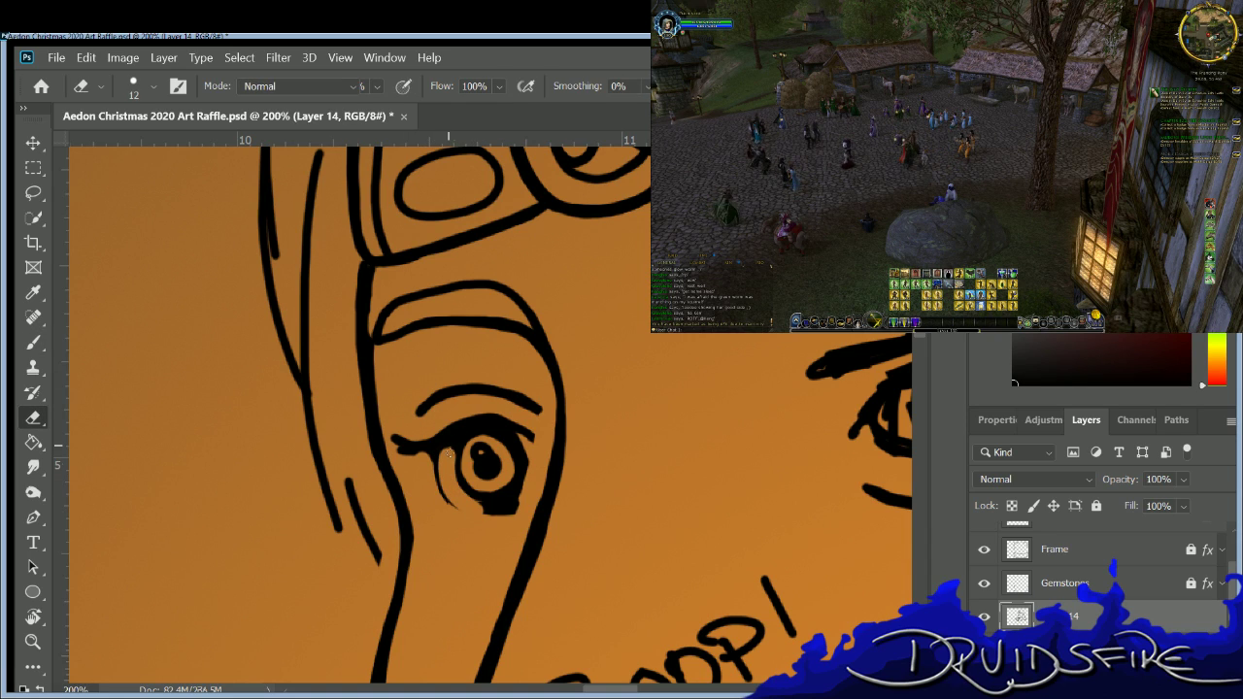
key("b")
mouse_move(448, 432)
left_mouse_down()
mouse_move(469, 491)
mouse_move(488, 491)
mouse_move(528, 435)
mouse_move(516, 500)
mouse_move(481, 499)
left_mouse_up()
key("e")
key("b")
mouse_move(429, 442)
left_mouse_down()
mouse_move(445, 501)
mouse_move(498, 509)
mouse_move(524, 490)
left_mouse_up()
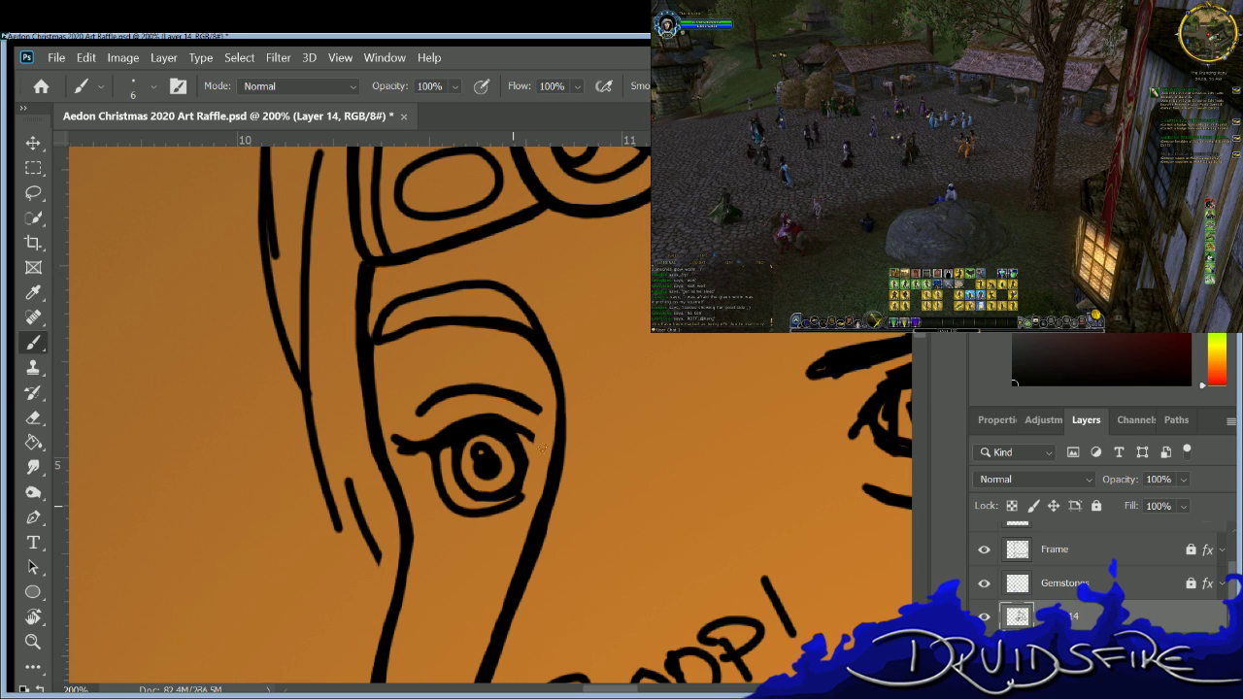
Trim the inner end of the left eye's upper lid and redraw the inner side of the eye outline.
key("e")
left_click_drag(531, 436, 520, 468)
key("b")
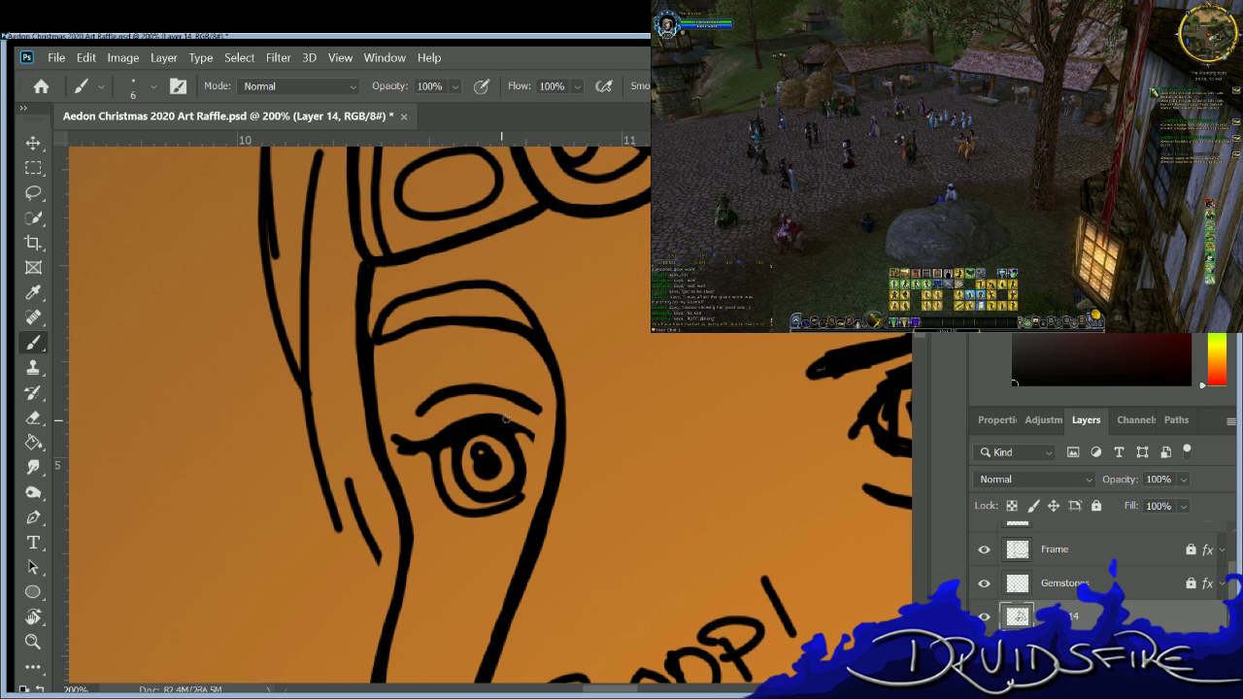
mouse_move(532, 448)
left_mouse_down()
mouse_move(540, 468)
mouse_move(538, 452)
mouse_move(511, 495)
mouse_move(532, 454)
left_mouse_up()
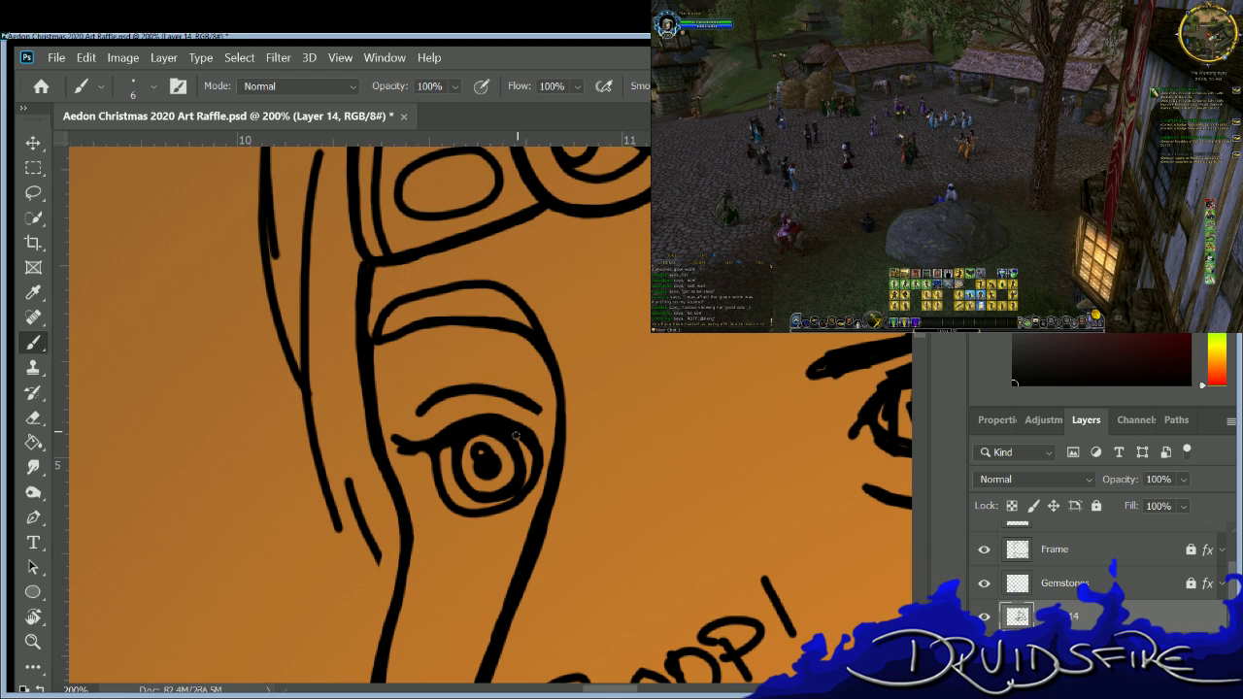
Erase the left eye's lower outline and redraw it as a thinner curve beneath the iris.
key("e")
left_click_drag(526, 481, 476, 507)
key("b")
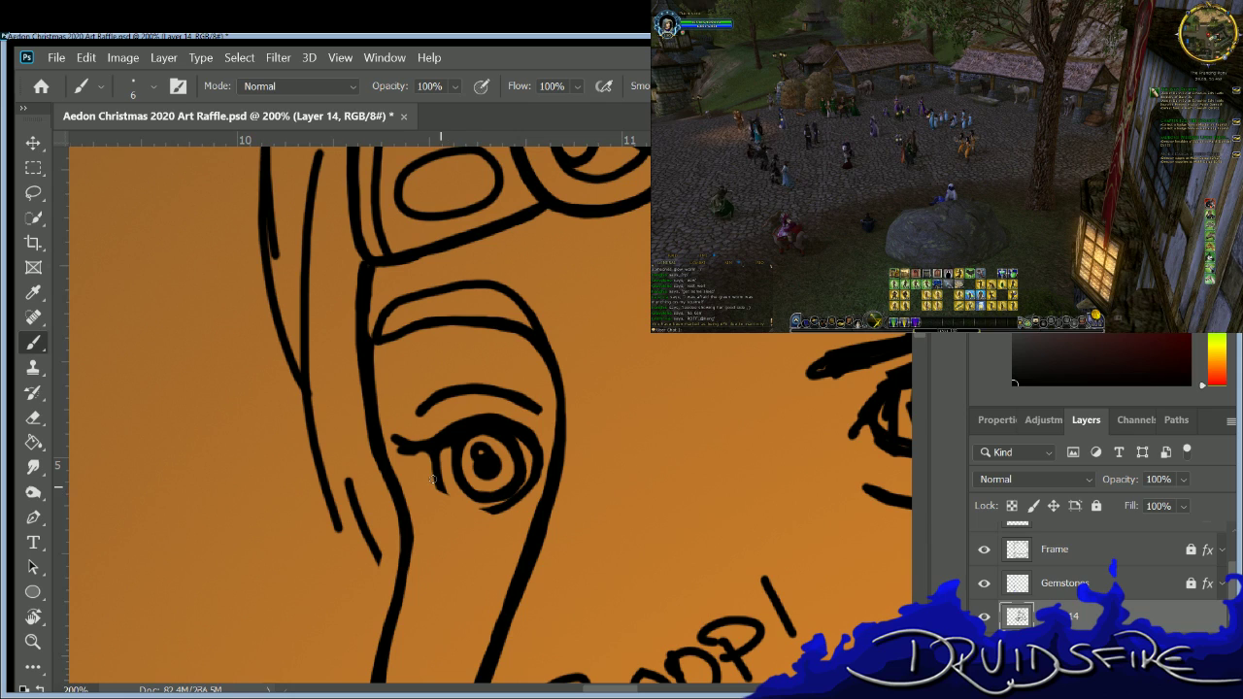
left_click_drag(436, 482, 493, 505)
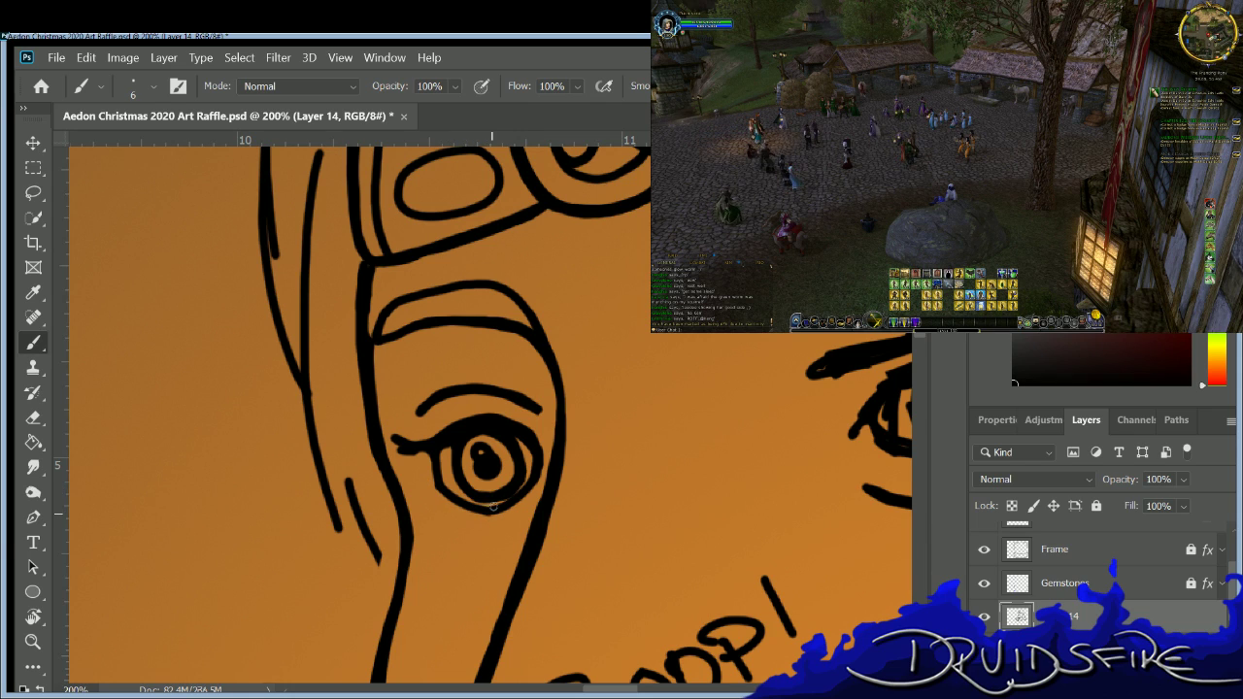
key("e")
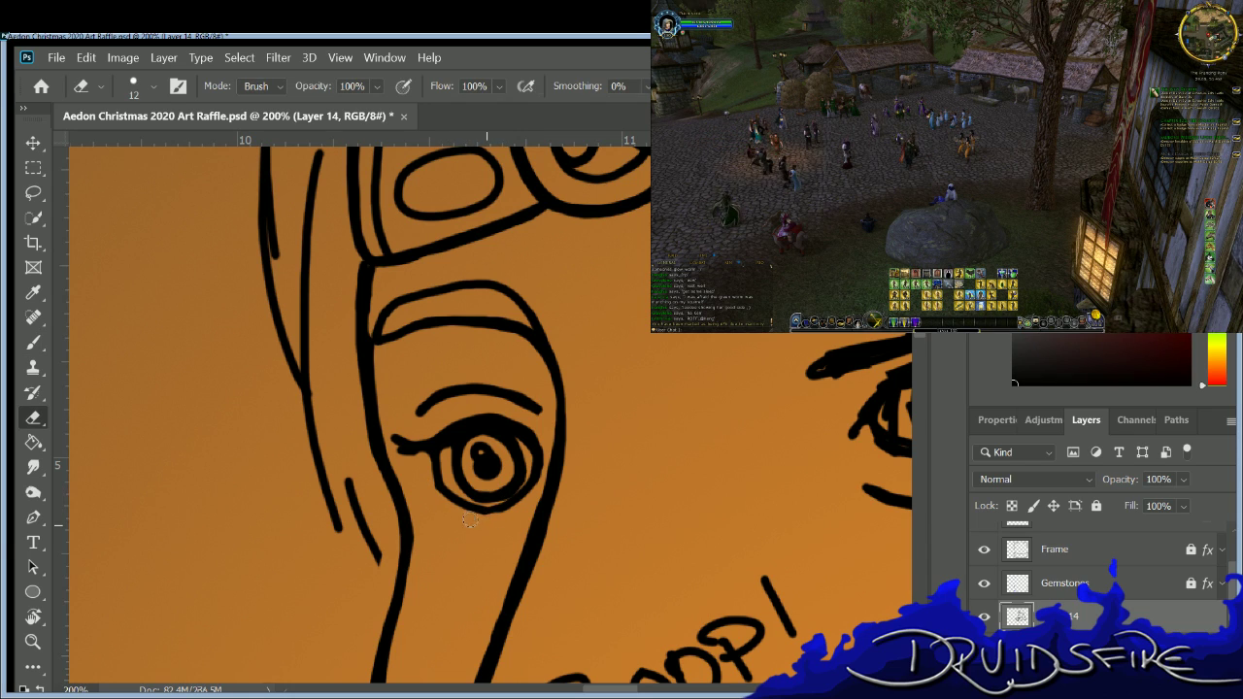
key("b")
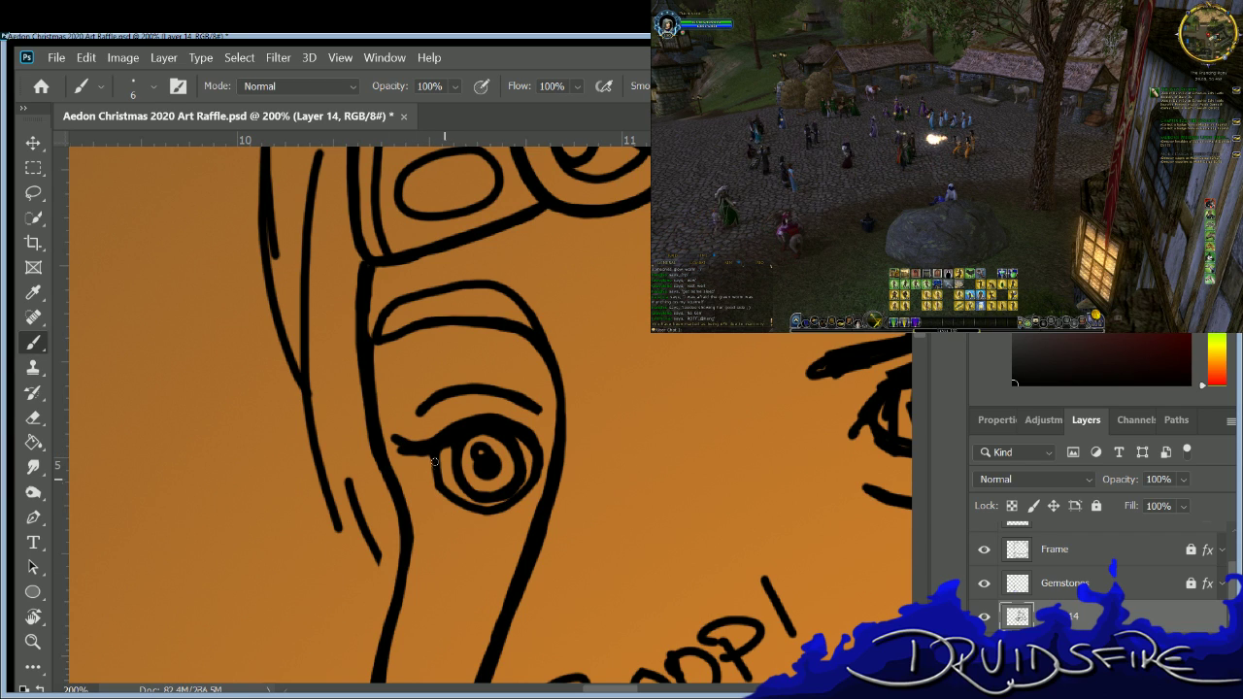
Paint a short mark below the left eye's outer corner and extend the inner corner to the nose bridge contour.
key("e")
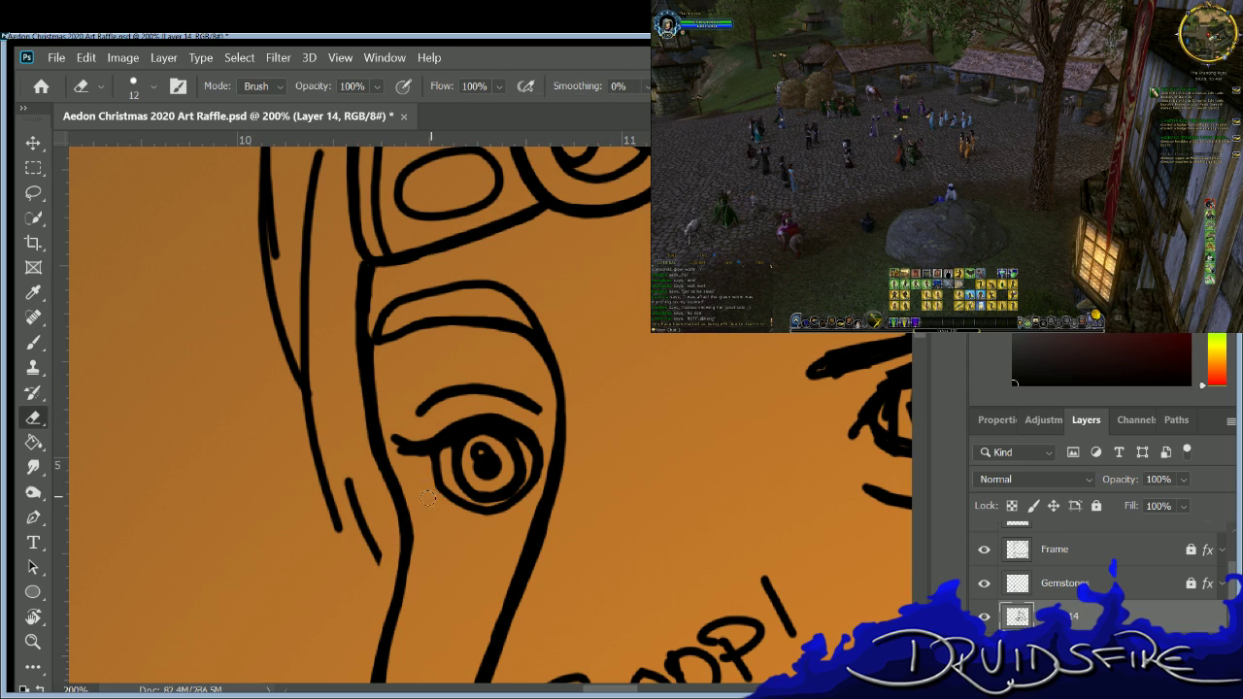
key("b")
left_click_drag(419, 497, 432, 492)
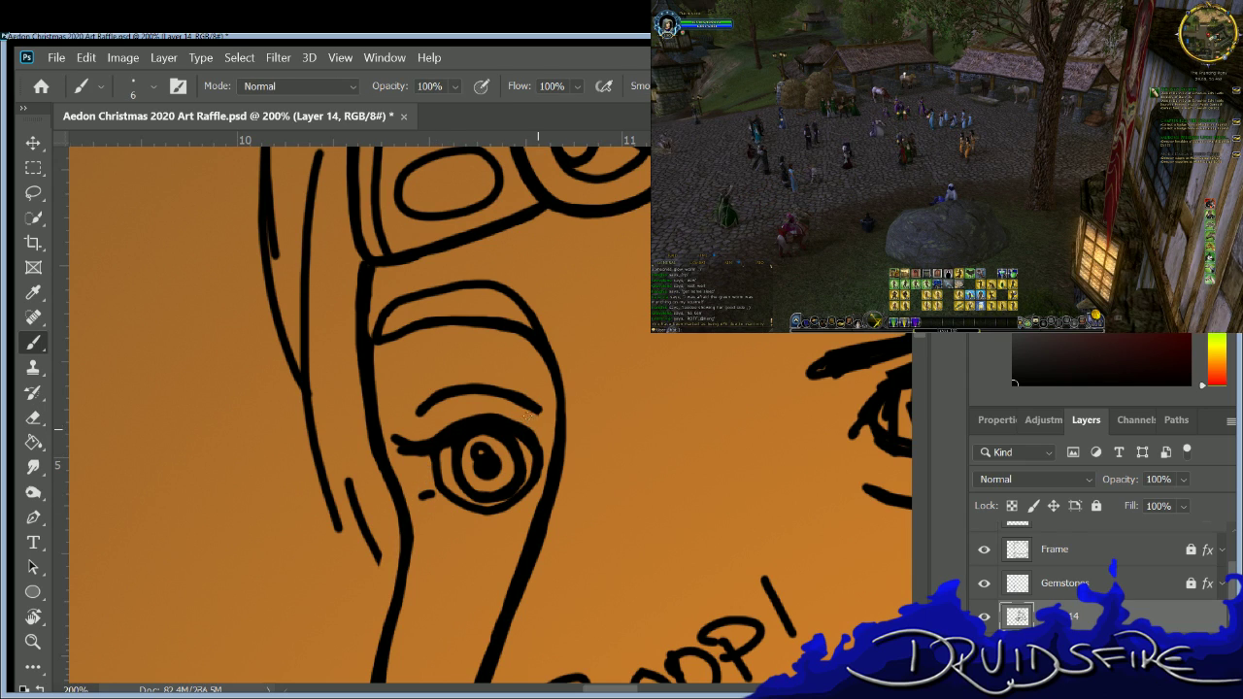
key("e")
key("b")
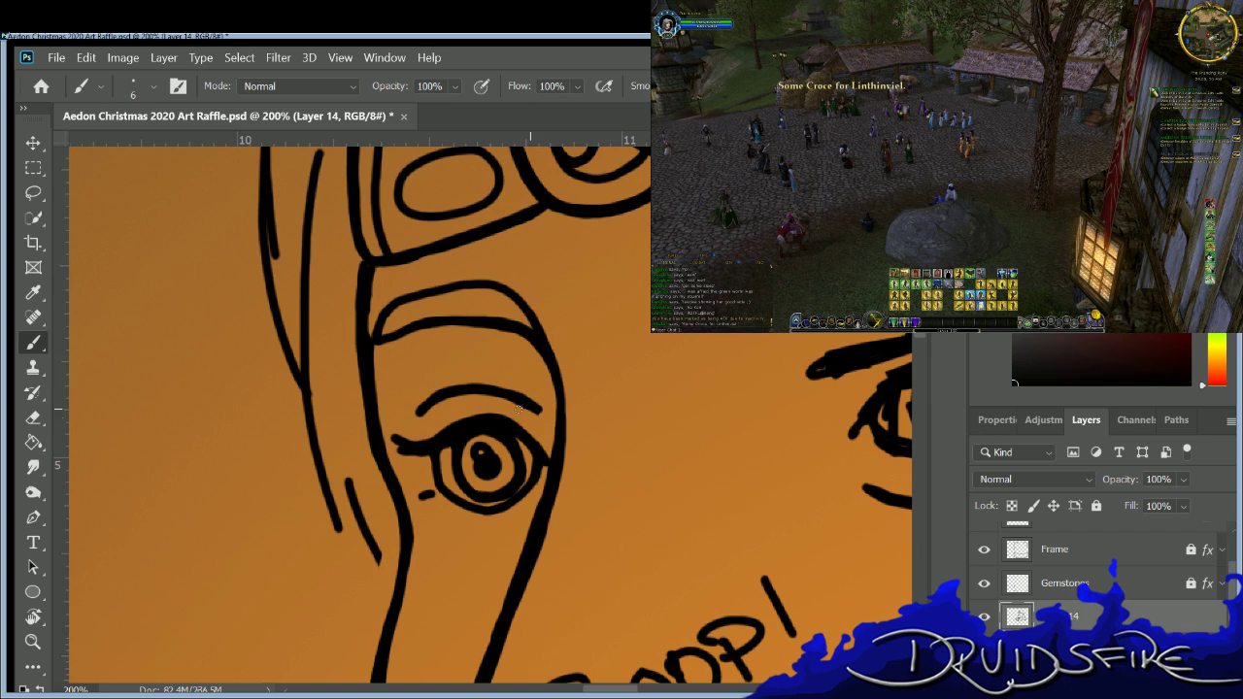
key("e")
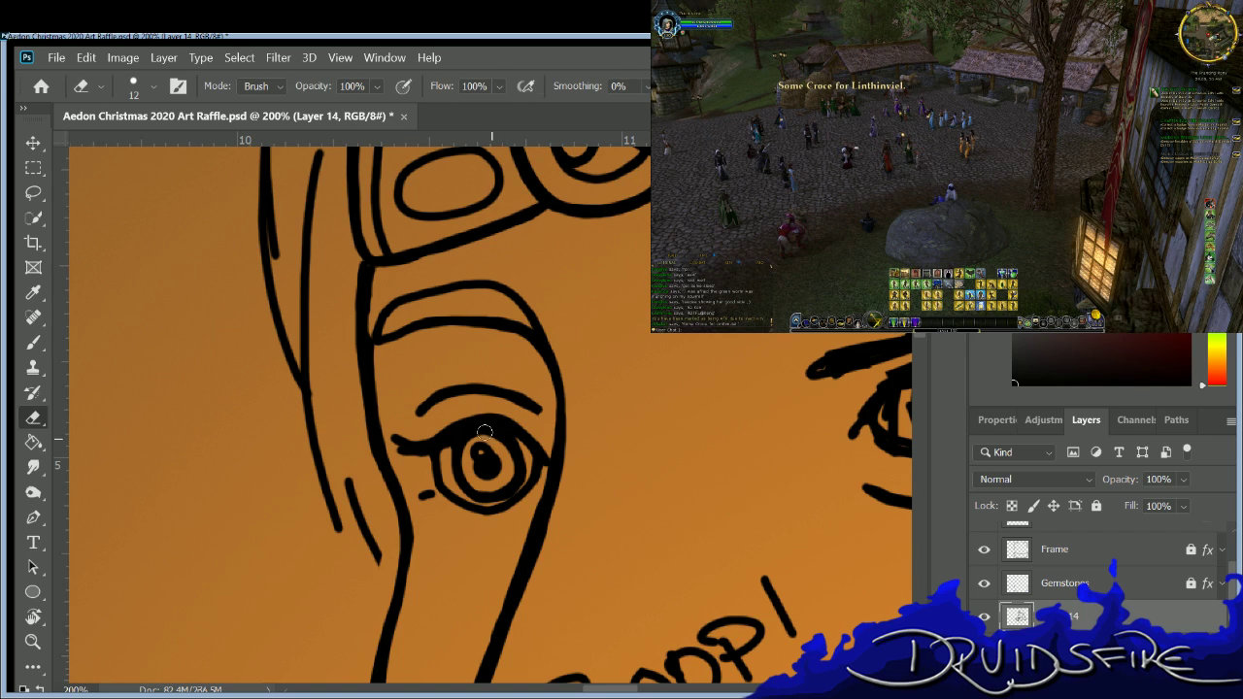
key("b")
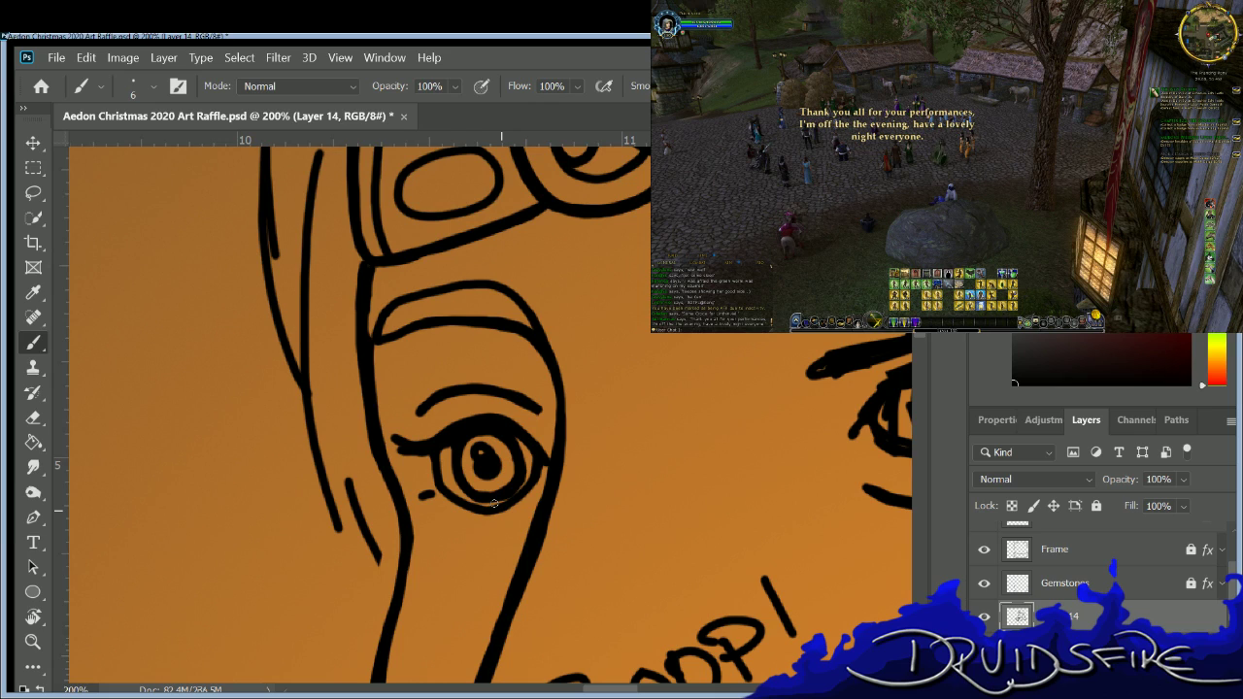
Thin the face contour beside the left eyebrow, separate it from the brow, and smooth both edges with the brush.
key("e")
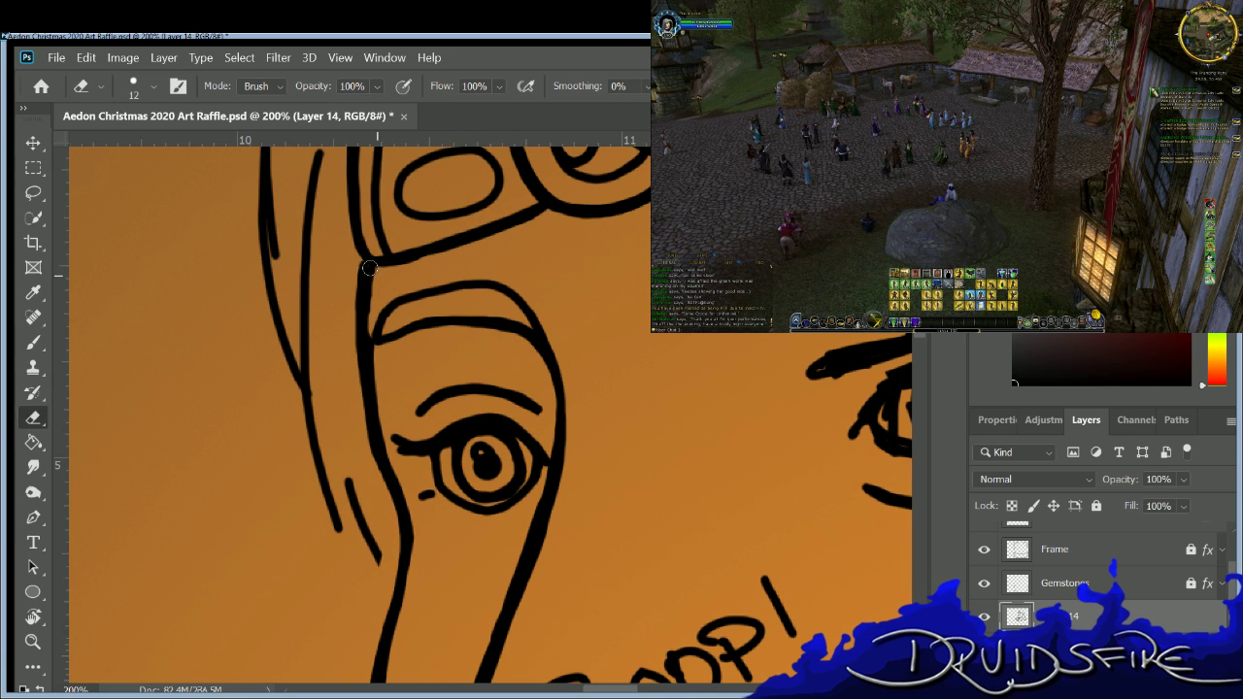
left_click_drag(373, 264, 371, 403)
key("b")
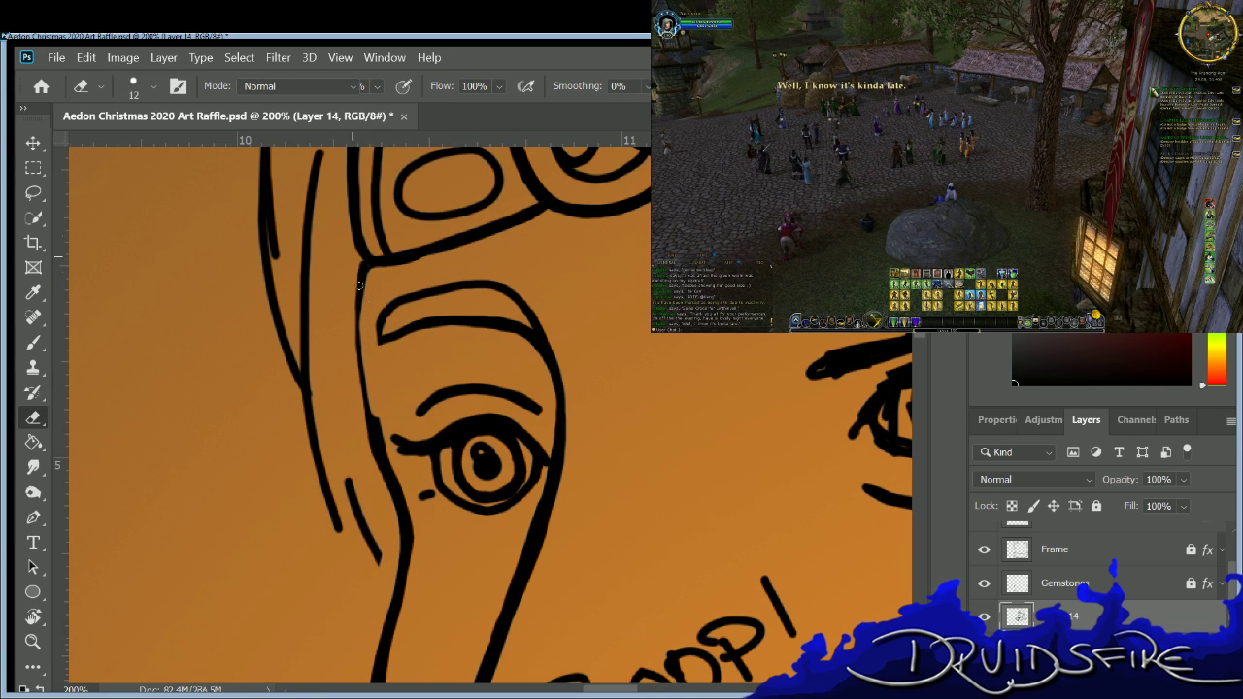
mouse_move(381, 305)
left_mouse_down()
mouse_move(372, 337)
mouse_move(359, 338)
mouse_move(370, 420)
left_mouse_up()
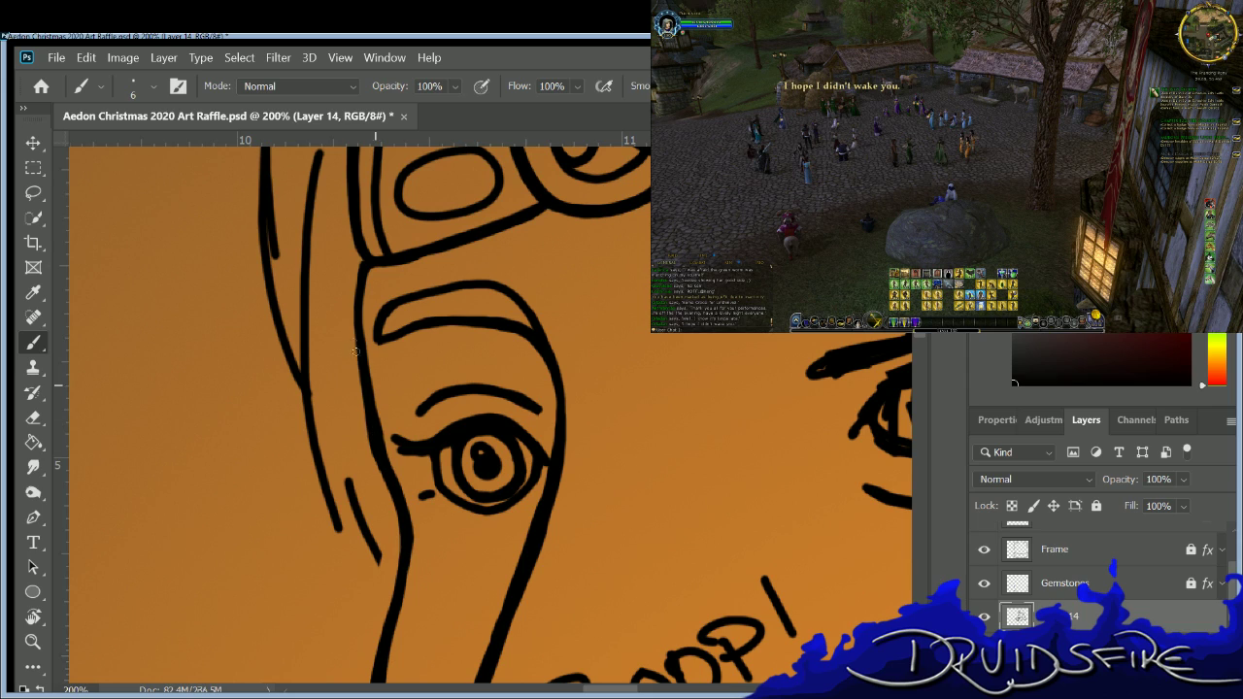
mouse_move(357, 270)
left_mouse_down()
mouse_move(355, 377)
mouse_move(378, 454)
left_mouse_up()
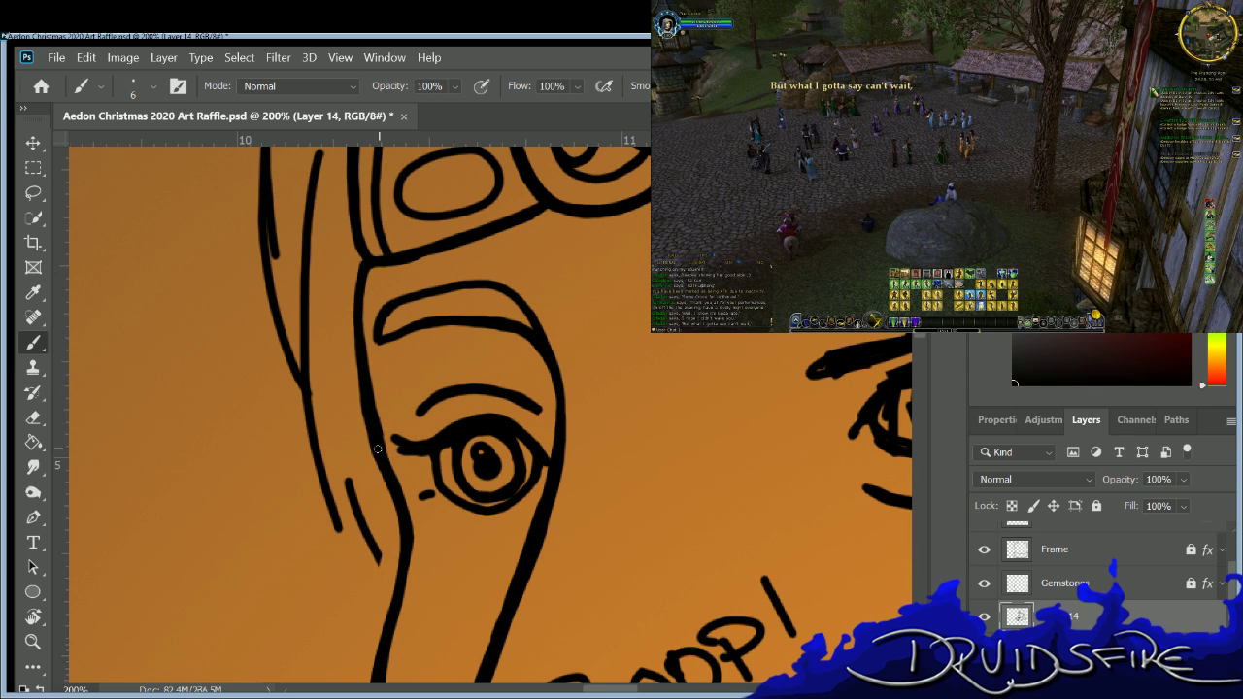
Touch up the left eyebrow's outer end and clean up the junction of the hair strand lines beside the face.
key("e")
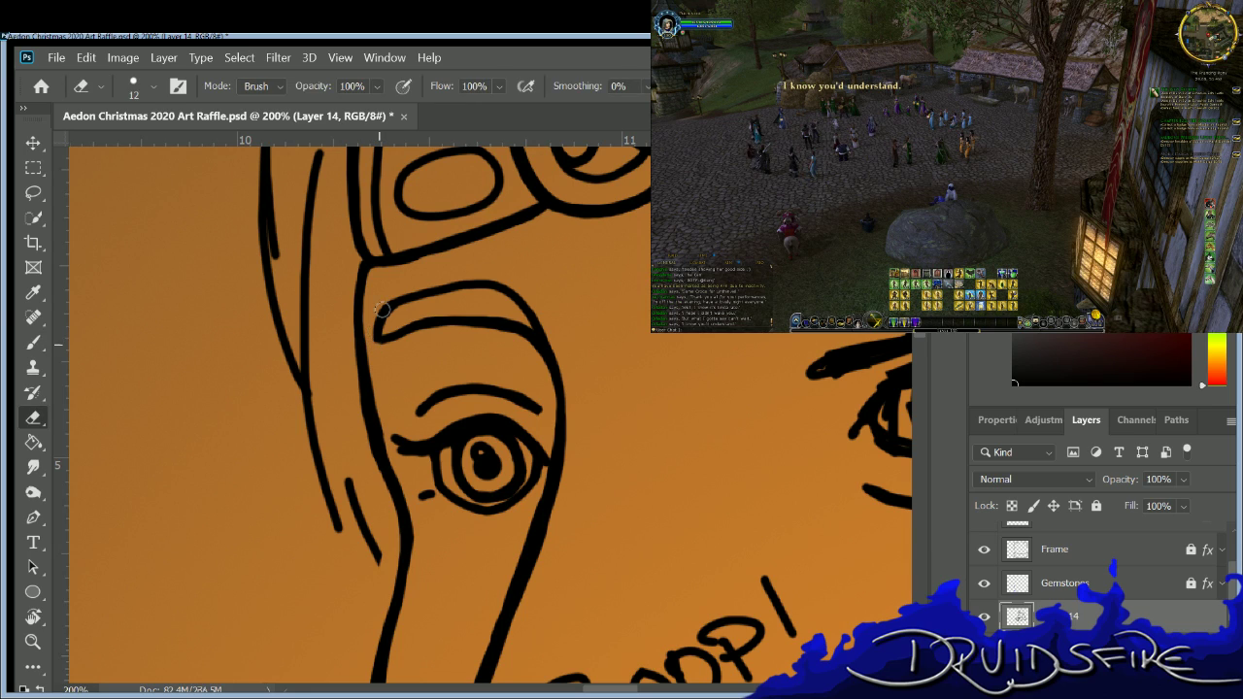
key("b")
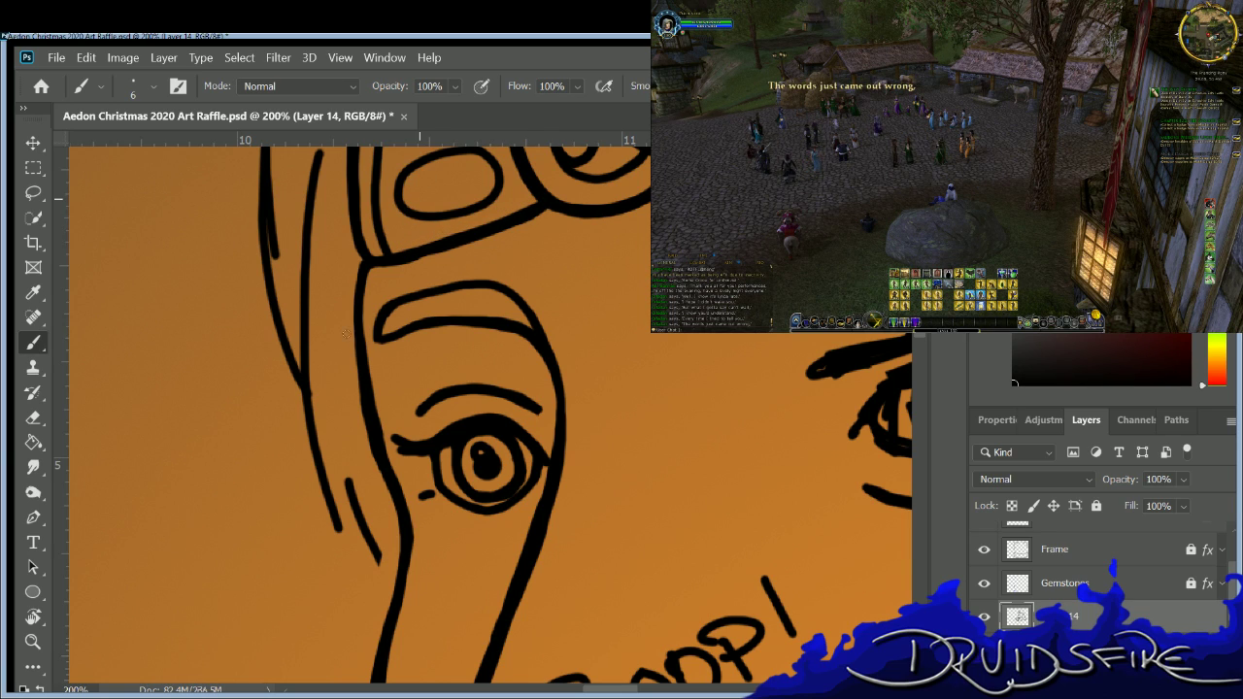
key("e")
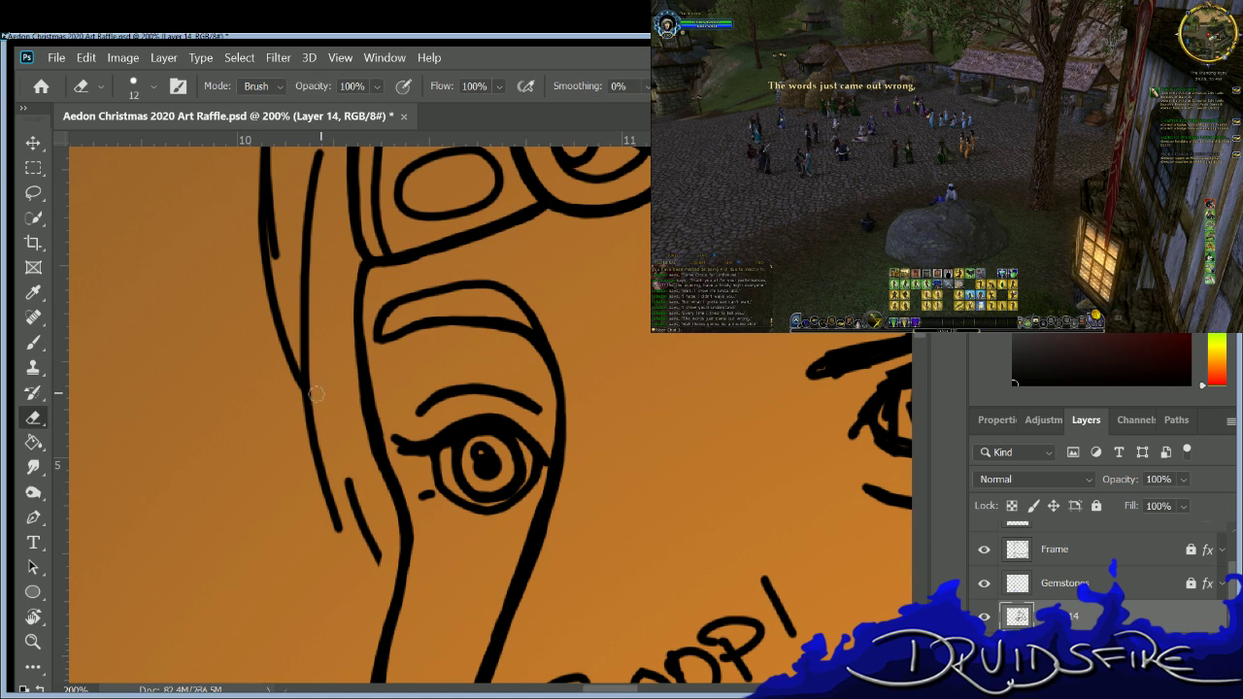
key("b")
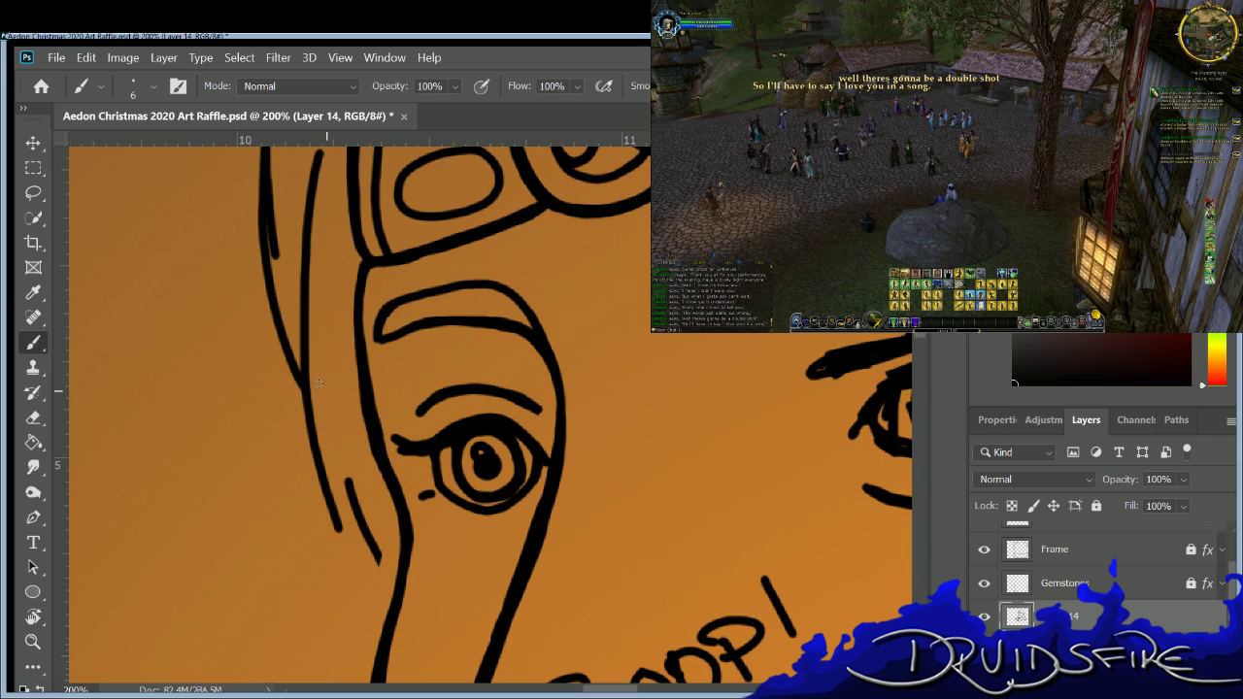
Flatten the left eye's lower outline by painting along its inside and erasing its underside.
scroll(629, 622, "right", 5)
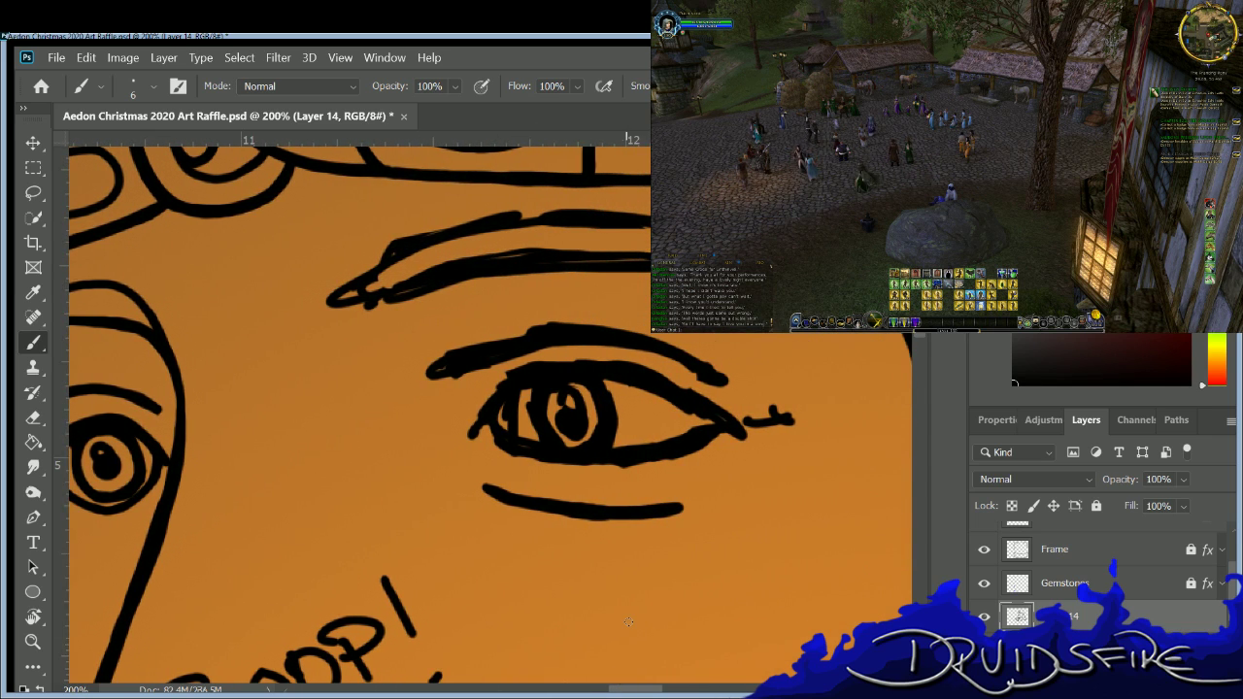
scroll(628, 666, "left", 2)
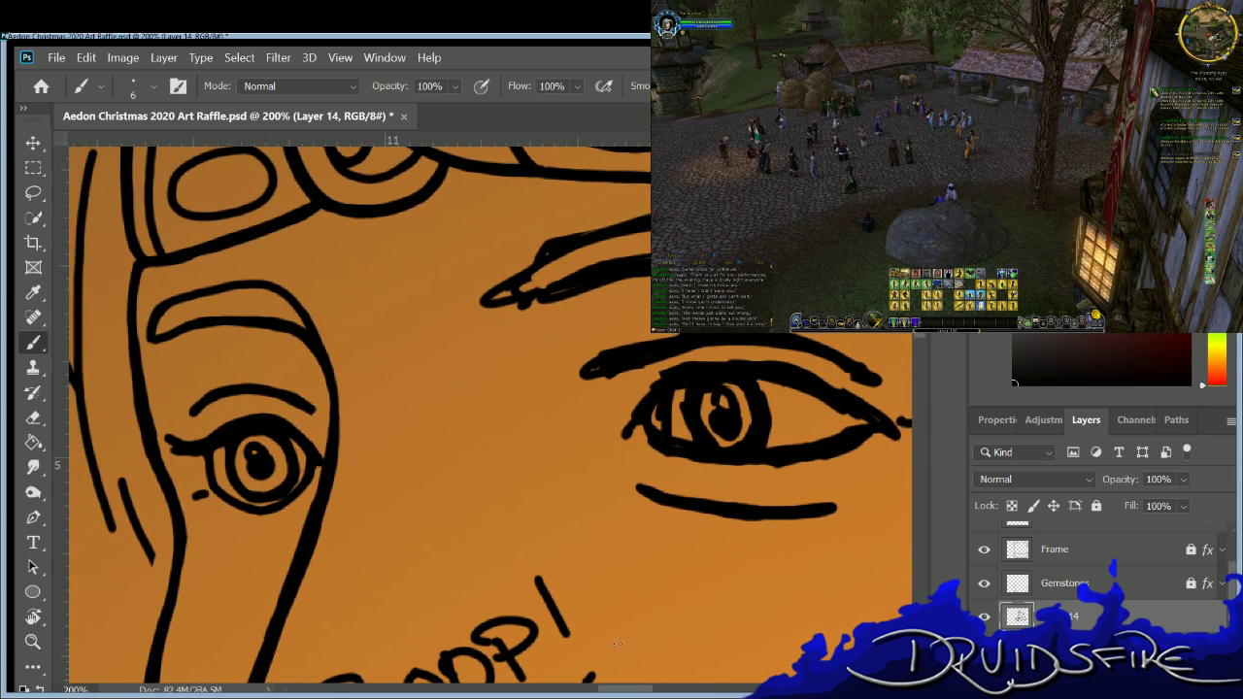
left_click_drag(226, 488, 262, 497)
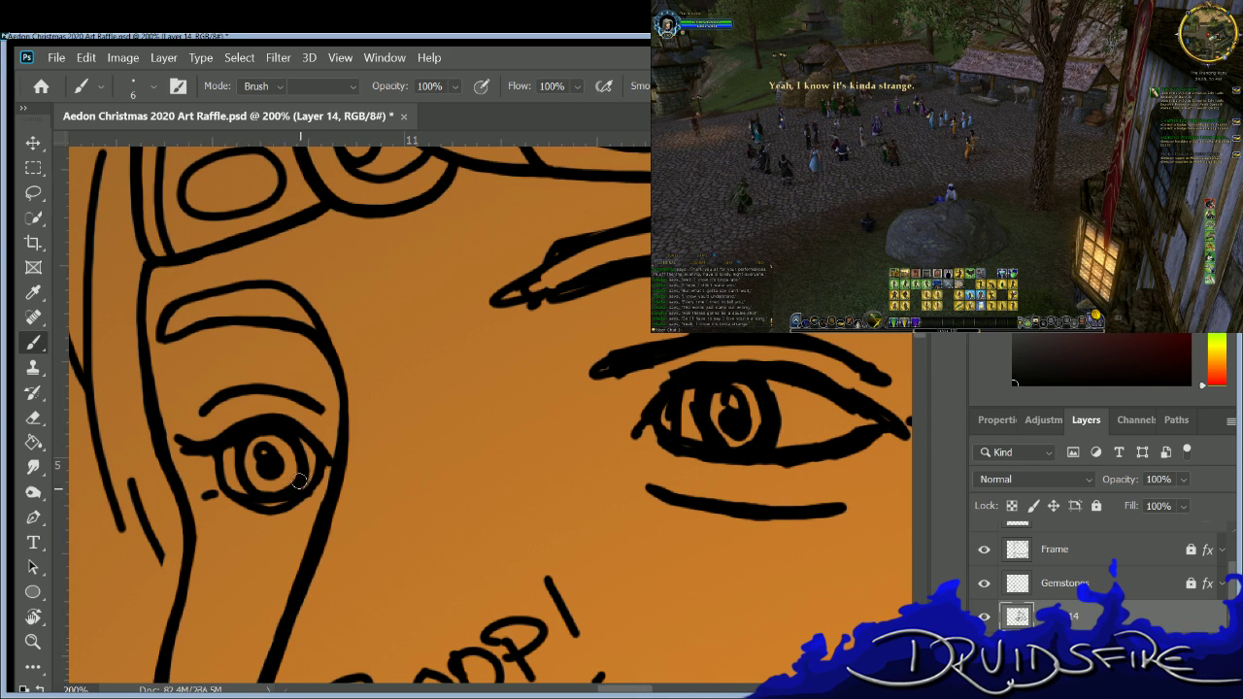
key("e")
mouse_move(262, 505)
left_mouse_down()
mouse_move(292, 504)
mouse_move(233, 503)
left_mouse_up()
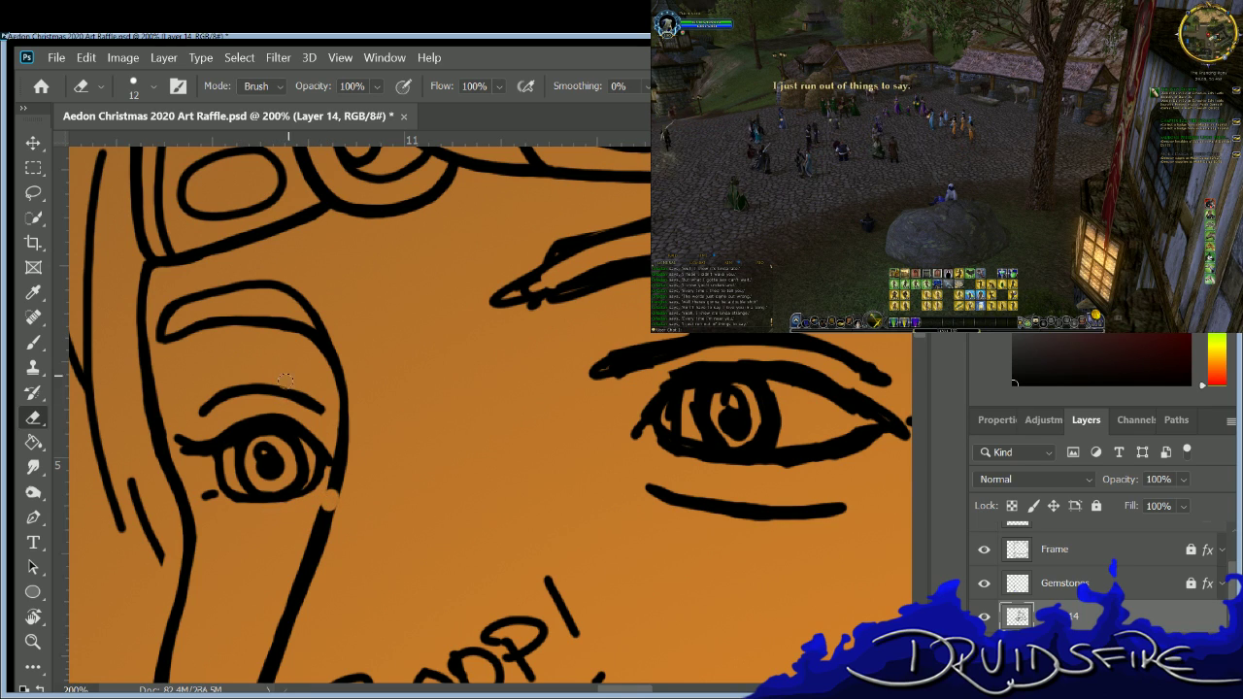
left_click(32, 344)
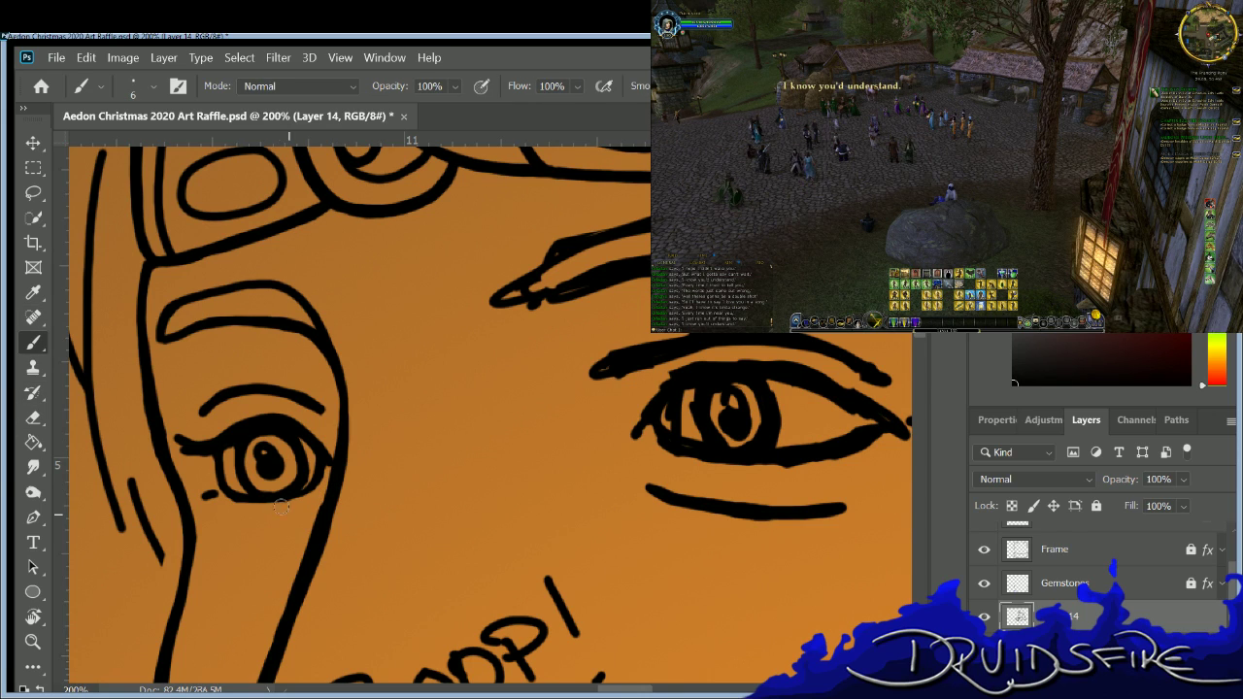
Erase the short mark below the left eye's outer corner and repaint it slightly lower.
key("e")
key("b")
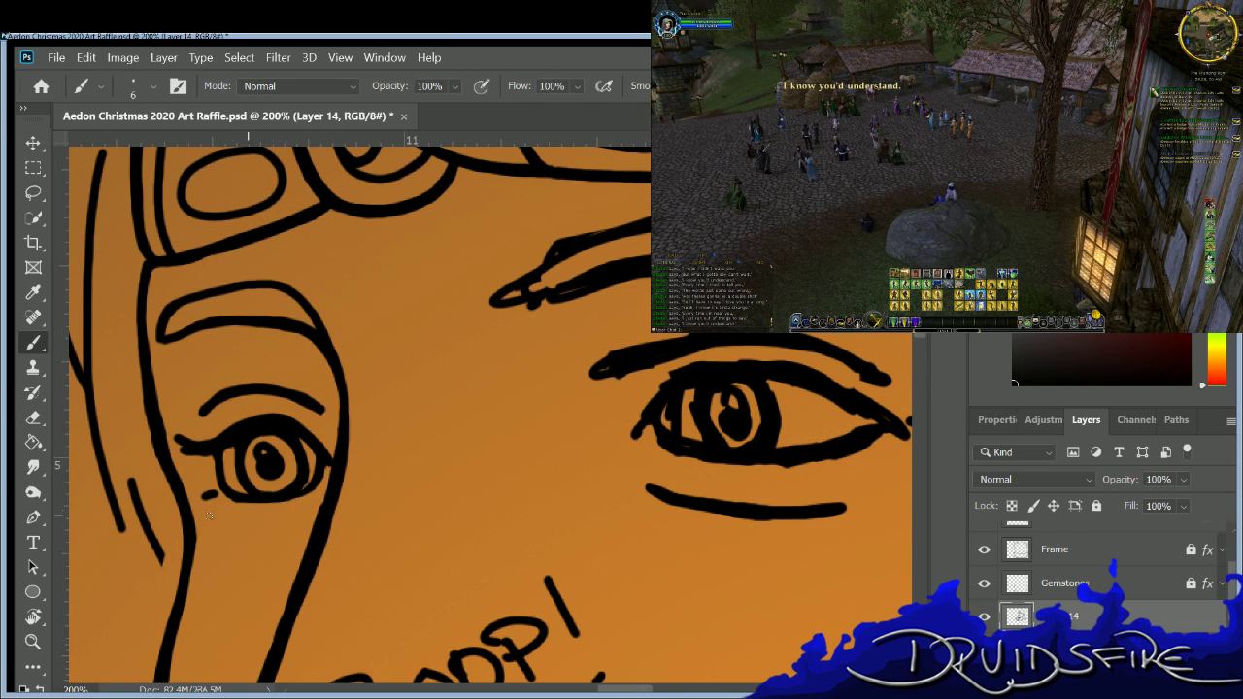
key("e")
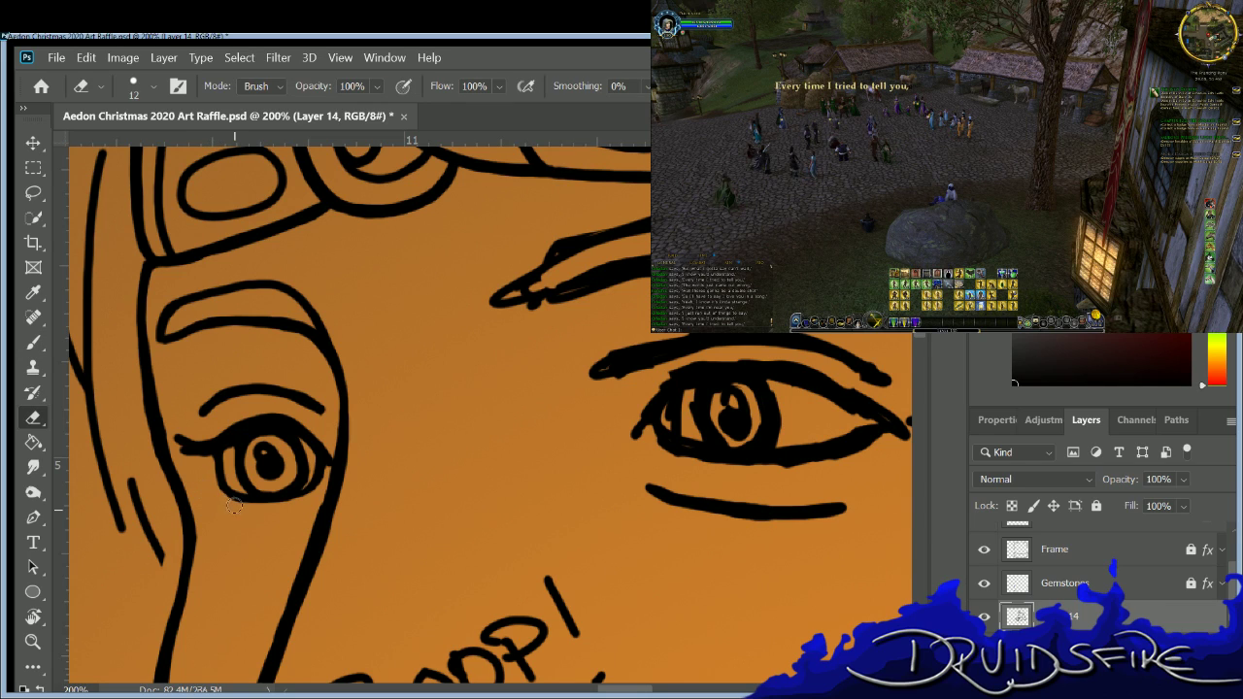
key("b")
key("b")
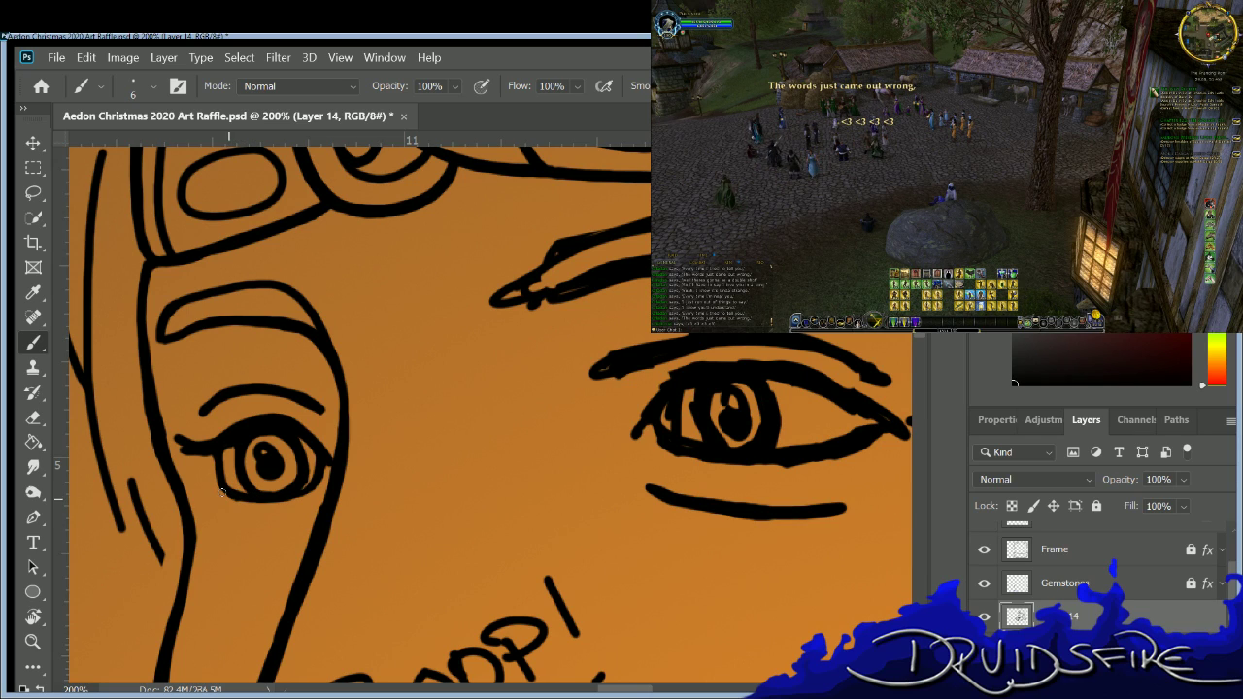
left_click_drag(223, 498, 203, 502)
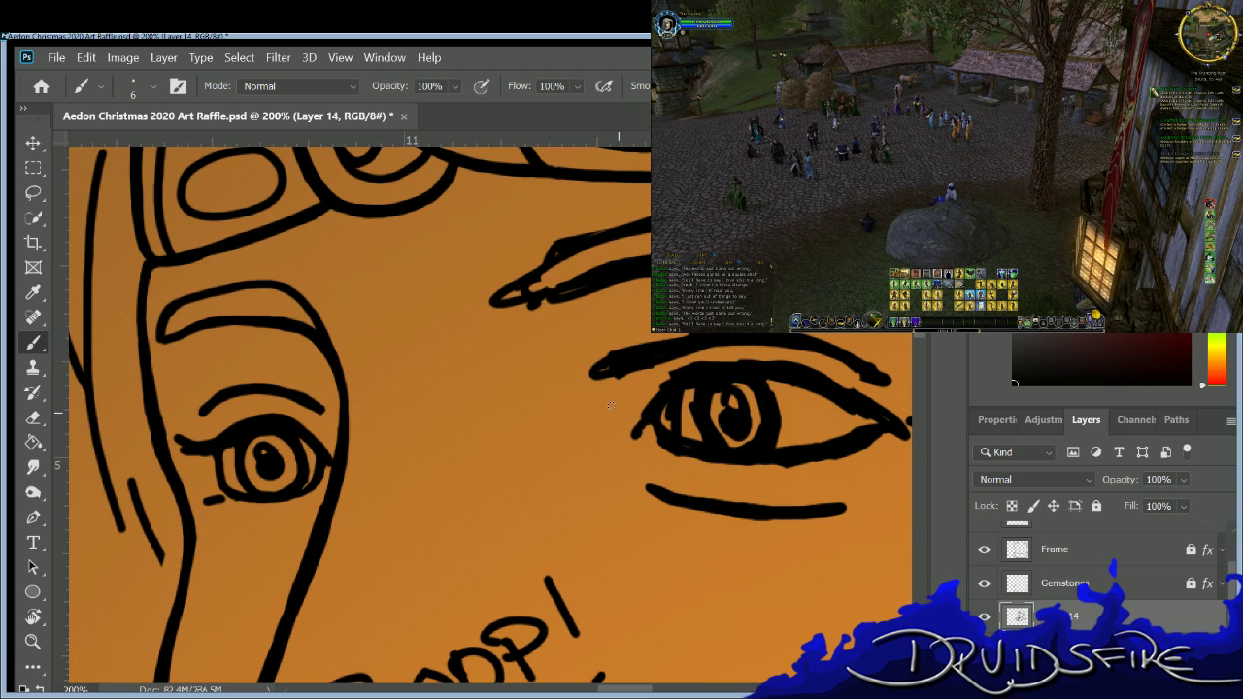
Thin the eyelid crease line above the right eye with the eraser and smooth its edges with the brush.
mouse_move(619, 686)
left_mouse_down()
mouse_move(661, 686)
mouse_move(639, 686)
left_mouse_up()
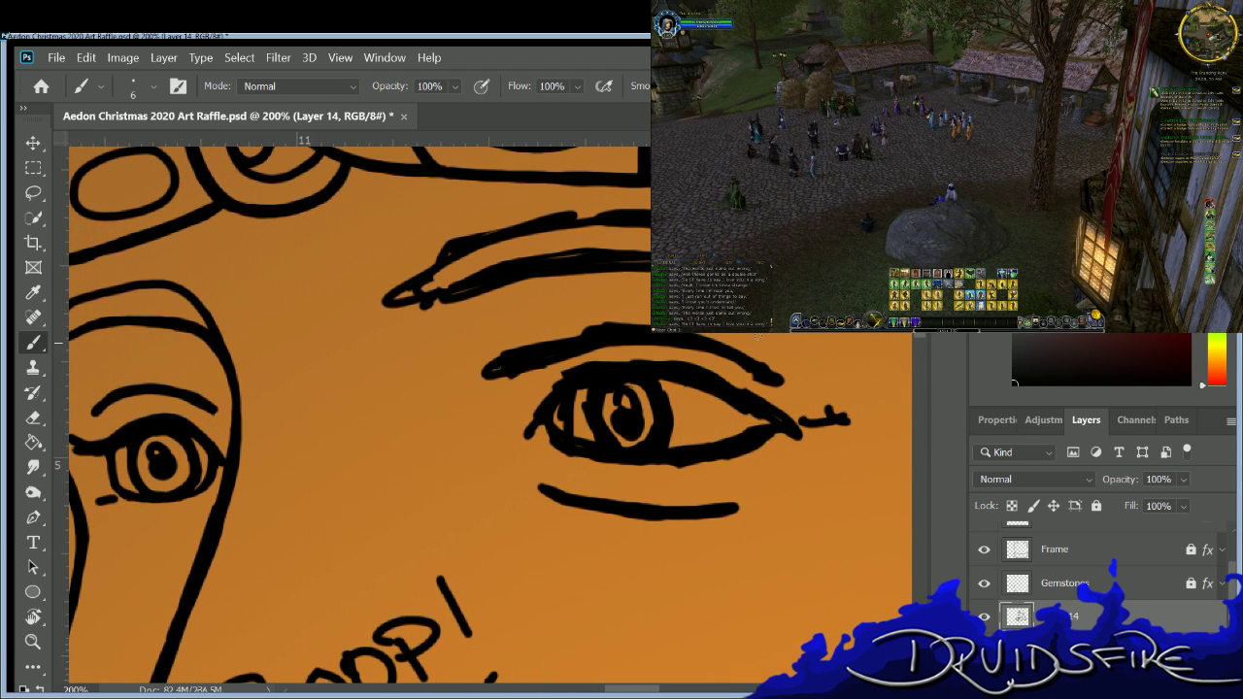
key("e")
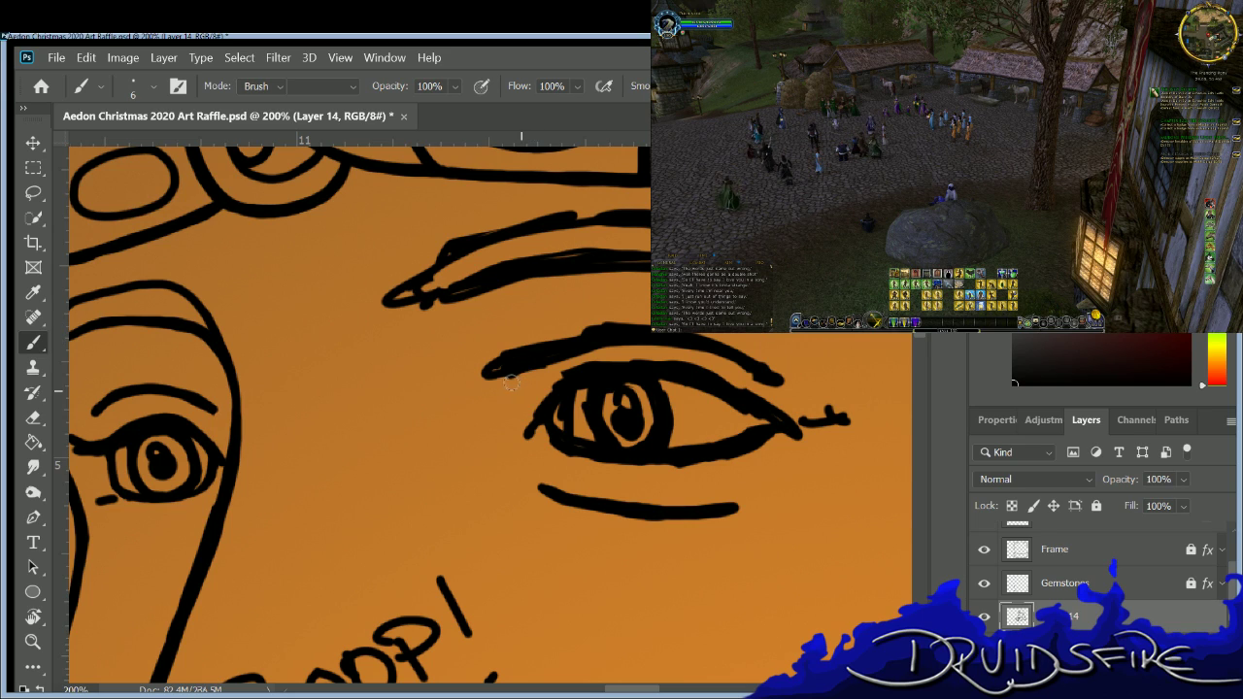
mouse_move(745, 370)
left_mouse_down()
mouse_move(769, 388)
mouse_move(762, 400)
mouse_move(628, 354)
left_mouse_up()
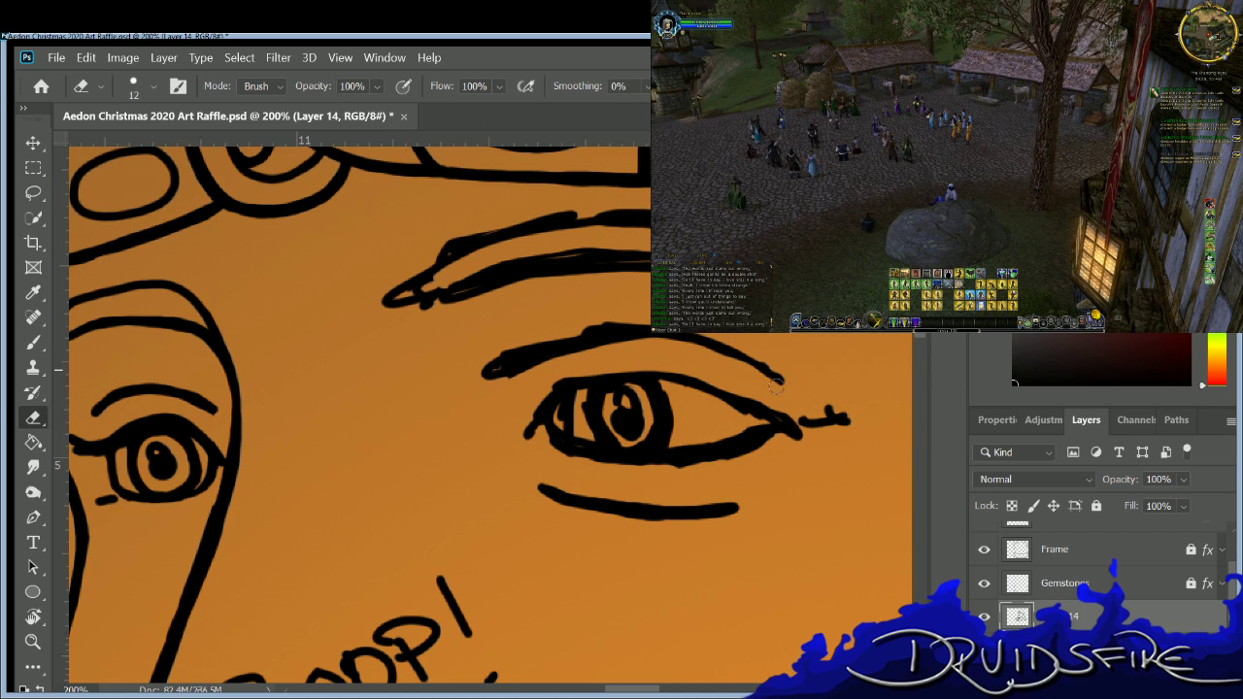
mouse_move(712, 361)
left_mouse_down()
mouse_move(604, 345)
mouse_move(466, 386)
mouse_move(629, 347)
left_mouse_up()
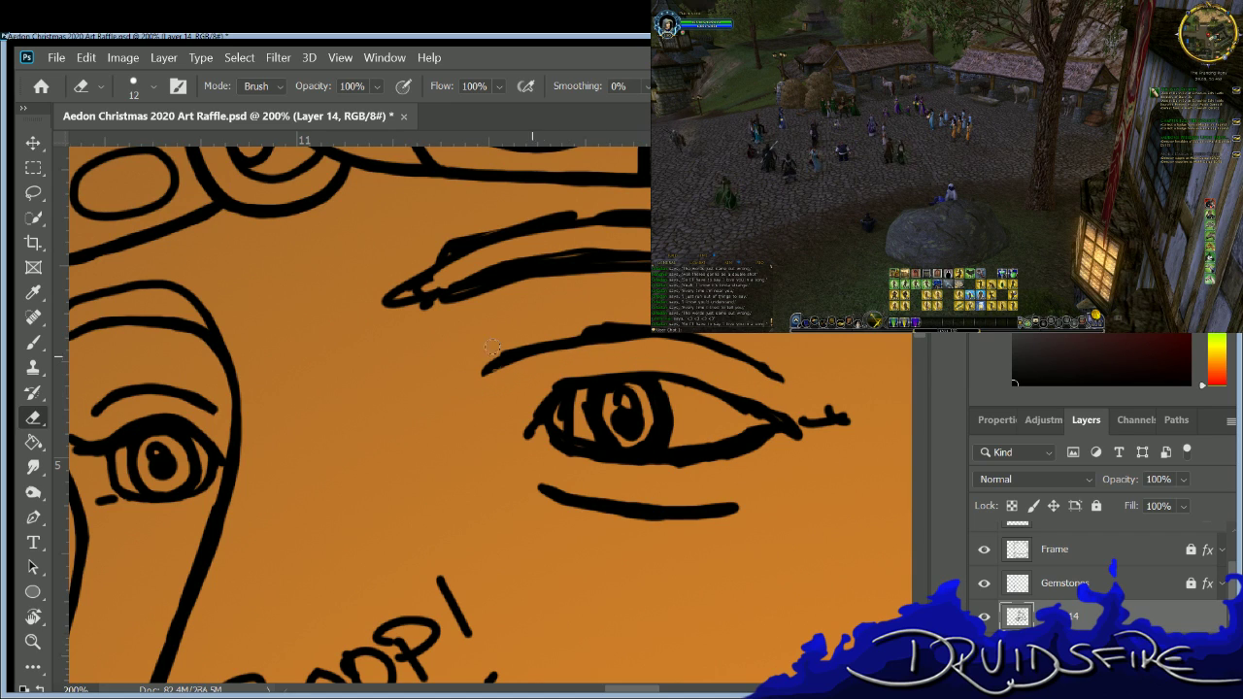
key("b")
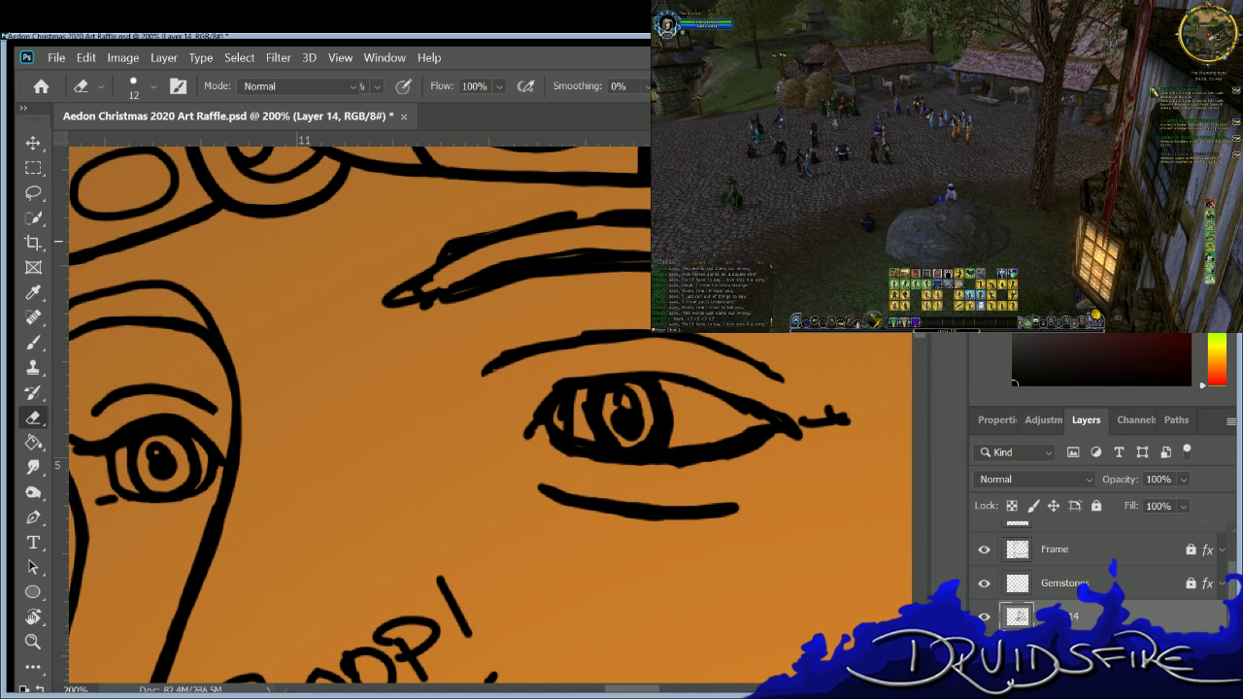
key("b")
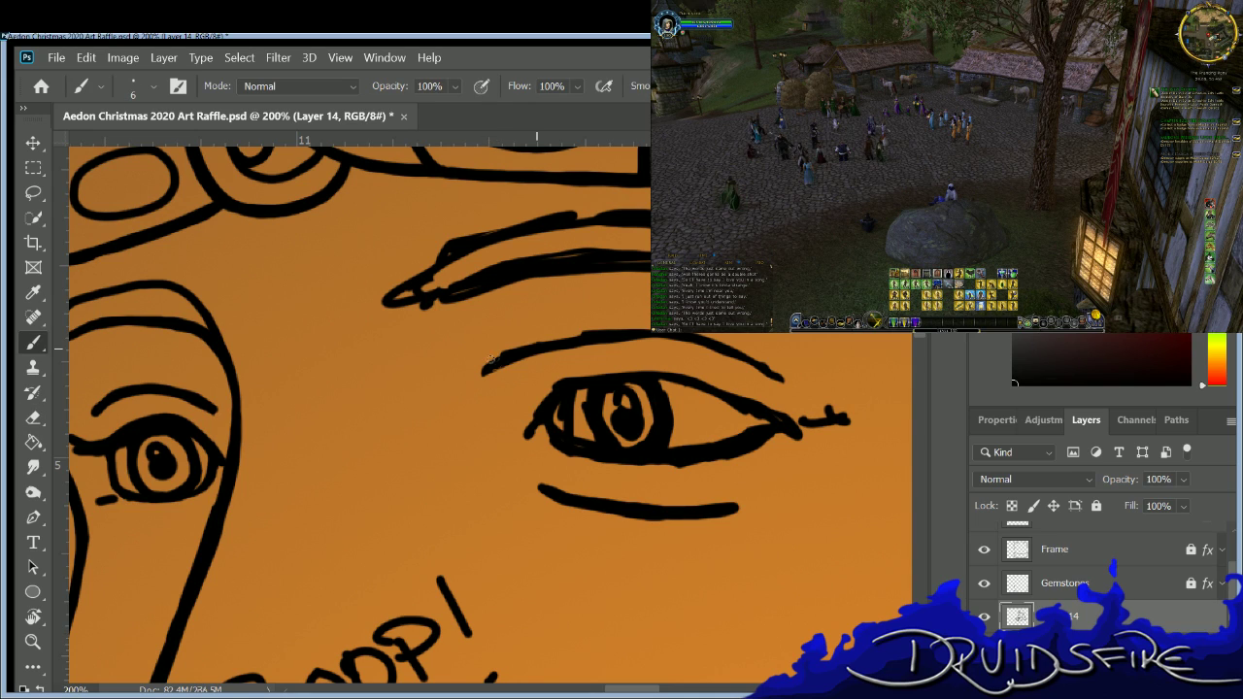
mouse_move(529, 339)
left_mouse_down()
mouse_move(685, 340)
mouse_move(761, 366)
left_mouse_up()
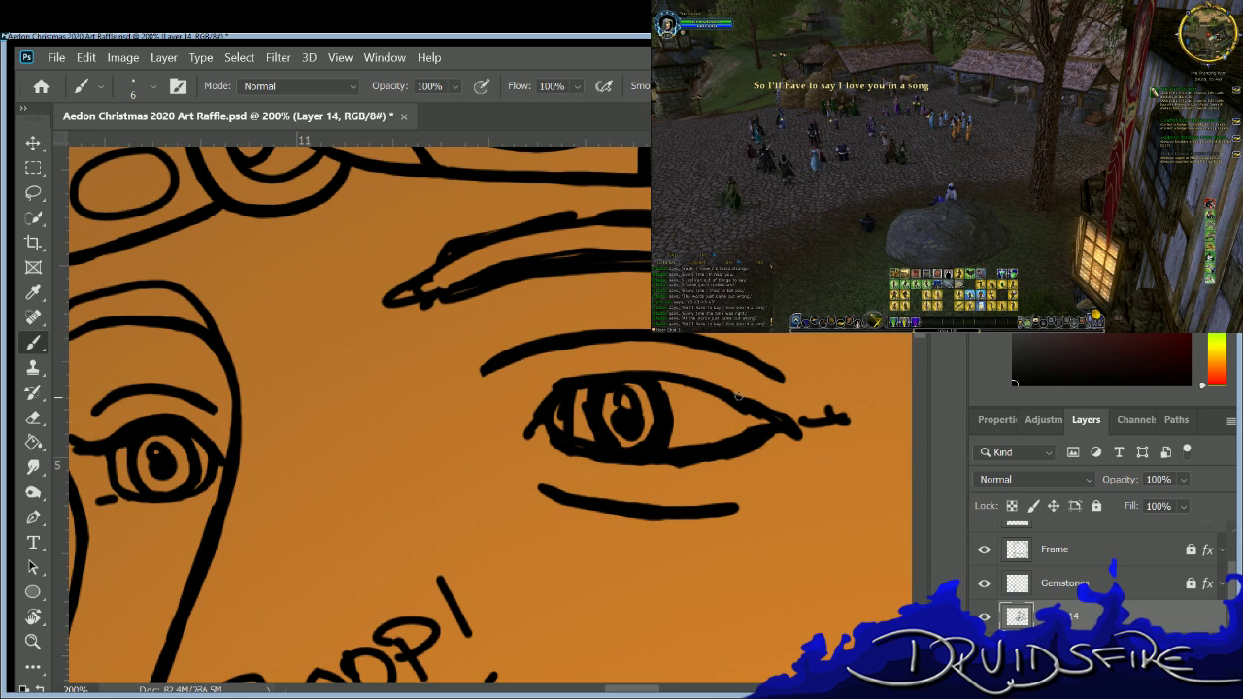
Erase the stray marks beyond the right eye's outer corner and thin the lid lines leading into that corner.
key("e")
mouse_move(831, 408)
left_mouse_down()
mouse_move(813, 425)
mouse_move(800, 419)
left_mouse_up()
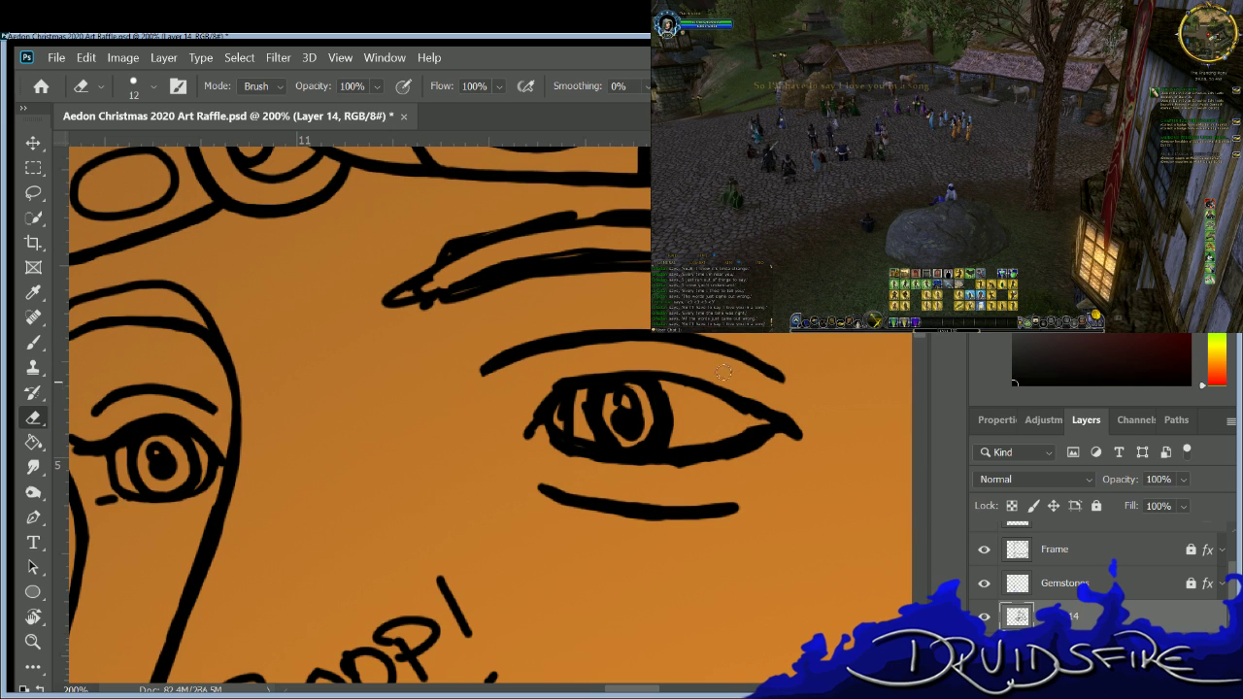
key("b")
key("e")
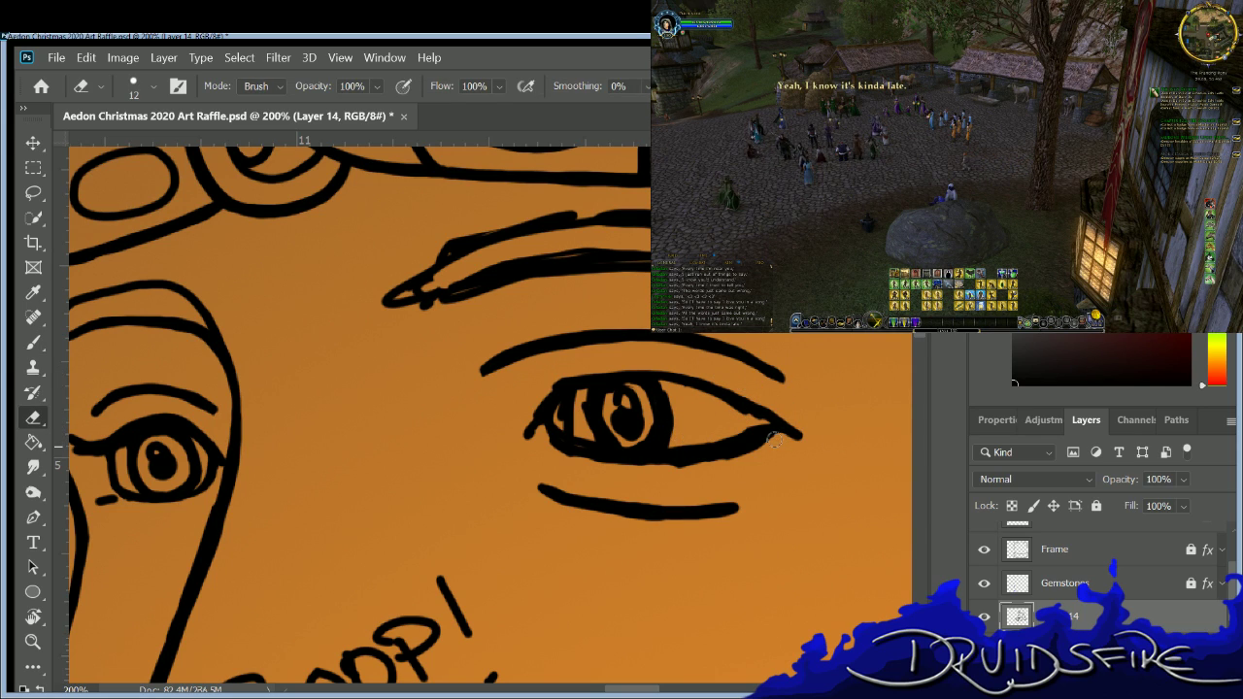
key("b")
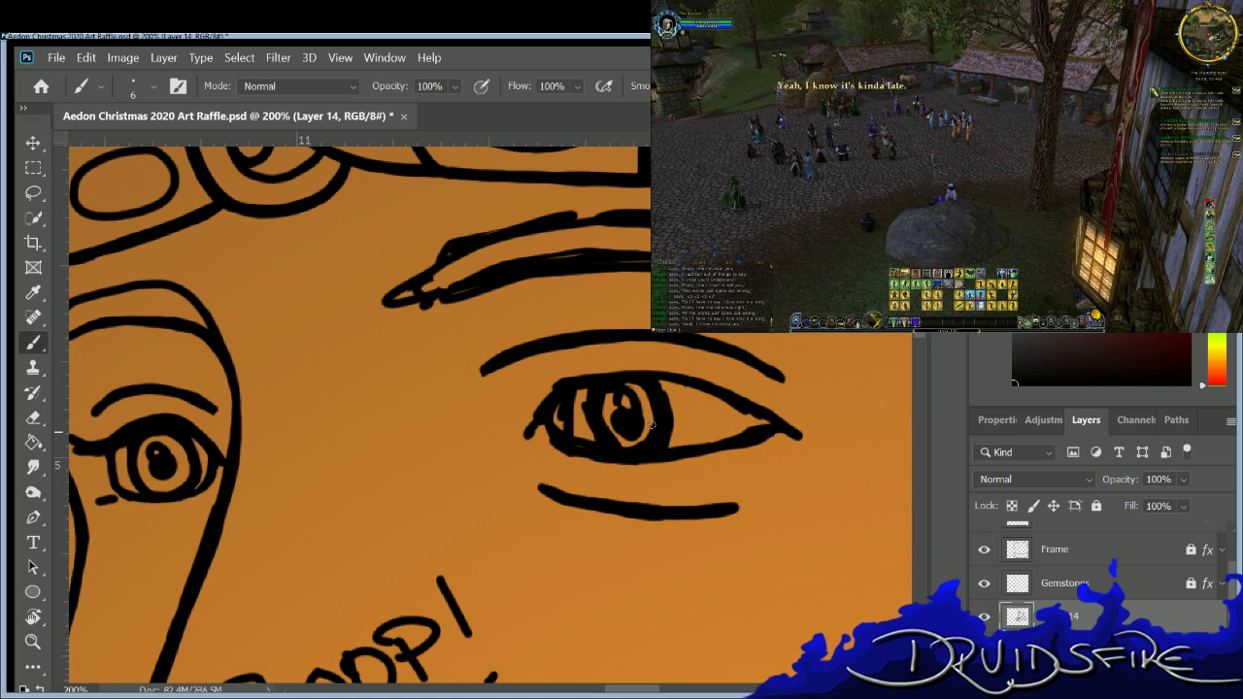
key("e")
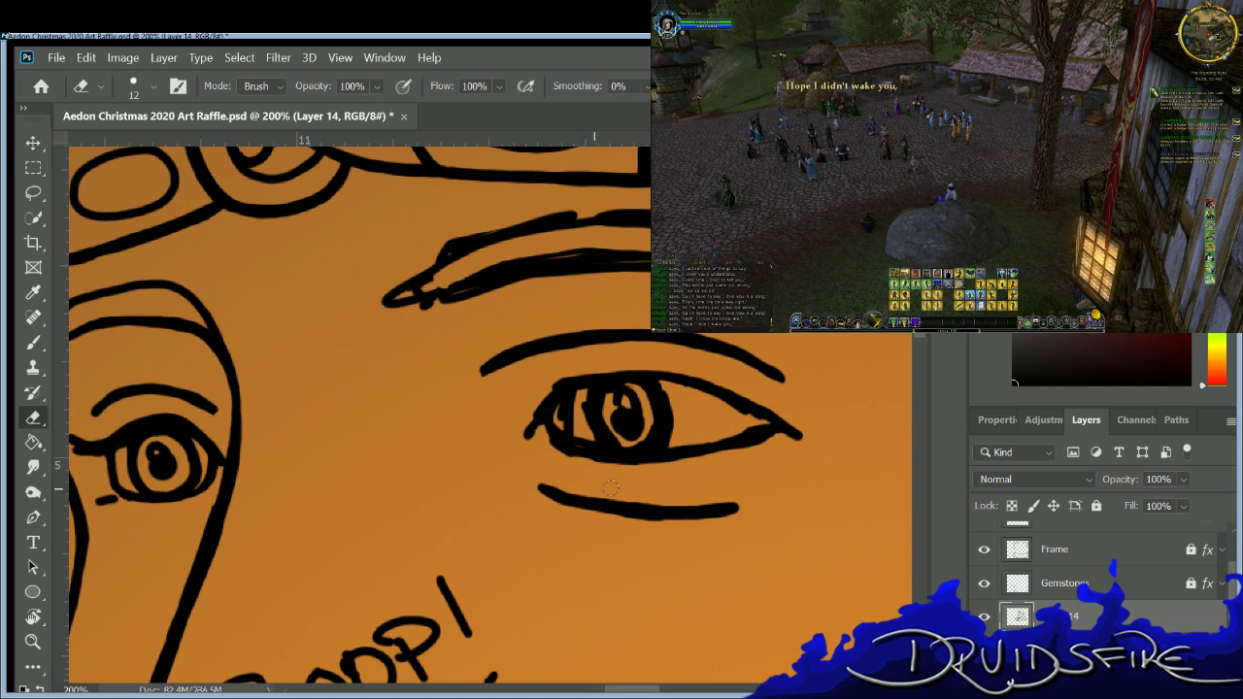
key("b")
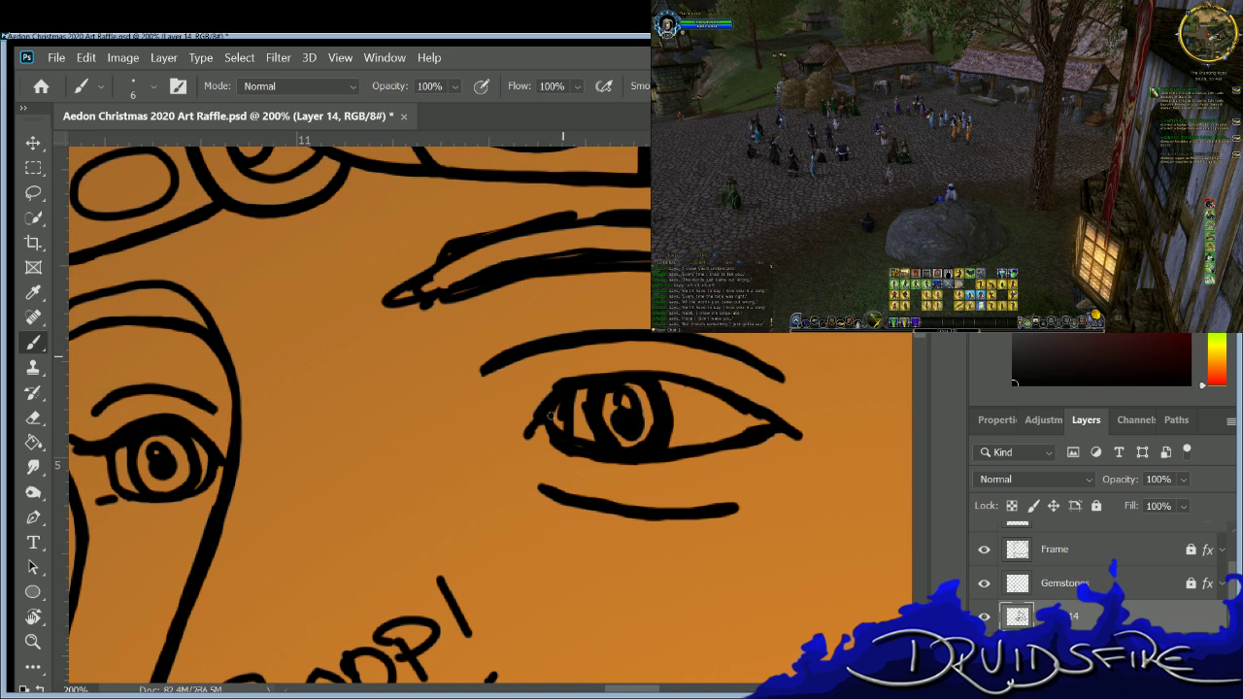
key("e")
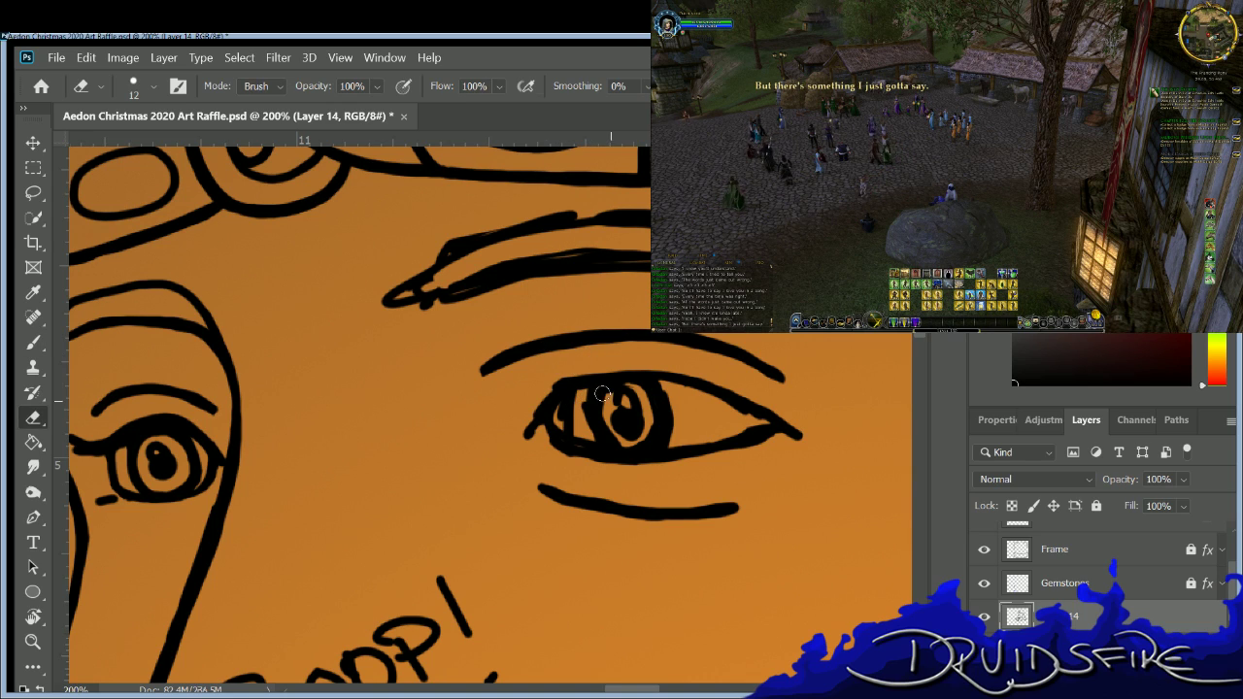
Erase the heavy shading inside the right eye's iris down to a thin ring, undoing the strokes that removed the pupil.
mouse_move(638, 380)
left_mouse_down()
mouse_move(648, 425)
mouse_move(627, 442)
left_mouse_up()
mouse_move(627, 377)
left_mouse_down()
mouse_move(594, 398)
mouse_move(631, 386)
mouse_move(625, 429)
mouse_move(628, 419)
left_mouse_up()
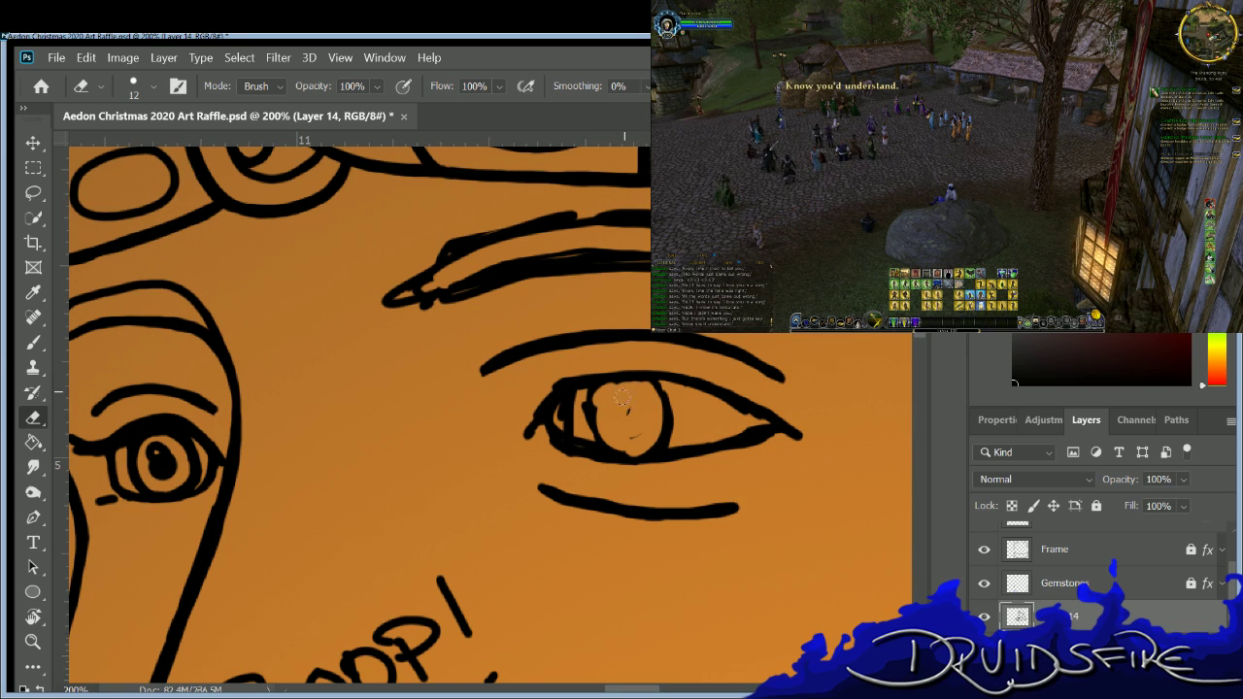
left_click_drag(604, 375, 587, 416)
key("ctrl+z")
key("ctrl+z")
left_click(34, 343)
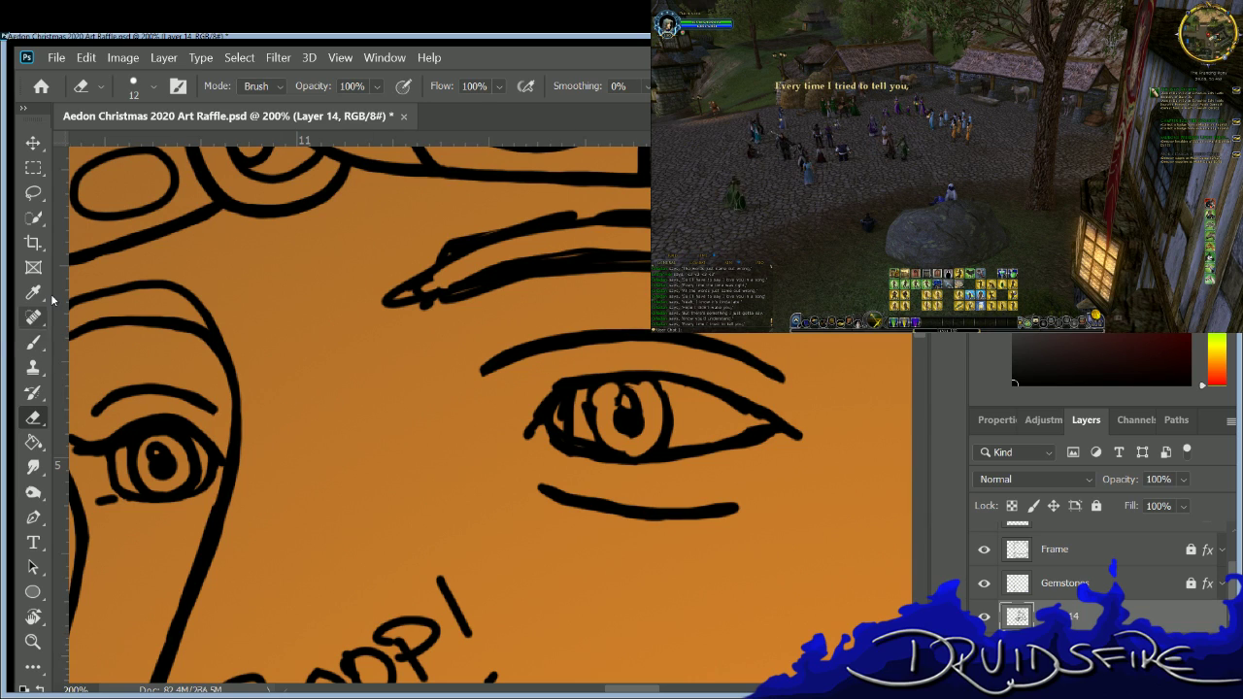
Repaint both sides of the right eye's iris ring as a thicker, rounder outline.
mouse_move(611, 375)
left_mouse_down()
mouse_move(585, 407)
mouse_move(599, 442)
mouse_move(647, 455)
left_mouse_up()
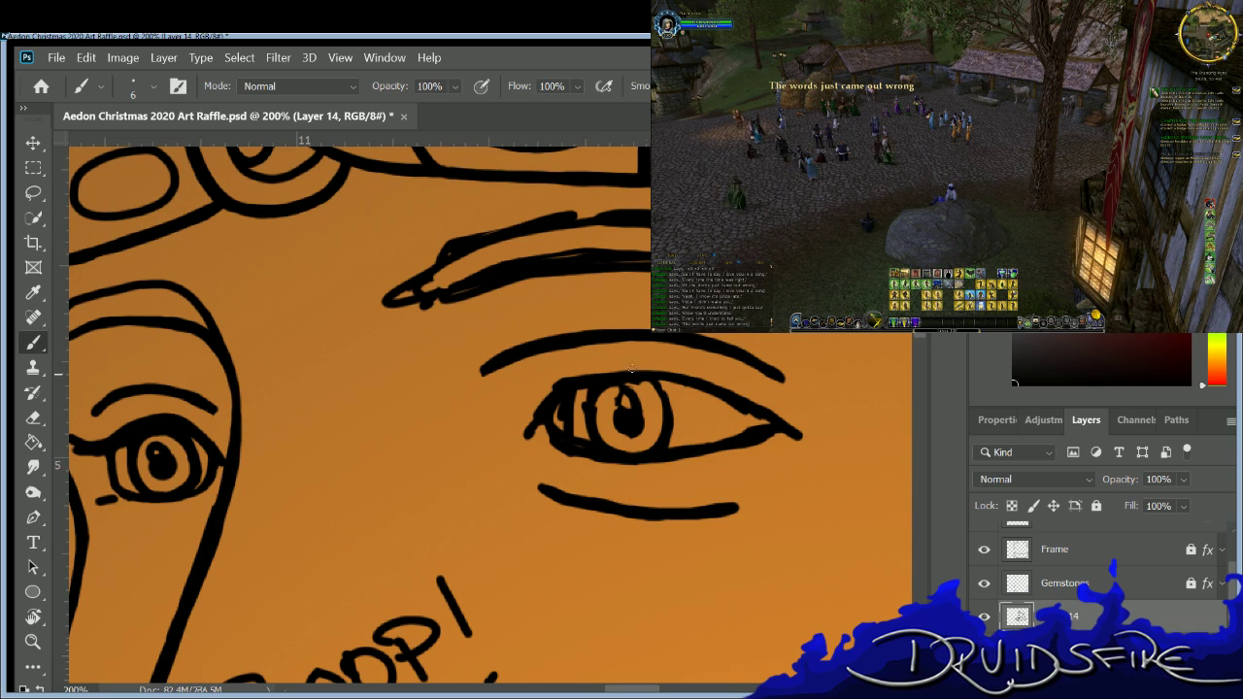
mouse_move(638, 375)
left_mouse_down()
mouse_move(666, 415)
mouse_move(674, 445)
left_mouse_up()
mouse_move(663, 400)
left_mouse_down()
mouse_move(673, 434)
mouse_move(664, 447)
left_mouse_up()
left_click_drag(651, 376, 679, 433)
left_click_drag(656, 380, 673, 417)
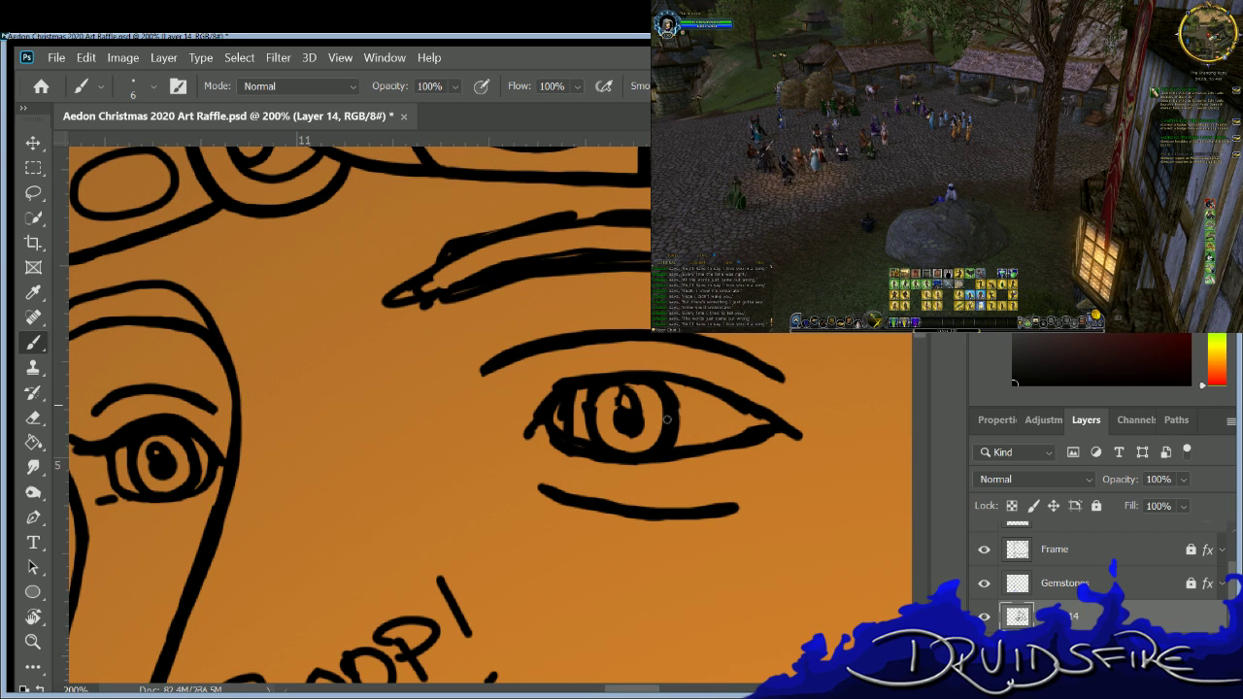
mouse_move(604, 384)
left_mouse_down()
mouse_move(586, 439)
mouse_move(583, 392)
mouse_move(587, 438)
left_mouse_up()
Erase the right eye's old pupil and repaint it as a solid black dot with a small highlight.
key("e")
mouse_move(619, 388)
left_mouse_down()
mouse_move(610, 400)
mouse_move(636, 390)
mouse_move(621, 385)
mouse_move(614, 427)
left_mouse_up()
key("b")
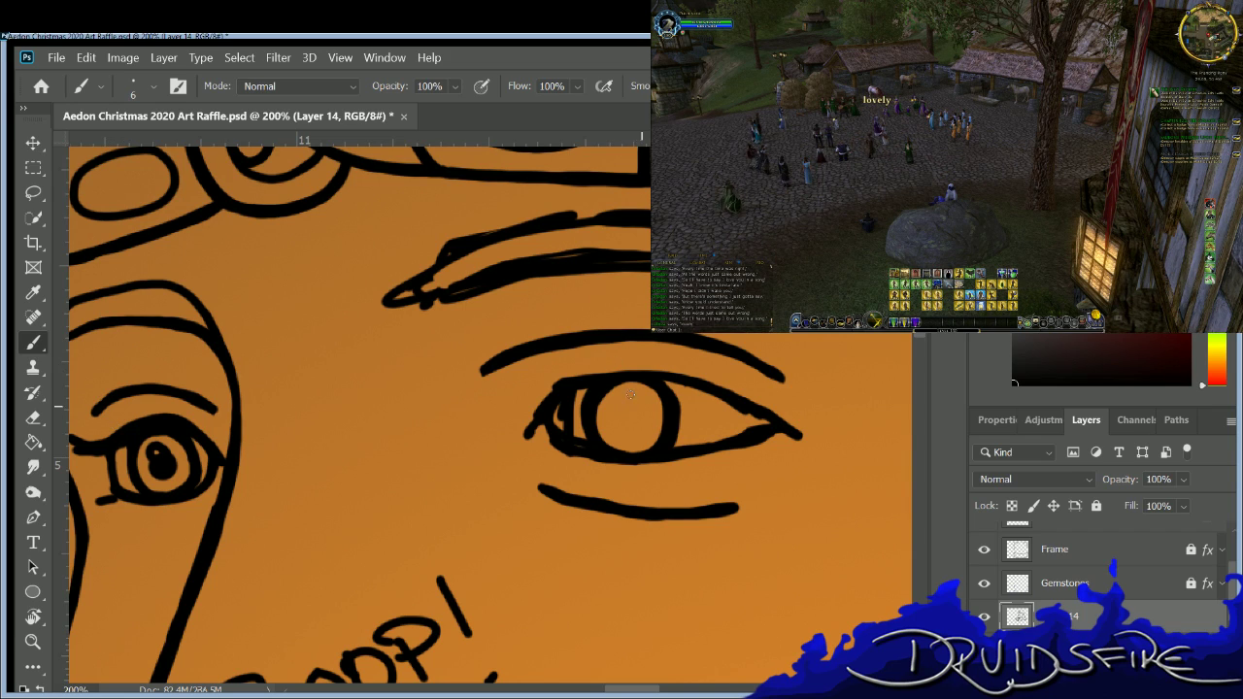
mouse_move(607, 408)
left_mouse_down()
mouse_move(609, 427)
mouse_move(629, 437)
mouse_move(645, 408)
mouse_move(635, 391)
left_mouse_up()
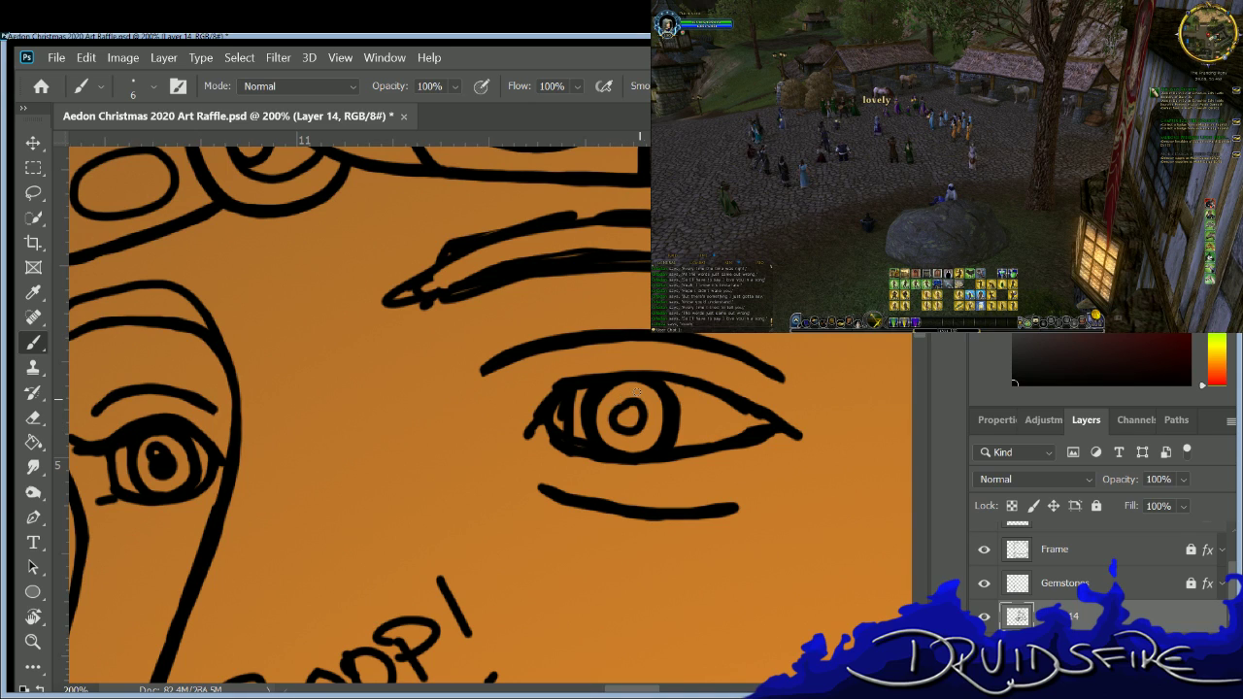
key("ctrl+z")
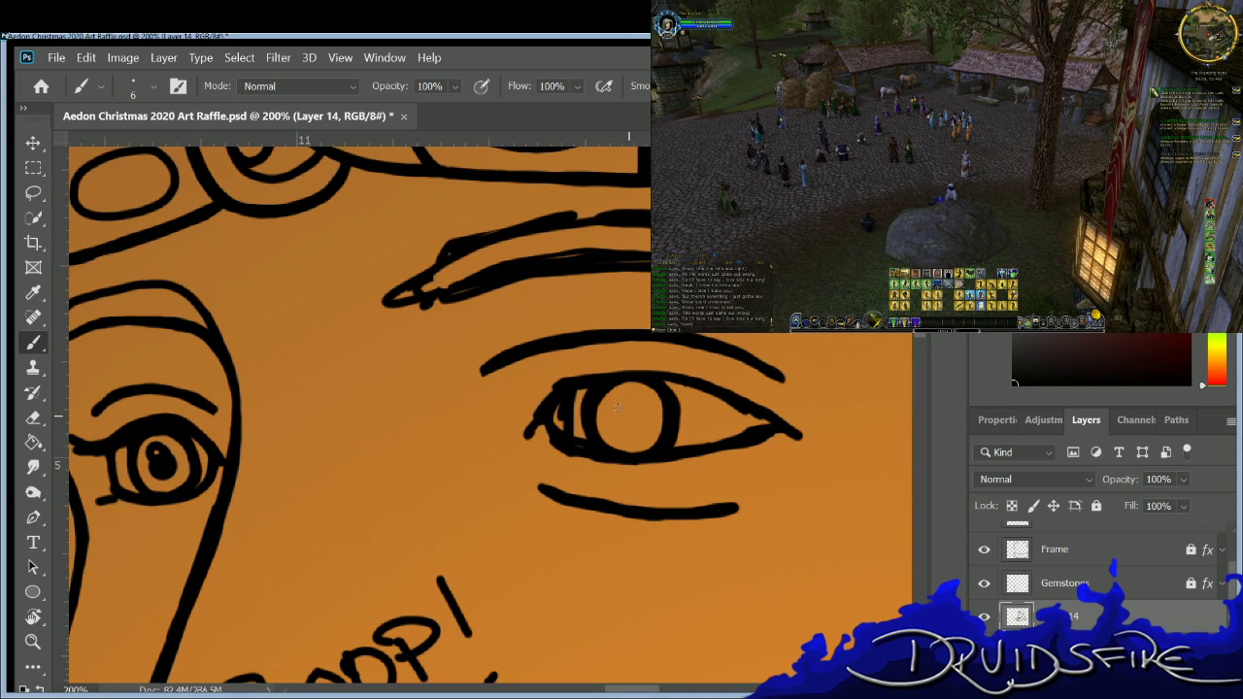
mouse_move(614, 406)
left_mouse_down()
mouse_move(623, 433)
mouse_move(643, 412)
mouse_move(626, 417)
left_mouse_up()
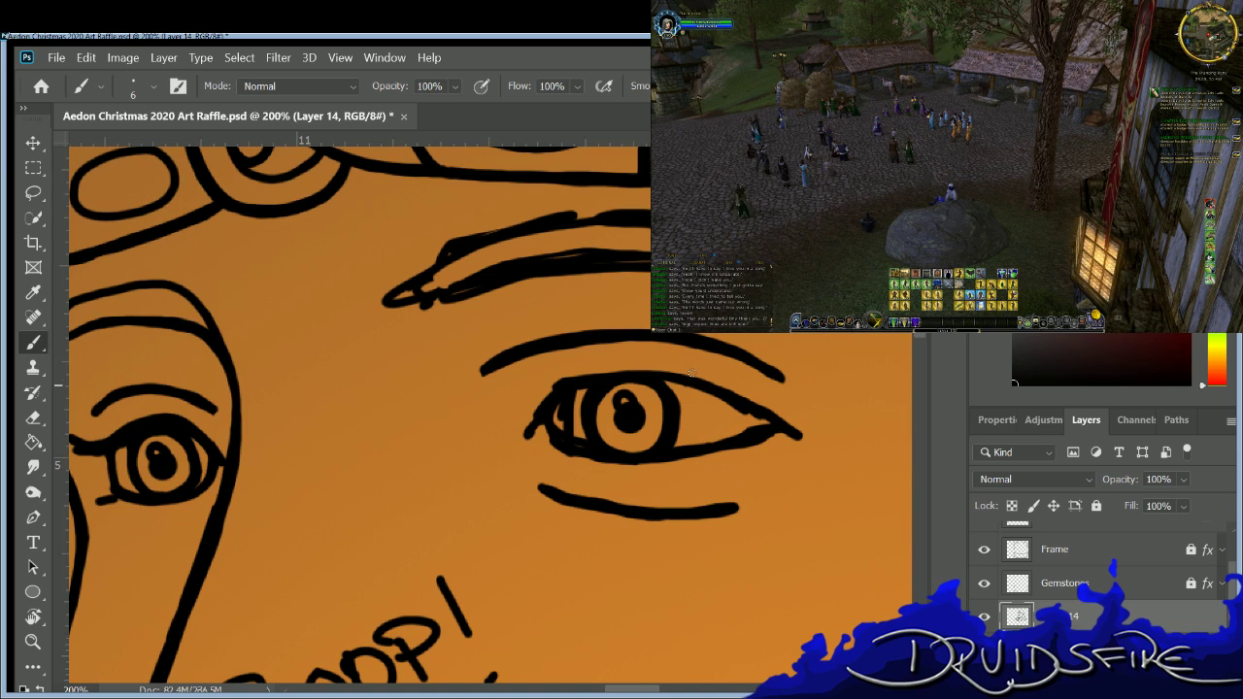
Clear the extra strokes from the right eye's inner corner, and repaint the iris edge and a short curved line there.
key("e")
mouse_move(569, 392)
left_mouse_down()
mouse_move(577, 441)
mouse_move(559, 413)
mouse_move(566, 394)
mouse_move(561, 429)
mouse_move(536, 428)
left_mouse_up()
key("b")
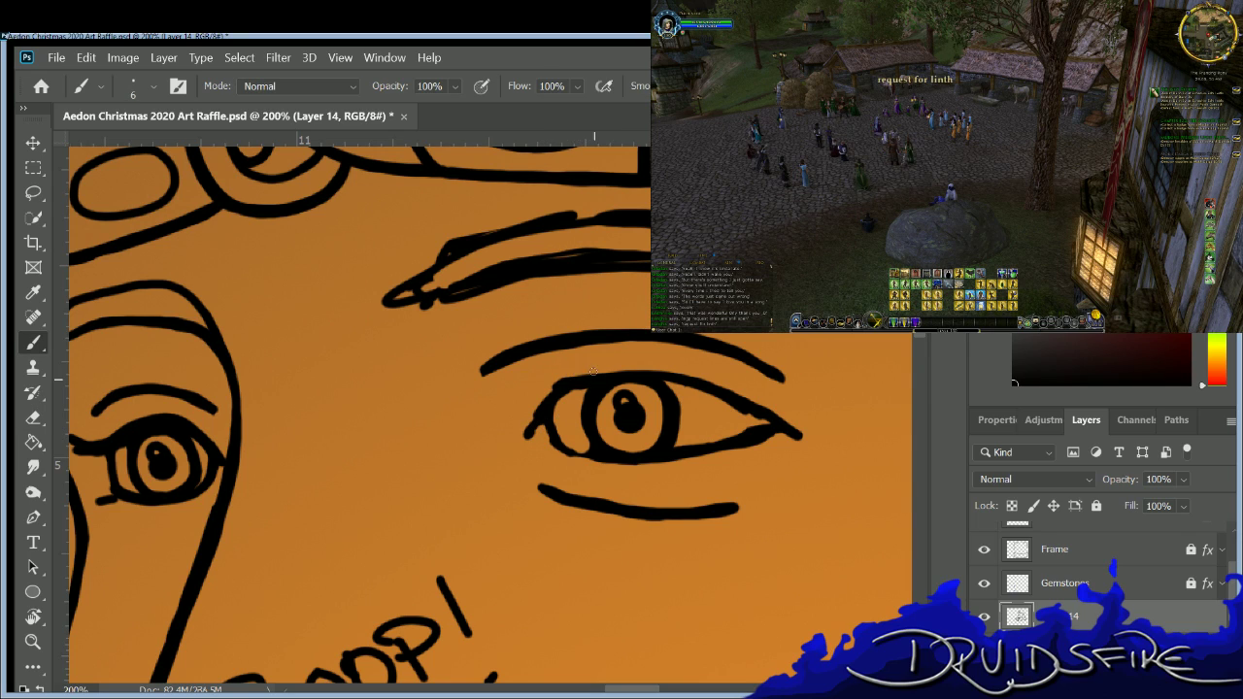
mouse_move(590, 371)
left_mouse_down()
mouse_move(562, 380)
mouse_move(525, 425)
mouse_move(574, 454)
mouse_move(595, 449)
left_mouse_up()
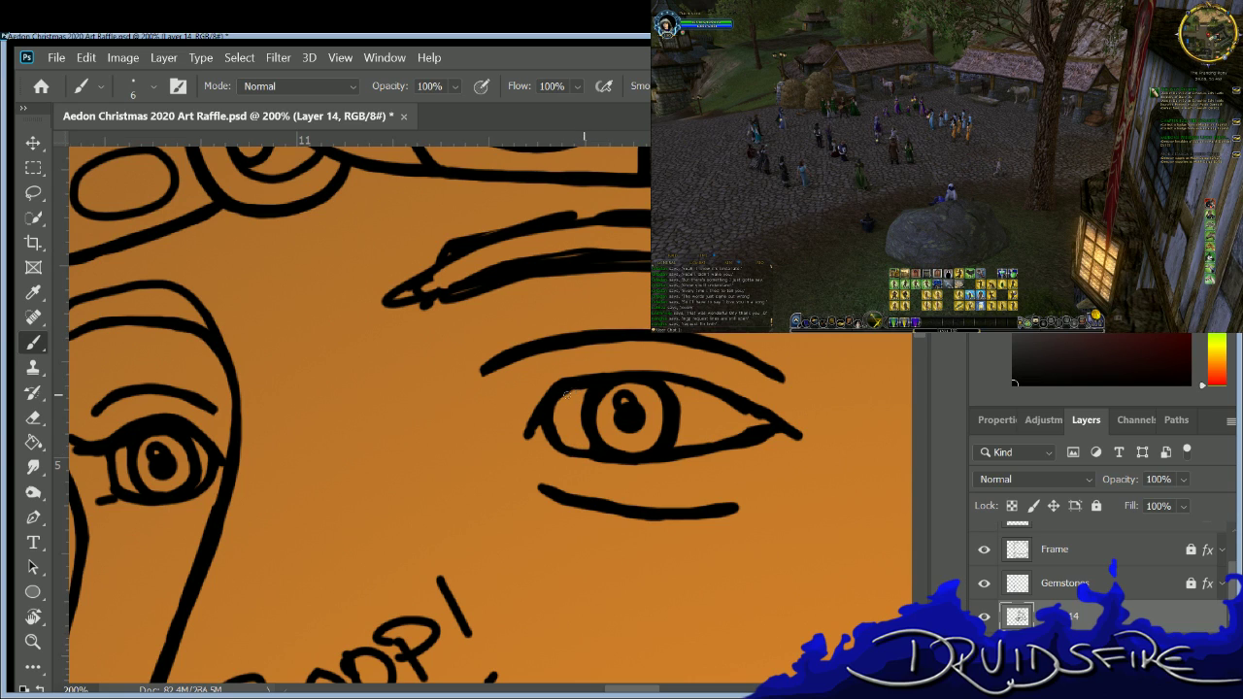
left_click_drag(566, 388, 559, 432)
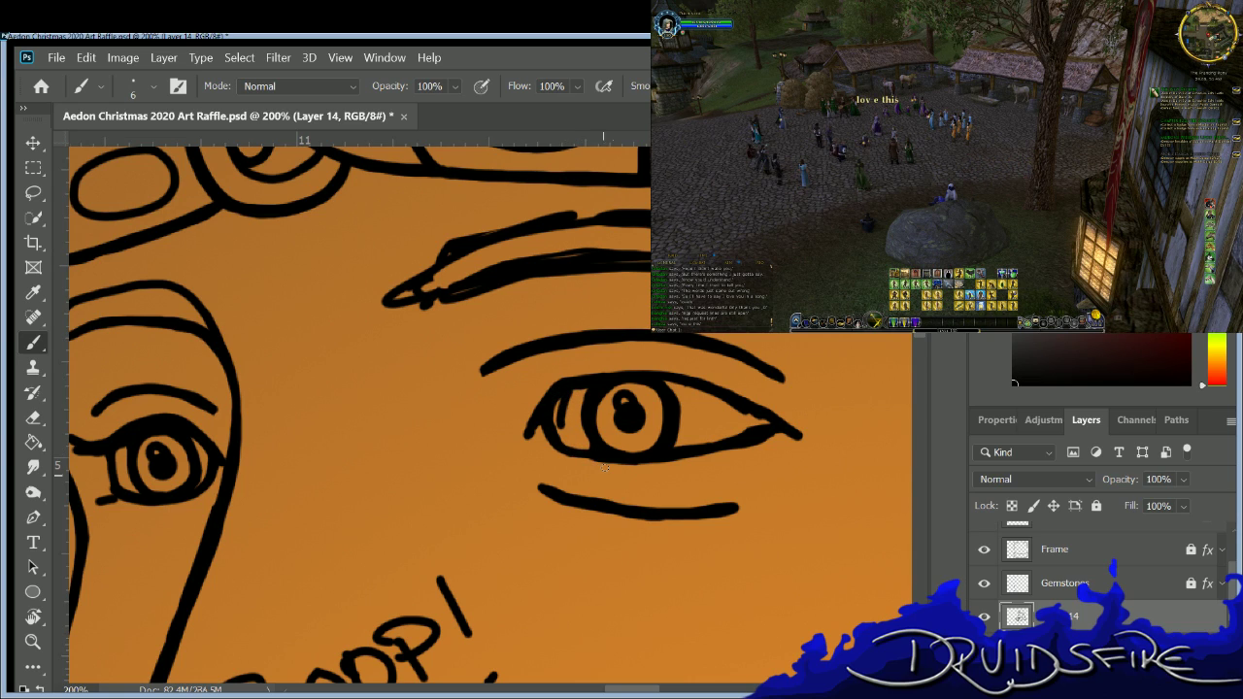
Thin the right eye's upper and lower lid lines toward the outer corner and smooth them with the brush.
key("e")
left_click_drag(761, 420, 682, 445)
key("b")
key("e")
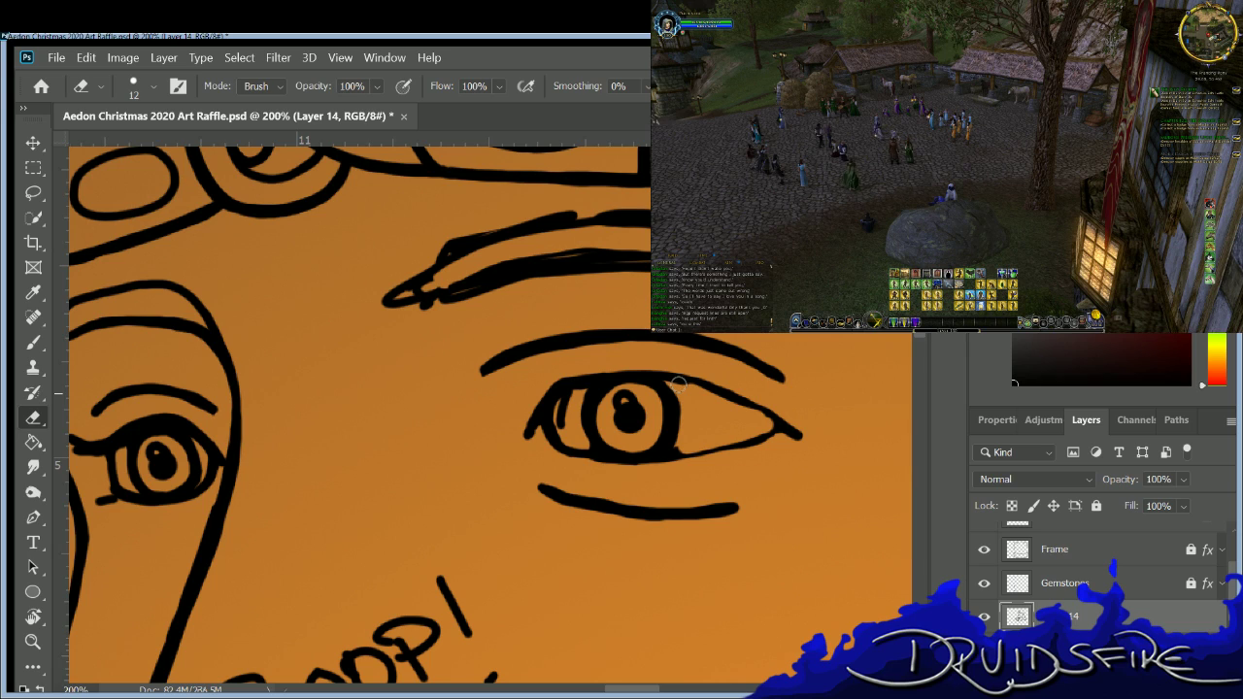
key("b")
mouse_move(672, 374)
left_mouse_down()
mouse_move(772, 421)
mouse_move(635, 455)
left_mouse_up()
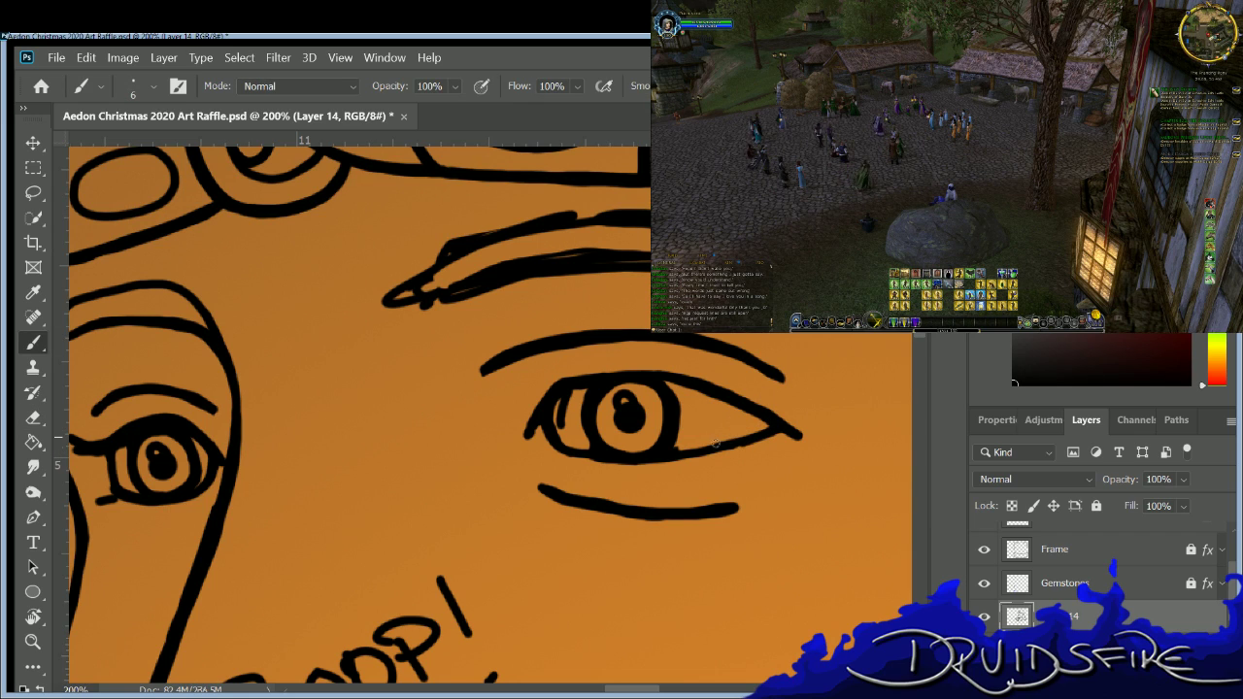
key("e")
key("b")
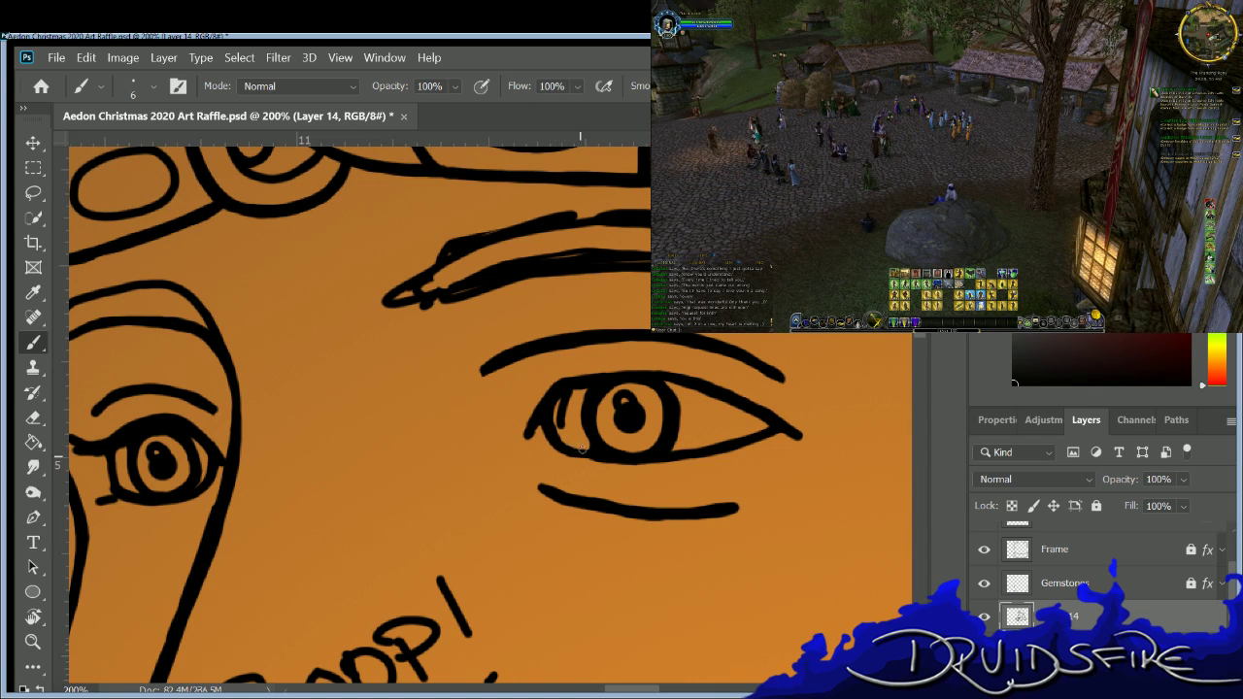
Shorten the curved line in the right eye's inner corner with the eraser and repaint the inner lid outline.
key("e")
left_click_drag(558, 401, 565, 449)
key("b")
mouse_move(563, 392)
left_mouse_down()
mouse_move(562, 444)
mouse_move(586, 460)
left_mouse_up()
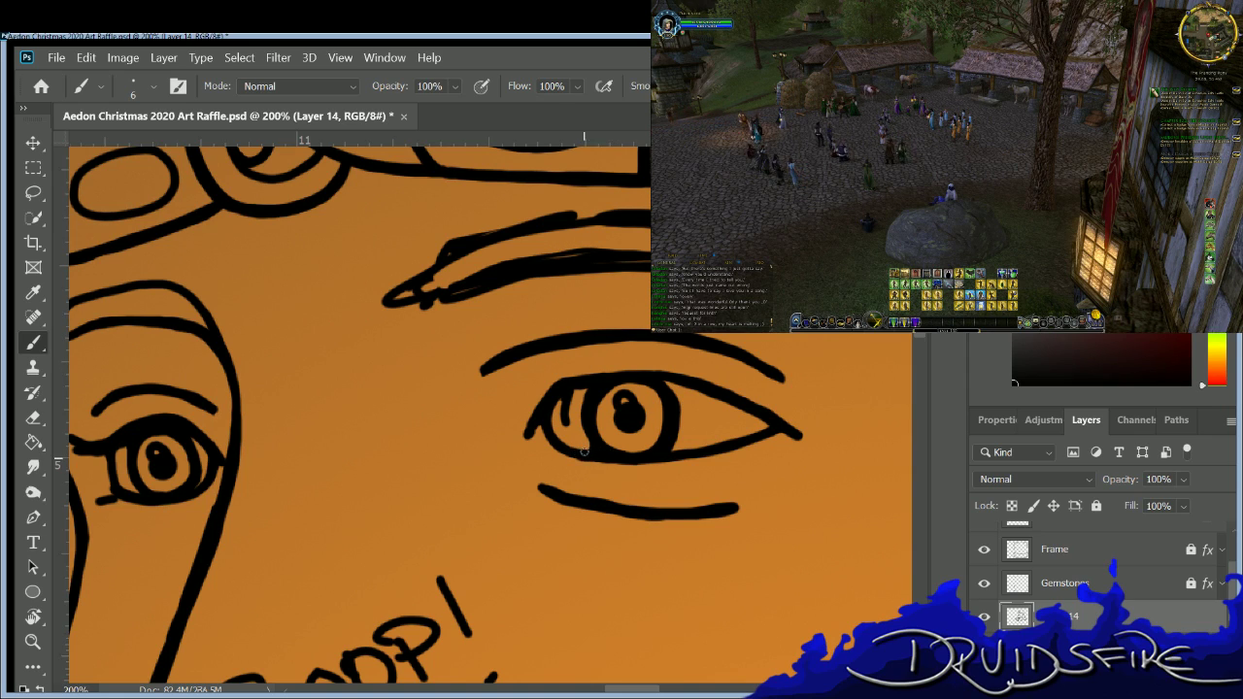
Thicken the outline beneath the right eye's iris and paint two short wrinkle marks beyond the outer corner.
left_click_drag(619, 452, 676, 448)
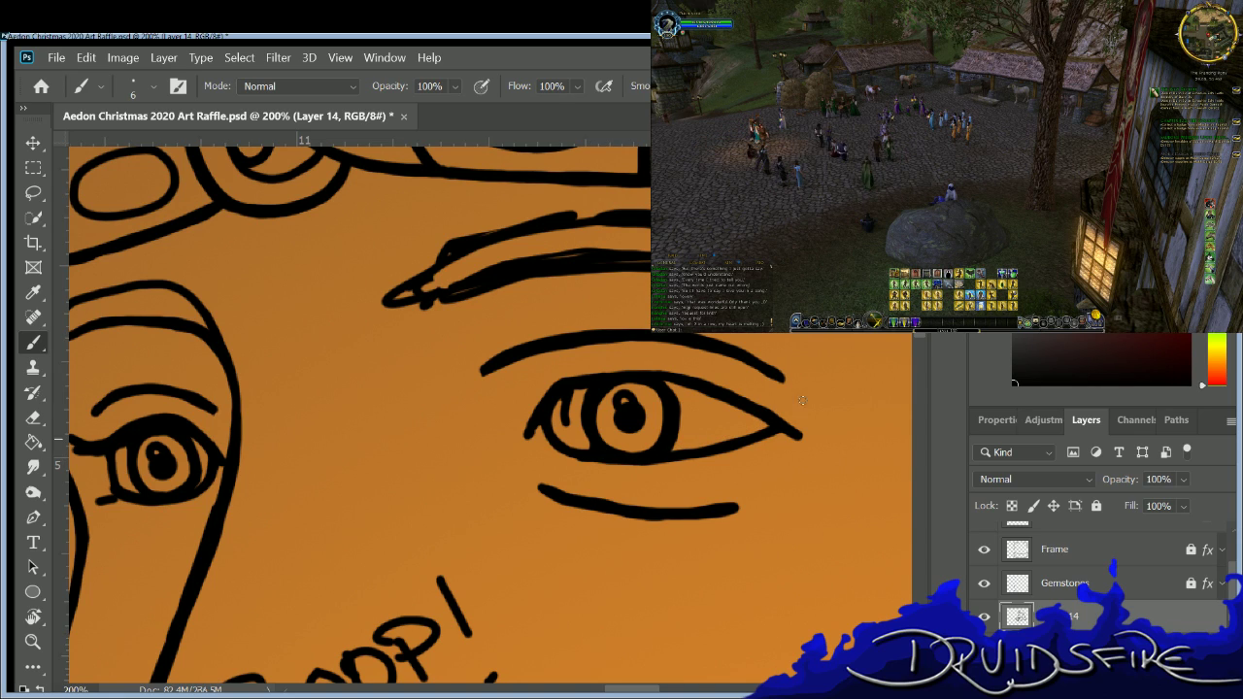
mouse_move(813, 428)
left_mouse_down()
mouse_move(838, 428)
mouse_move(837, 447)
left_mouse_up()
left_click_drag(819, 449, 838, 456)
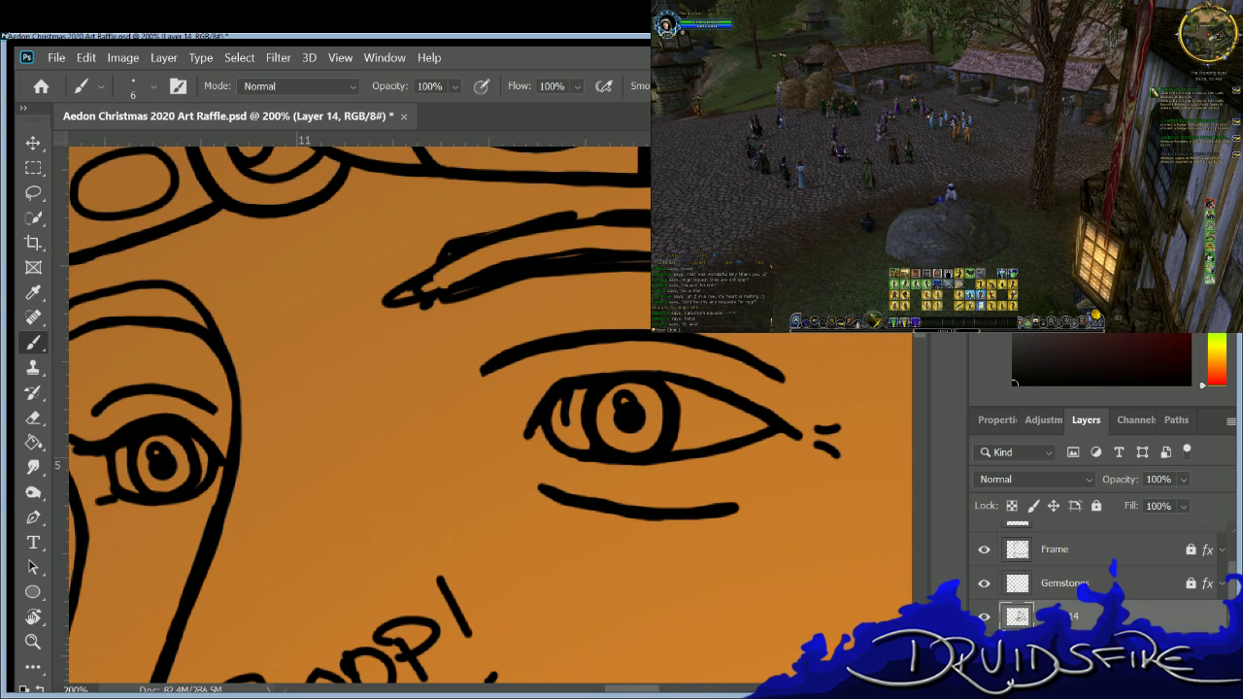
Trim the top of the left eye's upper lid line with the eraser and touch up its edge with the brush.
key("e")
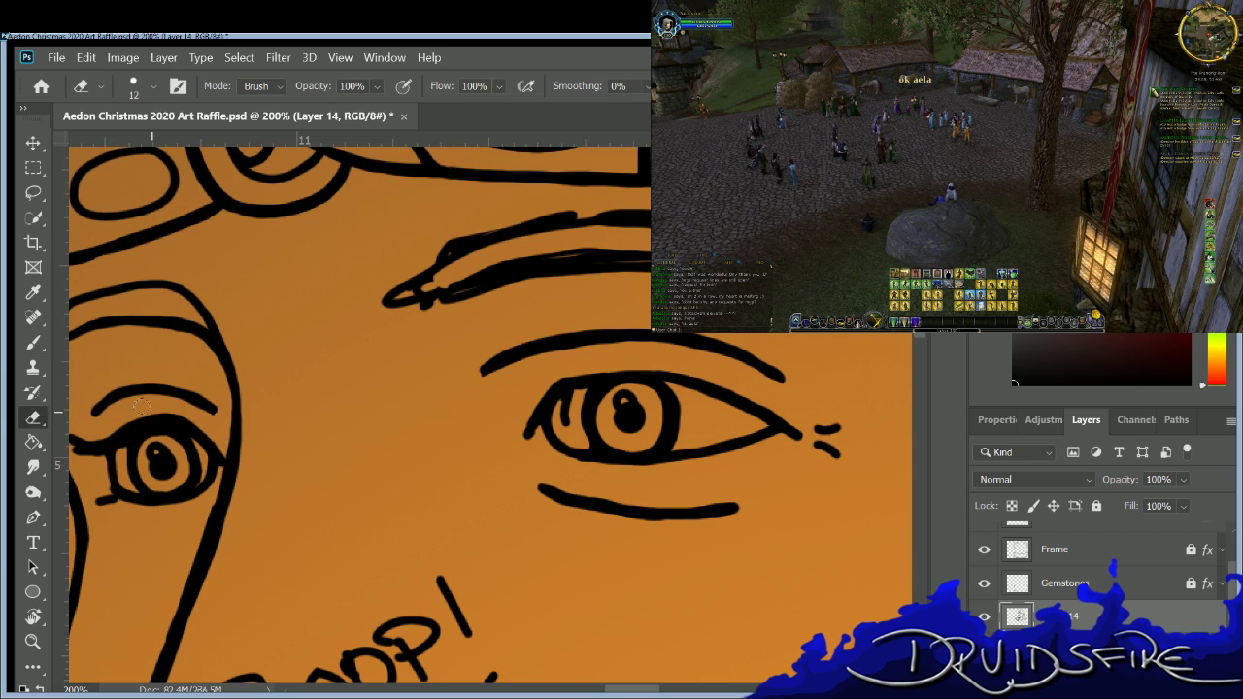
key("b")
key("b")
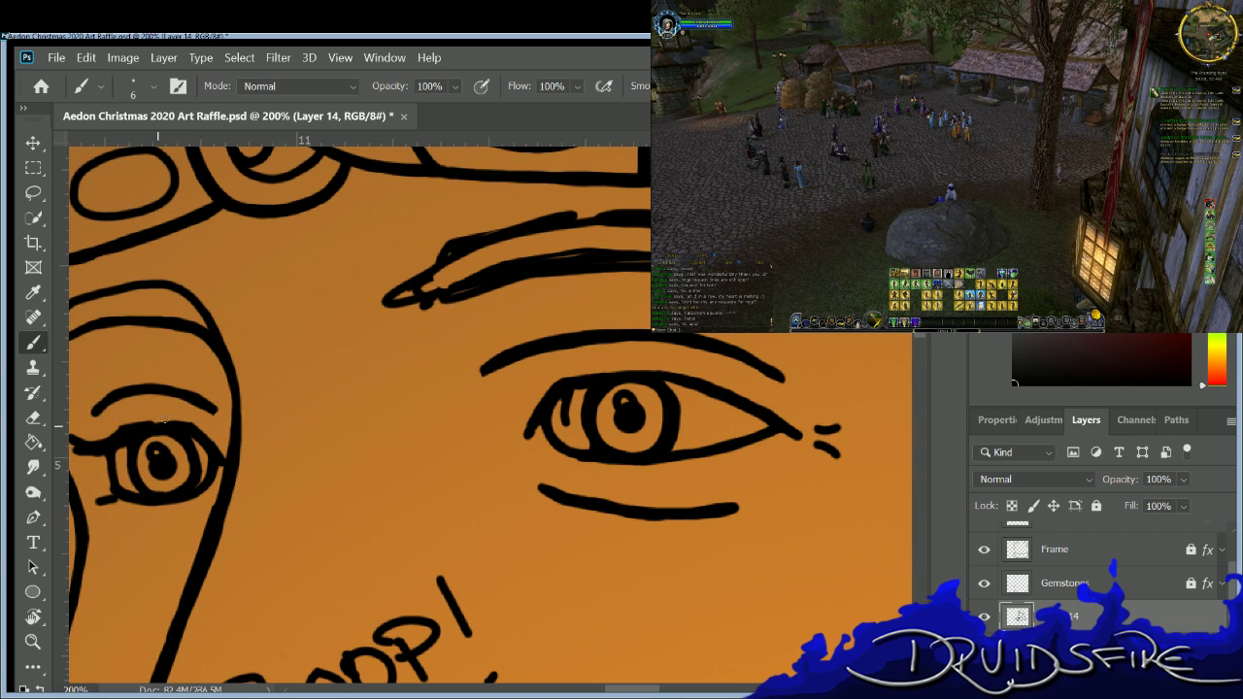
key("e")
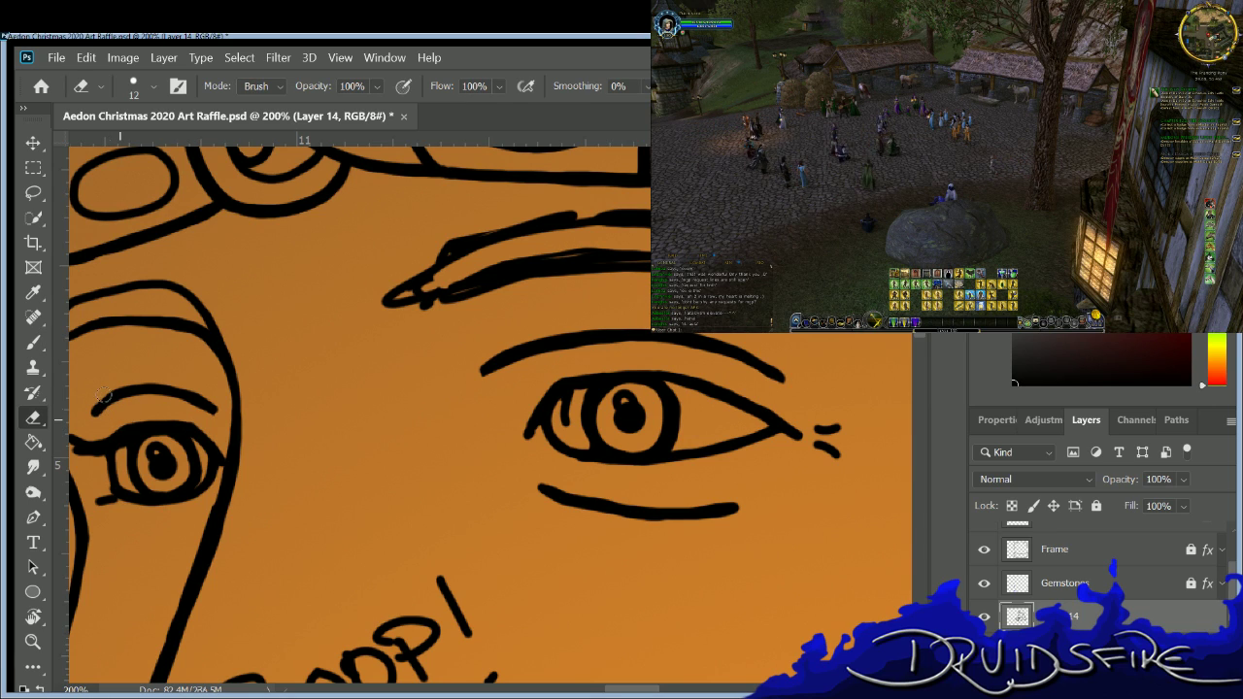
key("b")
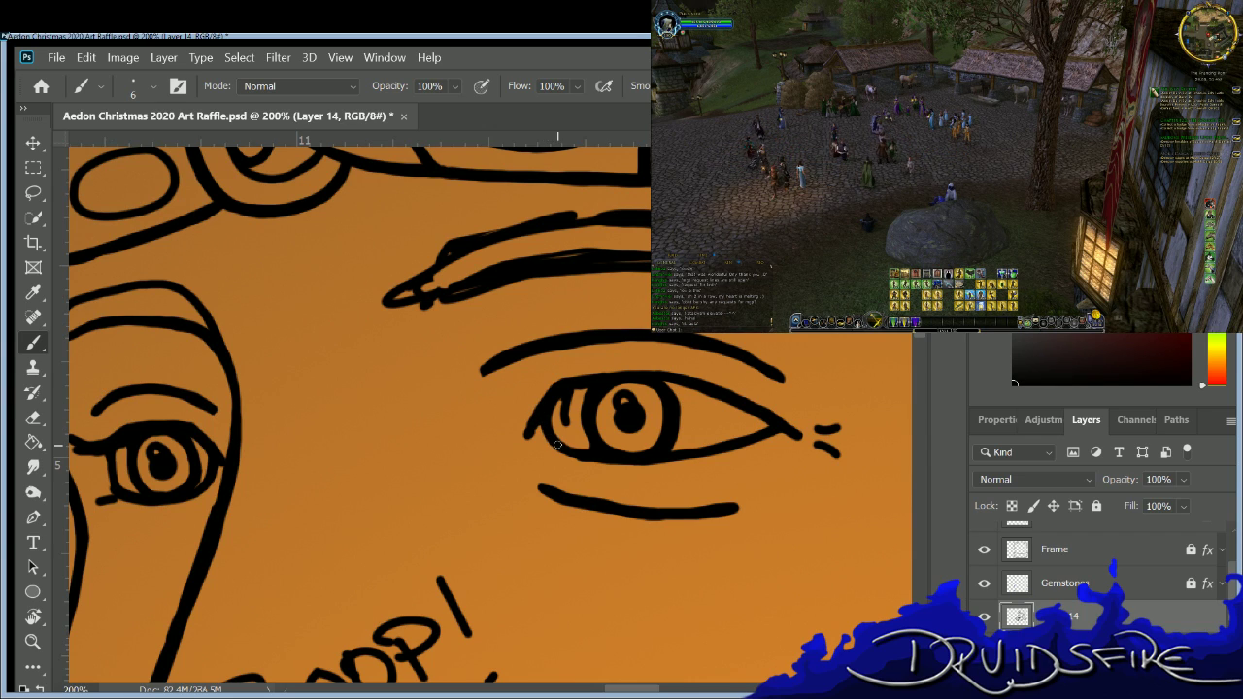
key("e")
key("b")
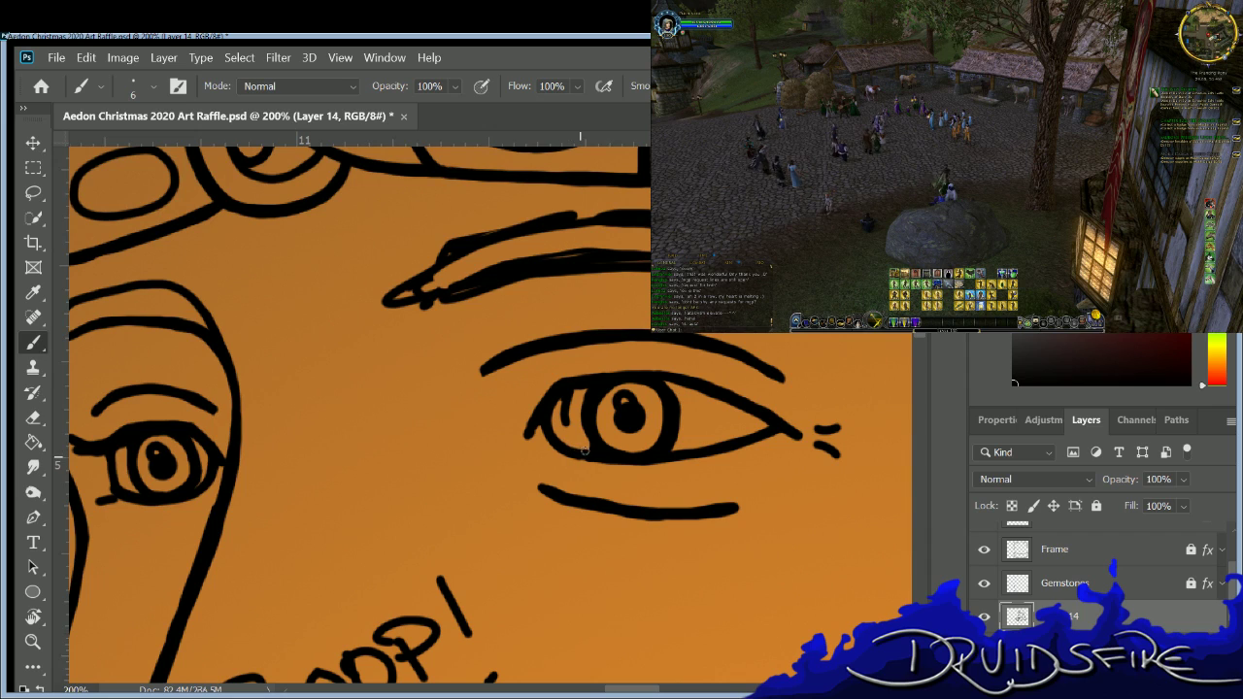
Touch up the right eye's iris outline and the crease line beneath the eye with the eraser and brush.
key("e")
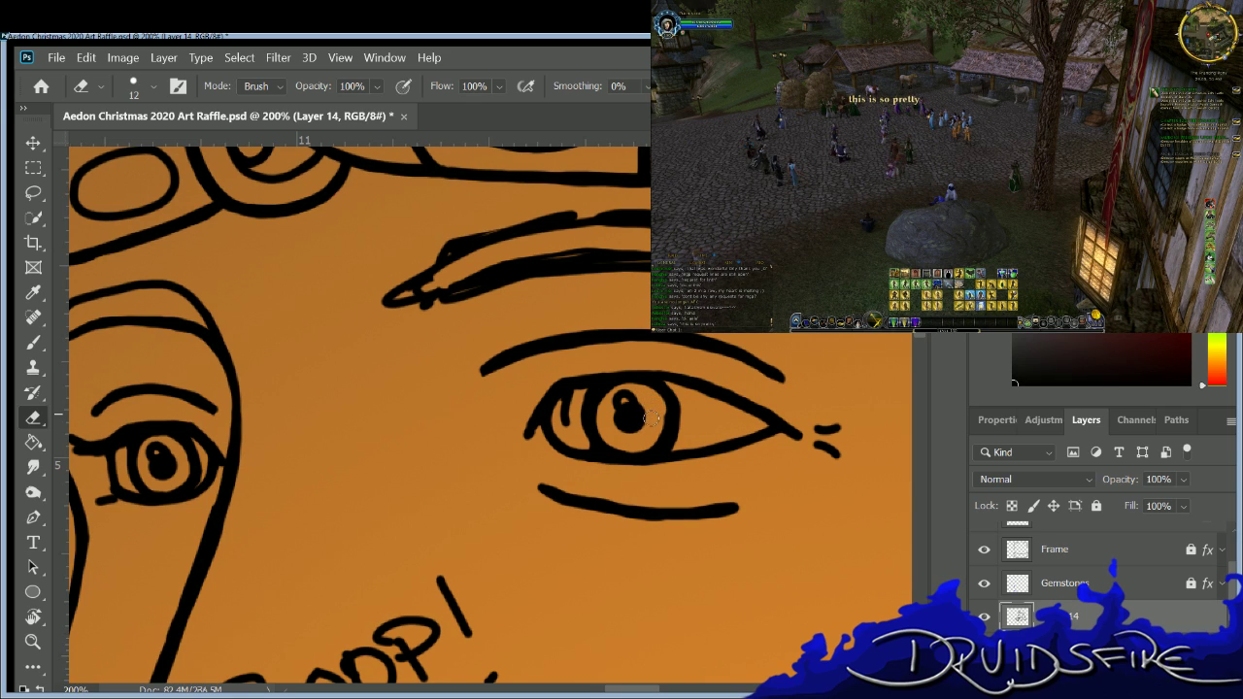
key("b")
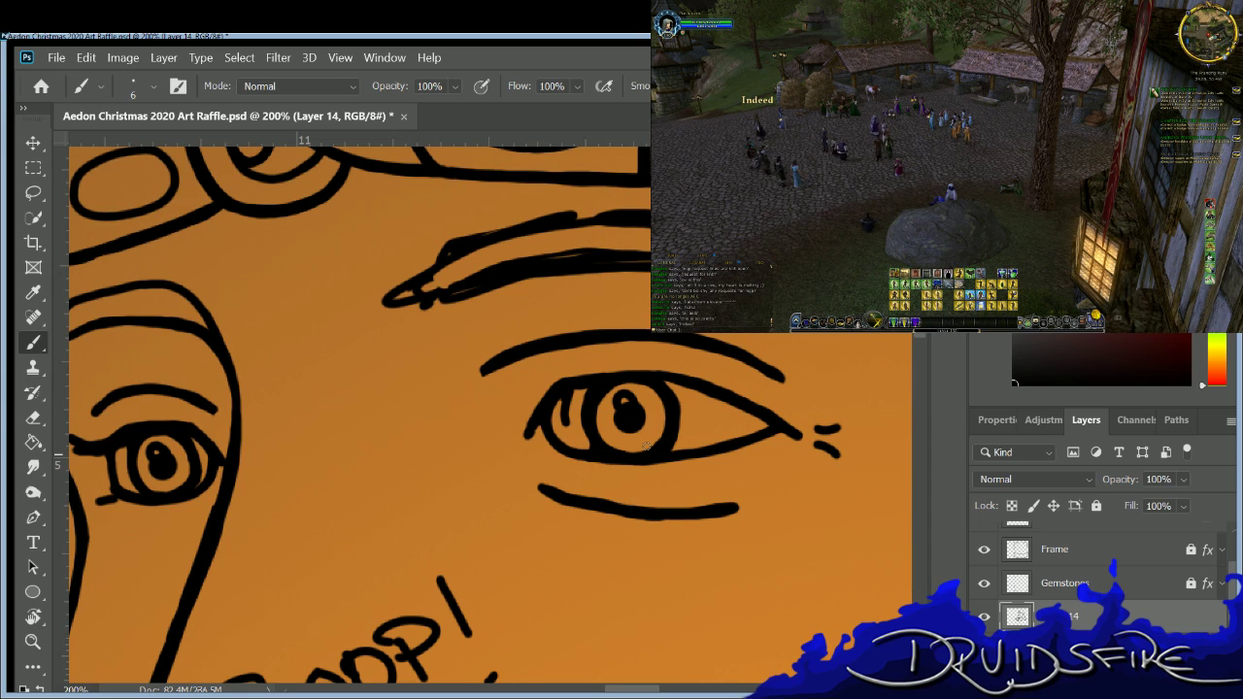
key("e")
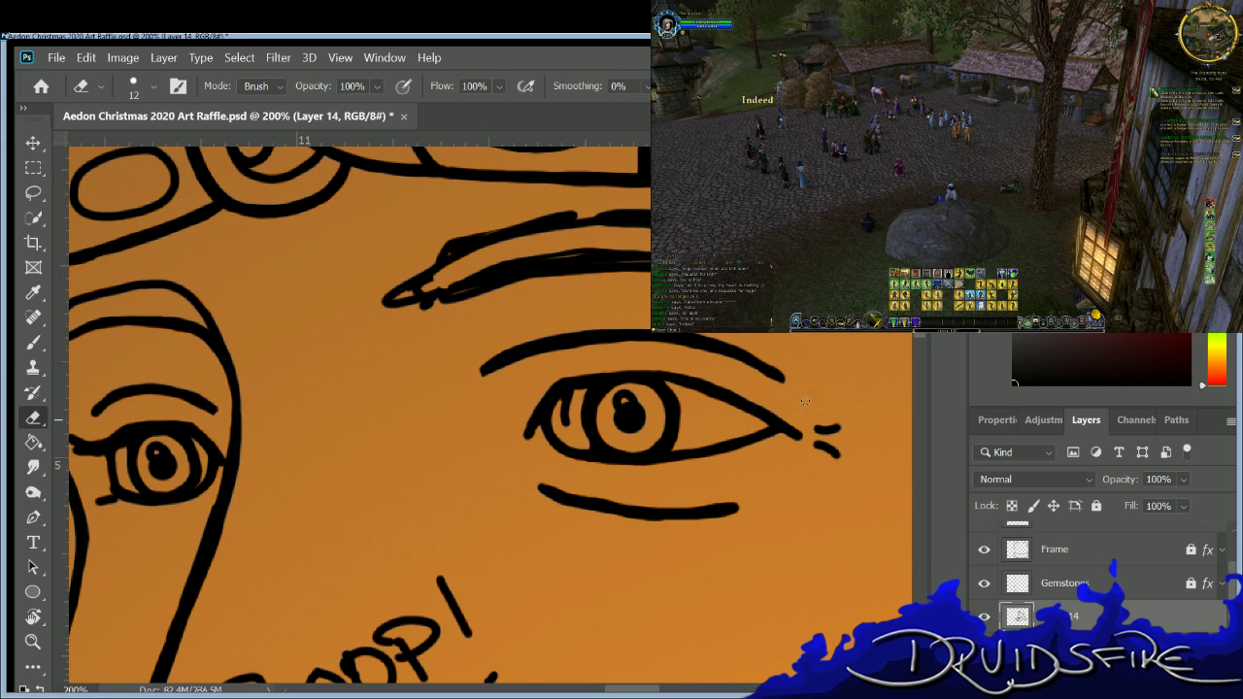
key("b")
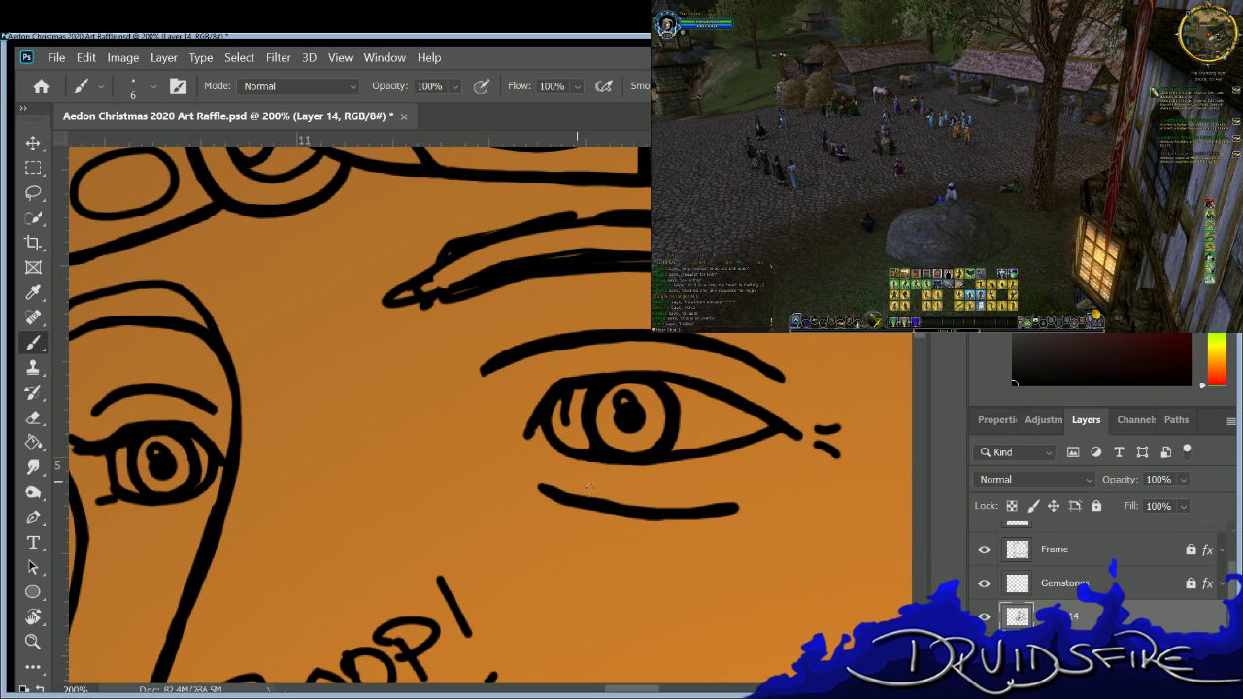
key("e")
key("b")
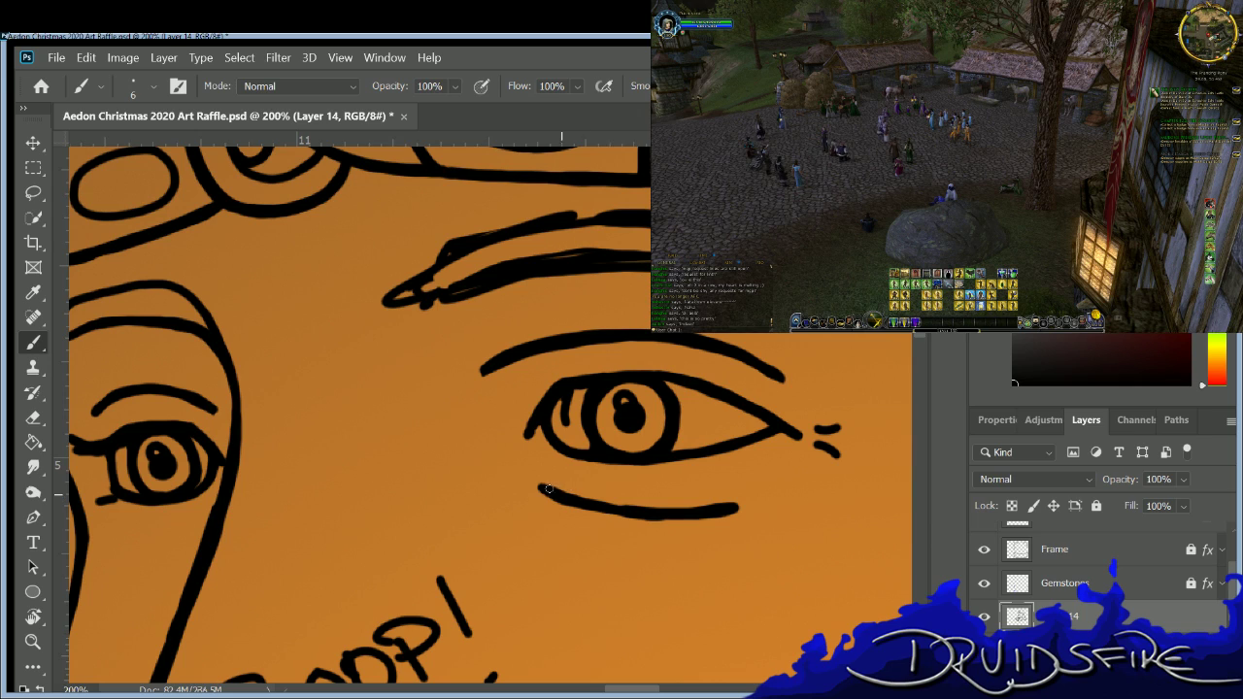
left_click_drag(579, 502, 639, 506)
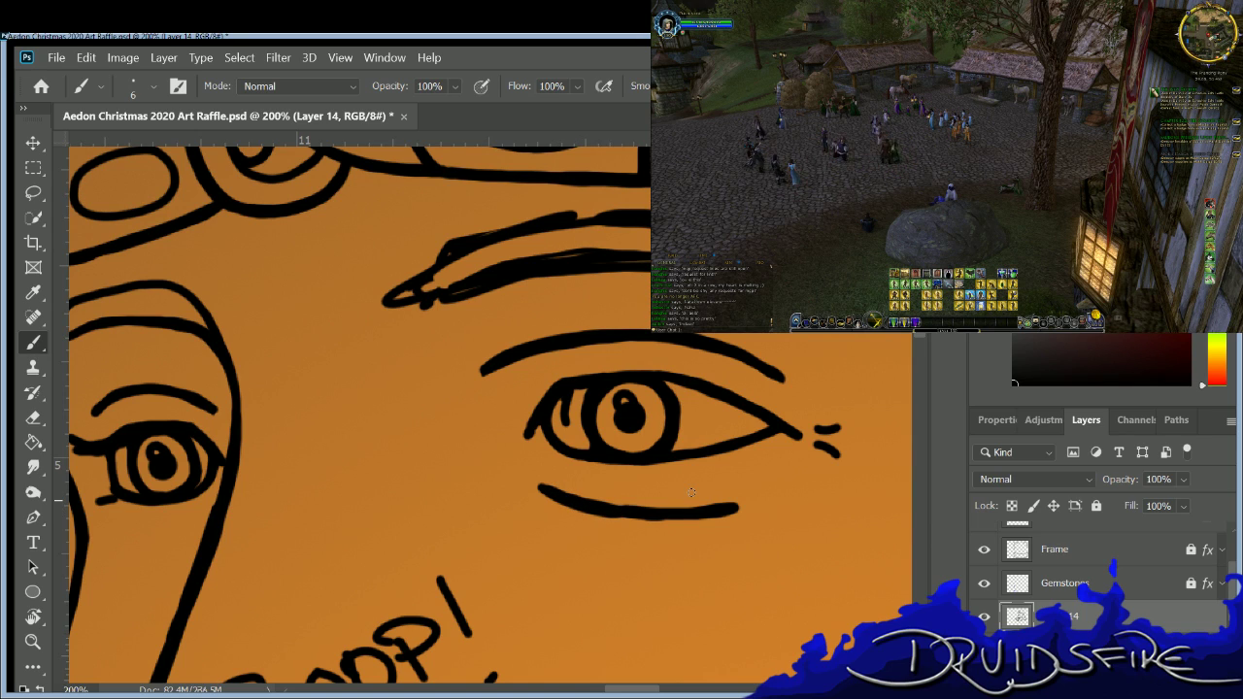
key("e")
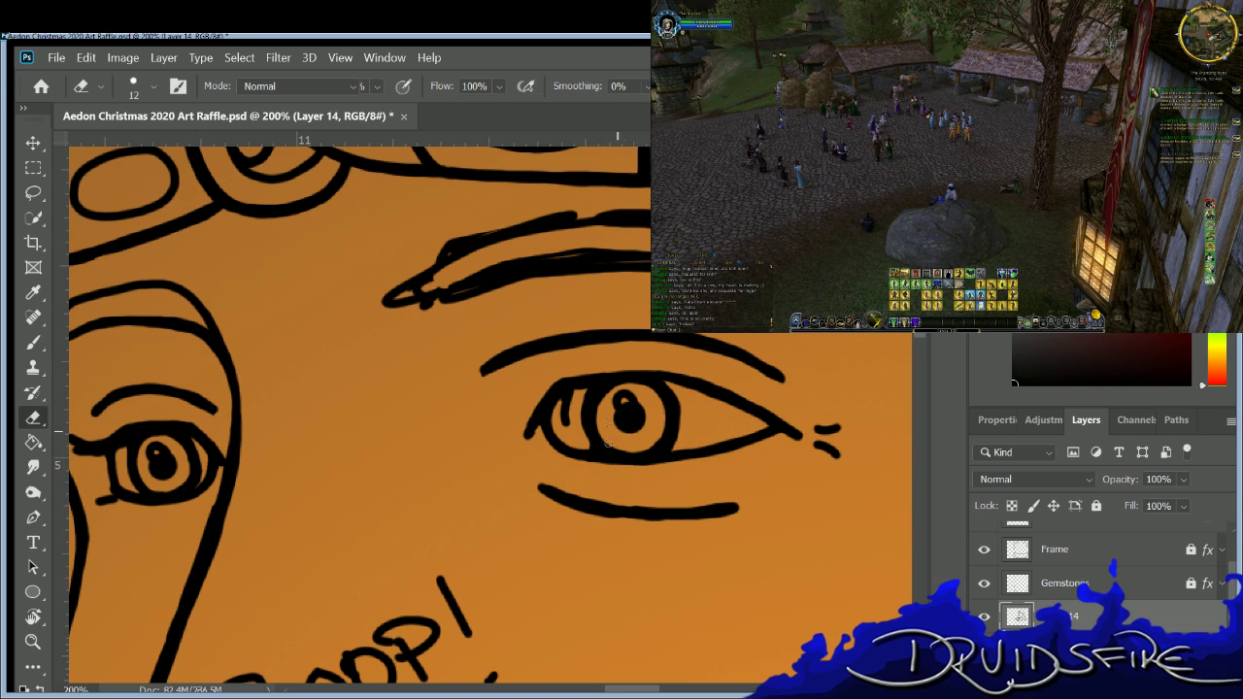
key("b")
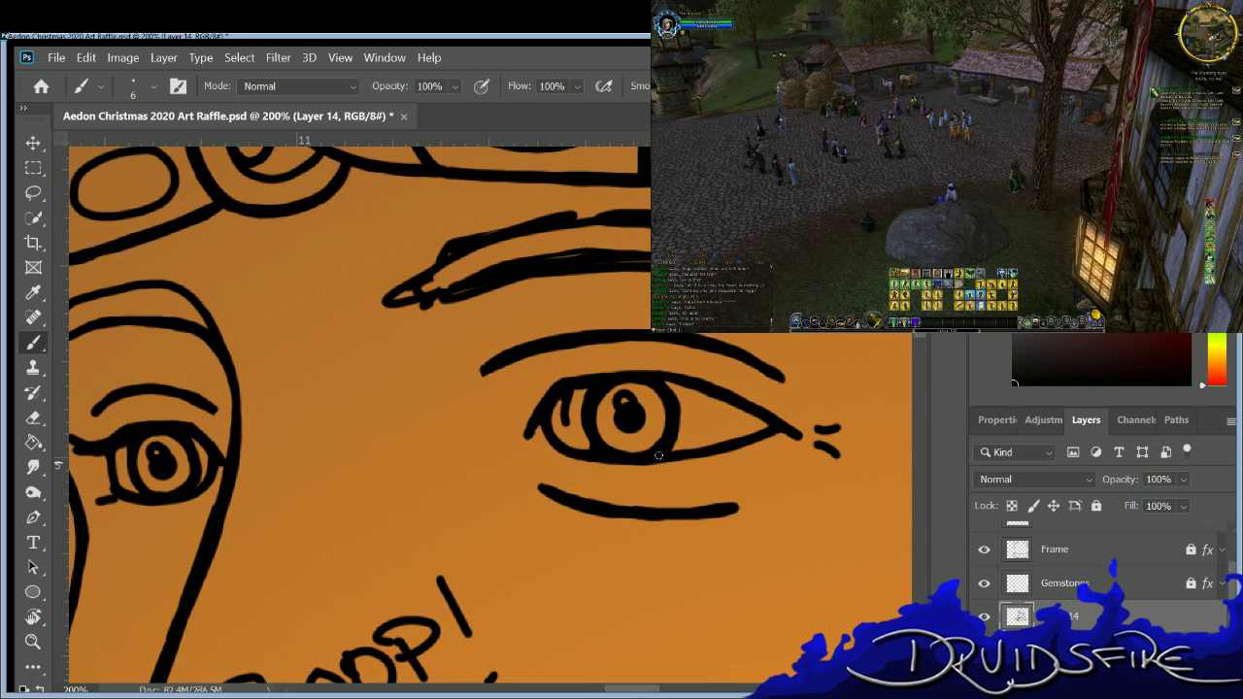
Erase the right eyebrow's rough upper outline and its overlong inner tip.
key("e")
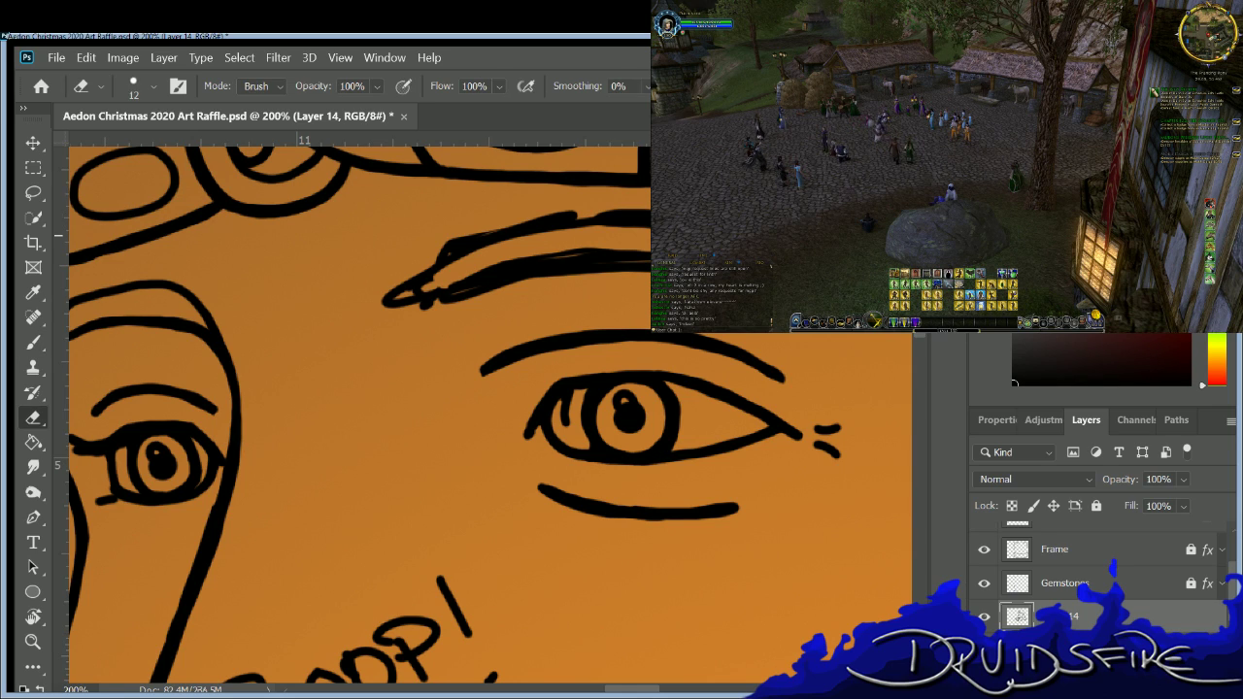
mouse_move(618, 204)
left_mouse_down()
mouse_move(456, 243)
mouse_move(582, 225)
left_mouse_up()
key("b")
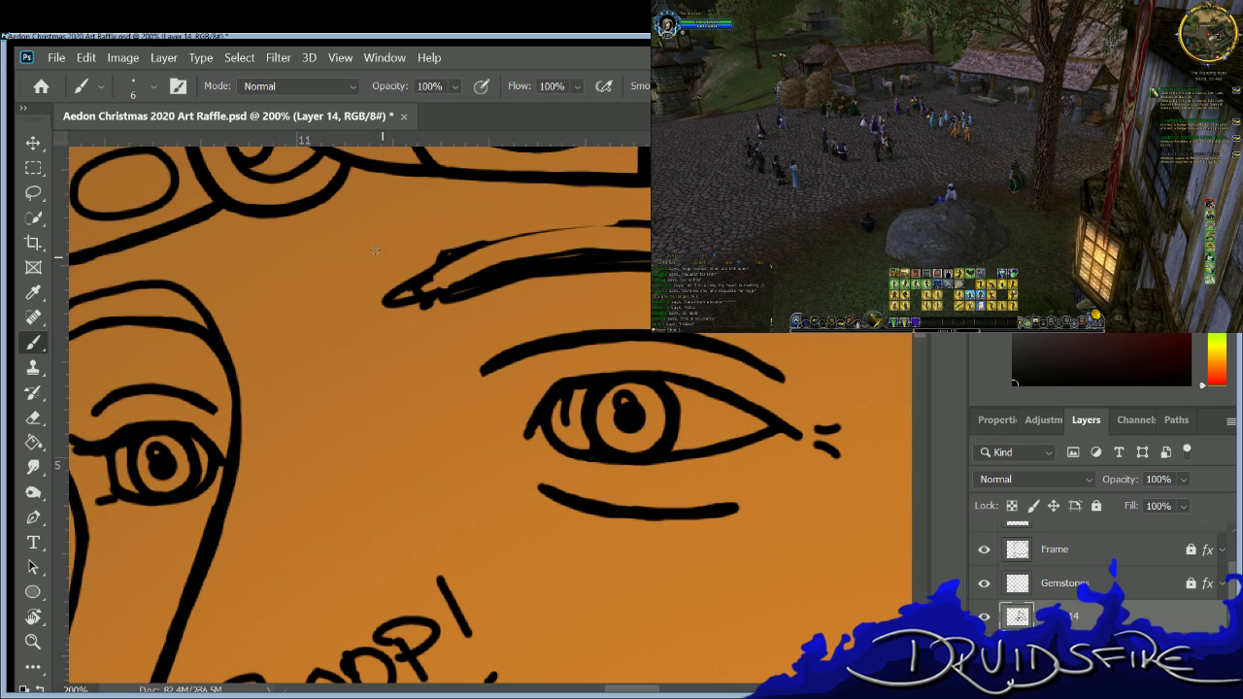
key("e")
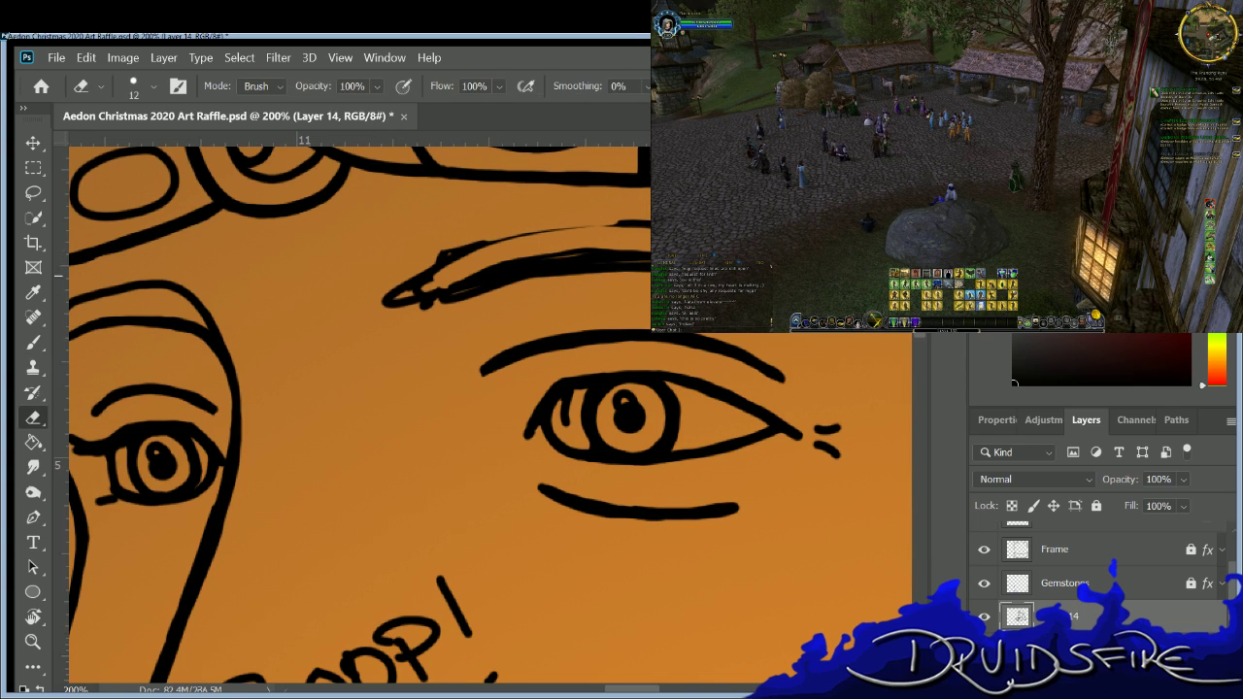
mouse_move(646, 223)
left_mouse_down()
mouse_move(534, 231)
mouse_move(352, 294)
mouse_move(439, 289)
left_mouse_up()
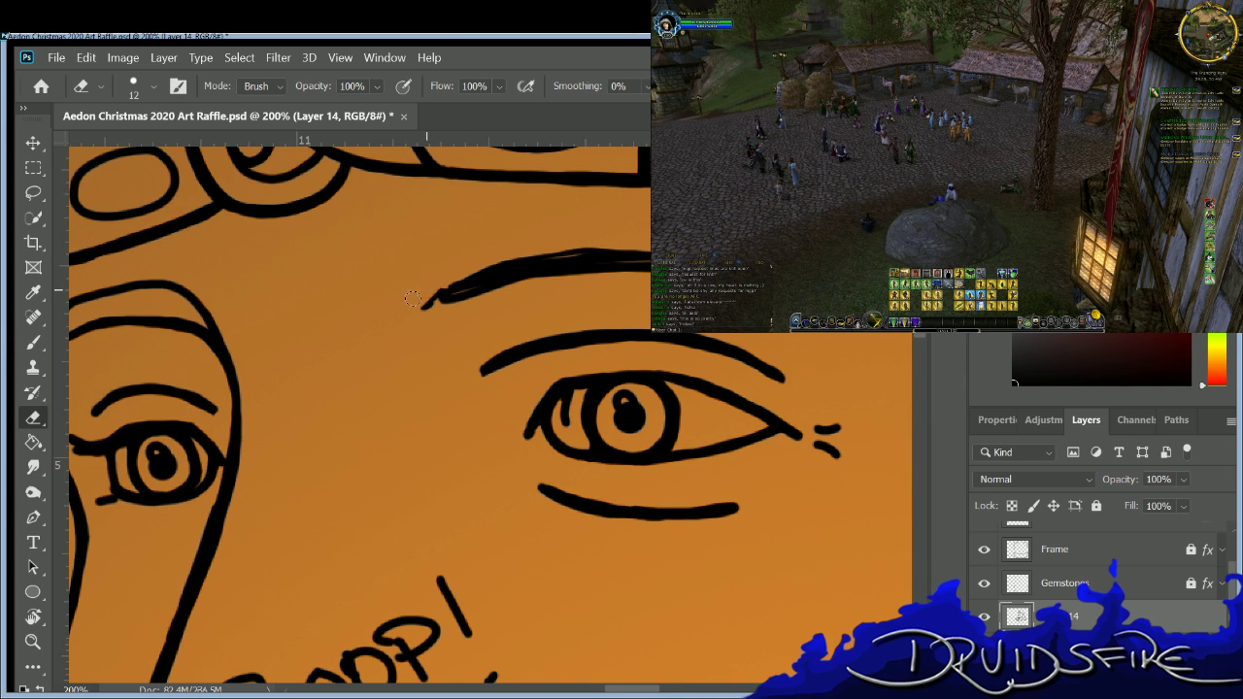
Repaint the right eyebrow's inner end and upper edge as one clean curved line with the size 6 brush.
key("b")
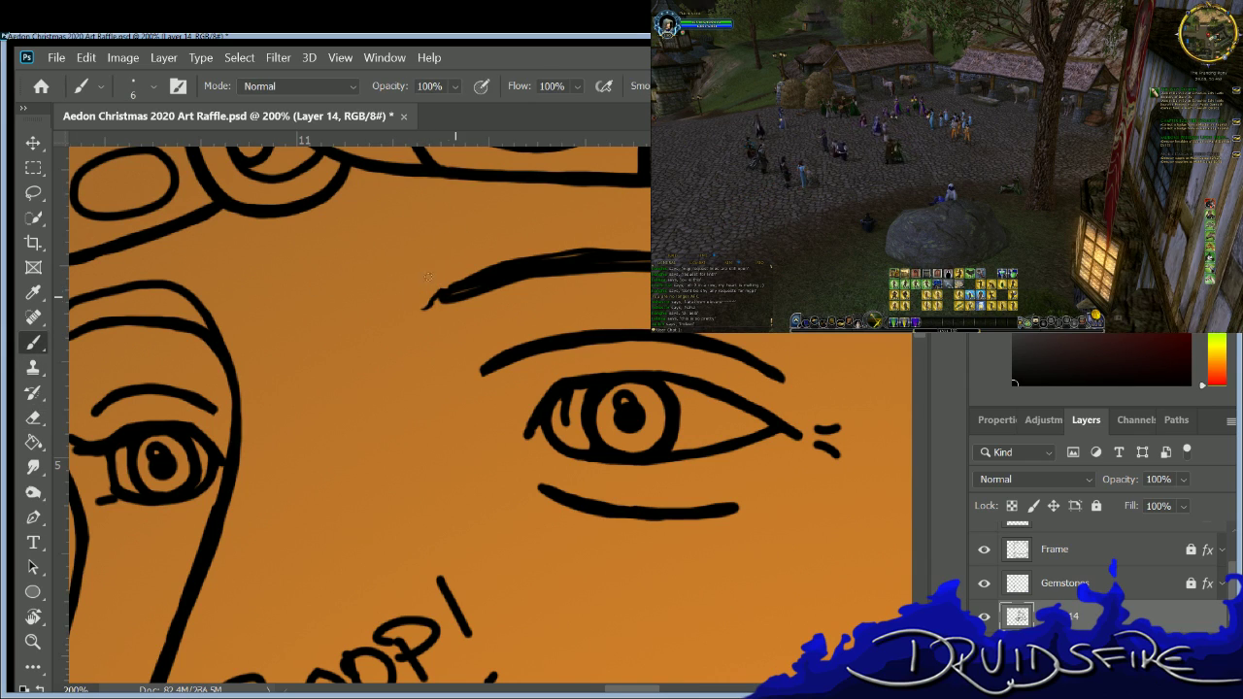
mouse_move(428, 277)
left_mouse_down()
mouse_move(418, 304)
mouse_move(540, 217)
mouse_move(648, 206)
left_mouse_up()
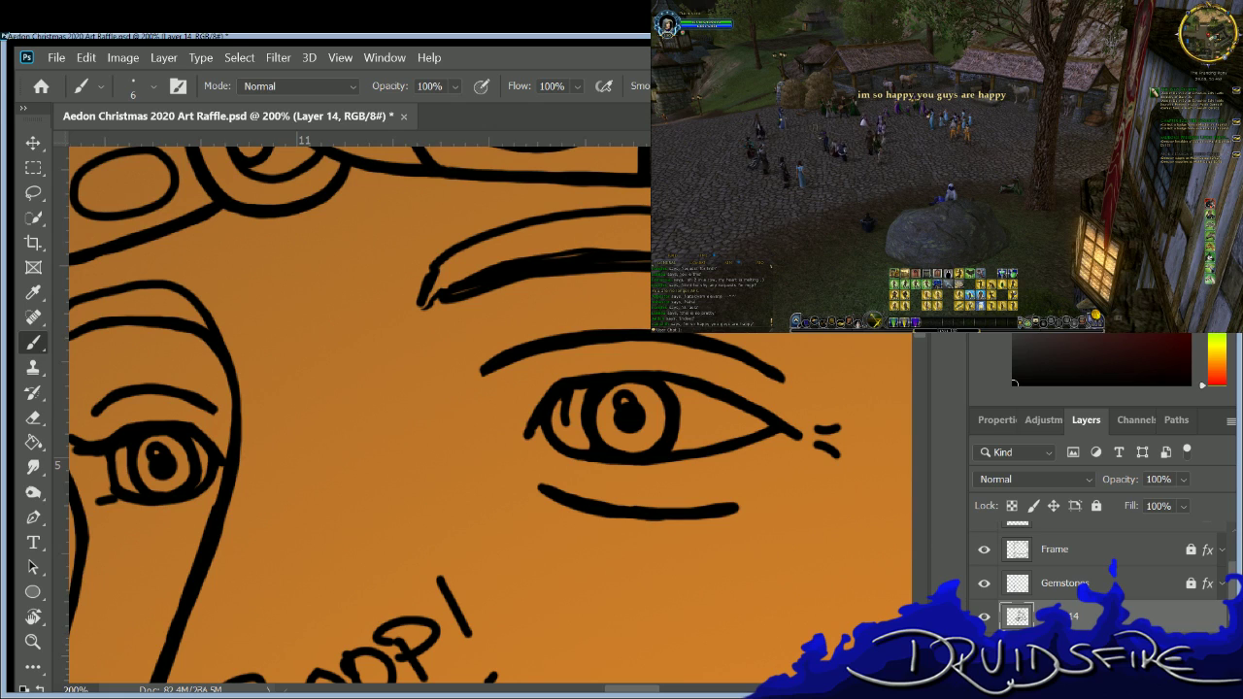
key("ctrl+z")
mouse_move(423, 260)
left_mouse_down()
mouse_move(531, 220)
mouse_move(649, 215)
left_mouse_up()
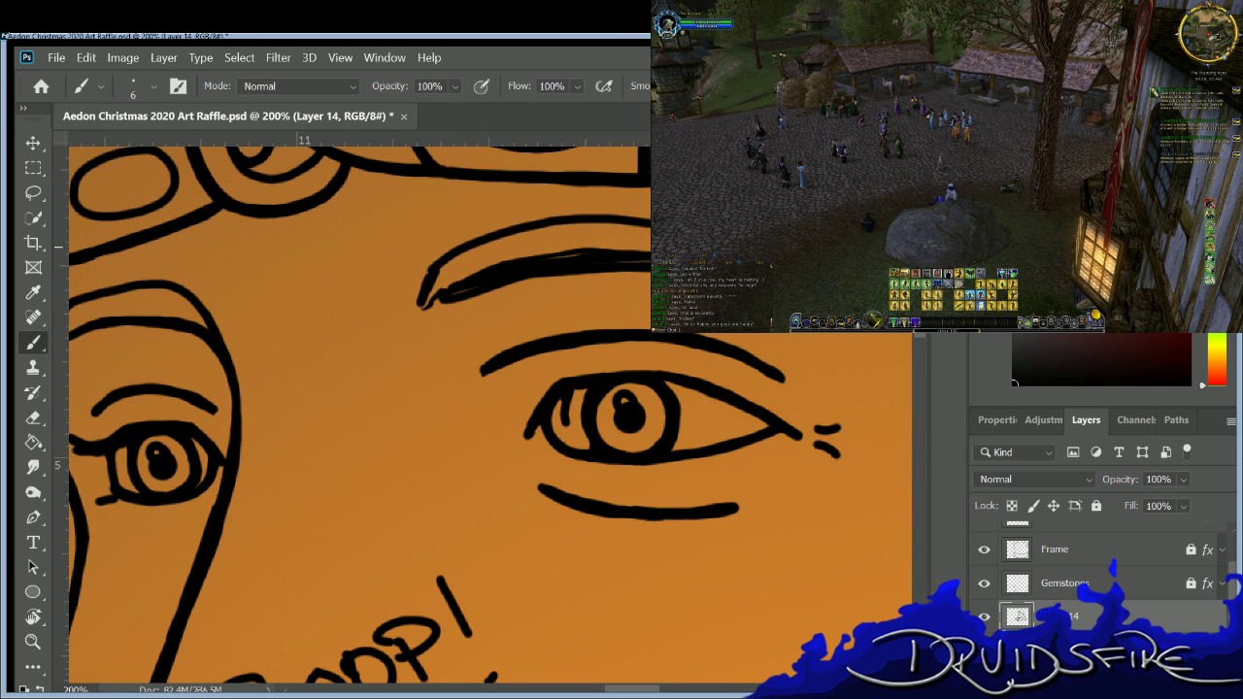
Erase the thick, sketchy lower outline of the right eyebrow.
key("e")
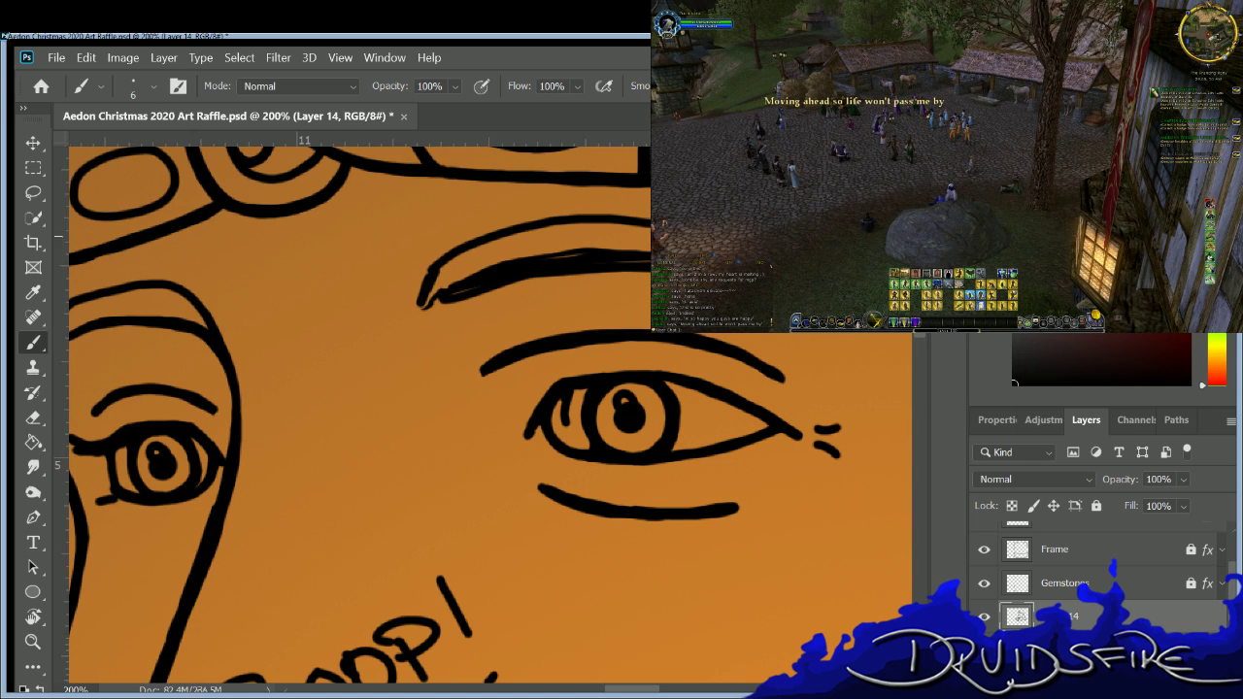
mouse_move(549, 254)
left_mouse_down()
mouse_move(433, 291)
mouse_move(593, 249)
mouse_move(641, 260)
left_mouse_up()
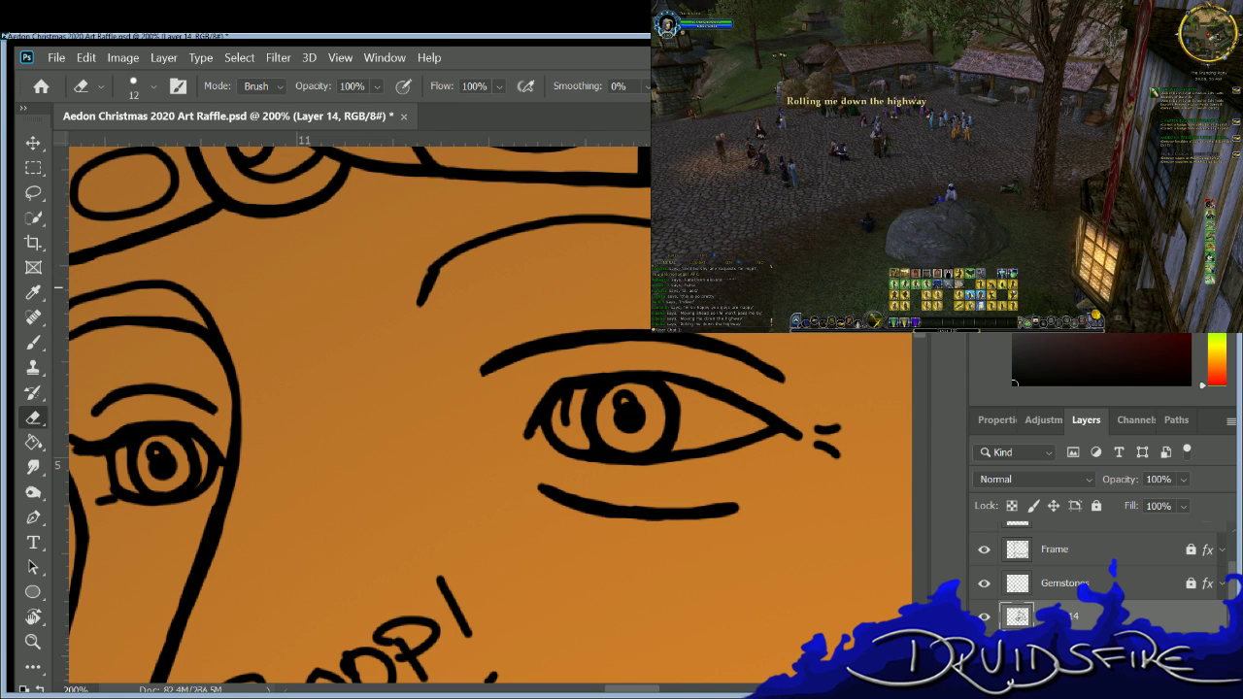
key("b")
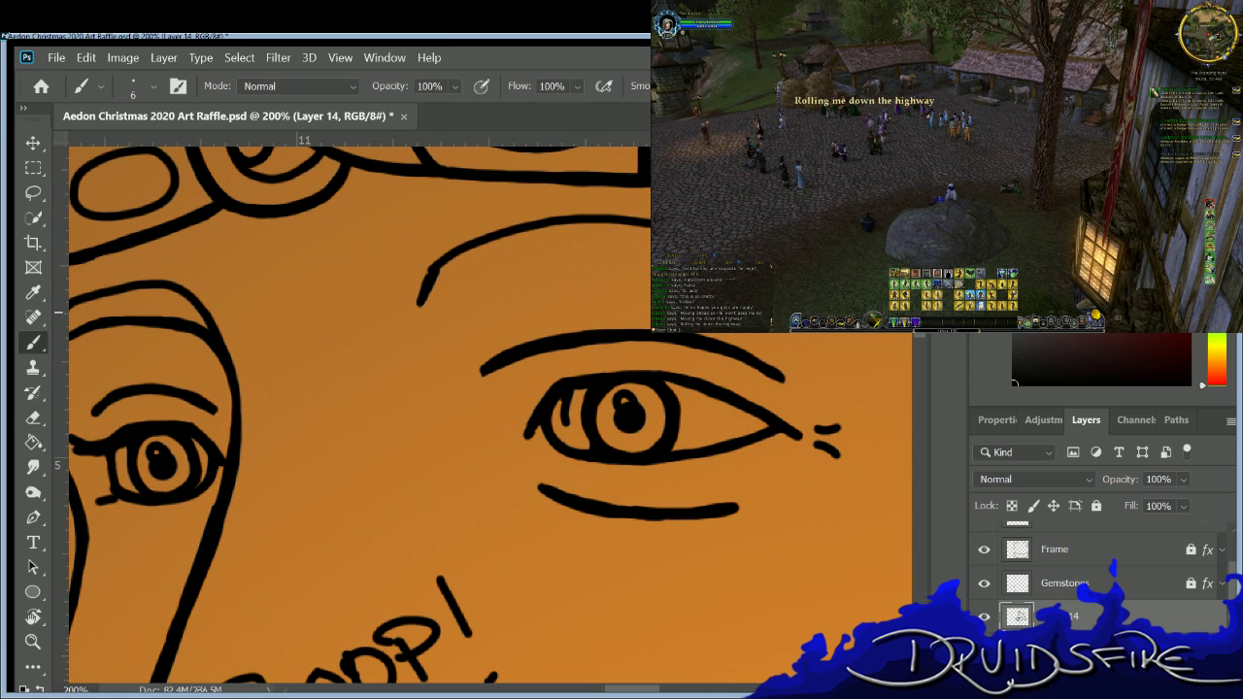
key("e")
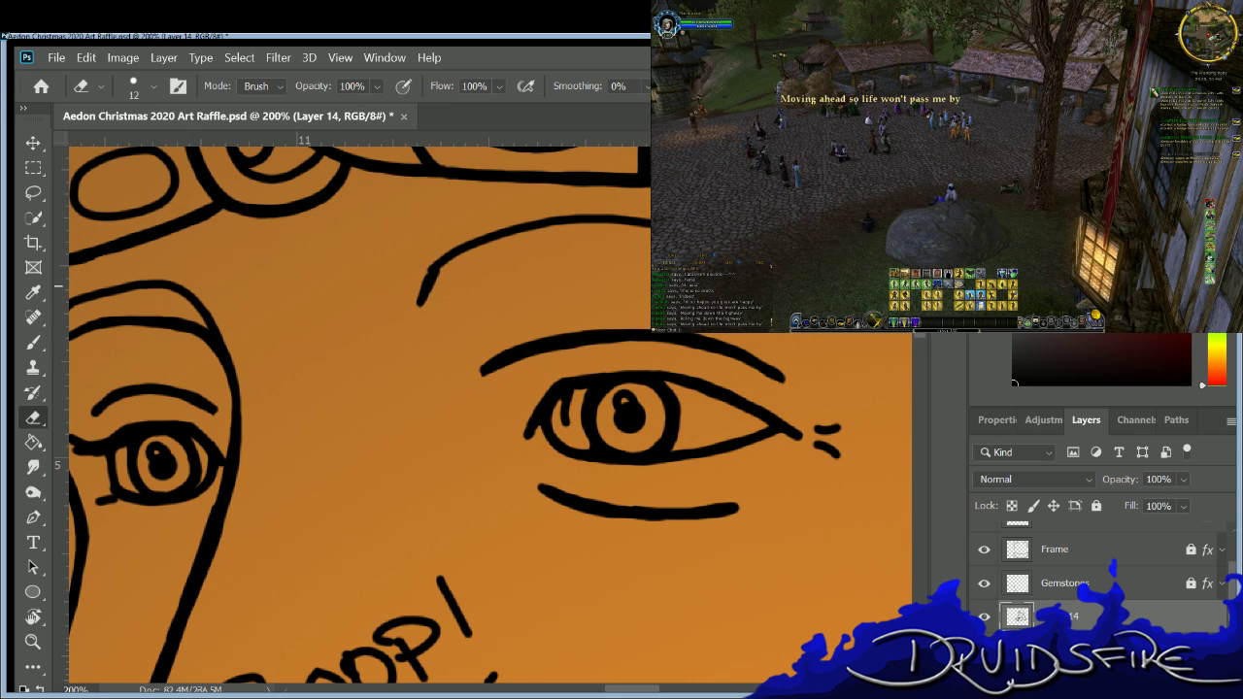
Repaint the right eyebrow's lower edge as a thin arched line starting from its inner tip, redoing the stroke until it follows the upper edge.
key("b")
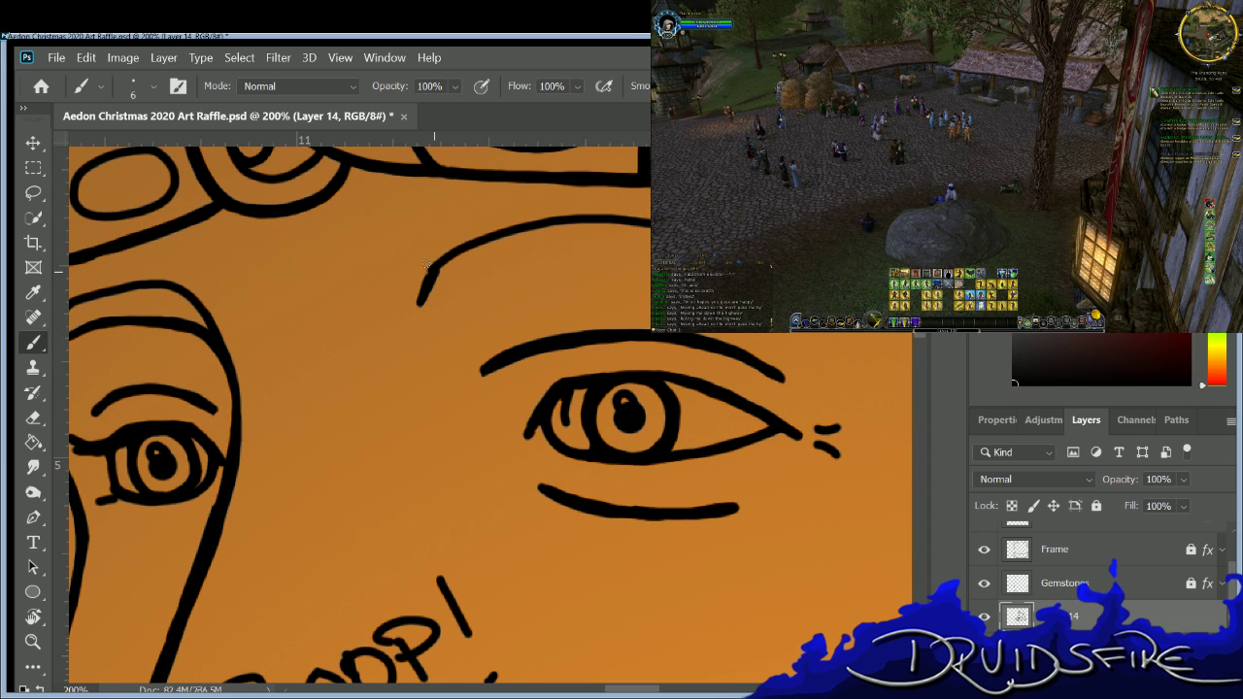
left_click_drag(419, 301, 650, 266)
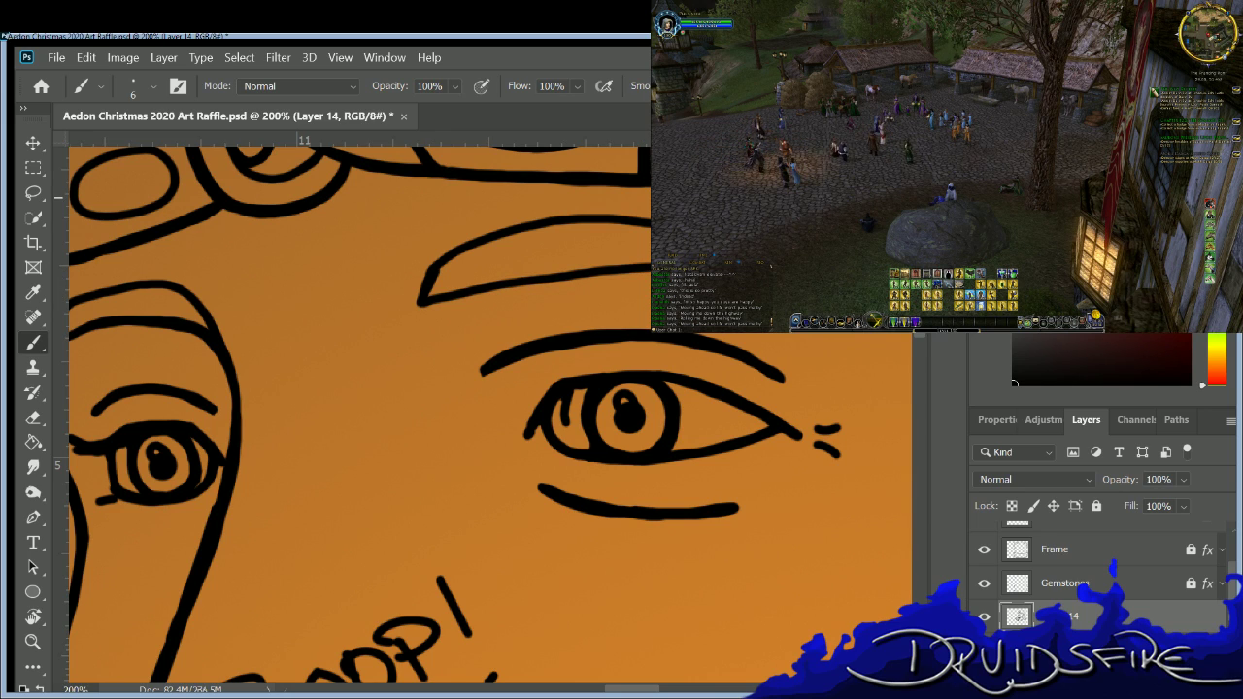
key("ctrl+z")
left_click_drag(420, 296, 648, 259)
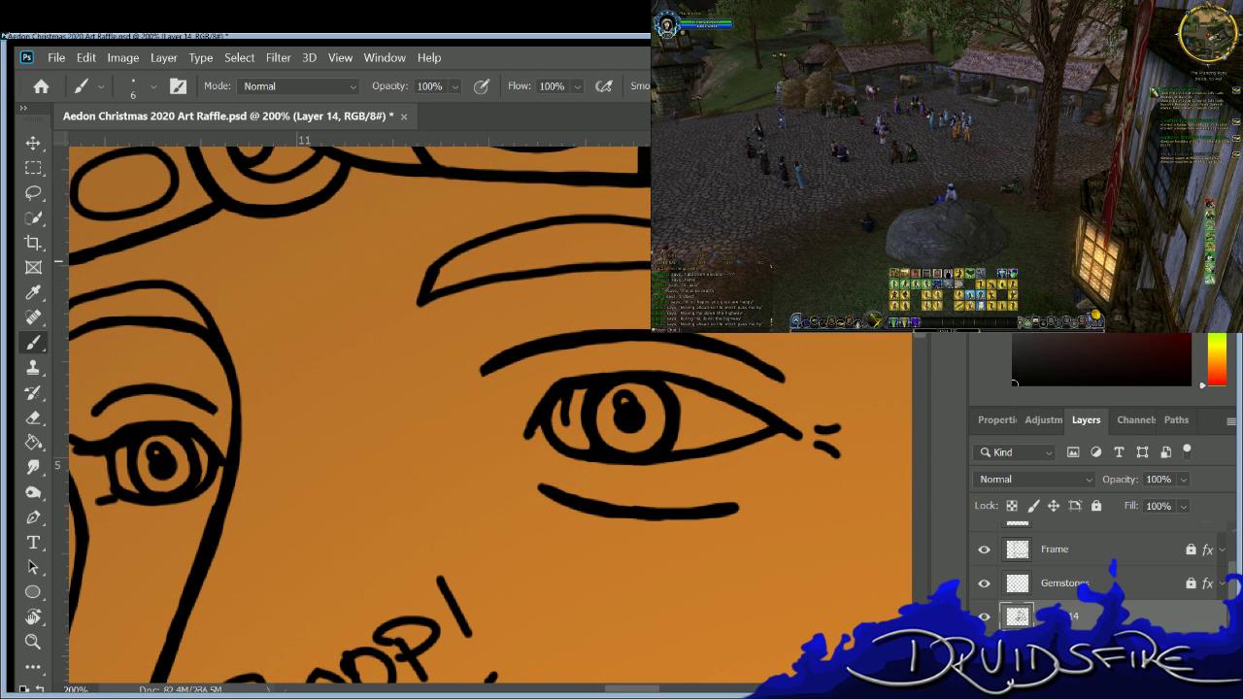
key("ctrl+z")
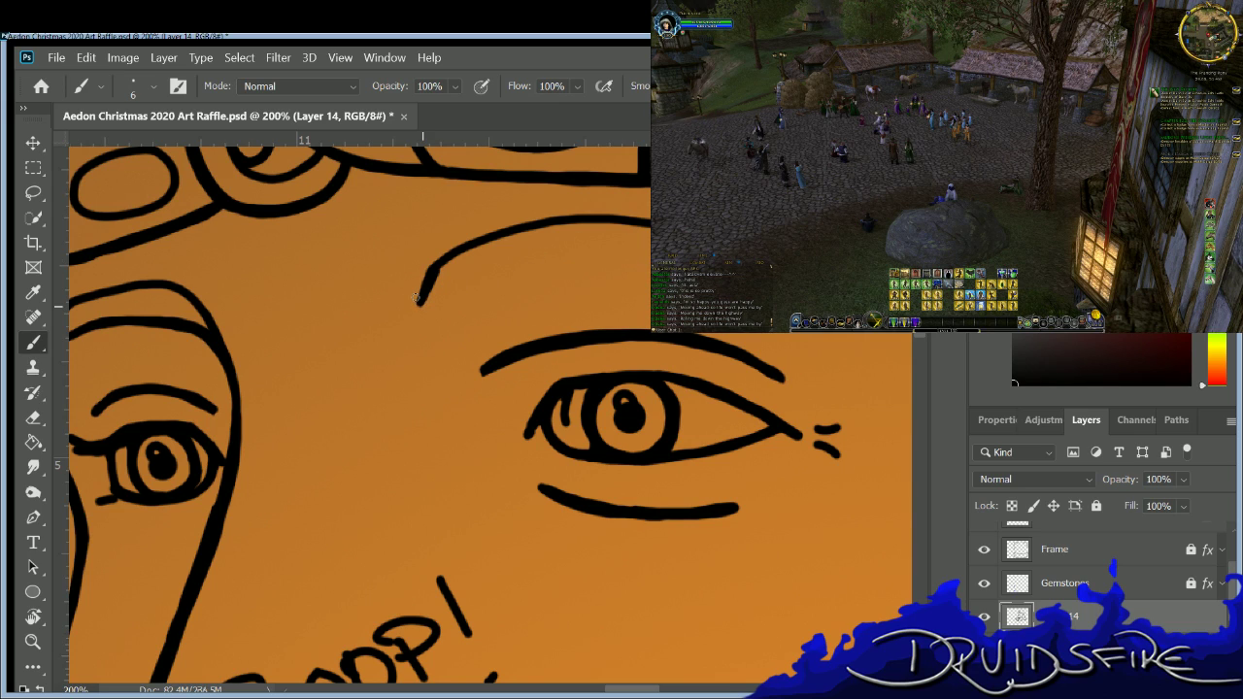
mouse_move(422, 295)
left_mouse_down()
mouse_move(494, 262)
mouse_move(629, 254)
left_mouse_up()
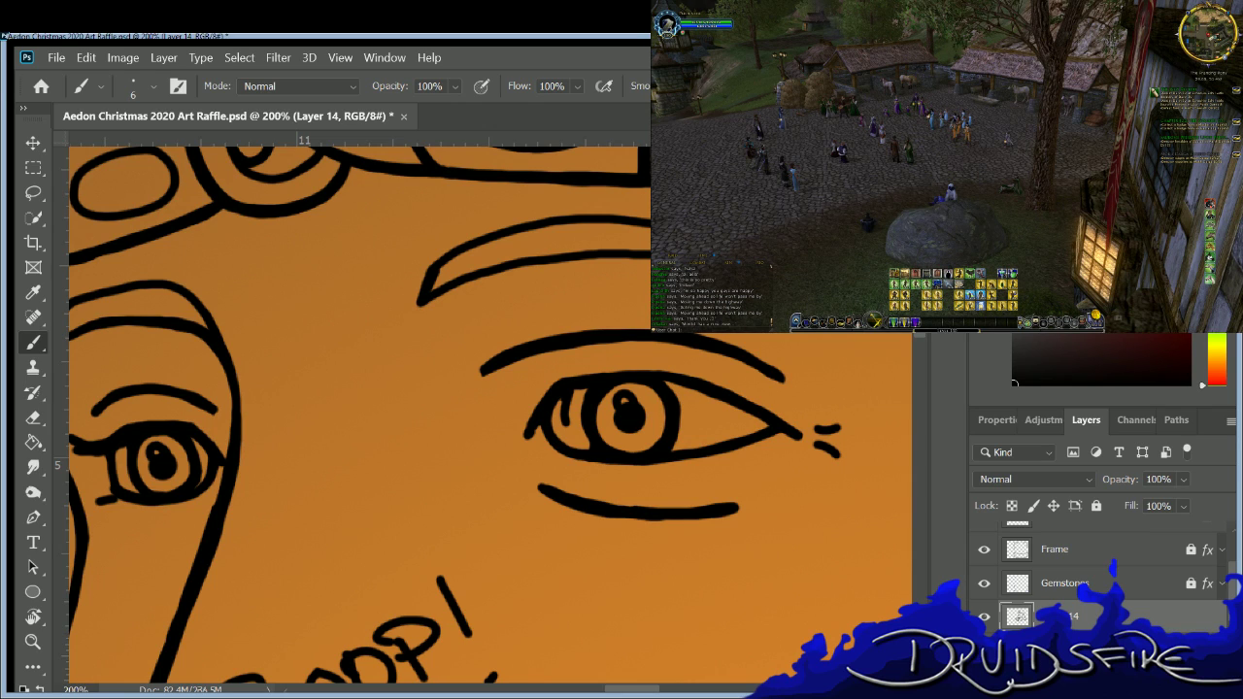
Erase the rough strokes and stray marks around the V-shaped point above the gemmed headband and repaint its two sides as clean lines.
scroll(620, 670, "left", 6)
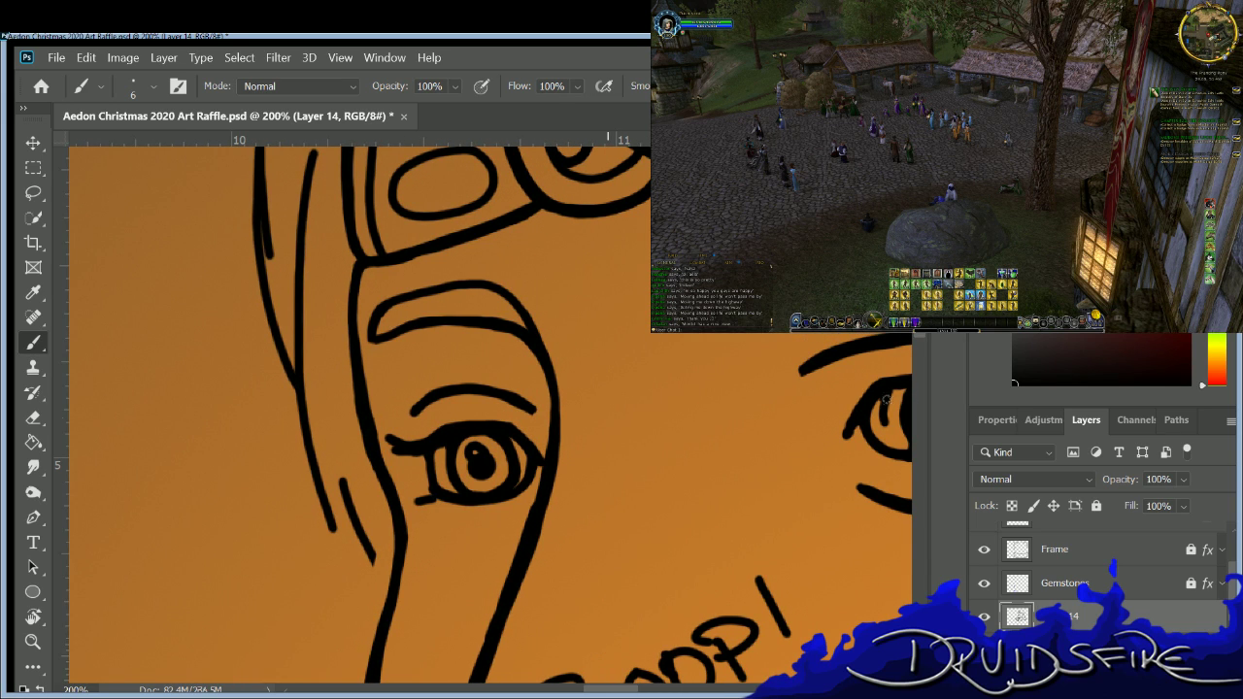
scroll(490, 413, "up", 5)
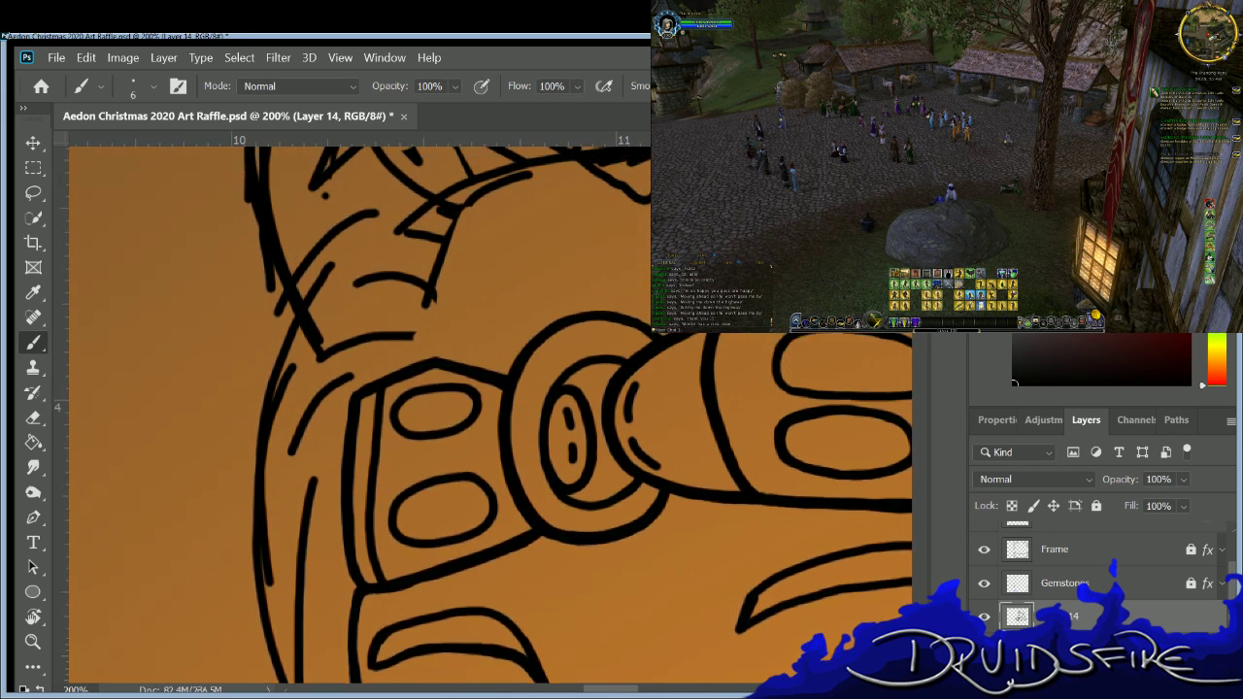
scroll(490, 413, "up", 5)
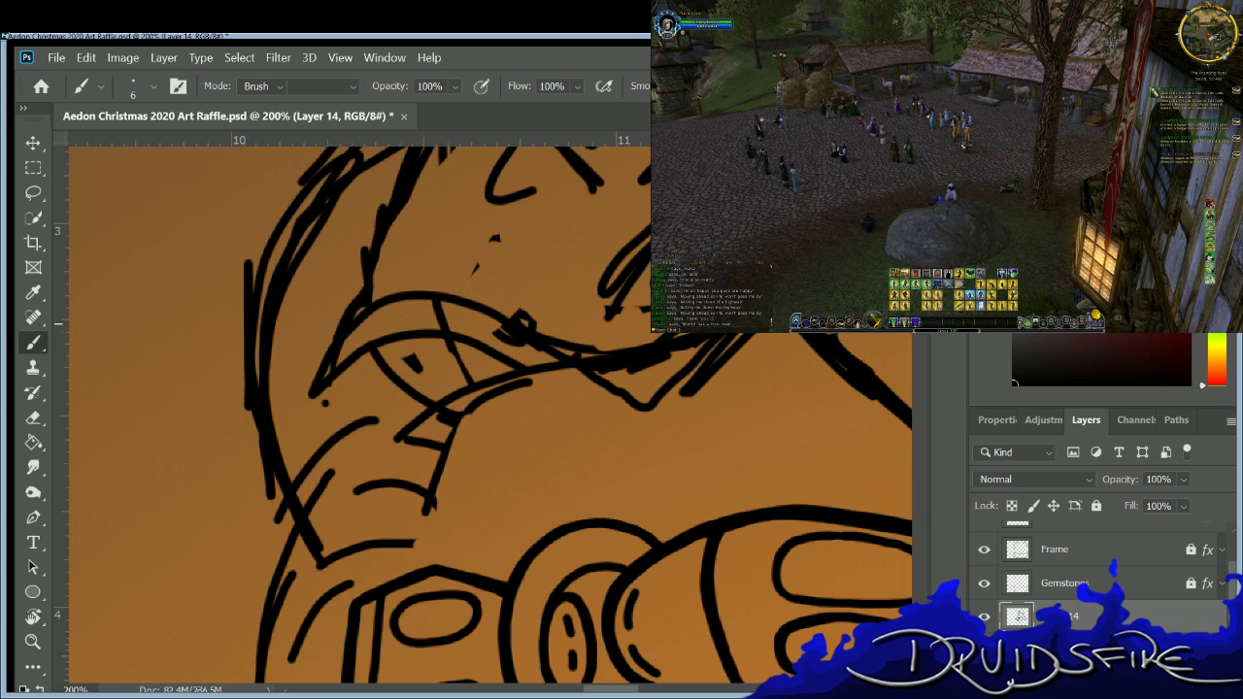
key("e")
mouse_move(694, 345)
left_mouse_down()
mouse_move(724, 369)
mouse_move(679, 383)
left_mouse_up()
mouse_move(613, 355)
left_mouse_down()
mouse_move(636, 257)
mouse_move(617, 242)
mouse_move(602, 357)
mouse_move(583, 338)
left_mouse_up()
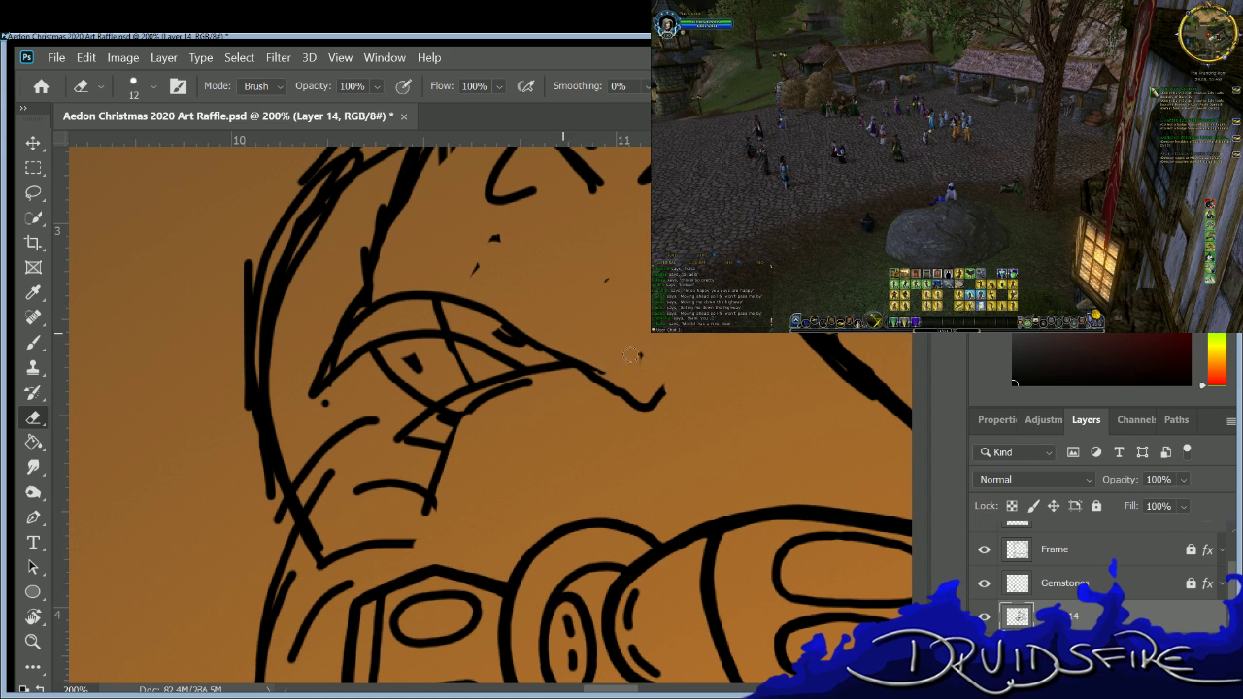
left_click_drag(491, 243, 552, 222)
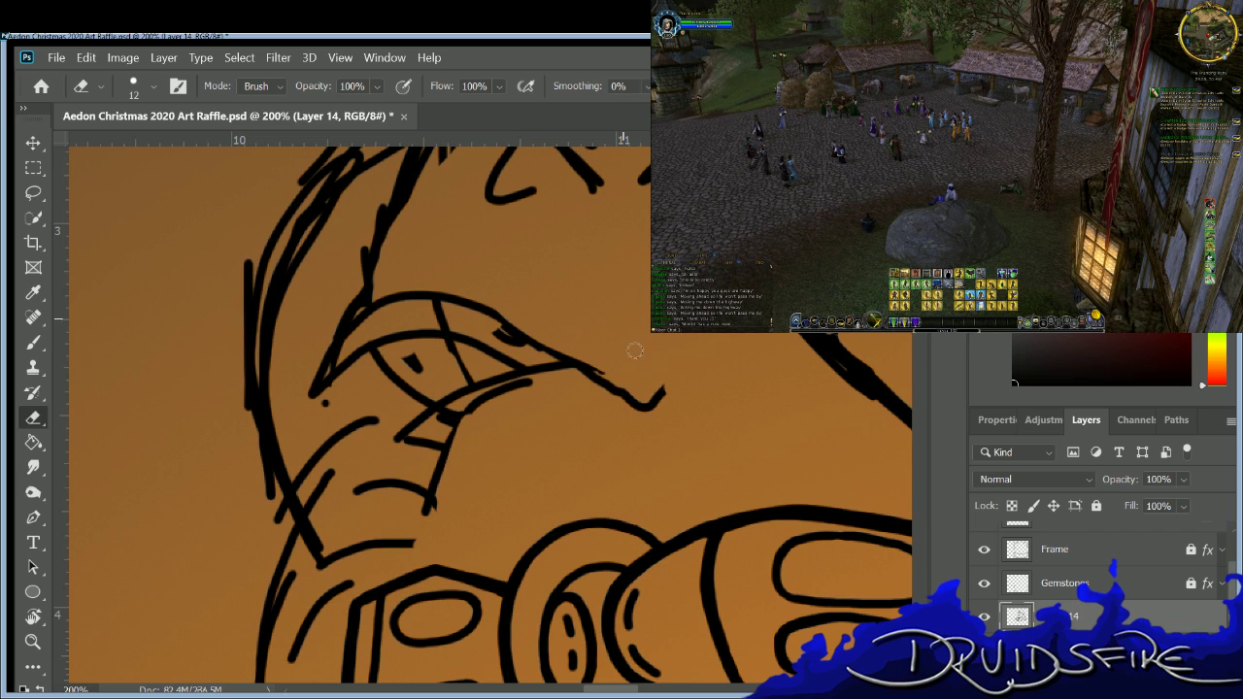
key("b")
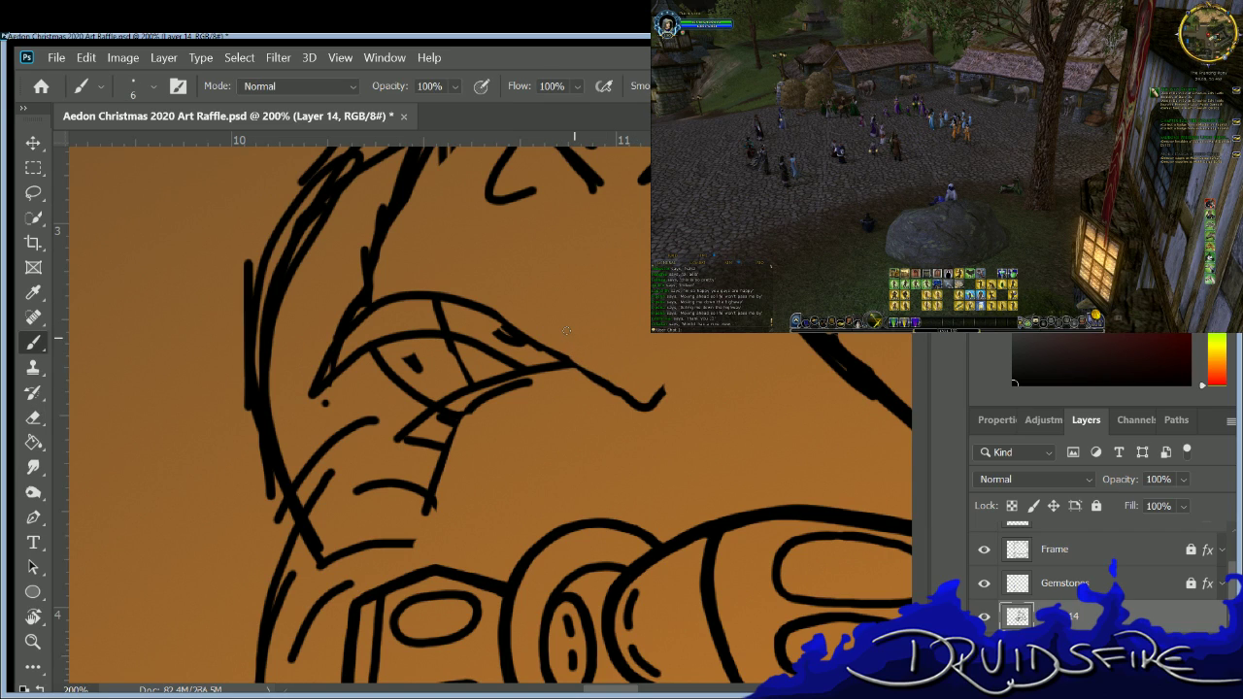
mouse_move(483, 305)
left_mouse_down()
mouse_move(639, 401)
mouse_move(728, 334)
left_mouse_up()
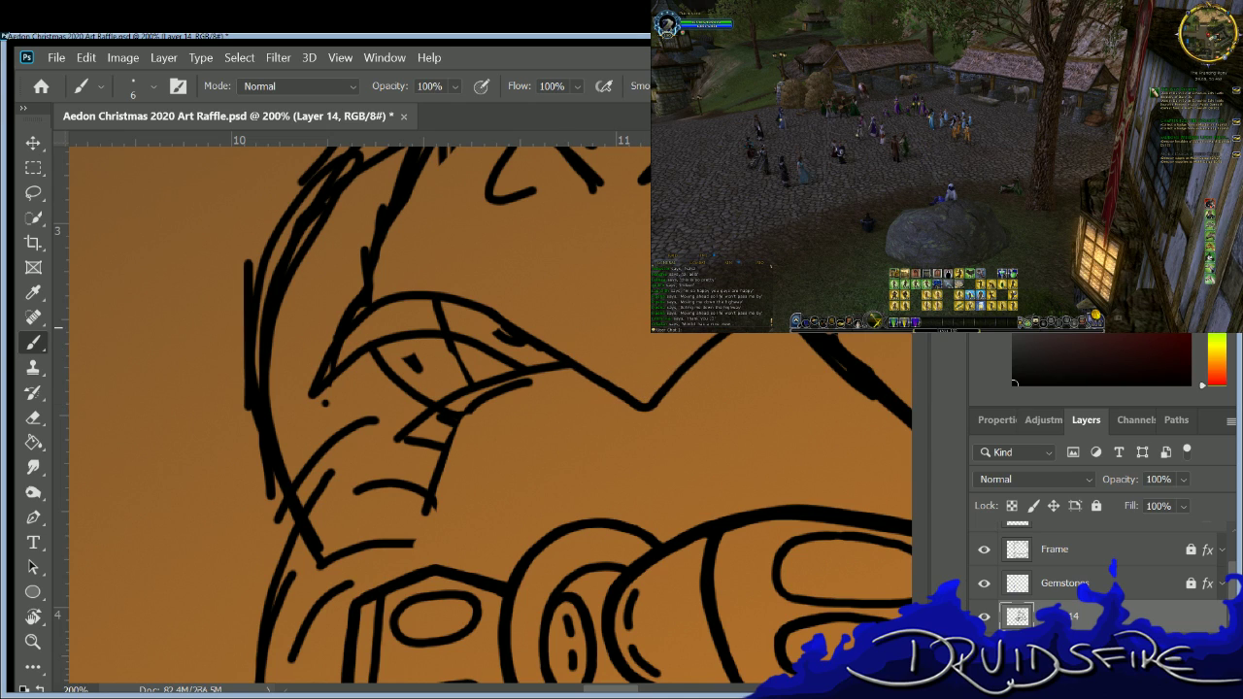
Trim the thick diagonal line beyond the V-shaped point with the eraser and smooth it with the brush.
key("e")
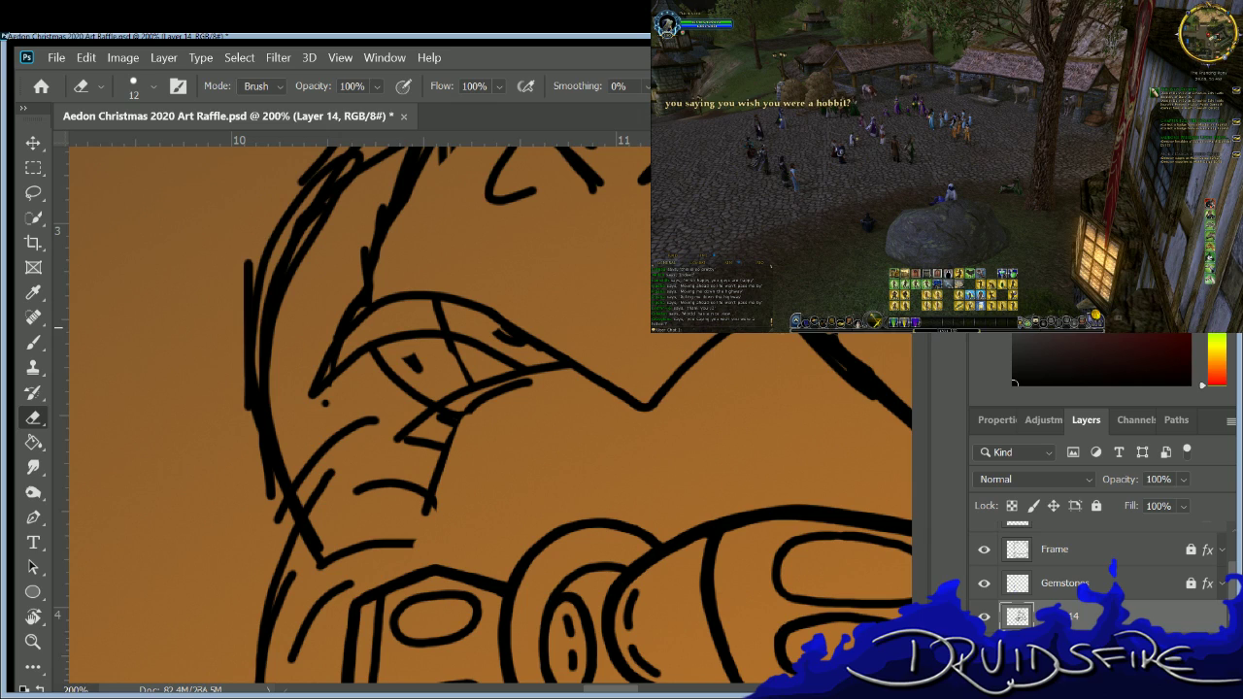
left_click_drag(807, 344, 864, 392)
key("b")
key("e")
key("b")
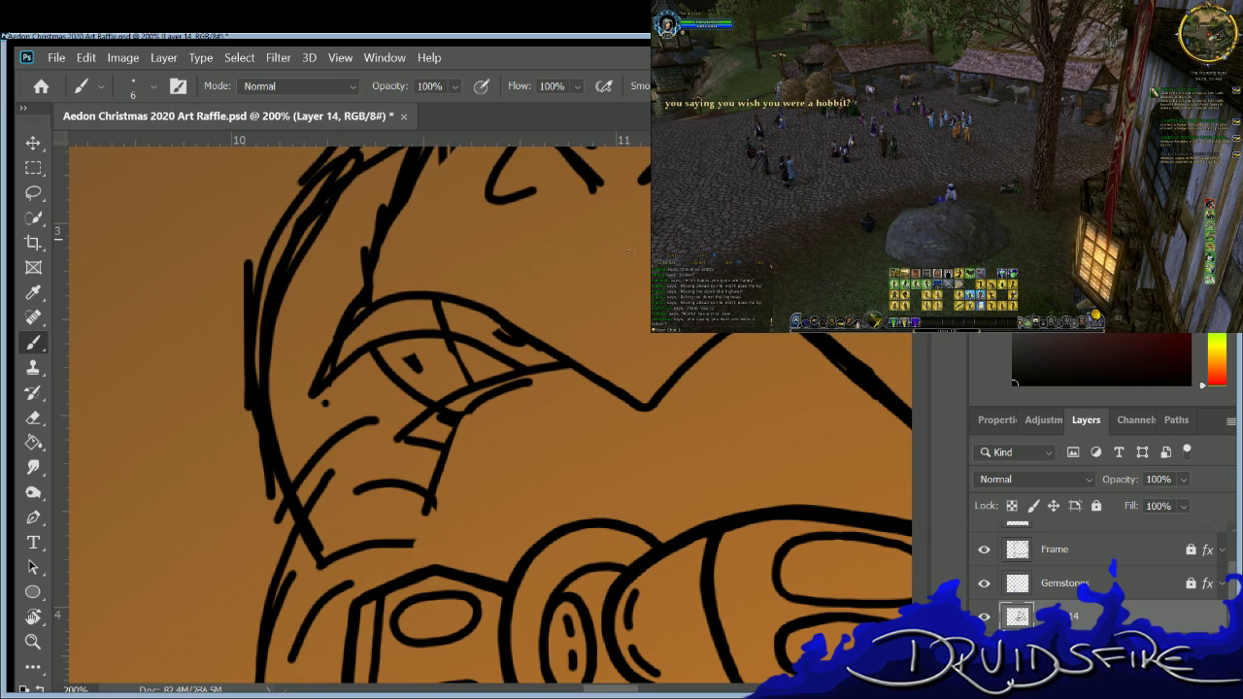
Paint a short curved hairline stroke above the V-shaped point and undo the longer stroke branching off it toward the left.
left_click_drag(612, 268, 648, 229)
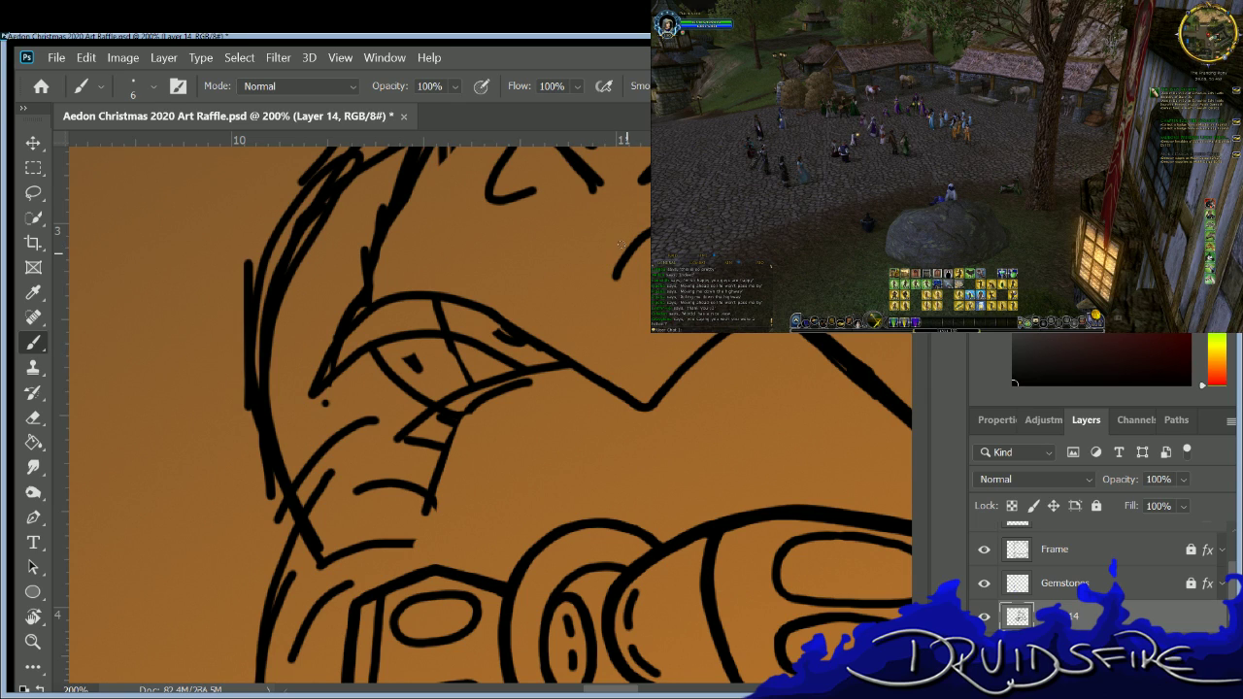
left_click_drag(621, 245, 490, 223)
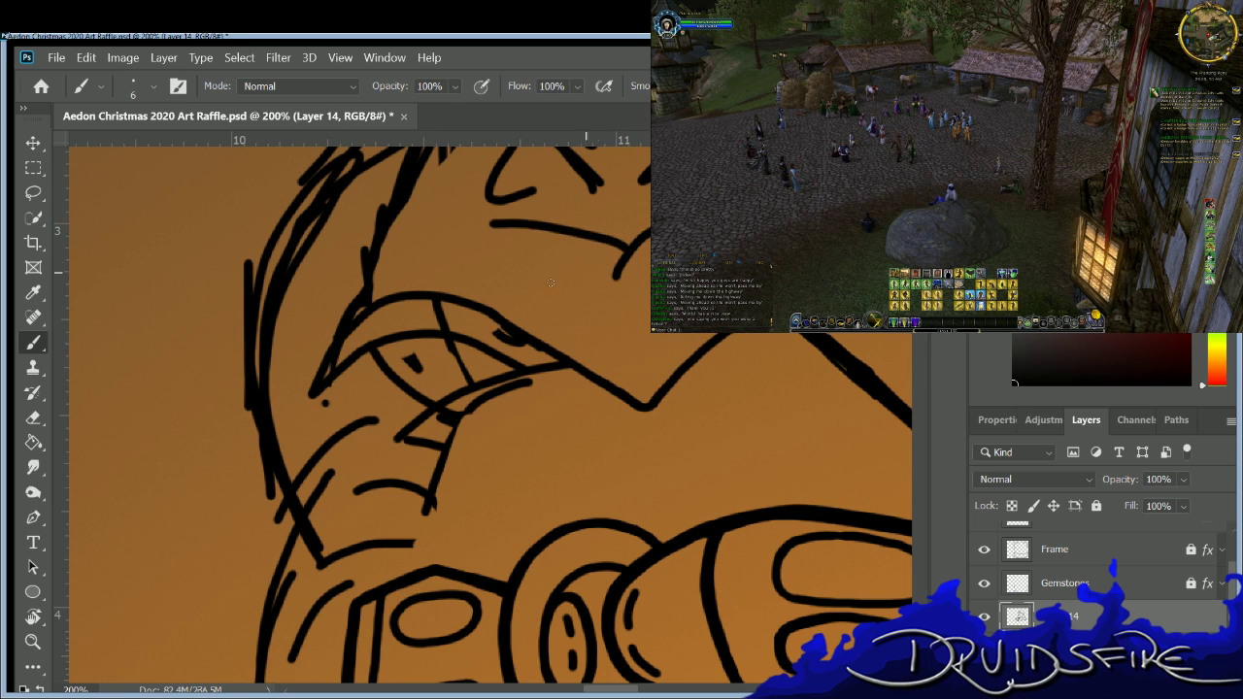
key("ctrl+z")
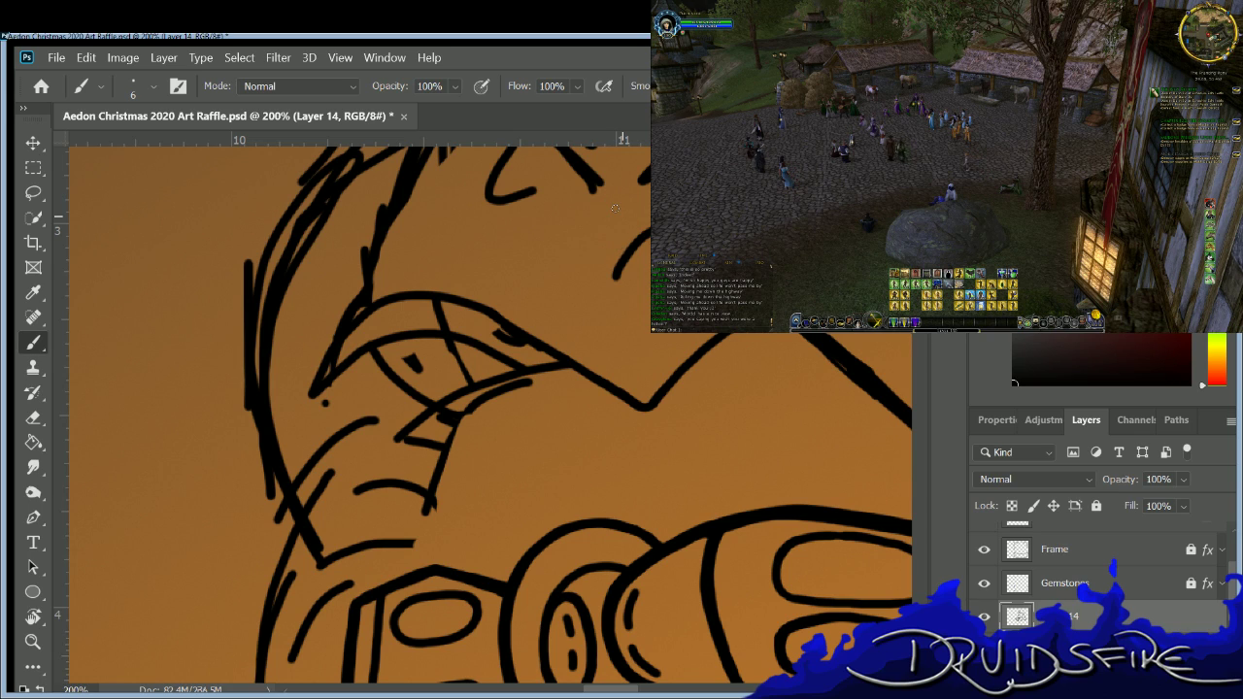
Erase the rough overlapping hair strokes above the headband's left end, including the outer part of the V-shaped point's left side.
key("ctrl+z")
key("ctrl+z")
key("ctrl+z")
key("ctrl+z")
key("ctrl+z")
key("ctrl+z")
key("ctrl+z")
key("ctrl+z")
key("ctrl+z")
key("ctrl+z")
key("ctrl+z")
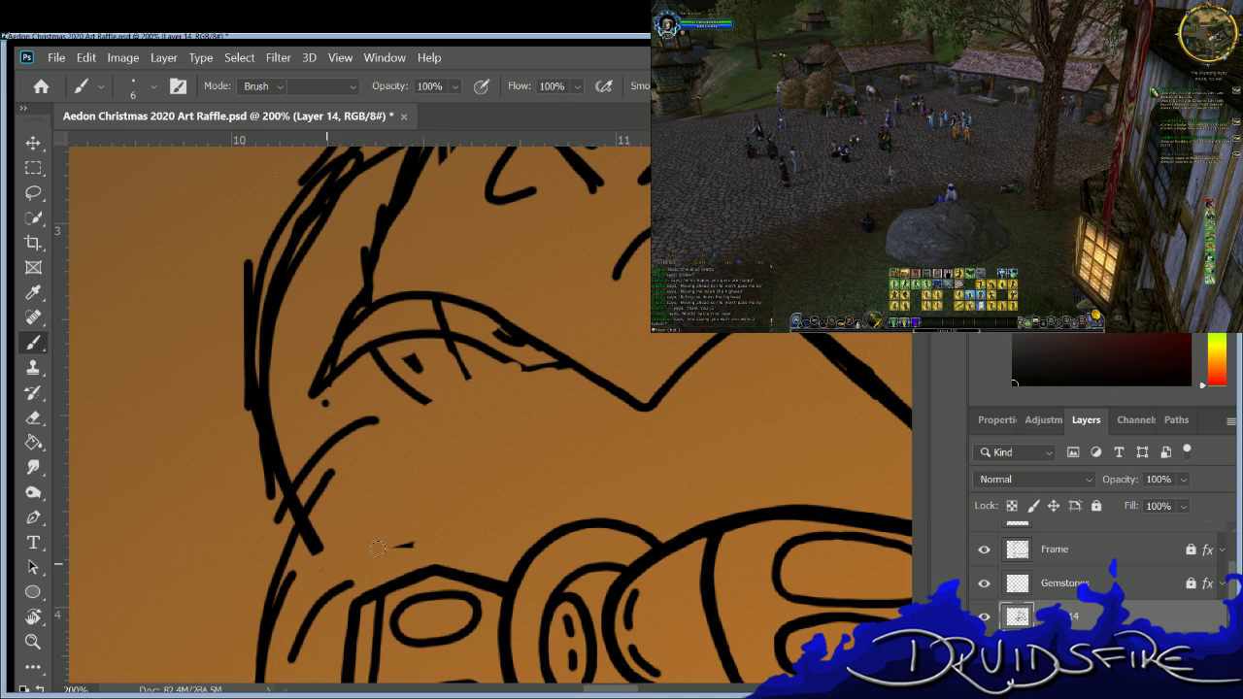
key("e")
mouse_move(559, 371)
left_mouse_down()
mouse_move(476, 309)
mouse_move(553, 352)
mouse_move(521, 336)
mouse_move(515, 322)
mouse_move(527, 321)
mouse_move(331, 321)
mouse_move(384, 294)
mouse_move(313, 362)
left_mouse_up()
mouse_move(356, 309)
left_mouse_down()
mouse_move(496, 303)
mouse_move(301, 379)
mouse_move(312, 394)
mouse_move(300, 418)
mouse_move(354, 374)
mouse_move(340, 368)
mouse_move(371, 373)
mouse_move(498, 306)
mouse_move(524, 303)
mouse_move(453, 378)
mouse_move(466, 390)
mouse_move(518, 363)
left_mouse_up()
mouse_move(410, 382)
left_mouse_down()
mouse_move(301, 534)
mouse_move(275, 474)
mouse_move(289, 515)
left_mouse_up()
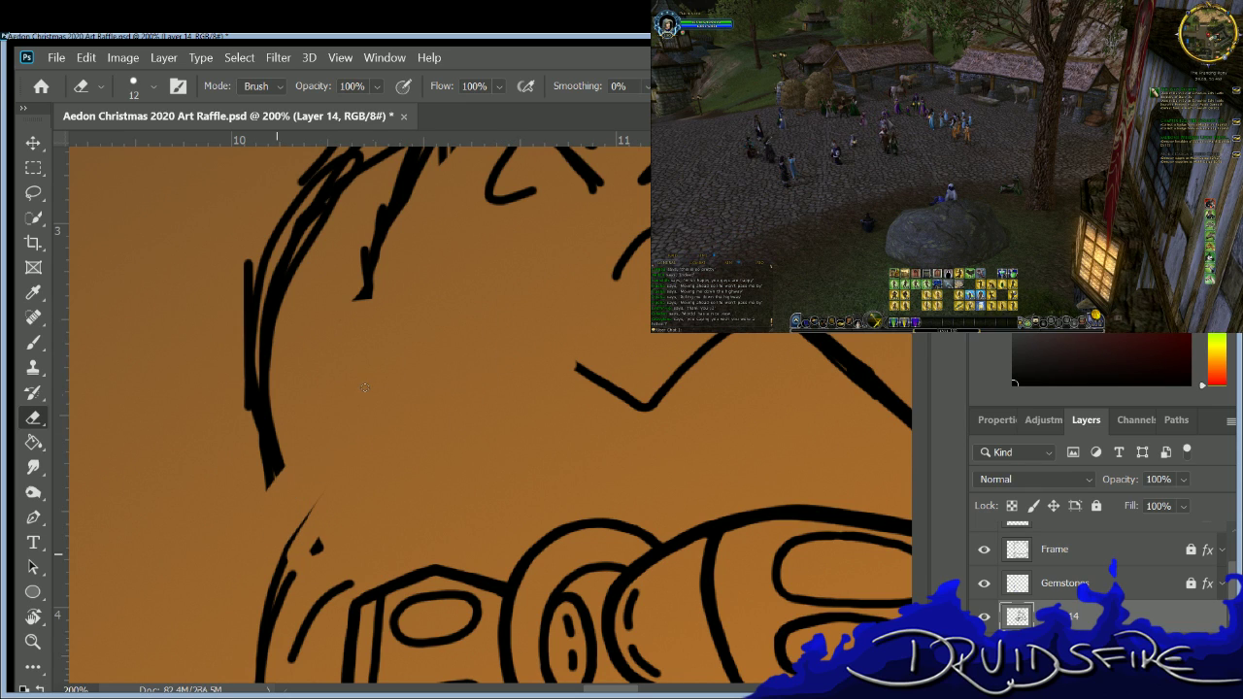
Paint a long curved hair line from the short hairline stroke down to the outer left edge of the hair.
key("b")
scroll(341, 443, "down", 3)
scroll(485, 417, "down", 3)
scroll(485, 417, "up", 7)
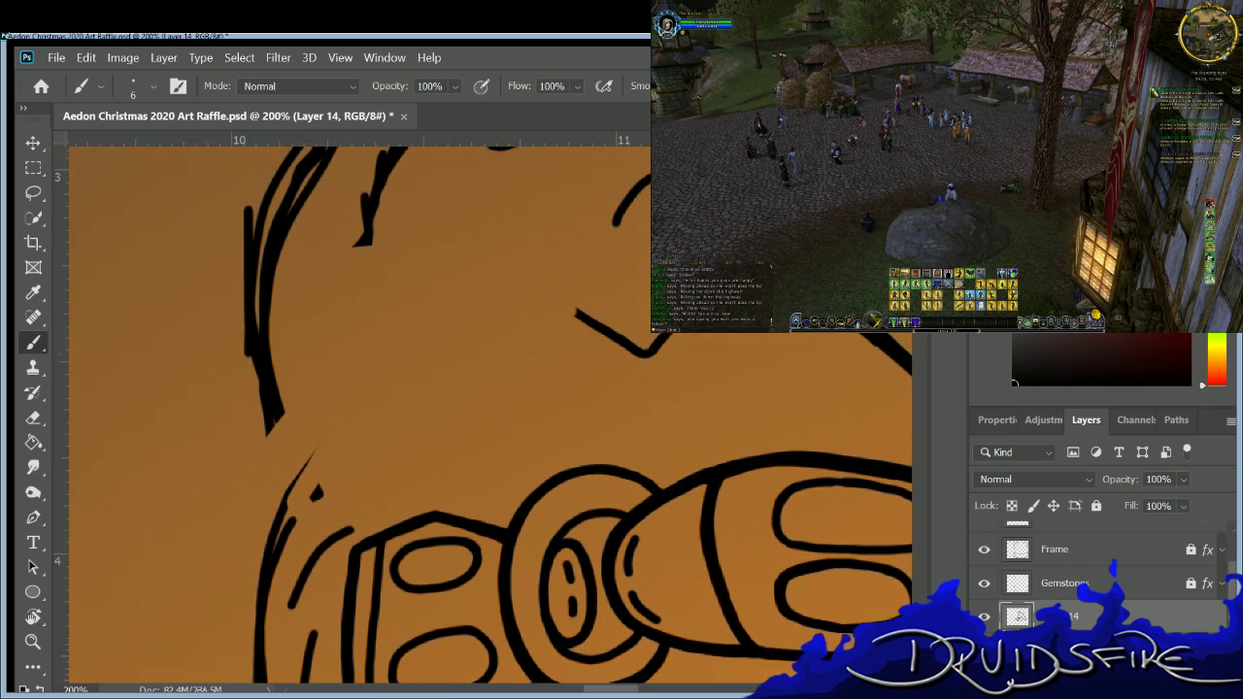
scroll(485, 418, "up", 1)
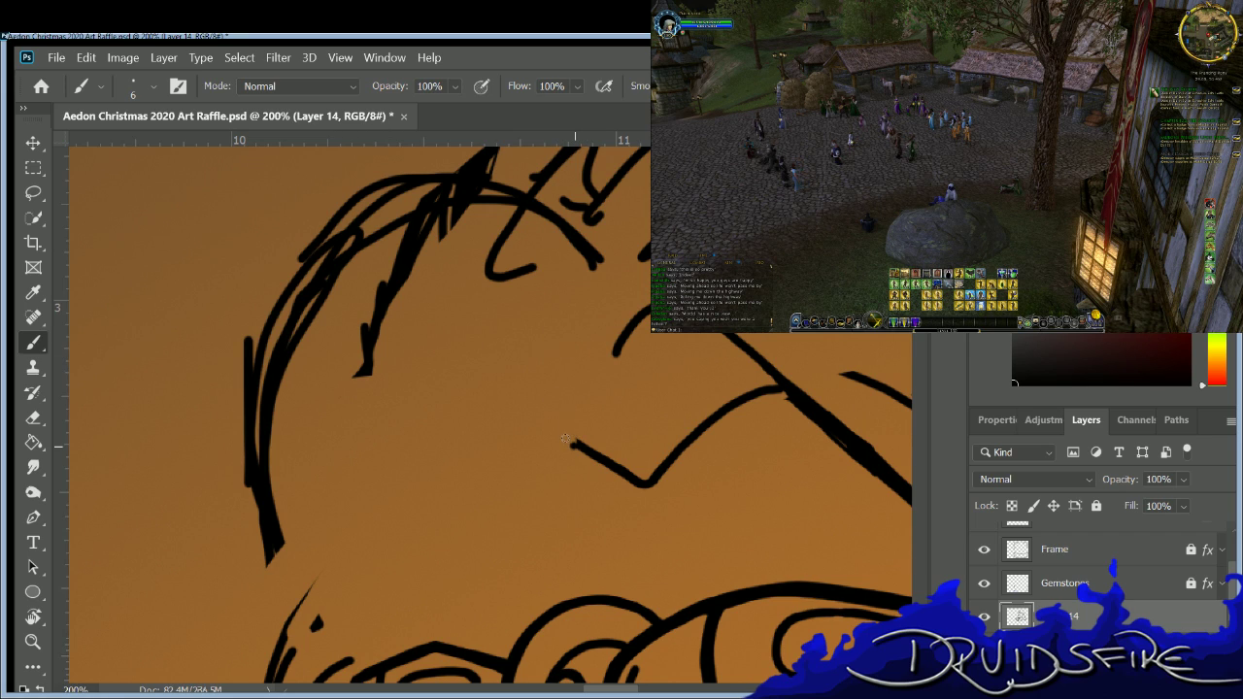
key("ctrl+z")
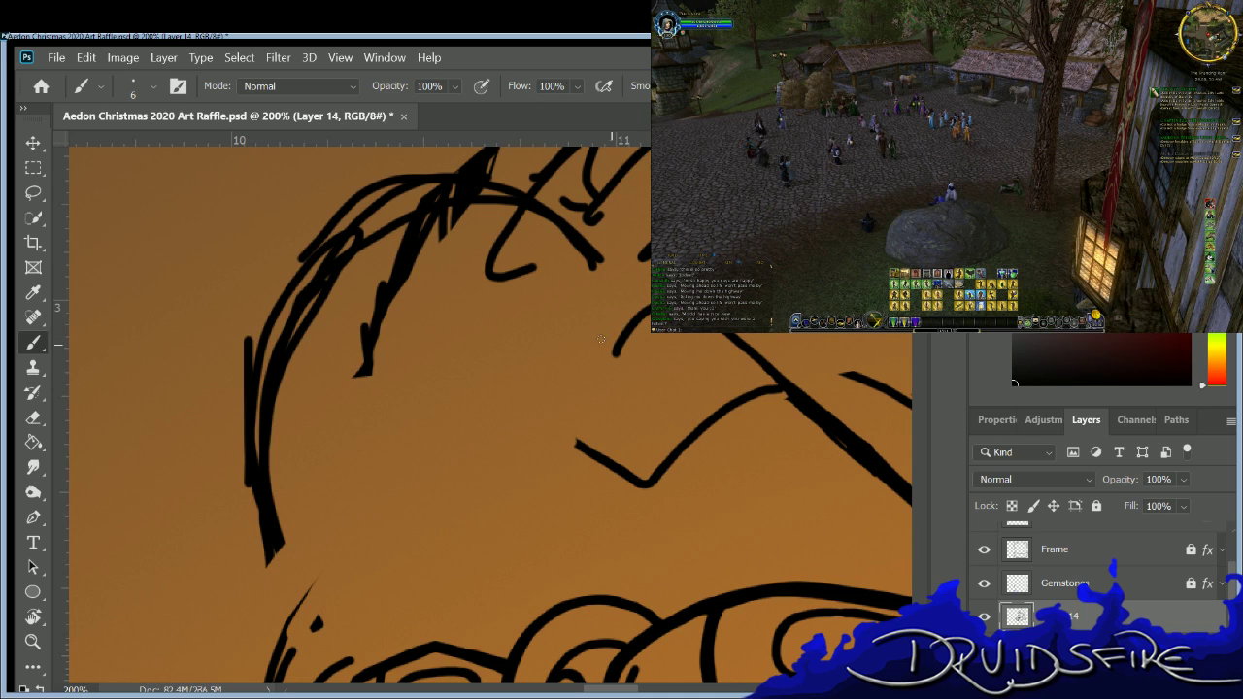
mouse_move(616, 323)
left_mouse_down()
mouse_move(471, 335)
mouse_move(283, 548)
mouse_move(260, 606)
left_mouse_up()
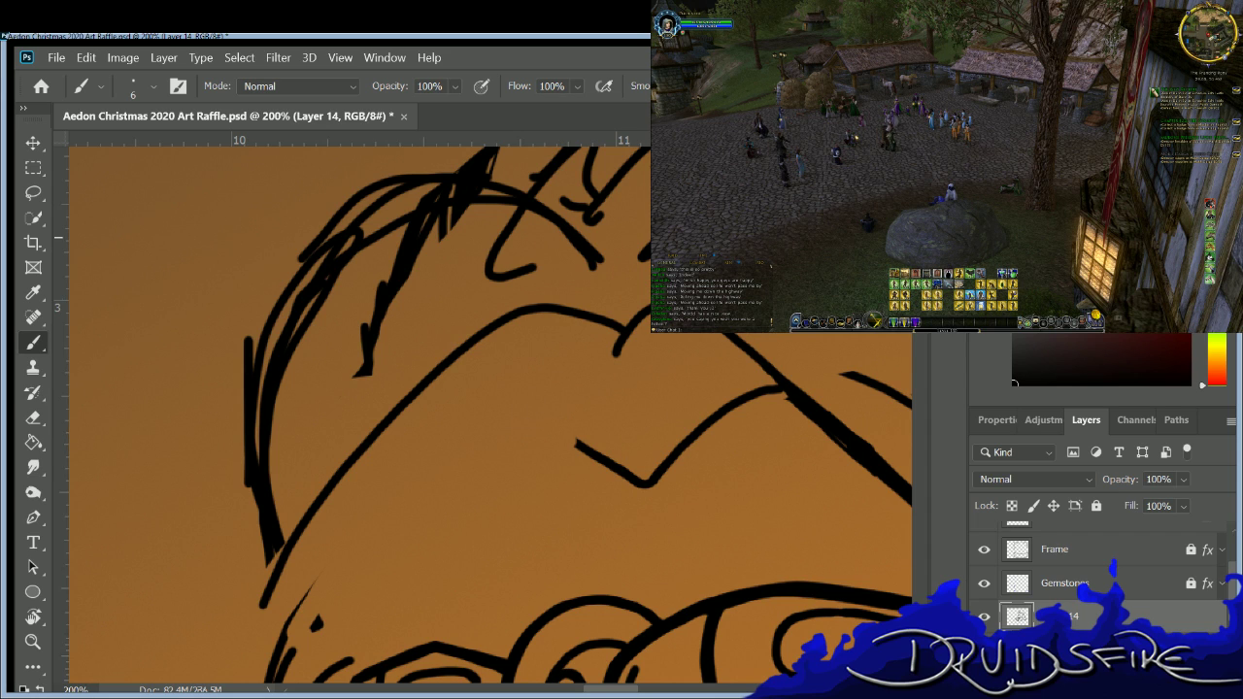
Paint a curved line joining the V-shaped point to the headband's upper left corner, redoing it once so it meets the corner.
scroll(486, 417, "down", 5)
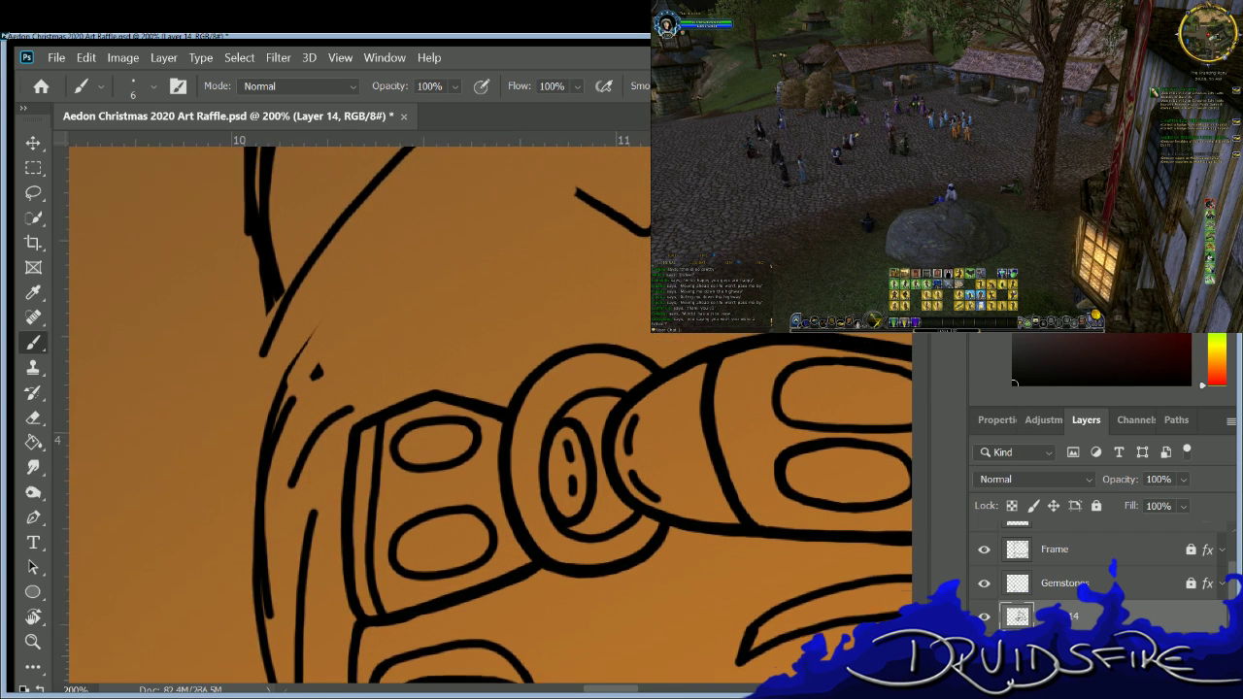
mouse_move(377, 439)
left_mouse_down()
mouse_move(415, 296)
mouse_move(462, 236)
mouse_move(533, 184)
mouse_move(563, 70)
mouse_move(507, 202)
mouse_move(557, 215)
left_mouse_up()
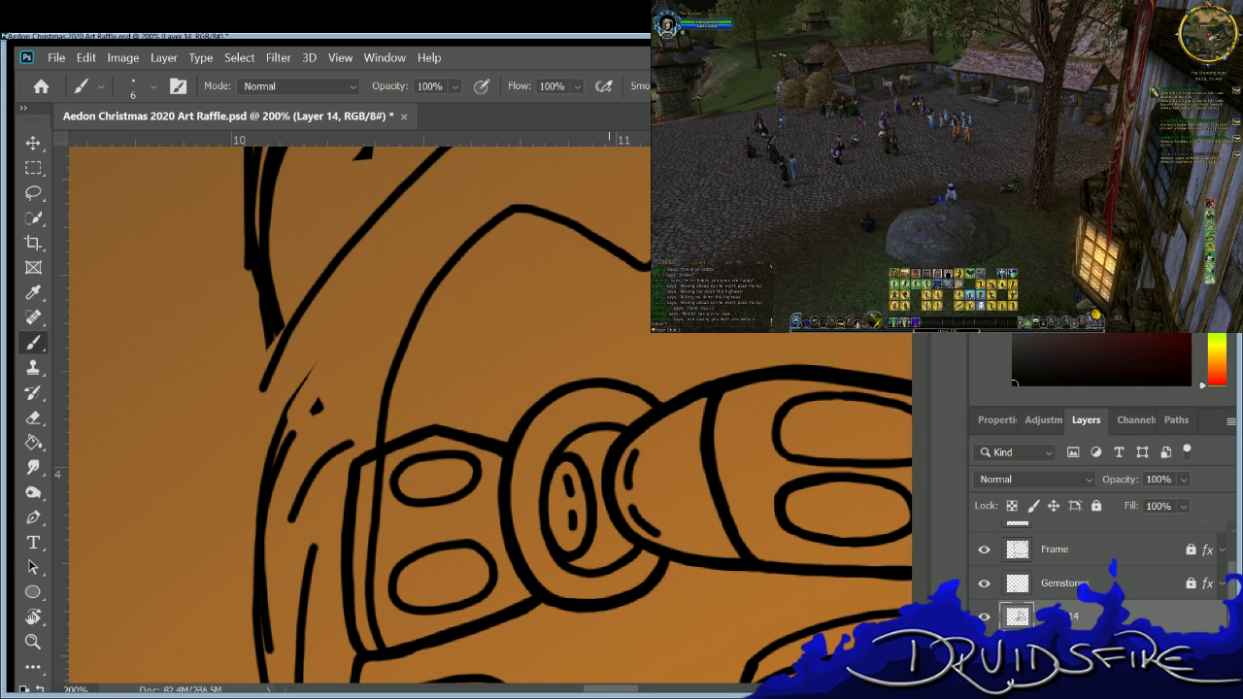
scroll(486, 417, "down", 3)
scroll(485, 417, "down", 2)
scroll(485, 417, "up", 2)
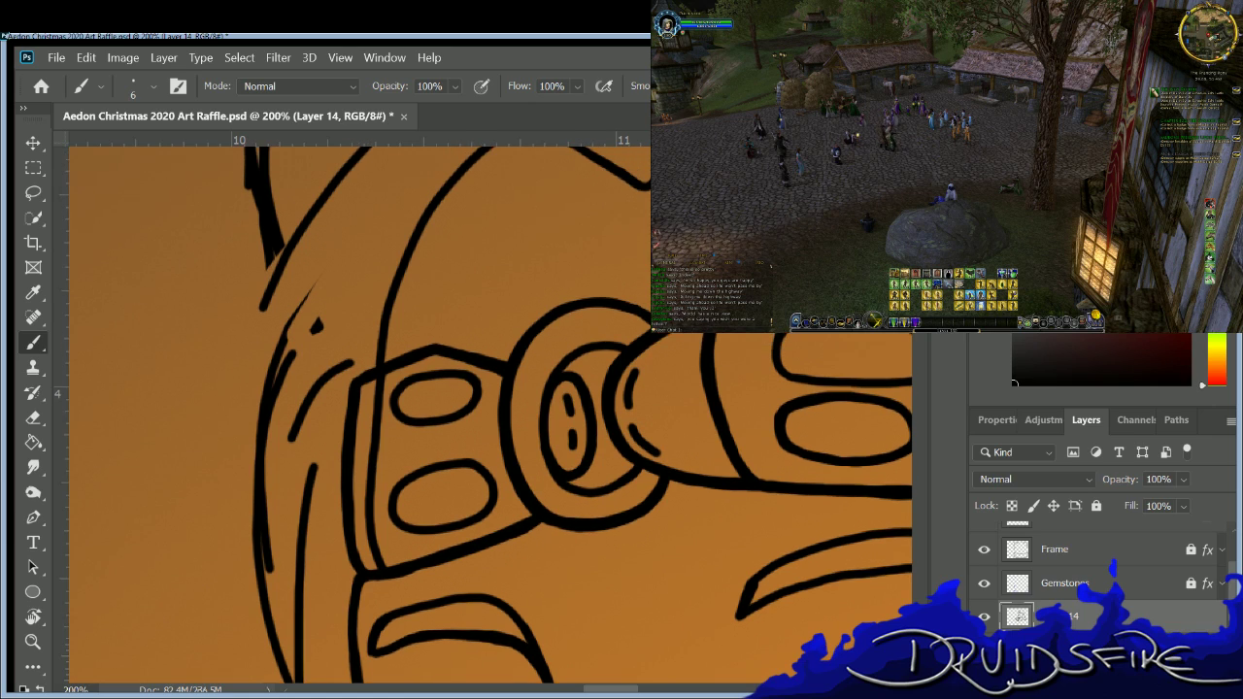
scroll(413, 387, "up", 2)
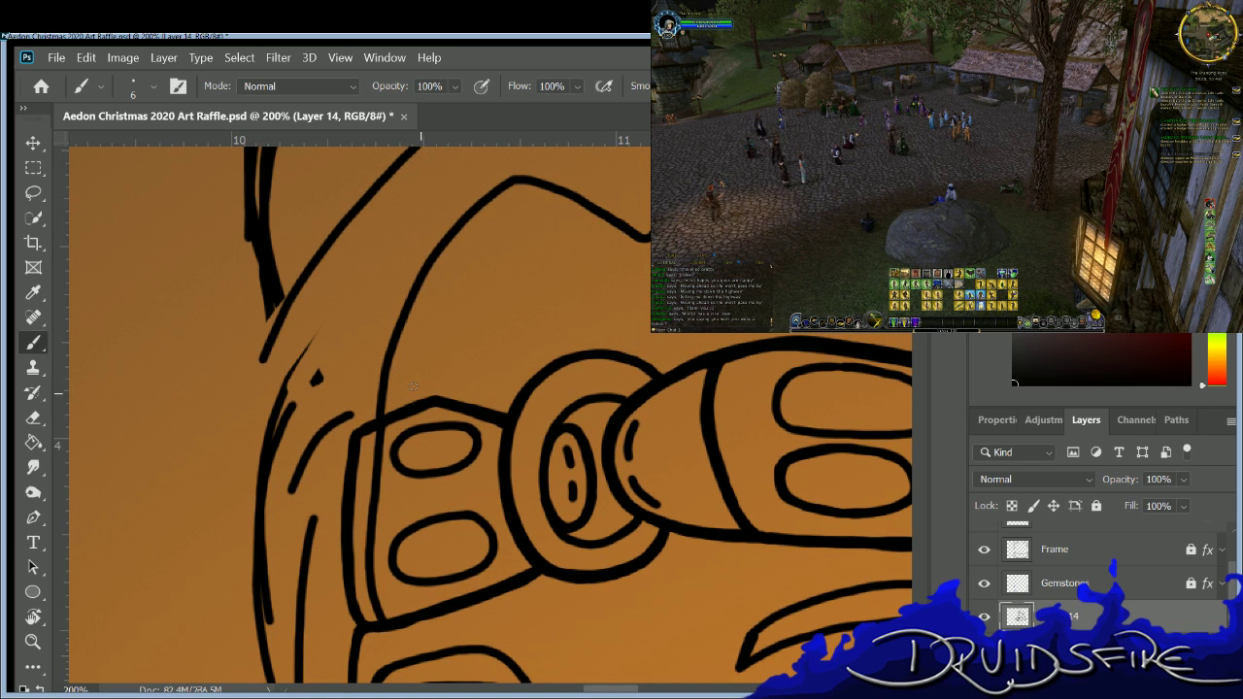
key("ctrl+z")
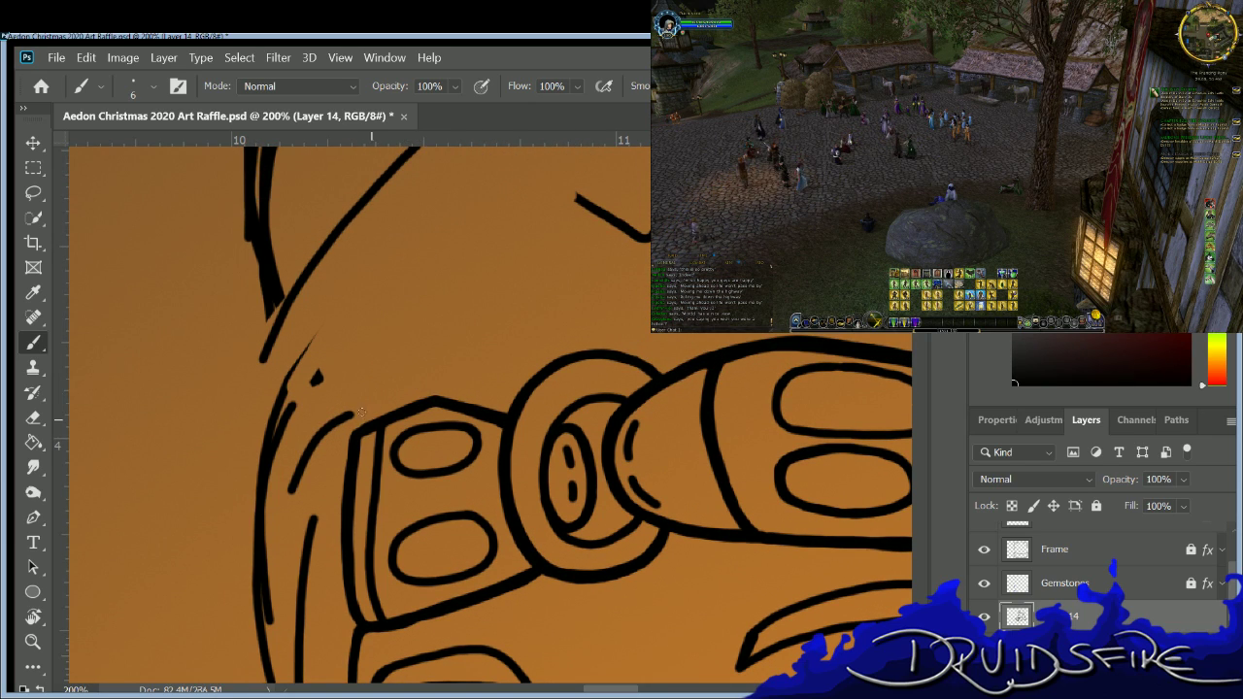
mouse_move(362, 412)
left_mouse_down()
mouse_move(387, 309)
mouse_move(469, 177)
mouse_move(502, 165)
mouse_move(577, 193)
mouse_move(561, 202)
mouse_move(563, 184)
mouse_move(588, 201)
left_mouse_up()
key("e")
key("b")
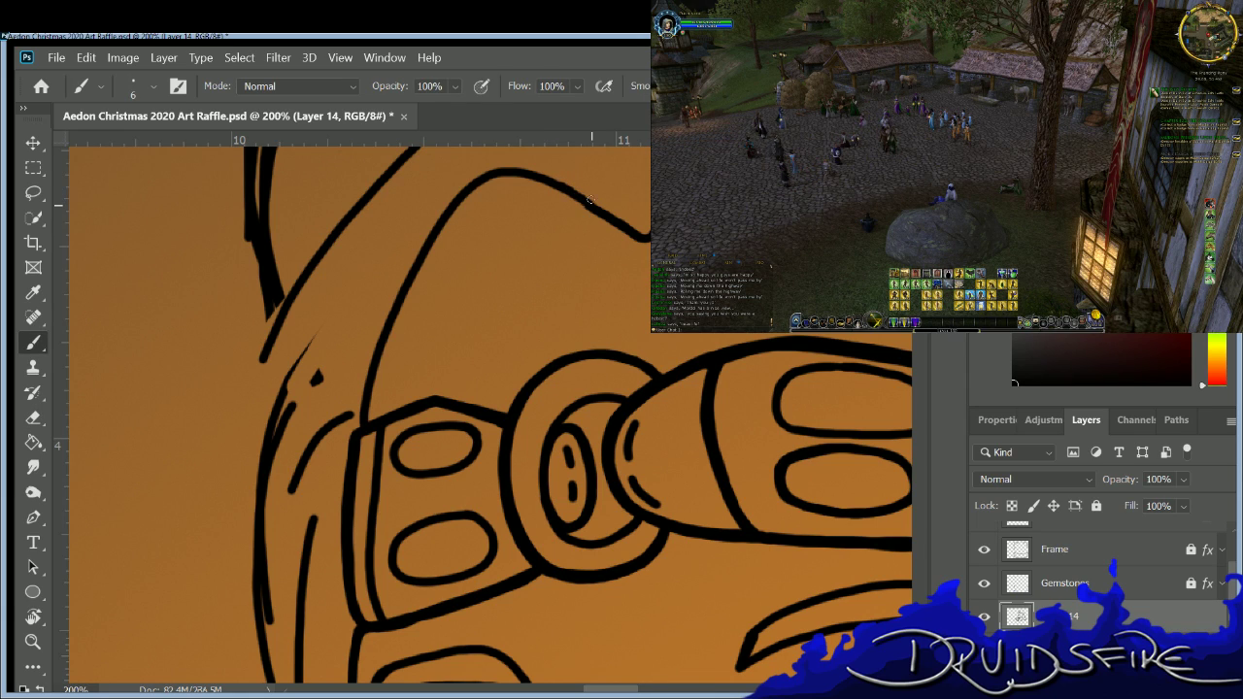
key("e")
key("b")
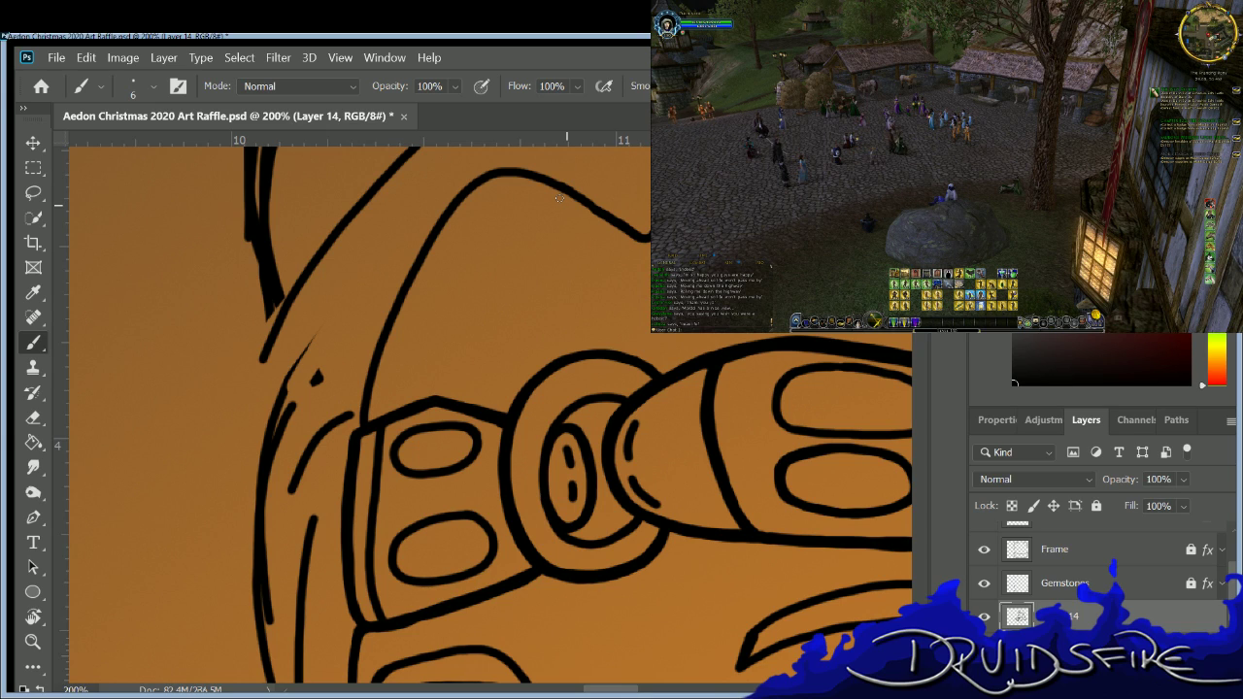
Erase the loose hair strokes outside the headband's left end and along the left side of the face.
key("e")
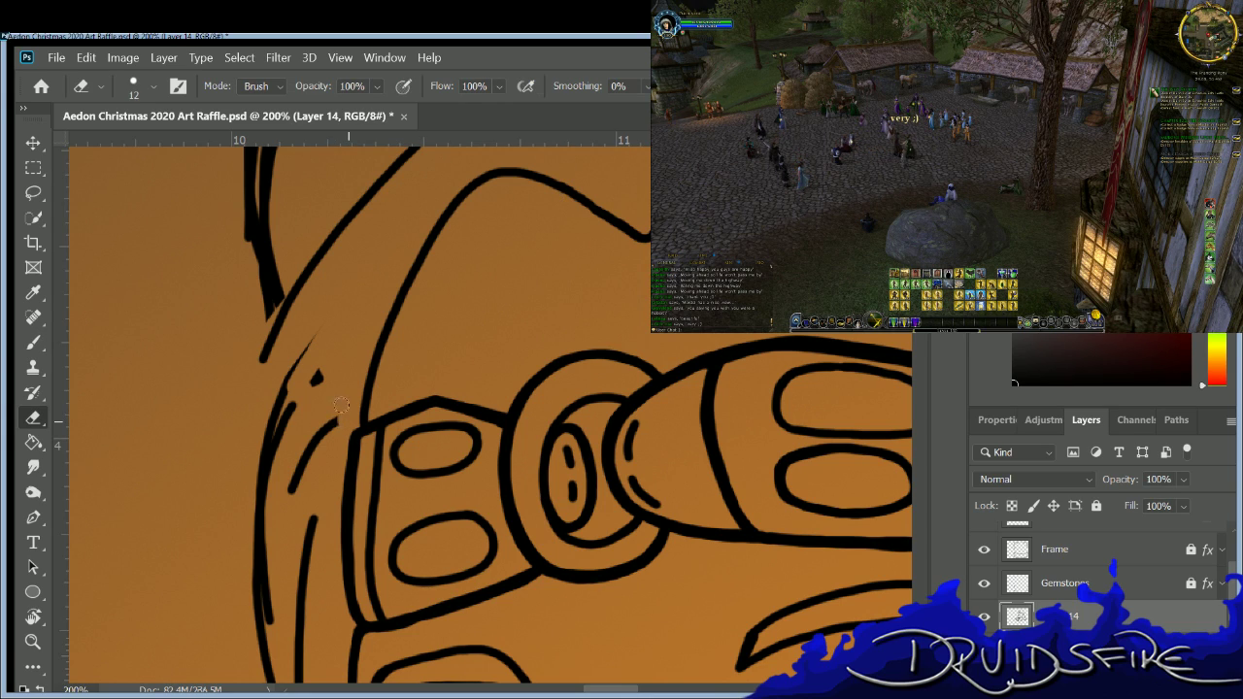
mouse_move(304, 443)
left_mouse_down()
mouse_move(291, 490)
mouse_move(281, 408)
mouse_move(262, 524)
left_mouse_up()
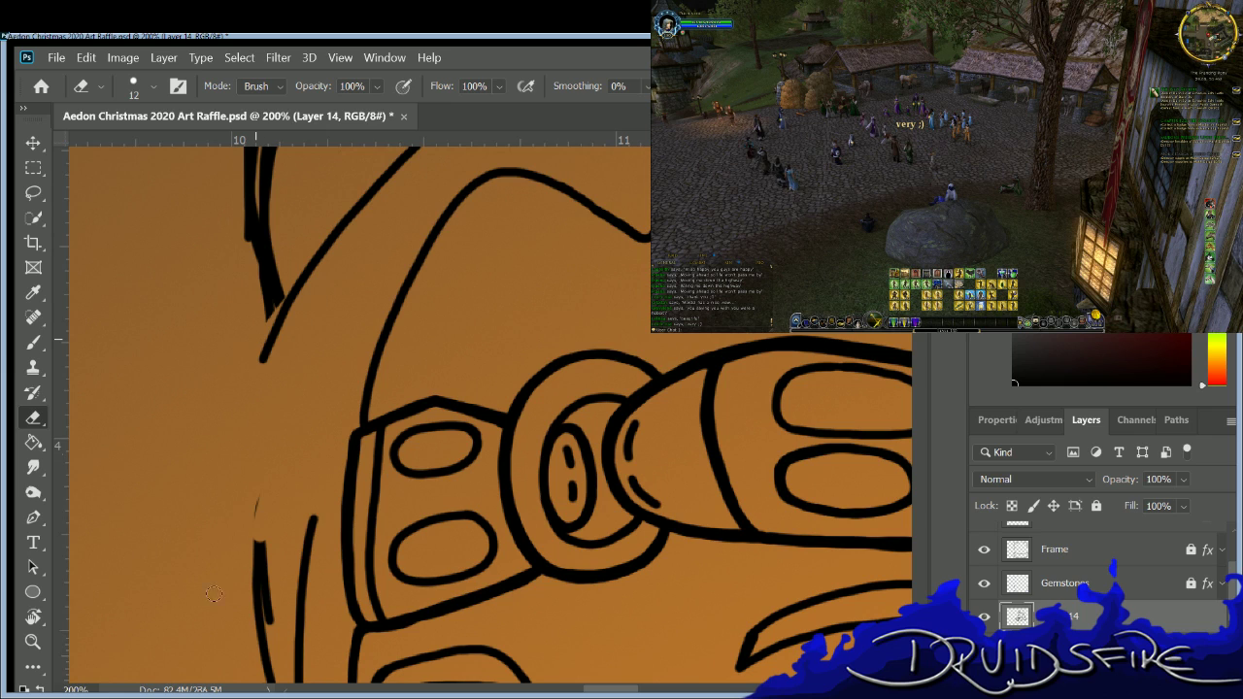
left_click_drag(290, 623, 312, 515)
mouse_move(248, 539)
left_mouse_down()
mouse_move(258, 597)
mouse_move(237, 613)
left_mouse_up()
key("b")
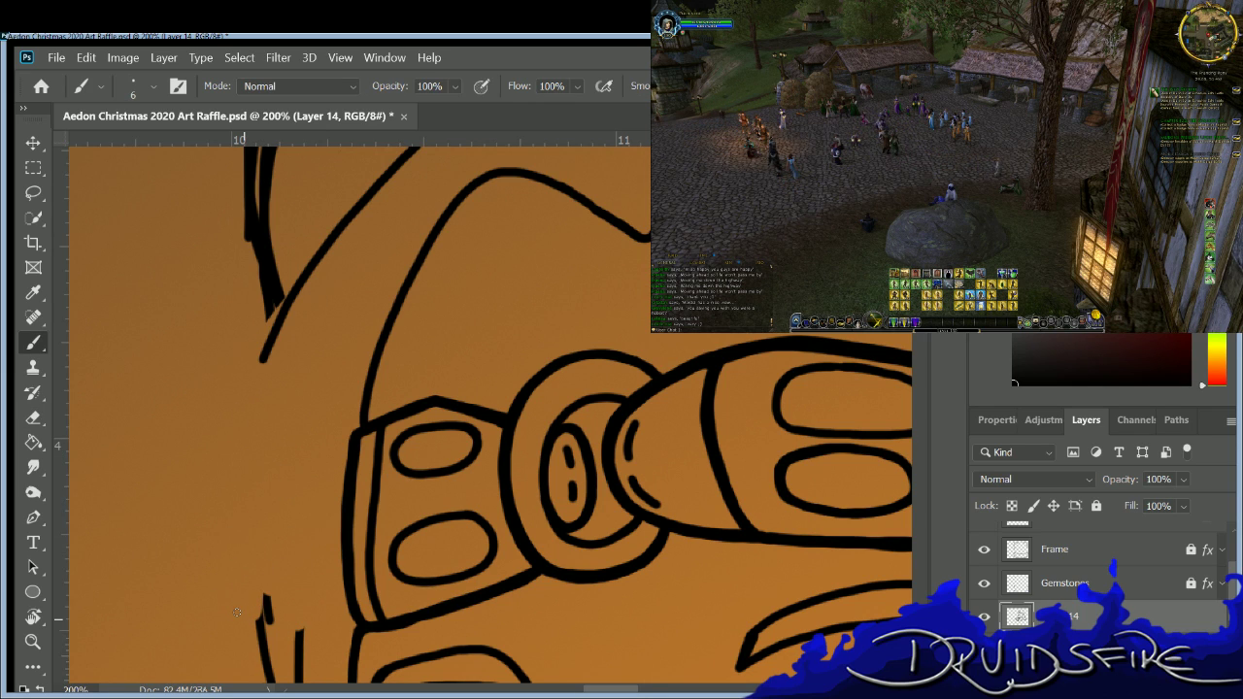
key("ctrl+z")
key("ctrl+minus")
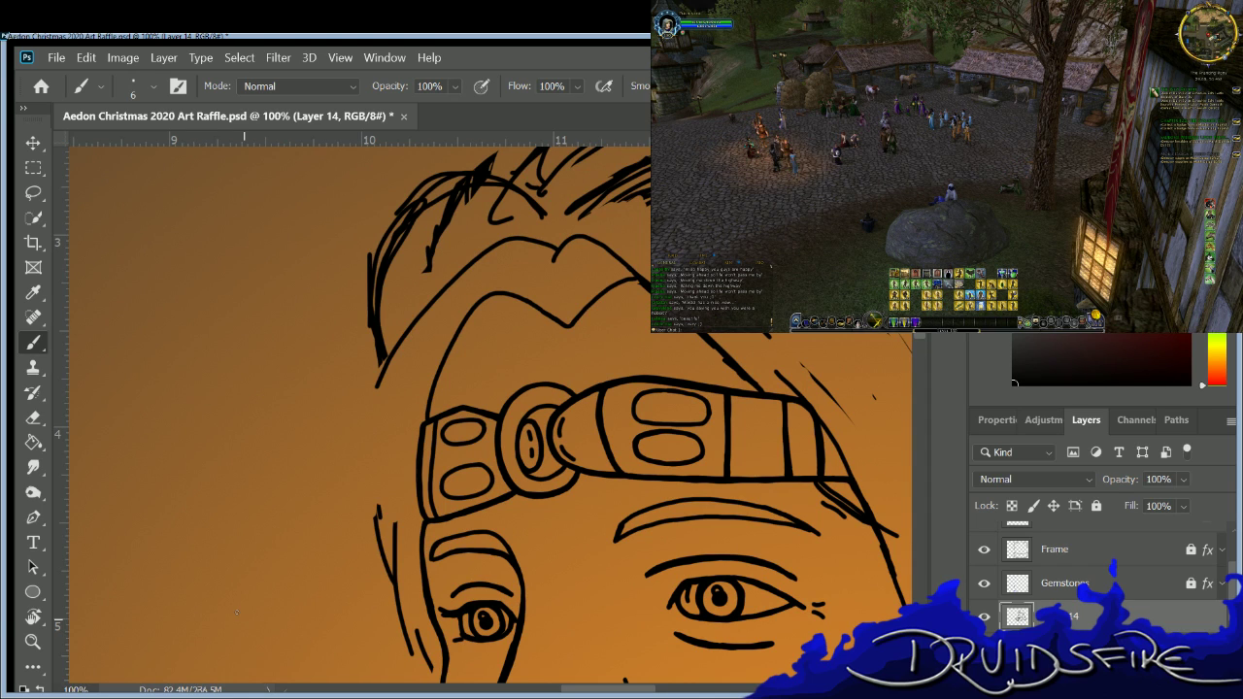
key("ctrl+minus")
key("e")
mouse_move(428, 490)
left_mouse_down()
mouse_move(428, 546)
mouse_move(413, 477)
left_mouse_up()
left_click_drag(431, 546, 435, 575)
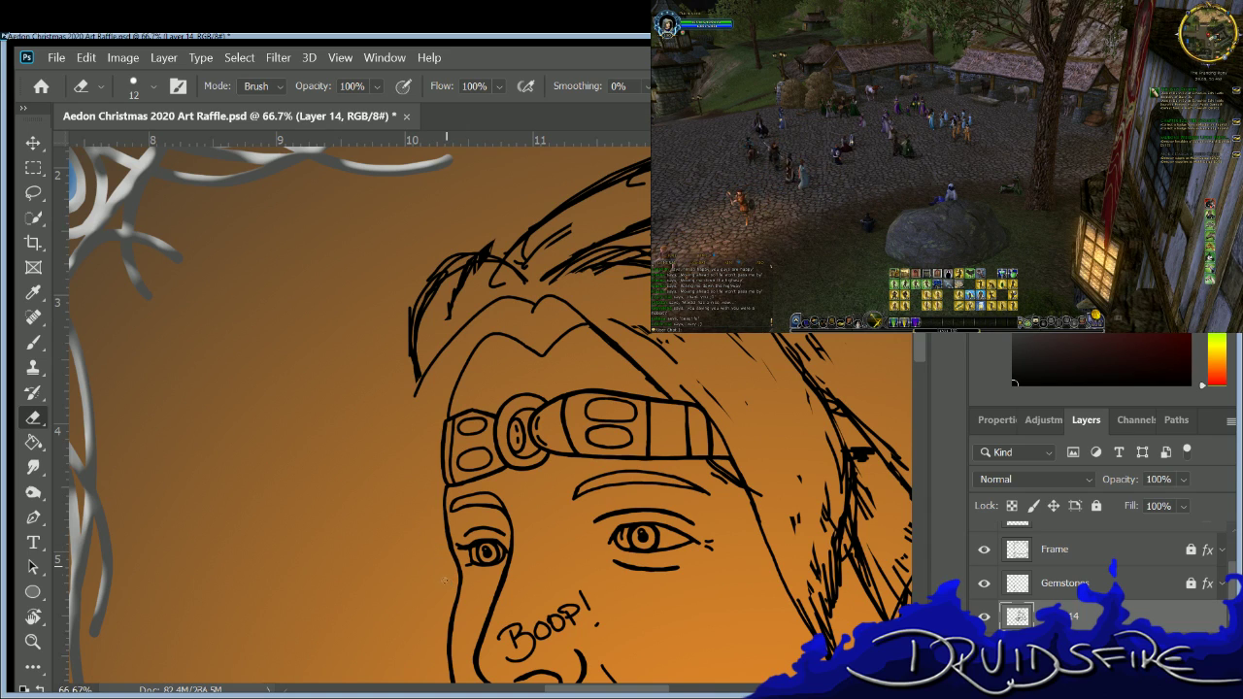
key("b")
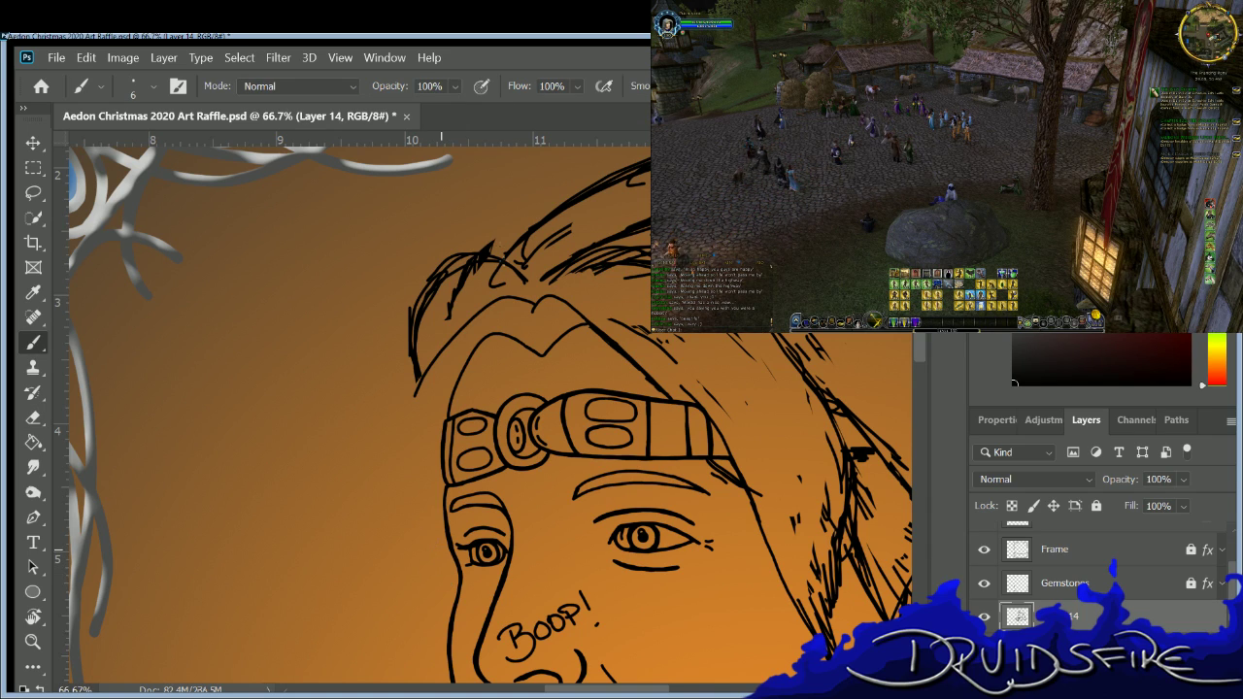
Erase the remaining sketchy hair outline and curved hair line above and left of the forehead.
key("e")
mouse_move(490, 251)
left_mouse_down()
mouse_move(402, 370)
mouse_move(490, 231)
mouse_move(387, 323)
mouse_move(450, 252)
mouse_move(443, 246)
mouse_move(493, 231)
mouse_move(495, 285)
left_mouse_up()
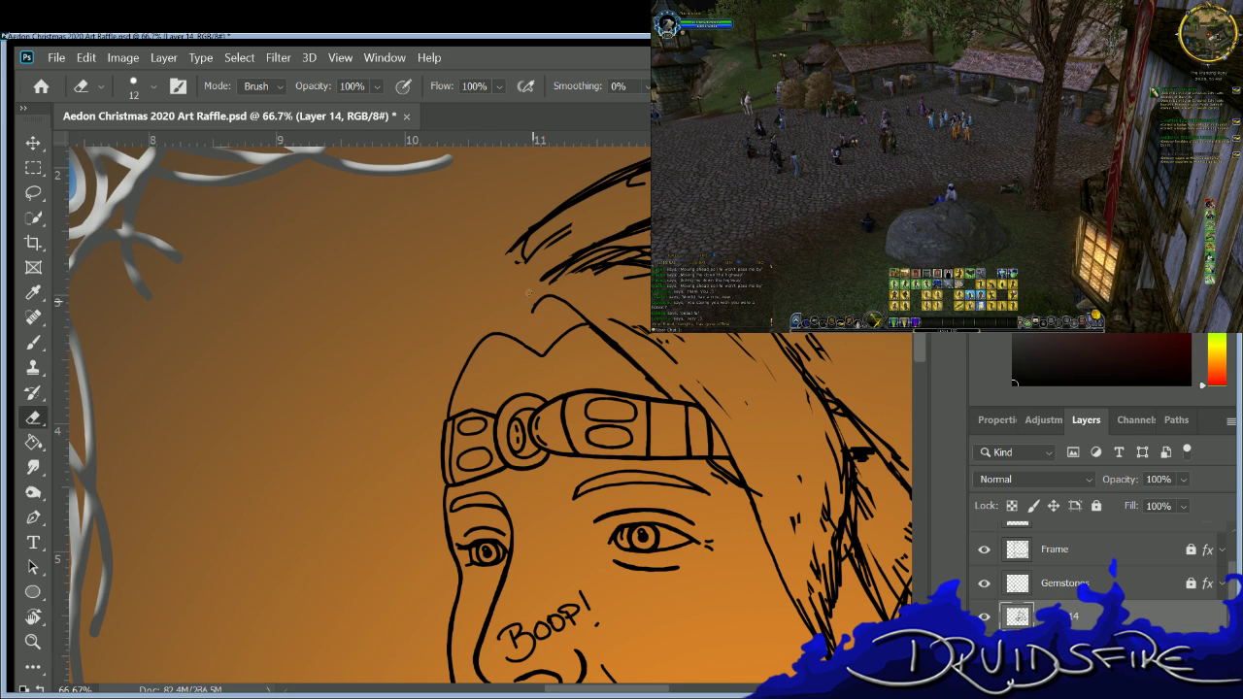
key("b")
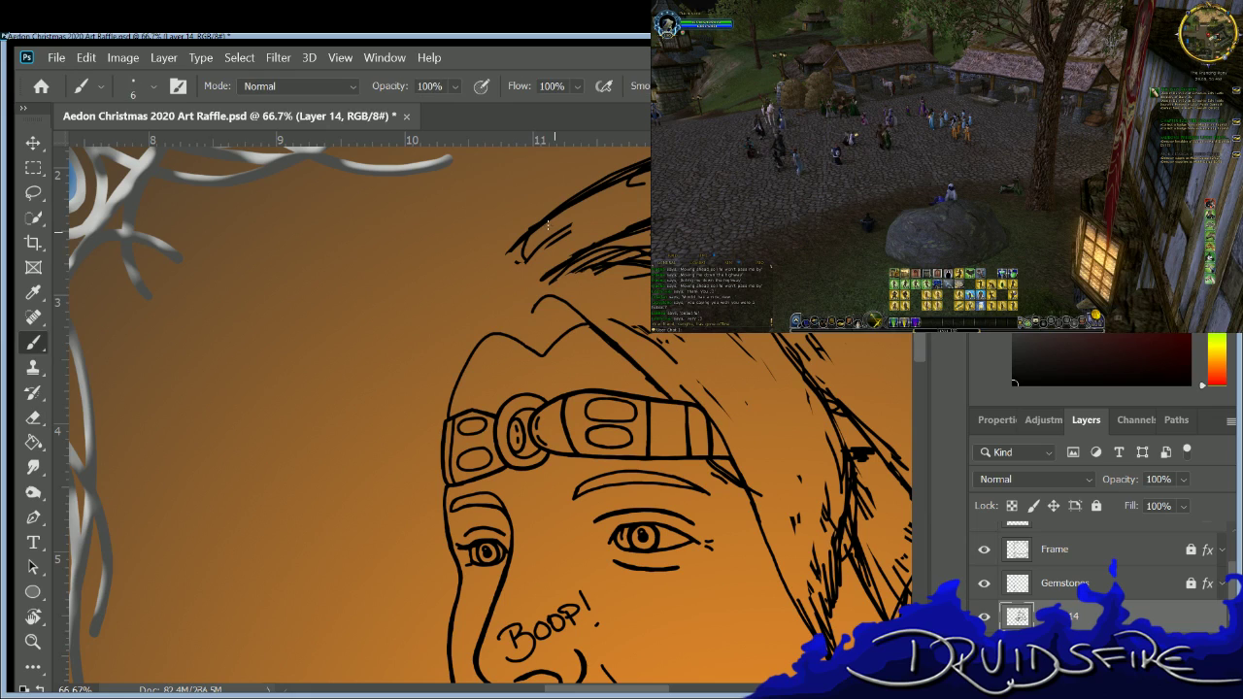
key("e")
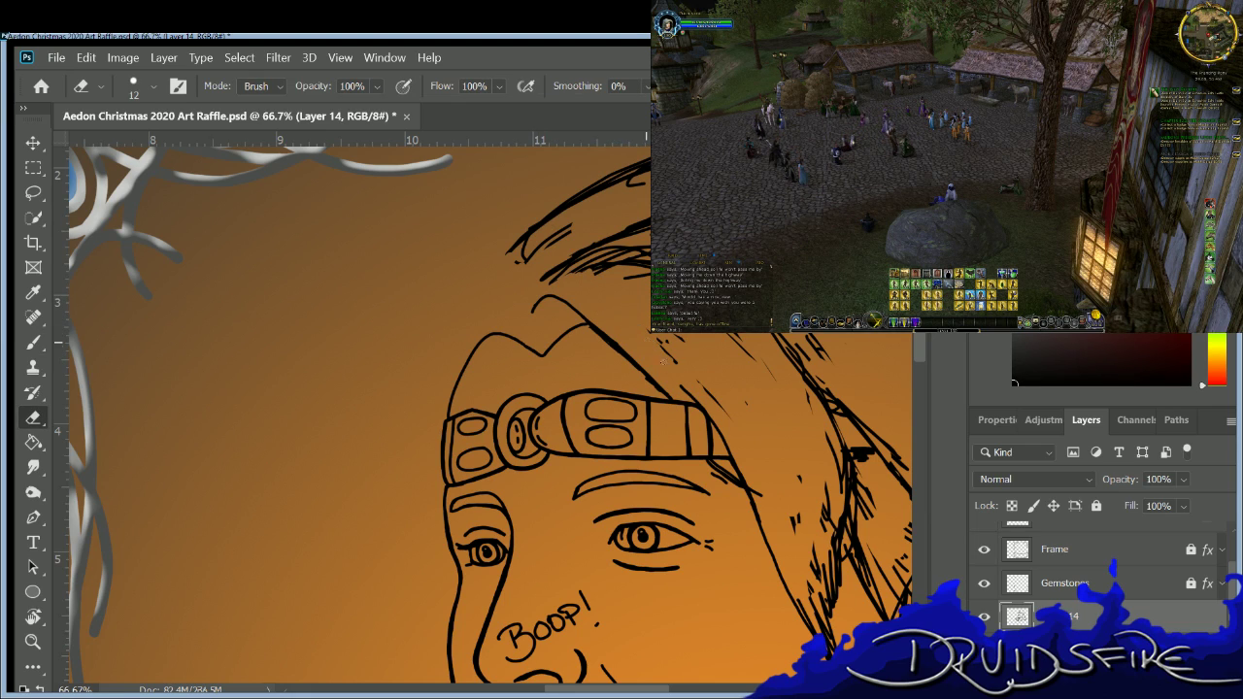
Paint a clean outer contour for the left hair, sweeping from the crown to pointed tips beside the eye, and add inner strand lines.
key("b")
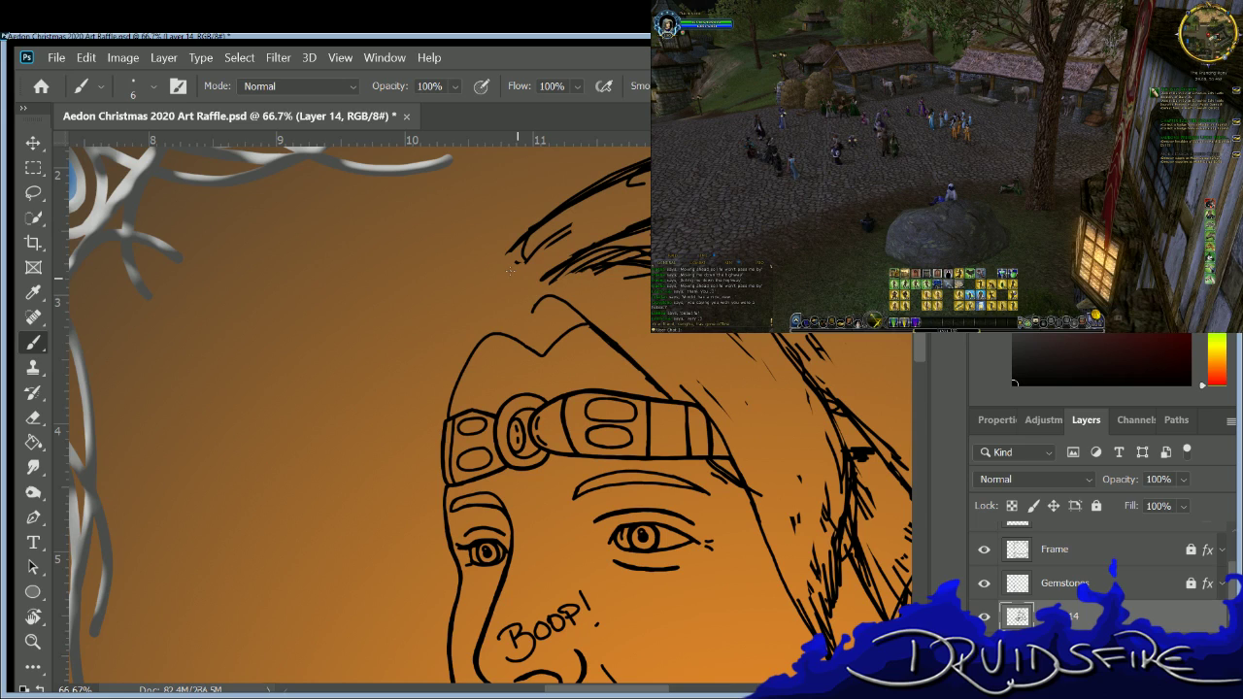
mouse_move(487, 264)
left_mouse_down()
mouse_move(408, 335)
mouse_move(389, 407)
mouse_move(425, 550)
left_mouse_up()
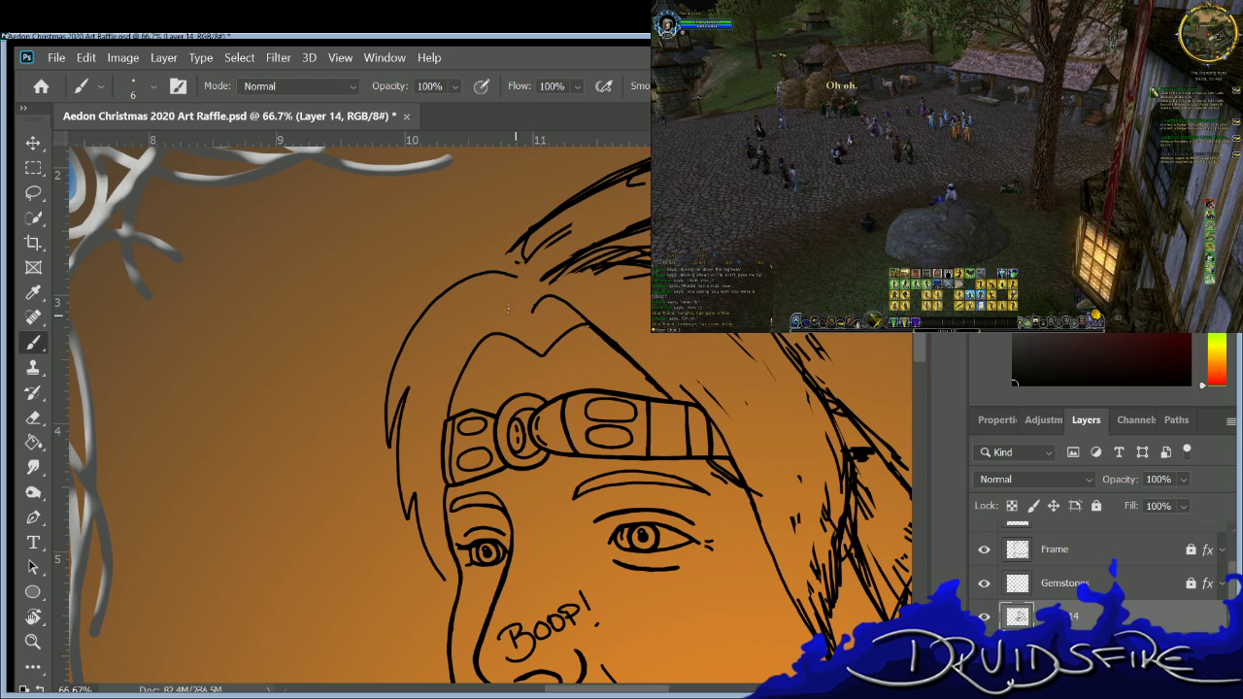
left_click_drag(527, 330, 481, 303)
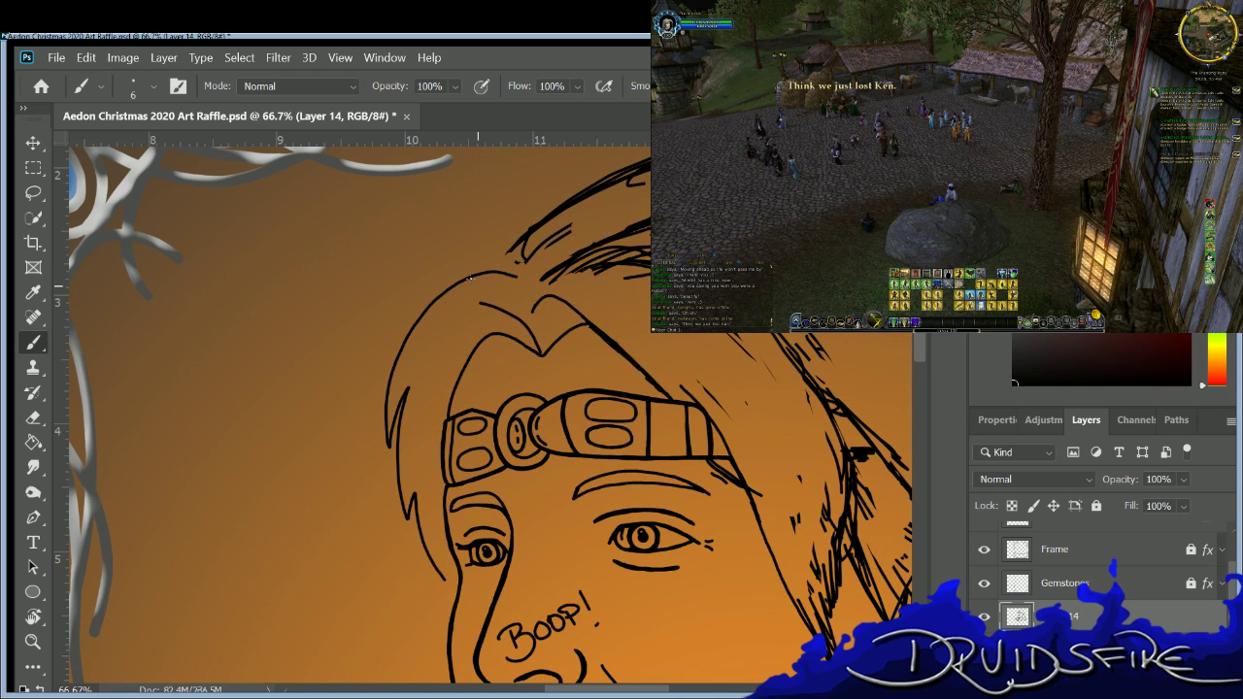
key("ctrl+z")
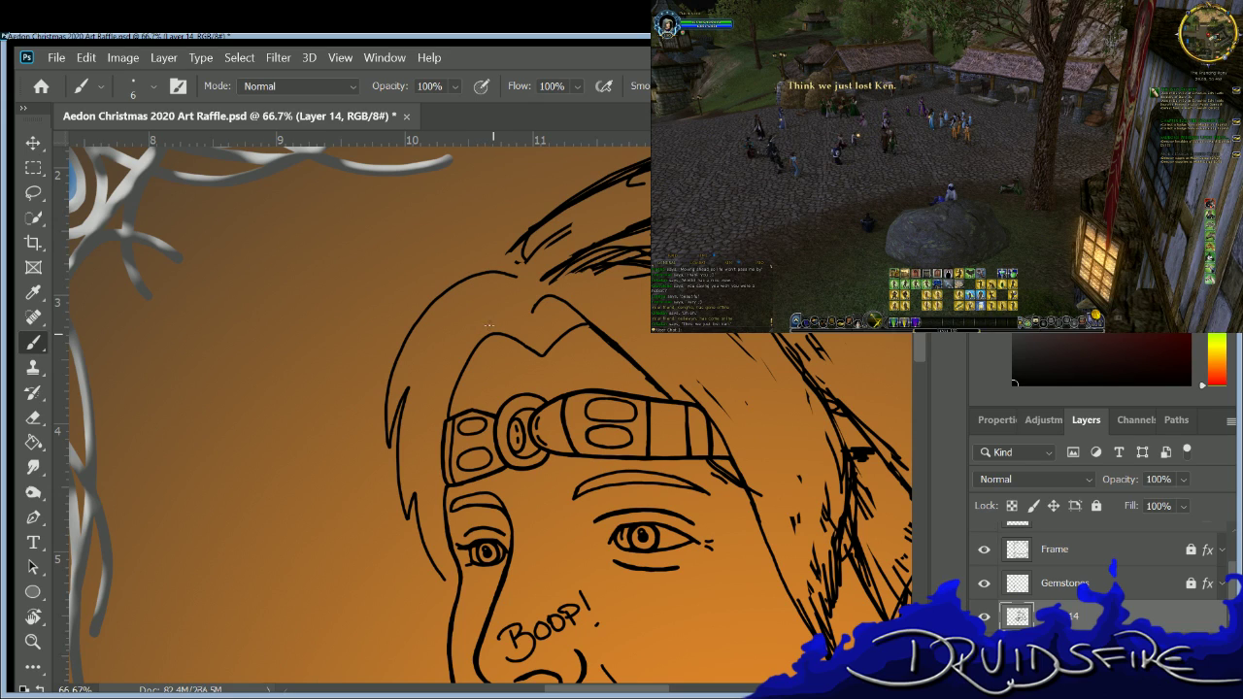
left_click_drag(480, 336, 436, 354)
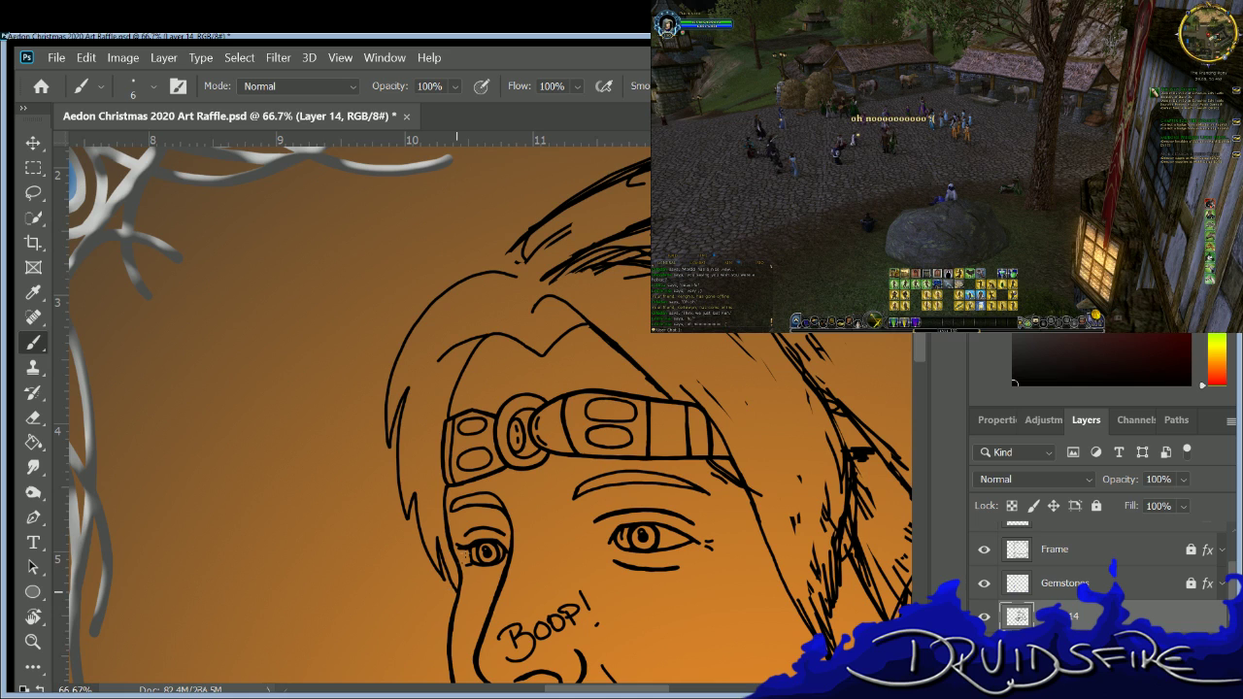
Paint a short line closing the inner corner of the larger eye on the right side of the face.
scroll(917, 349, "down", 3)
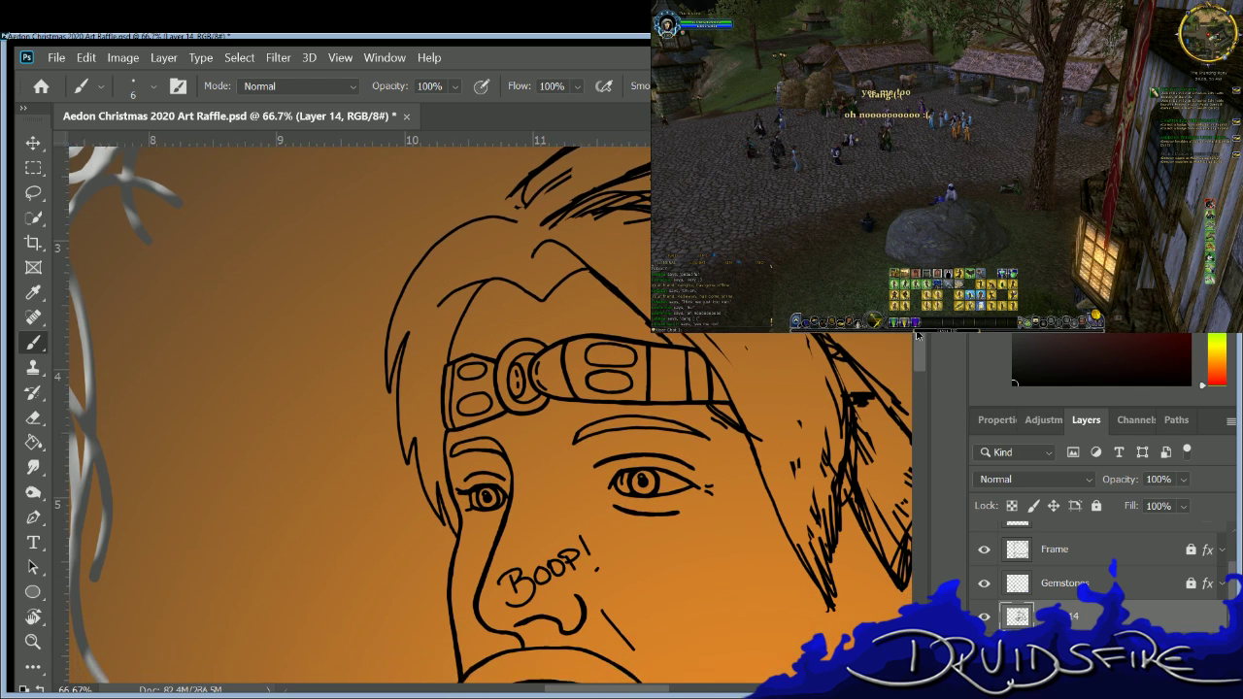
scroll(917, 349, "down", 1)
key("e")
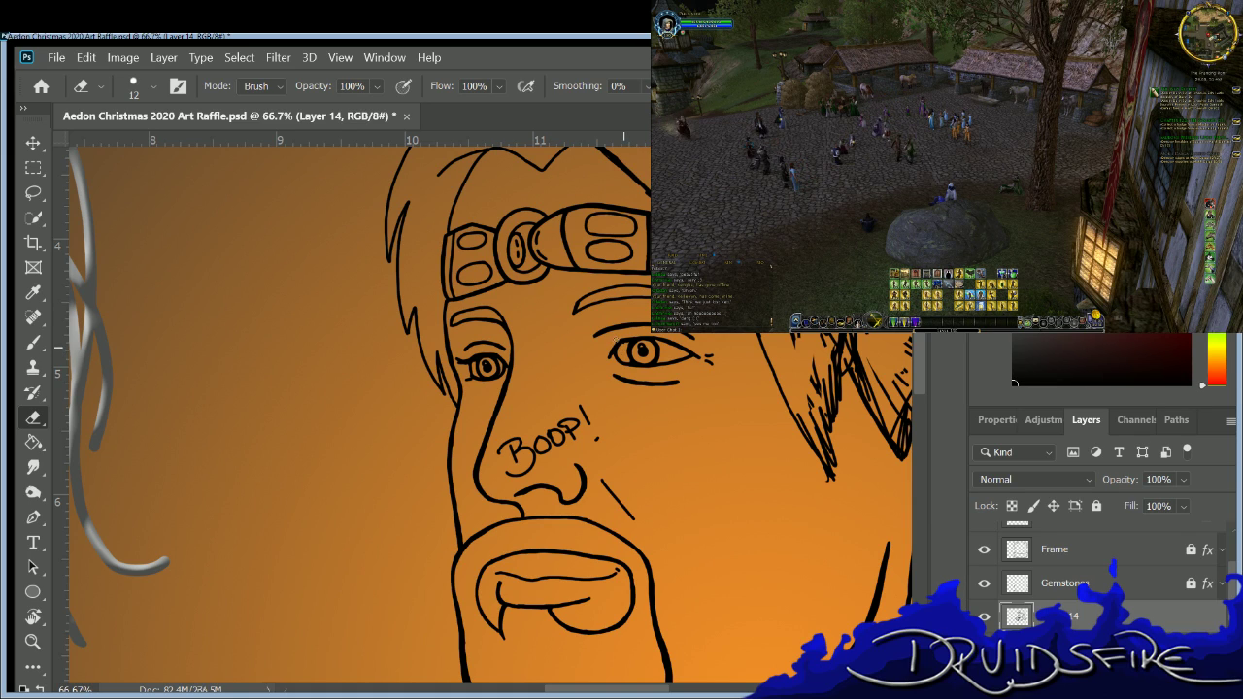
key("b")
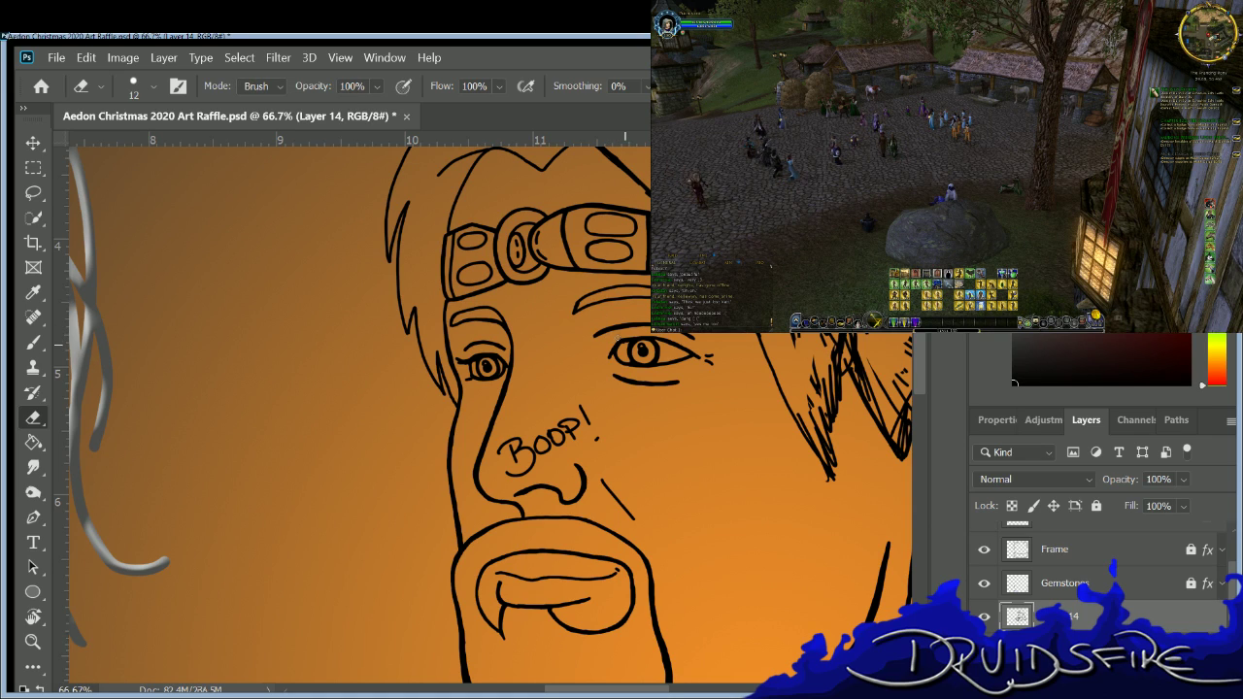
key("b")
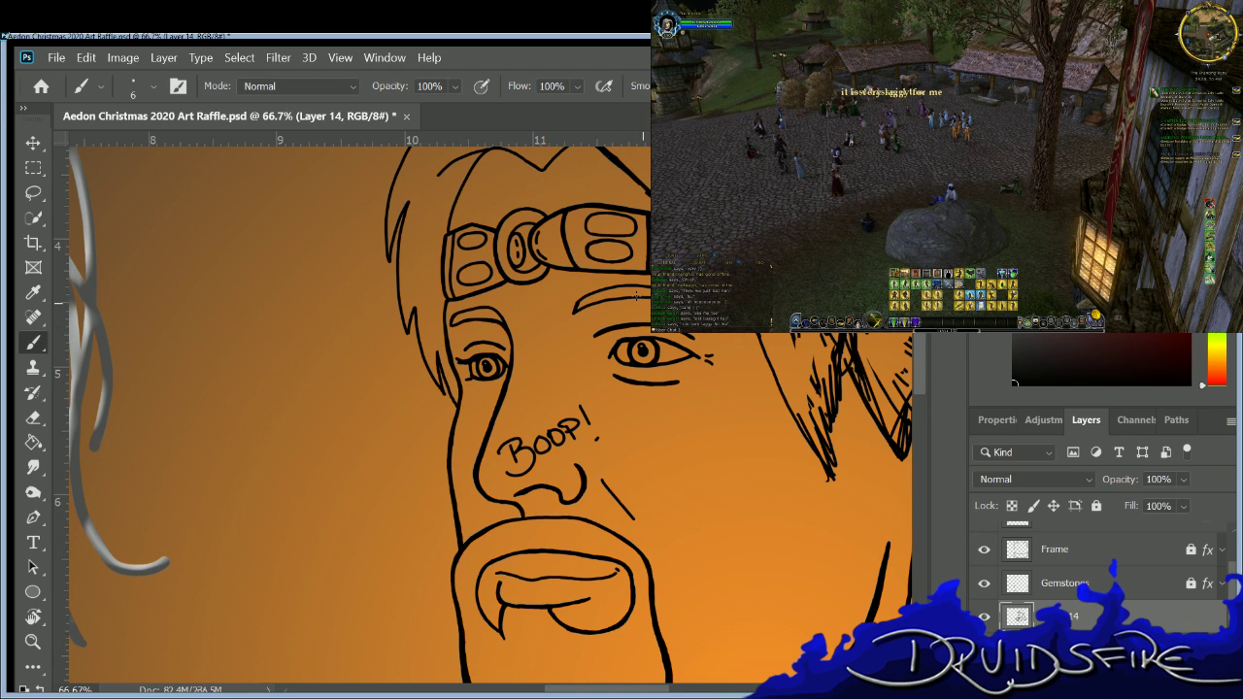
key("ctrl+plus")
key("ctrl+plus")
key("ctrl+plus")
left_click_drag(611, 689, 652, 688)
scroll(580, 169, "up", 5)
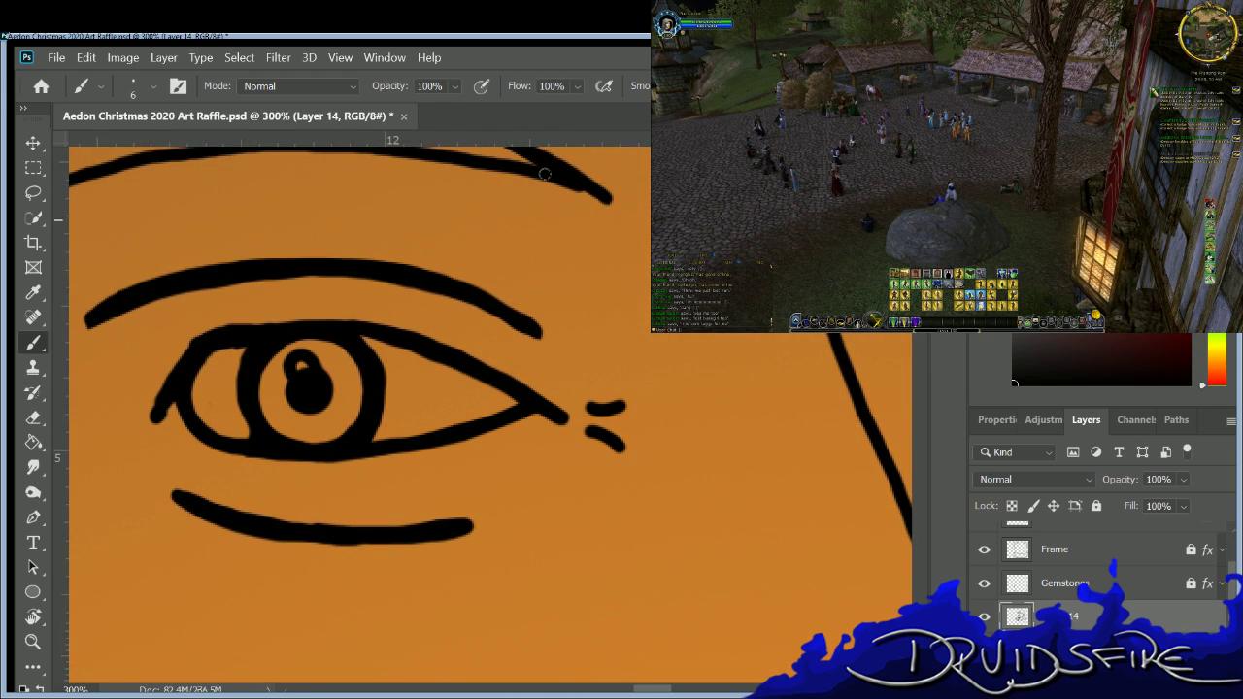
key("e")
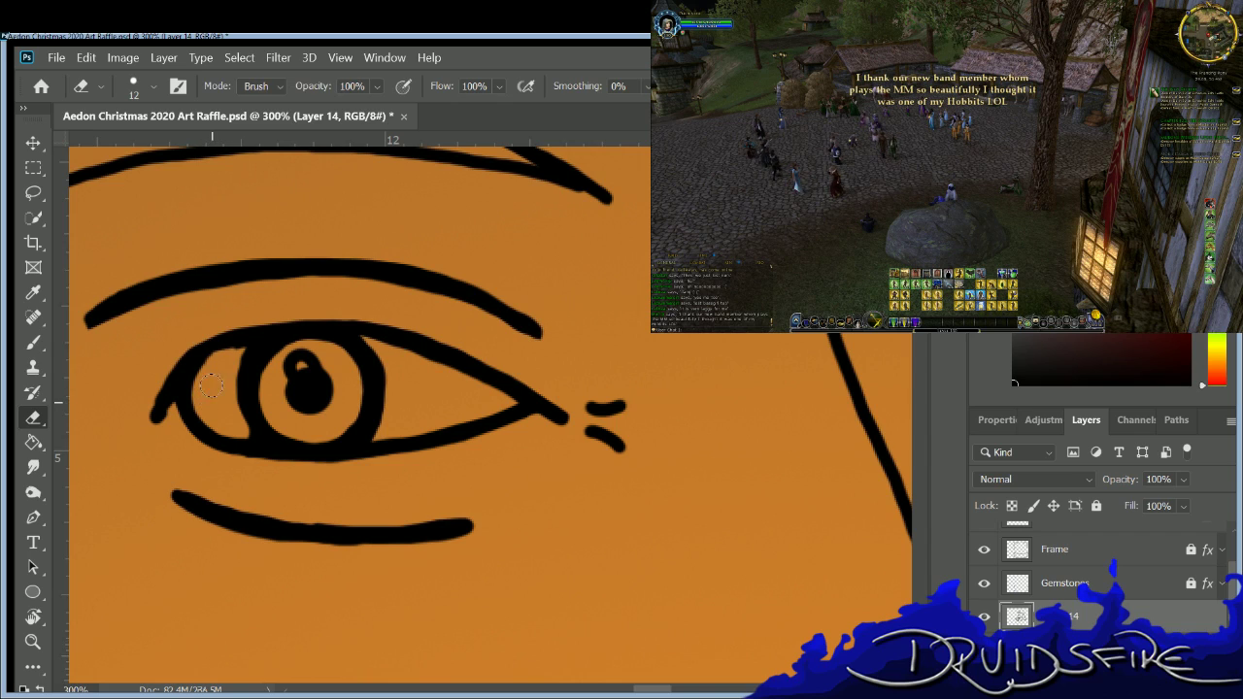
key("b")
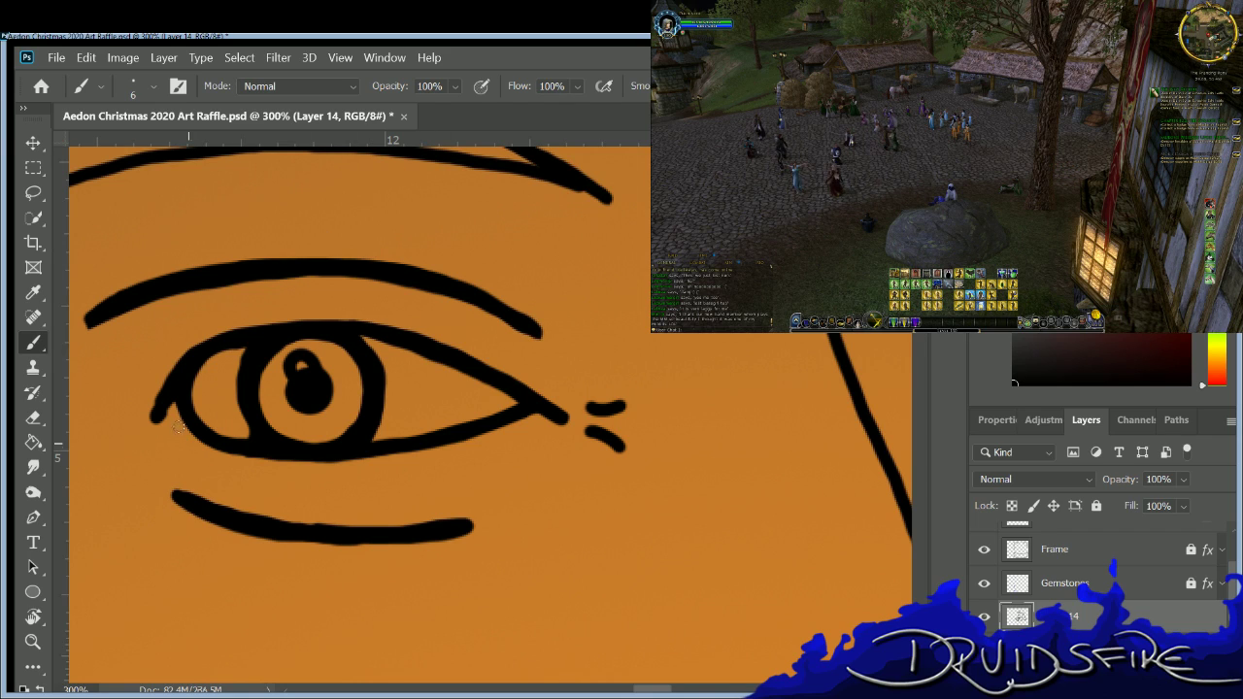
left_click_drag(173, 424, 200, 436)
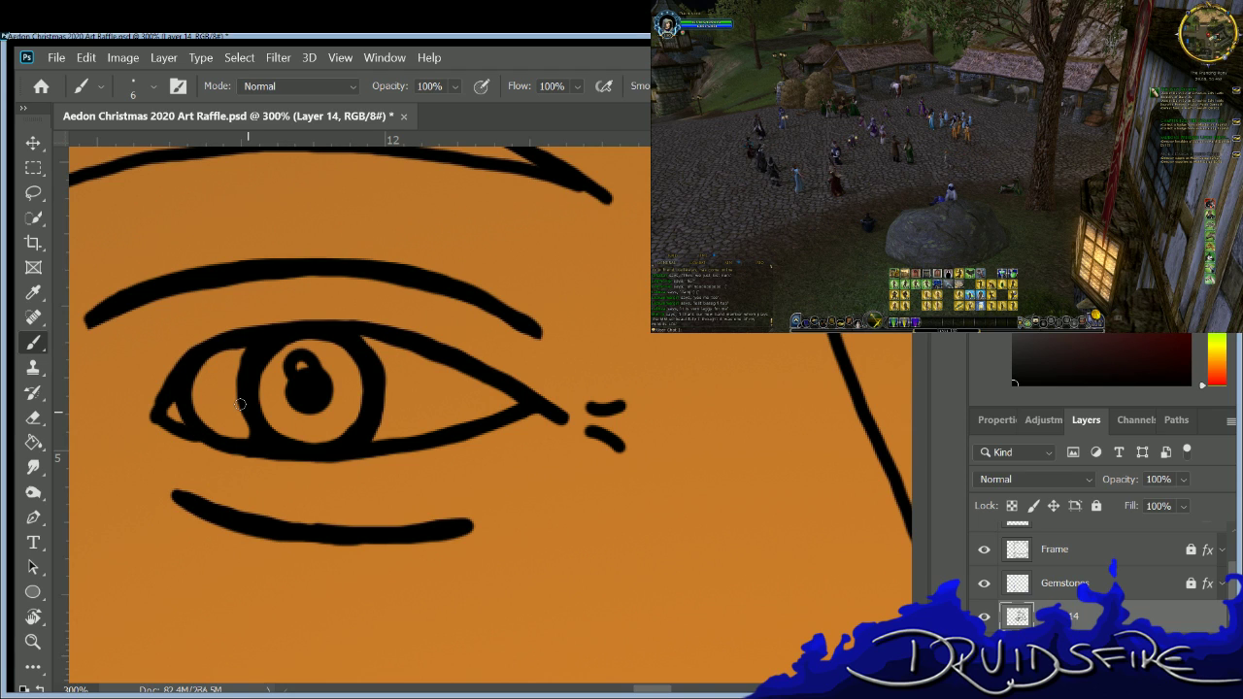
Compare the drawn hair and face with the reference picture of the man beside the portrait.
key("ctrl+0")
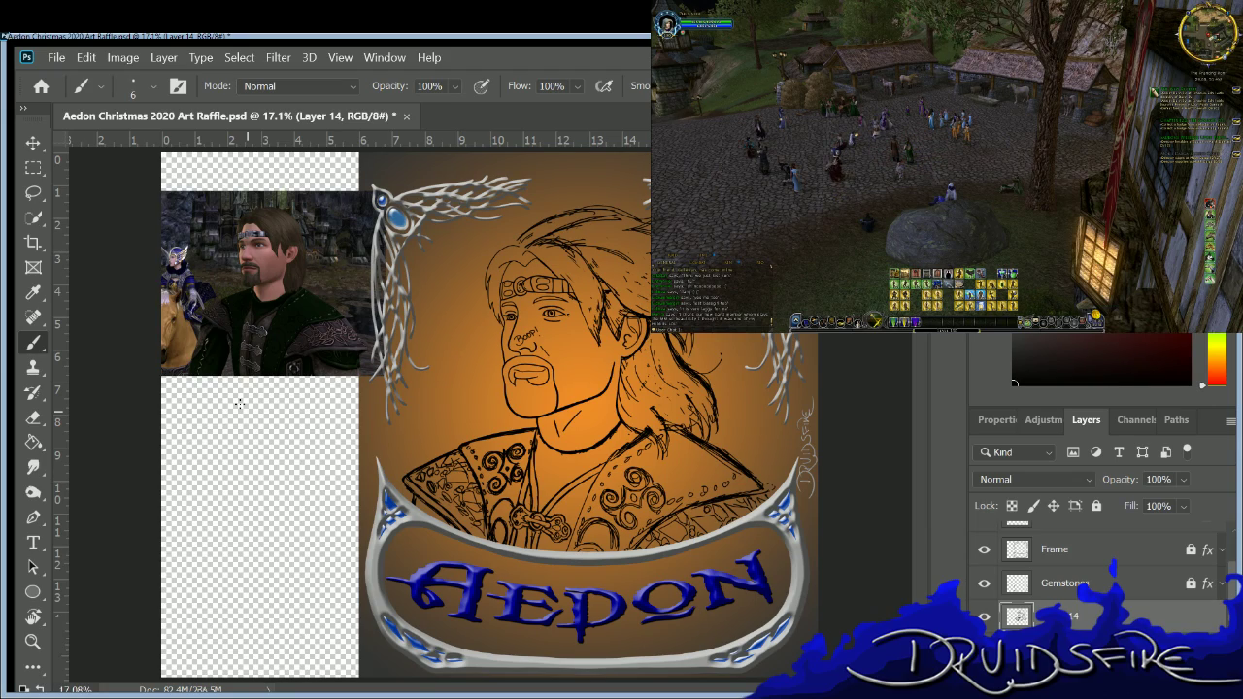
key("ctrl+plus")
key("ctrl+plus")
key("ctrl+plus")
scroll(916, 372, "up", 8)
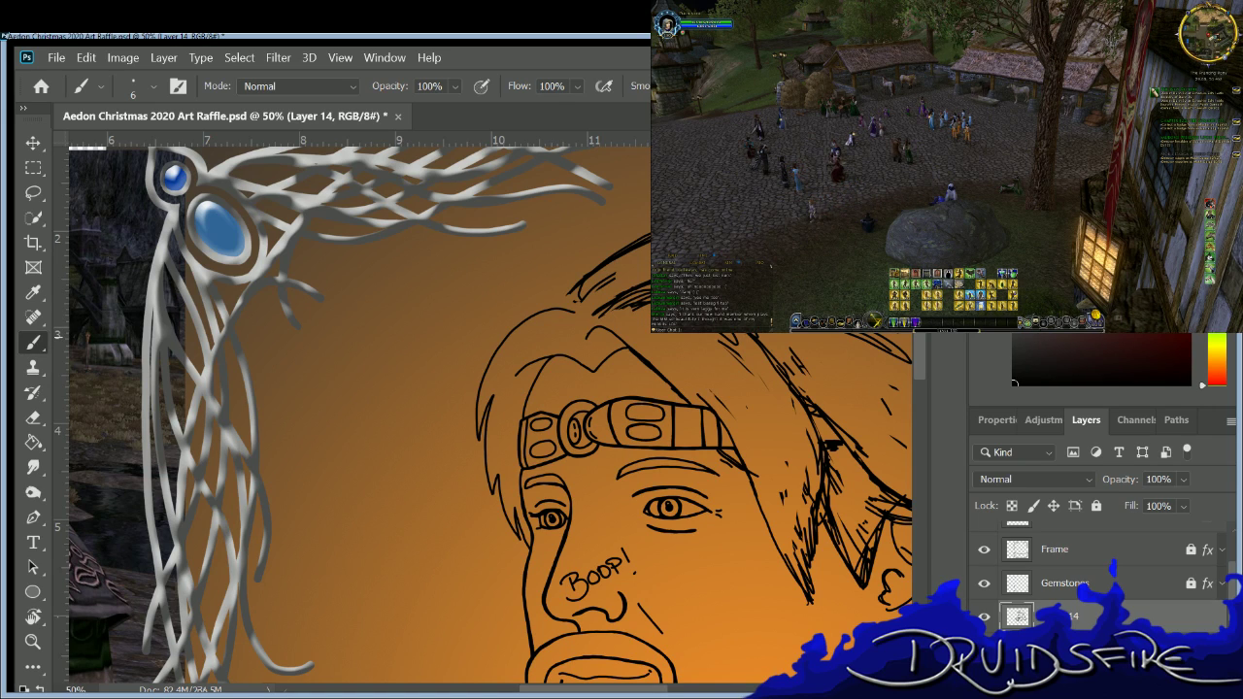
scroll(943, 353, "right", 2)
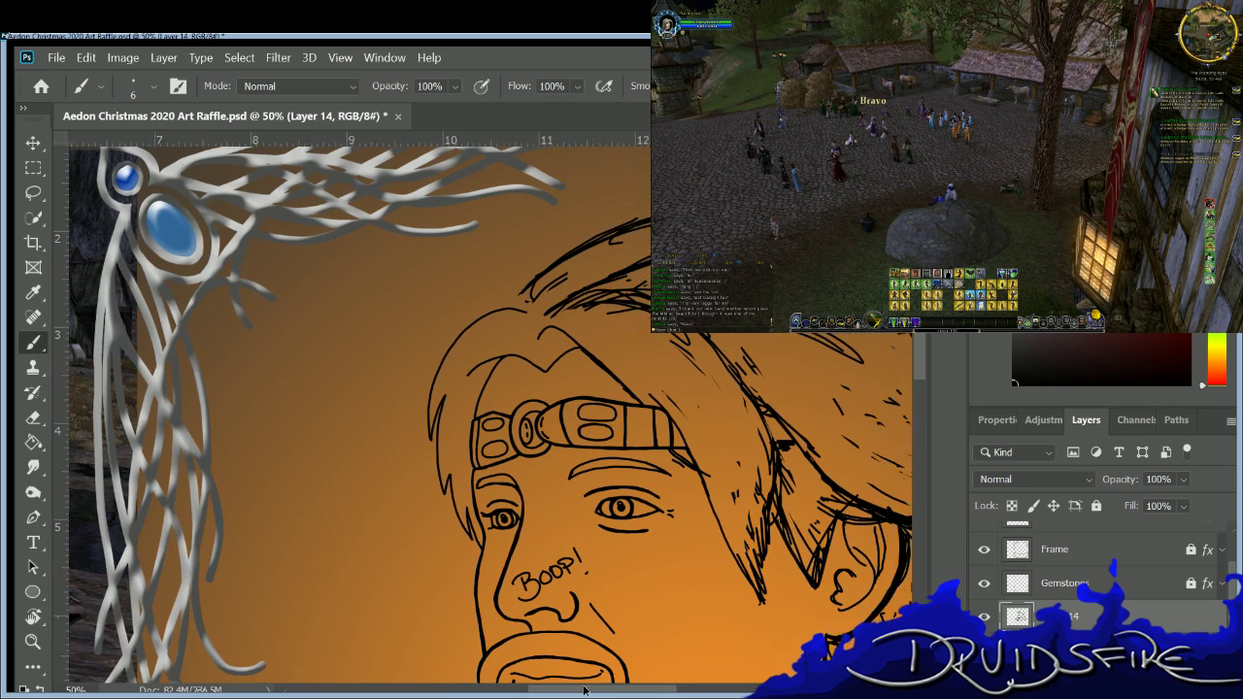
scroll(665, 516, "down", 2)
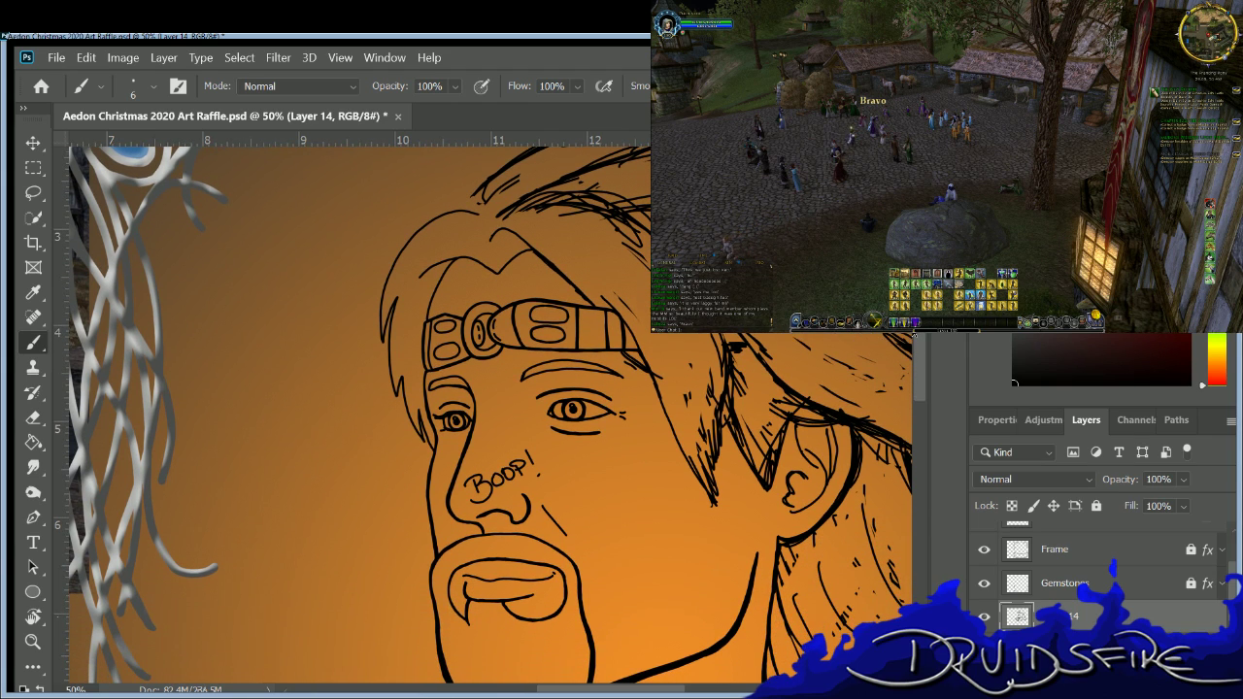
scroll(524, 673, "left", 10)
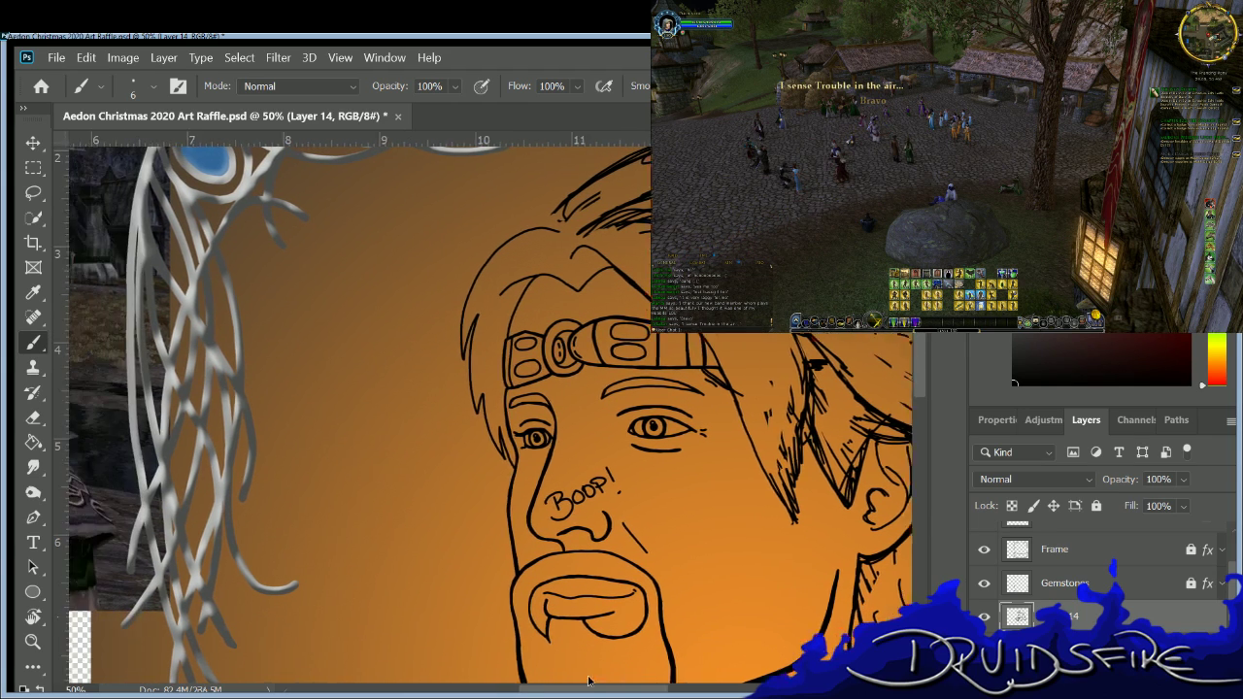
scroll(529, 673, "right", 3)
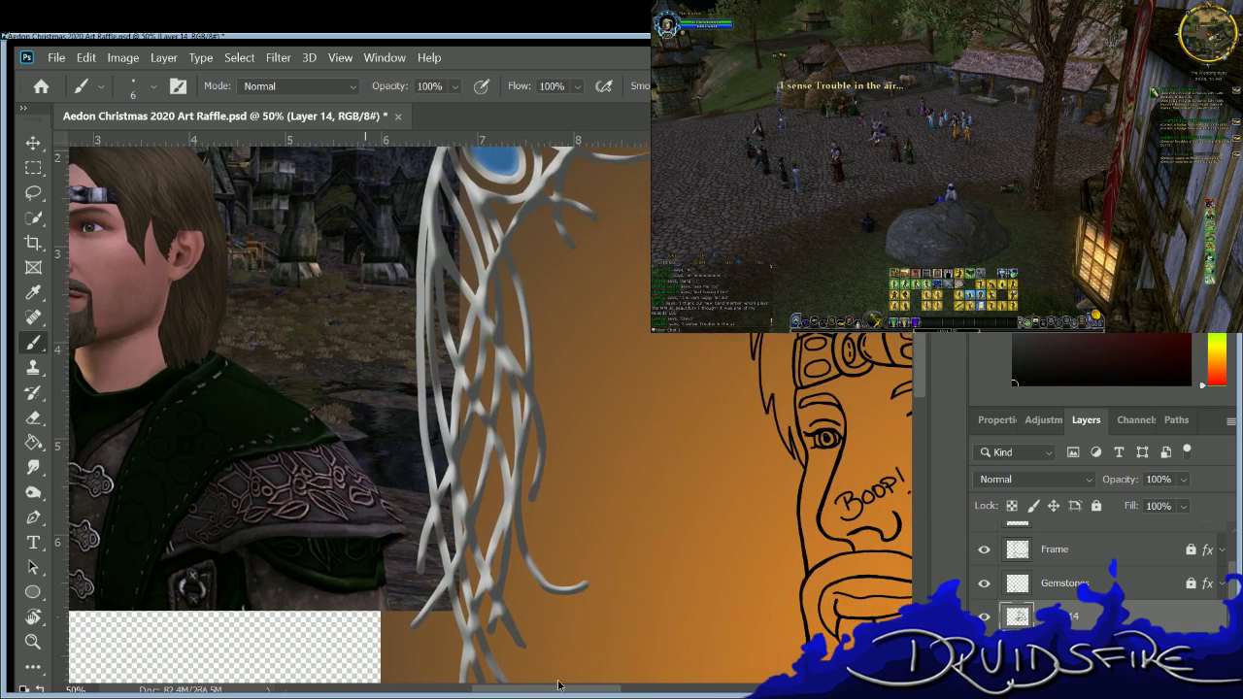
scroll(537, 676, "right", 8)
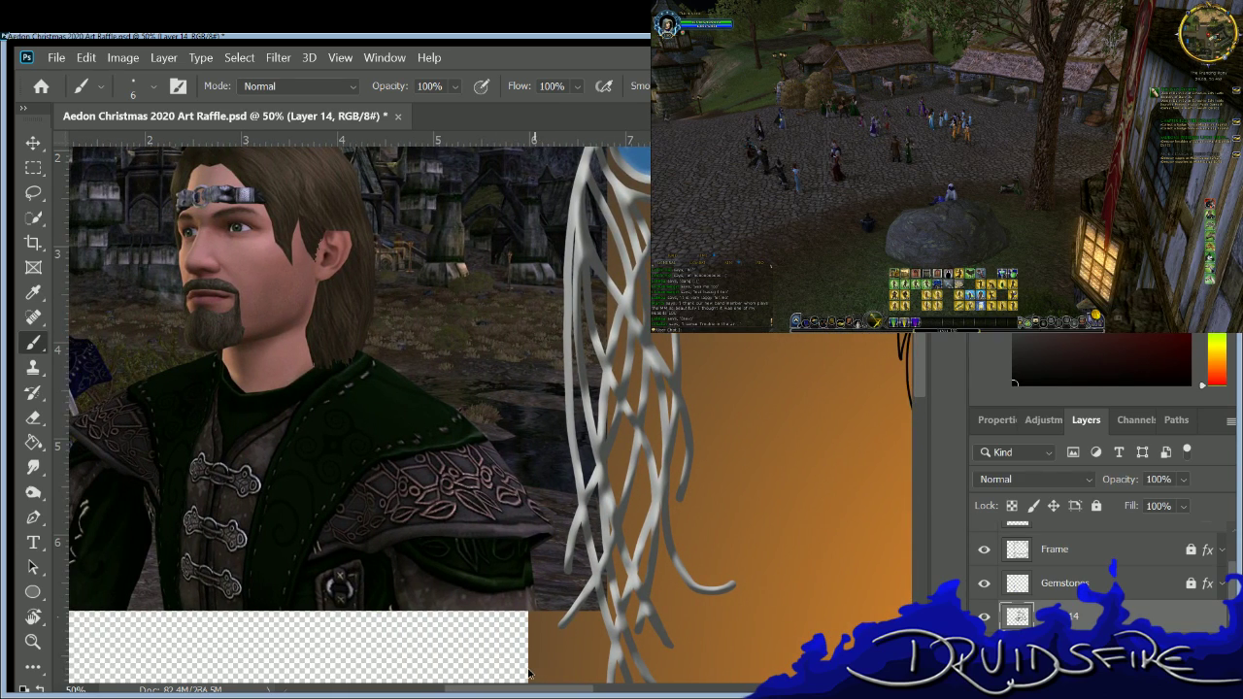
scroll(585, 691, "right", 3)
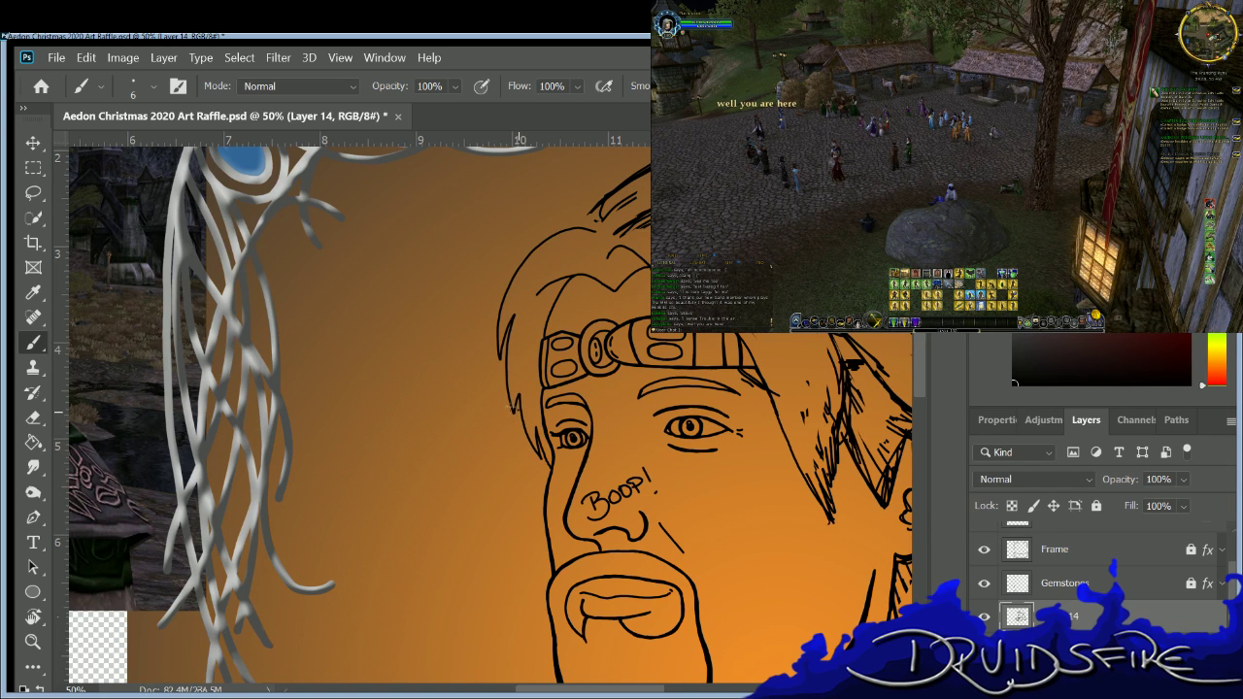
Try extending the left hair with a long pointed strand hanging beside the cheek to nose level.
left_click_drag(516, 427, 530, 528)
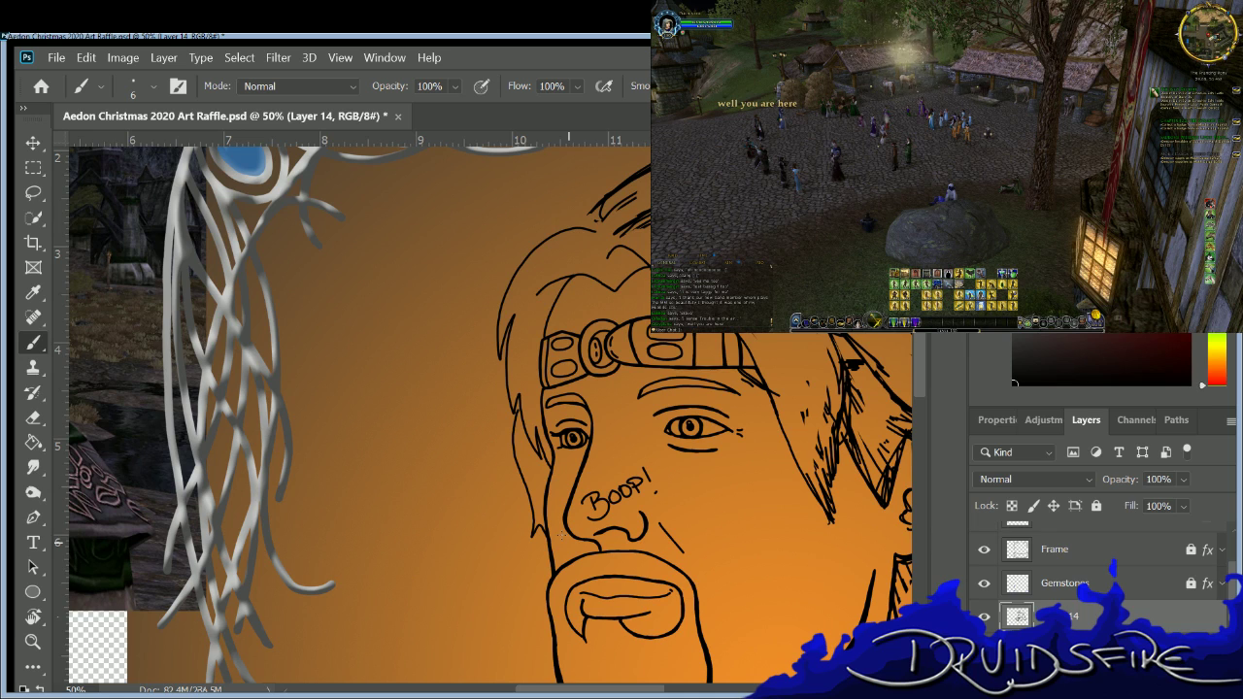
key("ctrl+plus")
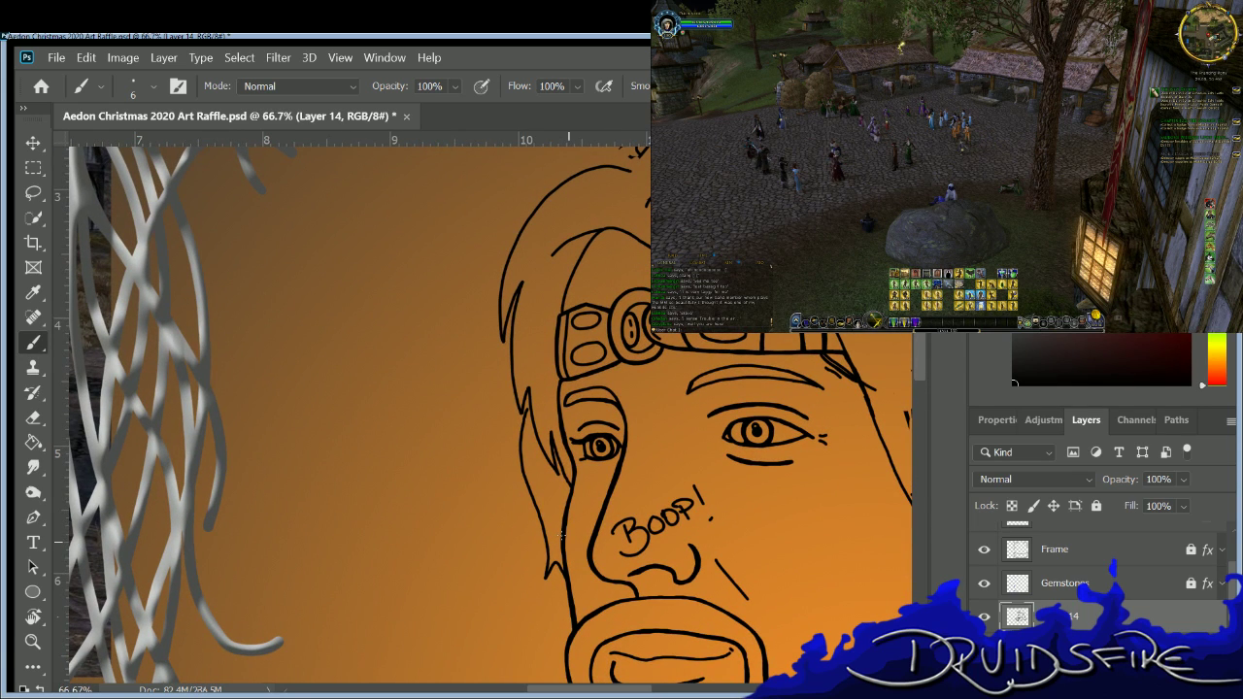
key("ctrl+minus")
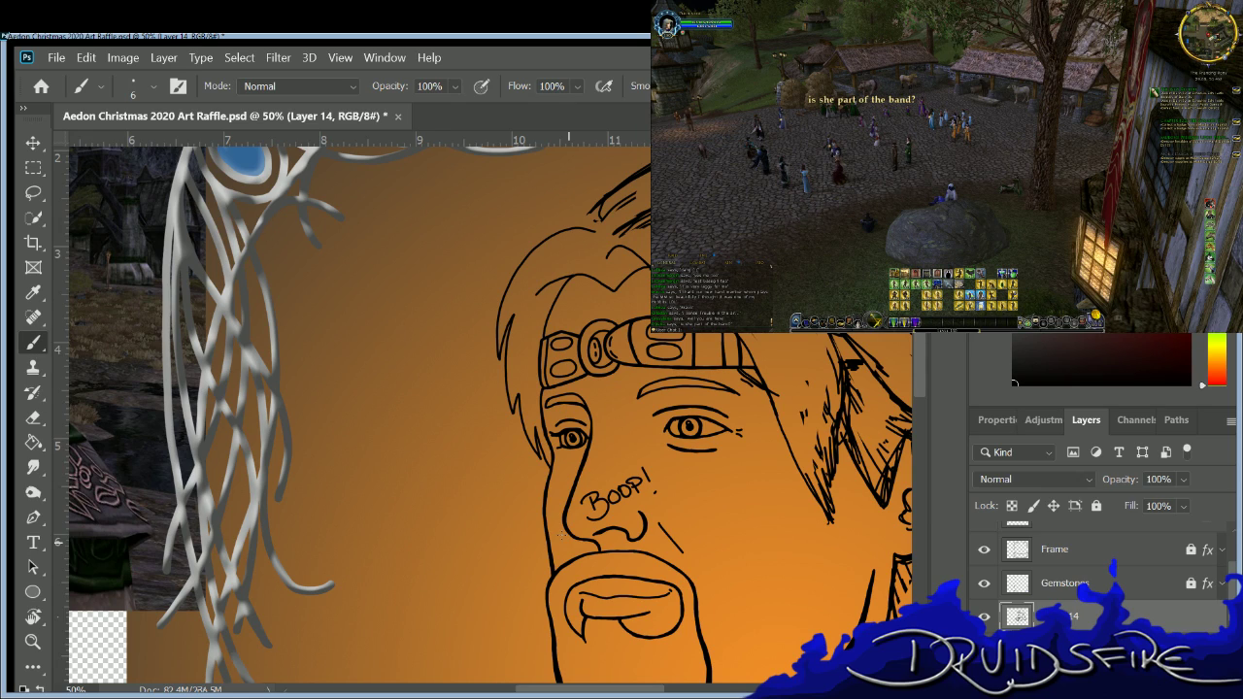
Step back through the left hair strokes, keeping only the outer contour from the crown to beside the headband.
key("ctrl+z")
key("ctrl+z")
key("ctrl+z")
key("ctrl+z")
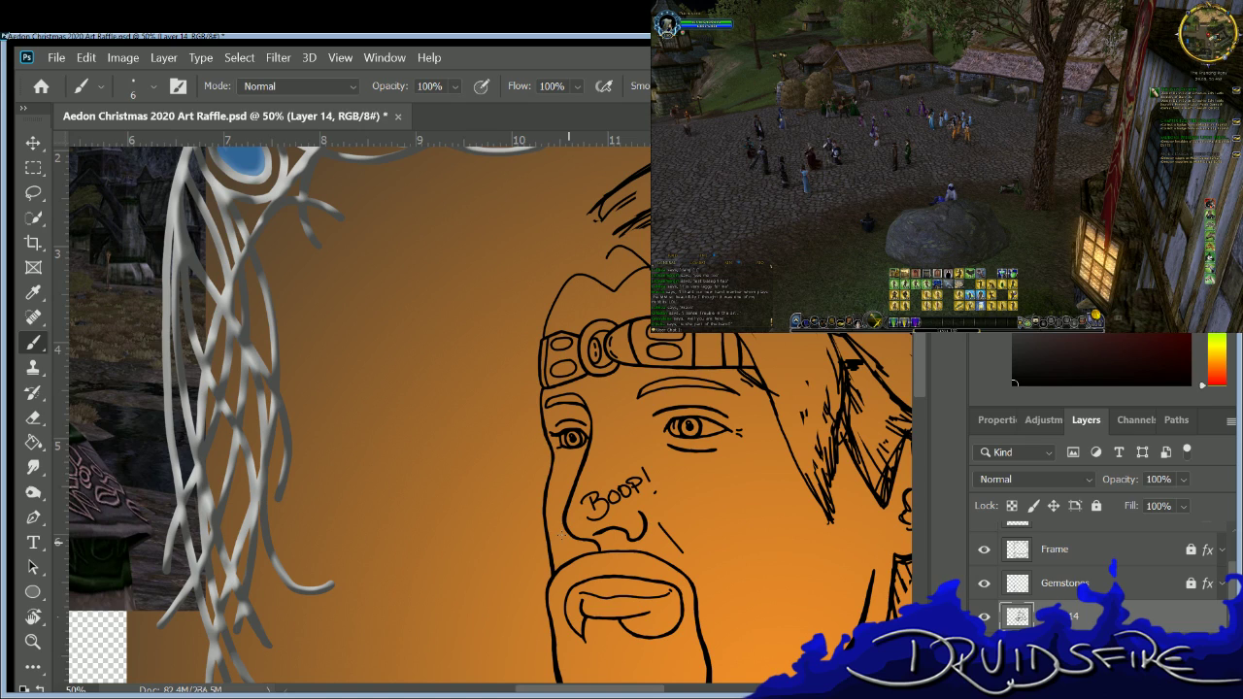
key("ctrl+shift+z")
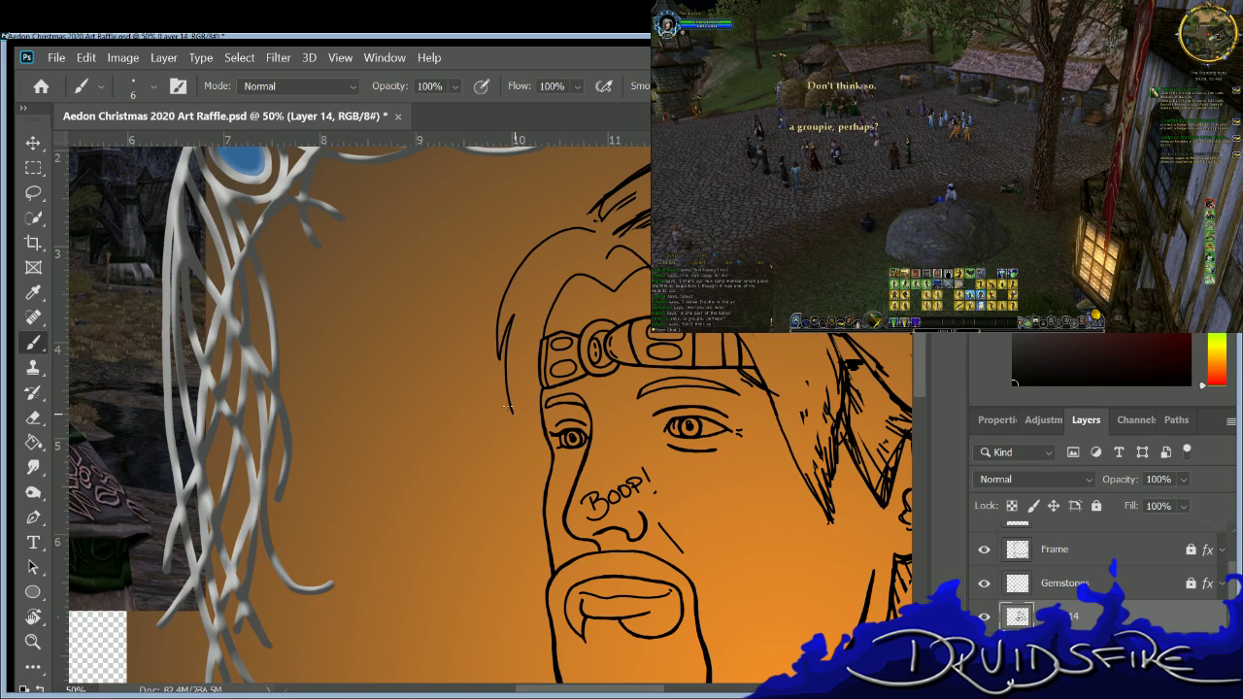
Try painting longer lower strands with split tips along the left cheek, and undo them.
left_click_drag(507, 400, 525, 517)
left_click_drag(521, 472, 542, 538)
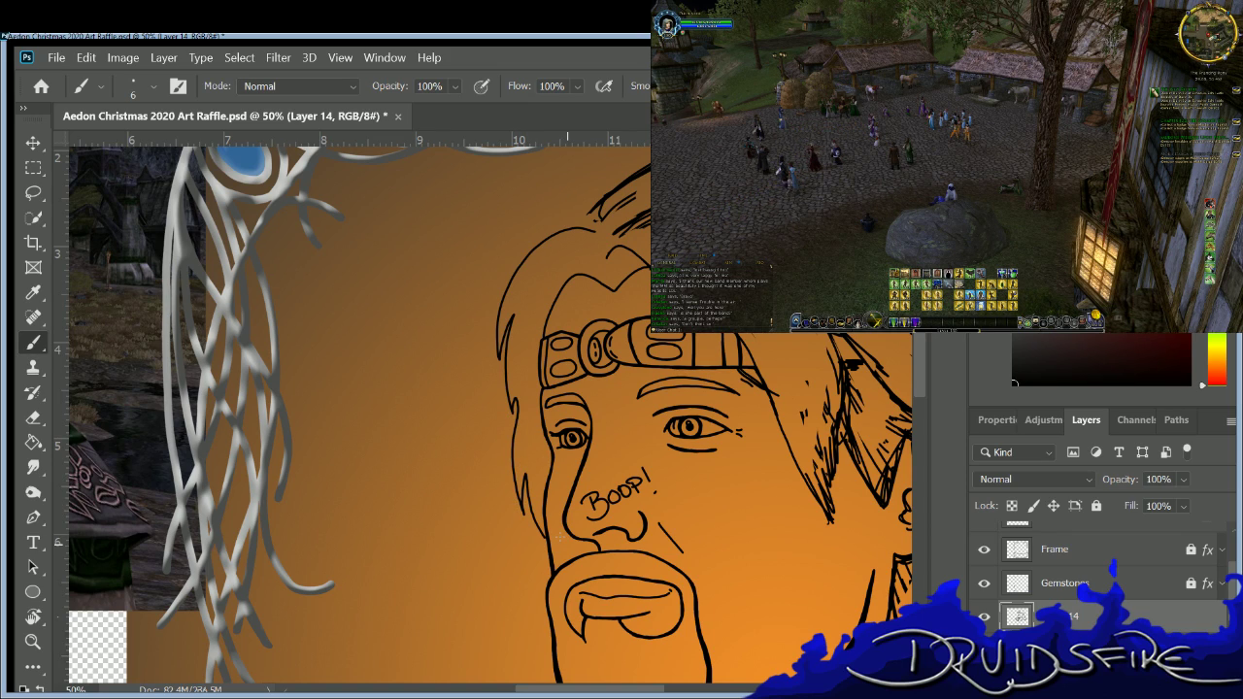
key("ctrl+z")
key("ctrl+z")
key("ctrl+z")
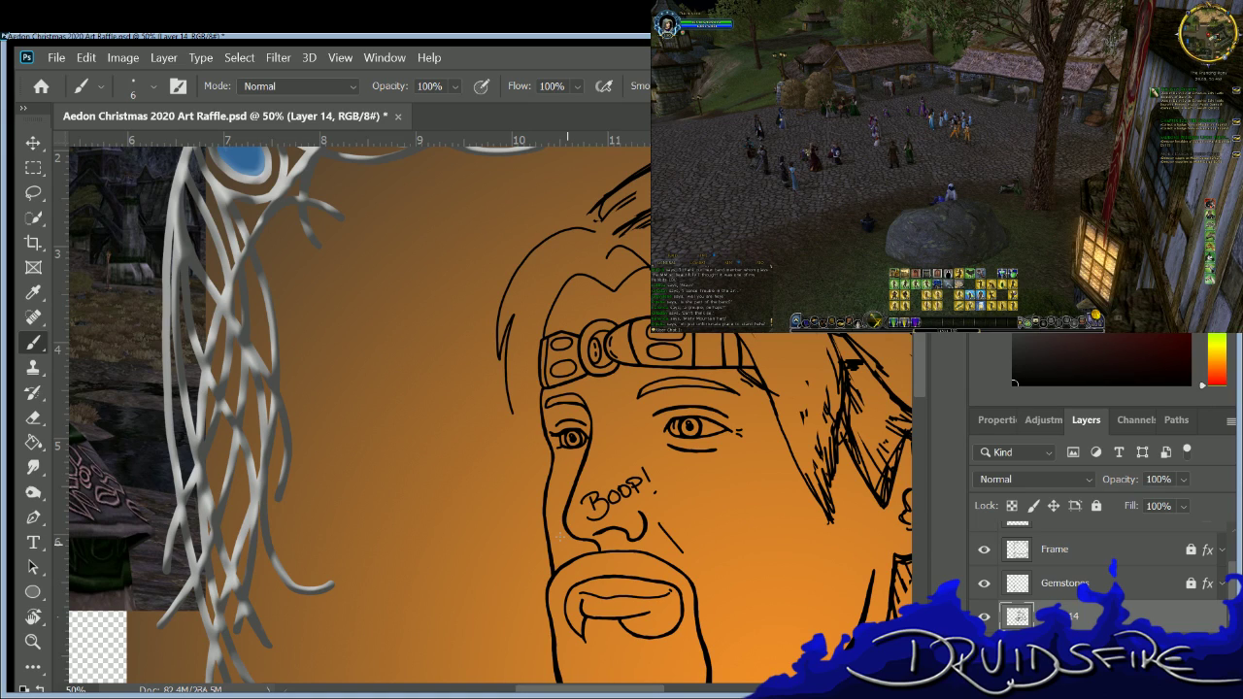
Erase the sketchy strokes at the hair parting and paint a curve joining the left contour to the top hair.
key("e")
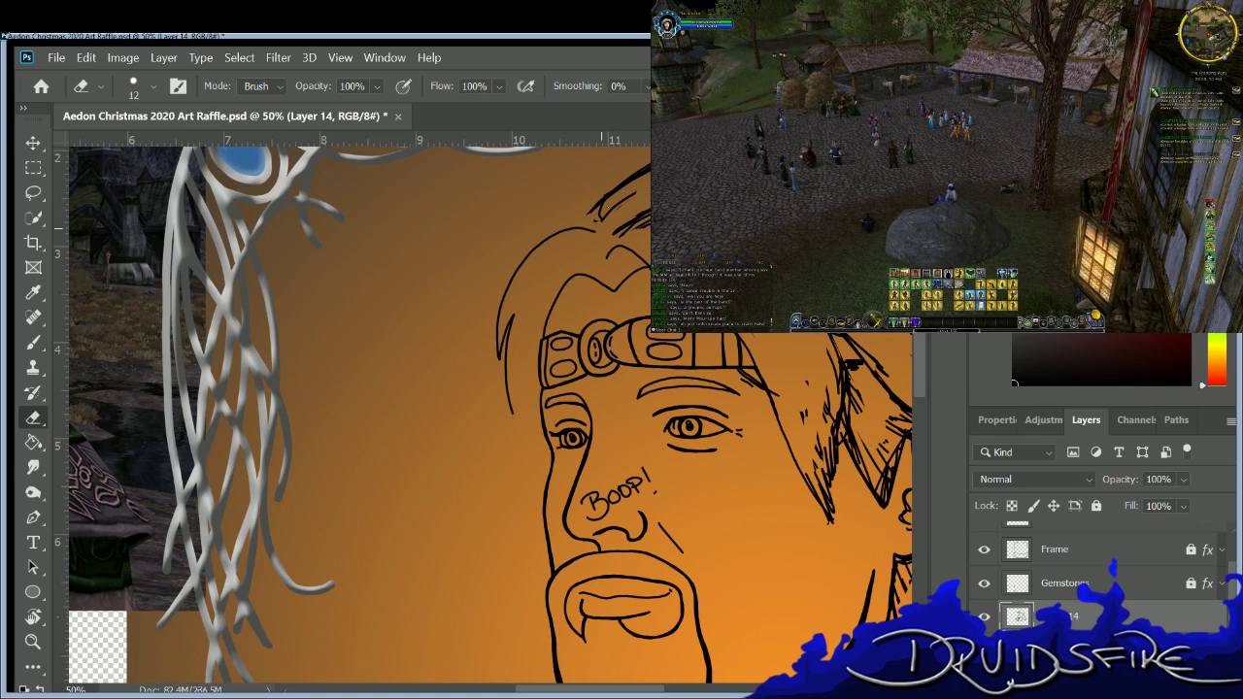
left_click_drag(595, 202, 600, 181)
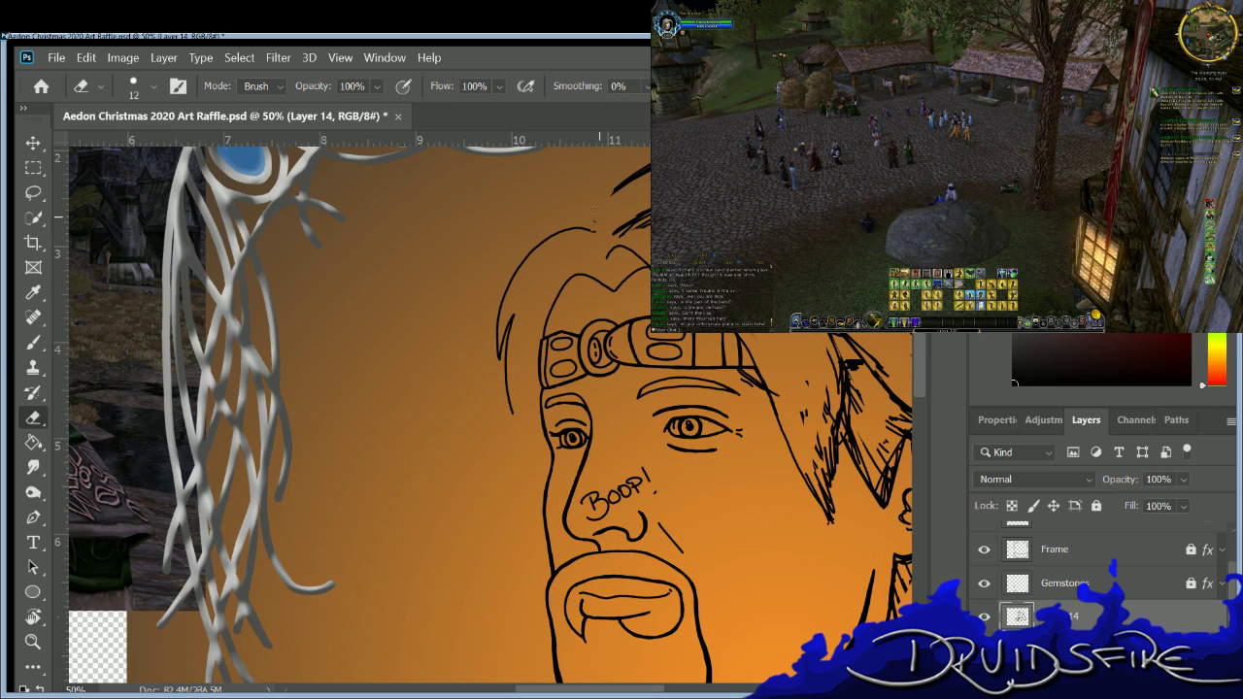
key("b")
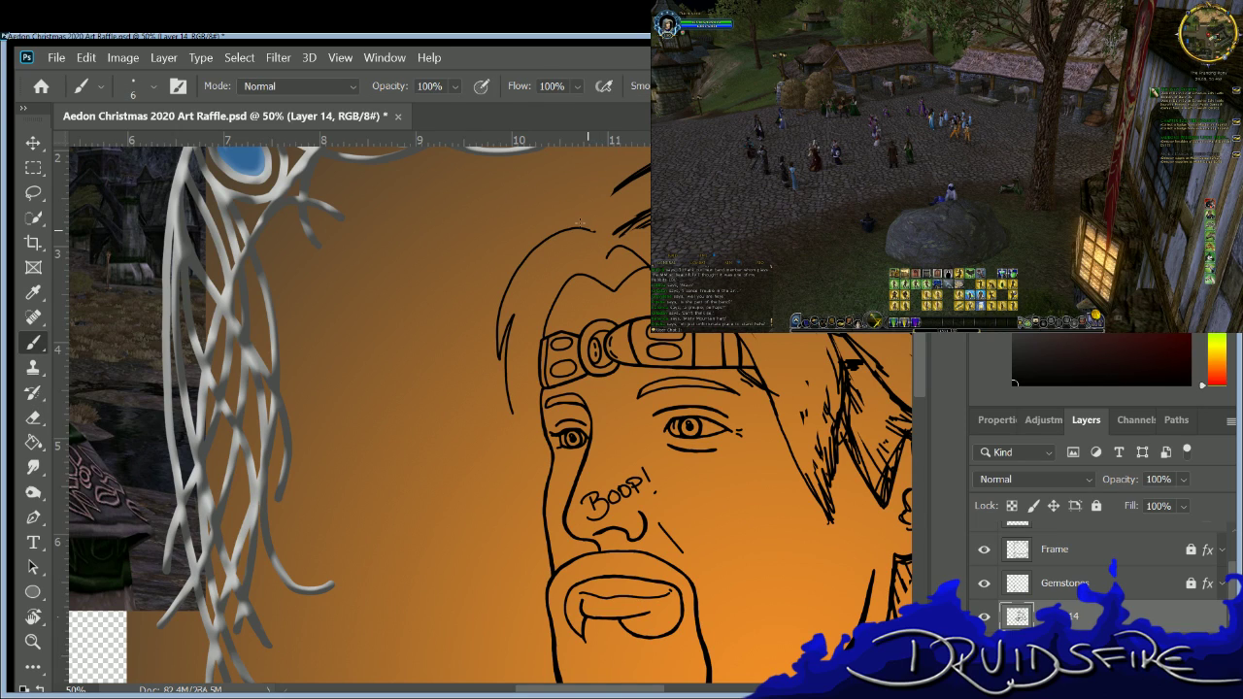
left_click_drag(590, 225, 637, 176)
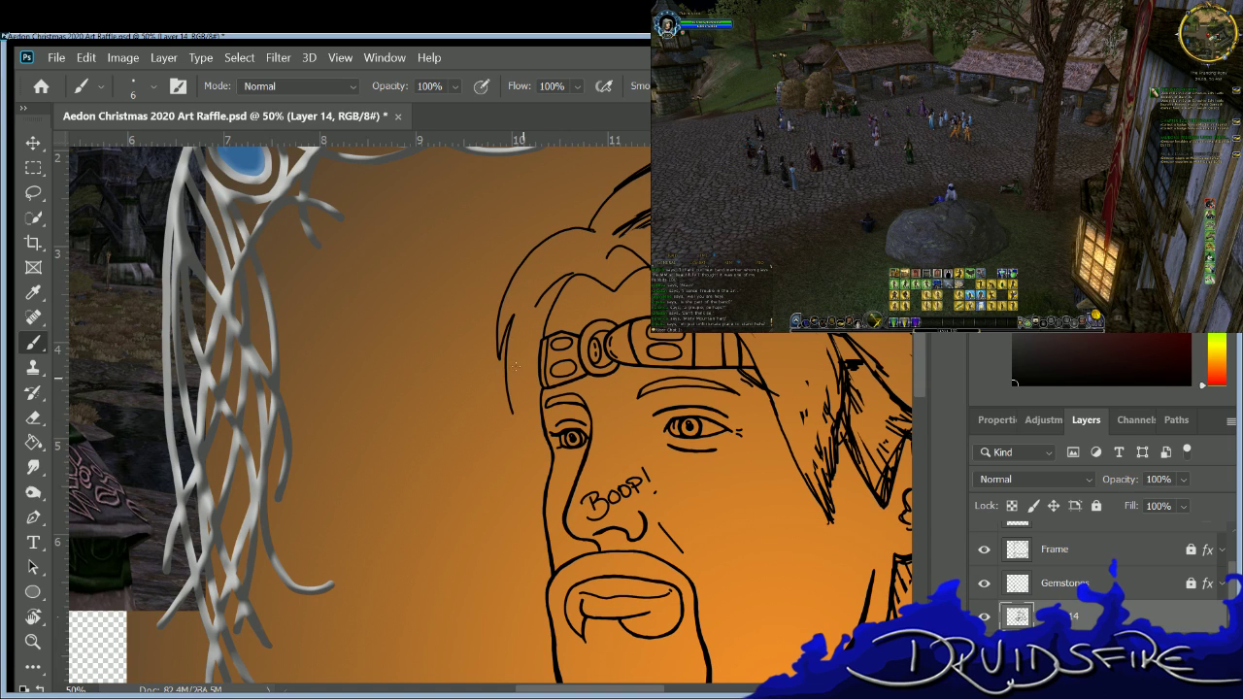
Try short hair strands flicking outward below the headband's left end, and undo them.
left_click_drag(515, 361, 504, 480)
left_click_drag(526, 431, 508, 478)
left_click_drag(539, 429, 524, 478)
key("ctrl+z")
key("ctrl+z")
key("ctrl+z")
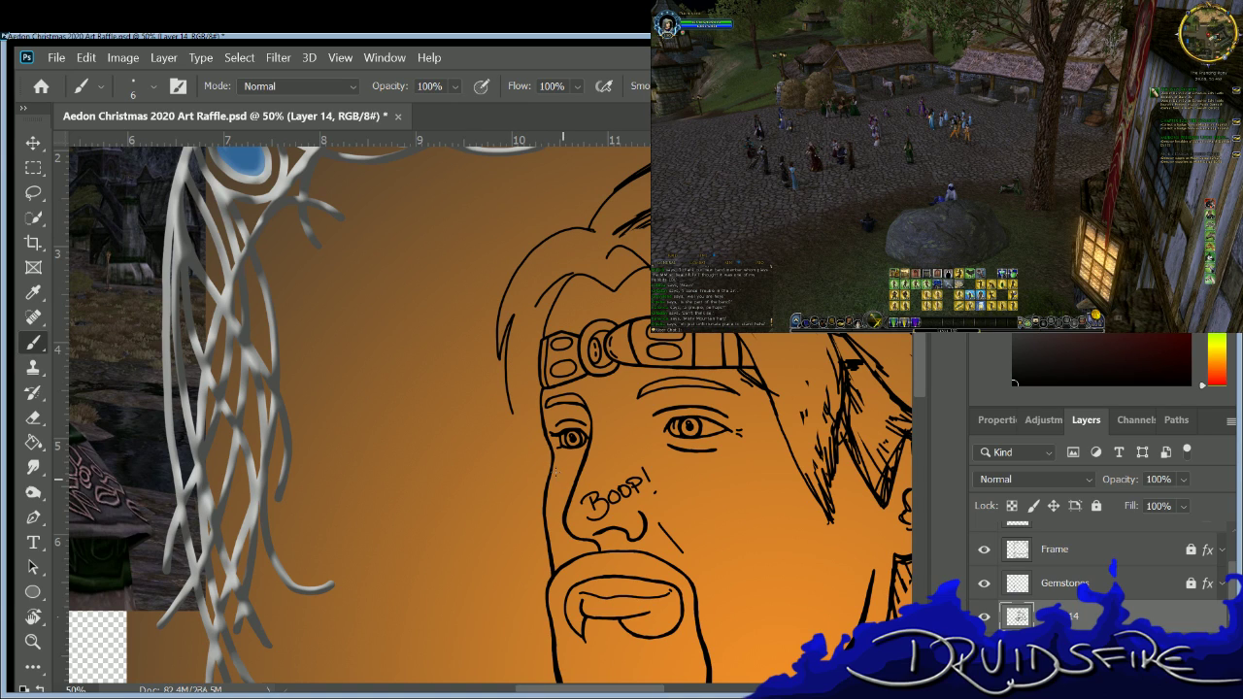
Paint short pointed strands hanging beside the headband's left end and the left eye to finish the hair tips.
mouse_move(549, 687)
left_mouse_down()
mouse_move(462, 678)
mouse_move(556, 618)
left_mouse_up()
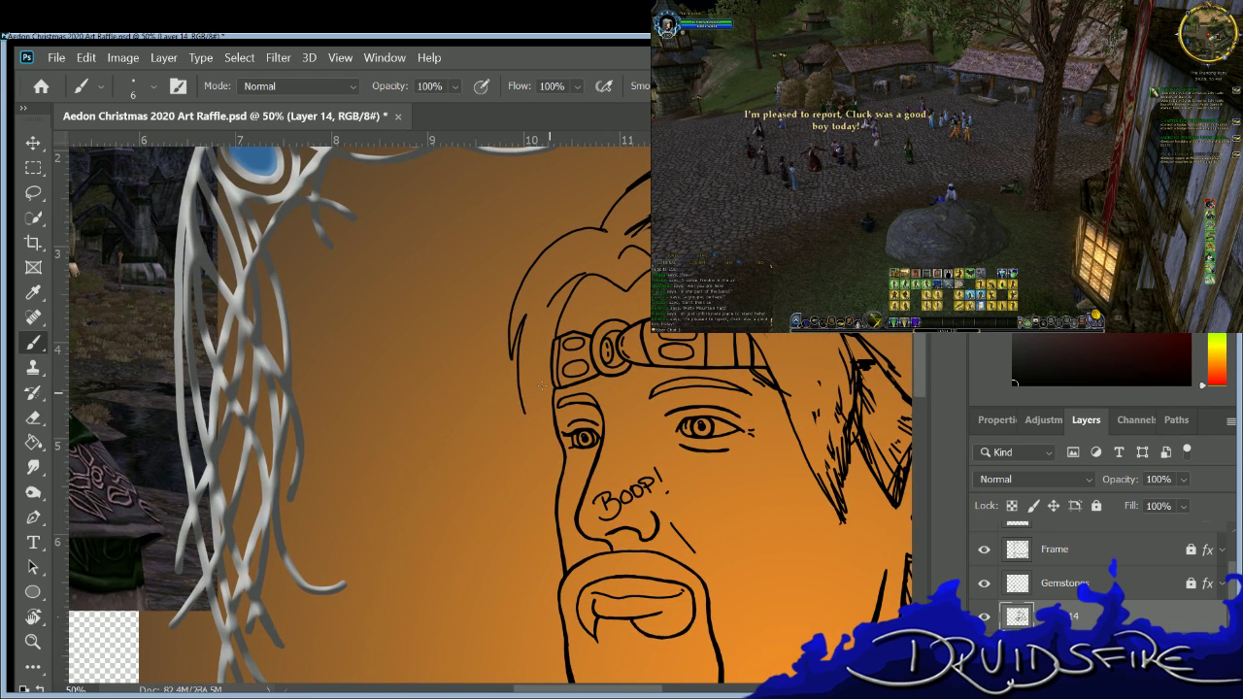
mouse_move(540, 386)
left_mouse_down()
mouse_move(533, 458)
mouse_move(538, 430)
mouse_move(552, 470)
left_mouse_up()
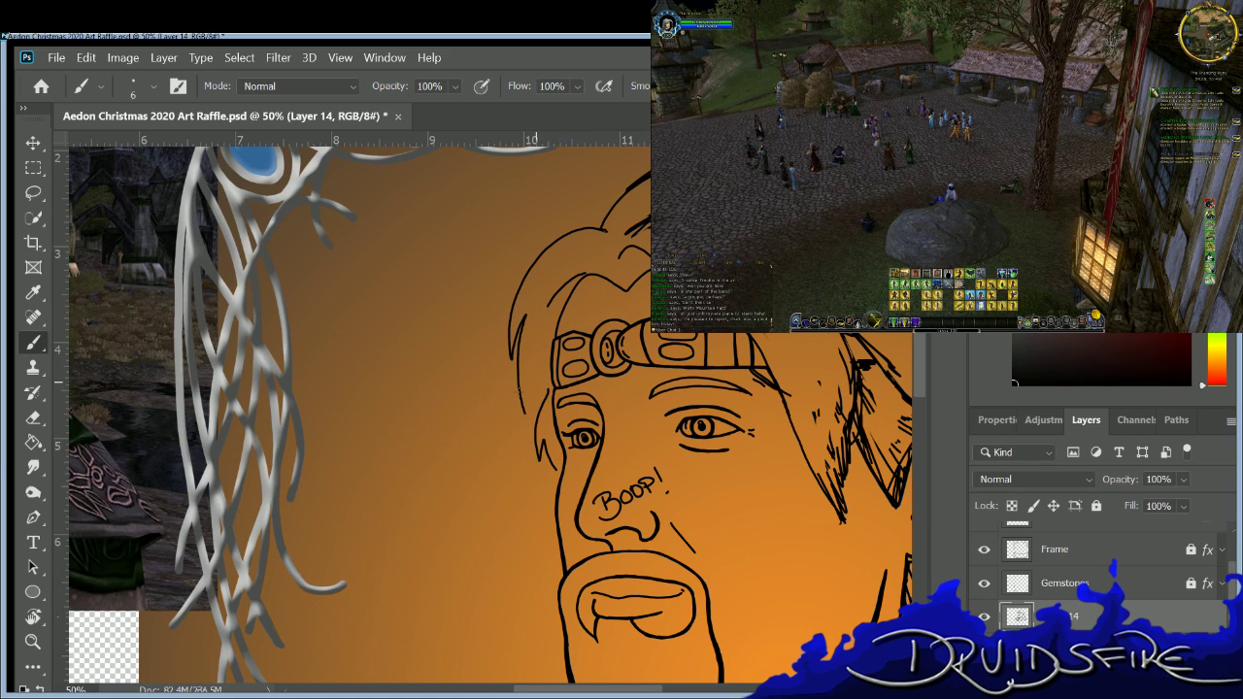
left_click_drag(527, 414, 552, 361)
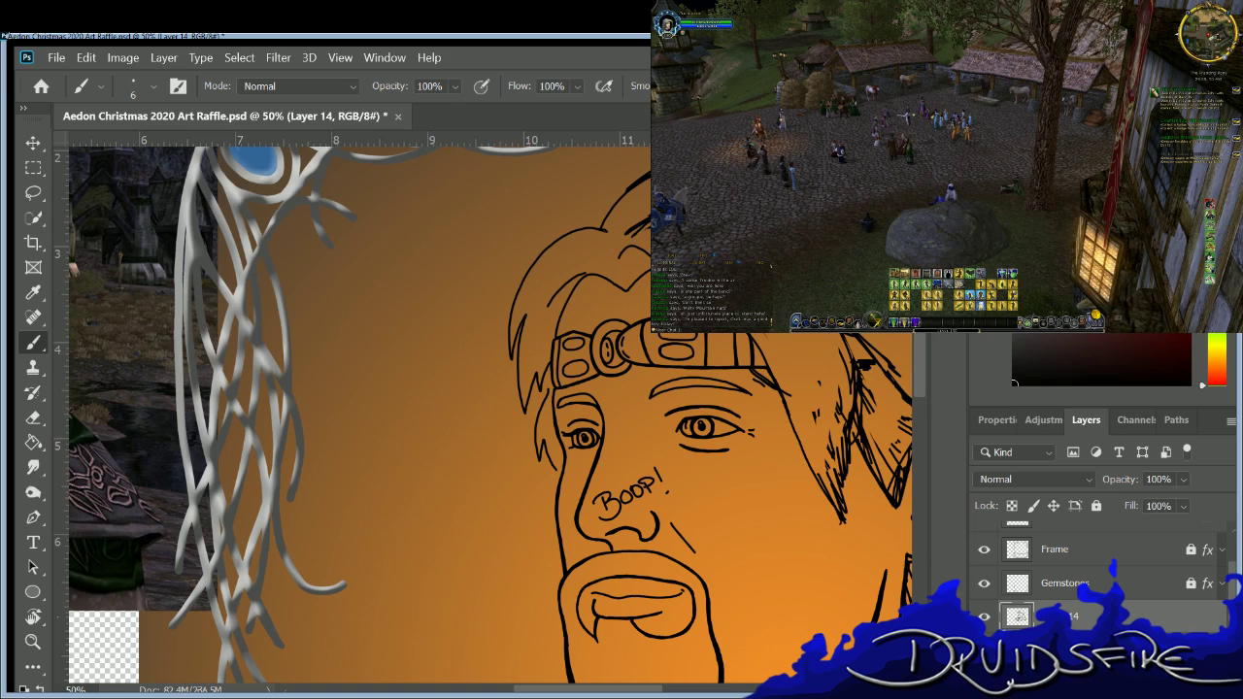
Erase the "BOOP!" lettering from the nose and switch back to the Brush tool.
key("e")
mouse_move(657, 470)
left_mouse_down()
mouse_move(658, 485)
mouse_move(621, 505)
mouse_move(646, 467)
mouse_move(600, 501)
left_mouse_up()
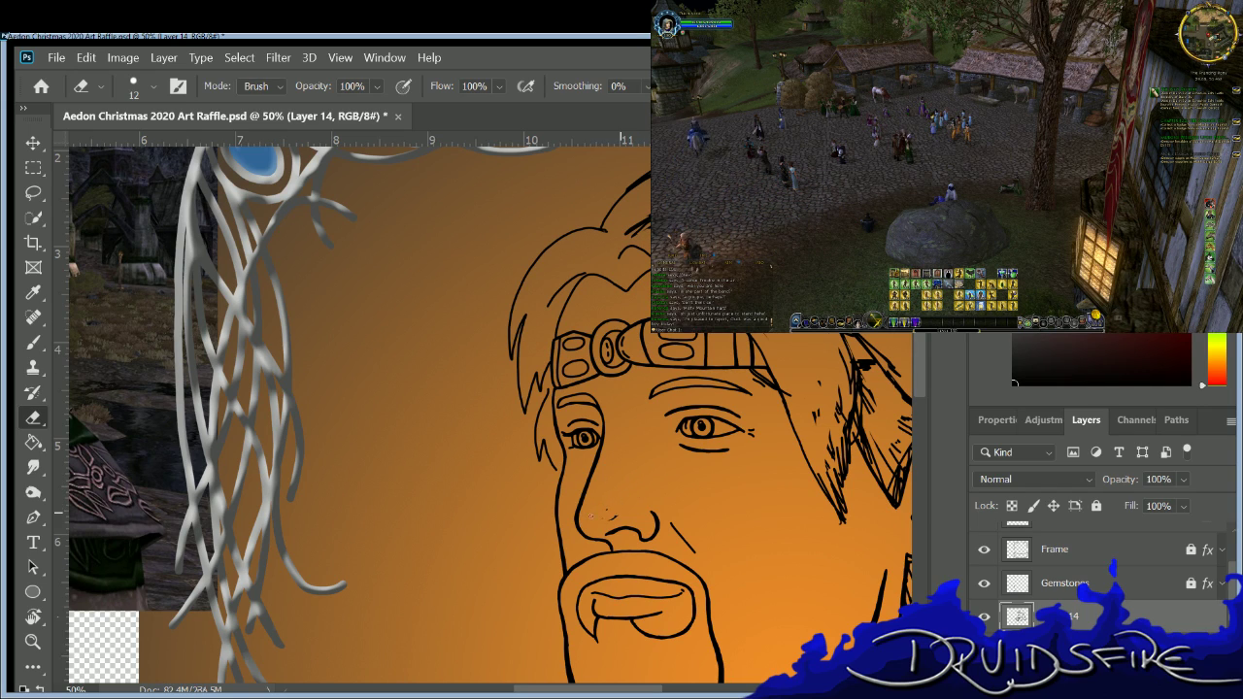
key("b")
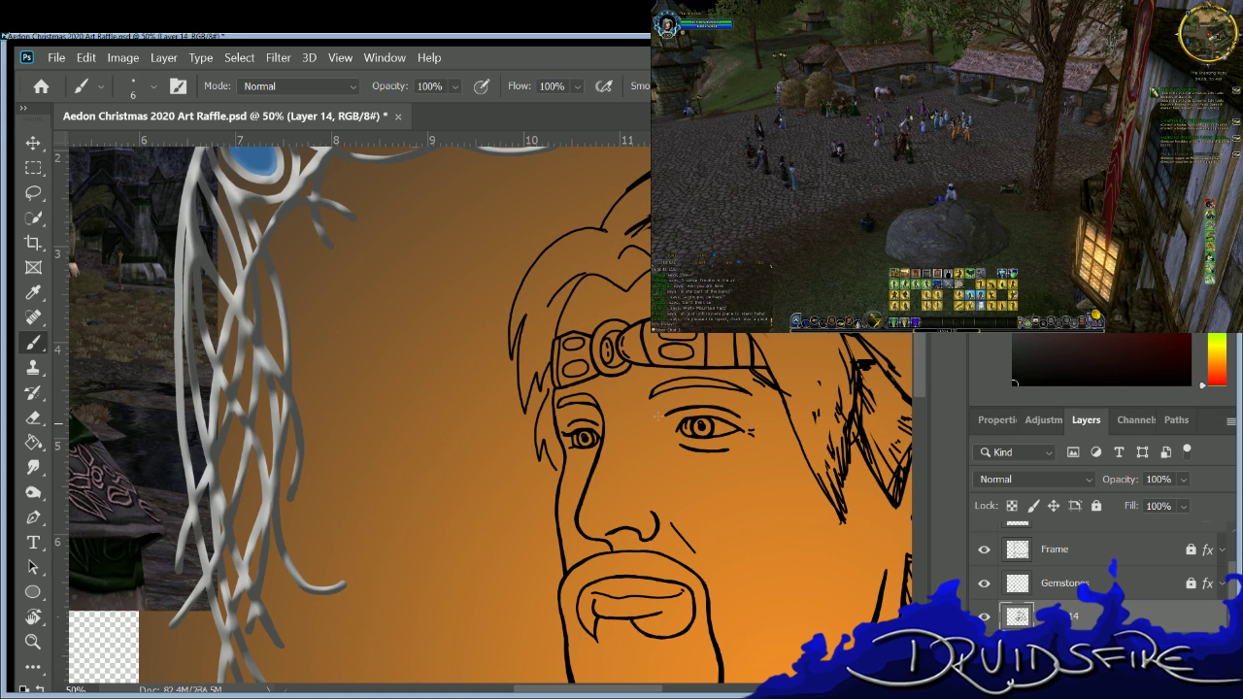
key("e")
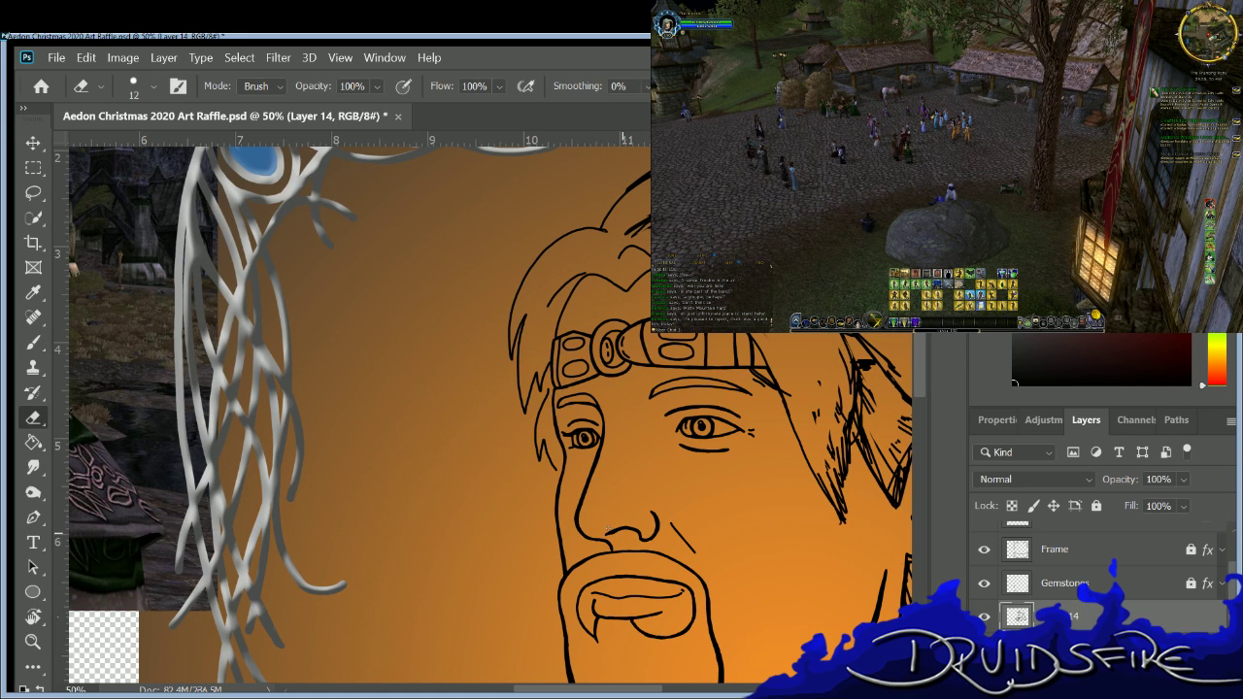
key("b")
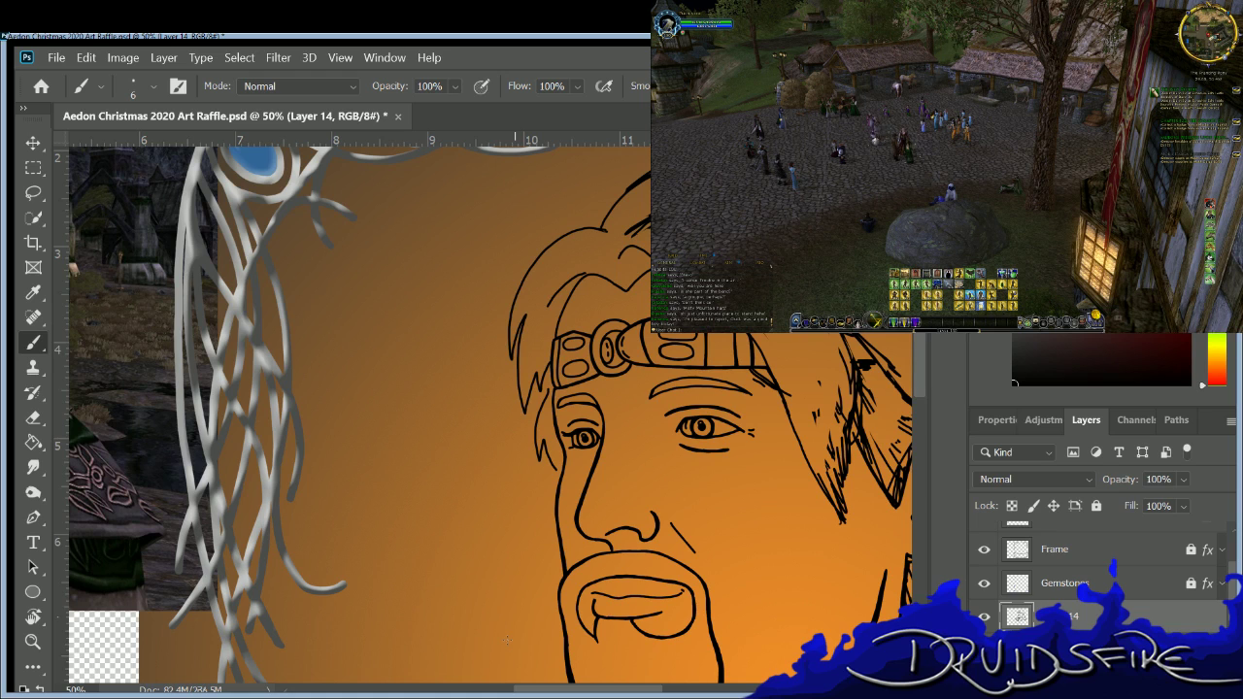
Erase the rough edge of the face contour beside the left eye and repaint the line from the headband down to eye level.
key("ctrl+plus")
key("ctrl+plus")
key("ctrl+plus")
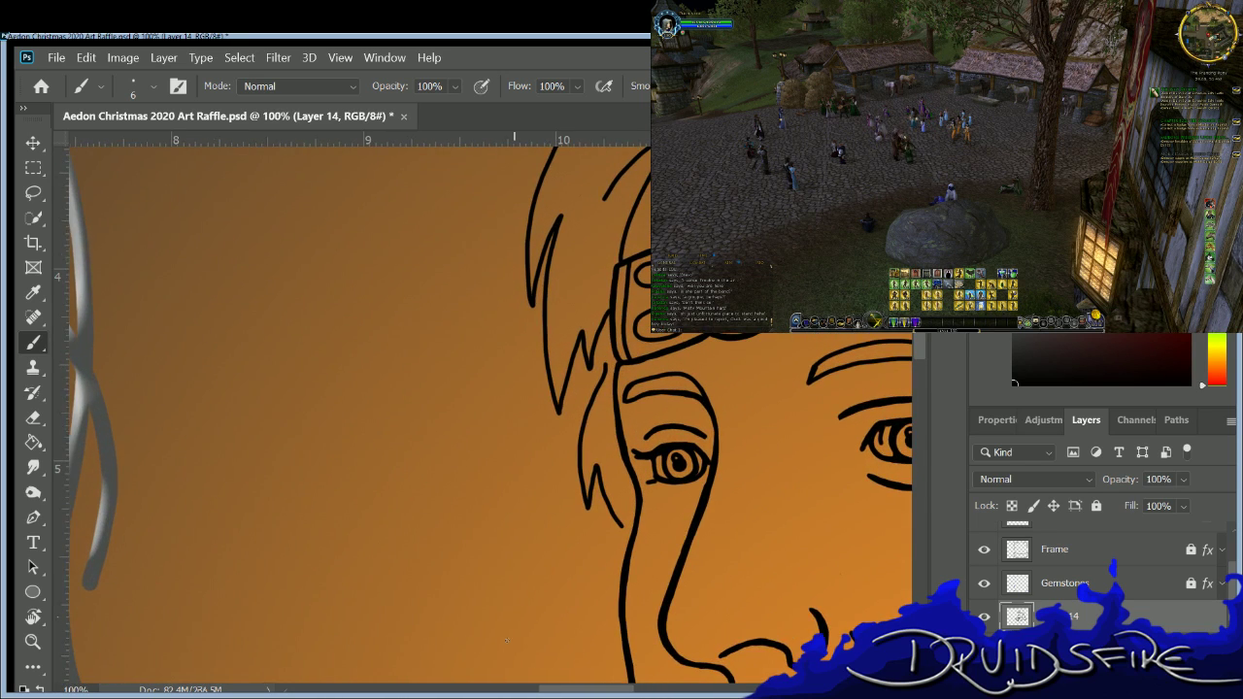
left_click_drag(591, 687, 604, 645)
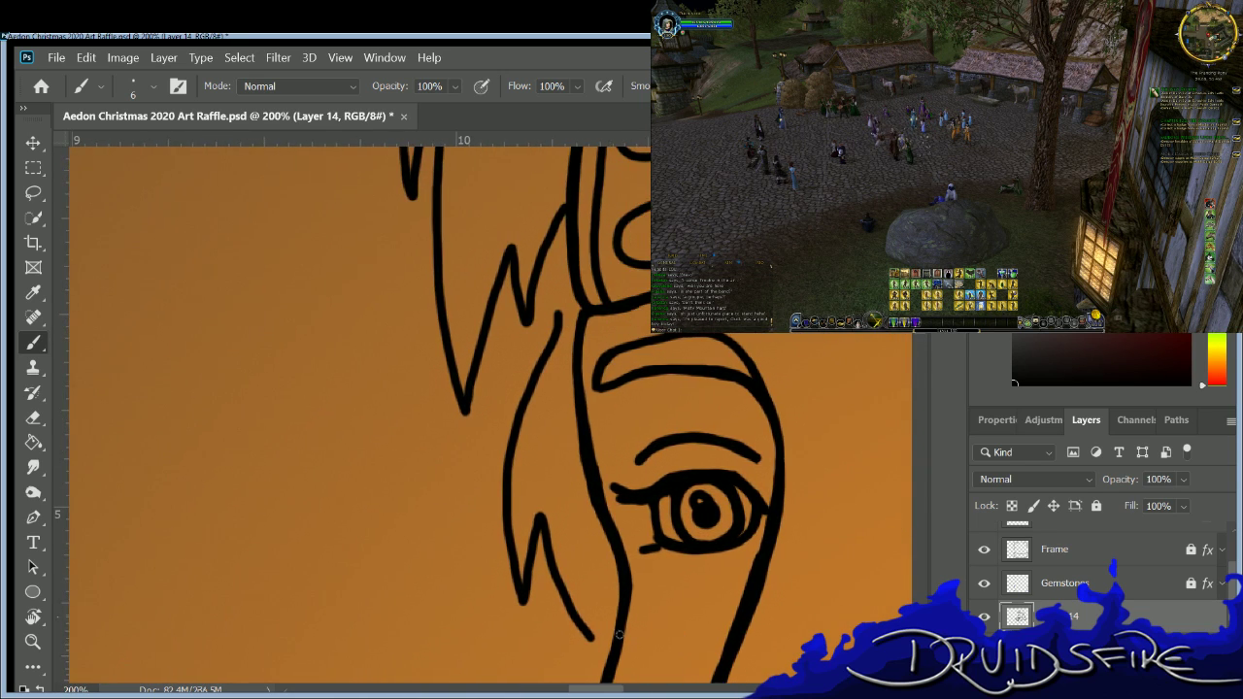
key("e")
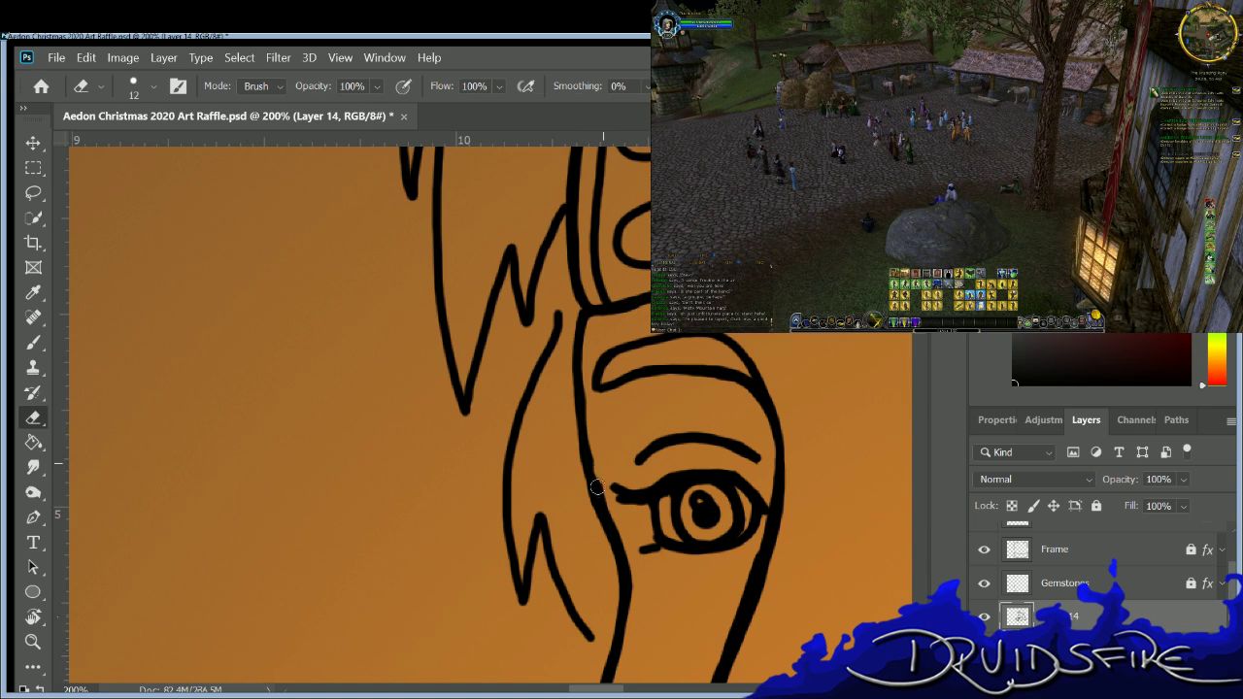
key("b")
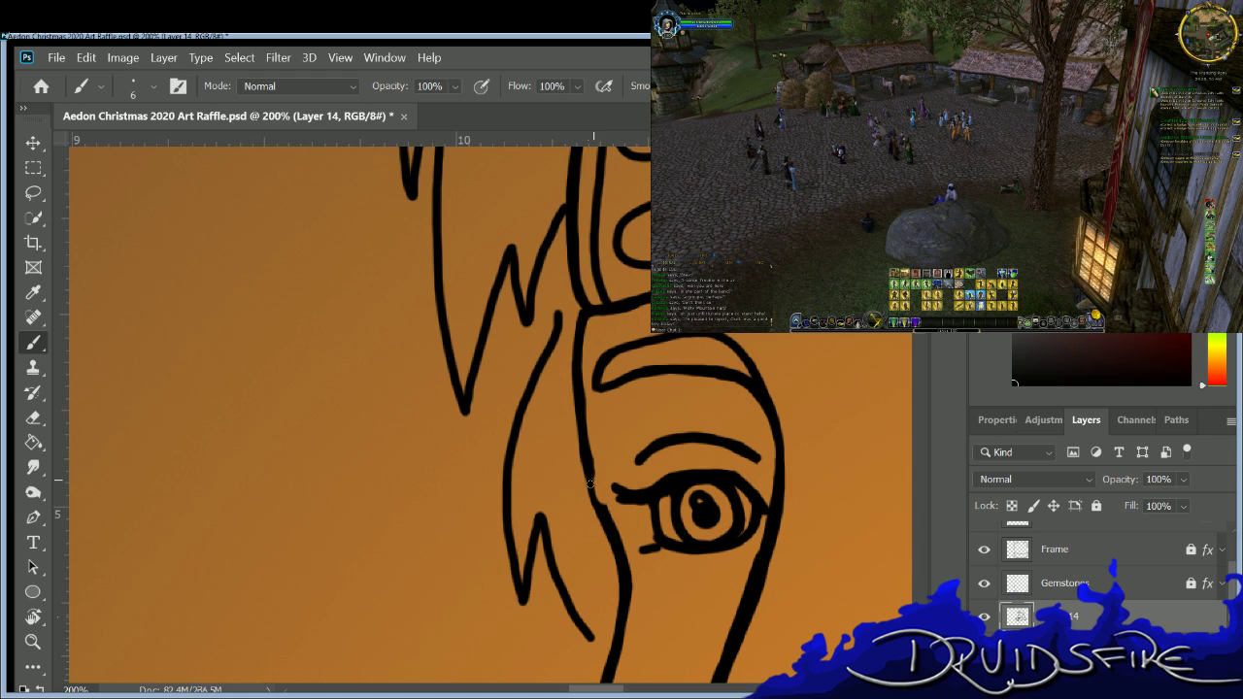
left_click_drag(575, 328, 584, 491)
Erase the short pointed hair strand hanging beside the left eye.
key("e")
mouse_move(557, 306)
left_mouse_down()
mouse_move(504, 455)
mouse_move(524, 604)
mouse_move(536, 513)
mouse_move(533, 594)
left_mouse_up()
mouse_move(547, 530)
left_mouse_down()
mouse_move(593, 639)
mouse_move(583, 621)
left_mouse_up()
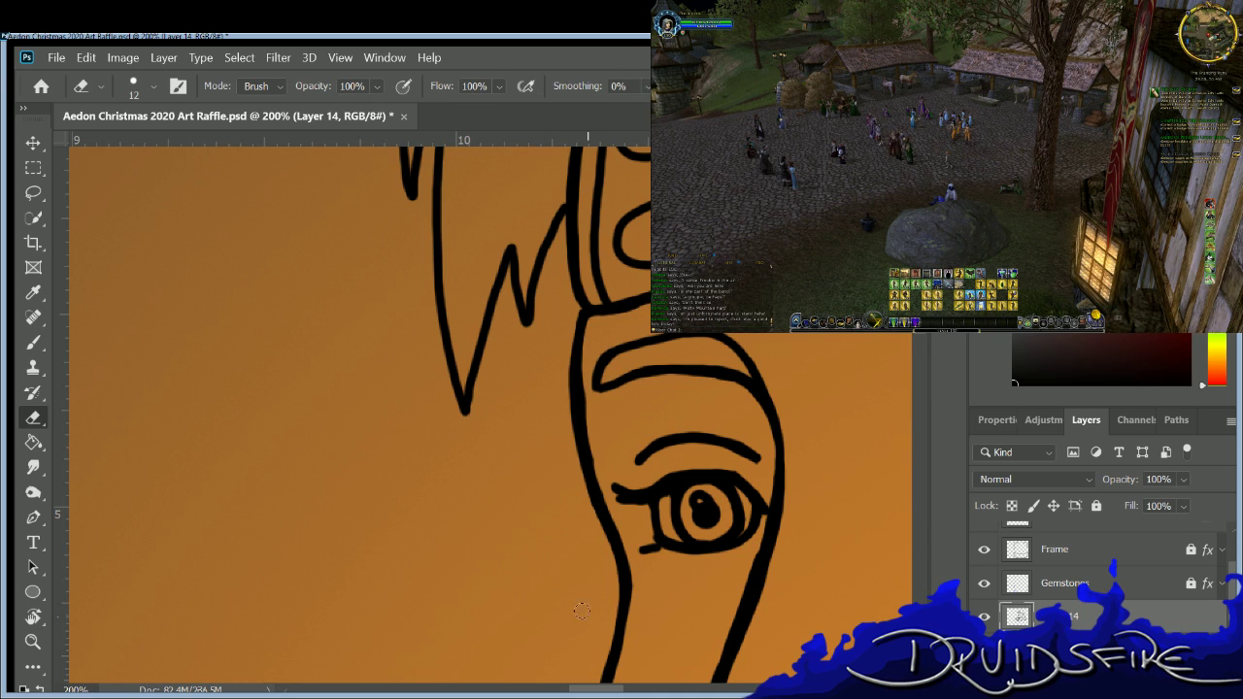
Trim and repaint the face contour between the headband's left end and the eye into a smooth line.
key("b")
key("e")
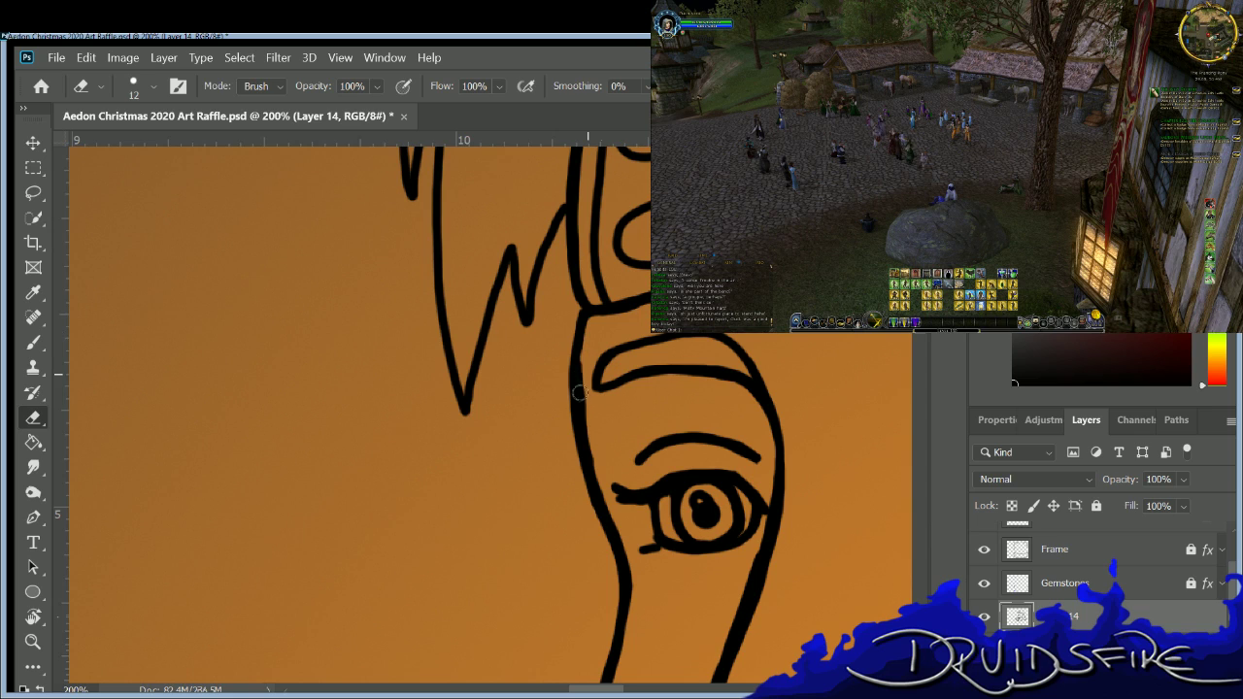
key("b")
mouse_move(579, 311)
left_mouse_down()
mouse_move(569, 396)
mouse_move(600, 507)
left_mouse_up()
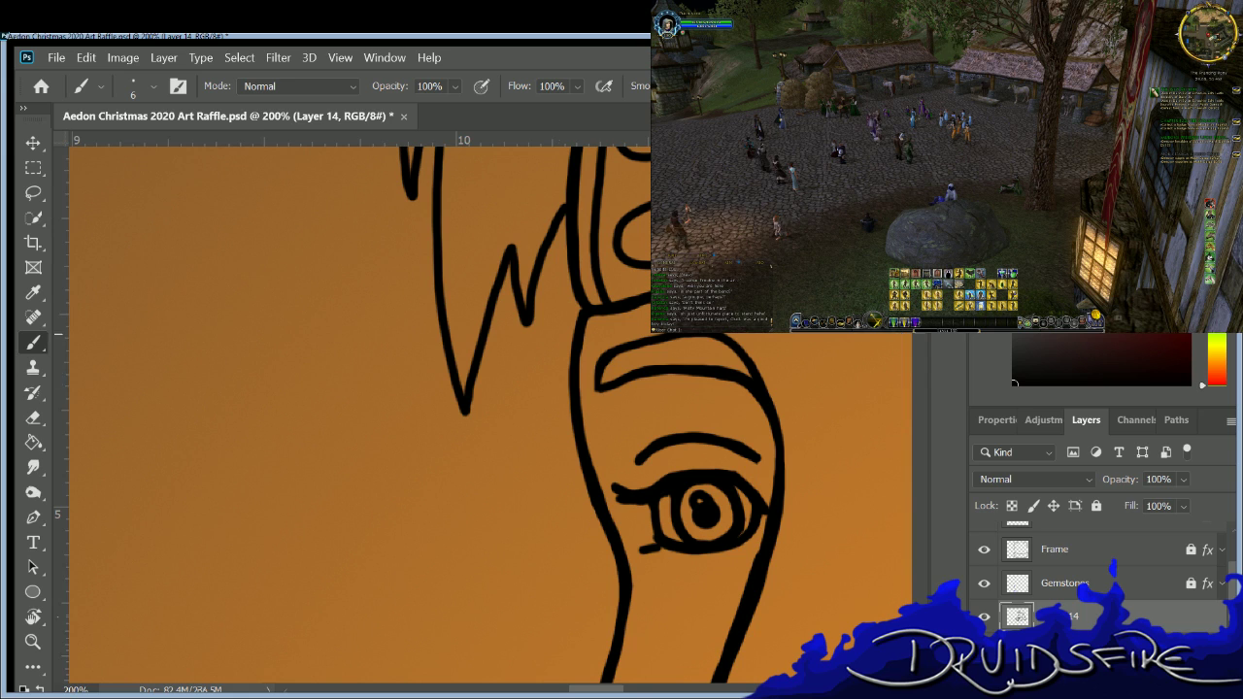
Erase the zigzag hair tips between the outer hair line and the headband's left end.
scroll(551, 389, "up", 5)
scroll(560, 240, "down", 4)
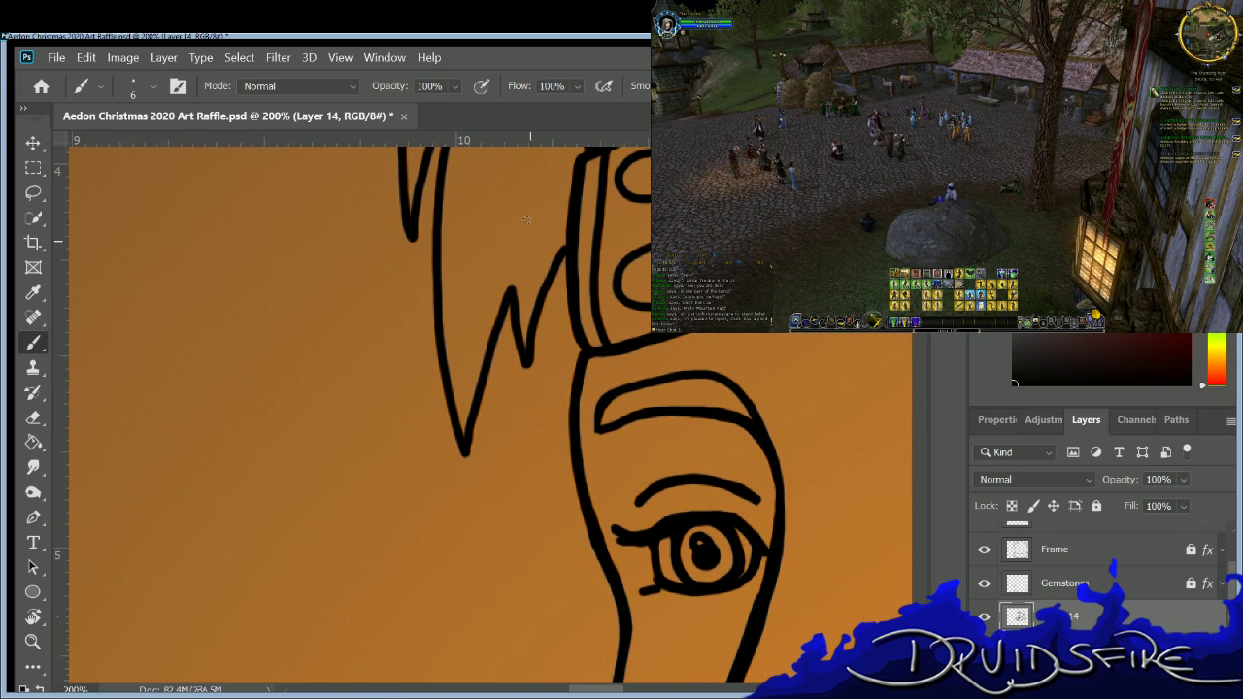
key("e")
mouse_move(563, 245)
left_mouse_down()
mouse_move(546, 282)
mouse_move(549, 233)
mouse_move(537, 337)
mouse_move(504, 395)
left_mouse_up()
mouse_move(507, 289)
left_mouse_down()
mouse_move(484, 456)
mouse_move(467, 347)
mouse_move(468, 456)
left_mouse_up()
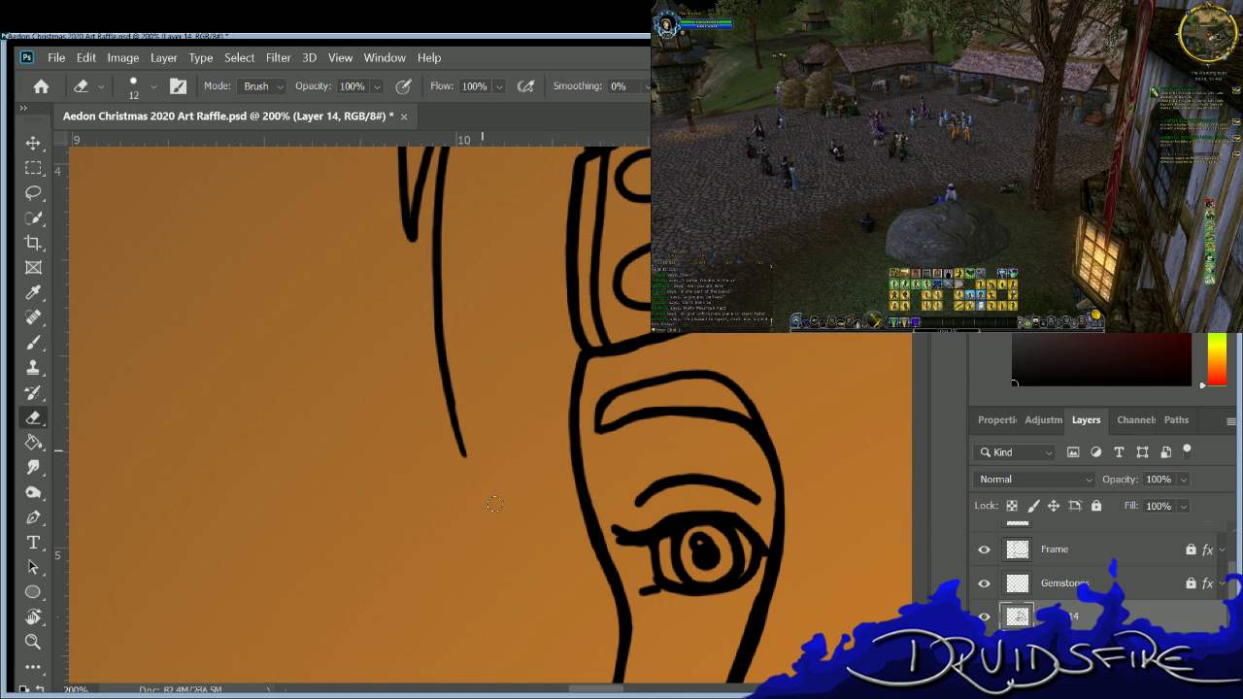
Try jagged pointed strands running from the outer hair line to the face contour below the left eye, and view the whole picture.
key("b")
mouse_move(444, 394)
left_mouse_down()
mouse_move(474, 478)
mouse_move(475, 430)
mouse_move(503, 366)
mouse_move(506, 466)
mouse_move(526, 523)
mouse_move(560, 574)
mouse_move(559, 529)
mouse_move(616, 612)
left_mouse_up()
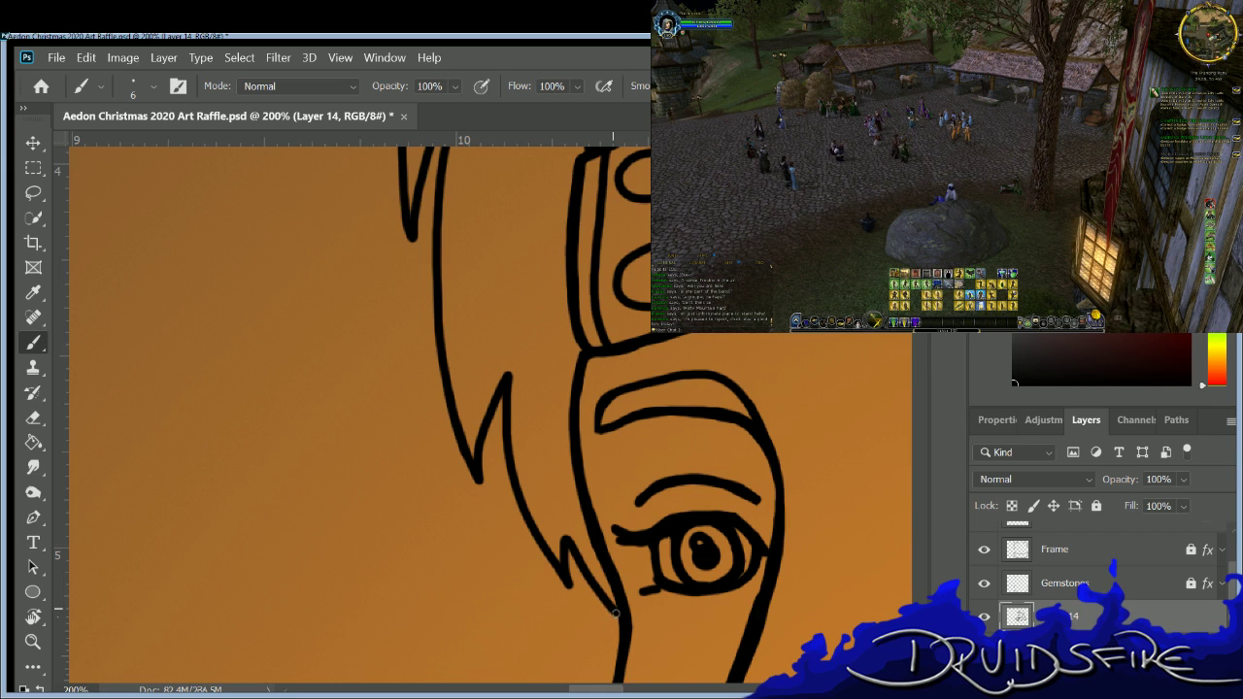
scroll(491, 415, "down", 11)
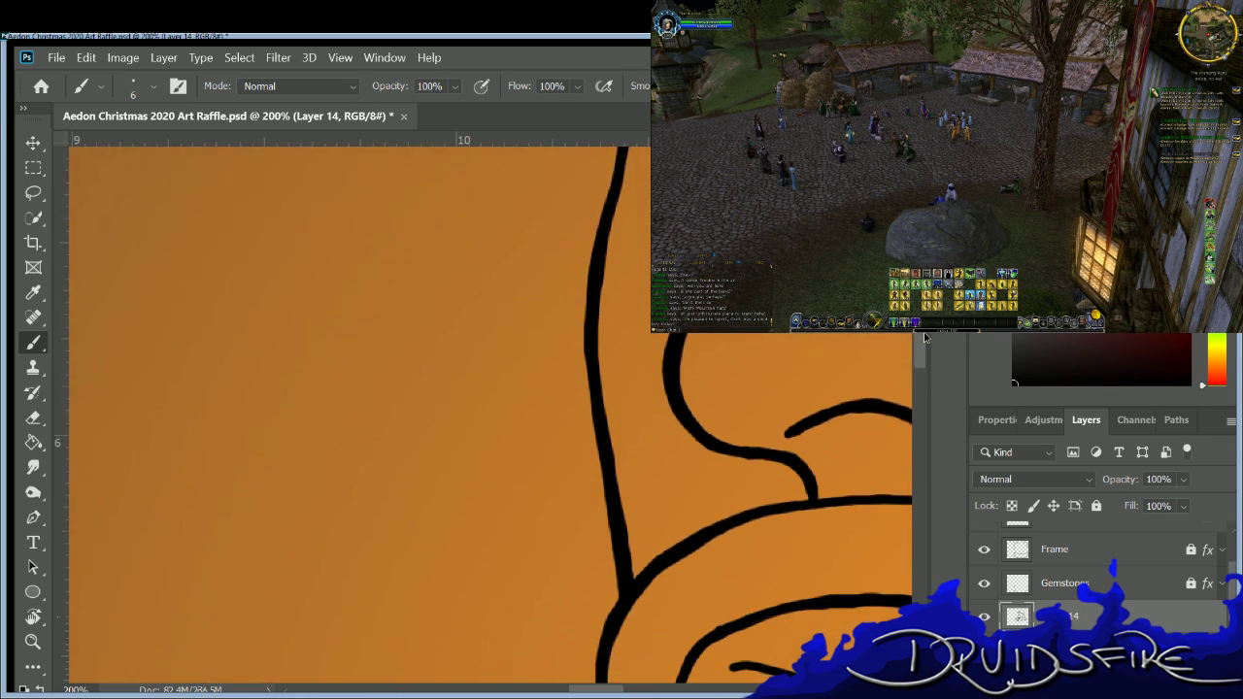
scroll(490, 415, "up", 8)
scroll(491, 415, "down", 3)
key("ctrl+0")
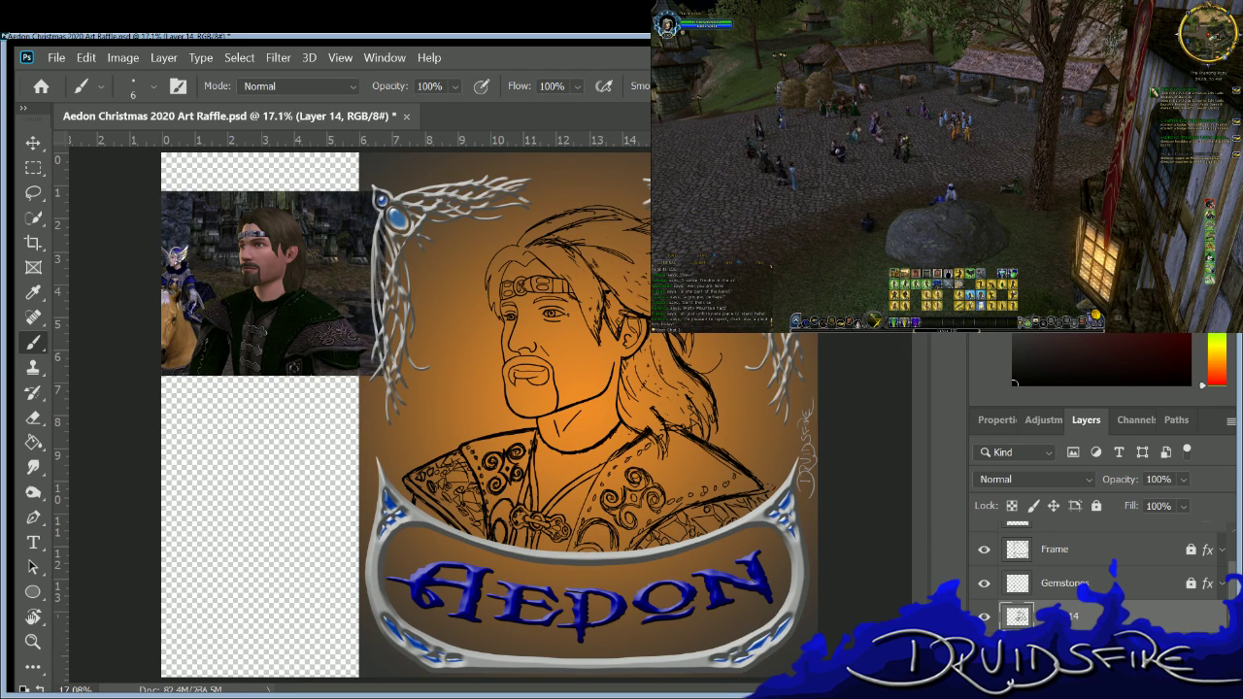
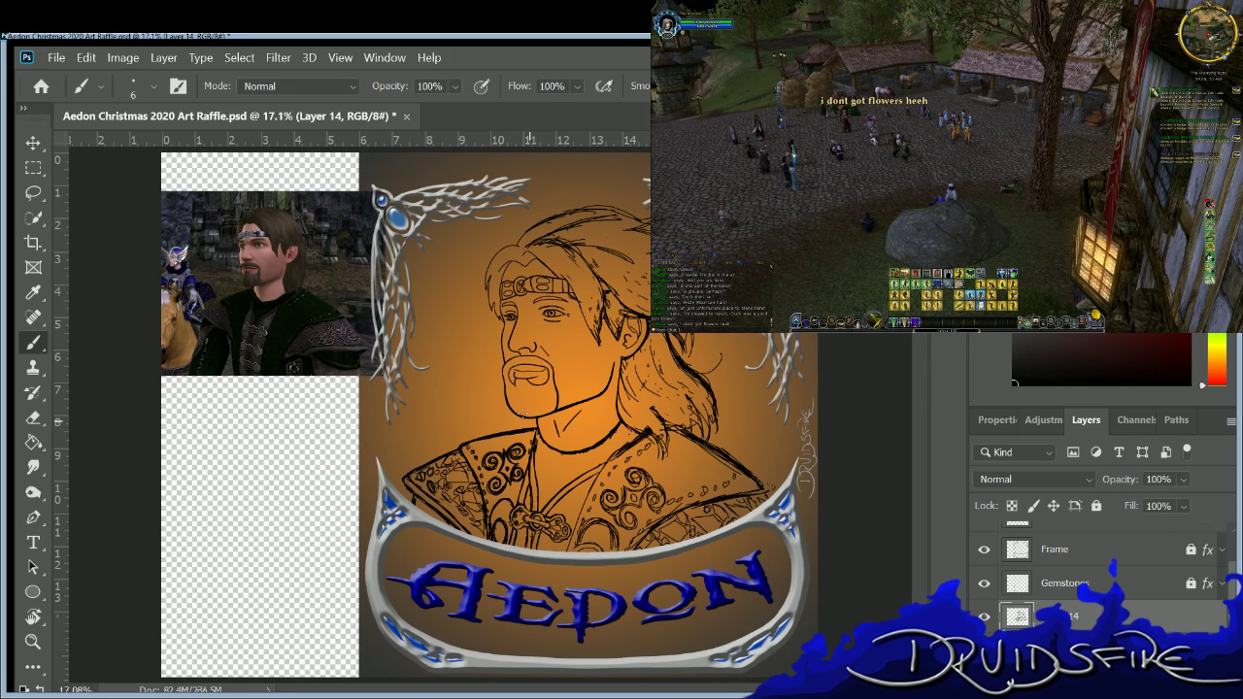
Undo the last strand stroke and erase the remaining hair tips beside the headband.
key("ctrl+plus")
key("ctrl+plus")
key("ctrl+plus")
key("ctrl+plus")
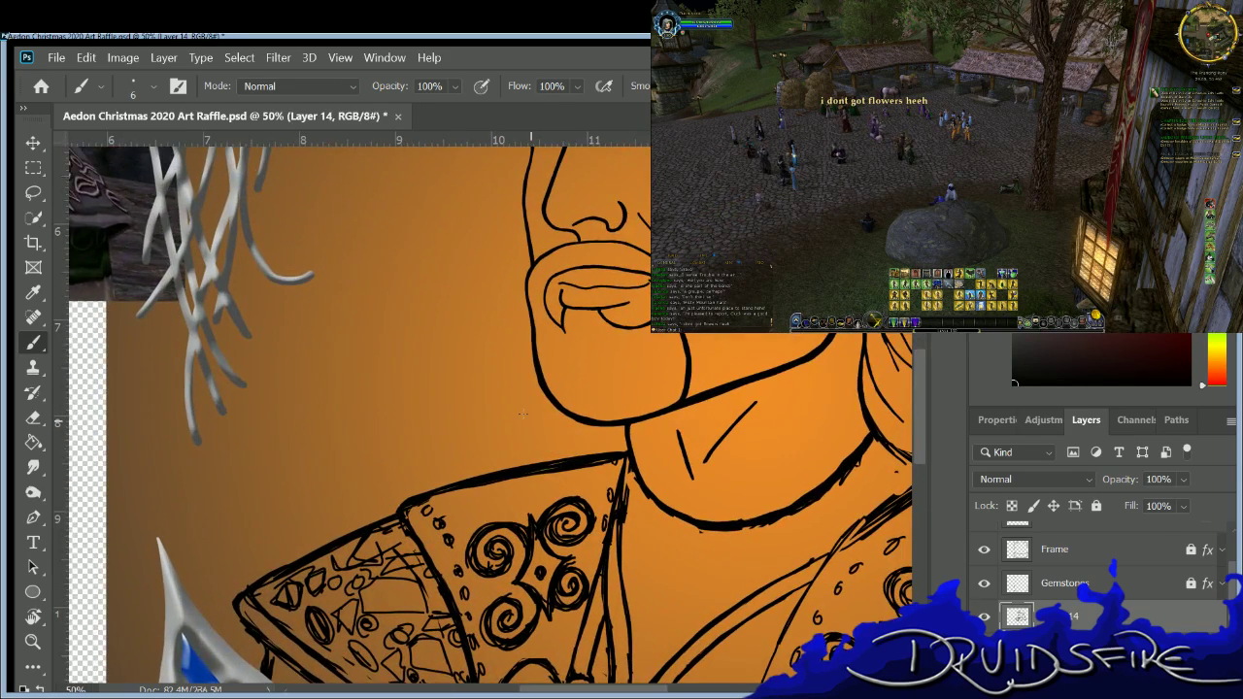
scroll(485, 412, "up", 1)
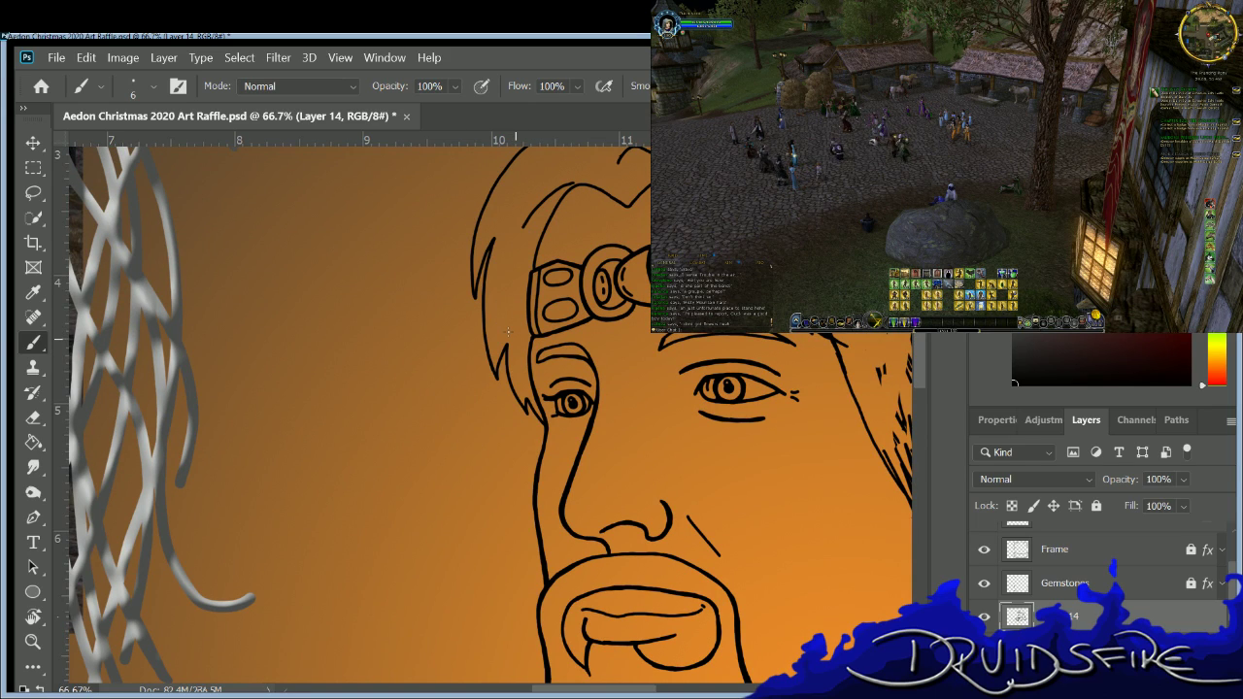
key("ctrl+z")
key("e")
mouse_move(488, 272)
left_mouse_down()
mouse_move(489, 219)
mouse_move(485, 252)
left_mouse_up()
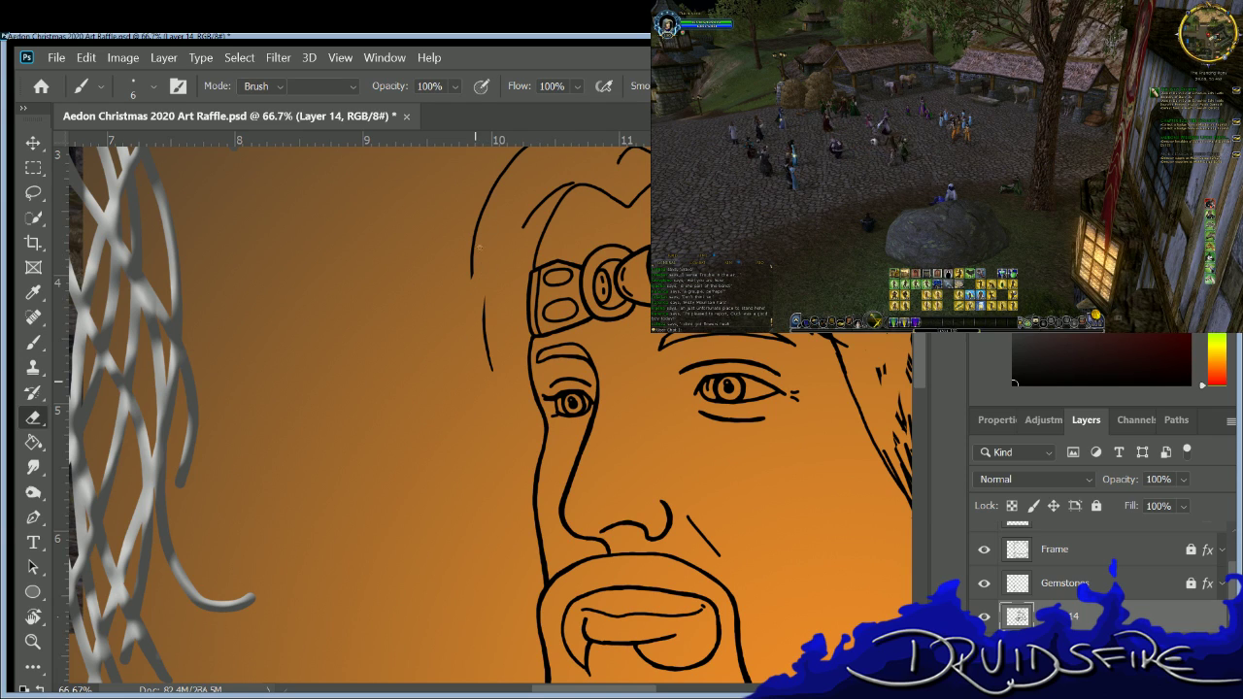
Paint long pointed hair strands from beside the headband down past the left eye towards the moustache.
key("b")
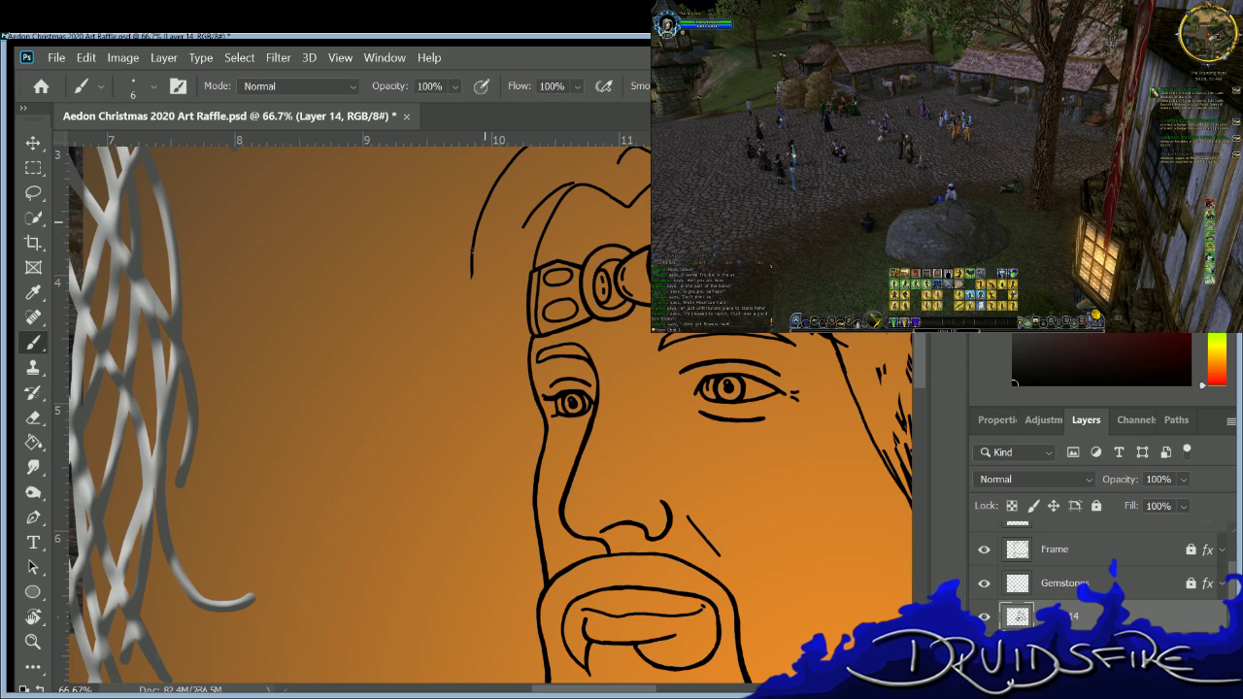
mouse_move(465, 261)
left_mouse_down()
mouse_move(470, 283)
mouse_move(481, 254)
mouse_move(466, 451)
left_mouse_up()
mouse_move(495, 361)
left_mouse_down()
mouse_move(497, 445)
mouse_move(520, 524)
left_mouse_up()
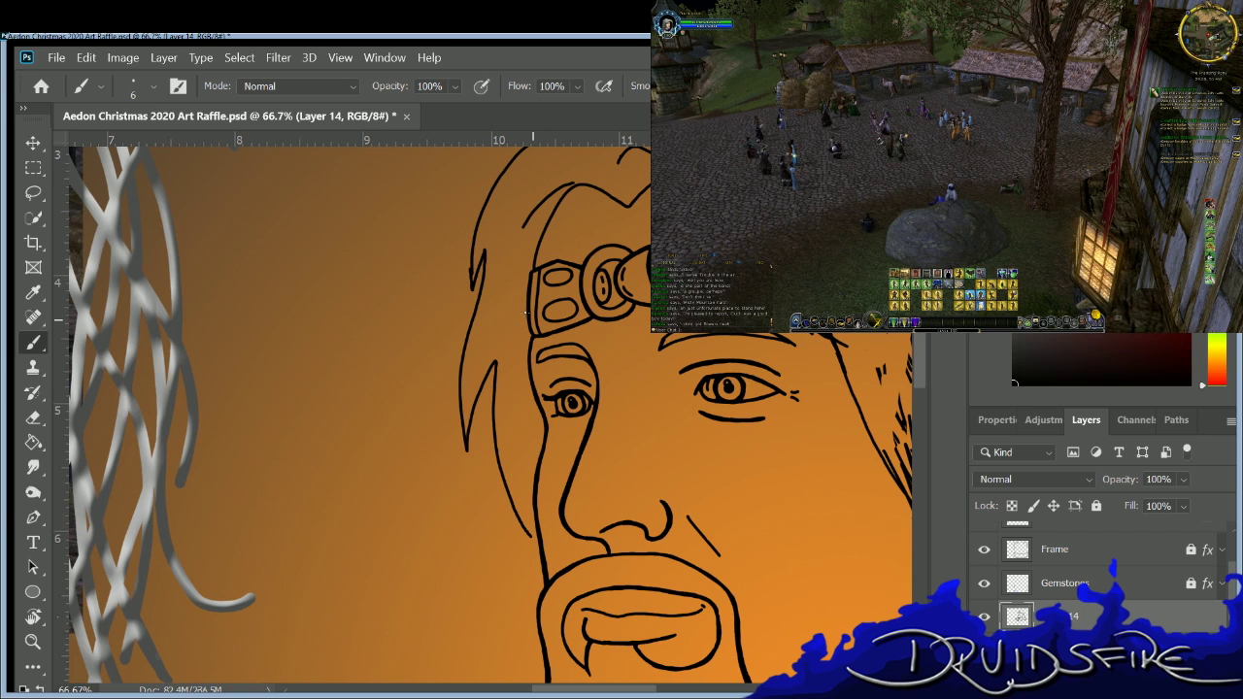
Extend the lowest strand to join the face contour above the moustache and touch up the strands' notch beside the eye.
key("ctrl+plus")
key("ctrl+plus")
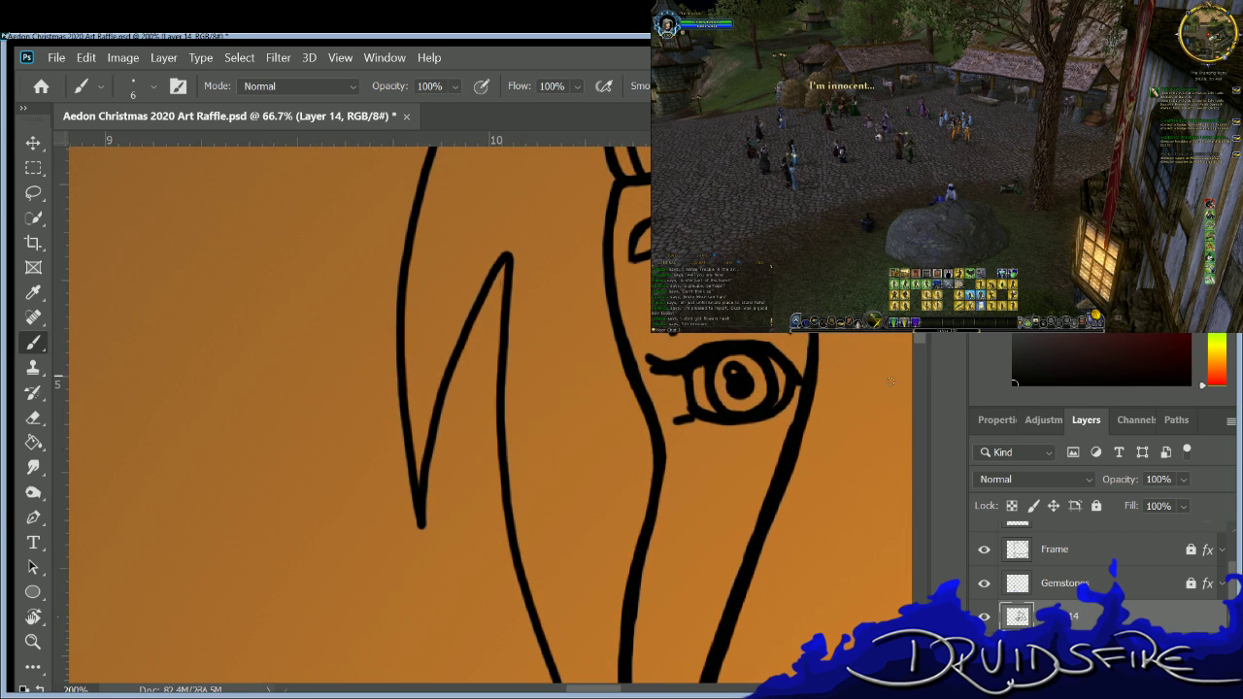
scroll(607, 332, "down", 5)
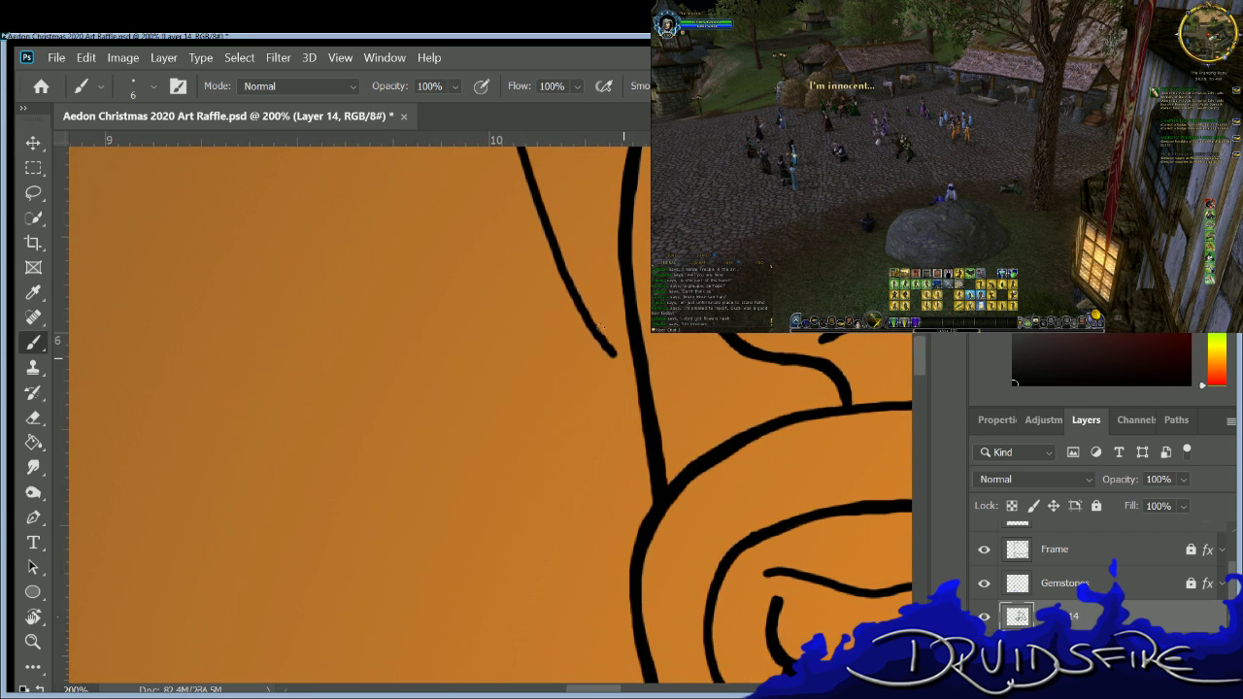
left_click_drag(568, 288, 643, 414)
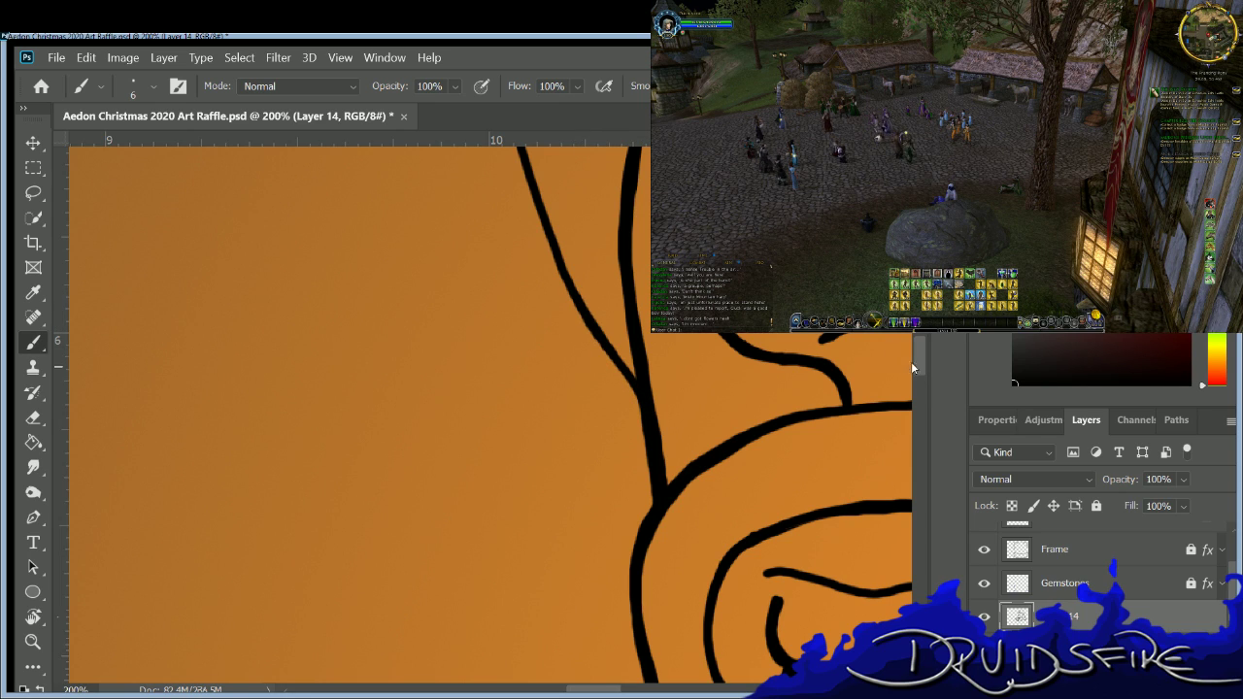
scroll(913, 343, "up", 7)
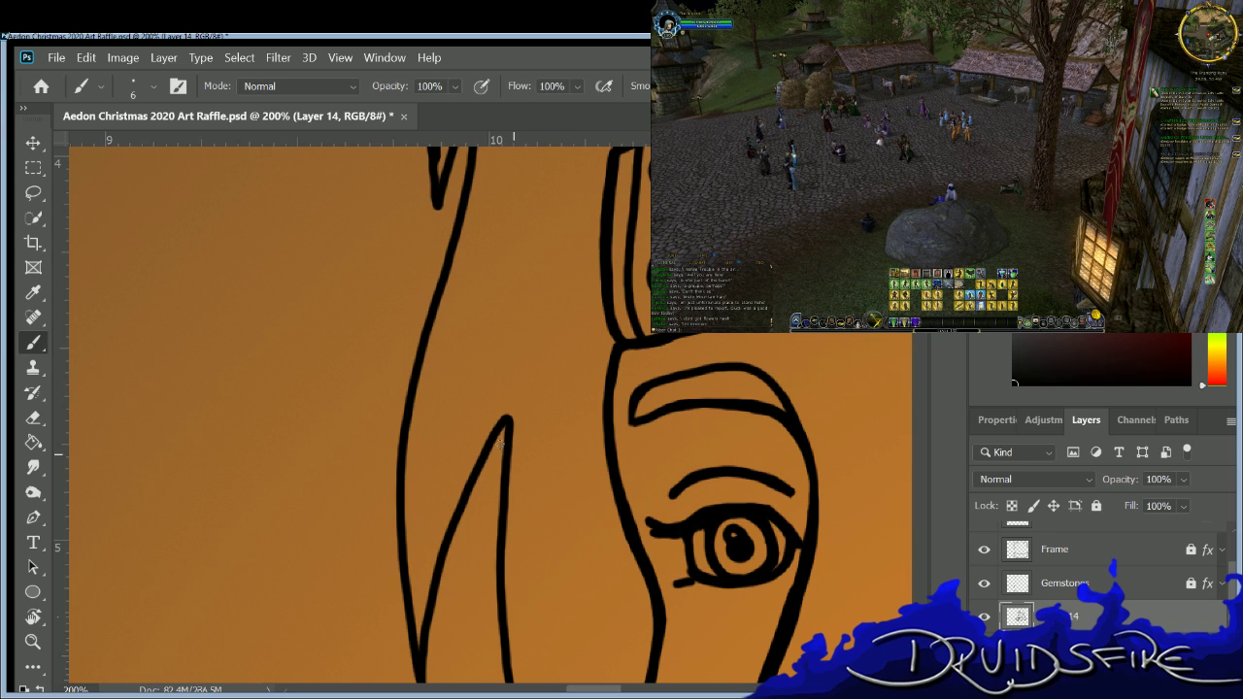
left_click_drag(502, 429, 500, 454)
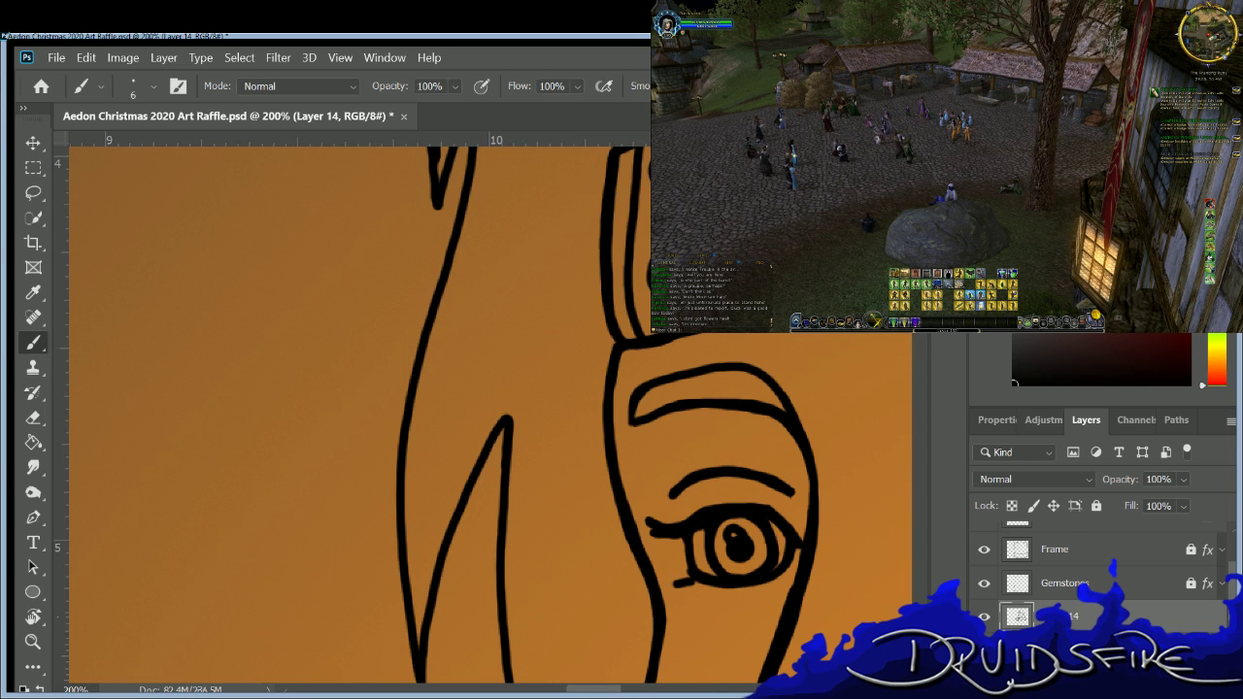
Erase the uneven edge of the upper hair tip beside the headband and repaint its outer line.
scroll(483, 415, "up", 3)
key("e")
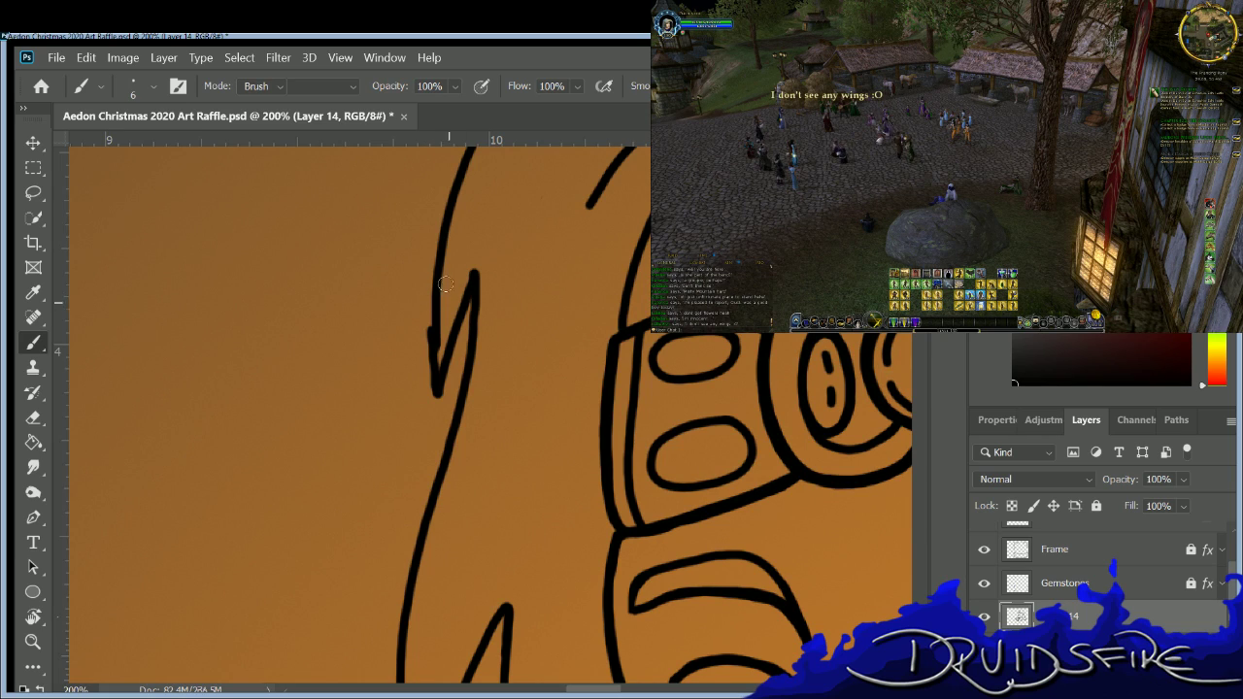
mouse_move(439, 291)
left_mouse_down()
mouse_move(431, 330)
mouse_move(445, 369)
left_mouse_up()
key("b")
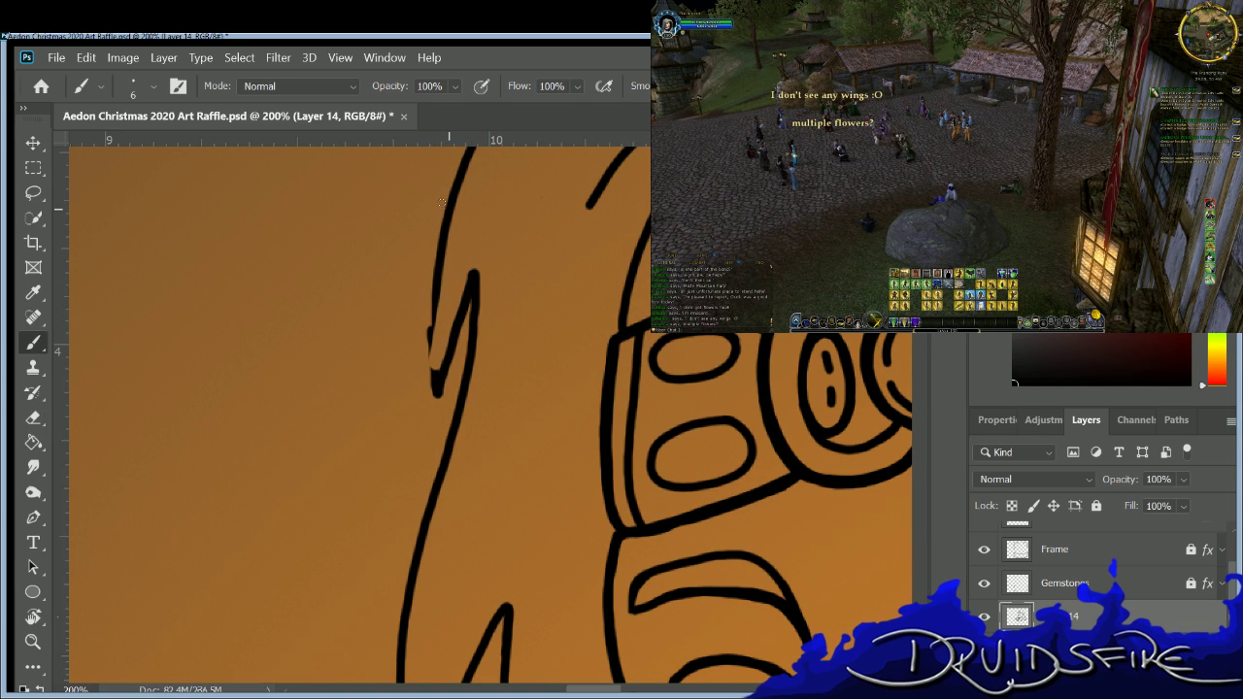
left_click_drag(434, 232, 433, 381)
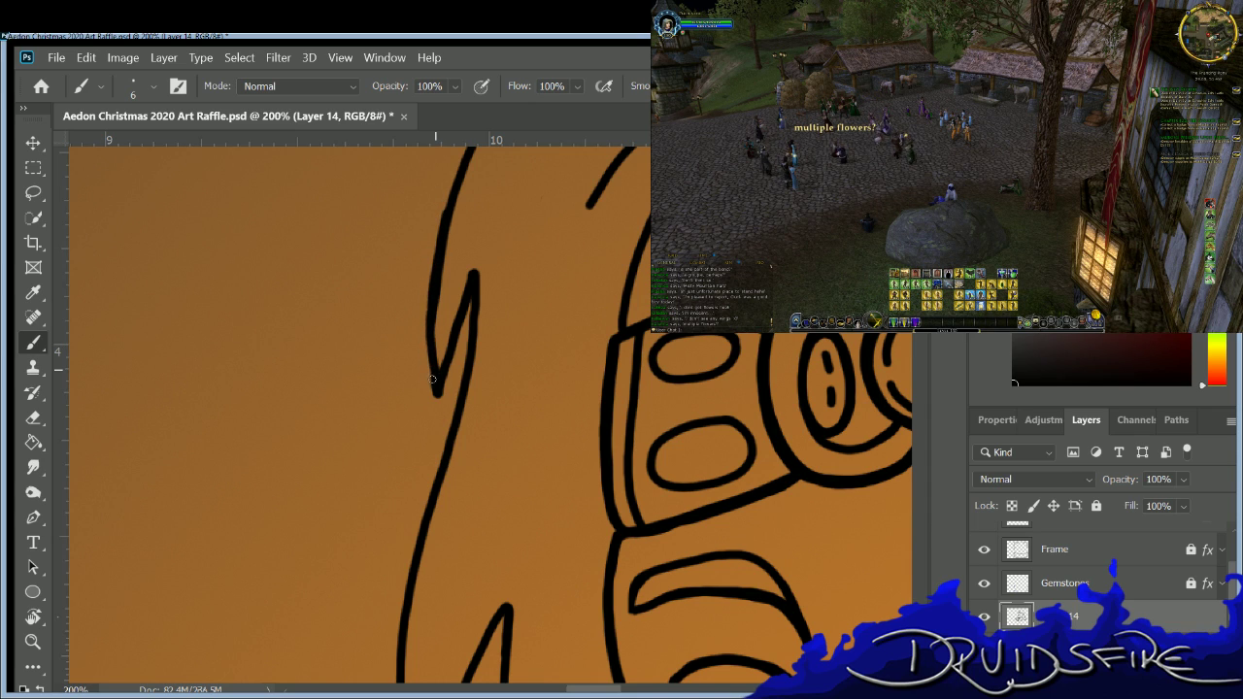
Smooth the outer hair contour above the upper tip by trimming its bumps and repainting the line down to the point.
scroll(543, 292, "up", 2)
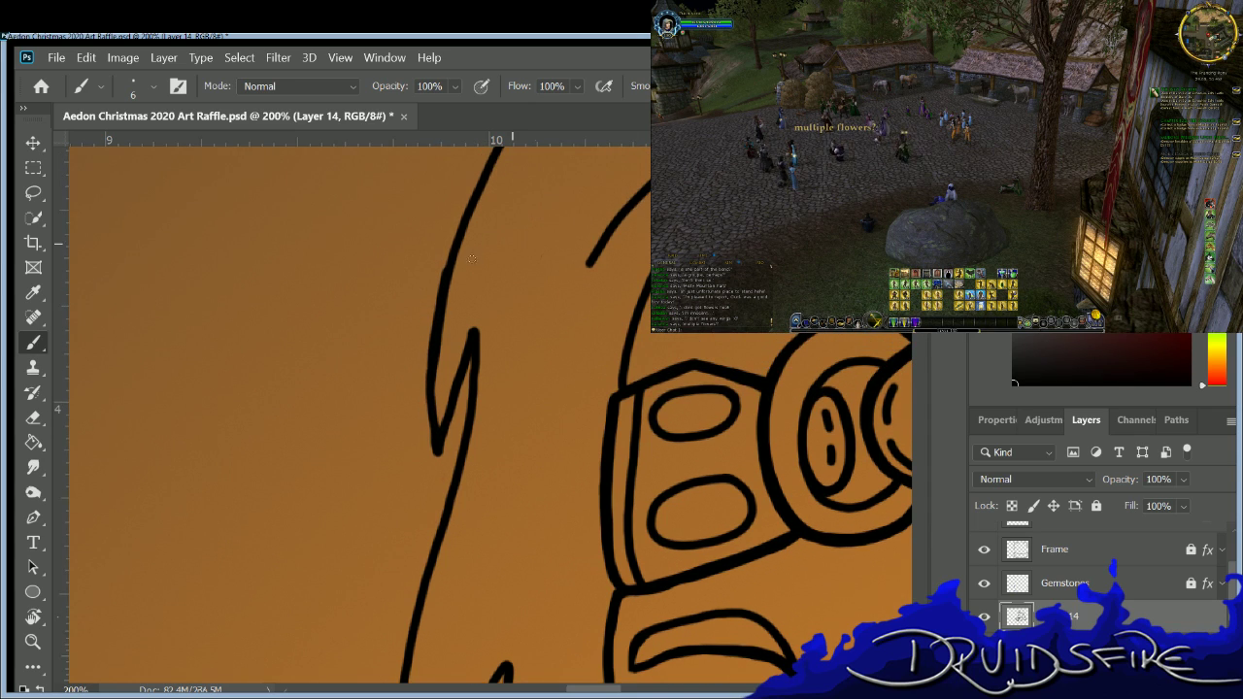
key("e")
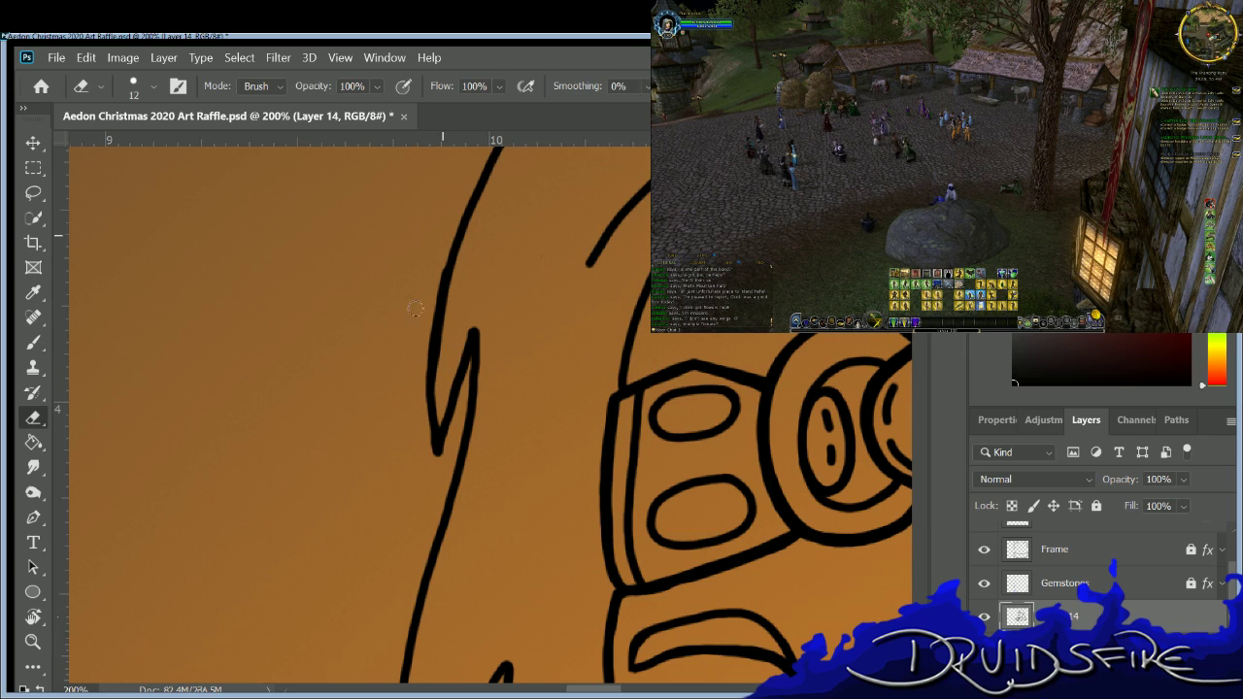
key("b")
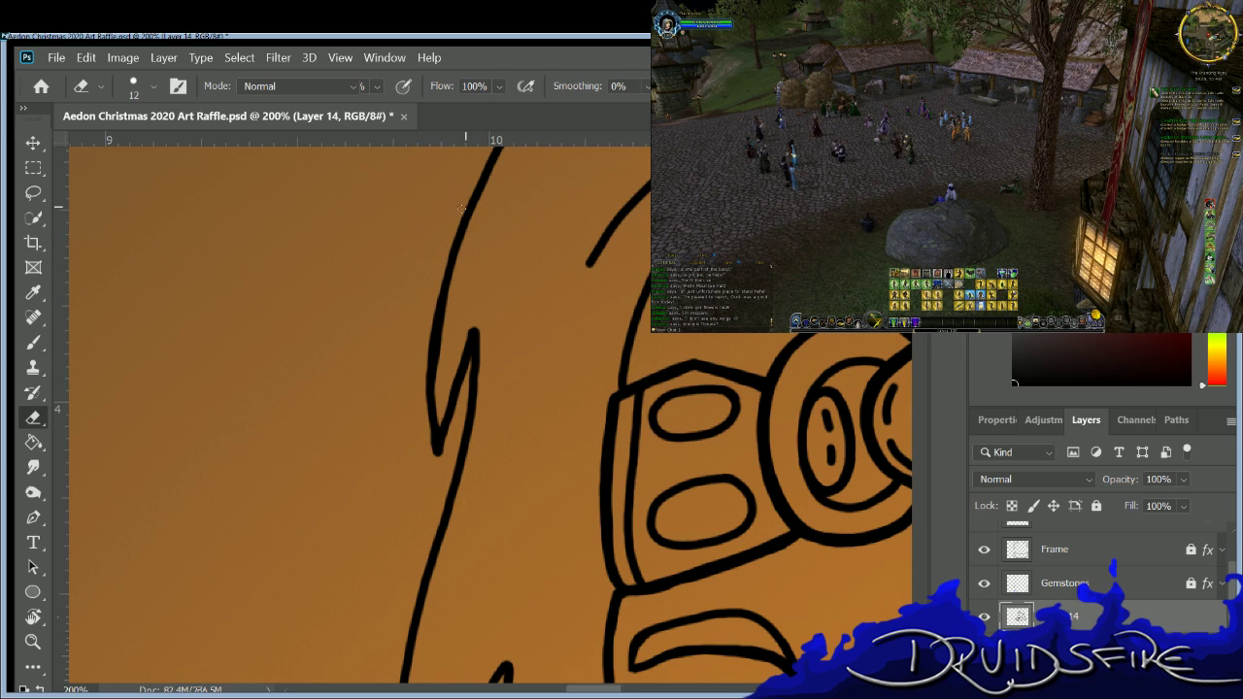
key("b")
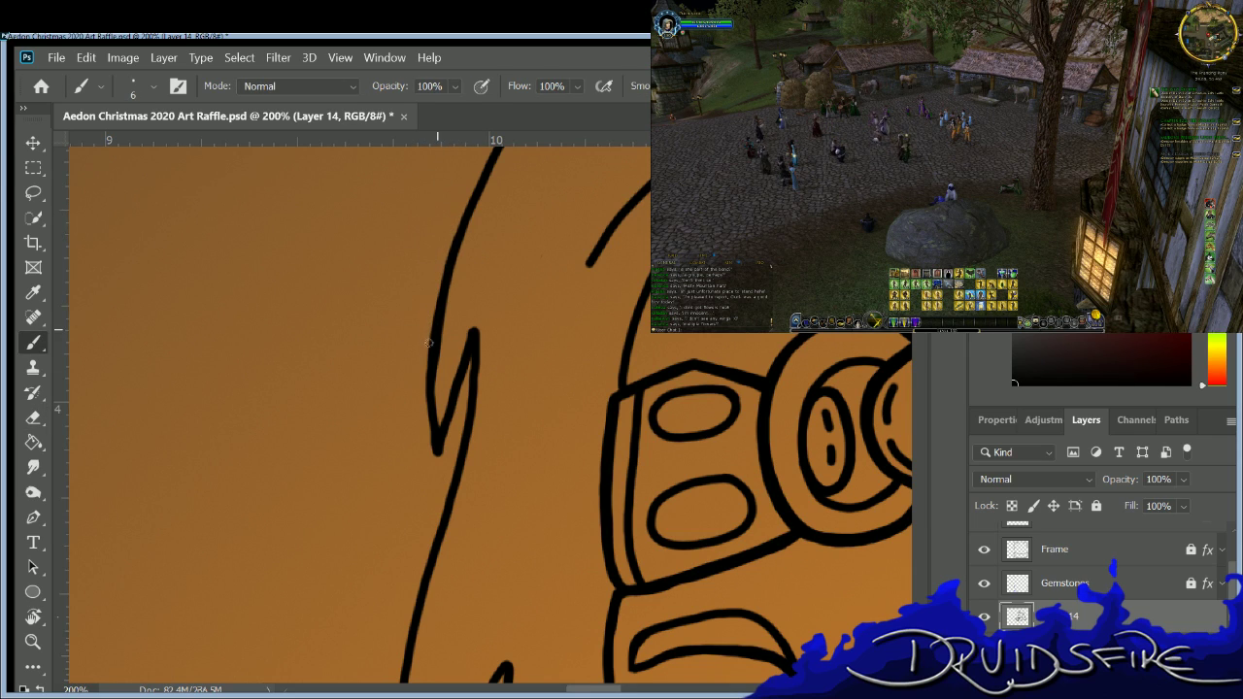
key("e")
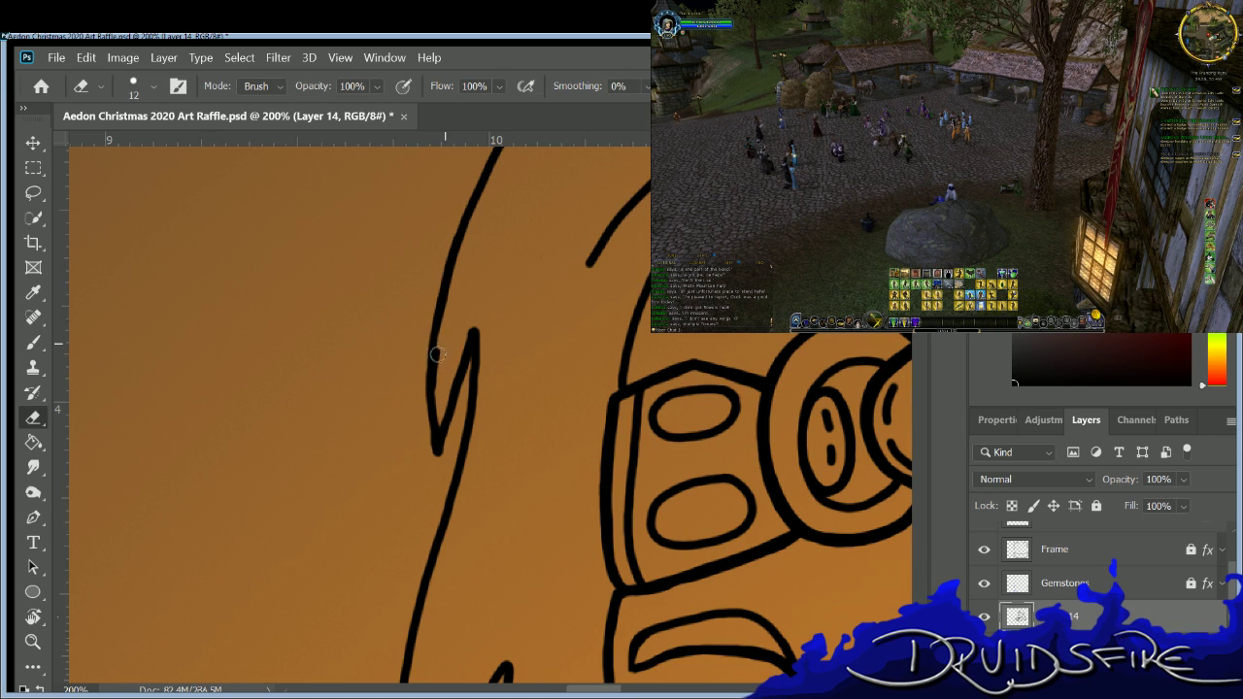
key("b")
left_click_drag(428, 330, 432, 439)
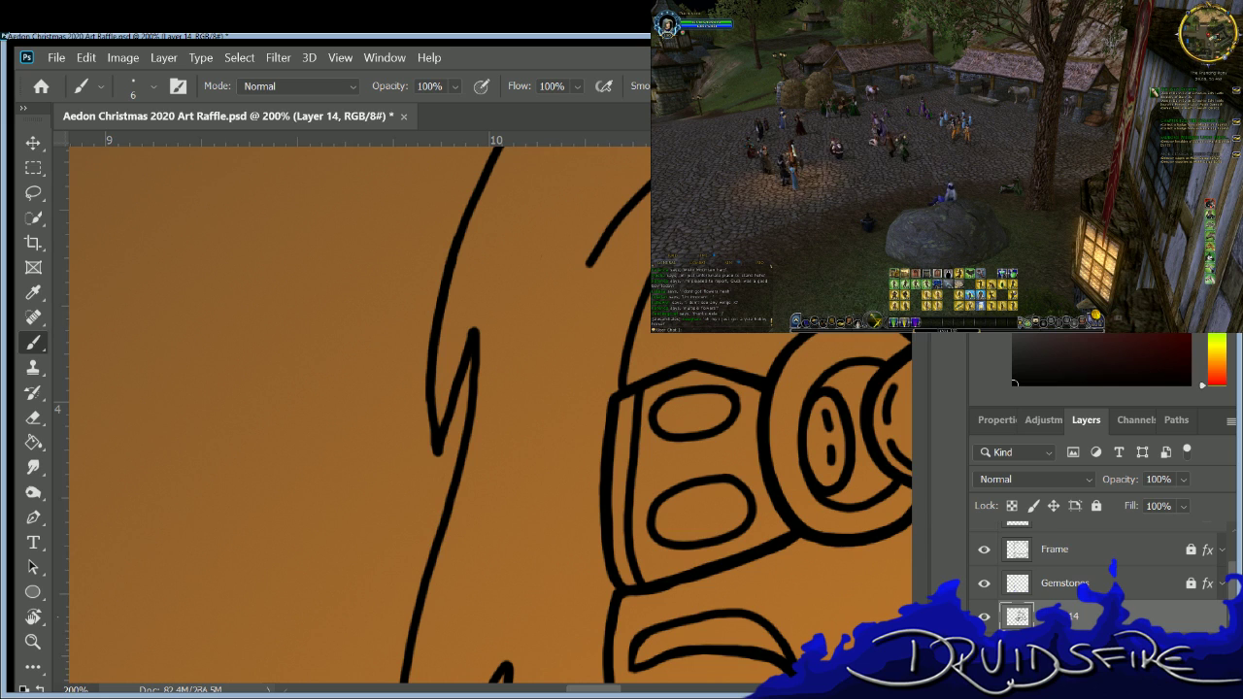
scroll(485, 413, "down", 5)
scroll(485, 412, "down", 3)
scroll(486, 413, "up", 3)
scroll(485, 413, "up", 2)
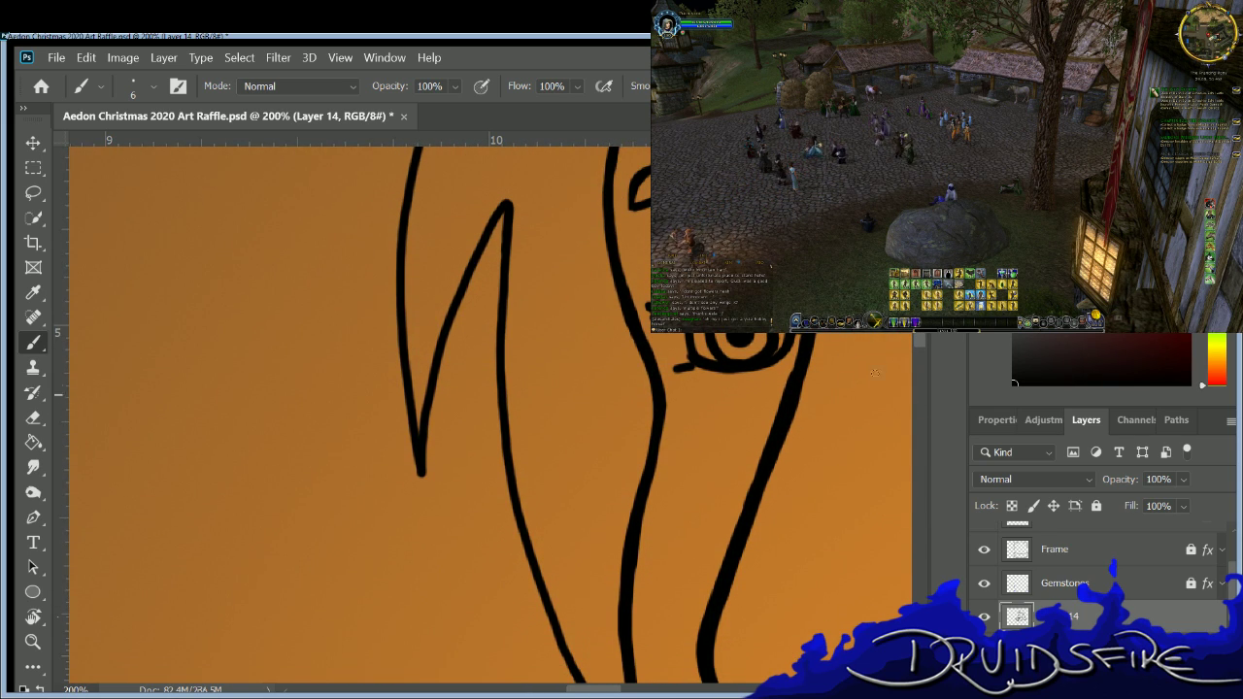
scroll(865, 381, "down", 5)
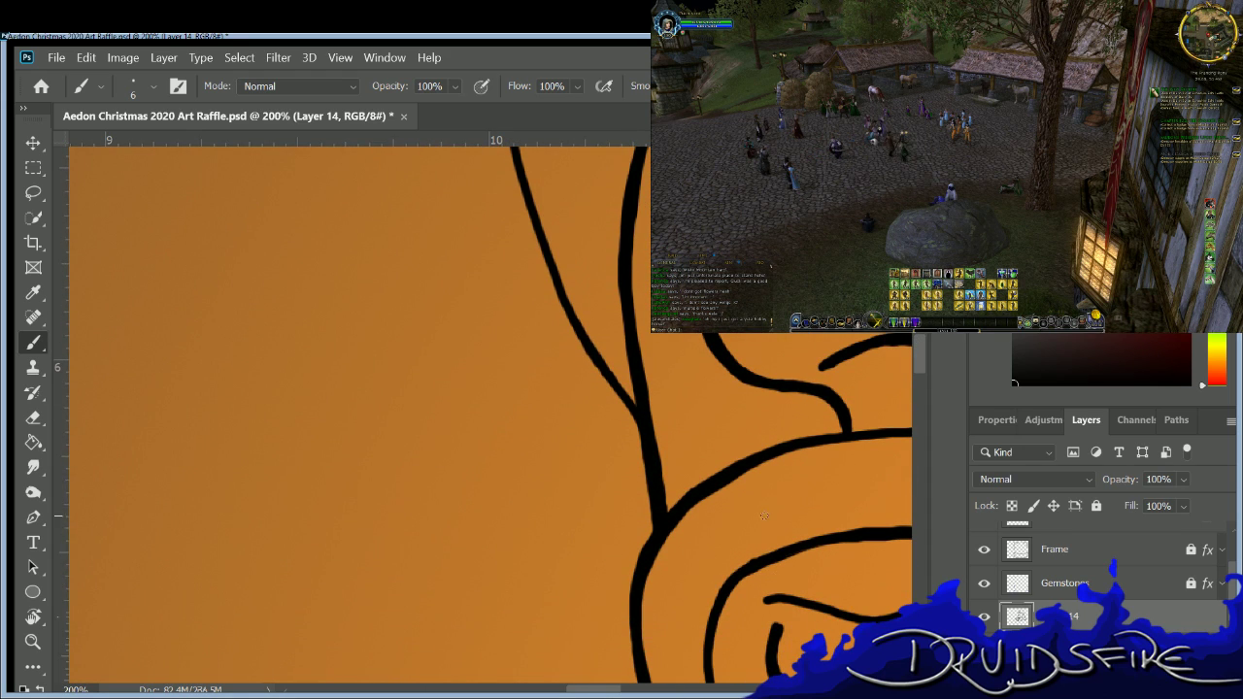
key("e")
key("b")
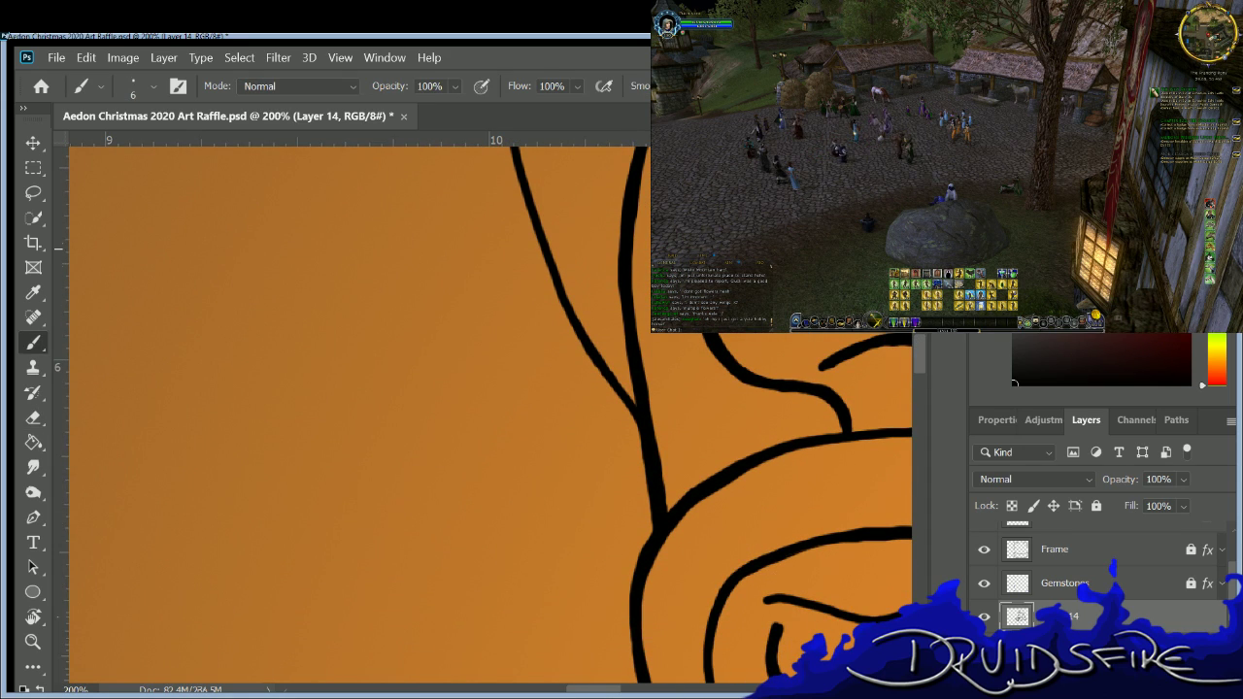
Trim the bump on the outer face contour below the mouth and repaint it as one smooth, even curve.
scroll(917, 339, "down", 7)
key("e")
left_click_drag(657, 332, 670, 464)
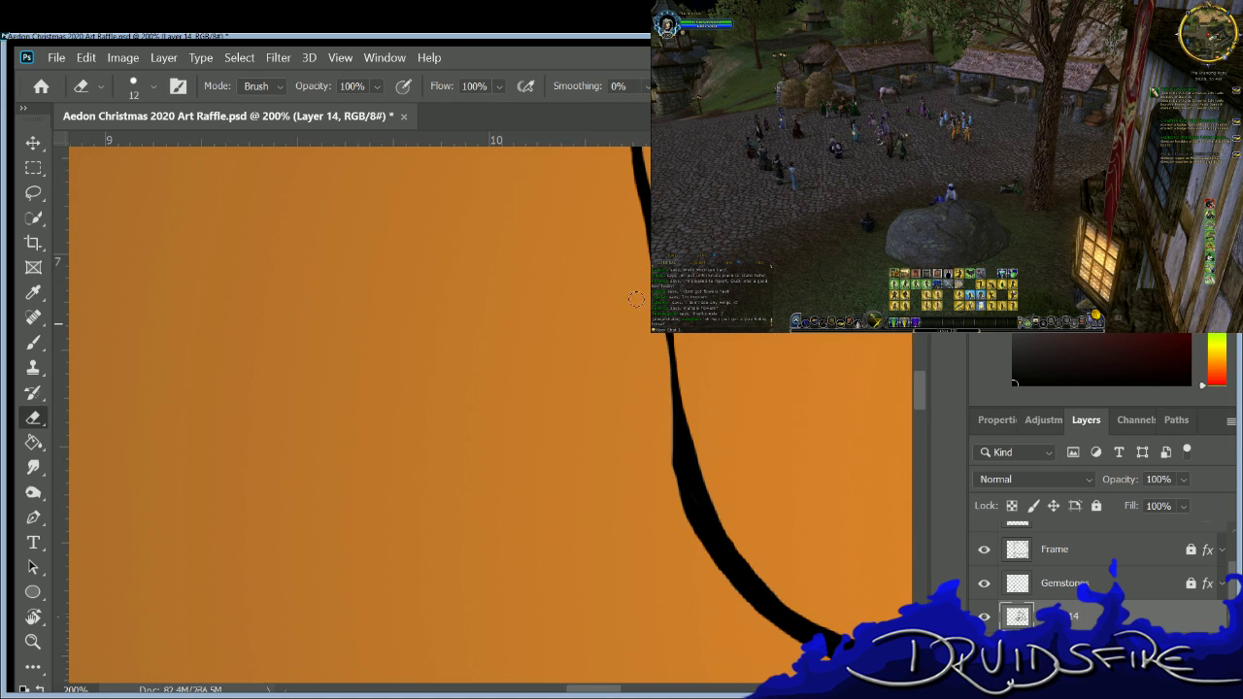
left_click_drag(668, 357, 677, 487)
left_click_drag(703, 563, 687, 476)
key("b")
left_click_drag(668, 332, 709, 545)
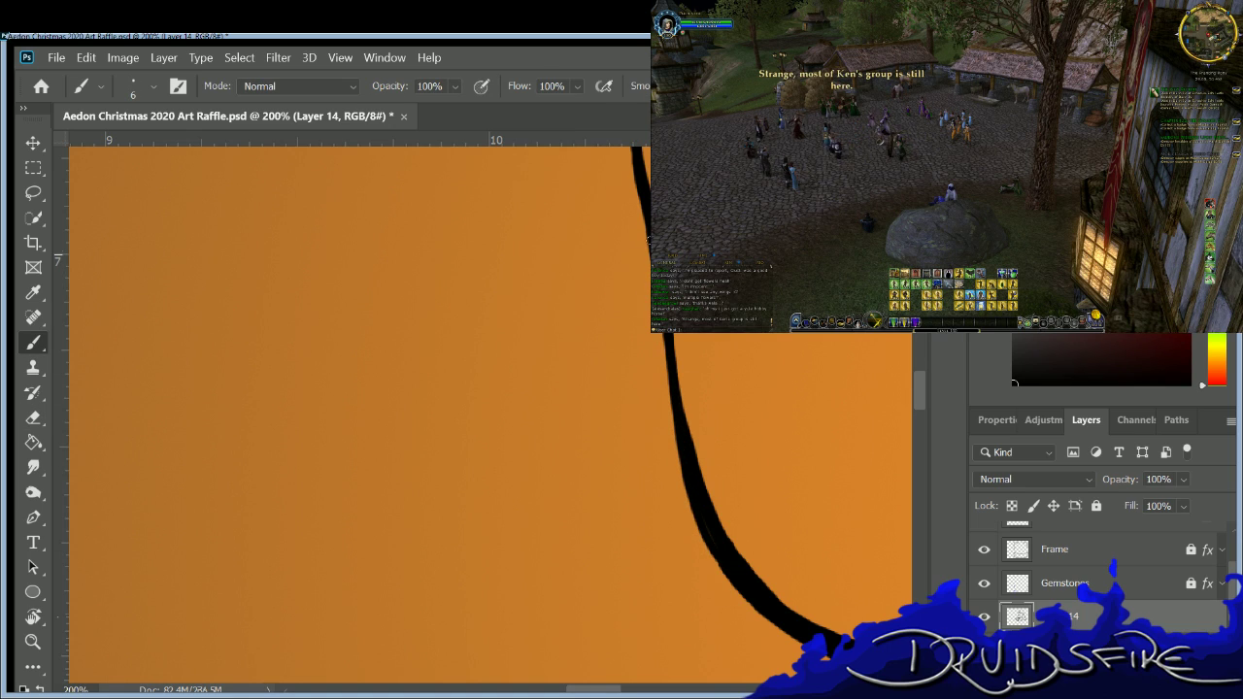
left_click_drag(664, 331, 687, 481)
left_click_drag(666, 338, 678, 438)
mouse_move(692, 484)
left_mouse_down()
mouse_move(730, 572)
mouse_move(782, 569)
mouse_move(710, 531)
mouse_move(725, 570)
mouse_move(802, 639)
left_mouse_up()
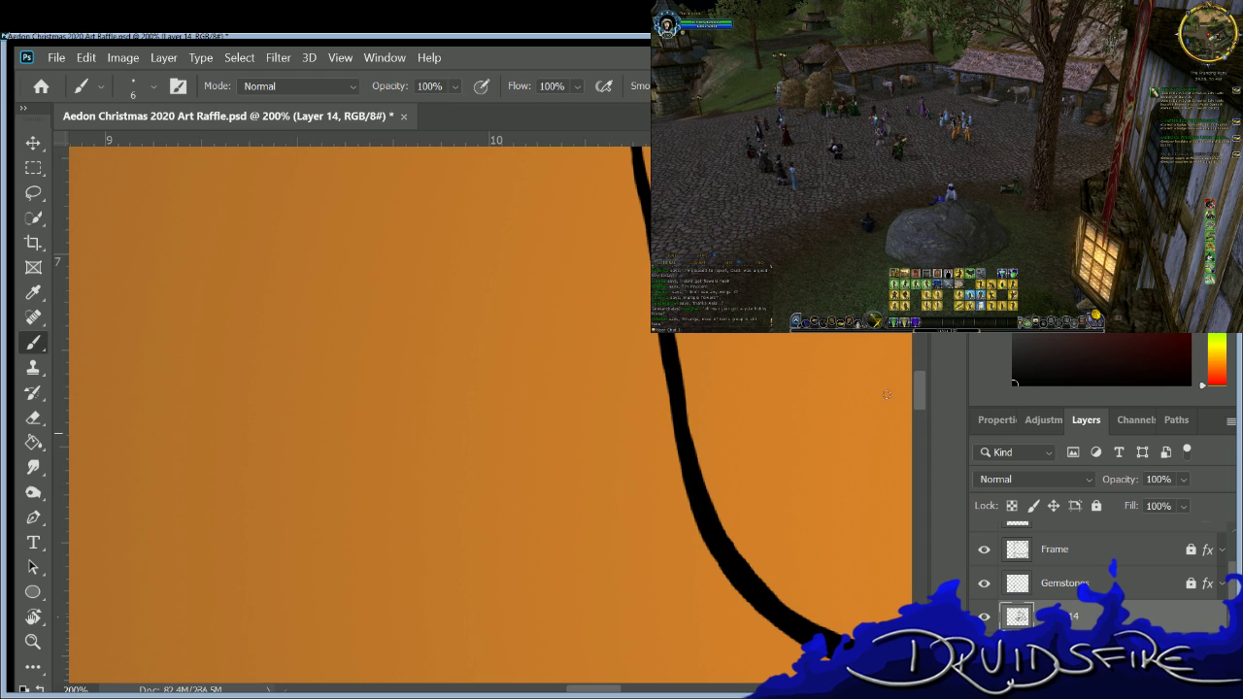
Touch up the short curved line at the left corner of the mouth with small brush strokes.
scroll(763, 578, "up", 4)
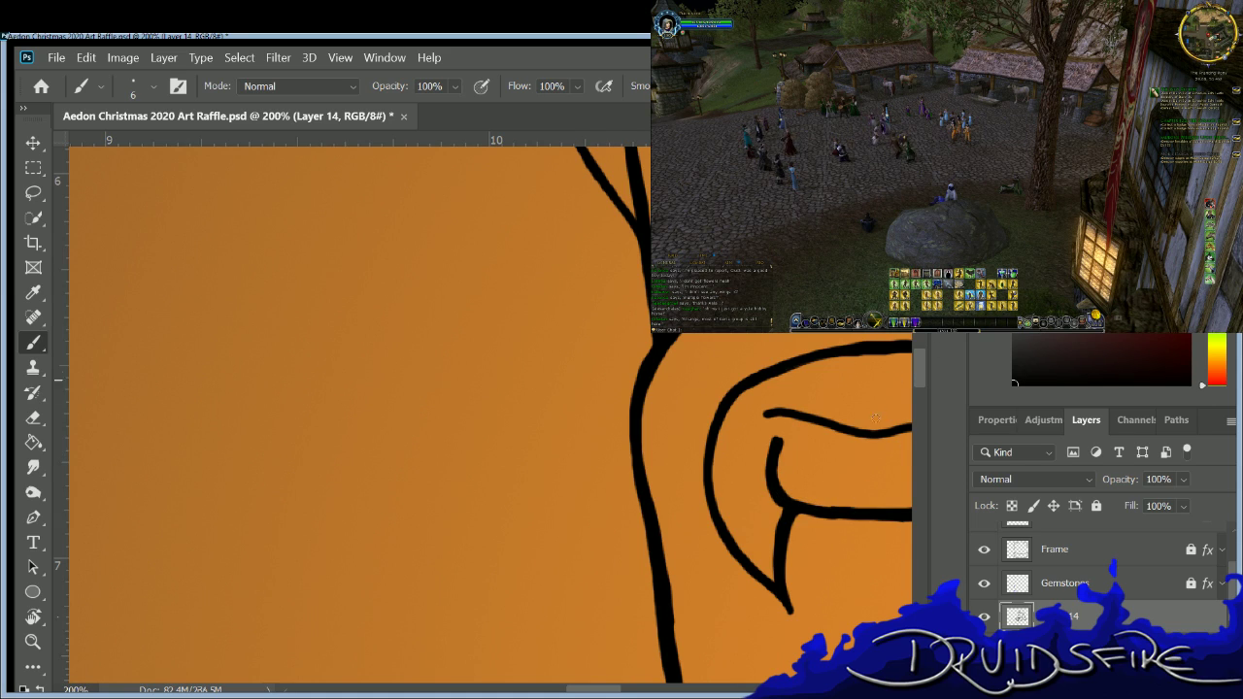
key("e")
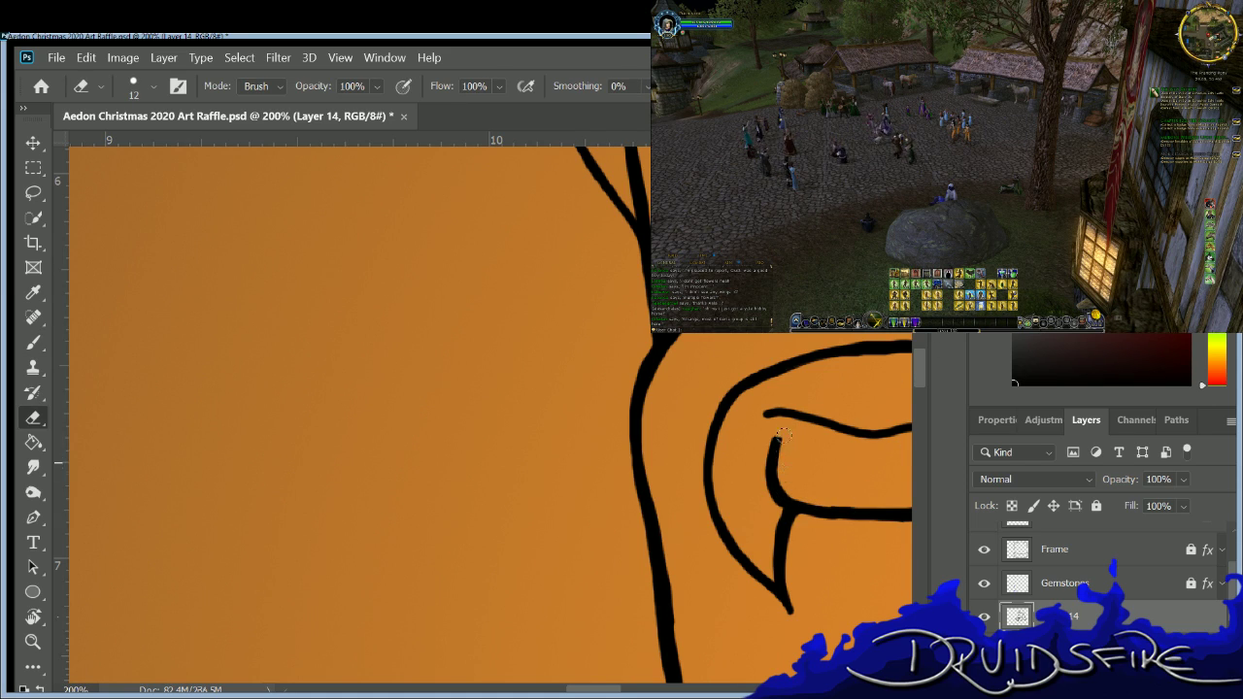
key("b")
mouse_move(785, 470)
left_mouse_down()
mouse_move(782, 449)
mouse_move(769, 453)
mouse_move(786, 493)
left_mouse_up()
key("e")
key("b")
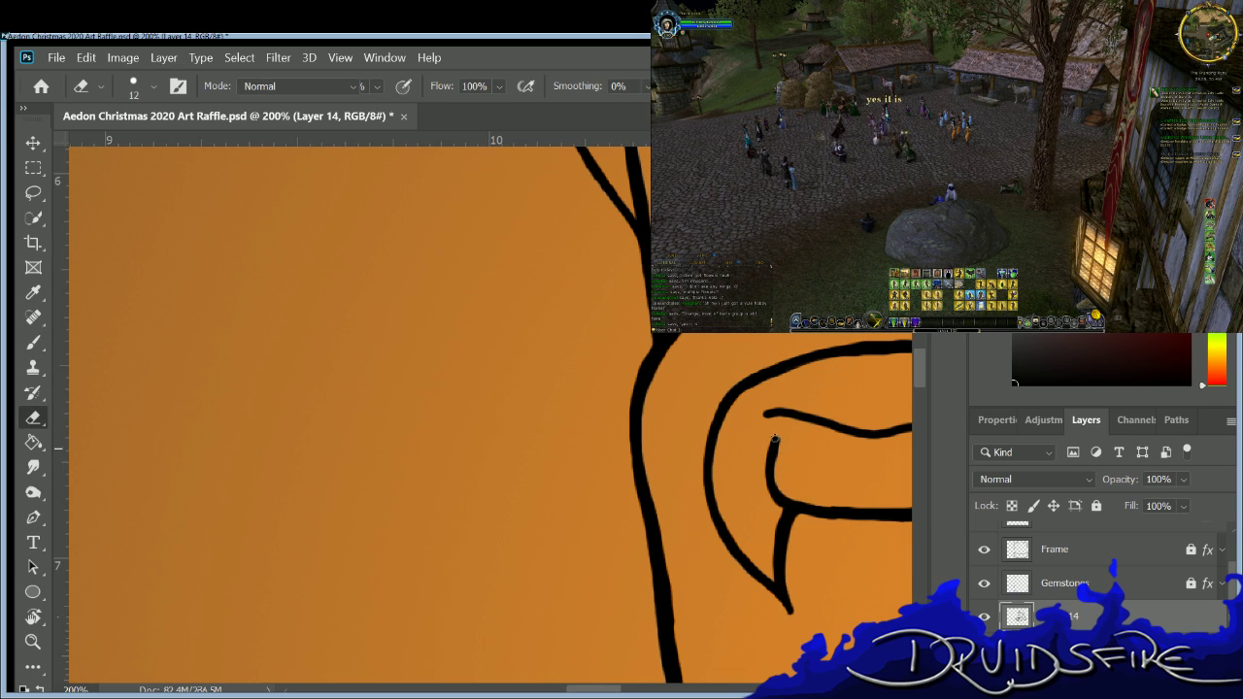
left_click_drag(770, 441, 784, 500)
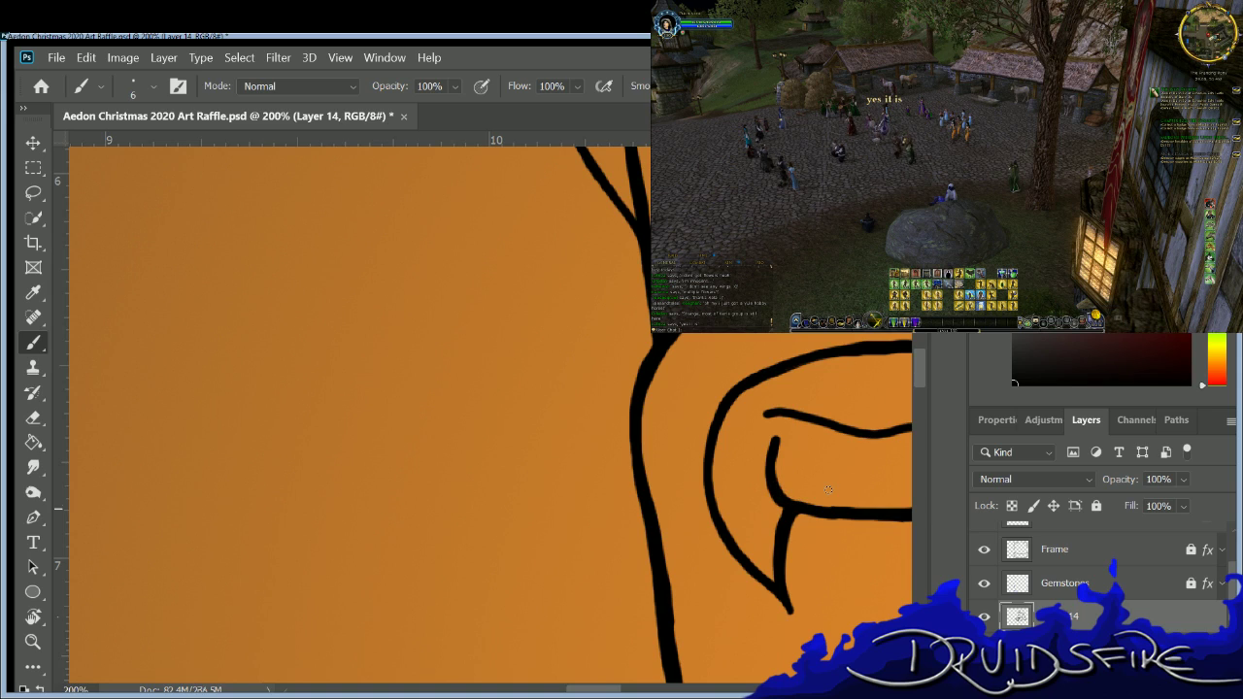
key("e")
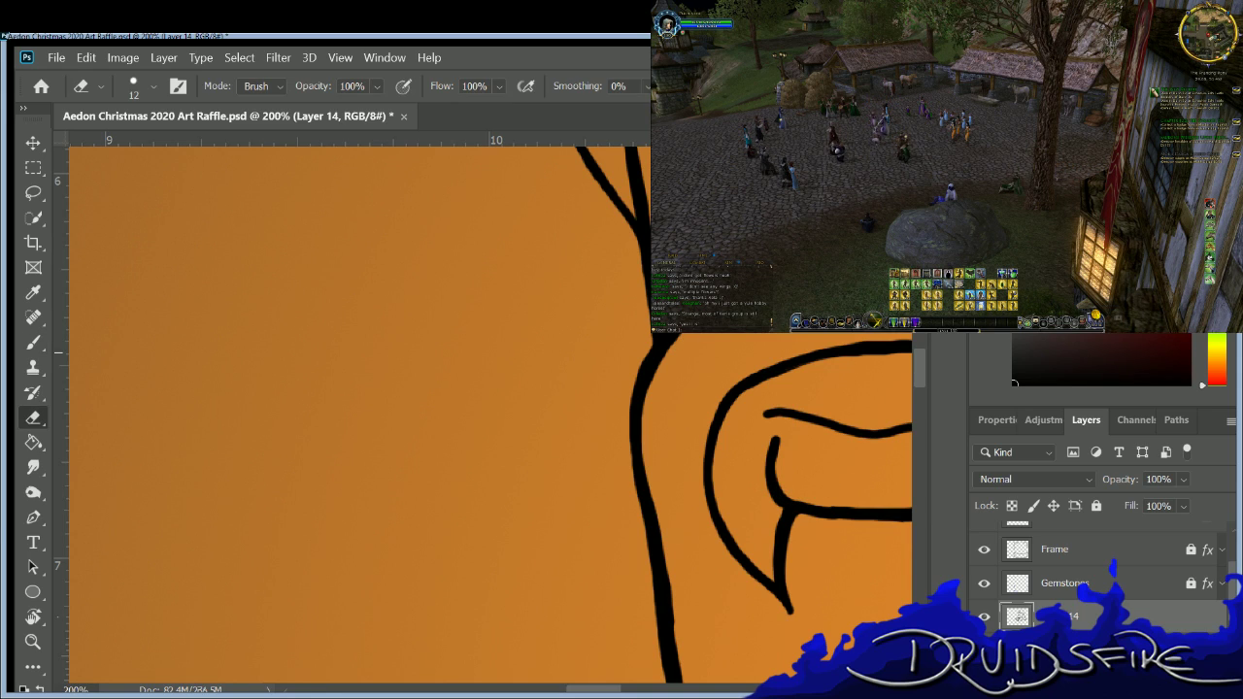
key("b")
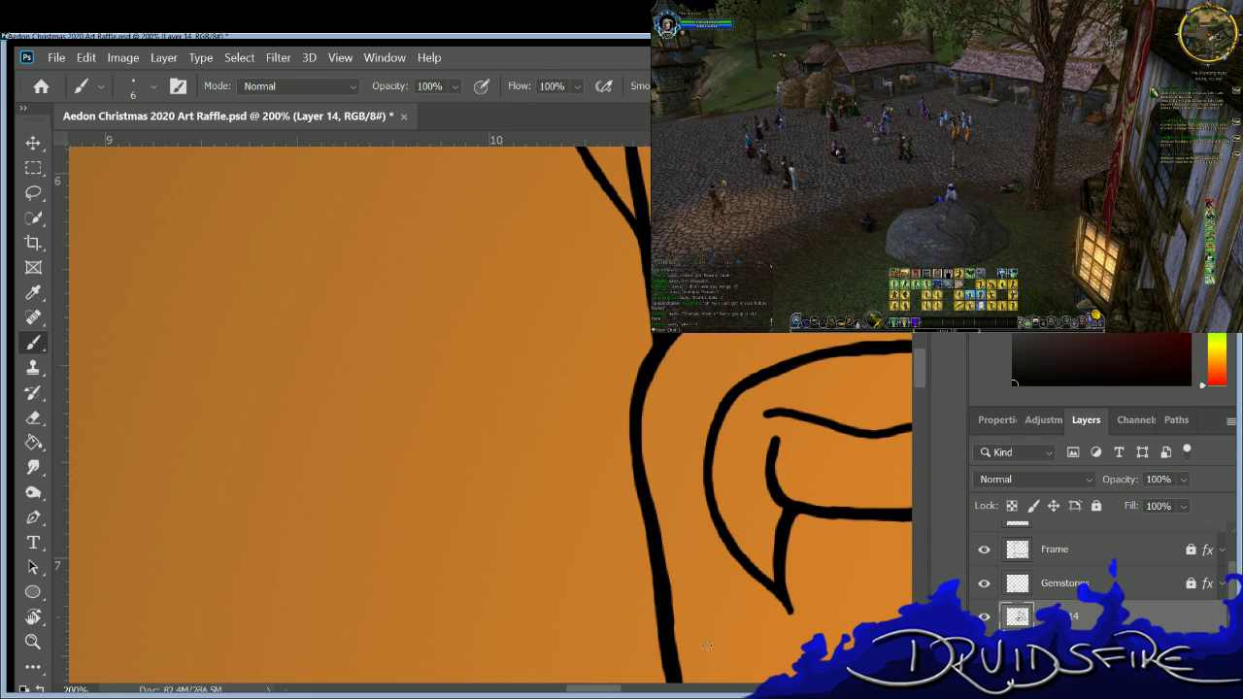
Smooth and thicken the rounded curve below the mouth's lower line, up to where it meets that line.
scroll(624, 691, "right", 3)
scroll(623, 691, "right", 3)
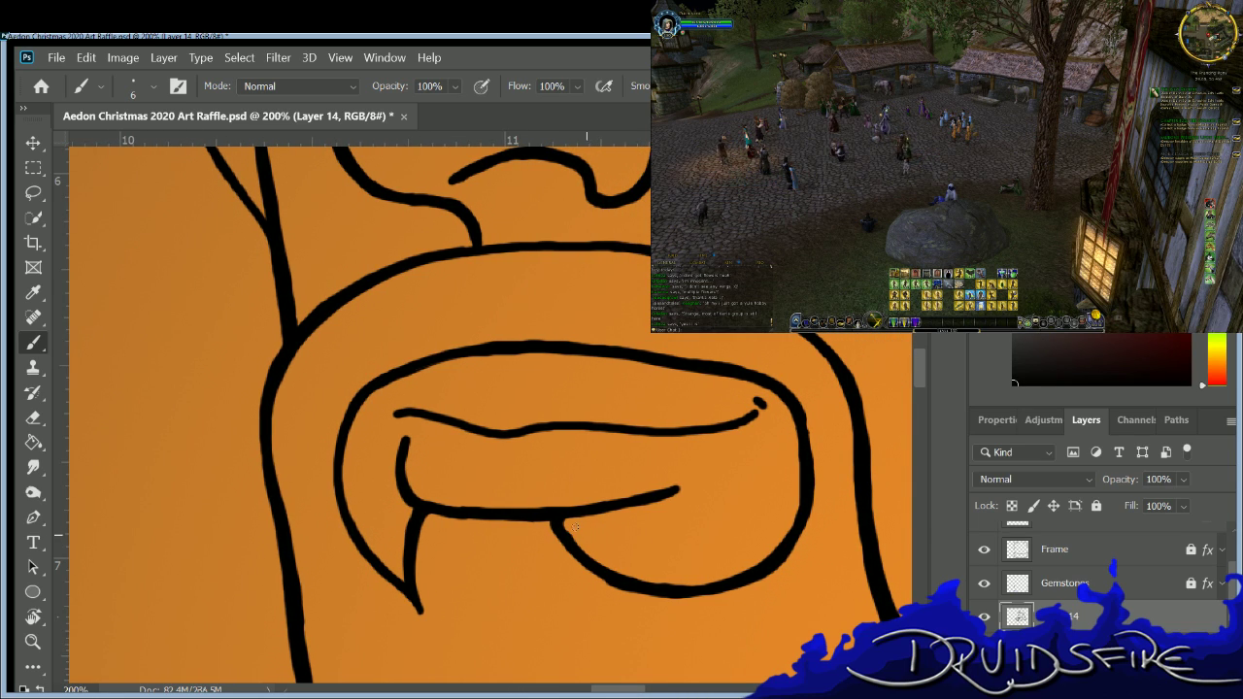
key("e")
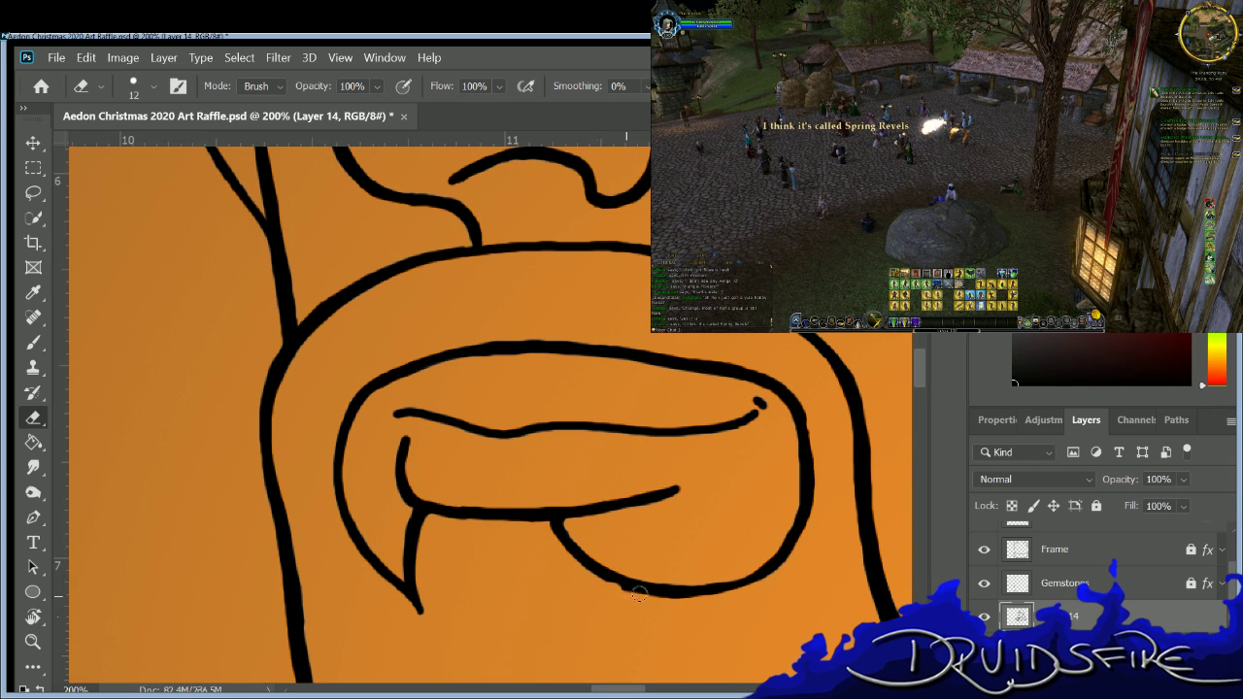
key("b")
mouse_move(606, 571)
left_mouse_down()
mouse_move(634, 589)
mouse_move(730, 596)
left_mouse_up()
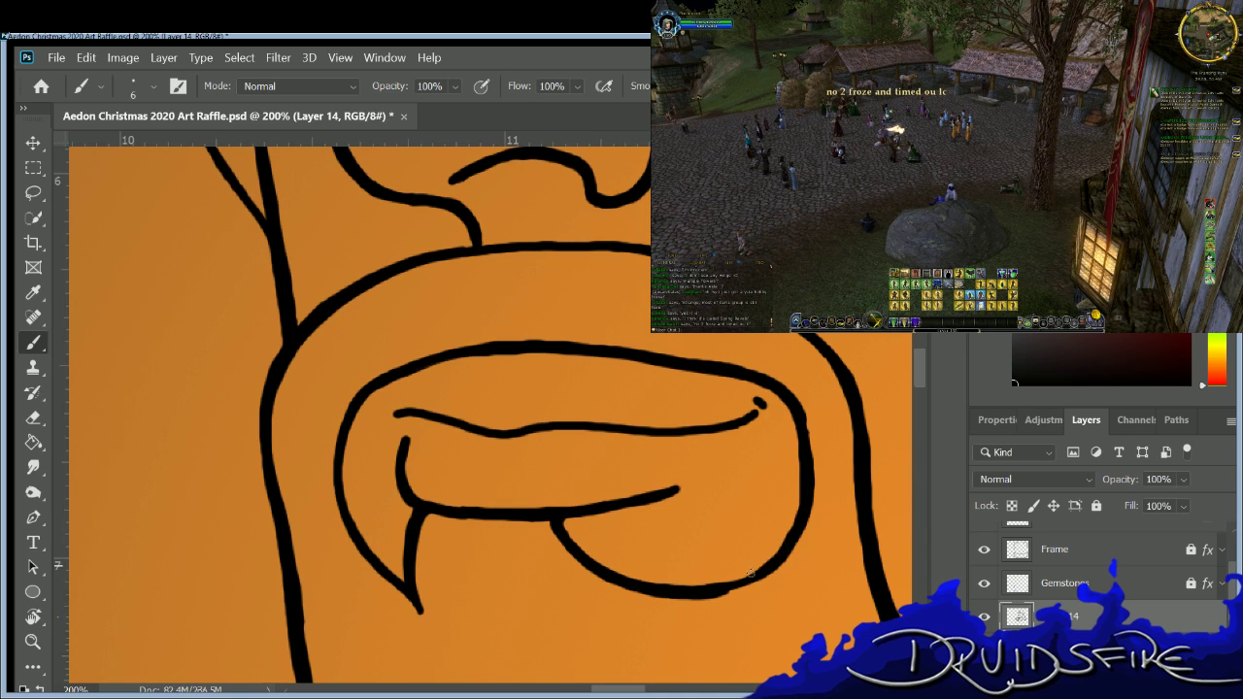
mouse_move(798, 484)
left_mouse_down()
mouse_move(804, 502)
mouse_move(778, 569)
mouse_move(740, 591)
left_mouse_up()
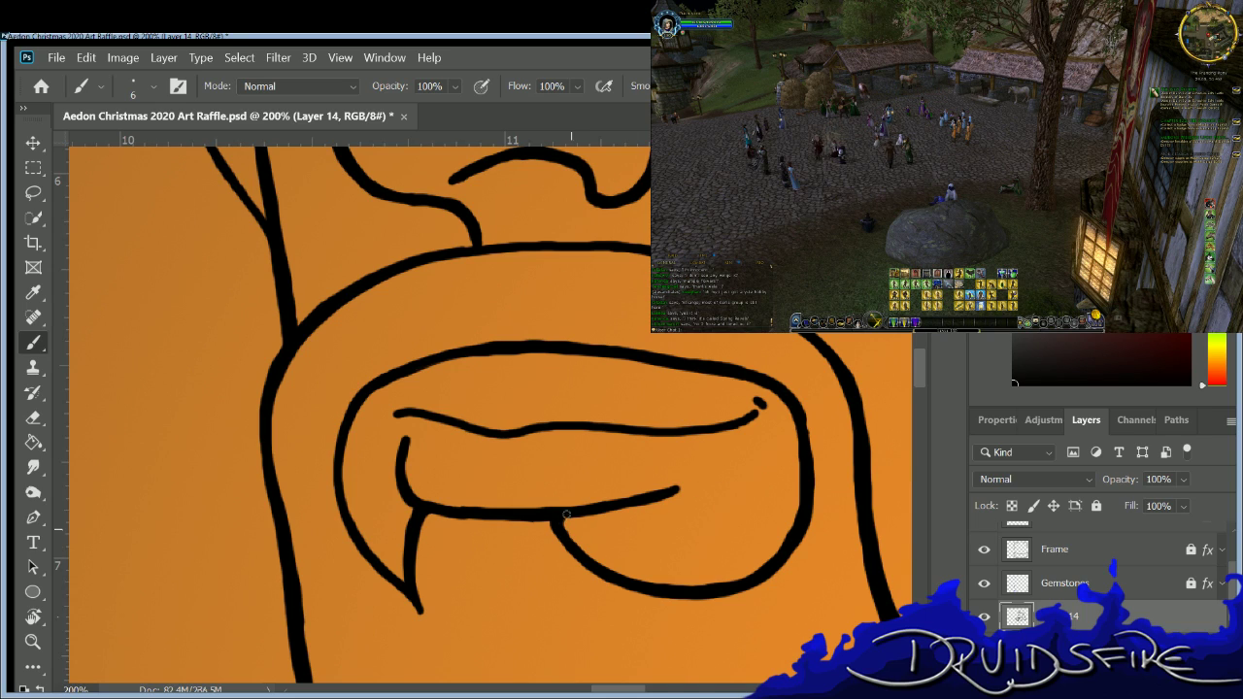
mouse_move(550, 514)
left_mouse_down()
mouse_move(572, 553)
mouse_move(626, 572)
left_mouse_up()
key("e")
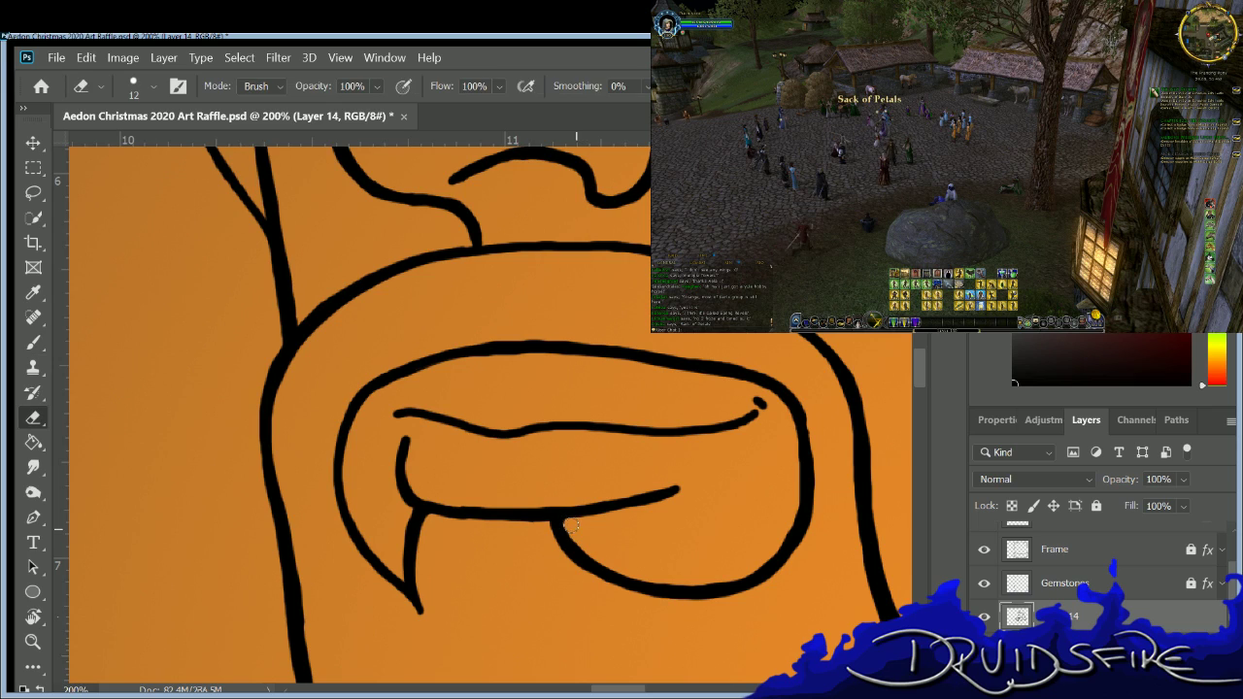
key("b")
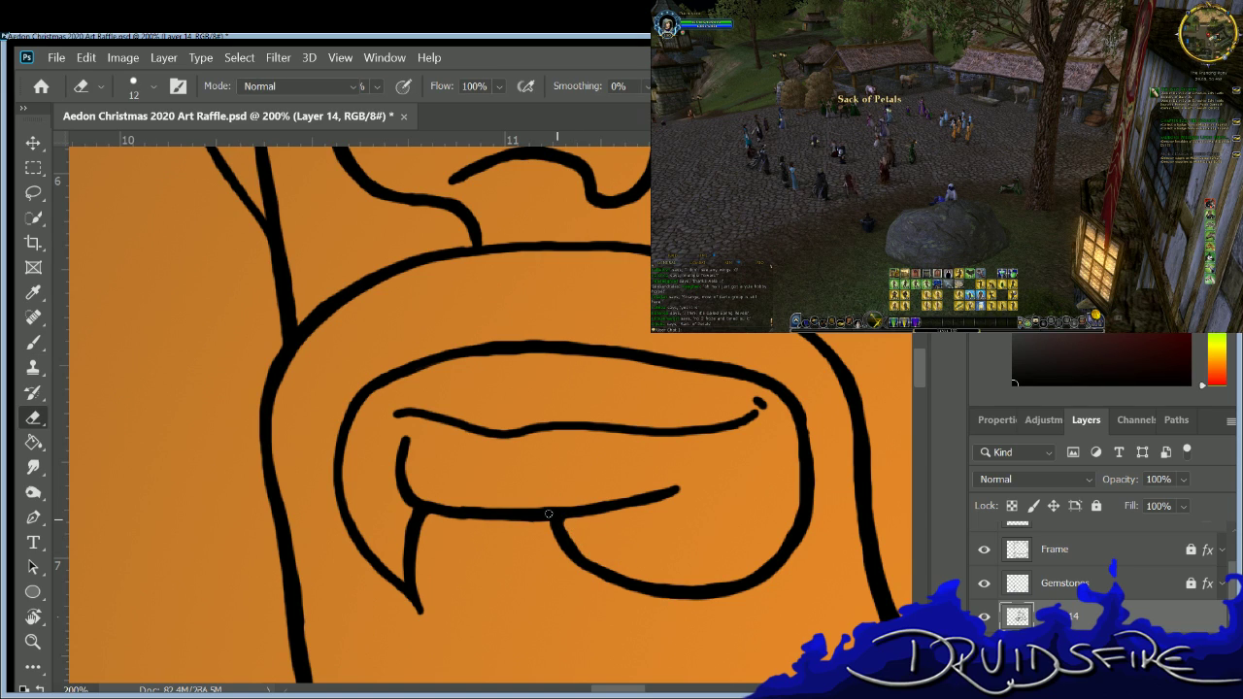
key("b")
left_click_drag(555, 513, 604, 573)
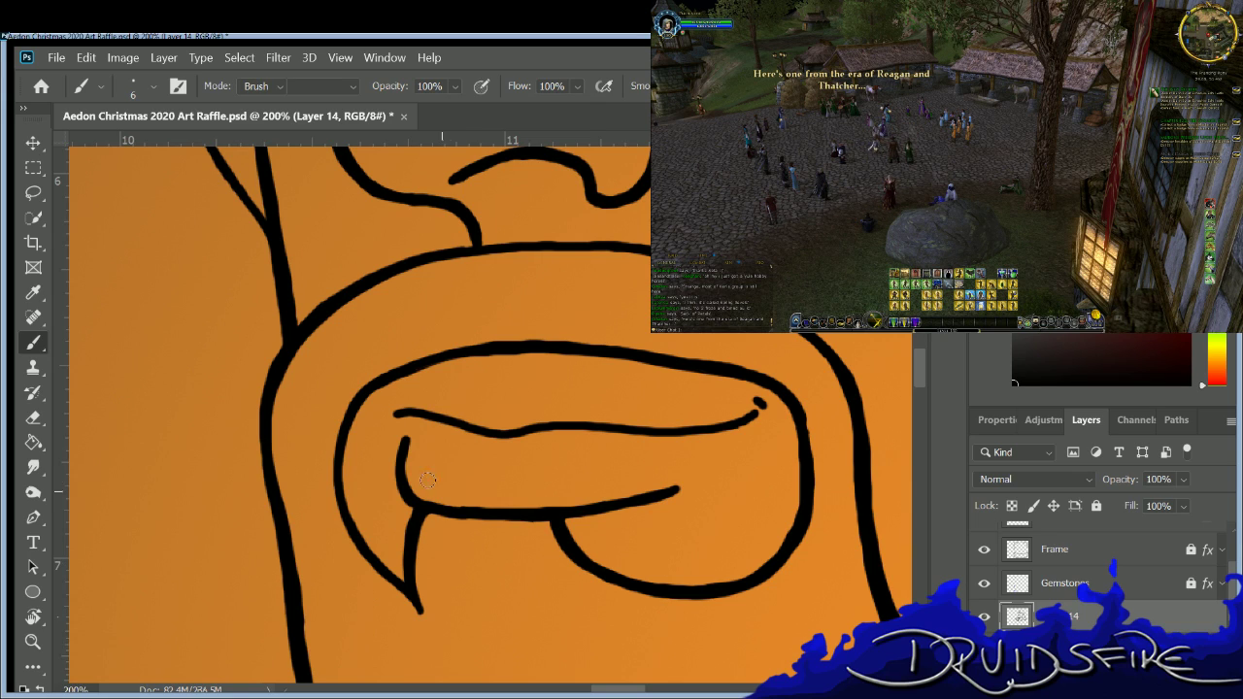
Smooth the mouth's lower line from its left corner and extend the small crease at the right corner into a short curve.
key("e")
key("b")
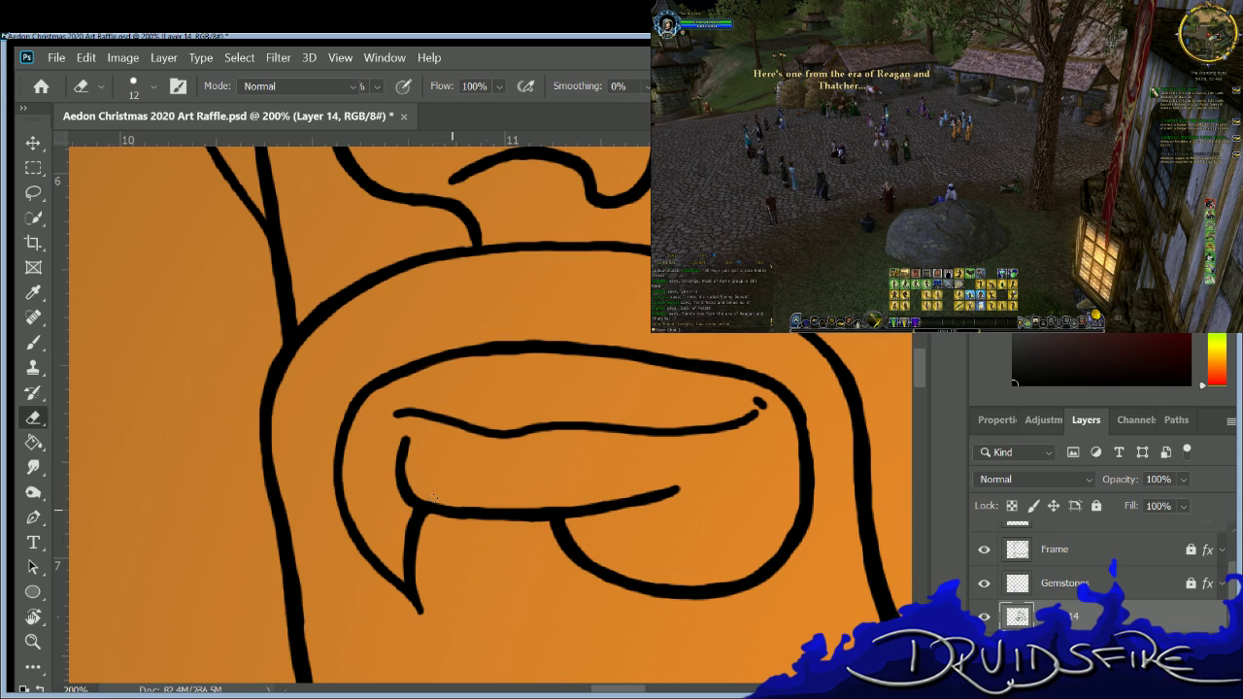
key("e")
key("b")
mouse_move(421, 501)
left_mouse_down()
mouse_move(473, 505)
mouse_move(421, 503)
mouse_move(511, 520)
left_mouse_up()
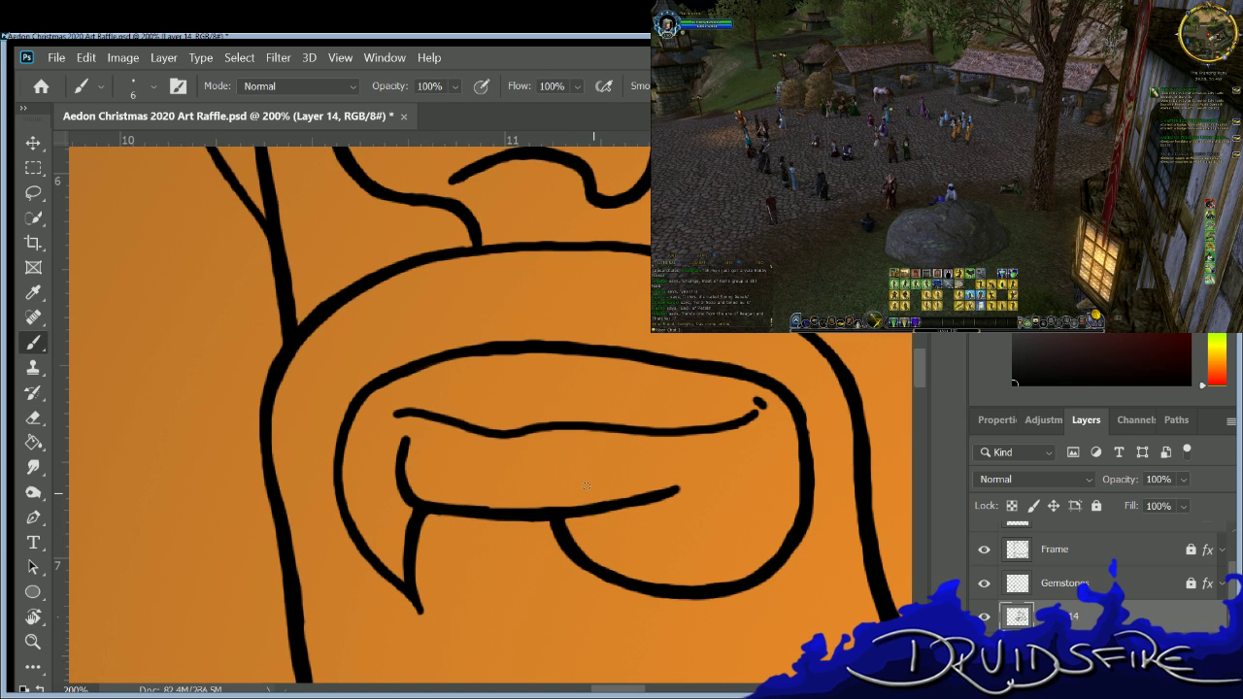
key("e")
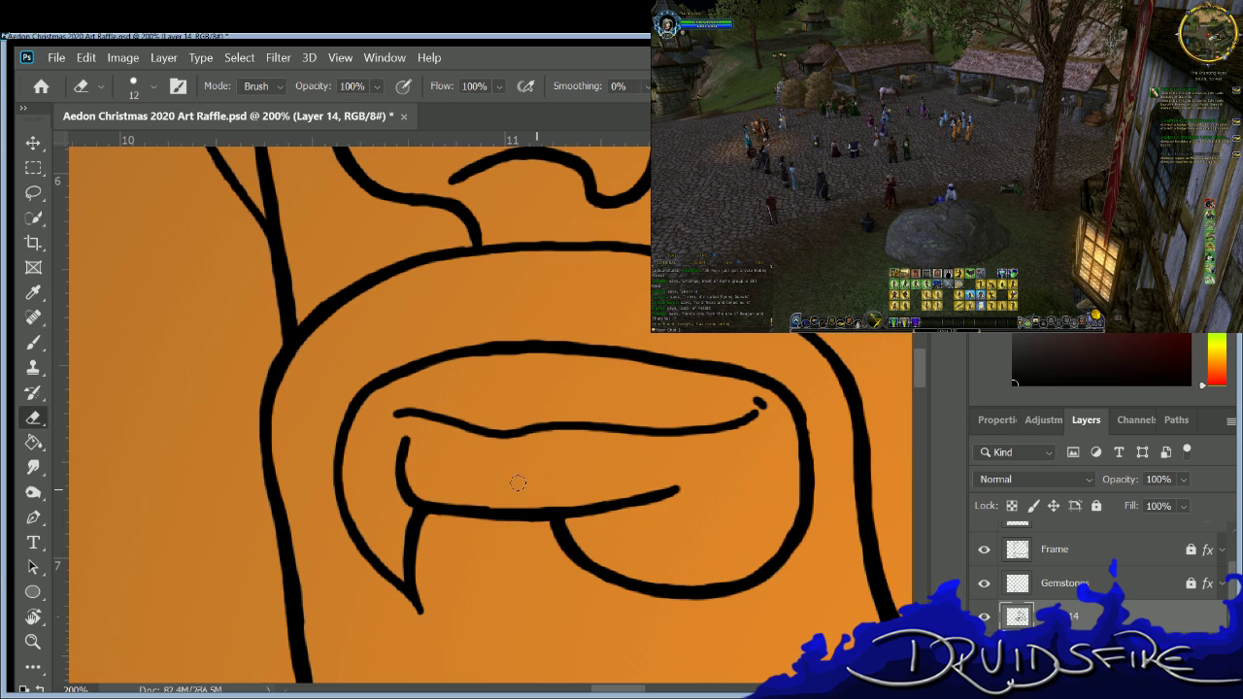
key("b")
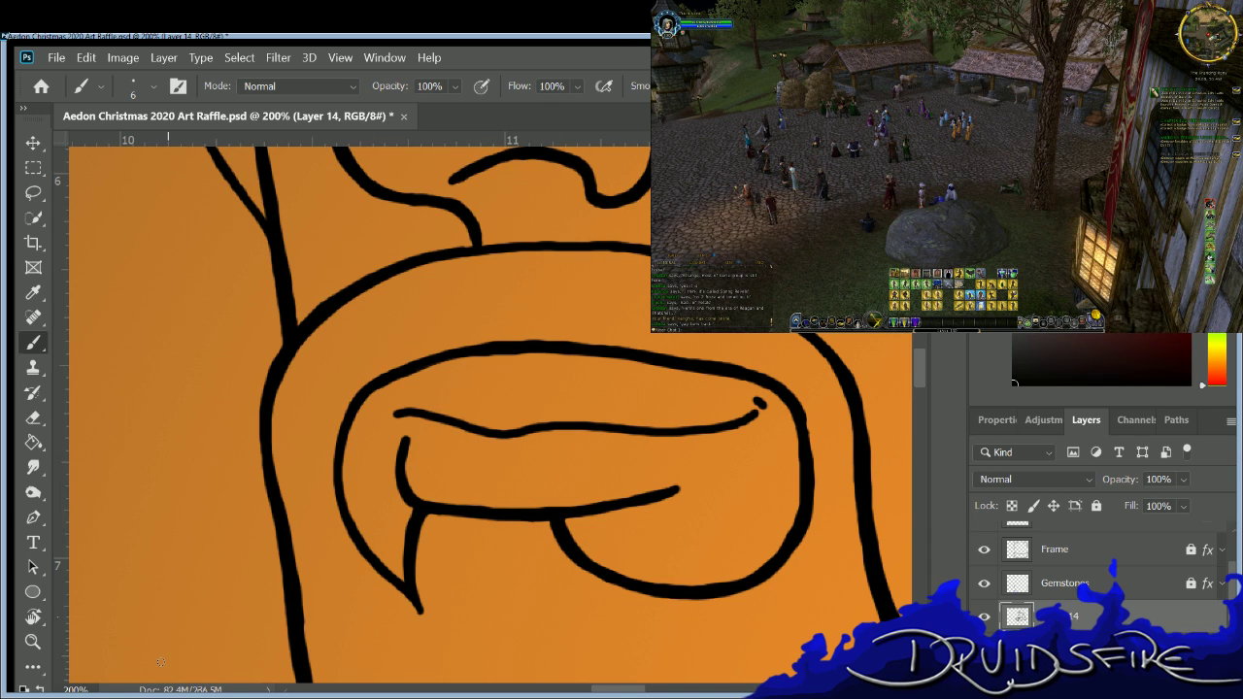
left_click_drag(741, 392, 771, 416)
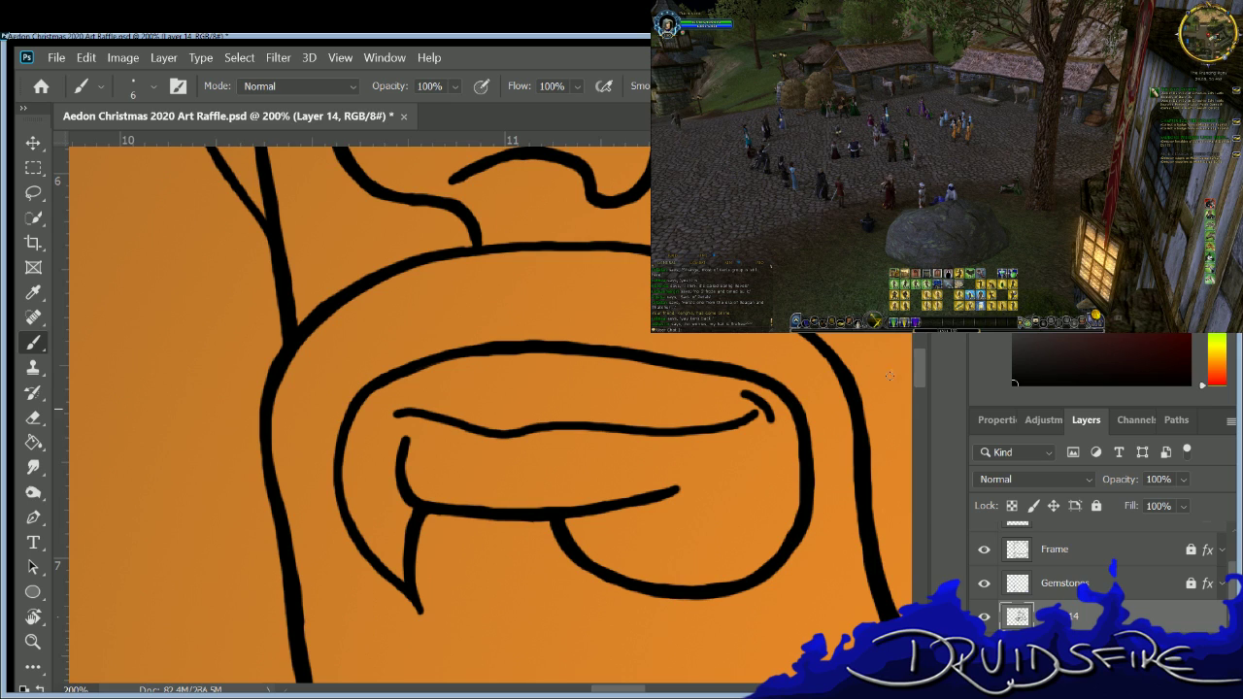
Even out the upper edge of the broad curved contour below the mouth with small paint and erase touches.
left_click_drag(914, 364, 916, 387)
key("e")
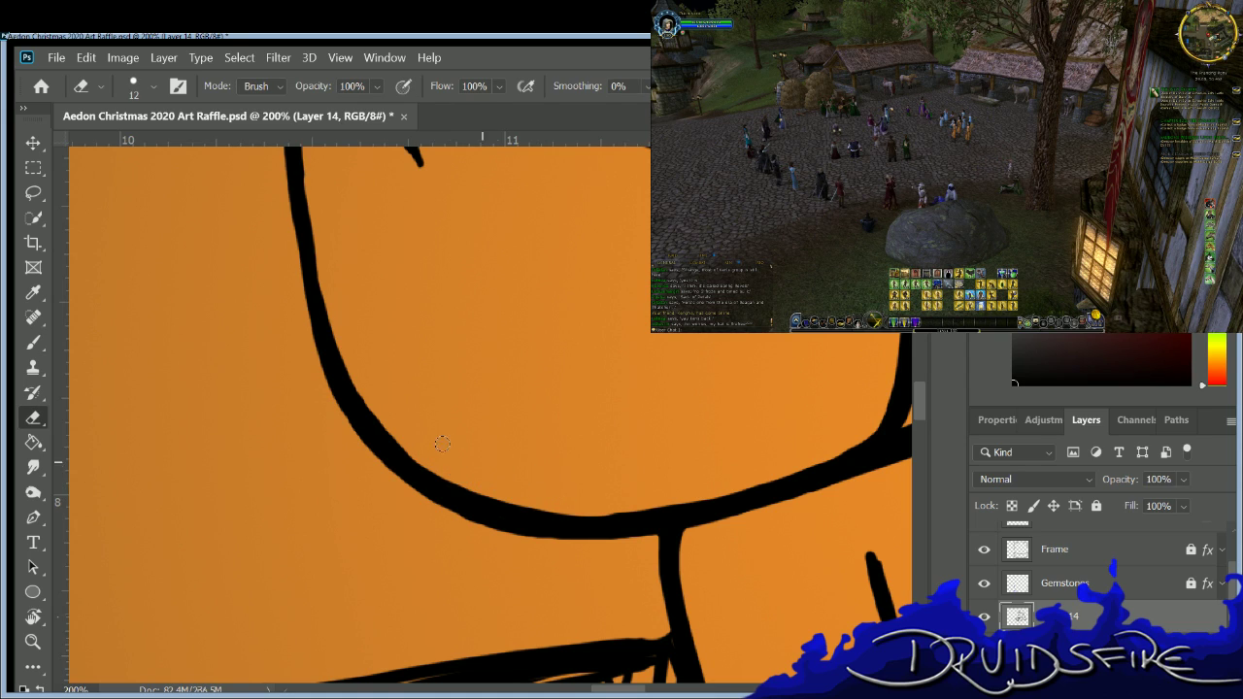
key("b")
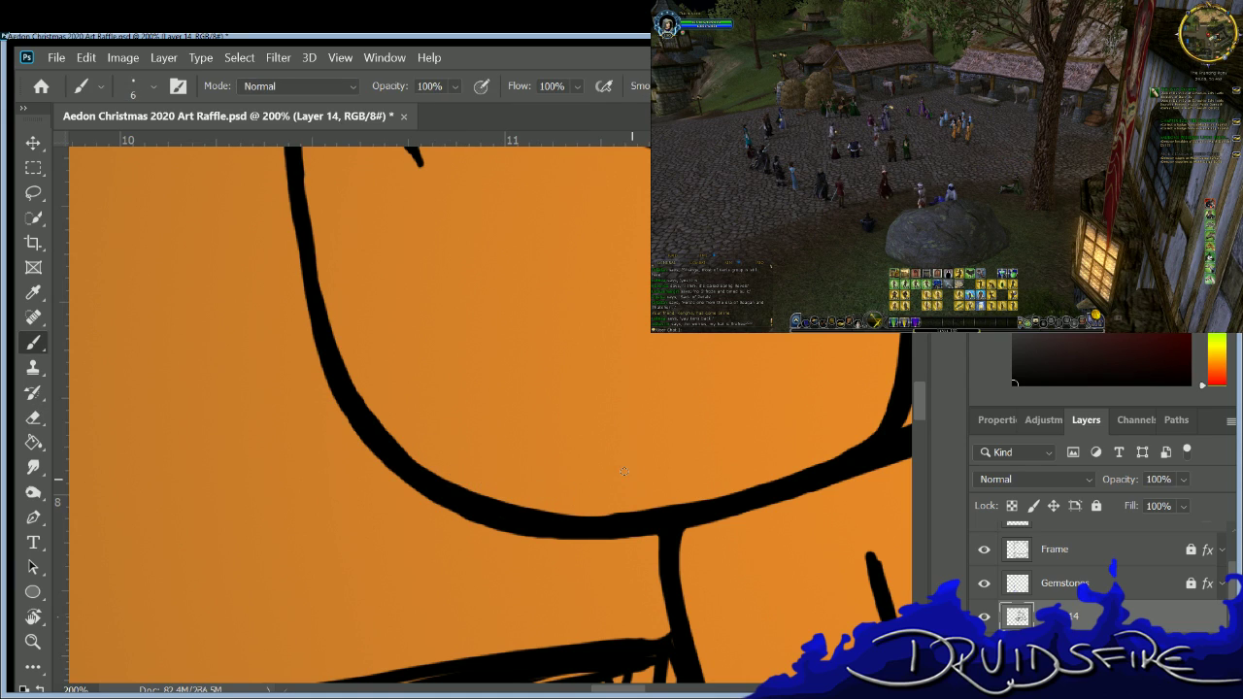
key("e")
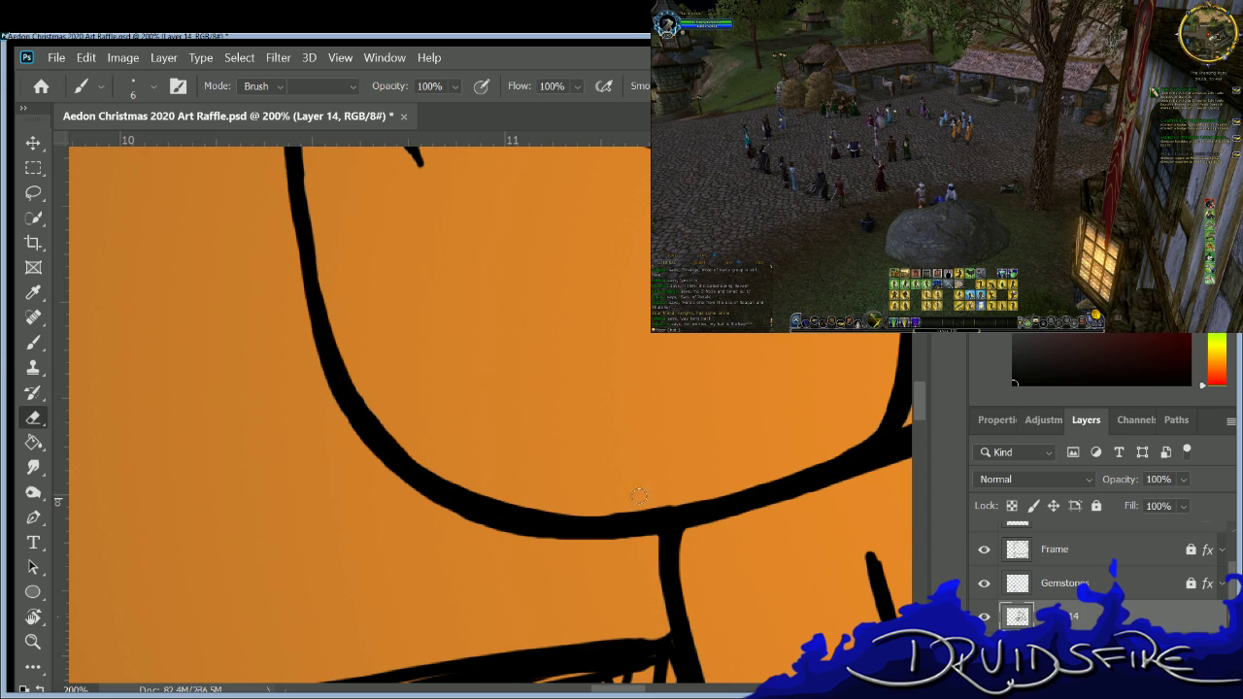
key("b")
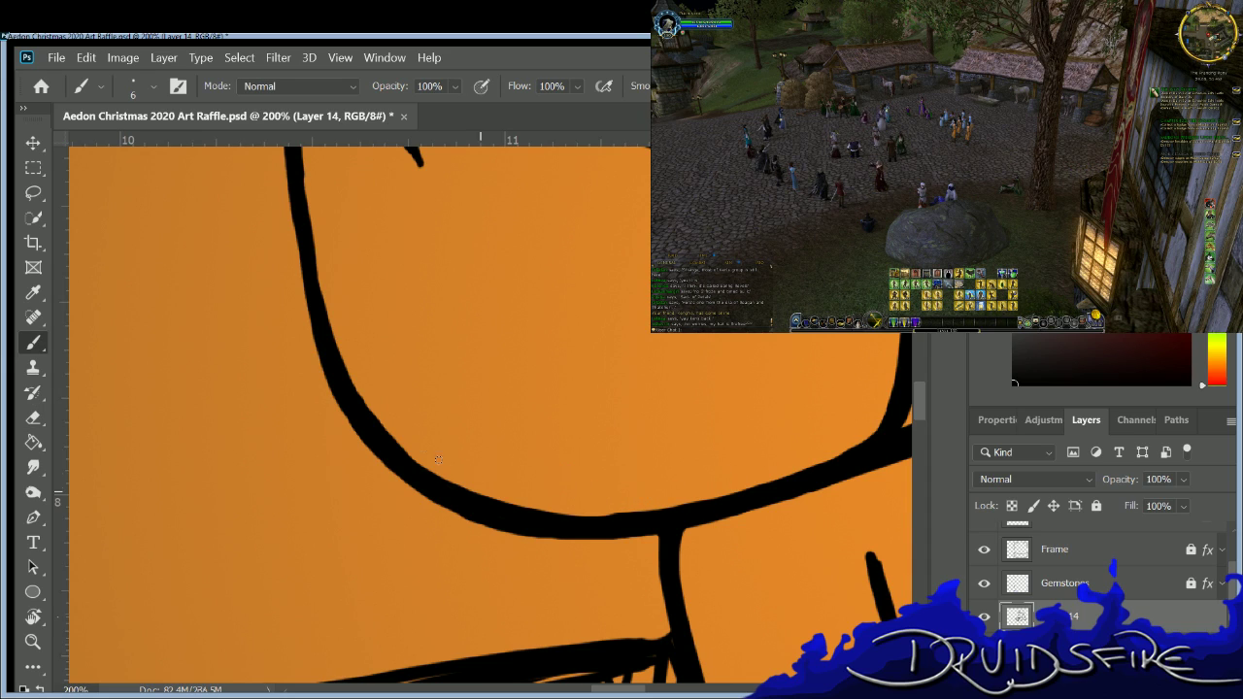
key("e")
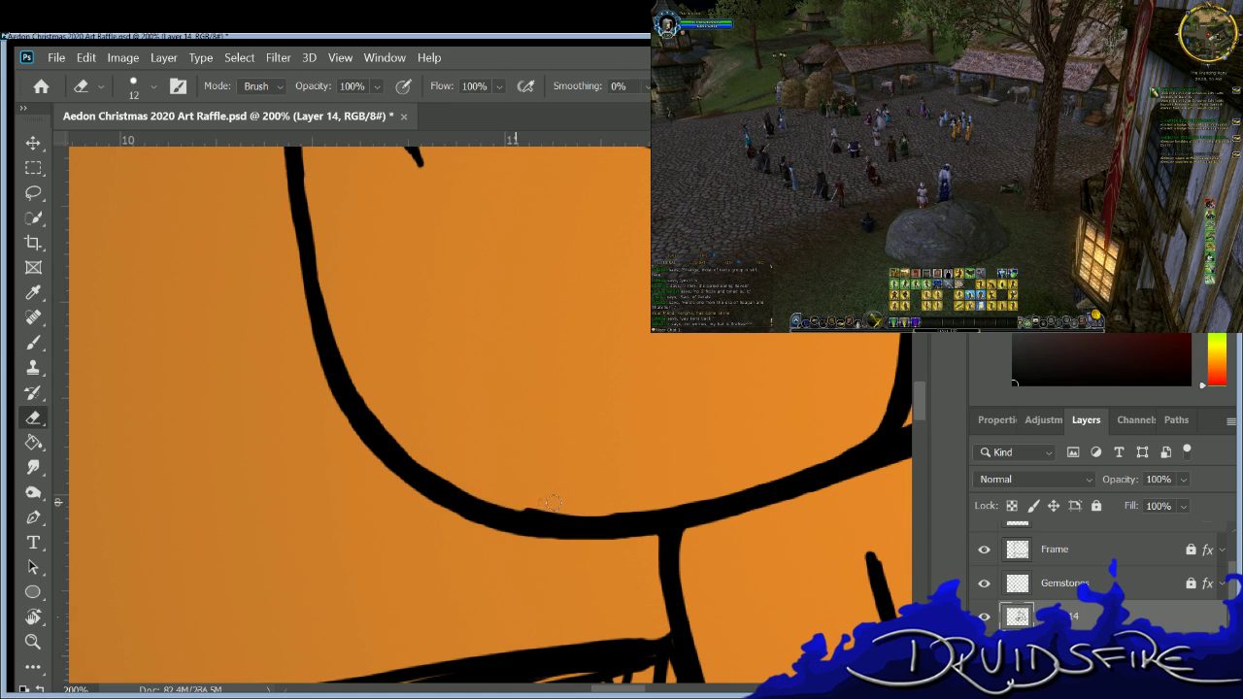
key("b")
key("e")
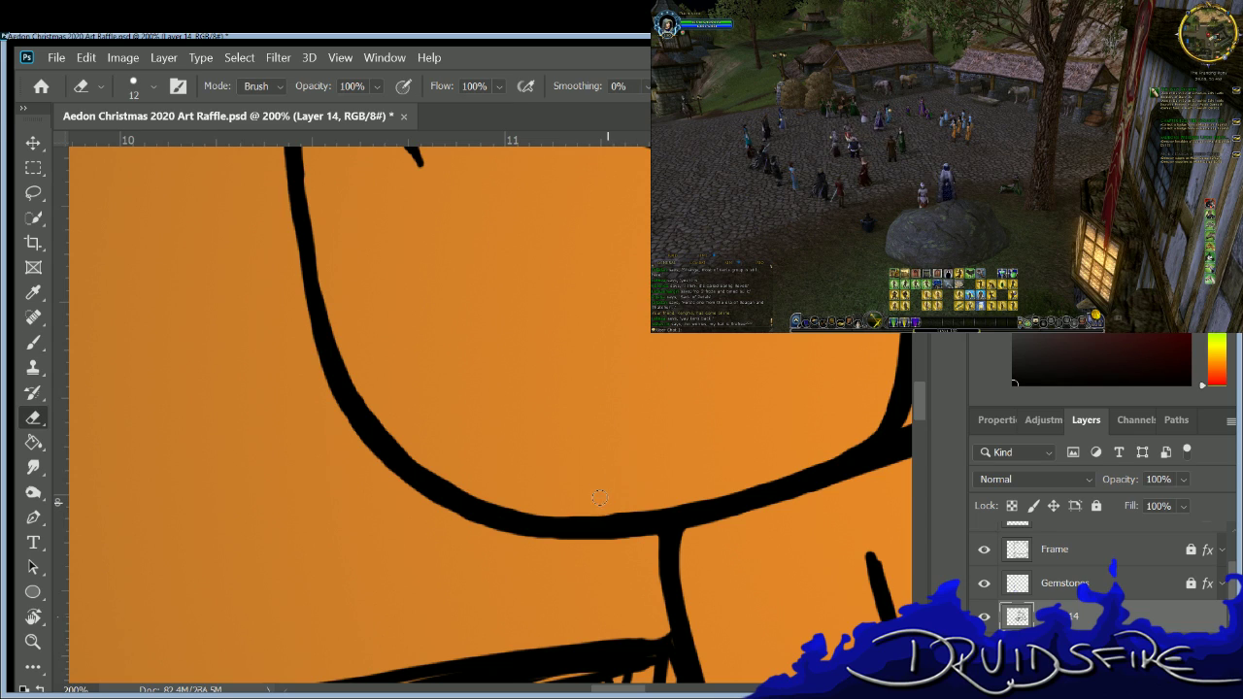
key("b")
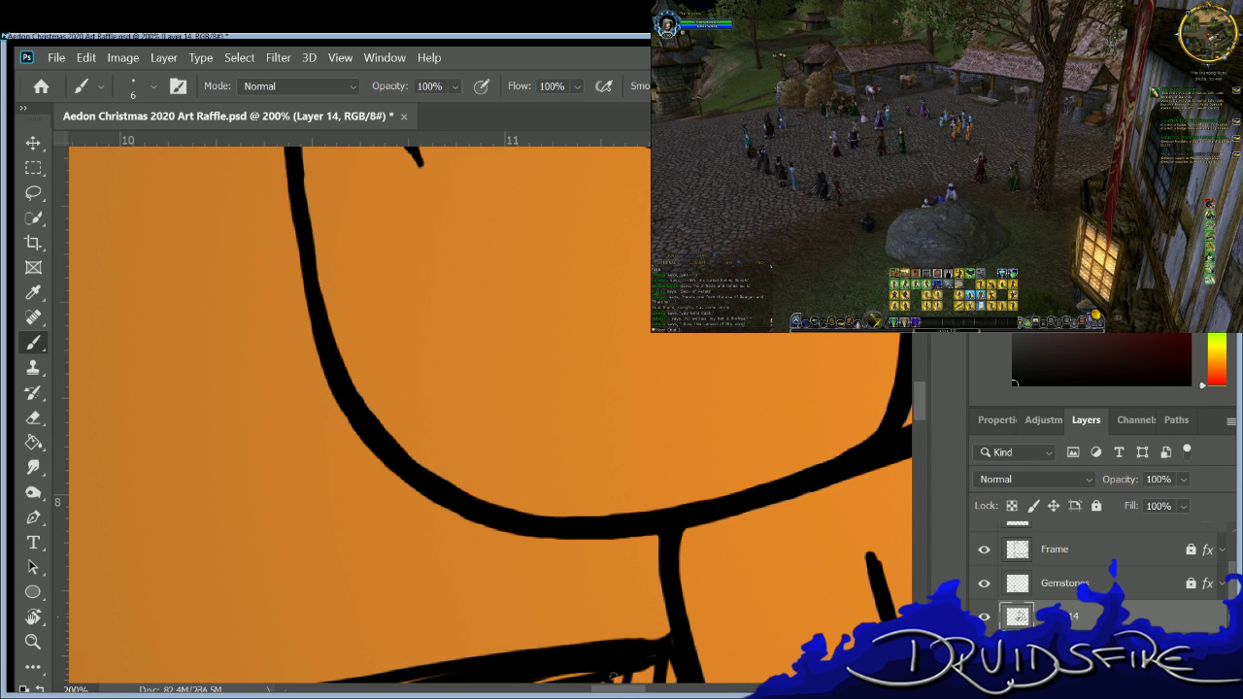
Erase the stray marks outside the face beside the right eye, the strand end overshooting the contour and the short stroke below the headband.
scroll(616, 672, "right", 5)
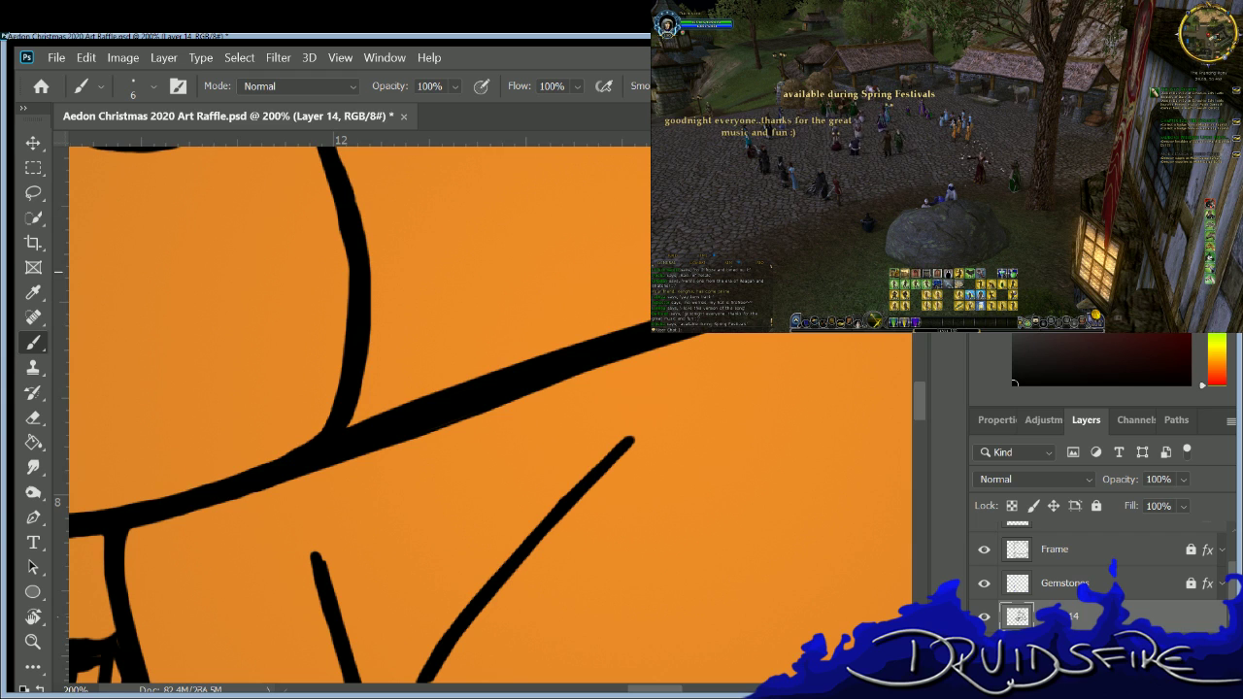
mouse_move(918, 393)
left_mouse_down()
mouse_move(912, 293)
mouse_move(912, 304)
left_mouse_up()
key("e")
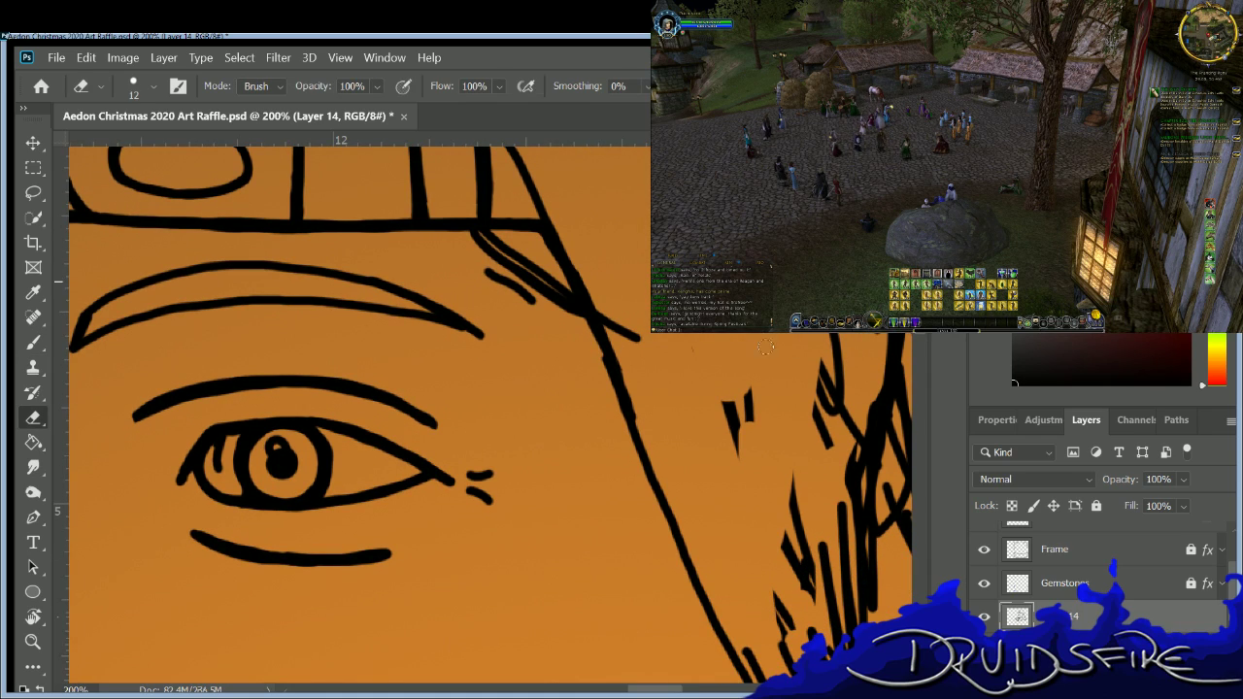
mouse_move(747, 389)
left_mouse_down()
mouse_move(736, 457)
mouse_move(716, 427)
left_mouse_up()
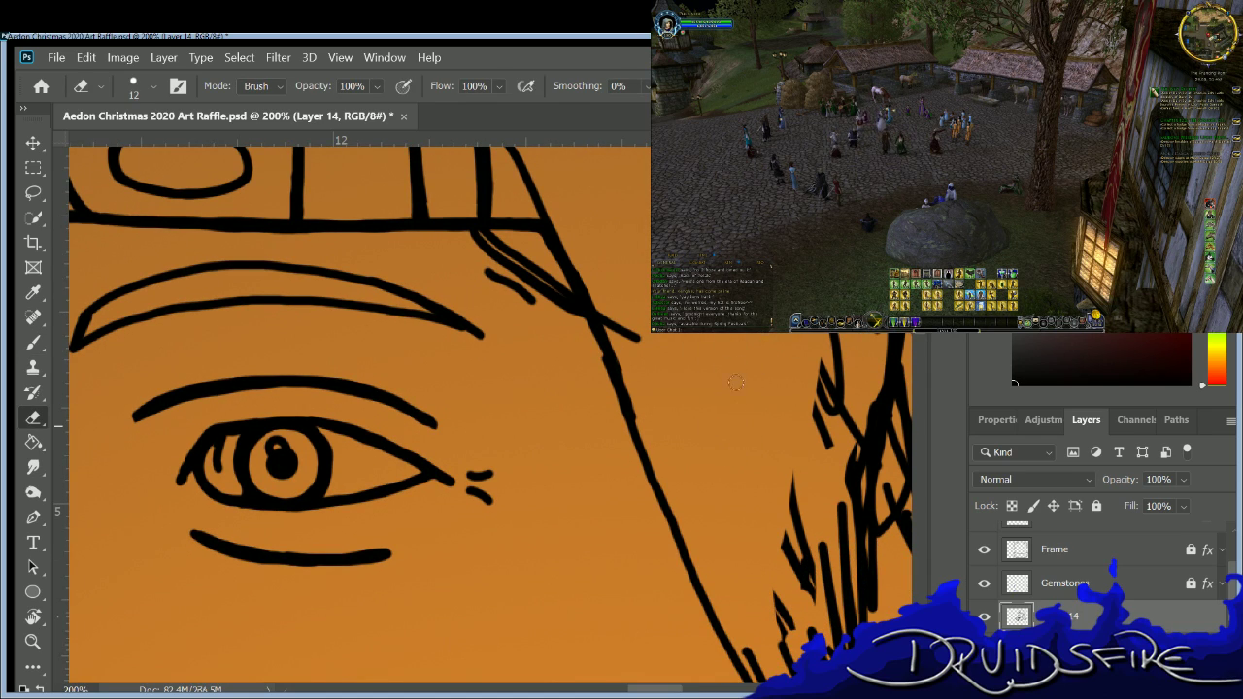
left_click_drag(638, 337, 609, 326)
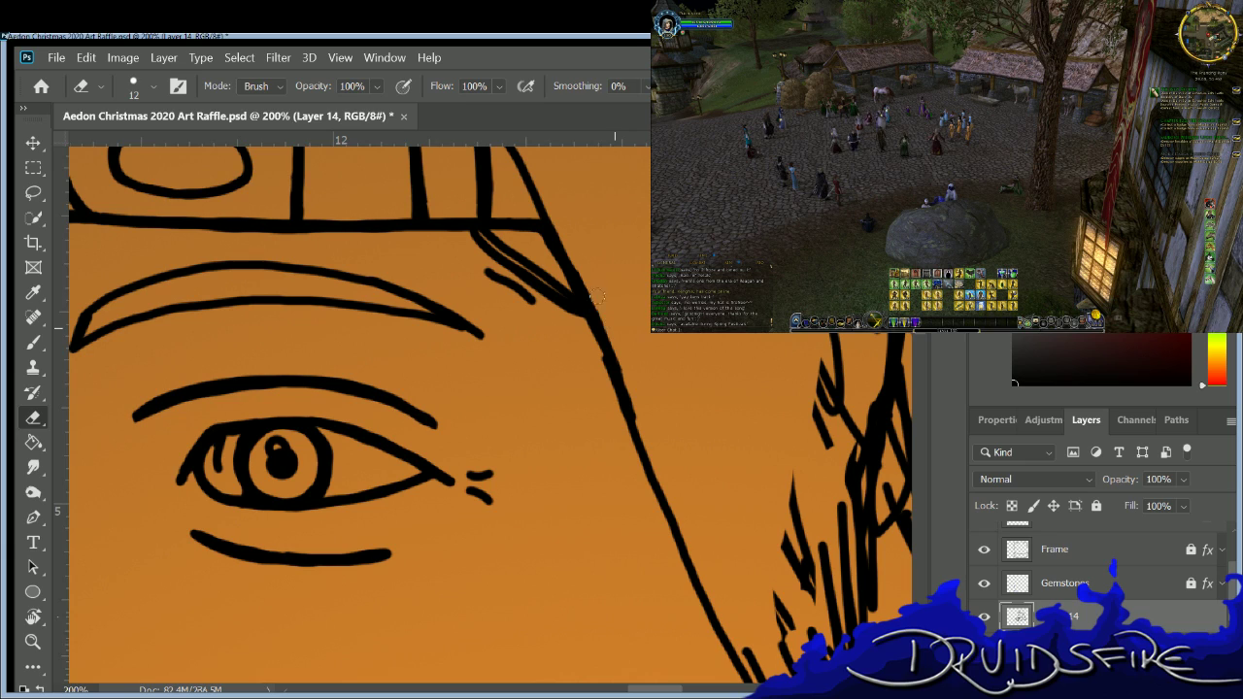
left_click_drag(526, 298, 507, 282)
Thin the doubled strand below the headband to a single line and smooth the face contour beside the right eye.
mouse_move(498, 235)
left_mouse_down()
mouse_move(565, 291)
mouse_move(541, 262)
mouse_move(577, 303)
mouse_move(552, 225)
mouse_move(567, 222)
mouse_move(537, 226)
mouse_move(601, 333)
mouse_move(660, 485)
left_mouse_up()
key("b")
key("e")
left_click_drag(621, 427, 585, 351)
key("b")
key("b")
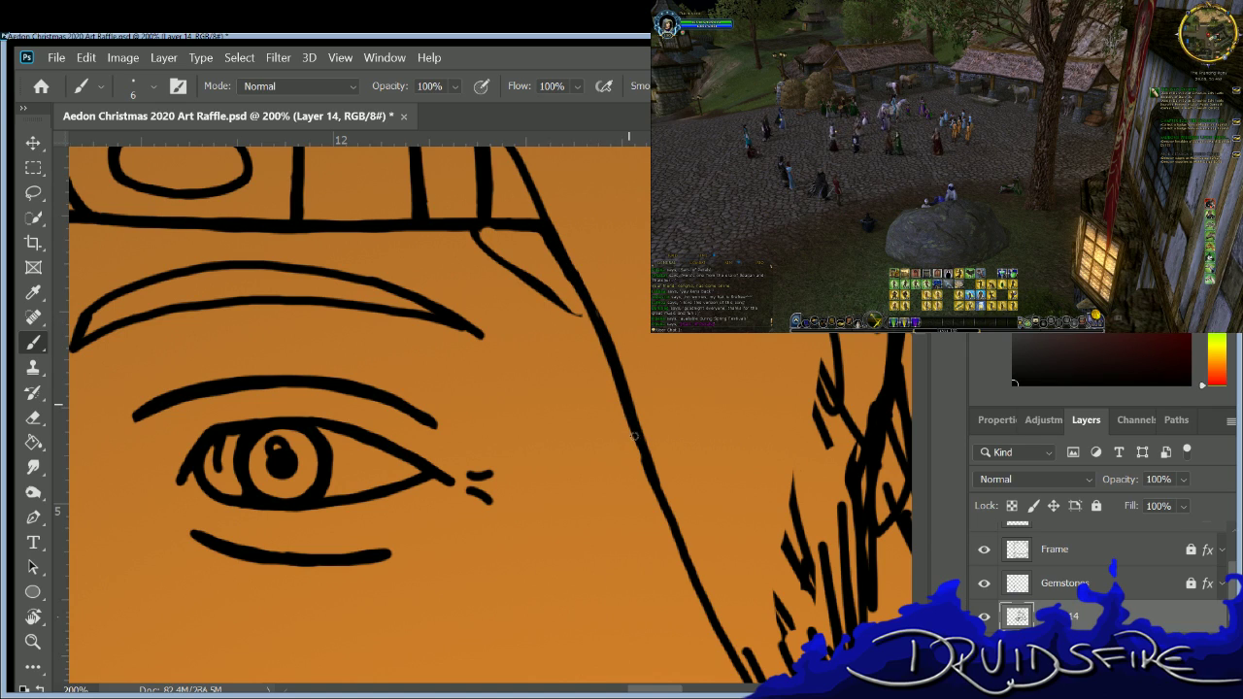
key("e")
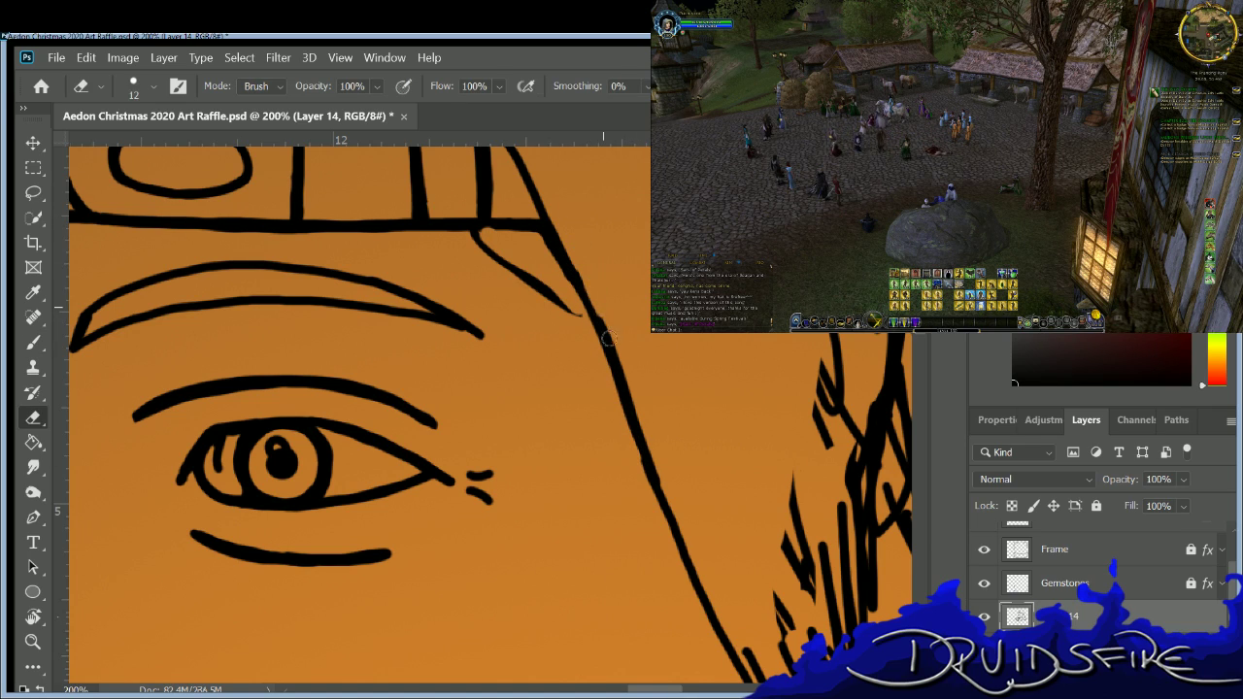
key("b")
left_click_drag(586, 315, 649, 472)
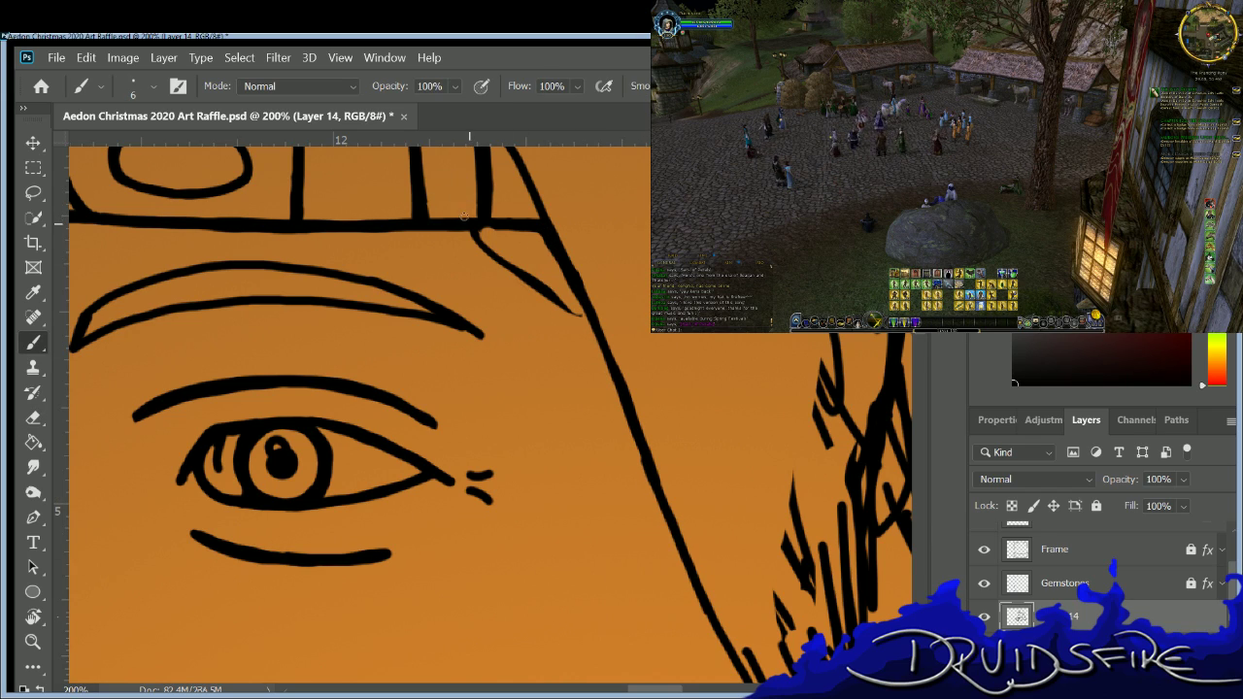
Erase the curved strand below the headband's right end and even out the face contour beside the eye with small brush touches.
key("e")
mouse_move(473, 224)
left_mouse_down()
mouse_move(507, 262)
mouse_move(473, 233)
mouse_move(478, 241)
mouse_move(462, 241)
mouse_move(475, 250)
mouse_move(473, 235)
mouse_move(571, 312)
left_mouse_up()
key("b")
key("e")
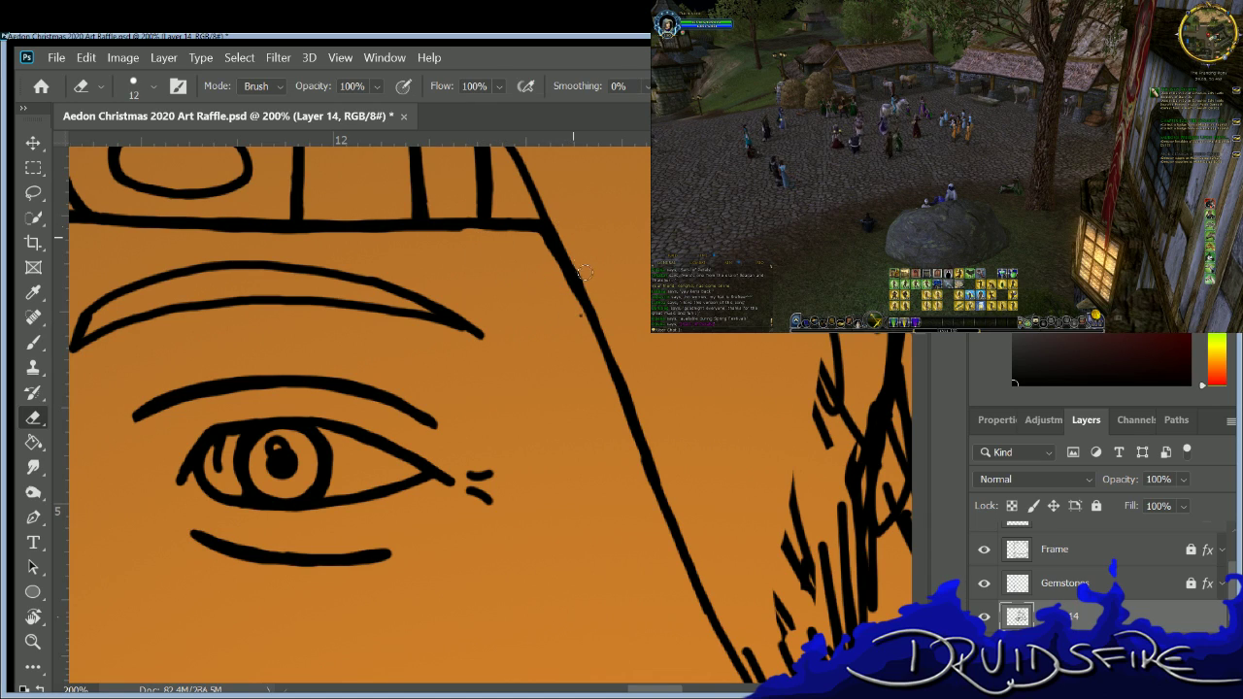
key("b")
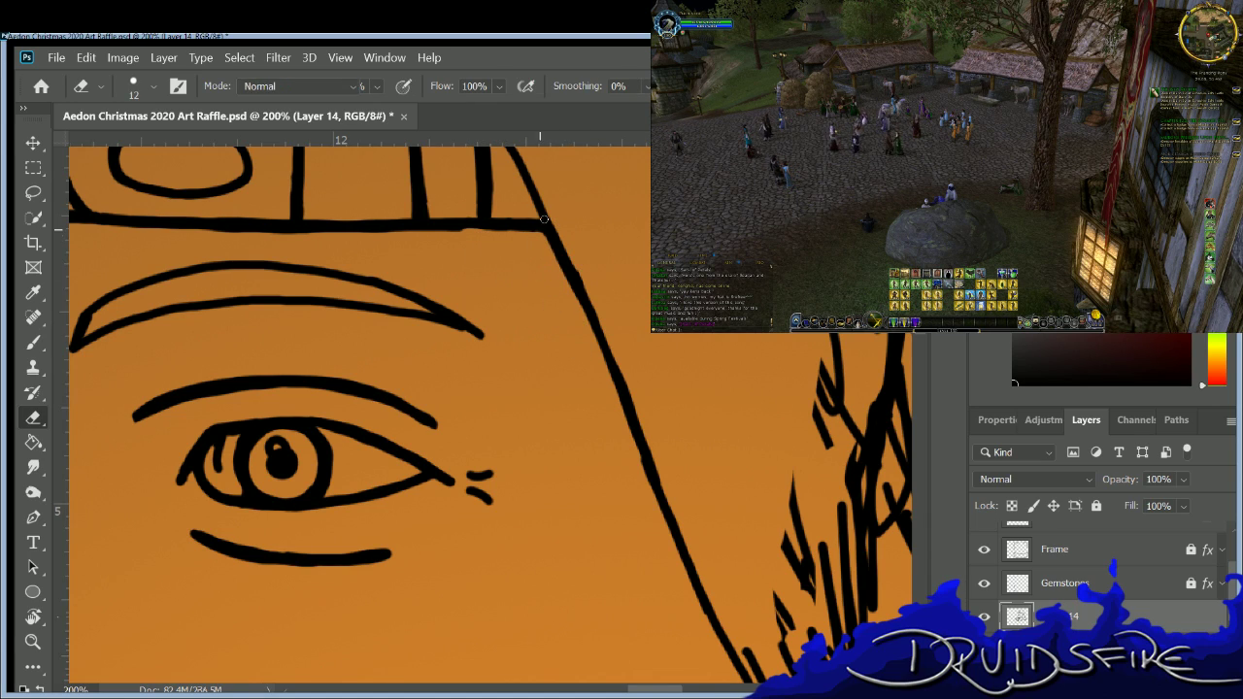
left_click_drag(585, 304, 613, 379)
left_click_drag(641, 448, 651, 464)
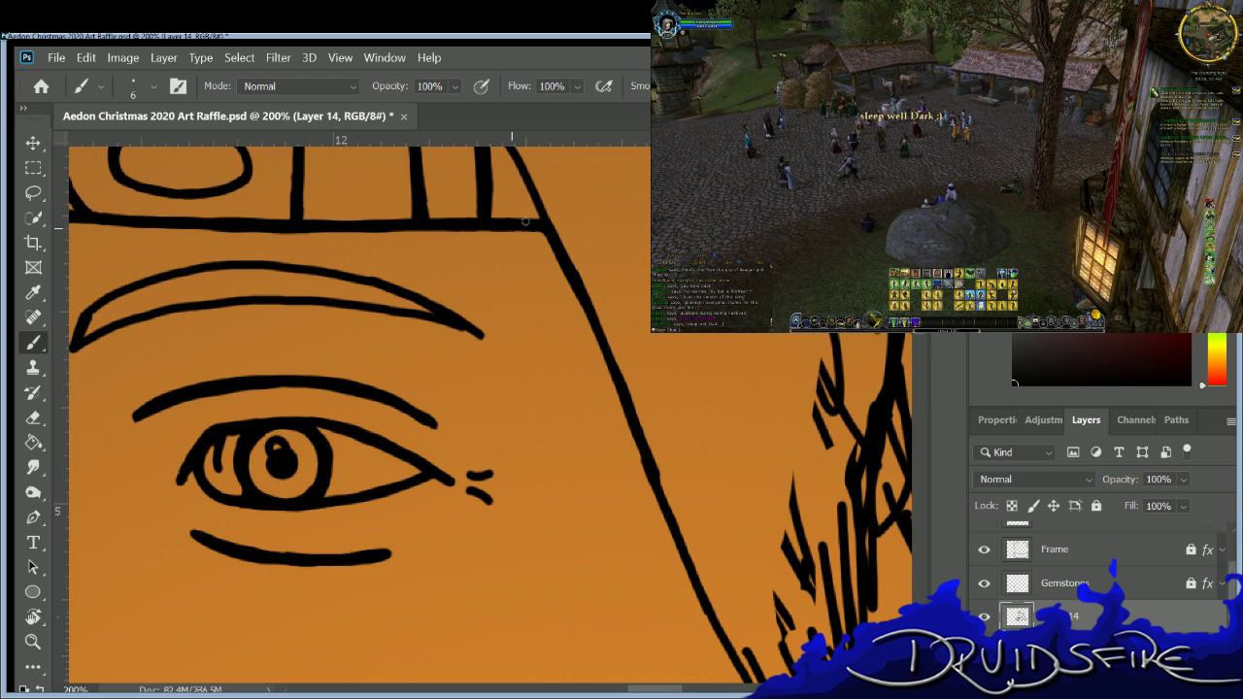
Redraw the short strand as a diagonal line from the headband's lower edge to the face contour.
scroll(589, 257, "up", 5)
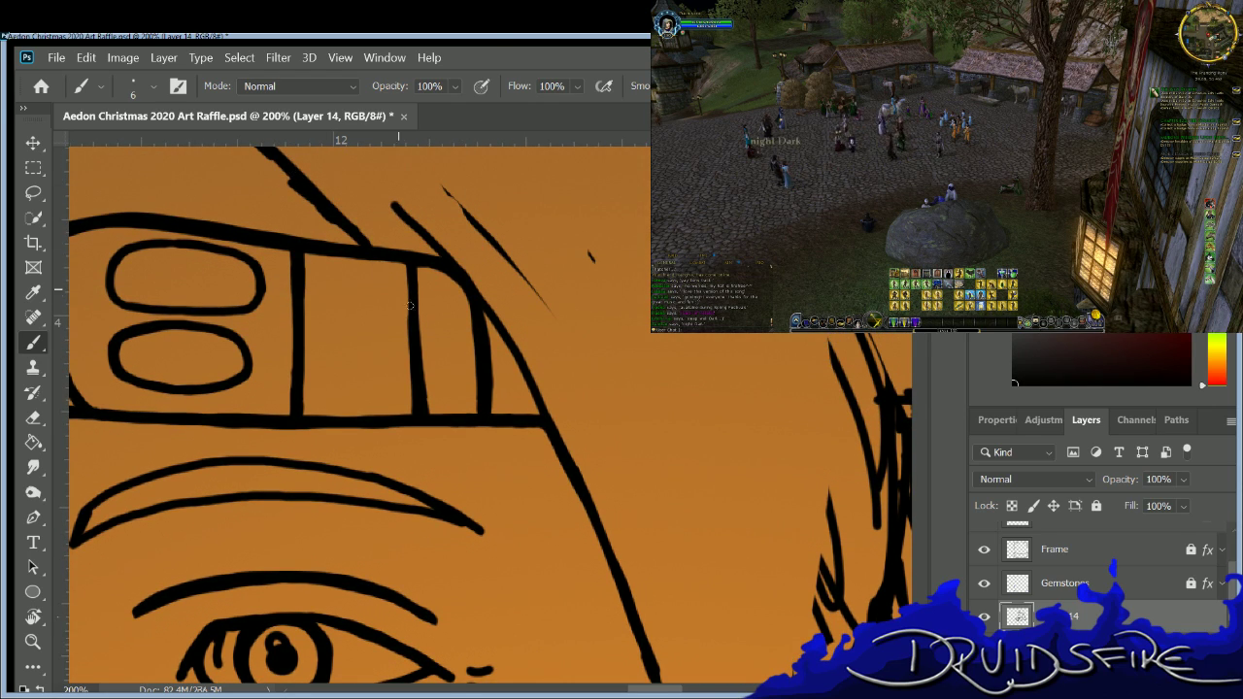
left_click_drag(509, 432, 594, 503)
left_click_drag(495, 422, 551, 479)
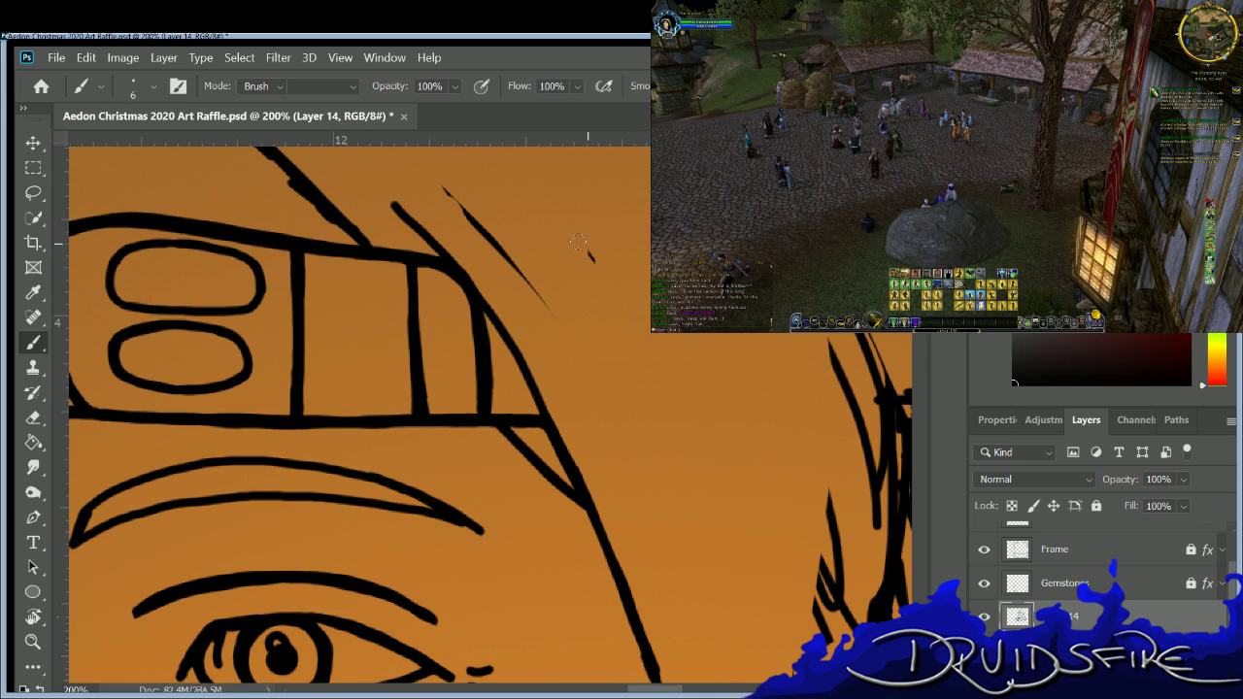
Erase the thin stray strokes outside the face contour beside the headband's upper right corner.
key("e")
left_click_drag(548, 309, 456, 209)
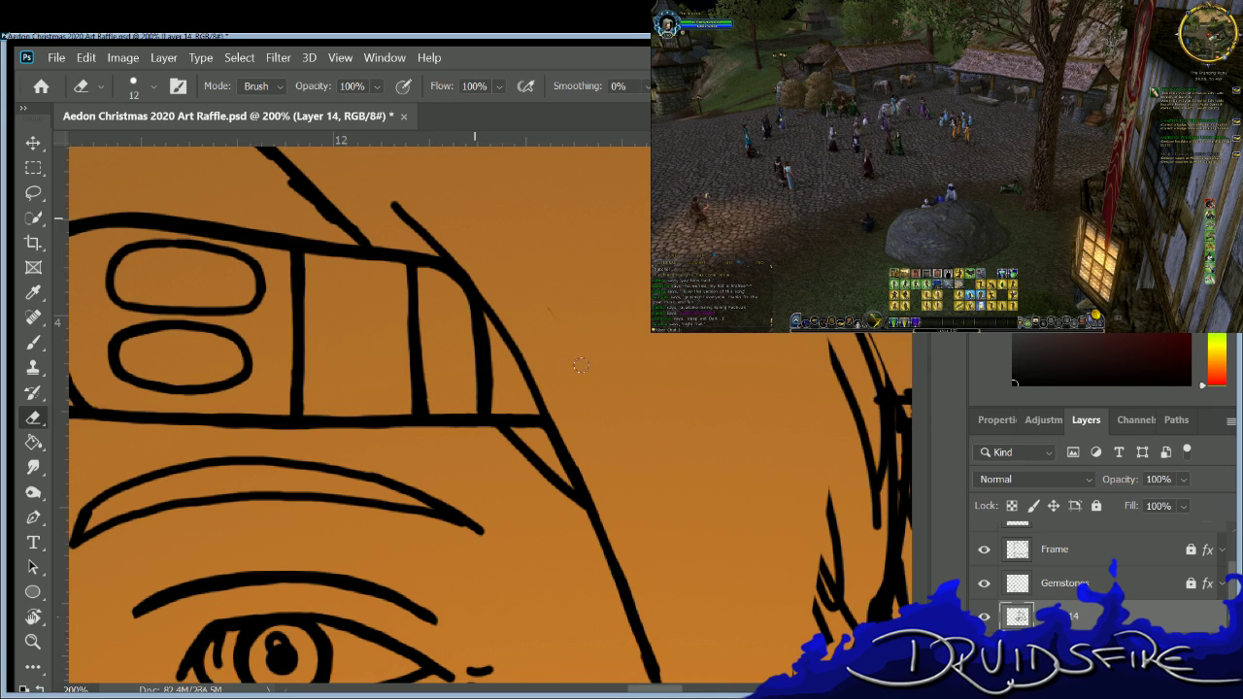
key("b")
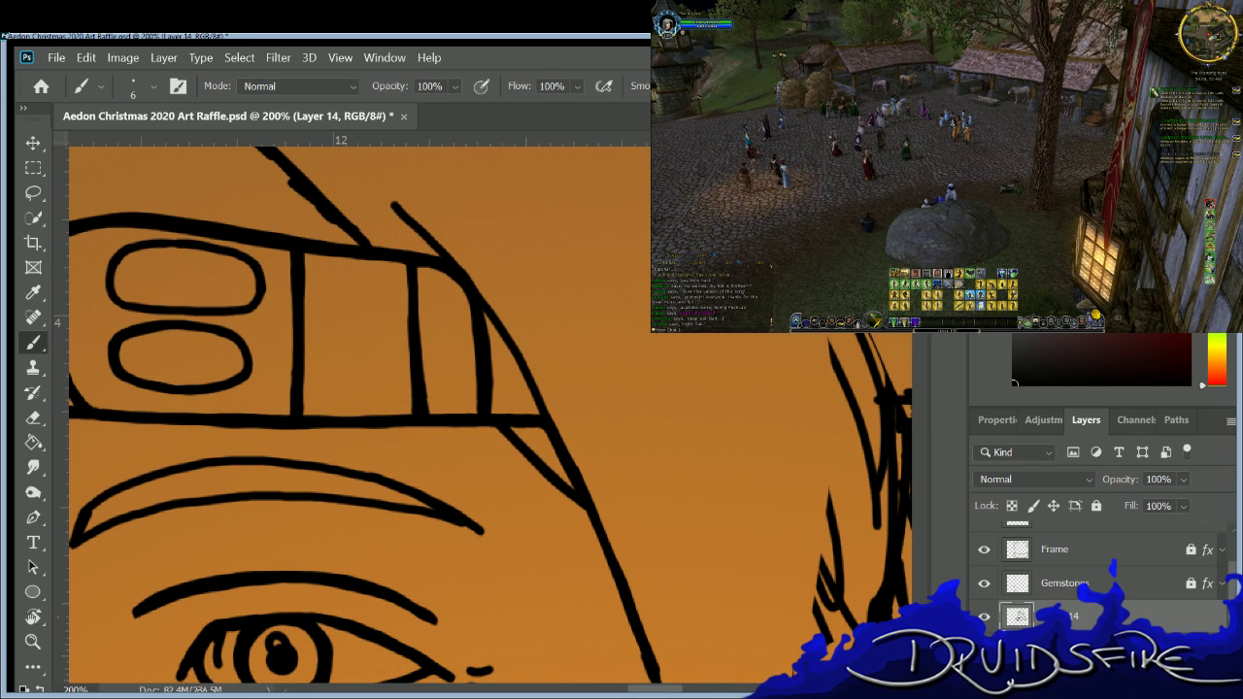
Erase the thickened edges of the long diagonal hairline strand above the headband, leaving a thin guide line.
scroll(685, 544, "up", 5)
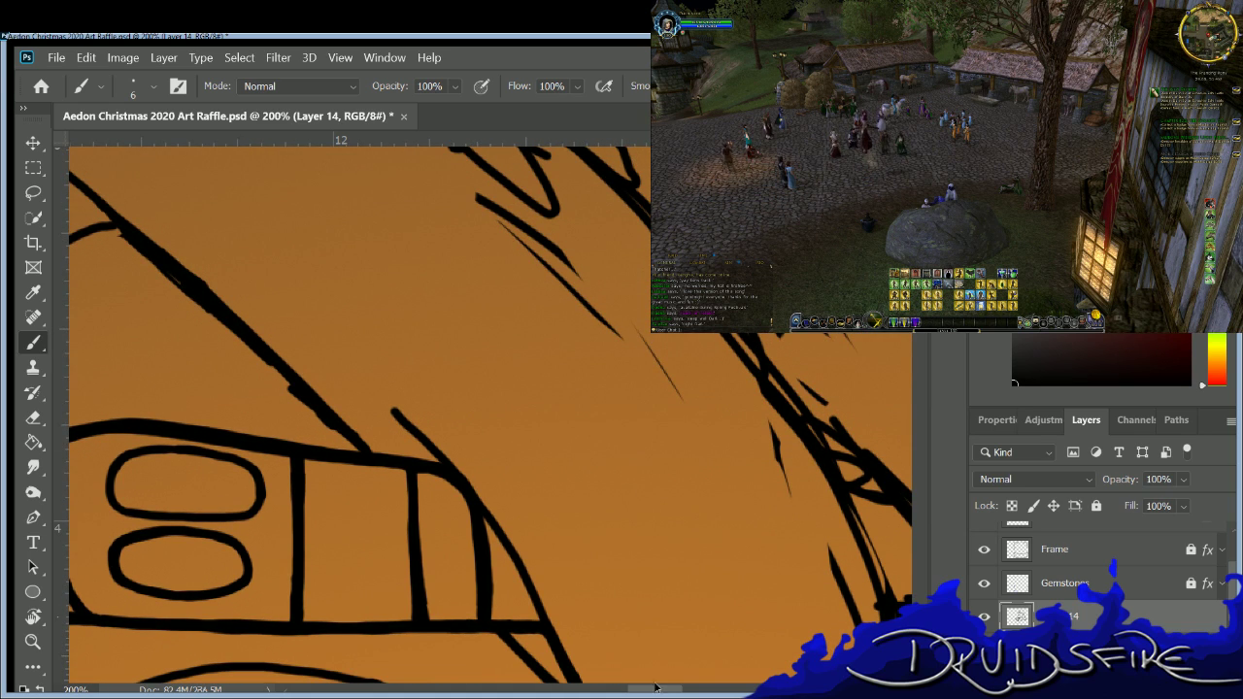
scroll(652, 686, "left", 8)
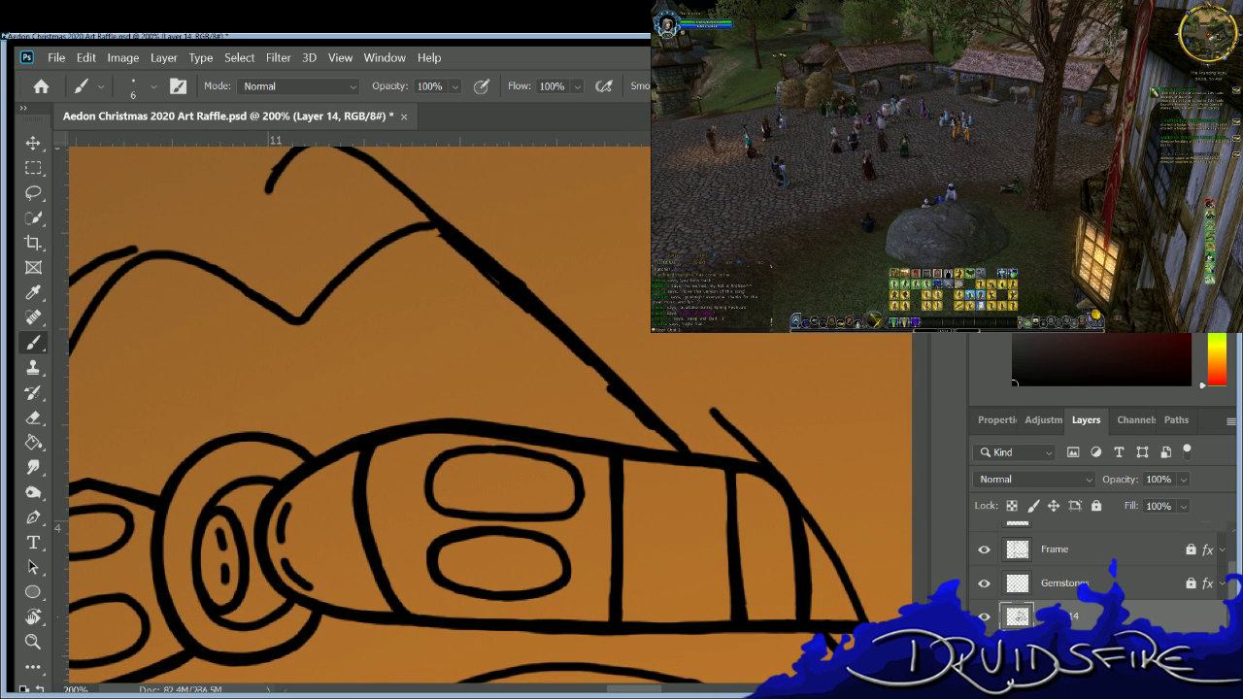
scroll(483, 414, "up", 2)
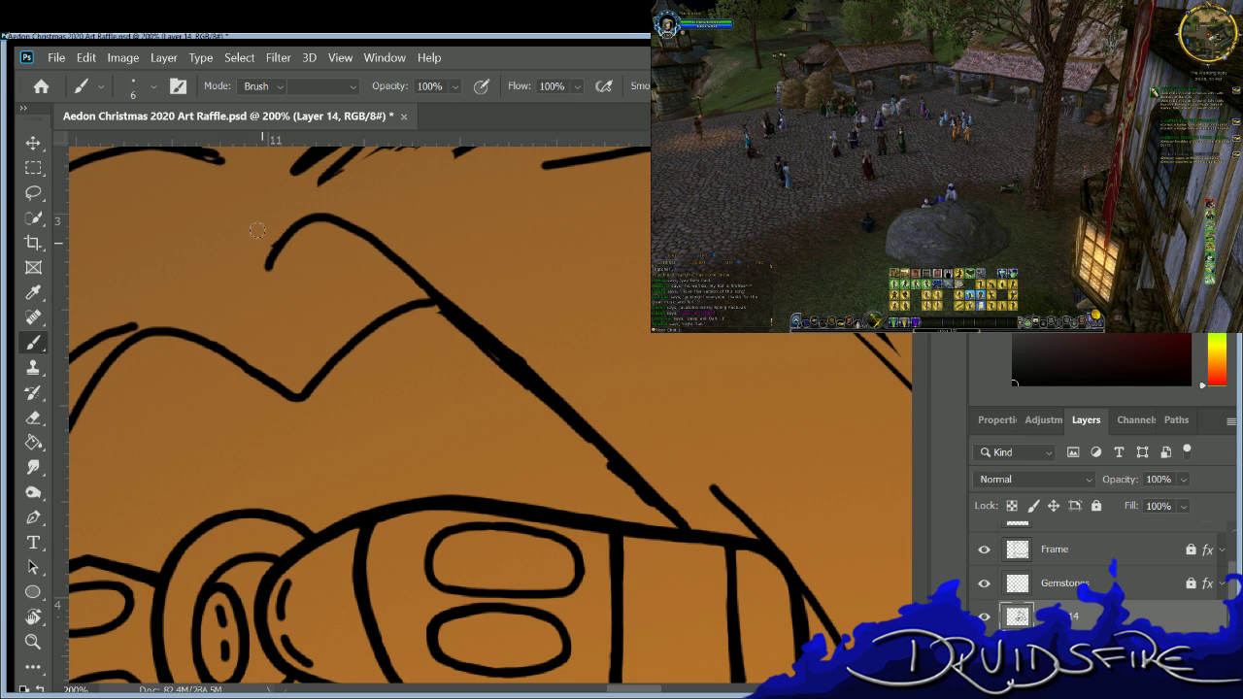
key("e")
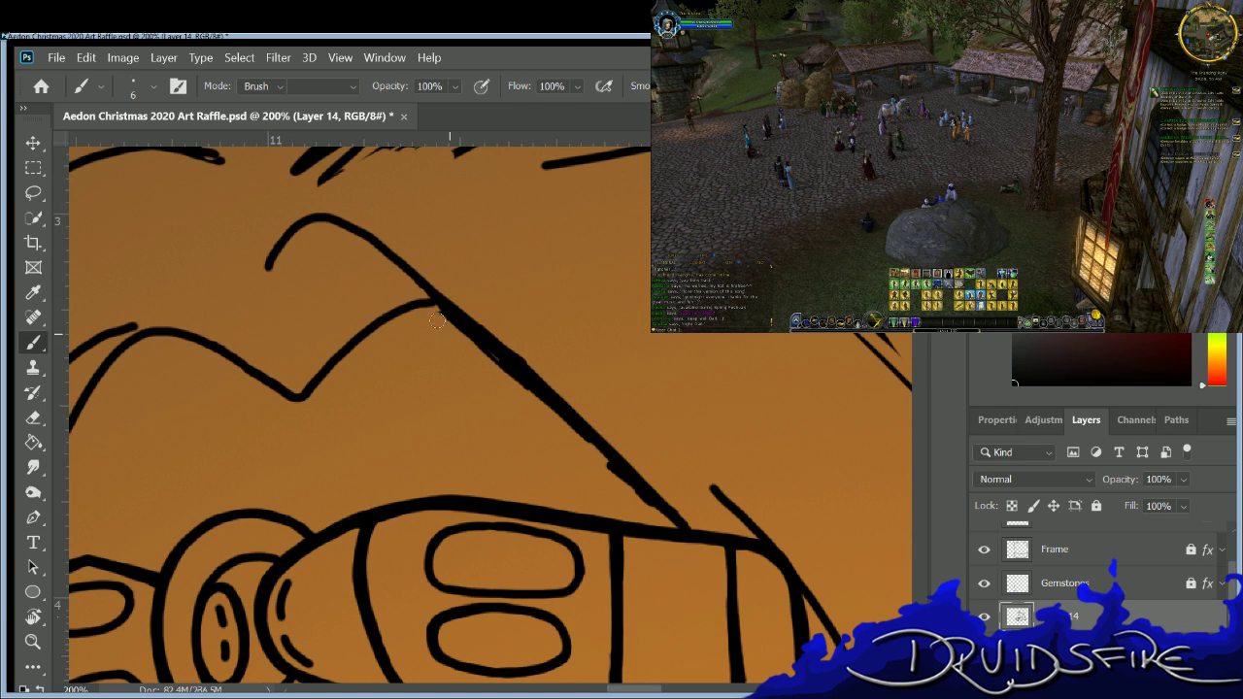
left_click_drag(476, 348, 683, 507)
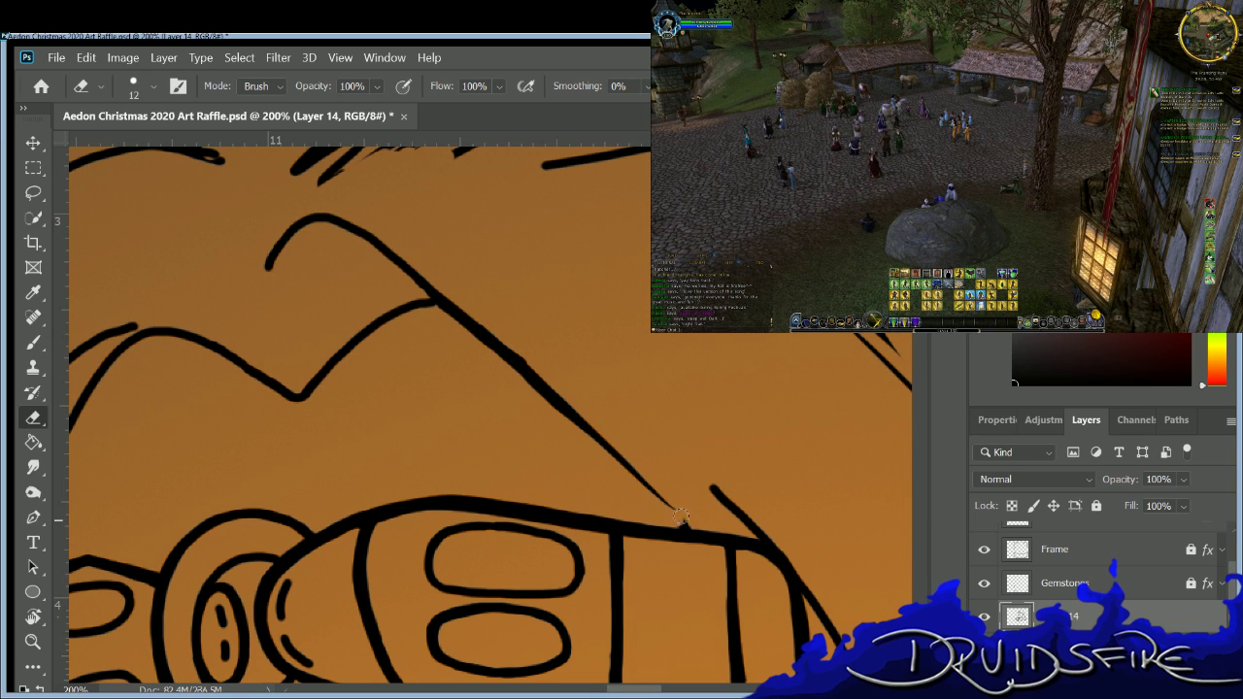
key("b")
key("e")
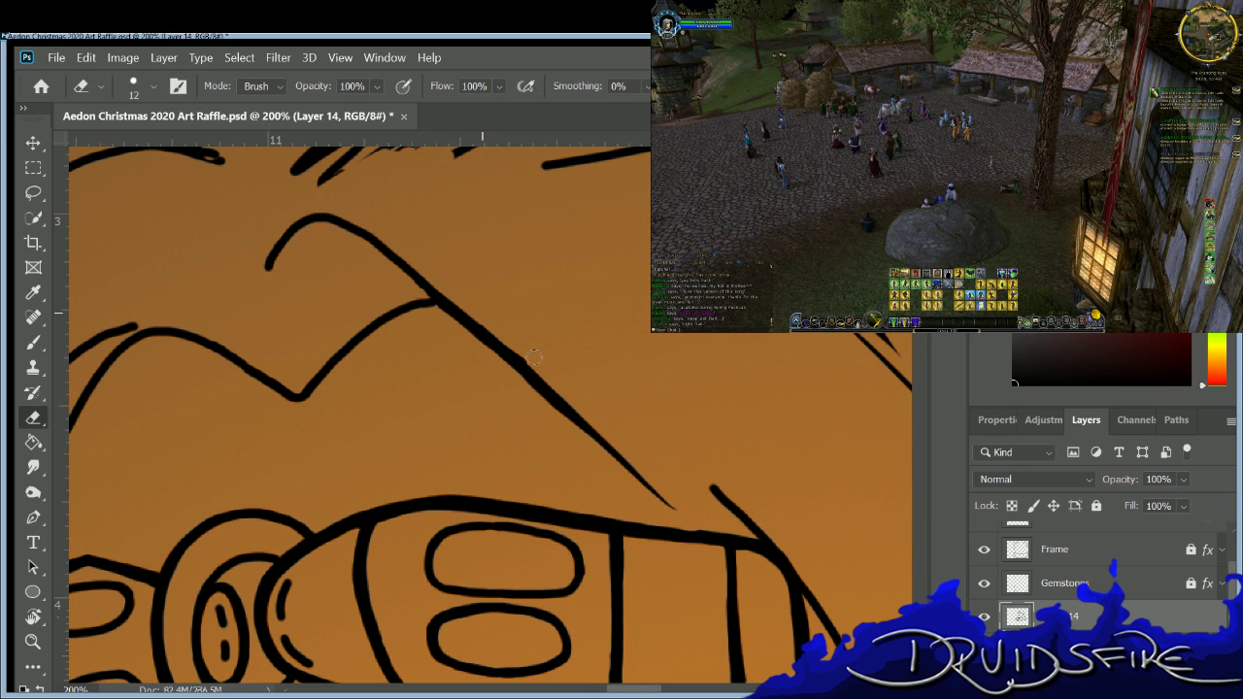
left_click_drag(437, 292, 677, 495)
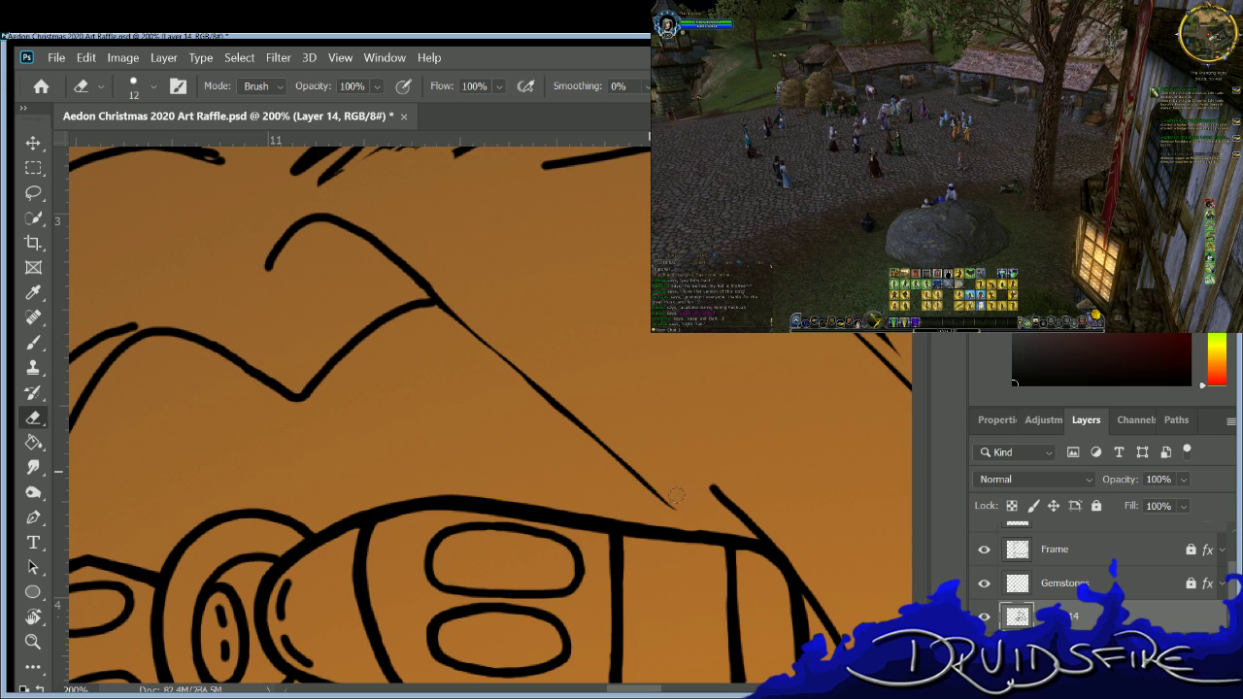
Repaint the diagonal hairline strand as one even black line running down to the headband's upper edge.
key("b")
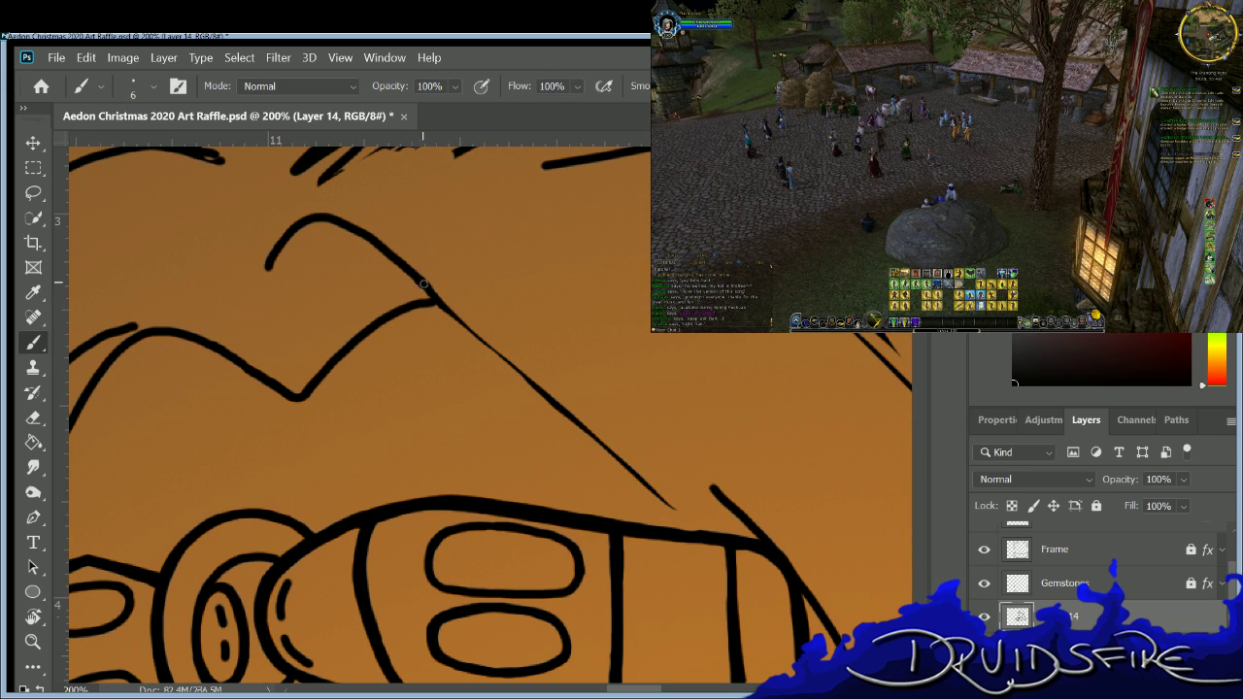
left_click_drag(449, 309, 707, 531)
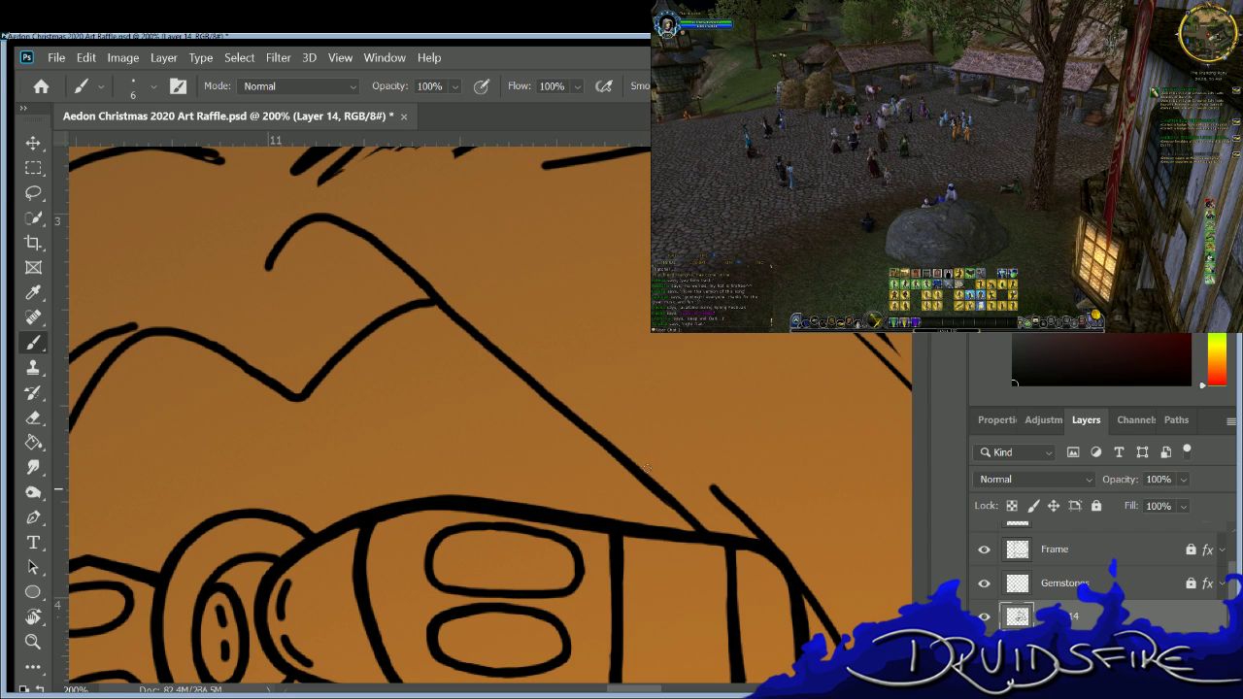
left_click_drag(647, 483, 705, 527)
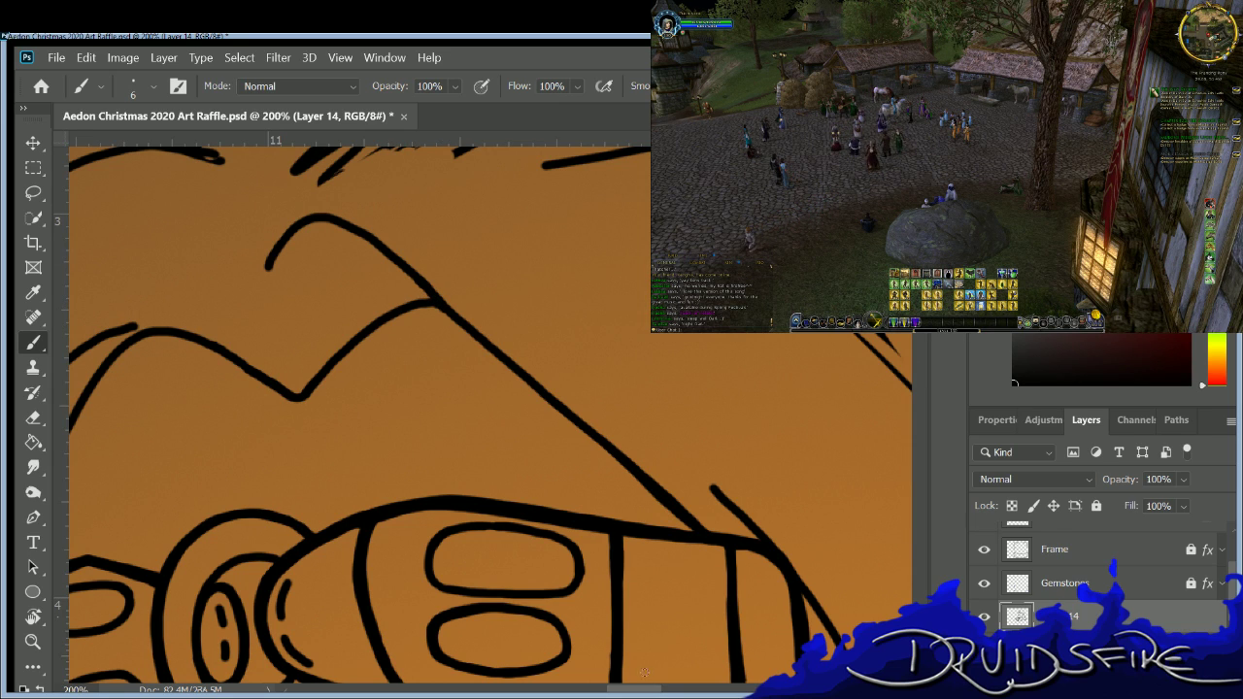
Replace the short curved strand left of the hairline peak with a smoother, slightly longer arc.
scroll(644, 669, "left", 5)
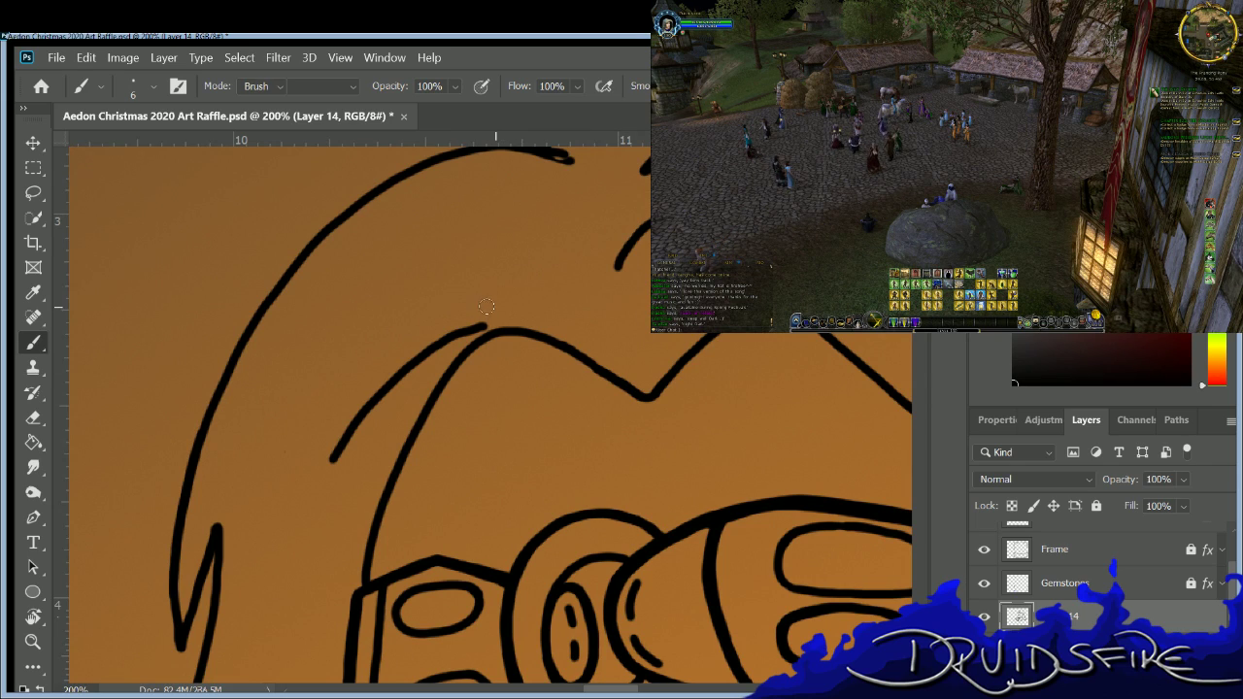
key("e")
left_click_drag(485, 327, 424, 352)
mouse_move(375, 388)
left_mouse_down()
mouse_move(330, 456)
mouse_move(408, 344)
mouse_move(307, 456)
left_mouse_up()
key("b")
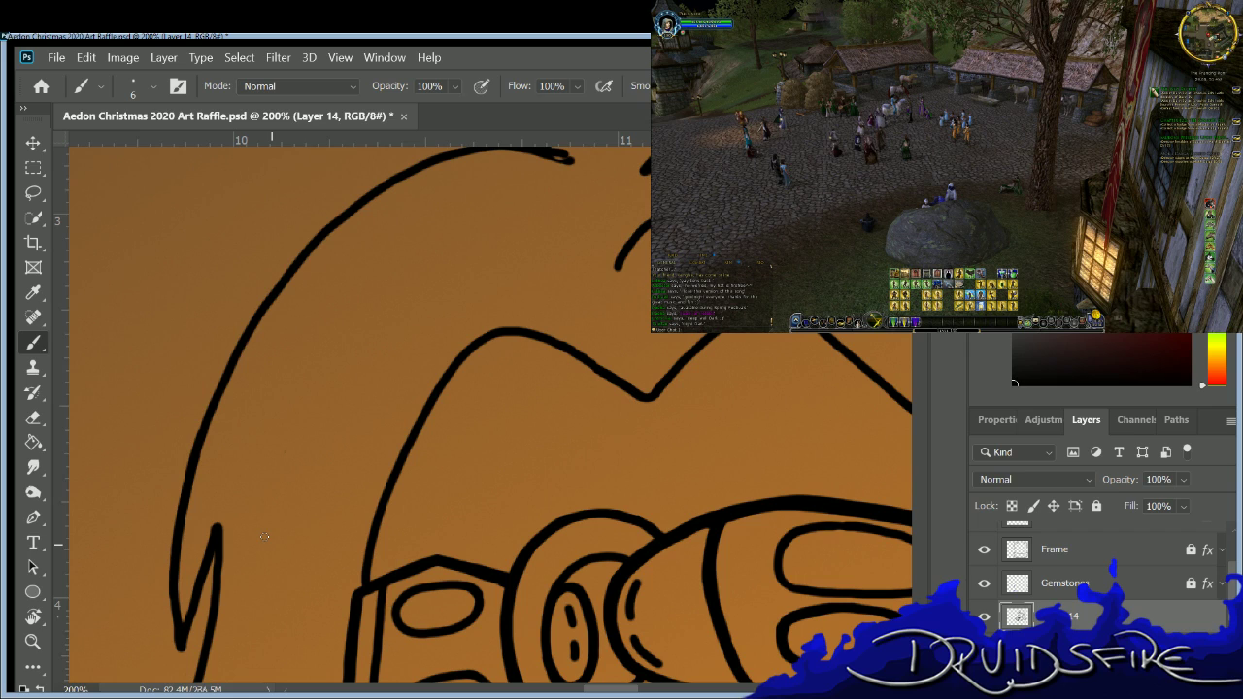
mouse_move(472, 333)
left_mouse_down()
mouse_move(363, 414)
mouse_move(315, 491)
left_mouse_up()
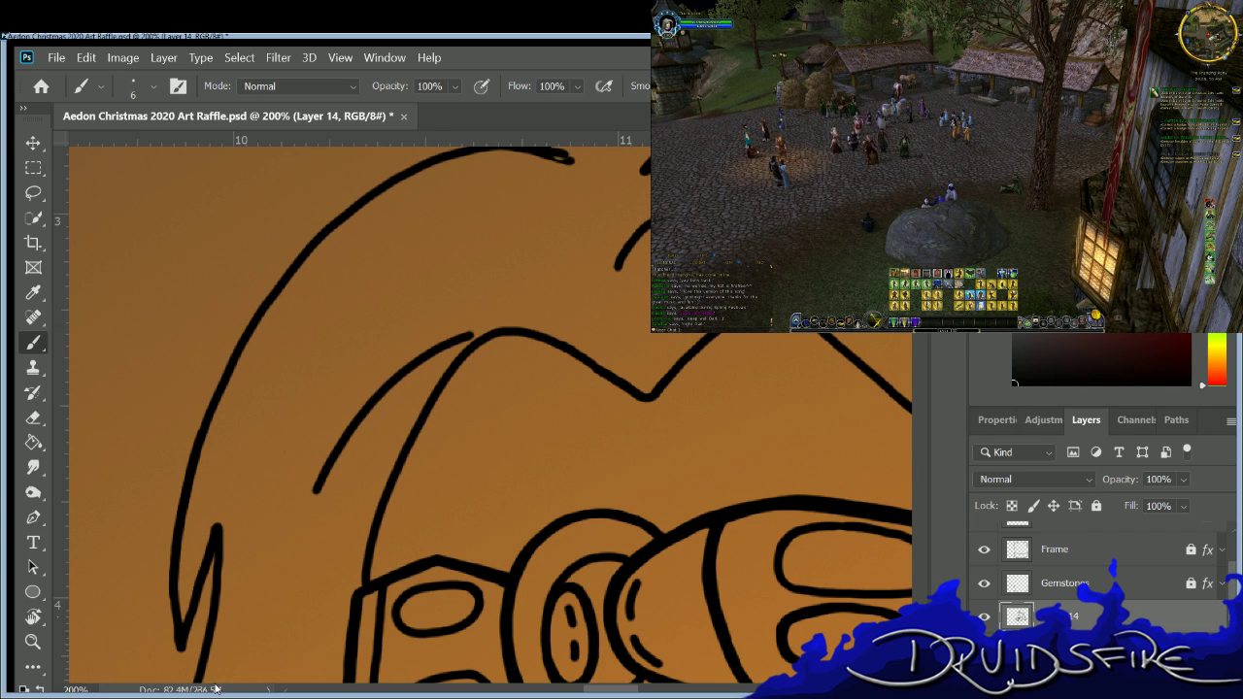
Clean up the forked tip of the large left hair curl where it meets the upper hair outline.
scroll(558, 282, "up", 4)
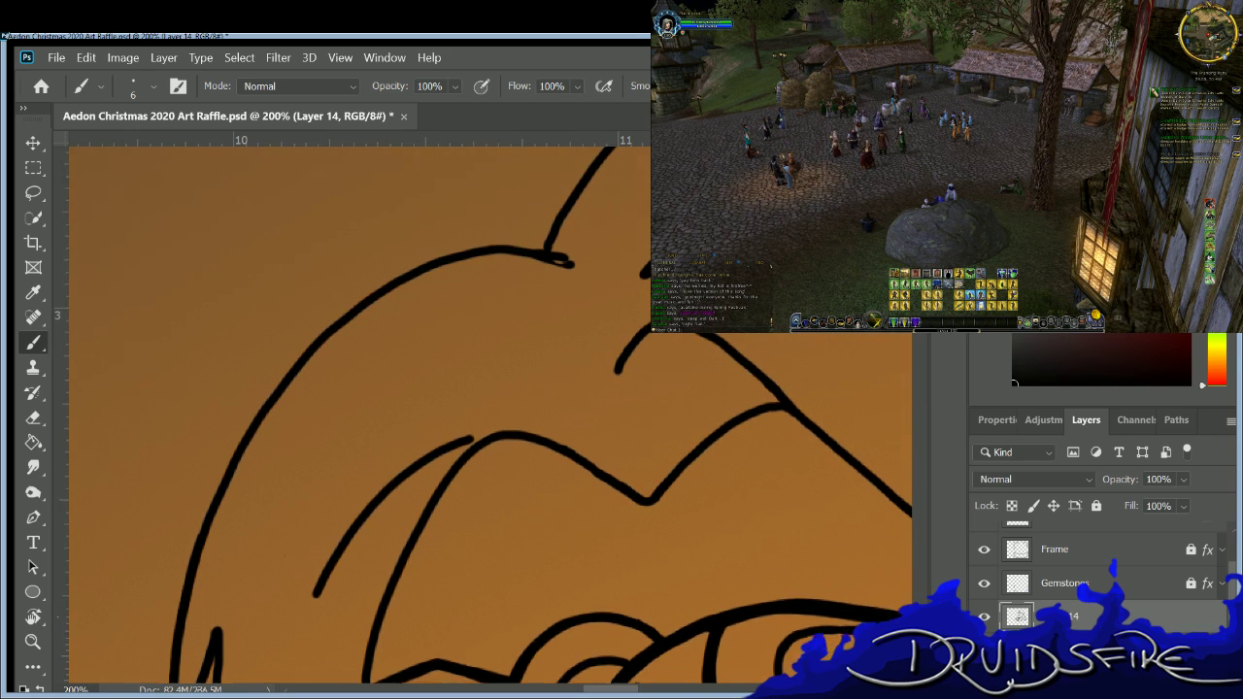
key("e")
key("b")
left_click_drag(496, 279, 560, 293)
key("e")
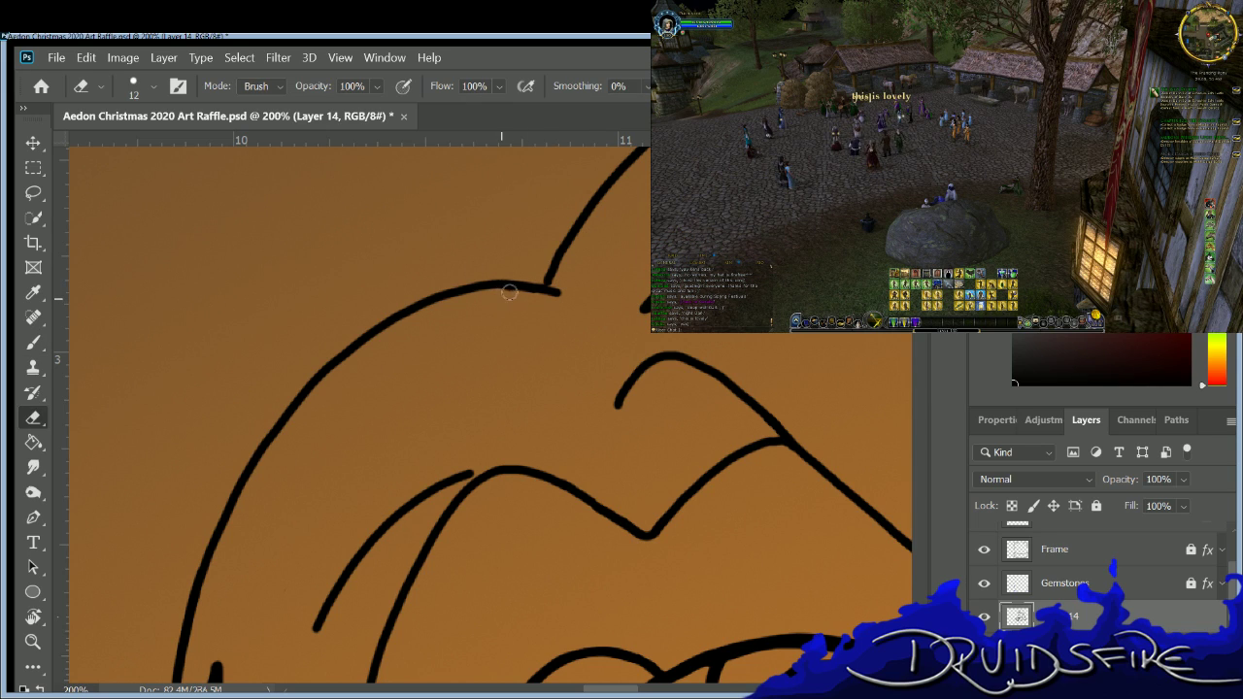
key("b")
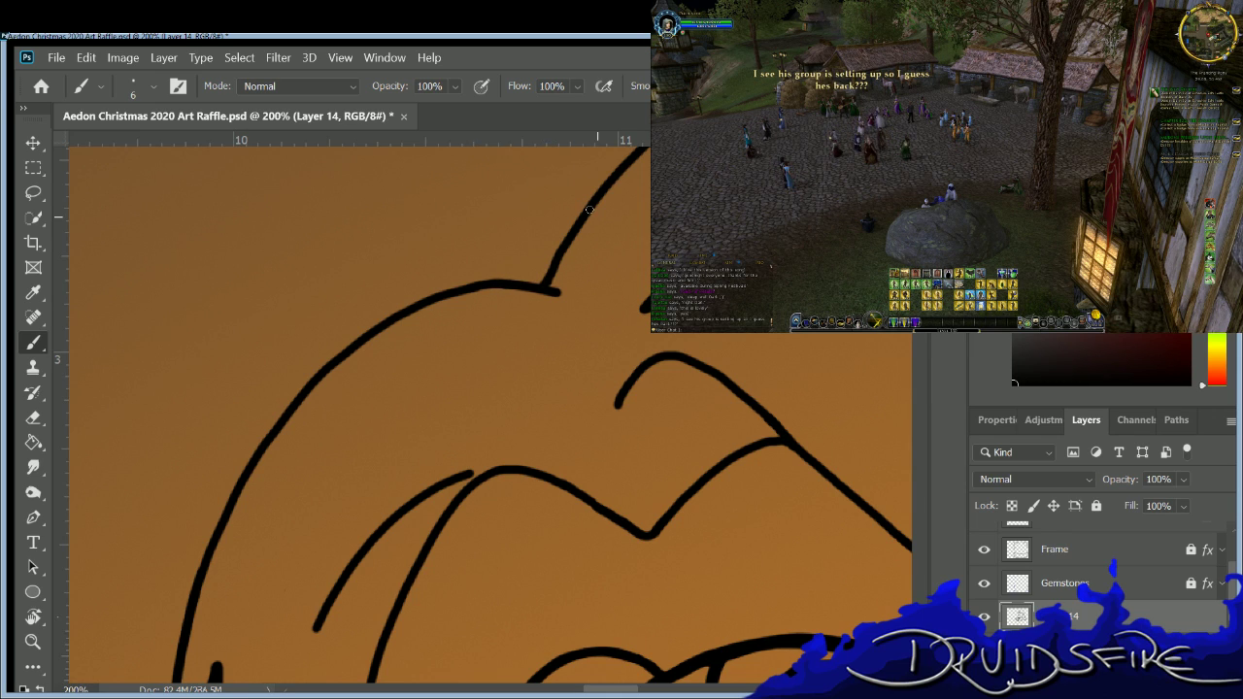
Erase the loose scratchy strokes inside the hair, between the upper outline and the diagonal hairline strand.
left_click_drag(626, 683, 674, 682)
key("e")
mouse_move(501, 279)
left_mouse_down()
mouse_move(544, 238)
mouse_move(485, 257)
mouse_move(573, 214)
mouse_move(561, 172)
mouse_move(330, 281)
mouse_move(147, 320)
mouse_move(292, 254)
mouse_move(199, 282)
mouse_move(223, 264)
mouse_move(181, 291)
mouse_move(249, 293)
mouse_move(222, 270)
mouse_move(480, 174)
left_mouse_up()
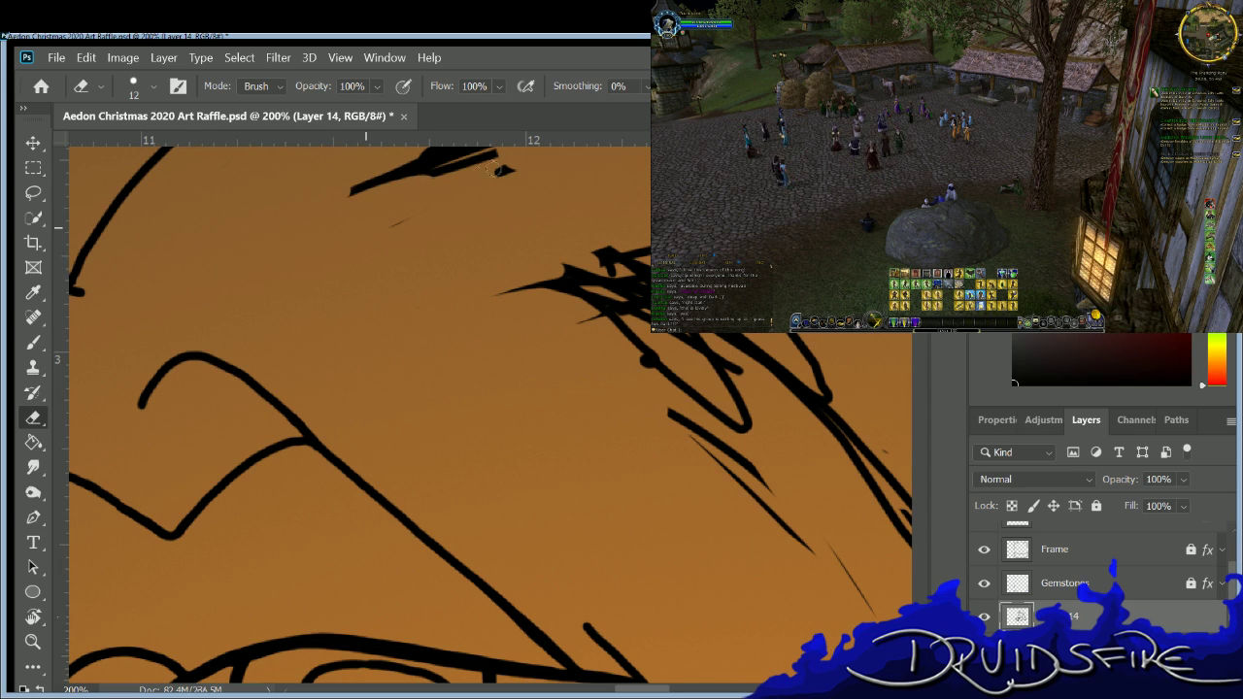
key("b")
scroll(373, 382, "up", 5)
key("e")
mouse_move(372, 362)
left_mouse_down()
mouse_move(631, 238)
mouse_move(369, 354)
mouse_move(594, 261)
mouse_move(660, 257)
left_mouse_up()
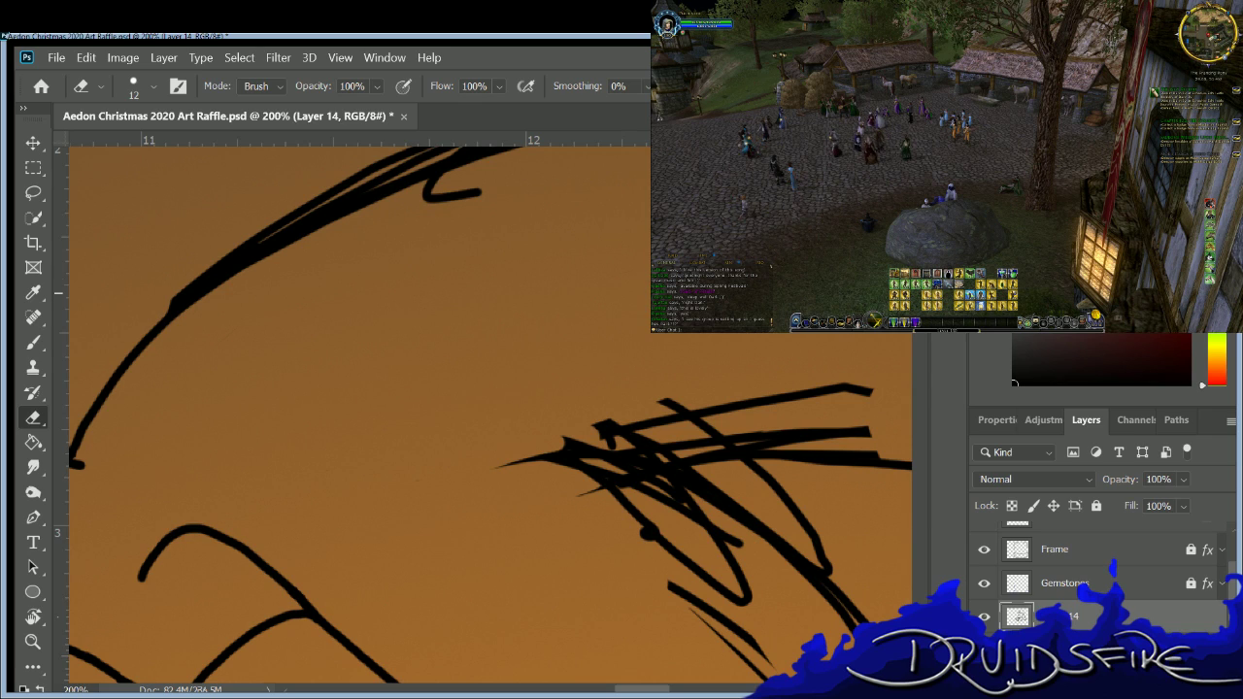
Thicken the lower end of the upper left hair outline and erase its doubled strokes into a single smooth curve.
key("b")
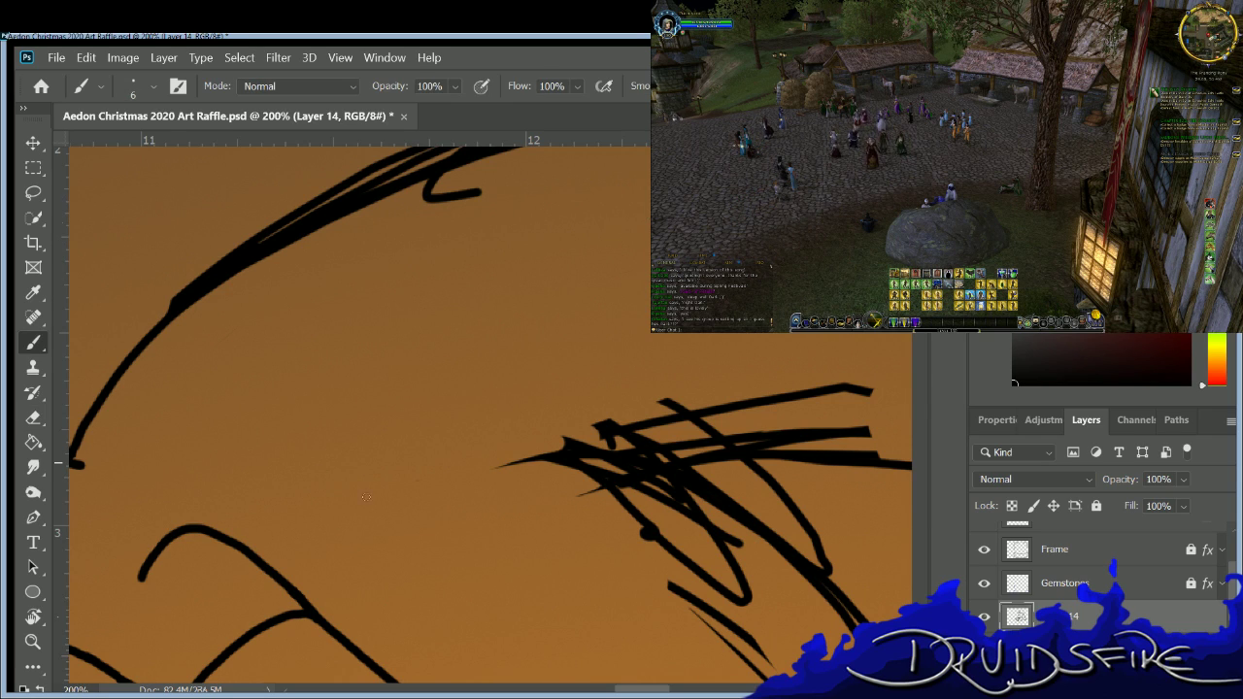
left_click_drag(640, 688, 622, 688)
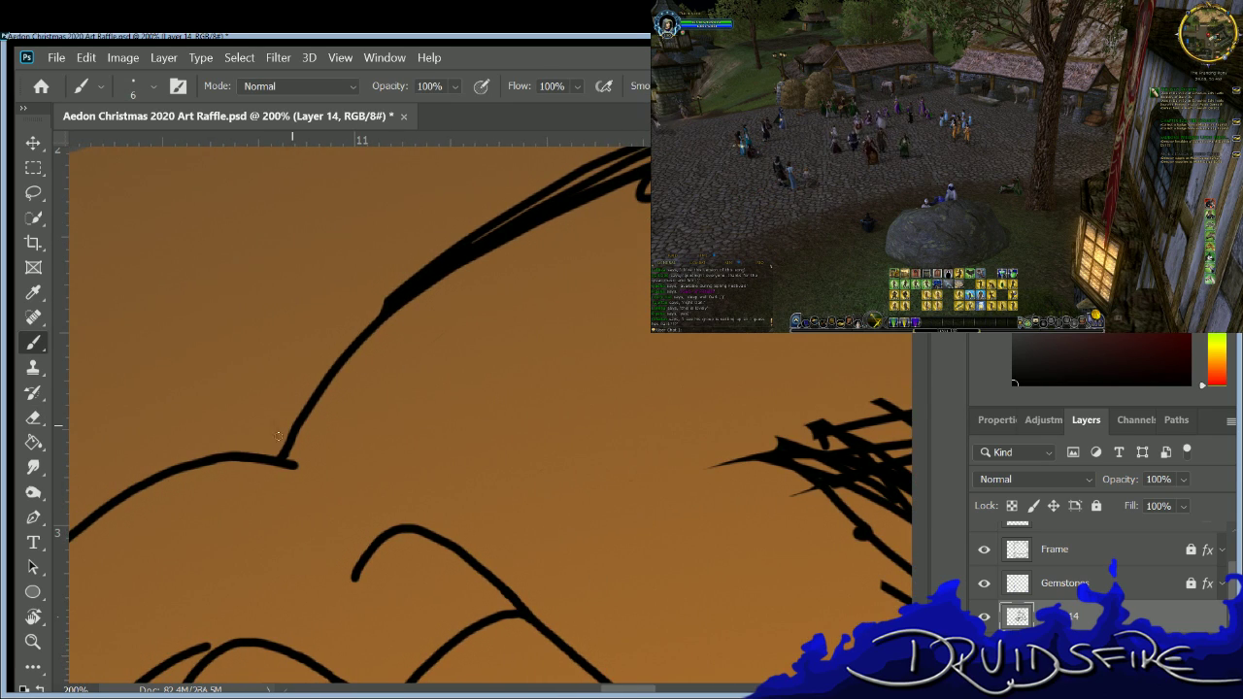
left_click_drag(278, 451, 293, 424)
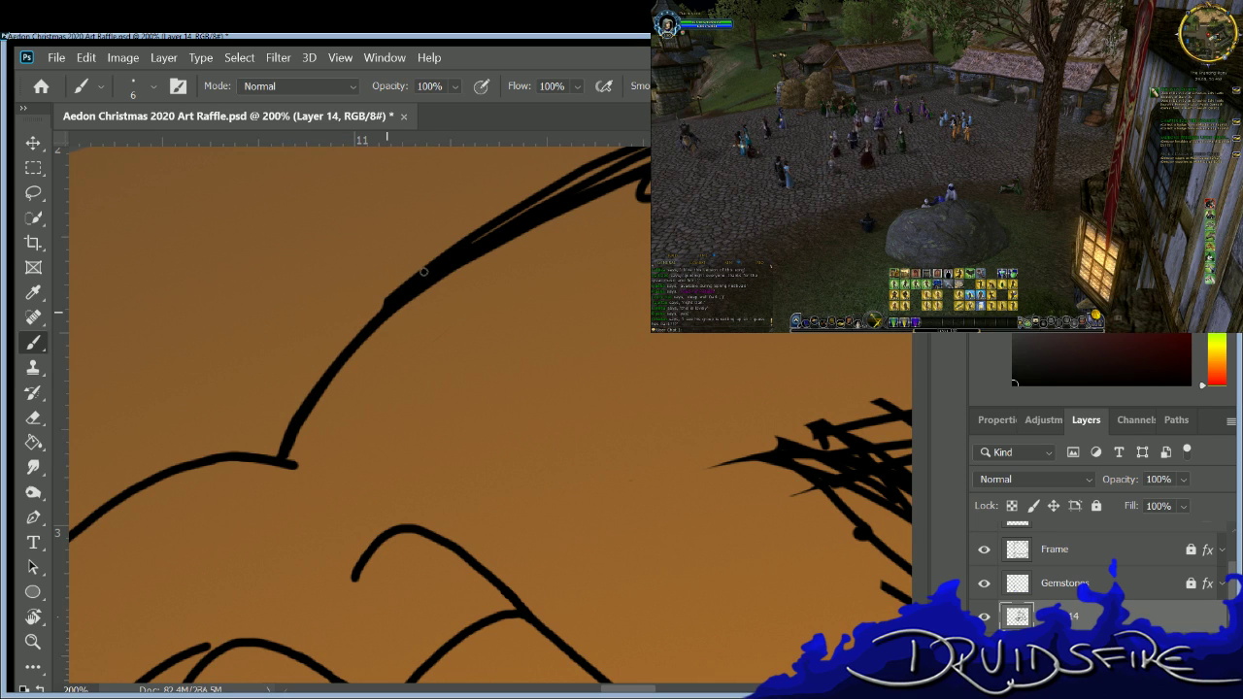
key("e")
mouse_move(388, 292)
left_mouse_down()
mouse_move(572, 175)
mouse_move(534, 187)
mouse_move(329, 331)
mouse_move(541, 185)
left_mouse_up()
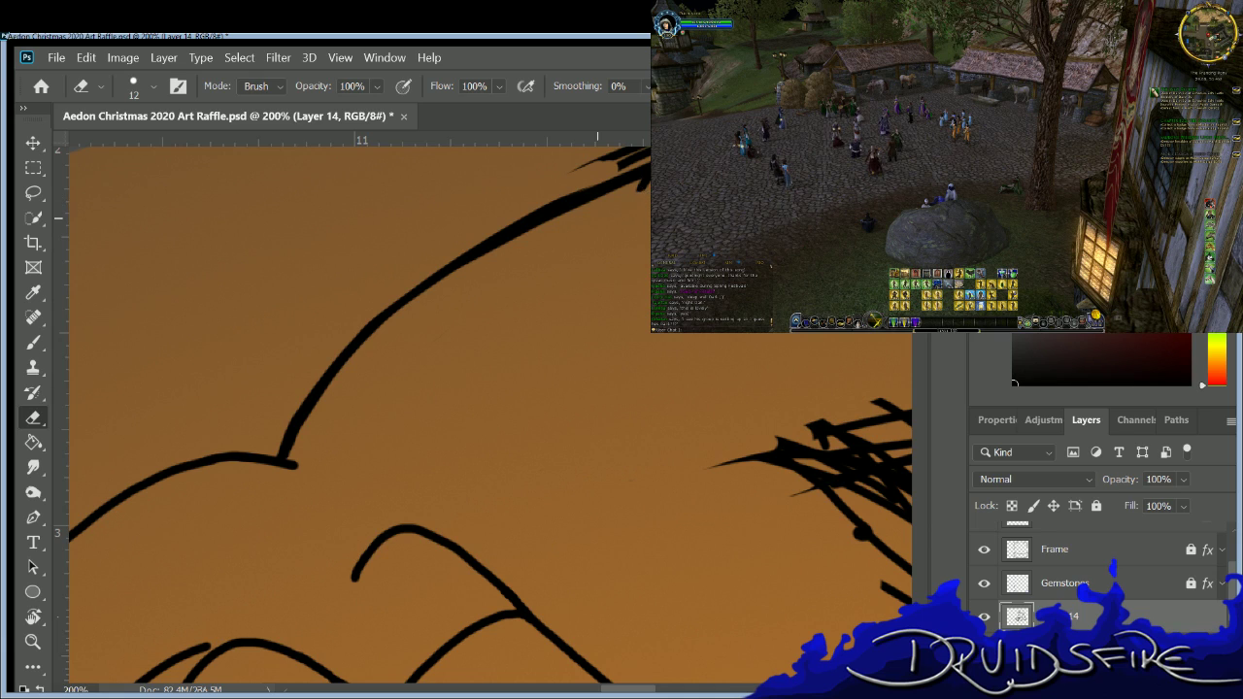
key("b")
Erase the scratchy stroke cluster at the upper end of the left hair outline.
scroll(599, 388, "up", 5)
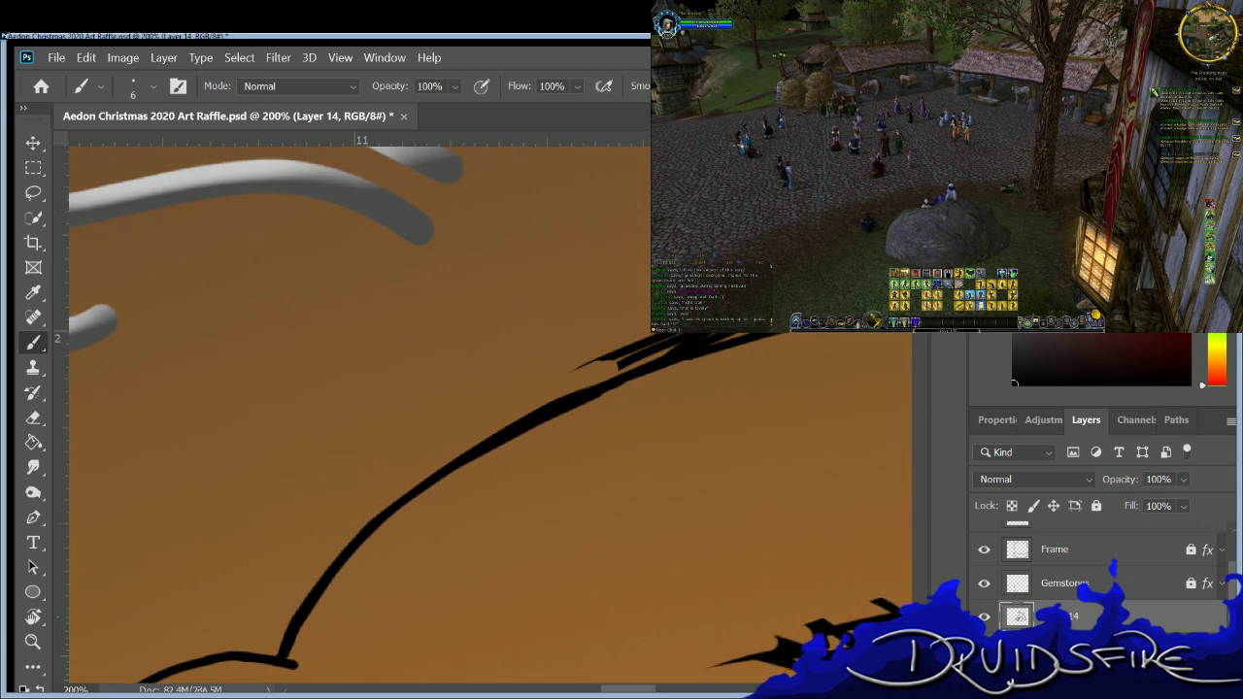
key("e")
mouse_move(599, 393)
left_mouse_down()
mouse_move(777, 339)
mouse_move(834, 340)
mouse_move(626, 412)
left_mouse_up()
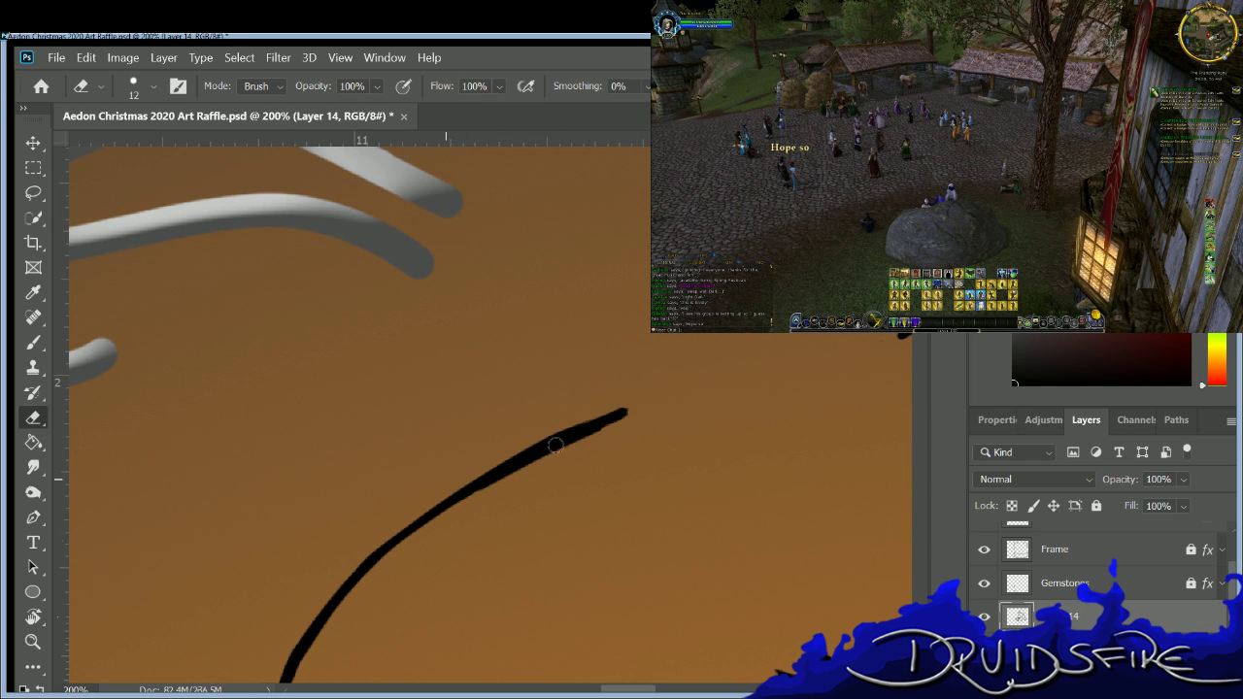
Erase the stray strokes inside the hair beneath the crossing lines of the top outline.
key("b")
mouse_move(619, 670)
left_mouse_down()
mouse_move(642, 672)
mouse_move(636, 689)
mouse_move(668, 689)
left_mouse_up()
key("e")
mouse_move(752, 344)
left_mouse_down()
mouse_move(670, 371)
mouse_move(864, 346)
left_mouse_up()
left_click_drag(602, 377, 440, 405)
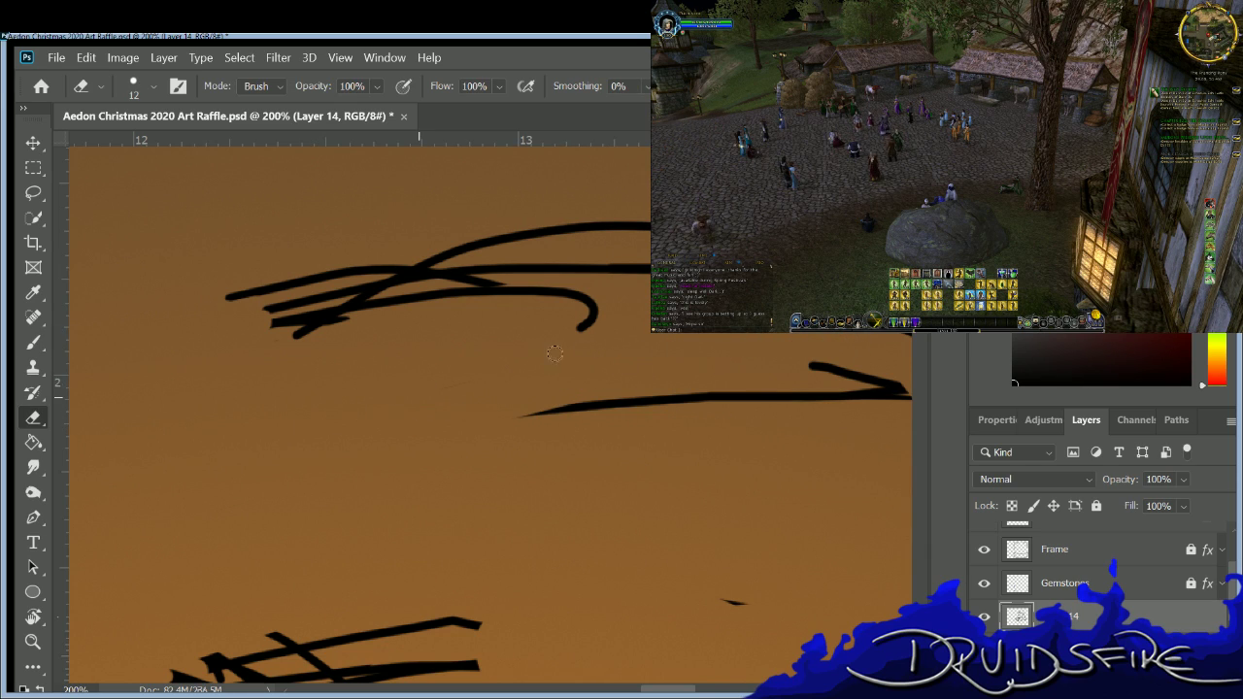
mouse_move(786, 384)
left_mouse_down()
mouse_move(833, 393)
mouse_move(558, 433)
mouse_move(736, 562)
mouse_move(722, 585)
mouse_move(755, 590)
mouse_move(768, 584)
mouse_move(730, 591)
mouse_move(772, 544)
mouse_move(813, 457)
mouse_move(893, 388)
mouse_move(907, 390)
mouse_move(786, 369)
left_mouse_up()
Reduce the crossing strokes at the top of the hair to a single outline by erasing the lines beneath it.
key("b")
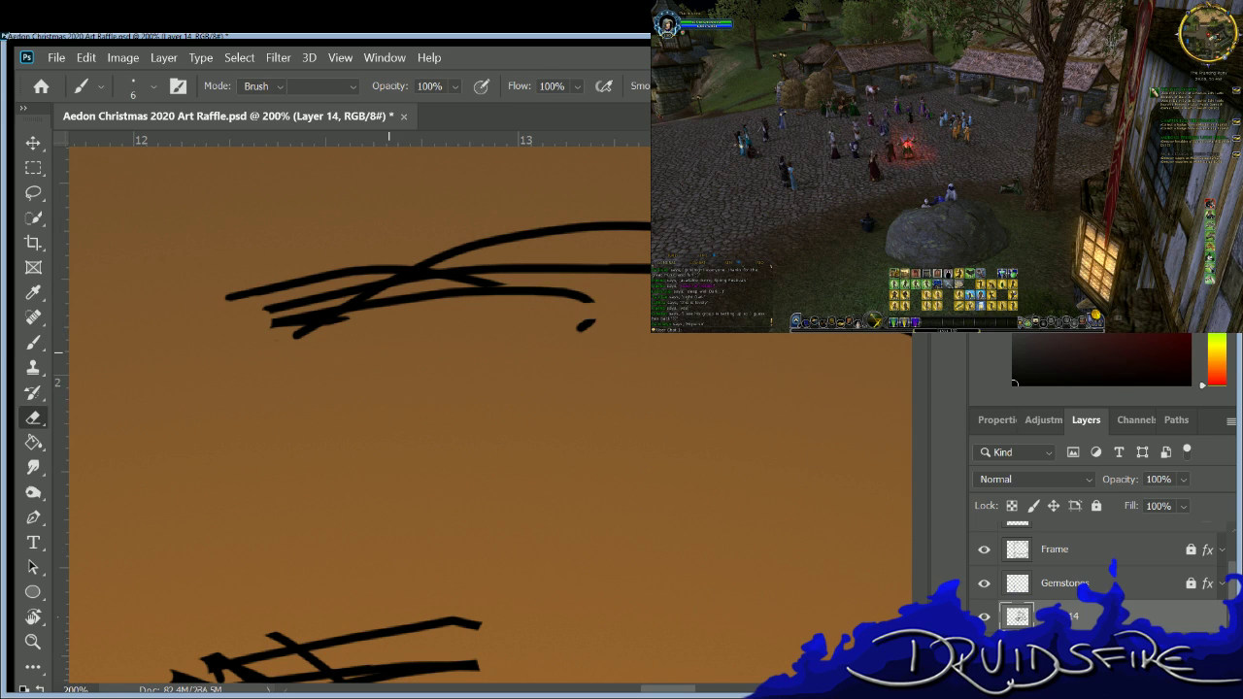
mouse_move(620, 285)
left_mouse_down()
mouse_move(301, 326)
mouse_move(621, 271)
mouse_move(338, 292)
left_mouse_up()
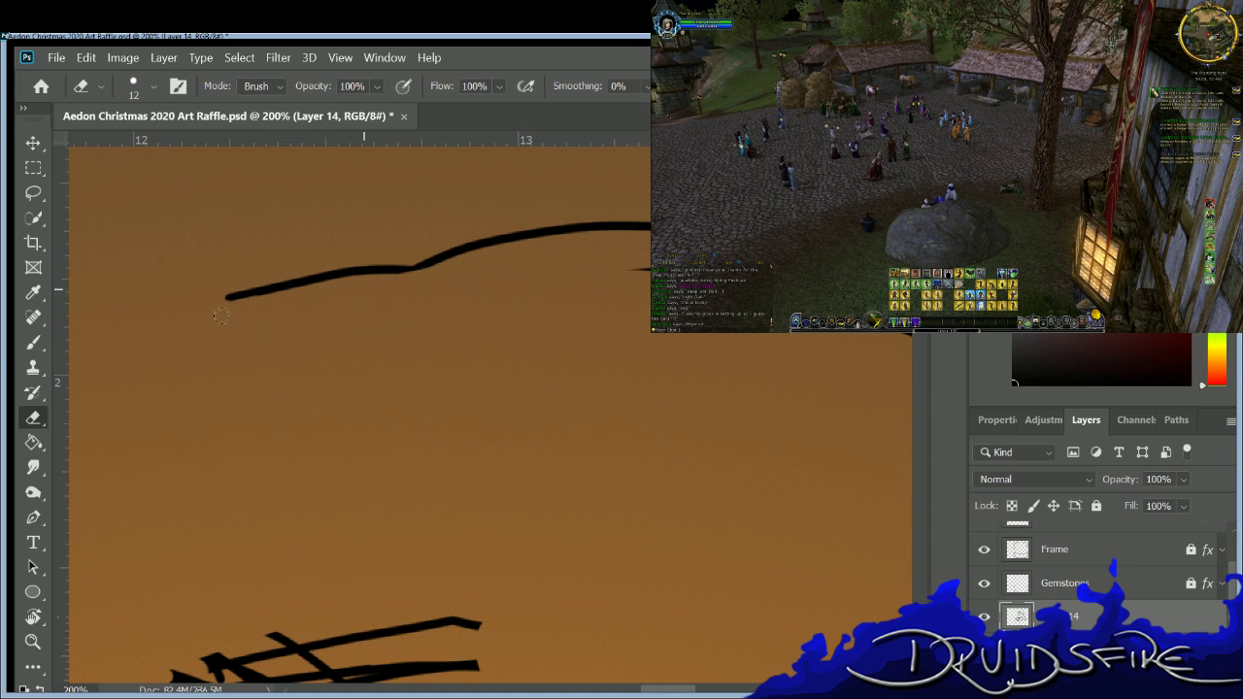
key("b")
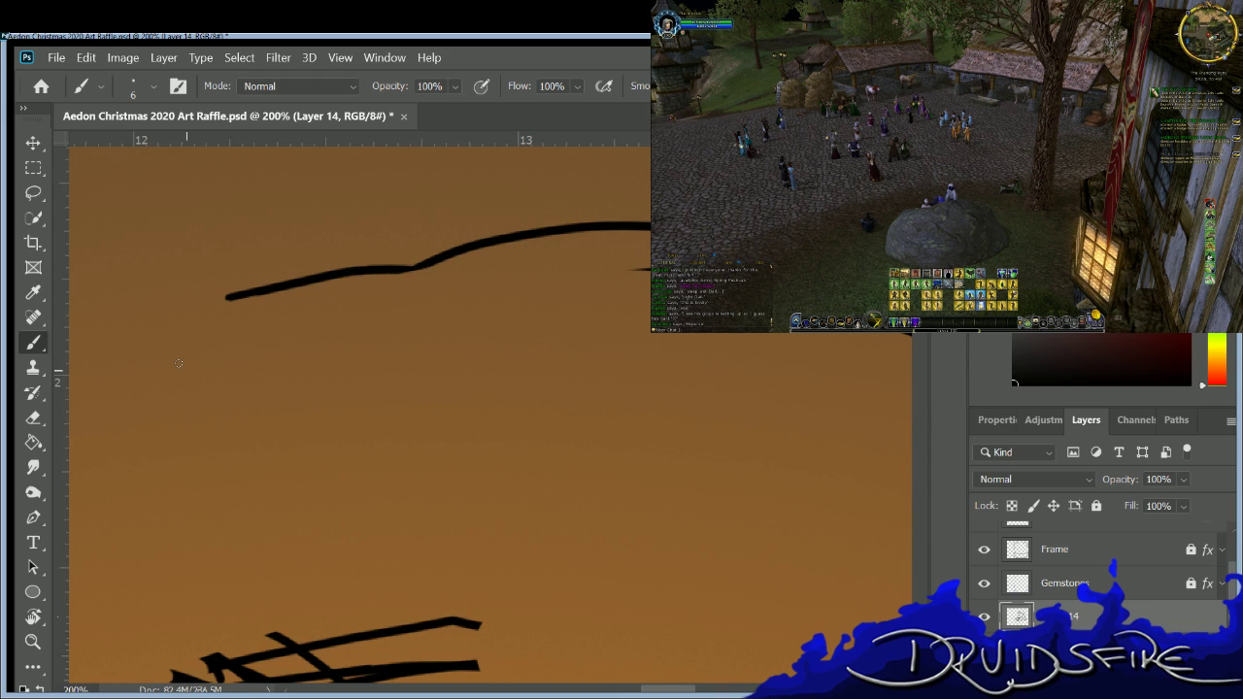
Erase the tangled cluster of scratchy strokes inside the hair beneath the gap in the top outline.
key("ctrl+minus")
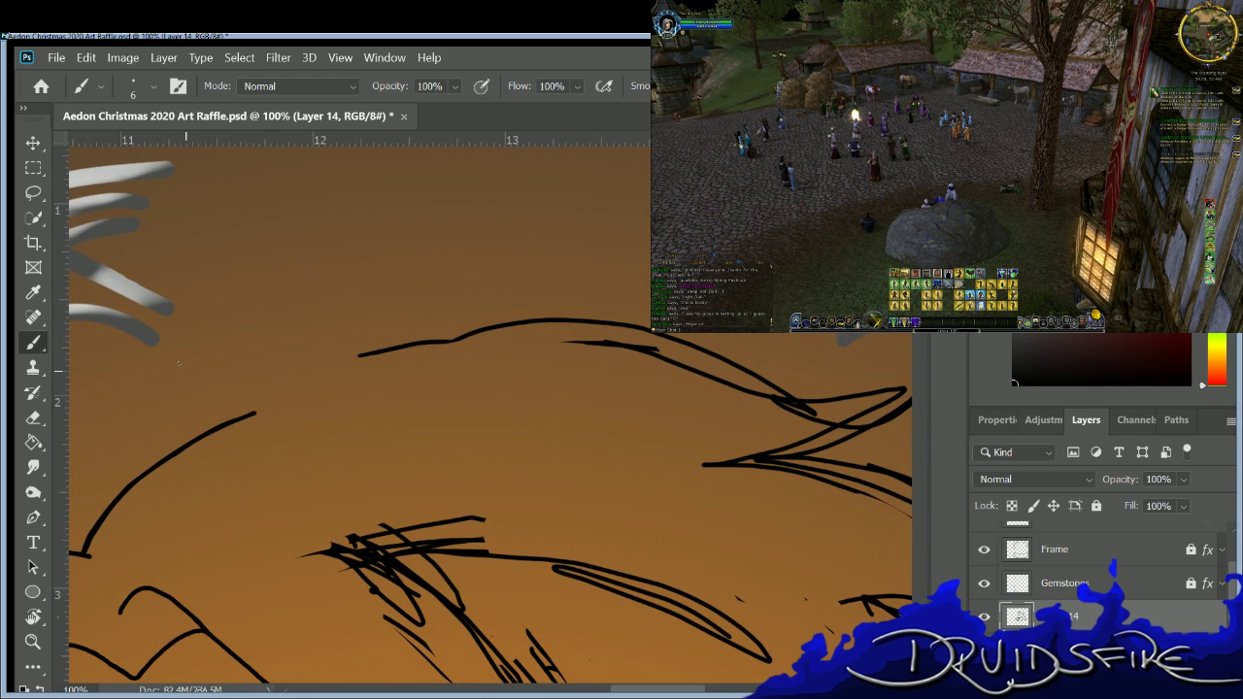
key("e")
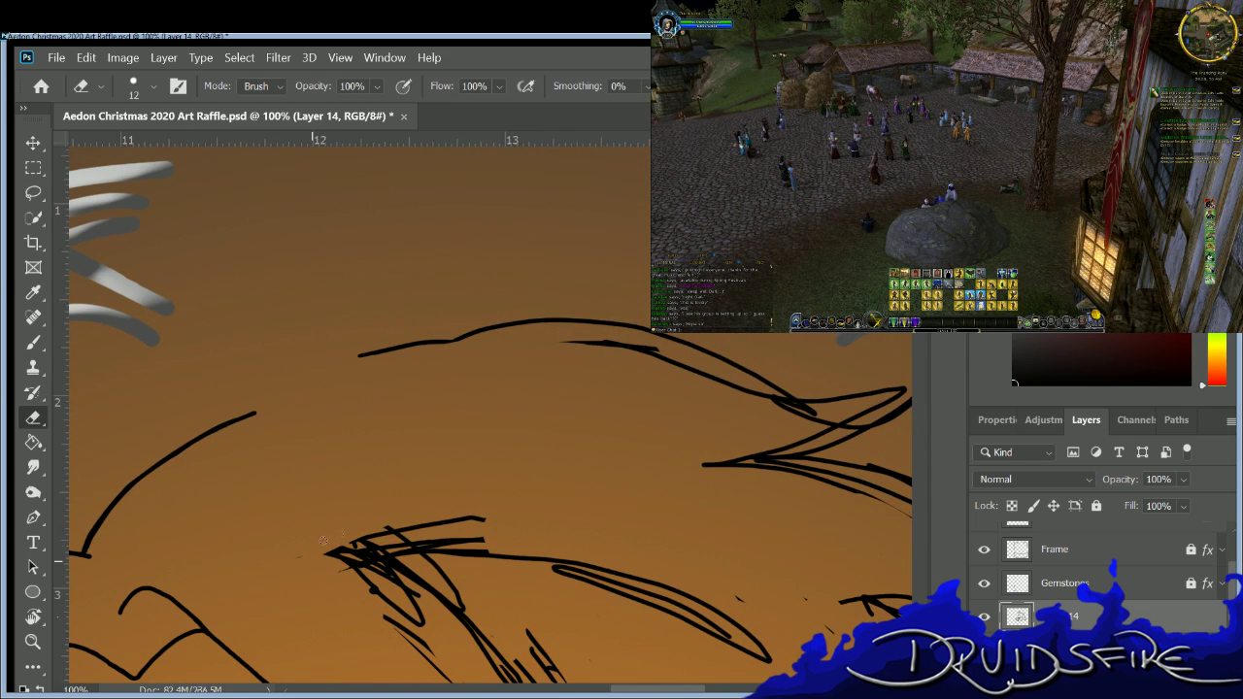
mouse_move(466, 519)
left_mouse_down()
mouse_move(335, 552)
mouse_move(466, 549)
mouse_move(448, 551)
left_mouse_up()
mouse_move(370, 603)
left_mouse_down()
mouse_move(475, 552)
mouse_move(507, 555)
left_mouse_up()
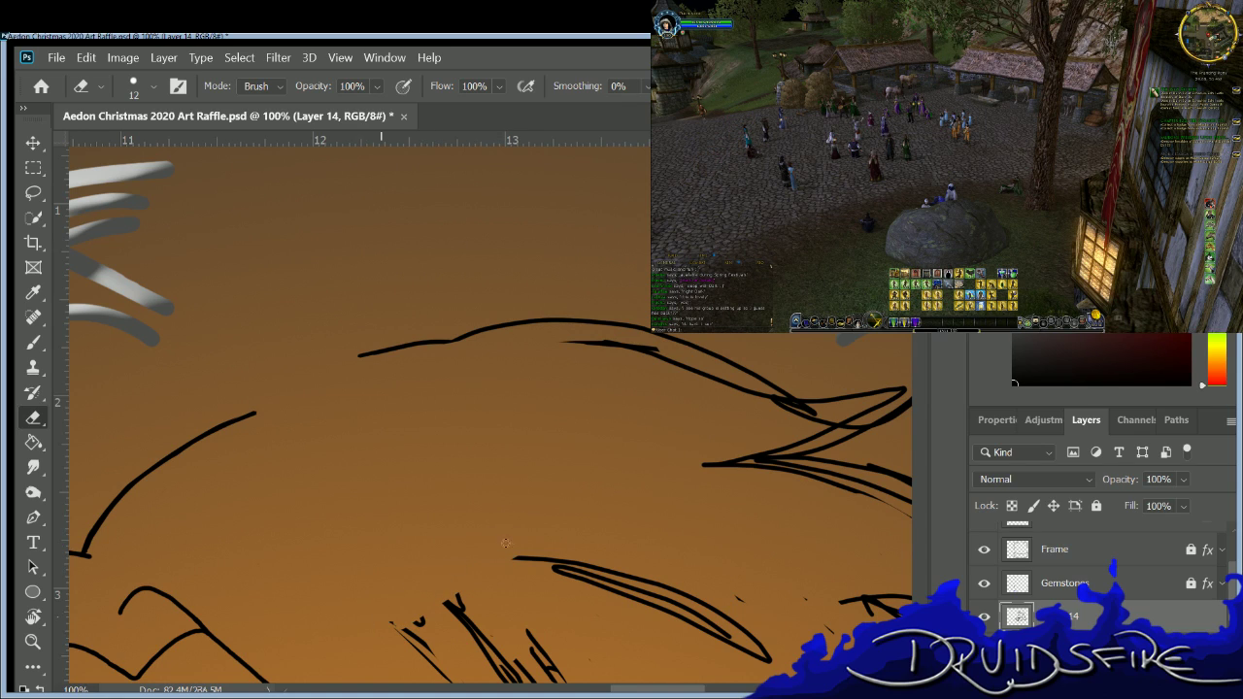
Erase the wavy left end of the top hair outline and redraw it as one curve joining the left outline.
key("b")
key("e")
left_click_drag(507, 321, 361, 354)
left_click_drag(475, 335, 384, 340)
key("b")
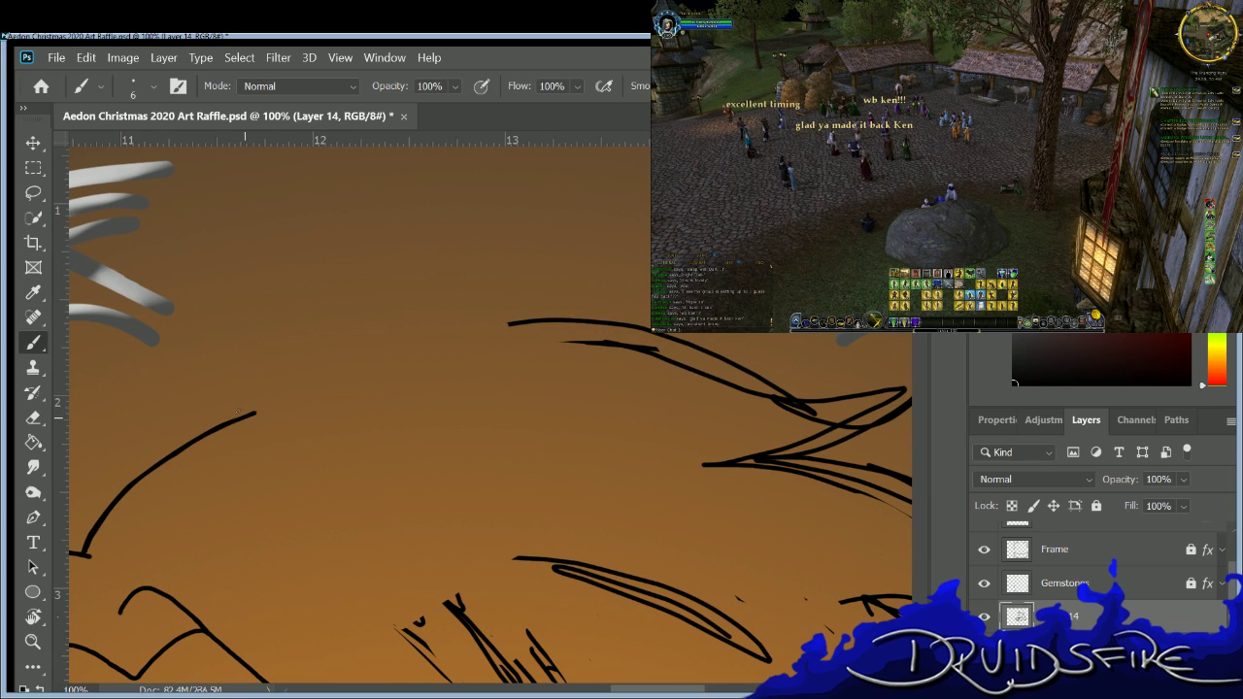
left_click_drag(294, 391, 456, 327)
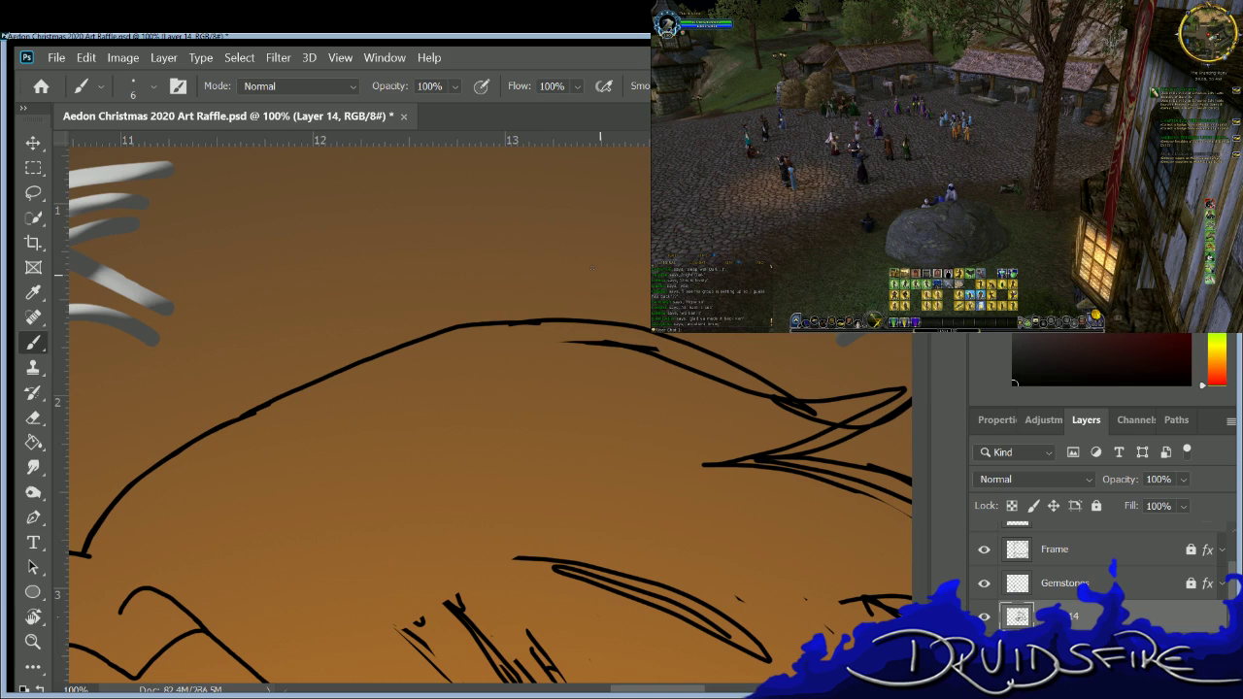
Erase the doubled strokes beneath the right slope of the top hair outline and the uneven join at its crest.
left_click_drag(820, 419, 774, 402)
key("e")
mouse_move(692, 361)
left_mouse_down()
mouse_move(583, 342)
mouse_move(649, 351)
left_mouse_up()
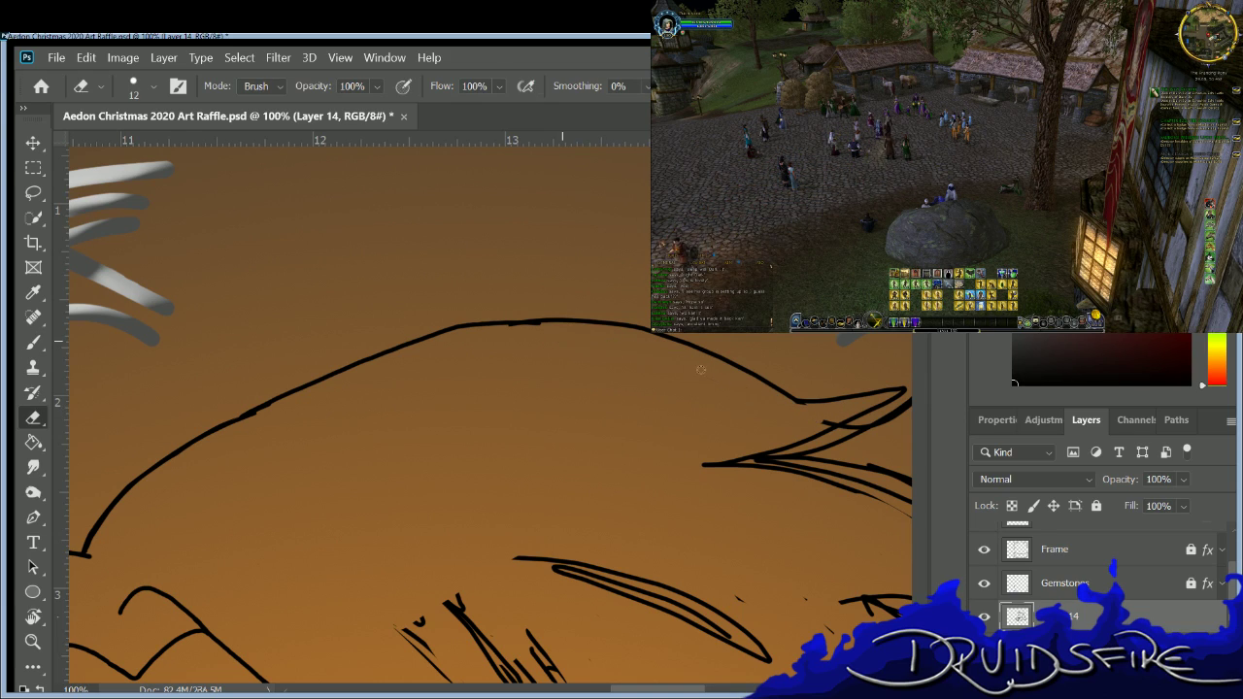
left_click_drag(595, 322, 493, 322)
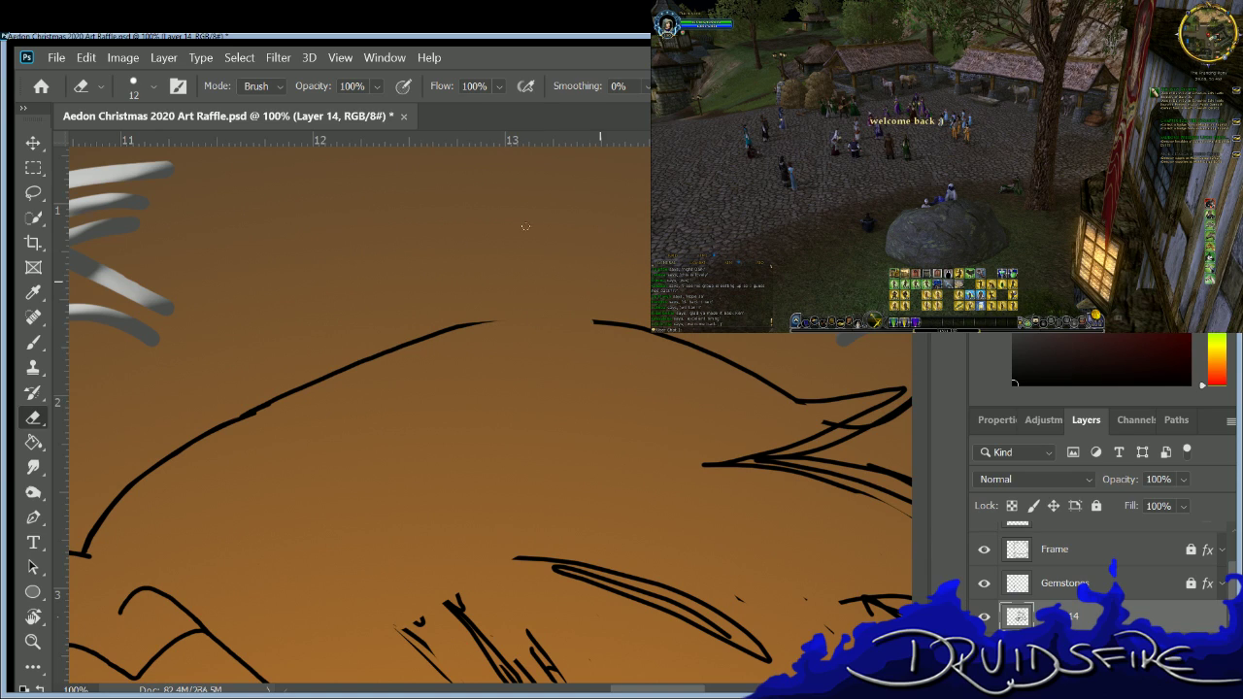
Erase the uneven left part of the large arch and redraw it as one smooth curve bridging the gap at its crown.
left_click_drag(227, 417, 347, 367)
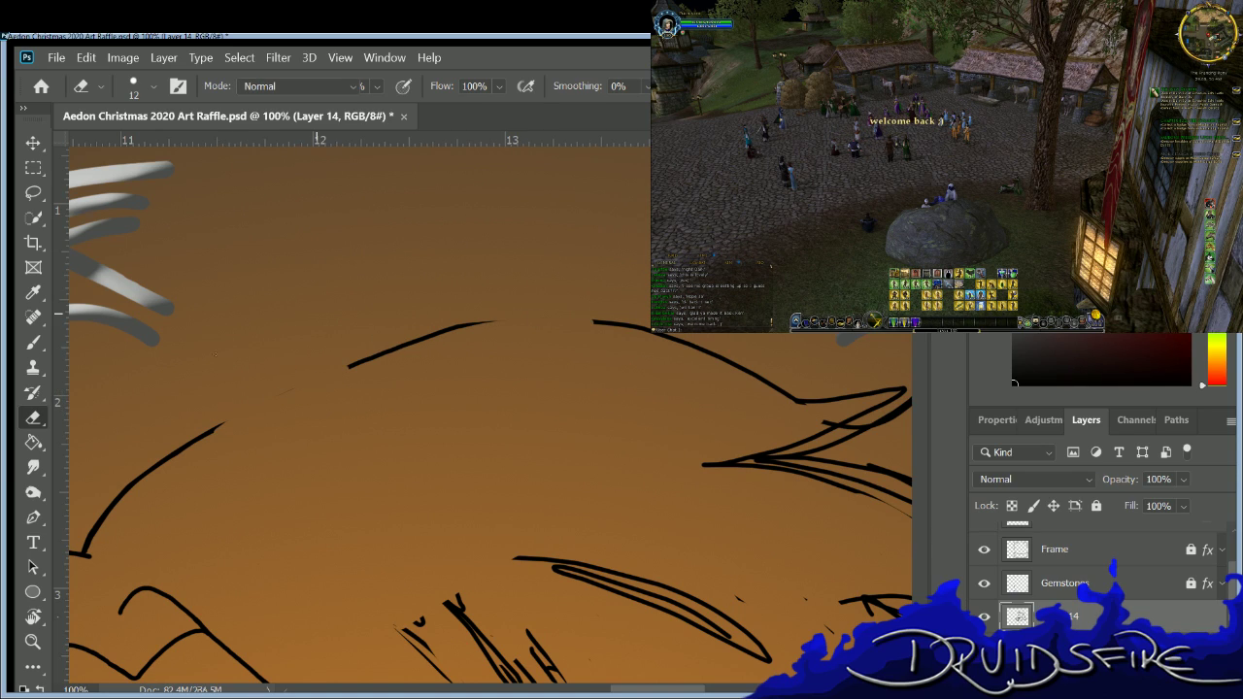
key("b")
mouse_move(228, 412)
left_mouse_down()
mouse_move(442, 322)
mouse_move(622, 328)
left_mouse_up()
Erase the stray overlapping lines inside the fork at the arch's right end and trim the overshooting tip below it.
key("e")
left_click_drag(825, 423, 872, 409)
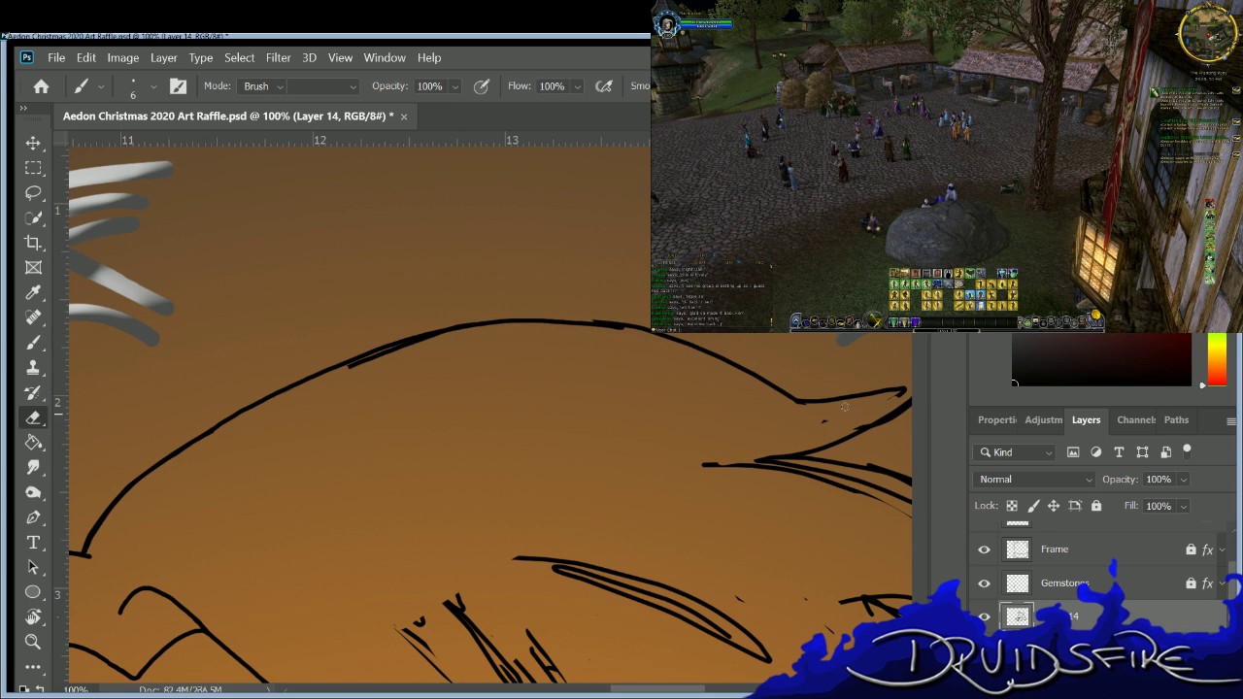
left_click_drag(746, 465, 699, 464)
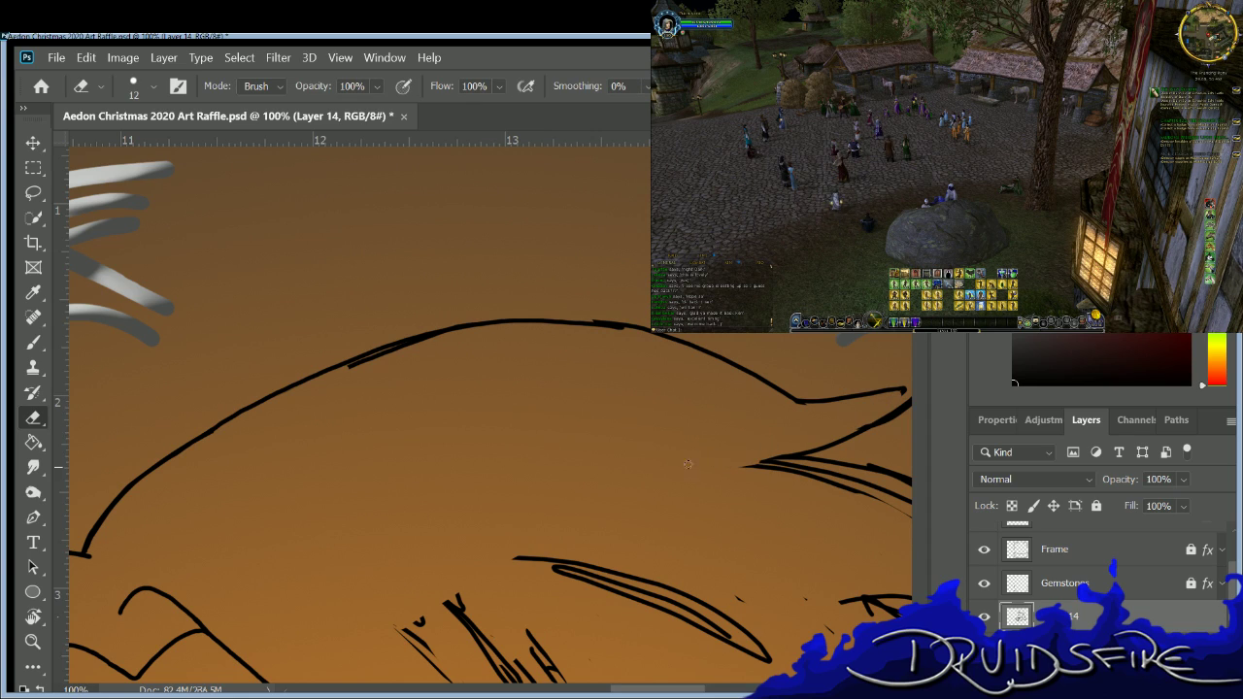
key("b")
key("e")
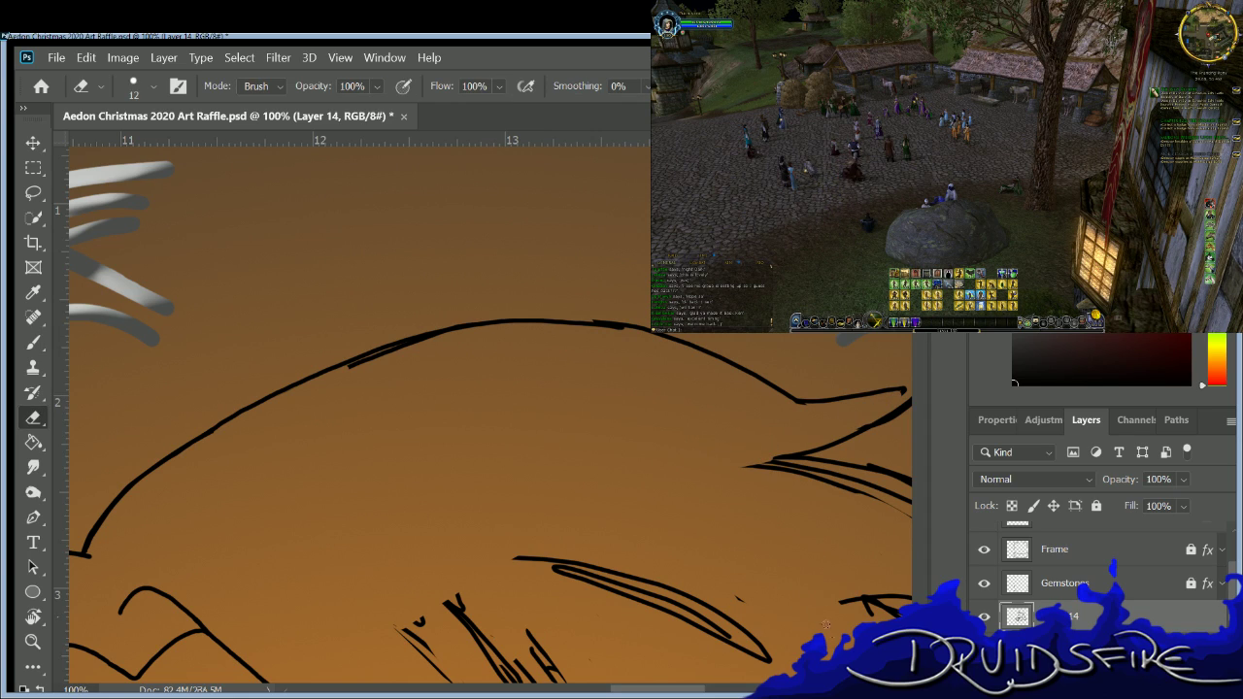
Erase the narrow leaf-shaped sketch and the loose hatch strokes underneath the large arch.
mouse_move(691, 594)
left_mouse_down()
mouse_move(554, 565)
mouse_move(699, 600)
mouse_move(578, 581)
mouse_move(652, 600)
left_mouse_up()
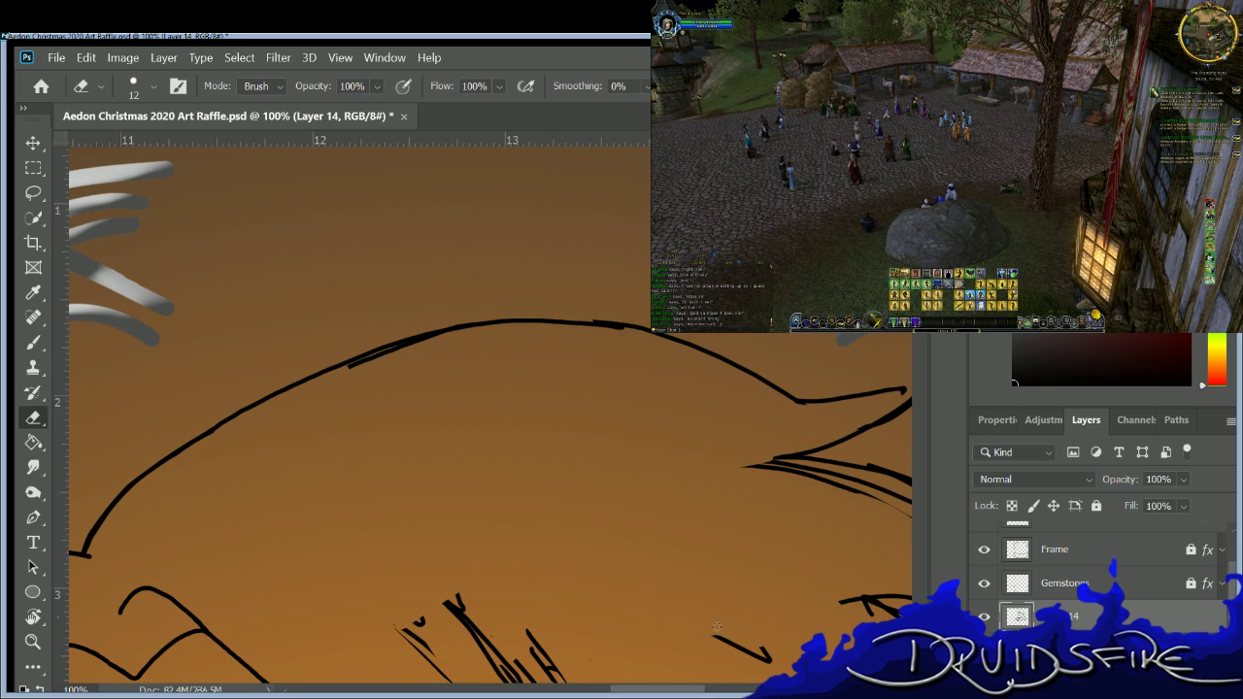
left_click_drag(764, 636, 720, 648)
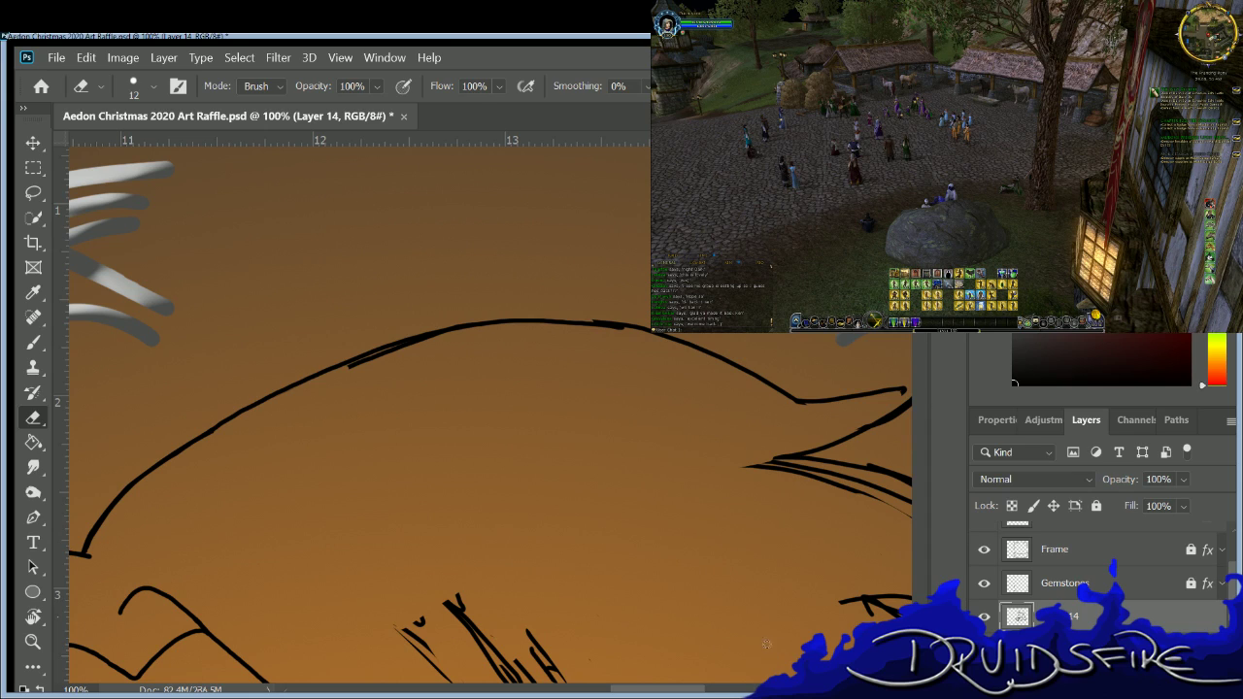
mouse_move(799, 631)
left_mouse_down()
mouse_move(456, 612)
mouse_move(491, 602)
left_mouse_up()
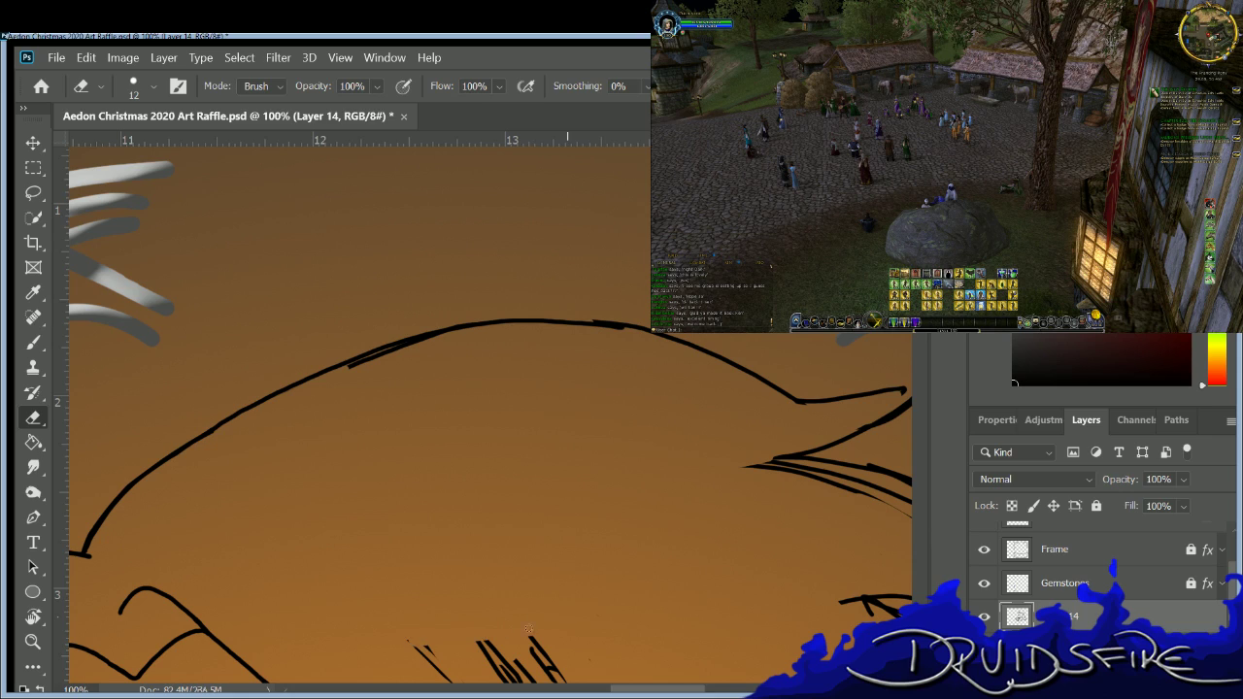
mouse_move(409, 637)
left_mouse_down()
mouse_move(543, 661)
mouse_move(525, 670)
left_mouse_up()
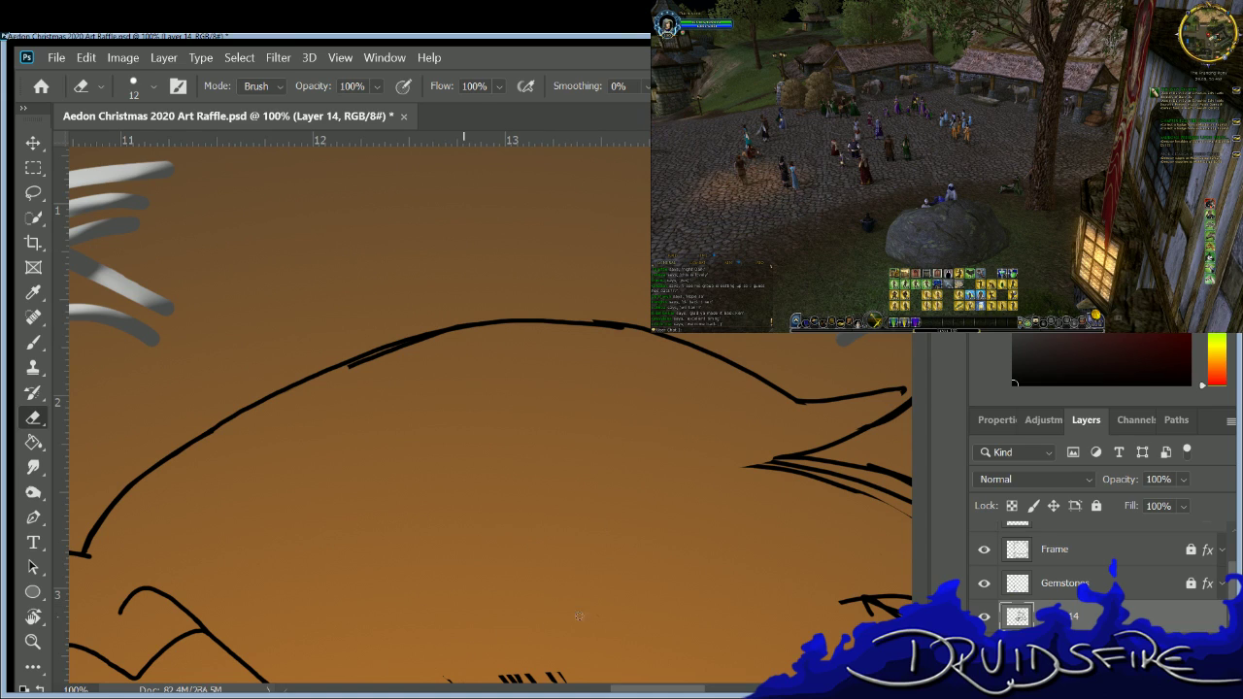
Erase the doubled line along the arch's crown and redraw the crown as a single clean black stroke.
key("b")
key("ctrl+z")
key("e")
mouse_move(622, 324)
left_mouse_down()
mouse_move(571, 317)
mouse_move(622, 323)
left_mouse_up()
key("b")
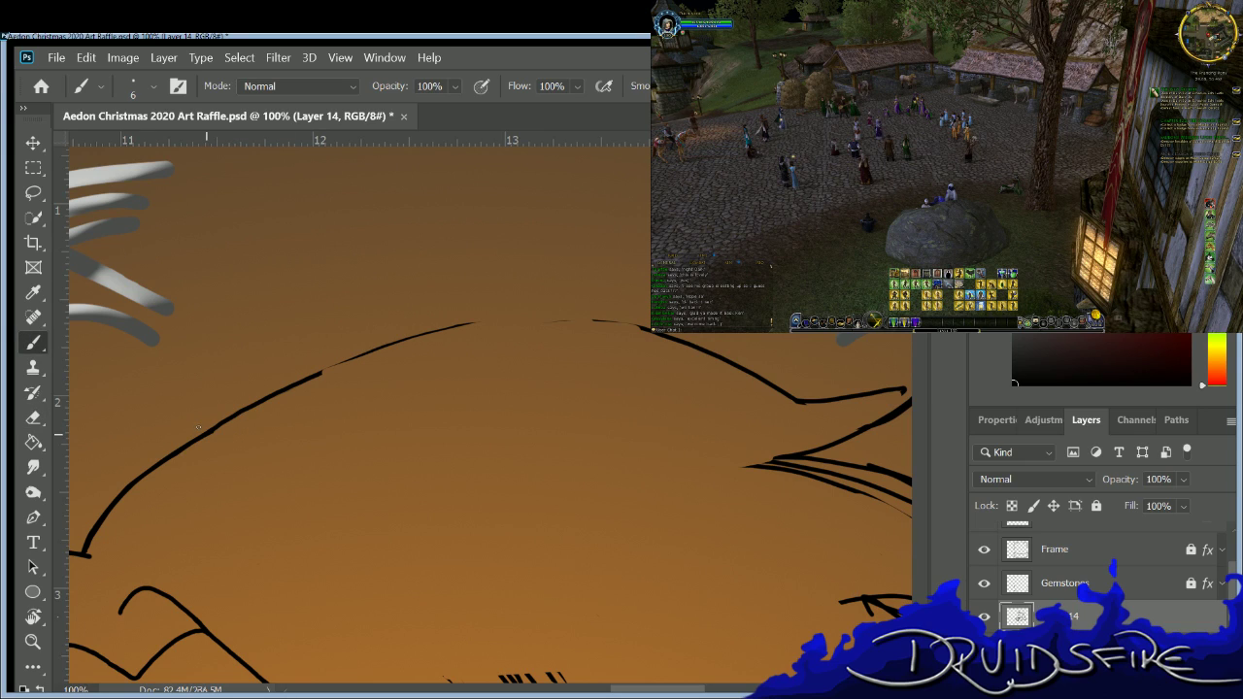
mouse_move(238, 403)
left_mouse_down()
mouse_move(434, 320)
mouse_move(647, 328)
left_mouse_up()
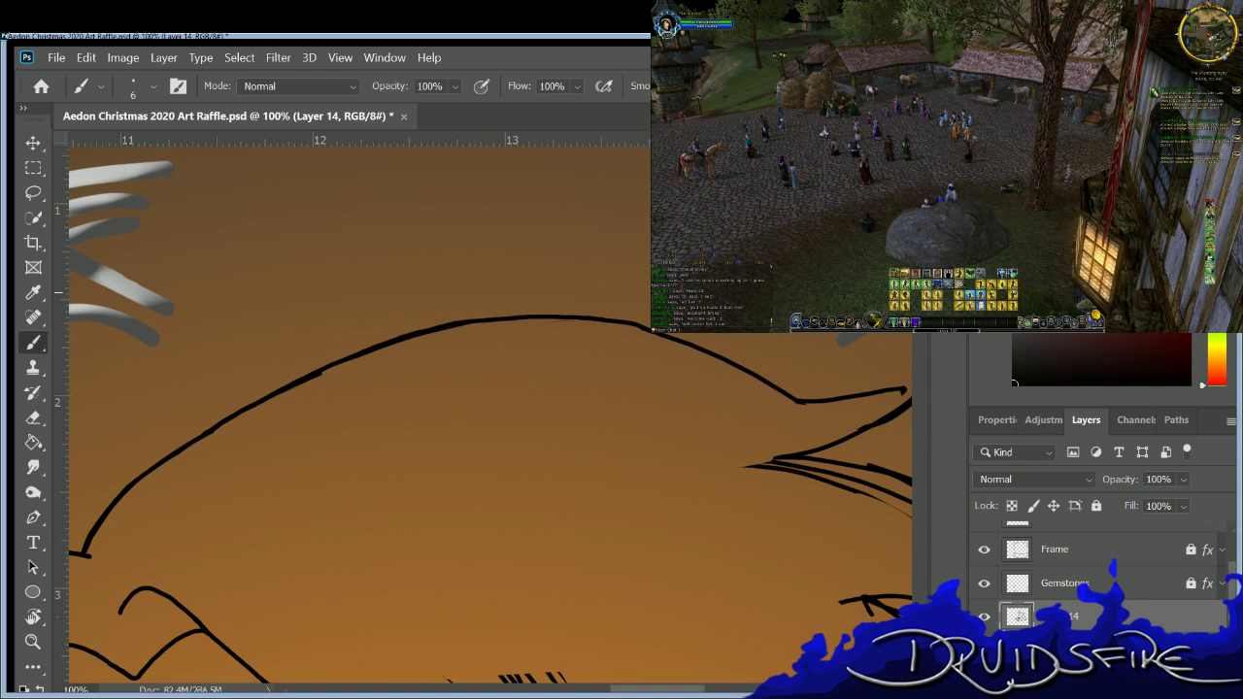
Smooth the bumps and even out the line thickness along the arch's left slope at 200% zoom.
key("ctrl+plus")
left_click_drag(668, 683, 639, 646)
key("e")
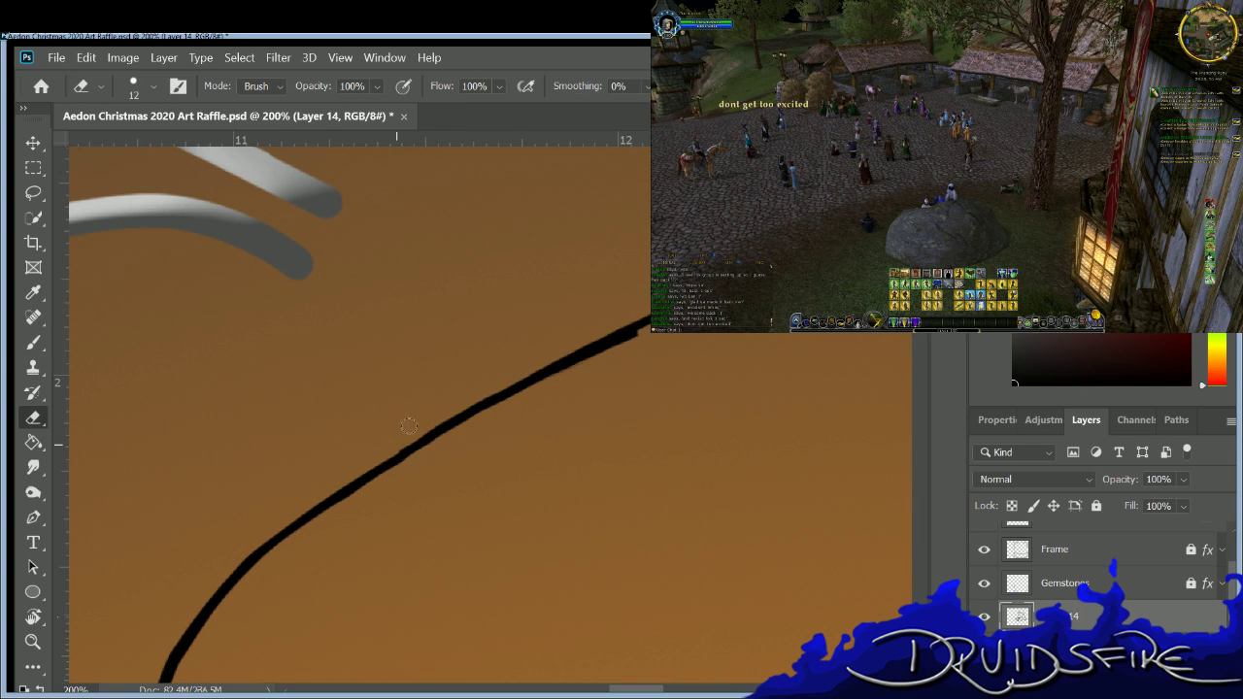
key("b")
left_click_drag(641, 326, 593, 355)
key("b")
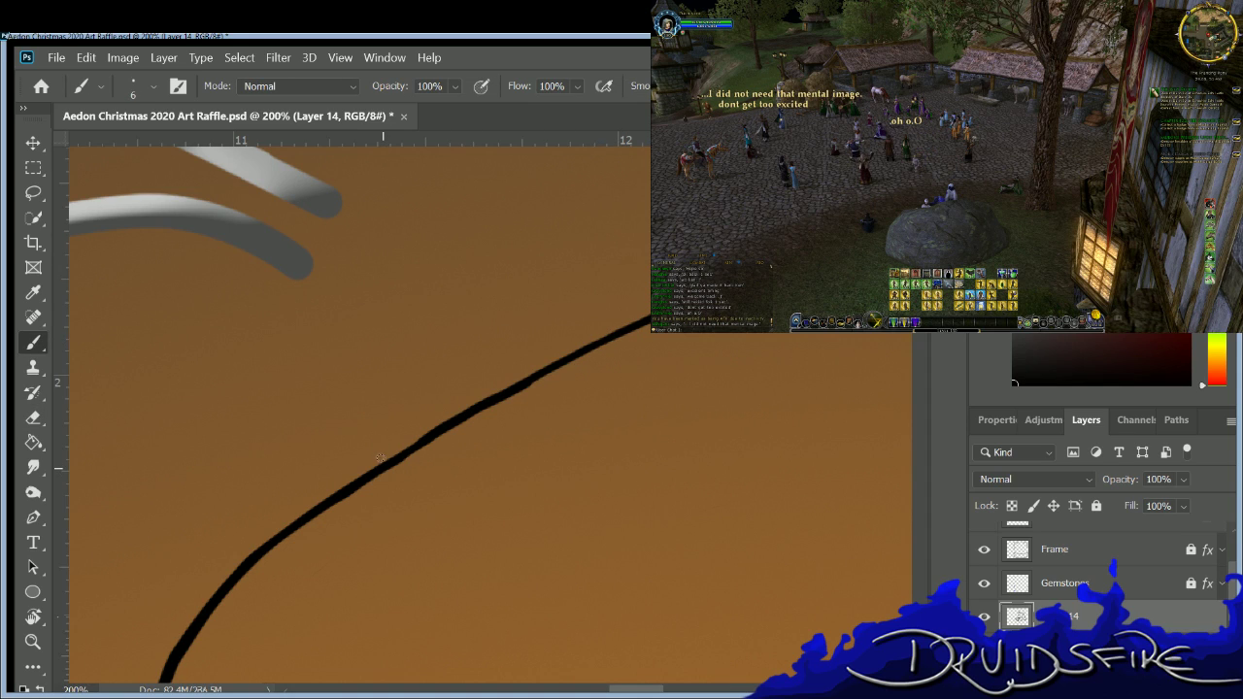
left_click_drag(466, 406, 642, 311)
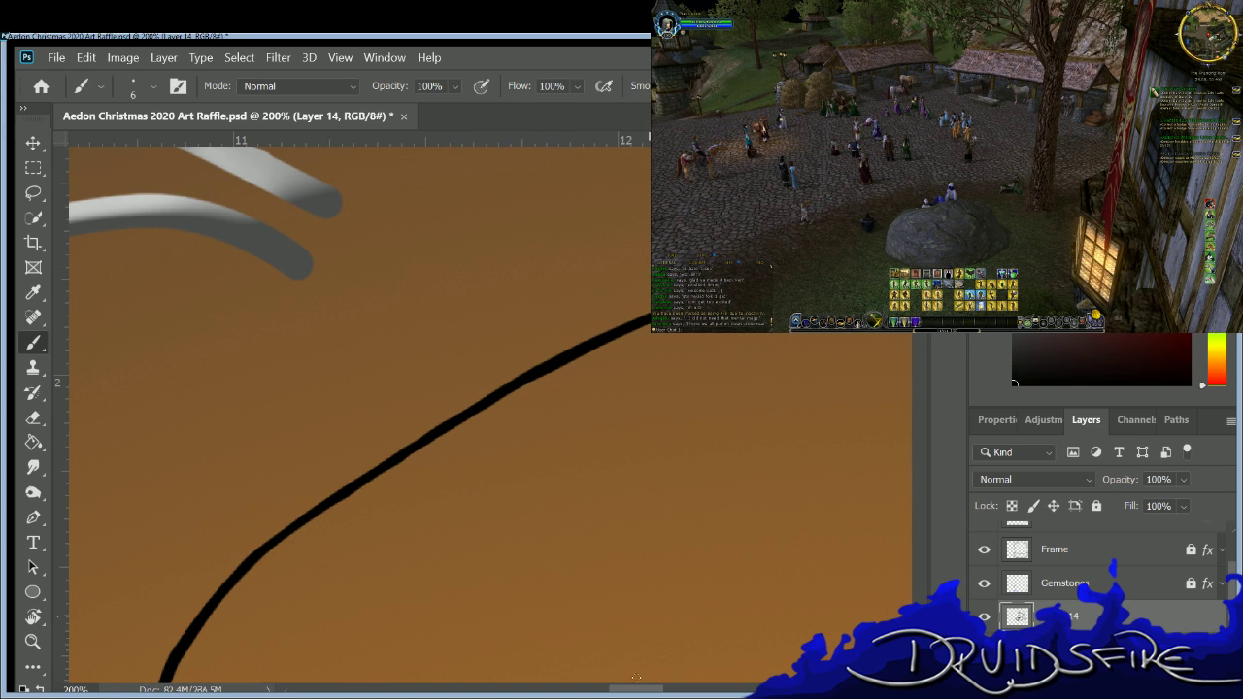
Clean the faint double edge at the arch's crown and even out its line thickness.
scroll(638, 676, "right", 5)
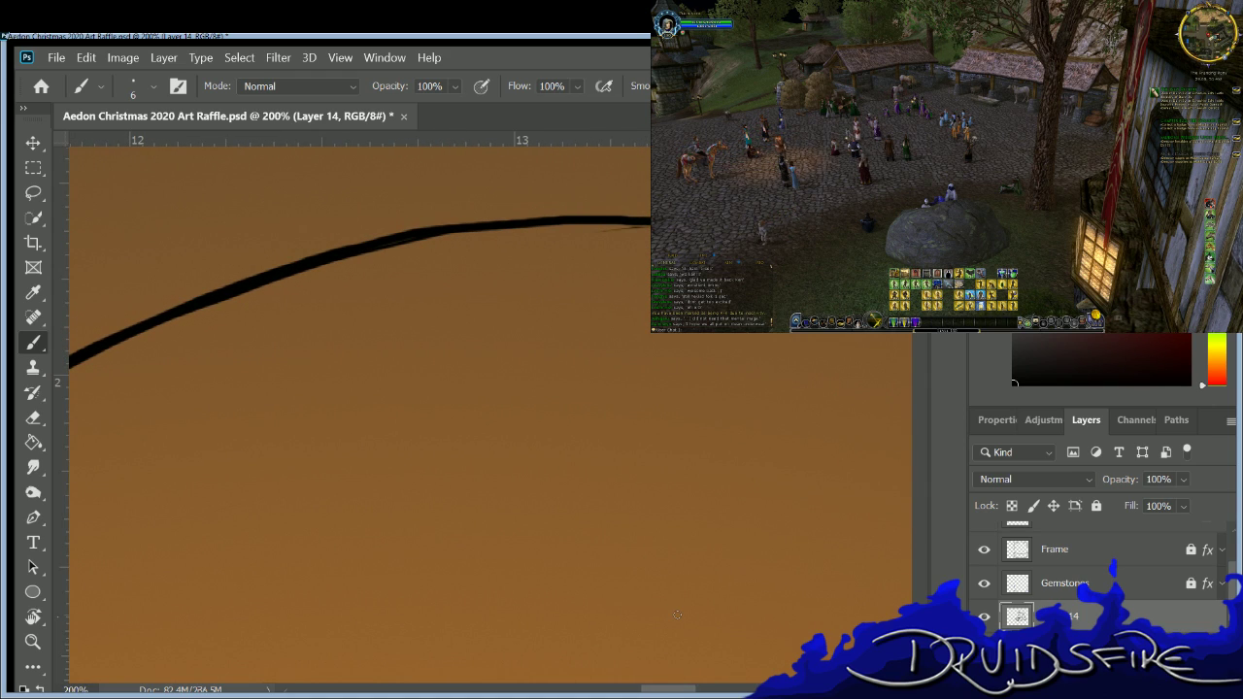
key("e")
key("b")
mouse_move(341, 247)
left_mouse_down()
mouse_move(534, 217)
mouse_move(670, 227)
left_mouse_up()
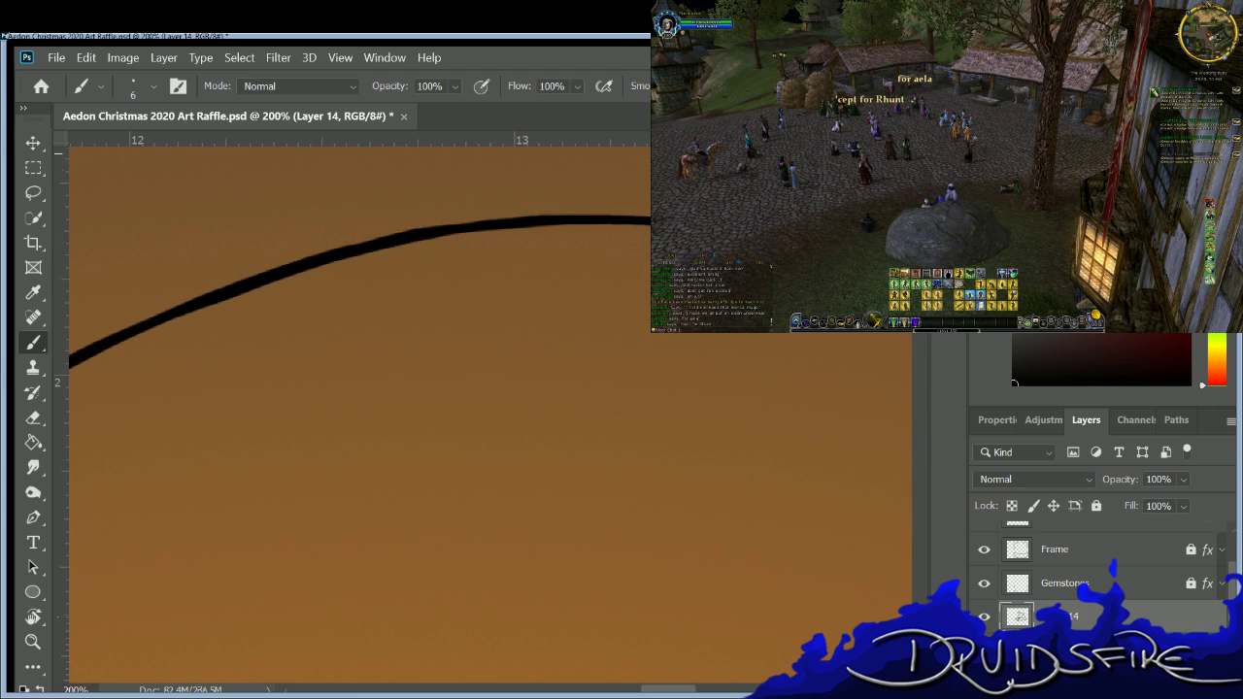
key("e")
key("b")
key("b")
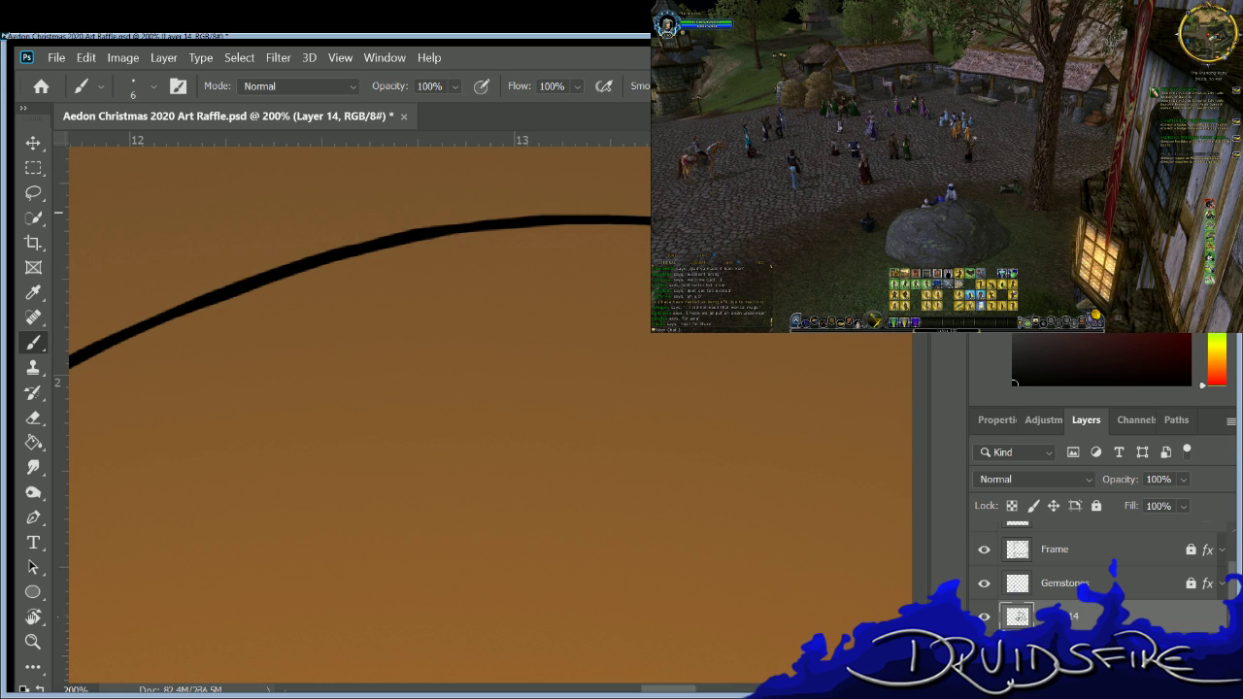
Erase the sharp dip at the arch's right end and redraw it as a gentle curve running out to the pointed tip.
left_click_drag(673, 684, 716, 684)
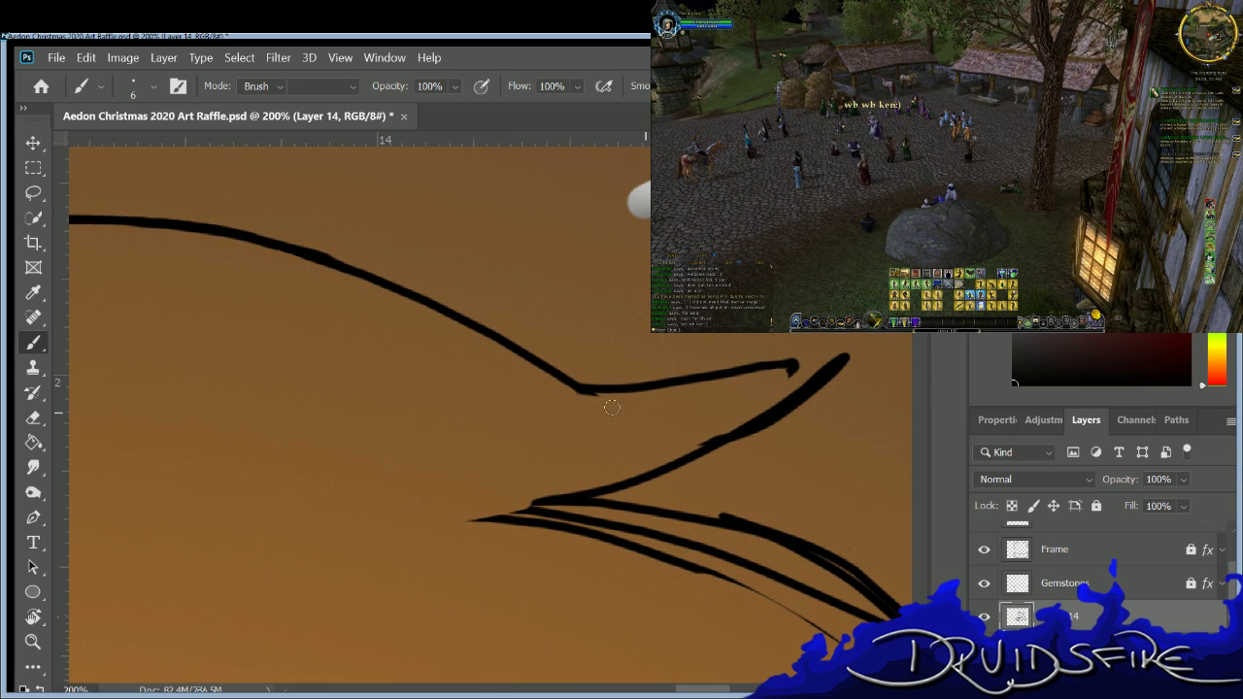
mouse_move(632, 399)
left_mouse_down()
mouse_move(524, 345)
mouse_move(678, 385)
mouse_move(516, 340)
left_mouse_up()
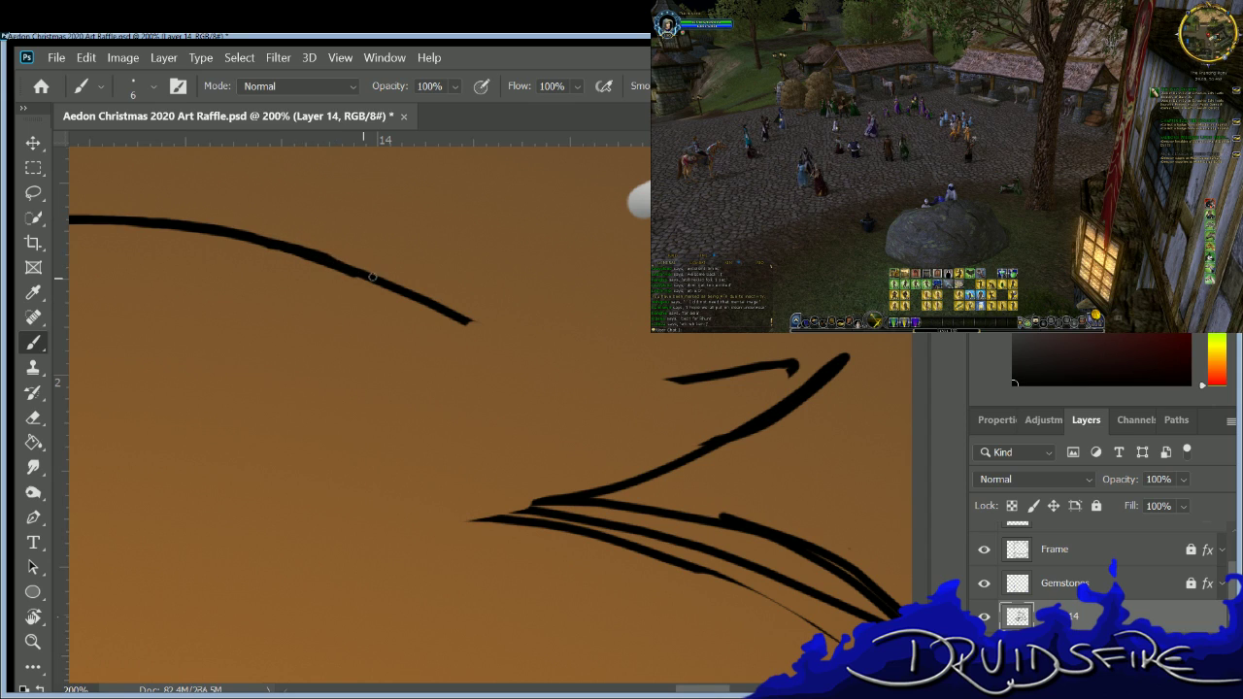
mouse_move(488, 323)
left_mouse_down()
mouse_move(637, 363)
mouse_move(729, 366)
left_mouse_up()
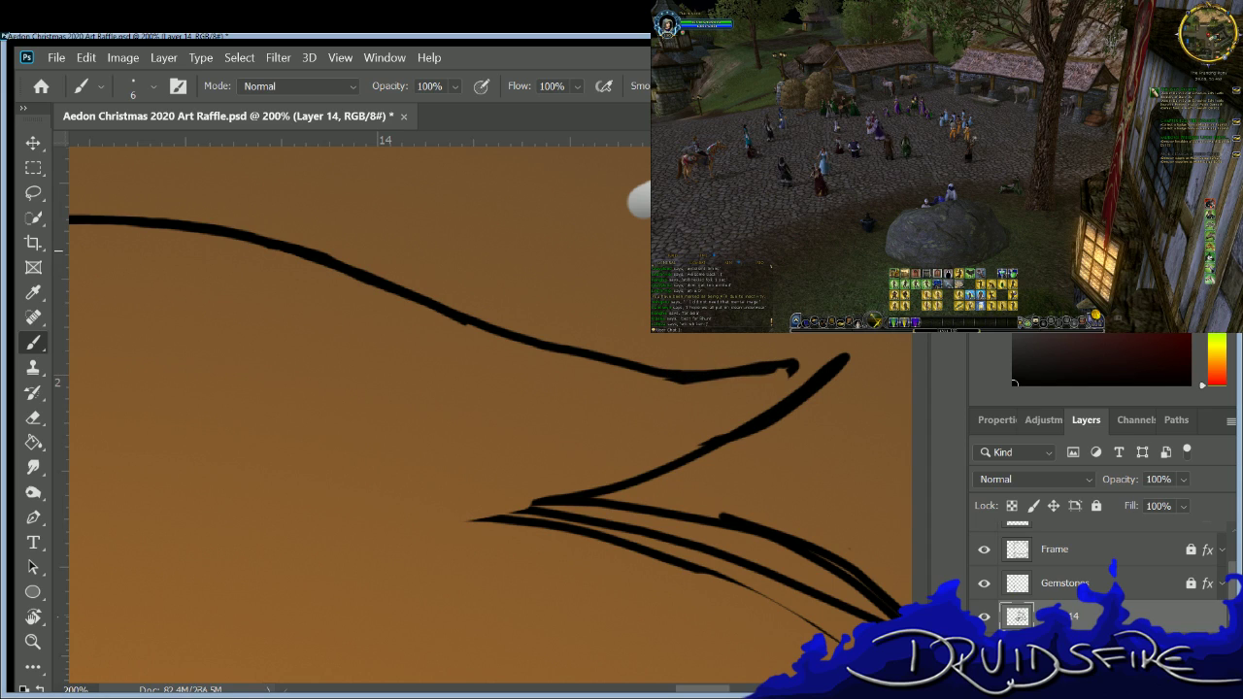
mouse_move(837, 355)
left_mouse_down()
mouse_move(748, 360)
mouse_move(824, 352)
mouse_move(725, 365)
mouse_move(627, 357)
mouse_move(417, 291)
left_mouse_up()
key("e")
mouse_move(796, 371)
left_mouse_down()
mouse_move(722, 379)
mouse_move(613, 367)
mouse_move(812, 361)
mouse_move(704, 374)
left_mouse_up()
key("b")
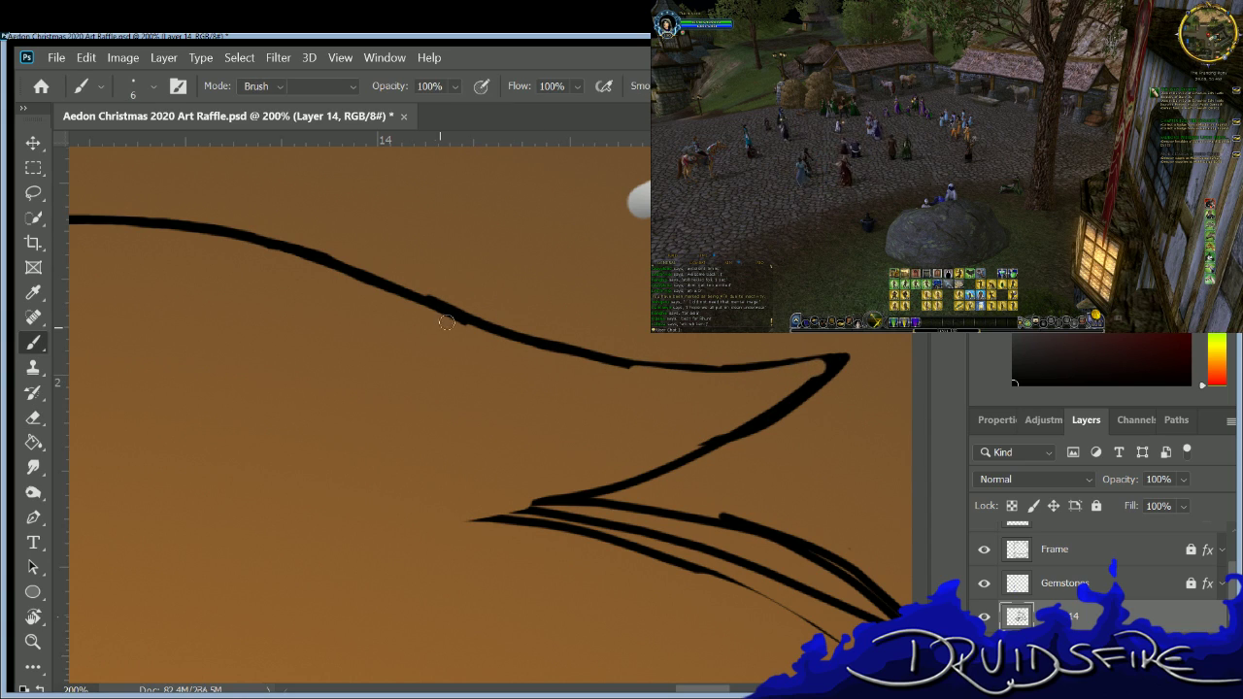
Smooth the joints in the redrawn line and thicken its thin stretch leading to the pointed tip.
key("e")
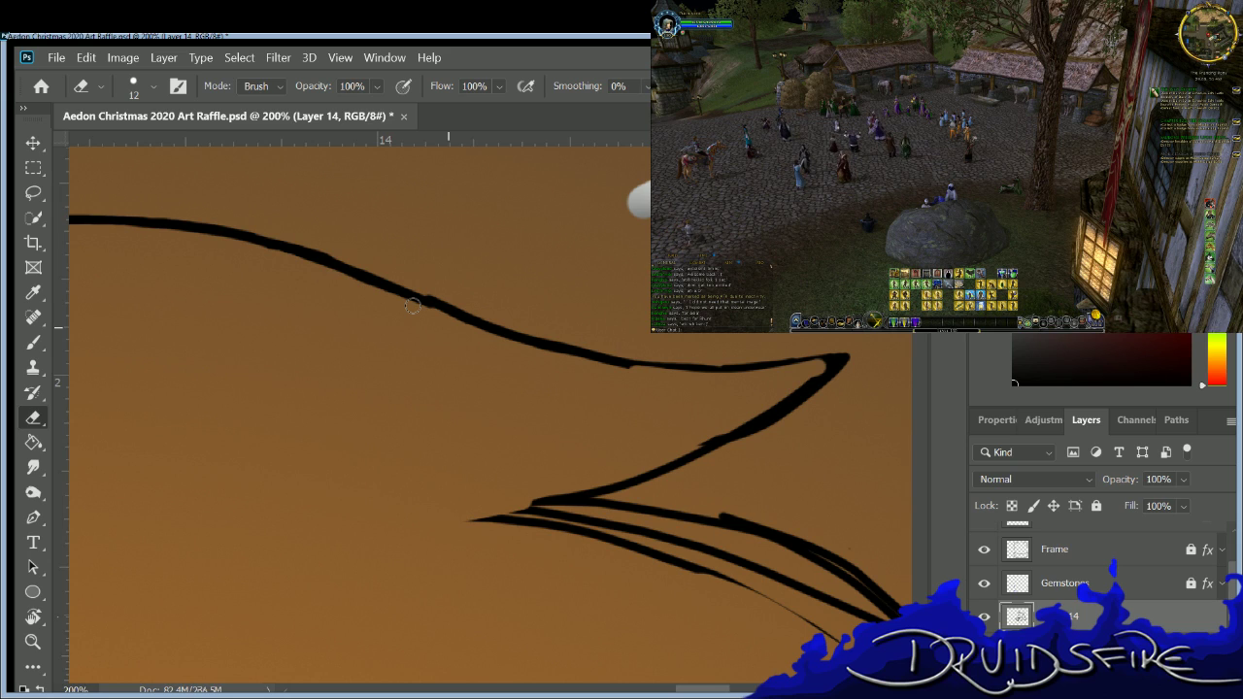
left_click(33, 343)
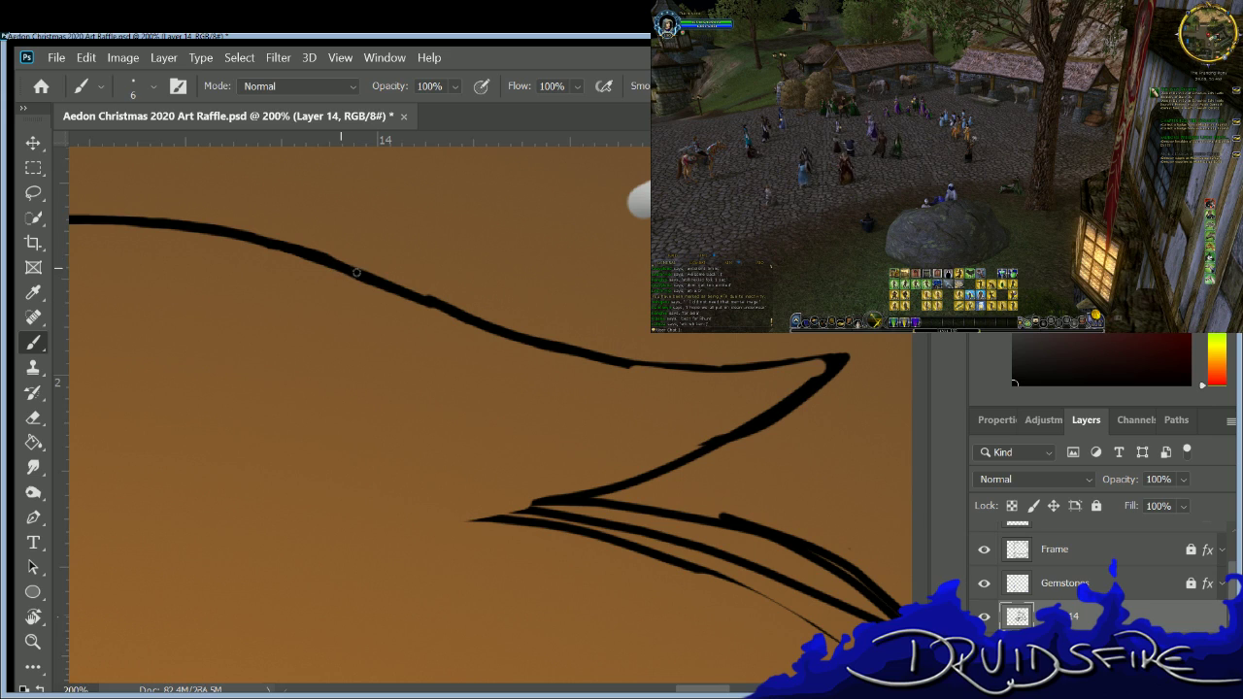
left_click_drag(632, 359, 777, 358)
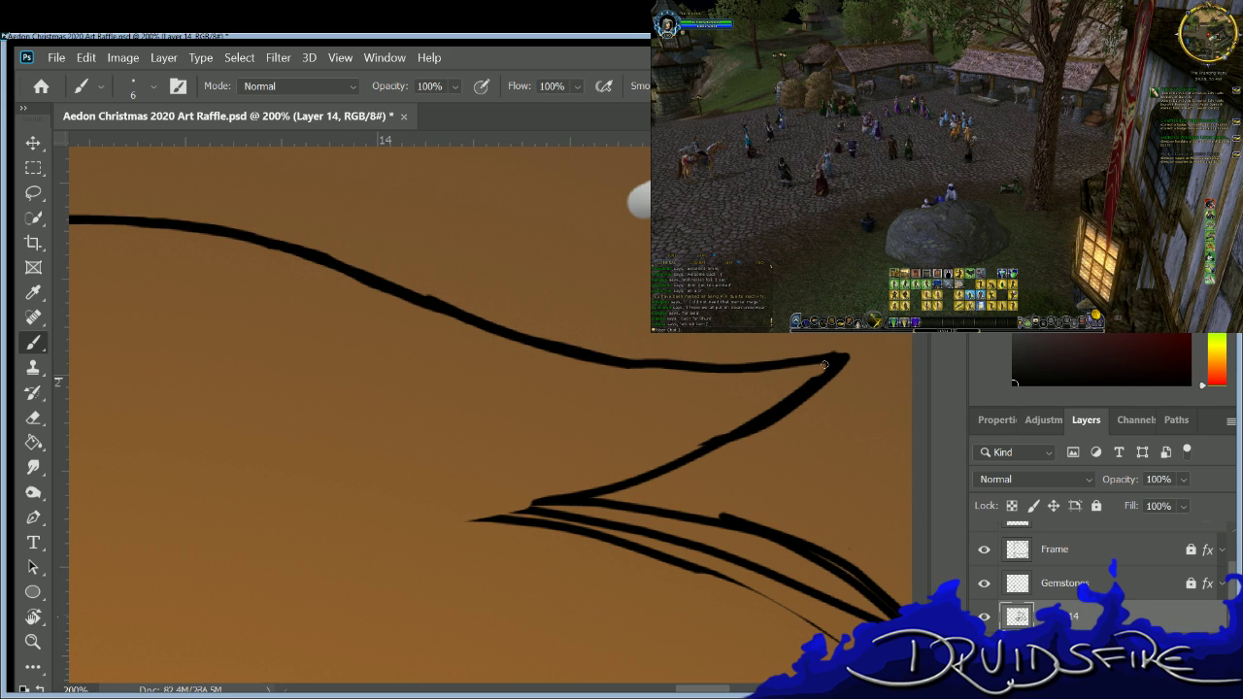
Extend the lower edge of the pointed tip to the inner corner and trim it into one clean, shorter point.
left_click_drag(695, 448, 483, 521)
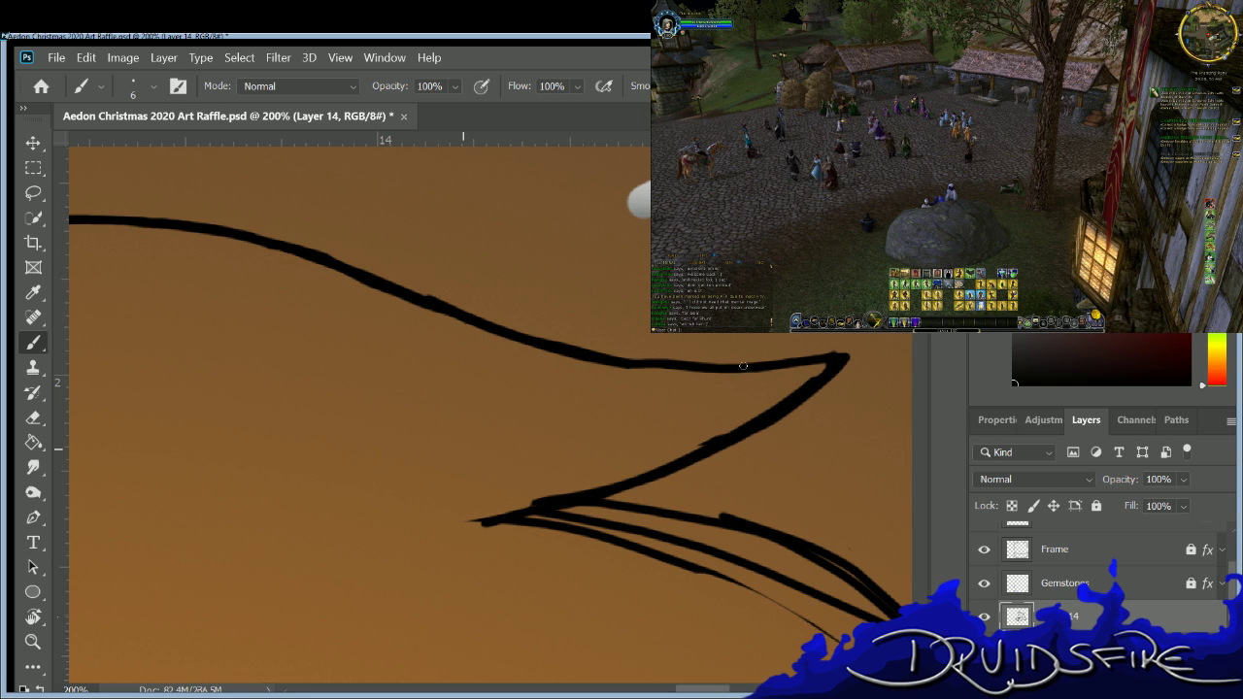
key("e")
left_click_drag(641, 458, 429, 524)
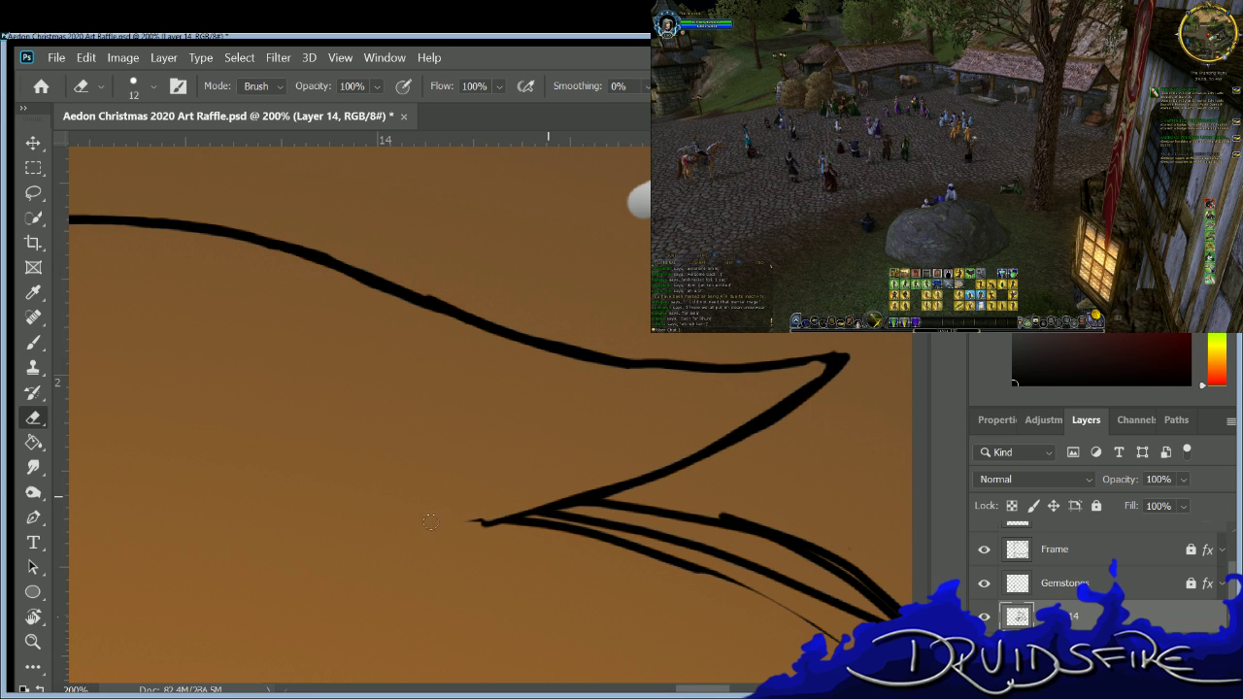
left_click_drag(588, 471, 497, 522)
key("b")
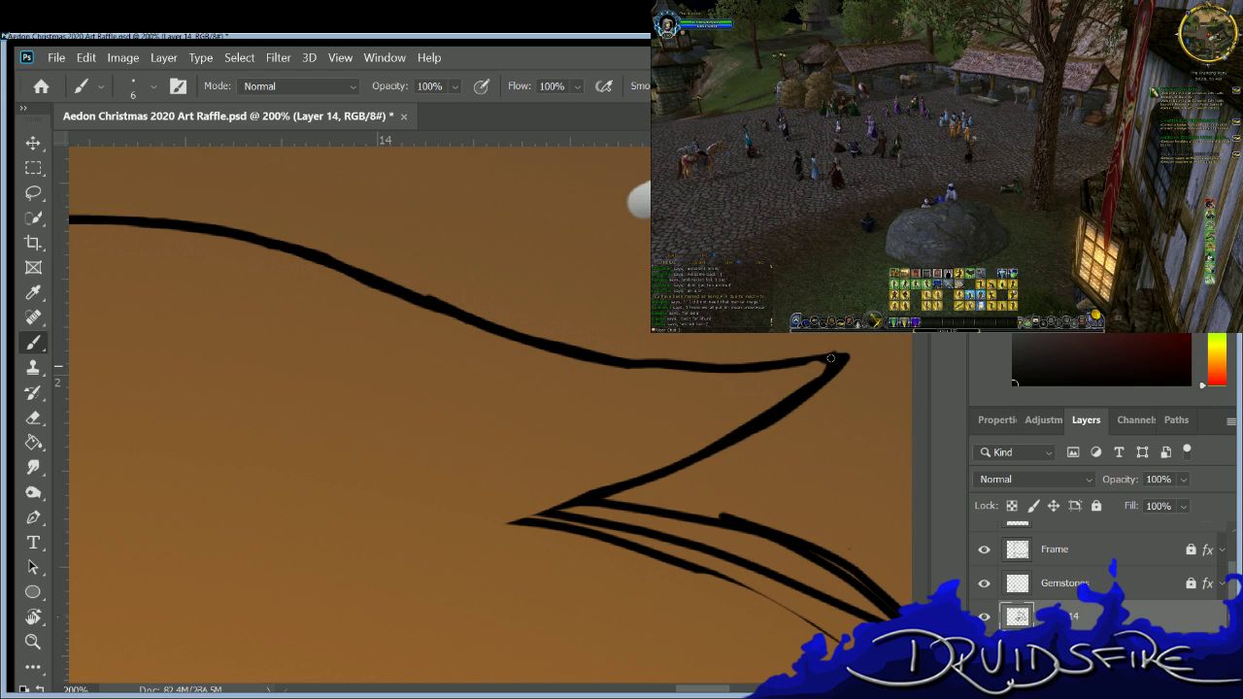
left_click_drag(704, 459, 500, 511)
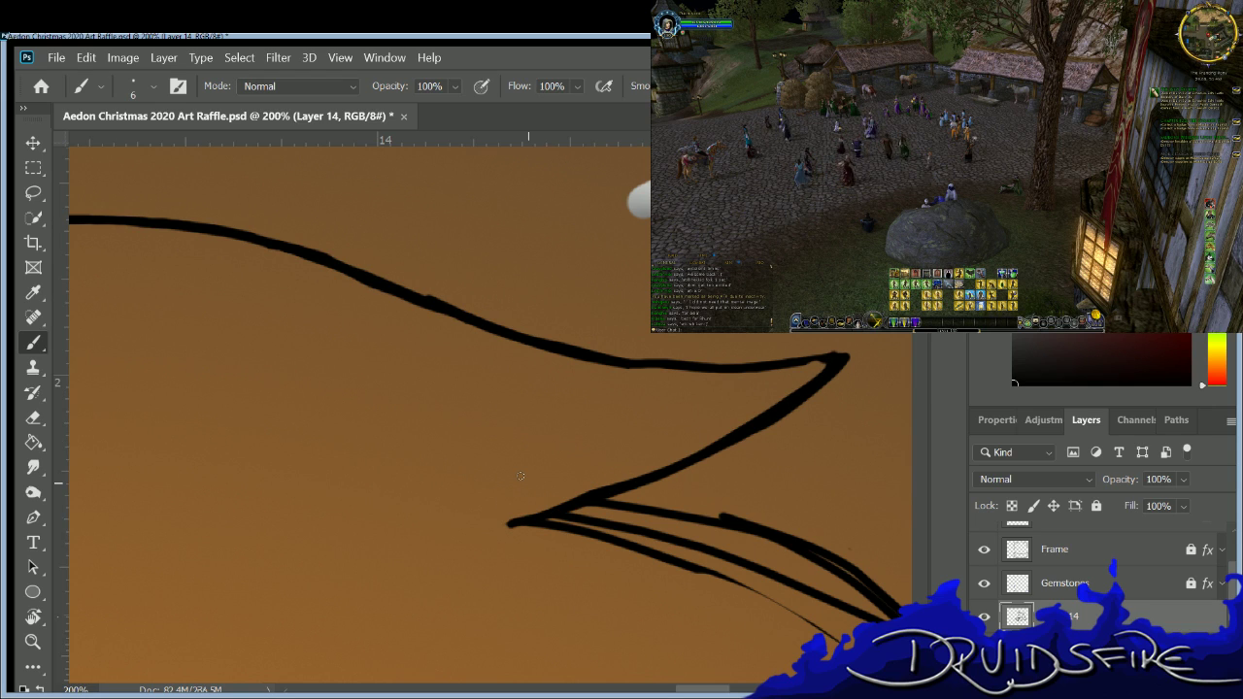
Thicken the long curve descending from the inner corner and erase the stray marks and extra loop along its outer side.
scroll(485, 408, "down", 5)
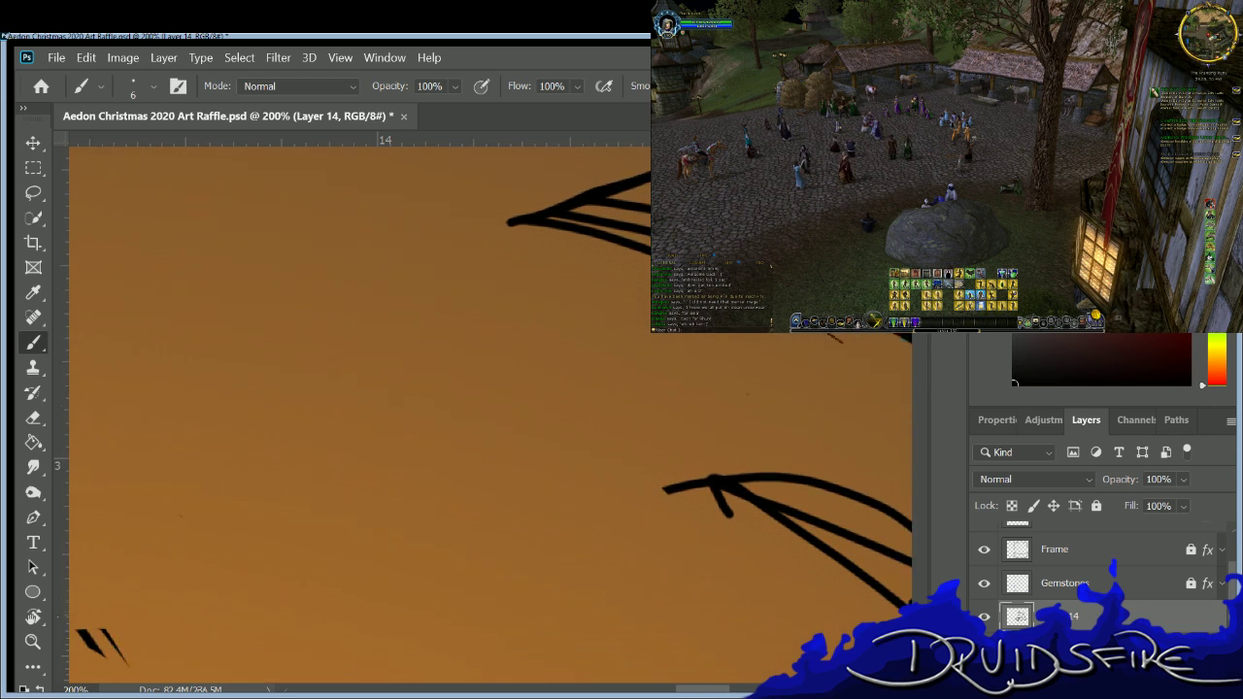
left_click_drag(693, 687, 717, 690)
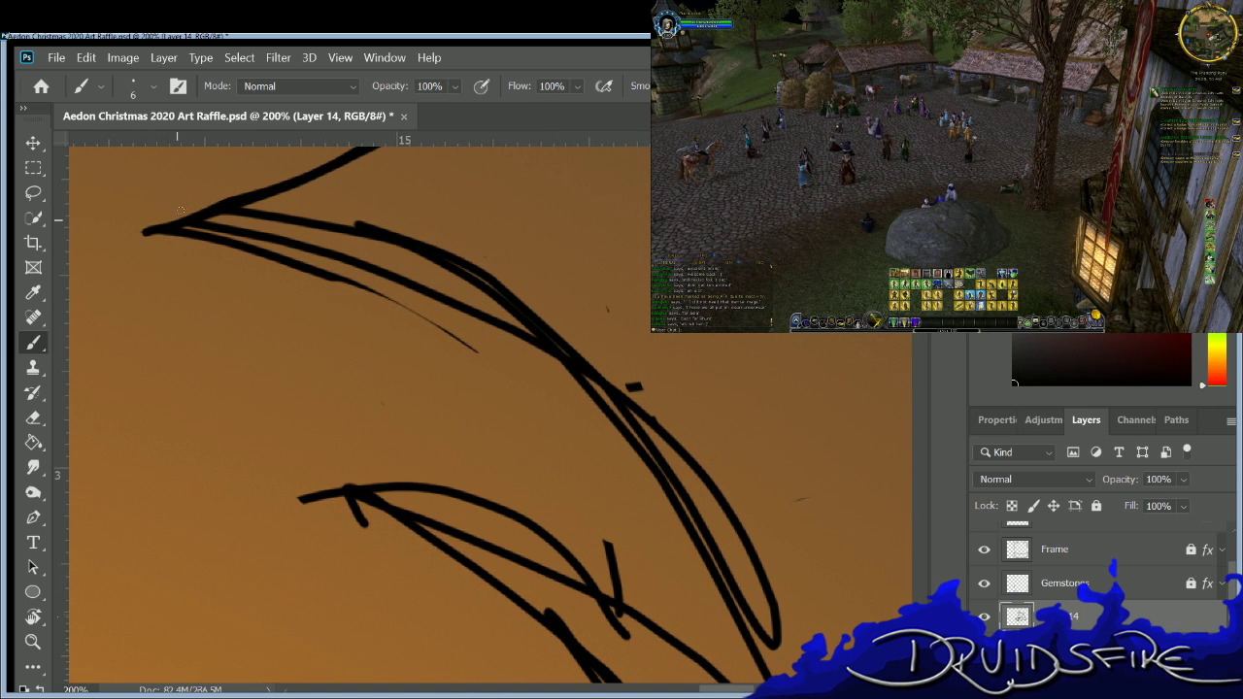
mouse_move(248, 201)
left_mouse_down()
mouse_move(406, 235)
mouse_move(497, 289)
mouse_move(653, 433)
mouse_move(723, 561)
mouse_move(750, 657)
left_mouse_up()
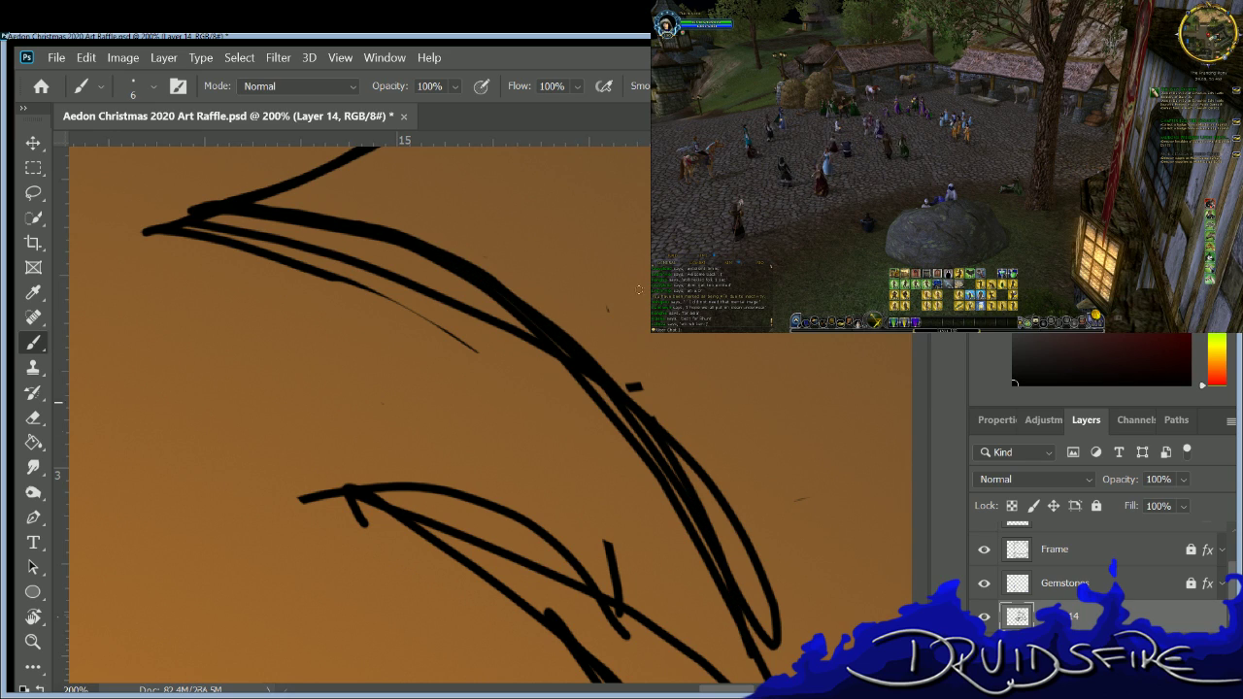
key("e")
left_click(637, 387)
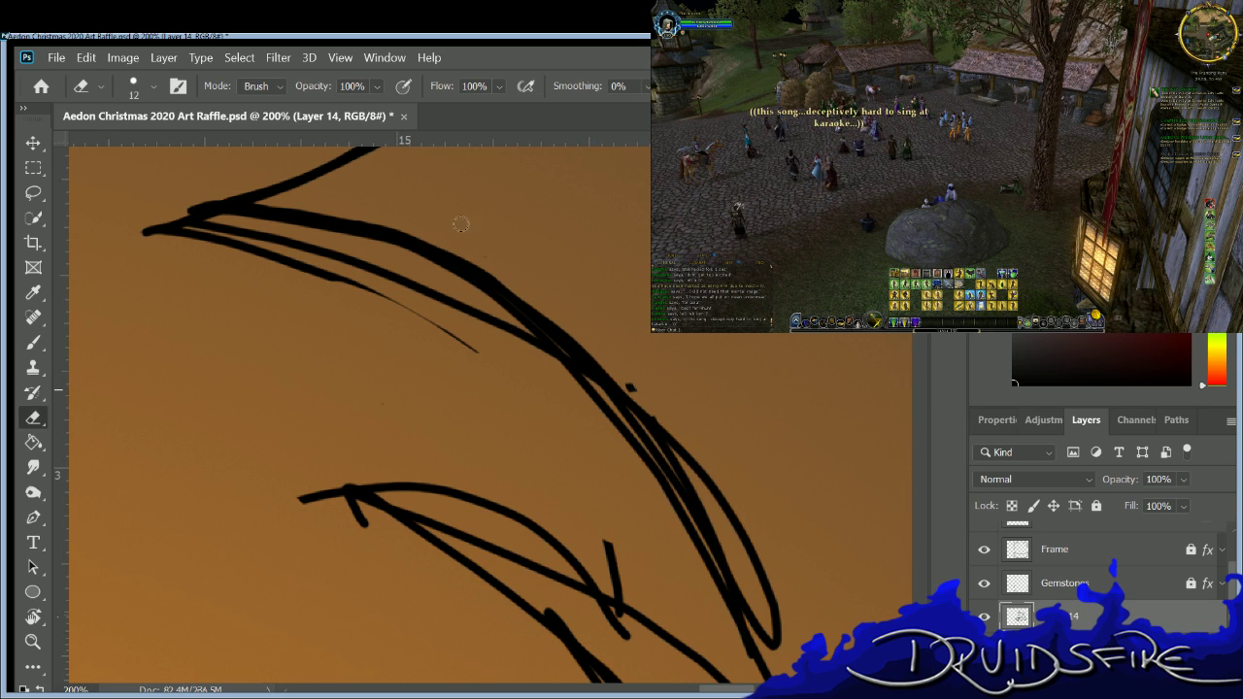
mouse_move(640, 394)
left_mouse_down()
mouse_move(743, 573)
mouse_move(668, 432)
mouse_move(725, 534)
mouse_move(700, 472)
mouse_move(740, 532)
mouse_move(777, 619)
mouse_move(772, 641)
mouse_move(742, 566)
left_mouse_up()
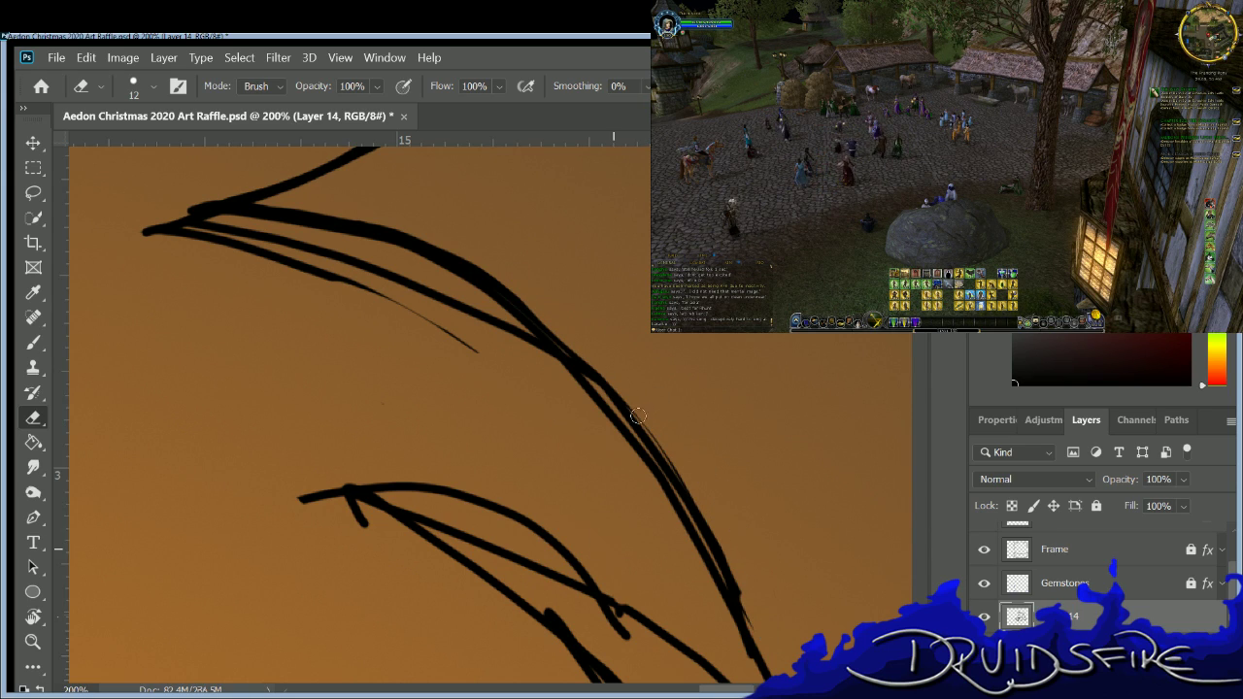
Erase the loose short marks in the open area below the smaller leaf-shaped outline.
key("b")
scroll(613, 566, "down", 3)
scroll(585, 464, "up", 1)
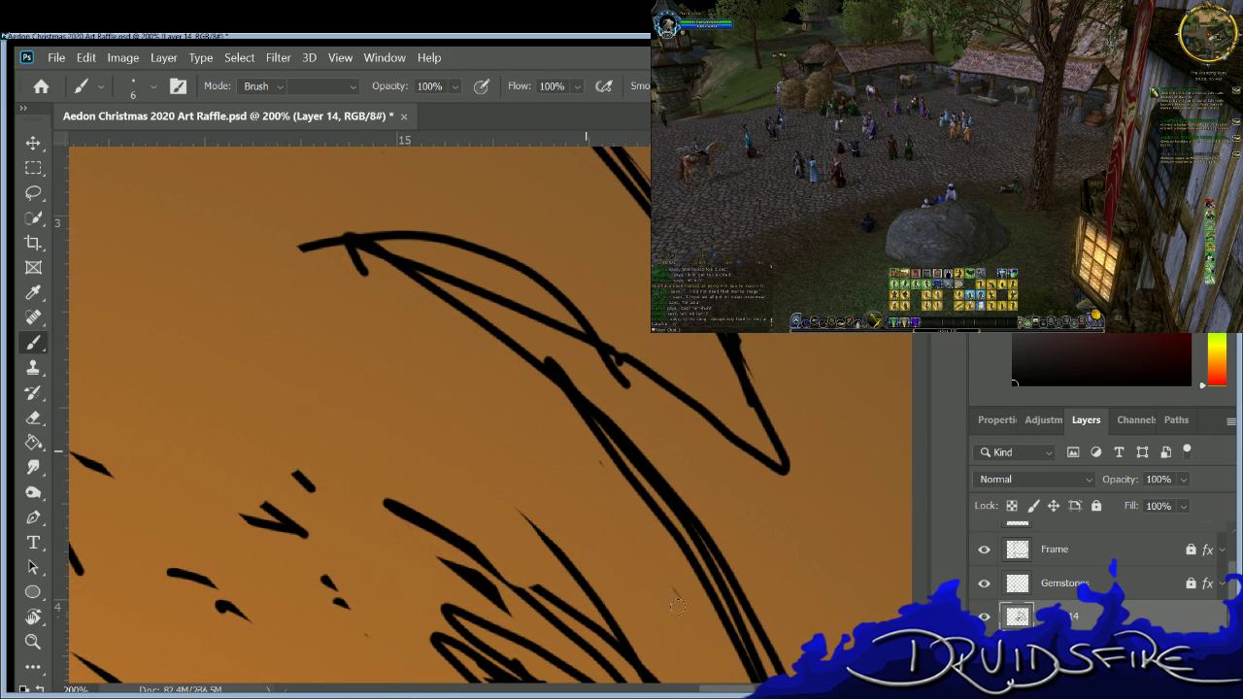
key("e")
mouse_move(308, 475)
left_mouse_down()
mouse_move(260, 517)
mouse_move(265, 497)
mouse_move(291, 529)
mouse_move(267, 573)
mouse_move(340, 616)
left_mouse_up()
key("b")
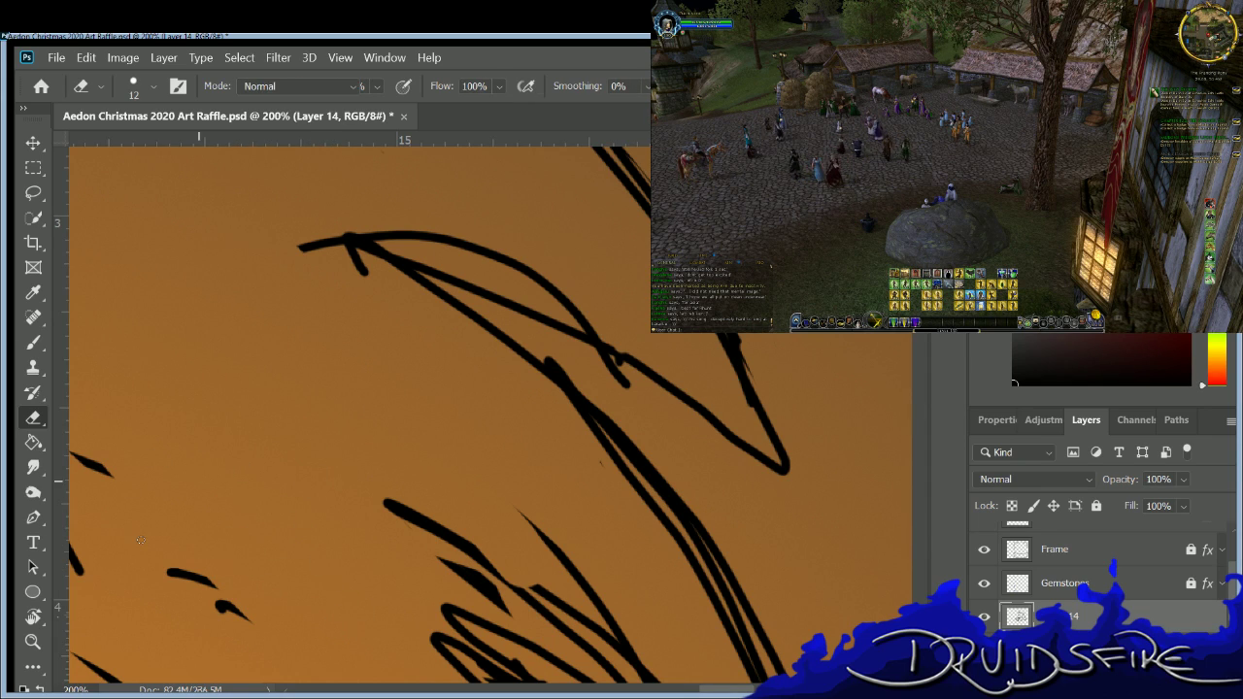
mouse_move(238, 612)
left_mouse_down()
mouse_move(189, 580)
mouse_move(197, 542)
left_mouse_up()
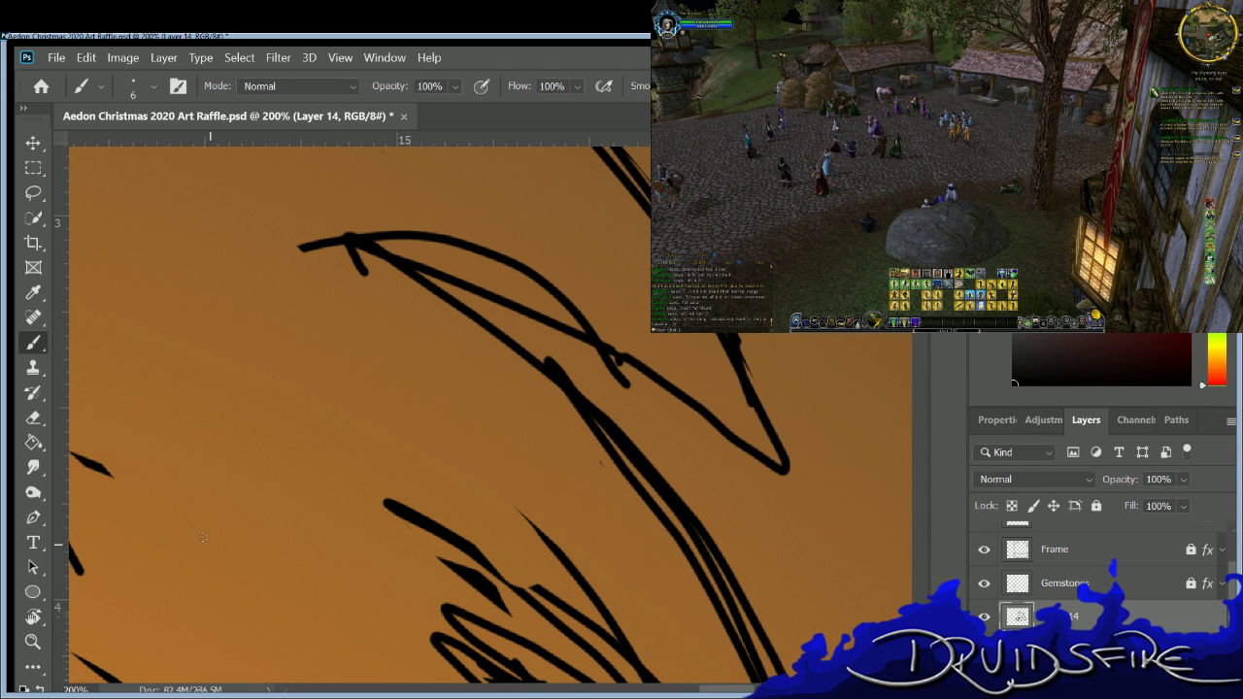
Erase the isolated short dashes in the open area and the stray upper ends of the crossing lines beside it.
scroll(692, 679, "left", 1)
scroll(692, 680, "left", 5)
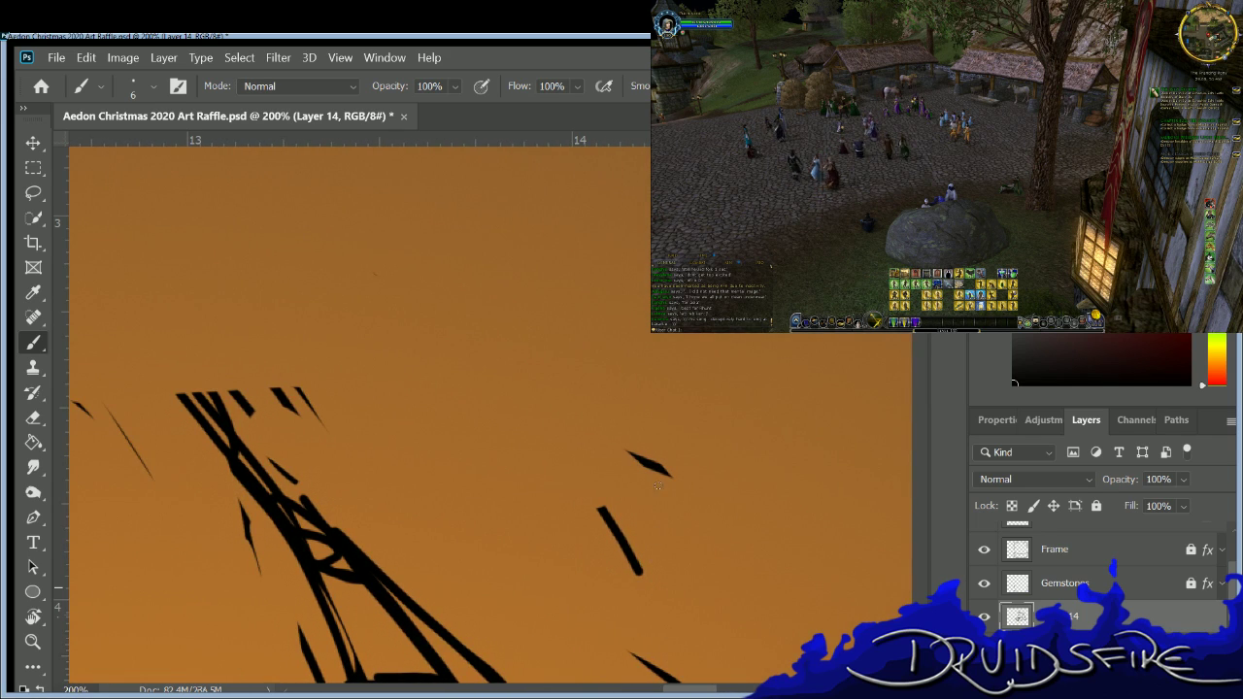
left_click_drag(631, 453, 677, 478)
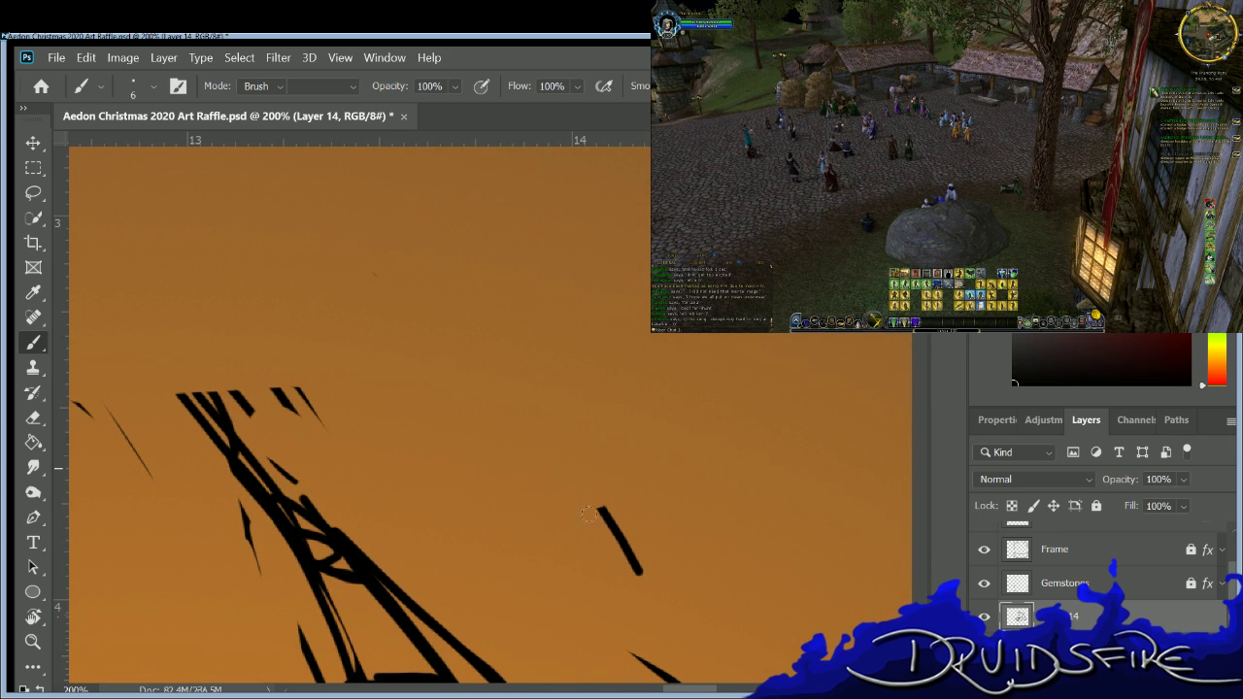
key("e")
left_click_drag(600, 517, 626, 561)
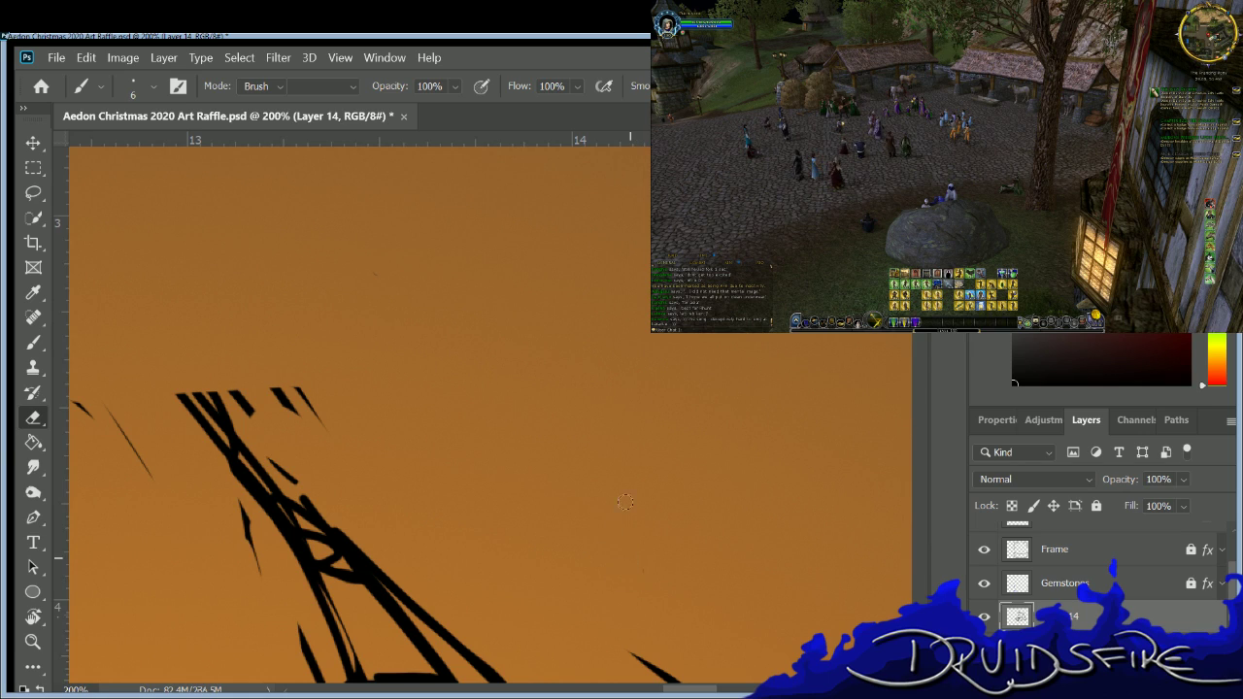
mouse_move(307, 393)
left_mouse_down()
mouse_move(378, 242)
mouse_move(335, 406)
mouse_move(284, 405)
left_mouse_up()
mouse_move(237, 370)
left_mouse_down()
mouse_move(255, 464)
mouse_move(181, 380)
mouse_move(253, 505)
mouse_move(254, 567)
left_mouse_up()
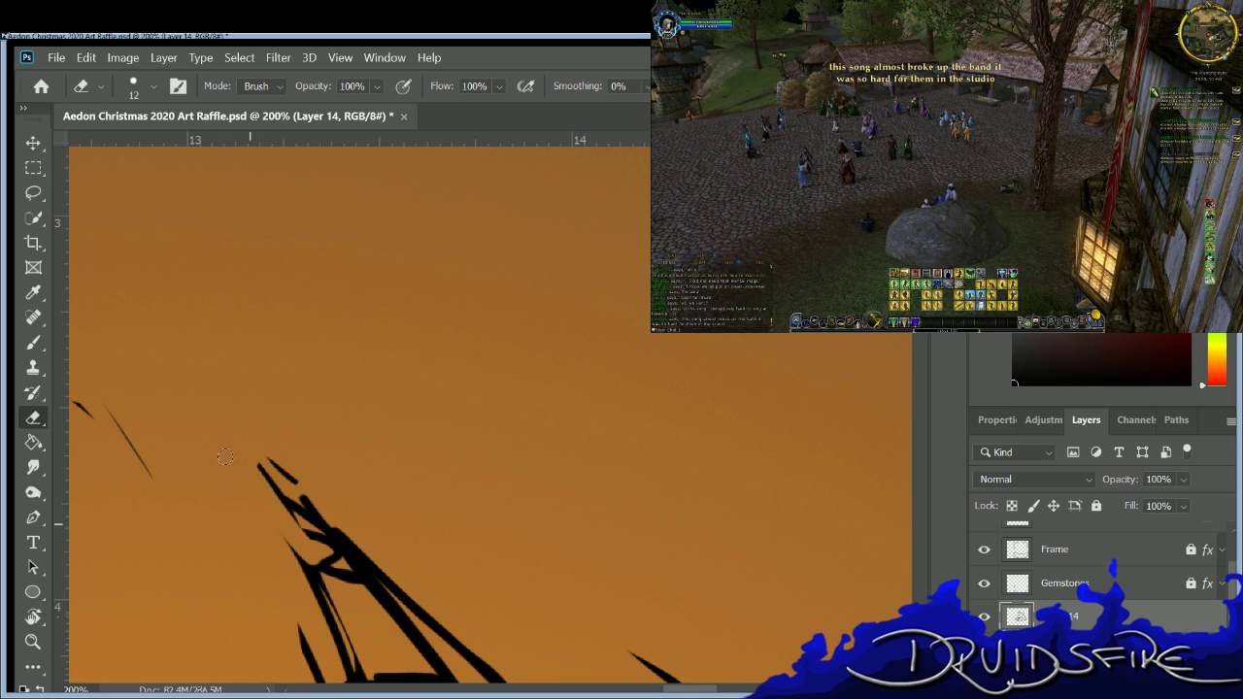
Erase the two thin loose marks in the gap between the banded shape and the crossing lines.
key("b")
scroll(604, 578, "left", 5)
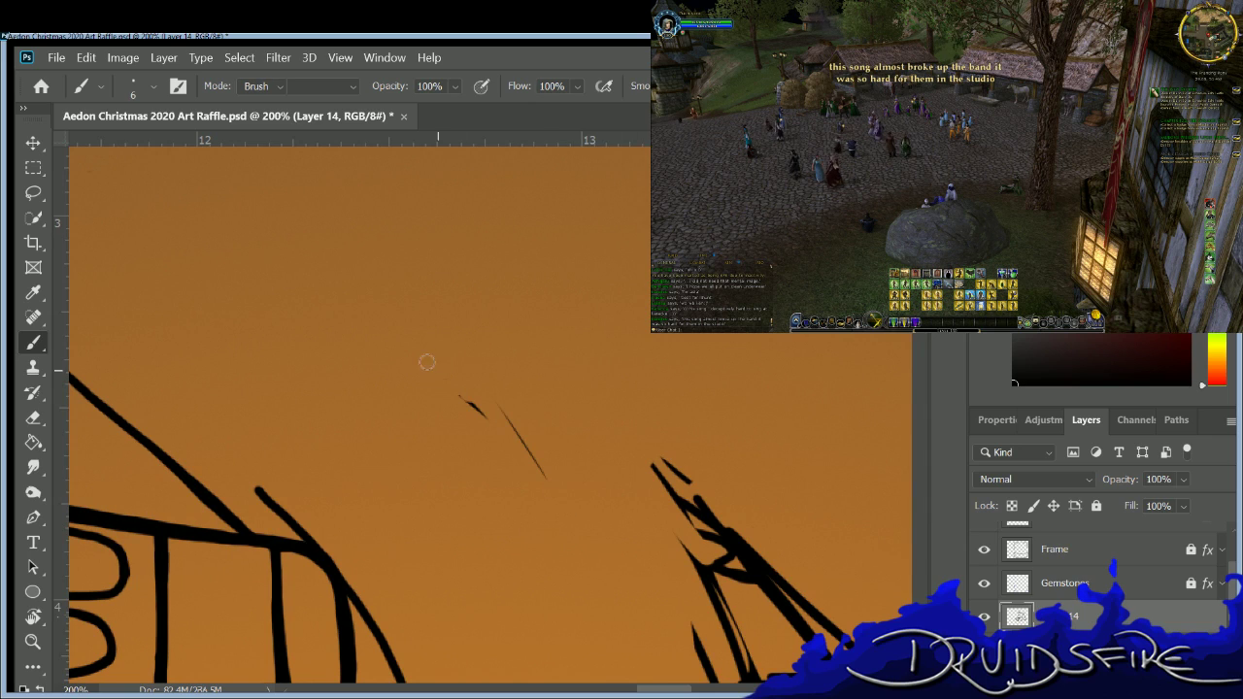
left_click_drag(538, 465, 502, 419)
key("b")
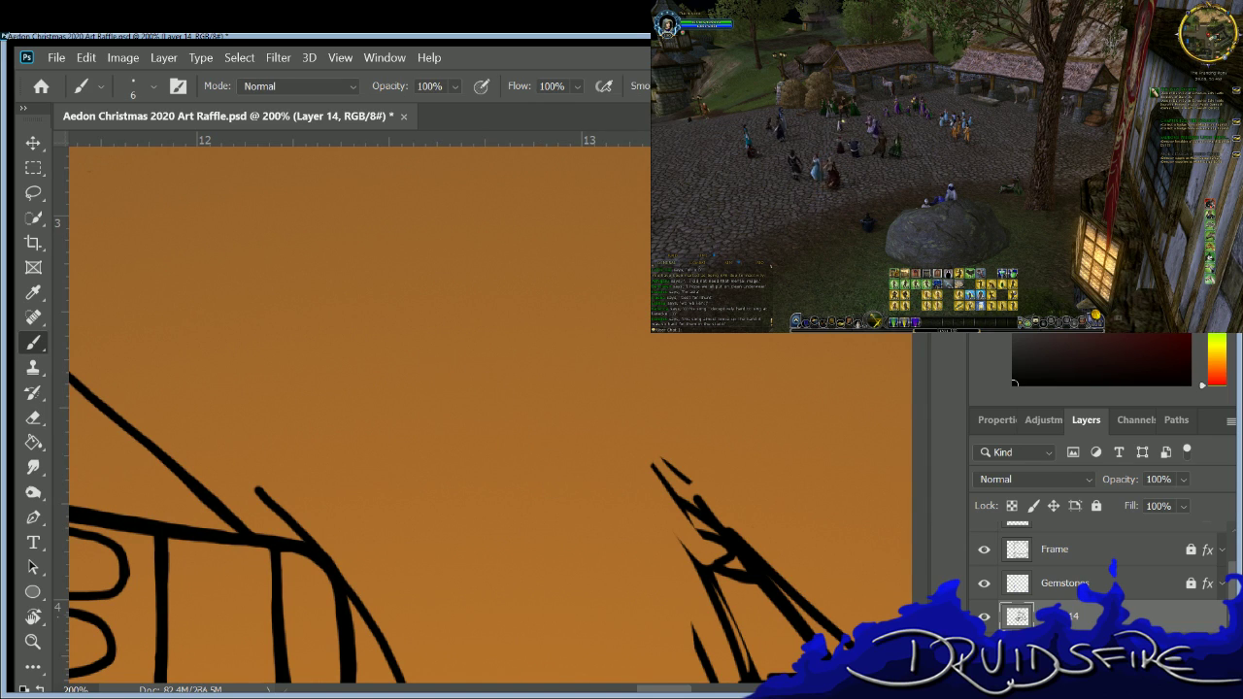
Erase the doubled strokes along the lower end of the long line descending beside the eye.
scroll(630, 308, "down", 10)
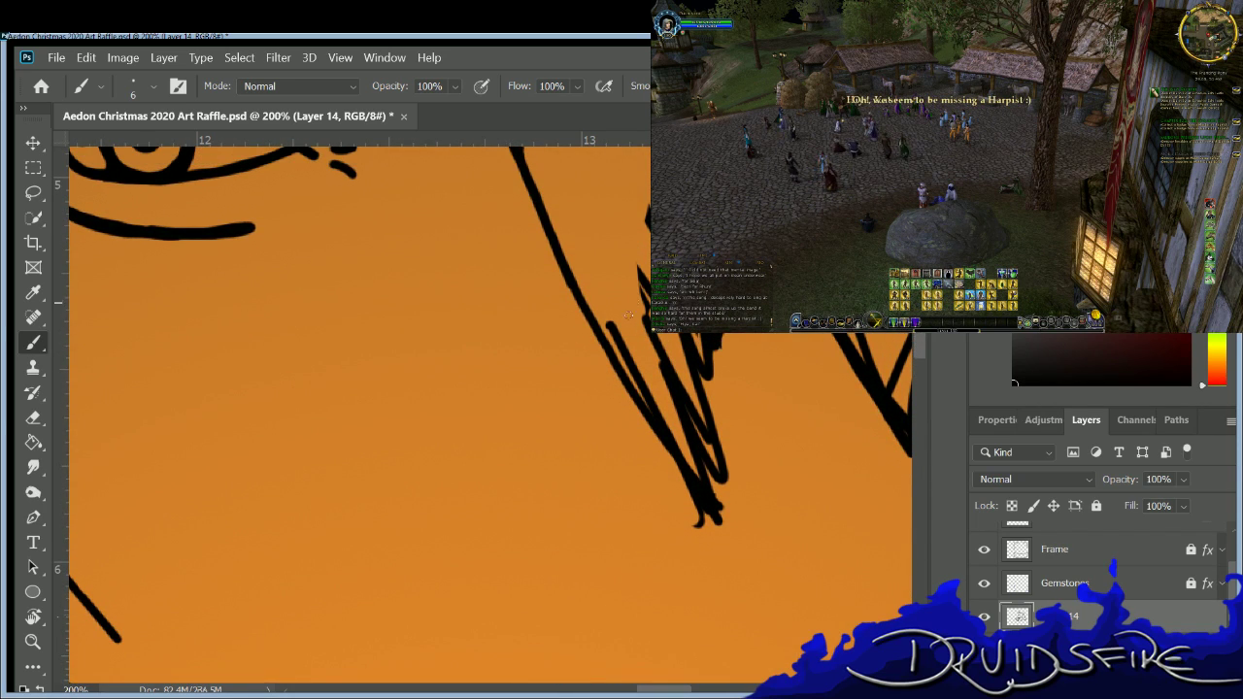
key("e")
mouse_move(602, 304)
left_mouse_down()
mouse_move(626, 355)
mouse_move(608, 321)
left_mouse_up()
mouse_move(644, 382)
left_mouse_down()
mouse_move(668, 408)
mouse_move(633, 385)
mouse_move(715, 513)
mouse_move(699, 539)
mouse_move(680, 464)
left_mouse_up()
Redraw the lower stretch of the long line beside the eye as one thicker stroke extended to its tip.
key("b")
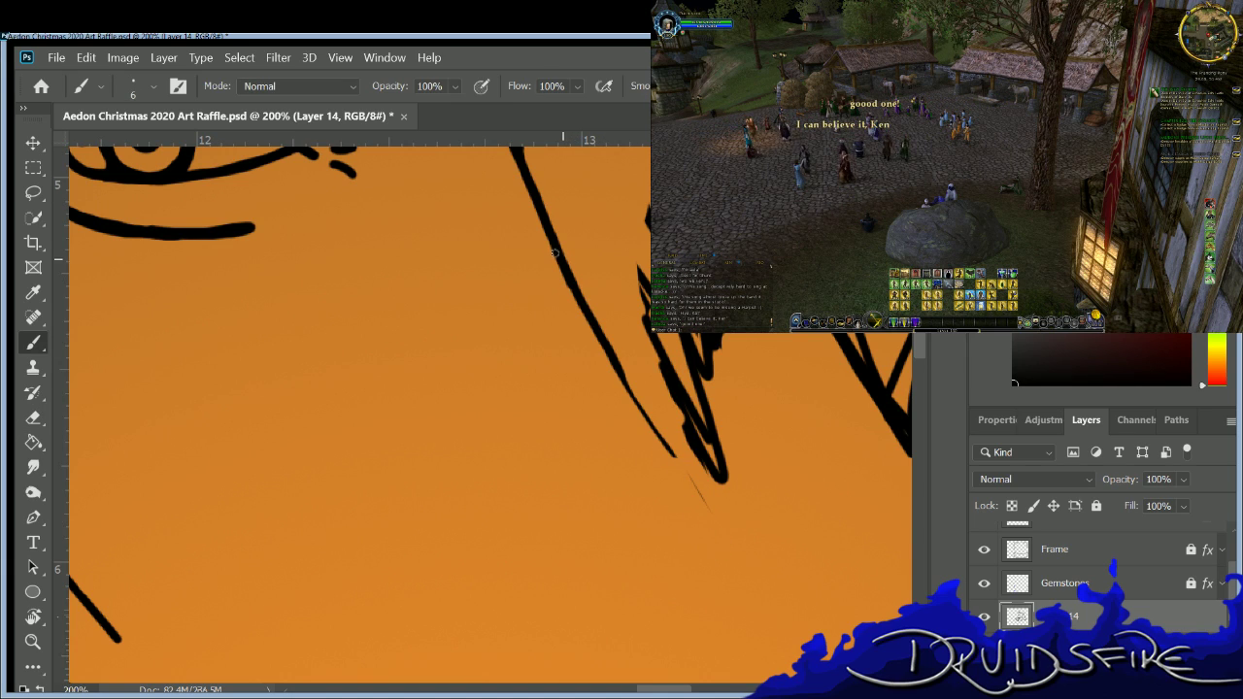
left_click_drag(570, 293, 693, 472)
key("ctrl+z")
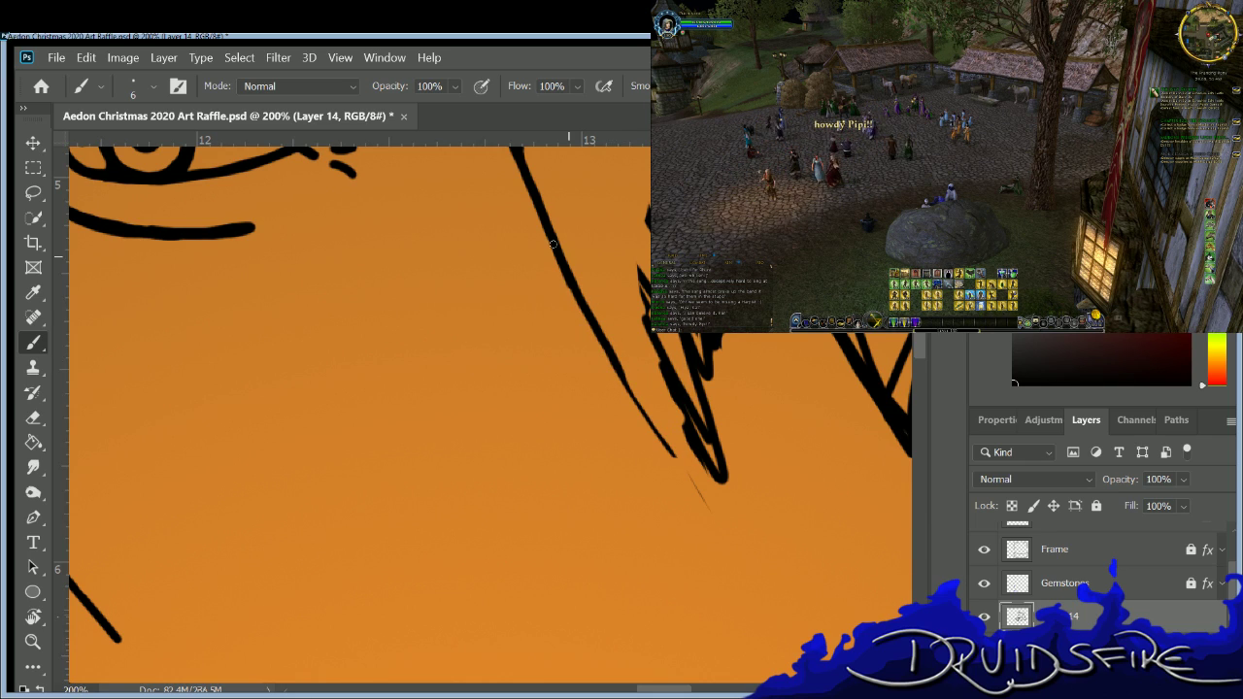
mouse_move(551, 242)
left_mouse_down()
mouse_move(607, 361)
mouse_move(717, 525)
left_mouse_up()
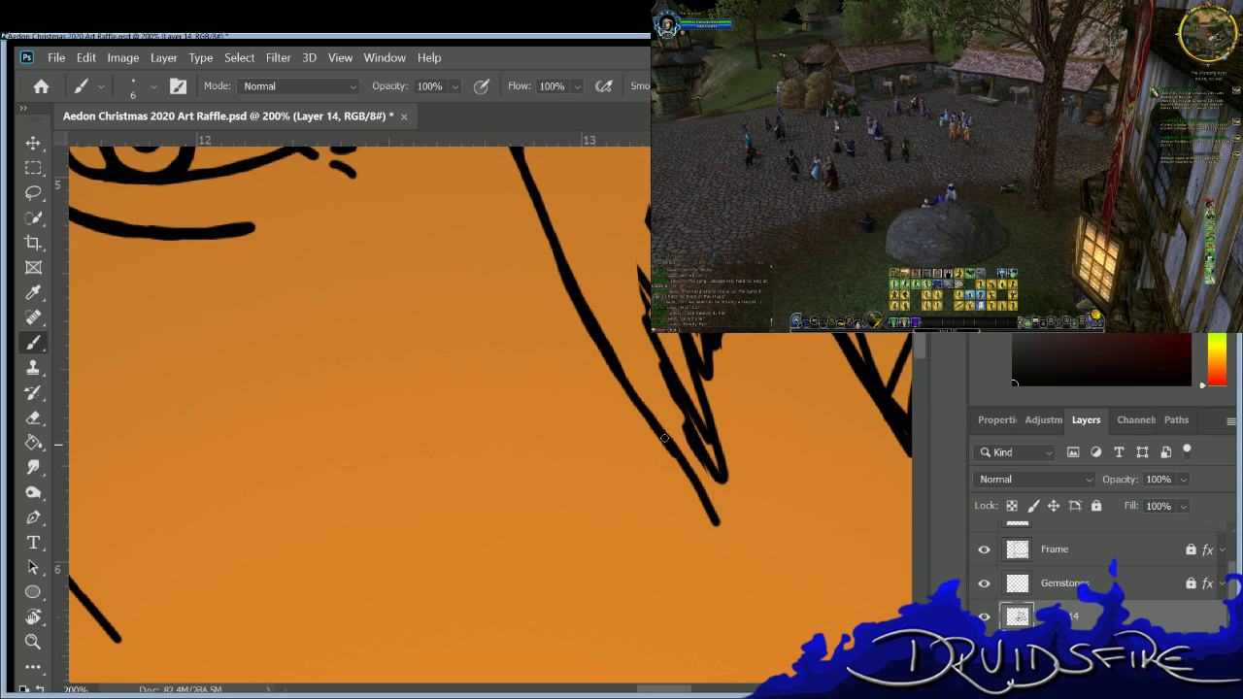
left_click_drag(671, 455, 720, 529)
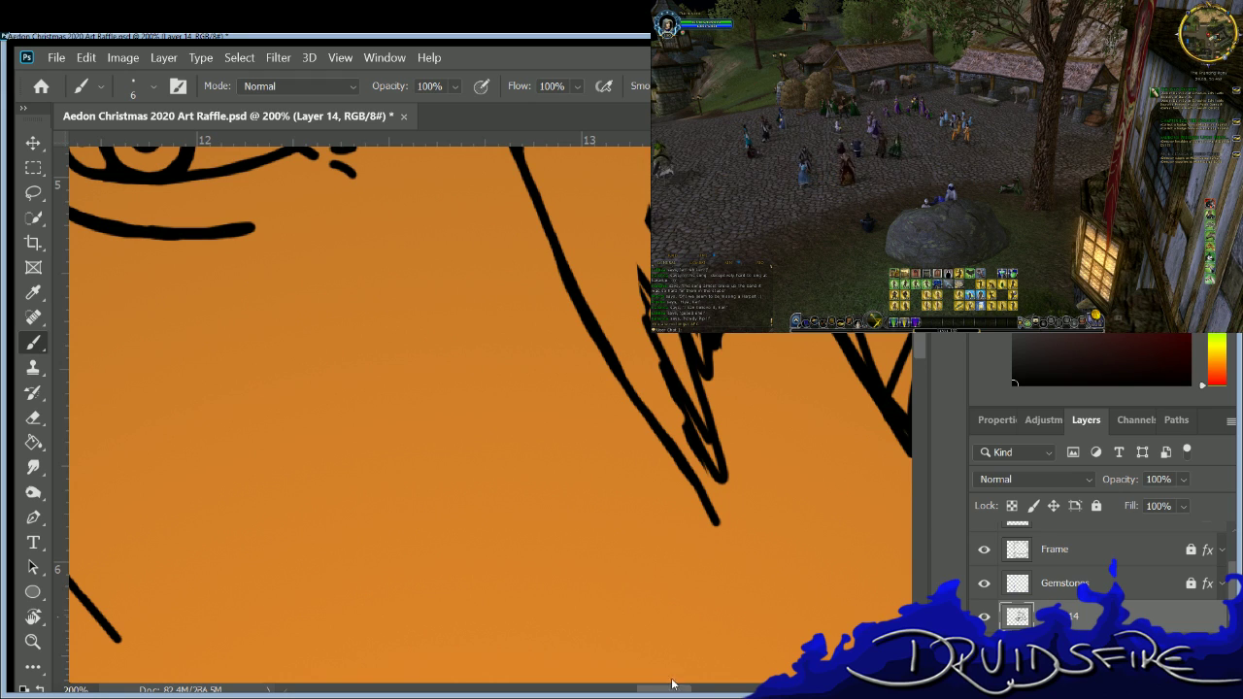
Erase the extra stroke branching inside the ear's outer curve and thicken the curve along its lower bend.
scroll(485, 408, "right", 5)
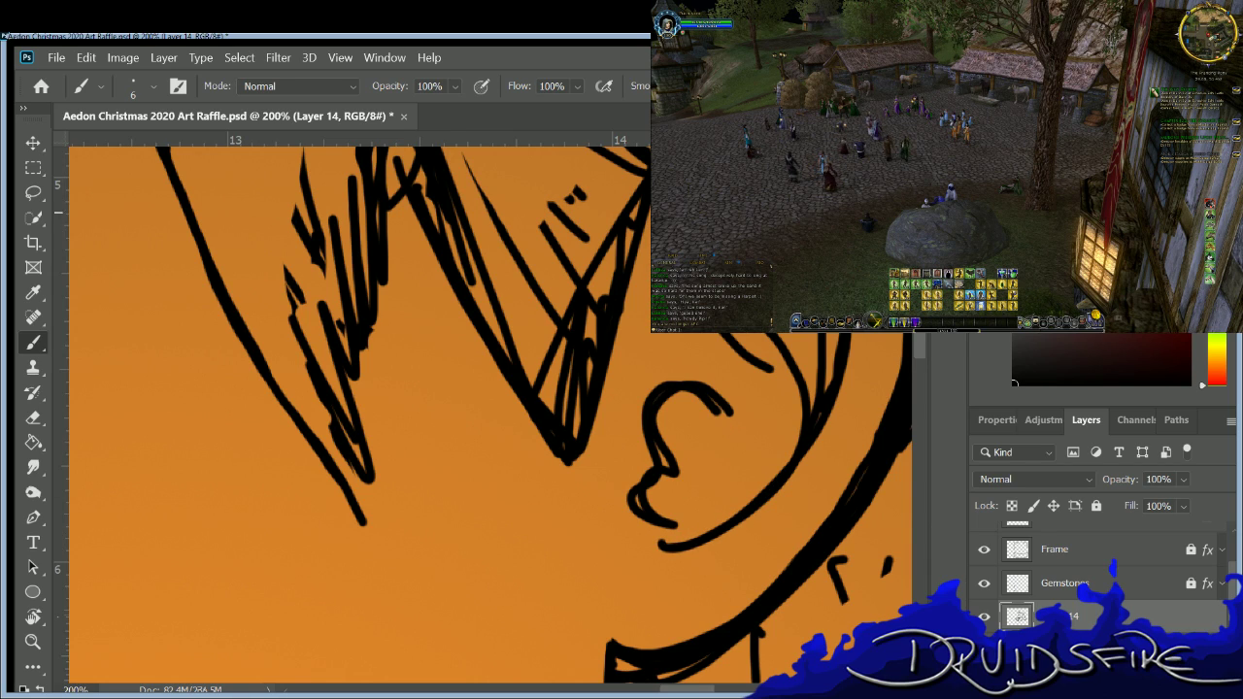
key("e")
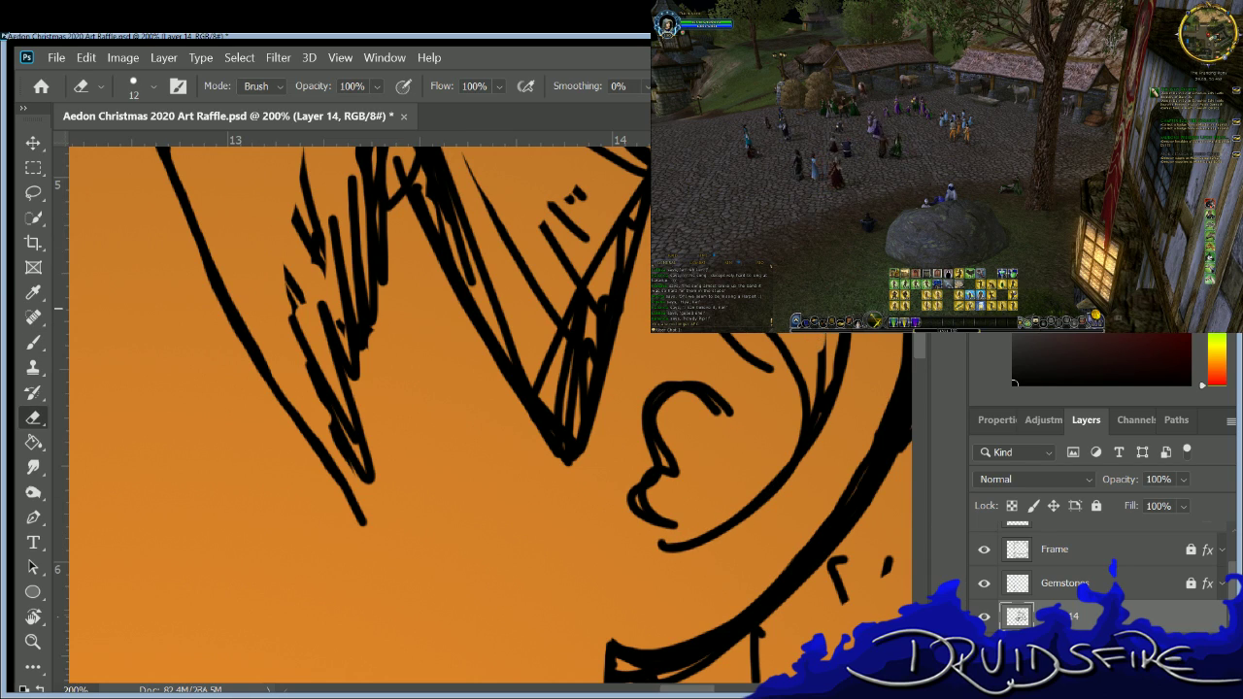
mouse_move(792, 427)
left_mouse_down()
mouse_move(819, 380)
mouse_move(745, 493)
left_mouse_up()
left_click_drag(788, 342, 786, 373)
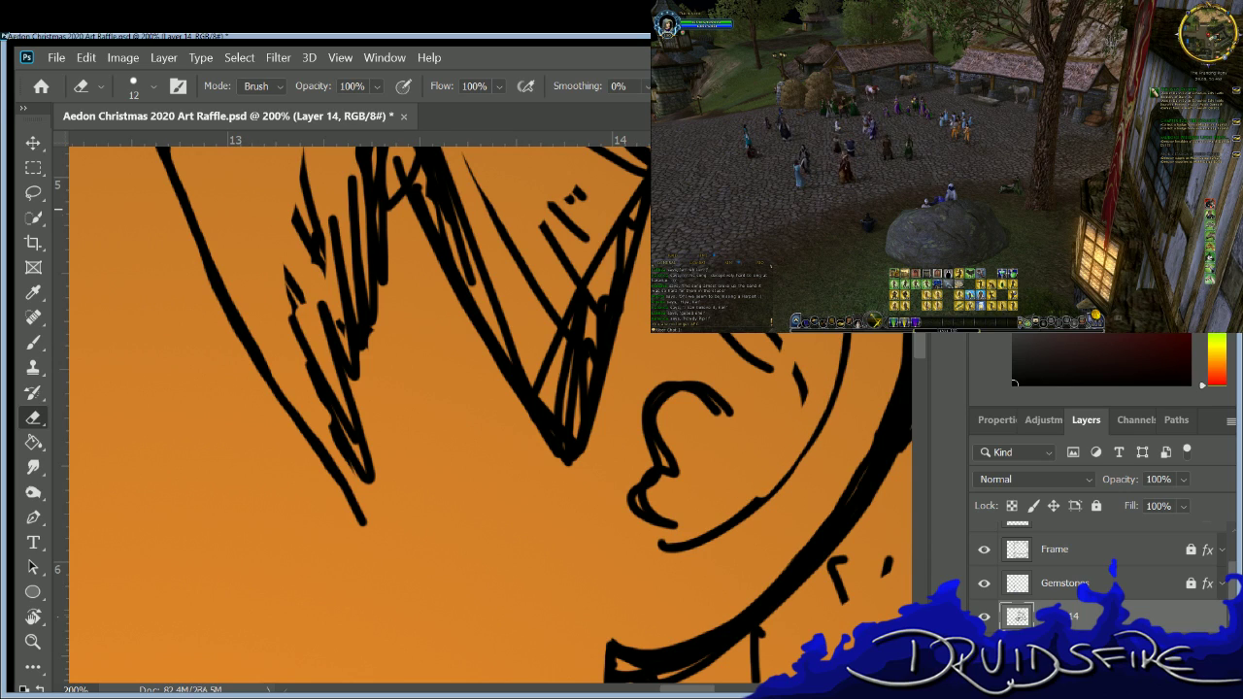
key("ctrl+z")
key("ctrl+z")
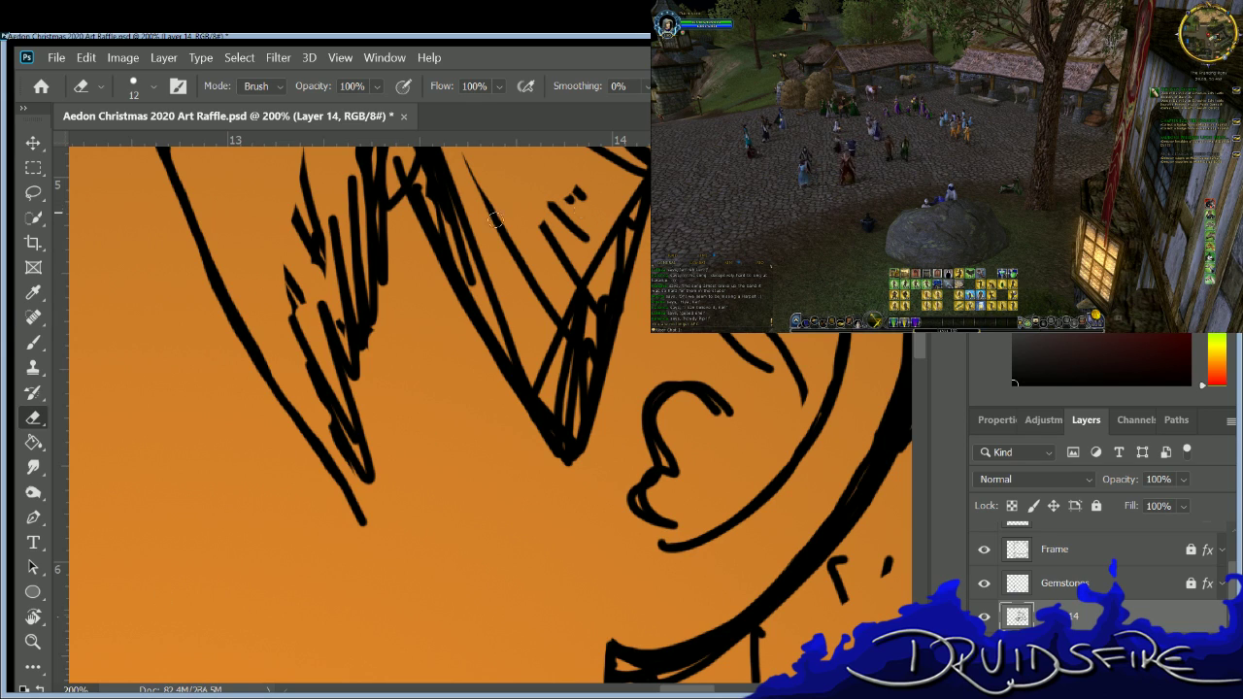
left_click(33, 342)
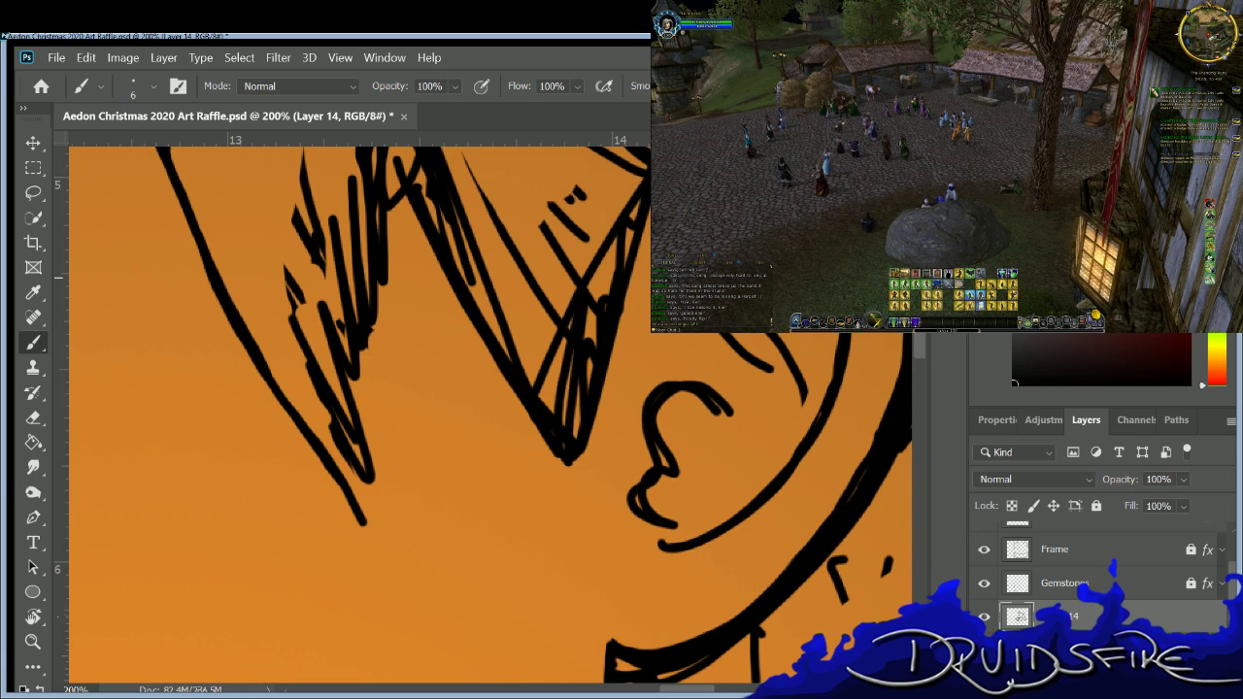
mouse_move(810, 417)
left_mouse_down()
mouse_move(755, 488)
mouse_move(695, 532)
left_mouse_up()
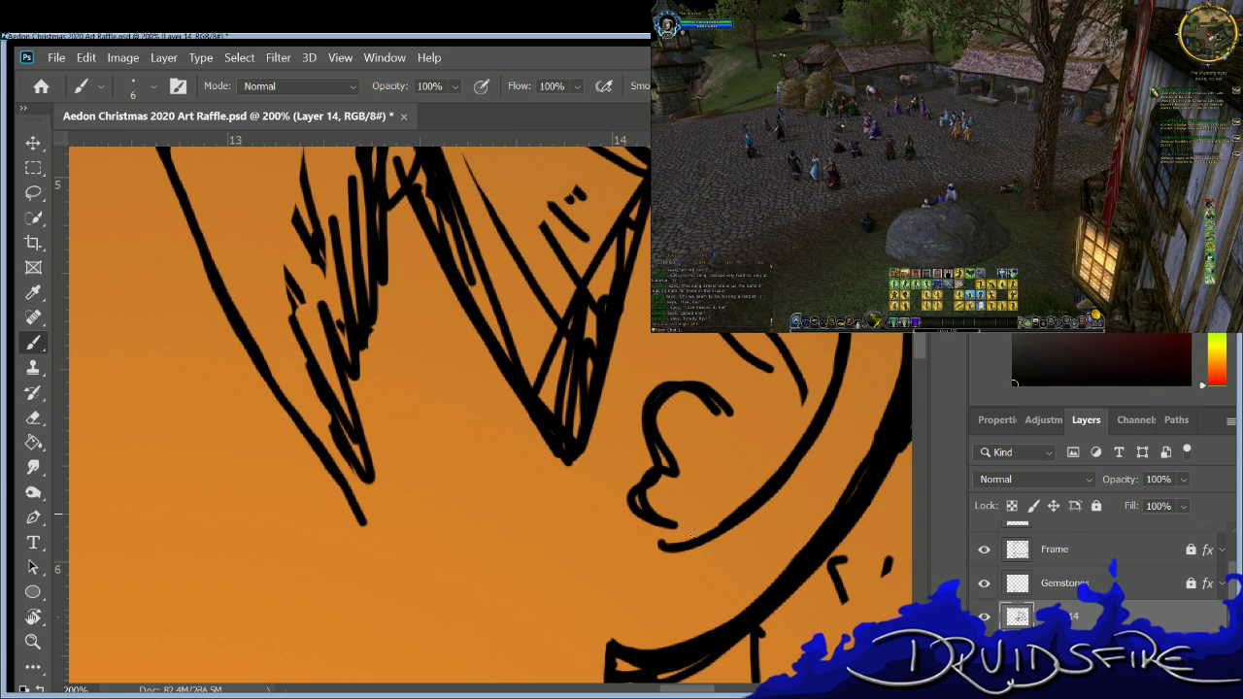
Redraw the doubled inner ear contour as a single rounded line and trim the blunt end of the outer curve.
key("e")
mouse_move(709, 406)
left_mouse_down()
mouse_move(663, 399)
mouse_move(654, 441)
mouse_move(679, 473)
mouse_move(656, 415)
mouse_move(694, 408)
mouse_move(677, 388)
mouse_move(646, 412)
mouse_move(689, 459)
mouse_move(637, 498)
mouse_move(664, 503)
mouse_move(656, 476)
mouse_move(629, 473)
mouse_move(622, 506)
mouse_move(623, 477)
mouse_move(648, 519)
left_mouse_up()
key("b")
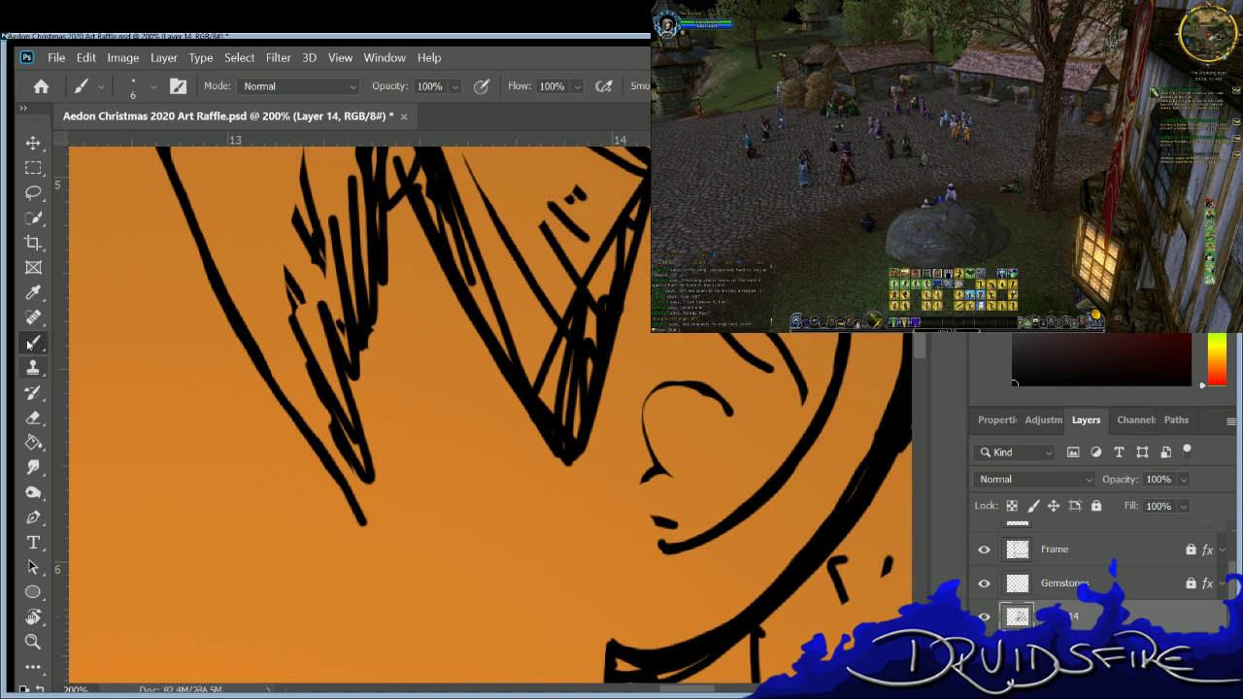
mouse_move(728, 408)
left_mouse_down()
mouse_move(656, 387)
mouse_move(642, 435)
mouse_move(666, 474)
mouse_move(637, 503)
mouse_move(658, 522)
left_mouse_up()
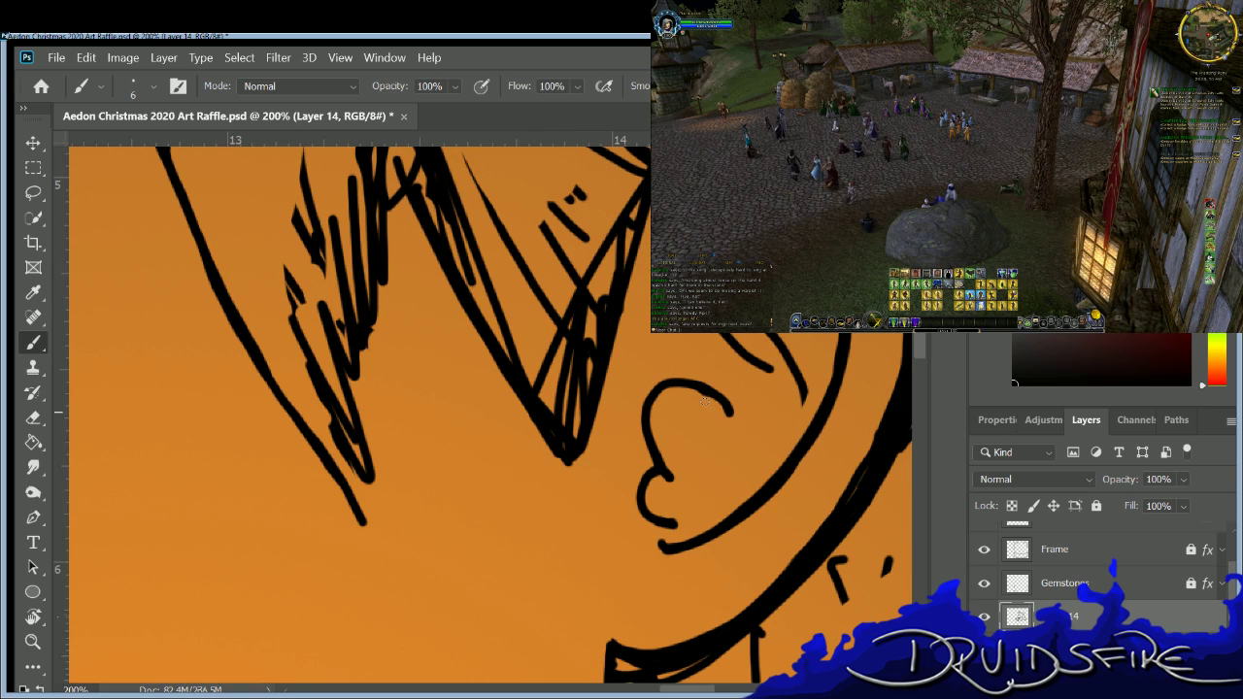
key("e")
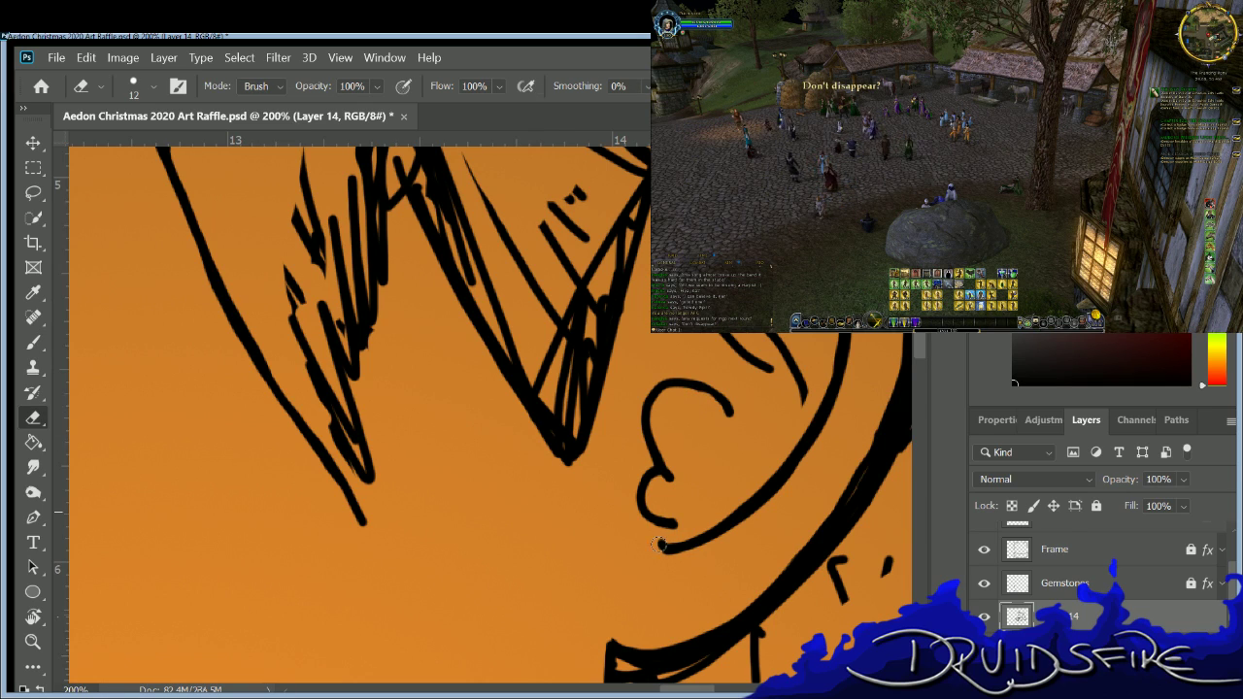
left_click_drag(658, 532, 666, 547)
key("b")
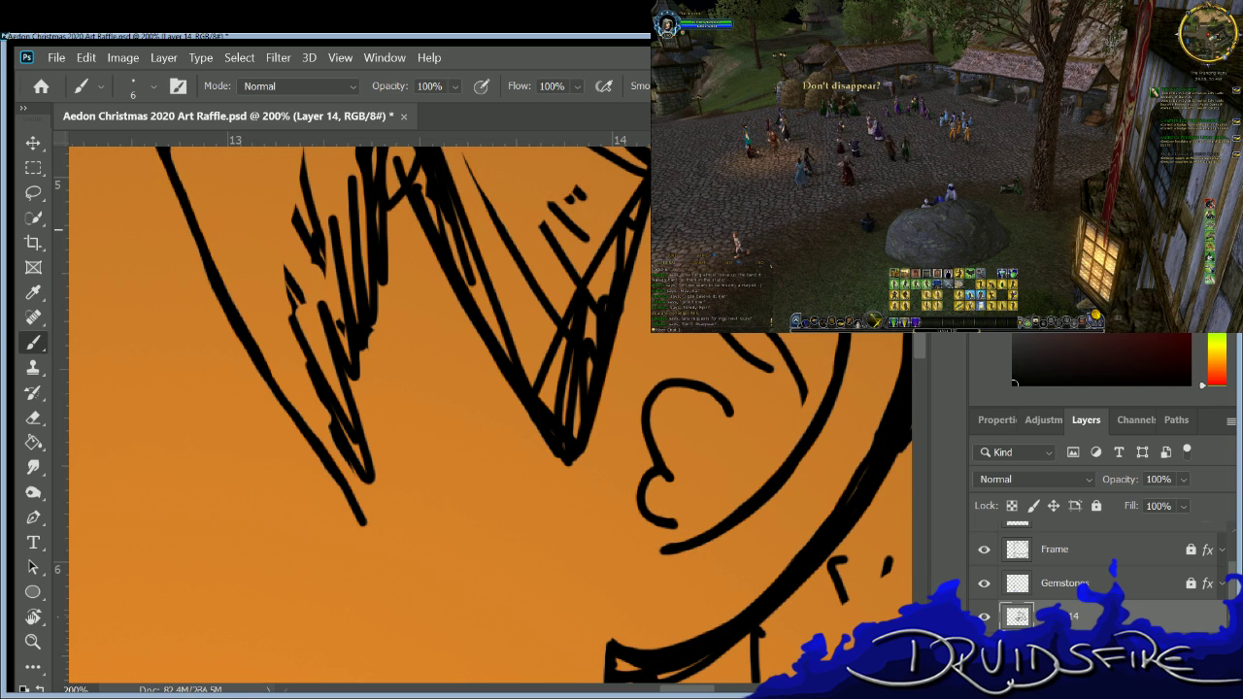
Erase the lower ends of the two inner ear fold lines and redraw them shorter.
key("e")
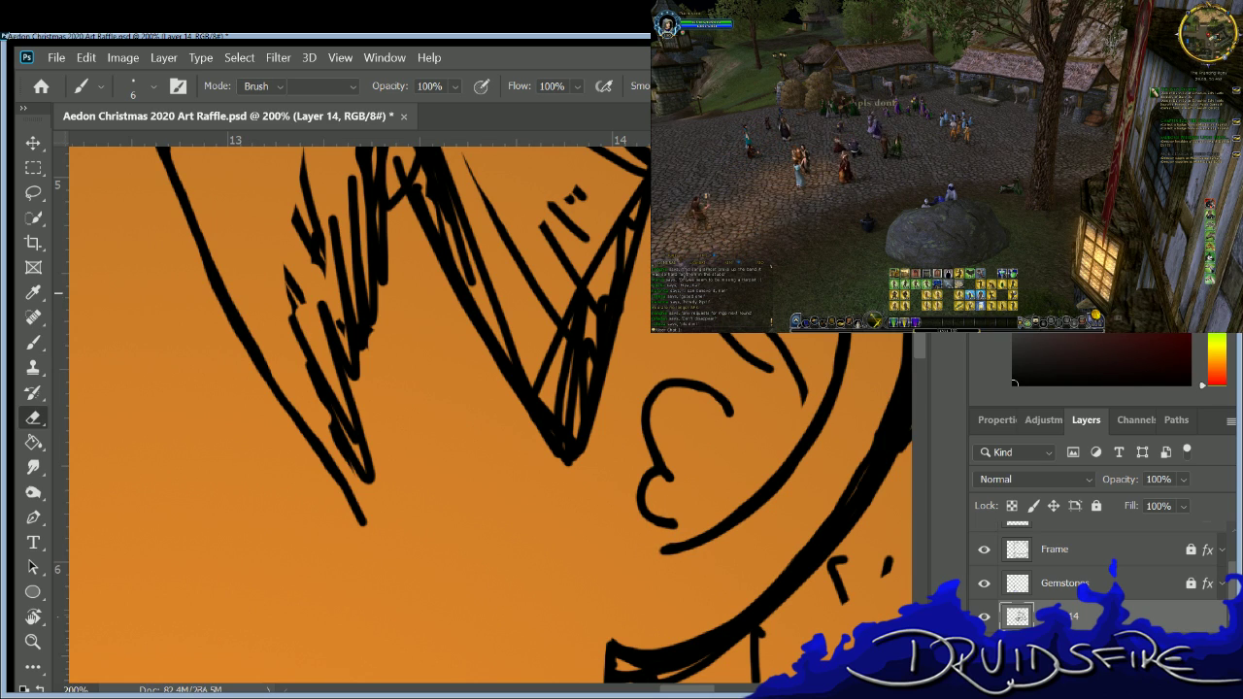
mouse_move(765, 335)
left_mouse_down()
mouse_move(798, 398)
mouse_move(801, 371)
left_mouse_up()
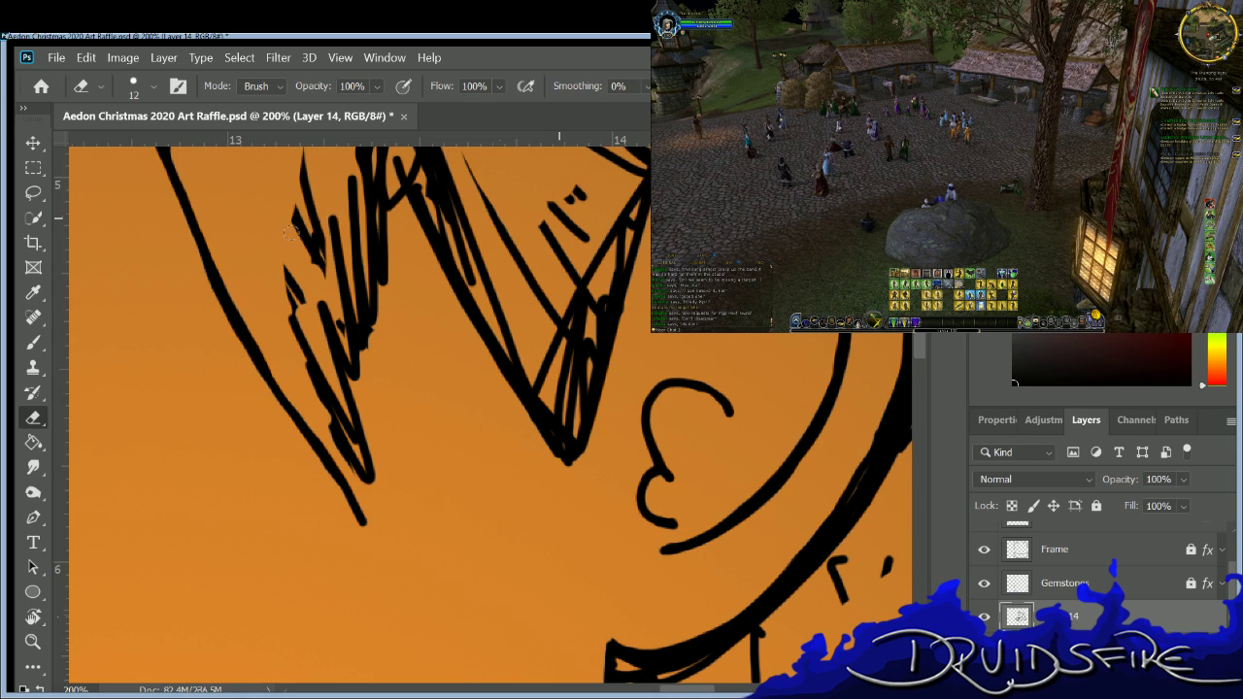
key("b")
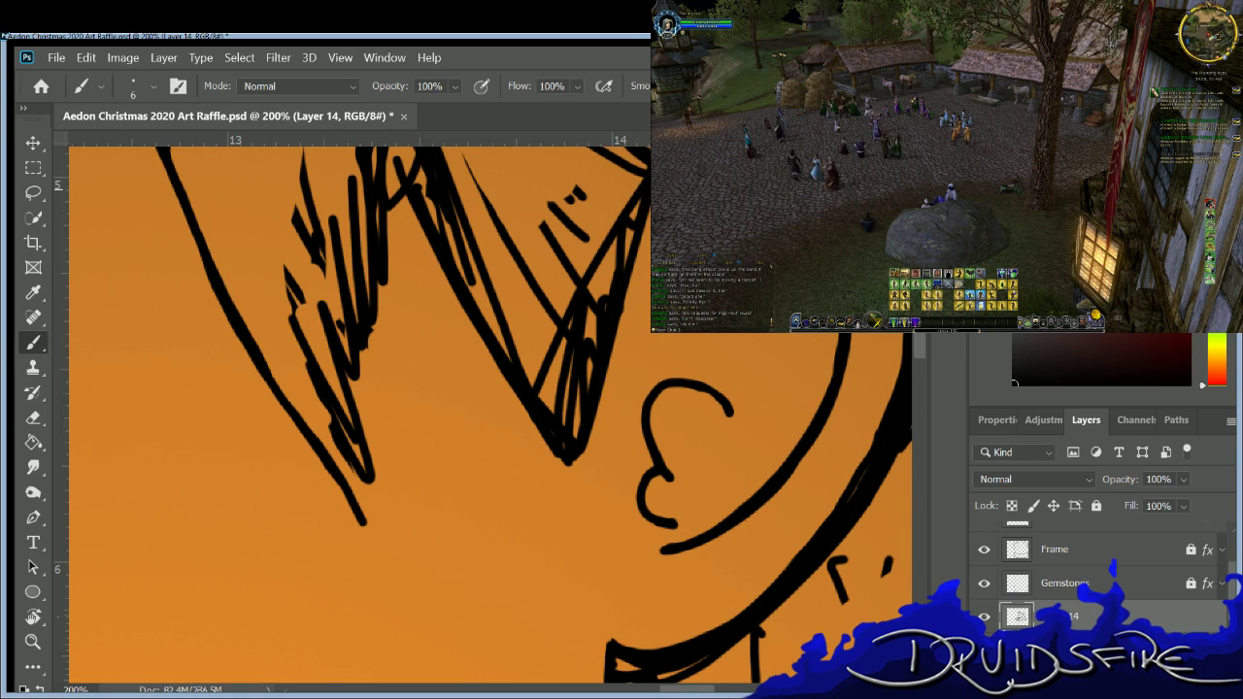
mouse_move(767, 380)
left_mouse_down()
mouse_move(736, 337)
mouse_move(795, 359)
mouse_move(783, 383)
left_mouse_up()
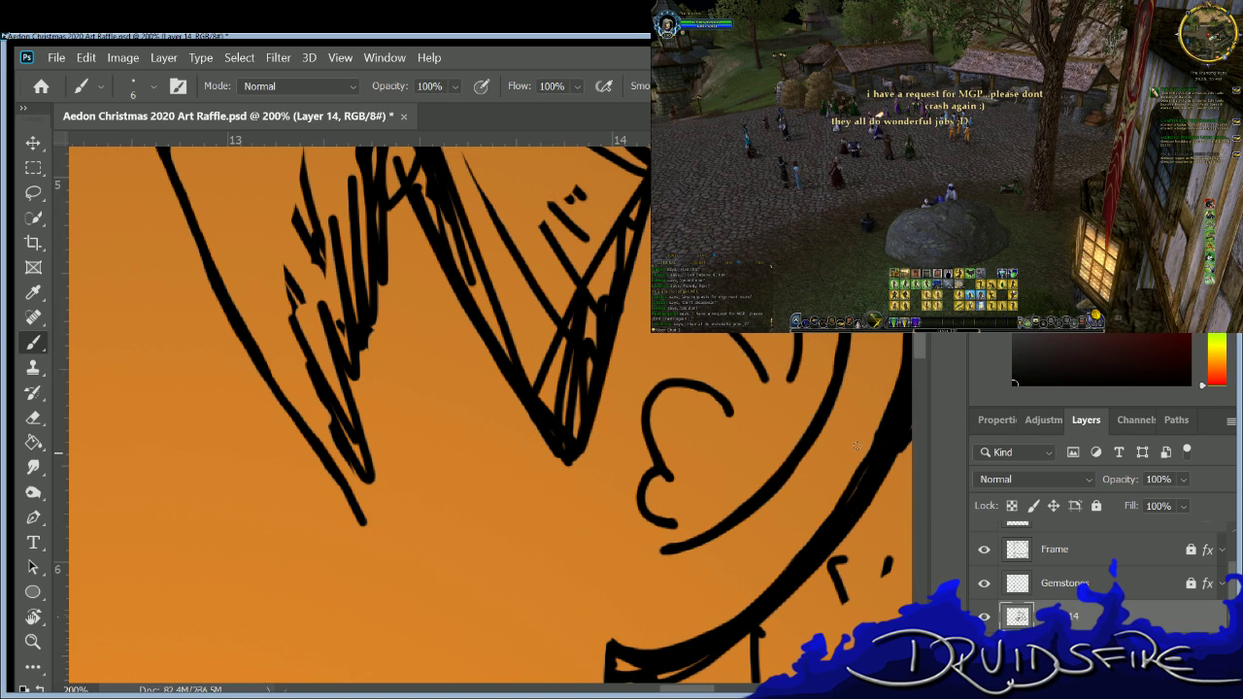
Replace the scribbled strokes of the pointed lock beside the ear with a clean V outline with a jagged inner edge.
key("e")
mouse_move(606, 188)
left_mouse_down()
mouse_move(576, 190)
mouse_move(582, 217)
mouse_move(520, 248)
mouse_move(475, 185)
mouse_move(497, 316)
mouse_move(455, 228)
mouse_move(464, 277)
mouse_move(452, 194)
mouse_move(538, 309)
mouse_move(510, 383)
mouse_move(612, 281)
mouse_move(597, 342)
mouse_move(627, 267)
mouse_move(611, 354)
left_mouse_up()
key("e")
mouse_move(592, 412)
left_mouse_down()
mouse_move(600, 355)
mouse_move(586, 318)
mouse_move(535, 318)
mouse_move(545, 337)
mouse_move(562, 331)
mouse_move(560, 402)
mouse_move(579, 470)
mouse_move(532, 393)
left_mouse_up()
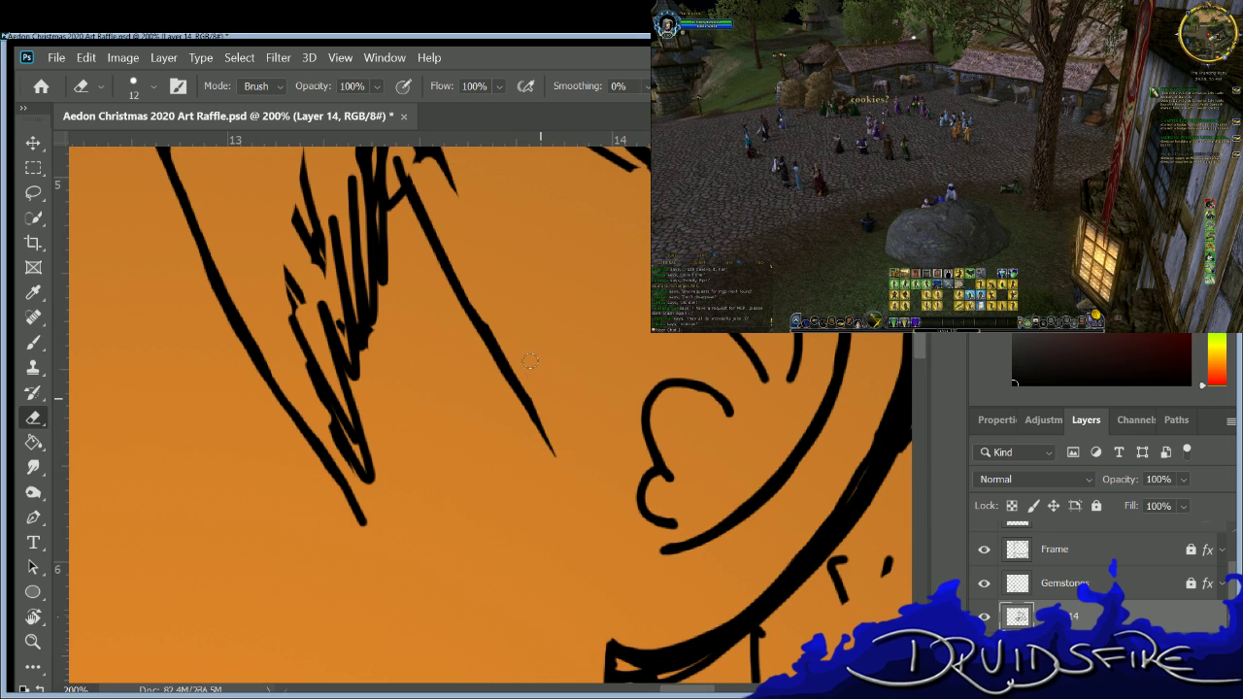
key("b")
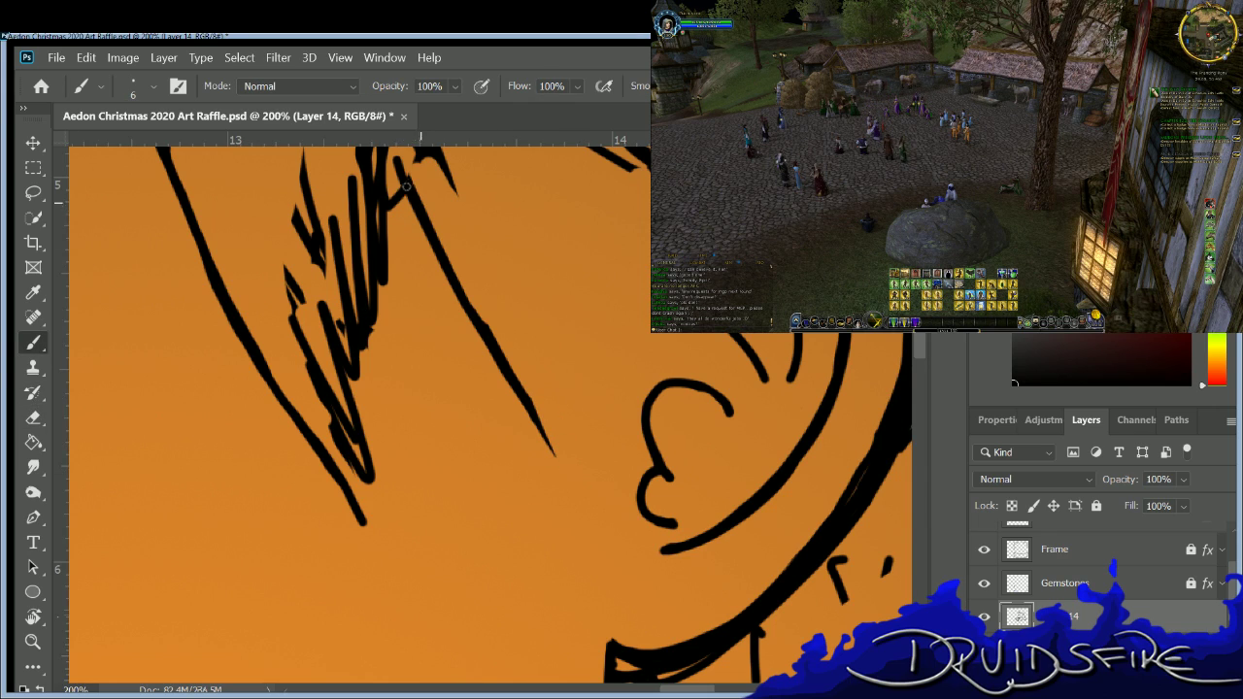
left_click_drag(397, 164, 454, 292)
mouse_move(492, 352)
left_mouse_down()
mouse_move(563, 468)
mouse_move(583, 397)
mouse_move(575, 317)
mouse_move(592, 350)
mouse_move(597, 240)
mouse_move(613, 276)
mouse_move(629, 171)
left_mouse_up()
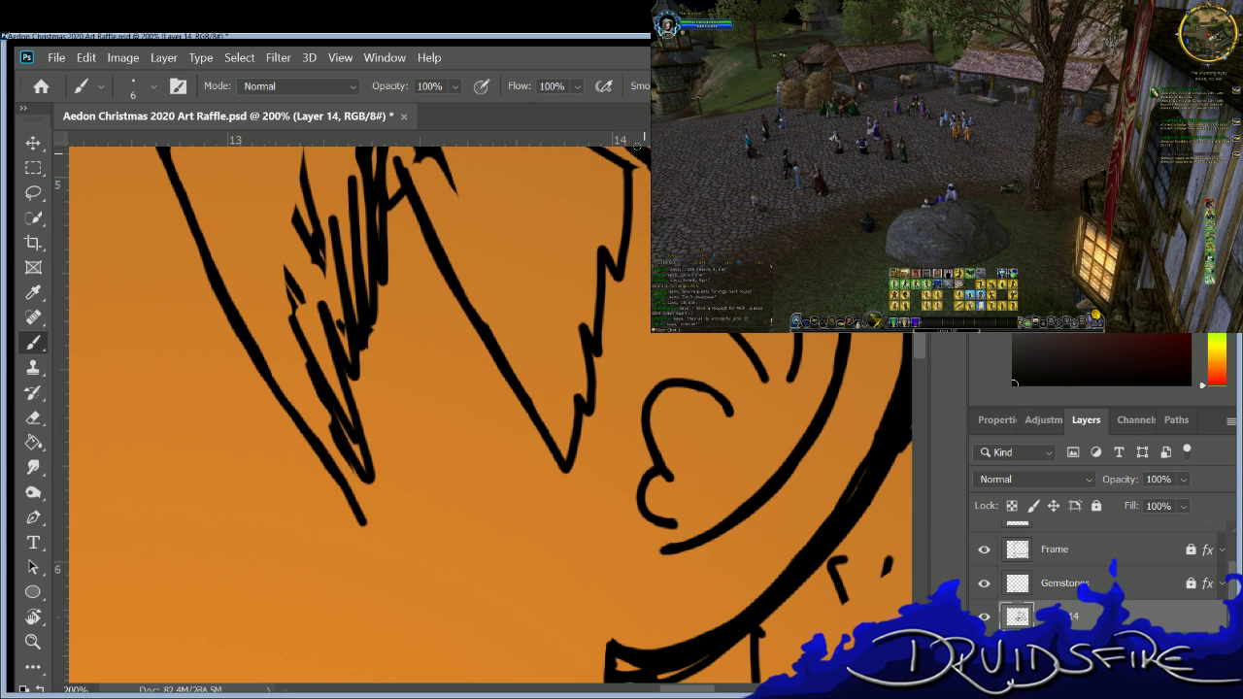
Erase the sketchy hair strokes in the area above the two pointed locks, up to the ear's upper corner.
scroll(637, 146, "up", 3)
scroll(488, 393, "up", 2)
key("e")
mouse_move(488, 393)
left_mouse_down()
mouse_move(483, 317)
mouse_move(463, 431)
mouse_move(452, 399)
mouse_move(456, 262)
mouse_move(397, 450)
mouse_move(390, 413)
mouse_move(452, 228)
mouse_move(303, 452)
mouse_move(333, 290)
left_mouse_up()
key("e")
mouse_move(435, 442)
left_mouse_down()
mouse_move(424, 507)
mouse_move(432, 436)
left_mouse_up()
key("b")
key("e")
mouse_move(608, 401)
left_mouse_down()
mouse_move(562, 512)
mouse_move(592, 366)
mouse_move(598, 489)
mouse_move(610, 484)
mouse_move(589, 436)
left_mouse_up()
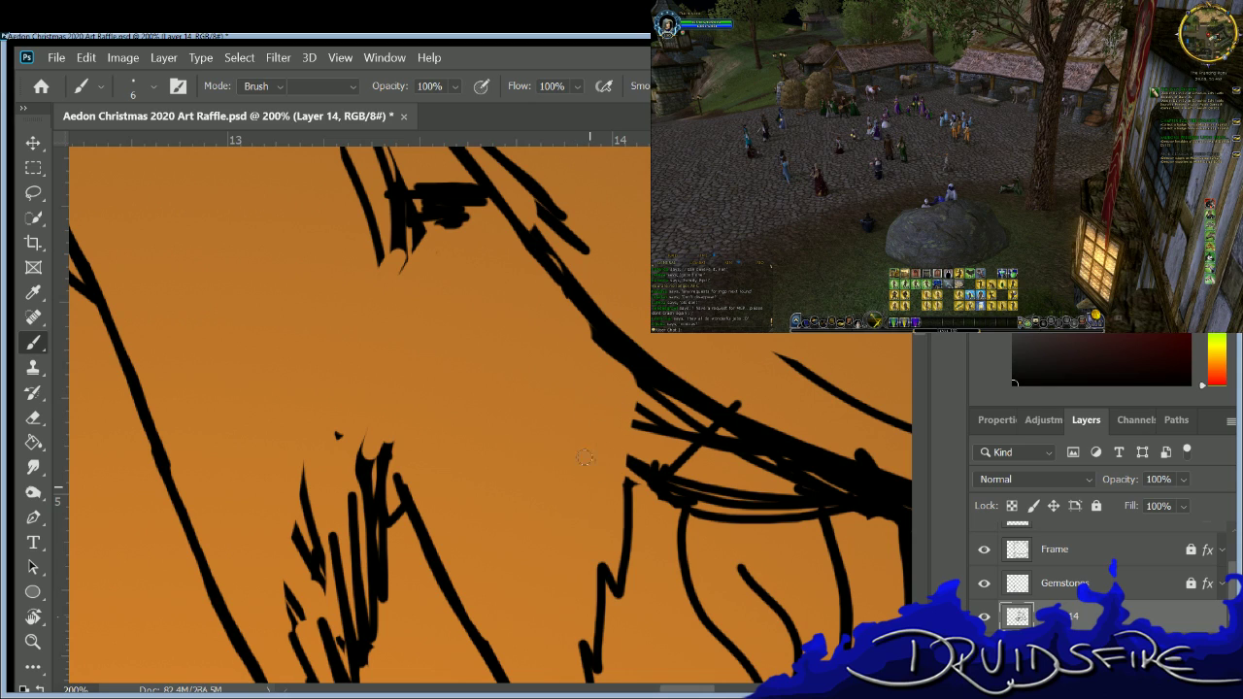
Erase the crossing strokes above the ear, extend the jagged lock edge upward, and join the ear's top line to it.
mouse_move(679, 447)
left_mouse_down()
mouse_move(639, 471)
mouse_move(639, 428)
mouse_move(653, 445)
mouse_move(627, 411)
mouse_move(755, 464)
mouse_move(624, 391)
mouse_move(754, 460)
mouse_move(642, 405)
mouse_move(746, 404)
left_mouse_up()
key("e")
mouse_move(631, 464)
left_mouse_down()
mouse_move(718, 486)
mouse_move(693, 489)
left_mouse_up()
mouse_move(619, 459)
left_mouse_down()
mouse_move(644, 498)
mouse_move(646, 409)
mouse_move(617, 441)
mouse_move(632, 463)
mouse_move(633, 418)
left_mouse_up()
key("b")
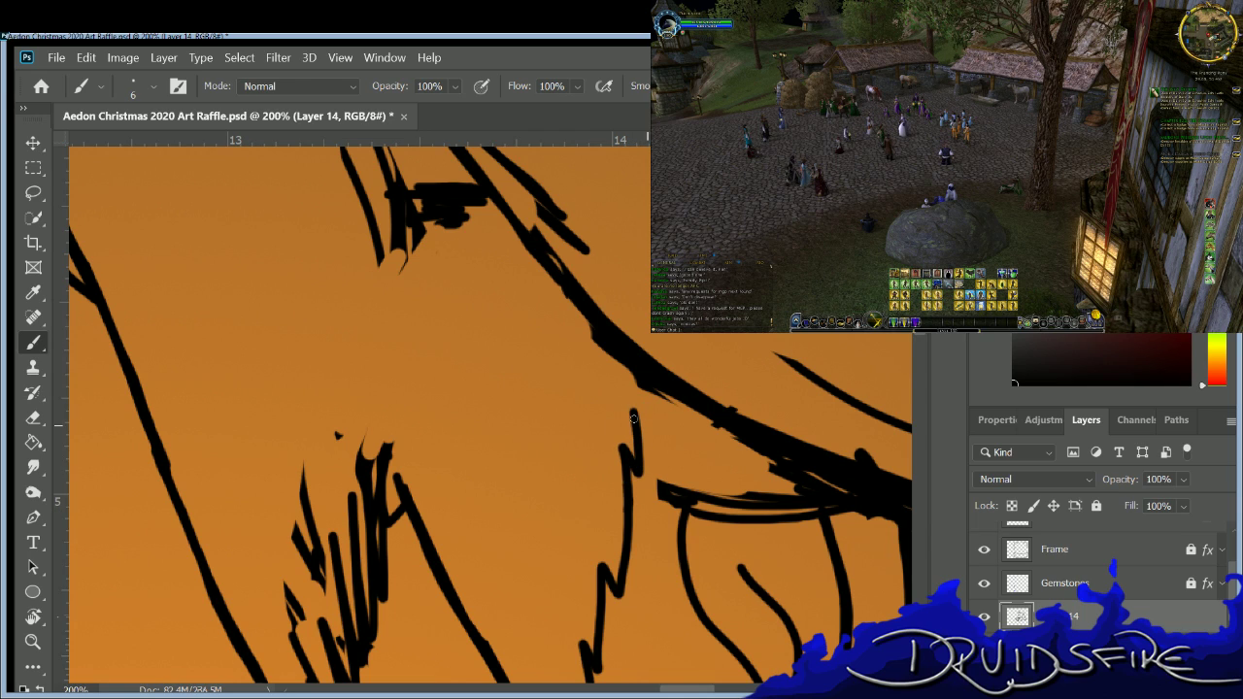
left_click_drag(638, 464, 658, 491)
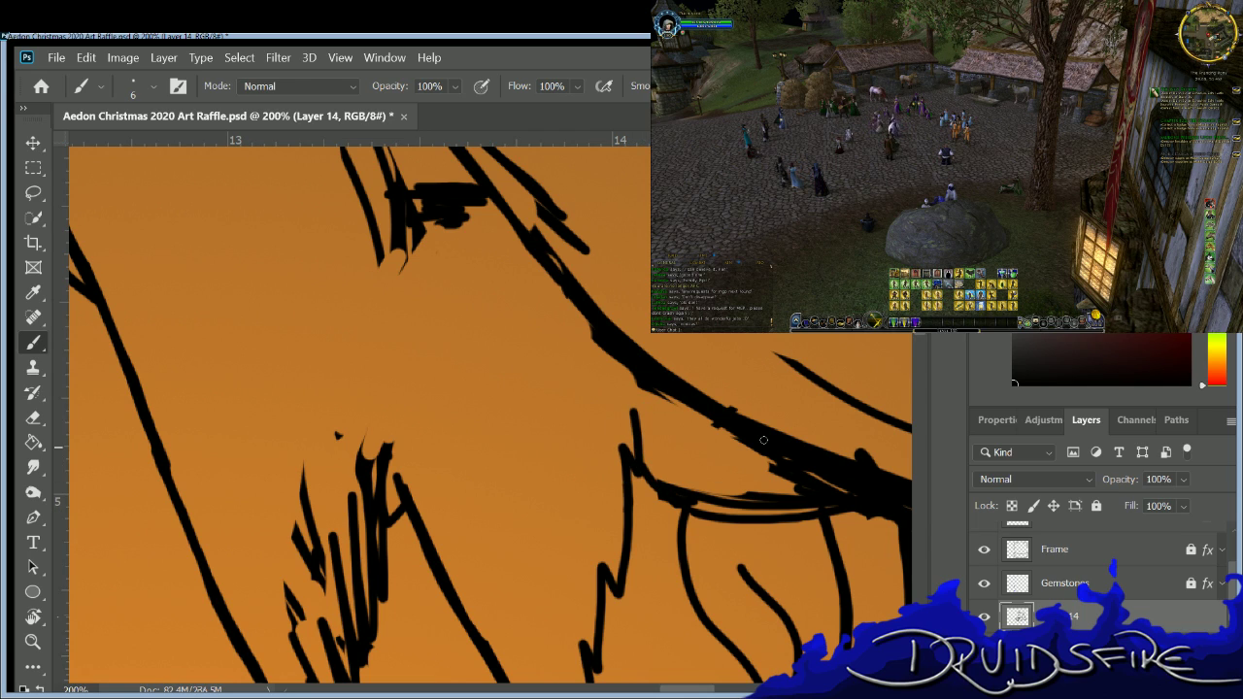
Erase the hatched strokes between the long outer line and the V-shaped lock.
scroll(375, 209, "down", 5)
key("e")
mouse_move(375, 208)
left_mouse_down()
mouse_move(345, 403)
mouse_move(406, 198)
mouse_move(316, 428)
mouse_move(310, 199)
mouse_move(283, 411)
mouse_move(278, 345)
mouse_move(325, 522)
mouse_move(347, 504)
mouse_move(338, 468)
mouse_move(356, 475)
mouse_move(361, 451)
mouse_move(352, 484)
mouse_move(380, 409)
mouse_move(381, 312)
left_mouse_up()
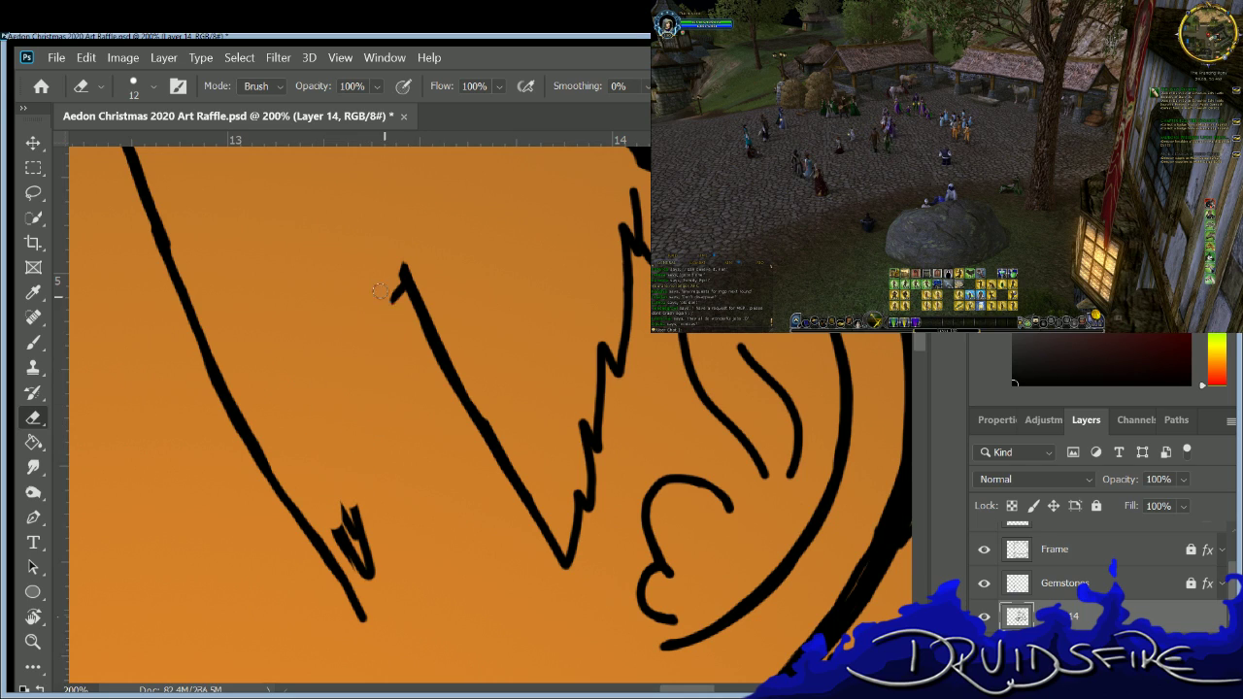
Erase the side tick on the V-shaped lock and the leftover scribble beside the long outer line's lower end.
mouse_move(386, 416)
left_mouse_down()
mouse_move(350, 559)
mouse_move(319, 491)
mouse_move(279, 493)
left_mouse_up()
key("b")
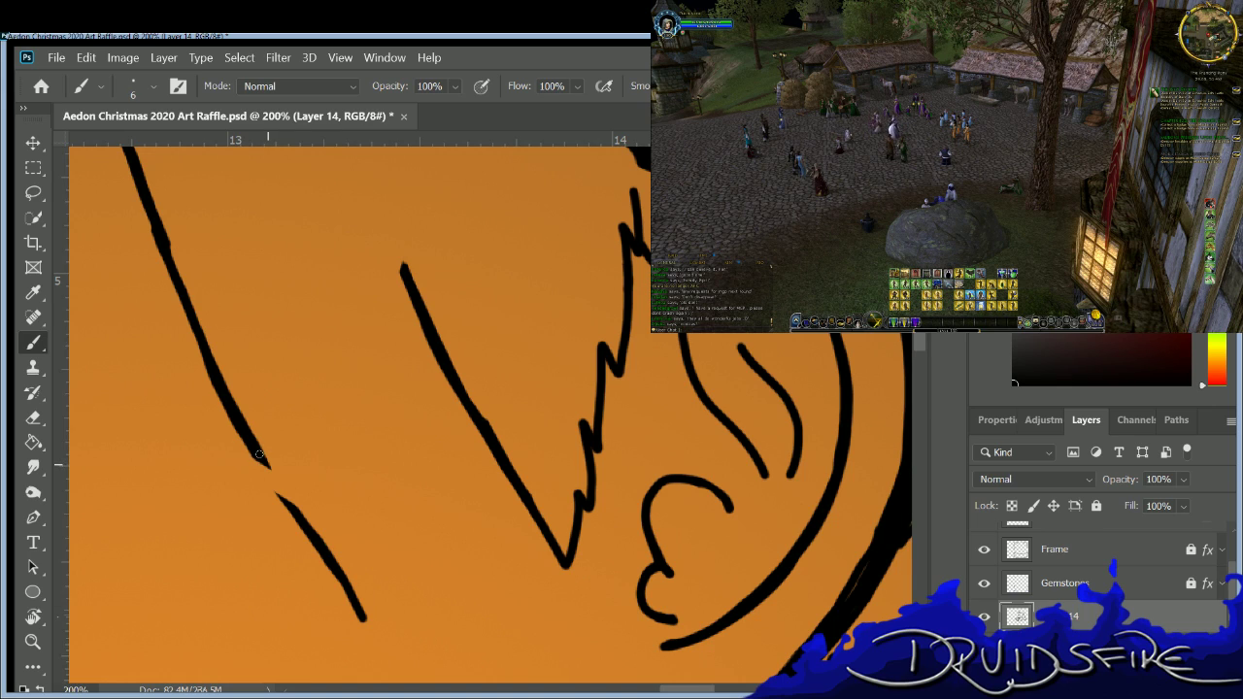
key("ctrl+z")
key("ctrl+z")
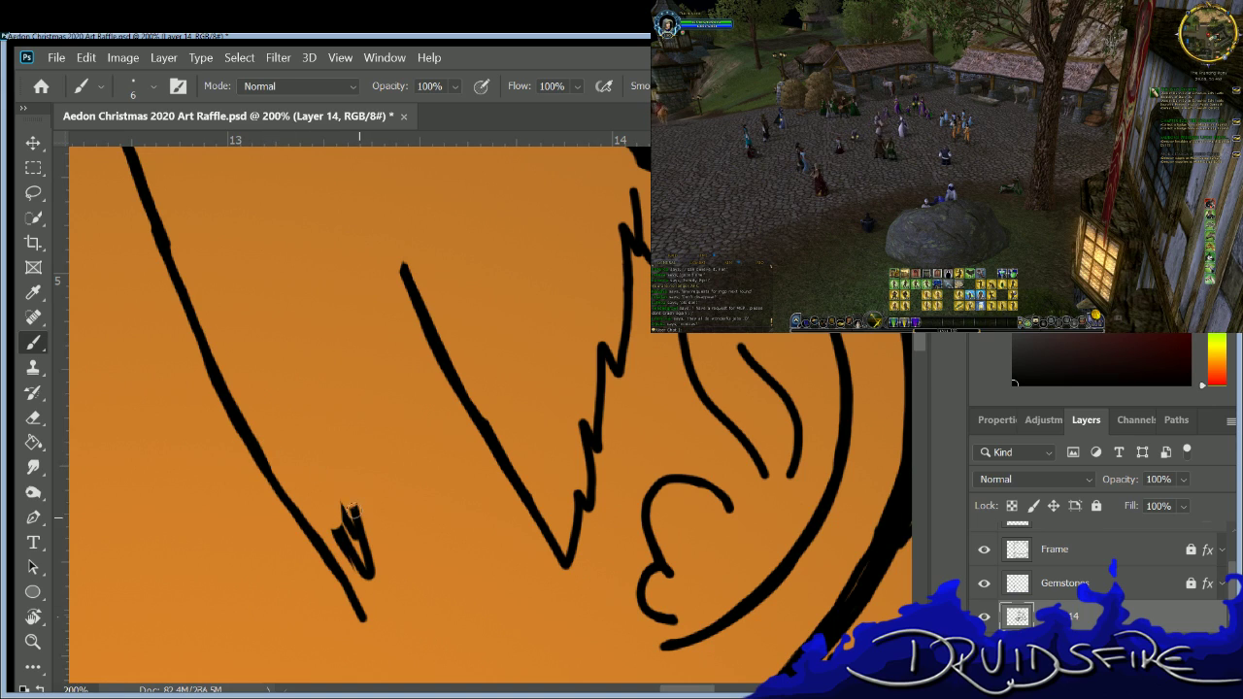
key("e")
mouse_move(355, 510)
left_mouse_down()
mouse_move(326, 486)
mouse_move(355, 569)
mouse_move(322, 533)
left_mouse_up()
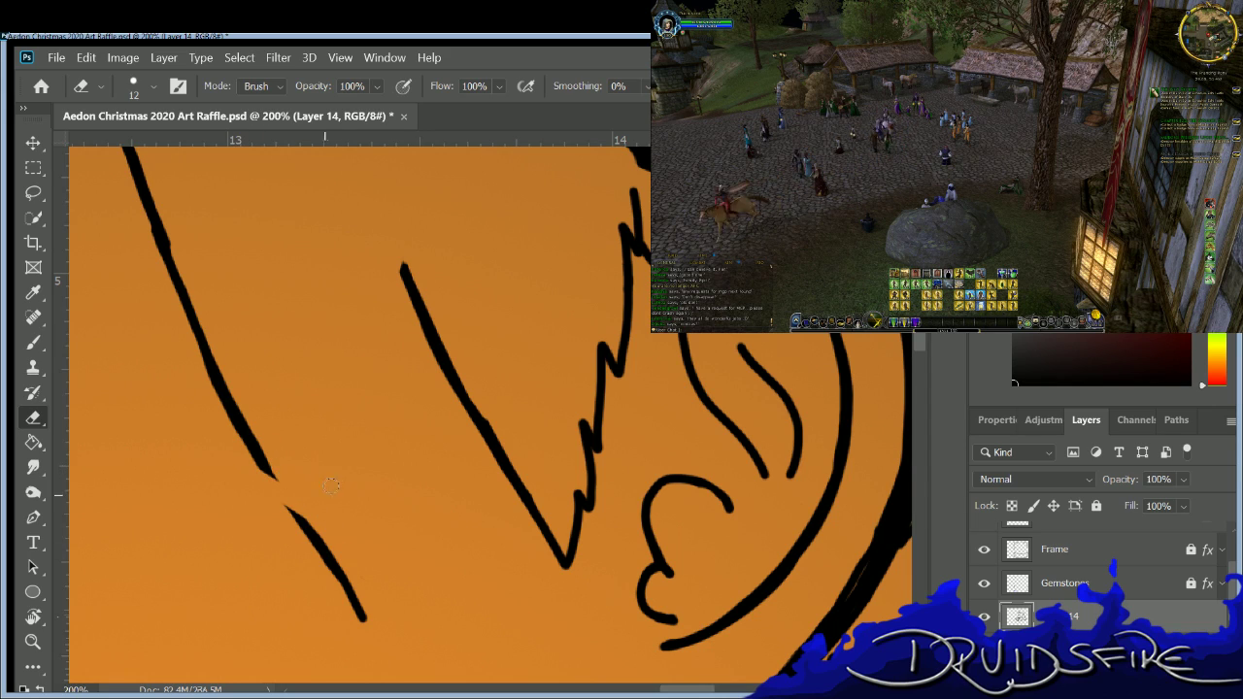
Undo the erasures that cut the long outer line's lower end, and erase only the V-shaped scribble beside it.
key("ctrl+z")
key("ctrl+z")
key("ctrl+z")
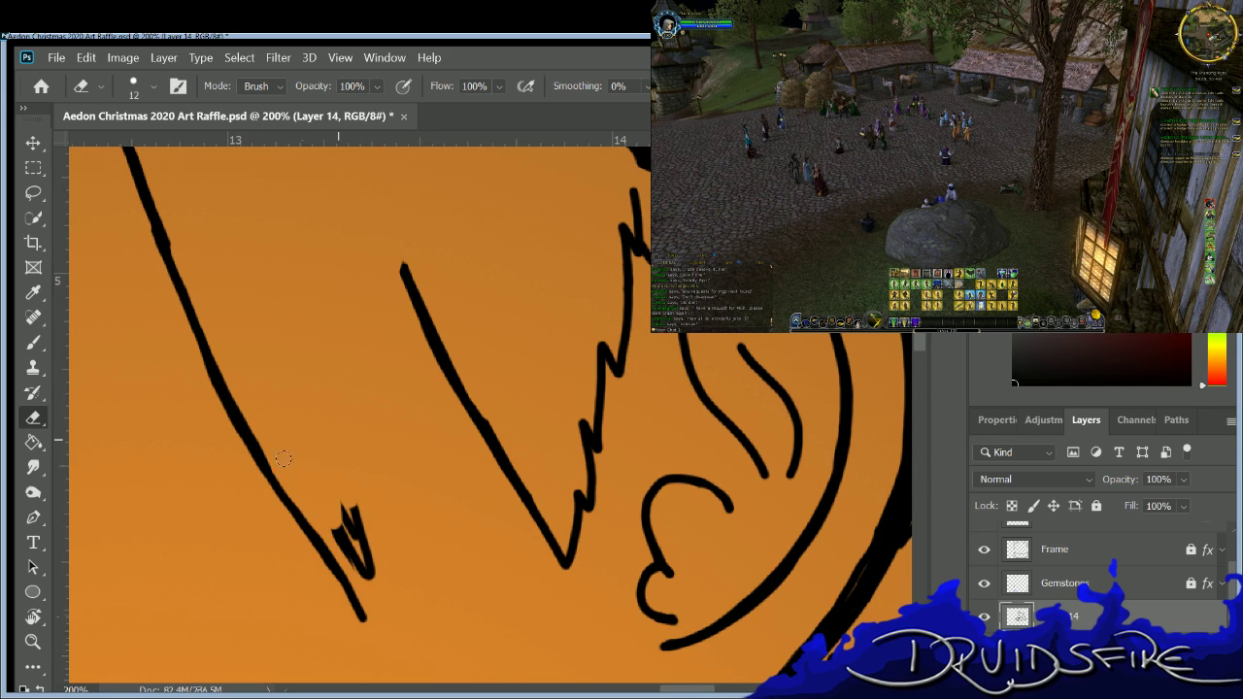
mouse_move(345, 497)
left_mouse_down()
mouse_move(371, 576)
mouse_move(345, 558)
left_mouse_up()
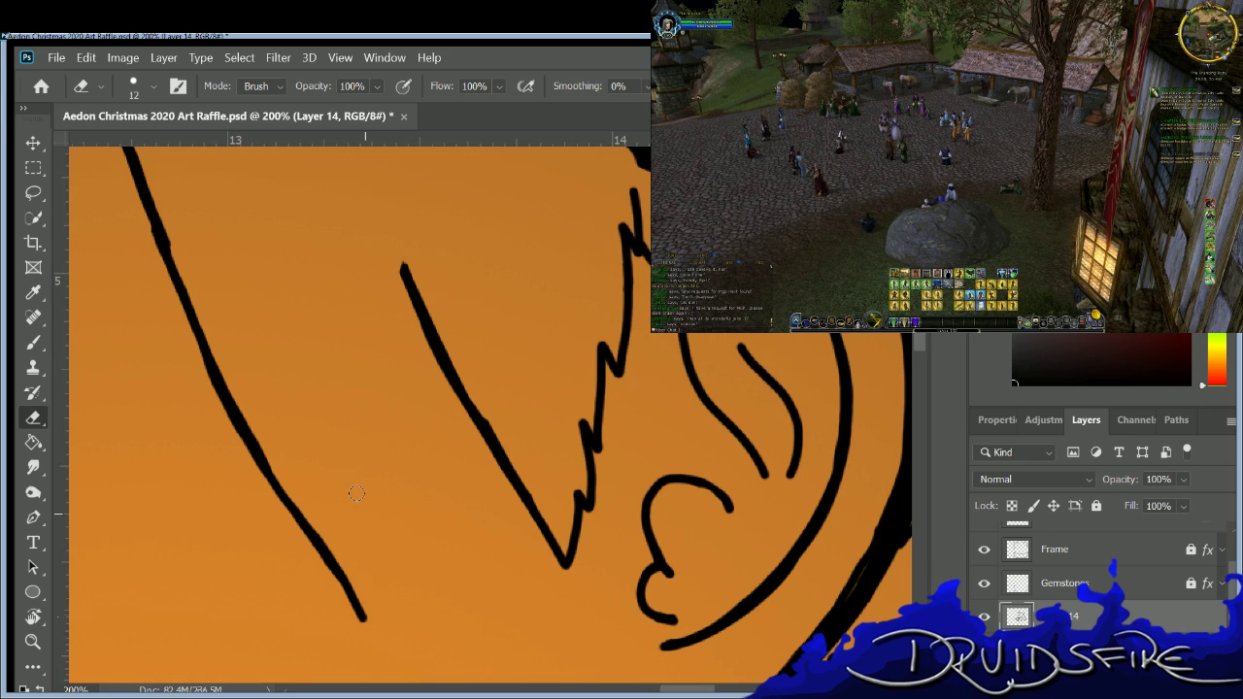
Draw a jagged lock edge rising from the tip of the long outer line toward the V-shaped lock's upper end.
key("b")
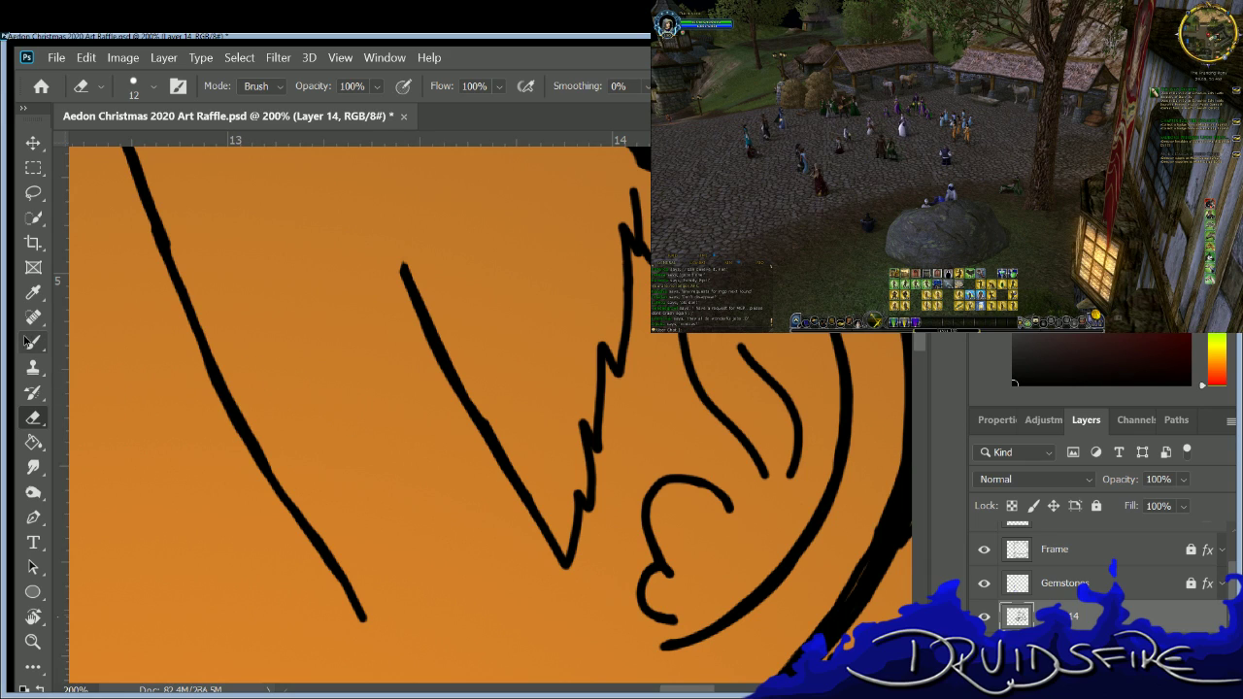
mouse_move(364, 614)
left_mouse_down()
mouse_move(350, 494)
mouse_move(379, 540)
left_mouse_up()
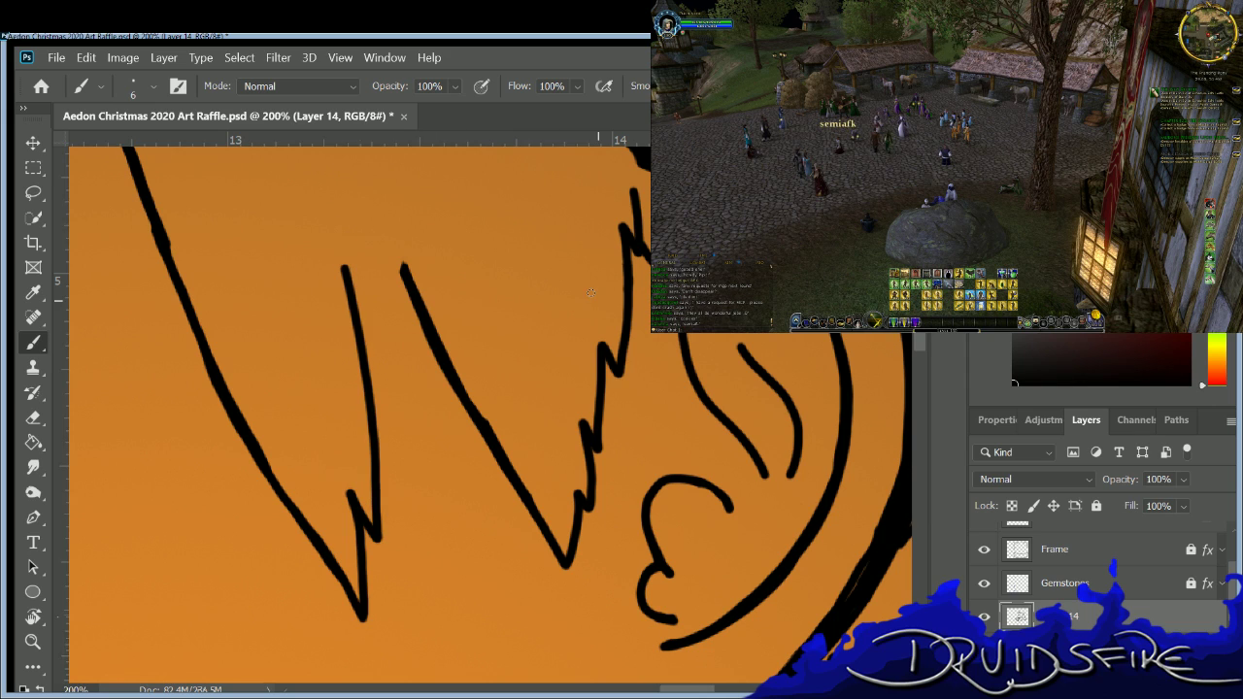
Erase the dark scribble and crossing sketch strokes at the upper end of the thick hair line above the ear.
scroll(392, 402, "up", 5)
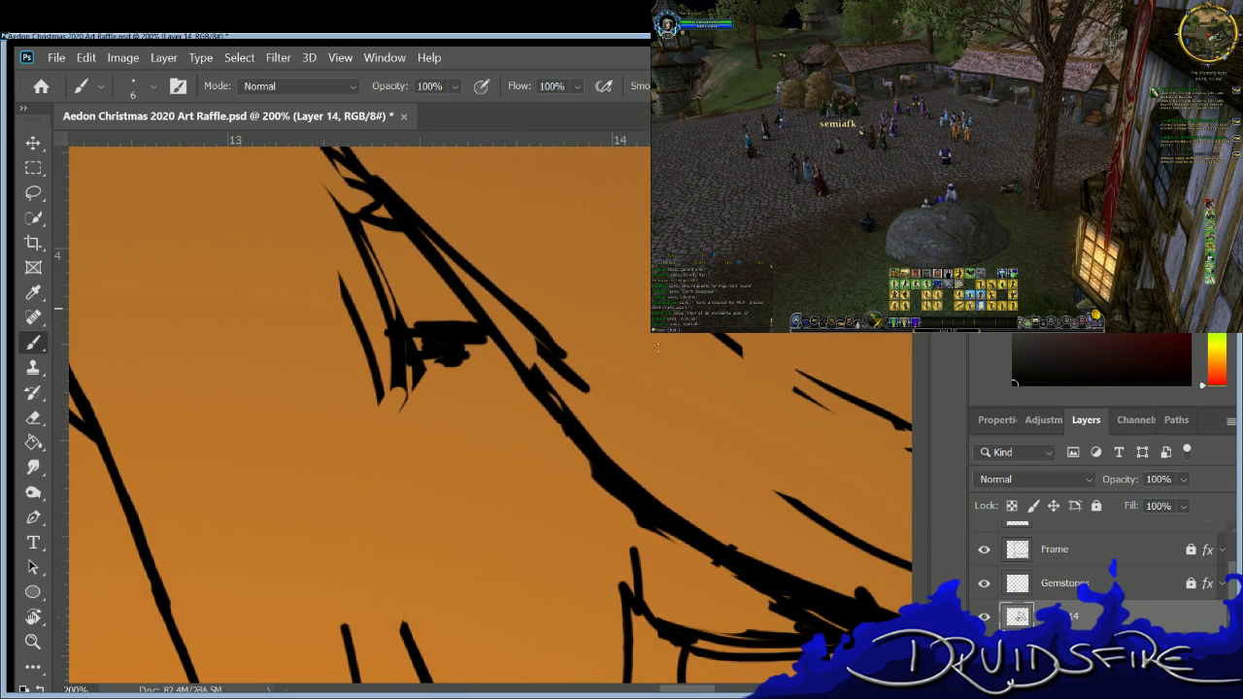
key("e")
left_click_drag(495, 330, 388, 379)
left_click_drag(485, 291, 398, 349)
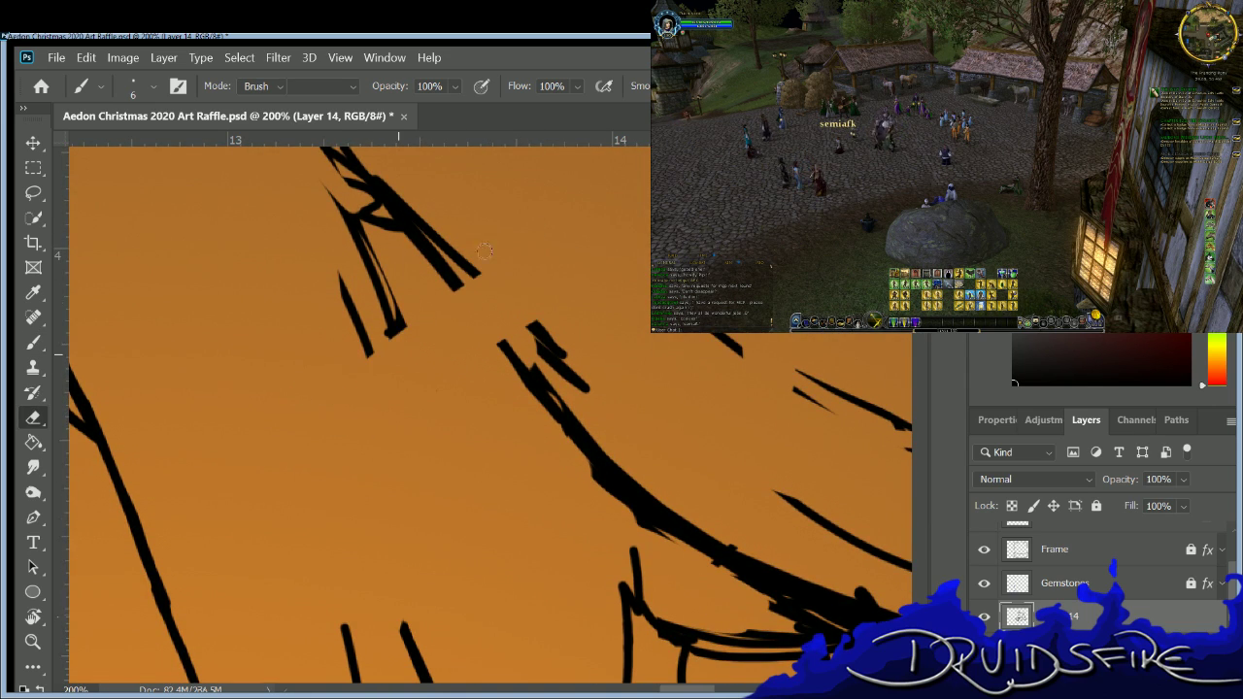
left_click_drag(446, 272, 388, 316)
mouse_move(331, 374)
left_mouse_down()
mouse_move(365, 279)
mouse_move(423, 231)
mouse_move(463, 219)
mouse_move(400, 240)
left_mouse_up()
key("b")
scroll(330, 272, "up", 2)
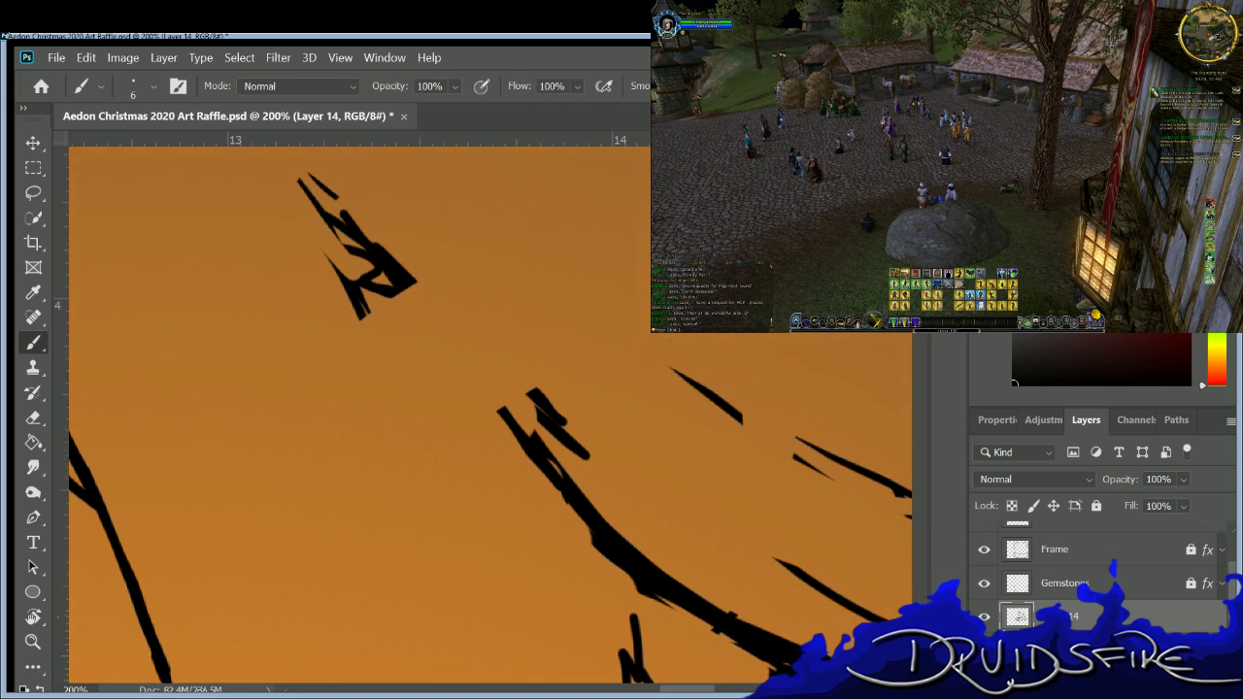
key("e")
left_click_drag(300, 240, 344, 355)
left_click_drag(325, 272, 355, 379)
mouse_move(321, 243)
left_mouse_down()
mouse_move(335, 309)
mouse_move(338, 277)
mouse_move(339, 294)
mouse_move(334, 281)
mouse_move(379, 329)
mouse_move(352, 276)
mouse_move(376, 361)
mouse_move(417, 349)
mouse_move(390, 322)
mouse_move(399, 272)
mouse_move(307, 455)
left_mouse_up()
Try a short thick diagonal stroke in the cleared hair area above the ear, and erase it again.
key("b")
left_click(379, 324)
left_click_drag(367, 355, 297, 501)
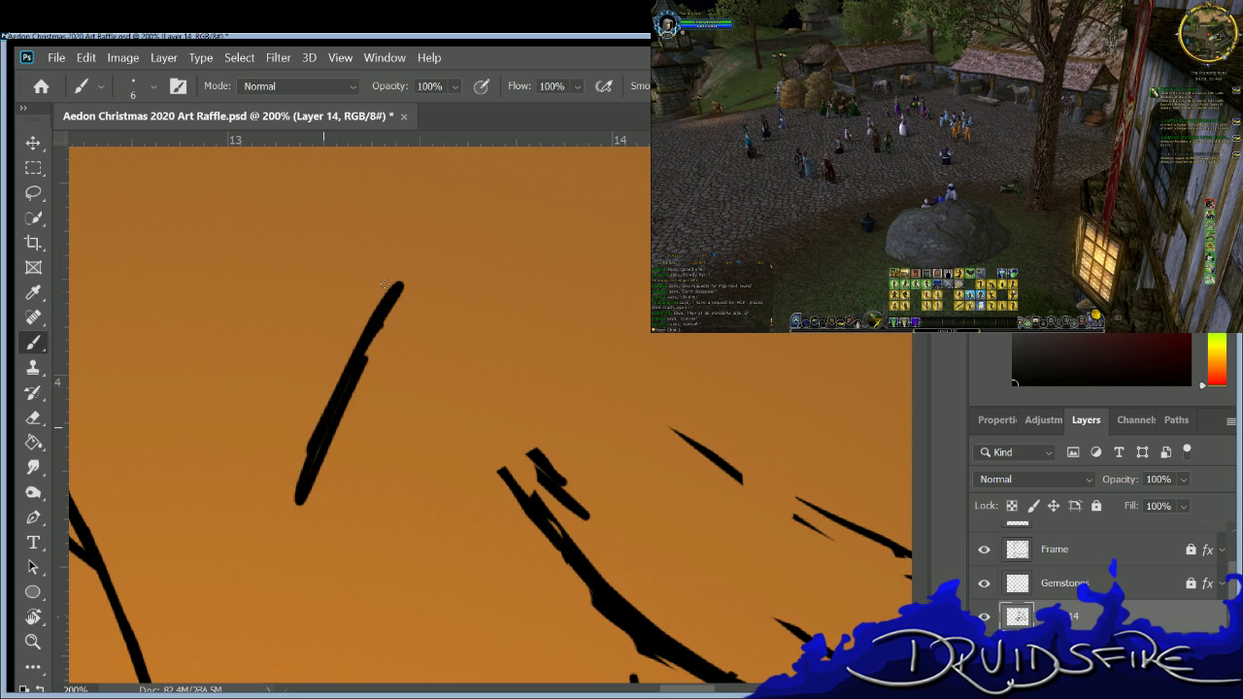
key("e")
left_click_drag(395, 281, 299, 500)
key("b")
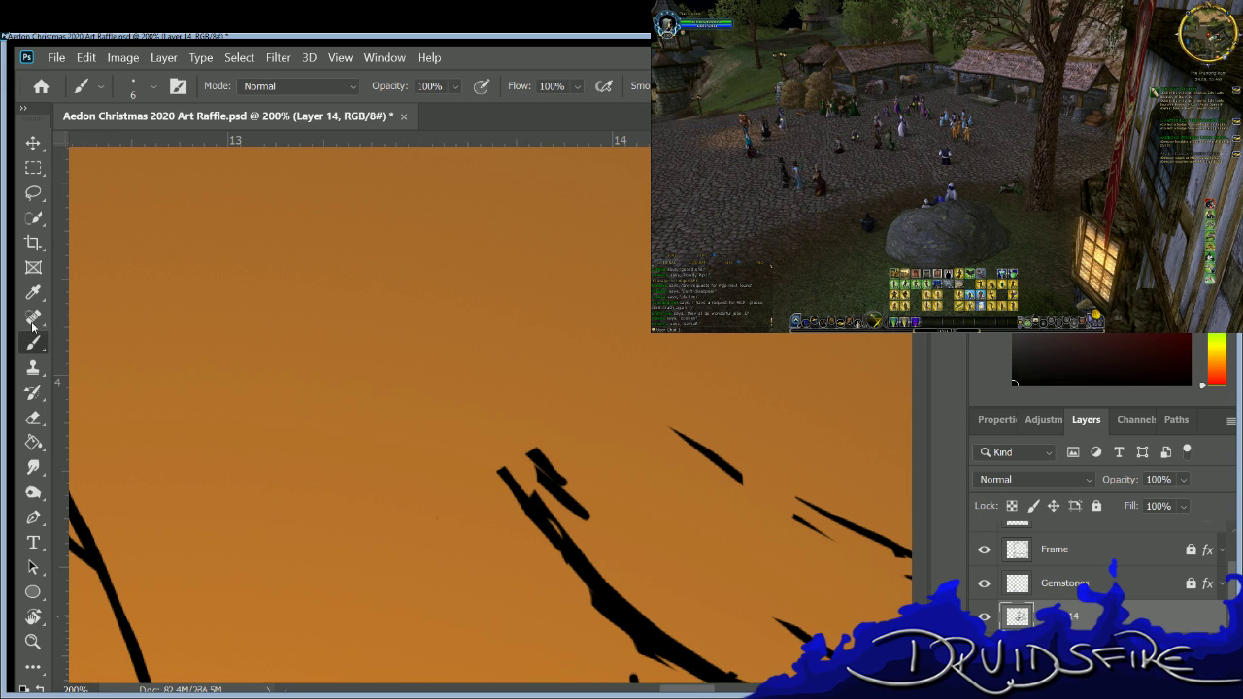
Save the document.
key("ctrl+s")
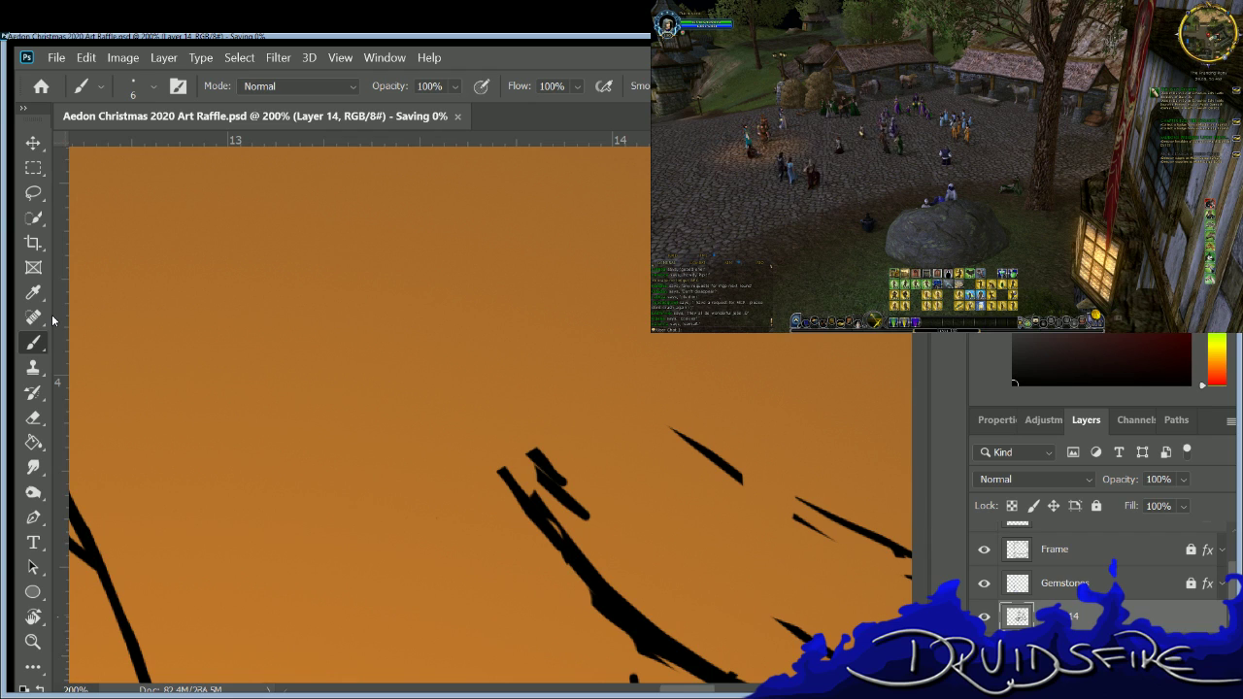
Erase the short jagged edge at the tip of the long outer lock line beside the face.
key("ctrl+plus")
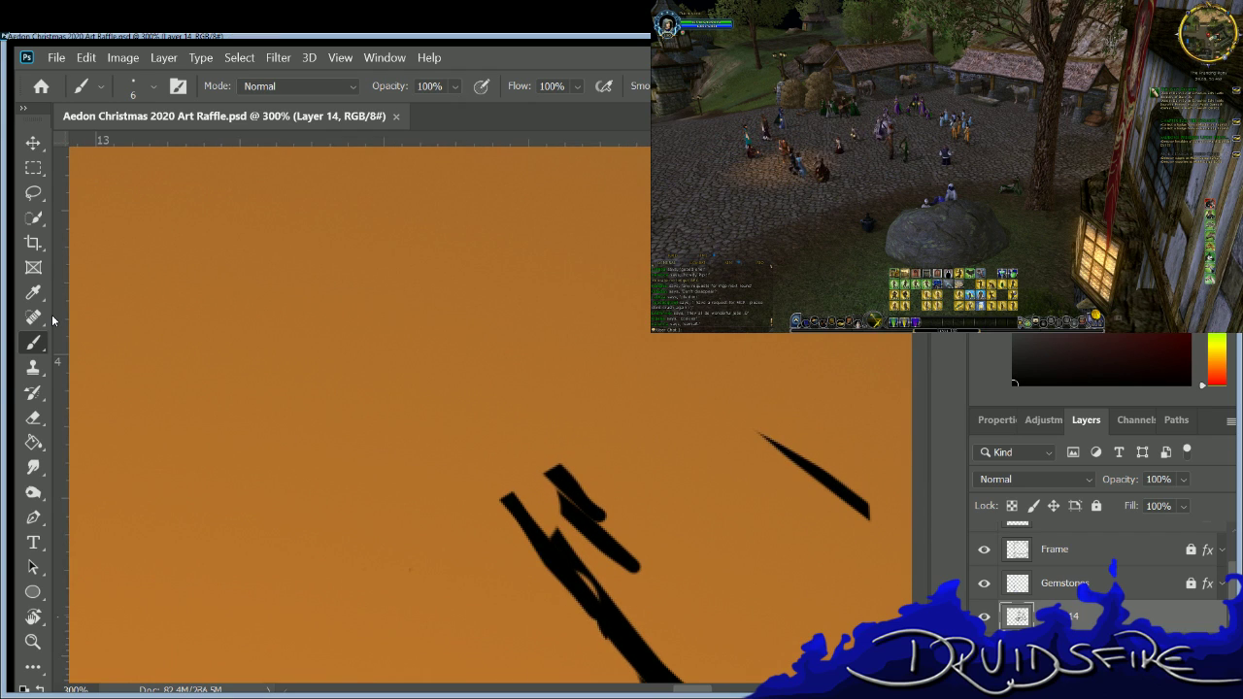
key("ctrl+minus")
key("ctrl+minus")
key("ctrl+minus")
key("ctrl+minus")
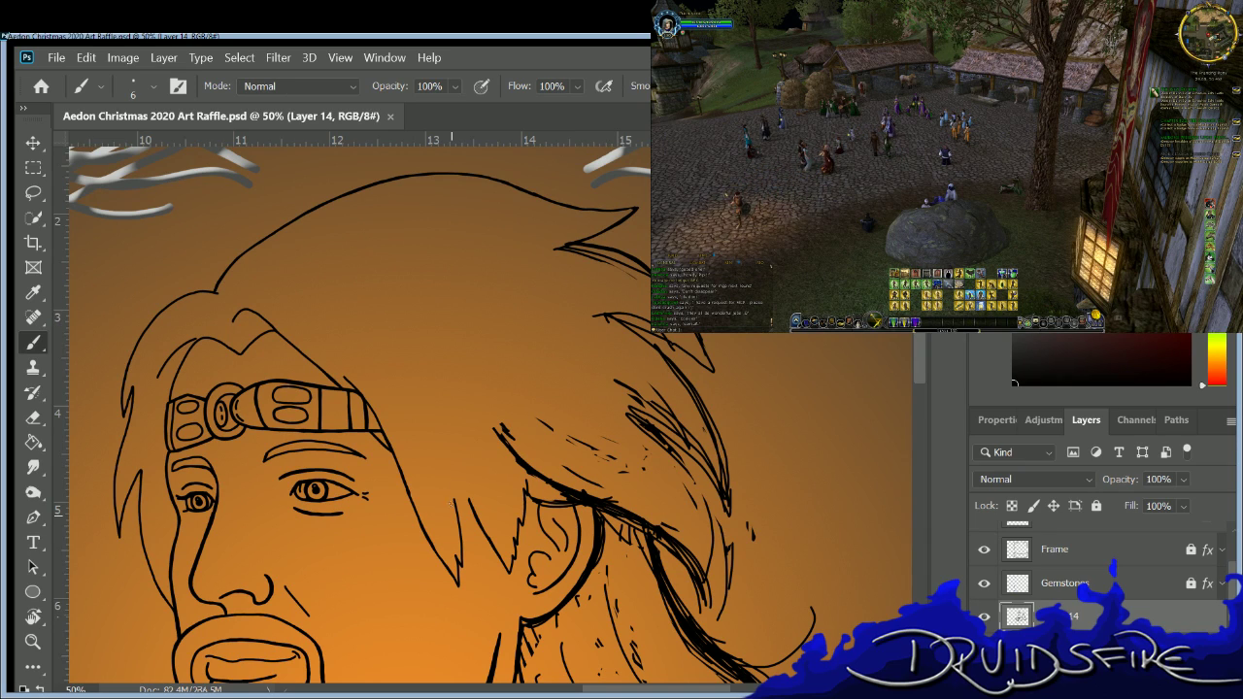
key("e")
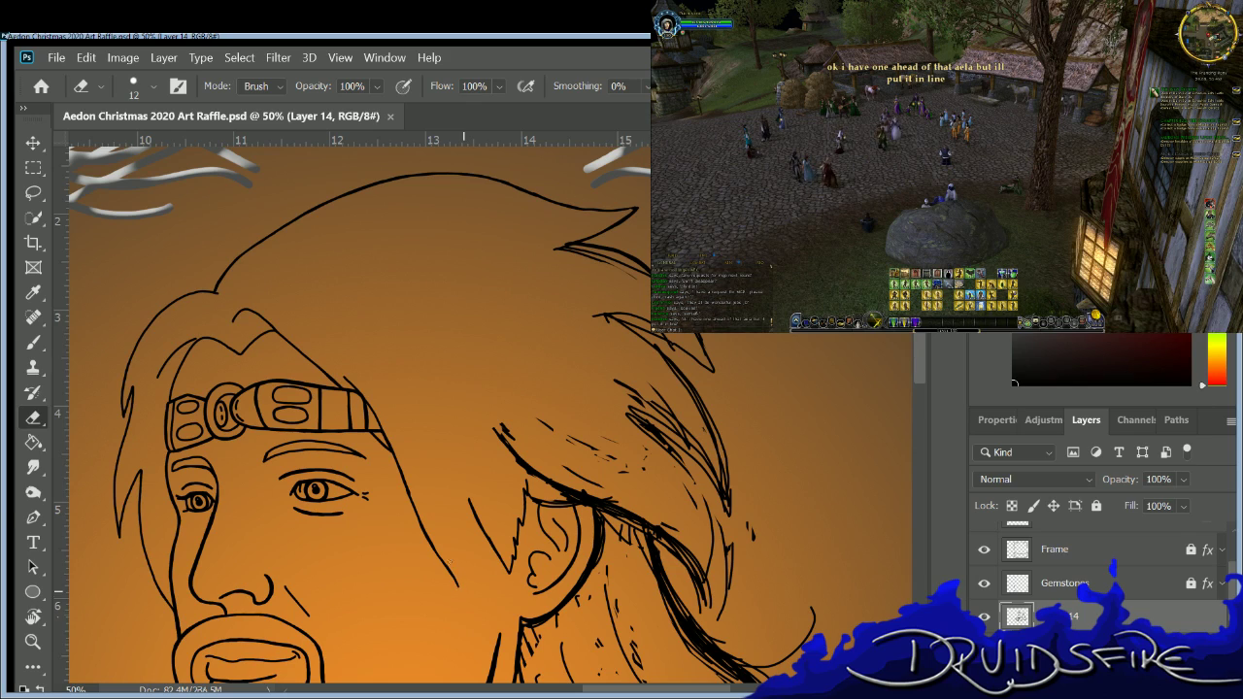
key("b")
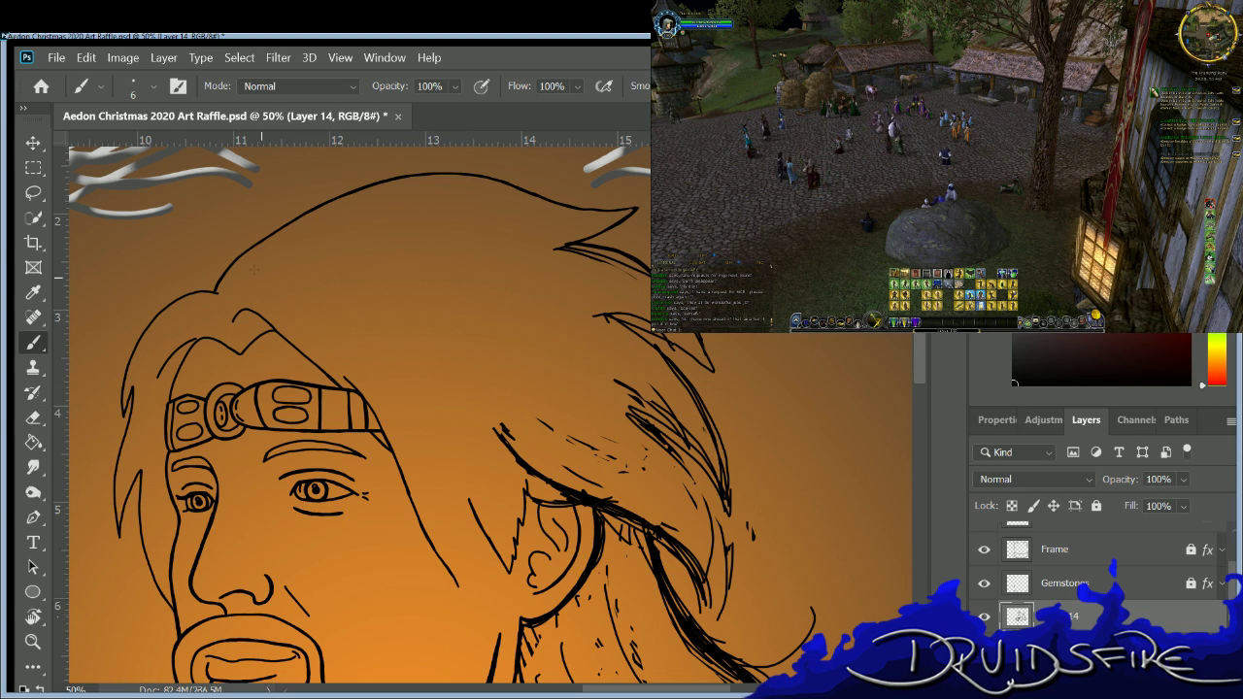
Draw two curved strand lines across the crown, and close the lock beside the face with edge lines rising from its tip.
mouse_move(262, 264)
left_mouse_down()
mouse_move(310, 259)
mouse_move(447, 316)
left_mouse_up()
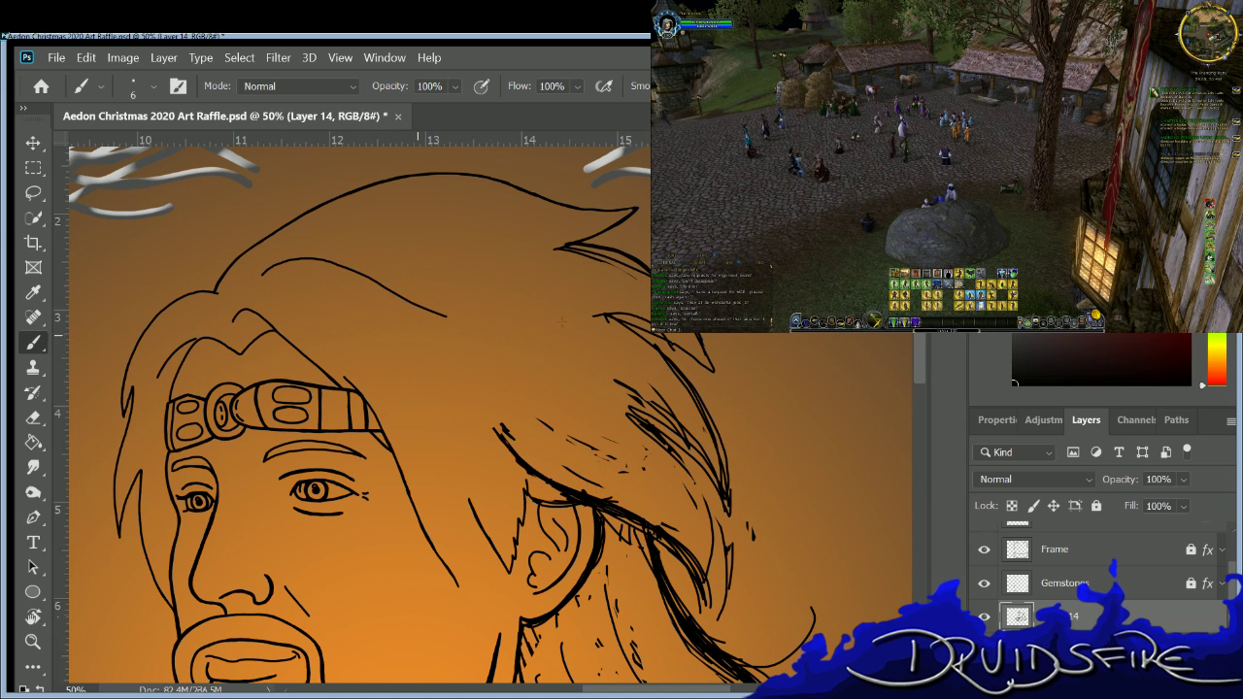
mouse_move(315, 229)
left_mouse_down()
mouse_move(429, 231)
mouse_move(525, 274)
left_mouse_up()
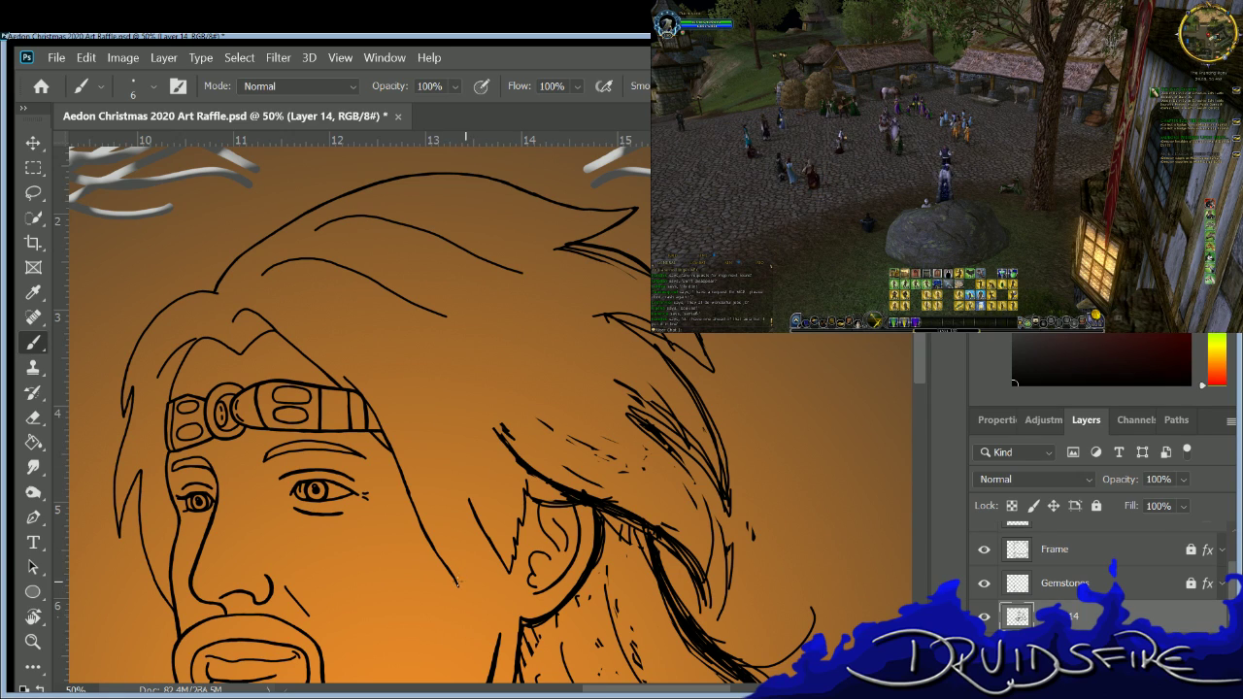
left_click_drag(462, 590, 439, 358)
key("ctrl+z")
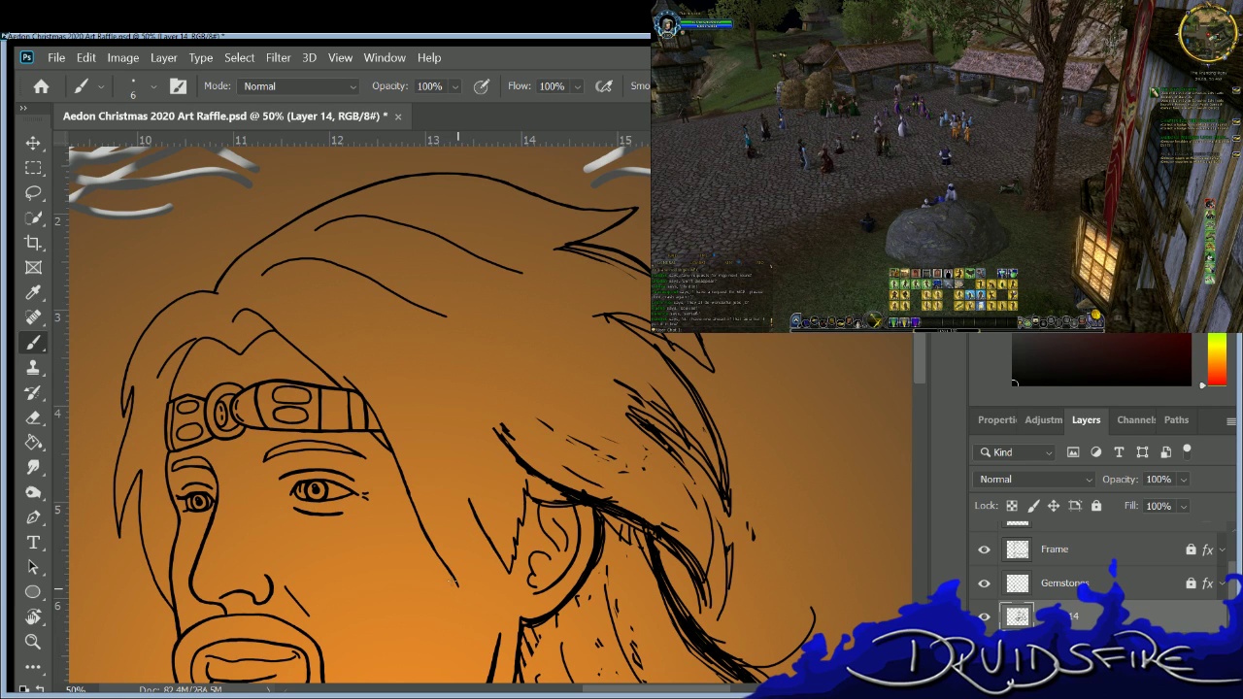
mouse_move(463, 582)
left_mouse_down()
mouse_move(465, 520)
mouse_move(420, 377)
left_mouse_up()
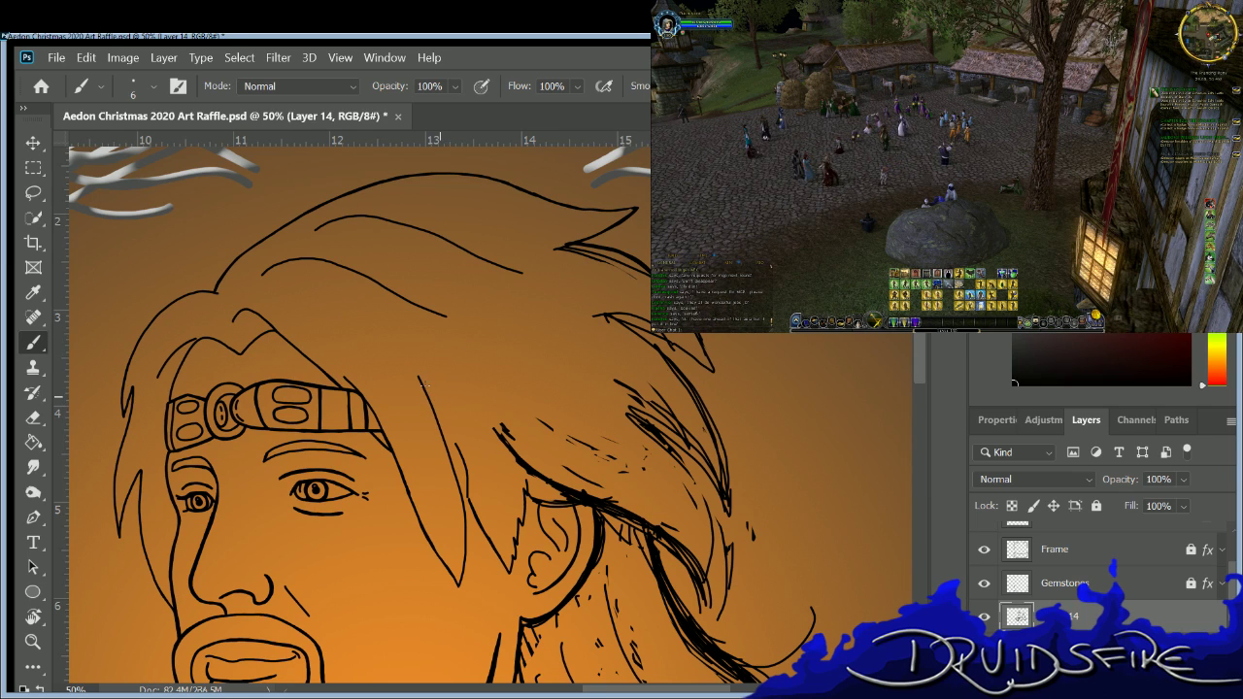
left_click_drag(419, 379, 447, 433)
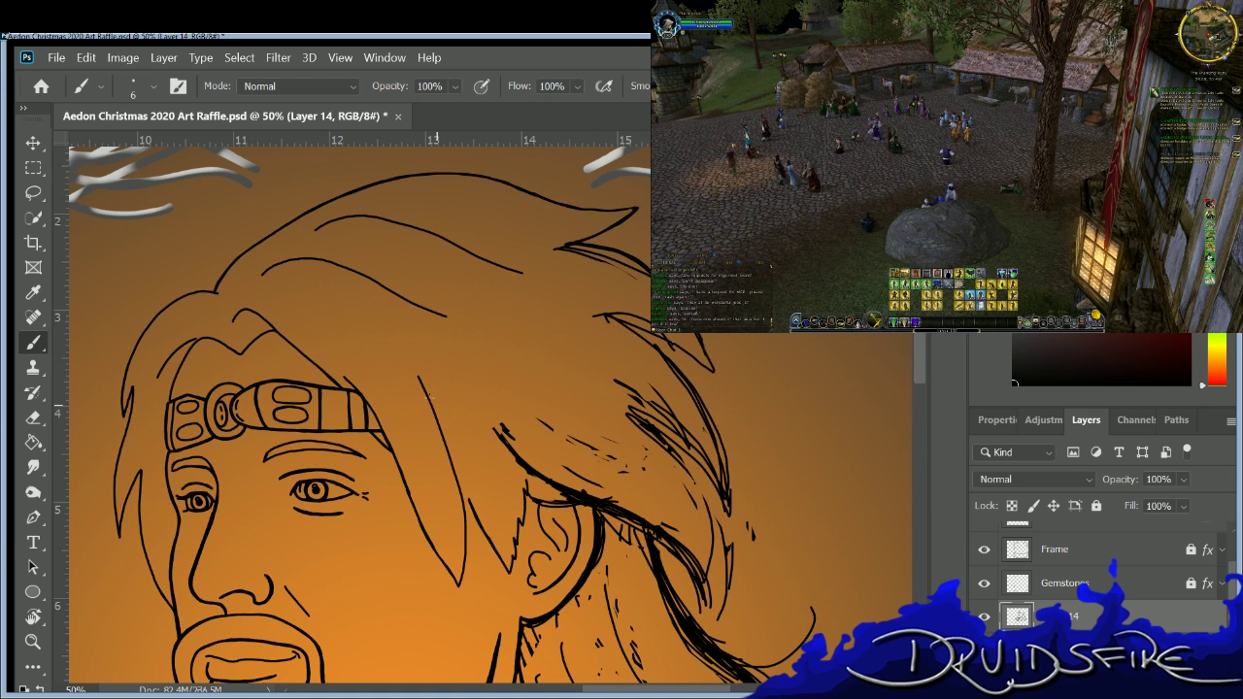
Undo the crown strands, the lock edges and the erasures back to the sketchy strokes above the ear.
key("ctrl+z")
key("ctrl+z")
key("ctrl+z")
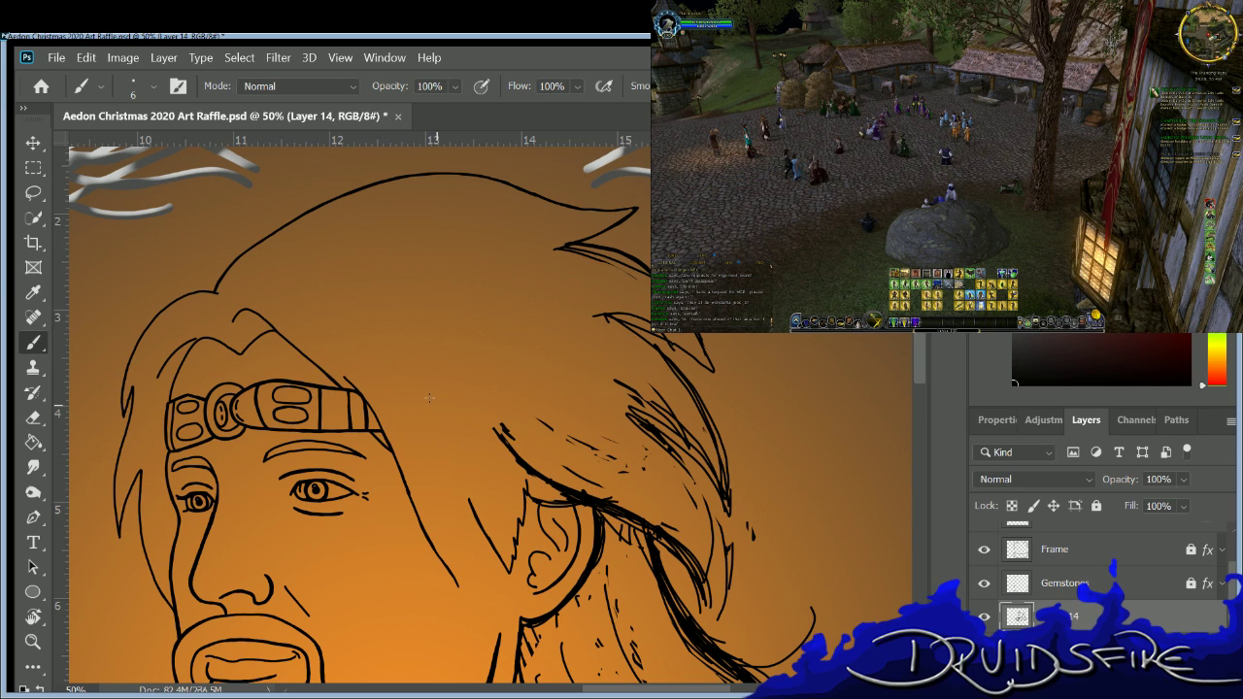
key("ctrl+shift+z")
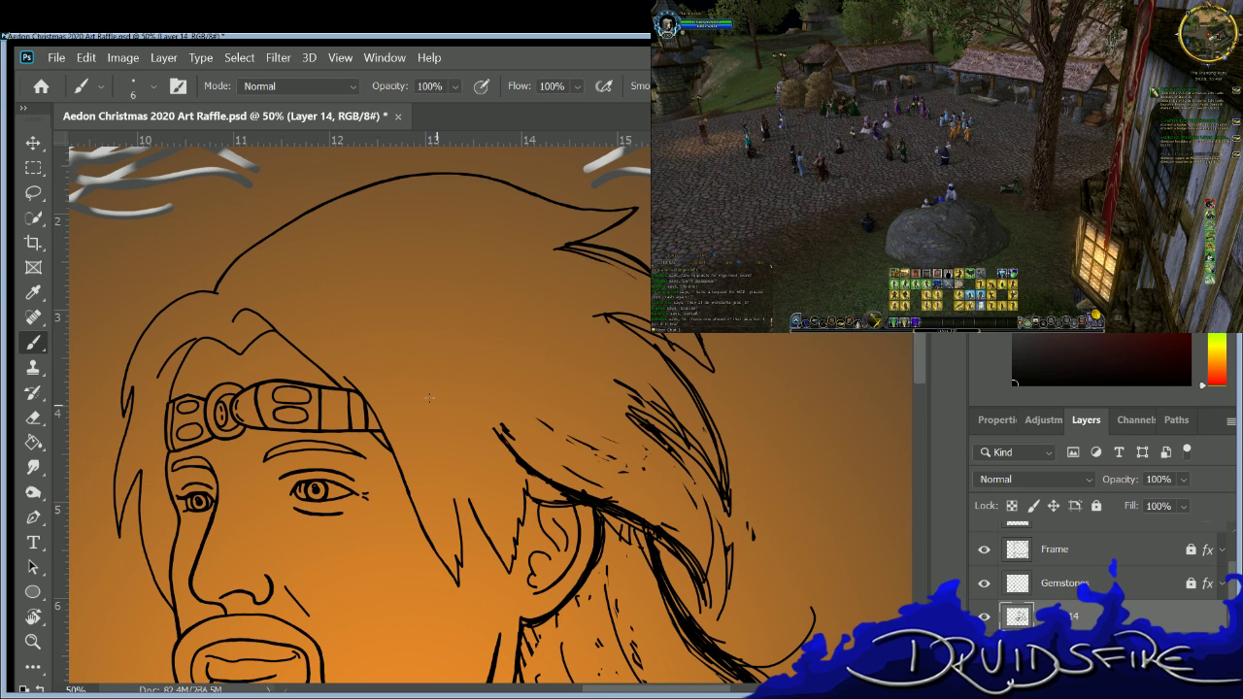
key("ctrl+shift+z")
key("ctrl+shift+z")
key("ctrl+shift+z")
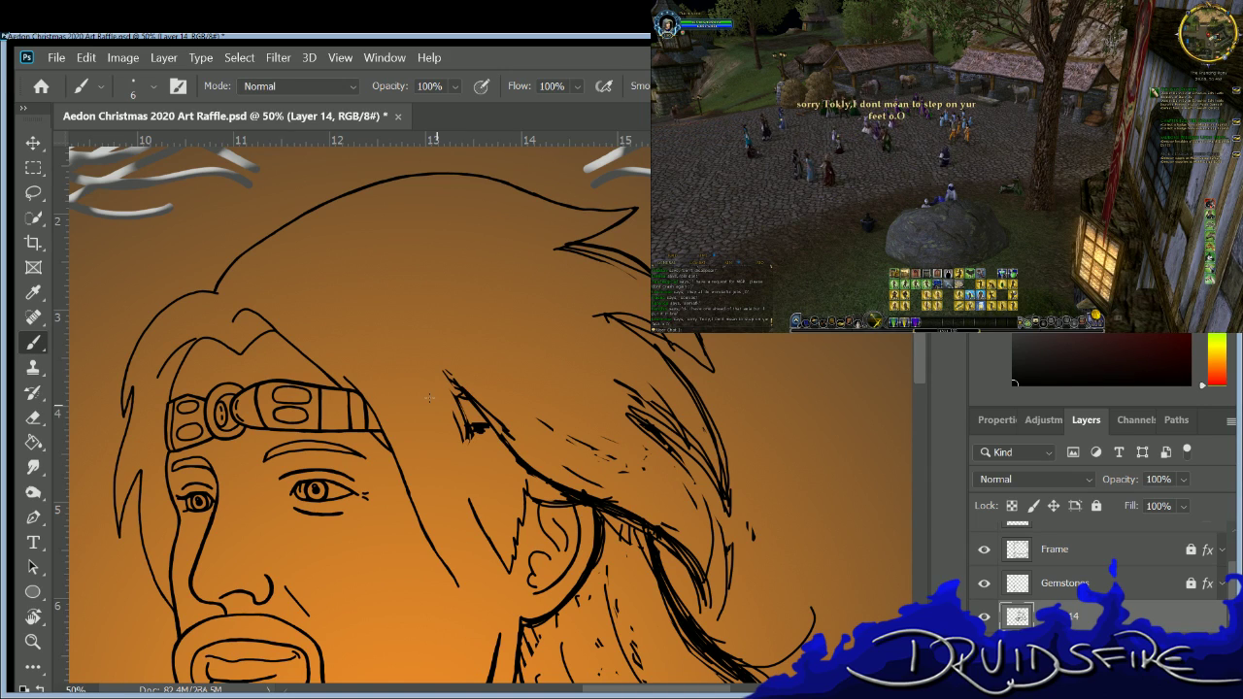
Erase part of the sketchy hatching at the upper end of the hair line above the ear, and redraw that line.
key("e")
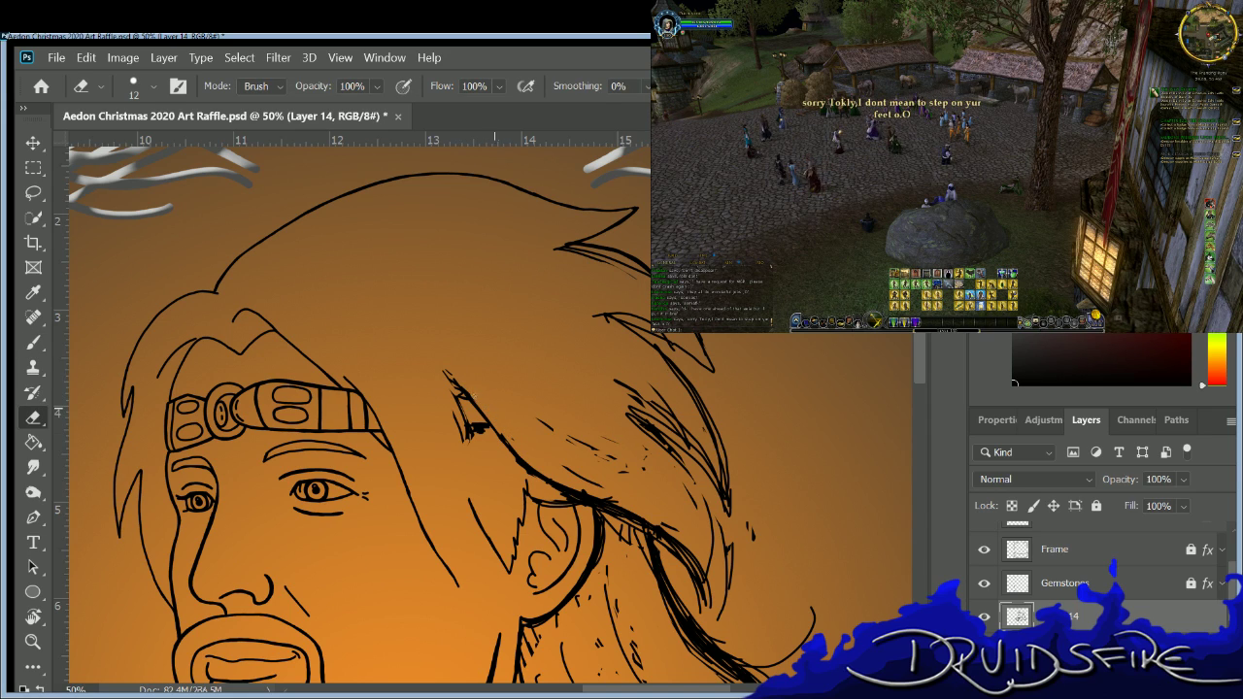
key("b")
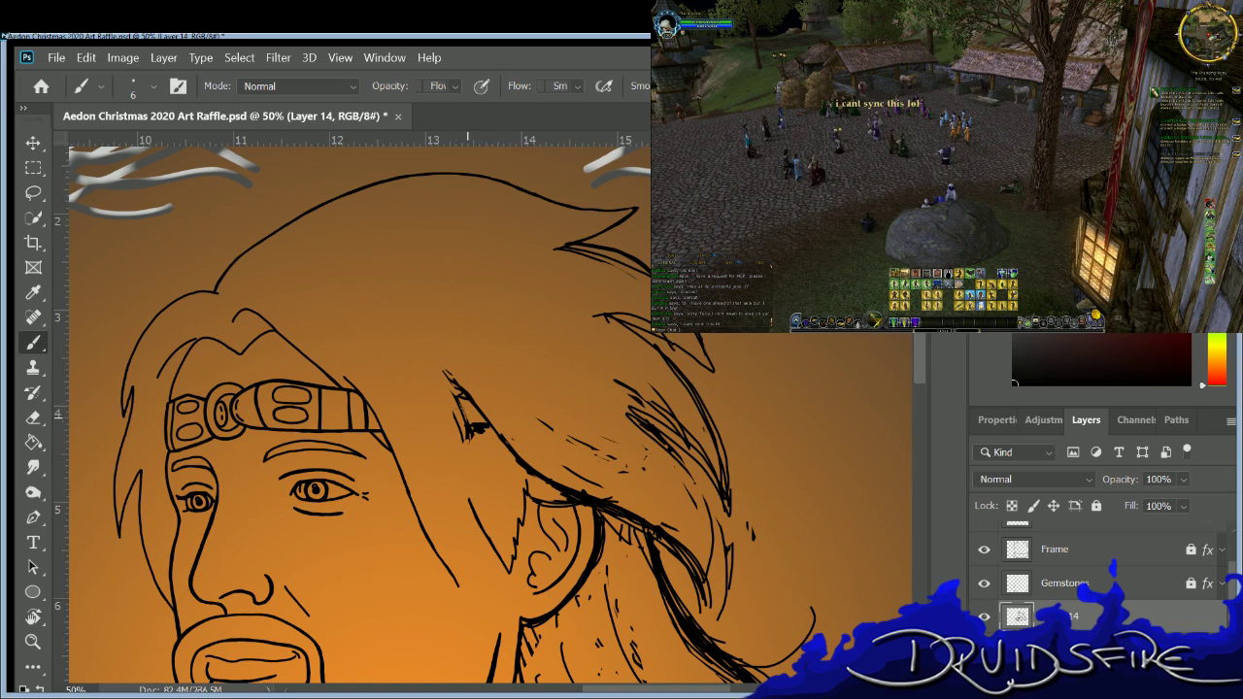
key("e")
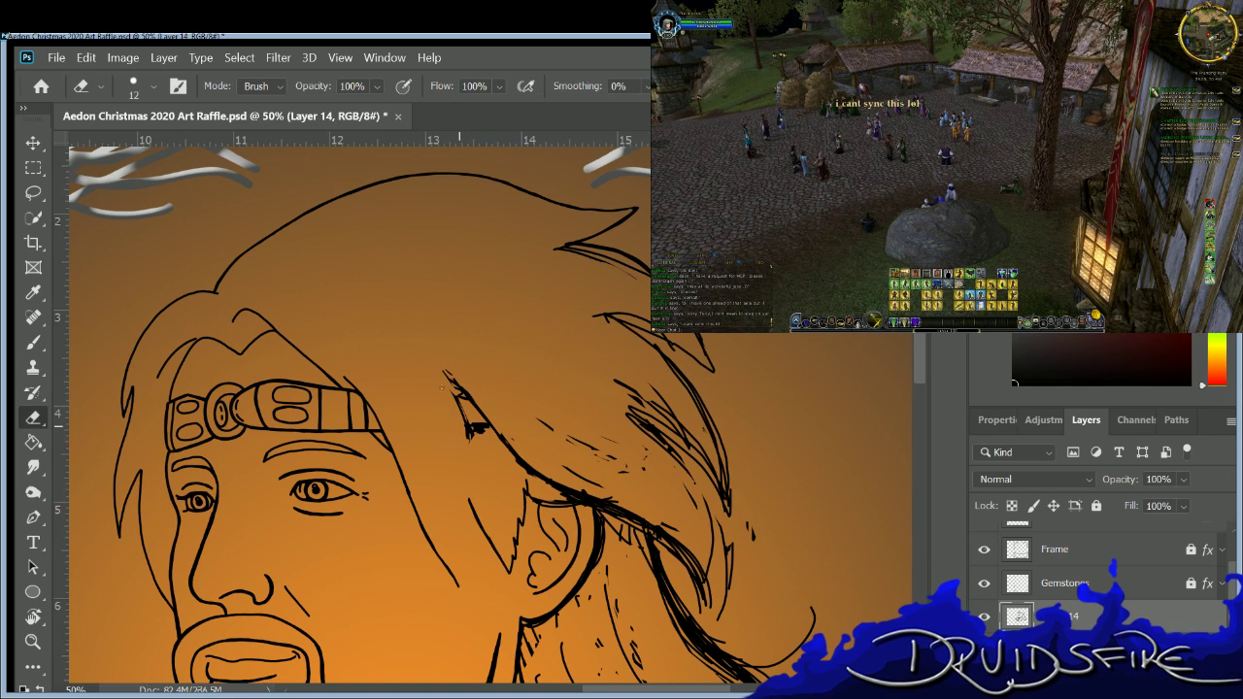
key("b")
key("e")
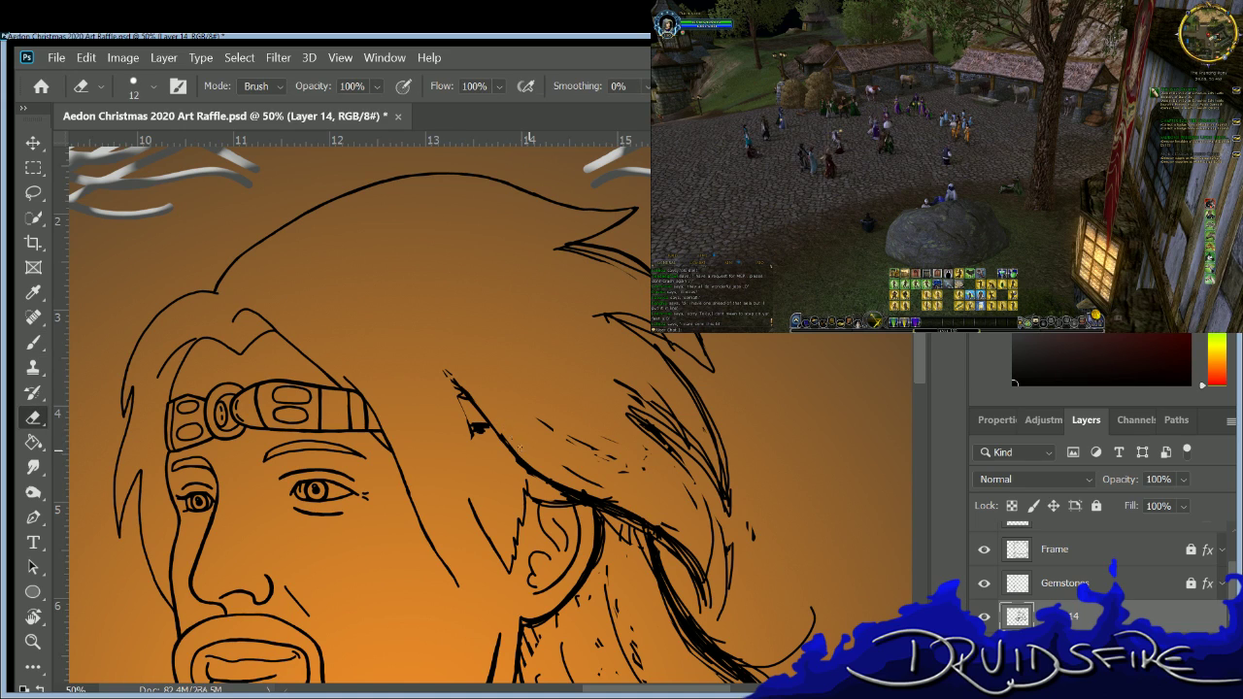
key("b")
left_click_drag(454, 381, 525, 463)
Draw the lock's inner edge from the hatching above the ear down through jagged points to the long outer line's tip.
mouse_move(447, 375)
left_mouse_down()
mouse_move(465, 431)
mouse_move(460, 523)
mouse_move(475, 573)
left_mouse_up()
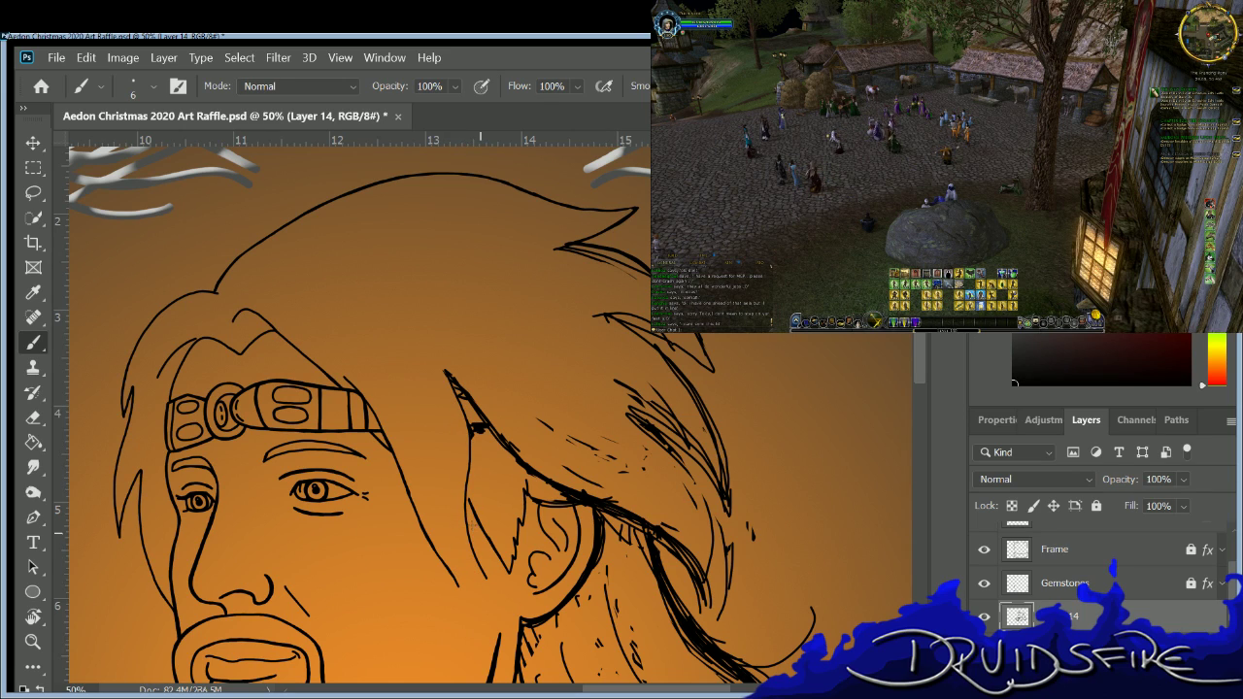
key("ctrl+z")
mouse_move(448, 374)
left_mouse_down()
mouse_move(464, 535)
mouse_move(449, 531)
mouse_move(466, 574)
left_mouse_up()
left_click_drag(445, 529, 464, 588)
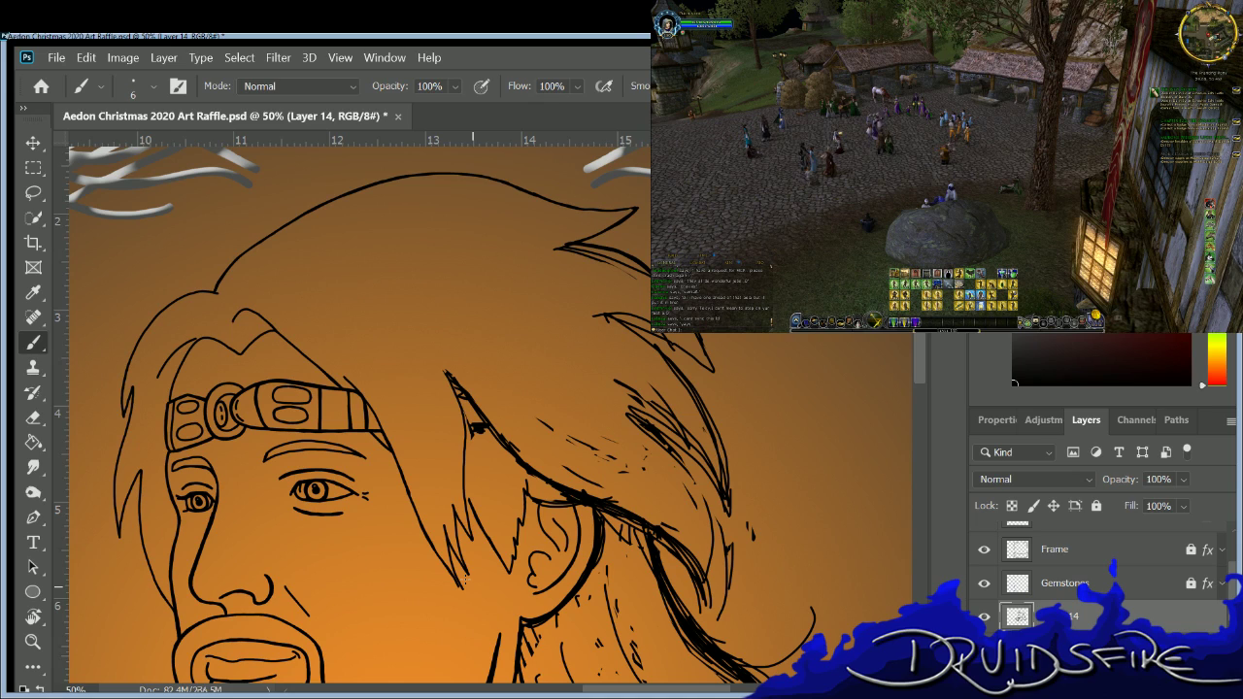
Erase the upper sketch strokes of the hatched lock at the back of the head and trim the lock tip above it.
key("e")
mouse_move(668, 404)
left_mouse_down()
mouse_move(626, 389)
mouse_move(690, 426)
mouse_move(668, 399)
mouse_move(708, 439)
left_mouse_up()
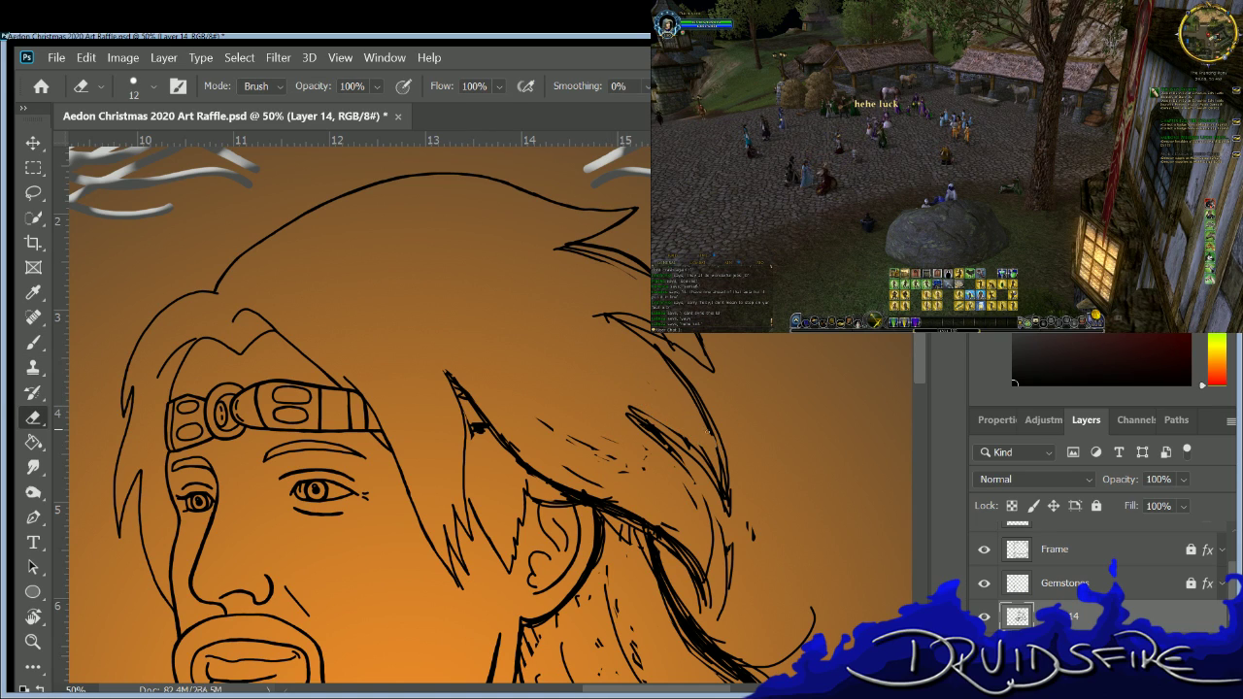
key("b")
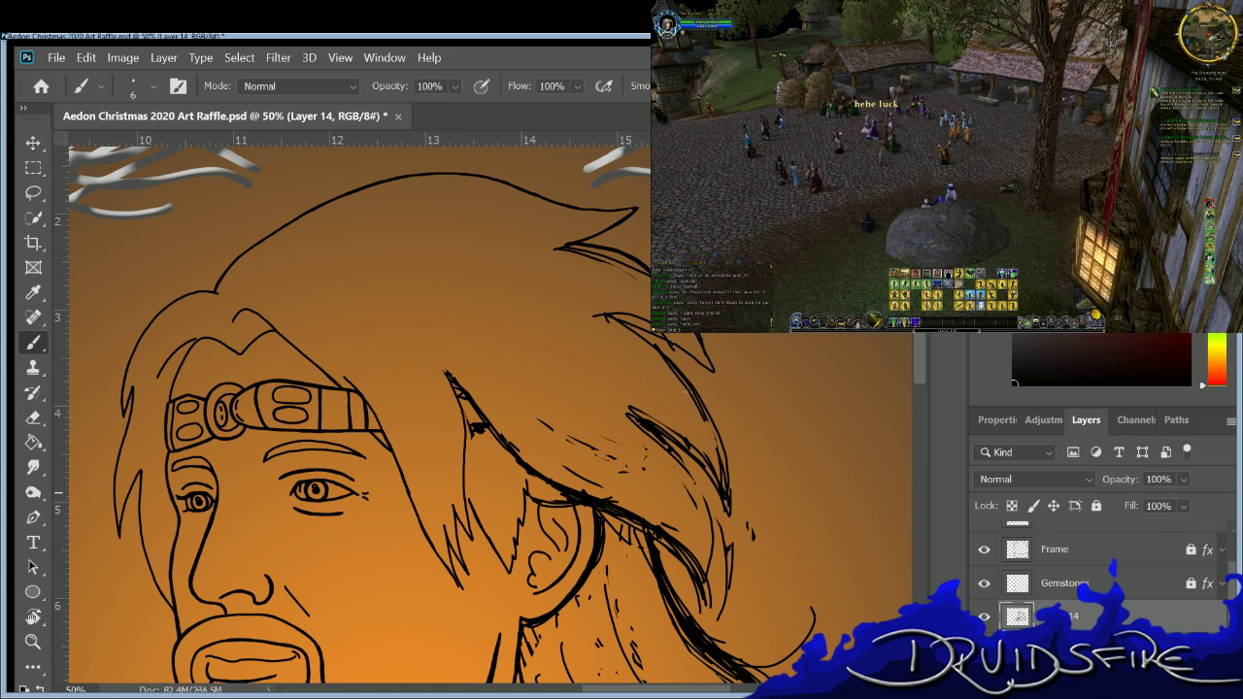
key("e")
left_click_drag(646, 320, 627, 315)
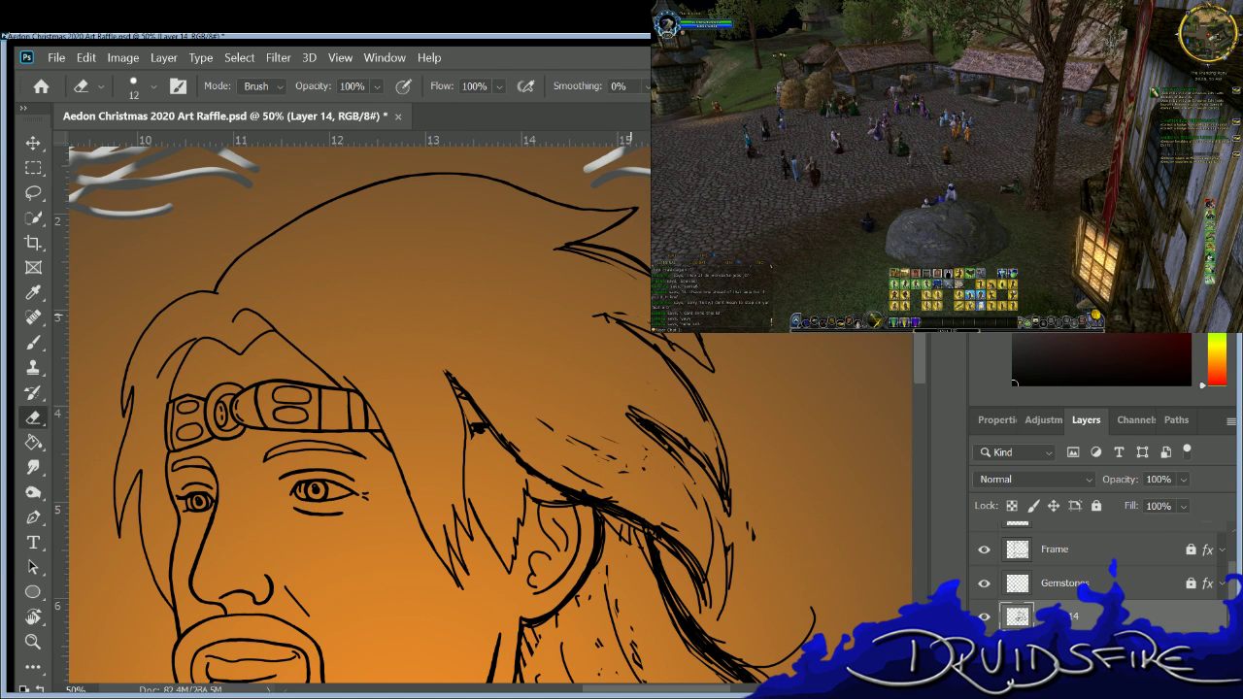
key("b")
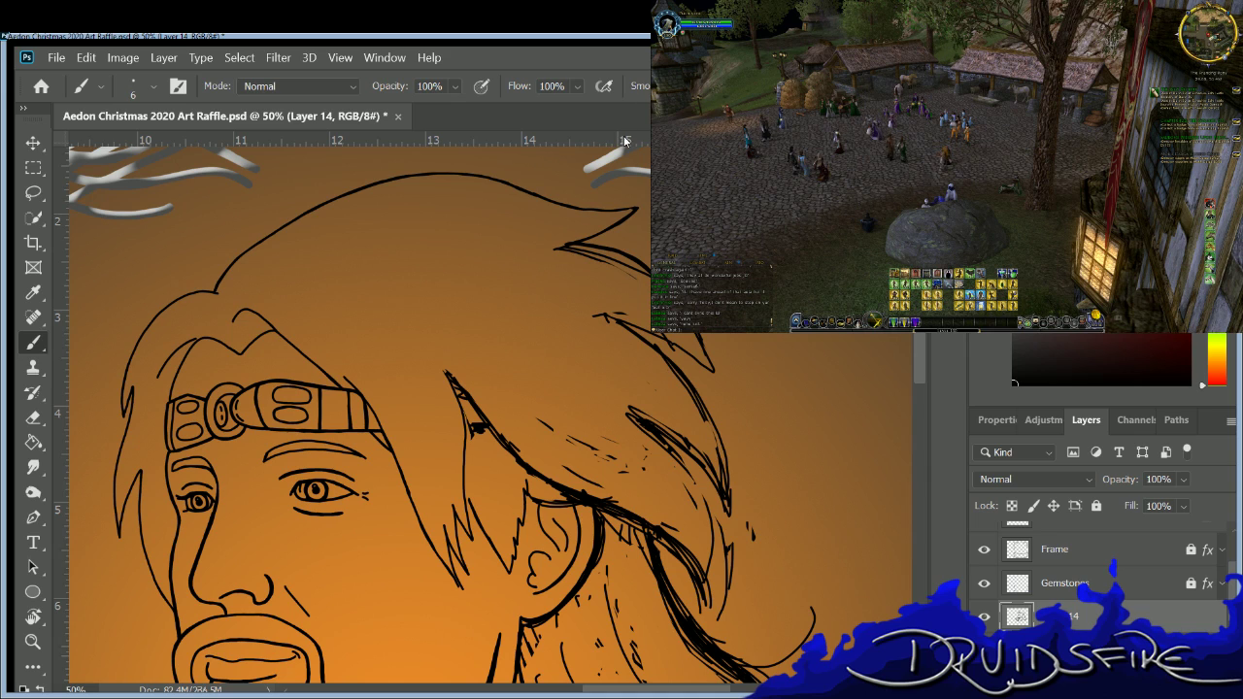
Strengthen the edge of the pointed hair lock behind the ear with strokes running down to its tip.
scroll(711, 431, "down", 3)
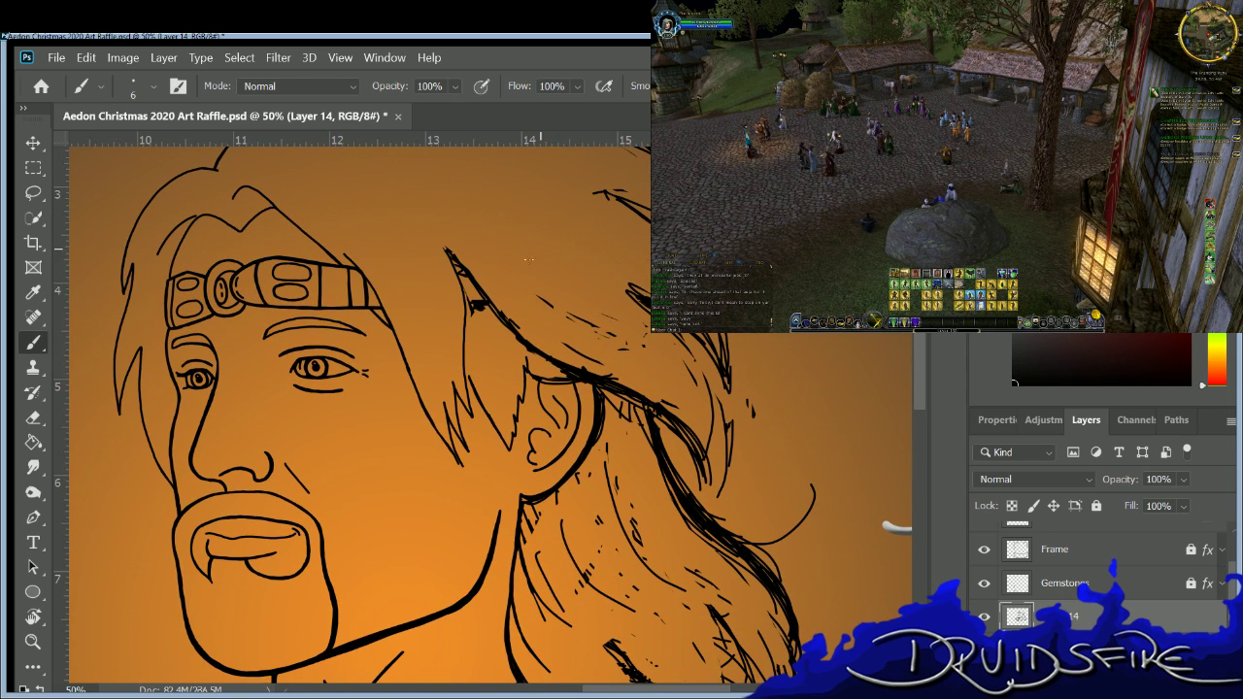
key("e")
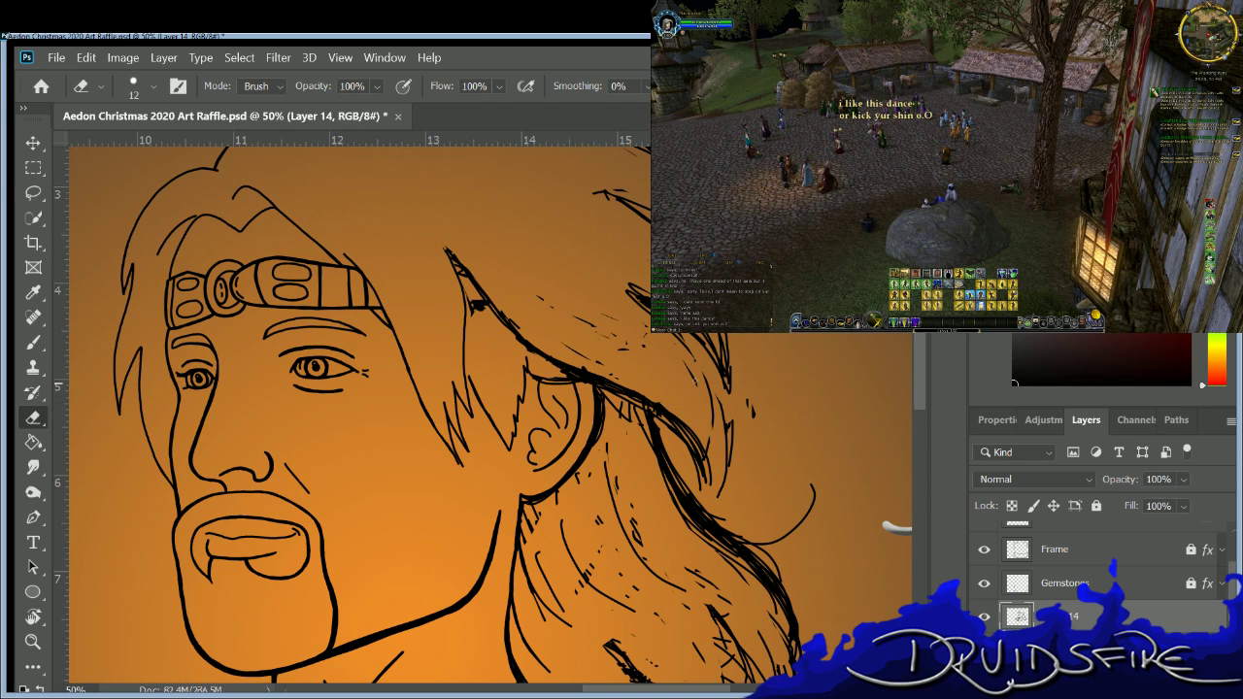
key("b")
mouse_move(709, 369)
left_mouse_down()
mouse_move(706, 415)
mouse_move(724, 422)
mouse_move(716, 478)
left_mouse_up()
left_click_drag(716, 392, 715, 450)
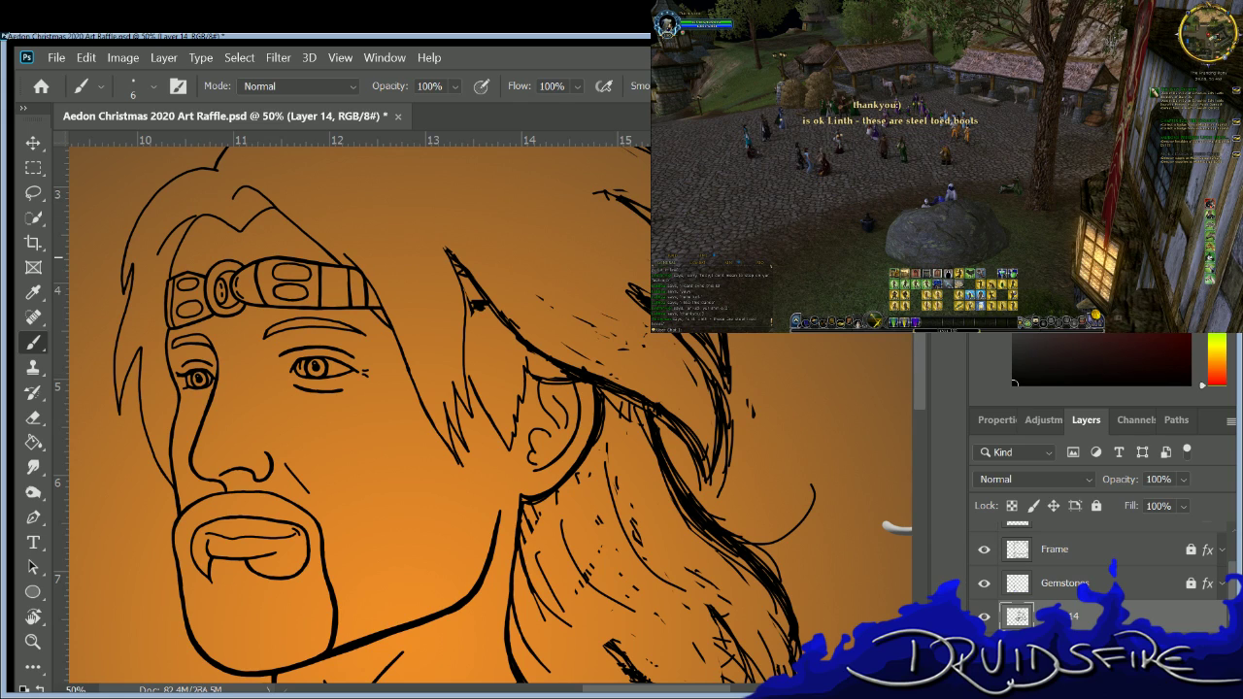
Erase the hooked end of the curved stray hair behind the ear and add a short stroke along the neighbouring hair edge.
key("e")
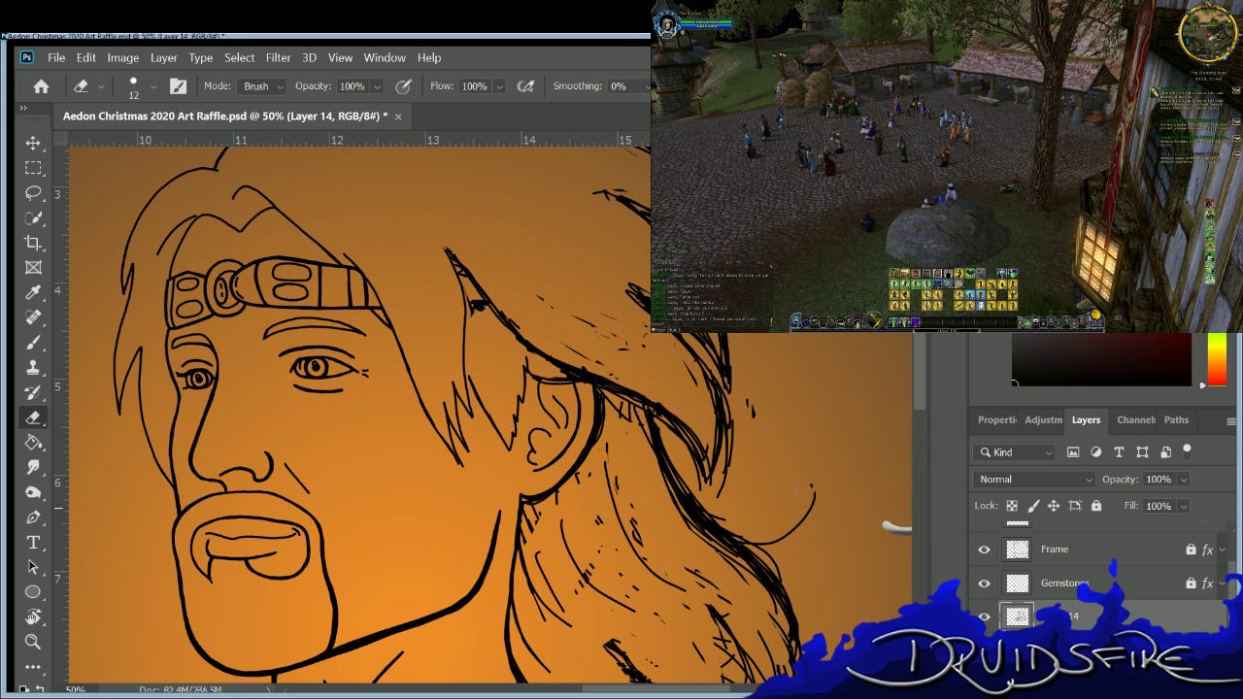
key("b")
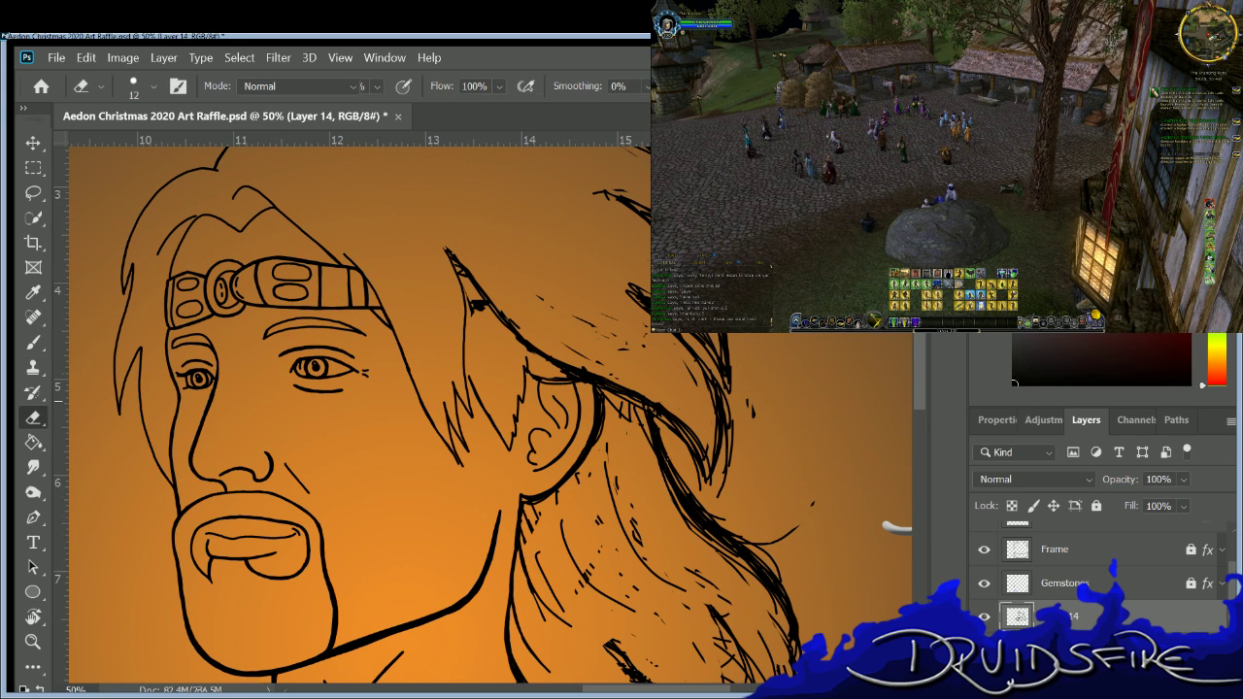
left_click_drag(691, 491, 744, 528)
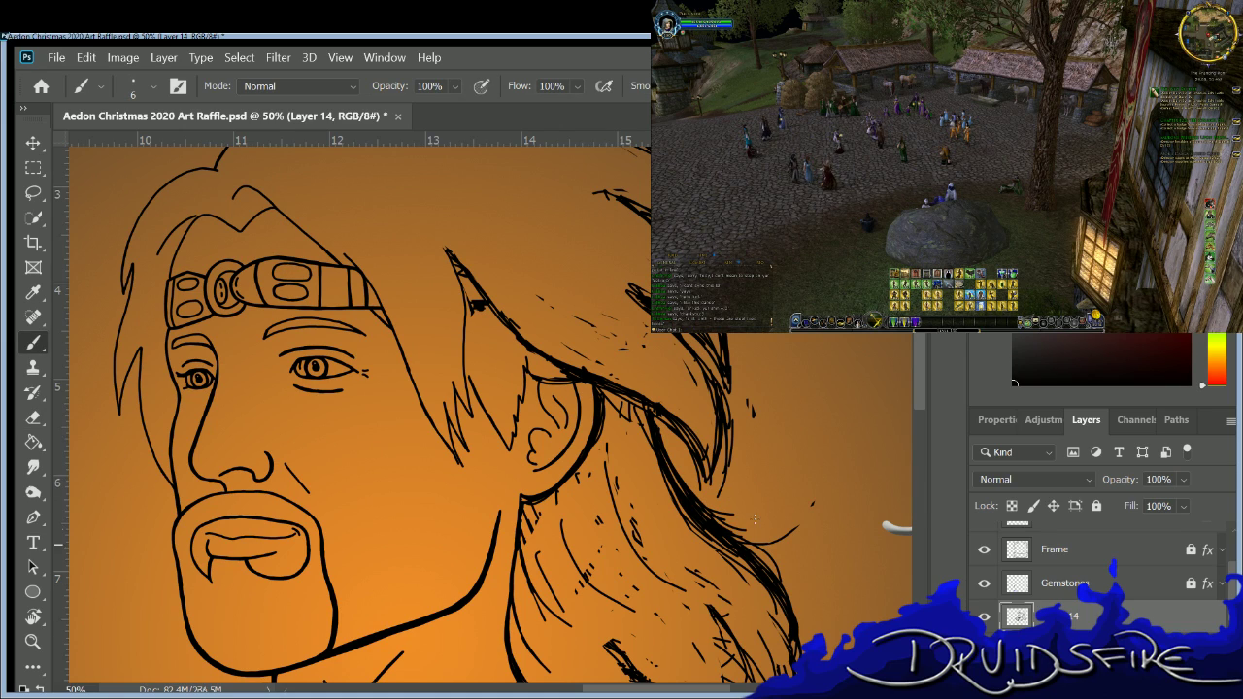
Add short hatching strokes inside the pointed hair lock behind the ear, from near its tip up along its outer edge.
left_click_drag(675, 425, 693, 450)
left_click_drag(700, 471, 706, 488)
left_click_drag(705, 419, 713, 449)
left_click_drag(689, 402, 710, 456)
left_click_drag(701, 398, 713, 437)
left_click_drag(687, 371, 715, 419)
left_click_drag(716, 442, 722, 462)
left_click_drag(711, 334, 724, 365)
left_click_drag(710, 334, 719, 350)
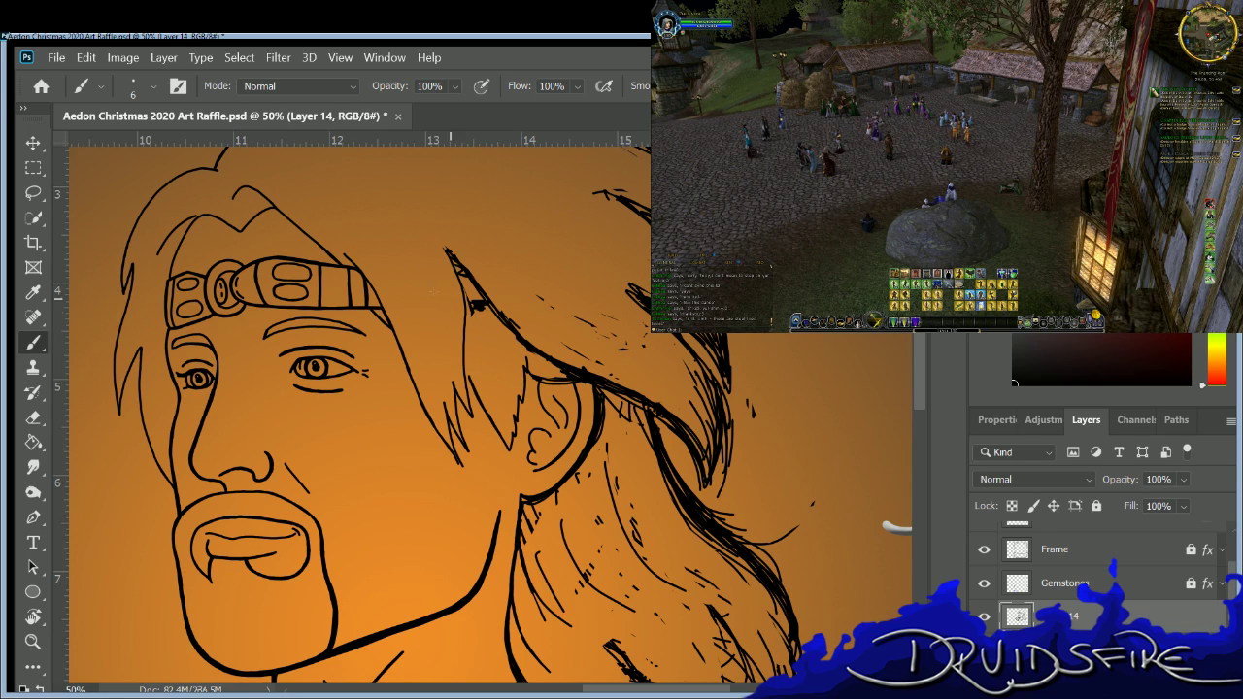
Join the inner edge of the lock in front of the ear to the long vertical hair line with a short curve, trimming its edges.
left_click_drag(470, 377, 467, 342)
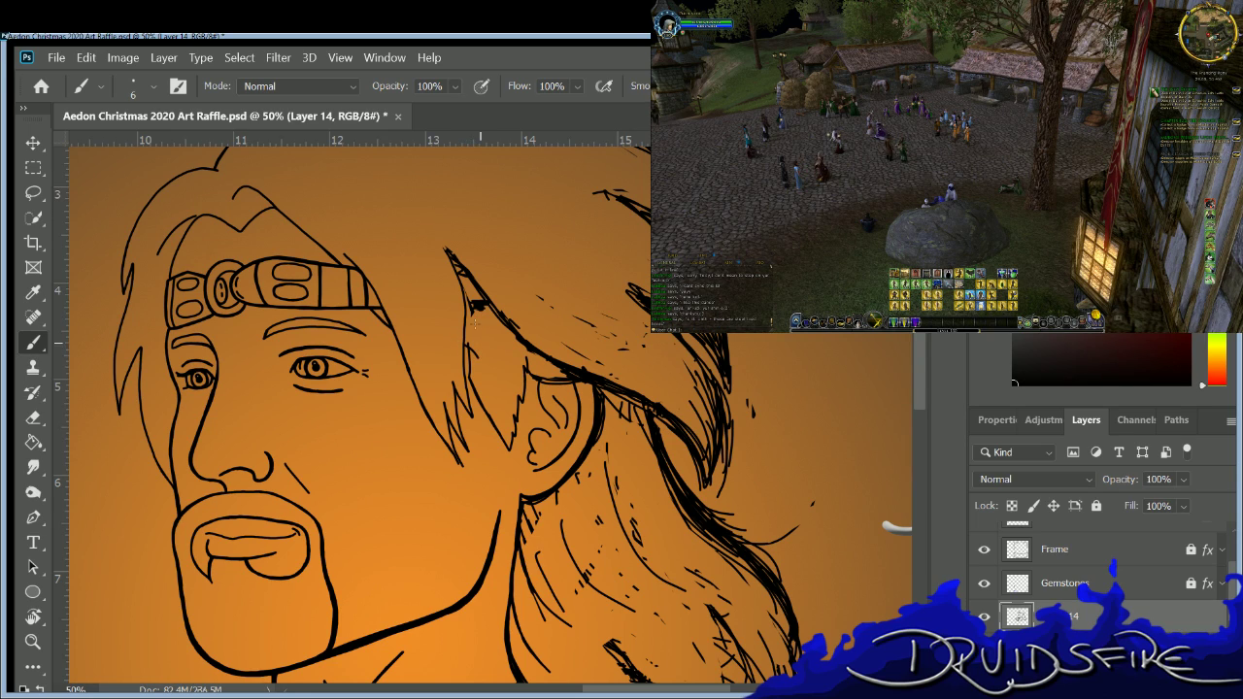
key("e")
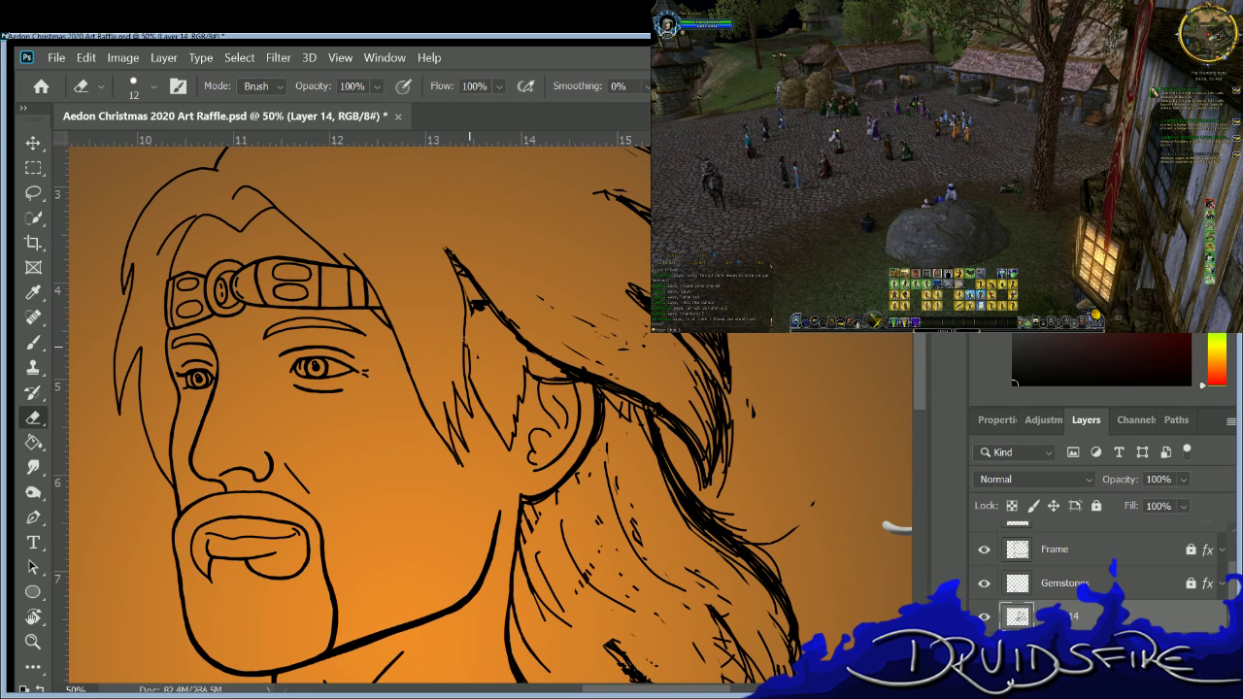
key("b")
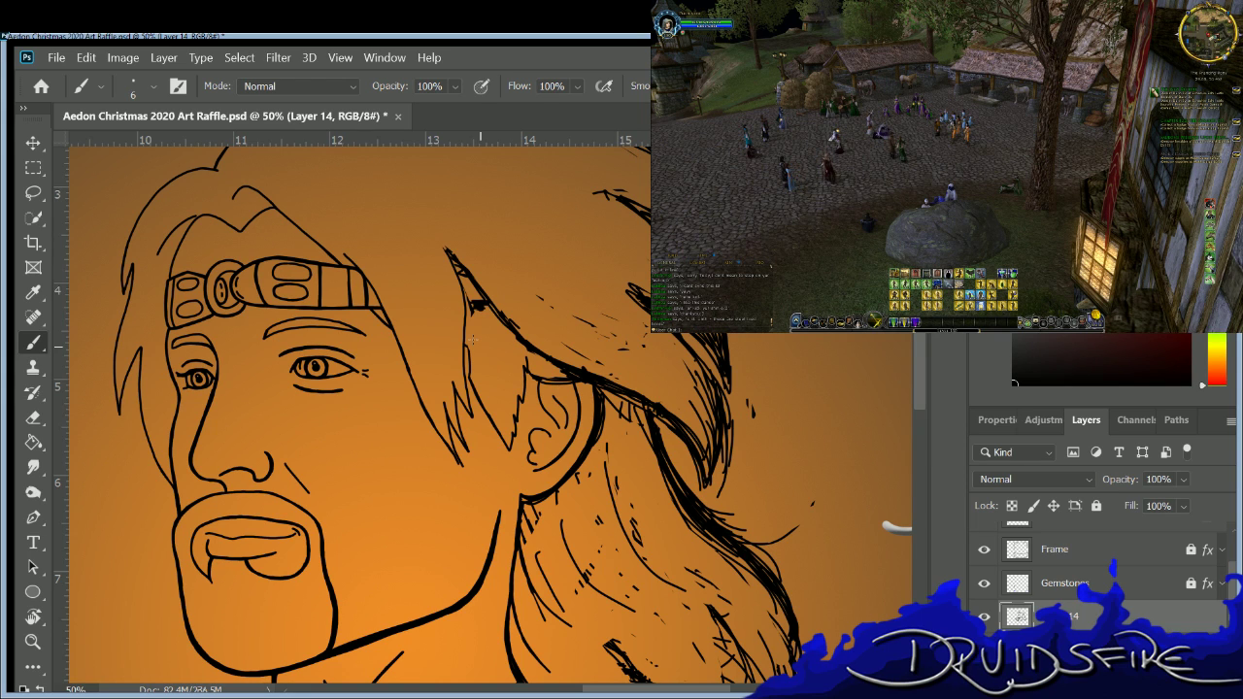
scroll(483, 350, "up", 3)
key("e")
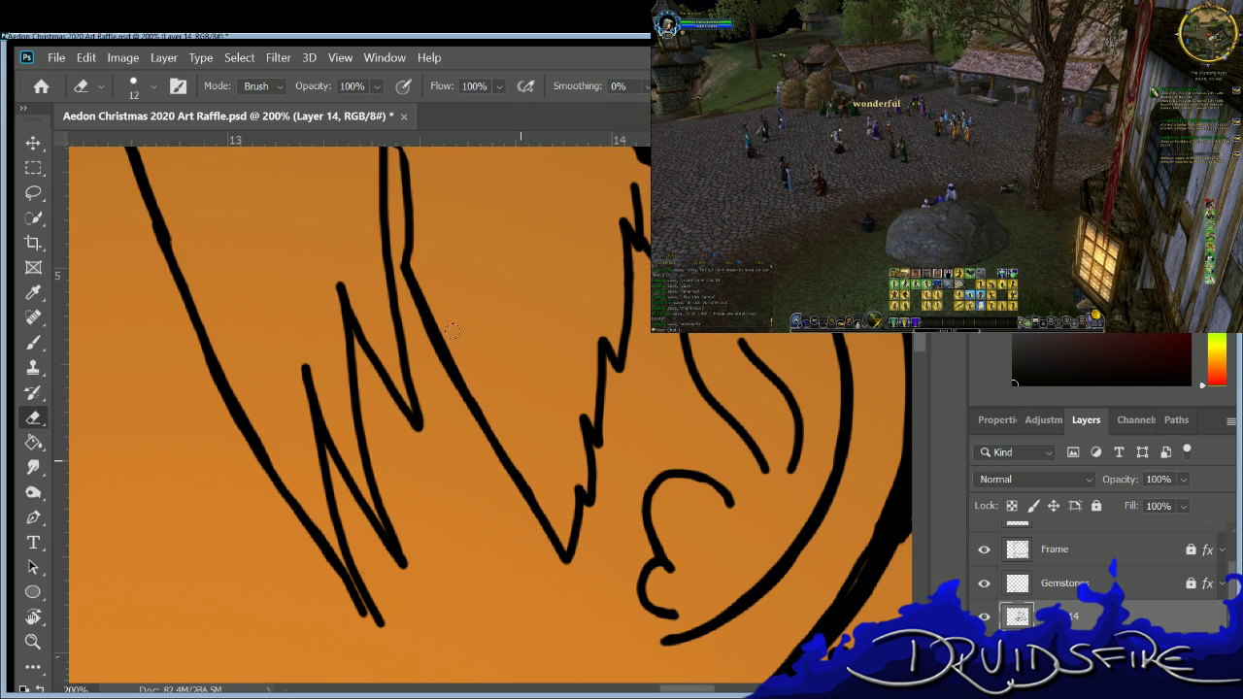
key("b")
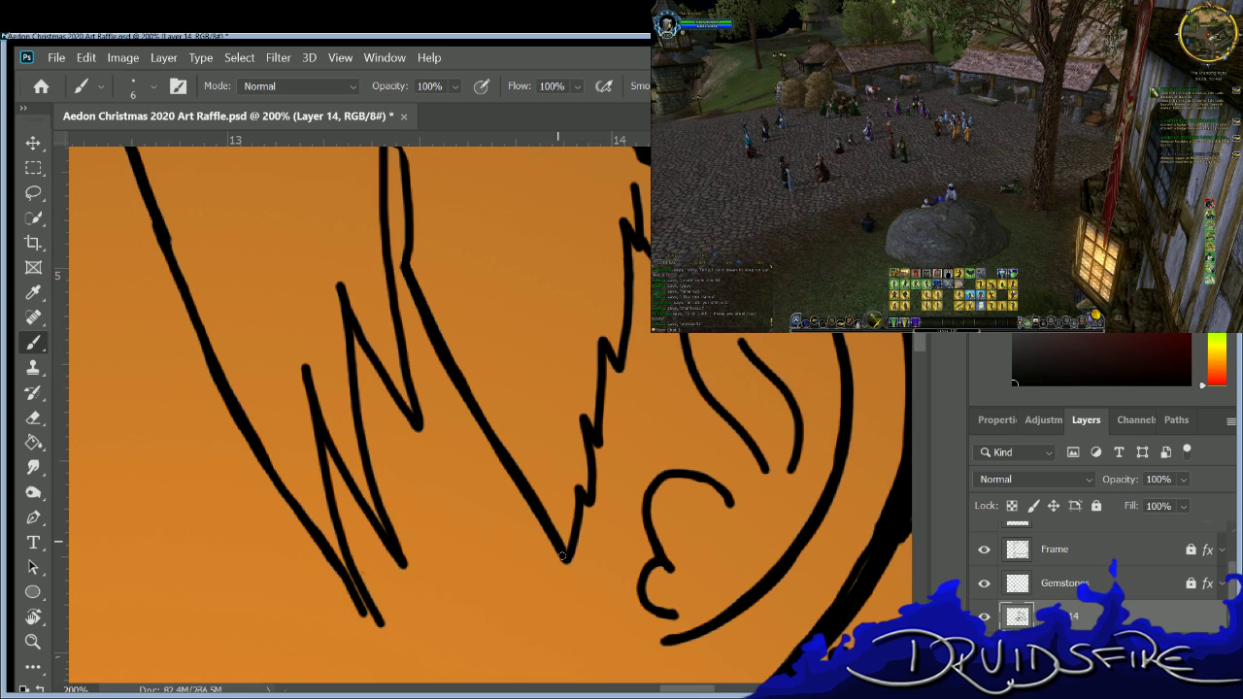
scroll(486, 349, "up", 3)
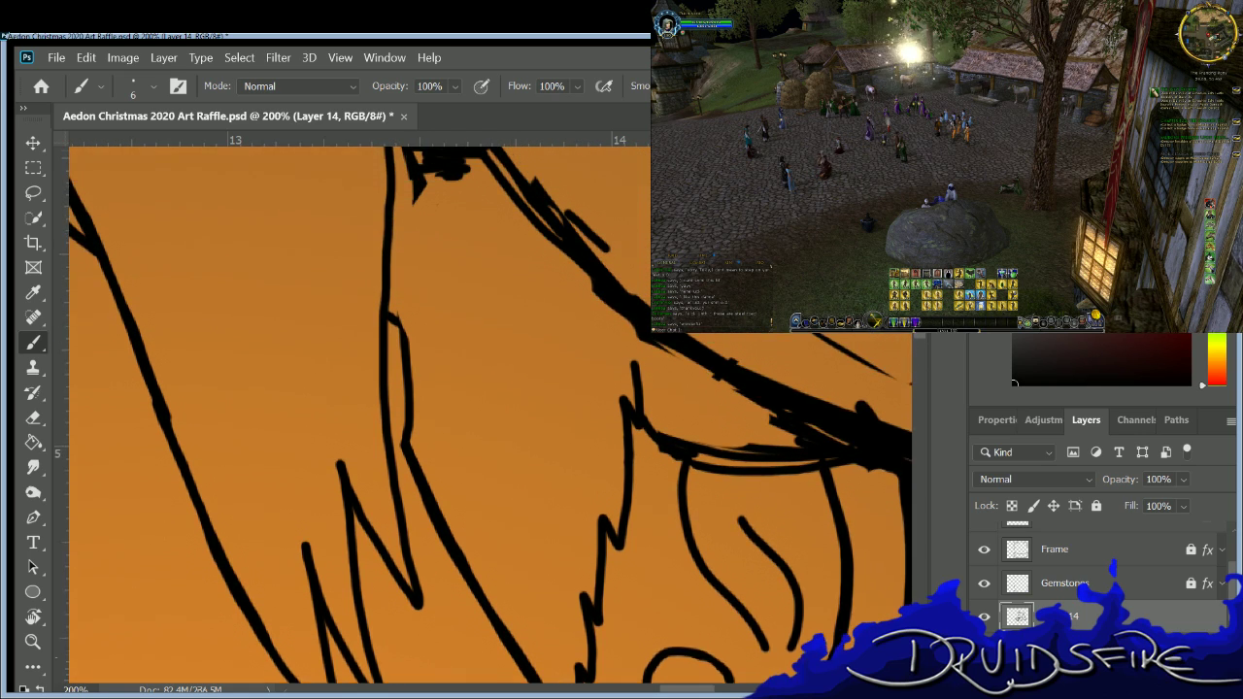
key("e")
left_click_drag(393, 342, 405, 393)
key("b")
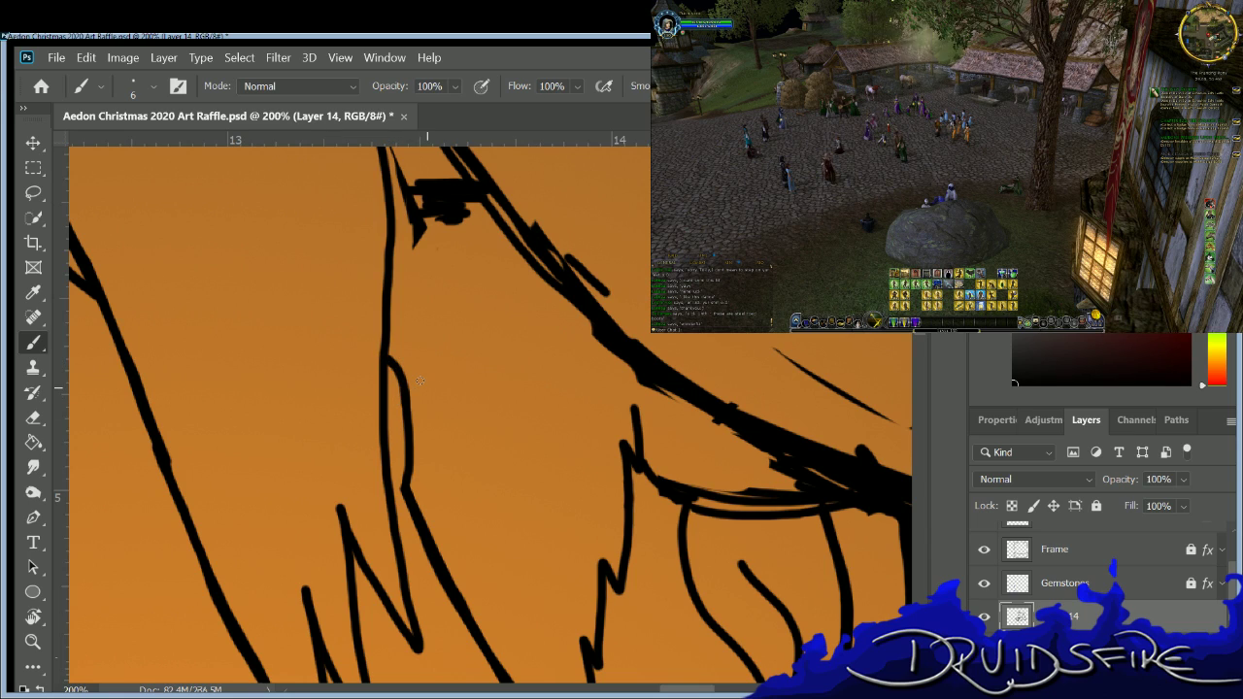
Smooth the bump in the long hair line beside the face by trimming its edges and redrawing the thinned section.
key("e")
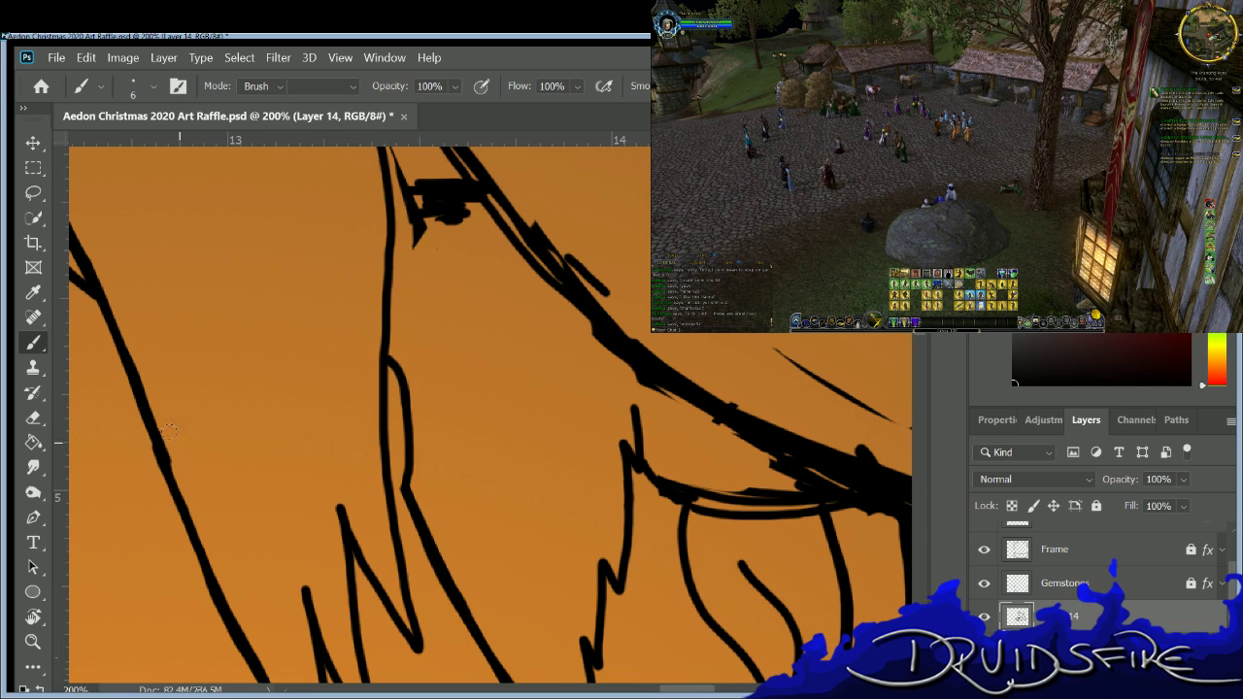
left_click_drag(136, 427, 165, 485)
key("b")
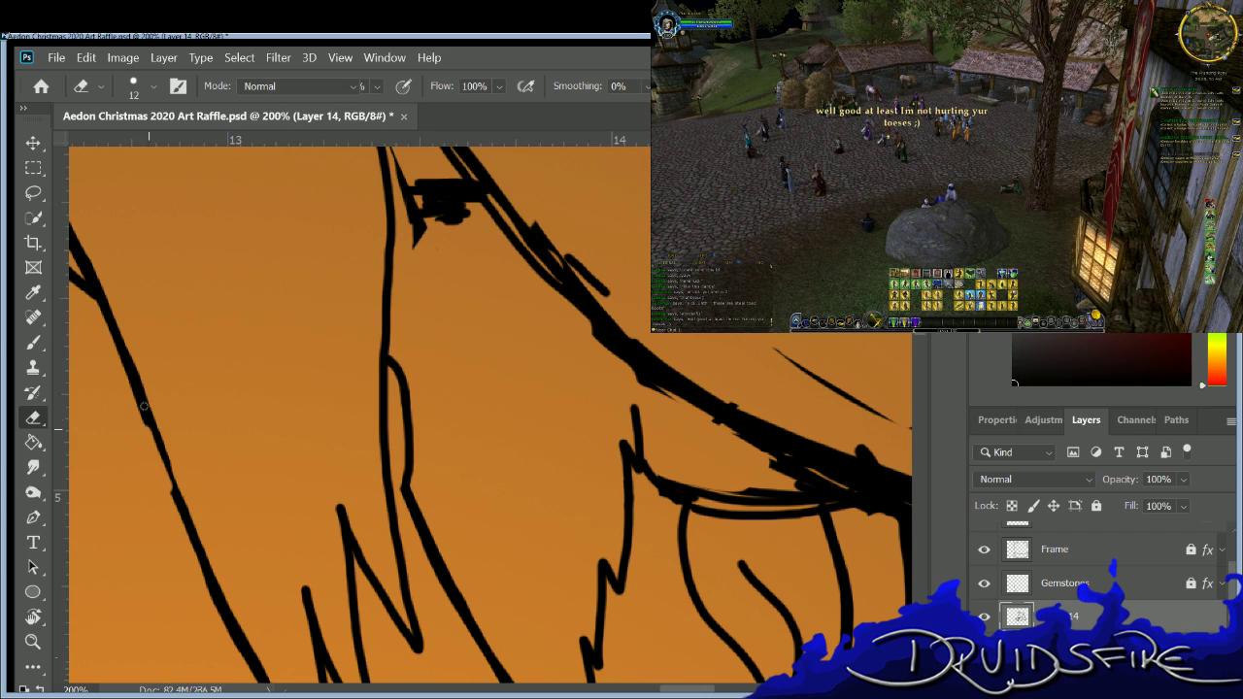
left_click_drag(148, 427, 171, 487)
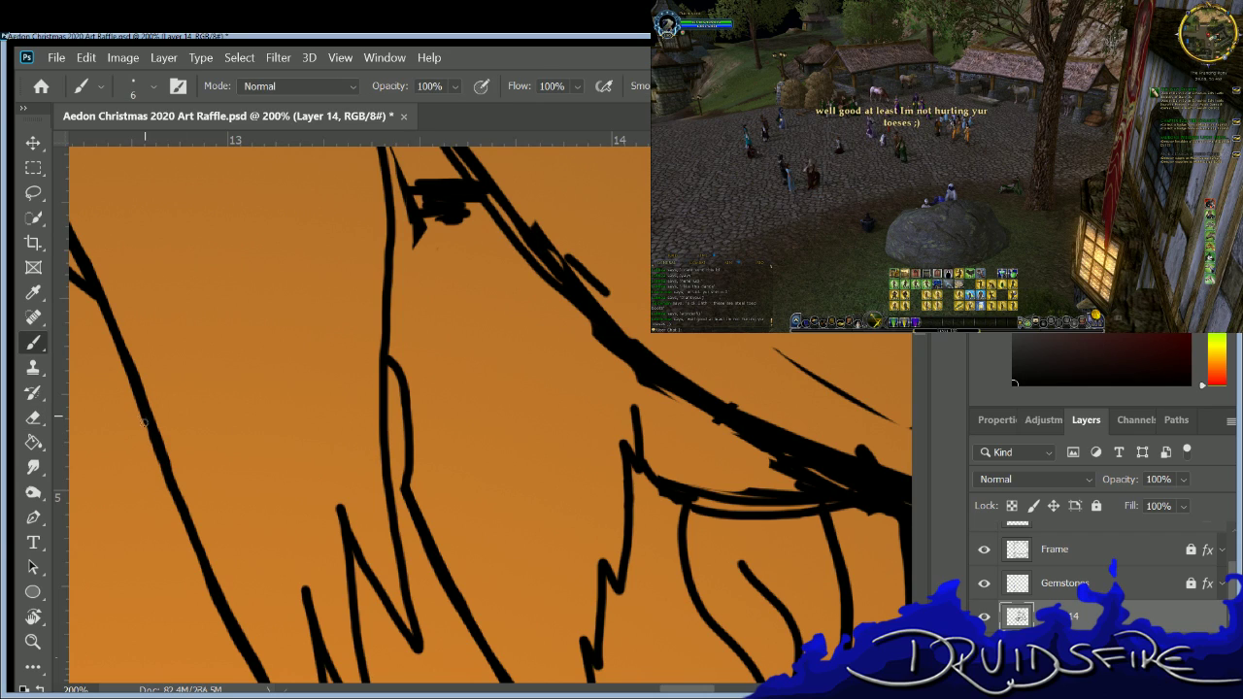
key("e")
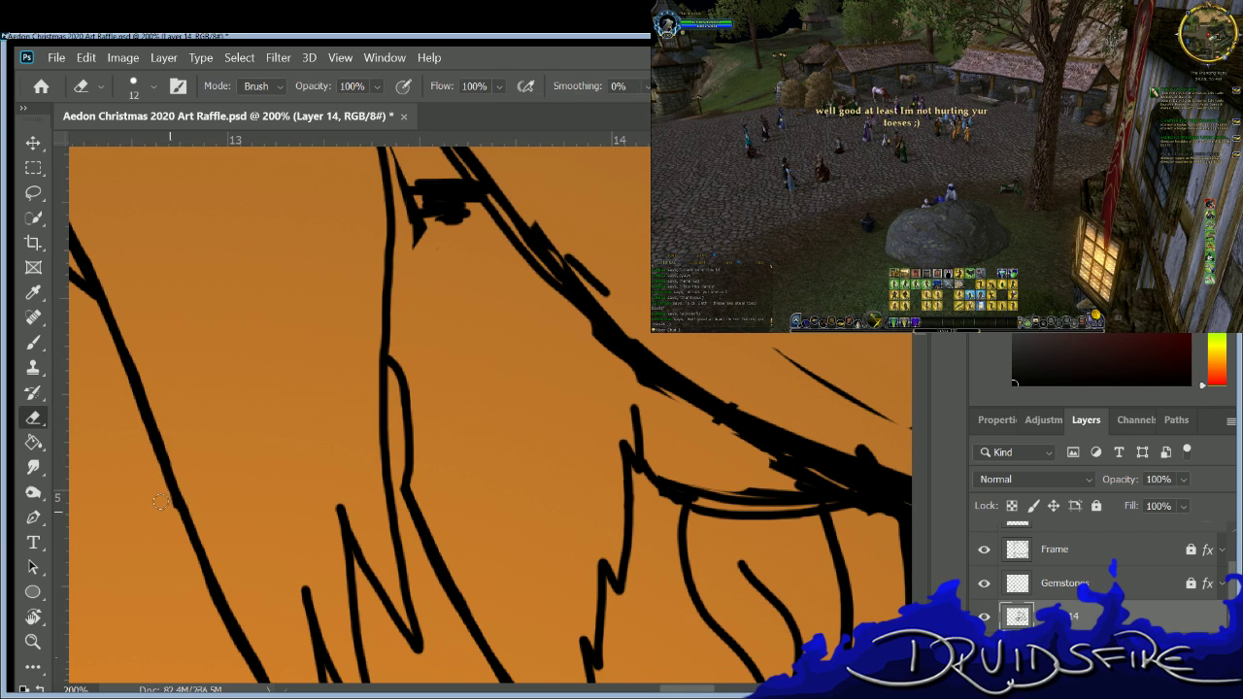
key("b")
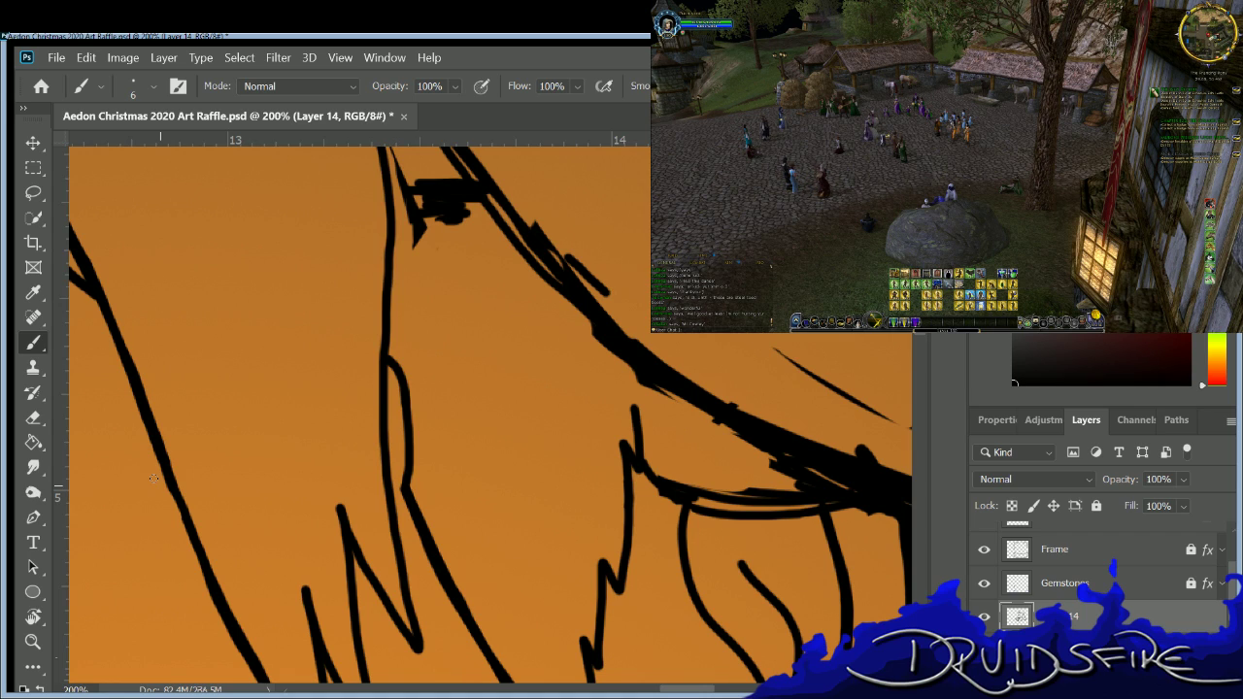
Erase the sketchy double strokes at the hair peak above the ear and trim the dark block below it to a short bar.
scroll(486, 414, "up", 5)
key("e")
left_click_drag(393, 379, 408, 491)
left_click_drag(396, 411, 364, 281)
mouse_move(309, 233)
left_mouse_down()
mouse_move(342, 345)
mouse_move(303, 190)
mouse_move(372, 261)
mouse_move(301, 177)
mouse_move(490, 398)
mouse_move(400, 250)
mouse_move(521, 463)
mouse_move(606, 534)
left_mouse_up()
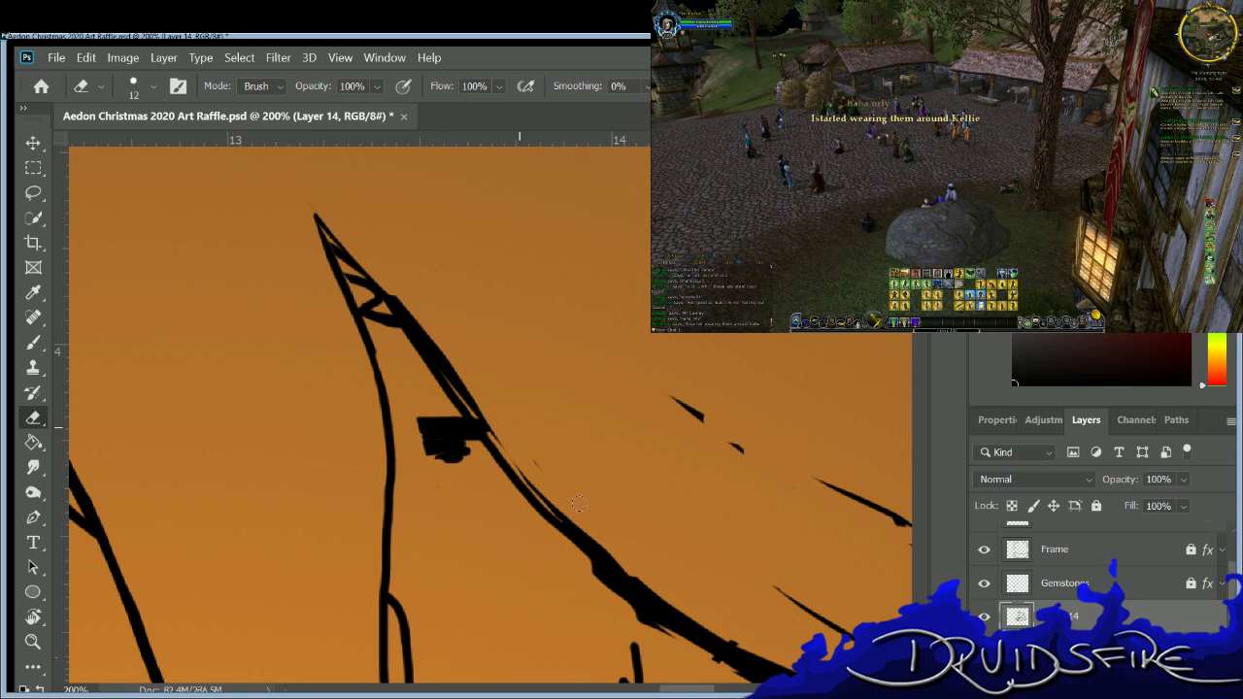
mouse_move(396, 290)
left_mouse_down()
mouse_move(501, 417)
mouse_move(419, 328)
mouse_move(525, 473)
mouse_move(441, 341)
left_mouse_up()
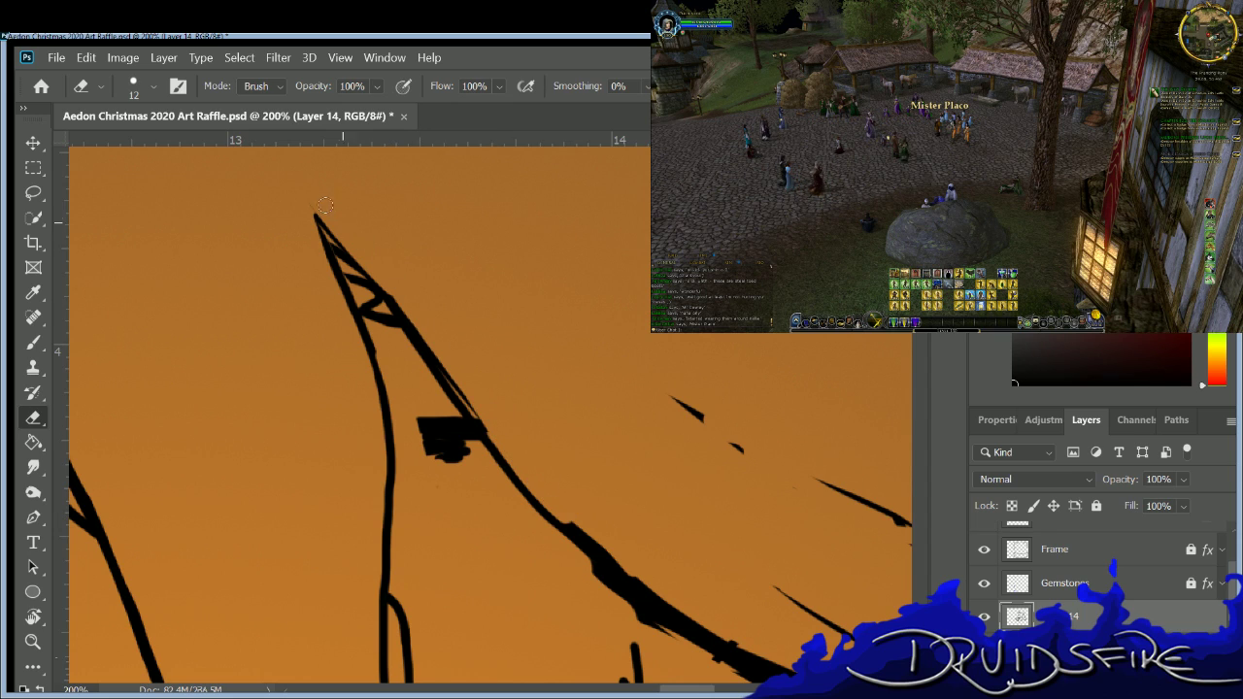
mouse_move(325, 208)
left_mouse_down()
mouse_move(374, 324)
mouse_move(293, 180)
mouse_move(396, 354)
mouse_move(334, 234)
mouse_move(401, 337)
mouse_move(371, 289)
mouse_move(456, 382)
mouse_move(361, 250)
mouse_move(399, 306)
left_mouse_up()
mouse_move(427, 444)
left_mouse_down()
mouse_move(456, 453)
mouse_move(428, 442)
mouse_move(476, 441)
left_mouse_up()
key("b")
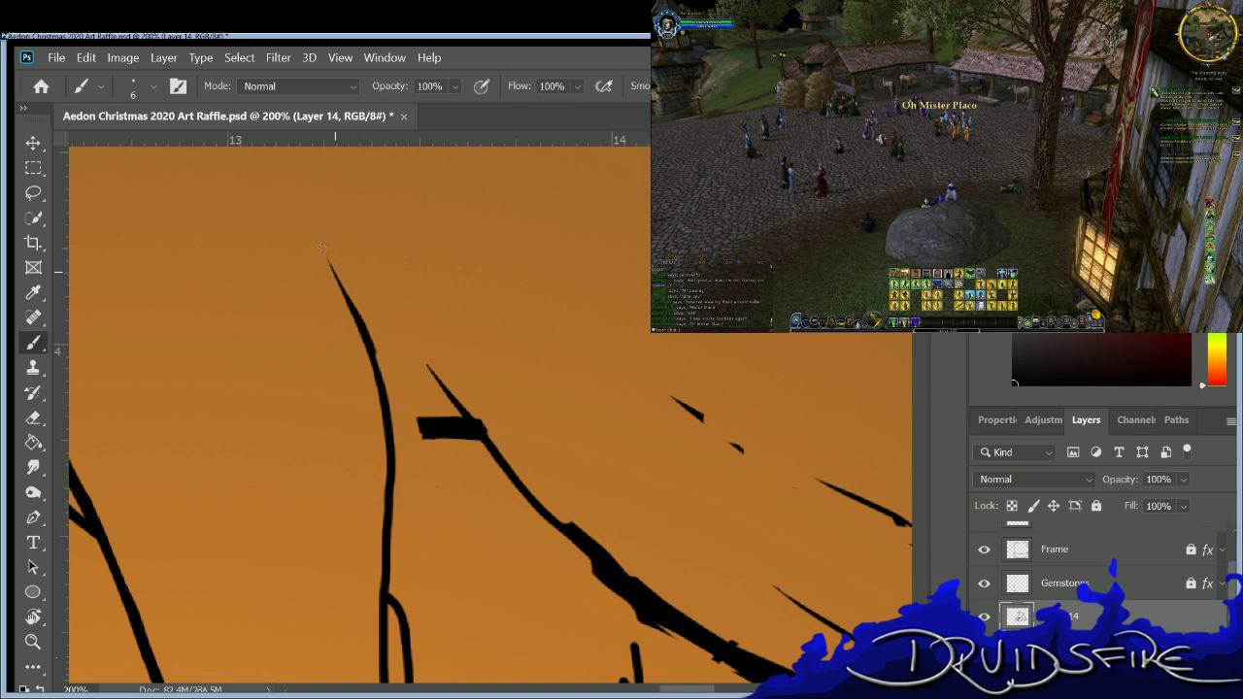
Redraw both edges of the hair peak from its tip downward and trim the outer edge to a clean, even line.
left_click_drag(318, 236, 612, 571)
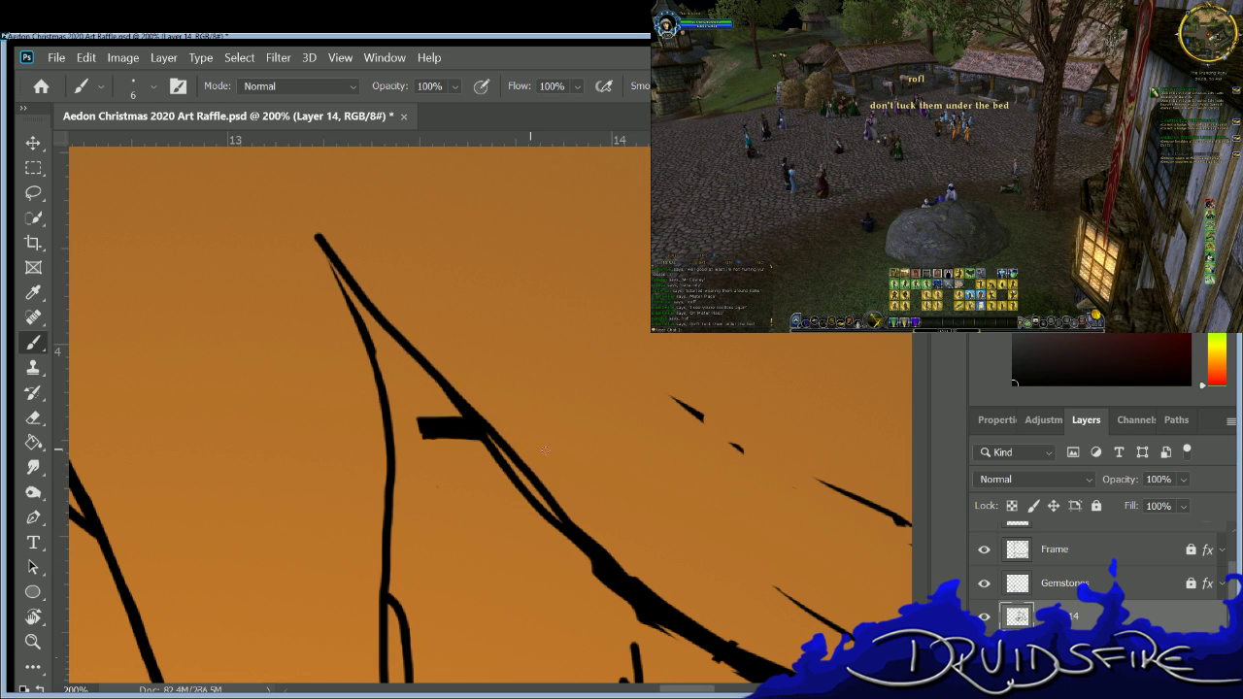
left_click_drag(477, 423, 568, 529)
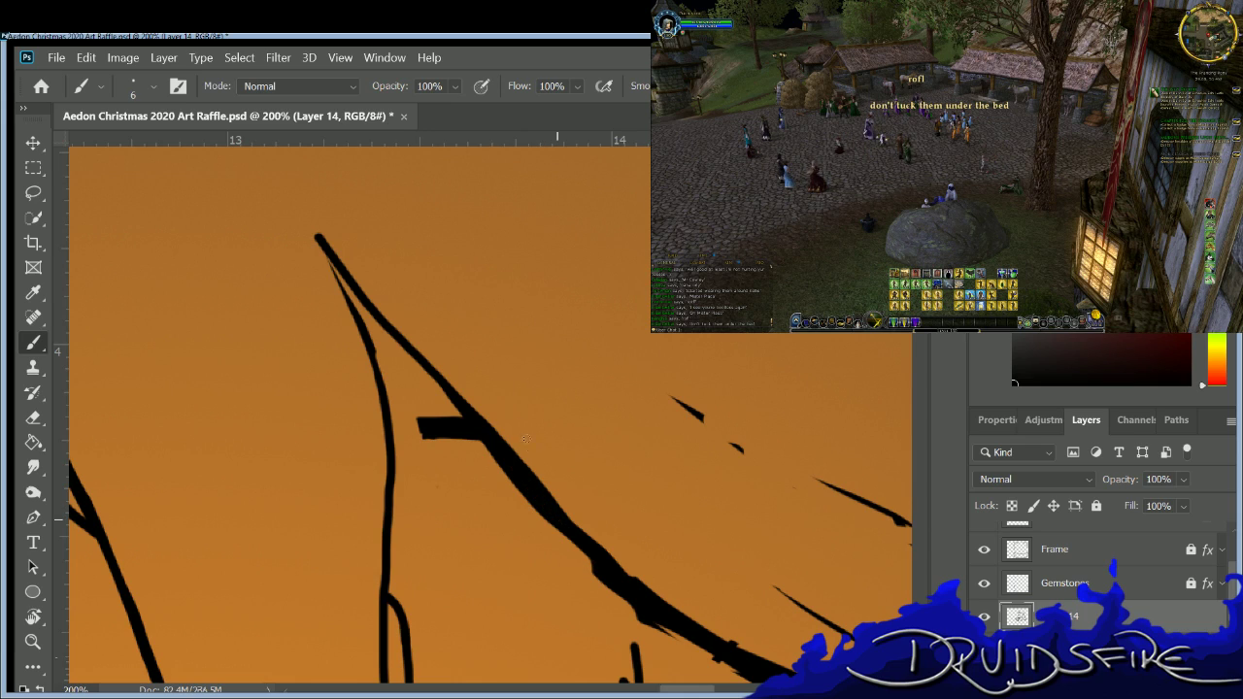
key("e")
left_click_drag(474, 408, 602, 545)
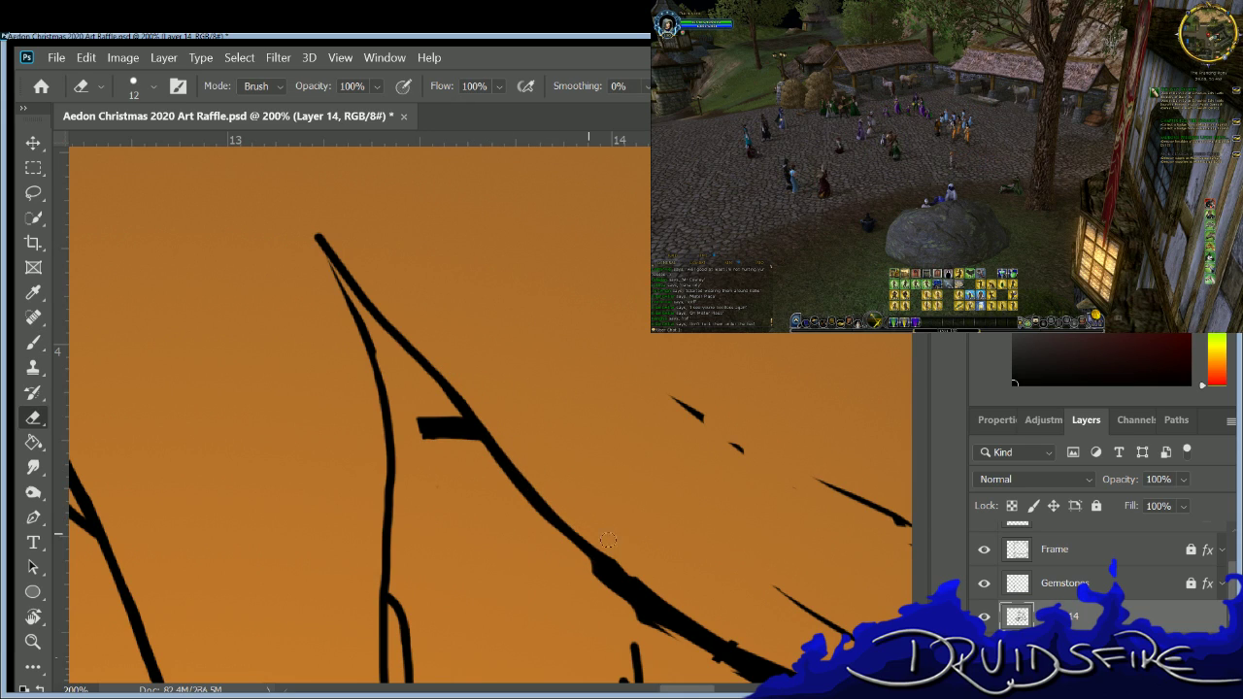
key("b")
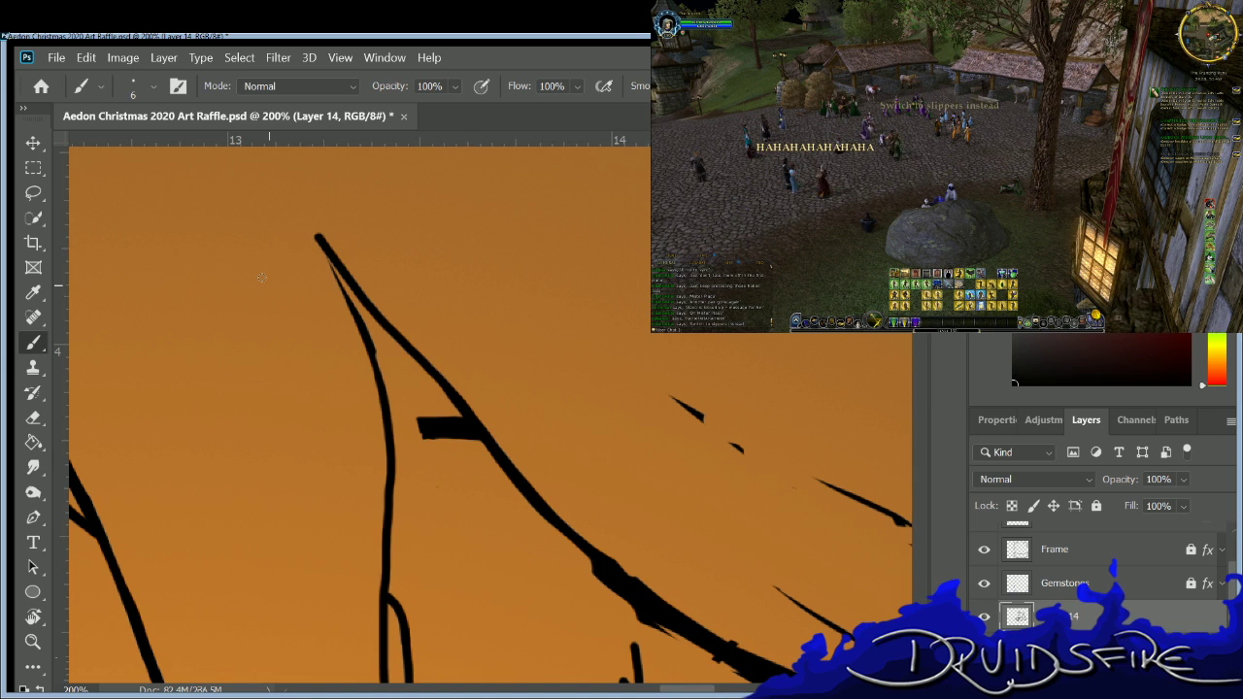
mouse_move(316, 237)
left_mouse_down()
mouse_move(373, 363)
mouse_move(384, 503)
left_mouse_up()
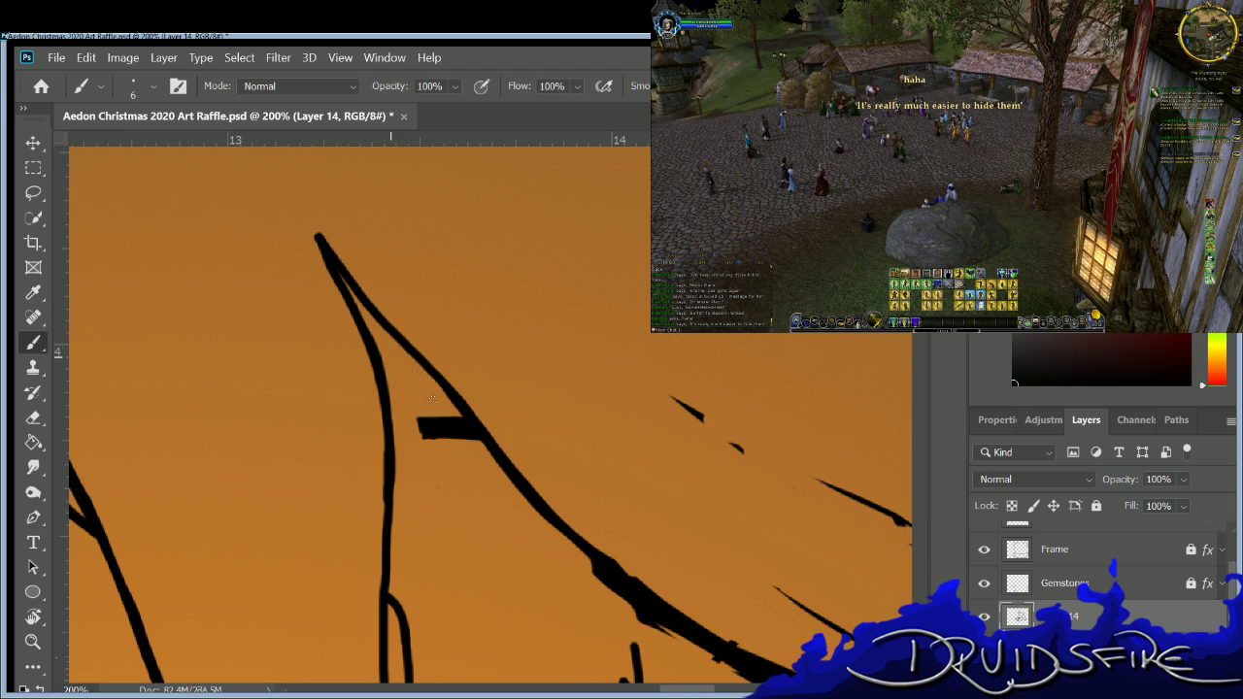
Thin the short bar inside the hair peak and extend it into a clean cross line between the peak's two edges.
left_click_drag(672, 688, 652, 688)
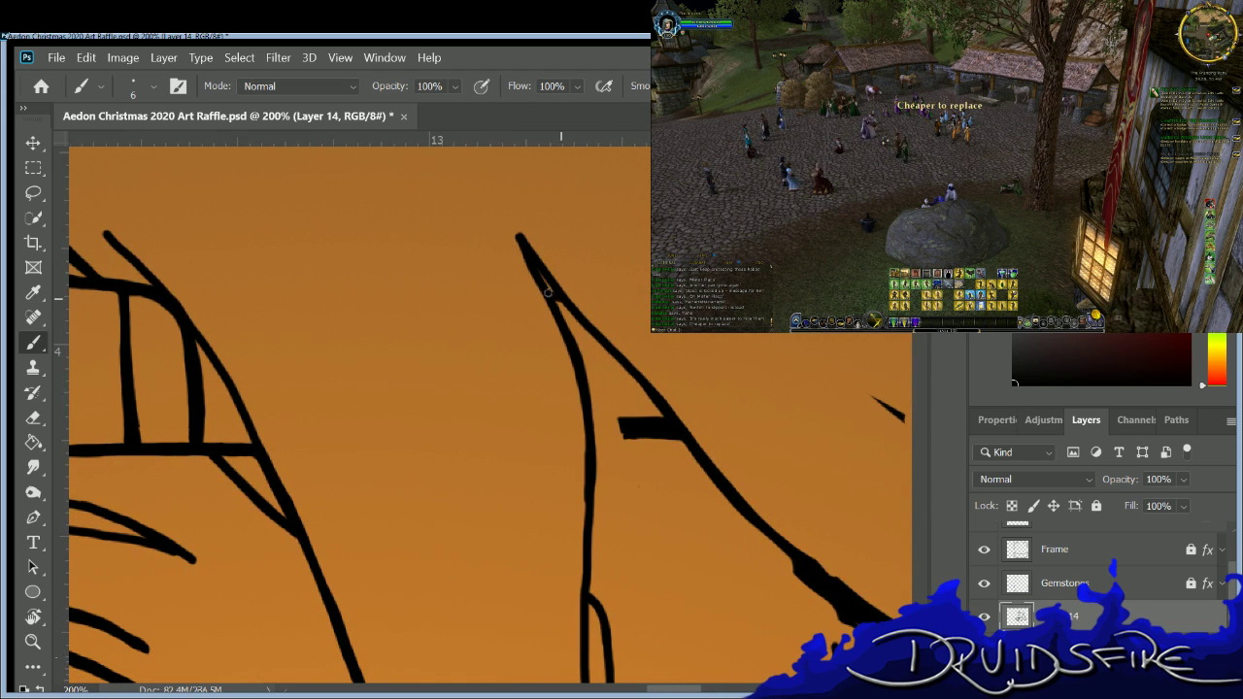
left_click_drag(587, 418, 628, 419)
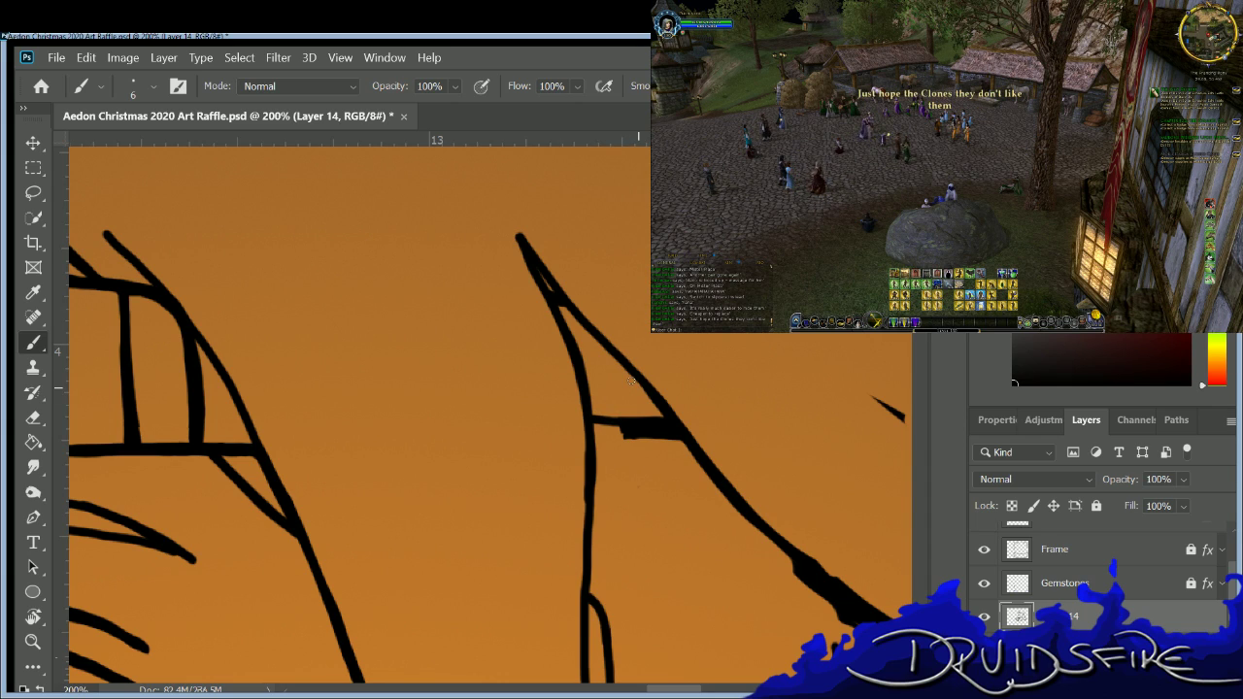
key("ctrl+z")
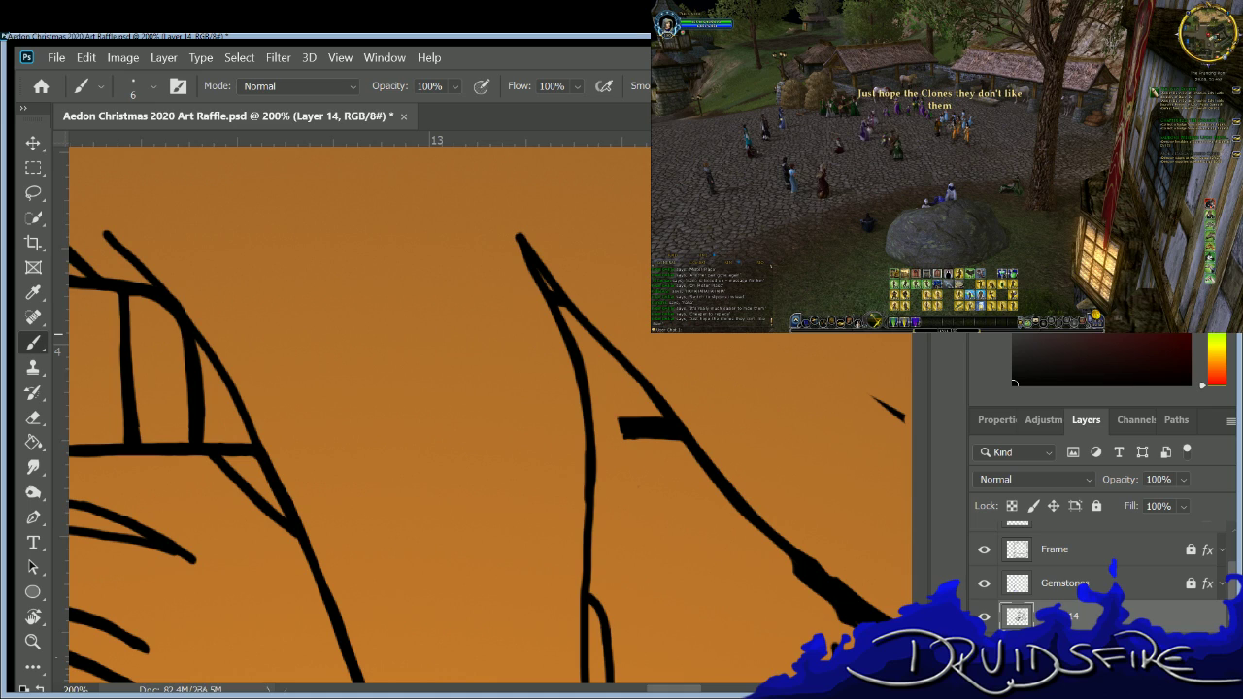
key("e")
left_click_drag(658, 416, 620, 421)
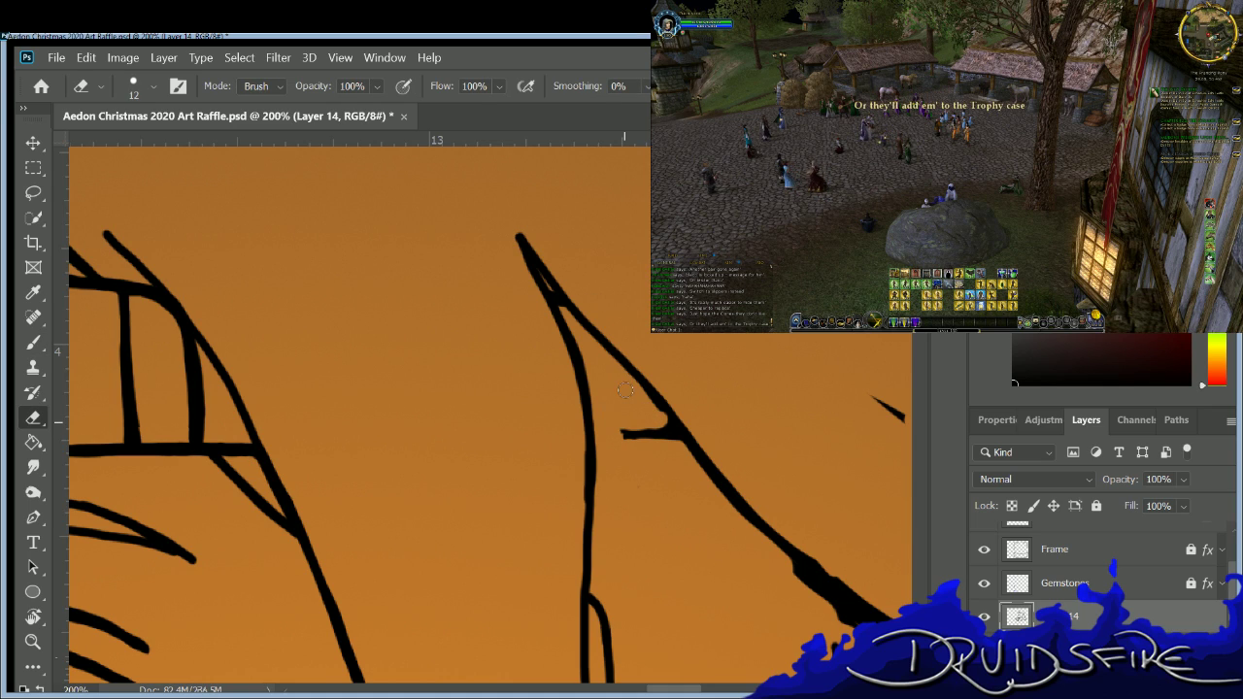
key("b")
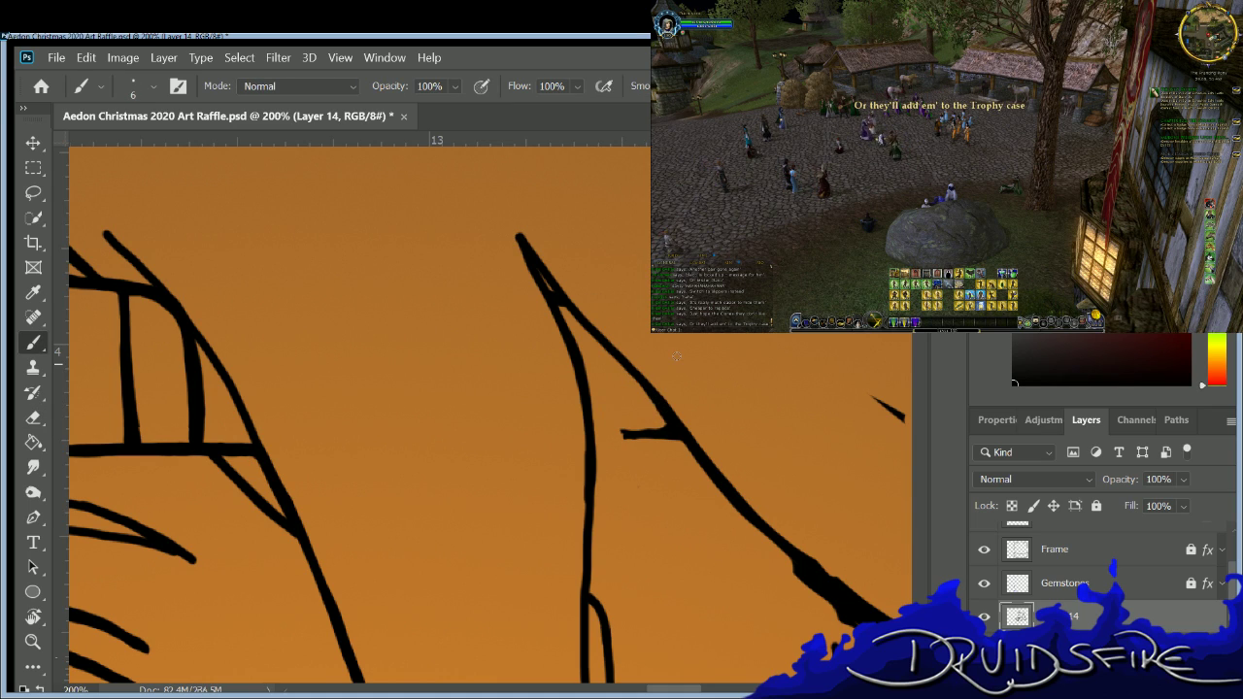
mouse_move(587, 434)
left_mouse_down()
mouse_move(632, 430)
mouse_move(592, 428)
mouse_move(674, 431)
left_mouse_up()
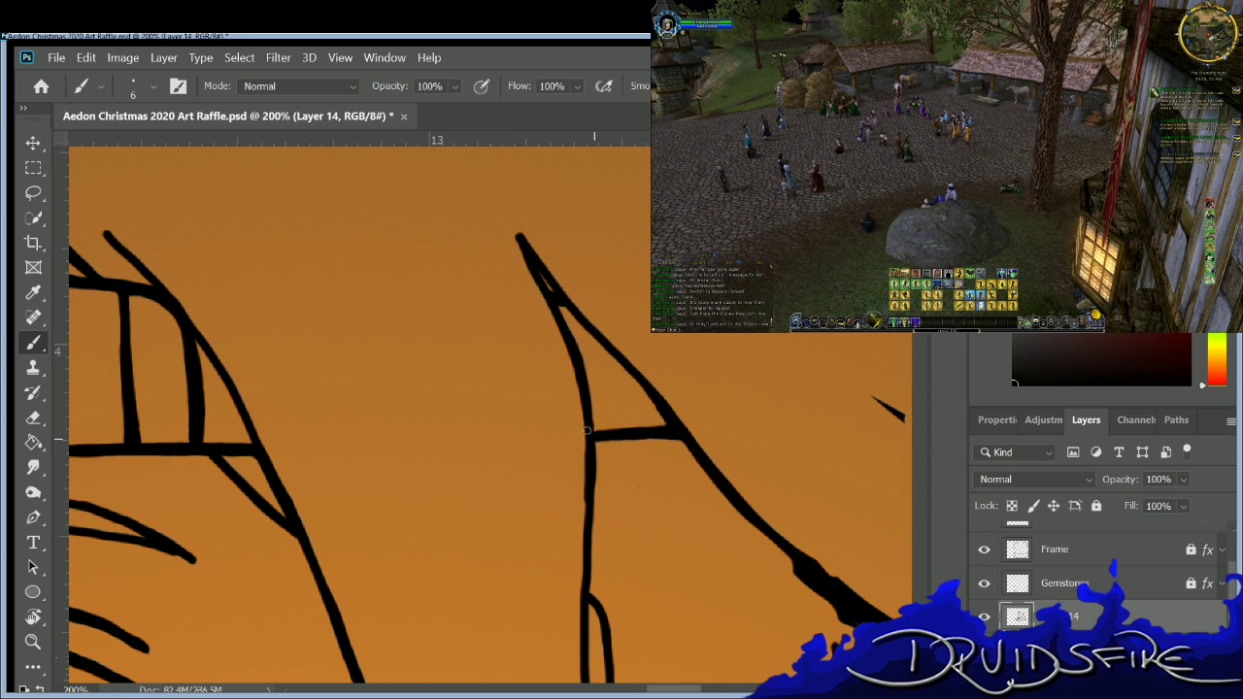
left_click_drag(588, 433, 691, 422)
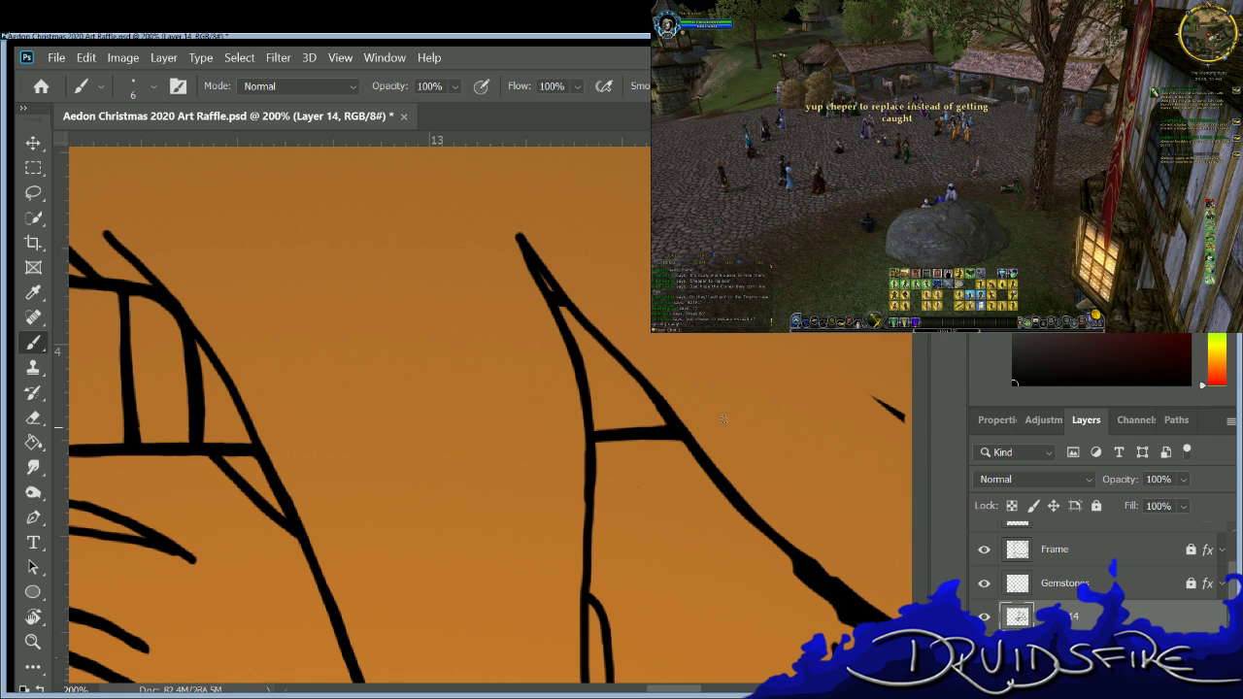
Erase the upper stray dashes and specks in the hair area behind the peak.
scroll(722, 420, "right", 5)
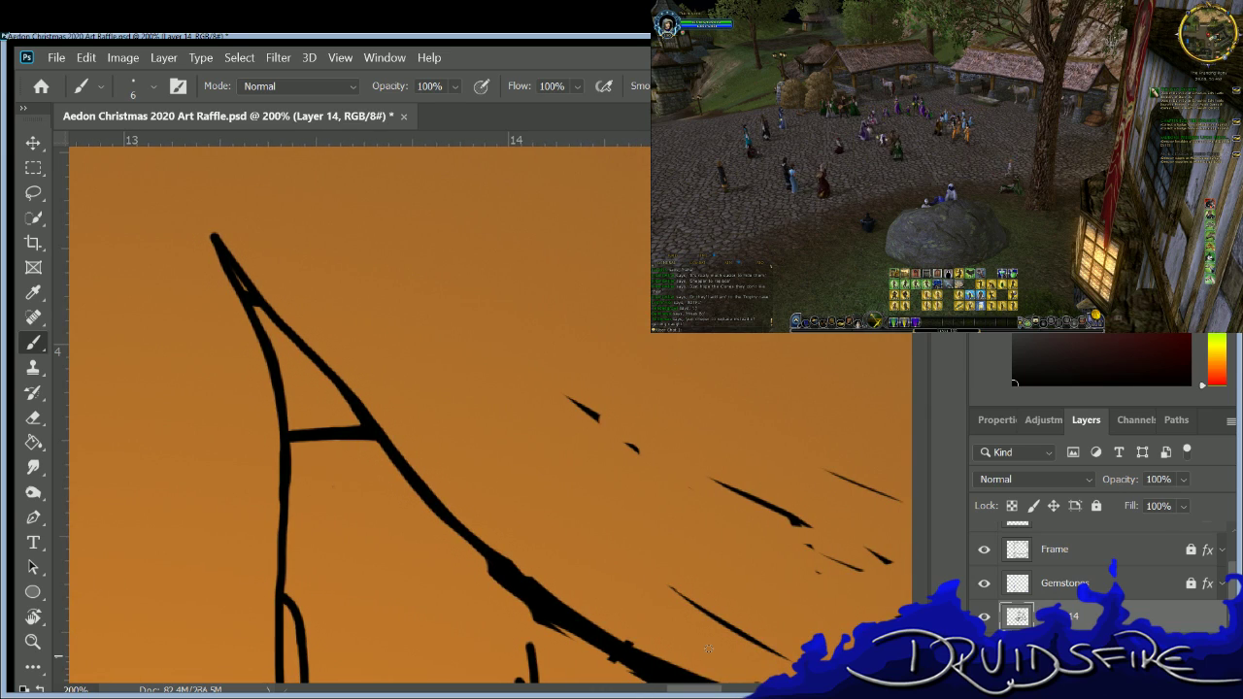
key("e")
left_click_drag(565, 398, 653, 462)
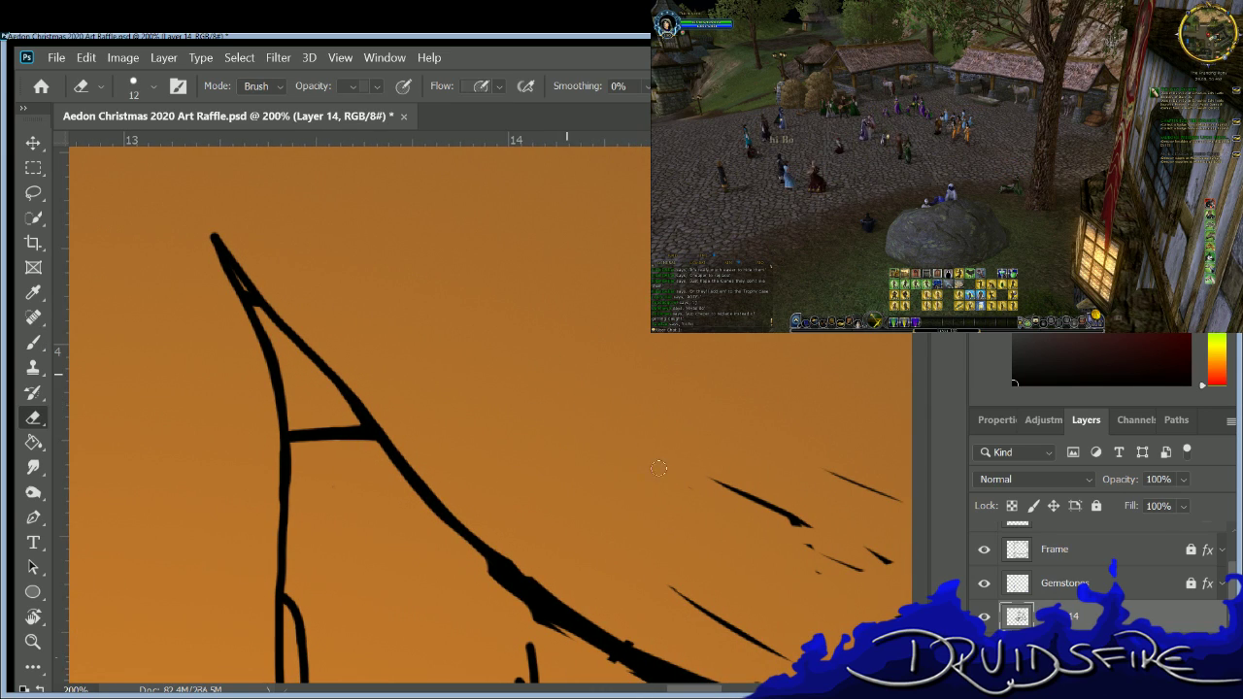
mouse_move(767, 528)
left_mouse_down()
mouse_move(718, 487)
mouse_move(798, 519)
left_mouse_up()
left_click_drag(826, 561, 788, 524)
key("b")
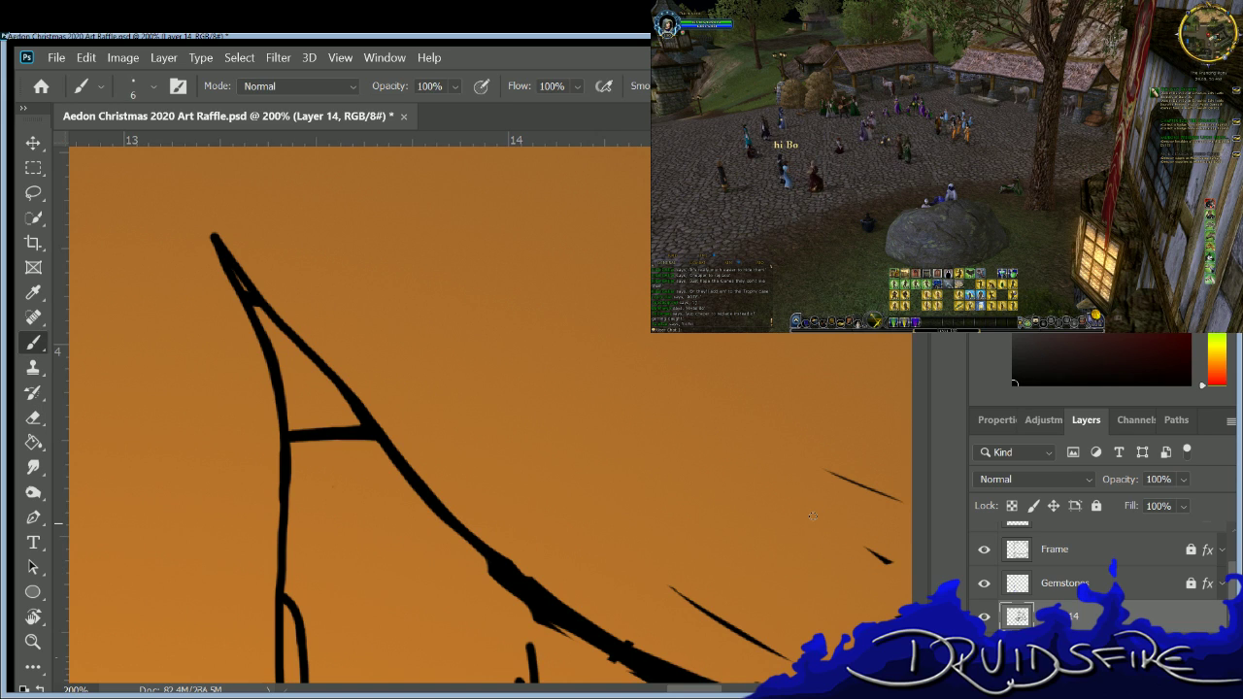
scroll(485, 408, "up", 3)
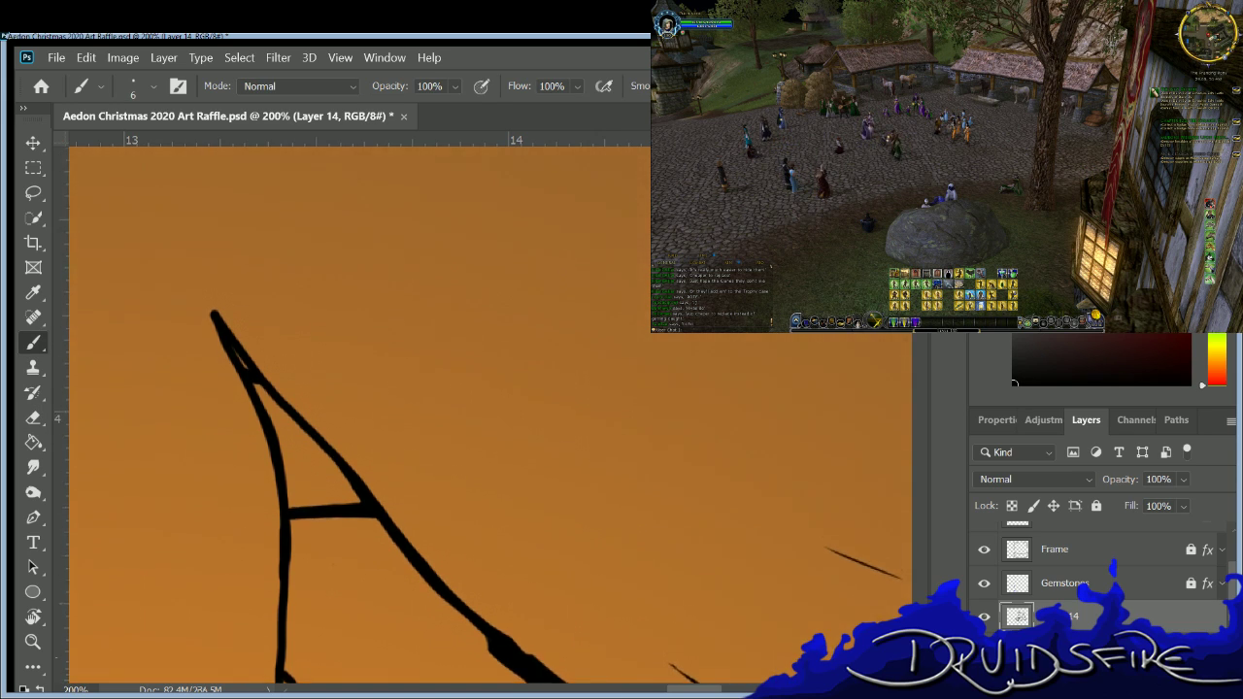
Trim the inner edge of the thick outer curve behind the ear to a smoother contour.
scroll(486, 408, "down", 5)
scroll(631, 238, "down", 5)
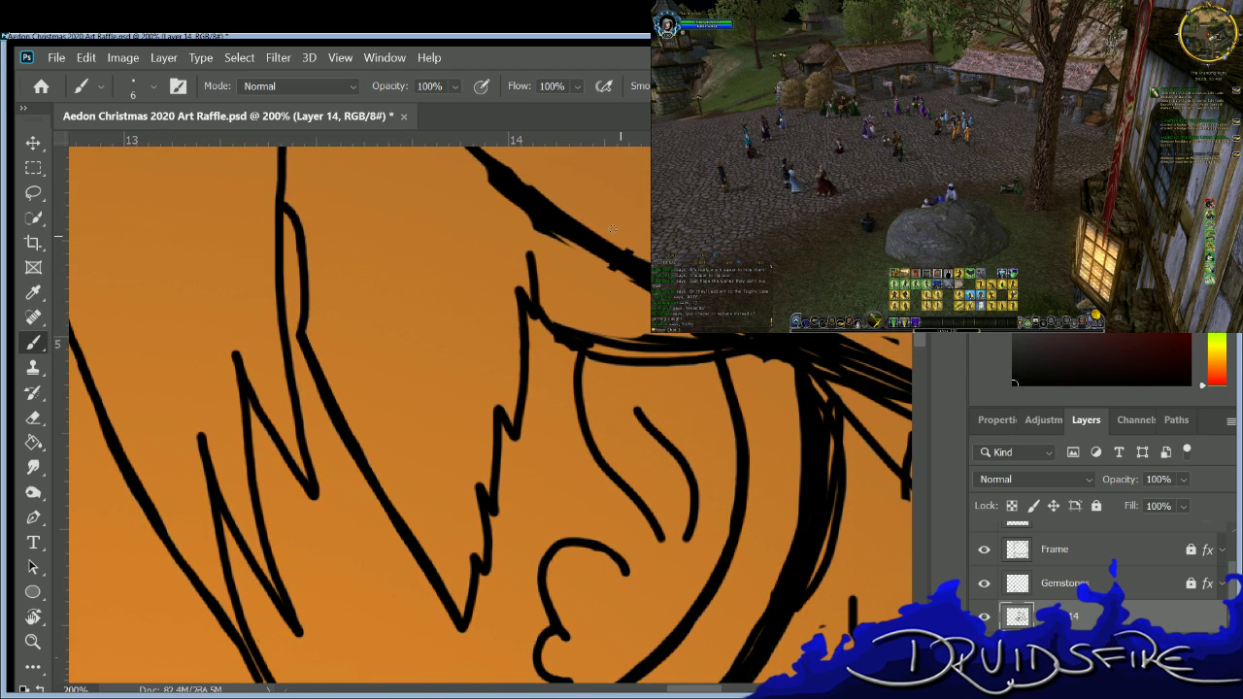
key("e")
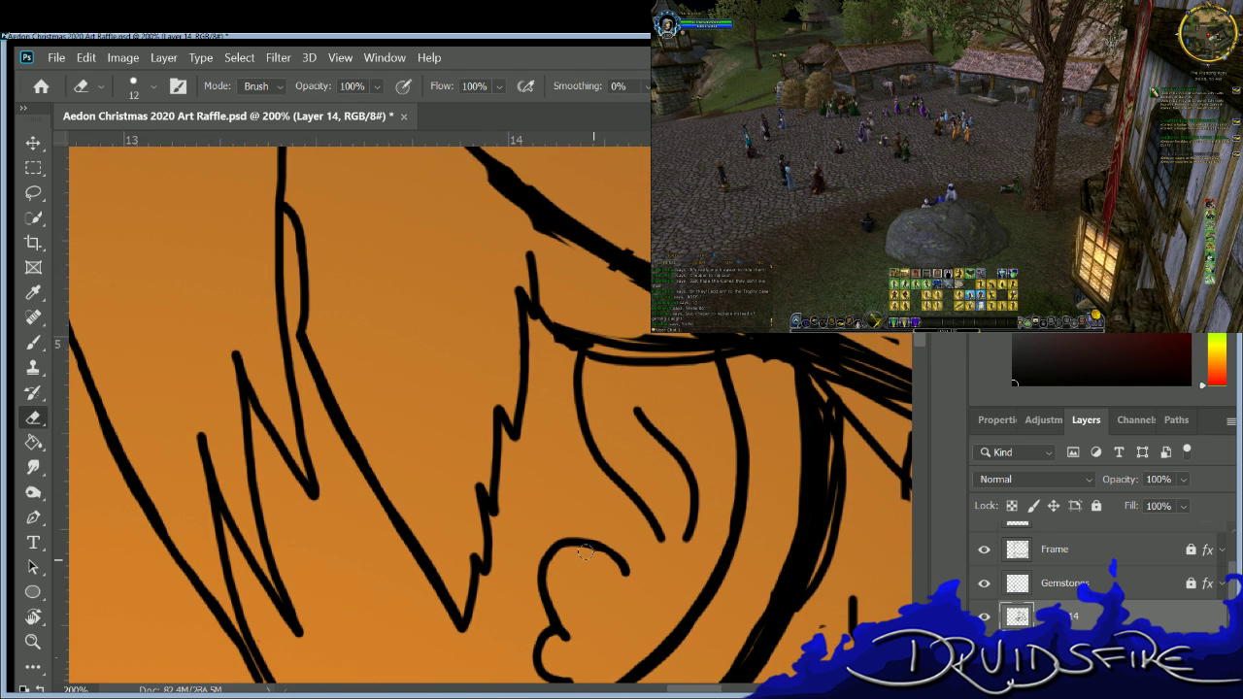
key("b")
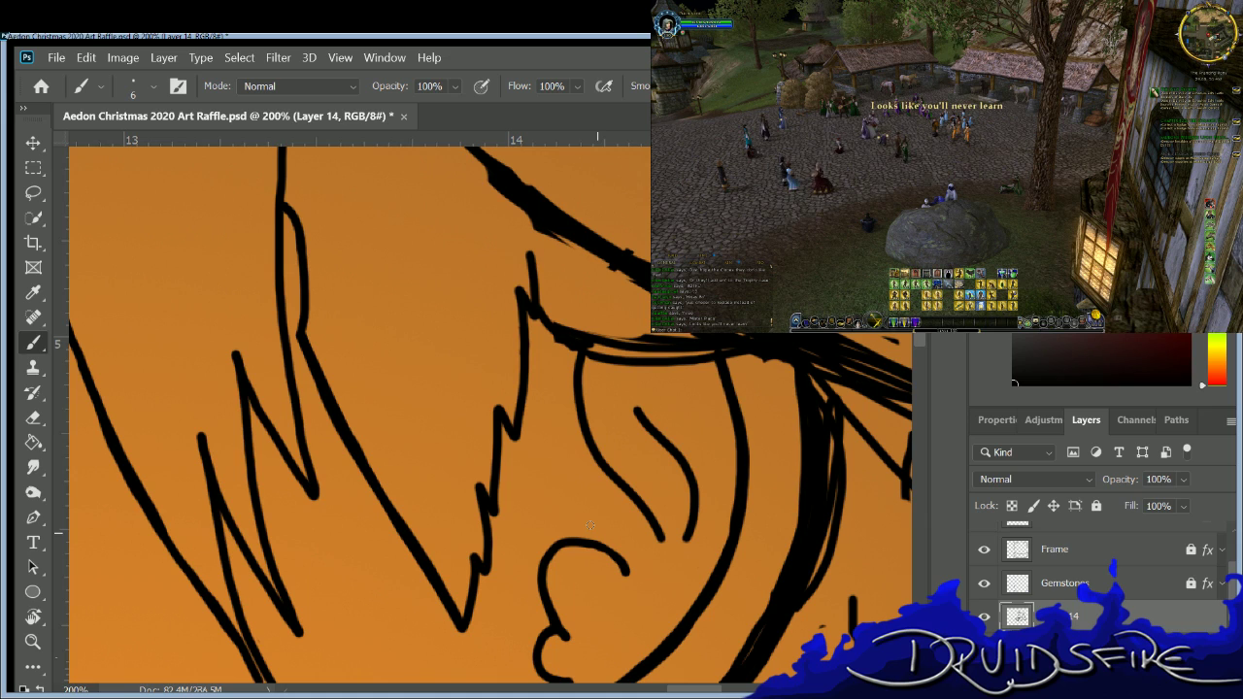
scroll(589, 525, "down", 5)
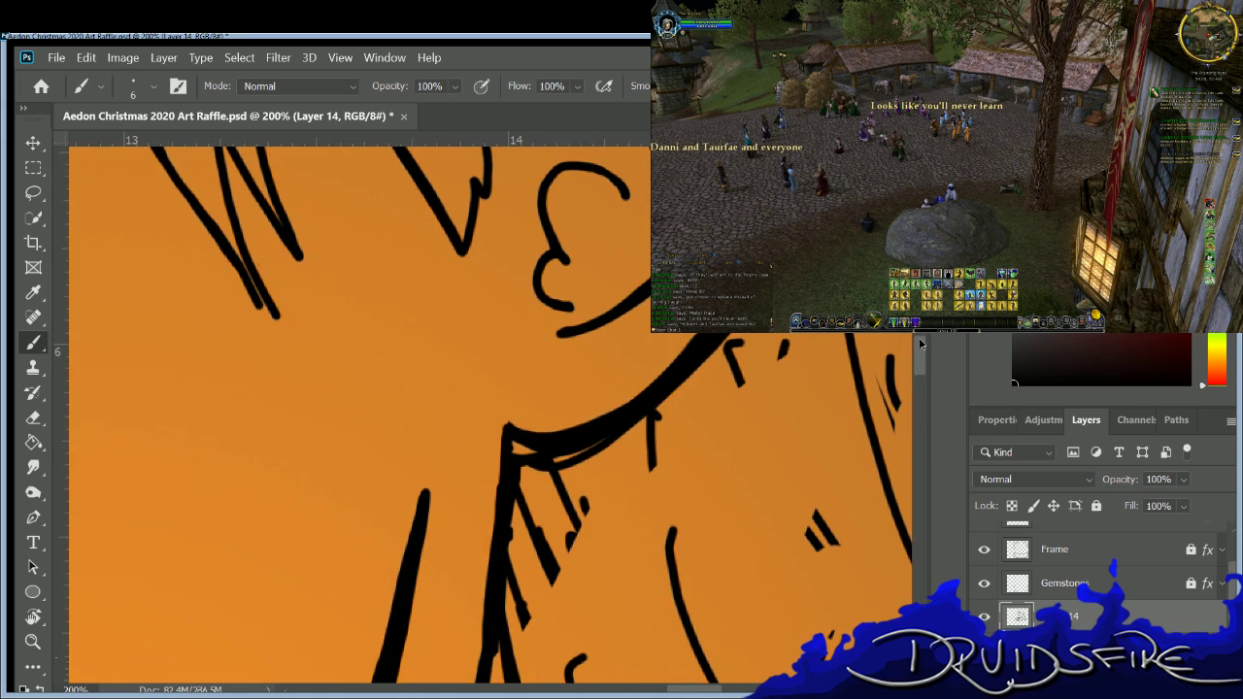
scroll(922, 336, "up", 2)
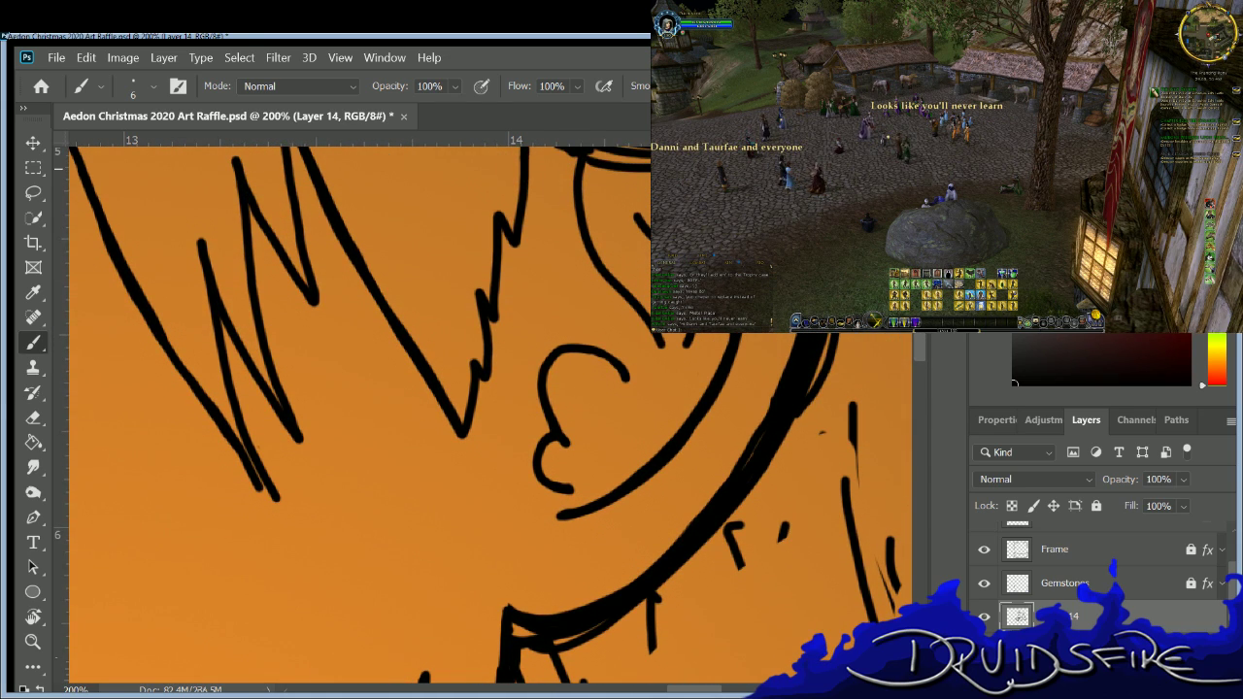
key("e")
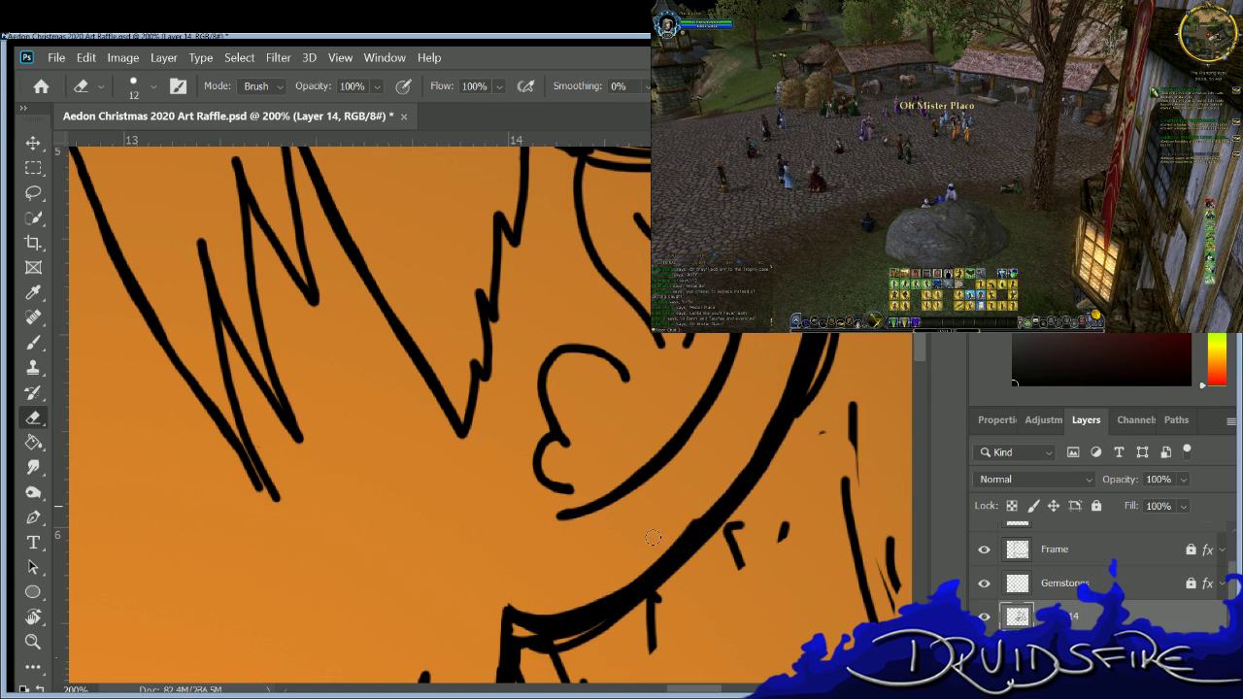
key("b")
Erase the doubled strokes along the outer side of the thick curve behind the ear and the small marks beside it.
key("e")
mouse_move(509, 635)
left_mouse_down()
mouse_move(585, 636)
mouse_move(520, 638)
mouse_move(565, 637)
mouse_move(677, 572)
mouse_move(754, 504)
mouse_move(698, 551)
mouse_move(771, 505)
mouse_move(740, 561)
left_mouse_up()
left_click_drag(852, 400, 852, 439)
key("b")
key("e")
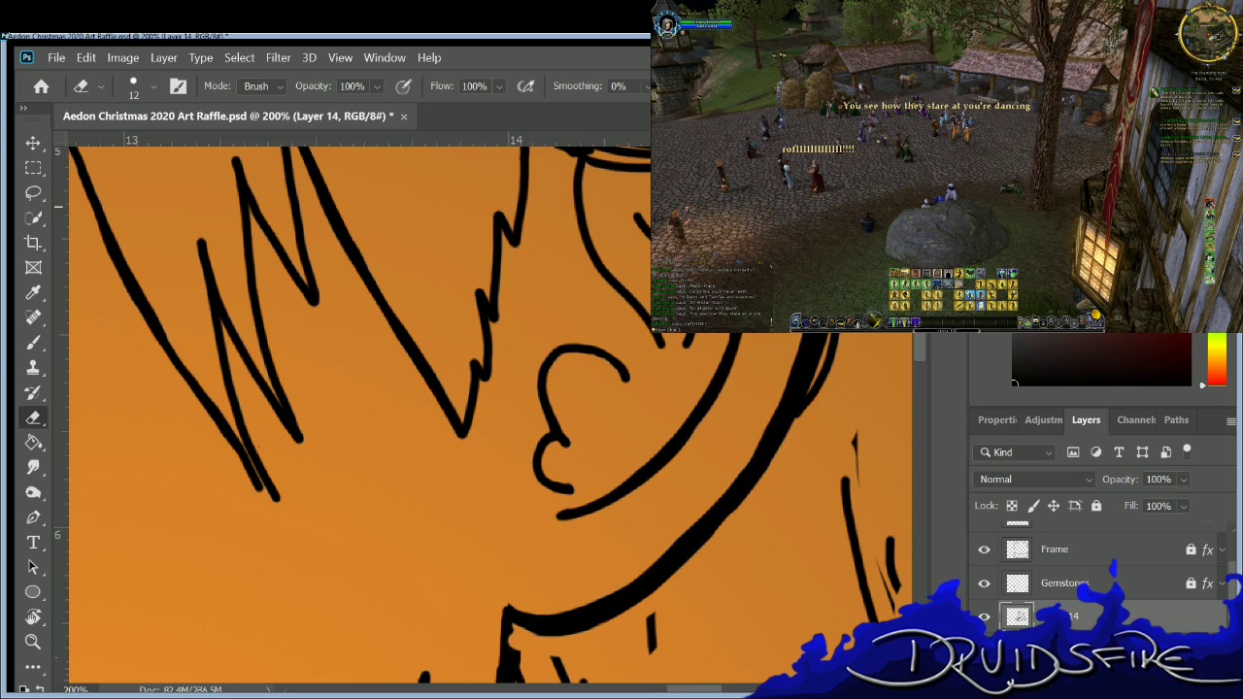
mouse_move(832, 336)
left_mouse_down()
mouse_move(817, 412)
mouse_move(813, 383)
left_mouse_up()
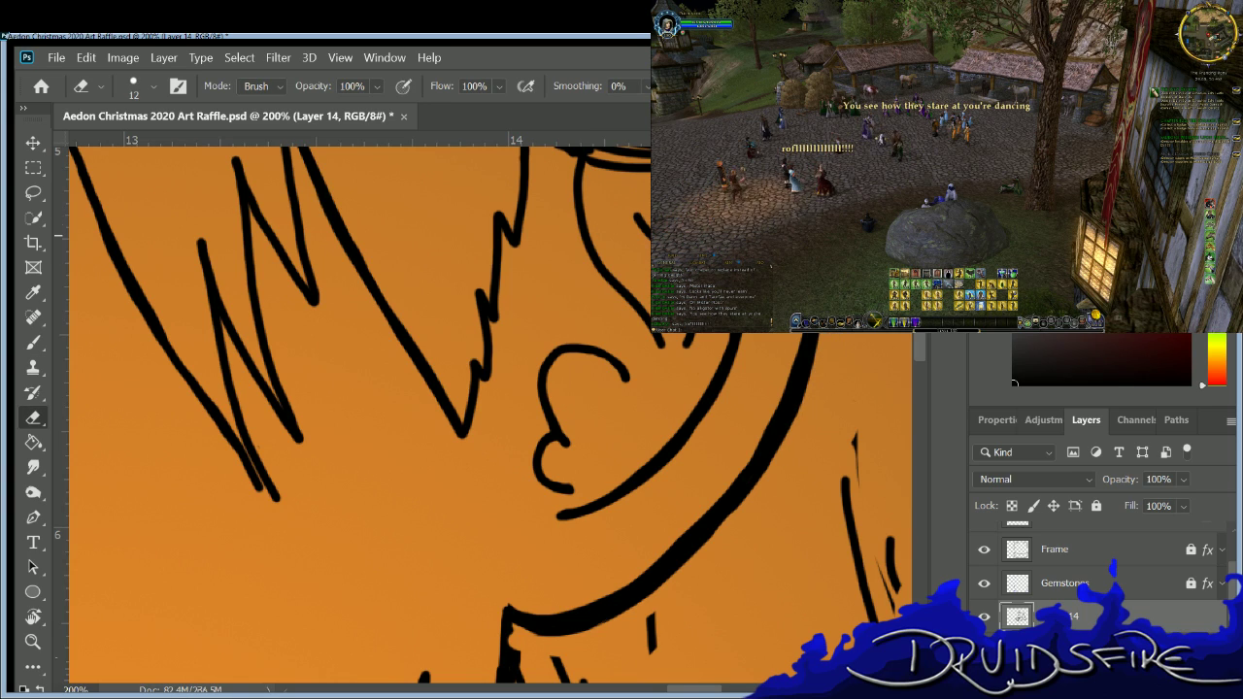
Fill in the corner at the lower end of the curve behind the ear and thin the curve's upper part.
key("b")
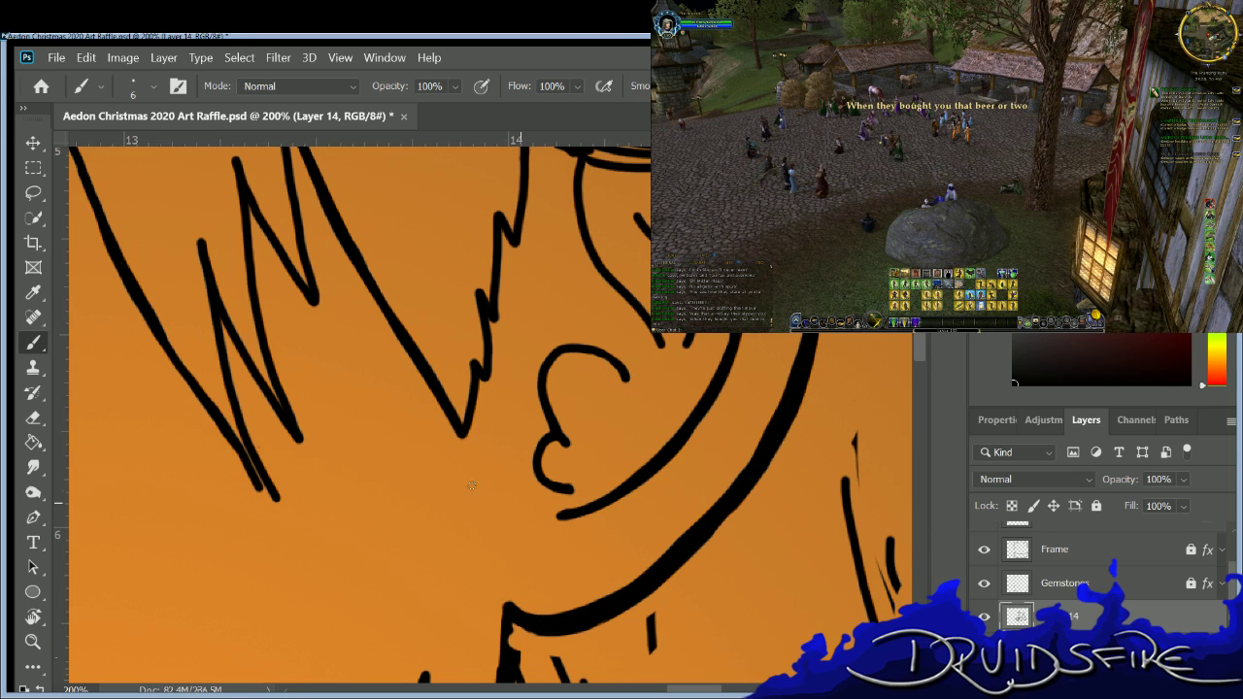
left_click_drag(509, 616, 505, 645)
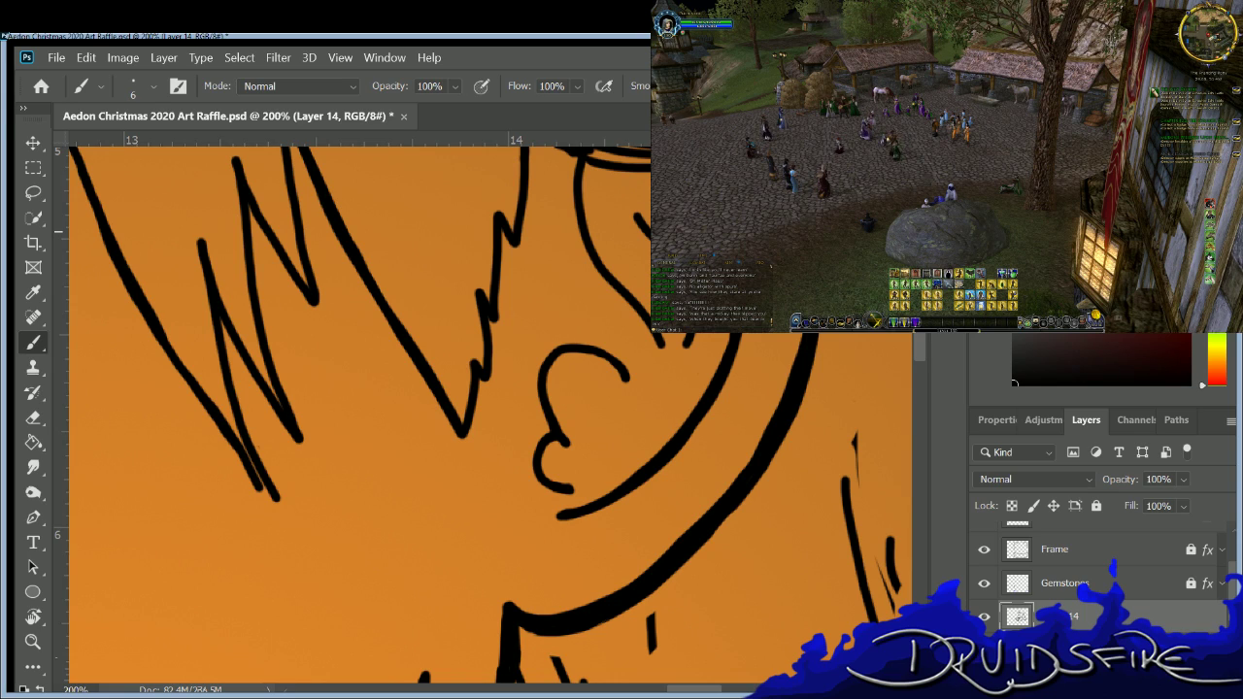
key("e")
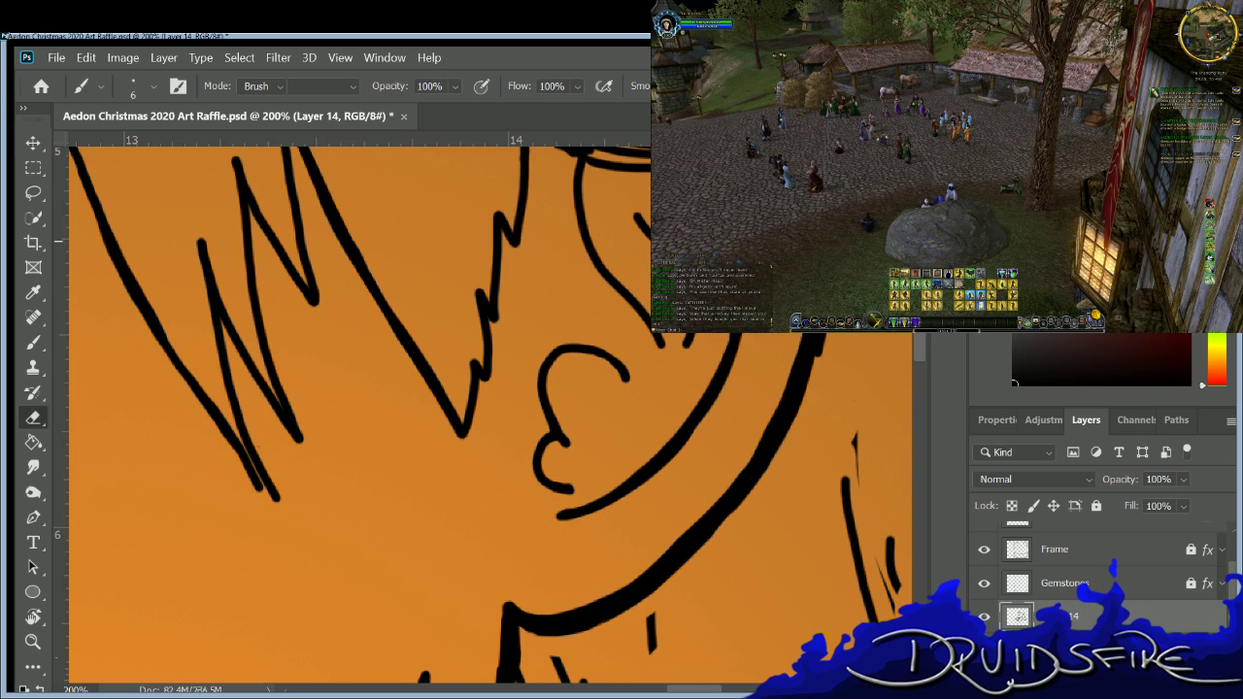
mouse_move(822, 335)
left_mouse_down()
mouse_move(811, 386)
mouse_move(814, 343)
left_mouse_up()
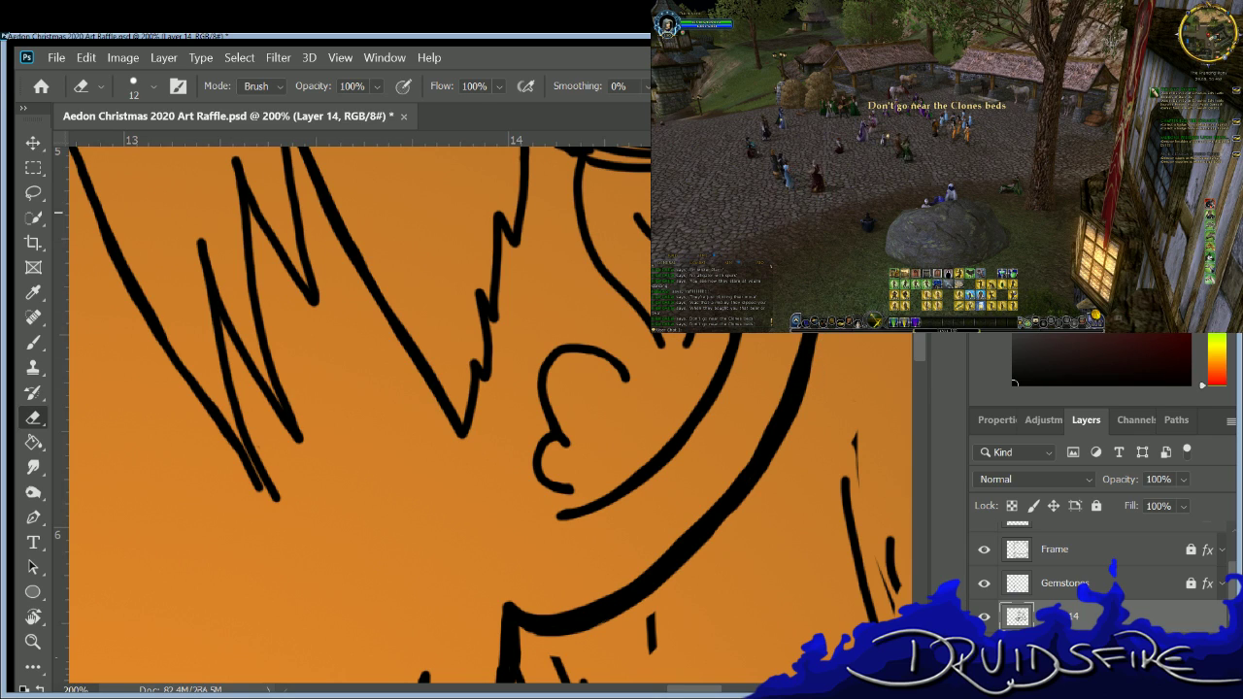
left_click(33, 342)
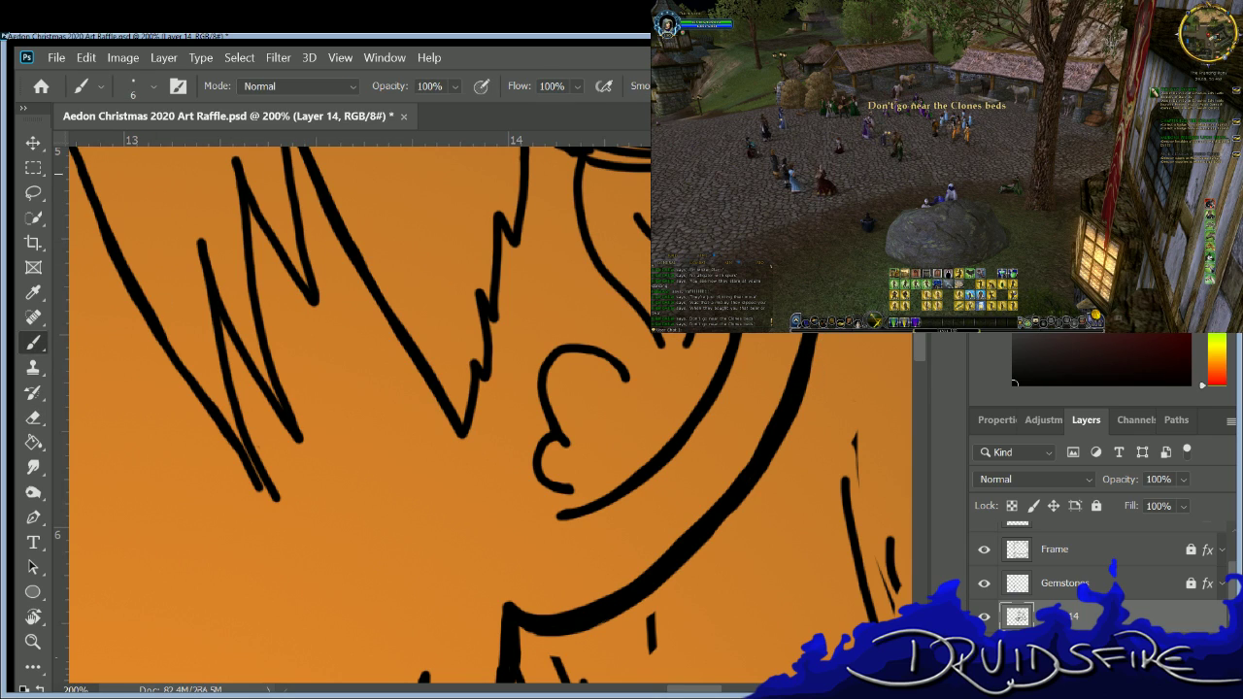
key("e")
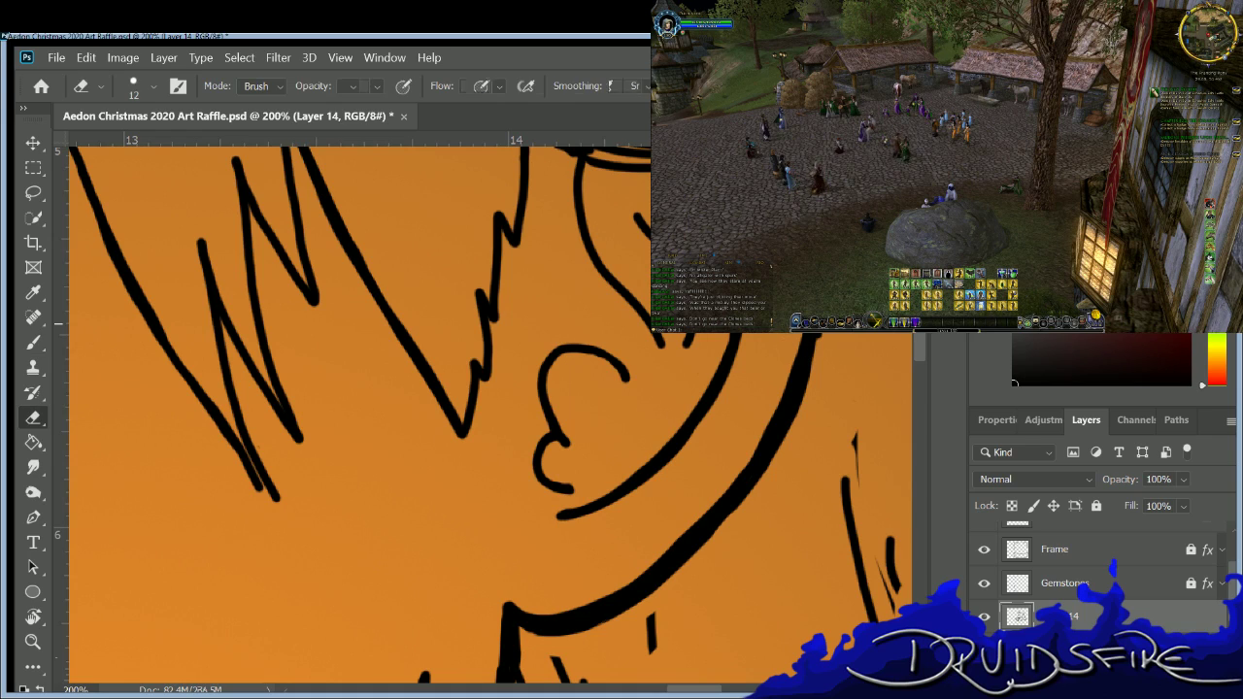
key("b")
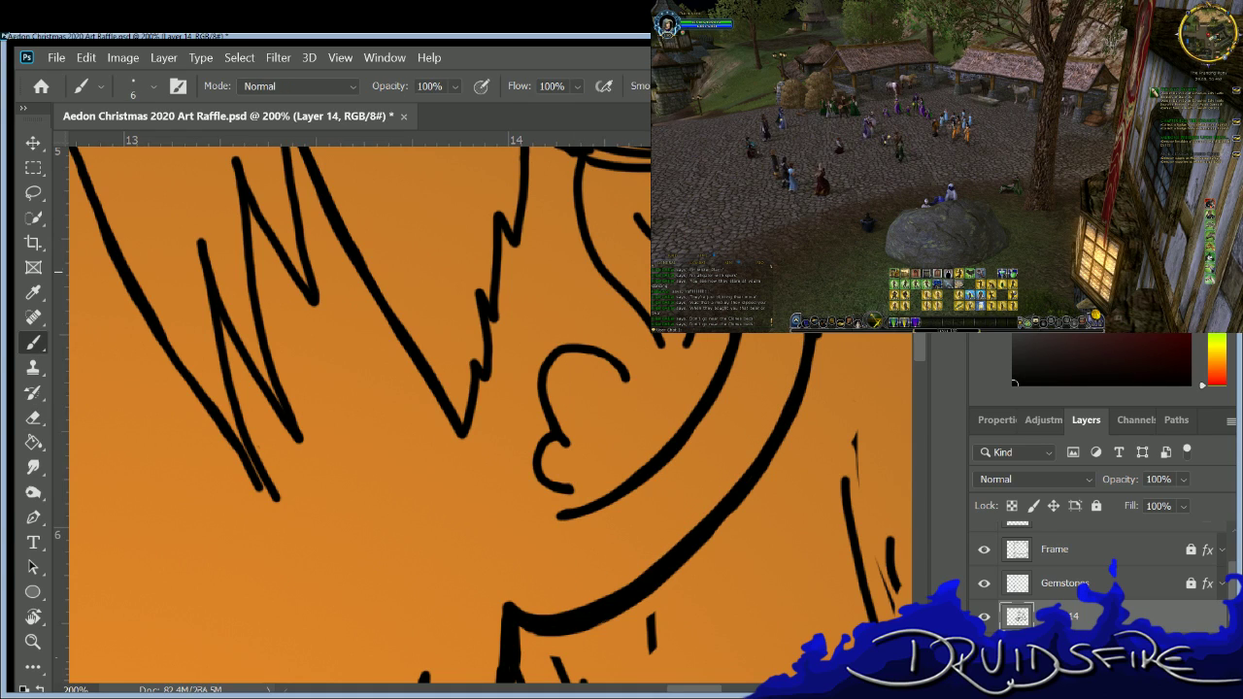
key("e")
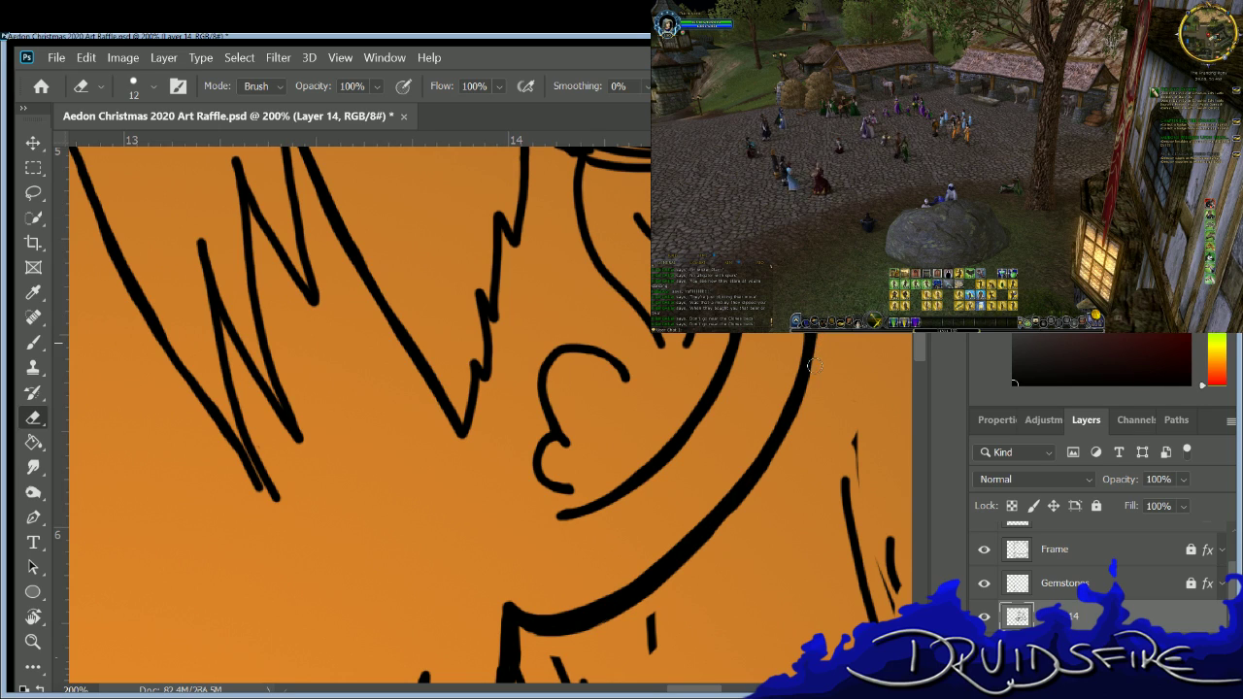
key("b")
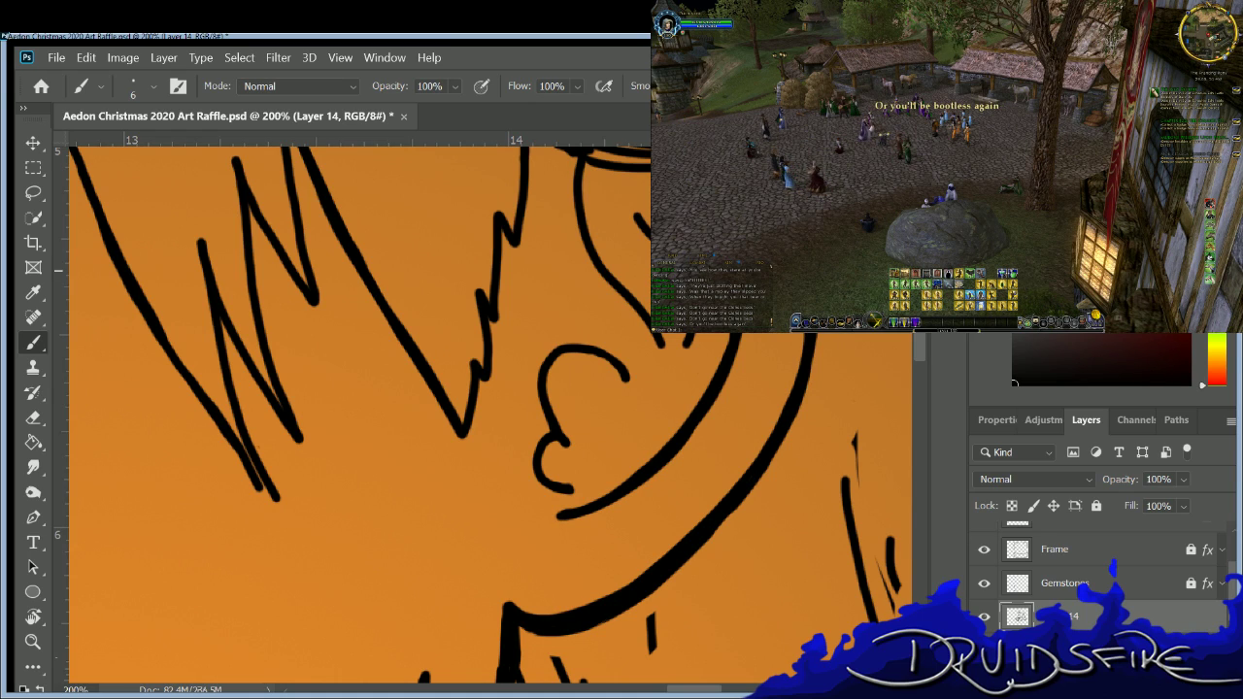
Erase the thick sketchy hair edge above the ear and the doubled strokes along the ear's top line.
scroll(915, 339, "up", 5)
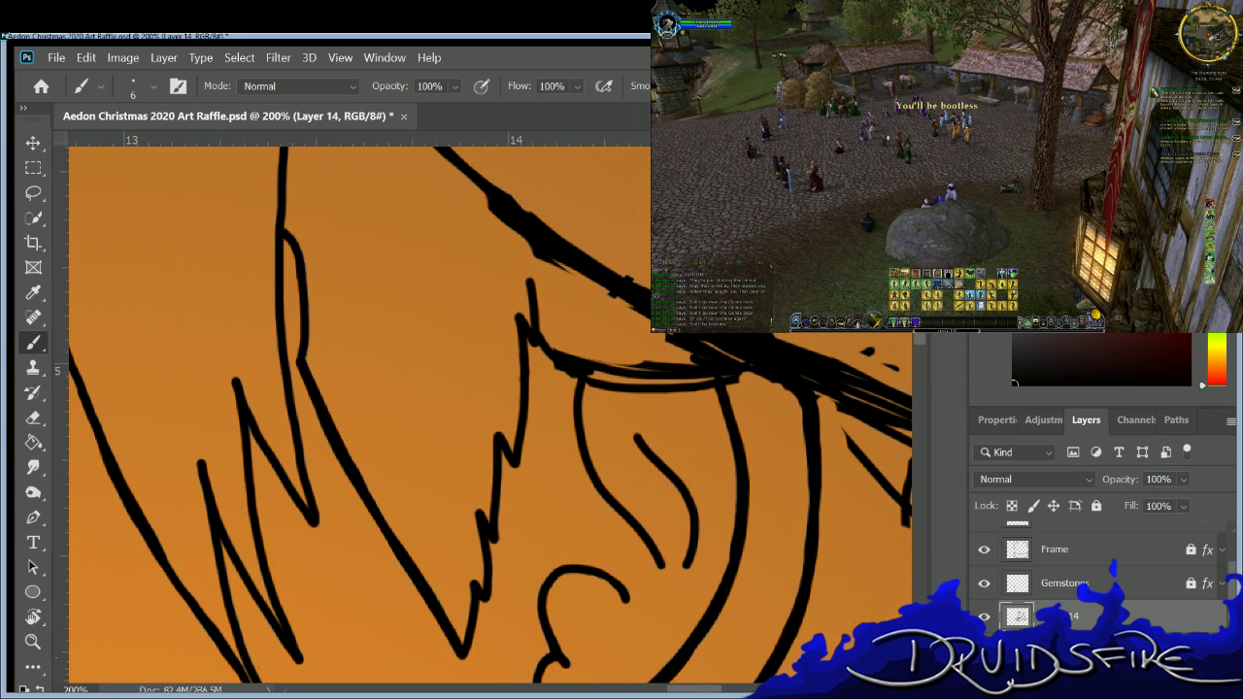
key("e")
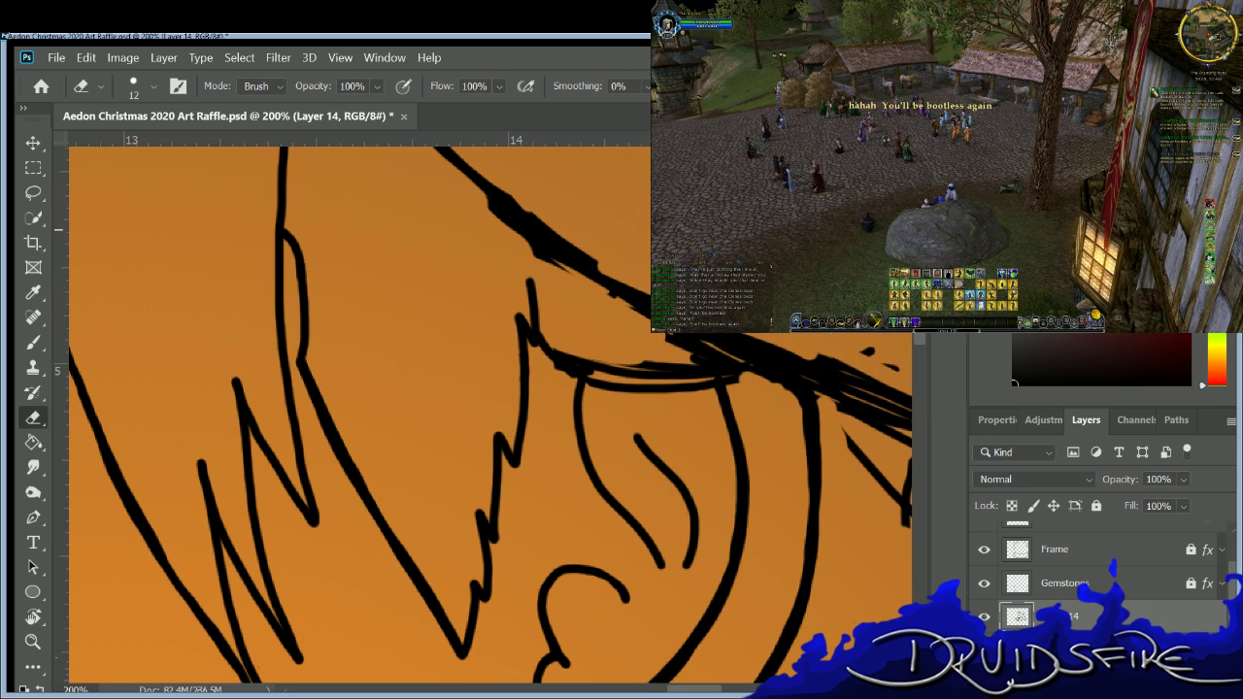
mouse_move(572, 280)
left_mouse_down()
mouse_move(443, 179)
mouse_move(621, 294)
mouse_move(429, 166)
mouse_move(581, 263)
mouse_move(612, 262)
mouse_move(503, 173)
mouse_move(573, 253)
mouse_move(509, 205)
mouse_move(547, 230)
left_mouse_up()
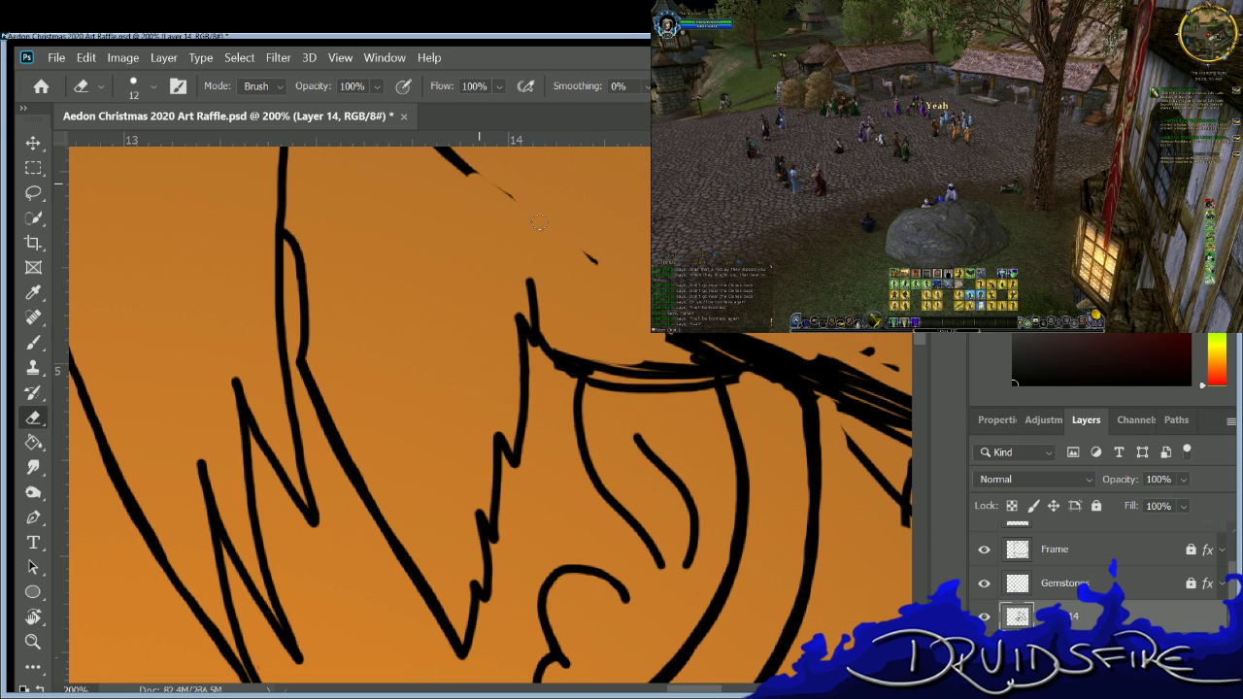
mouse_move(738, 342)
left_mouse_down()
mouse_move(646, 326)
mouse_move(718, 361)
left_mouse_up()
mouse_move(583, 355)
left_mouse_down()
mouse_move(653, 366)
mouse_move(735, 341)
mouse_move(638, 357)
mouse_move(709, 370)
left_mouse_up()
mouse_move(558, 345)
left_mouse_down()
mouse_move(600, 369)
mouse_move(703, 375)
mouse_move(769, 349)
mouse_move(705, 359)
mouse_move(777, 365)
mouse_move(743, 338)
left_mouse_up()
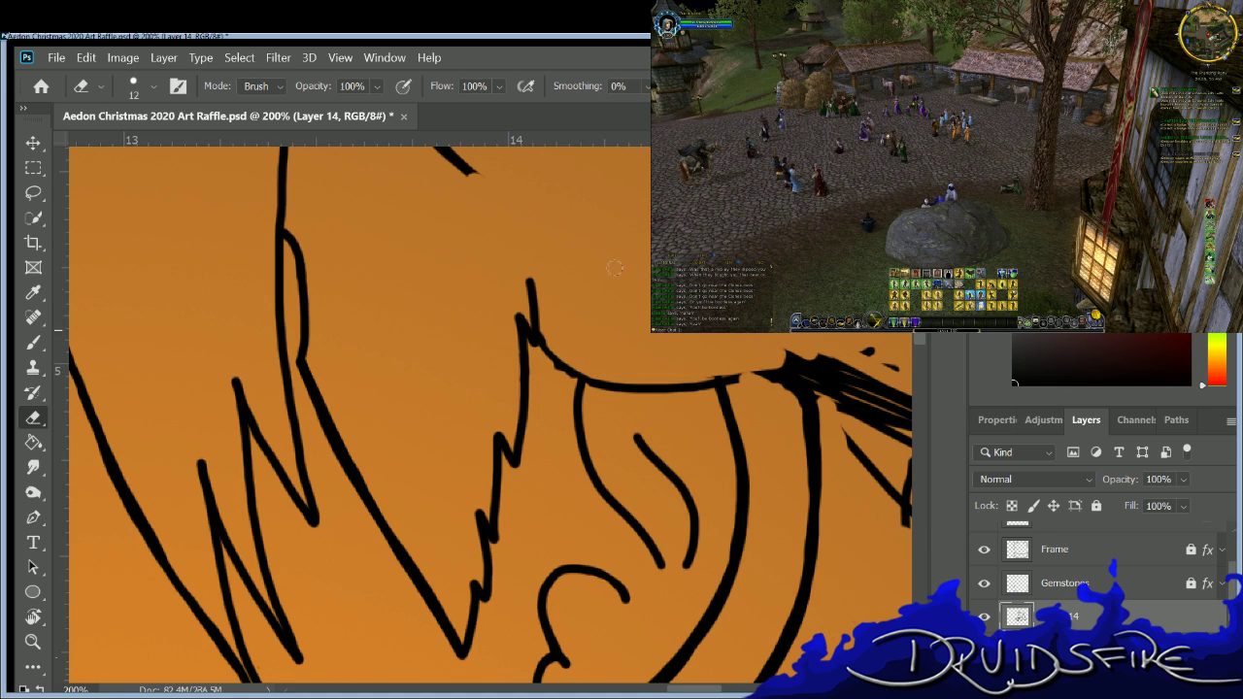
Redraw the line across the top of the ear as one smooth curve from the jagged strand to the dark hair cluster.
key("b")
mouse_move(528, 321)
left_mouse_down()
mouse_move(592, 380)
mouse_move(710, 388)
mouse_move(794, 352)
left_mouse_up()
key("e")
key("b")
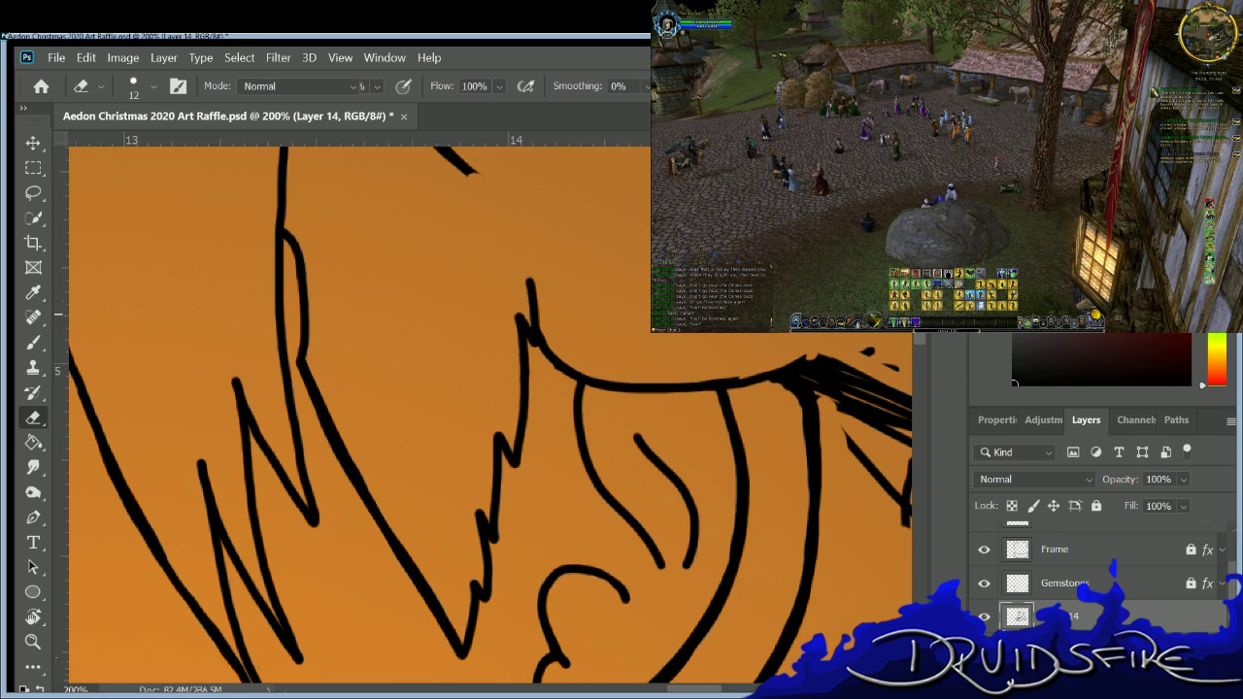
left_click_drag(788, 360, 697, 381)
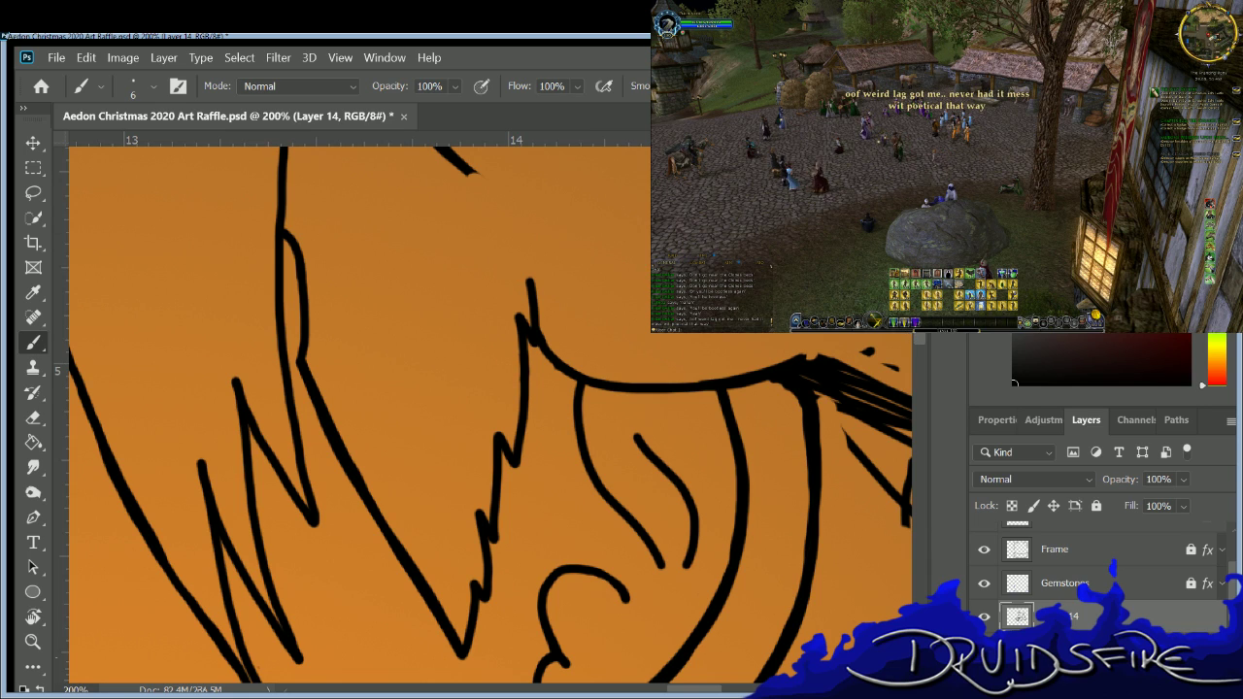
Redraw the outer hair edge as one clean line from below the peak down to the dark cluster behind the ear.
scroll(445, 382, "up", 5)
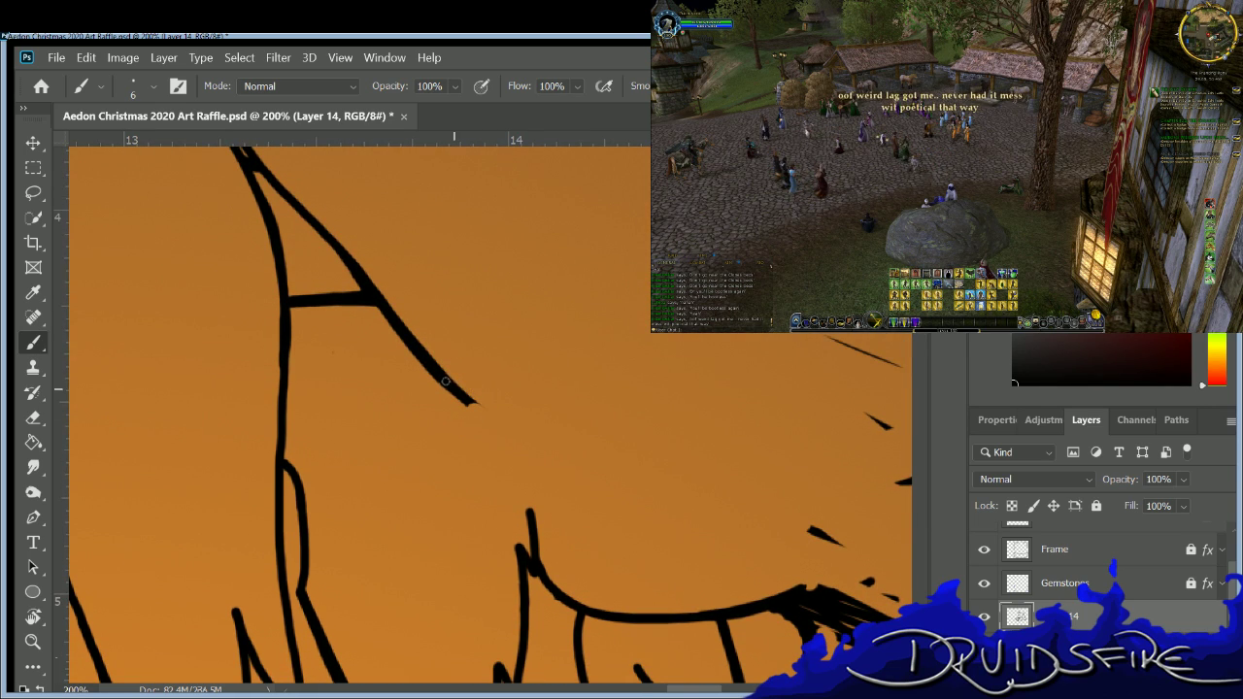
mouse_move(445, 381)
left_mouse_down()
mouse_move(613, 510)
mouse_move(780, 592)
left_mouse_up()
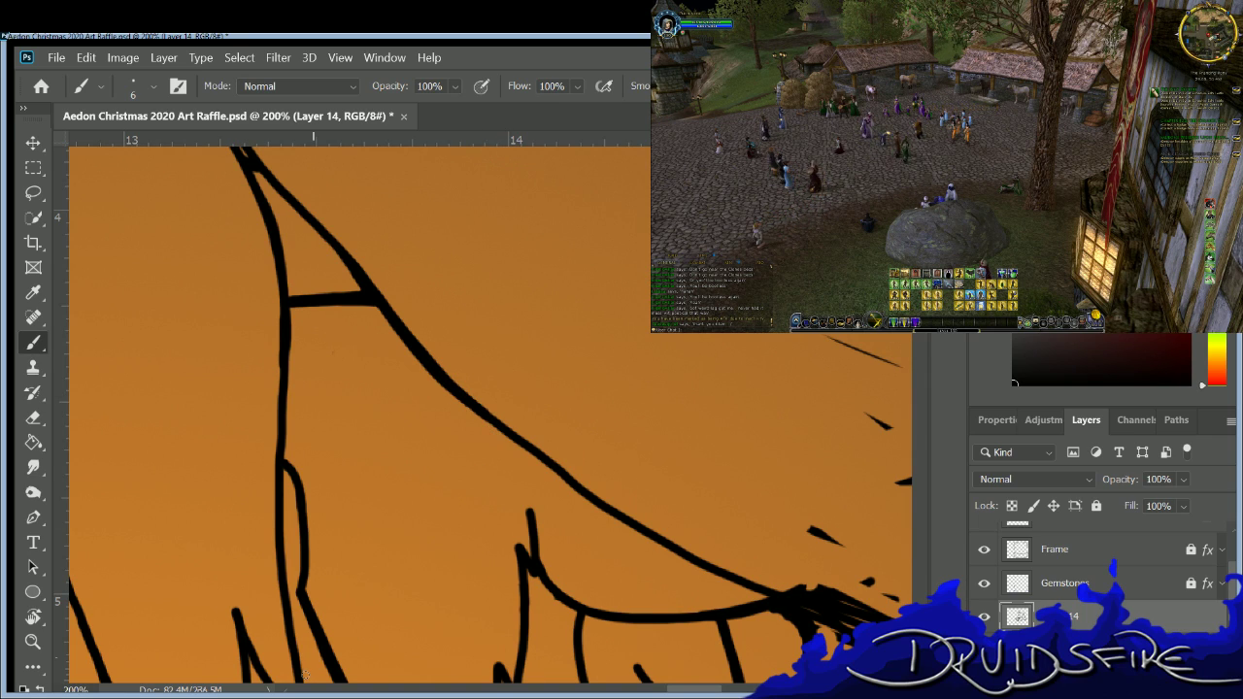
key("e")
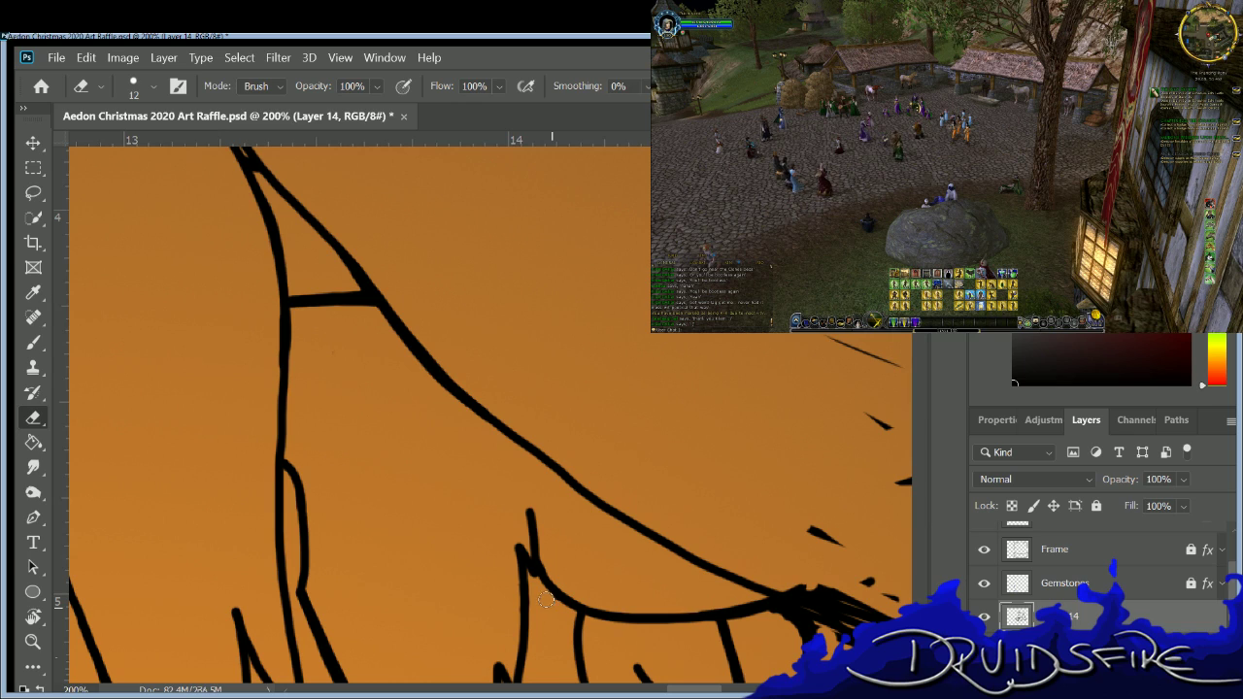
key("b")
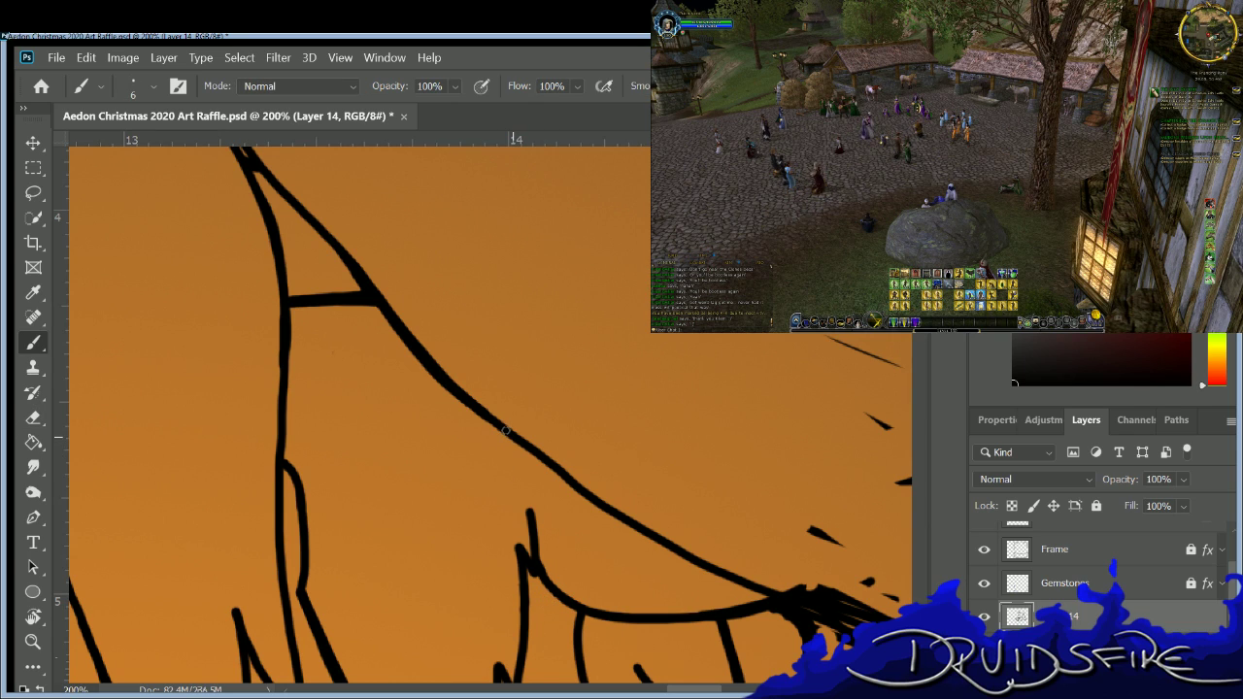
Try joining the tip of the jagged strand to the outer hair edge with a short, steep line.
left_click_drag(517, 455, 534, 532)
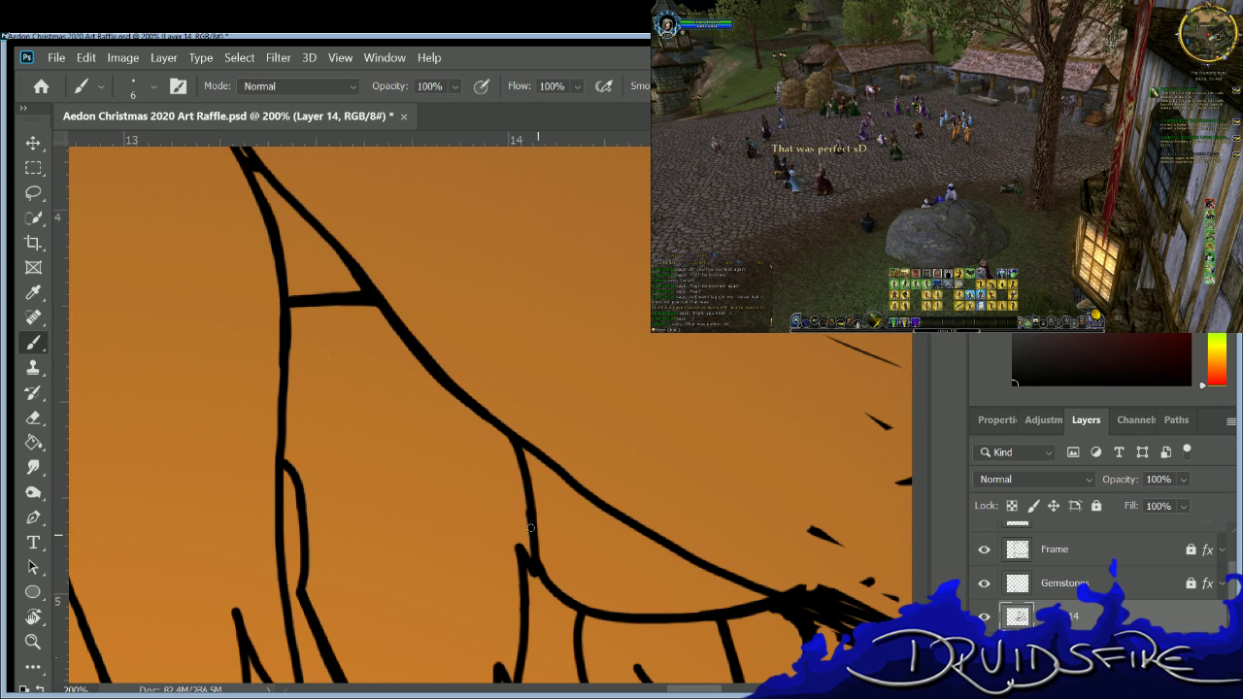
scroll(916, 349, "down", 5)
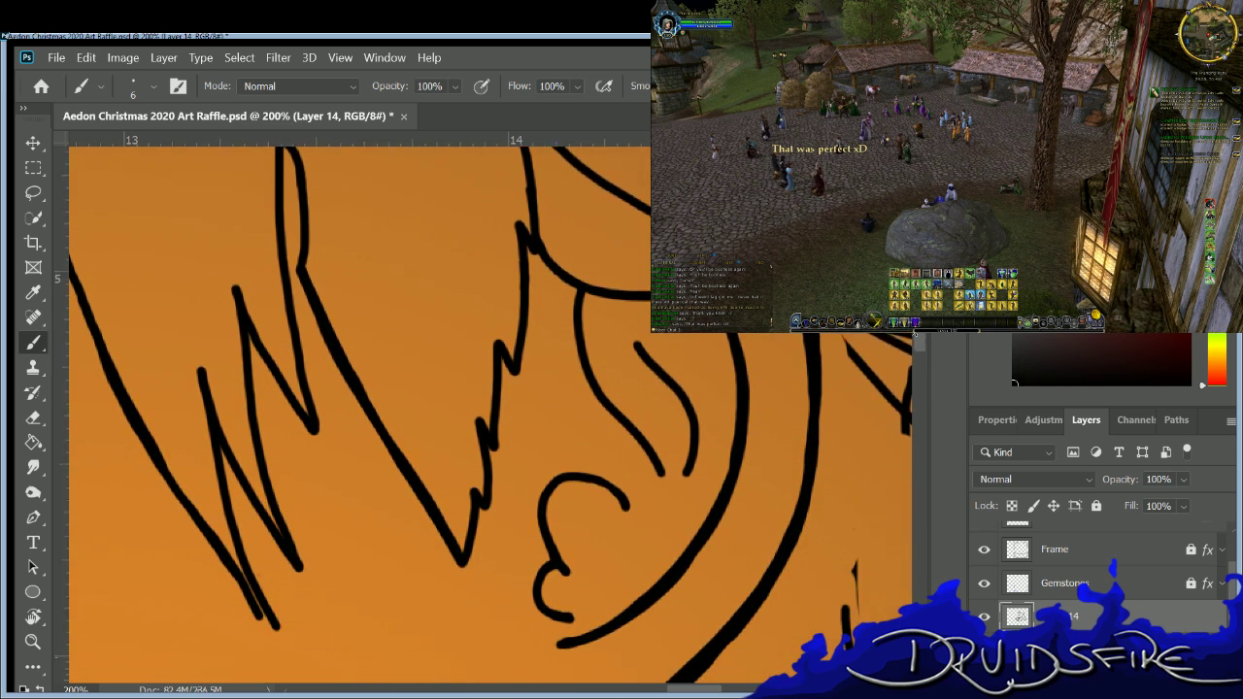
scroll(913, 342, "up", 5)
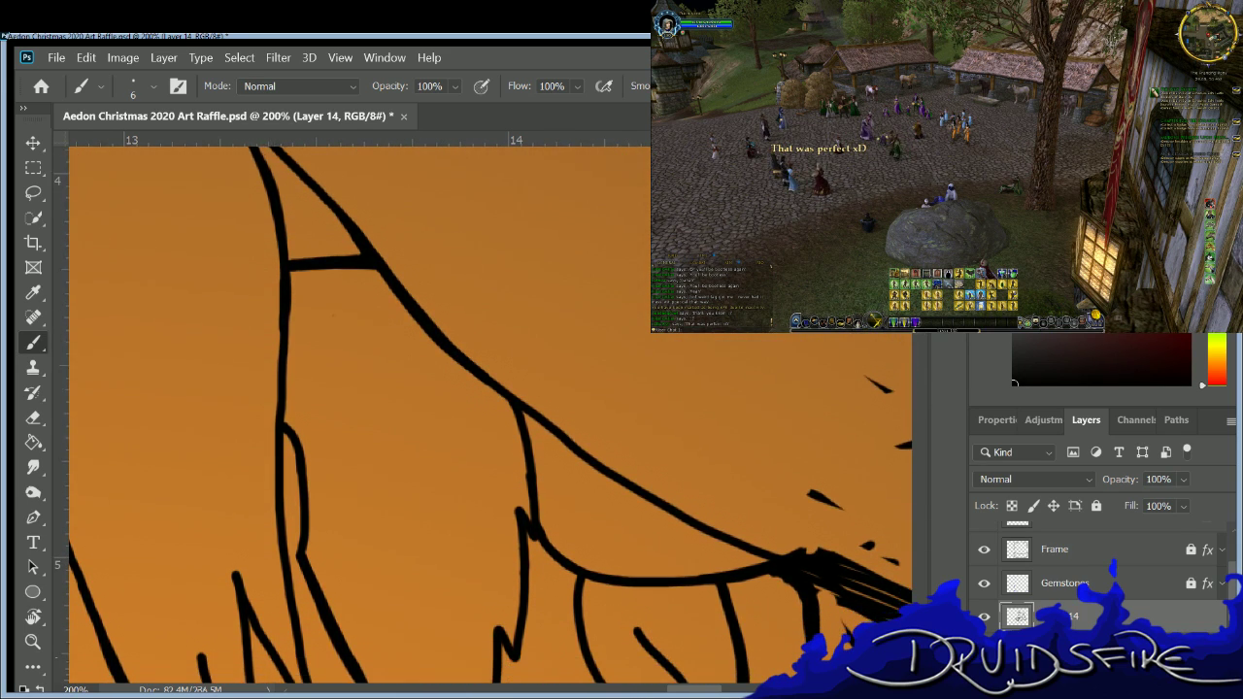
scroll(542, 438, "down", 1)
scroll(542, 438, "up", 2)
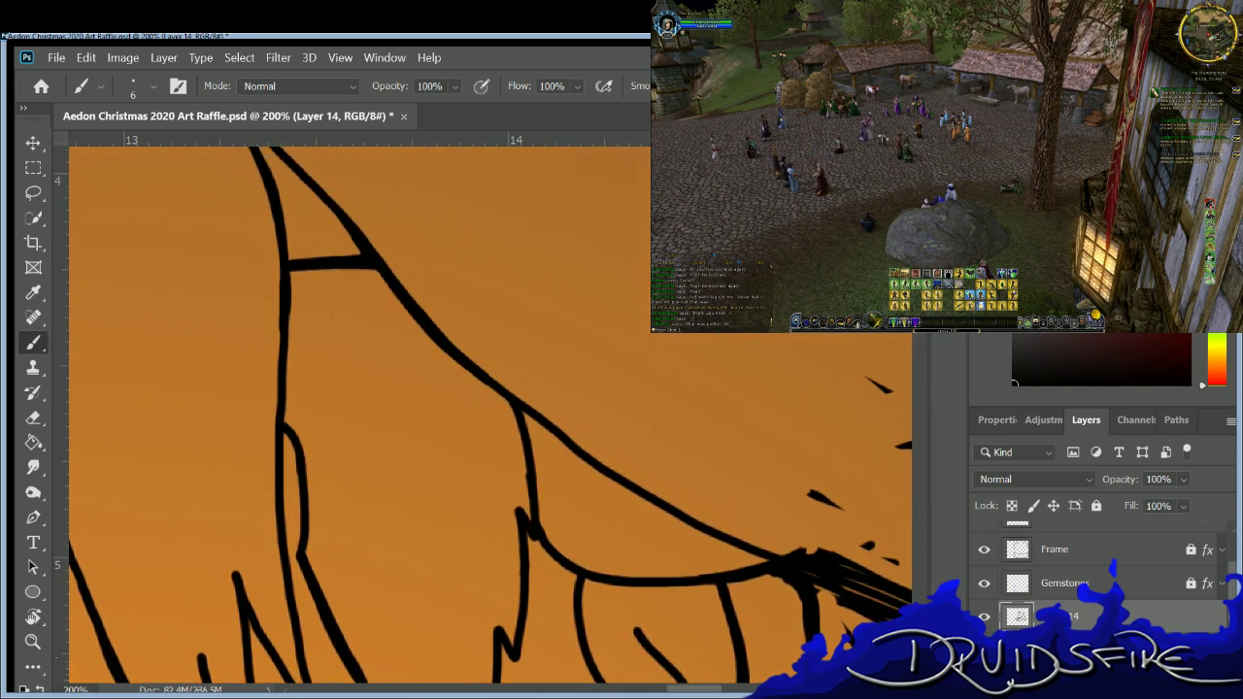
Erase the short line above the jagged strand and draw a longer slanted line from the outer hair edge down to the strand's tip.
key("e")
mouse_move(532, 468)
left_mouse_down()
mouse_move(500, 385)
mouse_move(514, 384)
left_mouse_up()
key("b")
mouse_move(397, 265)
left_mouse_down()
mouse_move(489, 441)
mouse_move(553, 524)
left_mouse_up()
key("e")
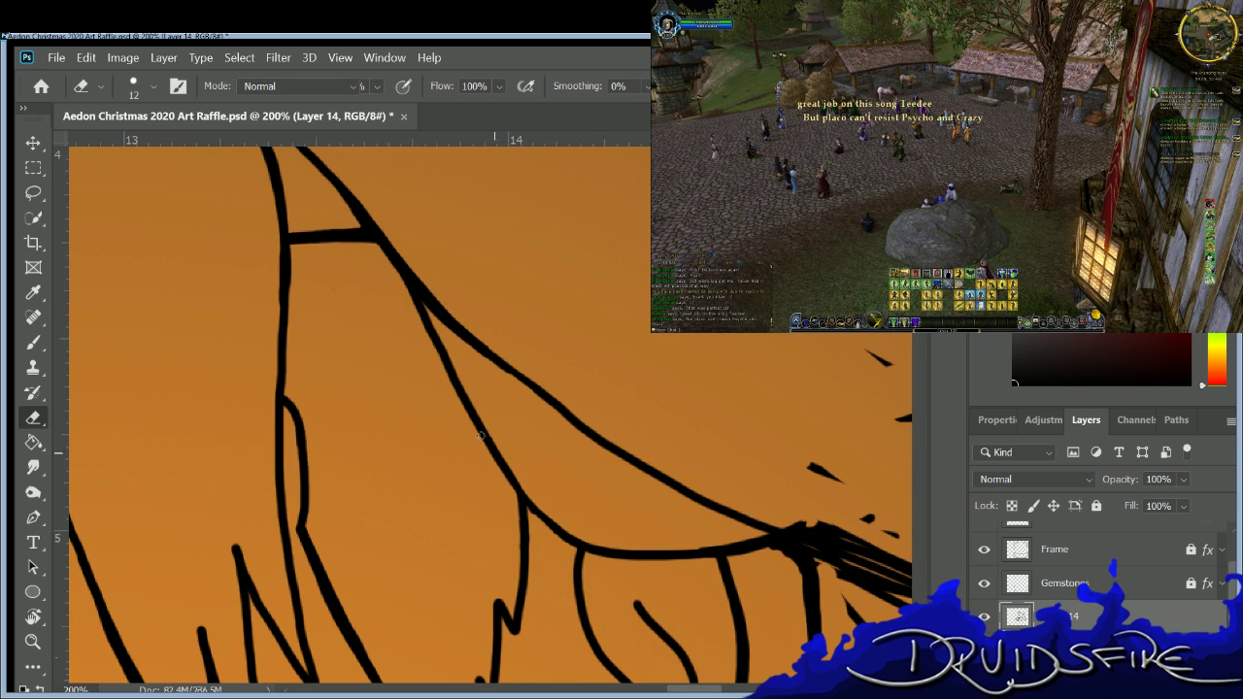
key("b")
left_click_drag(493, 457, 565, 534)
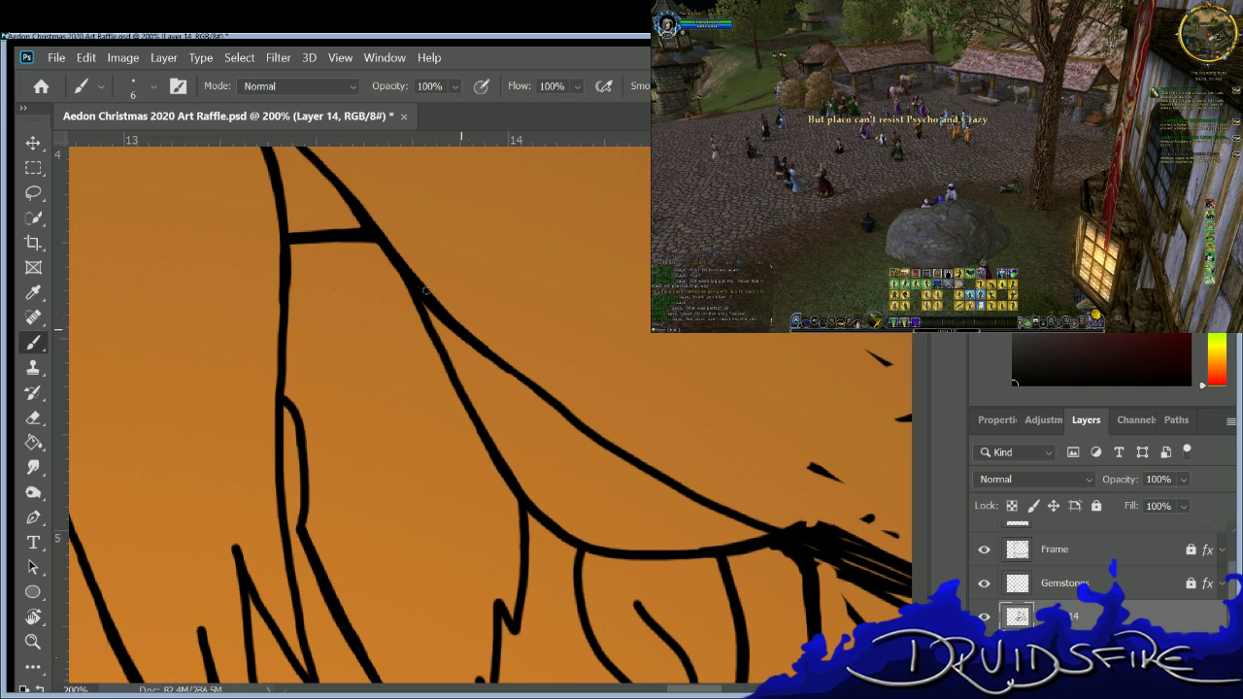
Retrace the outer hair edge below the peak to even its thickness, and lock the transparent pixels of Layer 14.
mouse_move(404, 271)
left_mouse_down()
mouse_move(462, 338)
mouse_move(603, 443)
left_mouse_up()
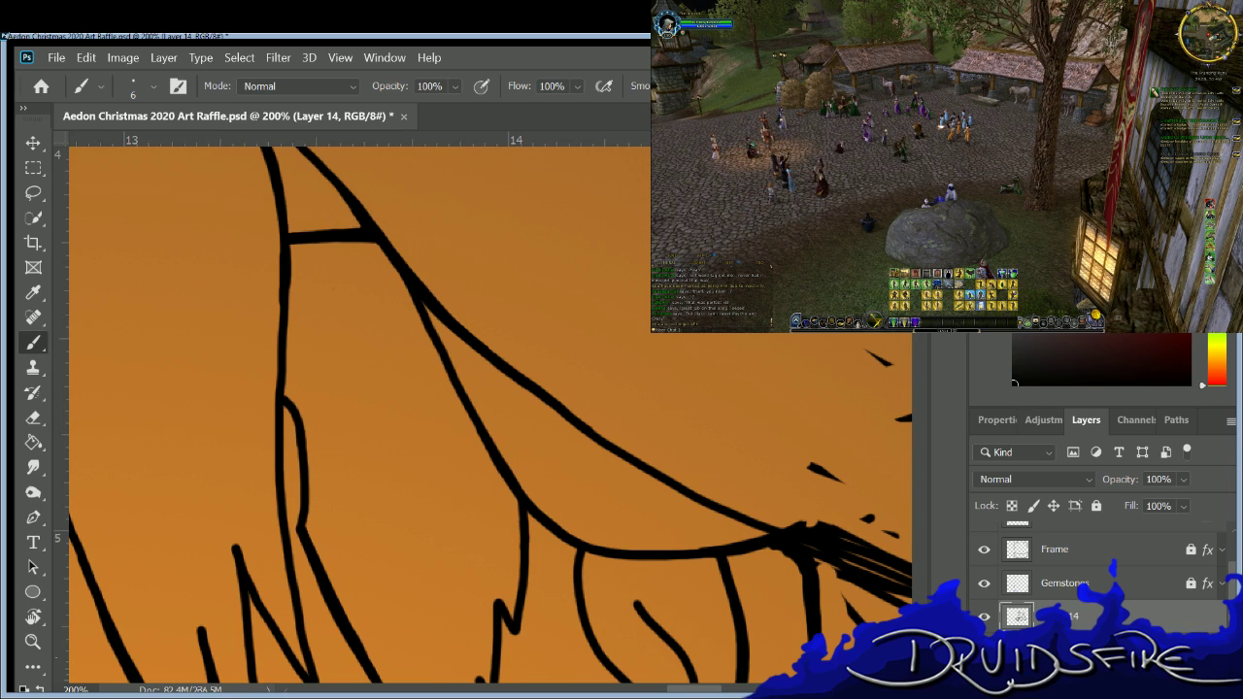
key("slash")
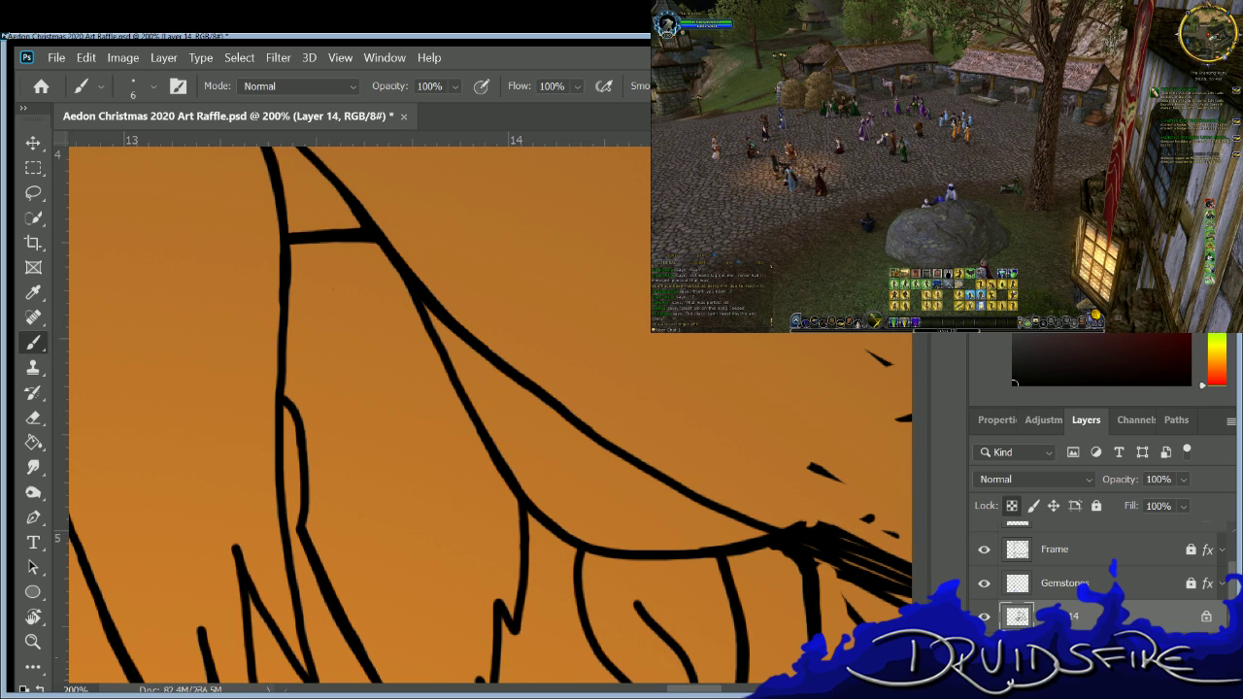
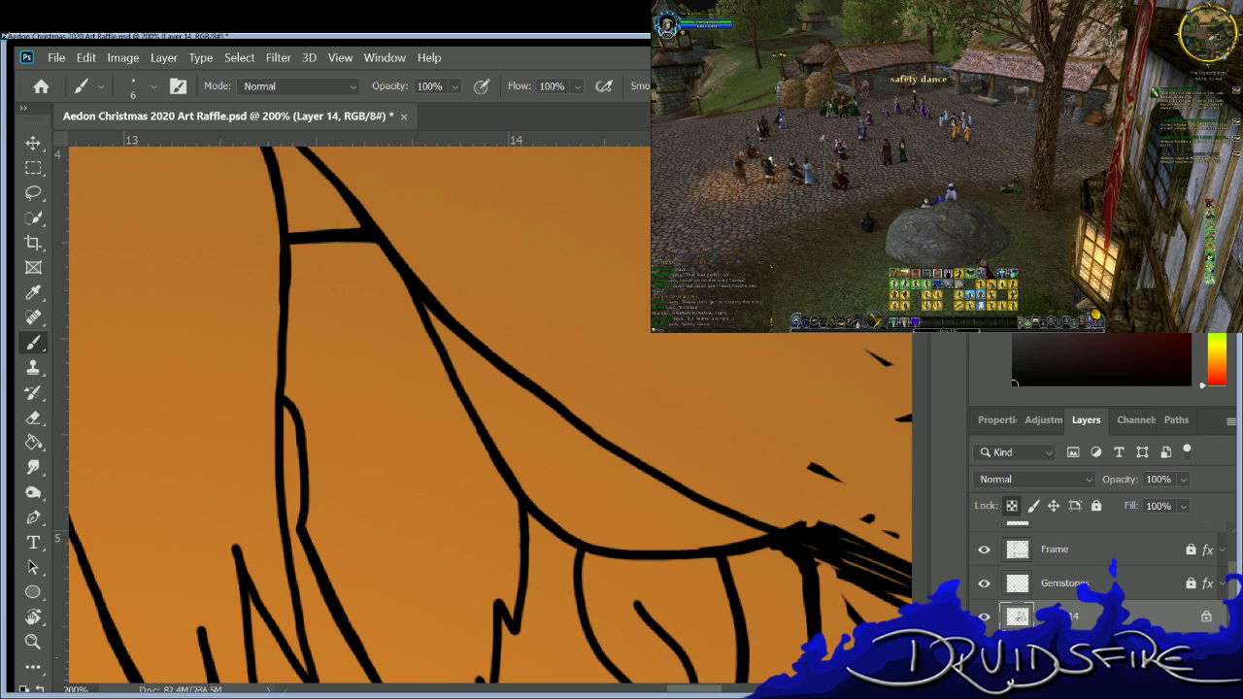
Unlock the transparent pixels of Layer 14.
key("e")
key("b")
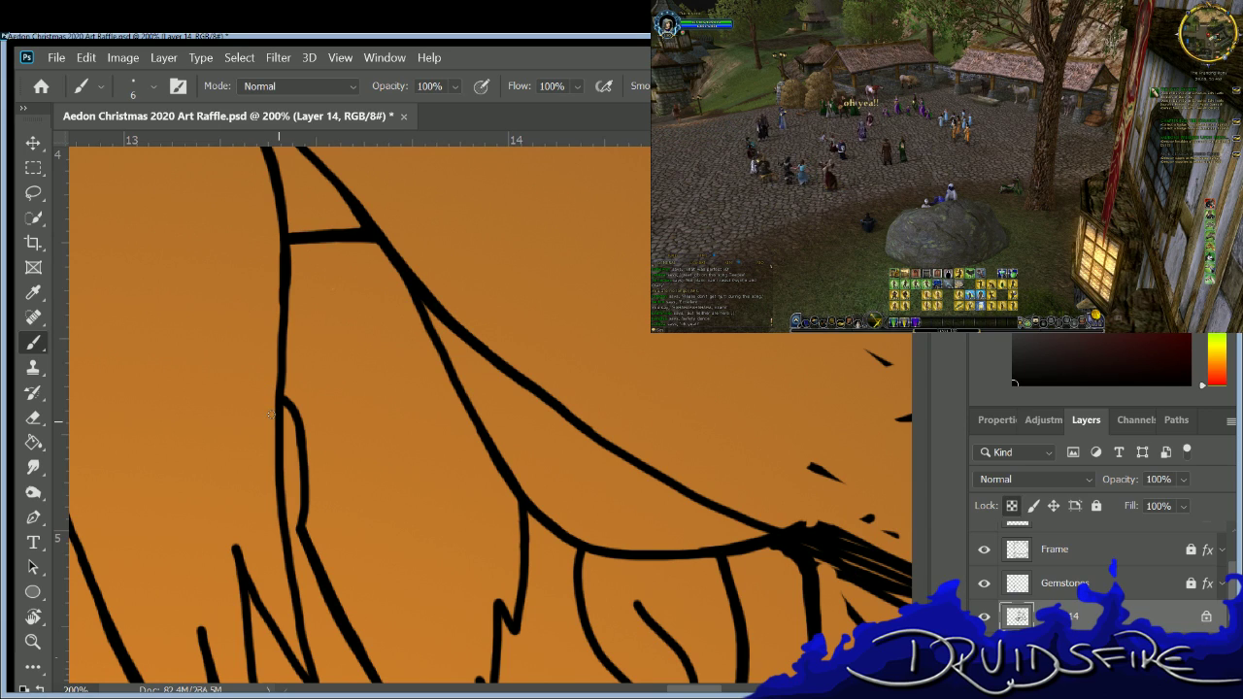
left_click_drag(688, 688, 716, 688)
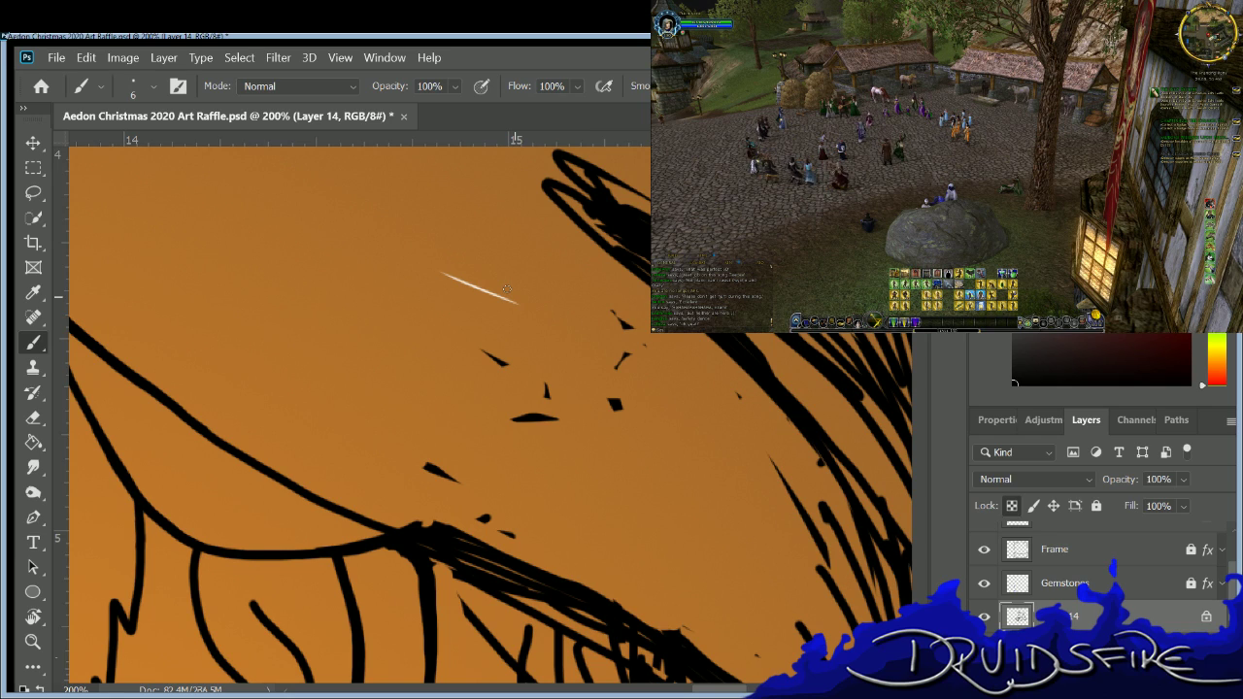
left_click(506, 288, "shift")
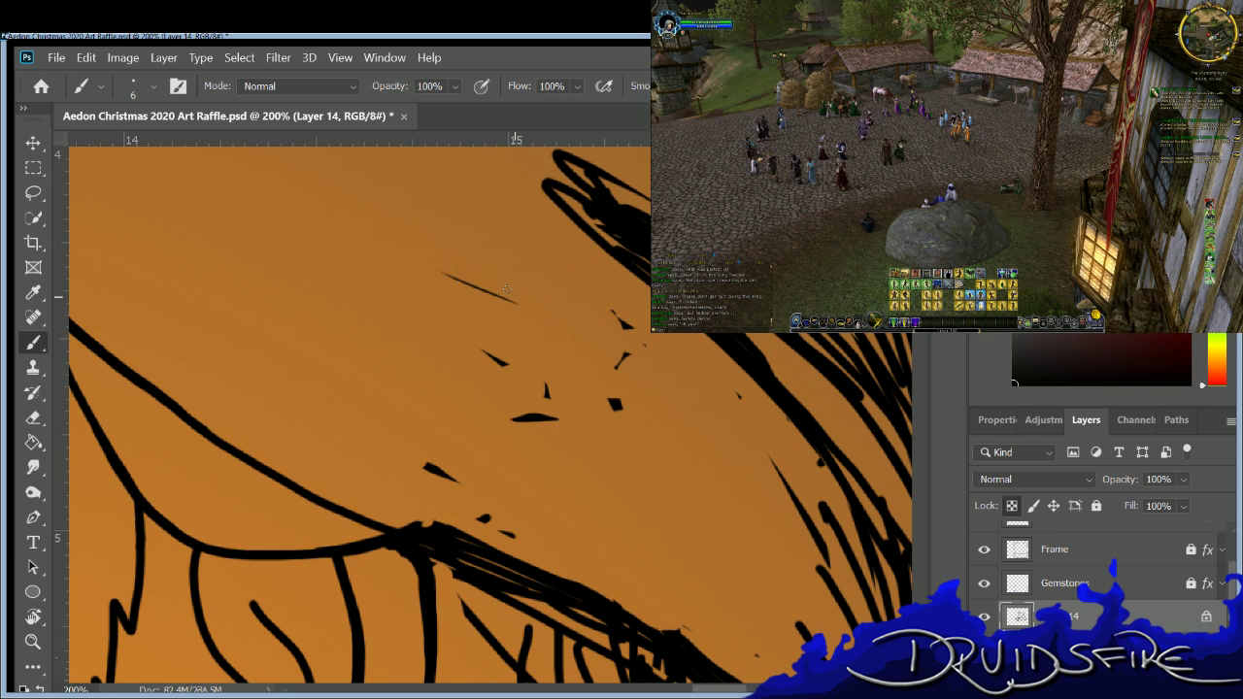
left_click_drag(1222, 582, 1227, 620)
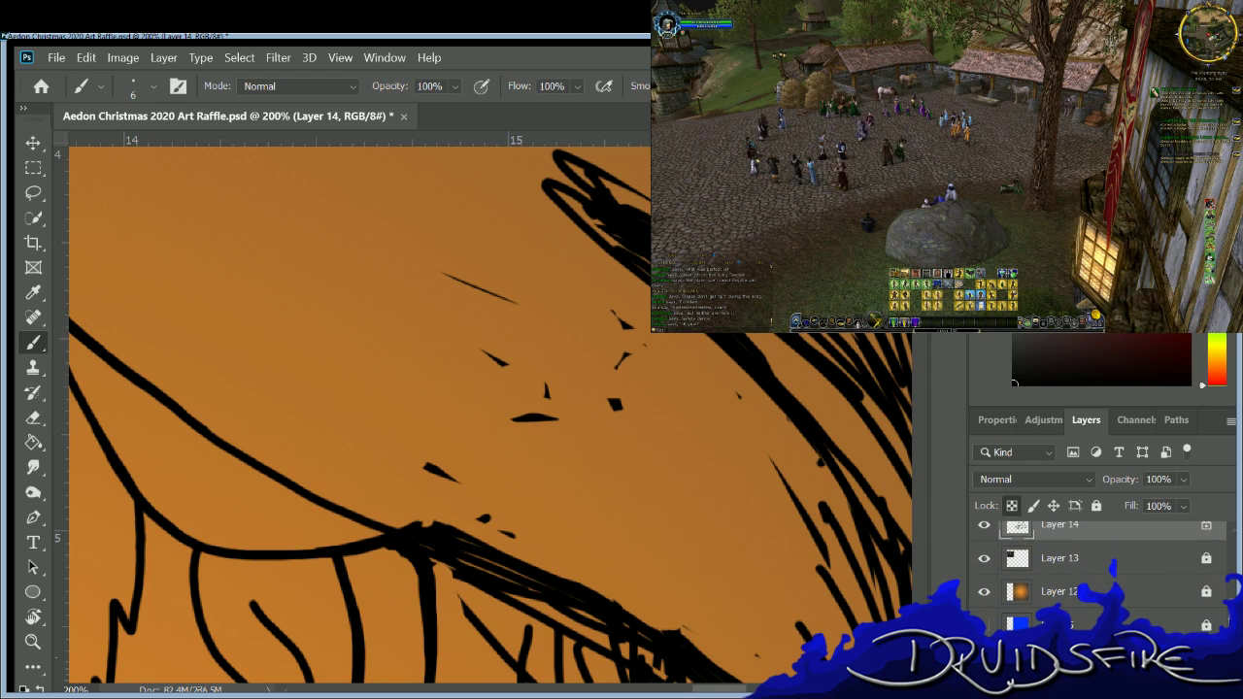
scroll(1149, 621, "up", 5)
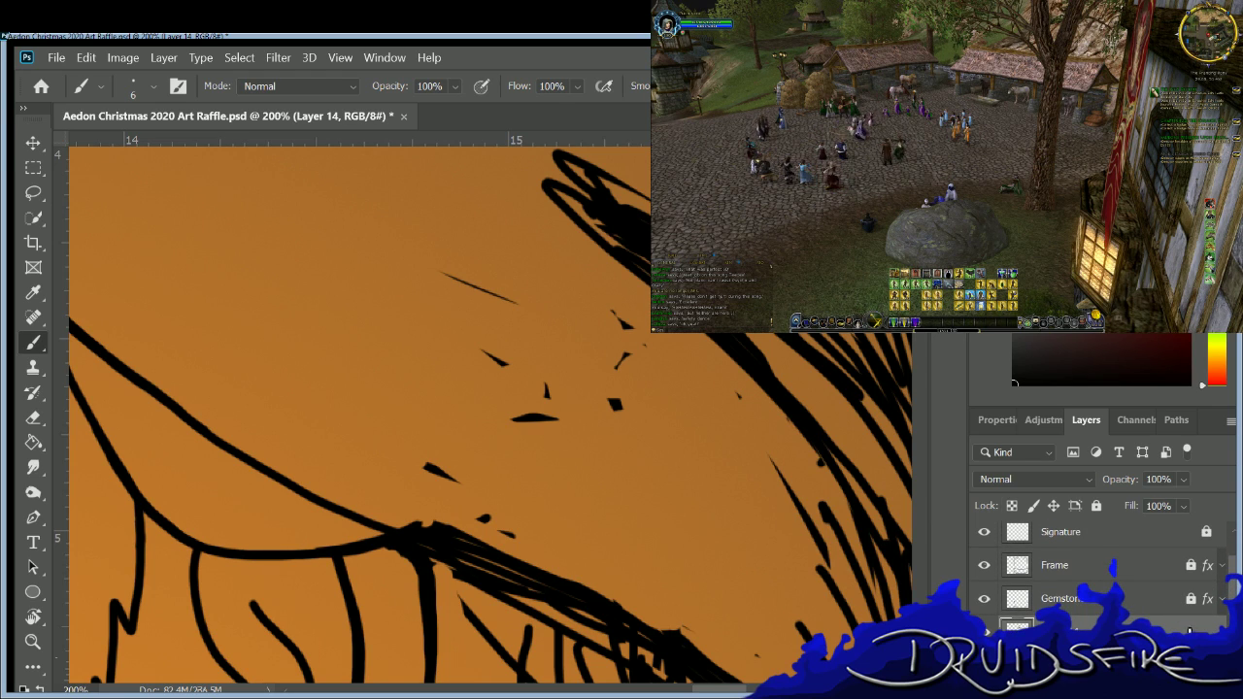
Erase the thin slanted line and the scattered flecks in the open hair area above the dark cluster behind the ear.
key("e")
left_click_drag(445, 273, 522, 306)
mouse_move(456, 480)
left_mouse_down()
mouse_move(407, 460)
mouse_move(538, 539)
mouse_move(410, 507)
mouse_move(451, 534)
mouse_move(404, 510)
mouse_move(478, 509)
left_mouse_up()
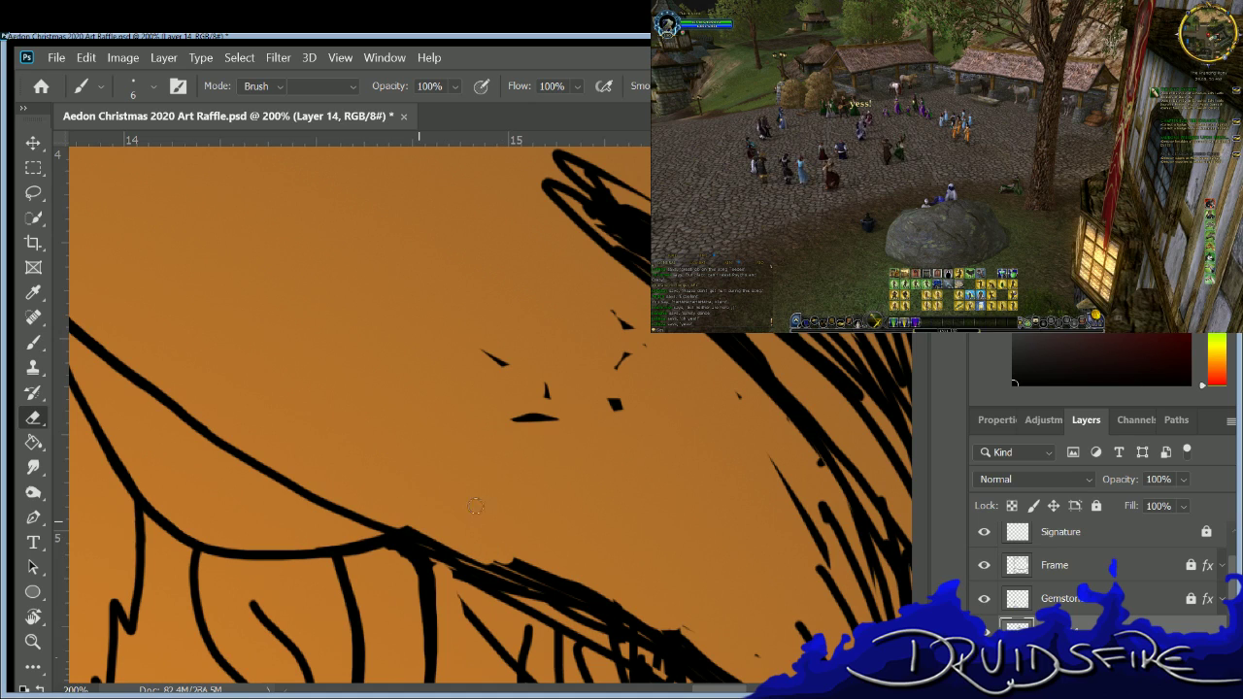
left_click_drag(536, 419, 512, 418)
left_click_drag(482, 359, 535, 413)
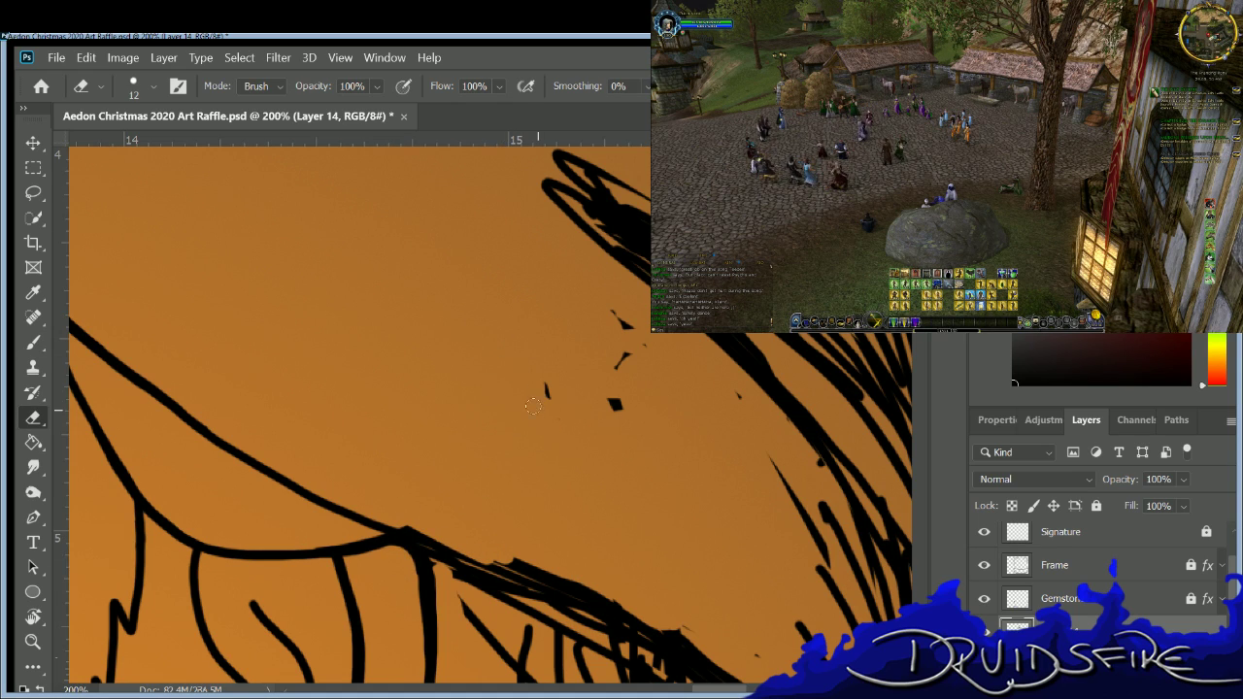
left_click_drag(595, 345, 628, 320)
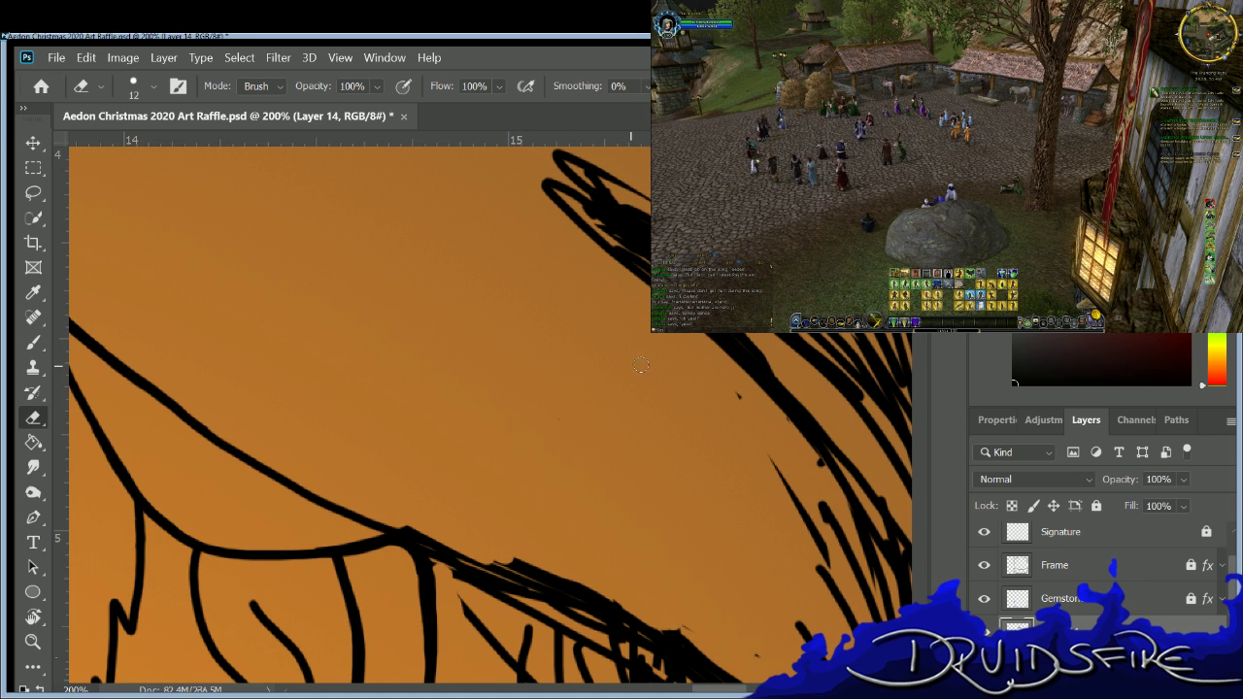
Erase the stray marks in the lower hair above the scribbled strap lines, including the short slanted stroke.
key("b")
left_click_drag(919, 321, 930, 374)
scroll(930, 374, "down", 6)
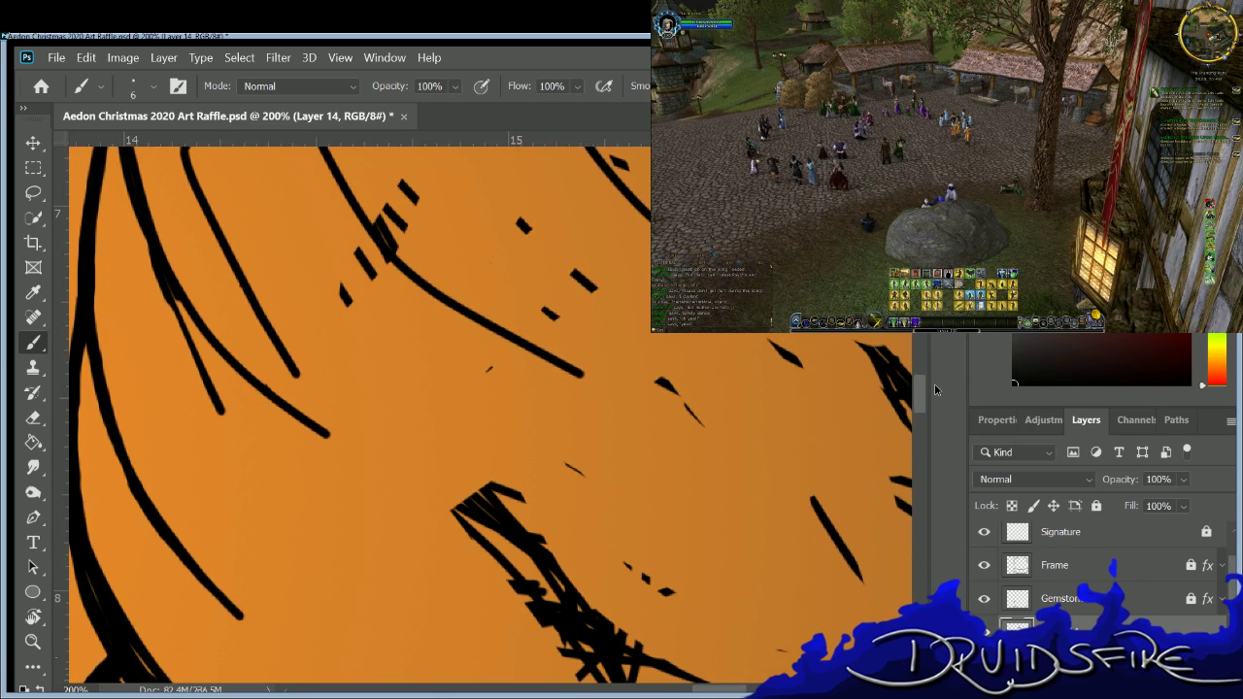
key("e")
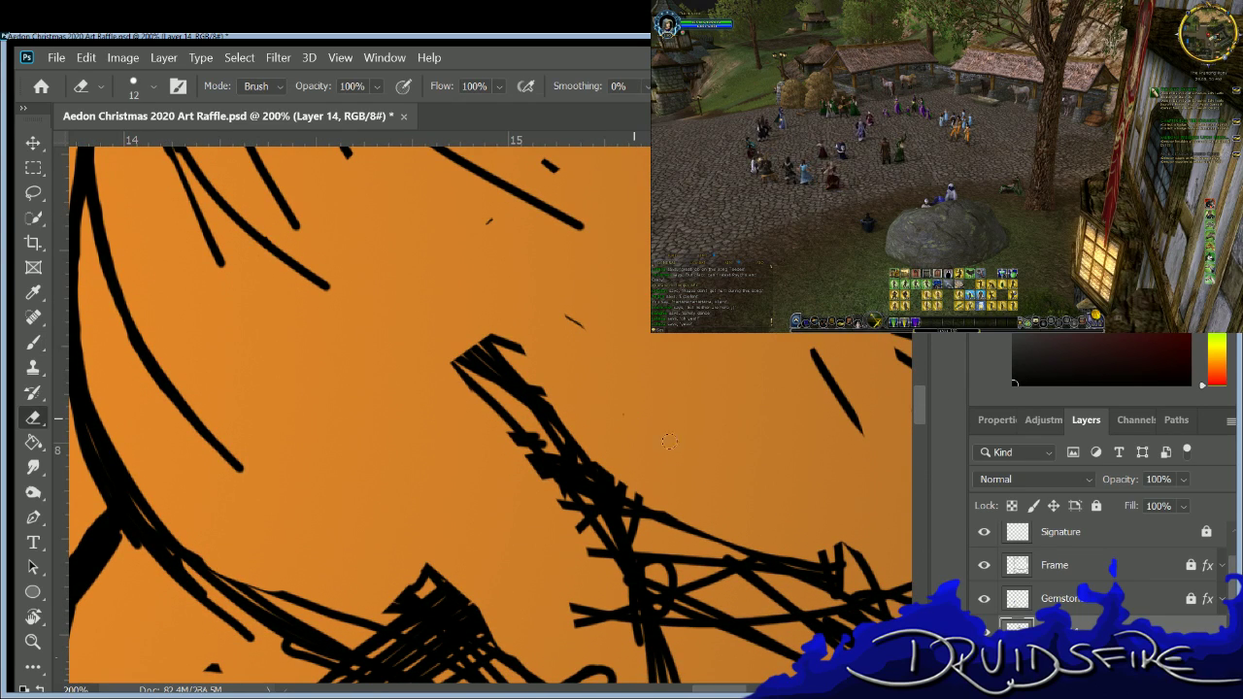
left_click_drag(584, 327, 565, 315)
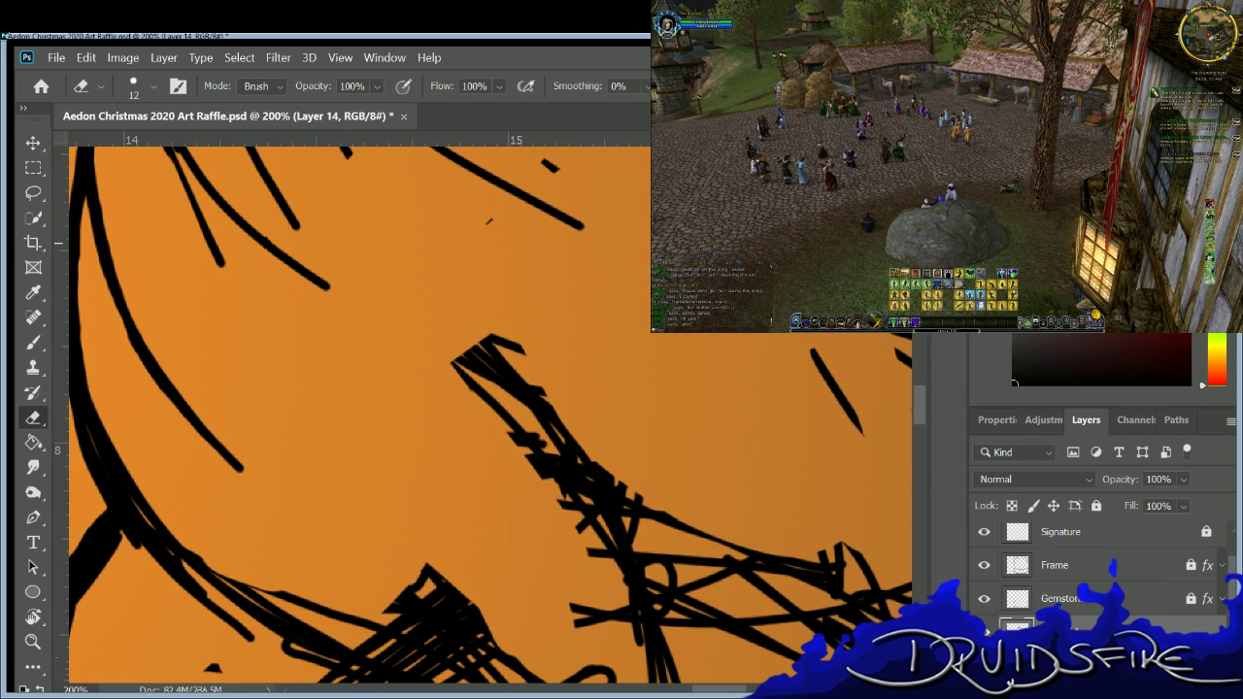
left_click_drag(815, 356, 858, 427)
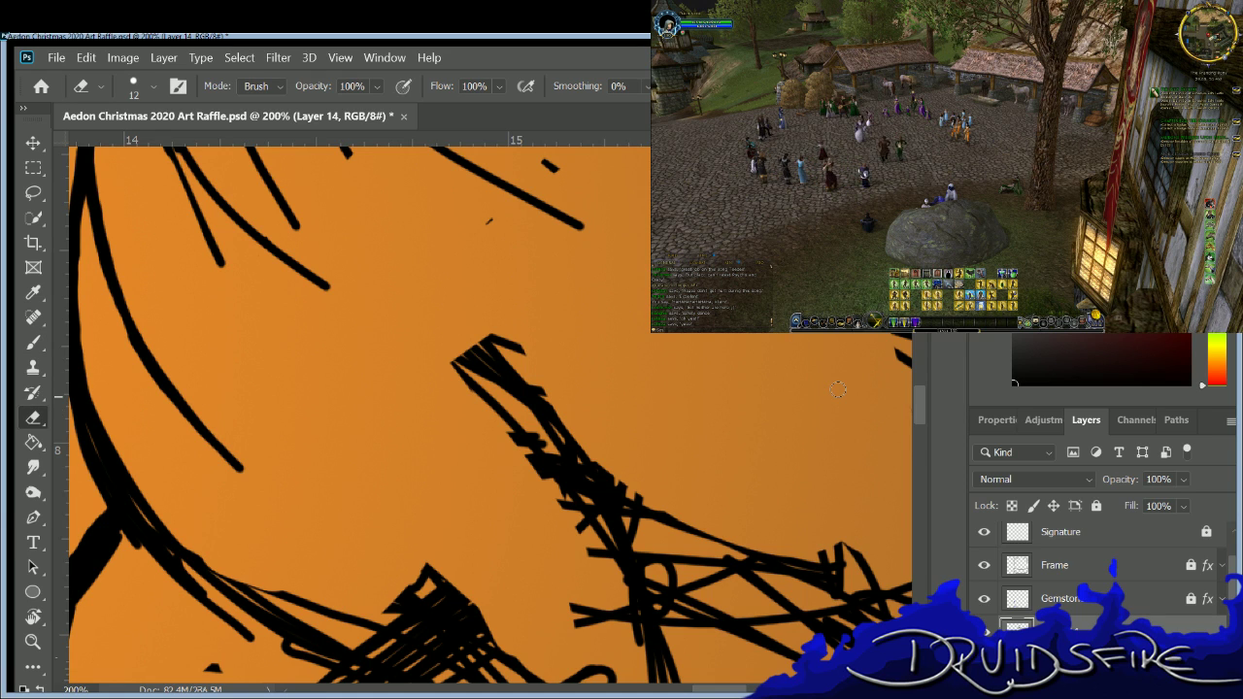
Erase the outer hair edge from below the peak to the dark cluster, along with the line across the ear's top.
key("ctrl+plus")
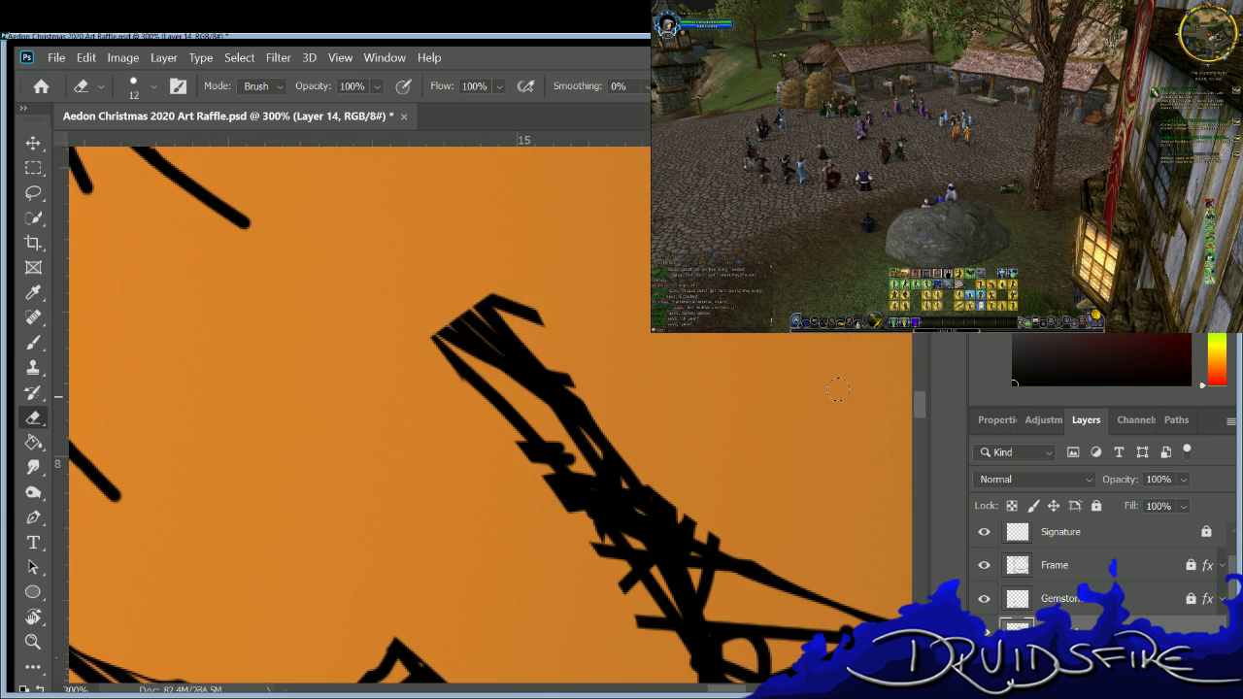
key("ctrl+minus")
key("ctrl+minus")
key("ctrl+minus")
key("ctrl+minus")
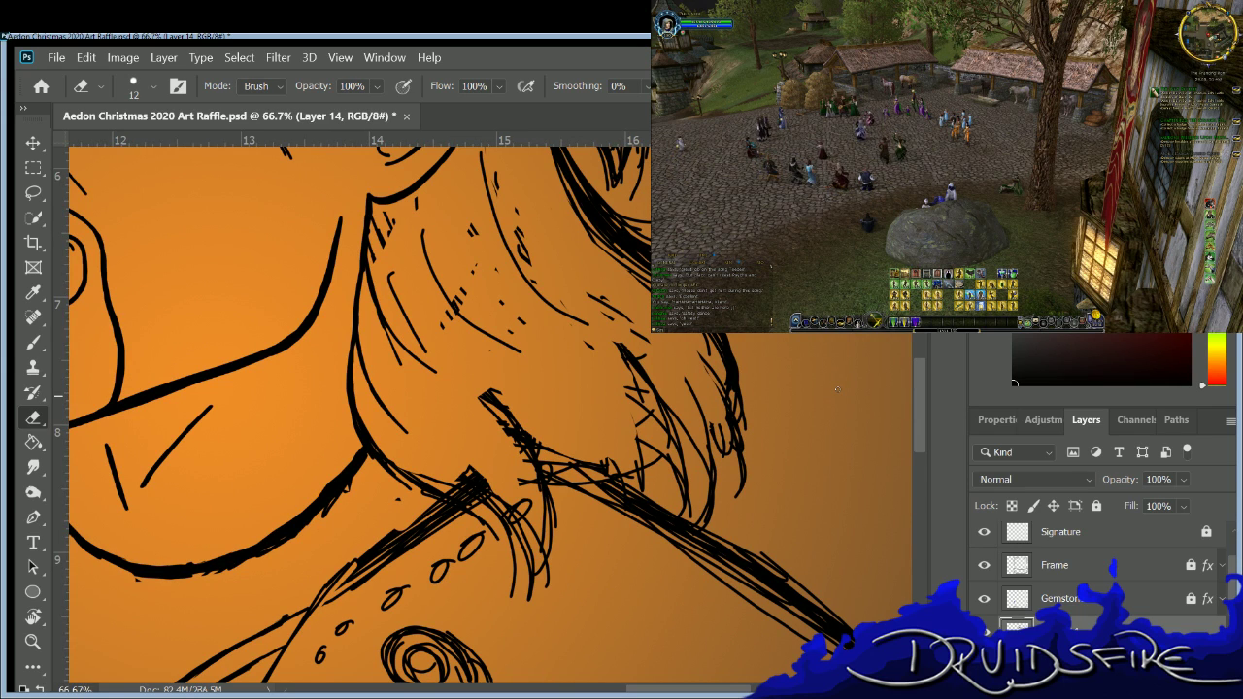
scroll(913, 353, "up", 5)
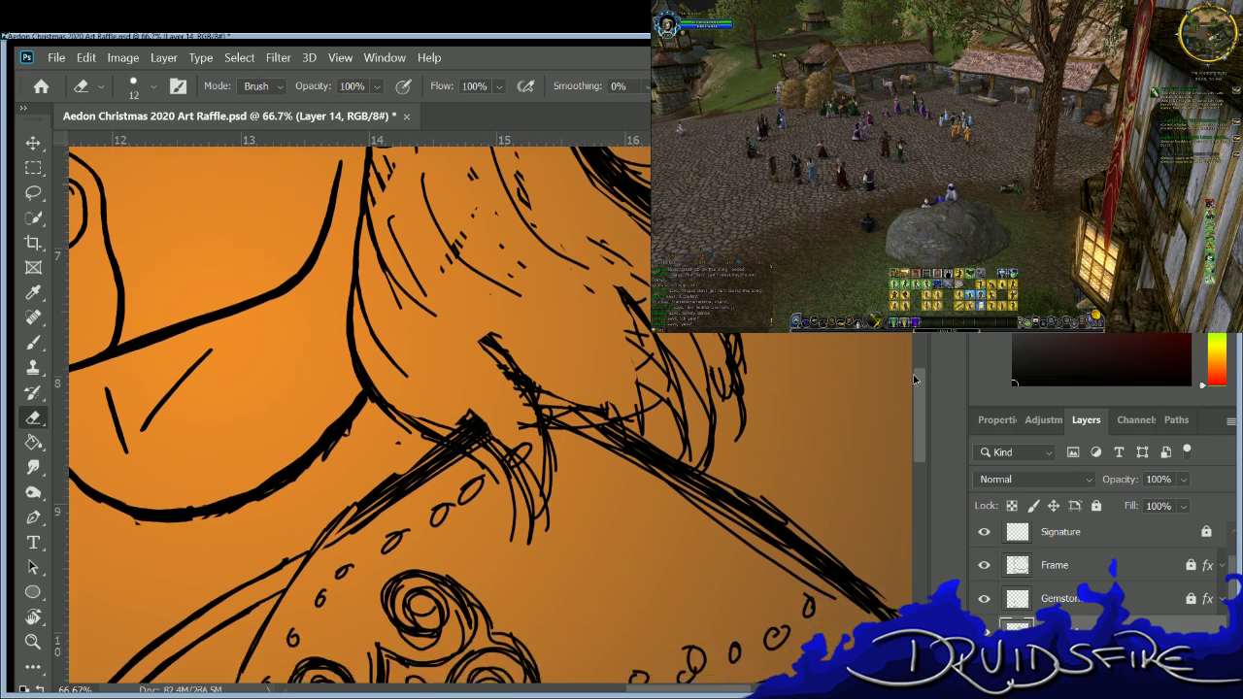
scroll(912, 369, "up", 2)
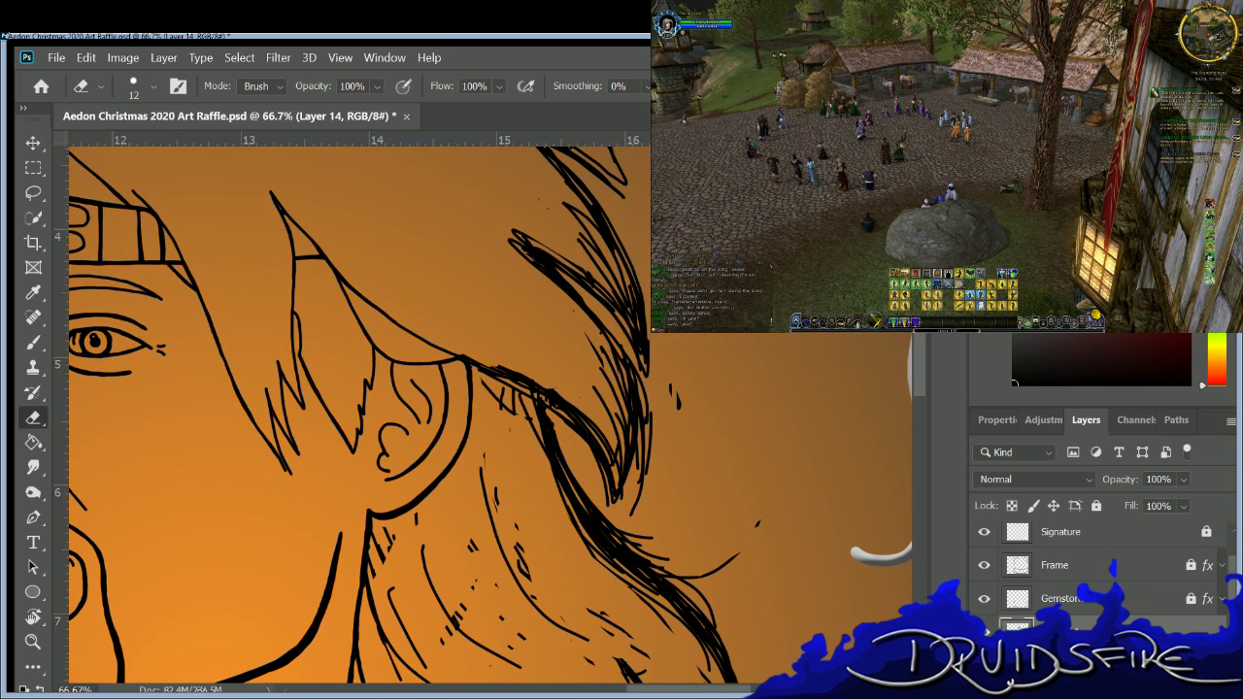
scroll(483, 415, "down", 1)
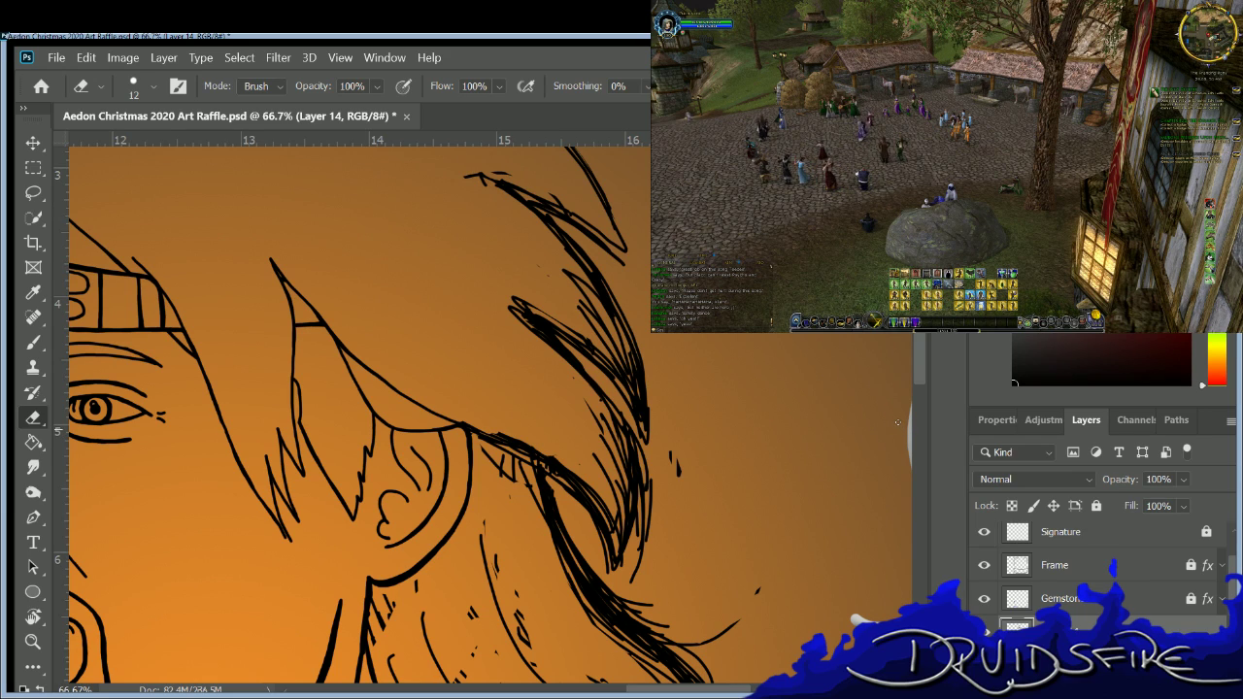
mouse_move(363, 366)
left_mouse_down()
mouse_move(375, 377)
mouse_move(335, 332)
mouse_move(347, 372)
left_mouse_up()
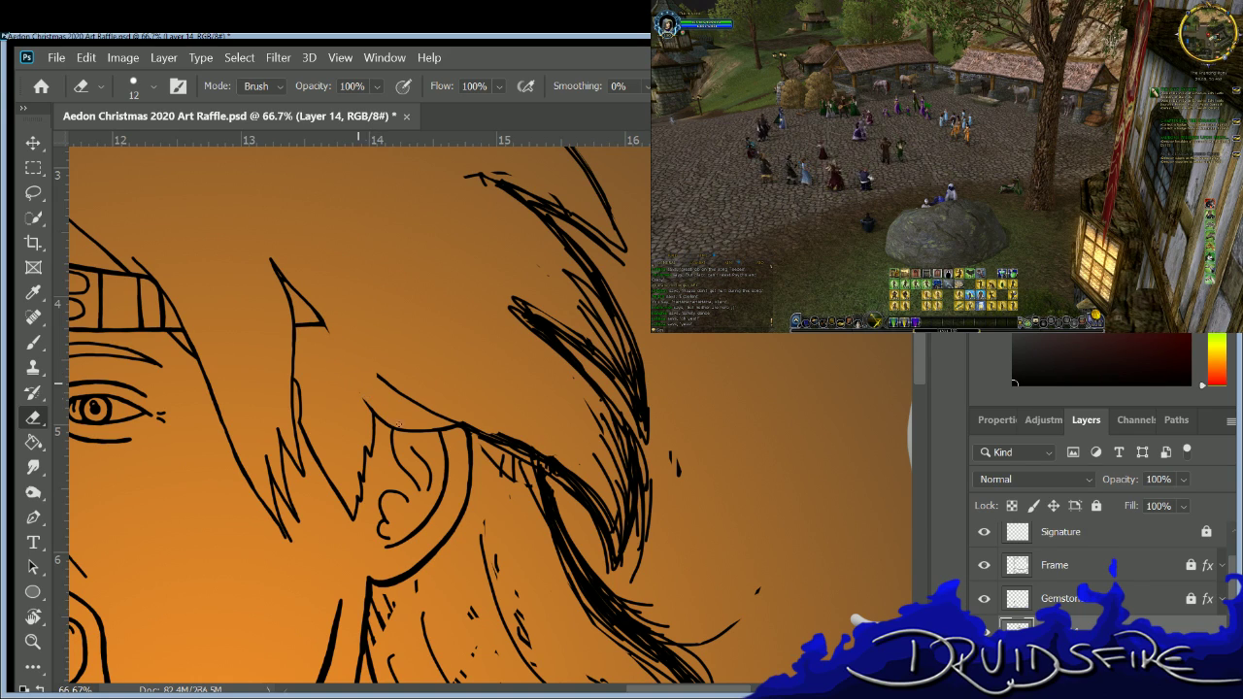
left_click_drag(368, 408, 393, 427)
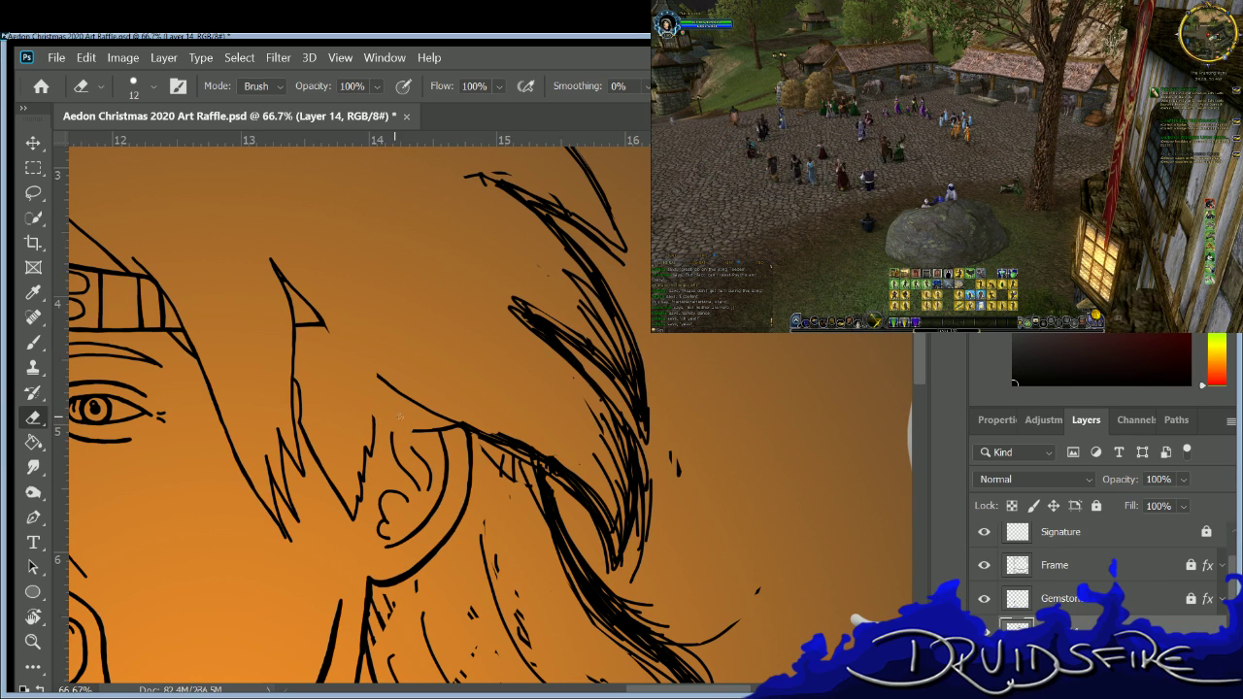
left_click_drag(386, 390, 476, 428)
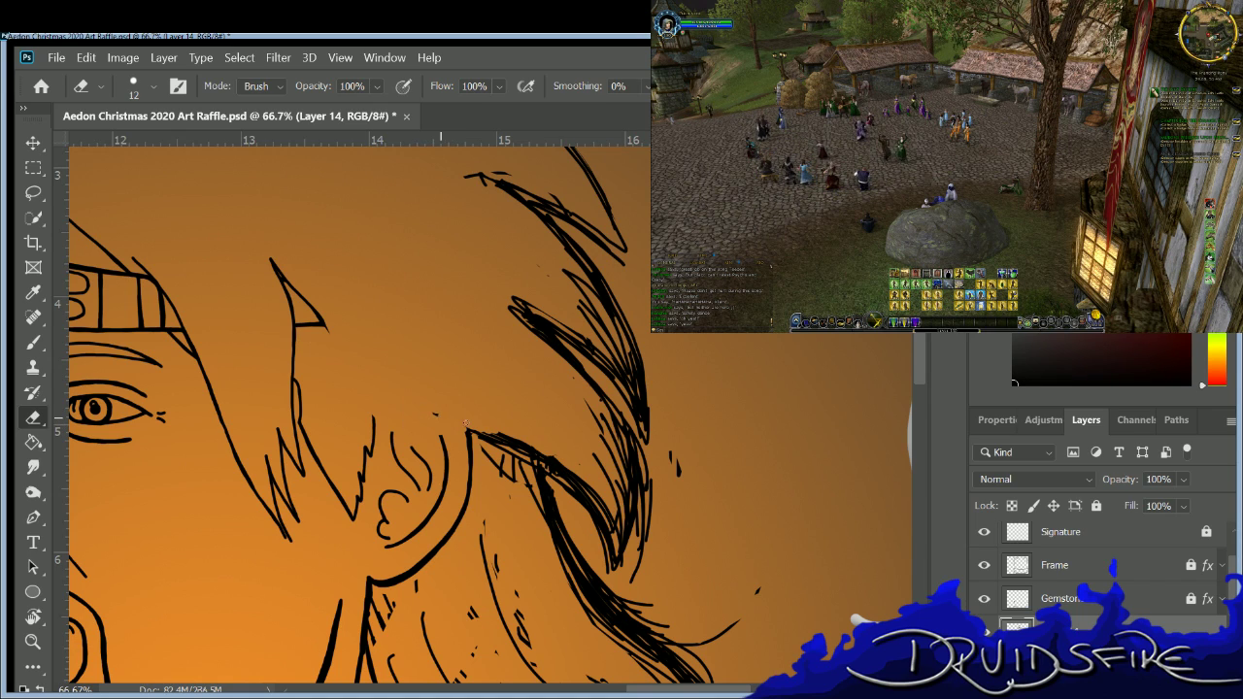
mouse_move(433, 413)
left_mouse_down()
mouse_move(491, 435)
mouse_move(492, 463)
left_mouse_up()
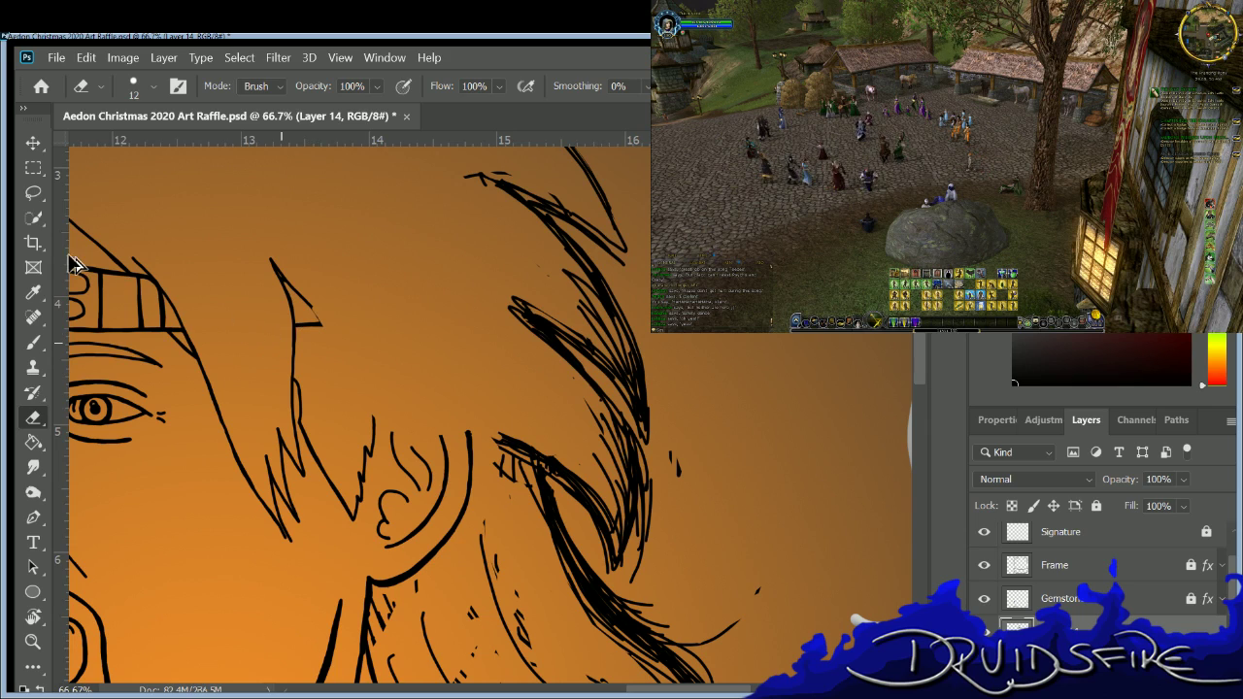
Redraw the outer hair edge as one curve over the ear, and extend the ear contour and jagged strand up to it.
left_click(33, 341)
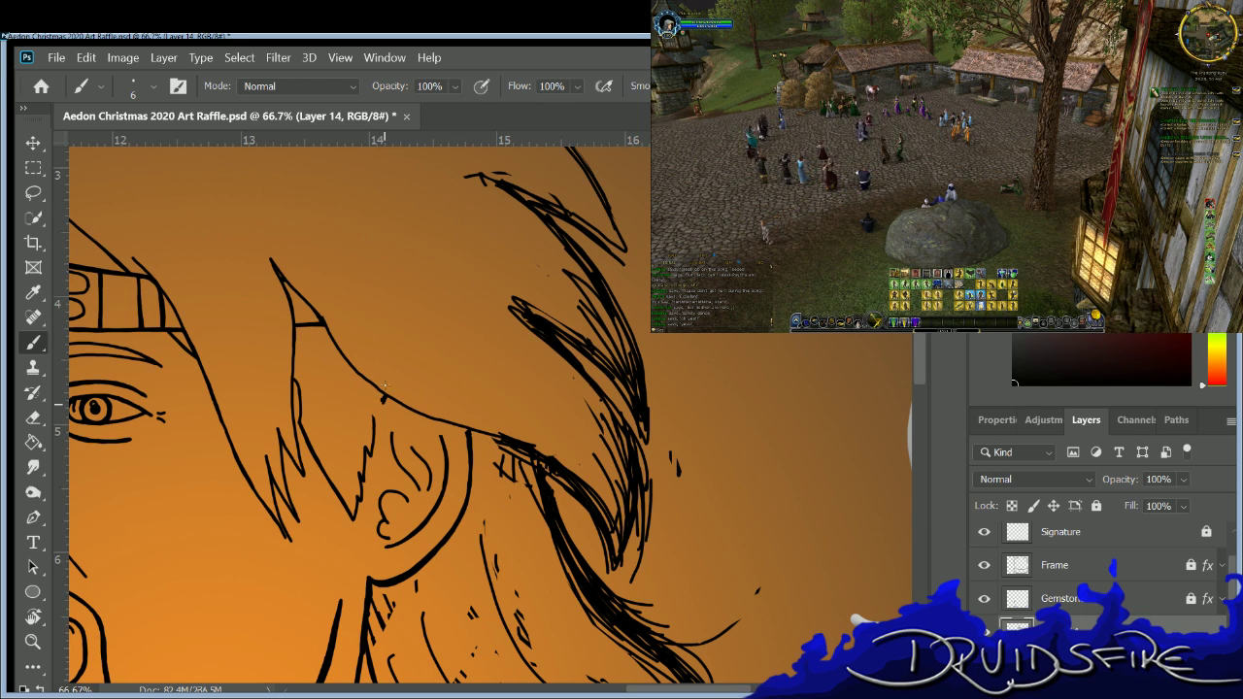
mouse_move(404, 415)
left_mouse_down()
mouse_move(392, 432)
mouse_move(436, 425)
left_mouse_up()
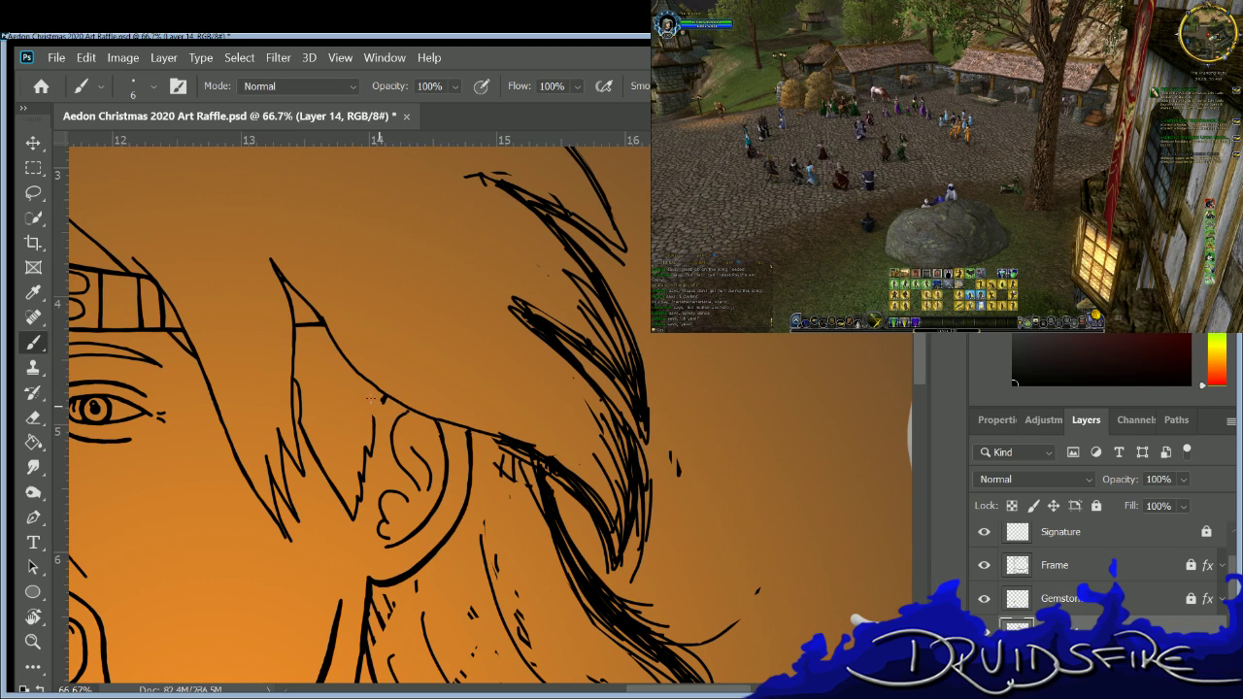
left_click_drag(371, 416, 382, 391)
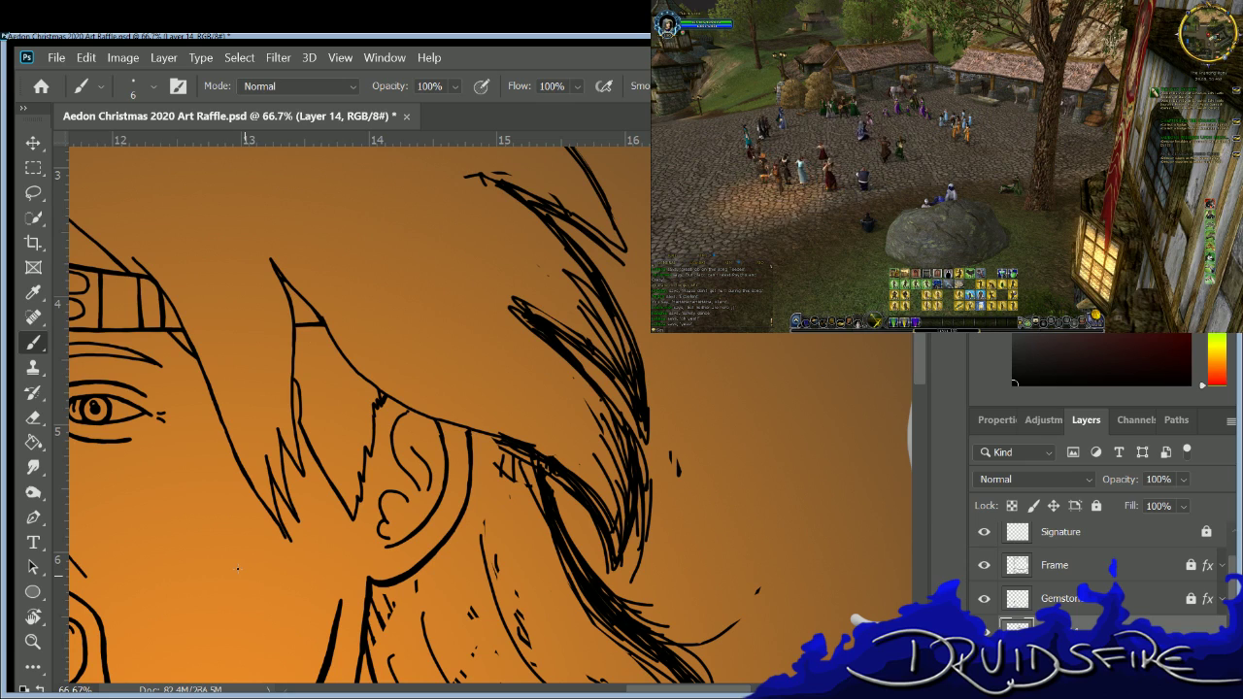
key("e")
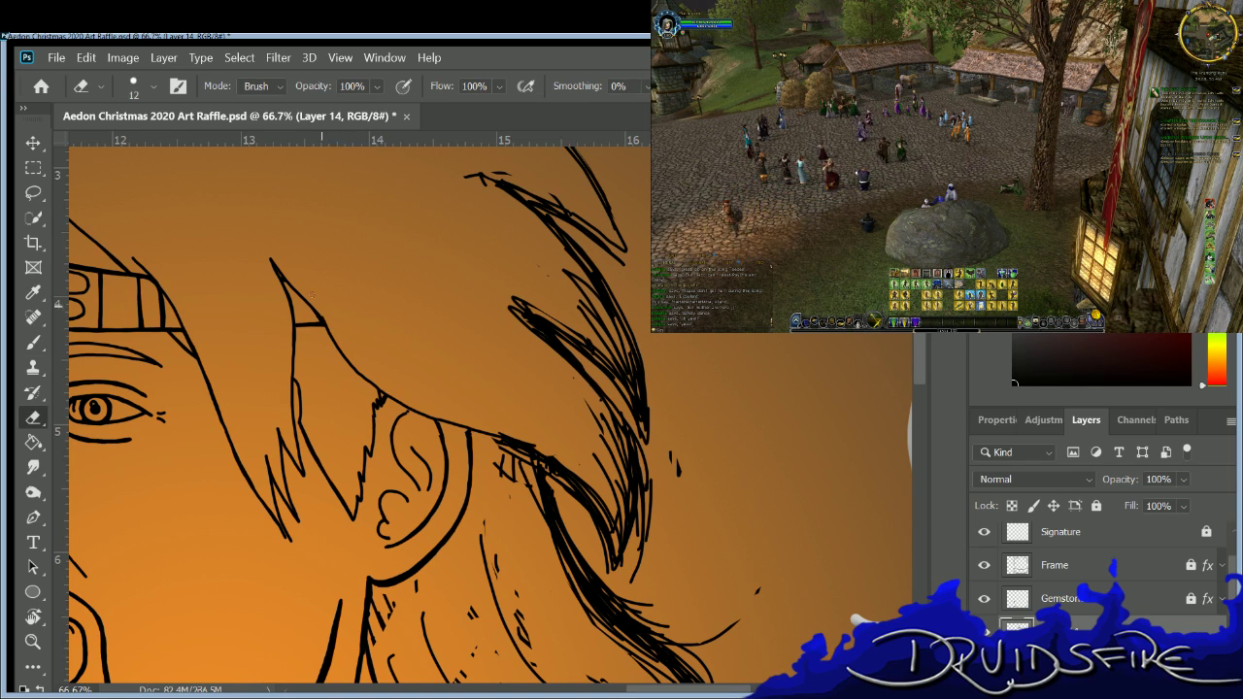
key("b")
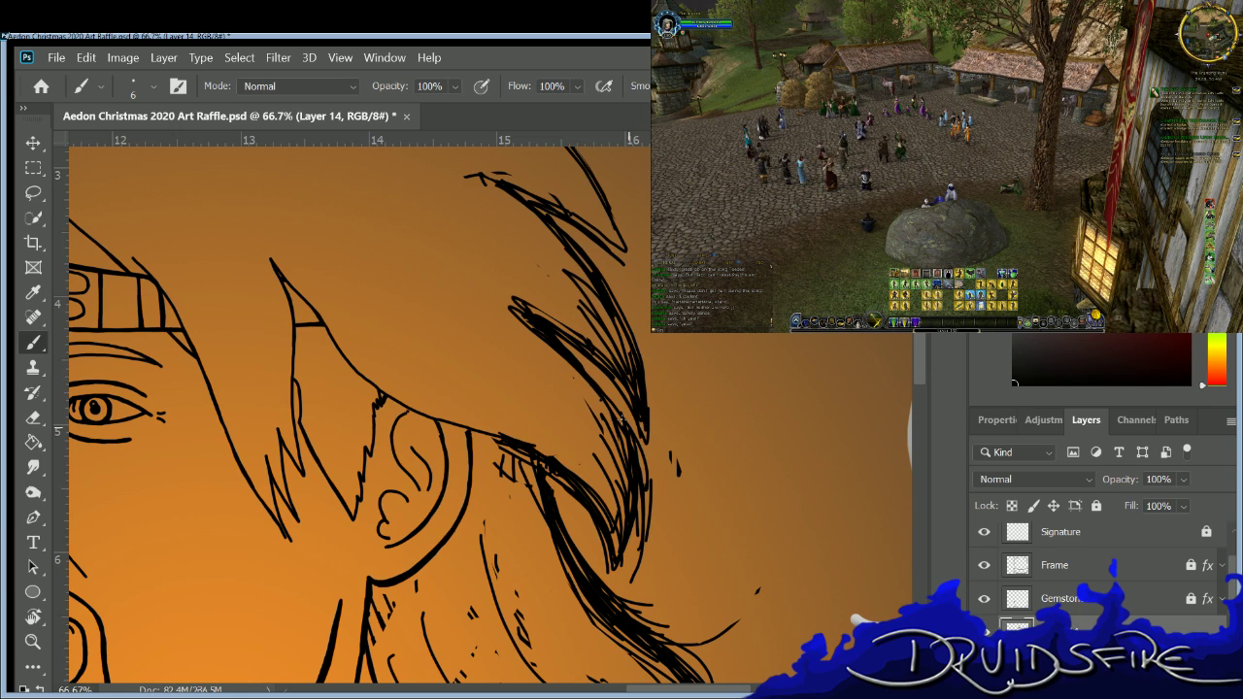
Erase the loose flecks outside the back of the hair and the wisp sticking out of its lower outline.
key("e")
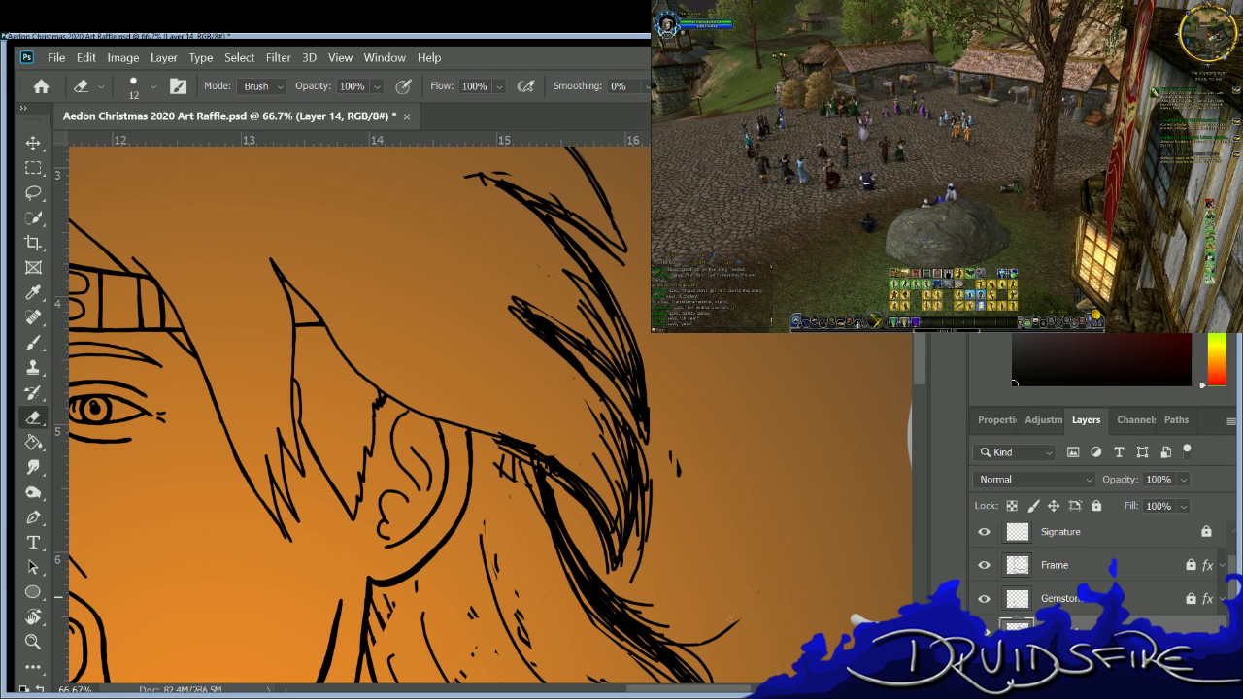
left_click_drag(733, 627, 705, 641)
left_click_drag(670, 451, 671, 466)
key("b")
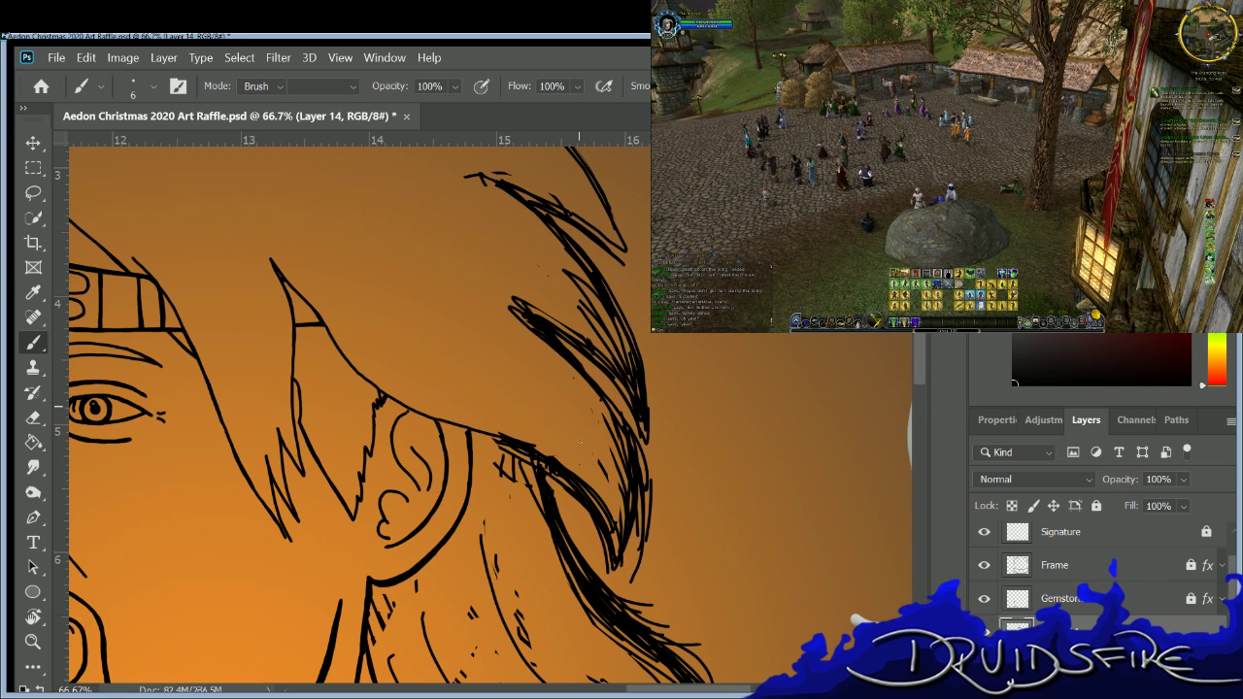
Thin out the dense hatching along the hair flicks and the strand behind the ear, and erase the scribbles beneath the cluster.
key("e")
mouse_move(609, 482)
left_mouse_down()
mouse_move(605, 546)
mouse_move(631, 450)
mouse_move(633, 510)
left_mouse_up()
mouse_move(569, 274)
left_mouse_down()
mouse_move(633, 388)
mouse_move(615, 364)
left_mouse_up()
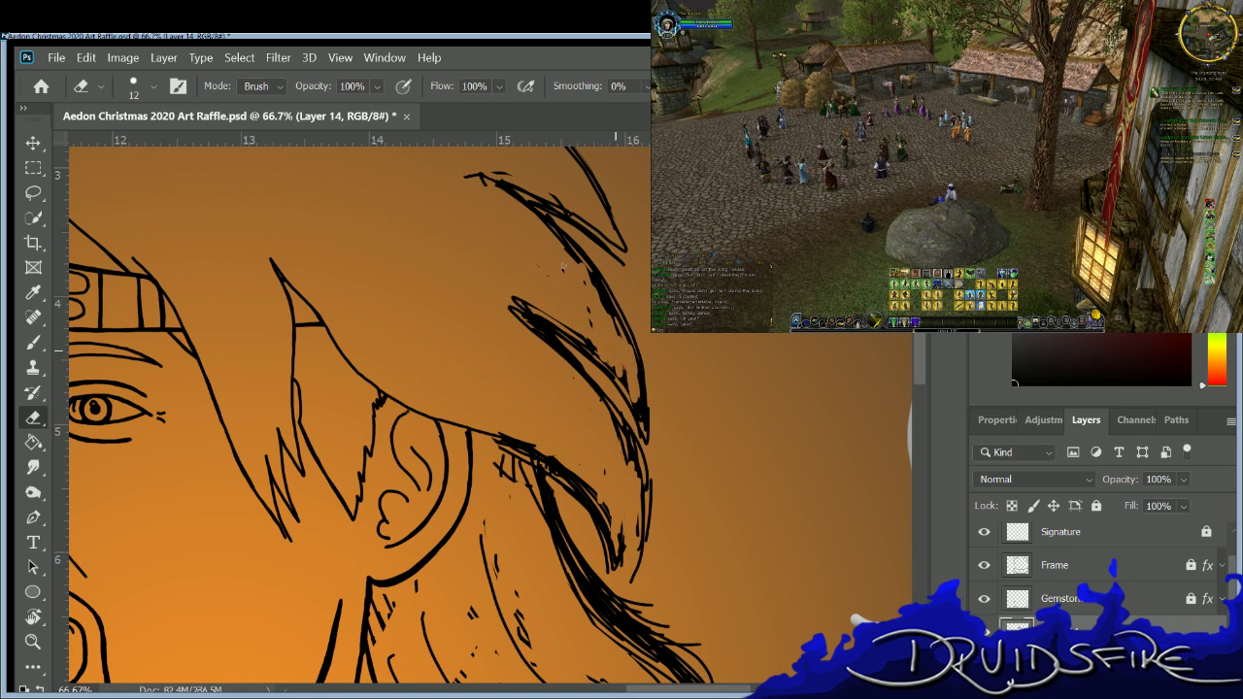
mouse_move(507, 276)
left_mouse_down()
mouse_move(602, 369)
mouse_move(571, 332)
left_mouse_up()
mouse_move(548, 486)
left_mouse_down()
mouse_move(590, 565)
mouse_move(679, 643)
left_mouse_up()
mouse_move(517, 493)
left_mouse_down()
mouse_move(621, 621)
mouse_move(553, 529)
mouse_move(602, 641)
left_mouse_up()
mouse_move(530, 481)
left_mouse_down()
mouse_move(513, 451)
mouse_move(492, 466)
left_mouse_up()
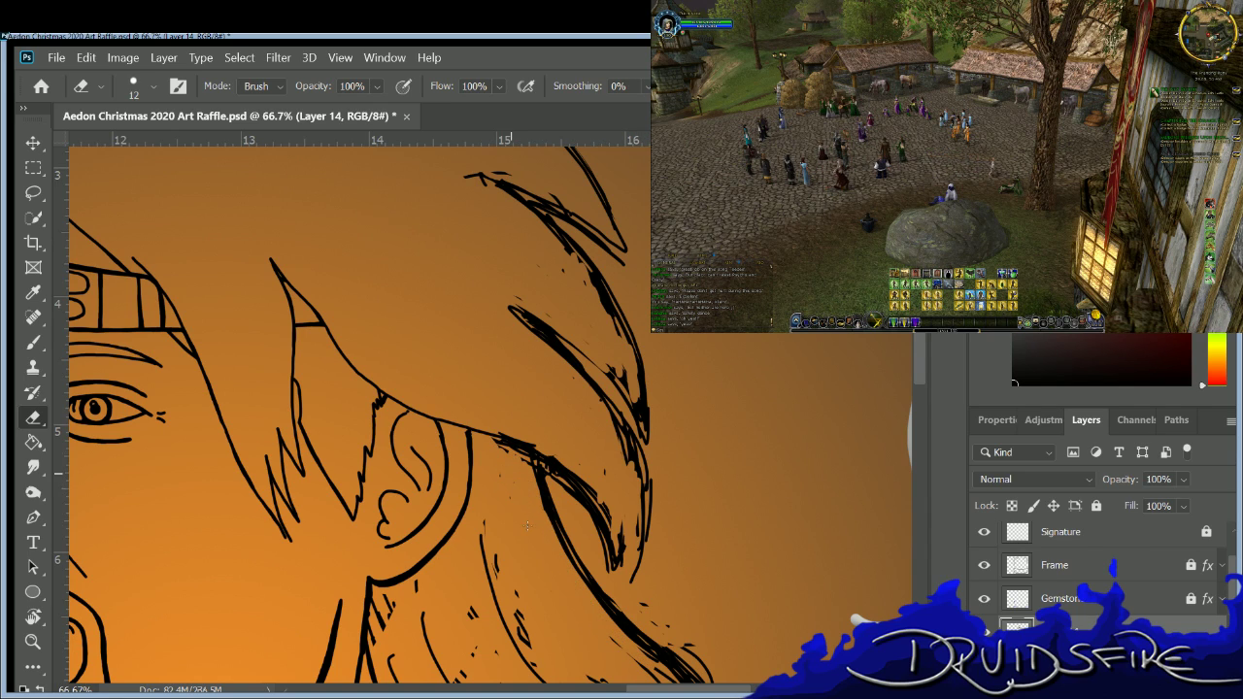
Strengthen the hair edge running back from the ear and redraw the contours of the large flick down to its tip.
key("b")
mouse_move(478, 424)
left_mouse_down()
mouse_move(524, 448)
mouse_move(594, 532)
mouse_move(635, 464)
left_mouse_up()
mouse_move(545, 320)
left_mouse_down()
mouse_move(603, 385)
mouse_move(643, 475)
left_mouse_up()
left_click_drag(569, 338, 625, 415)
Erase the thick strokes at the start of the middle hair flick and redraw its upper edge as one thin line.
key("e")
left_click_drag(515, 306, 611, 422)
mouse_move(558, 351)
left_mouse_down()
mouse_move(513, 309)
mouse_move(619, 379)
left_mouse_up()
key("b")
left_click_drag(506, 307, 568, 340)
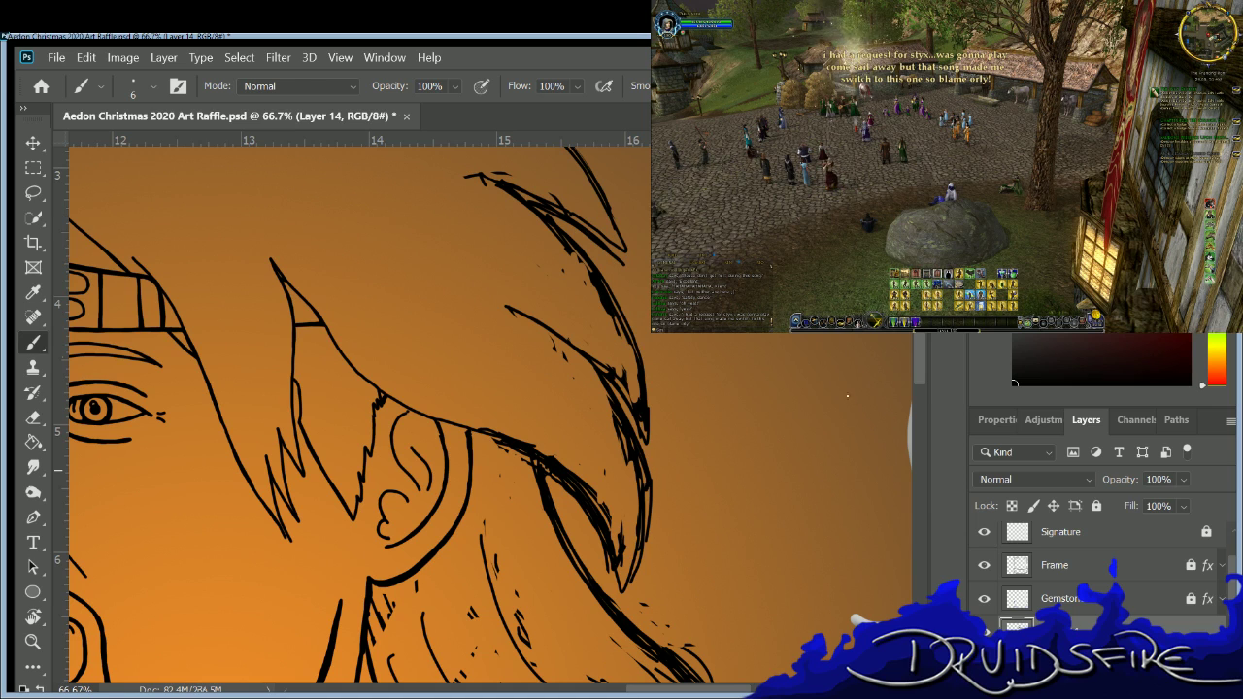
scroll(913, 359, "down", 3)
scroll(920, 376, "down", 3)
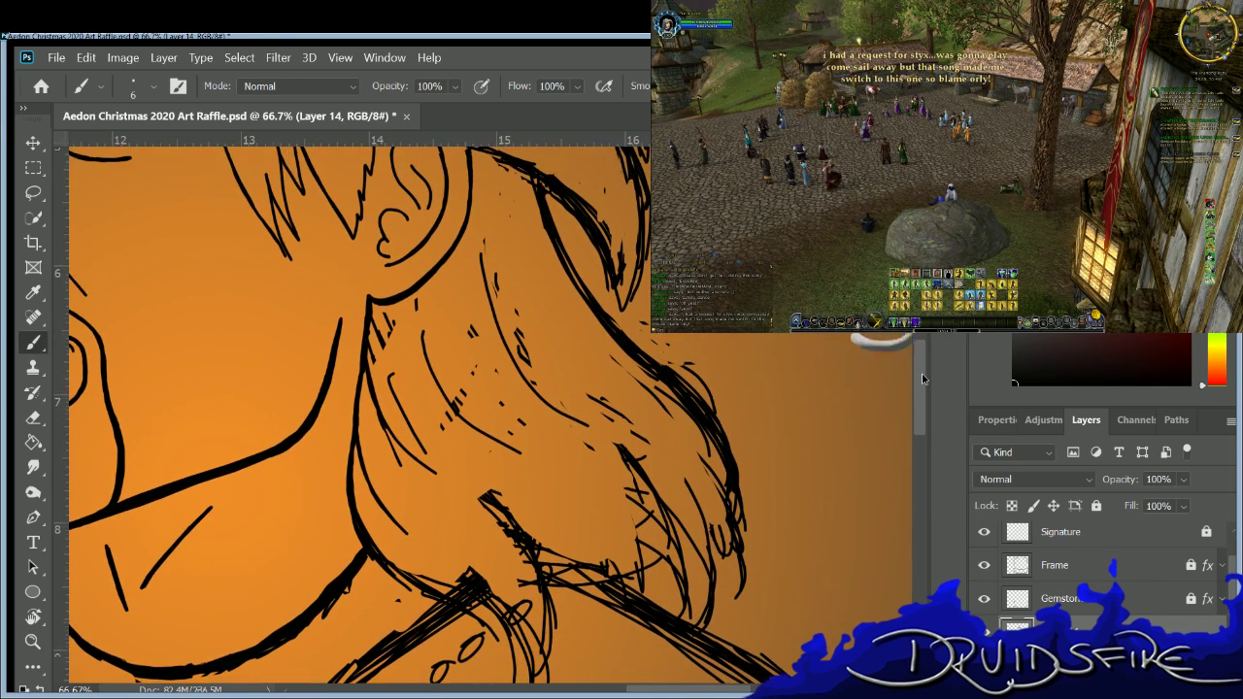
scroll(912, 359, "up", 4)
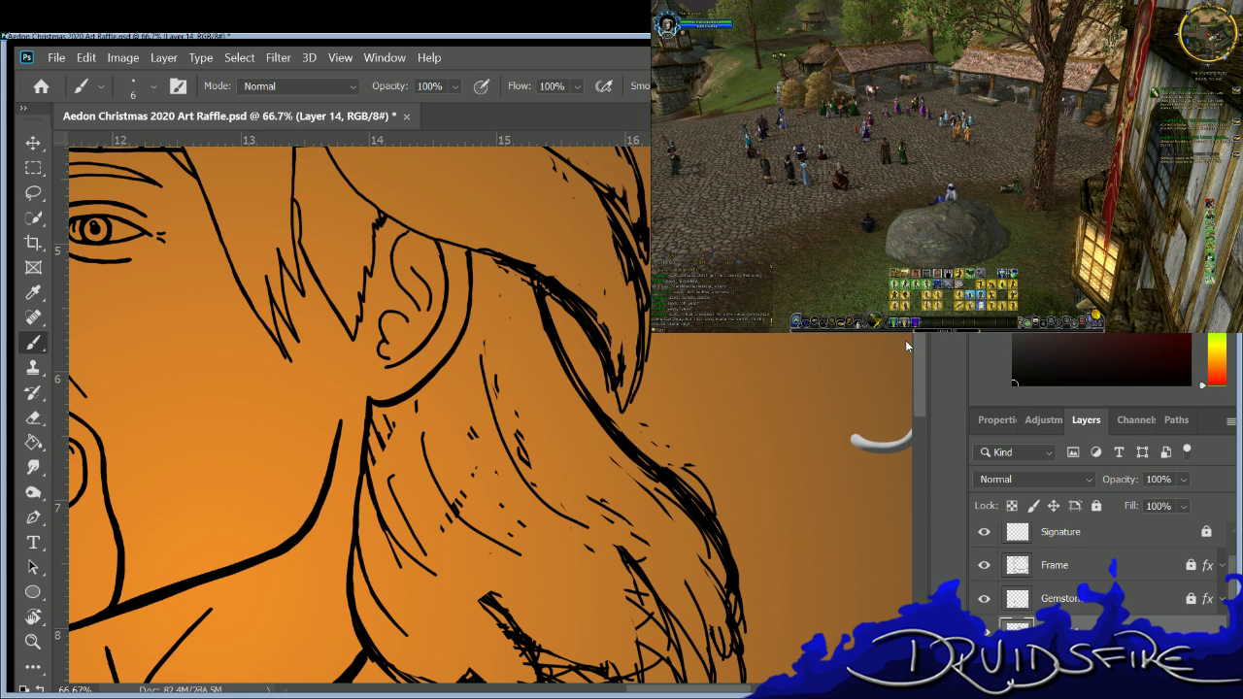
key("e")
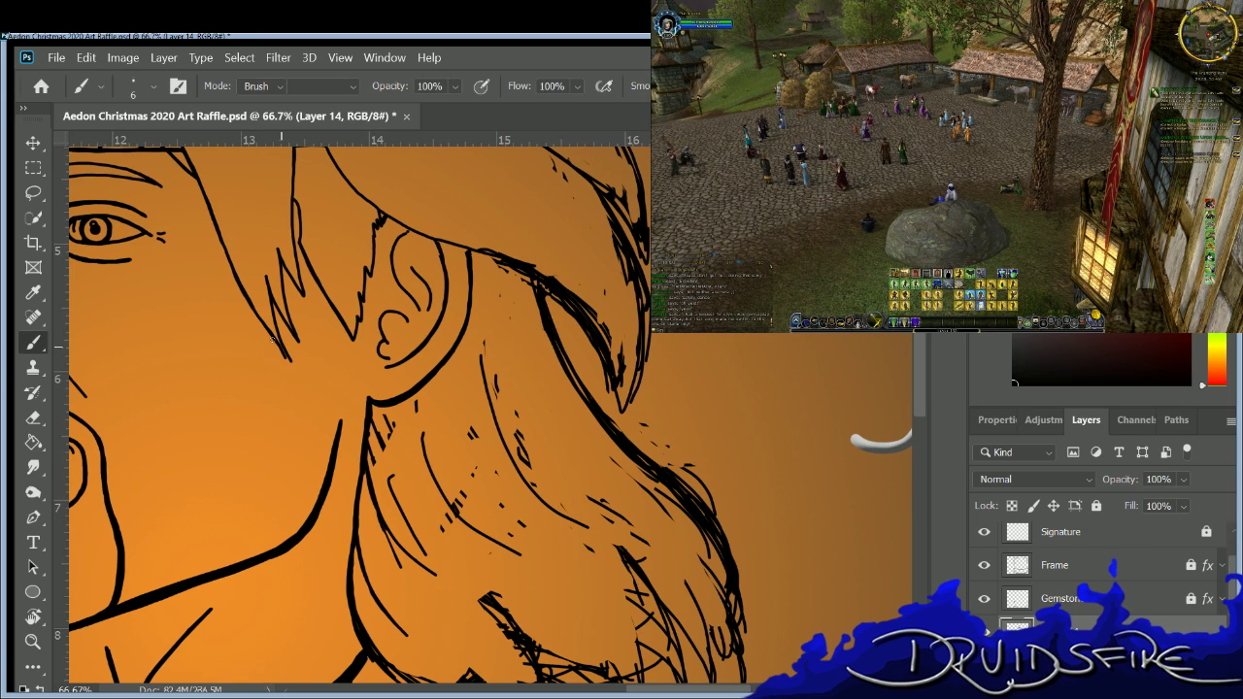
Redraw the thin lower edge of the pointed hair lock beside the face as one solid line to its tip.
key("b")
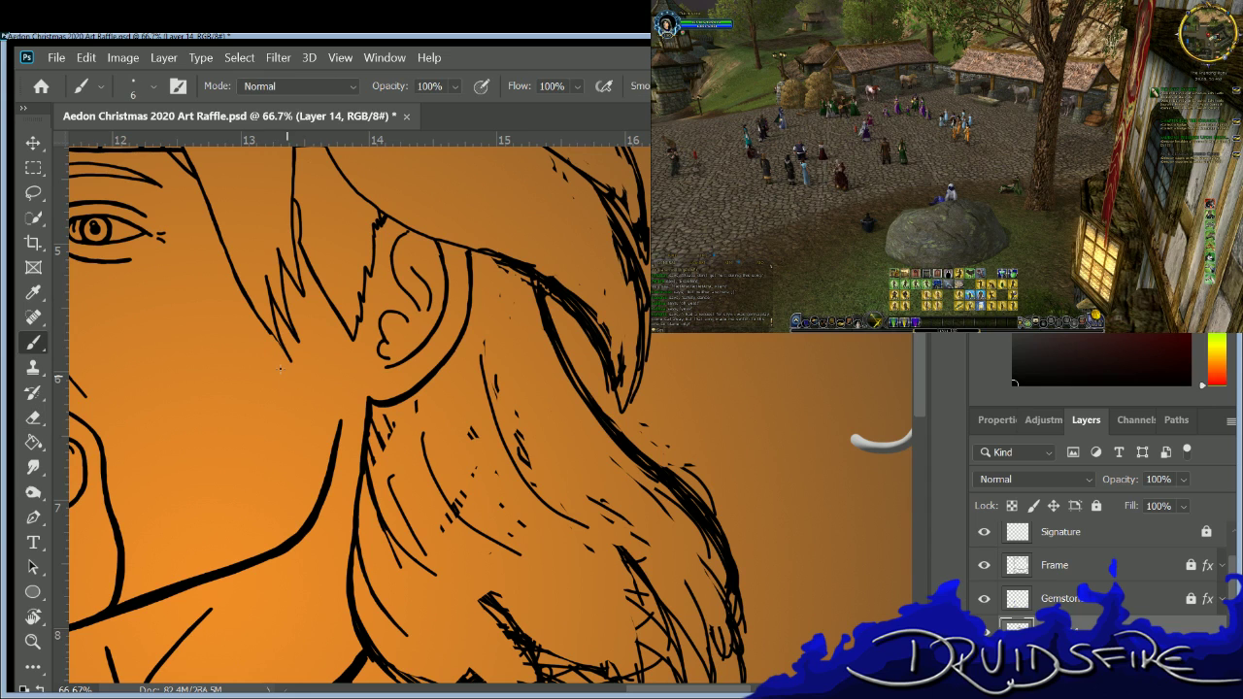
scroll(281, 367, "up", 6)
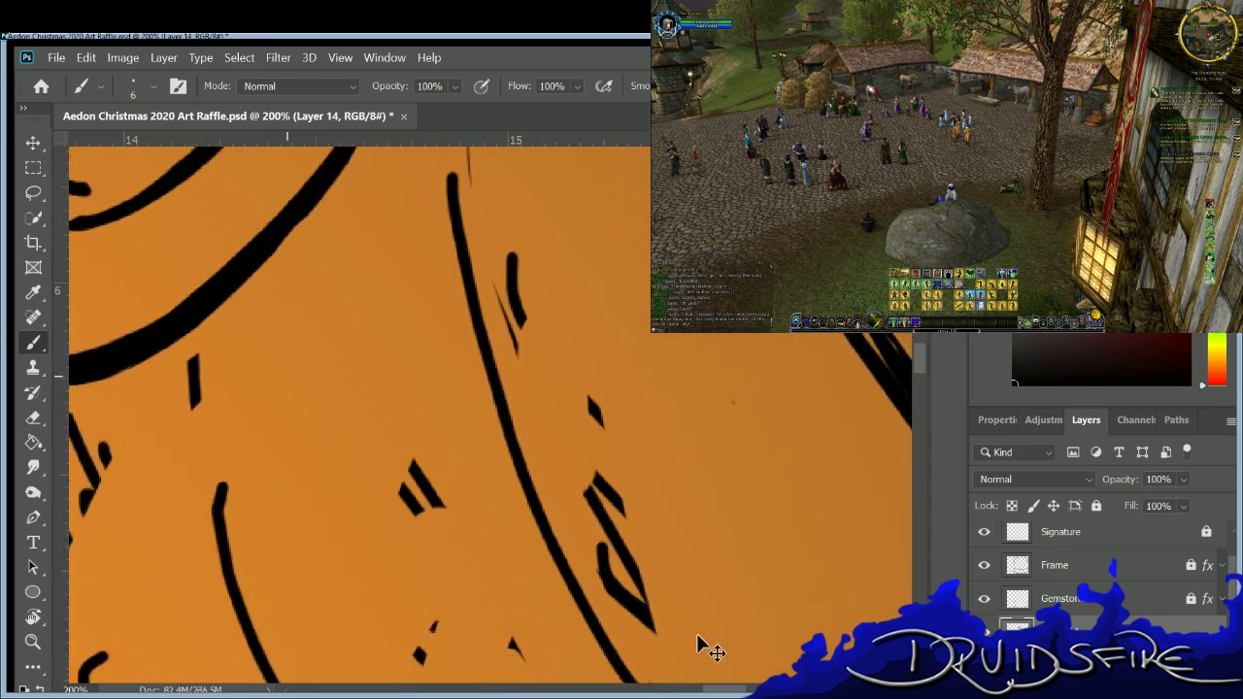
scroll(694, 675, "up", 5)
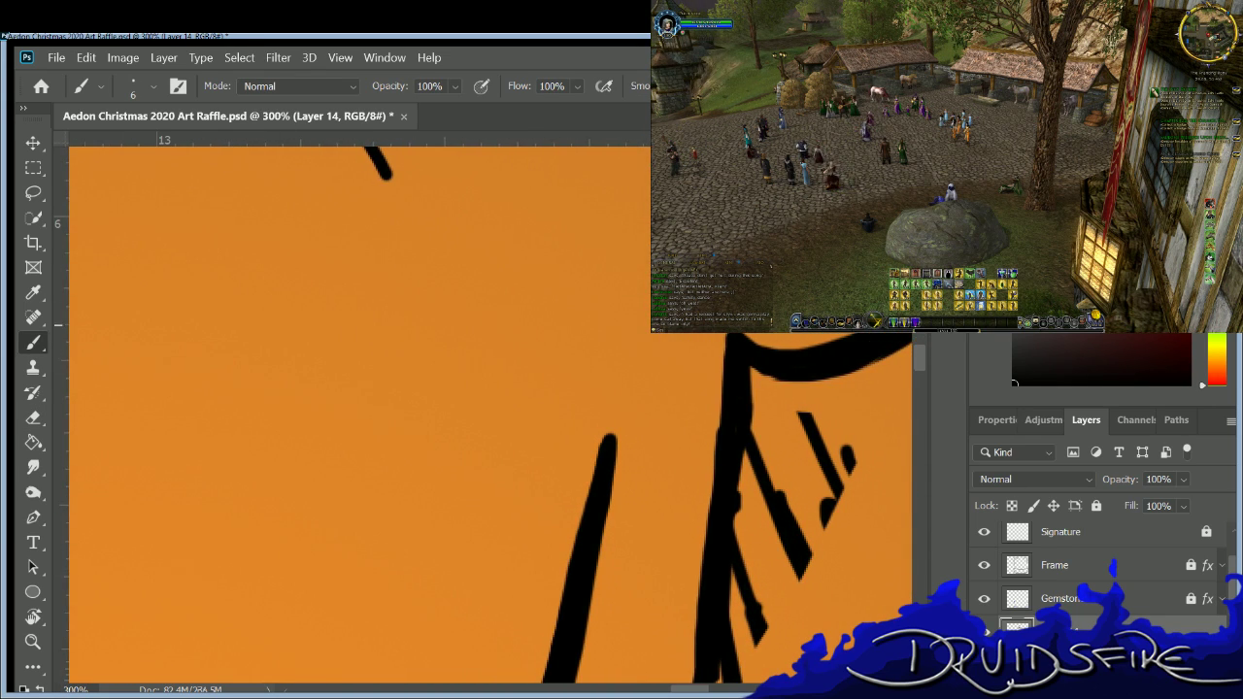
scroll(903, 350, "left", 4)
scroll(353, 502, "up", 3)
key("e")
key("b")
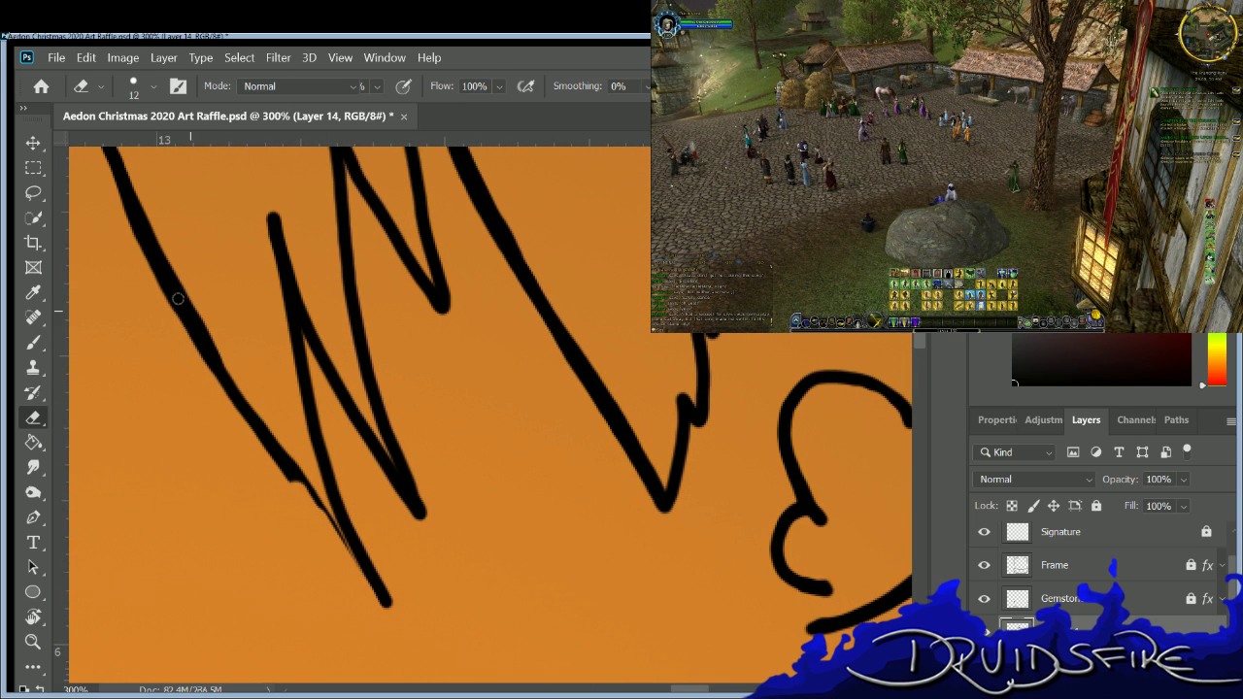
left_click_drag(230, 391, 386, 600)
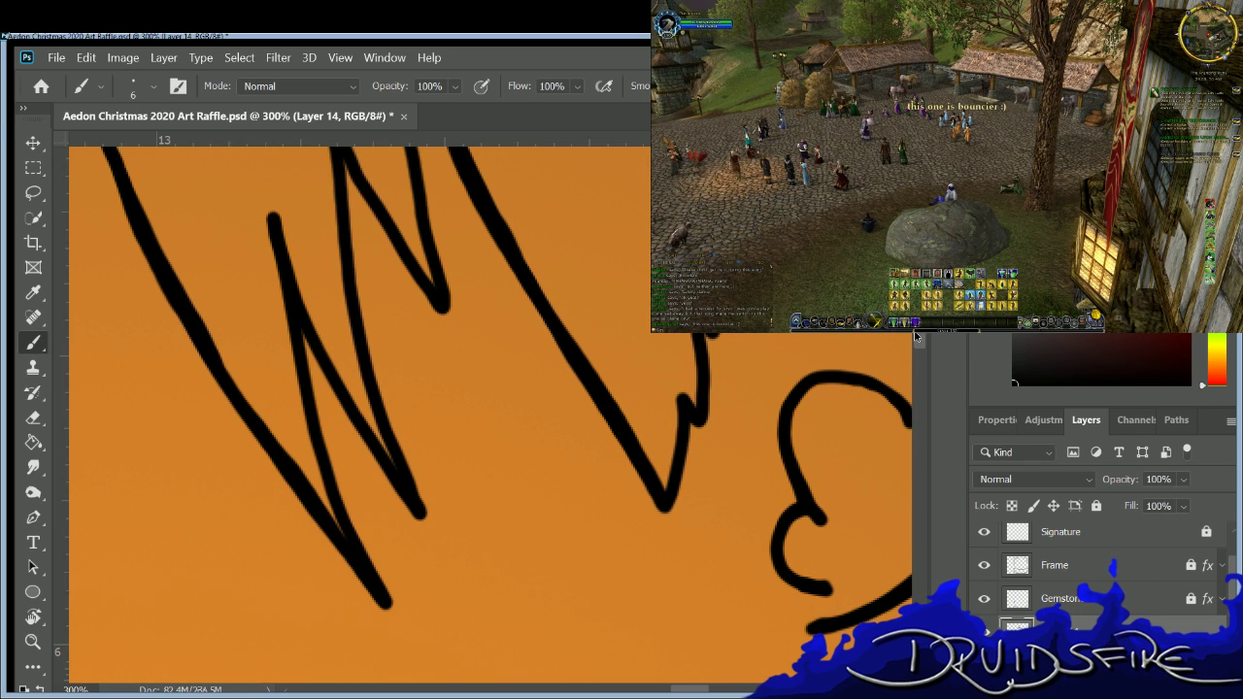
Trim and redraw the vertical edge of the jagged hair lock just in front of the ear.
left_click_drag(920, 341, 920, 320)
key("e")
left_click_drag(759, 419, 763, 468)
key("b")
left_click_drag(750, 375, 750, 490)
key("e")
key("b")
left_click_drag(751, 388, 756, 476)
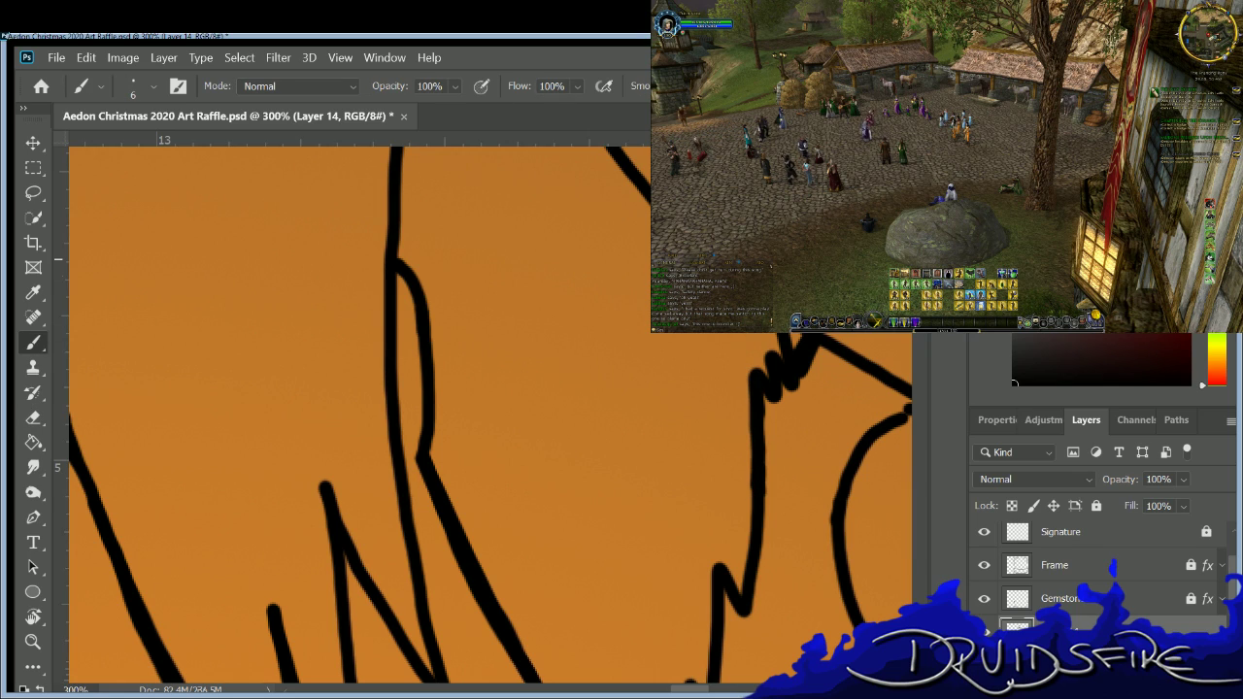
Reshape the small zigzag where the jagged hair lock meets the hairline above the ear.
key("e")
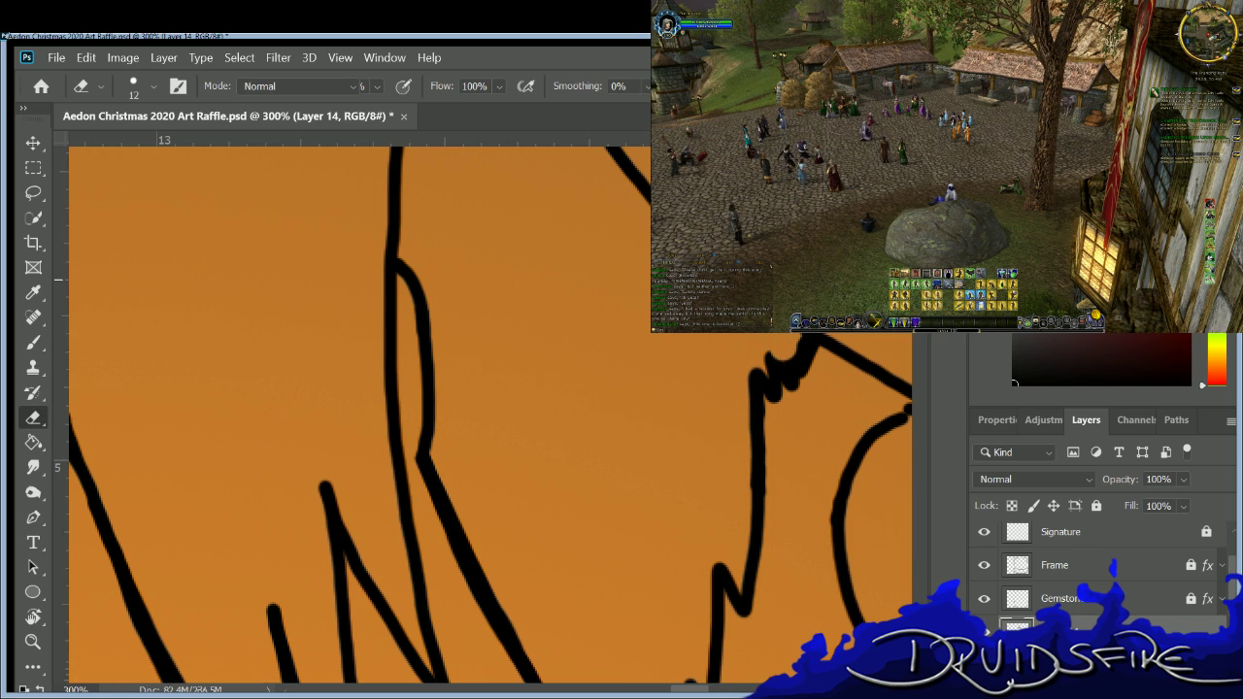
key("b")
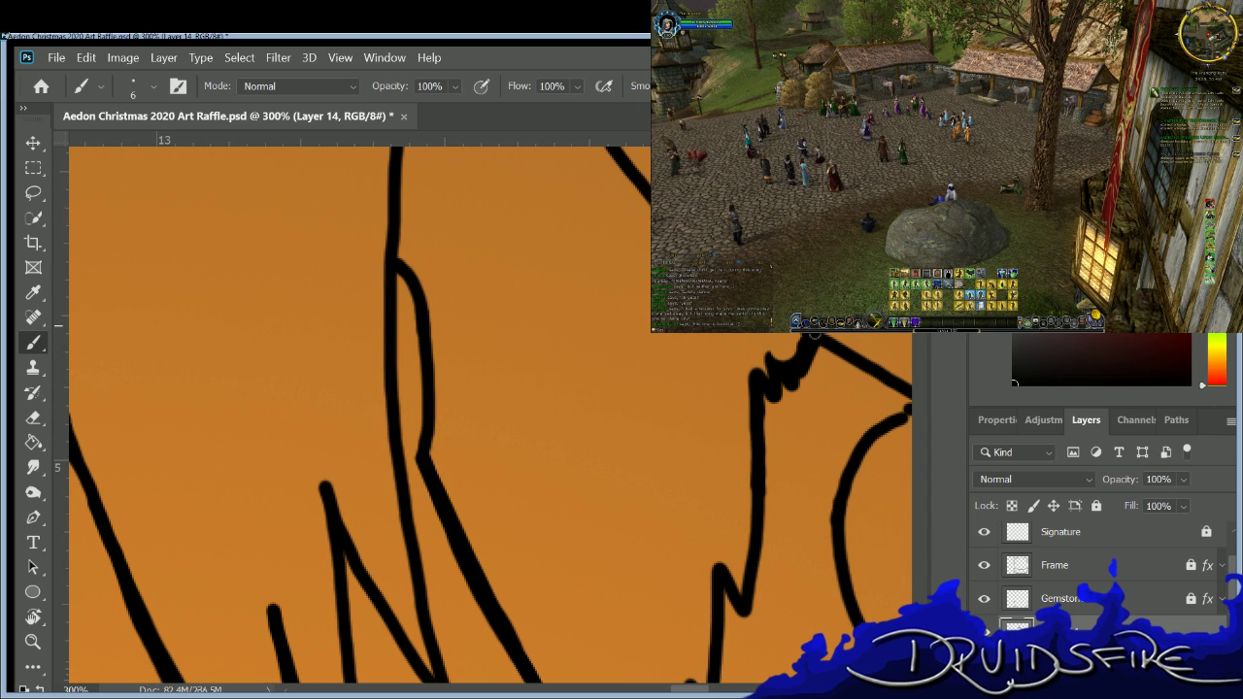
mouse_move(766, 353)
left_mouse_down()
mouse_move(791, 348)
mouse_move(802, 380)
mouse_move(811, 344)
left_mouse_up()
key("e")
key("b")
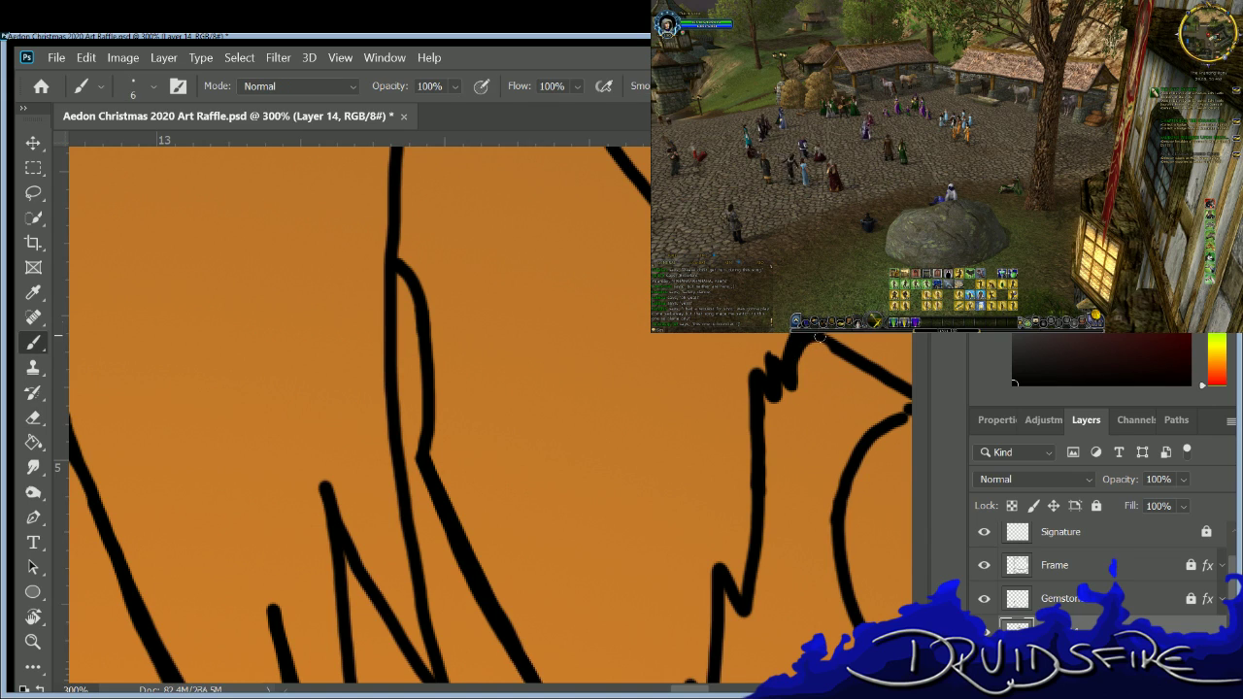
key("e")
key("b")
Smooth the ear's inner front curve, join it to the hairline, and thicken the hairline between the zigzag and that joint.
mouse_move(843, 469)
left_mouse_down()
mouse_move(833, 550)
mouse_move(850, 568)
left_mouse_up()
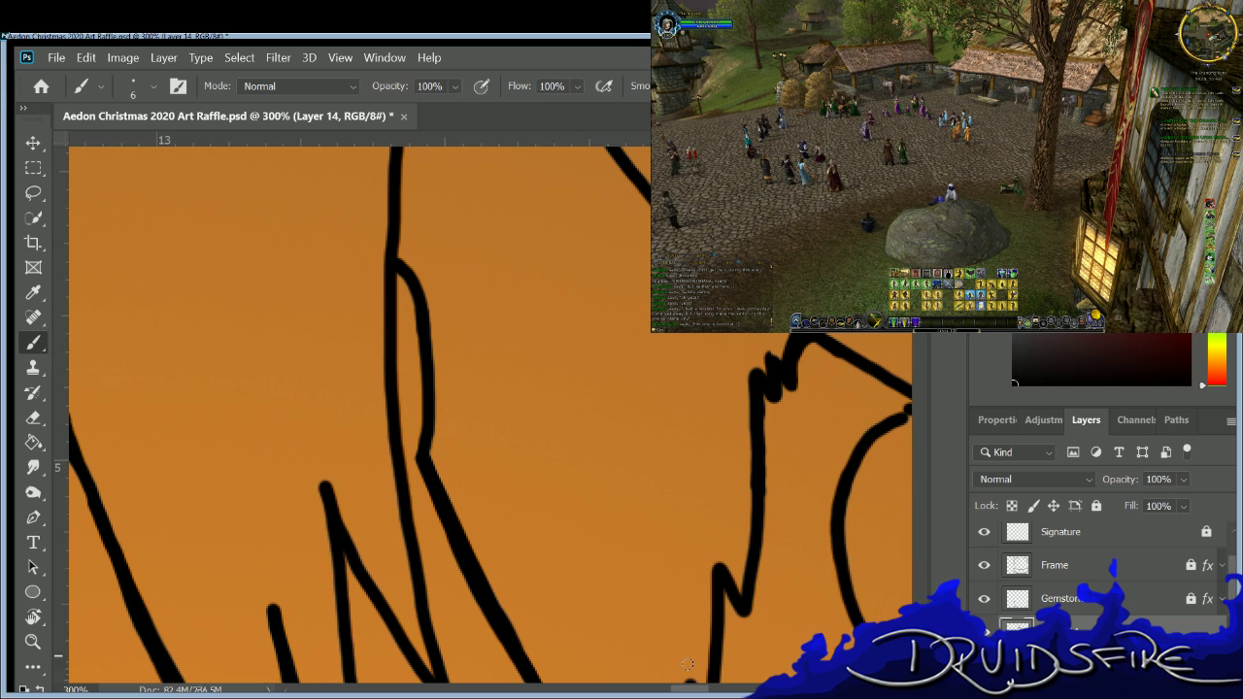
left_click_drag(692, 685, 707, 686)
key("e")
key("b")
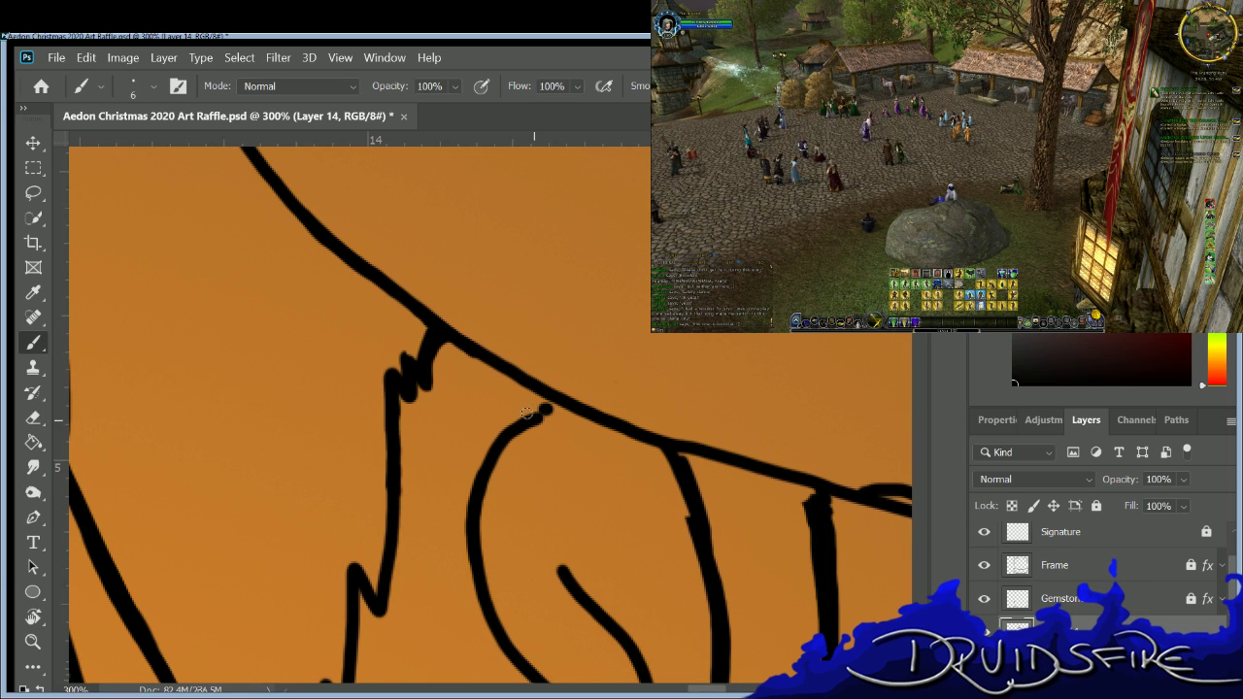
mouse_move(552, 403)
left_mouse_down()
mouse_move(563, 414)
mouse_move(478, 459)
left_mouse_up()
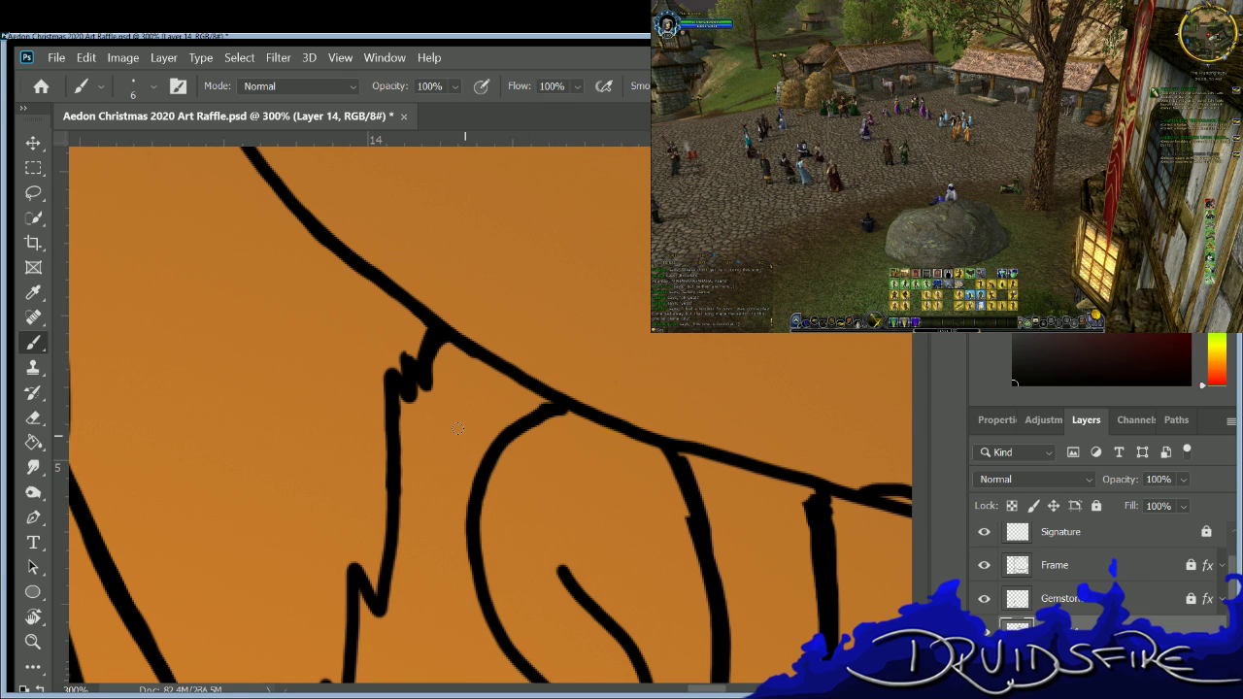
key("e")
mouse_move(550, 414)
left_mouse_down()
mouse_move(557, 393)
mouse_move(570, 396)
mouse_move(529, 417)
mouse_move(578, 402)
left_mouse_up()
key("b")
left_click_drag(432, 323, 560, 398)
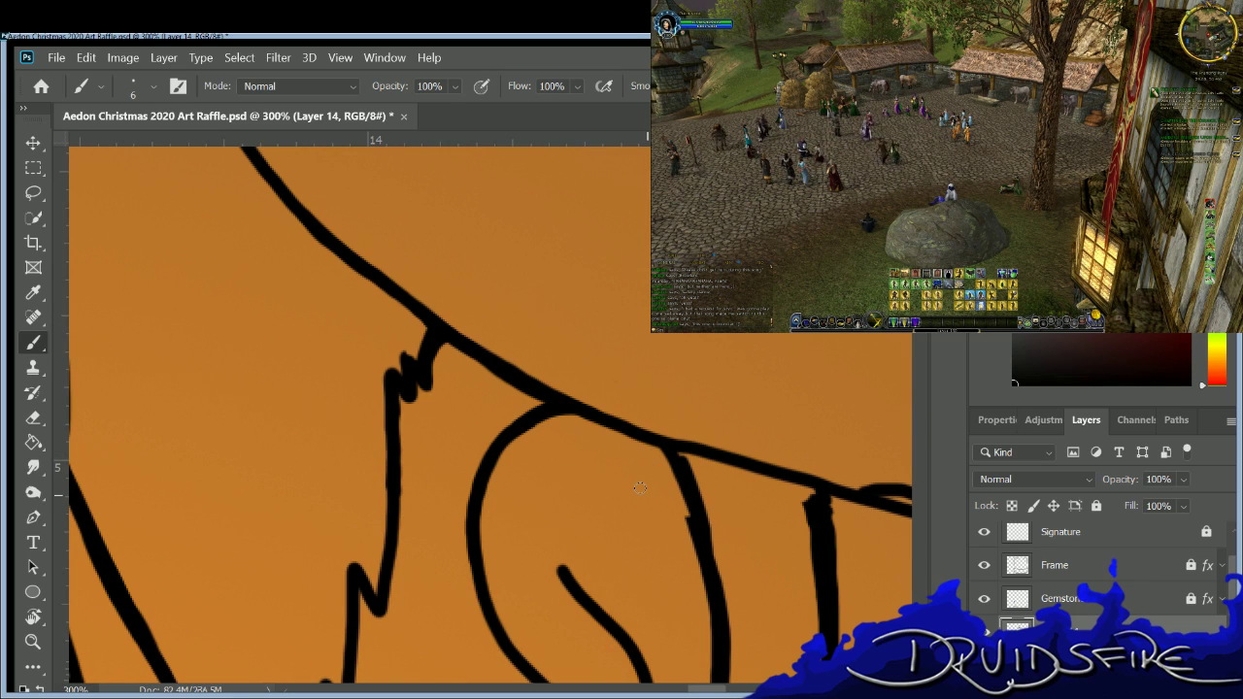
Smooth the upper end of the ear's inner rim line and blend its joint with the hairline.
left_click_drag(655, 439, 692, 525)
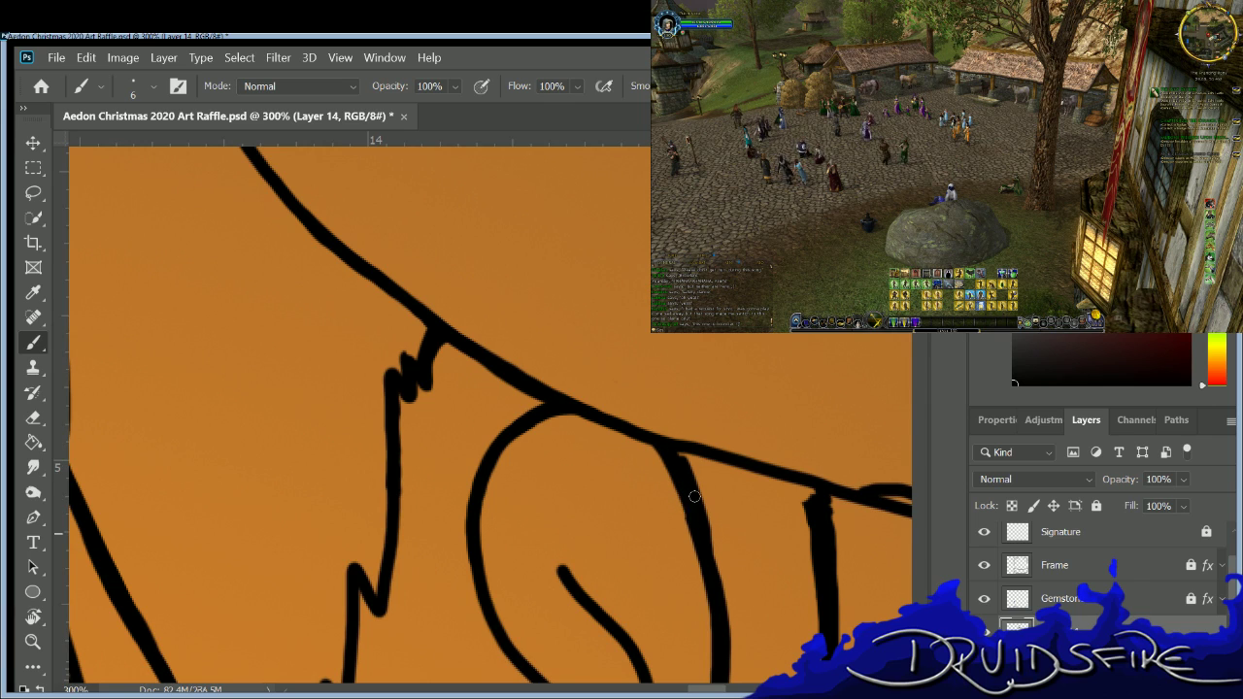
key("e")
key("b")
left_click_drag(683, 491, 707, 581)
left_click_drag(660, 438, 719, 447)
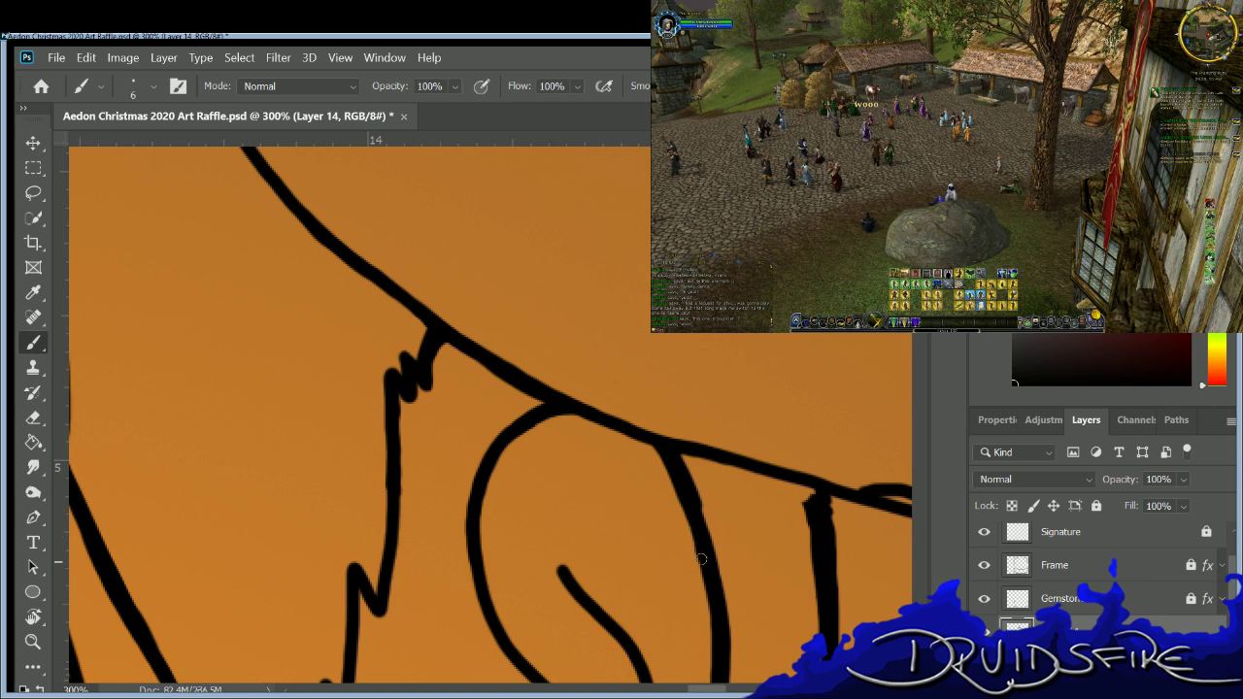
key("e")
key("b")
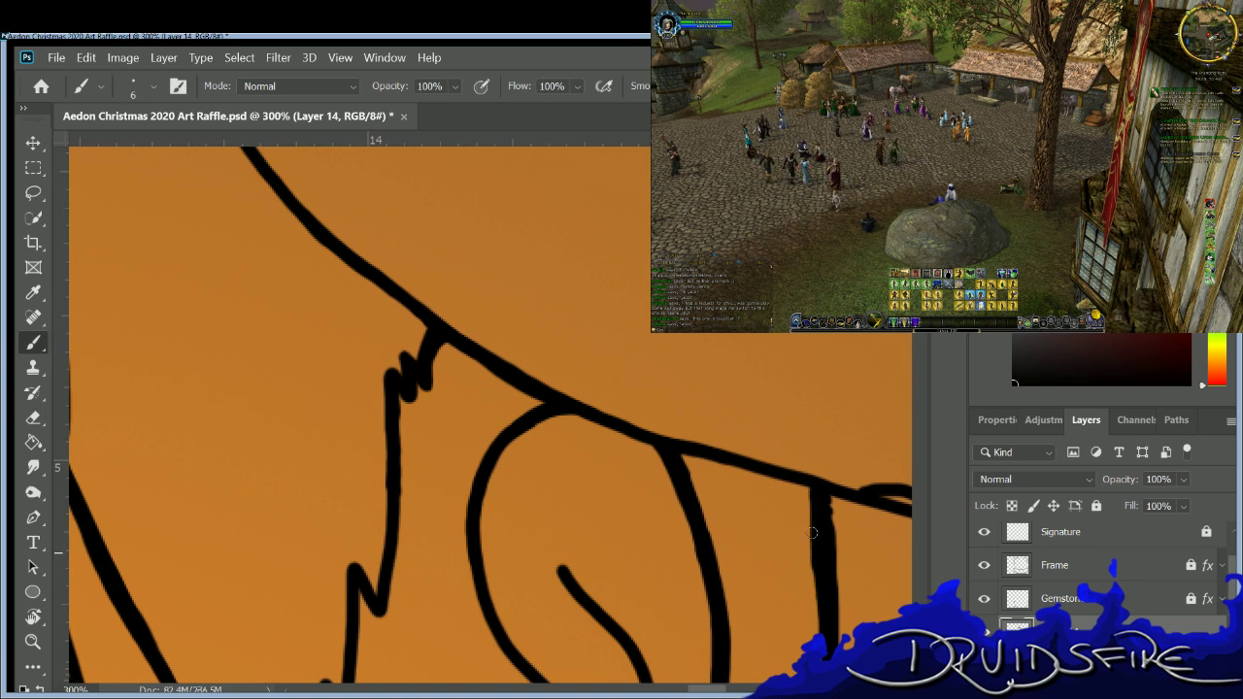
Even out the upper end of the ear's outer rim line beneath the hairline.
key("e")
left_click_drag(810, 486, 823, 612)
key("b")
left_click_drag(806, 493, 823, 617)
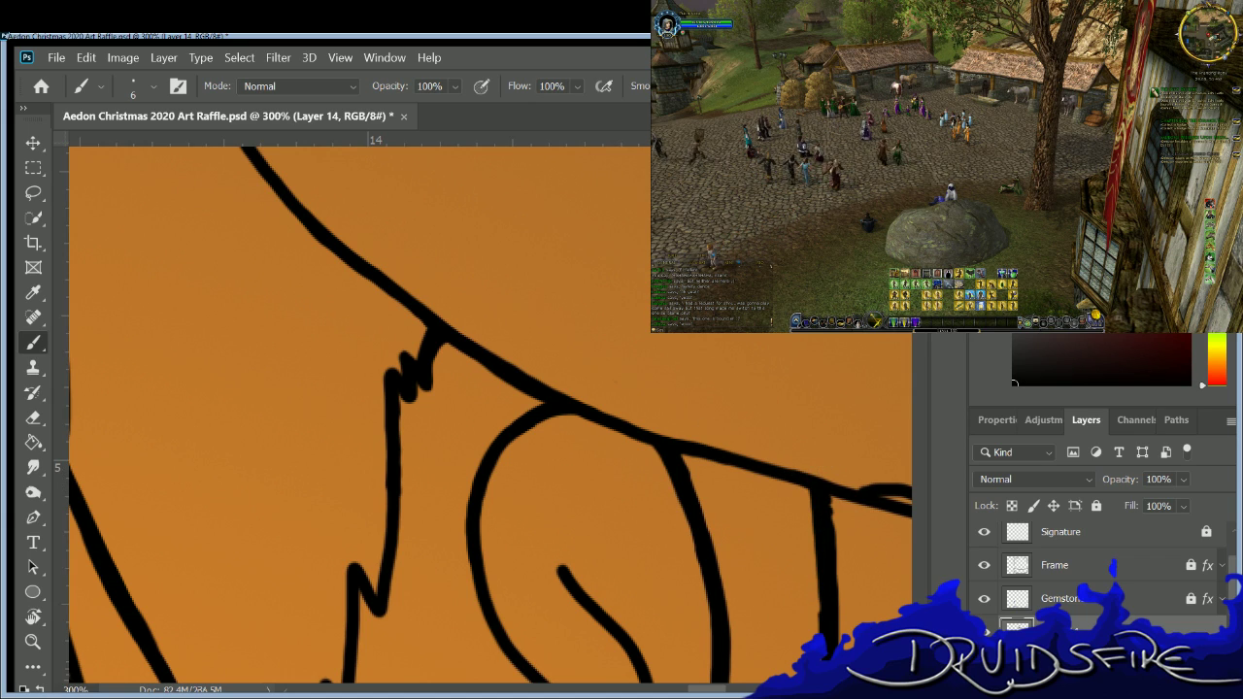
Tidy the small lower curl inside the ear and round off its end.
scroll(485, 408, "down", 4)
key("e")
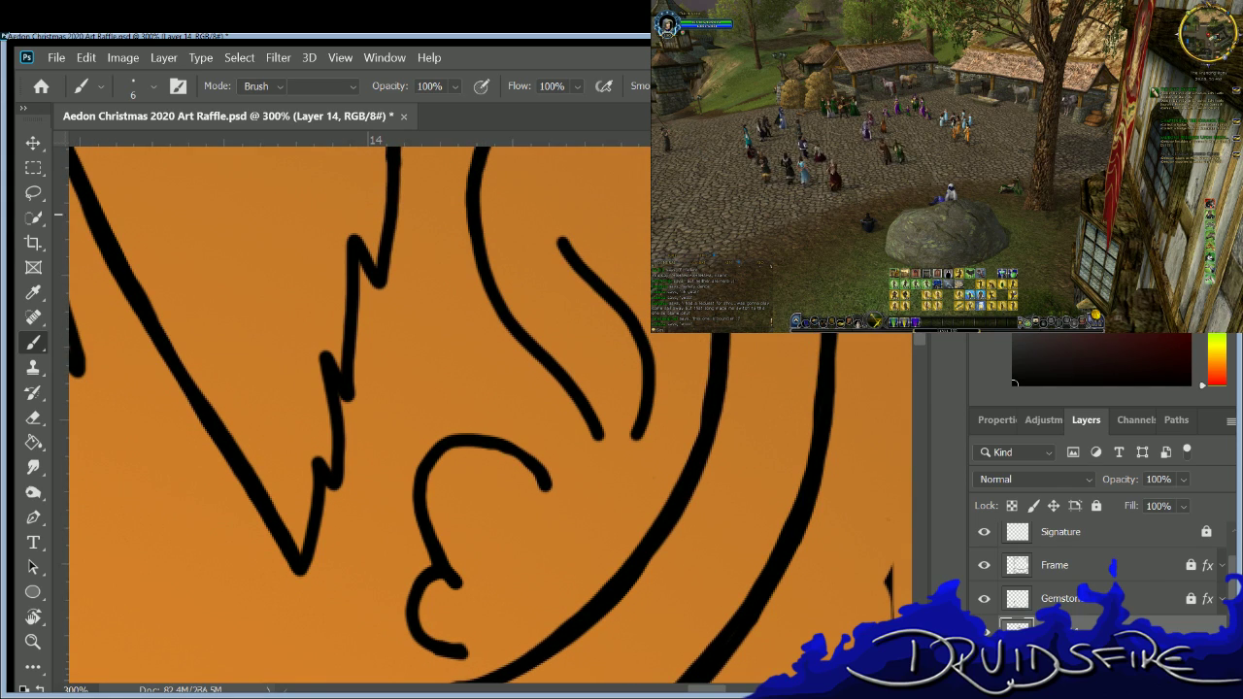
key("e")
key("b")
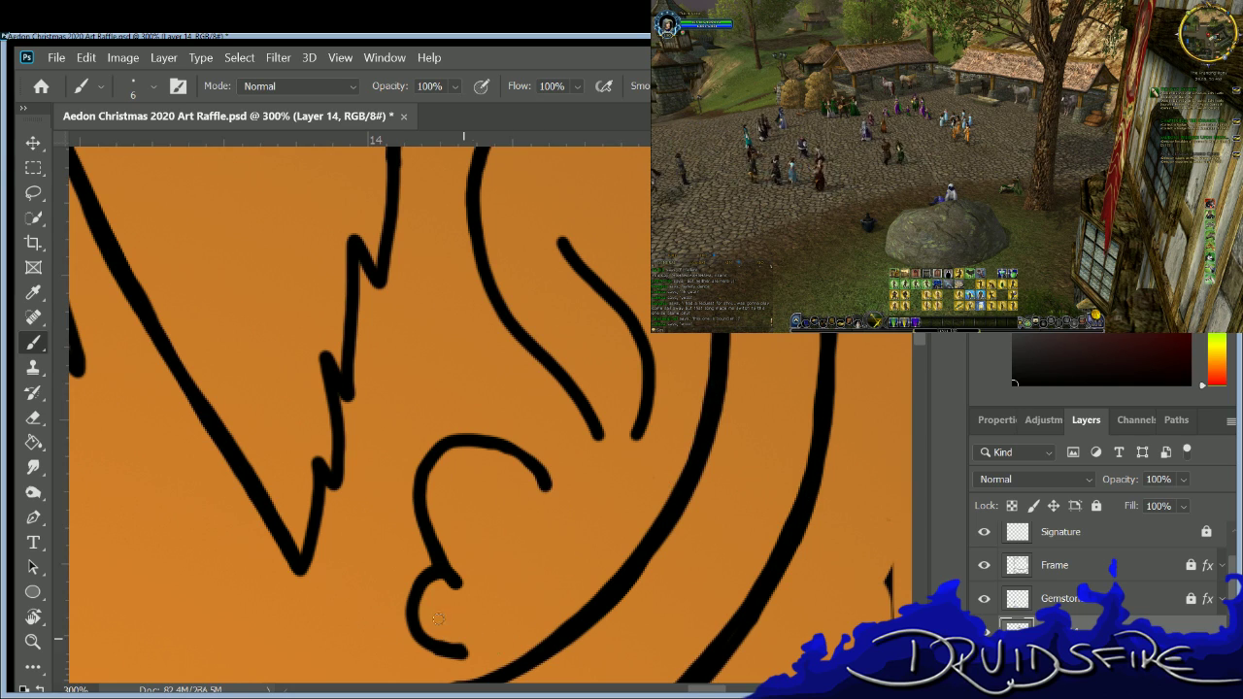
key("e")
key("b")
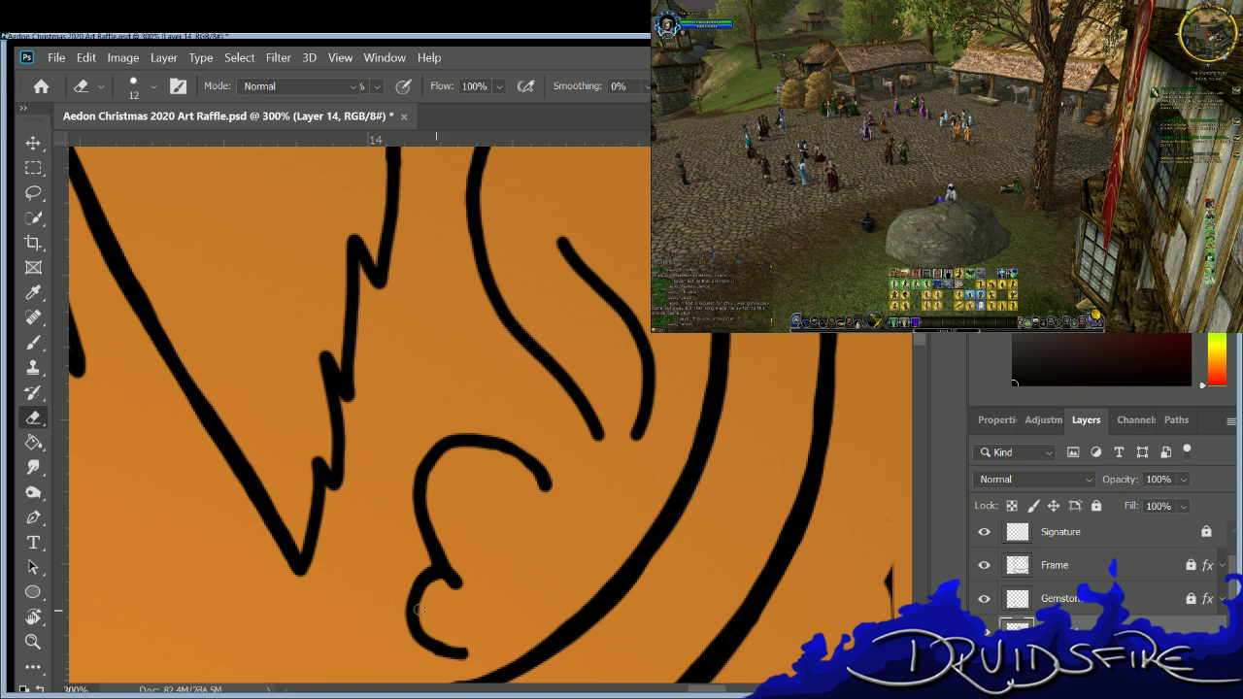
mouse_move(418, 635)
left_mouse_down()
mouse_move(447, 652)
mouse_move(462, 644)
left_mouse_up()
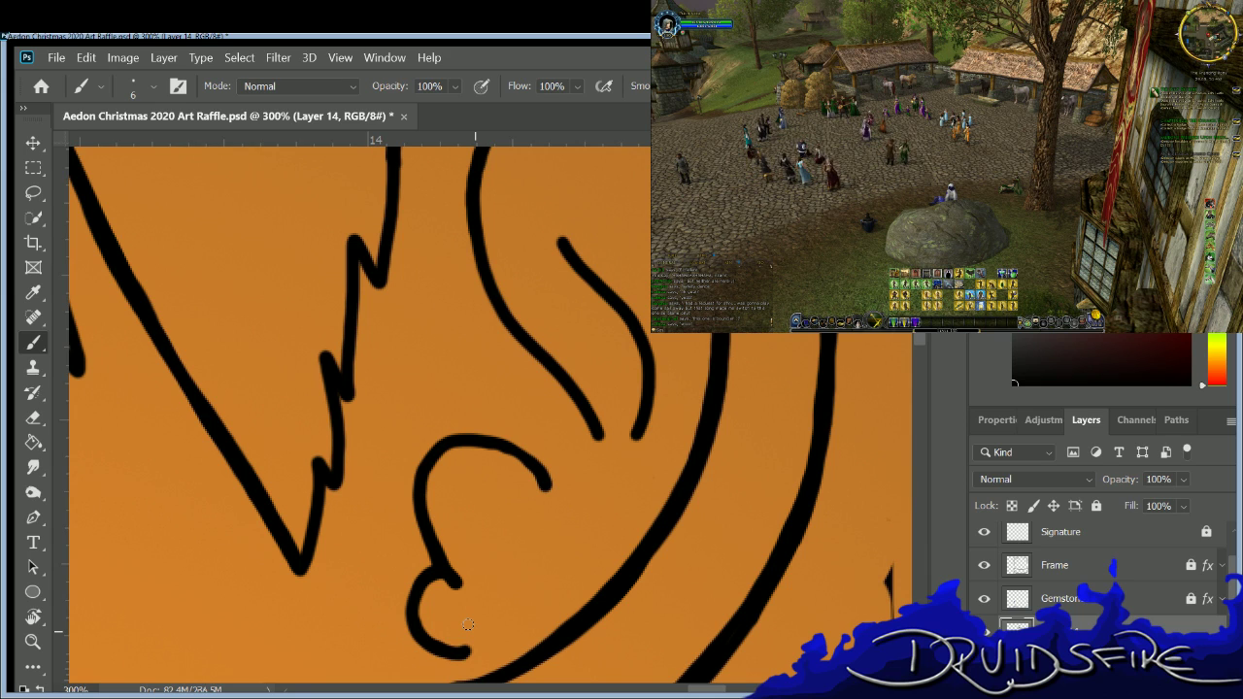
Erase the stray specks and sliver between the ear's outer rim and the thick hair strokes behind it.
scroll(720, 676, "right", 6)
scroll(720, 677, "left", 1)
key("e")
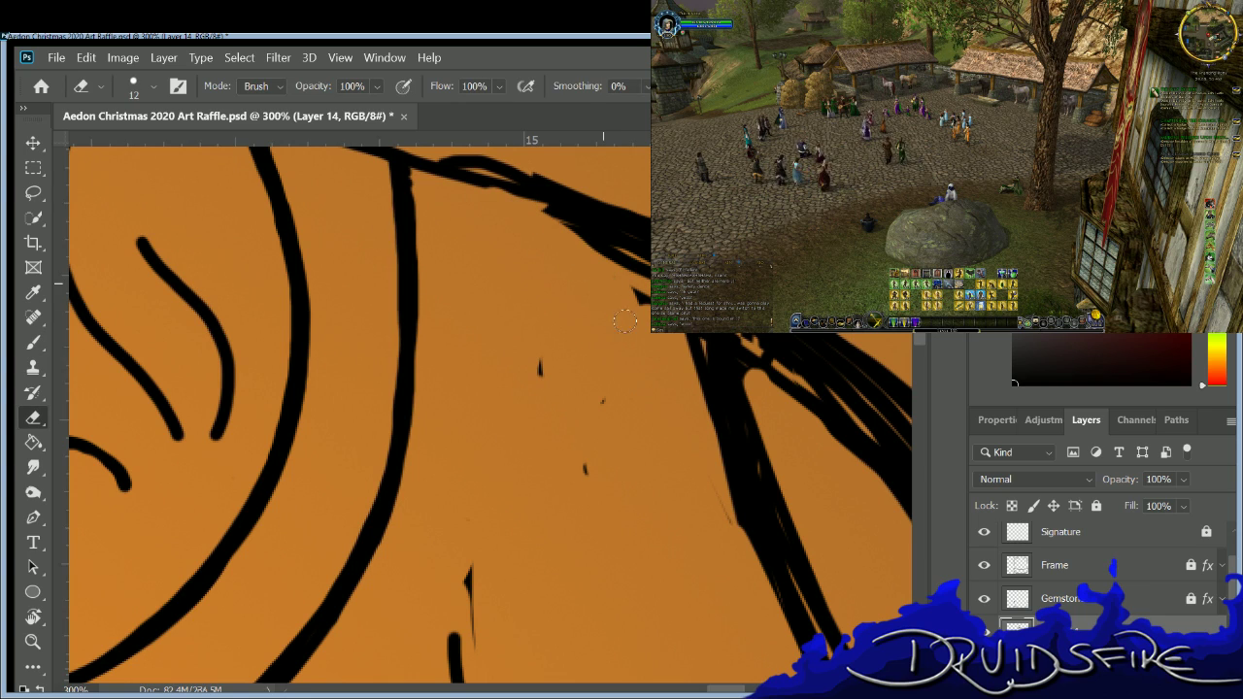
left_click_drag(463, 646, 473, 537)
key("b")
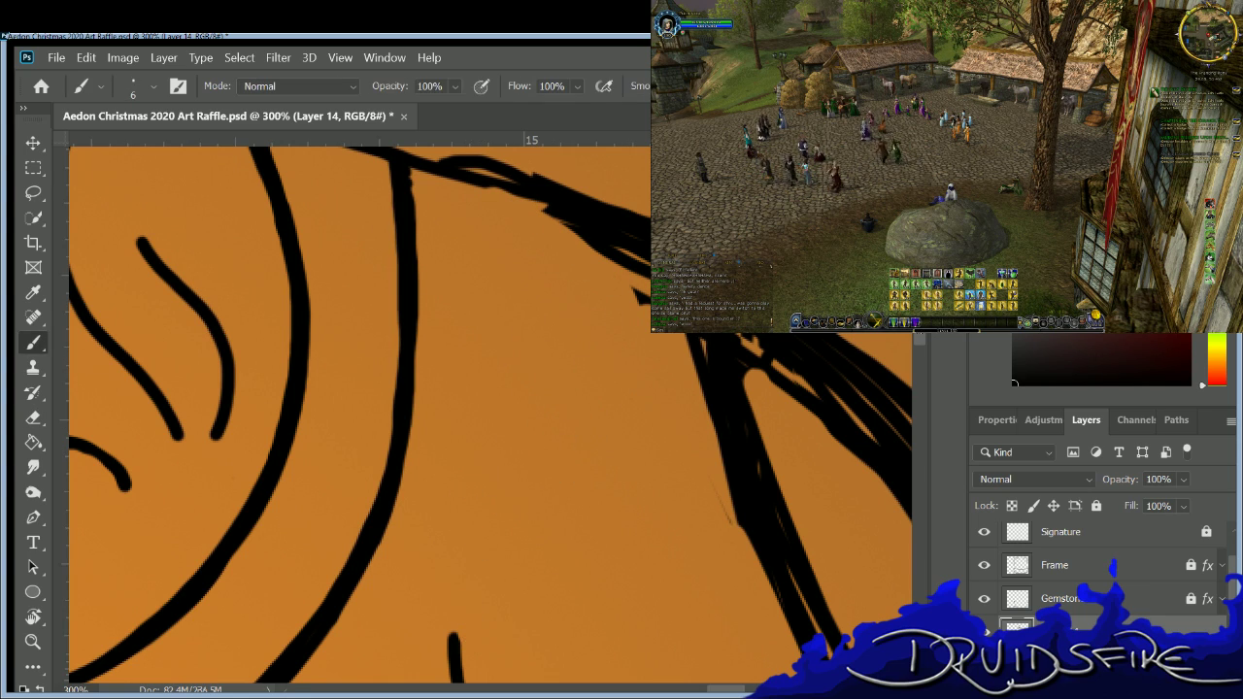
Erase the loose flecks beside the upper part of the long strand behind the ear and the dash beneath the ear outline.
scroll(540, 358, "down", 5)
key("e")
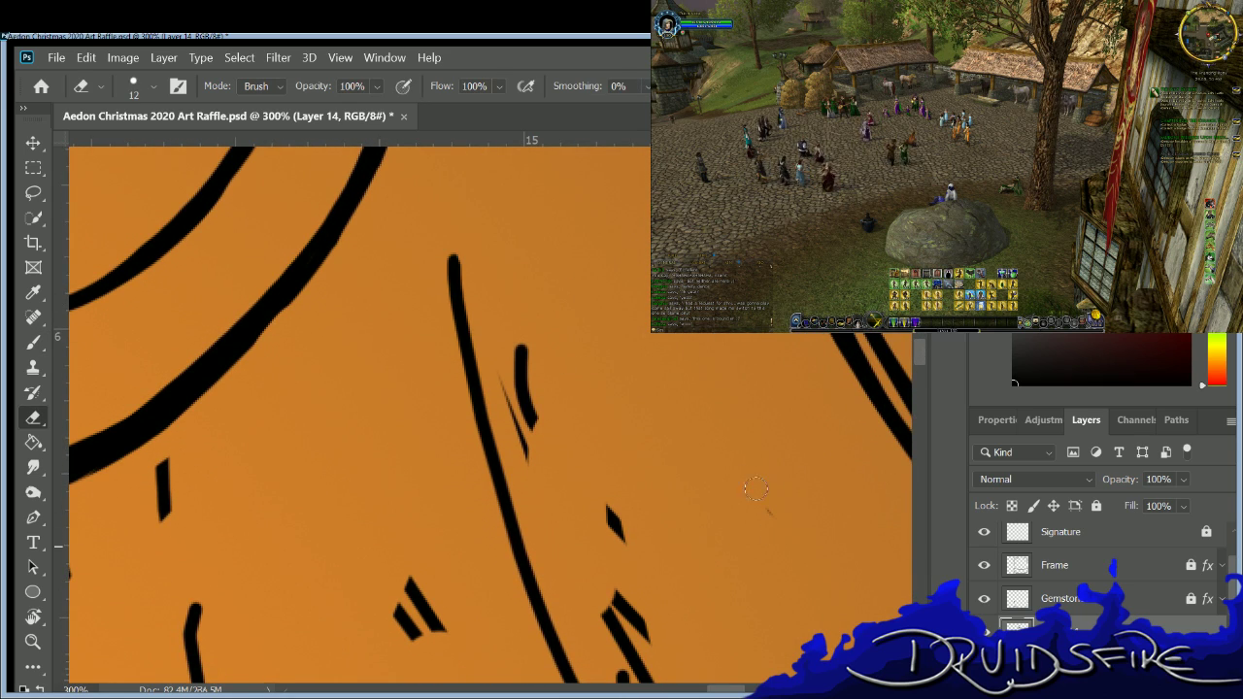
left_click_drag(613, 526, 609, 511)
mouse_move(540, 469)
left_mouse_down()
mouse_move(521, 351)
mouse_move(507, 407)
left_mouse_up()
key("b")
key("e")
mouse_move(153, 525)
left_mouse_down()
mouse_move(155, 475)
mouse_move(178, 439)
left_mouse_up()
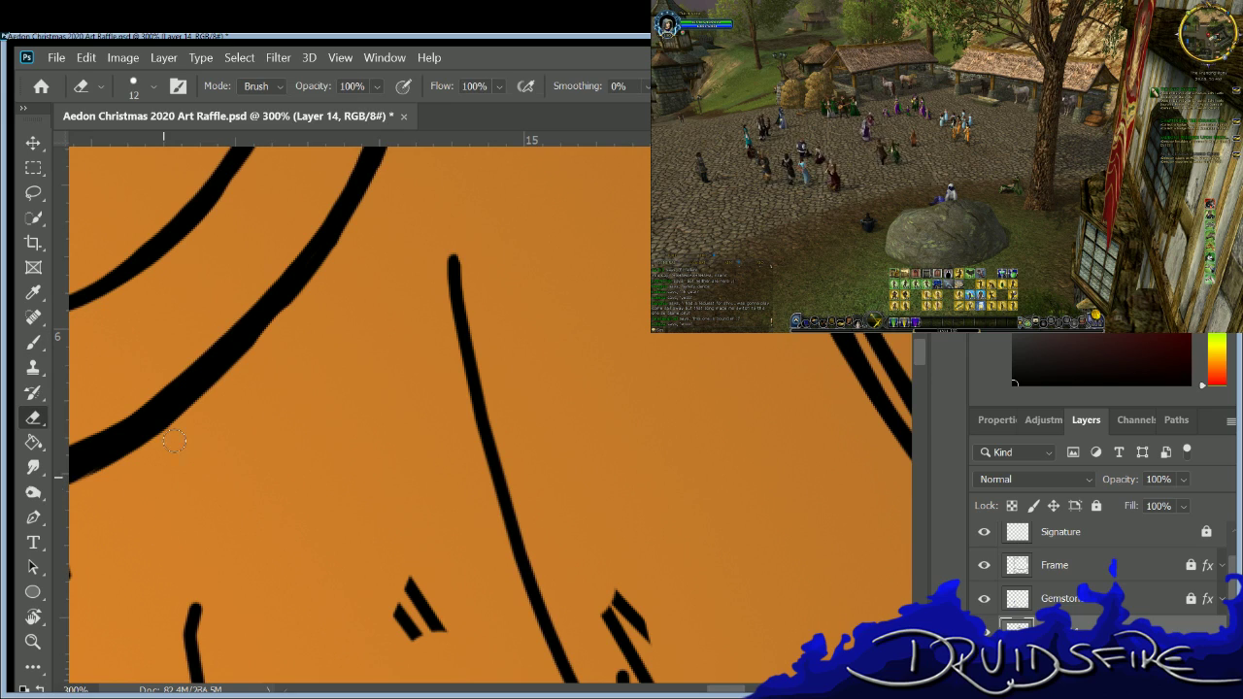
key("b")
key("e")
mouse_move(639, 641)
left_mouse_down()
mouse_move(610, 607)
mouse_move(631, 643)
left_mouse_up()
key("b")
Erase the leftover hatch marks beside the long strand and between the two strands behind the ear.
scroll(486, 408, "down", 5)
key("e")
mouse_move(670, 457)
left_mouse_down()
mouse_move(618, 330)
mouse_move(675, 466)
mouse_move(621, 408)
left_mouse_up()
left_click_drag(704, 553, 666, 514)
left_click(681, 549)
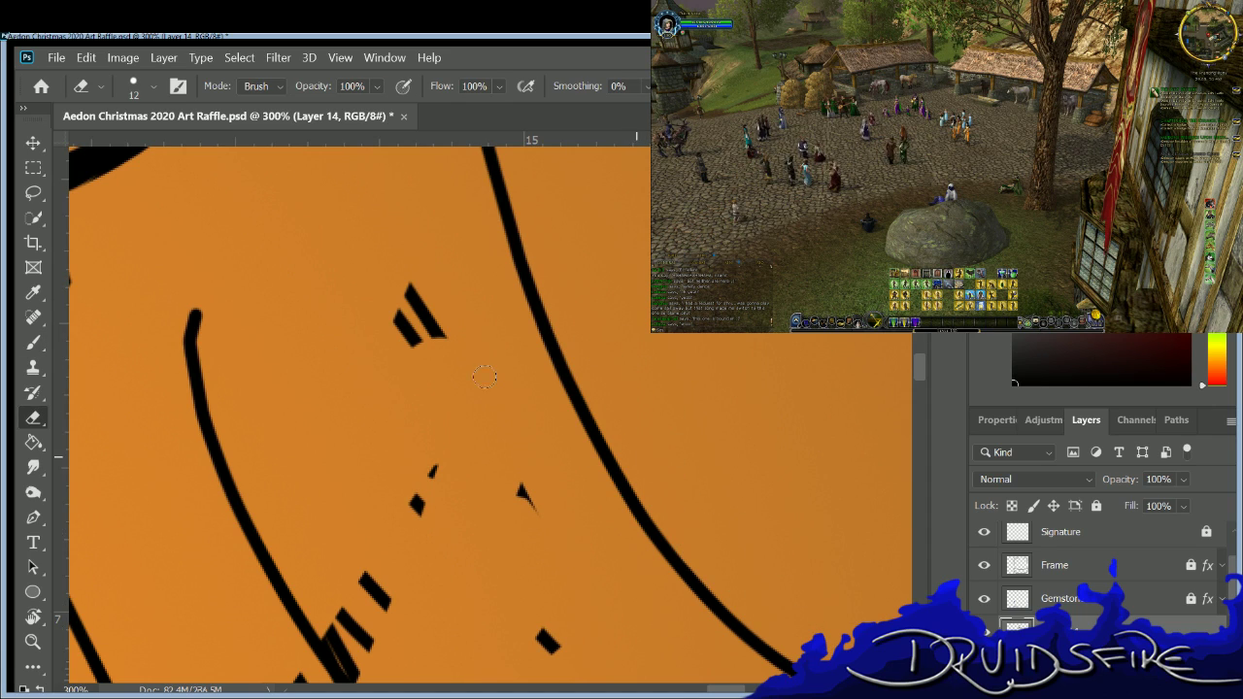
mouse_move(406, 266)
left_mouse_down()
mouse_move(412, 325)
mouse_move(389, 285)
left_mouse_up()
left_click_drag(513, 474, 527, 500)
left_click_drag(417, 510, 433, 468)
mouse_move(380, 578)
left_mouse_down()
mouse_move(361, 587)
mouse_move(350, 663)
mouse_move(330, 641)
left_mouse_up()
Erase the remaining dashes on both sides of the shorter strand's lower curve.
key("b")
scroll(910, 347, "down", 5)
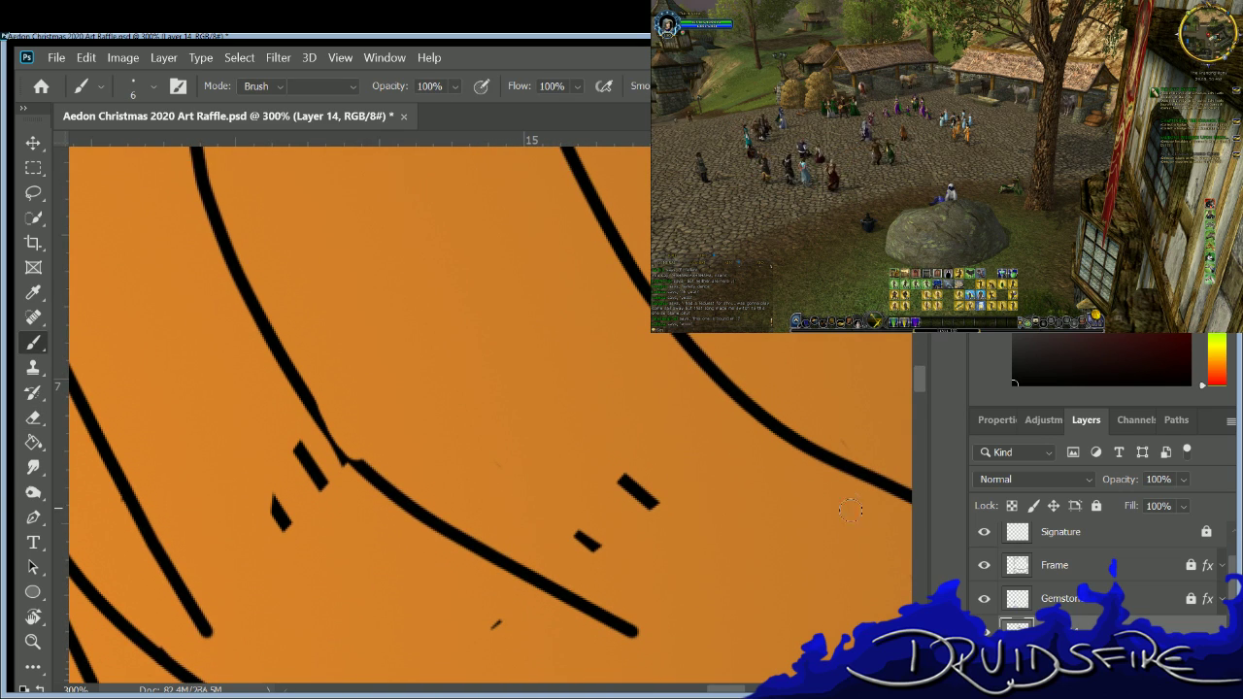
key("e")
left_click_drag(621, 472, 662, 501)
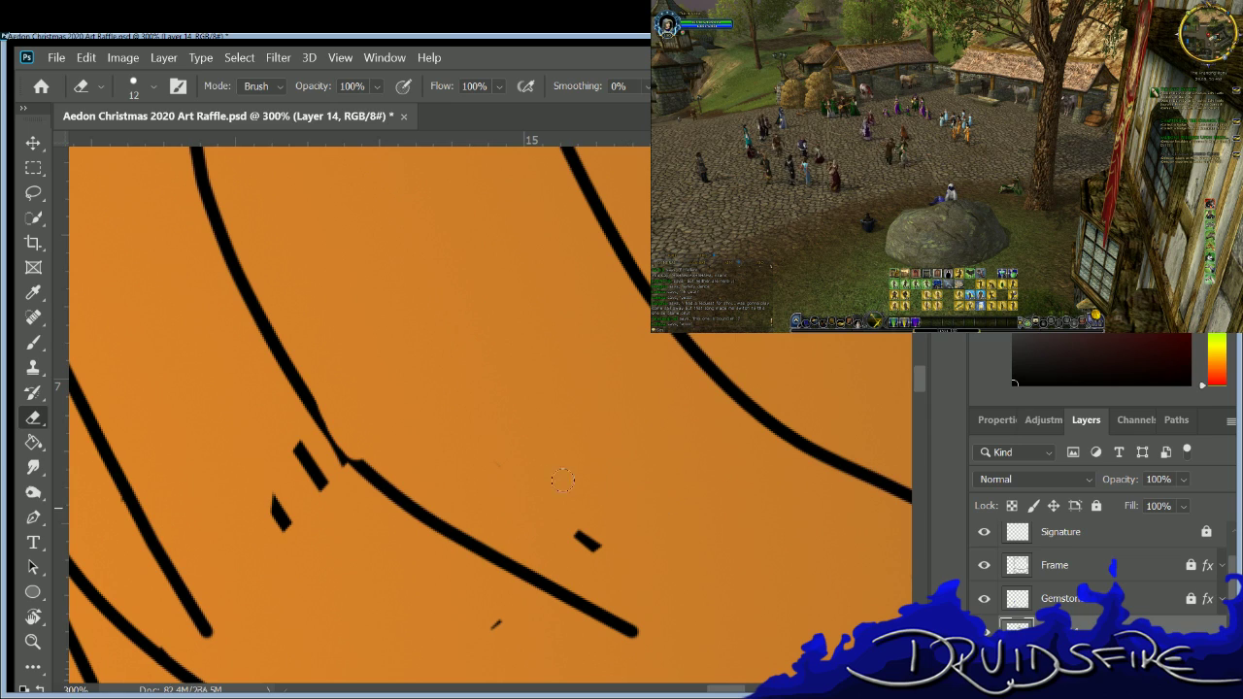
left_click_drag(575, 535, 584, 542)
left_click_drag(494, 625, 435, 614)
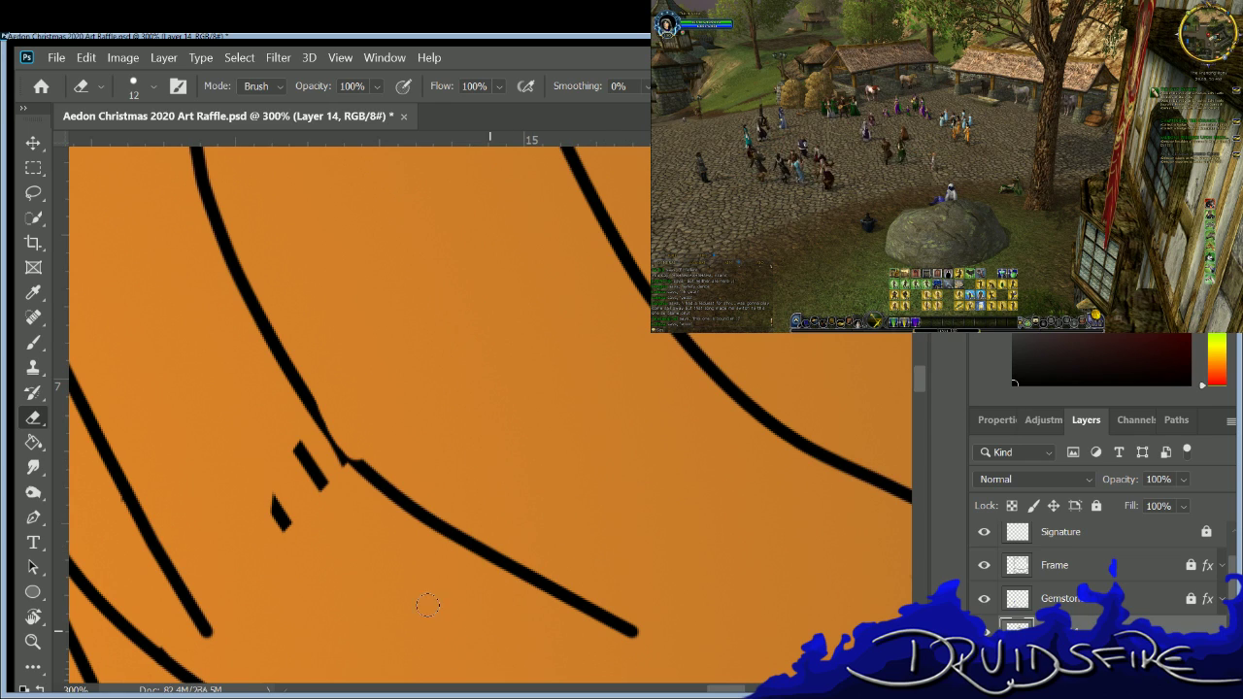
left_click_drag(322, 480, 301, 448)
left_click_drag(276, 505, 279, 526)
Redraw the broken bend in the shorter strand behind the ear as one smooth, continuous curve.
key("b")
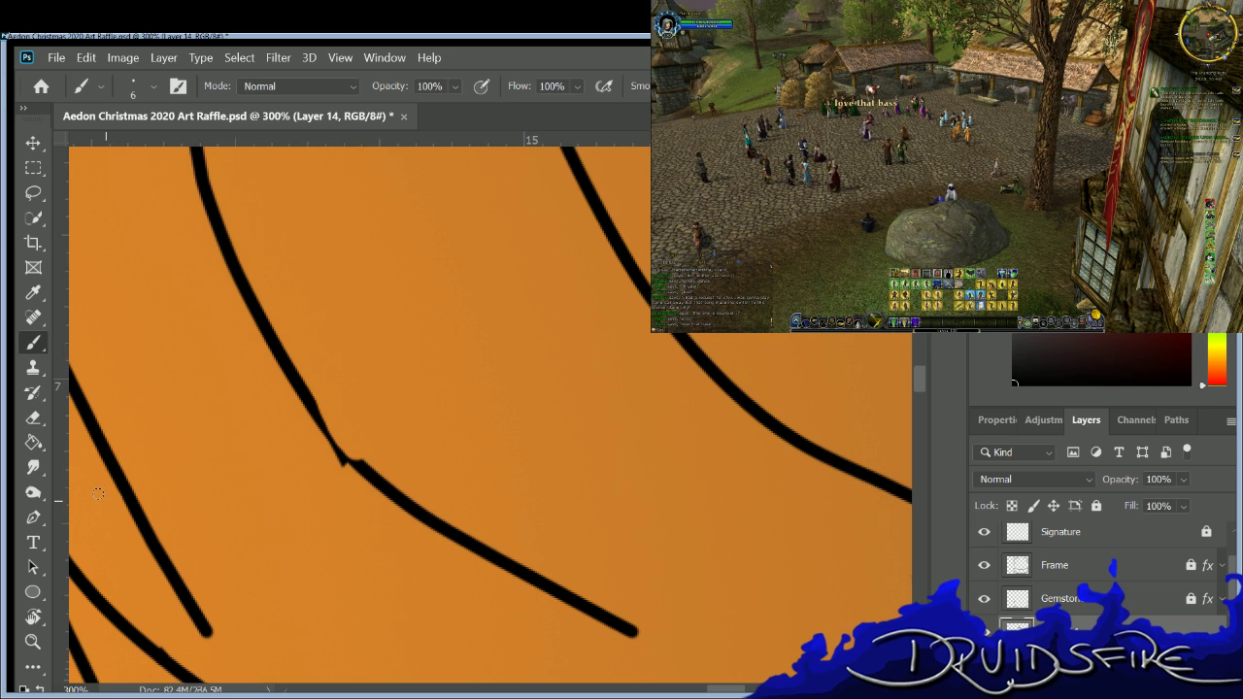
left_click_drag(297, 378, 369, 471)
key("e")
left_click_drag(335, 423, 383, 478)
key("b")
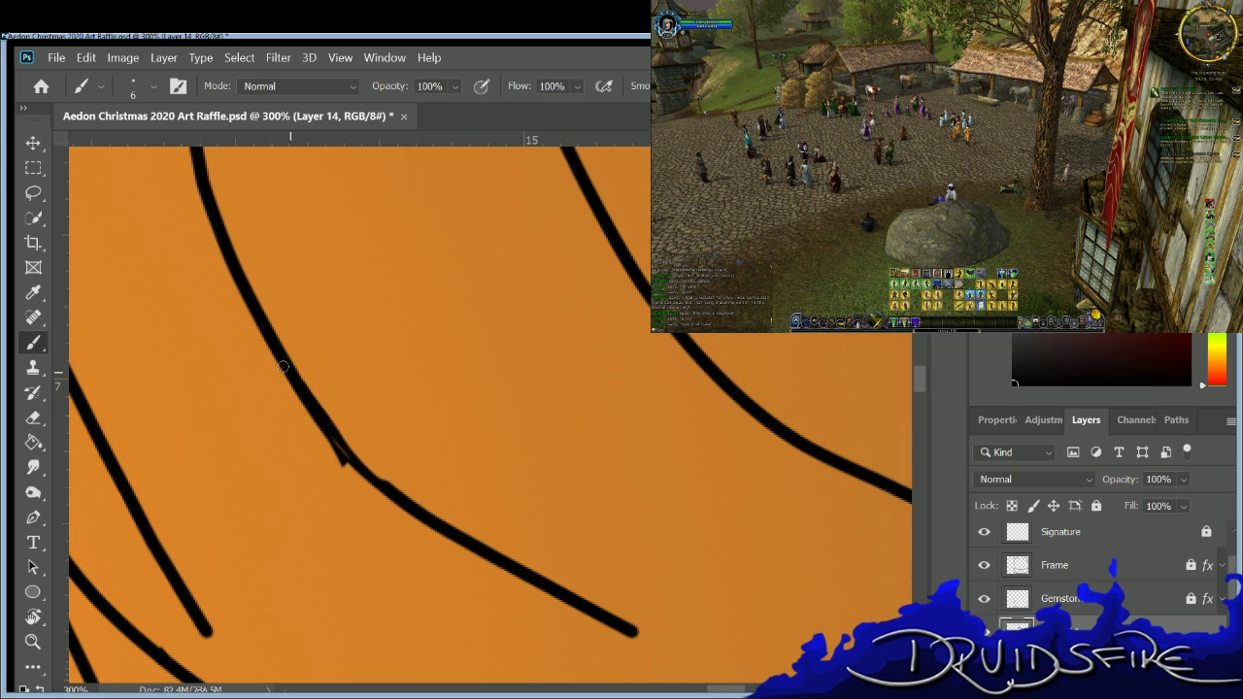
mouse_move(328, 427)
left_mouse_down()
mouse_move(388, 488)
mouse_move(319, 440)
mouse_move(353, 491)
mouse_move(308, 433)
left_mouse_up()
key("e")
key("b")
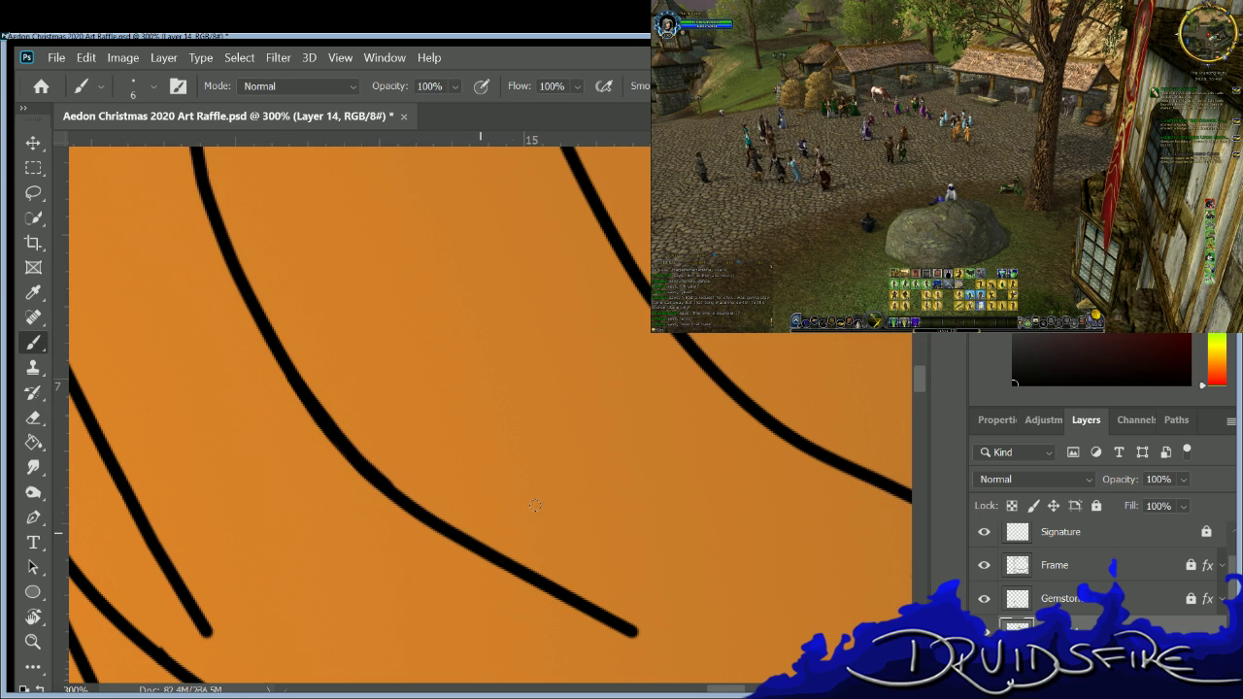
scroll(917, 384, "down", 5)
scroll(916, 384, "up", 2)
key("e")
key("e")
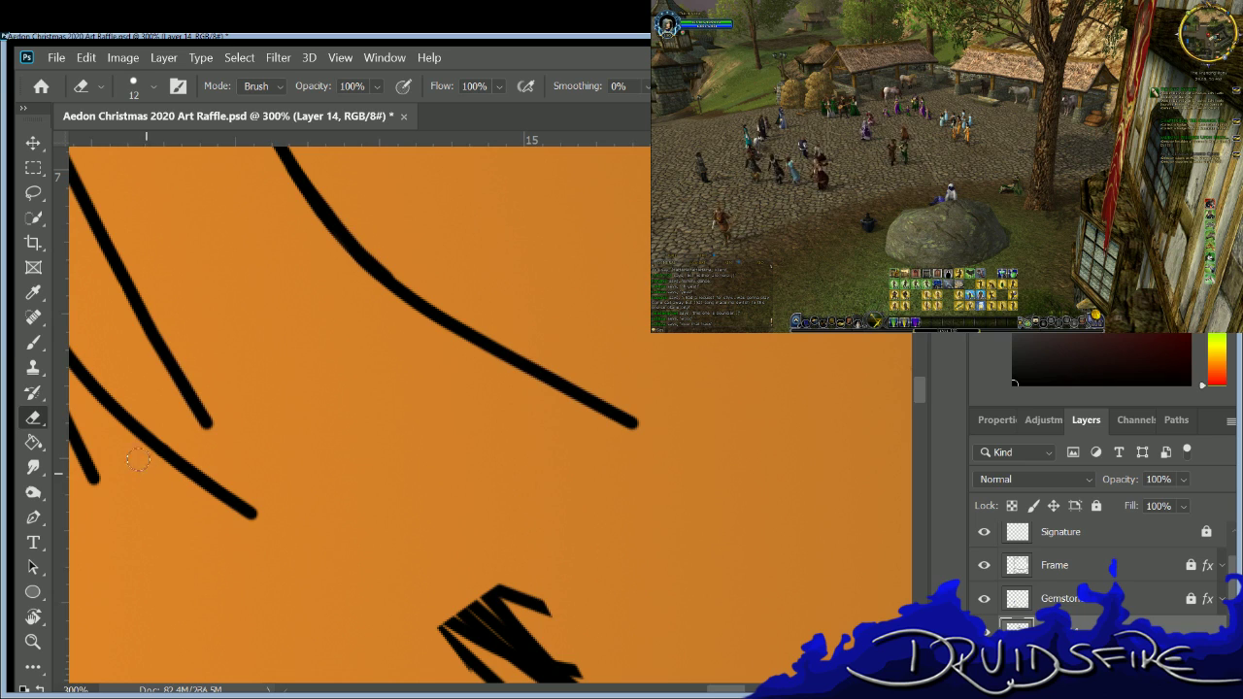
key("b")
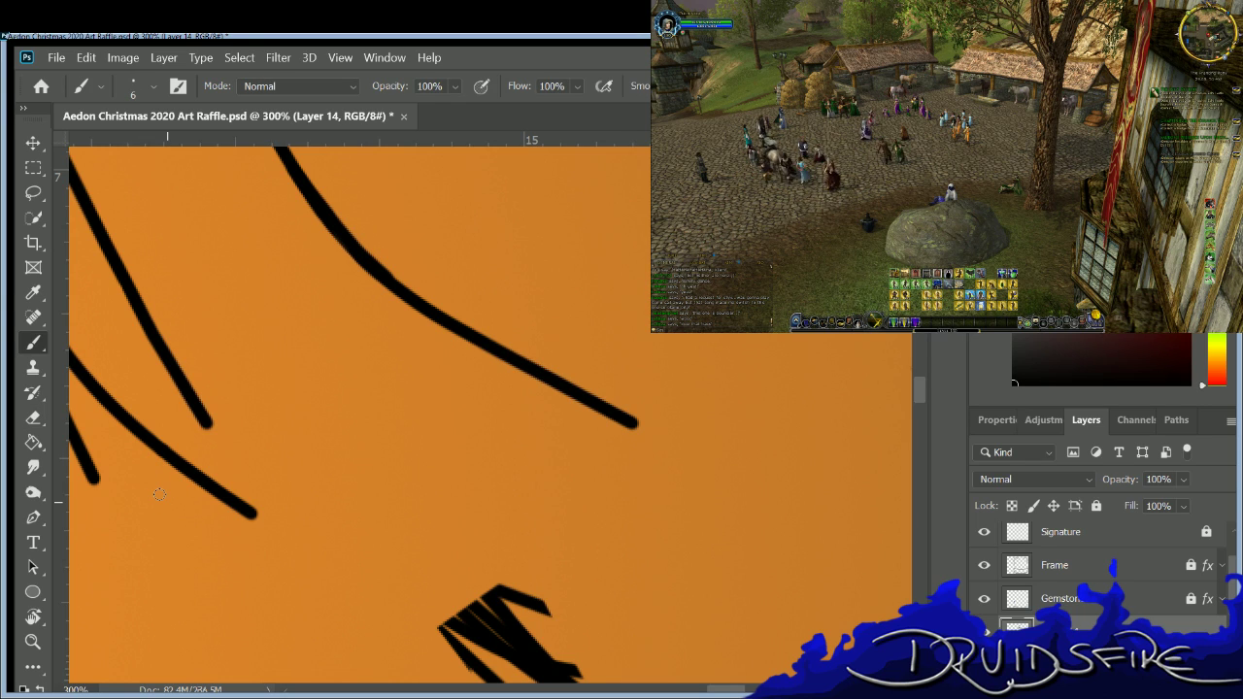
scroll(160, 494, "down", 3)
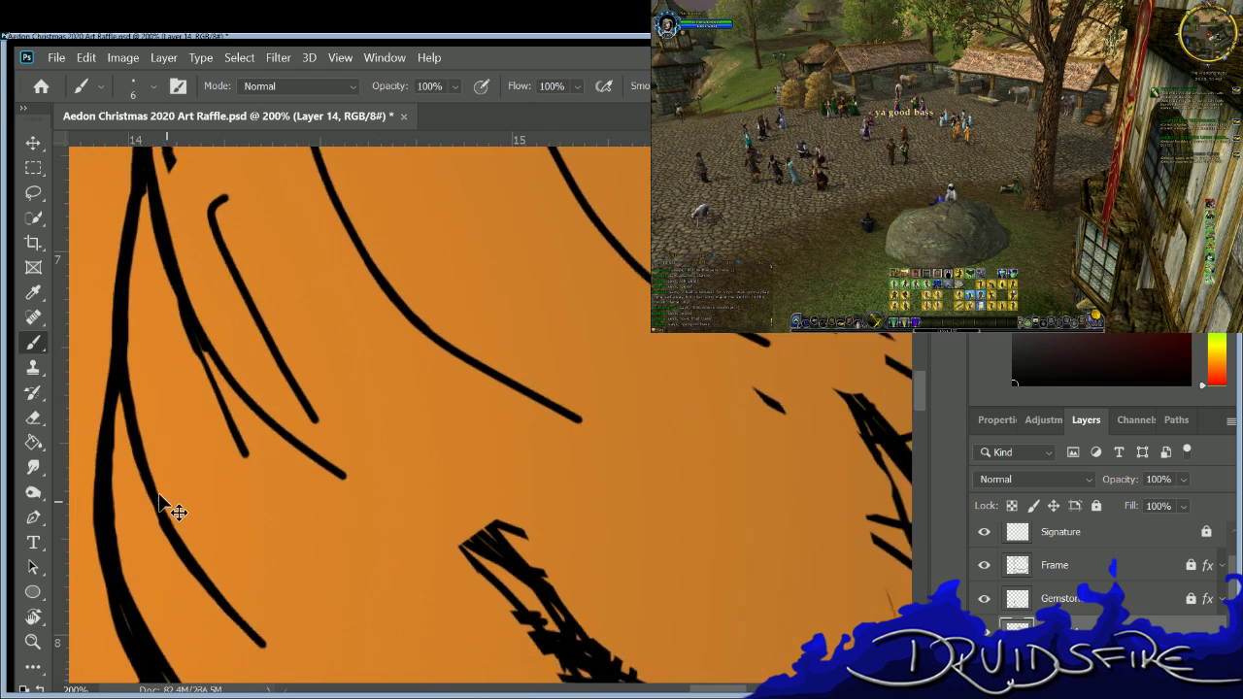
Erase the hatch marks and the short strands running beside the upper neck line below the earlobe.
scroll(159, 495, "down", 2)
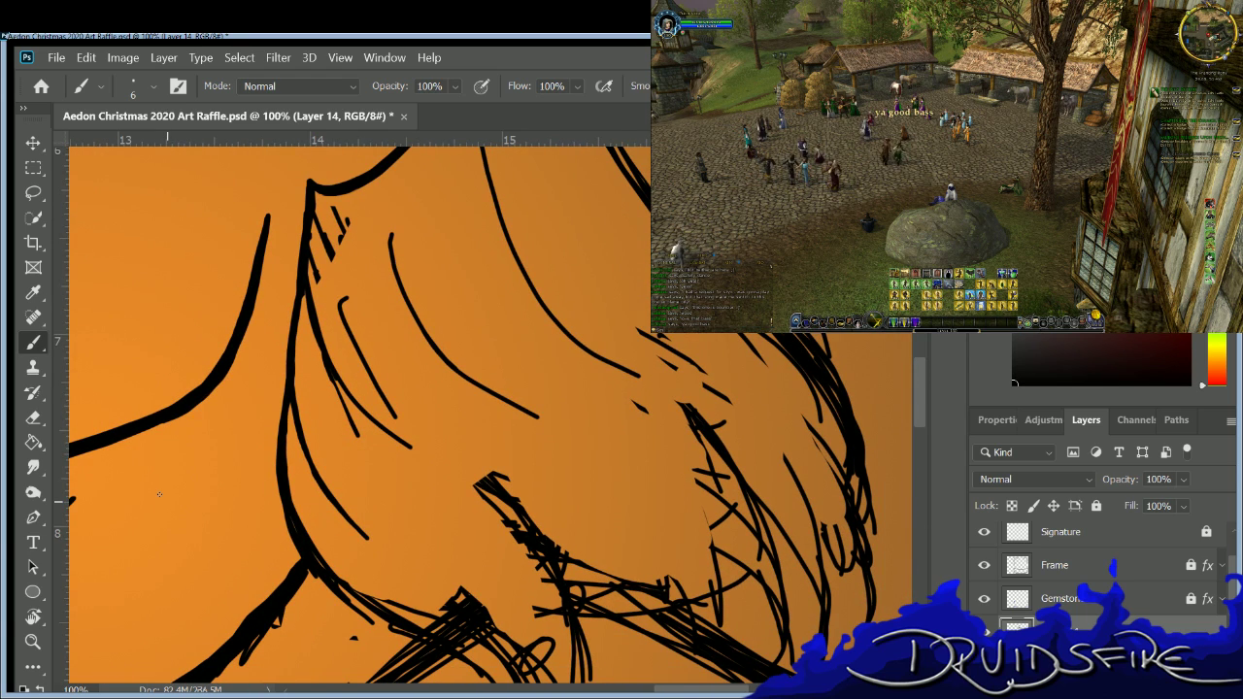
key("e")
left_click_drag(350, 219, 331, 205)
mouse_move(335, 252)
left_mouse_down()
mouse_move(319, 304)
mouse_move(312, 191)
mouse_move(310, 280)
mouse_move(306, 216)
left_mouse_up()
mouse_move(336, 363)
left_mouse_down()
mouse_move(333, 268)
mouse_move(361, 374)
mouse_move(415, 457)
mouse_move(377, 406)
mouse_move(354, 401)
mouse_move(361, 388)
mouse_move(357, 453)
mouse_move(346, 447)
mouse_move(303, 362)
mouse_move(306, 192)
left_mouse_up()
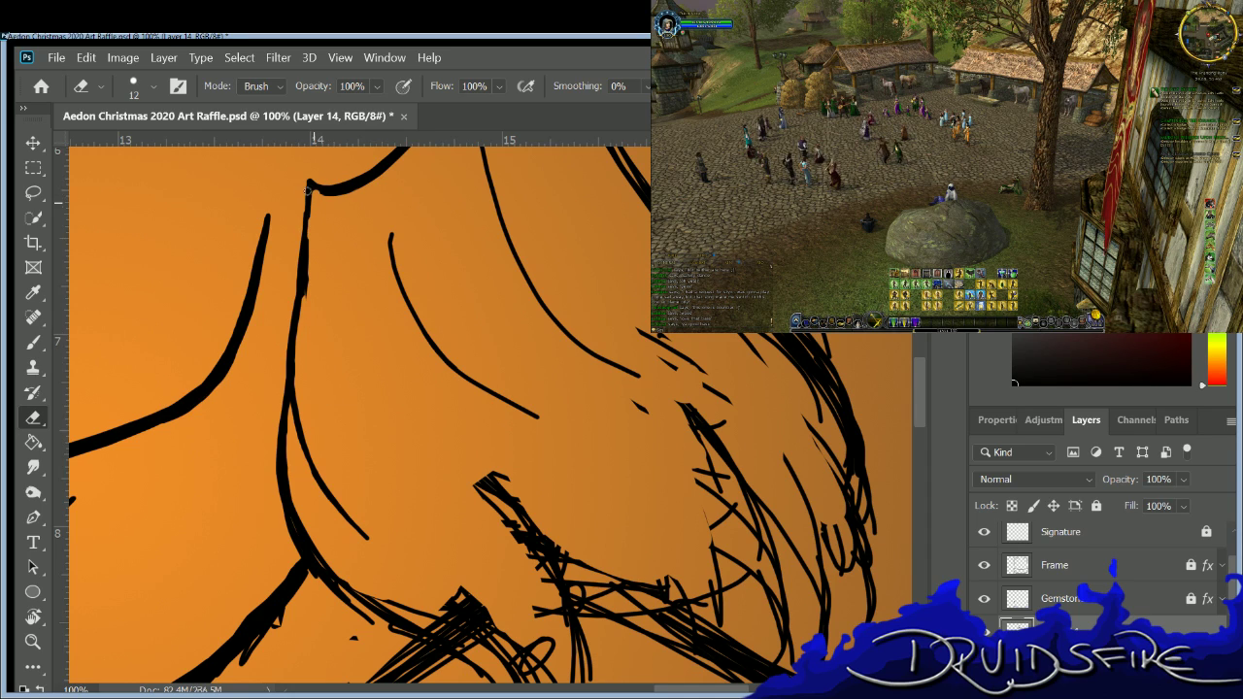
Erase the rough upper section of the neck line and redraw it as a smooth, thin curve from the earlobe corner to the fork.
left_click_drag(303, 244, 304, 228)
mouse_move(296, 277)
left_mouse_down()
mouse_move(294, 239)
mouse_move(292, 312)
left_mouse_up()
key("b")
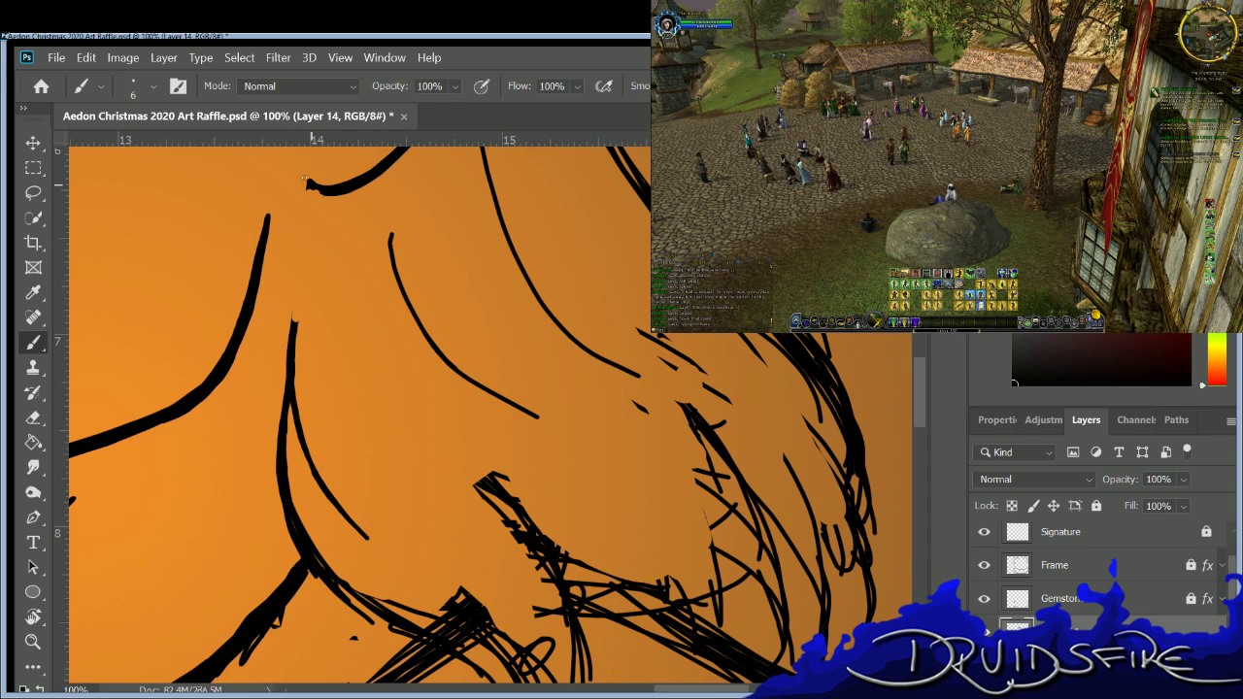
left_click_drag(306, 184, 289, 393)
key("e")
key("b")
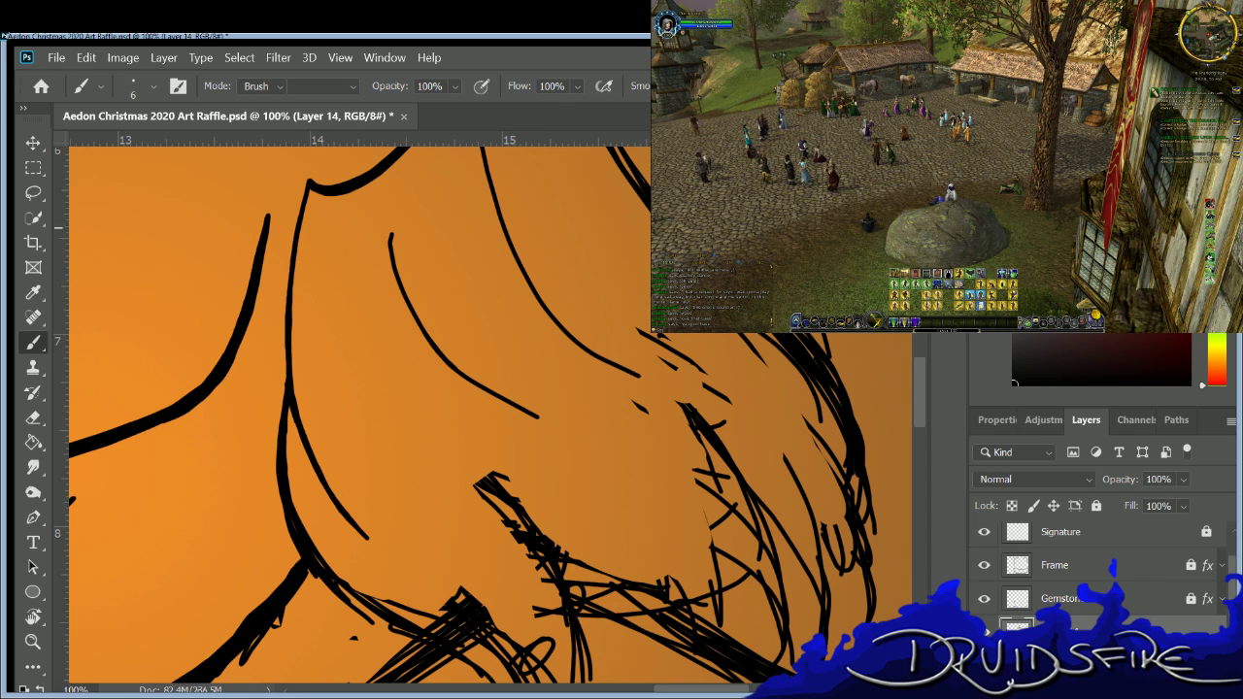
Erase the loose flecks beyond the lower end of the long strand and sketch extra strokes over the neighbouring cross-hatching.
key("e")
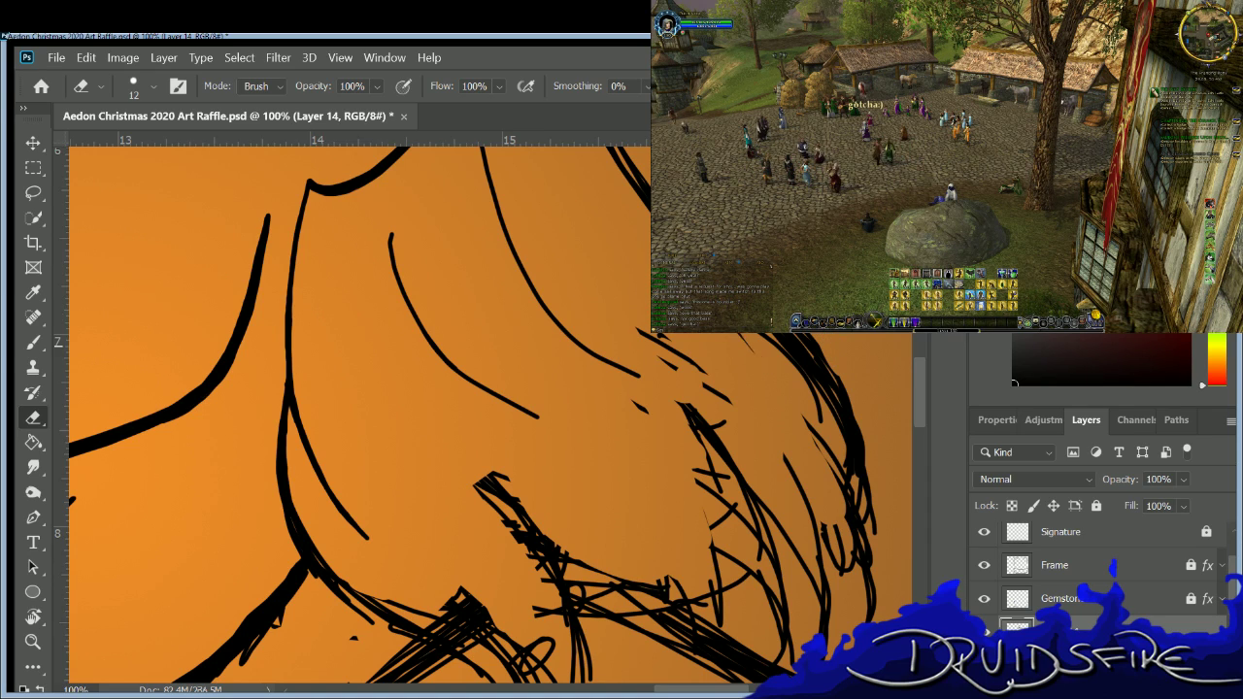
mouse_move(642, 321)
left_mouse_down()
mouse_move(661, 360)
mouse_move(670, 349)
left_mouse_up()
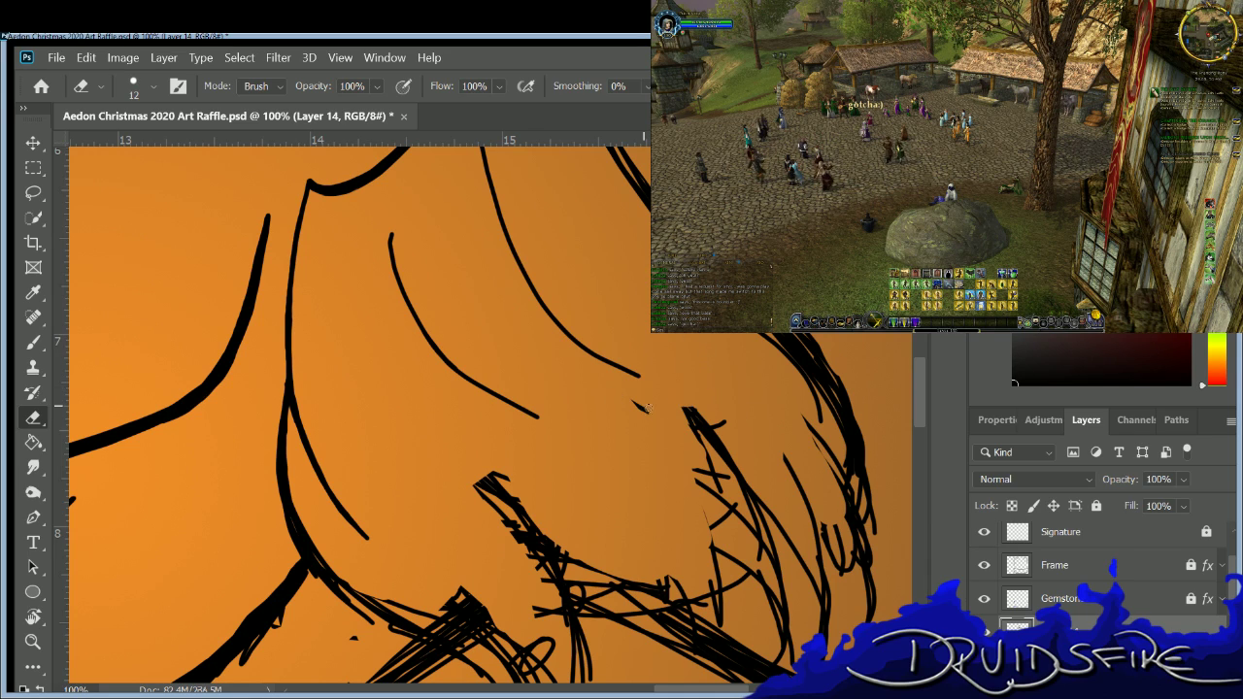
key("b")
left_click_drag(664, 400, 733, 505)
left_click_drag(687, 435, 718, 524)
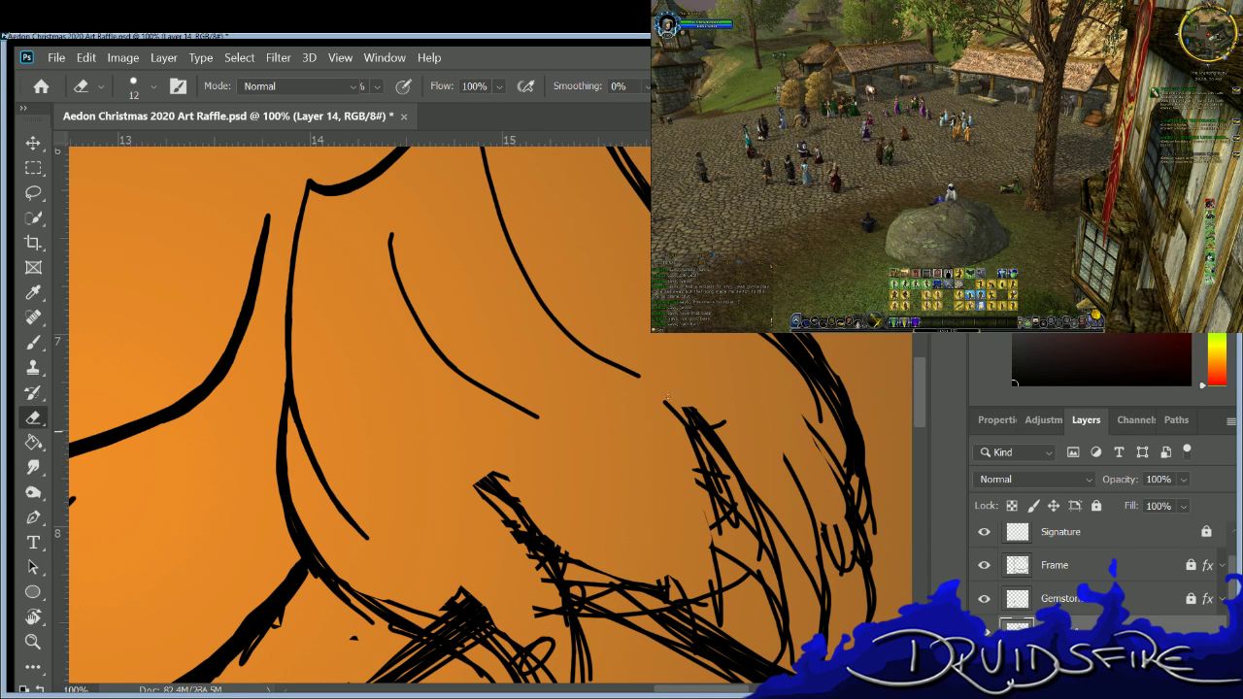
Thicken the neck line just above its fork and trim its inner edge into a clean taper.
mouse_move(913, 363)
left_mouse_down()
mouse_move(917, 400)
mouse_move(918, 379)
left_mouse_up()
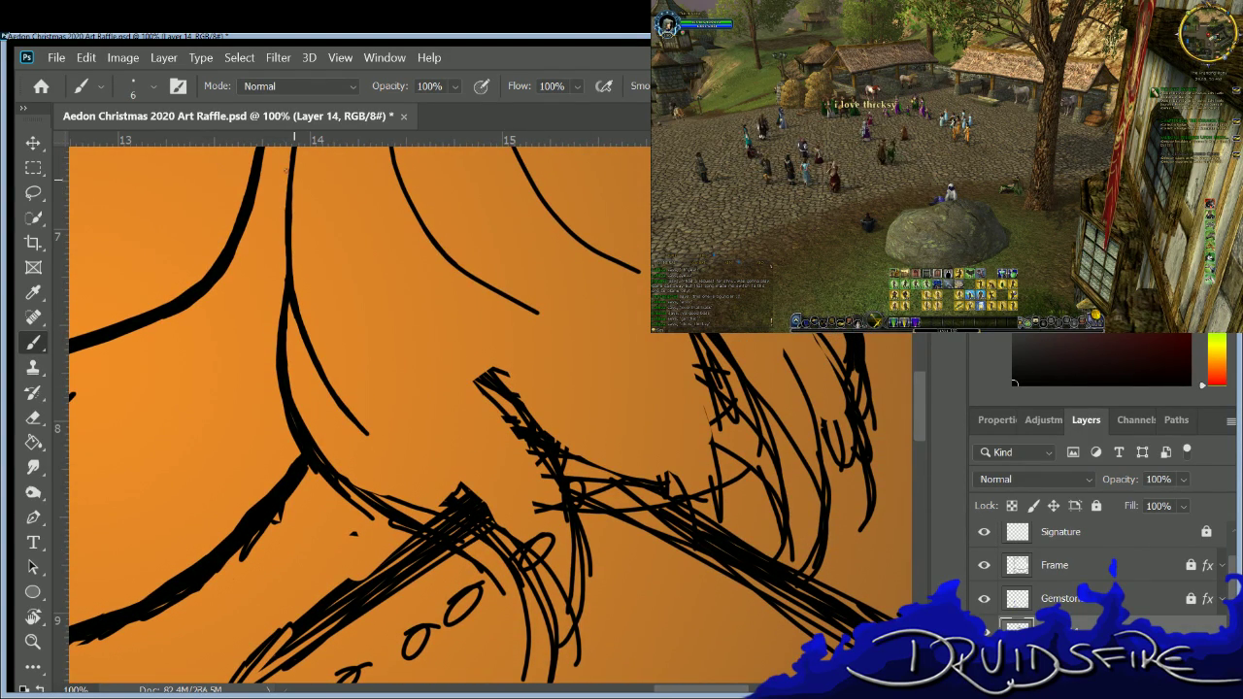
left_click_drag(279, 250, 285, 300)
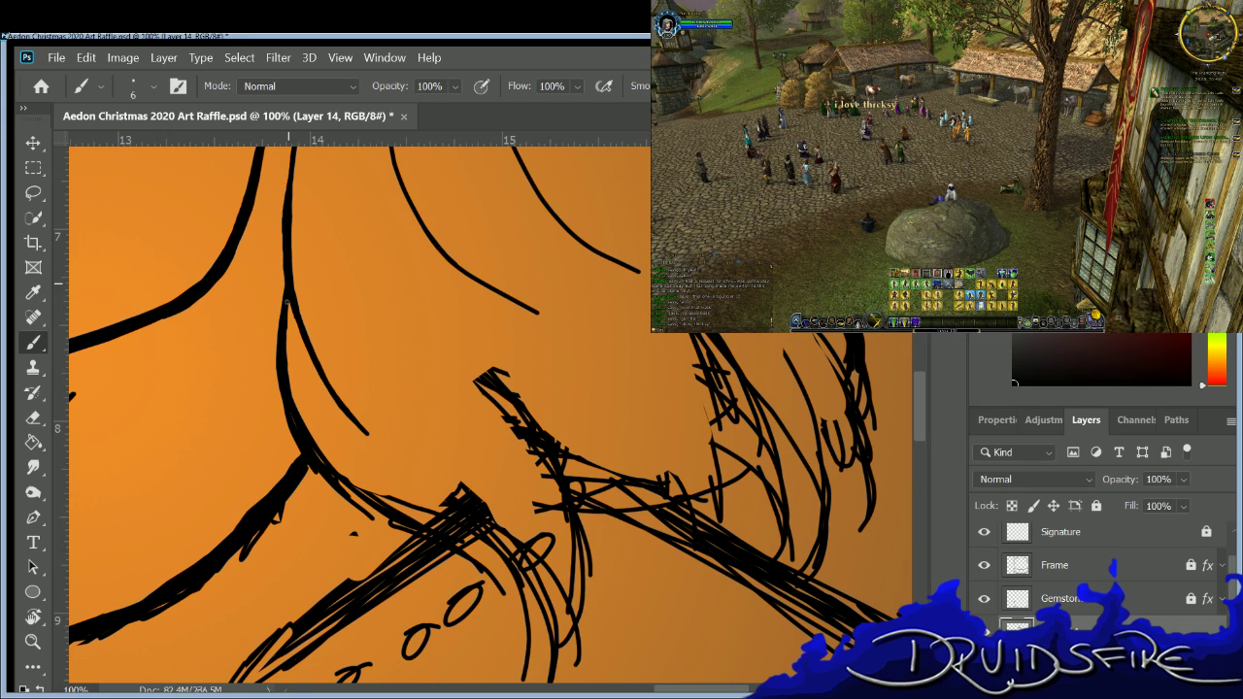
key("e")
mouse_move(290, 180)
left_mouse_down()
mouse_move(288, 268)
mouse_move(291, 303)
left_mouse_up()
key("b")
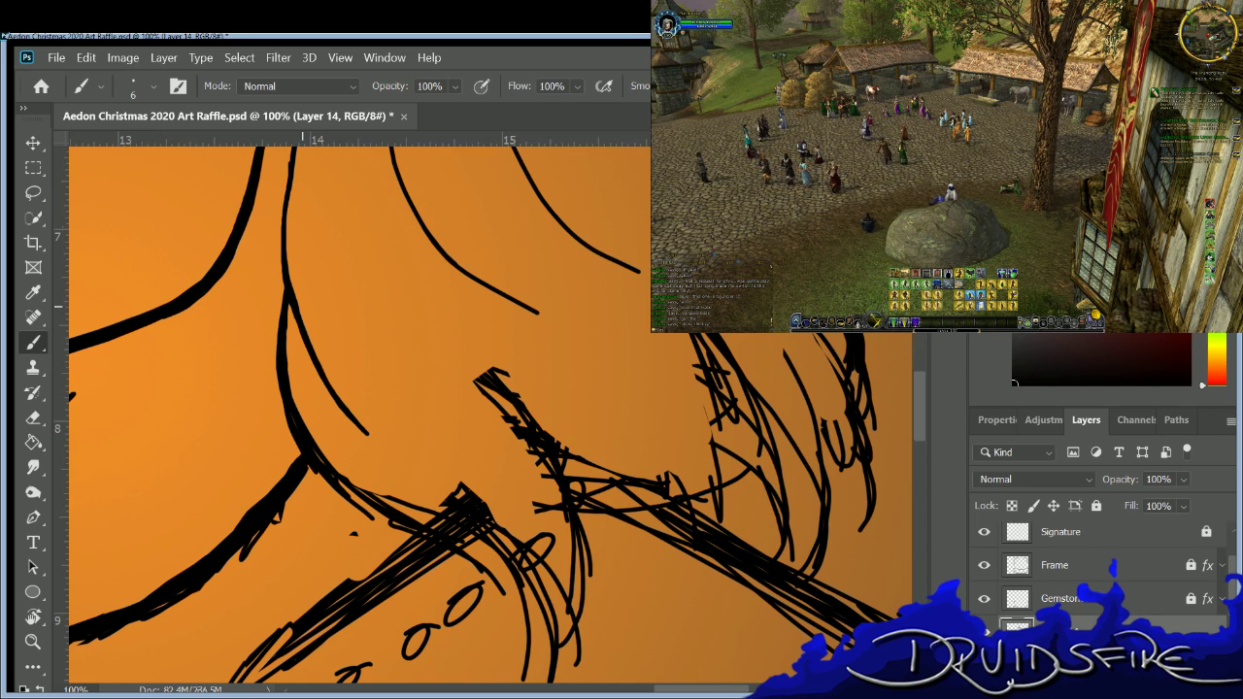
Erase the thick, rough edge of the neck line below its fork and redraw it as one smooth curve.
scroll(548, 282, "up", 2)
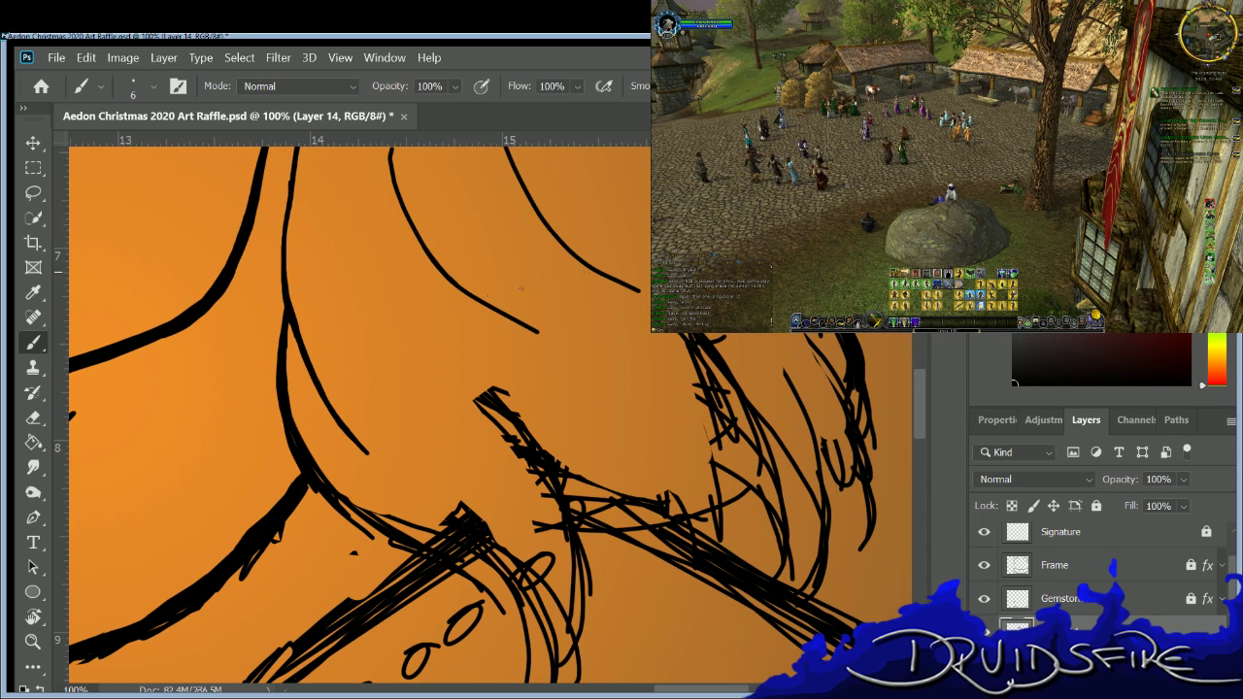
key("e")
key("b")
key("e")
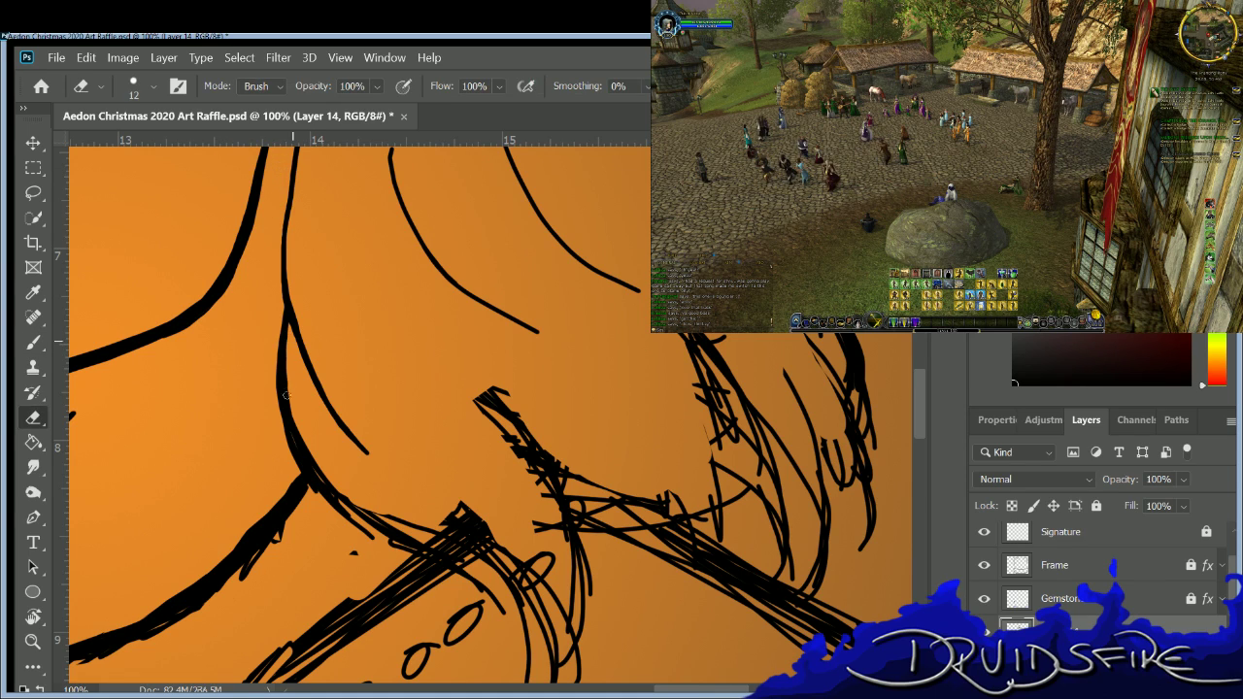
key("b")
key("e")
mouse_move(271, 304)
left_mouse_down()
mouse_move(292, 457)
mouse_move(282, 441)
mouse_move(333, 517)
mouse_move(344, 514)
mouse_move(305, 470)
mouse_move(365, 534)
mouse_move(299, 469)
mouse_move(321, 491)
left_mouse_up()
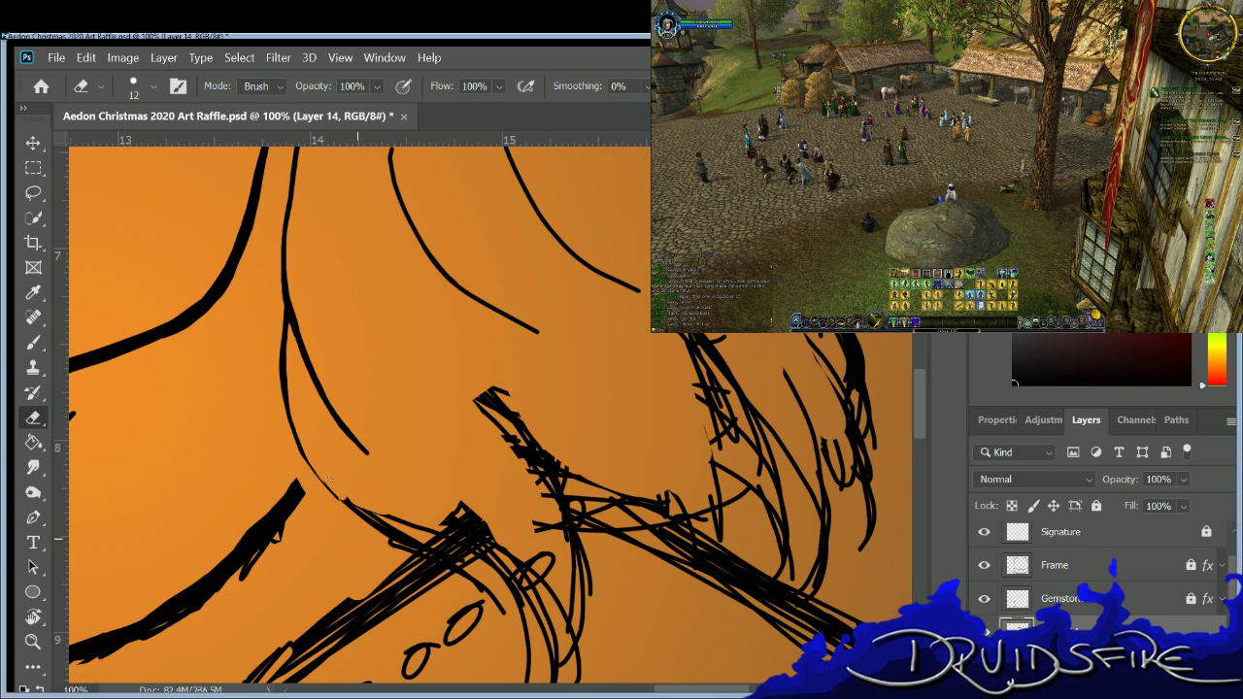
key("b")
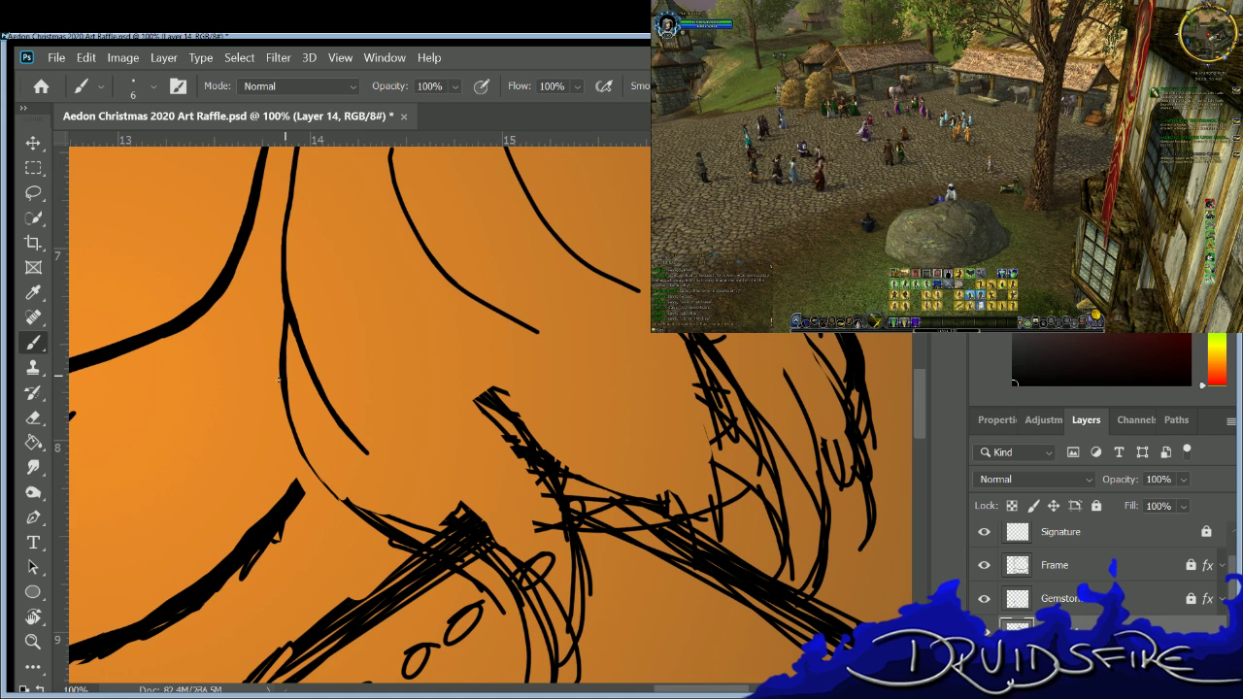
left_click_drag(287, 416, 361, 513)
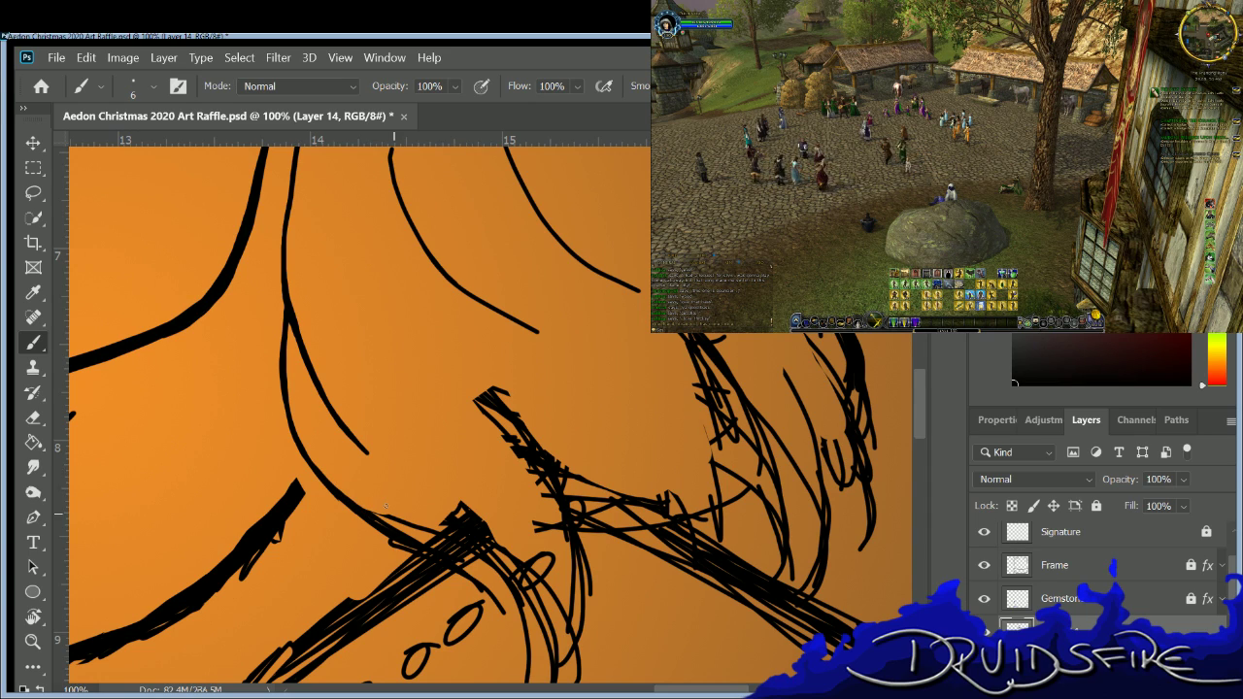
Erase the loose inner strokes and the upper part of the cross-hatching inside the lower hair outline.
key("e")
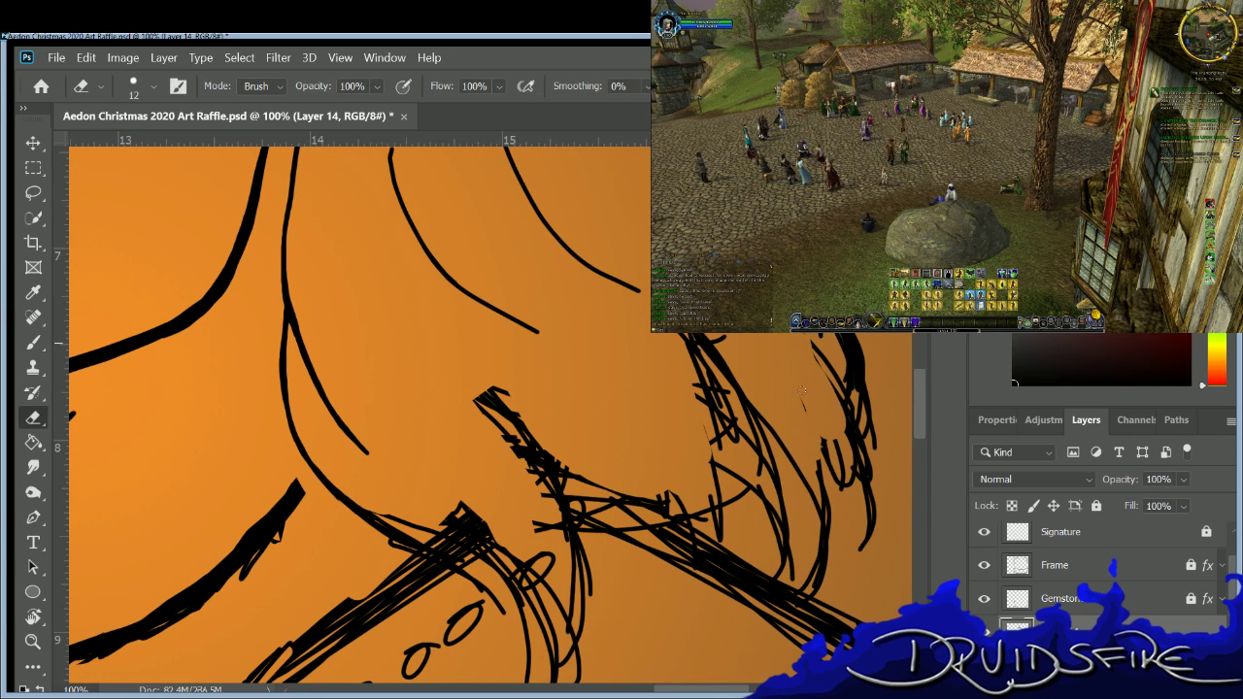
left_click_drag(835, 361, 832, 413)
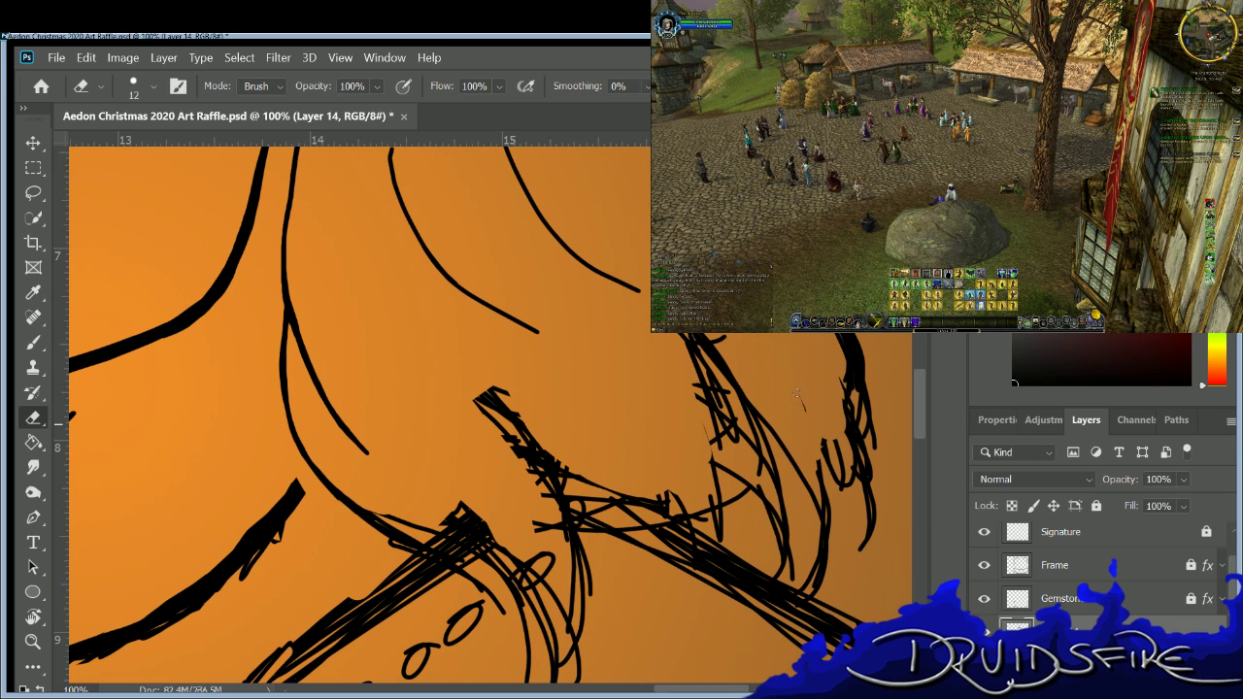
mouse_move(735, 385)
left_mouse_down()
mouse_move(661, 384)
mouse_move(672, 358)
mouse_move(719, 427)
mouse_move(718, 354)
left_mouse_up()
key("b")
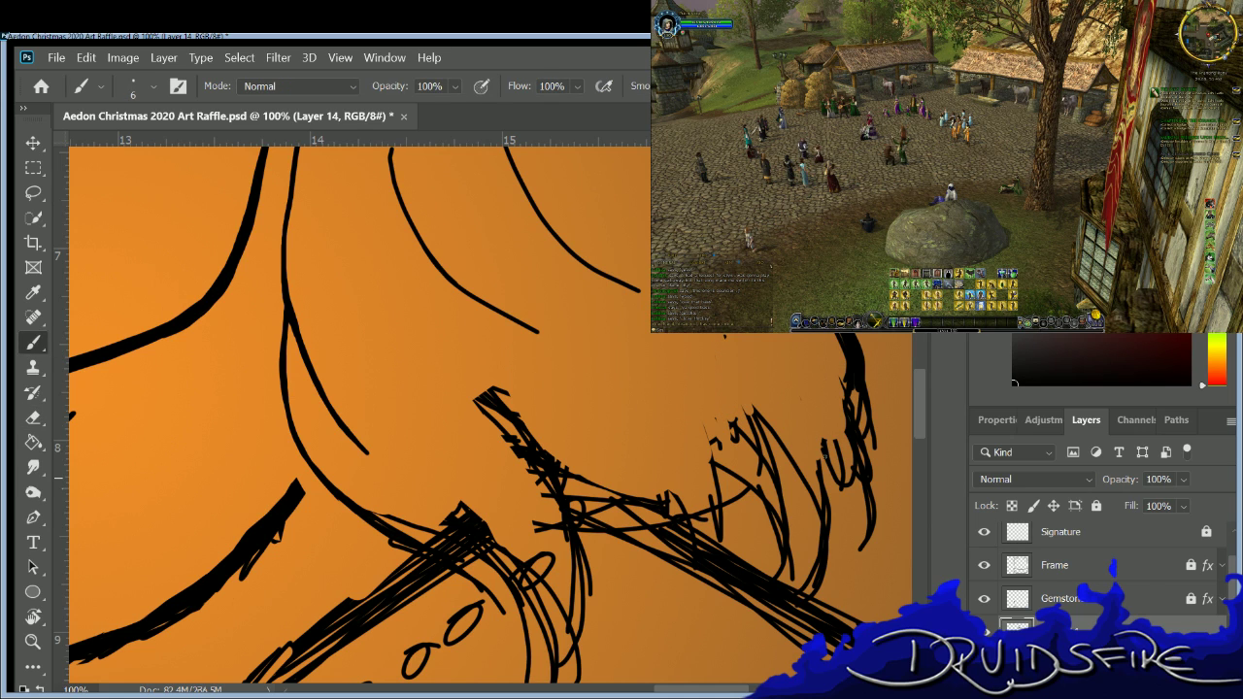
Erase the excess sketch strokes around the pointed hair lock behind the ear, thinning its outline.
left_click_drag(919, 393, 915, 364)
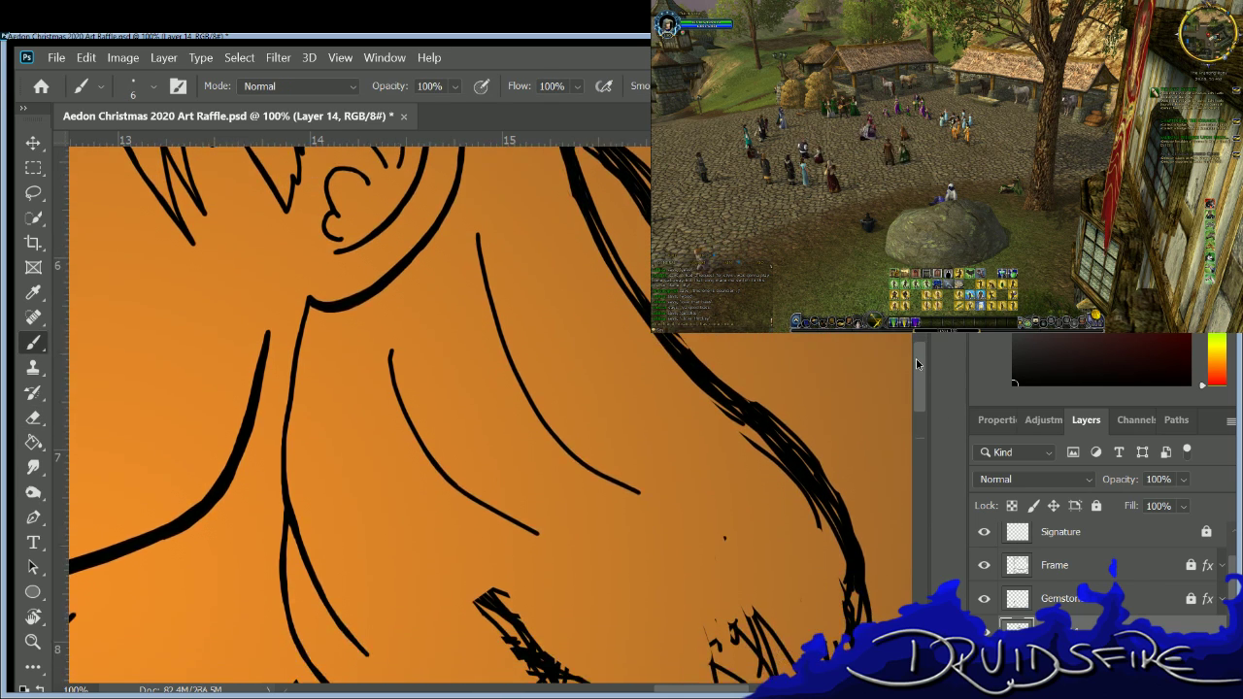
scroll(915, 364, "down", 2)
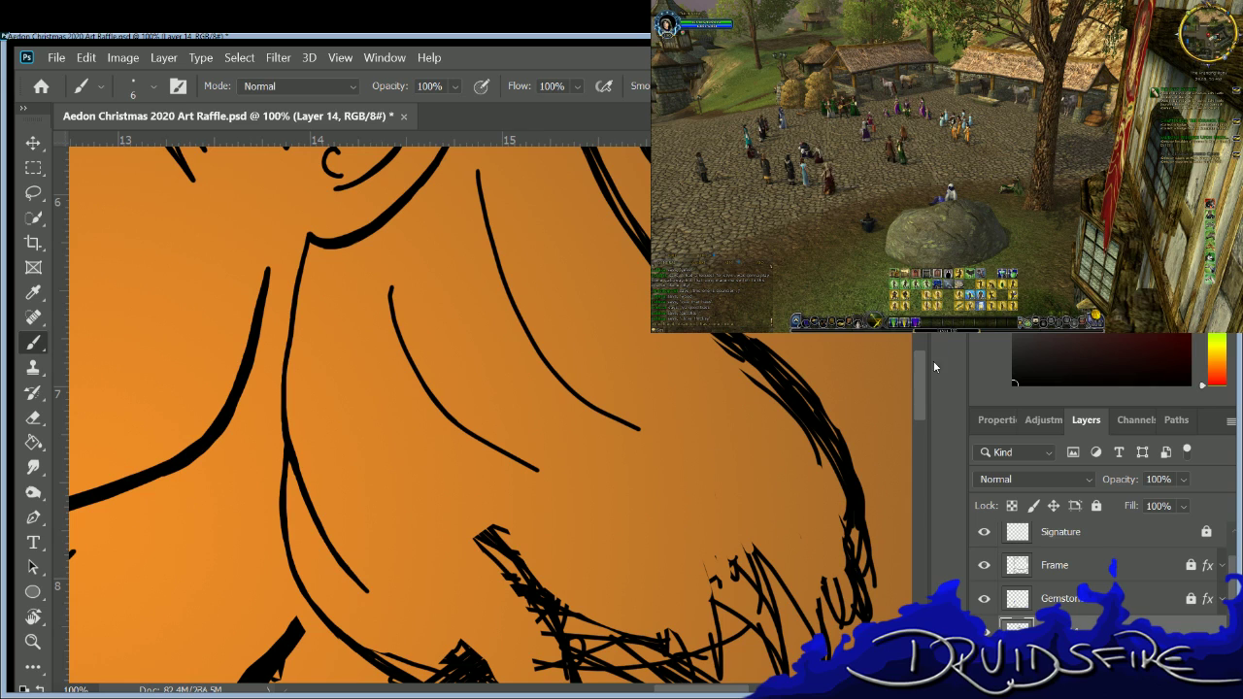
scroll(913, 376, "up", 5)
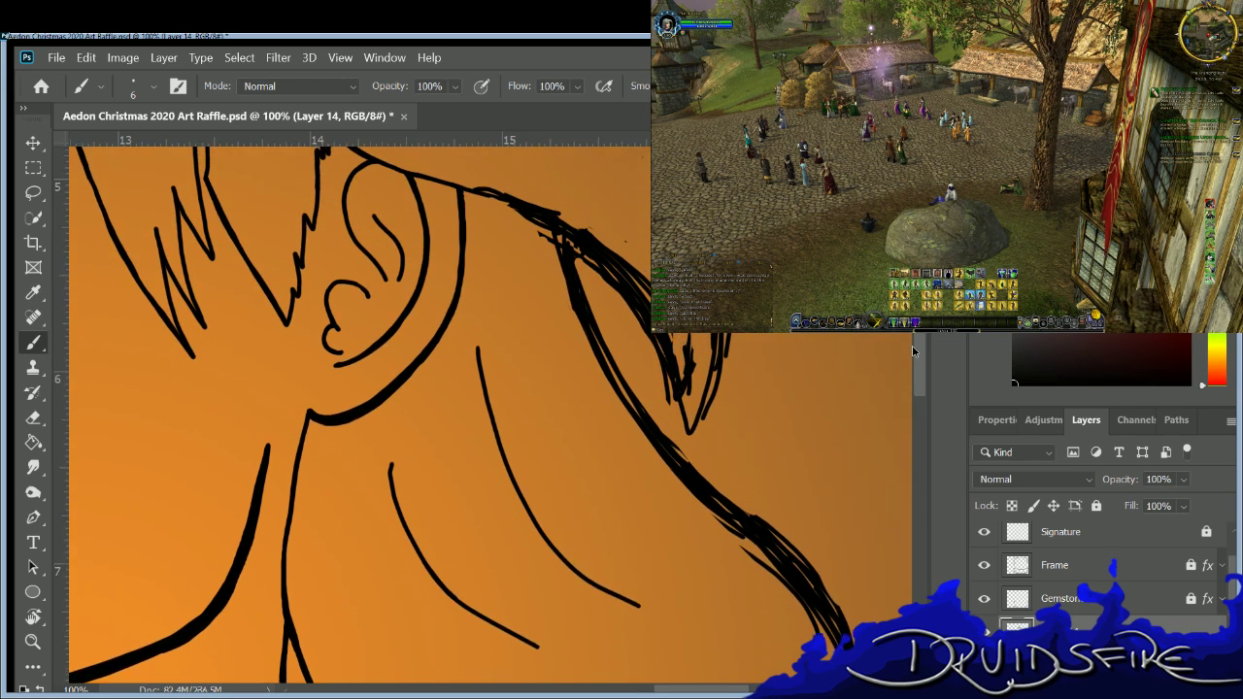
key("e")
mouse_move(561, 279)
left_mouse_down()
mouse_move(501, 258)
mouse_move(646, 364)
mouse_move(631, 349)
mouse_move(640, 345)
mouse_move(551, 287)
left_mouse_up()
mouse_move(664, 367)
left_mouse_down()
mouse_move(672, 406)
mouse_move(688, 400)
left_mouse_up()
mouse_move(611, 315)
left_mouse_down()
mouse_move(672, 423)
mouse_move(576, 319)
mouse_move(639, 394)
mouse_move(672, 474)
left_mouse_up()
mouse_move(626, 363)
left_mouse_down()
mouse_move(658, 413)
mouse_move(665, 394)
left_mouse_up()
Clean up the tip of the hair strand above the ear and thicken the curved line leading down to the ear.
scroll(666, 395, "up", 6)
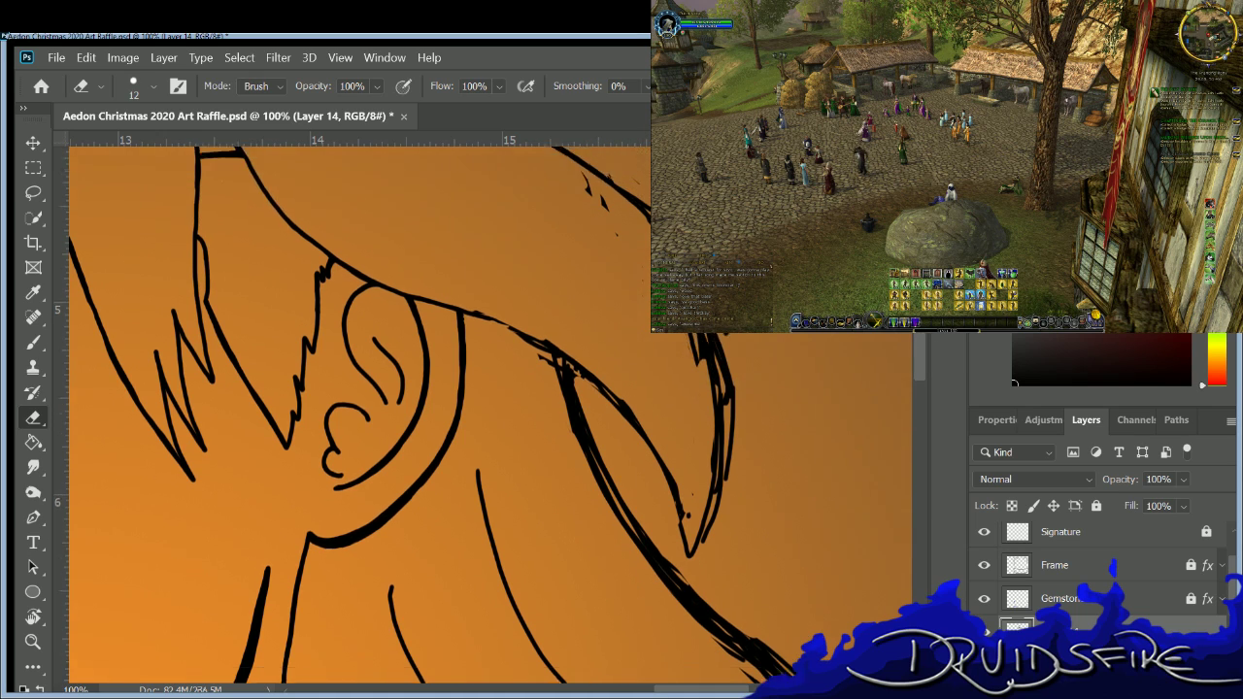
scroll(737, 424, "up", 1)
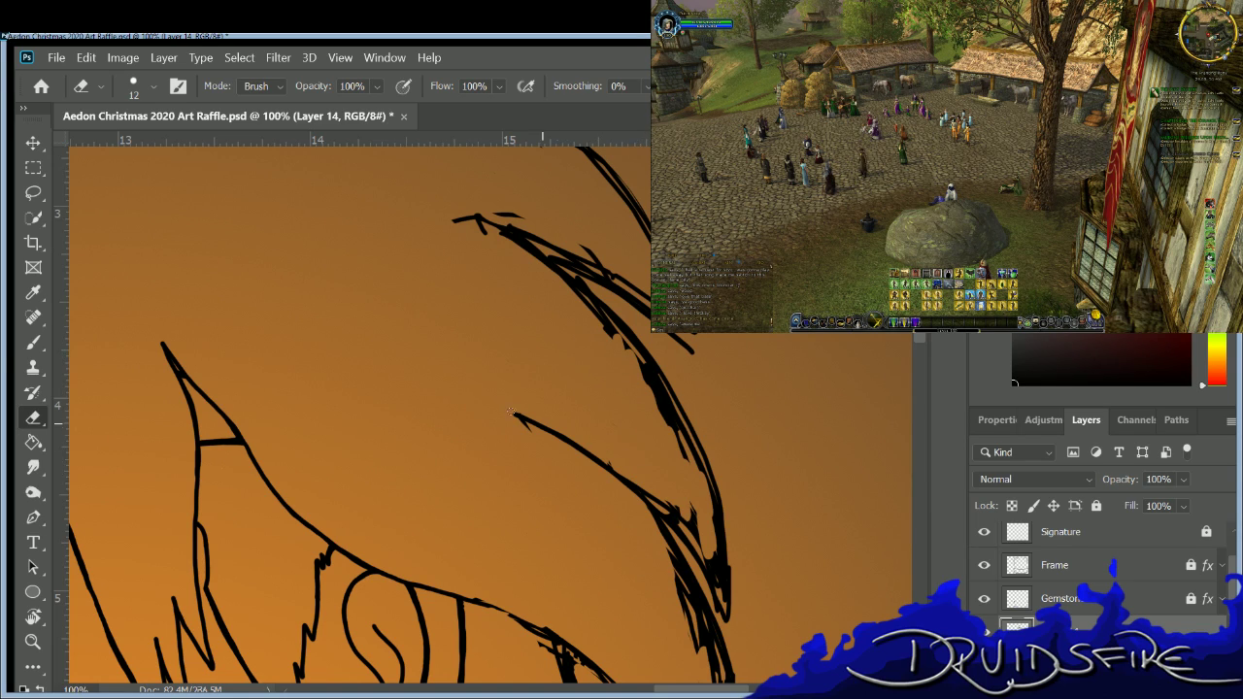
key("b")
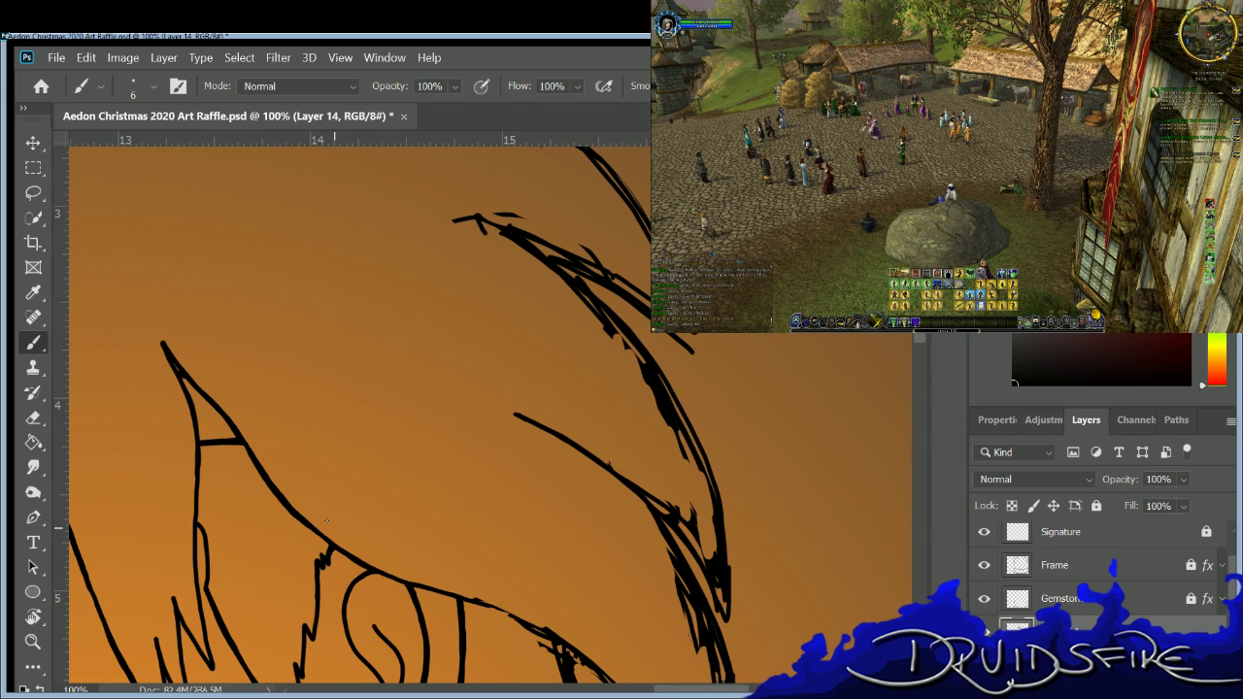
Thicken the lower edge of the uppermost hair spike from its inner corner to its tip.
scroll(327, 522, "up", 5)
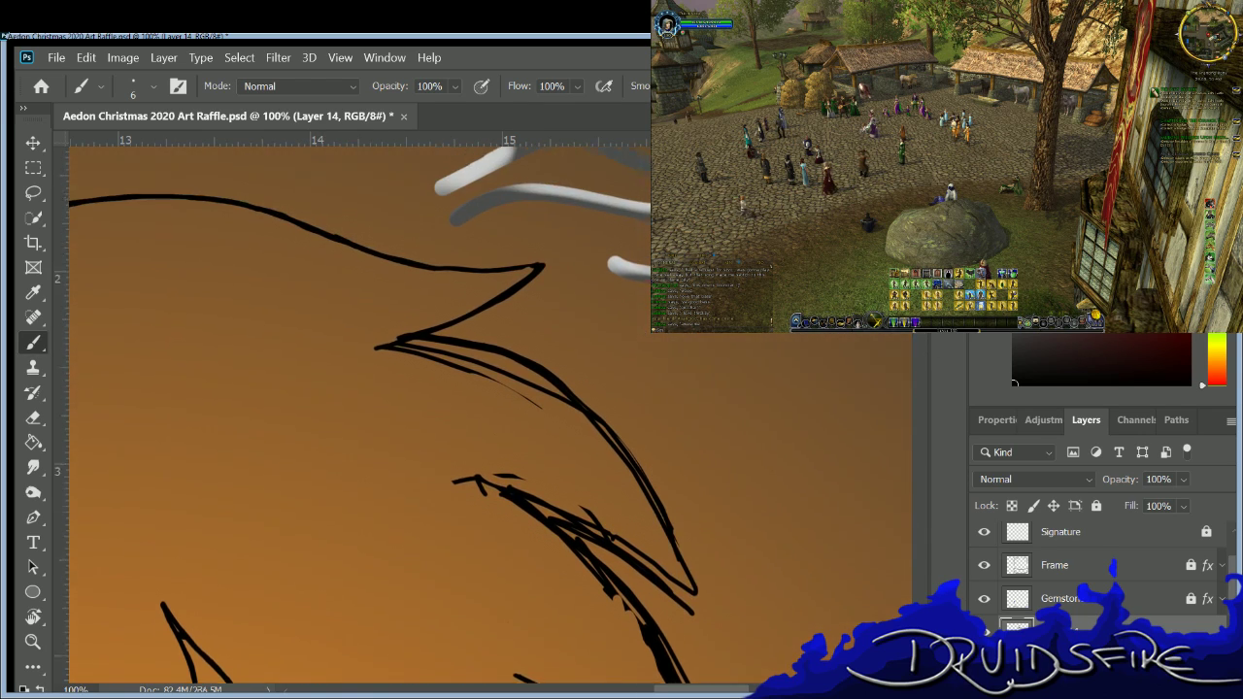
scroll(525, 220, "up", 1)
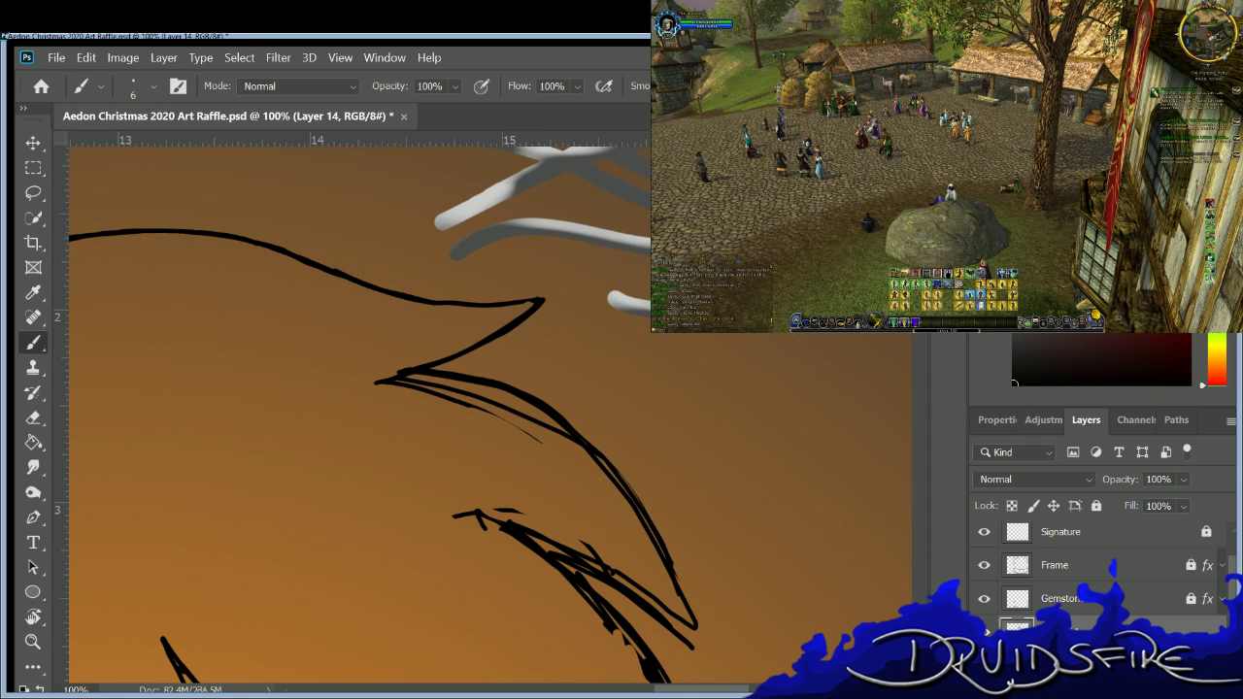
key("e")
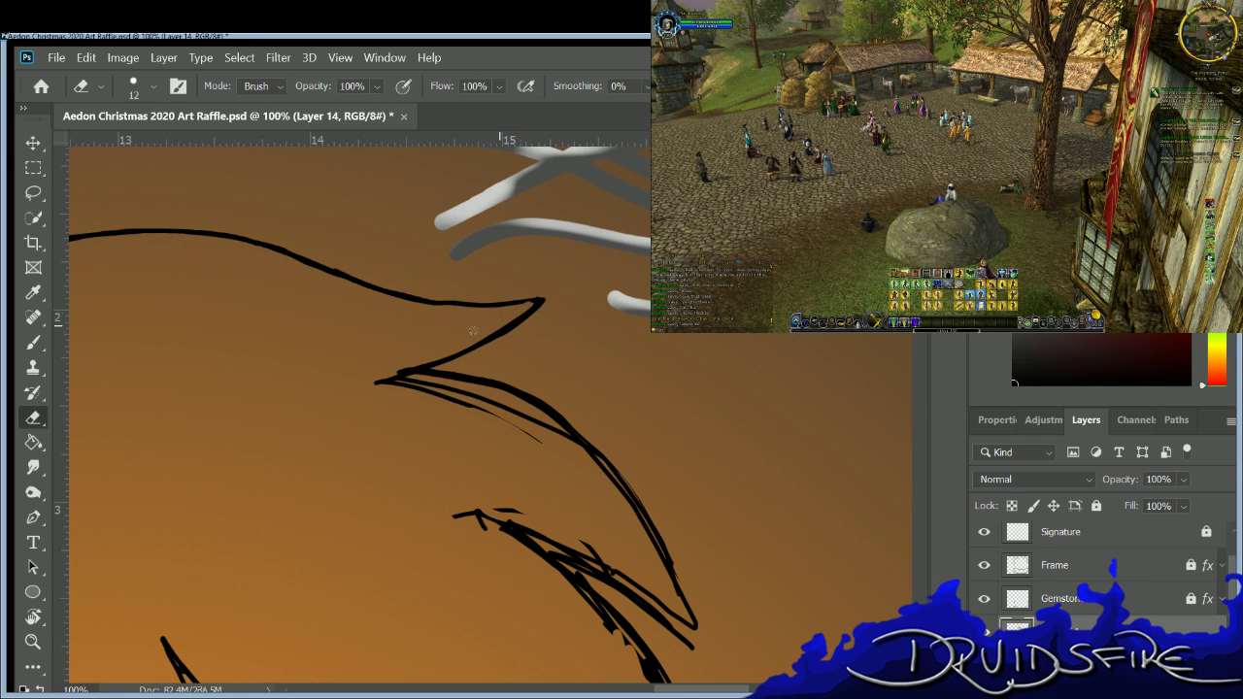
key("b")
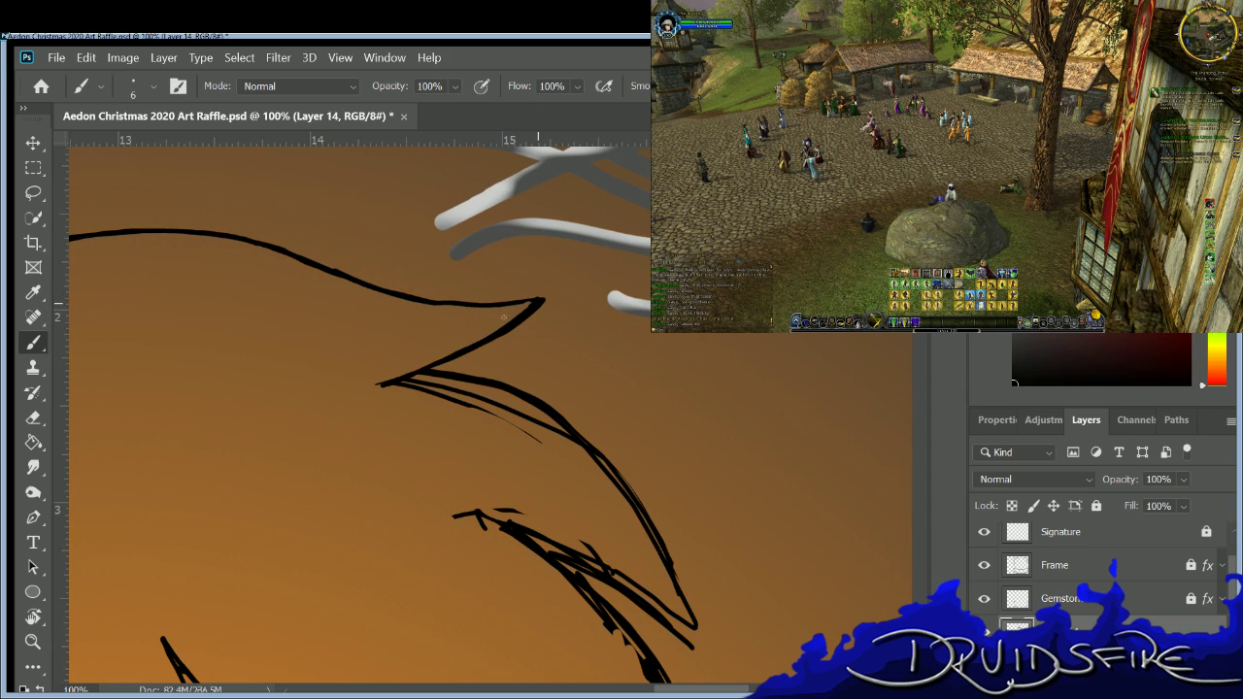
left_click_drag(386, 375, 537, 298)
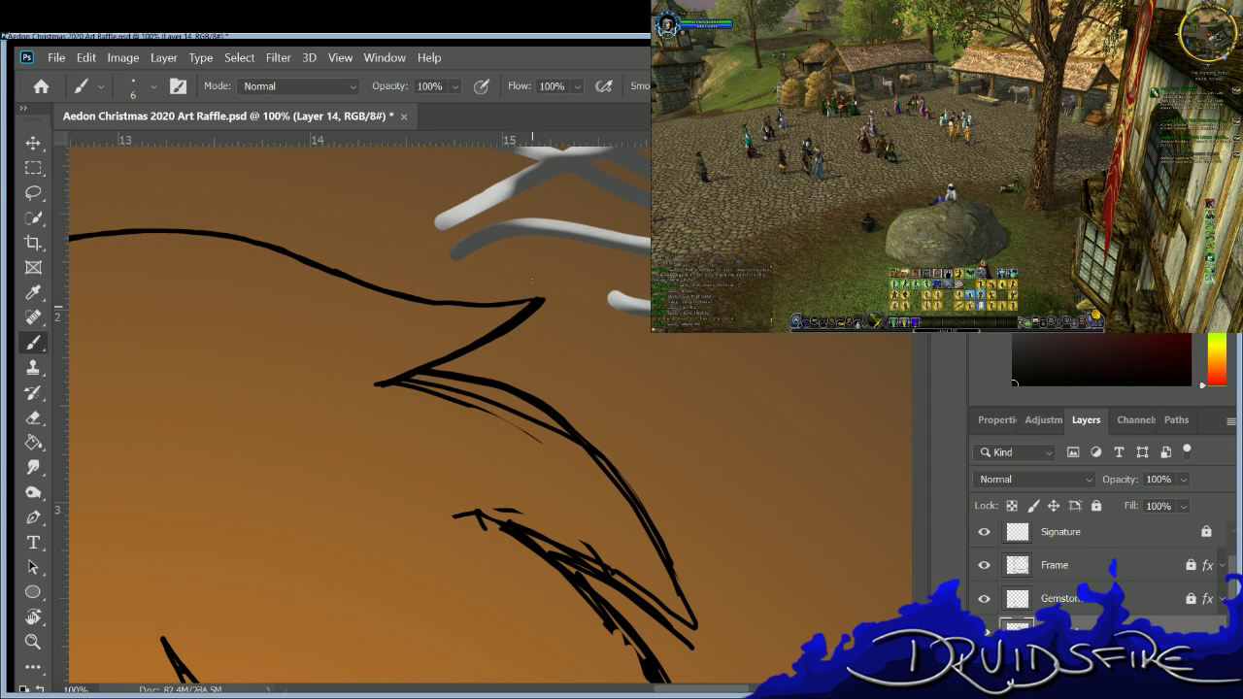
key("e")
key("b")
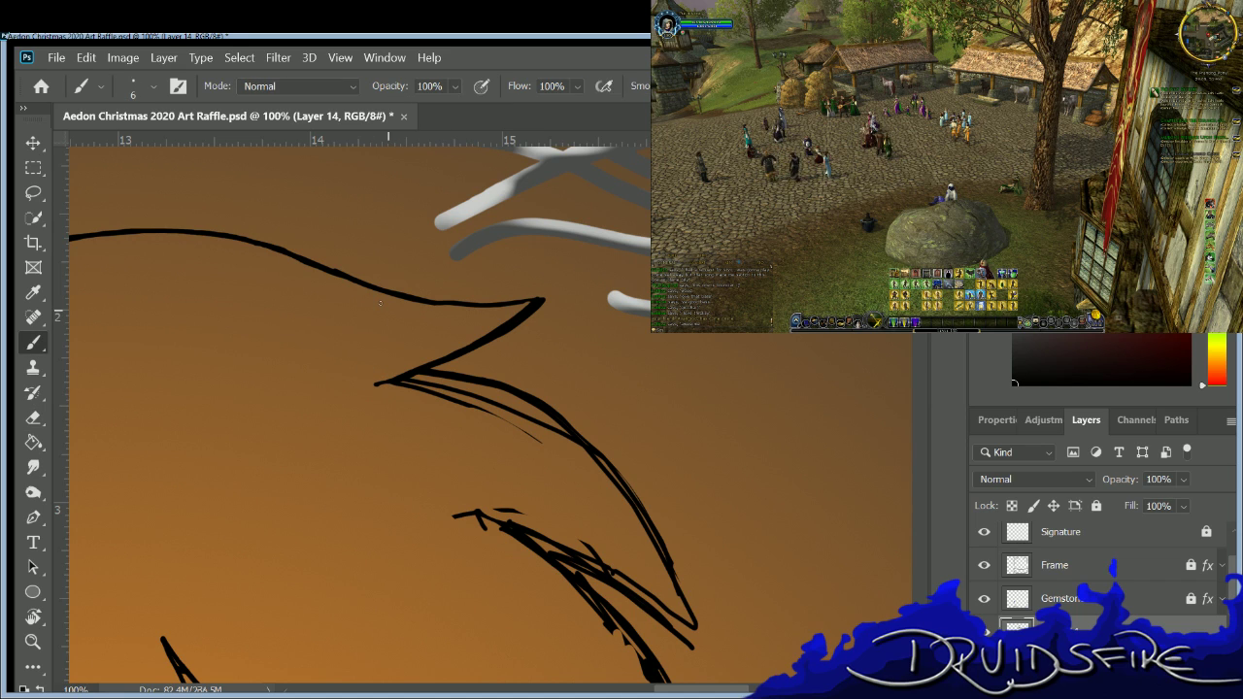
Erase the extra thin lines beneath the uppermost hair spike's inner corner and redraw the corner as a clean, tapered point.
scroll(714, 691, "left", 5)
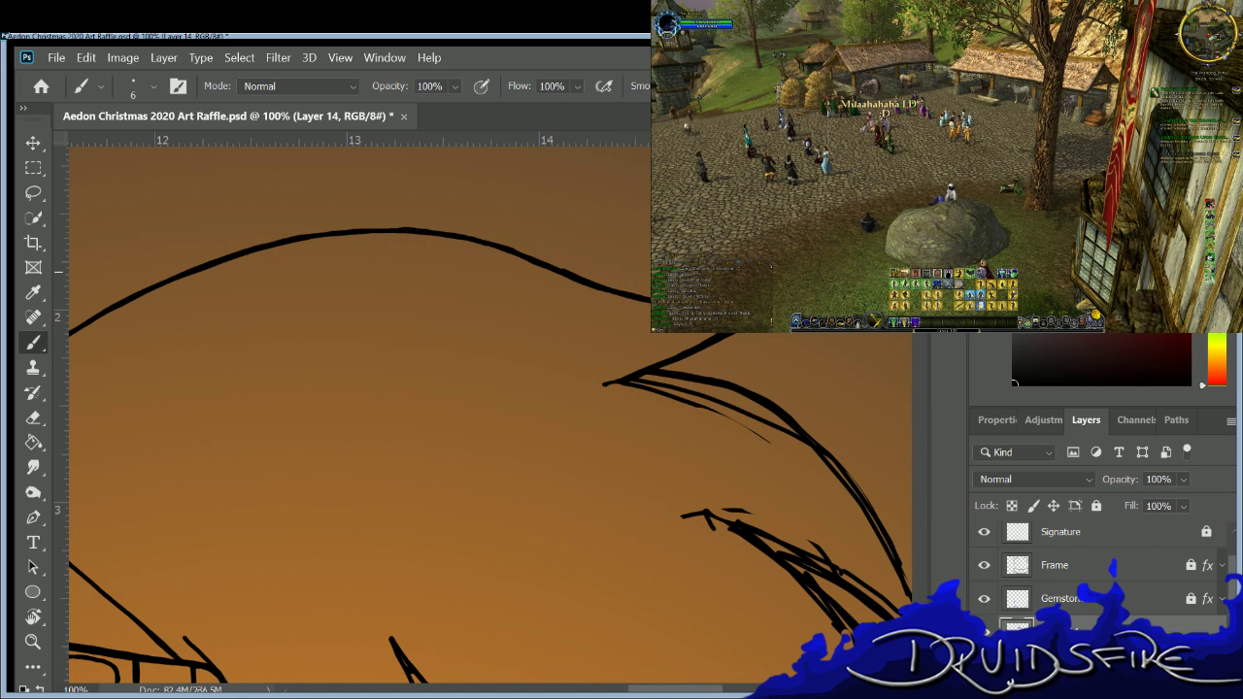
key("e")
mouse_move(755, 433)
left_mouse_down()
mouse_move(640, 384)
mouse_move(682, 385)
mouse_move(607, 383)
left_mouse_up()
key("b")
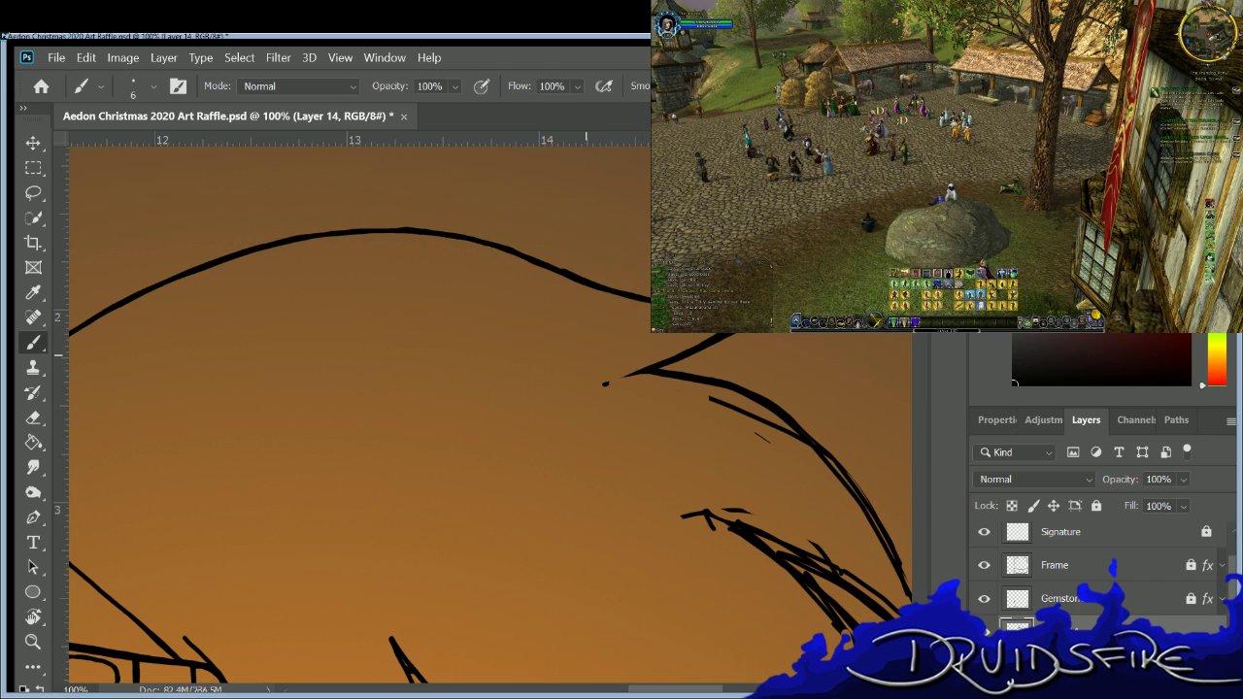
mouse_move(626, 373)
left_mouse_down()
mouse_move(596, 379)
mouse_move(670, 358)
left_mouse_up()
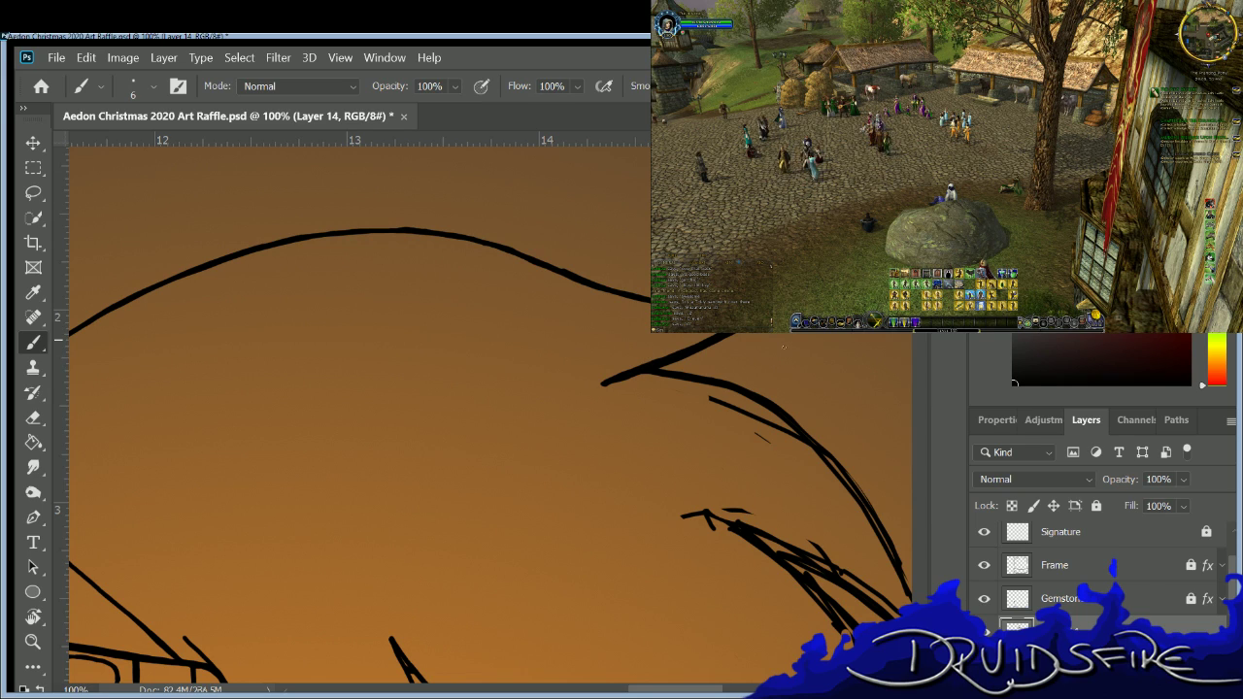
key("e")
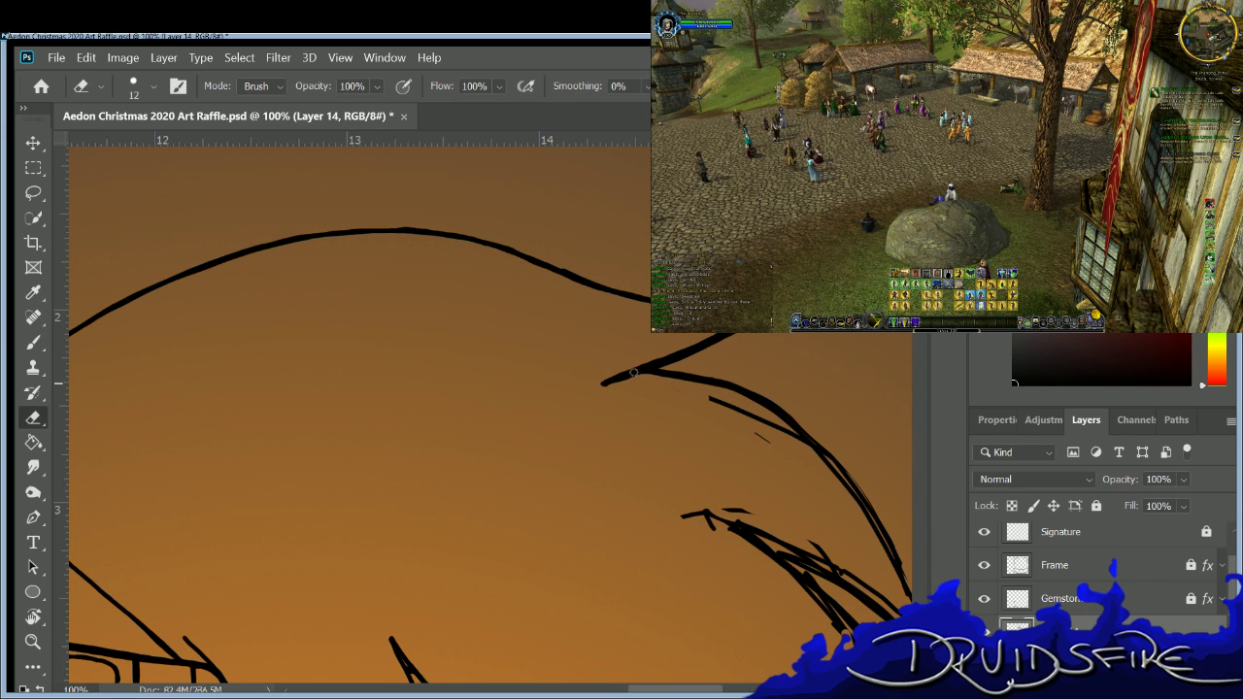
key("b")
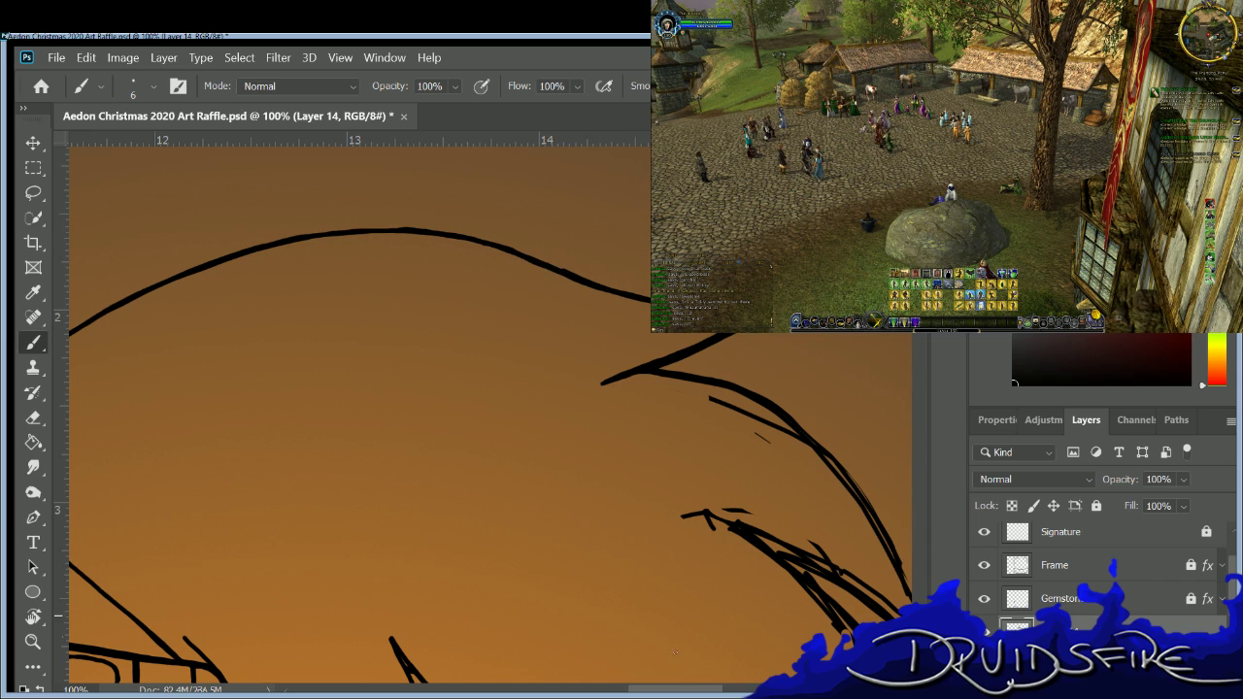
Erase the stray lines beneath the second hair spike's upper edge and thin the start of that edge near the inner corner.
scroll(672, 648, "right", 5)
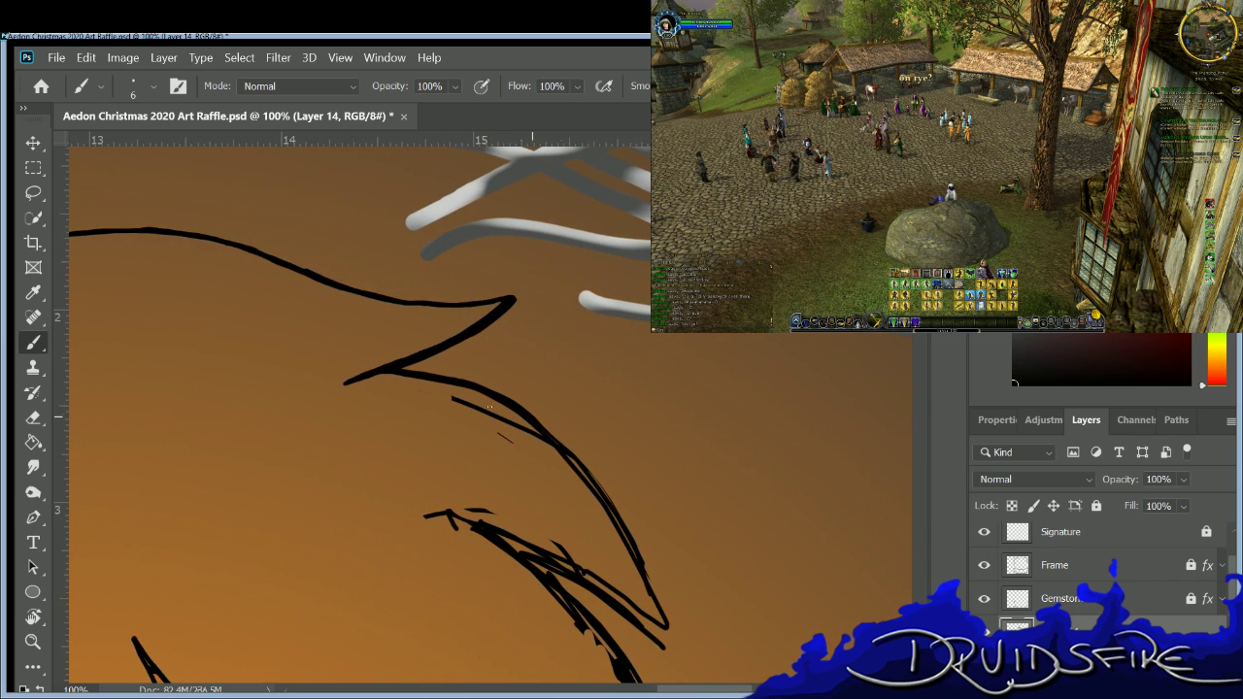
key("e")
mouse_move(484, 409)
left_mouse_down()
mouse_move(403, 379)
mouse_move(496, 422)
left_mouse_up()
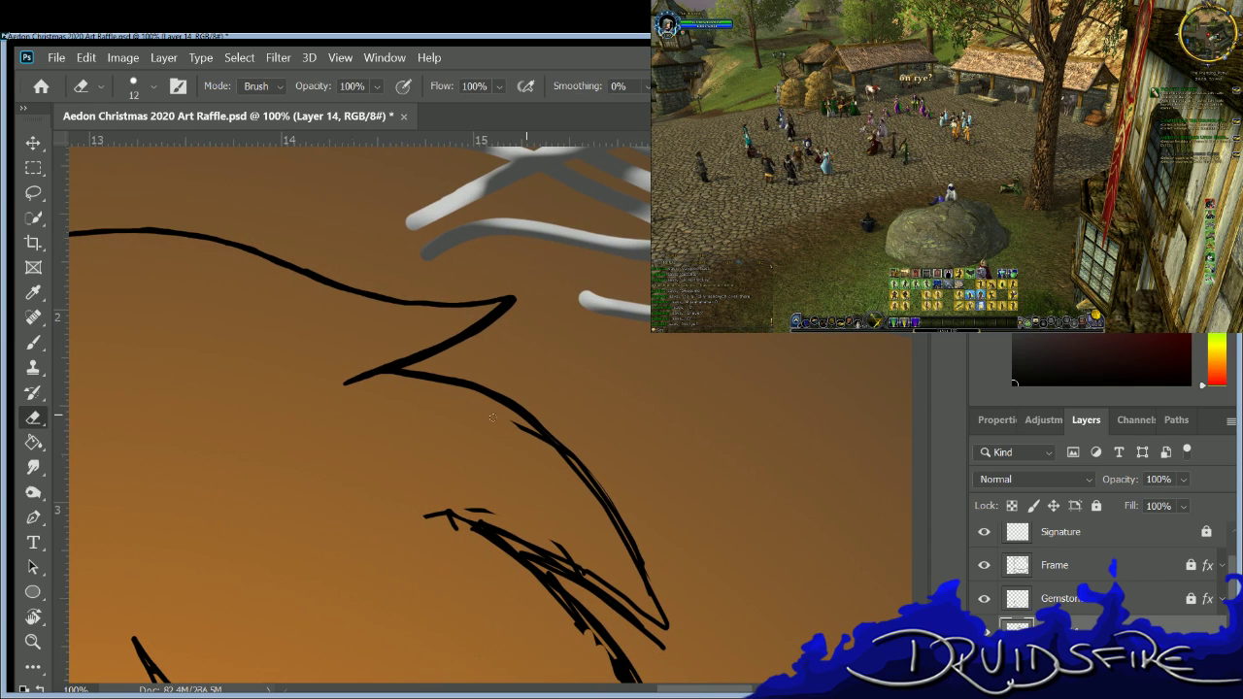
mouse_move(401, 370)
left_mouse_down()
mouse_move(453, 378)
mouse_move(393, 364)
mouse_move(473, 379)
left_mouse_up()
key("b")
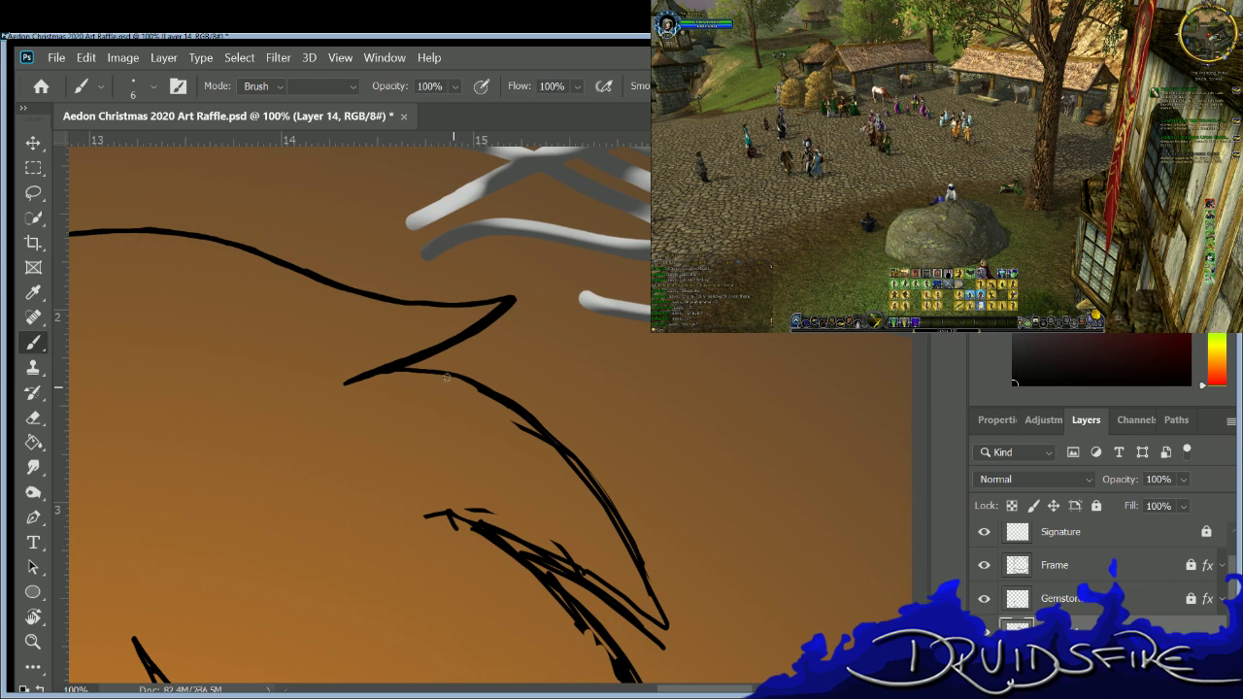
key("e")
left_click_drag(515, 417, 530, 440)
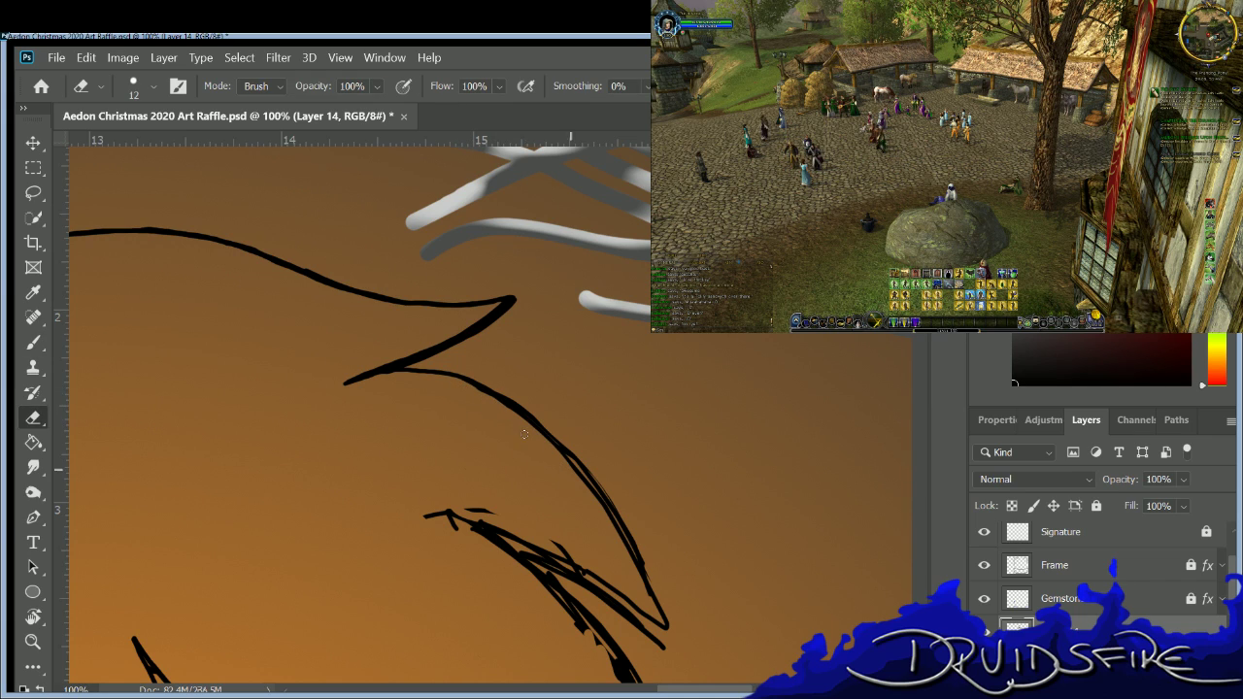
key("b")
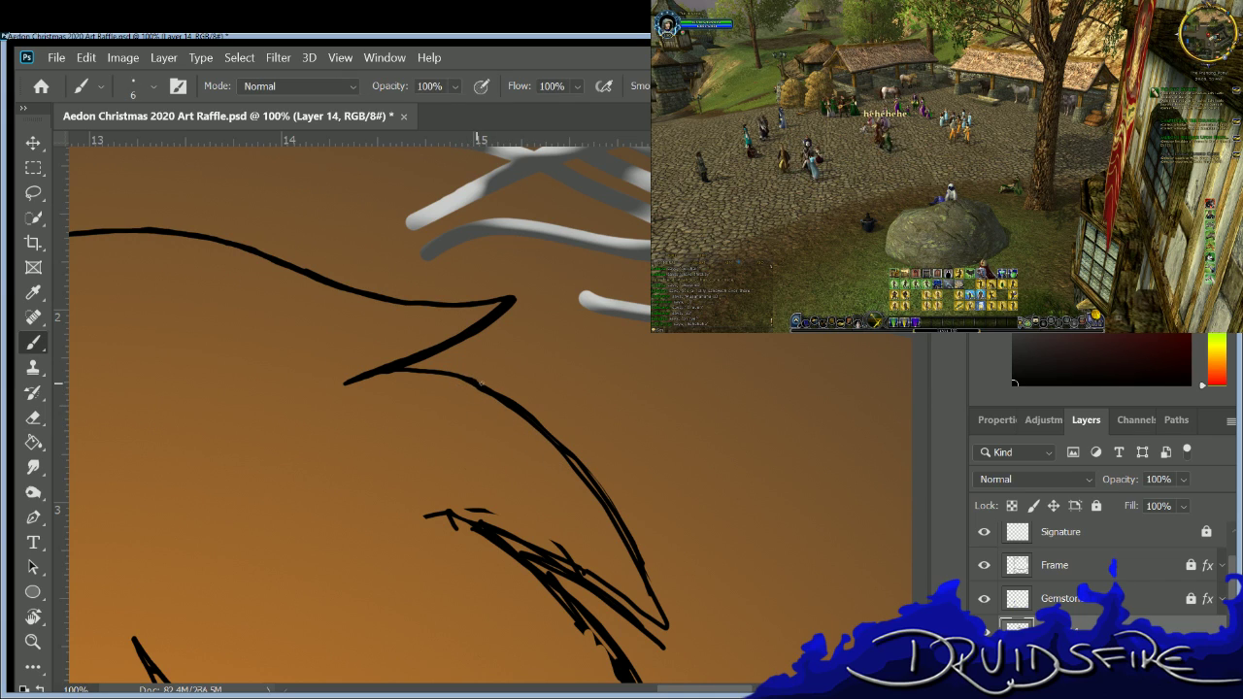
Redraw the lower half of the second hair spike's outer edge down to its tip and erase the doubled lines along the curve.
left_click_drag(602, 498, 666, 622)
key("e")
left_click_drag(522, 394, 635, 544)
key("b")
key("b")
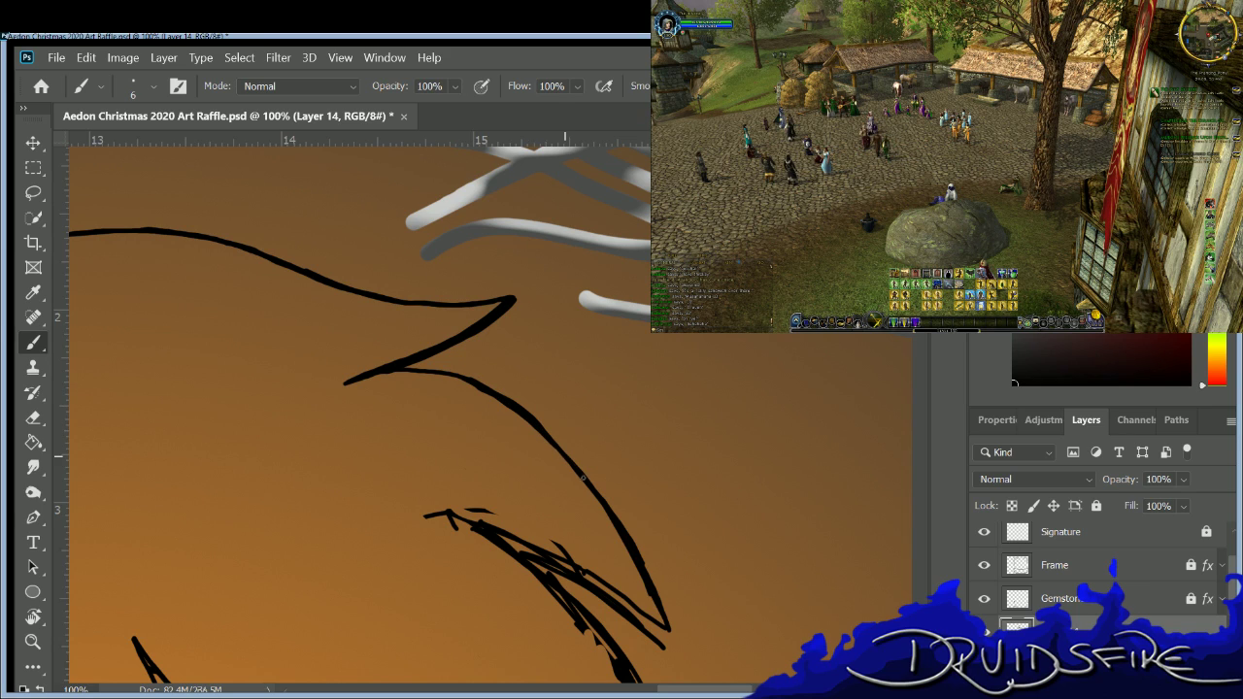
left_click_drag(643, 572, 672, 636)
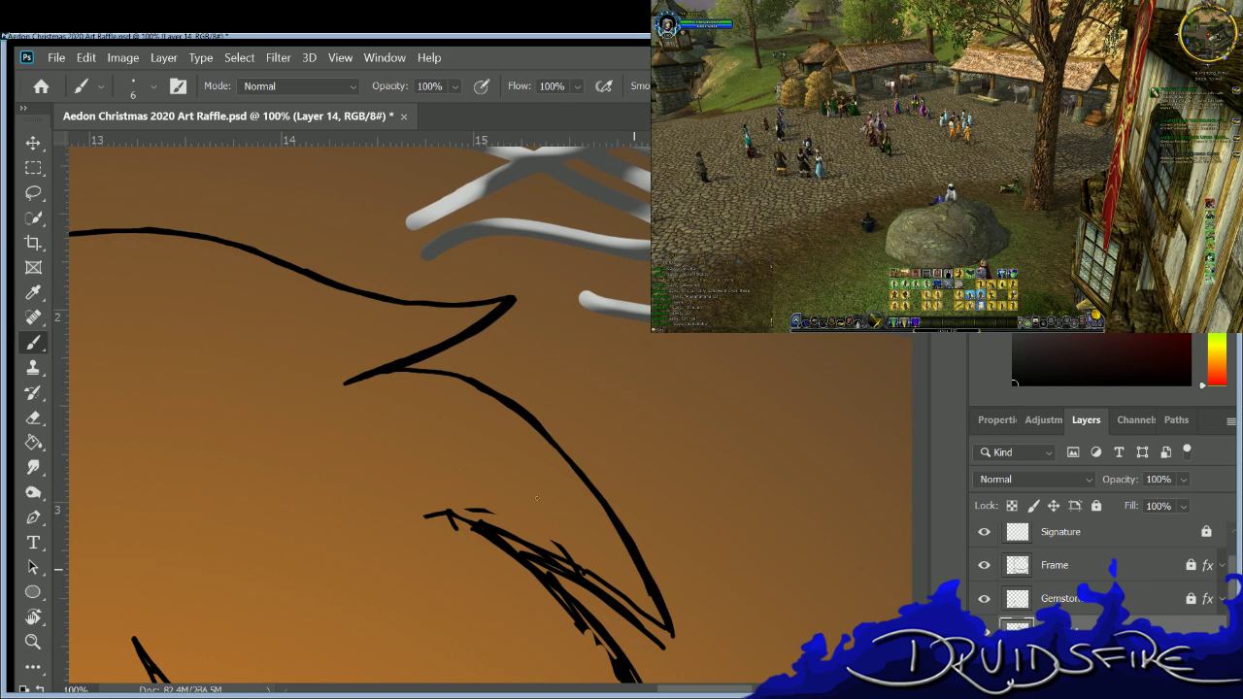
Erase the scribbled strokes under the second hair spike and redraw its underside as one clean line running to the tip.
key("e")
left_click_drag(451, 513, 468, 524)
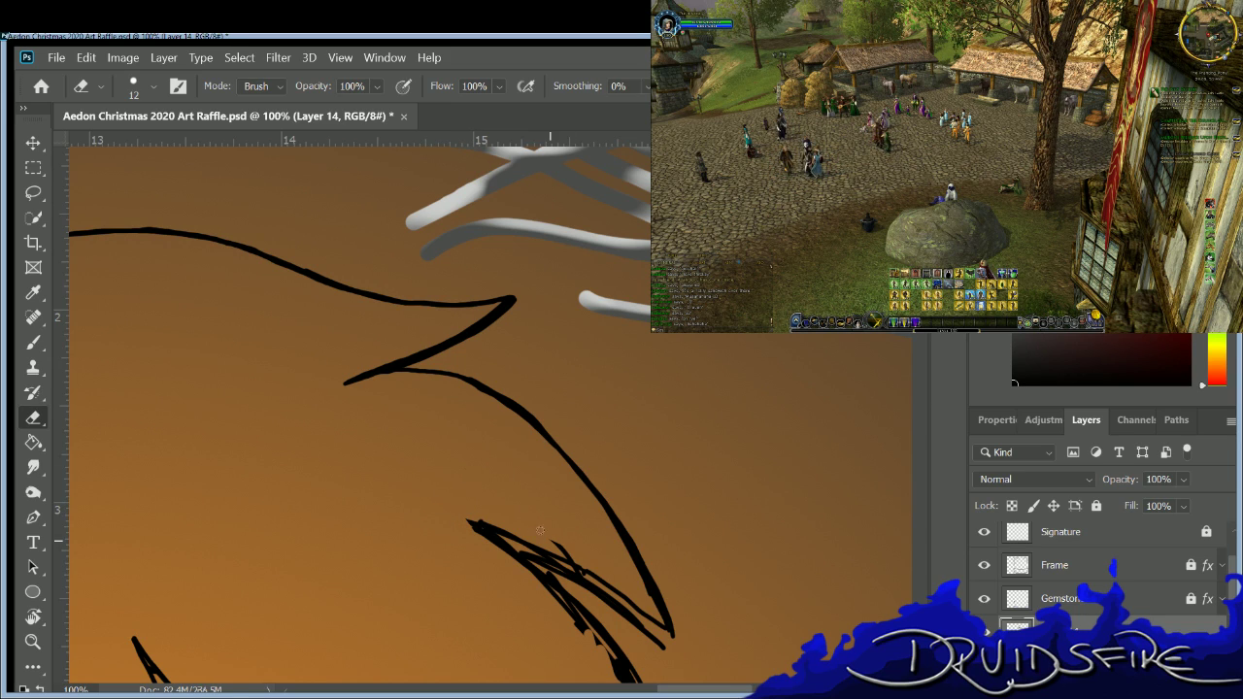
mouse_move(526, 532)
left_mouse_down()
mouse_move(547, 563)
mouse_move(530, 537)
mouse_move(637, 629)
mouse_move(596, 564)
mouse_move(618, 587)
mouse_move(578, 491)
mouse_move(640, 600)
left_mouse_up()
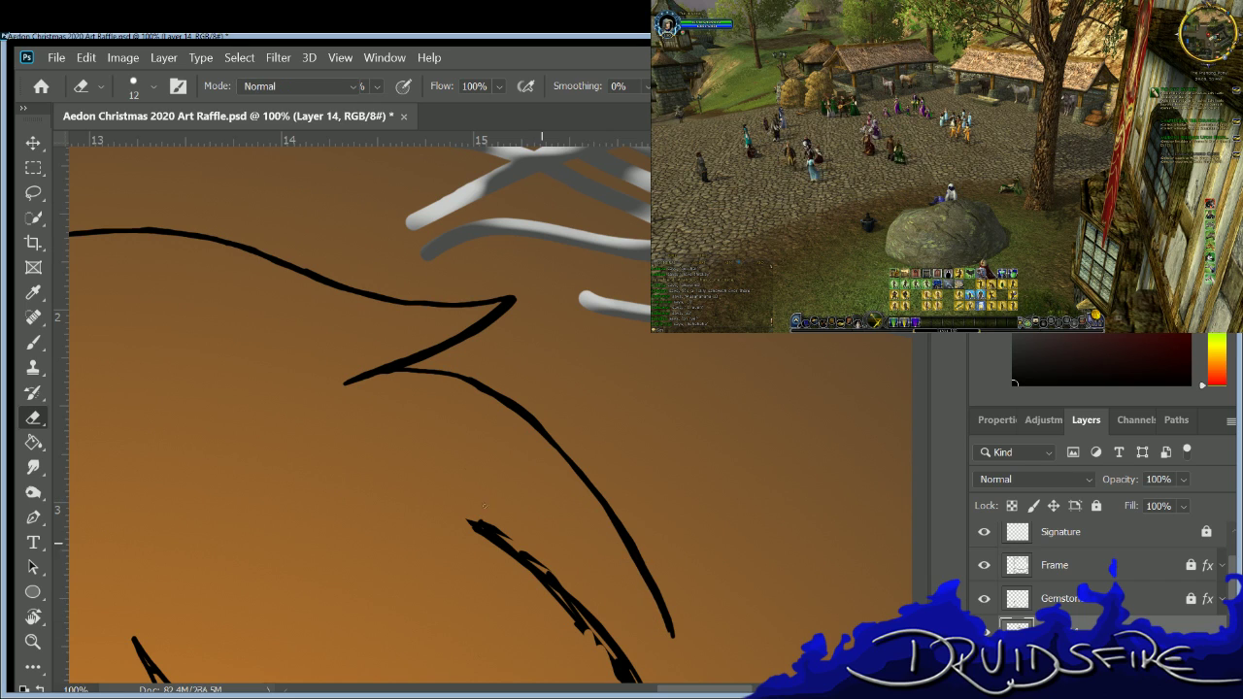
mouse_move(548, 573)
left_mouse_down()
mouse_move(496, 523)
mouse_move(521, 570)
mouse_move(473, 531)
mouse_move(523, 571)
mouse_move(466, 509)
mouse_move(571, 600)
left_mouse_up()
key("b")
left_click_drag(471, 519, 669, 636)
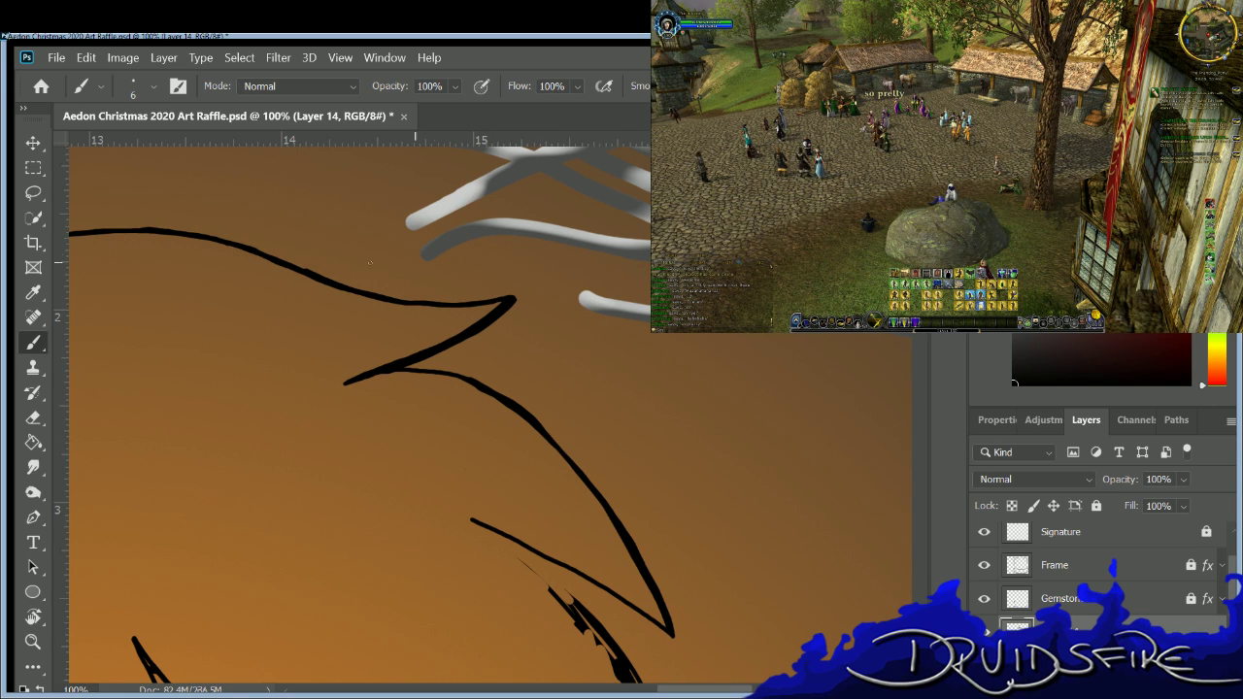
Thin and smooth the second hair spike's outer curve from its upper bend down toward the tip.
key("e")
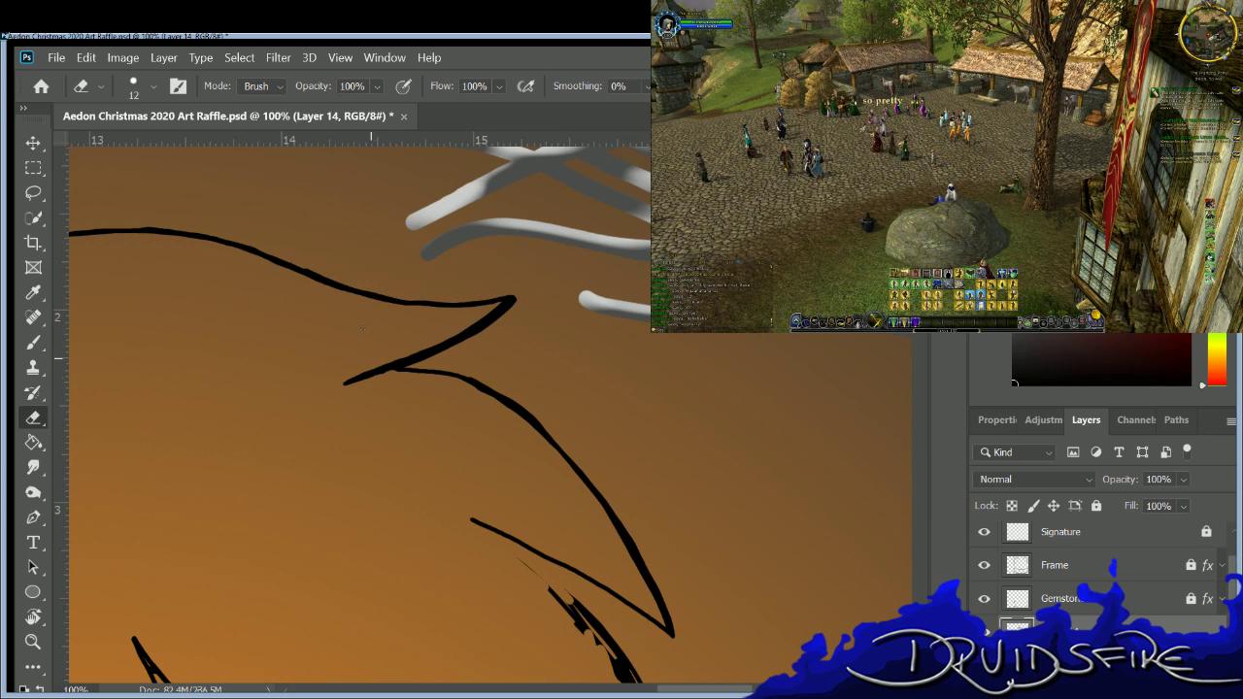
key("b")
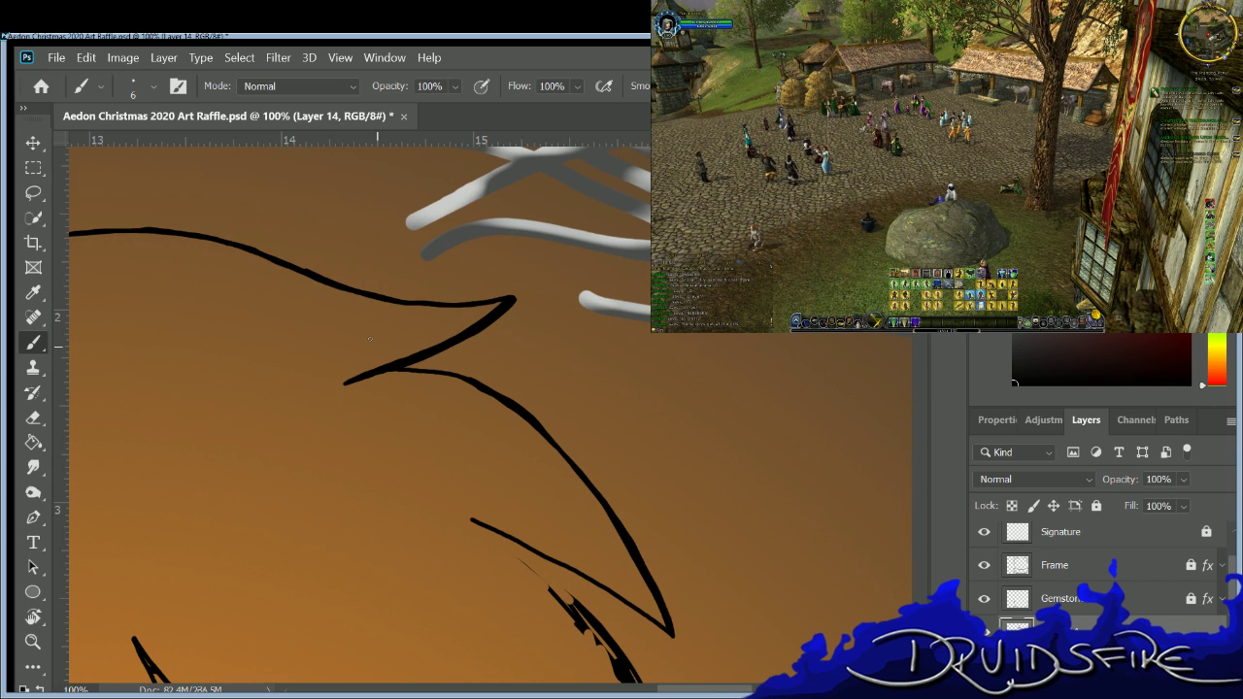
key("e")
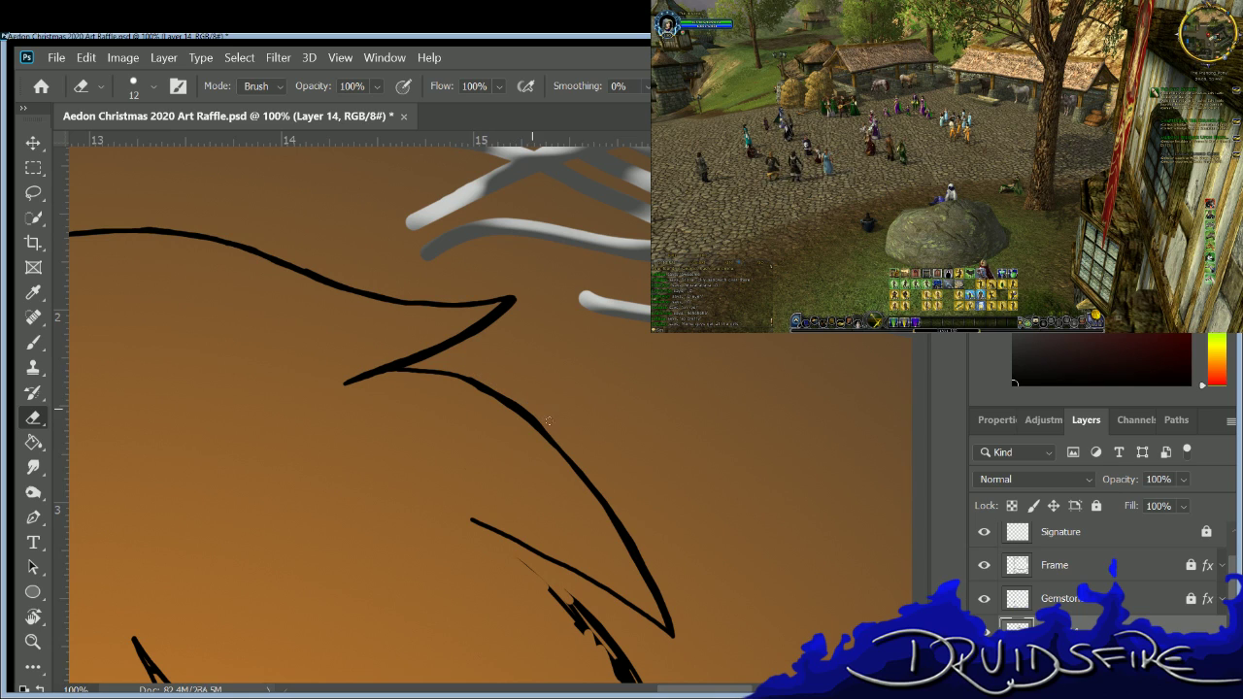
key("b")
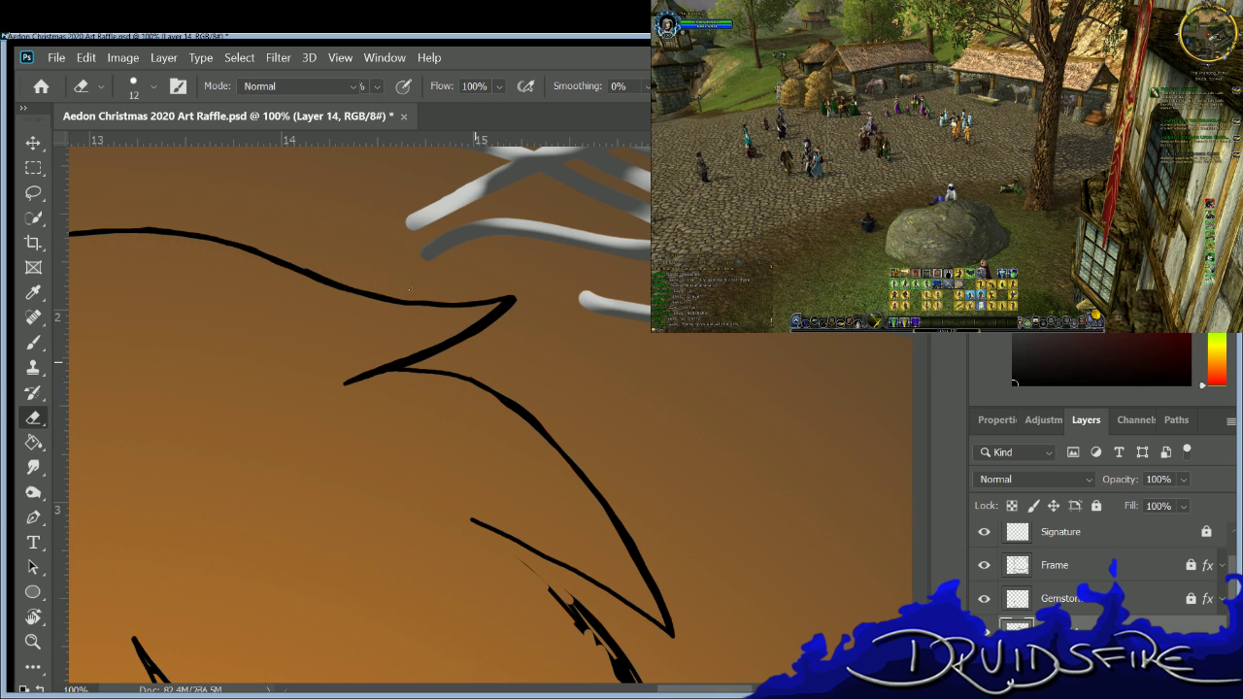
key("e")
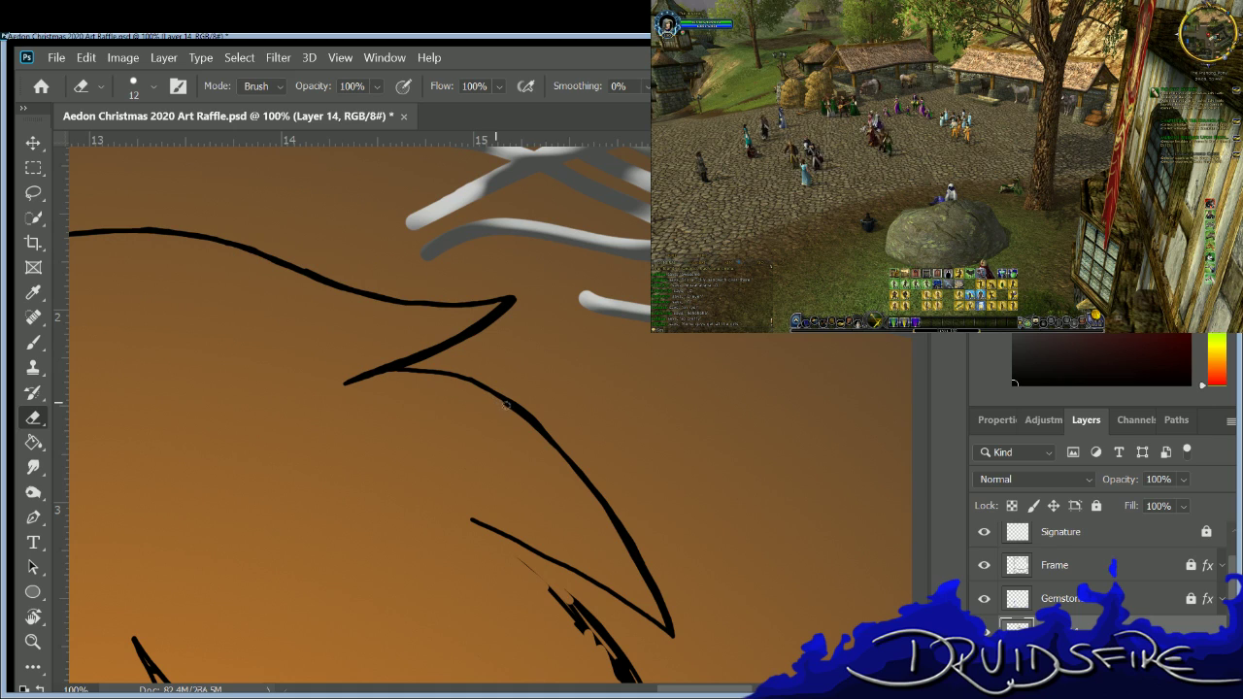
key("b")
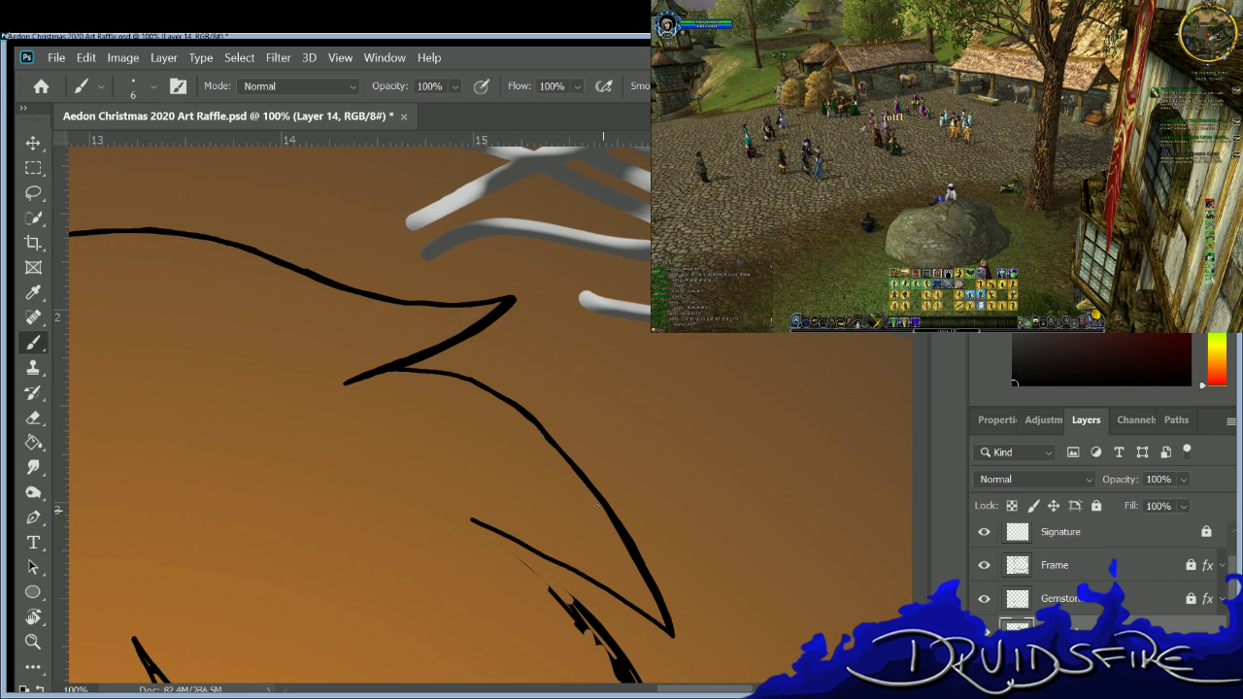
key("e")
key("b")
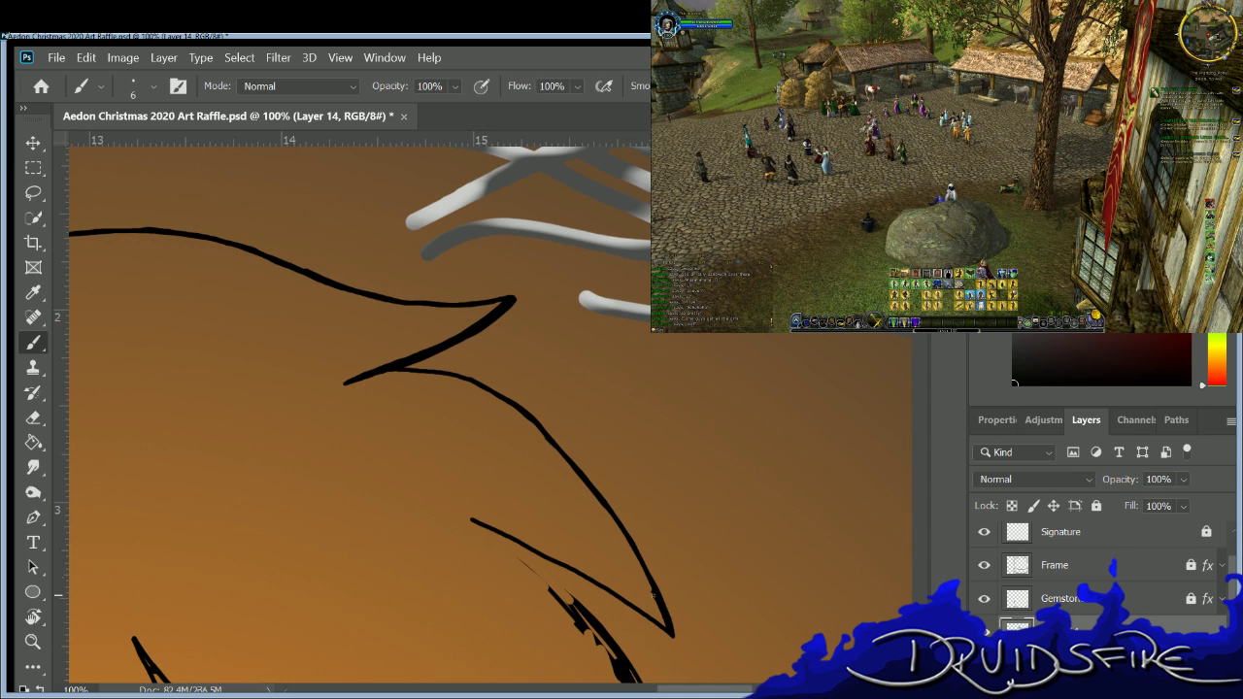
Erase the leftover sketch strokes below the second hair spike and thin the rough upper part of the next spike's outer edge.
key("e")
mouse_move(568, 594)
left_mouse_down()
mouse_move(608, 639)
mouse_move(581, 637)
mouse_move(593, 639)
mouse_move(570, 603)
mouse_move(600, 638)
mouse_move(548, 580)
left_mouse_up()
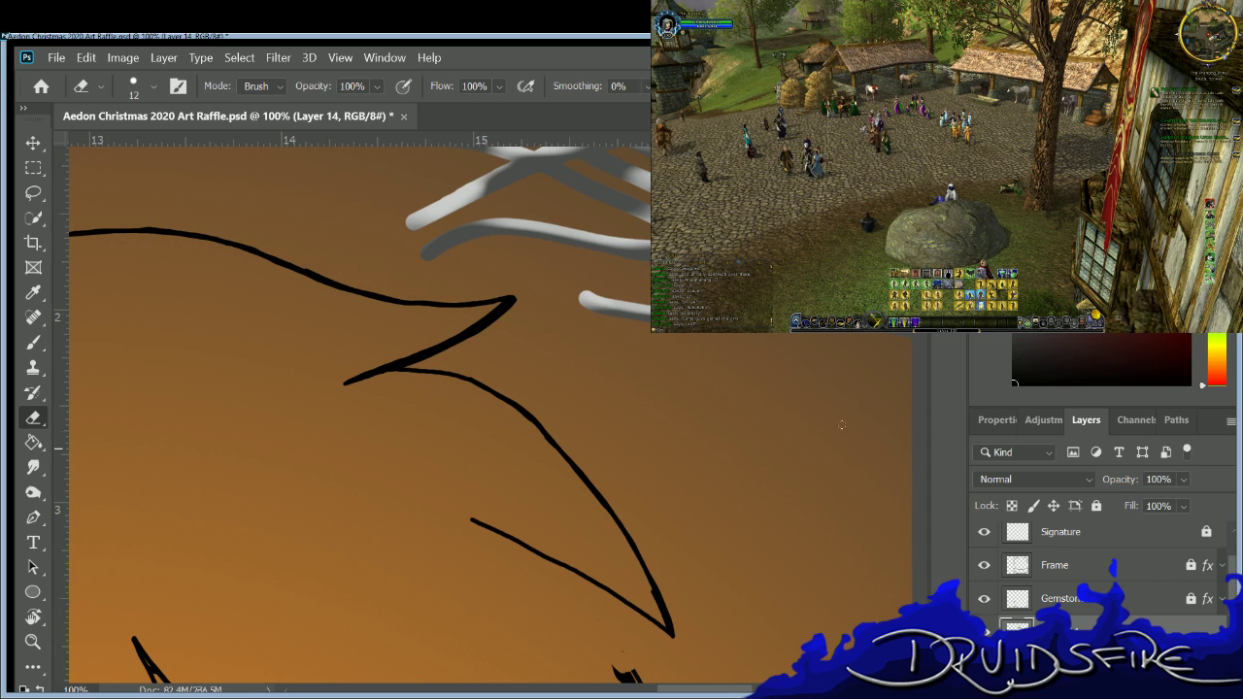
scroll(532, 573, "down", 3)
scroll(617, 304, "down", 4)
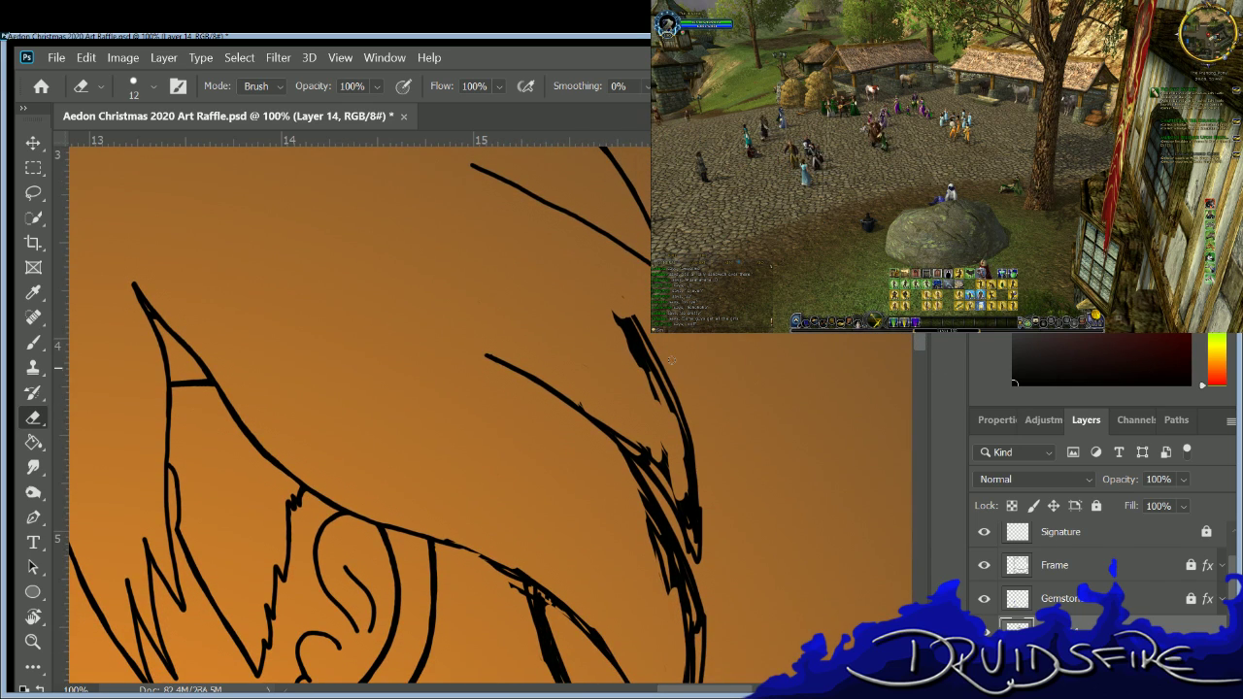
mouse_move(617, 304)
left_mouse_down()
mouse_move(636, 350)
mouse_move(596, 382)
left_mouse_up()
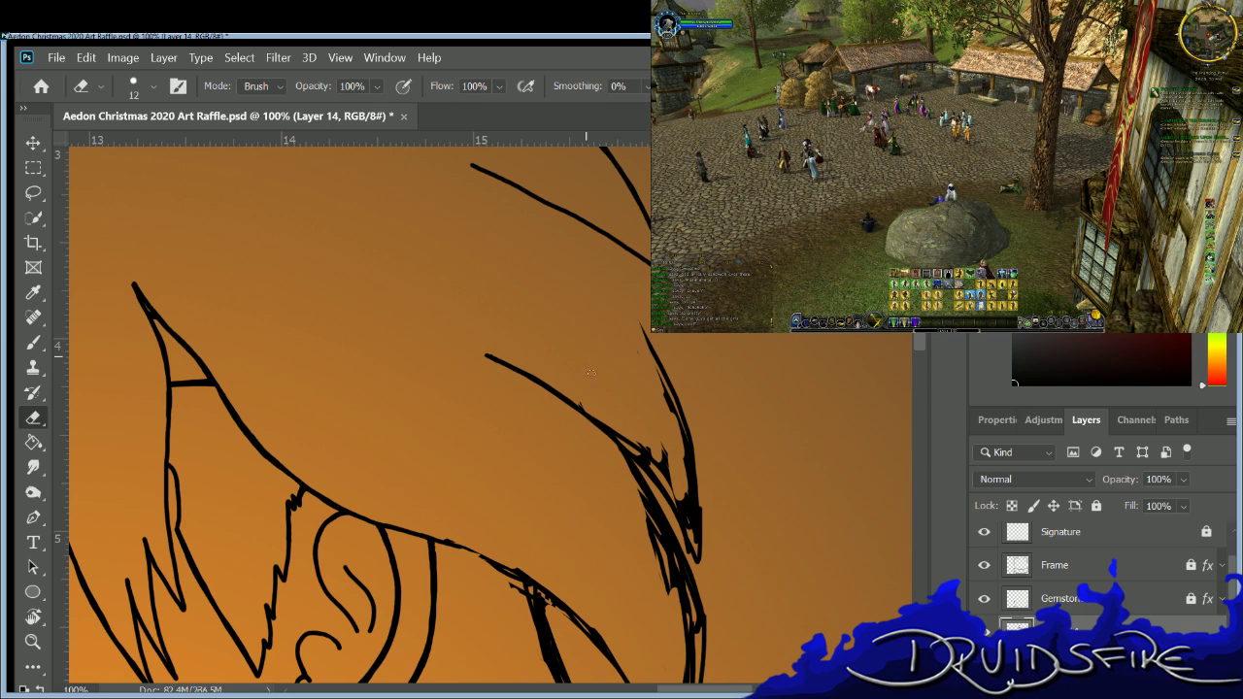
left_click_drag(680, 427, 643, 370)
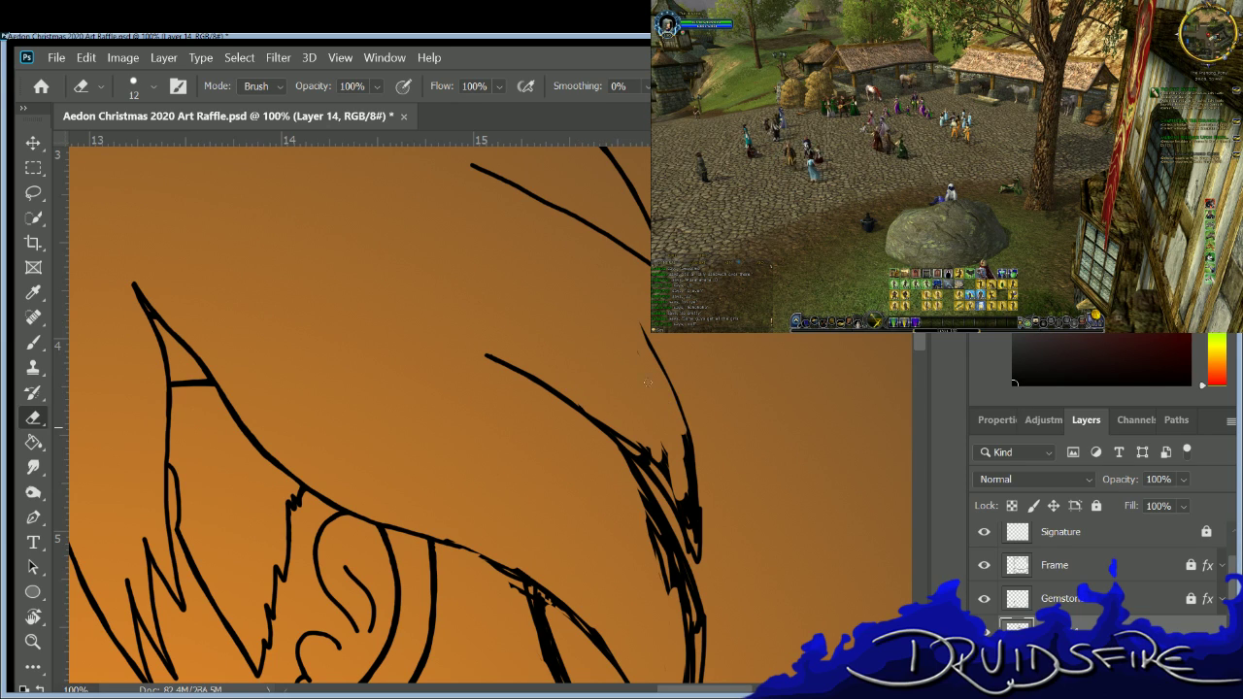
Draw the third hair spike's outer edge from the second spike's underside line, and erase the rough strokes around its lower end.
left_click(516, 184)
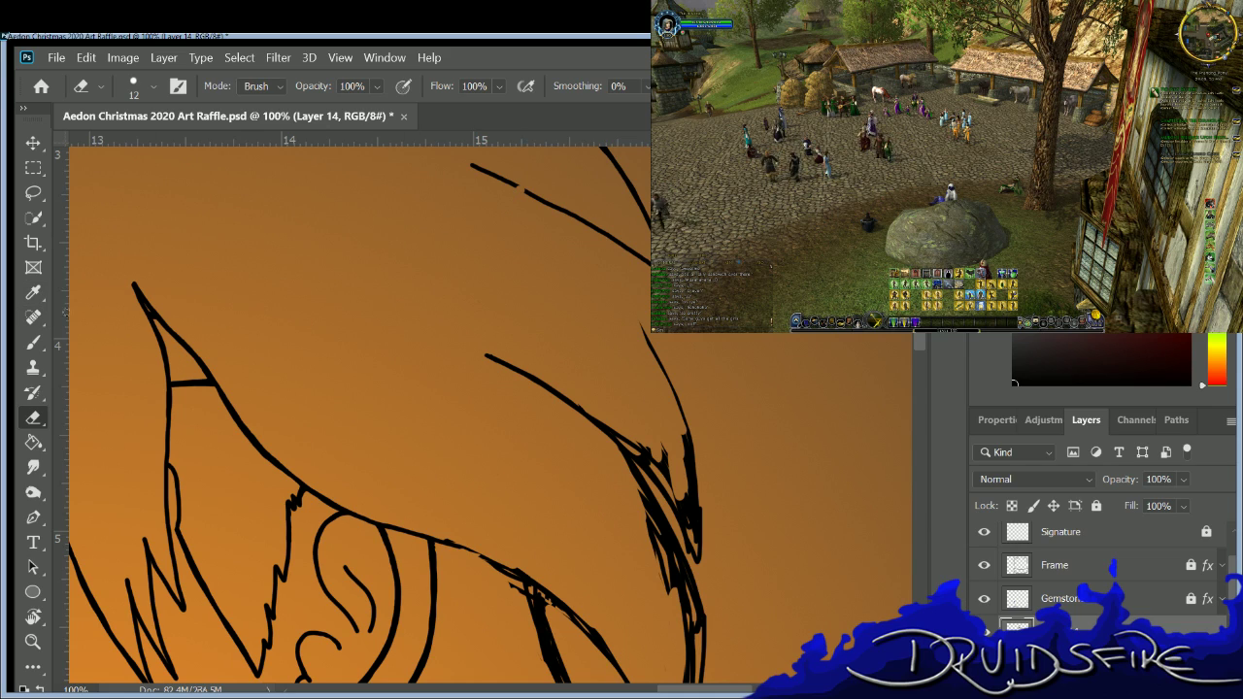
key("ctrl+z")
left_click(33, 342)
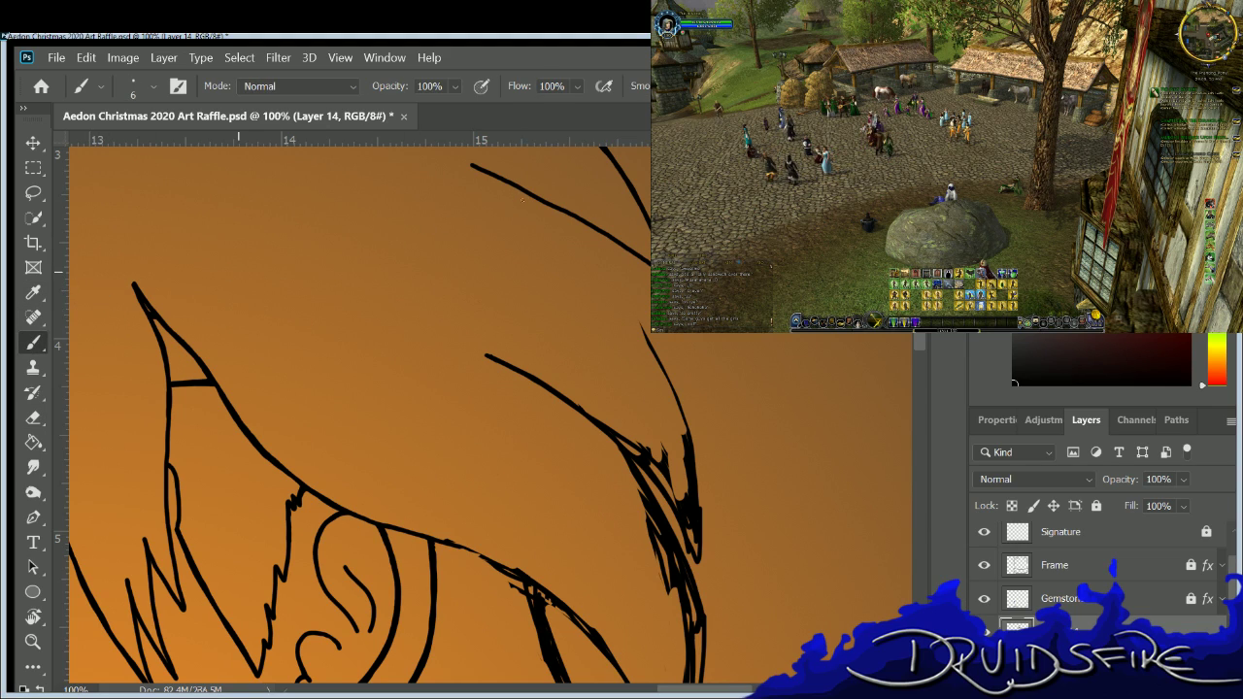
mouse_move(540, 200)
left_mouse_down()
mouse_move(592, 248)
mouse_move(674, 370)
mouse_move(693, 458)
left_mouse_up()
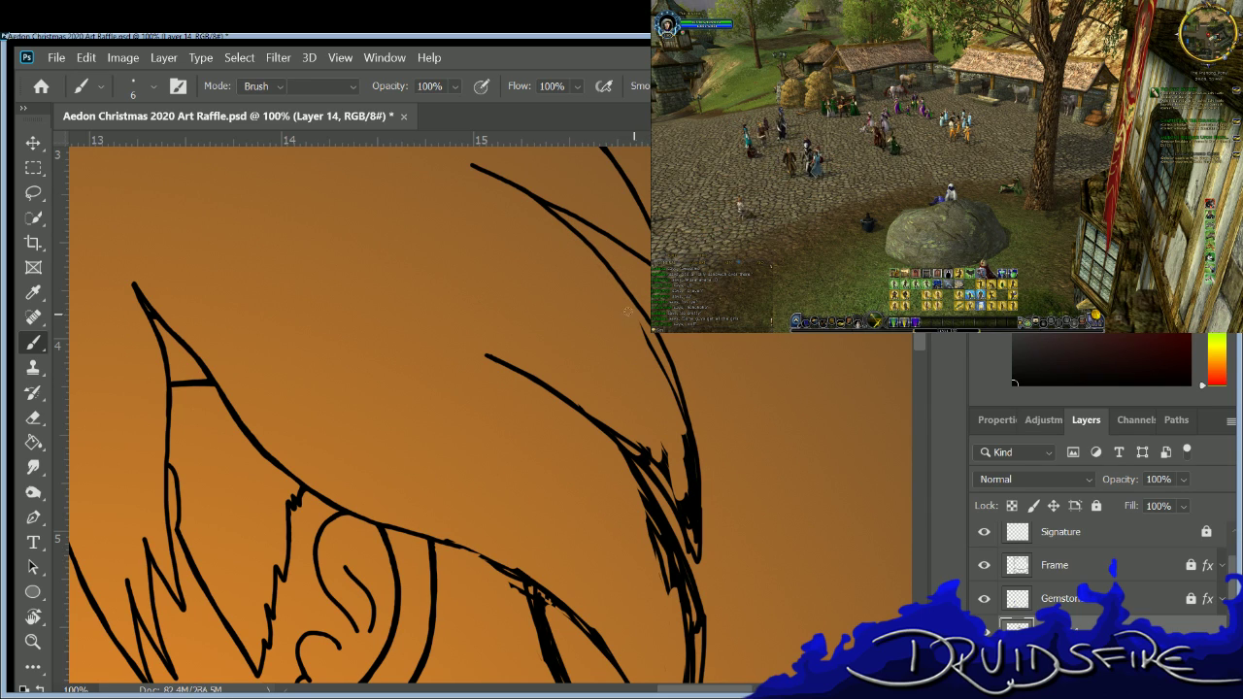
key("e")
mouse_move(659, 393)
left_mouse_down()
mouse_move(687, 471)
mouse_move(646, 471)
mouse_move(672, 473)
mouse_move(677, 457)
mouse_move(683, 525)
left_mouse_up()
key("b")
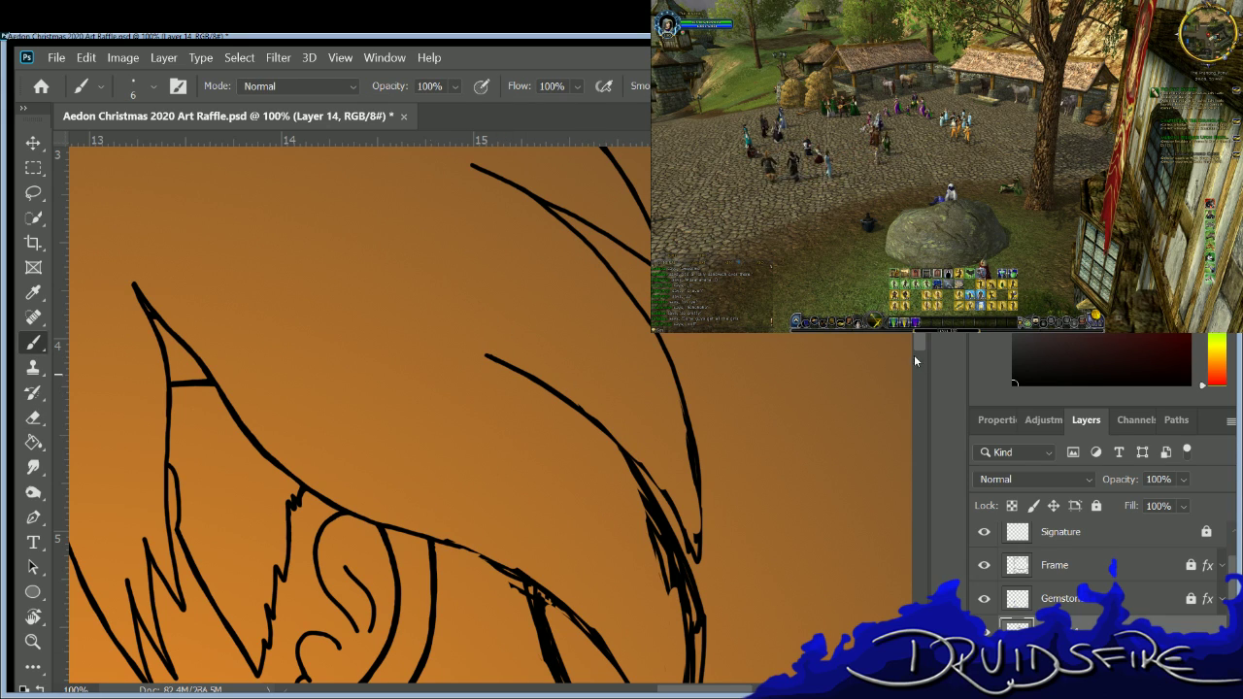
Erase the doubled strokes along the hair lock behind the ear and thin the long strand curving down beside it.
scroll(602, 207, "down", 5)
key("e")
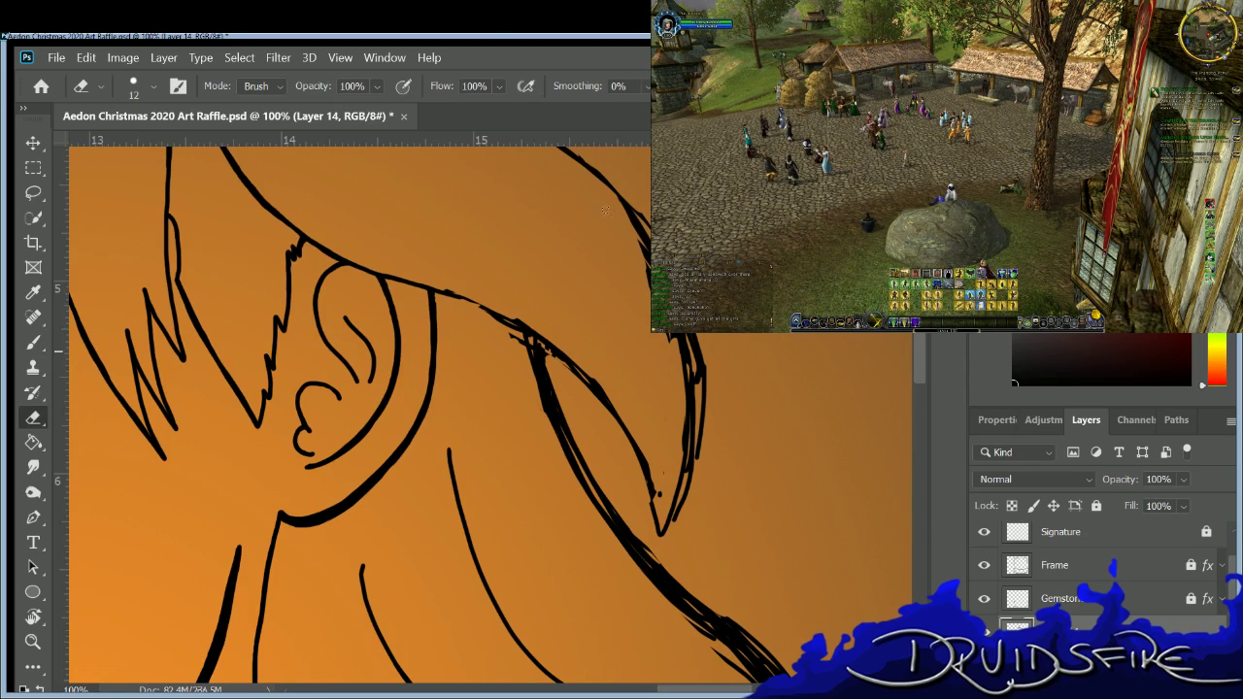
mouse_move(678, 400)
left_mouse_down()
mouse_move(683, 340)
mouse_move(691, 408)
mouse_move(643, 255)
left_mouse_up()
mouse_move(680, 495)
left_mouse_down()
mouse_move(678, 376)
mouse_move(685, 461)
left_mouse_up()
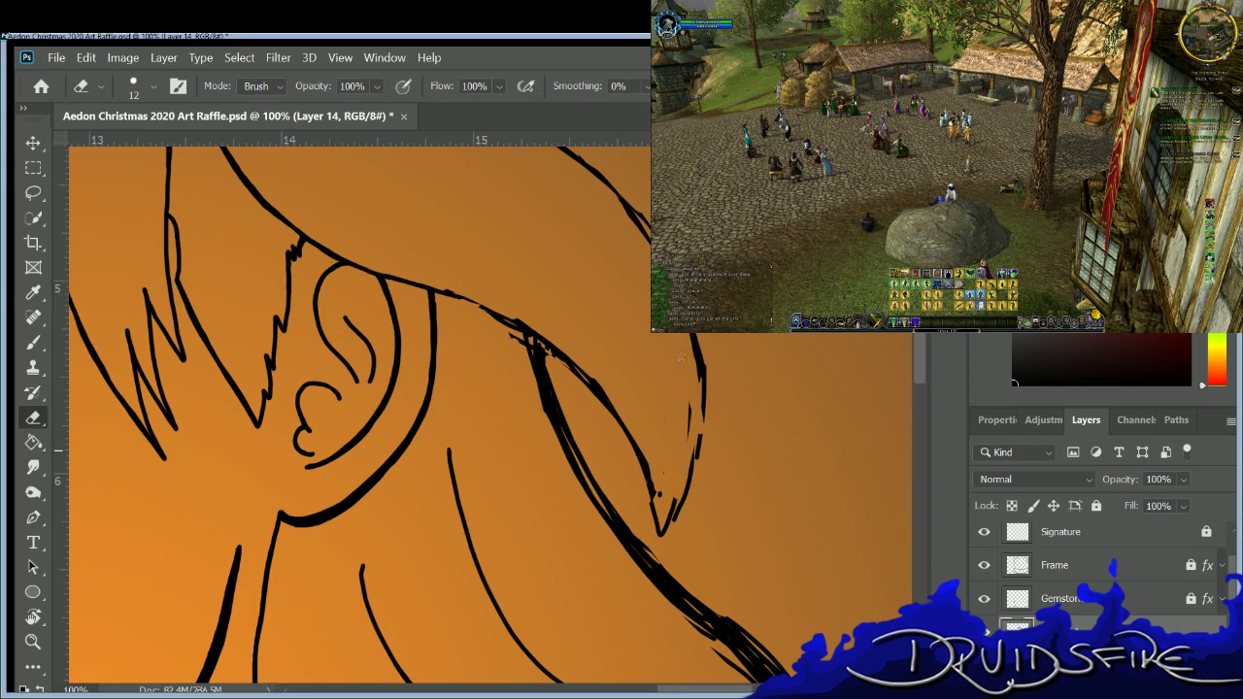
mouse_move(541, 358)
left_mouse_down()
mouse_move(522, 346)
mouse_move(549, 420)
mouse_move(641, 573)
mouse_move(718, 652)
mouse_move(645, 578)
left_mouse_up()
key("b")
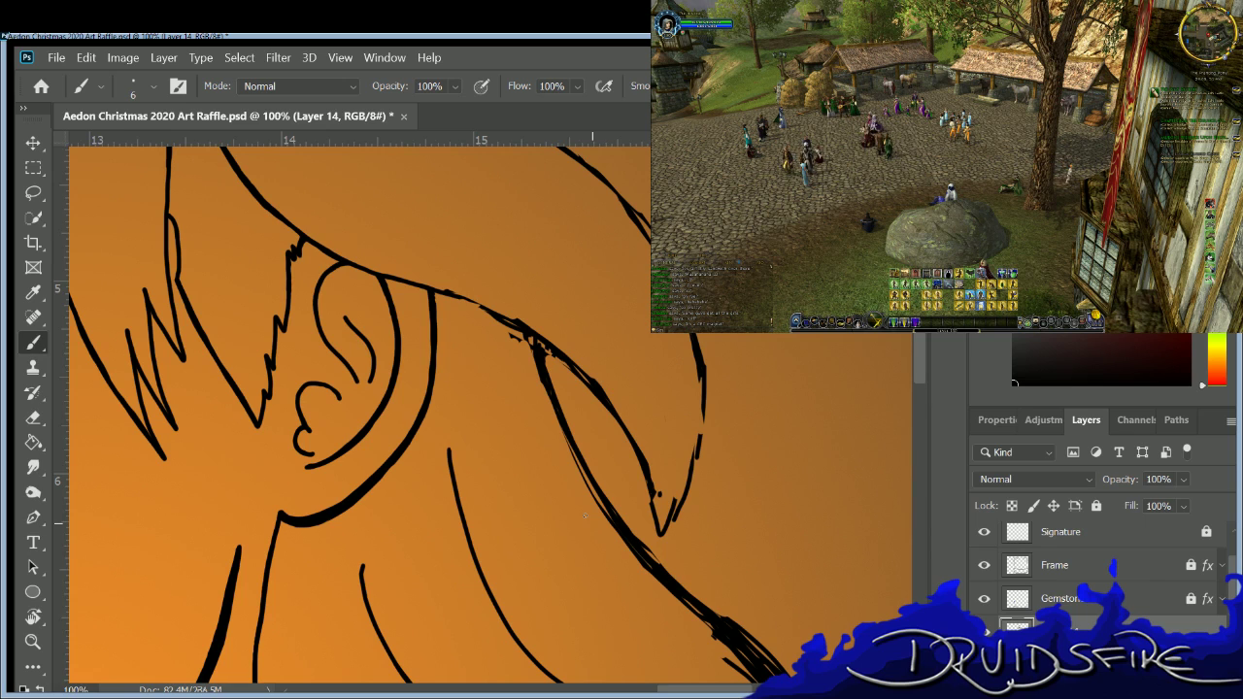
Erase the scribbled strokes at the lower end of the back hair and draw a new pointed lock there.
scroll(772, 389, "down", 10)
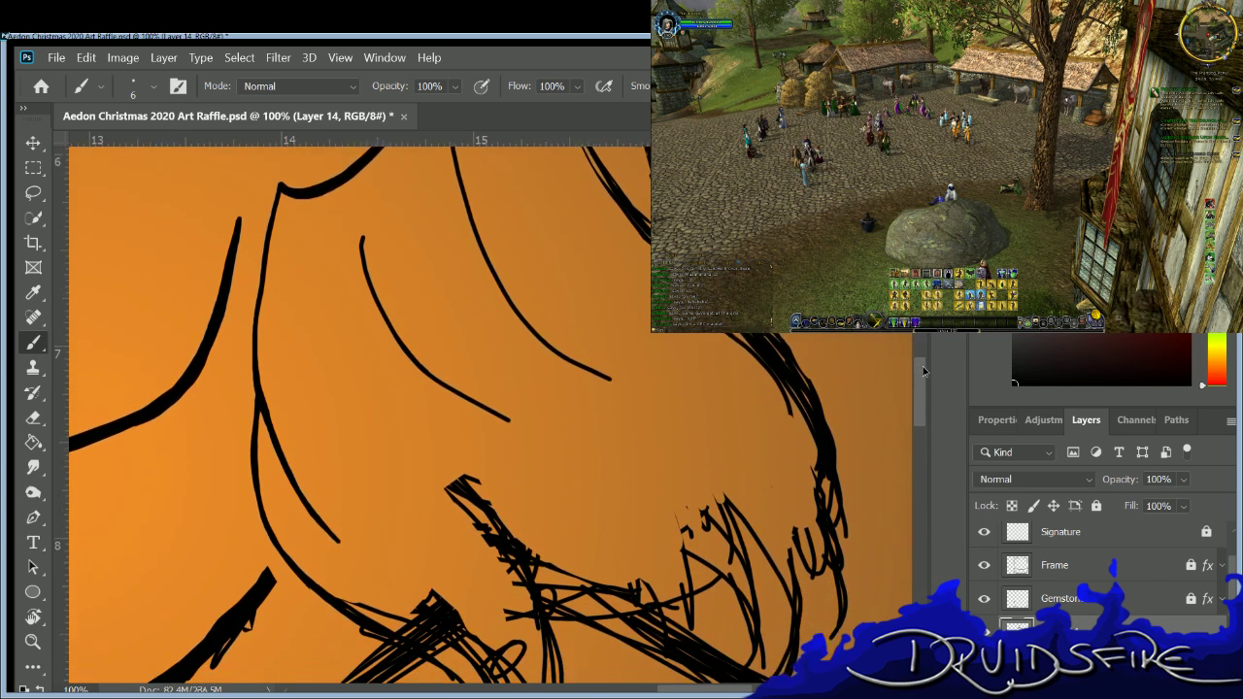
mouse_move(771, 388)
left_mouse_down()
mouse_move(793, 456)
mouse_move(820, 389)
left_mouse_up()
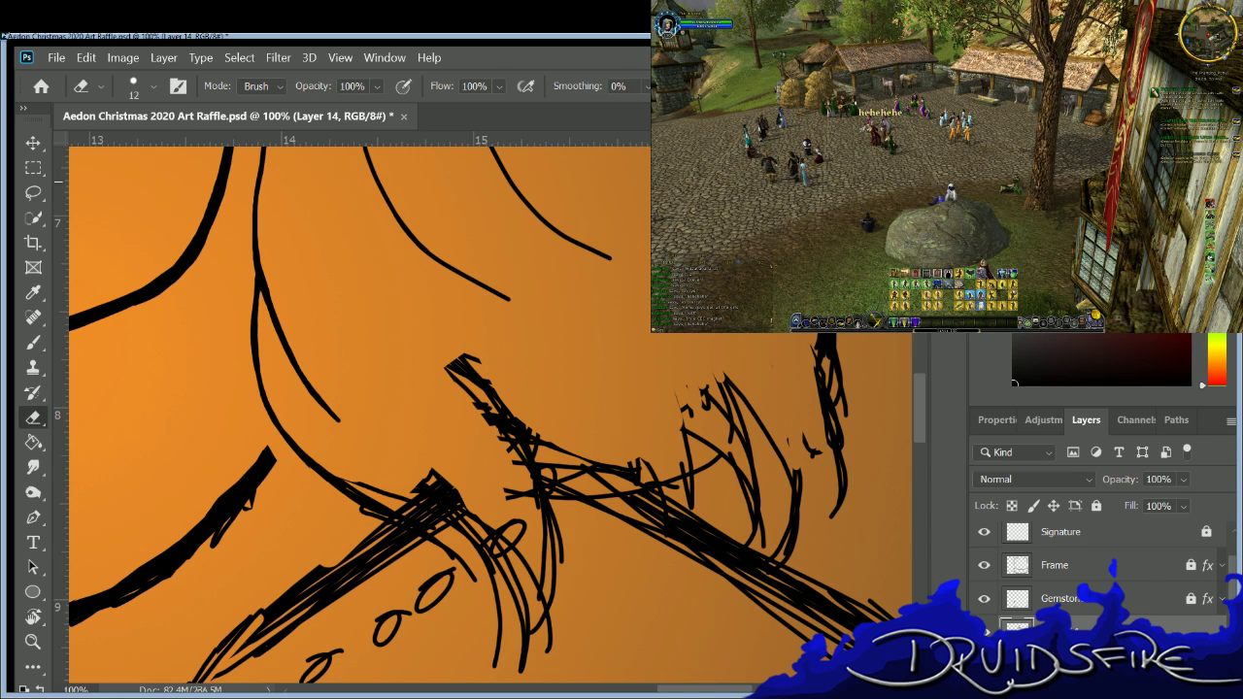
left_click_drag(814, 335, 843, 509)
left_click_drag(808, 435, 808, 458)
key("b")
scroll(912, 388, "down", 1)
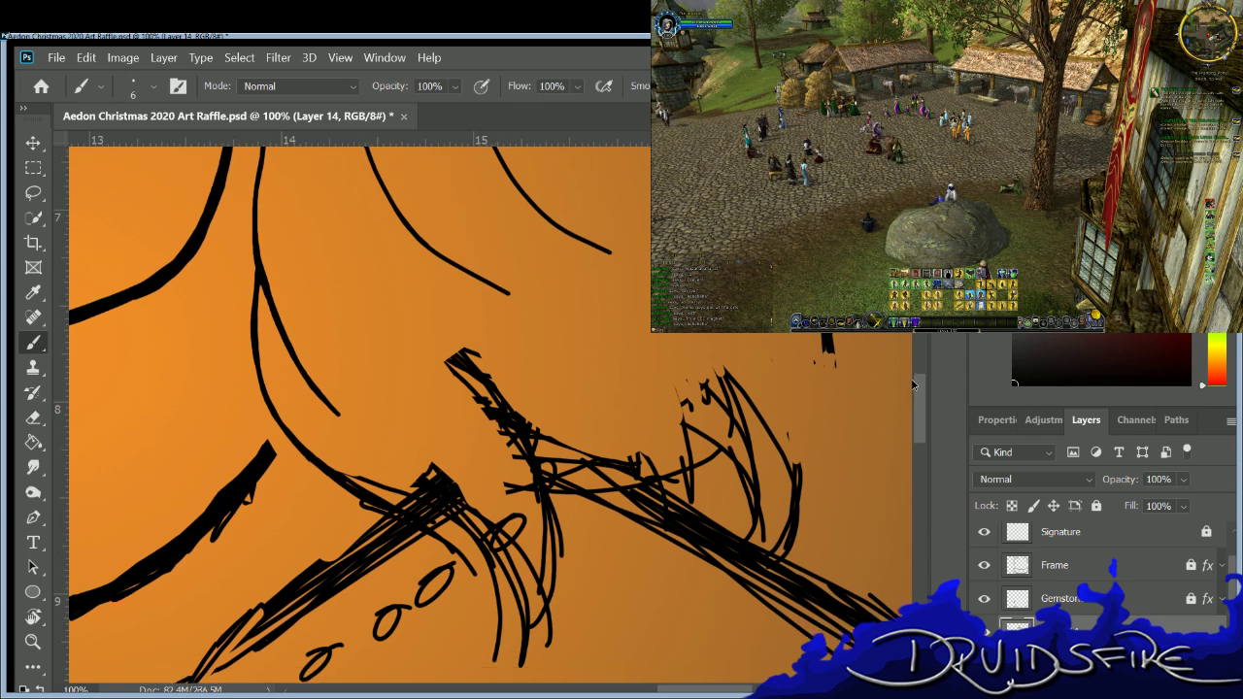
scroll(913, 389, "up", 5)
mouse_move(802, 396)
left_mouse_down()
mouse_move(826, 497)
mouse_move(754, 392)
mouse_move(803, 604)
left_mouse_up()
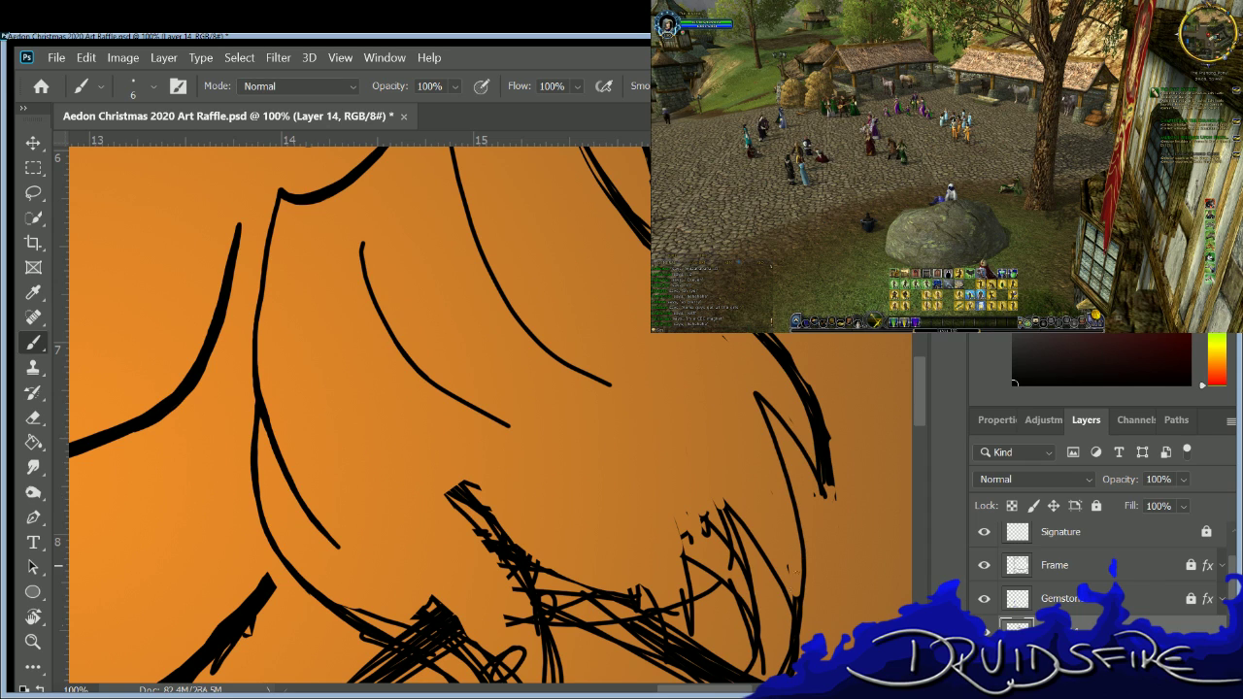
Erase the scribbled strokes where the collar edge meets the lower back hair and start thinning the rough lock edge above the shoulder line.
scroll(916, 373, "down", 10)
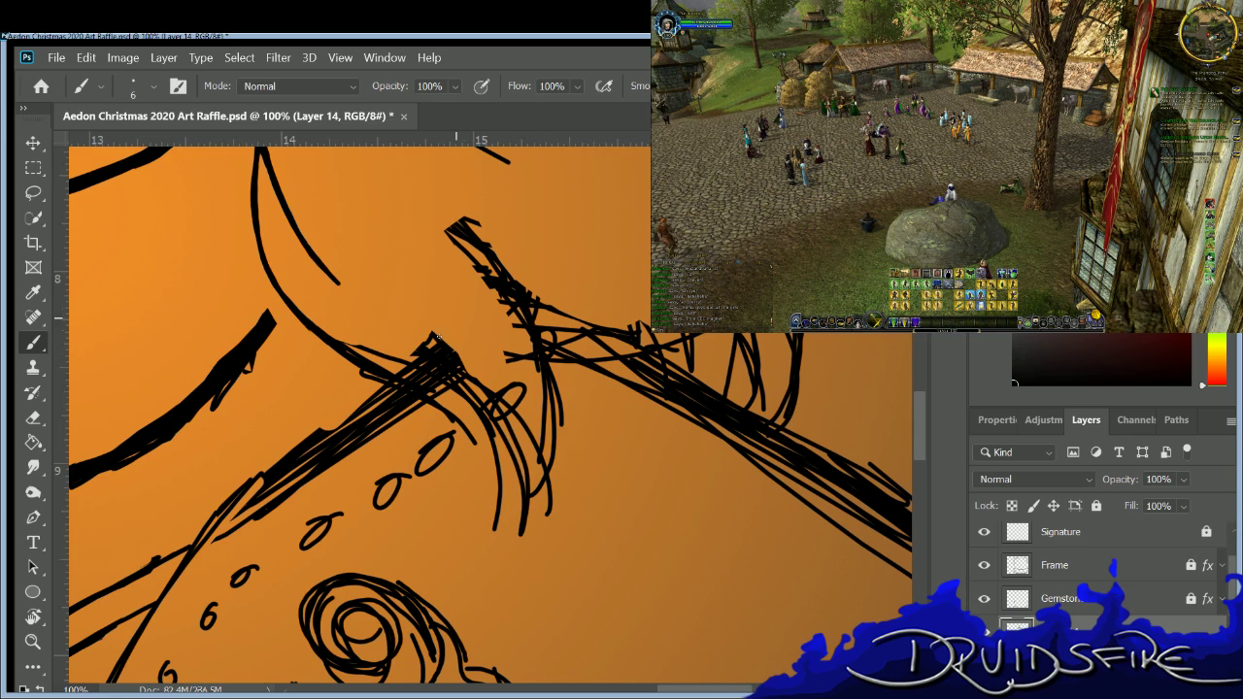
key("e")
left_click_drag(432, 341, 472, 369)
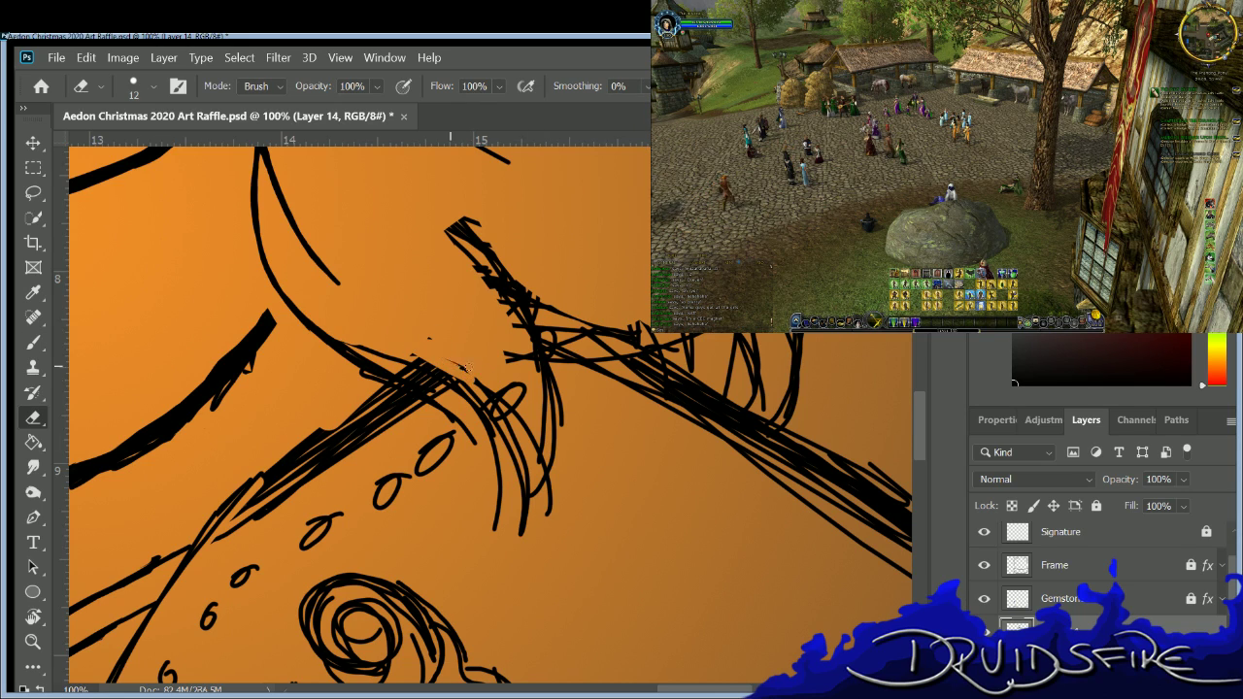
mouse_move(354, 346)
left_mouse_down()
mouse_move(460, 380)
mouse_move(440, 359)
mouse_move(509, 425)
mouse_move(504, 394)
left_mouse_up()
left_click_drag(456, 226, 496, 260)
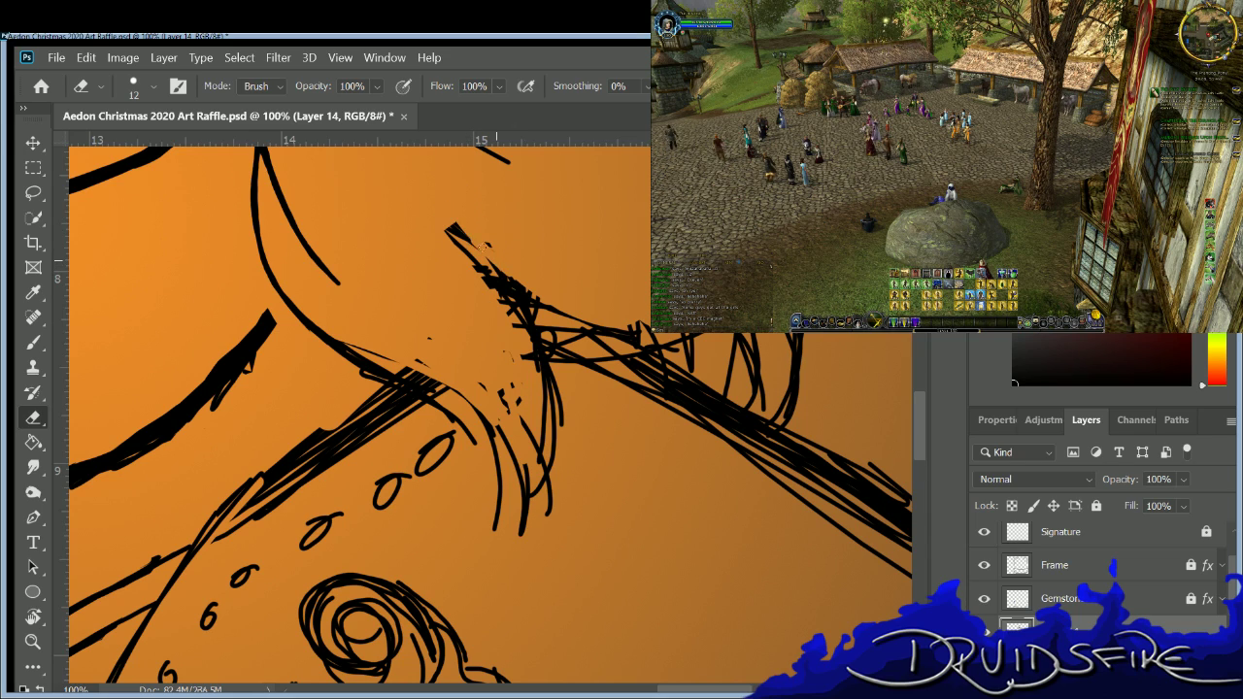
Erase the overlapping sketch strokes above the shoulder line between the hair locks and within the outer lock.
key("b")
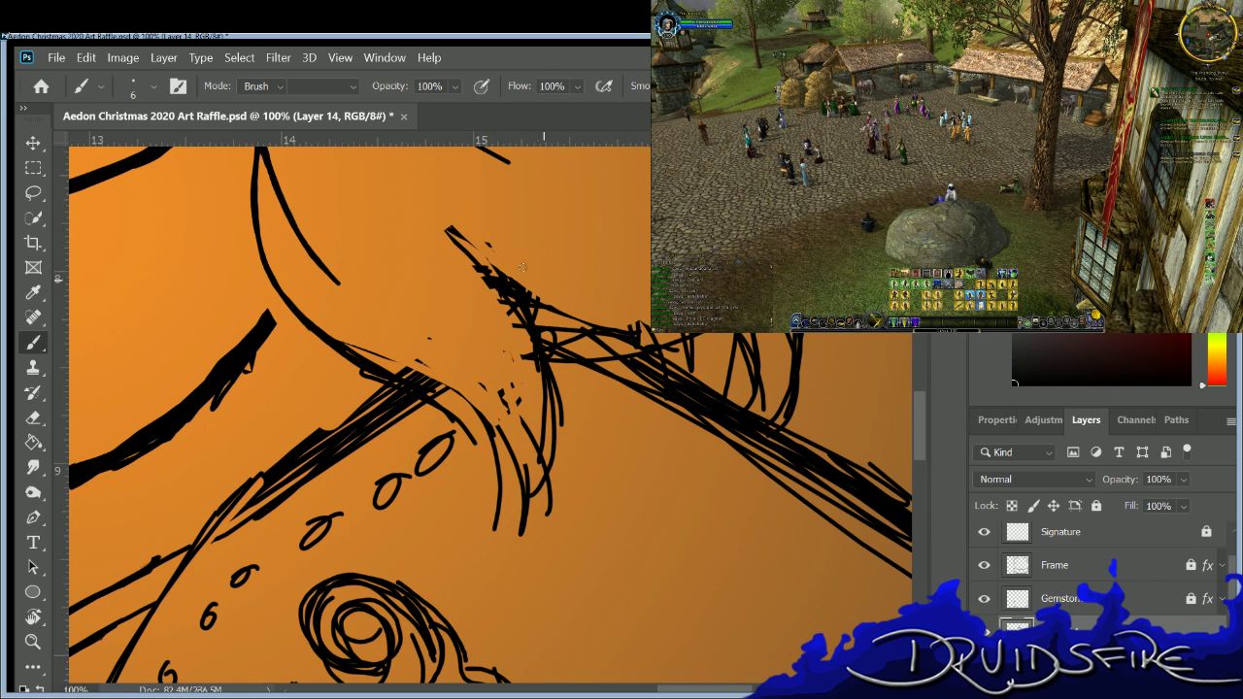
key("e")
mouse_move(581, 325)
left_mouse_down()
mouse_move(617, 379)
mouse_move(632, 316)
left_mouse_up()
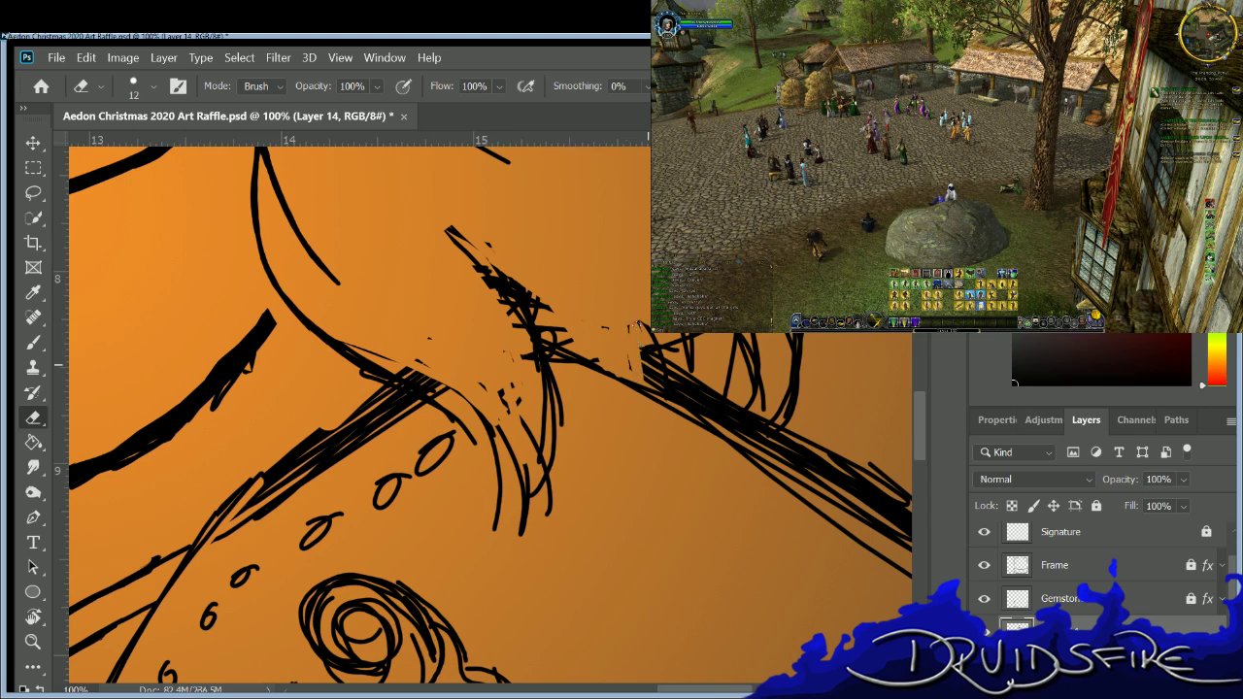
key("b")
key("e")
left_click_drag(733, 335, 735, 356)
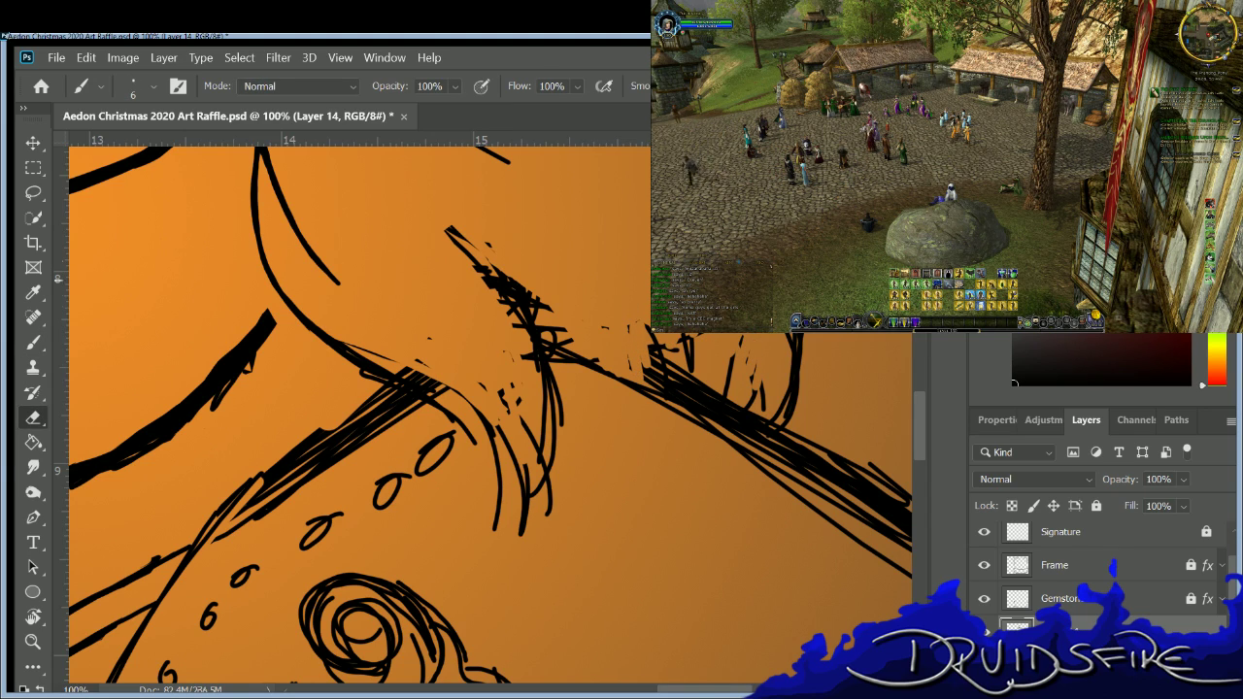
Draw a curved strand down toward the shoulder line, then thin and redraw the rough edge of the lock hanging over the collar.
key("b")
left_click_drag(650, 233, 625, 180)
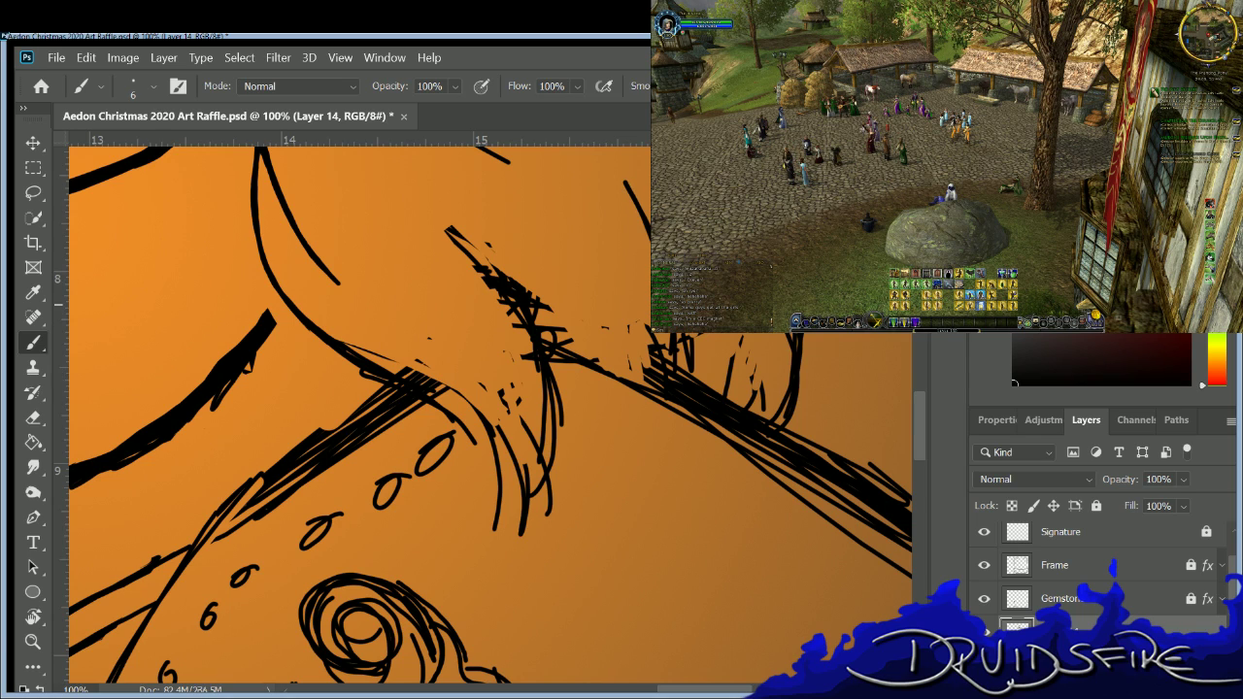
scroll(922, 409, "up", 3)
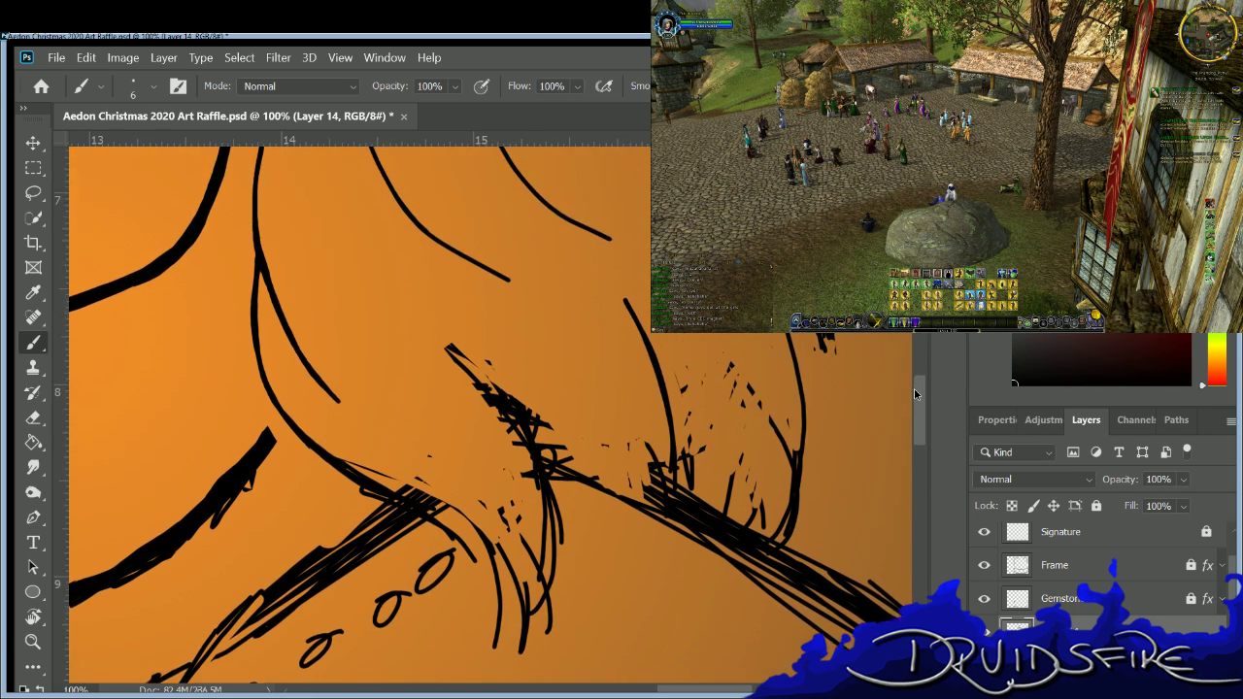
key("e")
mouse_move(505, 404)
left_mouse_down()
mouse_move(472, 403)
mouse_move(507, 470)
mouse_move(464, 396)
left_mouse_up()
key("b")
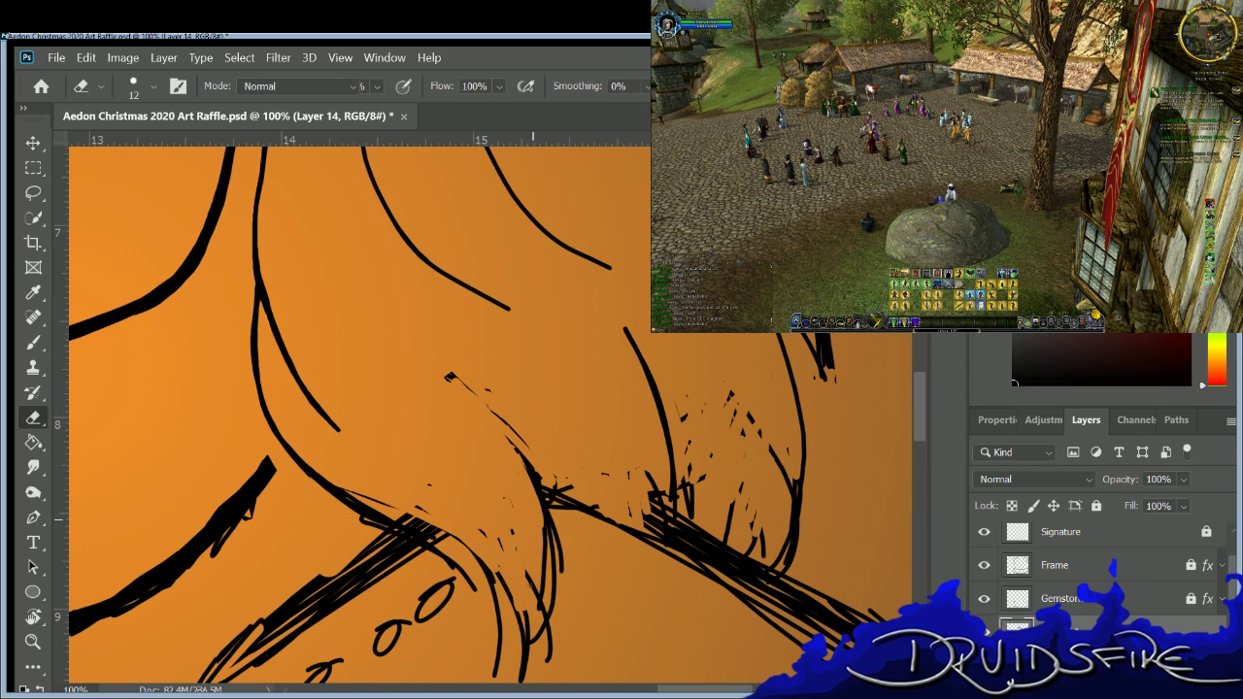
key("b")
left_click_drag(464, 379, 522, 449)
left_click_drag(548, 529, 534, 636)
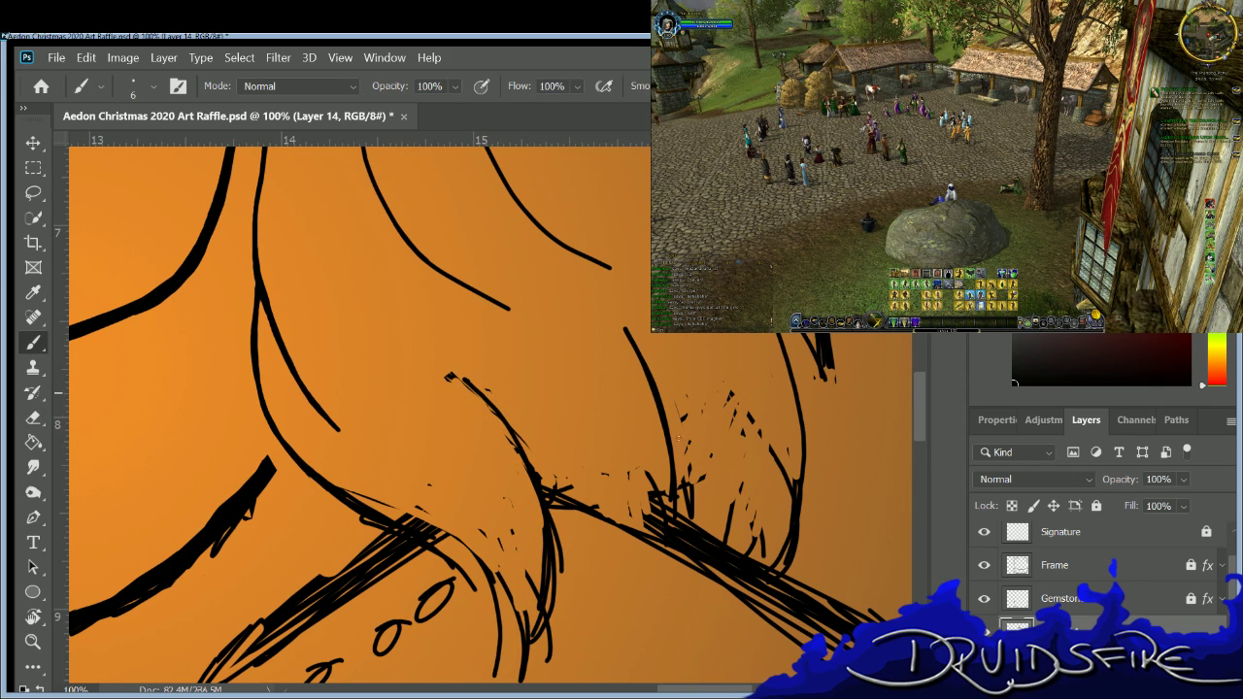
Extend the shoulder line up to the hanging lock and redraw the upper part of the curved strand above it.
left_click_drag(538, 468, 668, 529)
left_click_drag(604, 474, 674, 515)
left_click_drag(611, 338, 670, 485)
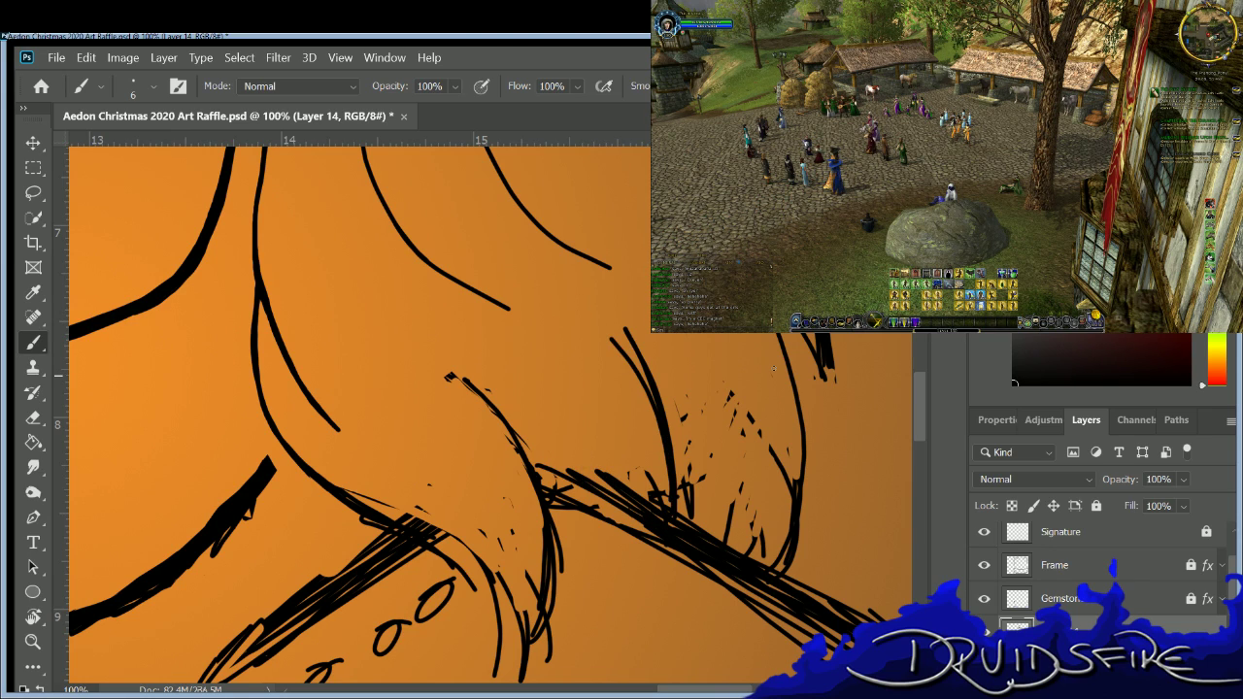
key("ctrl+z")
key("ctrl+z")
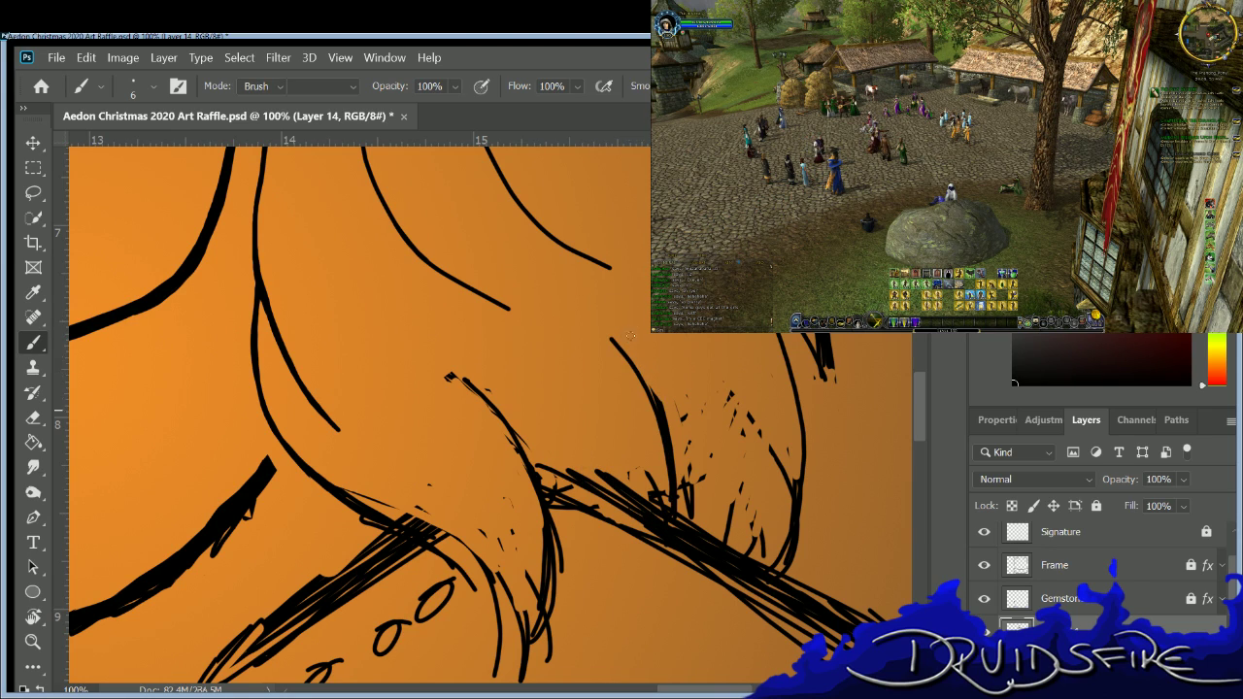
scroll(485, 418, "down", 1)
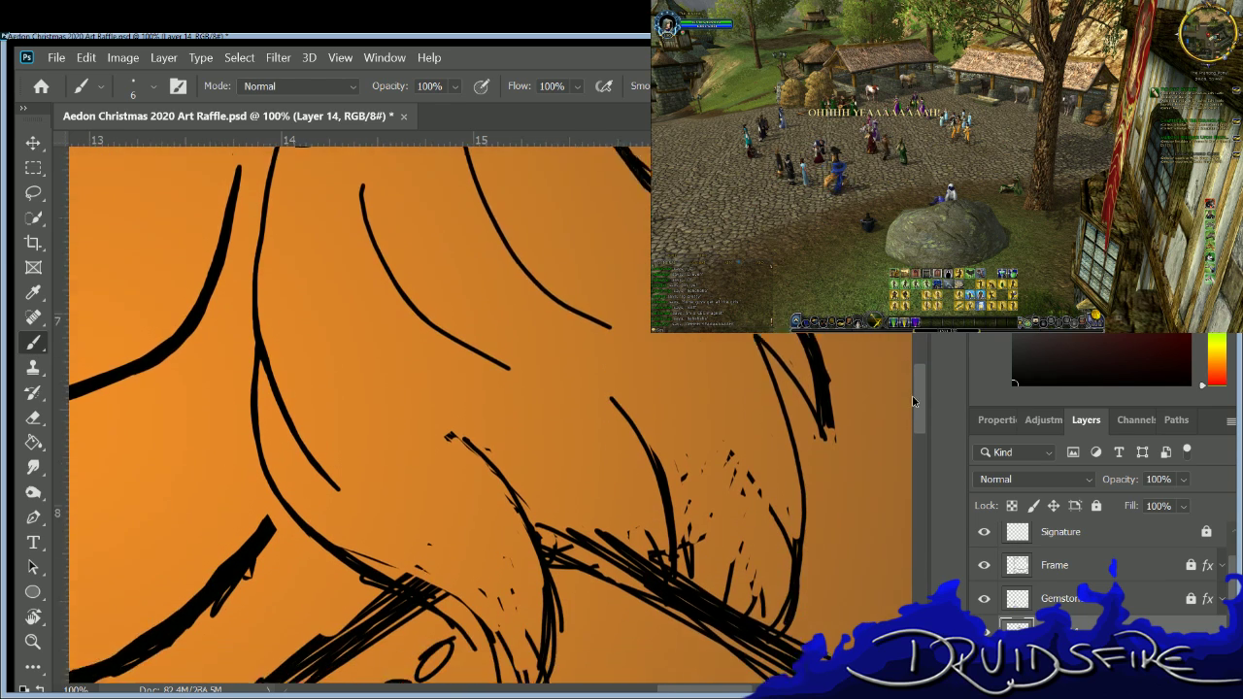
Erase the old outer strand at the lower back hair and draw a pointed lock flicking outward in its place.
key("e")
mouse_move(793, 342)
left_mouse_down()
mouse_move(798, 493)
mouse_move(798, 363)
mouse_move(803, 413)
left_mouse_up()
left_click_drag(794, 338, 795, 351)
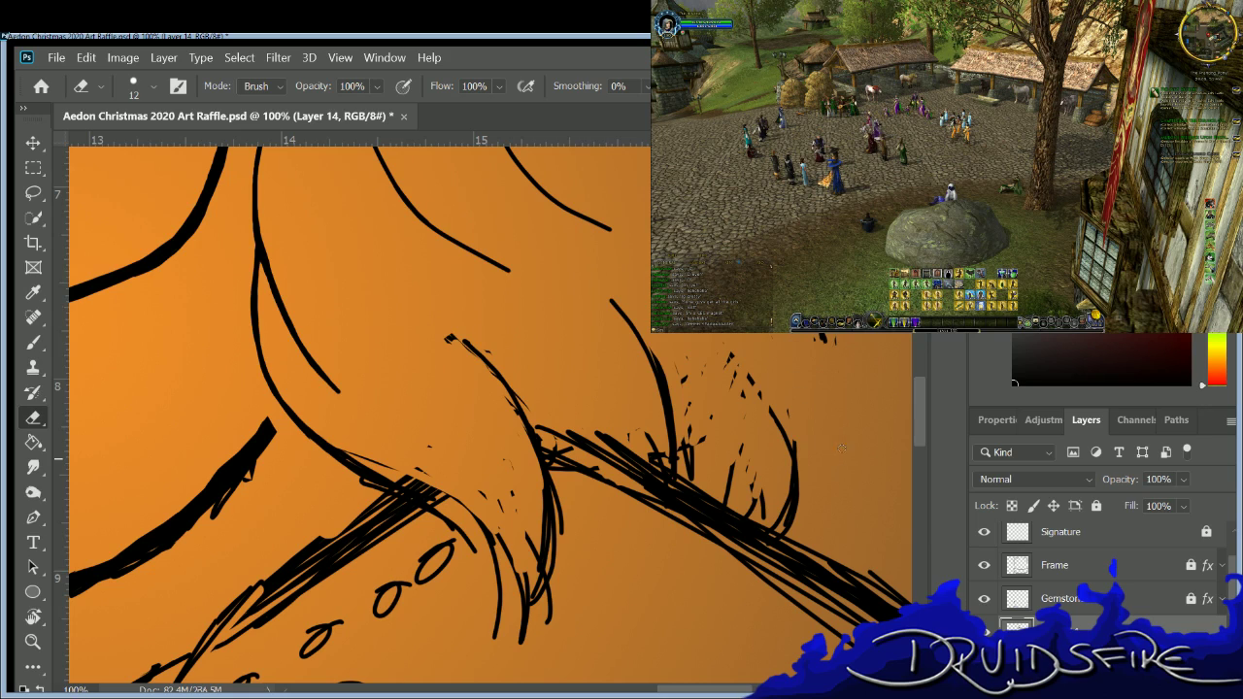
key("b")
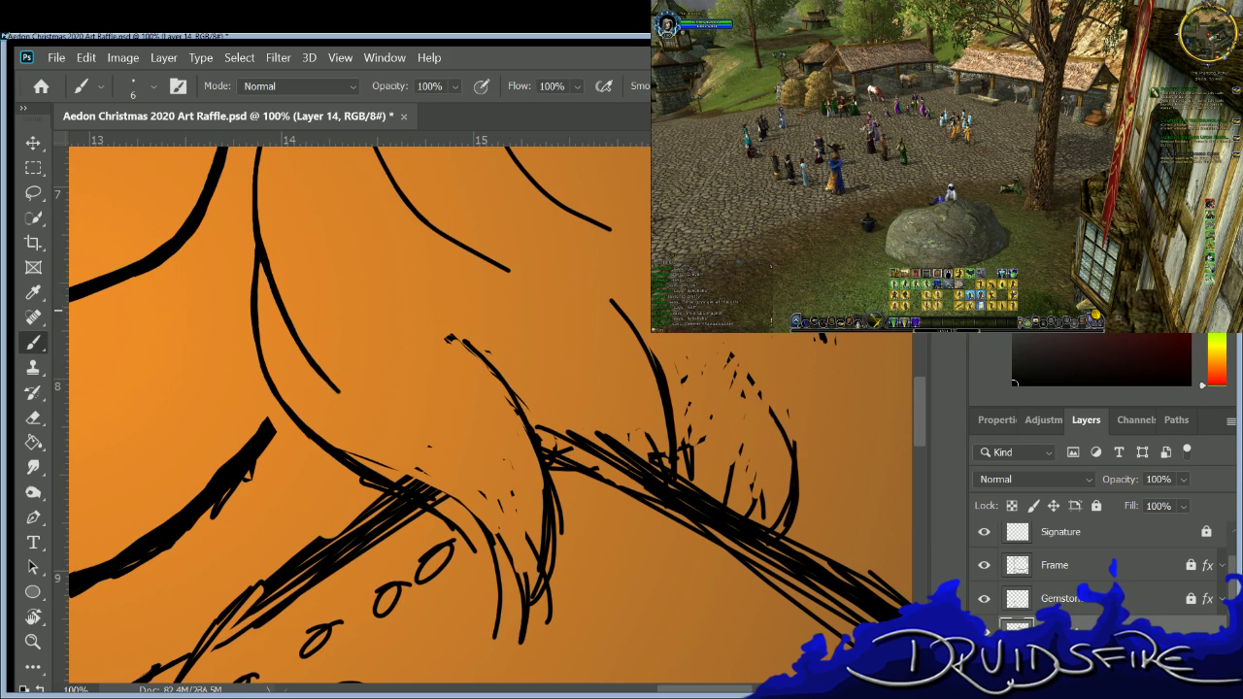
mouse_move(790, 335)
left_mouse_down()
mouse_move(843, 470)
mouse_move(784, 412)
mouse_move(806, 532)
left_mouse_up()
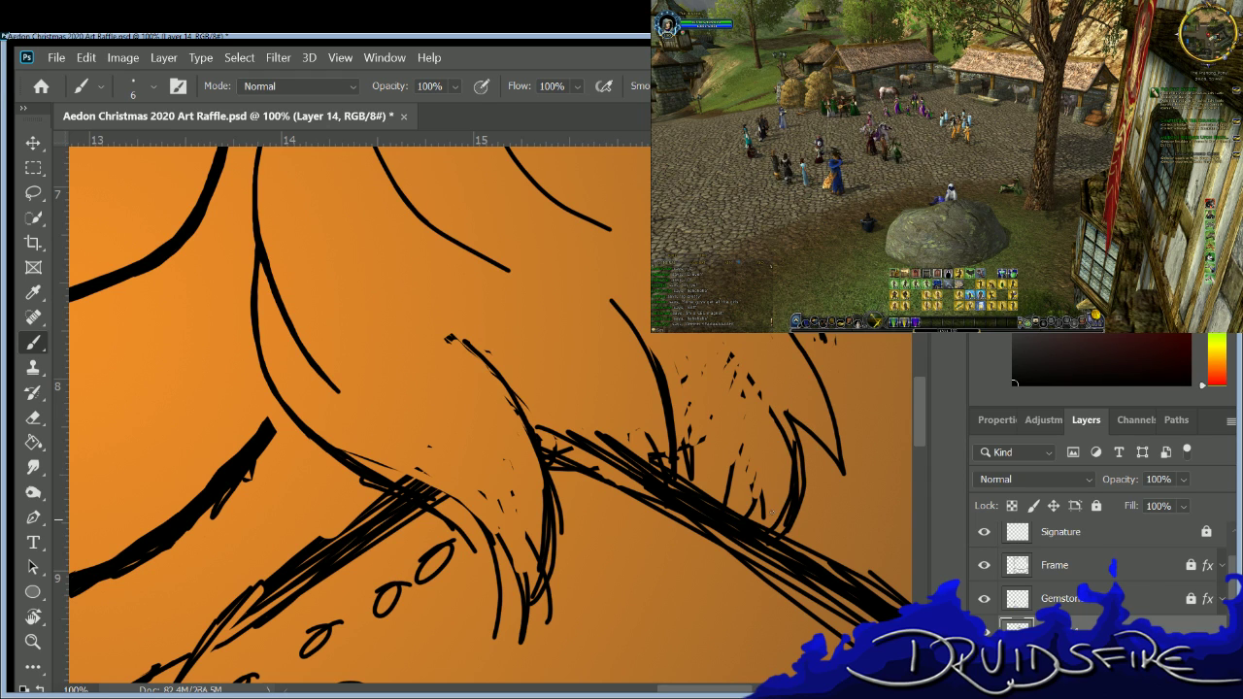
Extend the tip of the hair spike beside the ear outward into a curved point.
key("ctrl+0")
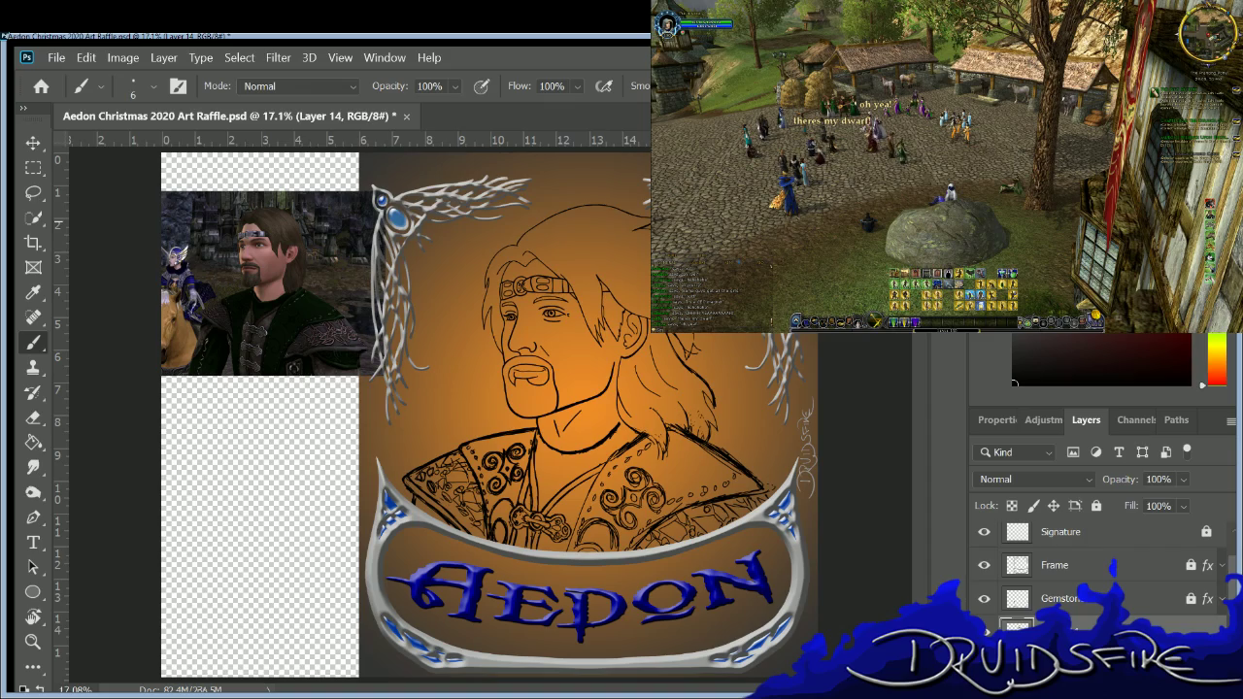
scroll(670, 436, "up", 4)
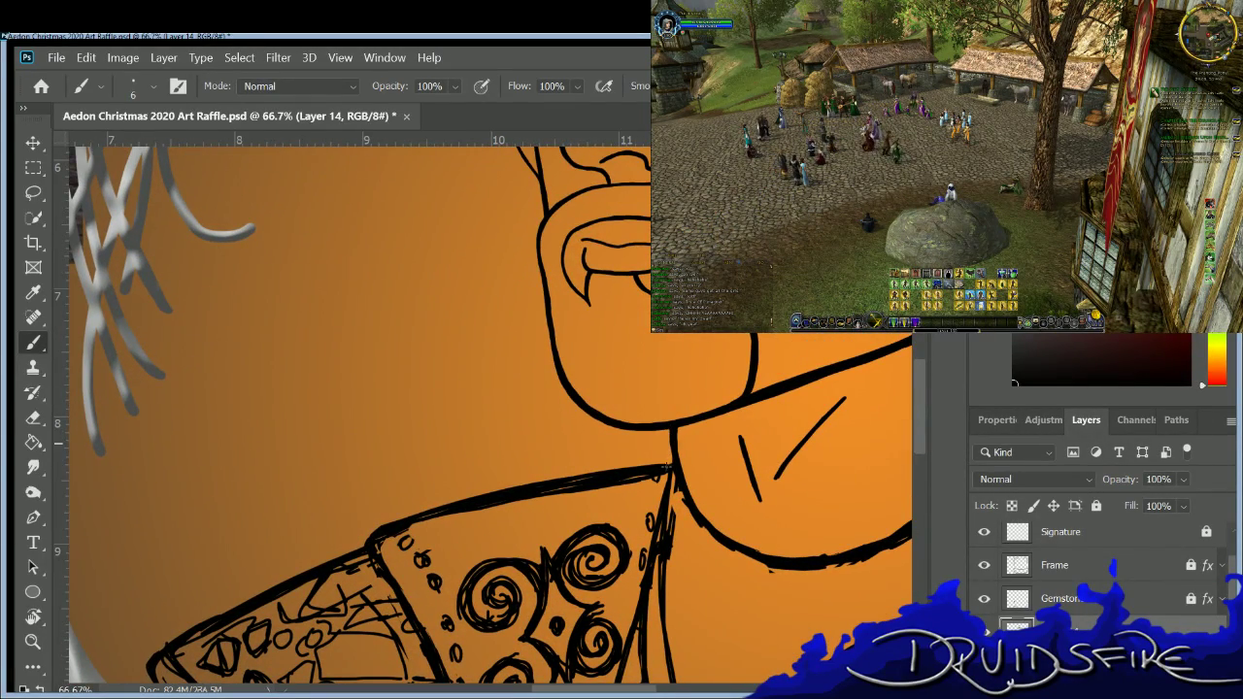
key("e")
key("b")
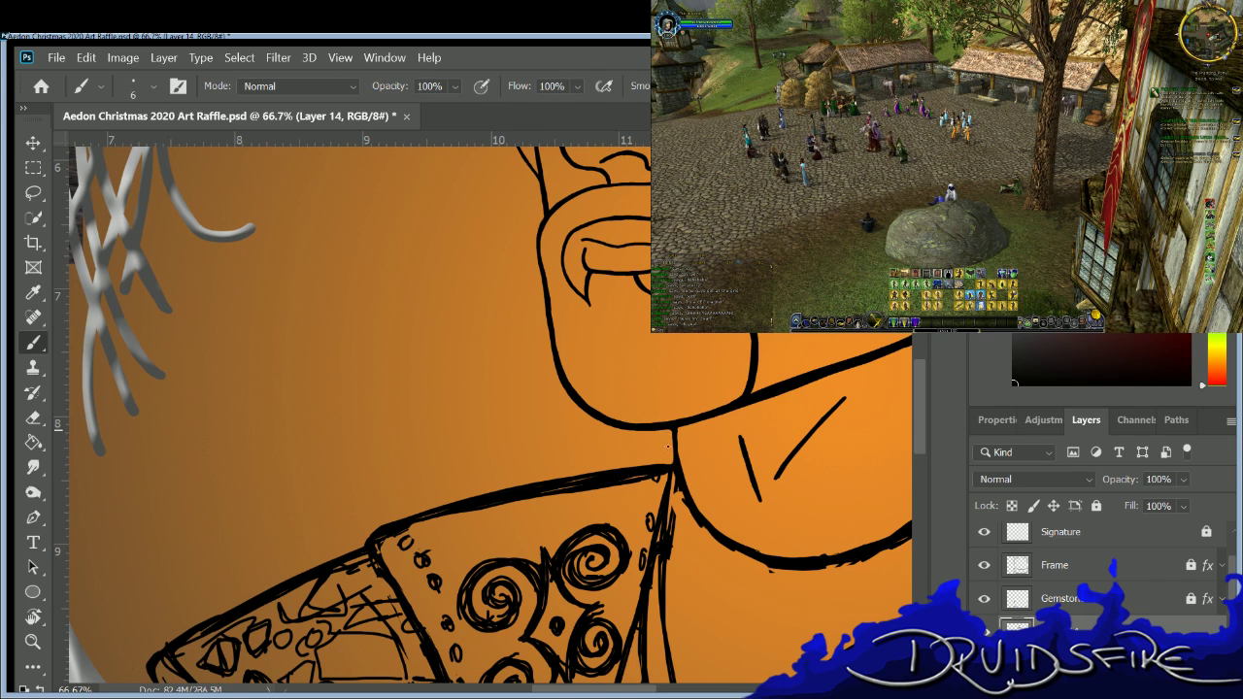
scroll(595, 398, "right", 10)
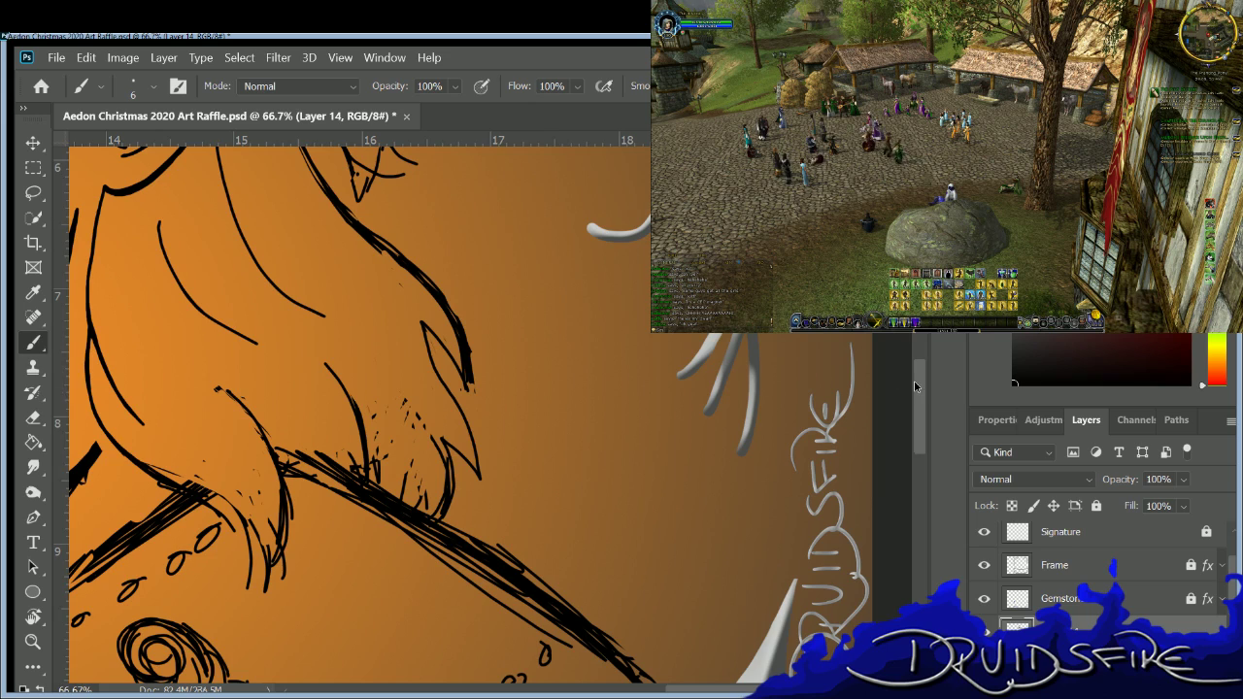
scroll(915, 386, "up", 5)
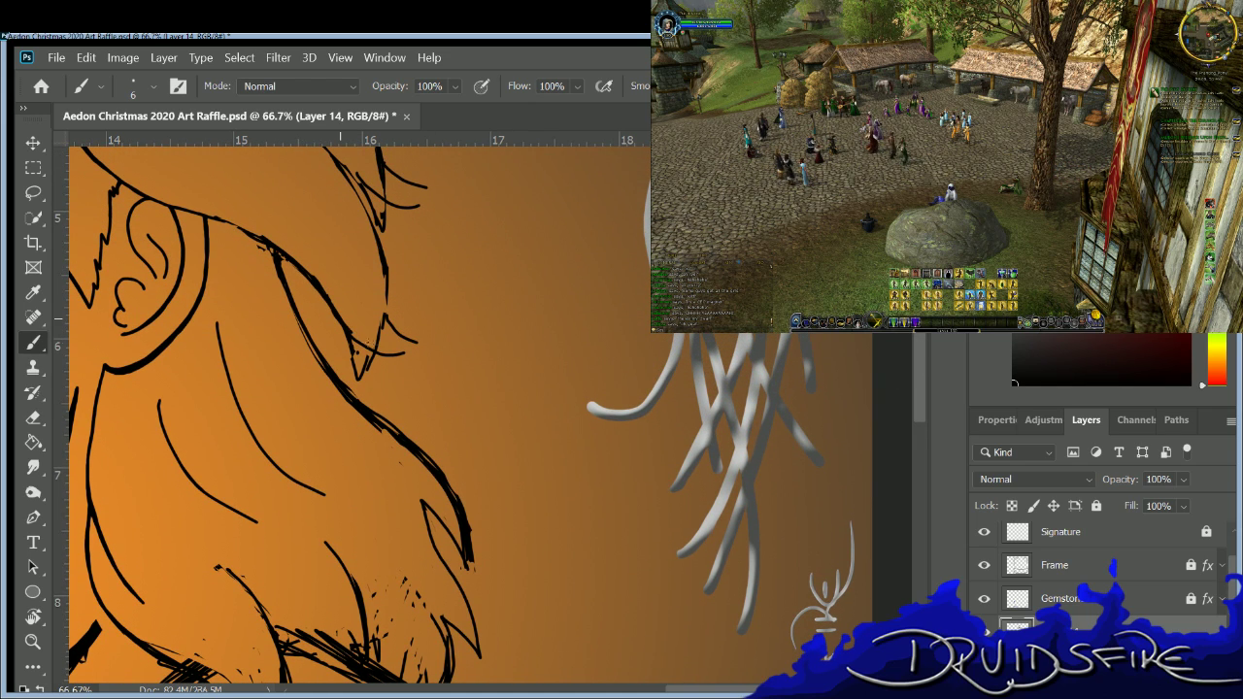
left_click_drag(389, 317, 442, 341)
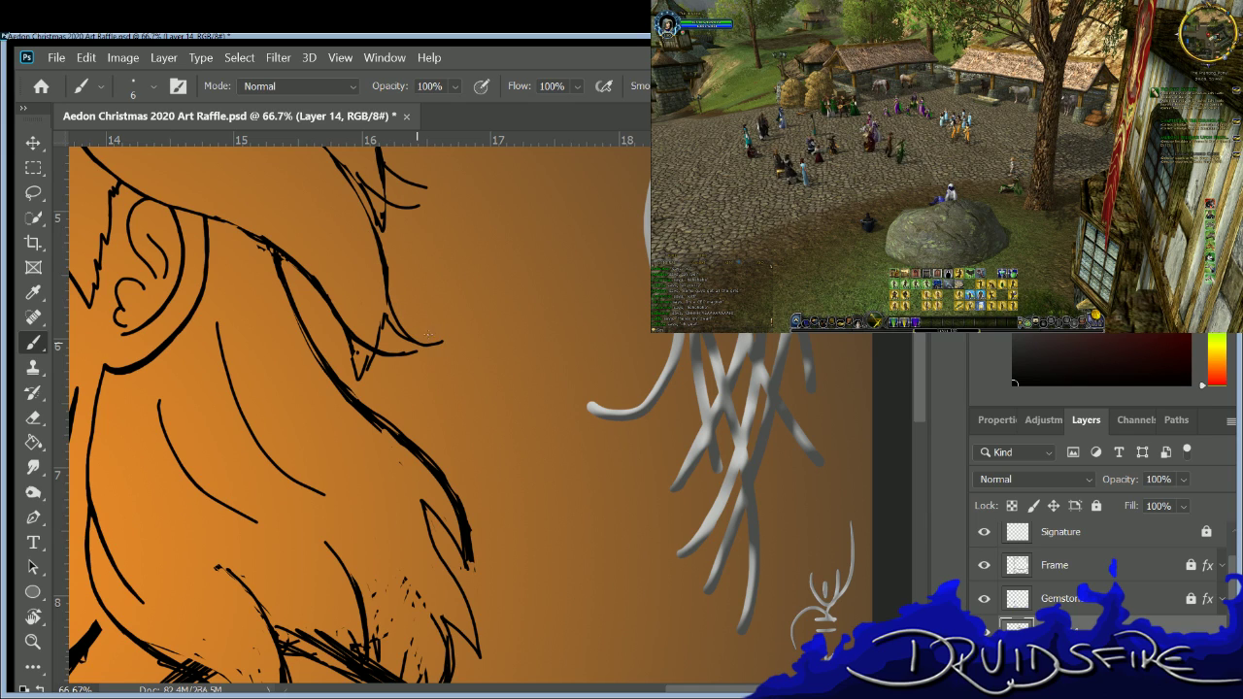
left_click_drag(386, 225, 427, 205)
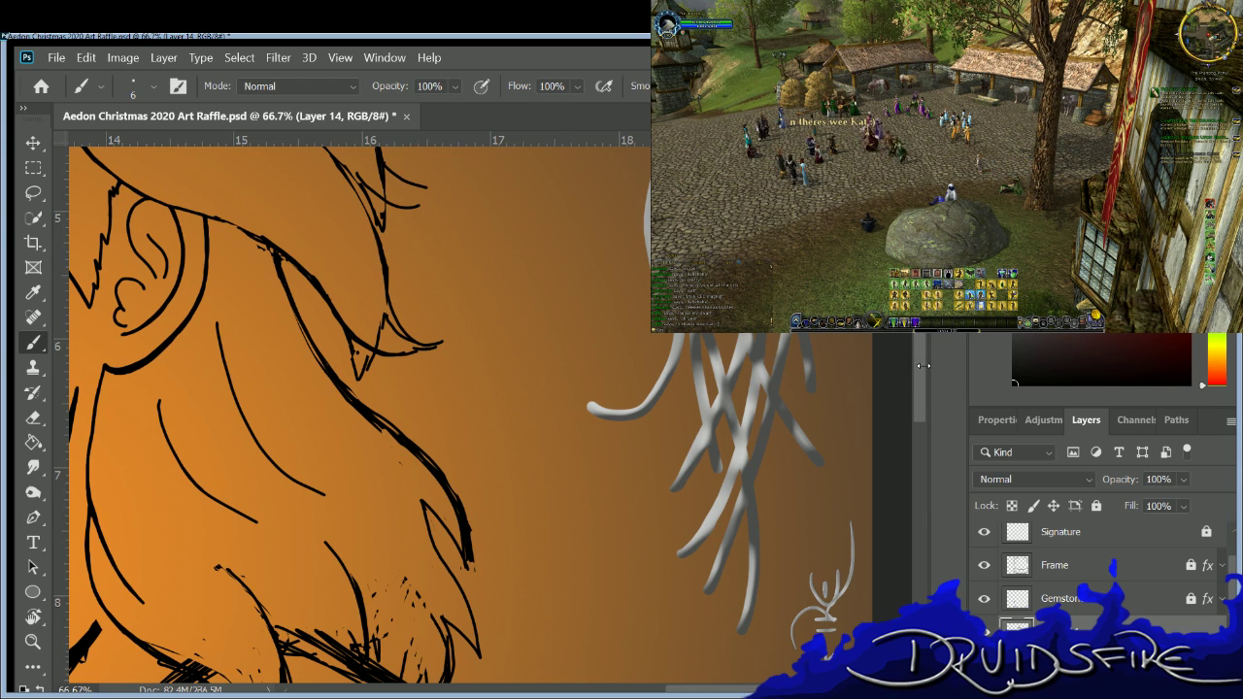
Replace the blunt thick end of the long outer hair lock with a pointed tip that curves outward.
scroll(907, 357, "up", 2)
mouse_move(462, 598)
left_mouse_down()
mouse_move(480, 641)
mouse_move(456, 581)
mouse_move(492, 631)
mouse_move(473, 594)
mouse_move(488, 649)
mouse_move(440, 571)
mouse_move(418, 561)
mouse_move(476, 613)
left_mouse_up()
key("e")
key("b")
mouse_move(452, 565)
left_mouse_down()
mouse_move(499, 606)
mouse_move(421, 563)
mouse_move(490, 610)
left_mouse_up()
key("e")
key("b")
left_click_drag(420, 587, 474, 607)
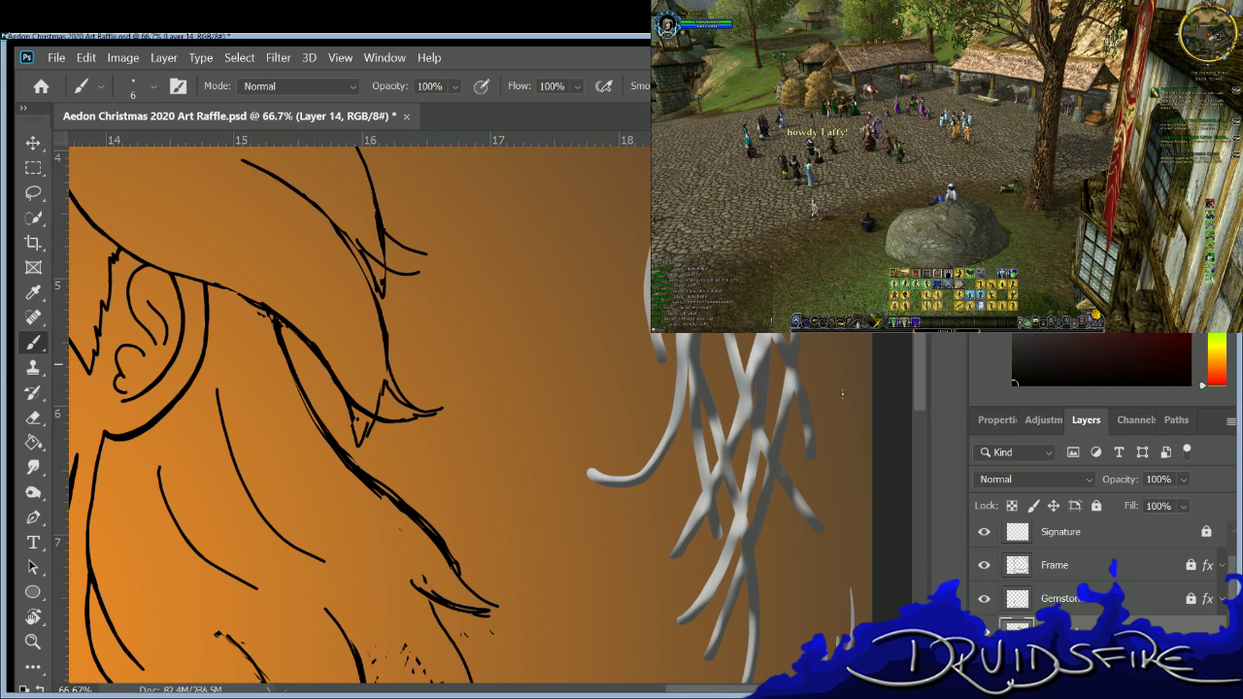
Erase the stray downward strokes under the two hair spikes beside the ear and redraw their tips as outward-curving points.
mouse_move(917, 348)
left_mouse_down()
mouse_move(916, 393)
mouse_move(918, 353)
left_mouse_up()
scroll(917, 352, "up", 3)
key("e")
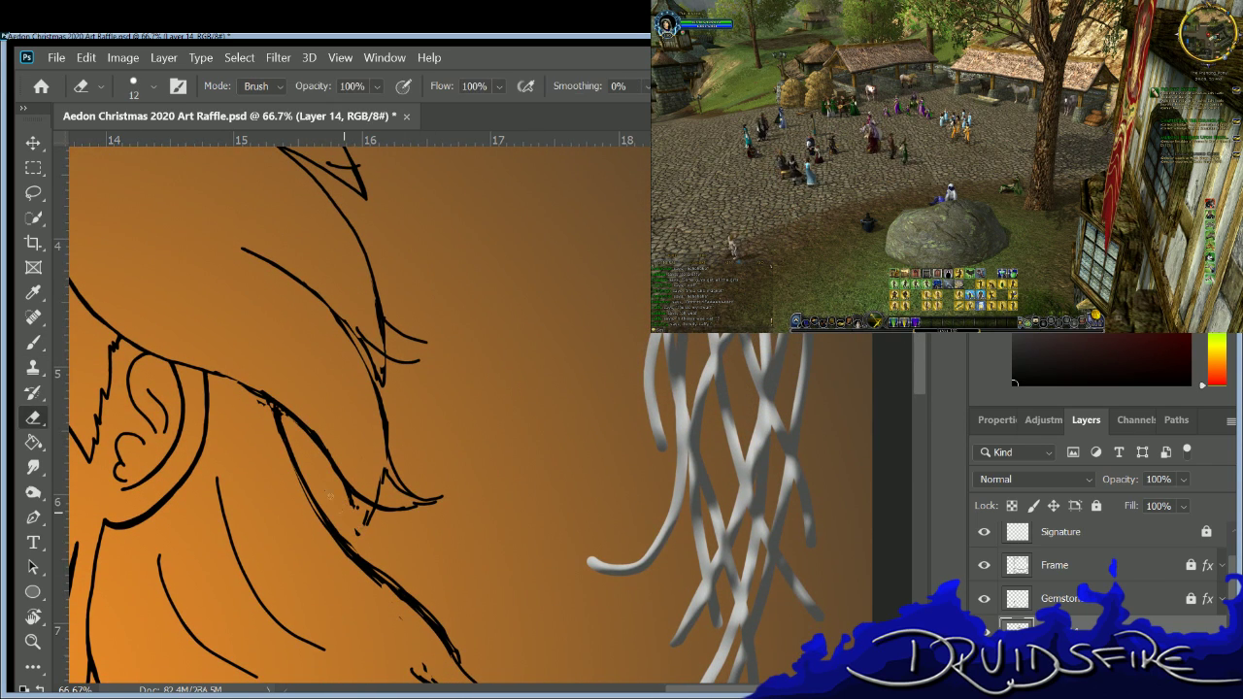
left_click_drag(372, 359, 389, 381)
key("b")
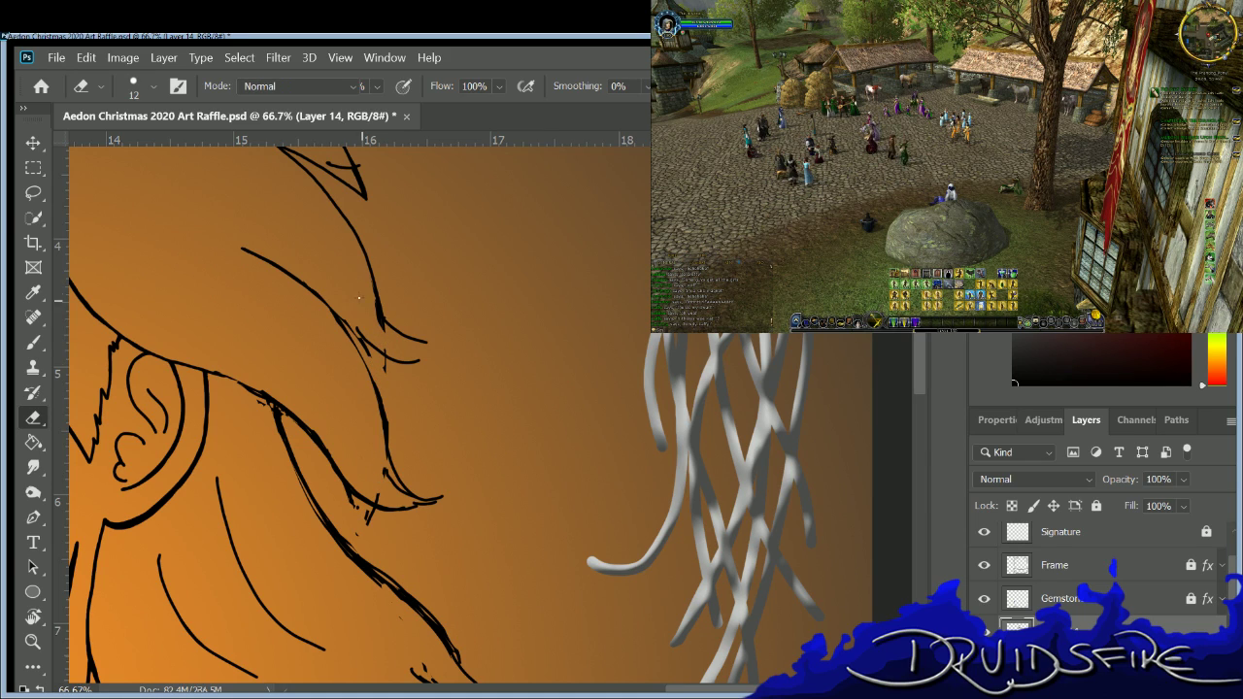
mouse_move(362, 251)
left_mouse_down()
mouse_move(381, 308)
mouse_move(384, 288)
mouse_move(370, 279)
mouse_move(441, 346)
mouse_move(370, 328)
mouse_move(433, 355)
left_mouse_up()
mouse_move(344, 321)
left_mouse_down()
mouse_move(449, 495)
mouse_move(341, 476)
left_mouse_up()
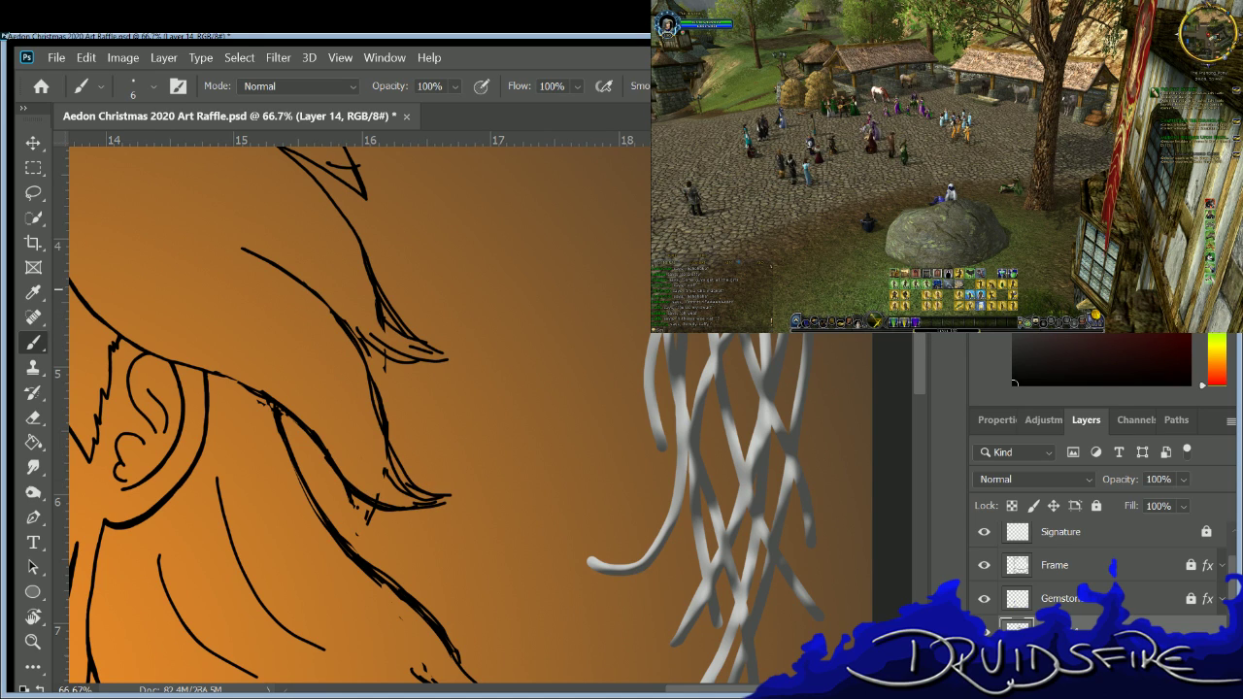
Erase the crossed strokes at the uppermost spike's end and draw a curved, outward-pointing tip.
scroll(625, 181, "up", 2)
key("e")
left_click_drag(334, 210, 340, 237)
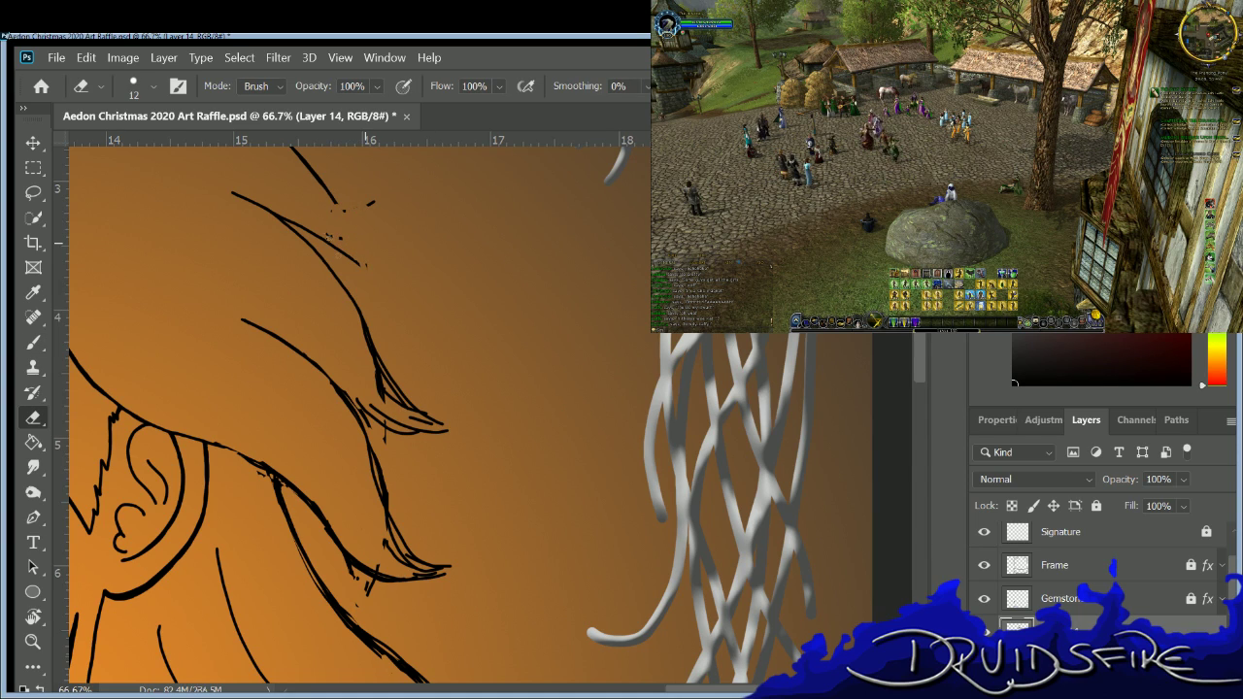
key("b")
left_click_drag(340, 204, 386, 219)
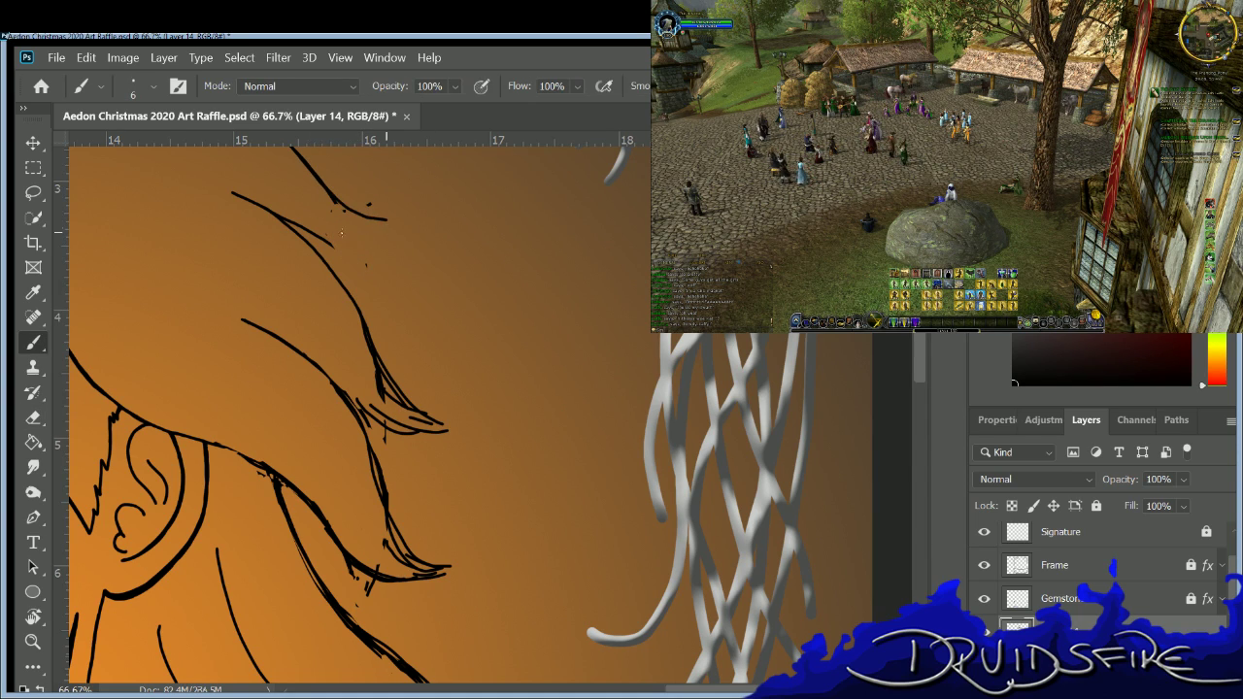
mouse_move(307, 225)
left_mouse_down()
mouse_move(335, 235)
mouse_move(392, 218)
left_mouse_up()
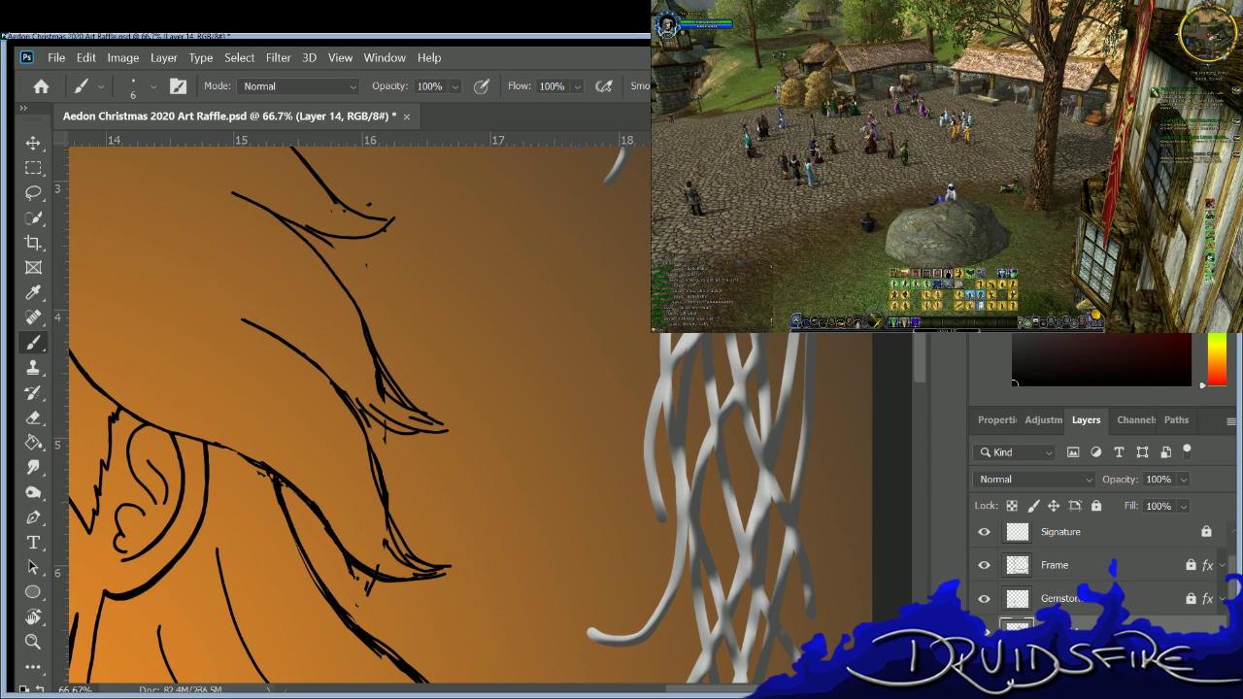
Erase the doubled strokes along the upper part of the long outer lock behind the ear to thin its edge.
scroll(485, 408, "up", 2)
scroll(485, 408, "down", 8)
scroll(485, 389, "up", 5)
key("e")
key("e")
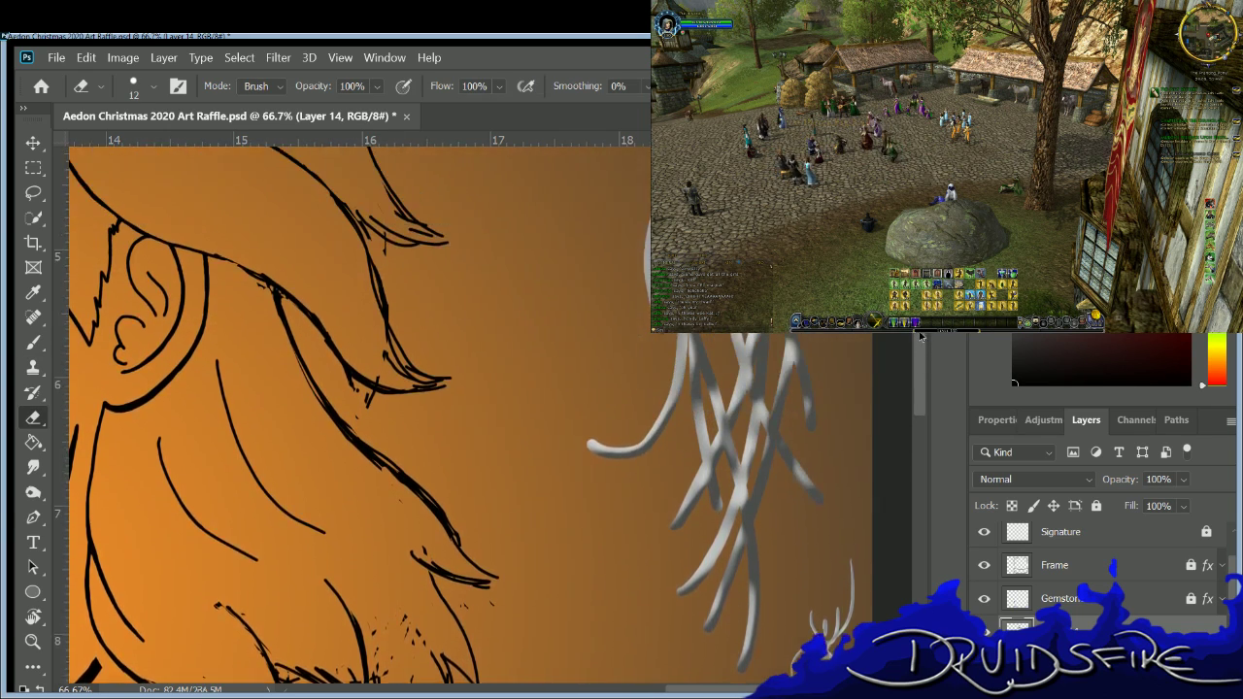
scroll(292, 418, "down", 4)
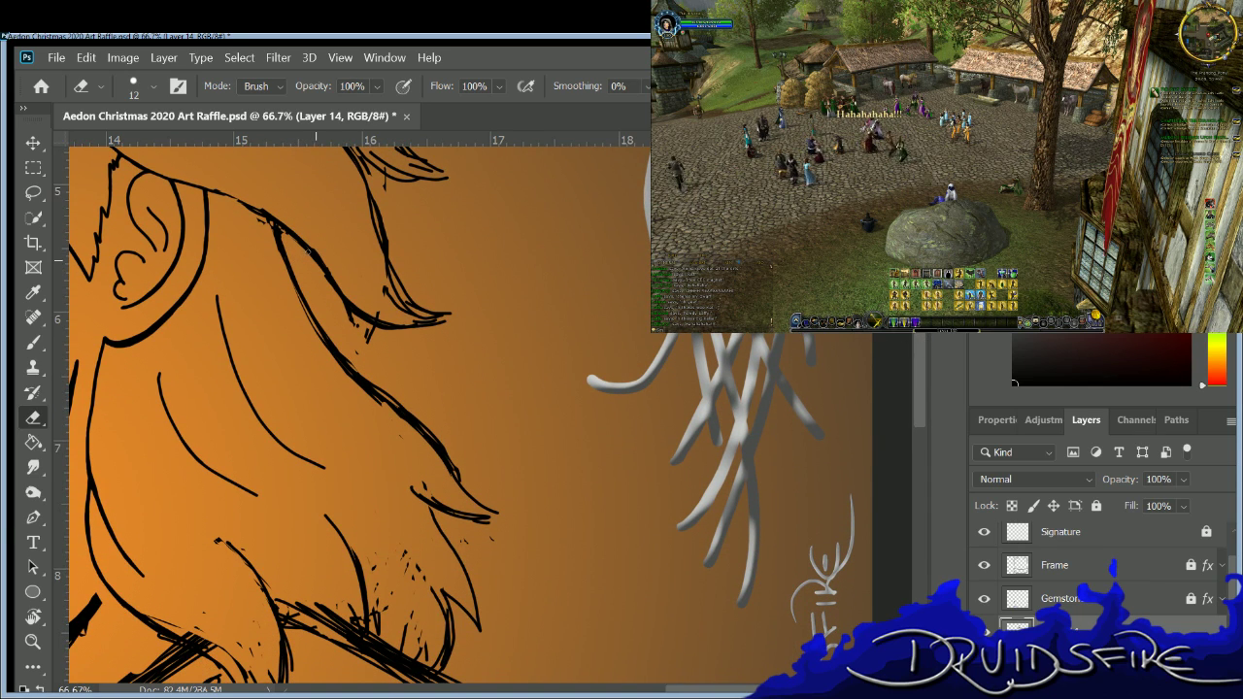
left_click_drag(361, 388, 339, 318)
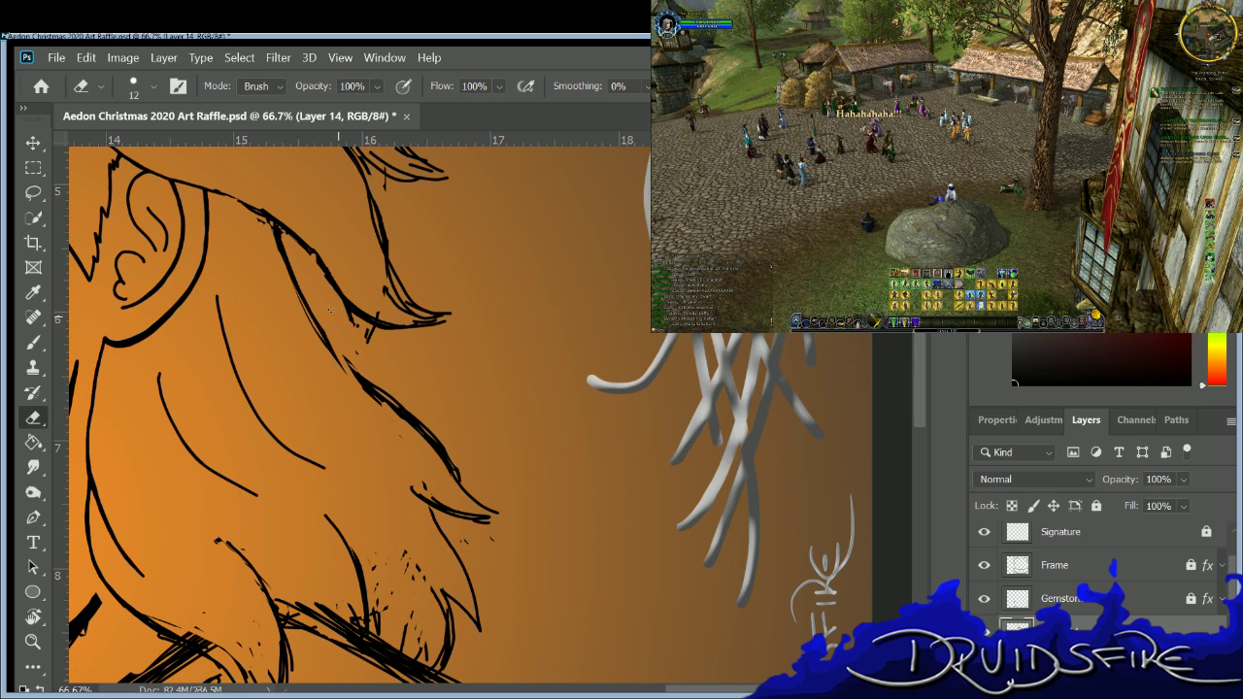
Undo the last eraser stroke, then redraw the hair strand's edge below and beyond the ear with the brush and erase its old outline.
key("ctrl+z")
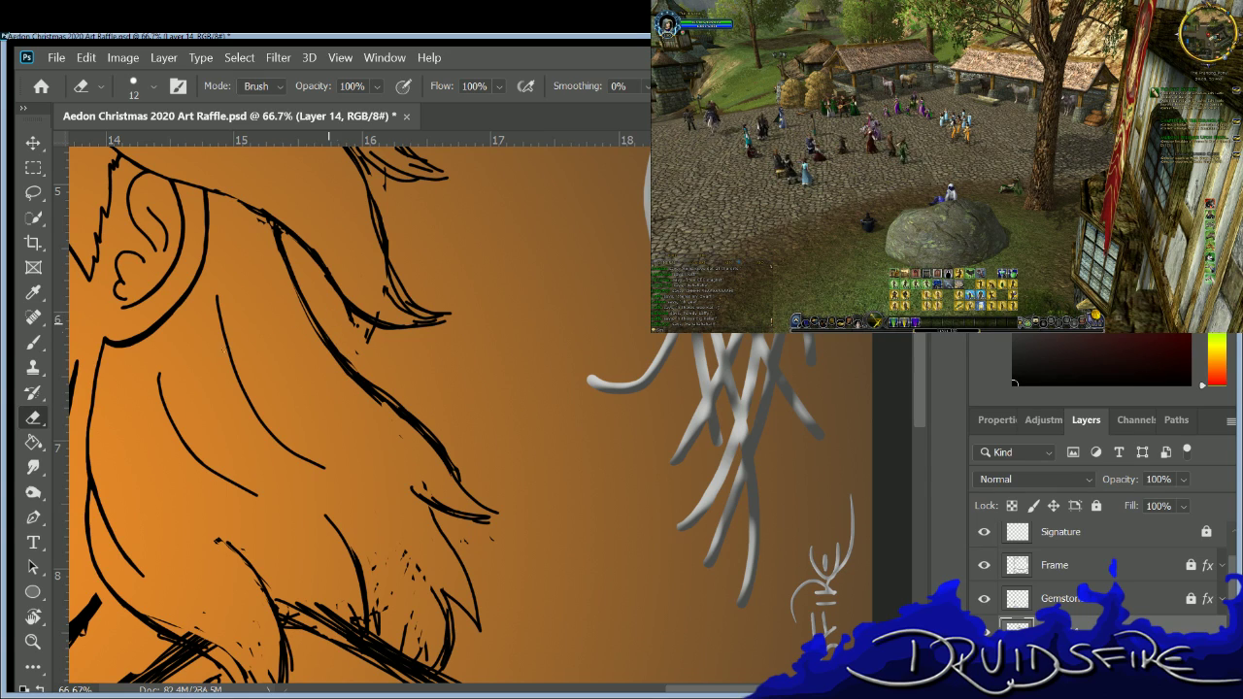
left_click(32, 342)
left_click_drag(314, 258, 361, 407)
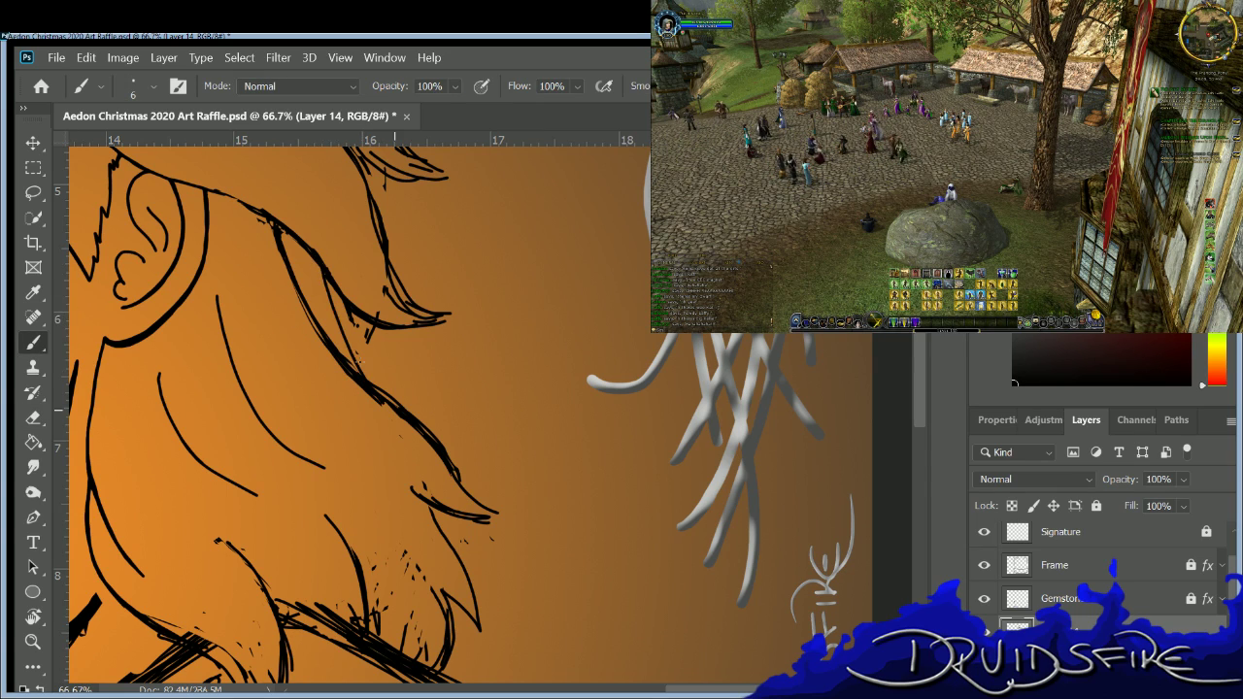
key("e")
left_click_drag(272, 231, 340, 374)
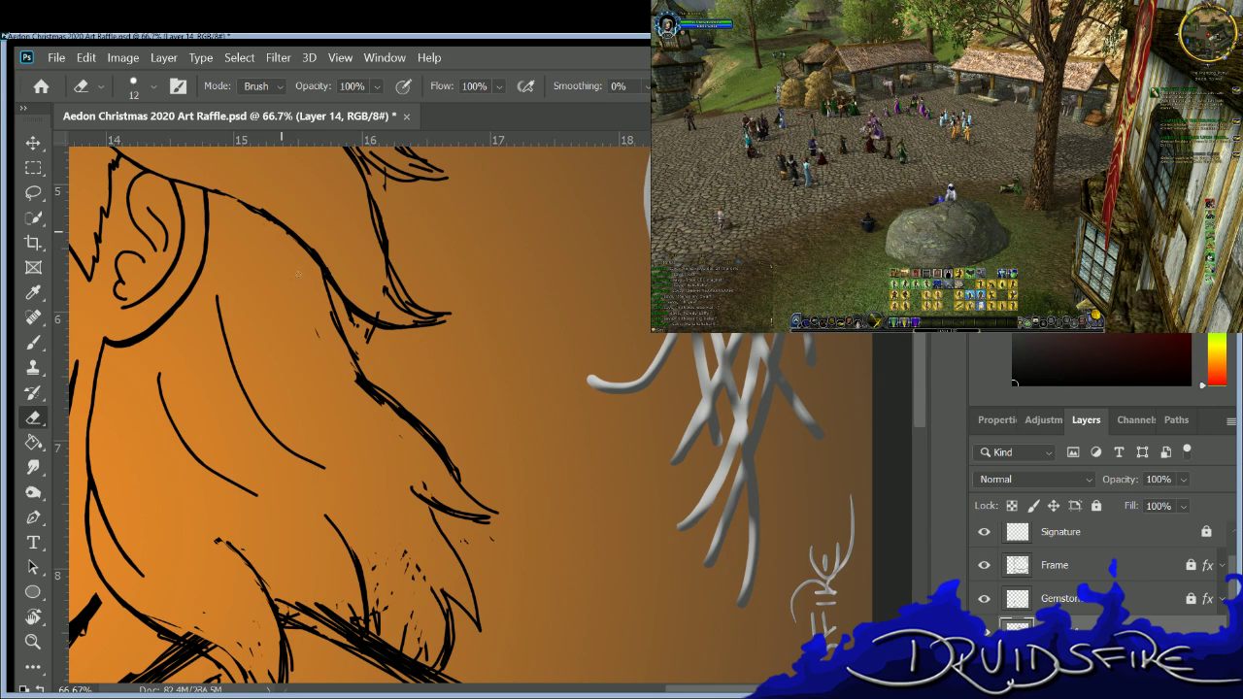
At 300% zoom, smooth the bend at the start of the upper hair strand's outline with black brush strokes.
key("b")
left_click_drag(742, 689, 711, 662)
left_click_drag(921, 355, 921, 295)
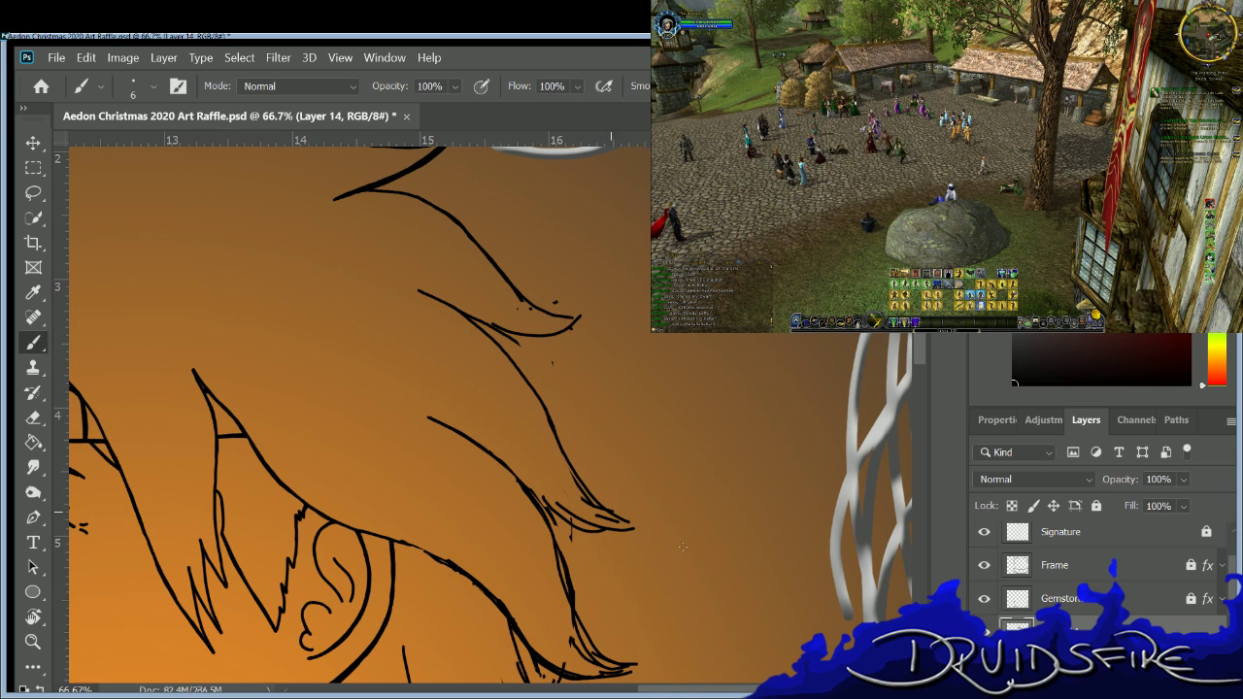
scroll(916, 354, "down", 4)
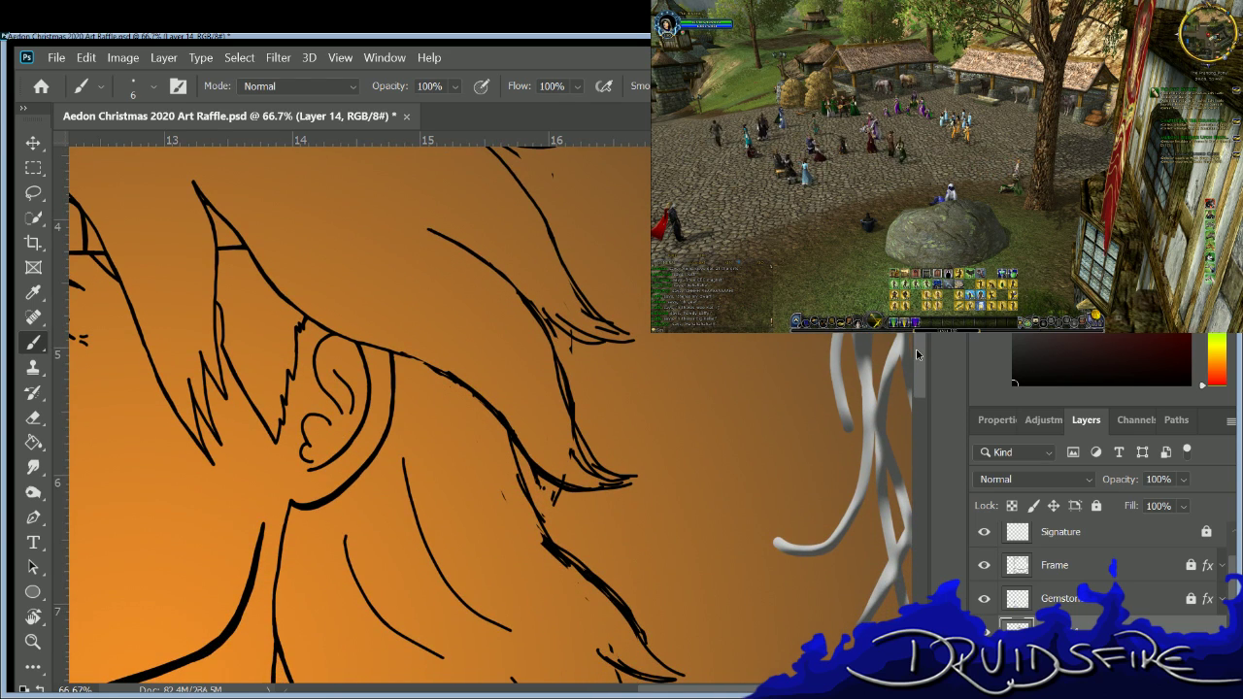
scroll(917, 355, "up", 1)
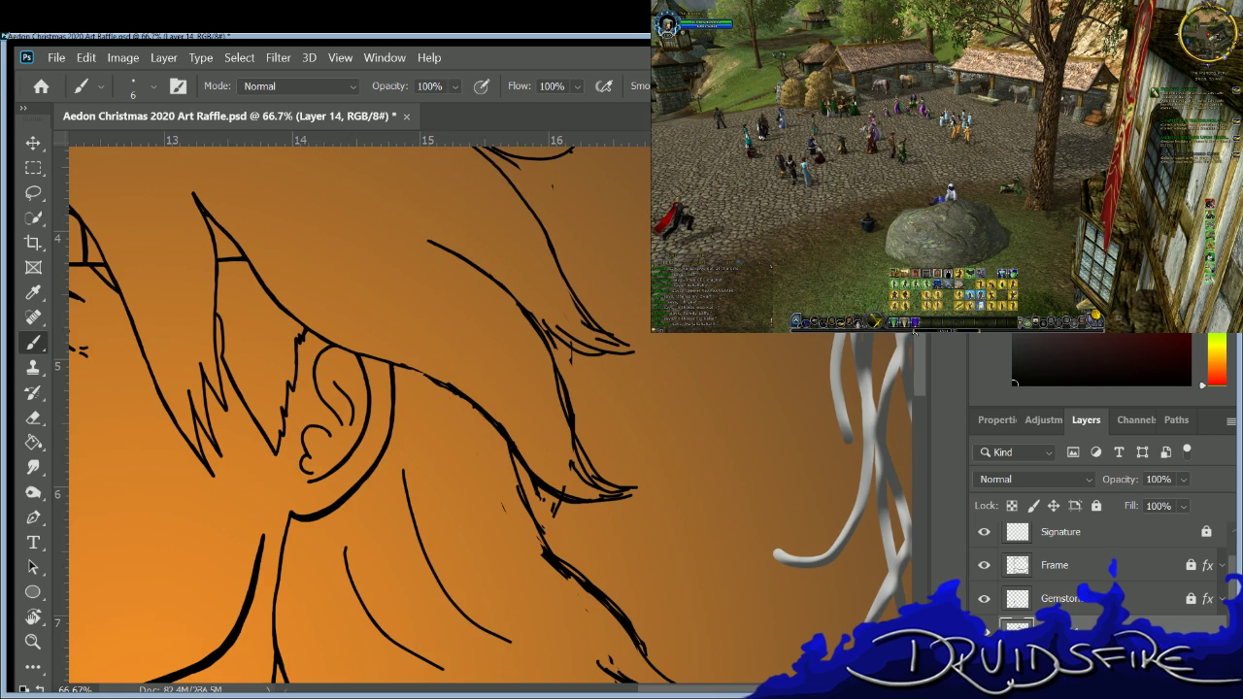
scroll(916, 355, "up", 7)
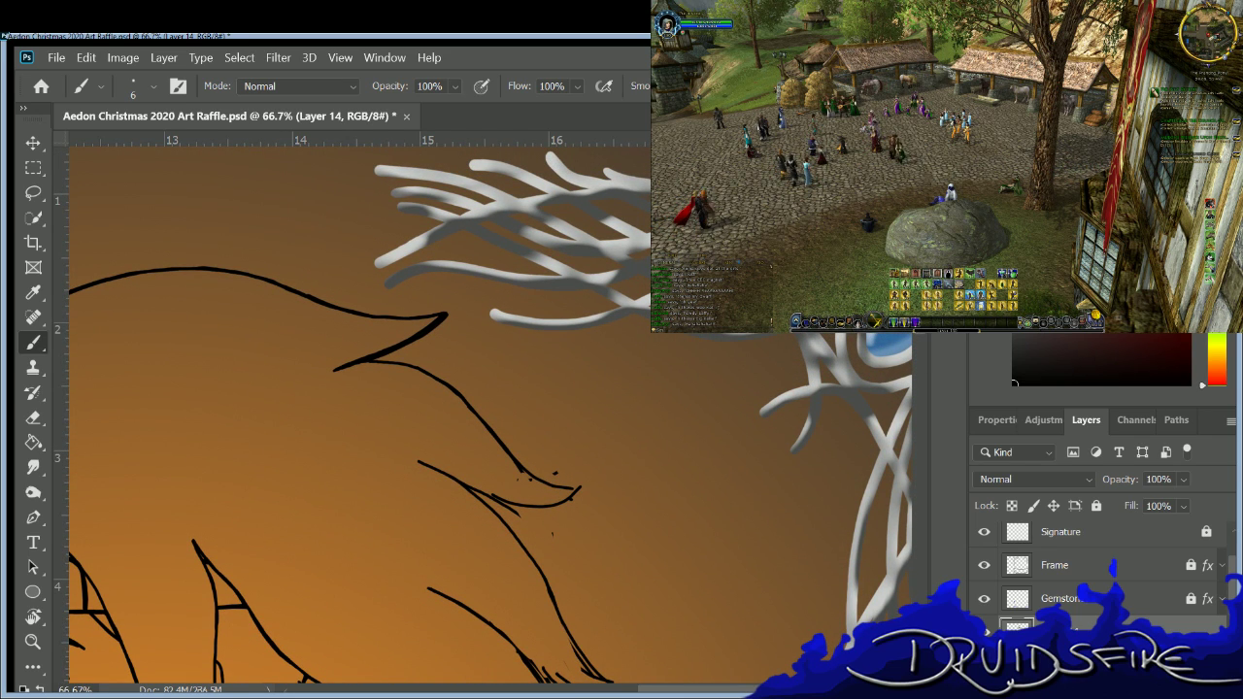
key("ctrl+plus")
key("ctrl+plus")
key("ctrl+plus")
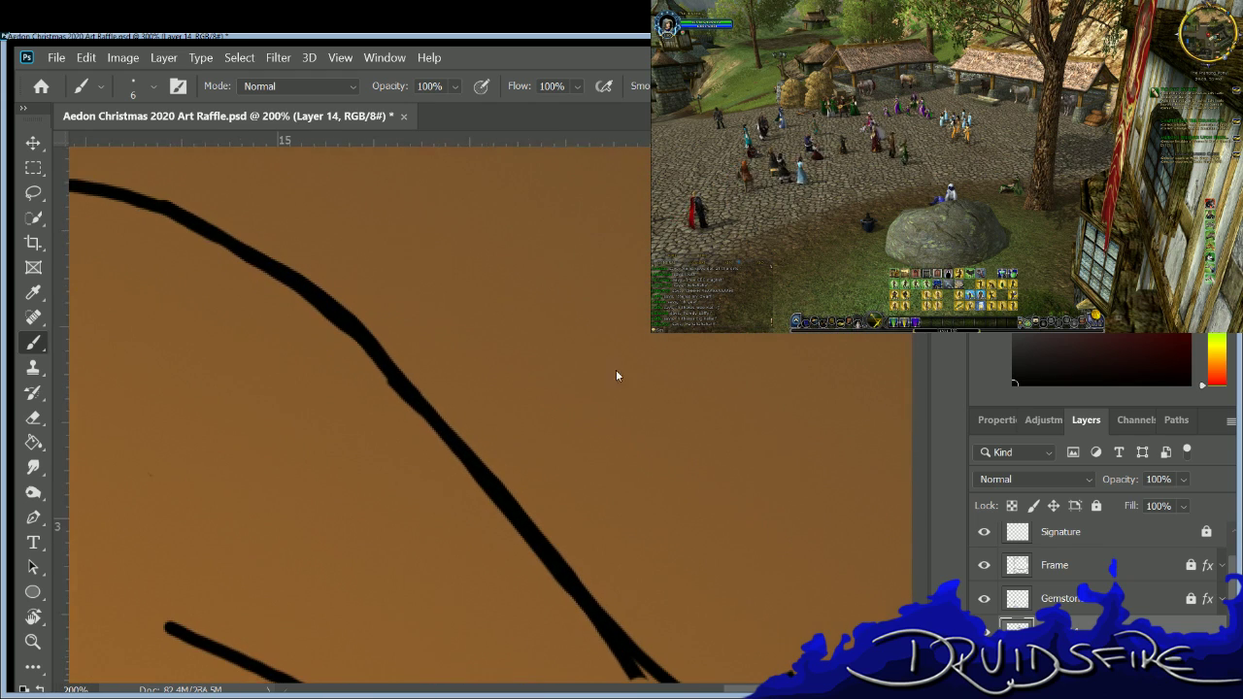
key("e")
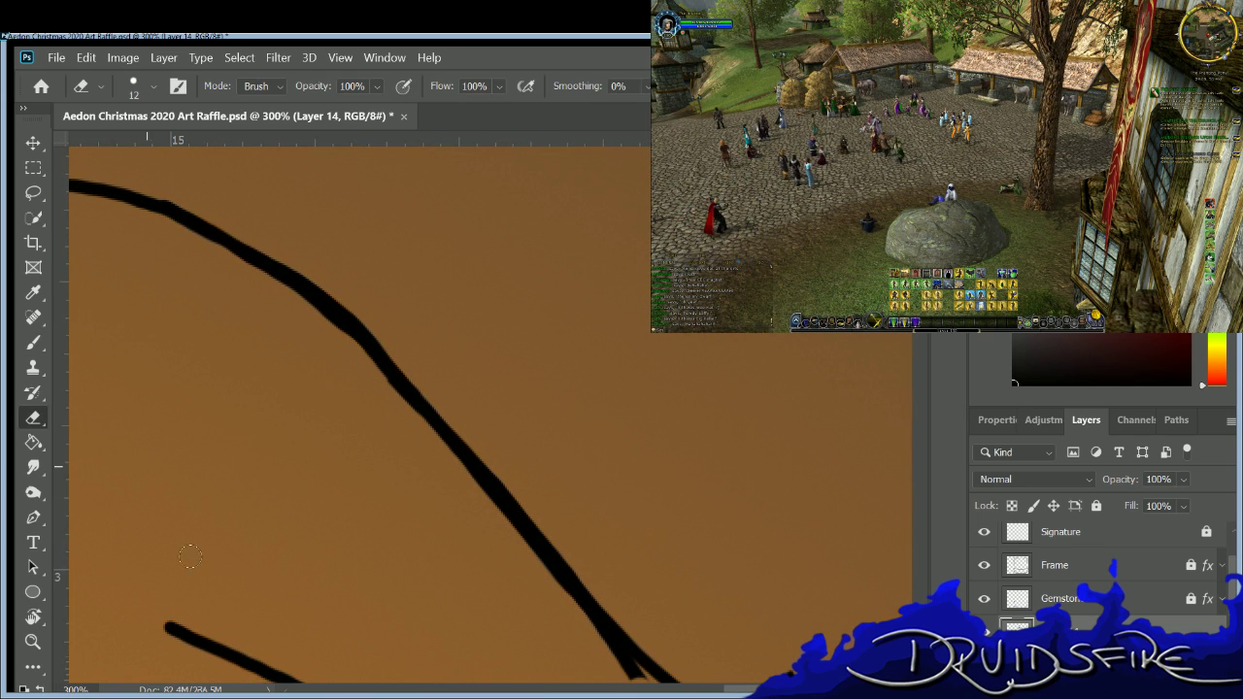
key("b")
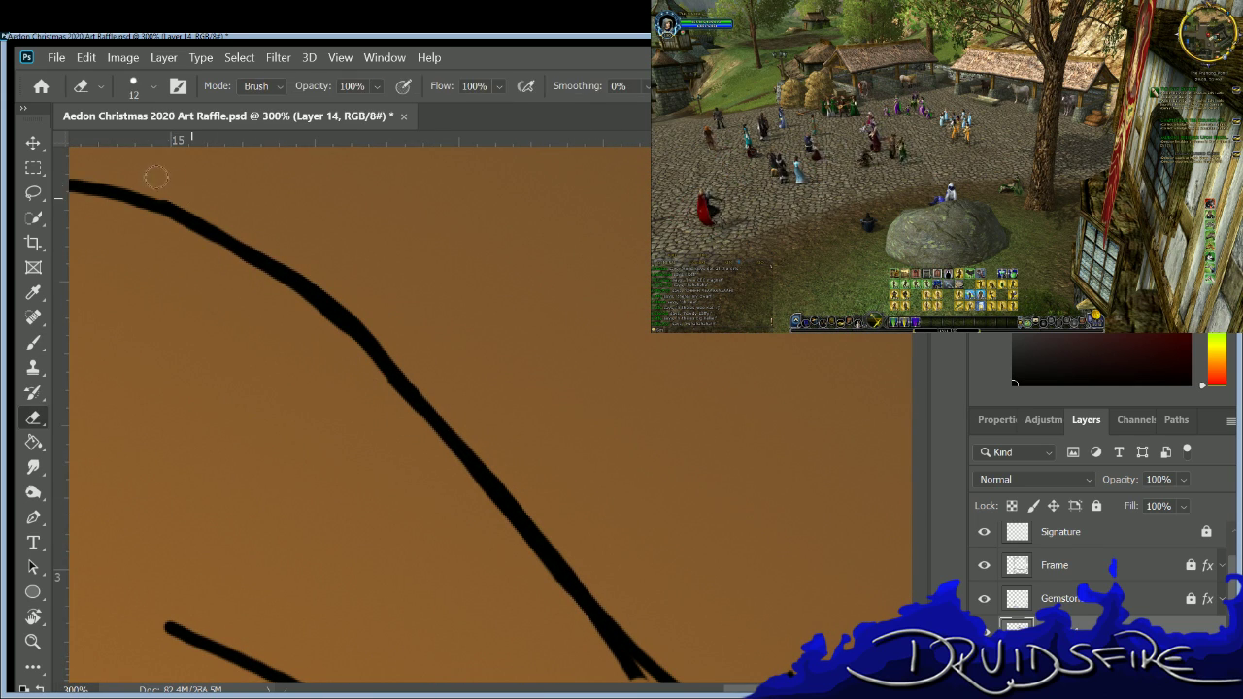
key("b")
left_click_drag(131, 189, 223, 218)
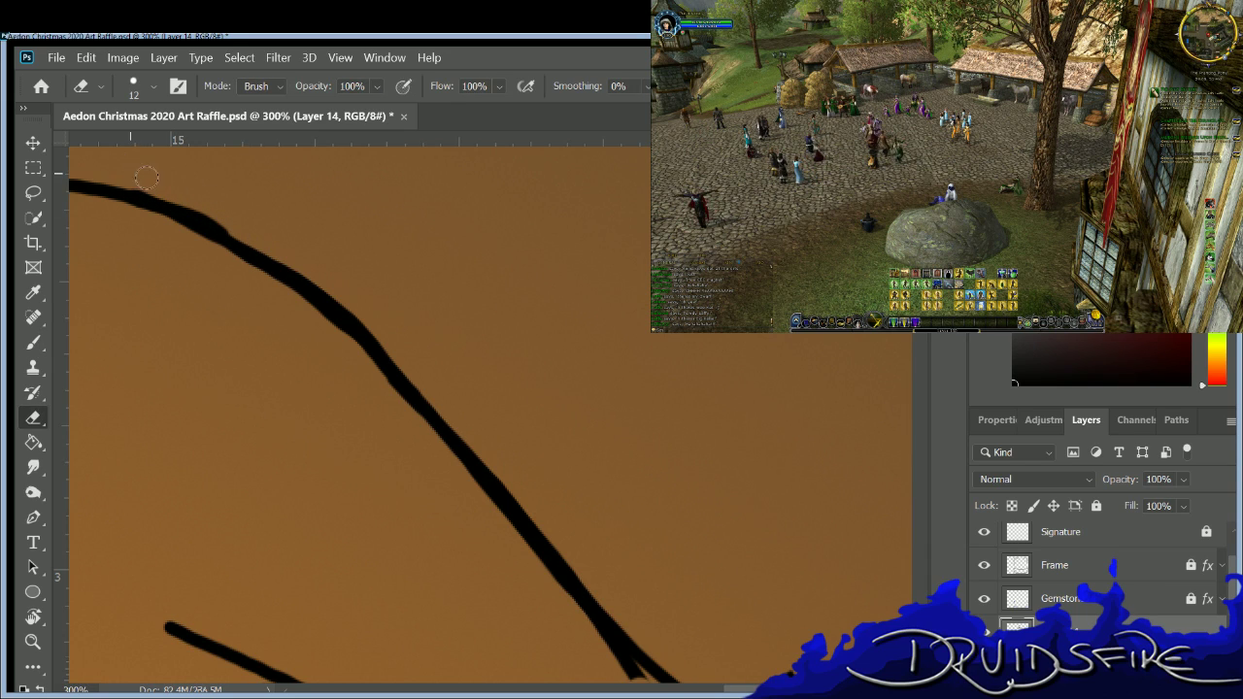
key("e")
key("b")
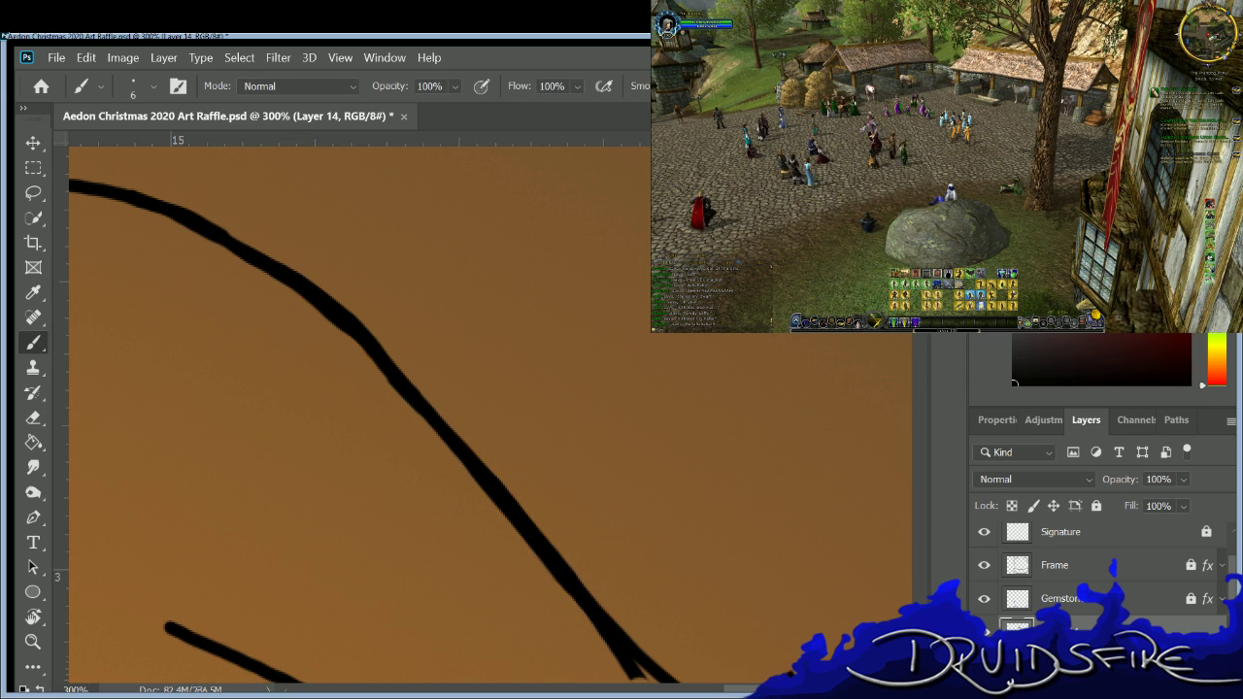
Erase the stray marks beside the upper strand's line and the small bump beneath the curl's tip.
scroll(586, 305, "down", 5)
key("e")
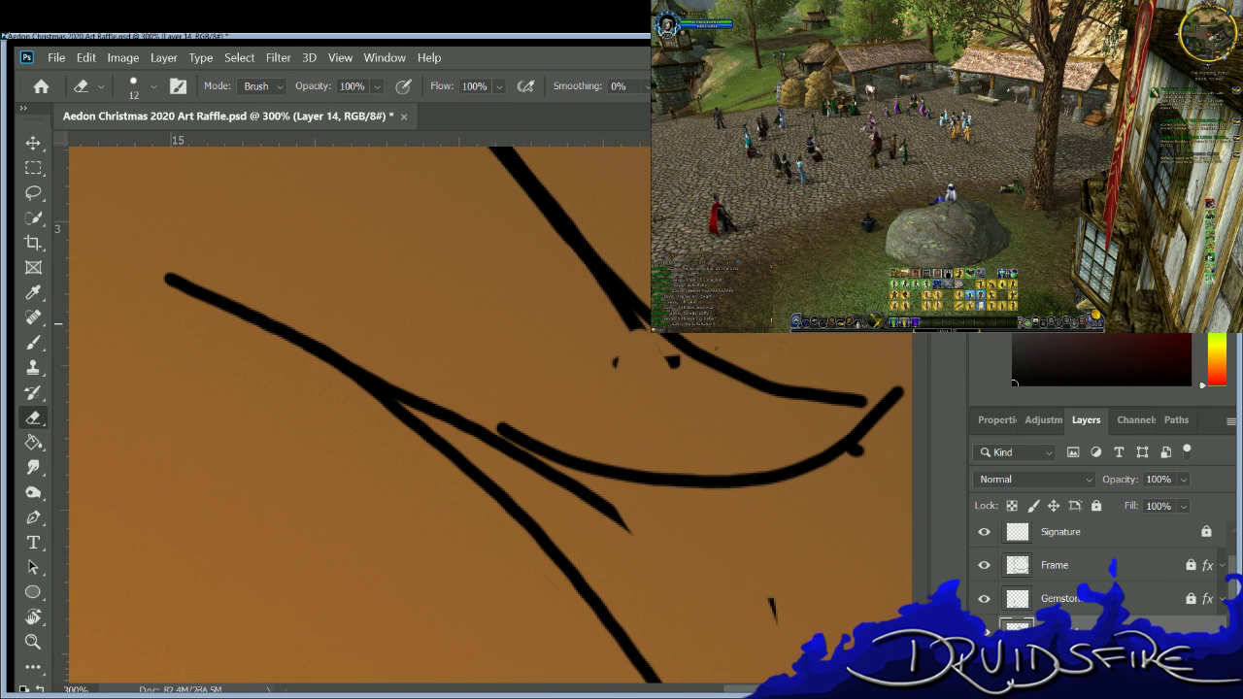
left_click(673, 367)
key("b")
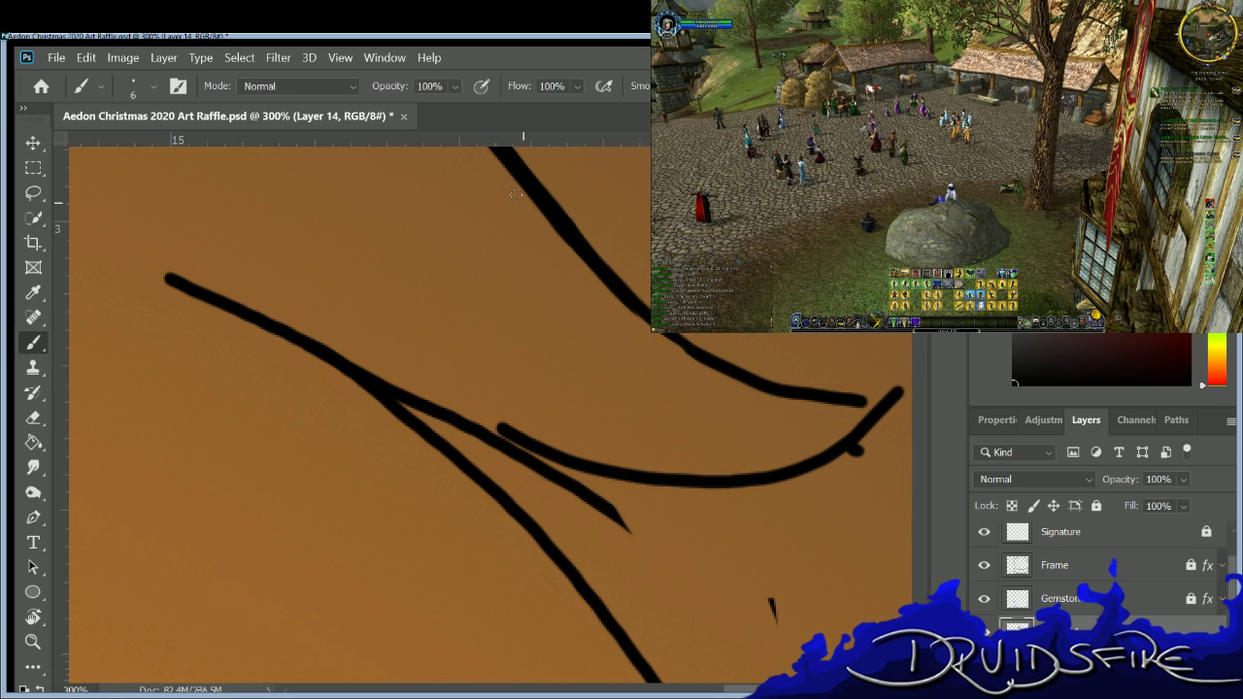
key("e")
mouse_move(862, 442)
left_mouse_down()
mouse_move(833, 464)
mouse_move(885, 426)
left_mouse_up()
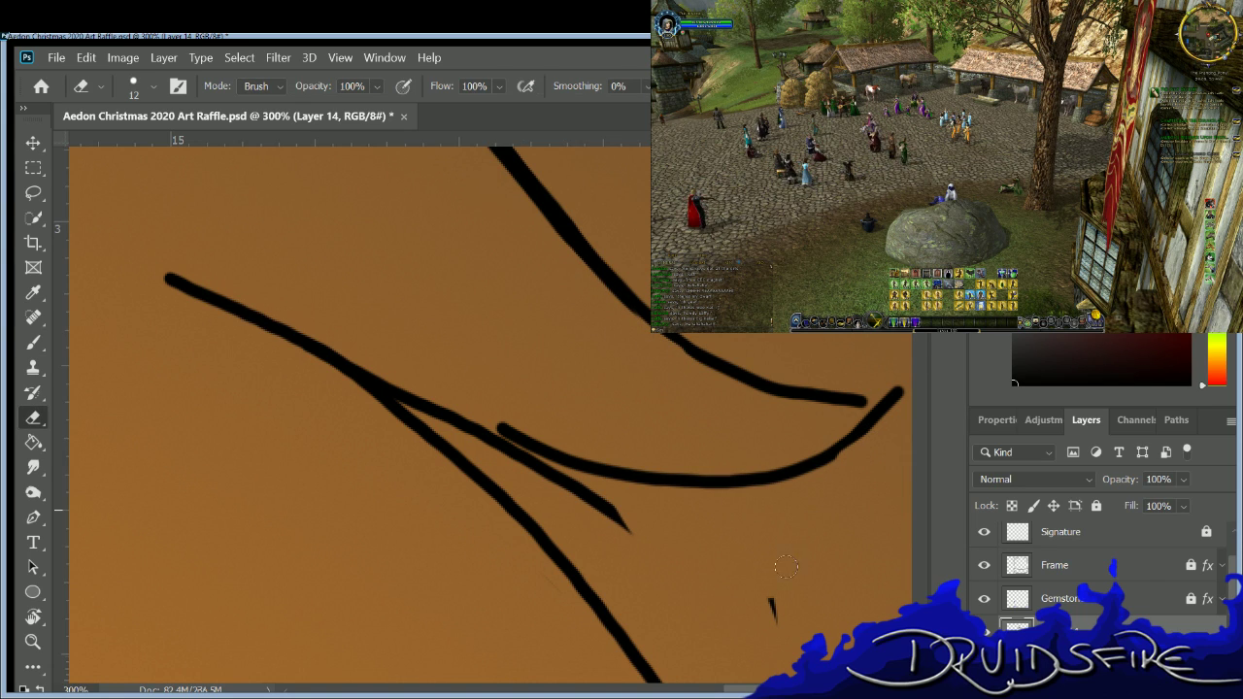
Erase the overlapping line ends along the curl's lower edge and bridge the gap with one smooth brush line.
key("b")
key("e")
left_click_drag(496, 429, 606, 512)
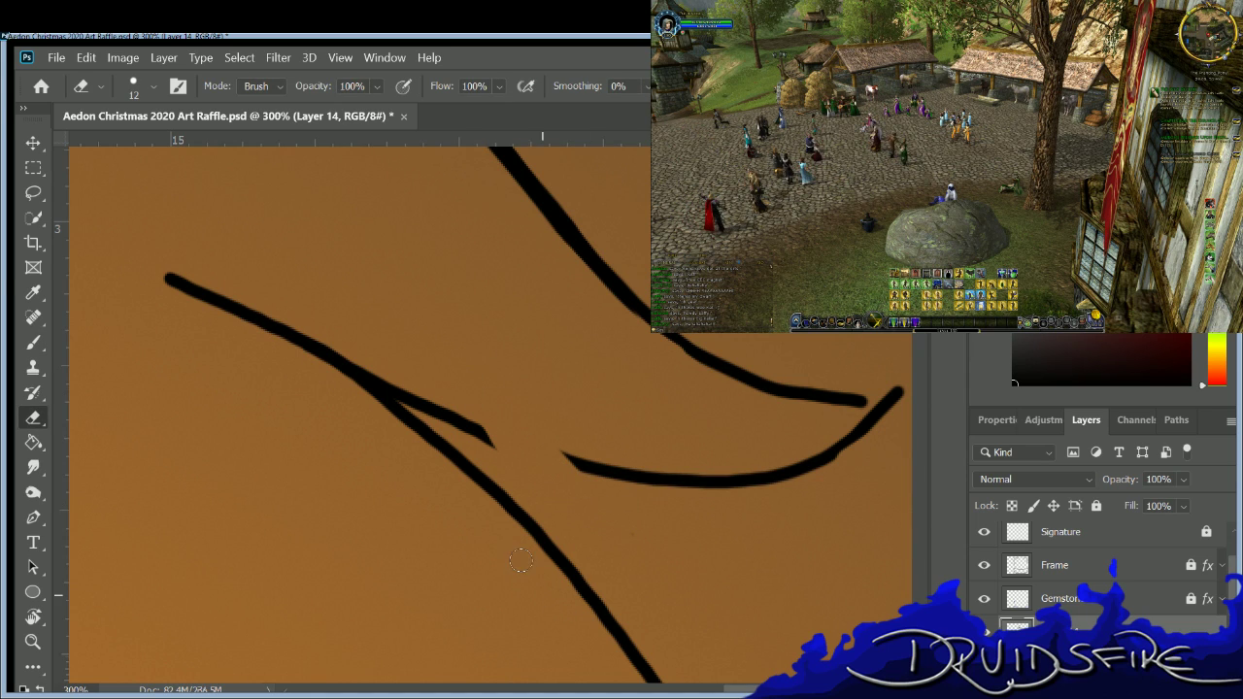
key("b")
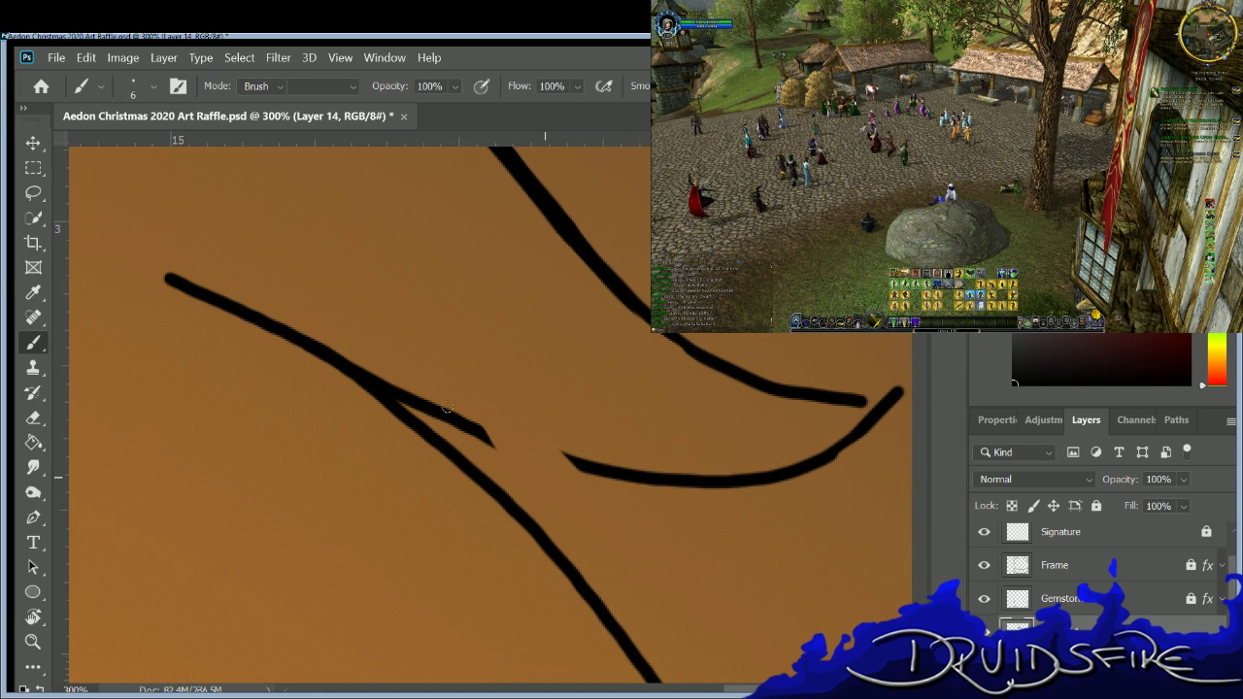
left_click(33, 292)
left_click(33, 340)
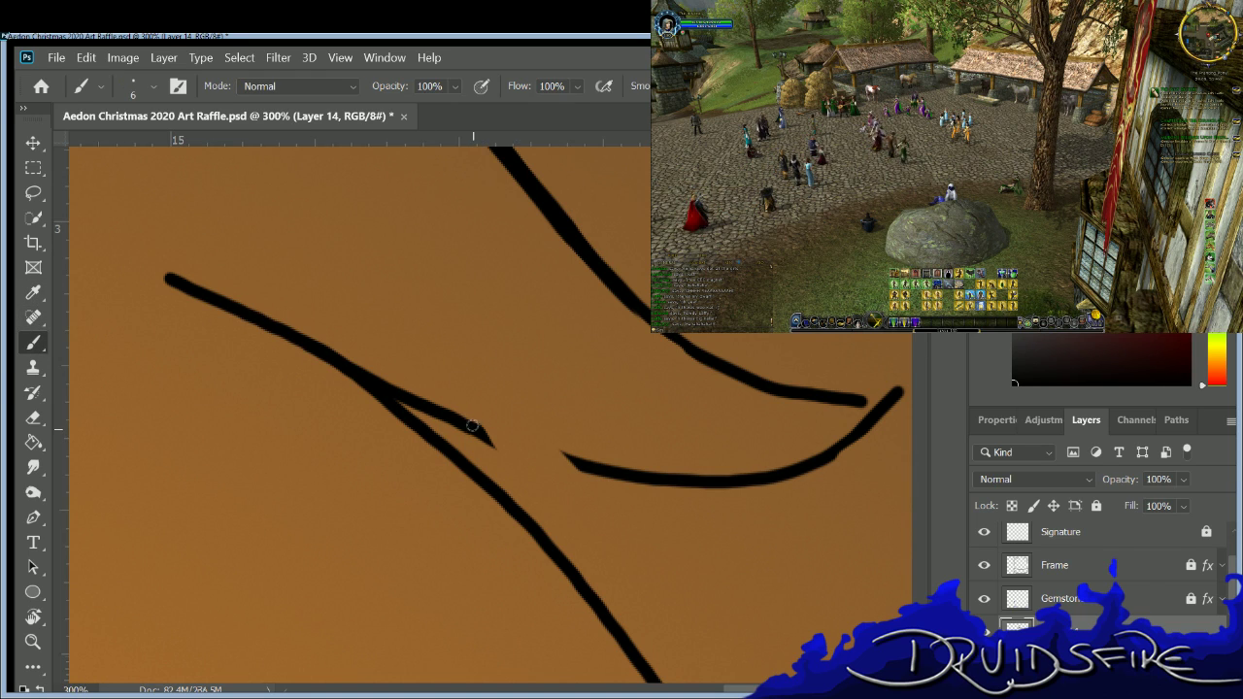
left_click_drag(497, 440, 574, 460)
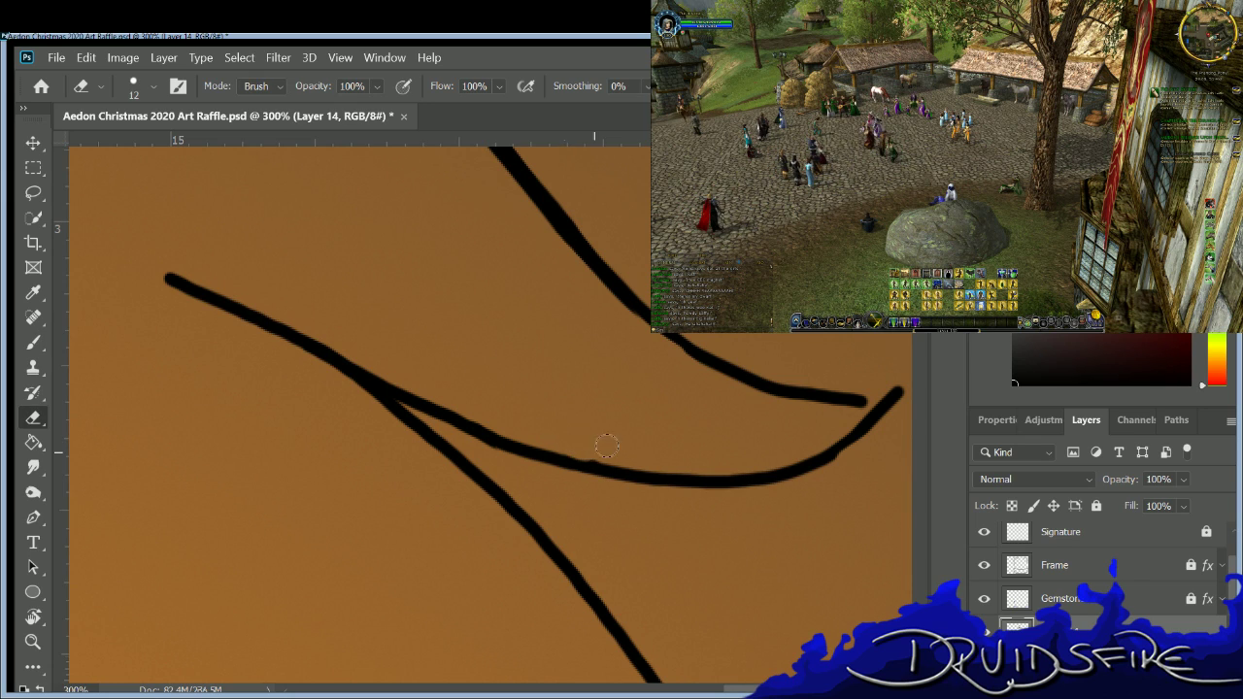
key("e")
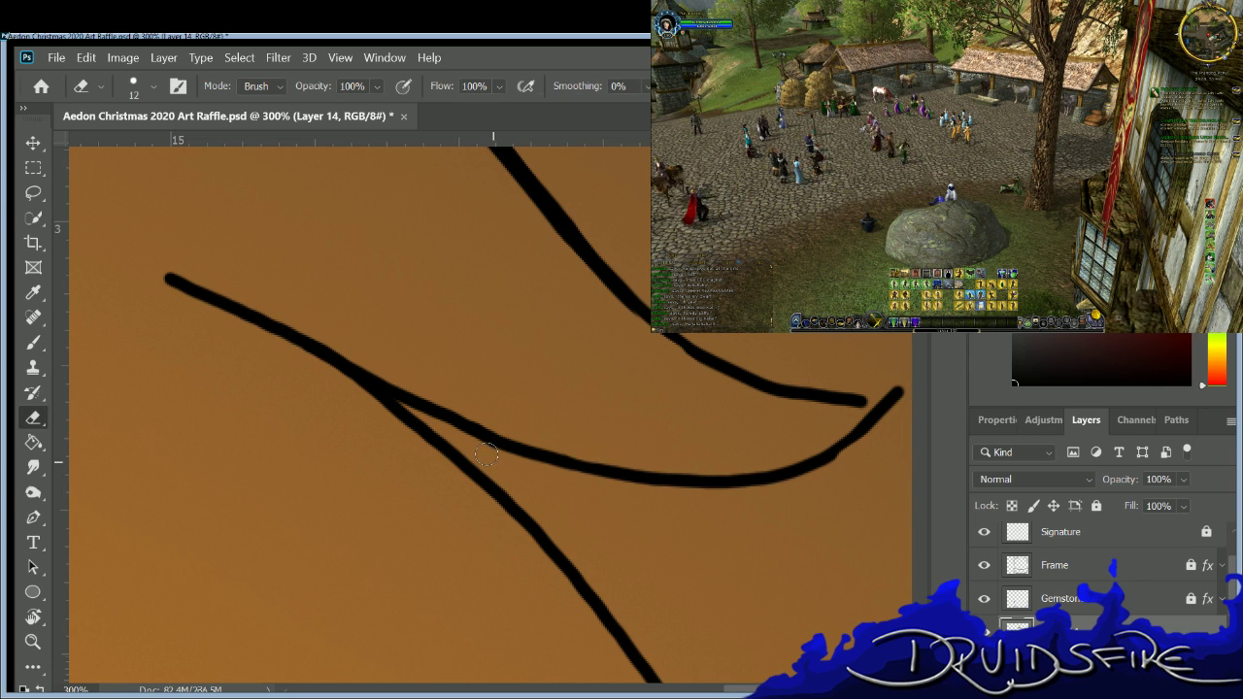
key("b")
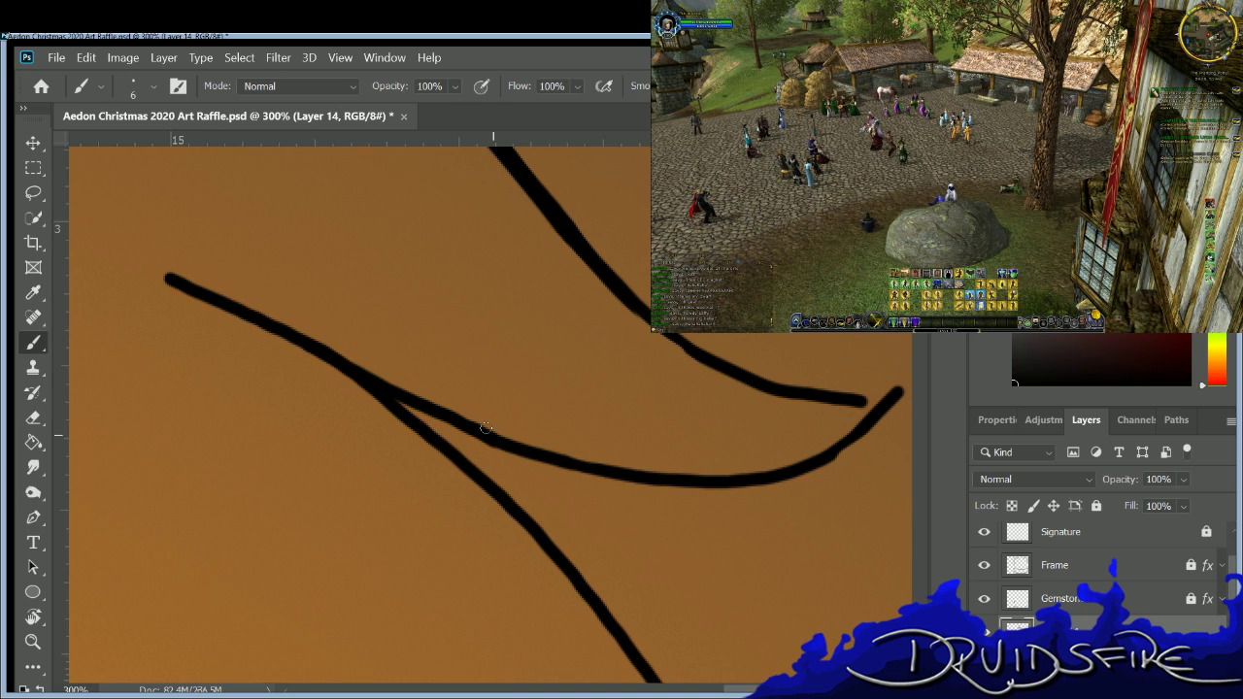
Thicken the curl's upper outline and join both edges into a closed, pointed tip.
left_click_drag(568, 230, 641, 315)
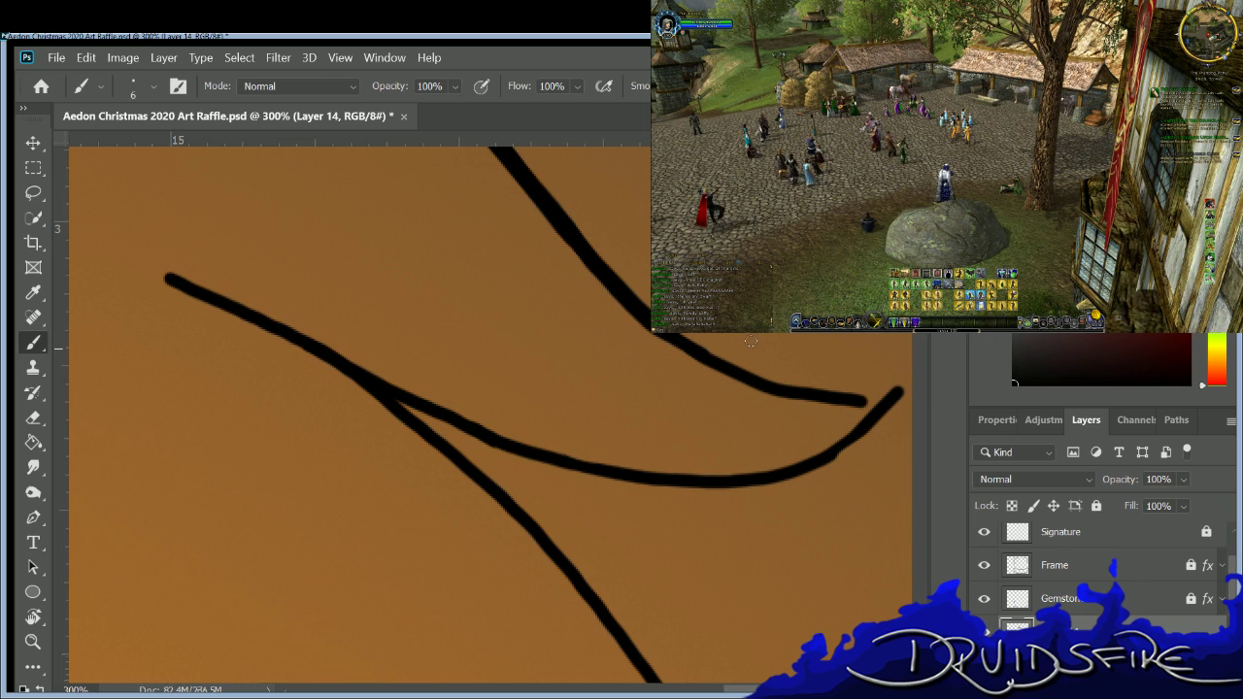
left_click_drag(861, 422, 821, 453)
key("e")
mouse_move(864, 399)
left_mouse_down()
mouse_move(813, 408)
mouse_move(837, 394)
mouse_move(774, 399)
mouse_move(891, 381)
left_mouse_up()
key("b")
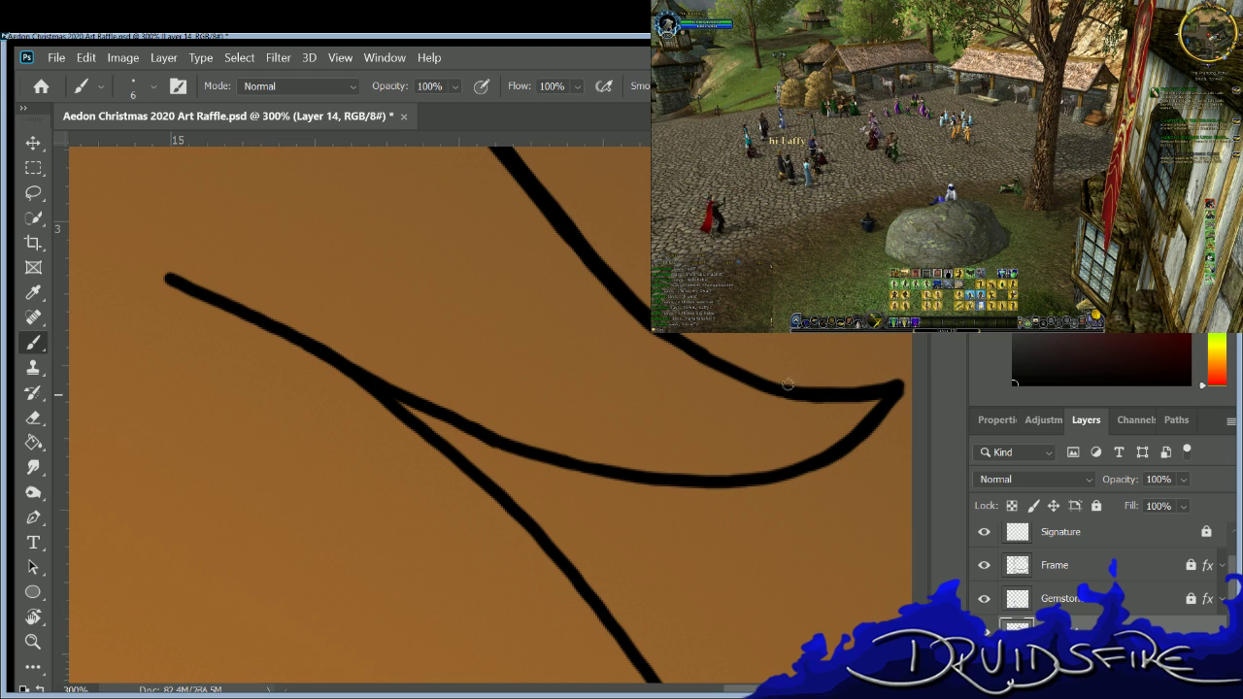
key("e")
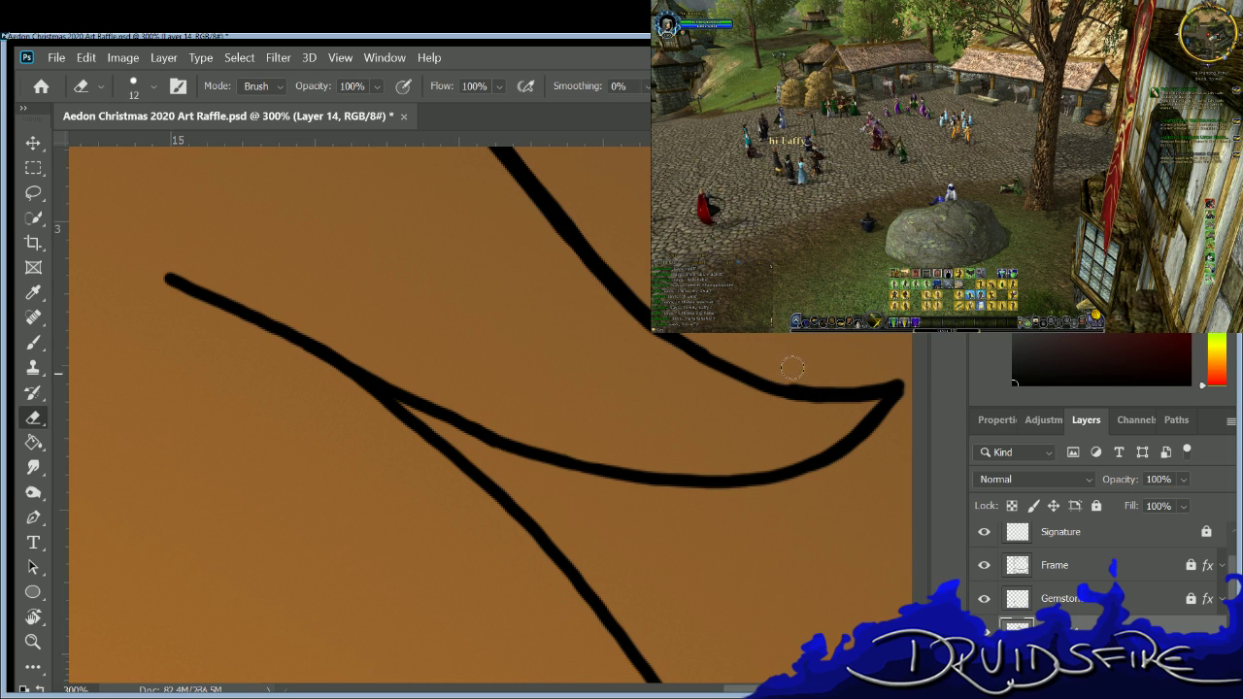
key("b")
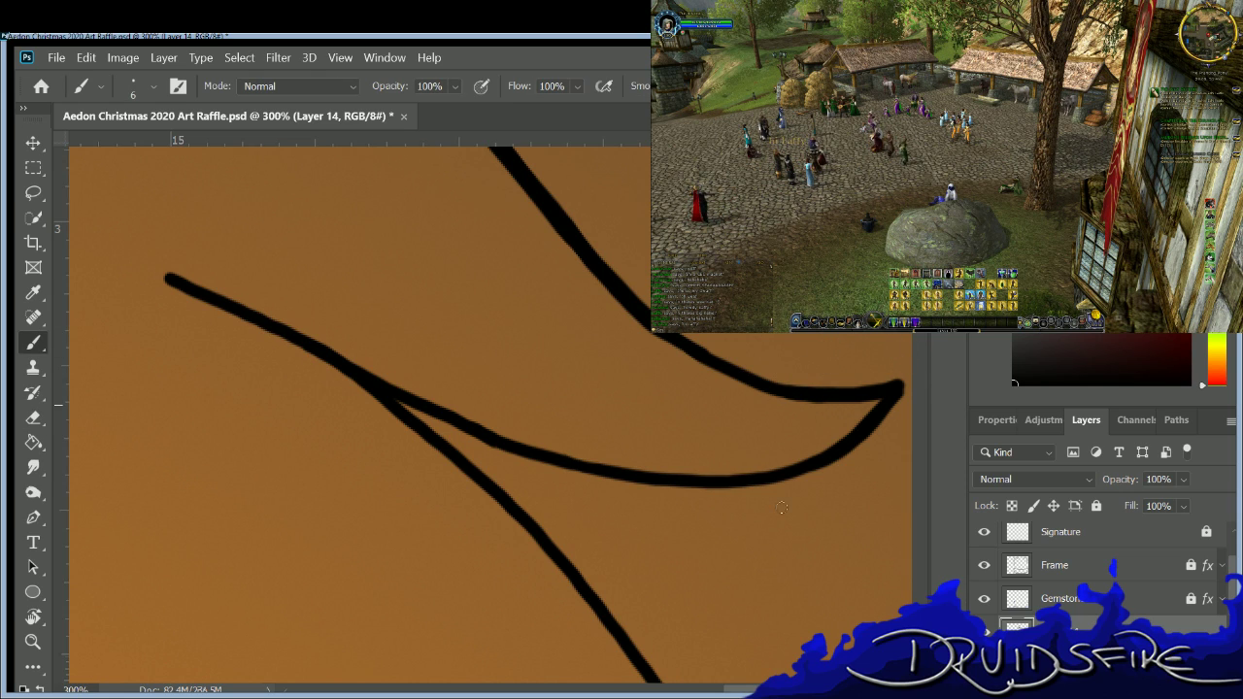
Even out the bend in the curl's upper outline just before its tip.
scroll(732, 686, "right", 5)
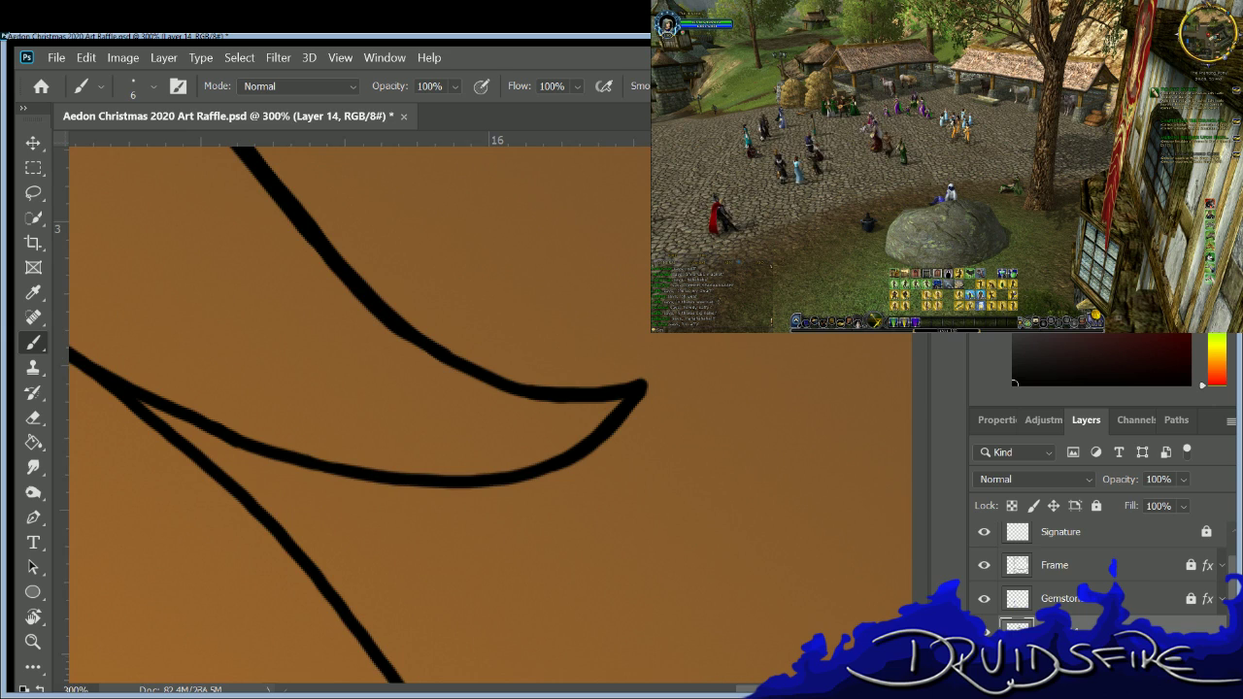
scroll(491, 412, "down", 3)
scroll(491, 412, "up", 4)
scroll(491, 413, "down", 1)
scroll(491, 413, "up", 1)
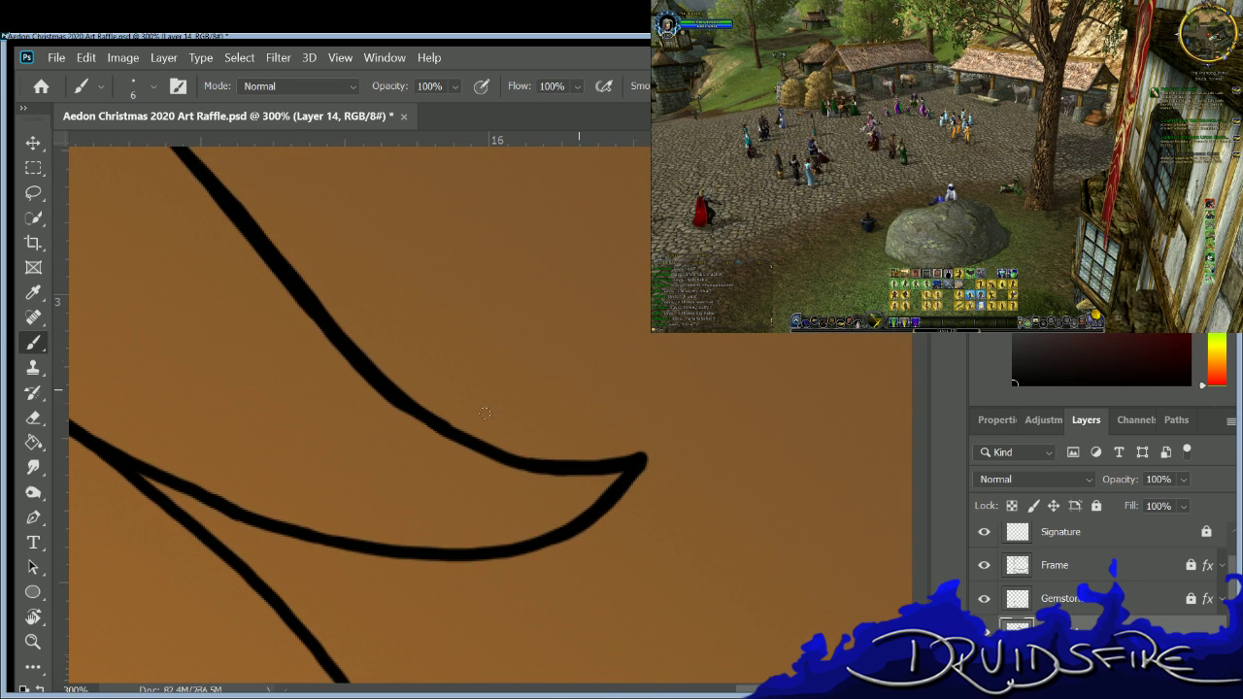
key("e")
key("b")
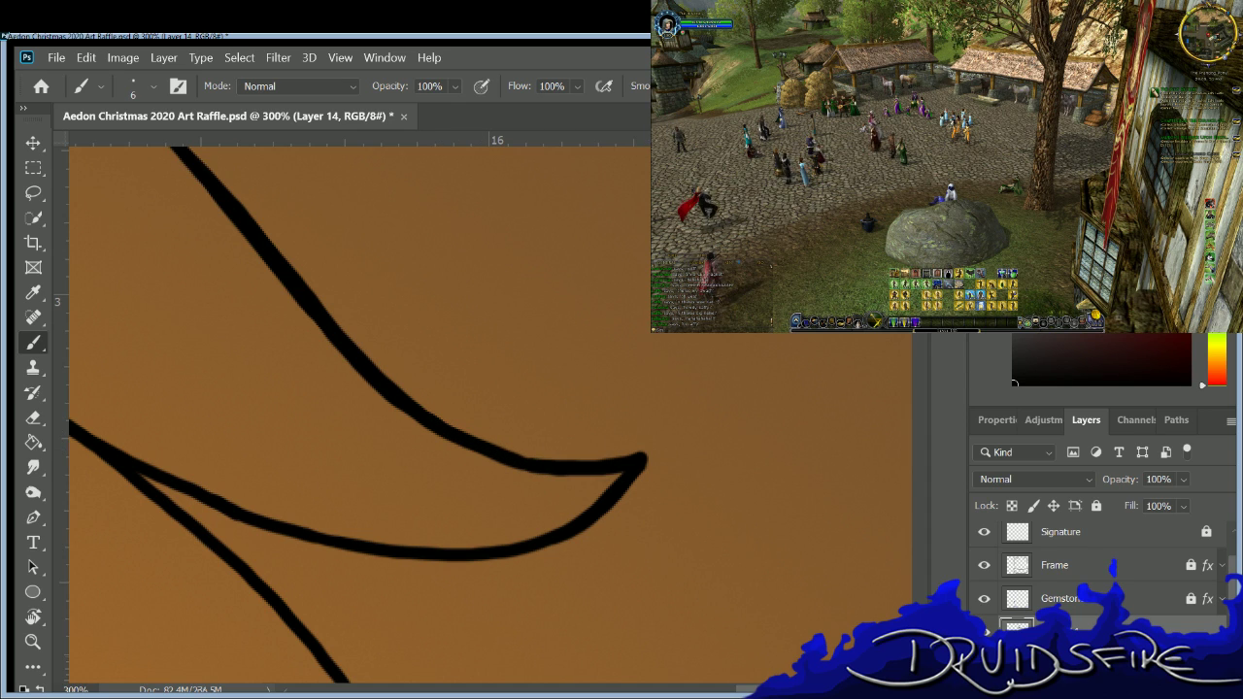
Erase the rough edges along the long strand line below the curl and repaint it as one smooth black line.
scroll(640, 442, "down", 3)
scroll(462, 303, "down", 5)
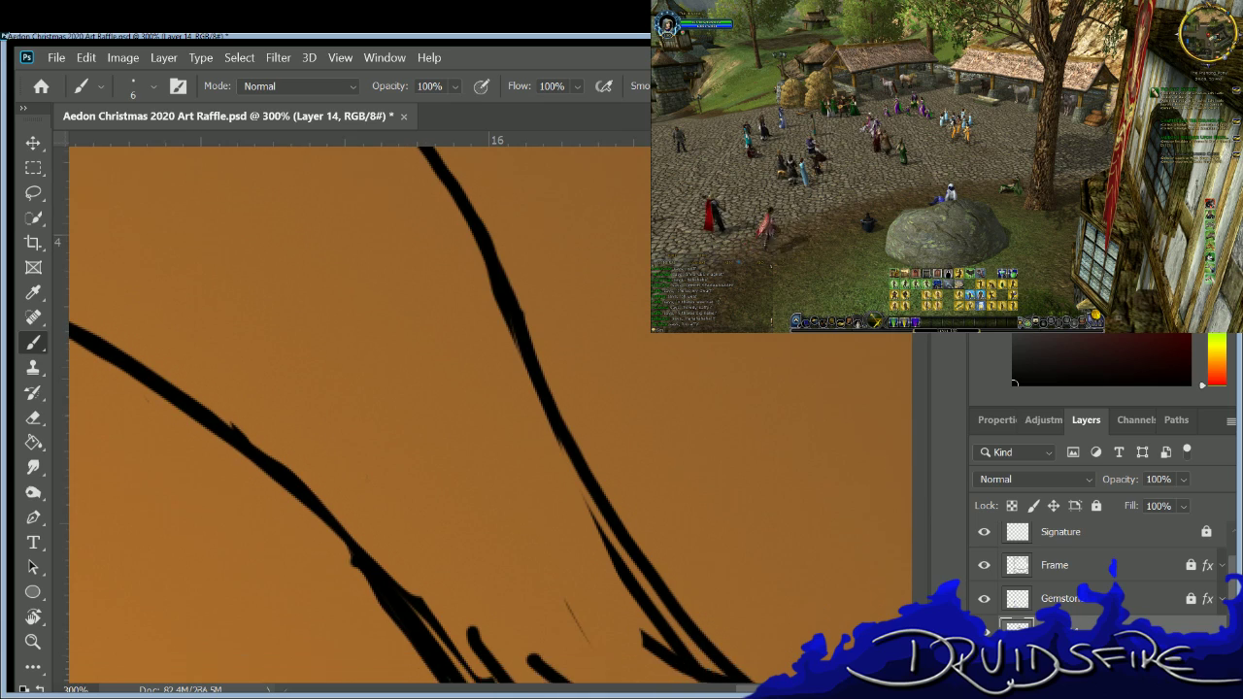
key("e")
left_click_drag(462, 303, 532, 445)
key("b")
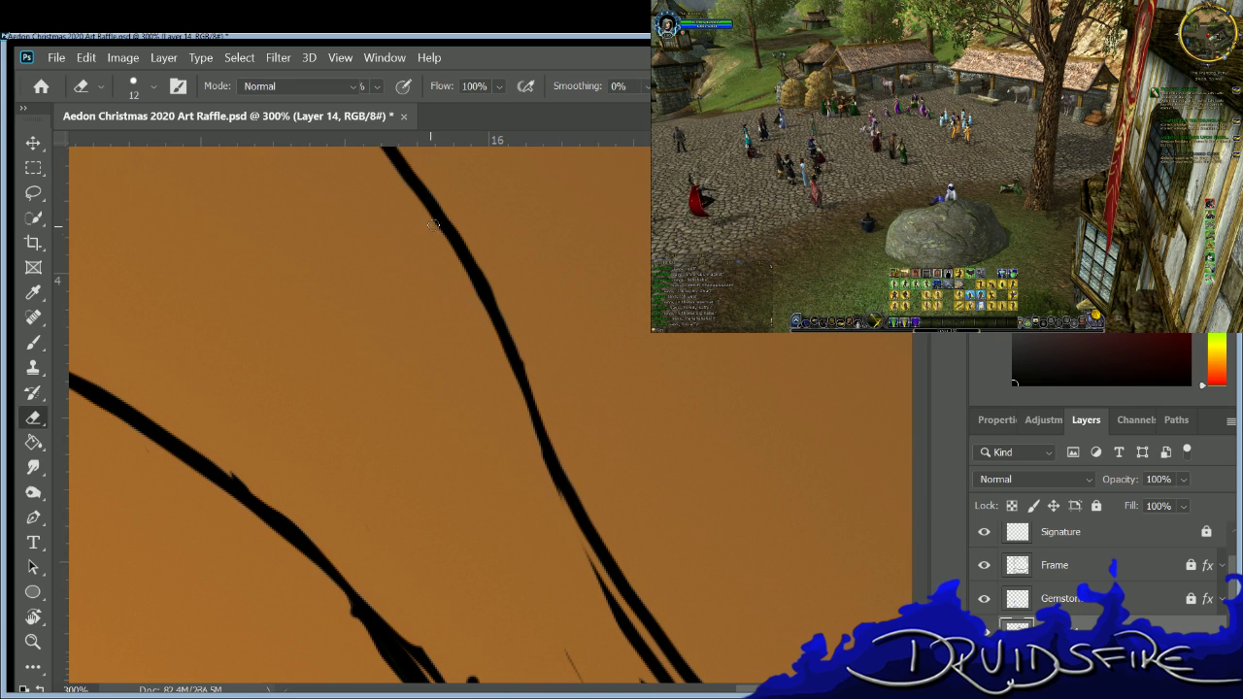
left_click_drag(491, 304, 577, 508)
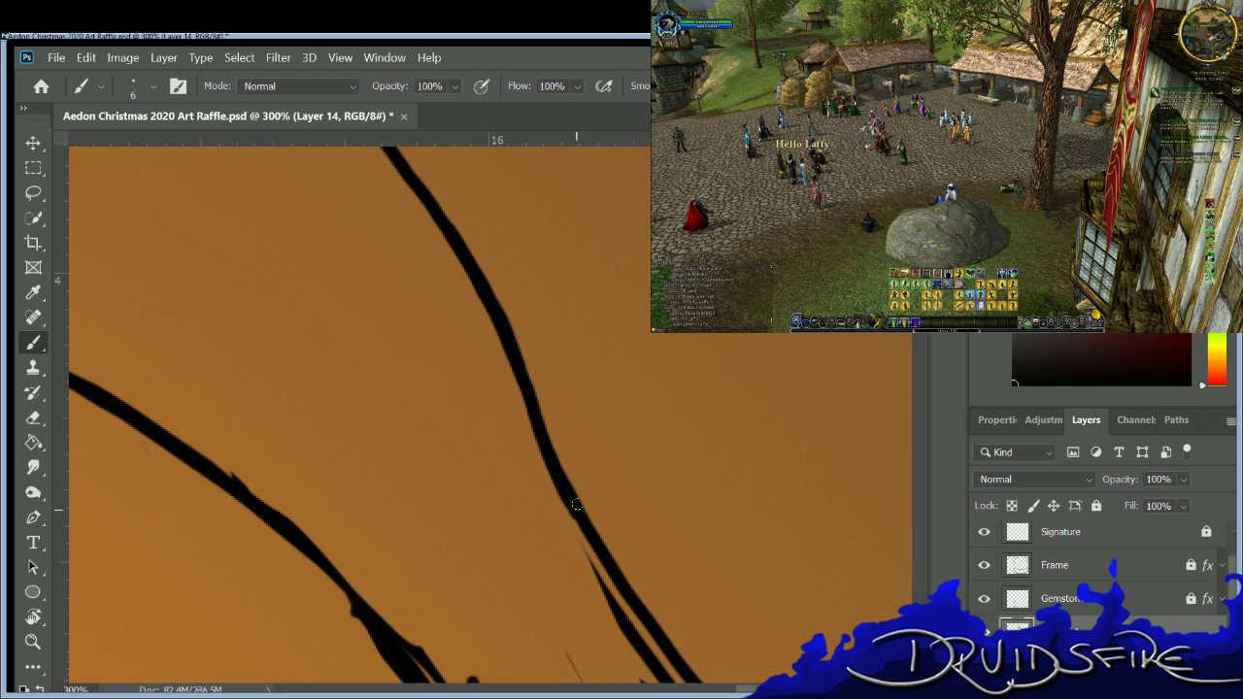
Trim the thin spike beside the long strand line and erase the bump on the neighbouring strand's upper edge.
key("e")
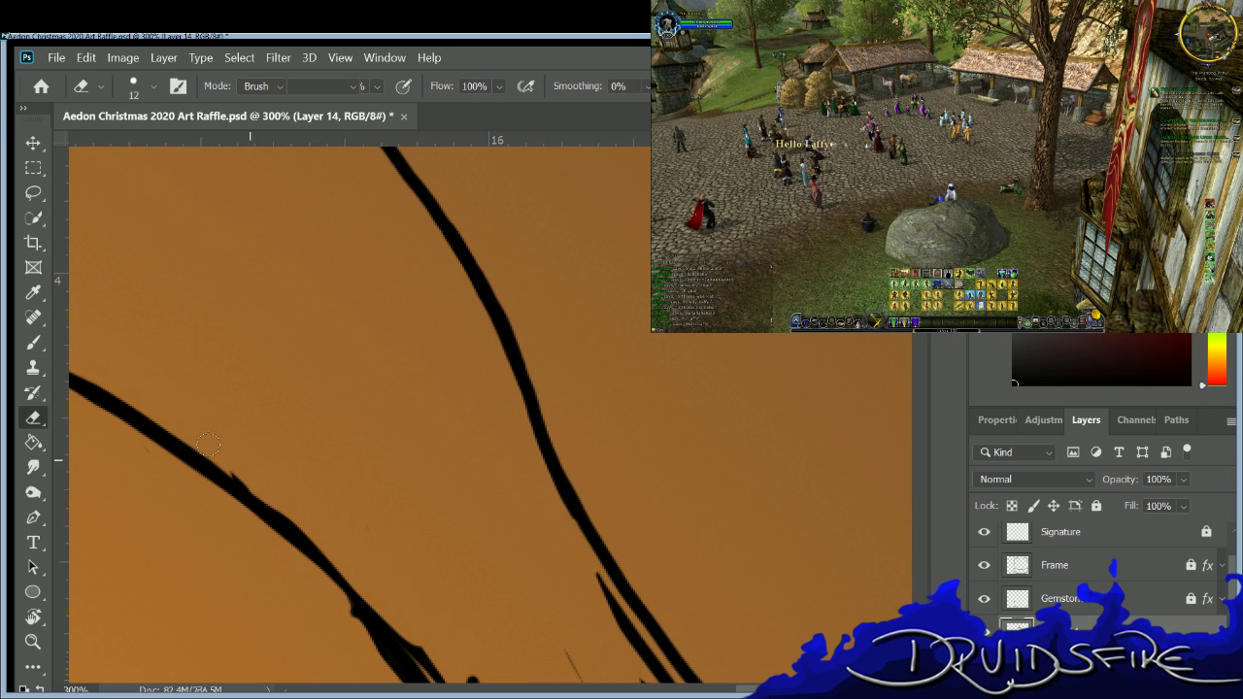
mouse_move(229, 470)
left_mouse_down()
mouse_move(289, 504)
mouse_move(226, 451)
mouse_move(261, 478)
left_mouse_up()
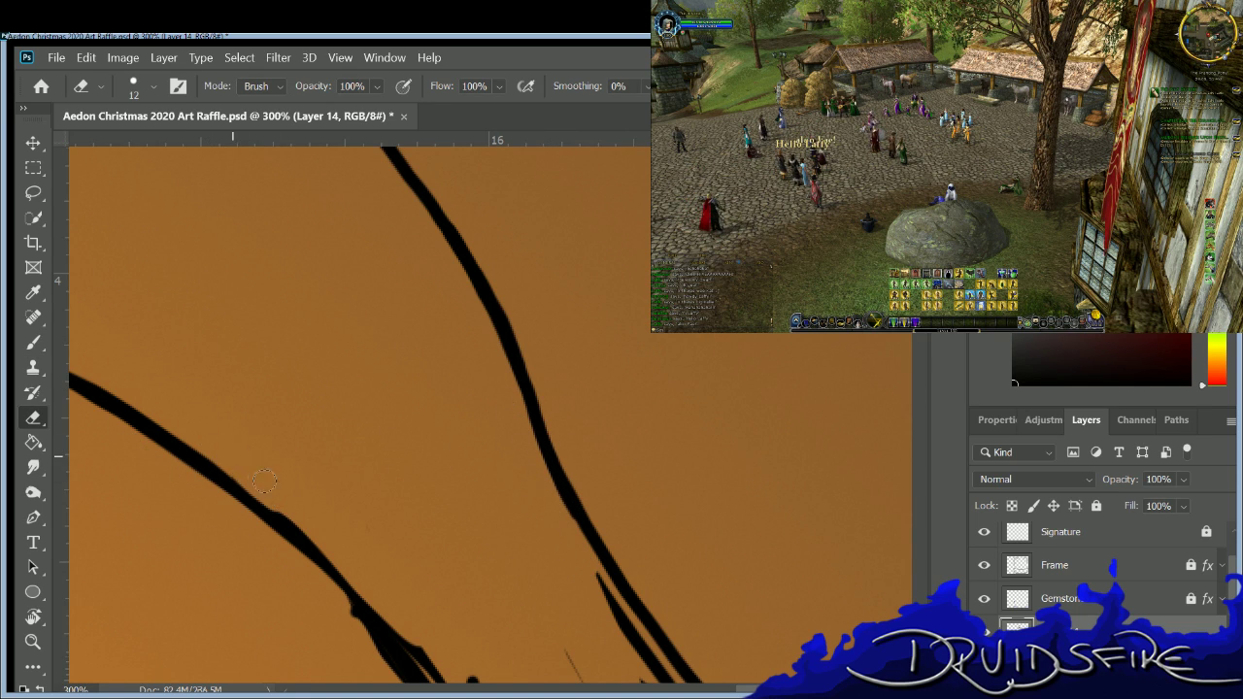
key("b")
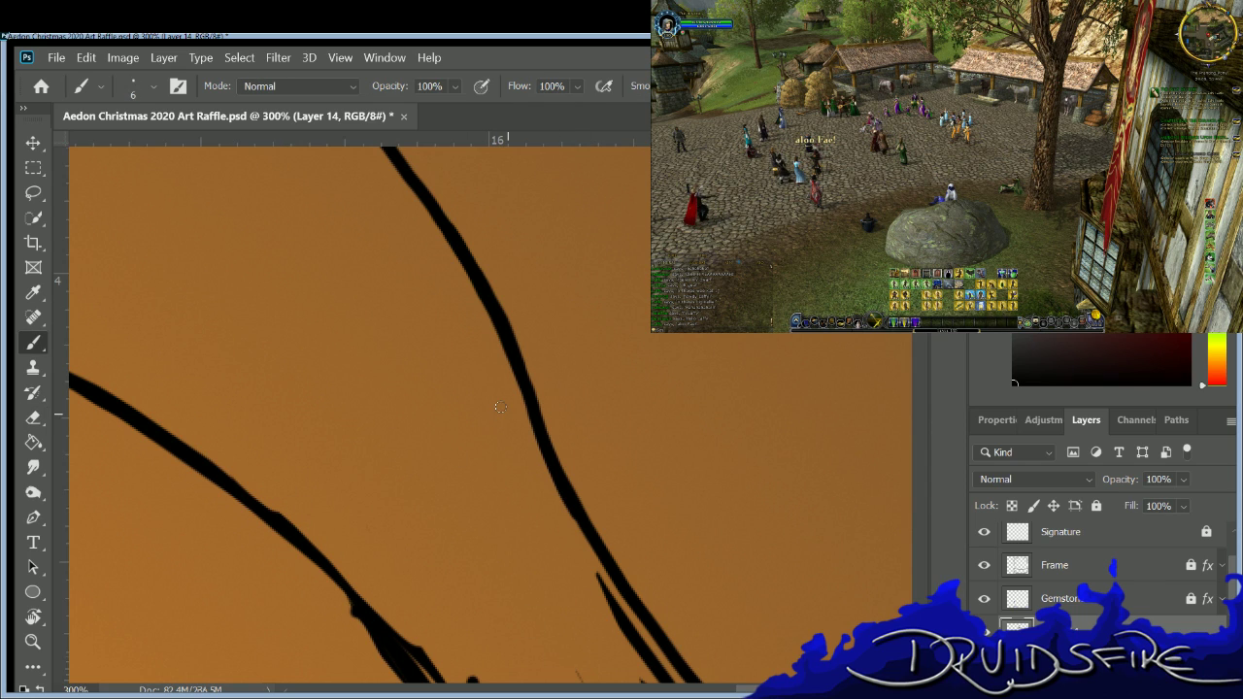
scroll(608, 255, "down", 5)
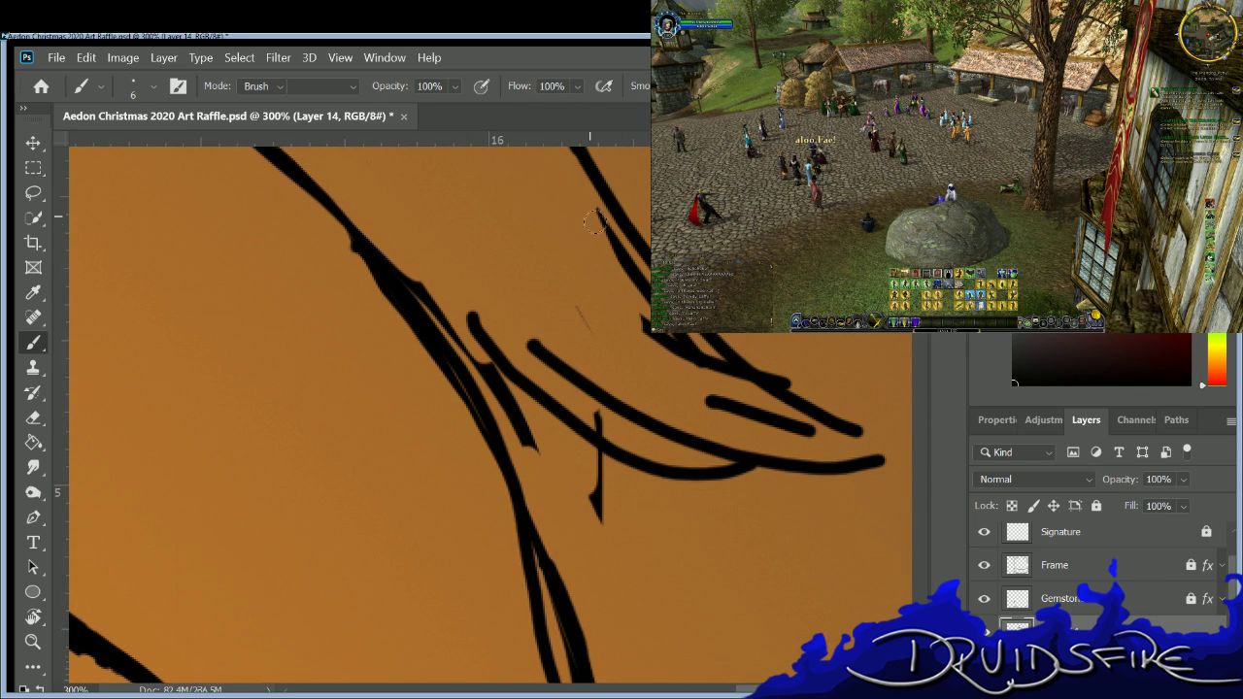
Erase the stray strokes between the two long strands and the bump near the outer strand's lower end.
key("e")
mouse_move(532, 343)
left_mouse_down()
mouse_move(600, 398)
mouse_move(532, 341)
left_mouse_up()
mouse_move(470, 319)
left_mouse_down()
mouse_move(484, 367)
mouse_move(399, 251)
mouse_move(534, 463)
mouse_move(512, 382)
mouse_move(584, 503)
mouse_move(573, 411)
mouse_move(606, 453)
left_mouse_up()
mouse_move(729, 408)
left_mouse_down()
mouse_move(678, 350)
mouse_move(788, 427)
mouse_move(696, 388)
left_mouse_up()
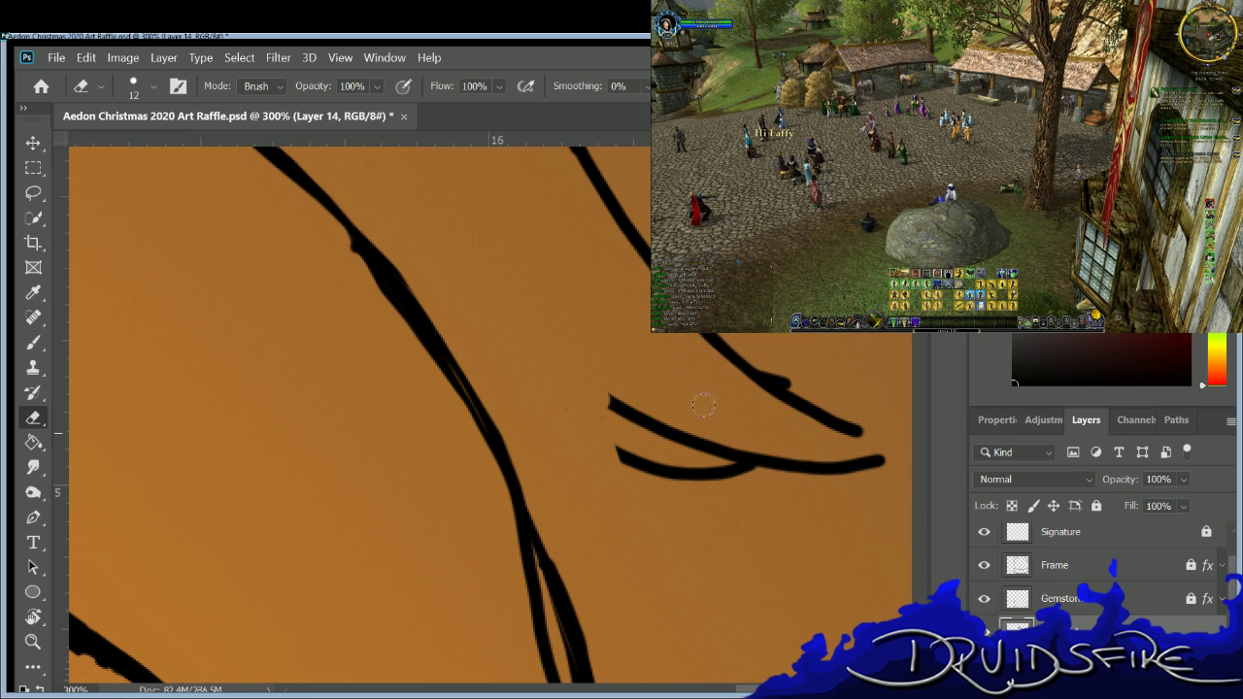
mouse_move(771, 359)
left_mouse_down()
mouse_move(806, 371)
mouse_move(769, 355)
left_mouse_up()
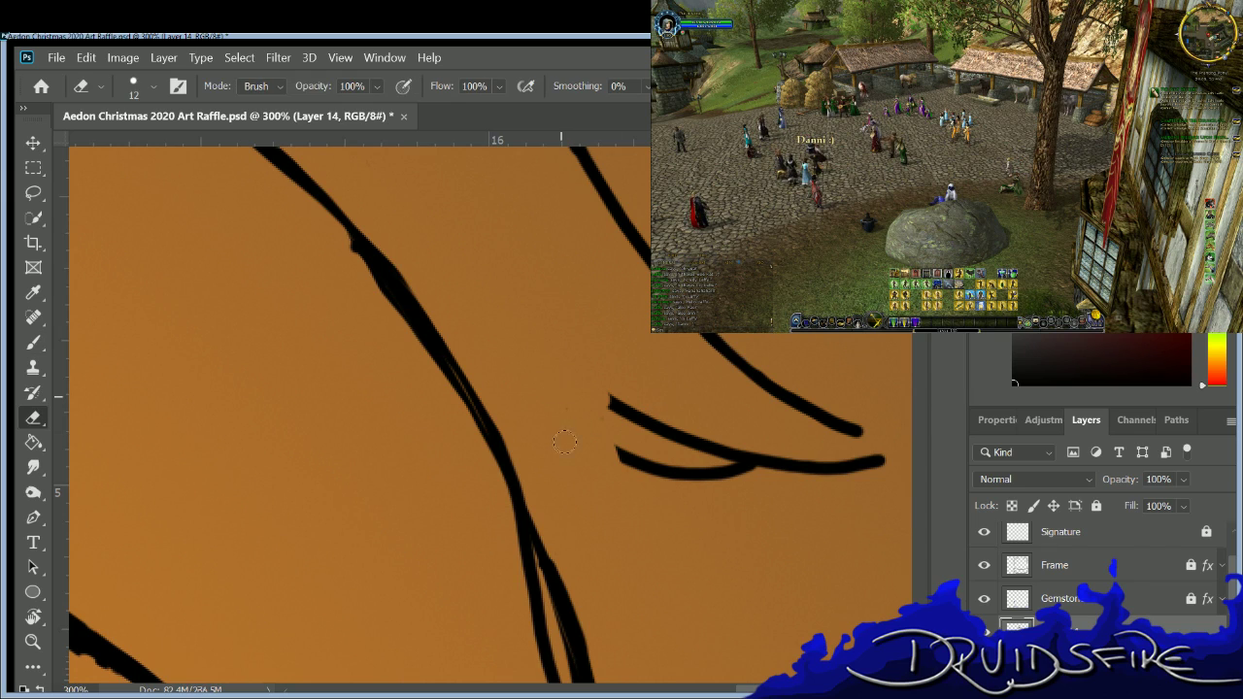
Erase the two remaining curved strokes below the outer strand's end.
mouse_move(619, 453)
left_mouse_down()
mouse_move(705, 480)
mouse_move(662, 466)
mouse_move(761, 476)
left_mouse_up()
key("b")
key("e")
left_click_drag(604, 398, 687, 435)
mouse_move(801, 475)
left_mouse_down()
mouse_move(871, 462)
mouse_move(835, 466)
left_mouse_up()
key("b")
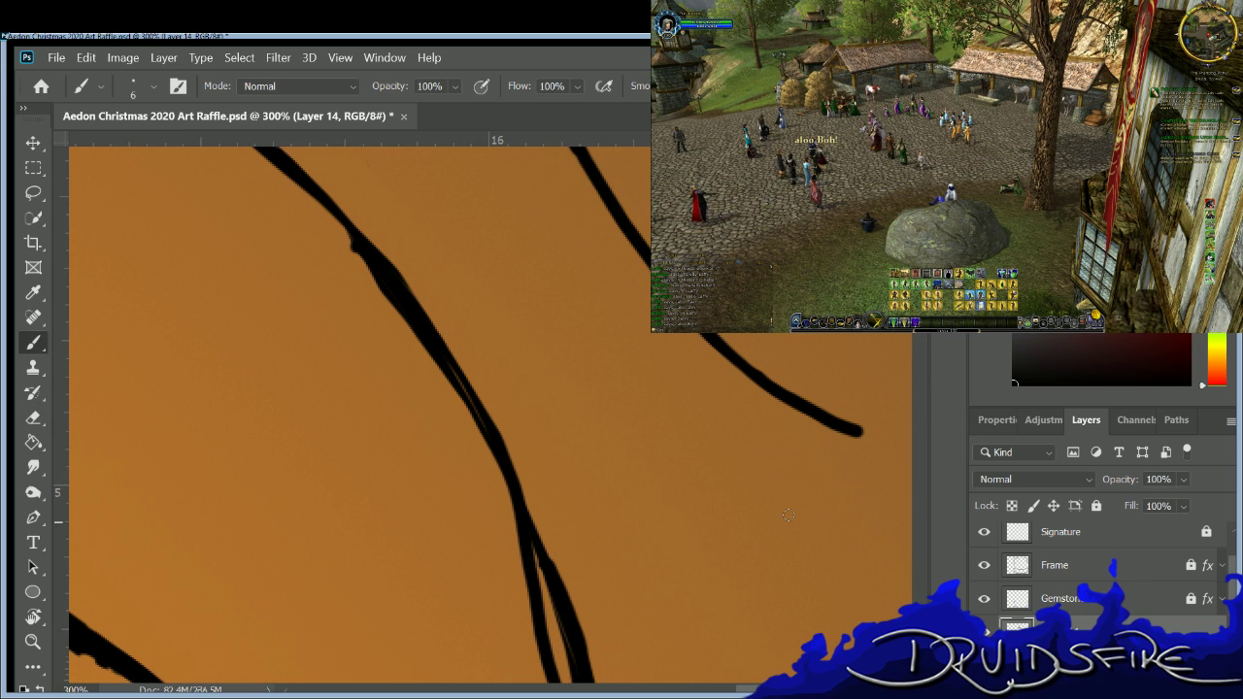
Paint a curved lower edge from the neighbouring strand line to the outer strand's end, closing it into a pointed tip.
scroll(365, 414, "right", 3)
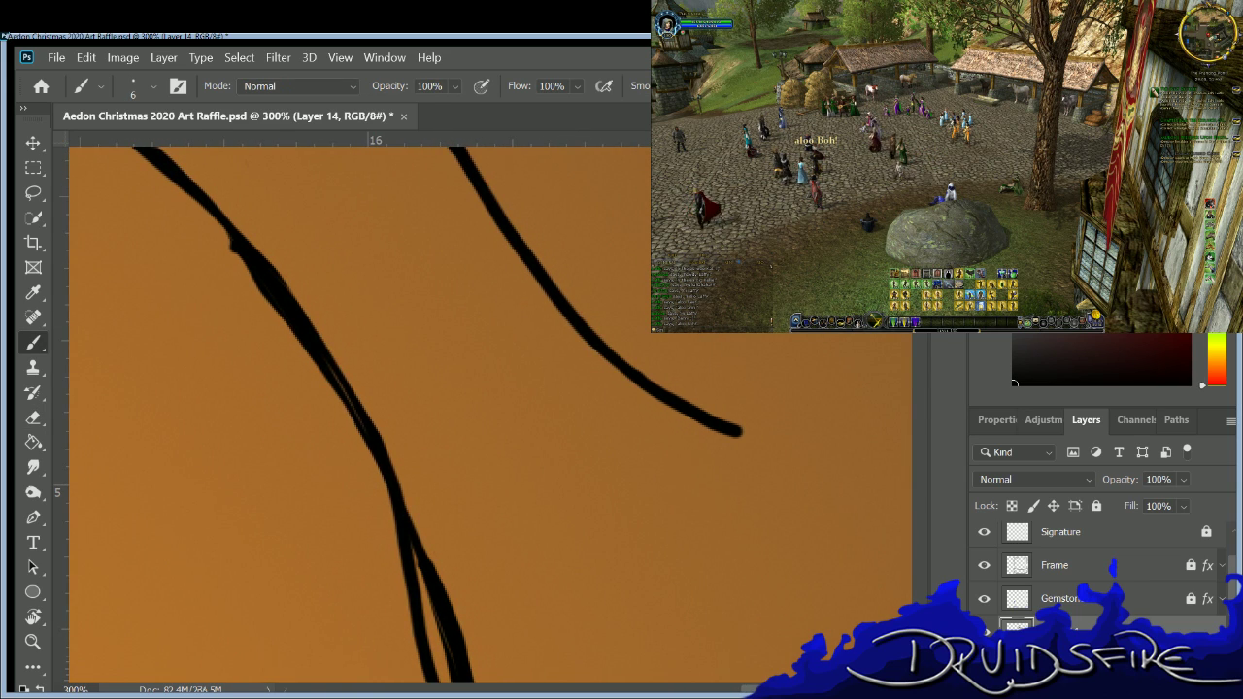
scroll(365, 414, "up", 4)
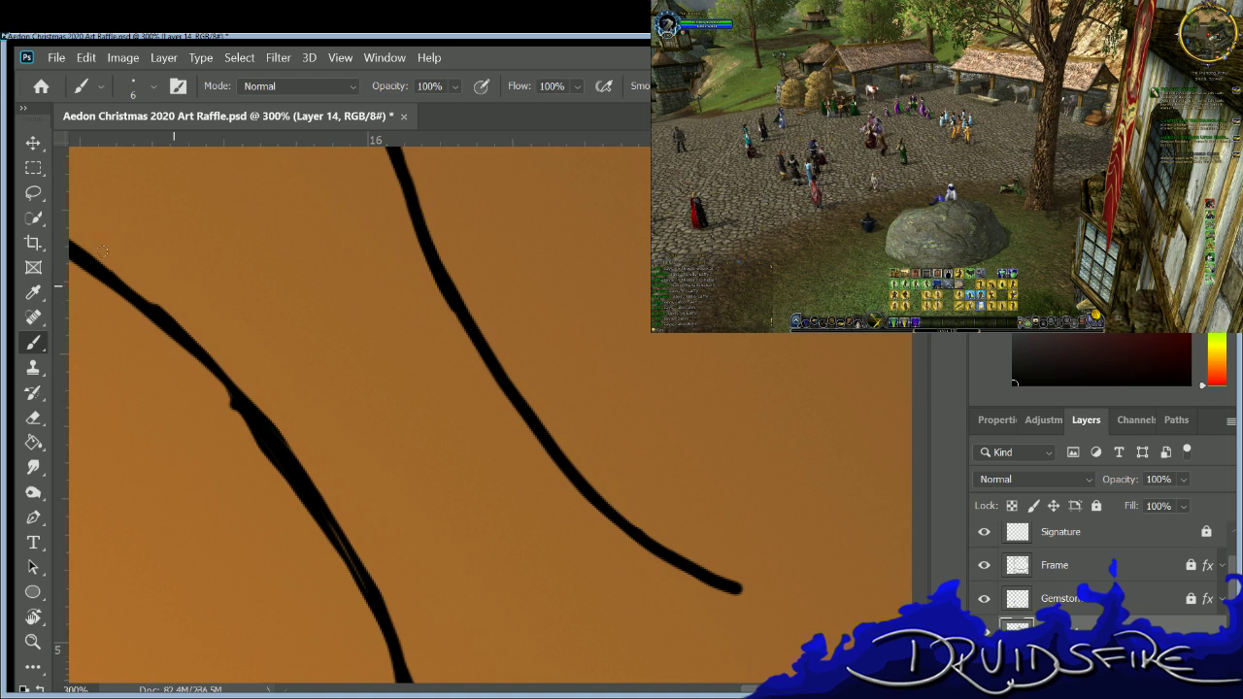
left_click_drag(80, 257, 354, 464)
mouse_move(424, 497)
left_mouse_down()
mouse_move(610, 576)
mouse_move(735, 585)
left_mouse_up()
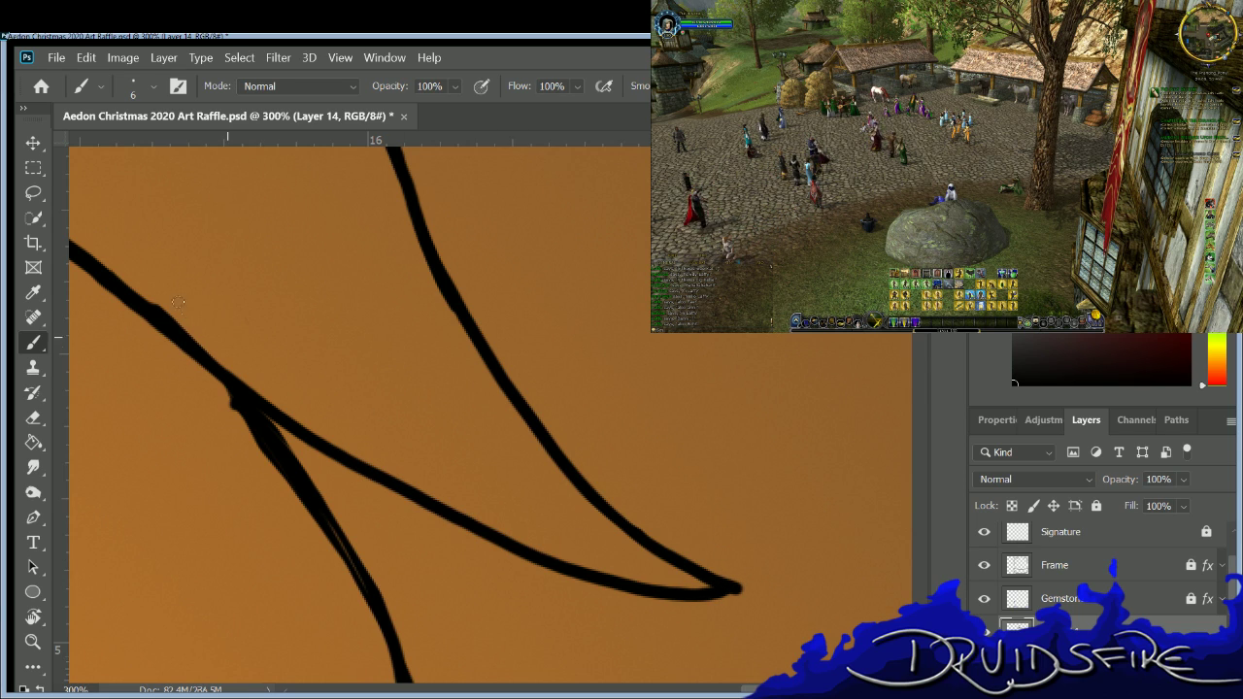
Erase the doubled rough line below the new fork and repaint it as one smooth black line.
key("e")
key("b")
key("e")
mouse_move(244, 397)
left_mouse_down()
mouse_move(300, 503)
mouse_move(355, 612)
left_mouse_up()
key("b")
mouse_move(233, 385)
left_mouse_down()
mouse_move(294, 454)
mouse_move(378, 614)
left_mouse_up()
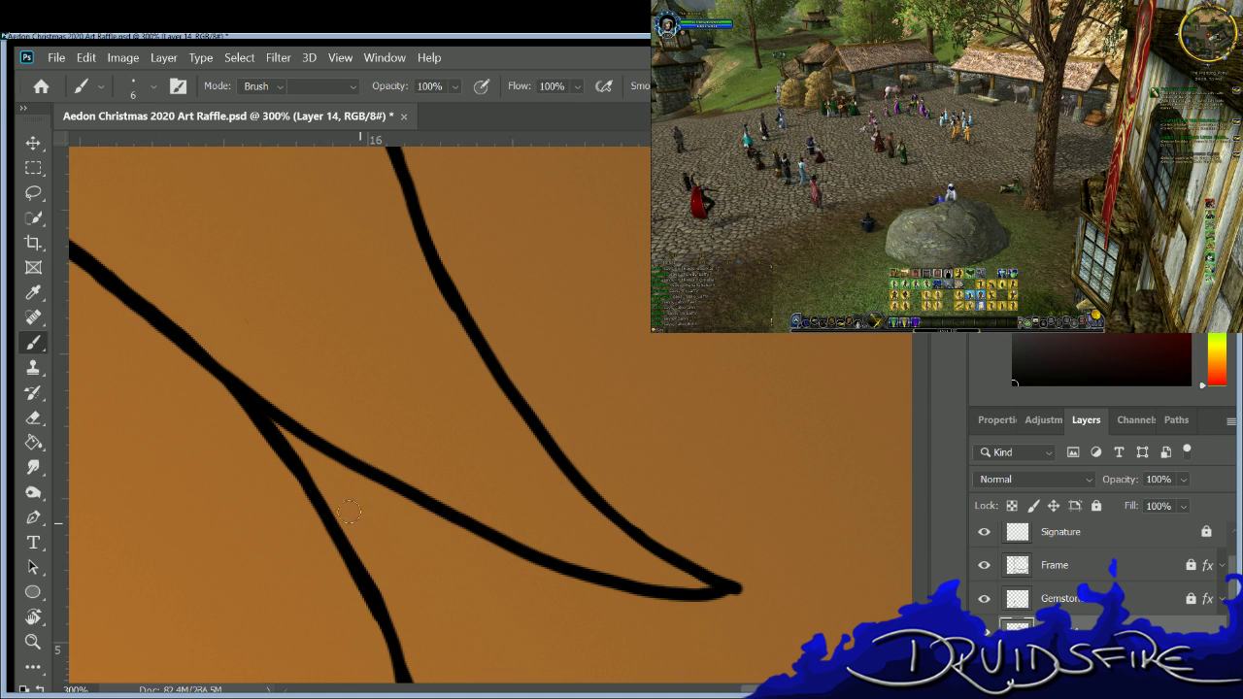
left_click_drag(351, 546, 389, 614)
key("b")
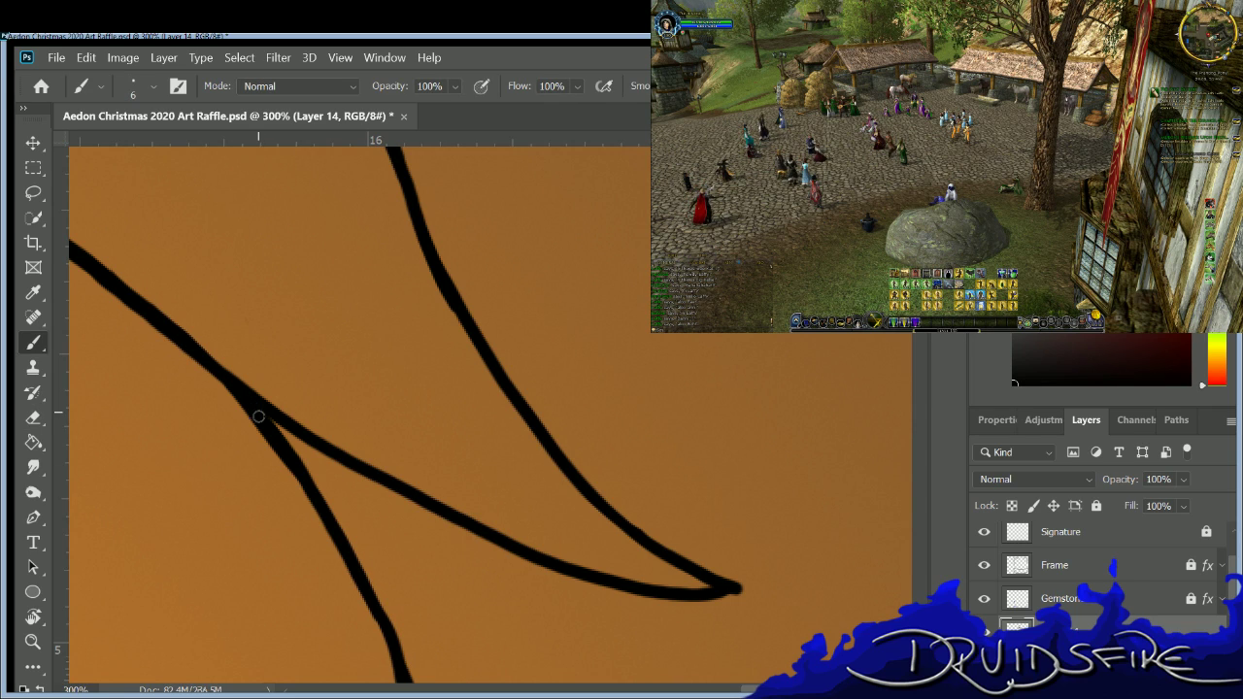
mouse_move(313, 498)
left_mouse_down()
mouse_move(348, 545)
mouse_move(389, 652)
left_mouse_up()
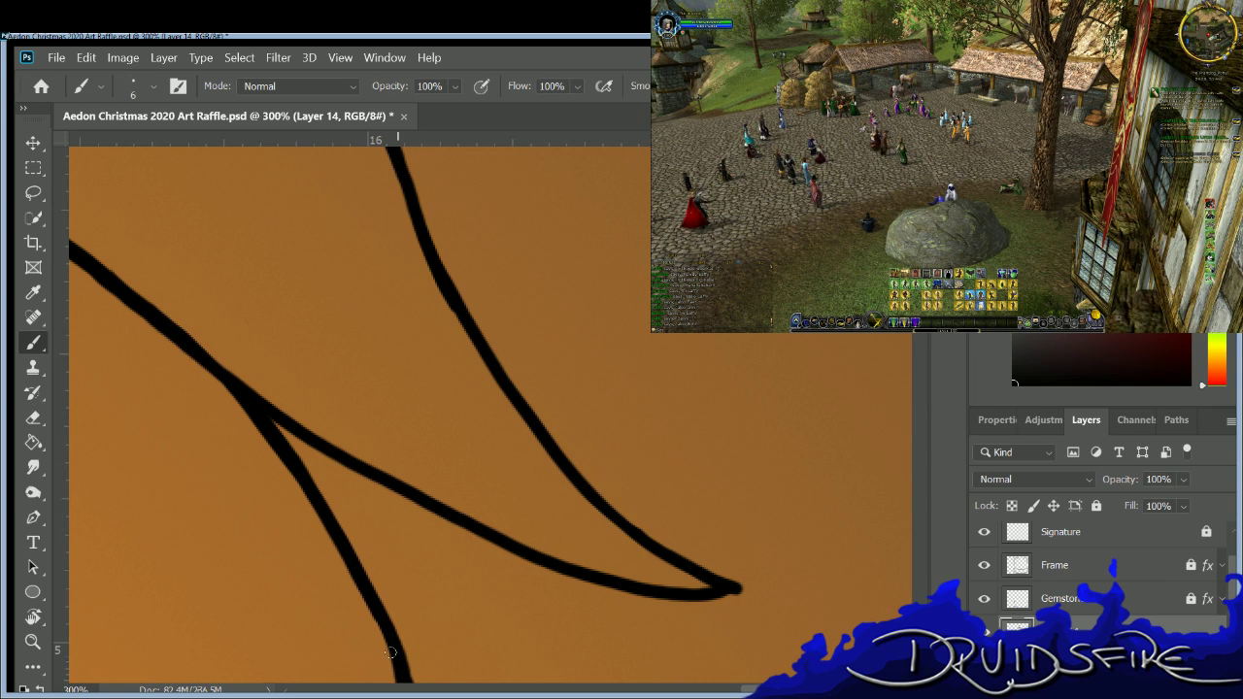
Erase the tangled double line further down the same strand.
scroll(389, 408, "down", 5)
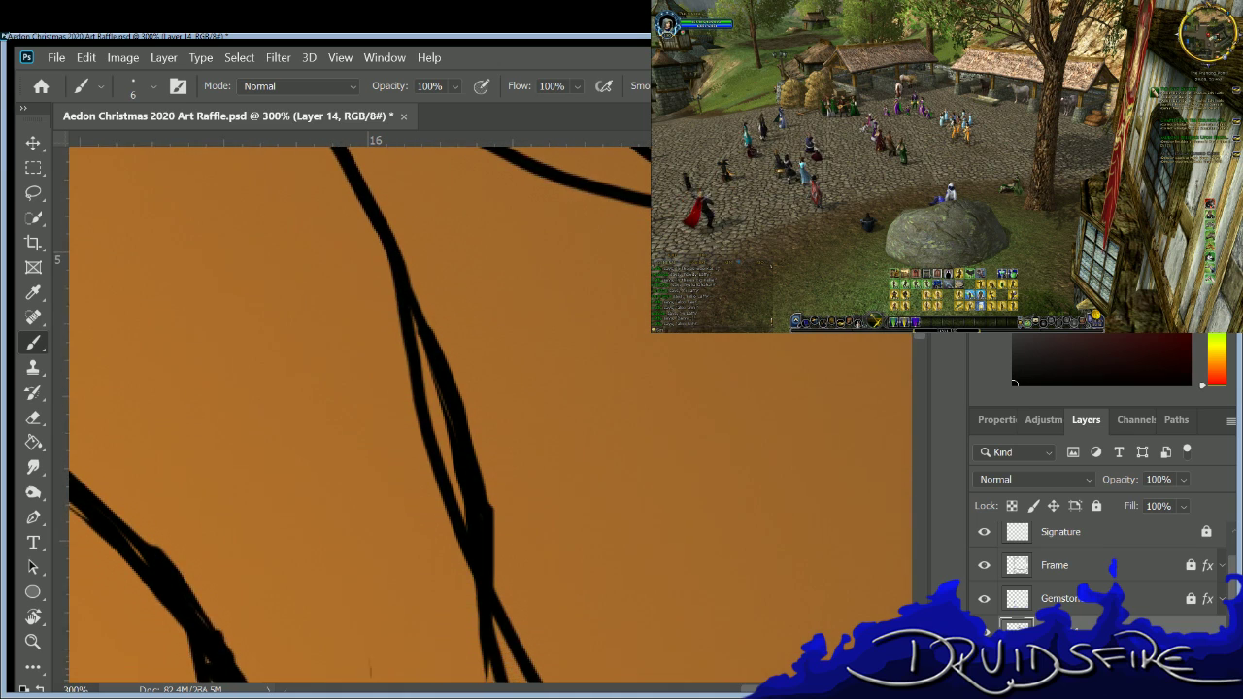
key("e")
left_click_drag(403, 311, 466, 583)
mouse_move(430, 337)
left_mouse_down()
mouse_move(416, 310)
mouse_move(498, 605)
mouse_move(428, 303)
mouse_move(474, 599)
mouse_move(457, 521)
mouse_move(459, 584)
mouse_move(411, 335)
left_mouse_up()
left_click(32, 345)
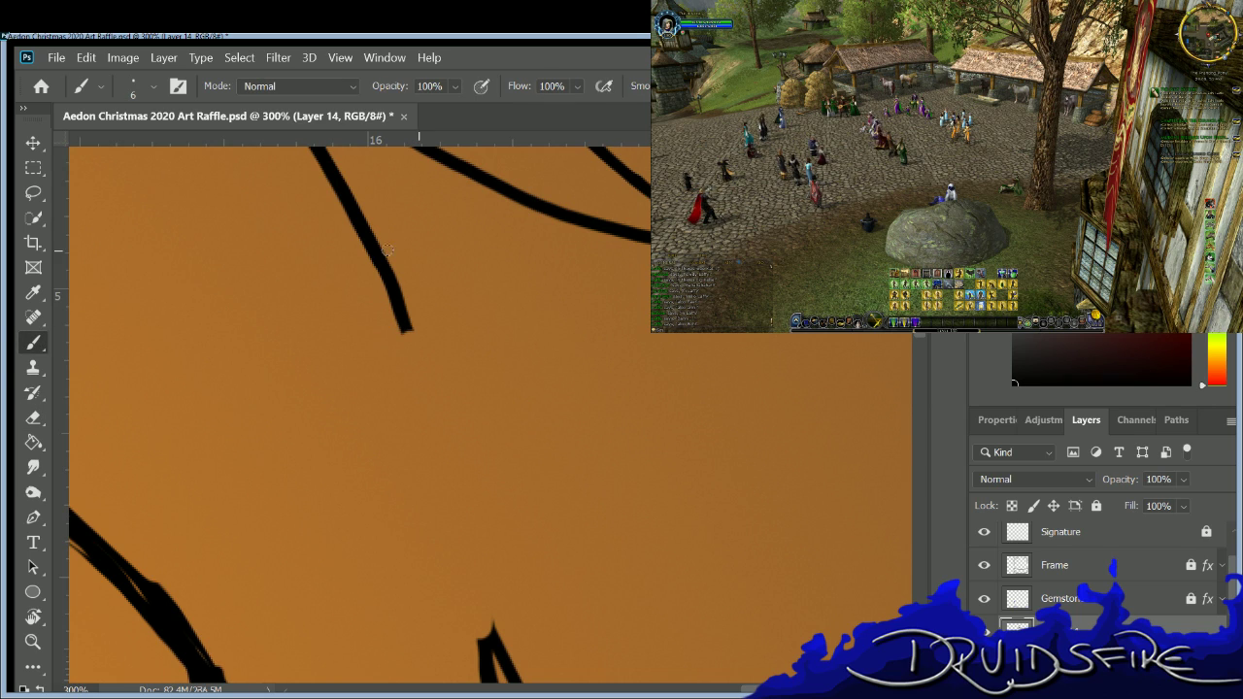
Trim the strand's cut end and bridge the erased gap with one smooth curved line down to the remaining line.
left_click_drag(392, 313, 412, 366)
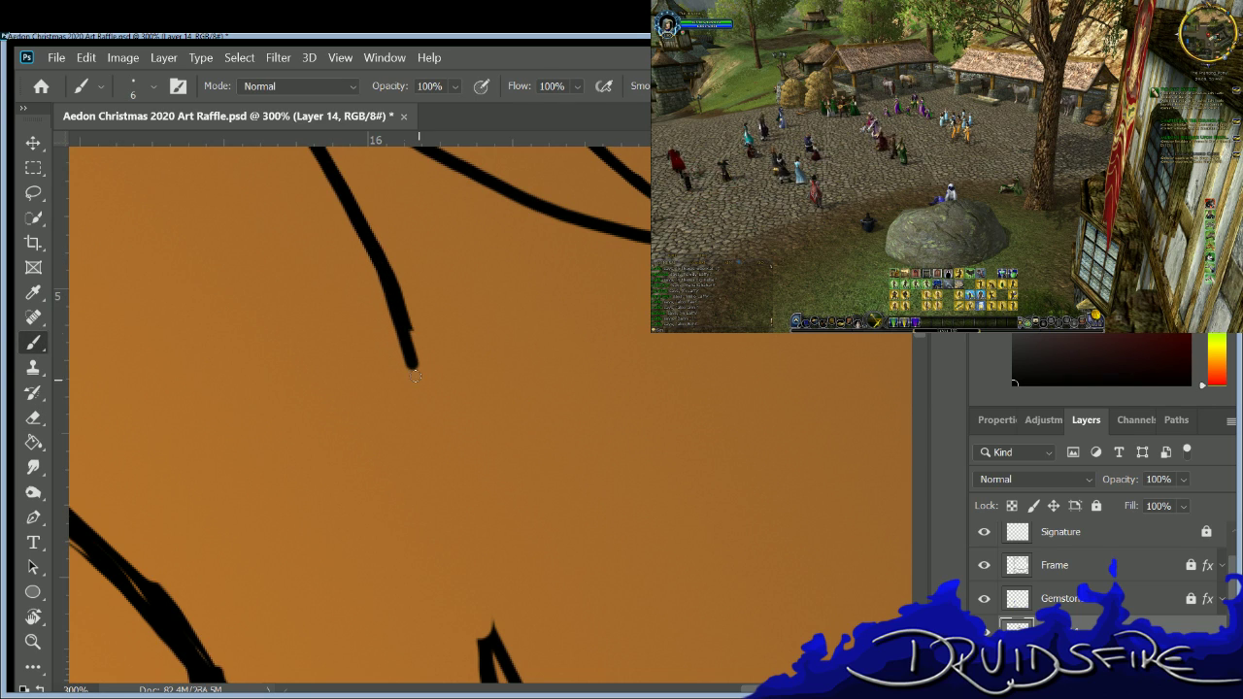
key("e")
mouse_move(398, 303)
left_mouse_down()
mouse_move(417, 333)
mouse_move(367, 258)
left_mouse_up()
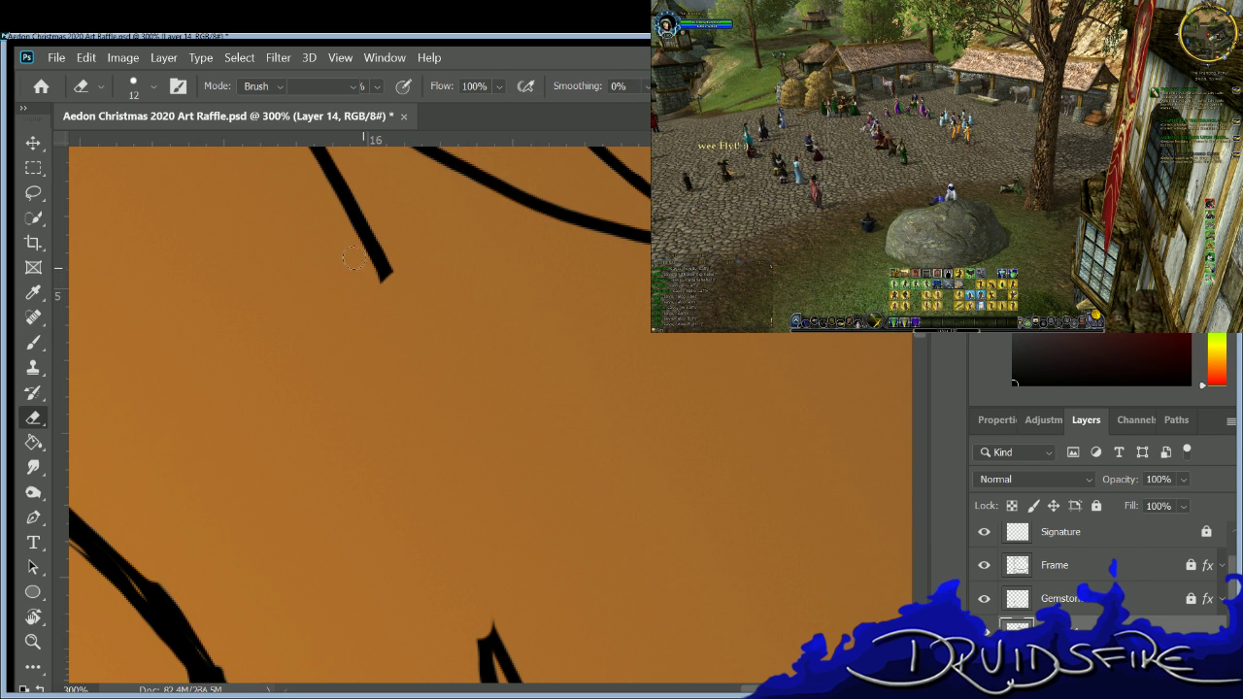
key("b")
mouse_move(379, 260)
left_mouse_down()
mouse_move(426, 382)
mouse_move(486, 624)
left_mouse_up()
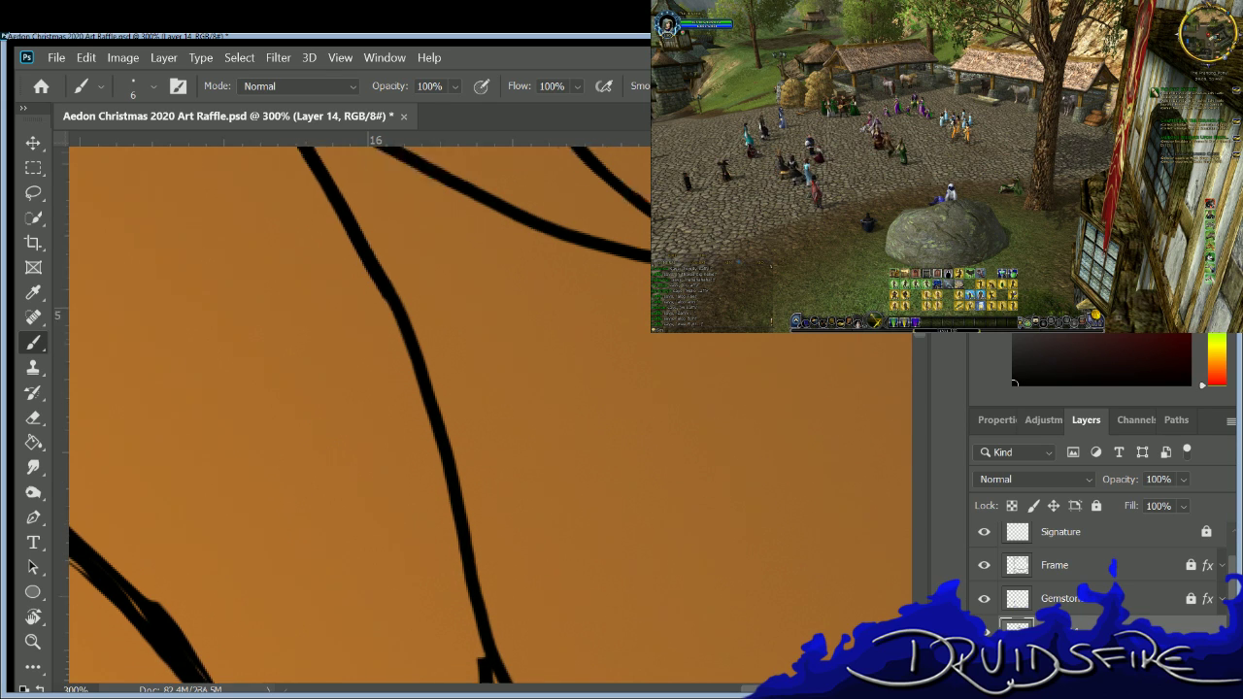
Erase the stray lines around the strand's lower tip, thicken its outer edge and join both edges into a point.
scroll(396, 427, "down", 5)
key("e")
mouse_move(473, 427)
left_mouse_down()
mouse_move(493, 459)
mouse_move(452, 249)
mouse_move(534, 433)
mouse_move(500, 383)
mouse_move(550, 507)
mouse_move(478, 513)
mouse_move(458, 536)
mouse_move(303, 417)
mouse_move(278, 376)
mouse_move(349, 472)
mouse_move(459, 532)
mouse_move(524, 550)
mouse_move(371, 485)
mouse_move(430, 535)
mouse_move(515, 547)
mouse_move(616, 533)
mouse_move(546, 467)
mouse_move(595, 502)
mouse_move(553, 442)
mouse_move(604, 479)
mouse_move(600, 491)
mouse_move(680, 529)
left_mouse_up()
mouse_move(604, 541)
left_mouse_down()
mouse_move(680, 549)
mouse_move(753, 514)
mouse_move(719, 520)
left_mouse_up()
key("b")
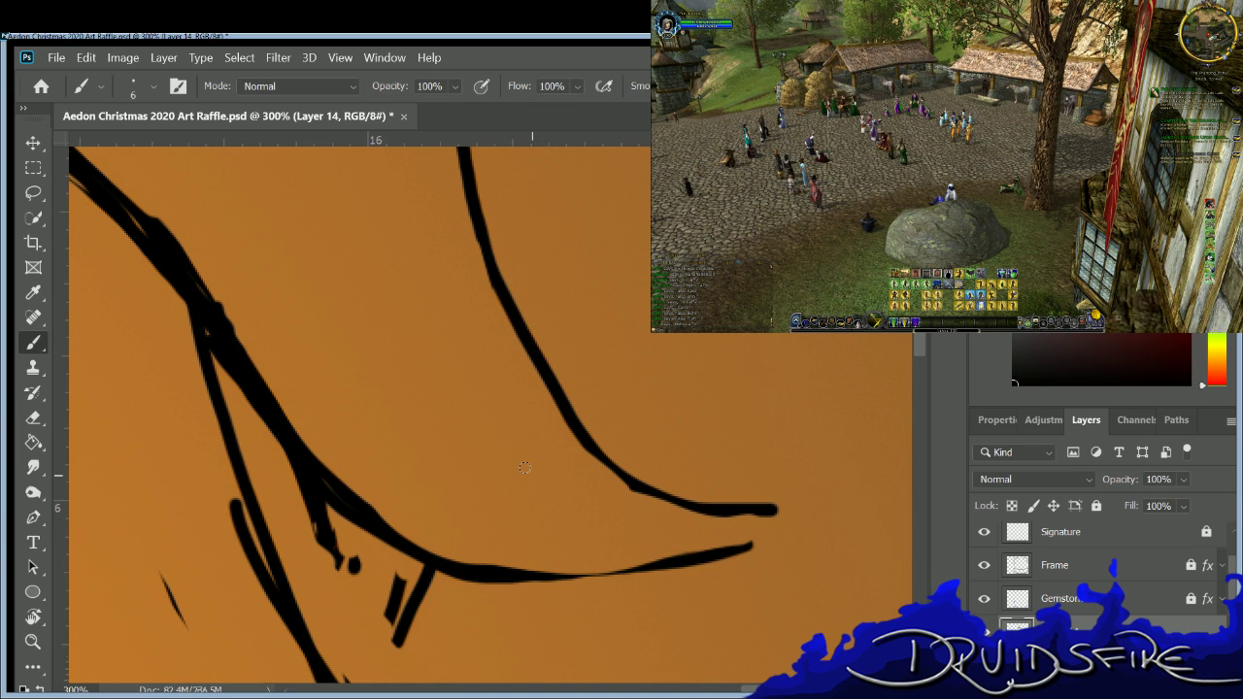
left_click_drag(481, 240, 566, 416)
mouse_move(602, 456)
left_mouse_down()
mouse_move(648, 489)
mouse_move(755, 507)
mouse_move(749, 539)
mouse_move(727, 548)
left_mouse_up()
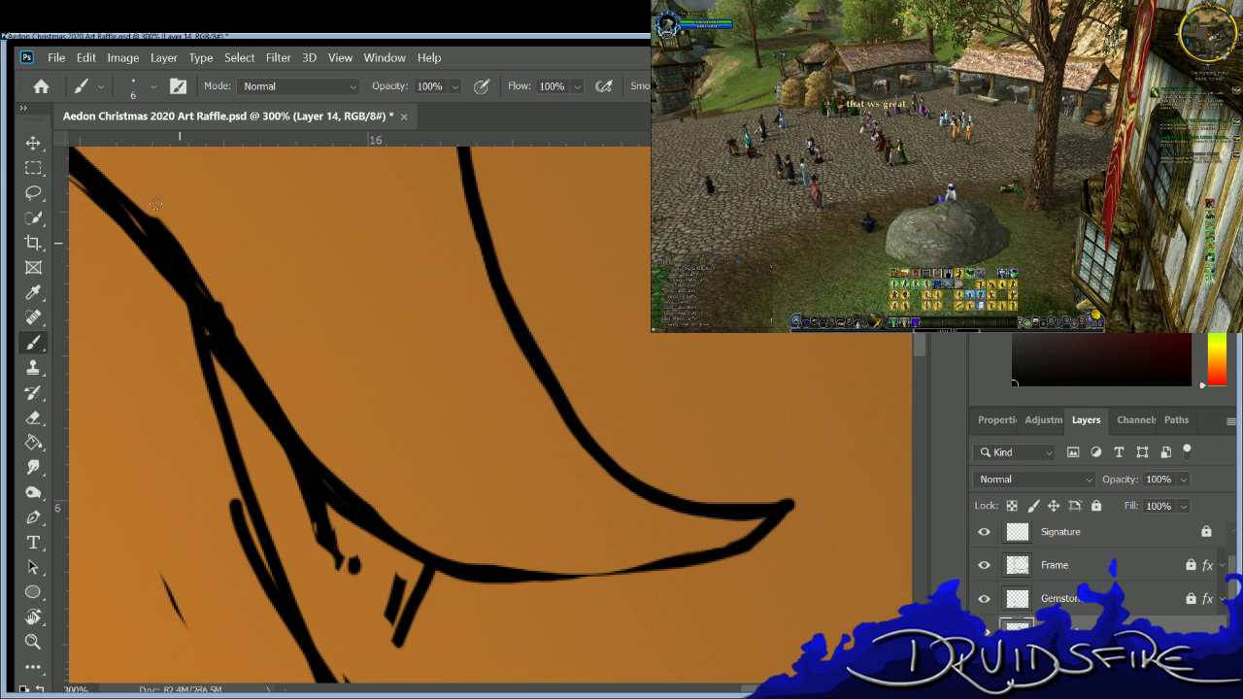
Erase the spurs and bumps along the pointed strand's lower edge and thicken its thin stretch towards the tip.
key("e")
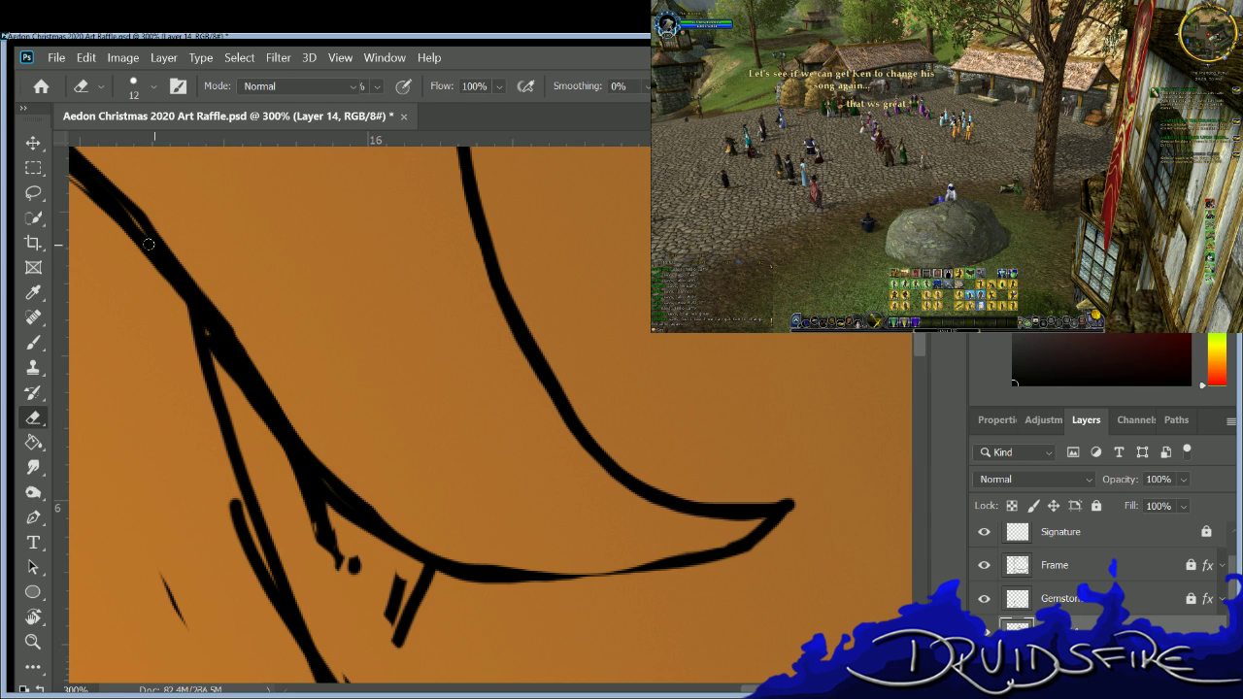
key("b")
key("e")
left_click_drag(336, 563, 288, 460)
mouse_move(392, 580)
left_mouse_down()
mouse_move(423, 602)
mouse_move(439, 580)
mouse_move(390, 621)
mouse_move(396, 644)
left_mouse_up()
key("b")
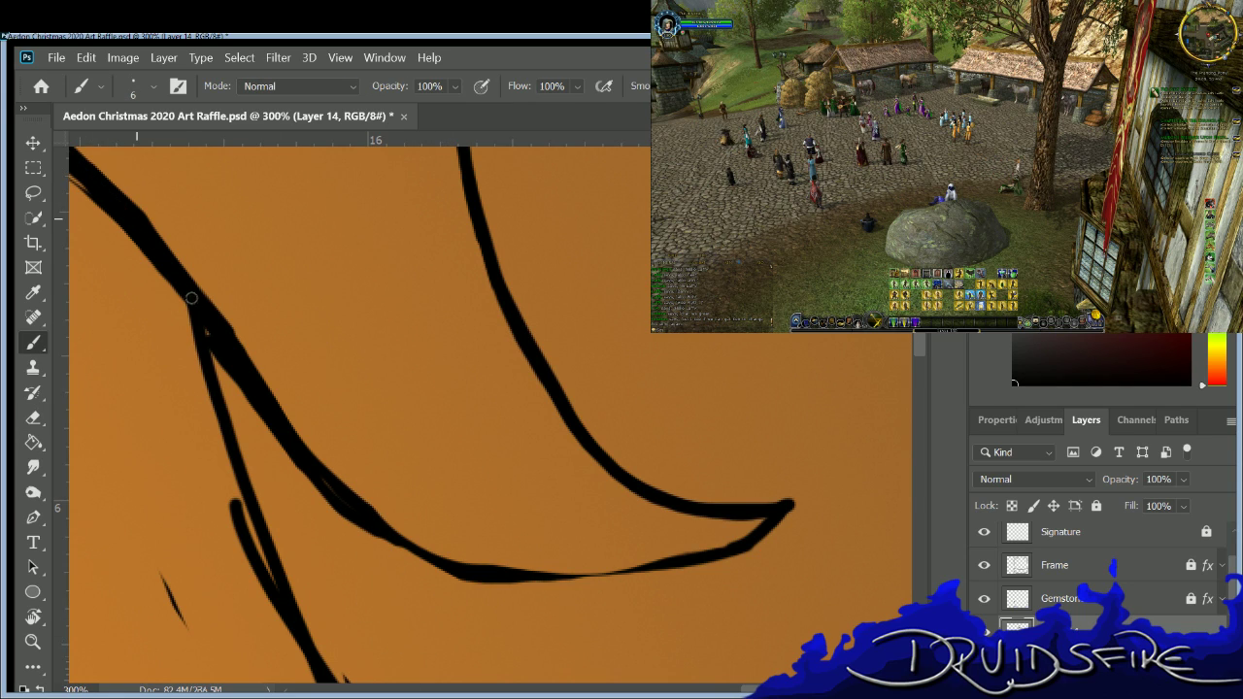
left_click_drag(490, 568, 653, 565)
left_click_drag(776, 516, 639, 563)
Trim the thick upper stretch of the pointed strand's lower edge and repaint it as one even curve.
key("e")
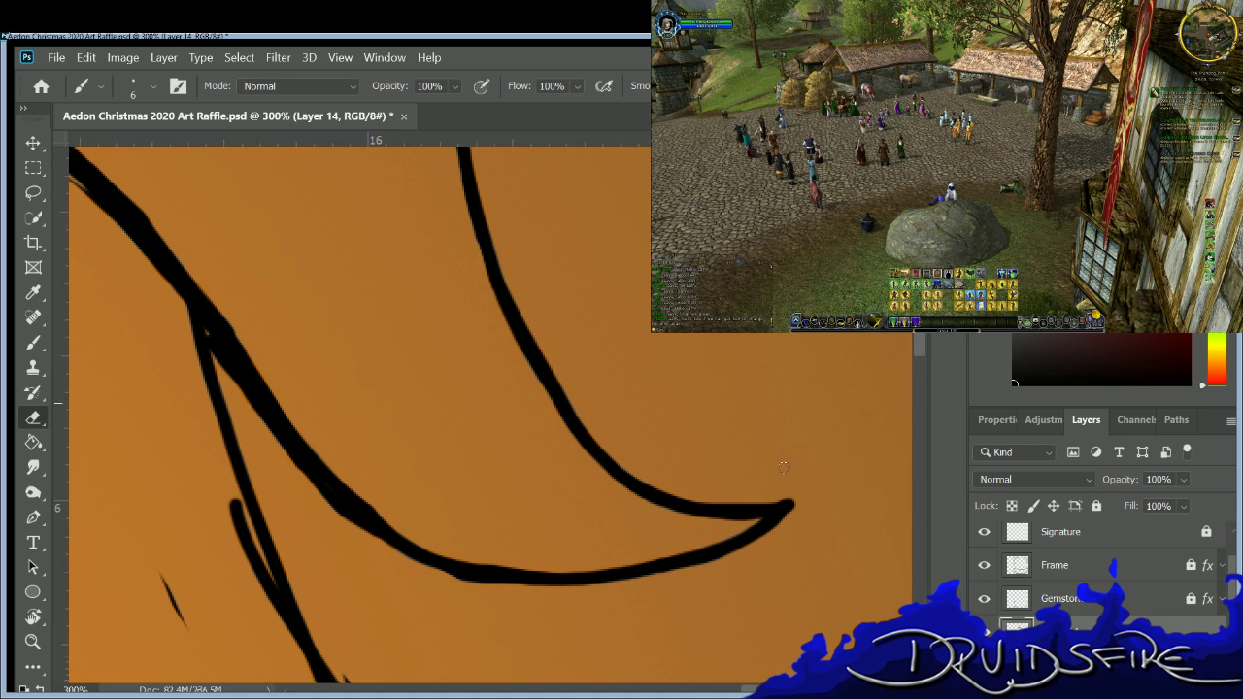
key("b")
key("e")
key("e")
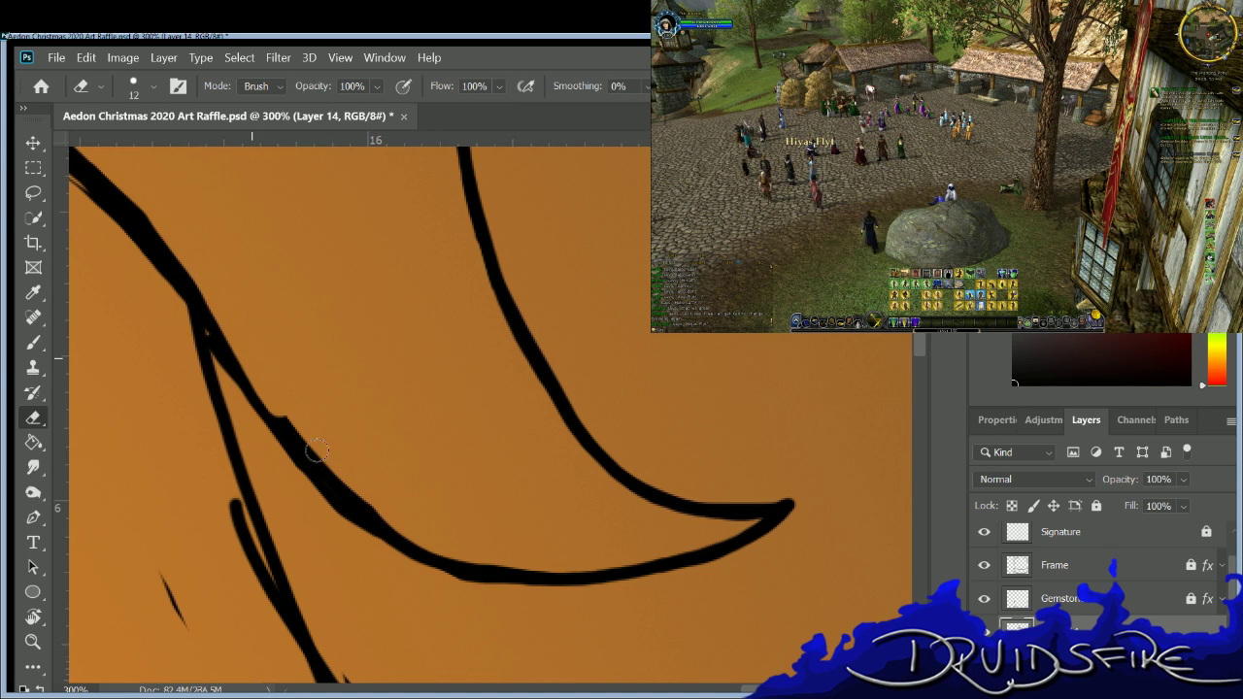
key("b")
mouse_move(178, 260)
left_mouse_down()
mouse_move(336, 488)
mouse_move(418, 544)
left_mouse_up()
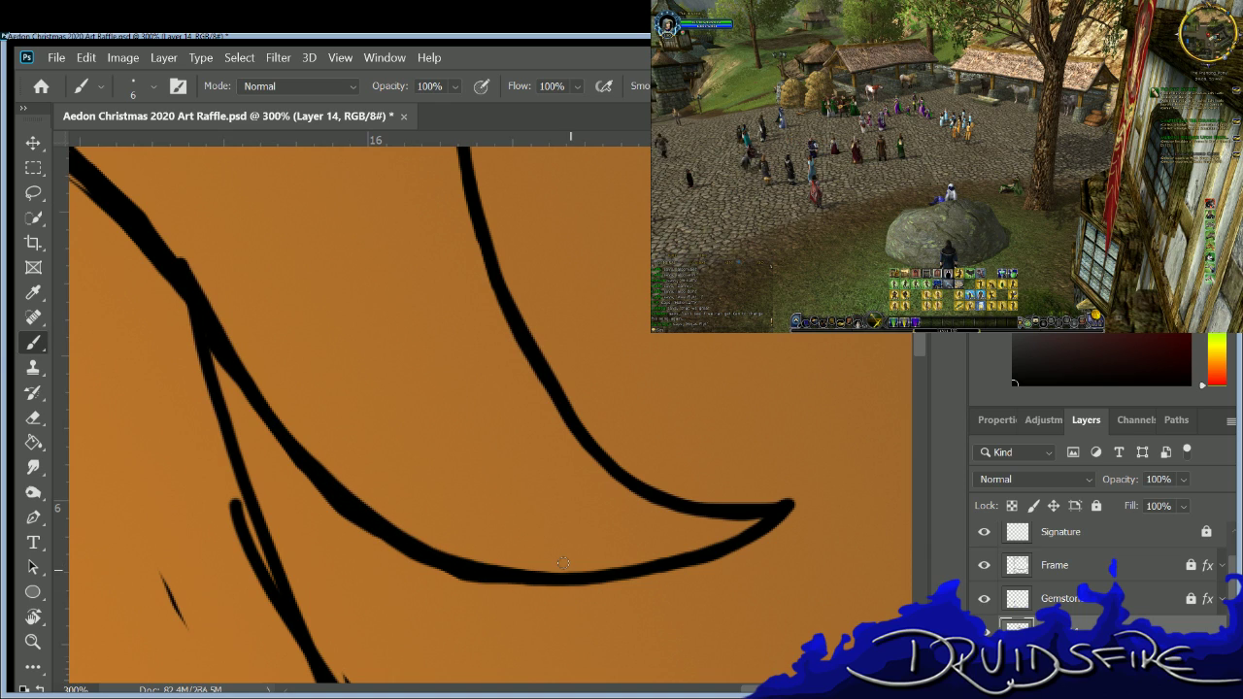
key("e")
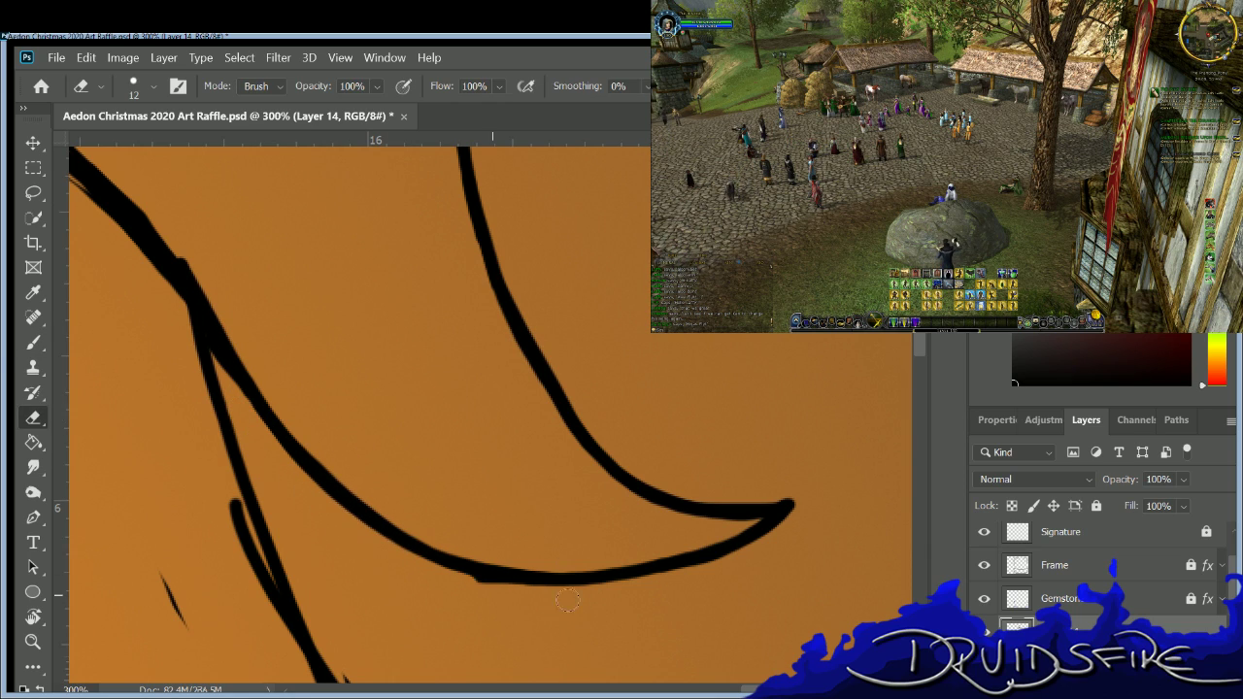
key("b")
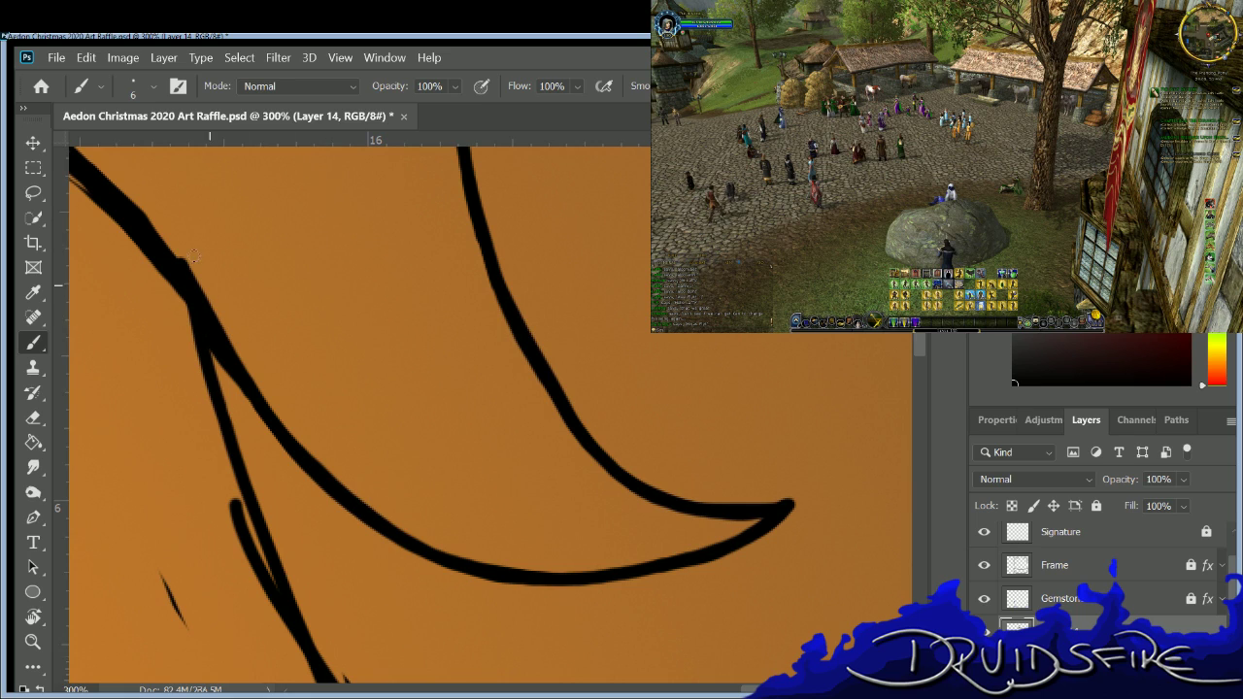
Clear the clotted fork where the thin branch line meets the strand's lower edge and even out that edge.
key("e")
mouse_move(267, 356)
left_mouse_down()
mouse_move(194, 320)
mouse_move(219, 374)
left_mouse_up()
key("b")
left_click_drag(196, 319, 267, 410)
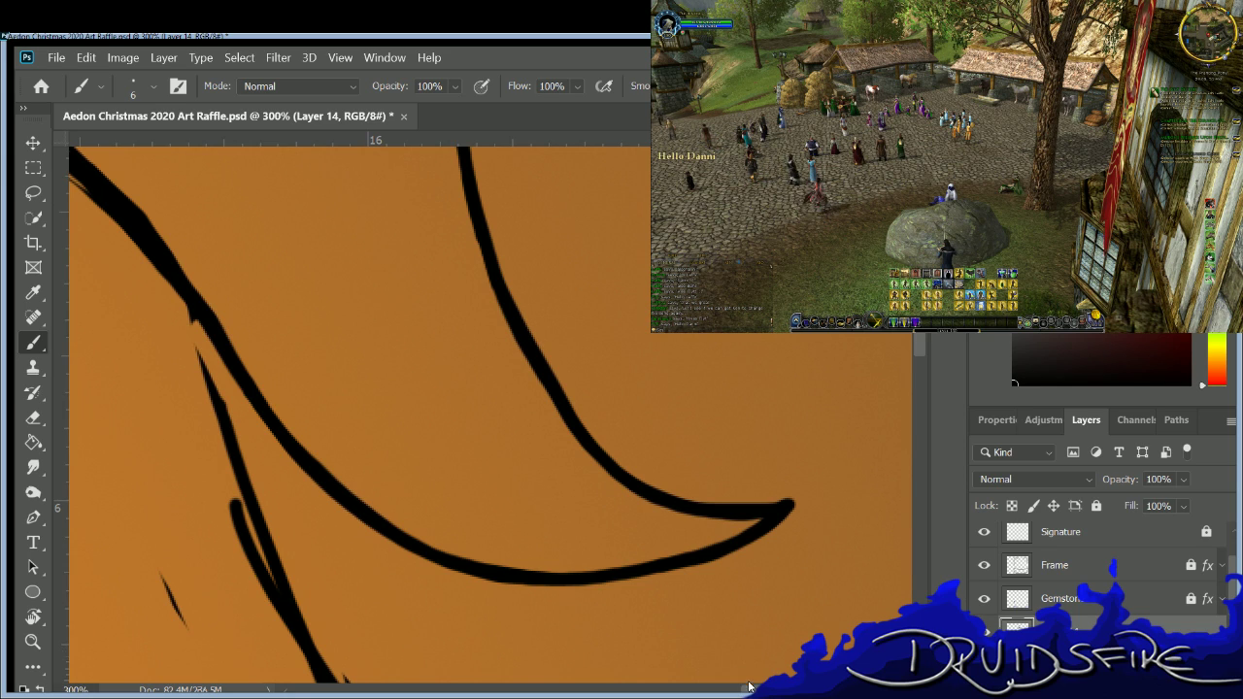
Erase the stray mark and the short doubled stroke beside the thin branch line.
scroll(748, 686, "left", 5)
key("e")
left_click_drag(579, 576, 600, 623)
key("b")
key("e")
mouse_move(649, 503)
left_mouse_down()
mouse_move(685, 607)
mouse_move(660, 476)
left_mouse_up()
key("b")
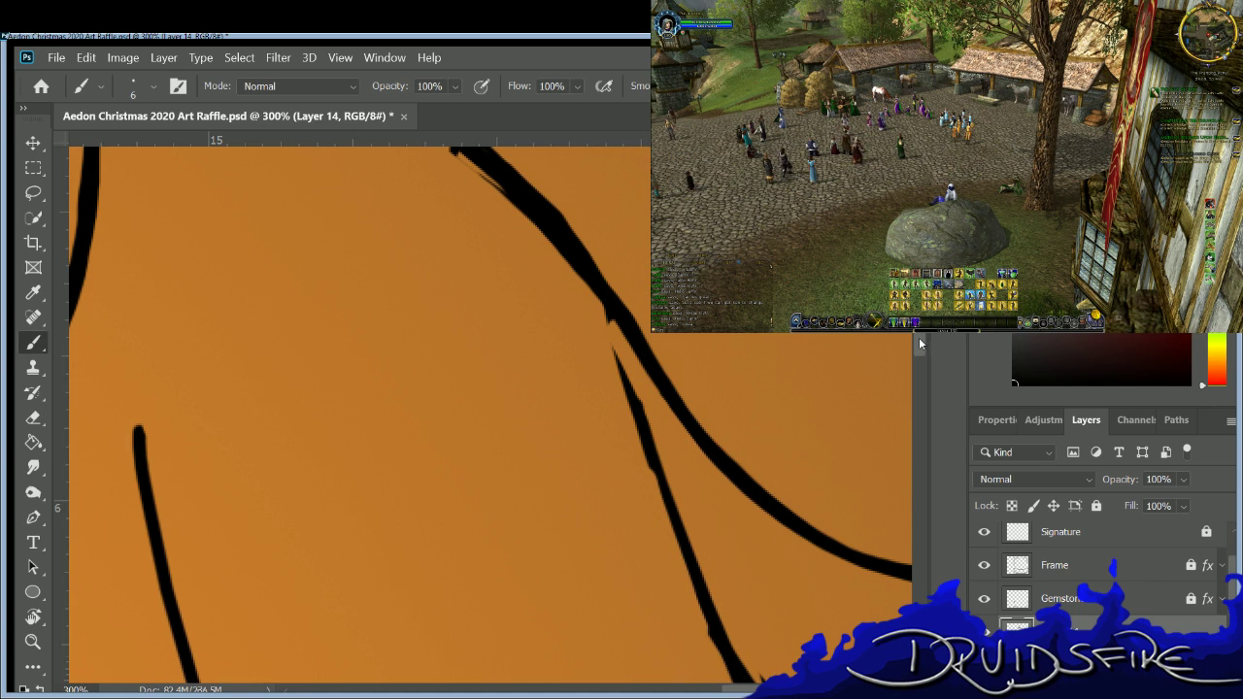
Trim the thick, rough edges of the long strand outline above the fork.
scroll(348, 314, "up", 3)
key("e")
left_click_drag(262, 229, 427, 325)
left_click_drag(321, 222, 477, 322)
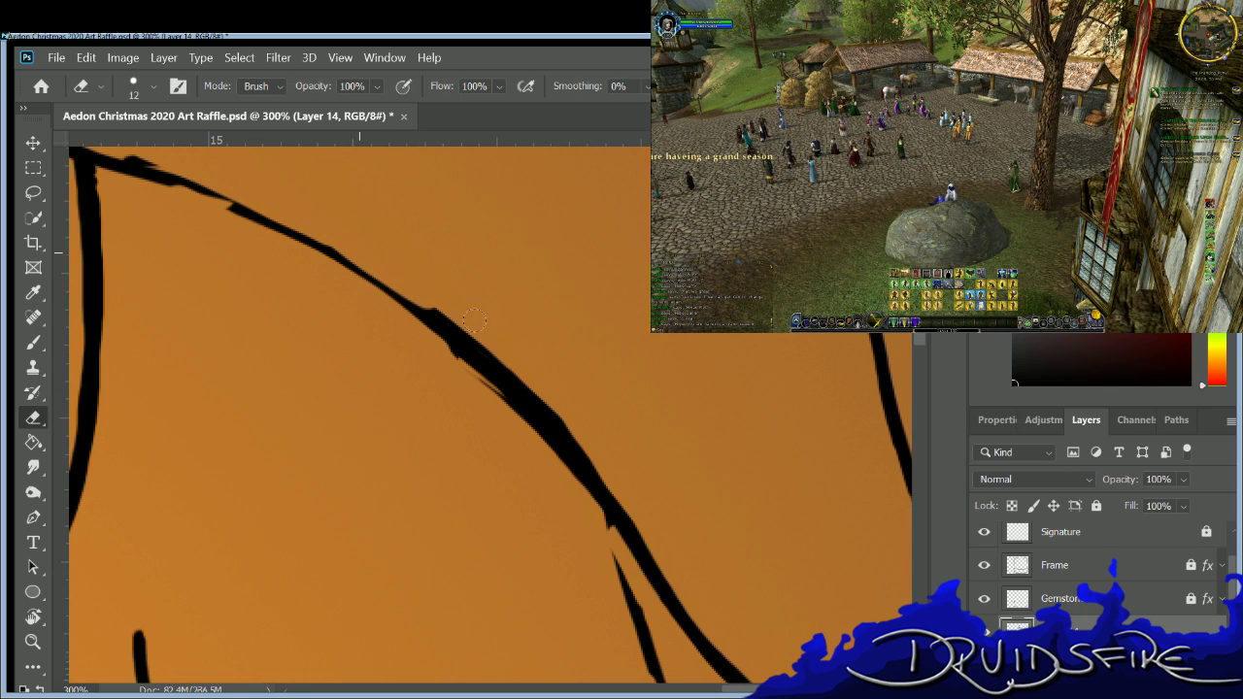
left_click_drag(476, 379, 587, 486)
left_click_drag(500, 359, 521, 376)
left_click_drag(443, 320, 602, 478)
mouse_move(432, 316)
left_mouse_down()
mouse_move(503, 381)
mouse_move(544, 488)
left_mouse_up()
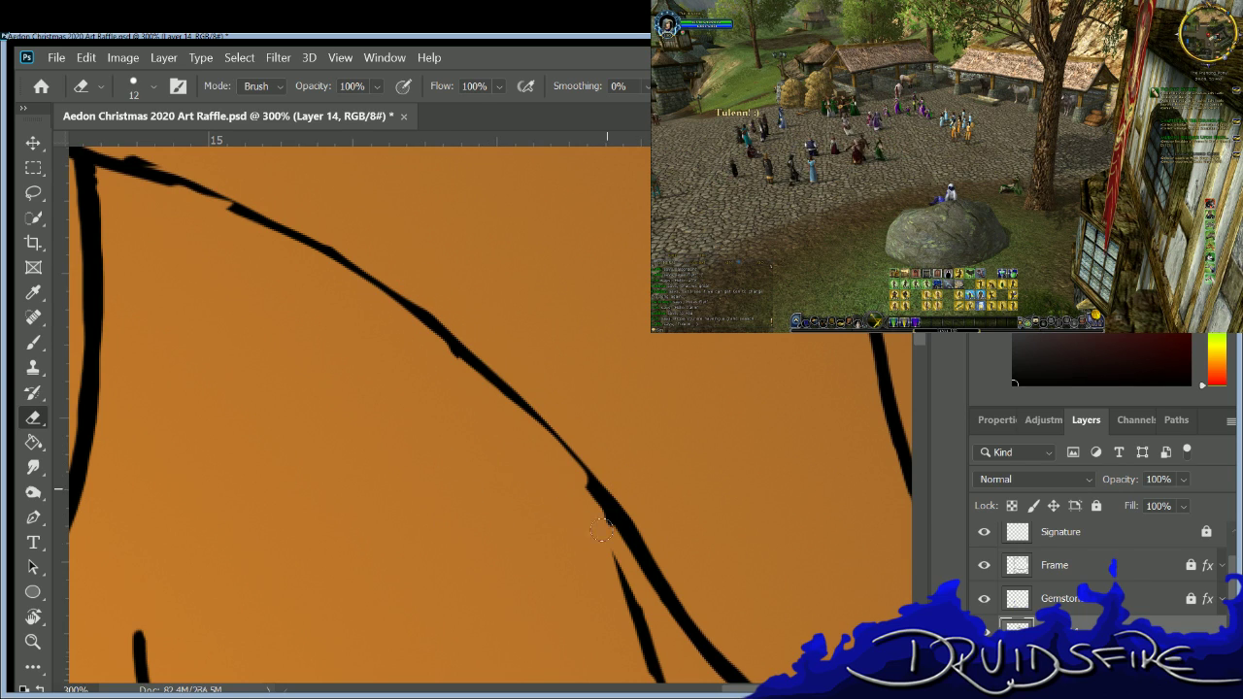
key("b")
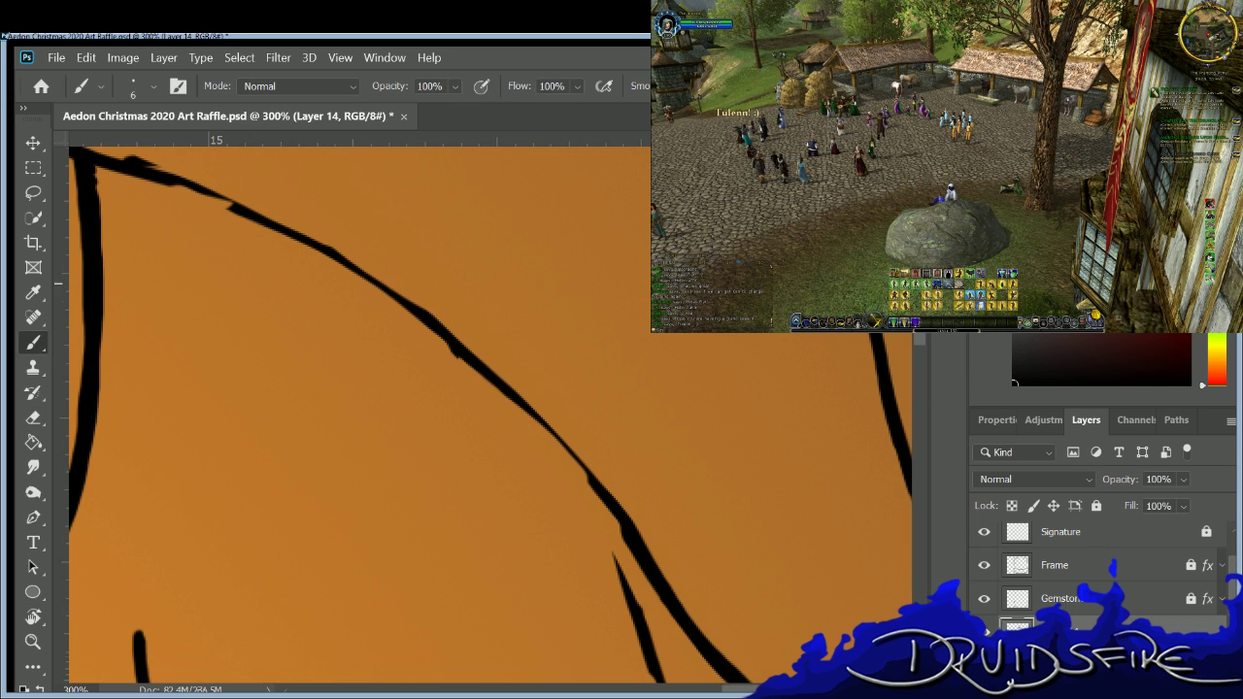
Repaint the trimmed long strand outline as one smooth, evenly thick black line.
left_click_drag(497, 401, 653, 552)
key("e")
left_click_drag(280, 352, 321, 361)
key("b")
left_click_drag(204, 333, 359, 333)
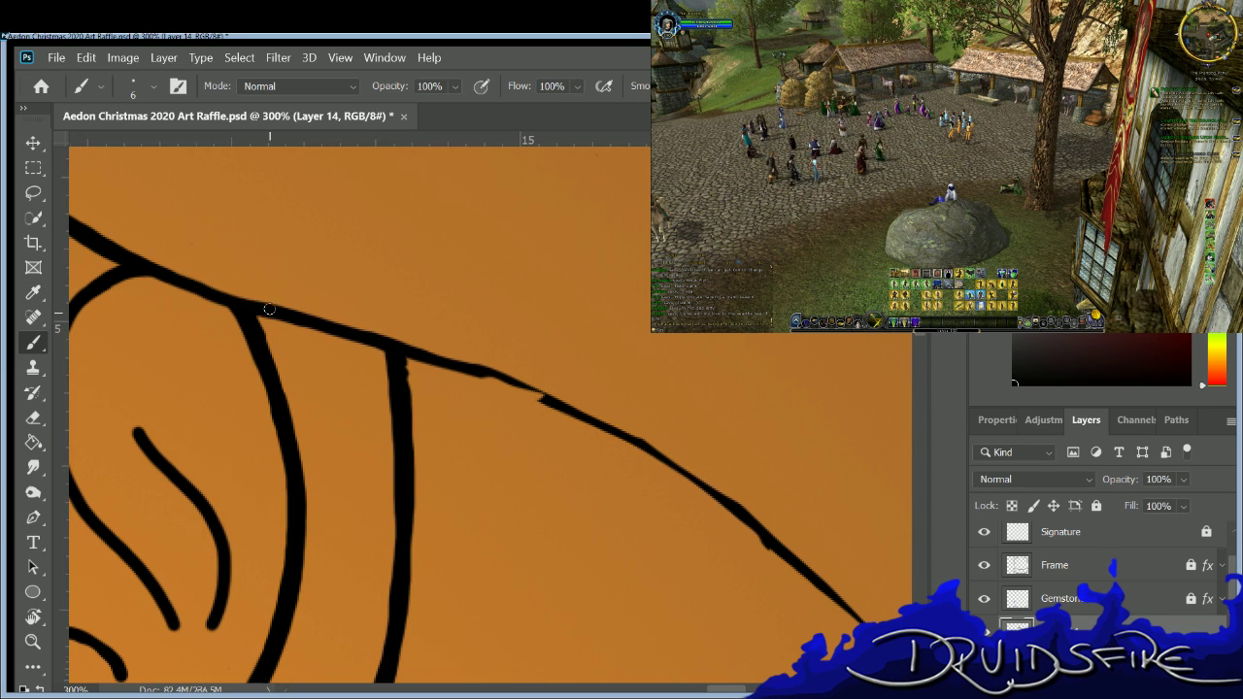
left_click_drag(308, 323, 371, 339)
mouse_move(438, 359)
left_mouse_down()
mouse_move(606, 424)
mouse_move(765, 539)
left_mouse_up()
left_click_drag(812, 579, 848, 617)
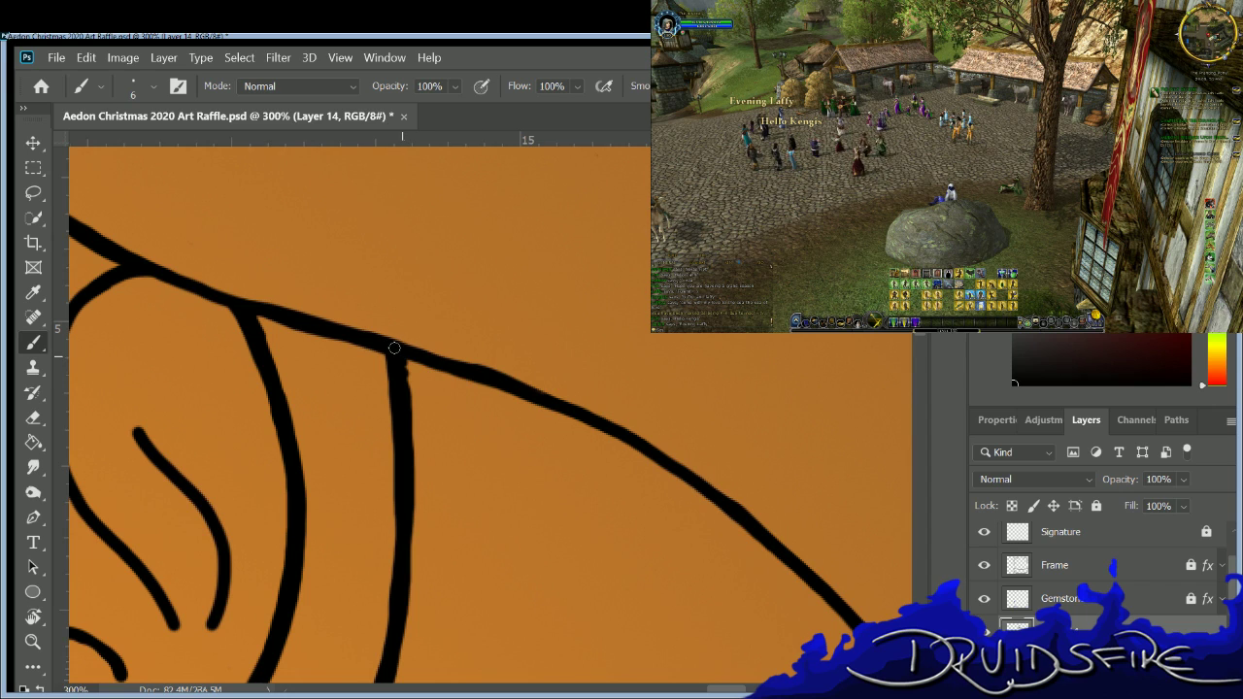
Reconnect the thin branch line to the strand outline at the fork and repaint it as one smooth line.
left_click_drag(714, 689, 765, 689)
scroll(549, 194, "down", 5)
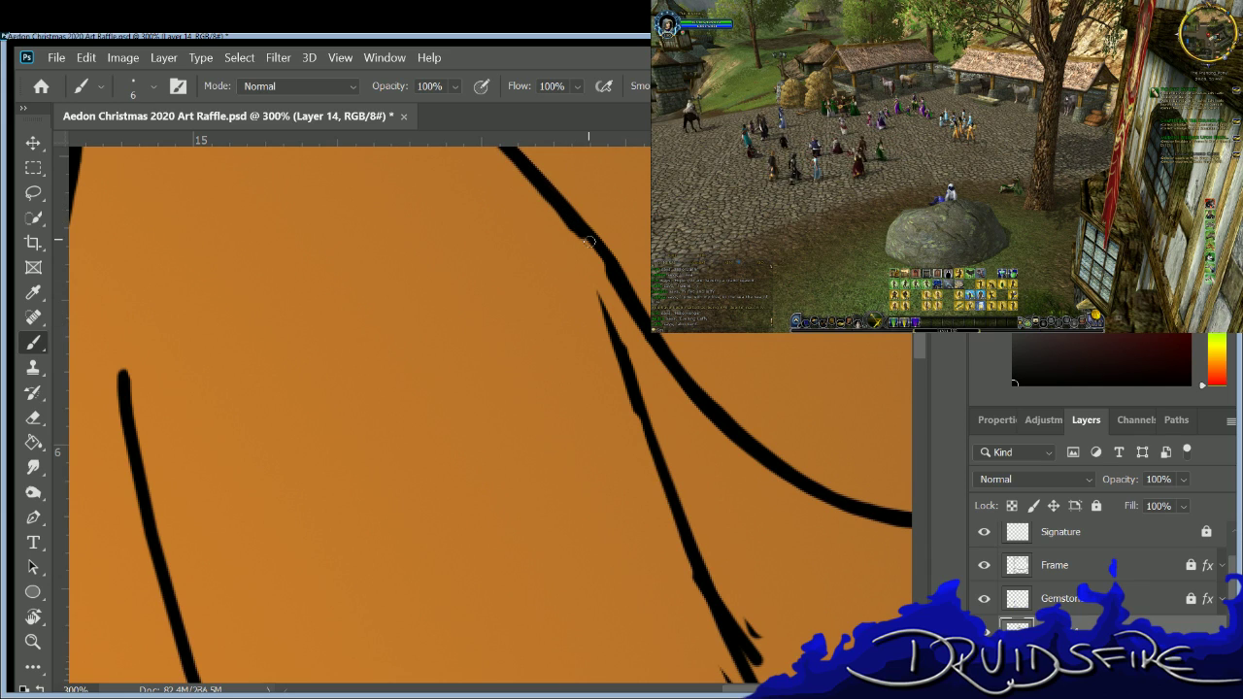
left_click_drag(574, 233, 635, 358)
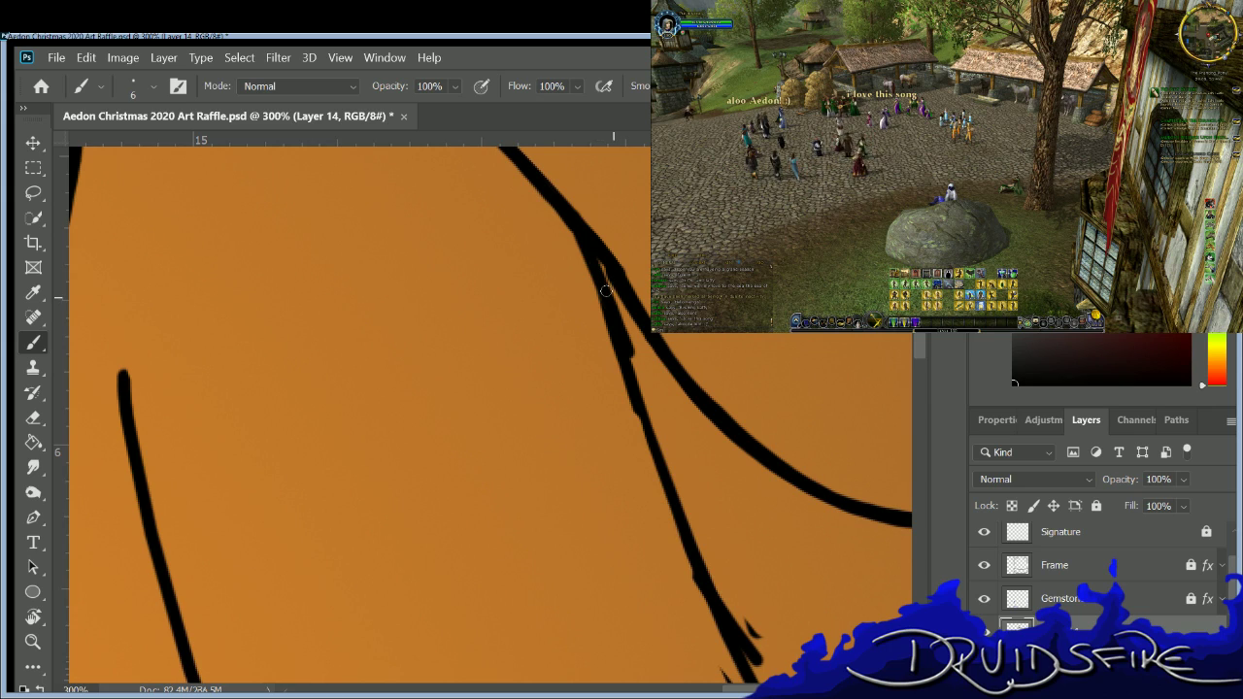
key("ctrl+z")
mouse_move(583, 257)
left_mouse_down()
mouse_move(708, 606)
mouse_move(764, 655)
mouse_move(731, 597)
mouse_move(683, 572)
left_mouse_up()
key("e")
key("b")
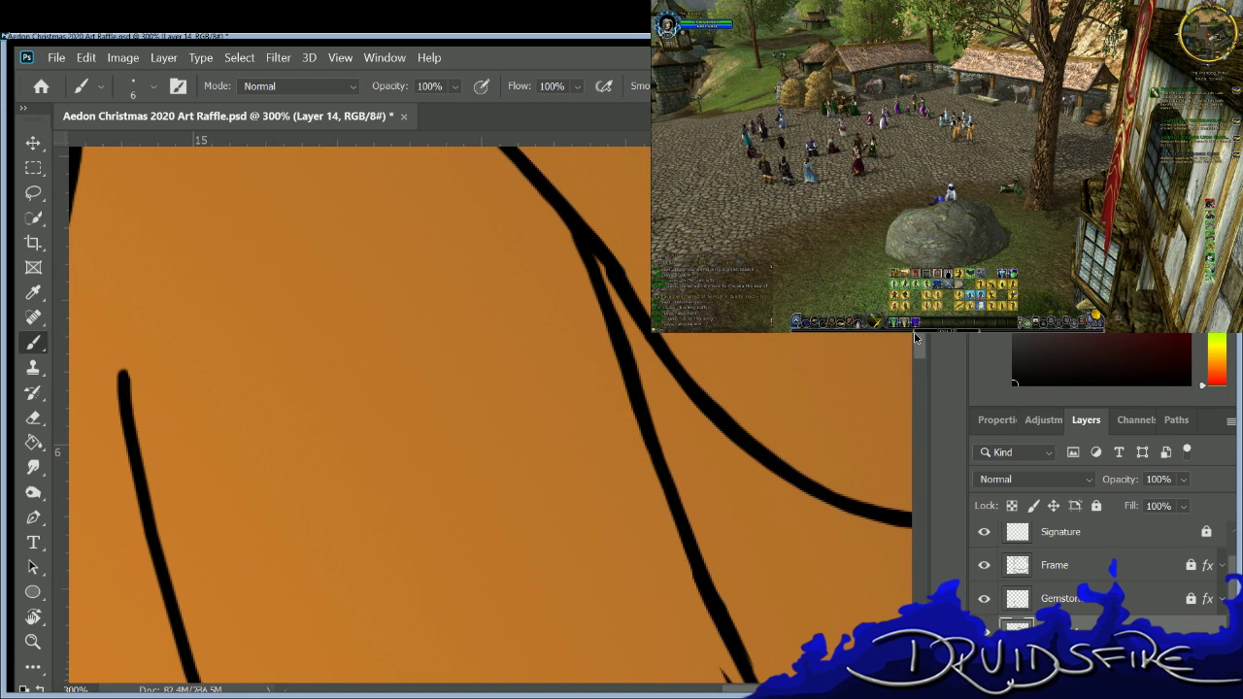
Erase the stray spikes and doubled strokes beside the lower stretch of the branch line.
scroll(914, 338, "down", 5)
key("e")
mouse_move(720, 380)
left_mouse_down()
mouse_move(776, 477)
mouse_move(733, 432)
mouse_move(764, 493)
left_mouse_up()
mouse_move(823, 543)
left_mouse_down()
mouse_move(860, 578)
mouse_move(888, 555)
mouse_move(806, 493)
left_mouse_up()
key("b")
scroll(731, 691, "right", 5)
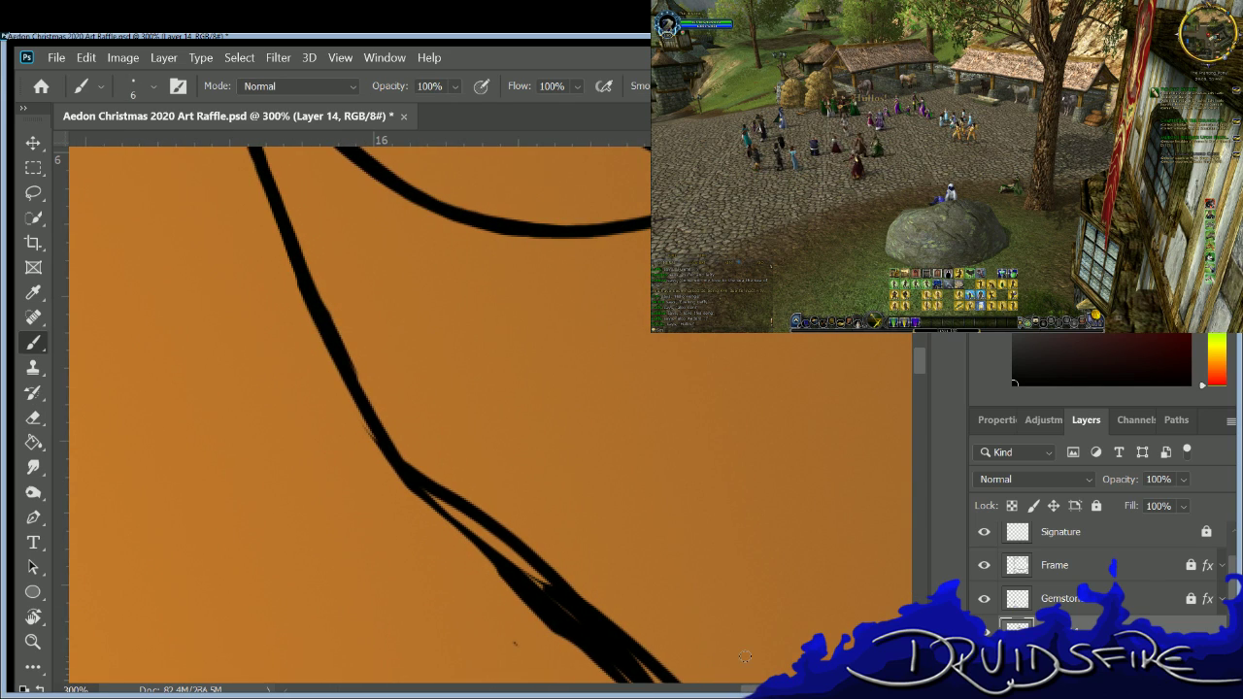
scroll(916, 351, "down", 5)
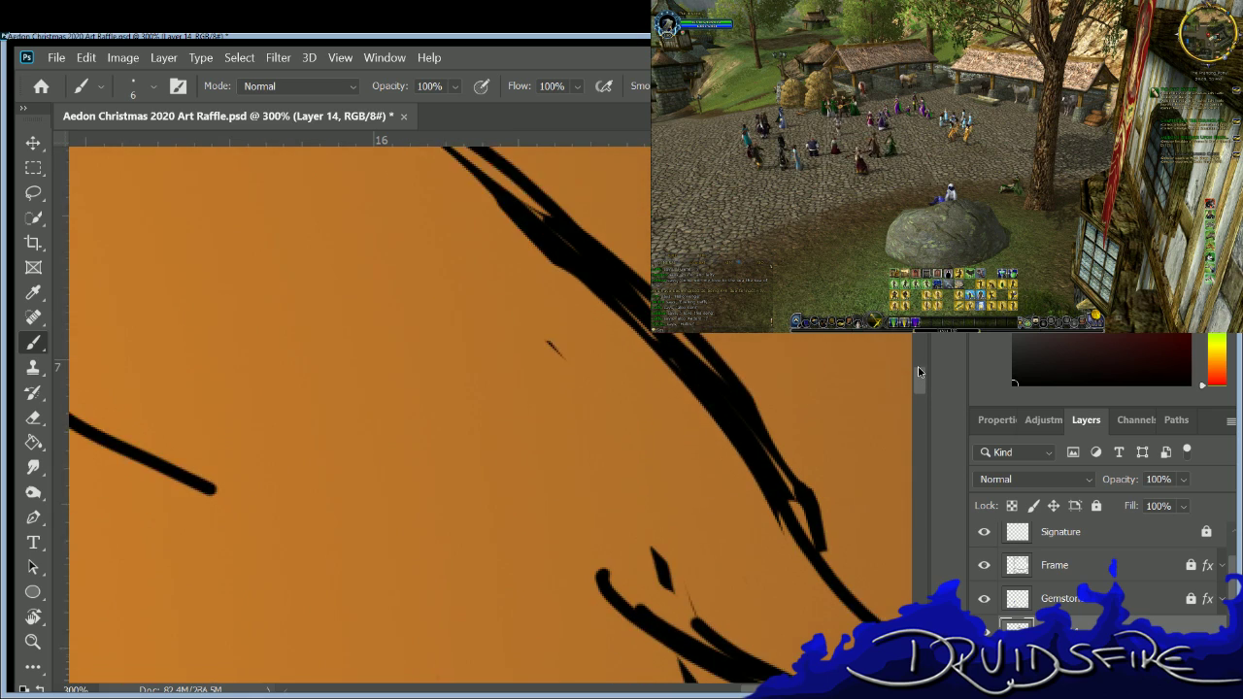
Trim the thick, doubled diagonal strand outline to a thin line and erase the rough bump at its bend.
key("e")
mouse_move(440, 160)
left_mouse_down()
mouse_move(726, 399)
mouse_move(707, 386)
mouse_move(719, 438)
mouse_move(814, 578)
mouse_move(726, 422)
mouse_move(766, 483)
left_mouse_up()
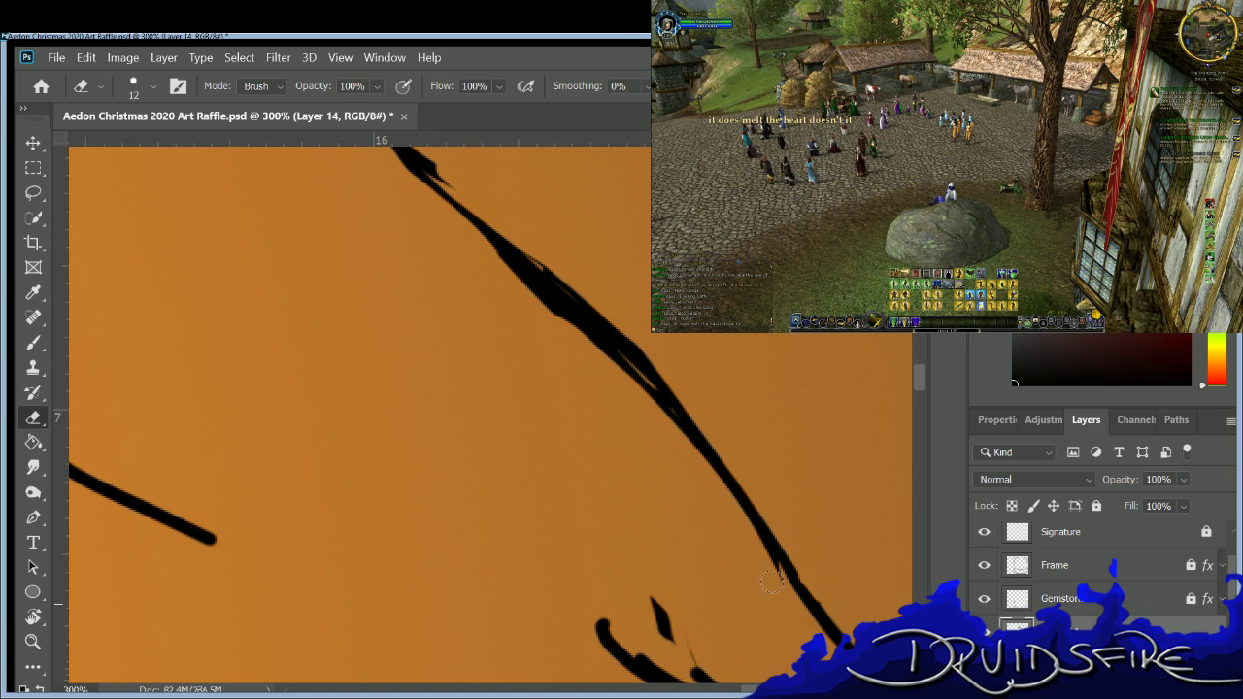
mouse_move(556, 330)
left_mouse_down()
mouse_move(464, 243)
mouse_move(717, 496)
mouse_move(637, 395)
mouse_move(438, 209)
mouse_move(581, 322)
mouse_move(751, 539)
mouse_move(697, 465)
left_mouse_up()
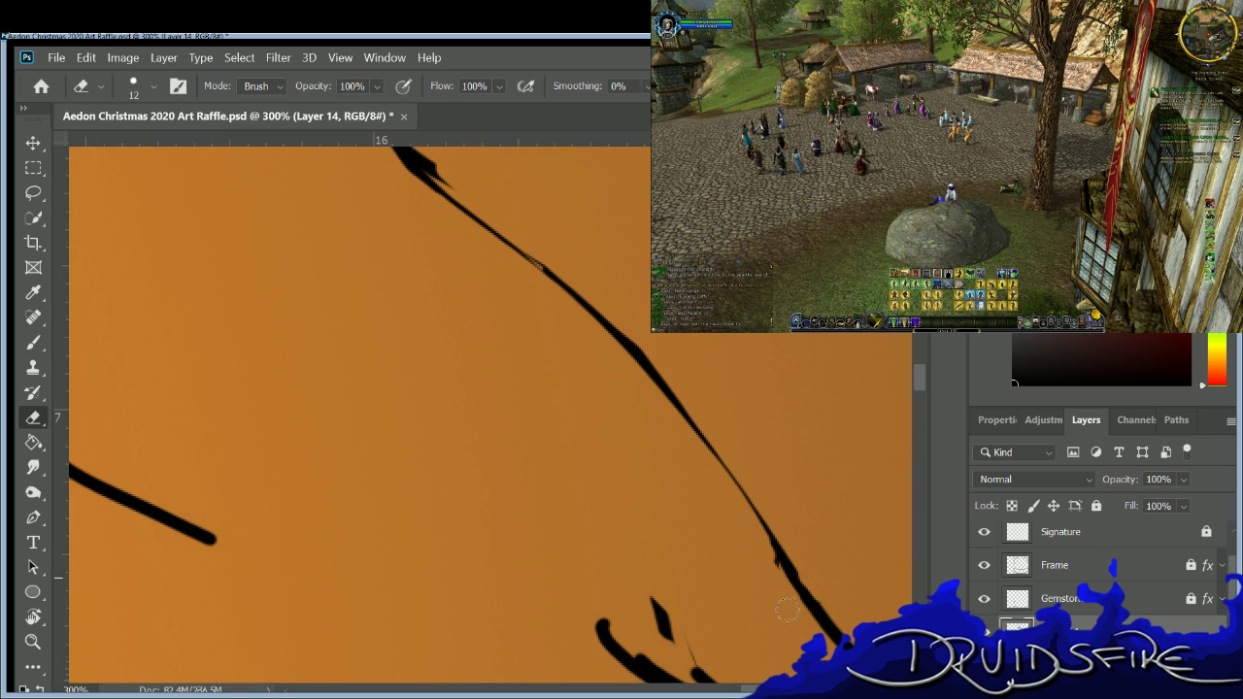
key("b")
scroll(581, 426, "up", 5)
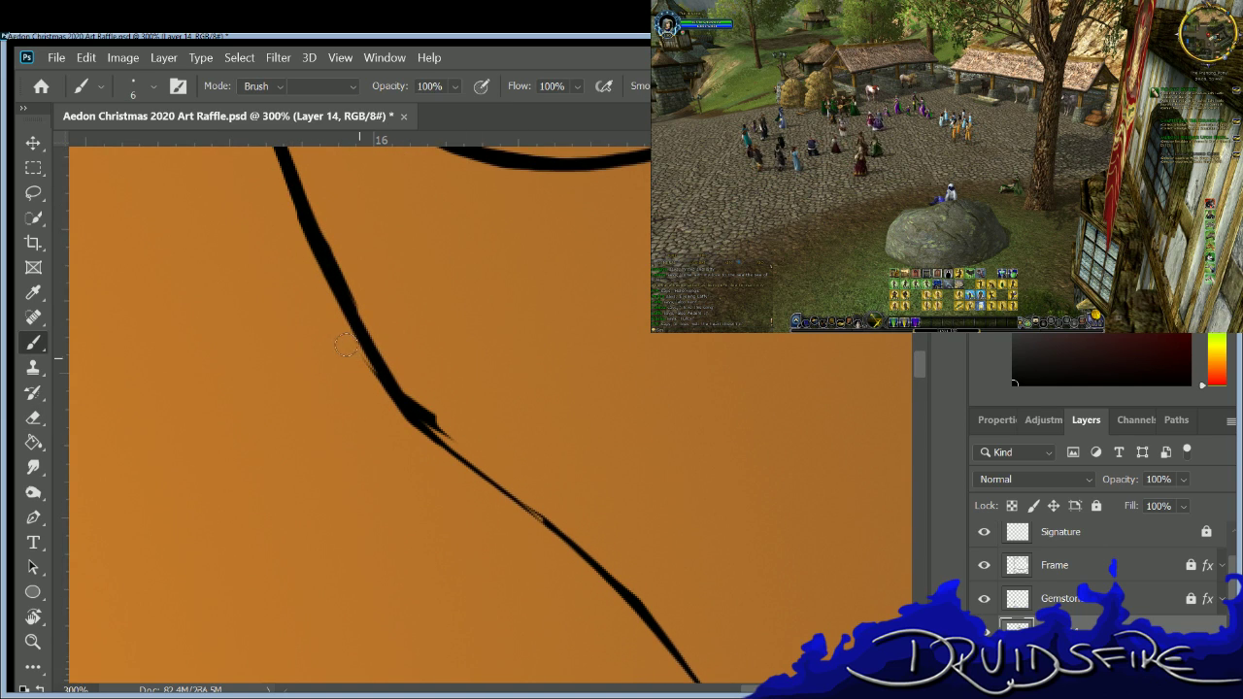
key("e")
left_click_drag(396, 362, 444, 436)
Repaint the trimmed diagonal outline from above the bend to its lower end as one smooth, evenly thick black line.
key("b")
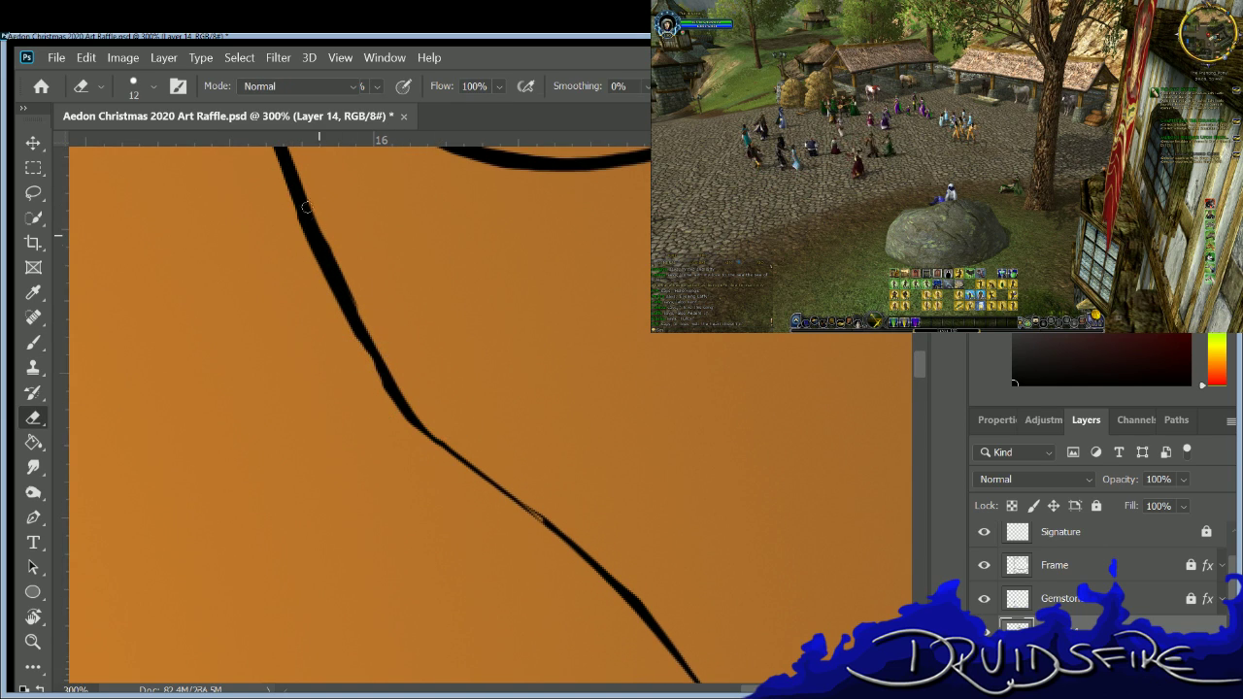
mouse_move(307, 235)
left_mouse_down()
mouse_move(393, 399)
mouse_move(570, 543)
mouse_move(678, 637)
left_mouse_up()
scroll(912, 370, "down", 3)
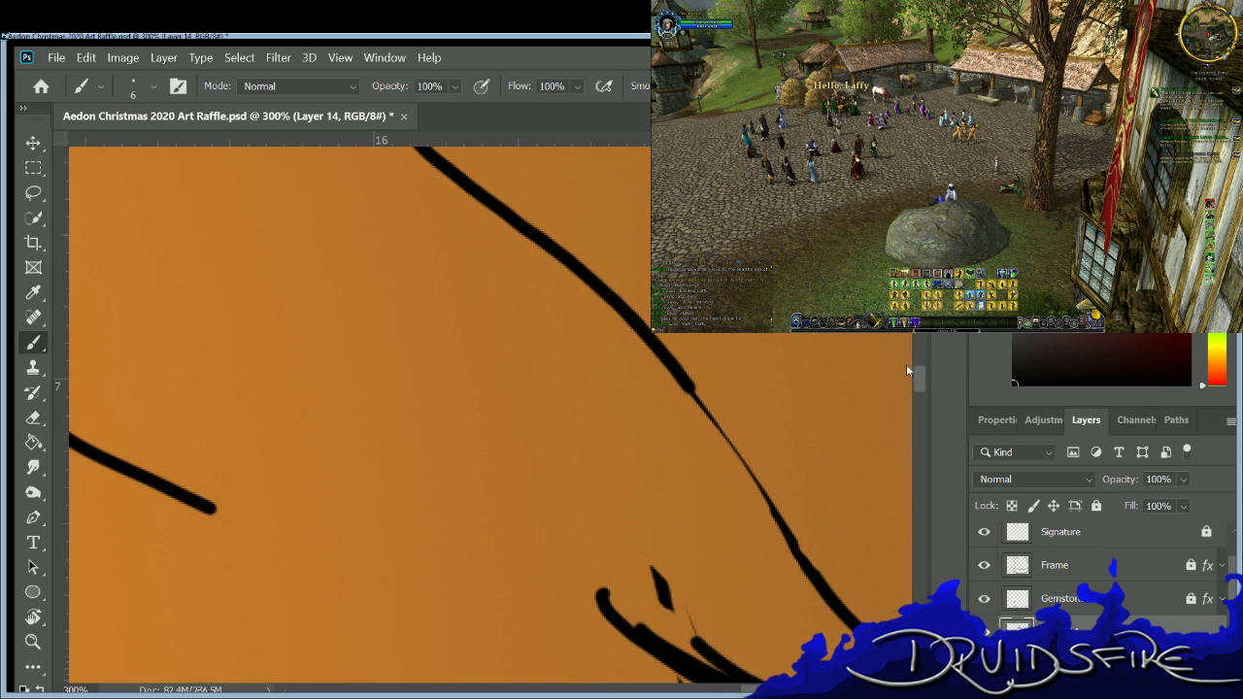
left_click_drag(693, 398, 841, 608)
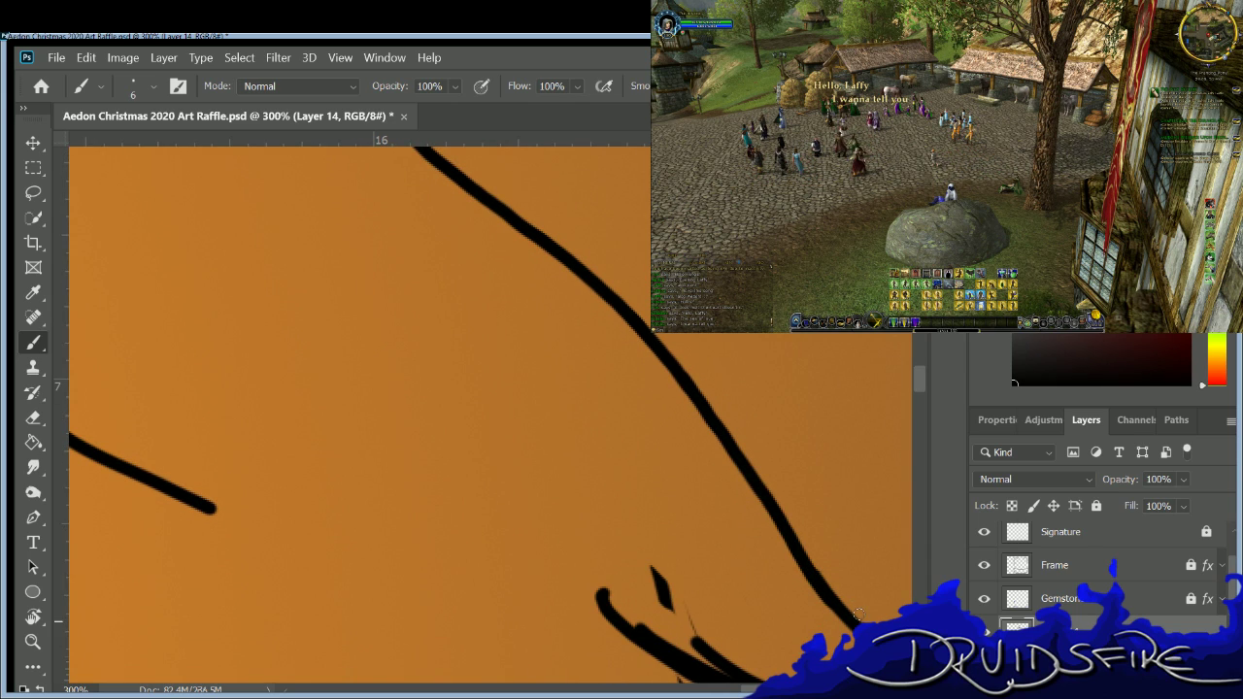
Erase the doubled strokes and stray shards around the curved line below the diagonal outline, including its blunt starting end.
scroll(907, 374, "right", 3)
scroll(907, 374, "down", 3)
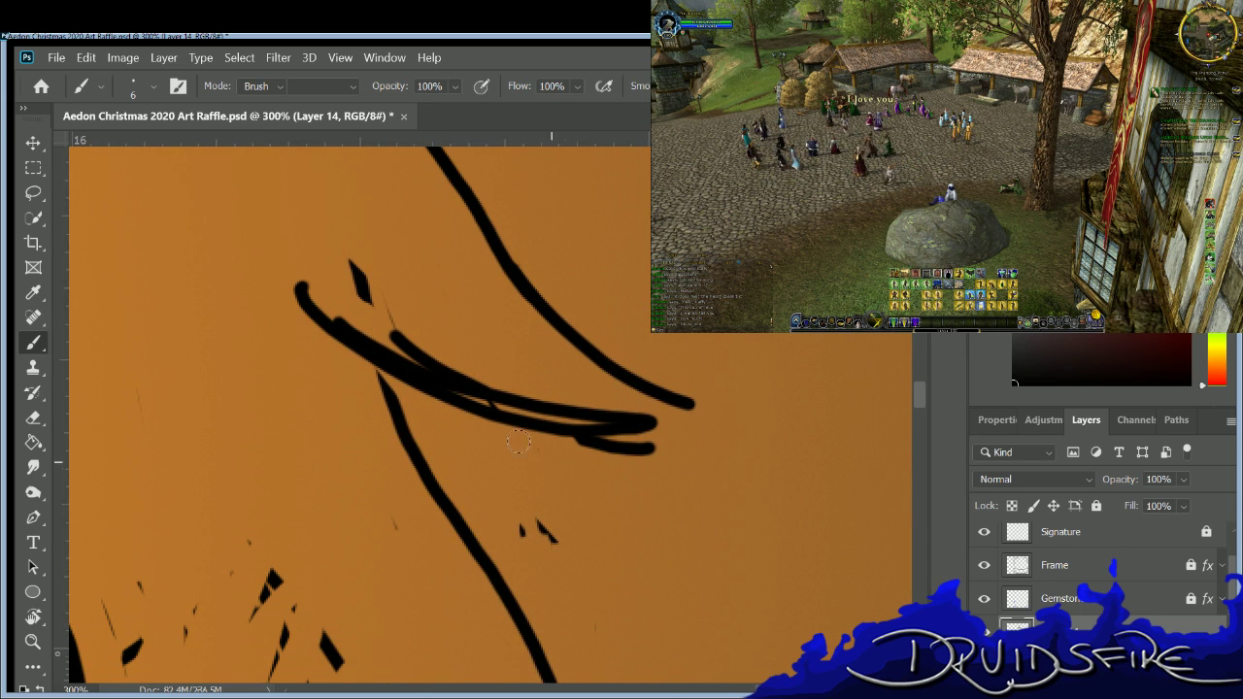
key("e")
mouse_move(576, 452)
left_mouse_down()
mouse_move(550, 434)
mouse_move(678, 442)
mouse_move(519, 412)
left_mouse_up()
key("b")
mouse_move(351, 268)
left_mouse_down()
mouse_move(427, 359)
mouse_move(398, 355)
mouse_move(645, 425)
left_mouse_up()
key("b")
key("e")
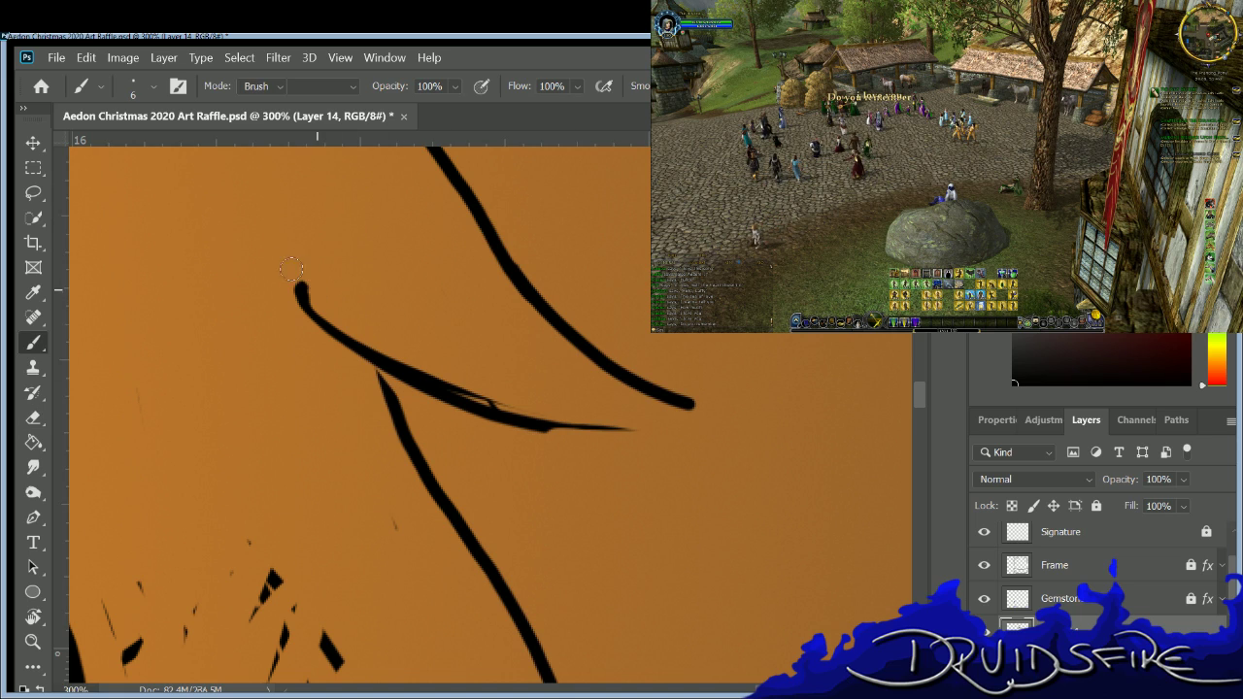
key("e")
left_click(305, 297)
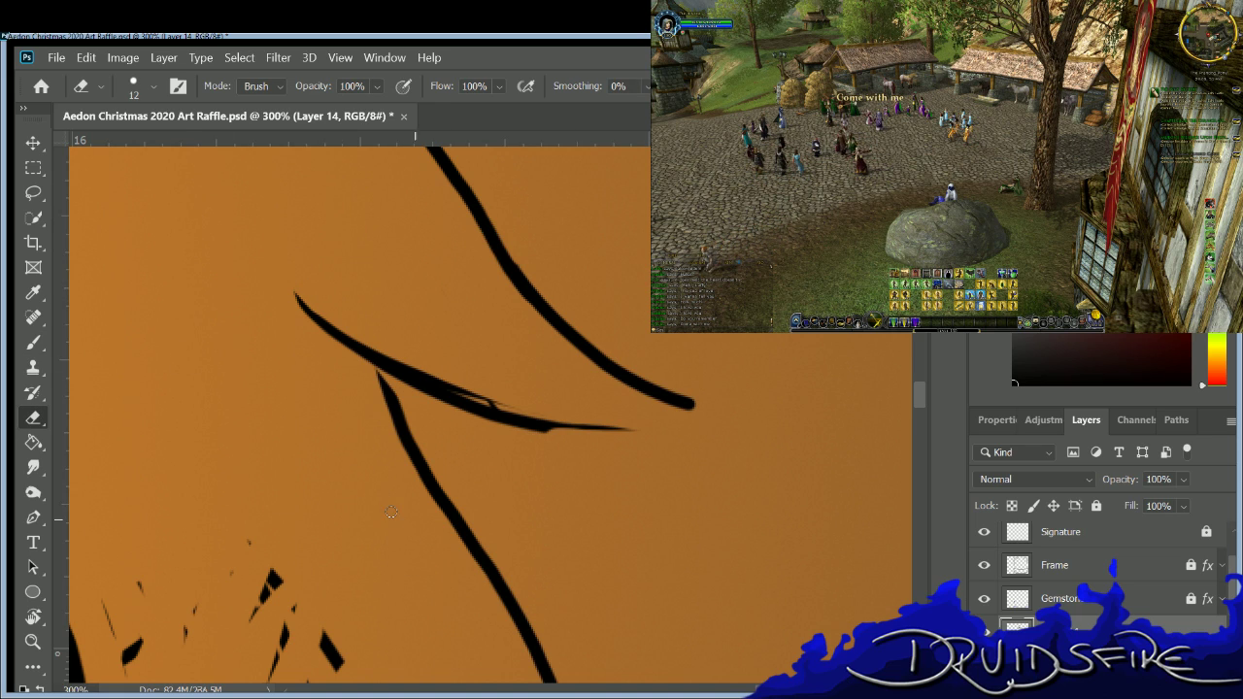
Repaint the curved line up to the diagonal outline's tip and connect the branch line to it.
key("b")
left_click_drag(378, 369, 413, 488)
key("e")
key("b")
mouse_move(291, 293)
left_mouse_down()
mouse_move(447, 388)
mouse_move(538, 417)
mouse_move(629, 415)
mouse_move(688, 393)
left_mouse_up()
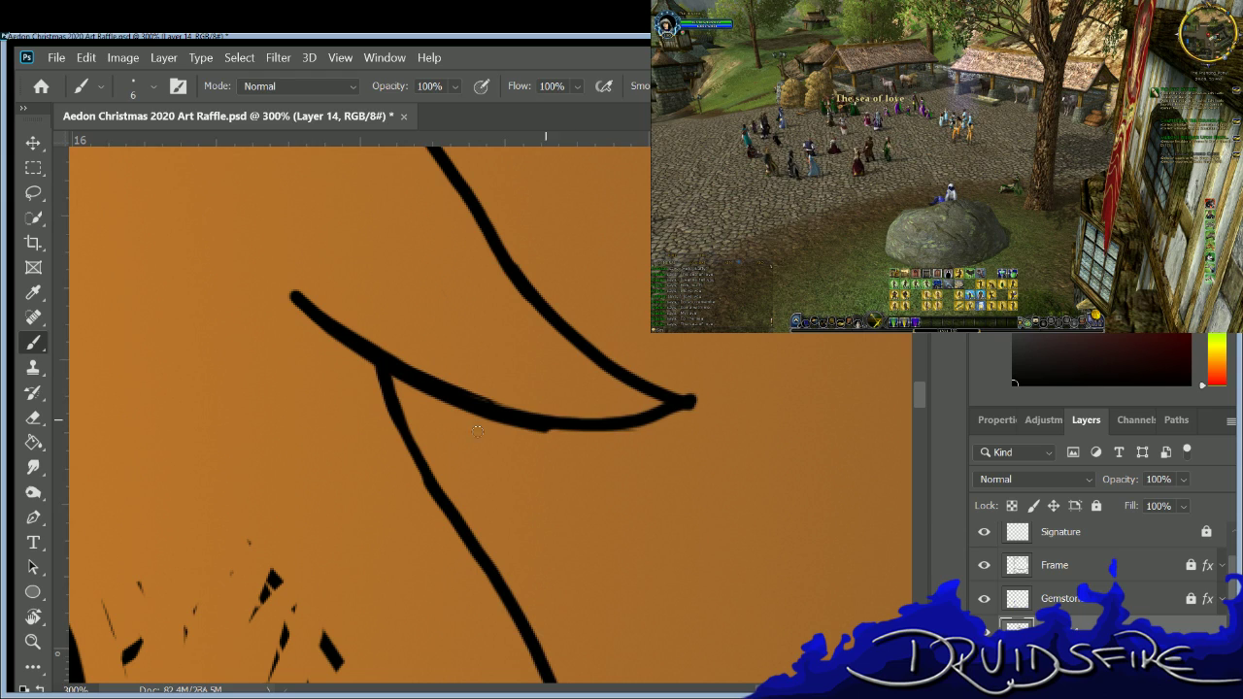
Smooth the curved line's uneven lower edge, close the strand's pointed tip cleanly, and even out the branch line below.
key("e")
left_click_drag(558, 434, 665, 419)
key("b")
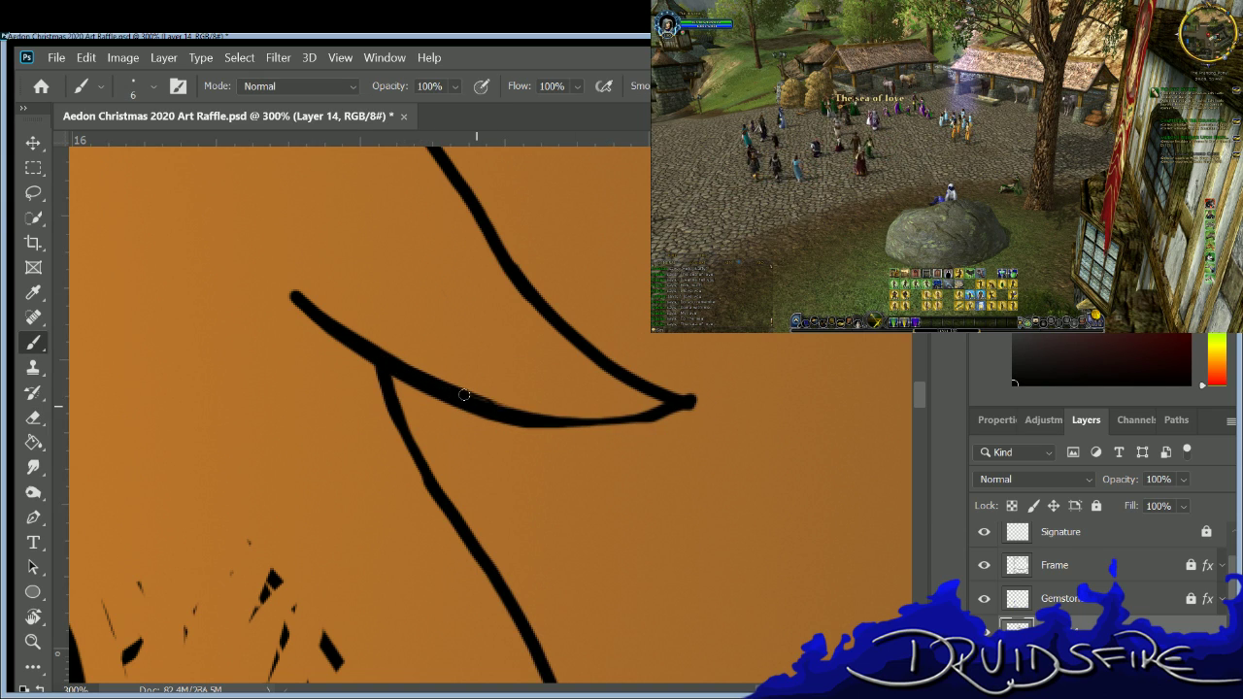
left_click_drag(573, 421, 684, 400)
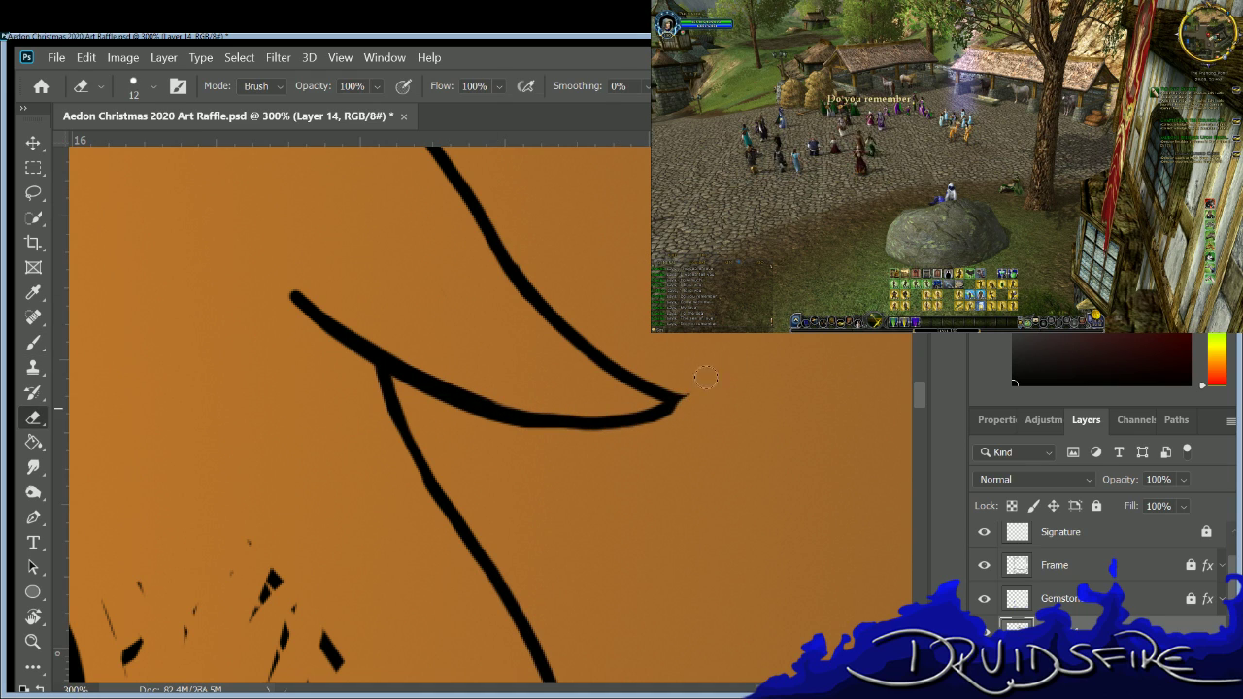
key("b")
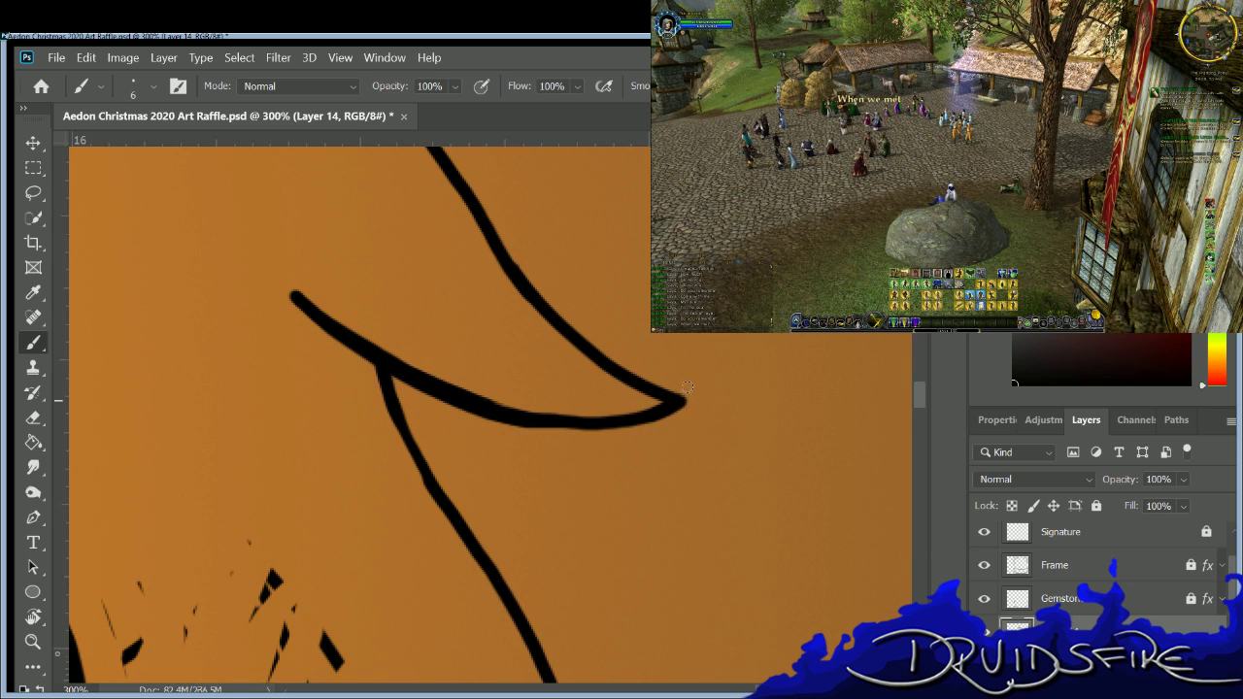
left_click_drag(614, 418, 521, 423)
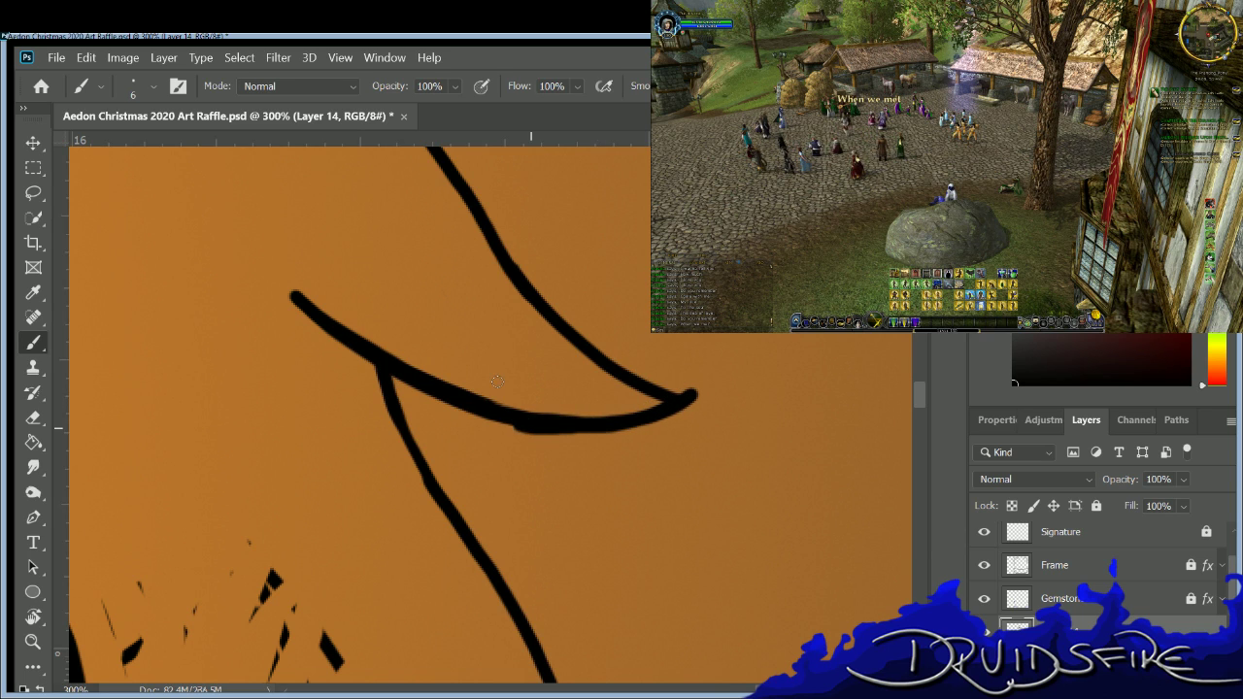
key("e")
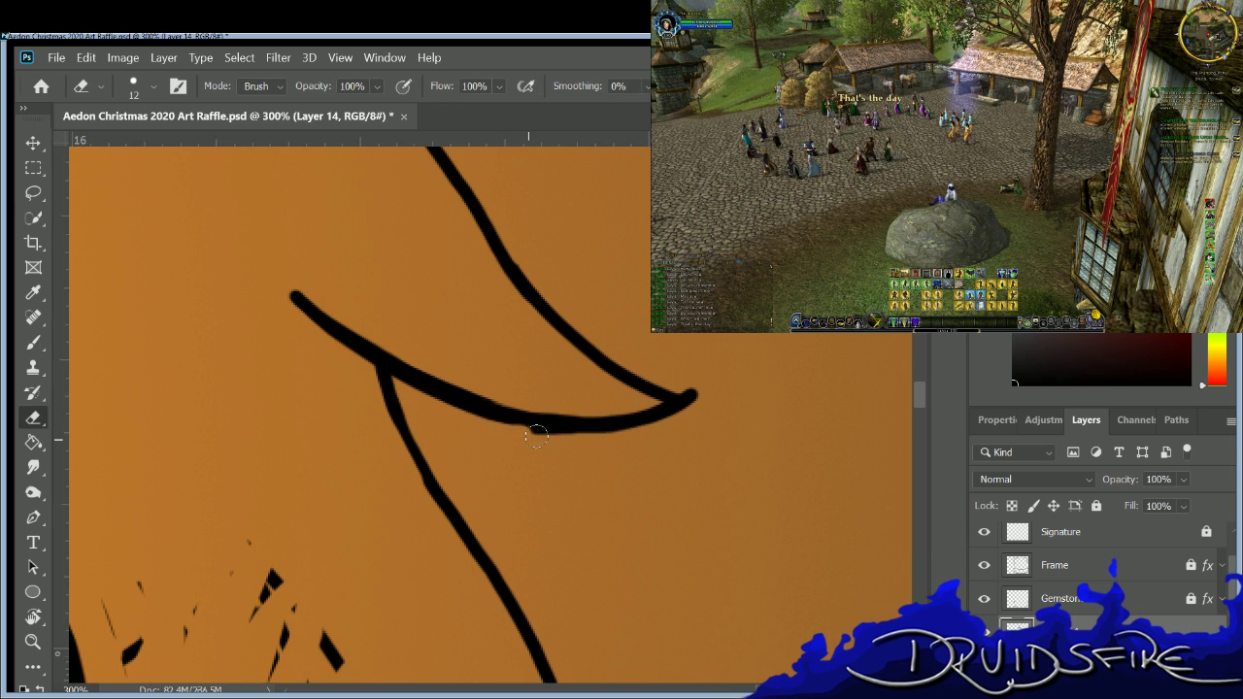
key("b")
left_click_drag(495, 412, 549, 419)
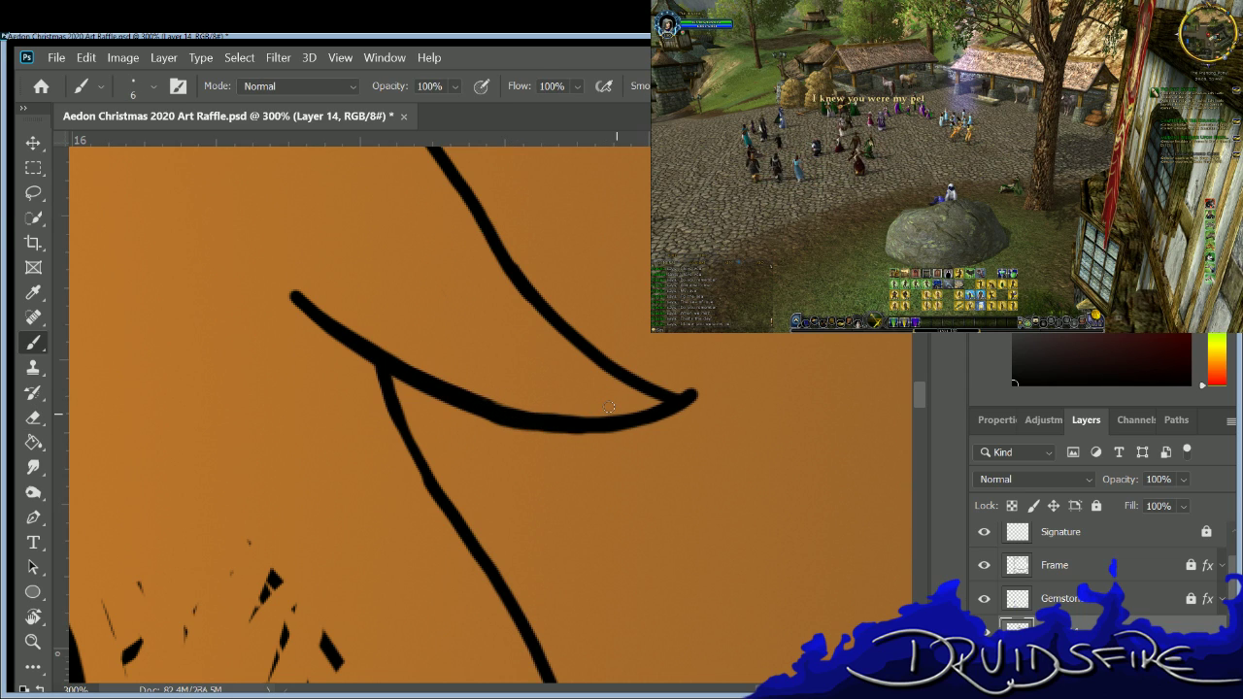
left_click_drag(398, 432, 463, 535)
Erase the scattered black flecks and small shards in the open area beside the zigzag strand.
left_click_drag(913, 386, 919, 406)
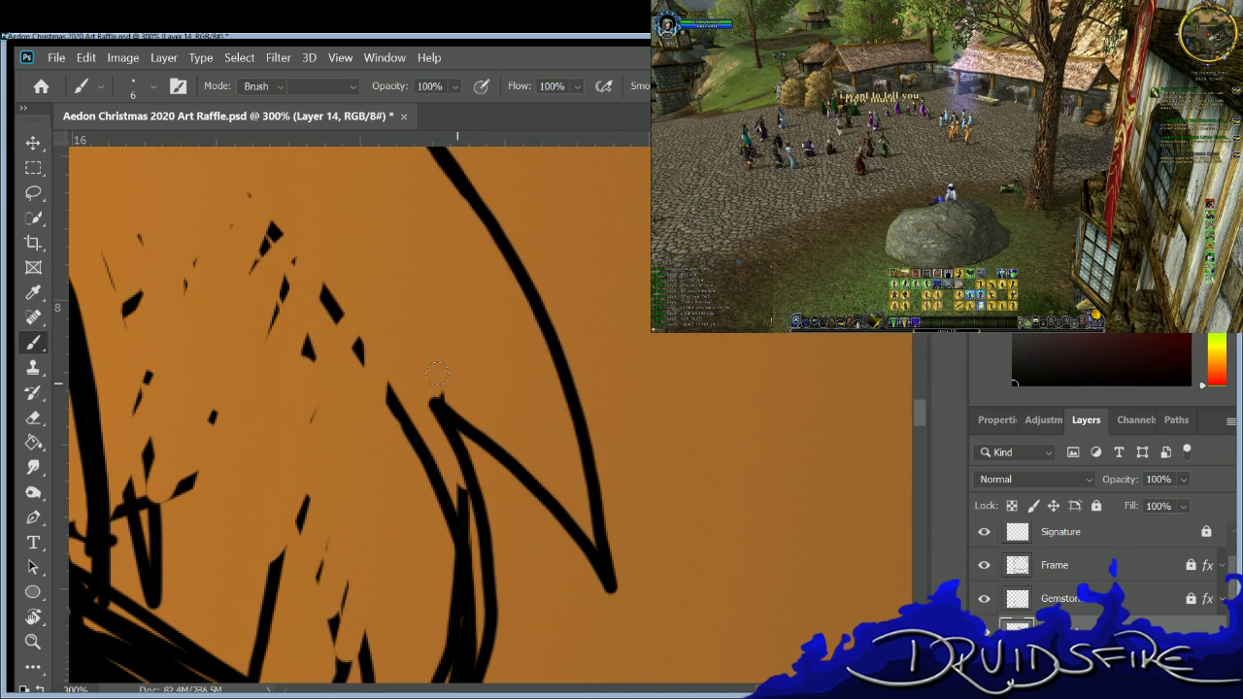
key("e")
left_click_drag(323, 276, 327, 294)
mouse_move(281, 189)
left_mouse_down()
mouse_move(330, 389)
mouse_move(258, 175)
mouse_move(328, 379)
mouse_move(238, 207)
left_mouse_up()
mouse_move(188, 240)
left_mouse_down()
mouse_move(124, 330)
mouse_move(144, 403)
mouse_move(135, 476)
mouse_move(194, 471)
mouse_move(245, 212)
left_mouse_up()
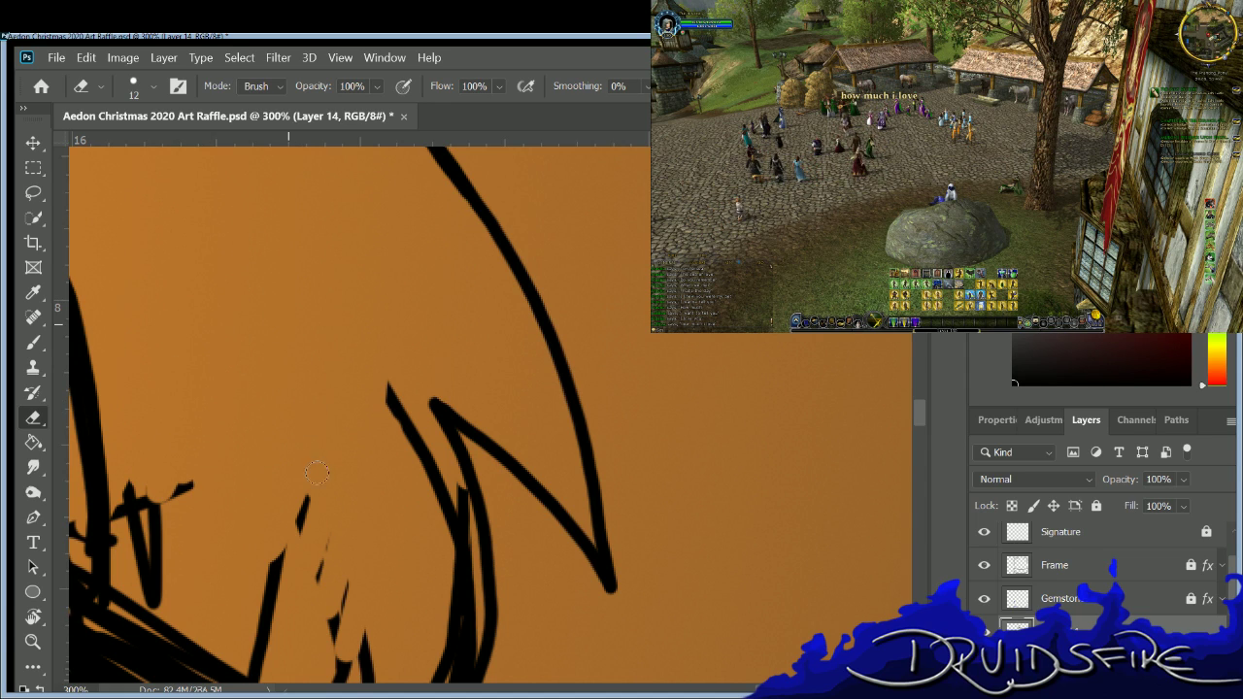
key("b")
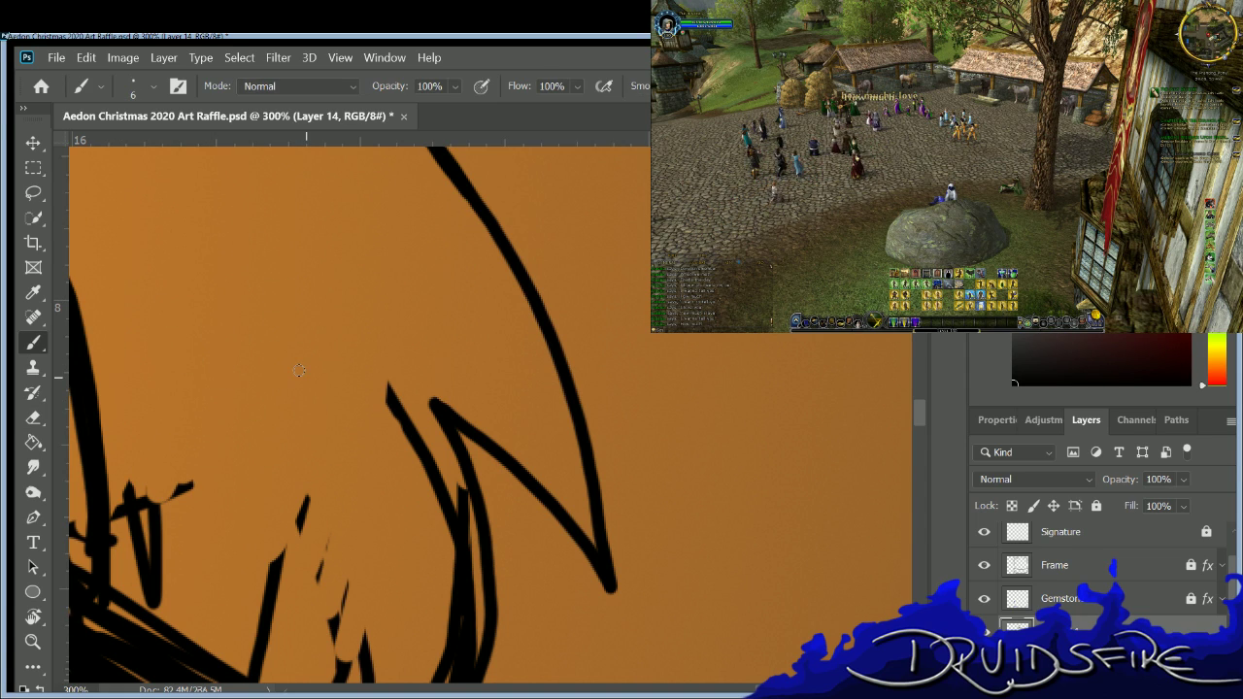
Erase the doubled strokes inside the curve running from the zigzag point to the dense band, and repaint it as one line.
scroll(914, 401, "down", 5)
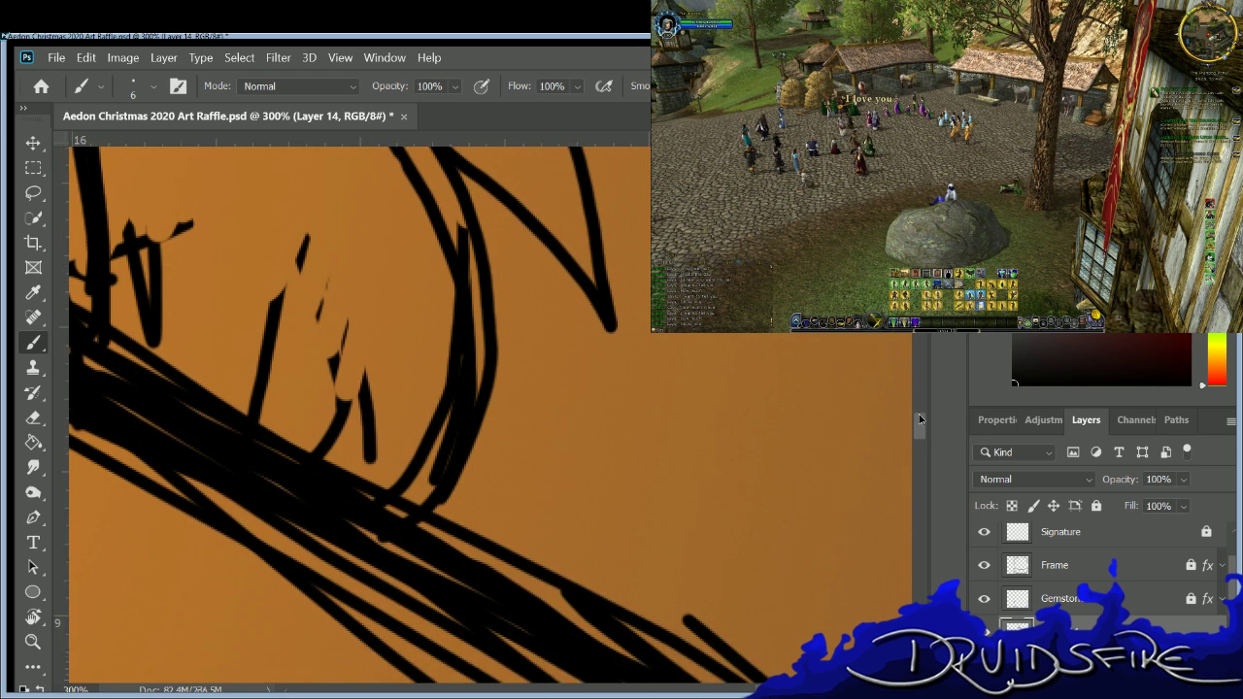
key("e")
left_click_drag(389, 211, 433, 305)
mouse_move(404, 233)
left_mouse_down()
mouse_move(453, 466)
mouse_move(443, 451)
mouse_move(456, 316)
mouse_move(472, 377)
mouse_move(375, 588)
left_mouse_up()
mouse_move(462, 427)
left_mouse_down()
mouse_move(457, 478)
mouse_move(397, 590)
mouse_move(456, 543)
left_mouse_up()
key("b")
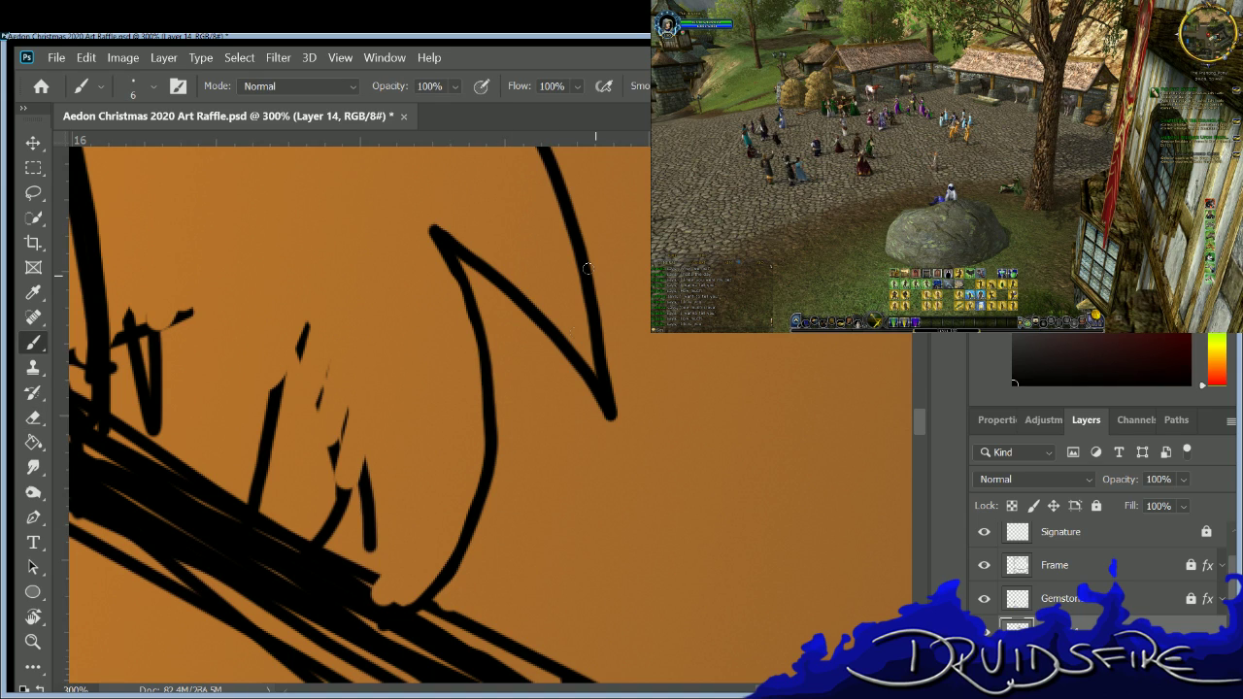
mouse_move(434, 230)
left_mouse_down()
mouse_move(461, 276)
mouse_move(489, 405)
mouse_move(471, 529)
mouse_move(433, 600)
left_mouse_up()
Erase the broken strokes above the dense diagonal band and trim the inner edge of the neighbouring curve.
key("e")
mouse_move(372, 524)
left_mouse_down()
mouse_move(360, 488)
mouse_move(375, 560)
mouse_move(356, 514)
mouse_move(332, 524)
mouse_move(323, 495)
left_mouse_up()
key("e")
mouse_move(283, 386)
left_mouse_down()
mouse_move(262, 476)
mouse_move(301, 335)
mouse_move(260, 492)
mouse_move(323, 540)
mouse_move(315, 514)
left_mouse_up()
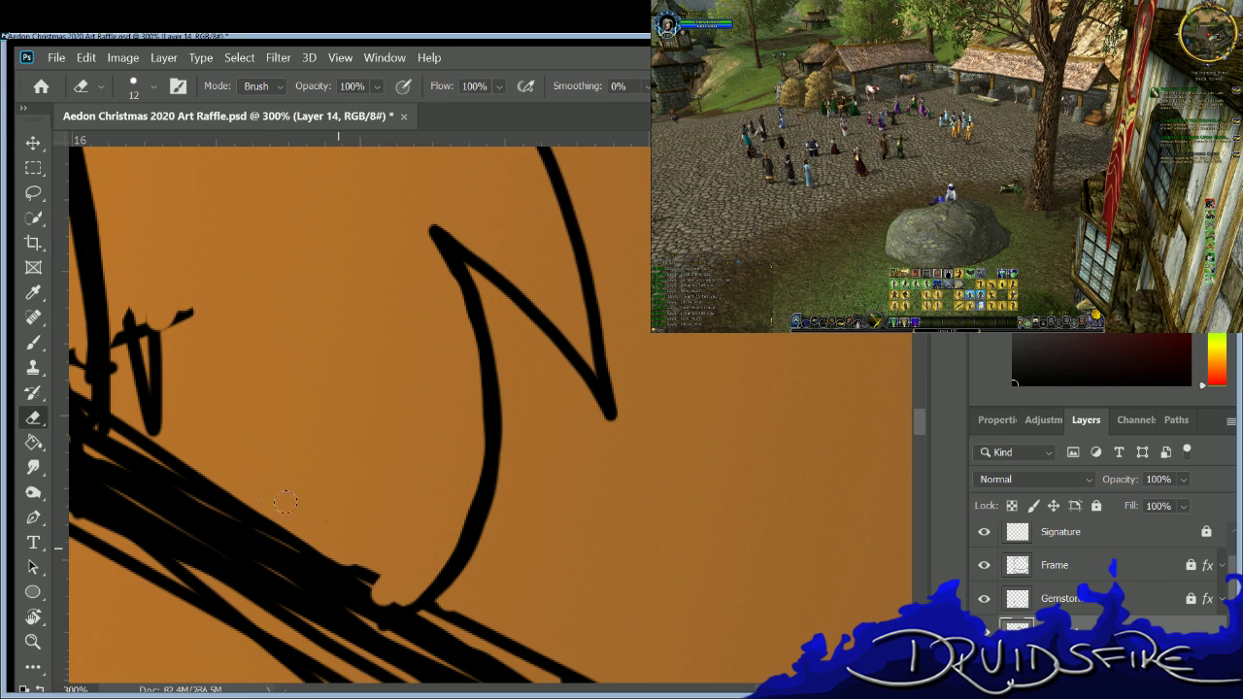
key("b")
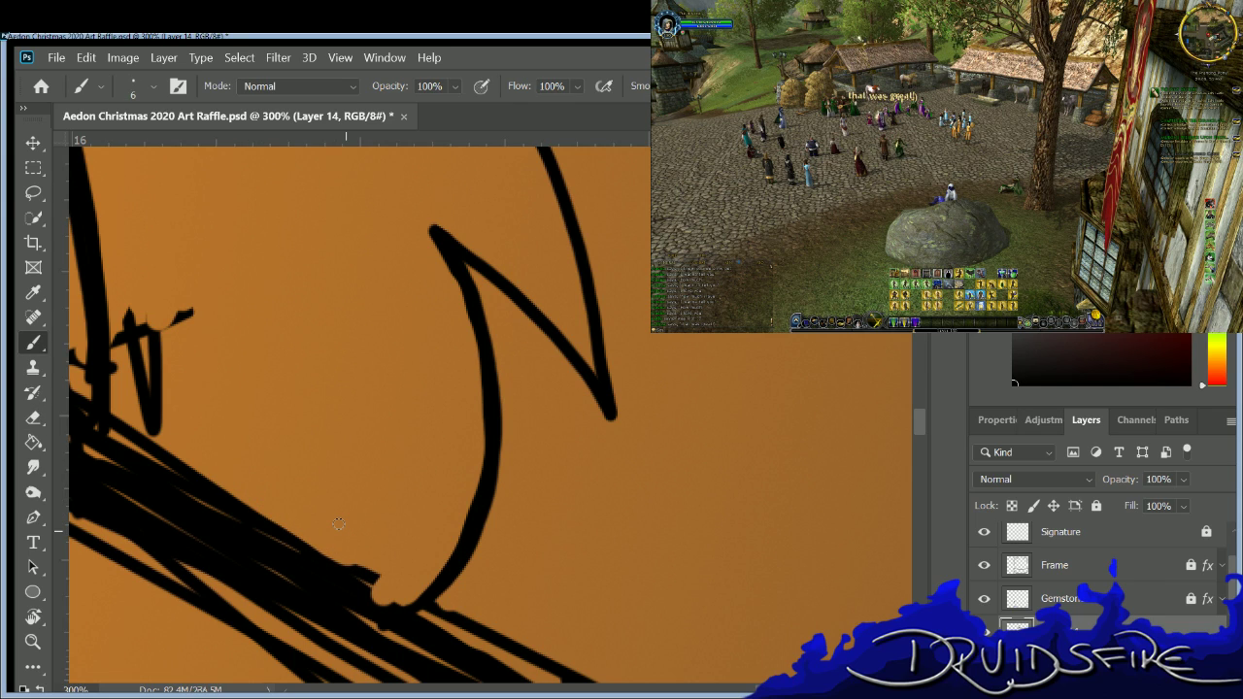
key("e")
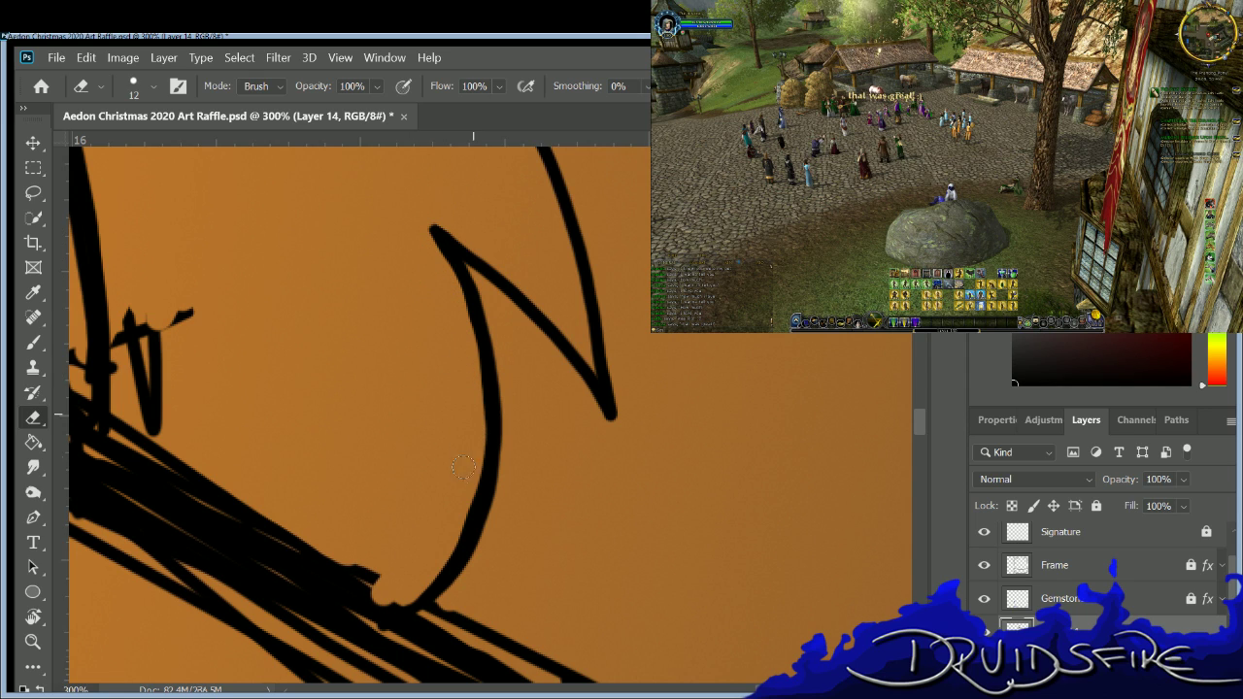
Erase the stray marks around the long strand outlines at the far end of the dense band.
key("b")
left_click_drag(378, 556, 733, 597)
key("e")
mouse_move(791, 340)
left_mouse_down()
mouse_move(755, 340)
mouse_move(791, 427)
left_mouse_up()
key("b")
key("e")
mouse_move(249, 466)
left_mouse_down()
mouse_move(136, 433)
mouse_move(218, 524)
left_mouse_up()
left_click_drag(156, 466, 171, 490)
left_click_drag(224, 527, 205, 521)
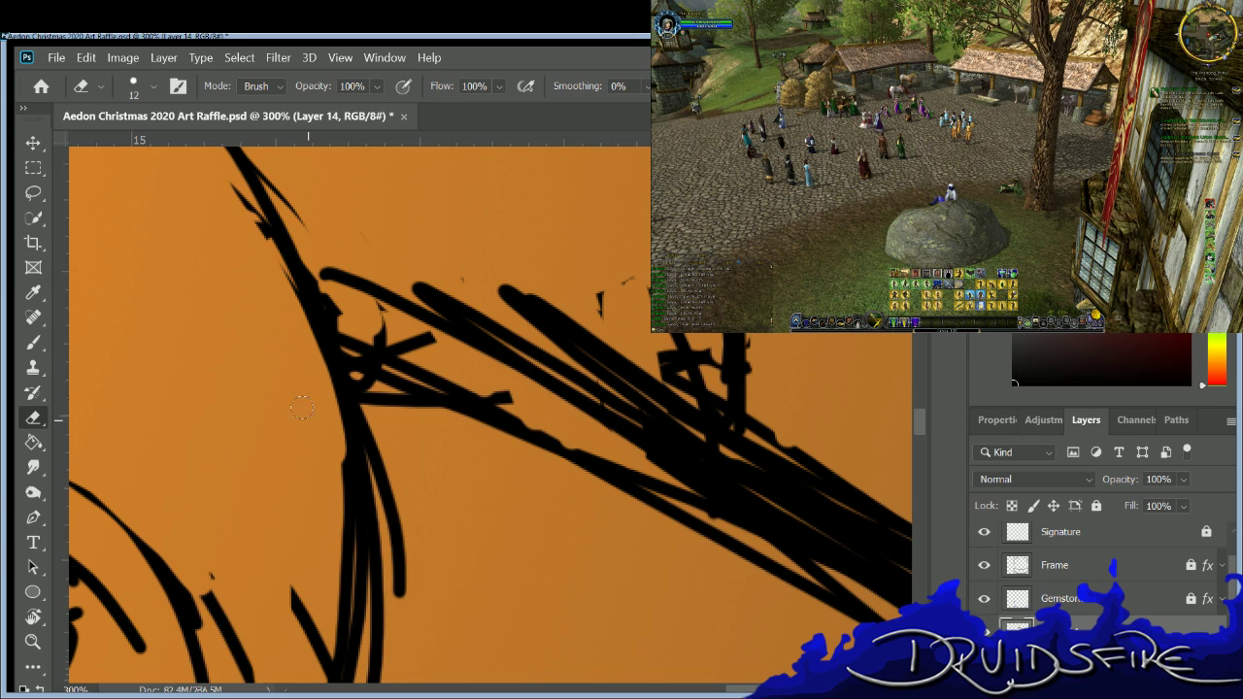
Erase the fleck above the dense band and the spikes beside the upper stretch of the neighbouring dark strand line.
key("b")
key("e")
left_click_drag(600, 290, 600, 312)
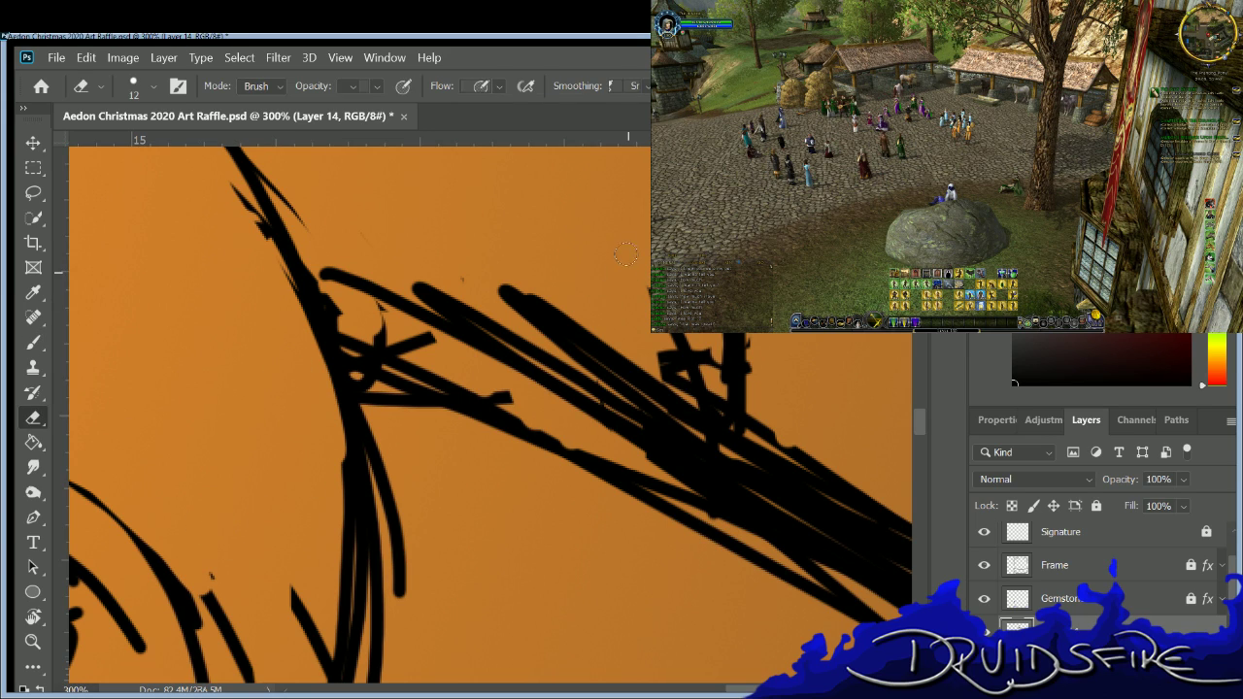
mouse_move(225, 181)
left_mouse_down()
mouse_move(291, 338)
mouse_move(239, 195)
mouse_move(276, 339)
mouse_move(351, 278)
mouse_move(299, 221)
left_mouse_up()
key("b")
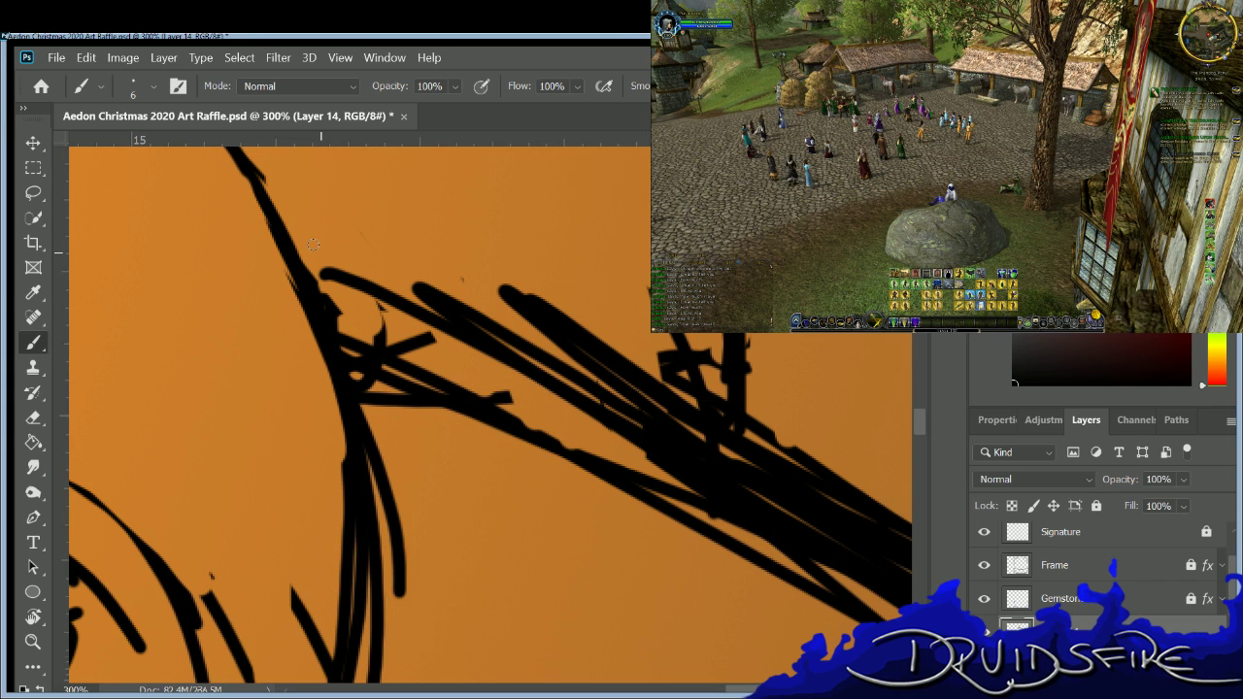
Trim the thick outline that runs down into the dense band and erase the jagged marks along its lower end.
mouse_move(912, 408)
left_mouse_down()
mouse_move(910, 379)
mouse_move(914, 408)
left_mouse_up()
key("e")
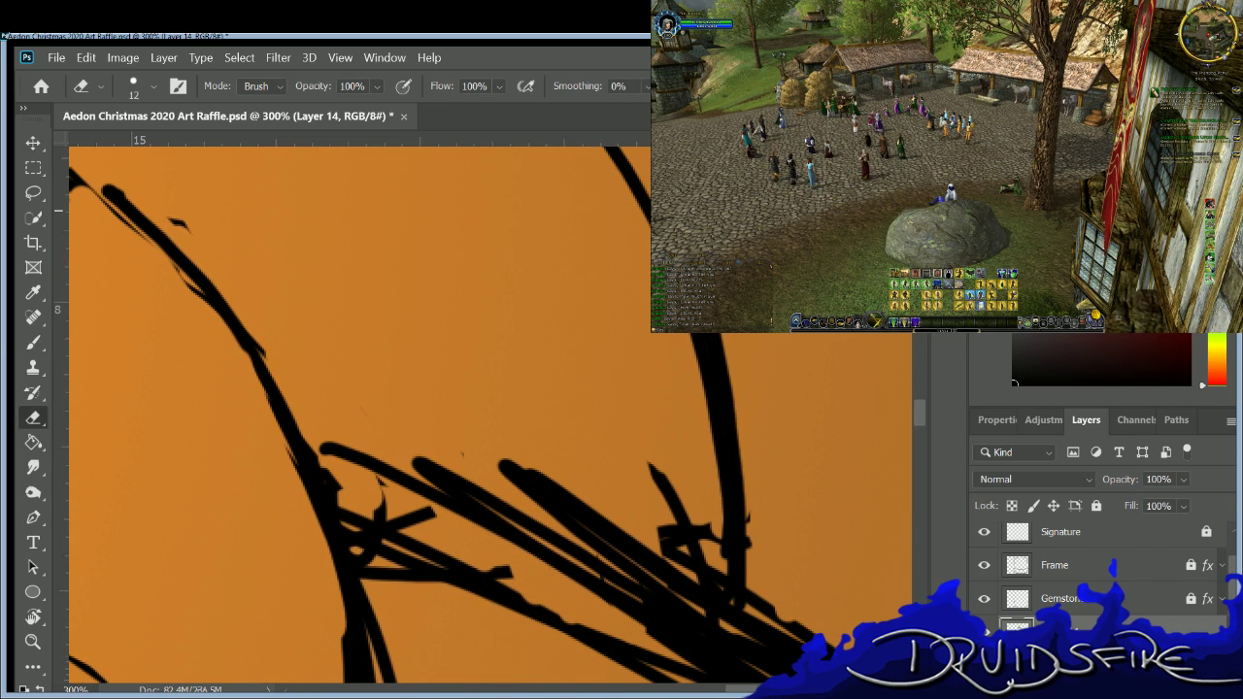
left_click_drag(716, 341, 748, 541)
left_click_drag(716, 354, 747, 590)
Erase the loose diagonal strokes above the dense band and repaint the trimmed outline down to the band as one smooth line.
mouse_move(651, 464)
left_mouse_down()
mouse_move(664, 563)
mouse_move(701, 505)
mouse_move(723, 584)
left_mouse_up()
mouse_move(599, 502)
left_mouse_down()
mouse_move(576, 533)
mouse_move(372, 432)
mouse_move(365, 470)
mouse_move(344, 470)
mouse_move(355, 519)
mouse_move(328, 432)
mouse_move(366, 482)
mouse_move(405, 443)
mouse_move(437, 458)
mouse_move(435, 500)
mouse_move(463, 539)
mouse_move(461, 572)
left_mouse_up()
mouse_move(475, 494)
left_mouse_down()
mouse_move(561, 558)
mouse_move(537, 496)
mouse_move(626, 612)
mouse_move(663, 631)
mouse_move(707, 607)
mouse_move(718, 629)
left_mouse_up()
key("b")
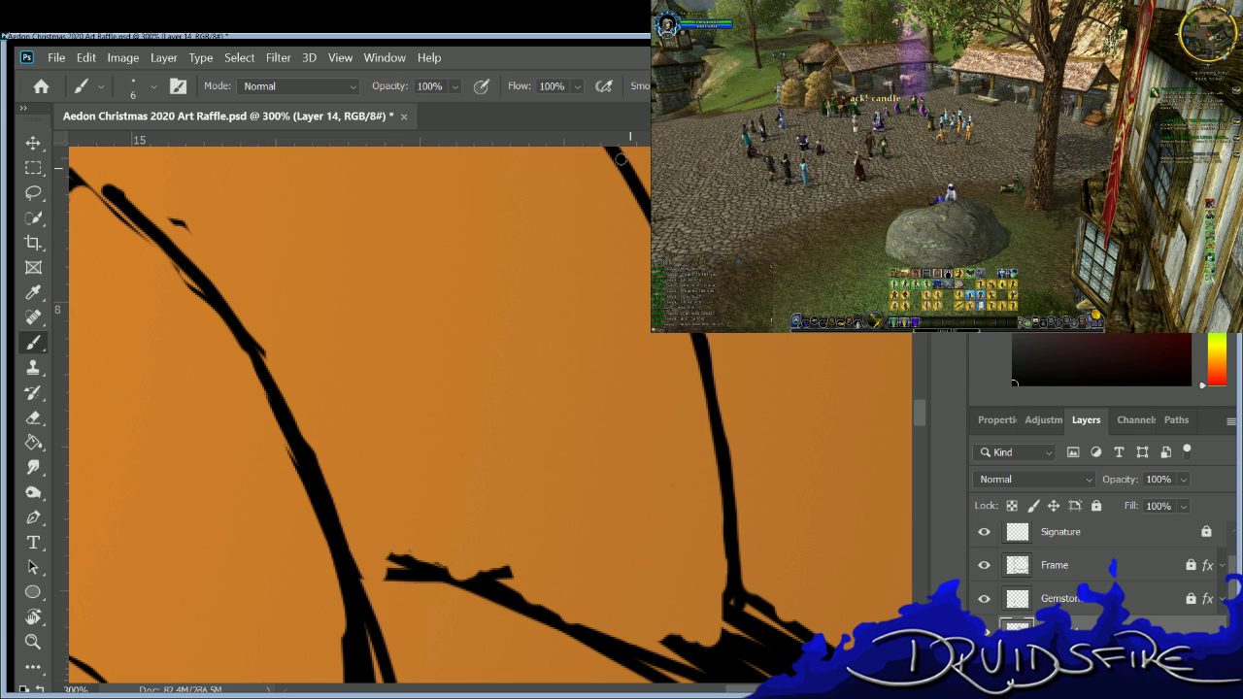
left_click_drag(702, 362, 730, 590)
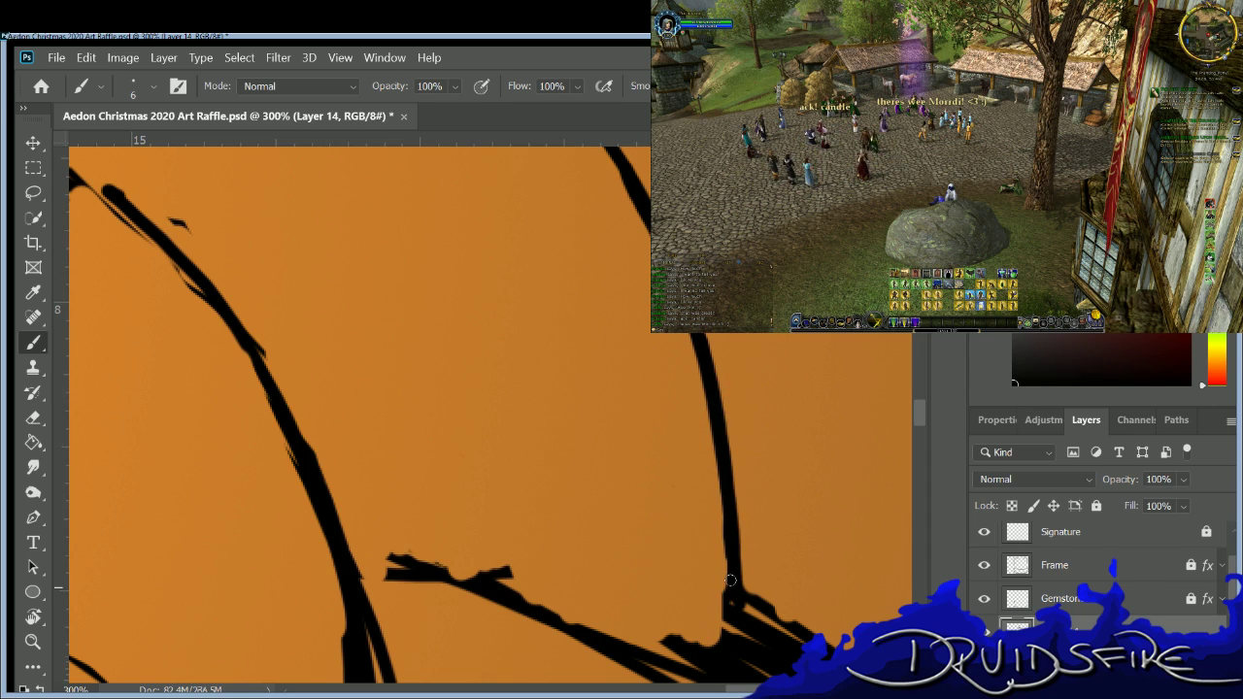
Erase the stray flecks and the thin spike above the long curved line leading into the crosshatched strokes.
scroll(745, 676, "left", 5)
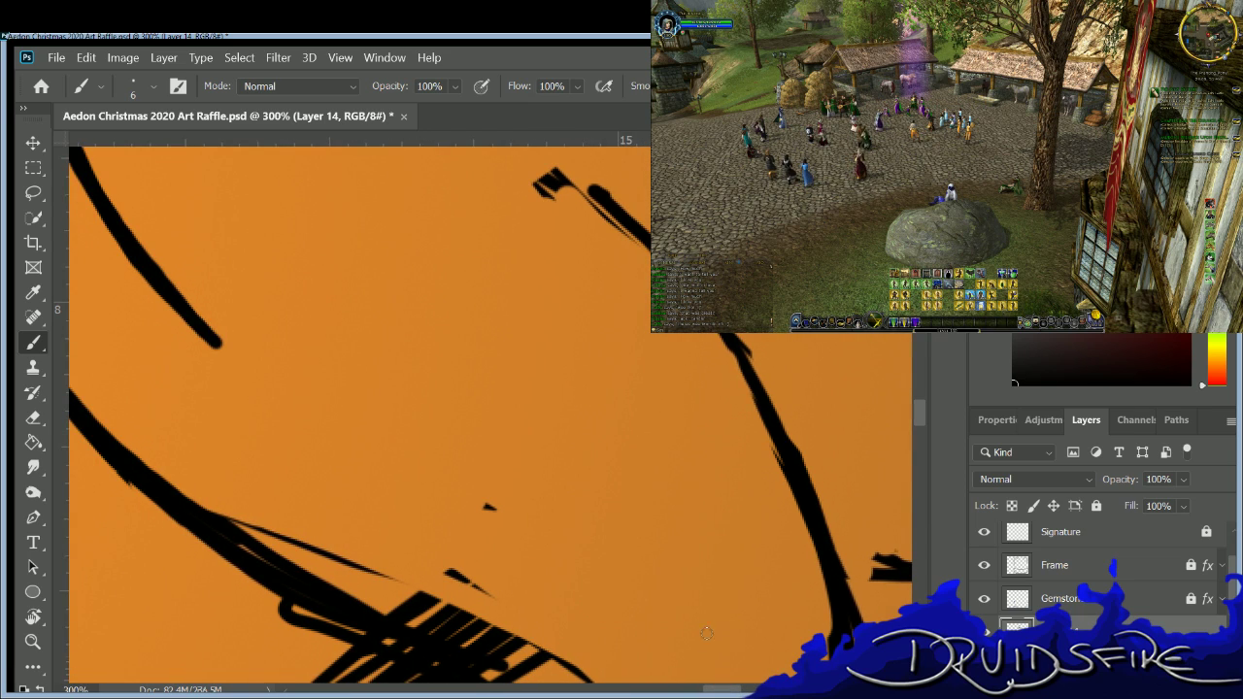
key("e")
left_click_drag(449, 571, 494, 594)
left_click_drag(335, 549, 228, 520)
left_click_drag(376, 573, 315, 551)
key("b")
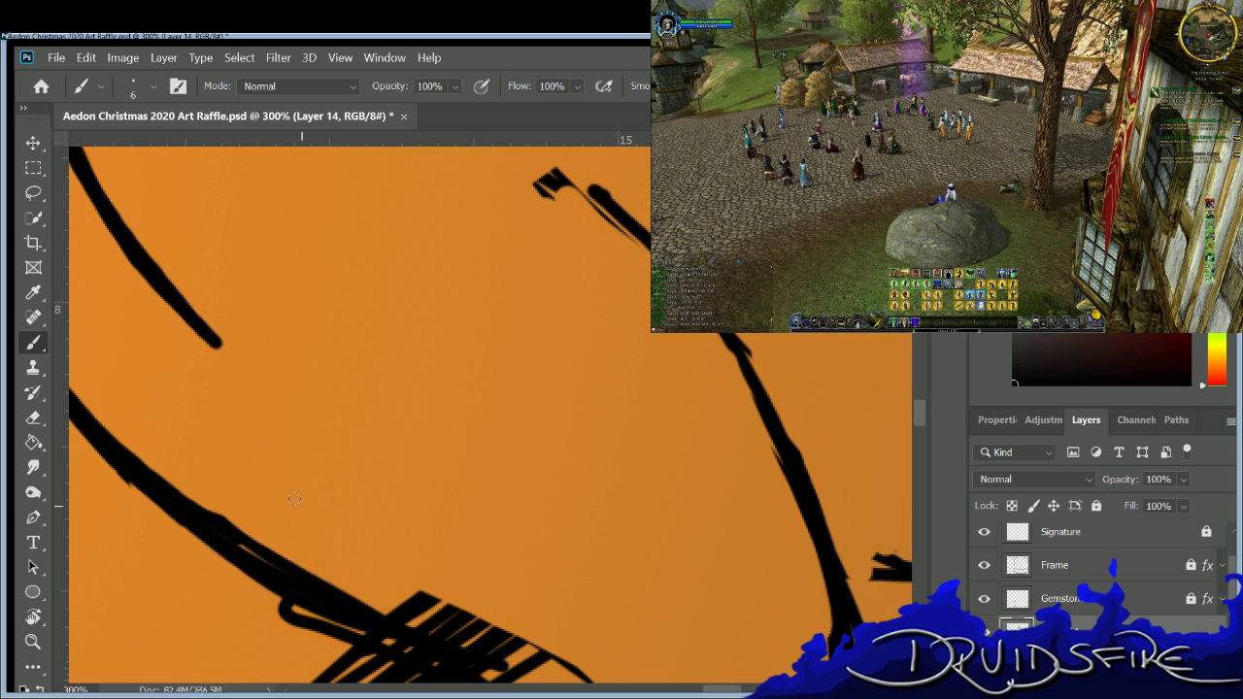
Erase the rough curved strand line and most of its loose strokes in the gap between the two dense crosshatched bands.
key("ctrl+minus")
key("ctrl+minus")
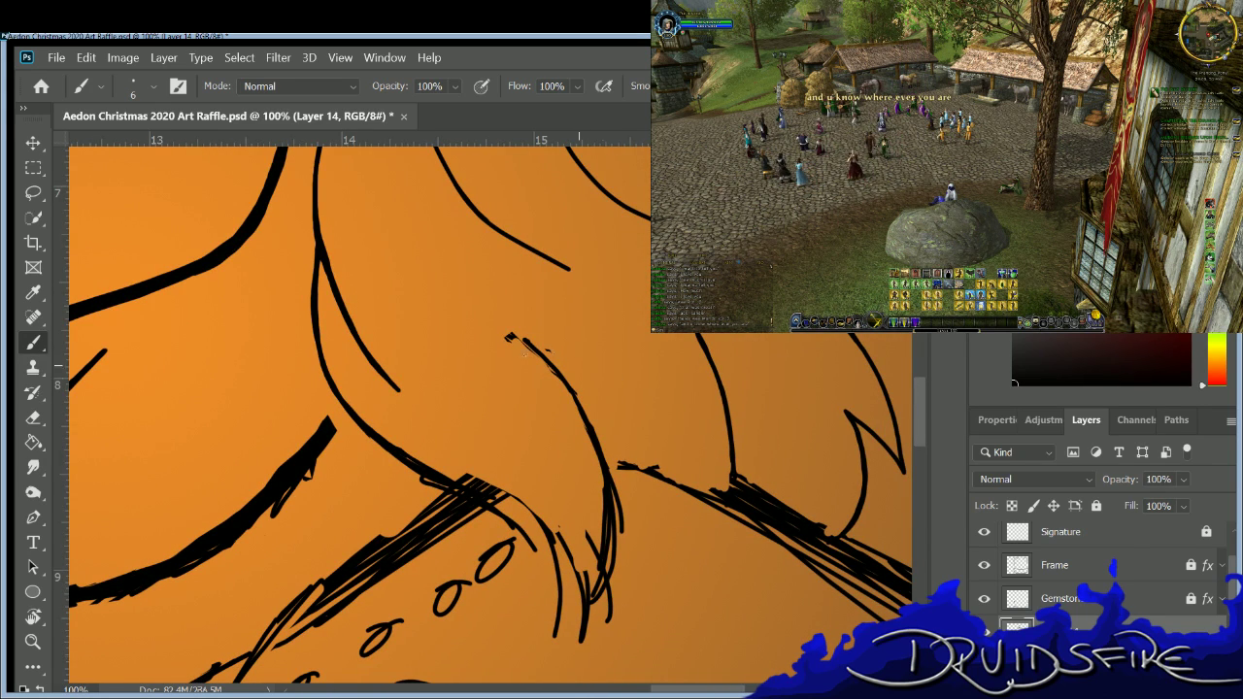
key("e")
left_click_drag(517, 339, 583, 428)
mouse_move(609, 520)
left_mouse_down()
mouse_move(607, 612)
mouse_move(612, 534)
mouse_move(592, 582)
mouse_move(593, 504)
left_mouse_up()
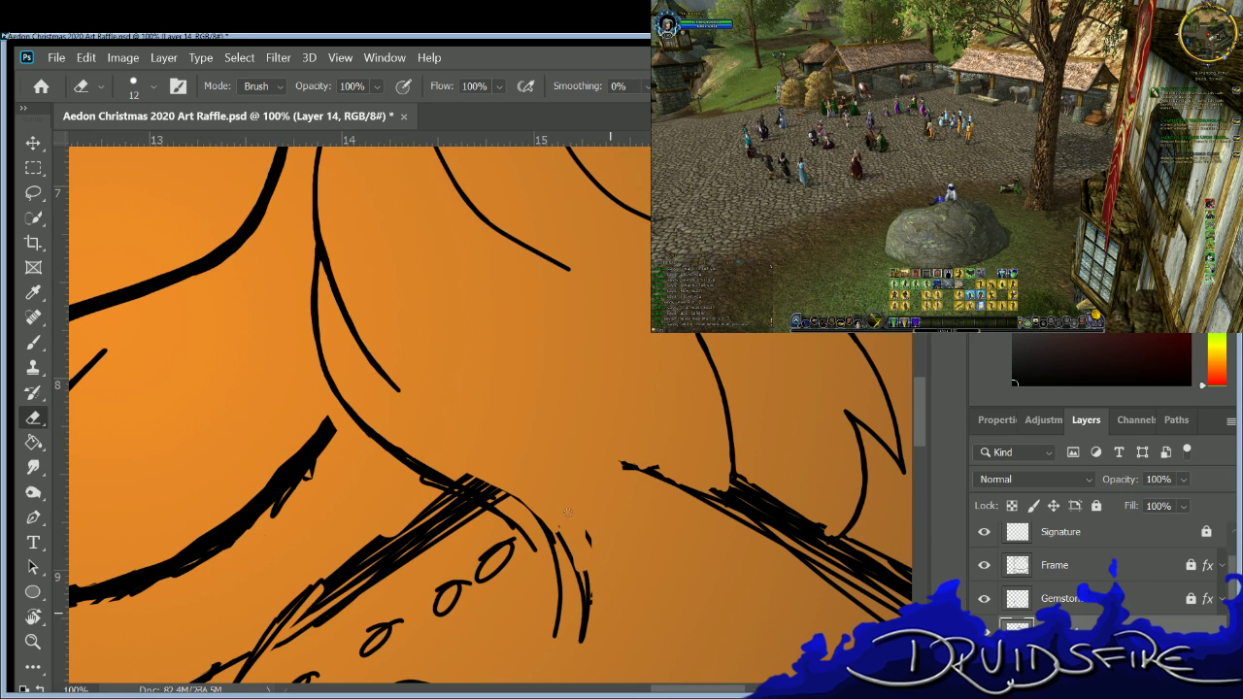
left_click_drag(594, 573, 555, 535)
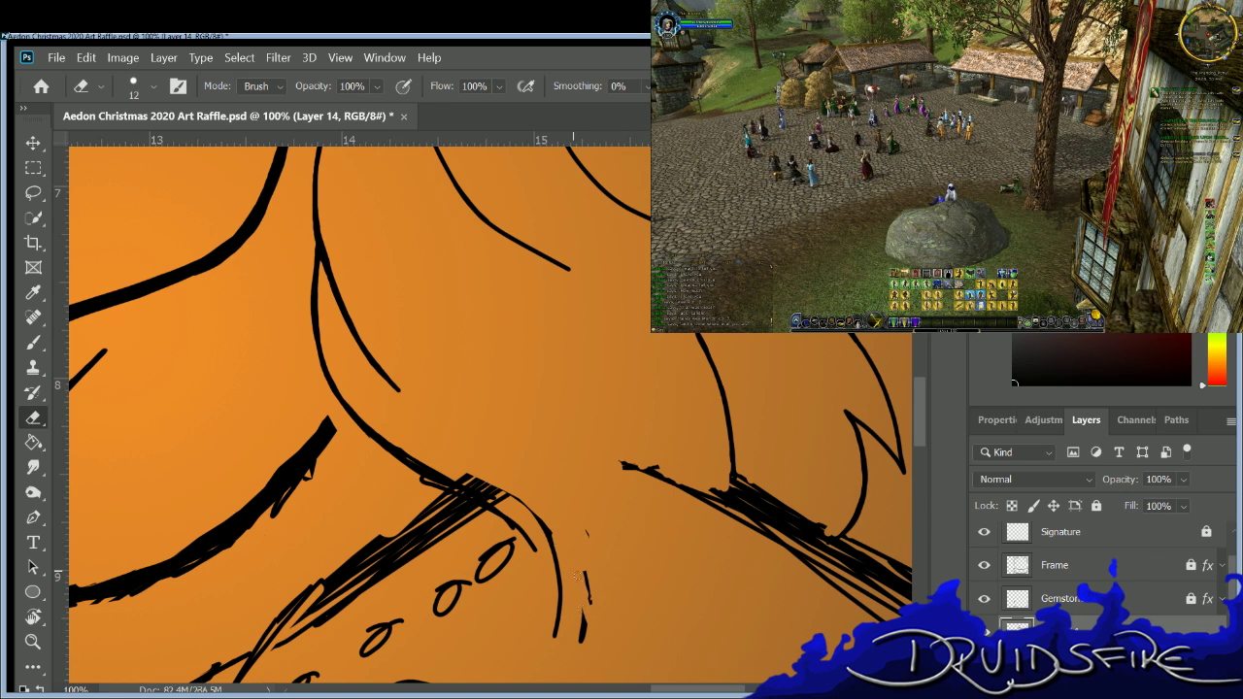
Erase the leftover strand strokes and trim the crosshatched band's upper end where it overlaps the long curved line.
key("b")
key("e")
mouse_move(514, 485)
left_mouse_down()
mouse_move(485, 485)
mouse_move(481, 497)
mouse_move(500, 503)
left_mouse_up()
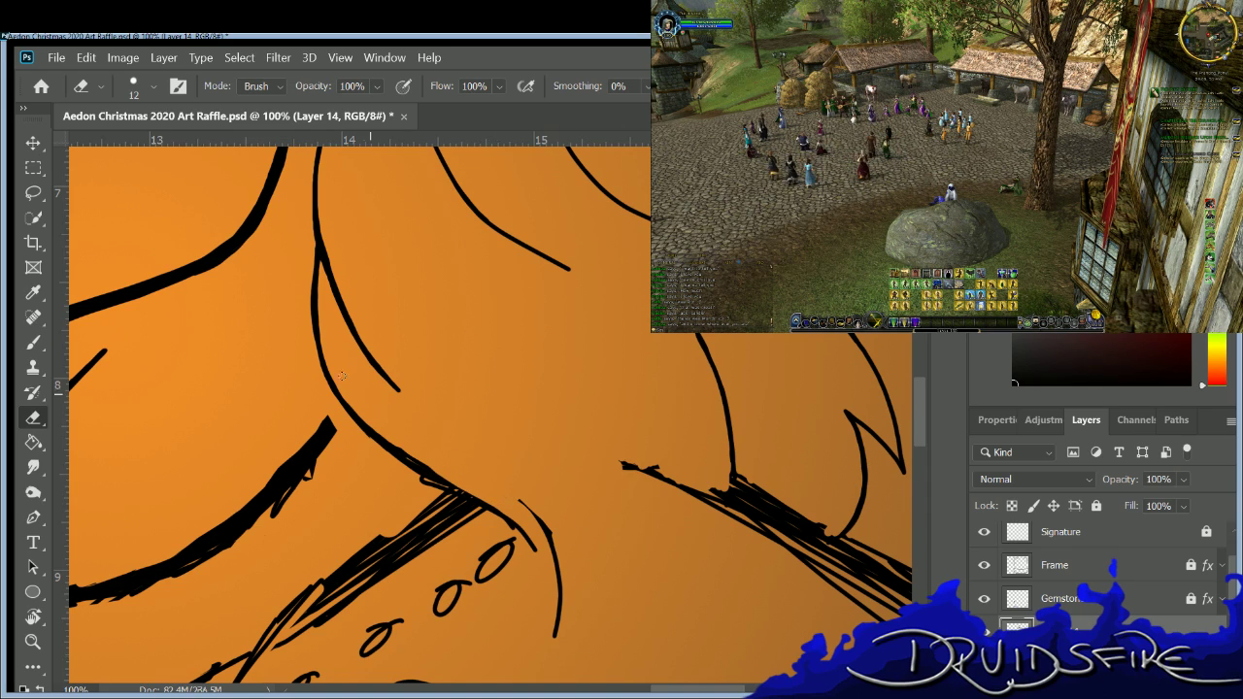
mouse_move(398, 450)
left_mouse_down()
mouse_move(495, 490)
mouse_move(406, 437)
mouse_move(423, 475)
mouse_move(391, 467)
mouse_move(450, 491)
mouse_move(439, 491)
mouse_move(334, 414)
mouse_move(417, 463)
left_mouse_up()
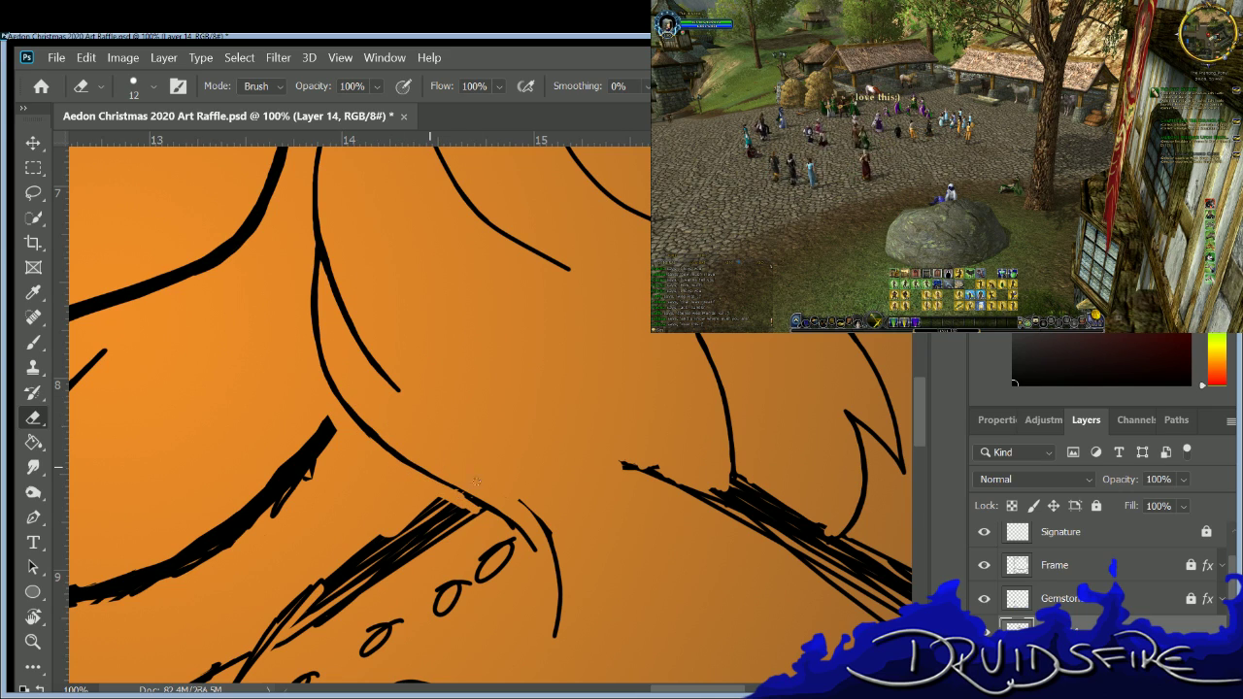
Paint the pointed hair tips at the end of the long curved line and a smooth upper edge along the neighbouring slanted band.
key("b")
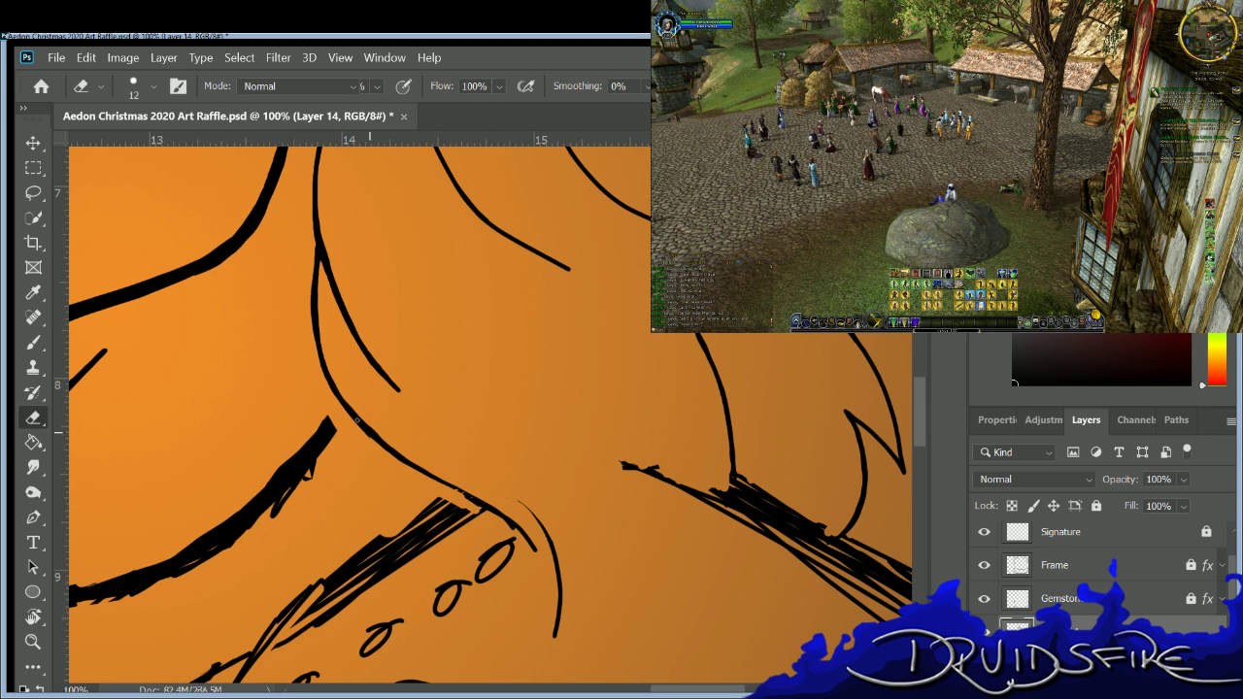
key("b")
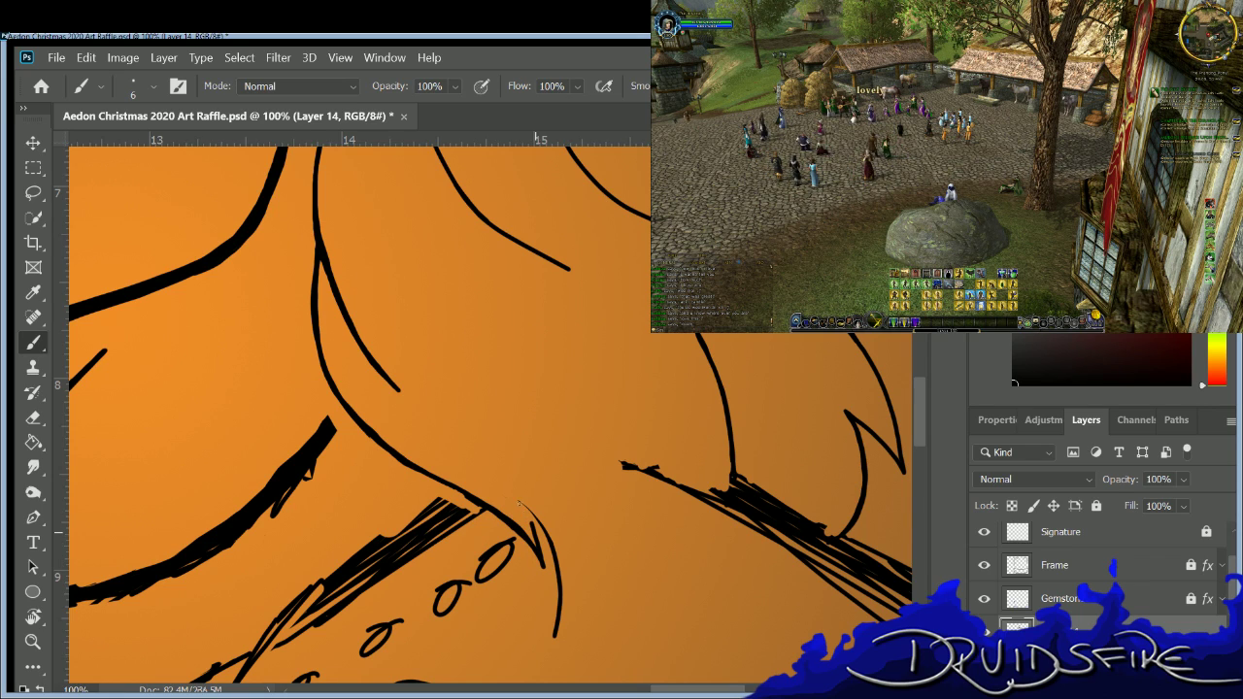
left_click_drag(473, 457, 541, 522)
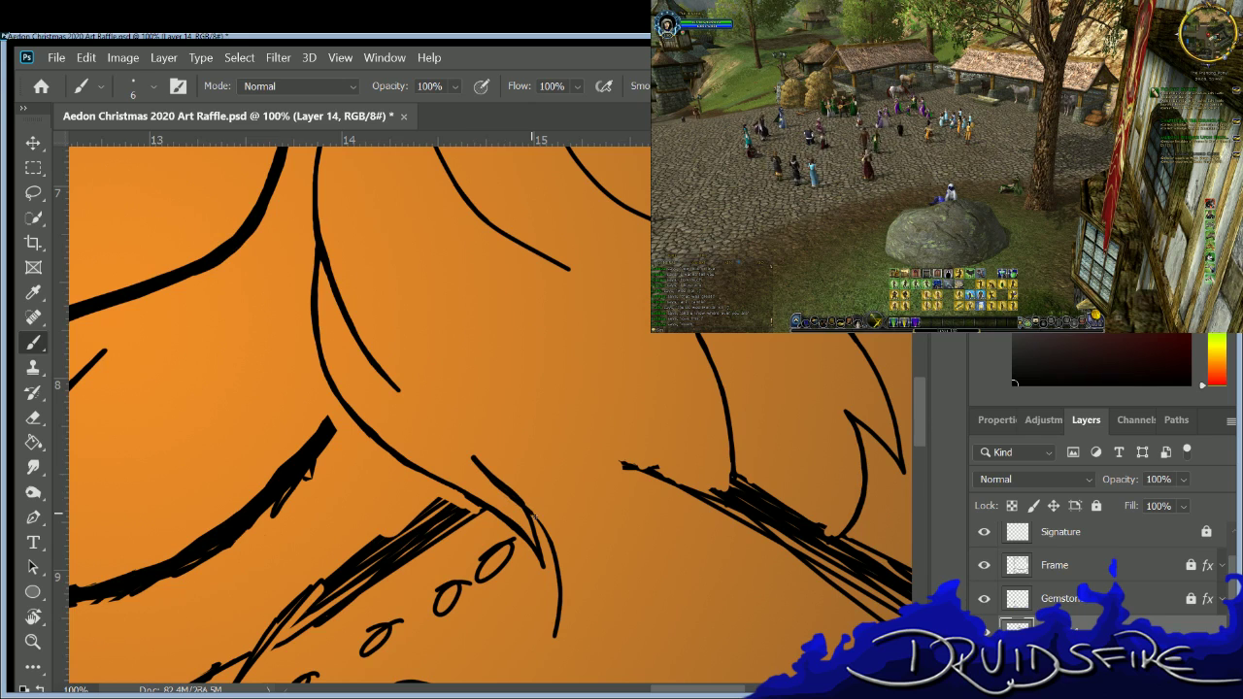
mouse_move(556, 551)
left_mouse_down()
mouse_move(551, 634)
mouse_move(615, 459)
mouse_move(596, 326)
left_mouse_up()
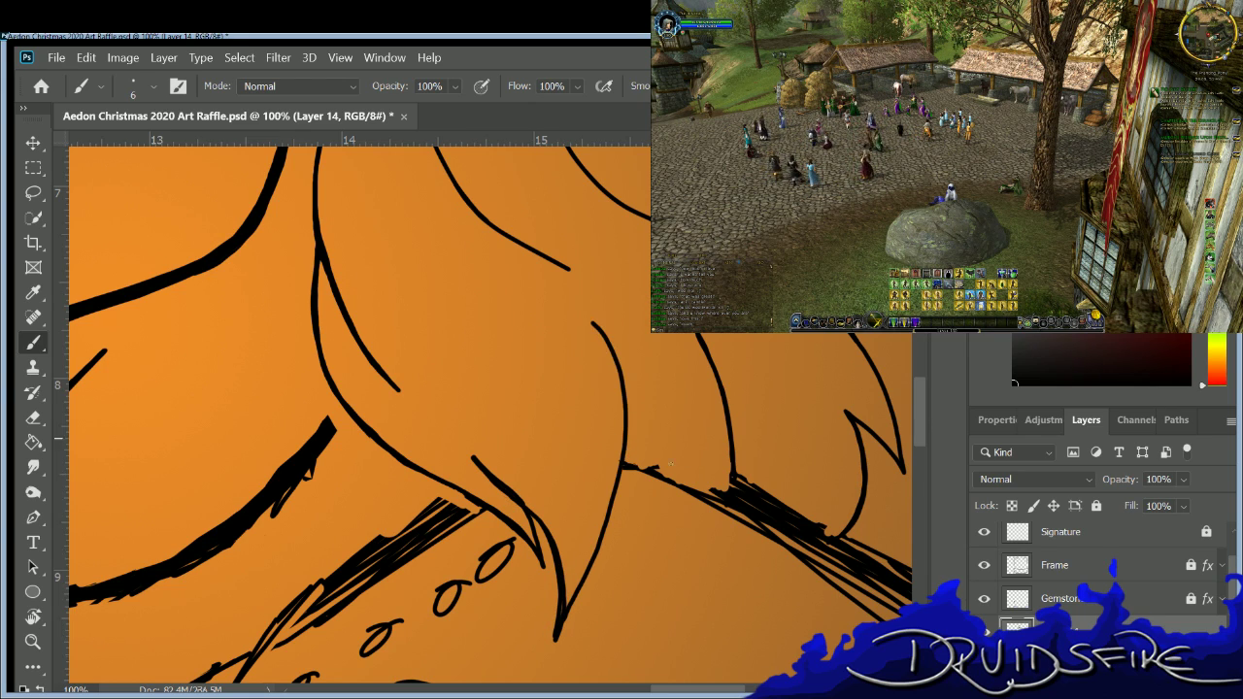
mouse_move(625, 442)
left_mouse_down()
mouse_move(731, 474)
mouse_move(631, 440)
left_mouse_up()
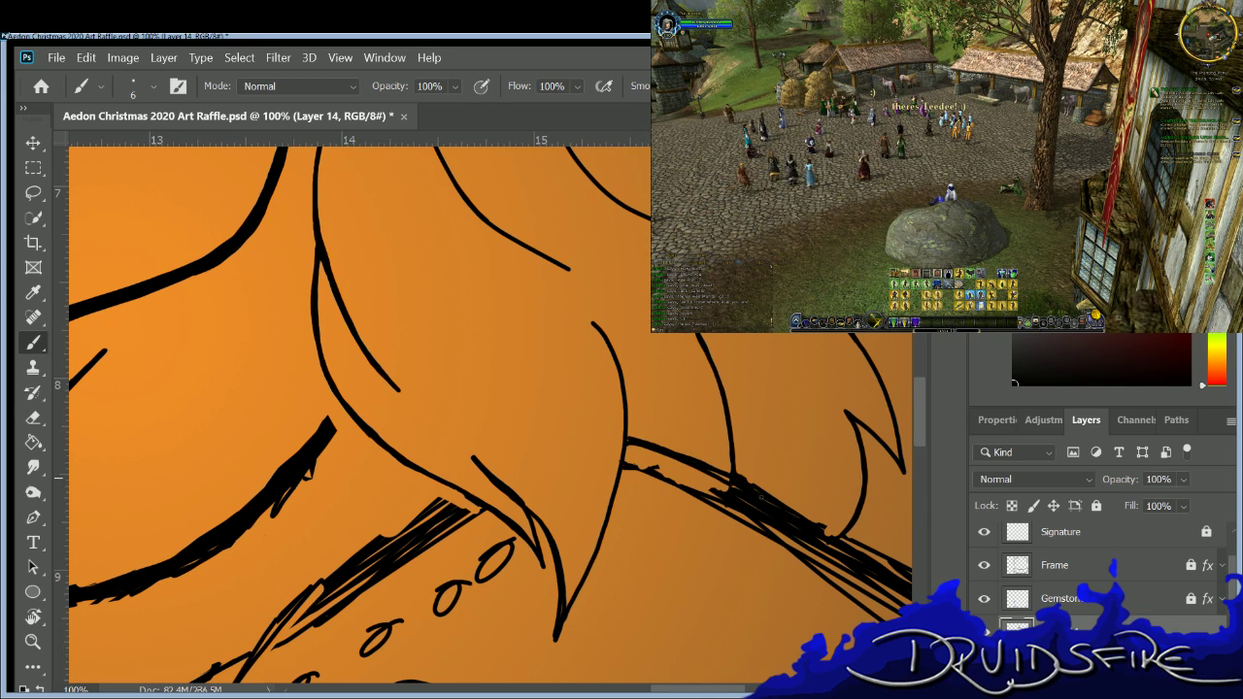
left_click_drag(708, 472, 841, 536)
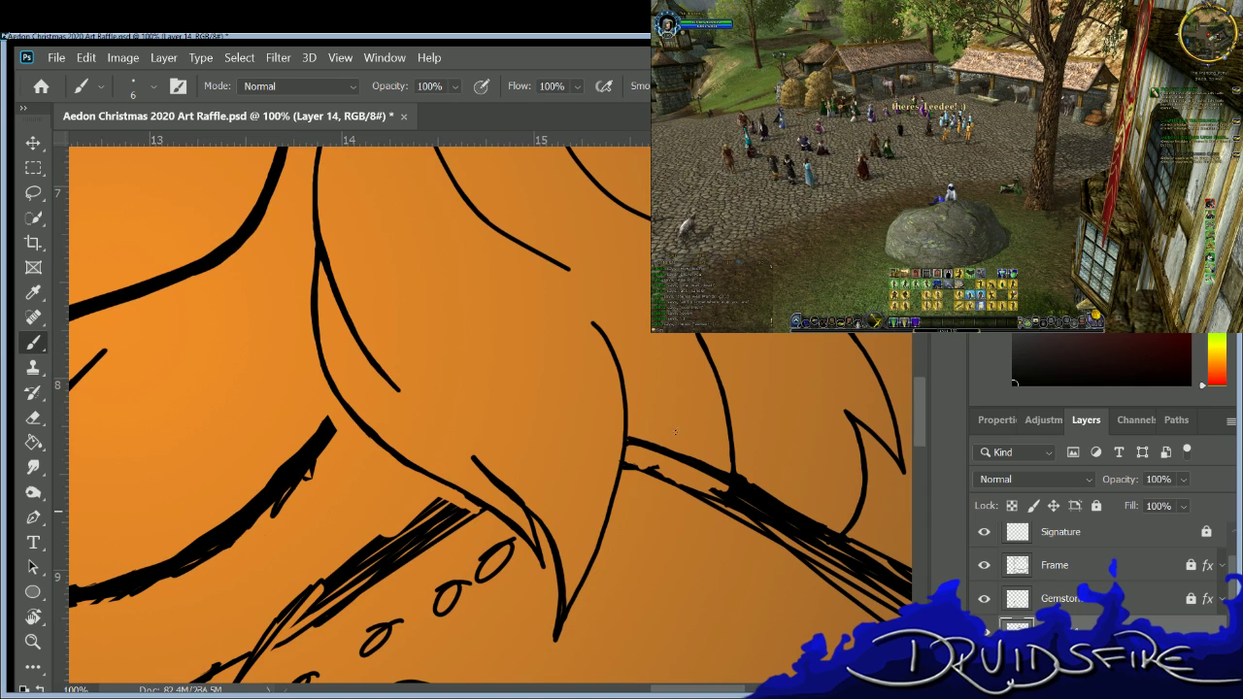
Erase the short line above the notch between the two hair tips and repaint it as a steeper curve.
key("e")
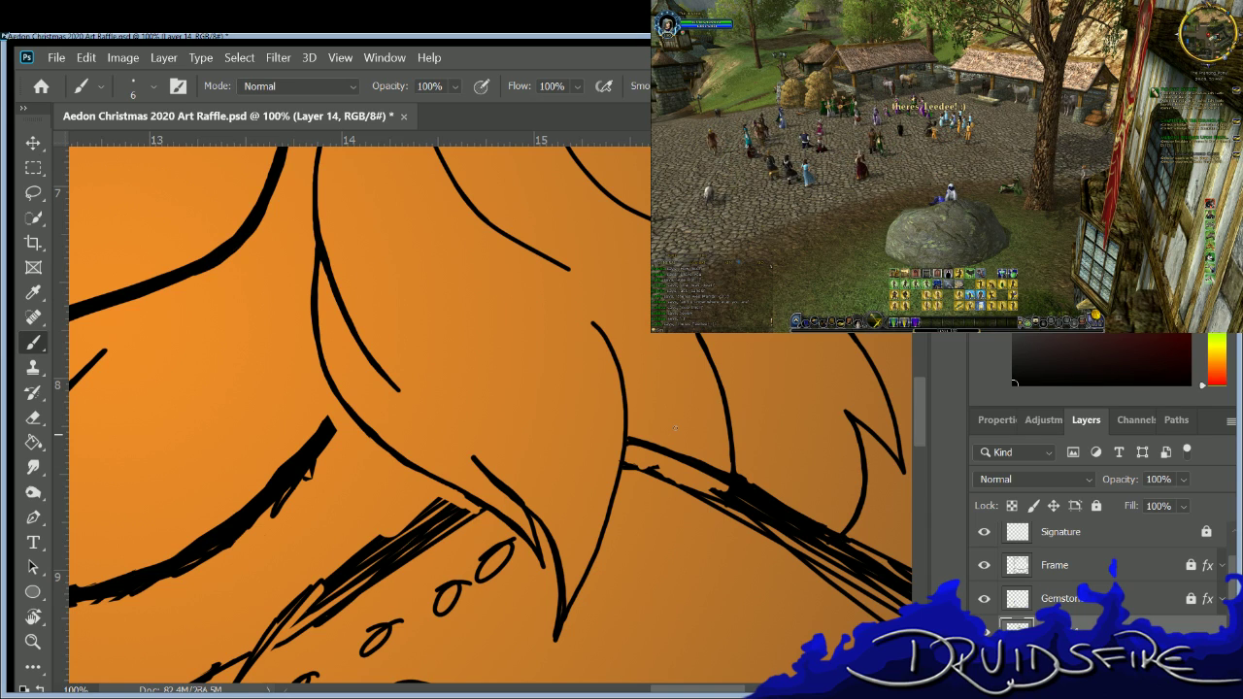
key("e")
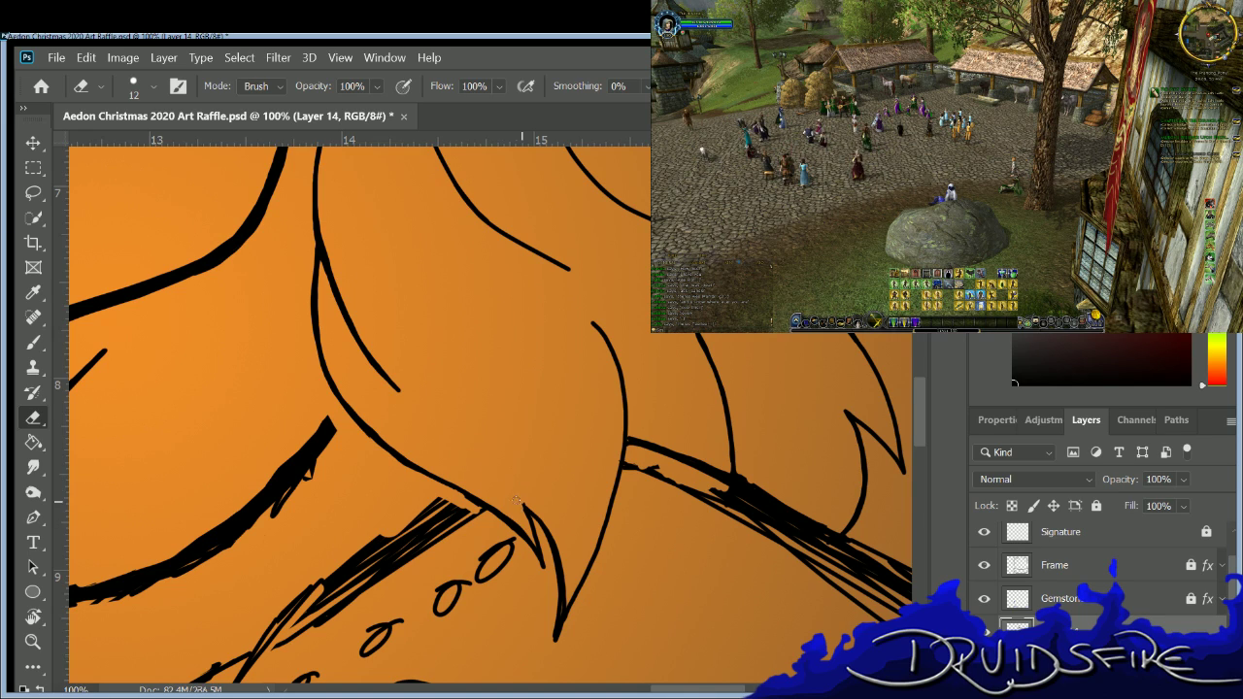
key("b")
key("b")
left_click_drag(486, 445, 532, 532)
left_click_drag(490, 448, 532, 543)
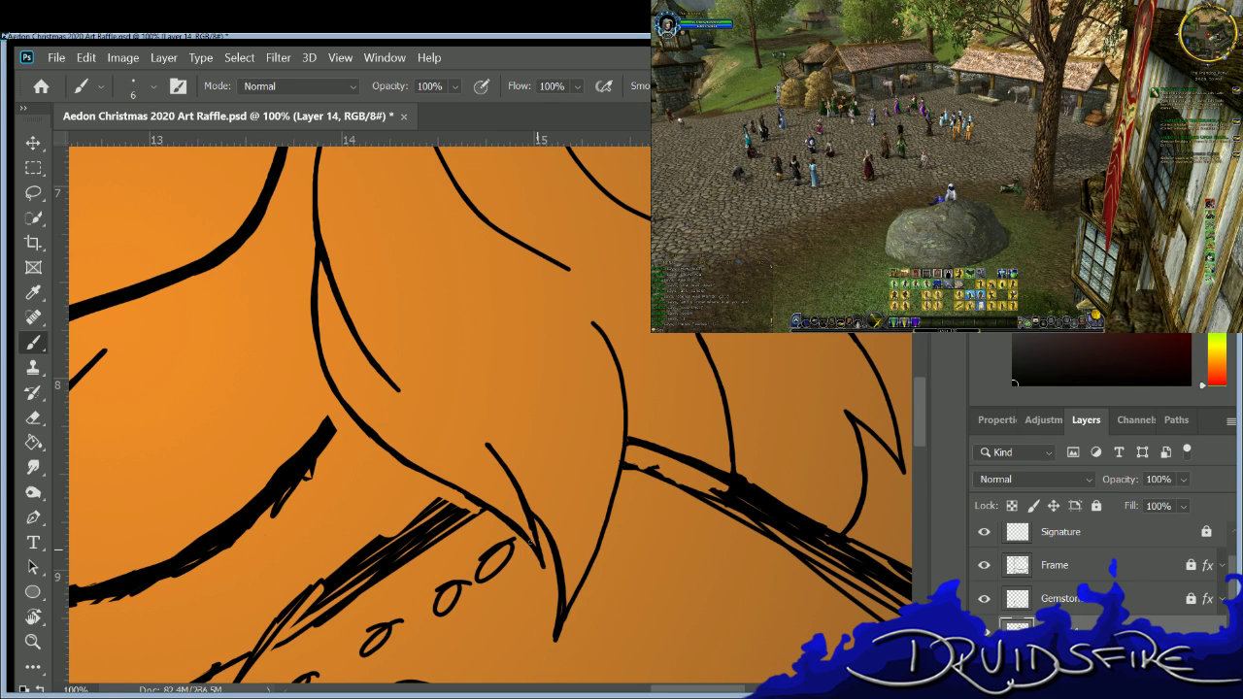
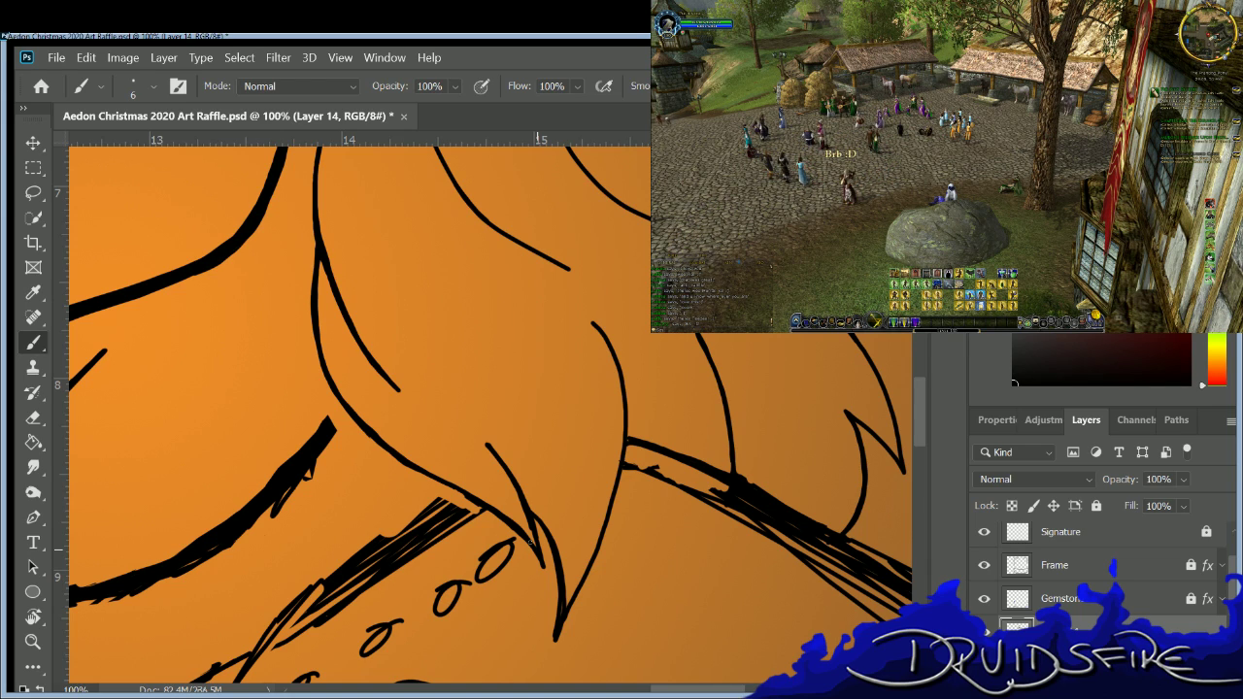
Erase the strand line that runs down onto the slanted band and the two loose inner curves below the ear.
key("e")
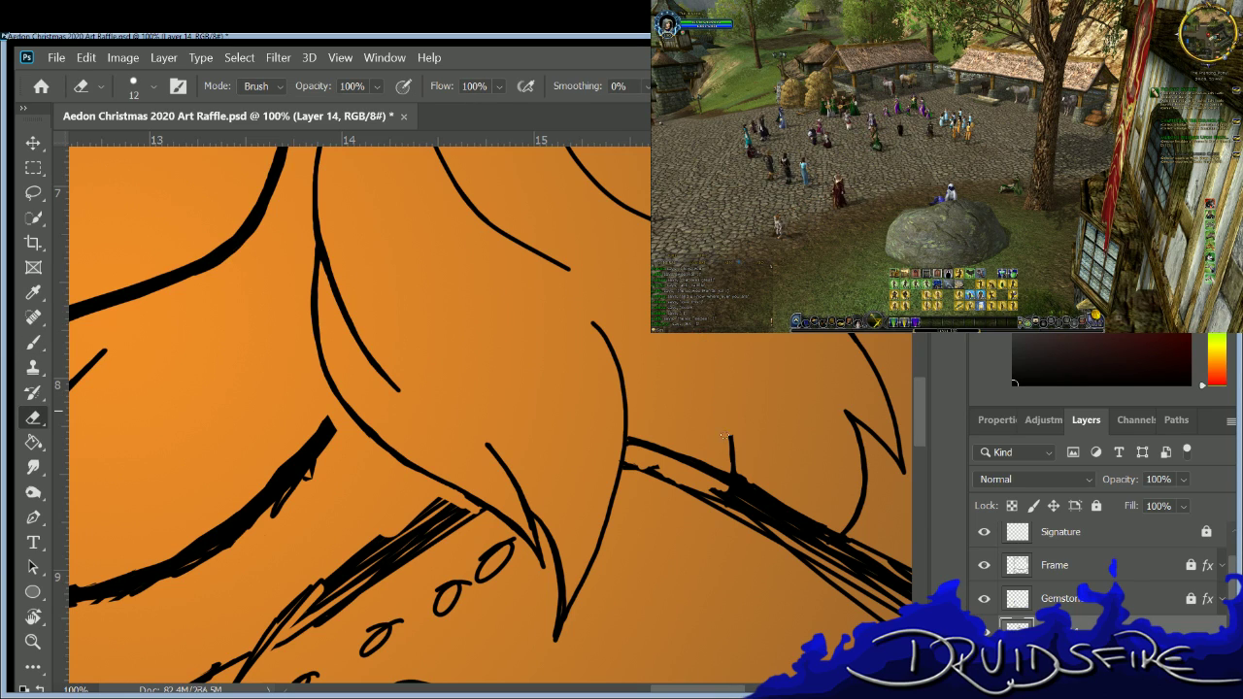
key("b")
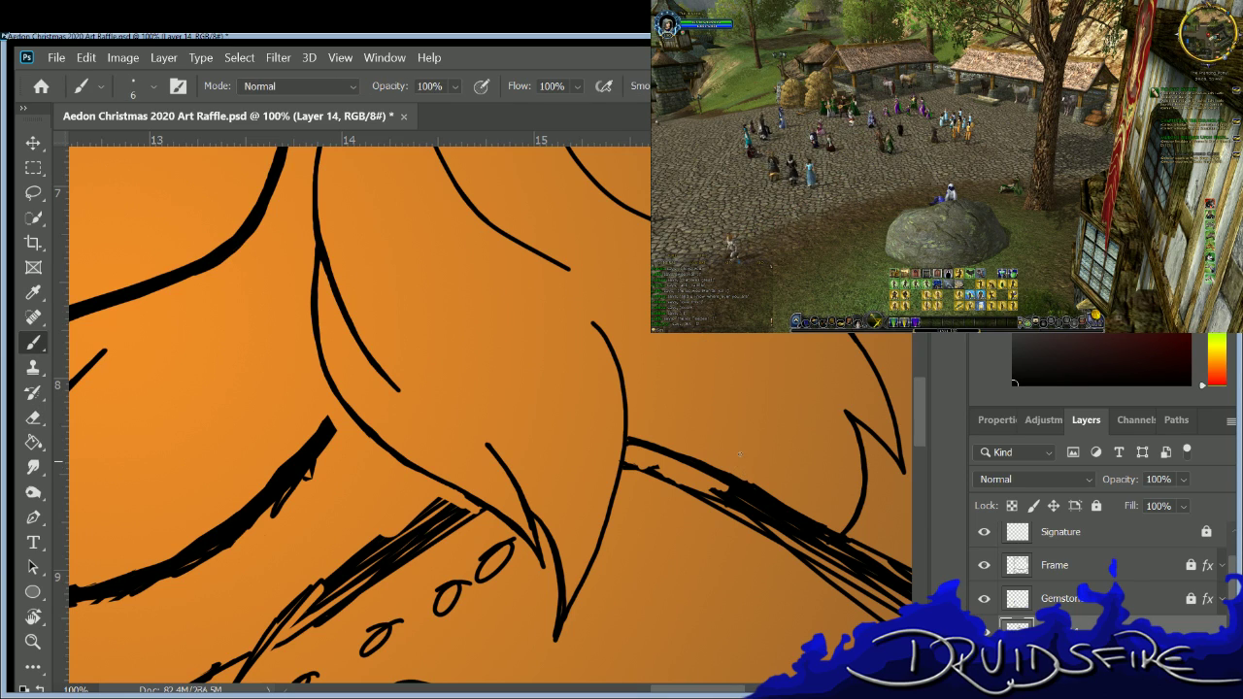
scroll(910, 364, "up", 5)
key("e")
left_click_drag(509, 215, 524, 280)
left_click_drag(588, 416, 540, 322)
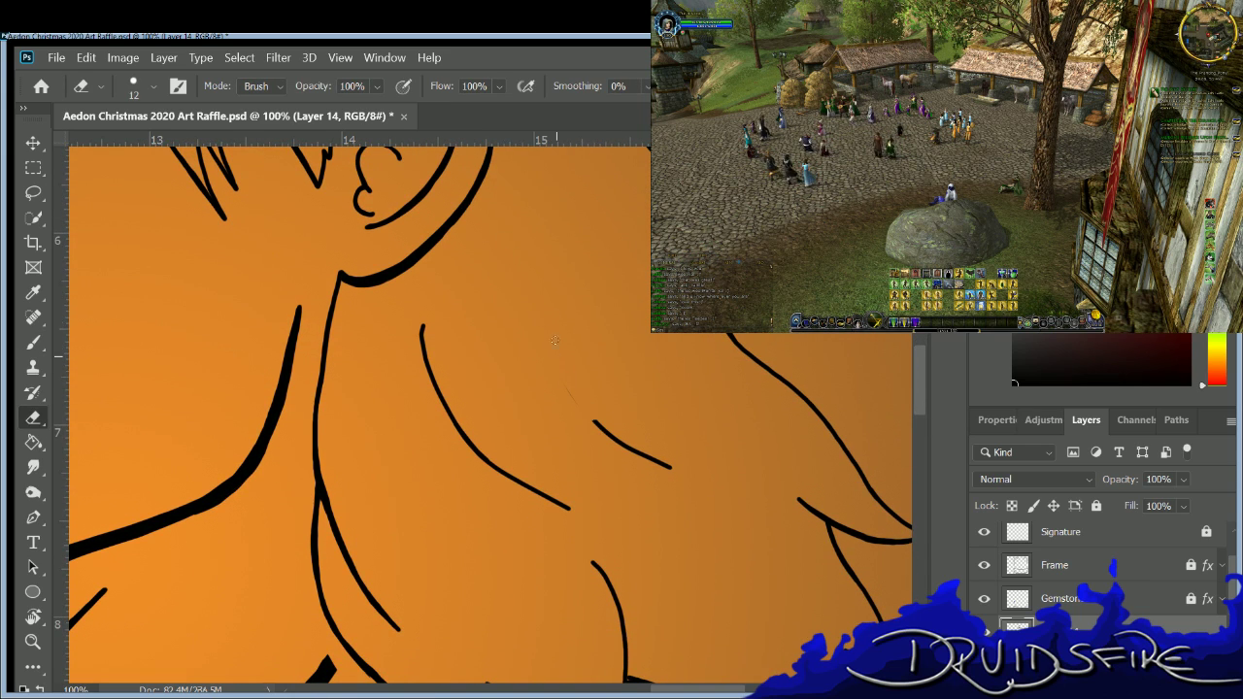
left_click_drag(609, 437, 644, 453)
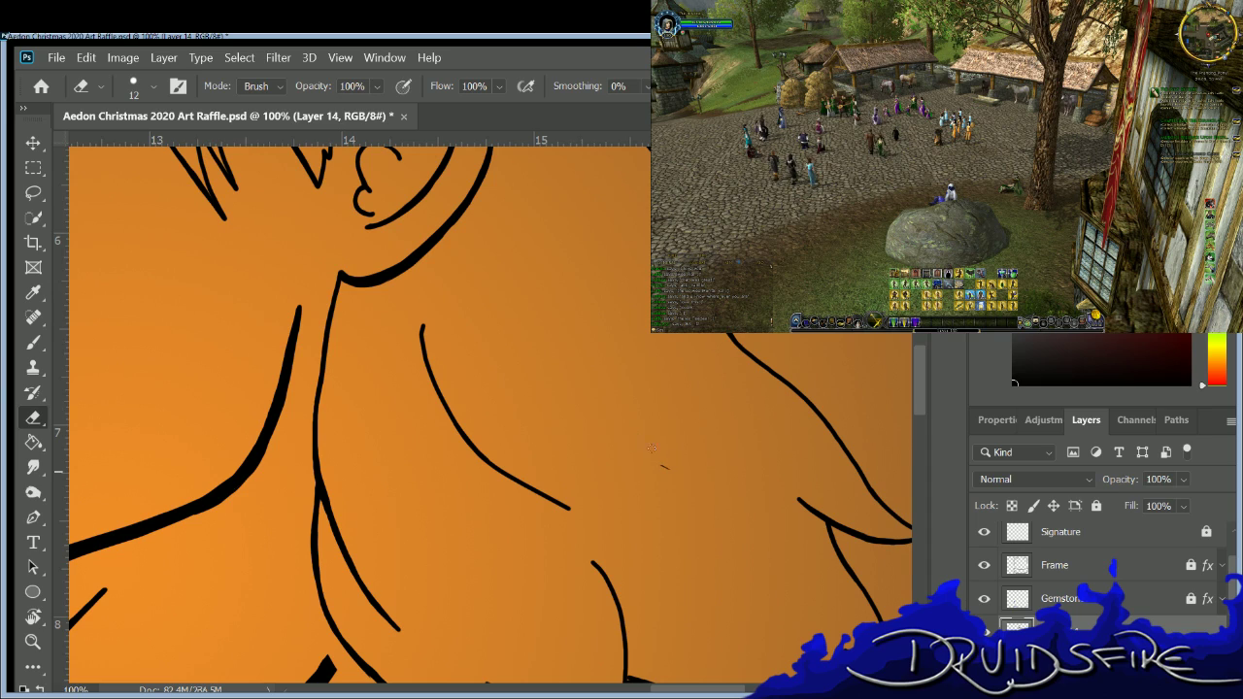
mouse_move(415, 309)
left_mouse_down()
mouse_move(473, 465)
mouse_move(408, 304)
mouse_move(479, 448)
mouse_move(415, 325)
mouse_move(446, 415)
mouse_move(524, 481)
left_mouse_up()
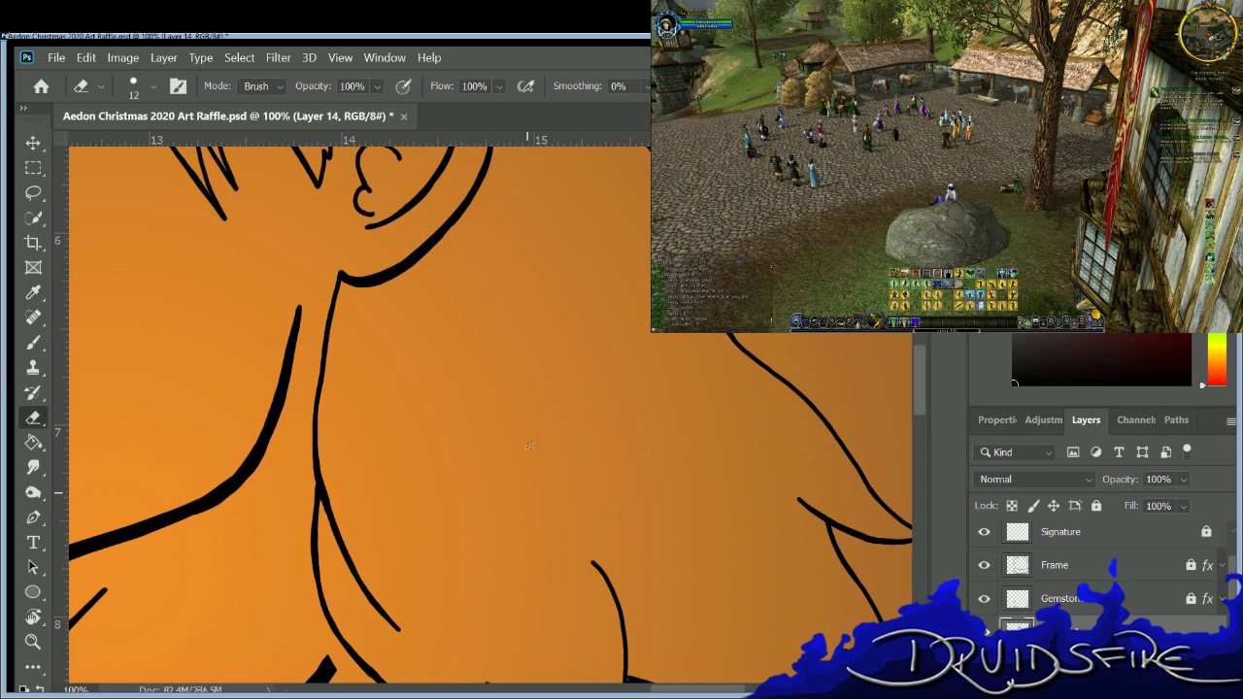
key("b")
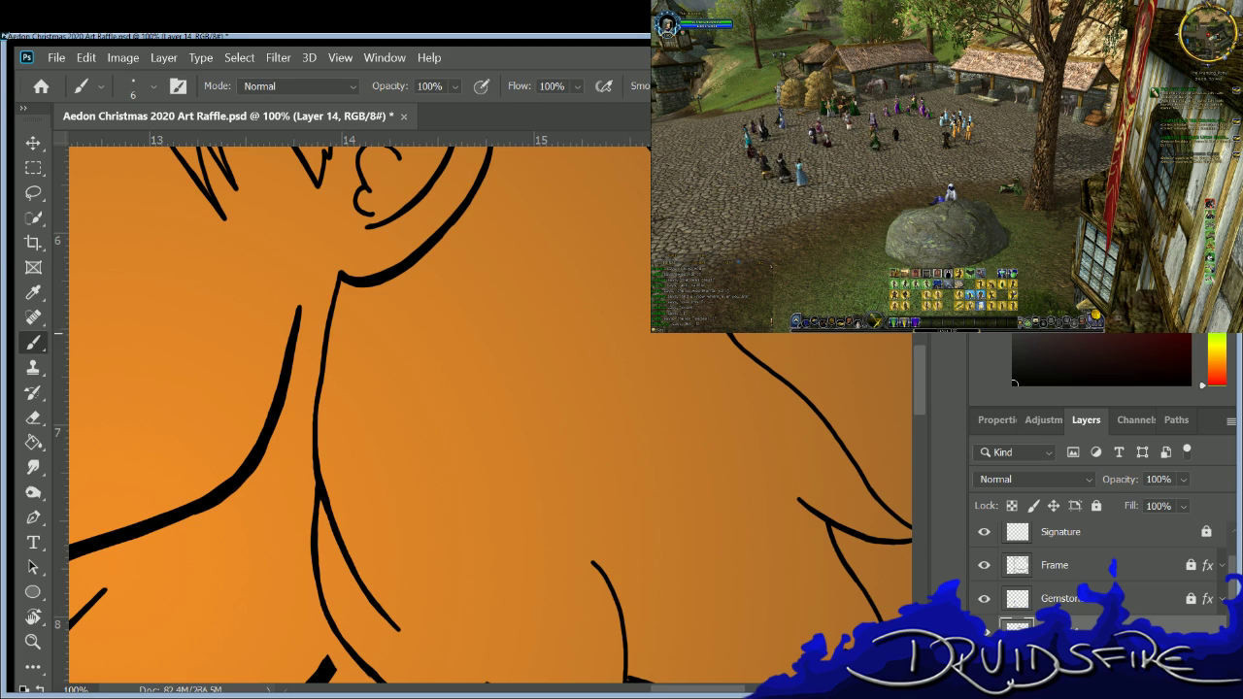
key("e")
key("b")
Erase the extra sketch strokes along the slanted band from the hair tip to its lower corner, leaving a thinner outline.
left_click_drag(923, 353, 923, 379)
left_click_drag(711, 687, 752, 687)
scroll(903, 393, "down", 5)
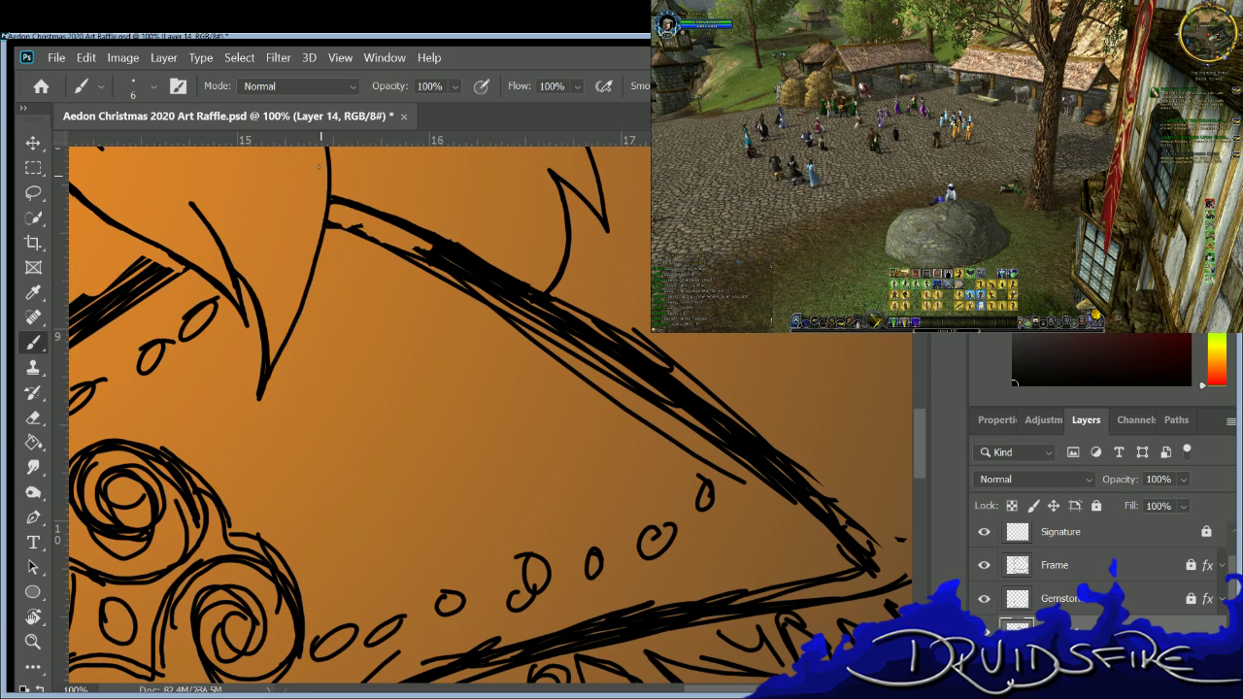
key("e")
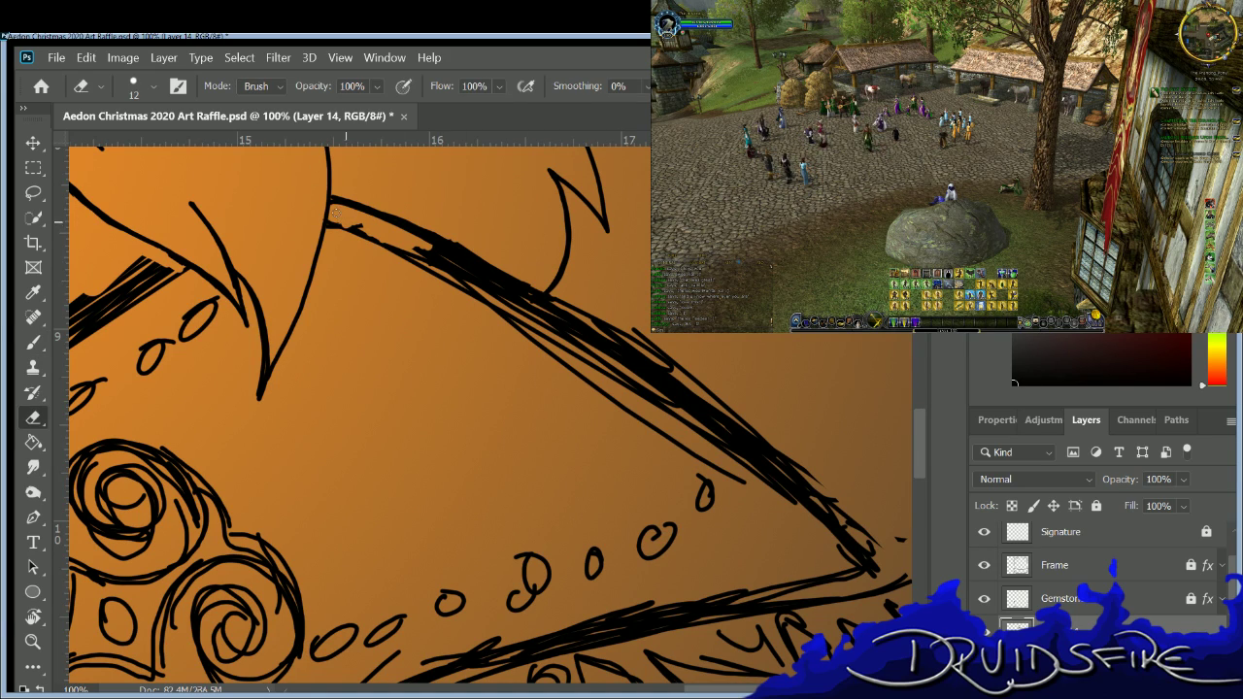
key("b")
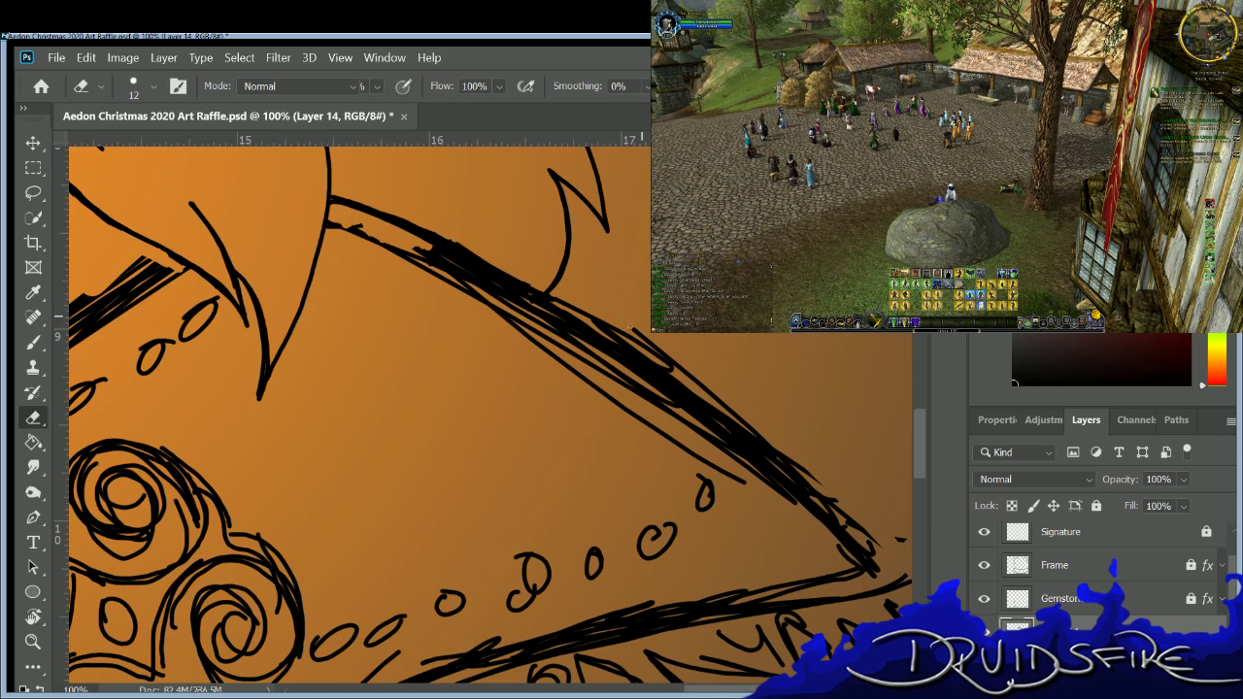
mouse_move(432, 251)
left_mouse_down()
mouse_move(539, 315)
mouse_move(554, 329)
mouse_move(405, 246)
mouse_move(652, 402)
mouse_move(503, 318)
mouse_move(648, 442)
mouse_move(464, 284)
mouse_move(553, 336)
left_mouse_up()
mouse_move(671, 447)
left_mouse_down()
mouse_move(641, 422)
mouse_move(732, 479)
left_mouse_up()
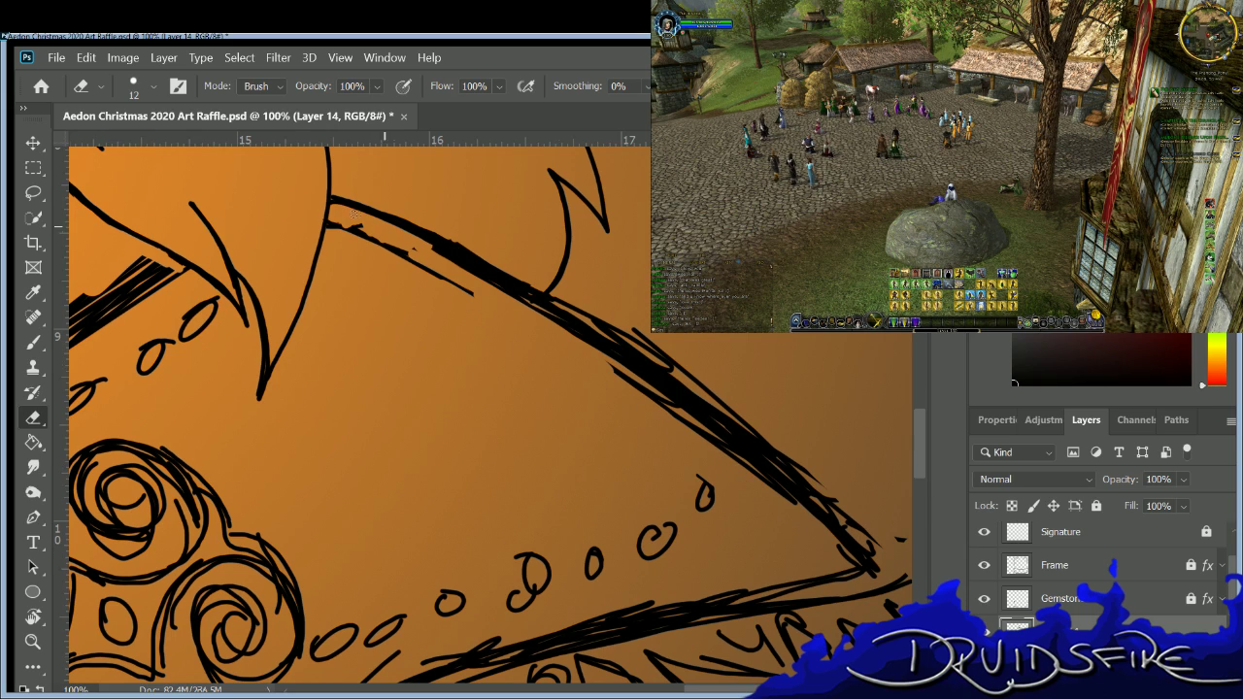
mouse_move(327, 233)
left_mouse_down()
mouse_move(383, 253)
mouse_move(340, 209)
mouse_move(462, 290)
mouse_move(372, 233)
mouse_move(460, 287)
mouse_move(384, 226)
mouse_move(600, 336)
left_mouse_up()
mouse_move(707, 428)
left_mouse_down()
mouse_move(490, 288)
mouse_move(708, 445)
mouse_move(481, 281)
mouse_move(715, 417)
mouse_move(727, 394)
mouse_move(564, 273)
mouse_move(715, 382)
mouse_move(561, 301)
mouse_move(743, 424)
mouse_move(675, 359)
mouse_move(634, 333)
mouse_move(844, 523)
mouse_move(783, 450)
mouse_move(869, 548)
left_mouse_up()
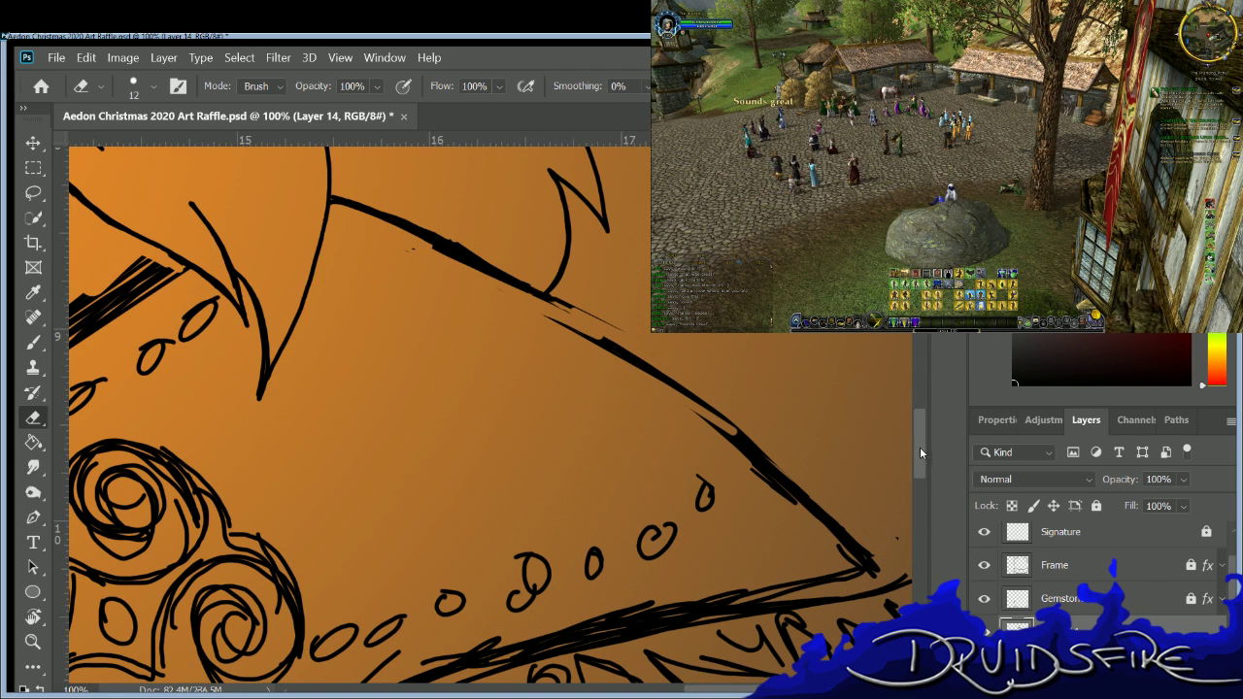
Repaint the slanted outline from the hair tip down around the lower corner and erase the flecks beside that corner.
scroll(918, 447, "down", 5)
scroll(720, 667, "right", 5)
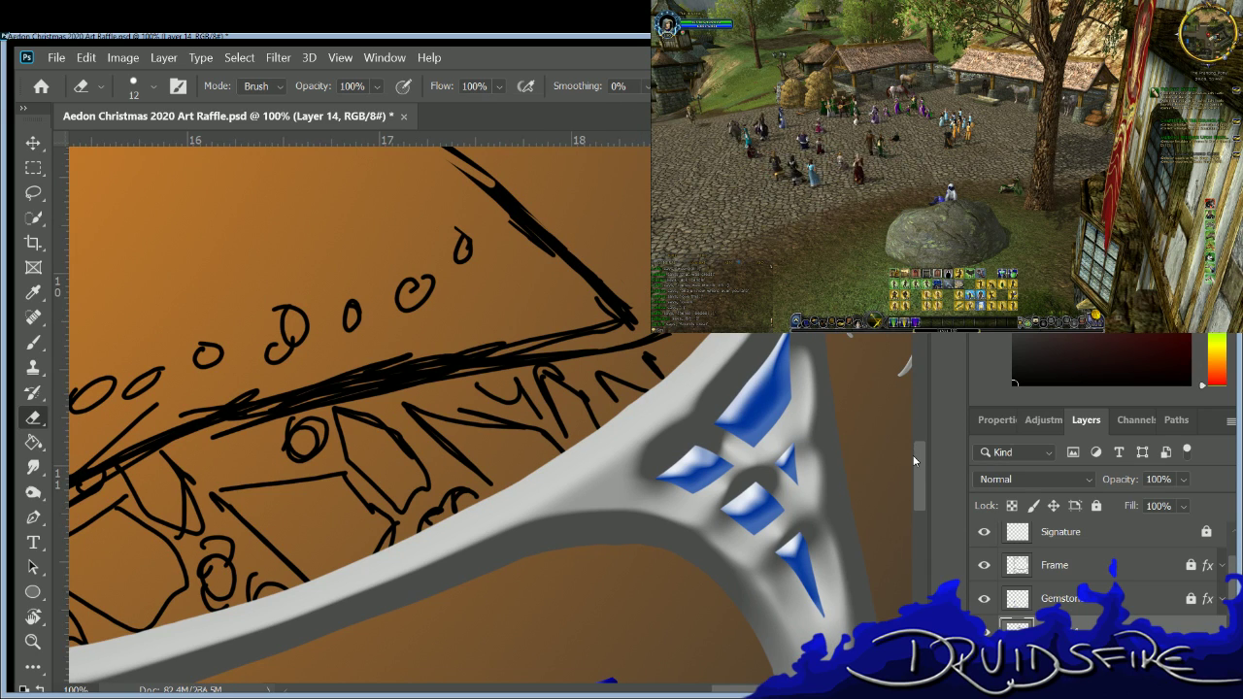
scroll(902, 430, "up", 2)
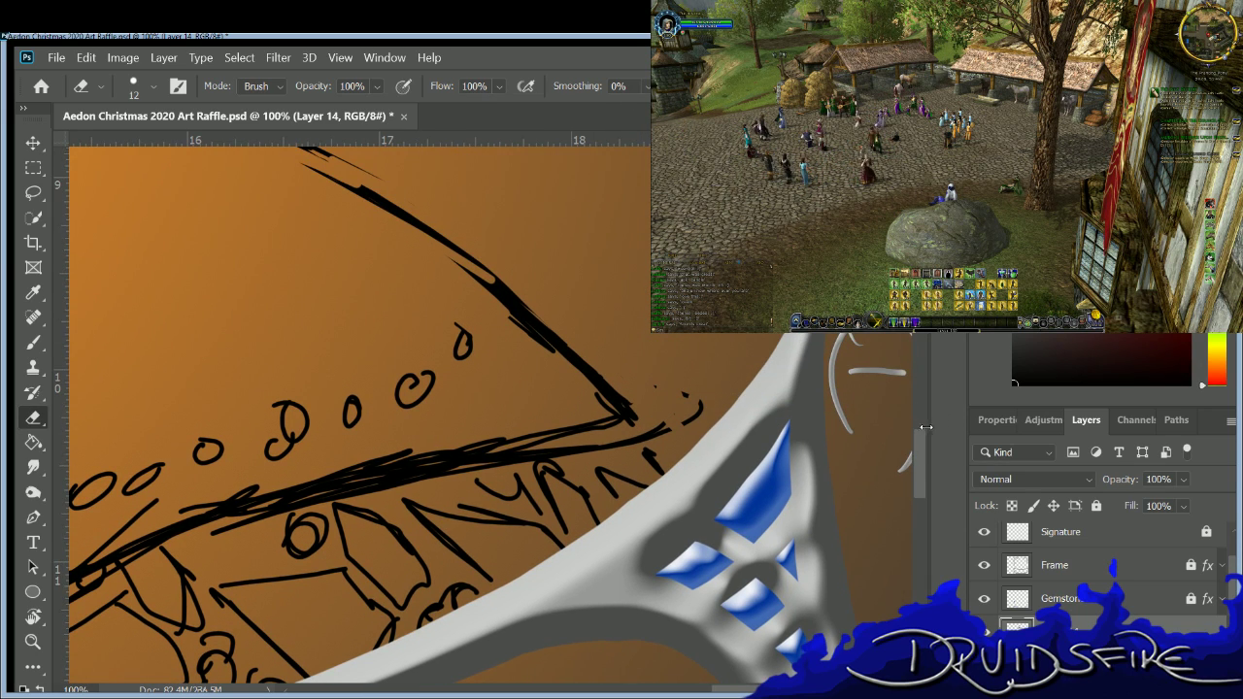
scroll(743, 355, "up", 3)
left_click_drag(95, 179, 233, 251)
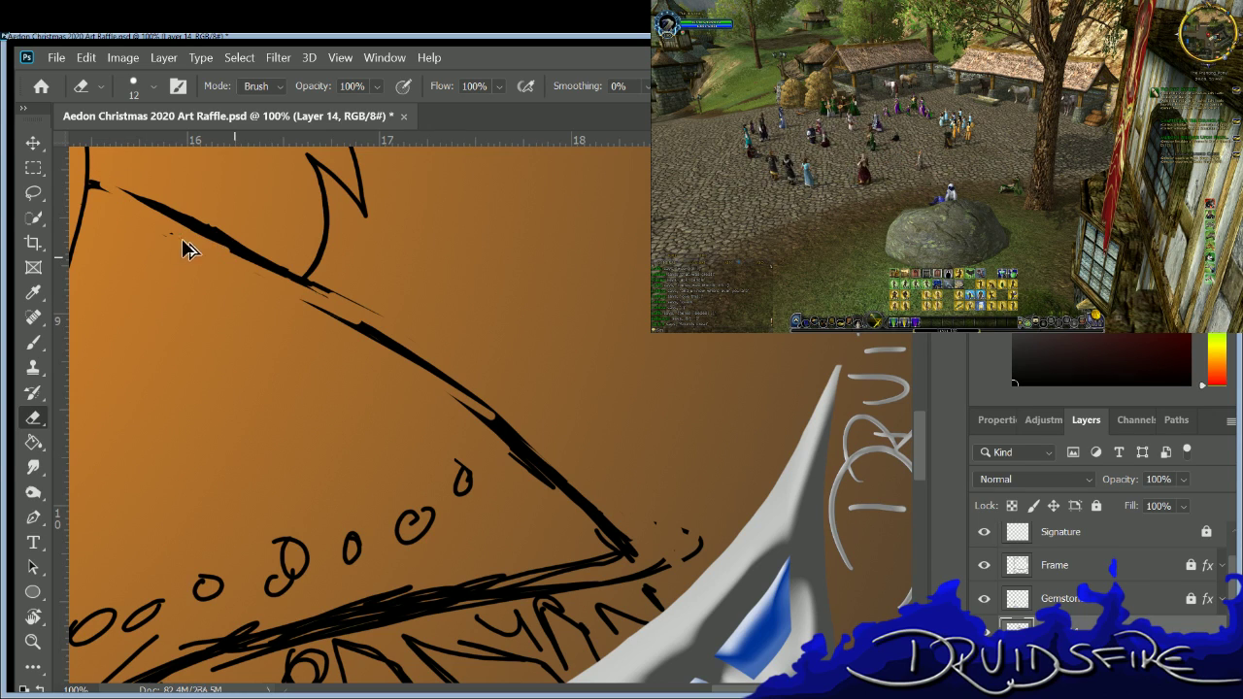
key("b")
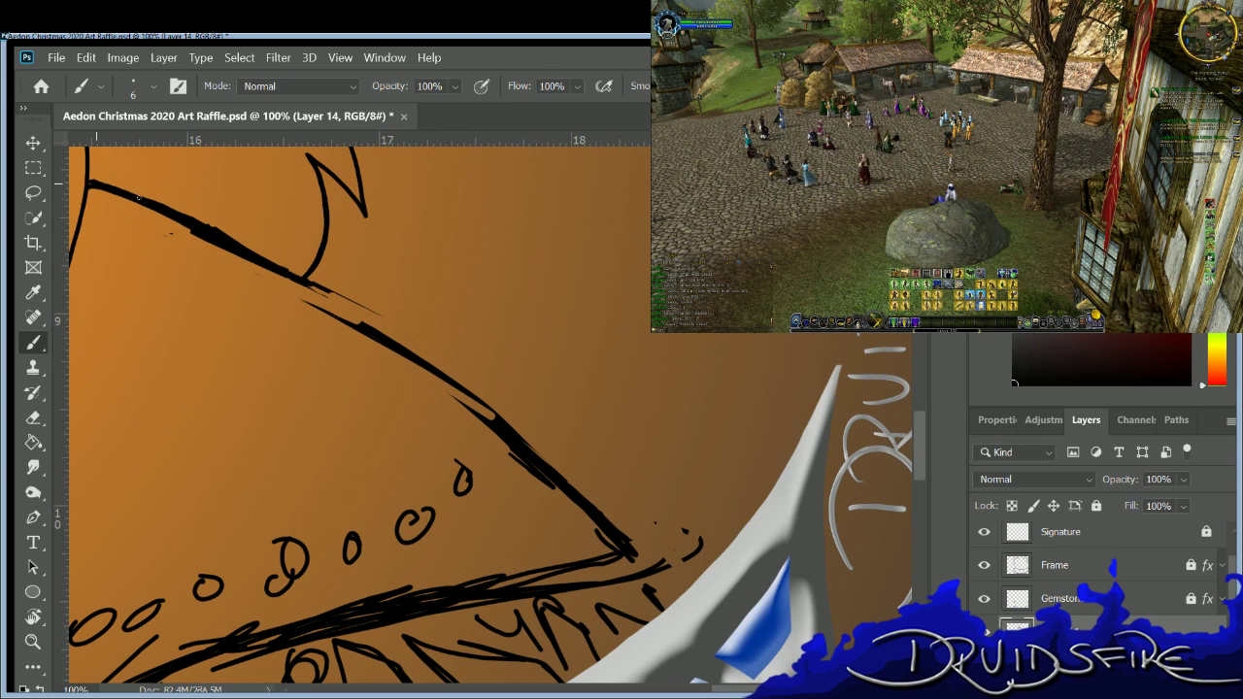
mouse_move(277, 277)
left_mouse_down()
mouse_move(517, 427)
mouse_move(631, 510)
mouse_move(662, 553)
mouse_move(683, 532)
mouse_move(694, 550)
mouse_move(683, 534)
mouse_move(653, 571)
mouse_move(685, 555)
mouse_move(693, 533)
left_mouse_up()
key("e")
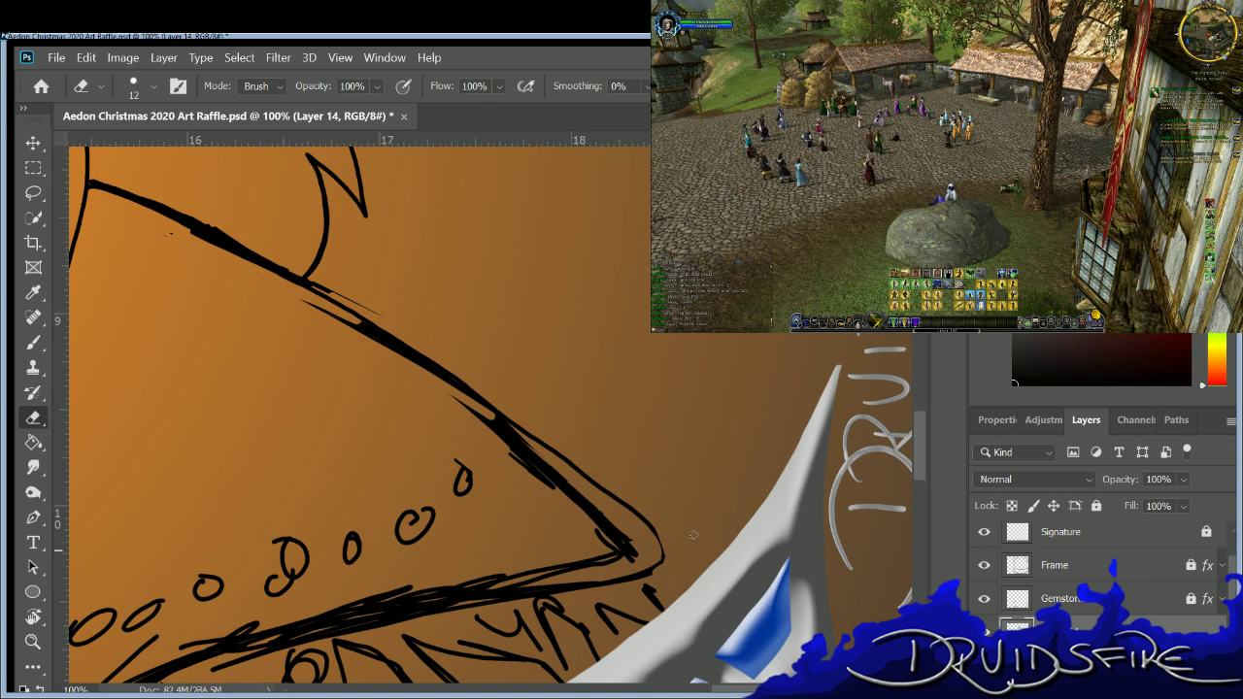
key("b")
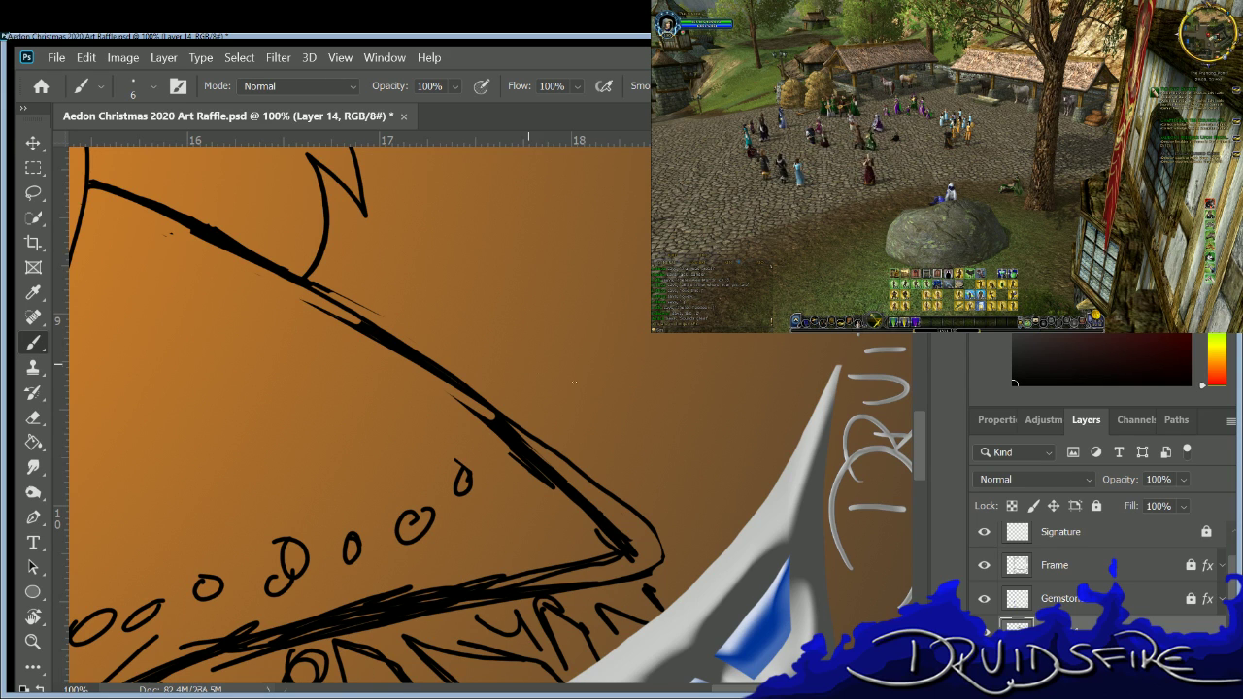
Erase the loose crosshatched strokes beside the diagonal outline above the row of small rings and the spiral ornaments.
left_click_drag(738, 686, 654, 686)
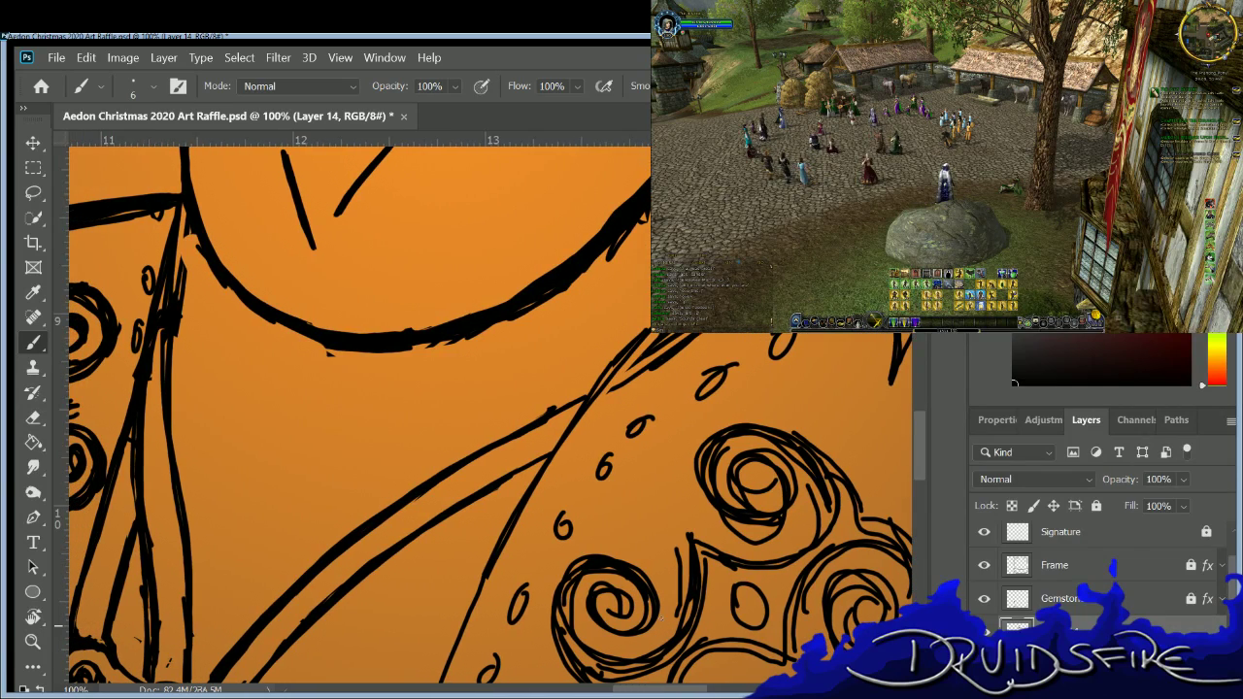
key("e")
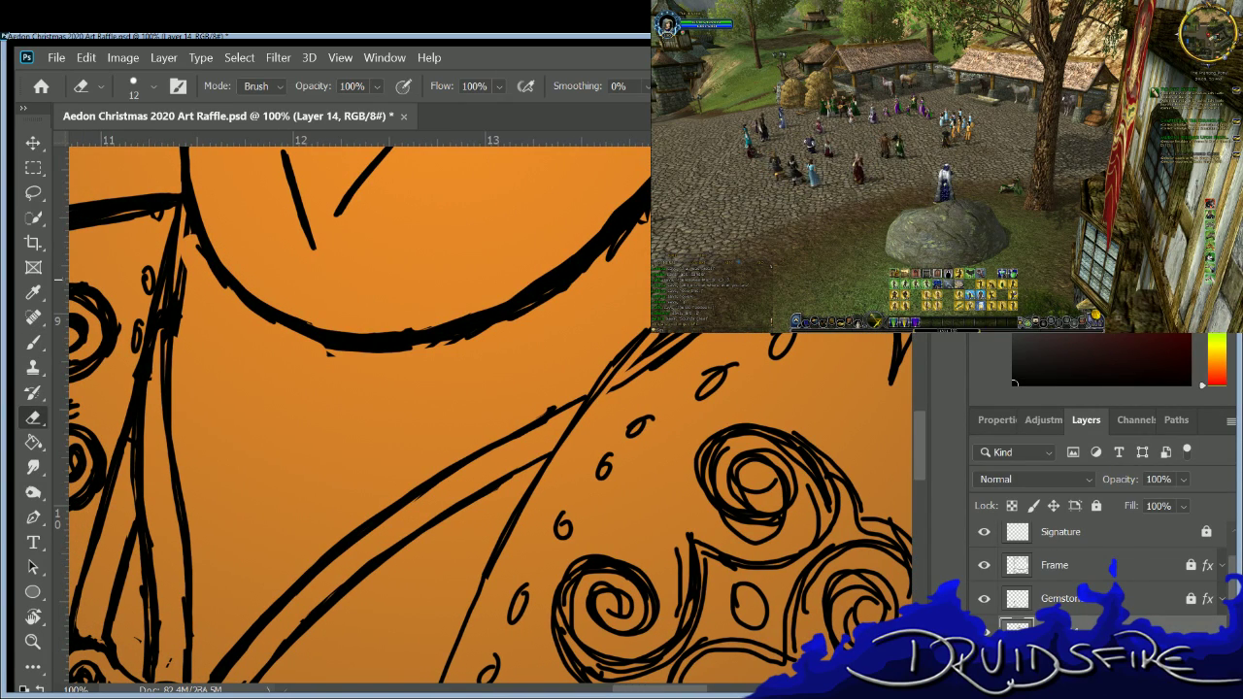
mouse_move(642, 355)
left_mouse_down()
mouse_move(676, 337)
mouse_move(622, 384)
left_mouse_up()
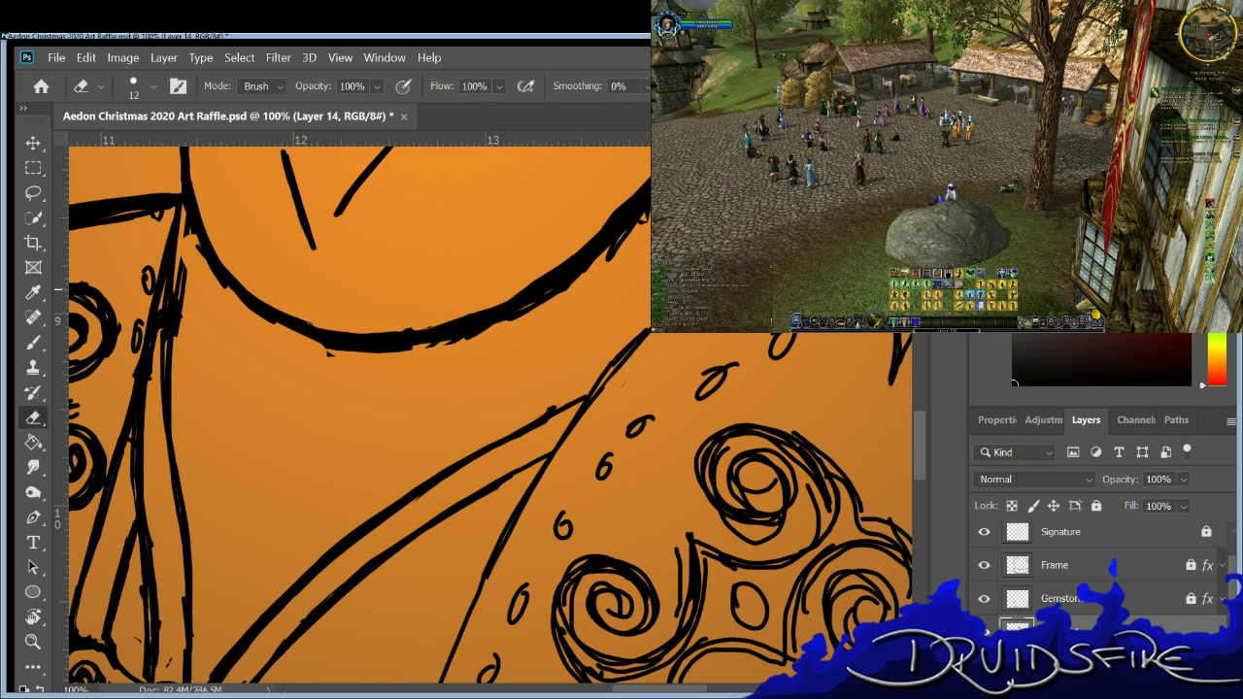
Thicken the diagonal garment outline above the small rings, down past the ends of the two curved bands.
key("b")
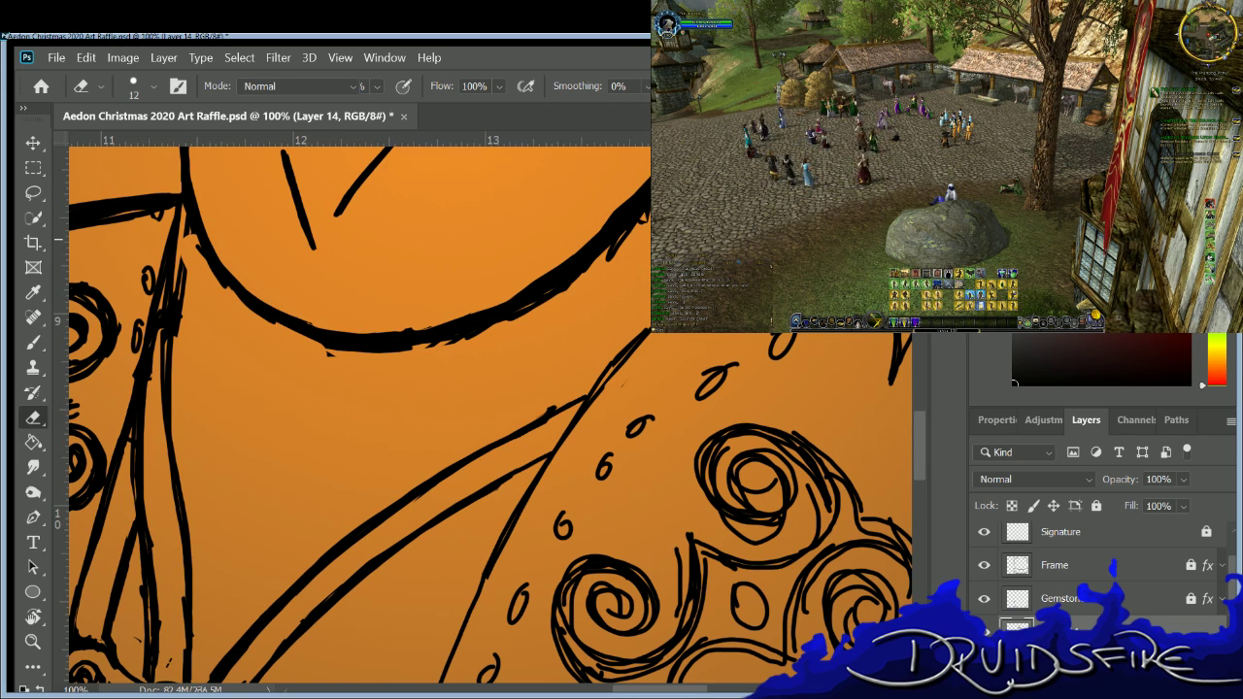
left_click_drag(658, 335, 597, 406)
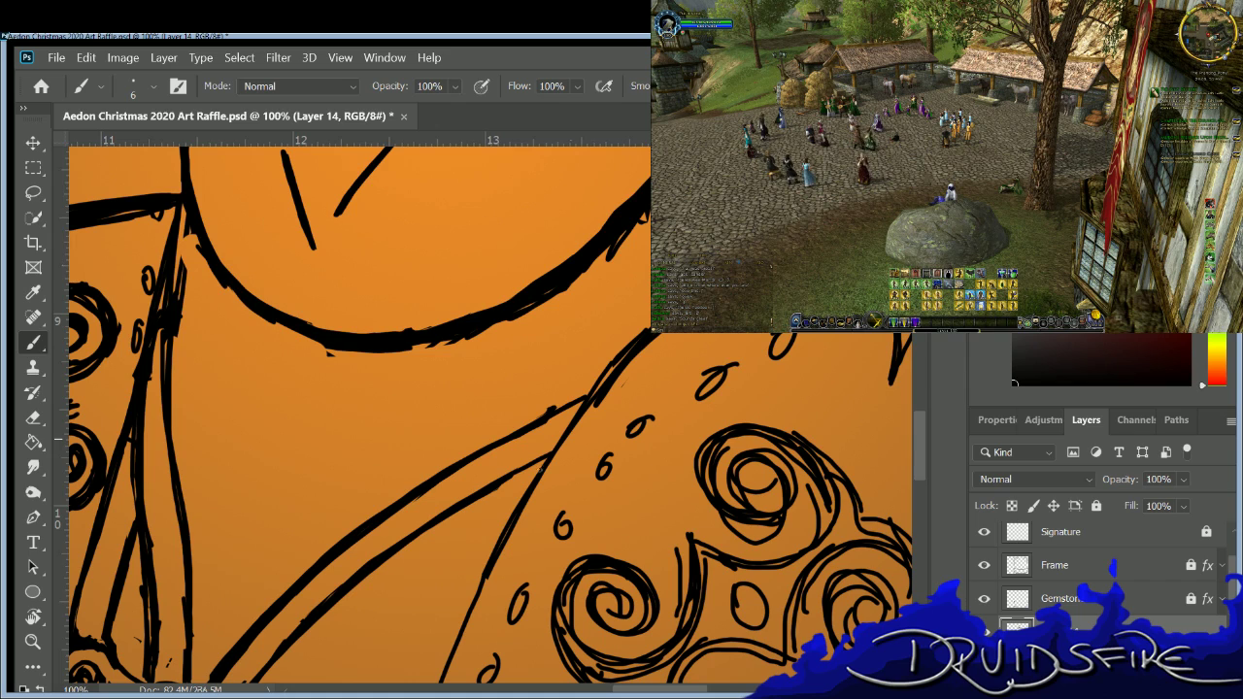
key("e")
key("b")
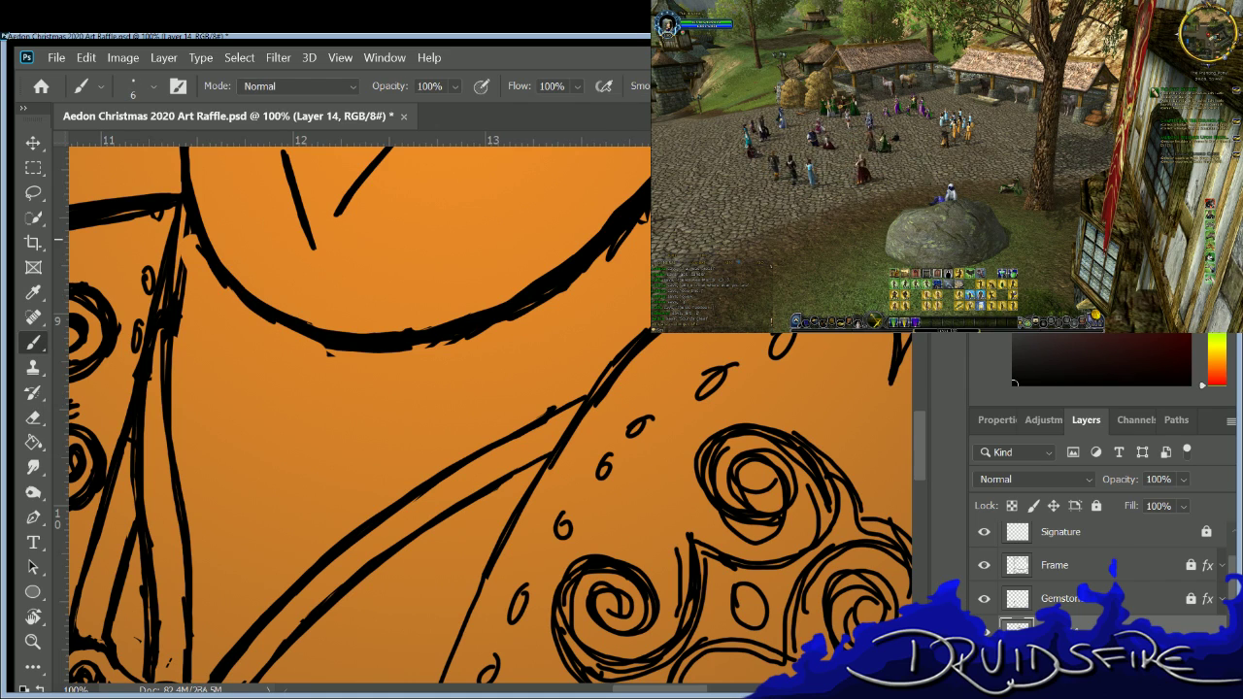
Erase the rough edges along the underside of the curved neckline and touch it up into a smoother stroke.
key("e")
mouse_move(644, 206)
left_mouse_down()
mouse_move(529, 309)
mouse_move(564, 268)
mouse_move(466, 338)
mouse_move(325, 346)
left_mouse_up()
key("b")
key("e")
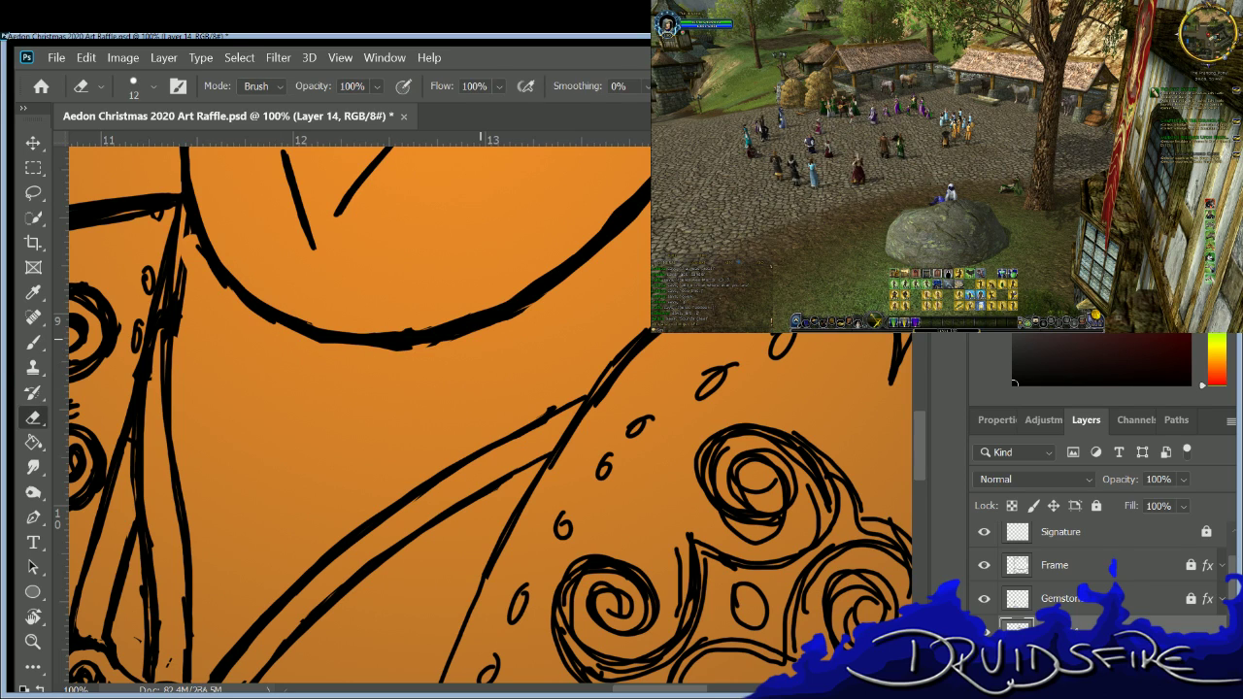
key("b")
scroll(388, 418, "up", 3)
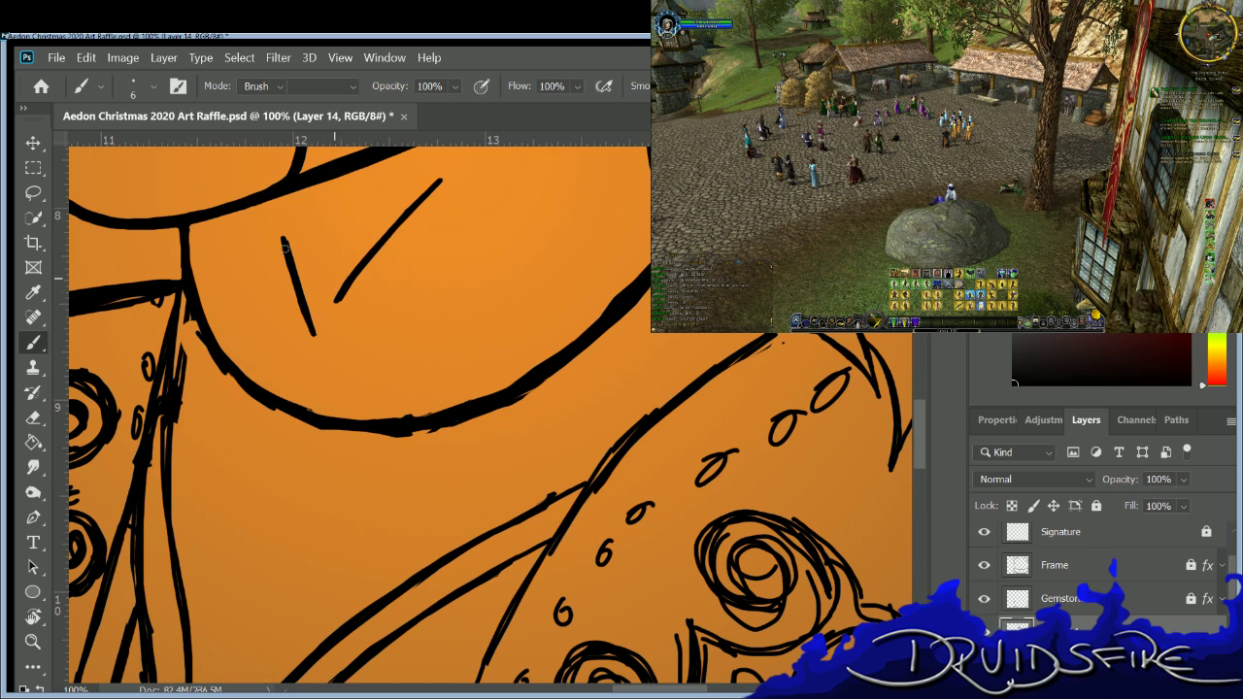
key("e")
key("b")
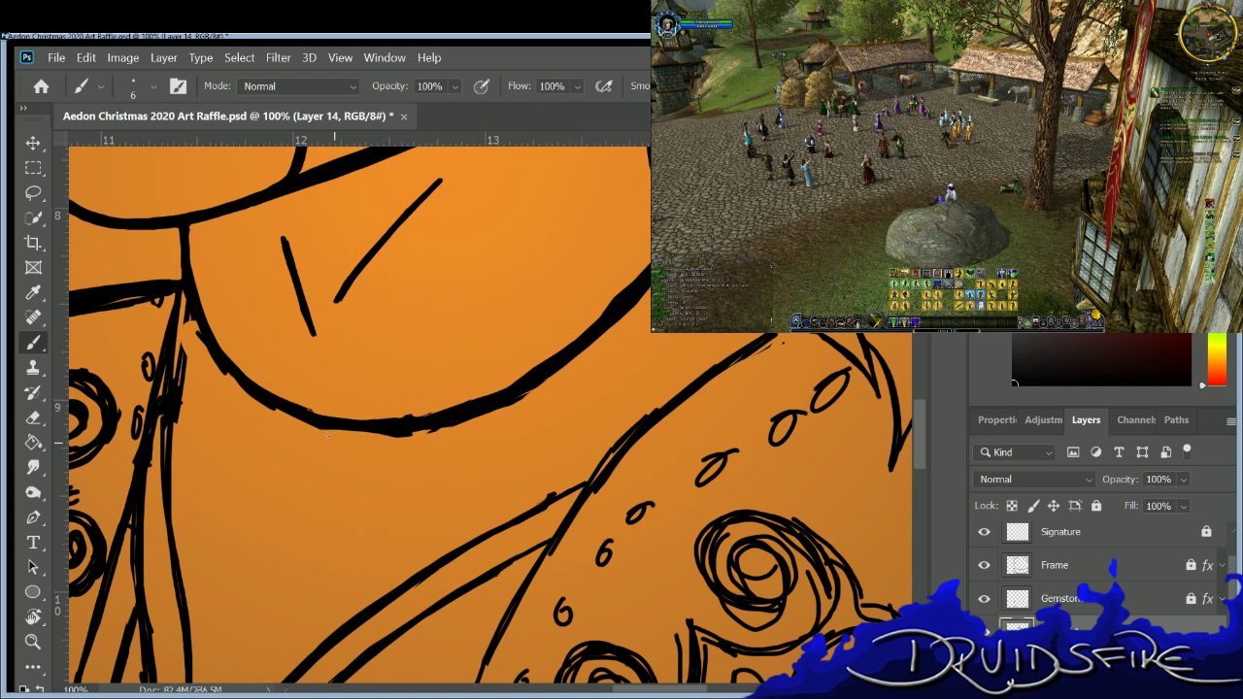
Erase the thick sketchy strokes along the collar's upper edge above the spiral ornaments and repaint it as one clean curve.
scroll(667, 640, "left", 10)
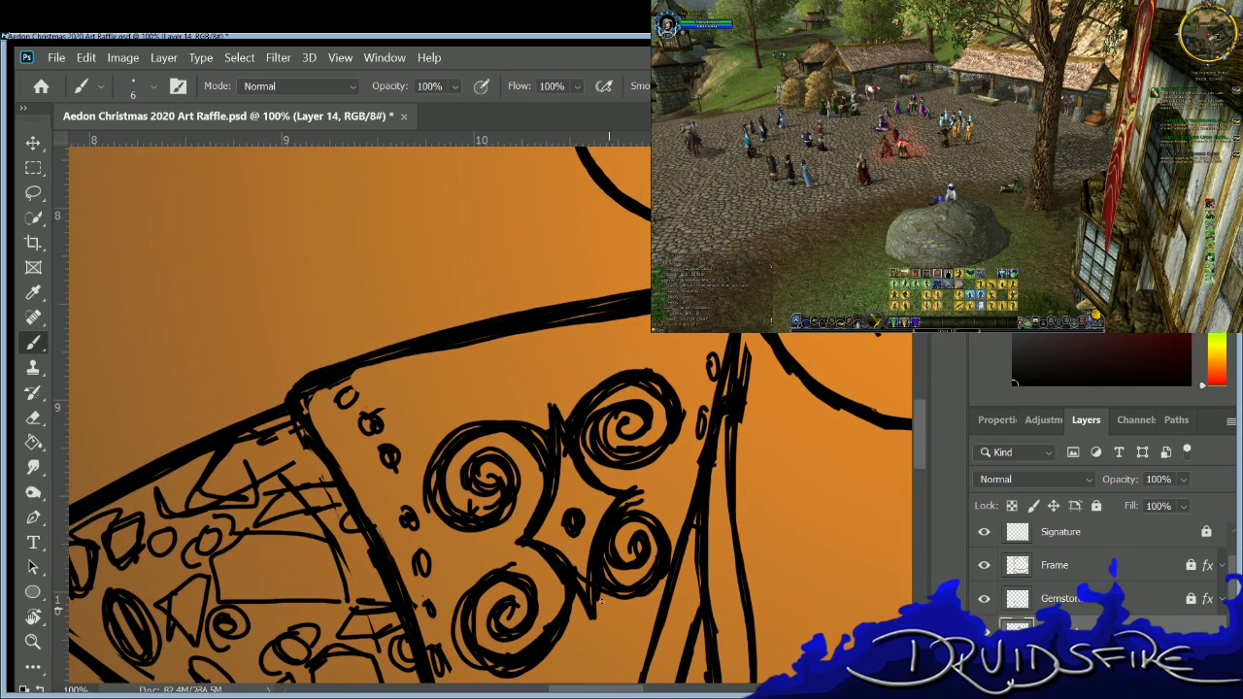
key("e")
mouse_move(524, 328)
left_mouse_down()
mouse_move(646, 306)
mouse_move(393, 355)
mouse_move(309, 388)
mouse_move(649, 302)
mouse_move(559, 309)
mouse_move(373, 355)
mouse_move(427, 345)
mouse_move(405, 347)
left_mouse_up()
key("b")
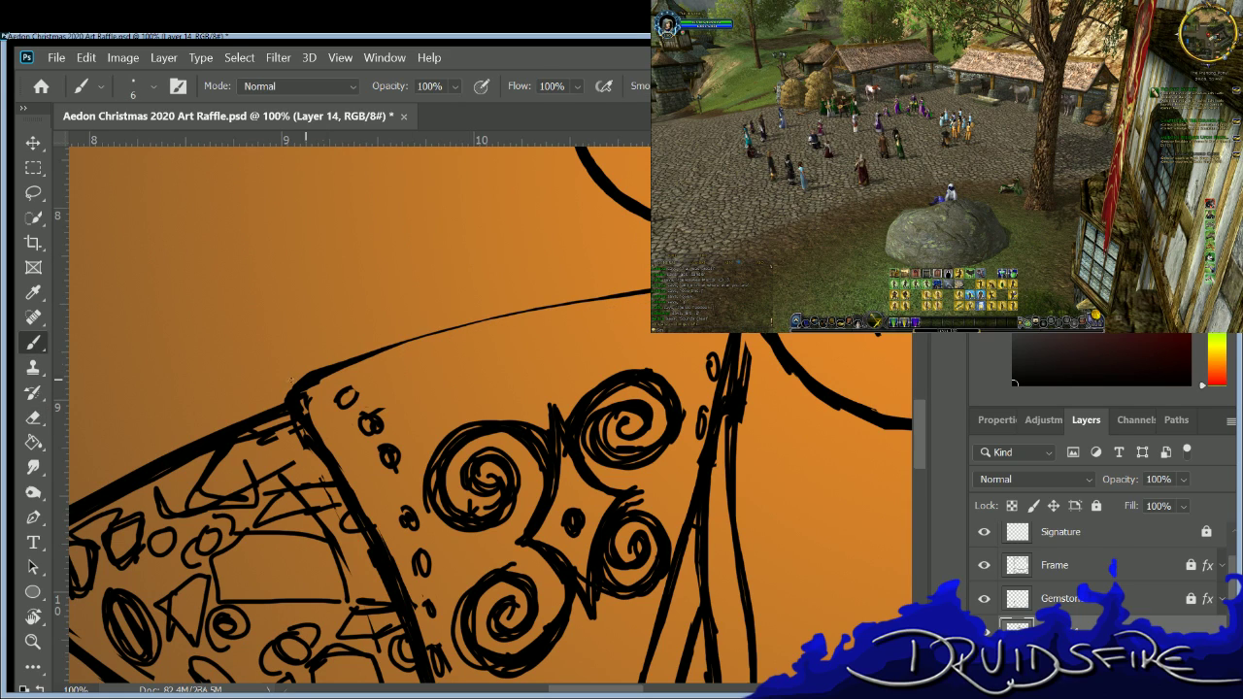
mouse_move(300, 393)
left_mouse_down()
mouse_move(454, 318)
mouse_move(661, 289)
left_mouse_up()
left_click_drag(563, 307, 320, 379)
mouse_move(397, 346)
left_mouse_down()
mouse_move(631, 290)
mouse_move(485, 313)
mouse_move(339, 359)
left_mouse_up()
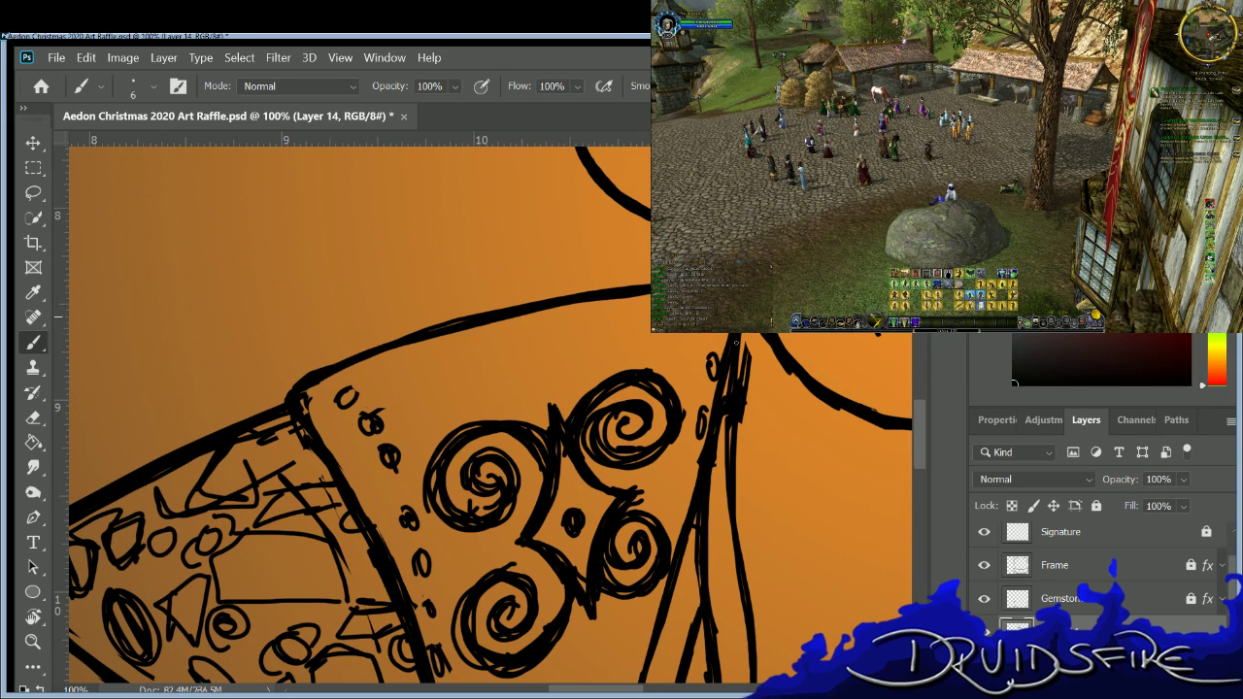
Erase the messy overlapping strokes on the collar's inner edge beside the two small rings and repaint a single line.
mouse_move(735, 379)
left_mouse_down()
mouse_move(726, 458)
mouse_move(736, 343)
mouse_move(718, 447)
left_mouse_up()
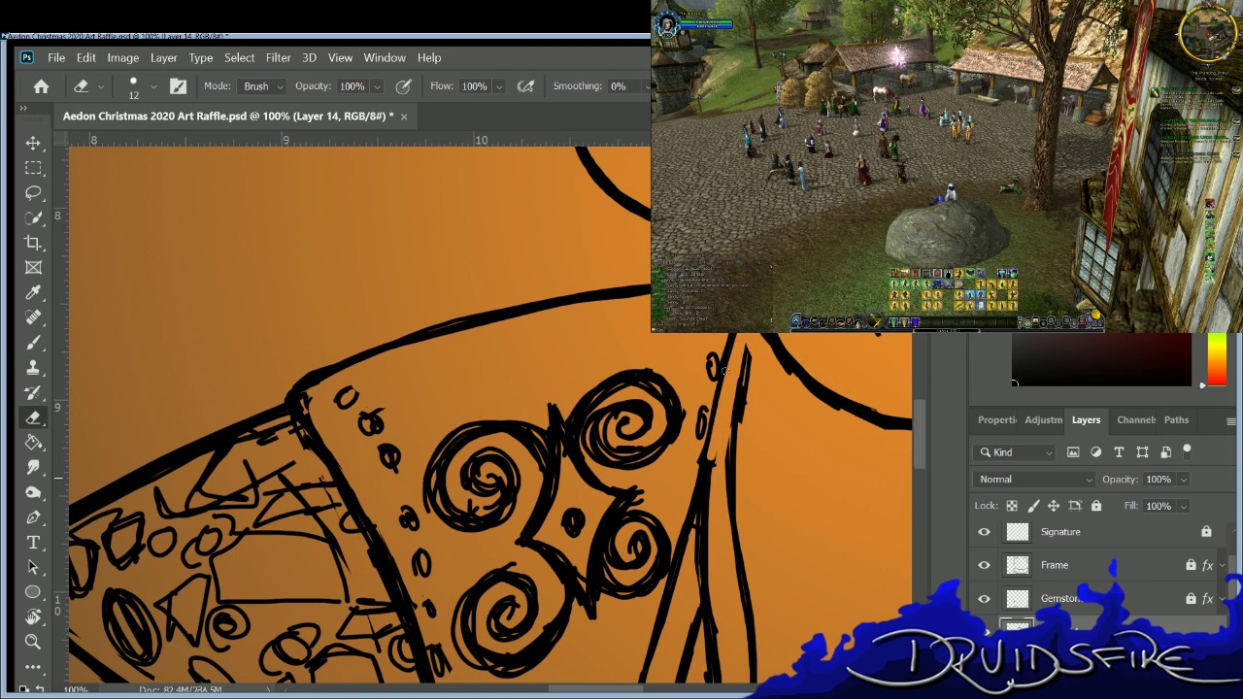
key("b")
mouse_move(750, 335)
left_mouse_down()
mouse_move(729, 462)
mouse_move(700, 479)
mouse_move(712, 388)
mouse_move(702, 462)
left_mouse_up()
left_click_drag(725, 377, 701, 463)
Smooth the upper edge of the gem-covered shoulder panel and erase the extra strokes just beneath it.
scroll(728, 385, "left", 5)
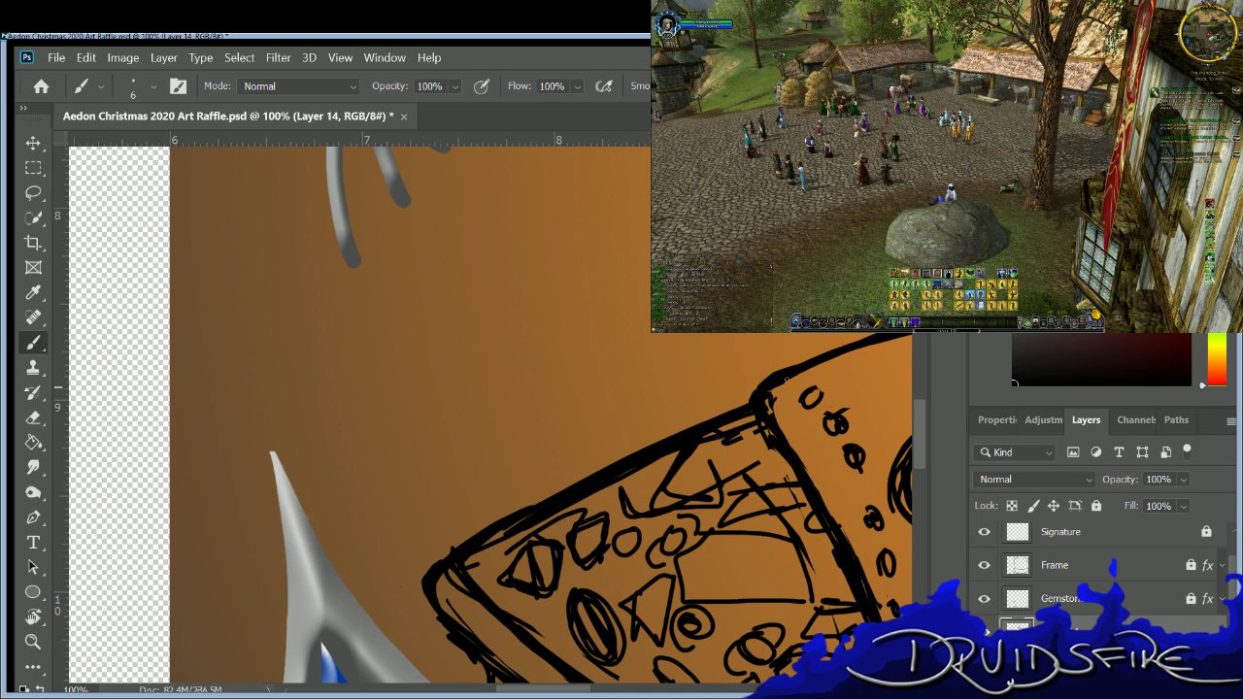
key("e")
key("b")
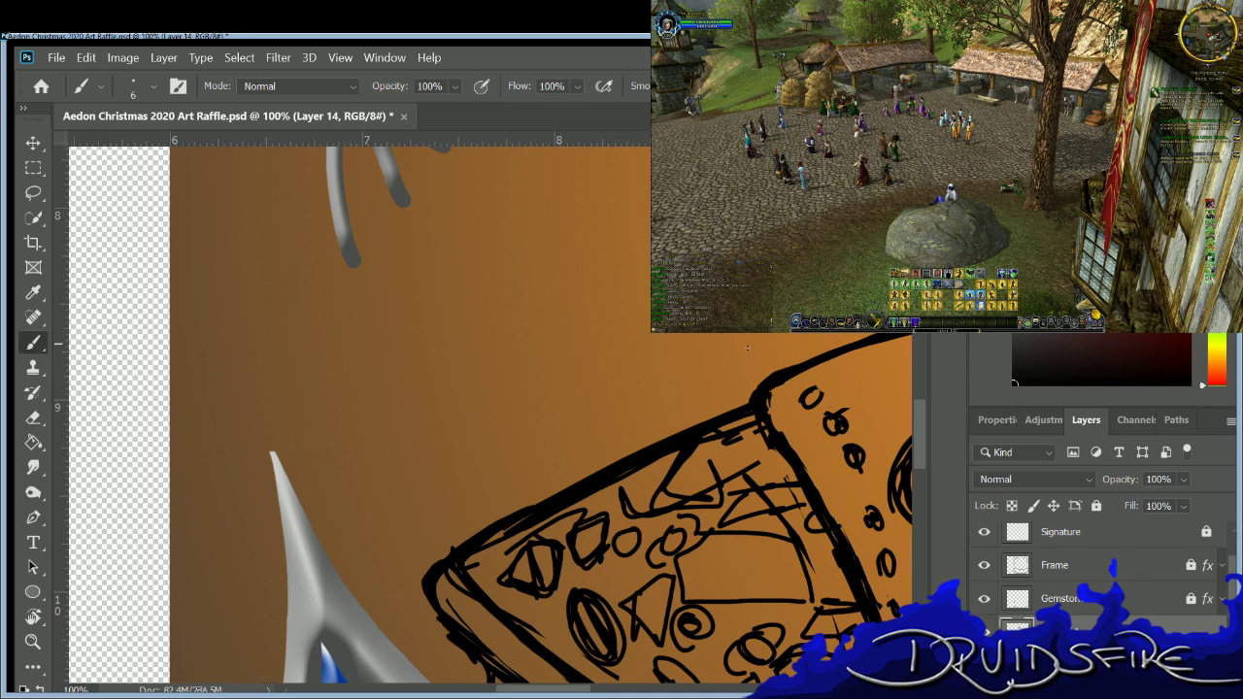
key("e")
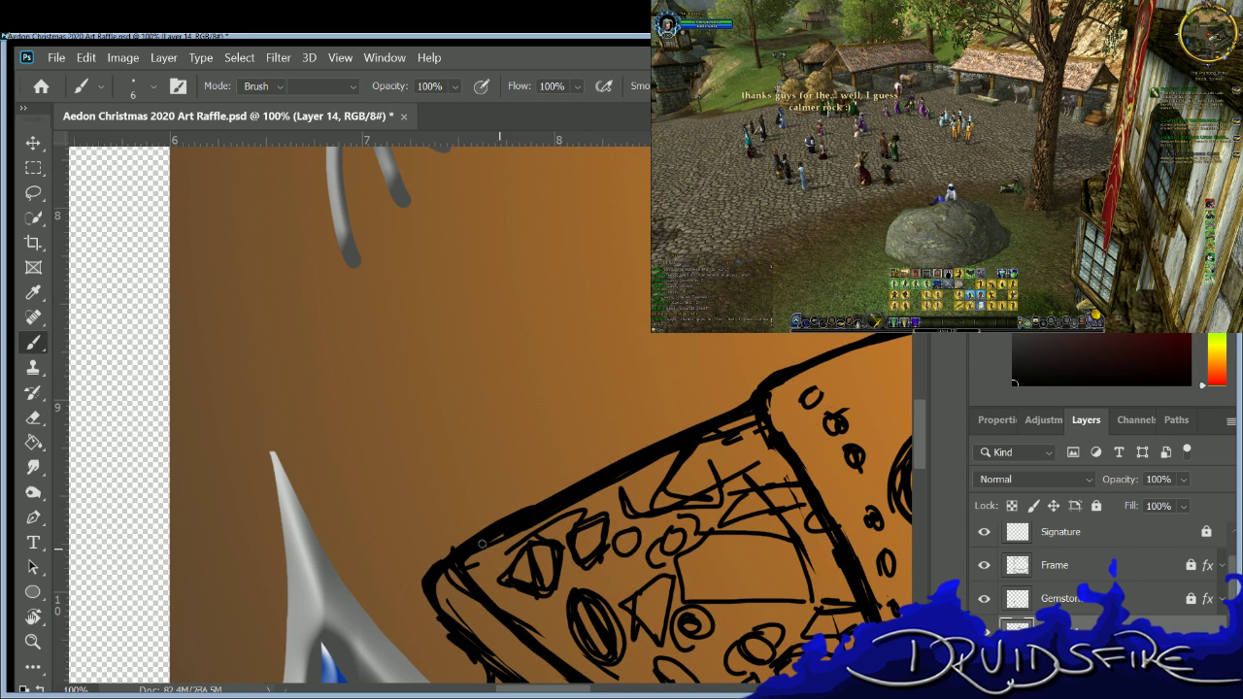
key("b")
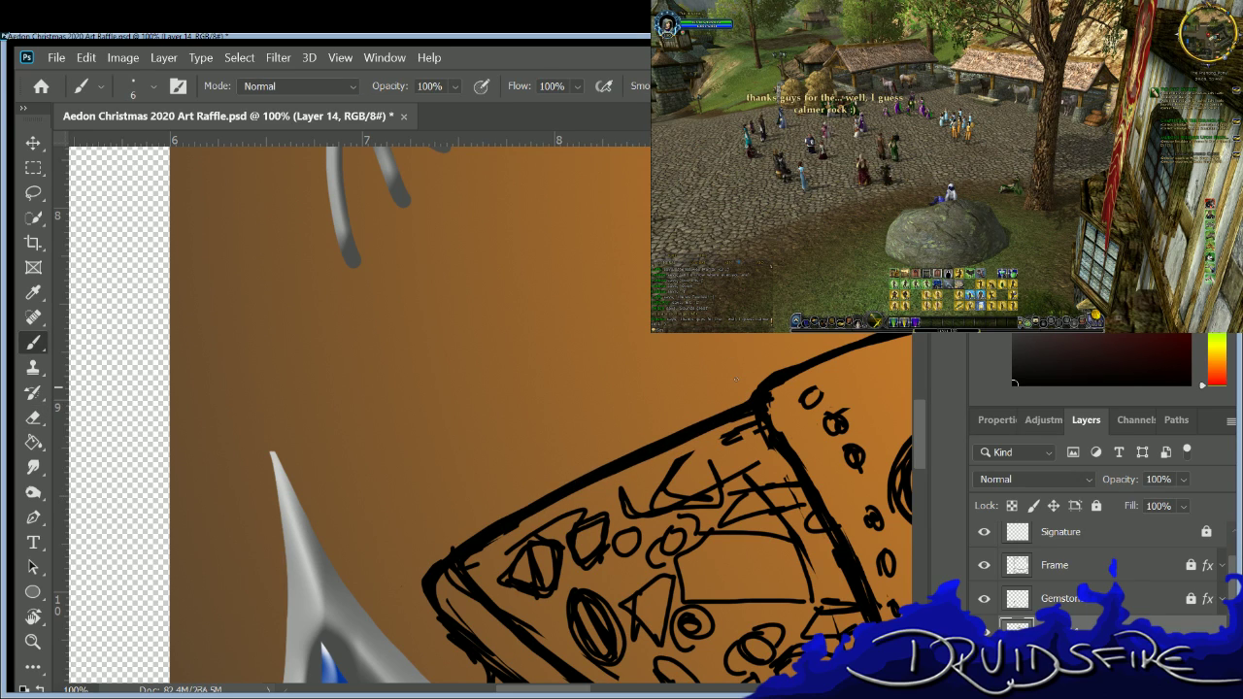
Thin the short line below the shoulder panel's outer corner and tidy the corner and slanted double edge.
scroll(913, 412, "down", 10)
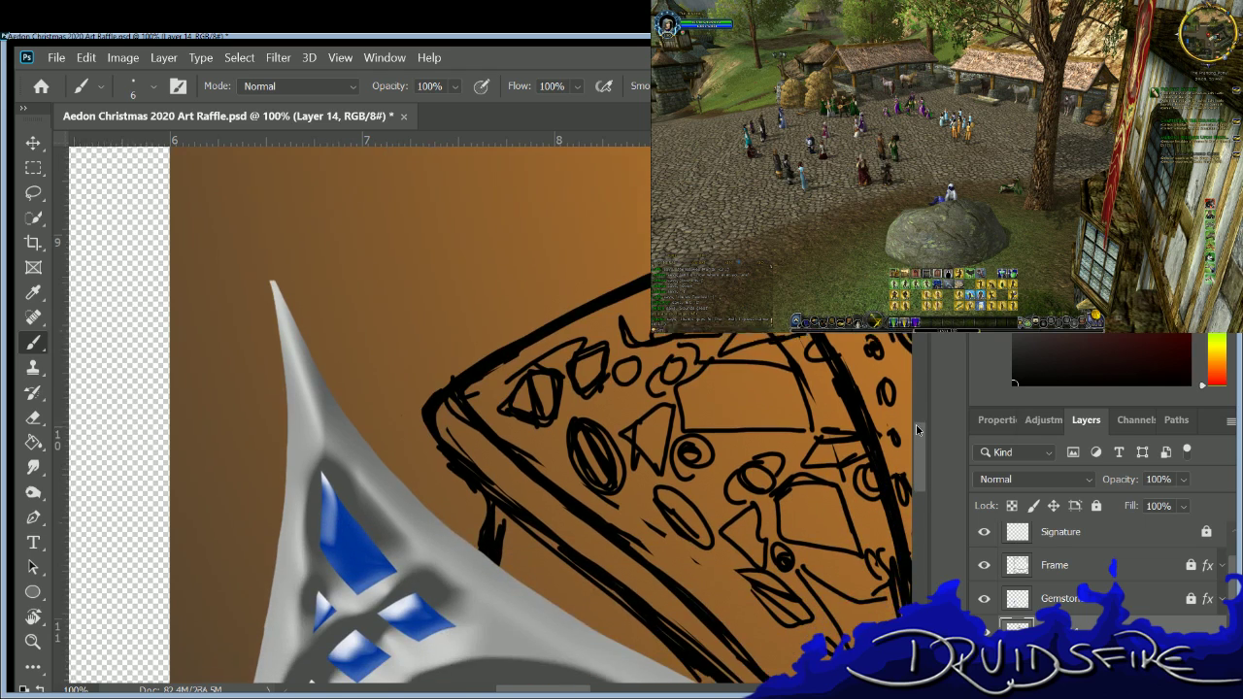
key("e")
mouse_move(501, 406)
left_mouse_down()
mouse_move(501, 448)
mouse_move(491, 443)
left_mouse_up()
key("b")
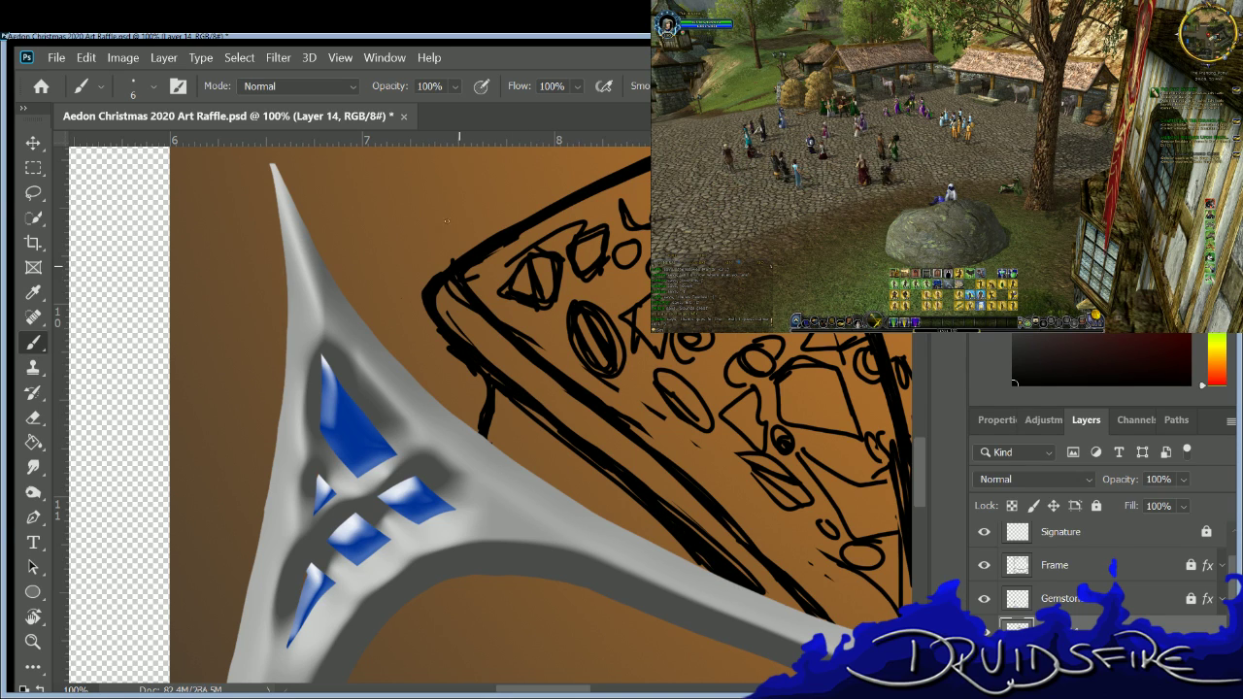
key("e")
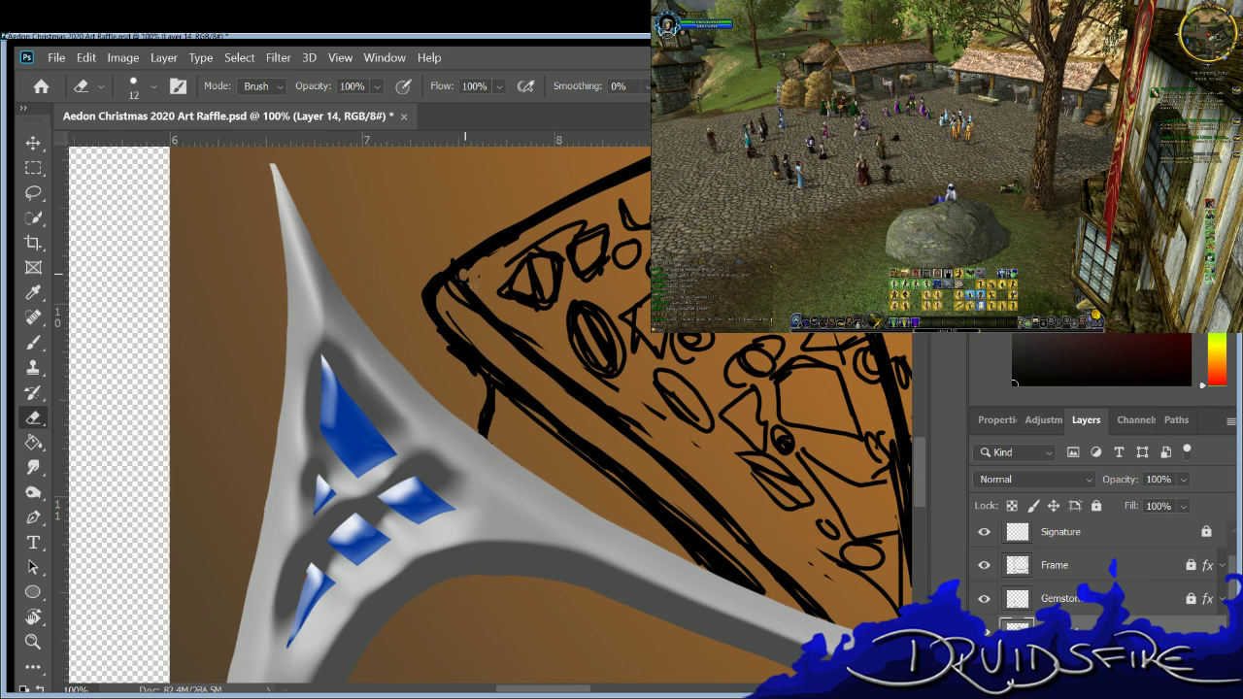
key("b")
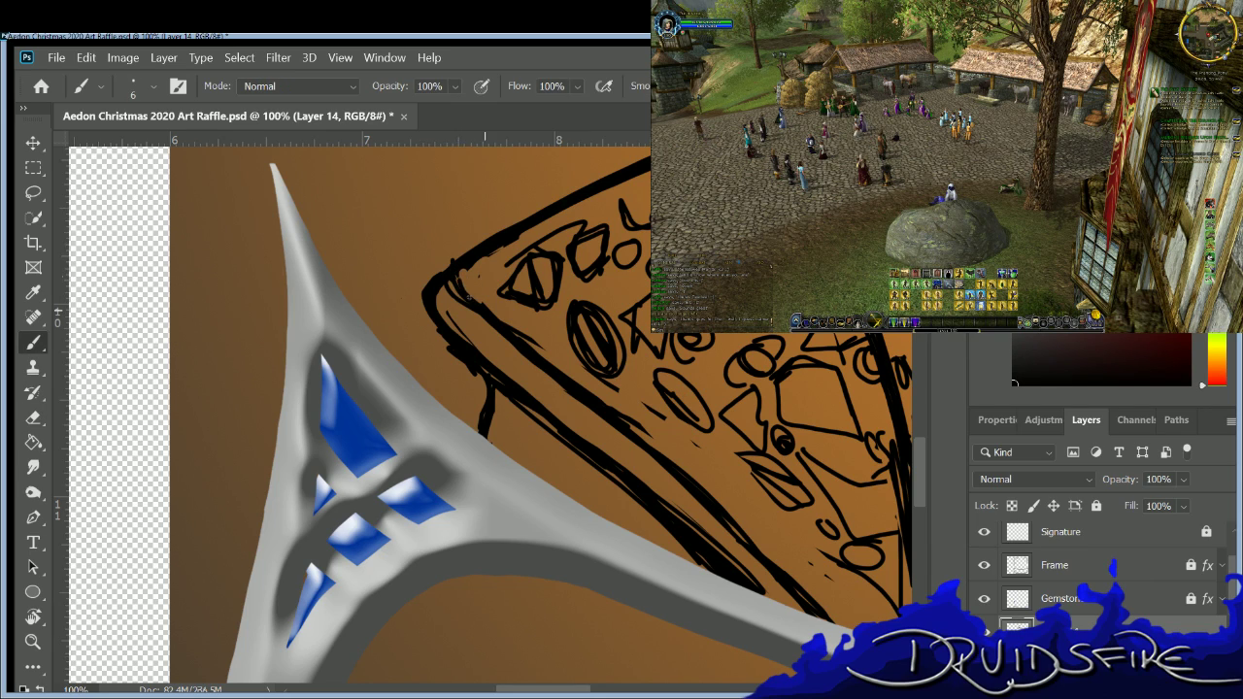
key("e")
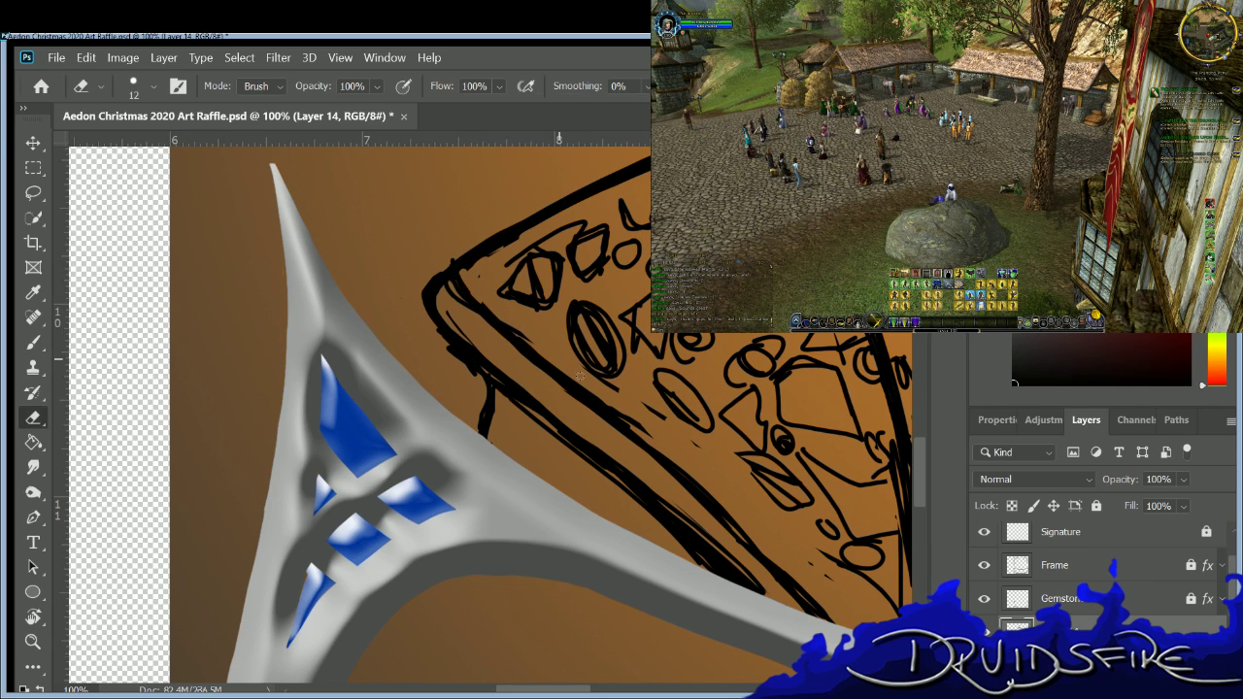
key("b")
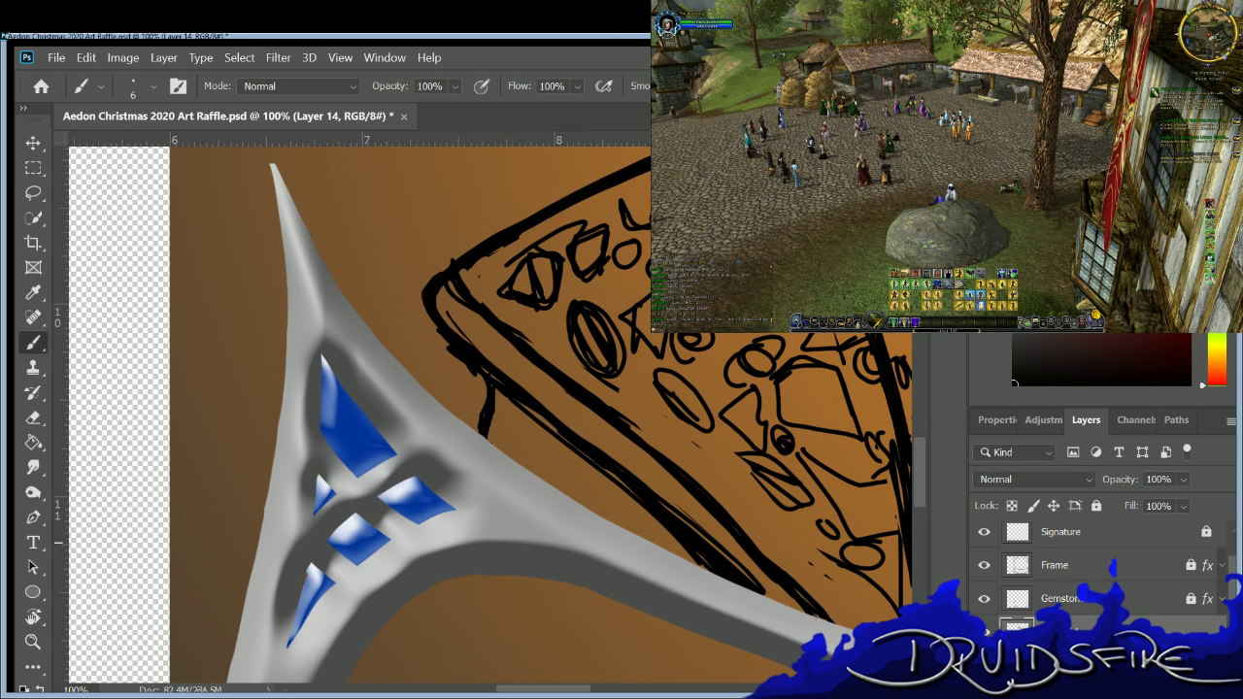
Paint over the lower end of the seam between the gem-covered shoulder panel and the arch shapes.
scroll(700, 590, "right", 10)
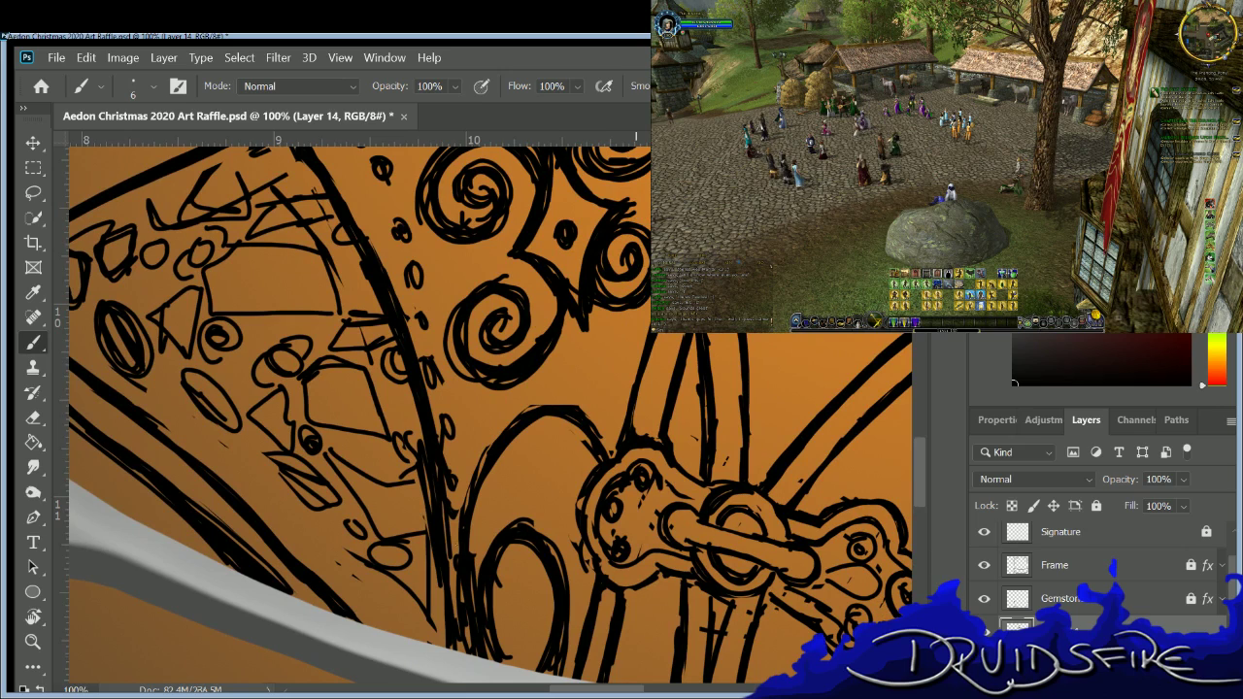
mouse_move(445, 649)
left_mouse_down()
mouse_move(443, 580)
mouse_move(430, 568)
left_mouse_up()
left_click_drag(438, 615, 434, 566)
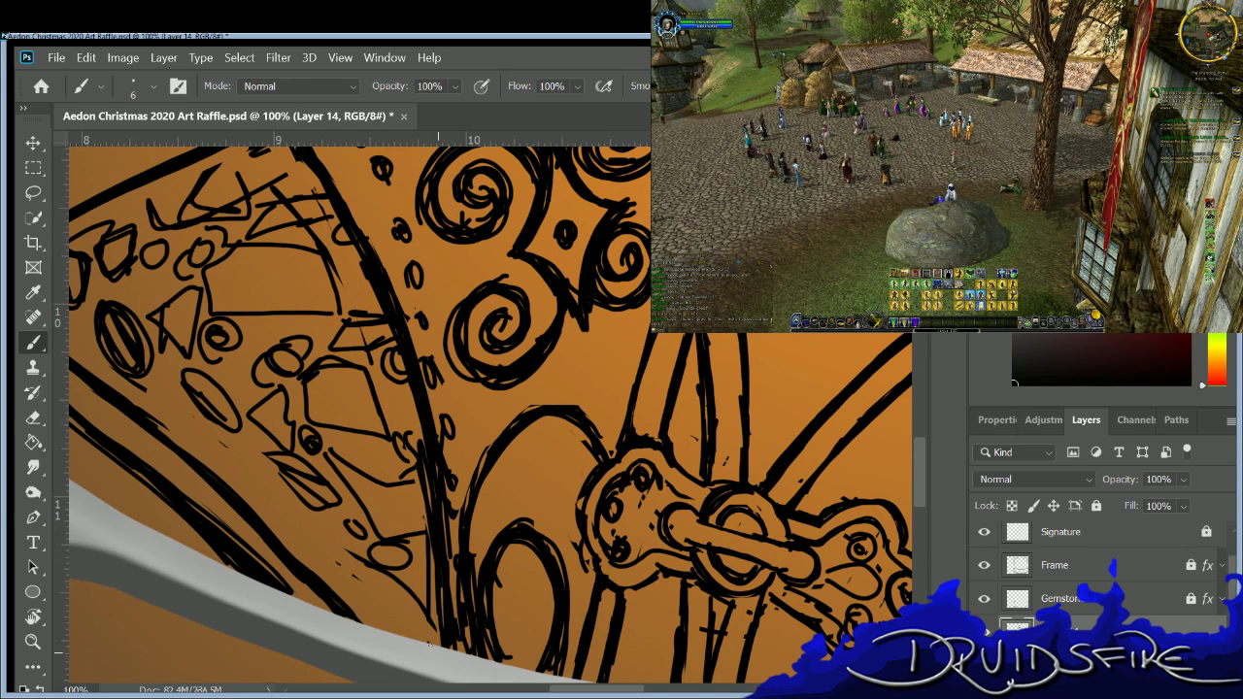
Thin the rough strap lines above the clasp and clean up the top of the arch beside it.
key("e")
left_click_drag(700, 334, 713, 395)
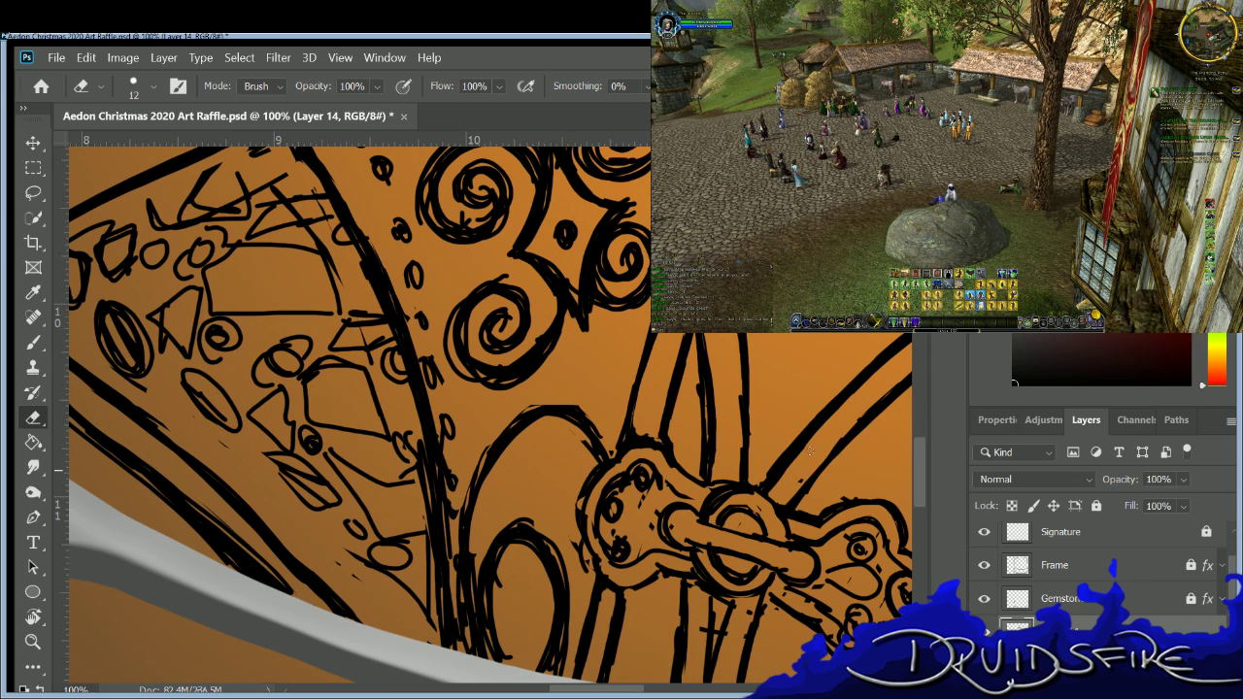
key("b")
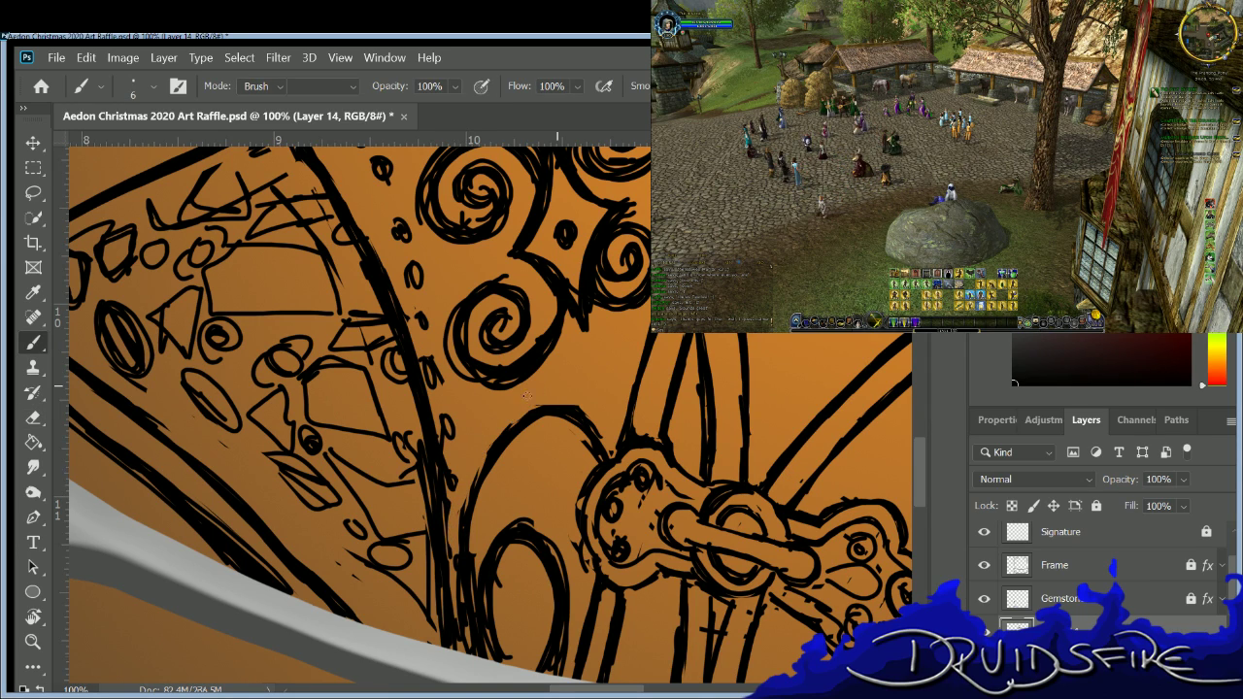
key("e")
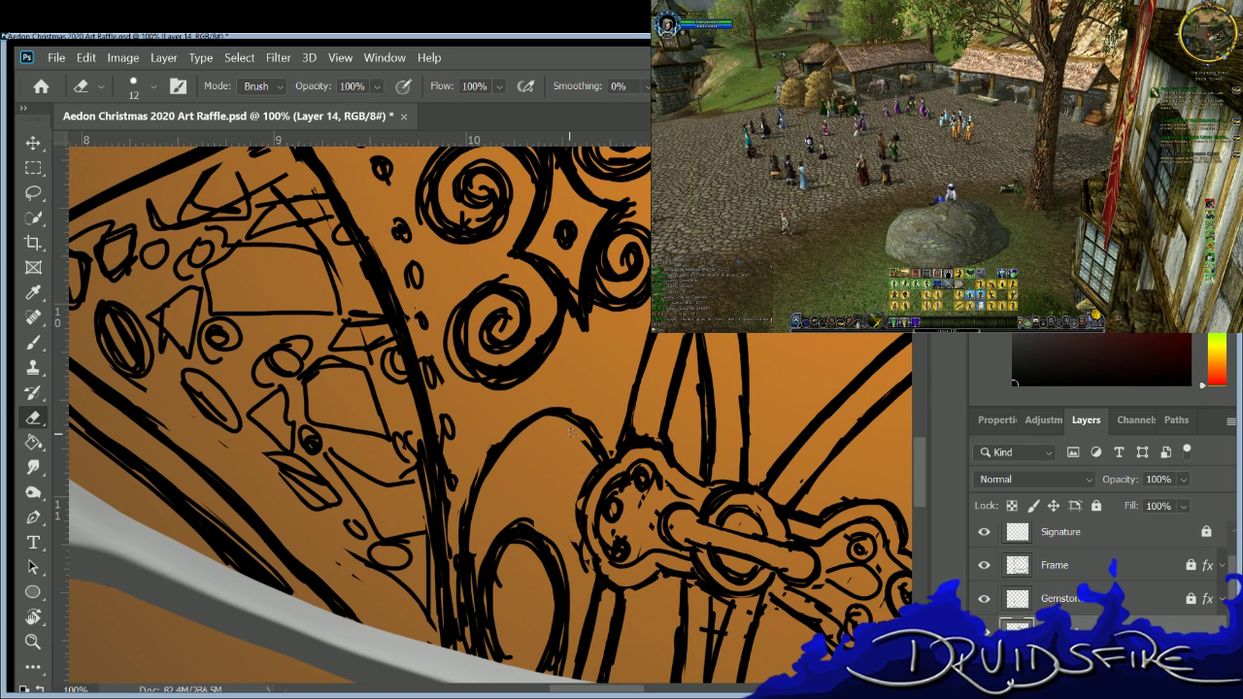
key("b")
Save the Aedon Christmas 2020 Art Raffle document with the cleaned garment lines.
left_click_drag(917, 457, 903, 381)
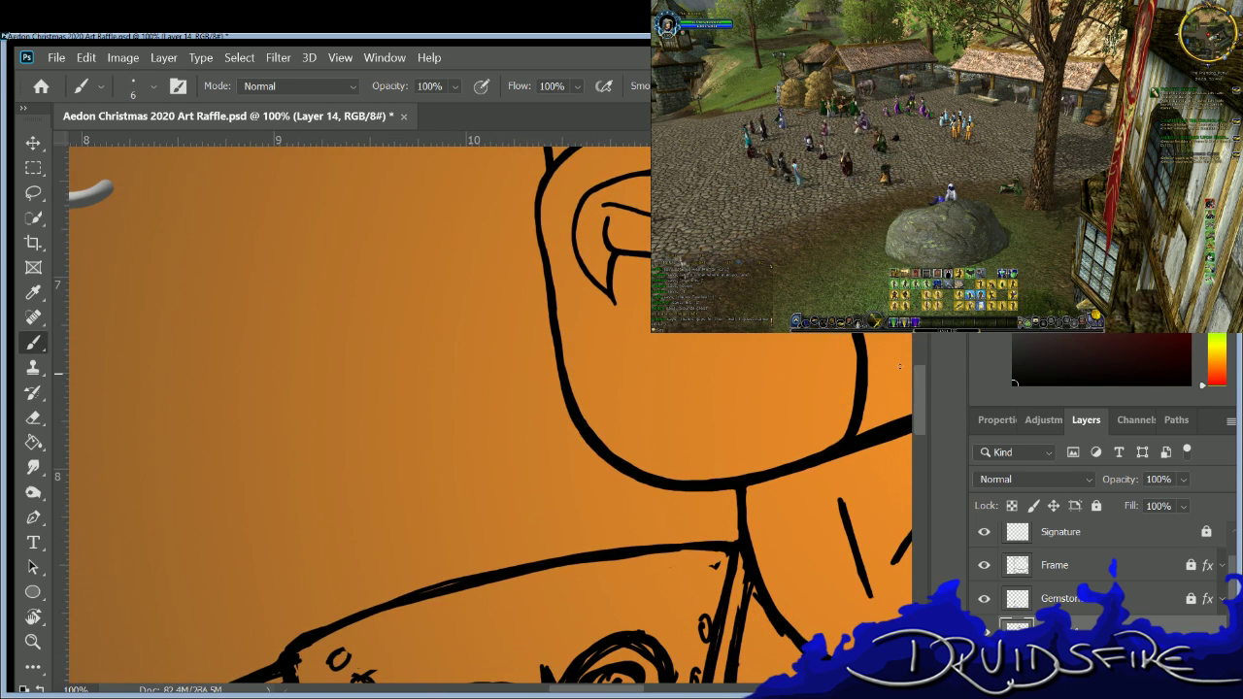
key("ctrl+0")
key("ctrl+s")
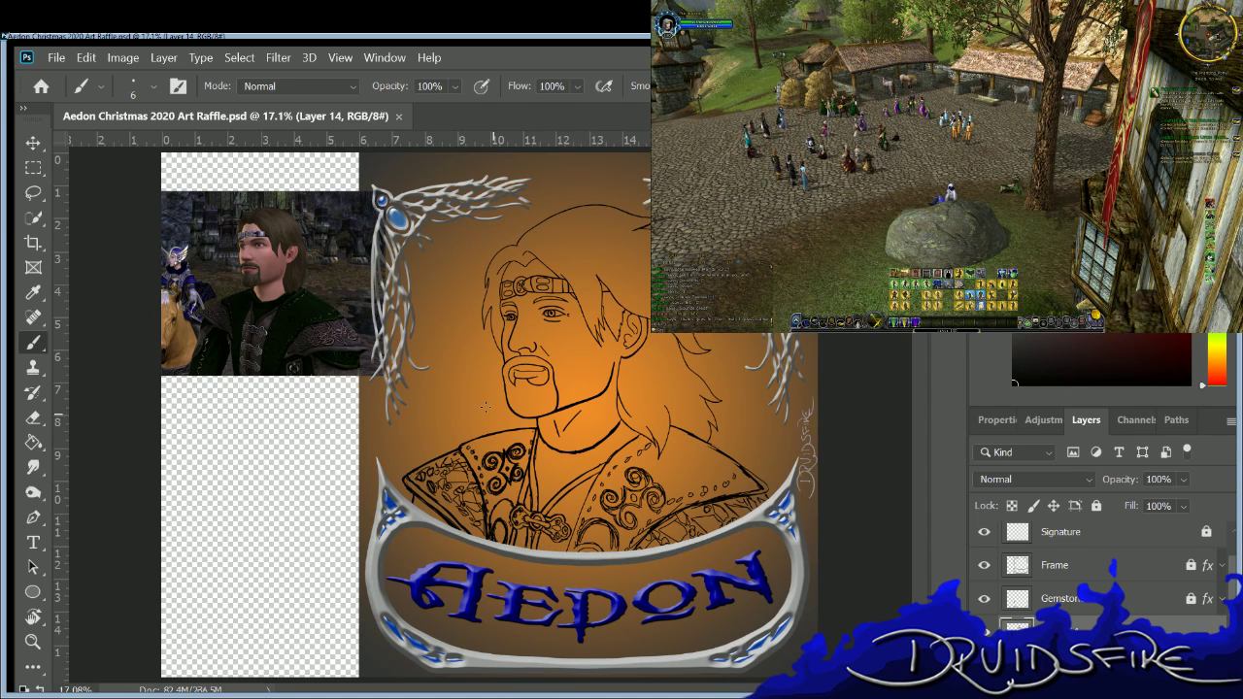
Clean up and repaint the cheek line where it meets the upper corner of the beard outline.
scroll(485, 408, "up", 4)
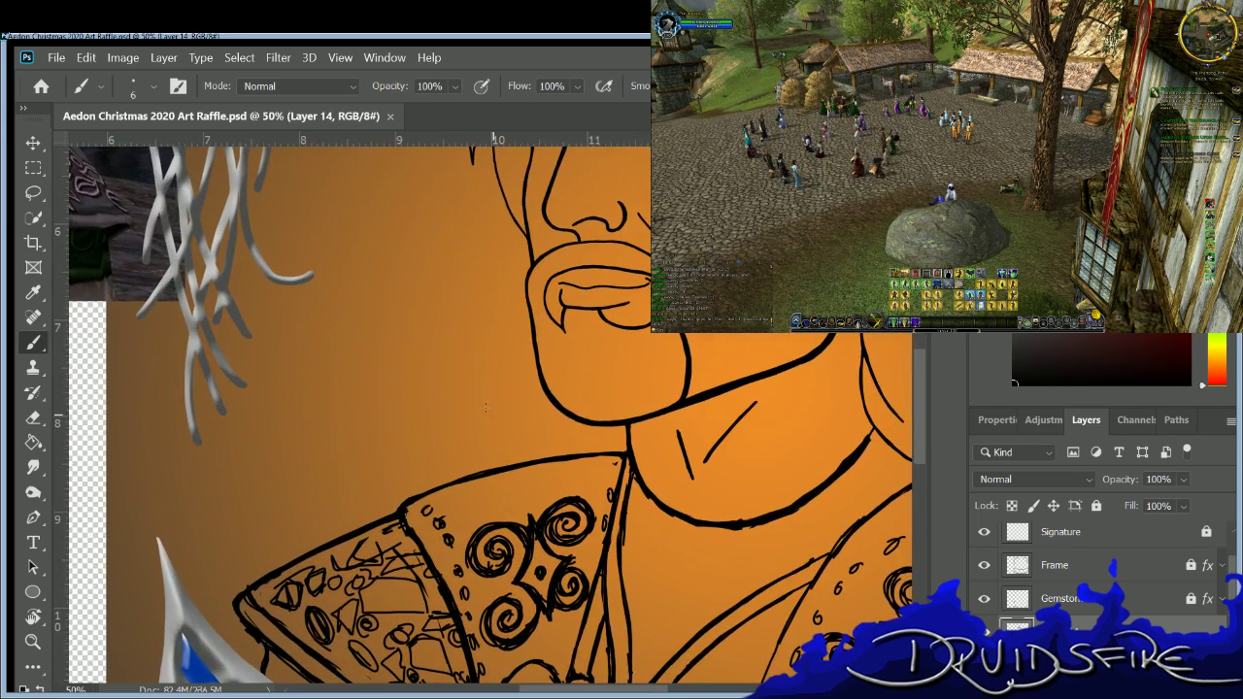
scroll(485, 408, "up", 1)
scroll(608, 321, "up", 3)
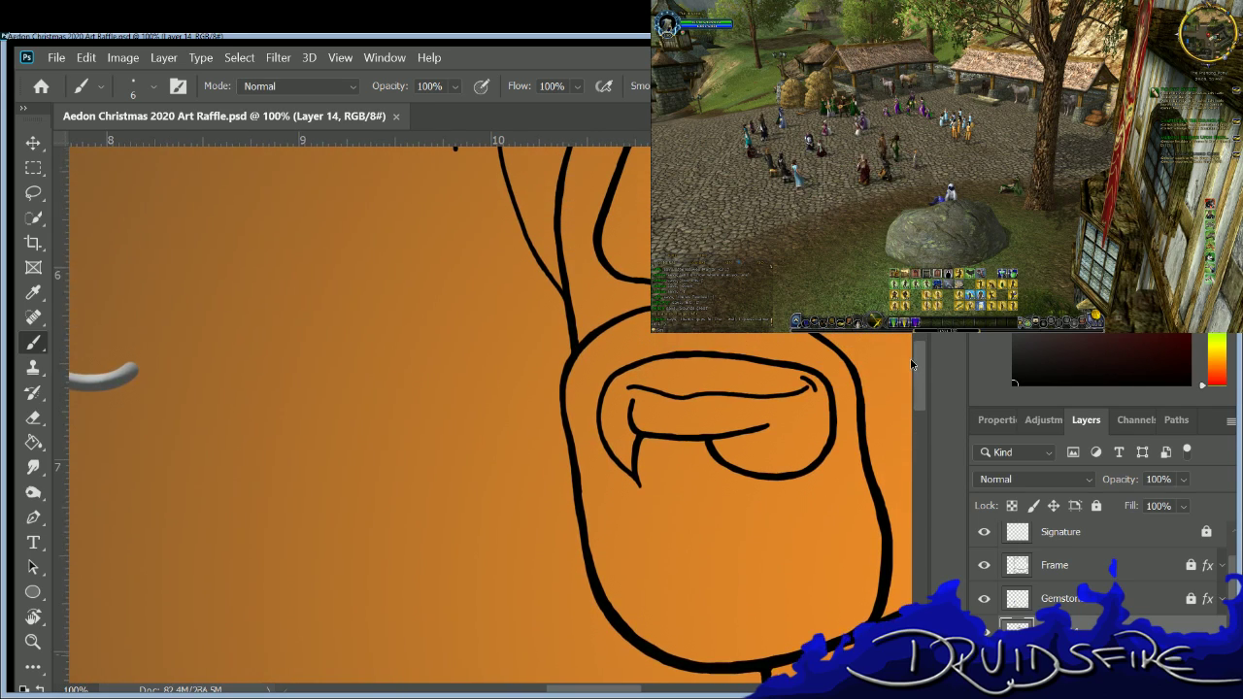
key("e")
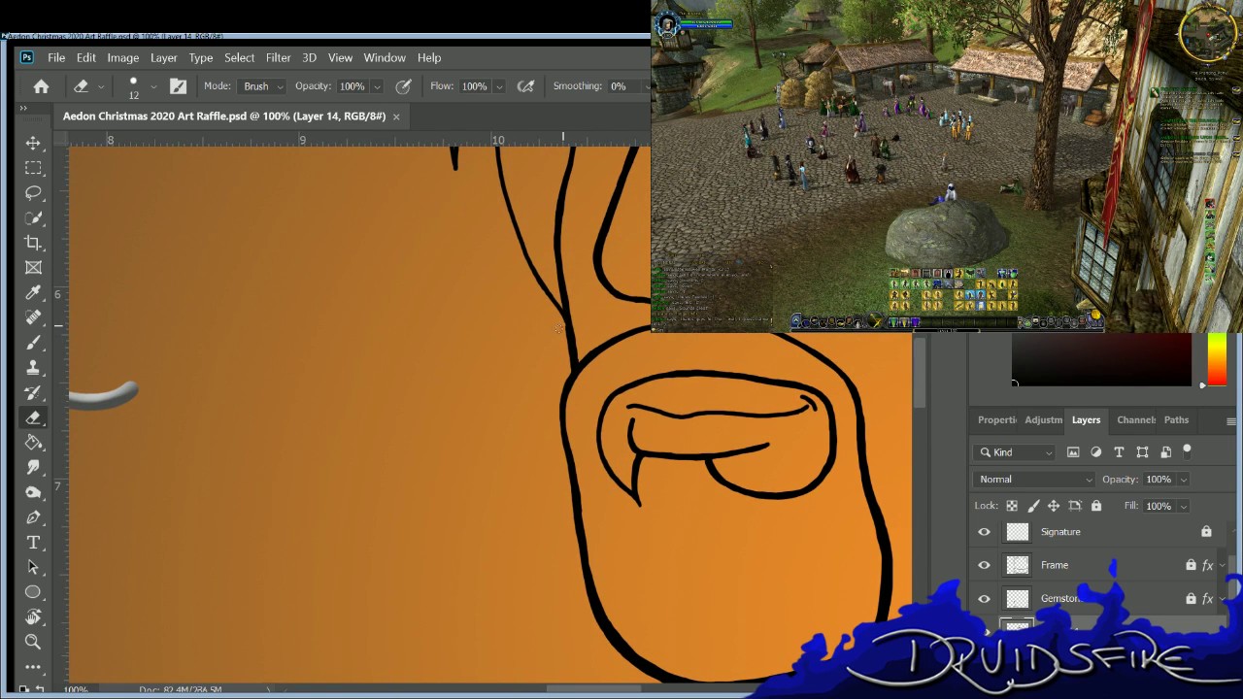
key("b")
left_click_drag(571, 361, 561, 313)
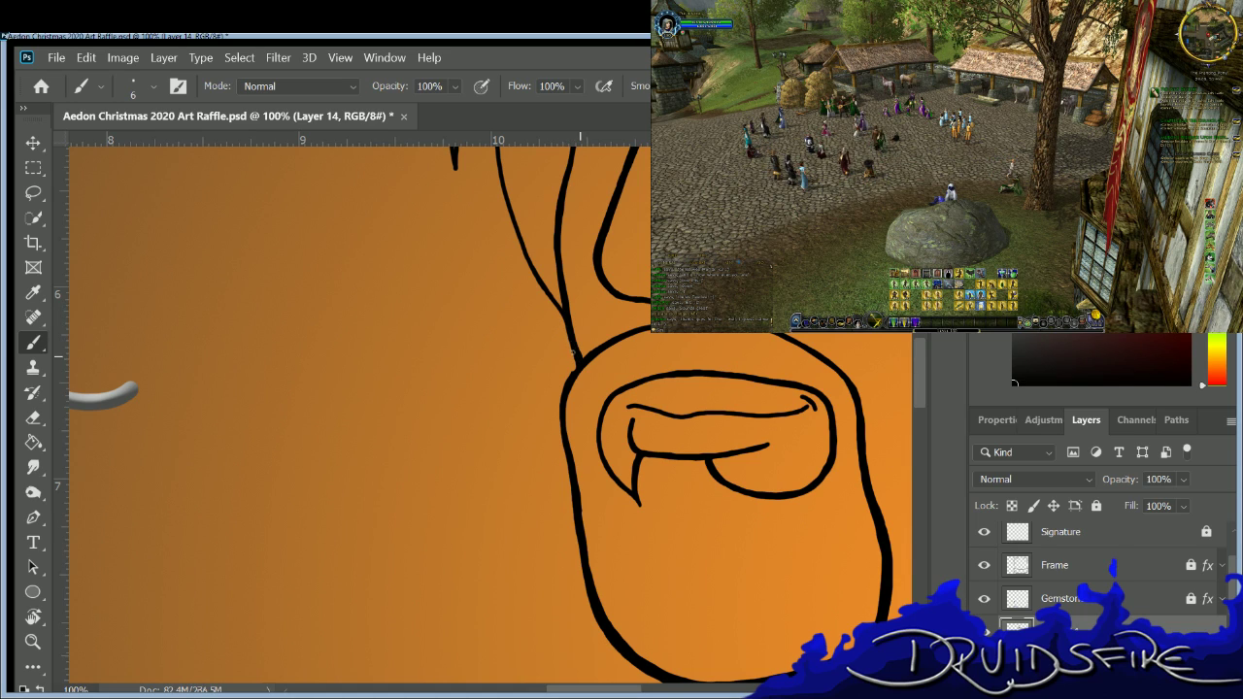
left_click_drag(574, 349, 566, 367)
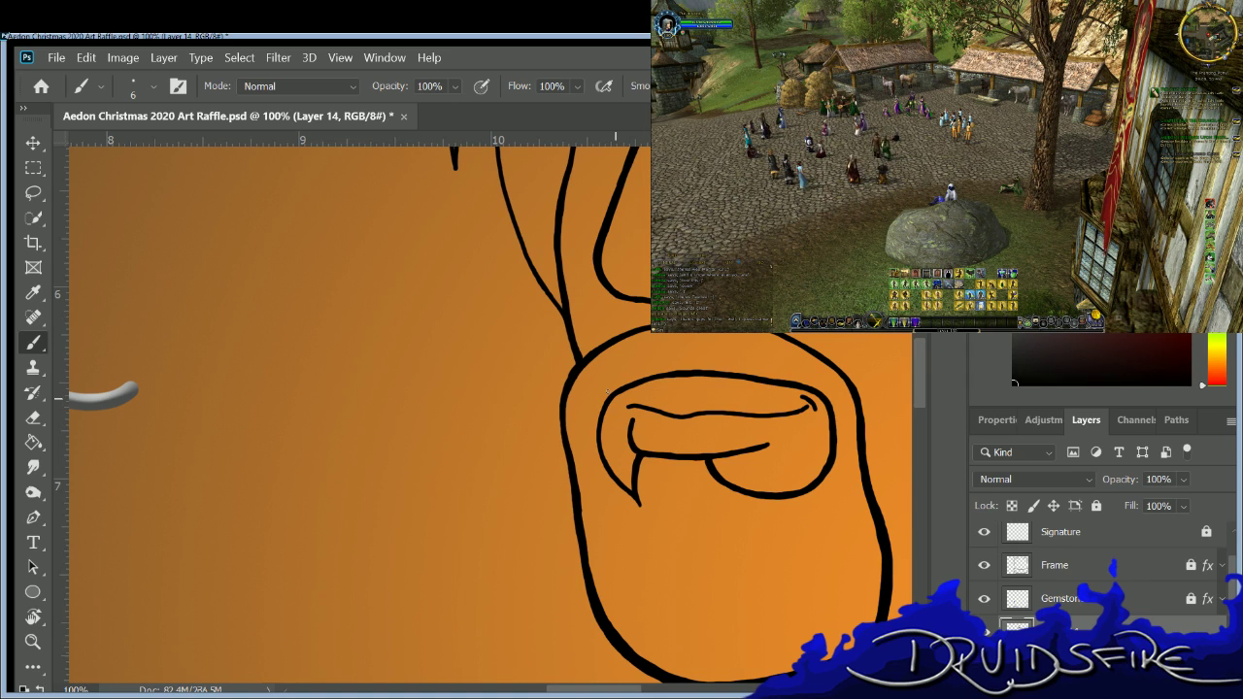
Redraw the side of the moustache's inner outline as a straighter line closer to the mouth and erase the old curve.
left_click_drag(607, 400, 615, 481)
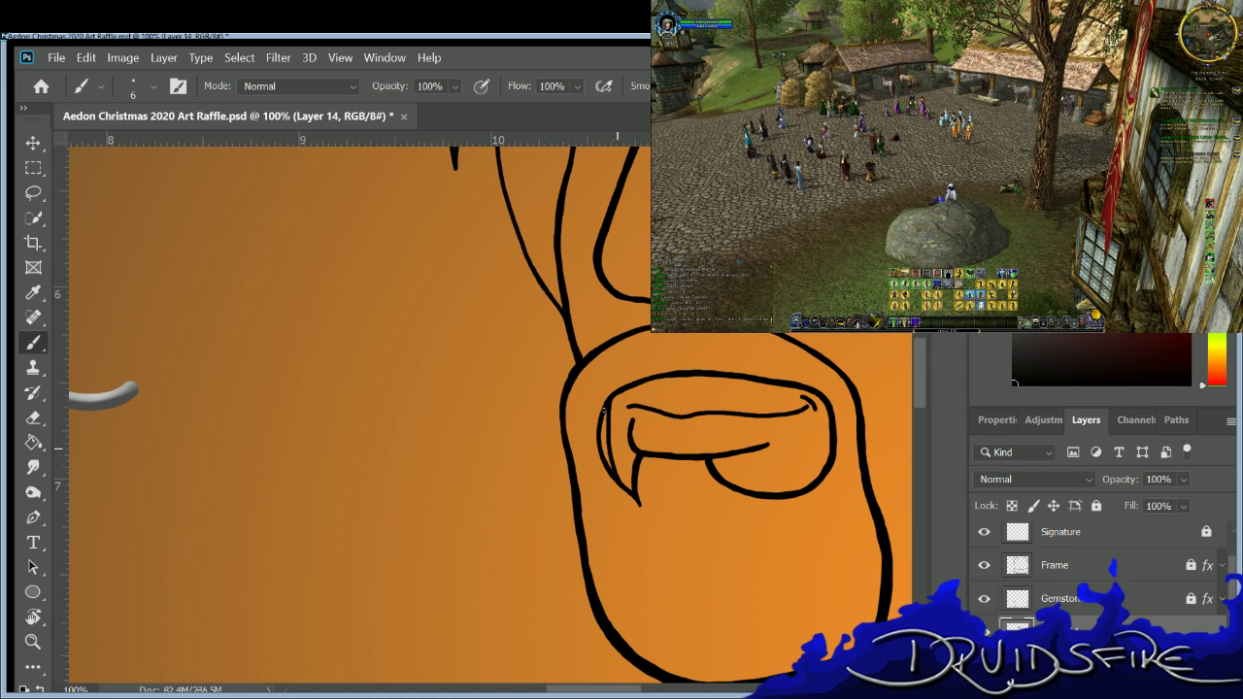
left_click_drag(604, 410, 599, 464)
key("e")
left_click_drag(601, 398, 611, 474)
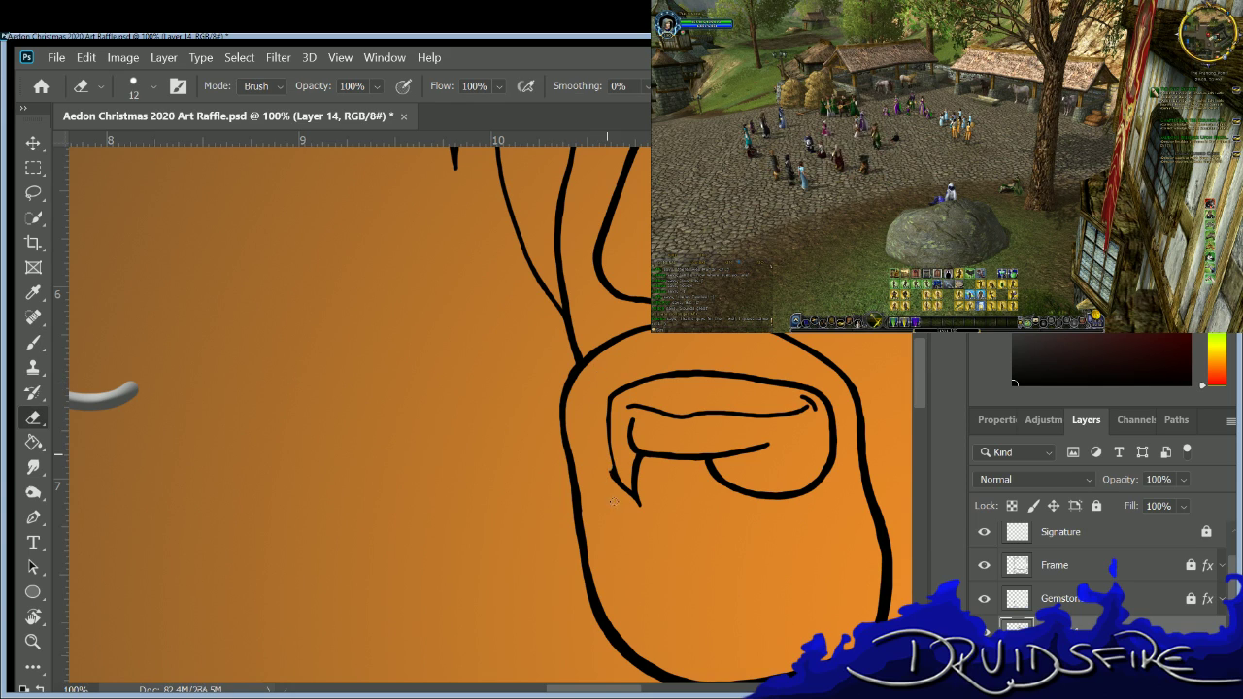
key("b")
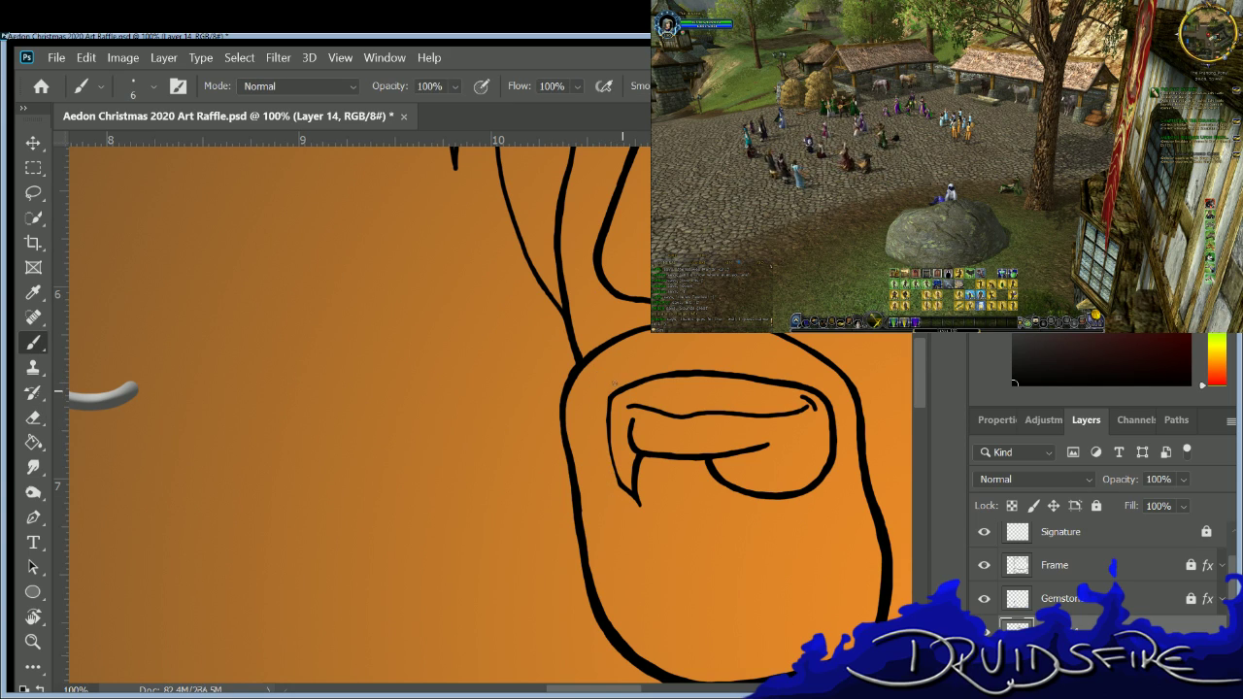
Thicken the side of the moustache's inner outline and redraw the adjacent side of the beard outline farther inward, erasing the old line.
left_click_drag(606, 402, 602, 431)
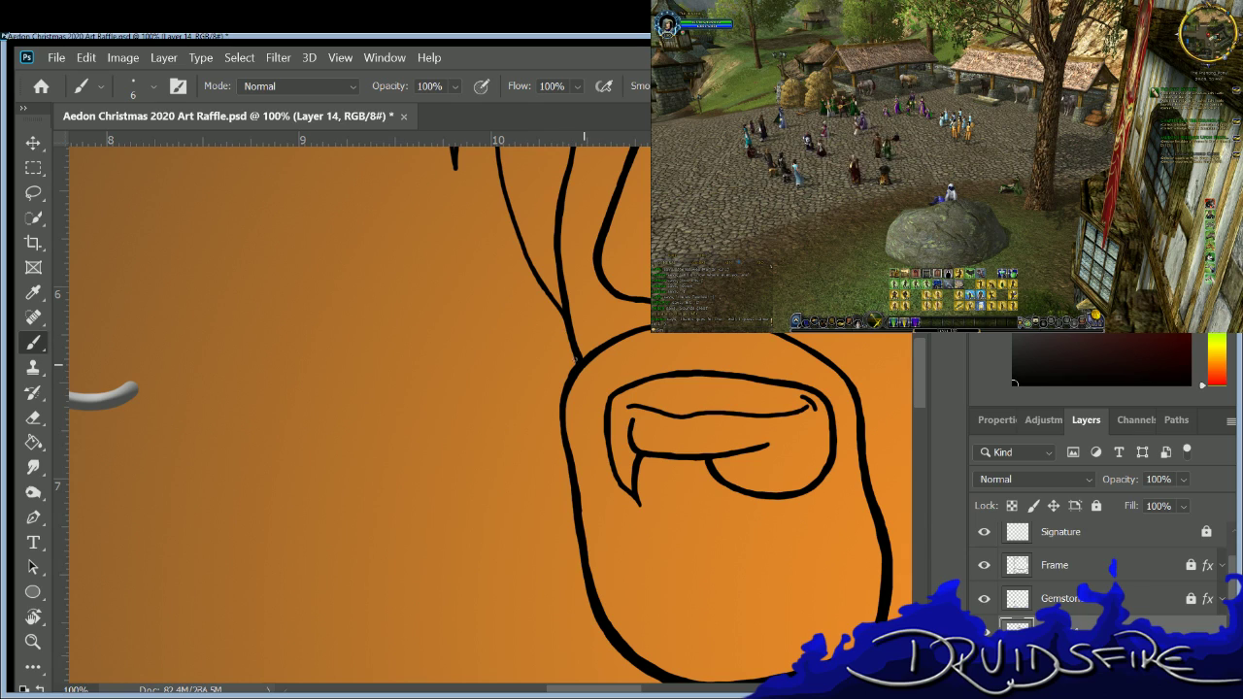
left_click_drag(563, 390, 593, 602)
key("e")
left_click_drag(563, 386, 561, 415)
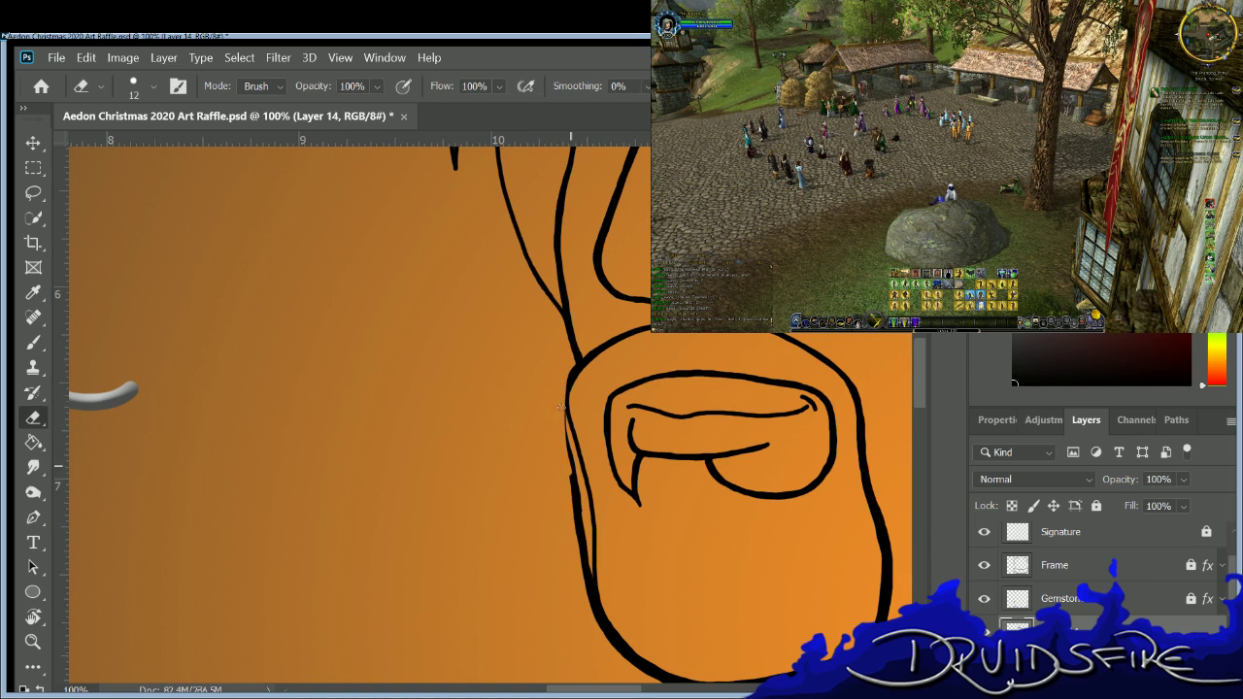
left_click_drag(570, 359, 560, 389)
mouse_move(567, 477)
left_mouse_down()
mouse_move(564, 437)
mouse_move(580, 576)
left_mouse_up()
key("b")
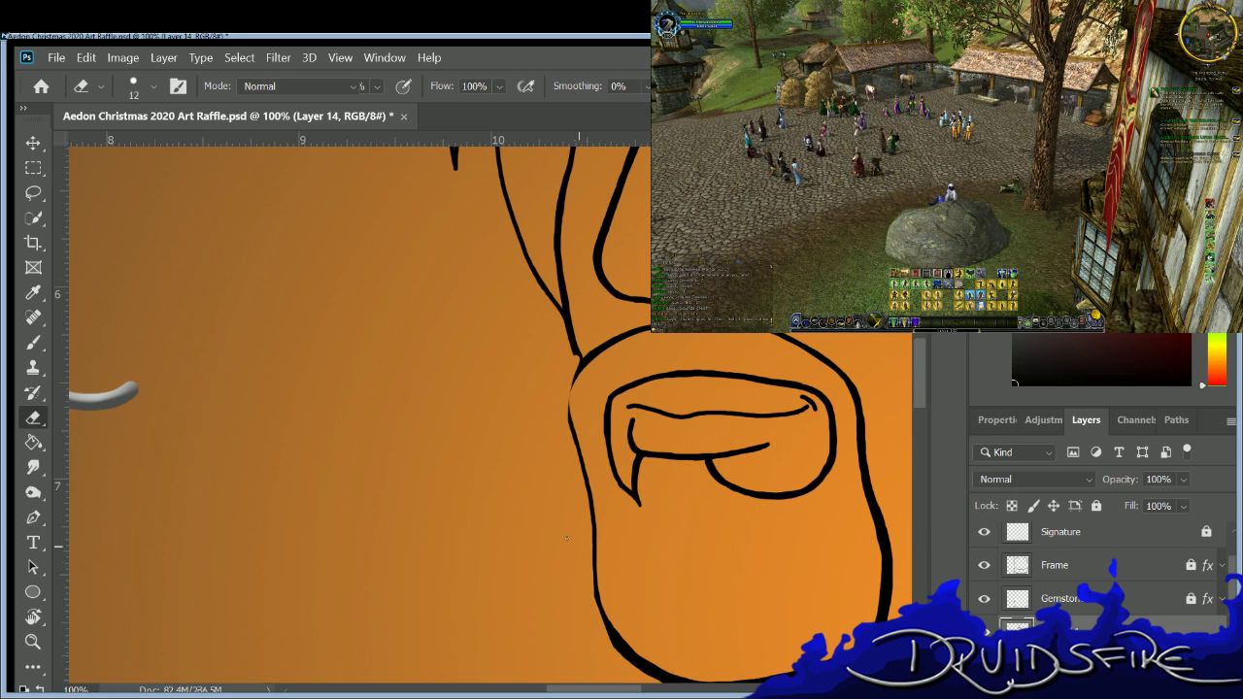
mouse_move(572, 351)
left_mouse_down()
mouse_move(564, 420)
mouse_move(573, 361)
mouse_move(560, 402)
mouse_move(587, 504)
left_mouse_up()
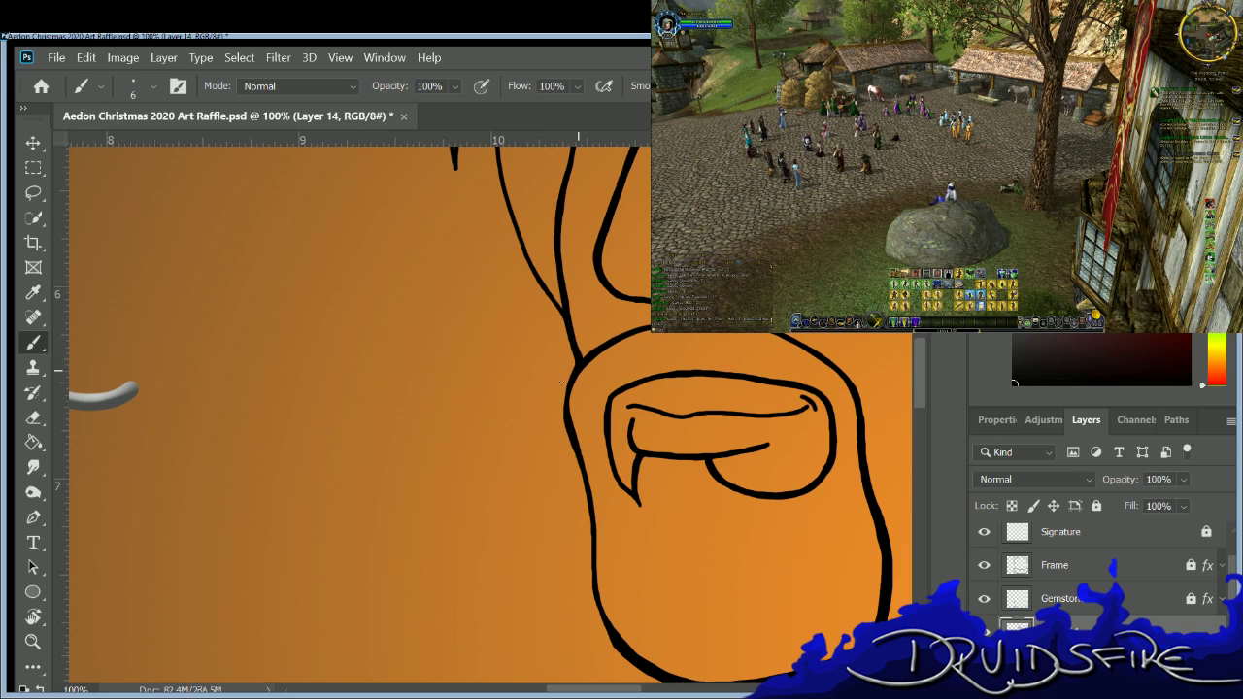
left_click_drag(561, 409, 605, 634)
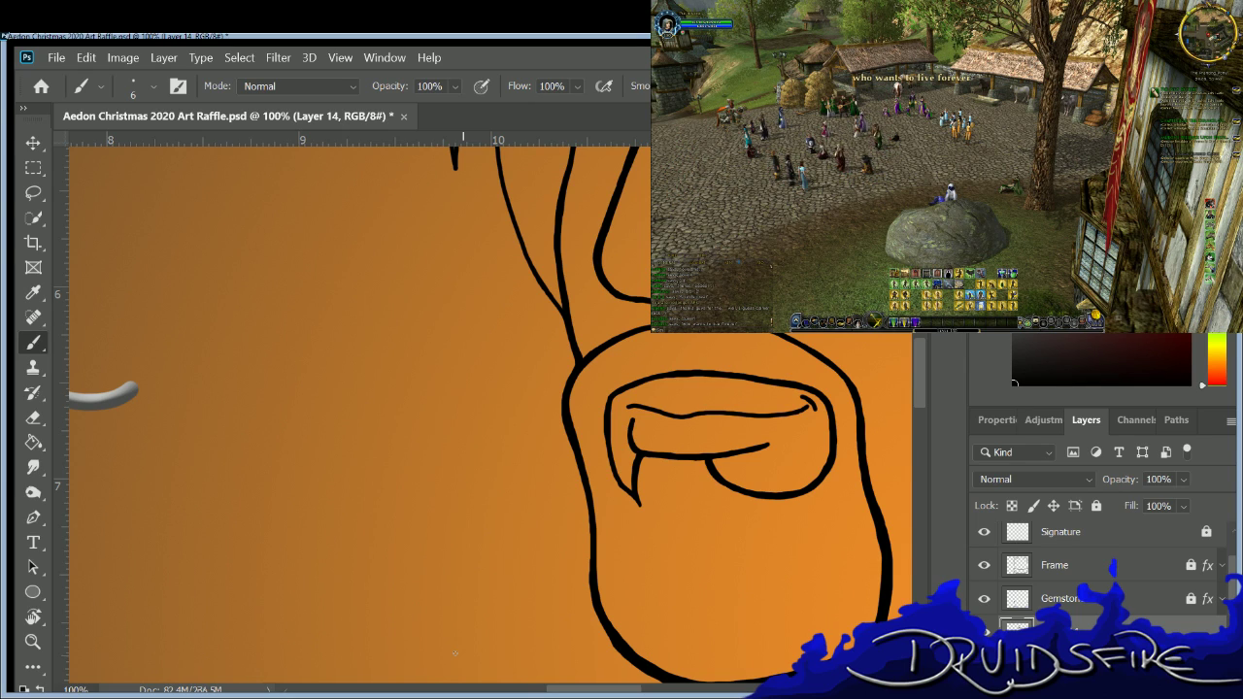
Smooth and thicken the upper edge line of the embroidered collar panel between the shoulder corner and the neck.
scroll(914, 352, "down", 8)
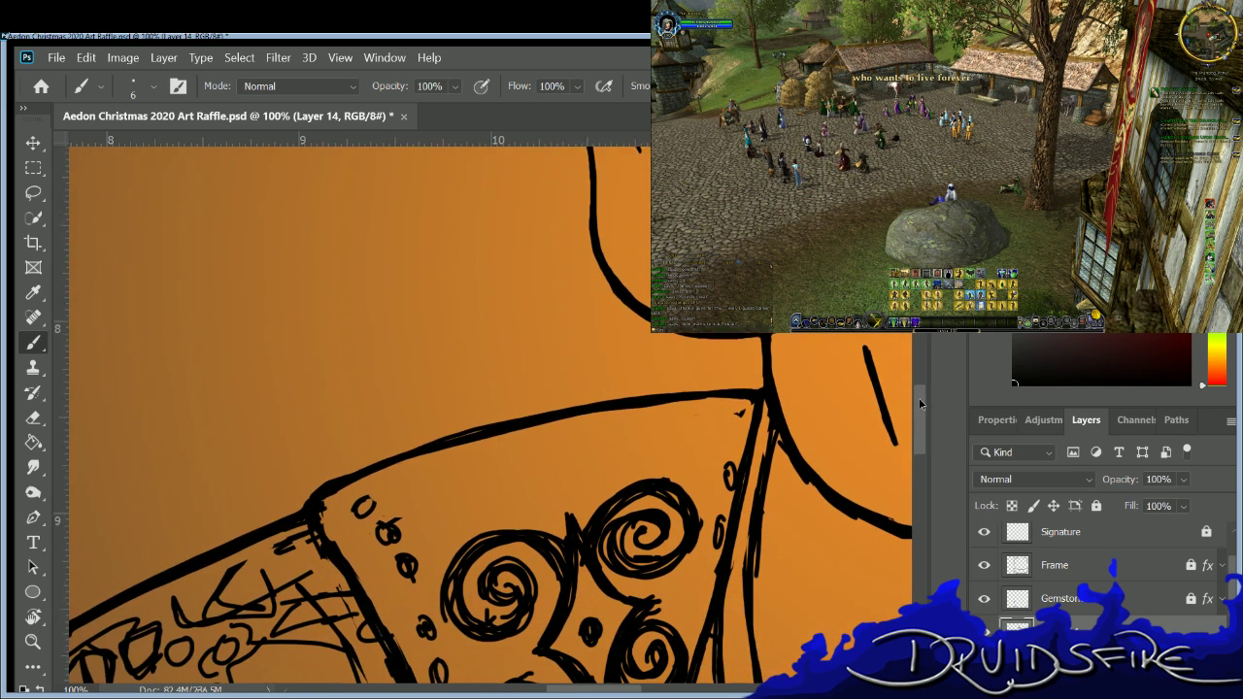
key("e")
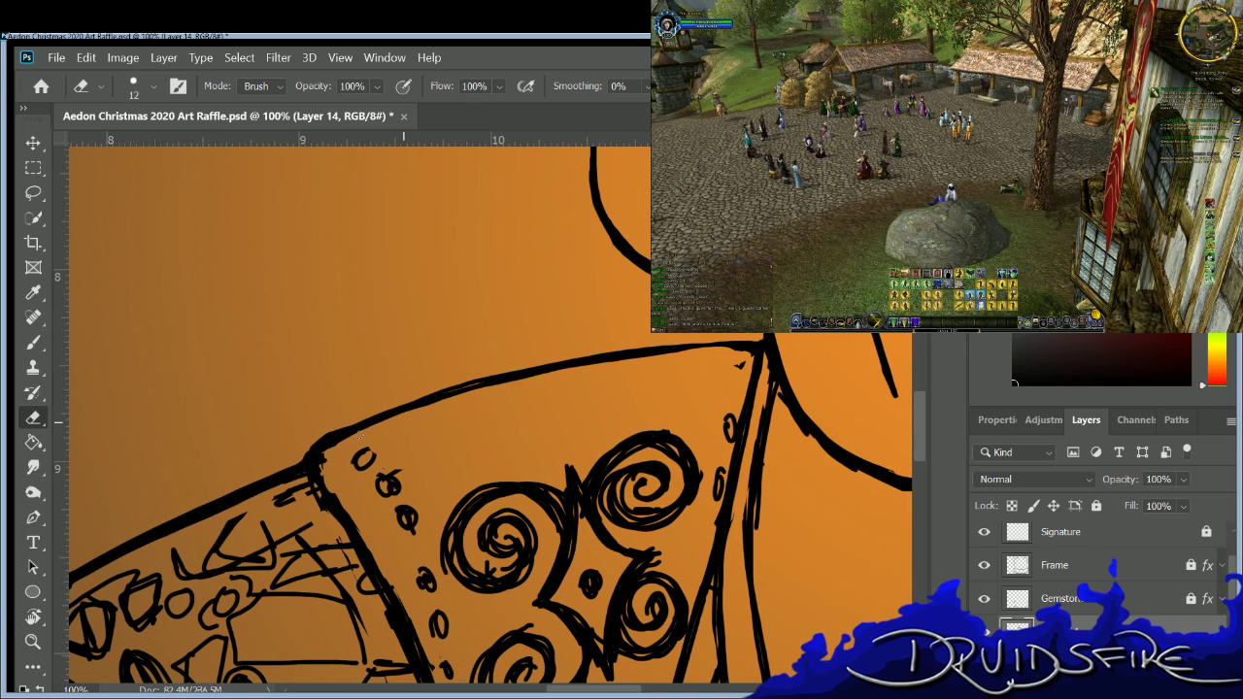
key("b")
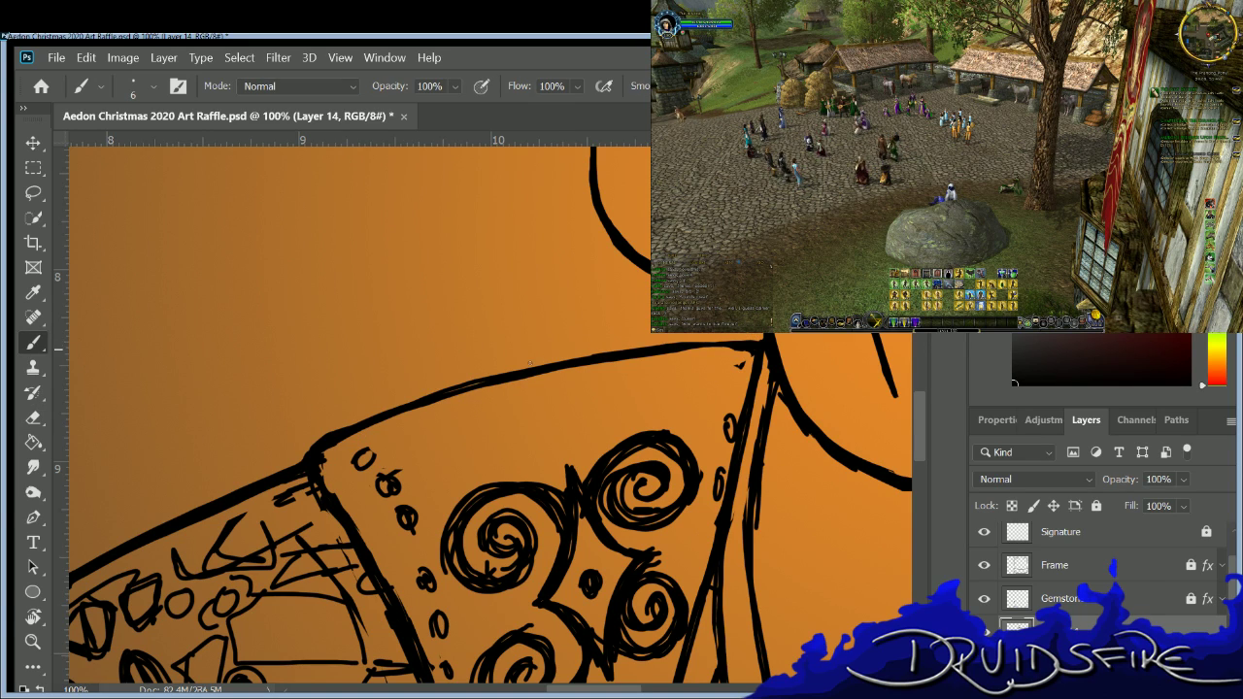
mouse_move(464, 379)
left_mouse_down()
mouse_move(626, 338)
mouse_move(763, 337)
mouse_move(691, 348)
left_mouse_up()
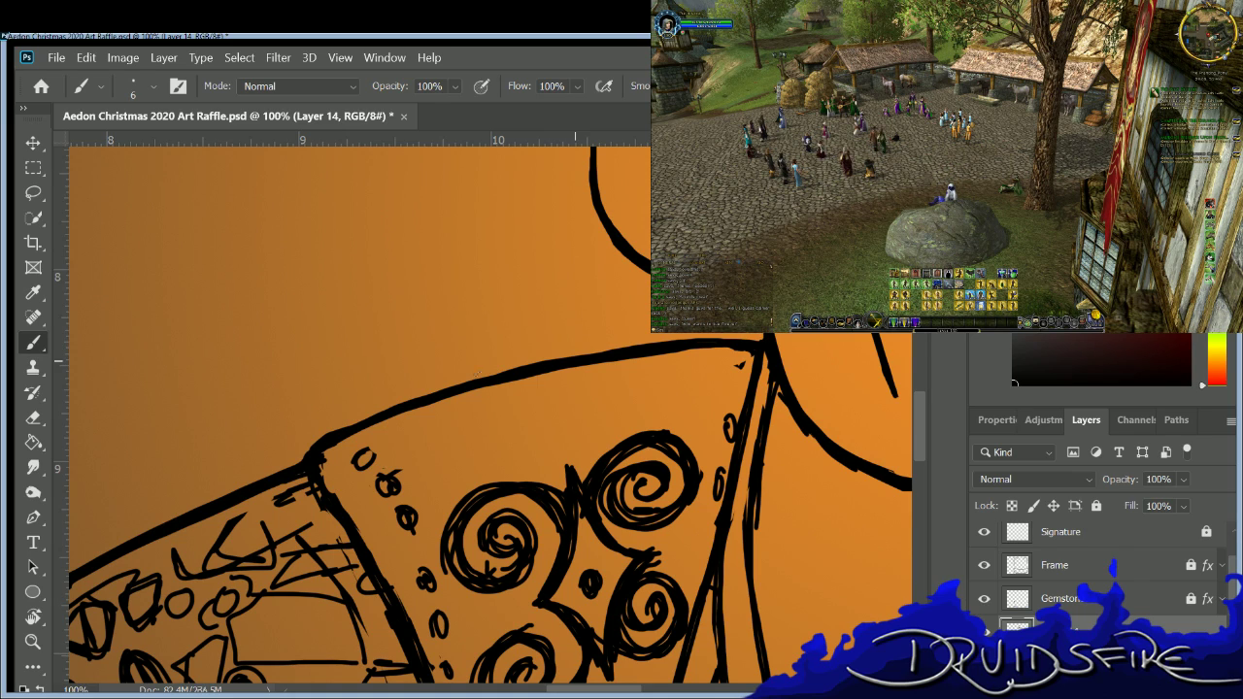
left_click_drag(338, 433, 405, 407)
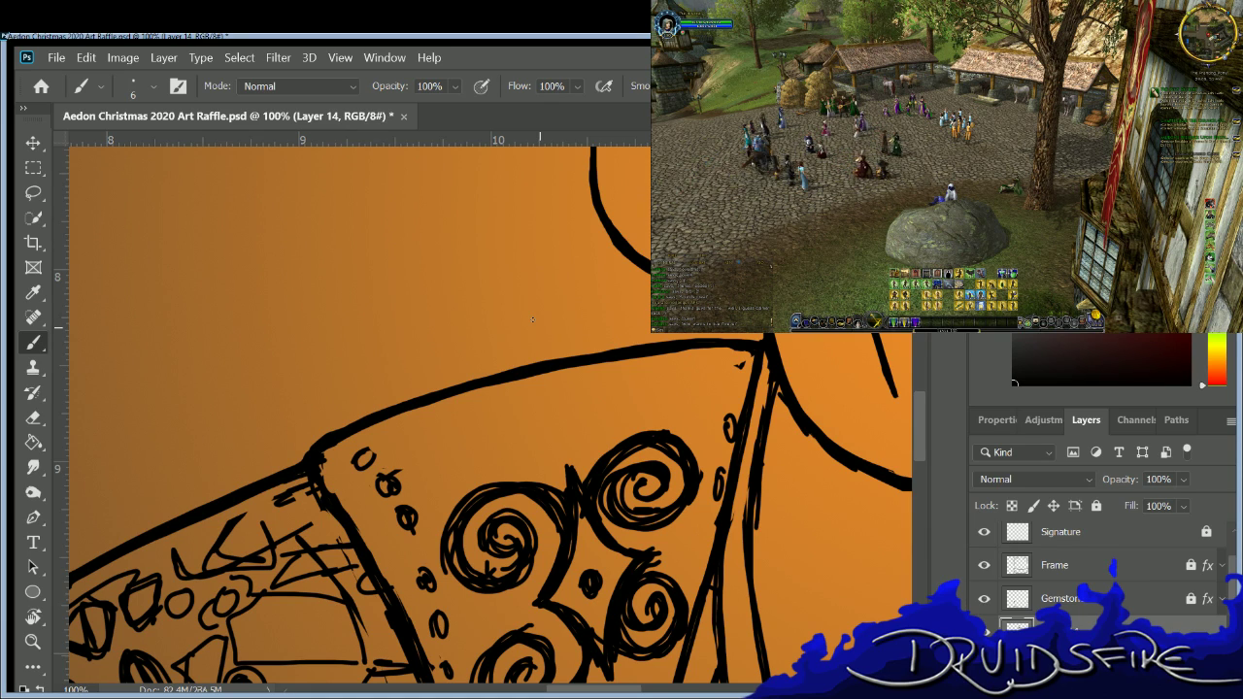
Erase the rough second line beside the collar panel's inner edge, tidy the adjoining neckline curve, and repaint the line down from the neckline.
key("e")
mouse_move(772, 400)
left_mouse_down()
mouse_move(751, 444)
mouse_move(751, 573)
left_mouse_up()
left_click_drag(760, 530, 746, 511)
left_click_drag(754, 403, 757, 415)
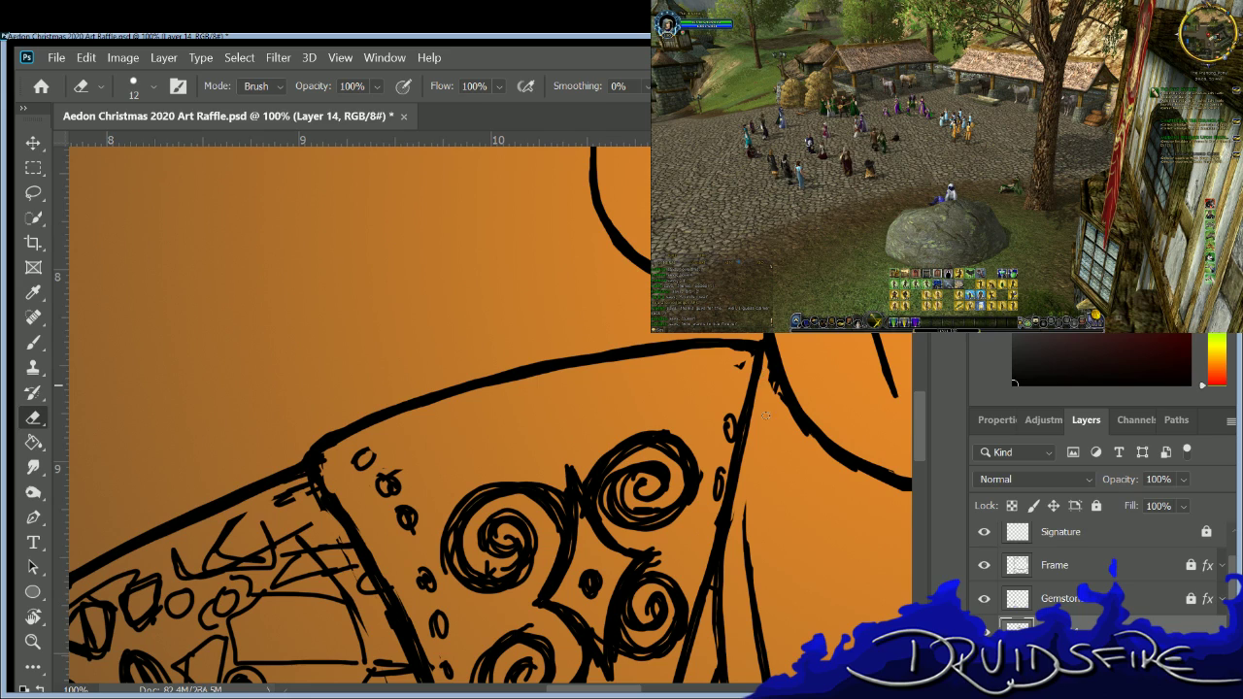
mouse_move(760, 367)
left_mouse_down()
mouse_move(785, 415)
mouse_move(841, 473)
left_mouse_up()
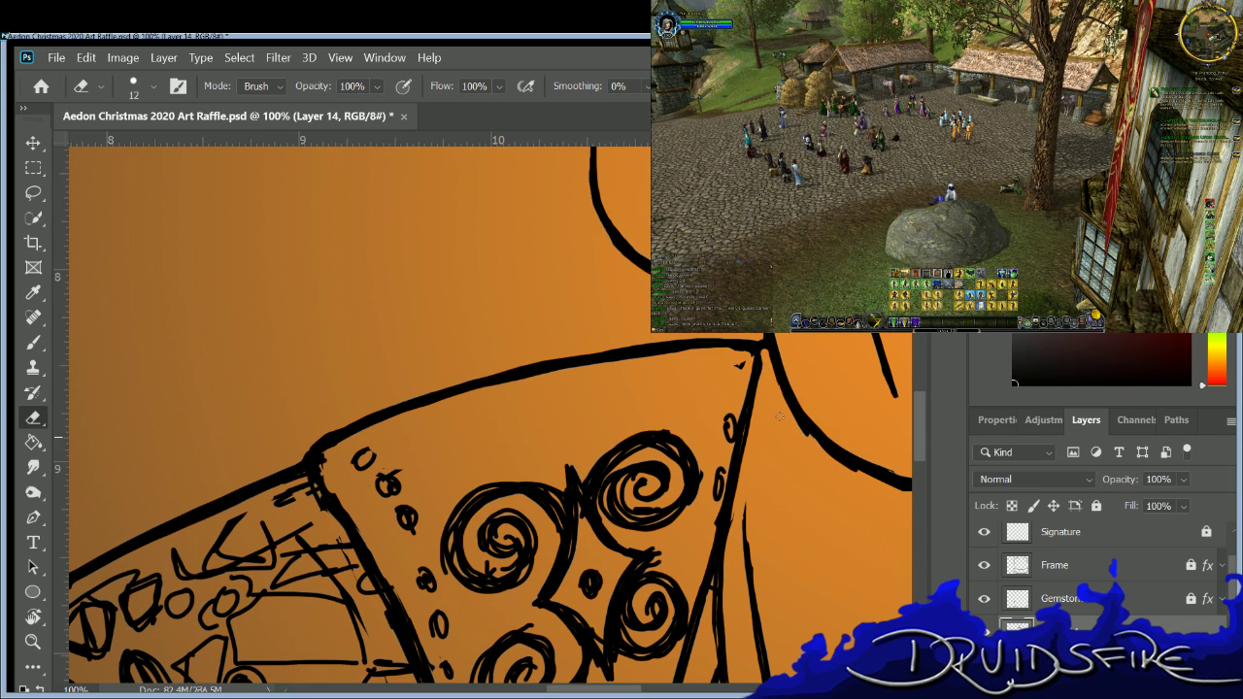
key("b")
left_click_drag(774, 369, 740, 563)
left_click_drag(767, 377, 739, 524)
left_click_drag(765, 398, 746, 512)
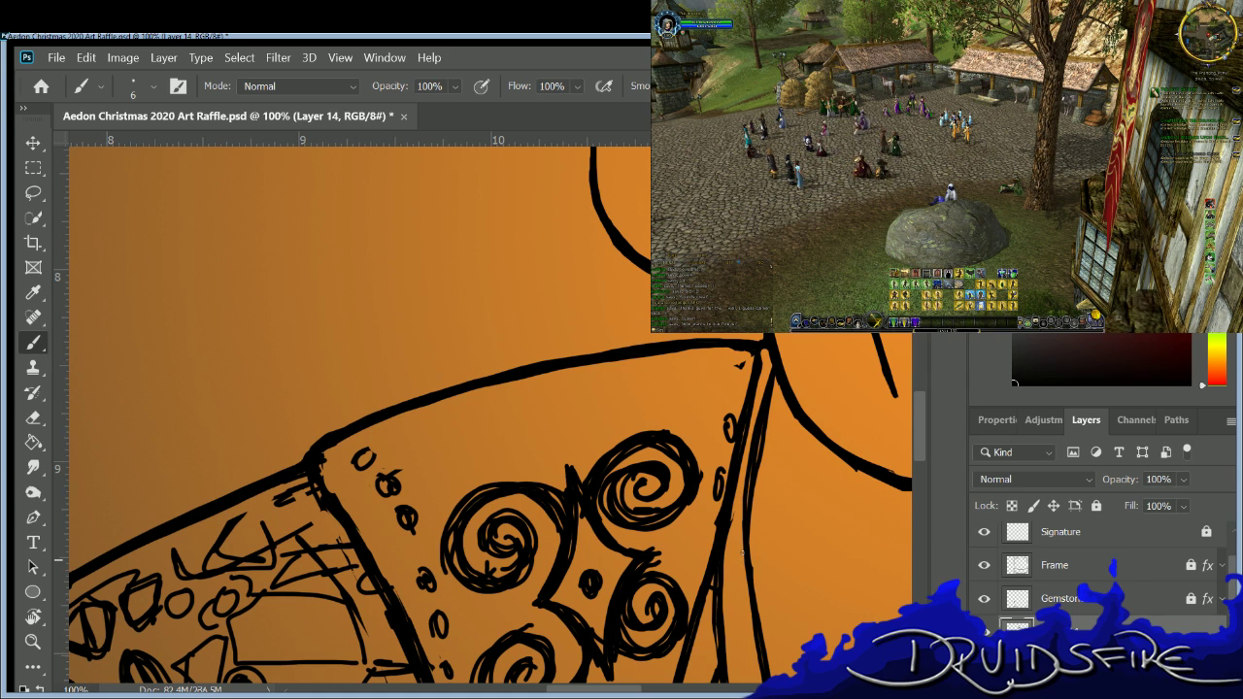
Examine the embroidery, clasp and shoulder line art and compare it with the coat in the reference image.
scroll(539, 419, "down", 5)
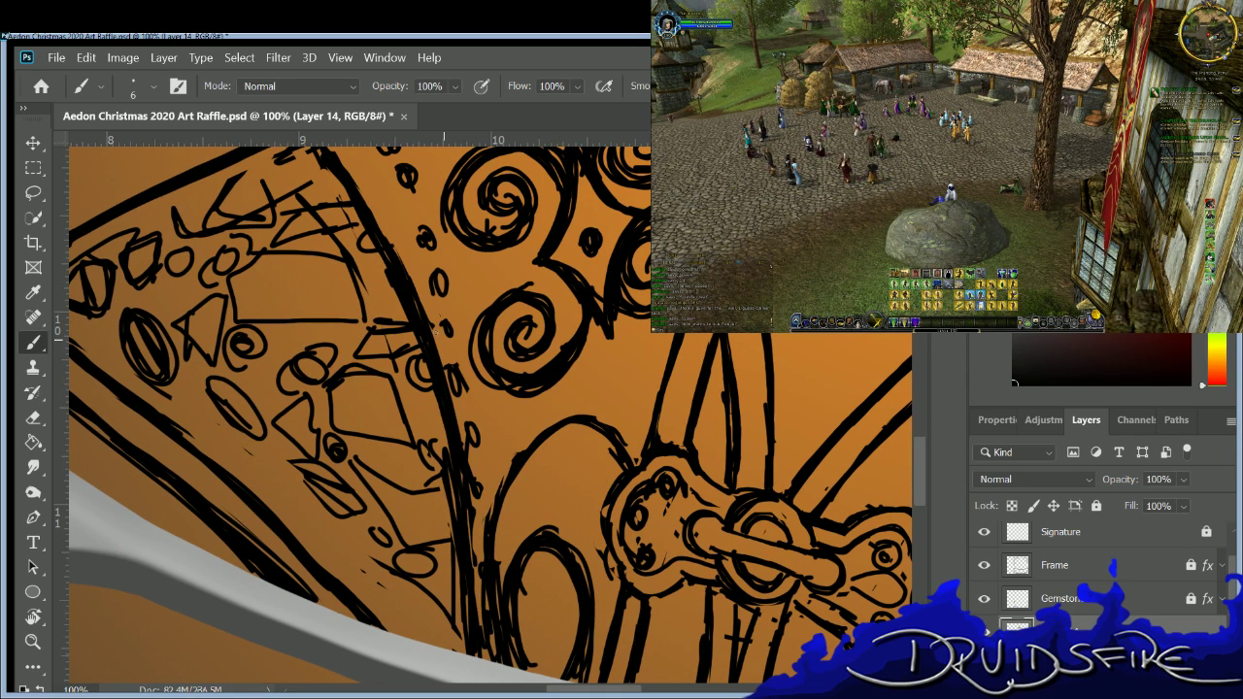
left_click_drag(619, 693, 704, 694)
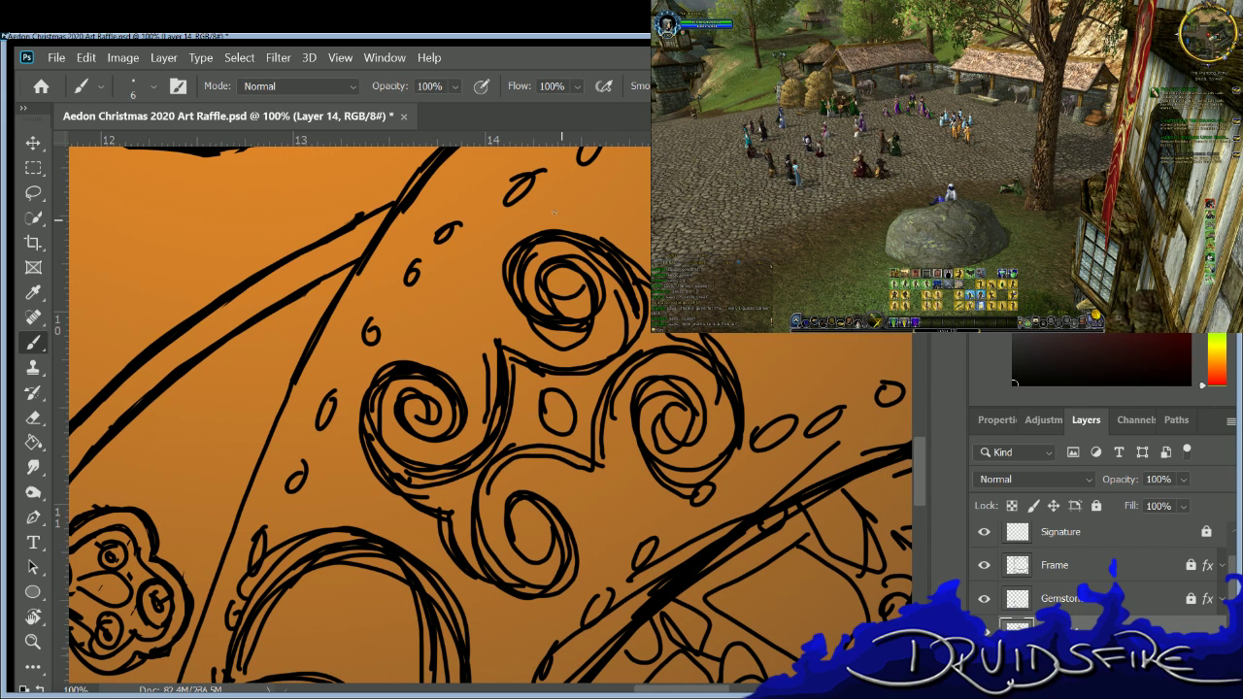
left_click_drag(678, 693, 732, 626)
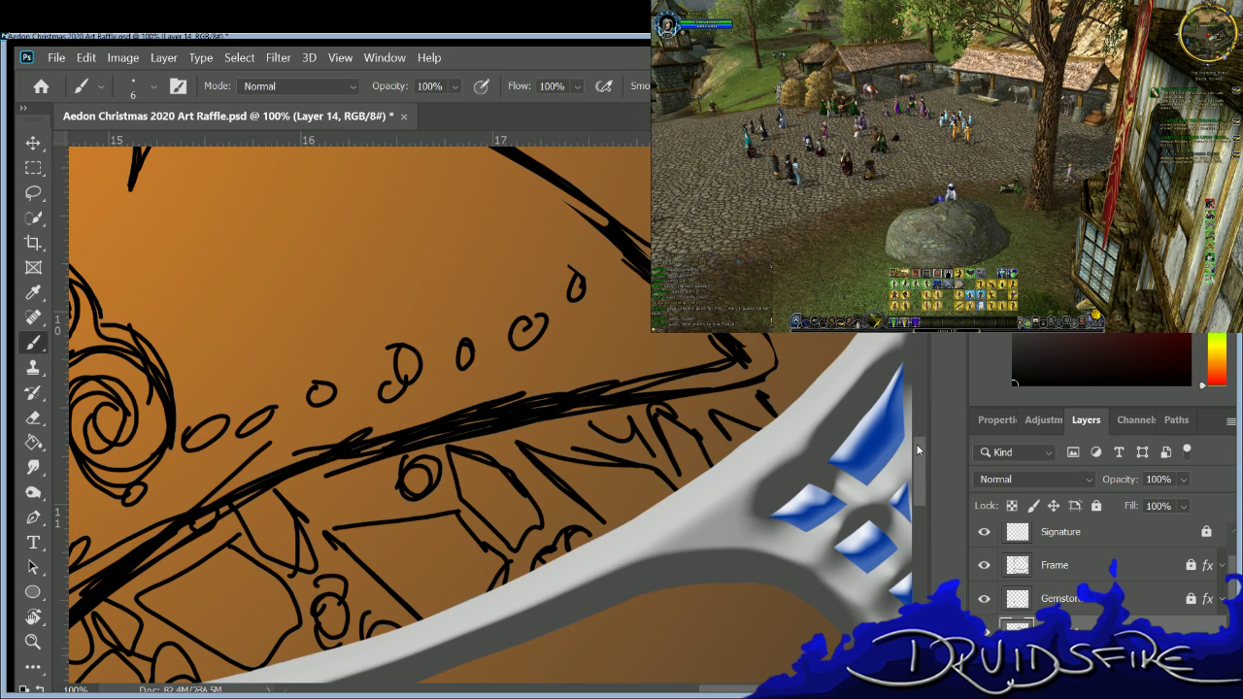
scroll(872, 361, "up", 5)
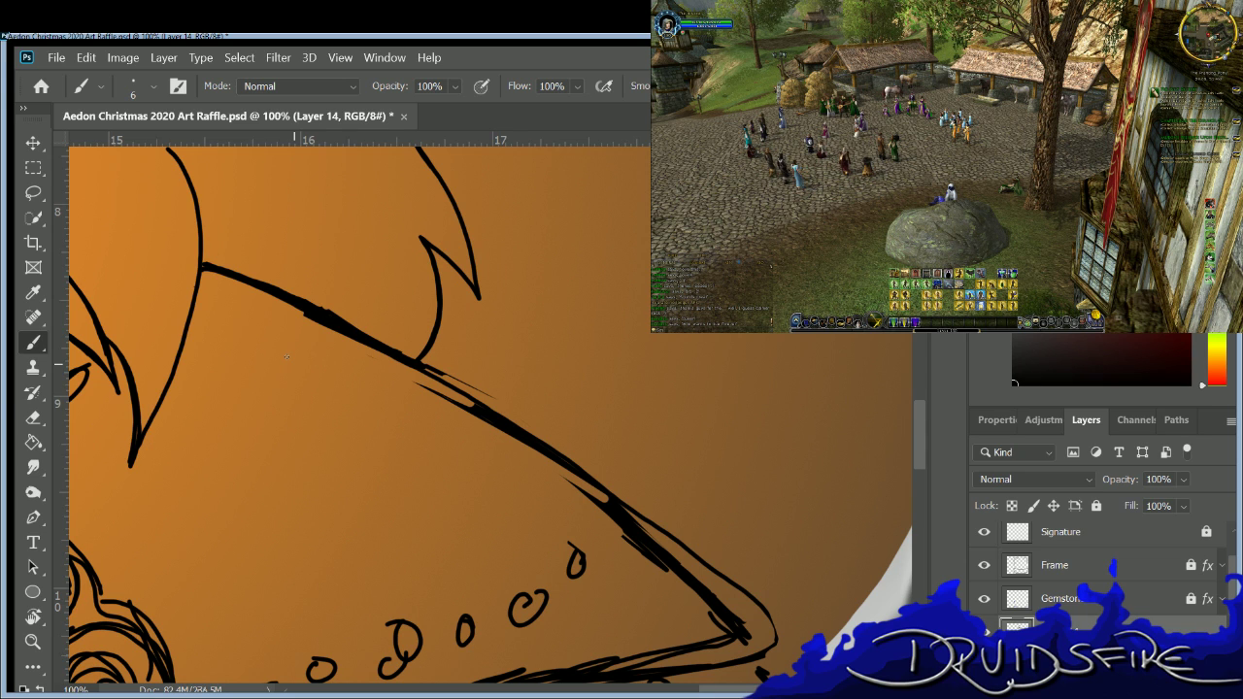
left_click_drag(747, 685, 432, 692)
left_click_drag(916, 413, 903, 341)
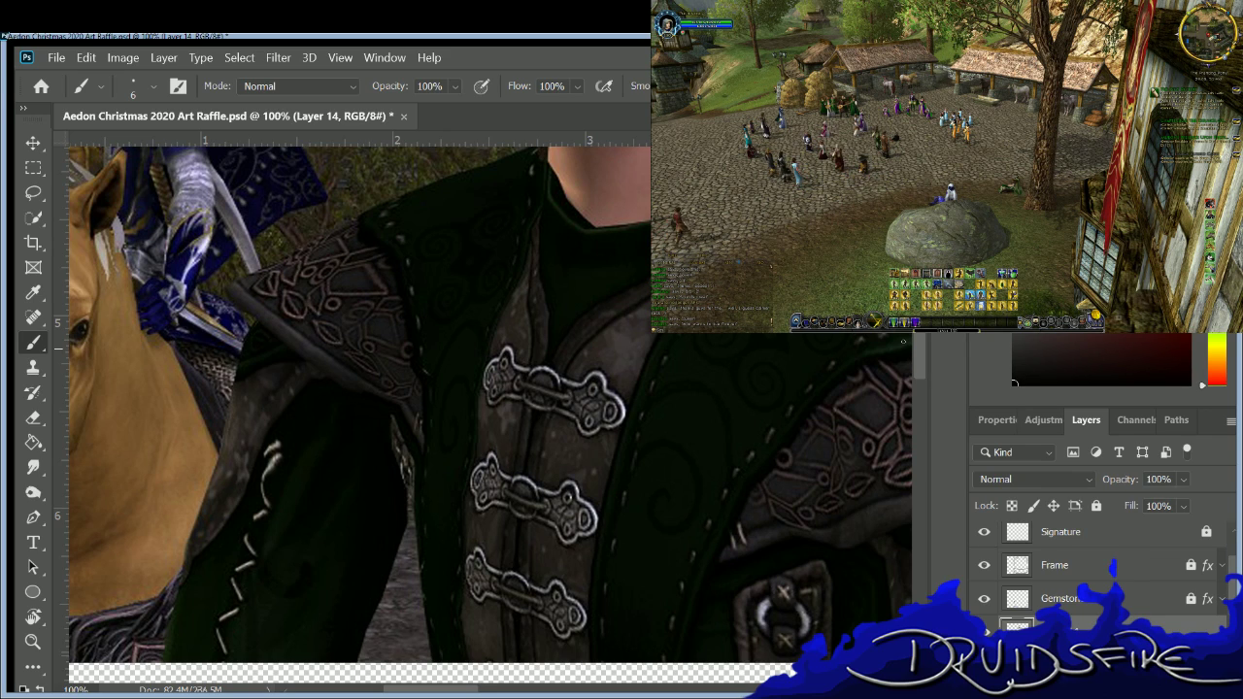
left_click_drag(457, 688, 433, 638)
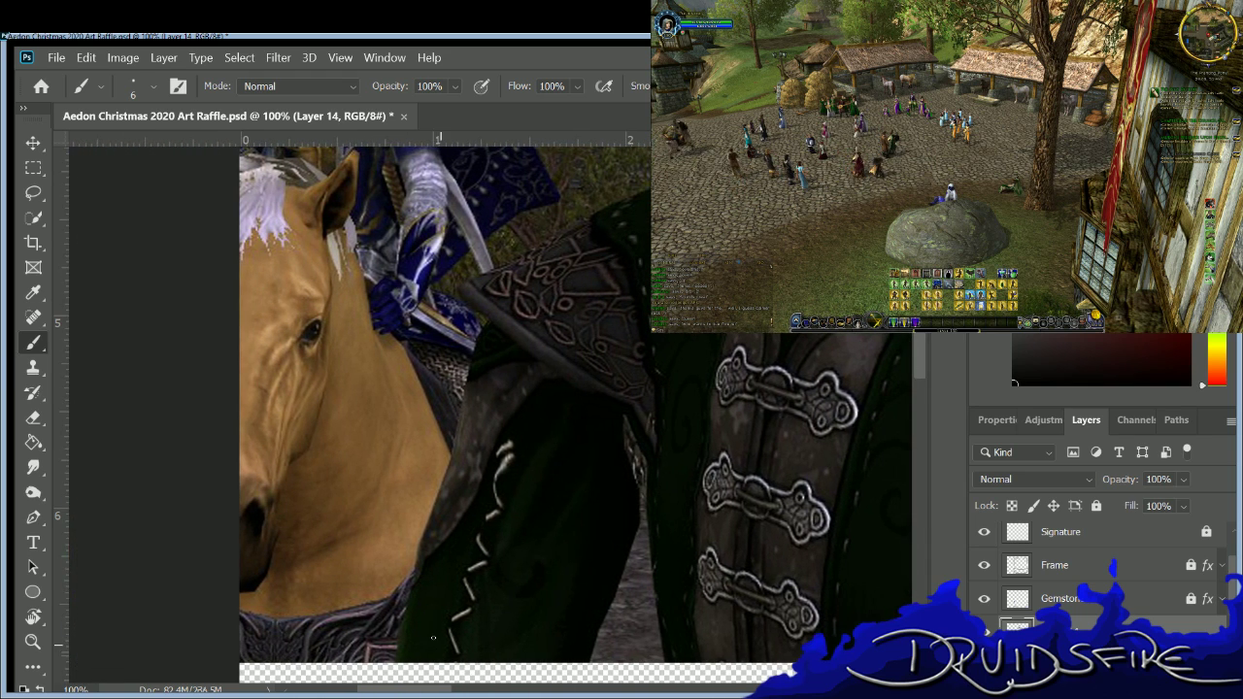
scroll(433, 637, "up", 5)
scroll(935, 411, "down", 10)
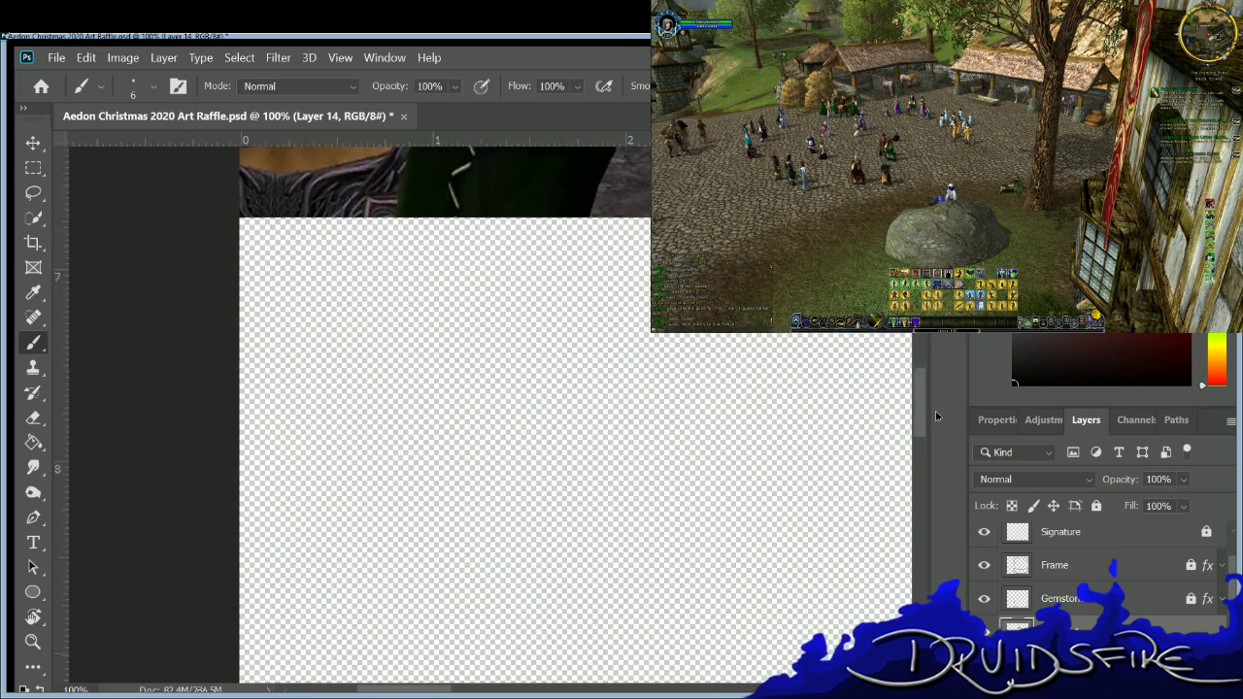
Thin and repaint the opposite collar panel's inner edge as a smooth line and extend the upper strap line to meet it.
scroll(935, 410, "down", 5)
left_click_drag(435, 692, 685, 689)
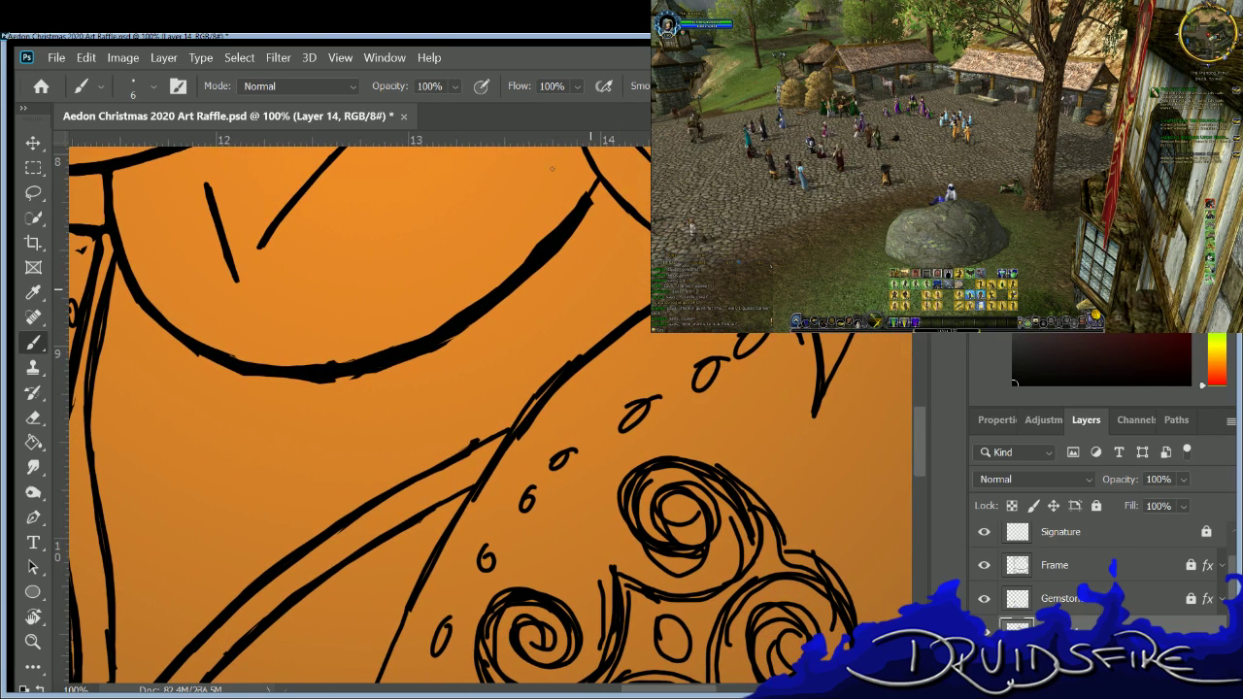
key("e")
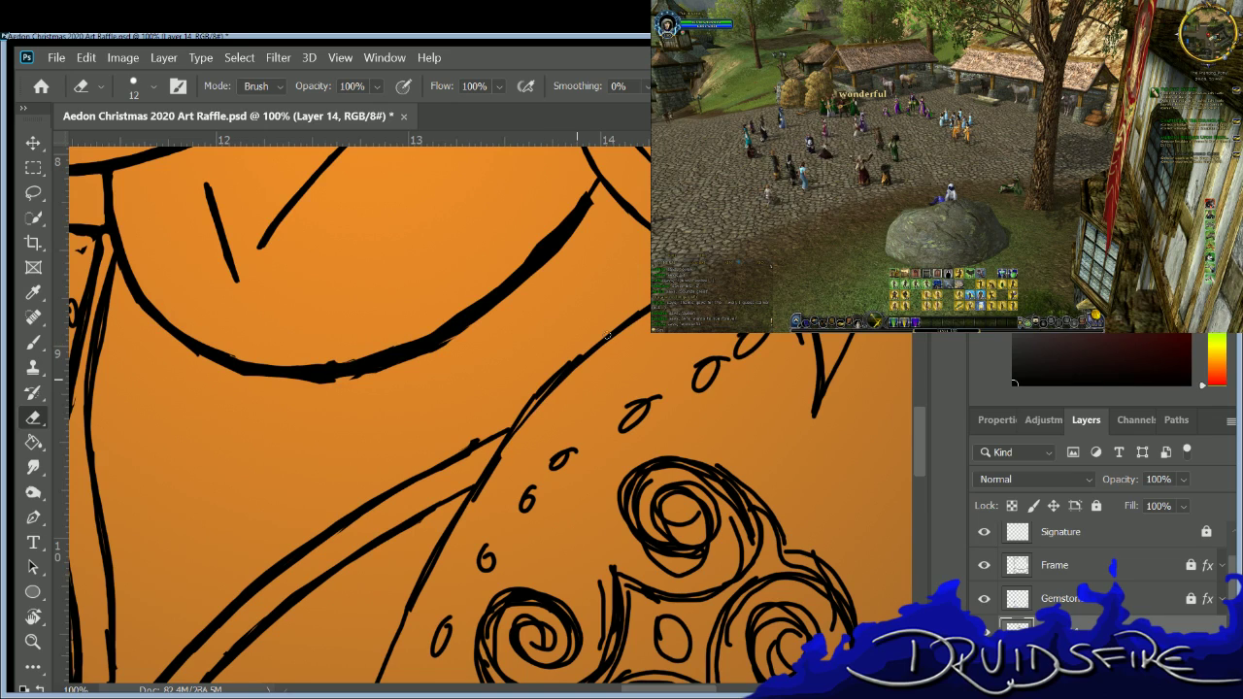
mouse_move(490, 430)
left_mouse_down()
mouse_move(563, 374)
mouse_move(514, 428)
left_mouse_up()
key("b")
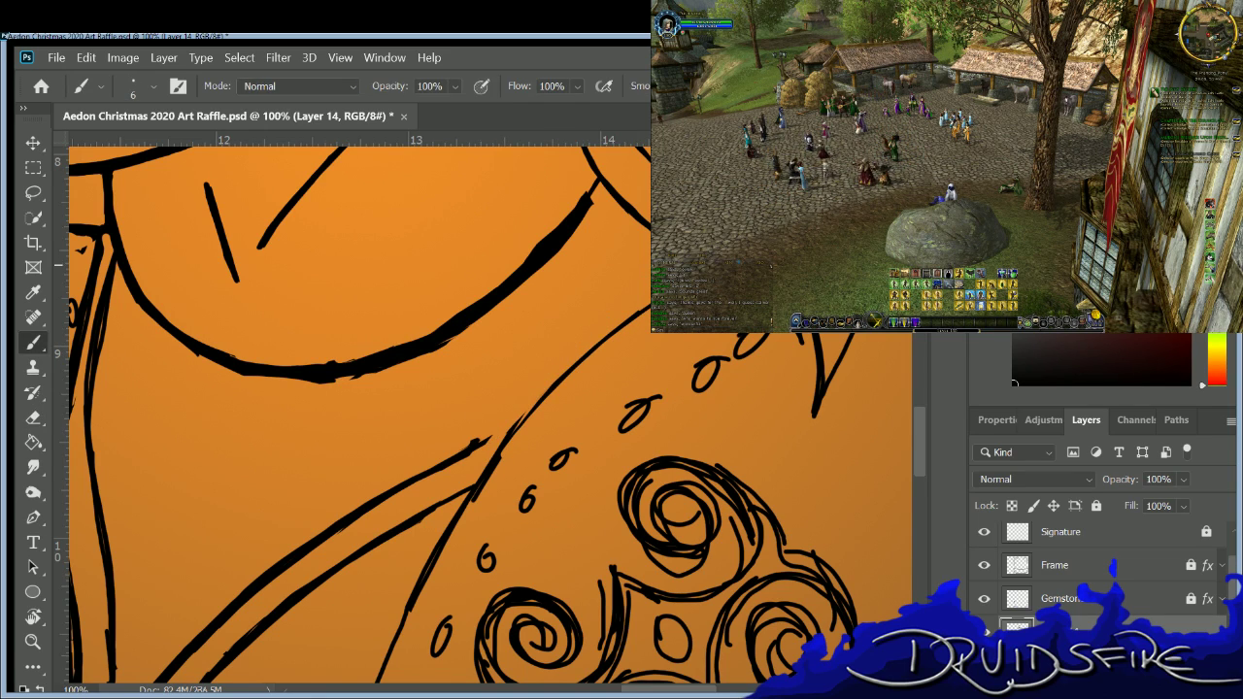
mouse_move(618, 313)
left_mouse_down()
mouse_move(484, 459)
mouse_move(462, 515)
left_mouse_up()
key("e")
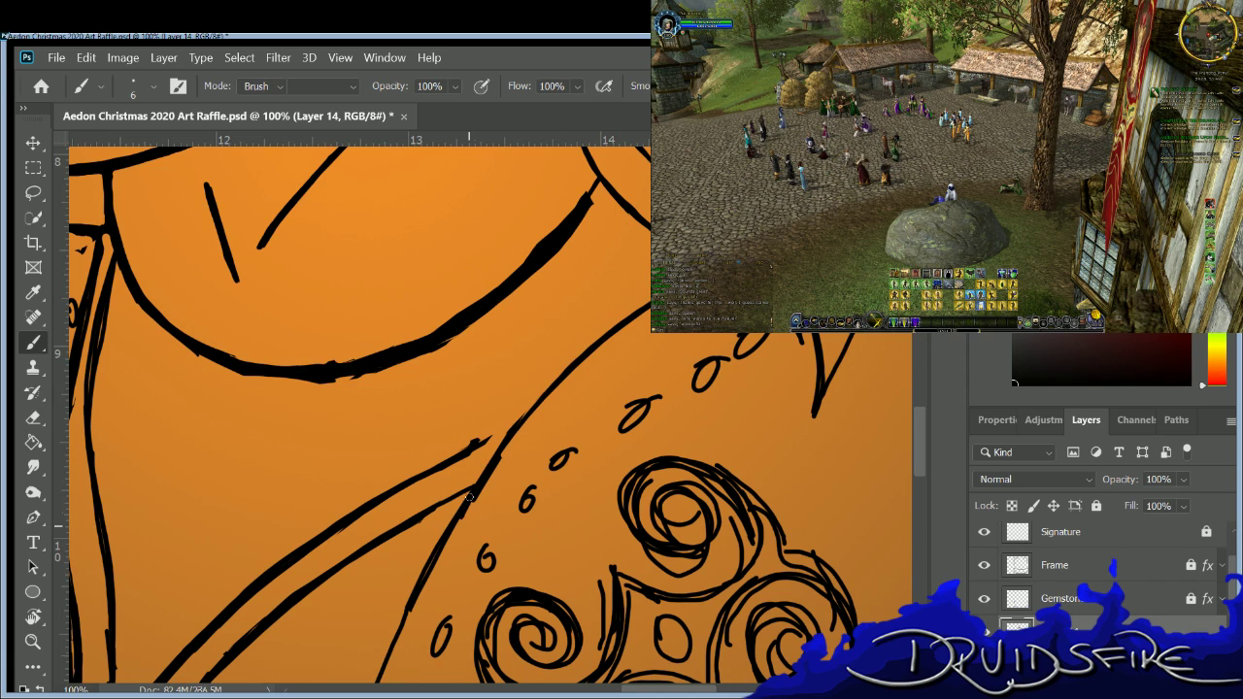
key("b")
key("e")
key("b")
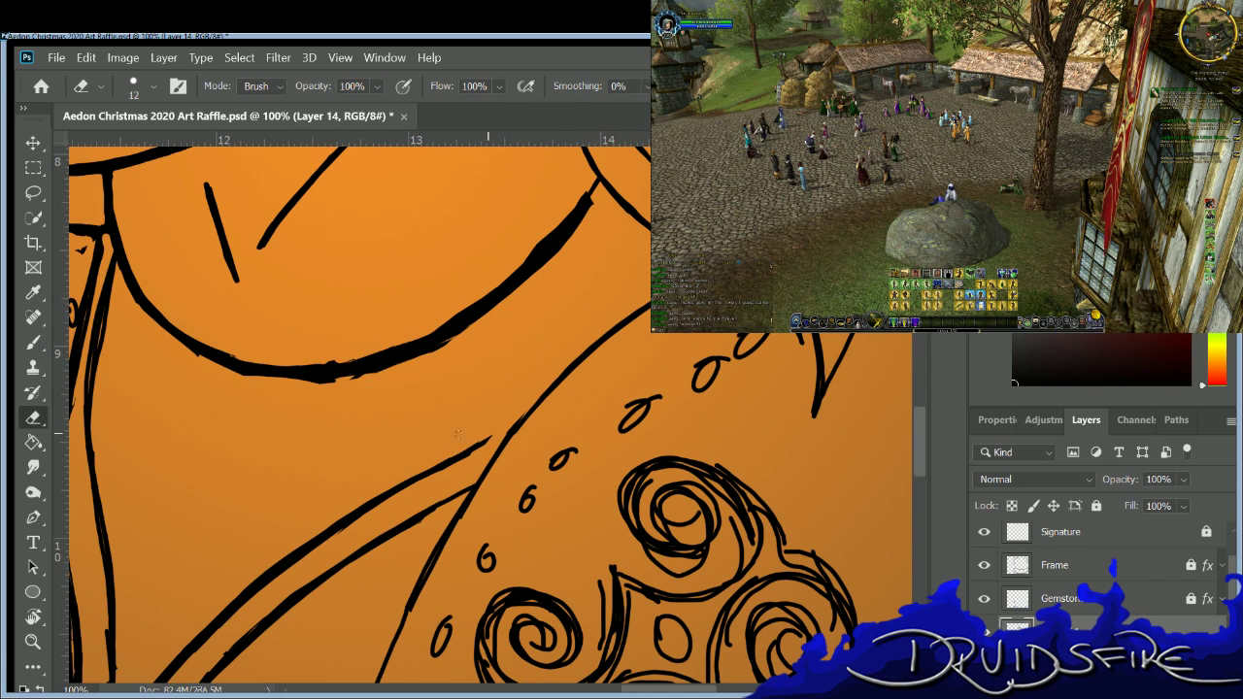
key("b")
left_click_drag(478, 442, 517, 421)
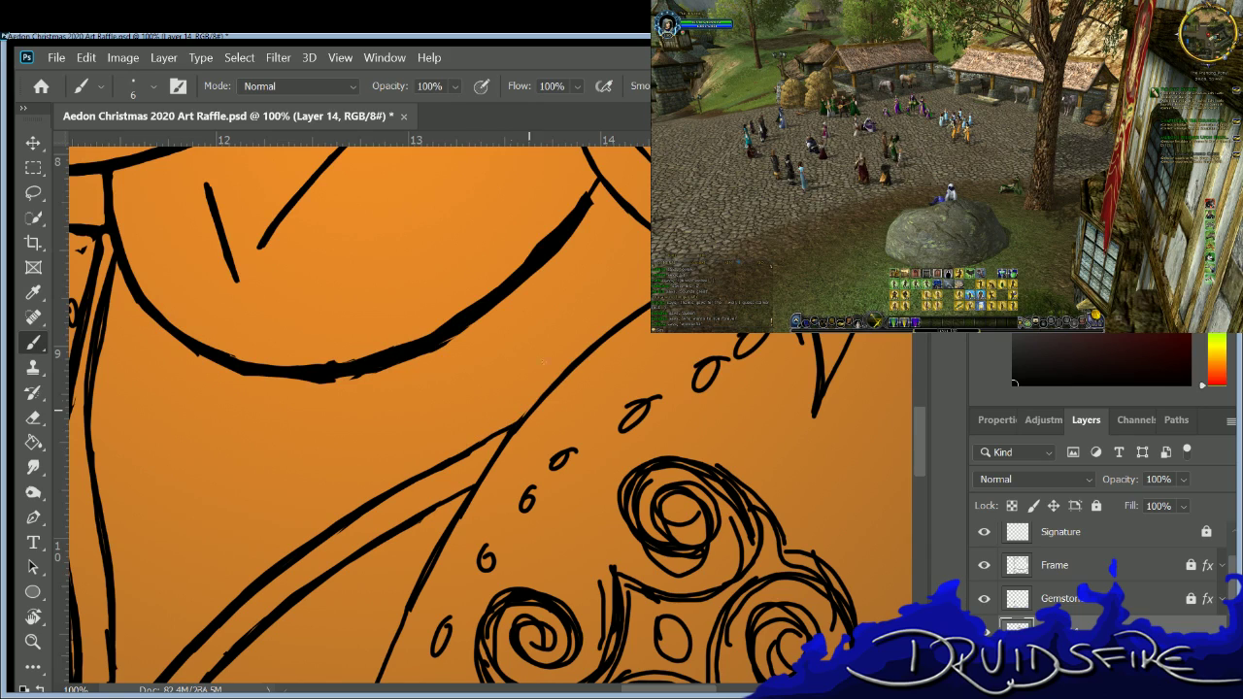
Thin the pointed hair tip above the collar's spiral embroidery and repaint it as a cleaner, slightly shorter point.
key("e")
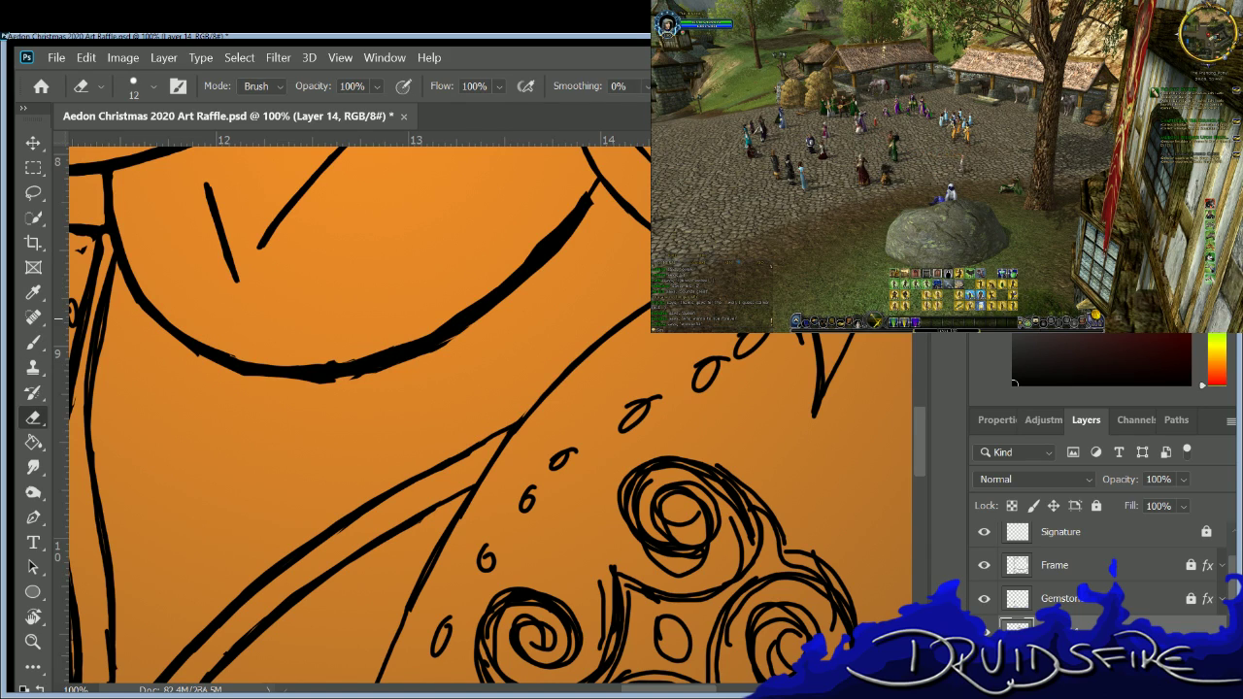
key("b")
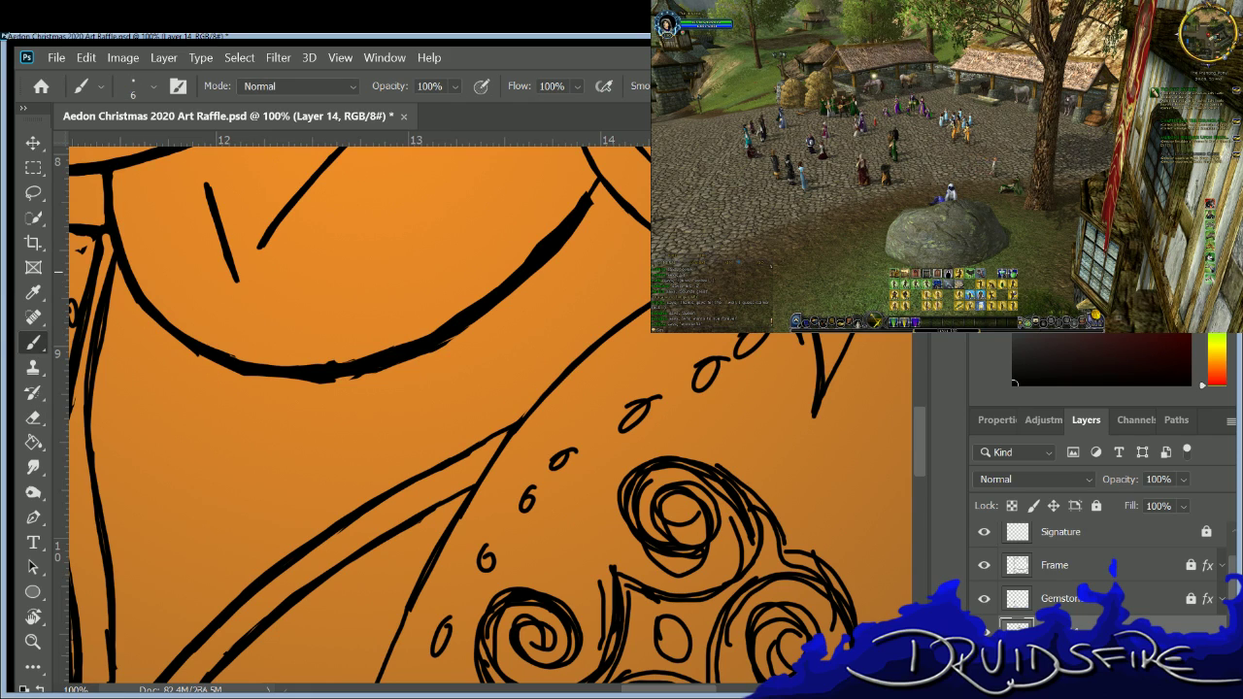
key("e")
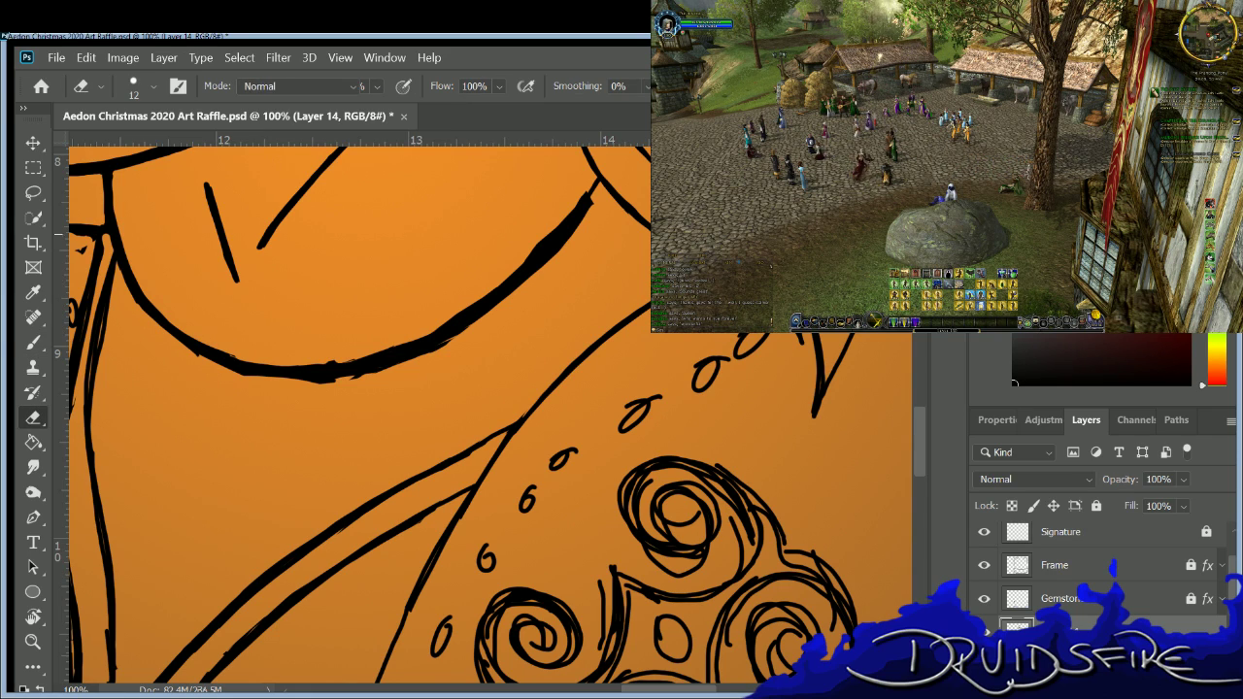
key("b")
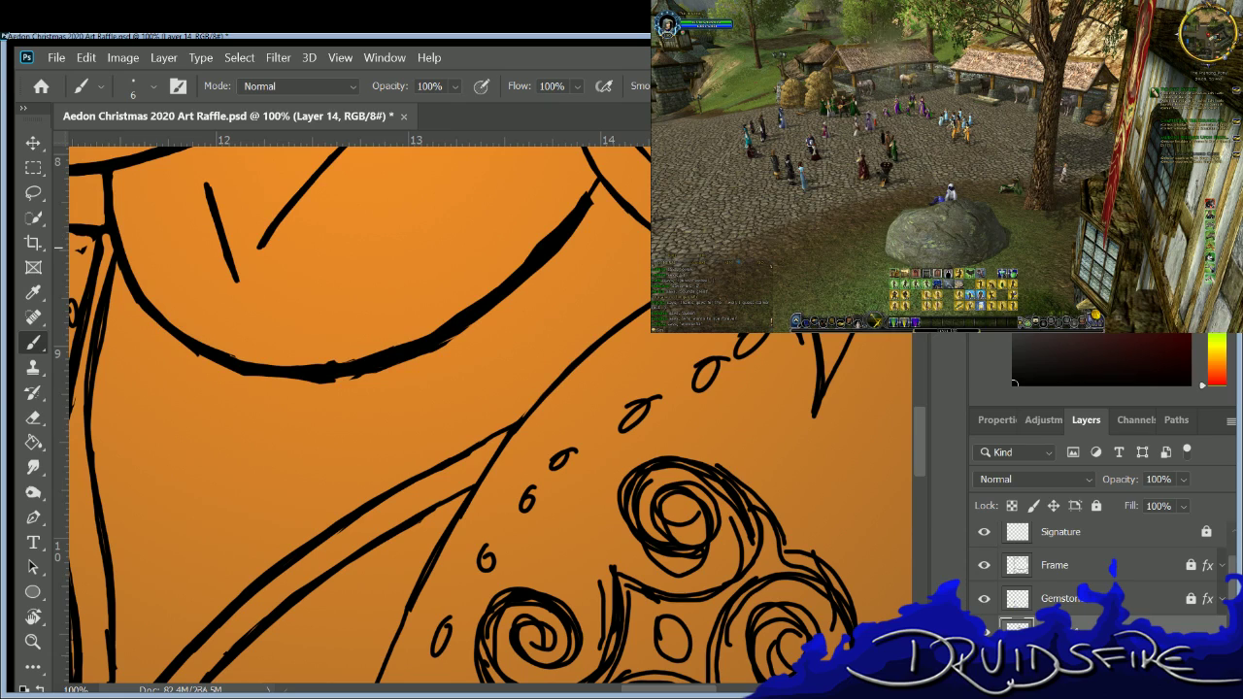
key("e")
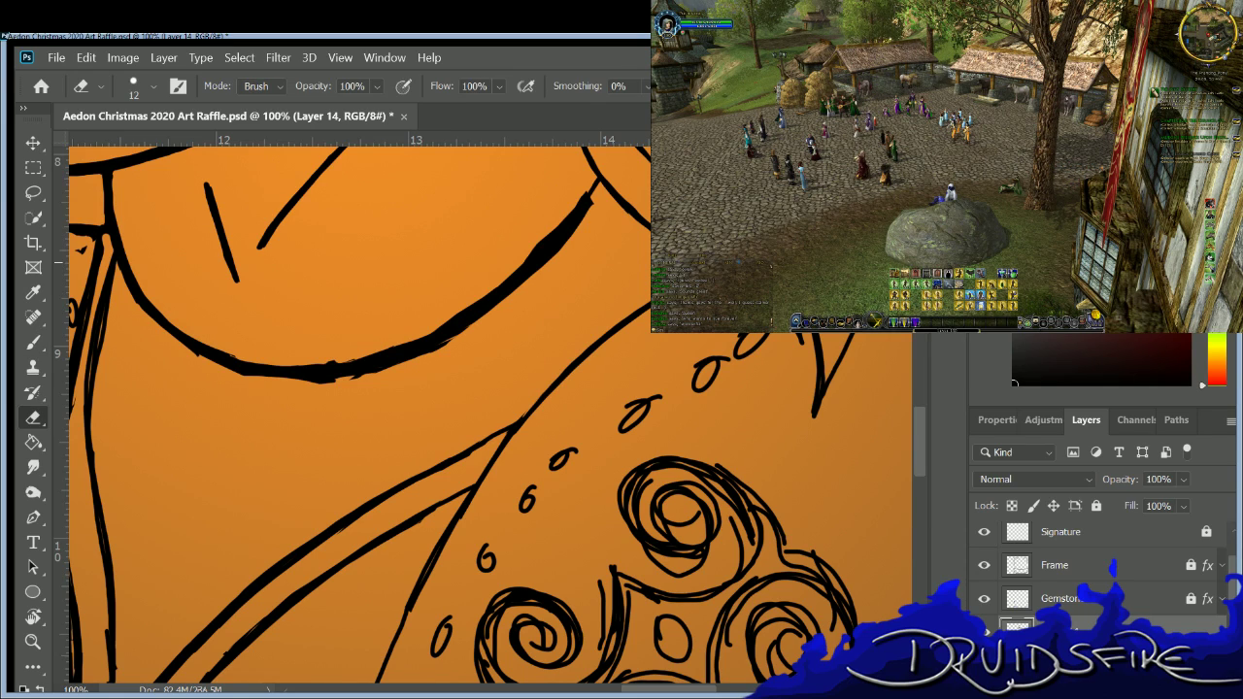
key("b")
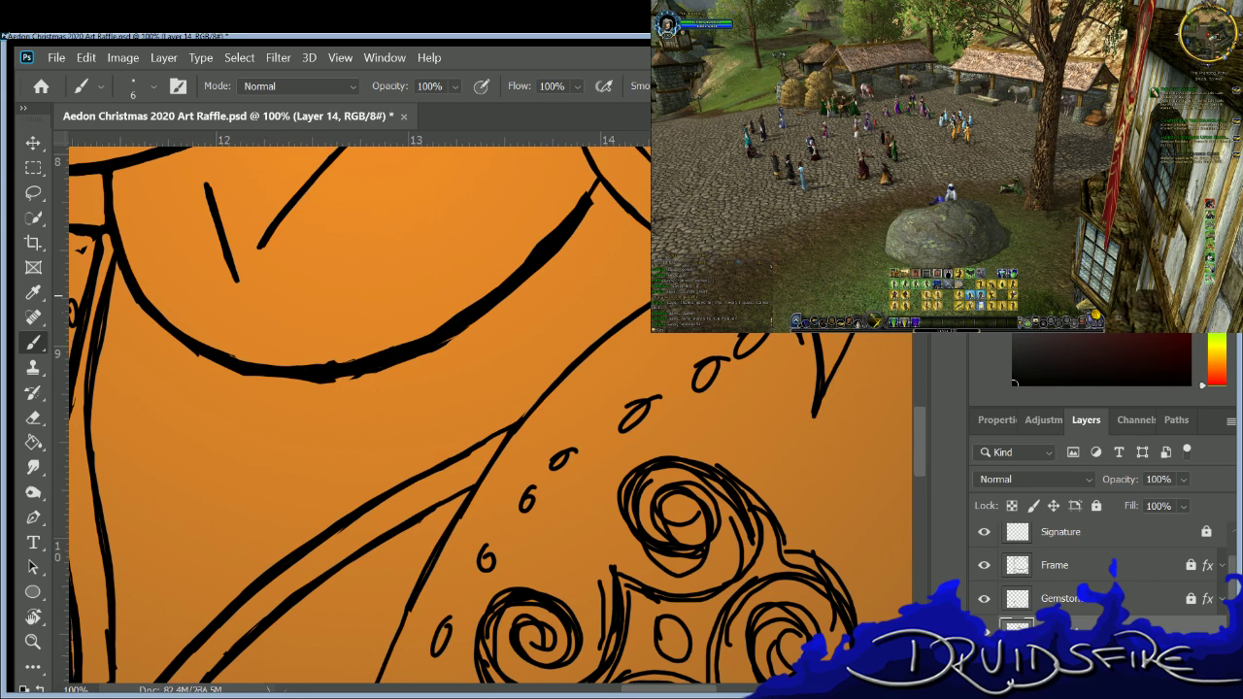
key("e")
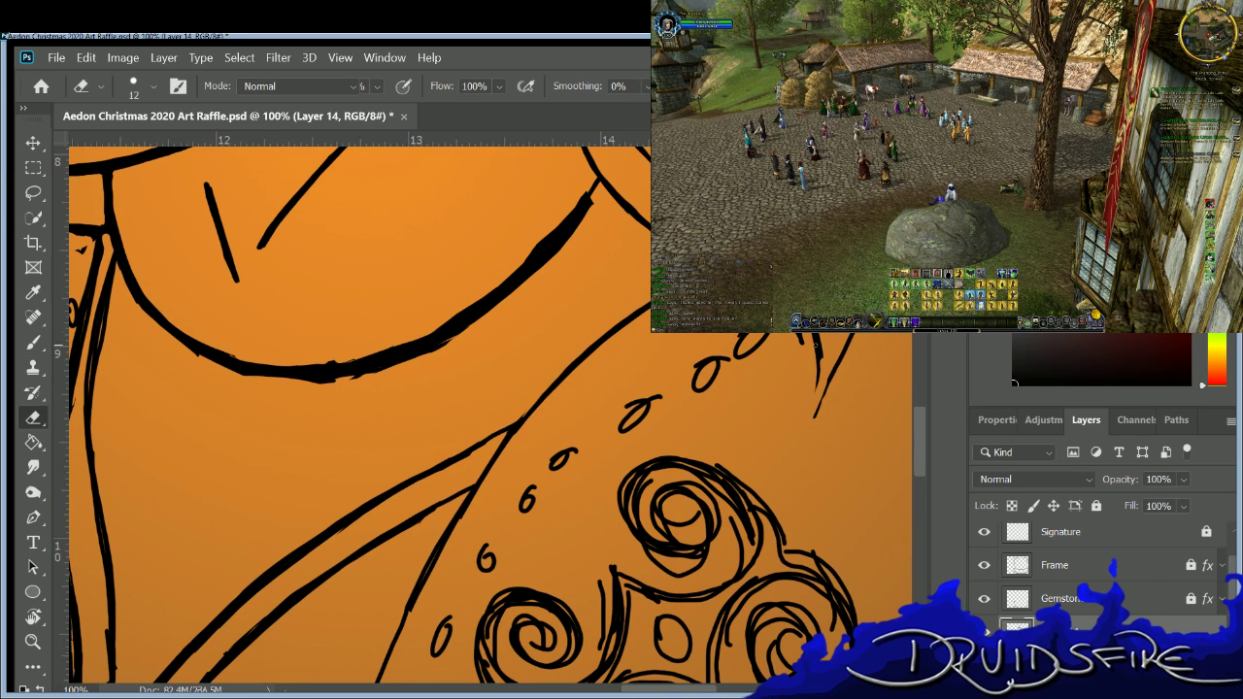
key("b")
mouse_move(817, 382)
left_mouse_down()
mouse_move(812, 418)
mouse_move(818, 398)
left_mouse_up()
key("e")
key("b")
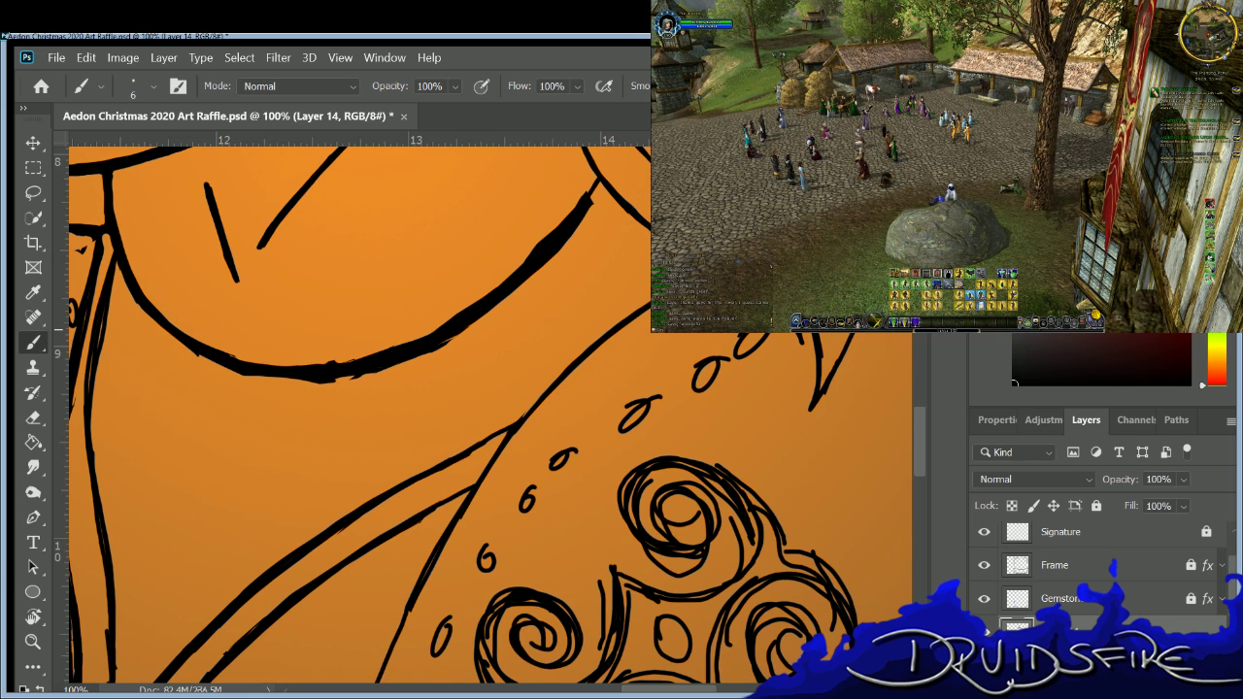
left_click_drag(913, 421, 916, 347)
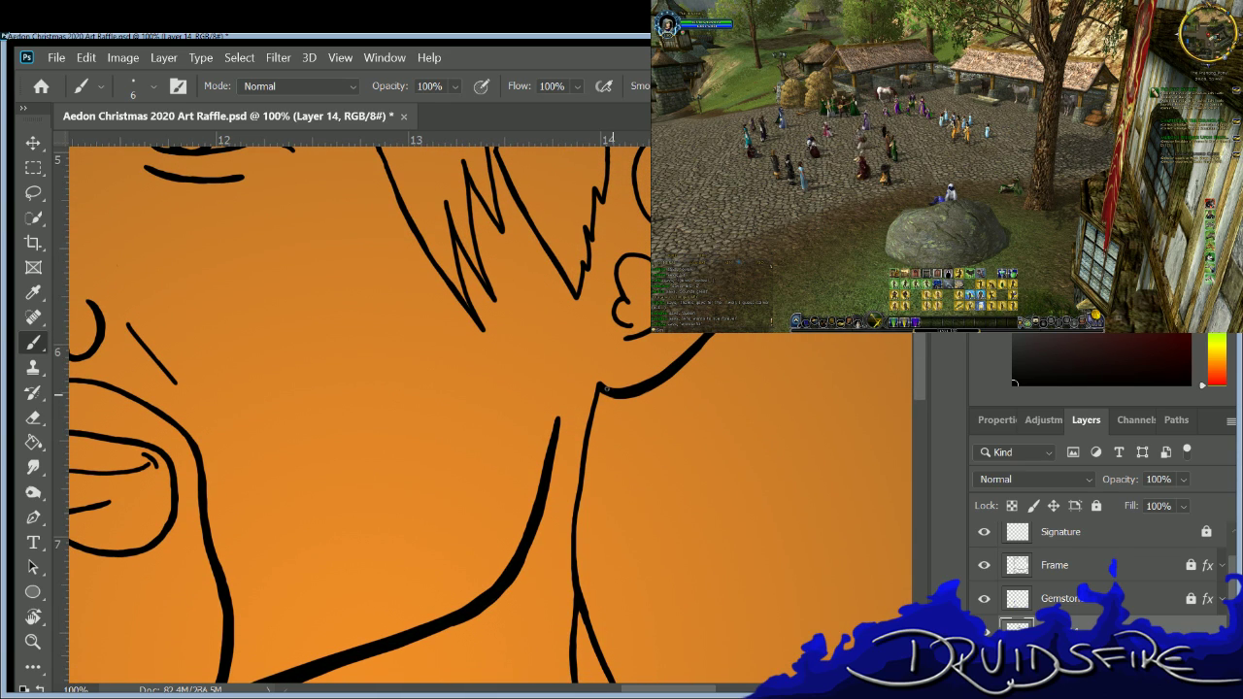
Touch up the black outline of the pointed tip below the mouth corner on the beard's inner edge.
left_click_drag(676, 685, 613, 686)
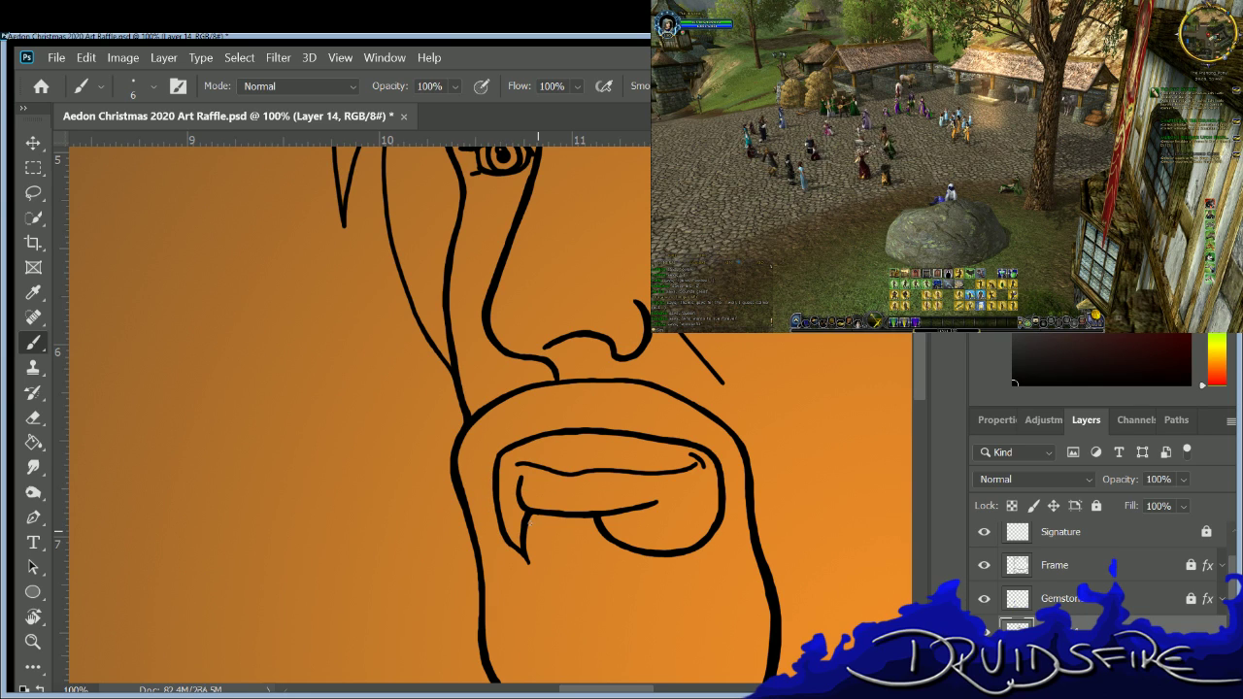
key("e")
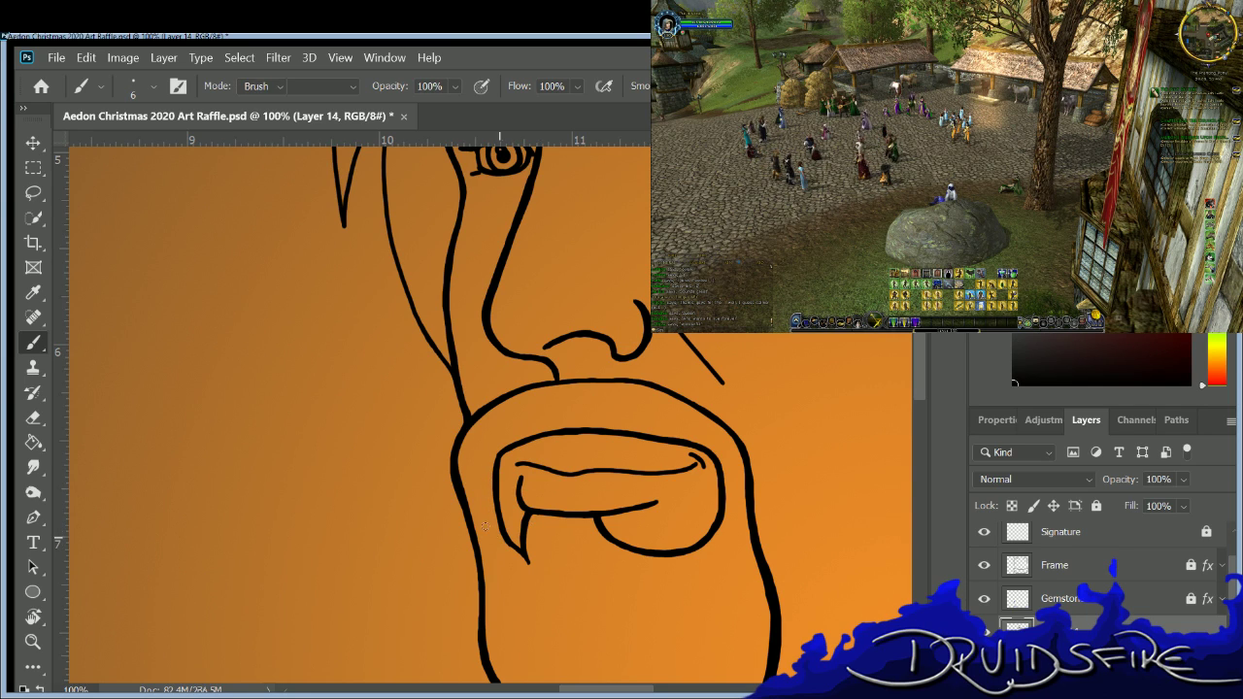
key("b")
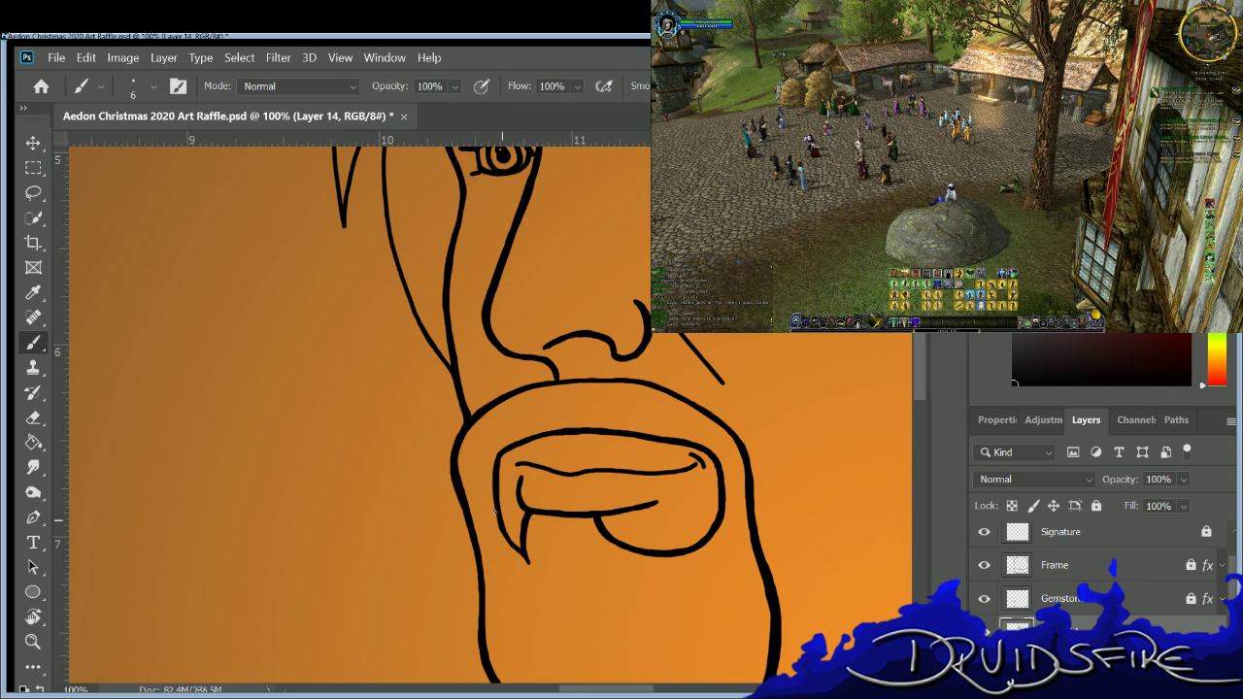
left_click_drag(505, 534, 522, 550)
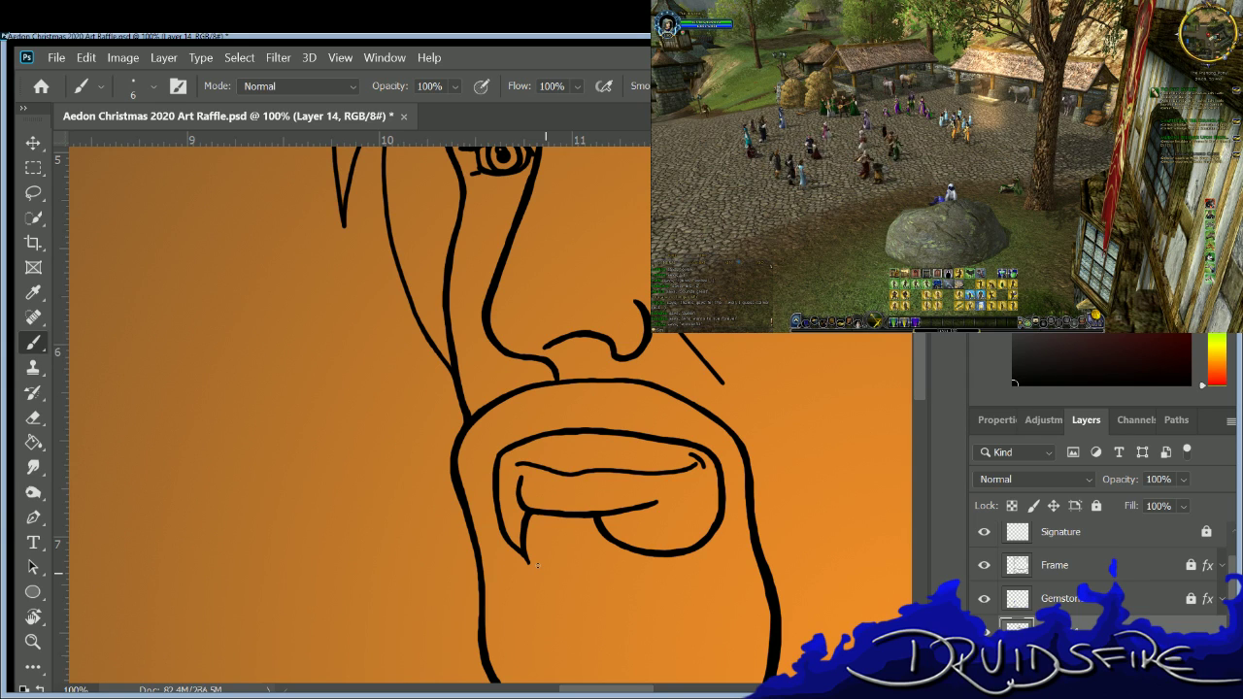
Trim the end of the line between the lips at the same mouth corner and paint a small dot beside it.
scroll(581, 592, "left", 1)
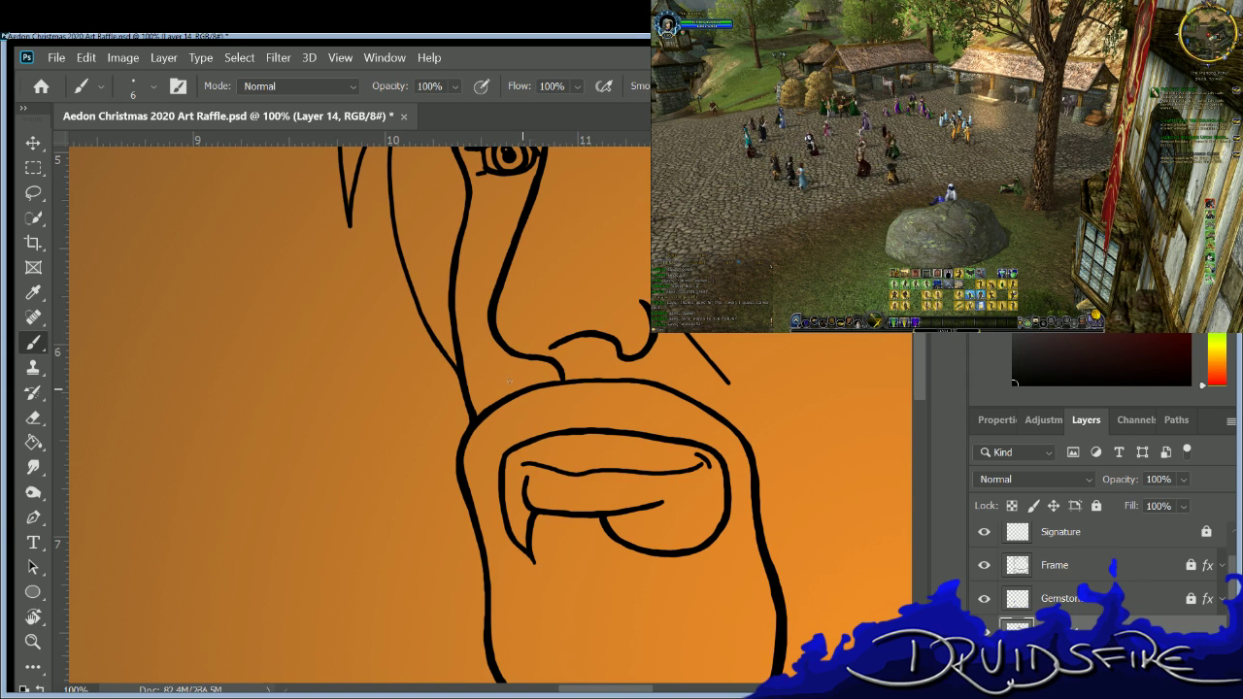
key("e")
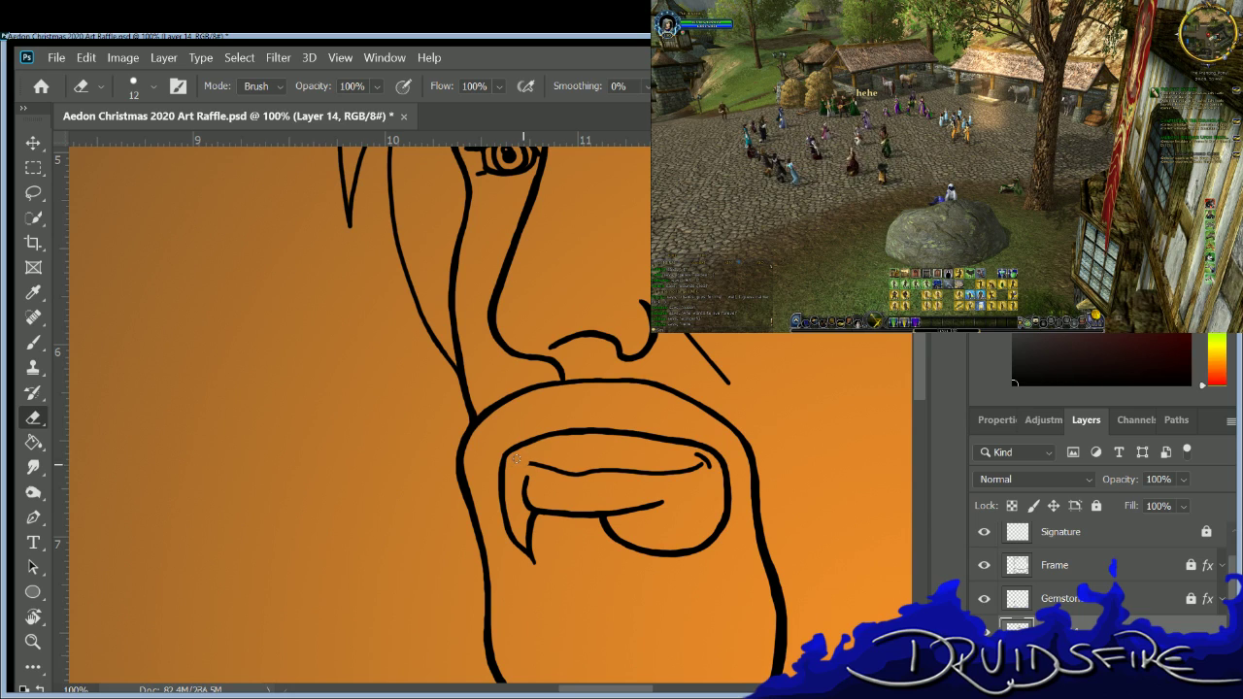
key("b")
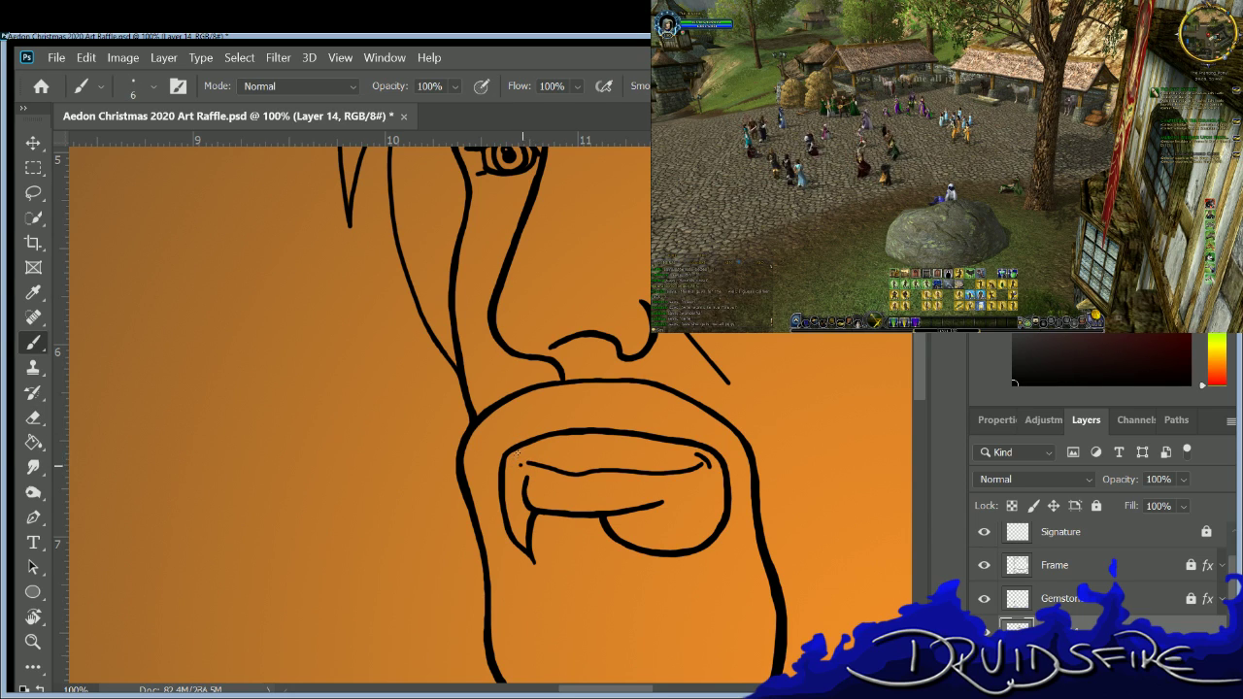
Thicken and smooth the edge of the long hair point in front of the shoulder, from the shoulder line down to its tip.
left_click_drag(619, 677, 689, 695)
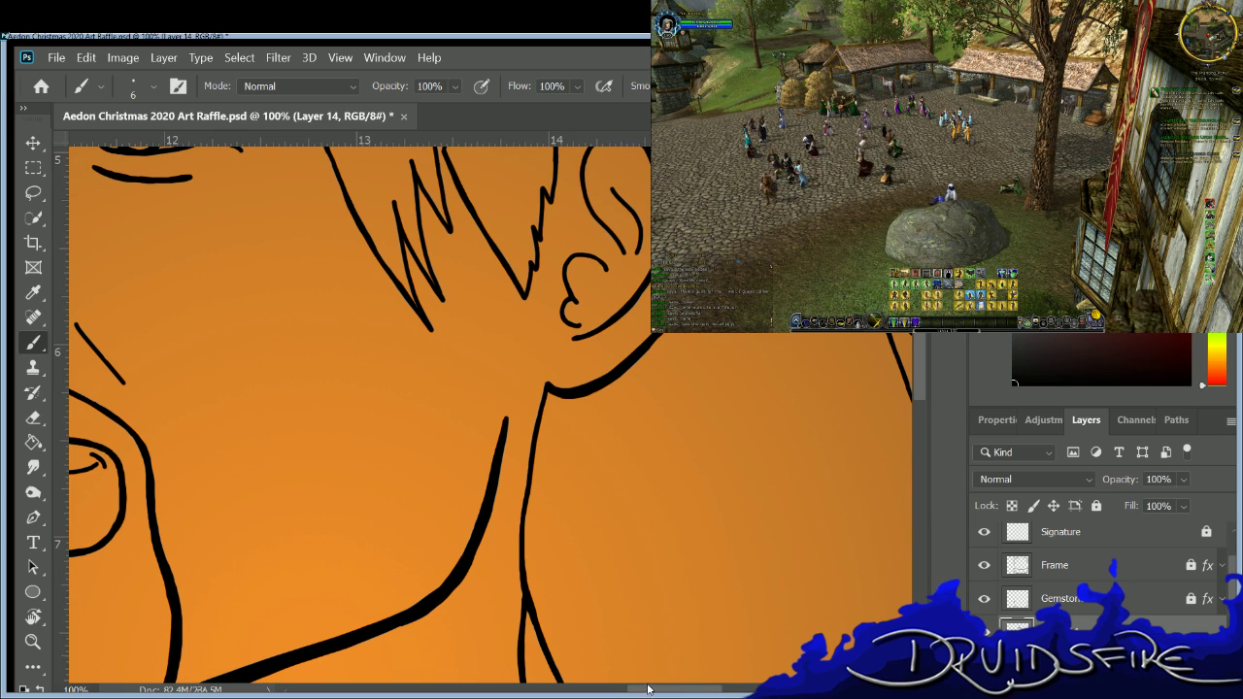
scroll(698, 567, "right", 8)
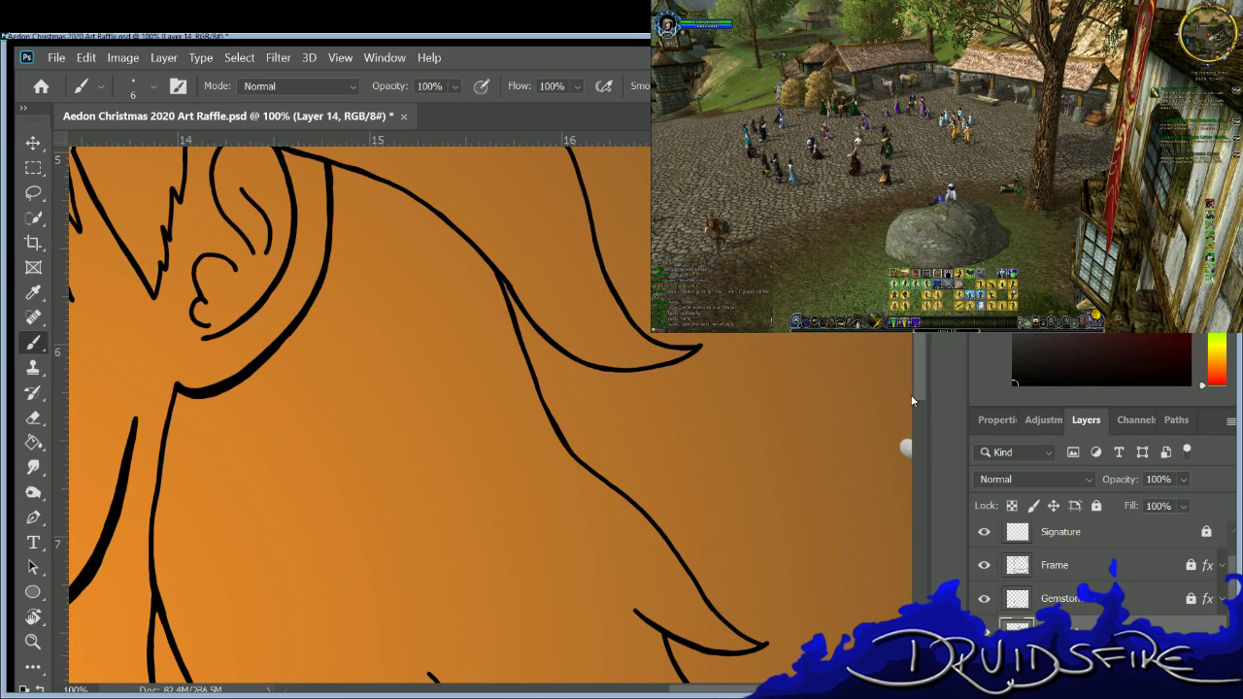
scroll(912, 400, "down", 7)
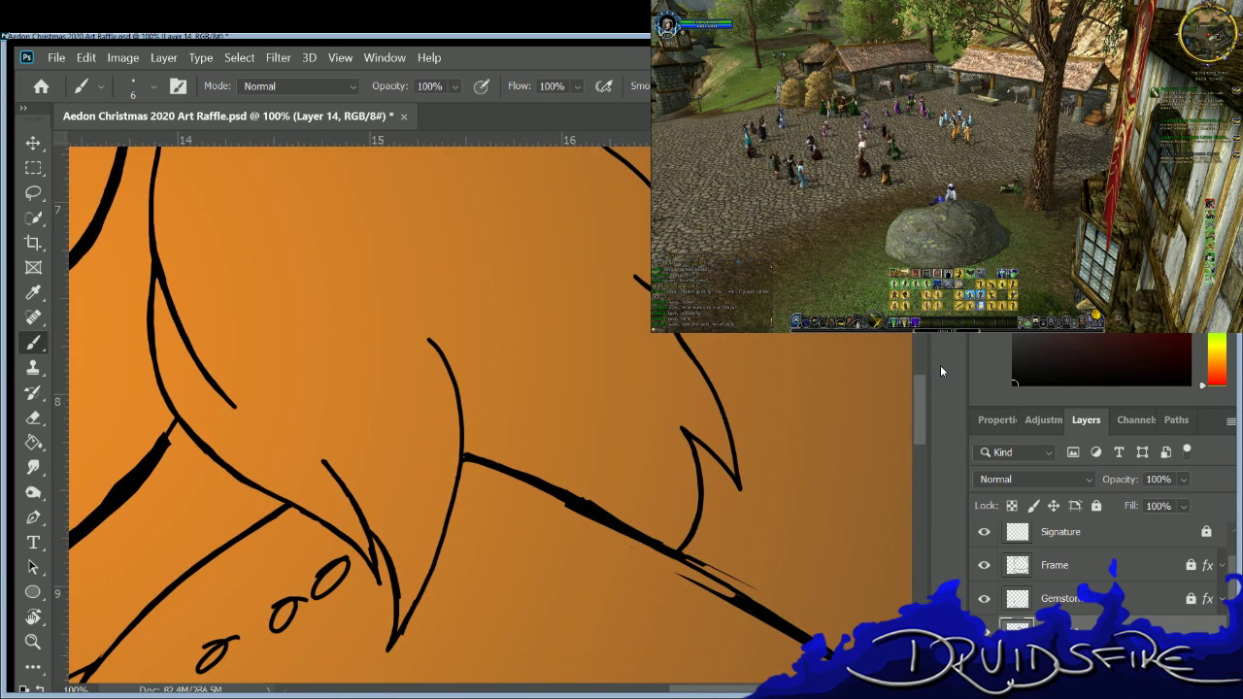
key("e")
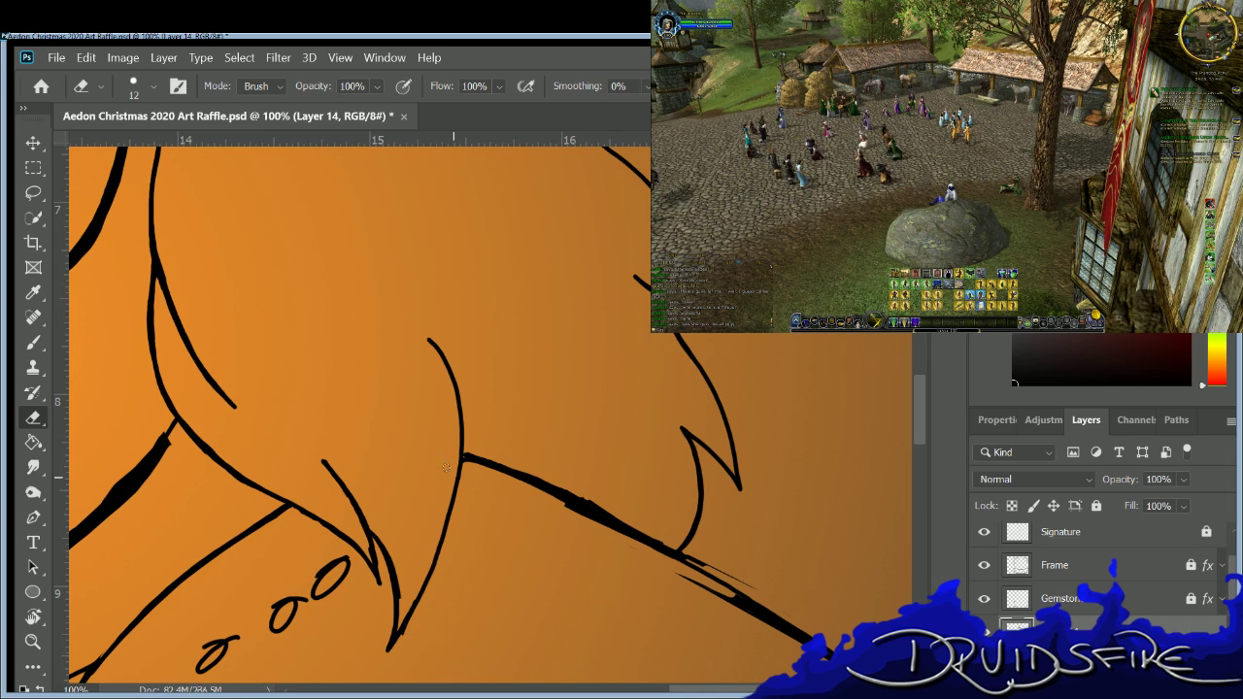
key("b")
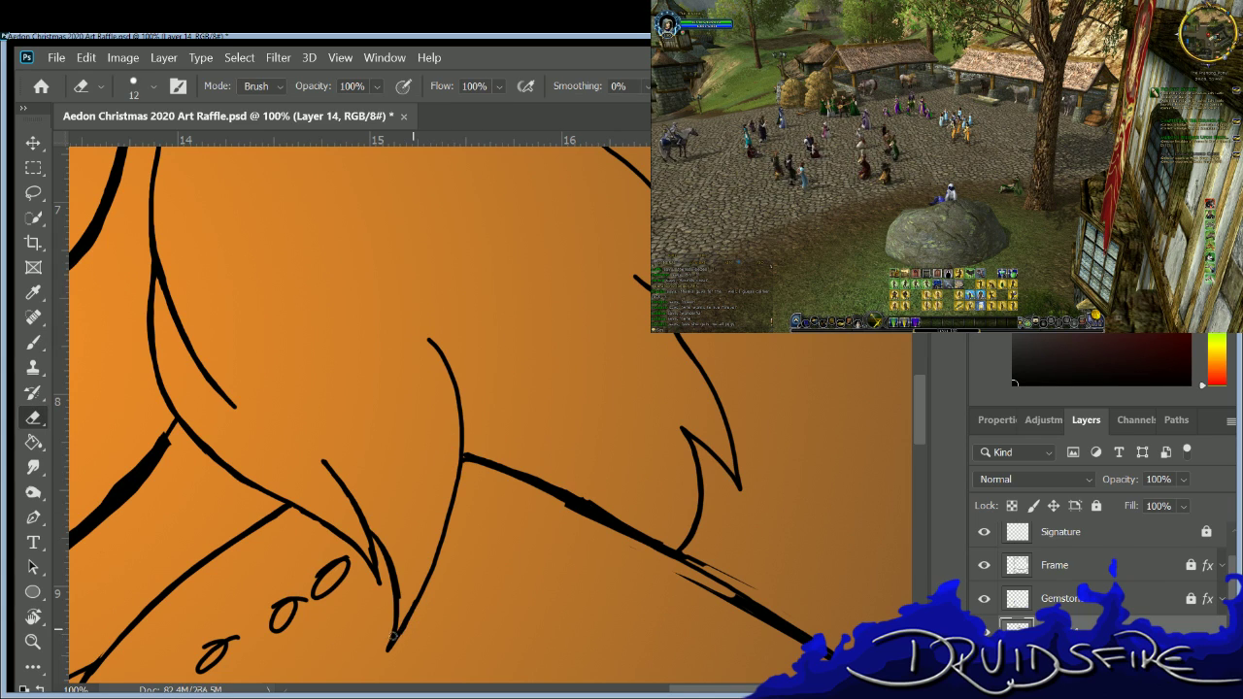
key("b")
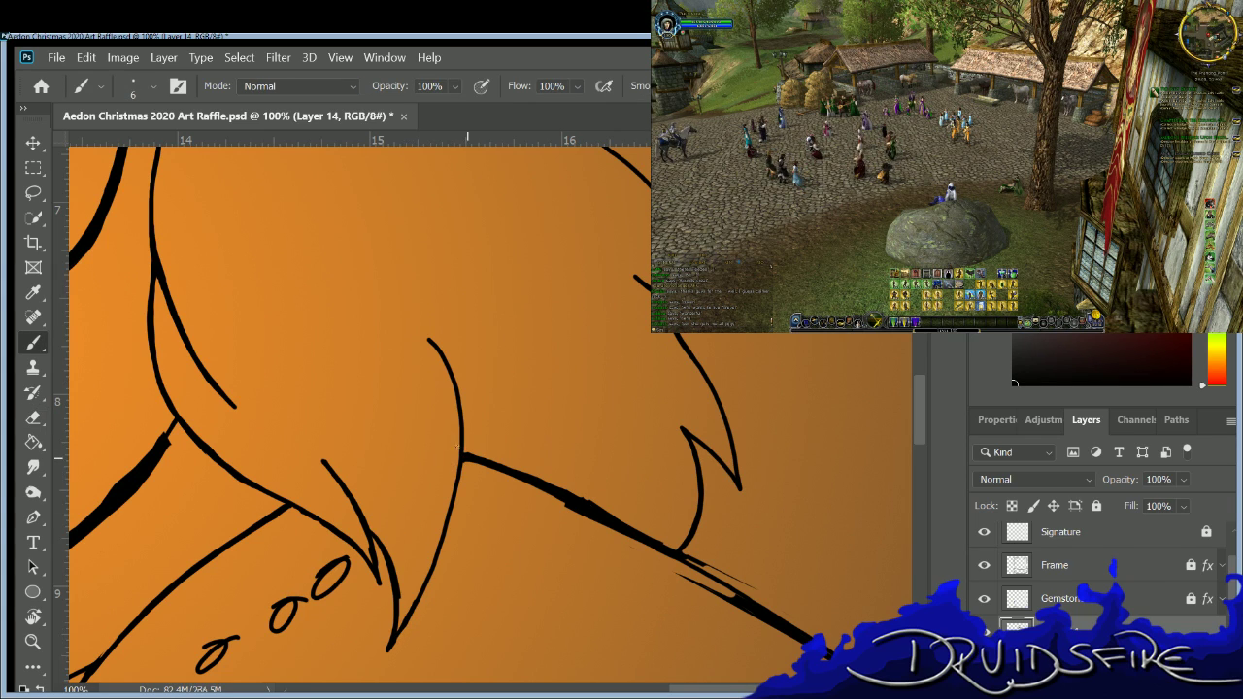
mouse_move(452, 478)
left_mouse_down()
mouse_move(452, 519)
mouse_move(411, 609)
left_mouse_up()
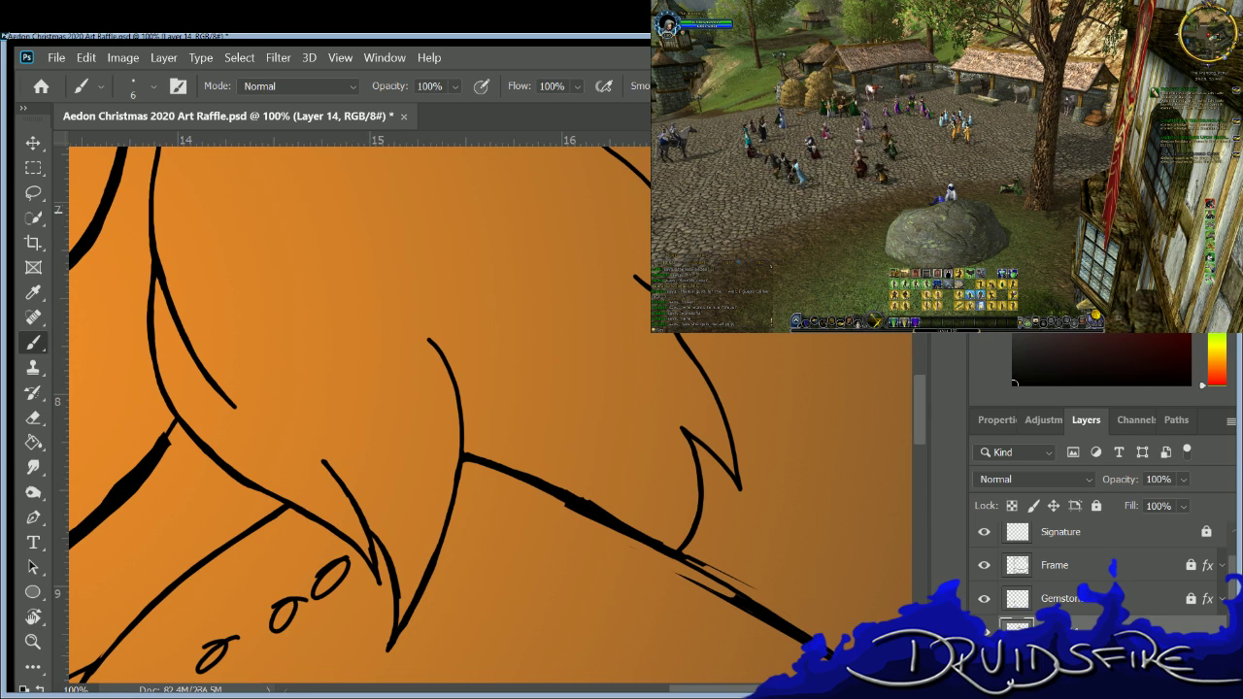
Erase the rough doubled strokes along the shoulder line and thin it to a clean line starting at the hair edge.
key("e")
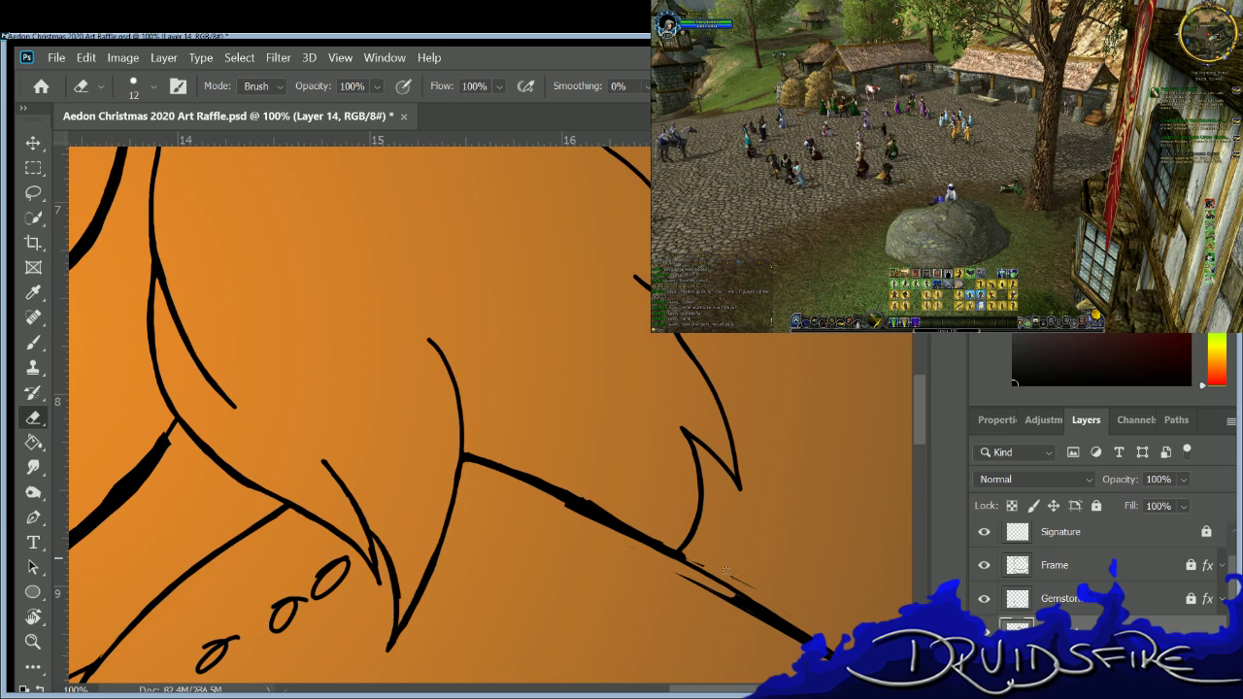
mouse_move(561, 501)
left_mouse_down()
mouse_move(746, 616)
mouse_move(690, 580)
mouse_move(735, 599)
left_mouse_up()
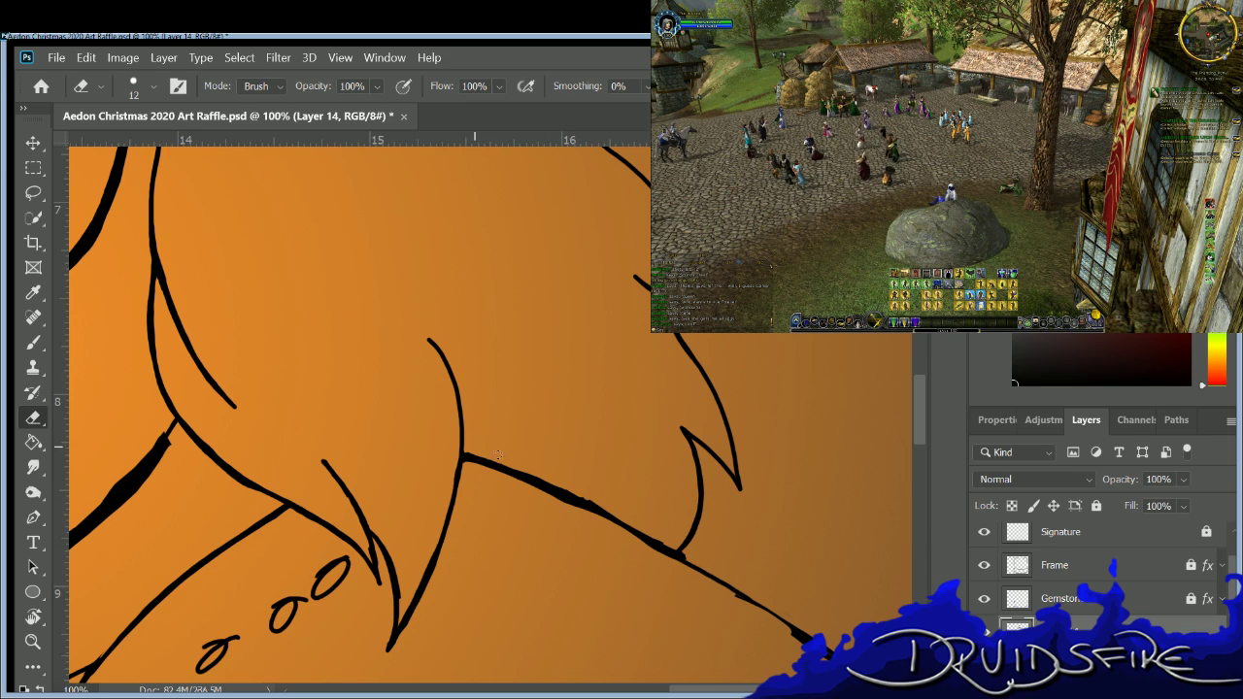
key("b")
key("e")
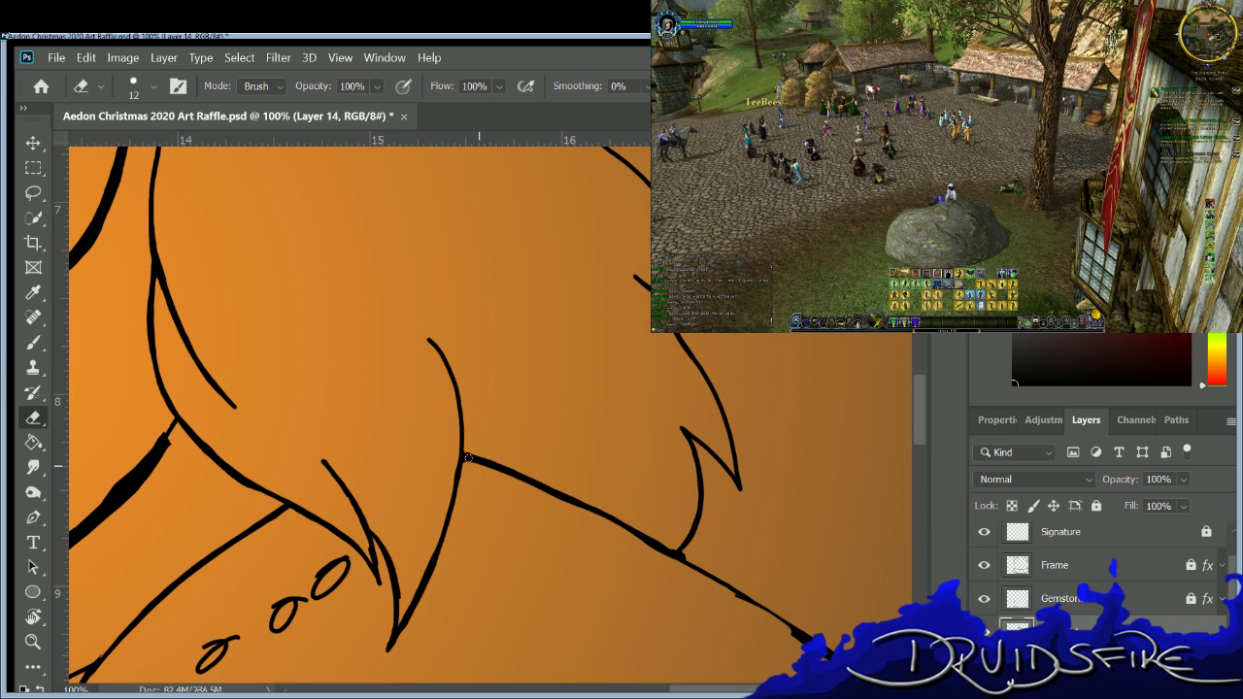
key("b")
key("b")
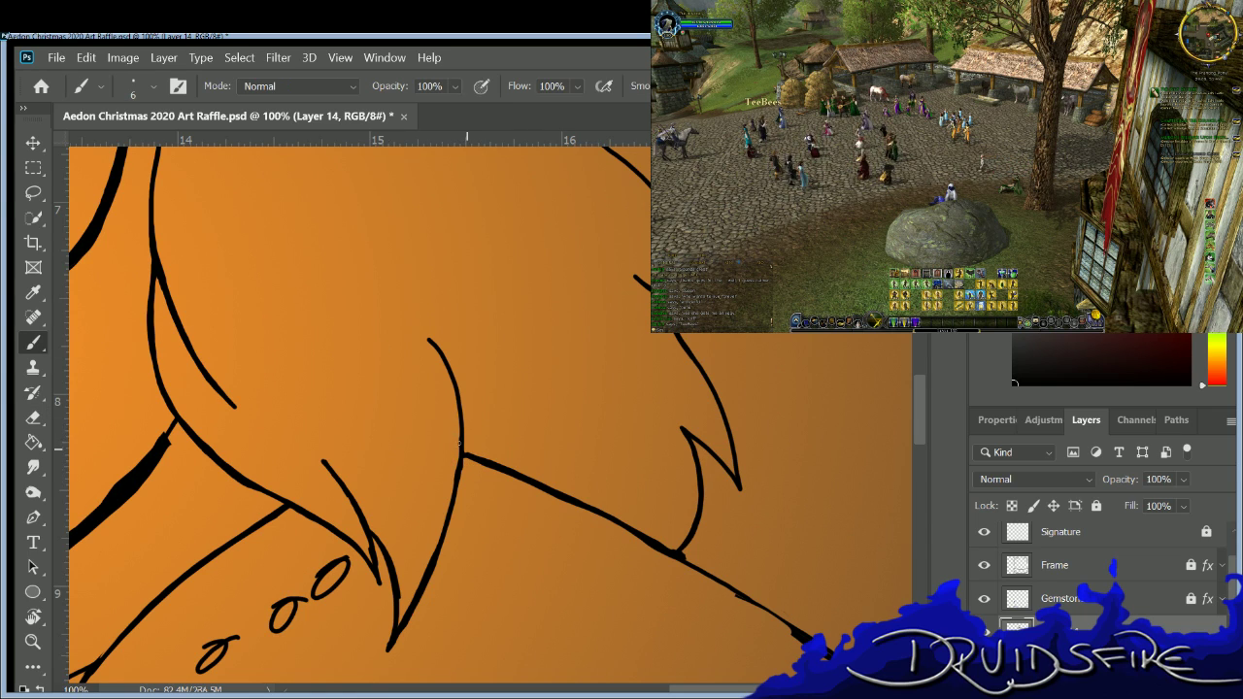
Even out the shoulder line beneath the outer jagged hair lock and repaint the lock's lower end to meet it.
key("e")
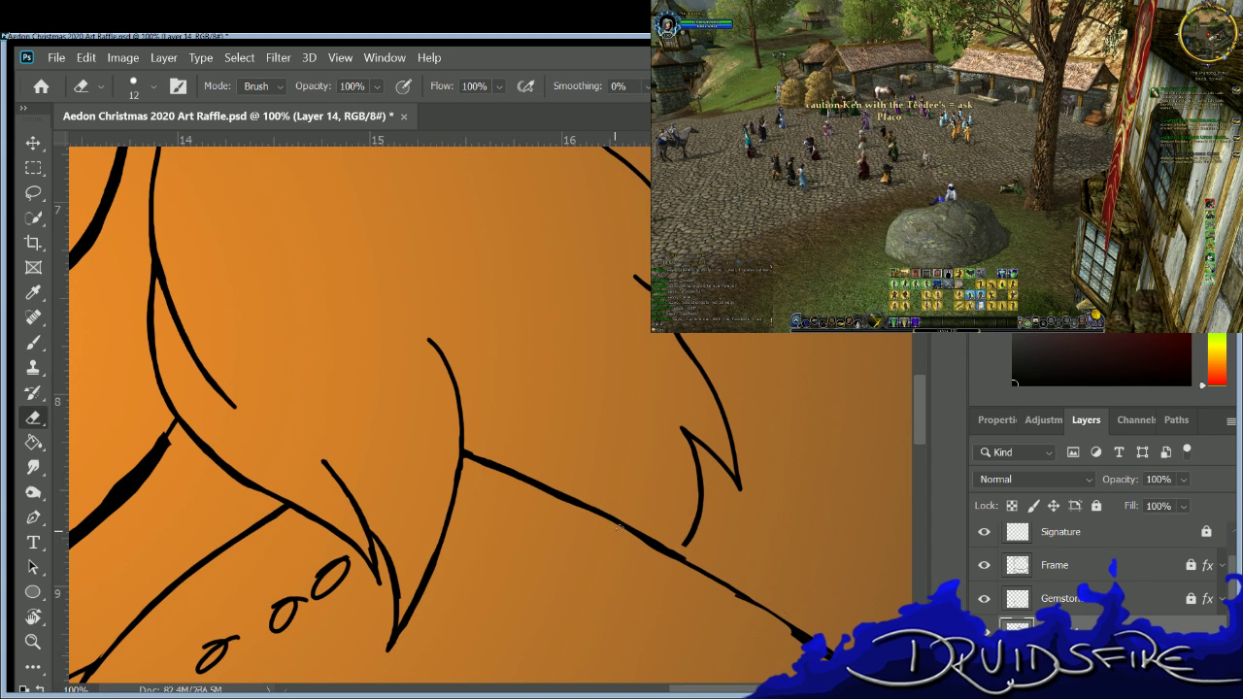
key("b")
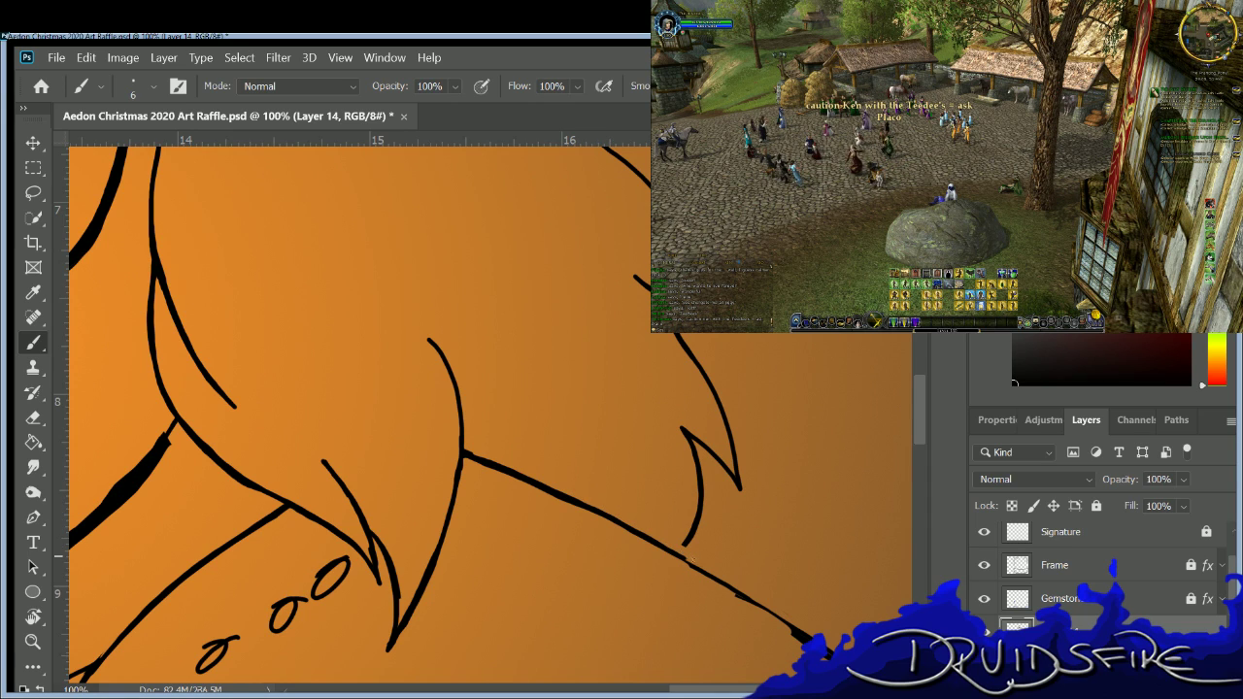
key("e")
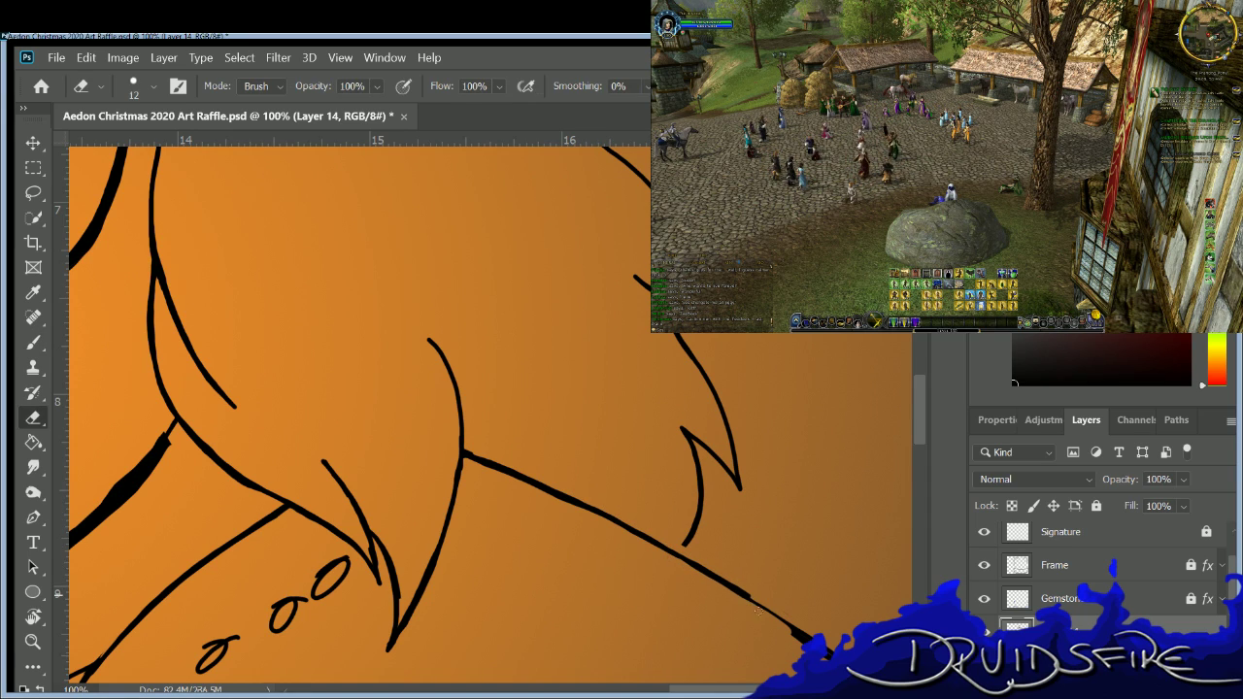
key("b")
left_click_drag(677, 550, 681, 540)
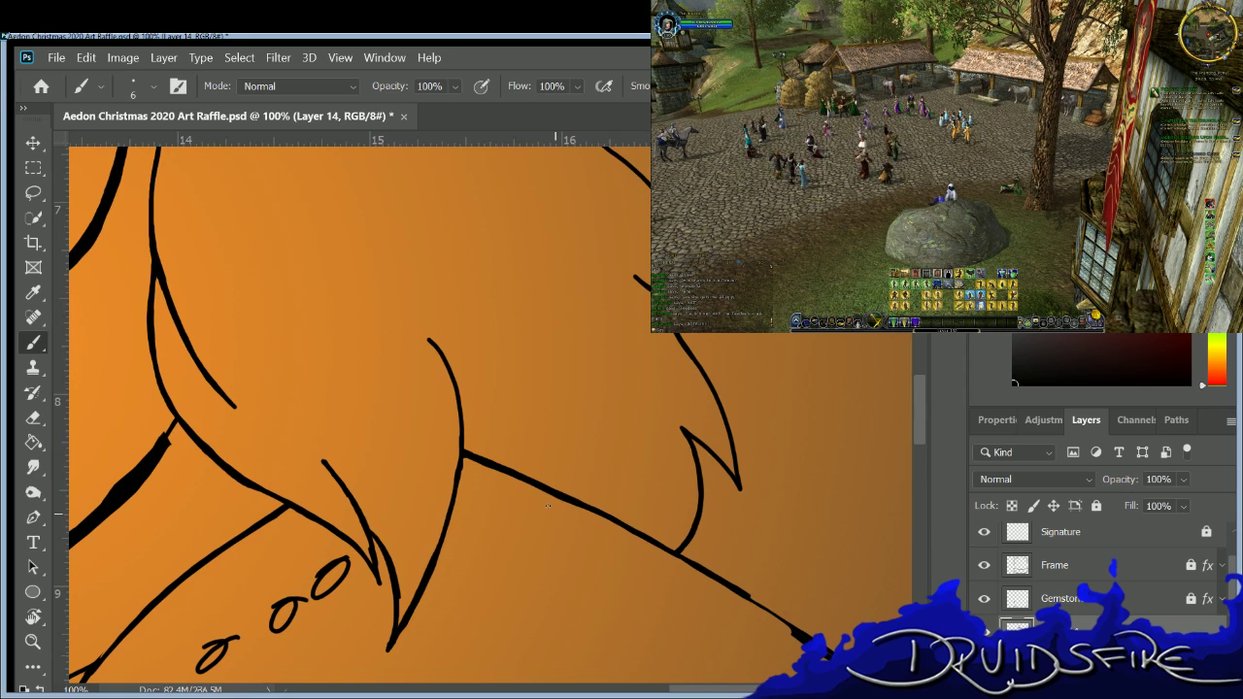
key("e")
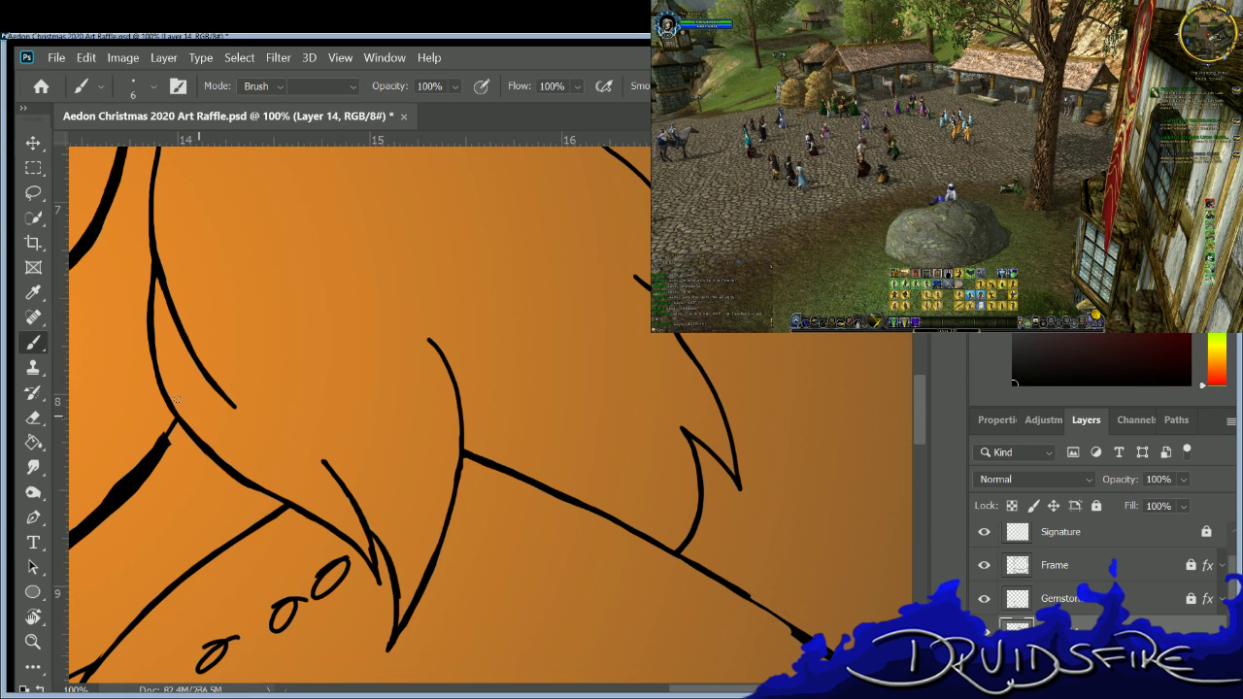
key("b")
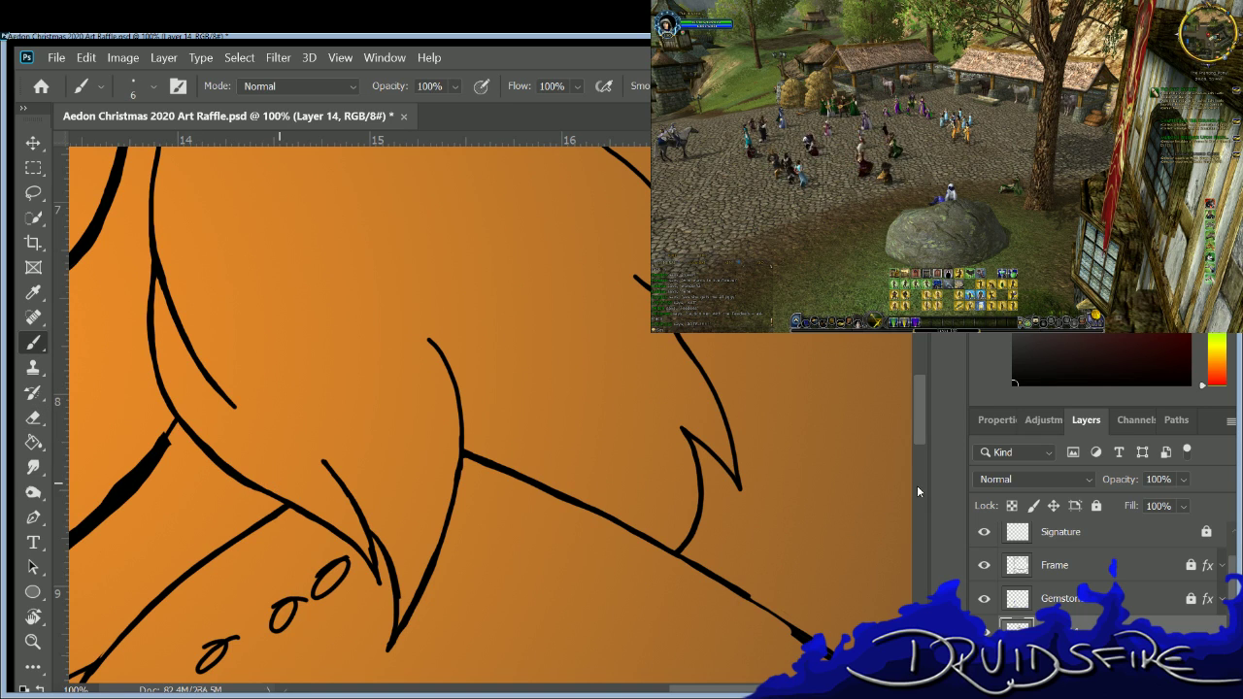
Fill the thin section of the shoulder line and paint its outer stroke heavier down around the shoulder's rounded corner.
scroll(897, 415, "down", 5)
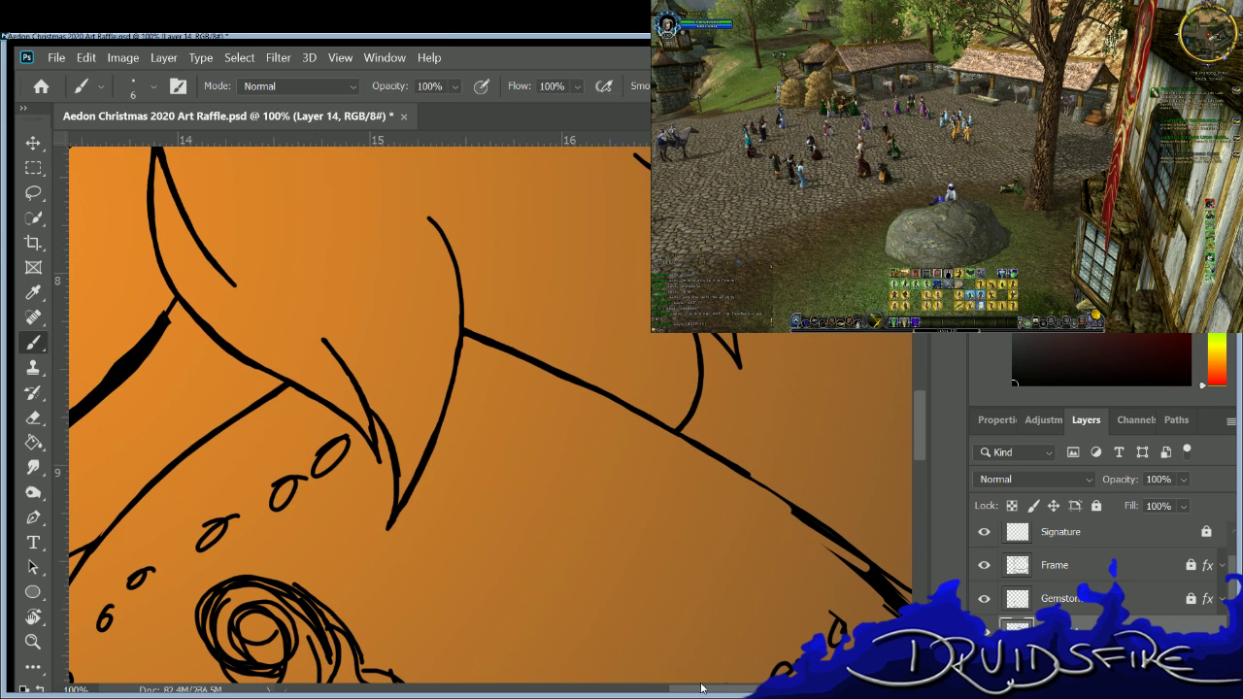
scroll(735, 695, "right", 3)
scroll(735, 695, "right", 1)
scroll(913, 405, "down", 5)
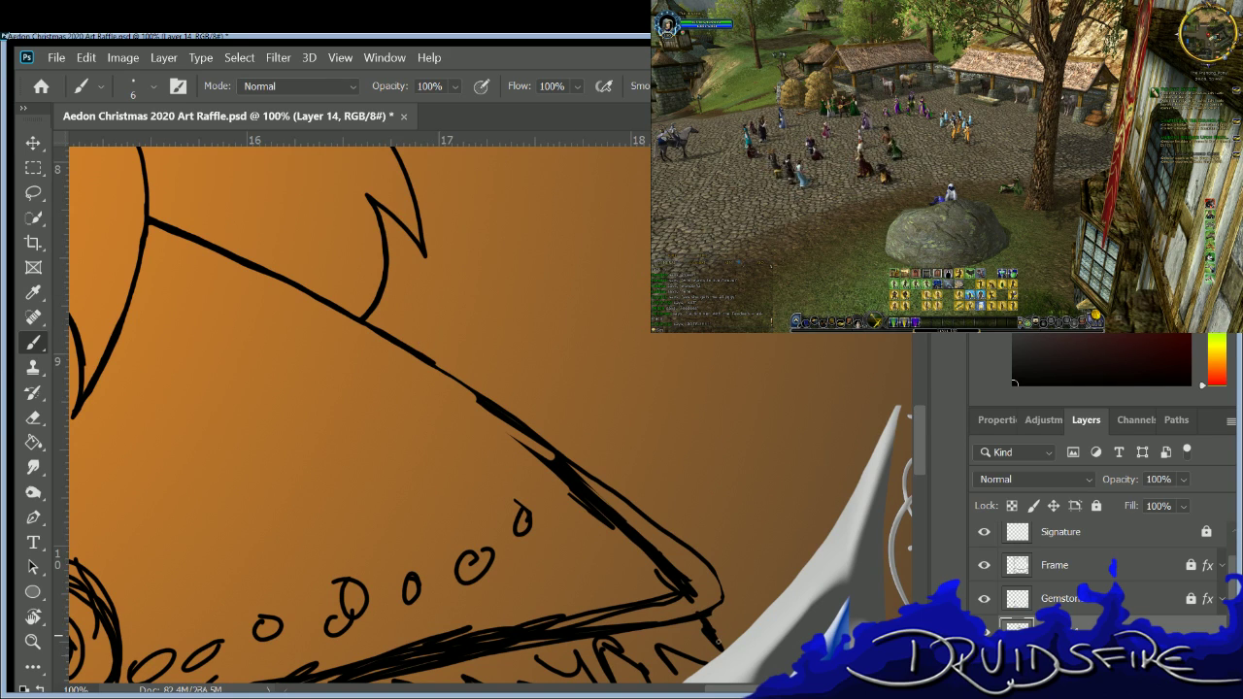
key("e")
key("b")
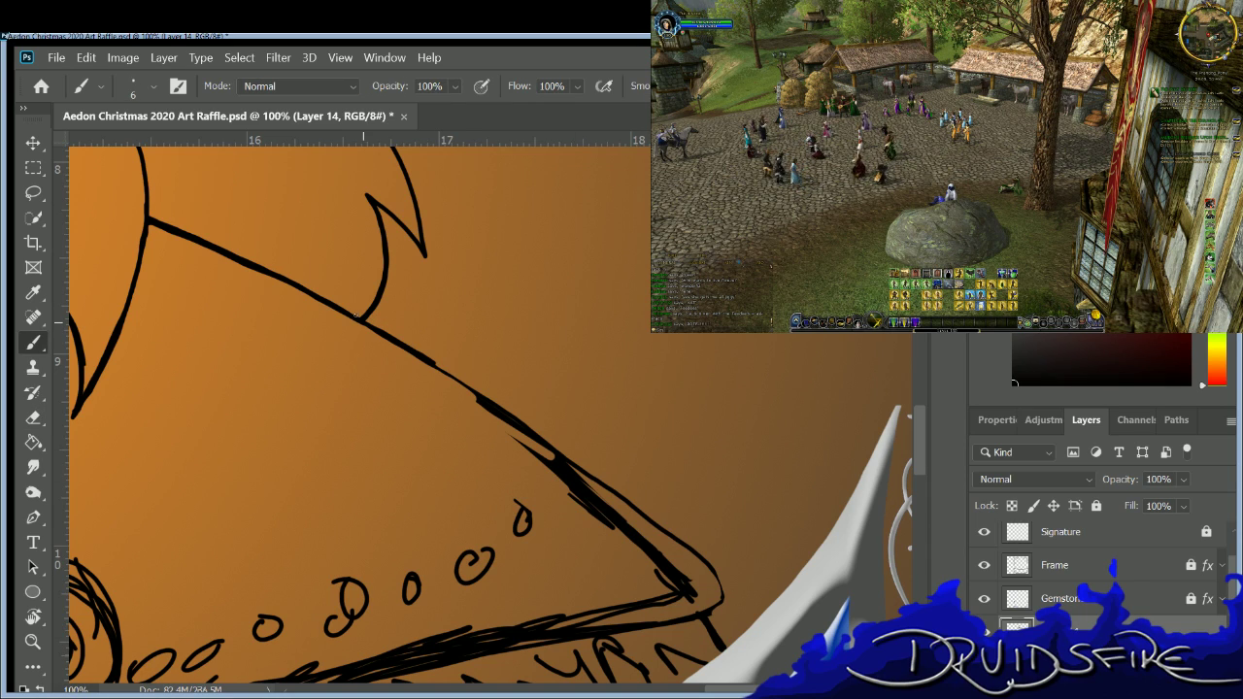
left_click_drag(431, 362, 478, 398)
left_click_drag(431, 361, 476, 398)
mouse_move(551, 444)
left_mouse_down()
mouse_move(698, 558)
mouse_move(711, 596)
mouse_move(672, 553)
mouse_move(711, 574)
mouse_move(698, 606)
mouse_move(718, 589)
mouse_move(706, 558)
mouse_move(719, 598)
left_mouse_up()
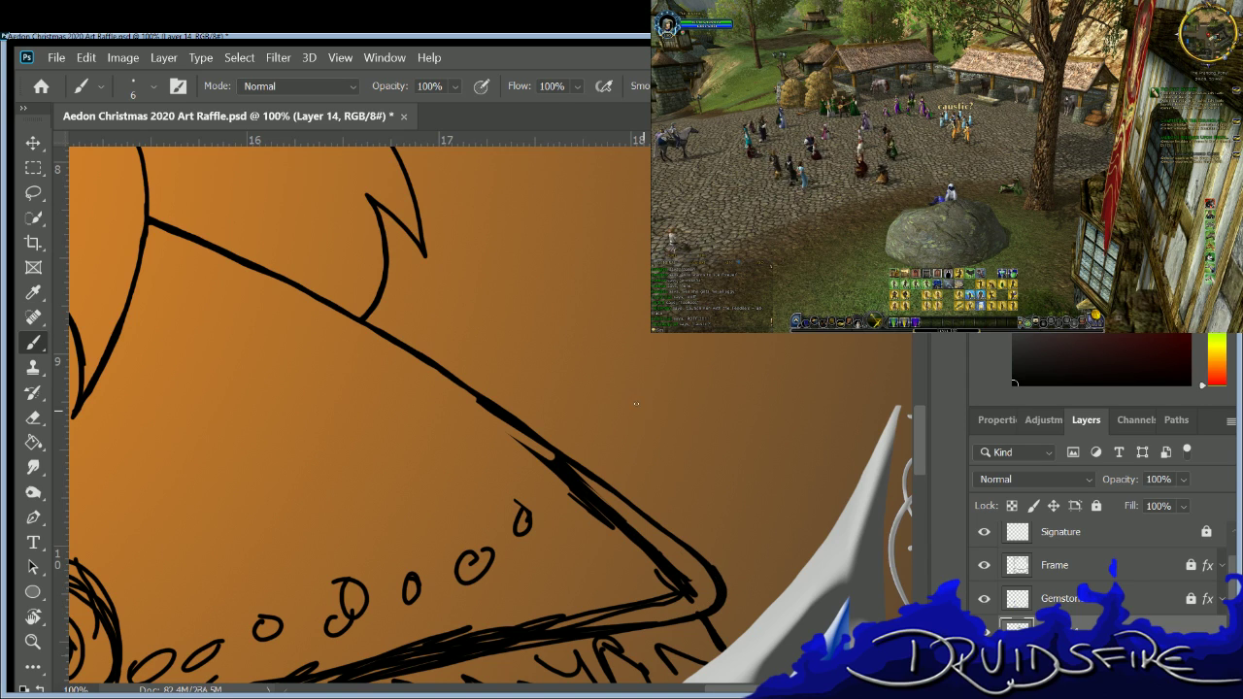
Erase the rough inner strokes along the lower shoulder line and paint a short curve inside the rounded corner.
key("e")
mouse_move(509, 432)
left_mouse_down()
mouse_move(623, 511)
mouse_move(544, 472)
mouse_move(672, 576)
mouse_move(645, 571)
mouse_move(683, 600)
mouse_move(675, 562)
mouse_move(694, 591)
mouse_move(675, 580)
mouse_move(652, 600)
left_mouse_up()
key("b")
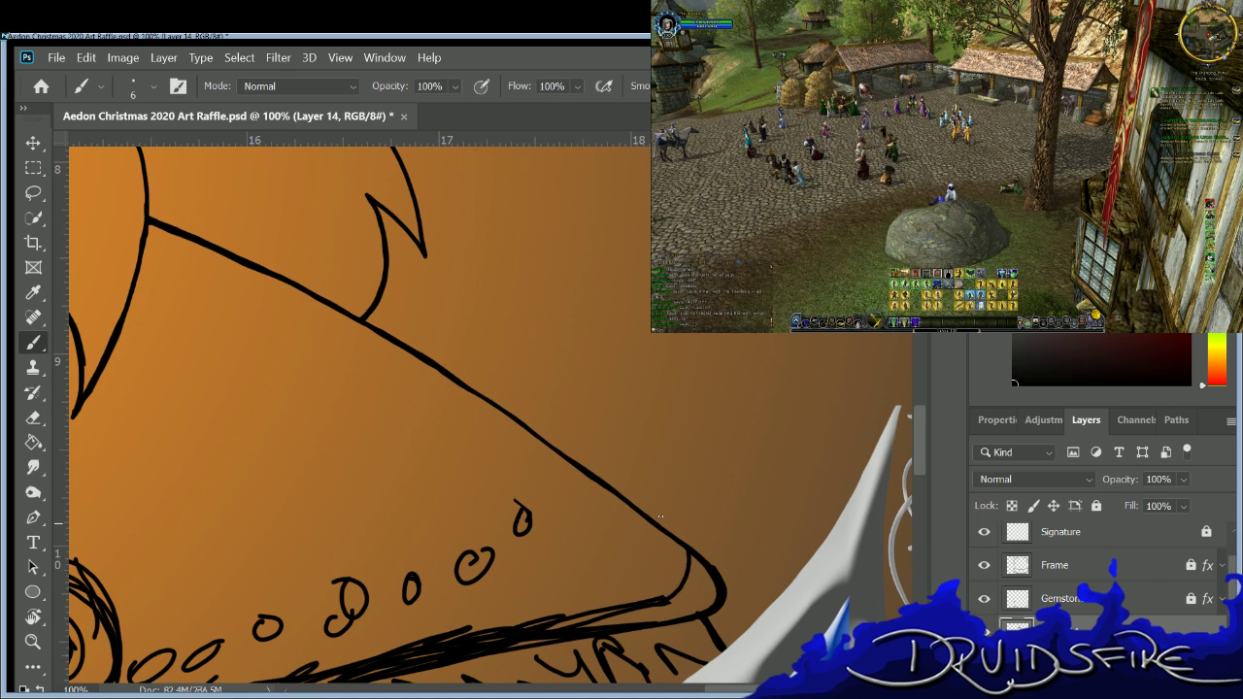
key("ctrl+z")
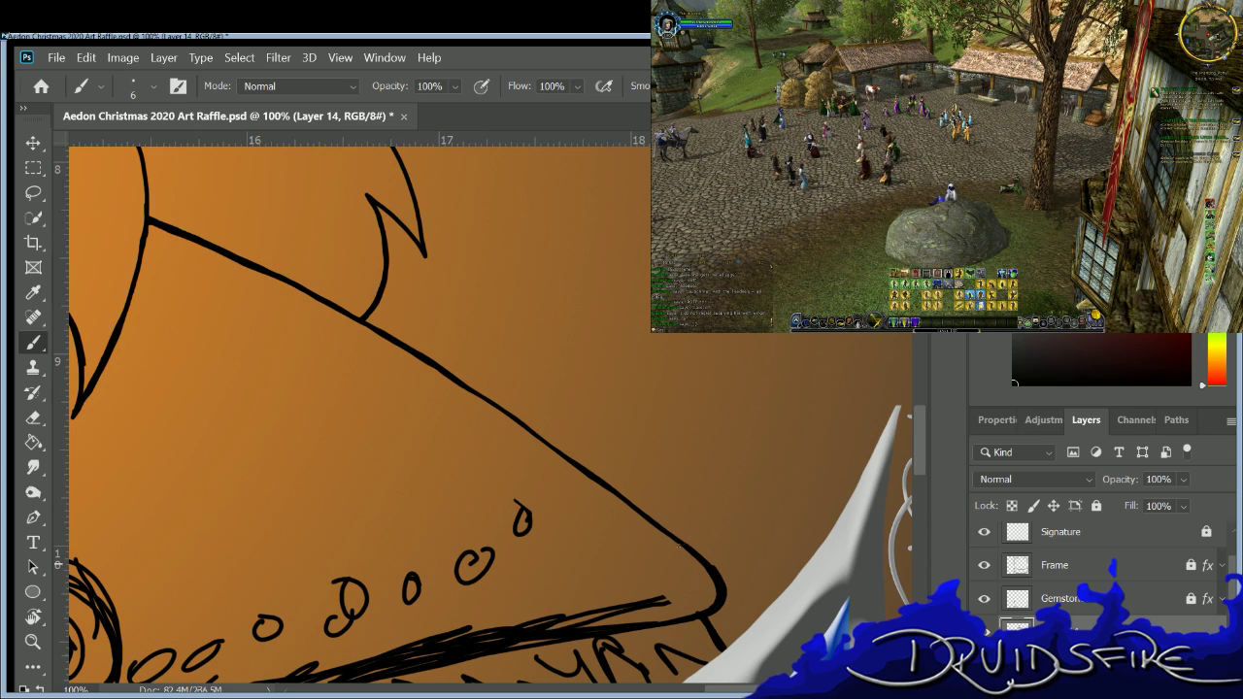
mouse_move(677, 539)
left_mouse_down()
mouse_move(690, 567)
mouse_move(667, 602)
left_mouse_up()
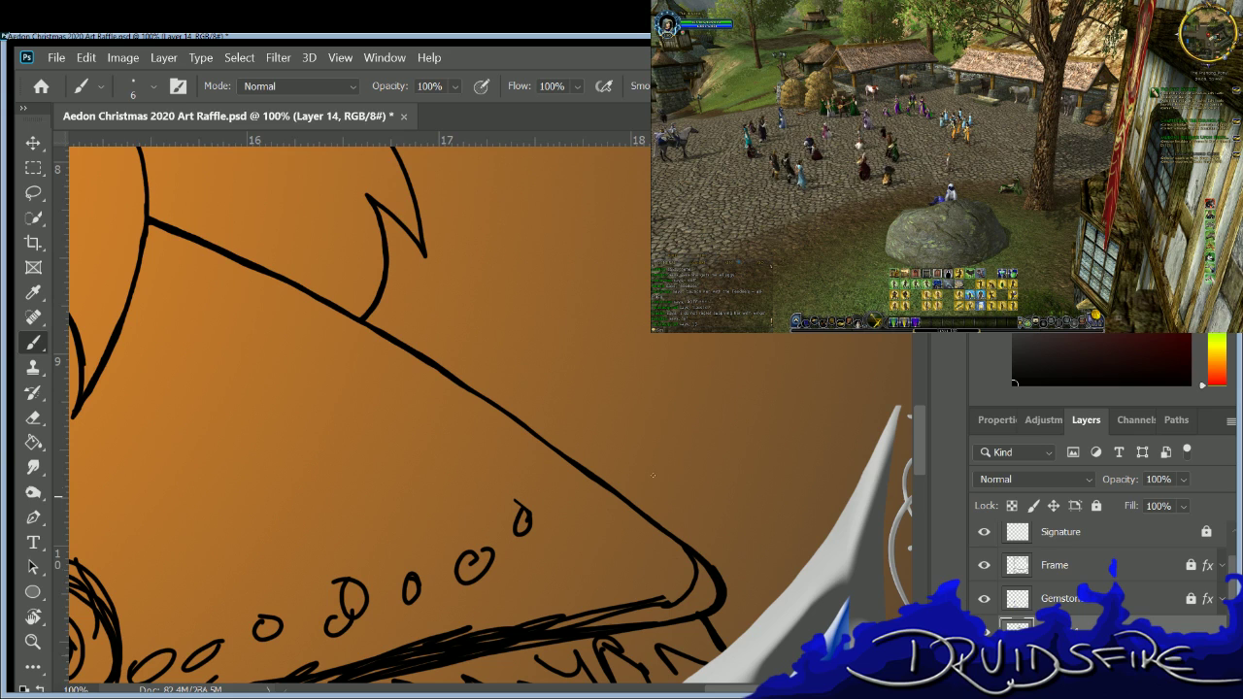
Erase the rough overlapping strokes along the garment trim's upper edge, from the rounded shoulder corner inward beneath the row of small circles.
scroll(629, 442, "down", 4)
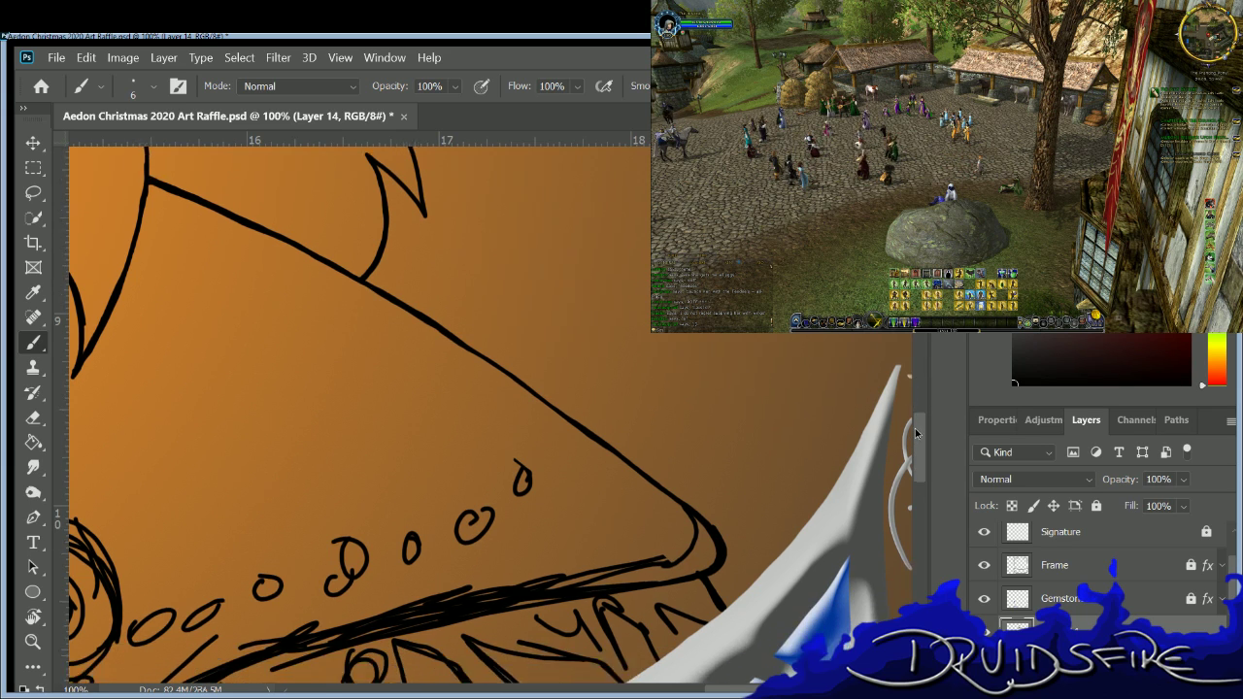
key("e")
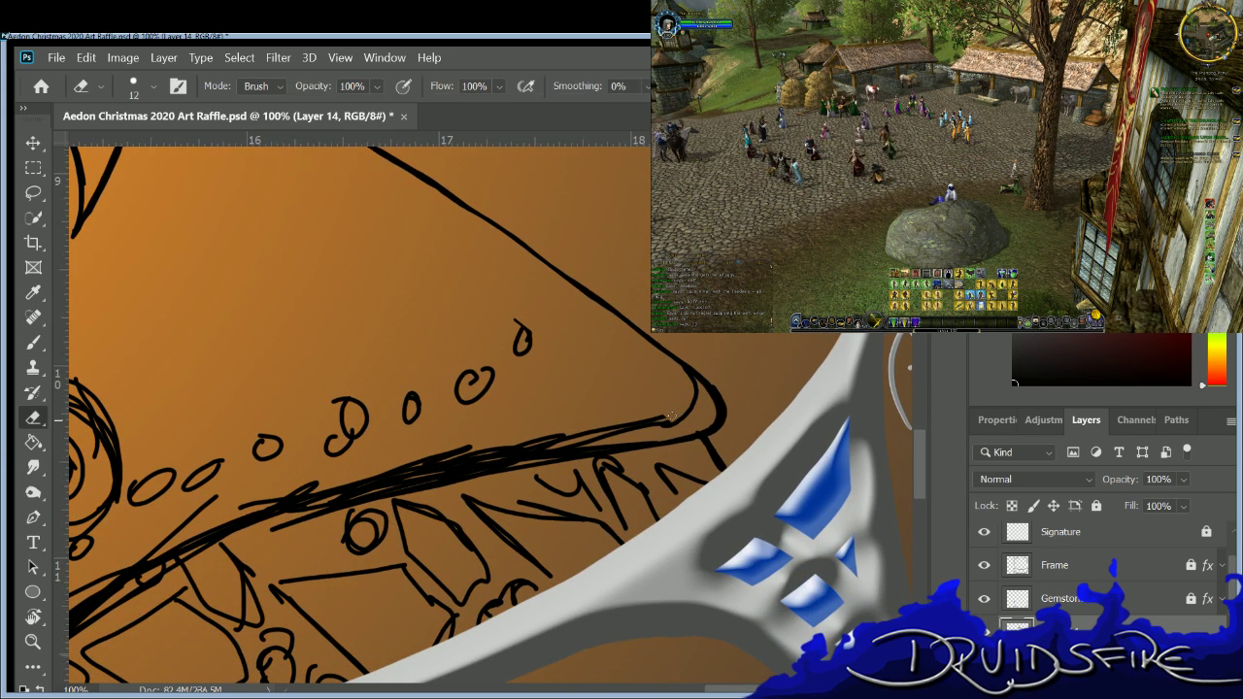
mouse_move(660, 417)
left_mouse_down()
mouse_move(458, 452)
mouse_move(171, 548)
mouse_move(230, 473)
mouse_move(320, 484)
left_mouse_up()
left_click_drag(427, 457, 472, 446)
mouse_move(167, 552)
left_mouse_down()
mouse_move(262, 524)
mouse_move(337, 466)
left_mouse_up()
left_click_drag(672, 419, 289, 512)
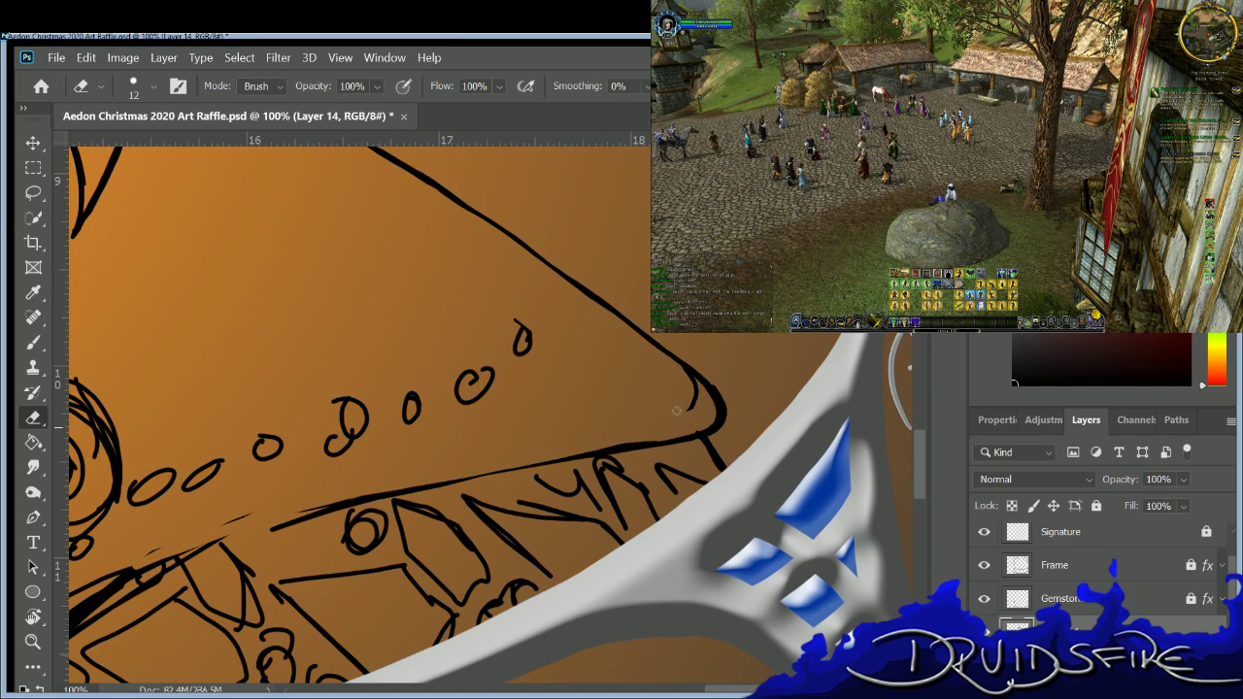
Erase the heavy scribbled strokes on the inner end of the trim's edge, below the spiral ornament.
key("b")
mouse_move(735, 685)
left_mouse_down()
mouse_move(524, 687)
mouse_move(770, 693)
left_mouse_up()
key("e")
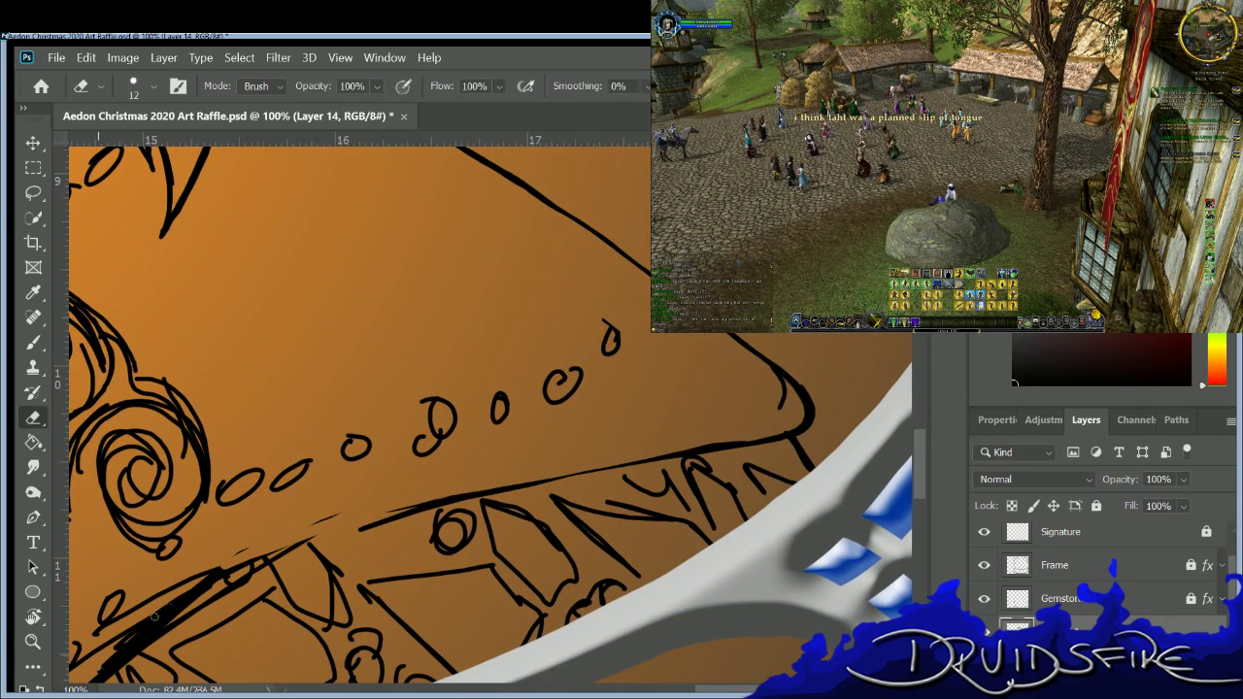
left_click_drag(118, 607, 208, 578)
left_click_drag(136, 636, 201, 582)
left_click_drag(257, 550, 398, 509)
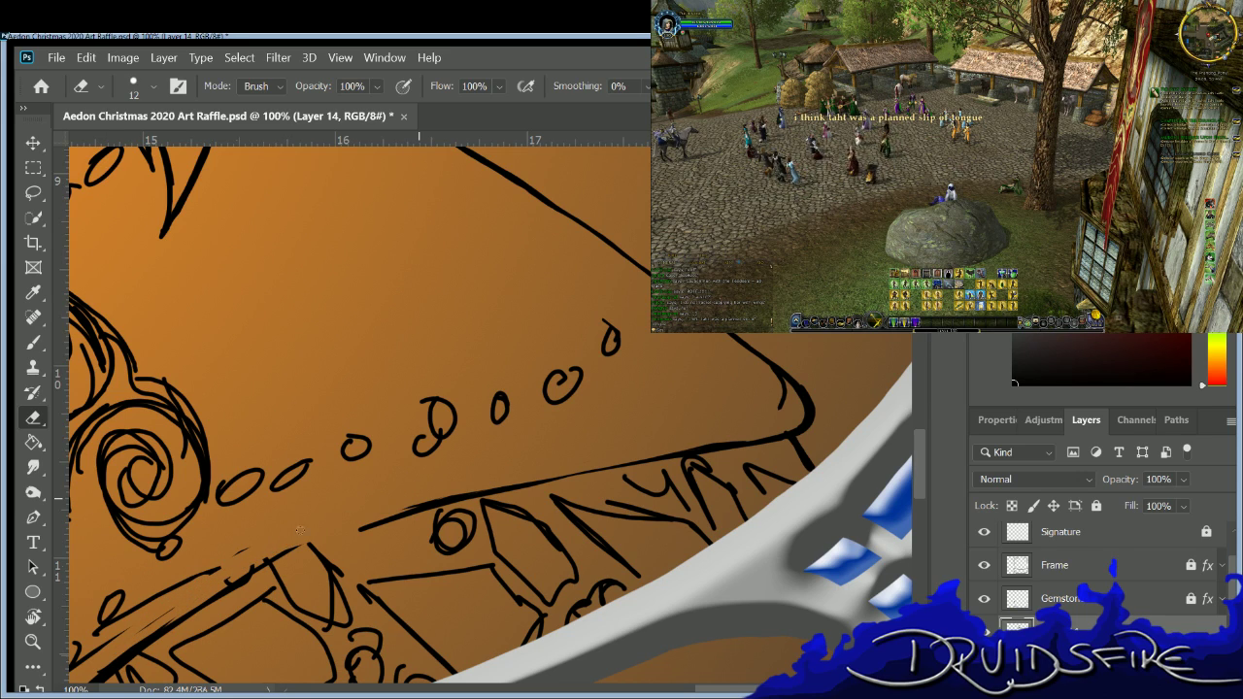
Paint a clean inner border line from the rounded shoulder corner along the trim to its inner end, and tidy it near the corner.
key("b")
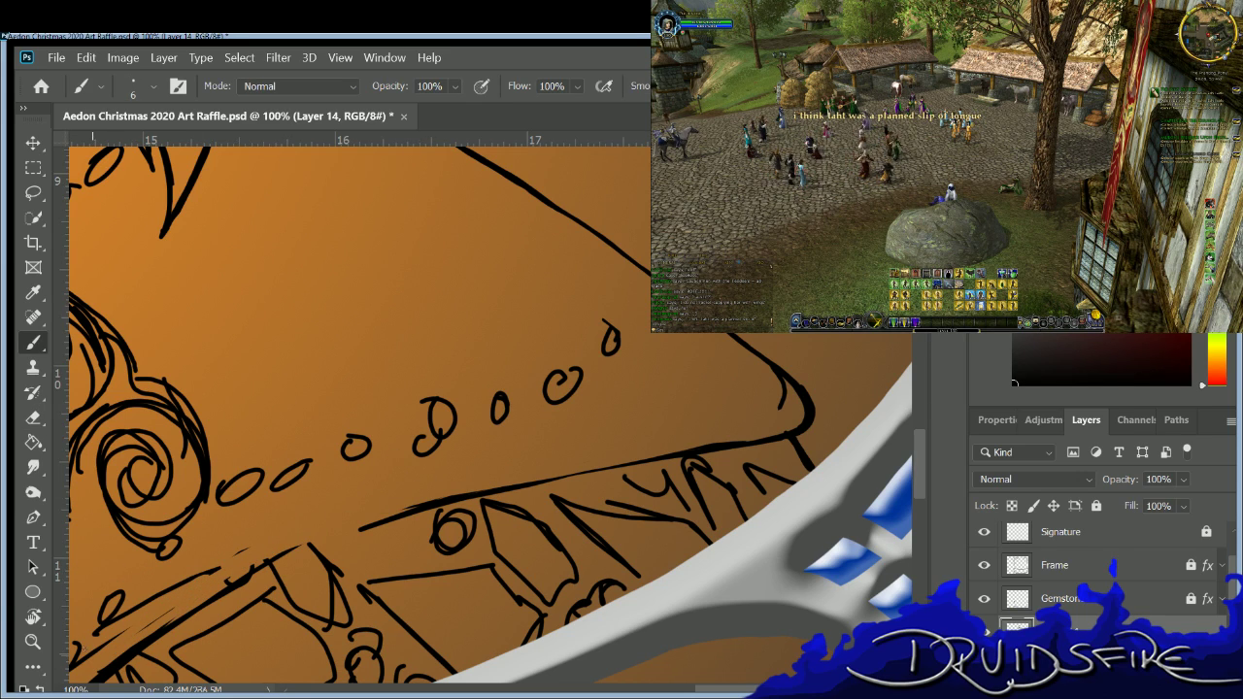
mouse_move(100, 650)
left_mouse_down()
mouse_move(270, 543)
mouse_move(618, 451)
left_mouse_up()
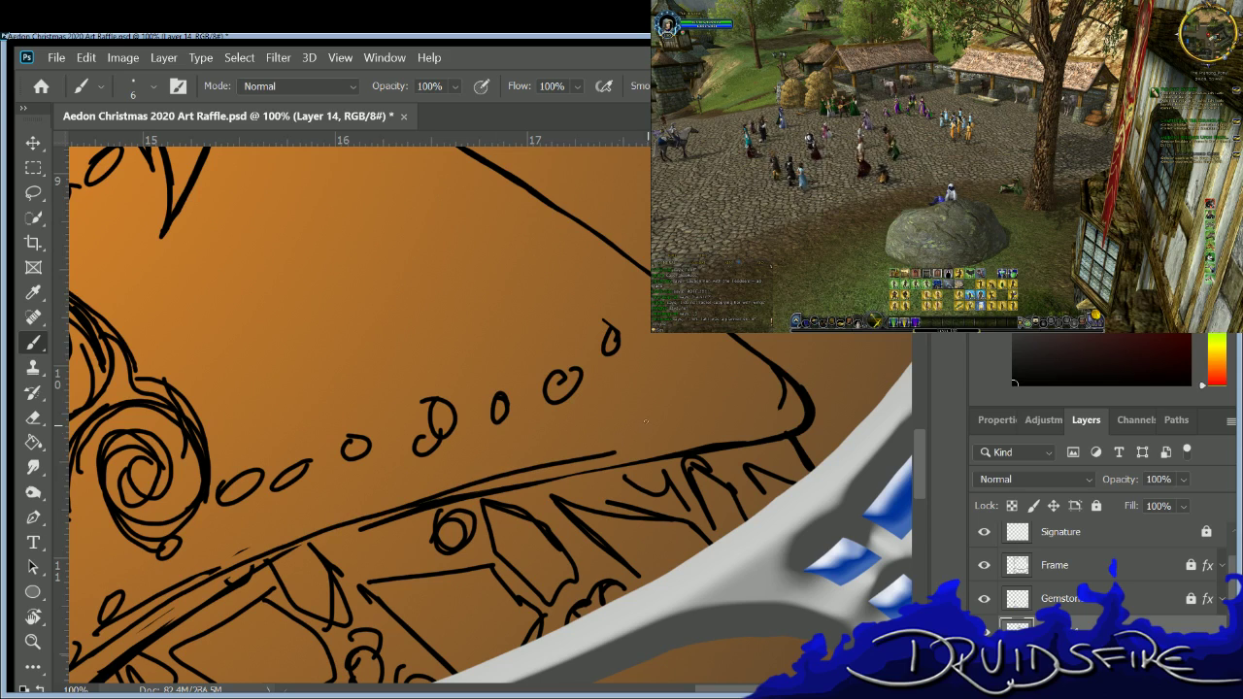
key("ctrl+z")
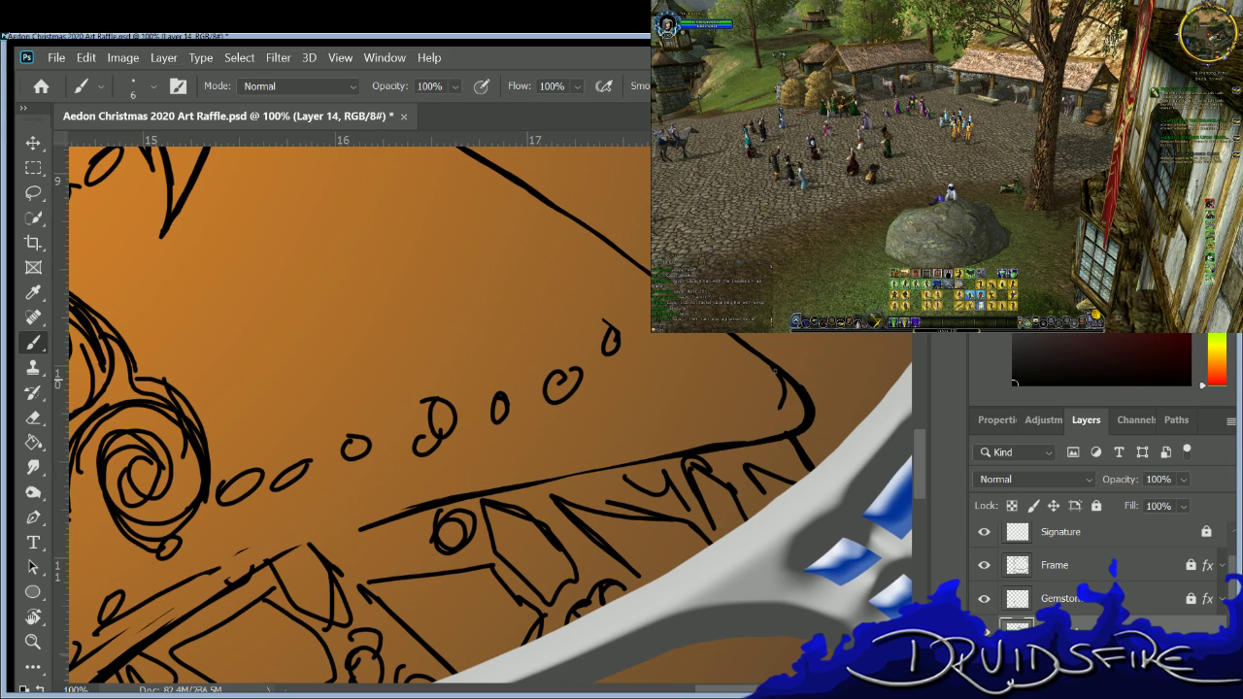
mouse_move(781, 408)
left_mouse_down()
mouse_move(482, 470)
mouse_move(231, 563)
left_mouse_up()
left_click_drag(145, 603, 93, 650)
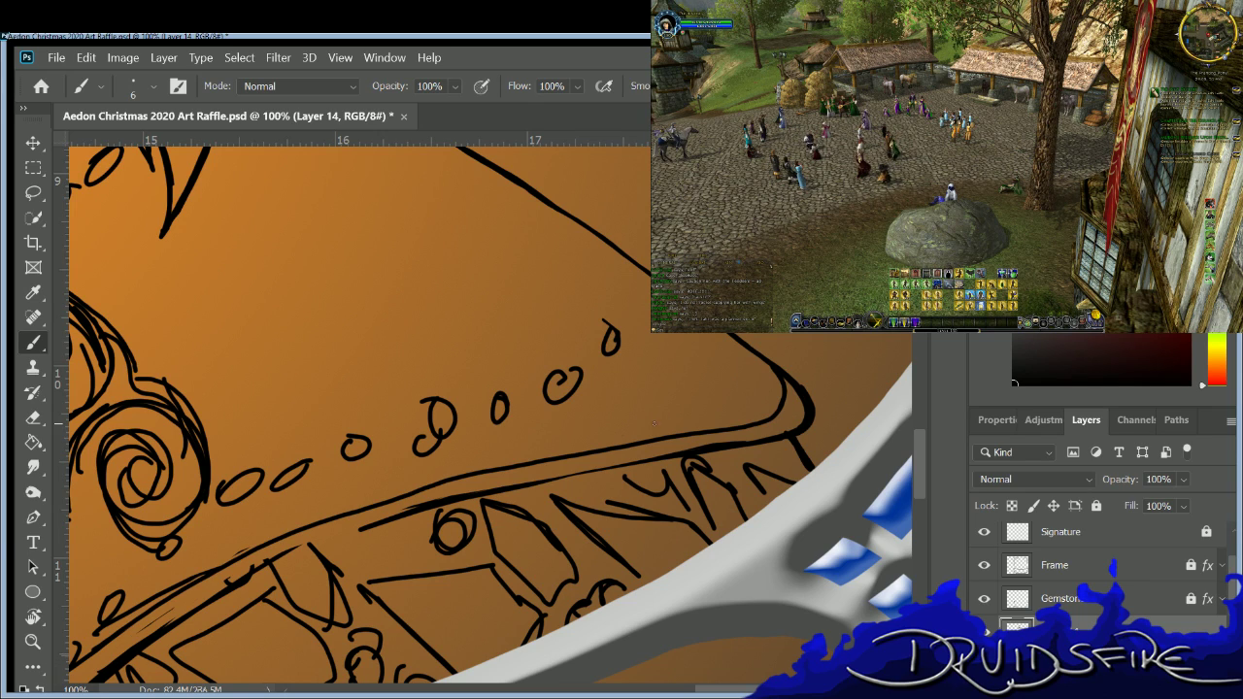
mouse_move(476, 468)
left_mouse_down()
mouse_move(286, 519)
mouse_move(94, 633)
left_mouse_up()
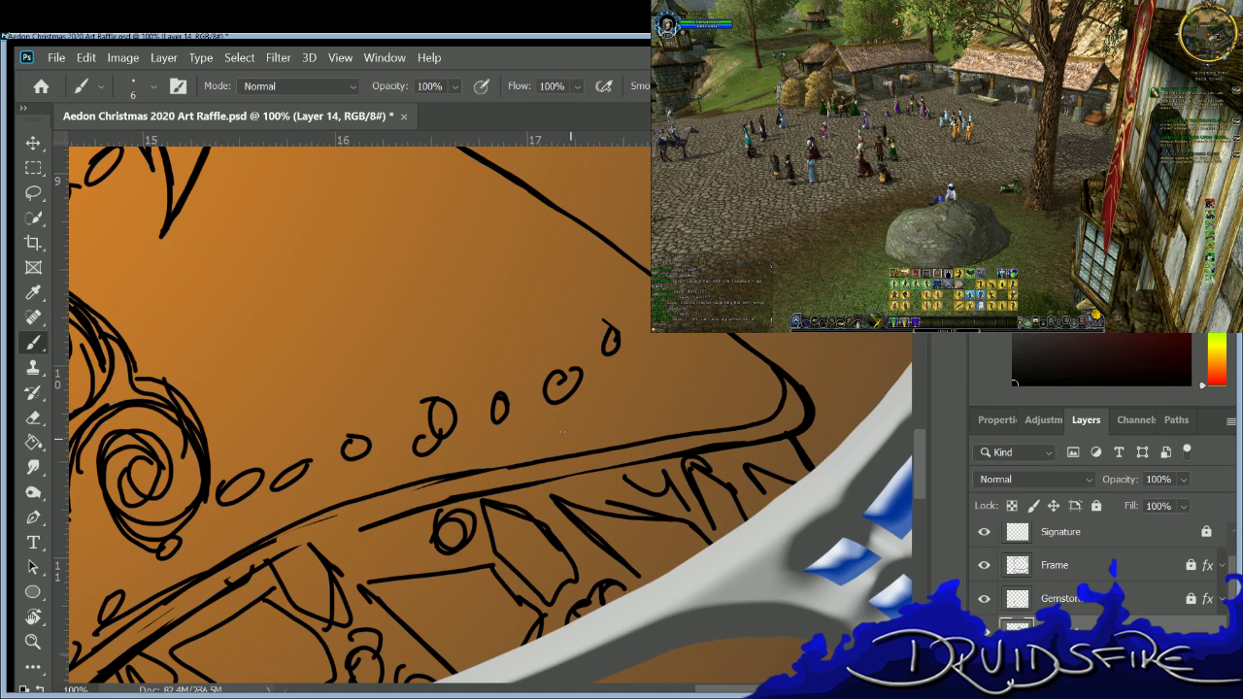
key("e")
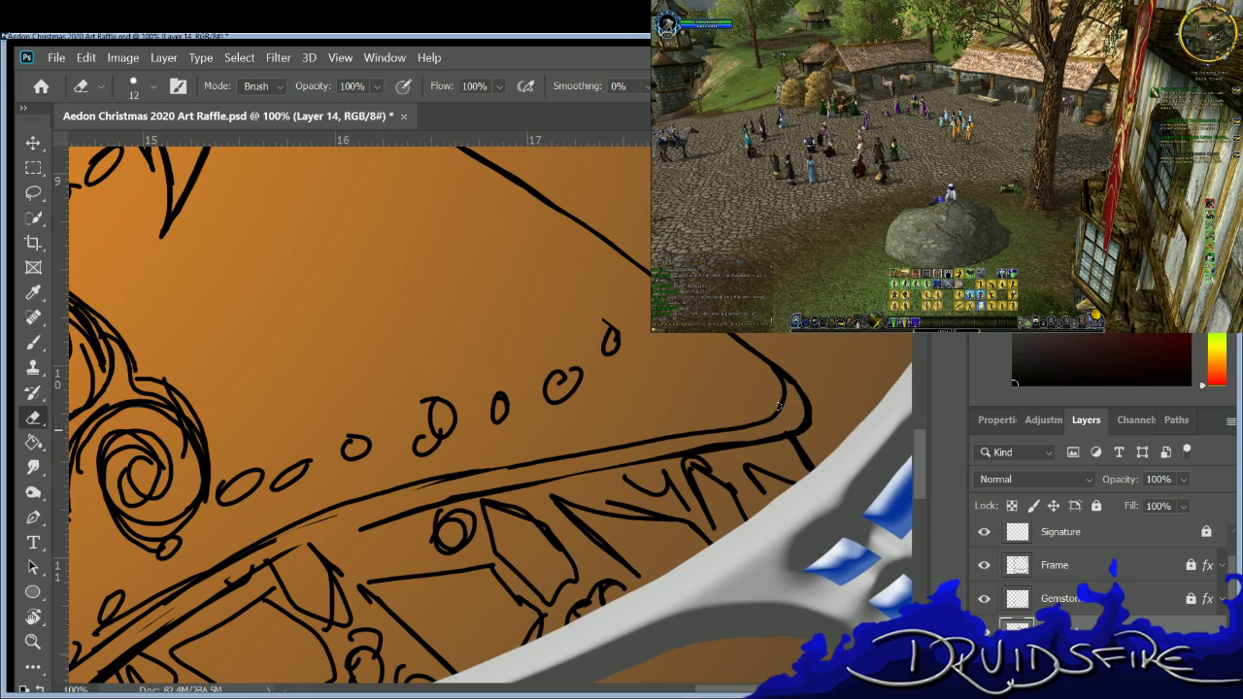
left_click_drag(775, 421, 615, 445)
key("b")
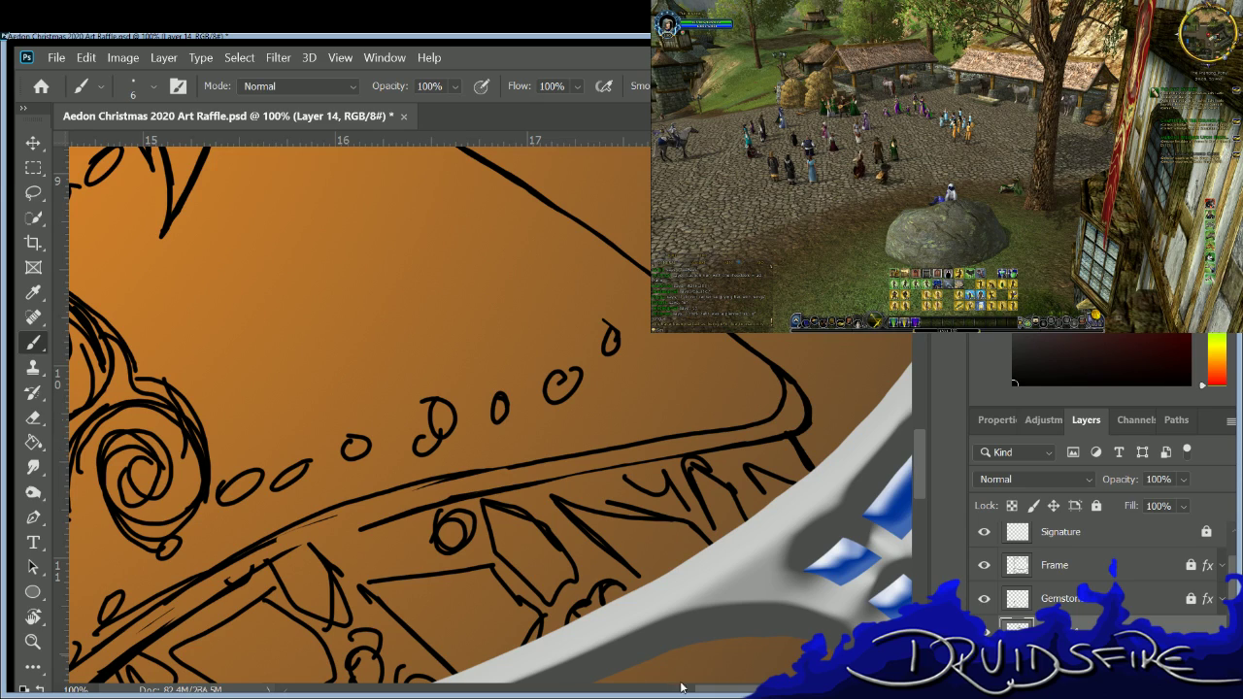
Erase the rough strokes around the opposite shoulder's outer corner and thin the short line descending from it to the frame.
left_click_drag(732, 690, 564, 691)
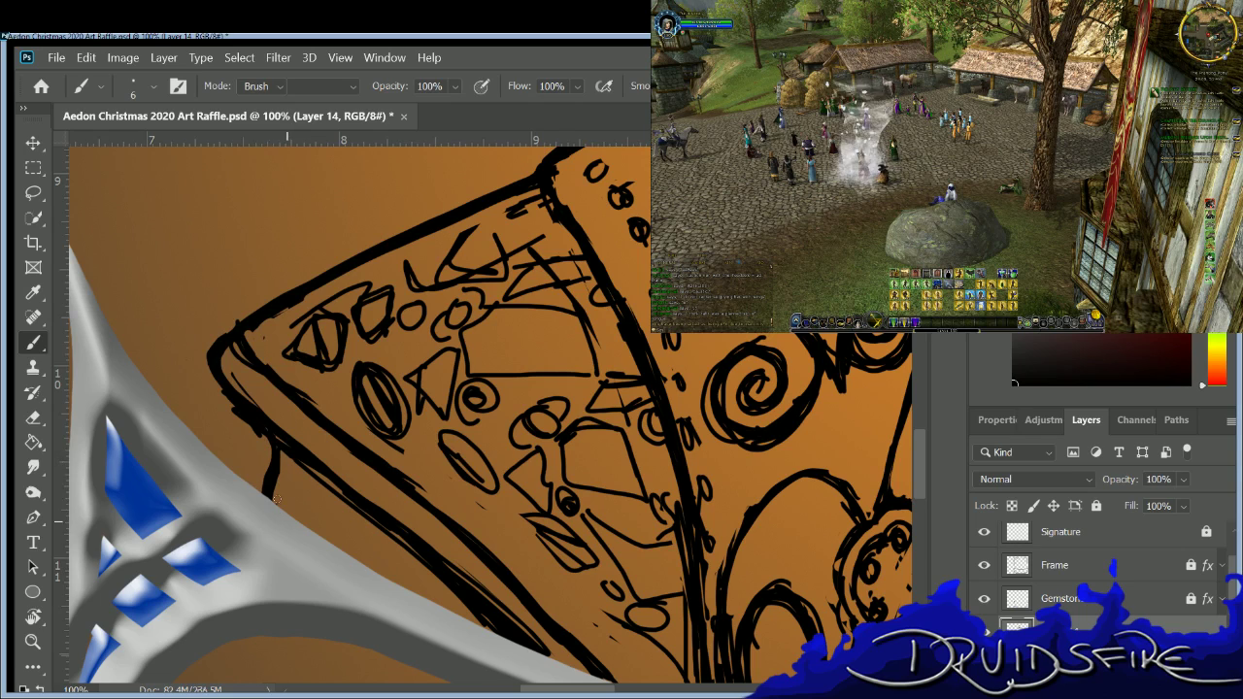
key("e")
mouse_move(279, 442)
left_mouse_down()
mouse_move(270, 499)
mouse_move(273, 442)
mouse_move(256, 489)
left_mouse_up()
key("b")
key("e")
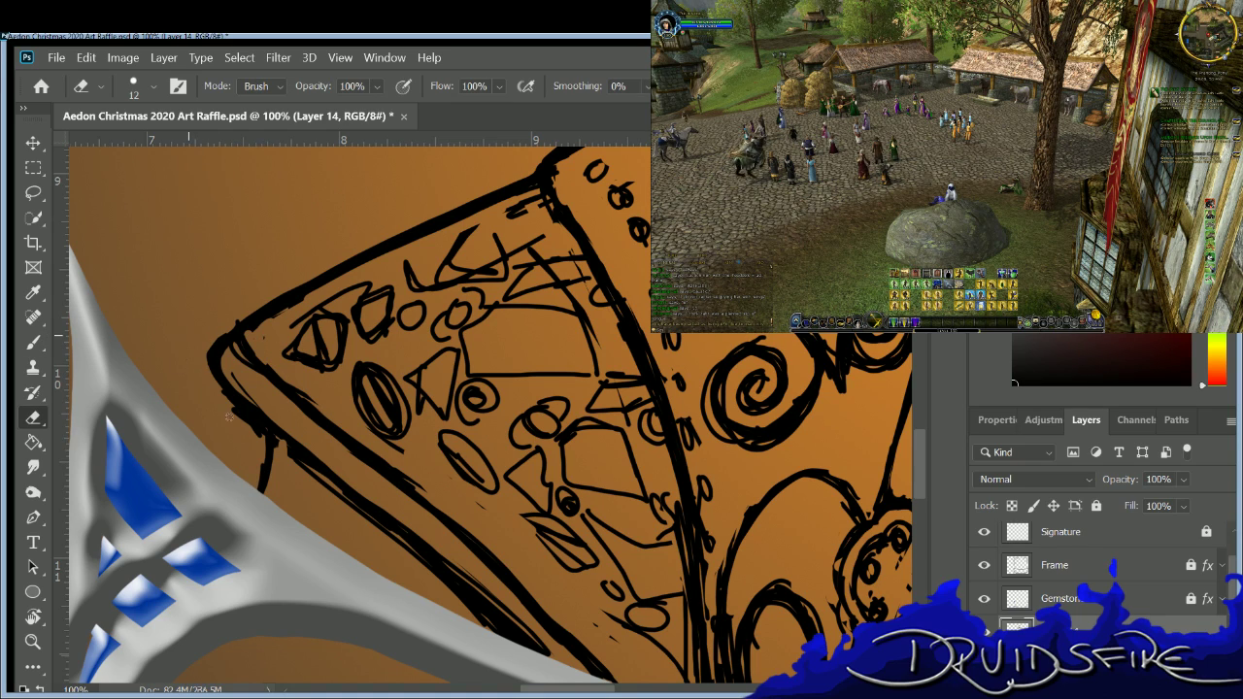
mouse_move(221, 410)
left_mouse_down()
mouse_move(254, 432)
mouse_move(233, 398)
mouse_move(264, 434)
left_mouse_up()
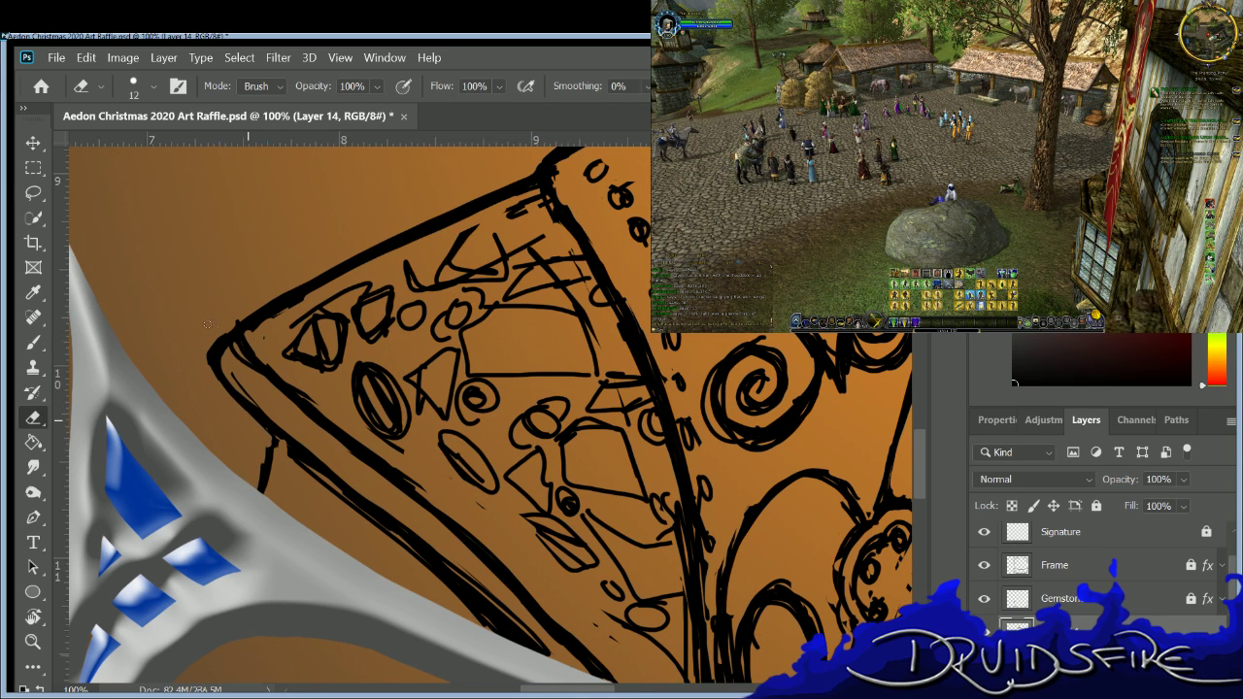
left_click_drag(250, 387, 269, 418)
Thin the upper outline of the opposite shoulder's gem-patterned trim from its outer corner up to the seam.
key("b")
key("e")
mouse_move(212, 337)
left_mouse_down()
mouse_move(308, 262)
mouse_move(259, 333)
mouse_move(211, 347)
mouse_move(397, 243)
left_mouse_up()
mouse_move(327, 274)
left_mouse_down()
mouse_move(285, 306)
mouse_move(531, 180)
left_mouse_up()
left_click_drag(457, 215, 248, 318)
key("b")
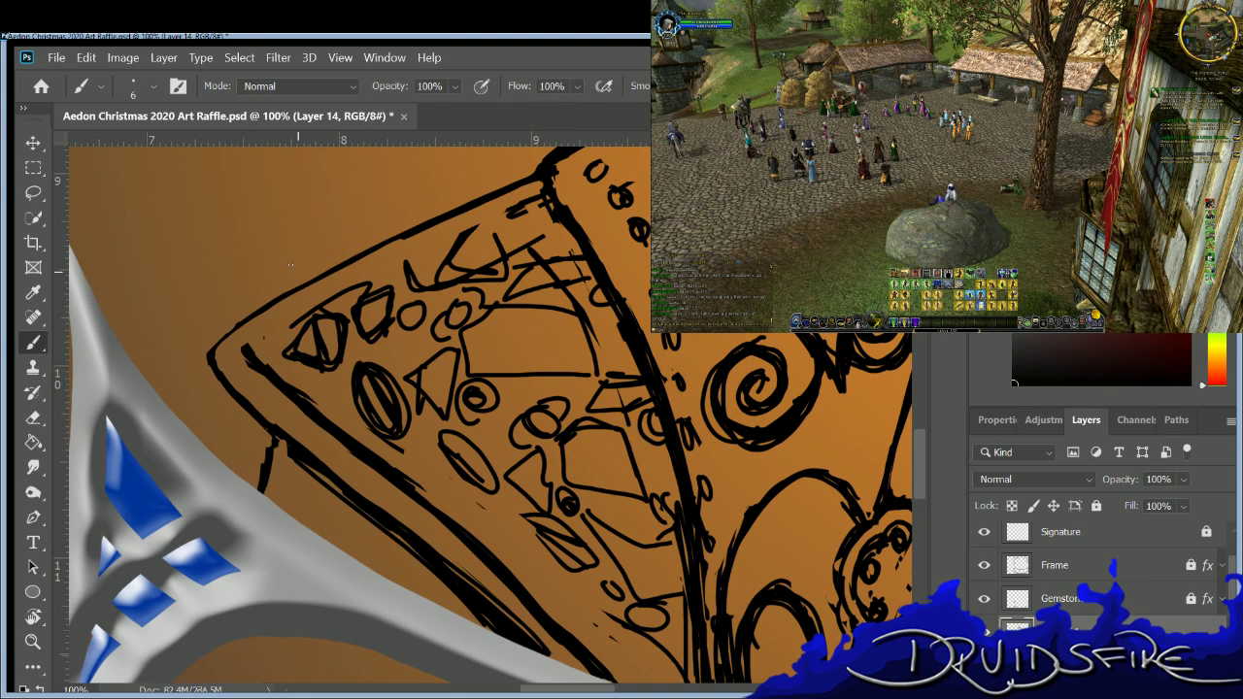
Erase the thick outer diagonal below the gem-patterned trim and repaint it and the short descending line as clean thin lines.
key("e")
mouse_move(272, 415)
left_mouse_down()
mouse_move(411, 545)
mouse_move(316, 457)
mouse_move(466, 575)
mouse_move(487, 613)
mouse_move(496, 590)
mouse_move(551, 653)
mouse_move(396, 549)
mouse_move(516, 644)
left_mouse_up()
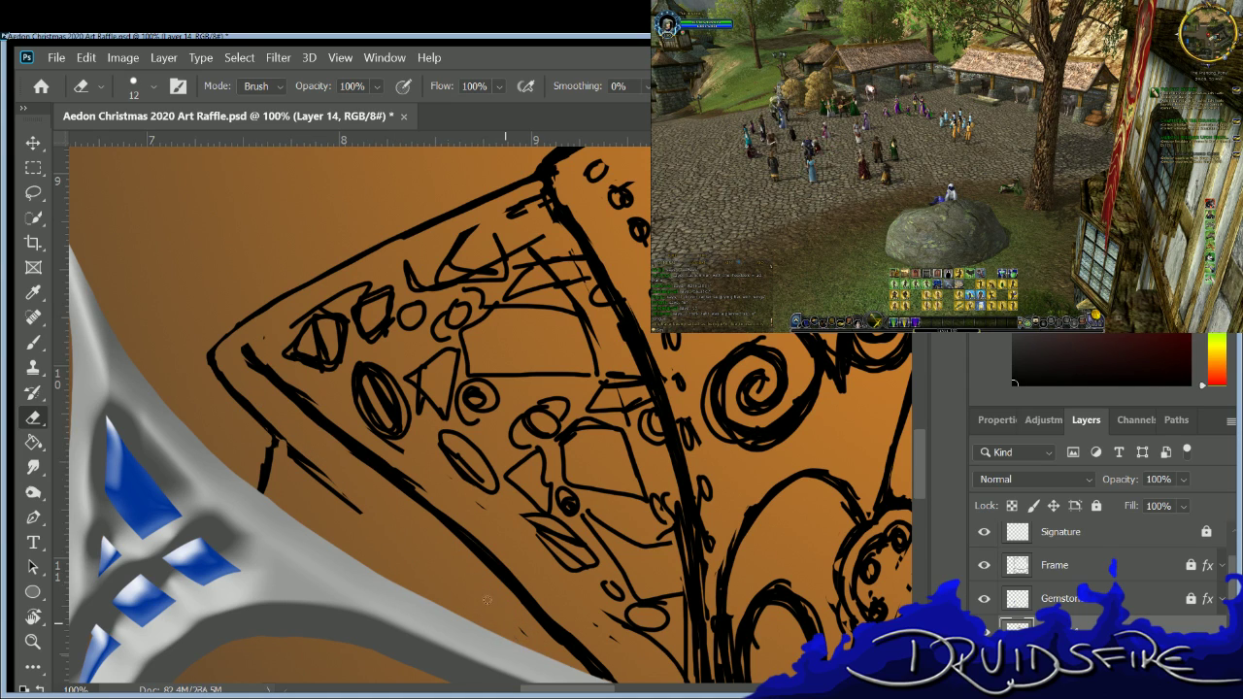
left_click_drag(351, 501, 284, 425)
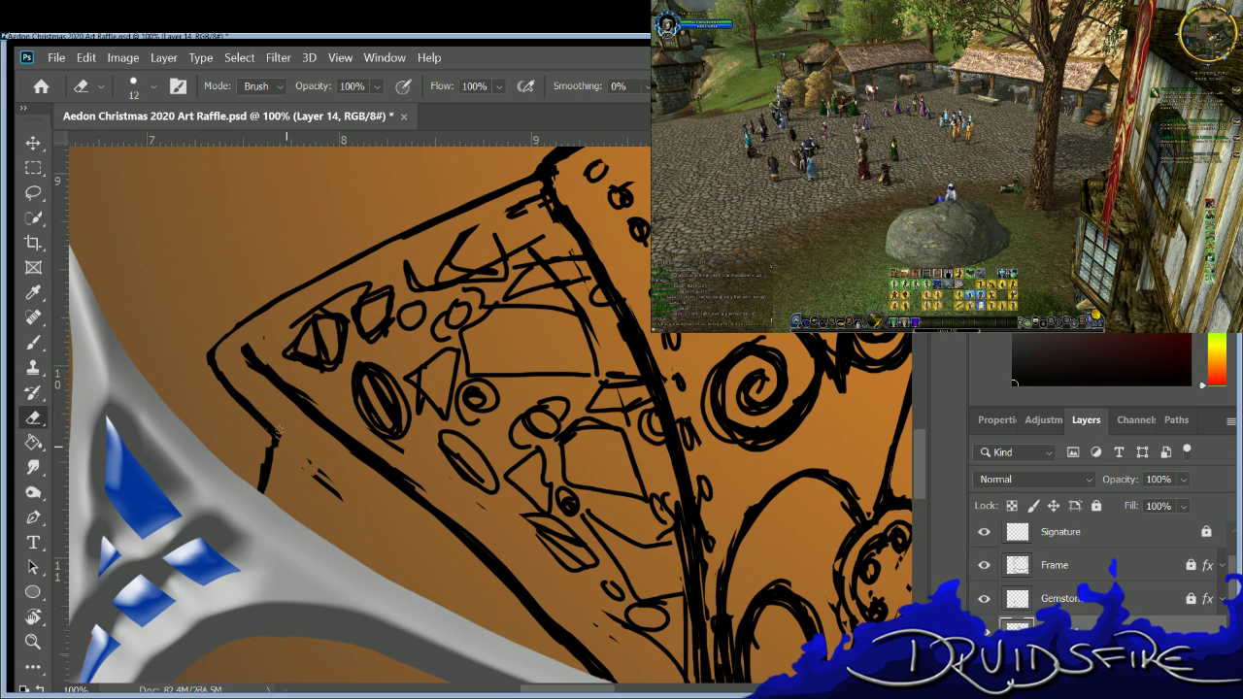
key("b")
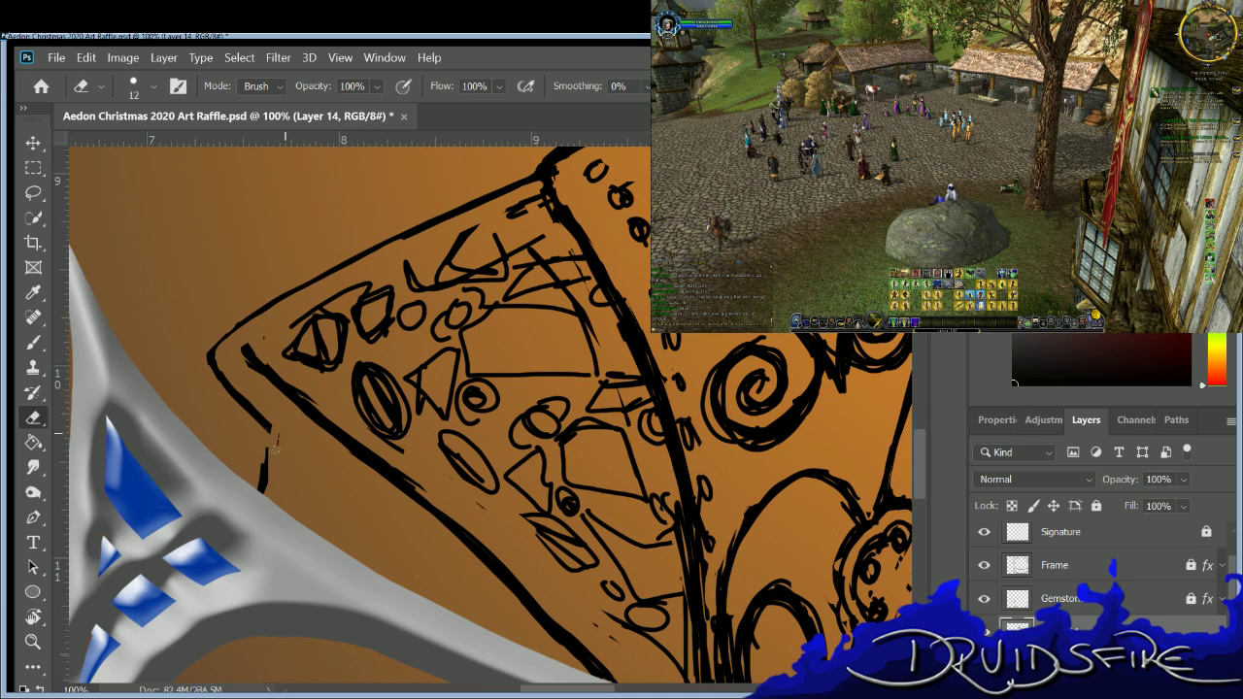
key("b")
left_click_drag(264, 427, 267, 464)
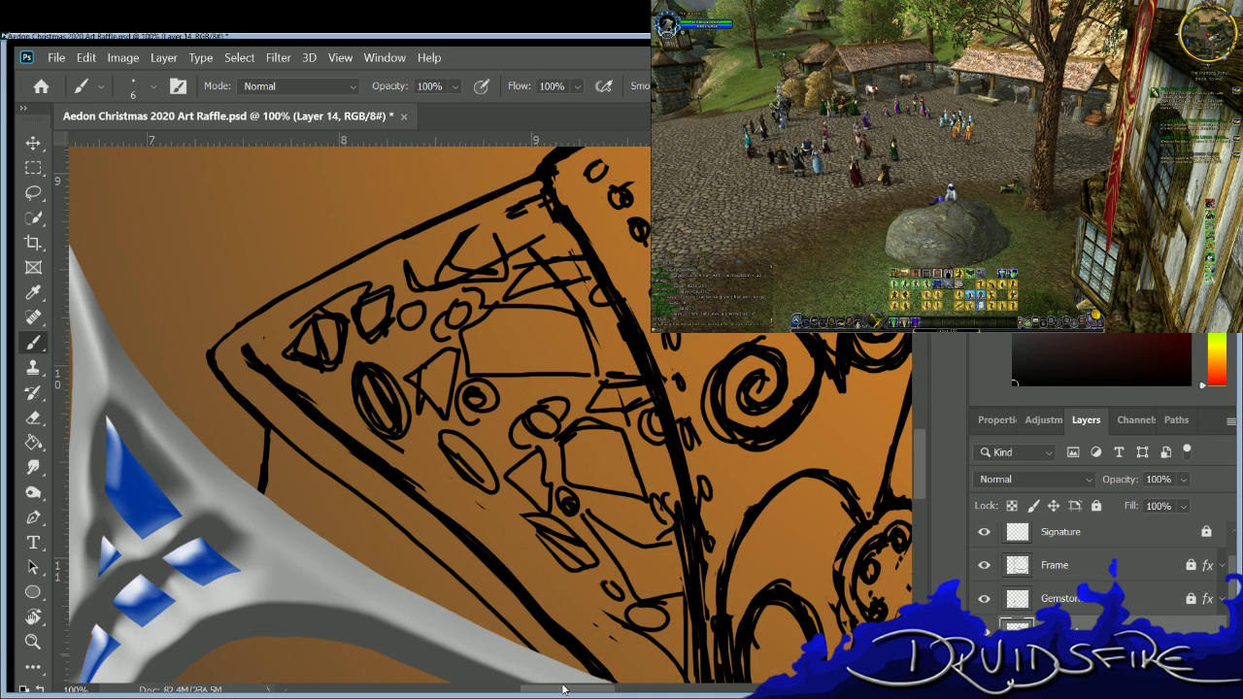
Erase the rough excess strokes where the shoulder's upper outline meets the top of the gem-patterned trim's seam.
left_click_drag(913, 443, 911, 425)
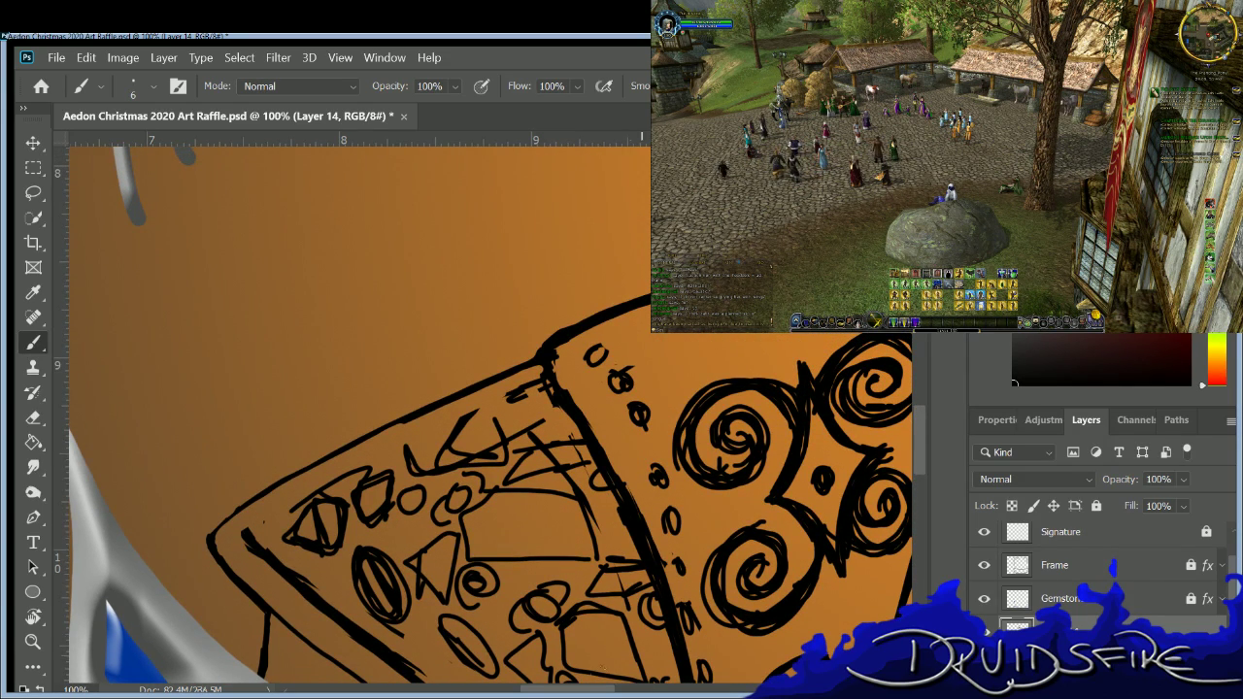
left_click_drag(582, 690, 610, 690)
key("e")
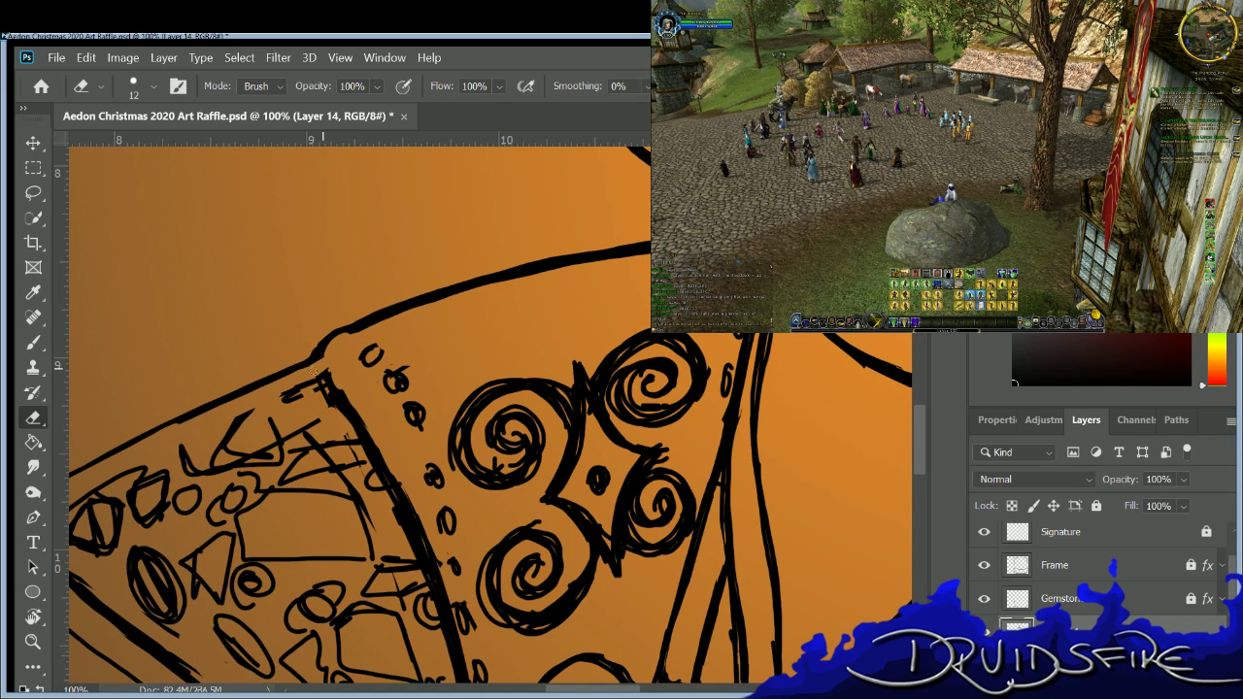
key("b")
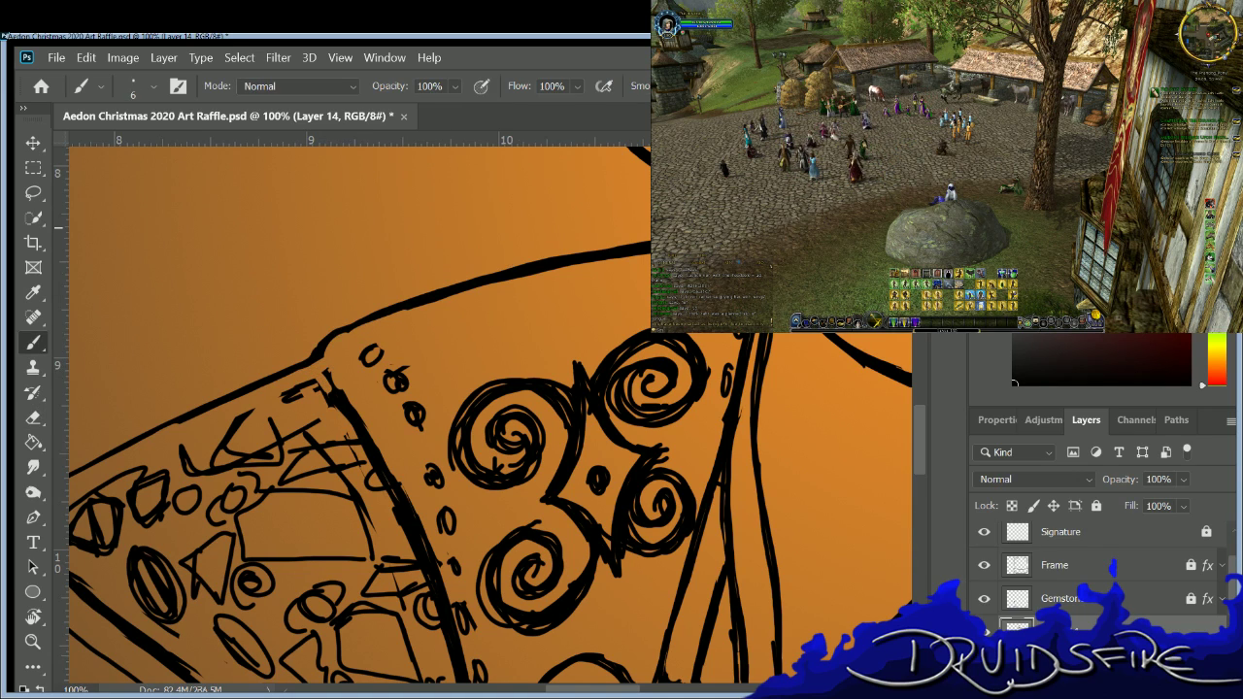
key("e")
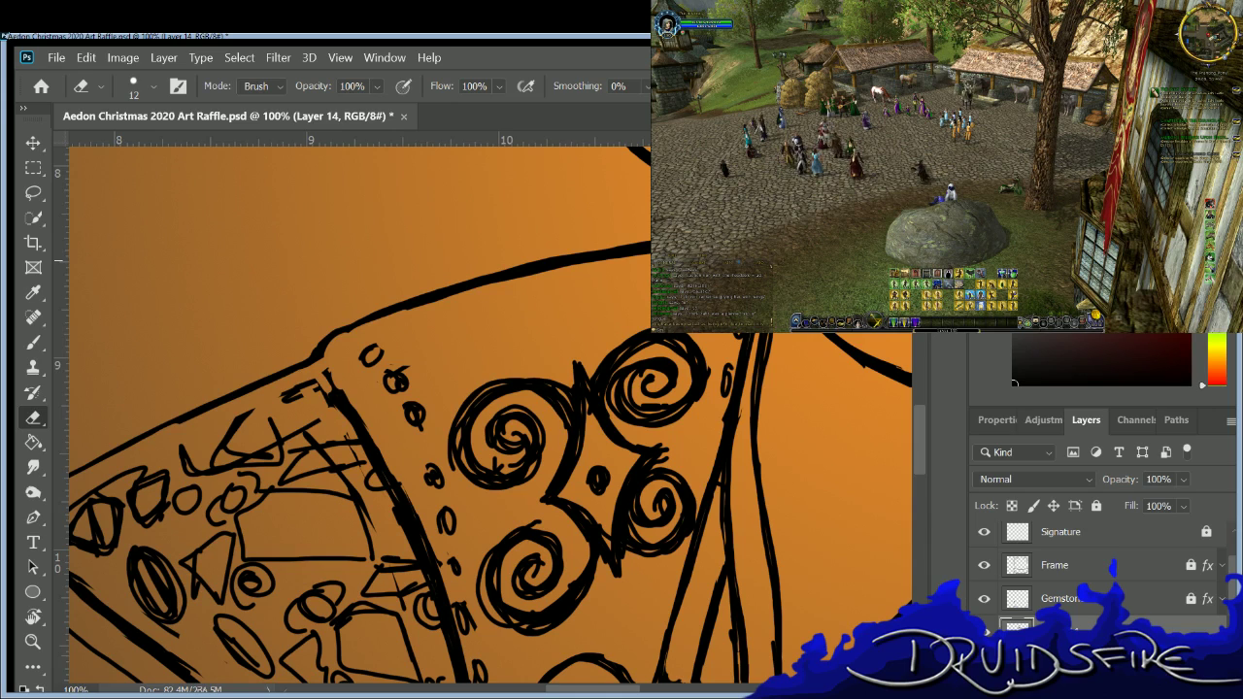
Set the brush size to 21 and paint the shoulder's upper outline heavier down to the trim seam.
key("b")
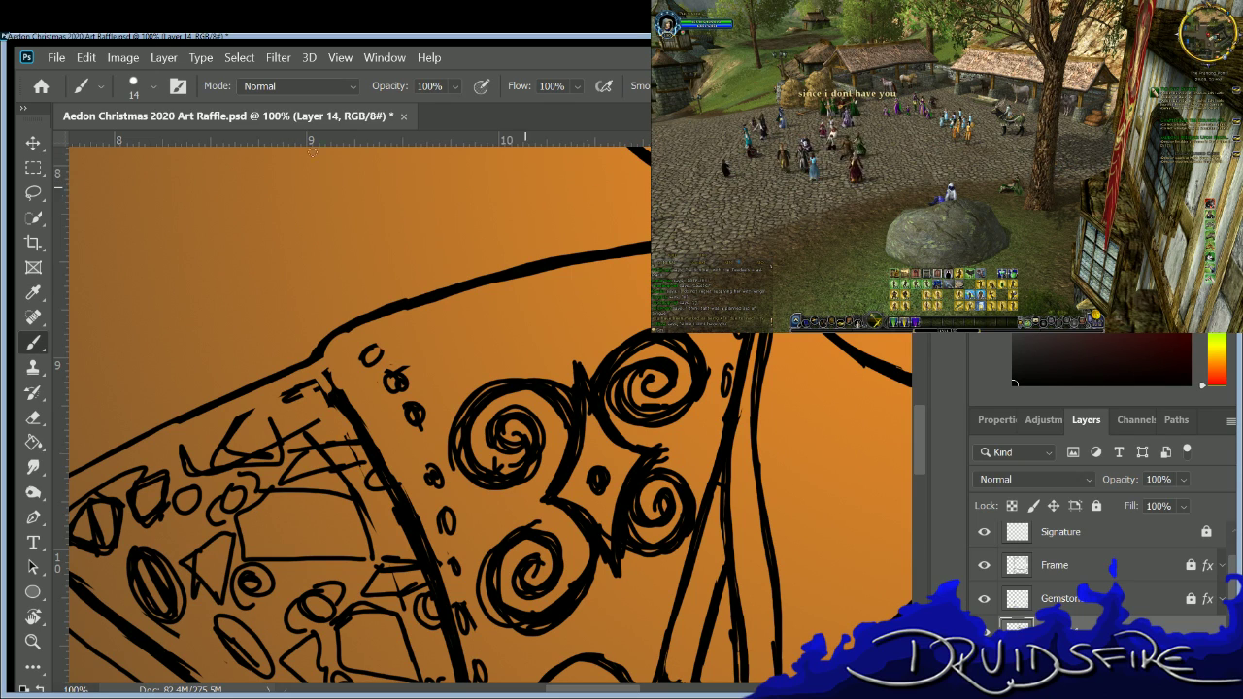
key("bracketright")
key("bracketright")
key("bracketright")
key("bracketright")
key("bracketright")
key("bracketright")
key("bracketright")
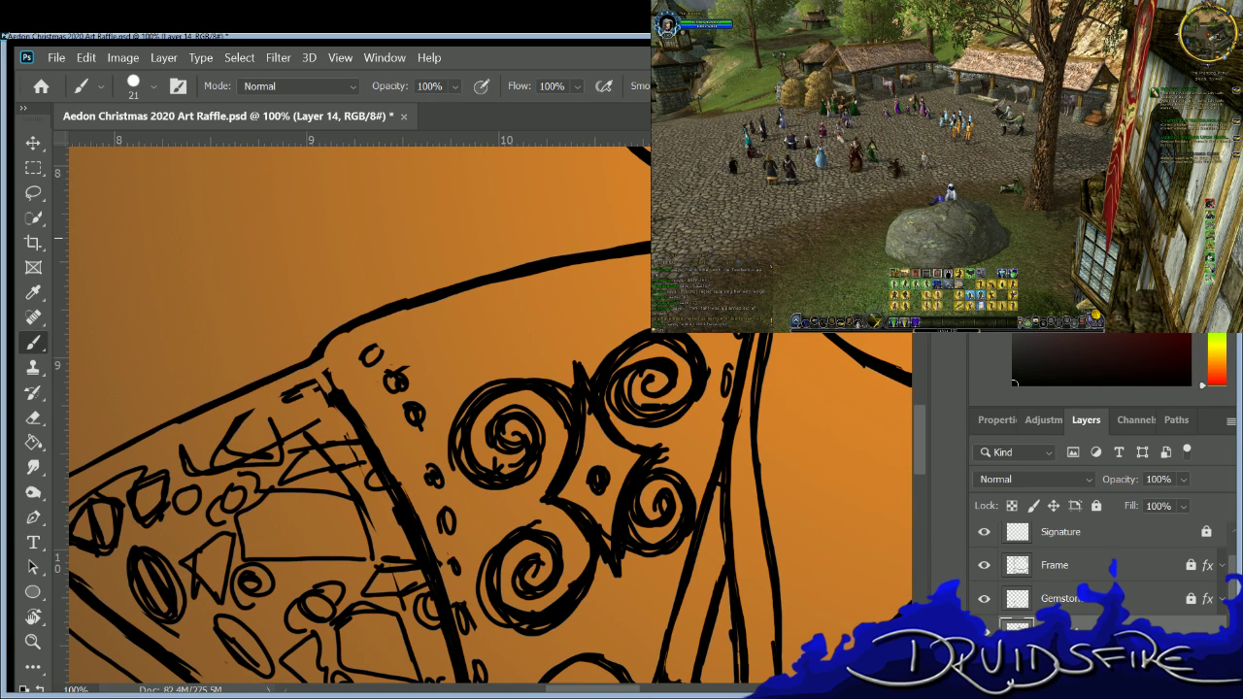
left_click_drag(606, 245, 414, 293)
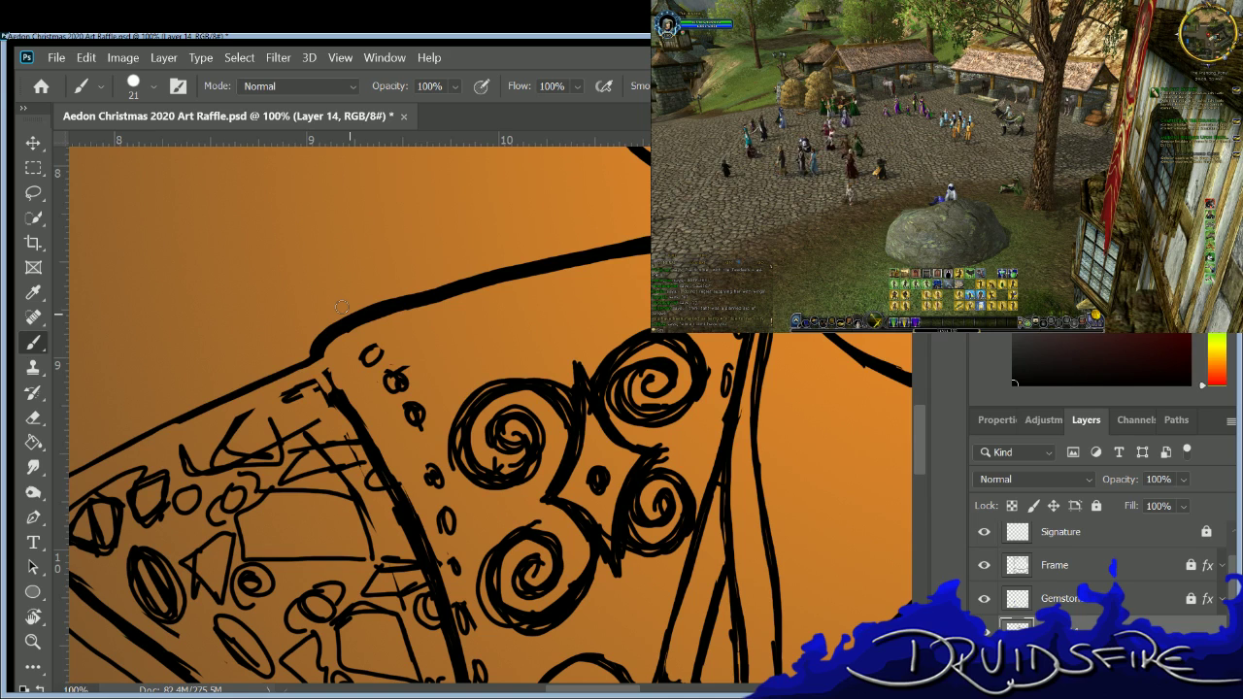
Thicken the gem-patterned trim's outer outline from the seam around the corner, including the short line descending to the frame.
scroll(586, 692, "left", 3)
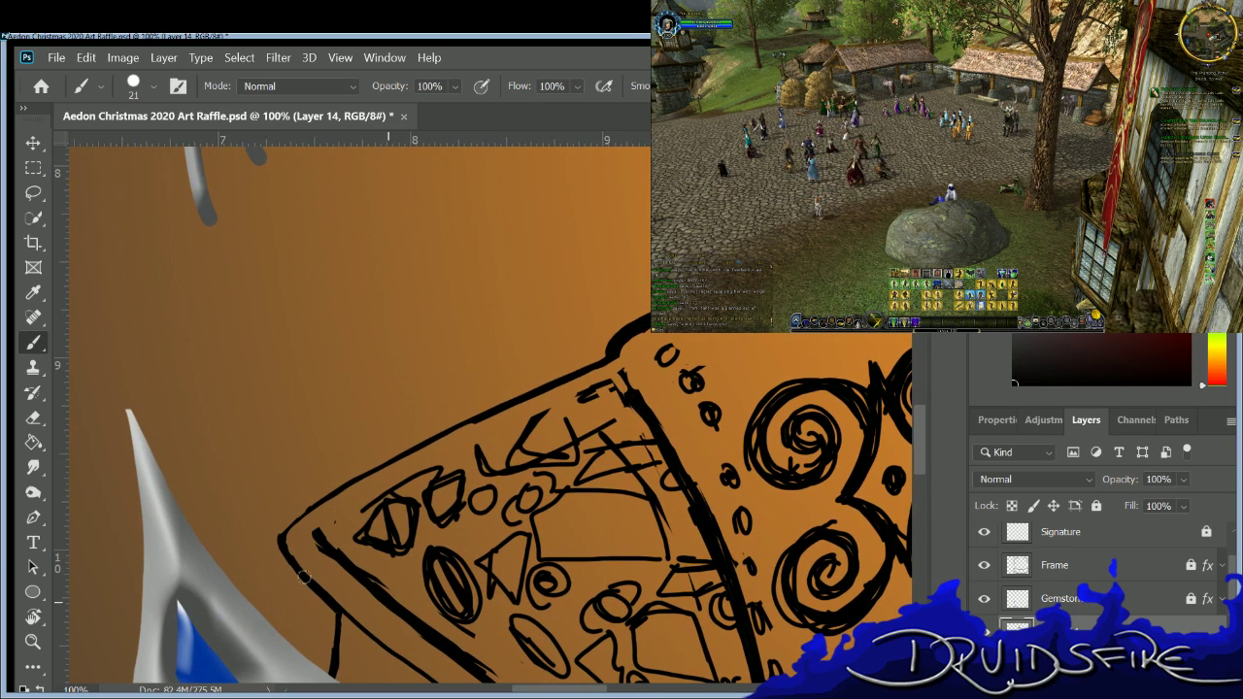
left_click_drag(328, 604, 325, 680)
mouse_move(606, 344)
left_mouse_down()
mouse_move(370, 458)
mouse_move(278, 524)
left_mouse_up()
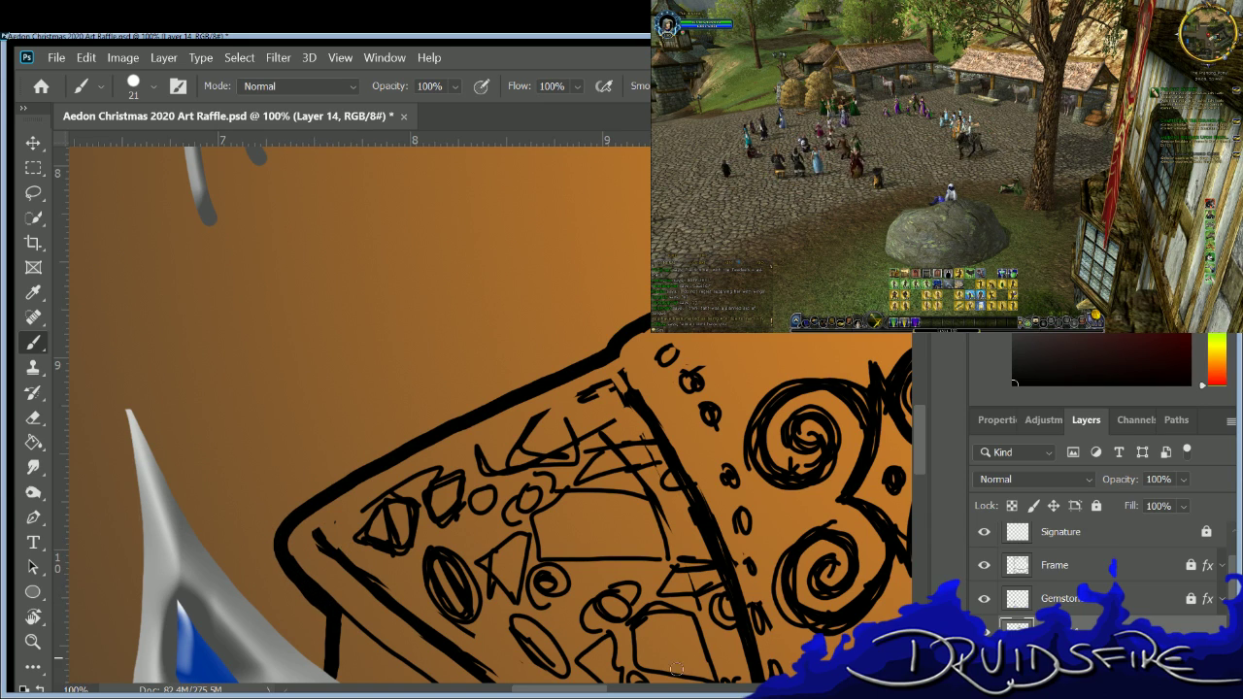
Thicken the other shoulder's outline from the jagged hair lock around the rounded corner, and the jagged lock's outer edge above it.
mouse_move(581, 689)
left_mouse_down()
mouse_move(723, 684)
mouse_move(726, 604)
mouse_move(700, 626)
mouse_move(724, 657)
left_mouse_up()
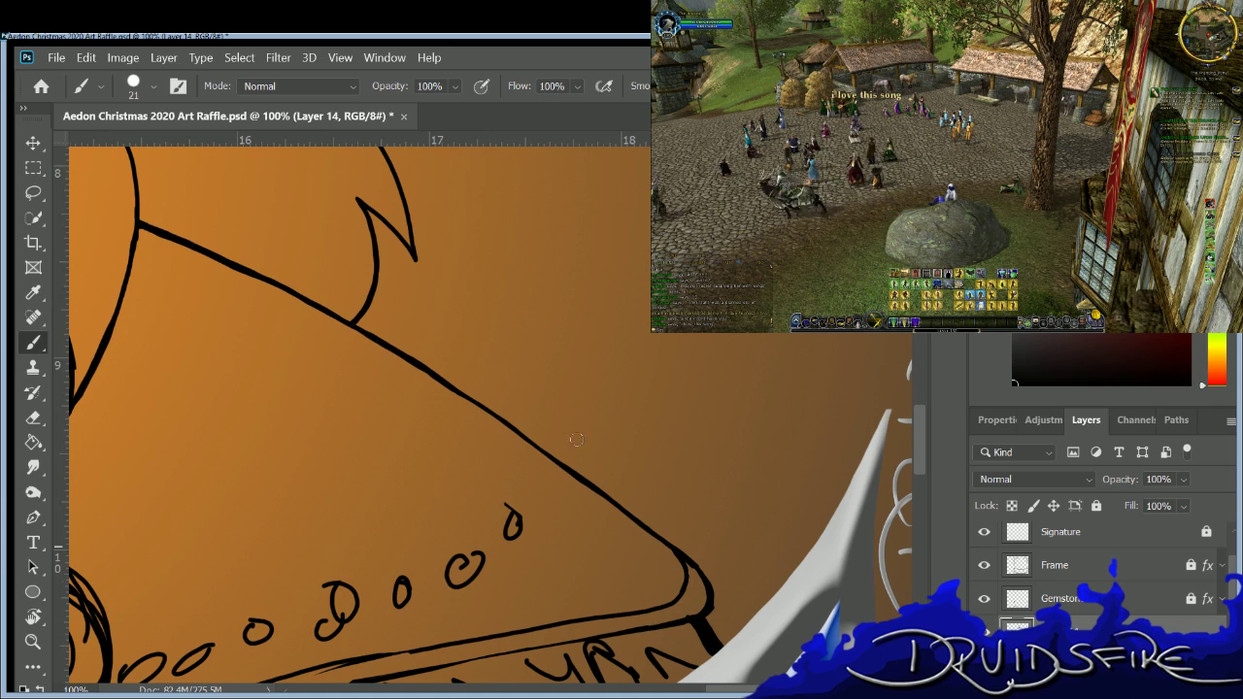
mouse_move(355, 318)
left_mouse_down()
mouse_move(674, 540)
mouse_move(715, 584)
mouse_move(706, 607)
left_mouse_up()
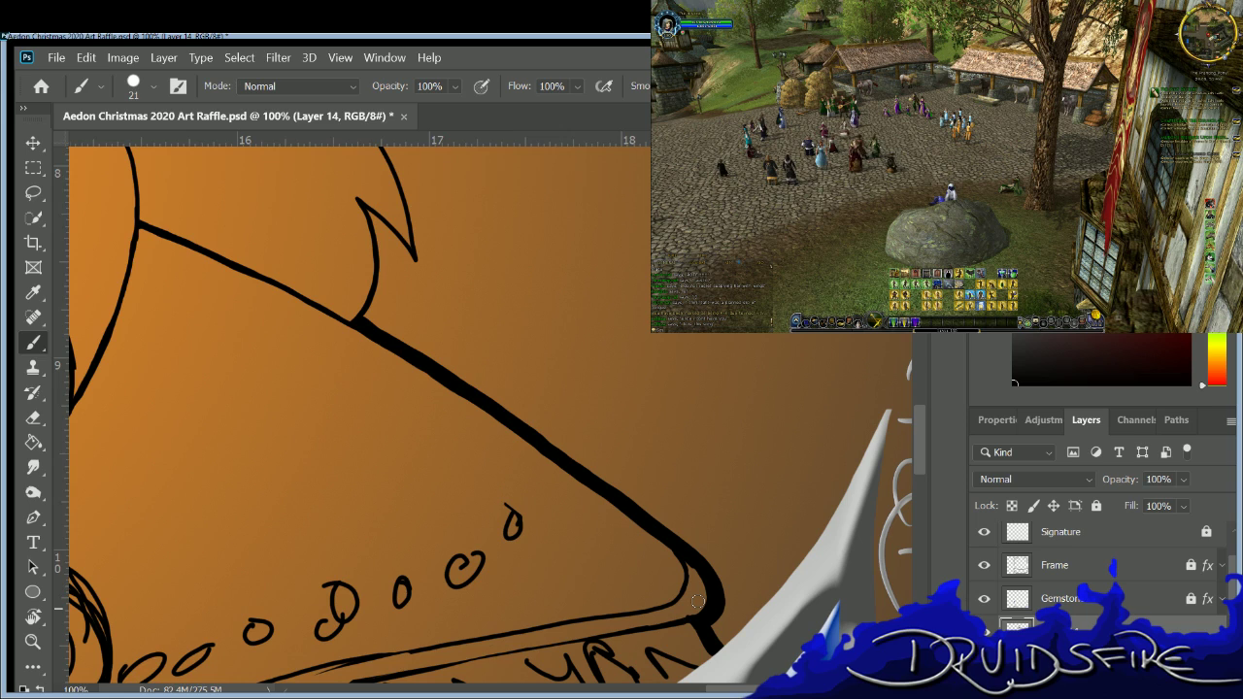
scroll(575, 316, "up", 5)
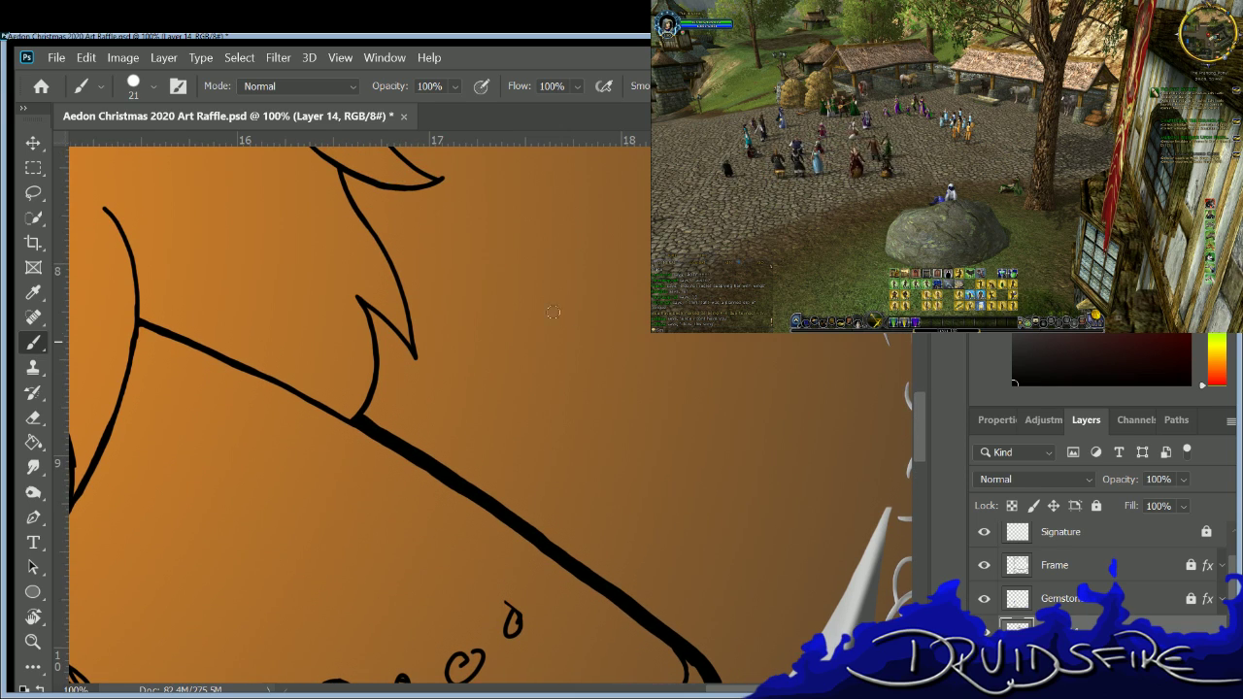
mouse_move(344, 181)
left_mouse_down()
mouse_move(395, 260)
mouse_move(413, 338)
mouse_move(412, 351)
mouse_move(365, 307)
mouse_move(407, 357)
mouse_move(364, 307)
mouse_move(361, 408)
left_mouse_up()
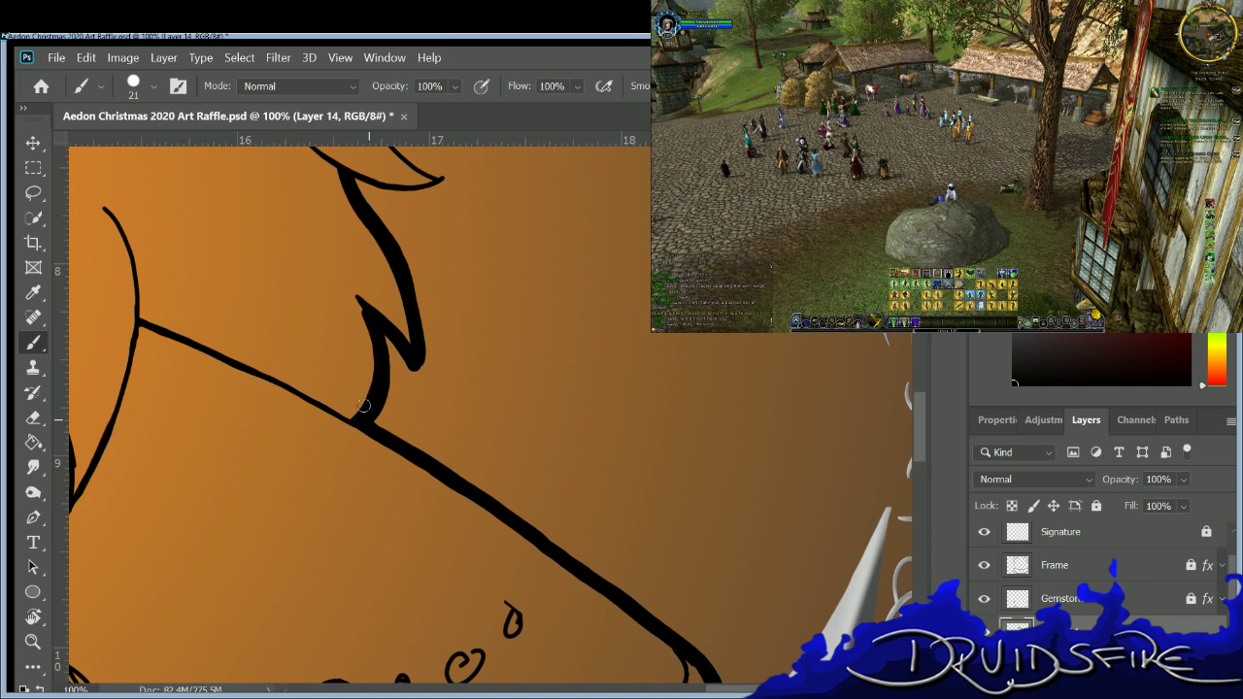
scroll(403, 326, "up", 5)
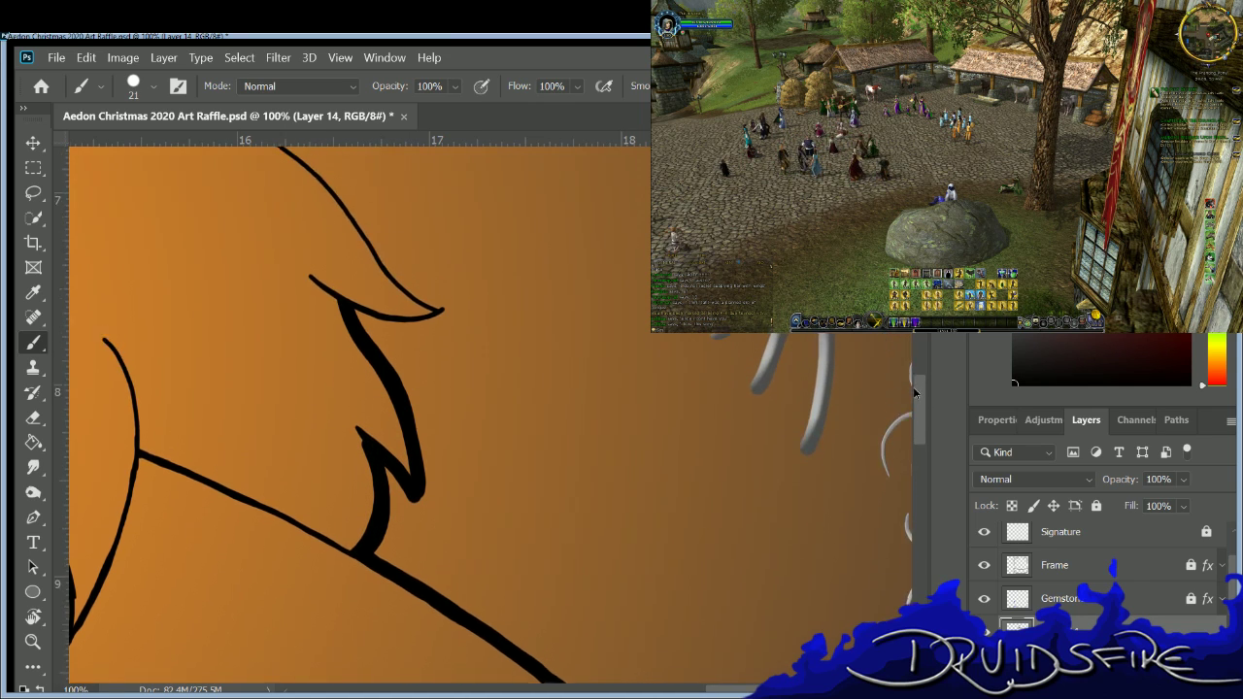
scroll(323, 286, "up", 2)
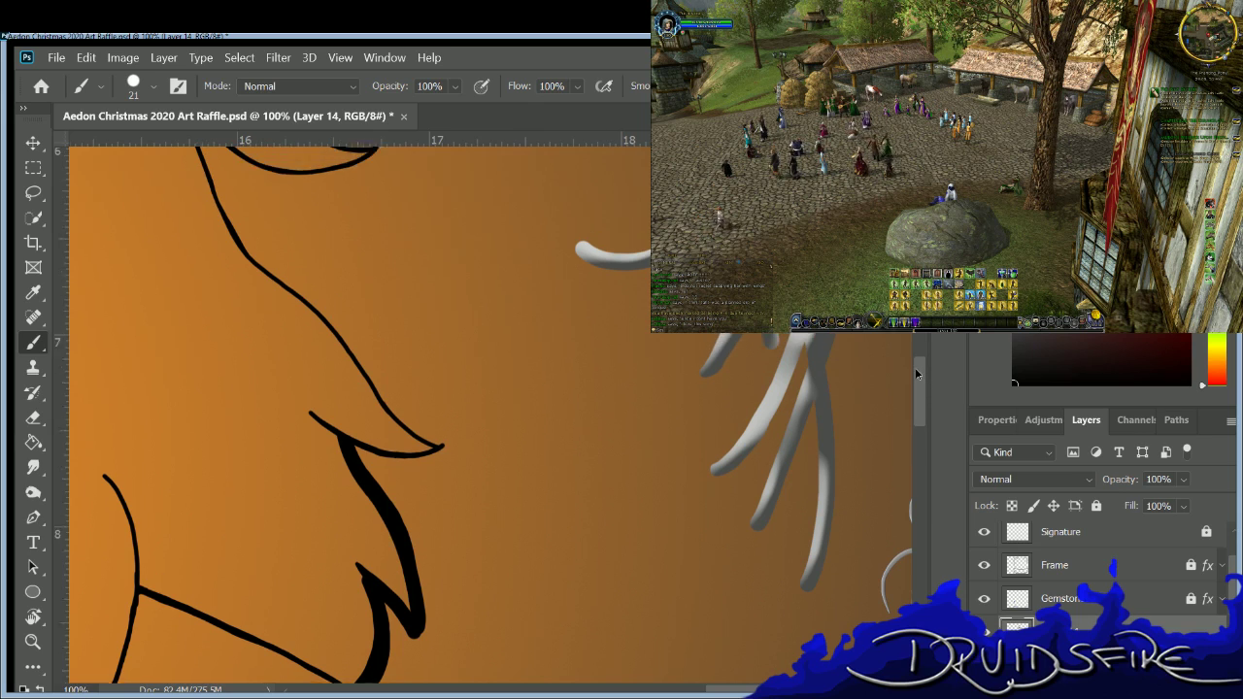
Thicken the outer outlines and curled tips of the two hair locks directly above the jagged lock.
mouse_move(179, 178)
left_mouse_down()
mouse_move(239, 331)
mouse_move(391, 504)
mouse_move(453, 534)
left_mouse_up()
mouse_move(347, 537)
left_mouse_down()
mouse_move(404, 553)
mouse_move(433, 540)
left_mouse_up()
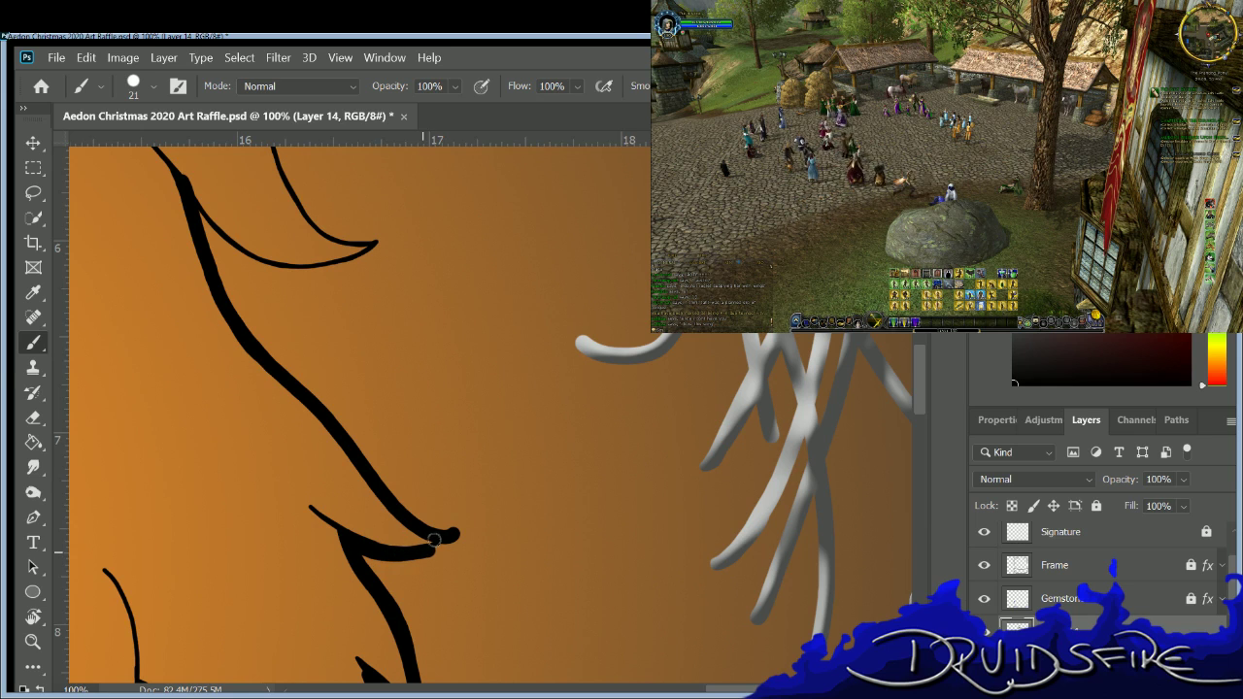
scroll(919, 364, "up", 5)
mouse_move(196, 223)
left_mouse_down()
mouse_move(298, 451)
mouse_move(329, 482)
mouse_move(381, 487)
left_mouse_up()
mouse_move(196, 466)
left_mouse_down()
mouse_move(260, 517)
mouse_move(303, 522)
mouse_move(344, 512)
mouse_move(379, 475)
left_mouse_up()
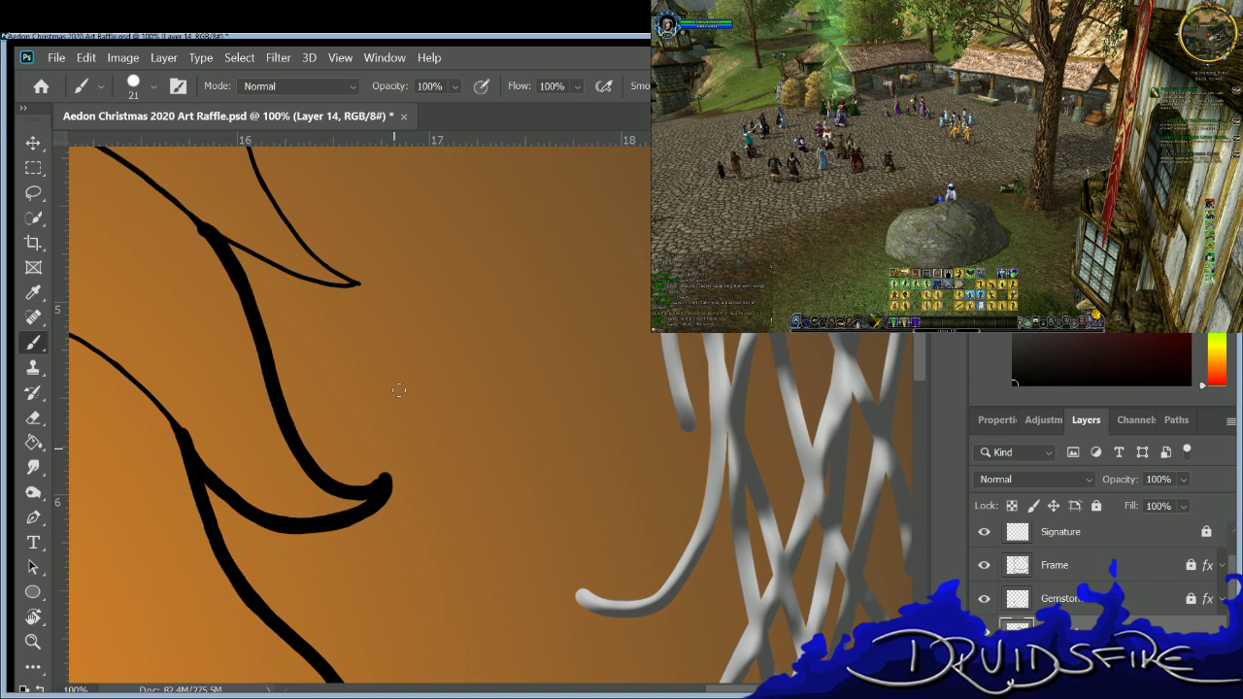
Thicken the outer edge and underside of the next hair lock up, out to its pointed tip.
scroll(640, 279, "up", 5)
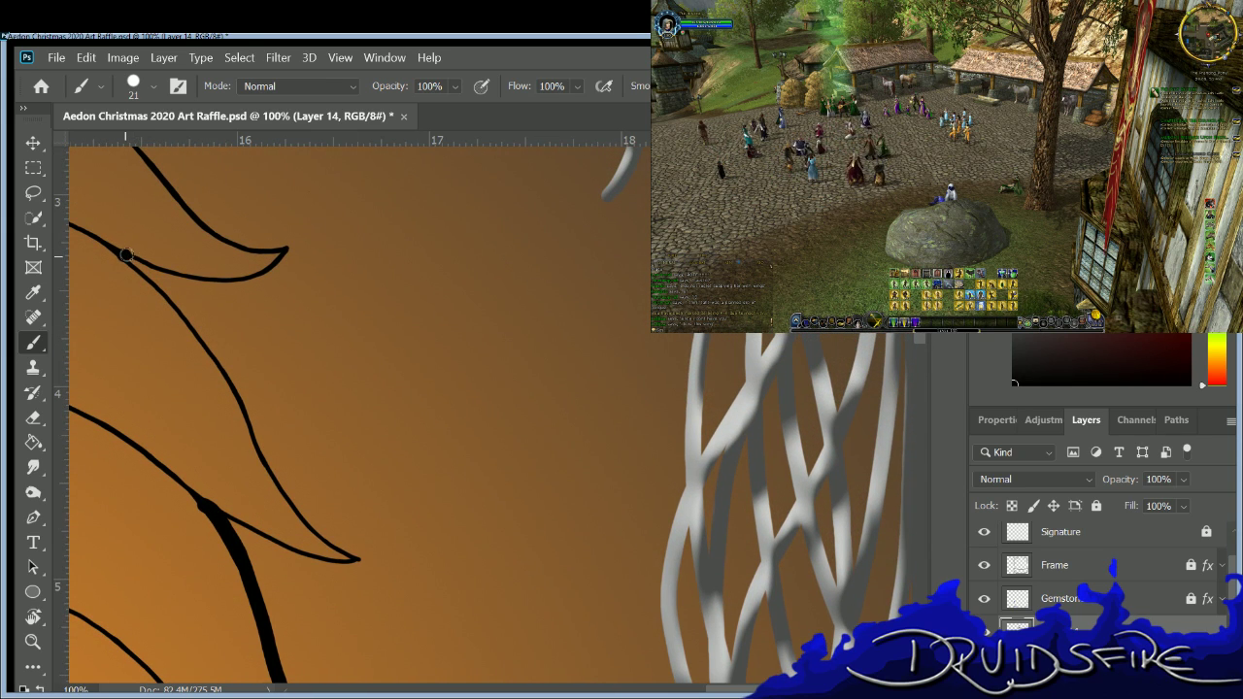
mouse_move(148, 275)
left_mouse_down()
mouse_move(220, 361)
mouse_move(278, 481)
mouse_move(366, 551)
left_mouse_up()
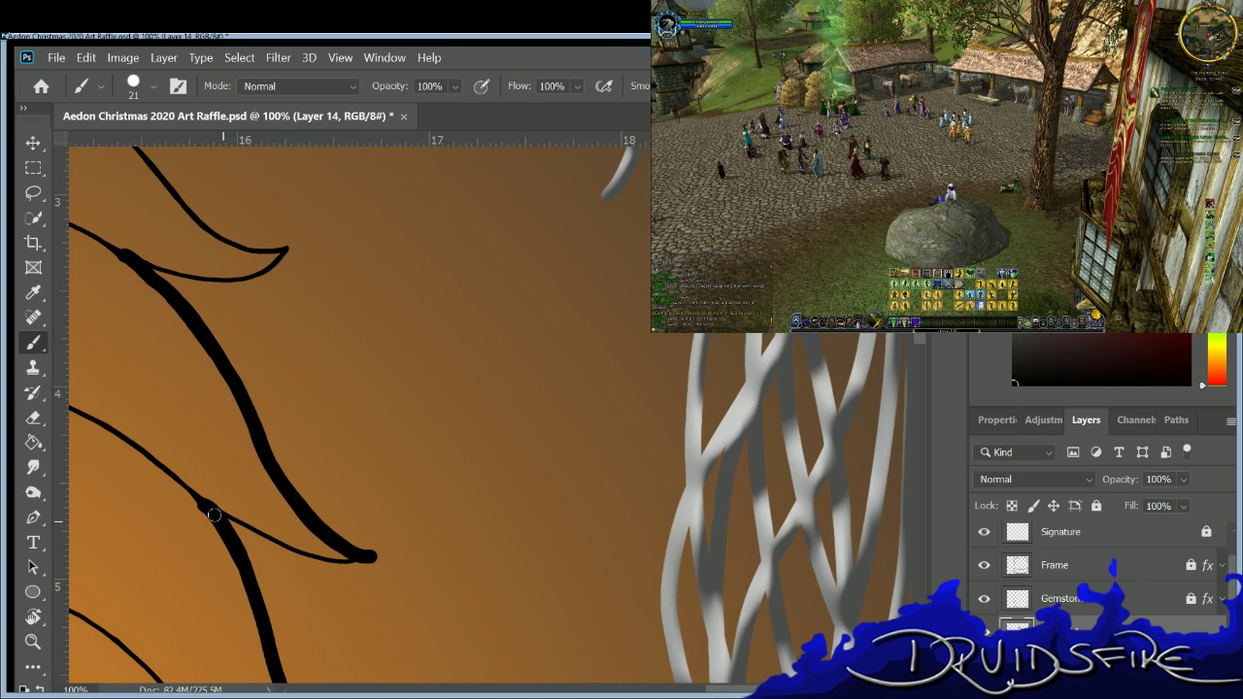
mouse_move(249, 533)
left_mouse_down()
mouse_move(344, 567)
mouse_move(365, 554)
left_mouse_up()
Thicken the uppermost side hair lock's outline around its tip, plus the notch joining it to the crown.
scroll(909, 415, "up", 5)
scroll(738, 687, "left", 4)
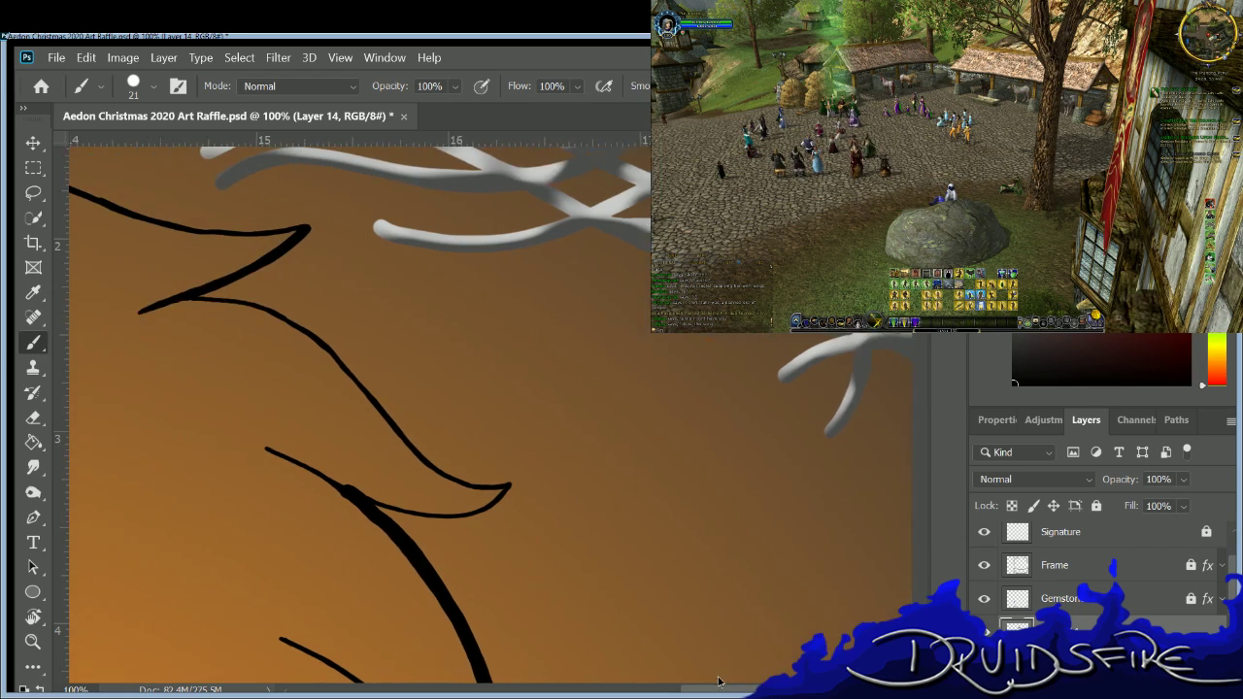
left_click_drag(359, 282, 454, 224)
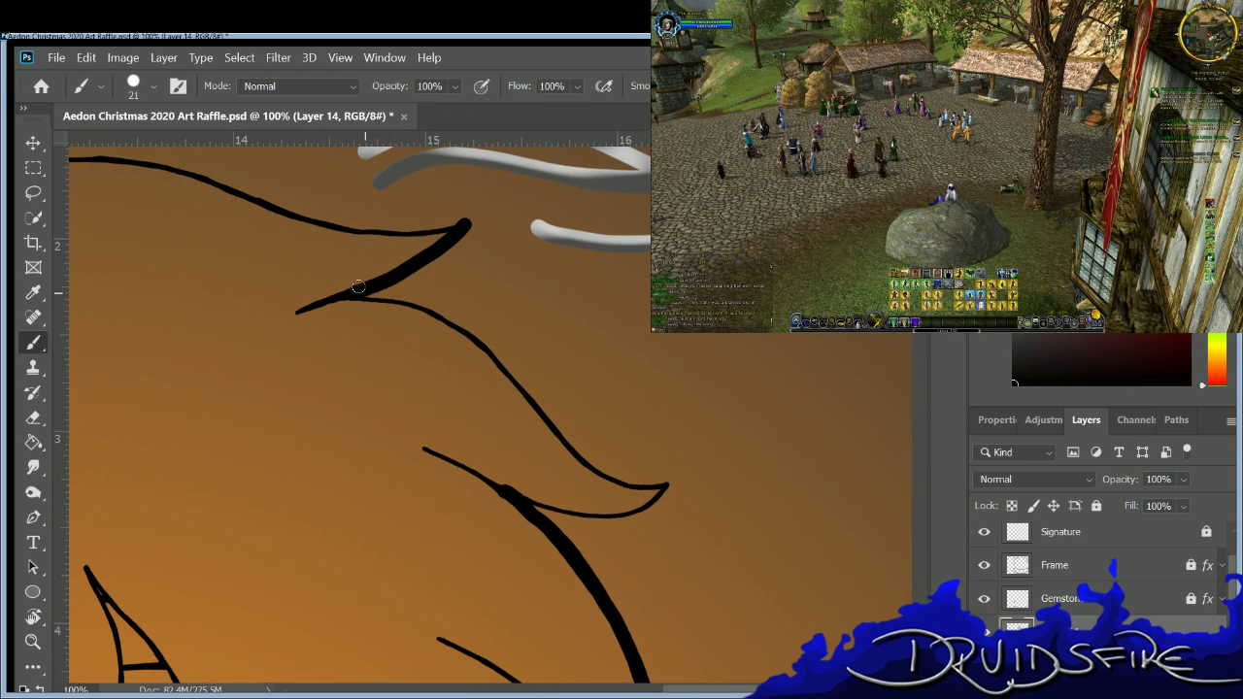
mouse_move(359, 285)
left_mouse_down()
mouse_move(472, 335)
mouse_move(609, 473)
mouse_move(643, 481)
mouse_move(673, 465)
left_mouse_up()
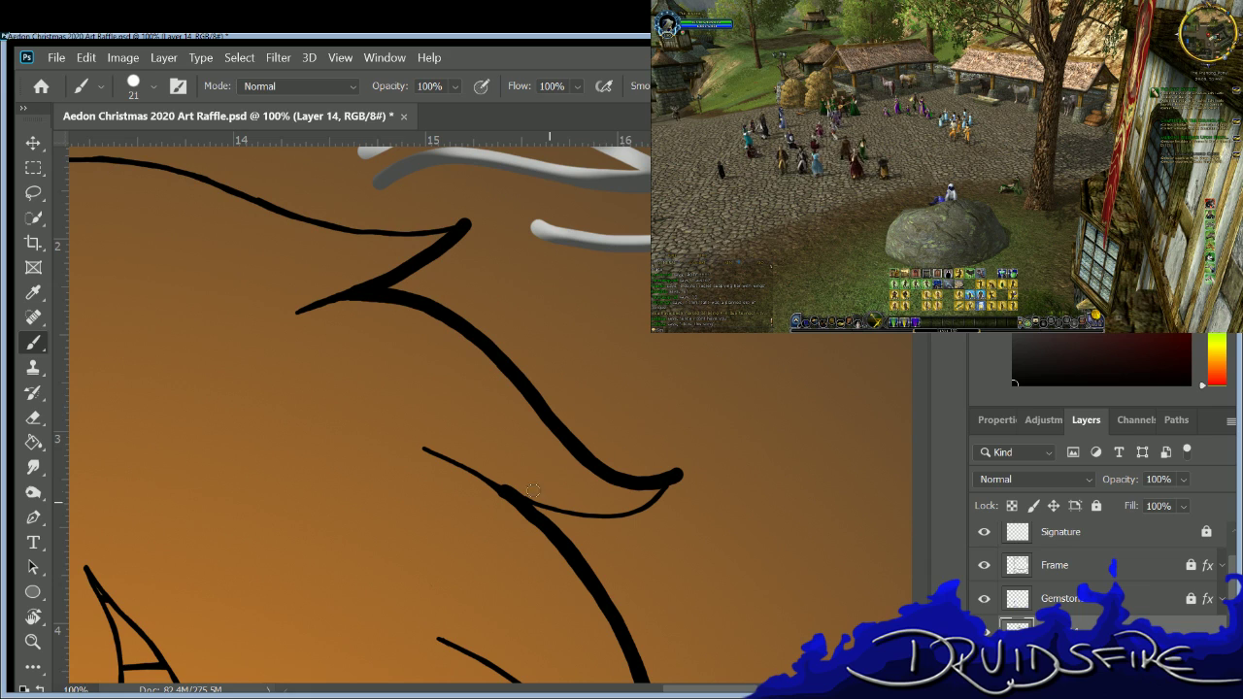
mouse_move(523, 499)
left_mouse_down()
mouse_move(610, 508)
mouse_move(683, 474)
left_mouse_up()
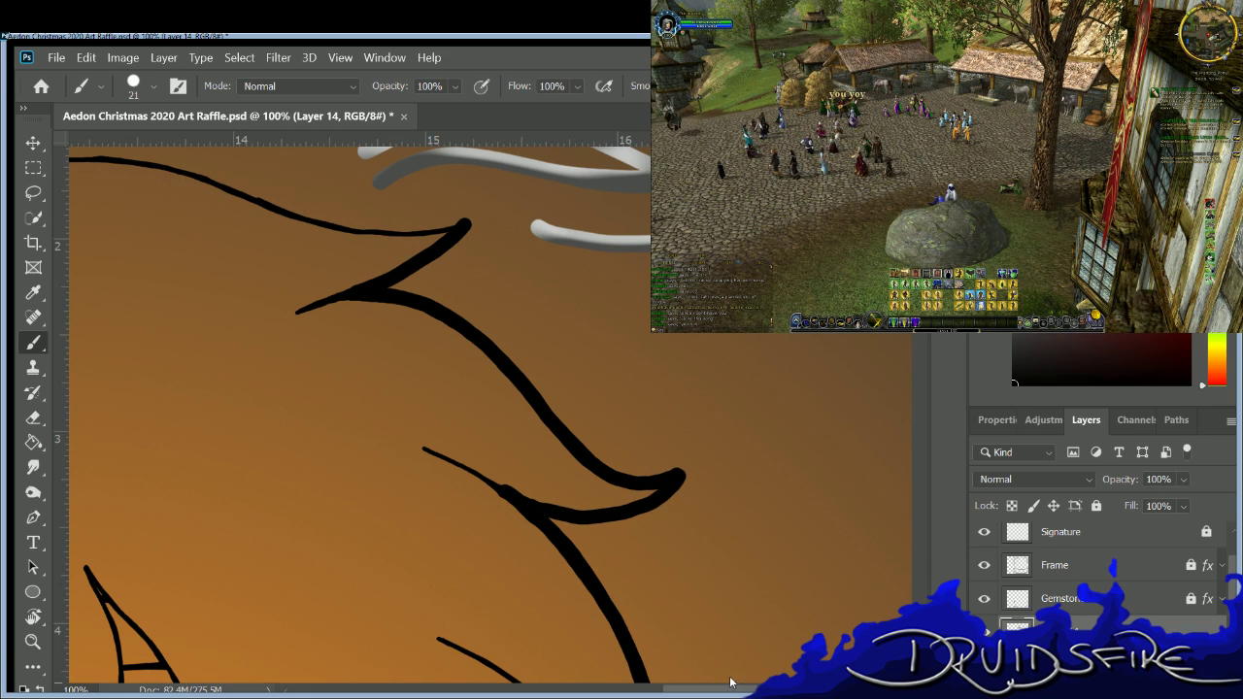
Thicken the long curve over the crown of the head, undoing the first short stroke and repainting it in full.
scroll(685, 646, "left", 5)
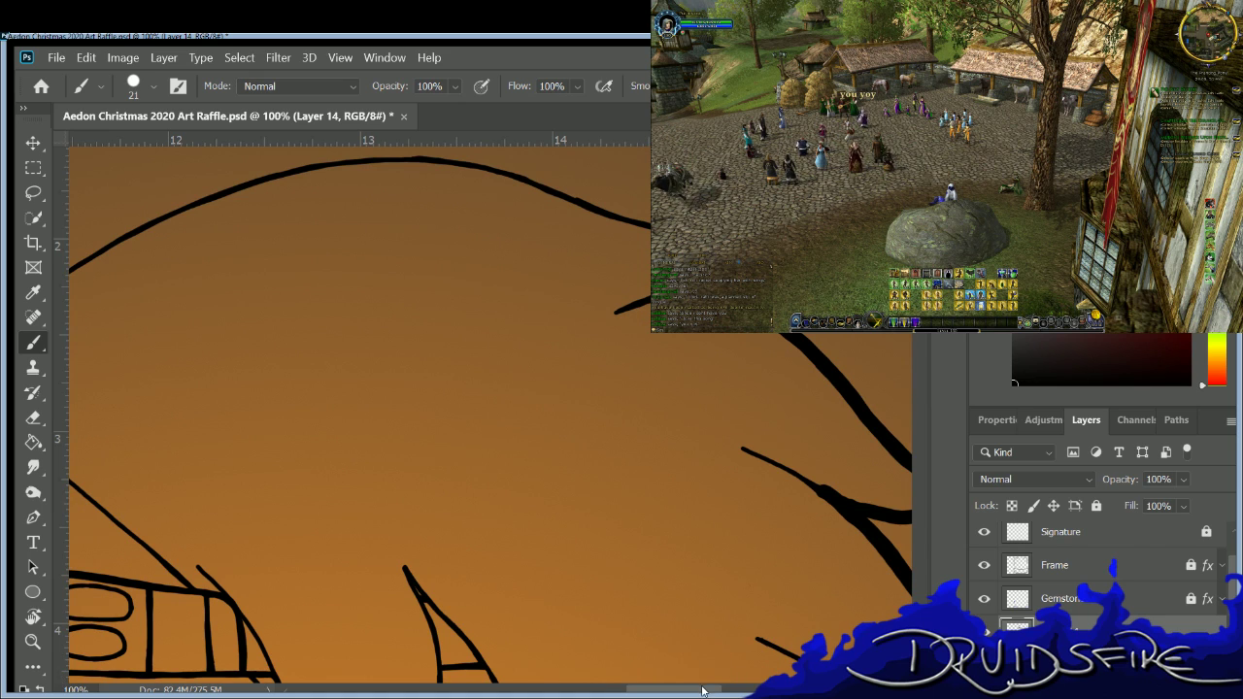
scroll(686, 645, "left", 2)
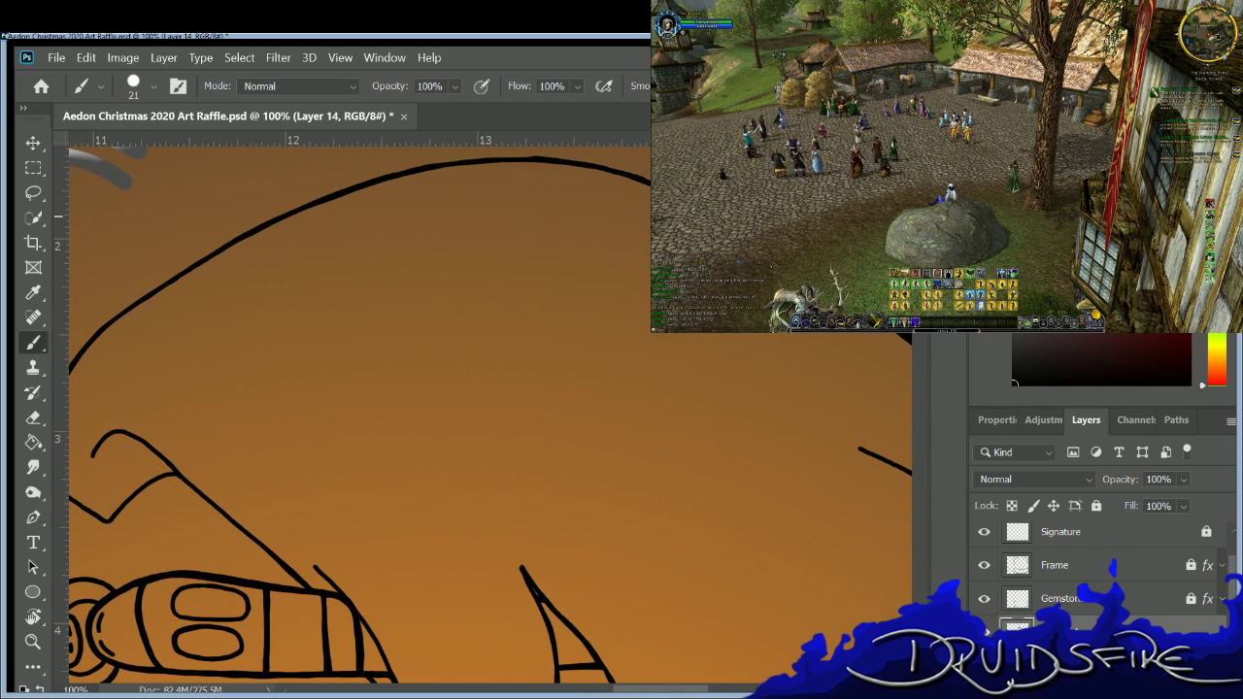
left_click_drag(76, 341, 195, 245)
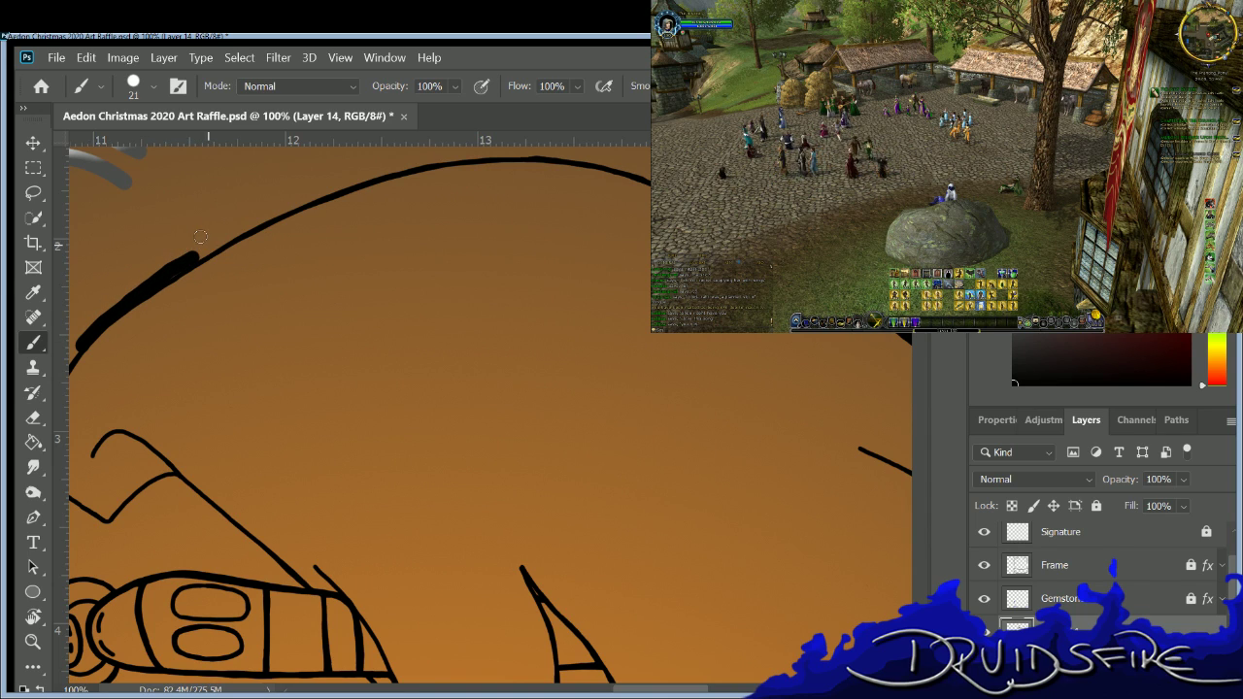
key("ctrl+z")
mouse_move(74, 338)
left_mouse_down()
mouse_move(270, 203)
mouse_move(402, 160)
mouse_move(532, 148)
mouse_move(668, 178)
left_mouse_up()
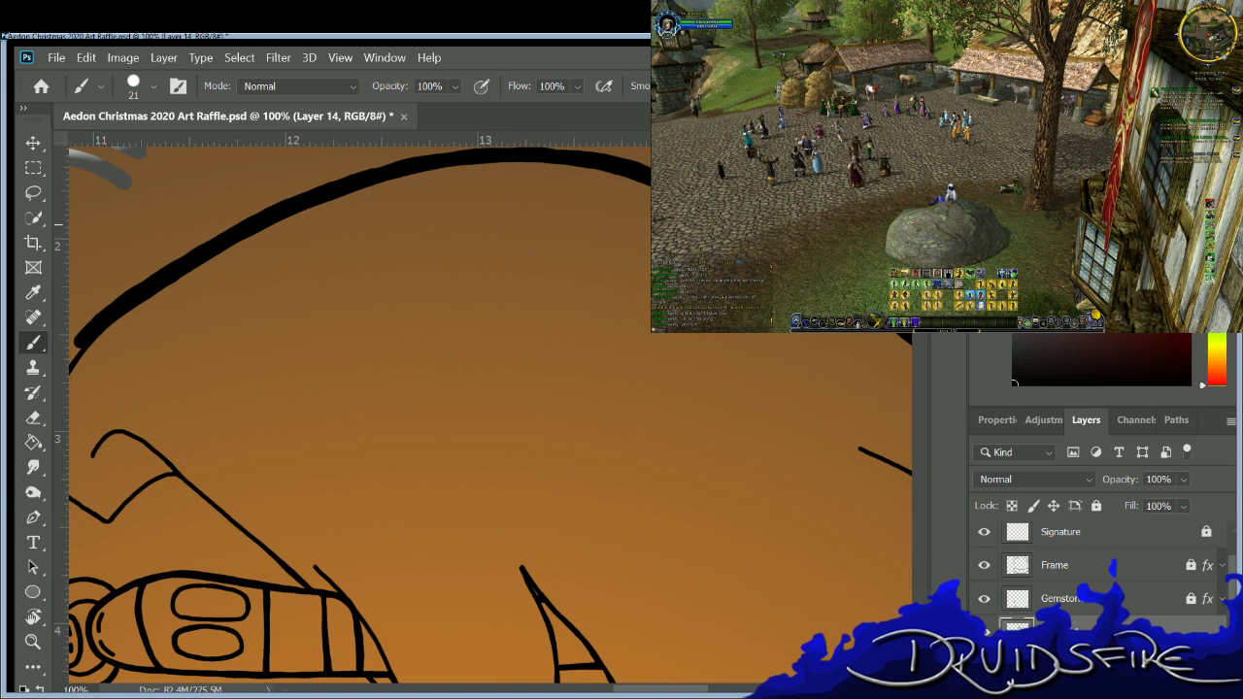
Thicken the hair outline from the crown's end through the parting notch and down the opposite outer lock.
scroll(699, 664, "left", 10)
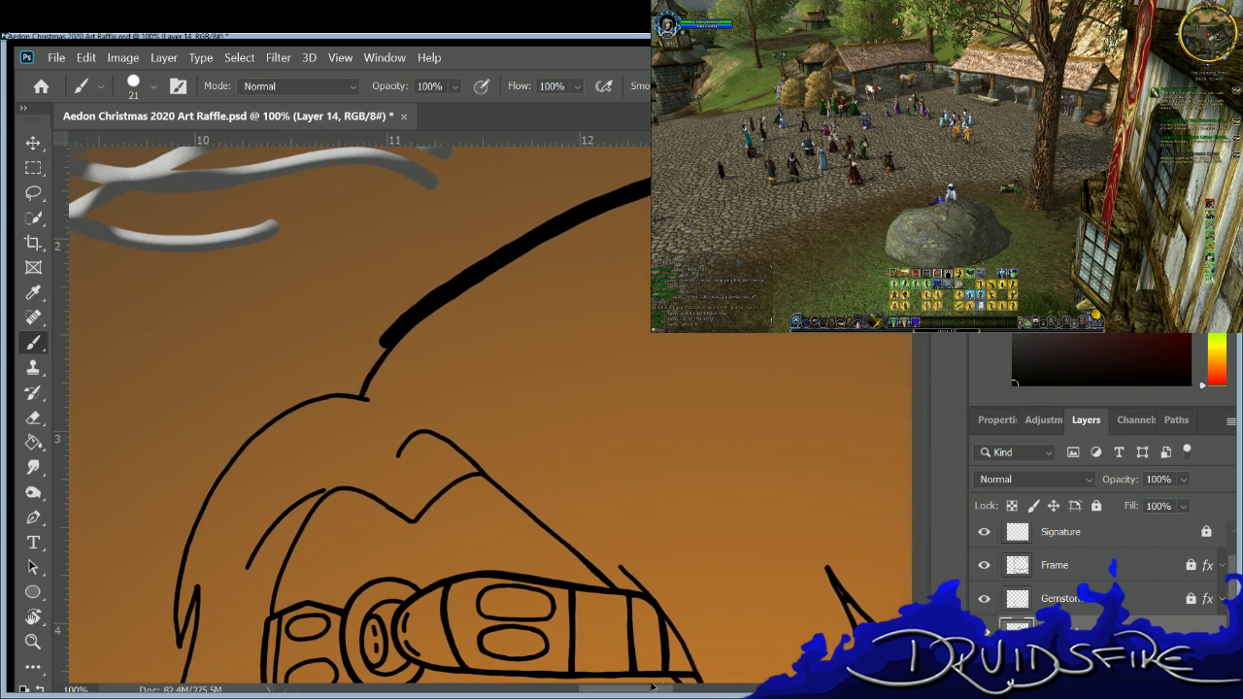
left_click_drag(504, 388, 543, 328)
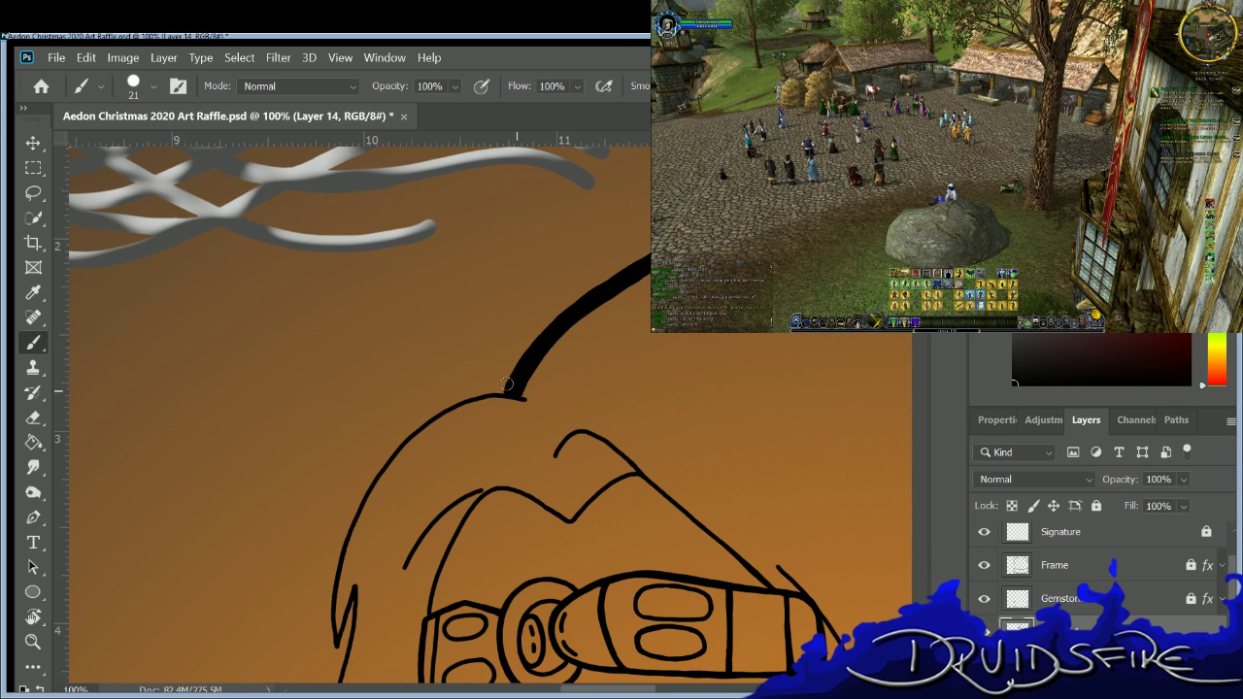
mouse_move(503, 390)
left_mouse_down()
mouse_move(418, 415)
mouse_move(361, 478)
mouse_move(325, 570)
mouse_move(336, 660)
left_mouse_up()
Thicken the outer edge of the jagged hair lock beside the headband and eye, including its notch.
scroll(353, 260, "down", 8)
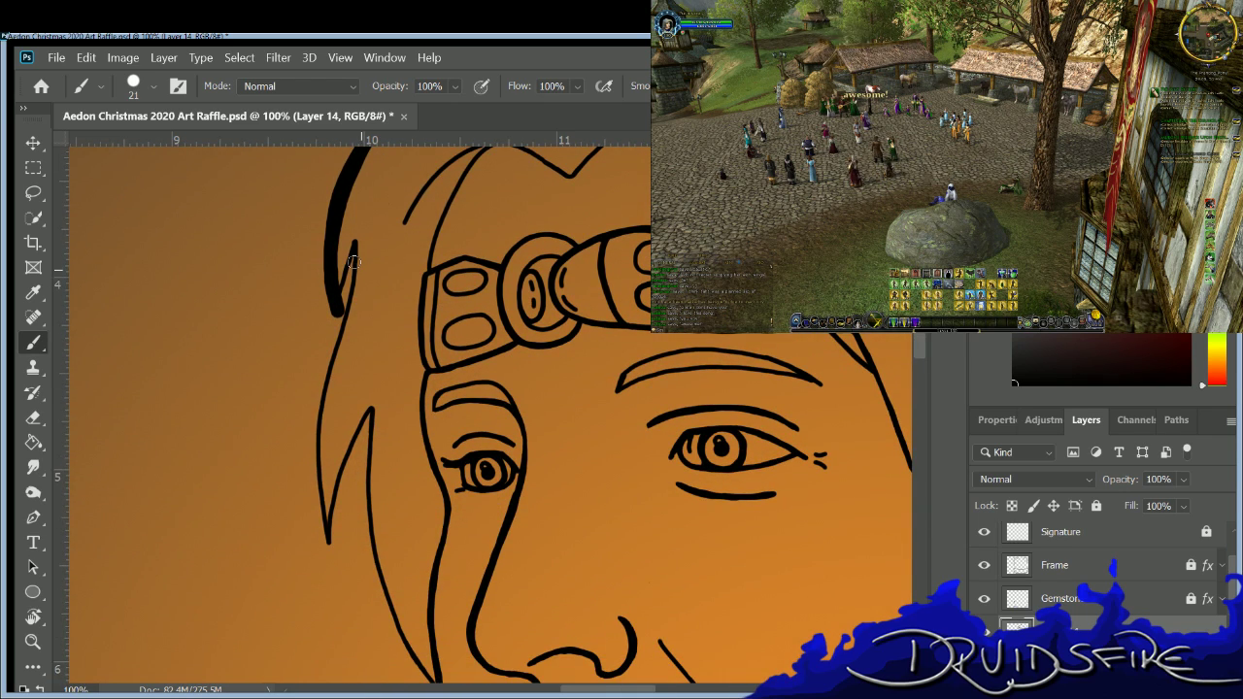
mouse_move(353, 246)
left_mouse_down()
mouse_move(330, 296)
mouse_move(308, 425)
mouse_move(330, 555)
left_mouse_up()
left_click_drag(371, 411, 327, 543)
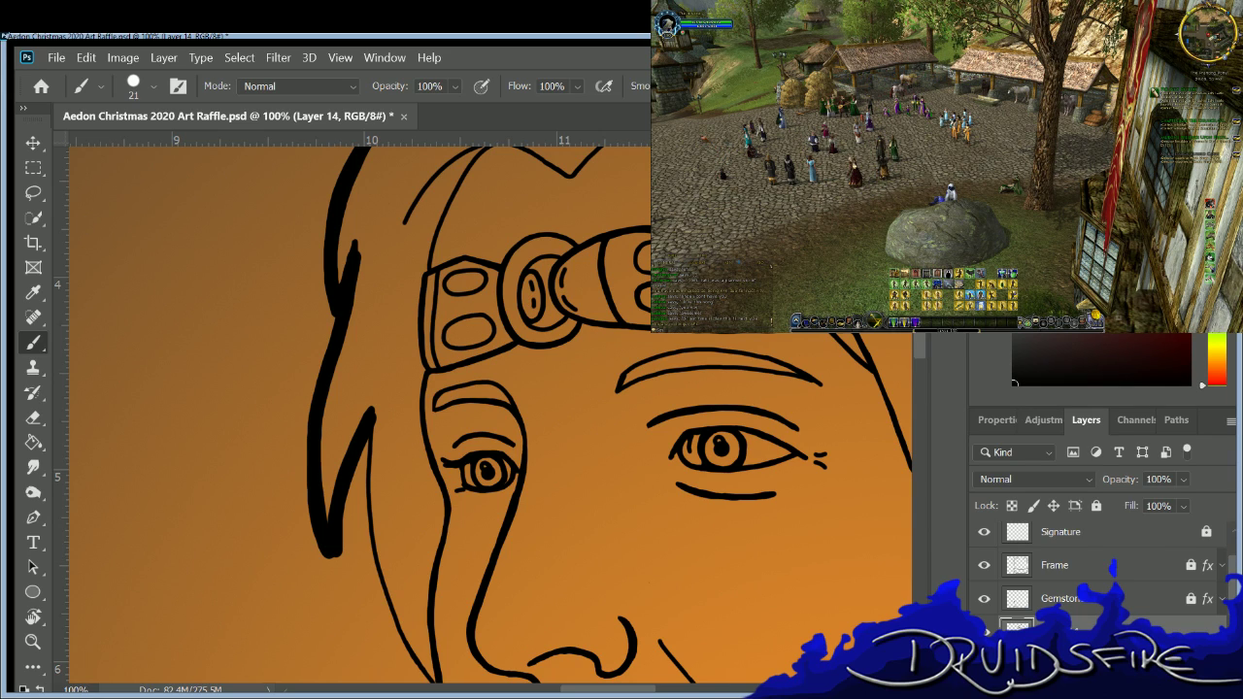
Thicken the remaining hair edge down to the cheek, and the face outline around the jaw and chin to the neck.
scroll(486, 408, "down", 5)
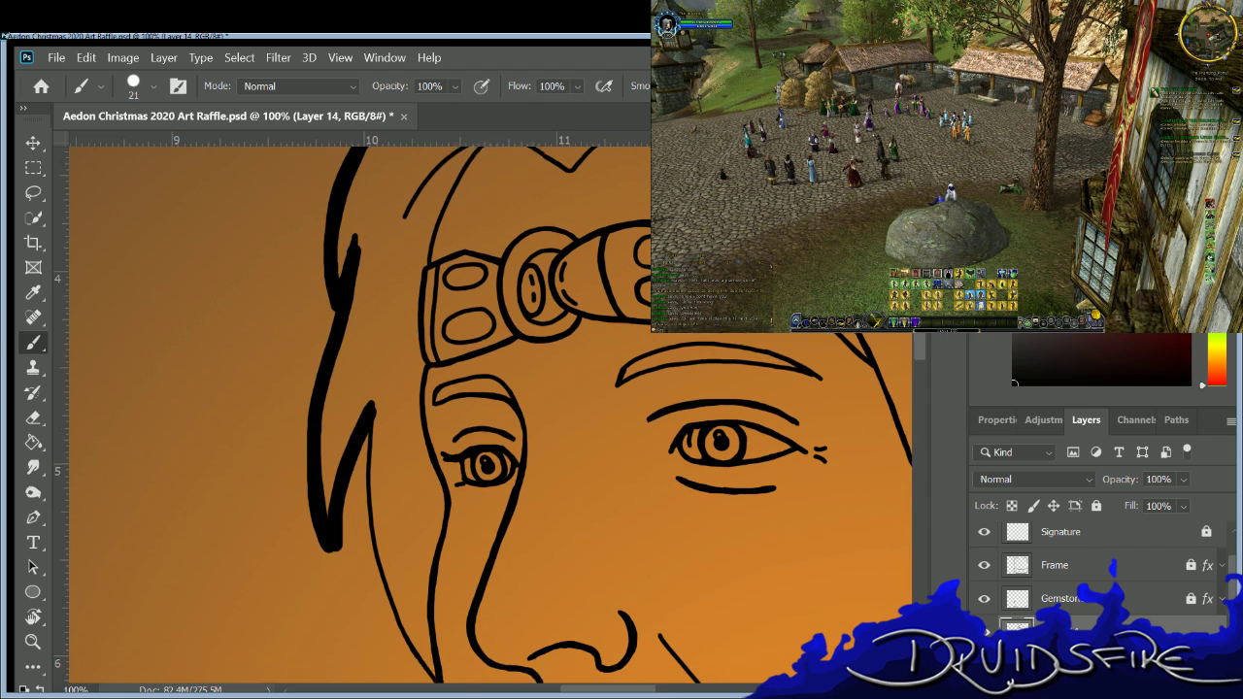
mouse_move(361, 182)
left_mouse_down()
mouse_move(373, 342)
mouse_move(440, 497)
left_mouse_up()
scroll(913, 338, "down", 5)
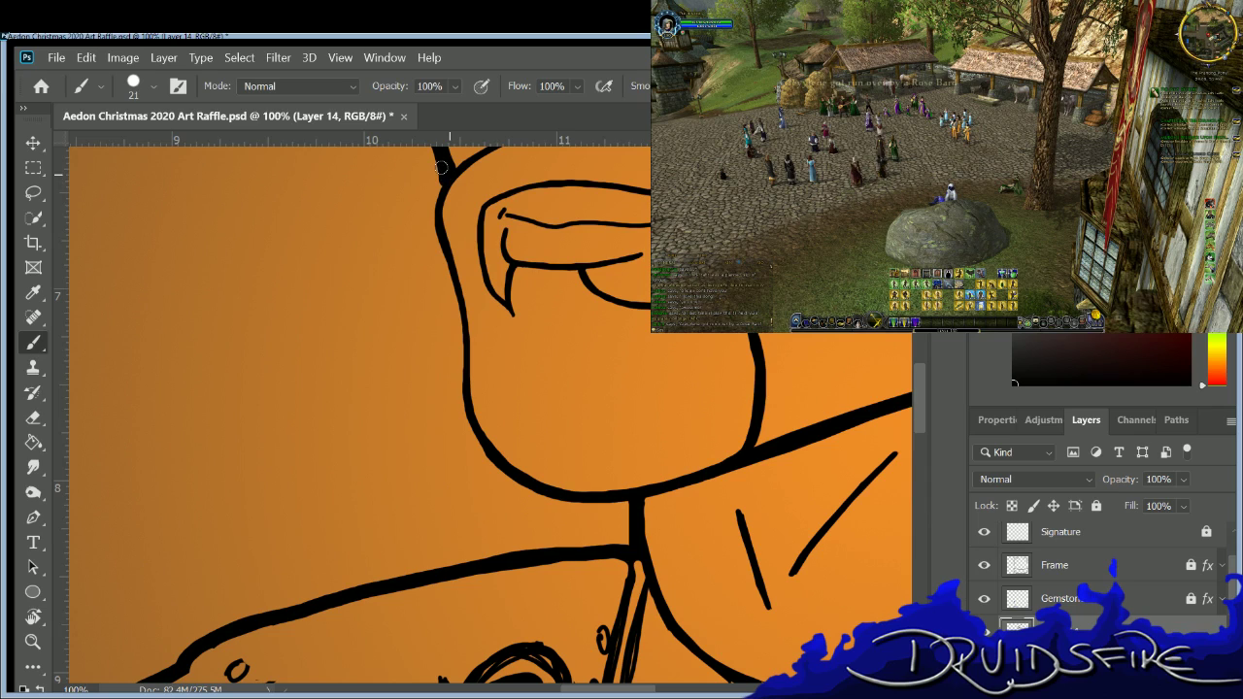
mouse_move(428, 211)
left_mouse_down()
mouse_move(465, 416)
mouse_move(487, 458)
mouse_move(583, 500)
mouse_move(631, 494)
left_mouse_up()
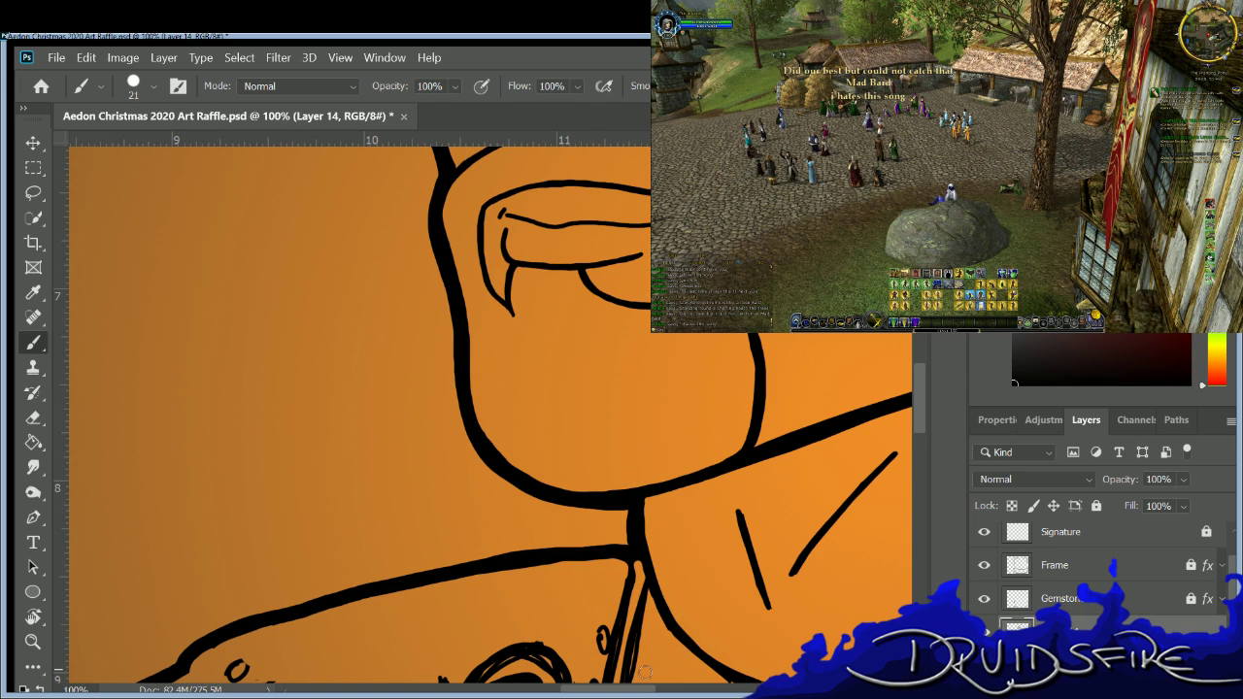
Thicken the shoulder's upper outline from the neck and the gem-patterned trim's outer edge around the corner to the frame.
scroll(914, 375, "down", 4)
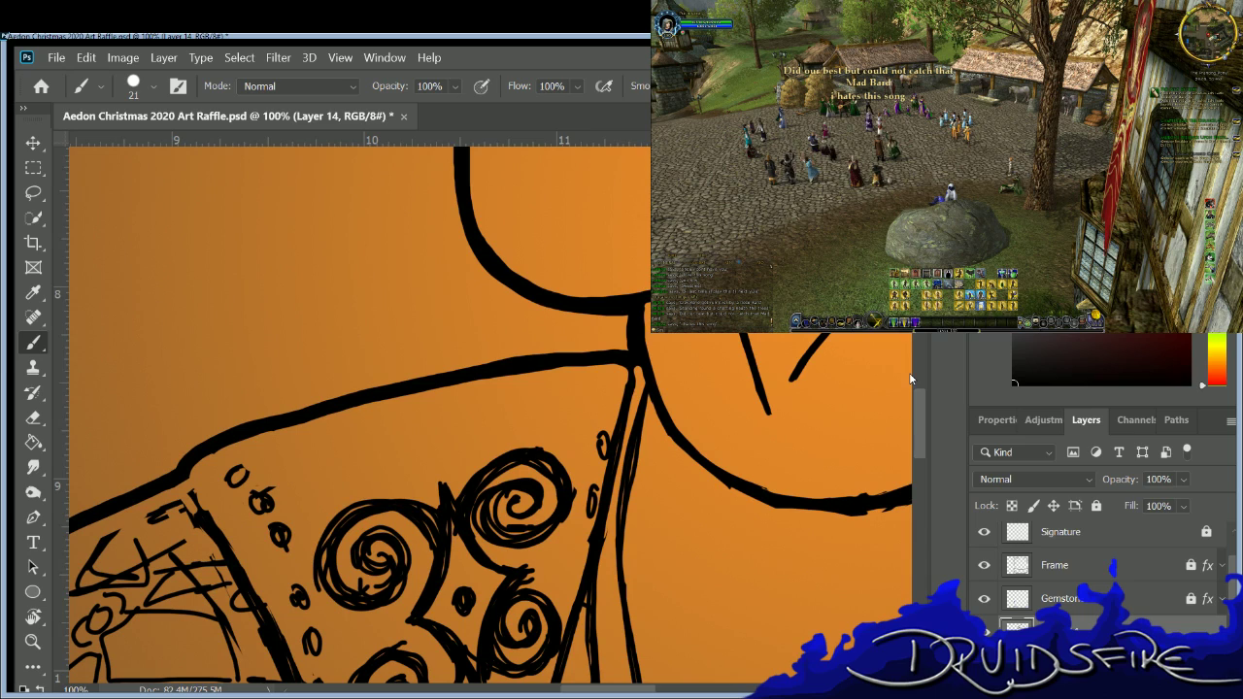
mouse_move(628, 342)
left_mouse_down()
mouse_move(271, 411)
mouse_move(176, 466)
left_mouse_up()
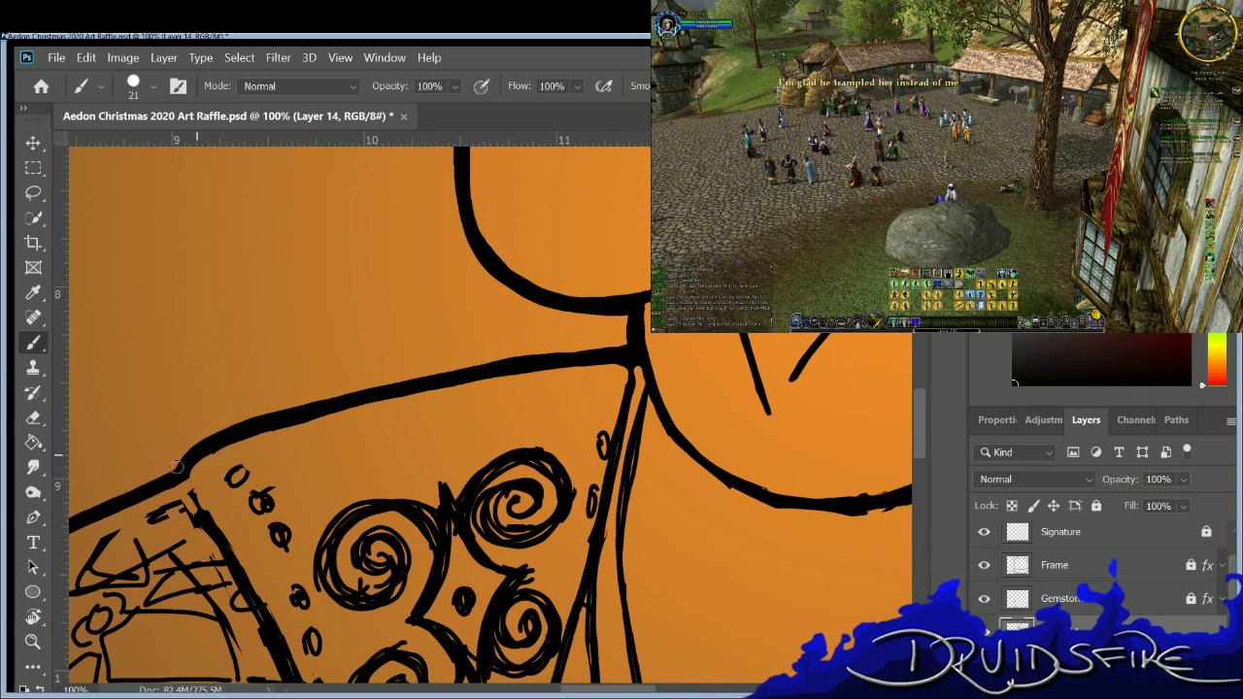
scroll(388, 544, "left", 5)
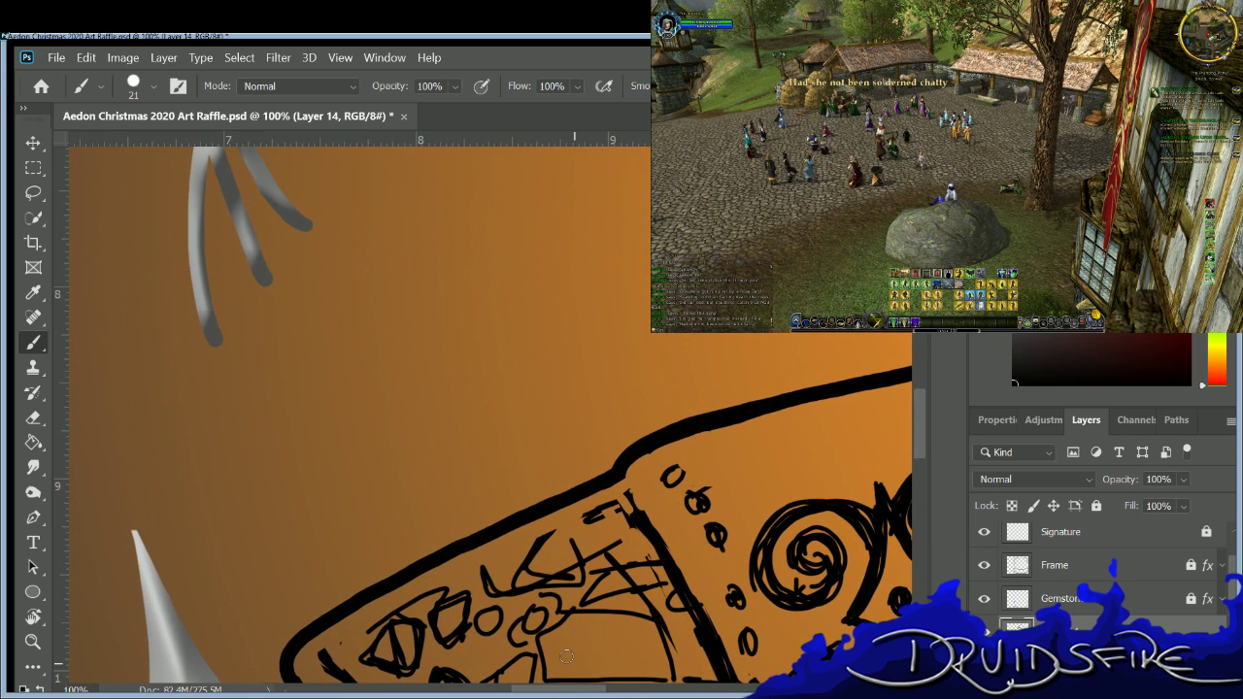
scroll(910, 398, "down", 5)
mouse_move(619, 259)
left_mouse_down()
mouse_move(288, 429)
mouse_move(284, 468)
mouse_move(332, 529)
mouse_move(331, 584)
left_mouse_up()
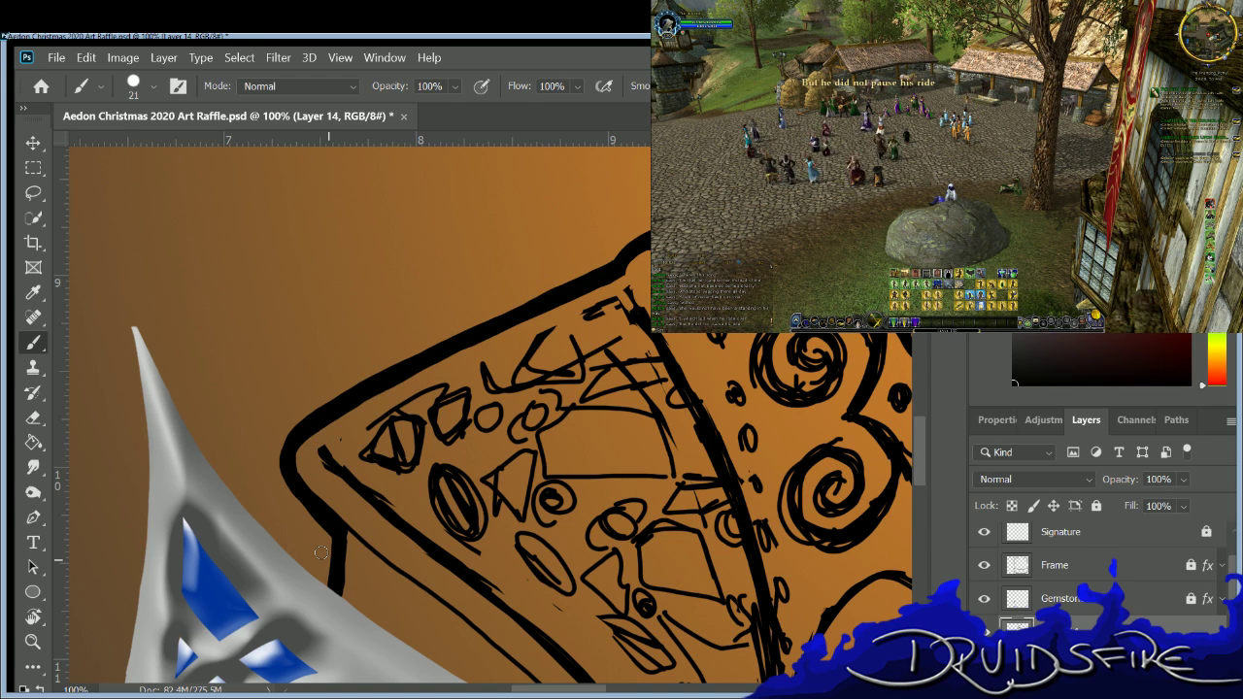
Set the brush size to 6 for touching up the spiral ornament beside the gem-patterned trim.
key("e")
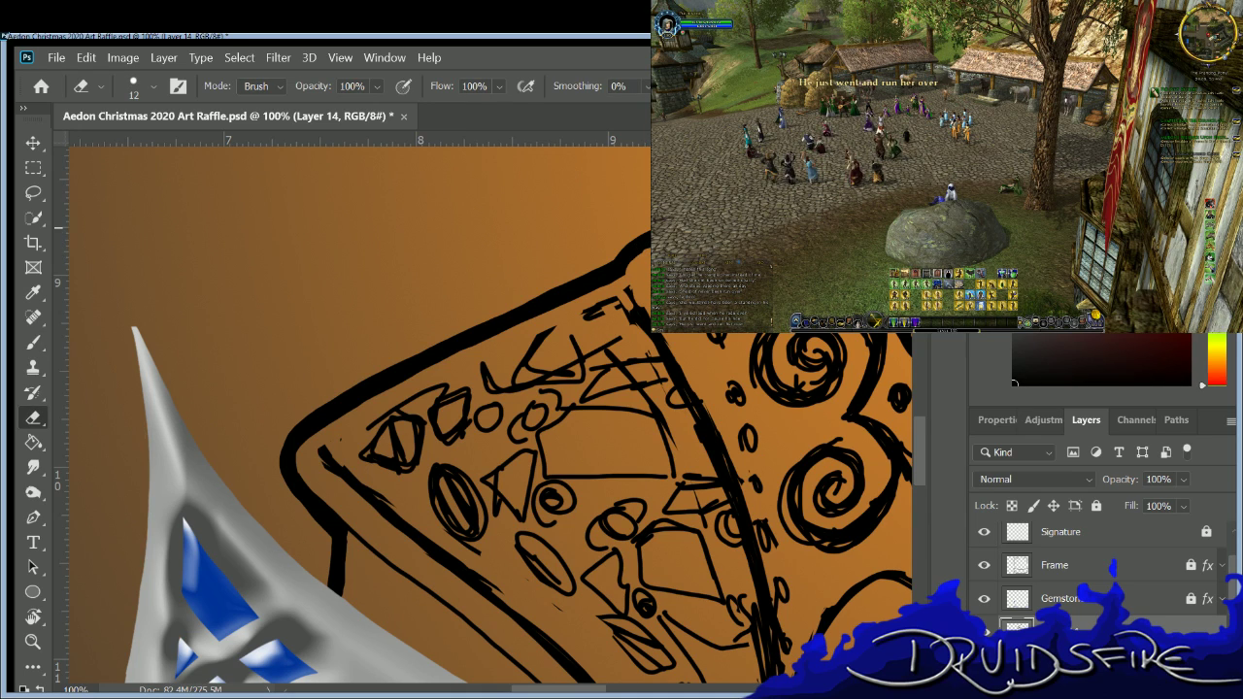
key("b")
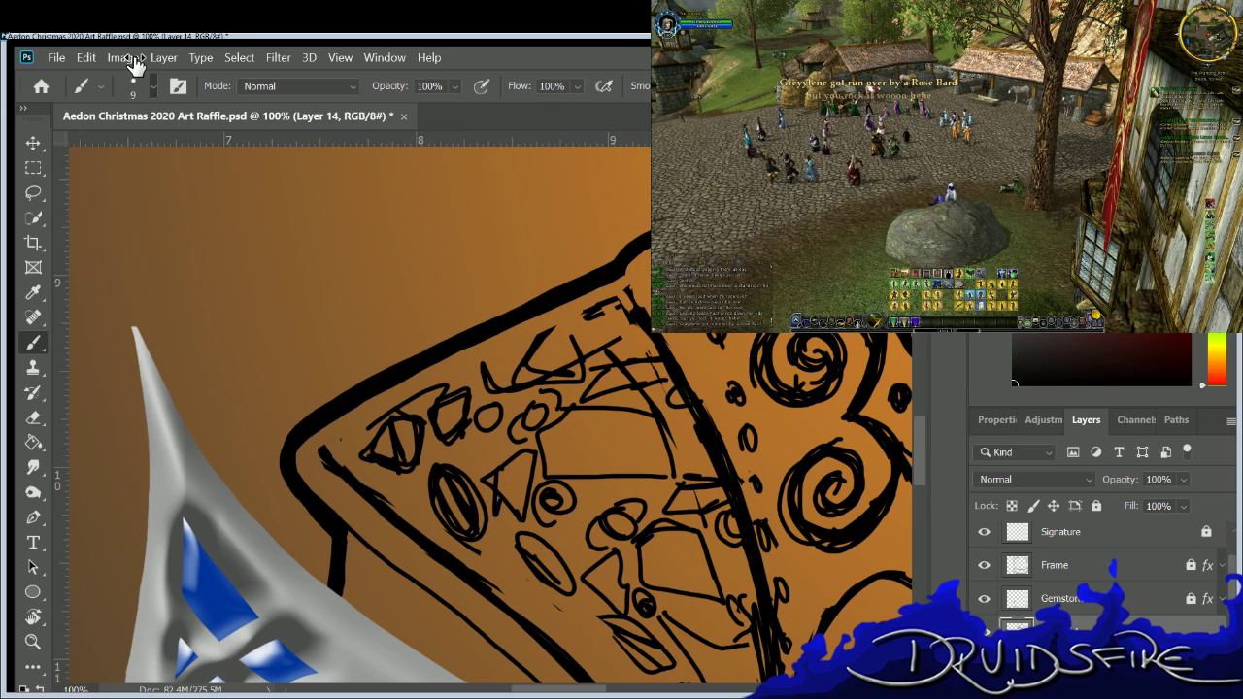
key("bracketleft")
key("bracketleft")
key("bracketleft")
key("bracketleft")
key("bracketleft")
key("bracketright")
key("bracketright")
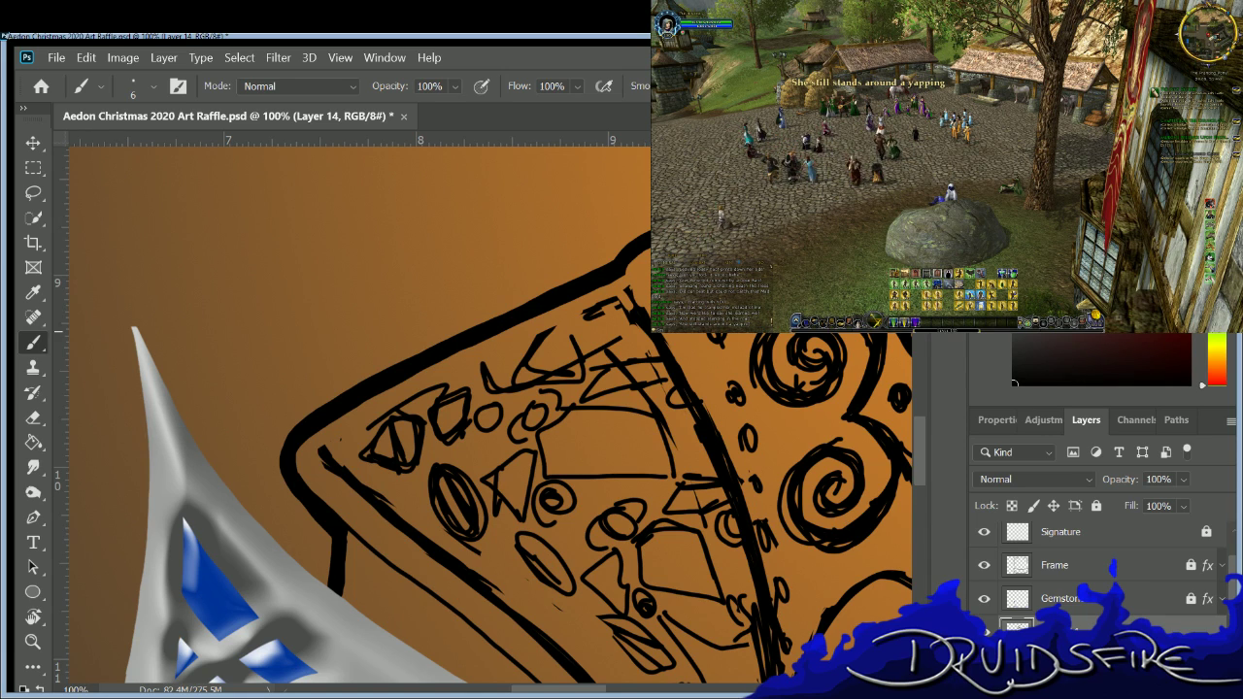
key("e")
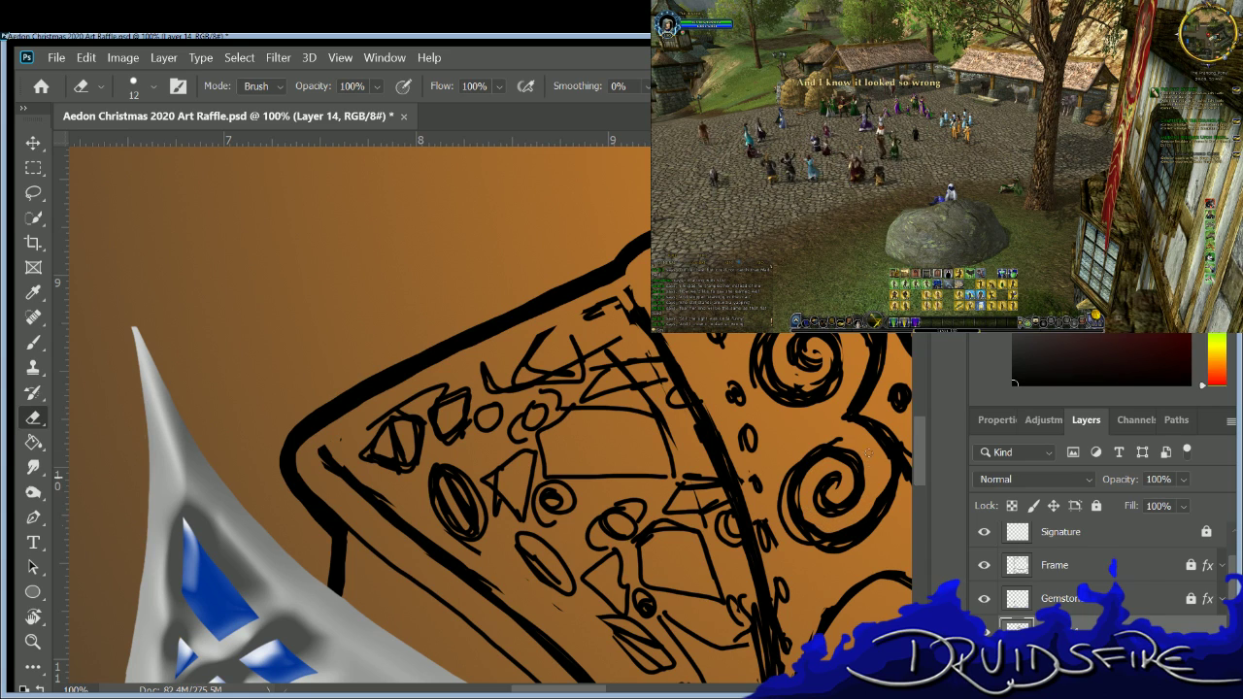
key("b")
key("e")
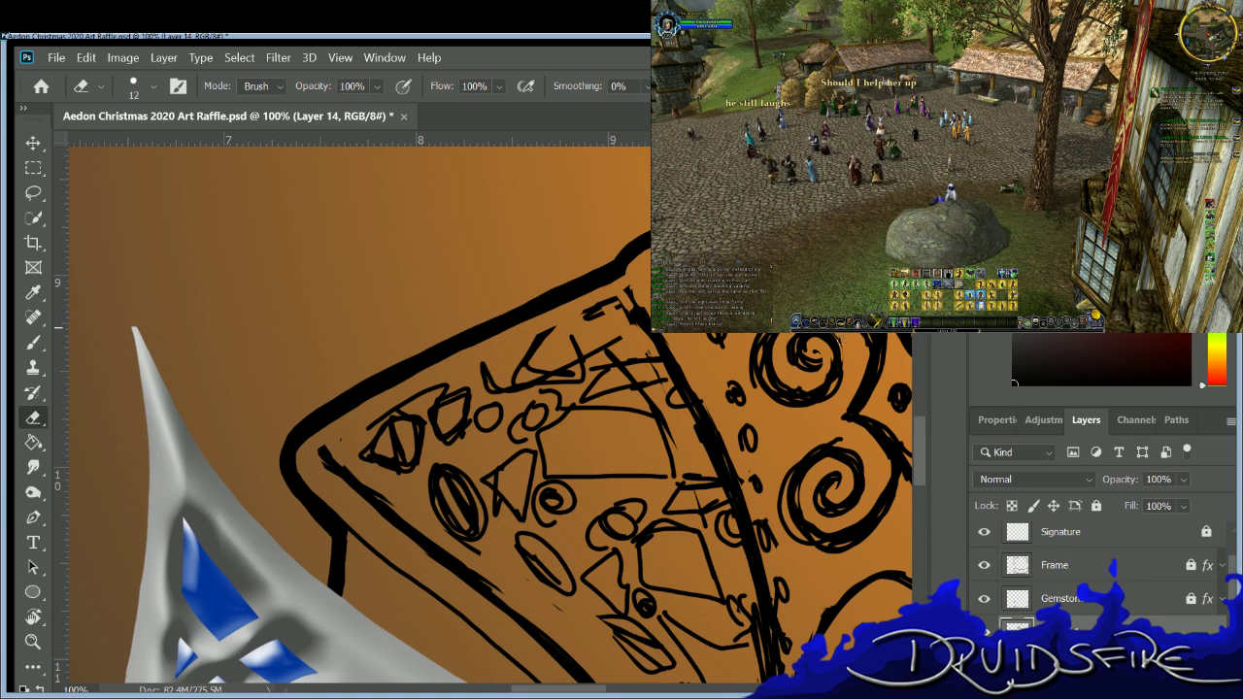
key("b")
key("e")
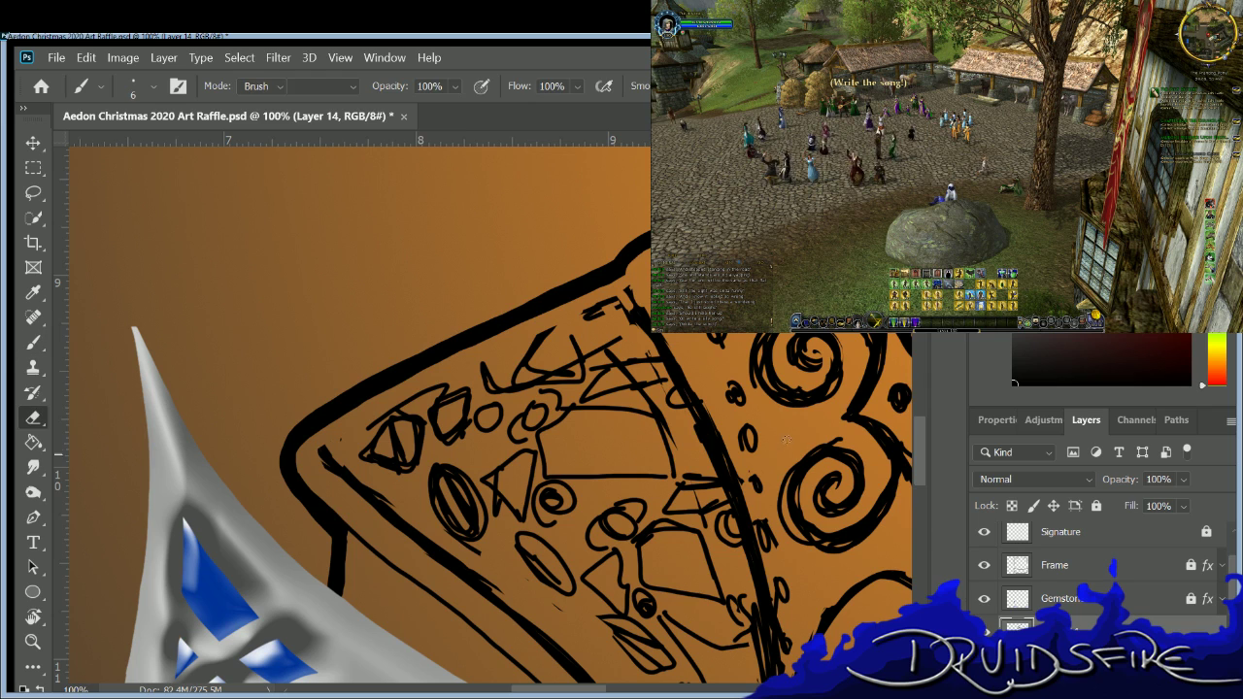
key("b")
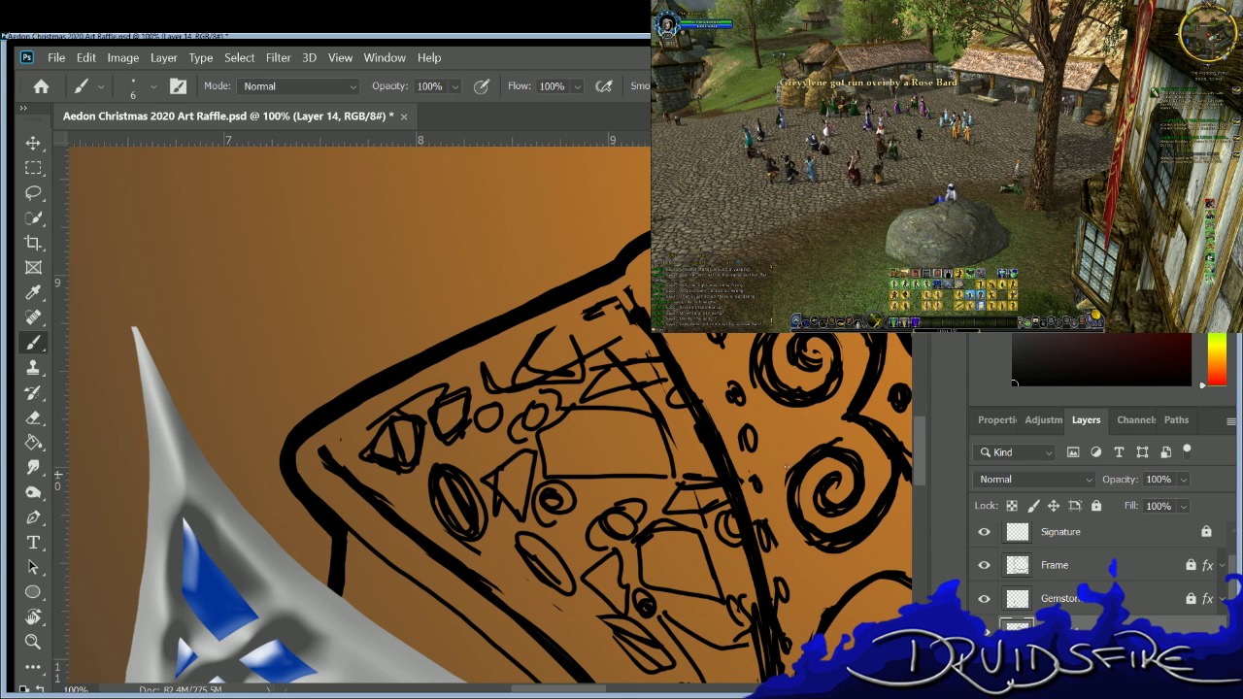
Erase the rough strokes where the ornament's two spirals nearest the collar meet, and redraw the smaller spiral's outer edge.
scroll(652, 679, "right", 6)
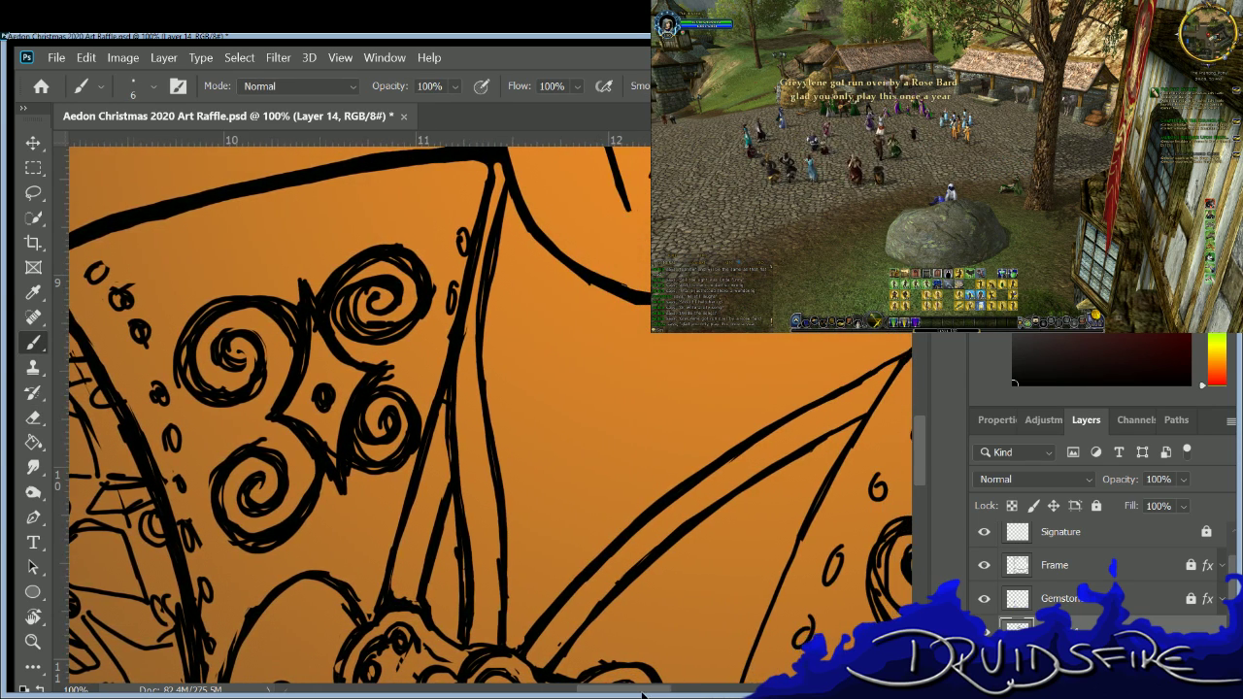
key("e")
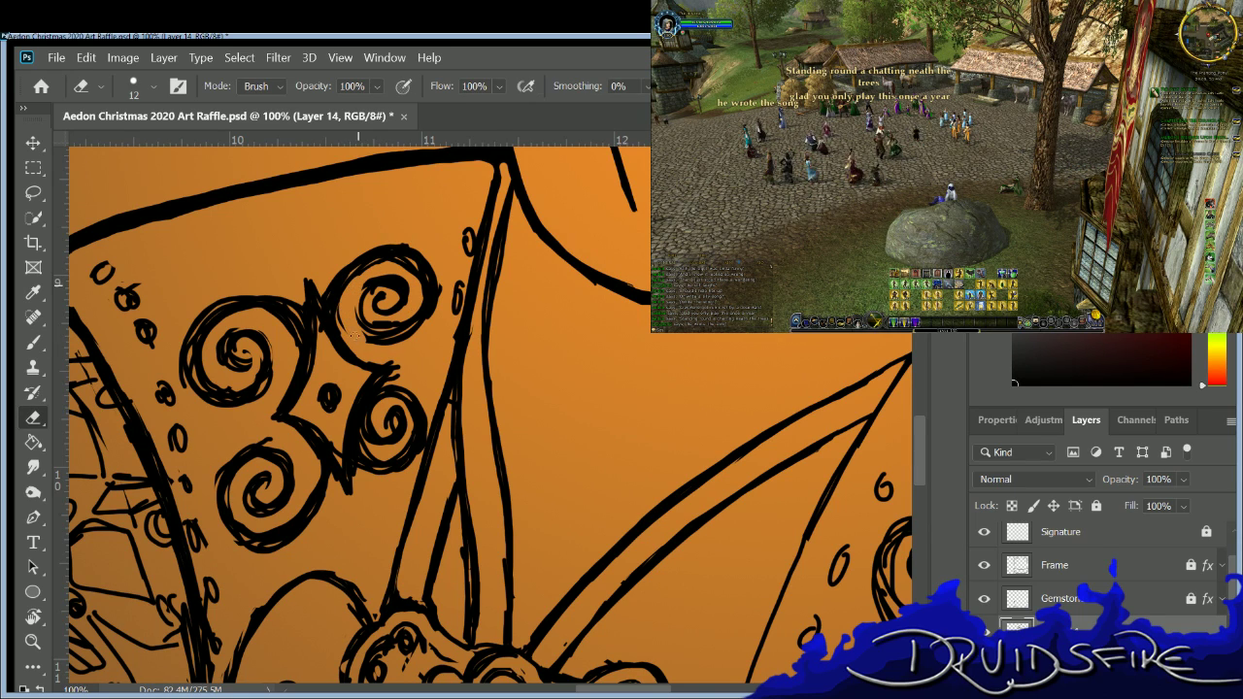
key("b")
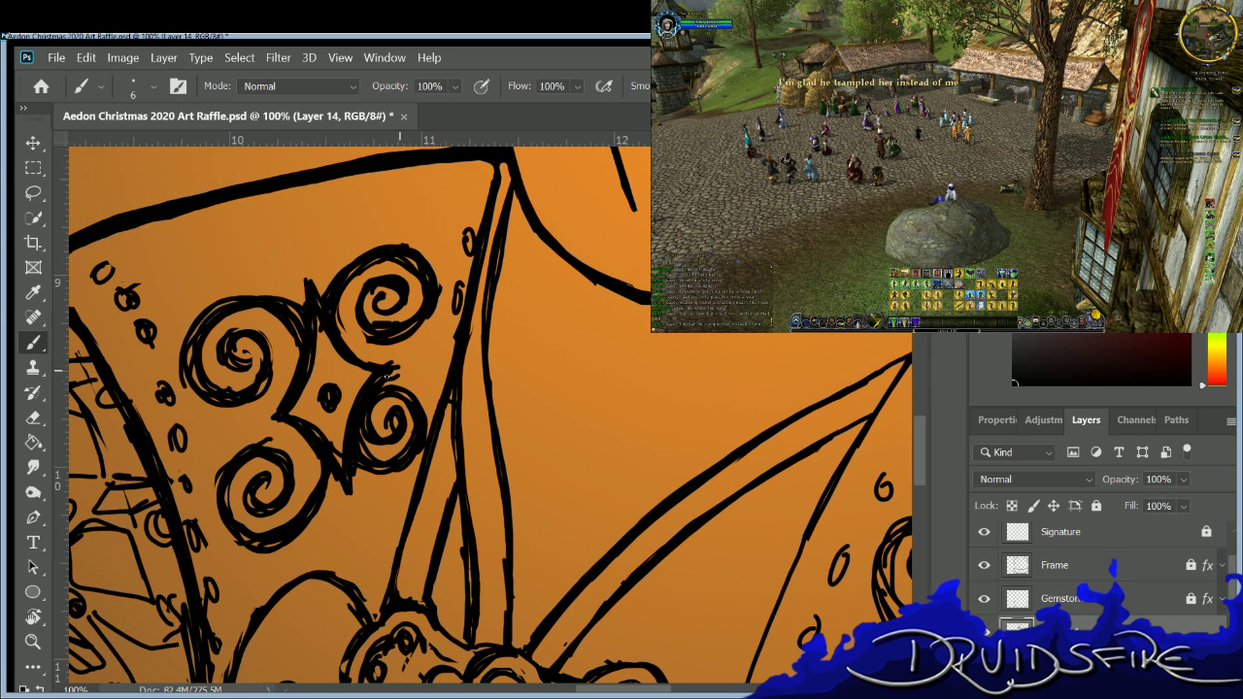
key("e")
left_click_drag(357, 427, 393, 368)
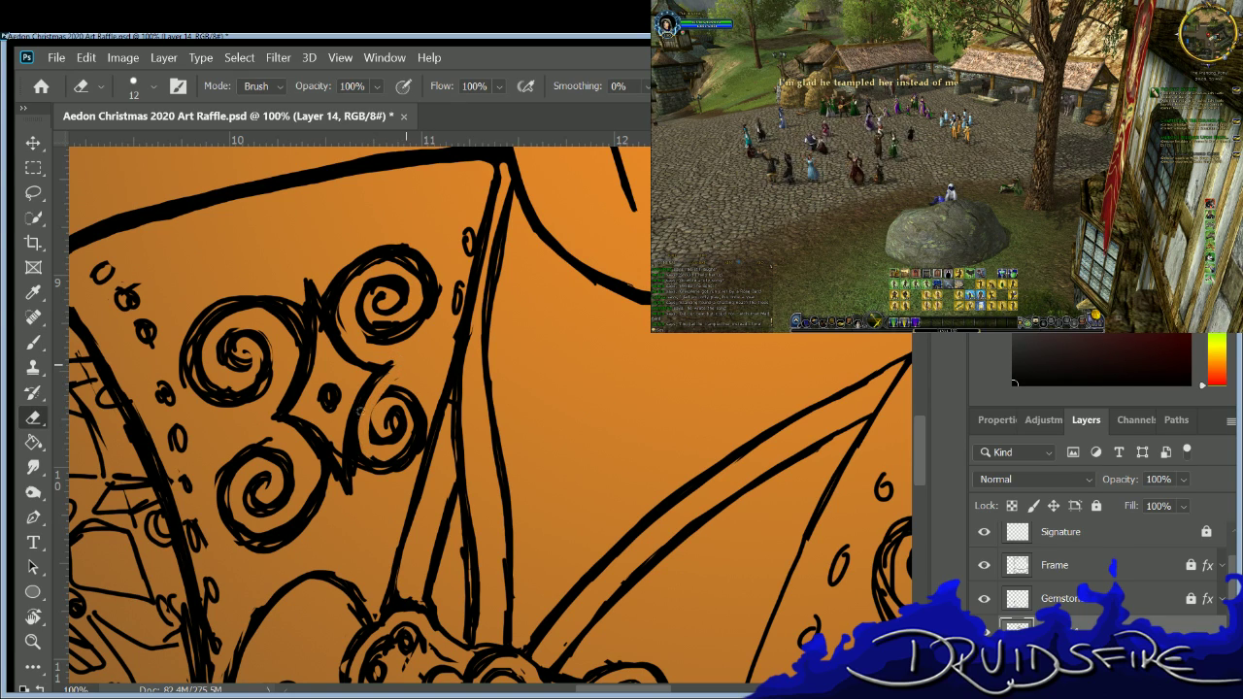
key("b")
left_click_drag(369, 427, 377, 396)
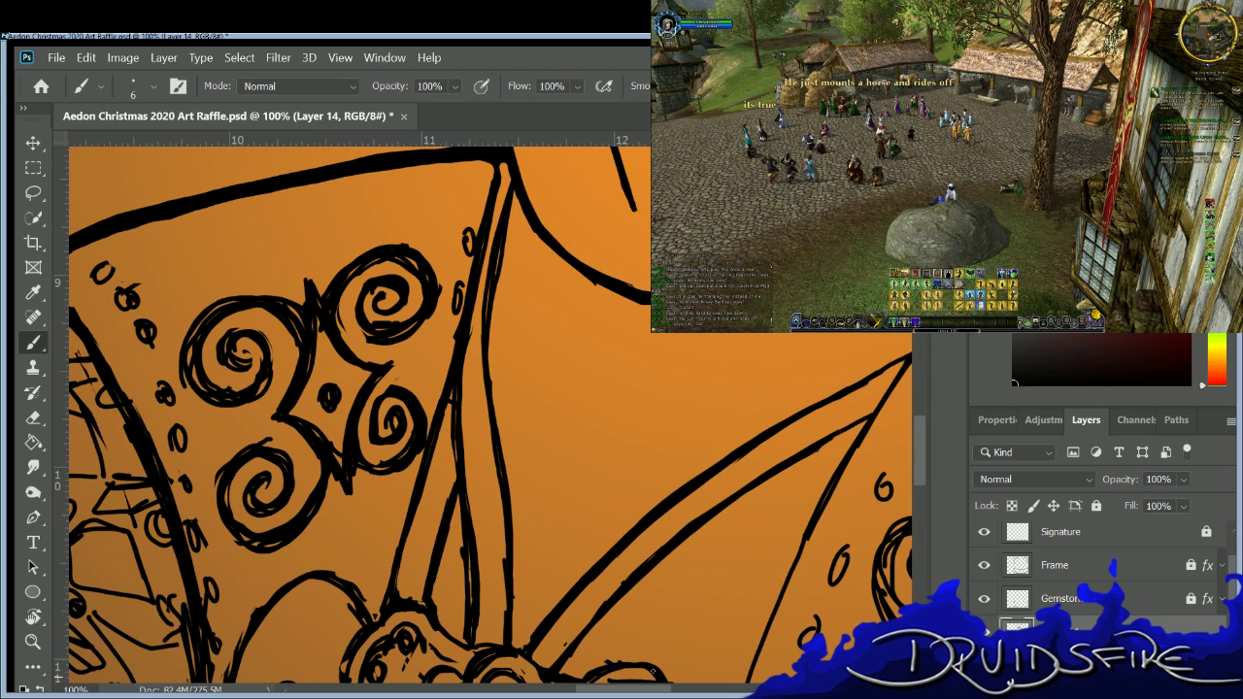
Erase the excess thickness from the neckline between the neck and the point where it meets the long hair lock.
left_click_drag(626, 690, 700, 691)
left_click_drag(915, 430, 920, 403)
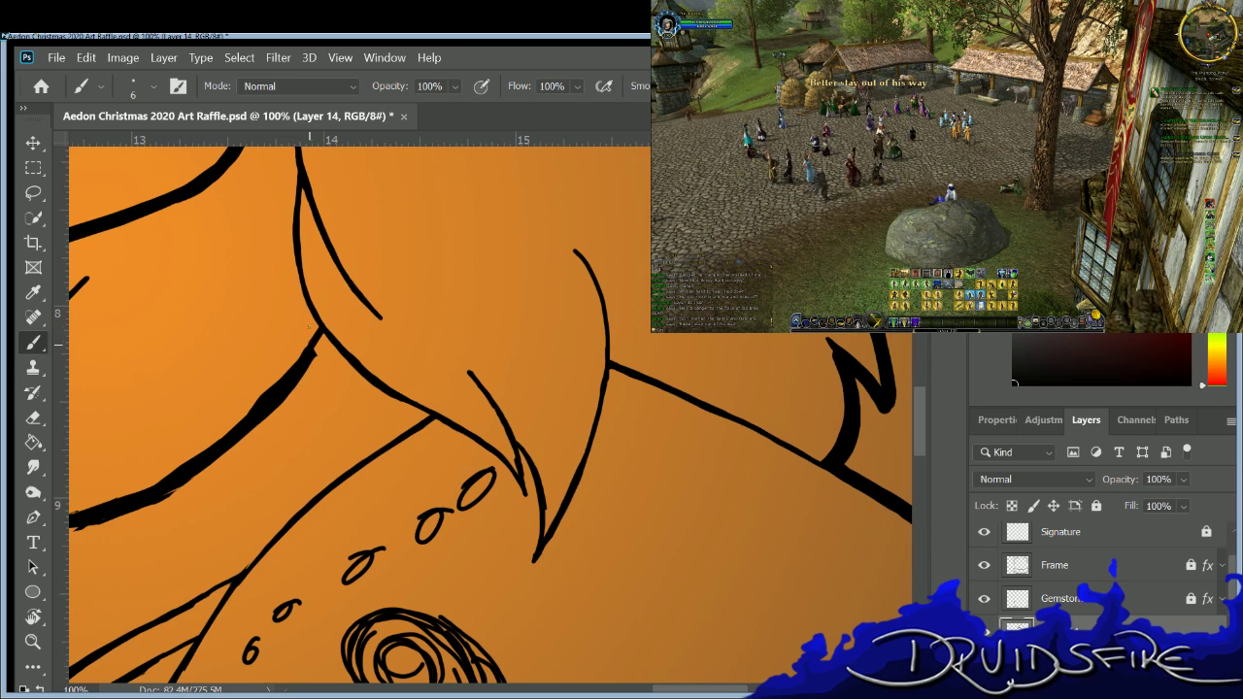
key("e")
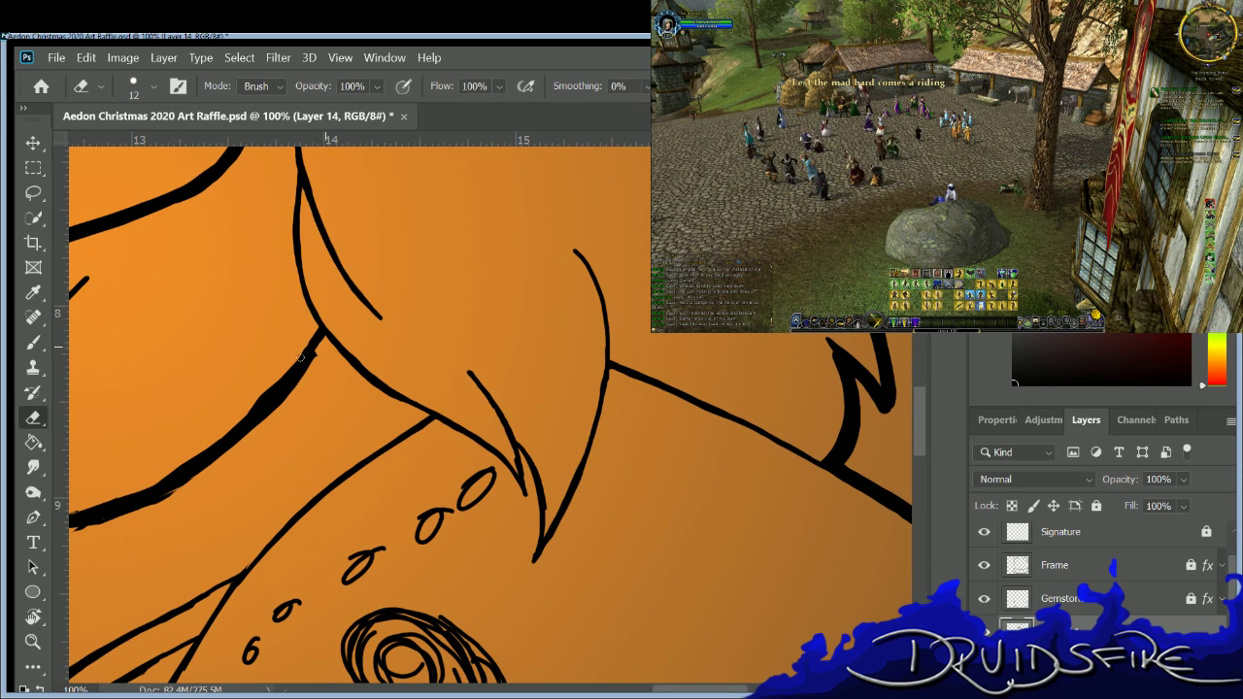
left_click_drag(314, 342, 248, 424)
mouse_move(155, 501)
left_mouse_down()
mouse_move(199, 460)
mouse_move(122, 529)
mouse_move(183, 478)
mouse_move(62, 539)
mouse_move(189, 474)
left_mouse_up()
key("b")
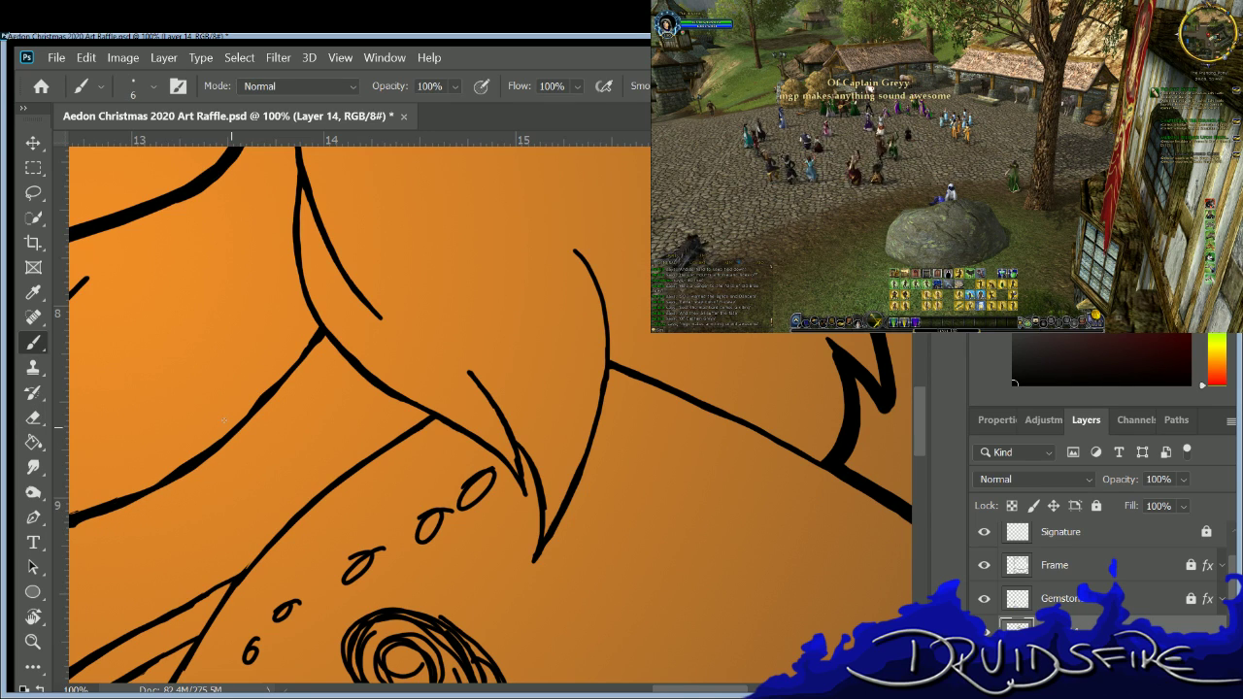
Erase the bulge along the upper side of the hair lock's edge between the neckline and the collar line.
scroll(224, 418, "up", 3)
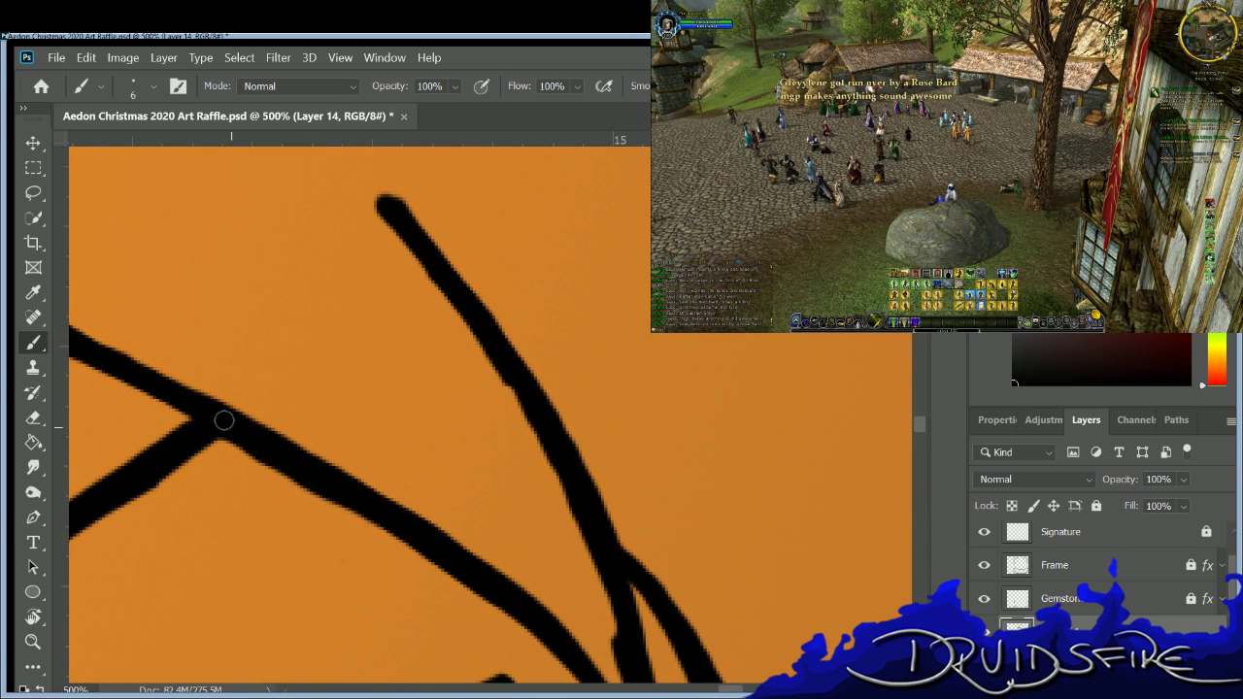
scroll(224, 419, "down", 1)
scroll(223, 419, "down", 1)
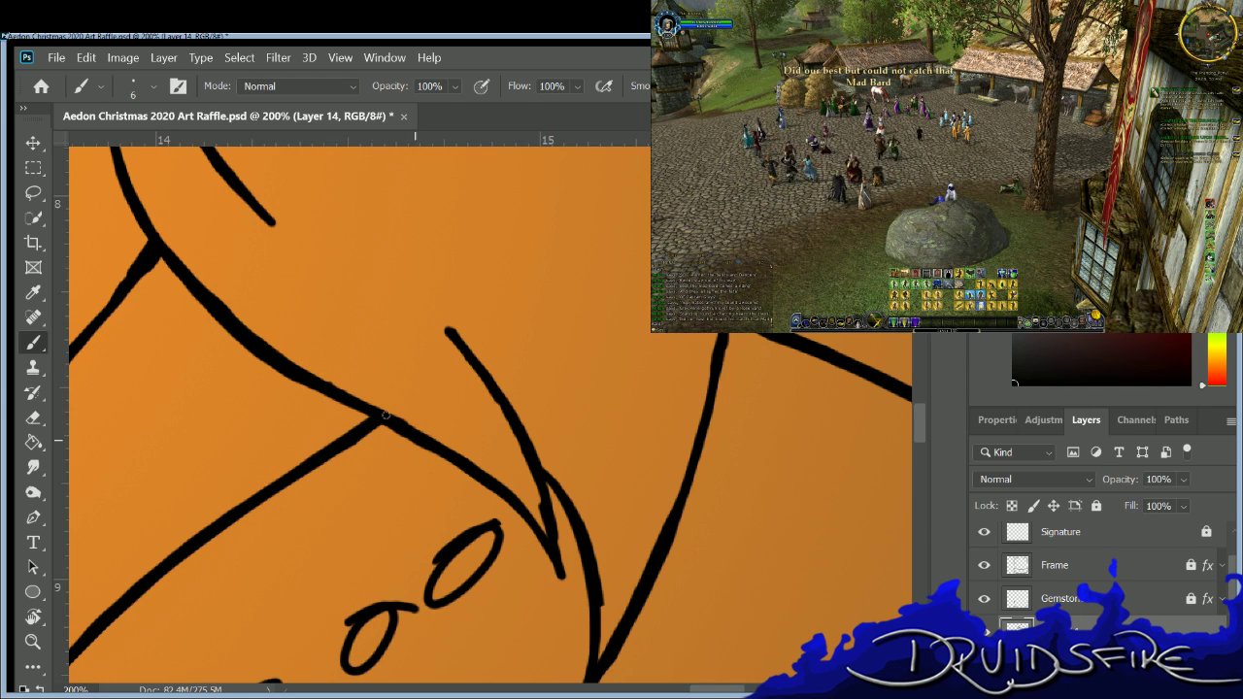
key("ctrl+0")
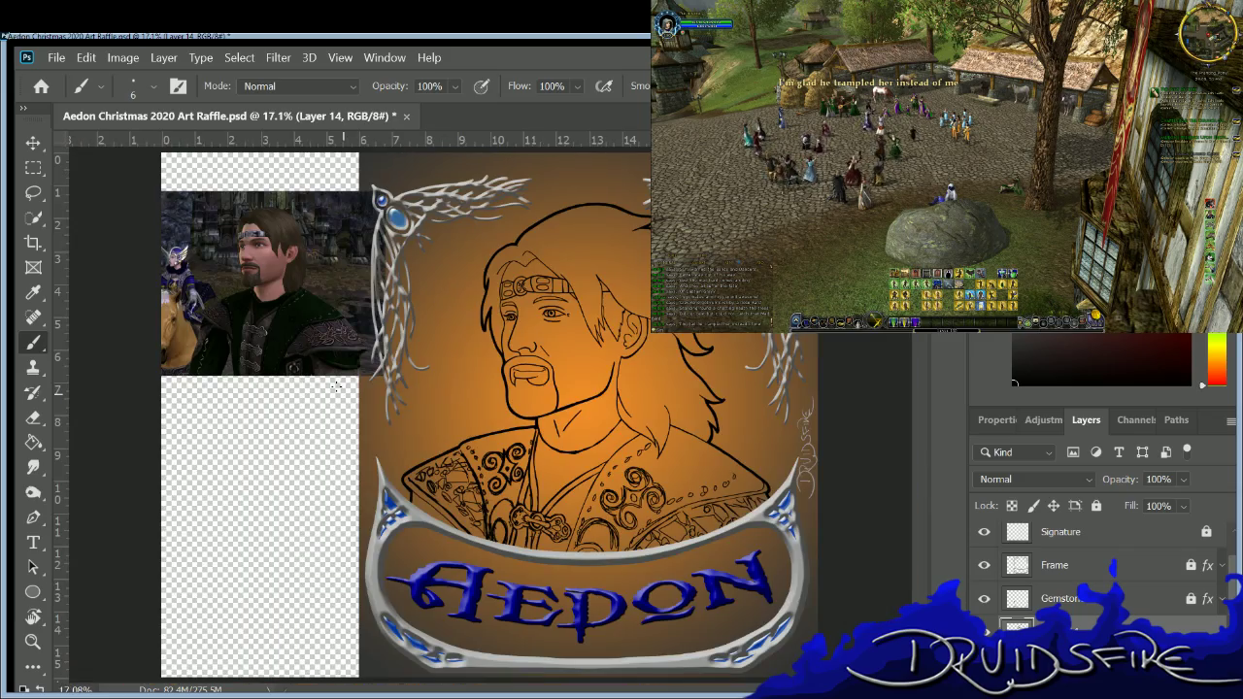
scroll(338, 393, "up", 1)
scroll(338, 394, "up", 5)
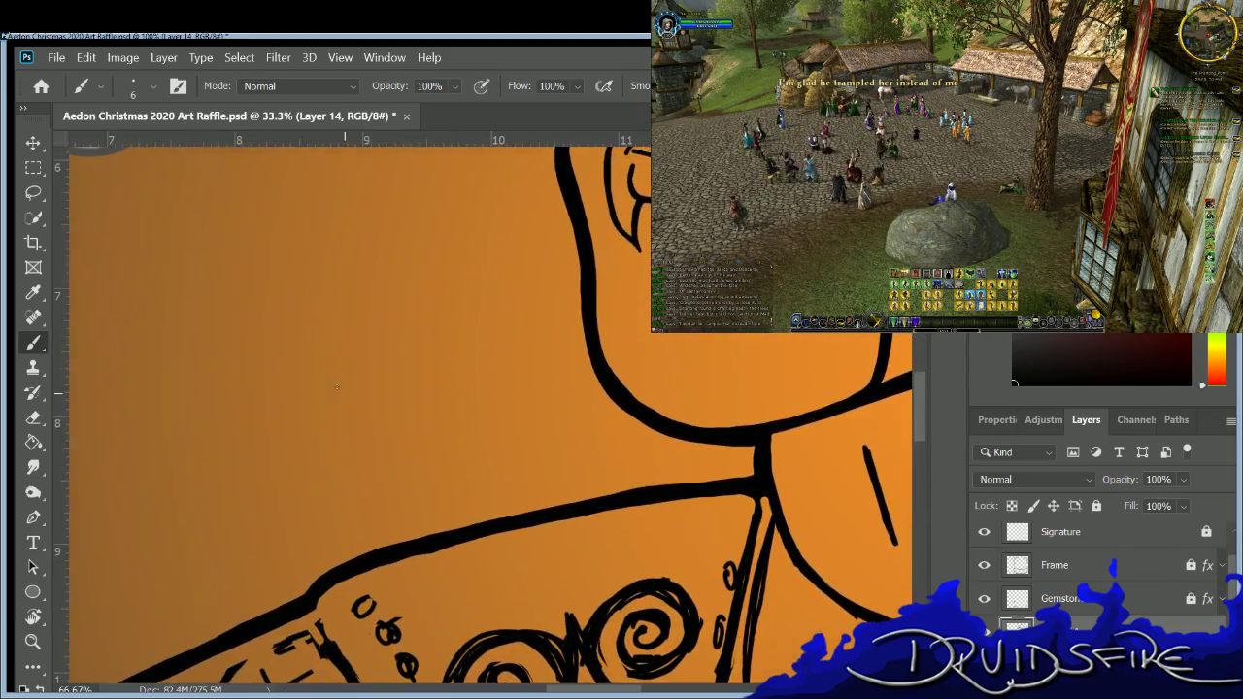
left_click_drag(628, 693, 723, 693)
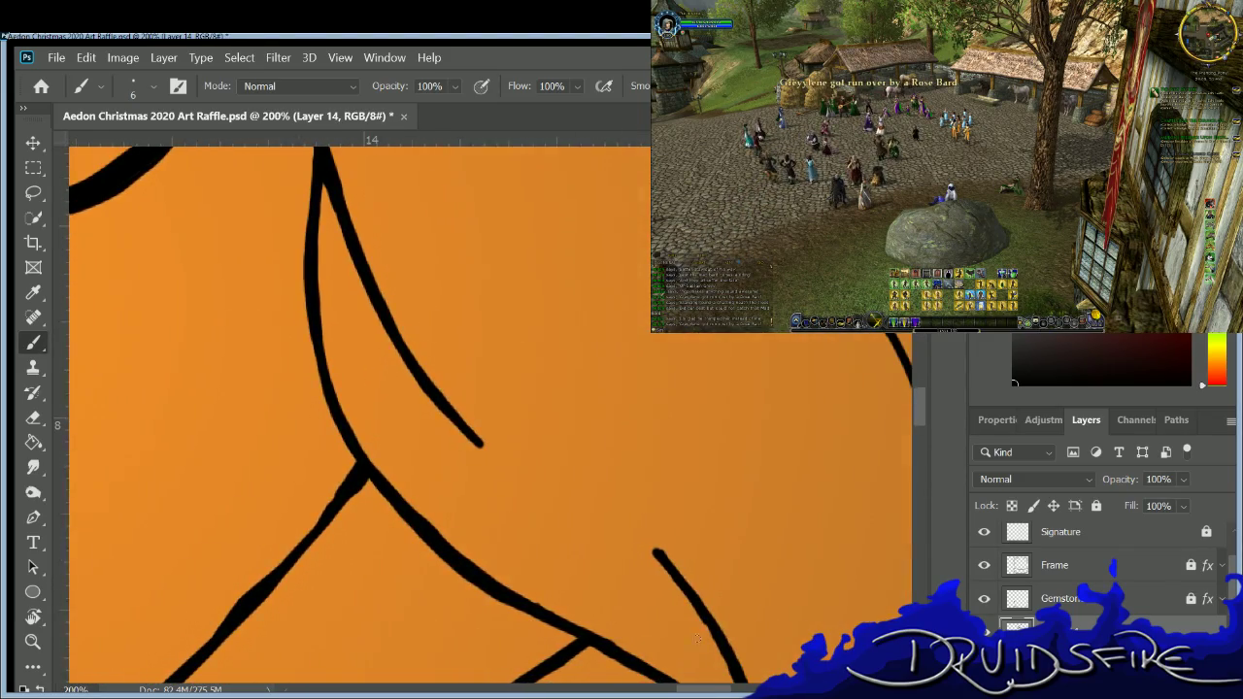
scroll(912, 398, "down", 2)
key("e")
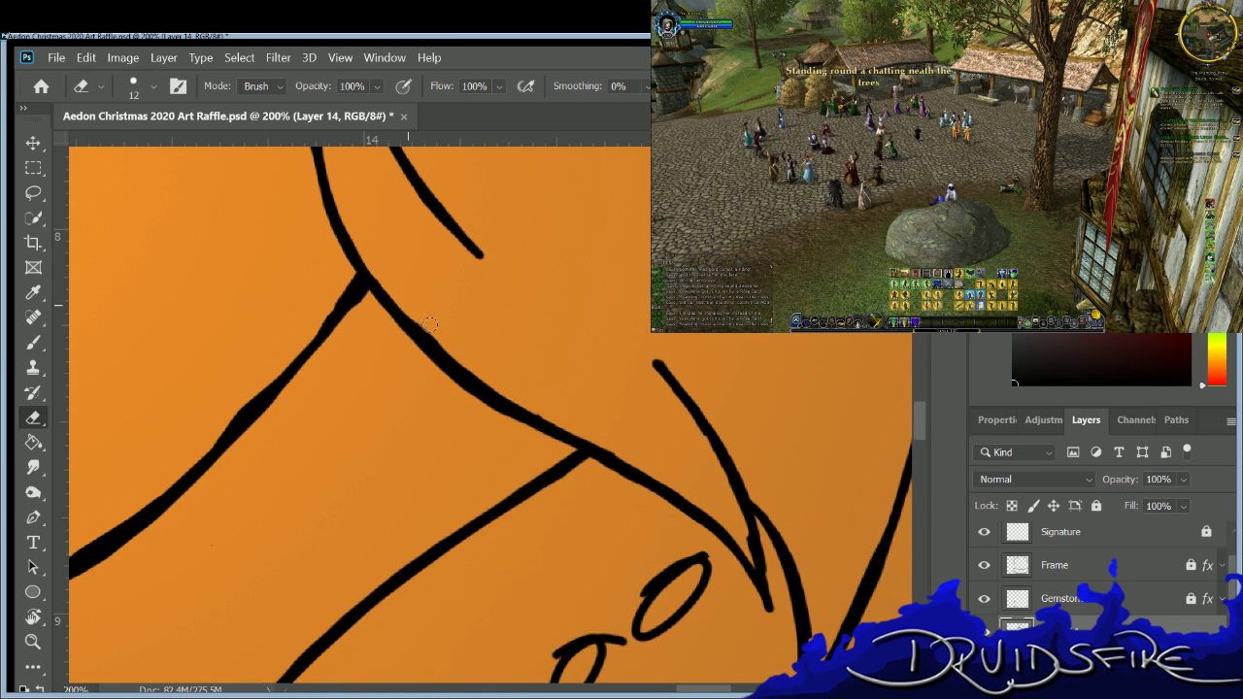
left_click_drag(423, 315, 478, 367)
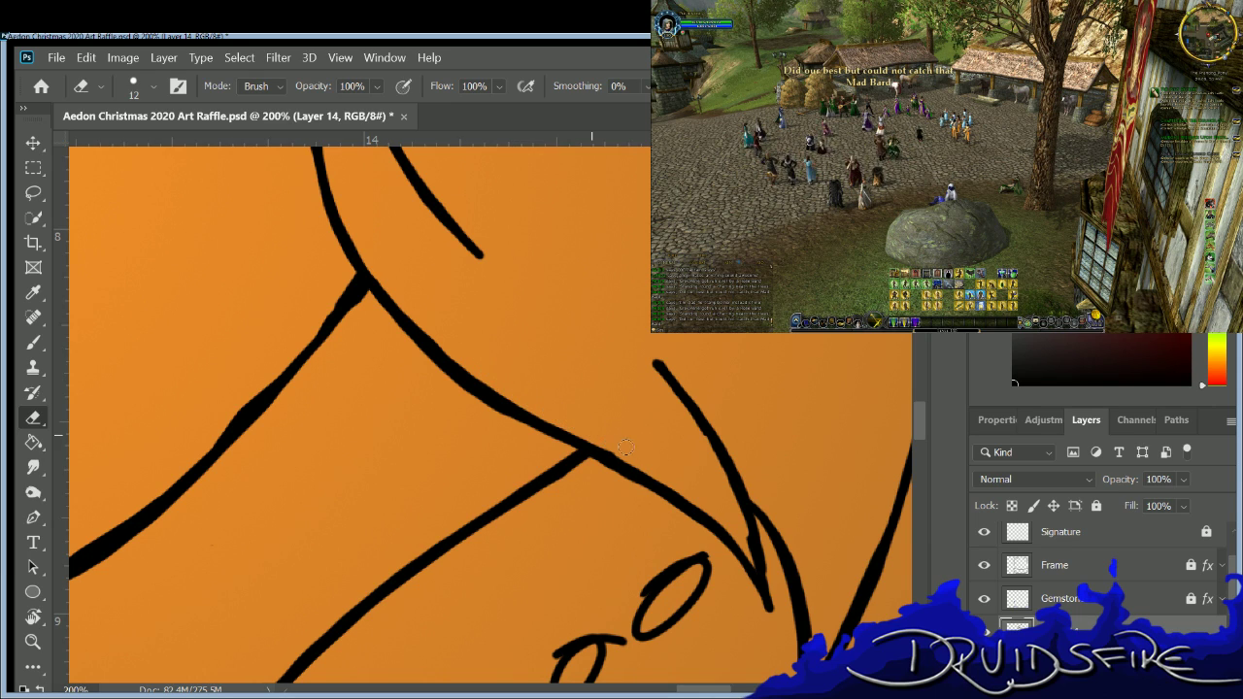
key("b")
key("e")
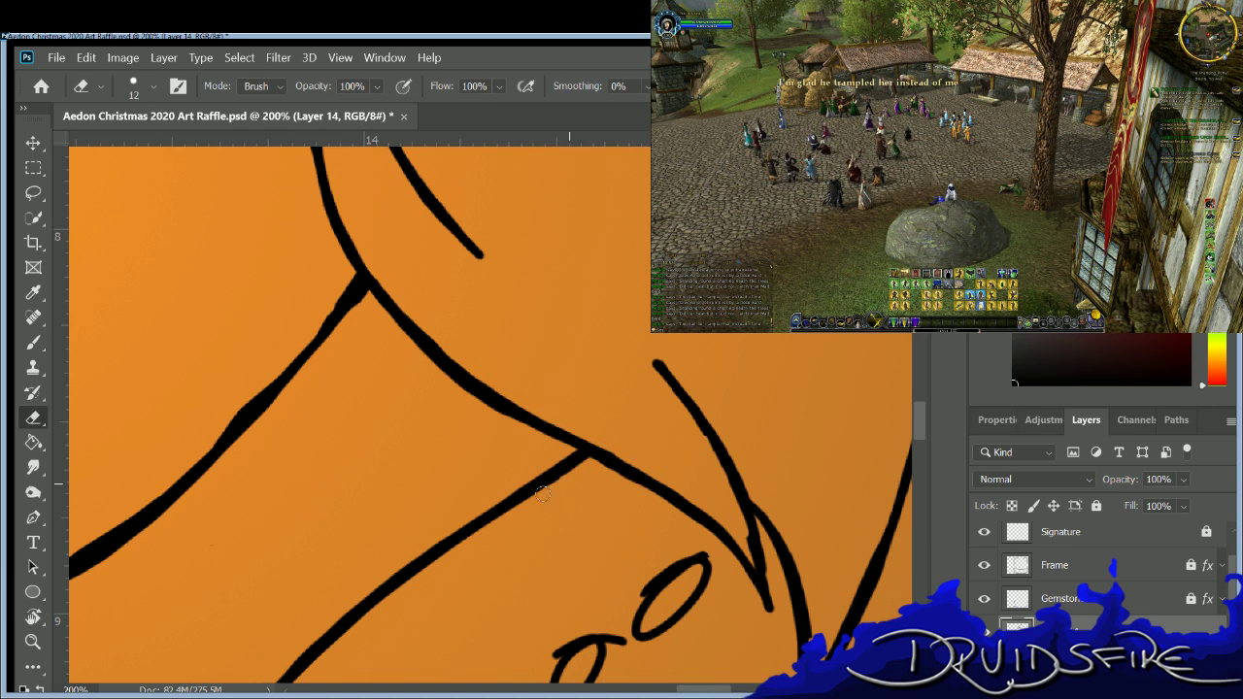
Erase the rough overlap at the small hair tip above the collar dots, and redraw the inner strand and both sides of the tip.
left_click_drag(730, 525, 762, 586)
key("b")
key("e")
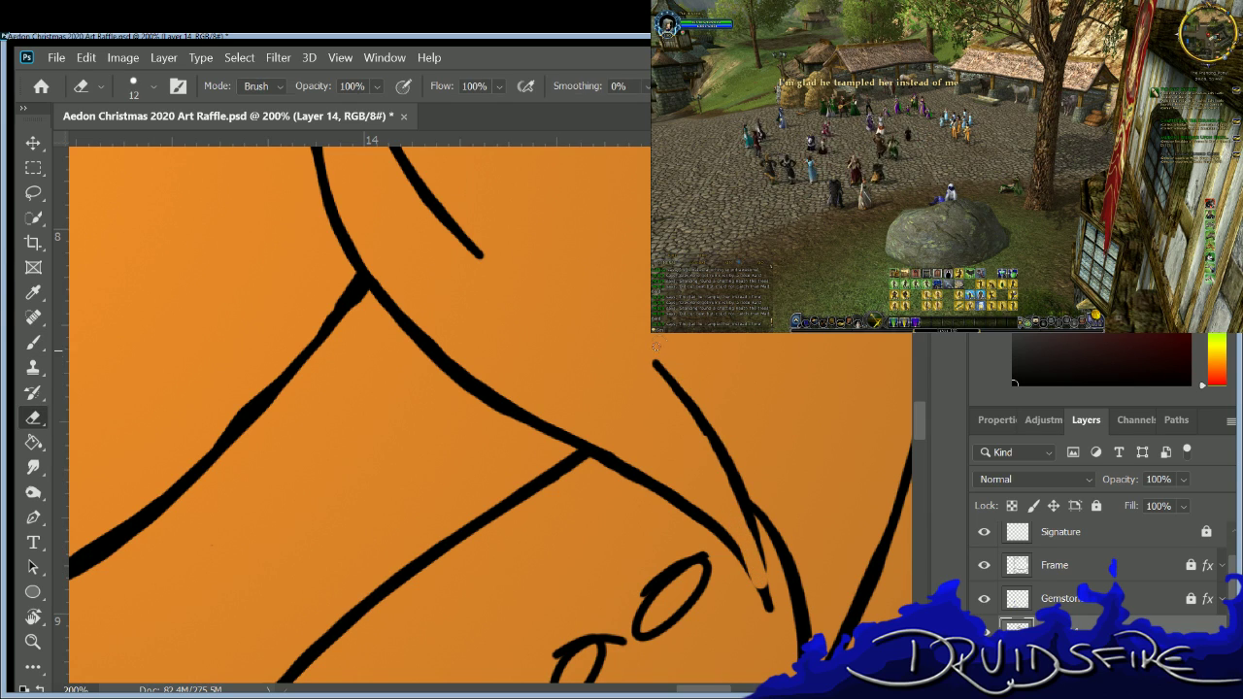
key("b")
mouse_move(659, 366)
left_mouse_down()
mouse_move(748, 512)
mouse_move(765, 603)
left_mouse_up()
left_click_drag(713, 523, 764, 603)
key("e")
mouse_move(684, 426)
left_mouse_down()
mouse_move(729, 485)
mouse_move(743, 536)
left_mouse_up()
key("b")
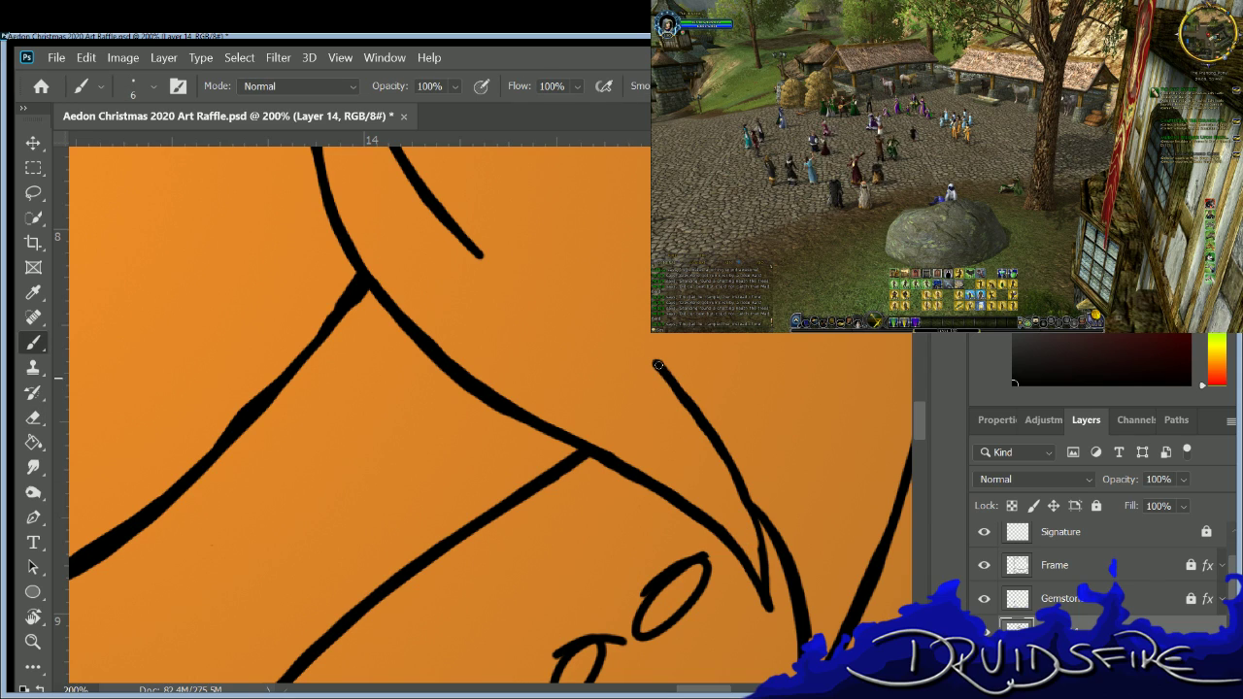
mouse_move(658, 366)
left_mouse_down()
mouse_move(734, 481)
mouse_move(759, 575)
left_mouse_up()
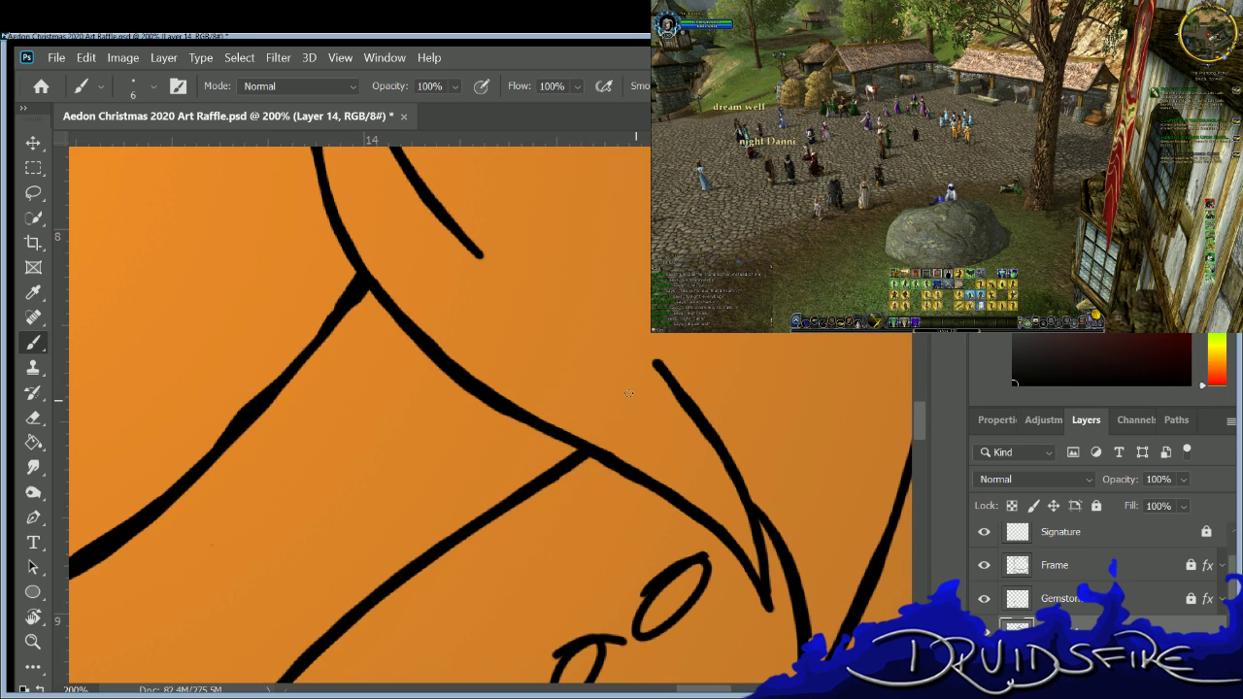
Thin the neckline's remaining thick spots near the hair lock and redraw it as an even stroke up to the junction.
key("e")
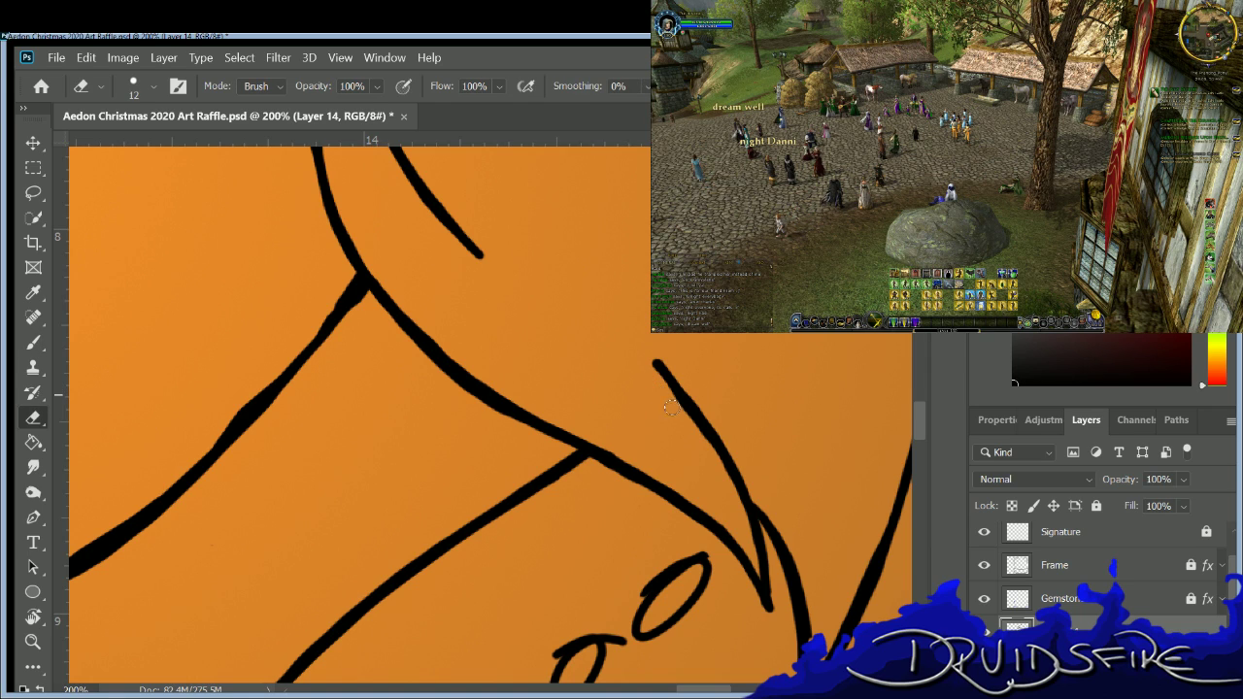
key("b")
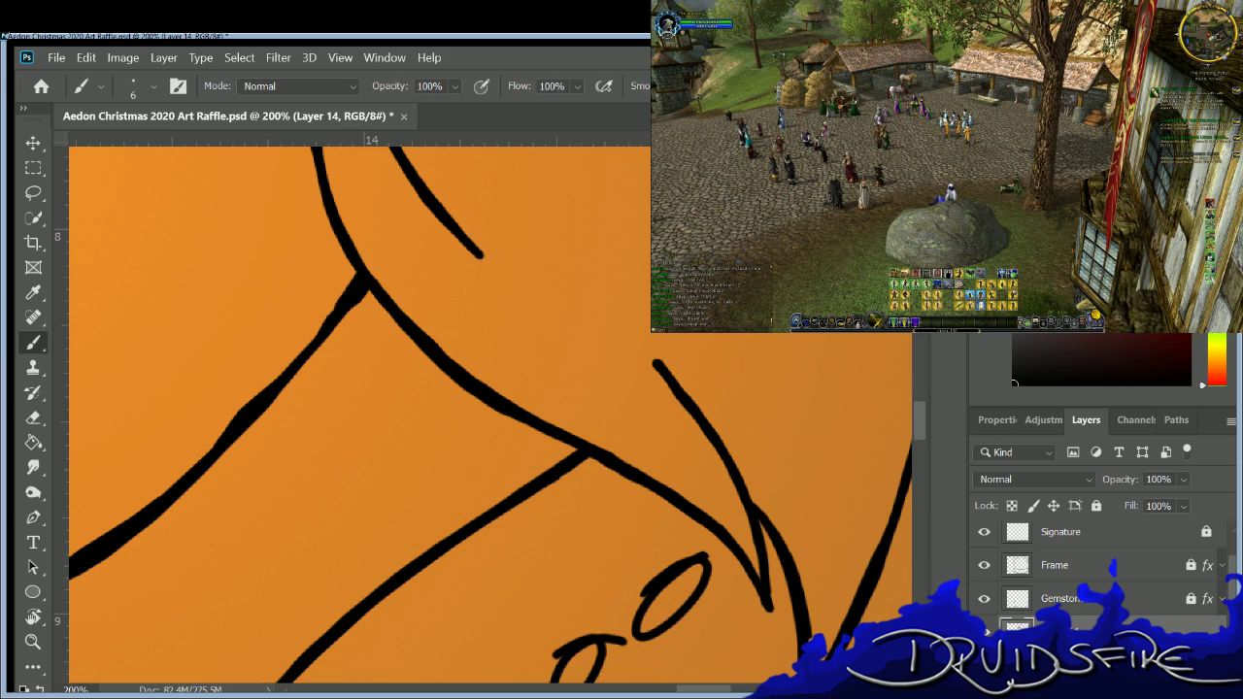
key("e")
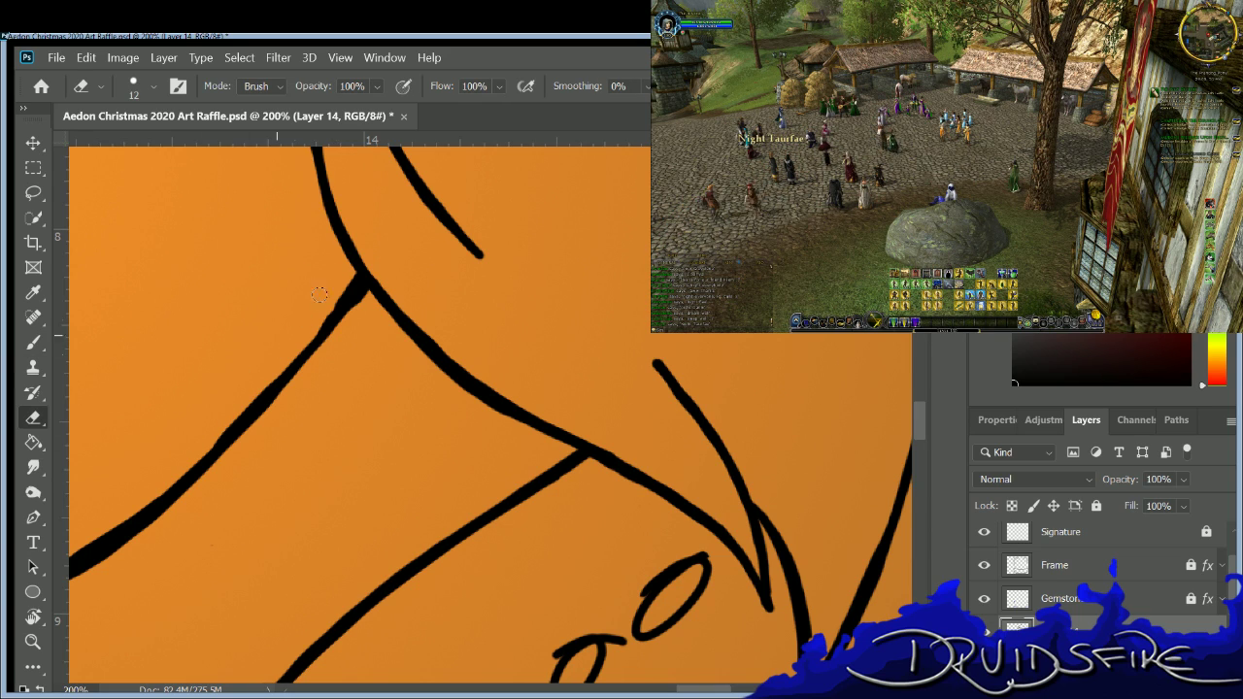
left_click_drag(340, 286, 171, 464)
key("b")
key("e")
key("b")
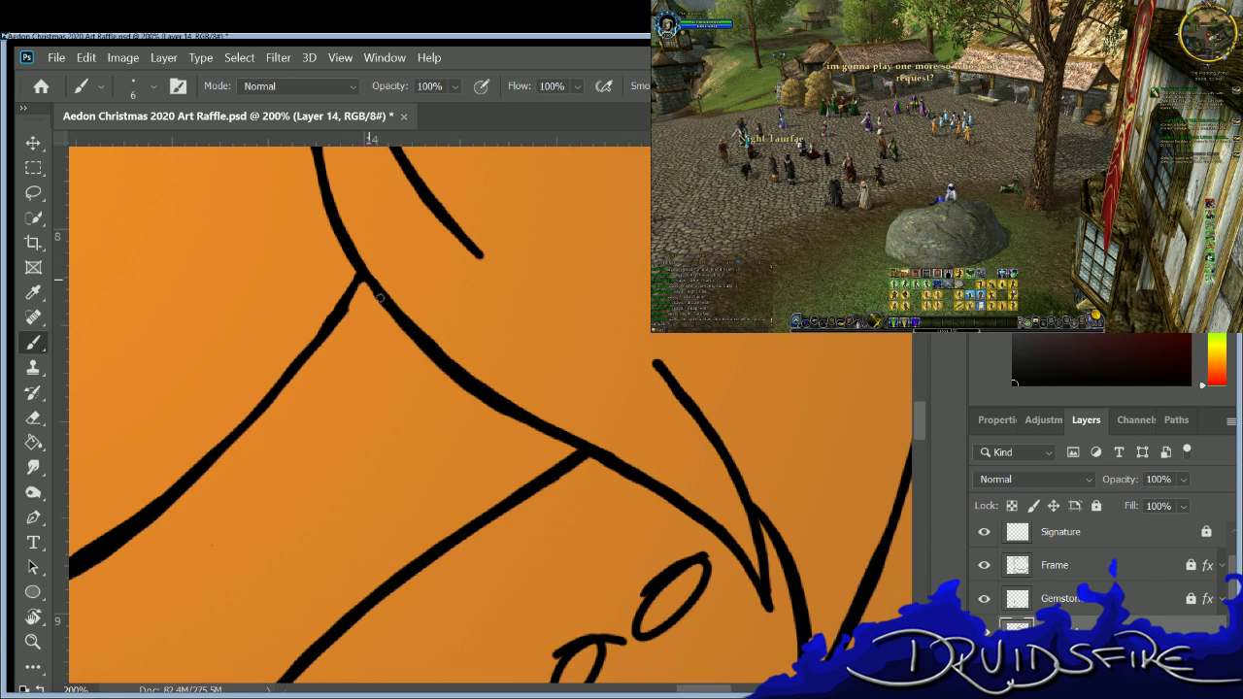
mouse_move(359, 275)
left_mouse_down()
mouse_move(346, 309)
mouse_move(187, 480)
left_mouse_up()
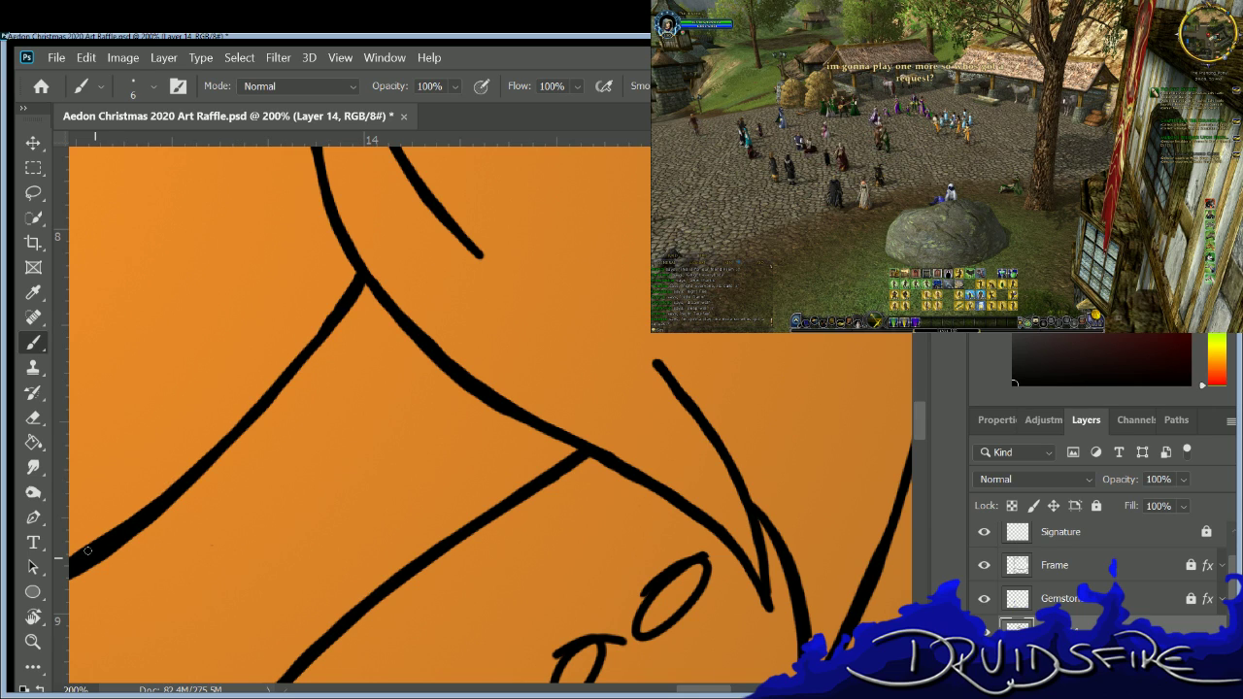
mouse_move(354, 271)
left_mouse_down()
mouse_move(286, 369)
mouse_move(179, 477)
left_mouse_up()
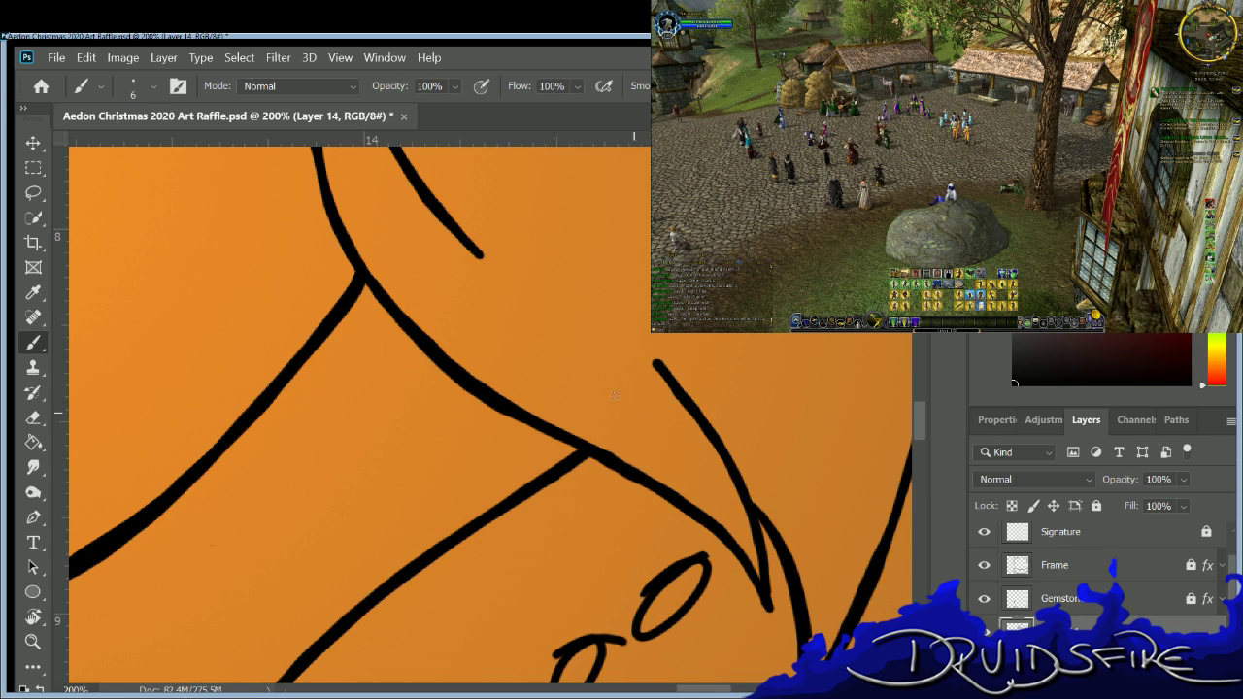
Trim the end of the small hair tip and restroke the upper part of its inner strand.
key("e")
key("b")
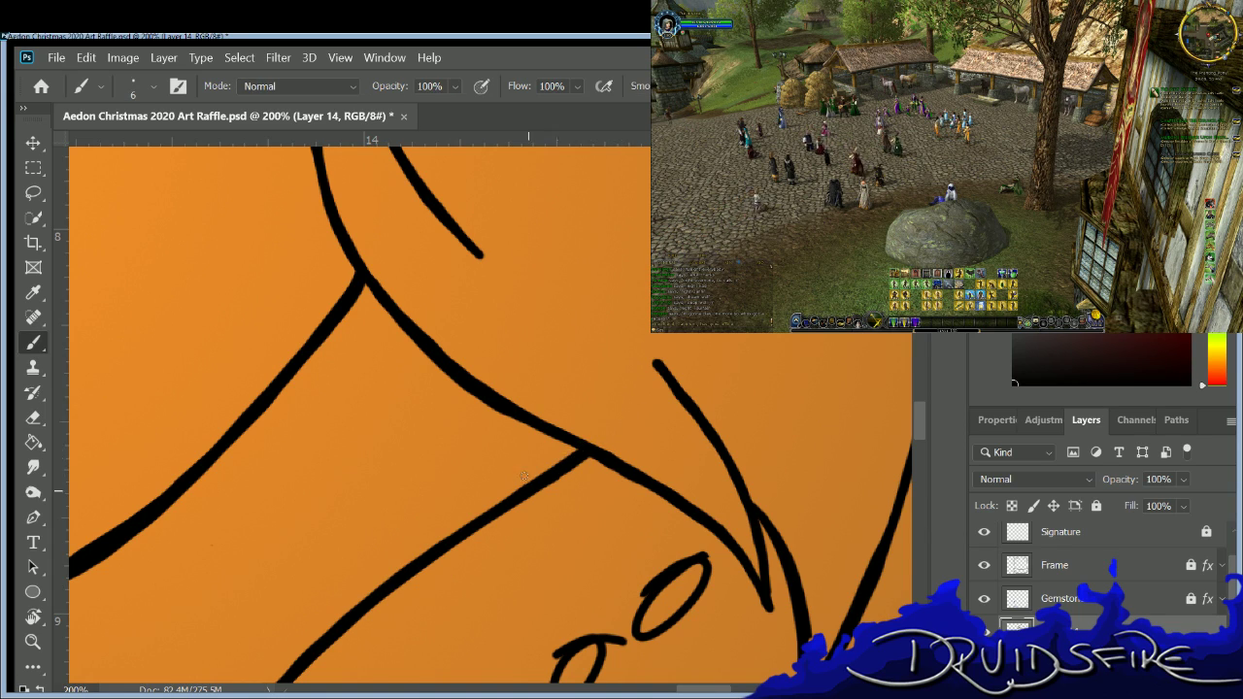
key("e")
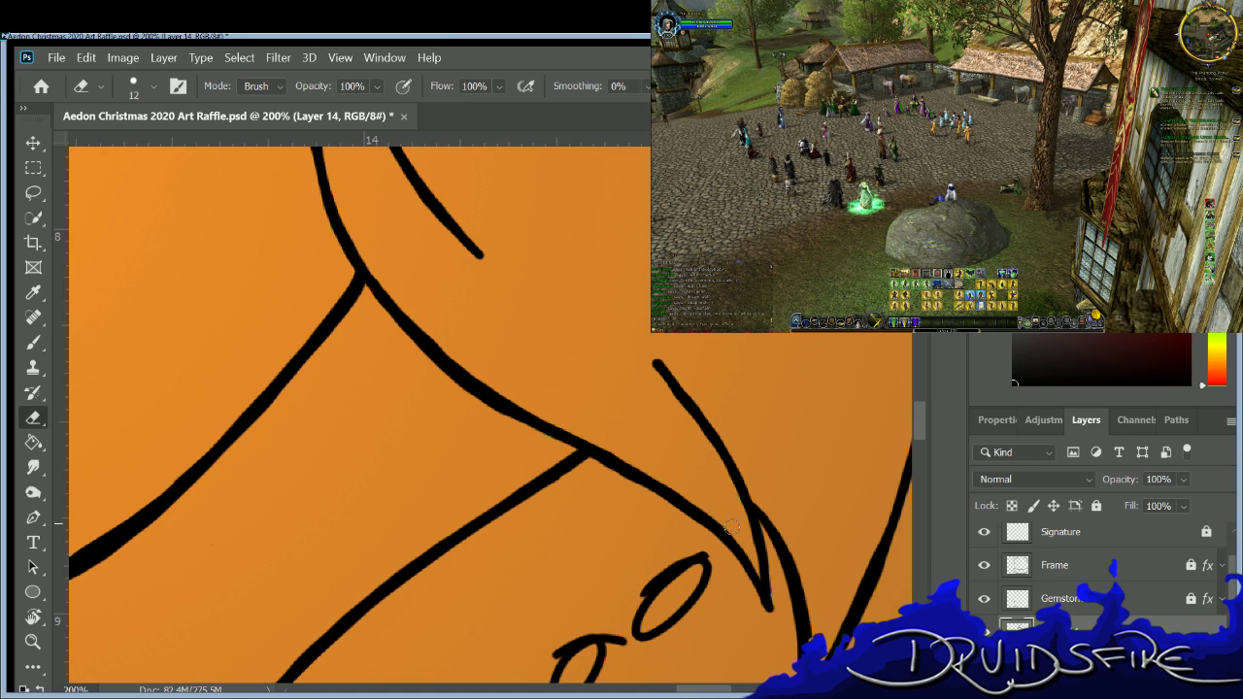
key("b")
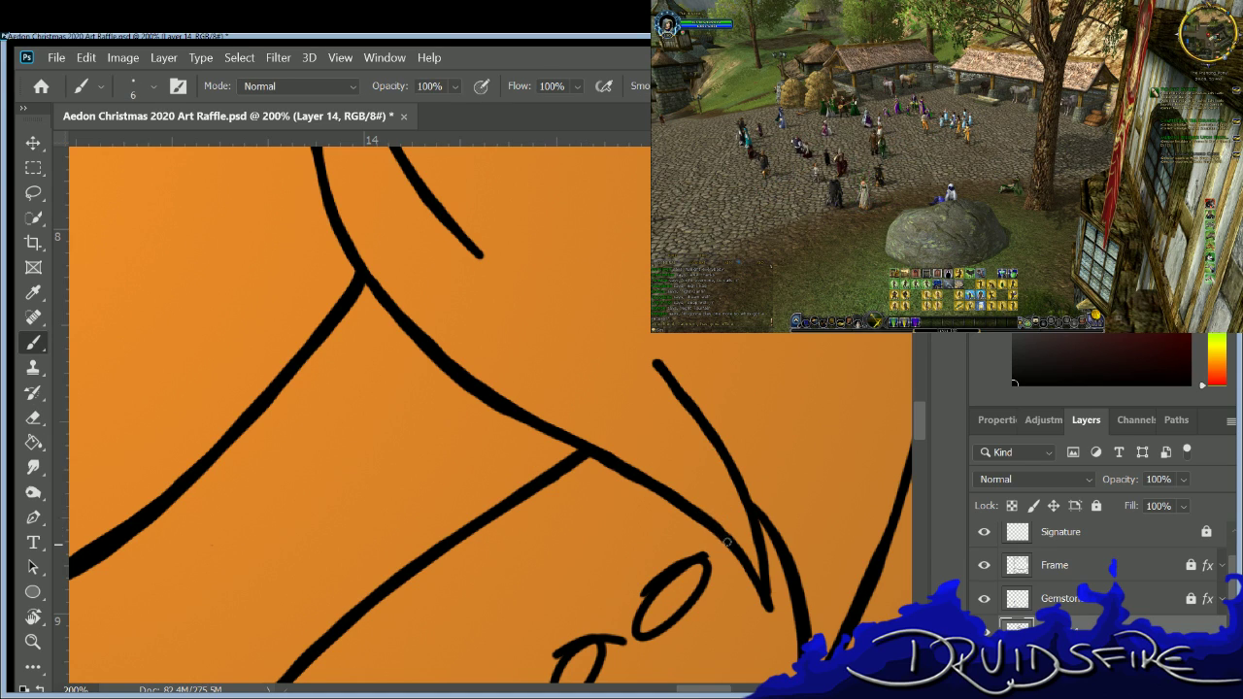
key("e")
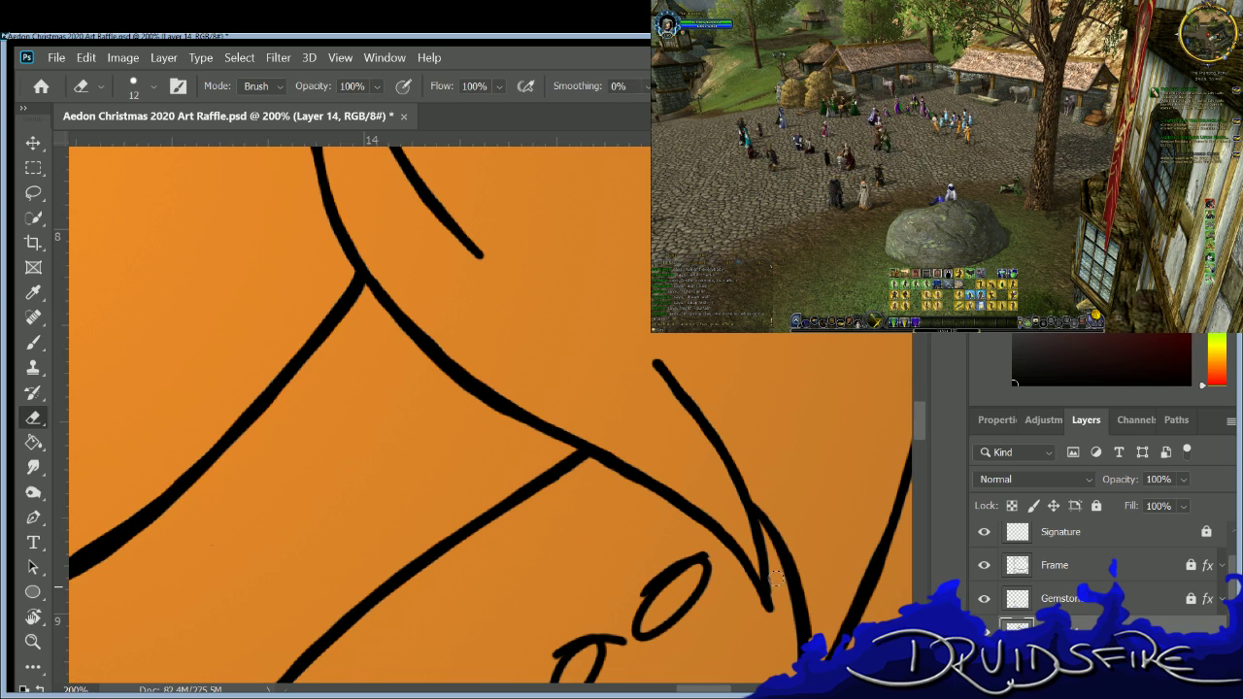
mouse_move(769, 614)
left_mouse_down()
mouse_move(770, 572)
mouse_move(768, 609)
mouse_move(763, 600)
left_mouse_up()
key("b")
key("e")
key("b")
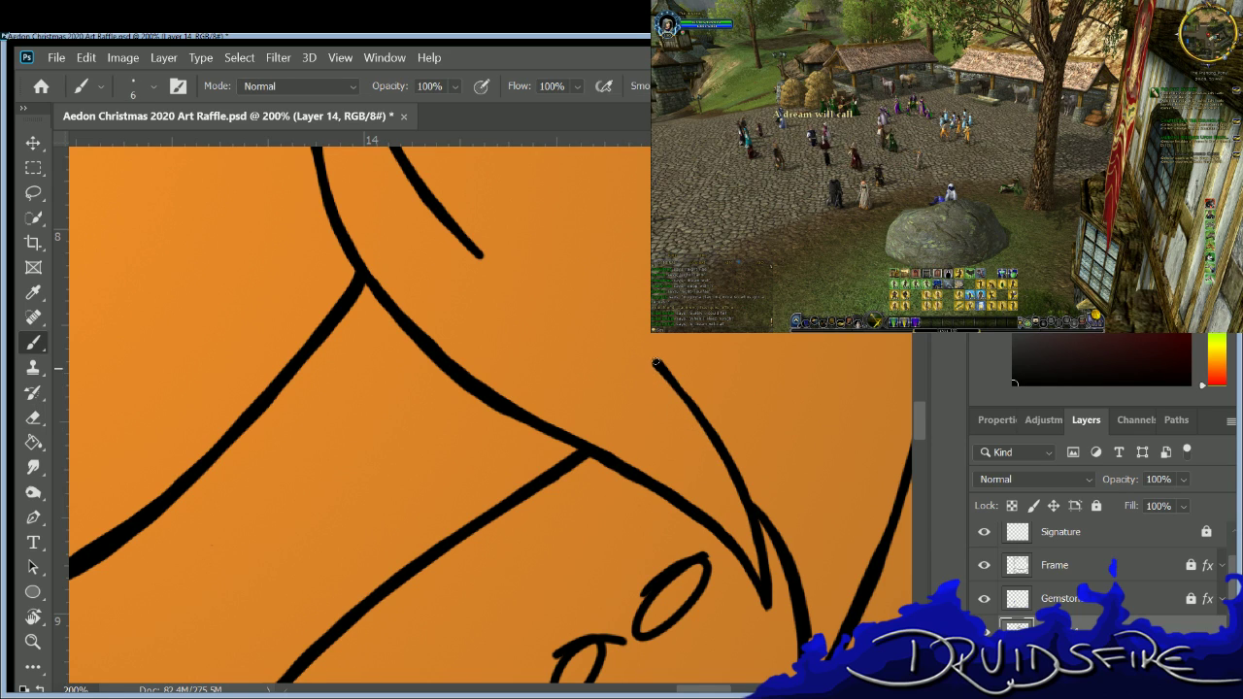
left_click_drag(655, 362, 730, 474)
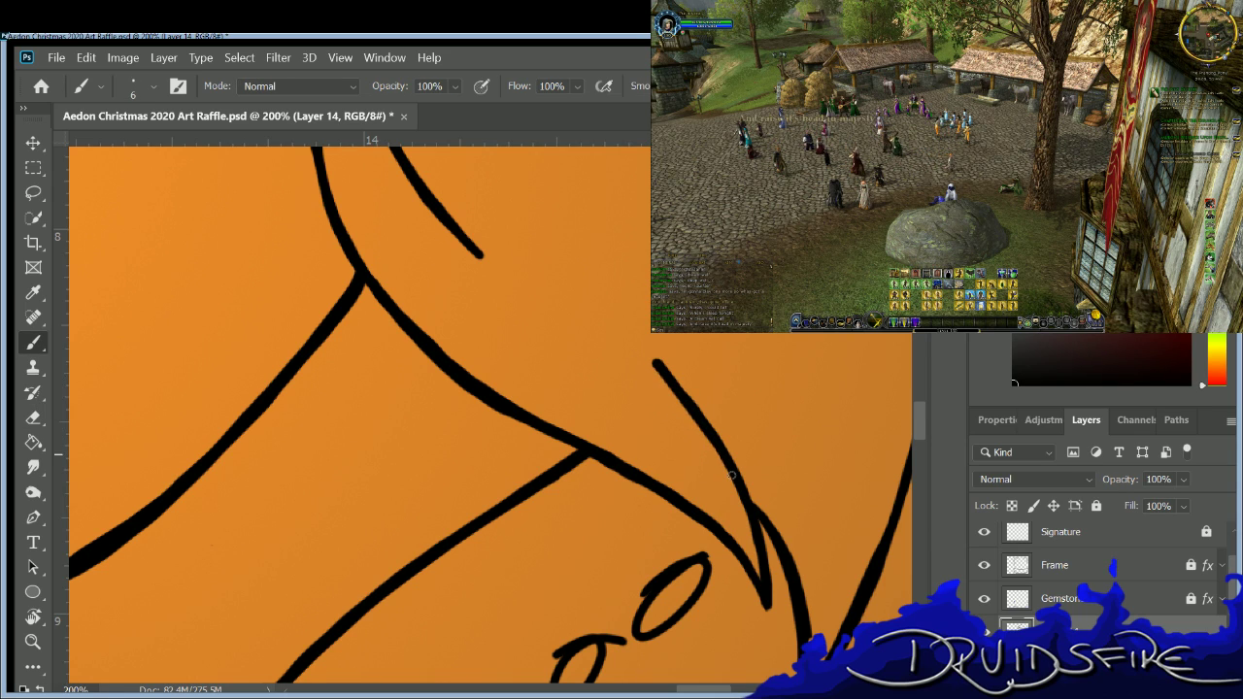
Thin the heavy middle section of the hair lock's lower edge between the neckline and the collar line.
key("e")
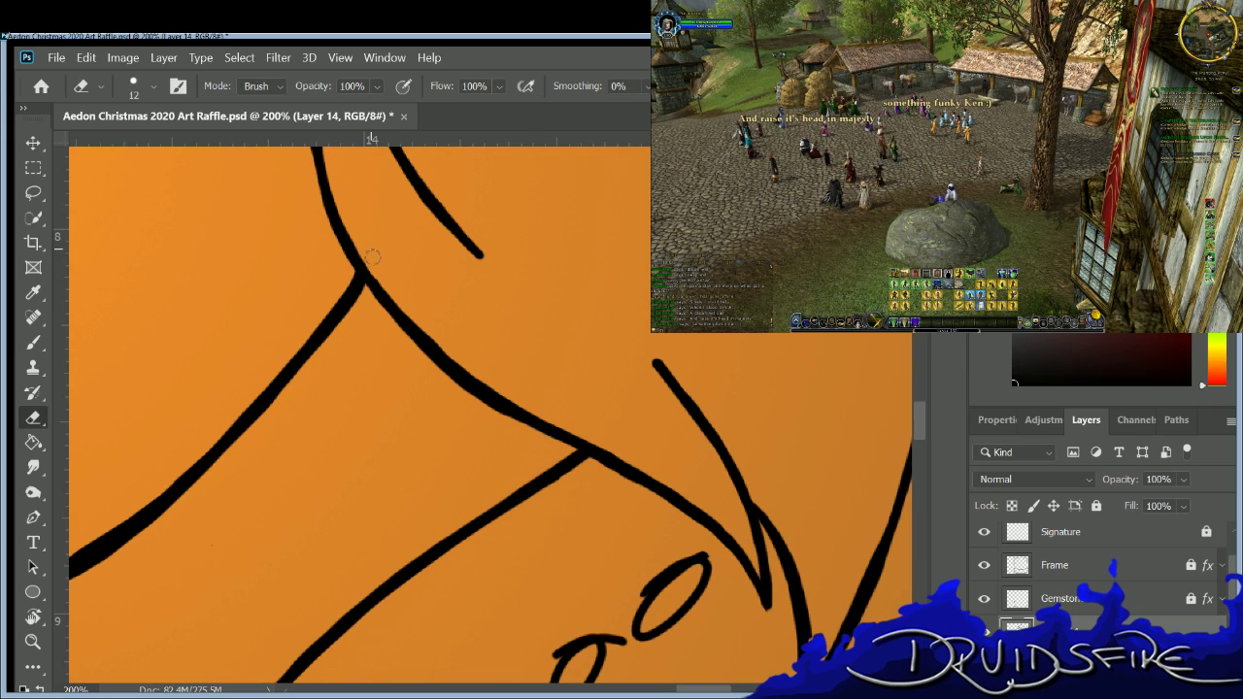
left_click_drag(424, 323, 551, 412)
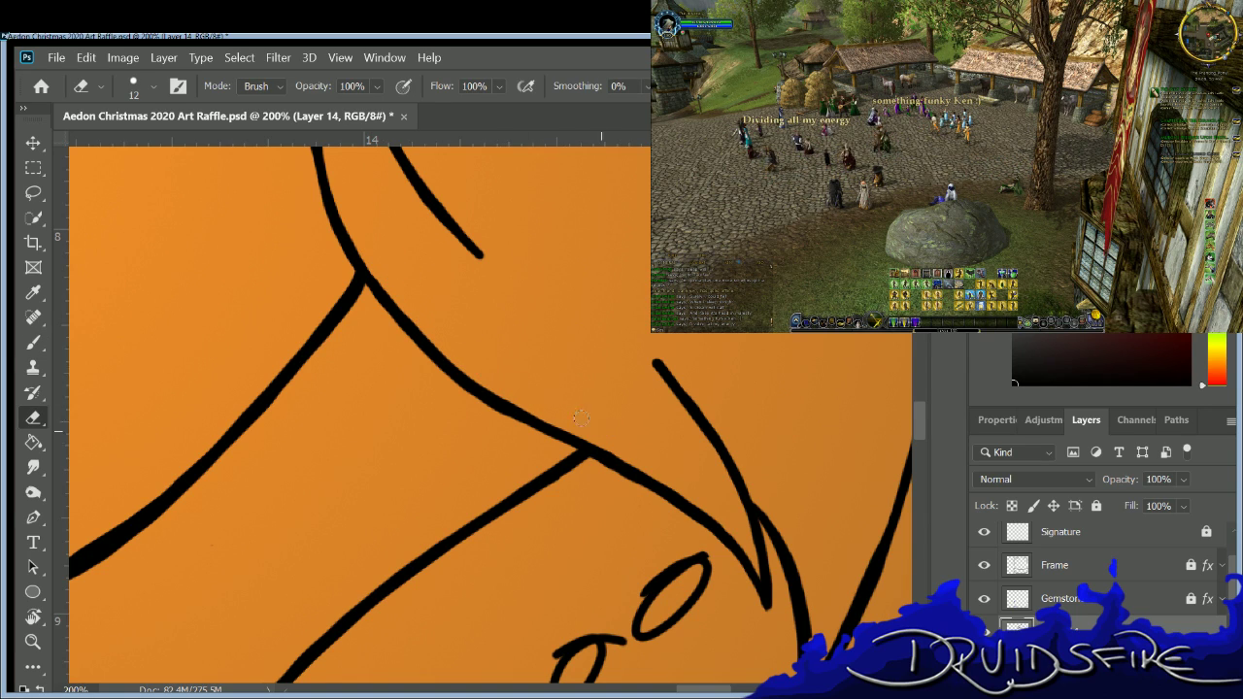
key("b")
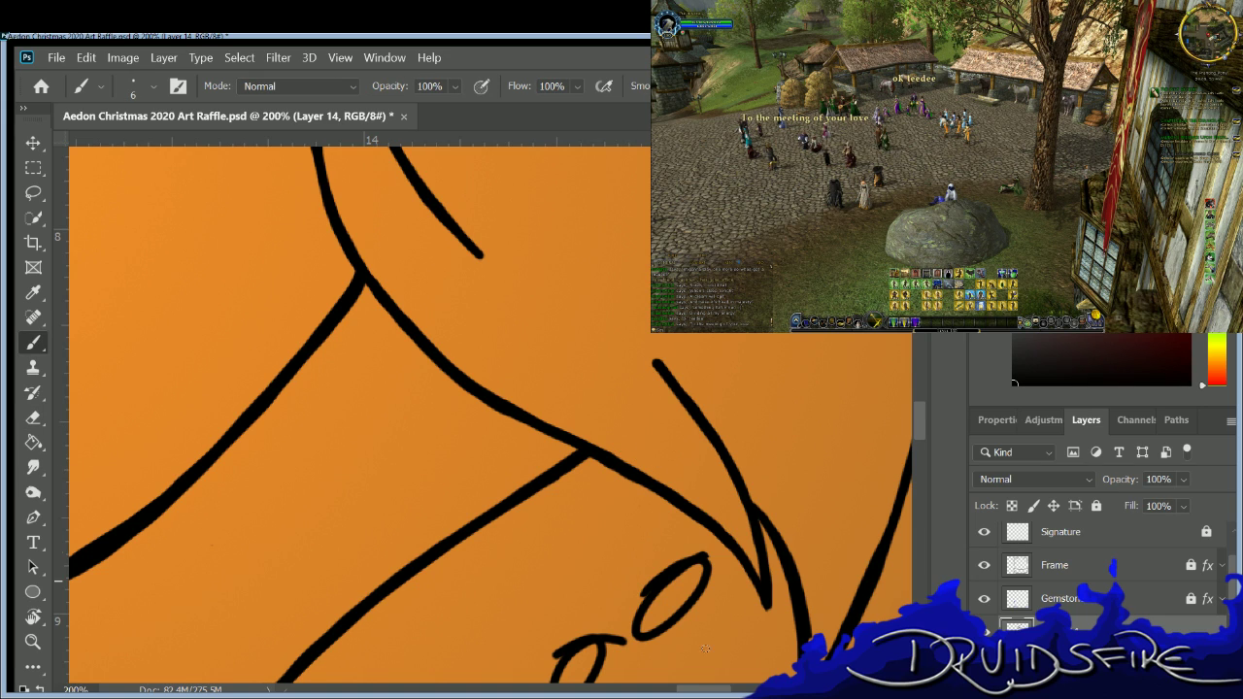
Restroke the hair lock's outer edge above and below the point where the shoulder outline meets it.
scroll(714, 641, "right", 5)
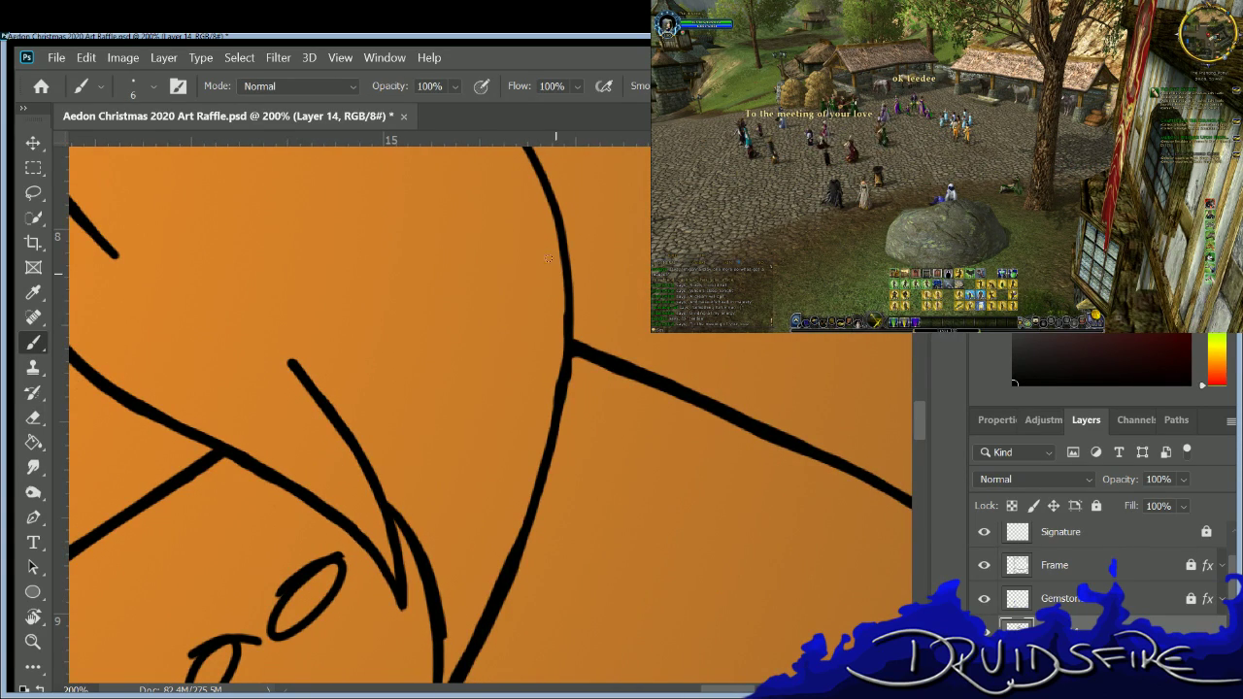
left_click_drag(556, 233, 561, 402)
key("e")
key("b")
mouse_move(560, 338)
left_mouse_down()
mouse_move(544, 462)
mouse_move(514, 536)
left_mouse_up()
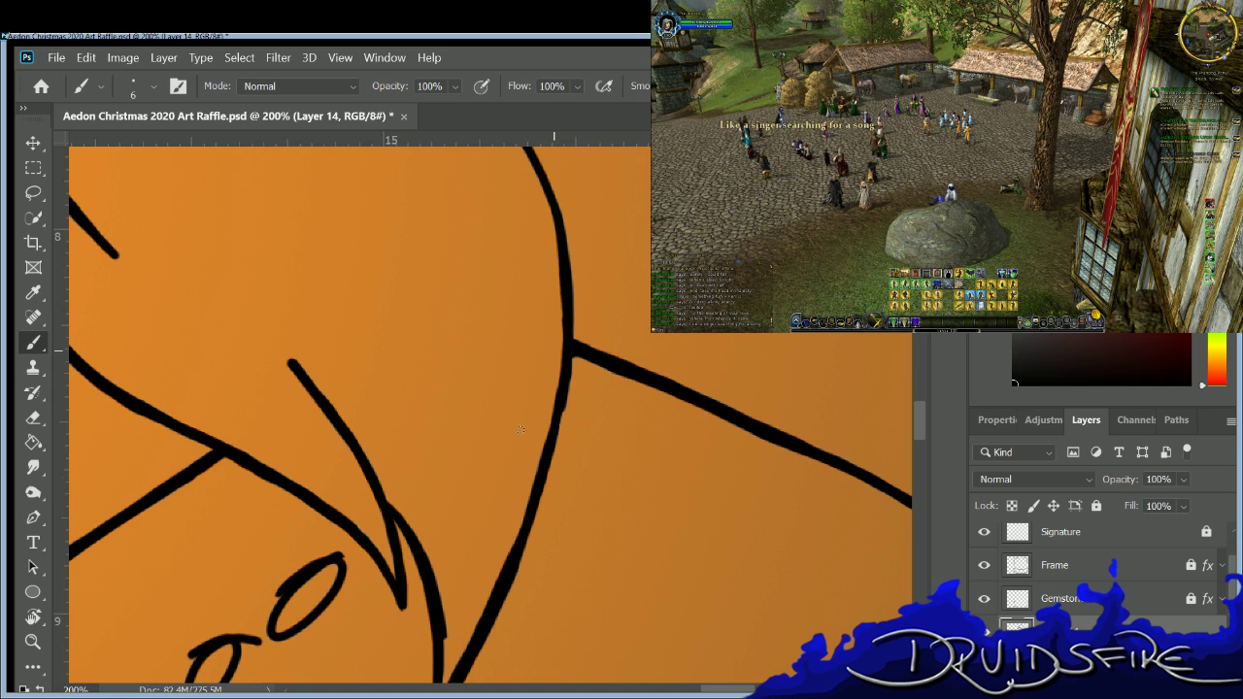
Thin the outer side of the curved strand beside the small hair tip, and redraw it down to the lock's point.
scroll(912, 404, "down", 3)
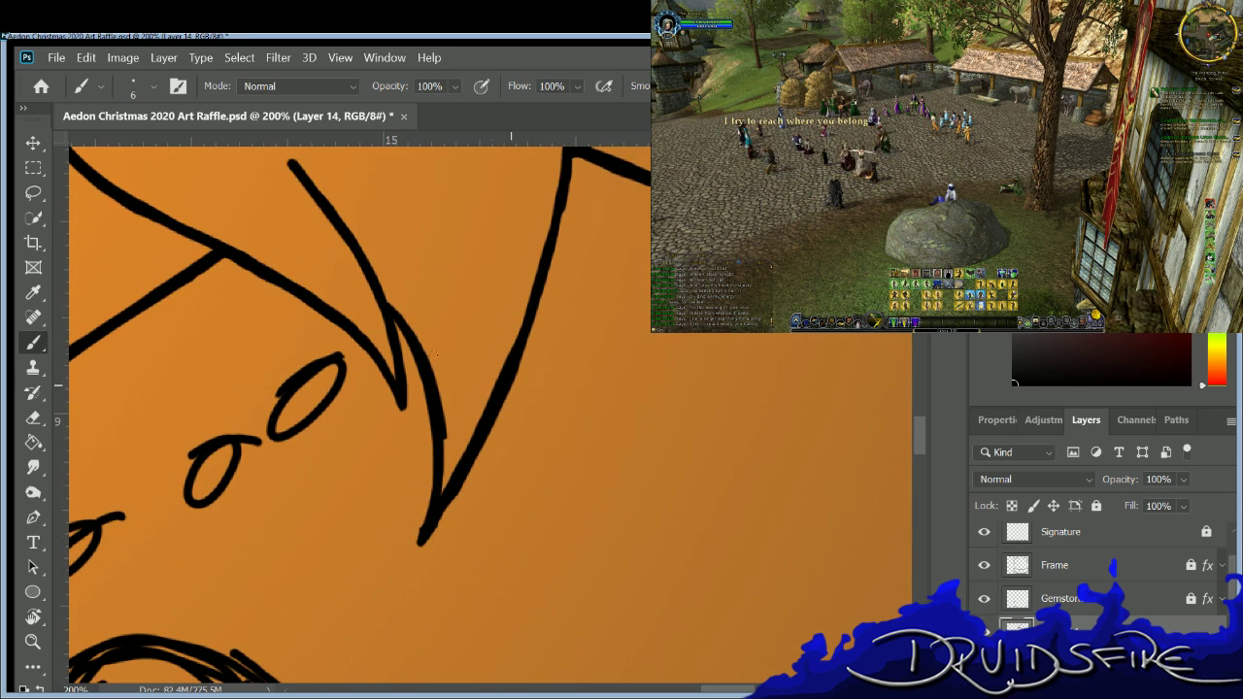
key("e")
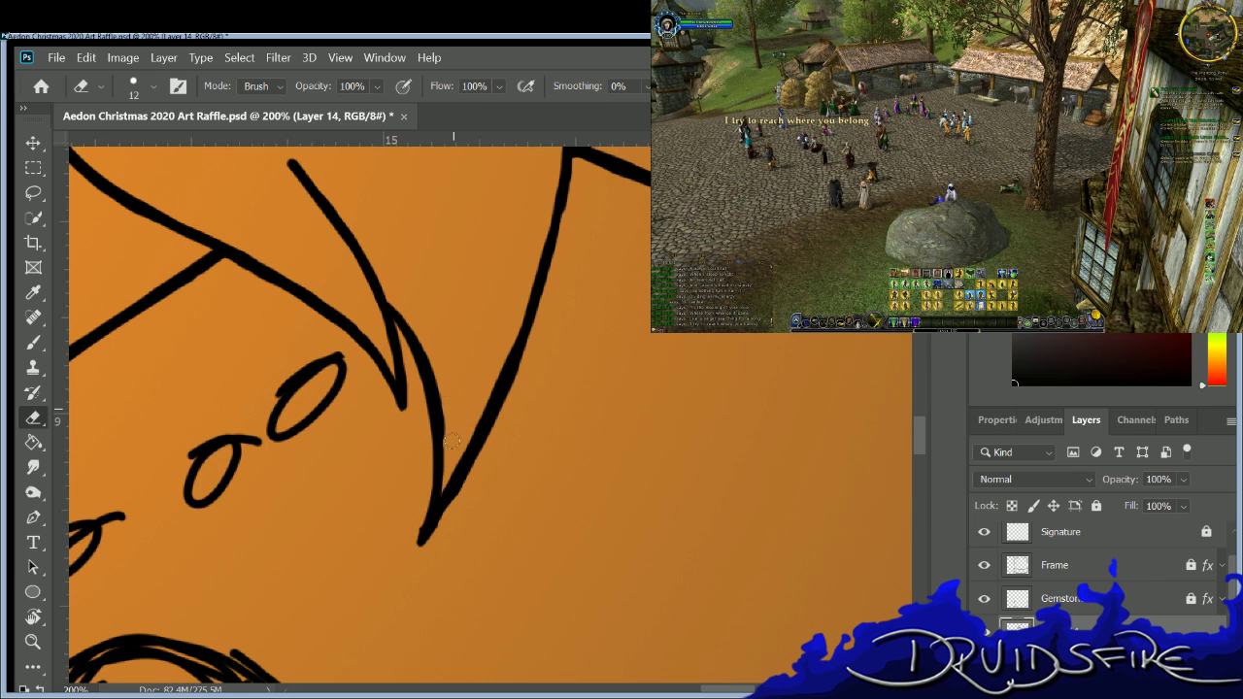
left_click_drag(409, 298, 445, 447)
key("b")
left_click_drag(404, 332, 422, 377)
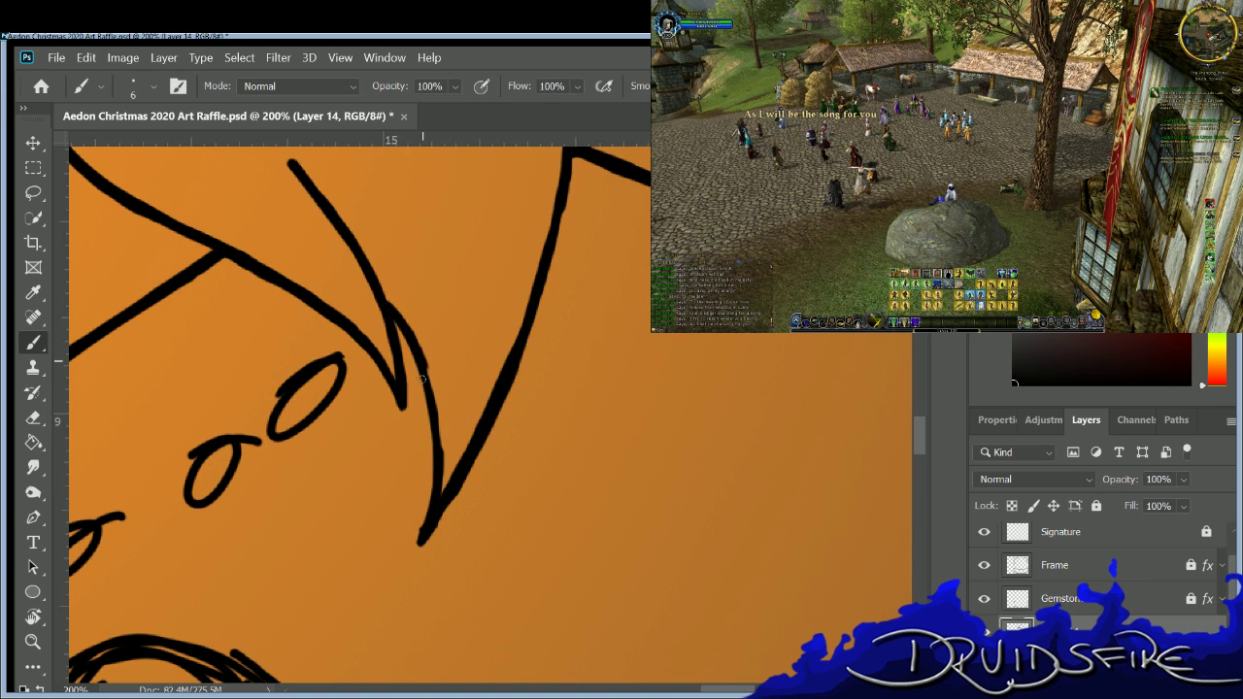
left_click_drag(431, 433, 419, 529)
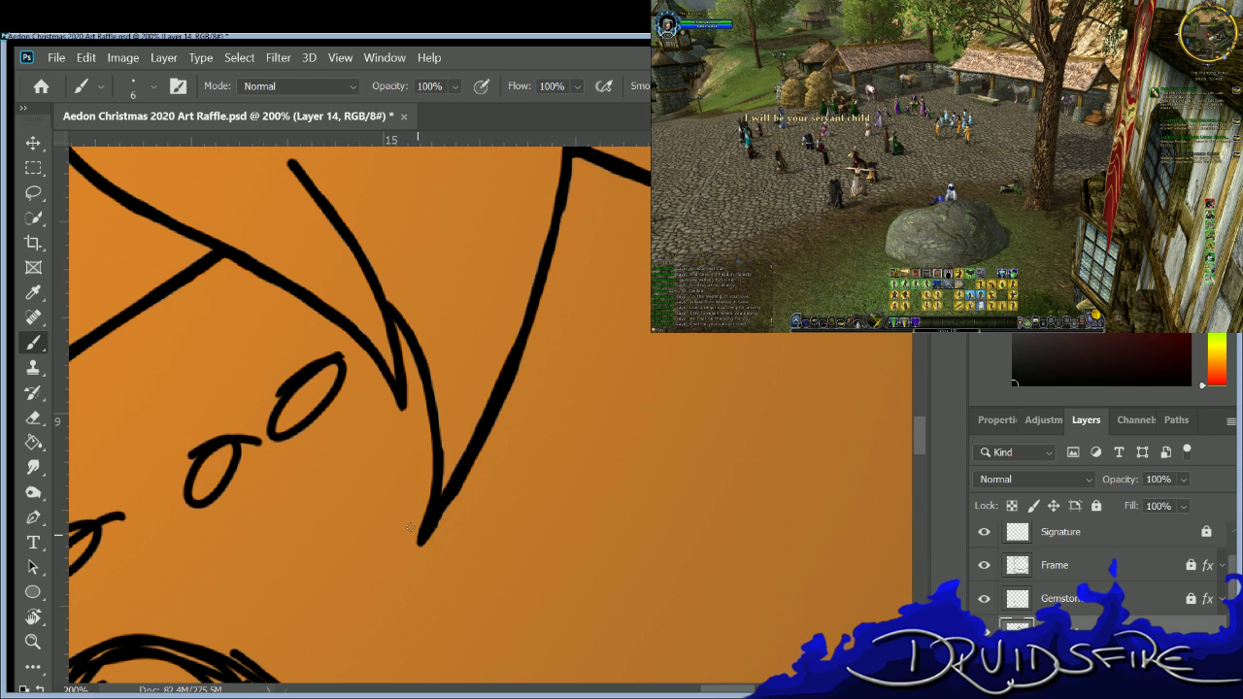
Erase the thick inner side of the hair lock's outer edge and redraw it smoothly down toward the lock's point.
key("e")
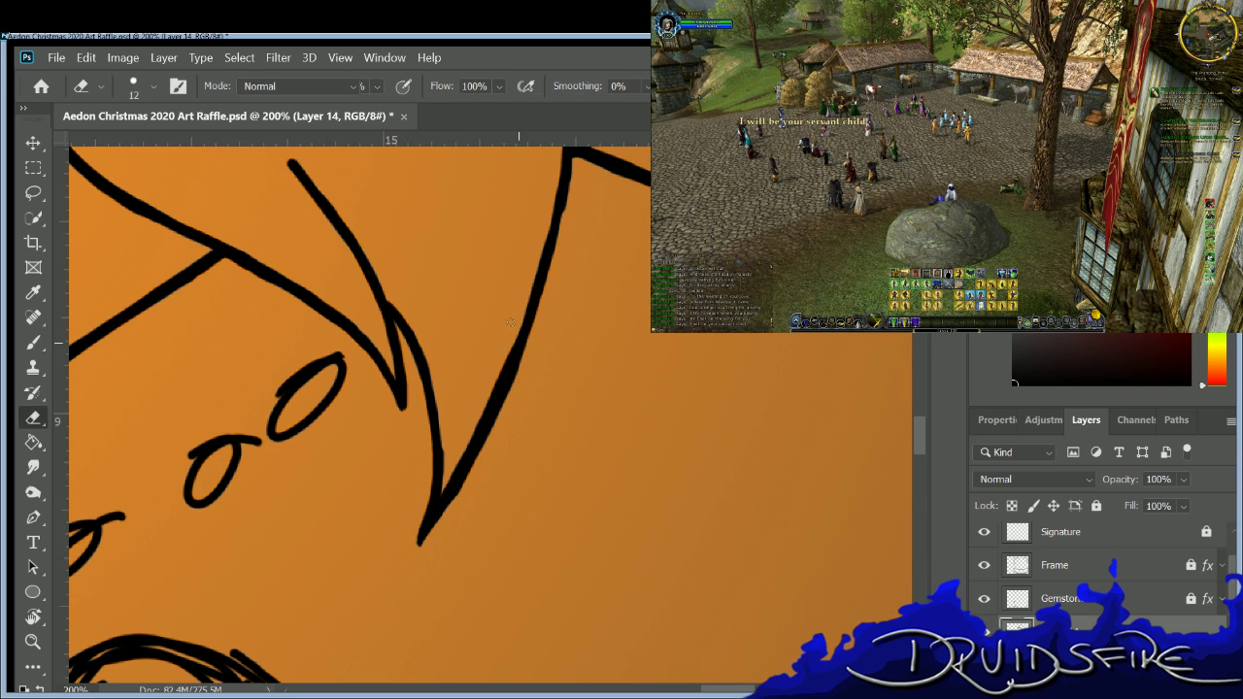
mouse_move(510, 330)
left_mouse_down()
mouse_move(492, 408)
mouse_move(435, 486)
left_mouse_up()
key("b")
mouse_move(529, 285)
left_mouse_down()
mouse_move(483, 425)
mouse_move(430, 498)
left_mouse_up()
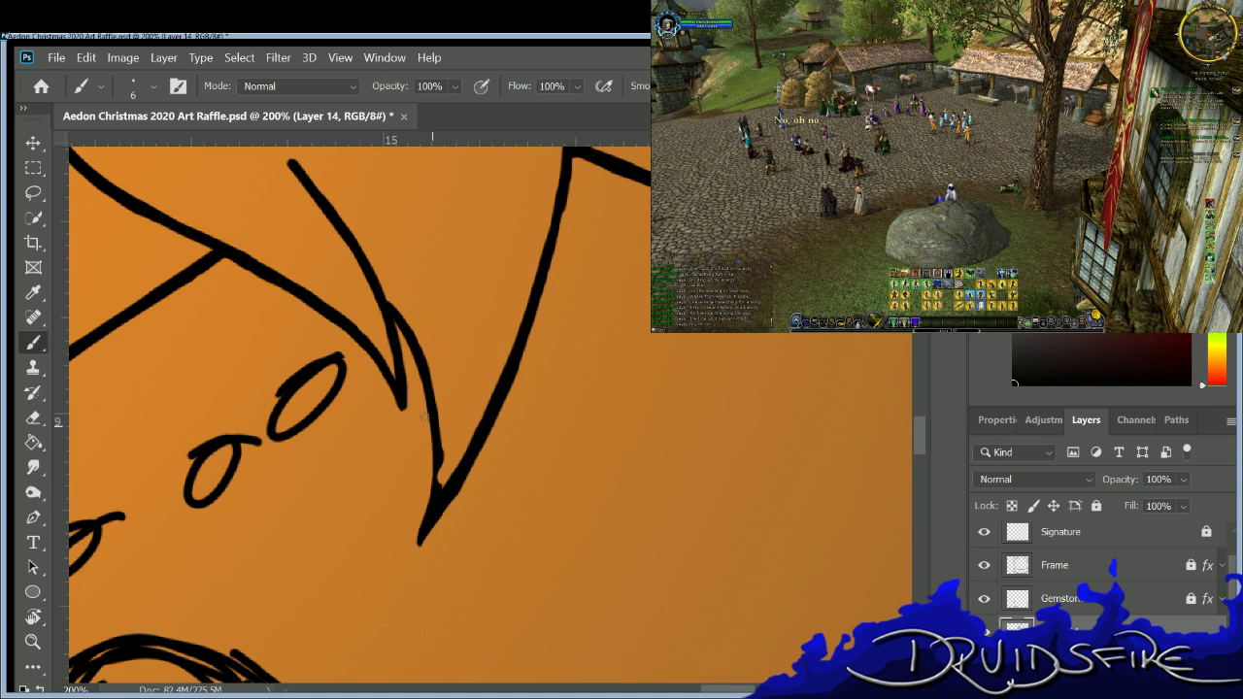
Clean up and thicken the two black lines meeting at the long downward spike's tip, trimming stray edges with the Eraser.
left_click_drag(433, 449, 440, 481)
key("e")
left_click_drag(427, 406, 429, 445)
key("b")
mouse_move(415, 356)
left_mouse_down()
mouse_move(425, 433)
mouse_move(418, 532)
left_mouse_up()
key("e")
mouse_move(437, 486)
left_mouse_down()
mouse_move(437, 391)
mouse_move(422, 328)
mouse_move(420, 512)
mouse_move(452, 472)
left_mouse_up()
key("b")
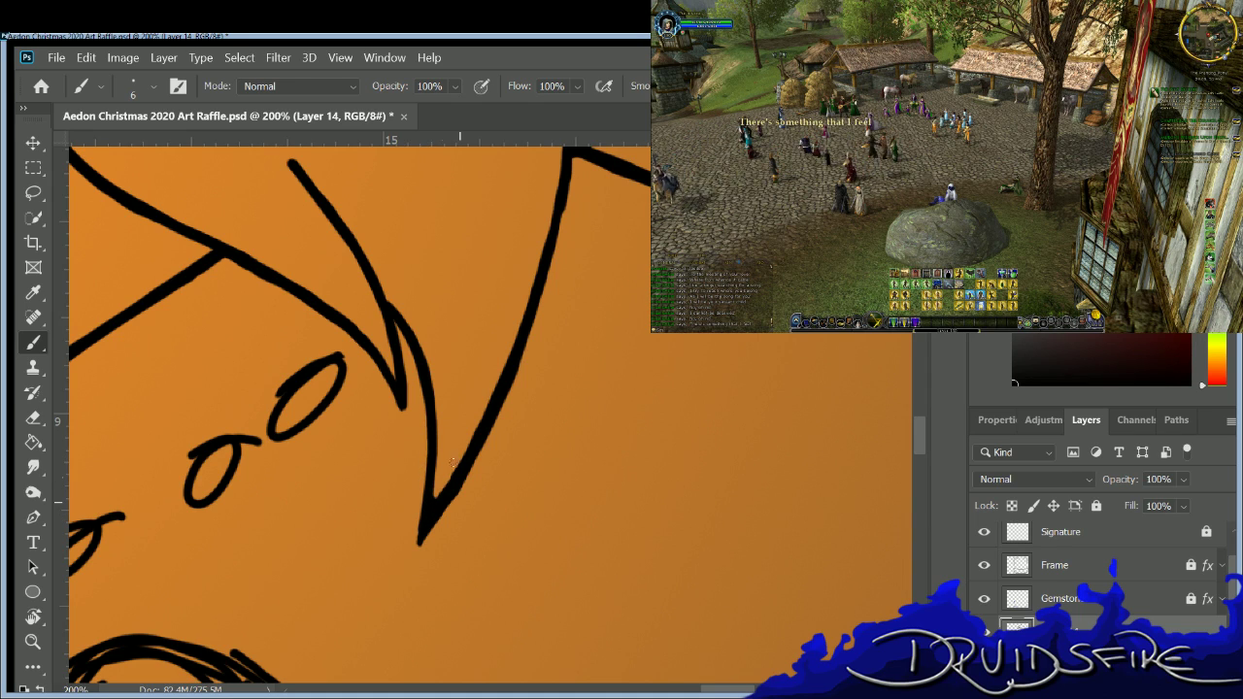
mouse_move(559, 181)
left_mouse_down()
mouse_move(536, 317)
mouse_move(498, 419)
mouse_move(425, 511)
left_mouse_up()
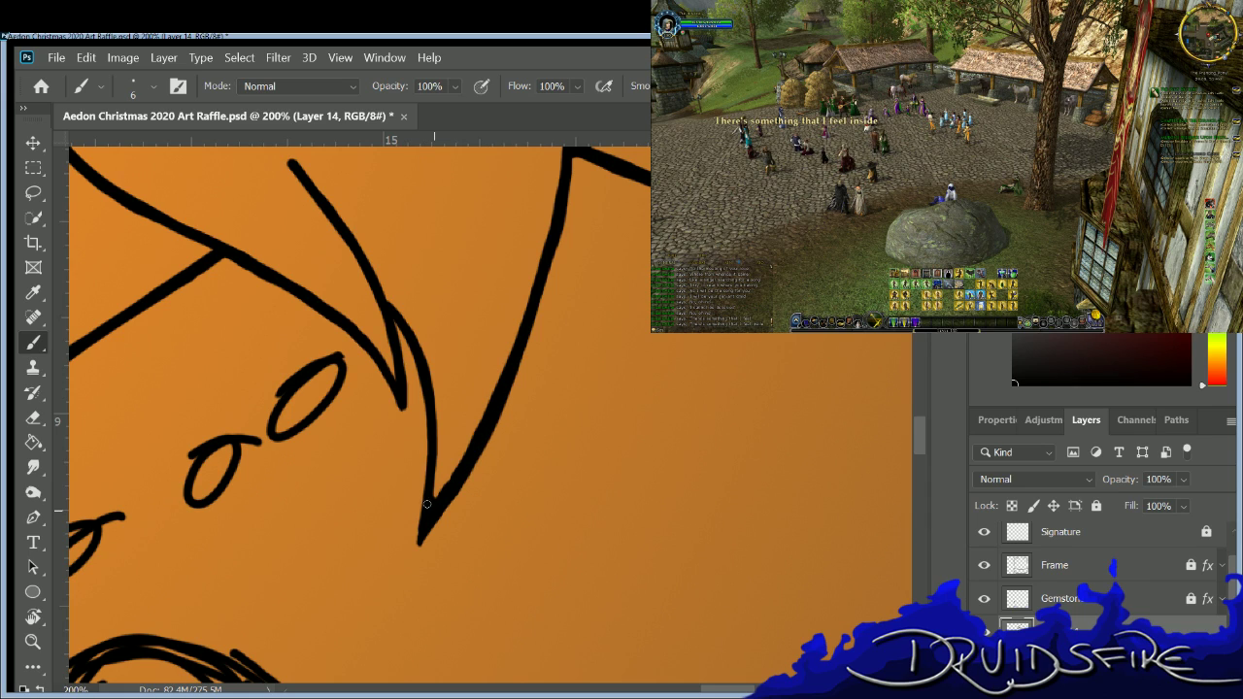
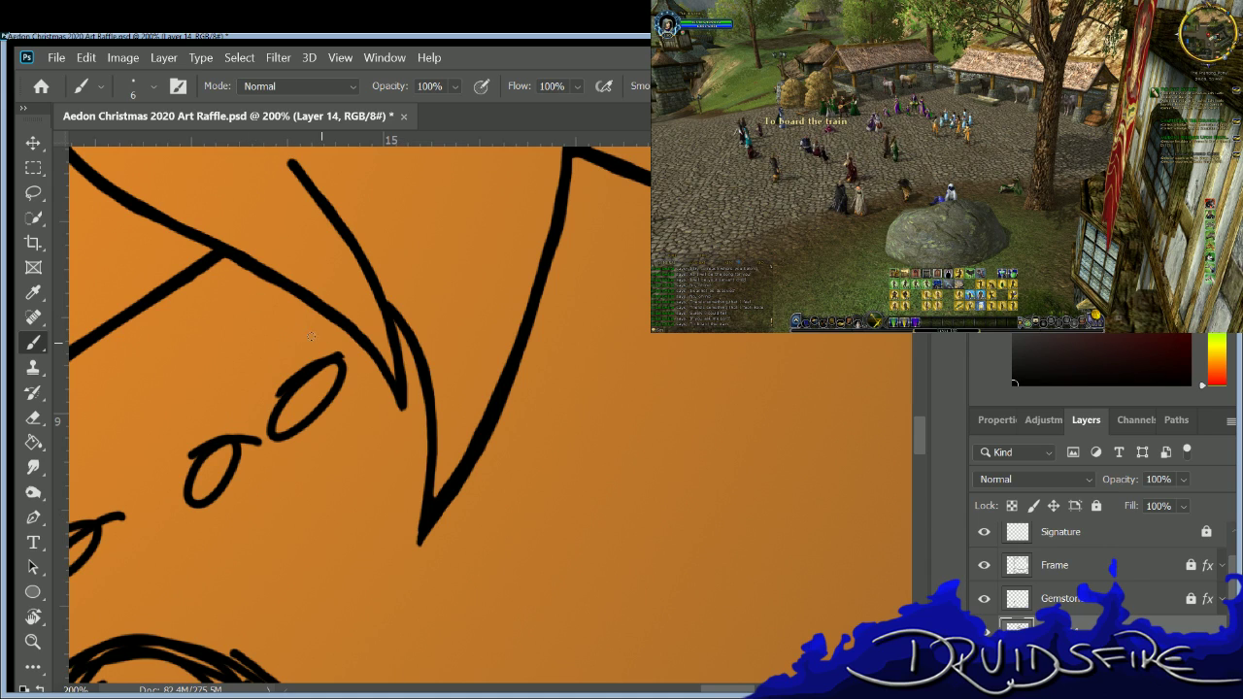
Erase the stray overlap on the small slanted oval beside the spike and redraw its outline with the Brush.
key("e")
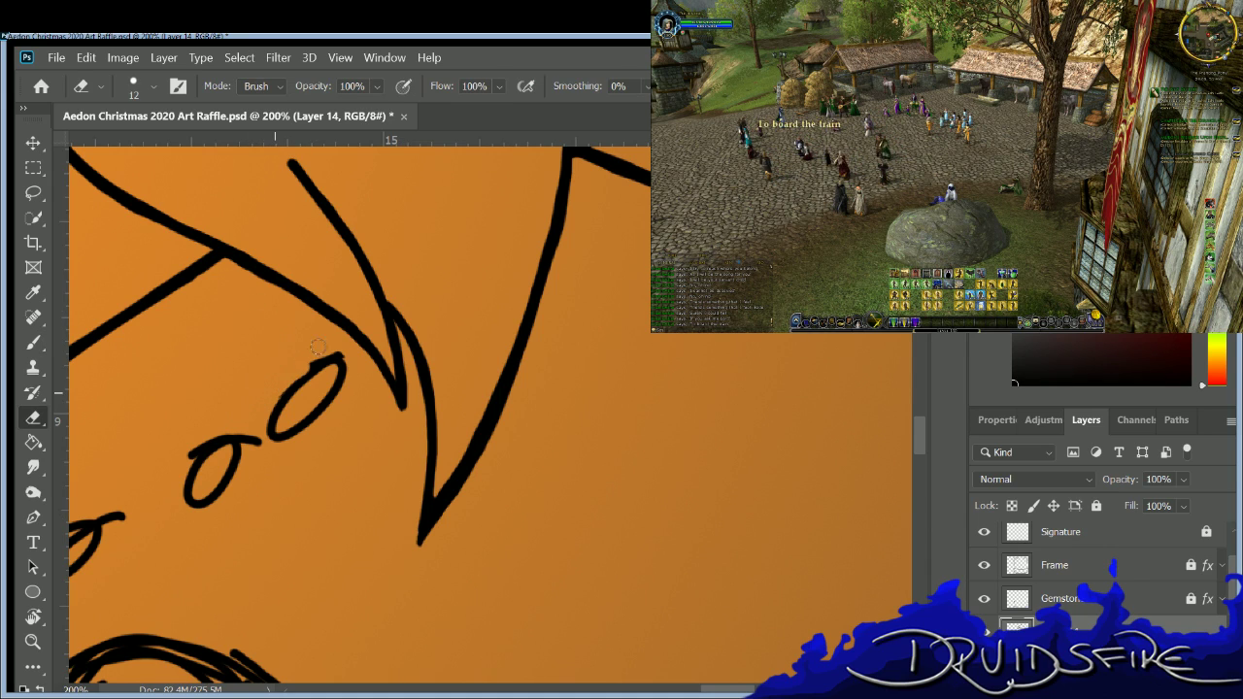
key("b")
mouse_move(294, 368)
left_mouse_down()
mouse_move(331, 355)
mouse_move(275, 429)
mouse_move(317, 402)
left_mouse_up()
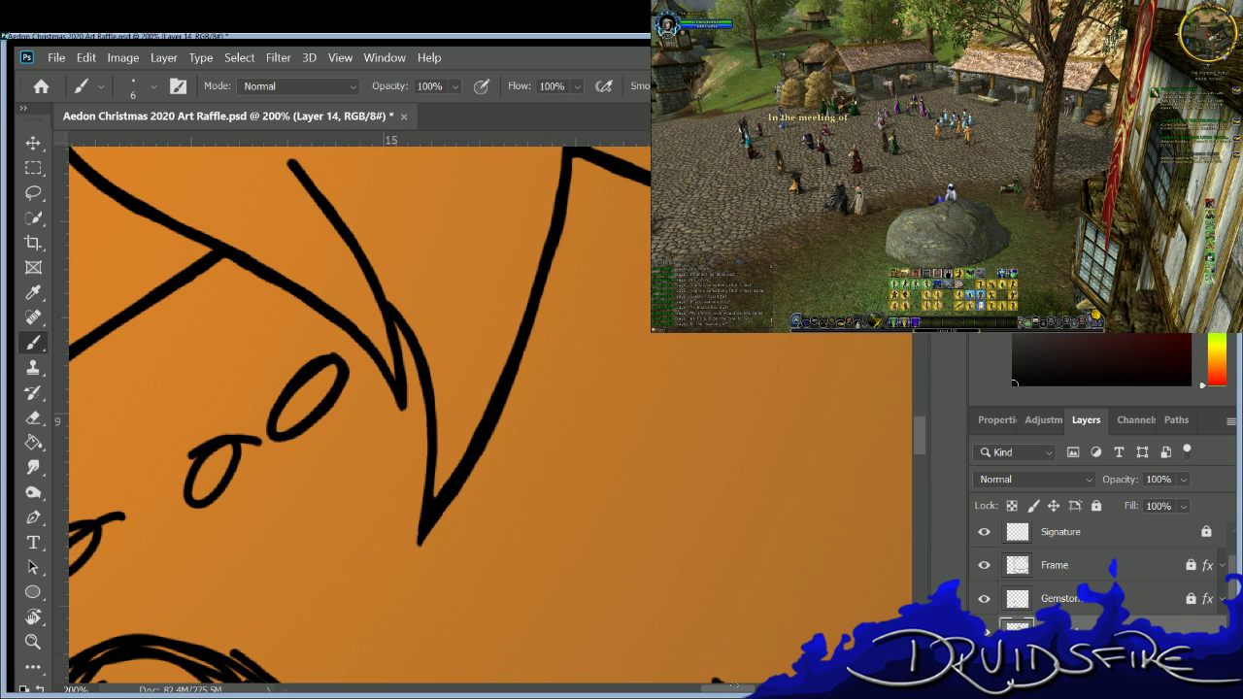
Reshape the thin inner line where it meets the thick outline at the rounded corner beside the silver frame.
left_click_drag(725, 687, 762, 680)
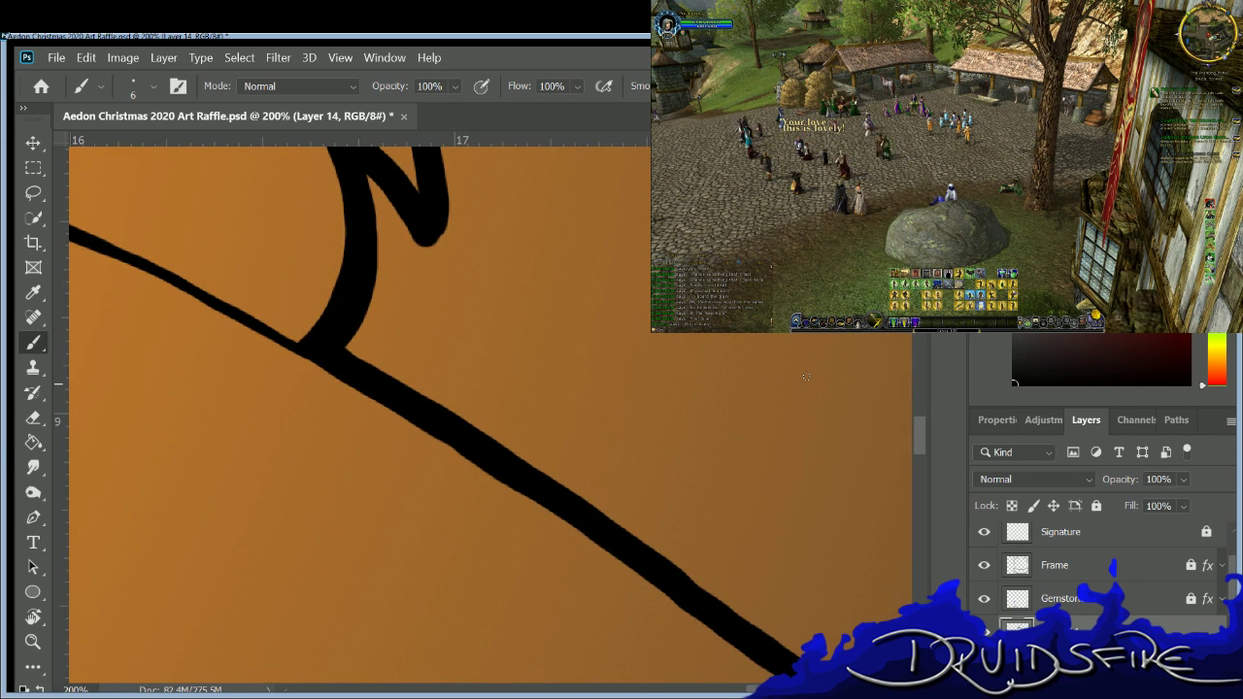
left_click_drag(912, 421, 924, 446)
scroll(727, 521, "right", 5)
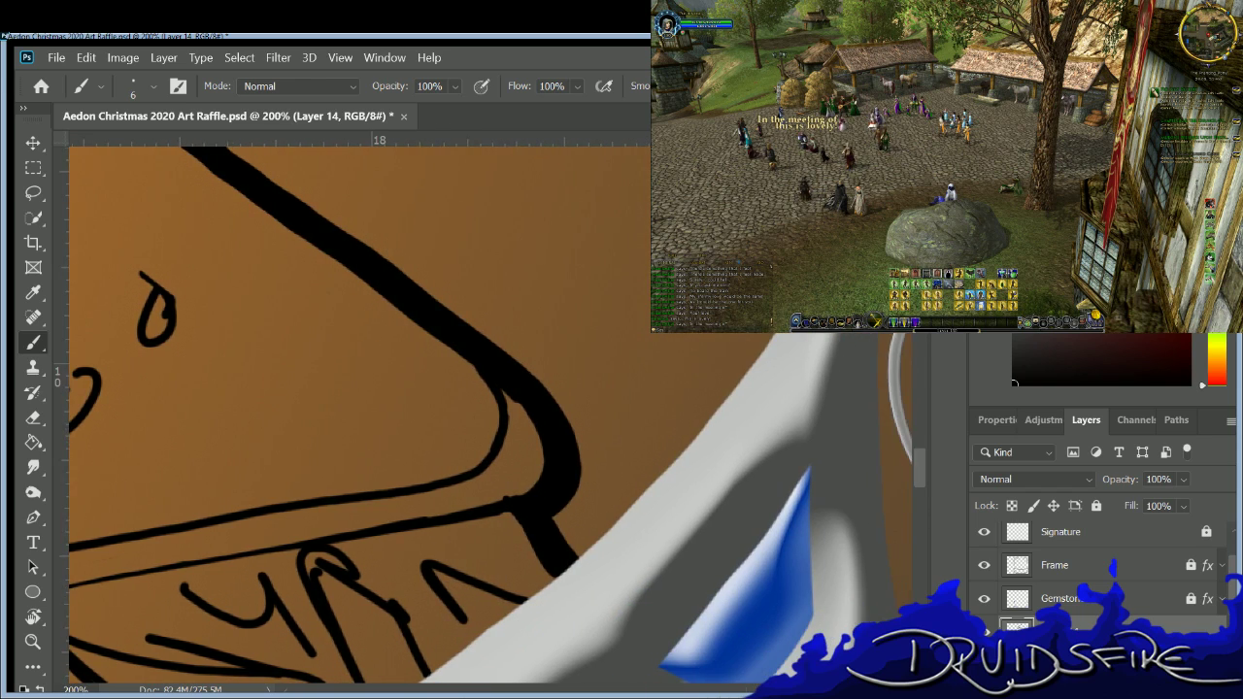
key("e")
left_click_drag(513, 381, 548, 413)
key("b")
left_click_drag(506, 369, 523, 423)
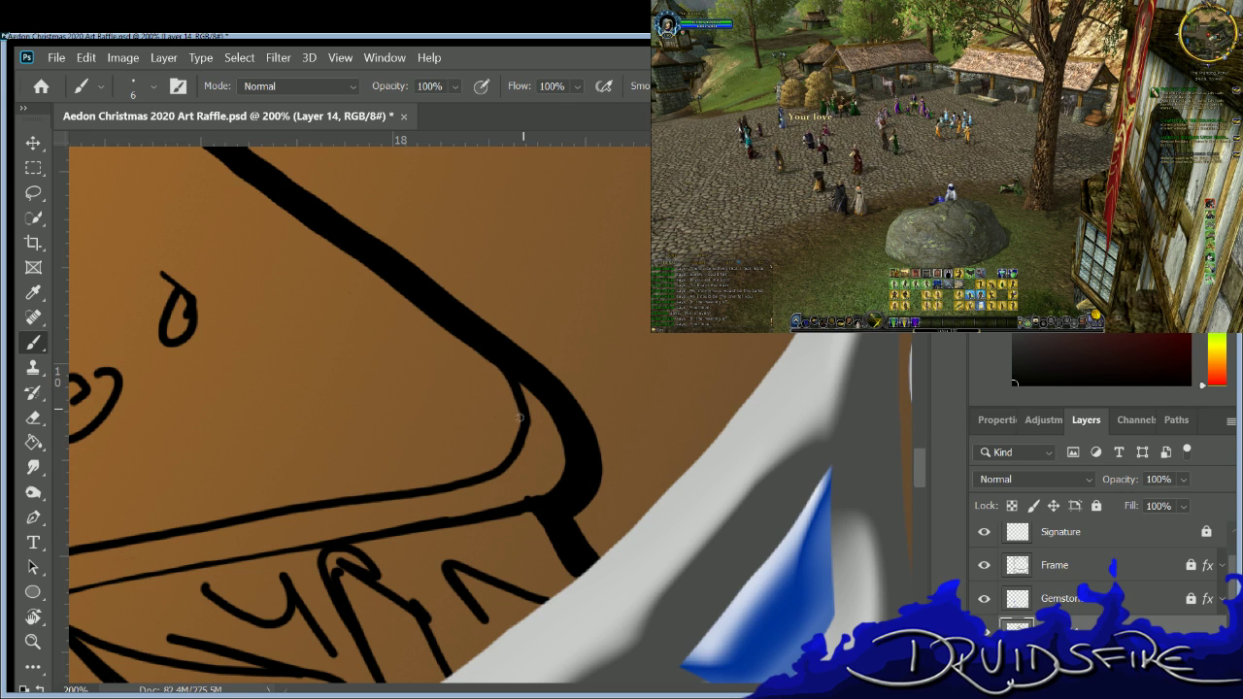
Smooth the junction below the rounded corner and the edges of the short thick line running into the silver frame.
key("e")
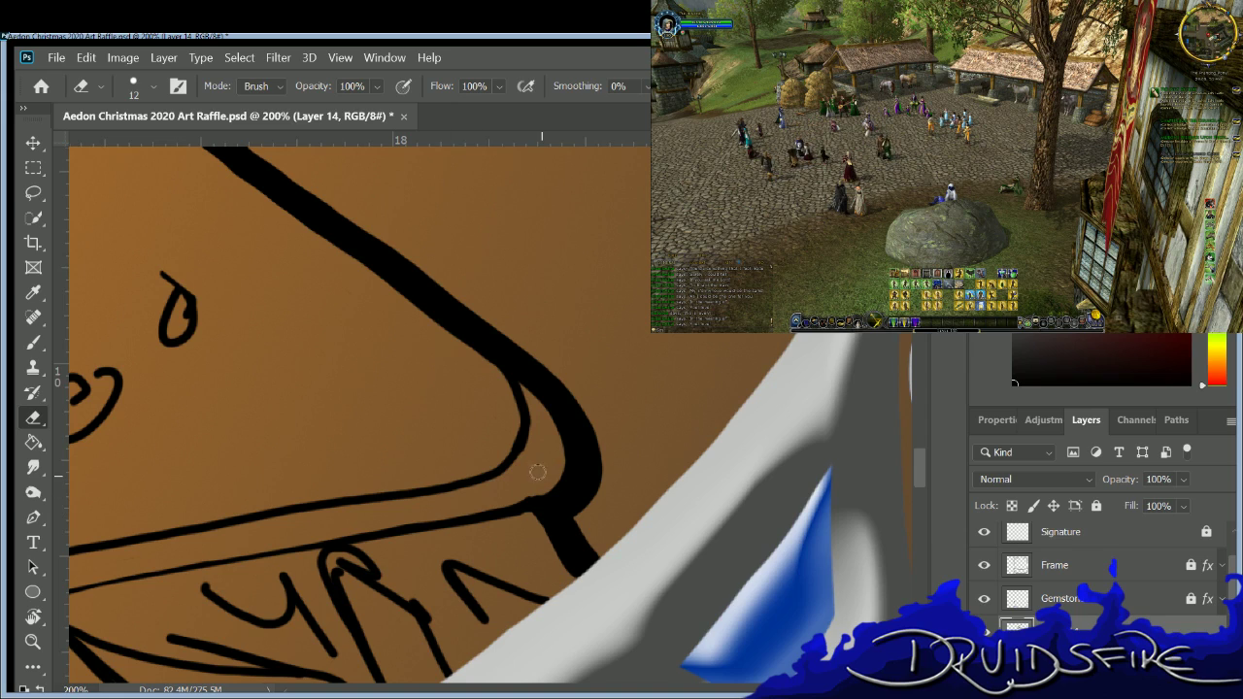
key("b")
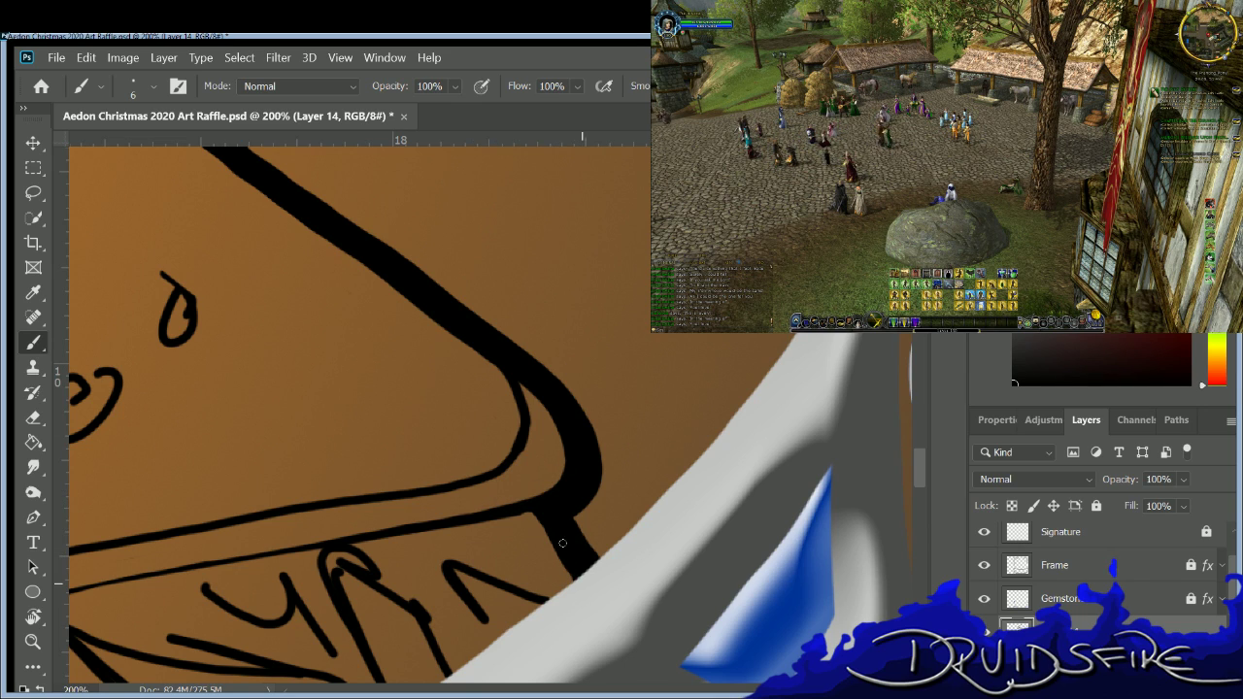
key("e")
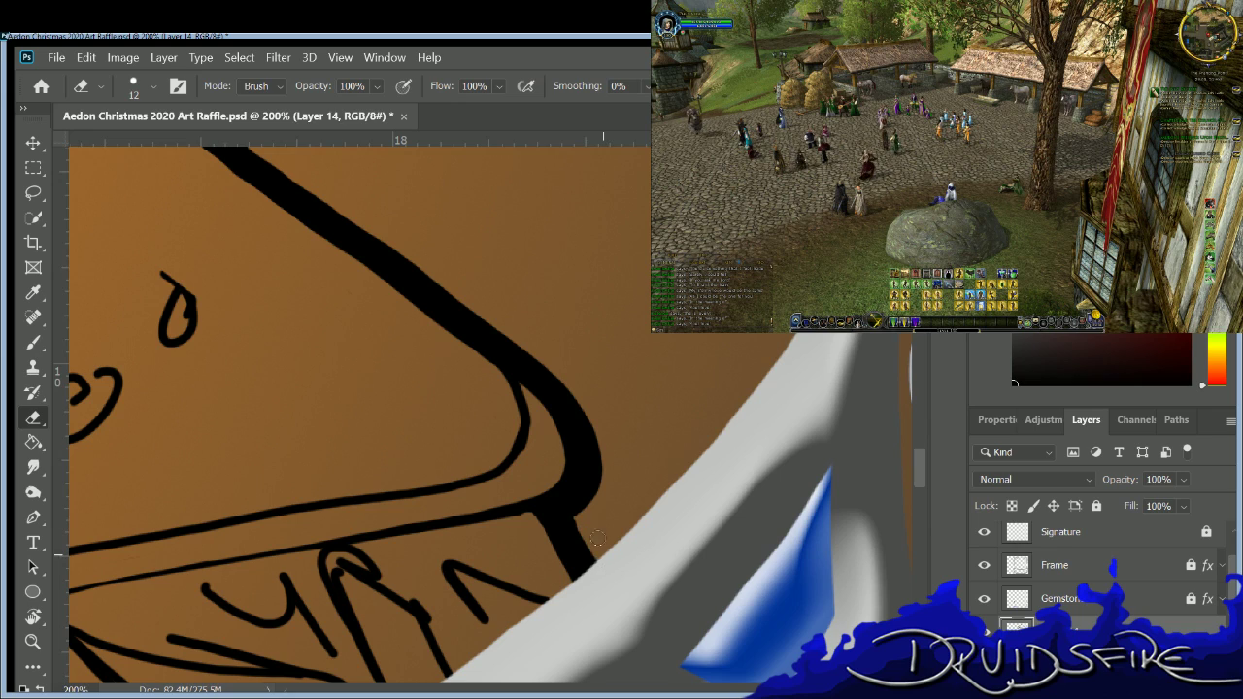
key("b")
left_click_drag(560, 501, 596, 571)
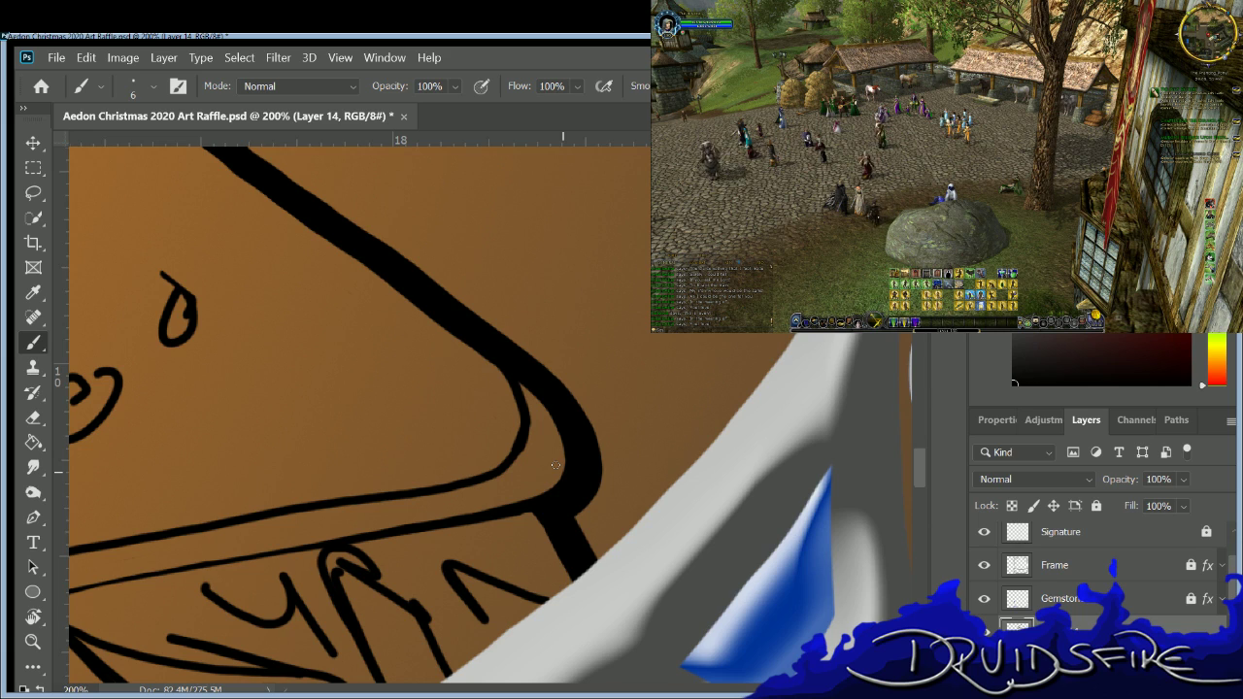
Erase the stray double strokes on the upper long border line below the ovals and thicken that line smoothly.
scroll(554, 466, "left", 5)
scroll(272, 547, "left", 3)
scroll(273, 546, "right", 2)
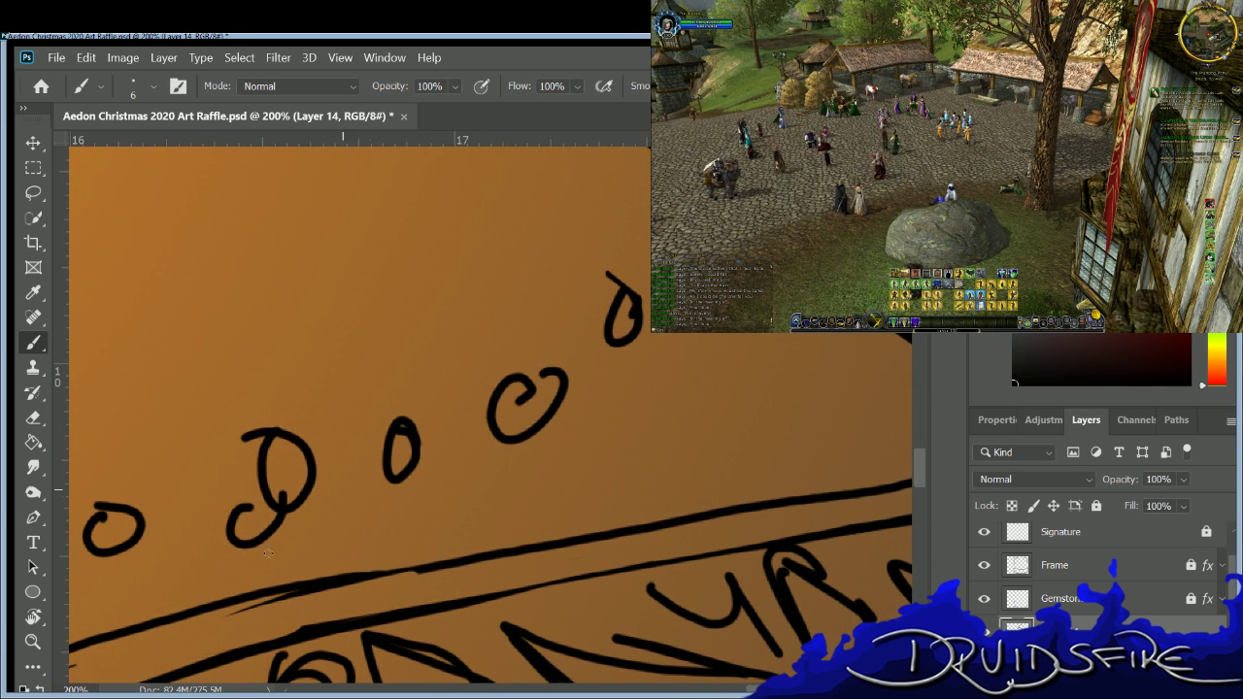
key("e")
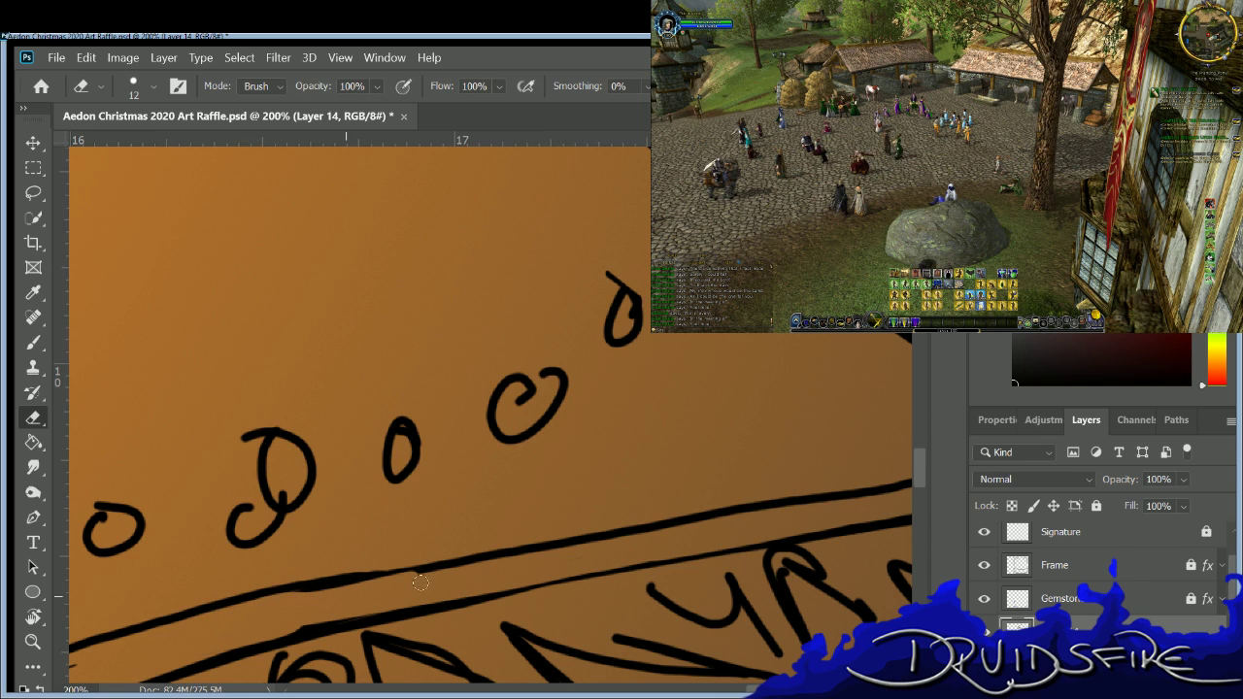
key("b")
left_click_drag(670, 516, 204, 599)
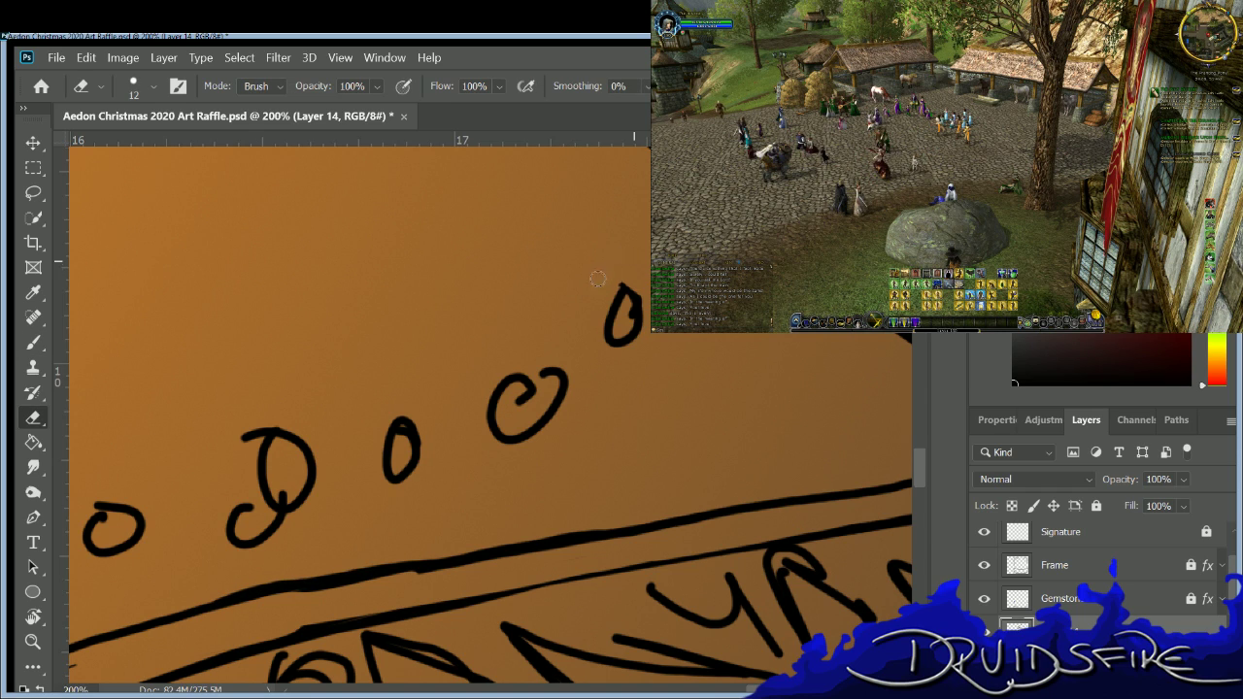
Remove the pointed tail from the small oval nearest the rounded corner and redraw it as a closed ring.
key("e")
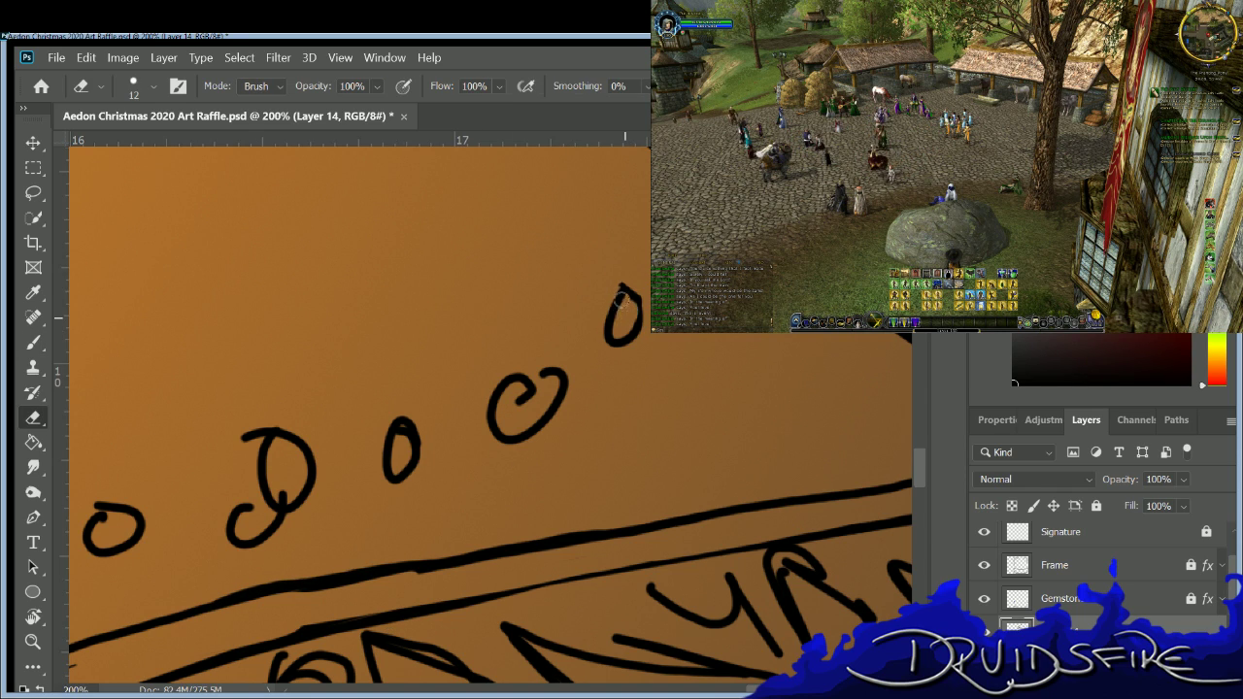
key("b")
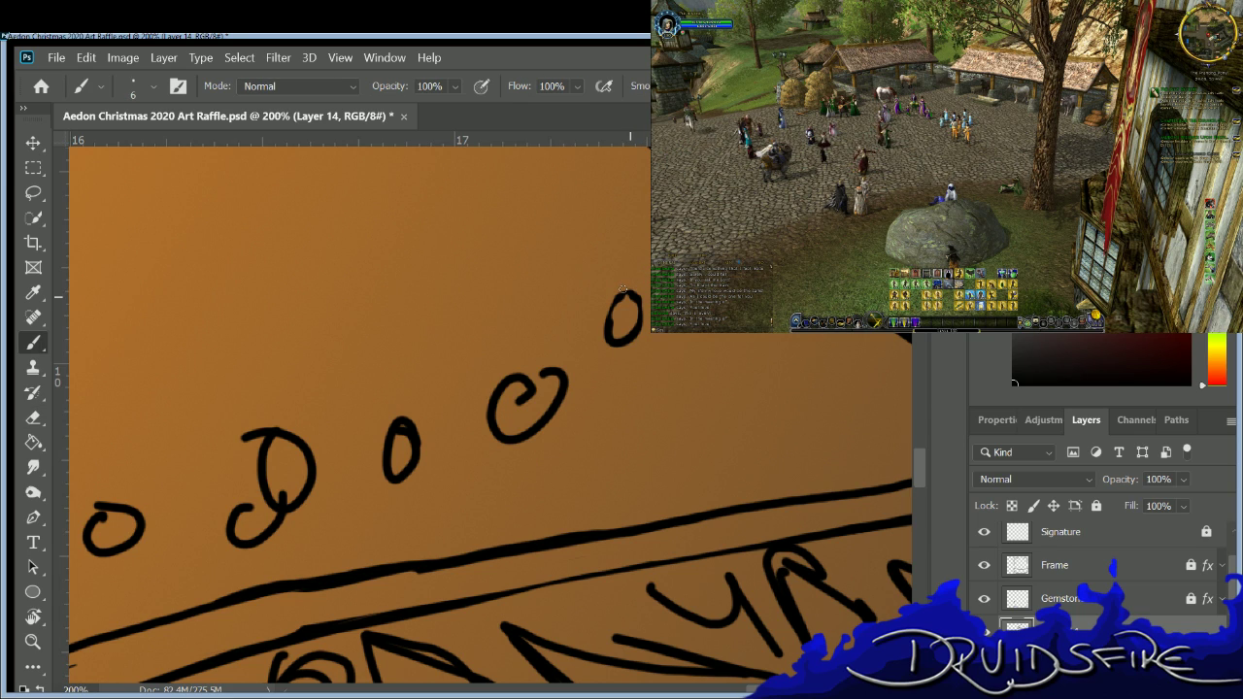
mouse_move(606, 302)
left_mouse_down()
mouse_move(631, 324)
mouse_move(620, 283)
left_mouse_up()
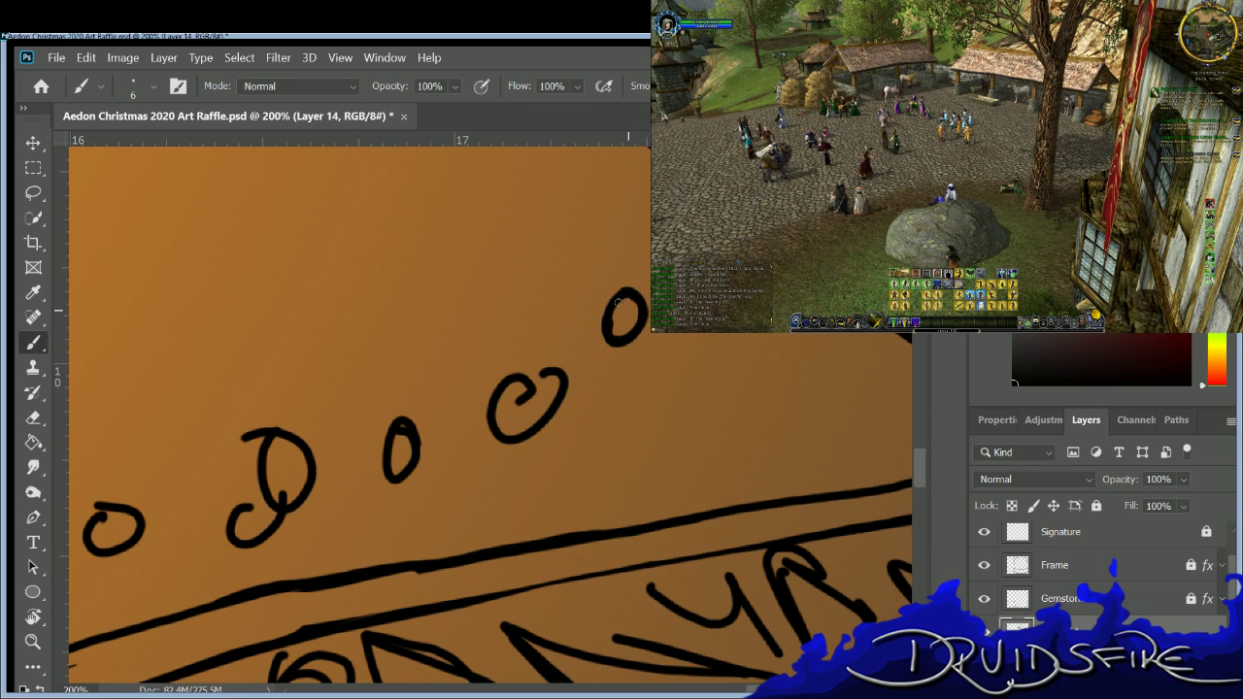
Erase the inner curl of the spiral-shaped mark and redraw it as a thick closed oval.
key("e")
mouse_move(524, 387)
left_mouse_down()
mouse_move(500, 407)
mouse_move(523, 360)
mouse_move(498, 380)
mouse_move(536, 366)
mouse_move(552, 410)
left_mouse_up()
key("b")
key("e")
left_click_drag(553, 367, 565, 413)
key("b")
mouse_move(538, 367)
left_mouse_down()
mouse_move(540, 417)
mouse_move(532, 362)
mouse_move(519, 362)
mouse_move(489, 403)
mouse_move(513, 434)
left_mouse_up()
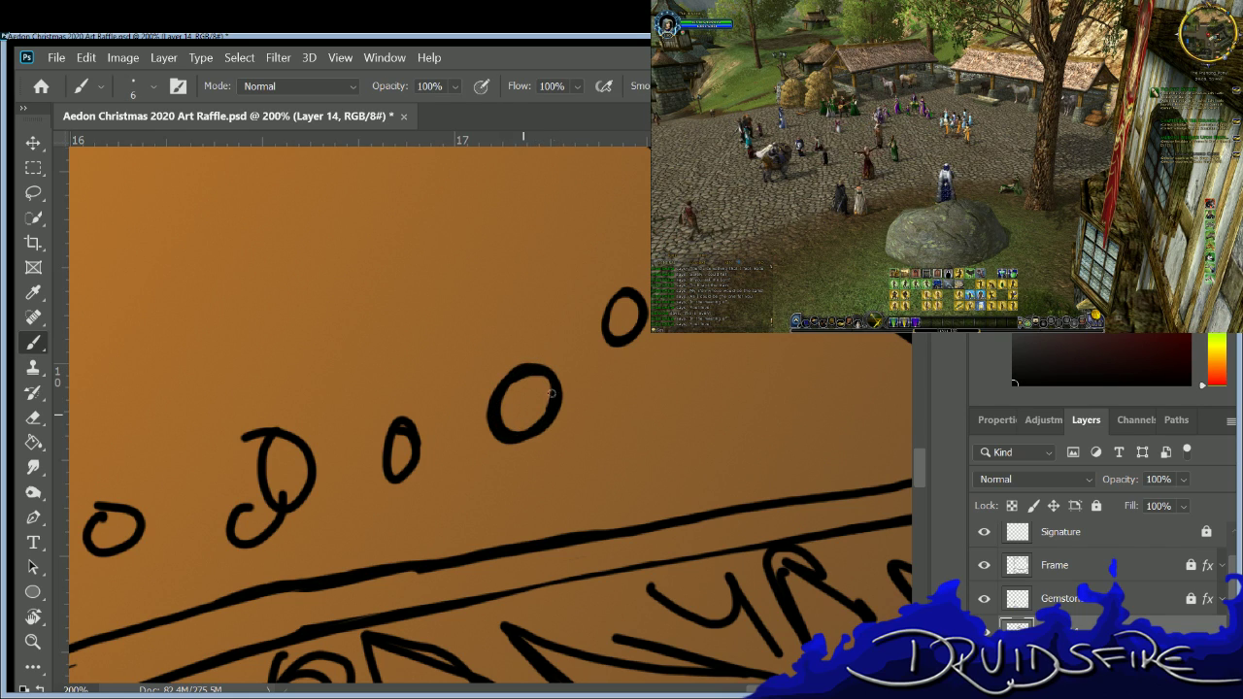
Refine the edges of the three neighbouring ovals, evening out their outlines with the Eraser and Brush.
key("e")
key("b")
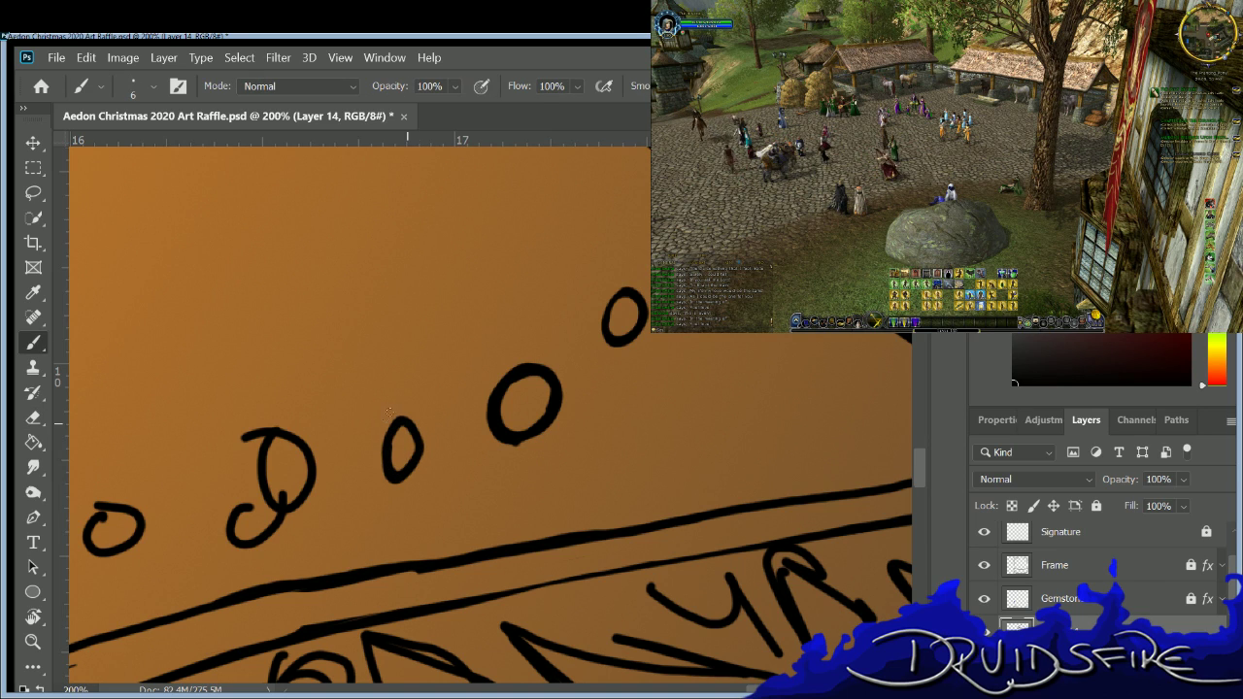
key("e")
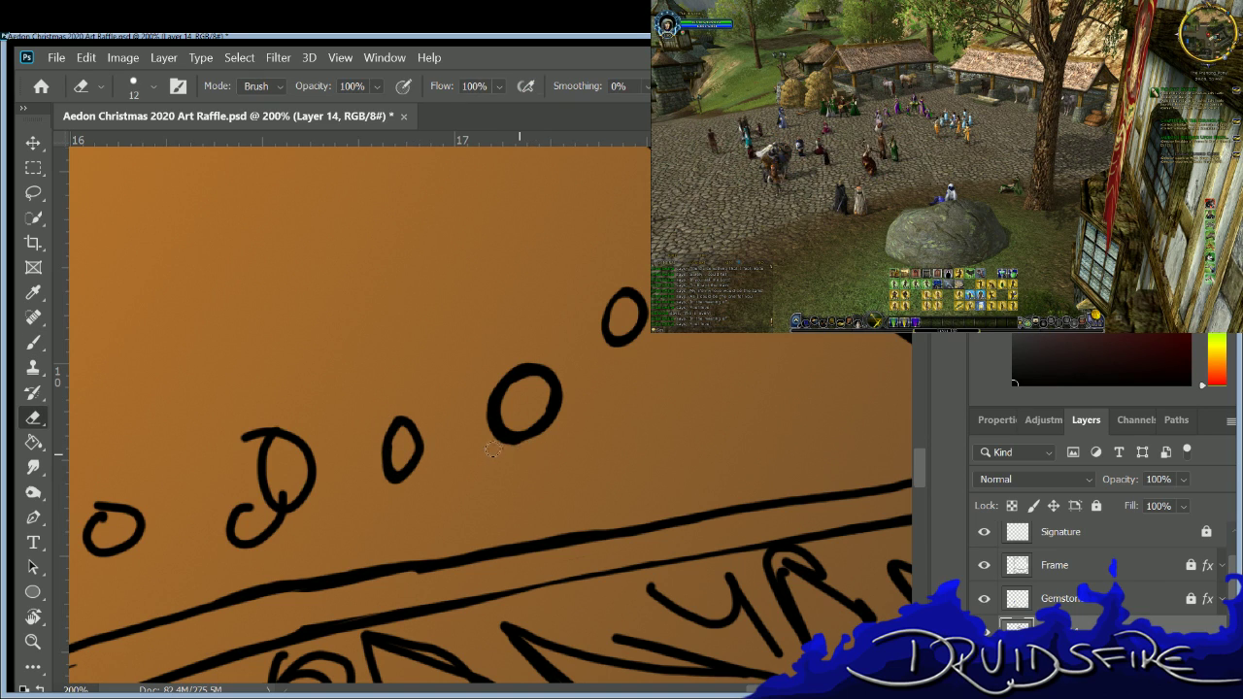
key("b")
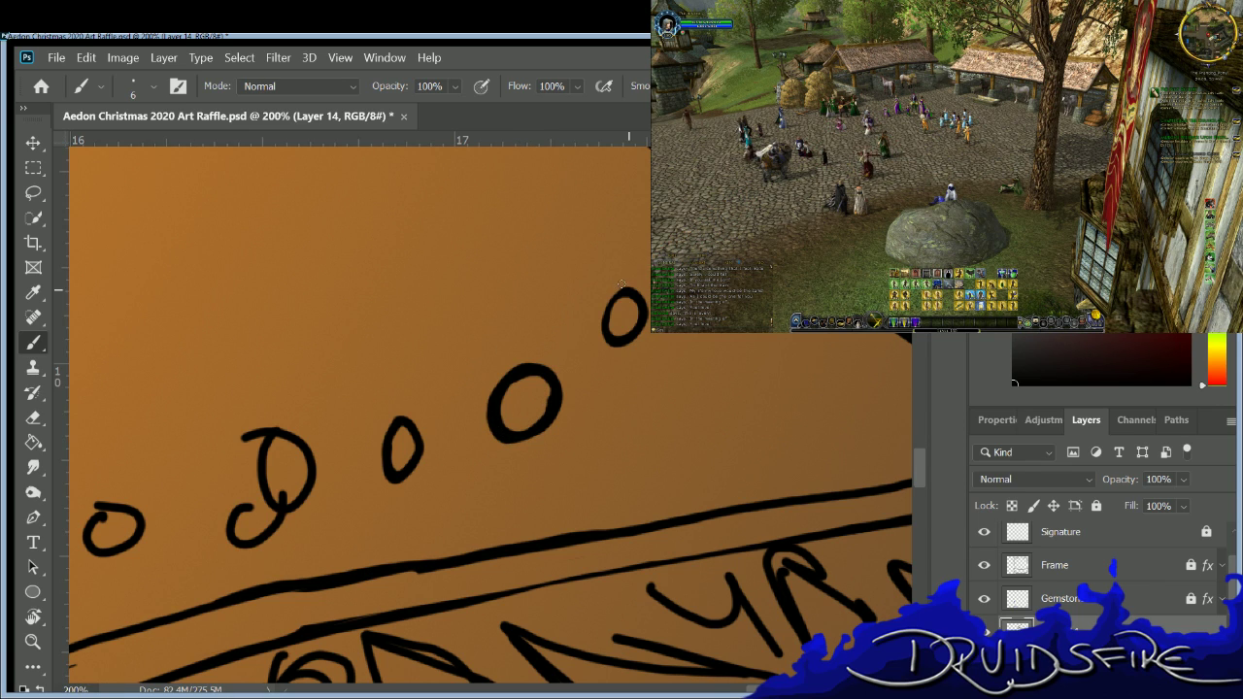
mouse_move(618, 286)
left_mouse_down()
mouse_move(604, 303)
mouse_move(606, 337)
left_mouse_up()
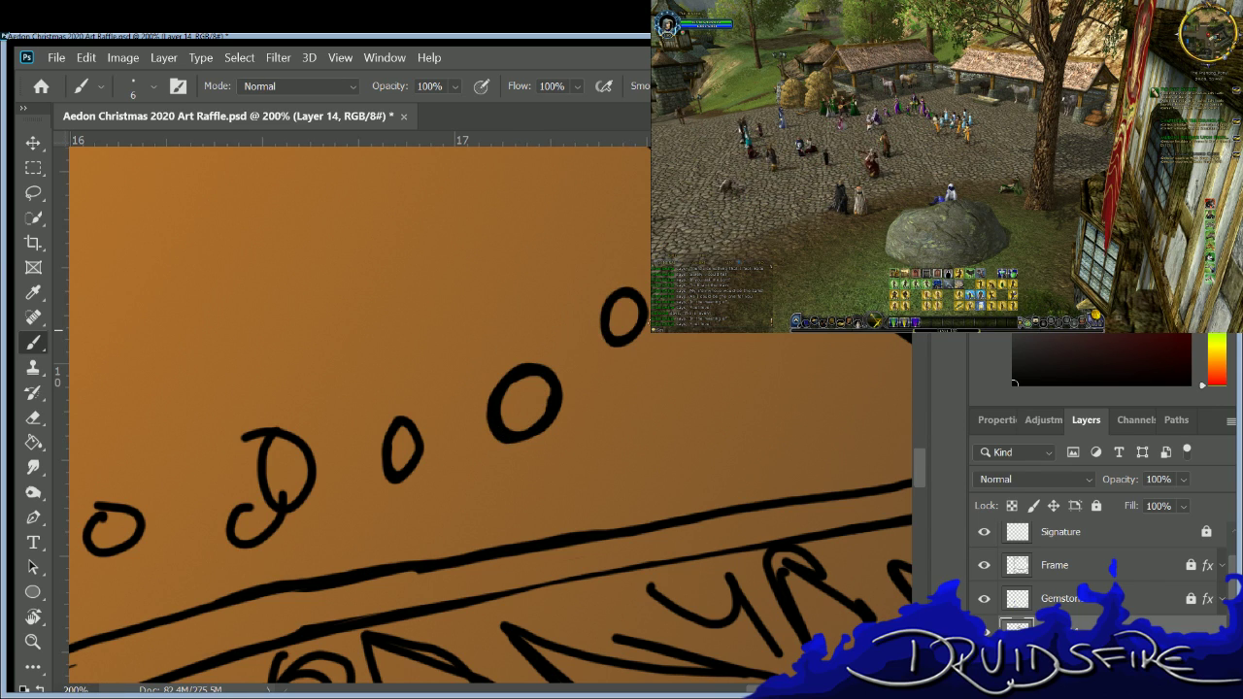
Erase the extra loop and tail from the double-looped mark and close the remaining shape into a single oval.
scroll(728, 631, "left", 5)
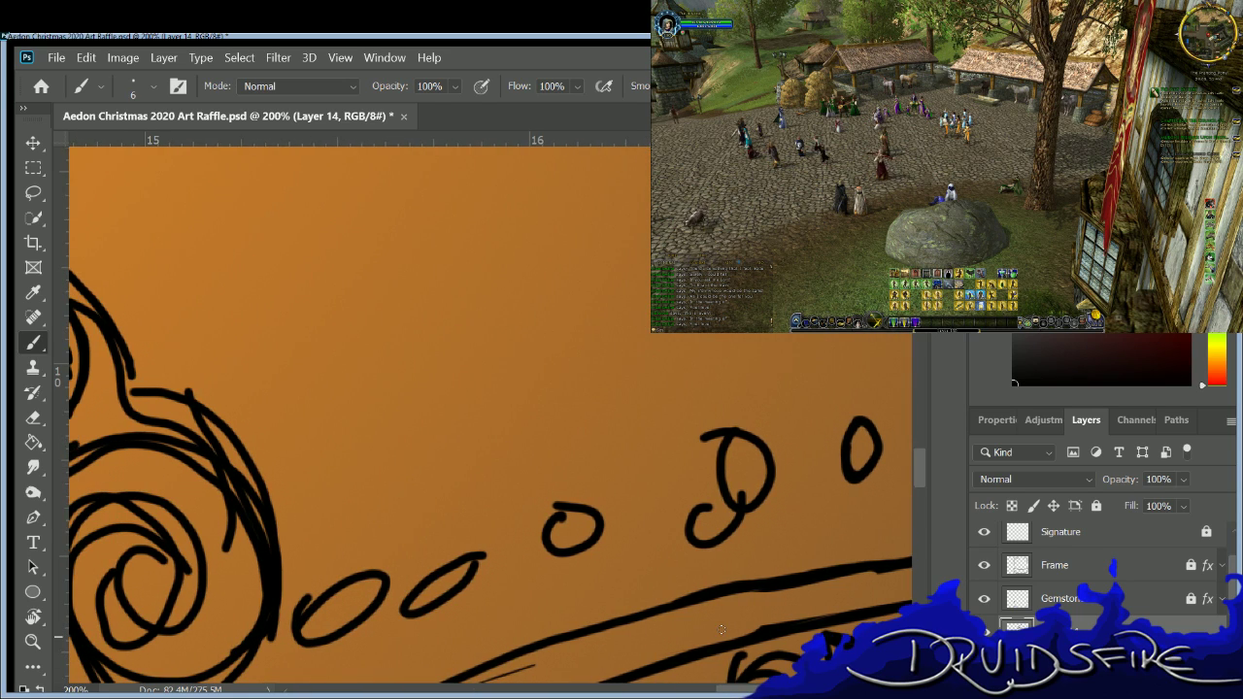
key("e")
mouse_move(735, 488)
left_mouse_down()
mouse_move(701, 497)
mouse_move(701, 545)
mouse_move(709, 435)
left_mouse_up()
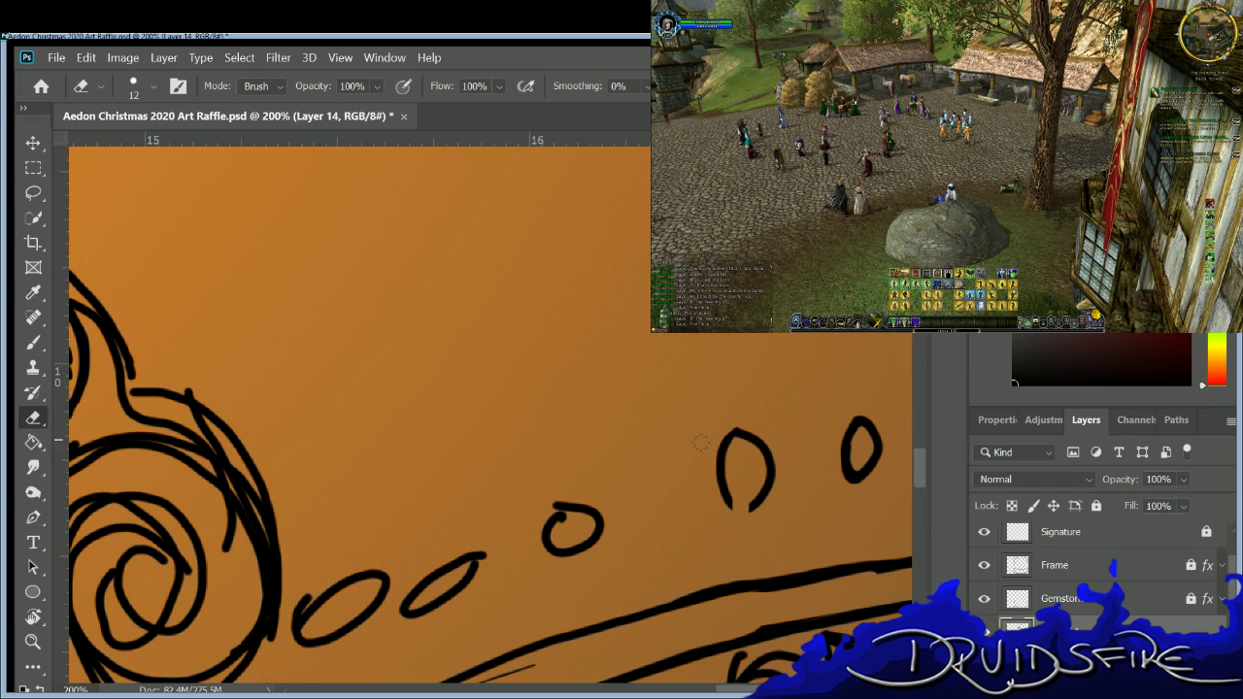
key("b")
left_click_drag(723, 495, 743, 508)
Smooth the short thick line and the inner edge of the rounded corner at the opposite end of the design.
left_click_drag(746, 690, 540, 689)
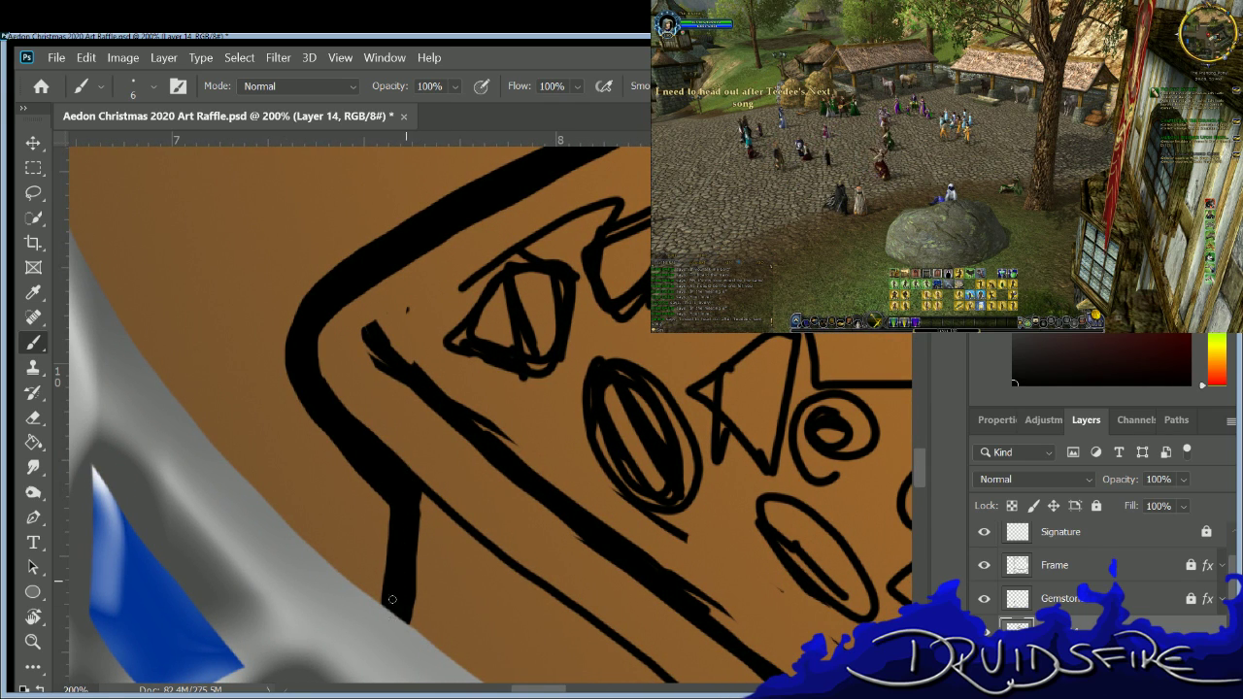
left_click_drag(414, 477, 416, 614)
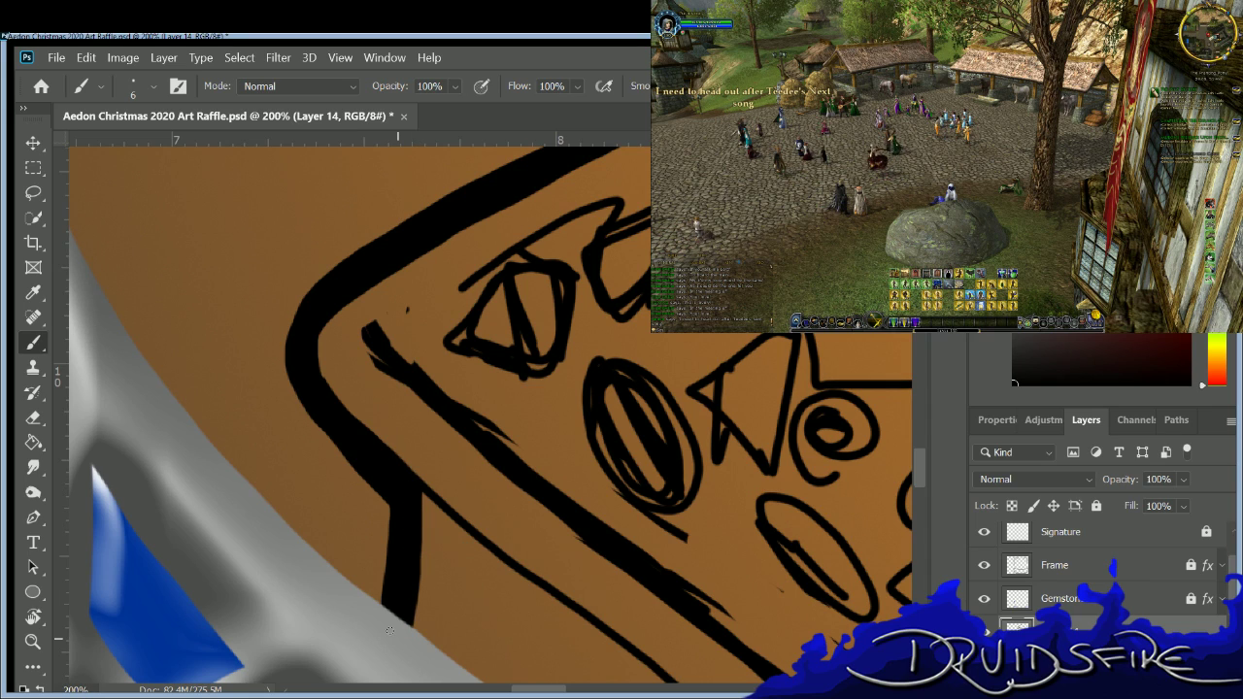
key("e")
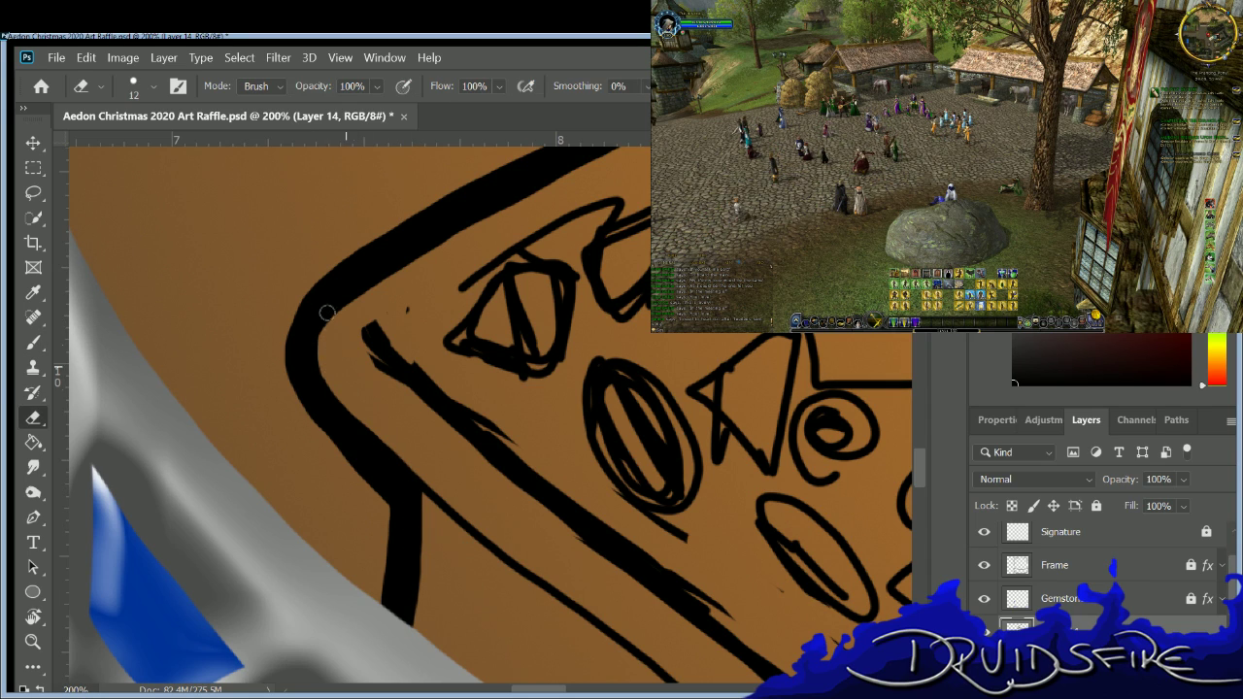
key("b")
left_click_drag(283, 334, 291, 328)
mouse_move(327, 288)
left_mouse_down()
mouse_move(313, 329)
mouse_move(325, 383)
mouse_move(367, 439)
left_mouse_up()
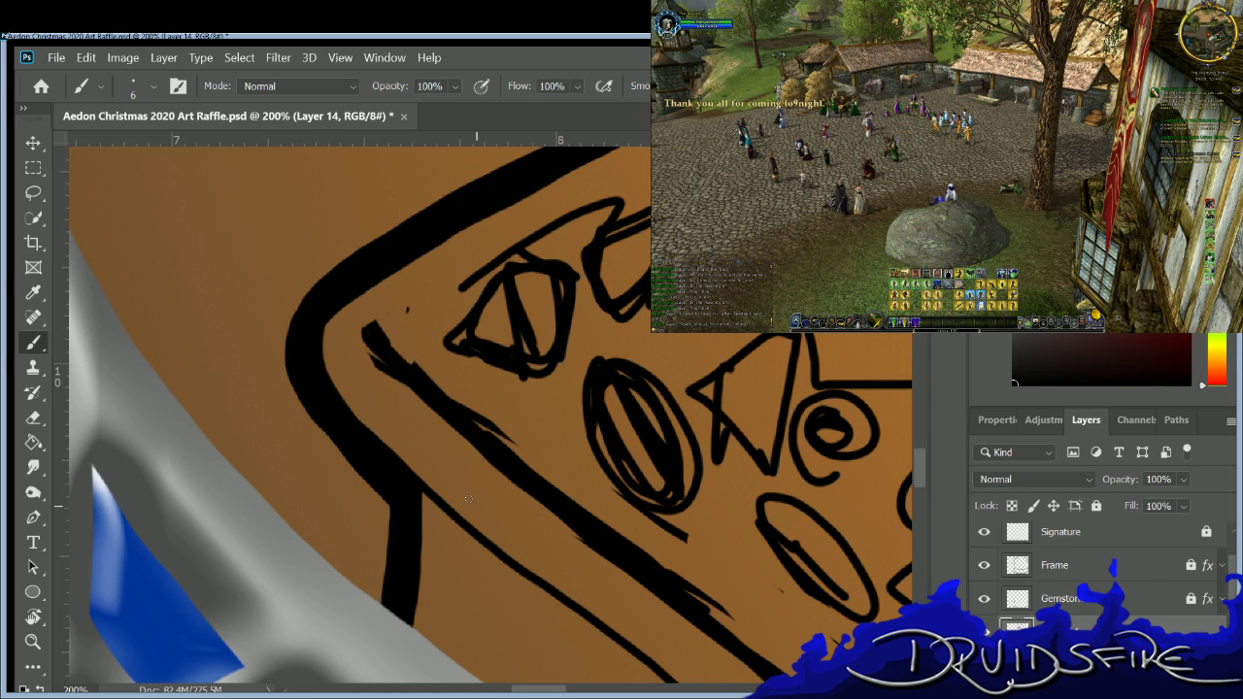
Erase the ragged edges from the upper end of the thick inner diagonal line near the rounded corner.
key("e")
mouse_move(415, 399)
left_mouse_down()
mouse_move(403, 346)
mouse_move(523, 446)
left_mouse_up()
key("b")
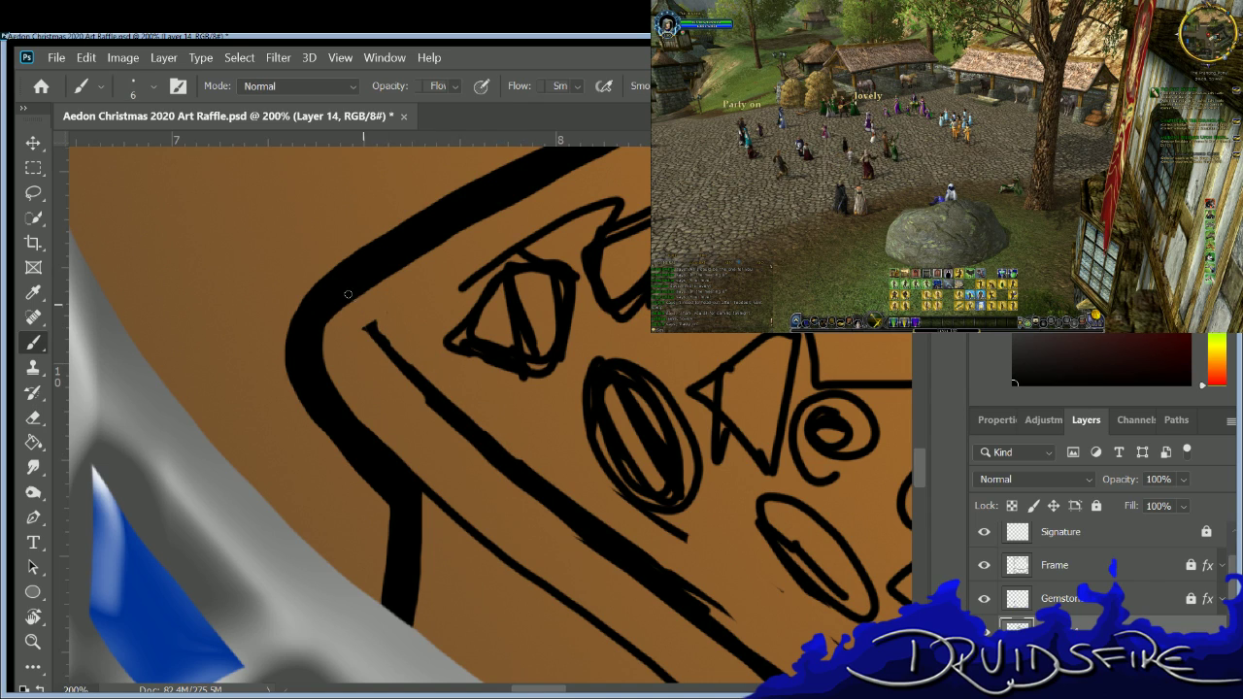
mouse_move(347, 307)
left_mouse_down()
mouse_move(427, 389)
mouse_move(331, 296)
left_mouse_up()
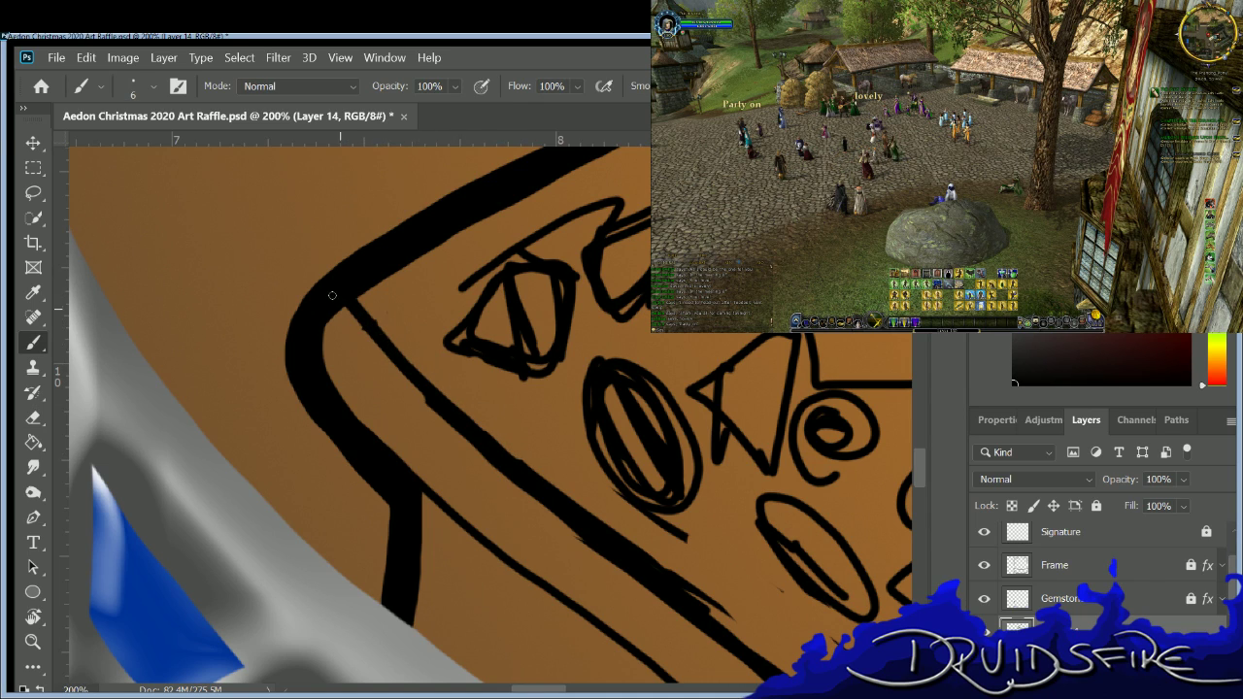
key("ctrl+z")
key("ctrl+z")
Extend the inner diagonal line in a curve up to the thick outline and smooth the edges where the strokes join.
mouse_move(365, 289)
left_mouse_down()
mouse_move(380, 344)
mouse_move(427, 403)
left_mouse_up()
left_click_drag(361, 299, 417, 393)
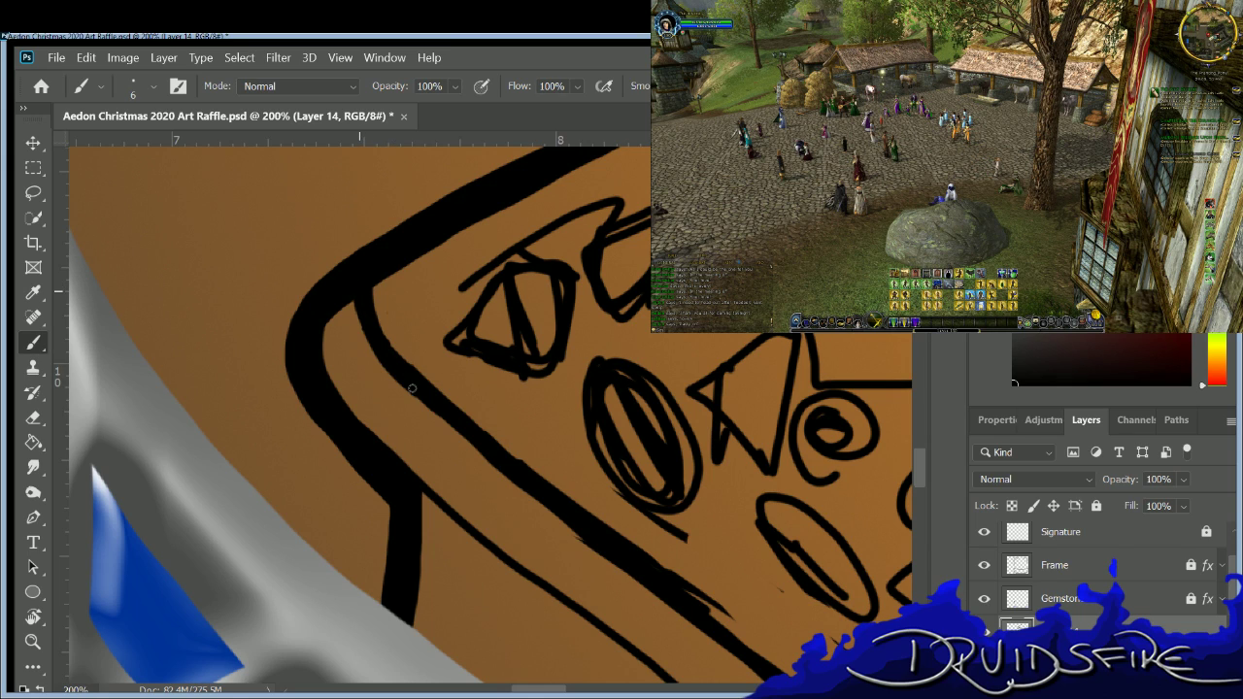
key("e")
left_click_drag(394, 333, 442, 398)
key("b")
mouse_move(387, 367)
left_mouse_down()
mouse_move(444, 420)
mouse_move(495, 438)
left_mouse_up()
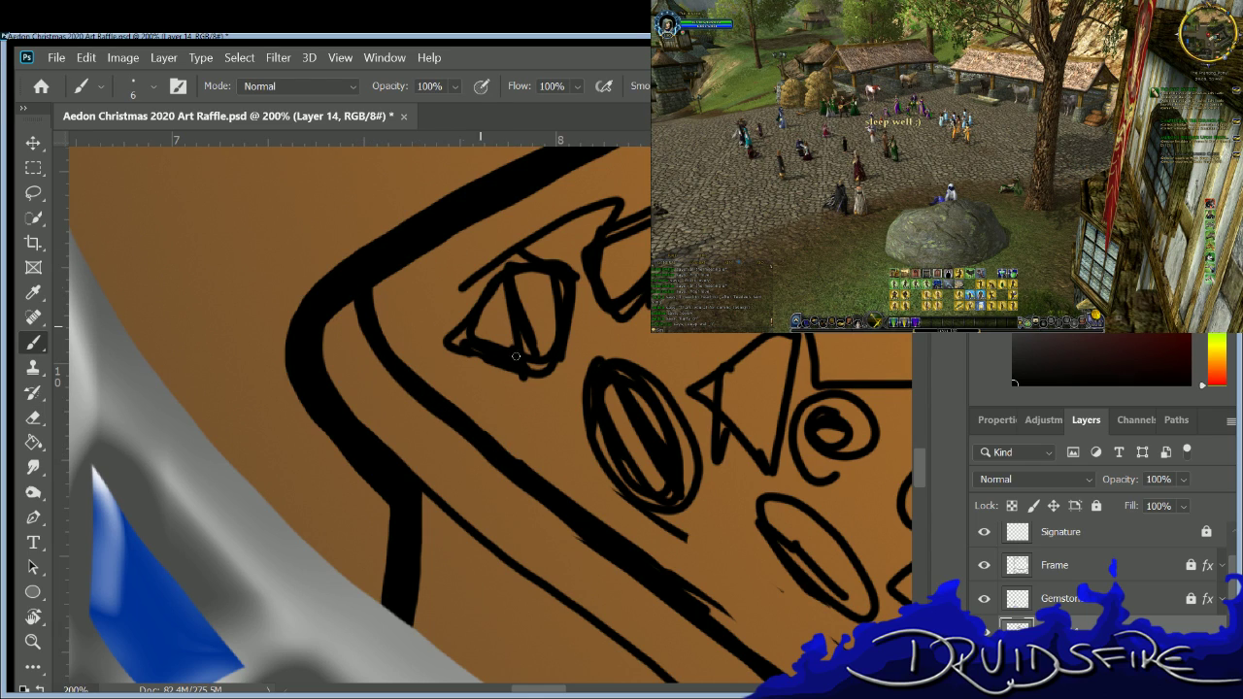
key("e")
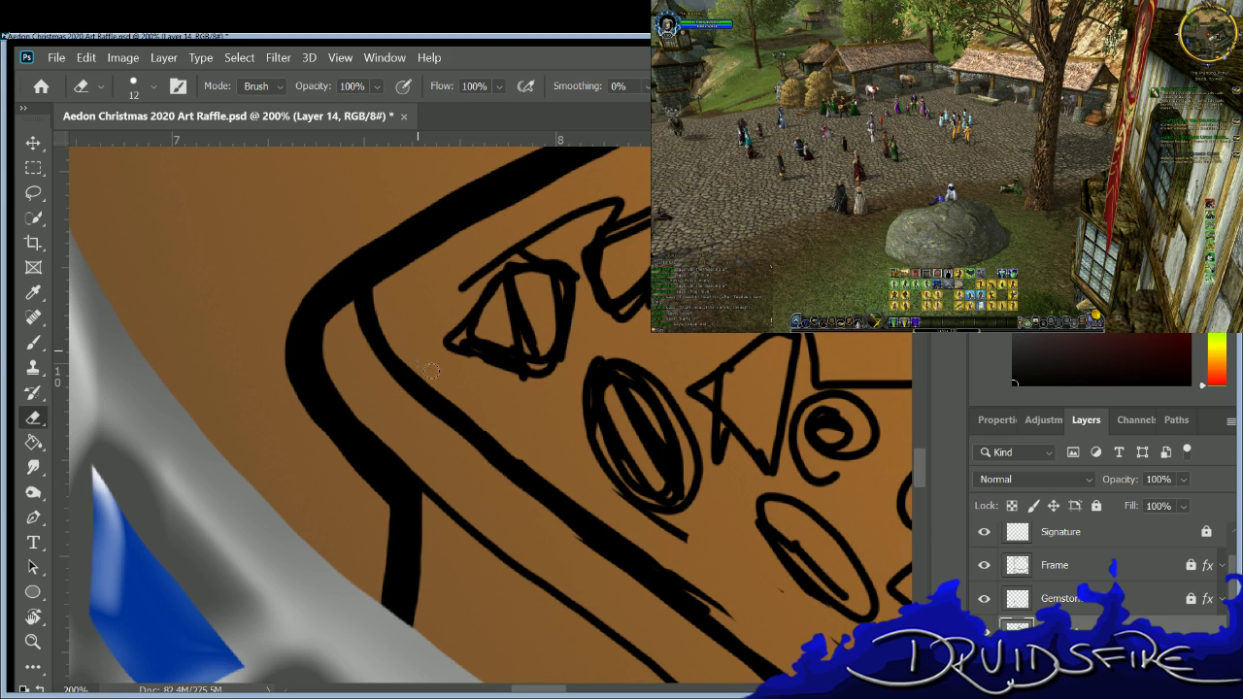
key("b")
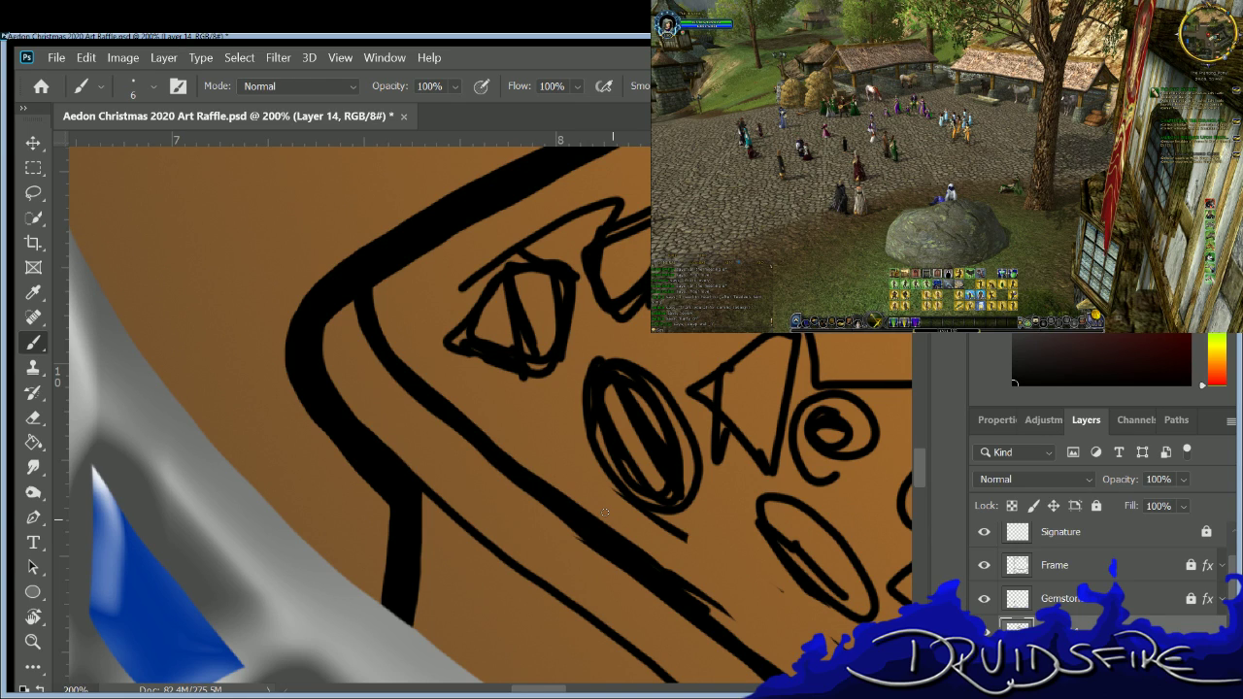
Erase the ragged stroke ends along the middle of the thick inner diagonal line and the stray speck beside it.
key("e")
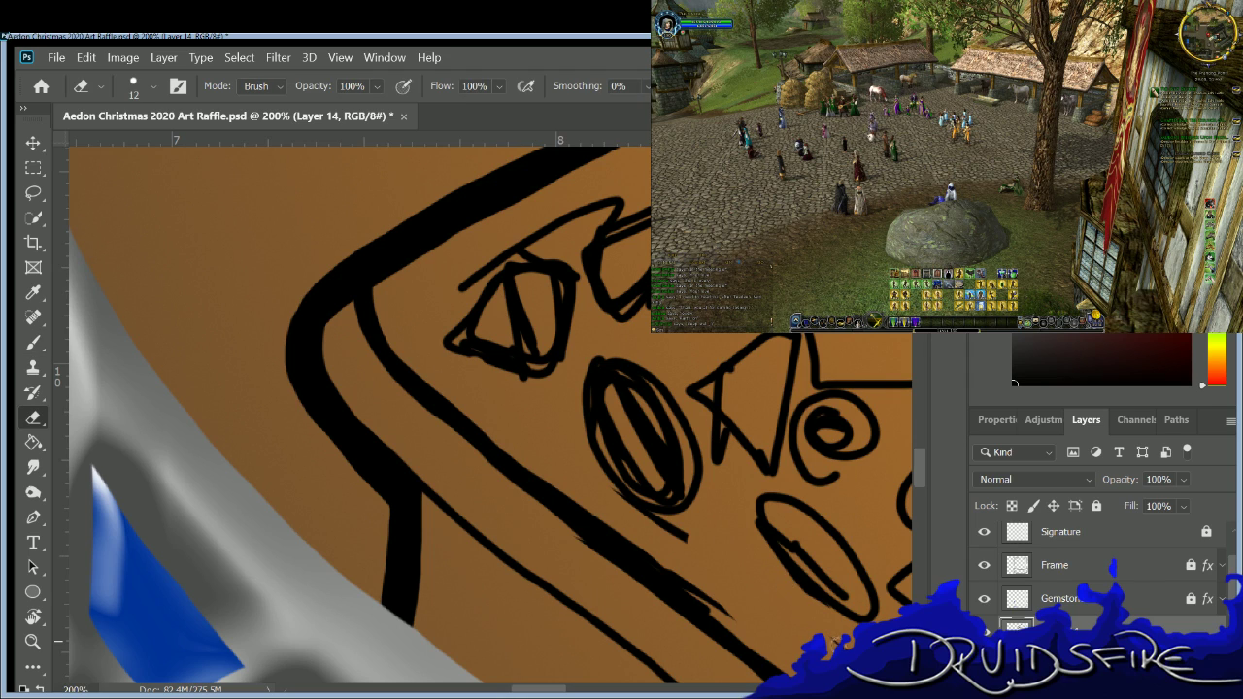
scroll(910, 456, "down", 5)
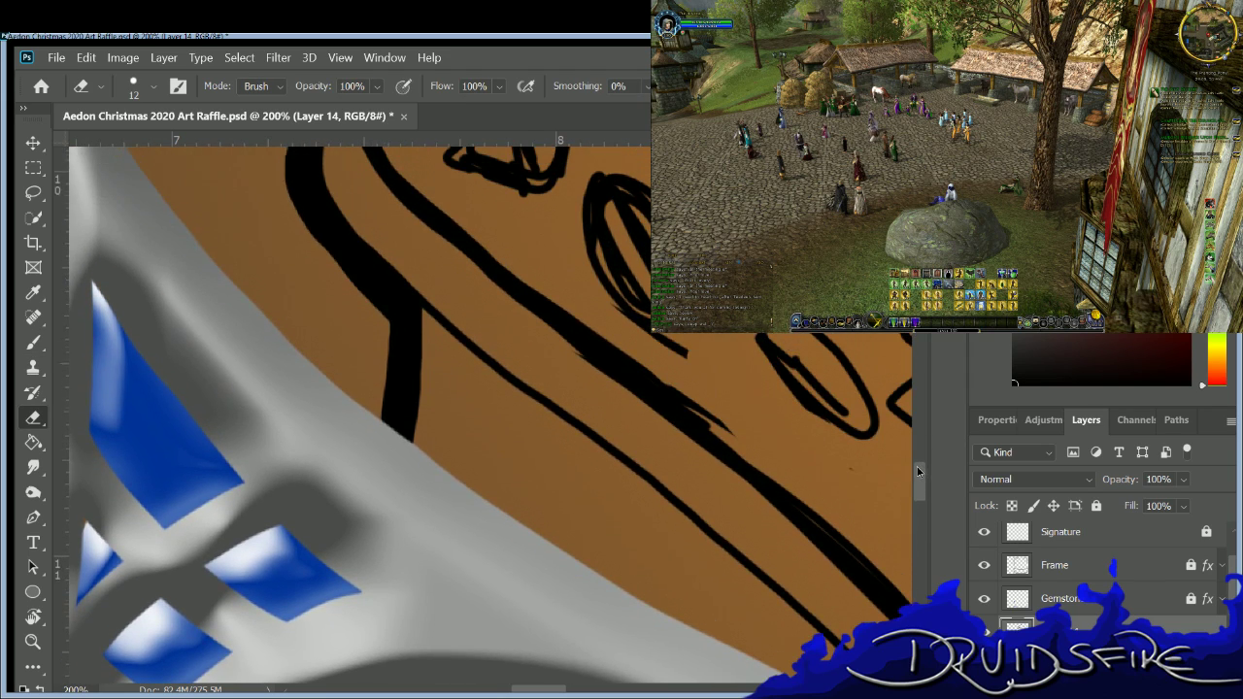
key("e")
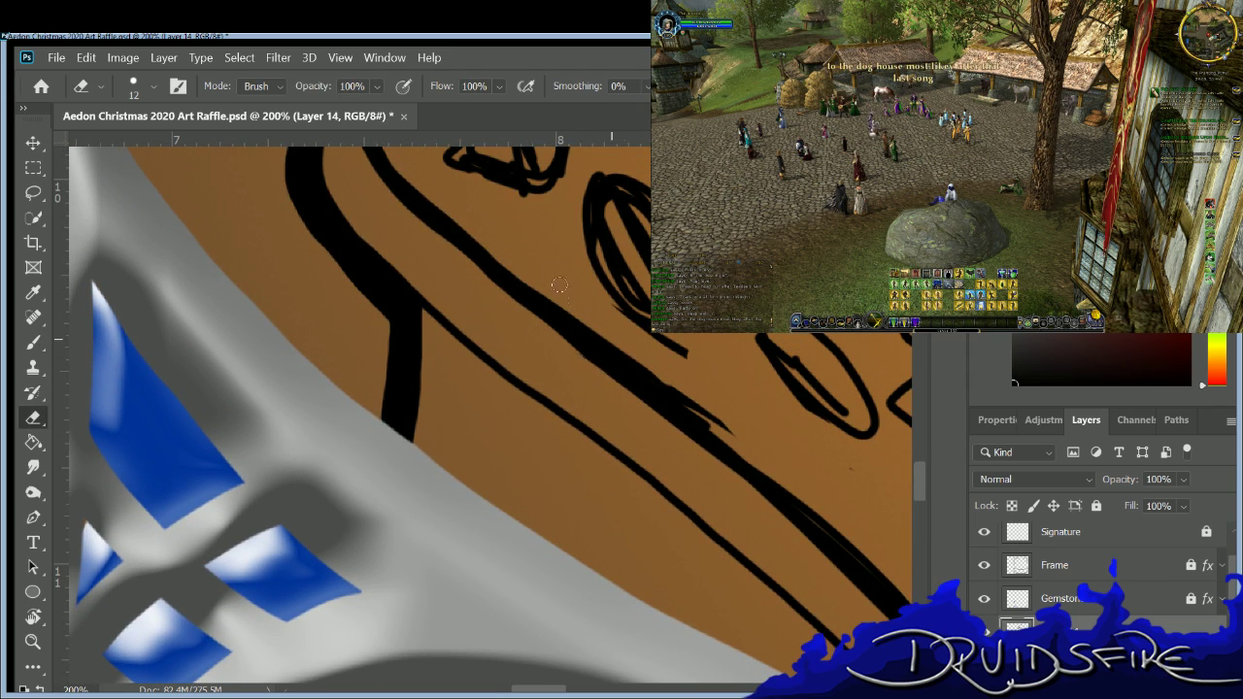
mouse_move(519, 260)
left_mouse_down()
mouse_move(670, 388)
mouse_move(636, 348)
left_mouse_up()
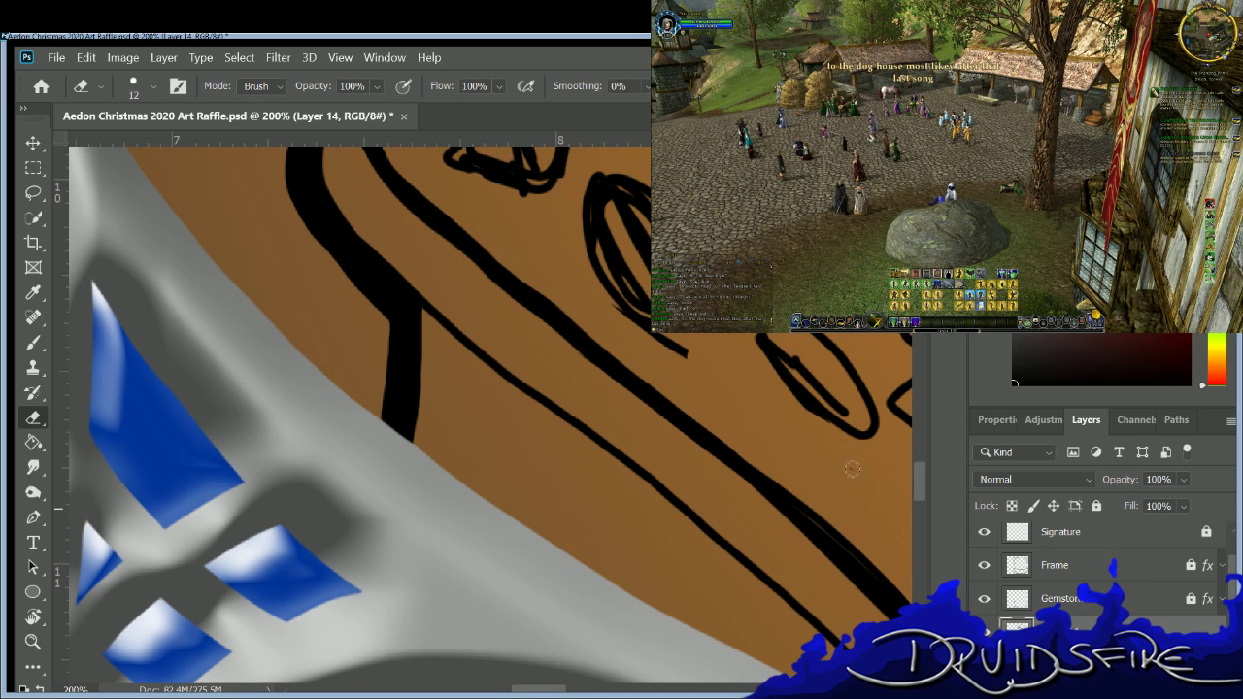
Trim the overlapping strokes on the lower part of the inner diagonal line into one narrow, even line down to the grey frame.
key("b")
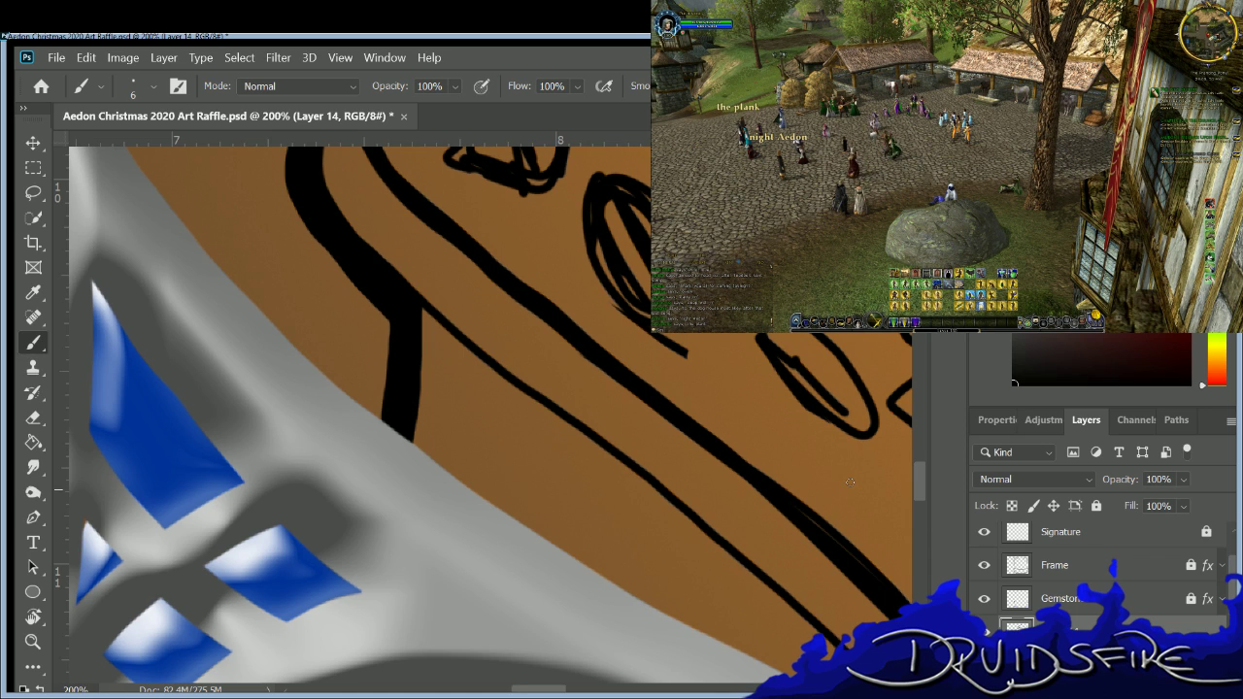
left_click_drag(532, 688, 558, 682)
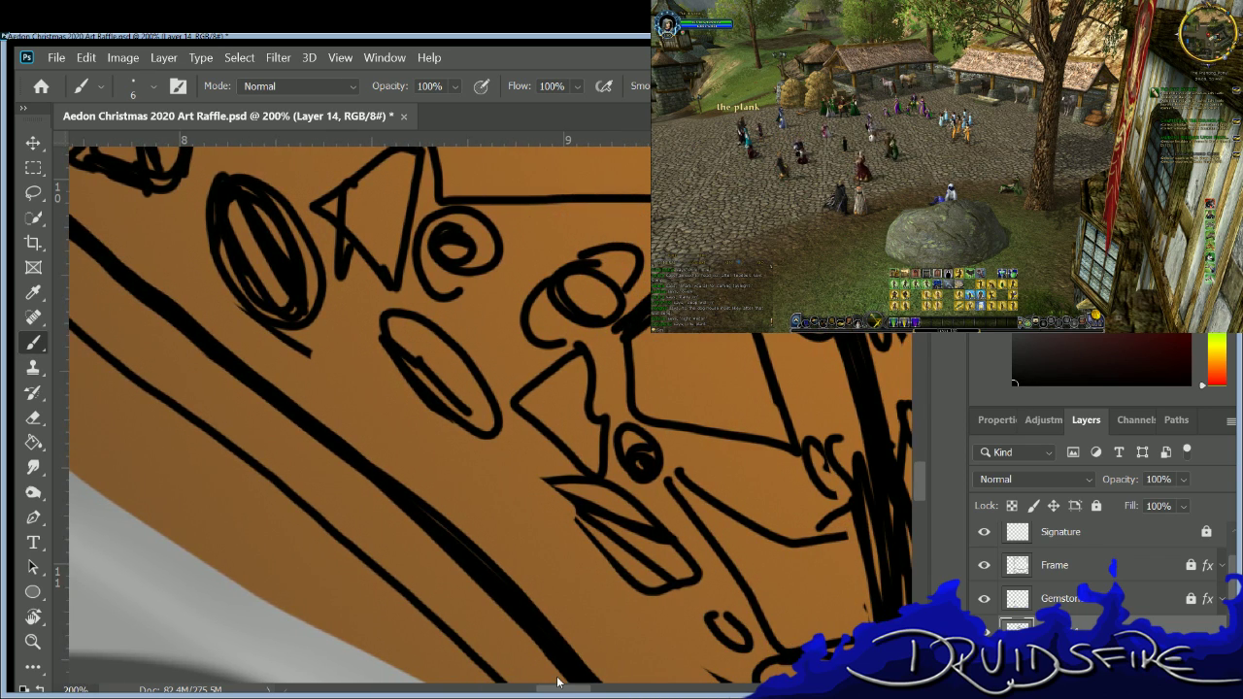
scroll(918, 464, "down", 5)
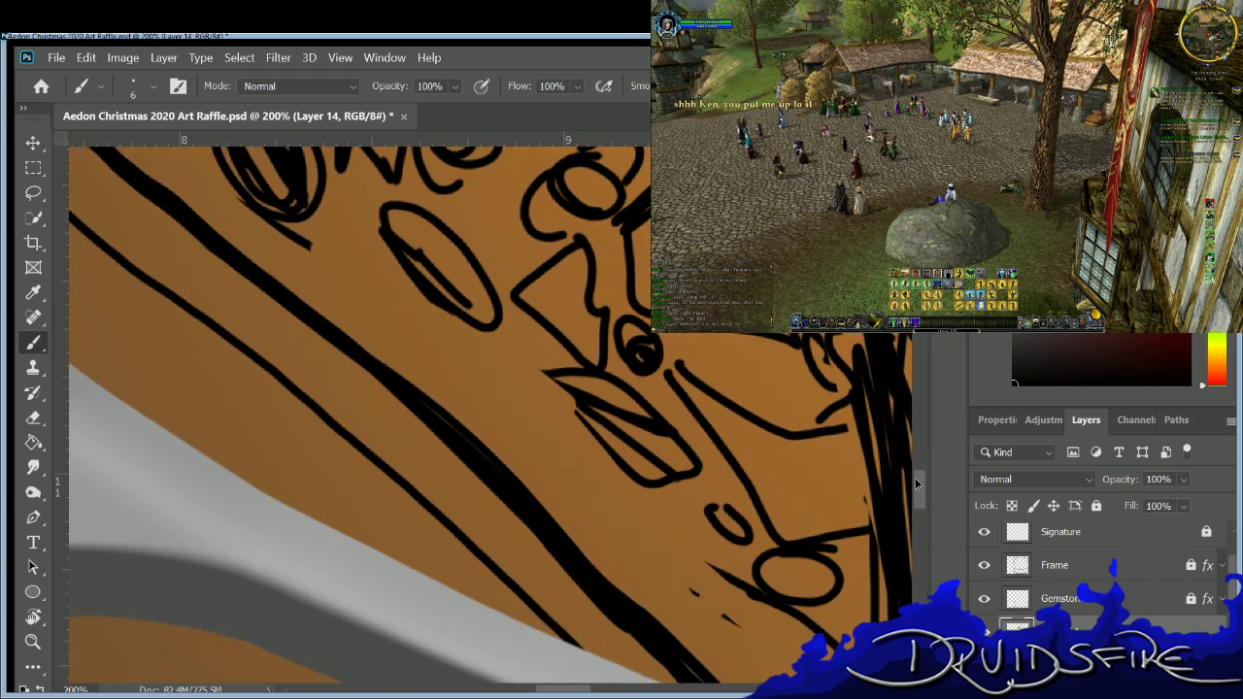
key("e")
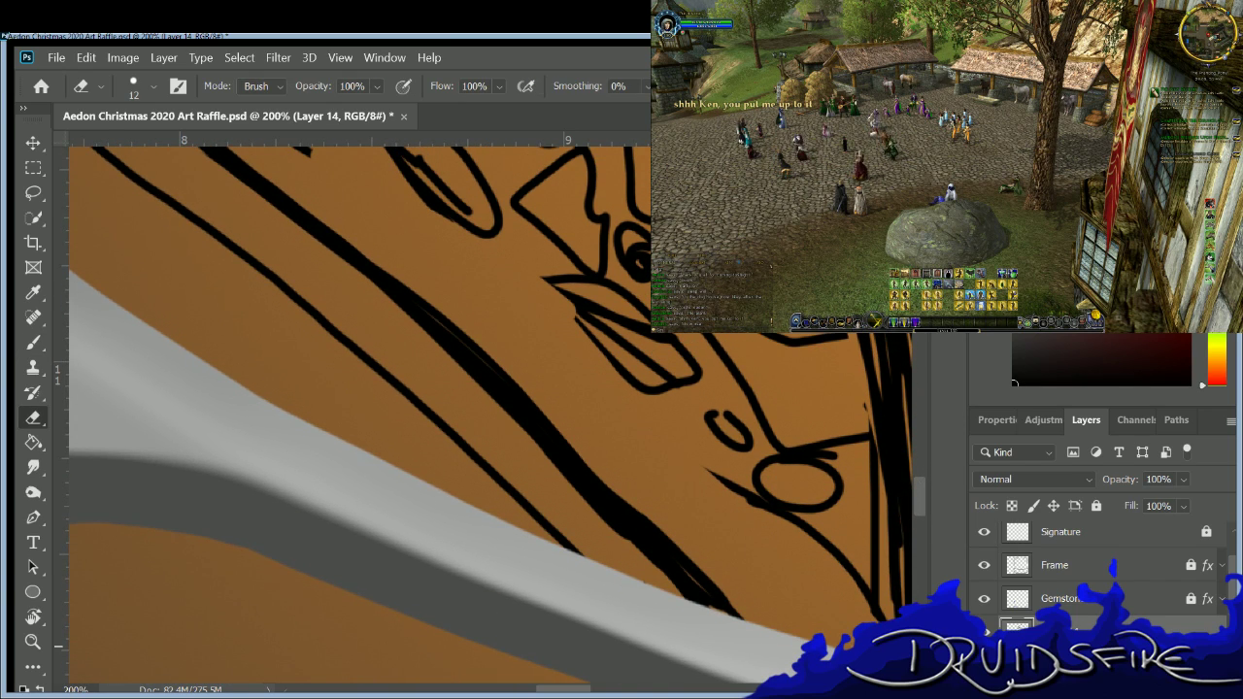
mouse_move(361, 231)
left_mouse_down()
mouse_move(752, 632)
mouse_move(519, 373)
mouse_move(759, 648)
left_mouse_up()
mouse_move(450, 387)
left_mouse_down()
mouse_move(582, 500)
mouse_move(531, 484)
left_mouse_up()
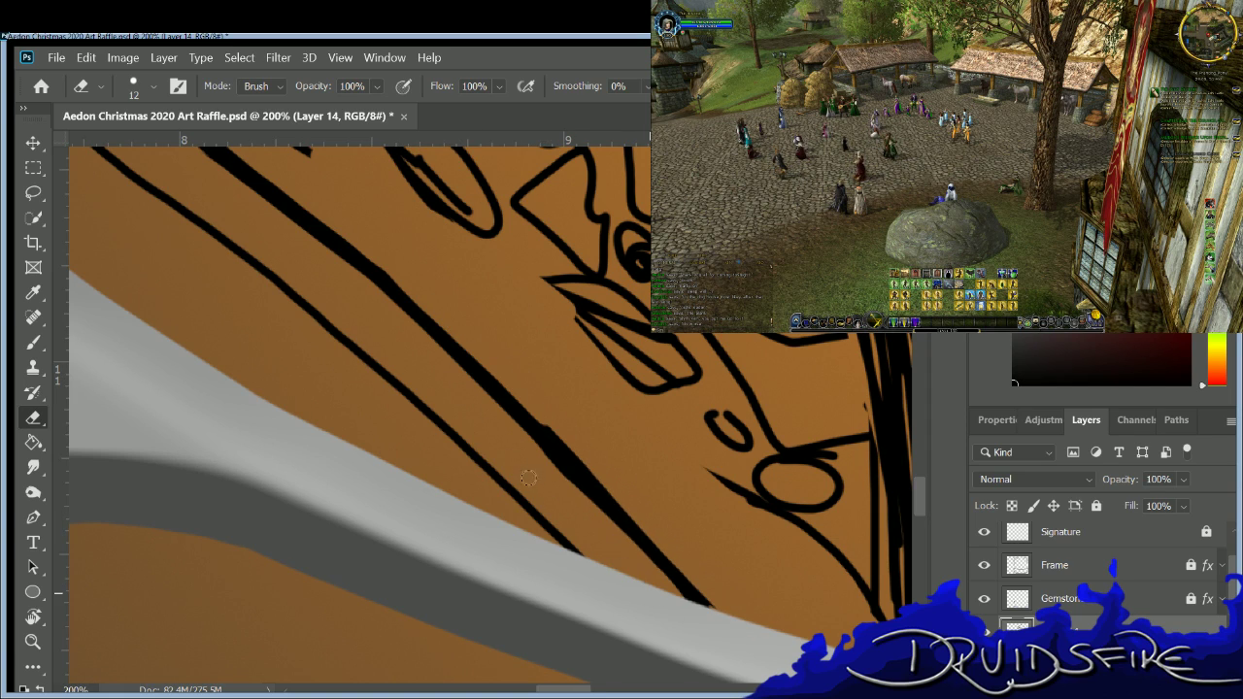
key("b")
key("e")
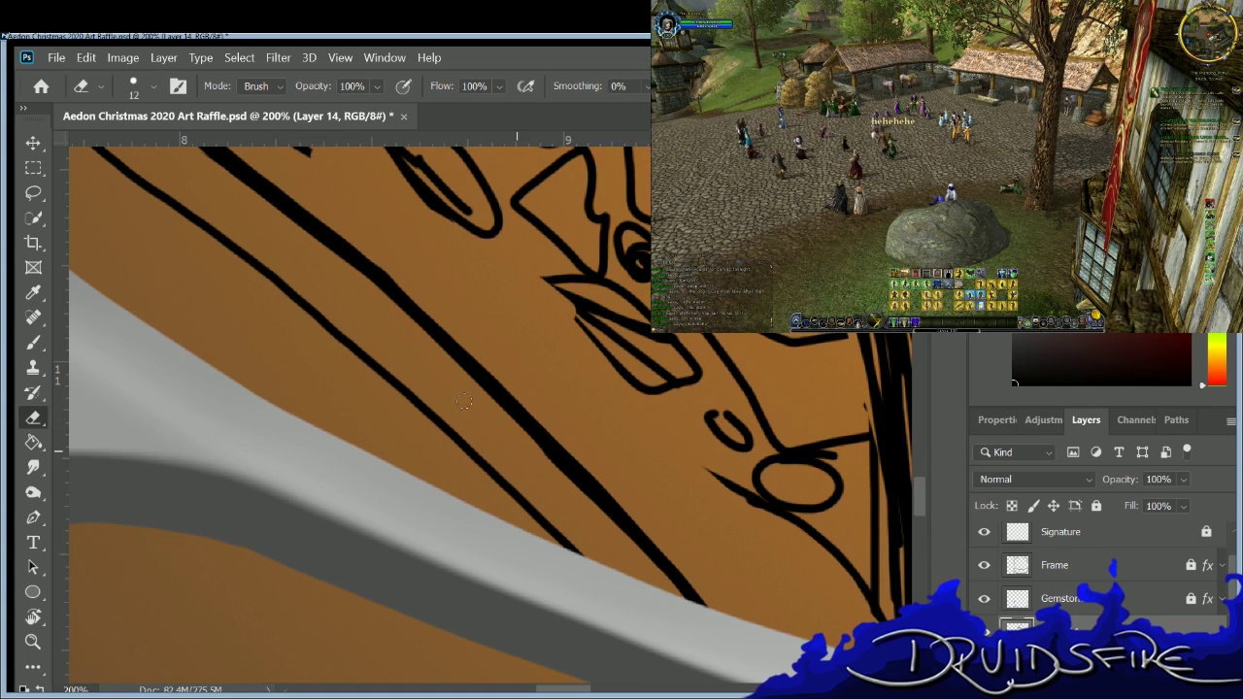
Try to thicken the lower inner diagonal line with long brush strokes along its edge.
key("b")
left_click_drag(921, 488, 908, 477)
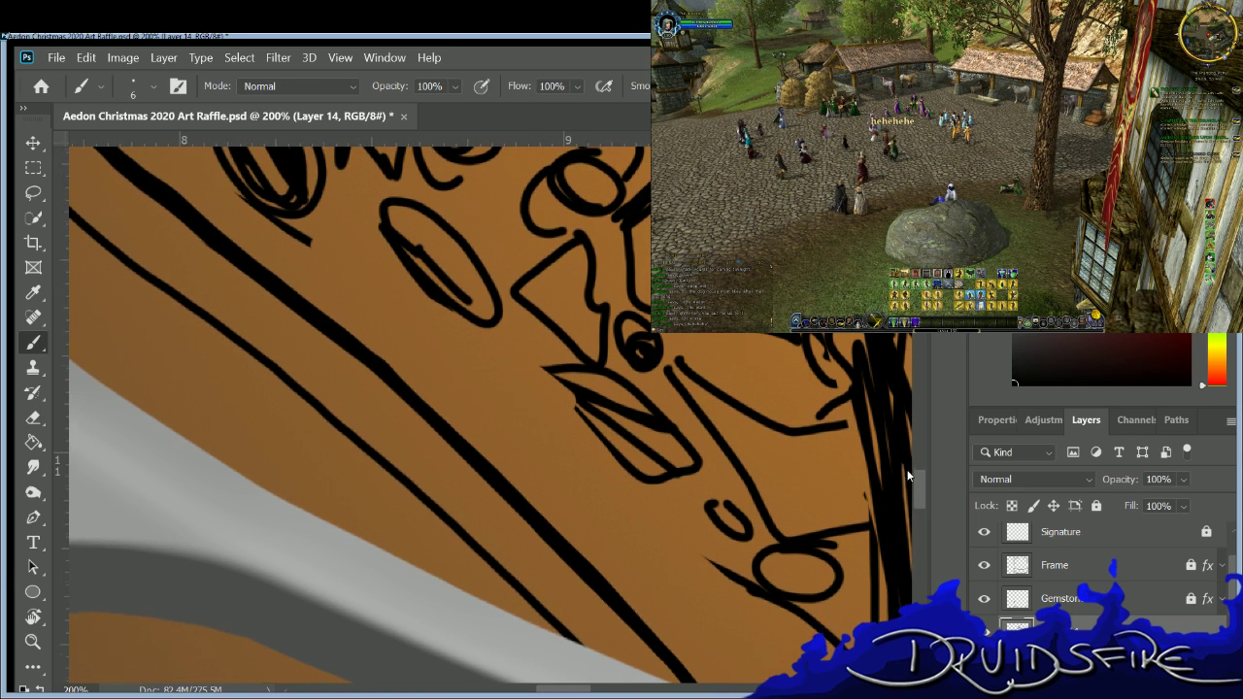
left_click_drag(291, 298, 627, 618)
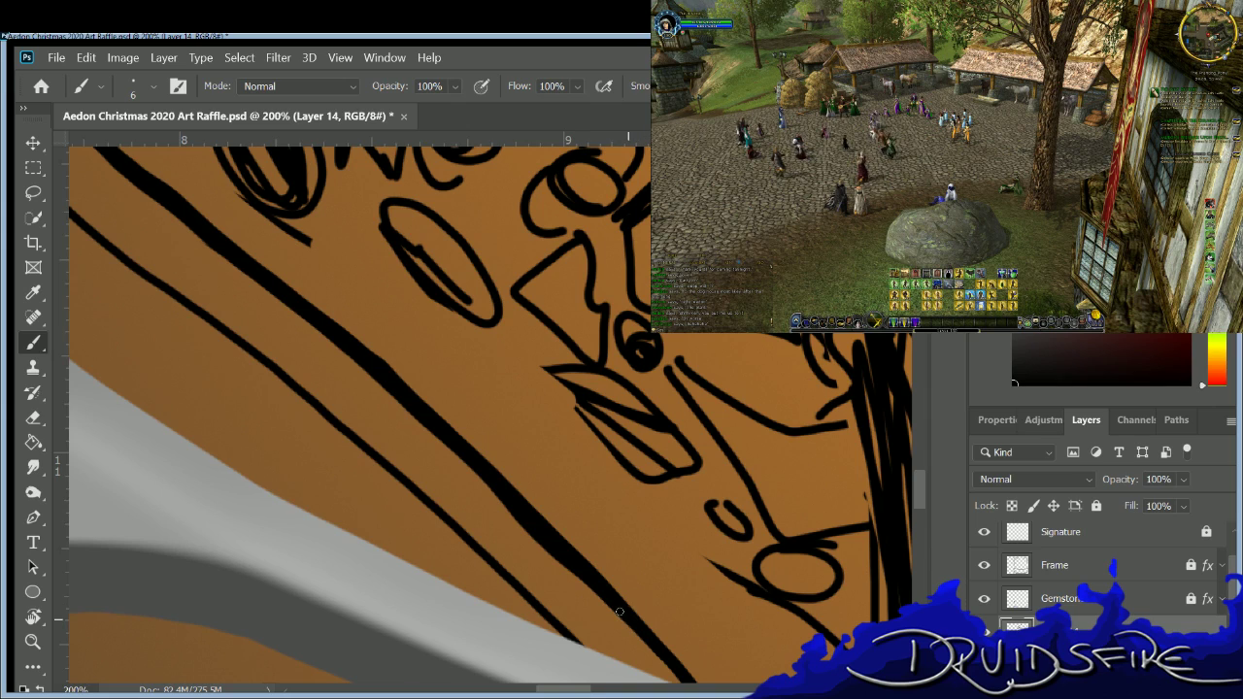
key("ctrl+z")
mouse_move(112, 155)
left_mouse_down()
mouse_move(413, 418)
mouse_move(402, 416)
left_mouse_up()
key("ctrl+z")
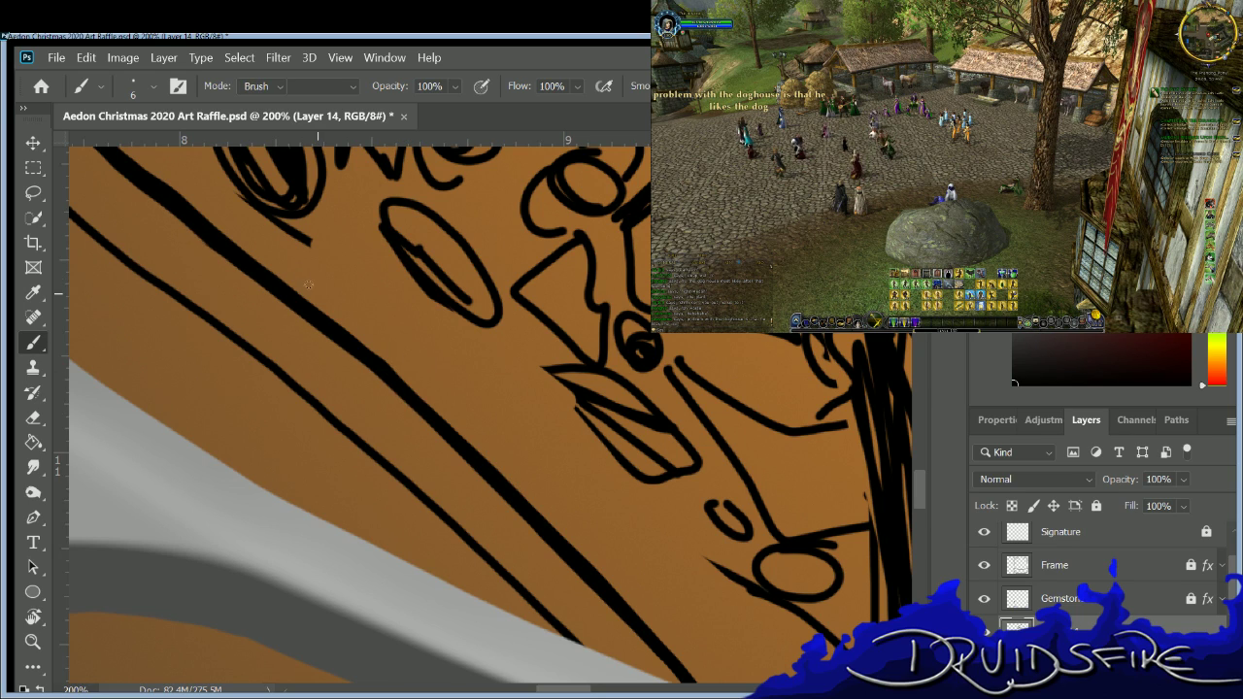
Paint over the lower inner diagonal line with overlapping strokes to even out its thickness down to the grey frame.
key("e")
key("b")
left_click_drag(122, 161, 481, 466)
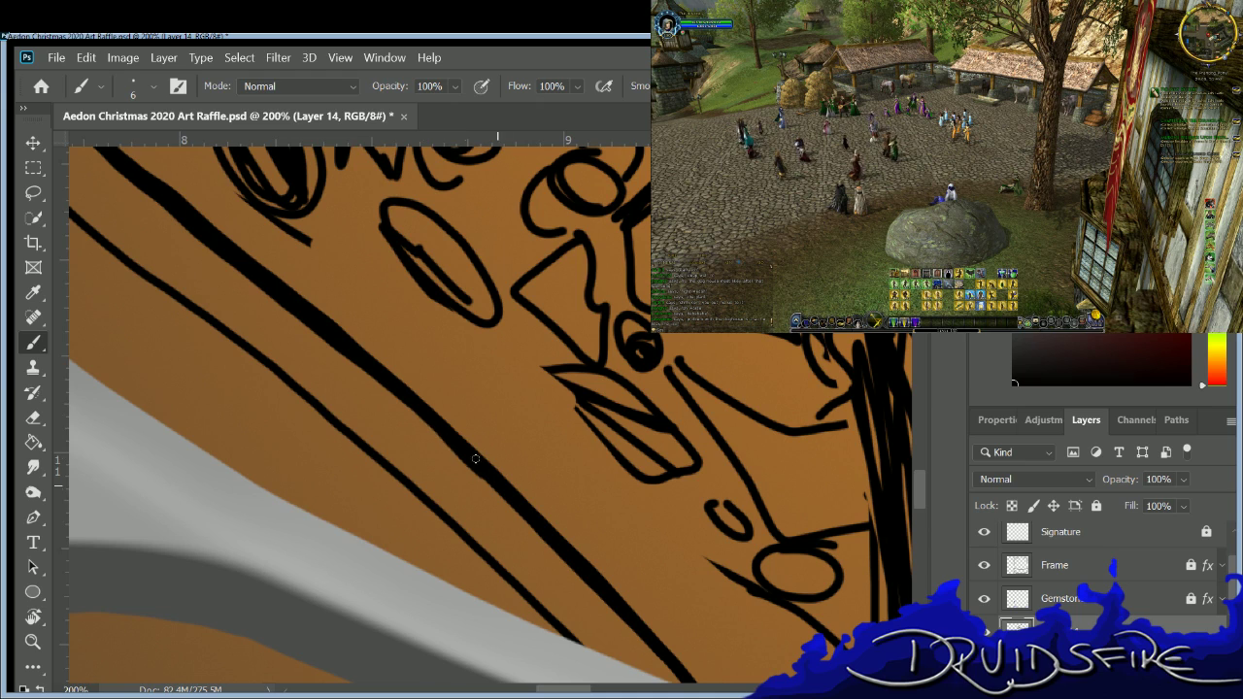
left_click_drag(260, 264, 344, 336)
left_click_drag(483, 473, 696, 690)
scroll(907, 476, "down", 5)
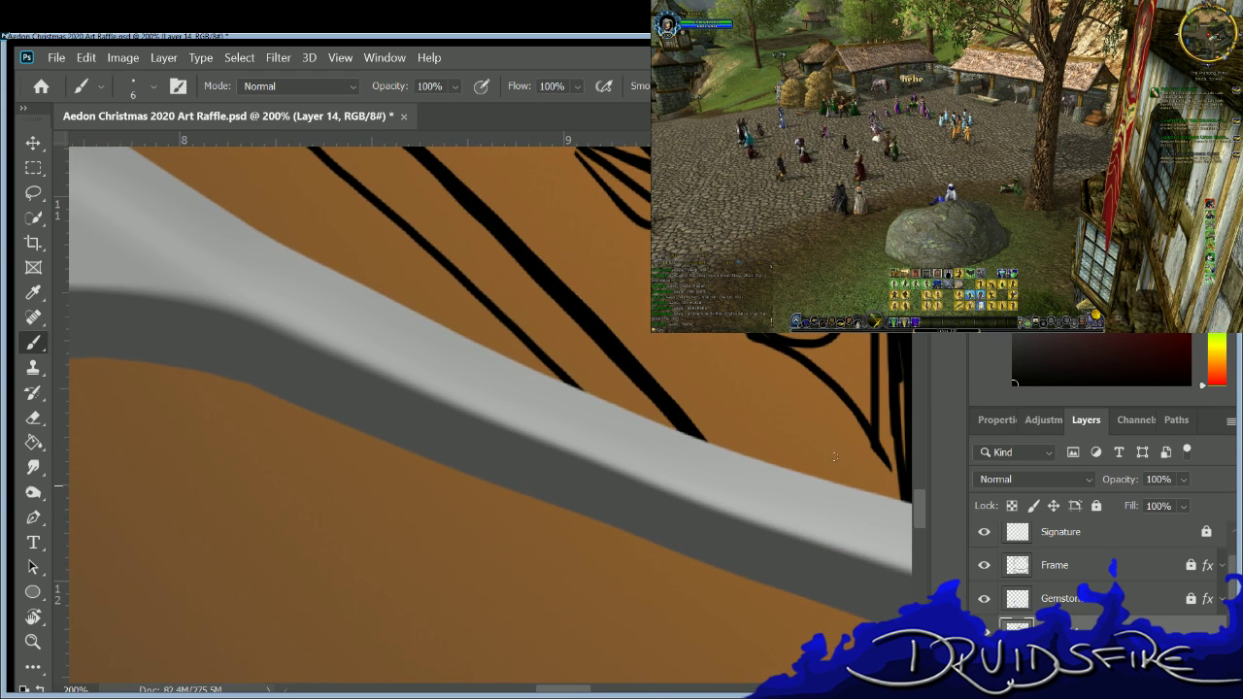
Erase the uneven edge and the bump along the middle of the inner diagonal line.
scroll(925, 479, "up", 5)
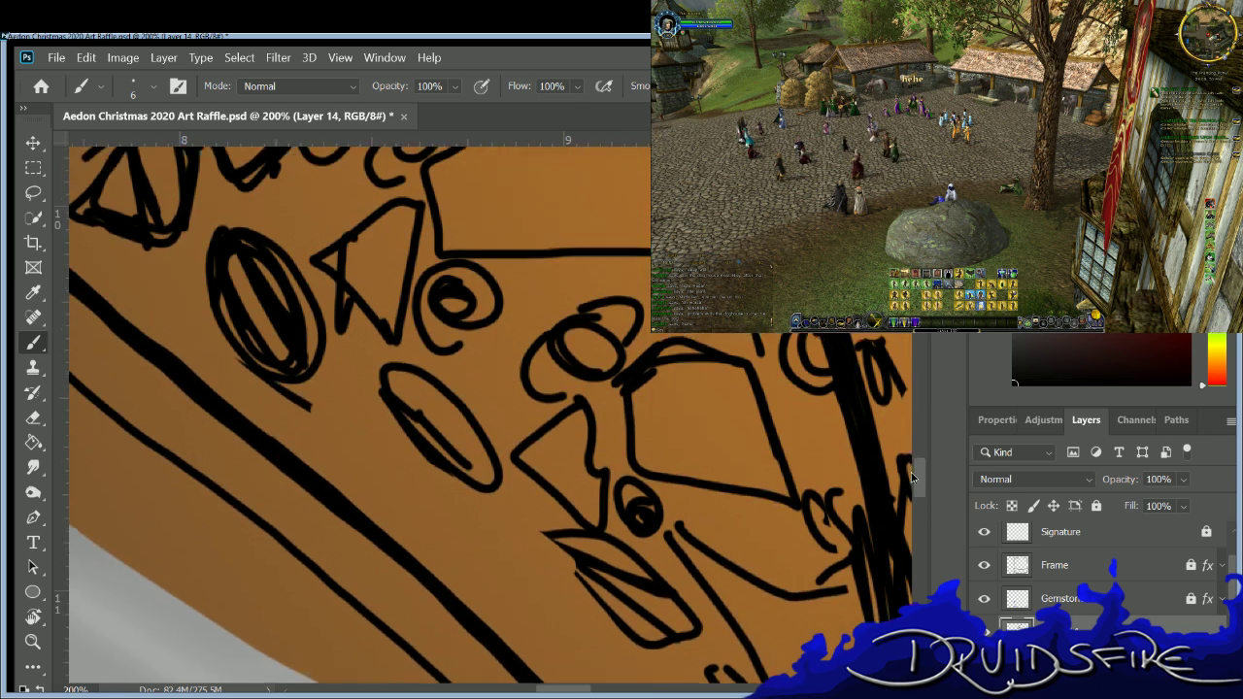
scroll(666, 671, "left", 3)
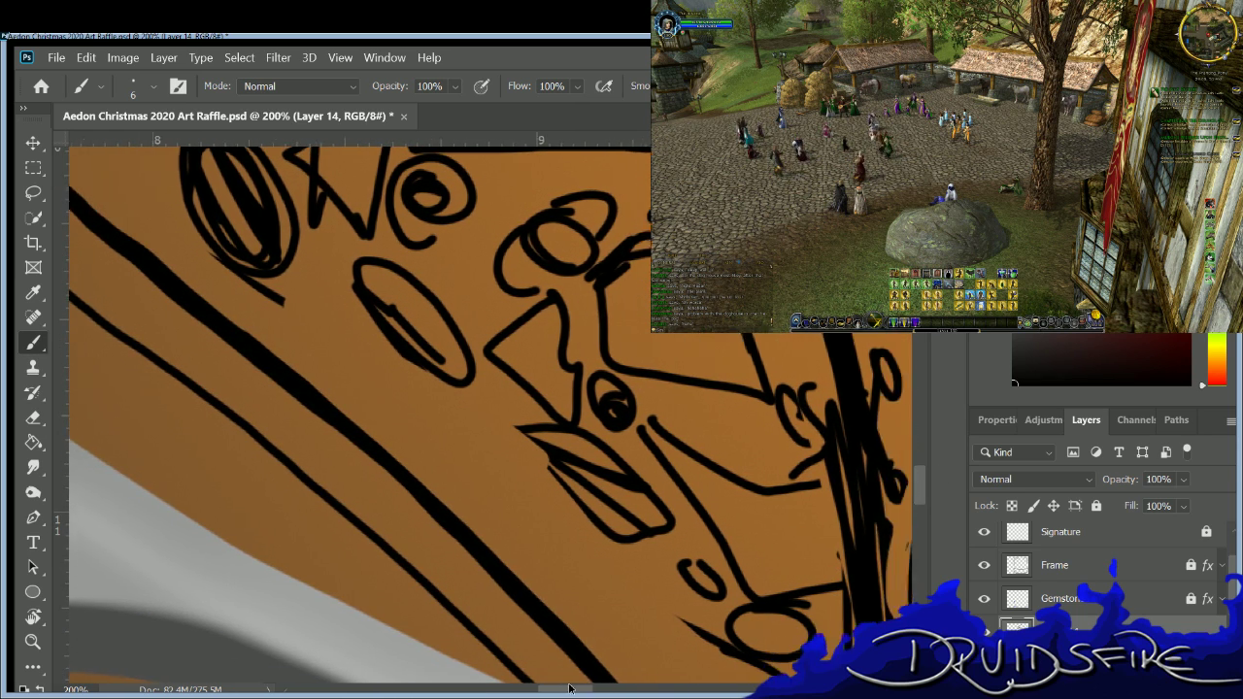
key("e")
mouse_move(381, 326)
left_mouse_down()
mouse_move(215, 190)
mouse_move(413, 359)
left_mouse_up()
key("b")
key("ctrl+z")
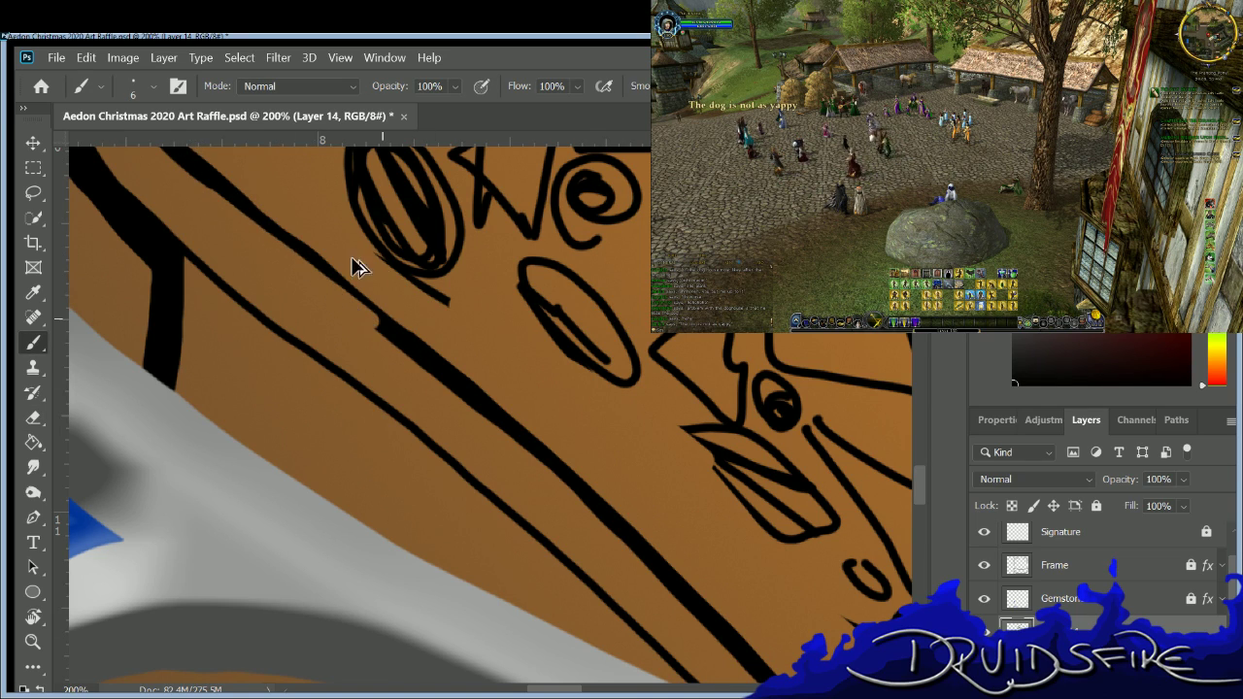
key("e")
left_click_drag(456, 398, 373, 324)
Repaint the middle of the inner diagonal line with long strokes so it joins the lower part at an even thickness.
key("b")
mouse_move(212, 190)
left_mouse_down()
mouse_move(316, 282)
mouse_move(448, 377)
left_mouse_up()
key("ctrl+z")
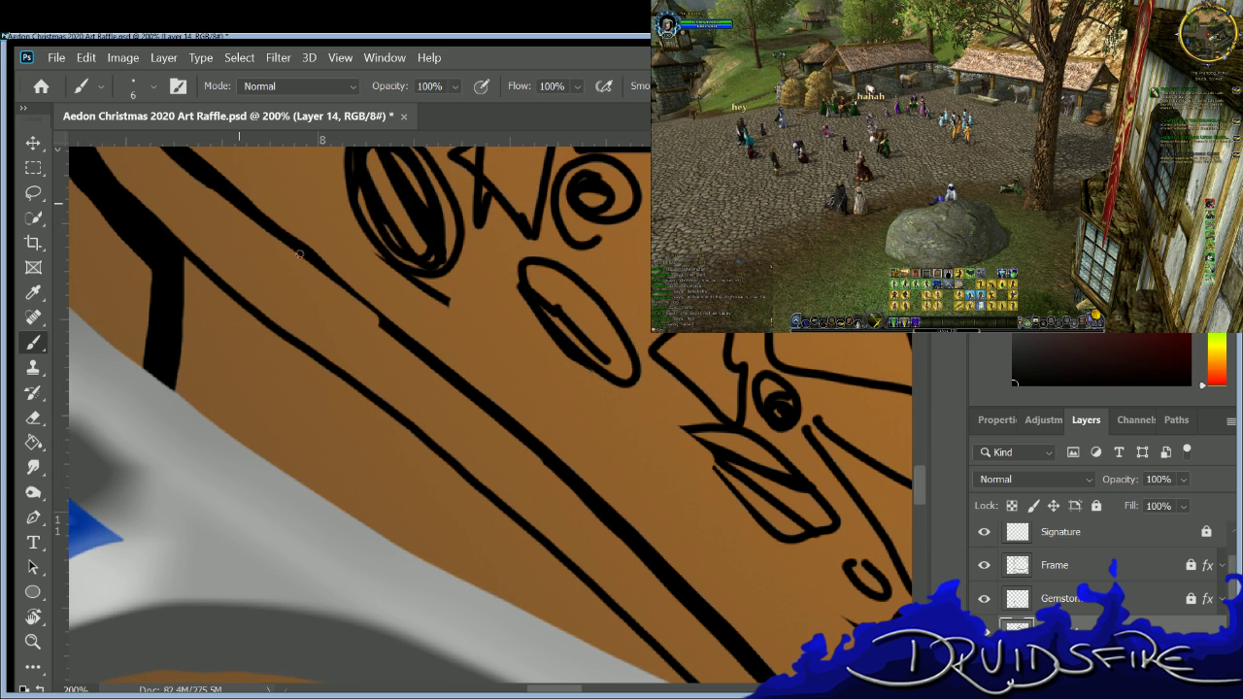
left_click_drag(295, 251, 435, 364)
left_click_drag(233, 202, 439, 388)
key("ctrl+z")
left_click_drag(213, 190, 627, 534)
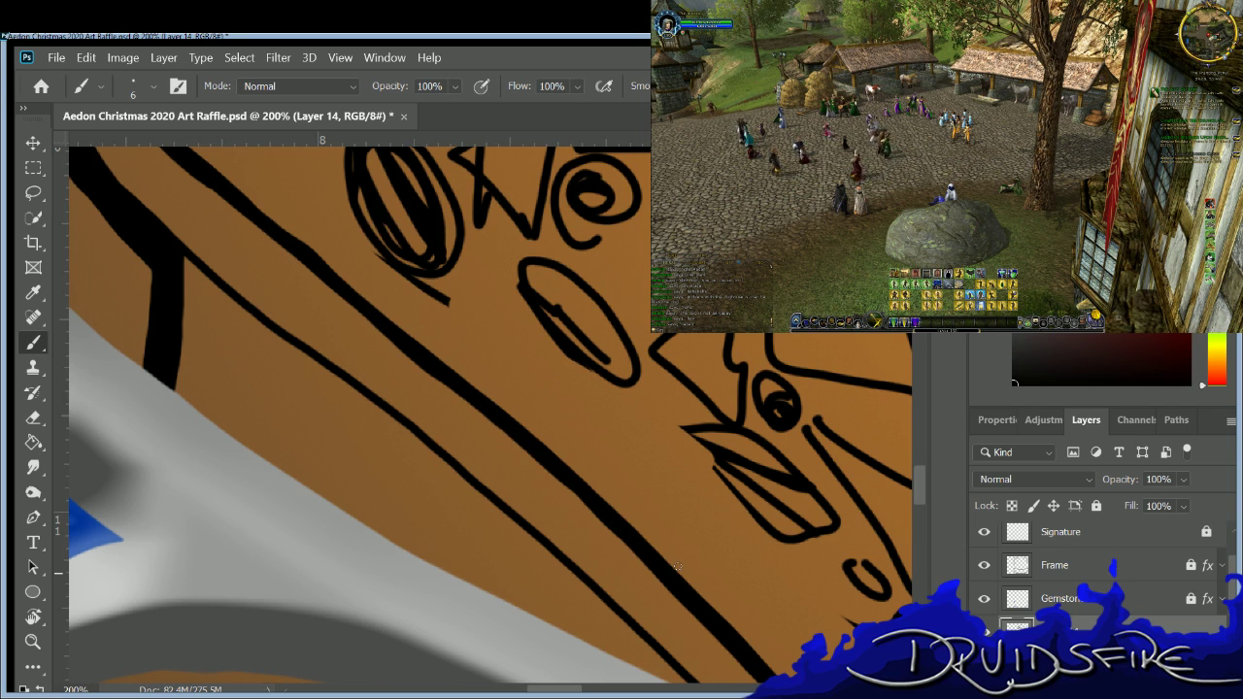
Smooth the upper stretch of the inner diagonal line below the rounded corner and thicken its lower edge.
scroll(922, 536, "up", 4)
scroll(911, 466, "down", 1)
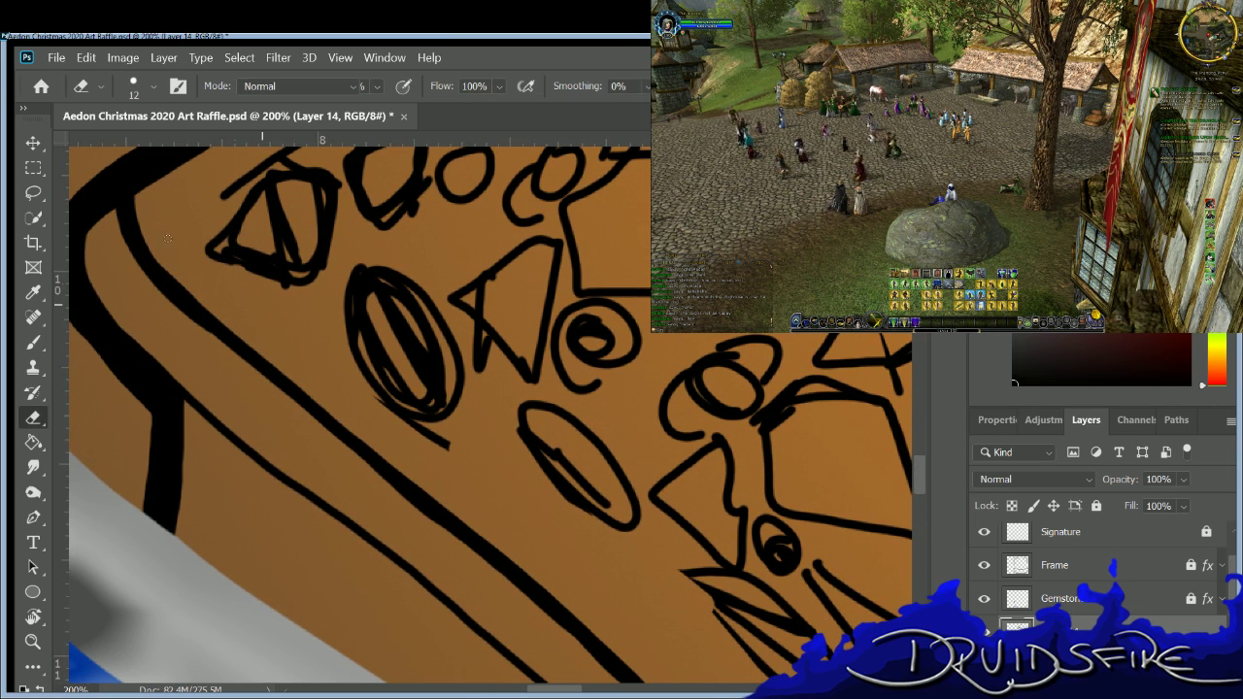
mouse_move(116, 181)
left_mouse_down()
mouse_move(209, 330)
mouse_move(388, 471)
left_mouse_up()
left_click_drag(188, 314, 418, 505)
key("ctrl+z")
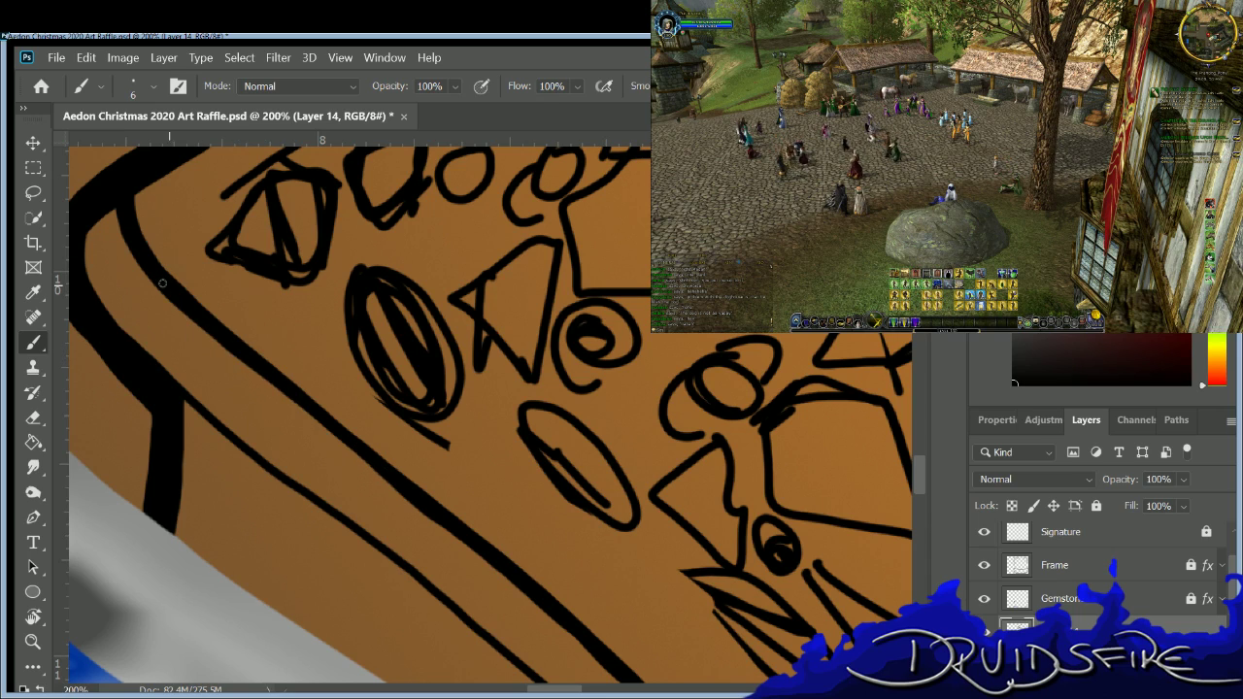
left_click_drag(217, 344, 411, 492)
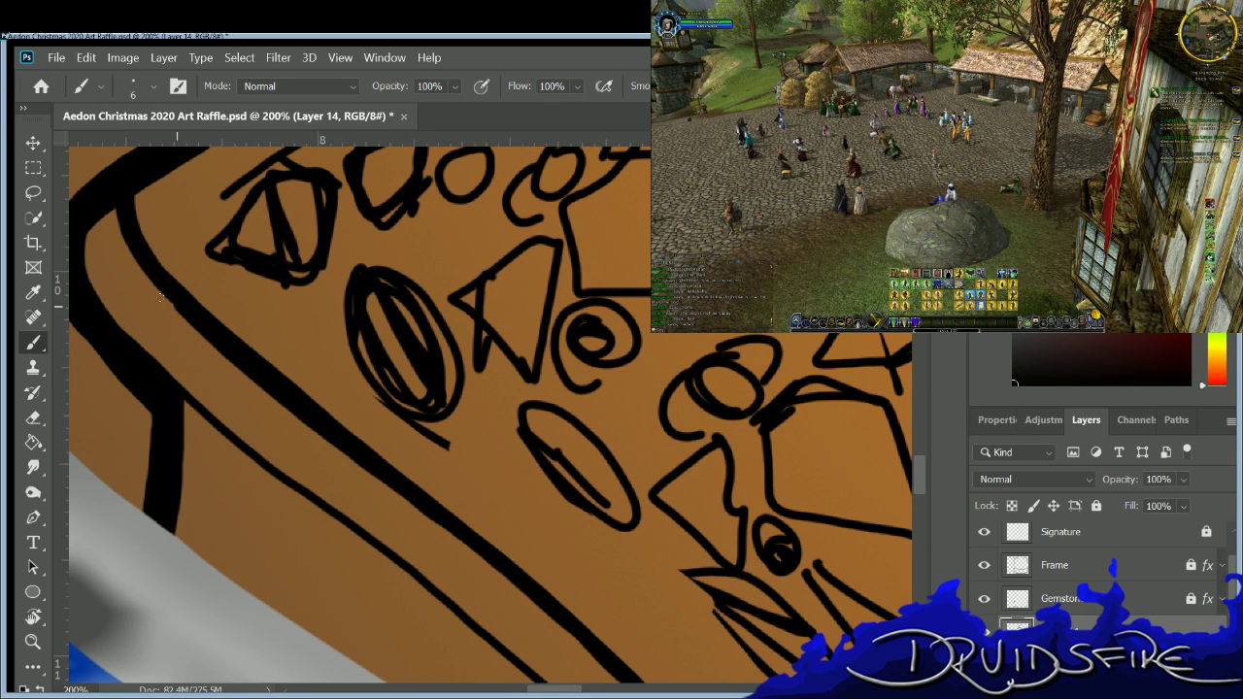
Trim the lower edge of the upper inner diagonal line and repaint it with long strokes.
key("e")
left_click_drag(170, 309, 384, 482)
key("b")
left_click_drag(199, 325, 412, 494)
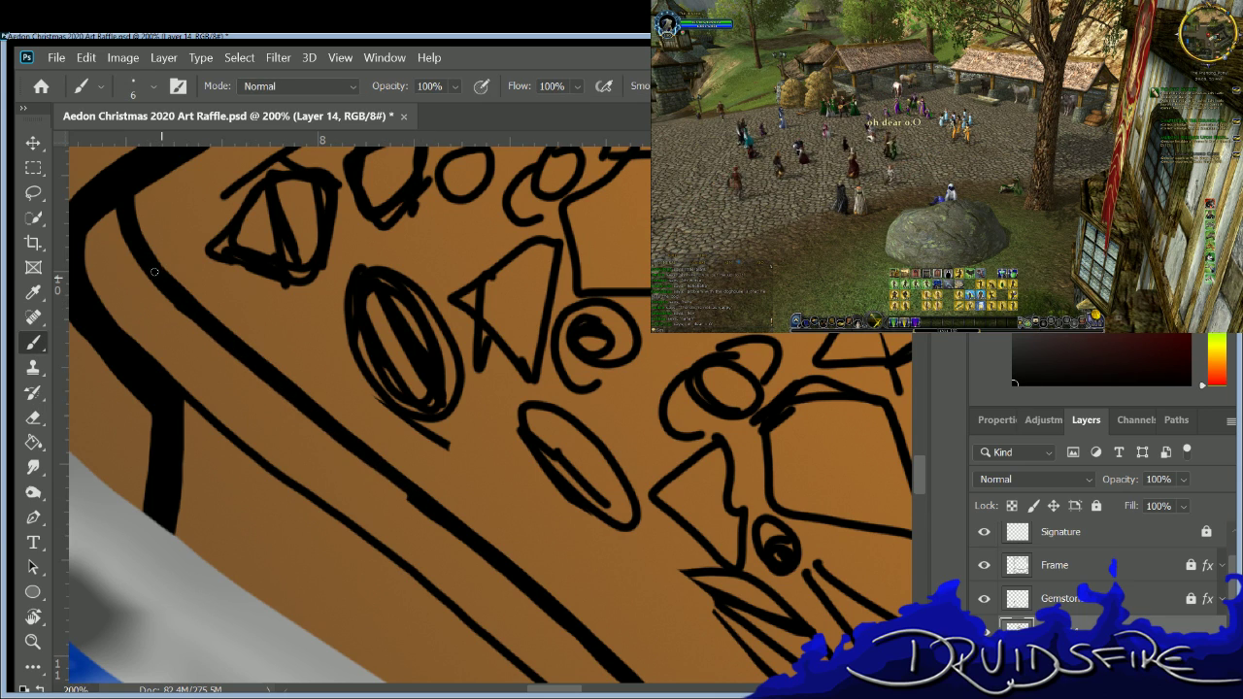
left_click_drag(199, 328, 428, 504)
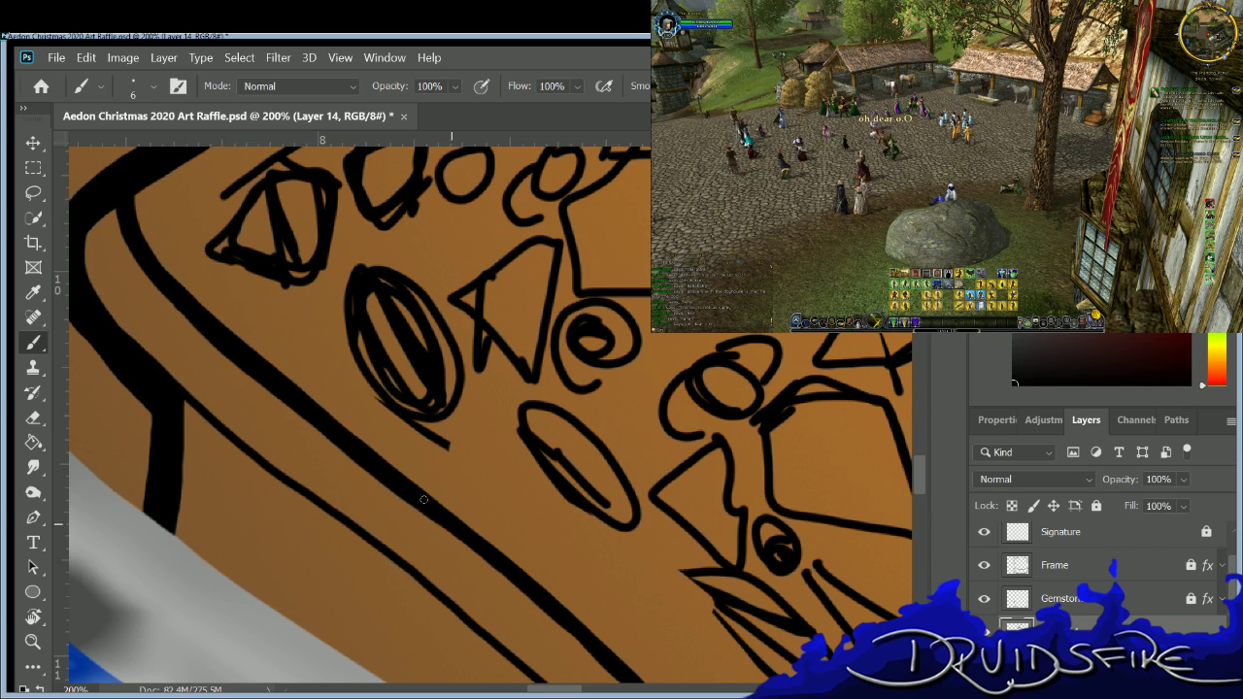
Thicken the inner diagonal line just below its curved top and erase the excess from both edges.
key("b")
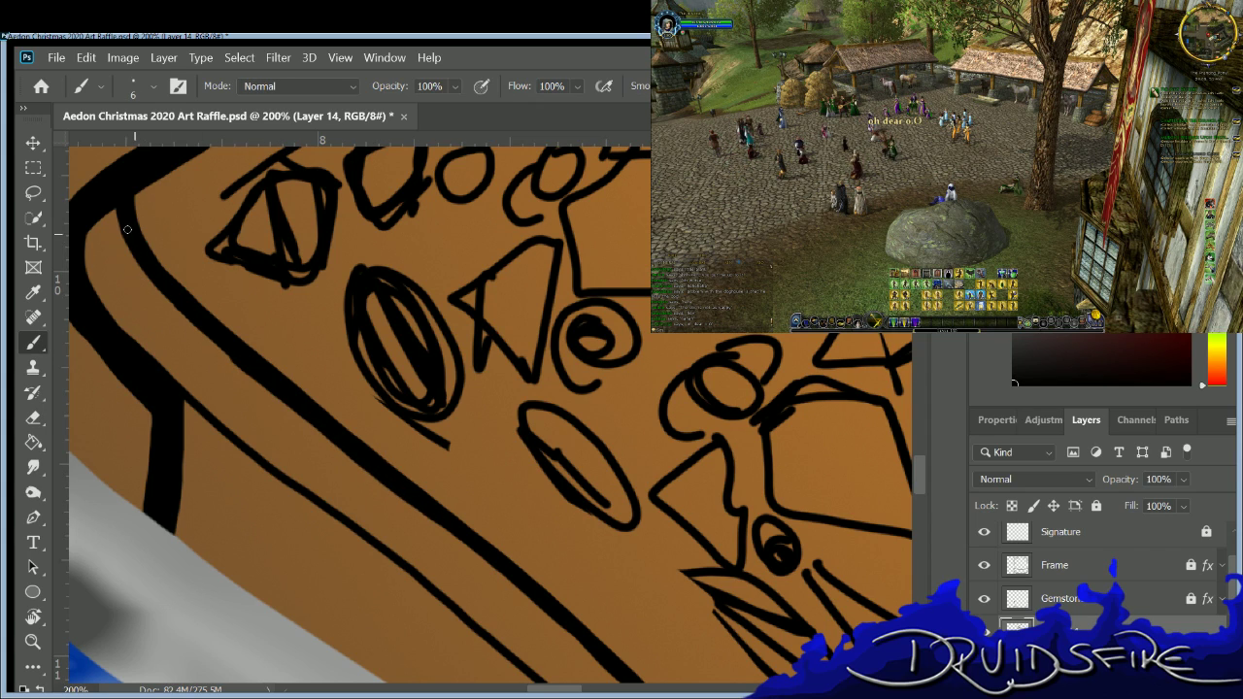
left_click_drag(194, 320, 240, 362)
left_click_drag(151, 272, 296, 408)
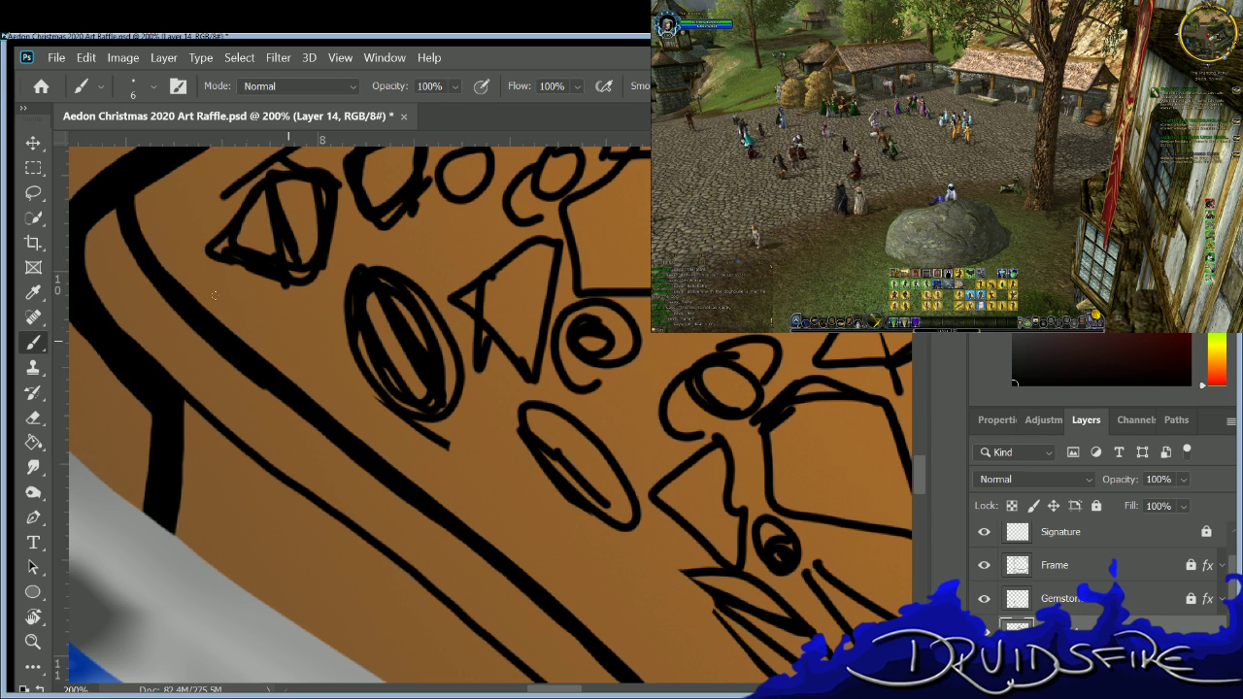
key("e")
mouse_move(193, 282)
left_mouse_down()
mouse_move(199, 303)
mouse_move(351, 418)
left_mouse_up()
left_click_drag(191, 326, 296, 412)
key("b")
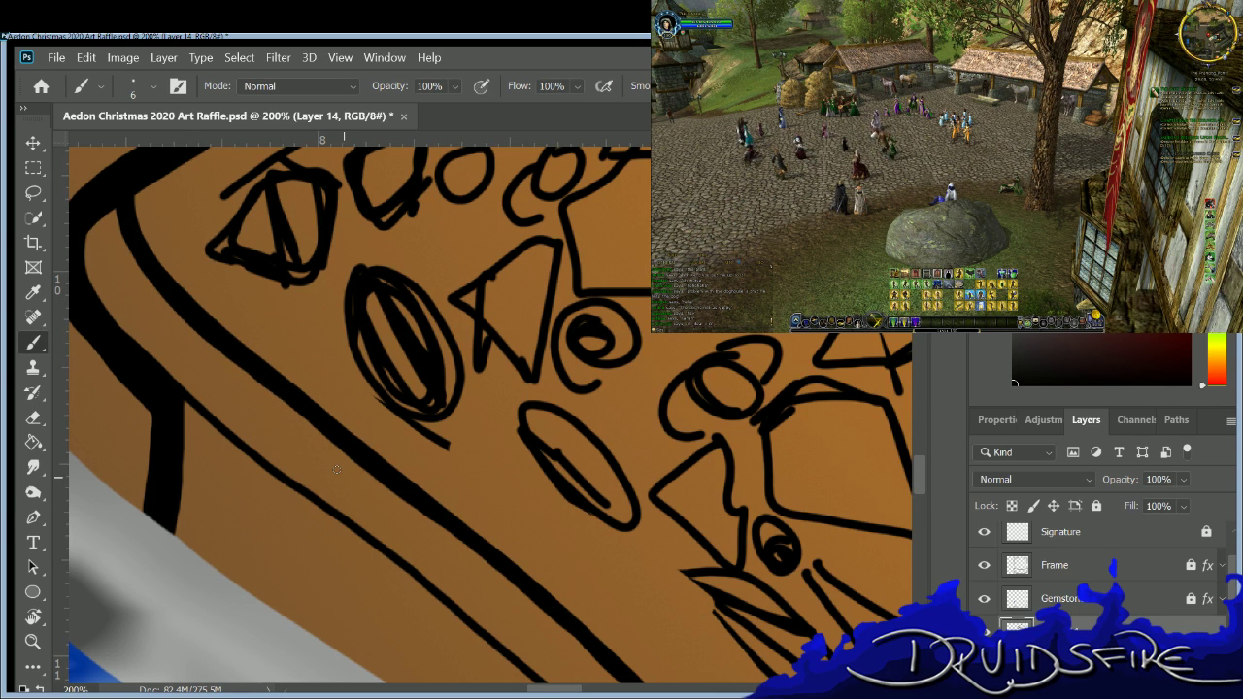
Erase the doubled strokes around the rounded left end of the clasp's diagonal bar, leaving a thin outline.
scroll(336, 470, "right", 10)
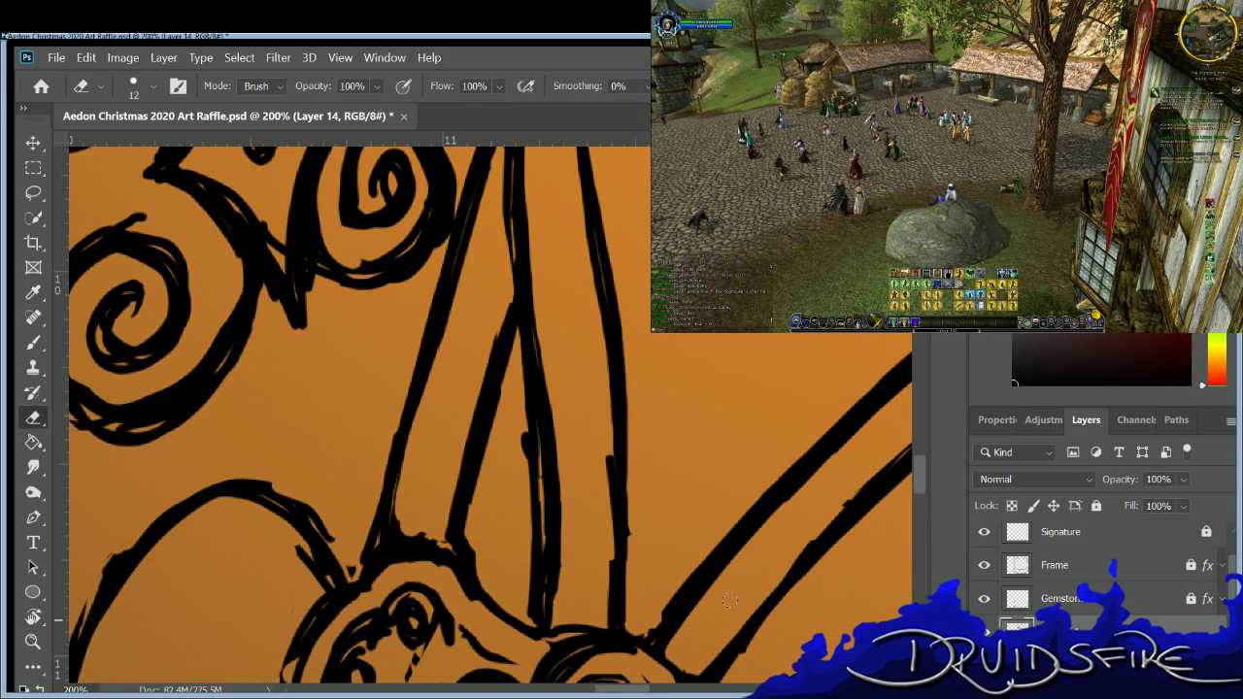
scroll(914, 463, "down", 1)
scroll(913, 466, "down", 5)
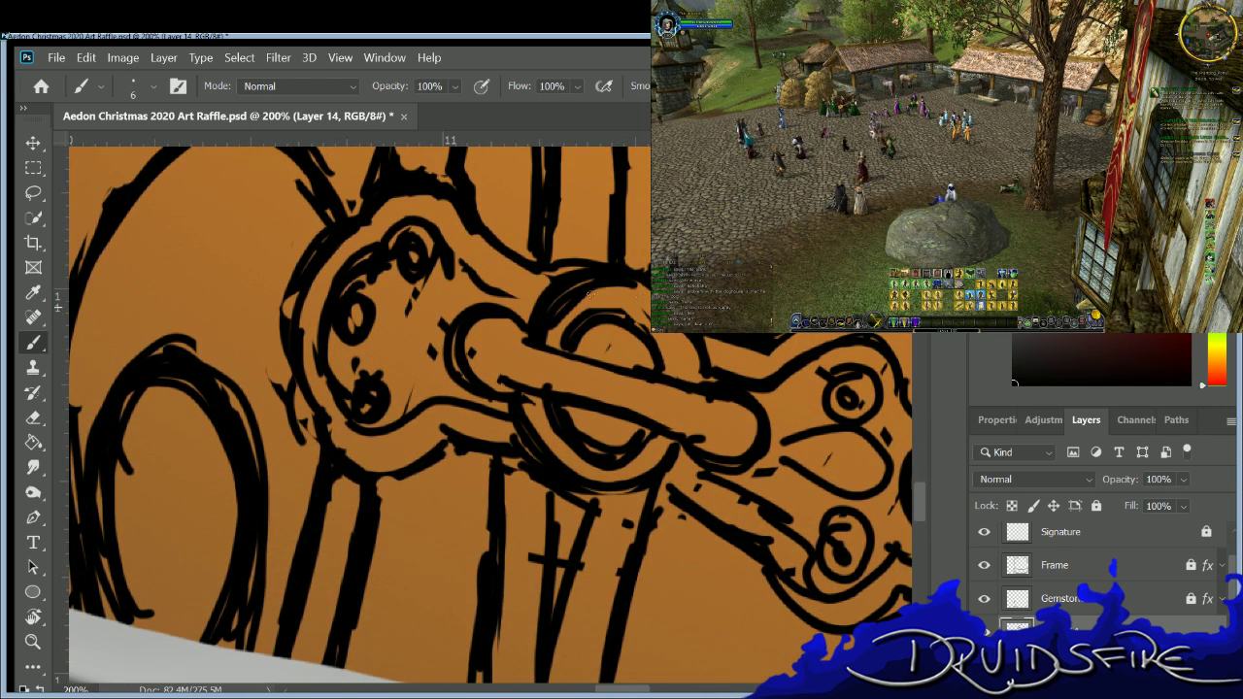
key("e")
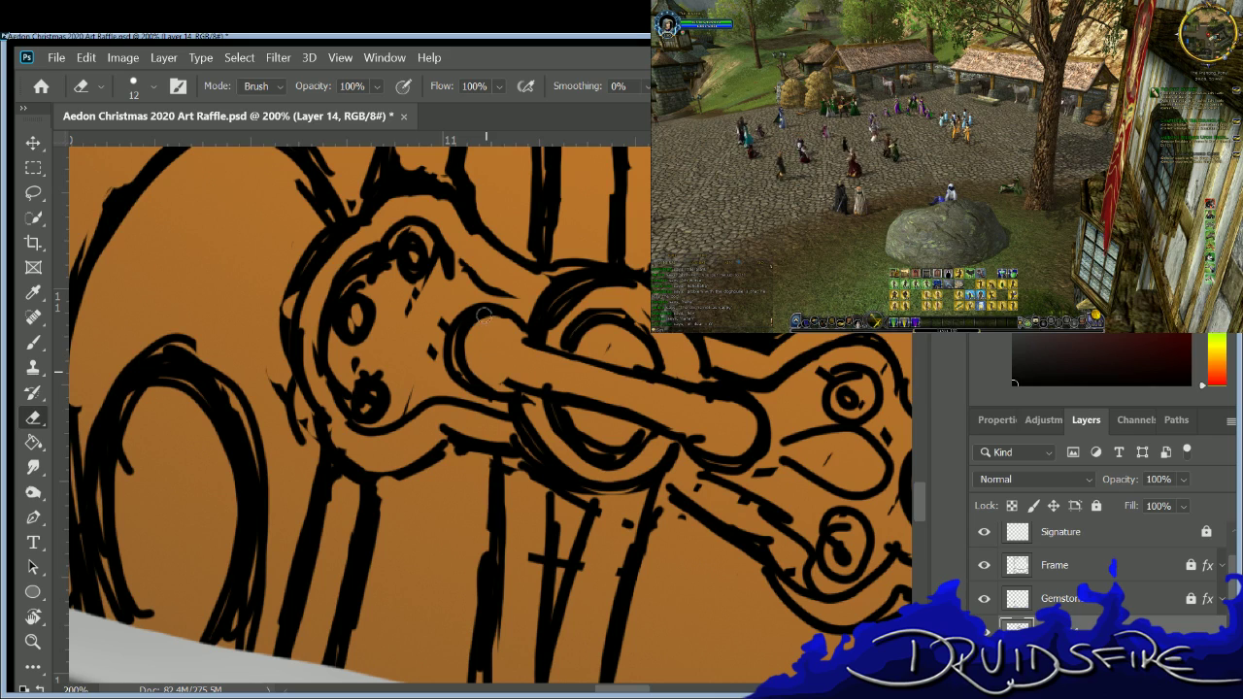
mouse_move(477, 324)
left_mouse_down()
mouse_move(467, 367)
mouse_move(484, 381)
mouse_move(462, 330)
left_mouse_up()
mouse_move(462, 330)
left_mouse_down()
mouse_move(461, 371)
mouse_move(507, 386)
left_mouse_up()
mouse_move(509, 333)
left_mouse_down()
mouse_move(456, 325)
mouse_move(452, 380)
mouse_move(419, 361)
left_mouse_up()
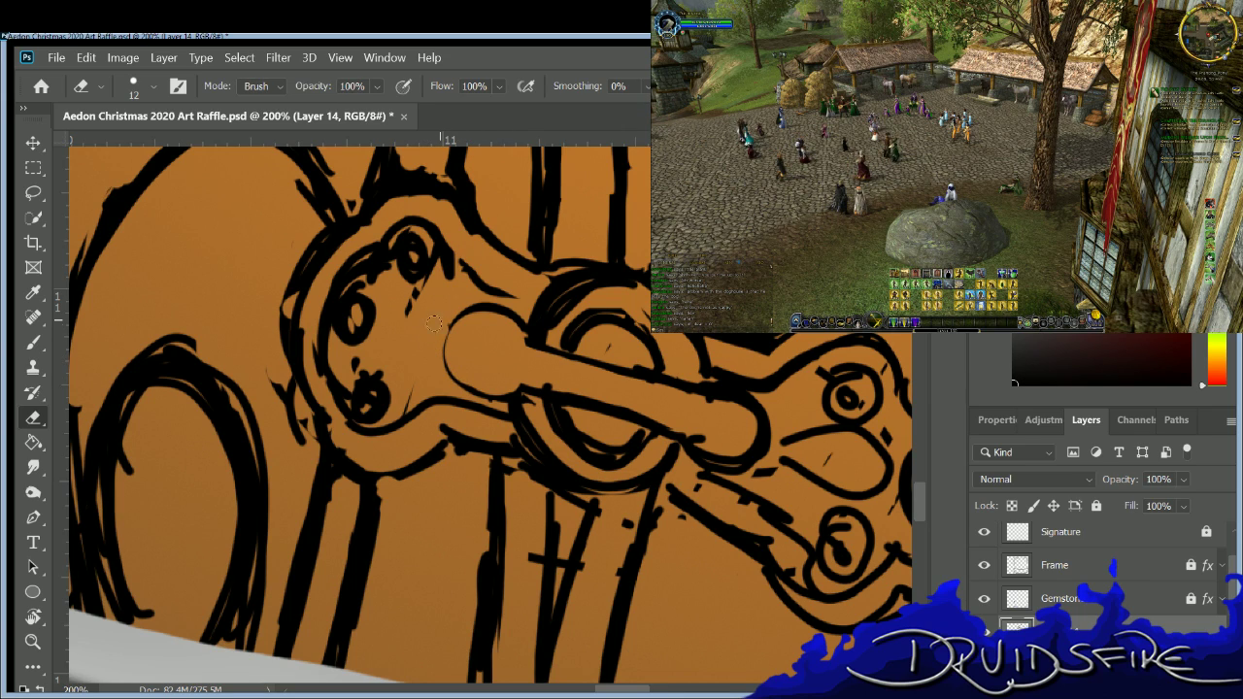
Redraw the rounded left end of the clasp bar as one smooth, thick outline.
key("b")
mouse_move(509, 317)
left_mouse_down()
mouse_move(445, 332)
mouse_move(486, 389)
left_mouse_up()
left_click_drag(431, 347, 448, 381)
left_click_drag(435, 336, 468, 307)
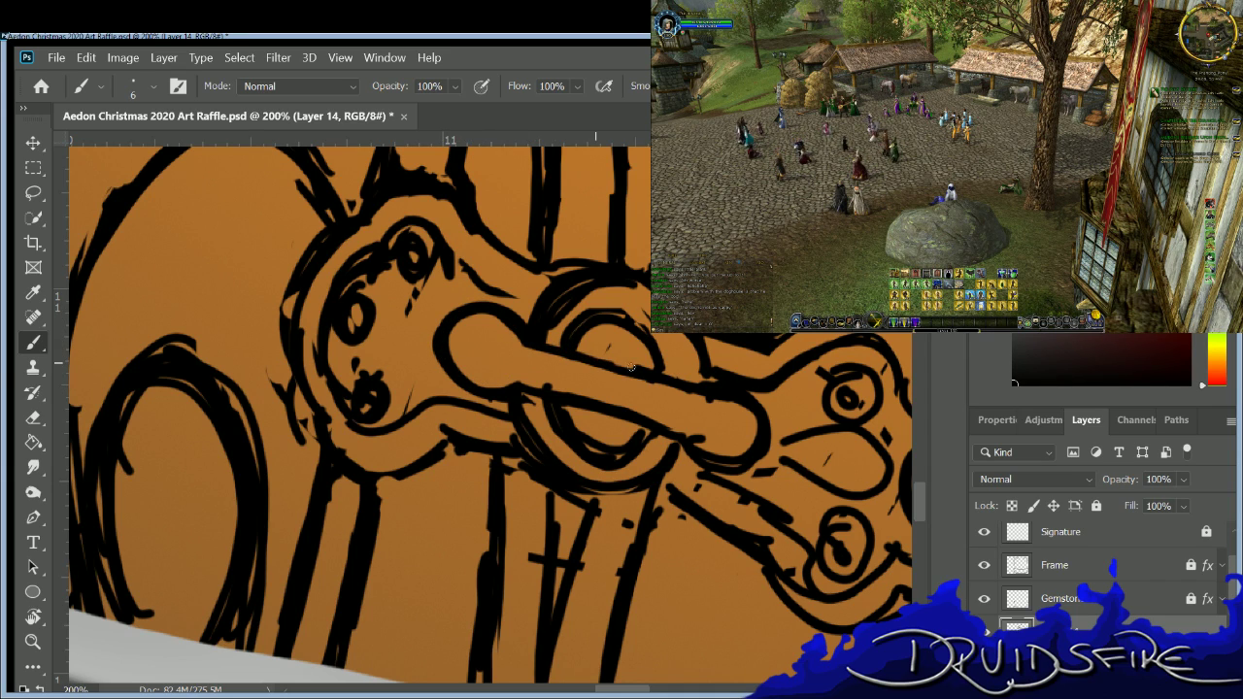
Erase the rough doubled strokes along the clasp bar's lower edge and around its rounded right end.
key("e")
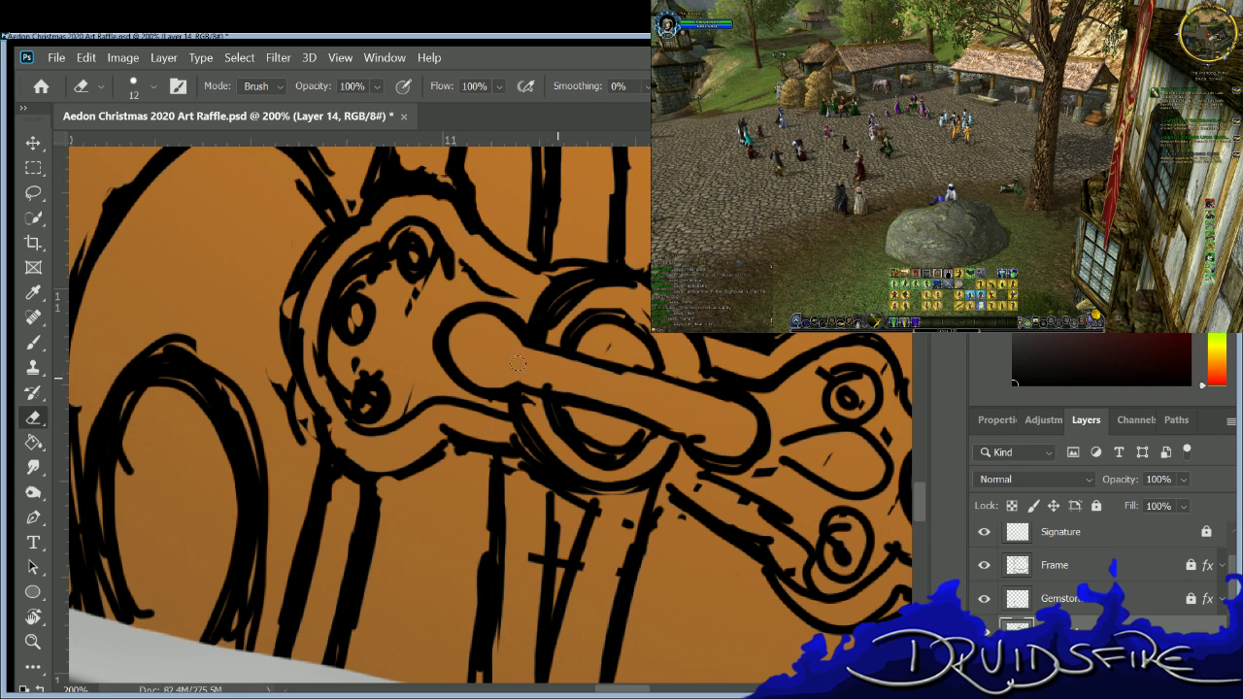
left_click_drag(574, 388, 721, 434)
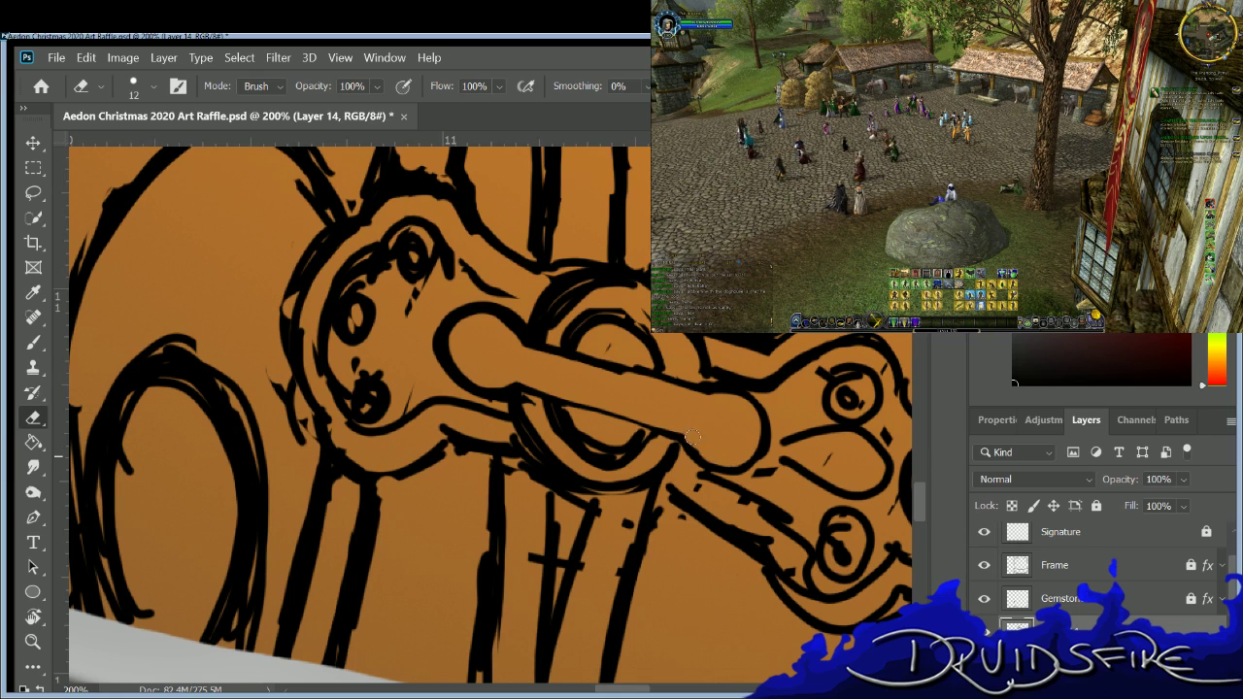
key("b")
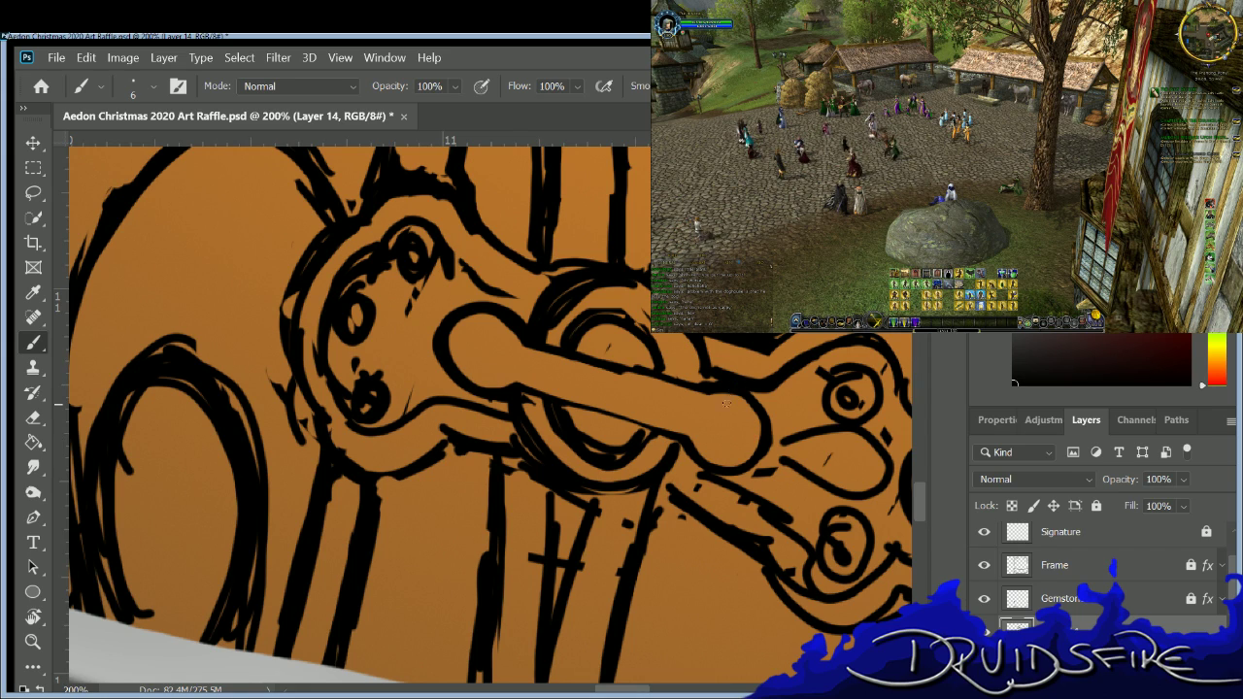
key("e")
key("b")
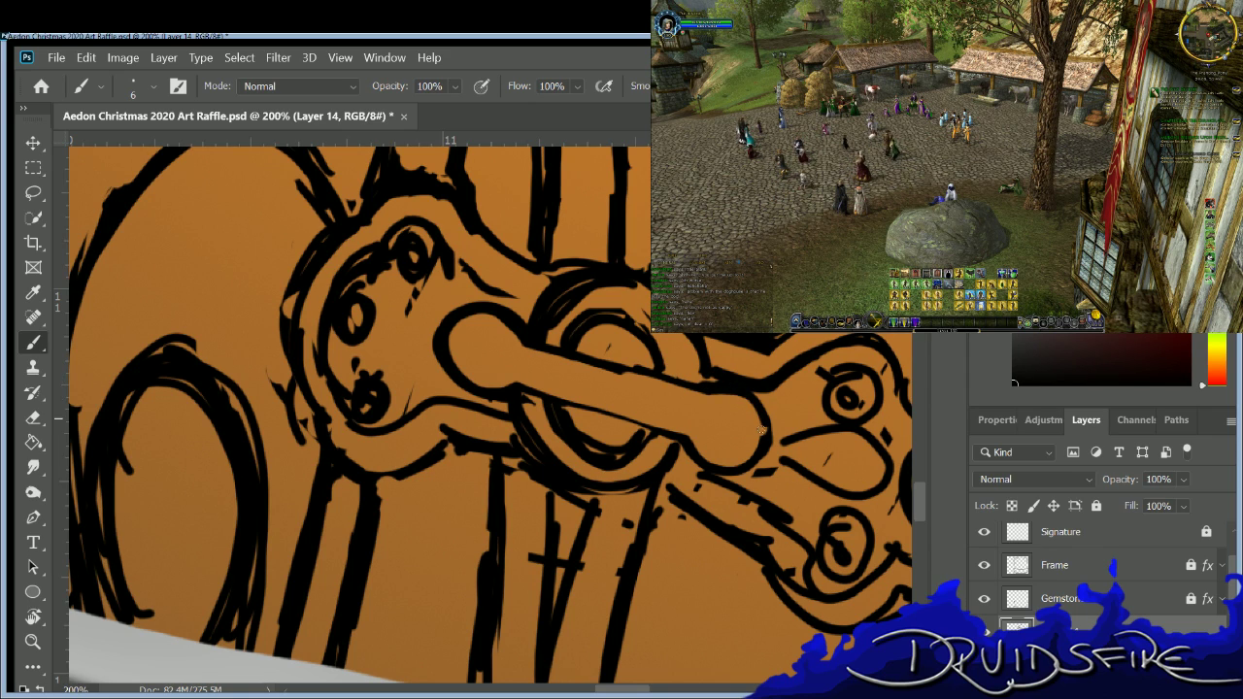
Trim the outer curve of the clasp bar's right end and repaint it as one smooth outline.
key("e")
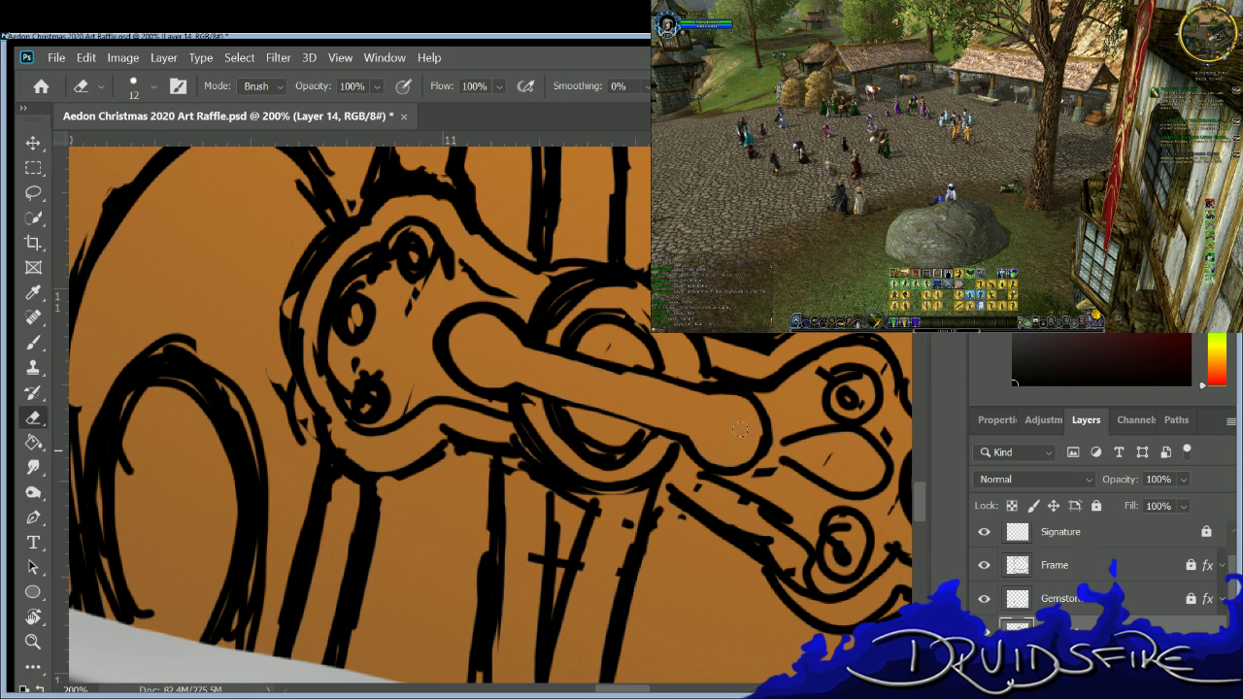
key("b")
key("e")
left_click_drag(769, 408, 761, 464)
key("b")
mouse_move(747, 393)
left_mouse_down()
mouse_move(765, 437)
mouse_move(754, 470)
left_mouse_up()
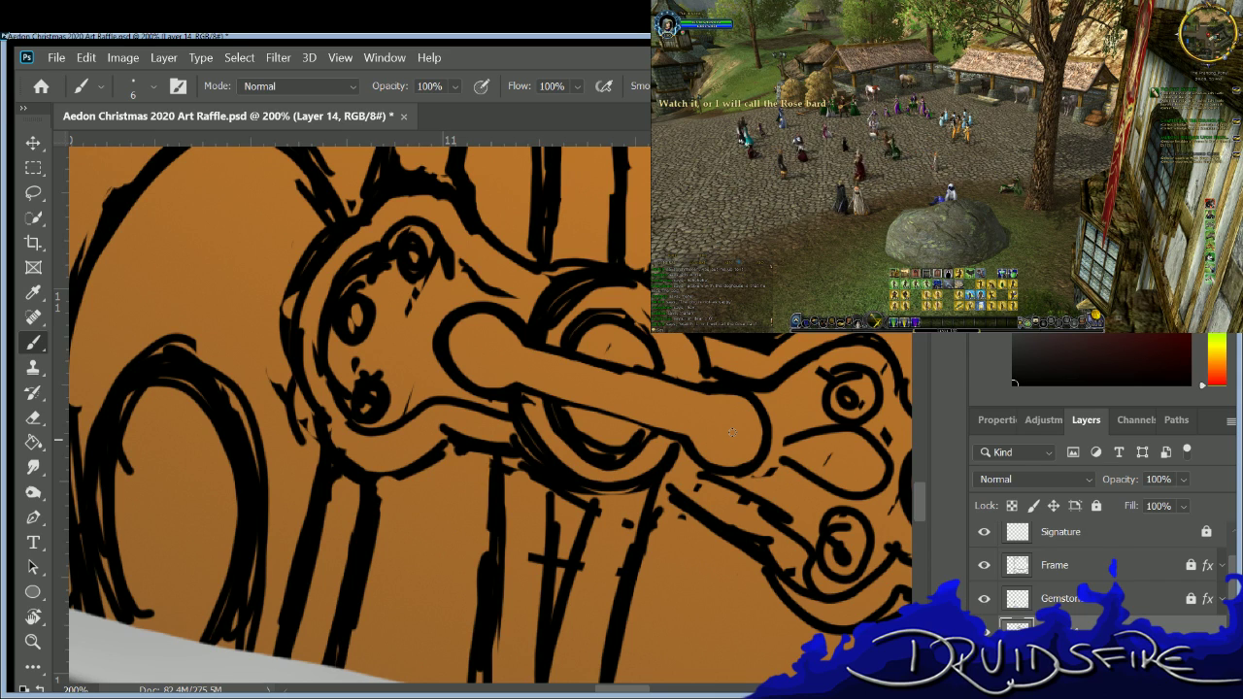
Erase the doubled strokes from the ring arcs above the clasp bar and redraw the inner arc.
key("e")
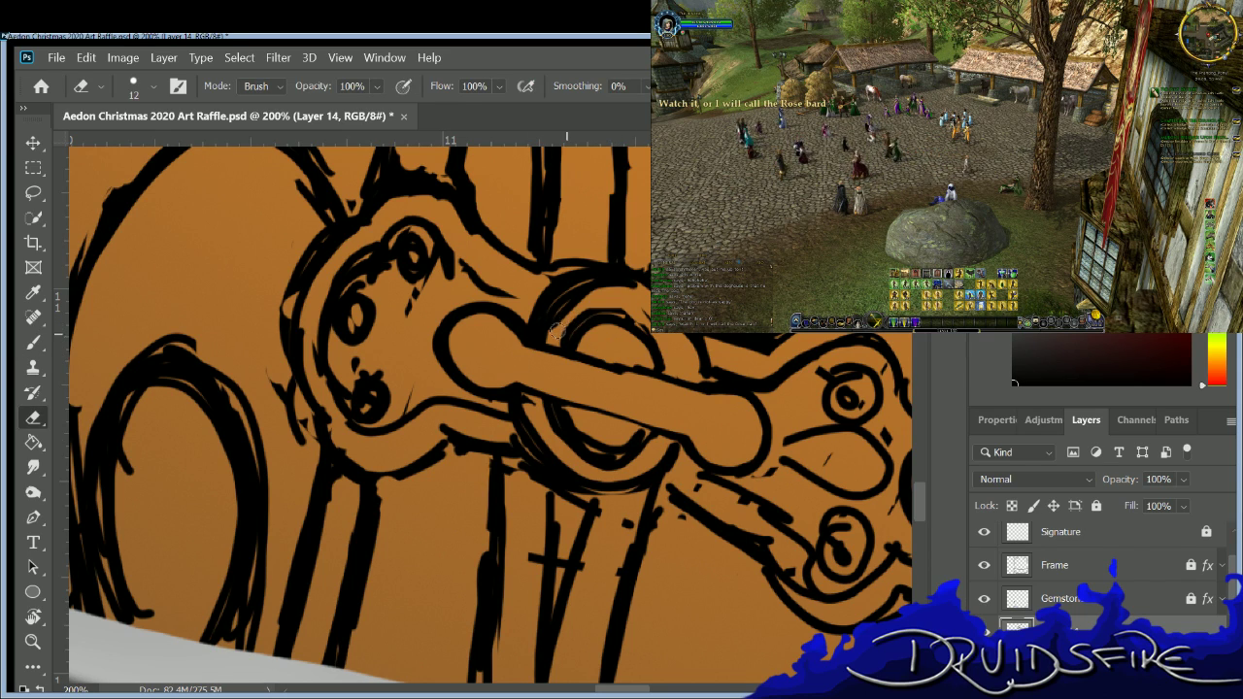
mouse_move(558, 316)
left_mouse_down()
mouse_move(578, 296)
mouse_move(631, 284)
left_mouse_up()
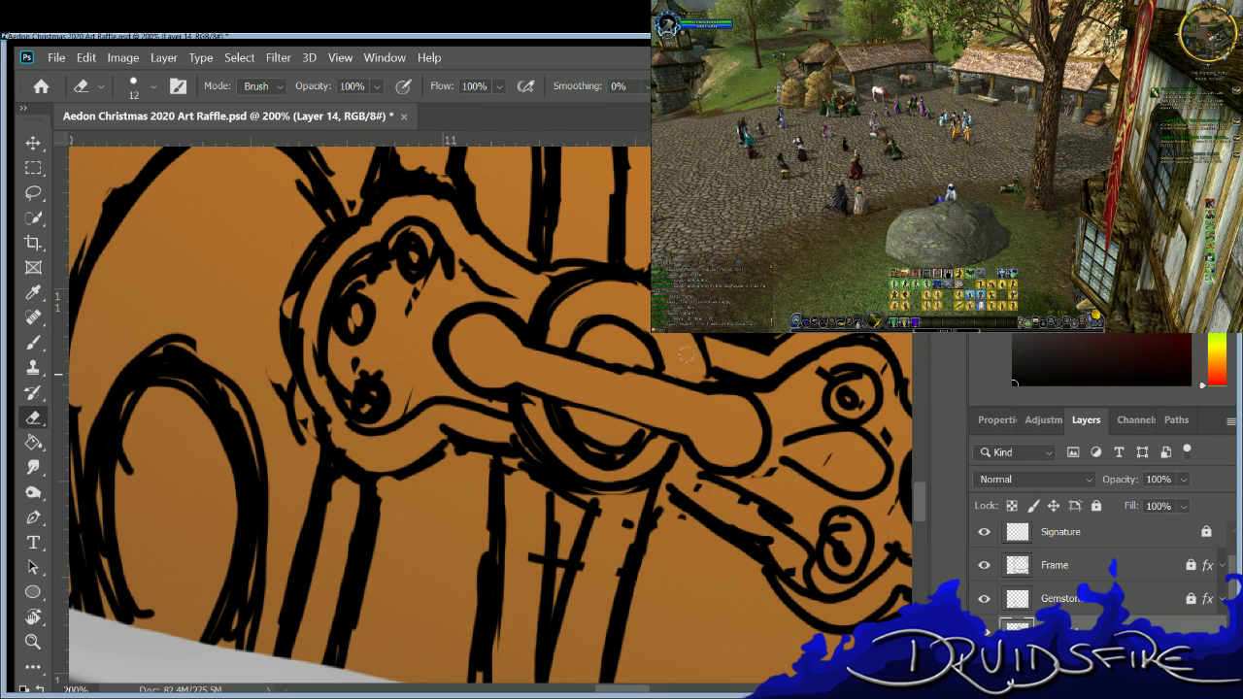
key("b")
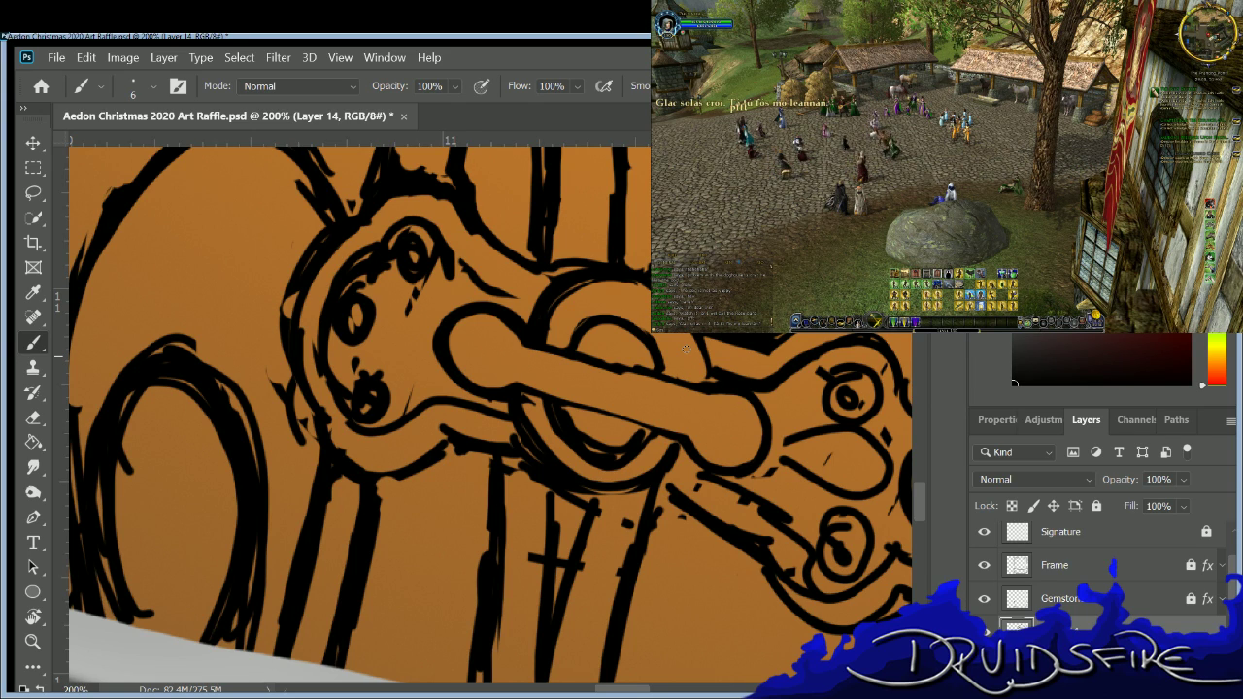
key("e")
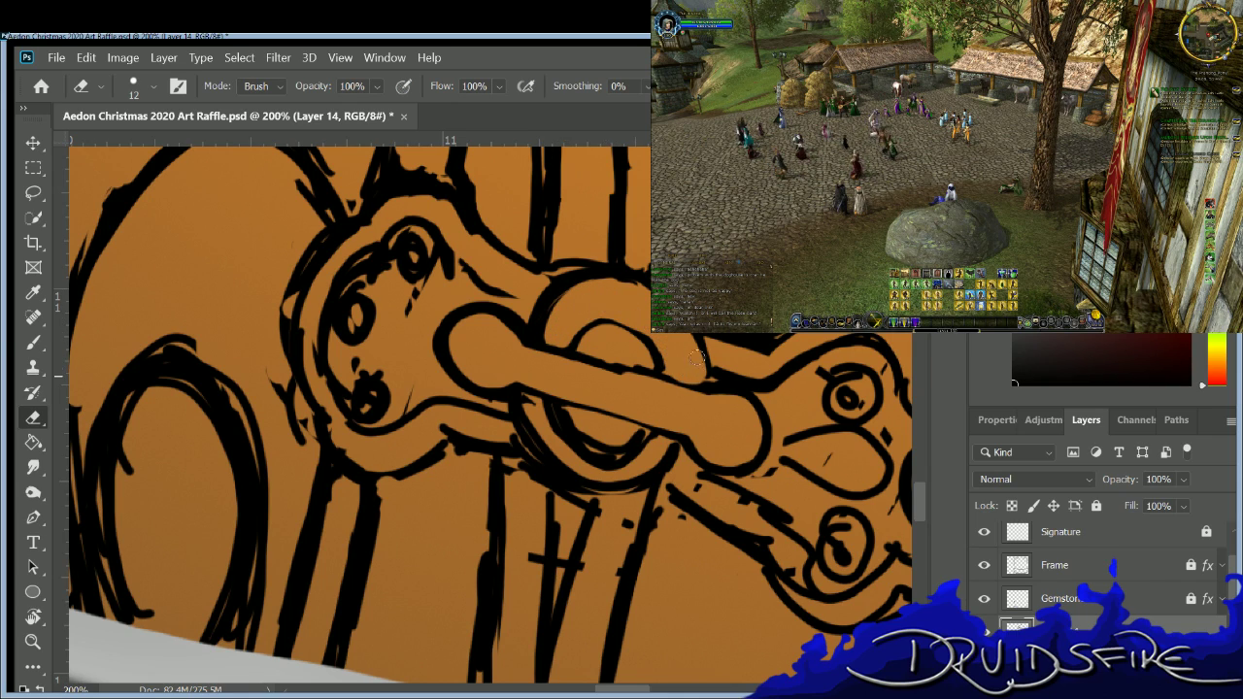
key("b")
left_click_drag(589, 322, 645, 334)
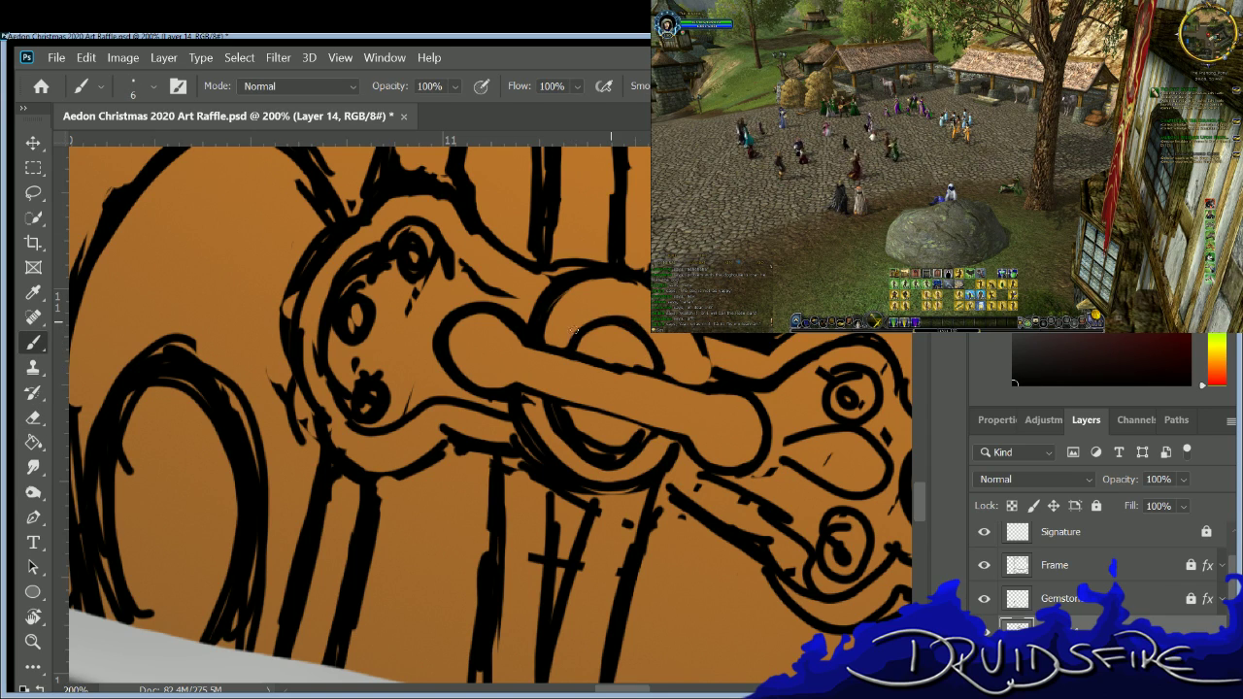
Repaint the clasp bar's upper edge where it crosses the ring, using long diagonal strokes.
key("b")
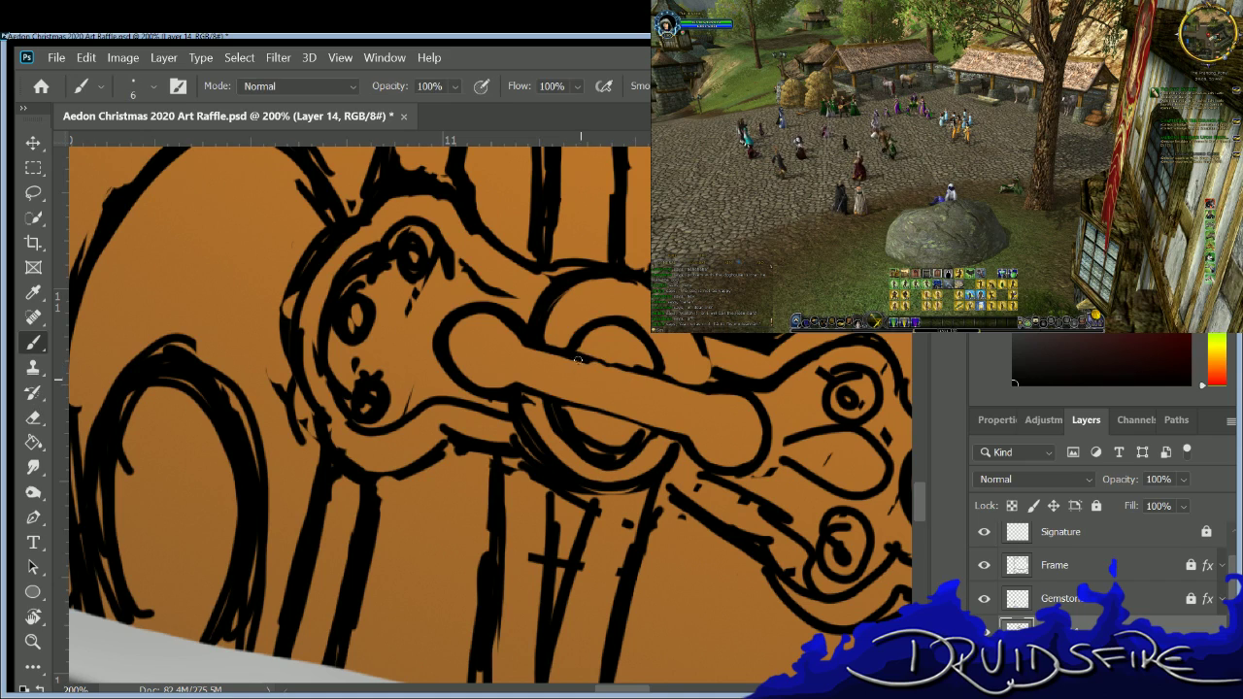
left_click_drag(577, 354, 707, 385)
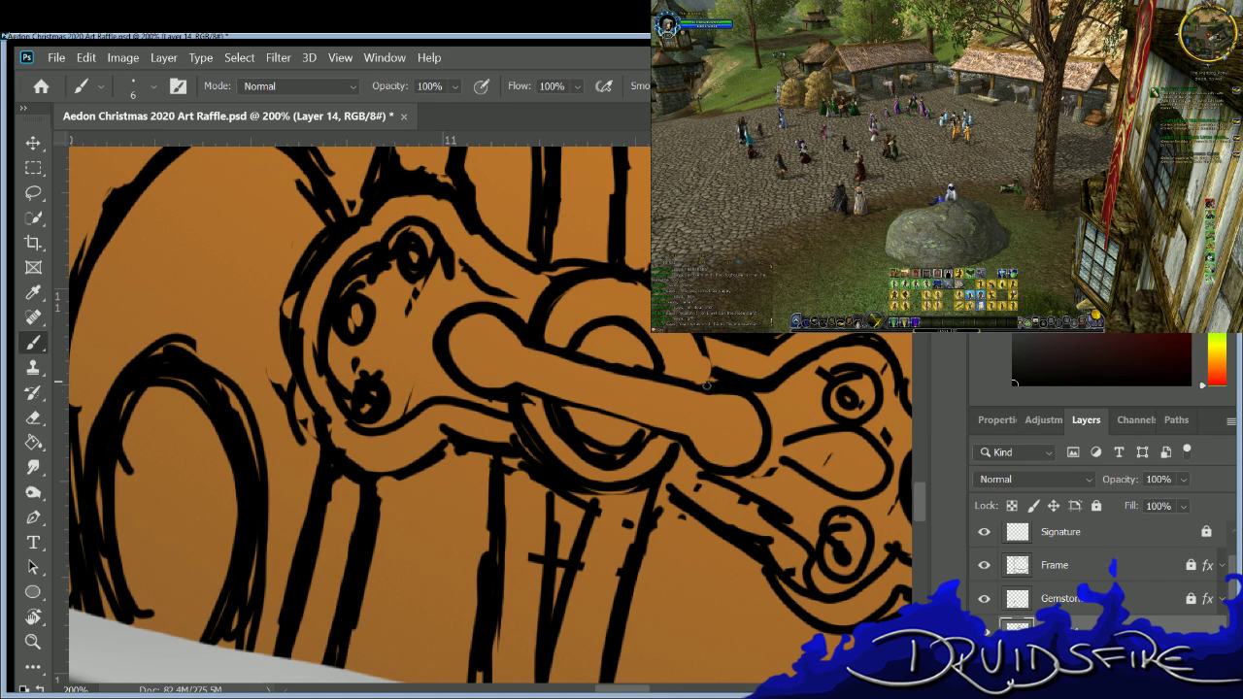
key("b")
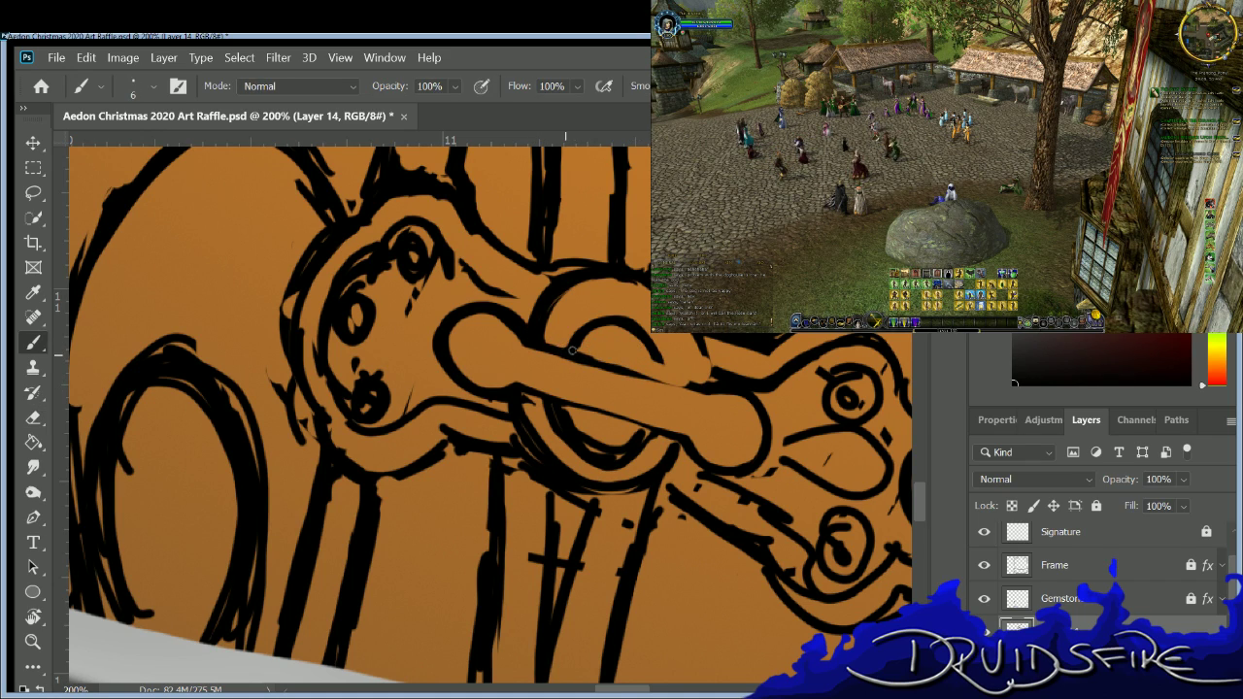
mouse_move(647, 370)
left_mouse_down()
mouse_move(696, 381)
mouse_move(552, 343)
left_mouse_up()
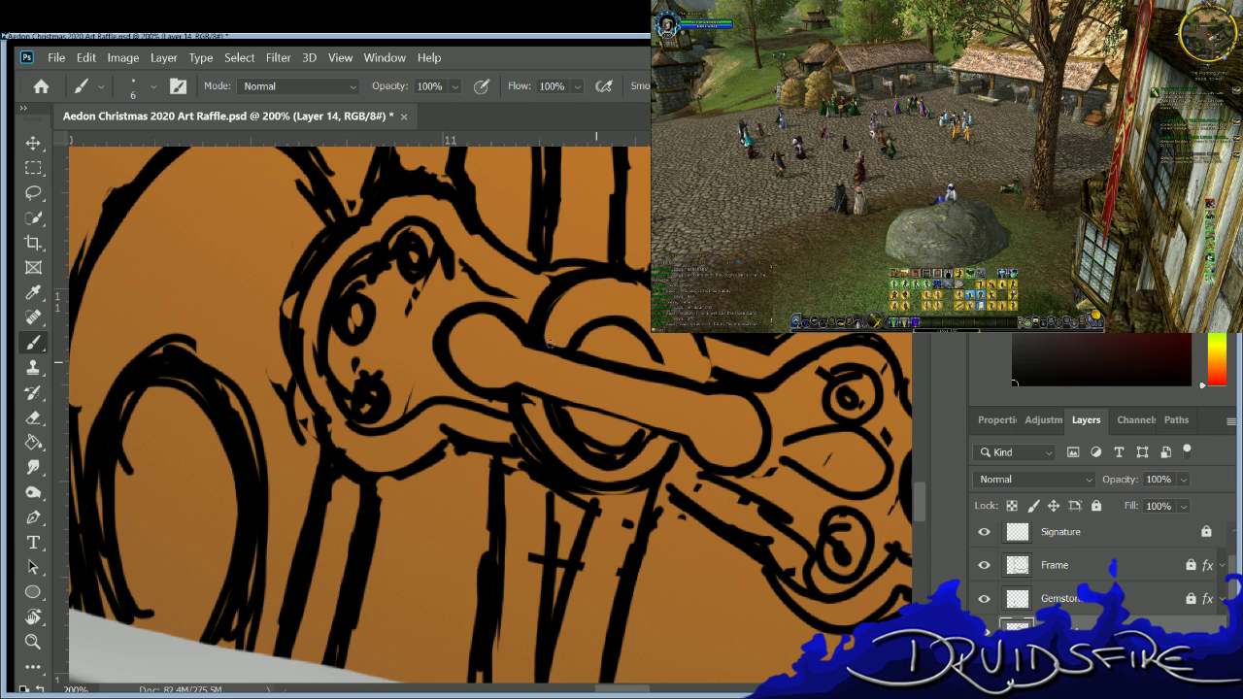
Redraw the top of the ring's outer arc above the clasp bar as a smooth curve.
key("e")
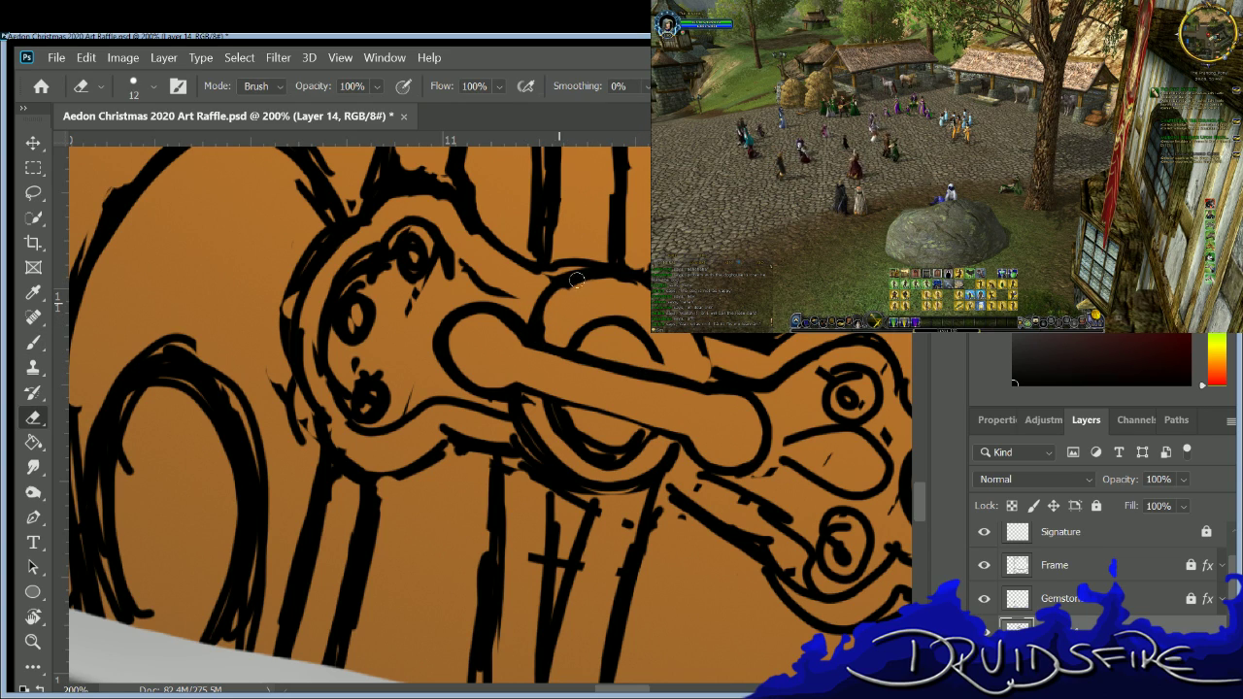
key("b")
left_click_drag(568, 277, 648, 294)
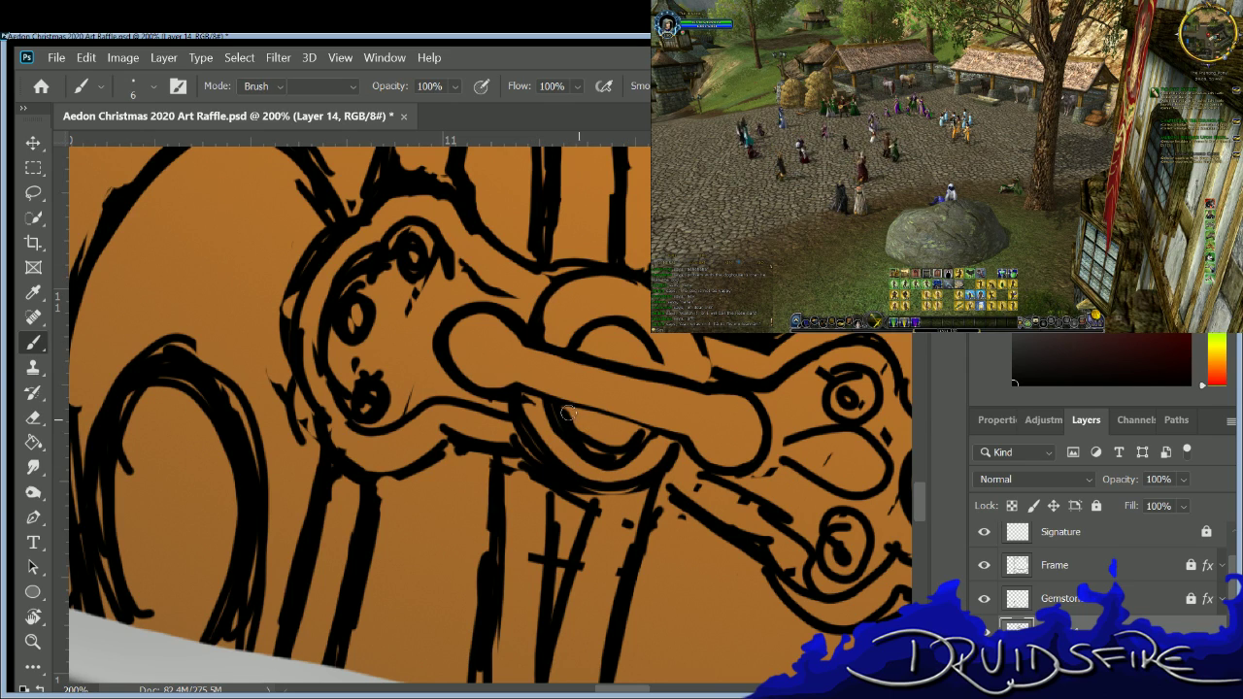
Erase the heavy doubled strokes from the ring arcs below the clasp bar, leaving thin outlines.
key("e")
mouse_move(572, 428)
left_mouse_down()
mouse_move(602, 442)
mouse_move(633, 429)
left_mouse_up()
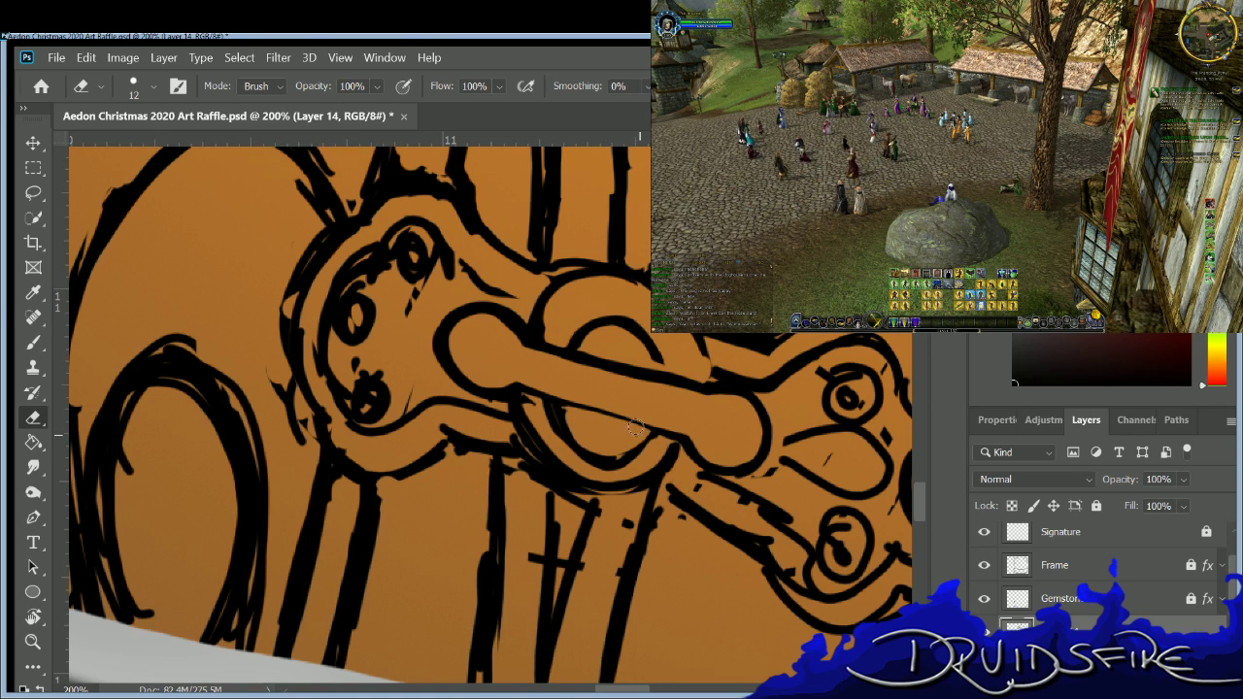
mouse_move(552, 409)
left_mouse_down()
mouse_move(556, 439)
mouse_move(524, 398)
mouse_move(543, 444)
mouse_move(597, 468)
mouse_move(541, 414)
mouse_move(595, 475)
mouse_move(634, 461)
mouse_move(596, 463)
mouse_move(663, 442)
mouse_move(621, 469)
mouse_move(587, 468)
left_mouse_up()
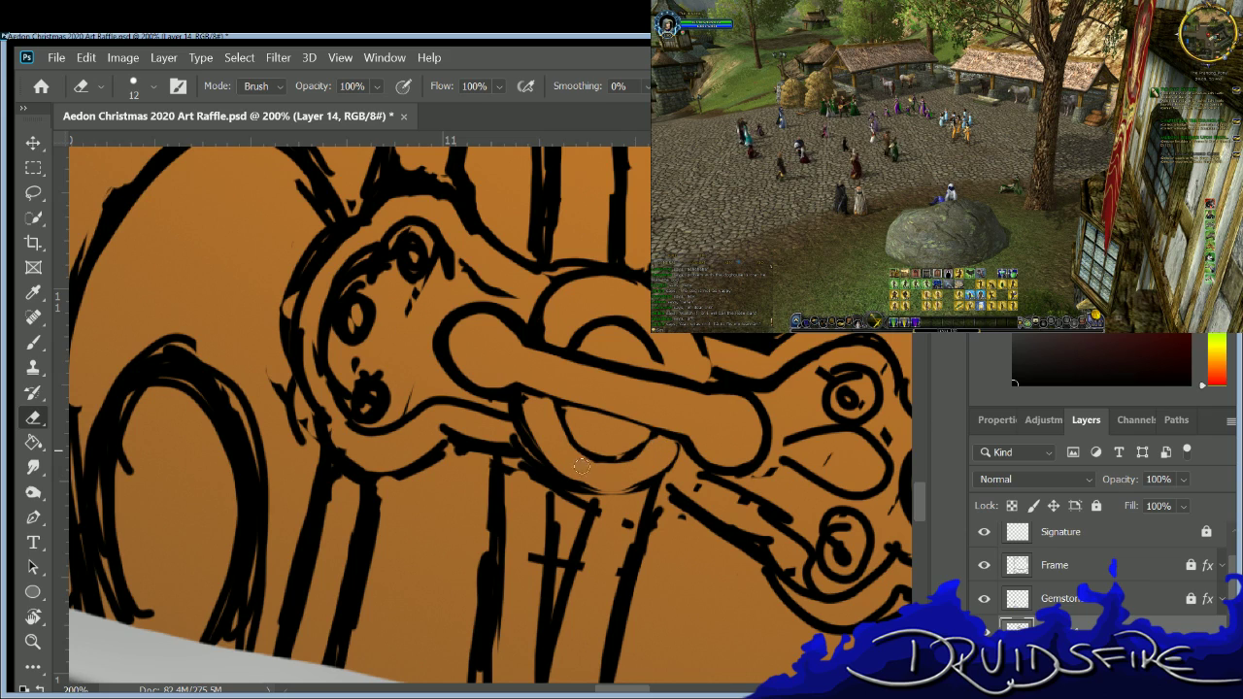
mouse_move(534, 419)
left_mouse_down()
mouse_move(521, 402)
mouse_move(575, 481)
left_mouse_up()
Redraw the ring's outer arc below the clasp bar and repaint the bar's lower edge across the ring.
key("b")
mouse_move(509, 398)
left_mouse_down()
mouse_move(555, 472)
mouse_move(651, 493)
mouse_move(677, 479)
left_mouse_up()
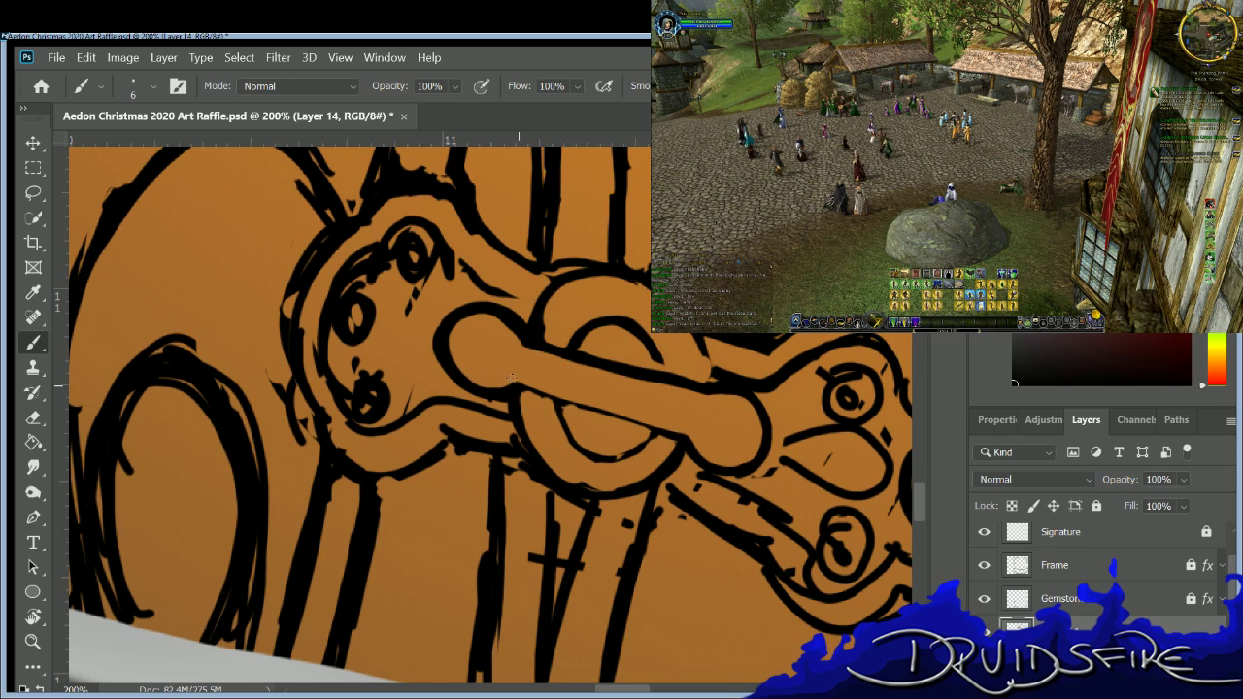
left_click_drag(551, 391, 678, 436)
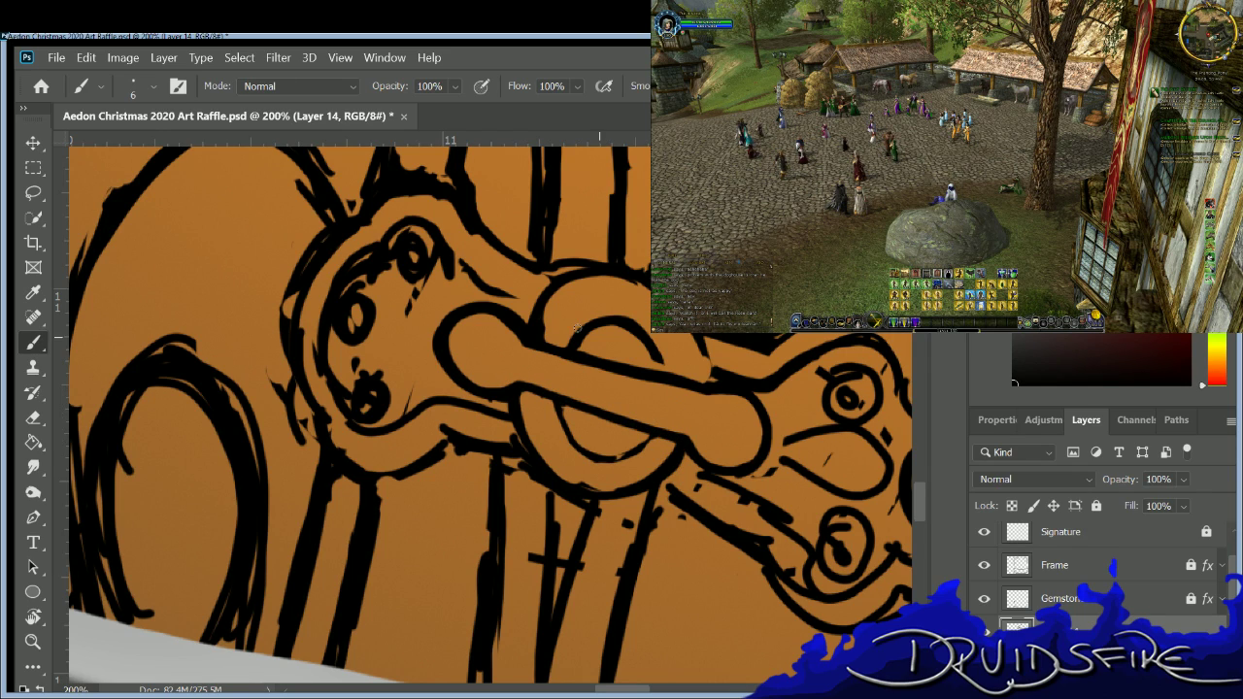
Even out the ring arcs above the clasp bar and repaint the inner arc below it with an even thickness.
key("e")
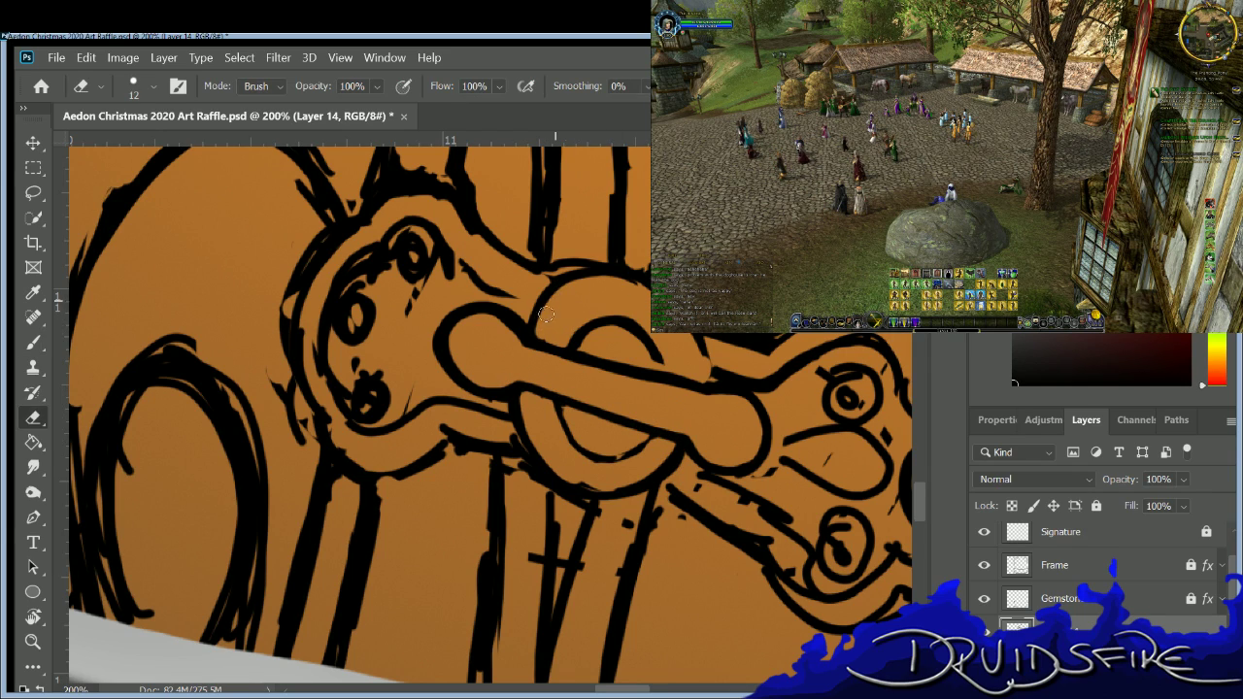
key("b")
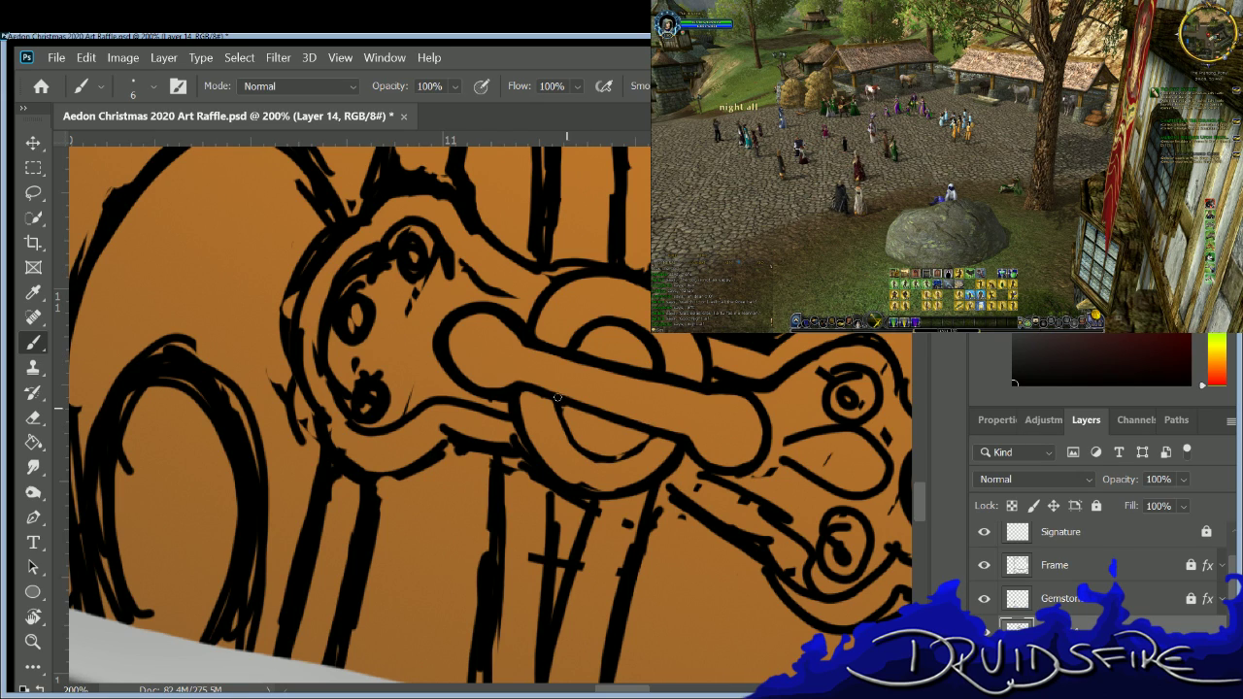
mouse_move(555, 415)
left_mouse_down()
mouse_move(591, 456)
mouse_move(636, 438)
left_mouse_up()
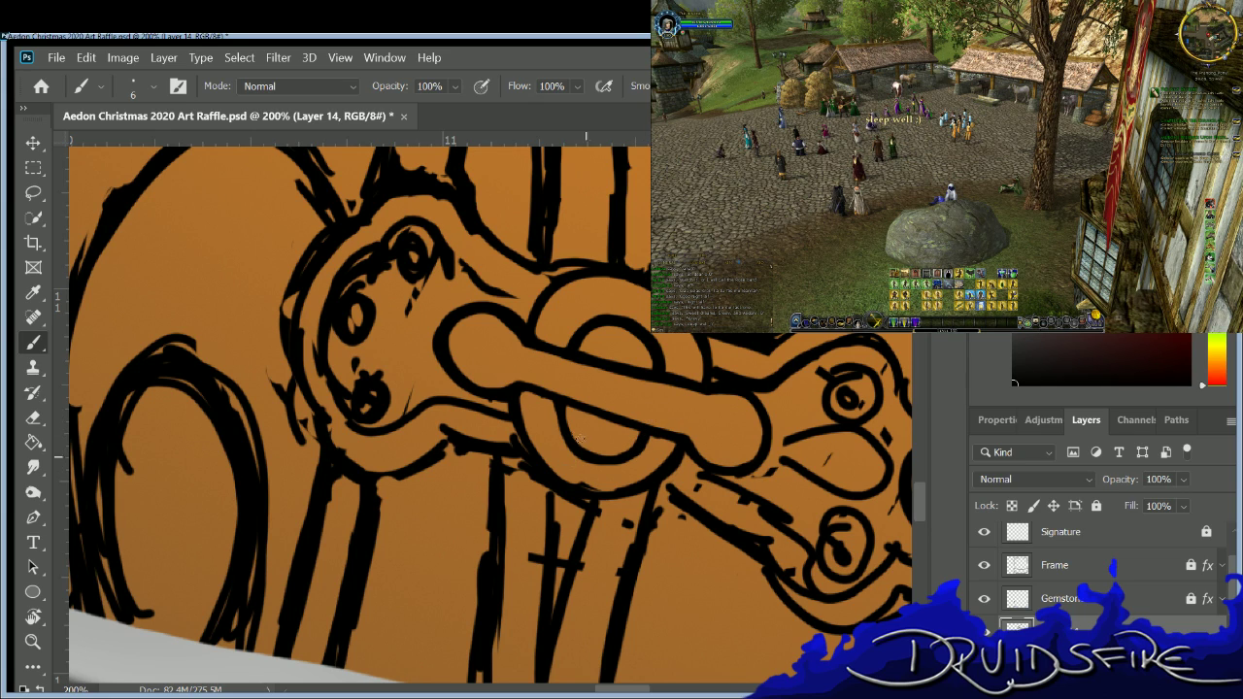
key("e")
key("b")
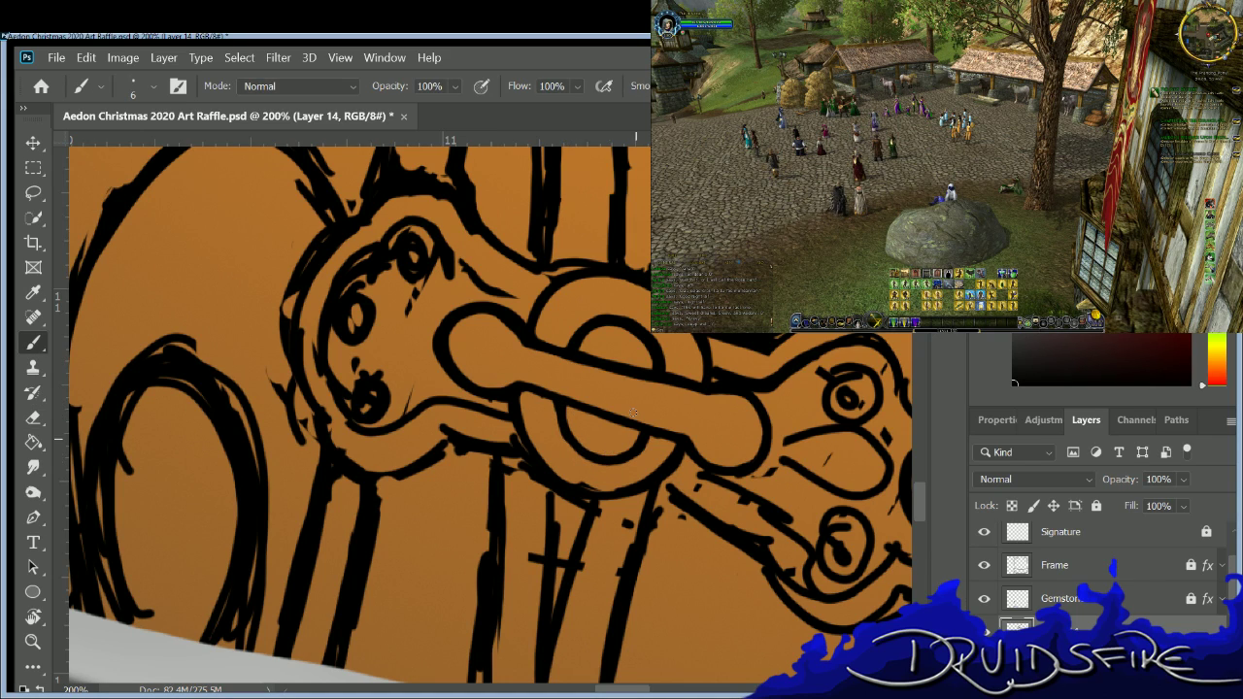
Touch up the ring outlines around the clasp bar, undoing a stroke along the bottom of the outer arc.
key("e")
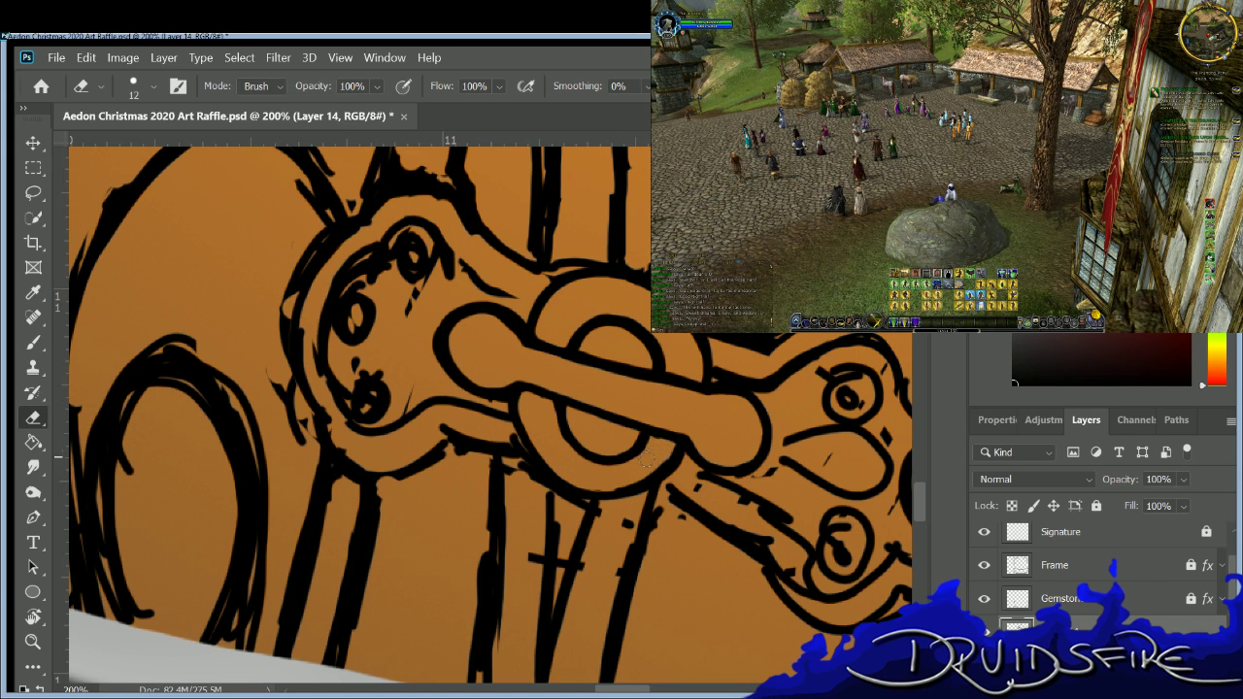
key("b")
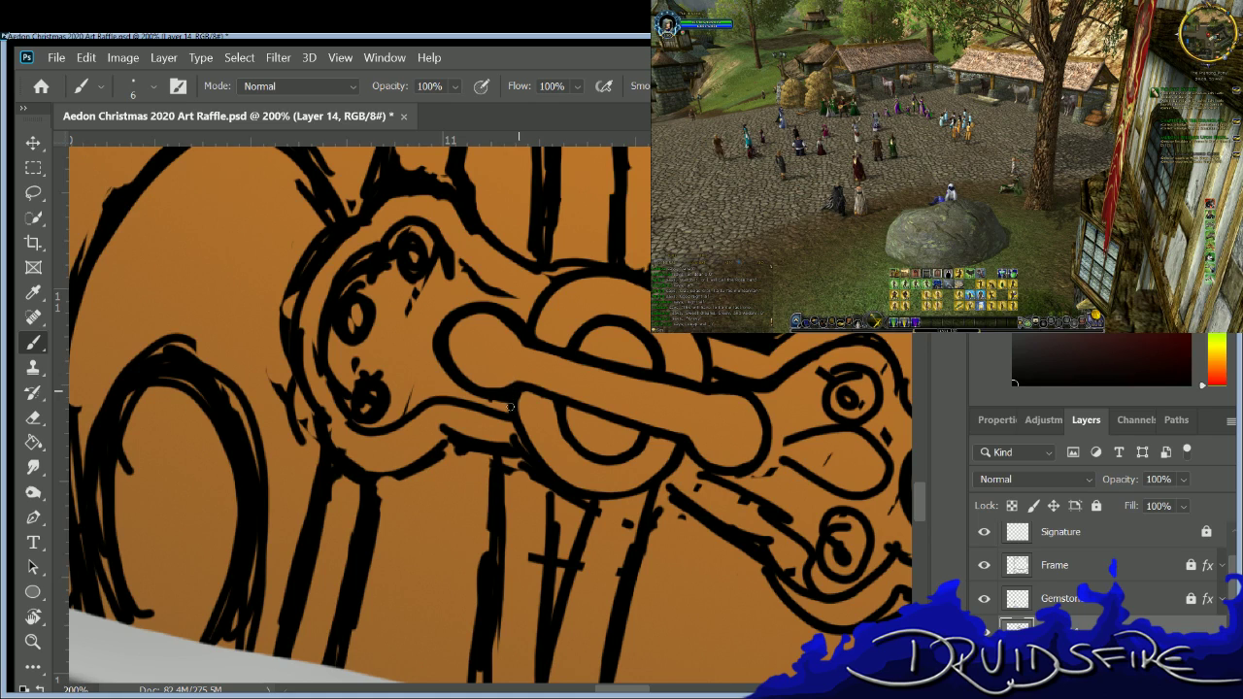
left_click_drag(574, 485, 637, 486)
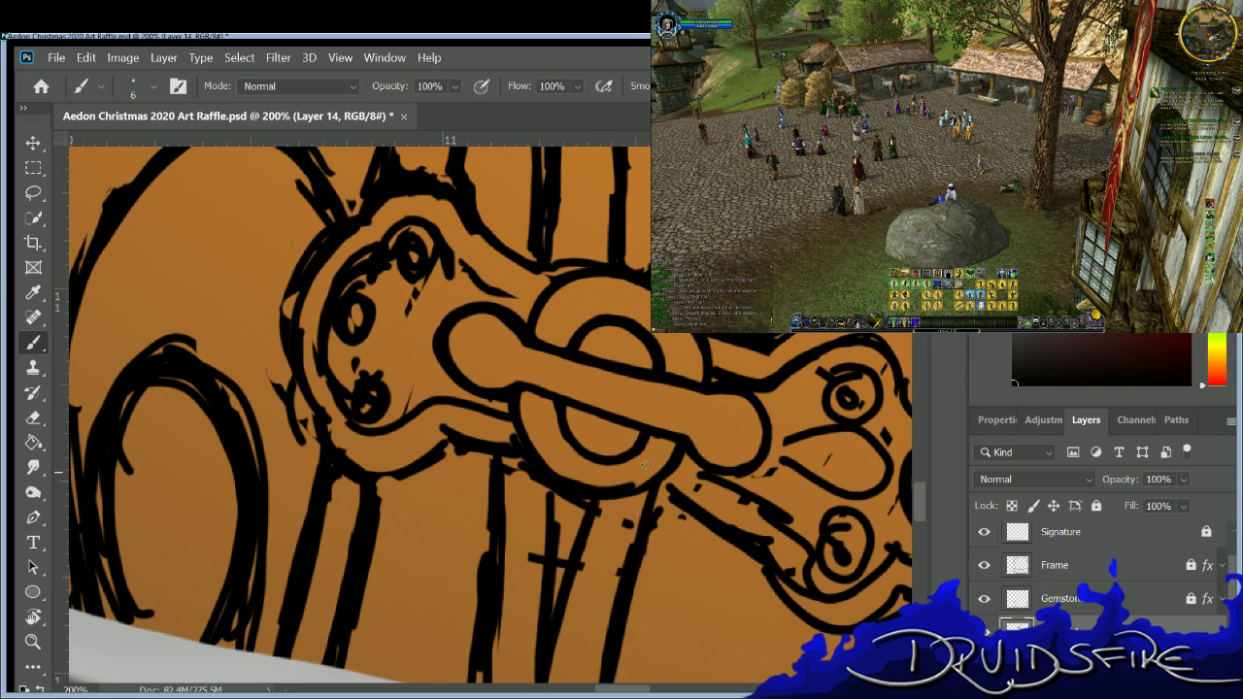
key("ctrl+z")
key("e")
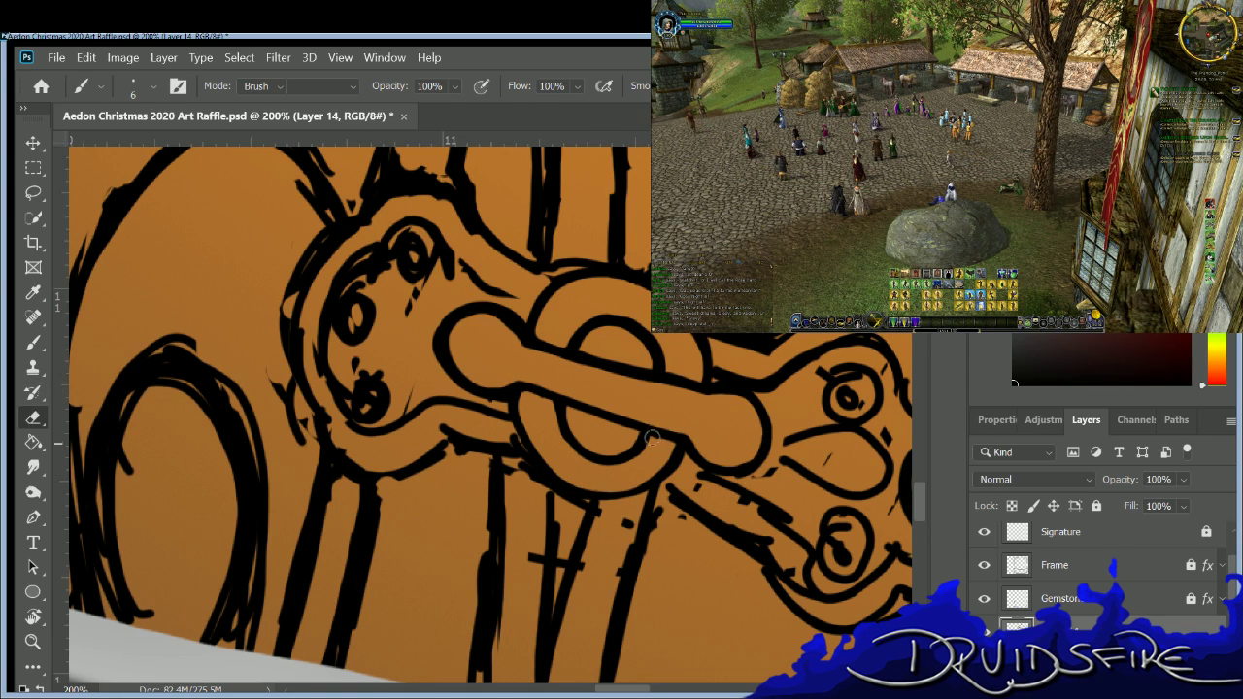
key("b")
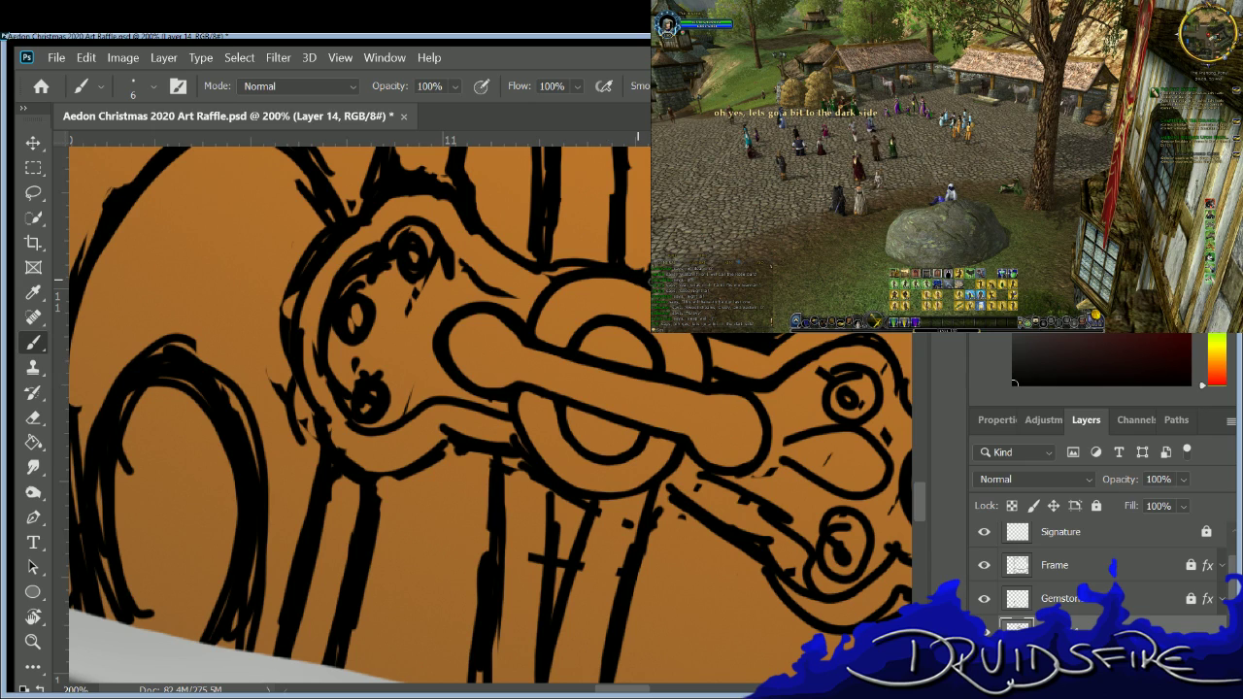
key("e")
key("b")
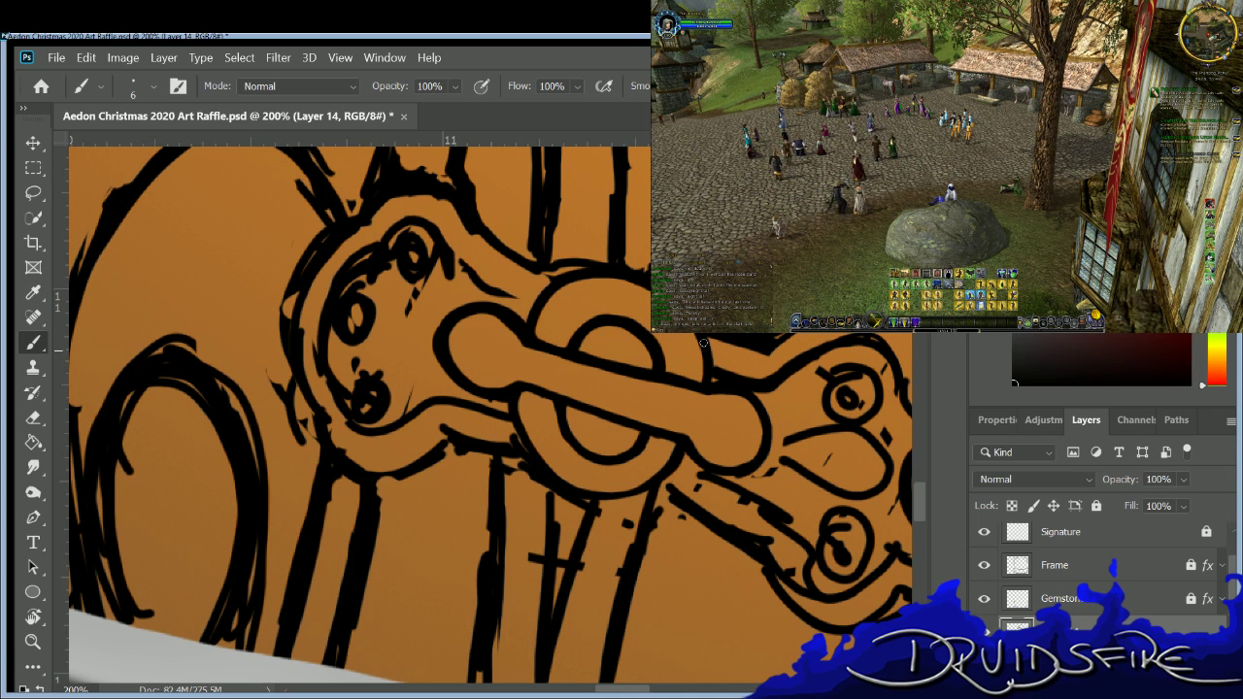
key("e")
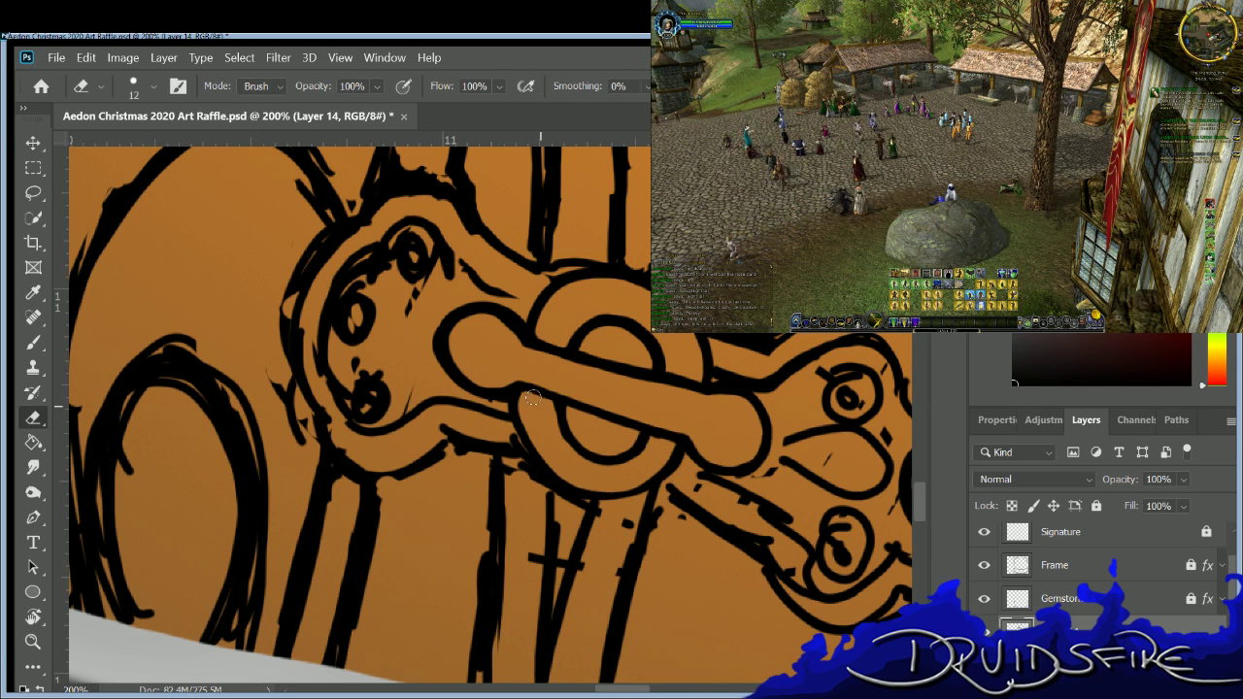
key("b")
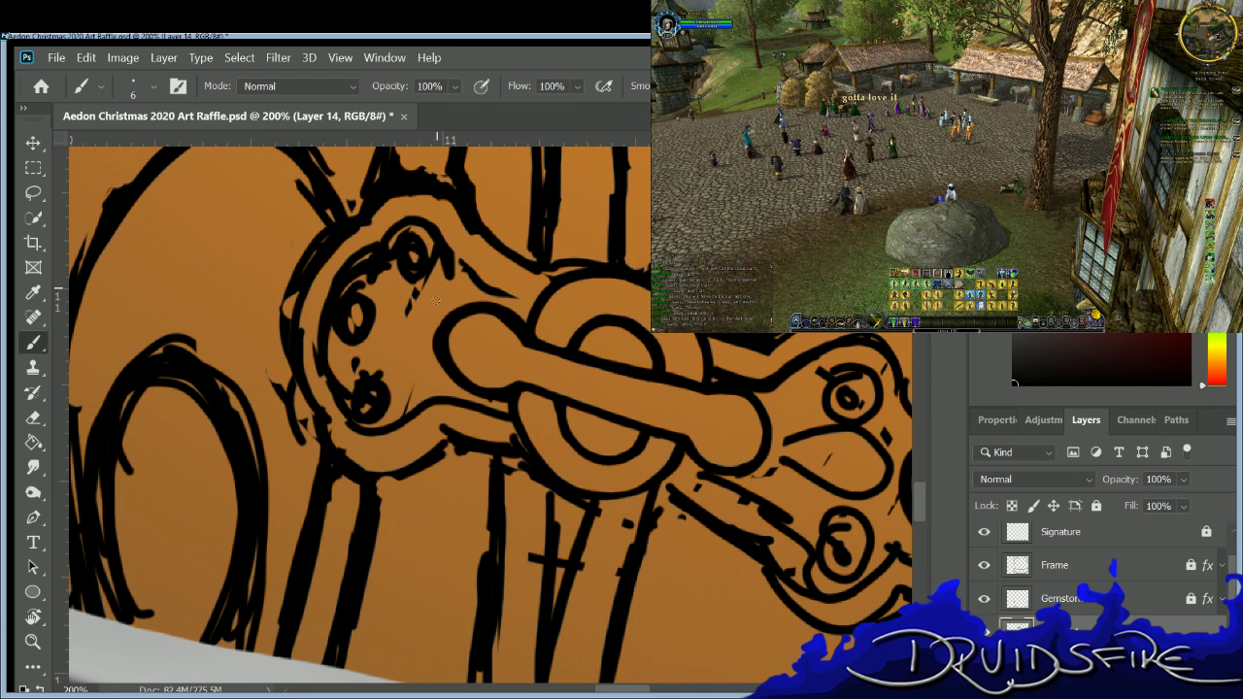
Trim the outer edge of the clasp bar's rounded left end to thin its outline.
key("e")
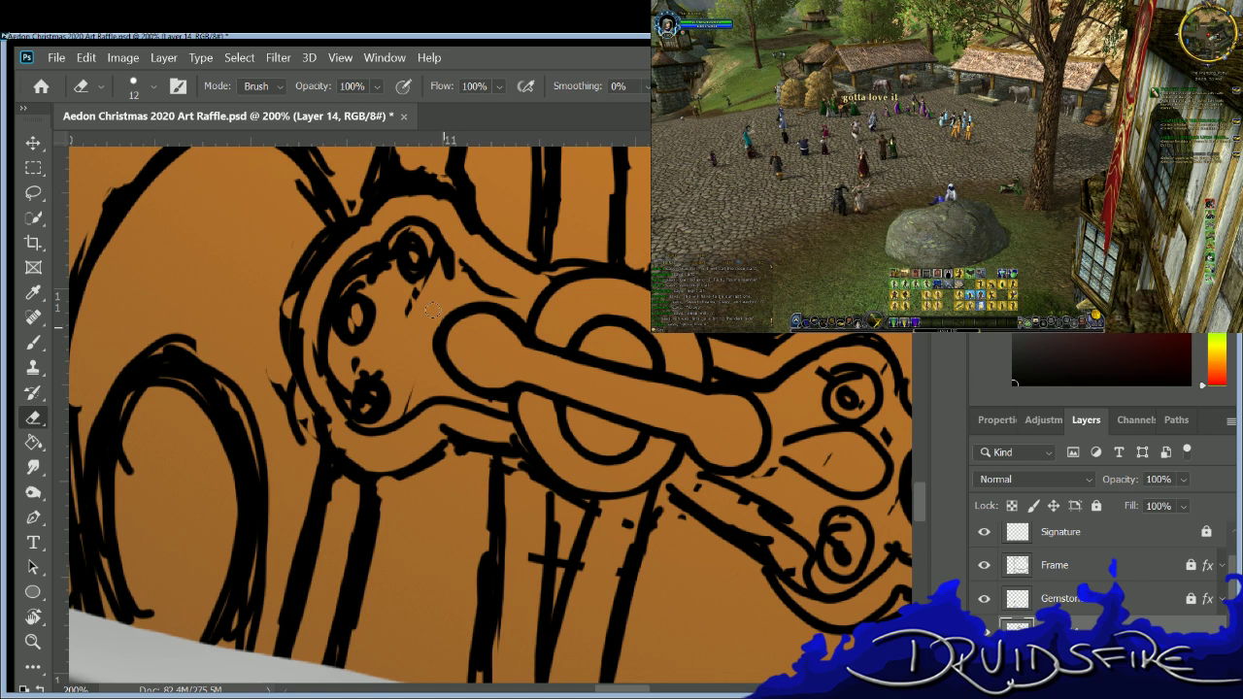
left_click_drag(436, 323, 449, 378)
key("b")
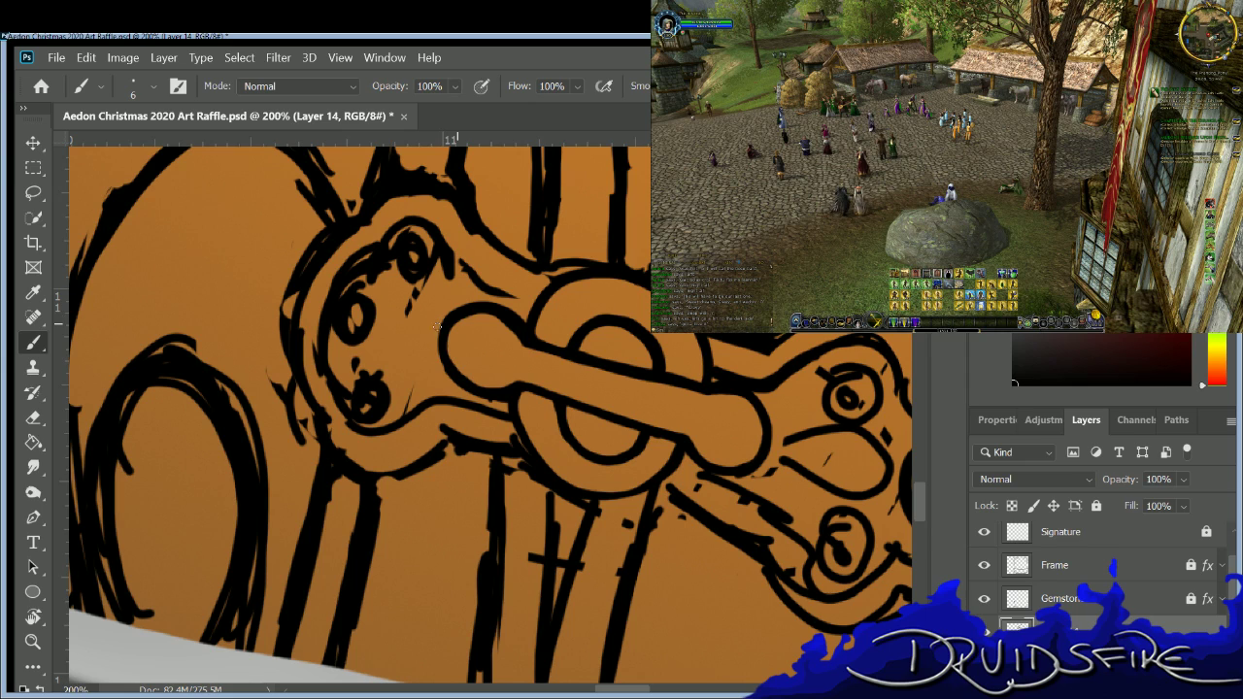
Refine the outlines of the clasp bar's left end and the ring's lower-right arc with small brush and eraser touch-ups.
key("e")
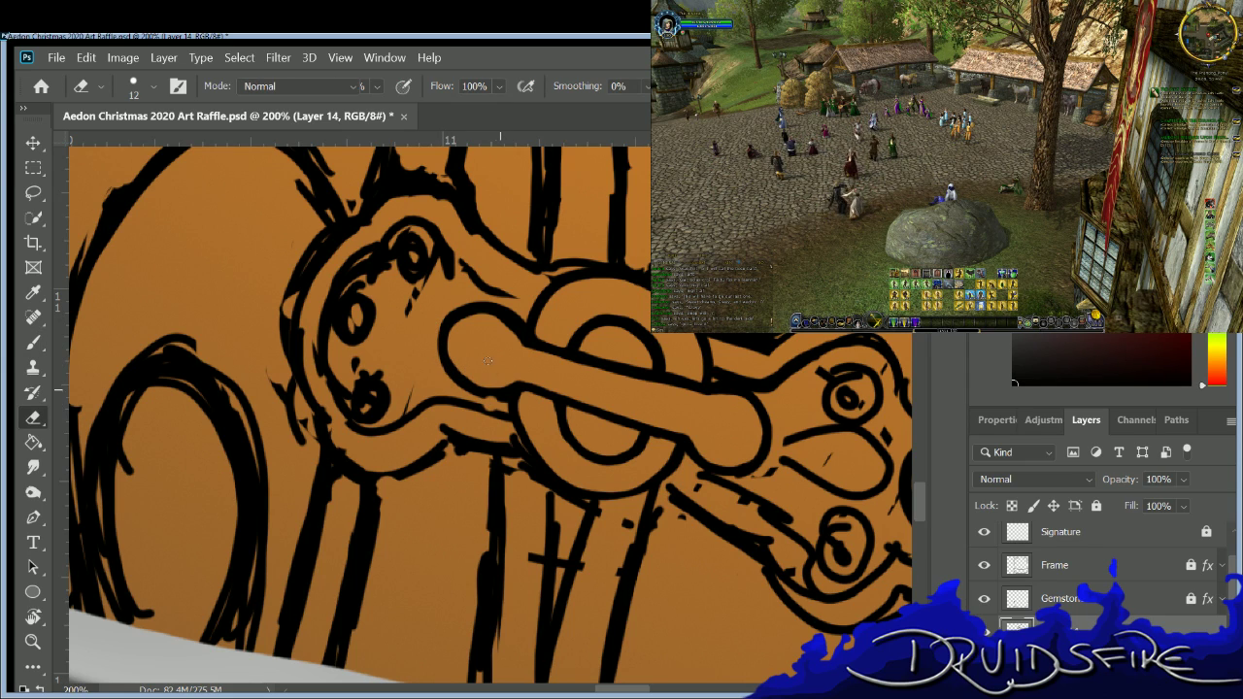
key("b")
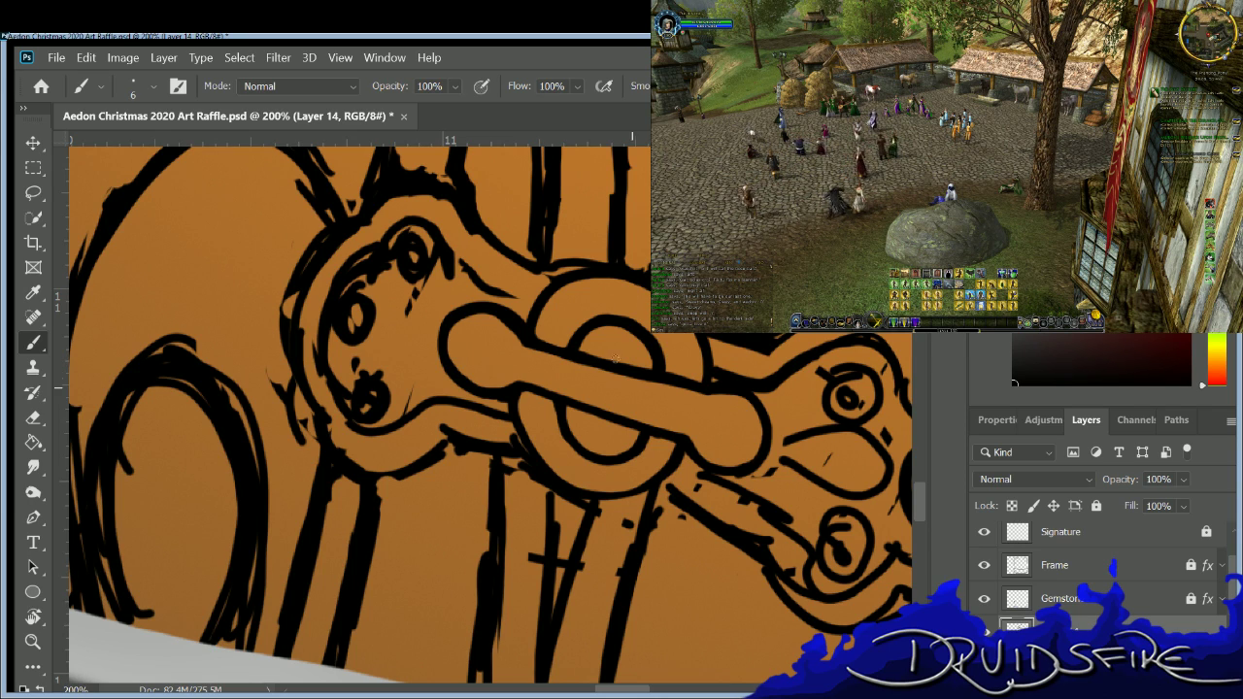
key("e")
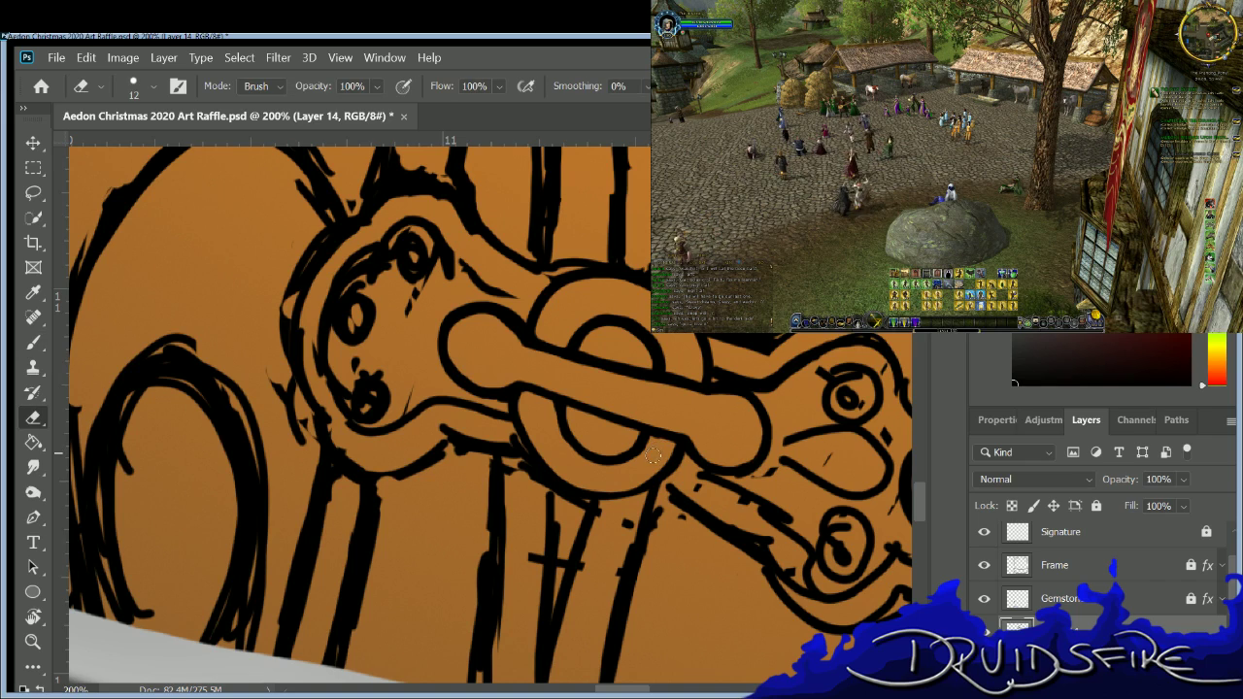
key("b")
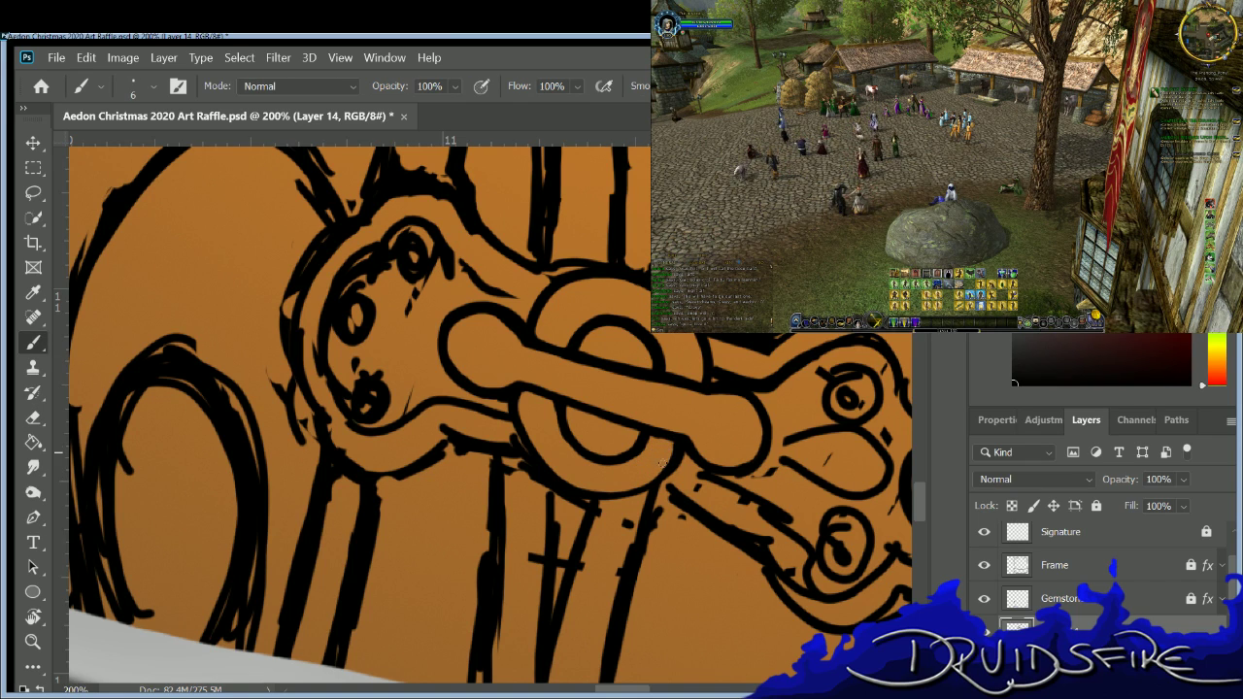
key("e")
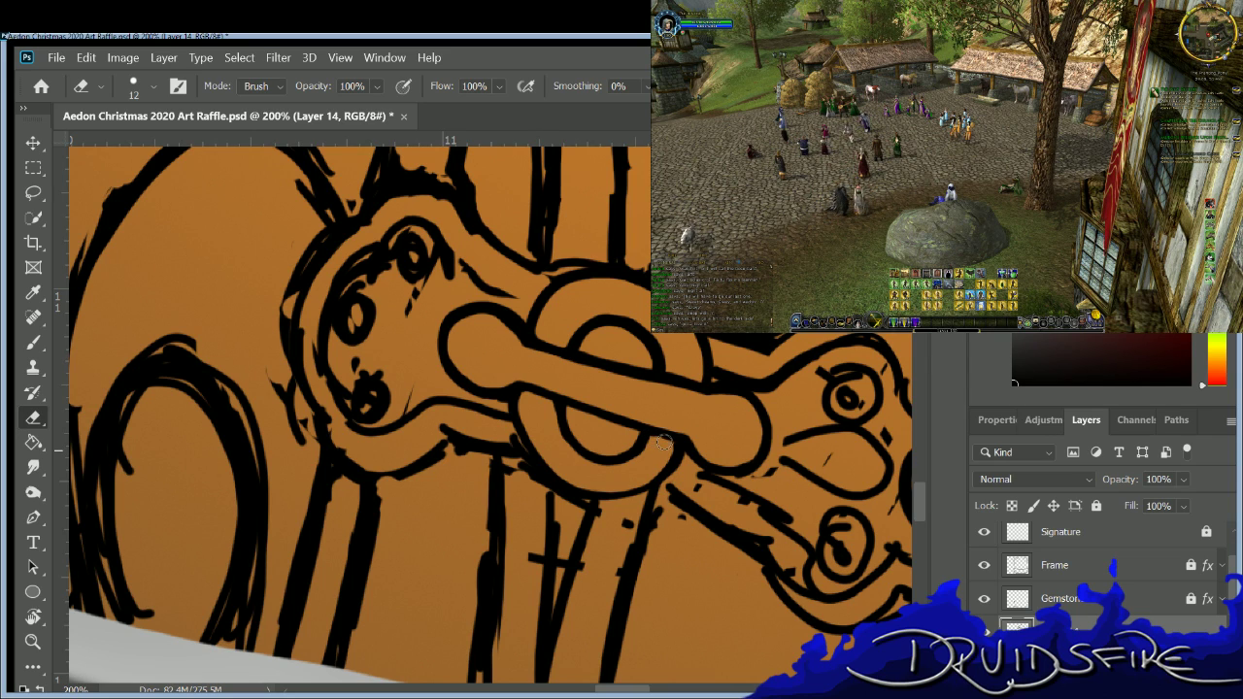
key("b")
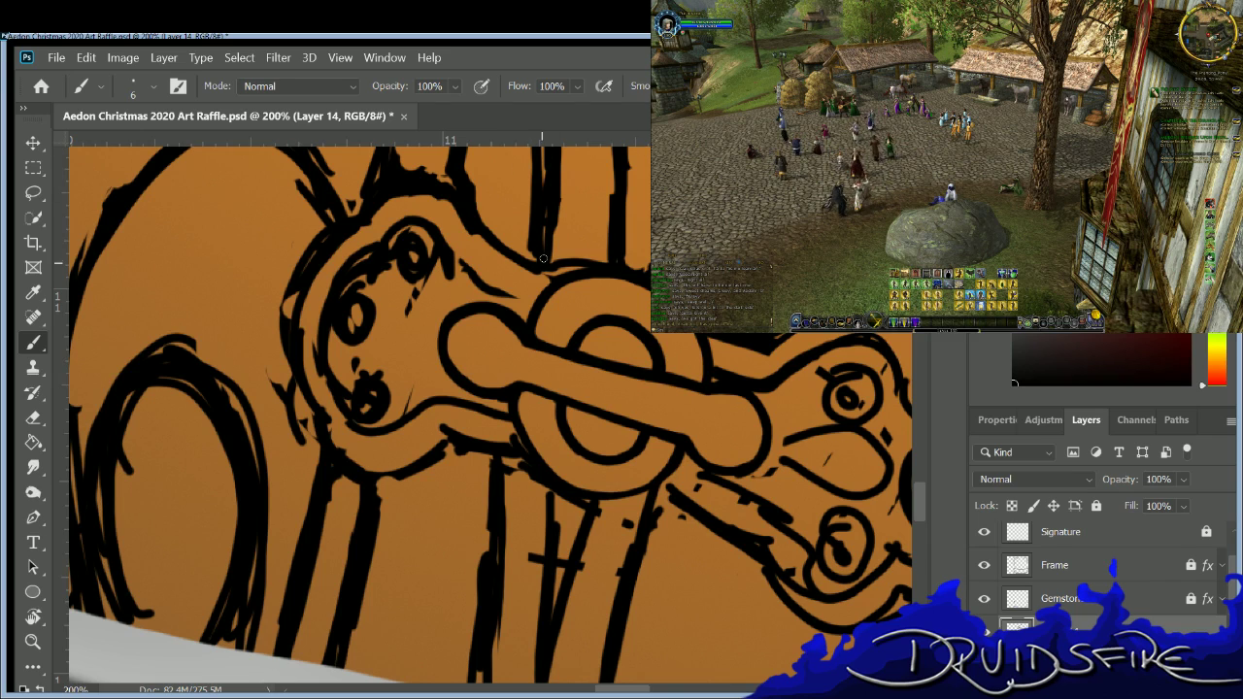
Erase the rough strokes along the left plate's rounded rim and the stray marks in its interior.
key("e")
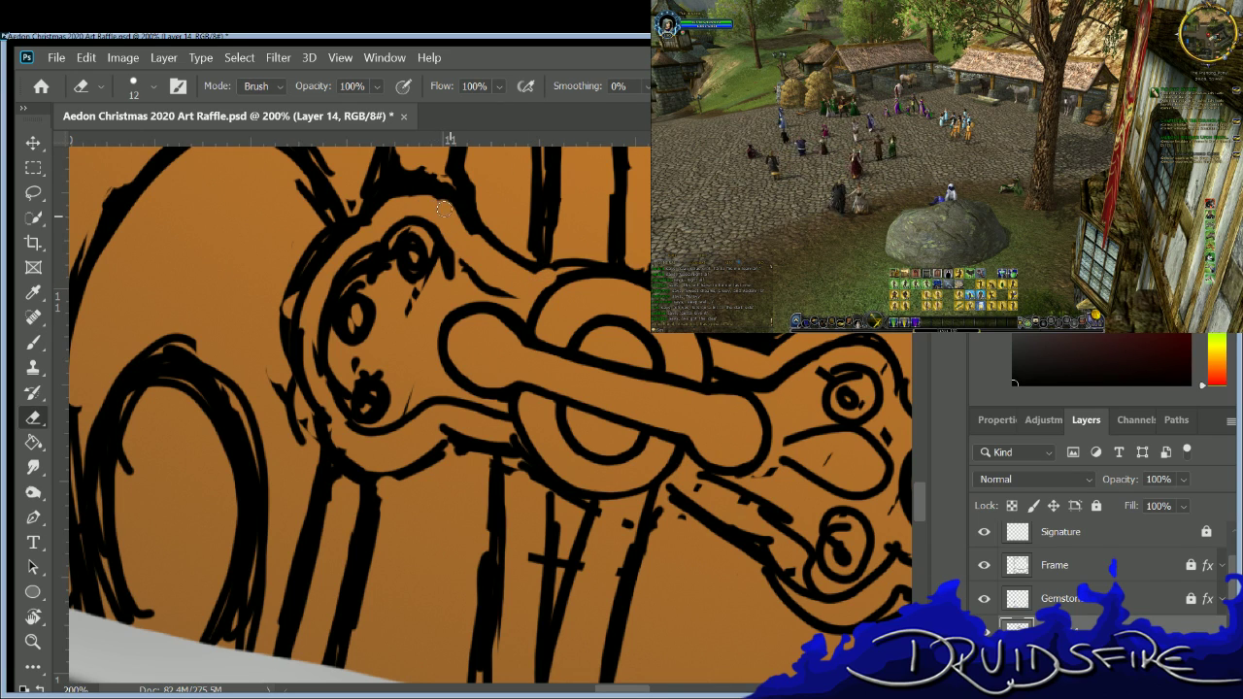
mouse_move(379, 205)
left_mouse_down()
mouse_move(327, 248)
mouse_move(300, 322)
mouse_move(326, 249)
left_mouse_up()
mouse_move(309, 373)
left_mouse_down()
mouse_move(340, 427)
mouse_move(296, 322)
mouse_move(363, 211)
left_mouse_up()
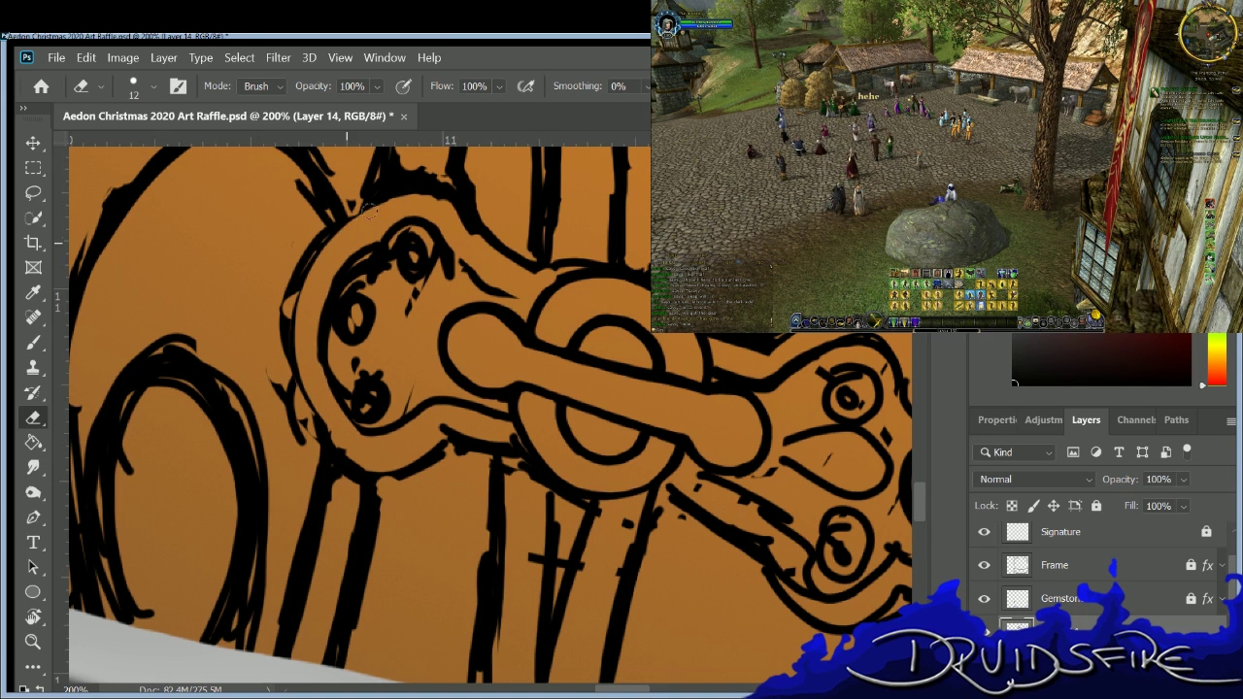
key("b")
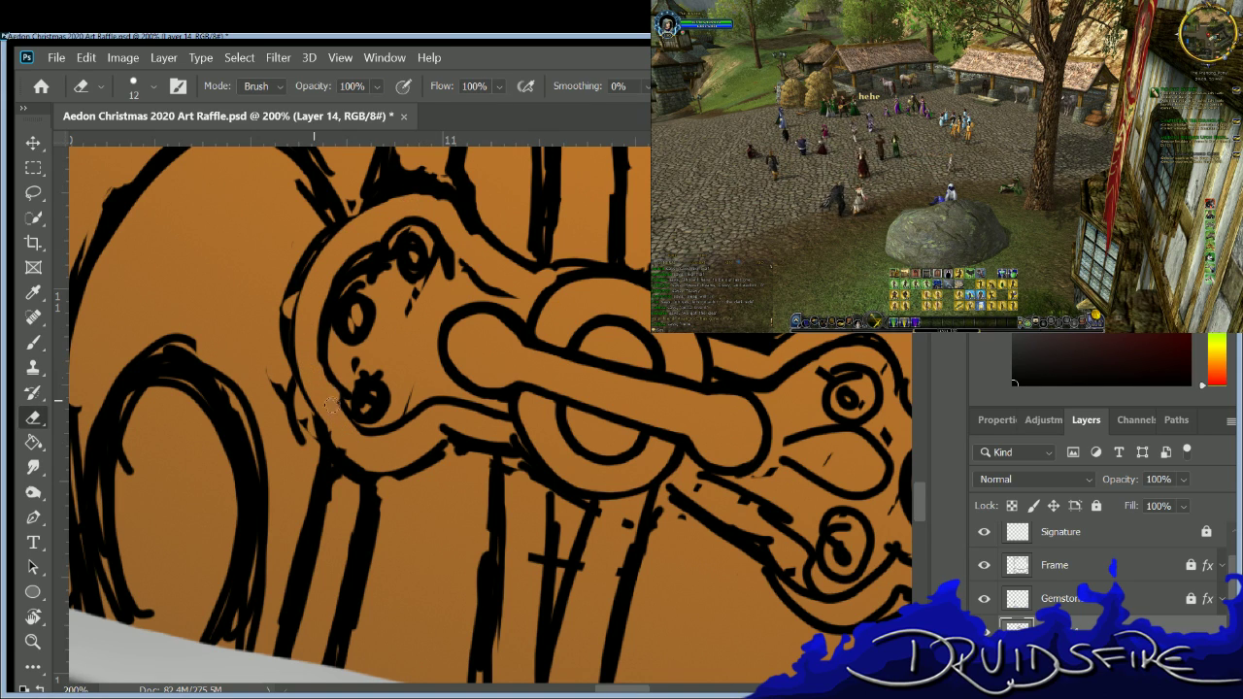
left_click_drag(340, 404, 376, 437)
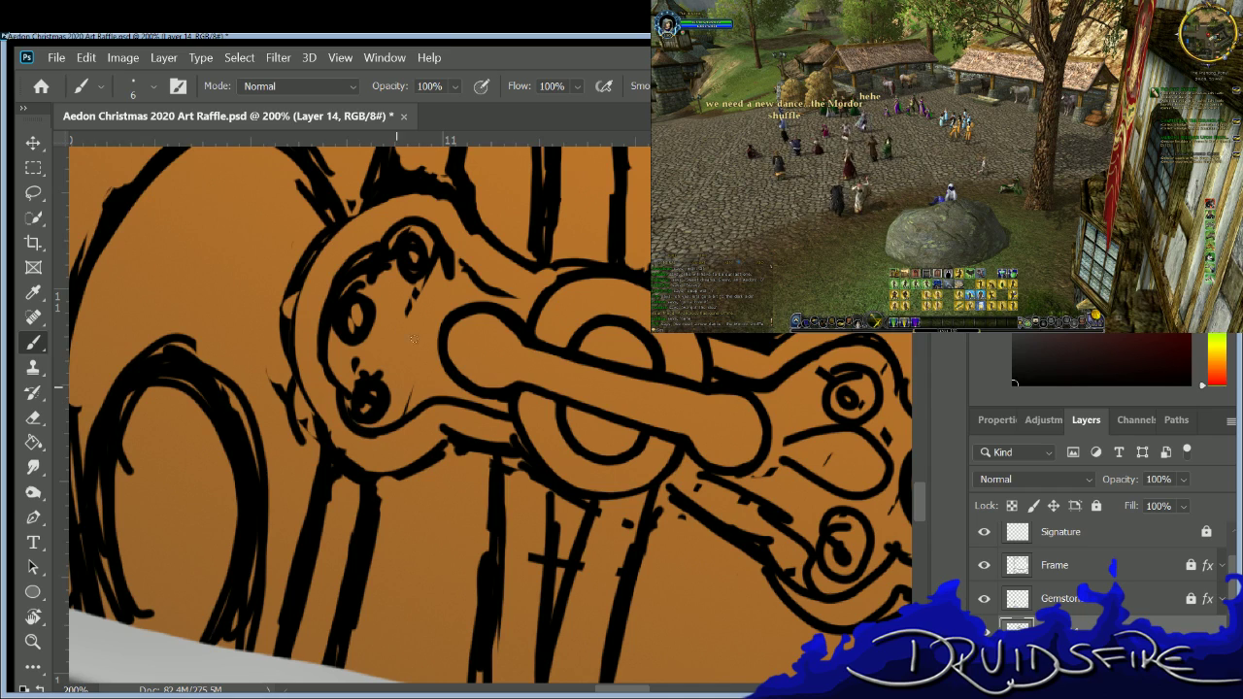
key("e")
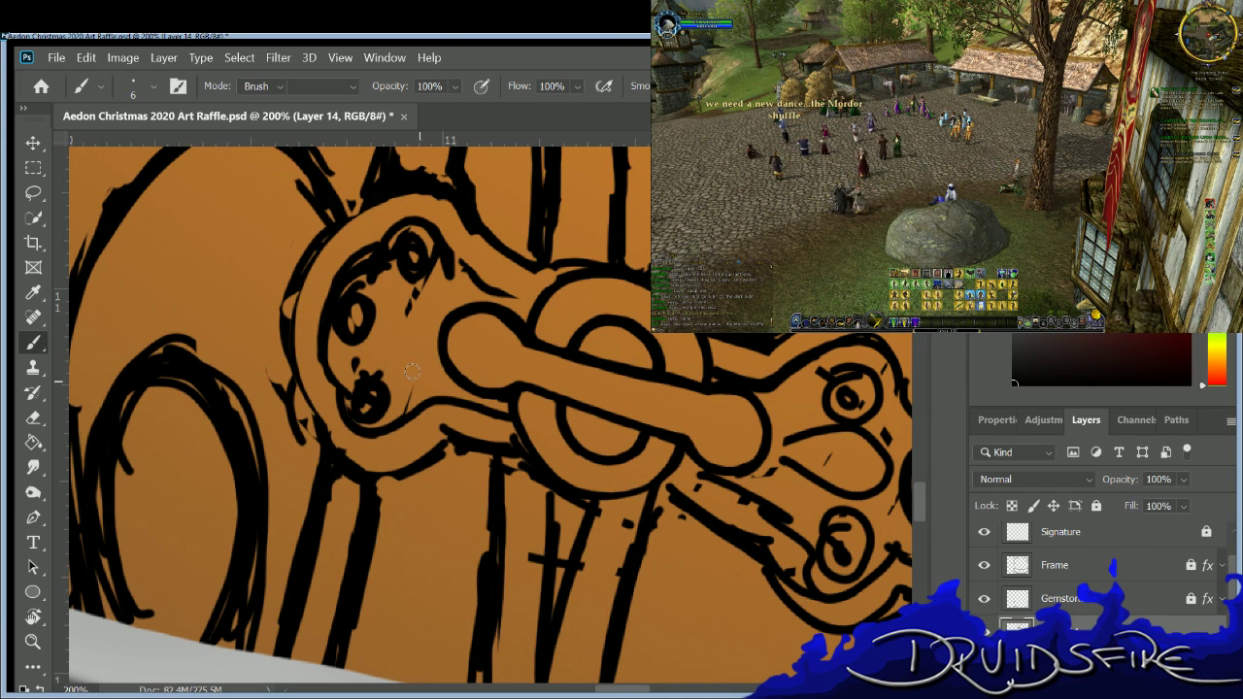
mouse_move(415, 313)
left_mouse_down()
mouse_move(419, 274)
mouse_move(463, 255)
left_mouse_up()
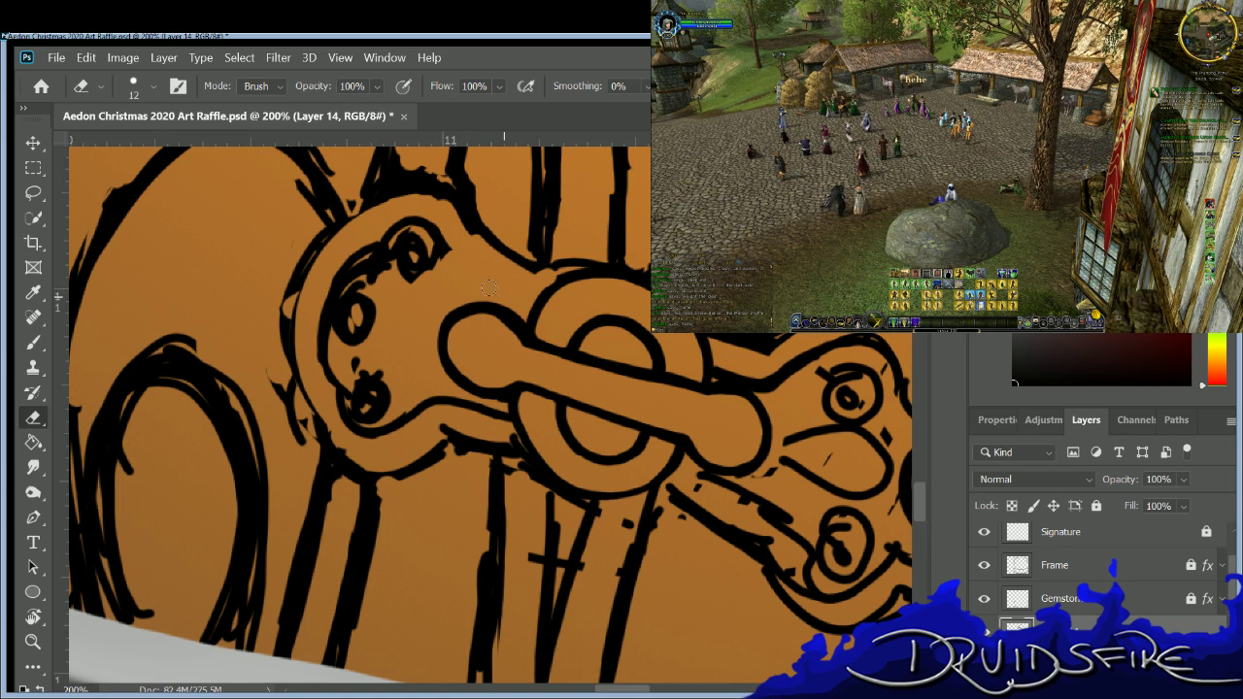
Redraw the left plate's upper edge so it runs into the ring, and thin the ring's lower-left arc.
key("b")
mouse_move(540, 252)
left_mouse_down()
mouse_move(588, 264)
mouse_move(609, 240)
mouse_move(544, 281)
left_mouse_up()
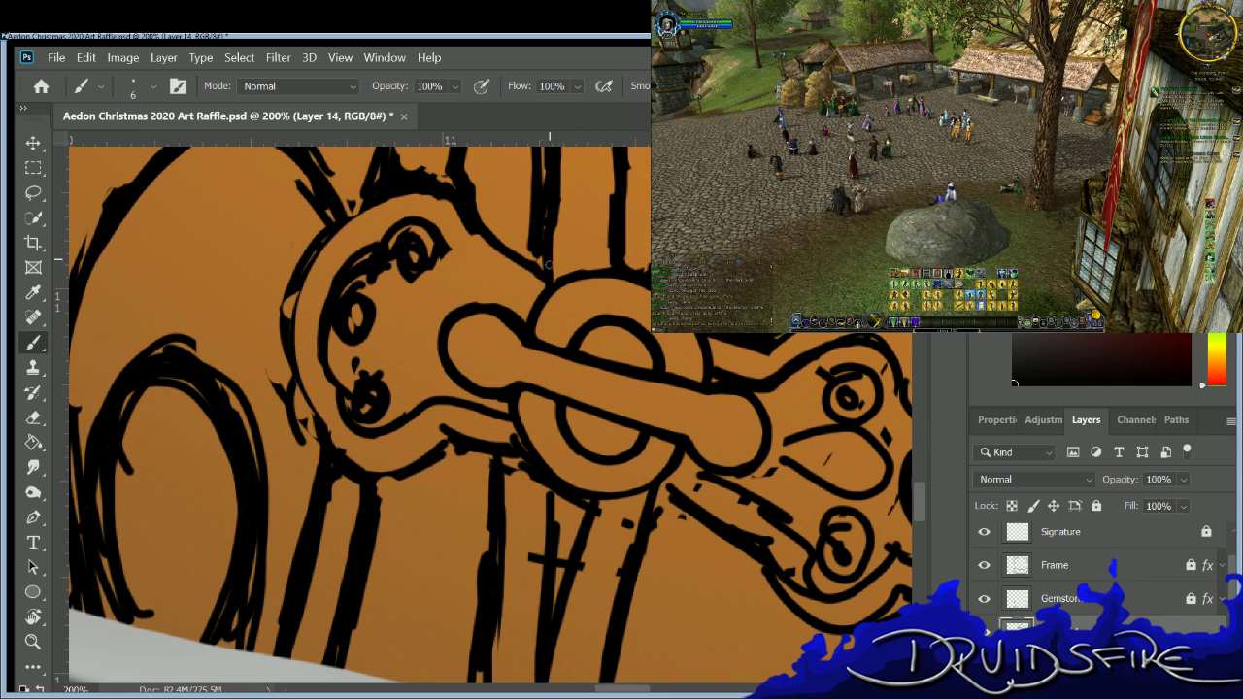
left_click_drag(545, 263, 549, 272)
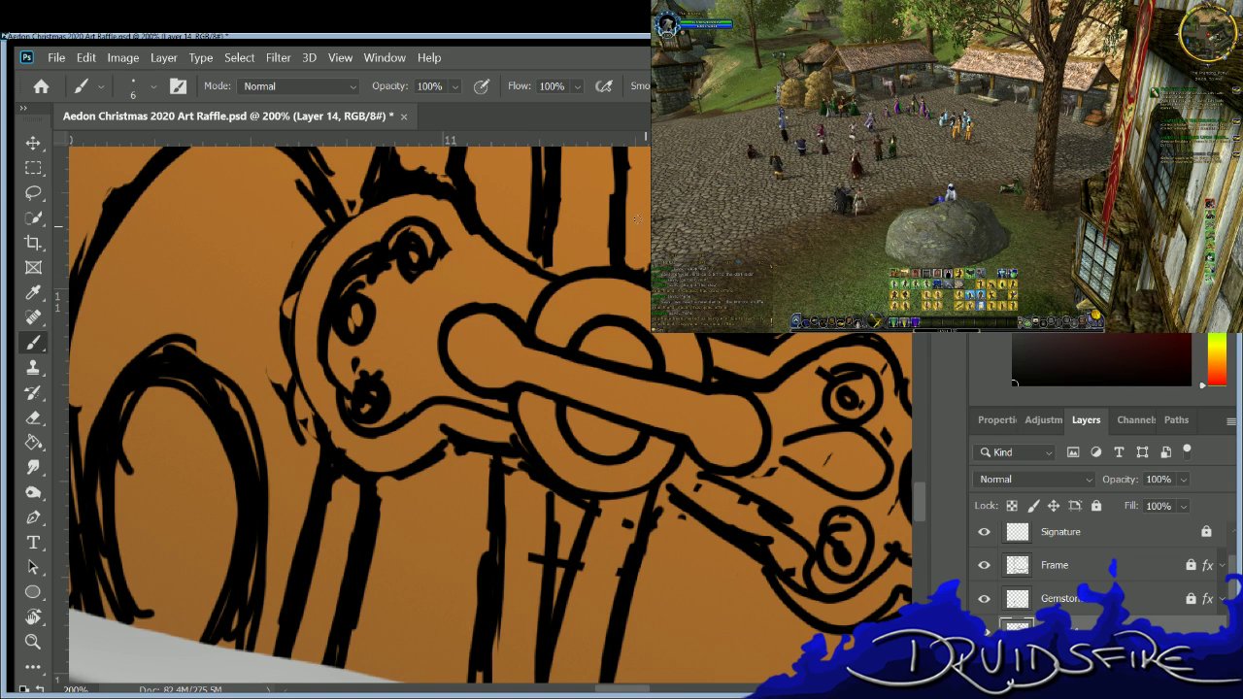
left_click_drag(563, 430, 590, 456)
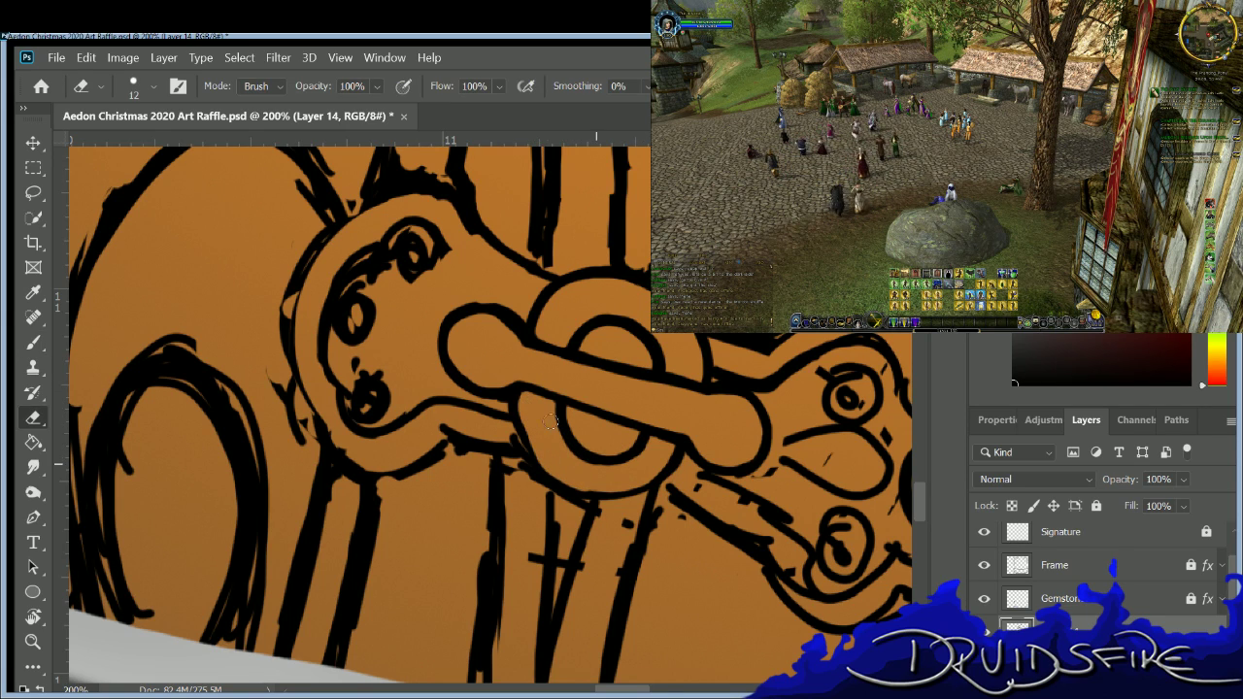
mouse_move(513, 384)
left_mouse_down()
mouse_move(533, 457)
mouse_move(556, 483)
left_mouse_up()
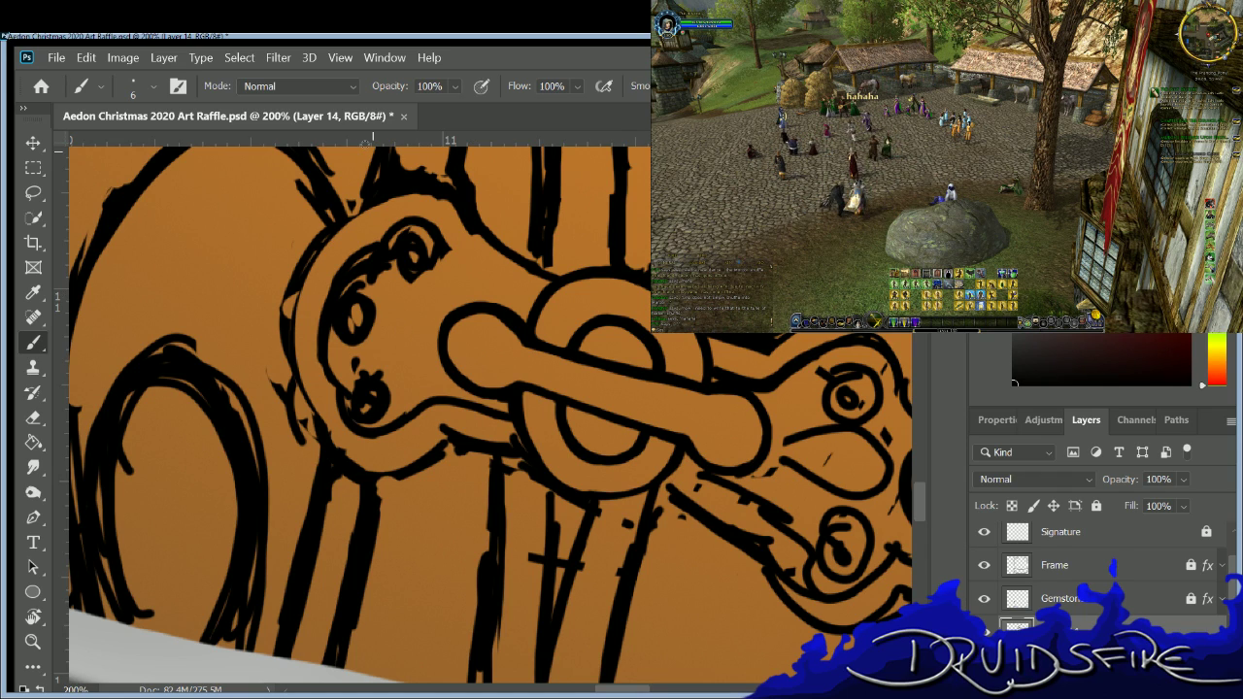
Erase the rough, doubled outline along the left plate's lower outer side.
key("e")
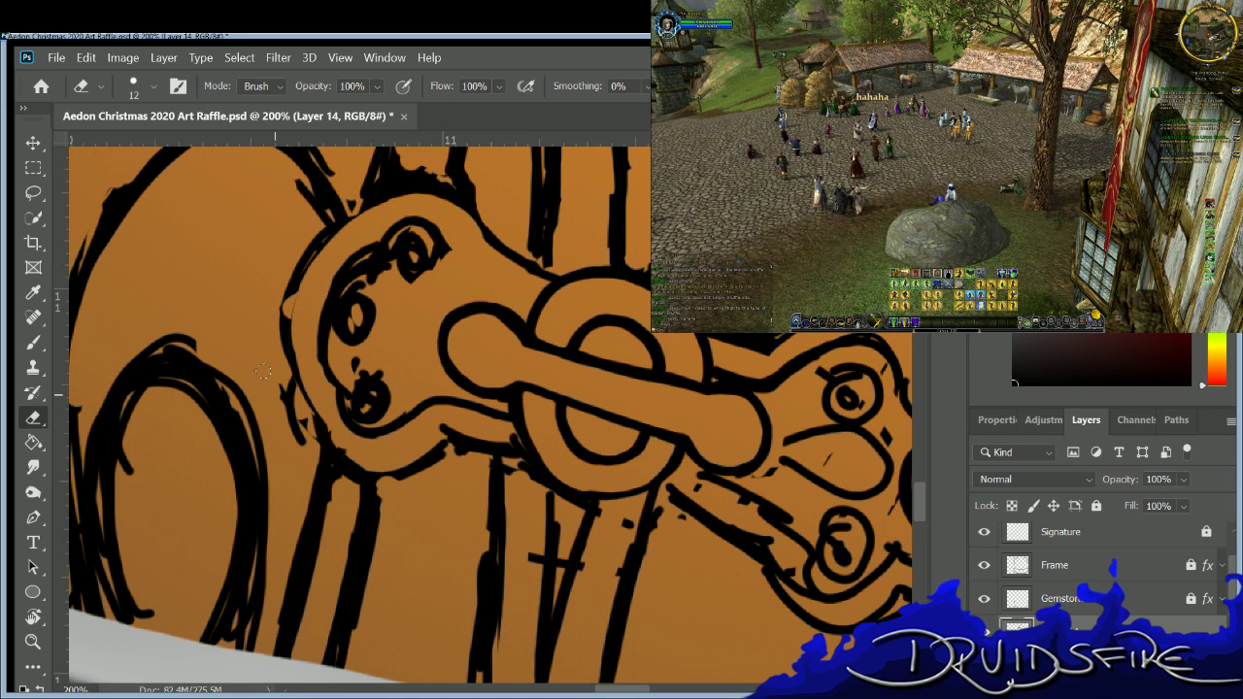
key("b")
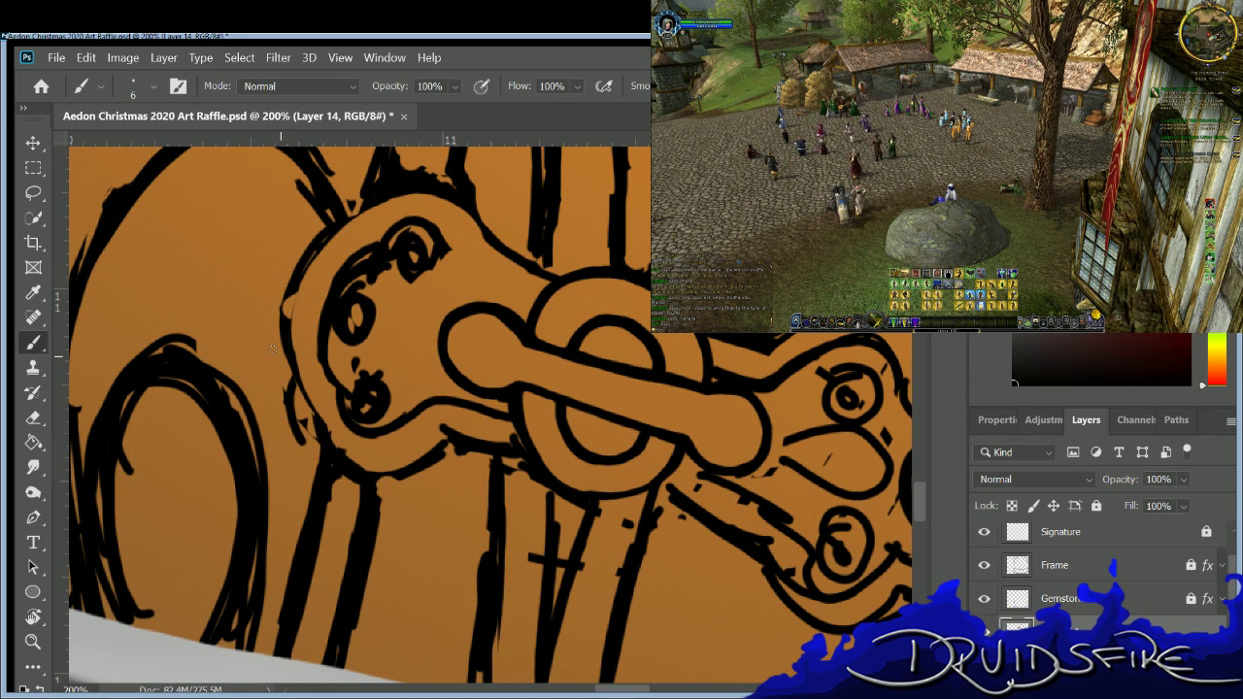
key("e")
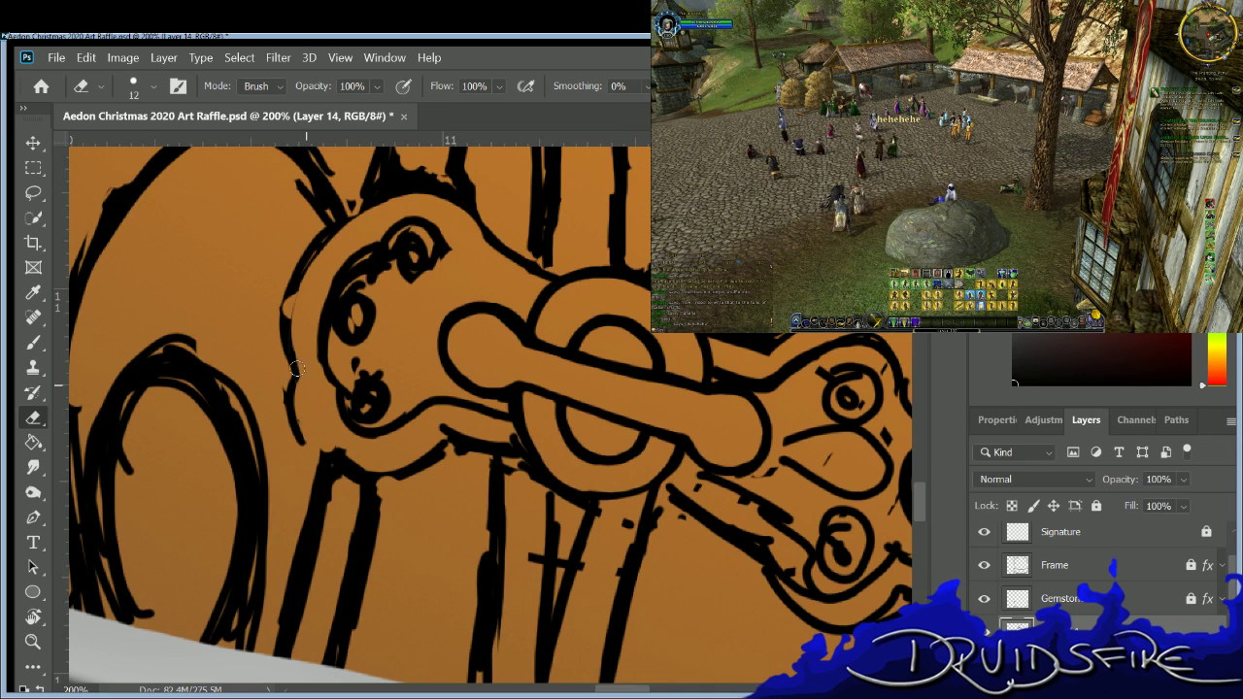
mouse_move(296, 369)
left_mouse_down()
mouse_move(289, 431)
mouse_move(289, 370)
left_mouse_up()
key("b")
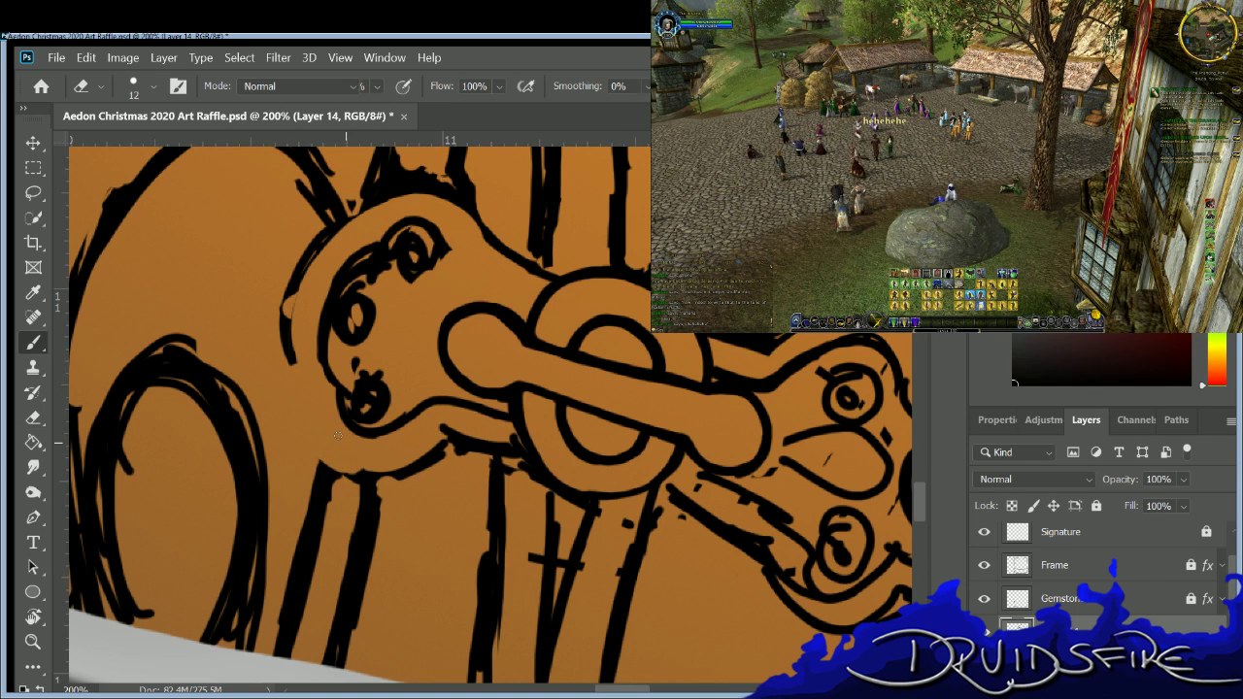
Replace the scribbled lowest circle on the left plate with a clean circular outline.
key("e")
key("b")
key("e")
mouse_move(357, 417)
left_mouse_down()
mouse_move(392, 367)
mouse_move(332, 395)
mouse_move(380, 377)
mouse_move(347, 390)
mouse_move(361, 372)
mouse_move(370, 385)
mouse_move(353, 373)
mouse_move(361, 417)
left_mouse_up()
key("b")
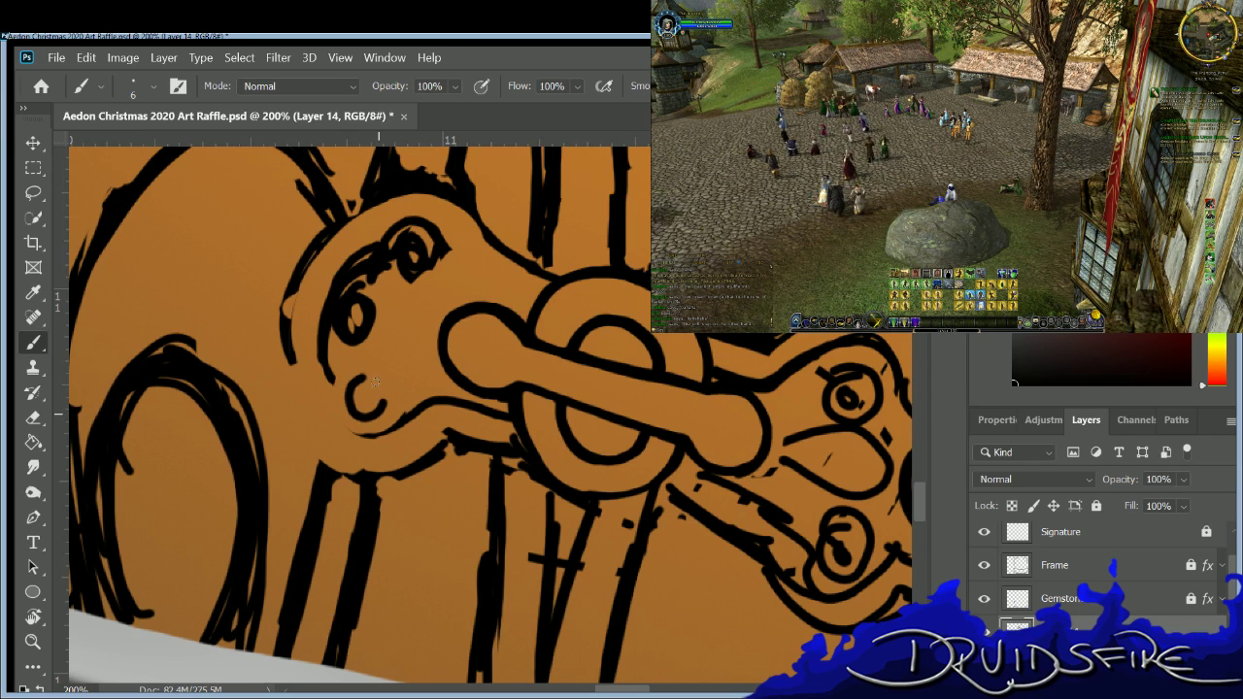
Erase the scribbled middle and upper circles on the left plate and trim the inner contour beside them.
key("e")
mouse_move(354, 325)
left_mouse_down()
mouse_move(349, 303)
mouse_move(333, 323)
left_mouse_up()
mouse_move(407, 238)
left_mouse_down()
mouse_move(412, 267)
mouse_move(393, 257)
mouse_move(429, 263)
mouse_move(400, 244)
mouse_move(435, 248)
mouse_move(385, 267)
left_mouse_up()
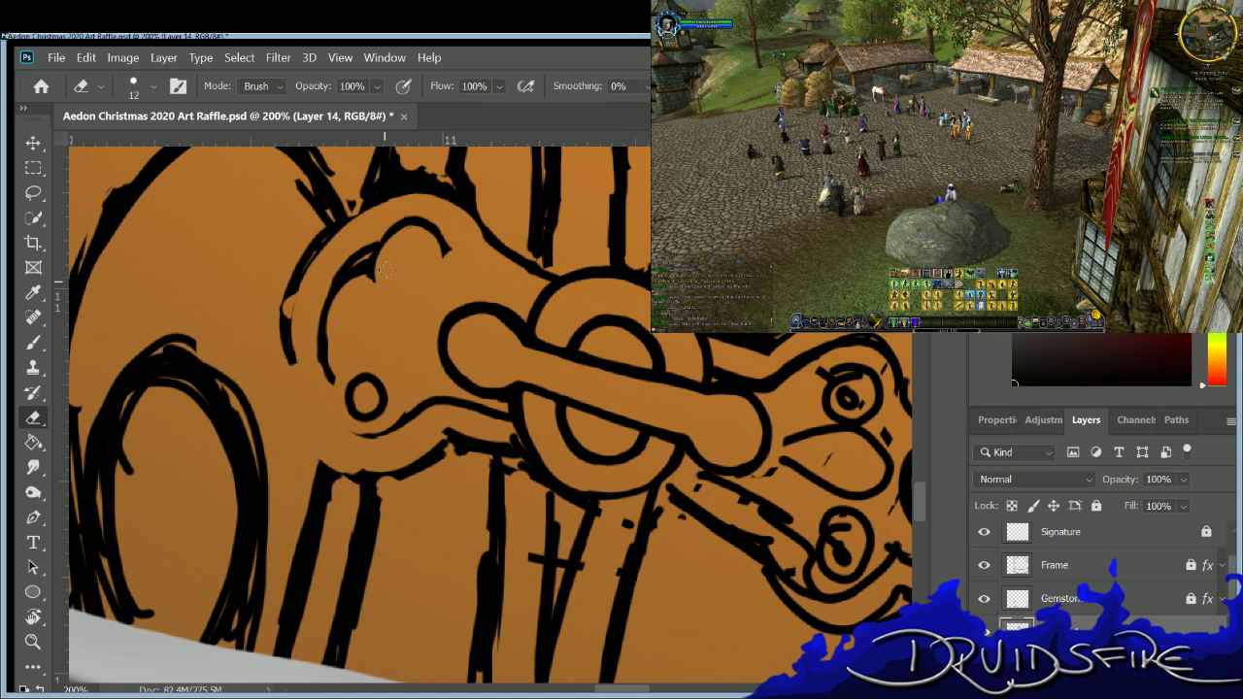
key("b")
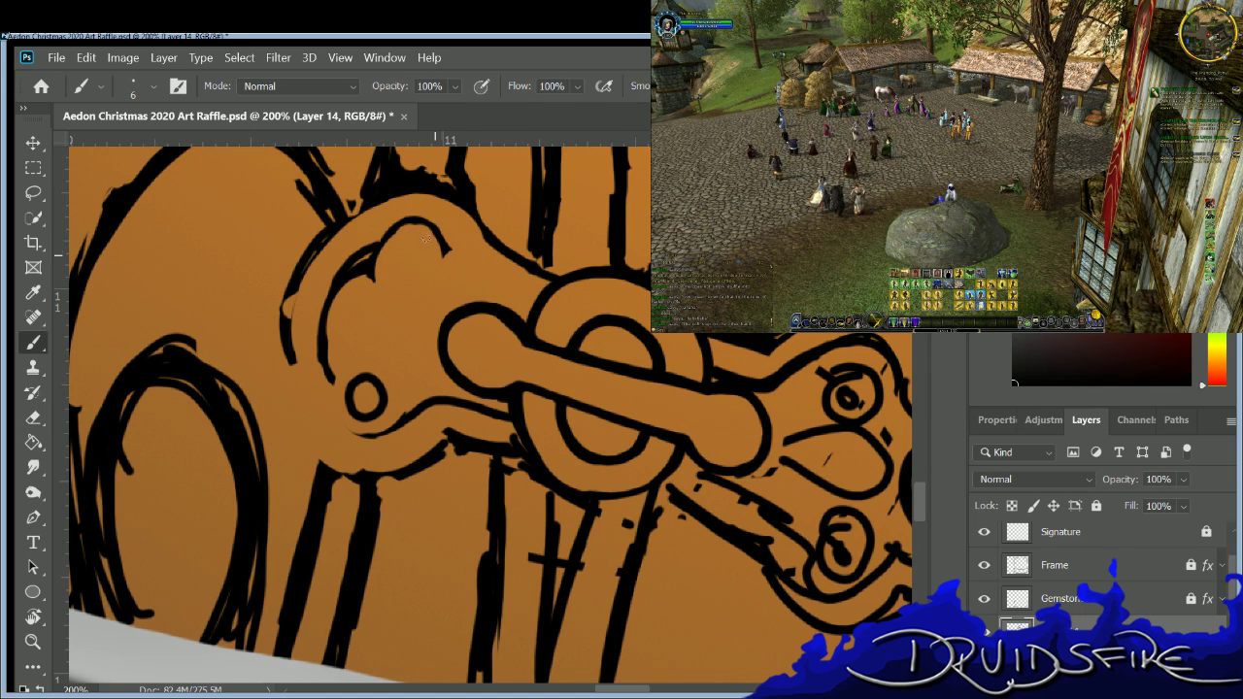
key("e")
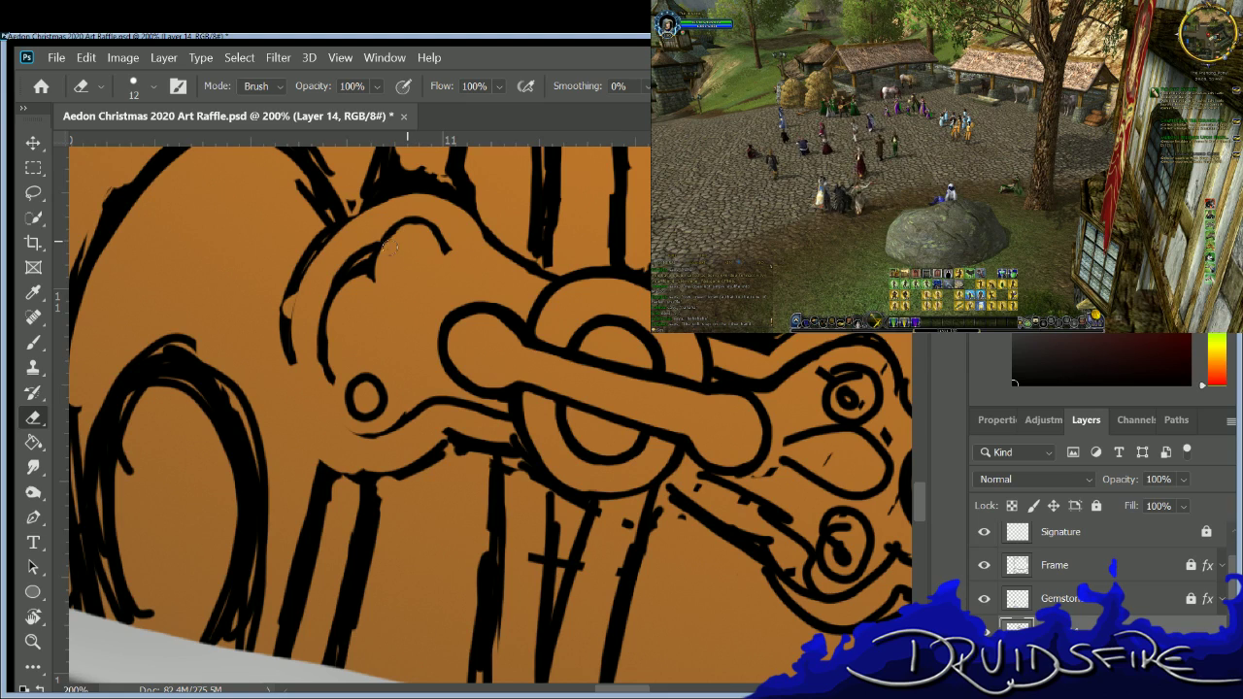
Draw clean upper and middle circles on the left plate and thin the thick inner contour between them.
key("b")
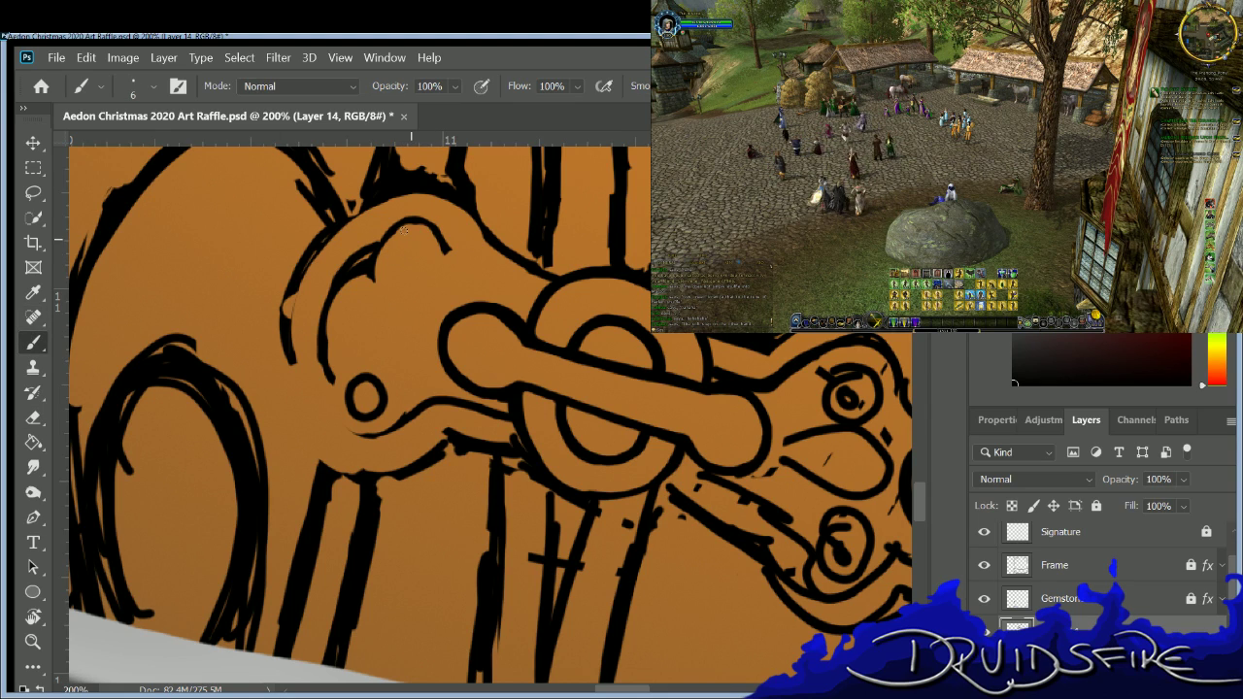
mouse_move(394, 232)
left_mouse_down()
mouse_move(388, 264)
mouse_move(412, 282)
mouse_move(427, 254)
mouse_move(402, 233)
left_mouse_up()
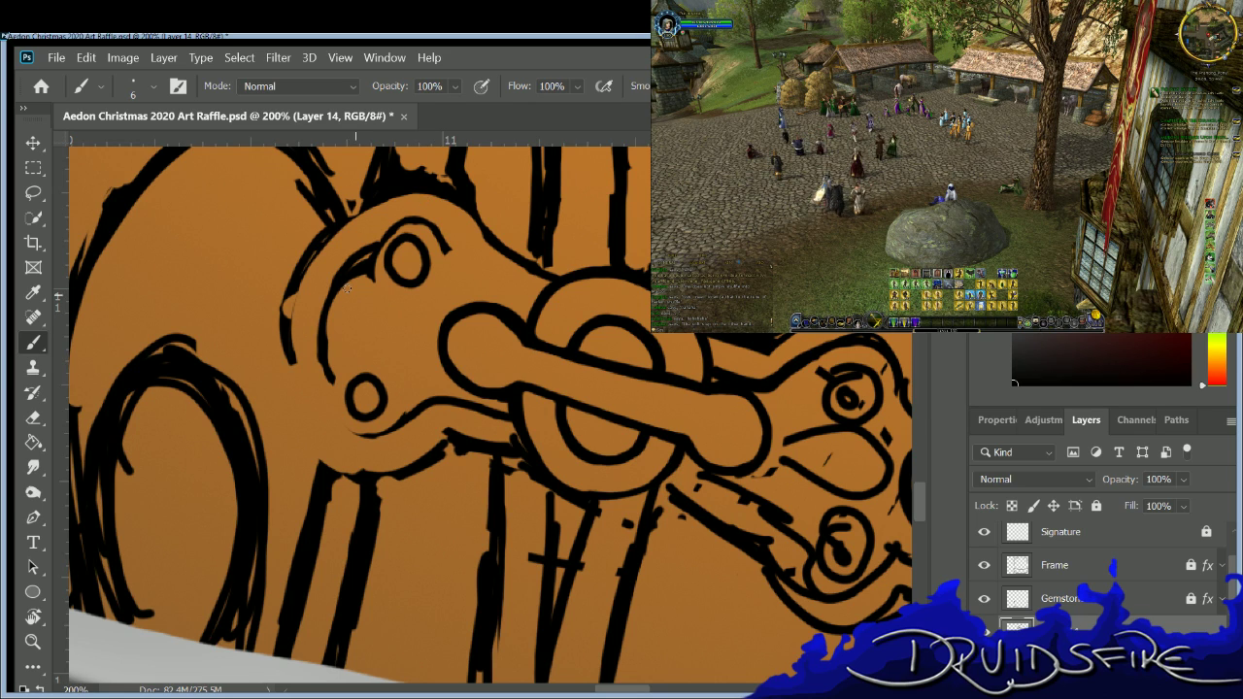
mouse_move(340, 291)
left_mouse_down()
mouse_move(333, 330)
mouse_move(357, 338)
mouse_move(357, 303)
left_mouse_up()
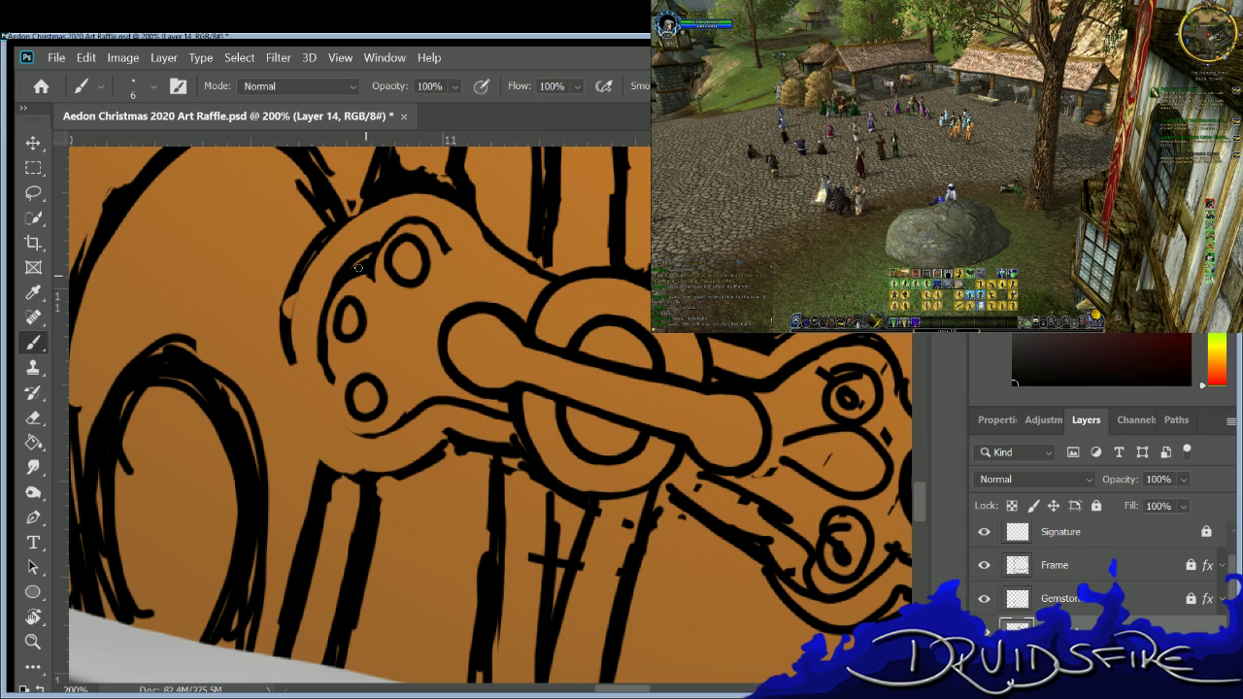
key("e")
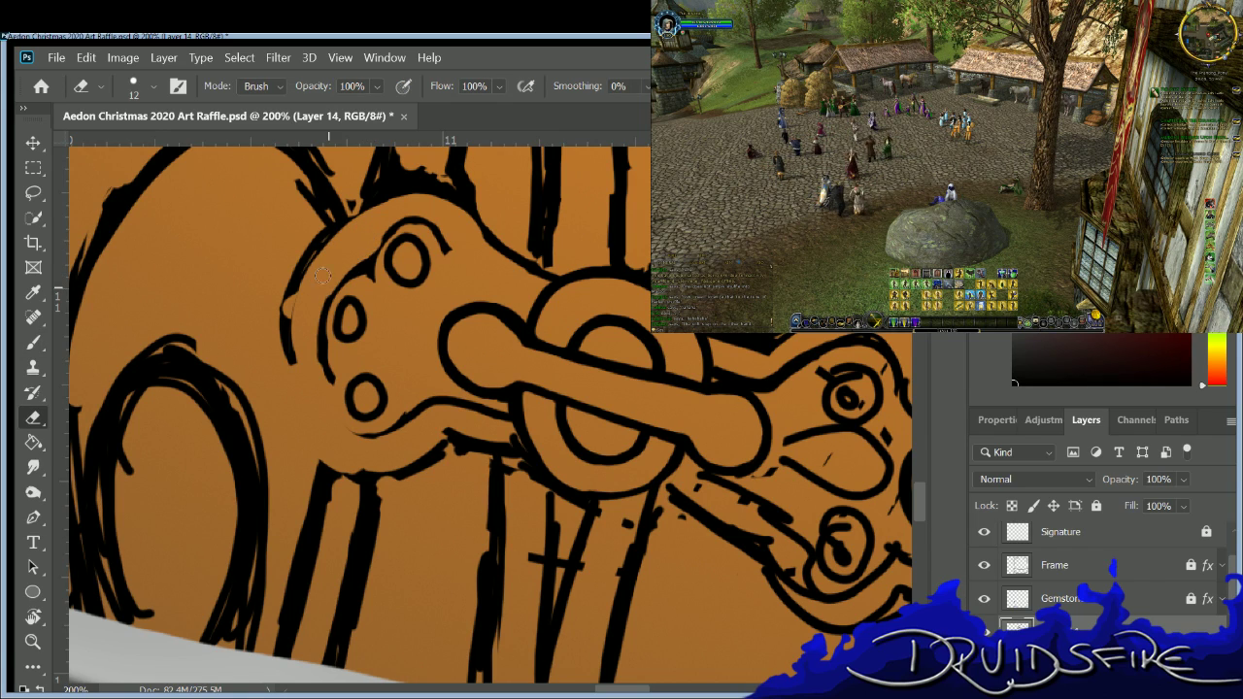
key("b")
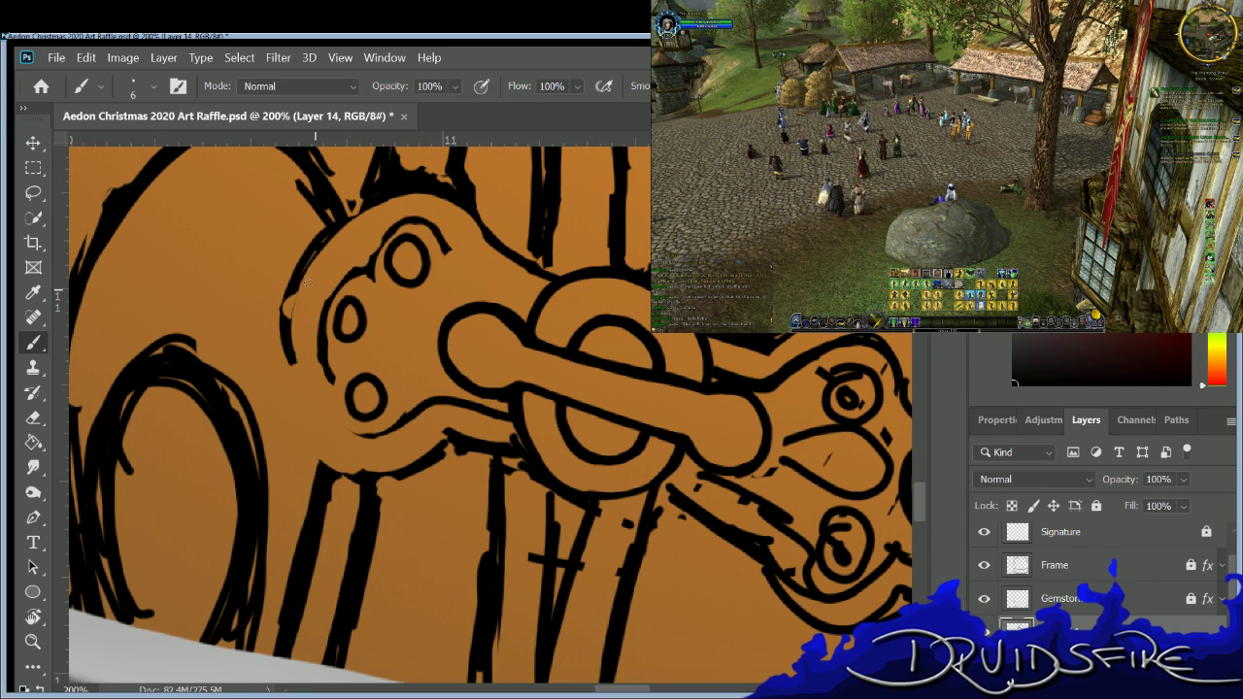
Smooth the left plate's upper edge toward the ring and erase the end of the vertical line touching it.
scroll(626, 649, "right", 5)
scroll(631, 641, "left", 4)
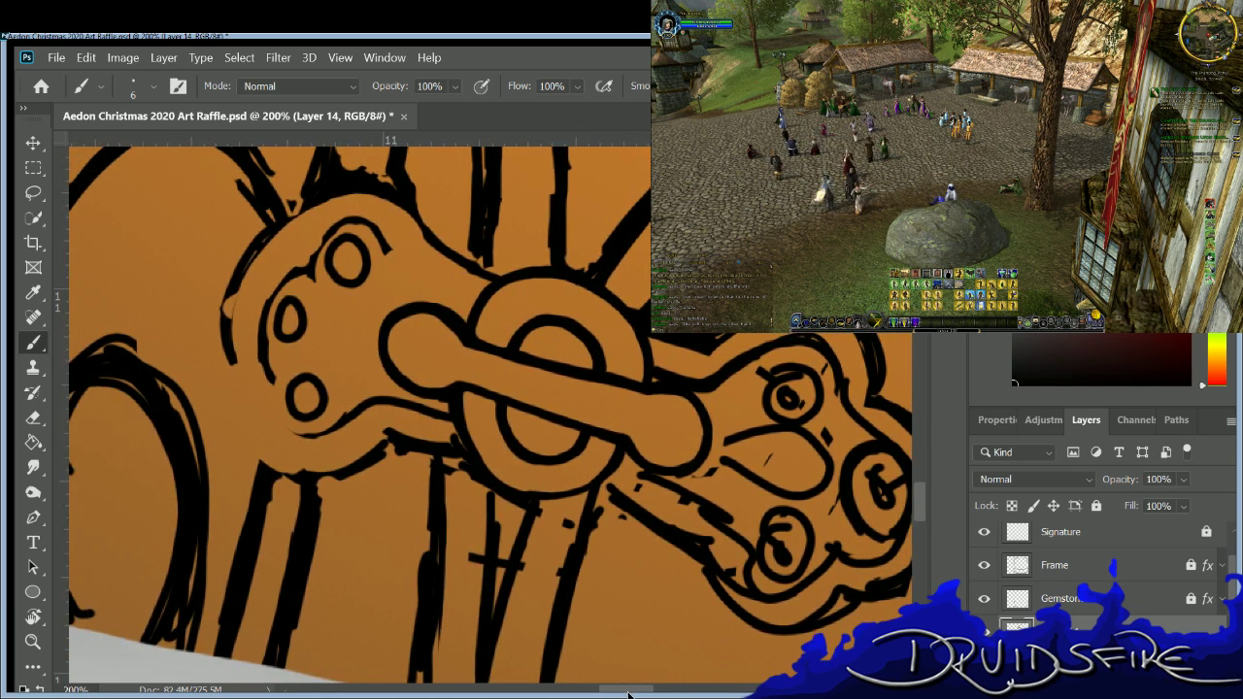
scroll(640, 622, "right", 1)
mouse_move(171, 218)
left_mouse_down()
mouse_move(206, 186)
mouse_move(249, 186)
mouse_move(291, 229)
left_mouse_up()
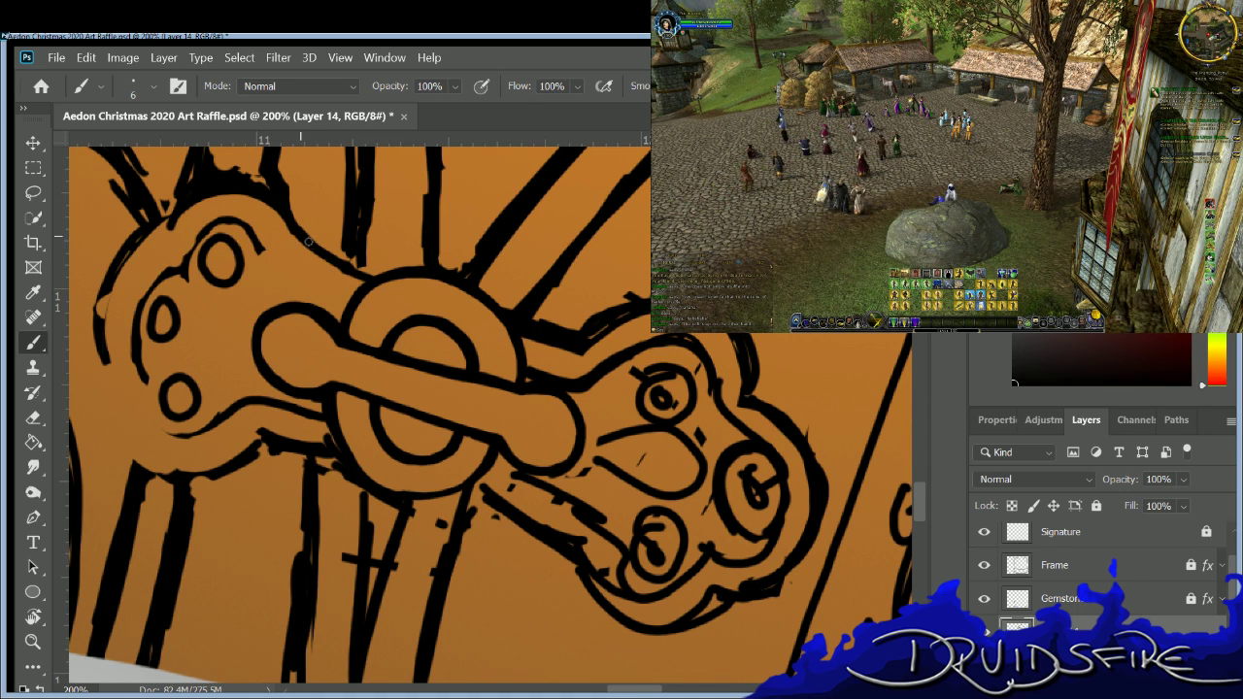
key("e")
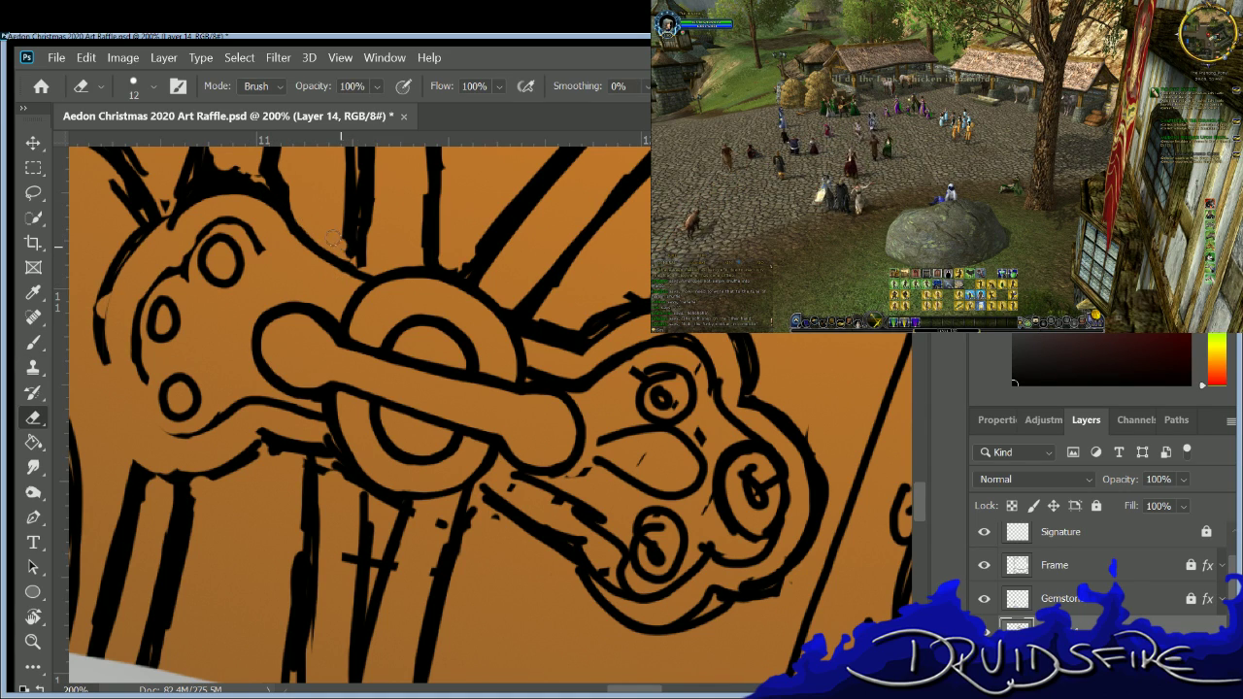
key("b")
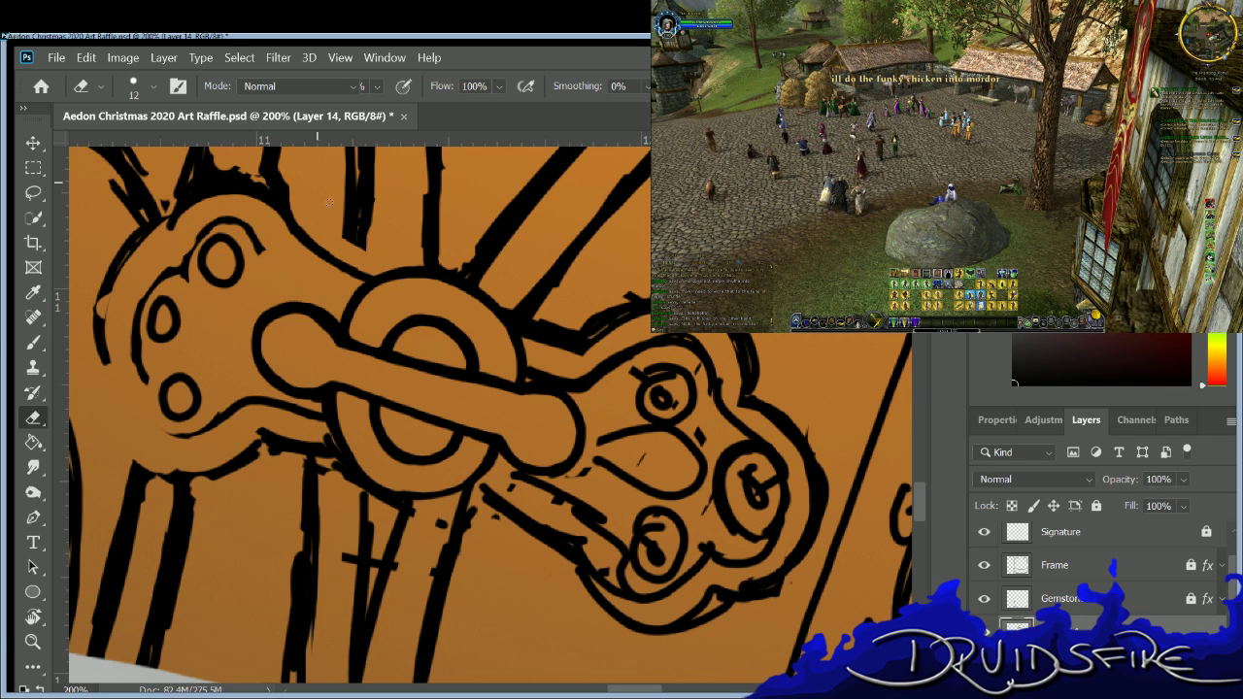
key("e")
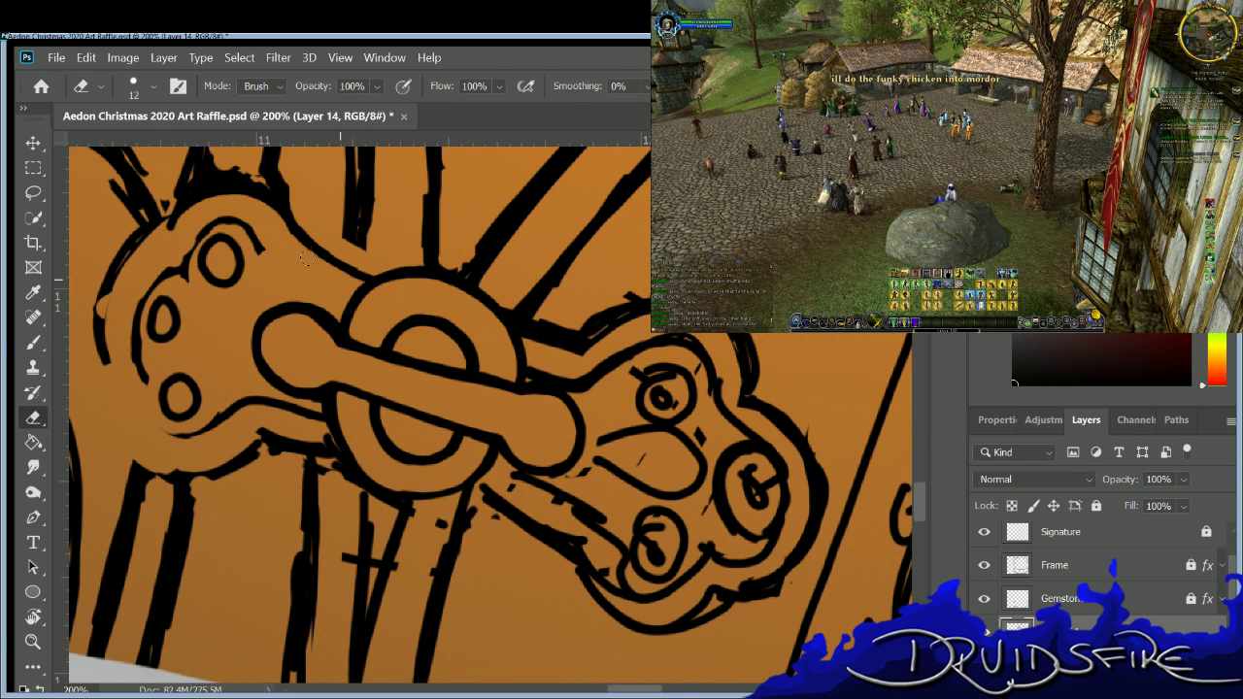
key("b")
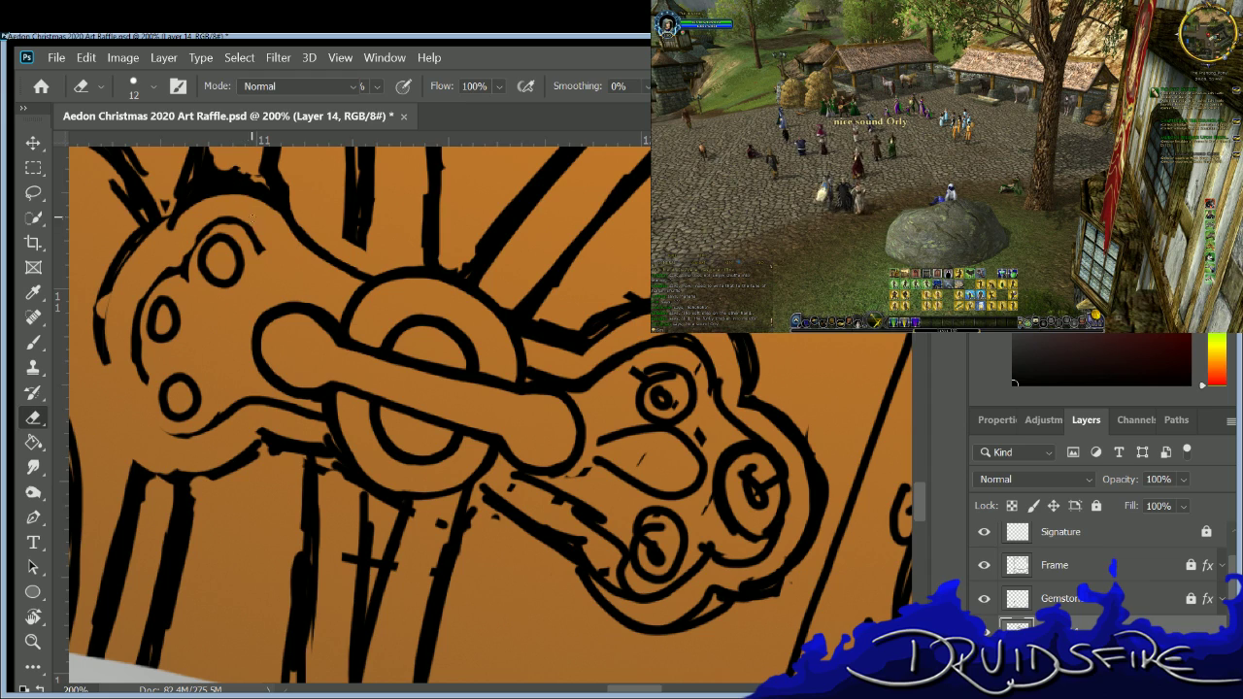
Complete the left plate's inner contour from the upper circle toward the ring and around the lowest circle.
key("b")
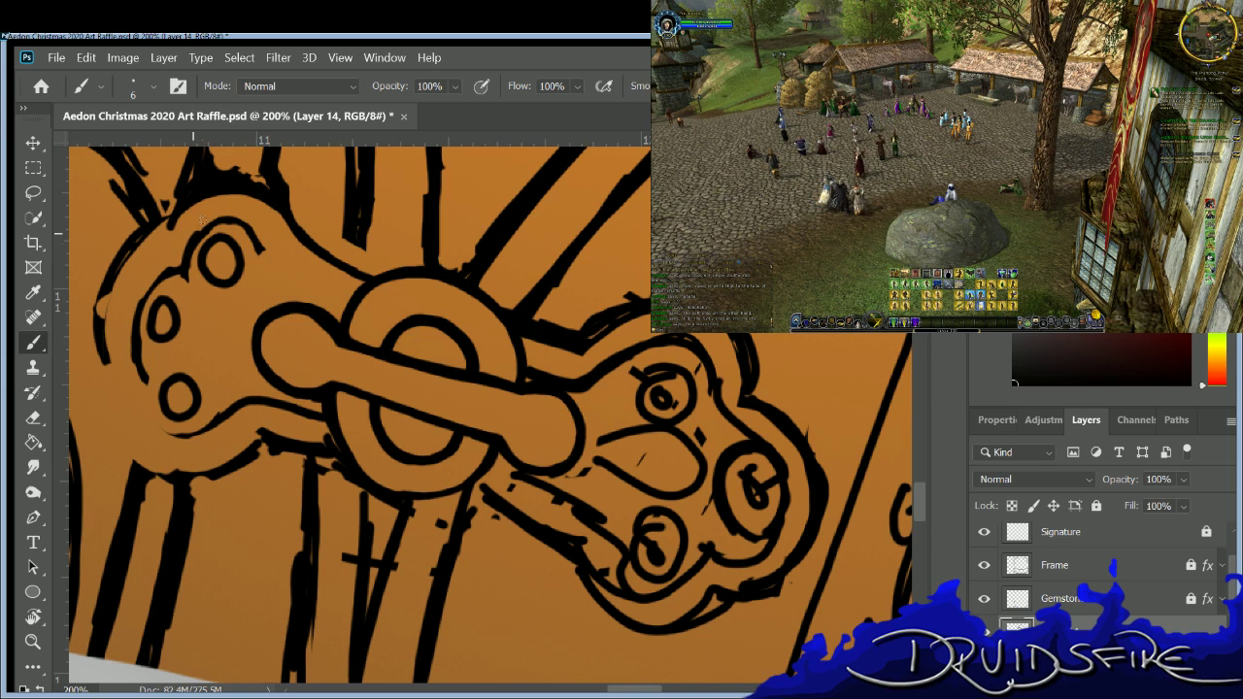
mouse_move(224, 209)
left_mouse_down()
mouse_move(277, 267)
mouse_move(349, 298)
left_mouse_up()
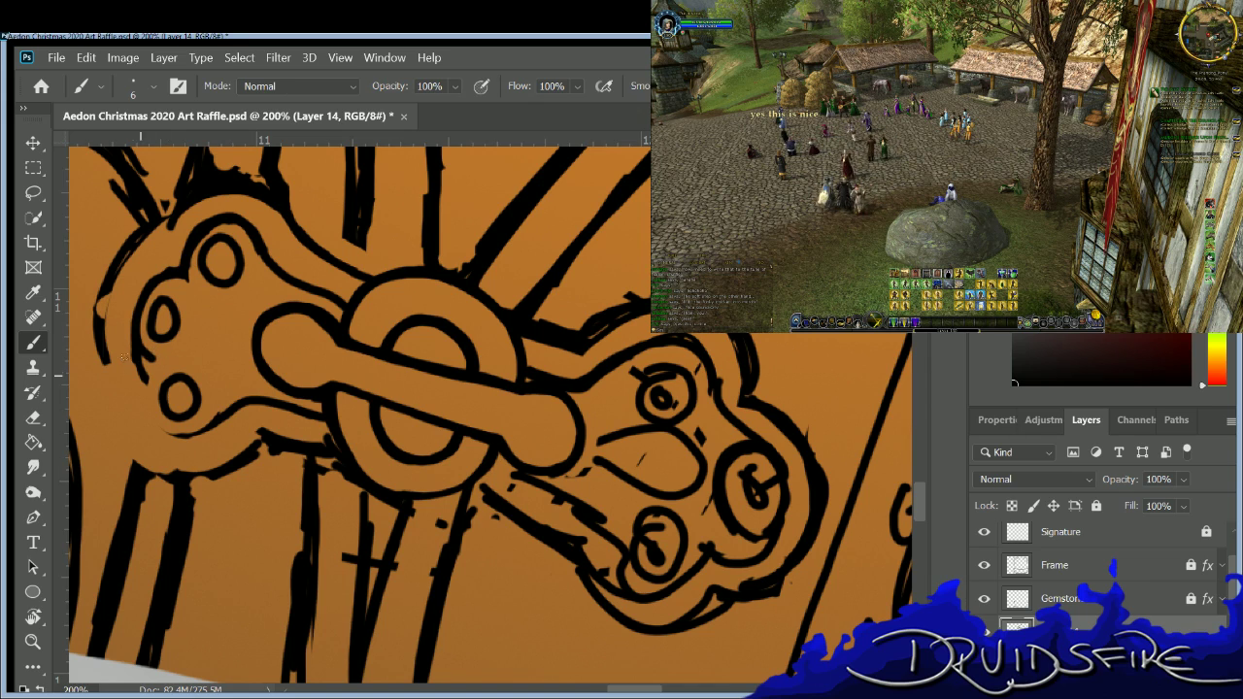
key("e")
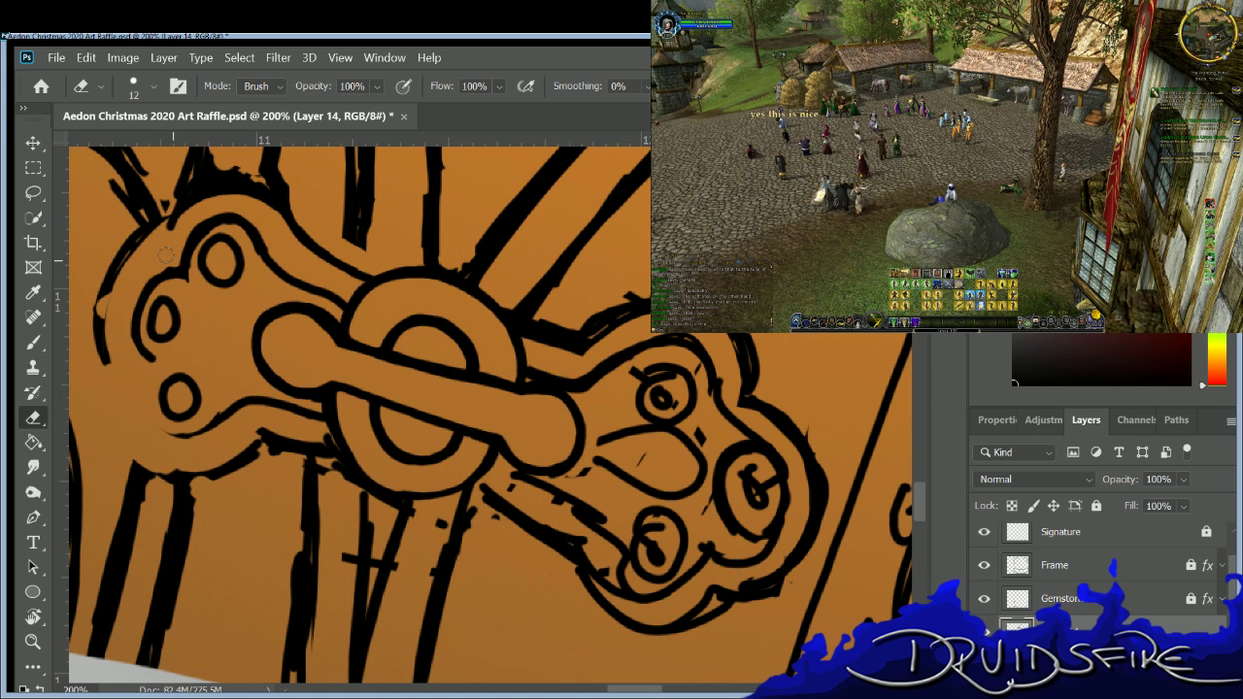
key("b")
mouse_move(138, 398)
left_mouse_down()
mouse_move(164, 437)
mouse_move(194, 441)
mouse_move(219, 425)
left_mouse_up()
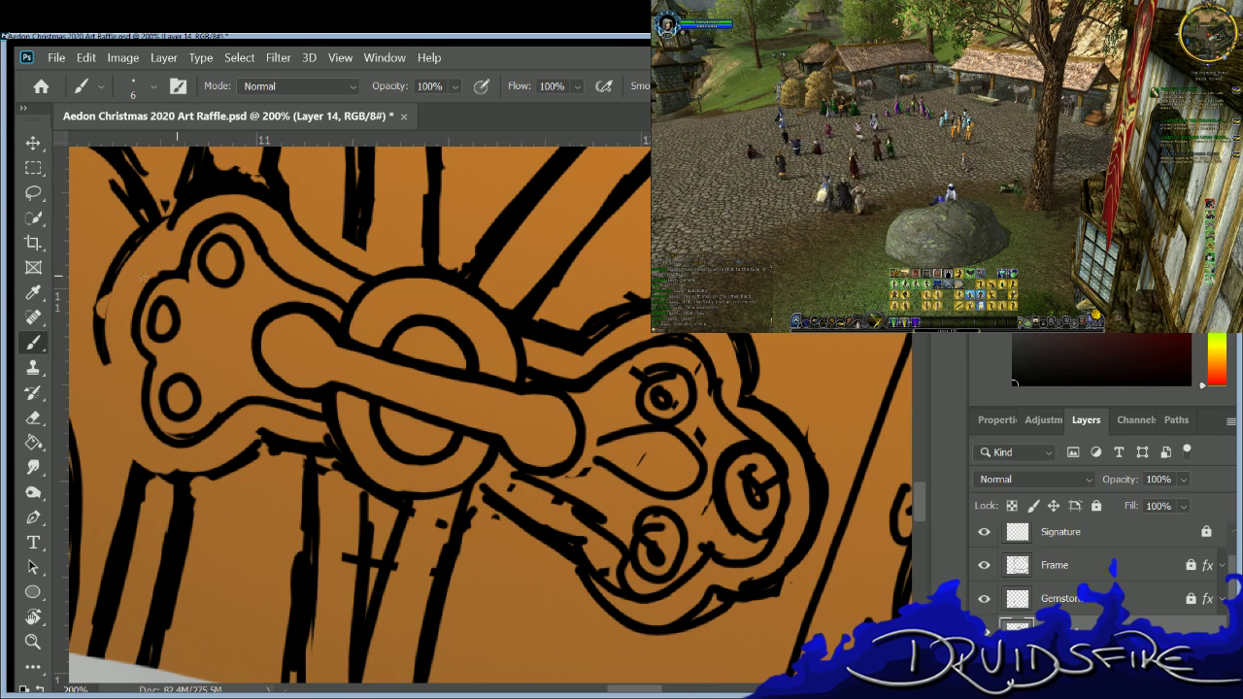
Close the gap in the left plate's outer contour around the lower lobe and redraw its curve beside the middle circle.
mouse_move(100, 303)
left_mouse_down()
mouse_move(125, 390)
mouse_move(119, 375)
mouse_move(118, 416)
mouse_move(138, 454)
mouse_move(180, 476)
left_mouse_up()
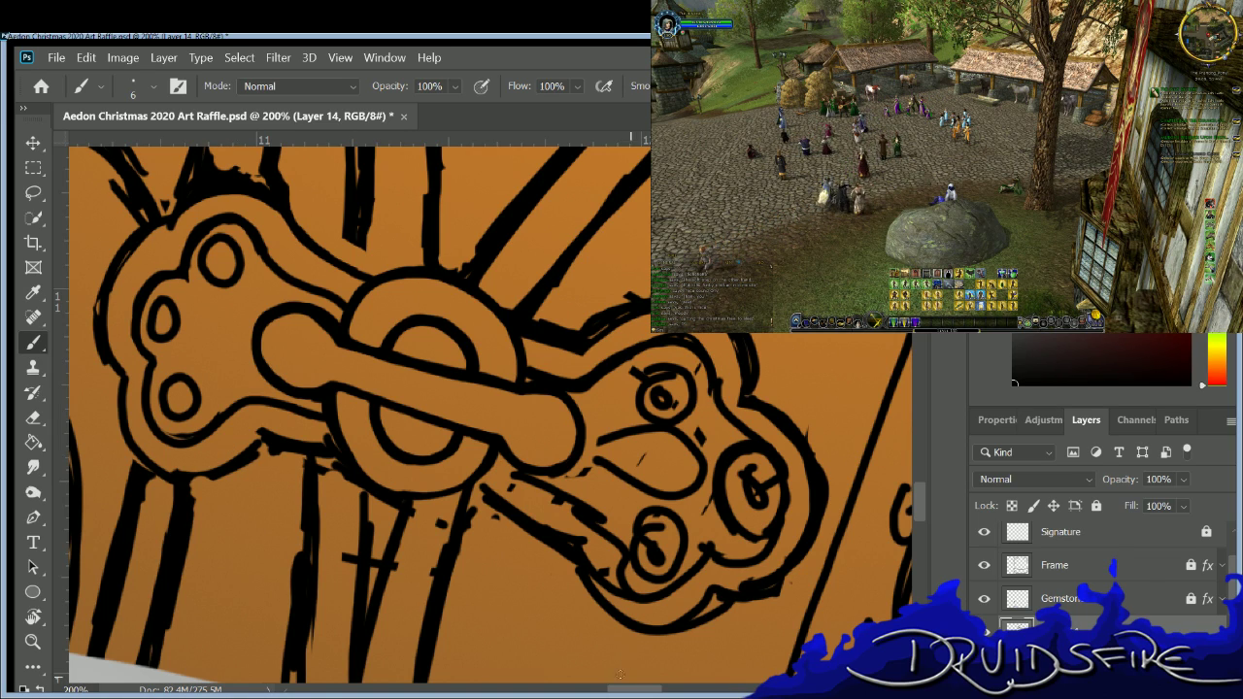
scroll(588, 643, "left", 6)
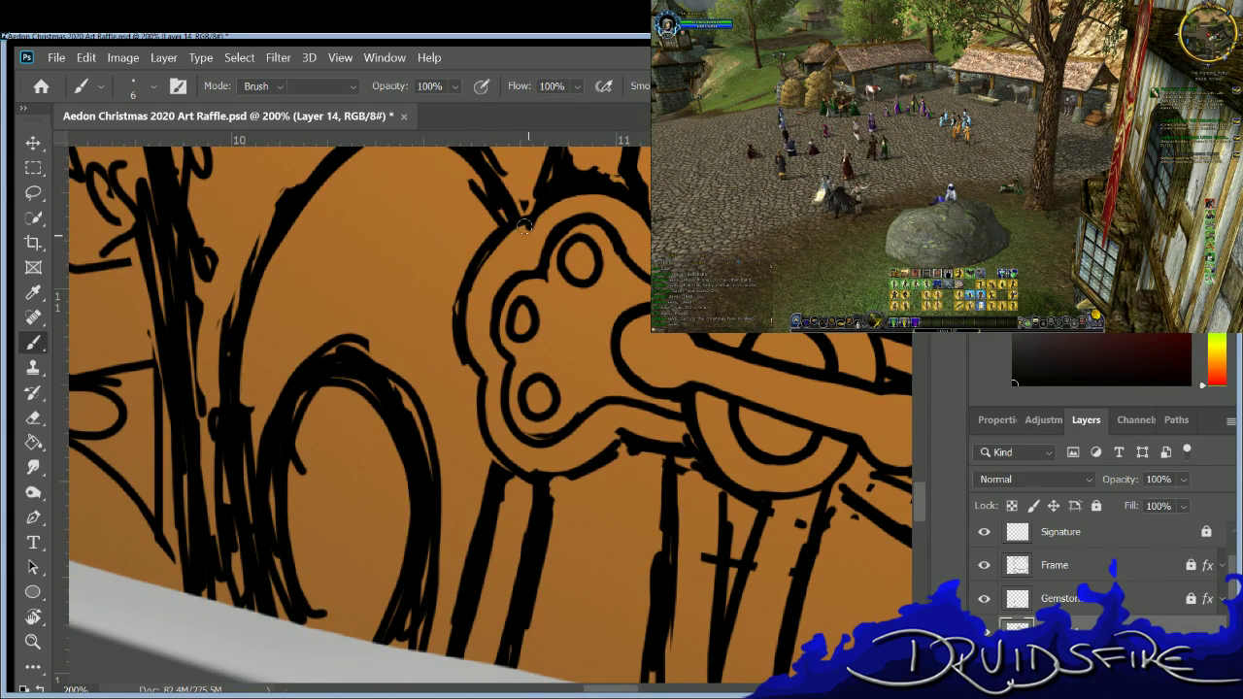
key("e")
mouse_move(497, 225)
left_mouse_down()
mouse_move(467, 254)
mouse_move(453, 330)
mouse_move(452, 291)
left_mouse_up()
key("b")
mouse_move(514, 216)
left_mouse_down()
mouse_move(479, 243)
mouse_move(462, 288)
mouse_move(475, 369)
left_mouse_up()
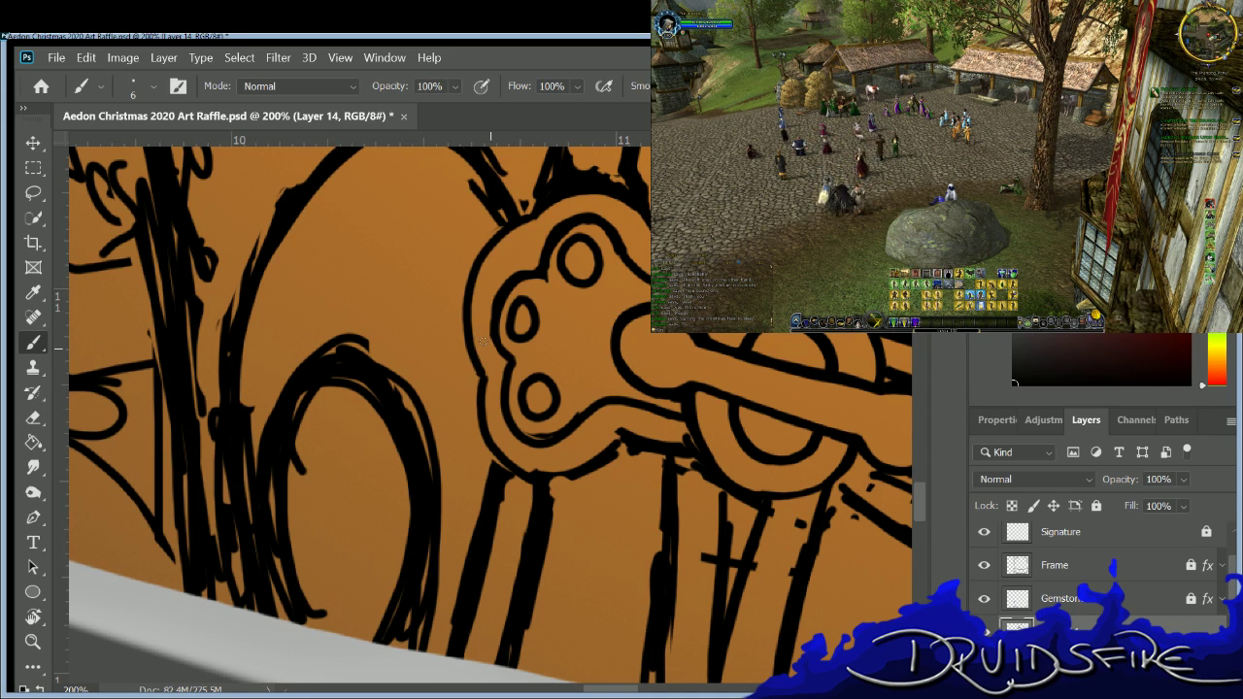
Reshape the left plate's outer contour into separate lobes around the upper and middle circles.
key("e")
mouse_move(519, 212)
left_mouse_down()
mouse_move(458, 366)
mouse_move(482, 246)
mouse_move(469, 360)
left_mouse_up()
key("b")
mouse_move(540, 194)
left_mouse_down()
mouse_move(519, 235)
mouse_move(471, 277)
mouse_move(465, 318)
mouse_move(484, 357)
mouse_move(477, 394)
left_mouse_up()
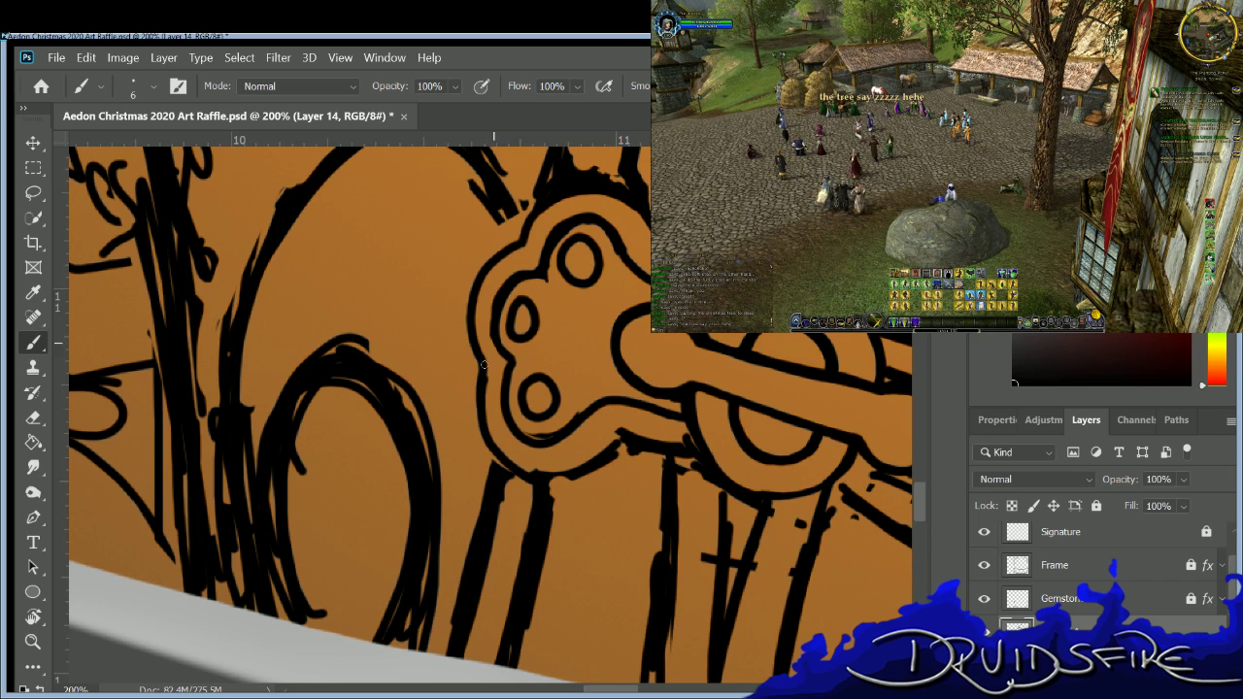
left_click_drag(474, 380, 483, 396)
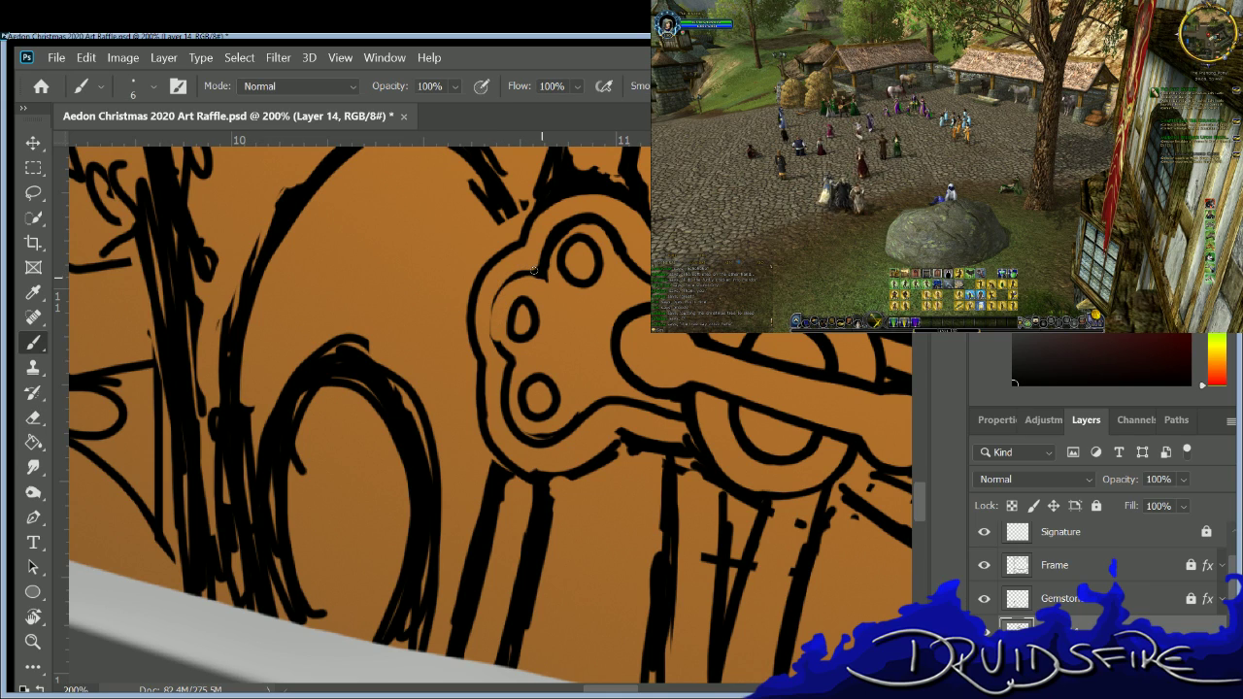
Smooth and even out the left plate's inner contour around the upper, middle and lowest circles.
mouse_move(519, 271)
left_mouse_down()
mouse_move(484, 311)
mouse_move(497, 346)
left_mouse_up()
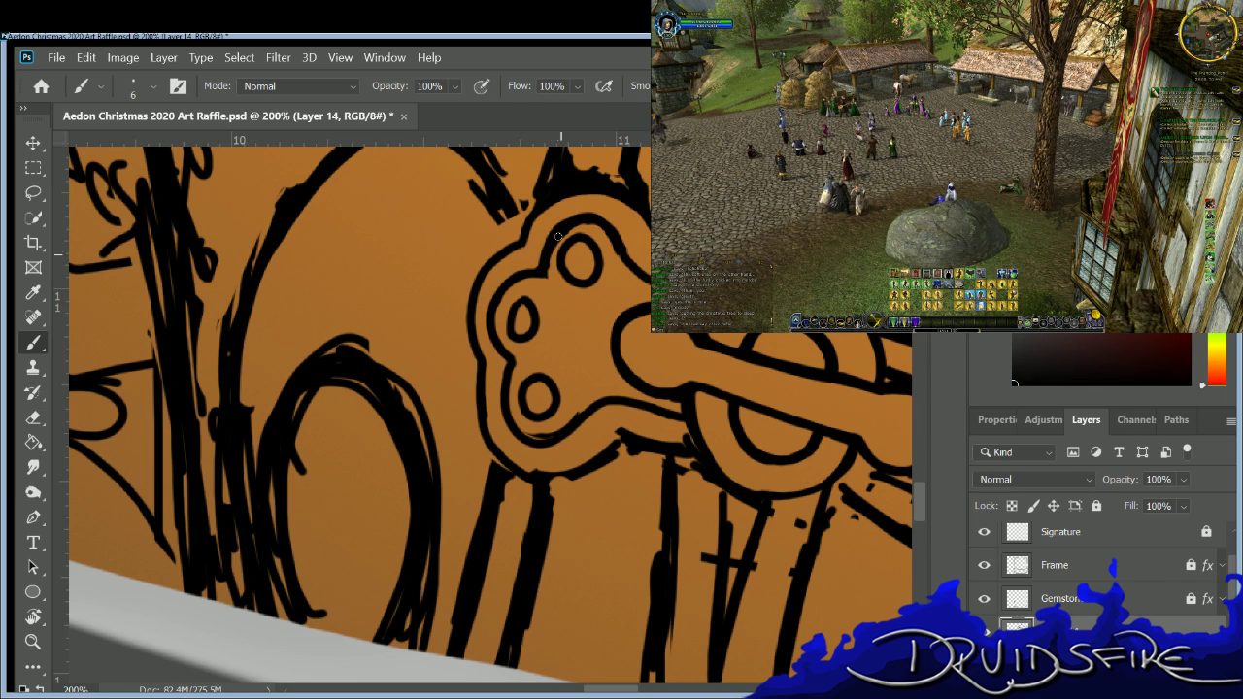
key("e")
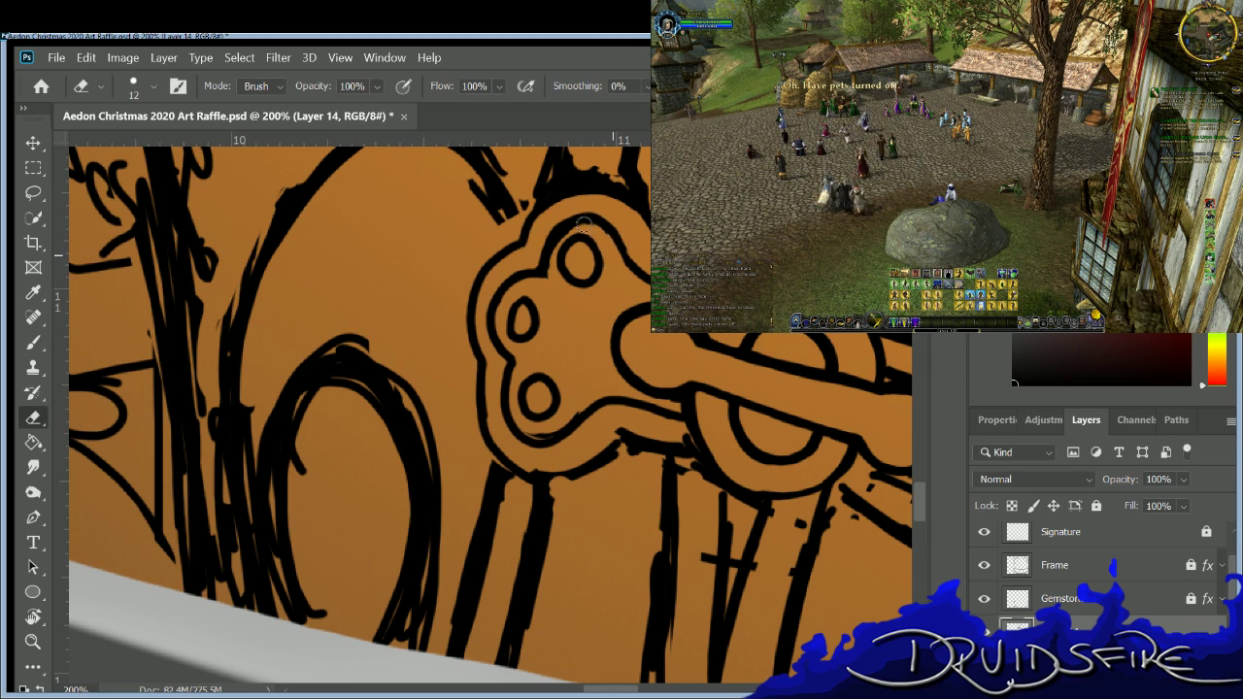
key("b")
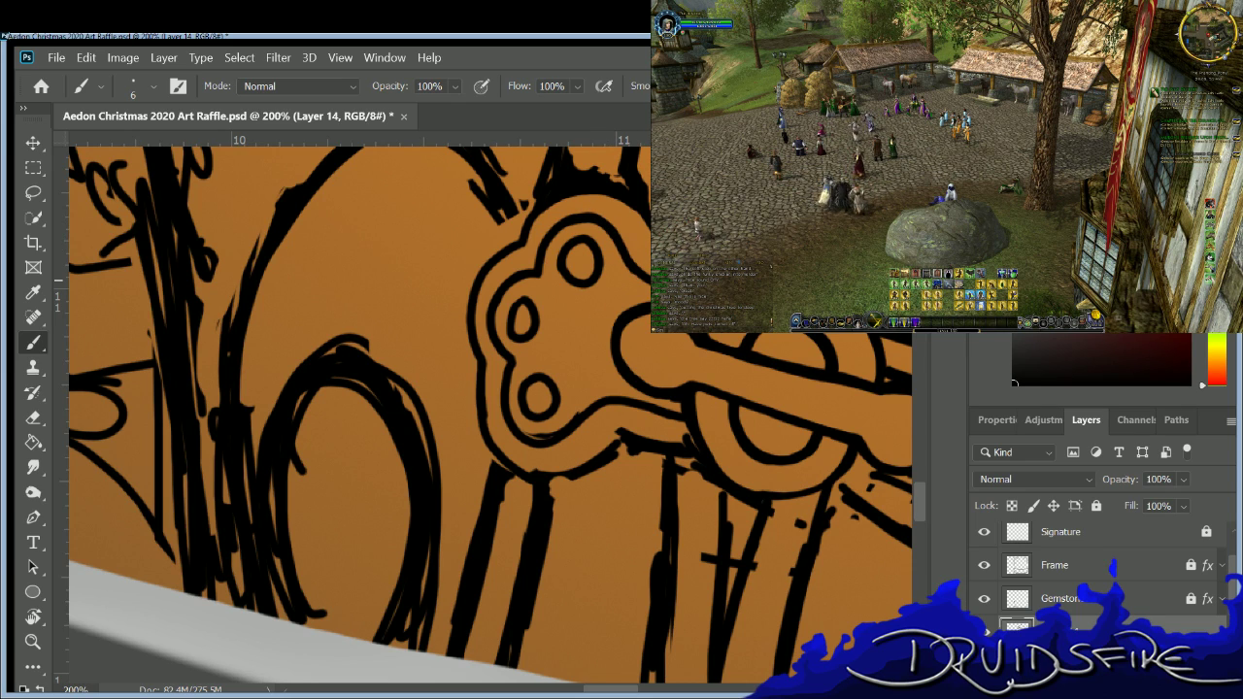
key("e")
key("b")
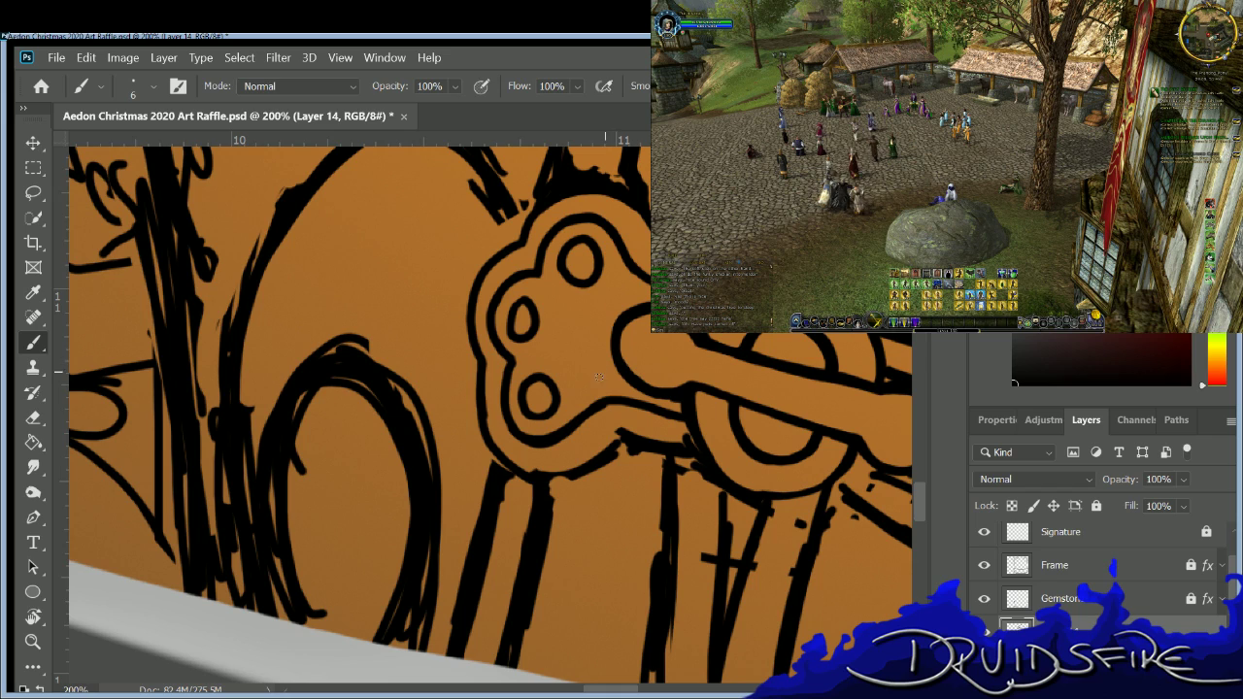
key("e")
key("b")
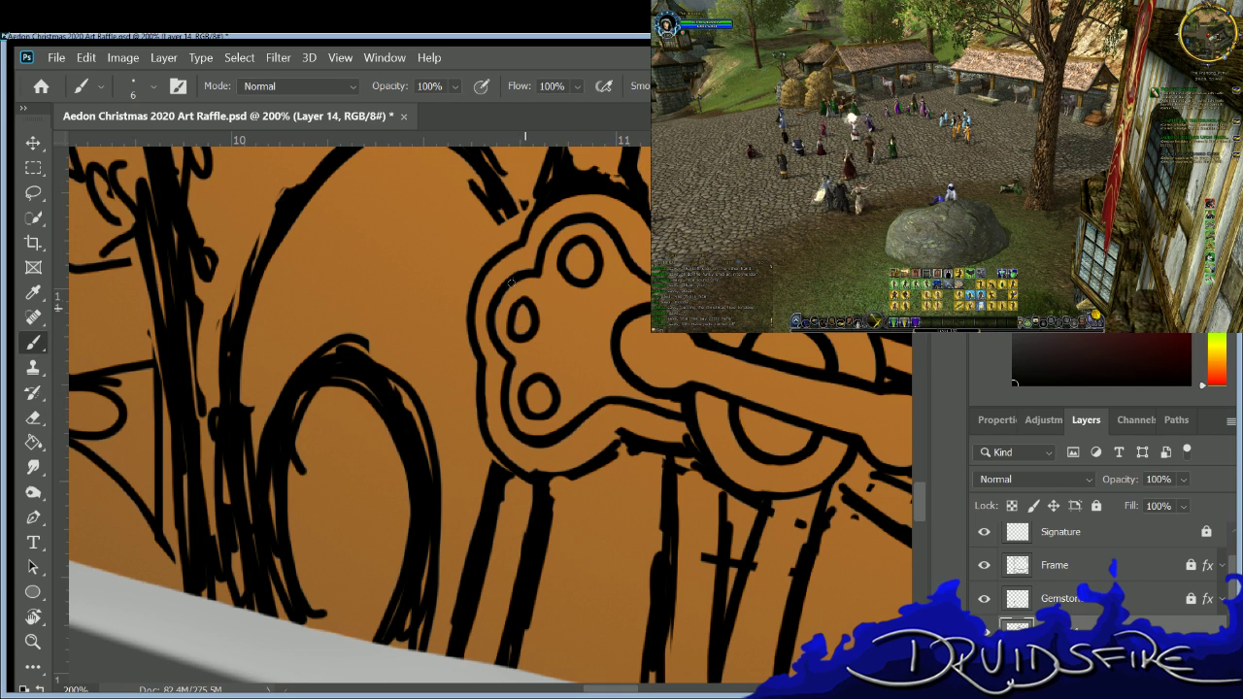
key("b")
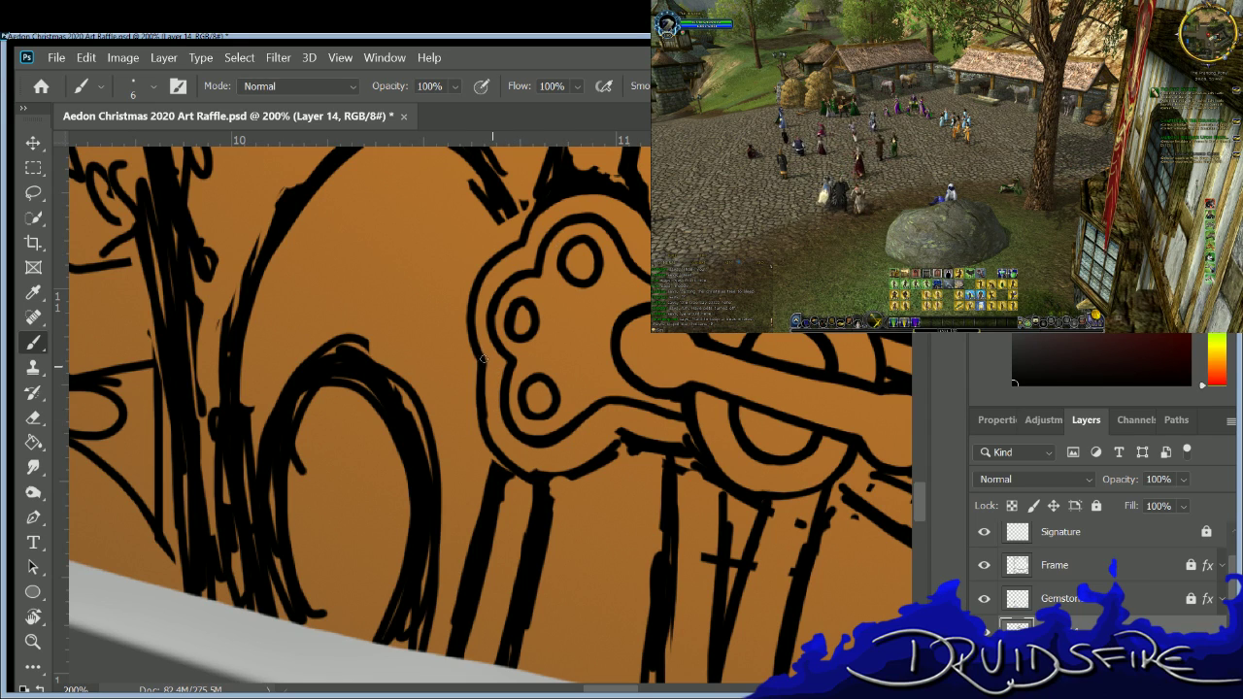
Refine the notch in the left plate's outer contour where the middle and lower lobes meet.
left_click_drag(480, 358, 475, 398)
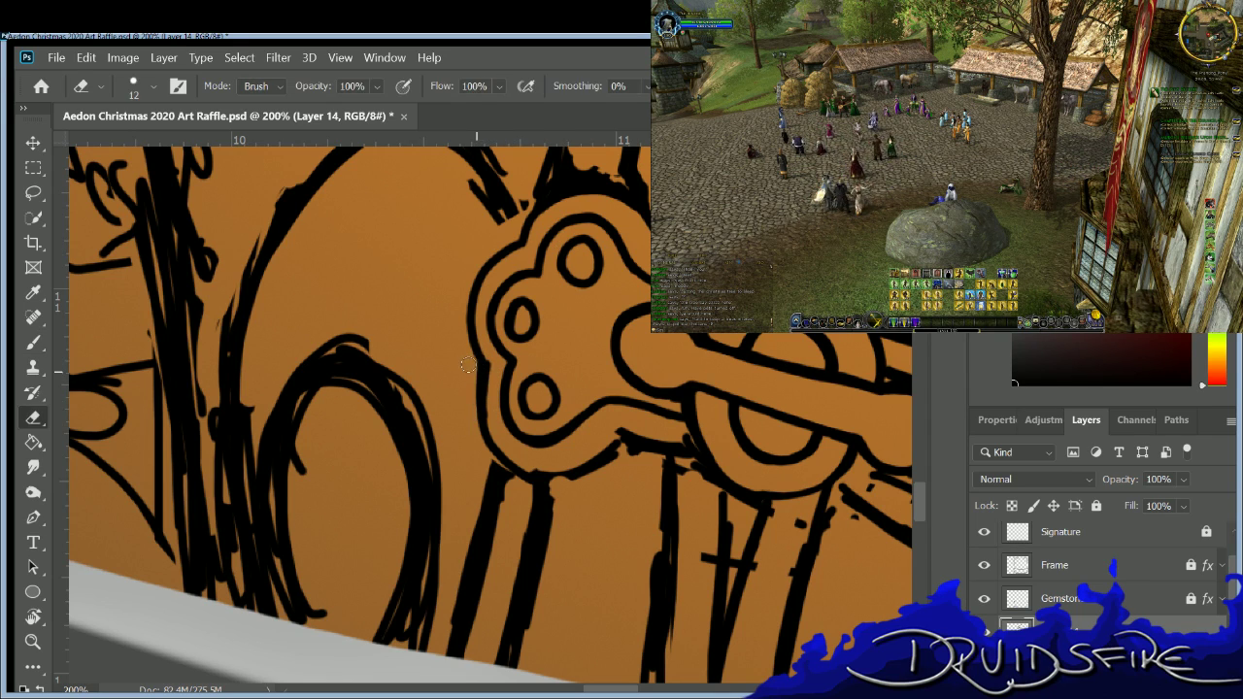
left_click_drag(475, 380, 484, 417)
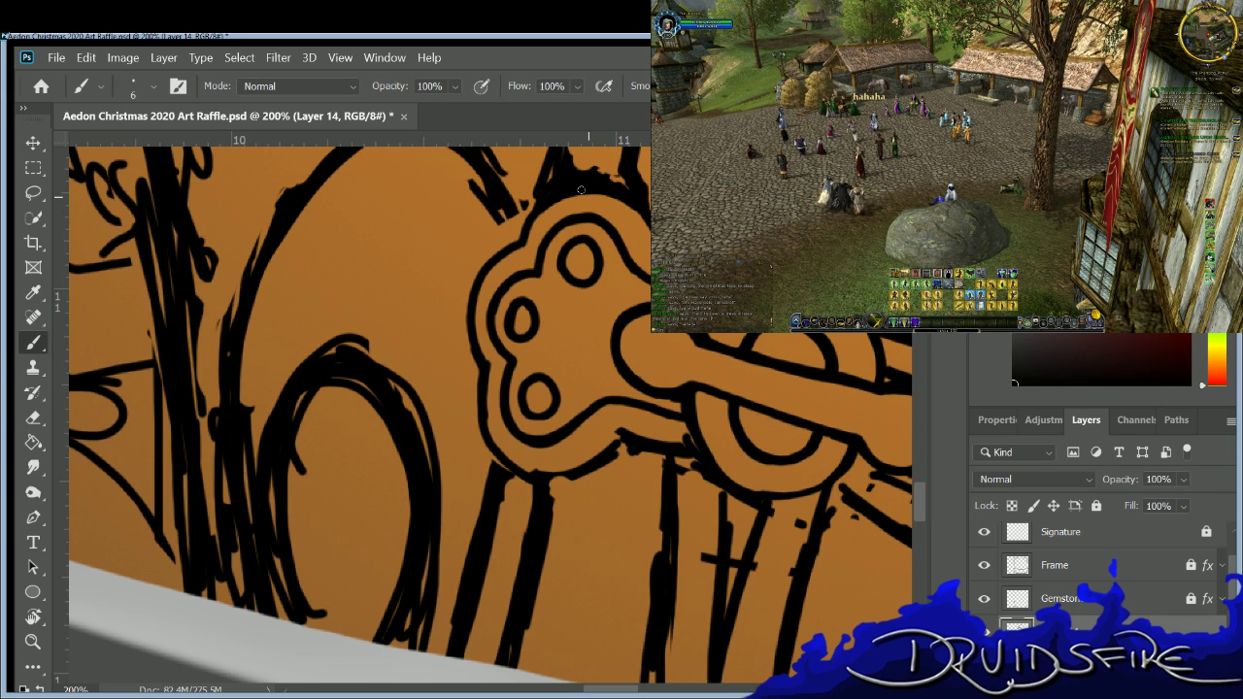
key("e")
left_click_drag(481, 349, 485, 428)
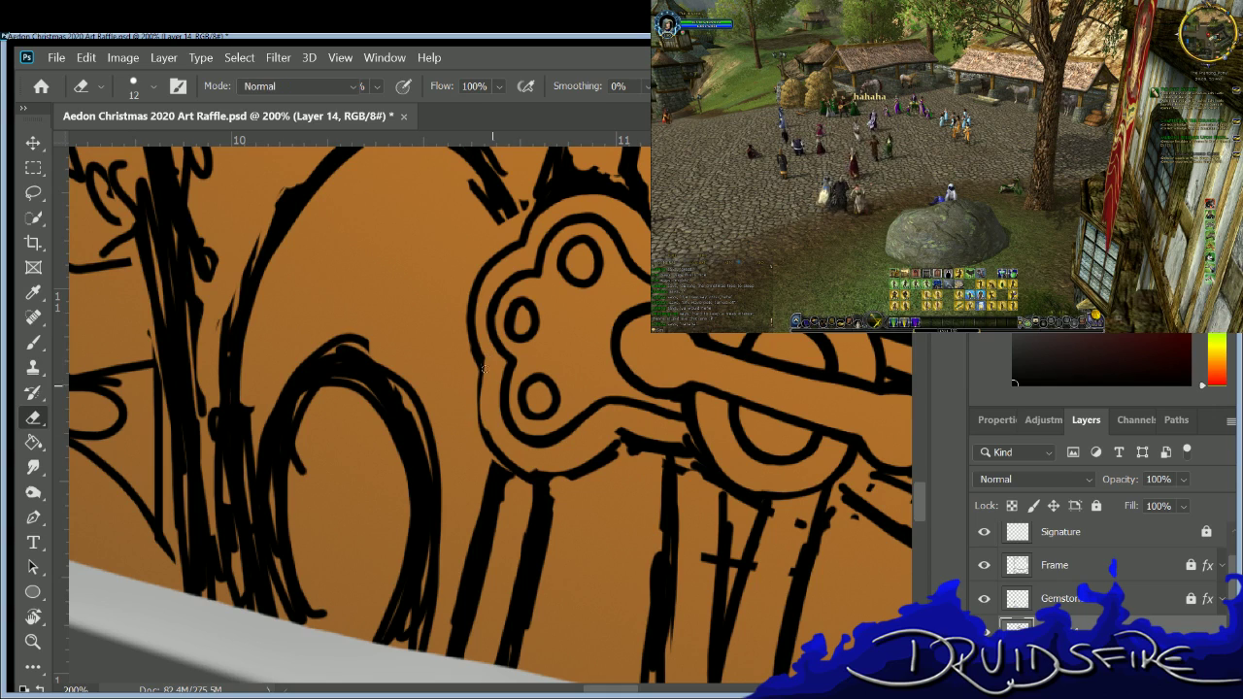
key("b")
left_click_drag(481, 367, 482, 437)
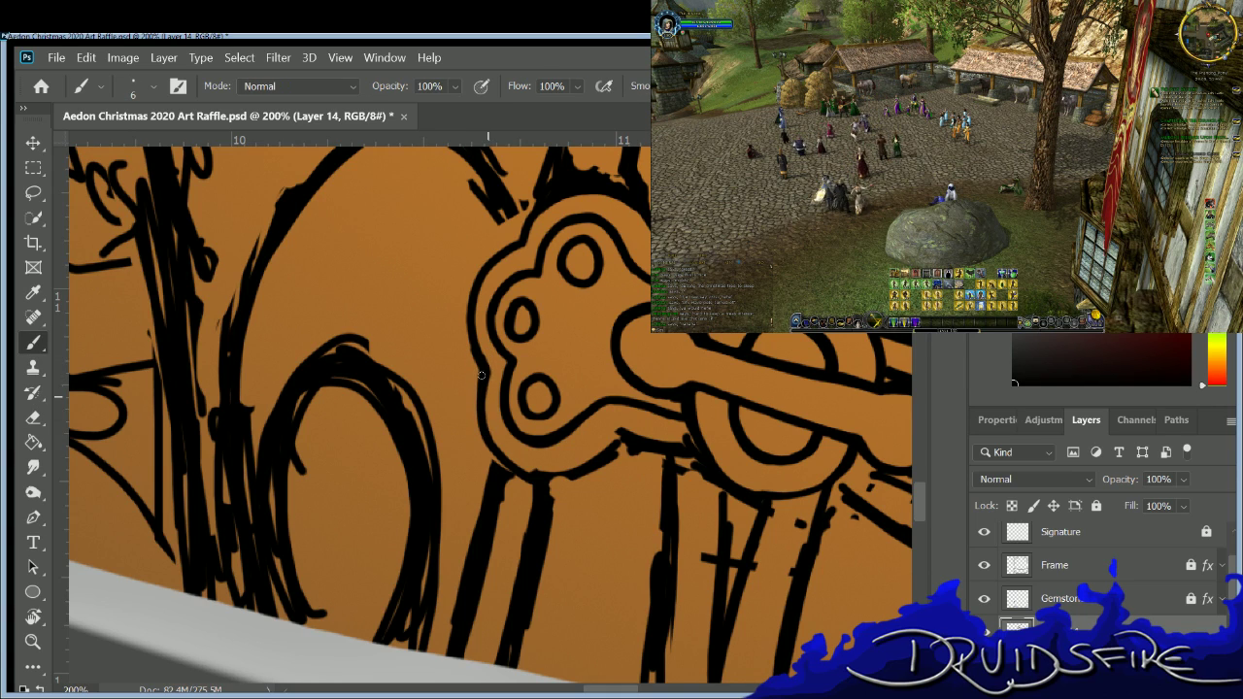
Trim the rough lower edge of the left plate's outer contour and redraw it as a clean curve toward the ring.
key("e")
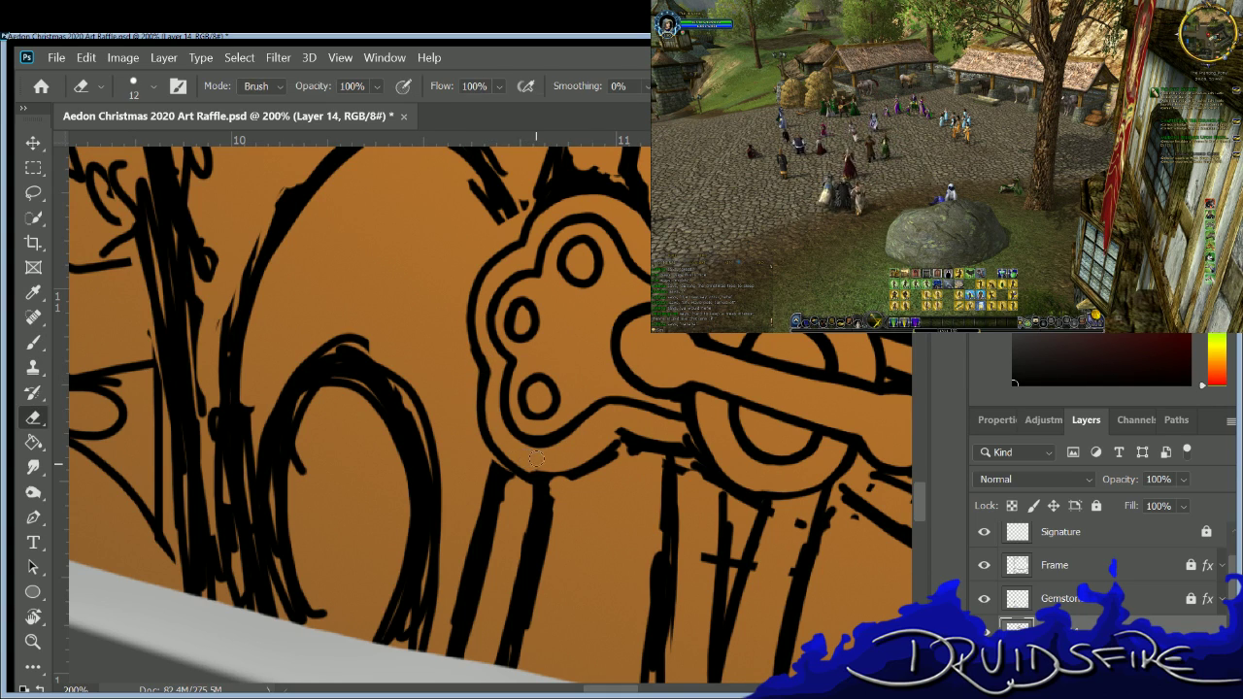
mouse_move(606, 434)
left_mouse_down()
mouse_move(615, 424)
mouse_move(684, 443)
left_mouse_up()
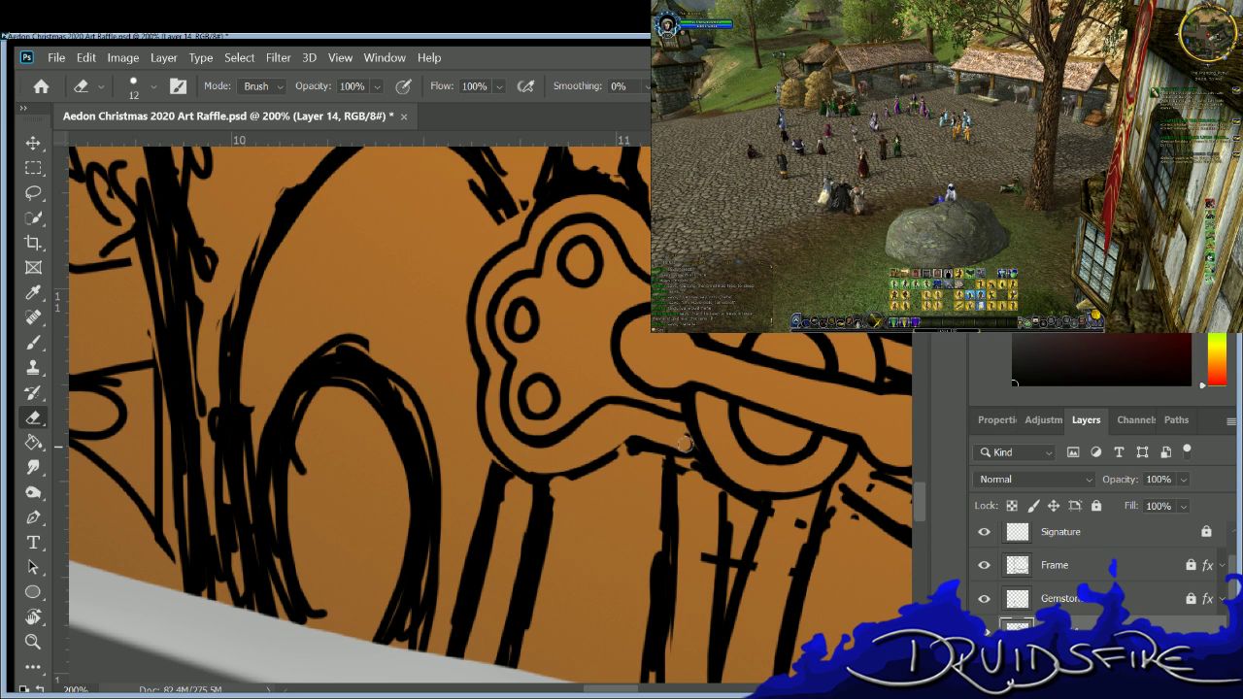
key("b")
key("e")
key("b")
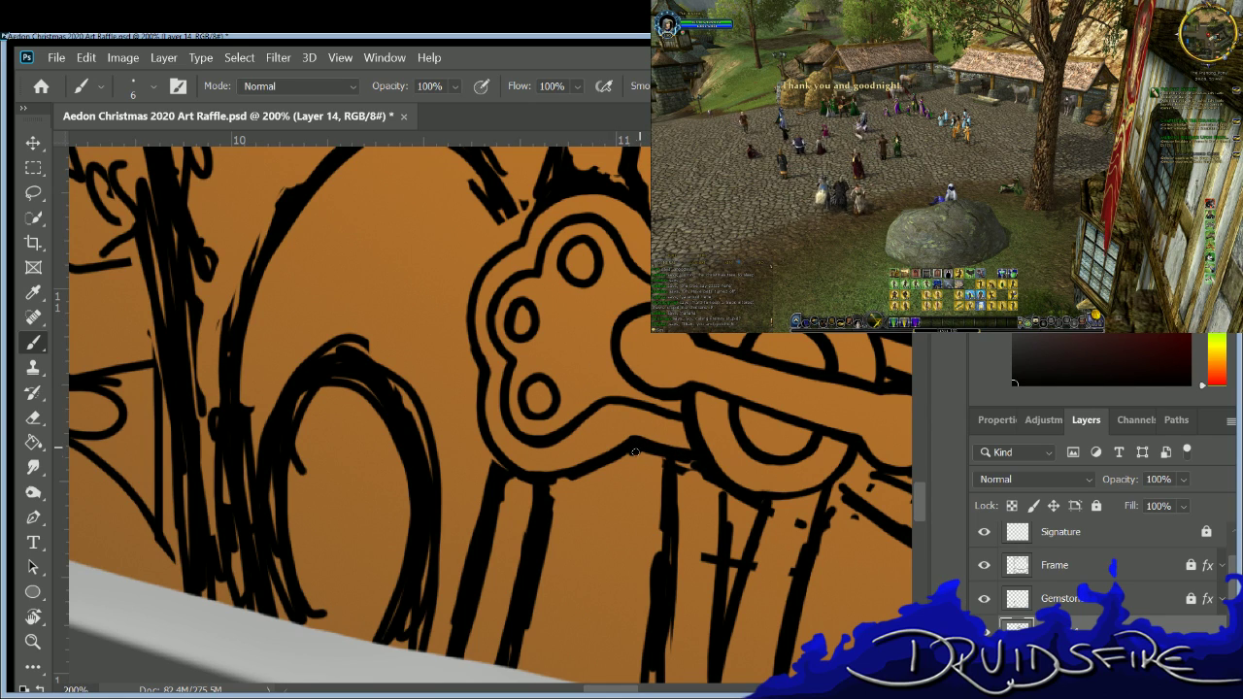
Erase the ends of the vertical lines touching the left plate's lower edge and smooth that edge up to the ring.
key("e")
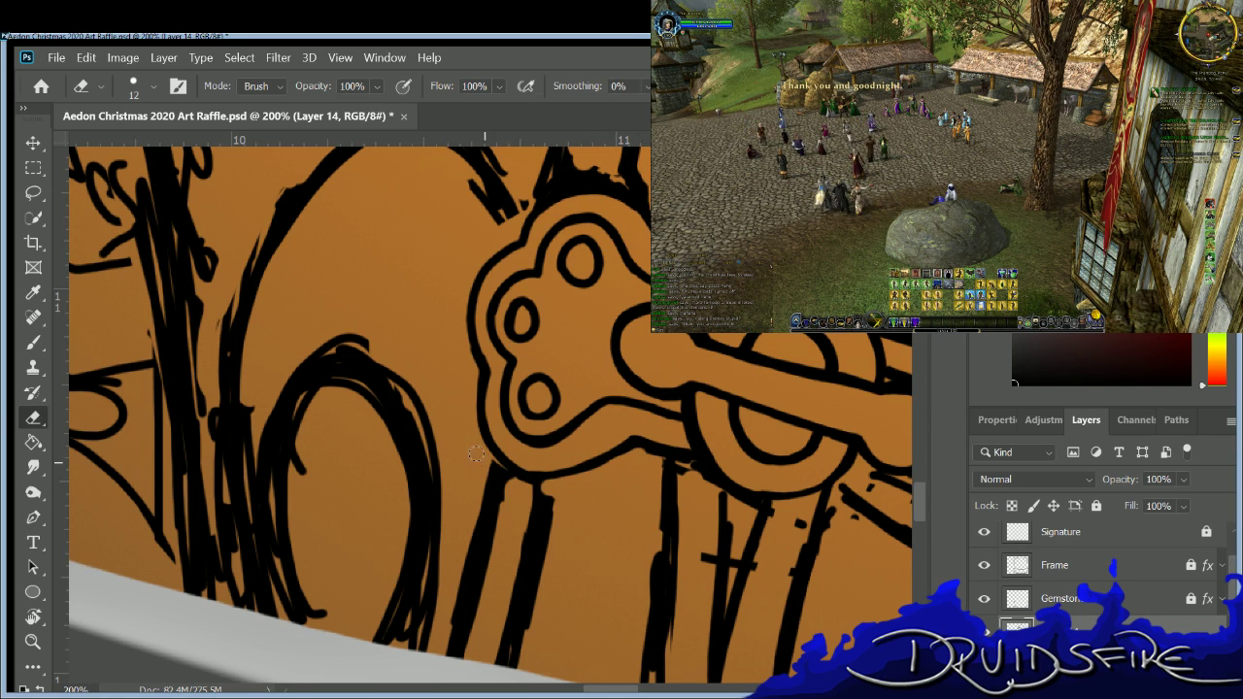
key("b")
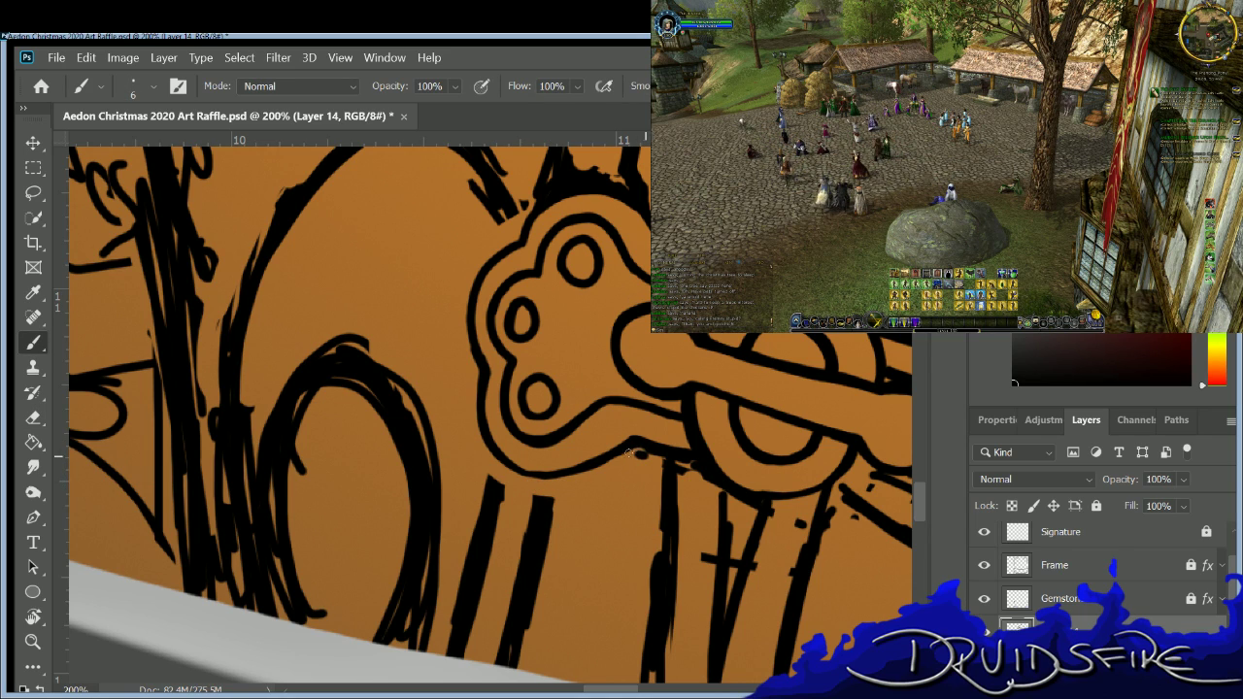
key("e")
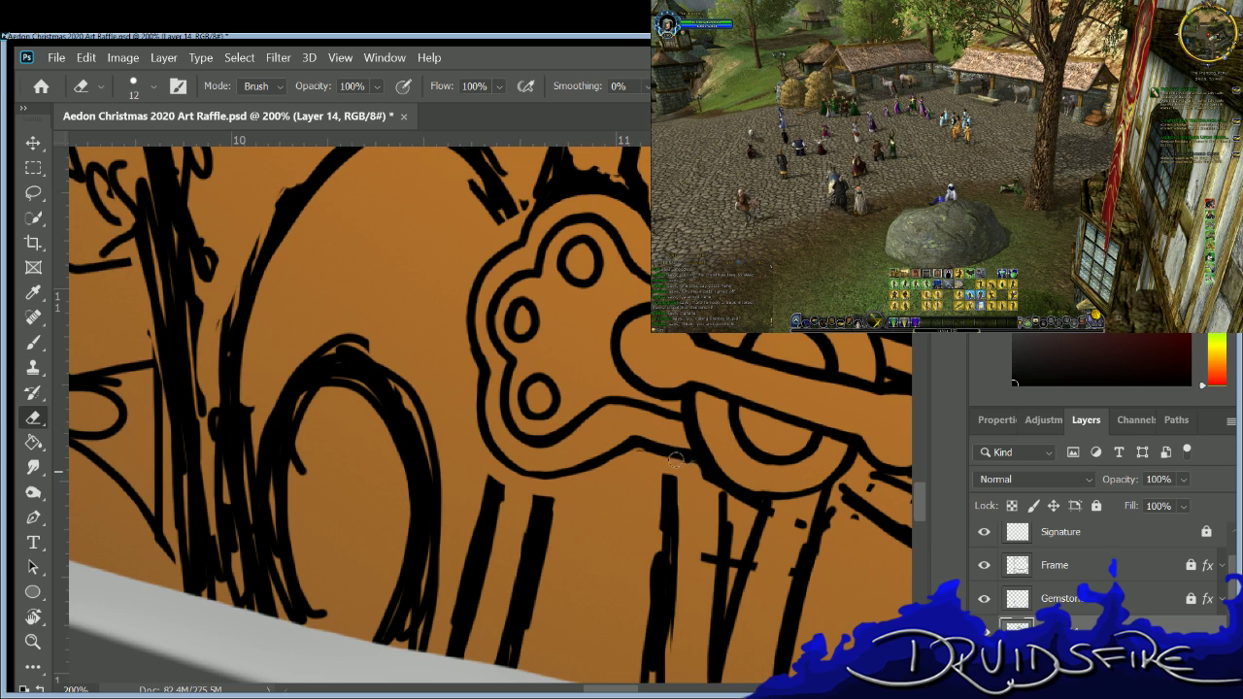
key("b")
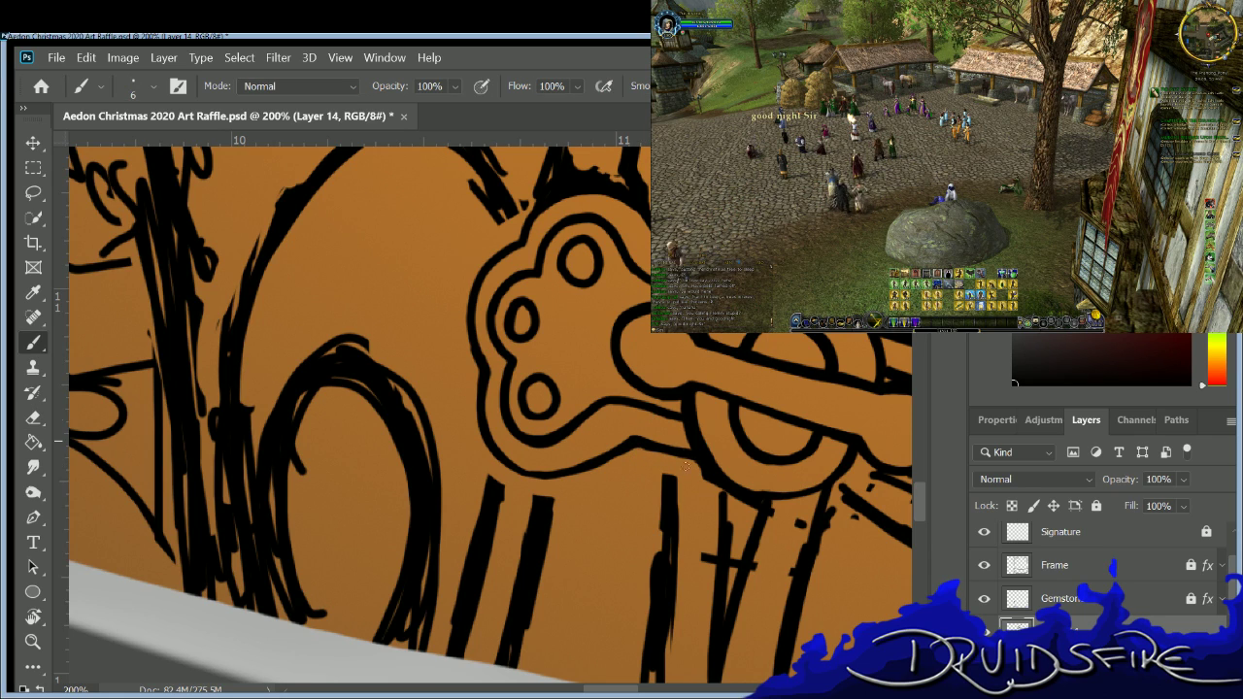
Erase the line ends touching the ring's underside and redraw the ring's lower outer edge cleanly.
key("e")
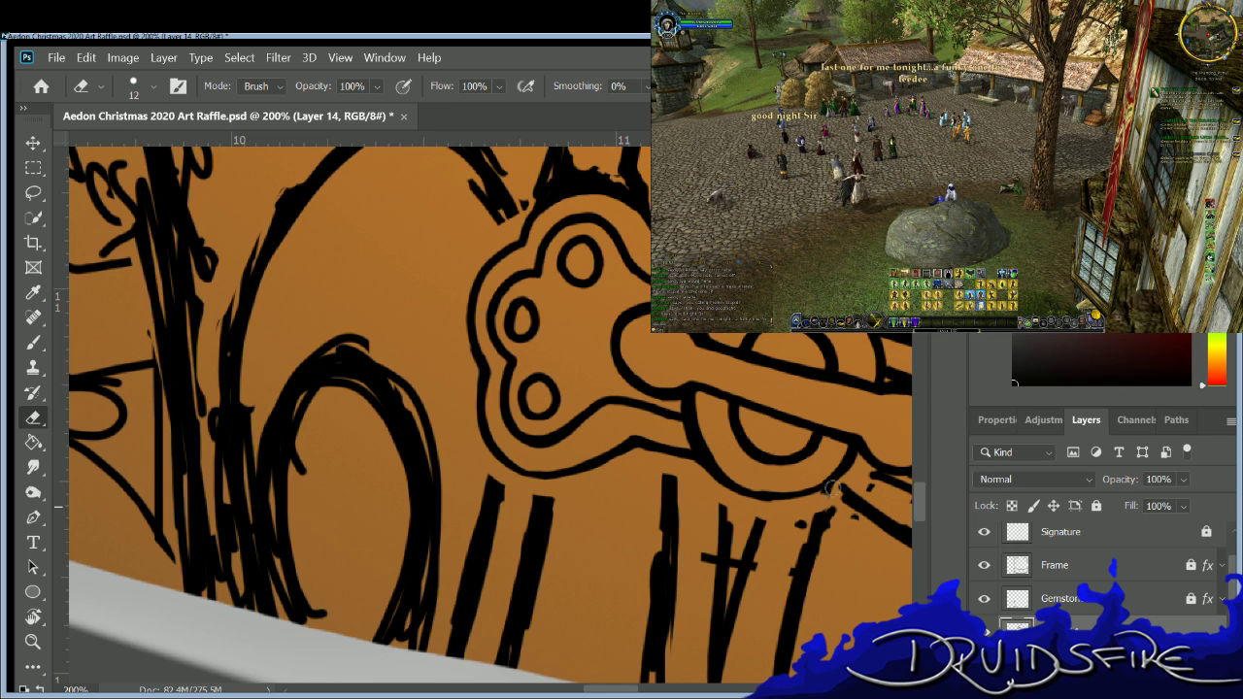
key("b")
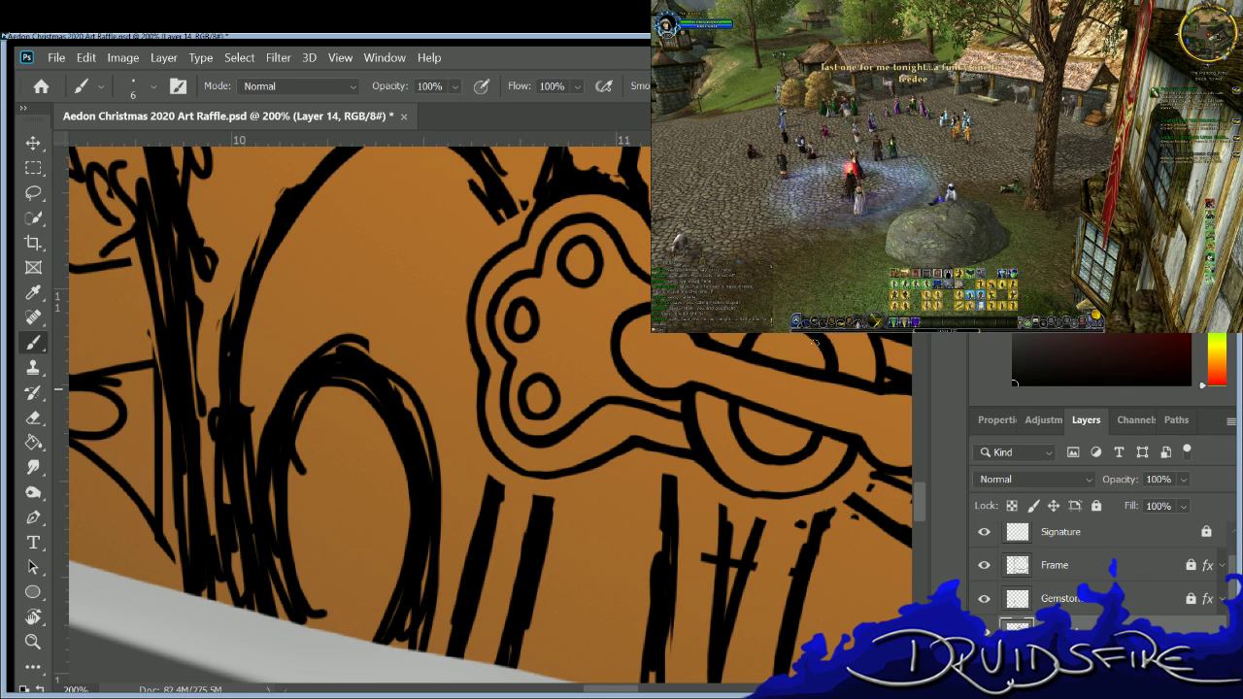
key("e")
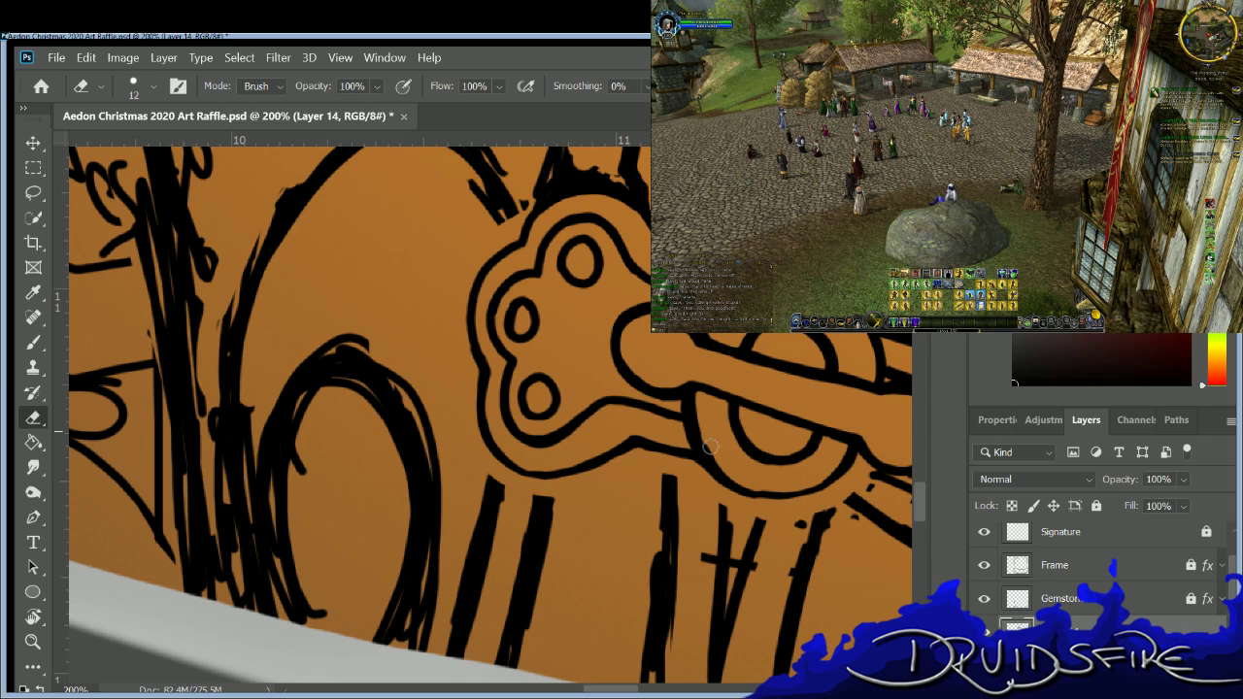
key("b")
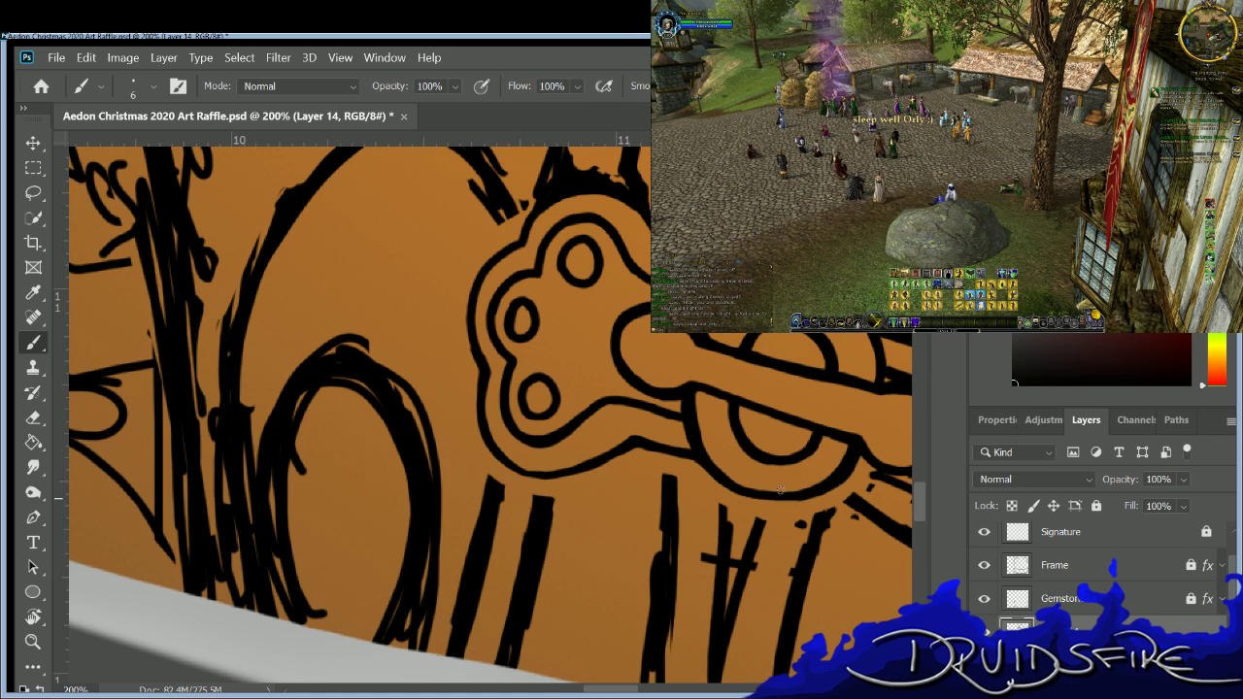
mouse_move(692, 445)
left_mouse_down()
mouse_move(750, 497)
mouse_move(783, 502)
mouse_move(833, 473)
left_mouse_up()
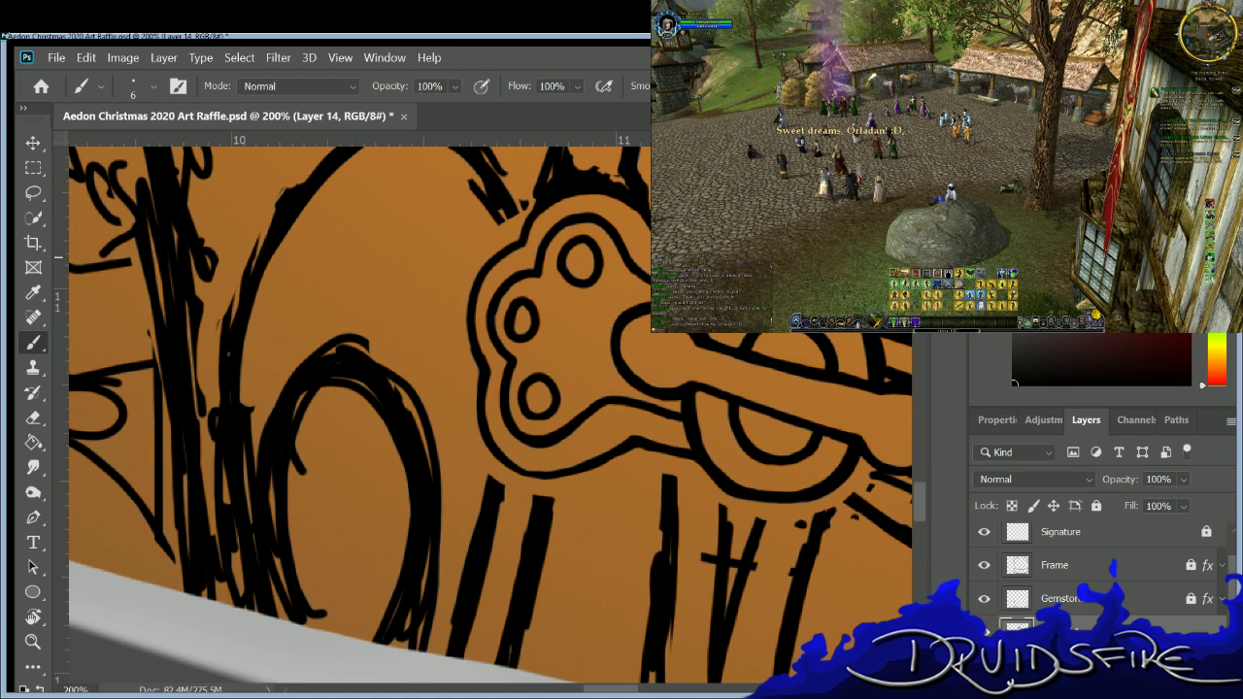
Erase the diagonal line ends touching the right plate's upper edge near the ring and redraw that edge cleanly.
left_click_drag(604, 695, 640, 695)
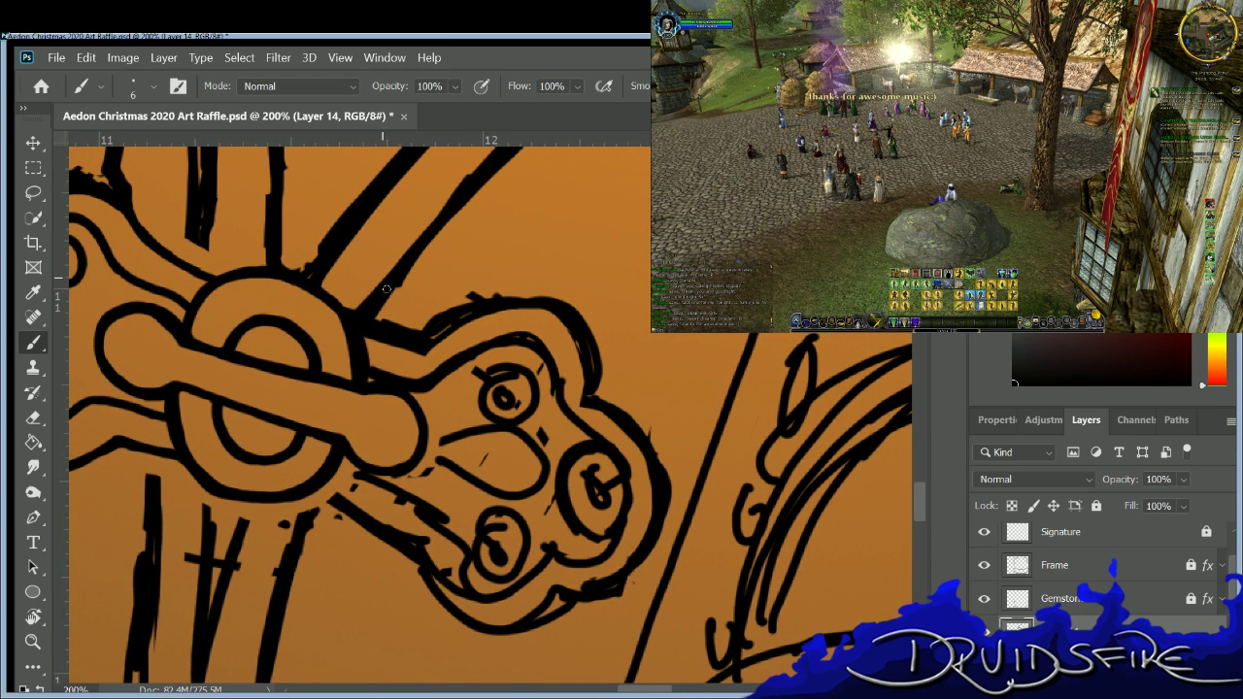
key("e")
mouse_move(373, 310)
left_mouse_down()
mouse_move(456, 320)
mouse_move(389, 323)
mouse_move(432, 338)
left_mouse_up()
key("b")
key("e")
key("b")
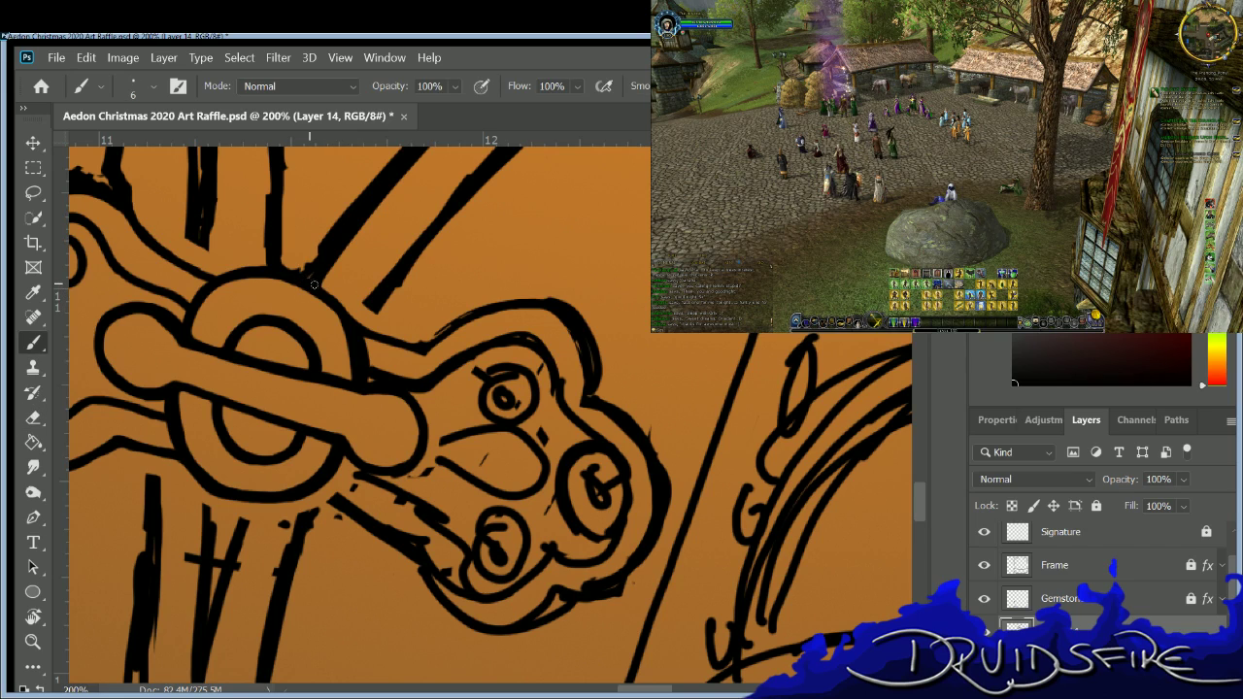
left_click_drag(345, 314, 418, 339)
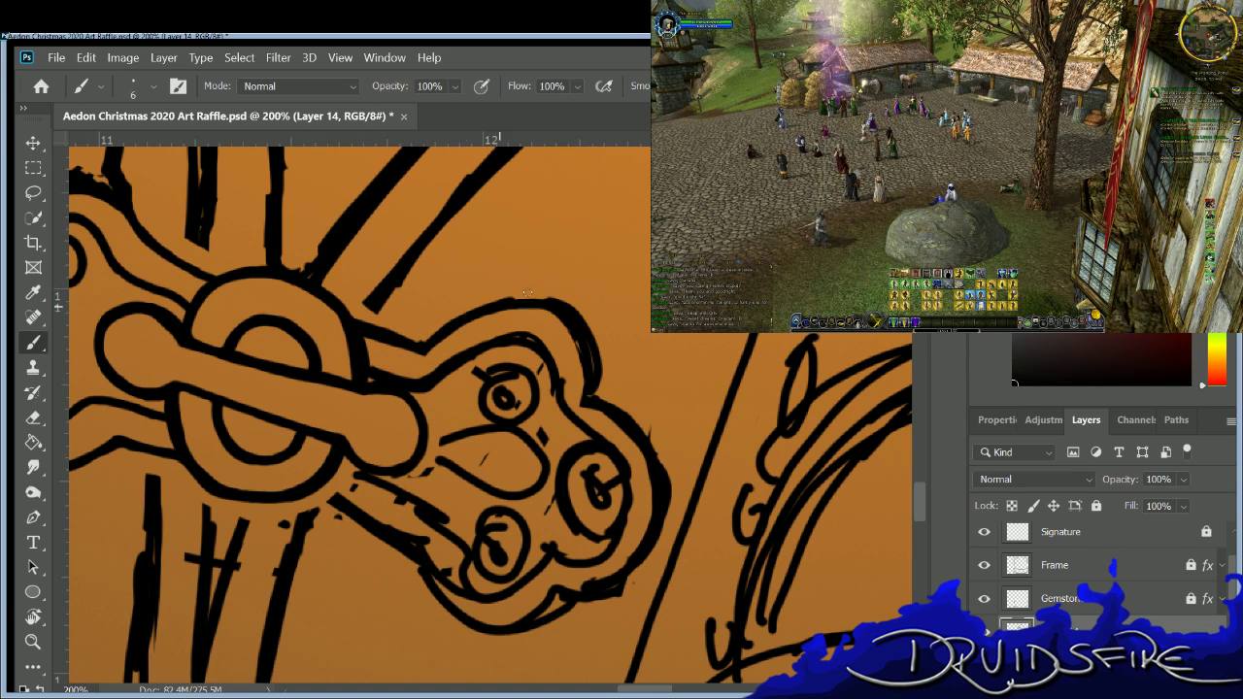
Smooth the outer contour of the right plate's upper lobe, from the ring side down to the notch above the middle lobe.
key("e")
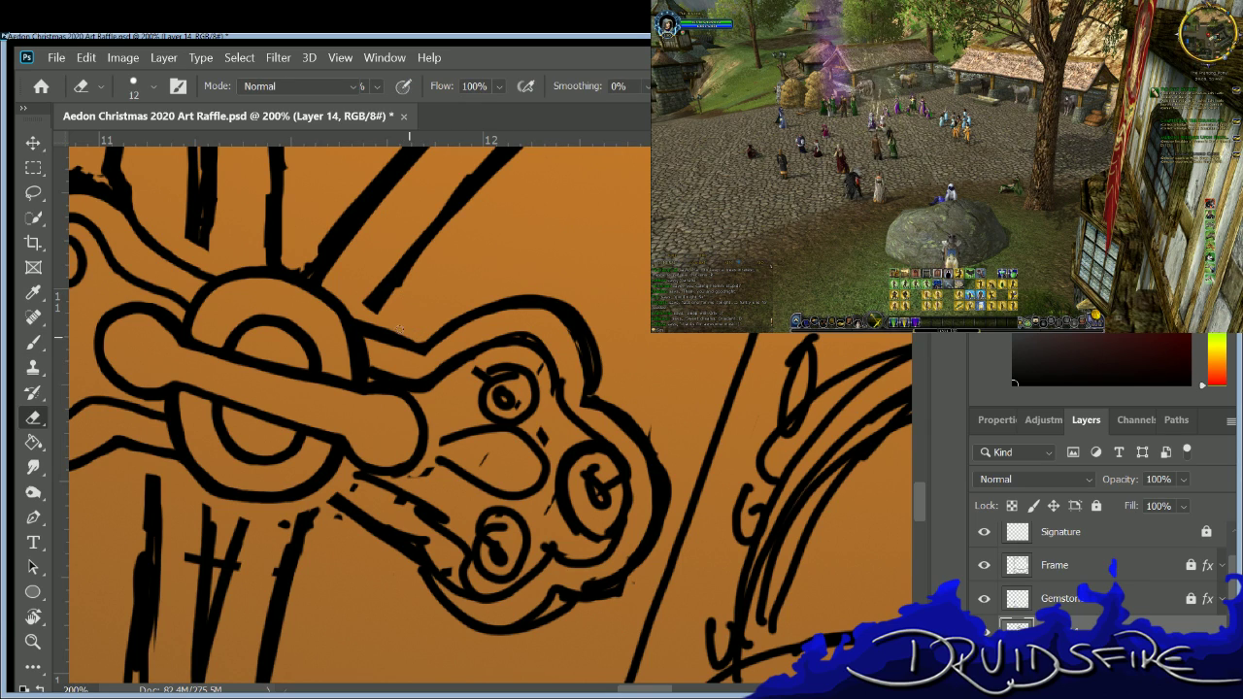
key("b")
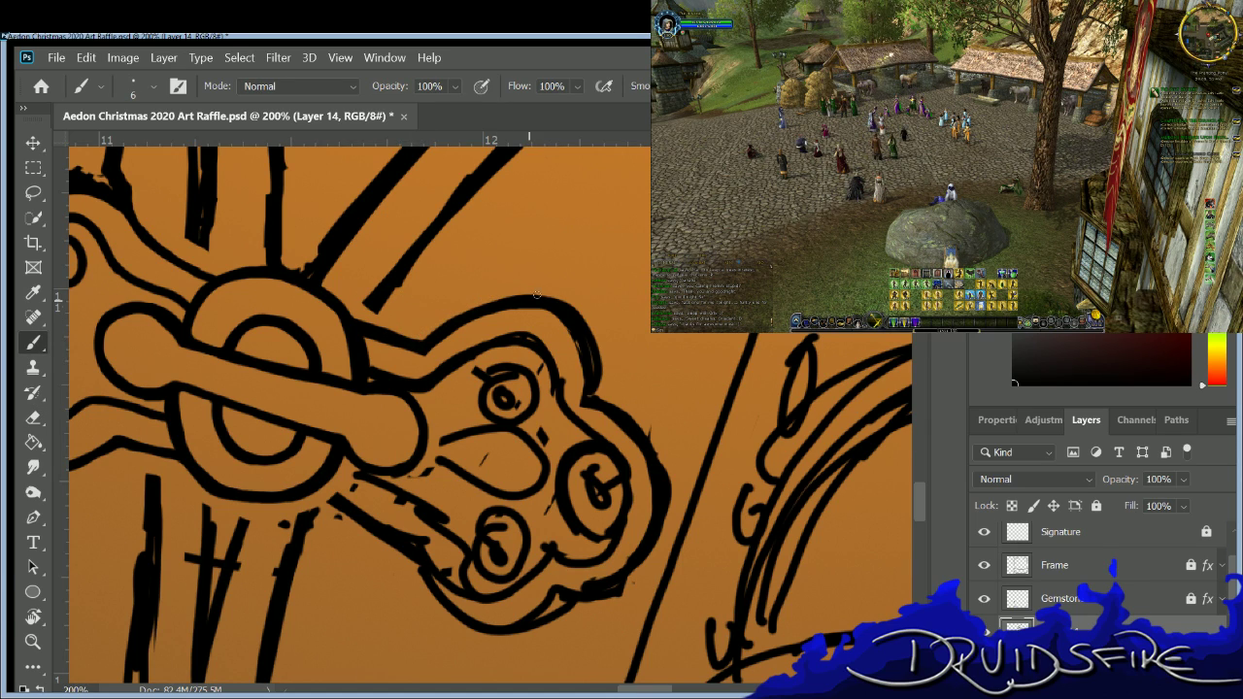
key("e")
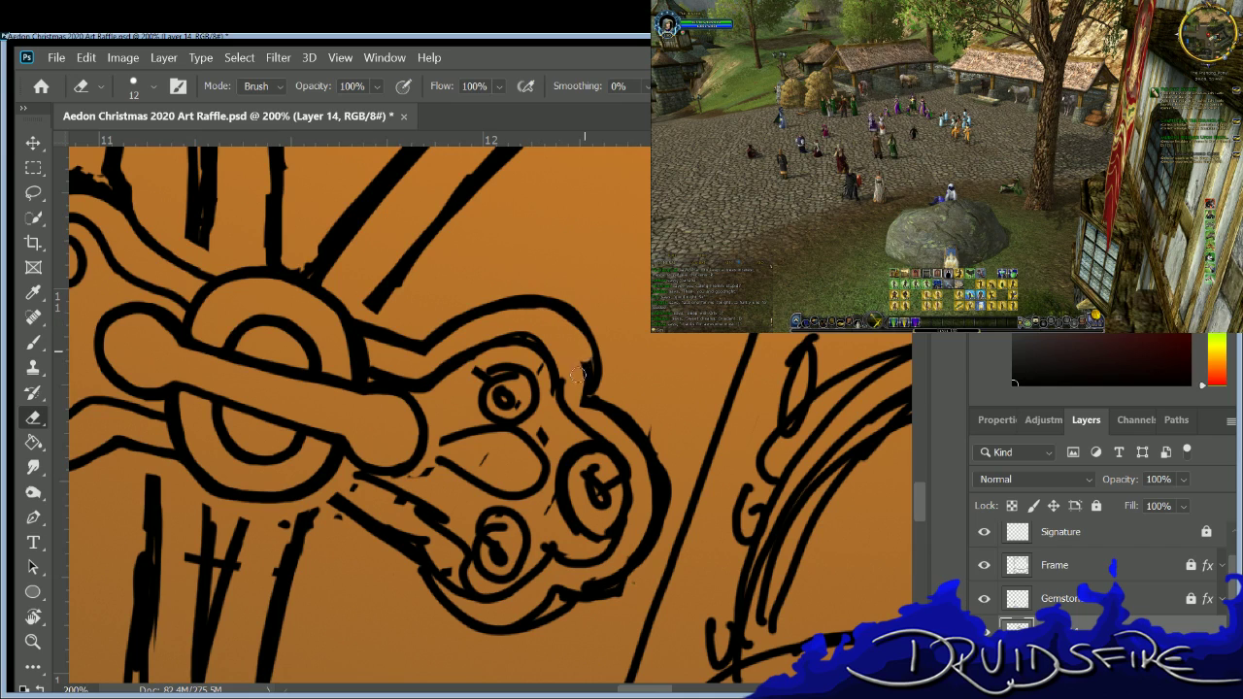
key("b")
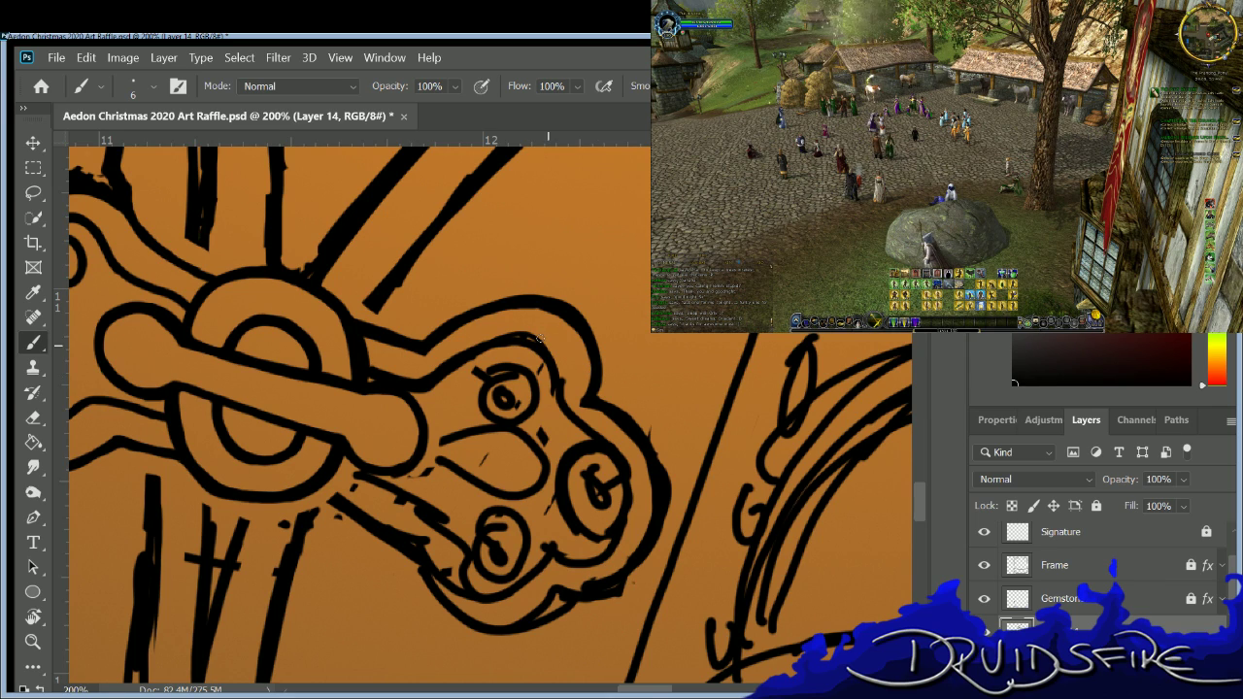
Erase the stray marks below the ring and the short crossbar between the vertical lines.
key("e")
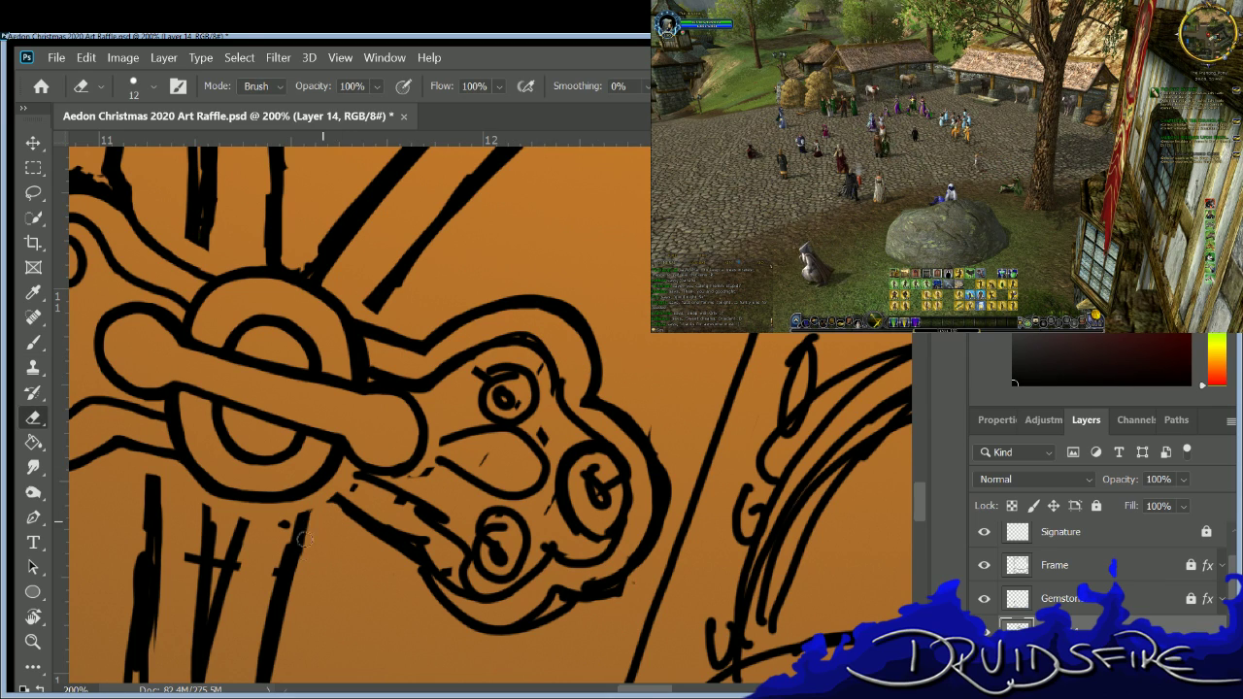
key("b")
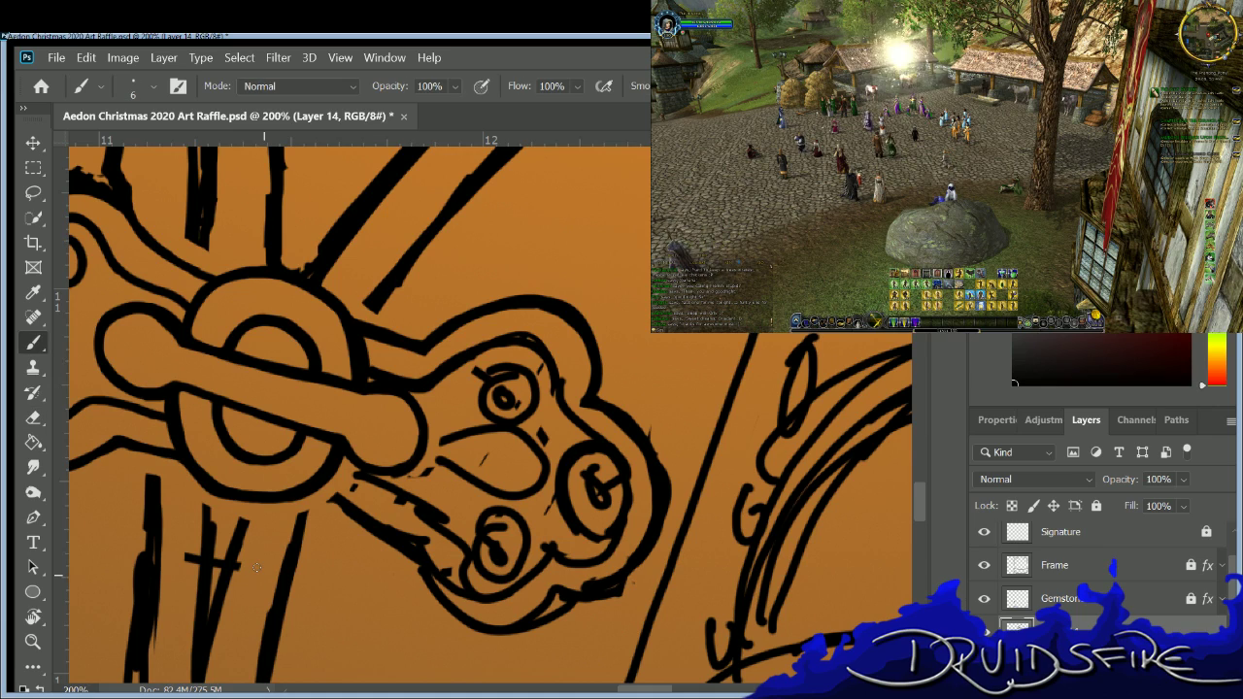
key("e")
mouse_move(231, 575)
left_mouse_down()
mouse_move(249, 536)
mouse_move(218, 541)
mouse_move(205, 602)
left_mouse_up()
key("b")
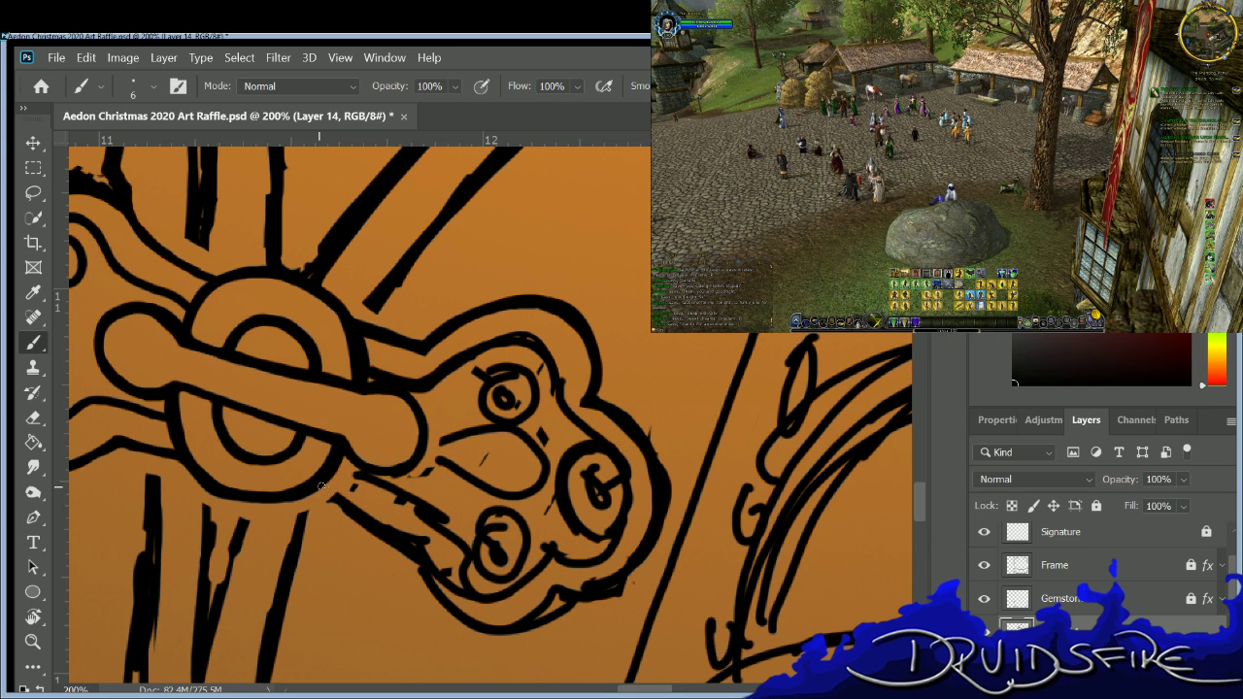
Clear the rough sketch strokes along the right plate's lower edge near the ring and tidy the outline there.
left_click_drag(353, 478, 433, 511)
key("e")
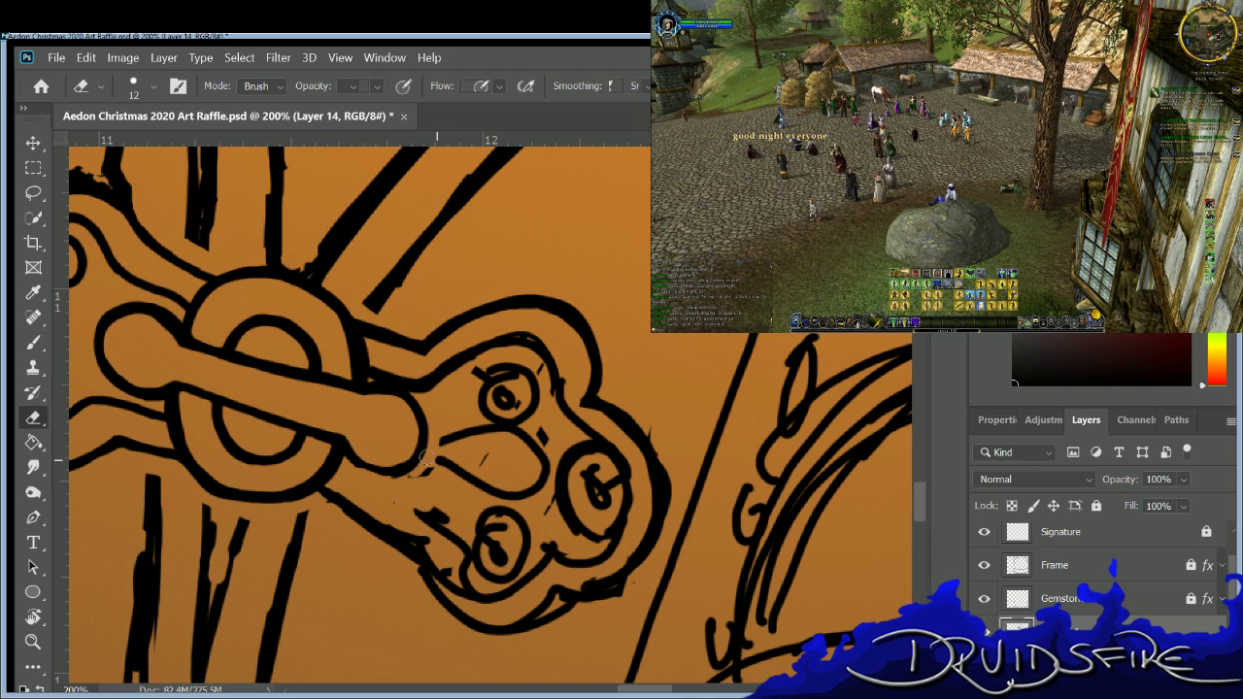
key("b")
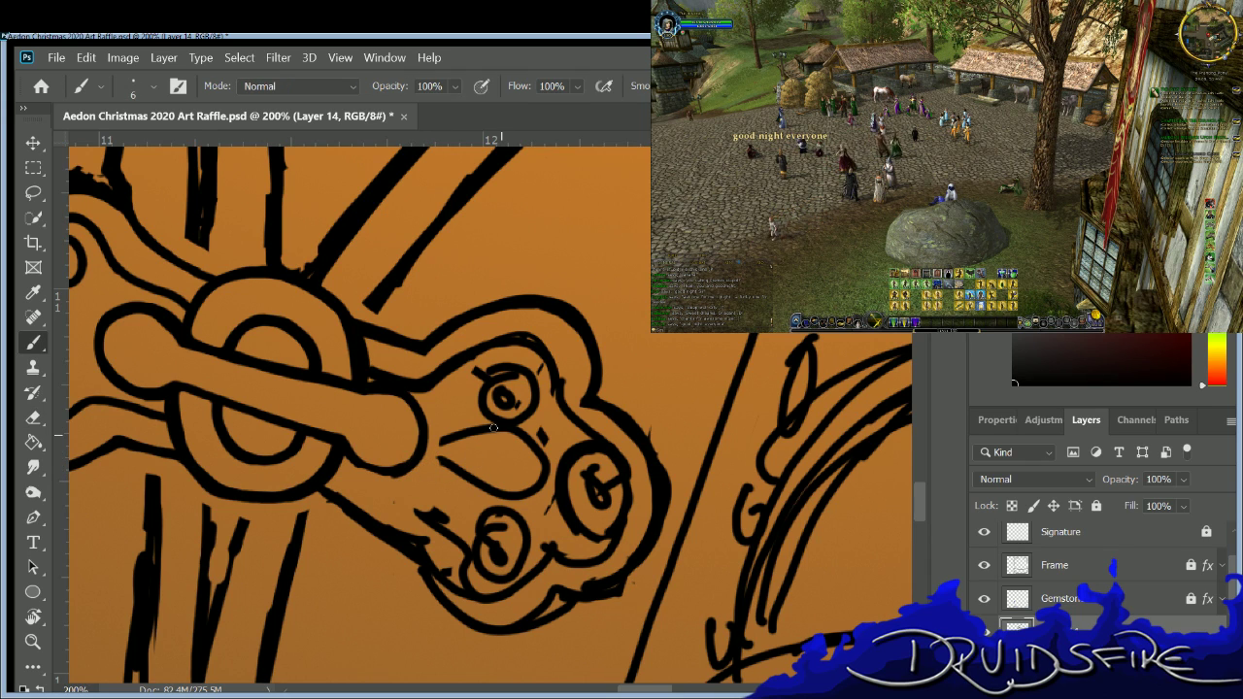
Draw a teardrop shape inside the left plate, extending from the rounded end of the clasp's bar.
left_click_drag(387, 654, 636, 653)
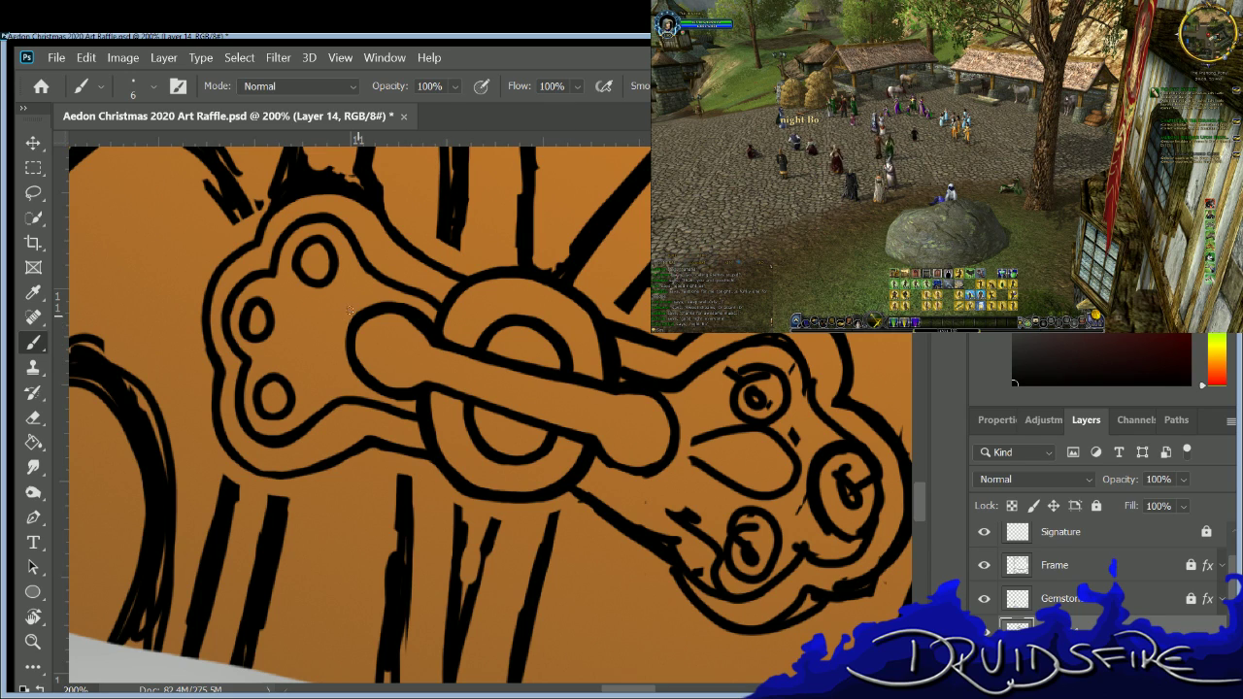
mouse_move(348, 321)
left_mouse_down()
mouse_move(288, 318)
mouse_move(286, 341)
mouse_move(348, 345)
left_mouse_up()
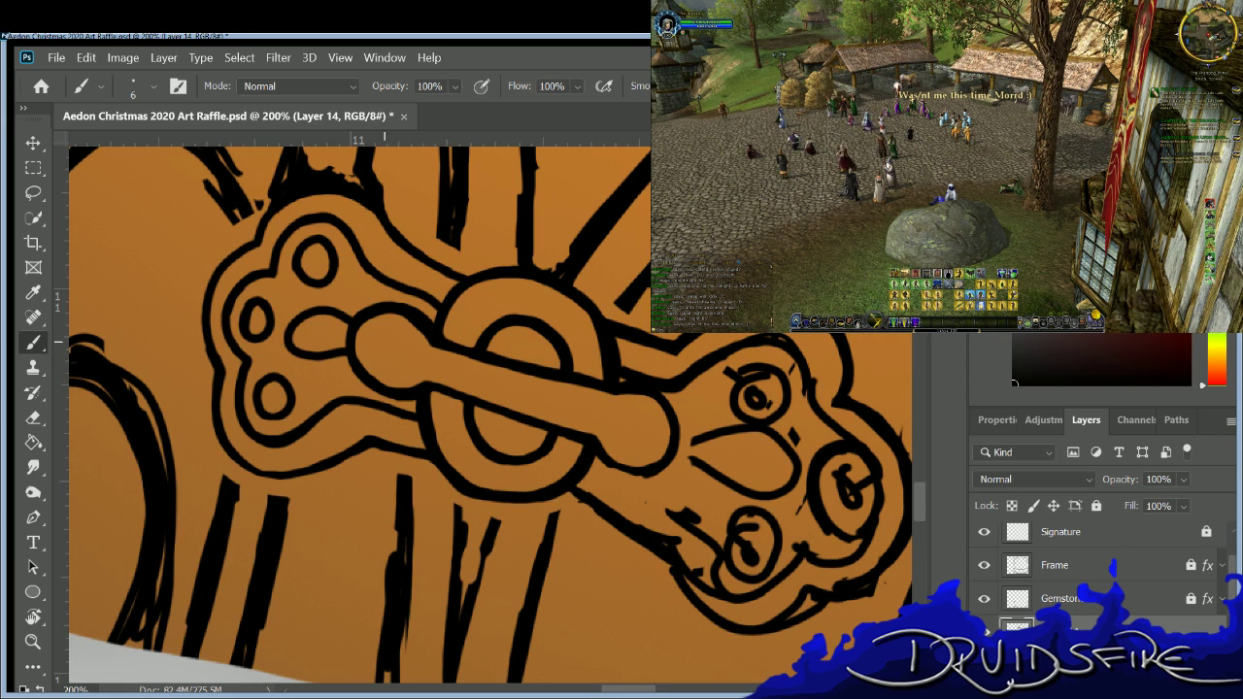
Erase the right plate's rough lower hole, the outer ring of its upper hole and its sketchy lower edge.
key("e")
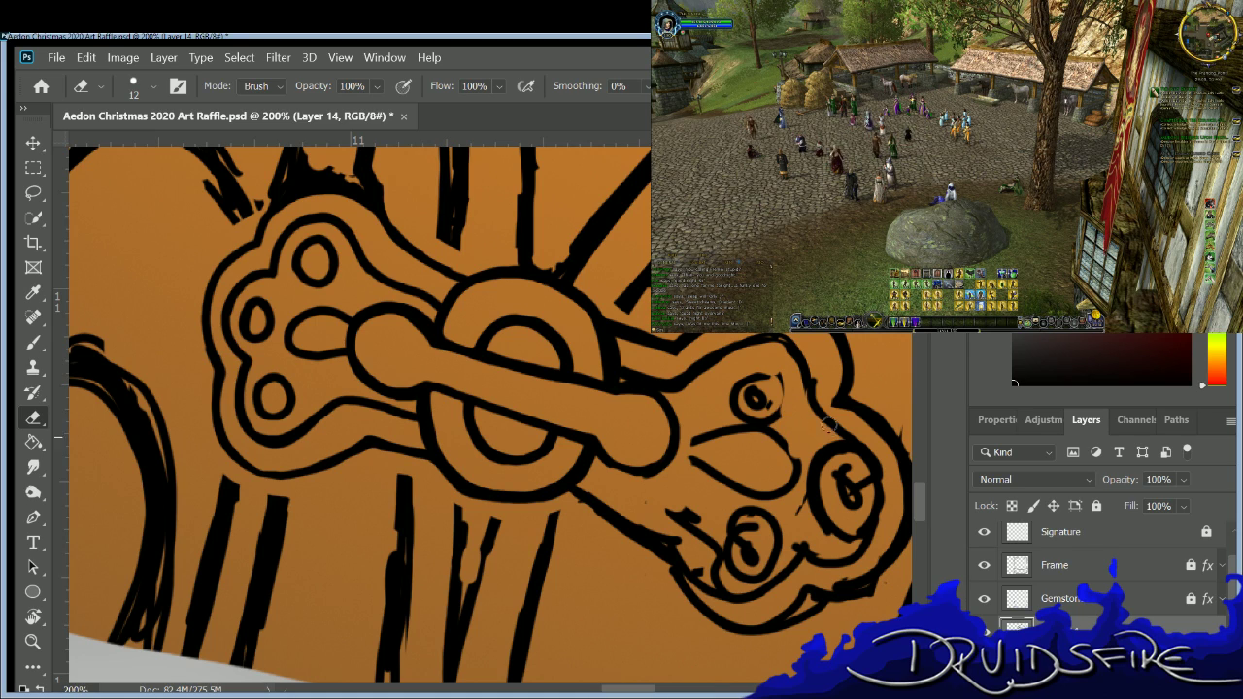
key("b")
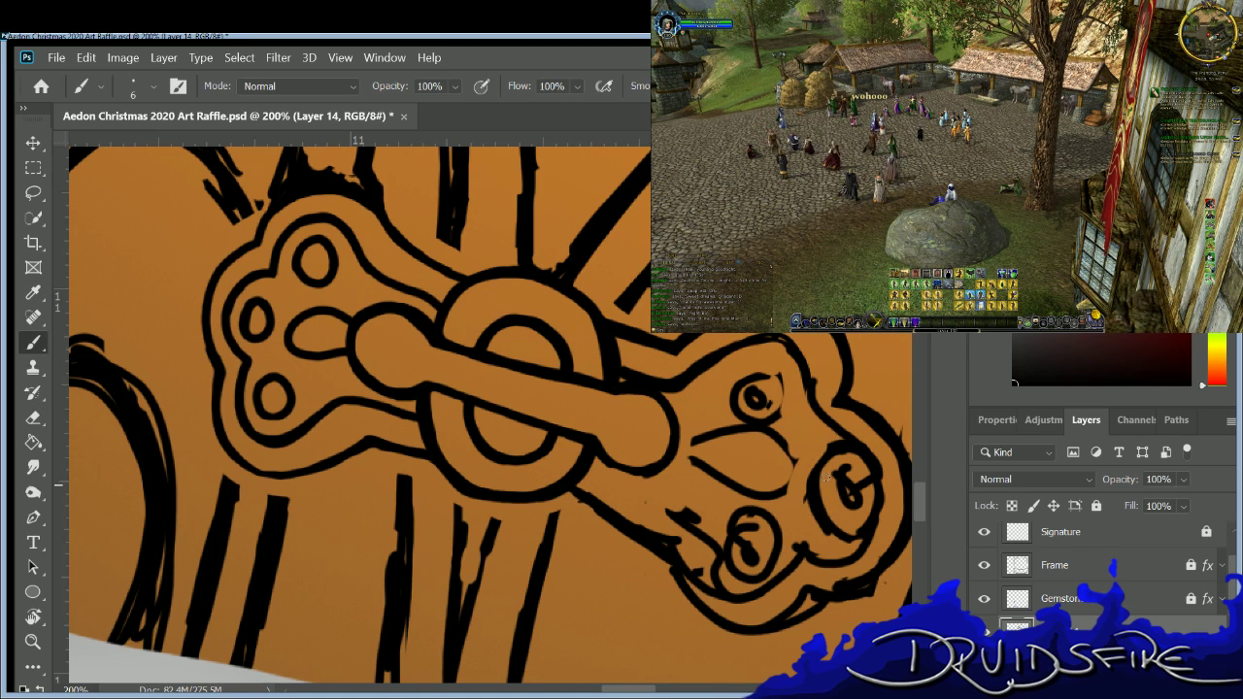
key("e")
mouse_move(744, 532)
left_mouse_down()
mouse_move(747, 564)
mouse_move(725, 533)
mouse_move(735, 509)
mouse_move(753, 507)
mouse_move(763, 559)
mouse_move(743, 569)
mouse_move(722, 515)
mouse_move(750, 559)
mouse_move(700, 517)
mouse_move(711, 559)
mouse_move(683, 535)
left_mouse_up()
mouse_move(582, 488)
left_mouse_down()
mouse_move(599, 522)
mouse_move(661, 499)
mouse_move(675, 565)
left_mouse_up()
key("b")
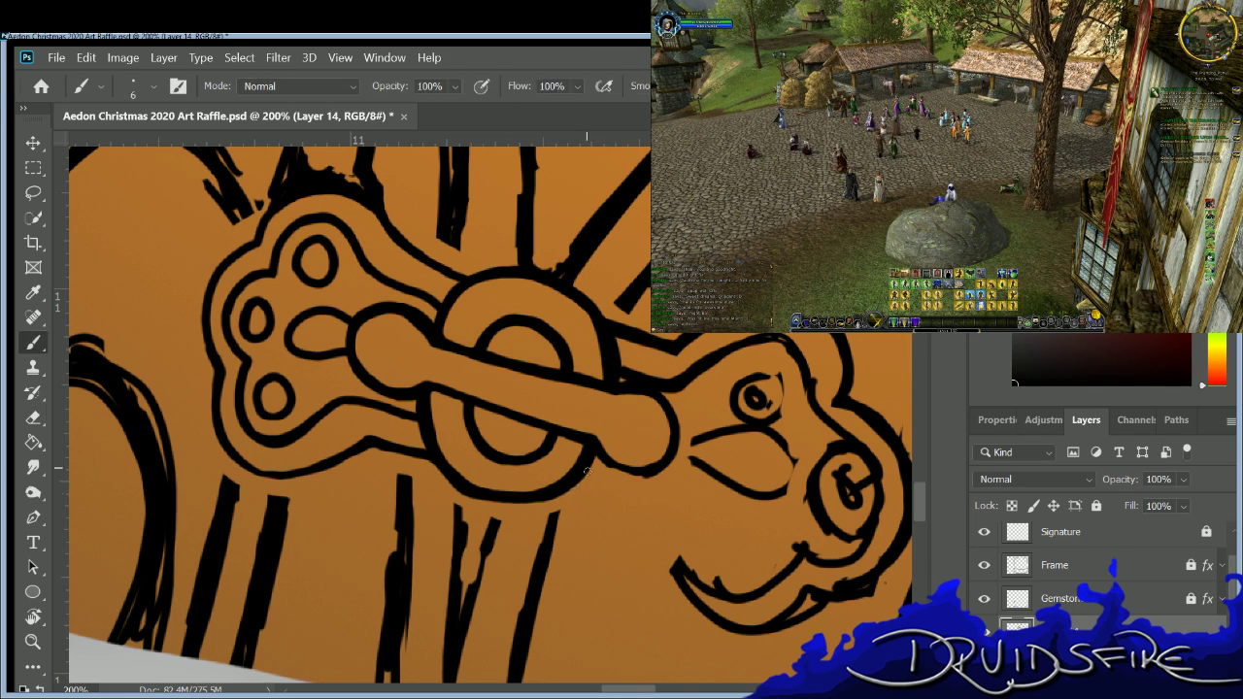
Redraw the right plate's lower edge from the ring to the lower lobe and erase the rough inner strokes in that lobe.
left_click_drag(563, 482, 677, 563)
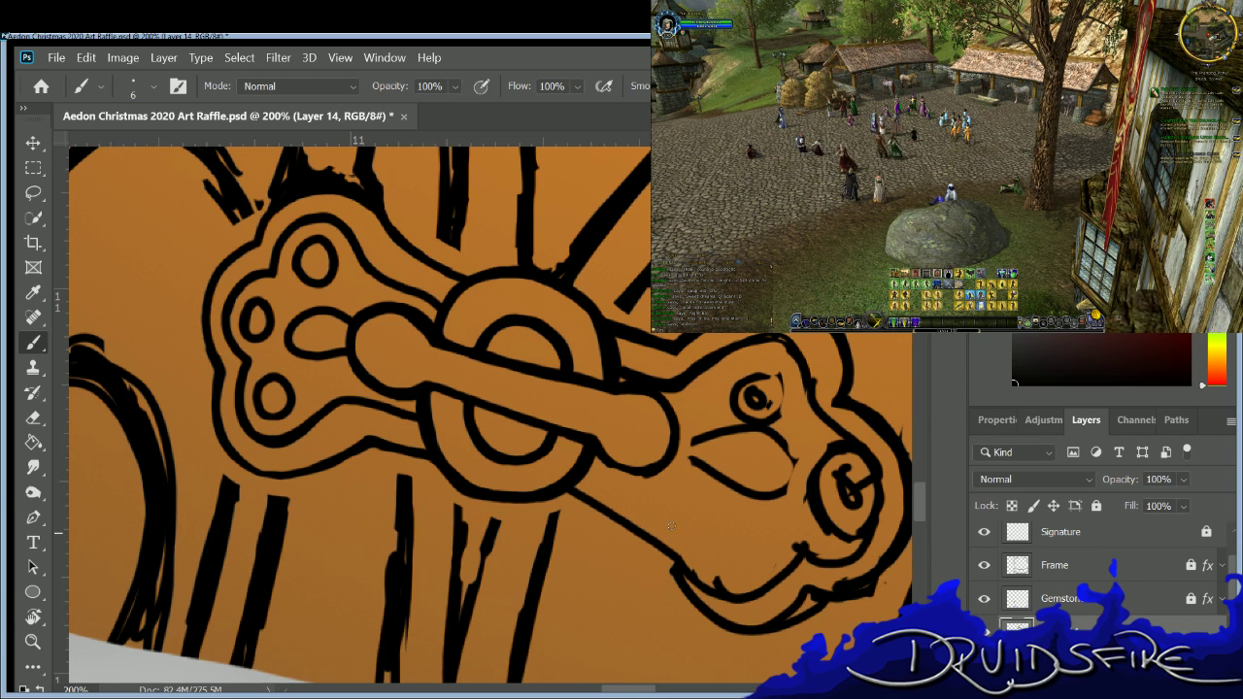
key("e")
mouse_move(777, 577)
left_mouse_down()
mouse_move(747, 579)
mouse_move(761, 575)
mouse_move(695, 546)
mouse_move(713, 591)
left_mouse_up()
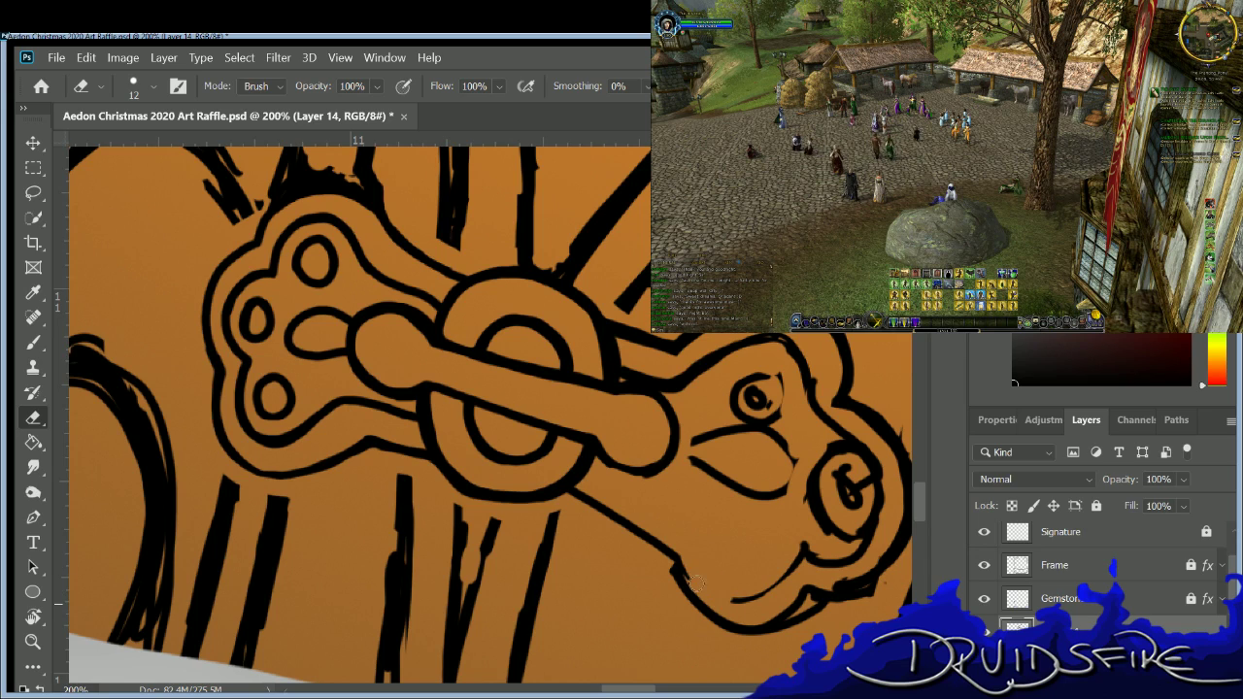
key("b")
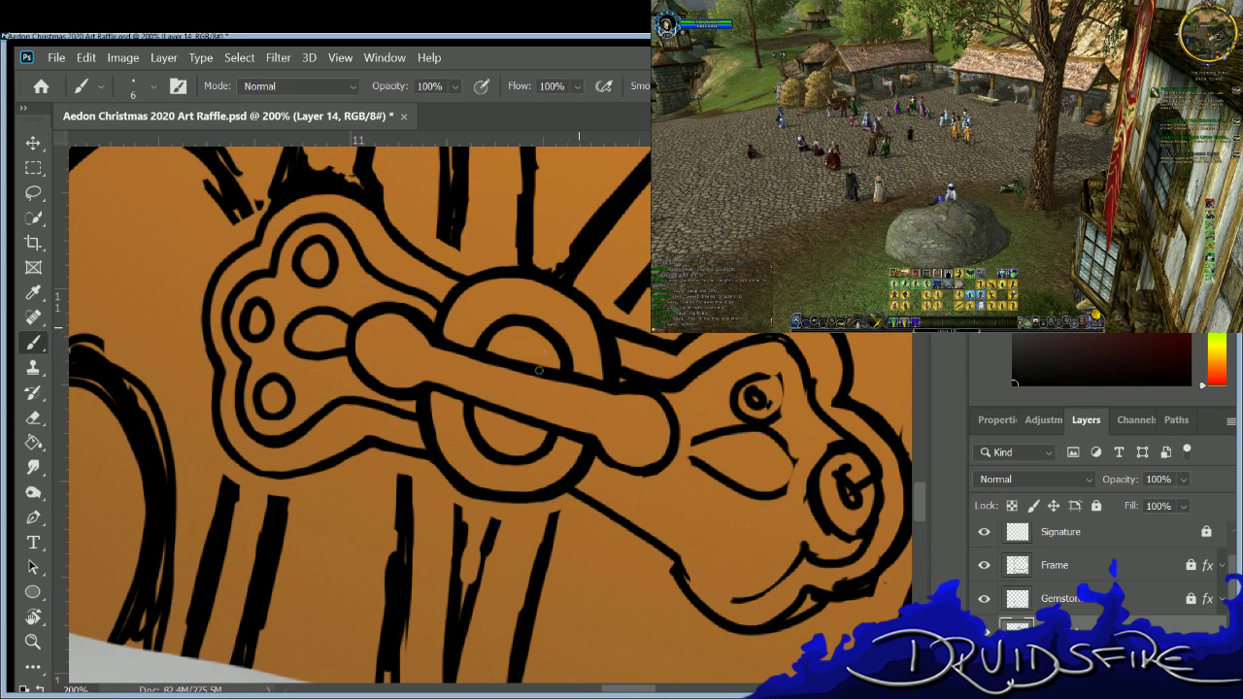
left_click_drag(601, 452, 627, 469)
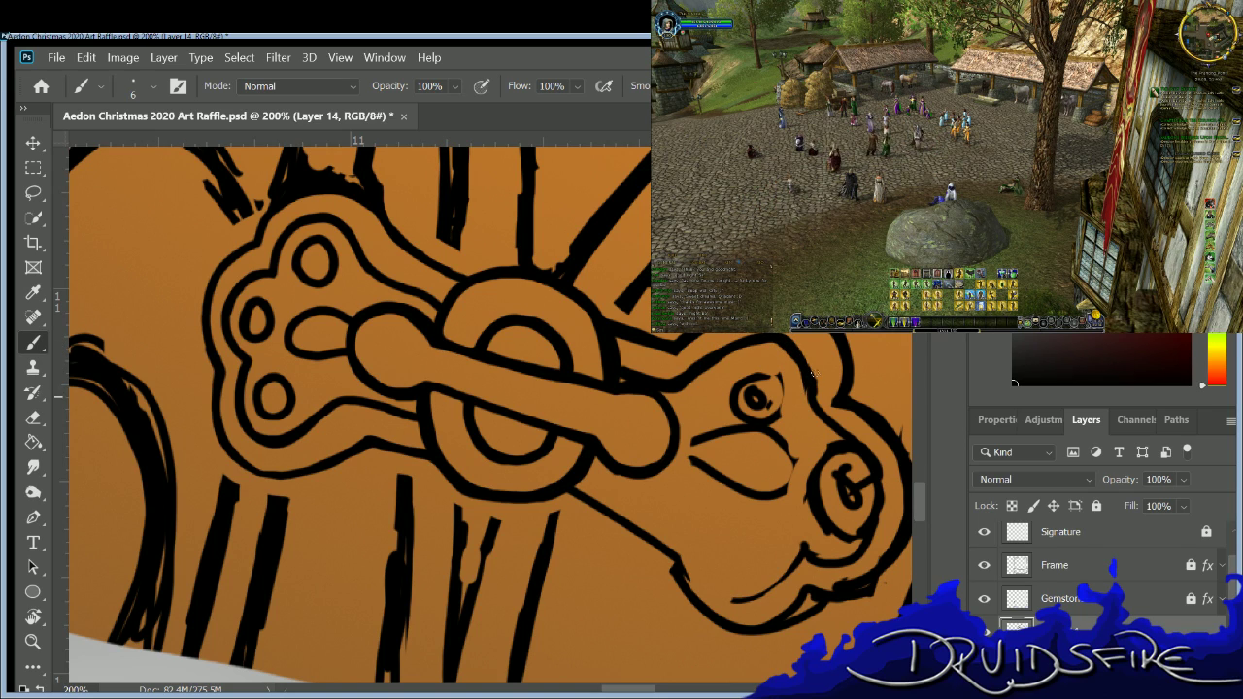
Smooth the inner contour of the right plate's upper lobe and redraw its upper and lower holes as clean ovals.
key("e")
key("b")
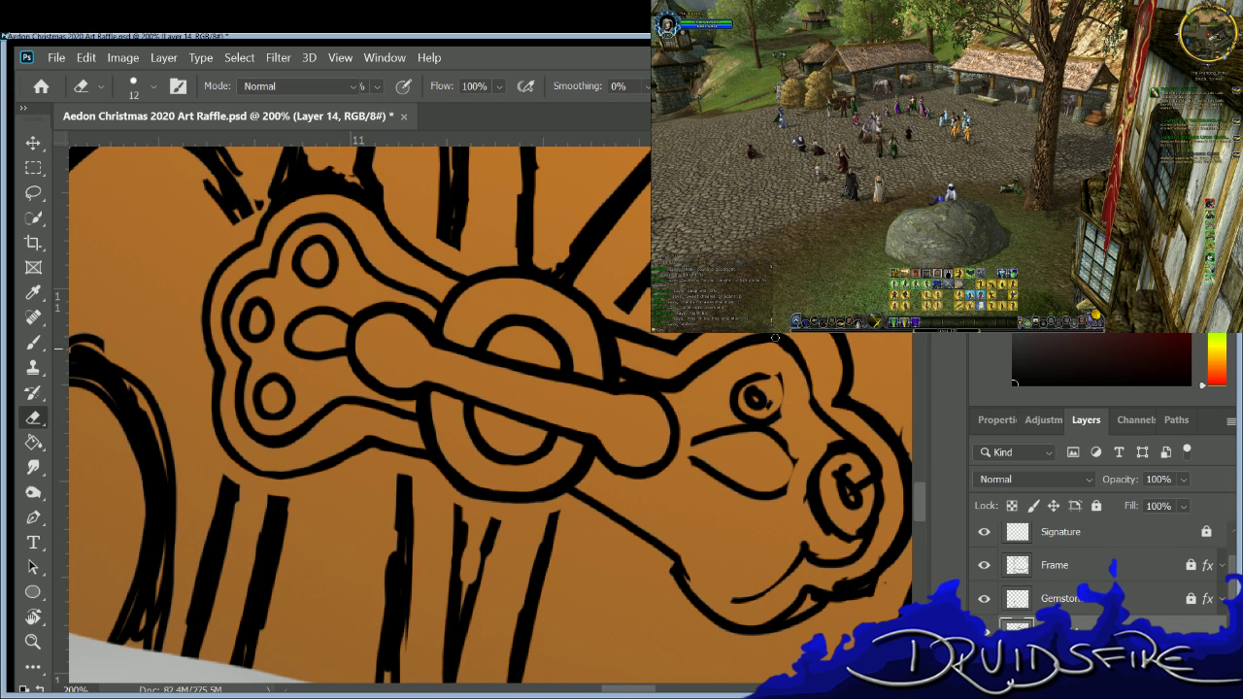
key("e")
mouse_move(767, 384)
left_mouse_down()
mouse_move(755, 398)
mouse_move(765, 385)
mouse_move(740, 379)
mouse_move(756, 407)
mouse_move(776, 387)
mouse_move(761, 367)
left_mouse_up()
key("b")
mouse_move(728, 522)
left_mouse_down()
mouse_move(713, 556)
mouse_move(722, 577)
mouse_move(746, 578)
mouse_move(733, 522)
left_mouse_up()
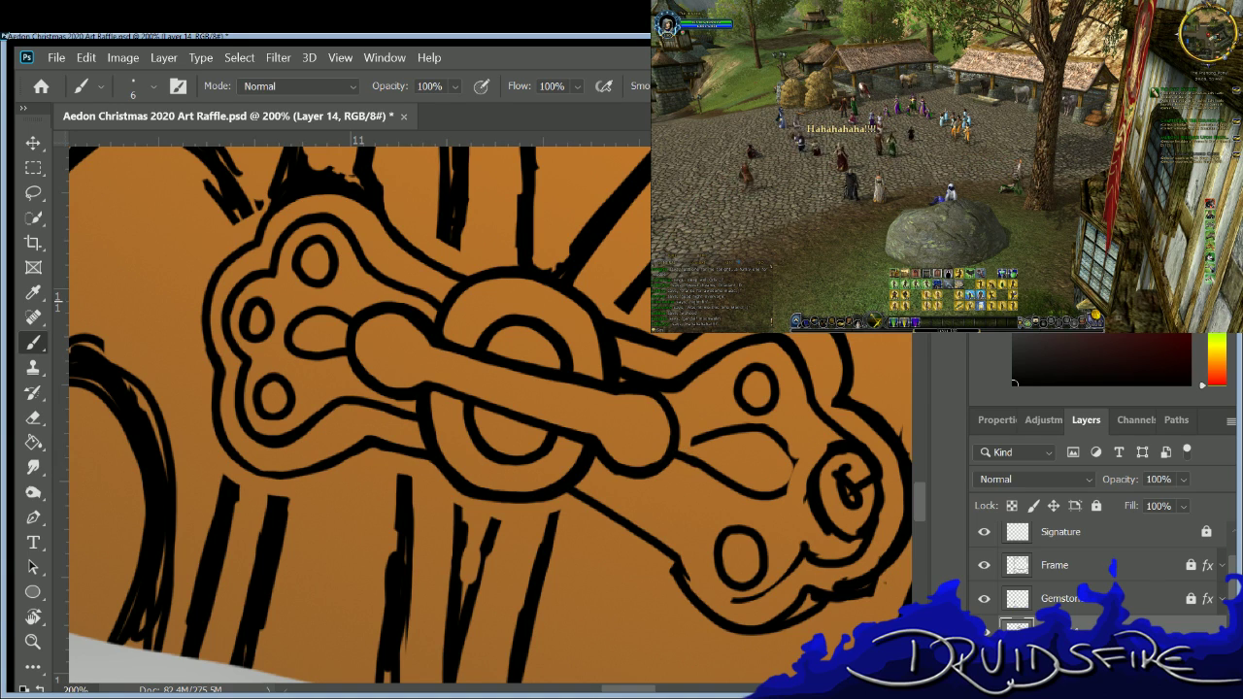
key("e")
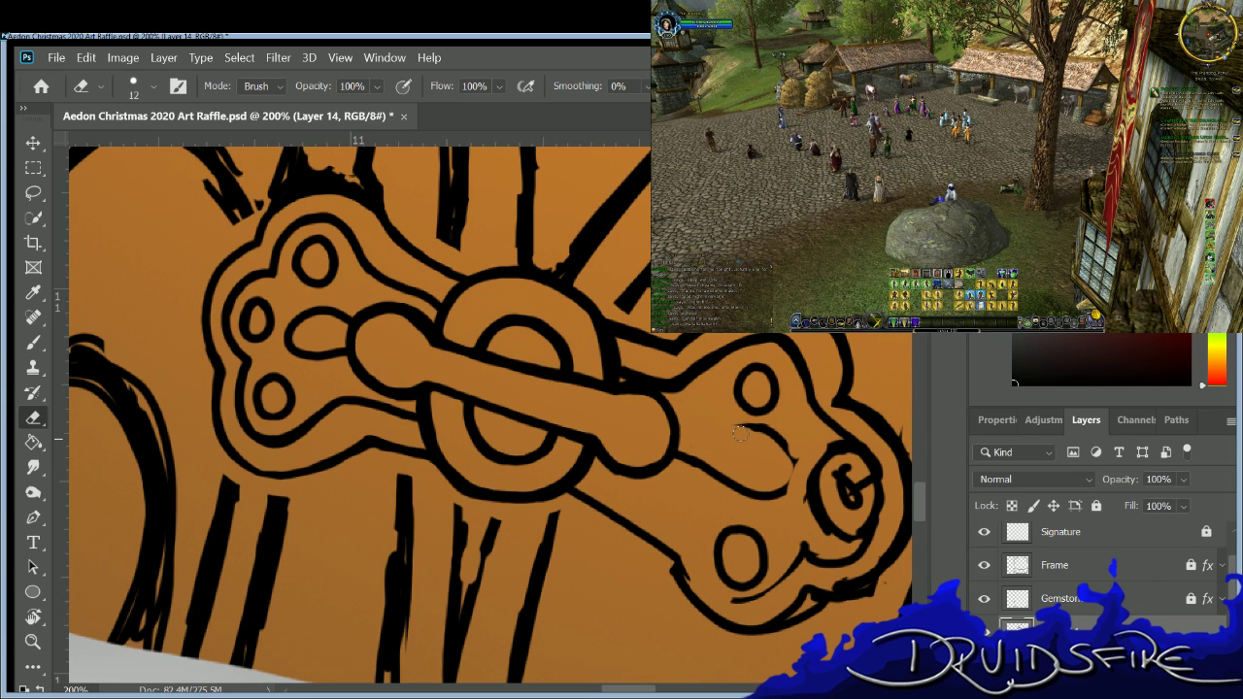
left_click_drag(669, 419, 361, 386)
key("b")
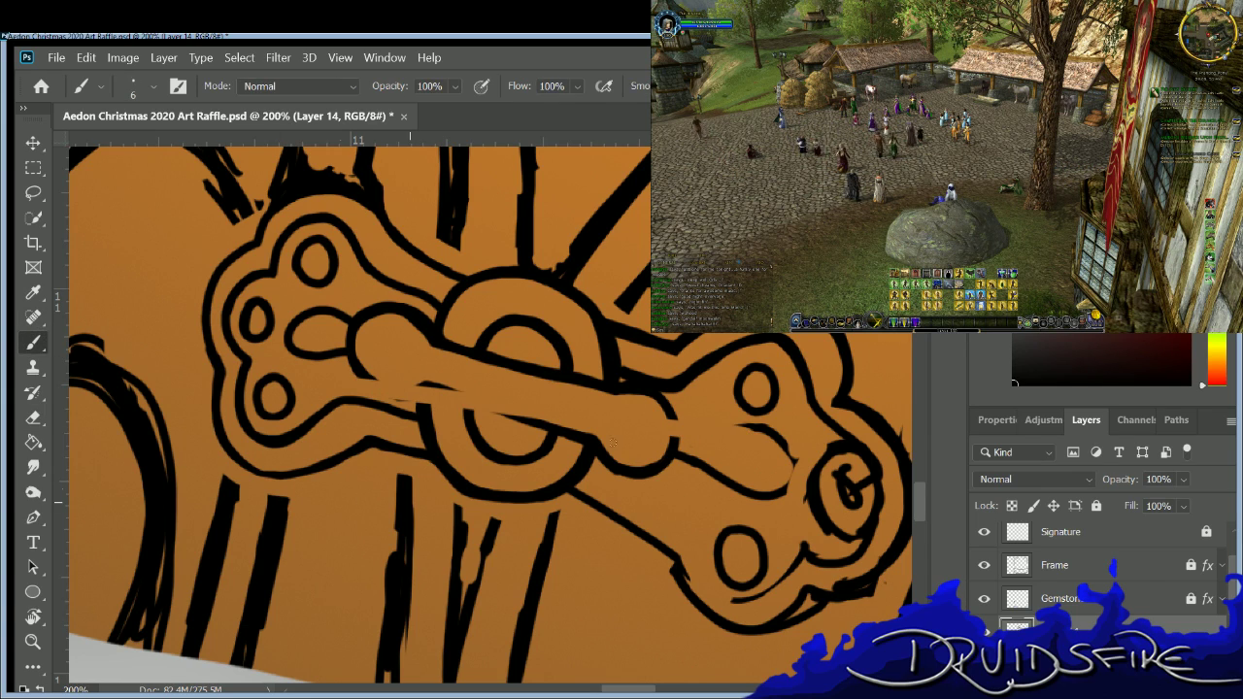
left_click(666, 421, "shift")
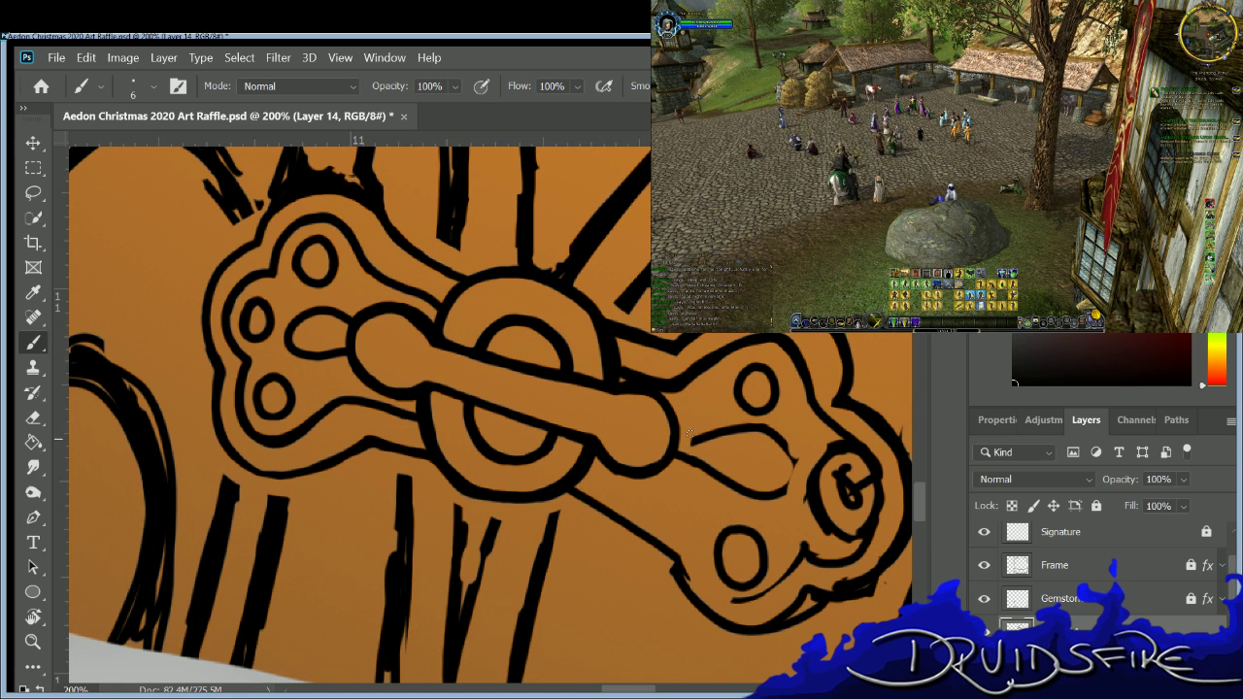
Redraw the upper line of the right plate's teardrop so it meets the bar, and smooth its rounded tip.
key("e")
mouse_move(692, 442)
left_mouse_down()
mouse_move(719, 429)
mouse_move(671, 419)
mouse_move(761, 421)
left_mouse_up()
key("b")
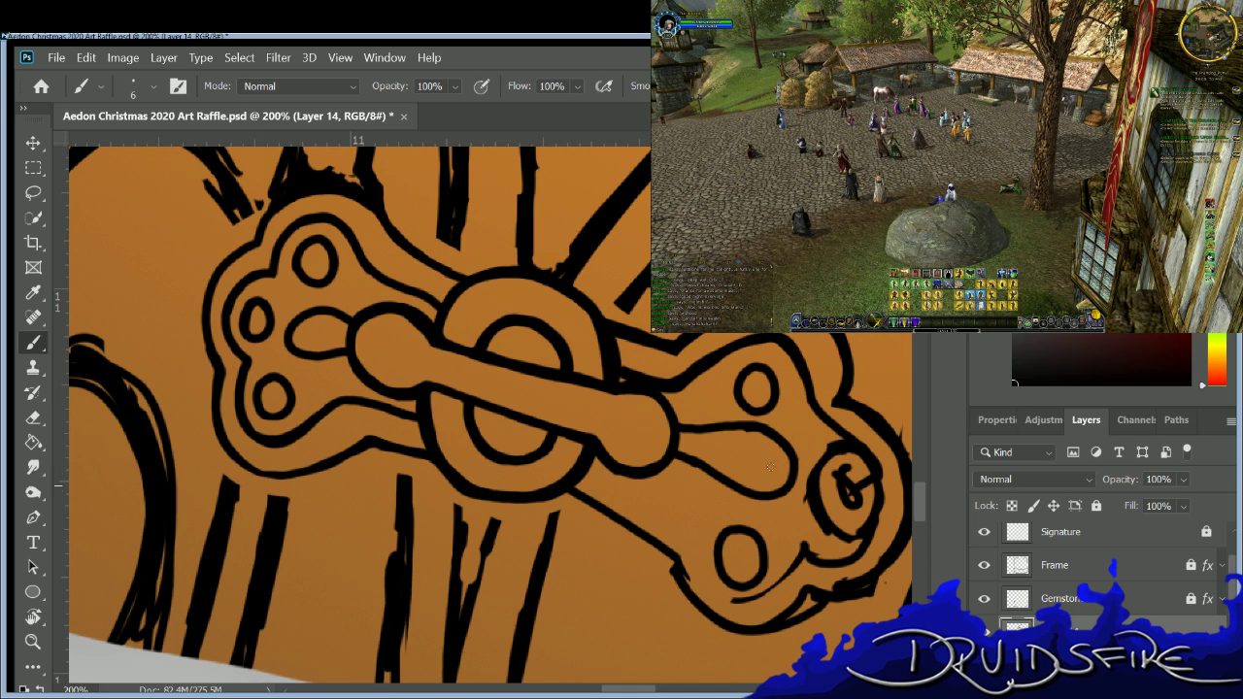
key("e")
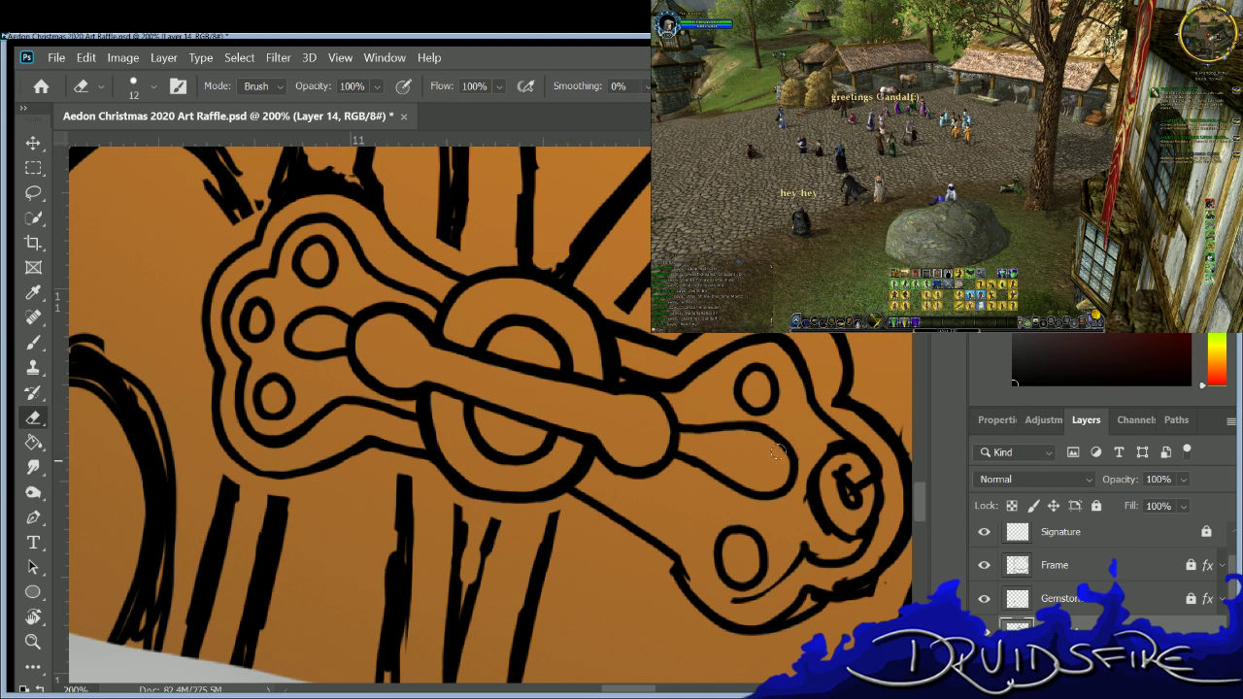
key("b")
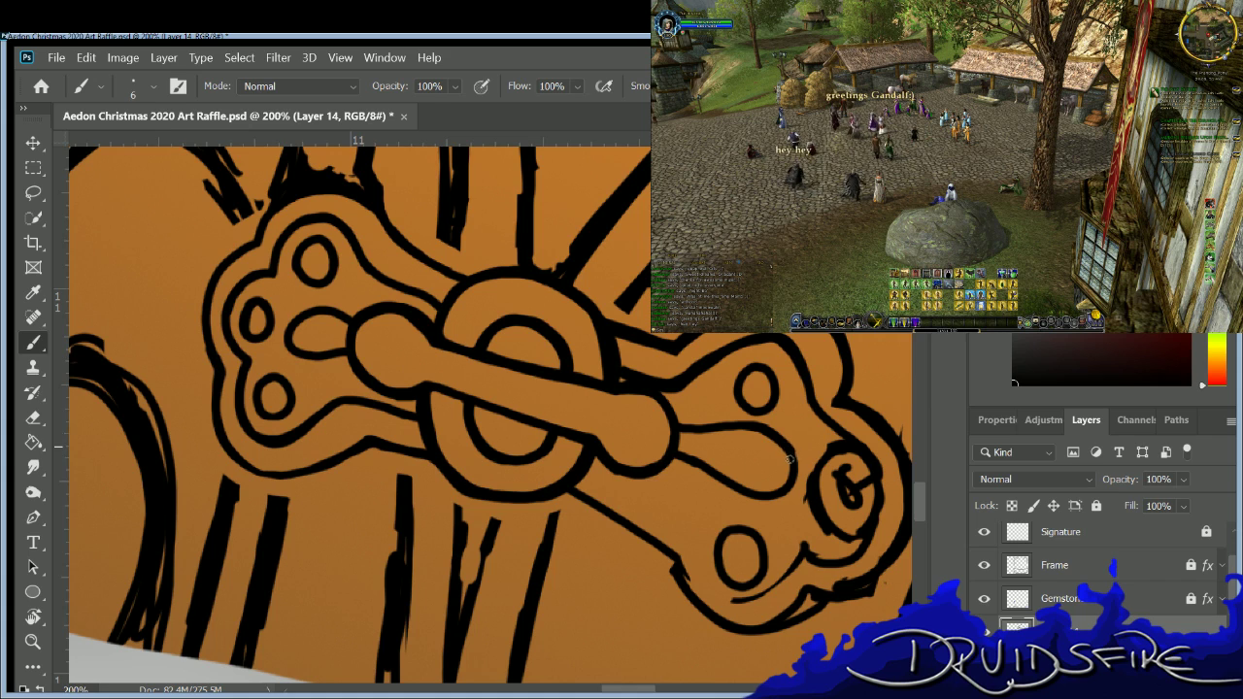
Erase the rough spikes along the outer contour of the right plate's middle lobe.
key("e")
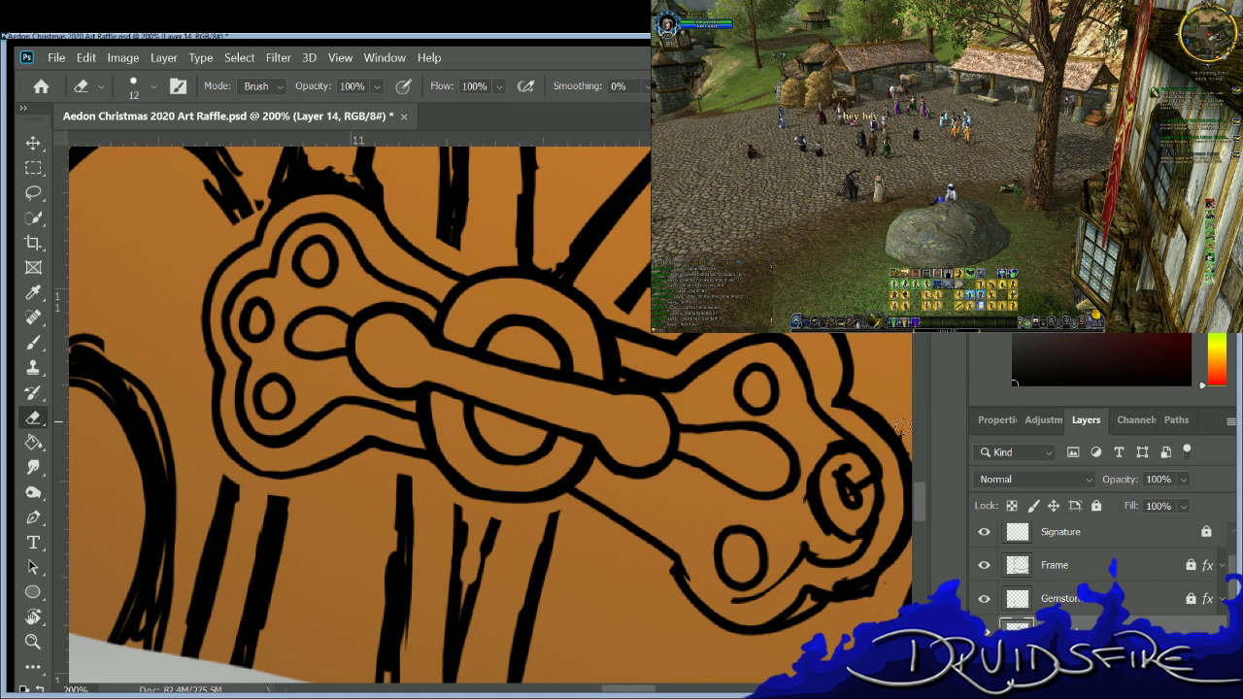
key("b")
Replace the rough inner contour along the right plate's lower edge and around its lower lobe with a clean line.
left_click_drag(629, 685, 675, 685)
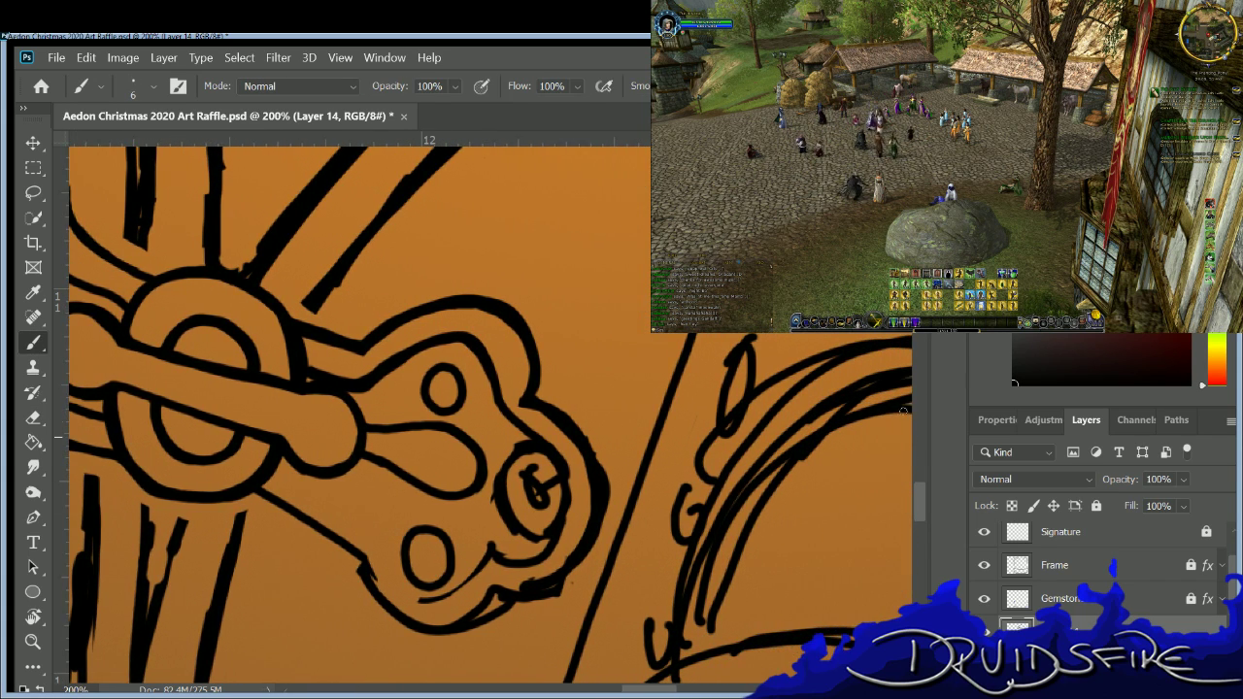
scroll(914, 482, "down", 2)
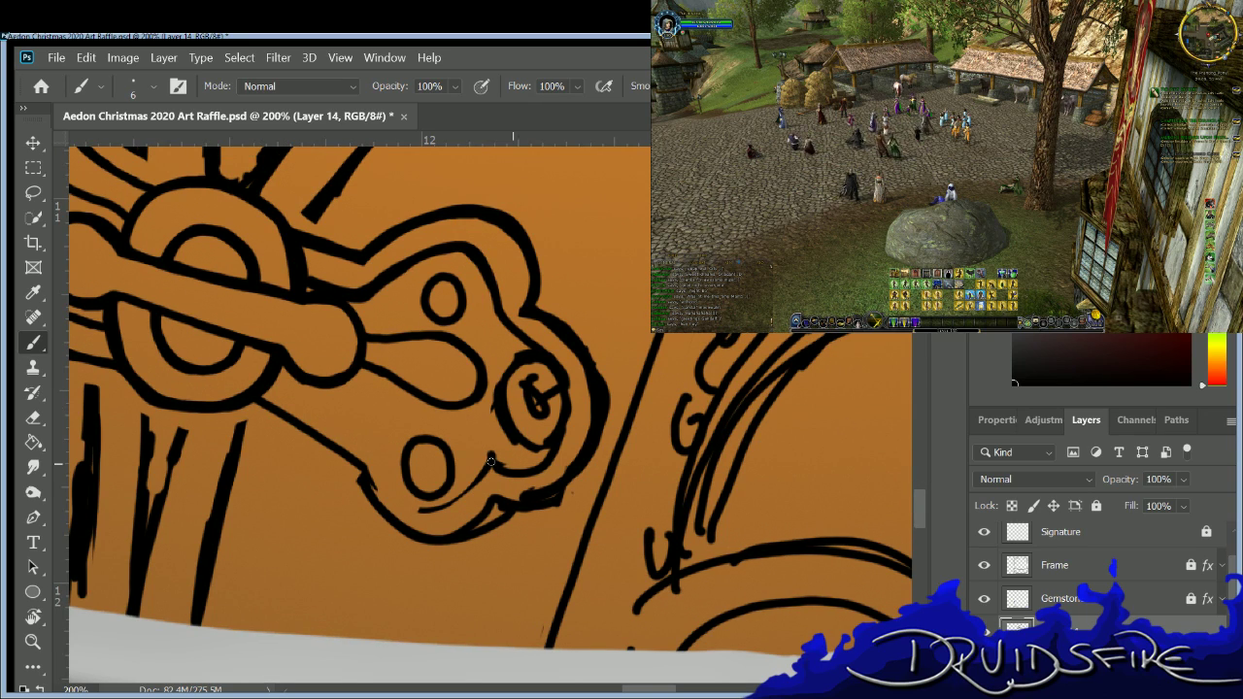
mouse_move(272, 379)
left_mouse_down()
mouse_move(387, 433)
mouse_move(352, 477)
mouse_move(363, 499)
mouse_move(355, 459)
mouse_move(380, 507)
left_mouse_up()
key("b")
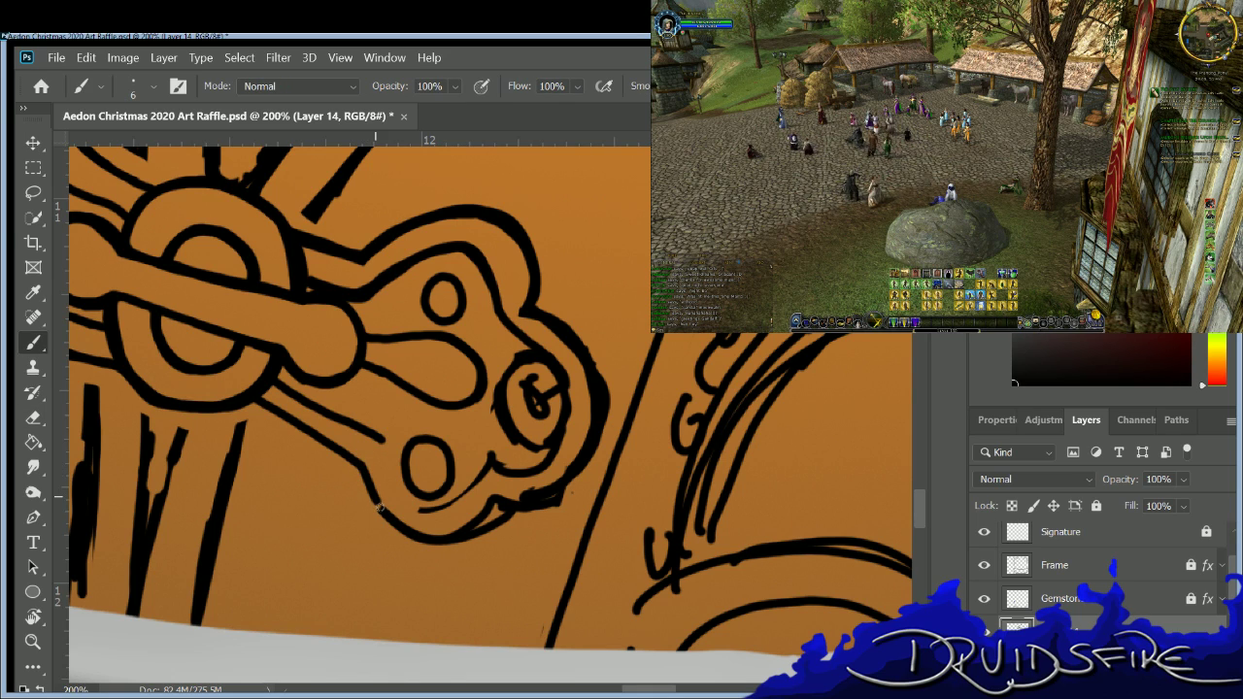
key("e")
left_click_drag(488, 454, 414, 508)
key("b")
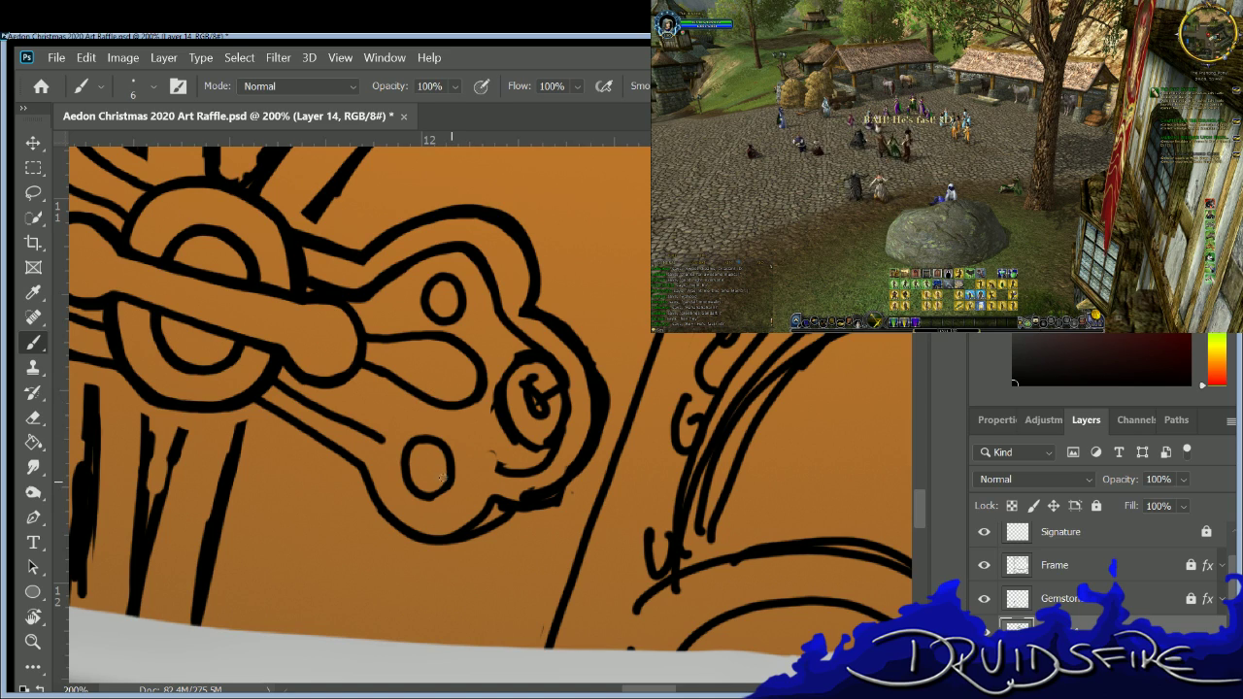
mouse_move(379, 435)
left_mouse_down()
mouse_move(391, 490)
mouse_move(417, 507)
mouse_move(452, 497)
mouse_move(488, 462)
left_mouse_up()
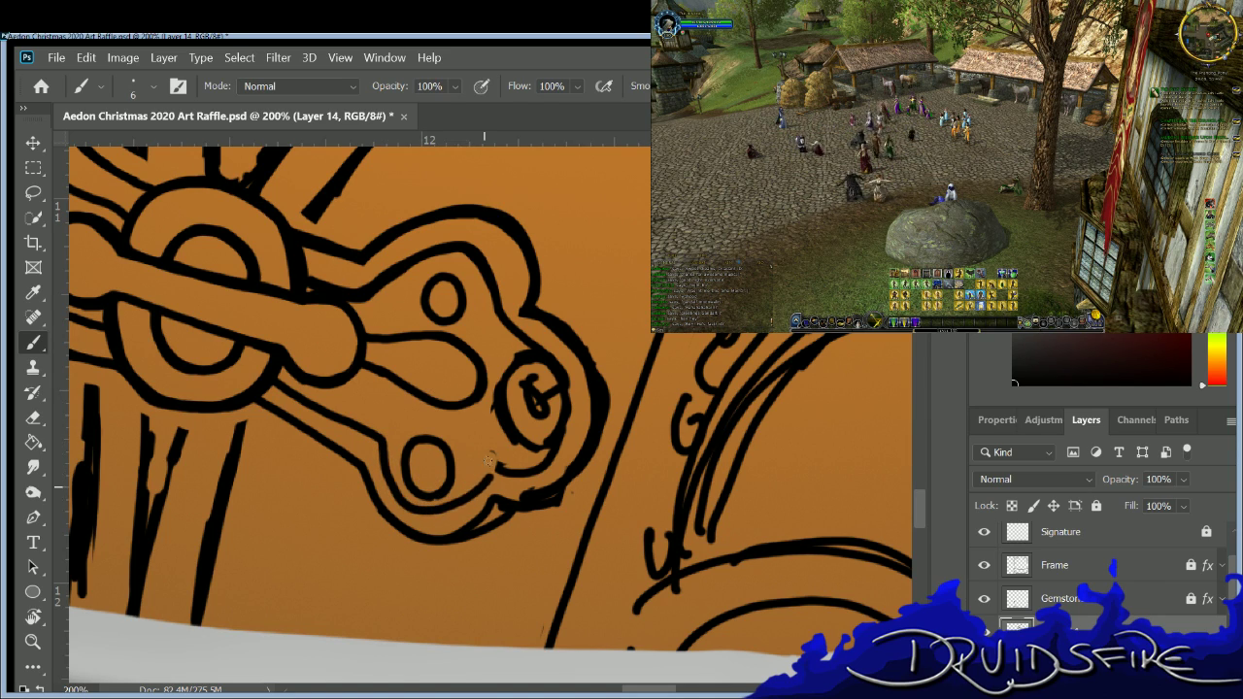
Erase the rough inner contour and scribbled hole in the right plate's middle lobe, and trim the thick outer contour along its lower edge.
key("e")
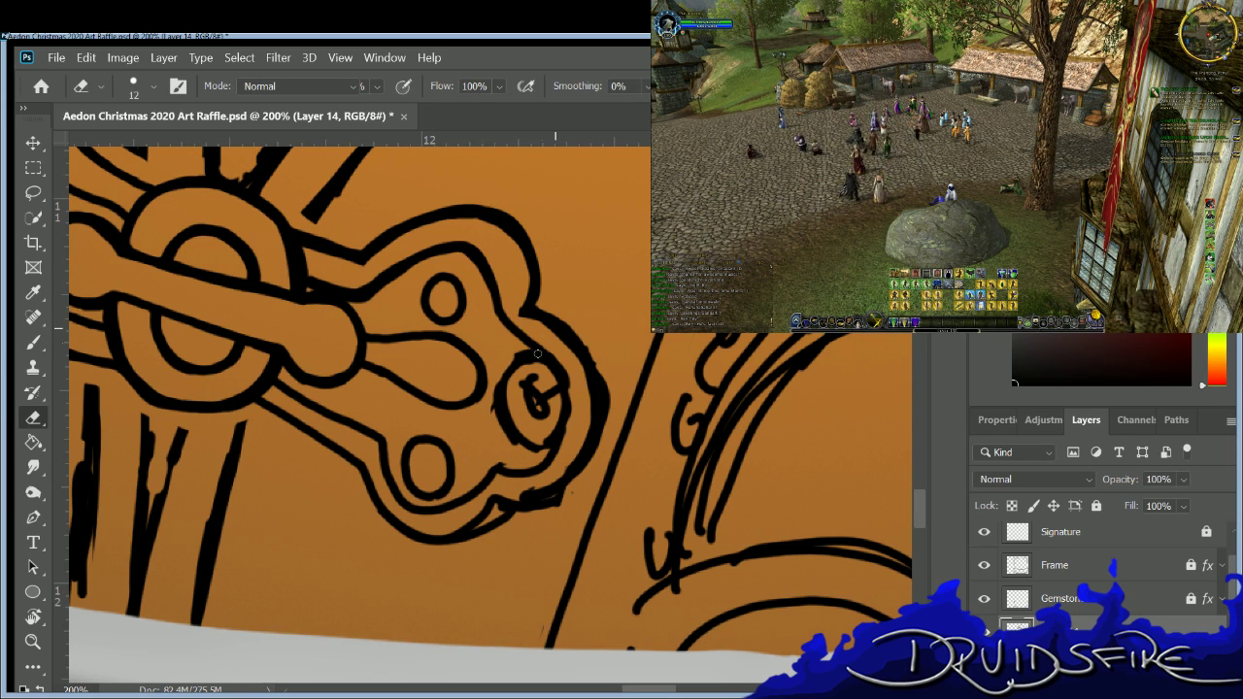
mouse_move(507, 337)
left_mouse_down()
mouse_move(564, 403)
mouse_move(516, 463)
mouse_move(555, 421)
mouse_move(501, 410)
mouse_move(510, 349)
mouse_move(542, 356)
mouse_move(520, 429)
left_mouse_up()
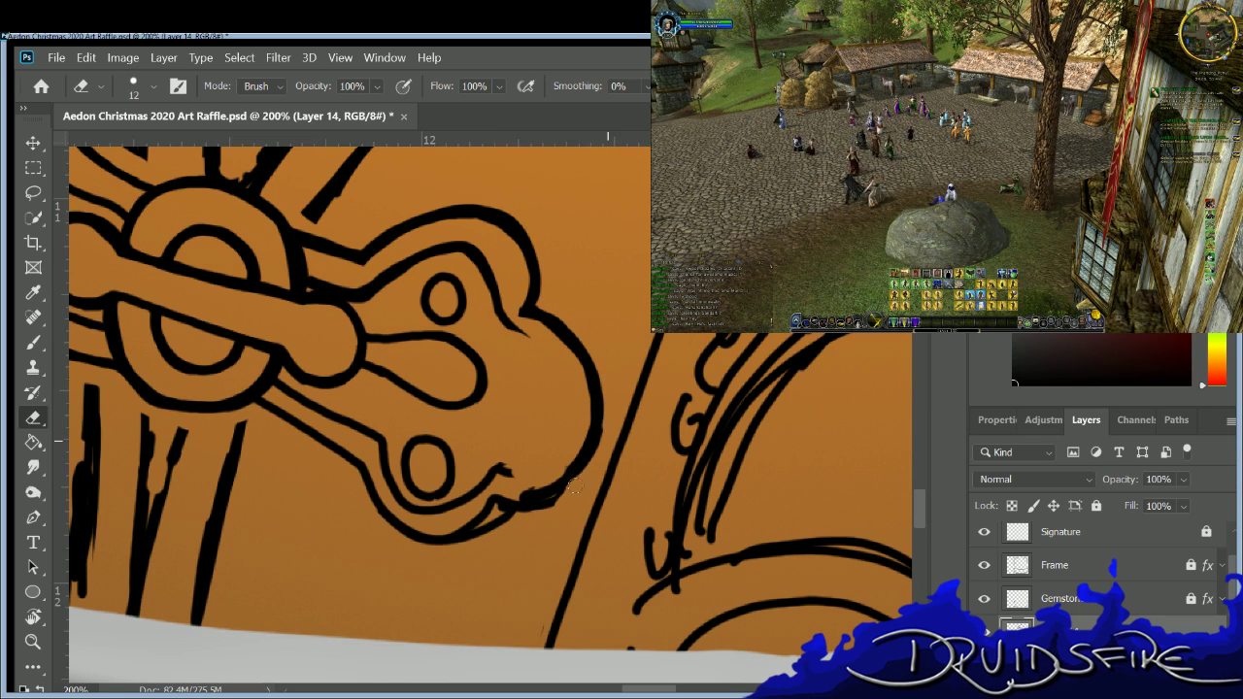
left_click_drag(518, 489, 567, 472)
mouse_move(508, 517)
left_mouse_down()
mouse_move(570, 478)
mouse_move(515, 509)
left_mouse_up()
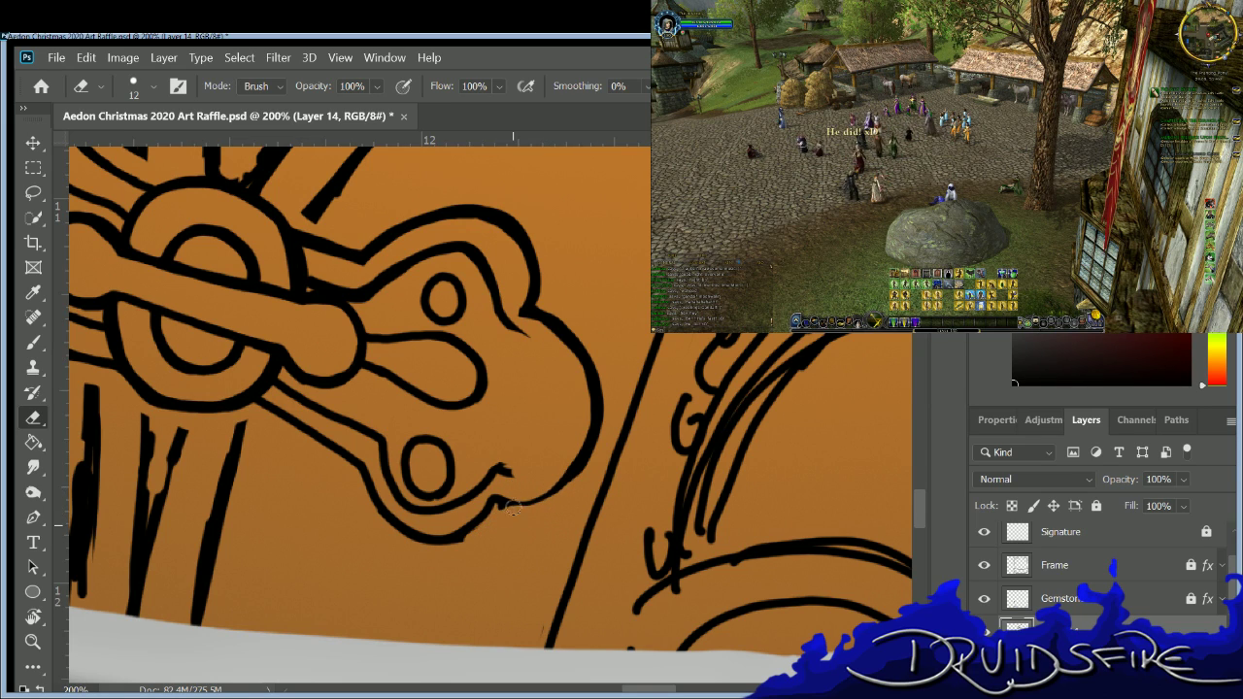
Redraw the inner contour of the right plate's middle lobe as a smooth curve joining the upper and lower lobes.
key("b")
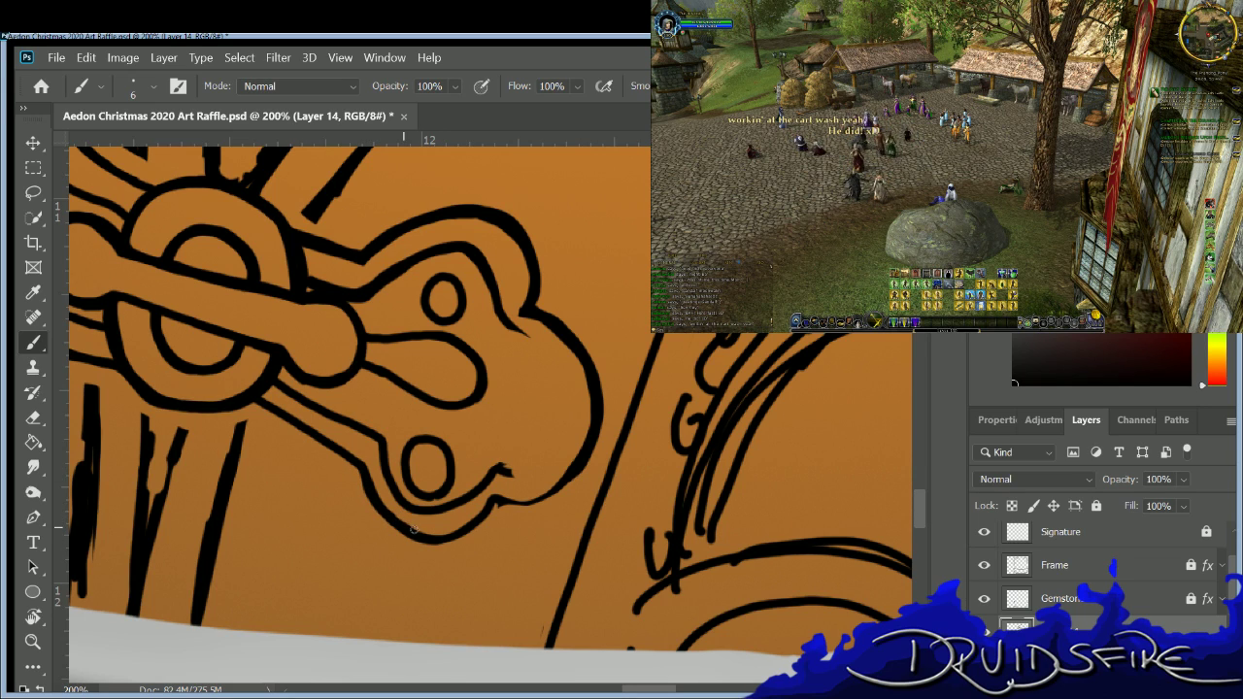
left_click_drag(446, 529, 486, 500)
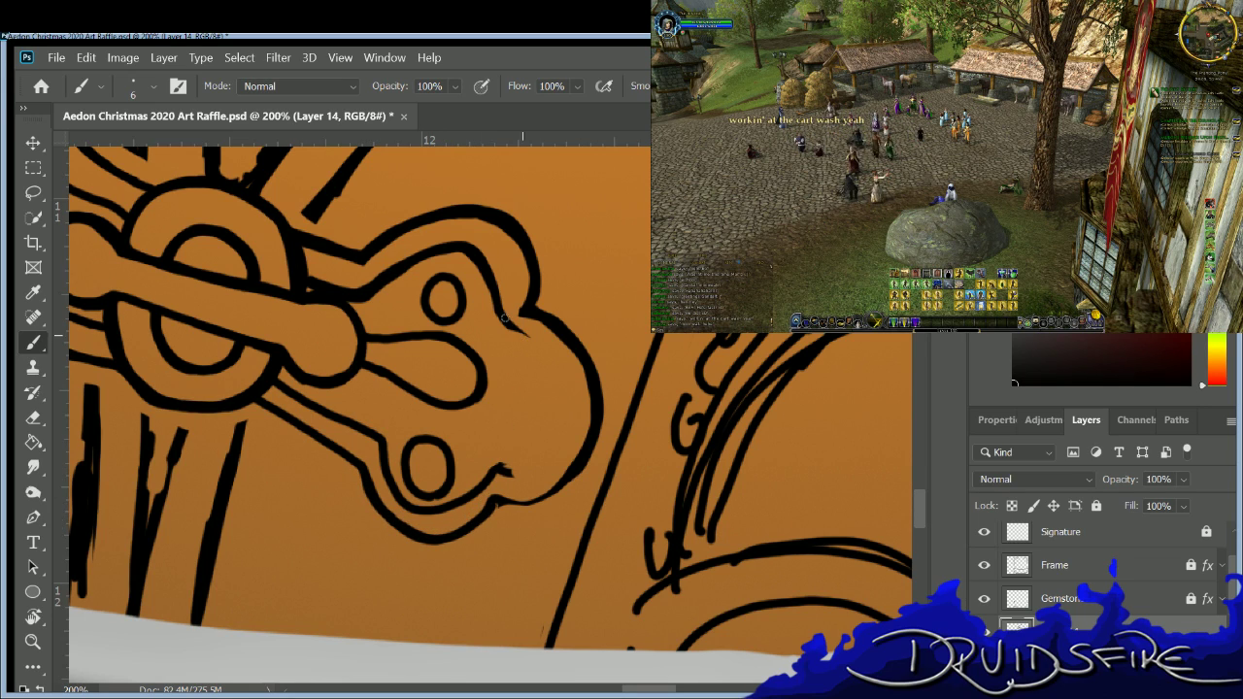
mouse_move(495, 306)
left_mouse_down()
mouse_move(562, 366)
mouse_move(565, 399)
mouse_move(533, 461)
mouse_move(501, 473)
left_mouse_up()
key("e")
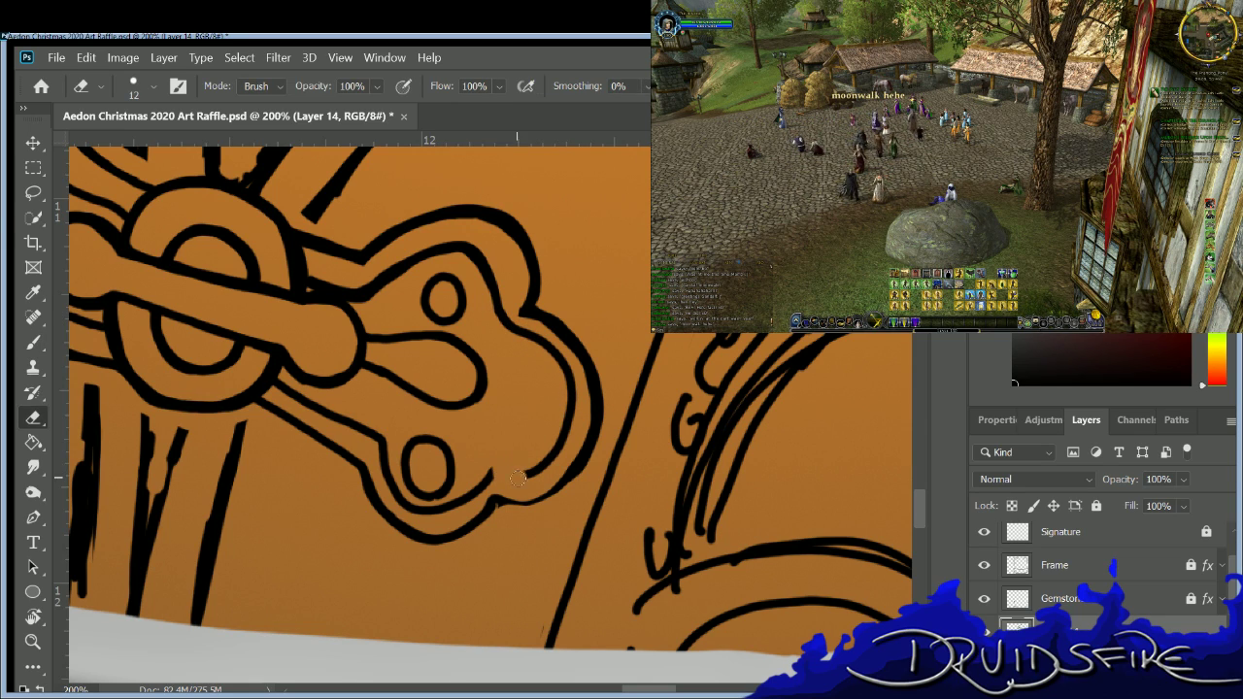
key("b")
left_click_drag(492, 476, 525, 470)
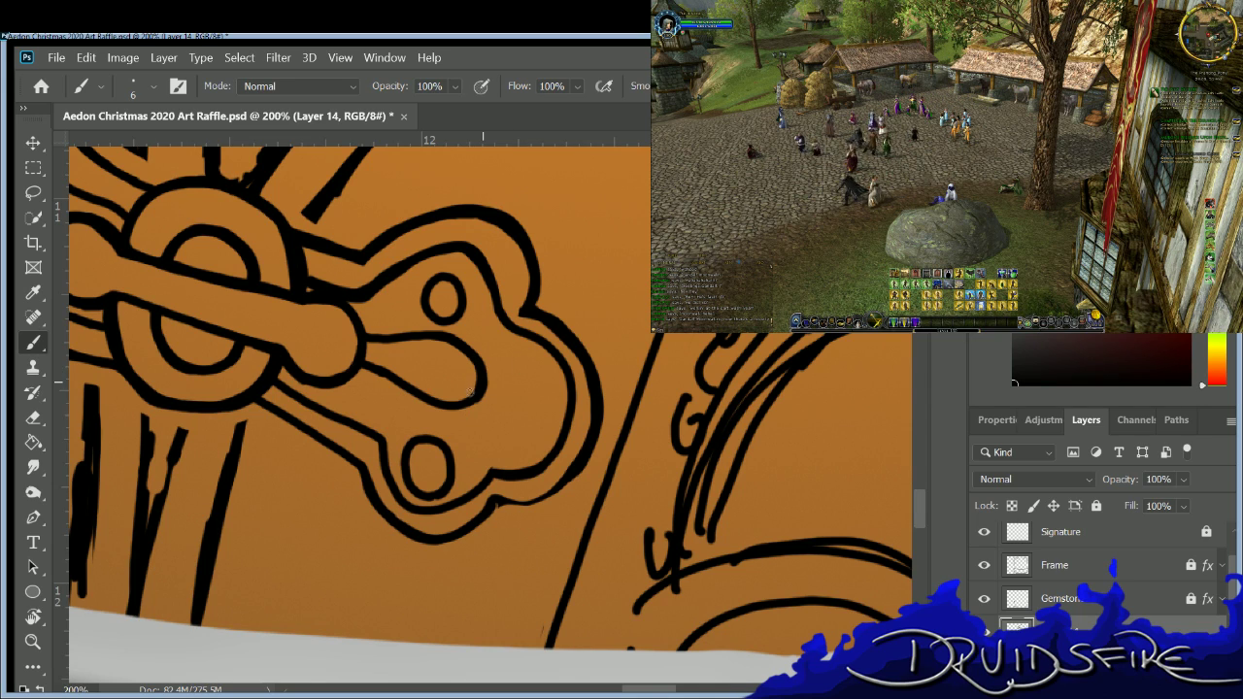
Draw a clean oval hole inside the right plate's middle lobe.
mouse_move(493, 389)
left_mouse_down()
mouse_move(506, 432)
mouse_move(531, 428)
mouse_move(542, 401)
mouse_move(512, 371)
left_mouse_up()
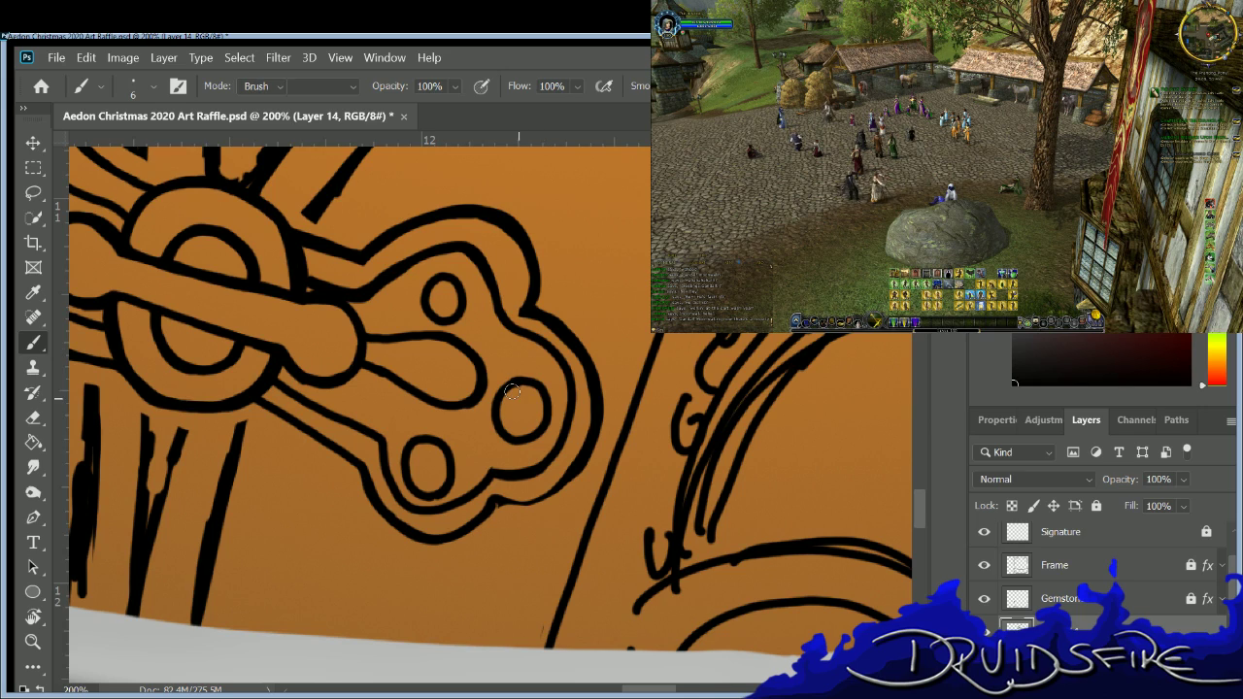
key("e")
key("b")
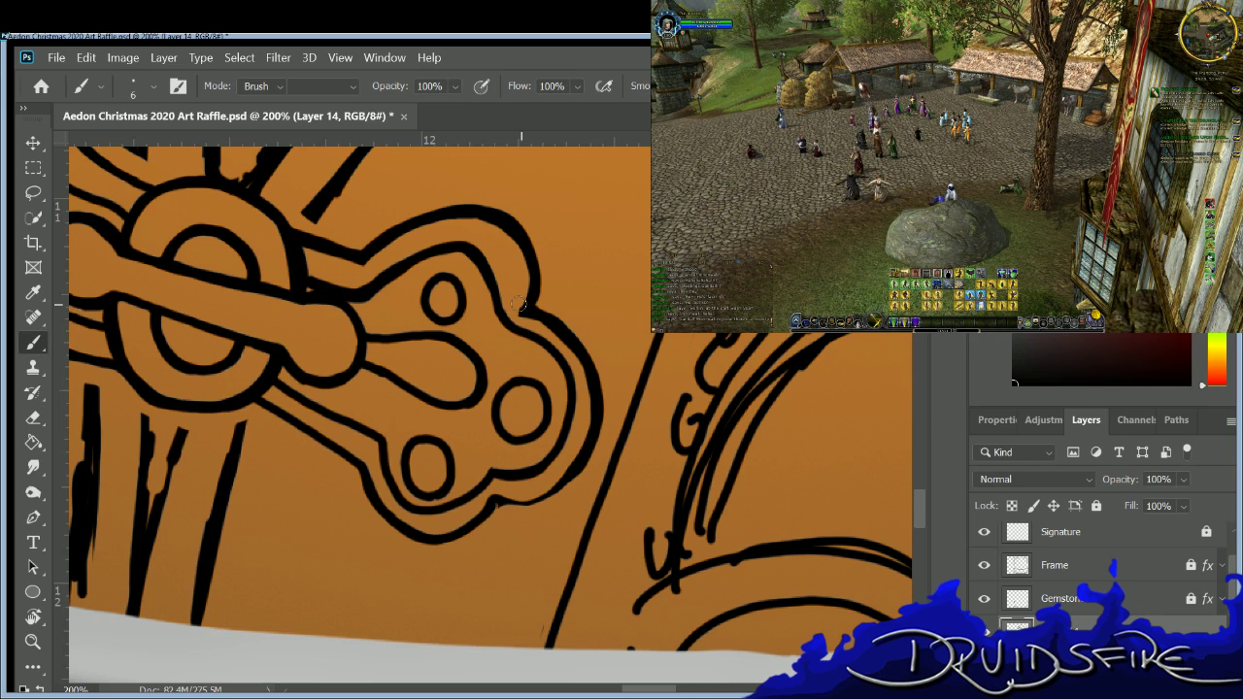
Erase the thick outer contour of the right plate's middle lobe down to a thin guide line.
key("e")
left_click_drag(520, 308, 566, 341)
key("b")
left_click_drag(529, 303, 582, 361)
mouse_move(524, 300)
left_mouse_down()
mouse_move(573, 338)
mouse_move(597, 456)
left_mouse_up()
key("e")
key("b")
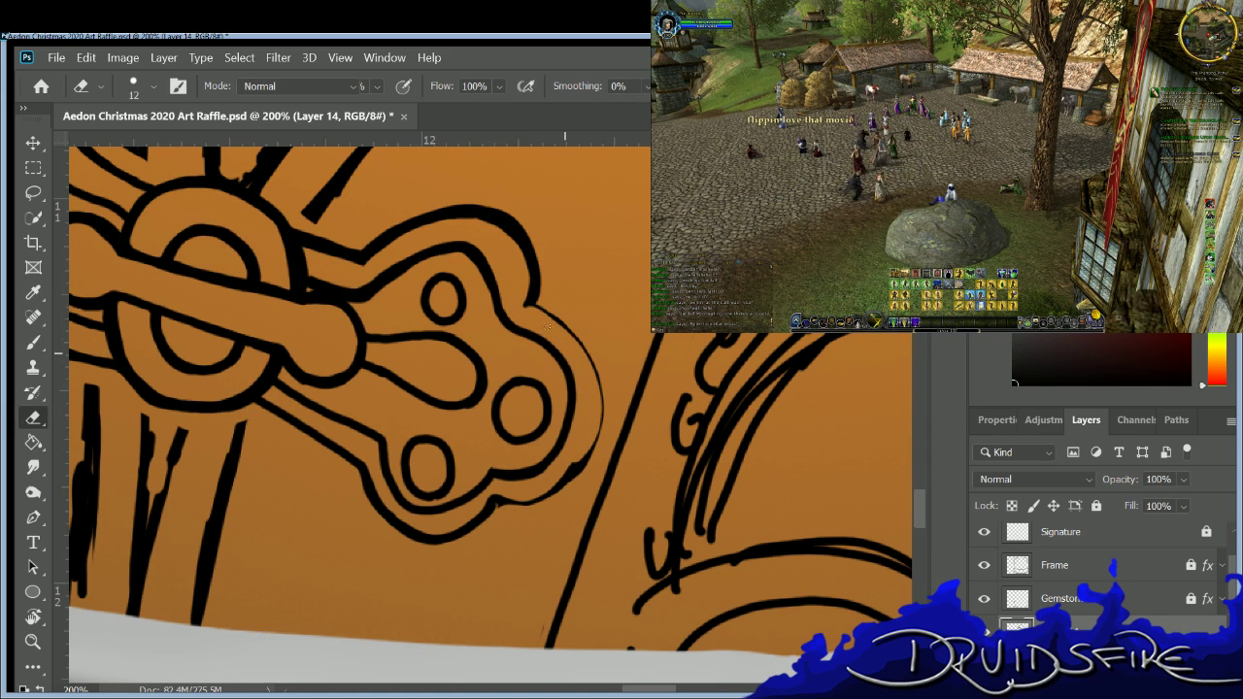
Redraw the middle lobe's outer contour with an even line slightly inside the thin guide, and erase the leftover doubled edge.
mouse_move(535, 309)
left_mouse_down()
mouse_move(581, 360)
mouse_move(578, 442)
mouse_move(565, 464)
mouse_move(487, 506)
mouse_move(557, 482)
left_mouse_up()
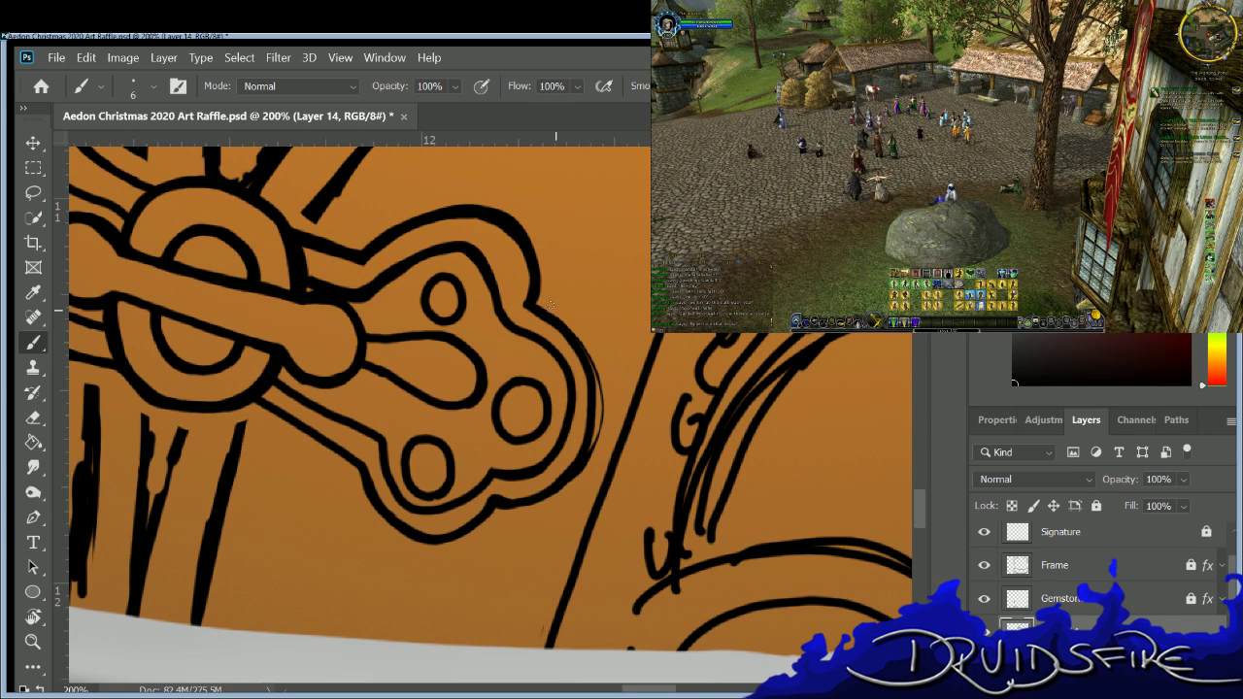
key("e")
mouse_move(555, 323)
left_mouse_down()
mouse_move(594, 415)
mouse_move(571, 478)
left_mouse_up()
key("b")
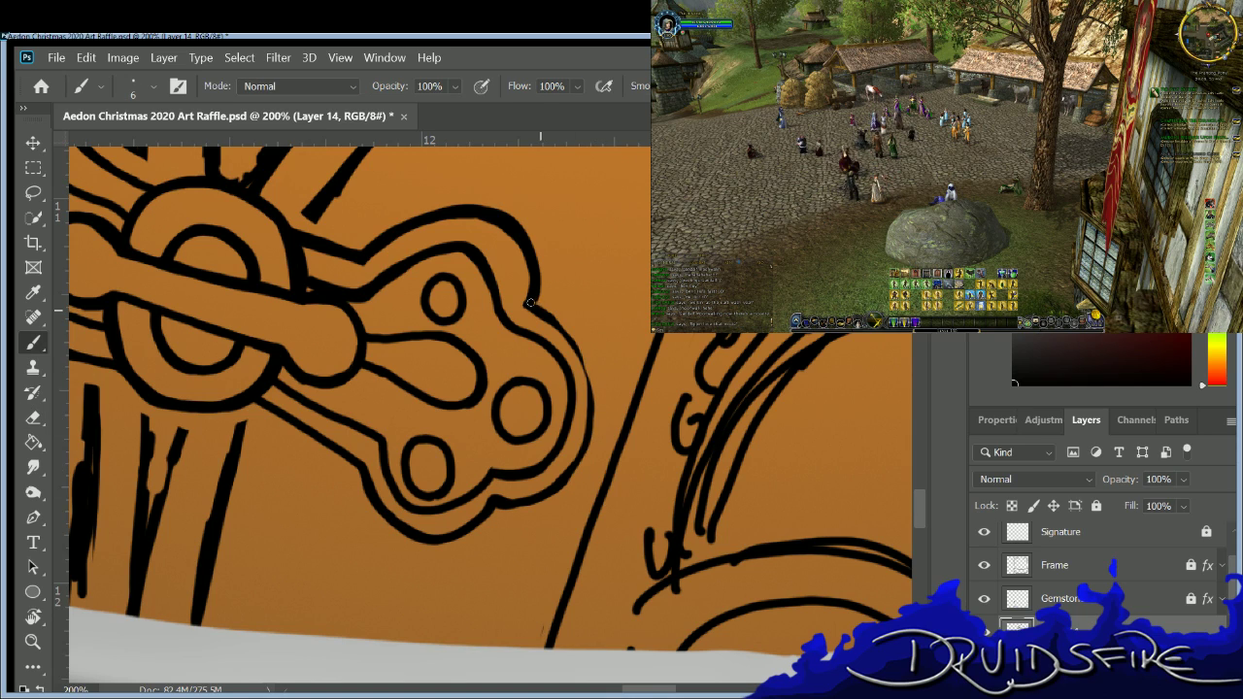
left_click_drag(549, 318, 587, 387)
mouse_move(581, 437)
left_mouse_down()
mouse_move(563, 485)
mouse_move(505, 499)
left_mouse_up()
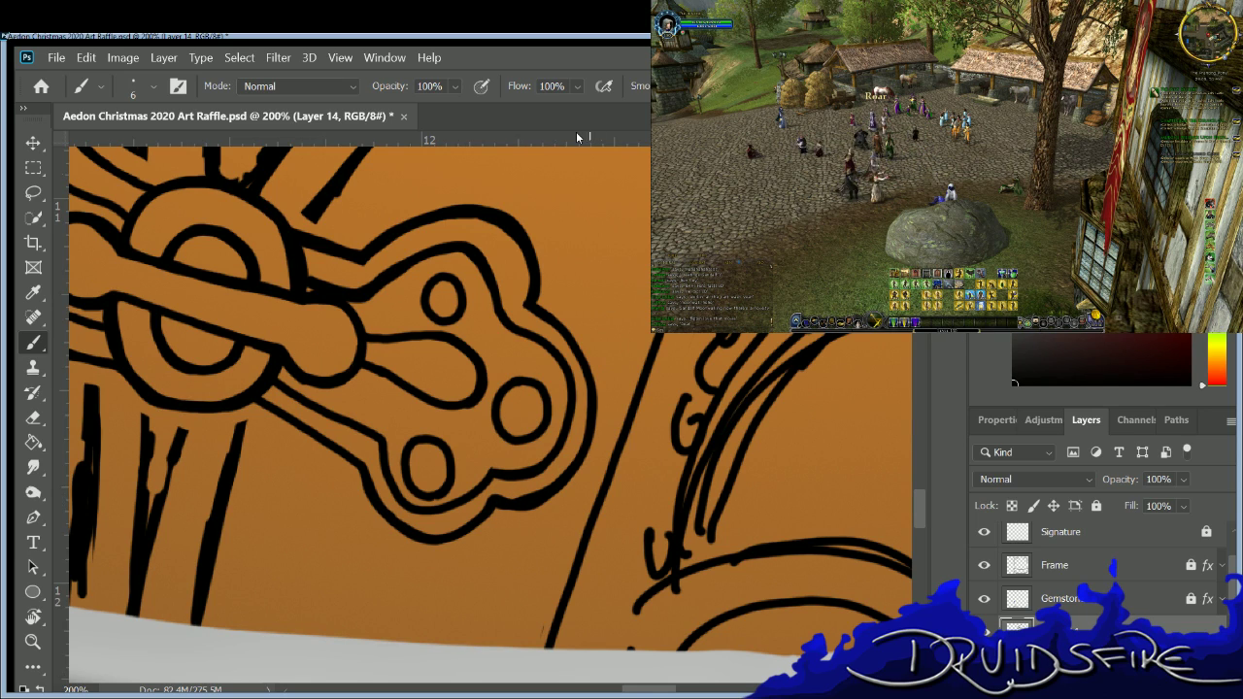
Touch up the outer contour around the underside of the right plate's lower lobe.
key("e")
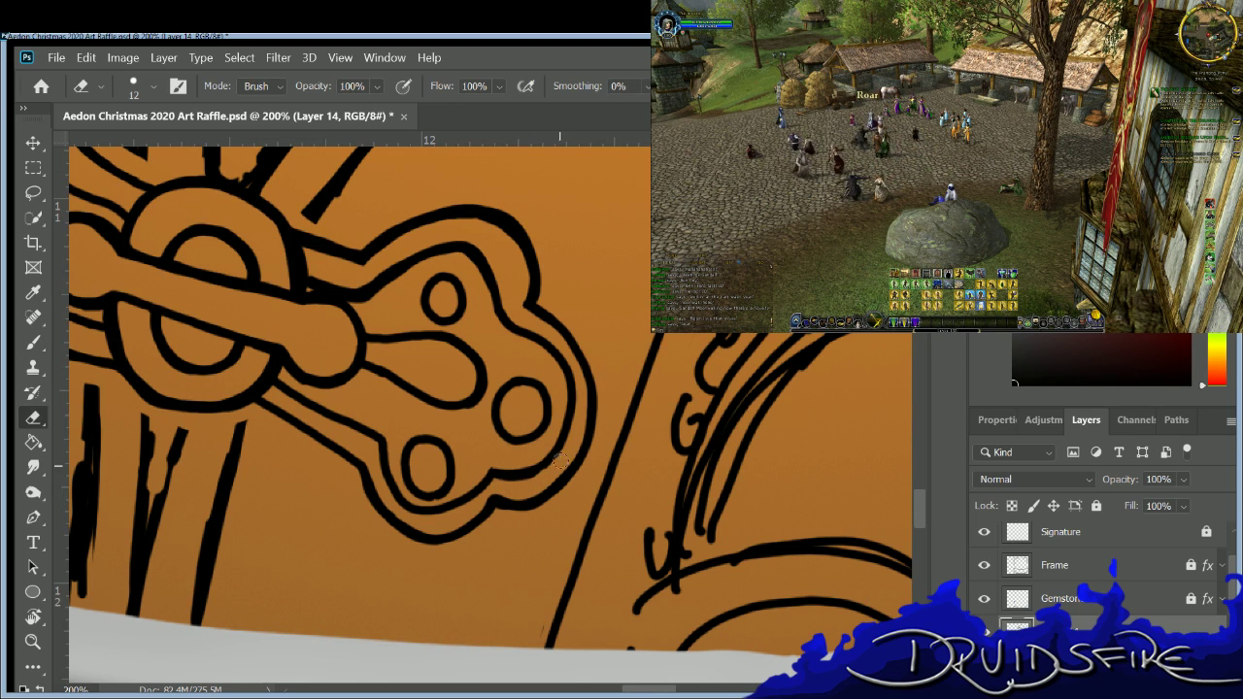
key("b")
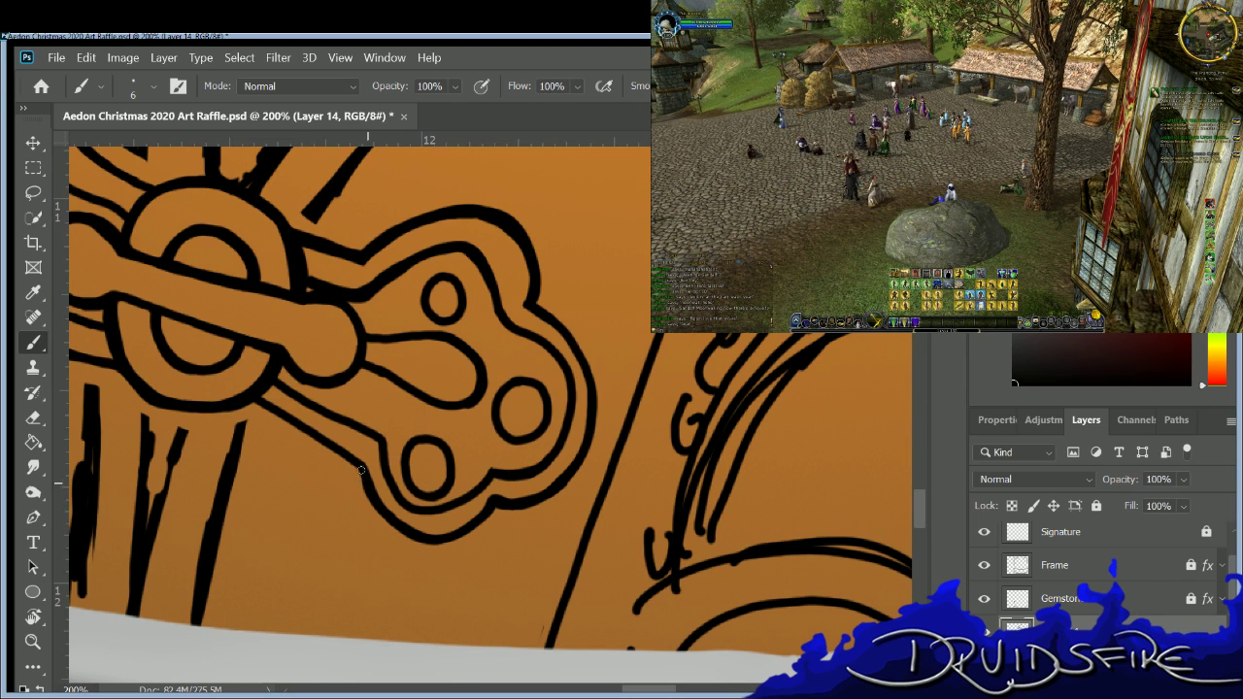
mouse_move(397, 528)
left_mouse_down()
mouse_move(381, 493)
mouse_move(433, 529)
mouse_move(383, 468)
mouse_move(410, 501)
mouse_move(360, 466)
mouse_move(412, 532)
left_mouse_up()
key("e")
key("b")
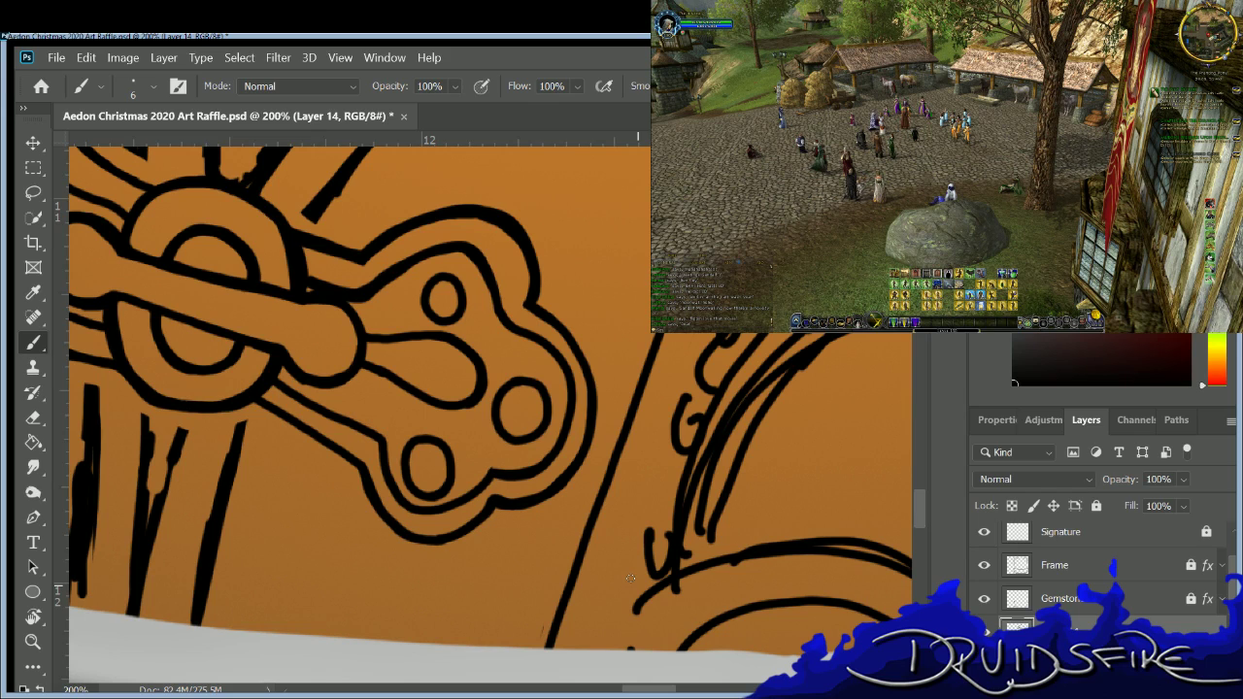
Erase the upper lobe's inner contour on the right plate, including the thick line leading to it from the ring.
key("e")
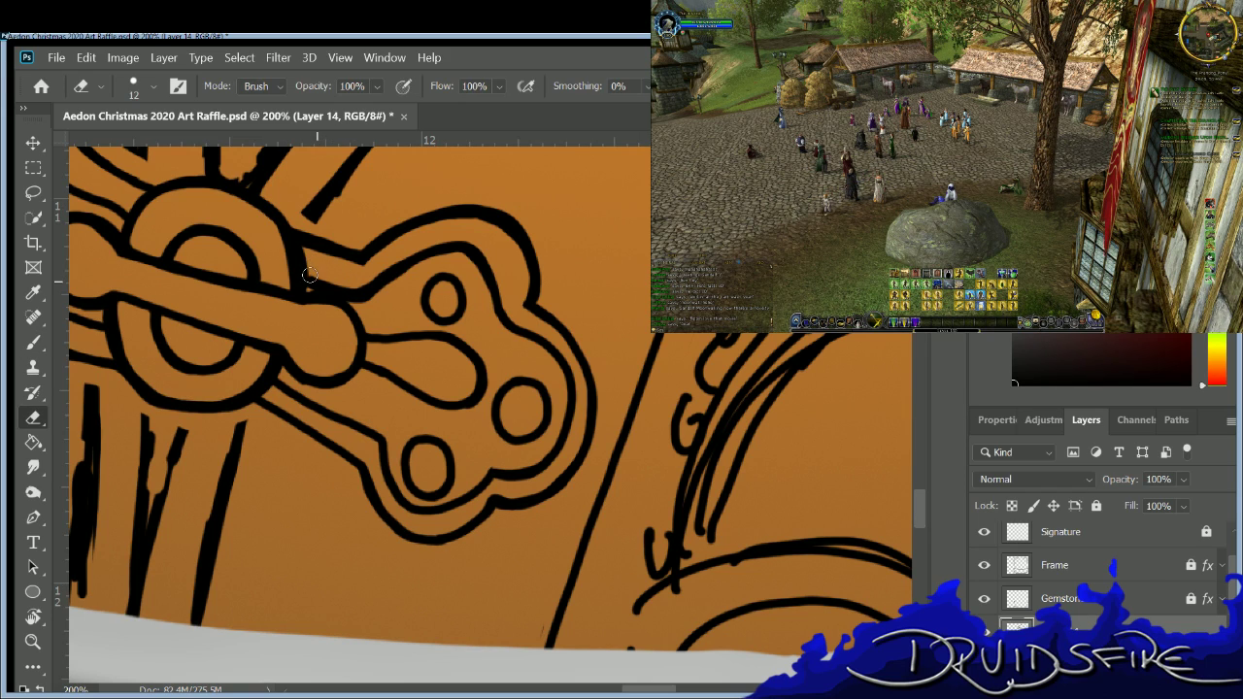
left_click_drag(323, 276, 367, 295)
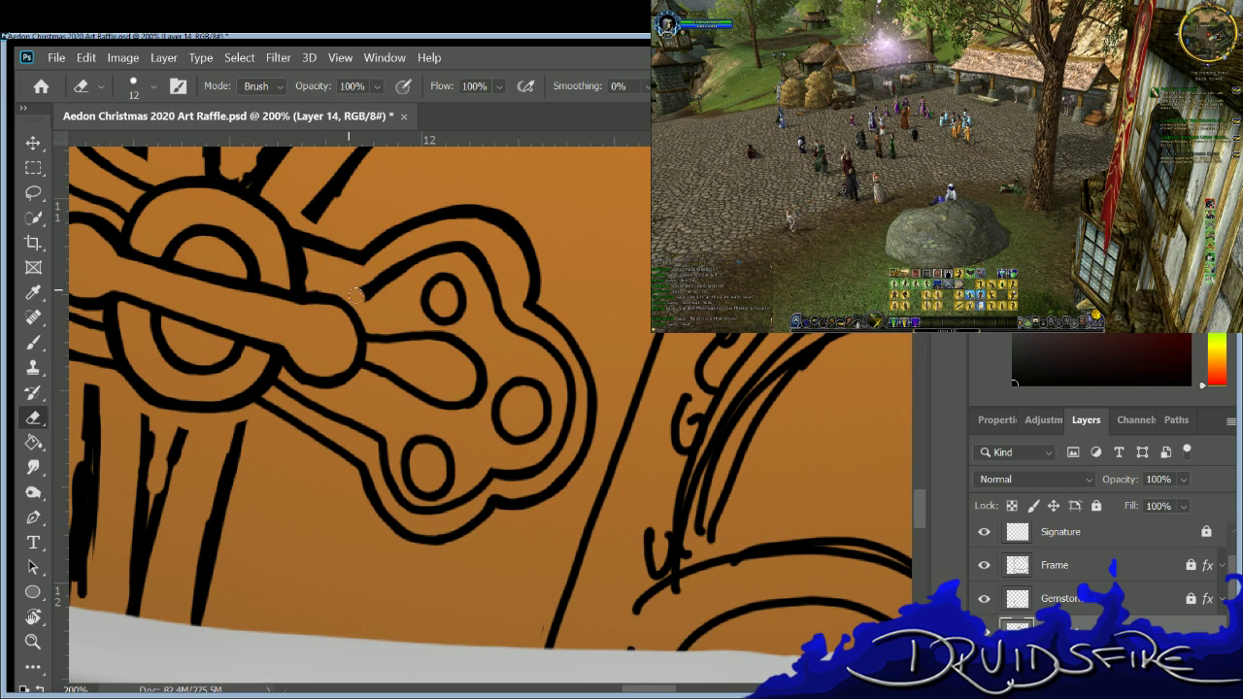
key("b")
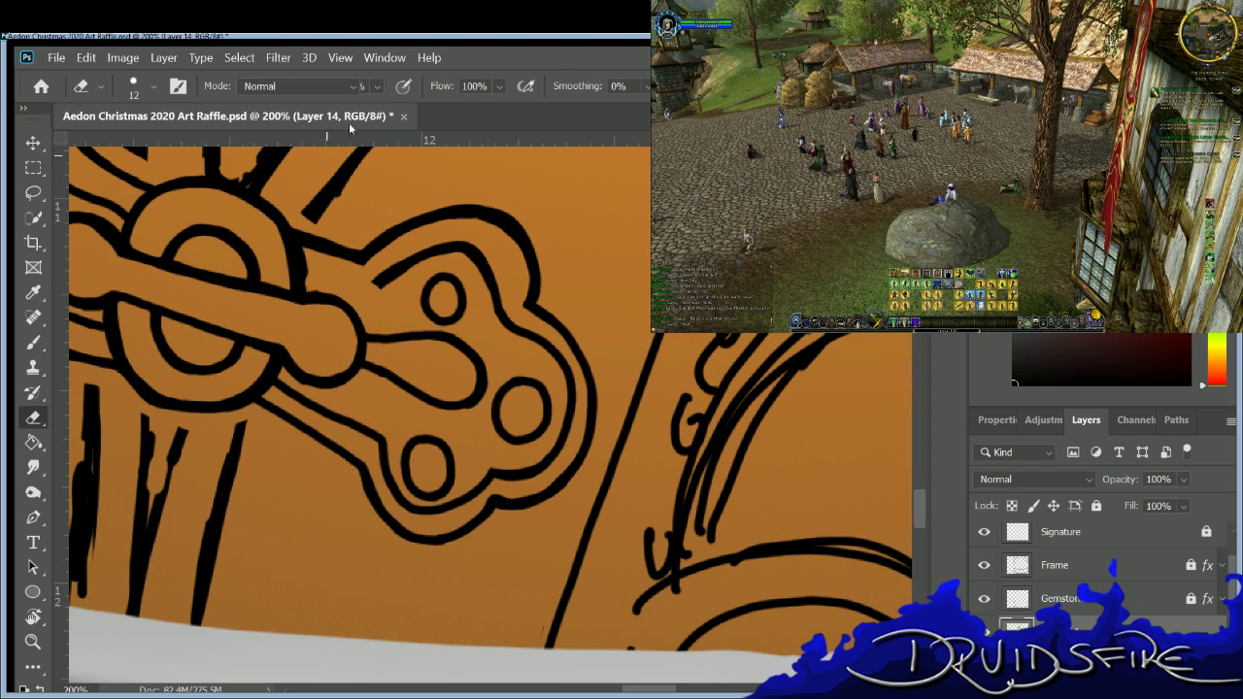
key("e")
left_click_drag(374, 282, 457, 242)
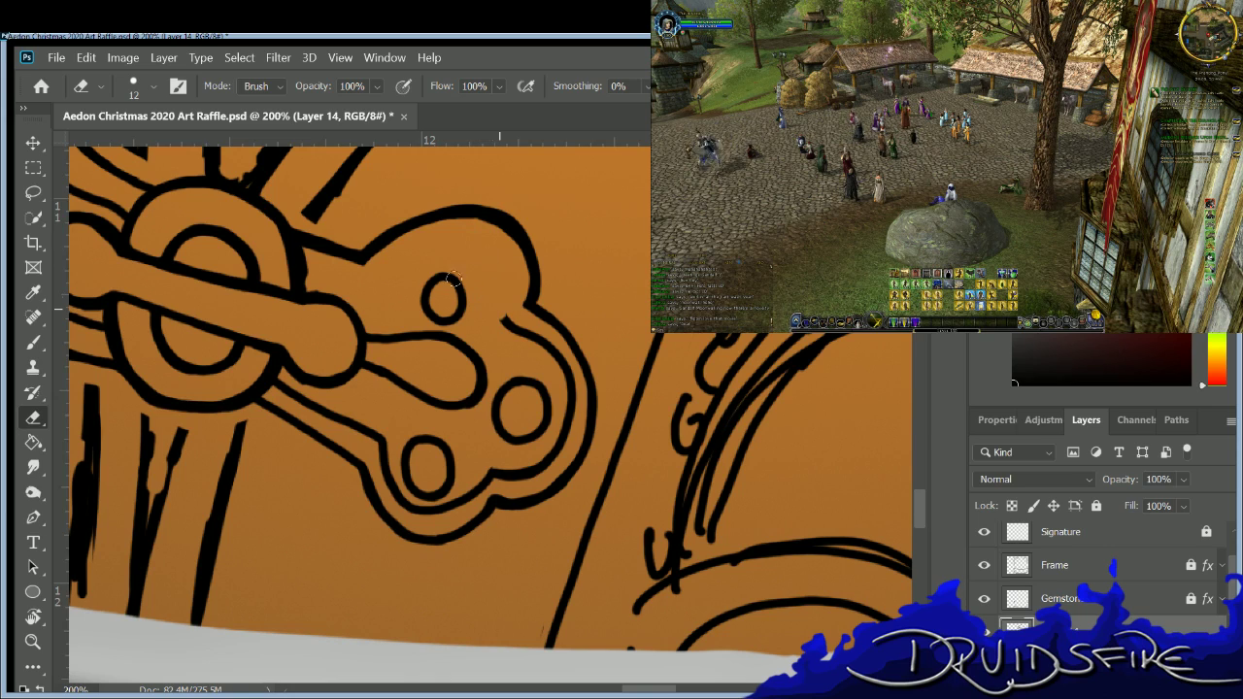
Redraw the upper lobe's inner contour as an even curve from the ring, around the upper hole, to the middle lobe's inner line.
key("b")
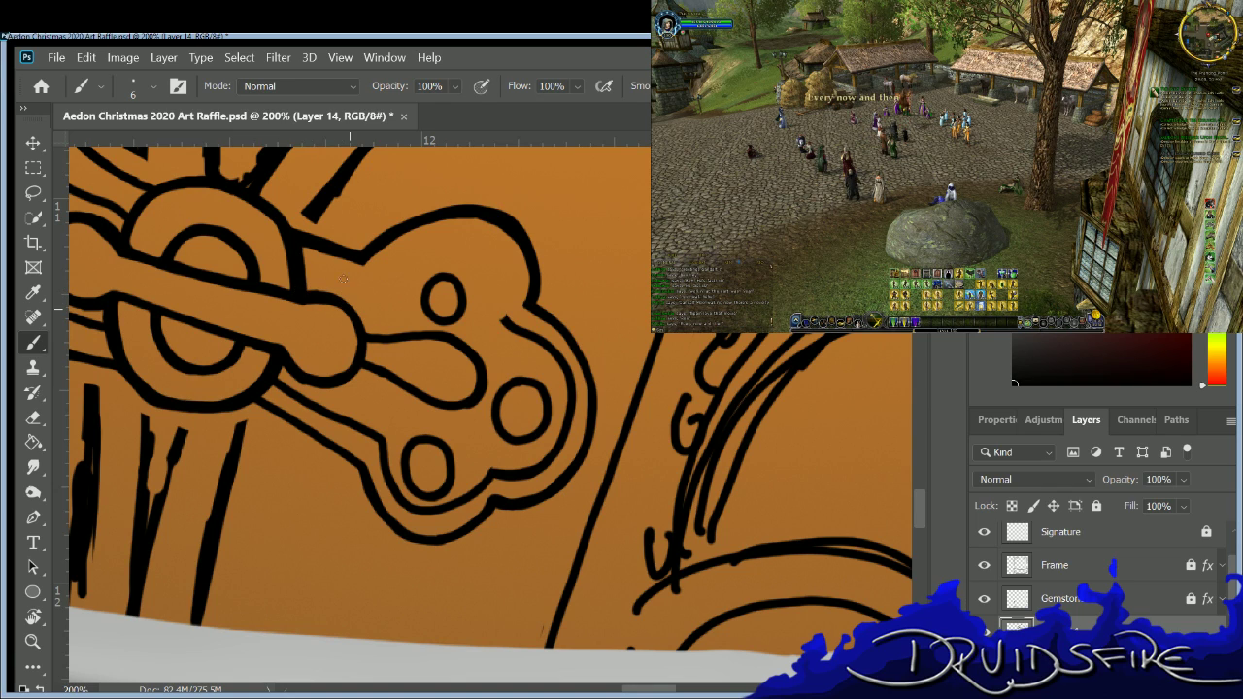
mouse_move(321, 277)
left_mouse_down()
mouse_move(394, 289)
mouse_move(419, 258)
mouse_move(464, 250)
mouse_move(486, 275)
mouse_move(489, 308)
mouse_move(517, 327)
left_mouse_up()
key("e")
key("b")
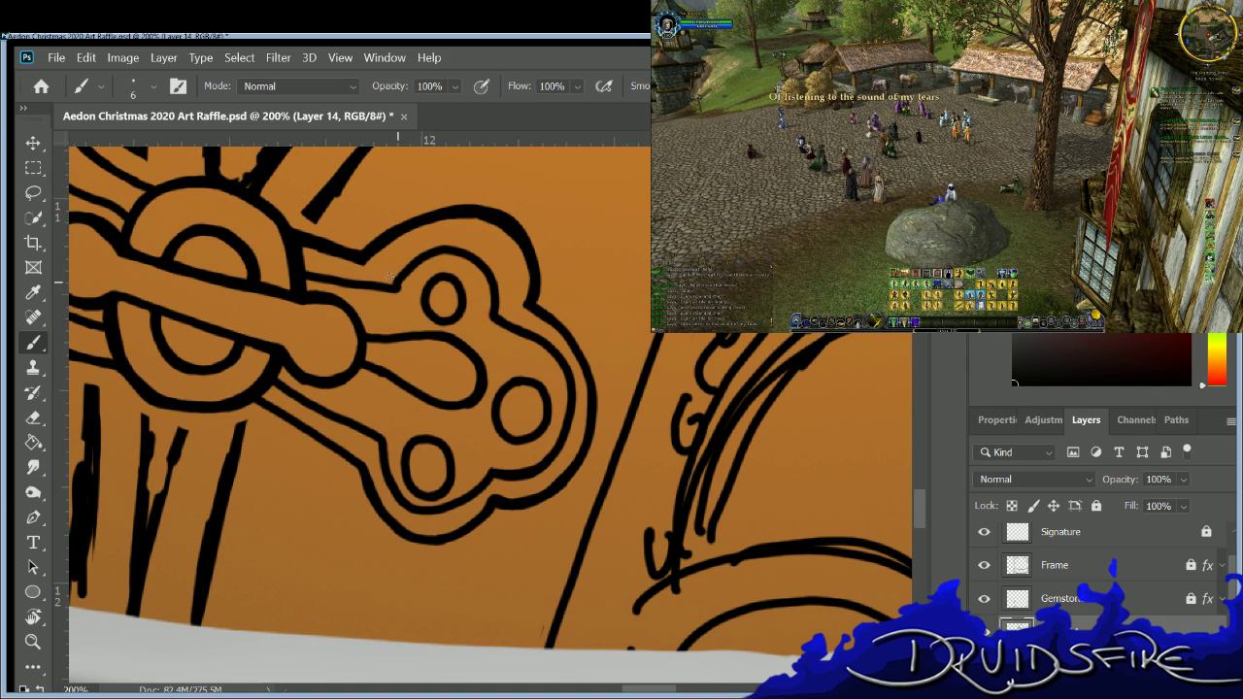
key("e")
key("b")
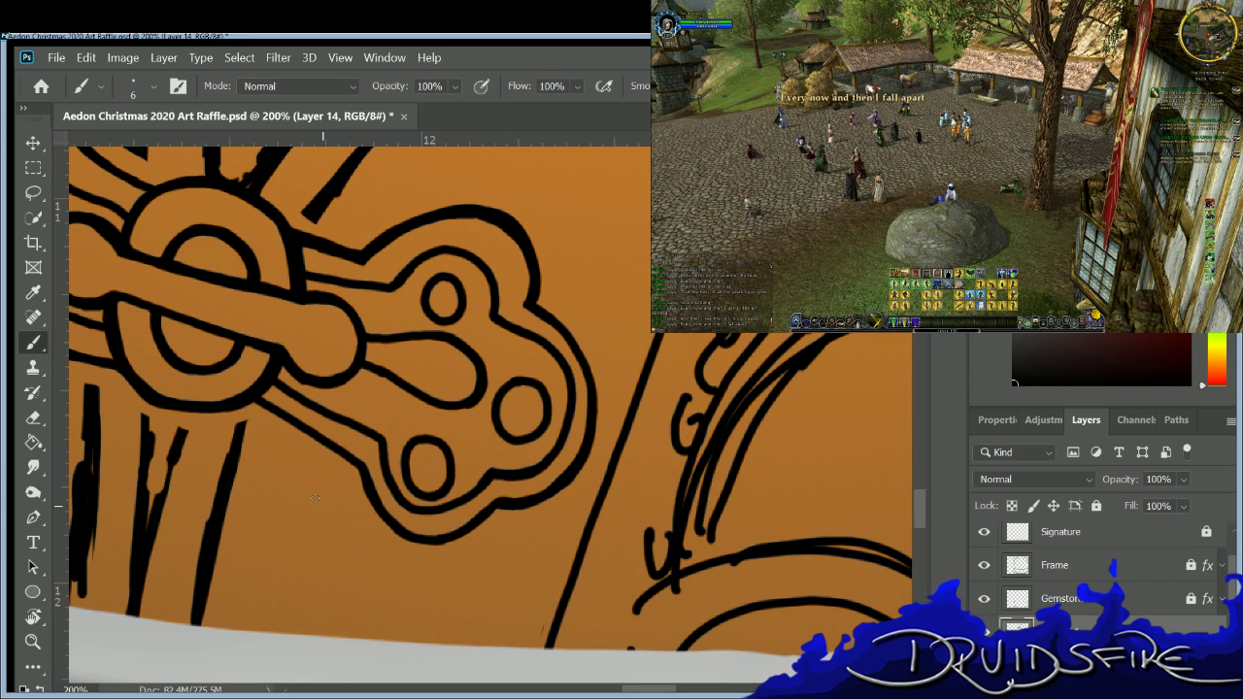
Erase and redraw the right plate's lower lobe outer contour as a rounder curve, and refine the middle lobe's outer edge.
key("e")
mouse_move(369, 473)
left_mouse_down()
mouse_move(391, 529)
mouse_move(413, 532)
left_mouse_up()
key("b")
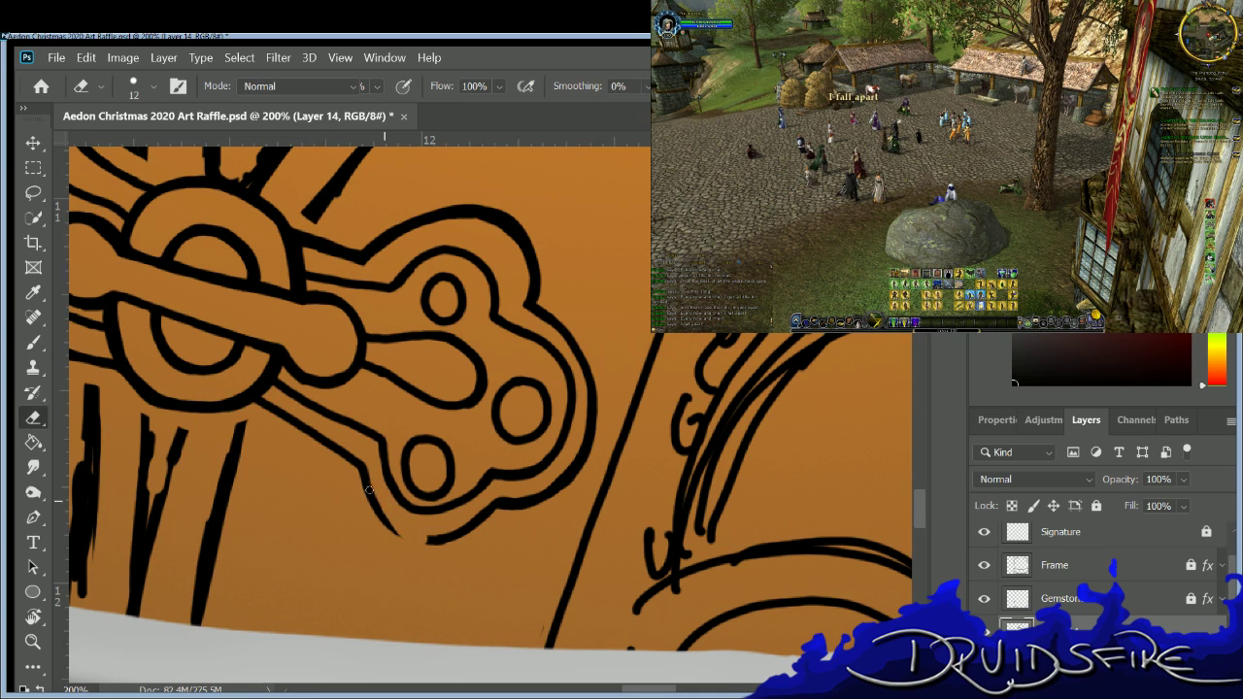
mouse_move(374, 493)
left_mouse_down()
mouse_move(402, 536)
mouse_move(437, 541)
left_mouse_up()
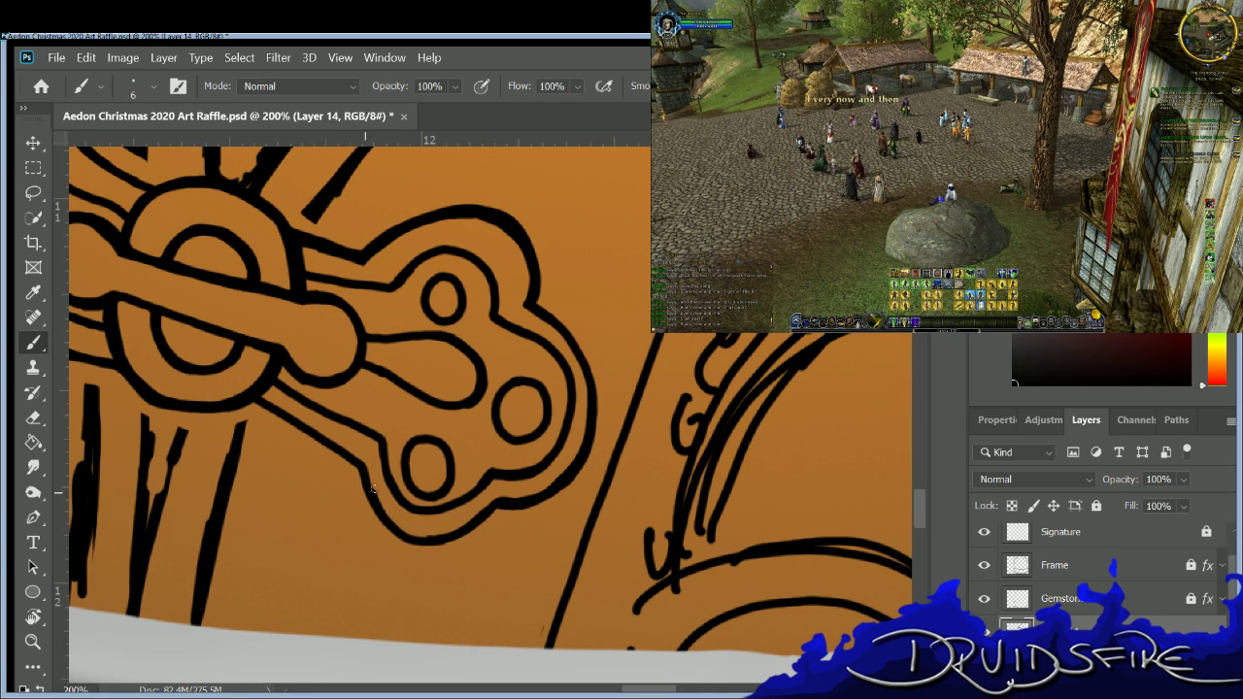
key("e")
mouse_move(373, 486)
left_mouse_down()
mouse_move(416, 534)
mouse_move(448, 542)
left_mouse_up()
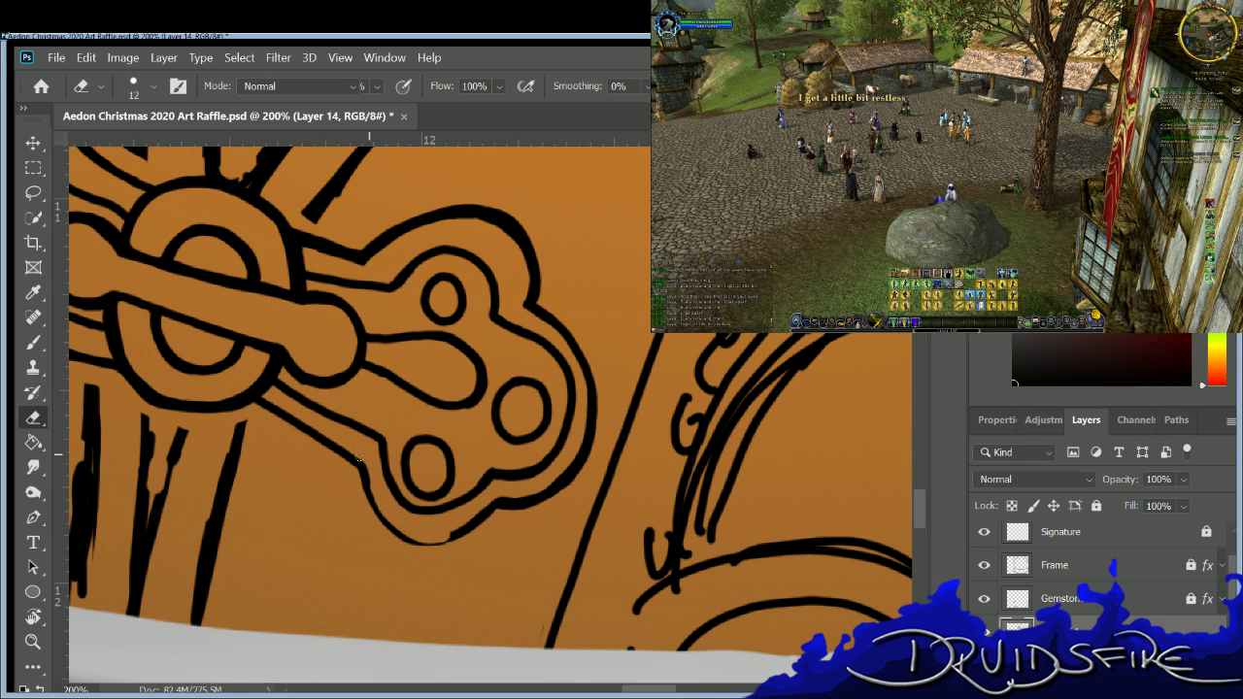
key("b")
mouse_move(361, 482)
left_mouse_down()
mouse_move(398, 529)
mouse_move(441, 534)
left_mouse_up()
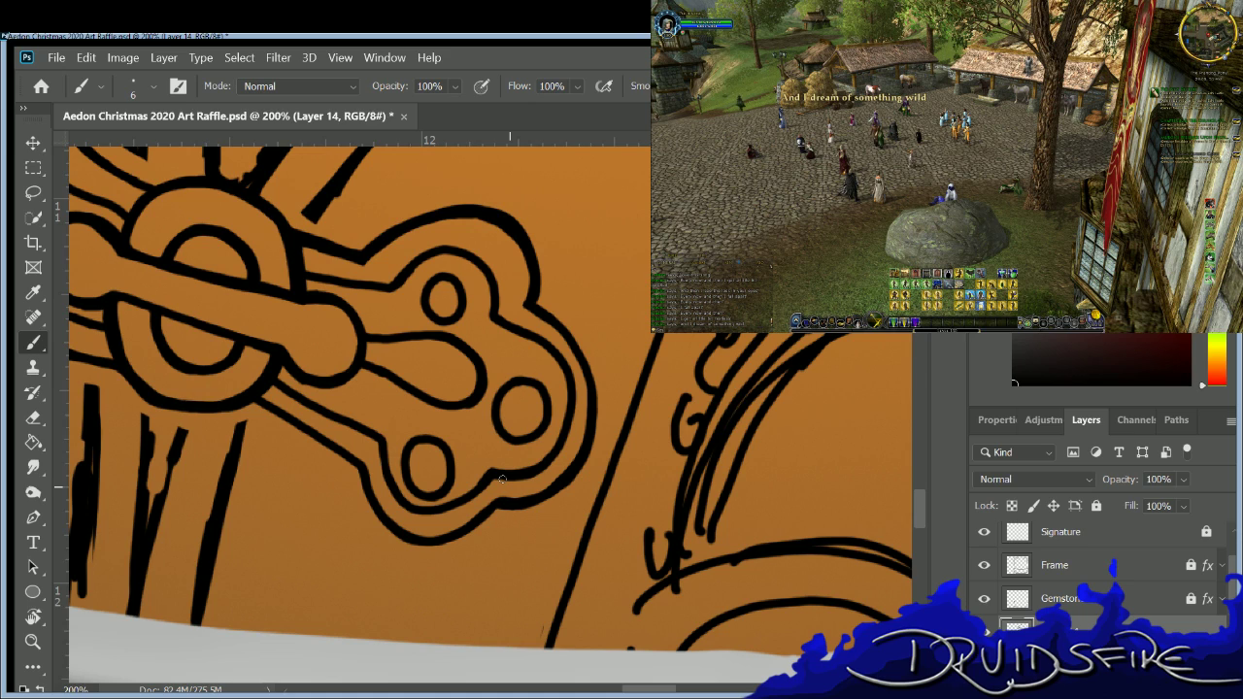
key("e")
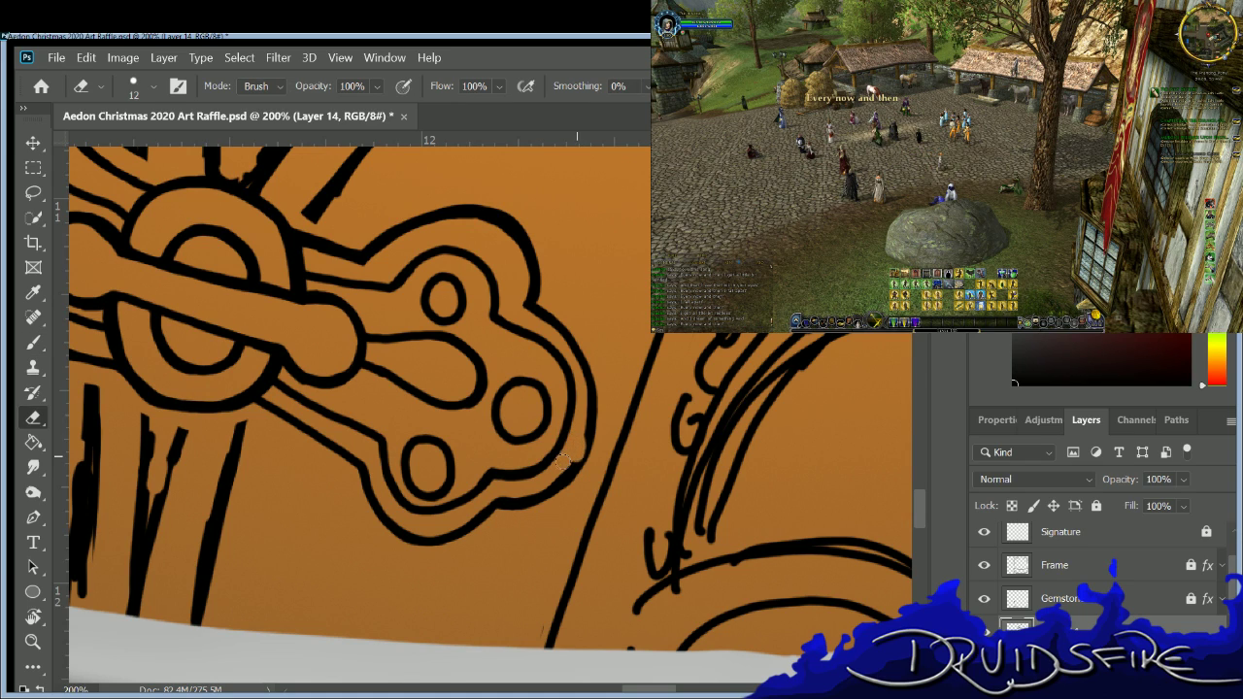
key("b")
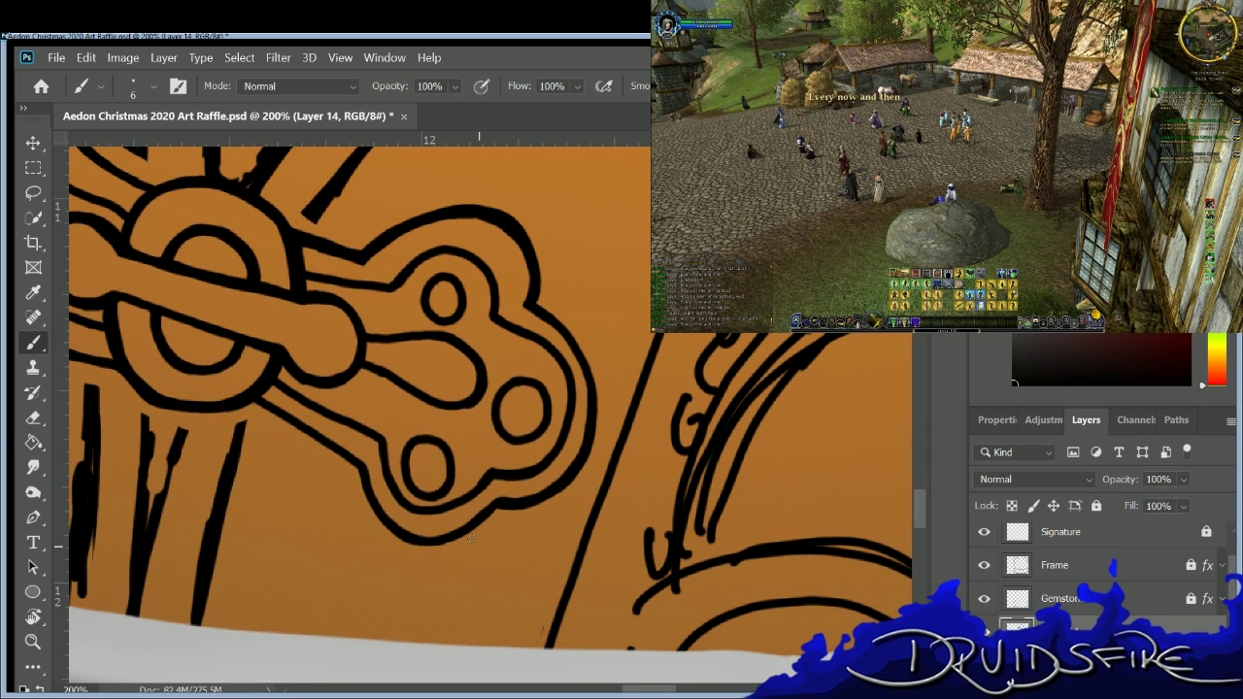
Replace the rough fold strokes beneath the ring's right half with one clean slanted line running down to the grey band.
left_click_drag(472, 538, 631, 610)
key("e")
mouse_move(602, 432)
left_mouse_down()
mouse_move(568, 616)
mouse_move(580, 544)
left_mouse_up()
key("b")
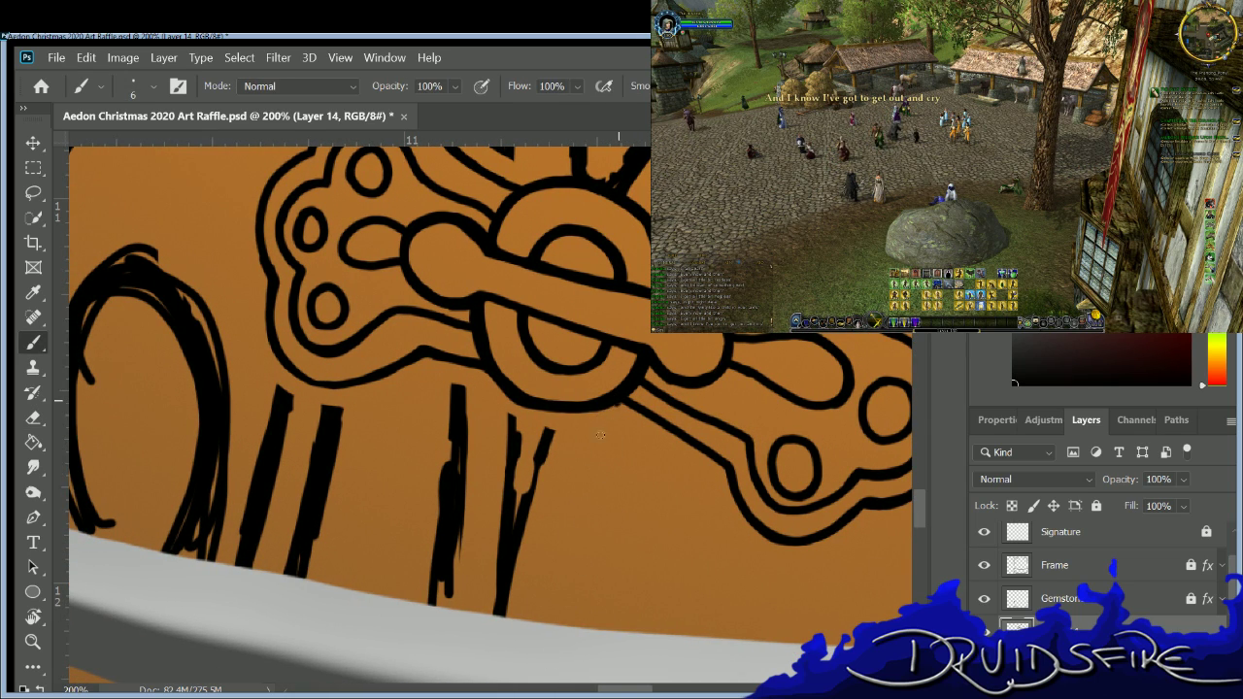
left_click_drag(618, 406, 553, 623)
key("e")
mouse_move(537, 439)
left_mouse_down()
mouse_move(505, 415)
mouse_move(507, 546)
mouse_move(505, 432)
mouse_move(513, 468)
mouse_move(506, 581)
left_mouse_up()
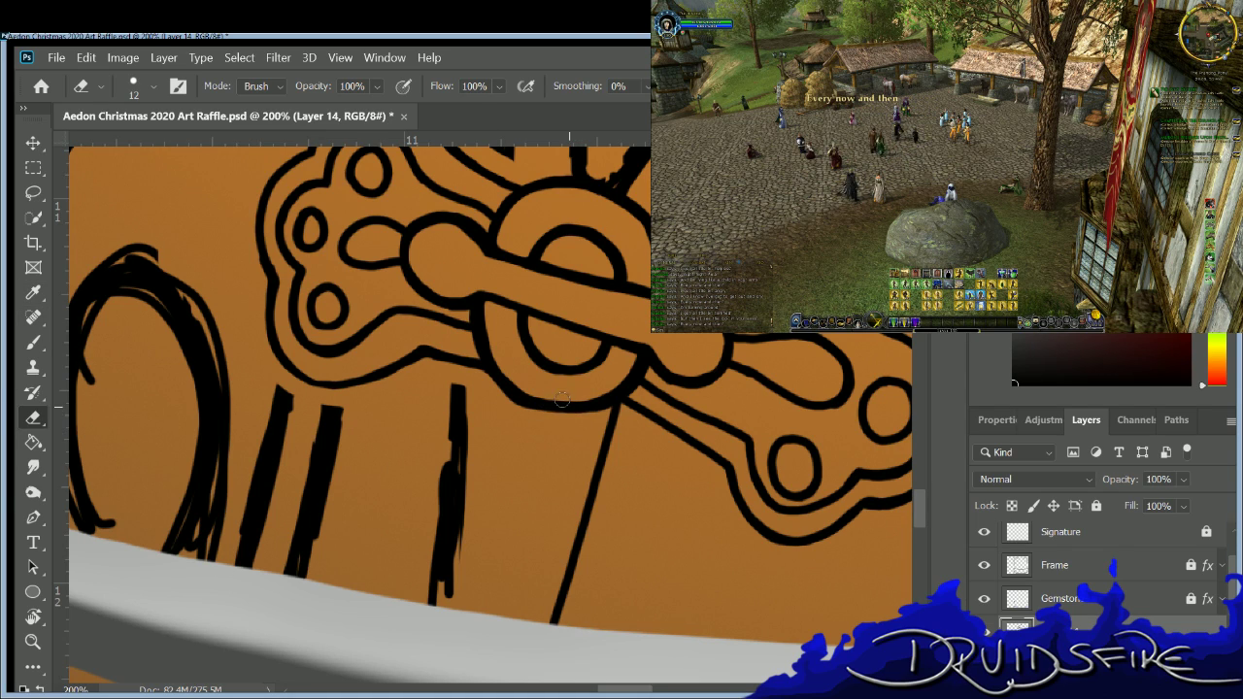
Draw two more clean fold lines from the ring's underside to the grey band, meeting at their lower ends.
left_click(29, 345)
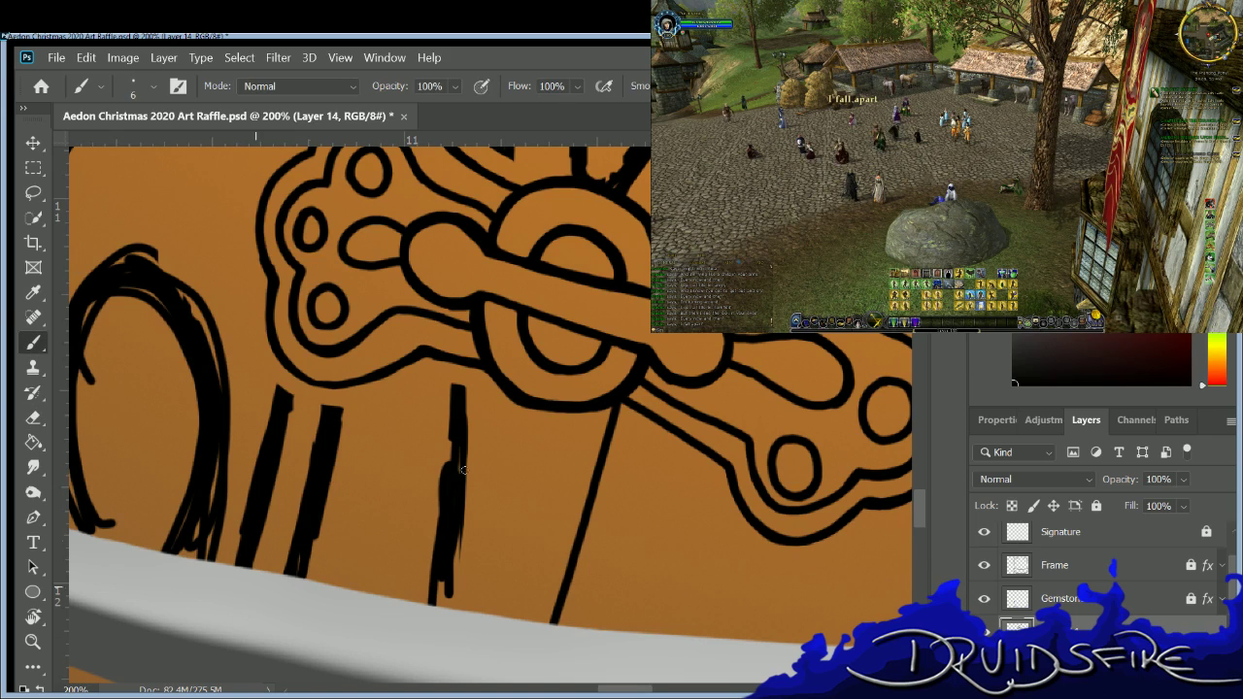
left_click_drag(580, 409, 504, 608)
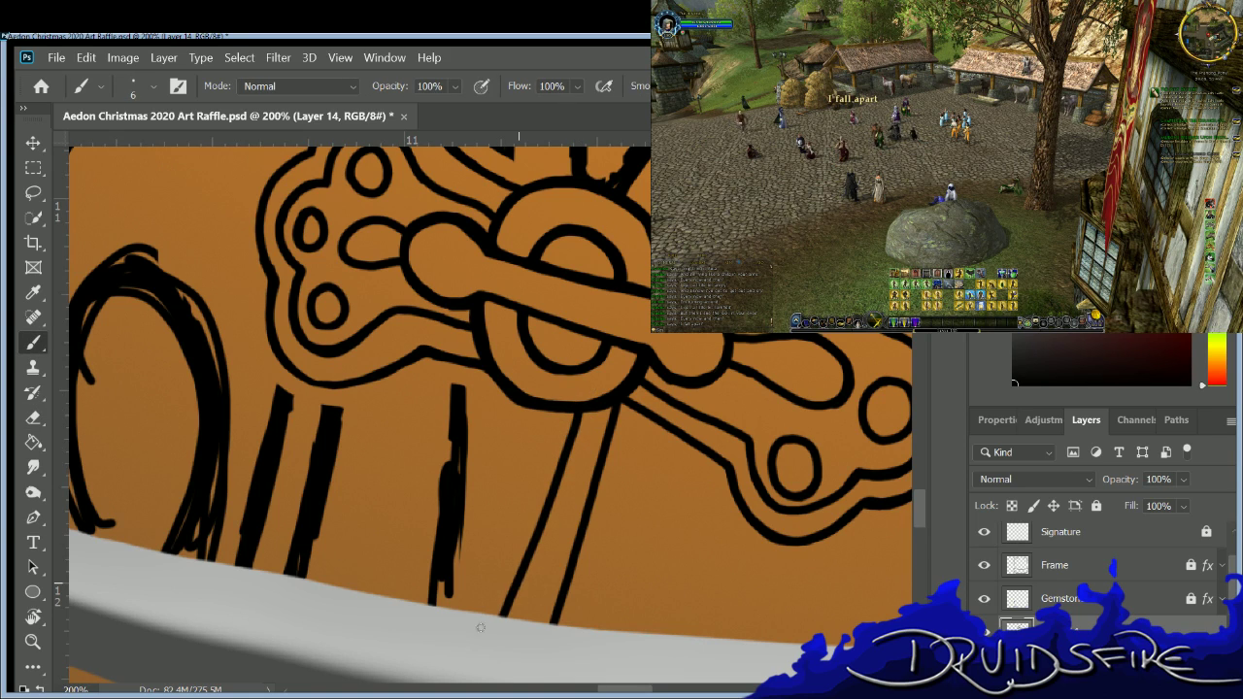
key("ctrl+z")
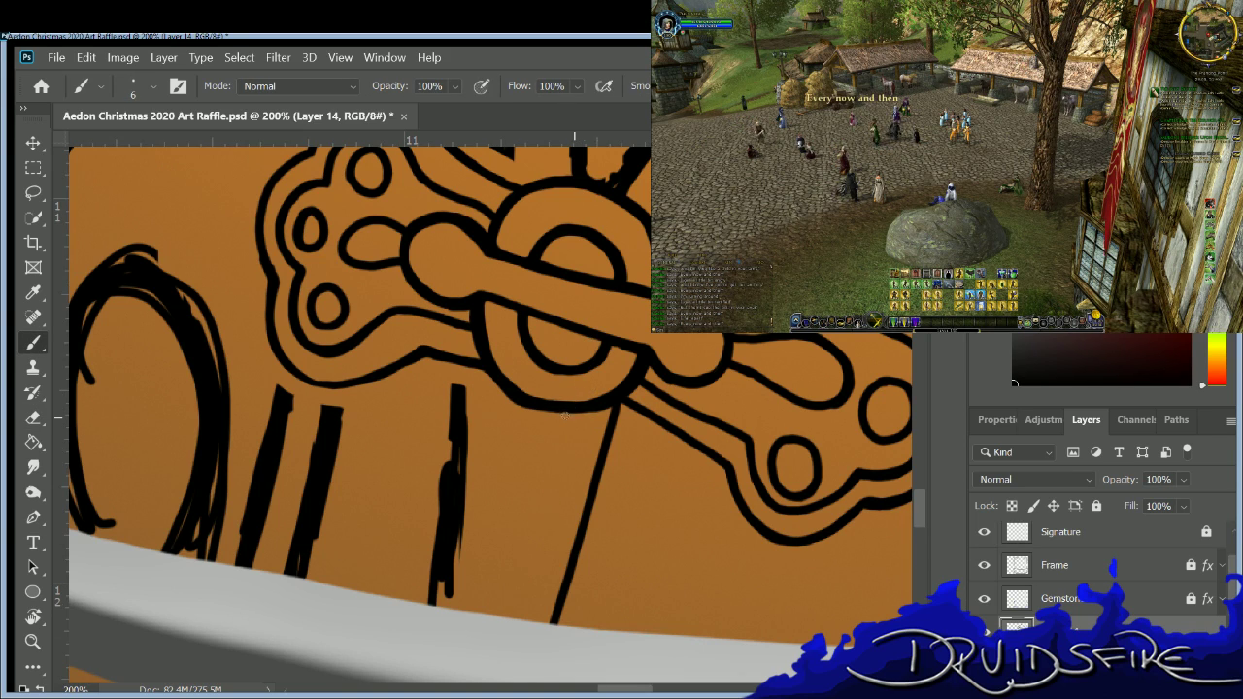
left_click_drag(574, 409, 500, 616)
left_click_drag(503, 387, 496, 615)
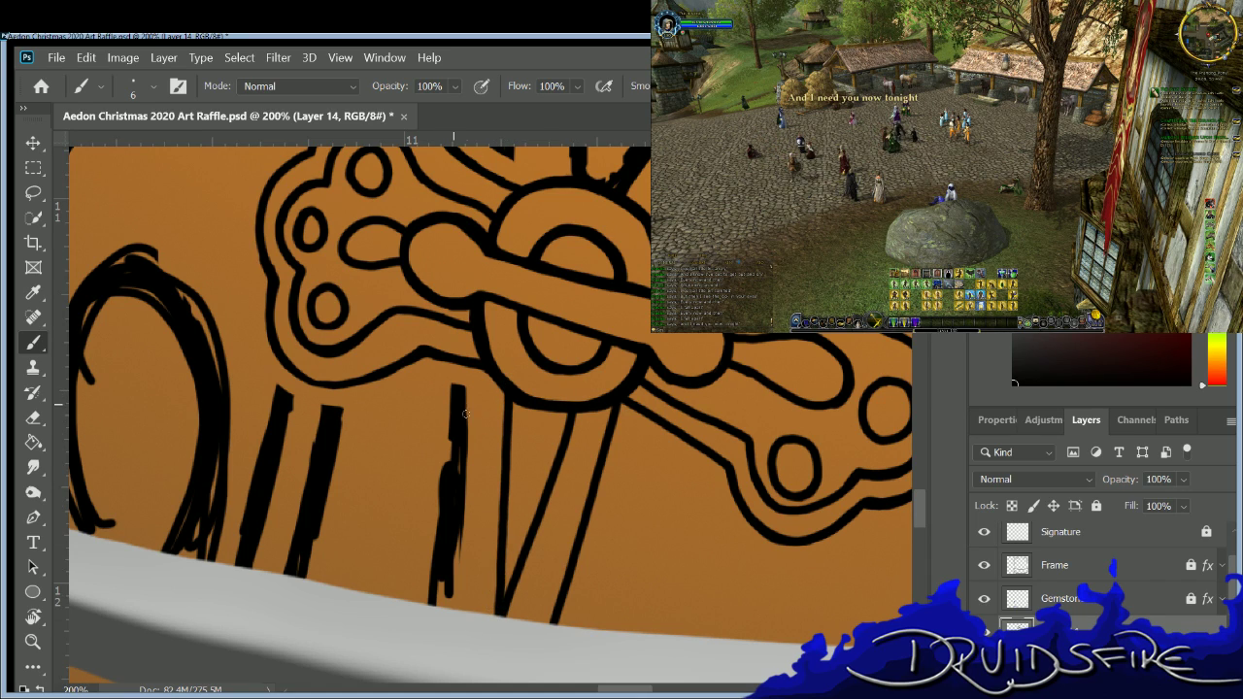
Erase the thick fold stroke beneath the left plate's inner end and redraw it as one clean, nearly vertical line down to the grey band.
key("e")
mouse_move(465, 415)
left_mouse_down()
mouse_move(452, 429)
mouse_move(441, 583)
mouse_move(417, 564)
mouse_move(454, 545)
mouse_move(451, 600)
left_mouse_up()
key("b")
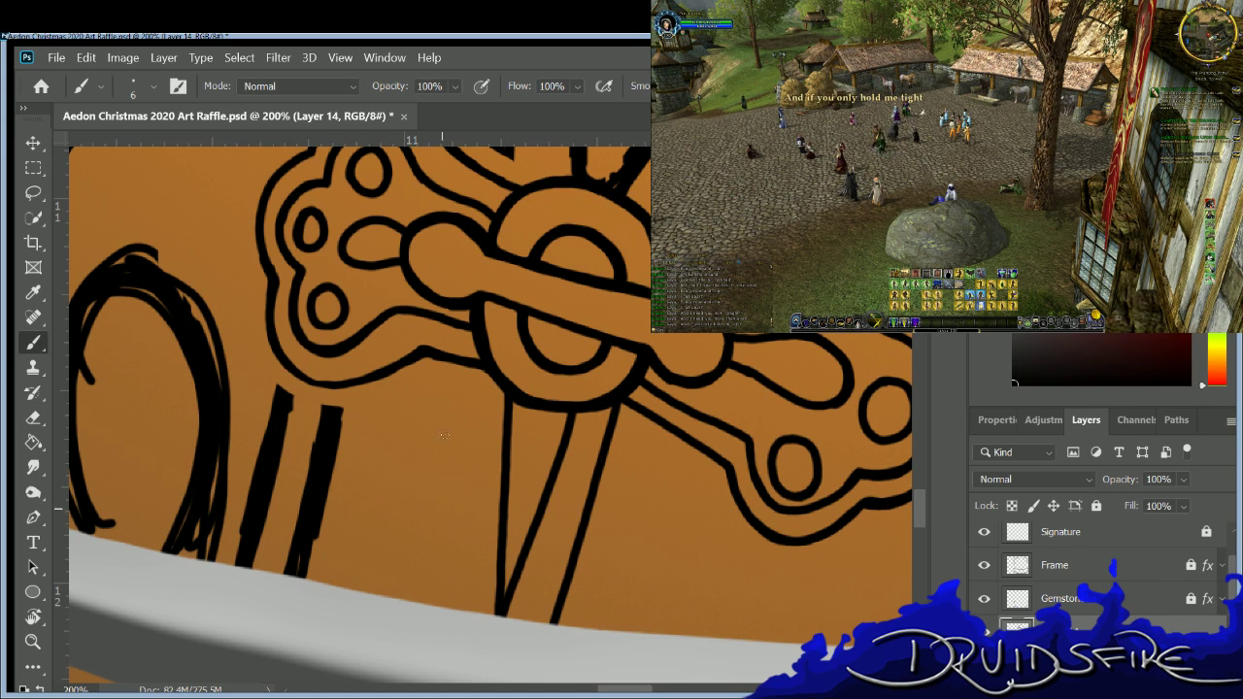
left_click_drag(453, 381, 446, 607)
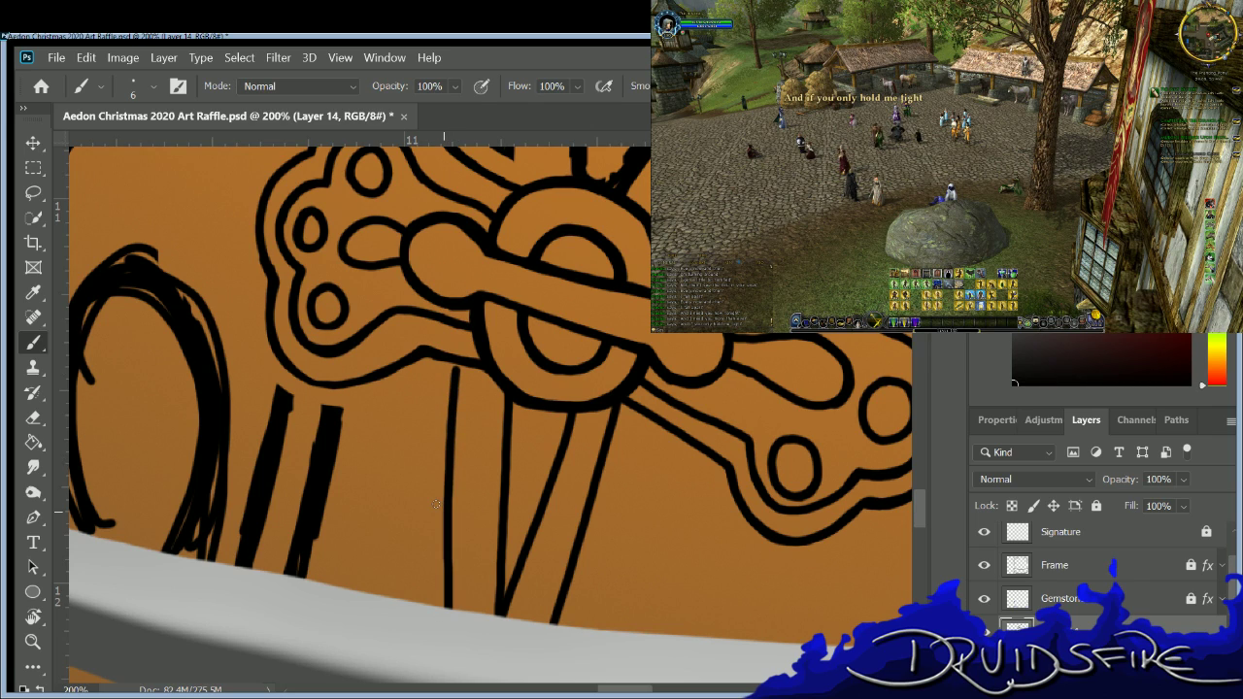
key("ctrl+z")
left_click_drag(458, 367, 456, 602)
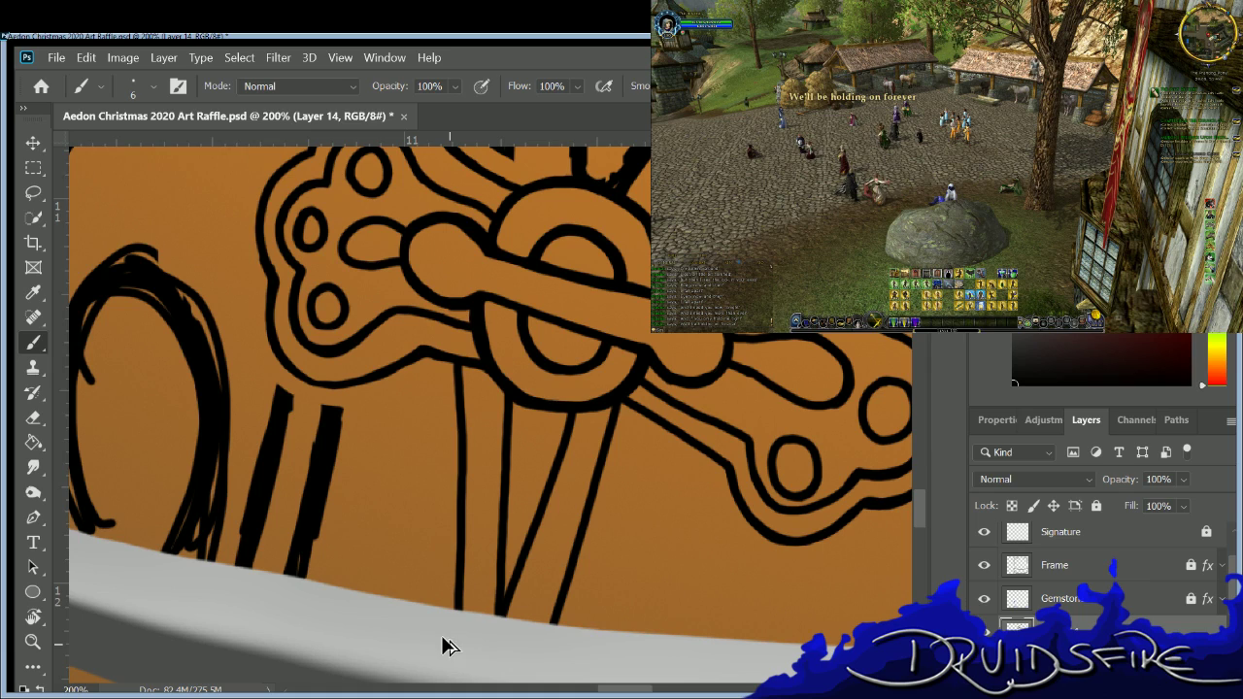
key("ctrl+z")
left_click_drag(452, 358, 461, 602)
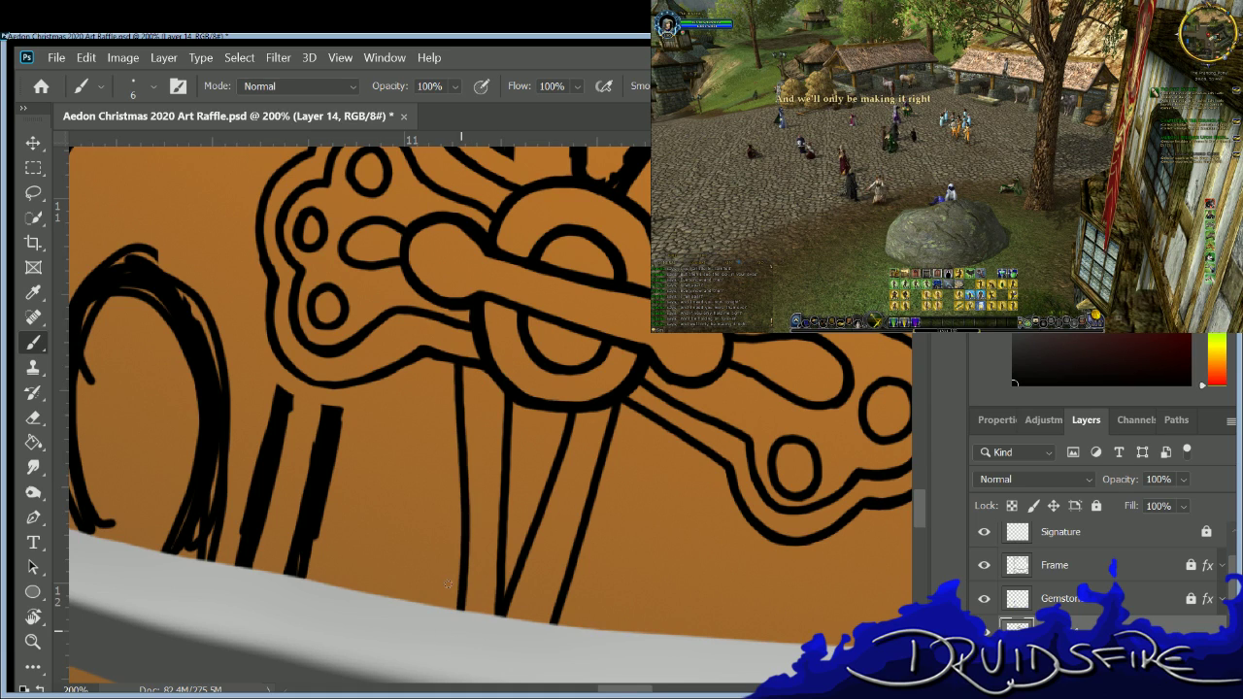
key("ctrl+z")
left_click_drag(442, 373, 443, 609)
key("ctrl+z")
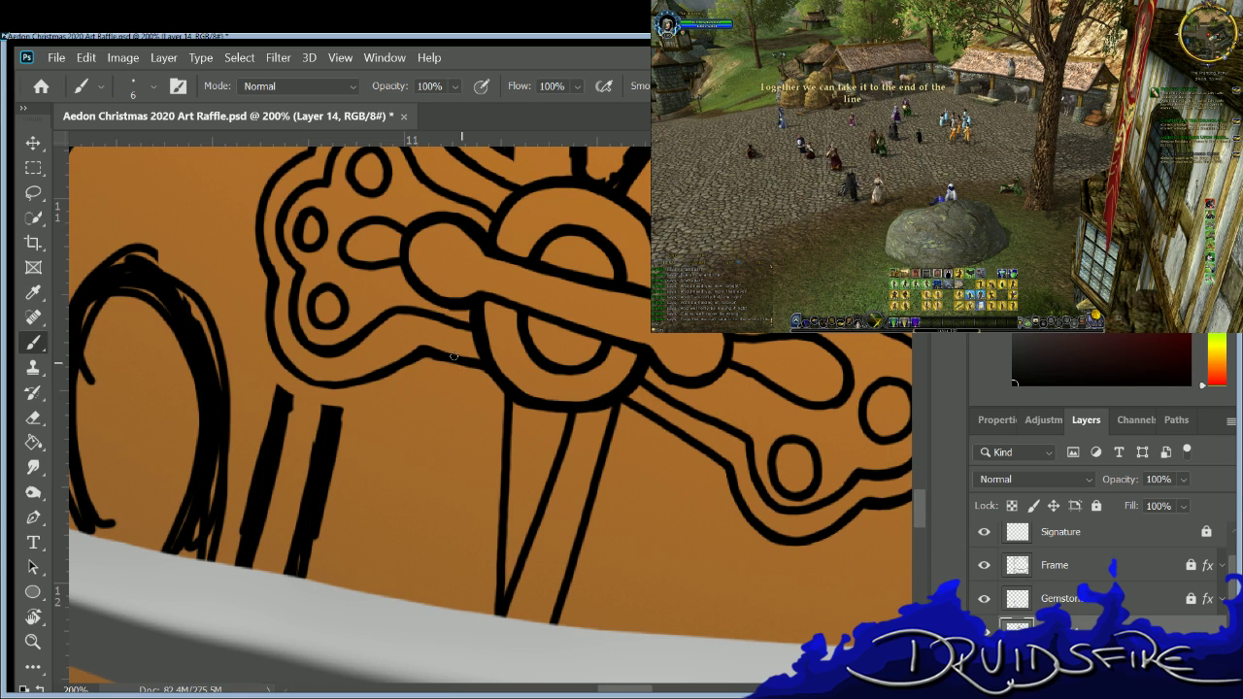
left_click_drag(458, 367, 456, 610)
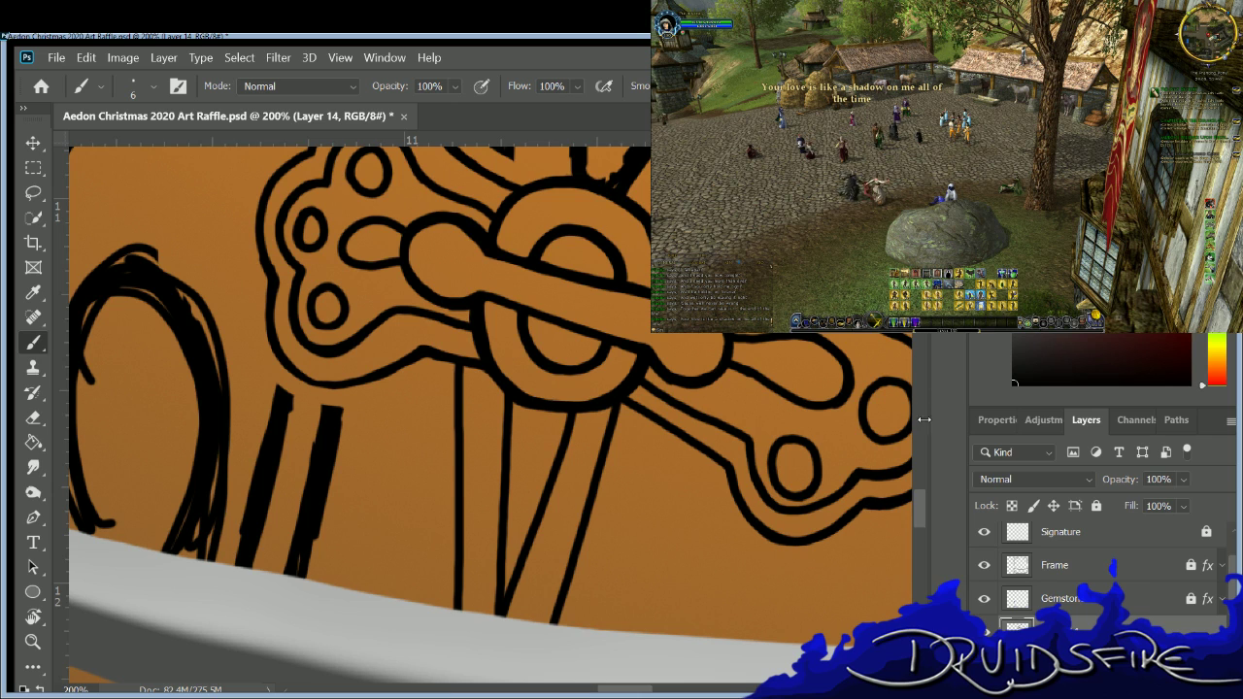
Review the clasp line art within the whole portrait at 25% zoom.
scroll(908, 476, "up", 5)
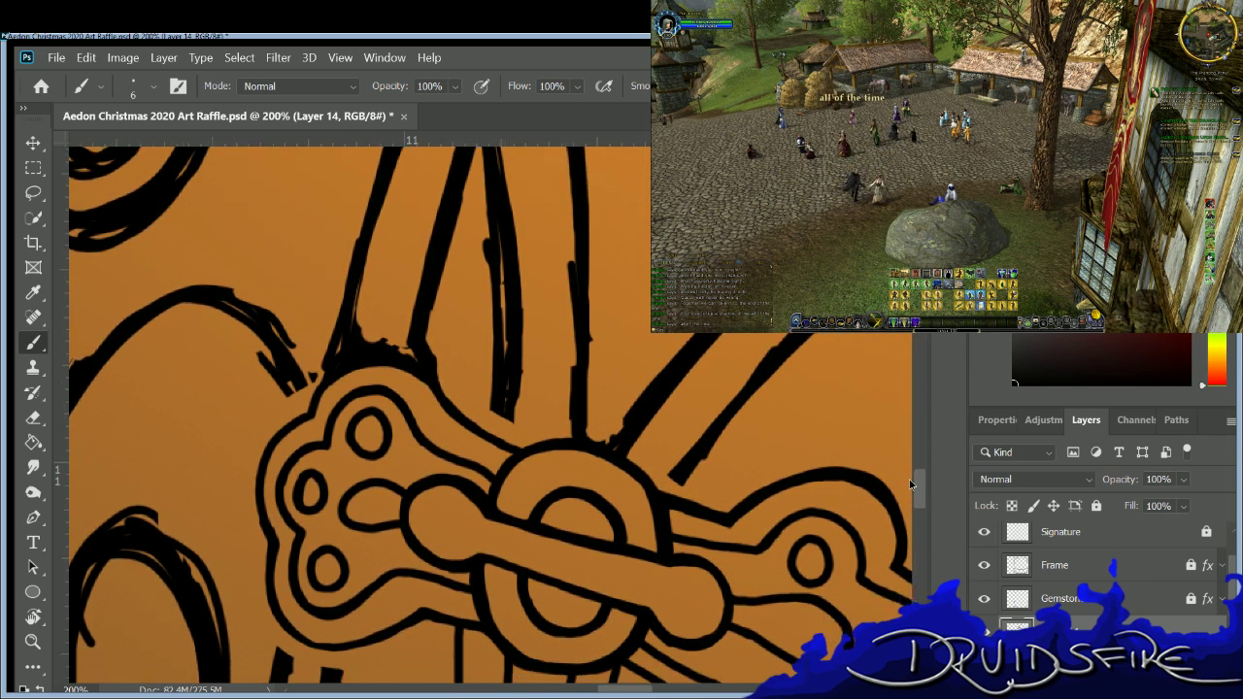
scroll(911, 484, "down", 3)
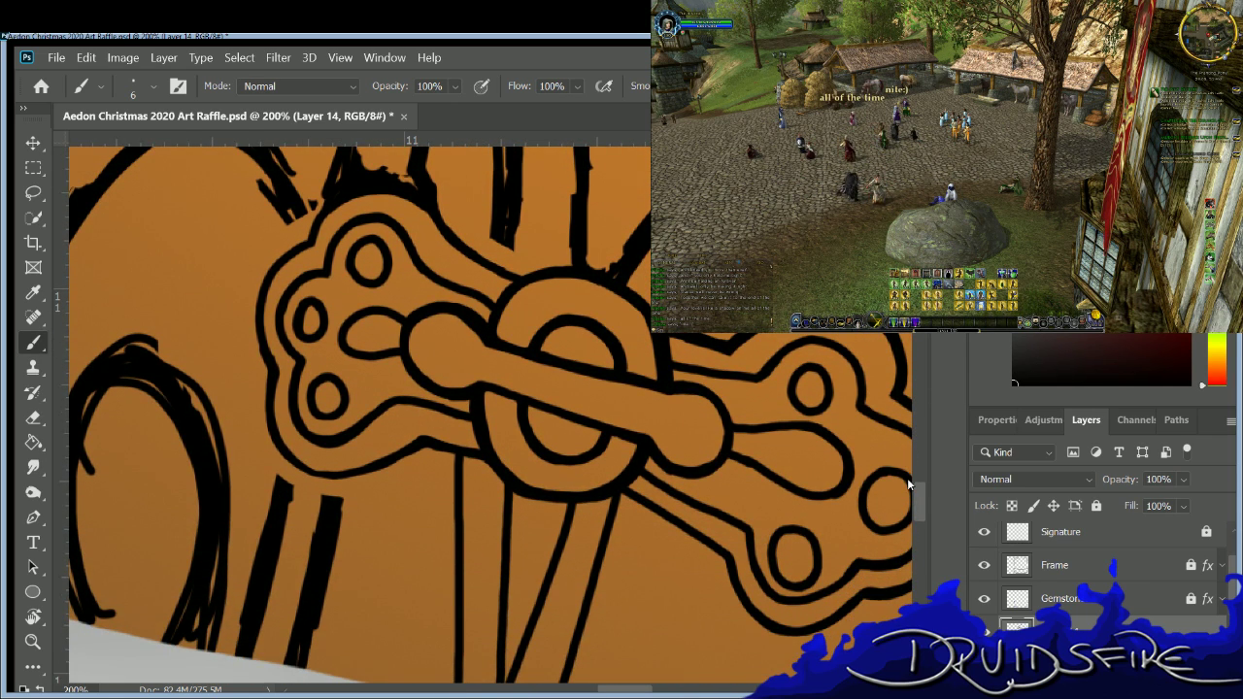
key("ctrl+minus")
key("ctrl+minus")
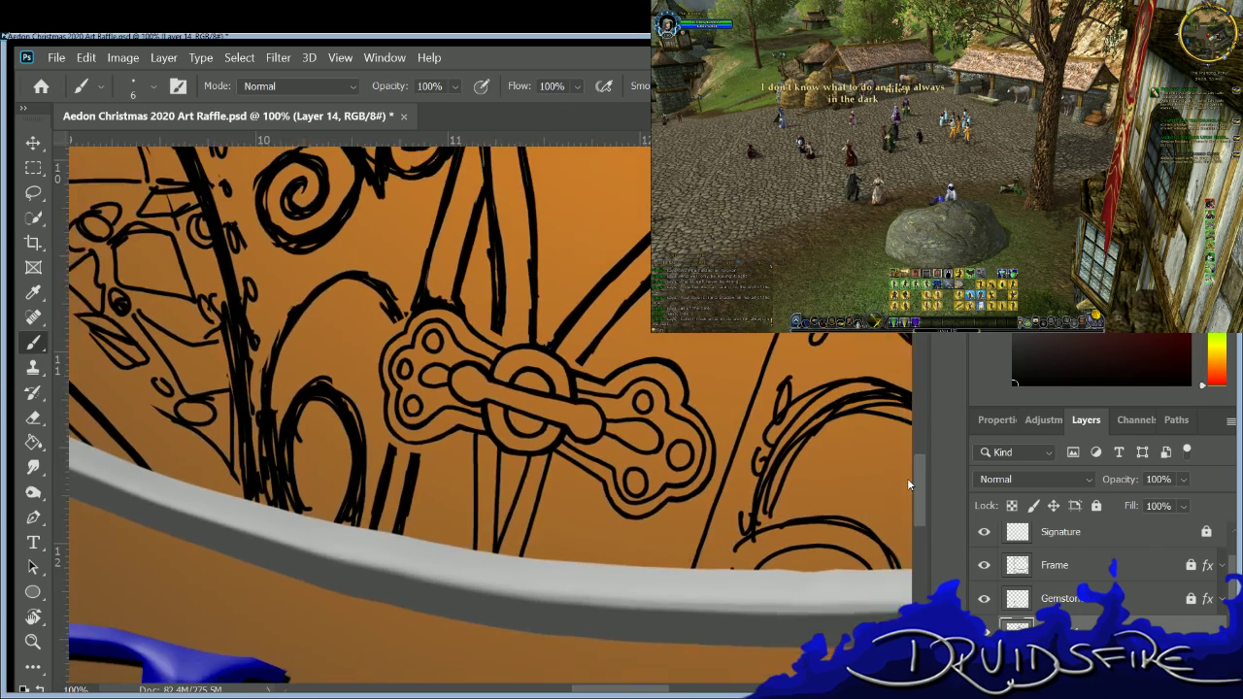
key("ctrl+minus")
key("ctrl+minus")
key("ctrl+minus")
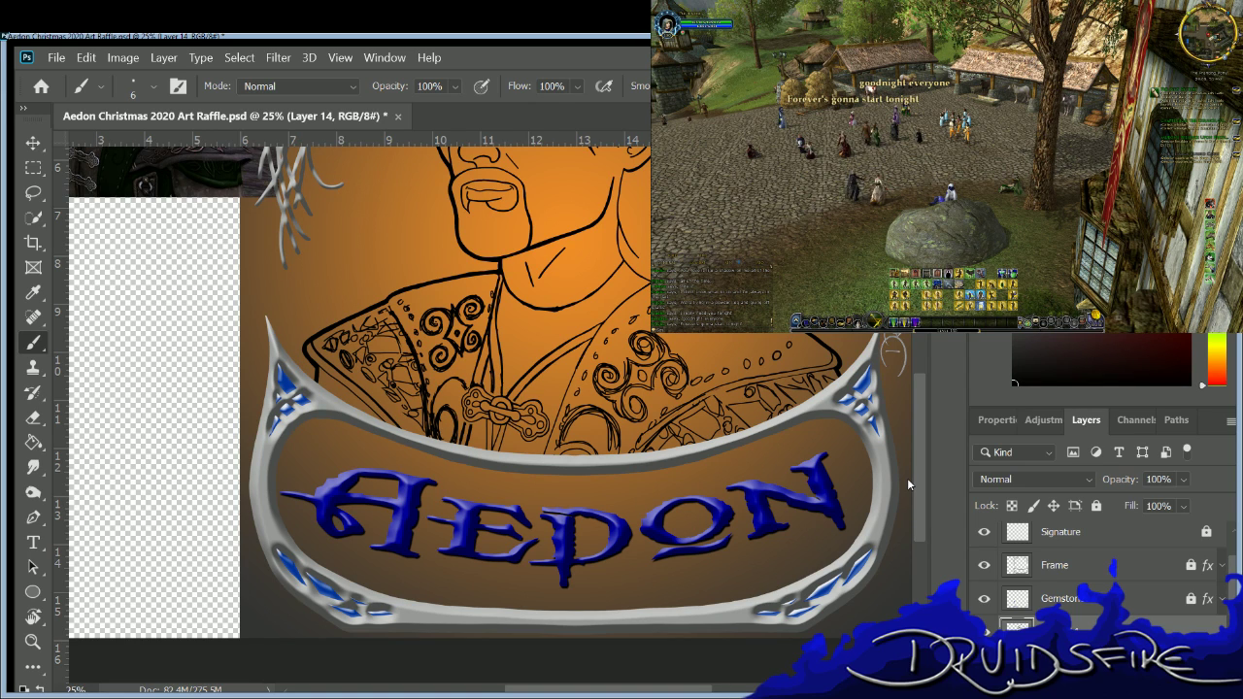
left_click_drag(922, 398, 915, 342)
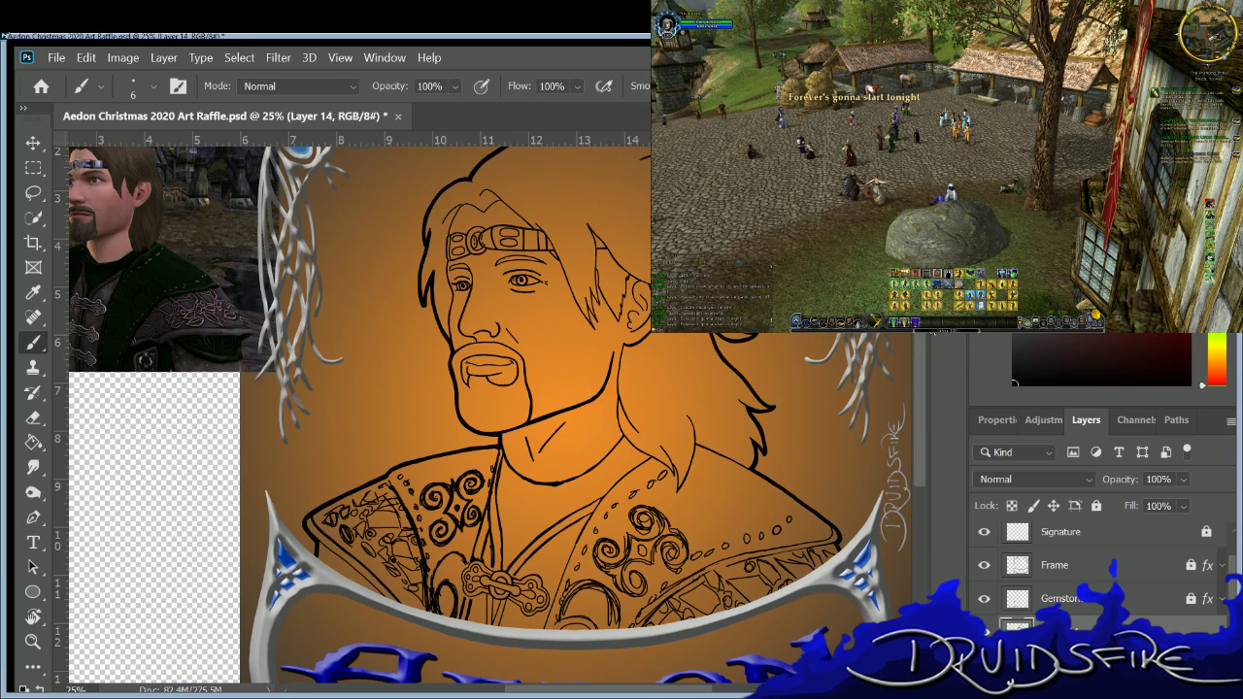
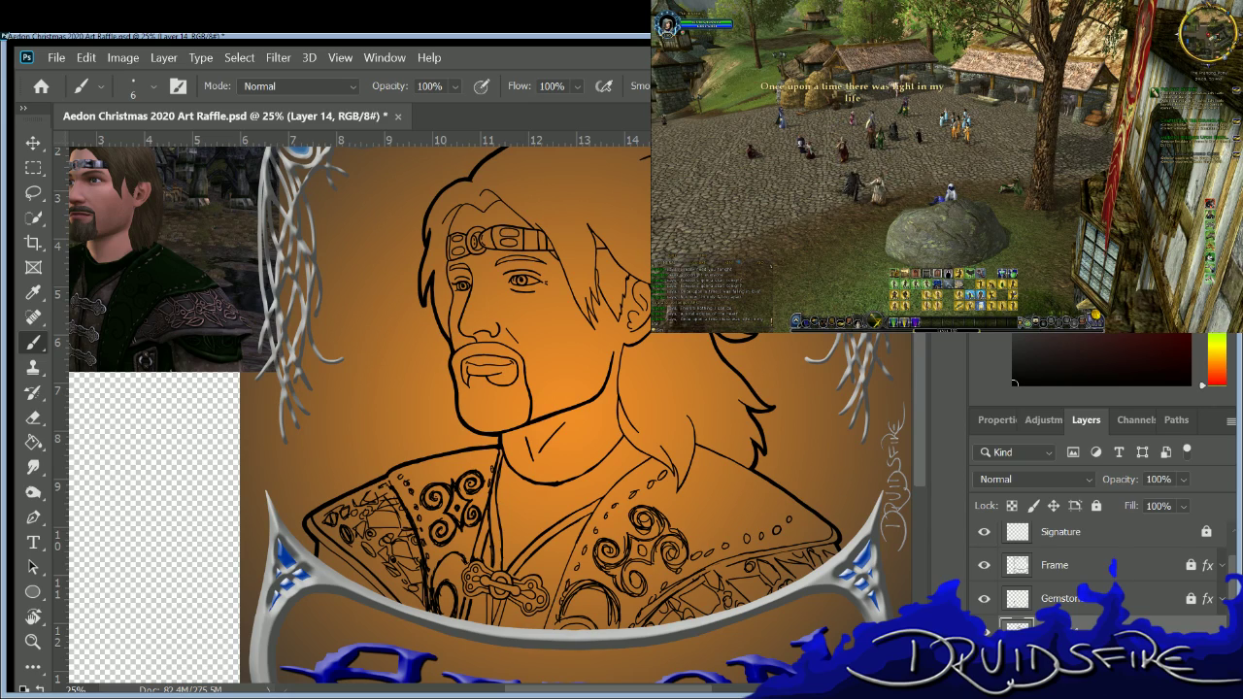
Erase most of the rough lower collar line rising diagonally from the clasp ring's upper right side.
key("ctrl+plus")
key("ctrl+plus")
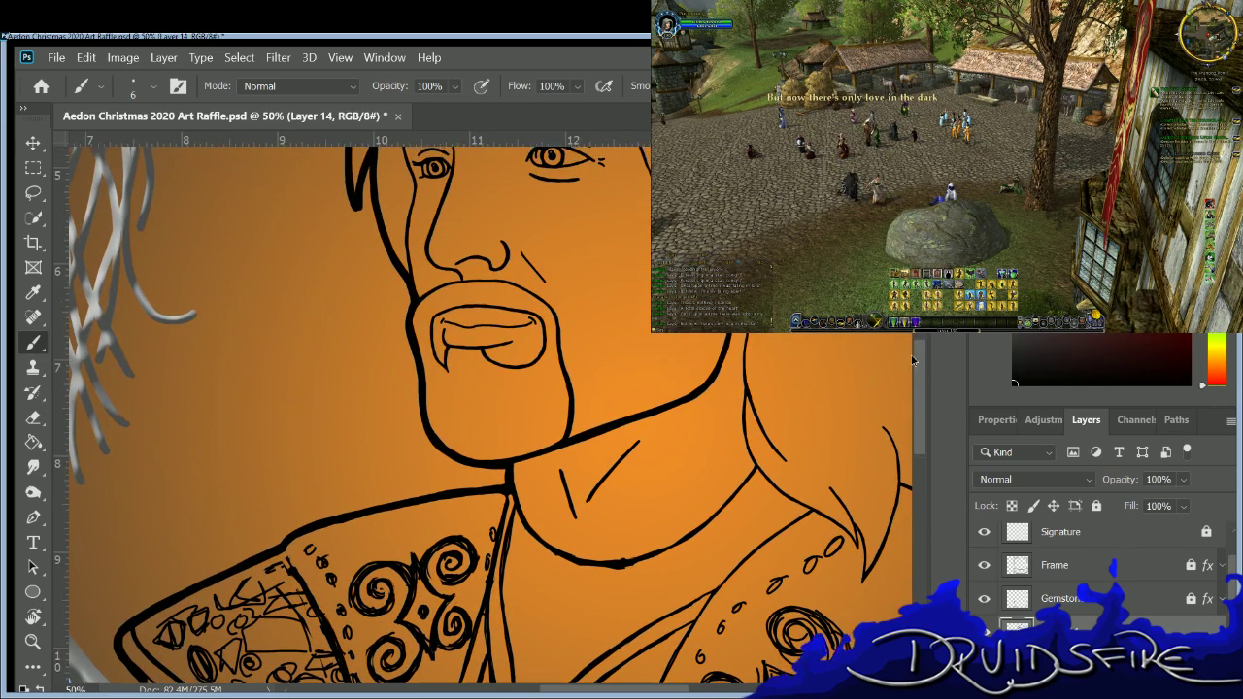
scroll(909, 354, "down", 5)
key("ctrl+plus")
key("ctrl+plus")
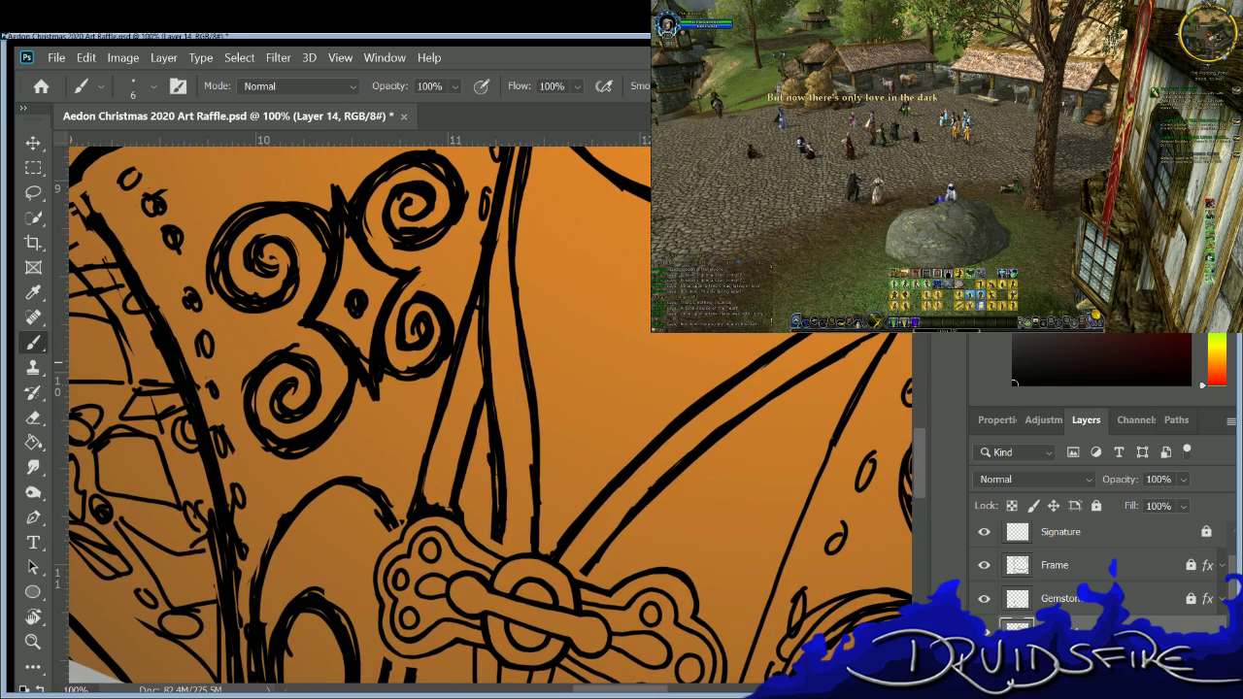
scroll(566, 309, "down", 3)
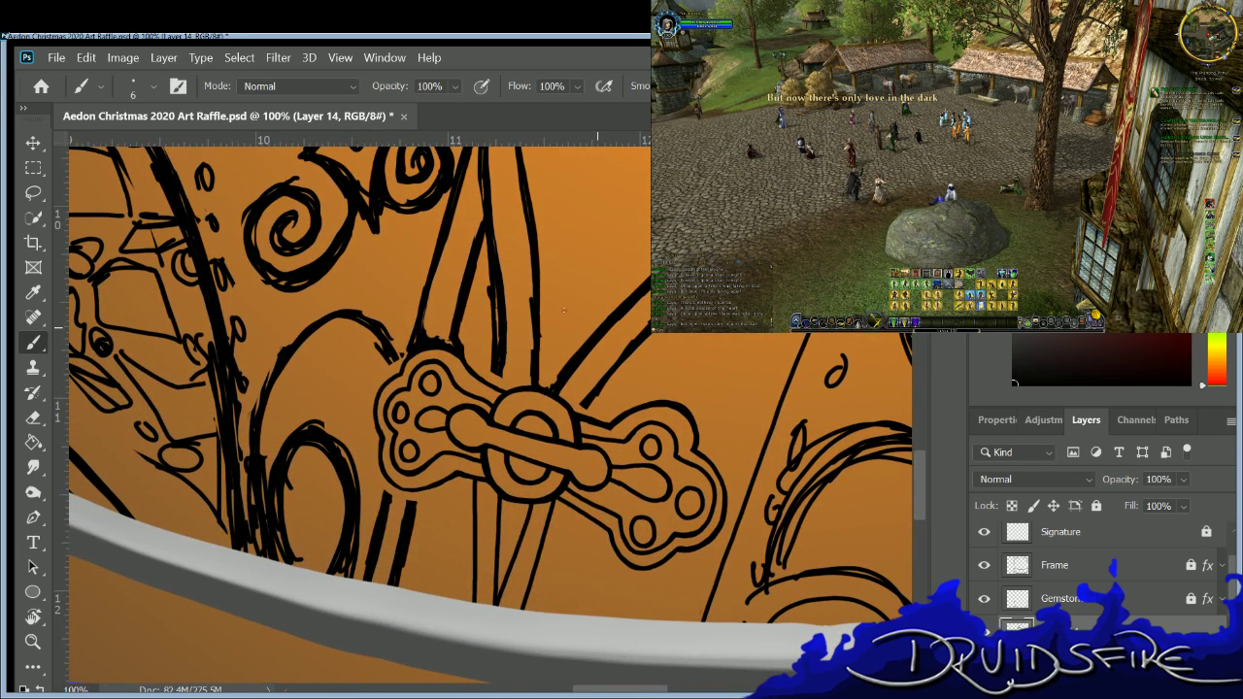
key("e")
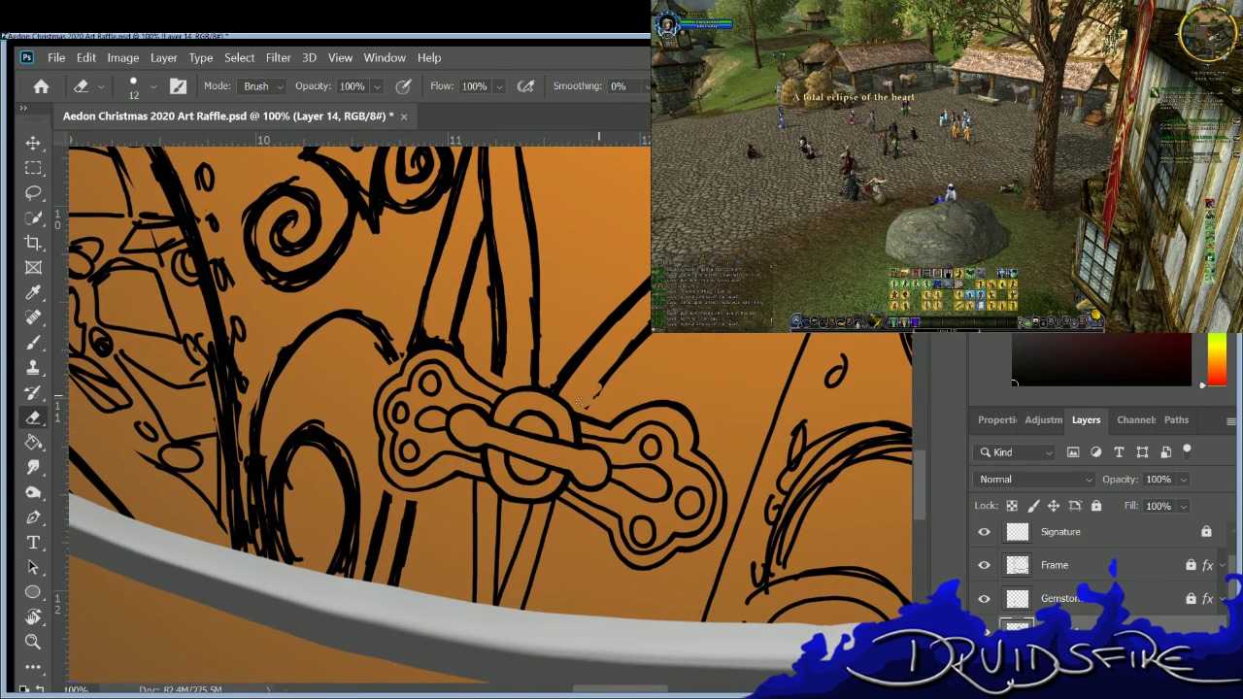
key("b")
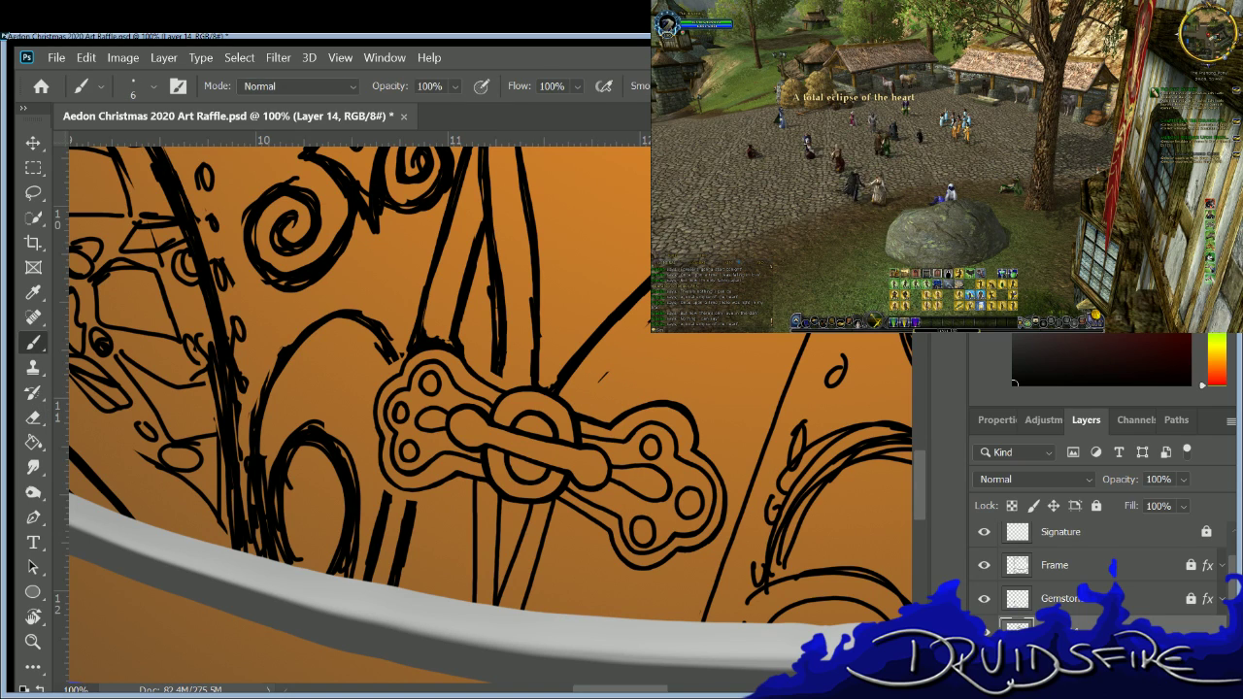
Erase the long slanted garment line right of the clasp and redraw it running down past the right plate to the grey band.
key("e")
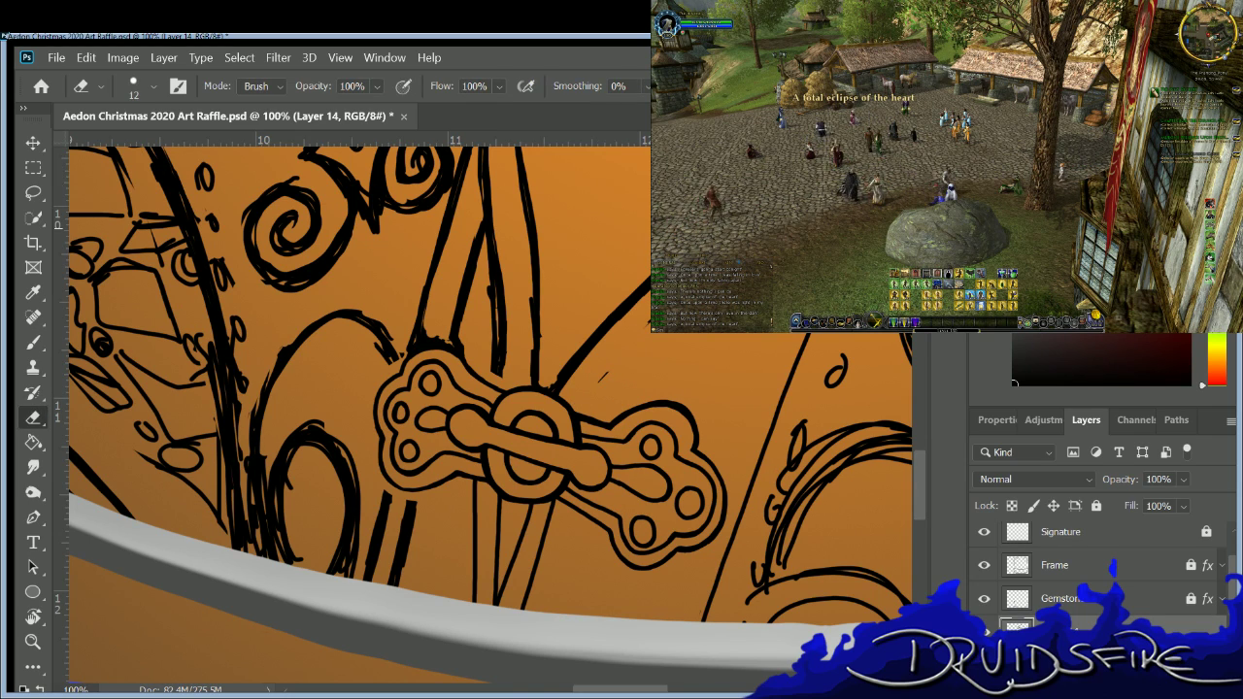
left_click_drag(798, 351, 710, 594)
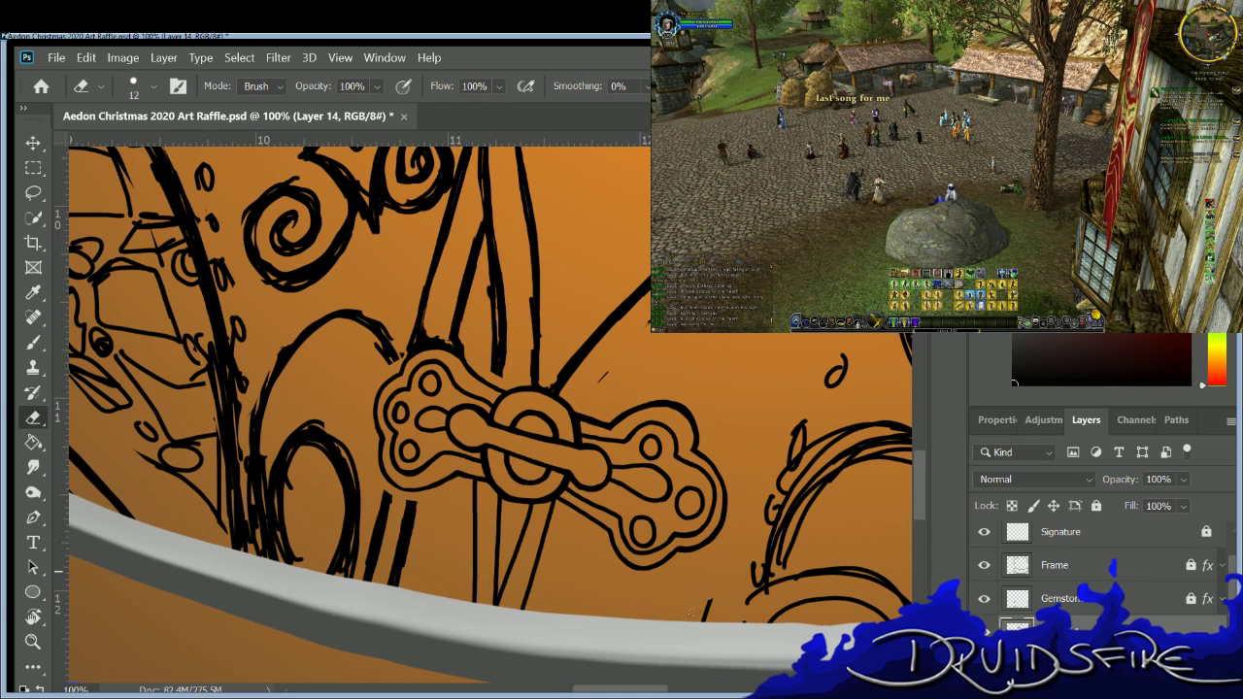
key("b")
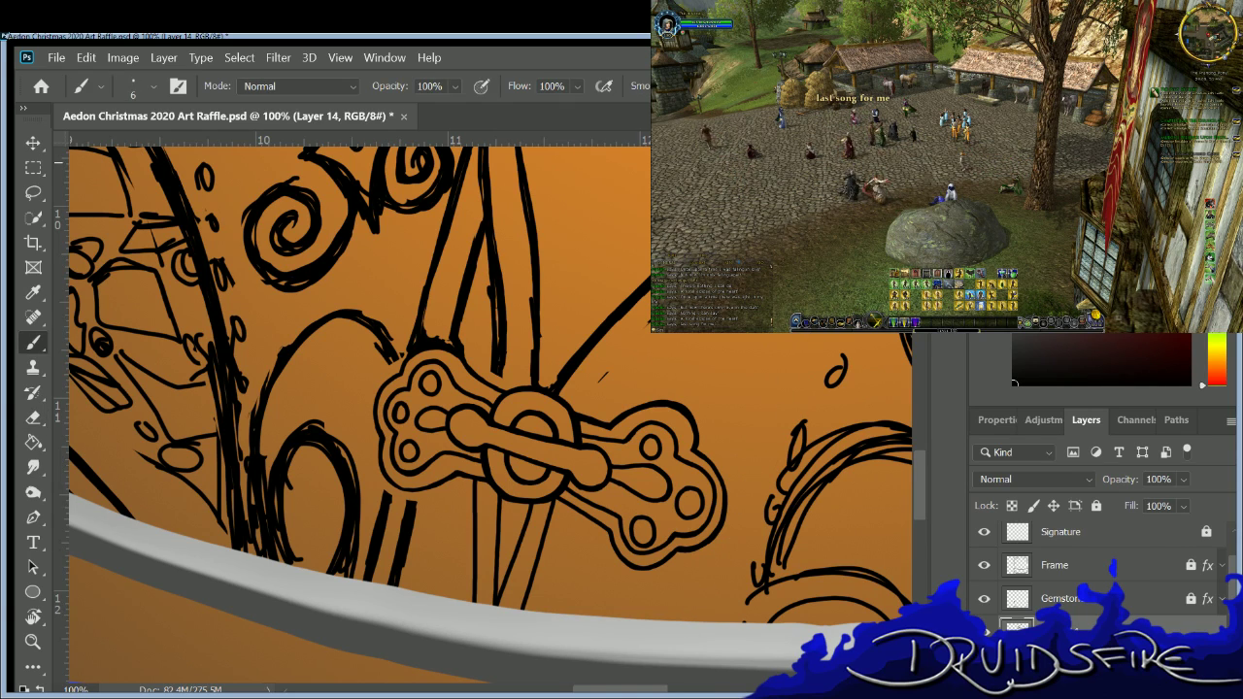
left_click_drag(808, 334, 689, 622)
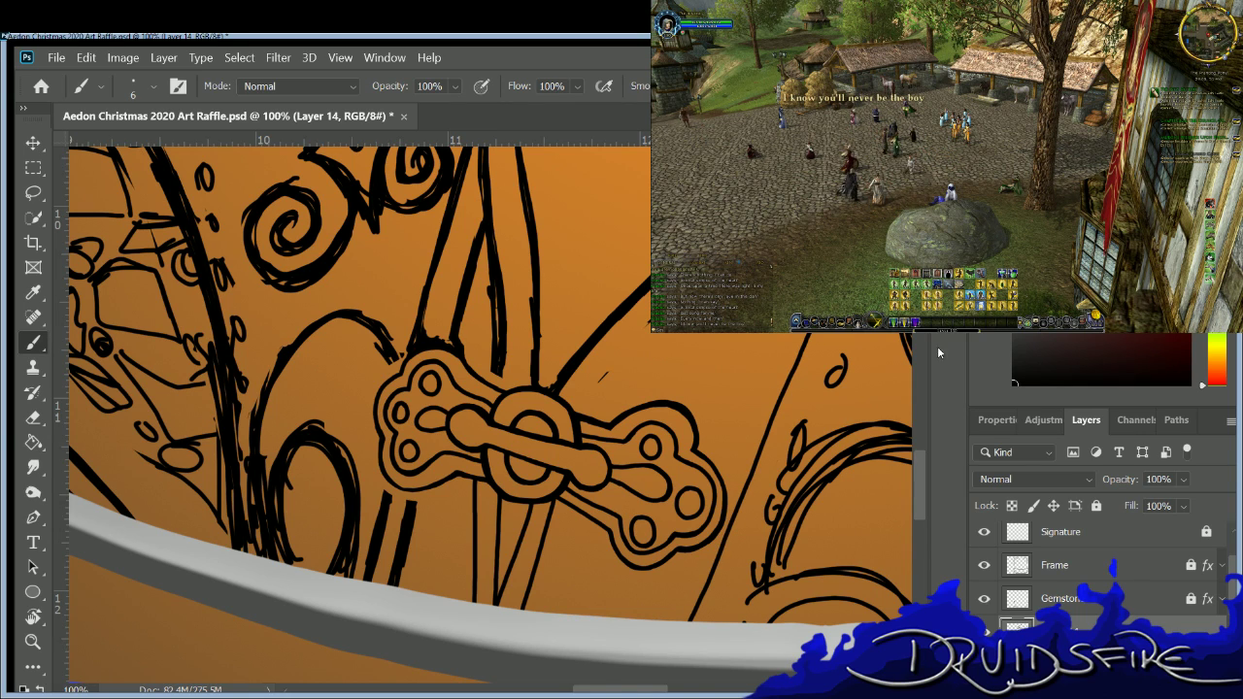
Erase the leftover collar strokes above the right plate and redraw the lower collar edge as one thin curve up from the ring.
scroll(917, 461, "up", 2)
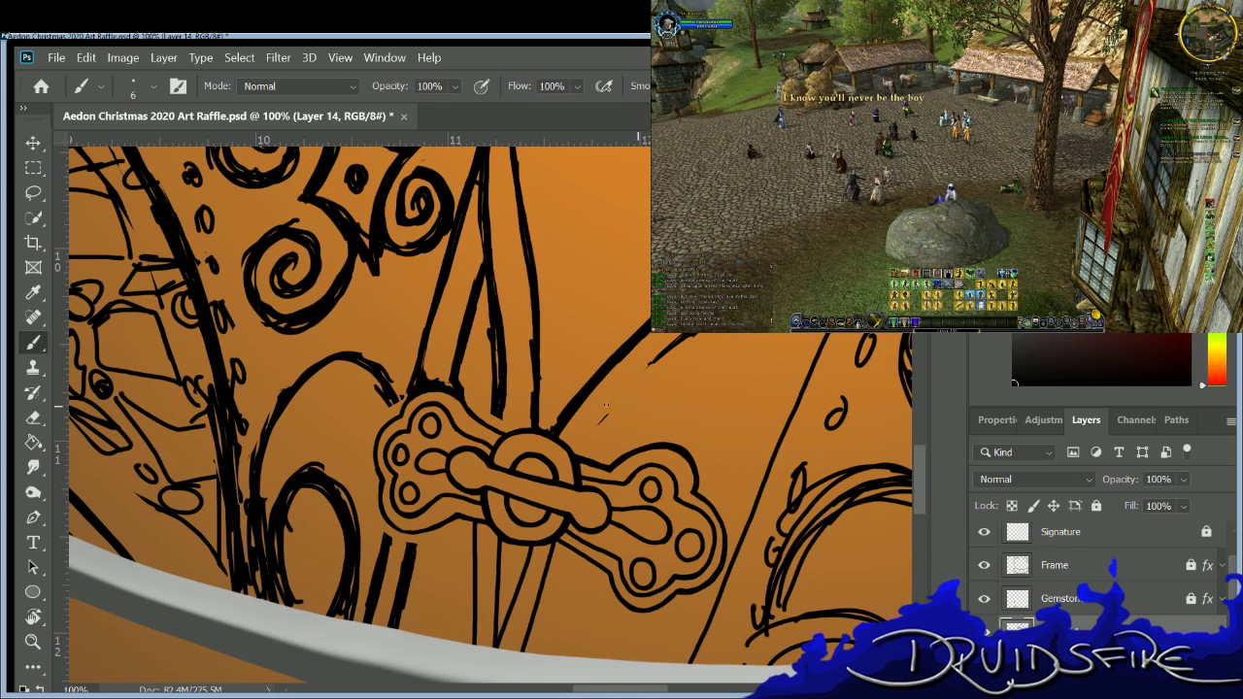
key("e")
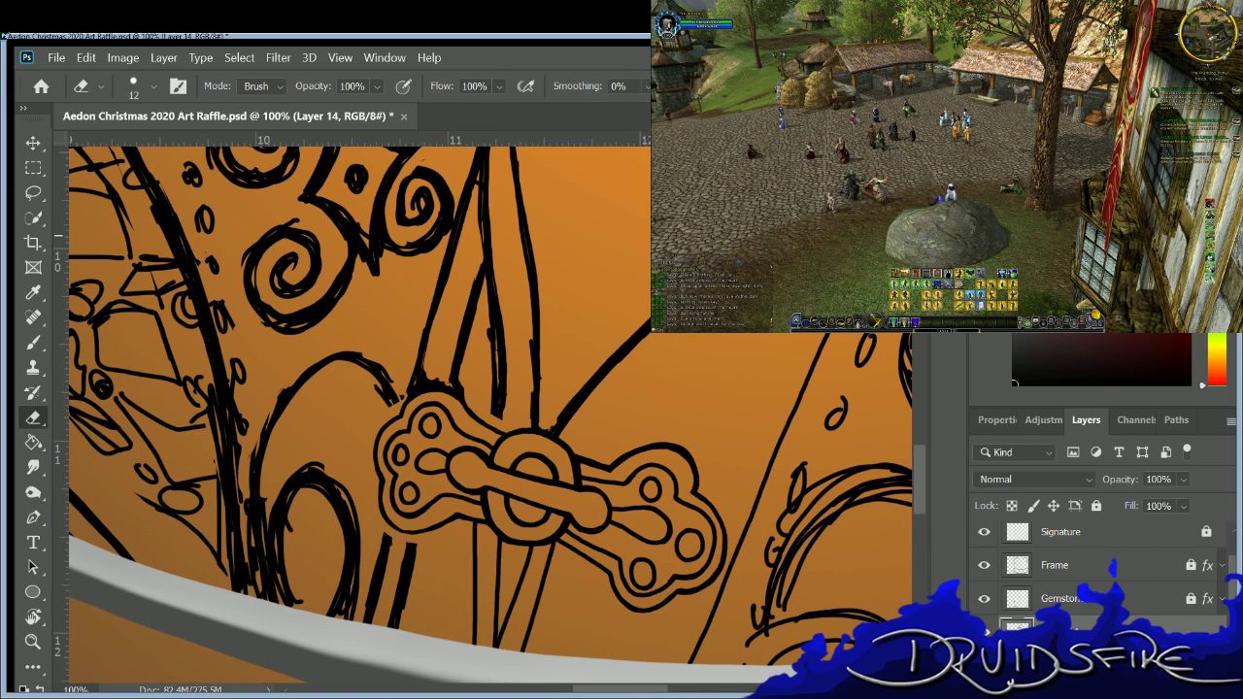
key("b")
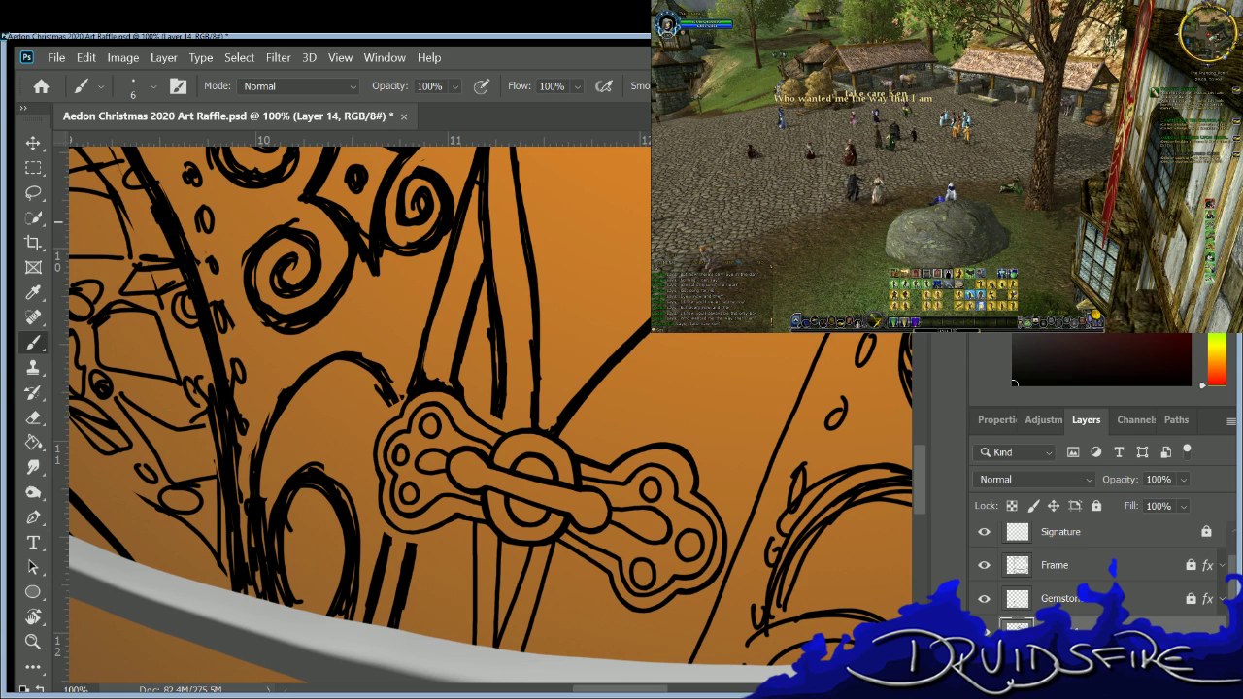
left_click_drag(707, 334, 593, 433)
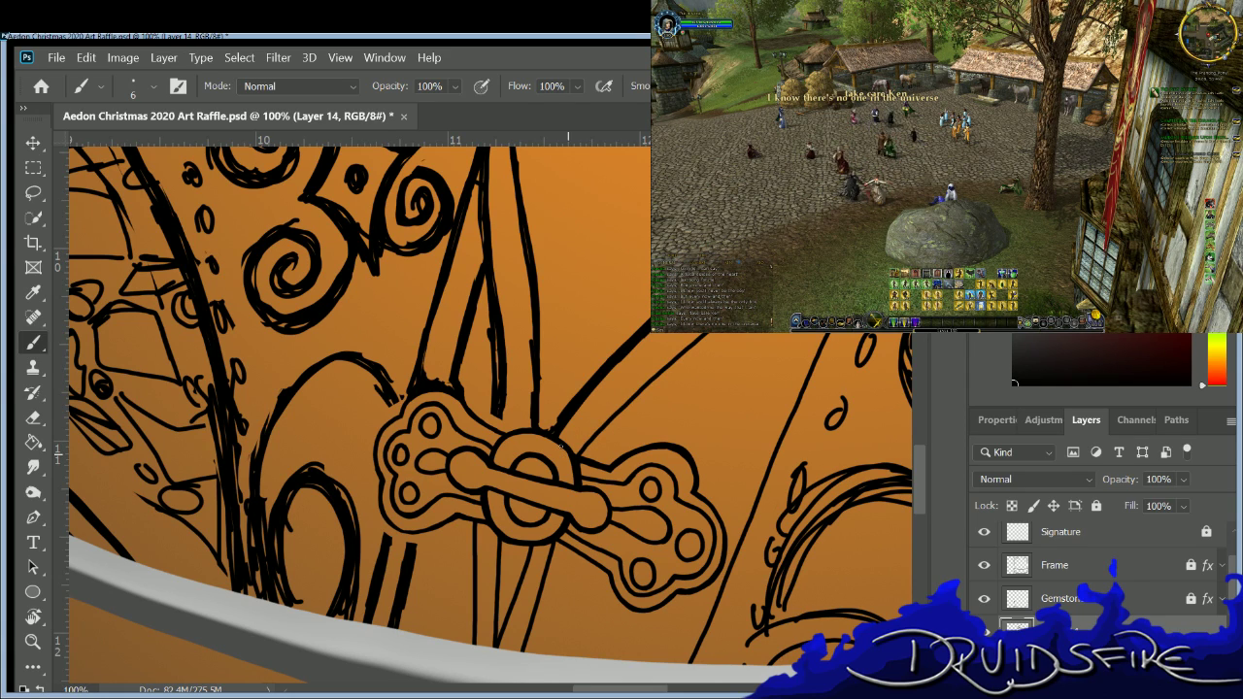
key("ctrl+z")
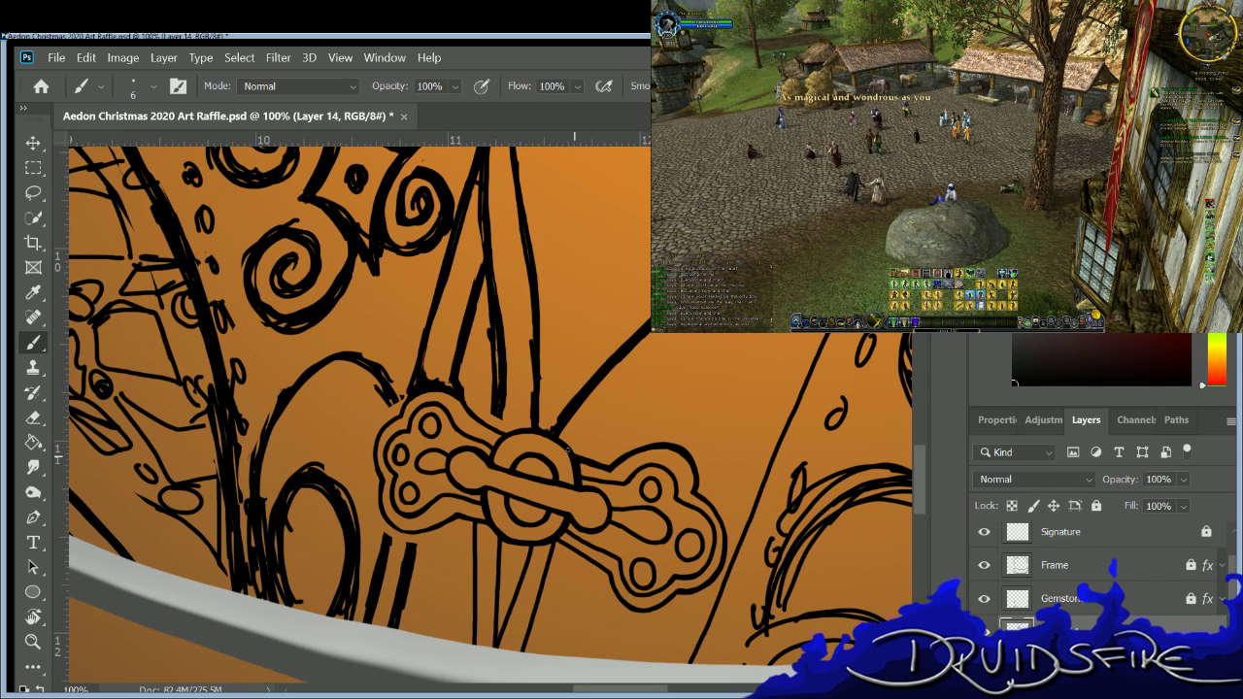
left_click_drag(593, 428, 658, 353)
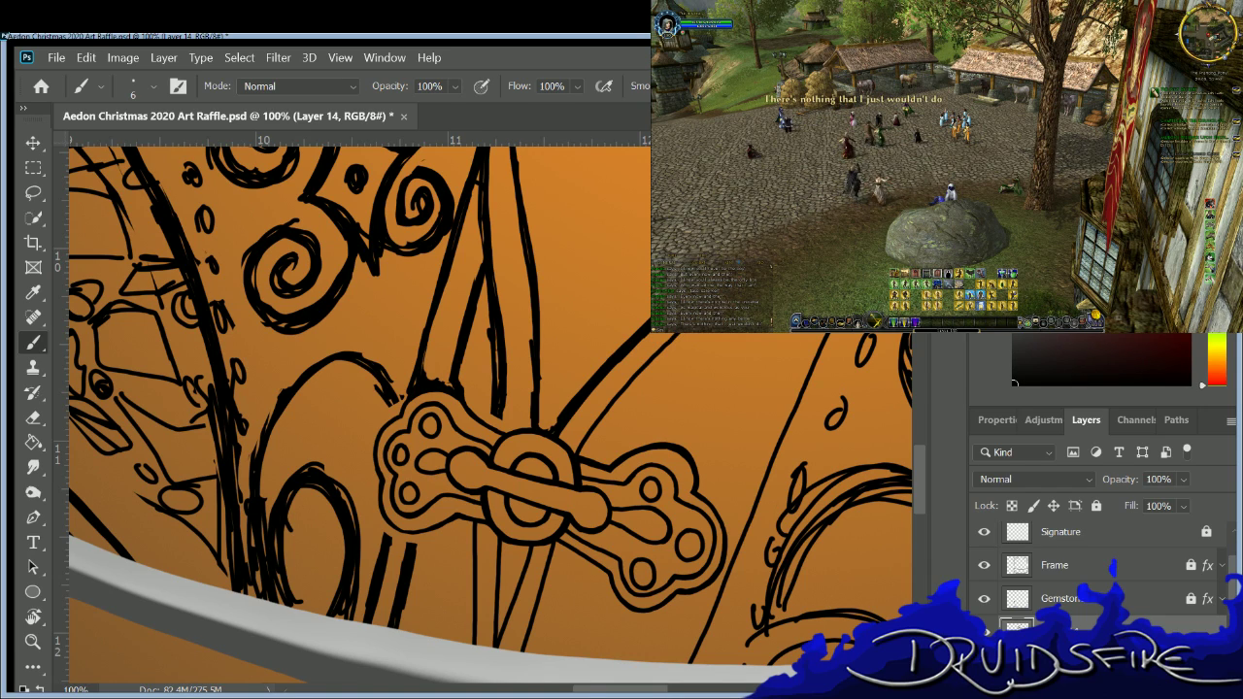
Replace the two thick fold strokes beneath the left plate with thin slanted lines running down to the grey band.
key("e")
mouse_move(394, 627)
left_mouse_down()
mouse_move(413, 546)
mouse_move(392, 621)
left_mouse_up()
key("b")
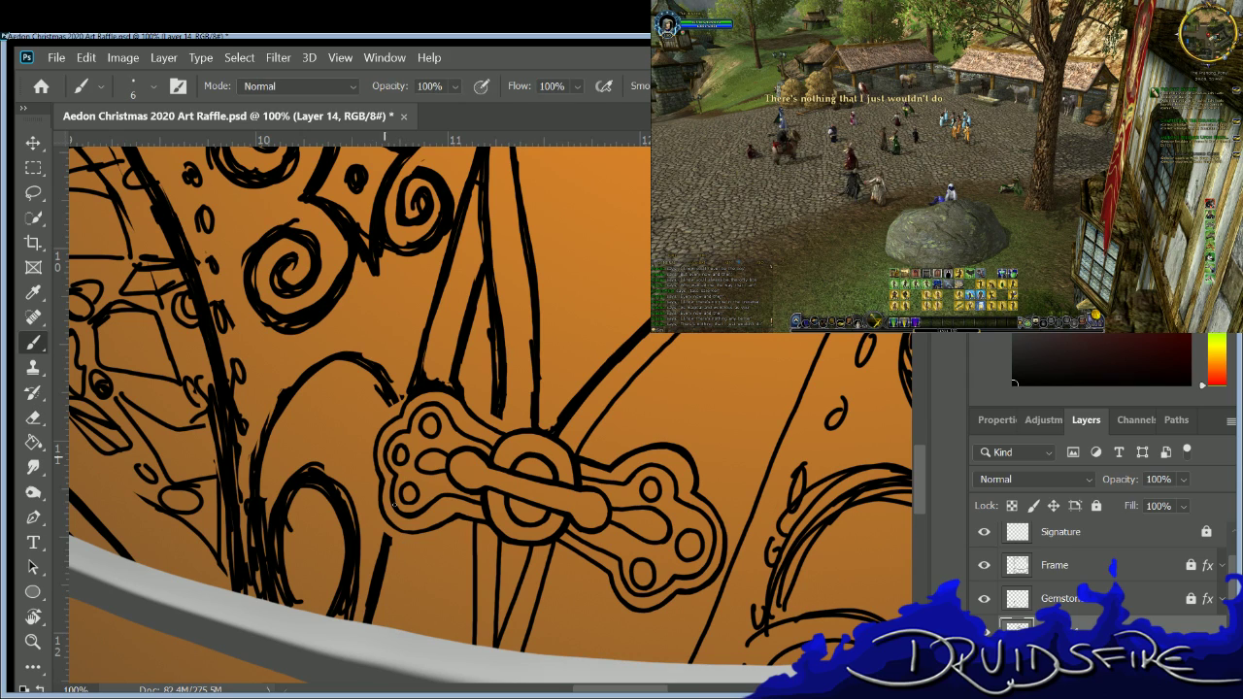
key("e")
left_click_drag(381, 529, 369, 600)
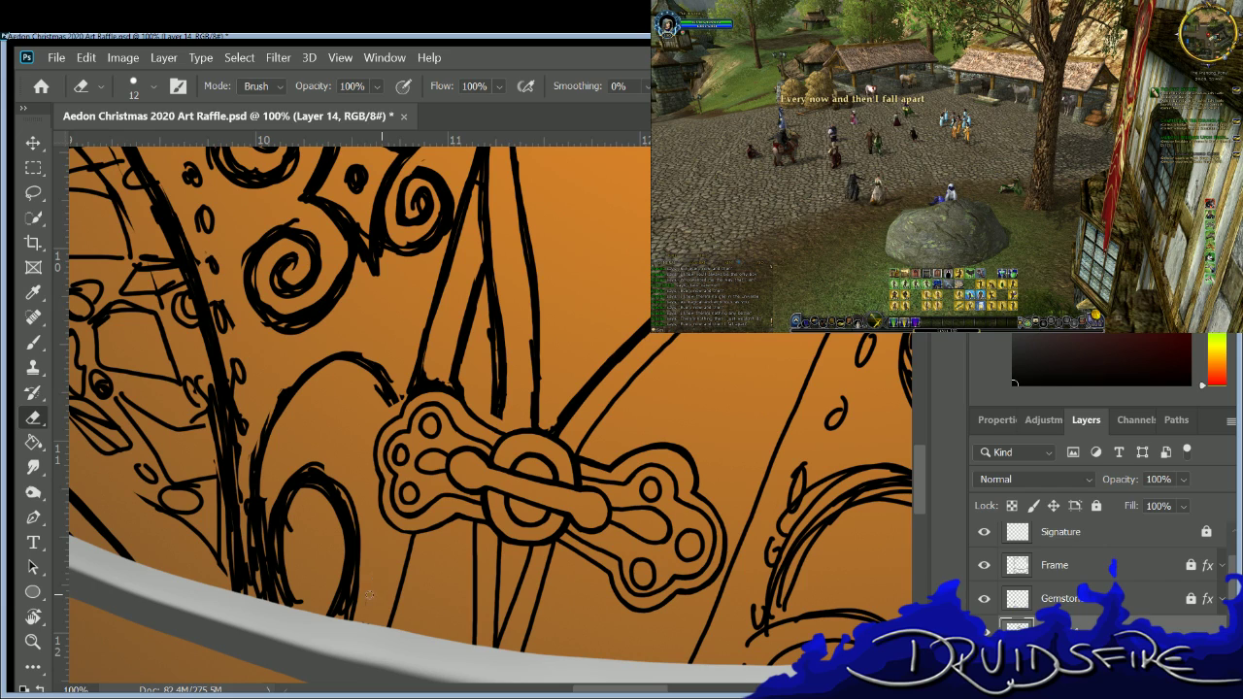
key("b")
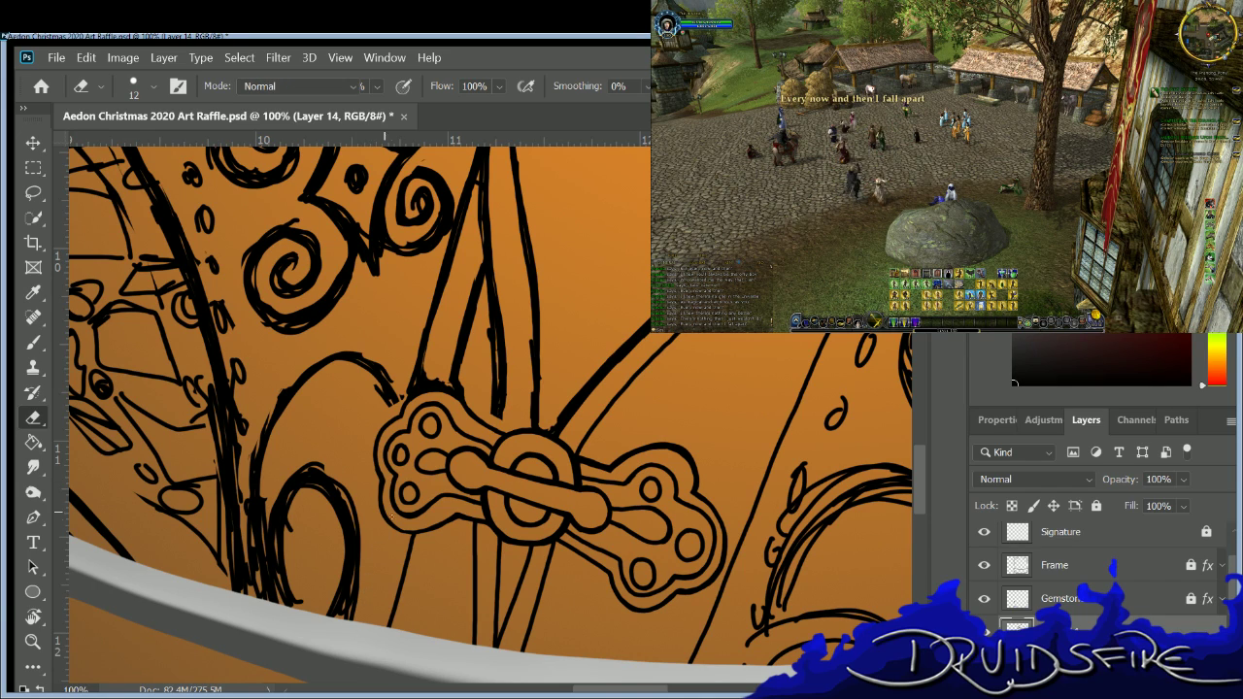
left_click_drag(383, 529, 362, 622)
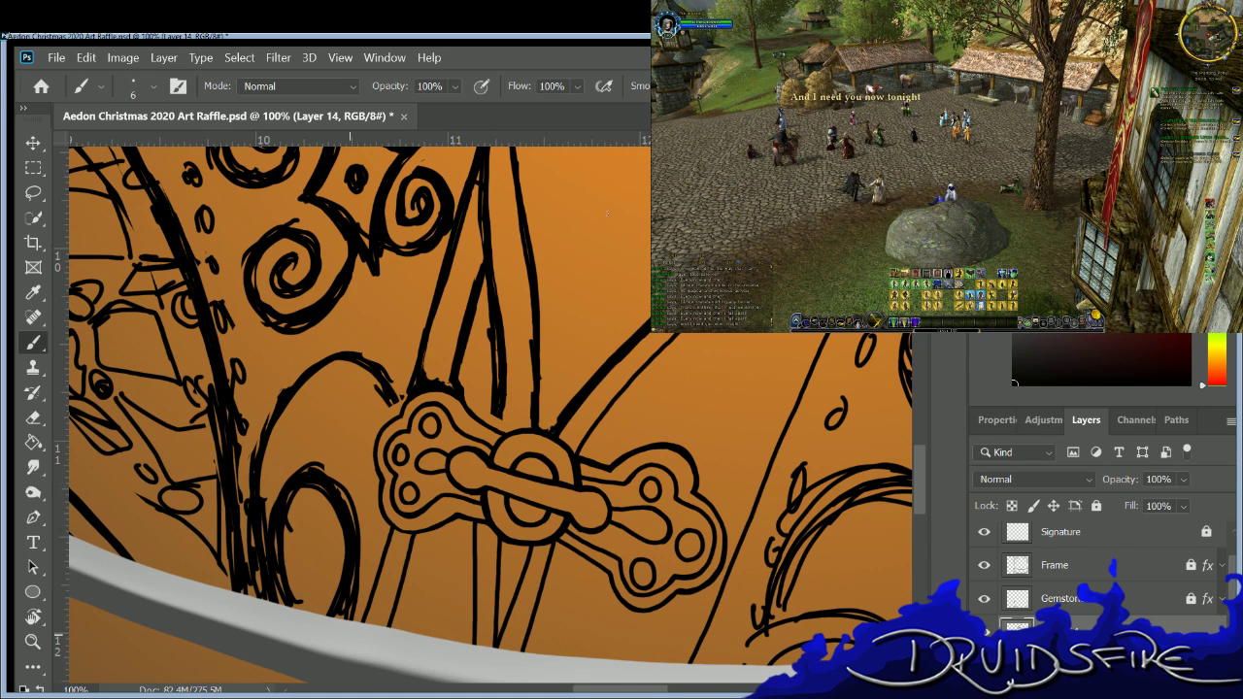
Erase the rough black buildup above the left plate's upper lobe, separating the strap lines from its outline.
key("e")
mouse_move(398, 398)
left_mouse_down()
mouse_move(419, 380)
mouse_move(464, 388)
left_mouse_up()
key("b")
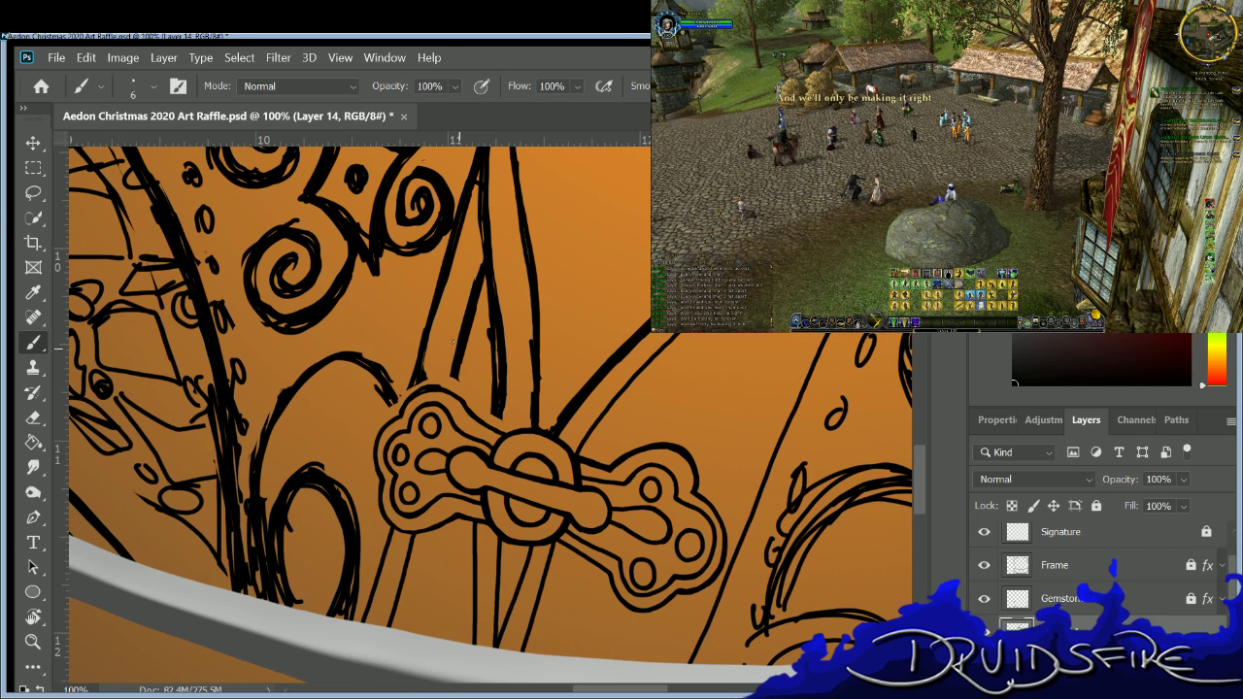
Erase the garment line ends touching the top of the clasp ring and redraw the ring's upper outer contour.
scroll(452, 342, "up", 1)
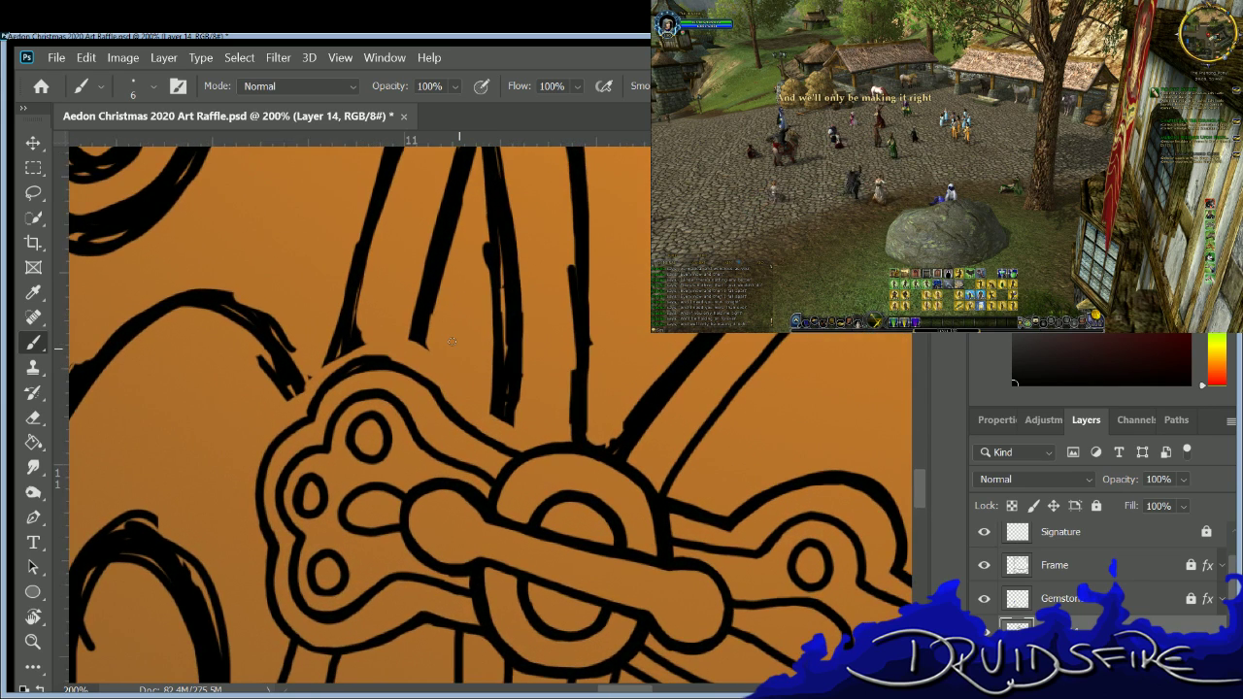
key("e")
mouse_move(571, 427)
left_mouse_down()
mouse_move(626, 439)
mouse_move(620, 448)
left_mouse_up()
key("b")
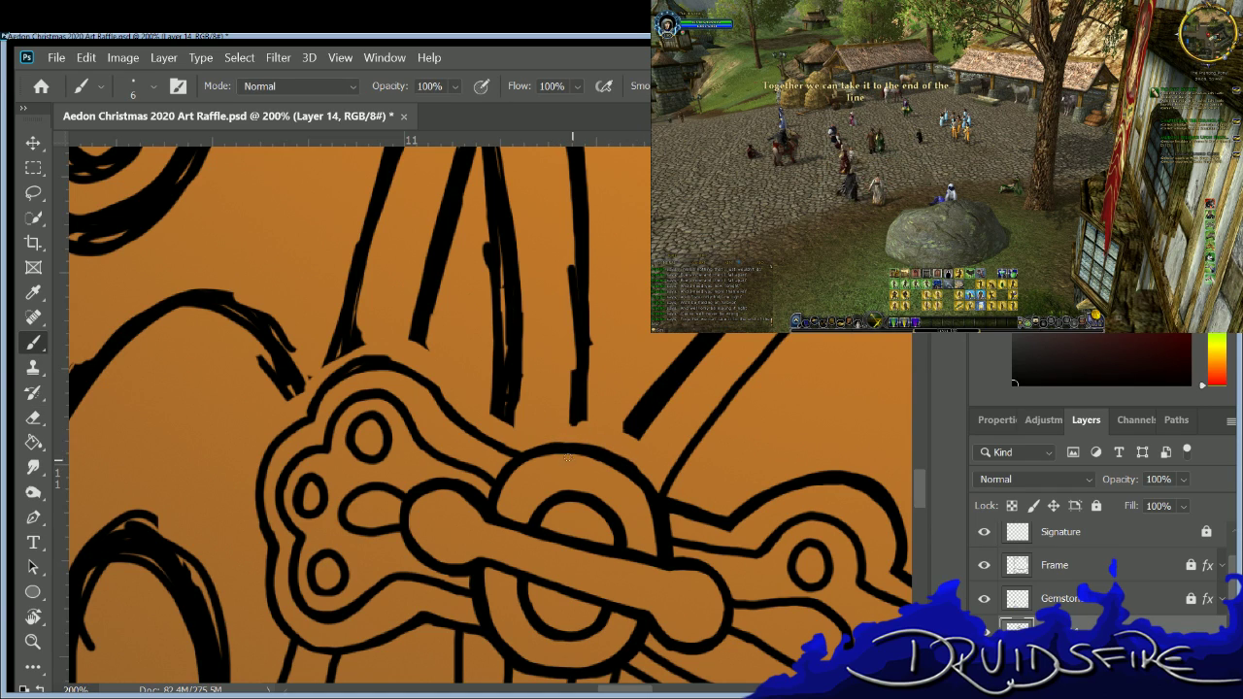
key("e")
key("b")
mouse_move(558, 445)
left_mouse_down()
mouse_move(633, 471)
mouse_move(647, 493)
left_mouse_up()
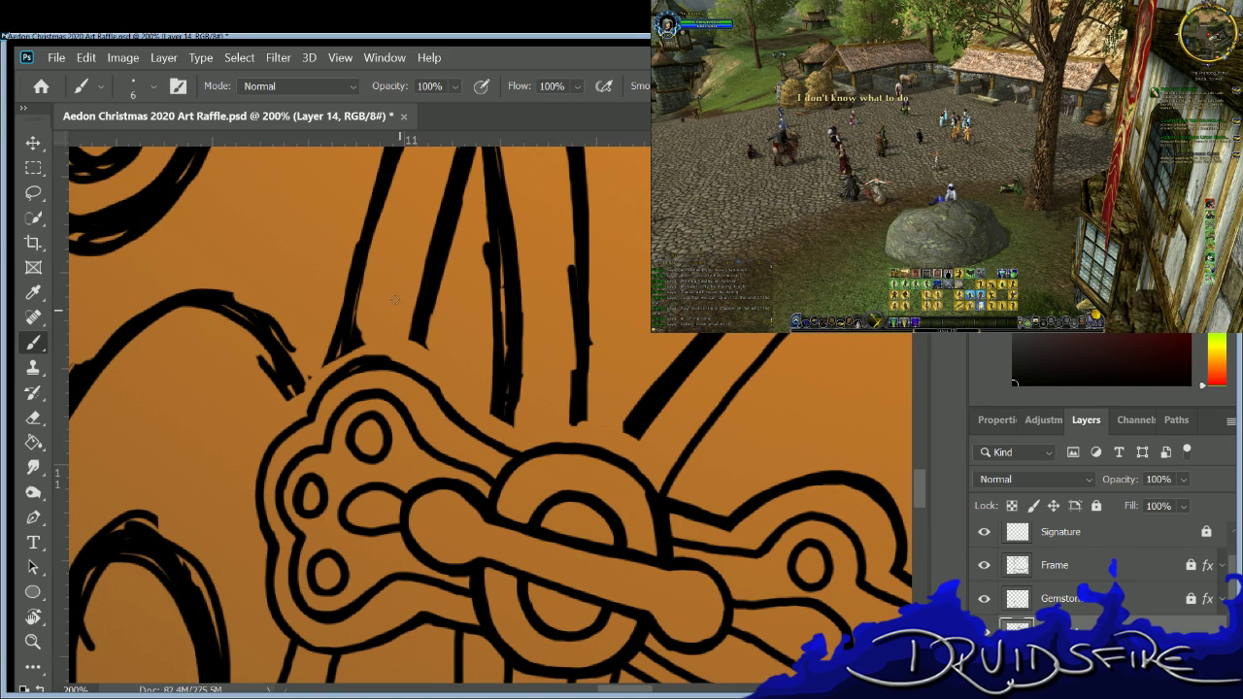
Erase the thick outer contour of the left plate's upper lobe, redraw it thin and even, and add two short strap stubs above.
key("e")
left_click_drag(452, 415, 491, 444)
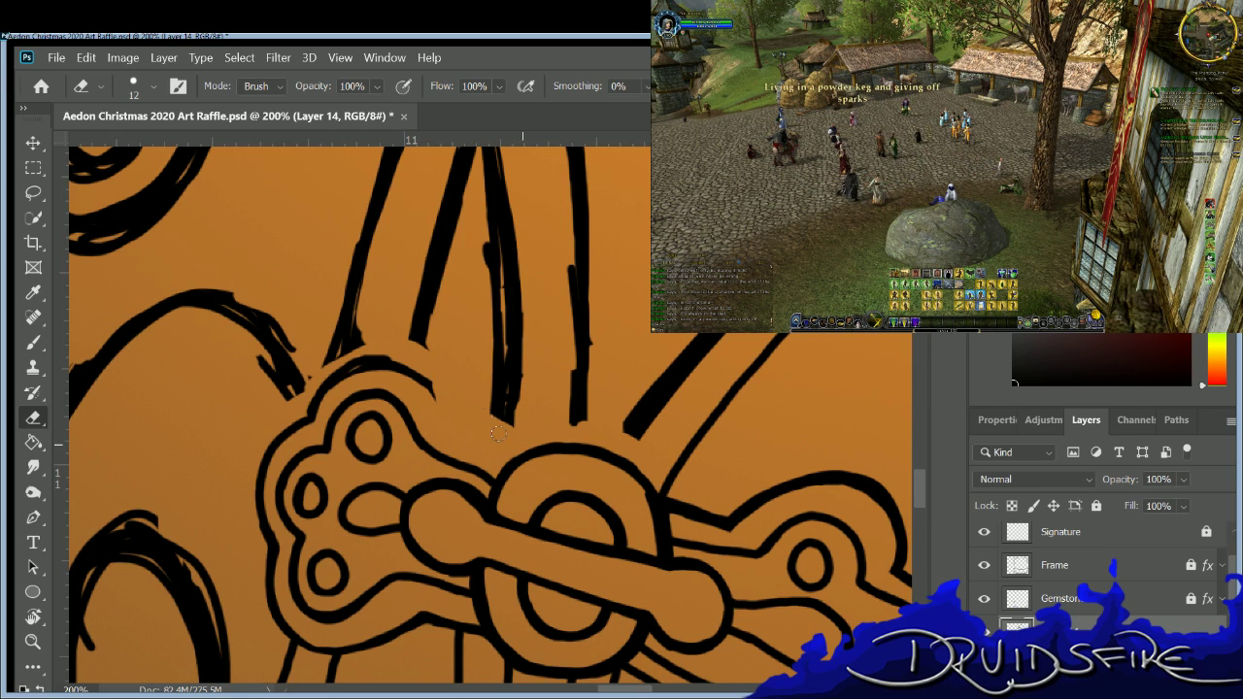
key("b")
key("e")
mouse_move(316, 396)
left_mouse_down()
mouse_move(351, 357)
mouse_move(432, 394)
left_mouse_up()
key("b")
key("b")
mouse_move(307, 413)
left_mouse_down()
mouse_move(340, 373)
mouse_move(383, 367)
mouse_move(420, 391)
mouse_move(438, 424)
mouse_move(520, 452)
left_mouse_up()
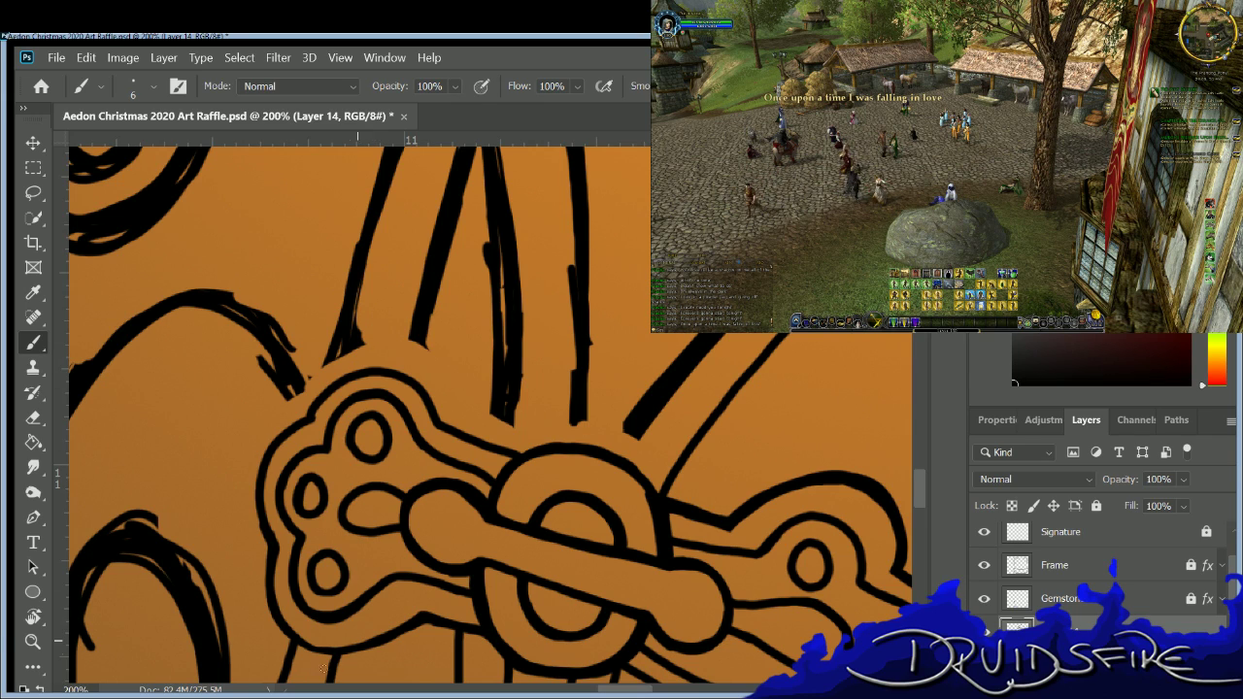
mouse_move(402, 375)
left_mouse_down()
mouse_move(406, 355)
mouse_move(351, 357)
left_mouse_up()
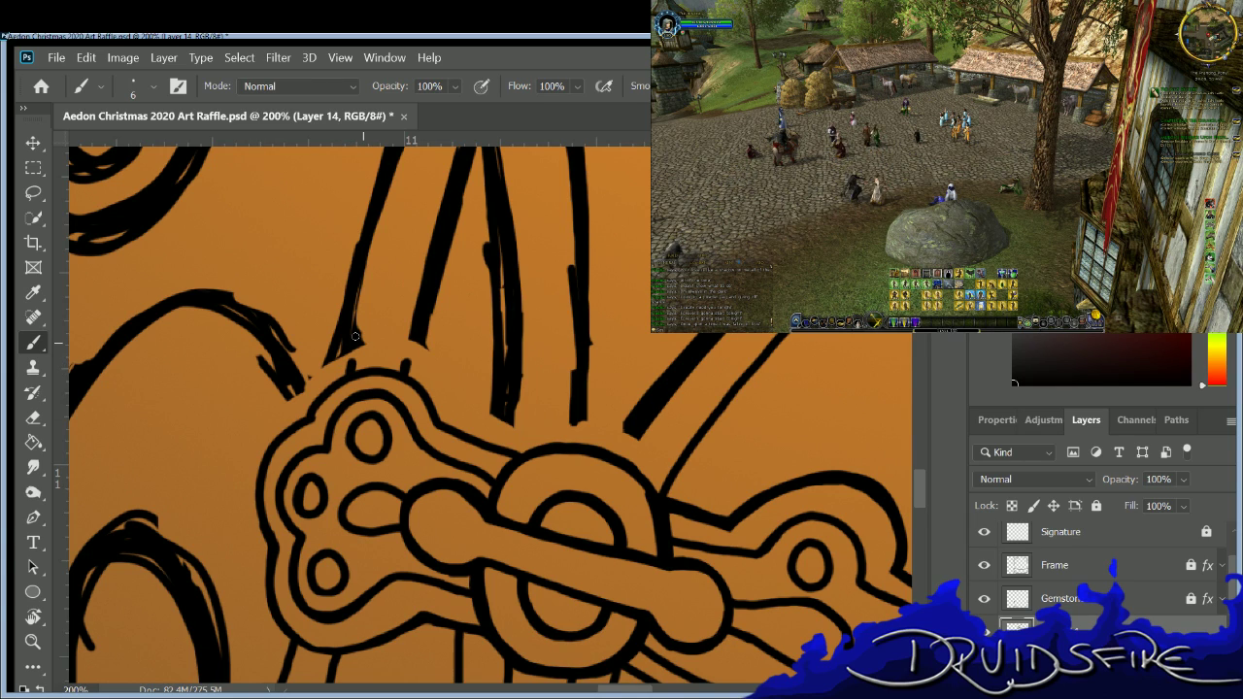
Thin the clasp ring's right outer contour and clean up the upper right outline of the bar's left knob.
key("ctrl+minus")
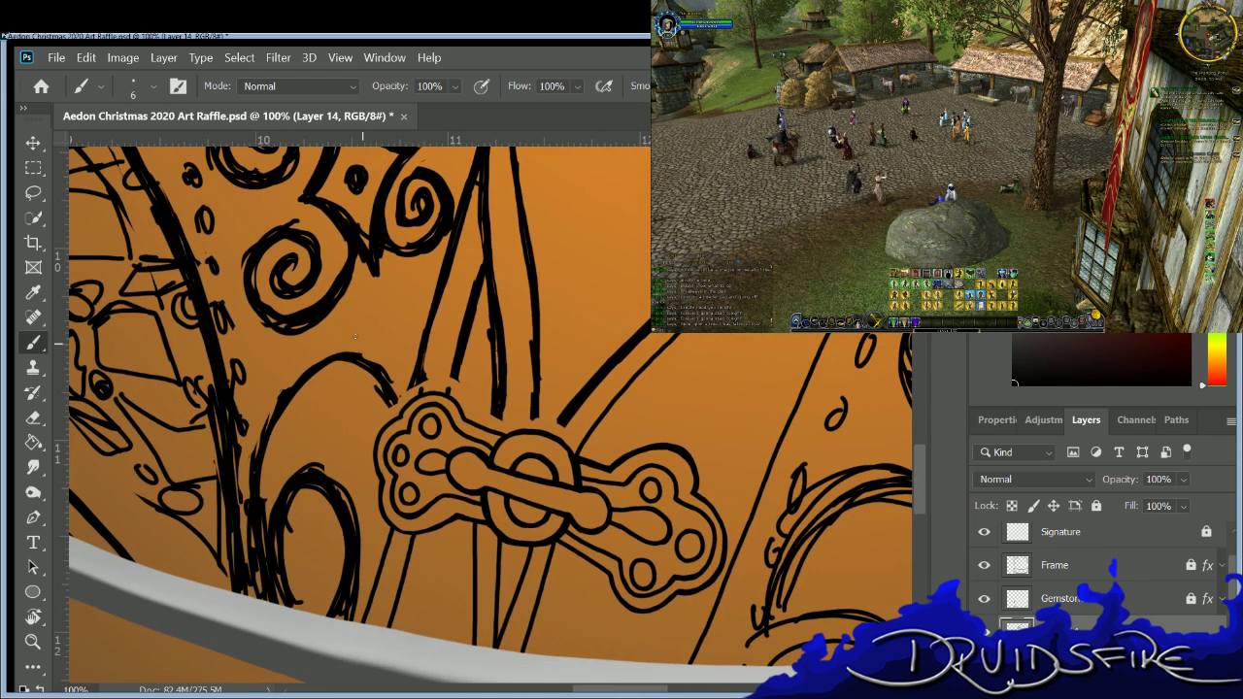
key("ctrl+plus")
key("ctrl+plus")
key("e")
left_click_drag(716, 532, 743, 626)
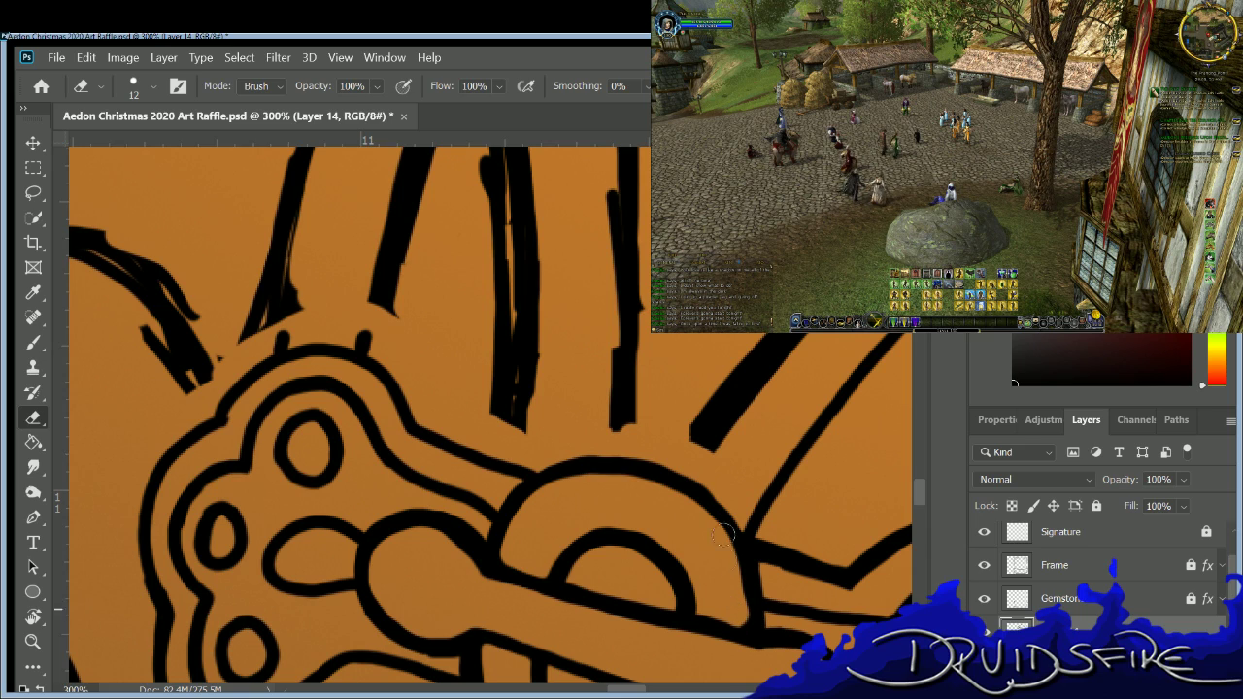
key("b")
mouse_move(718, 504)
left_mouse_down()
mouse_move(744, 614)
mouse_move(735, 626)
left_mouse_up()
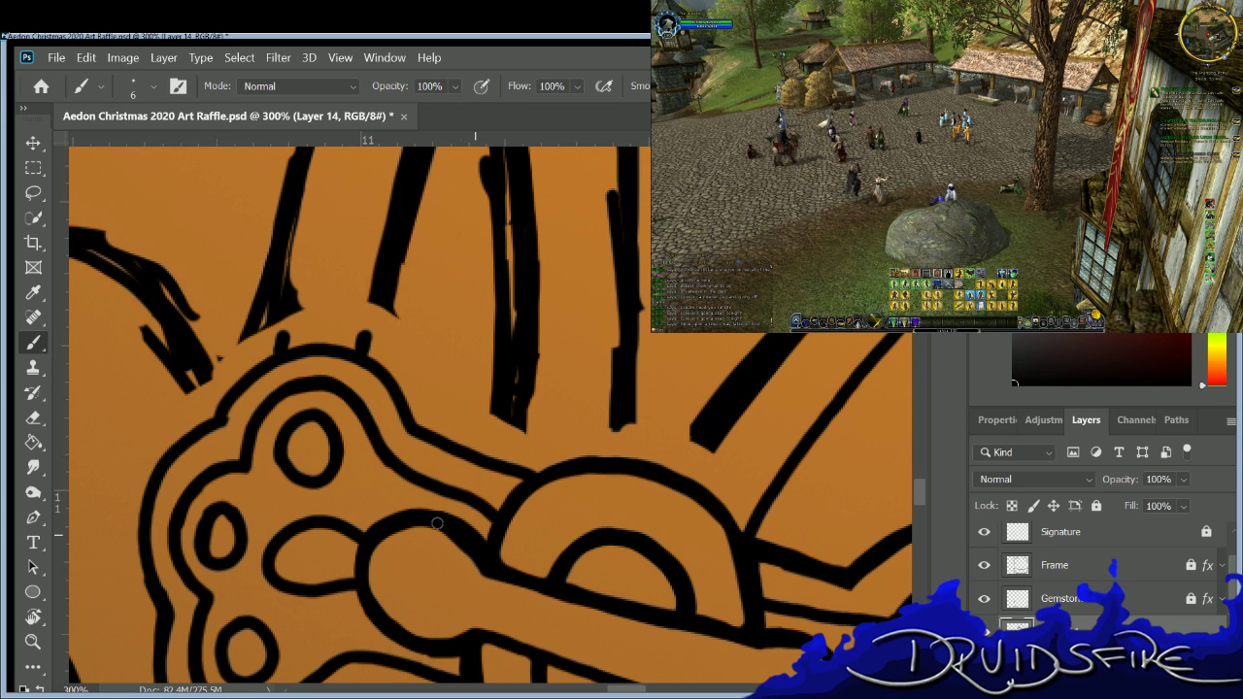
key("e")
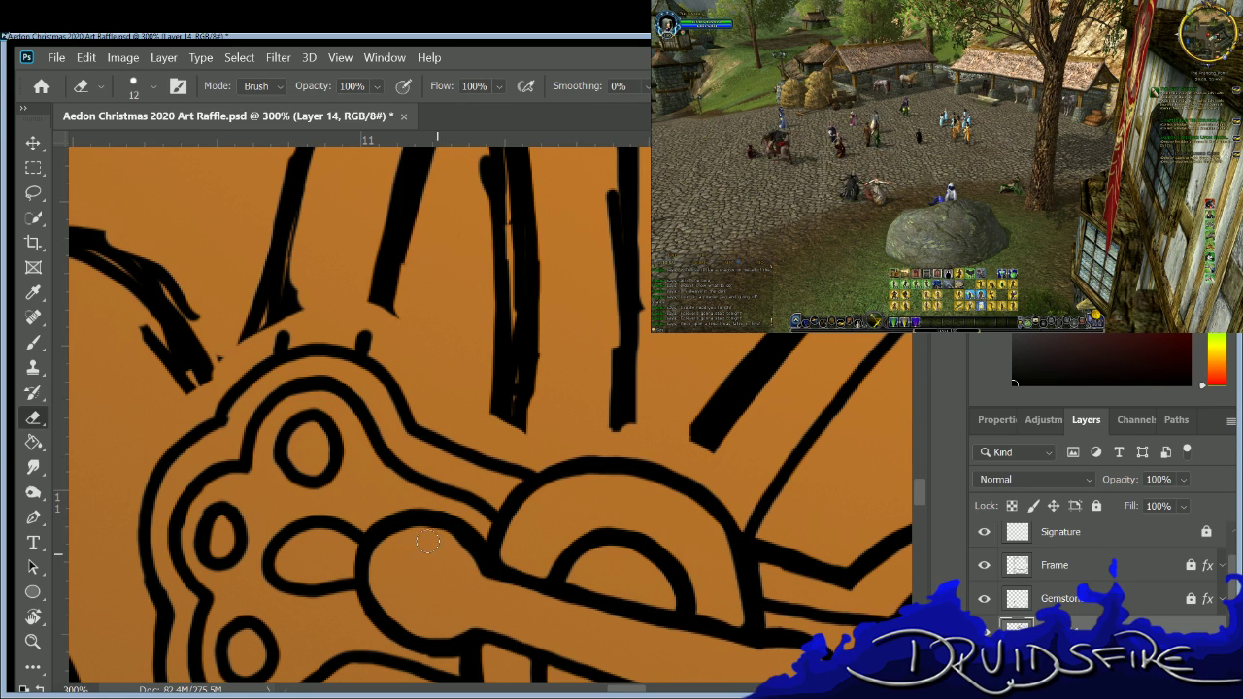
key("b")
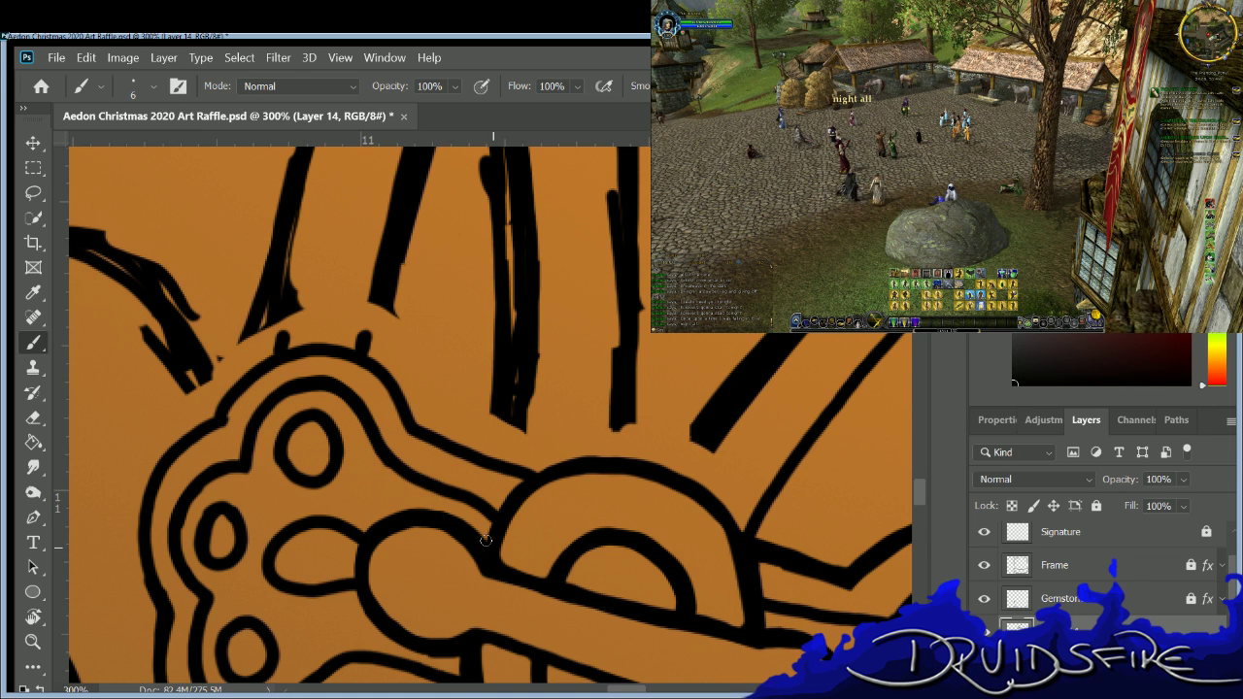
Erase the thick upper collar stroke rising from the clasp and redraw it as a thin curve alongside the lower edge.
scroll(485, 540, "down", 5)
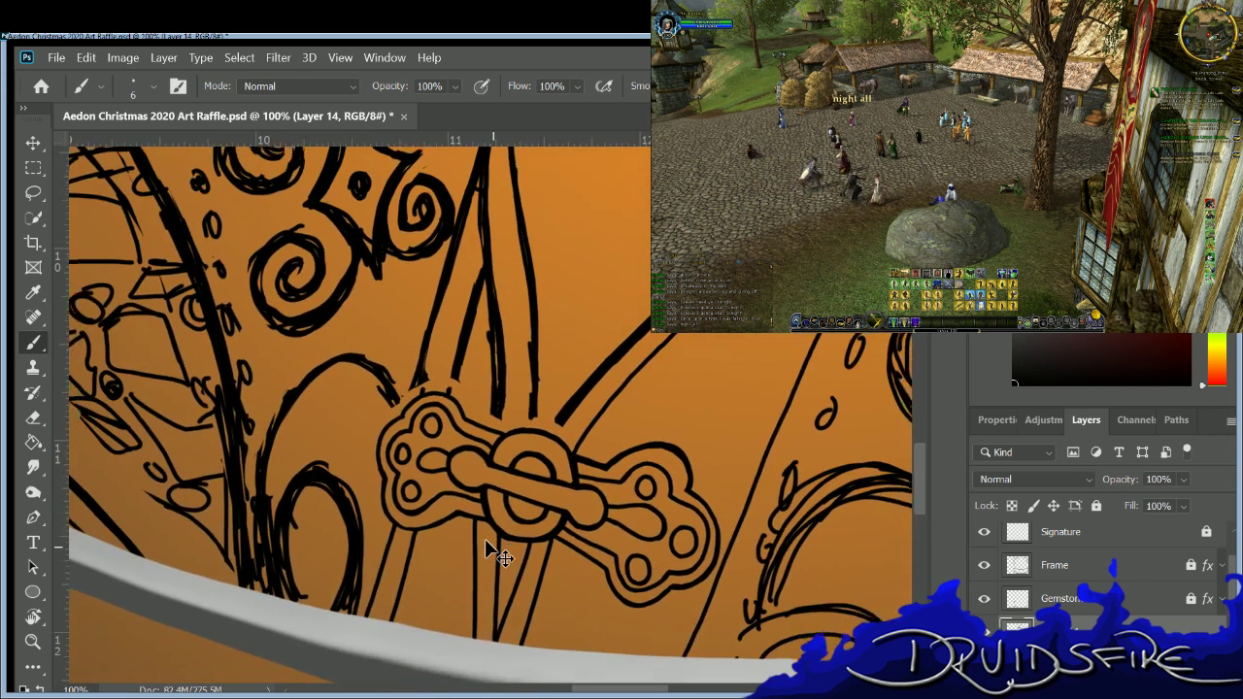
key("e")
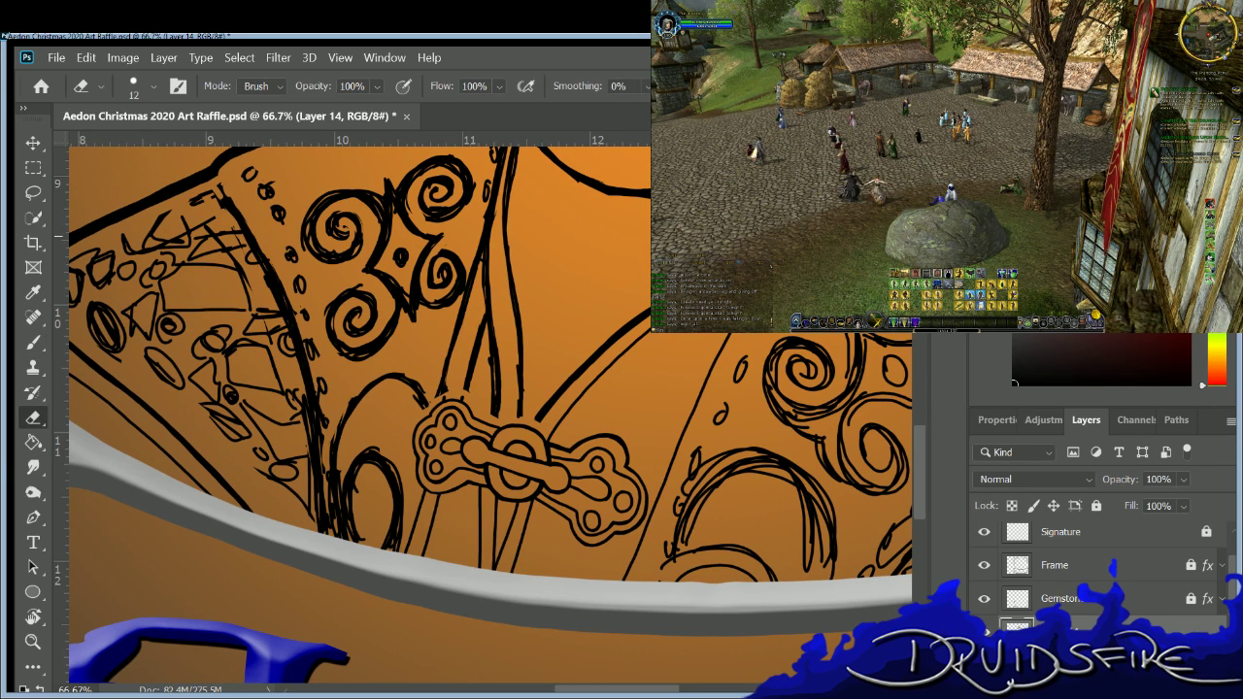
left_click_drag(646, 311, 540, 412)
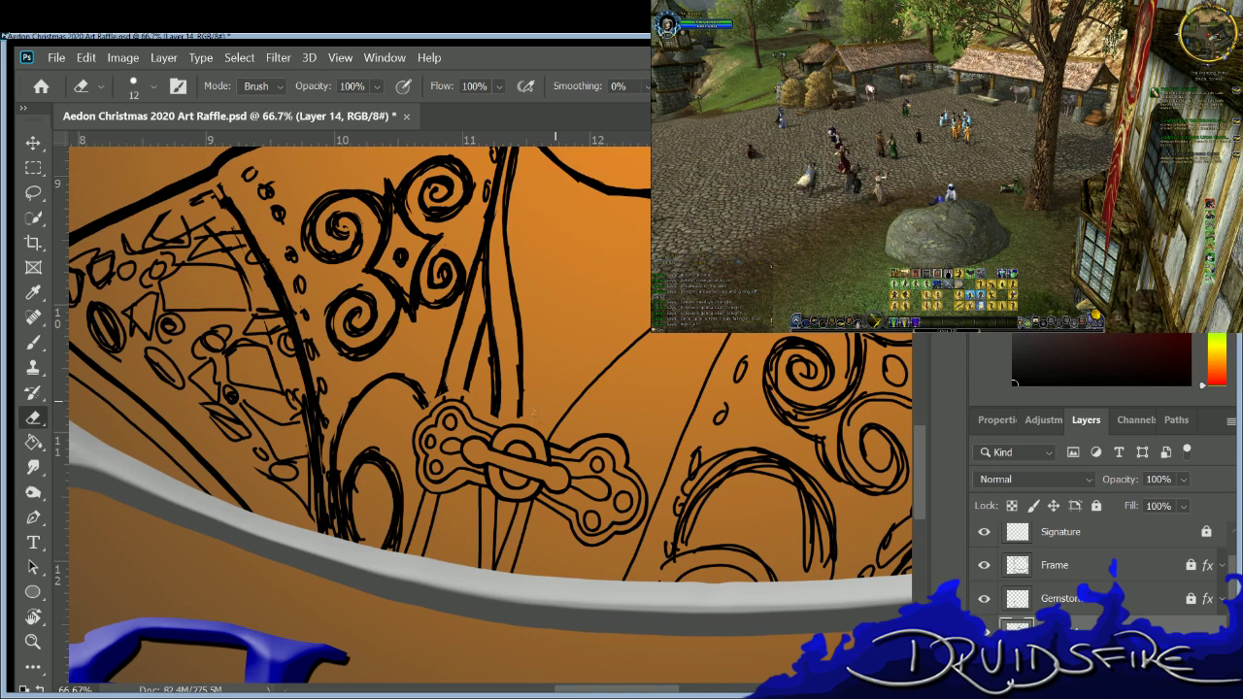
key("b")
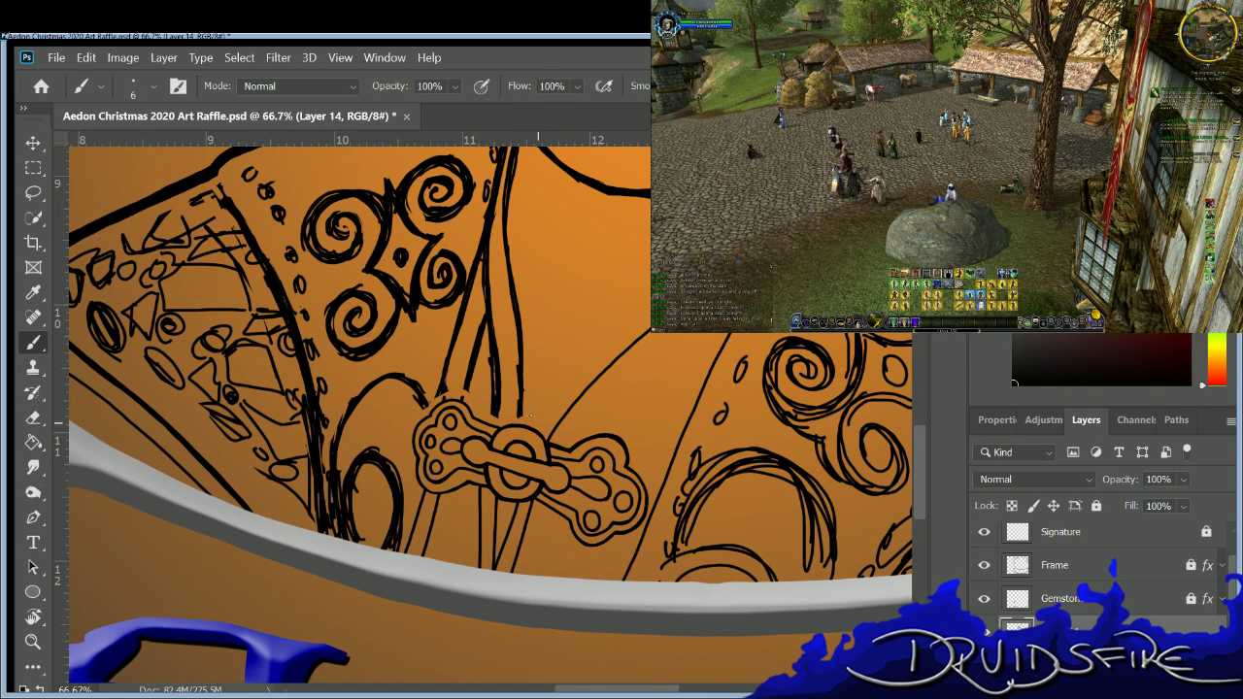
left_click_drag(538, 410, 641, 309)
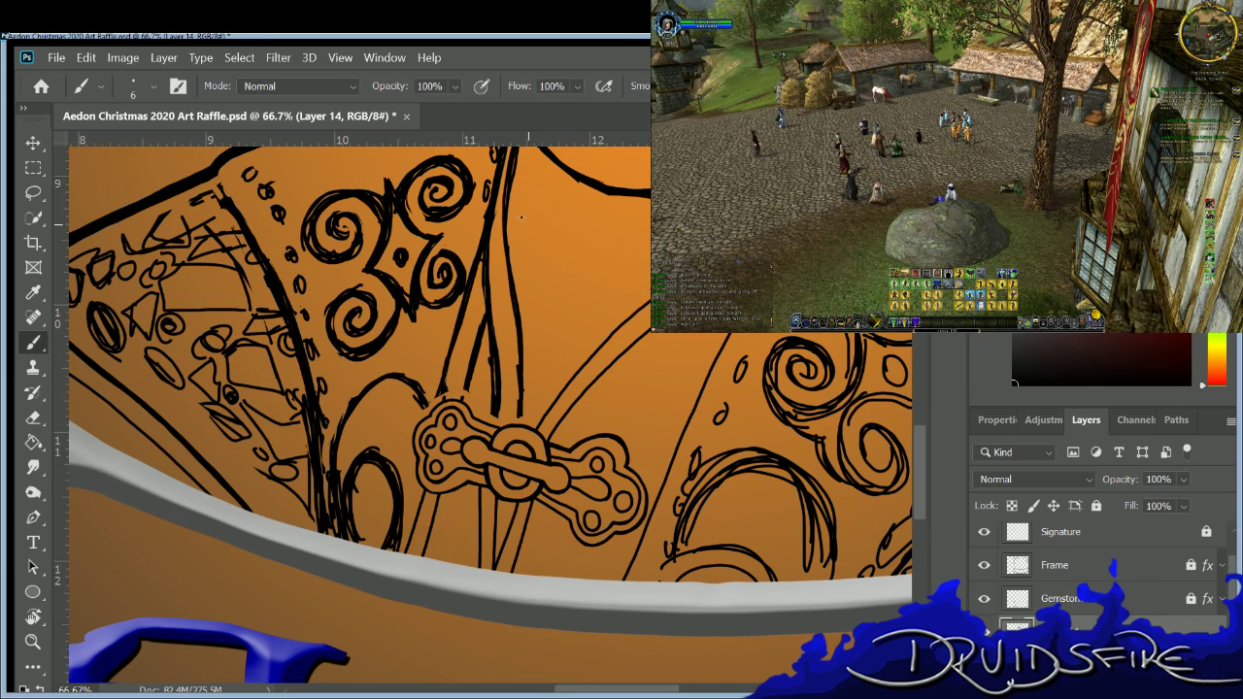
Erase the rough outer strap line above the left plate and the thick strokes running up to the neckline corner.
key("e")
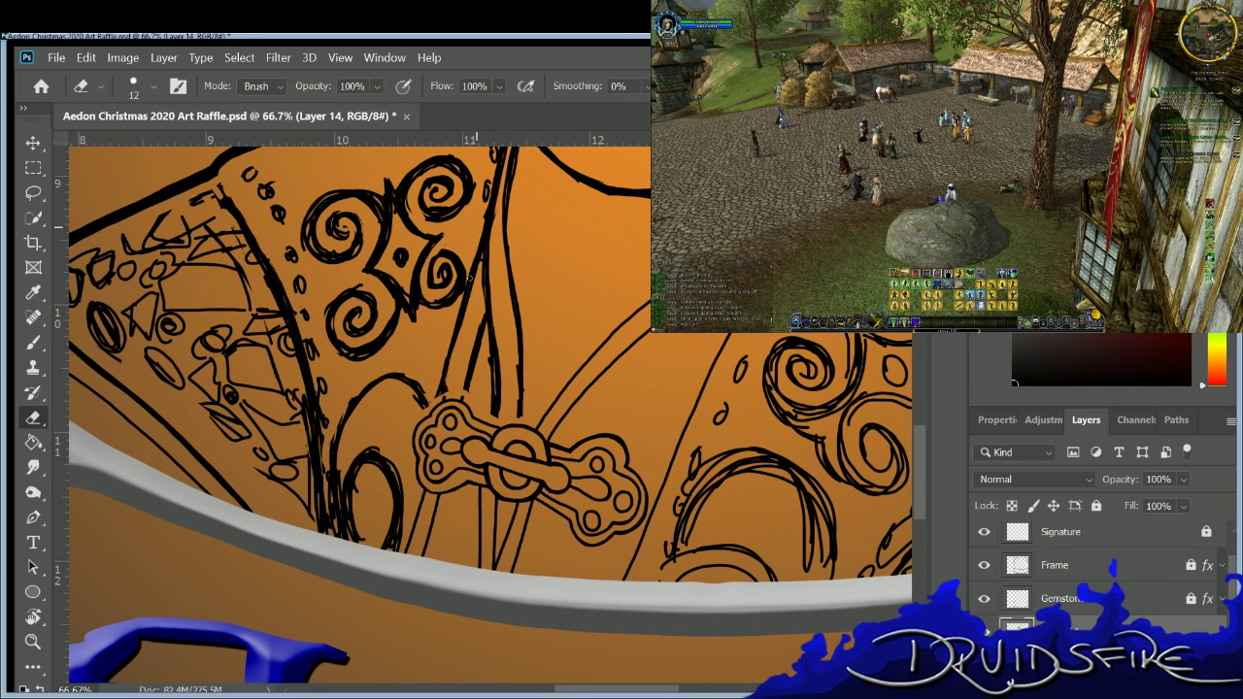
mouse_move(483, 200)
left_mouse_down()
mouse_move(487, 262)
mouse_move(467, 255)
mouse_move(444, 377)
left_mouse_up()
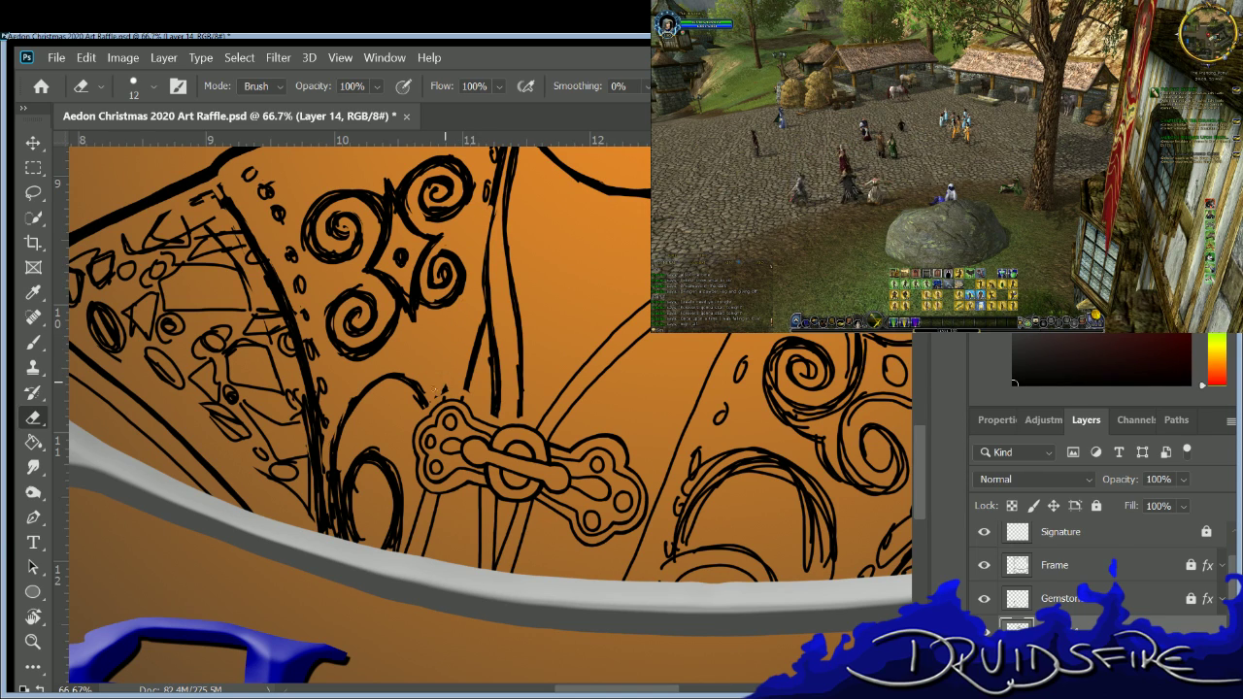
key("b")
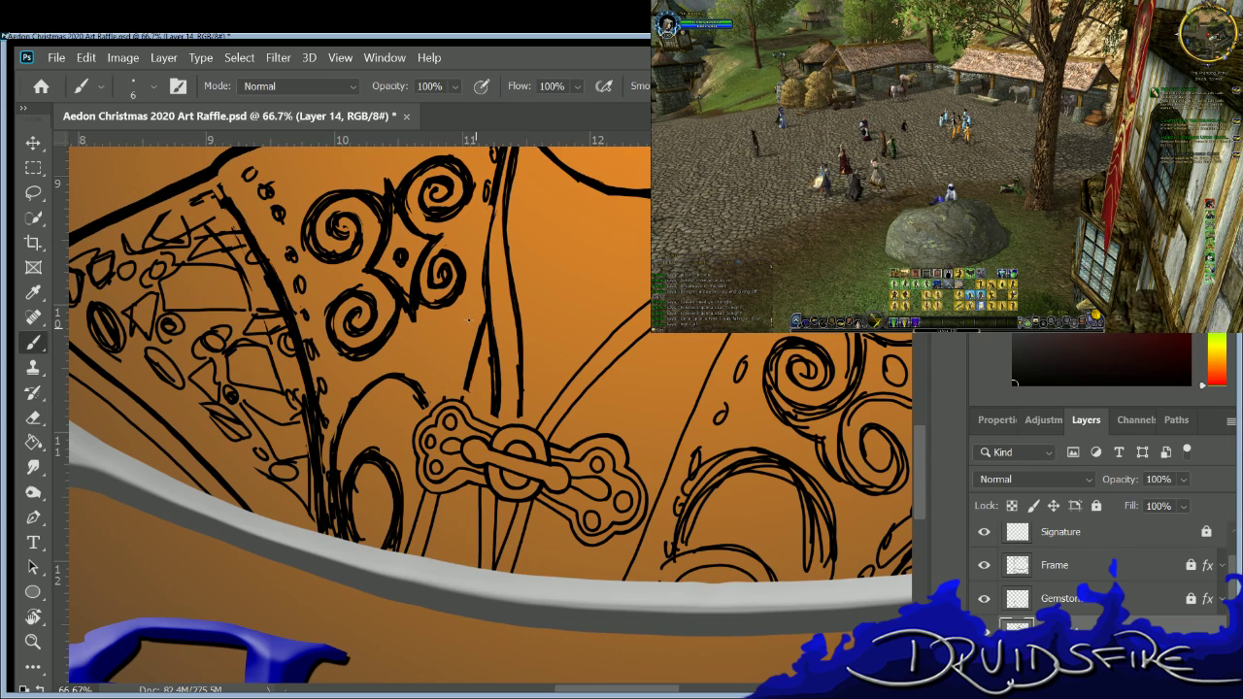
key("e")
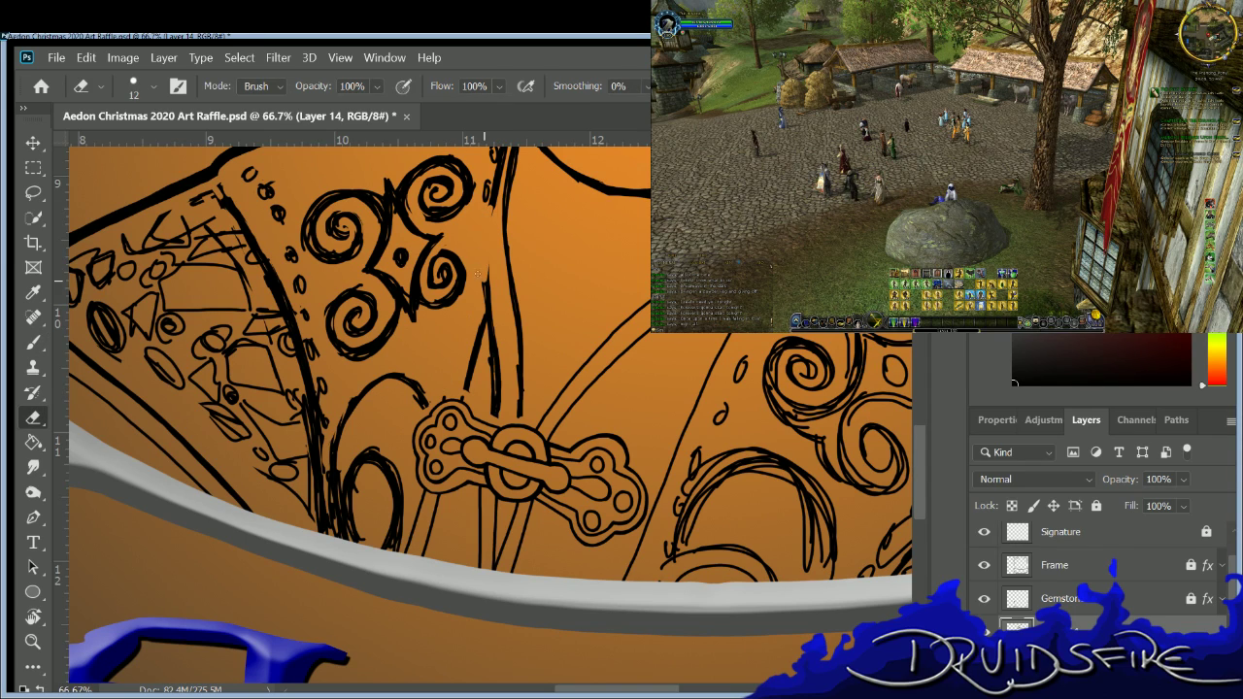
left_click_drag(494, 202, 490, 155)
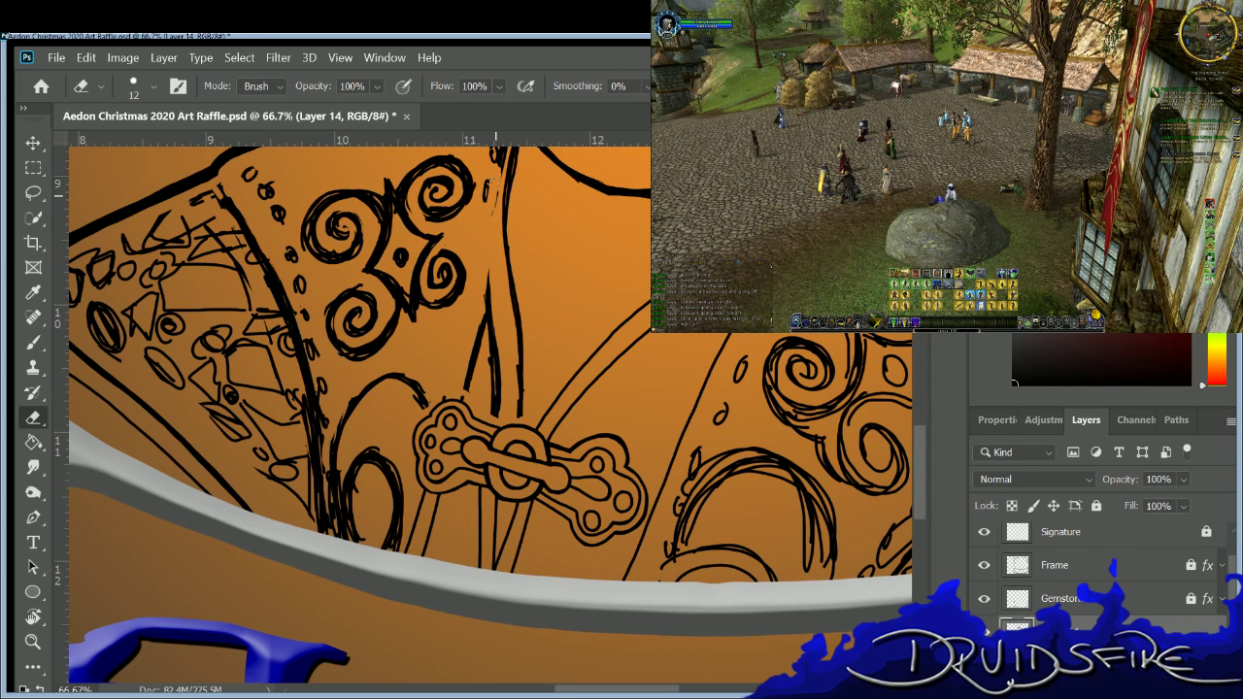
key("b")
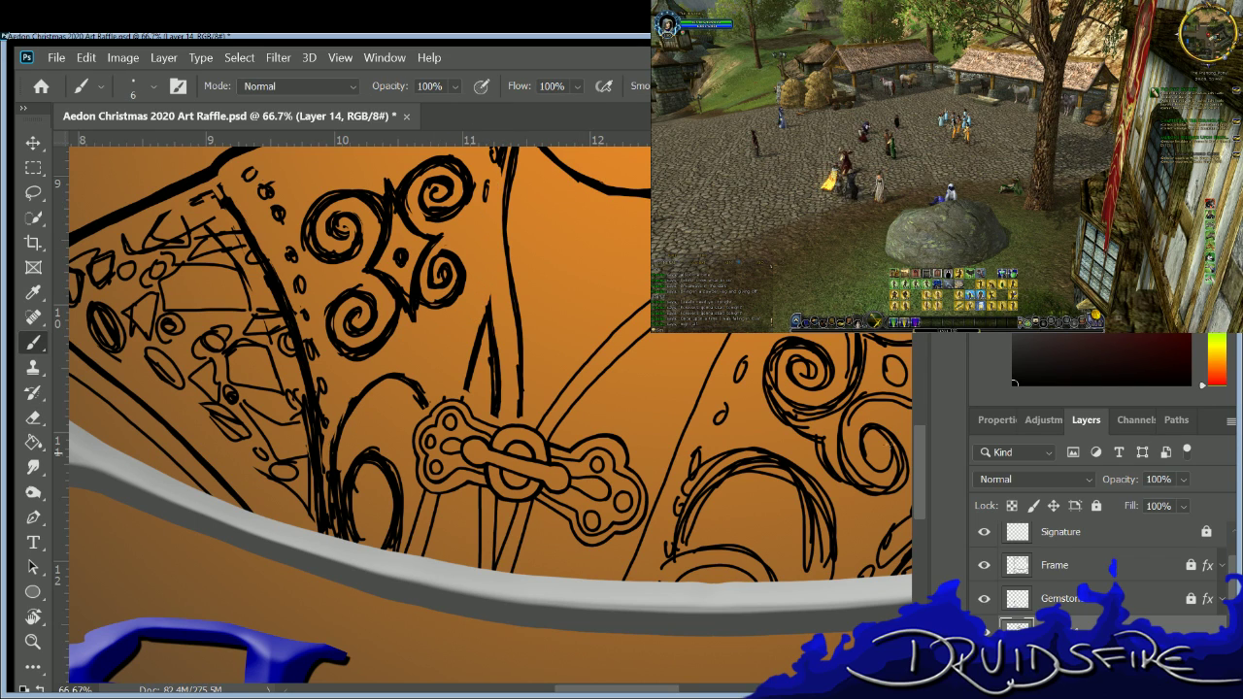
scroll(918, 476, "up", 2)
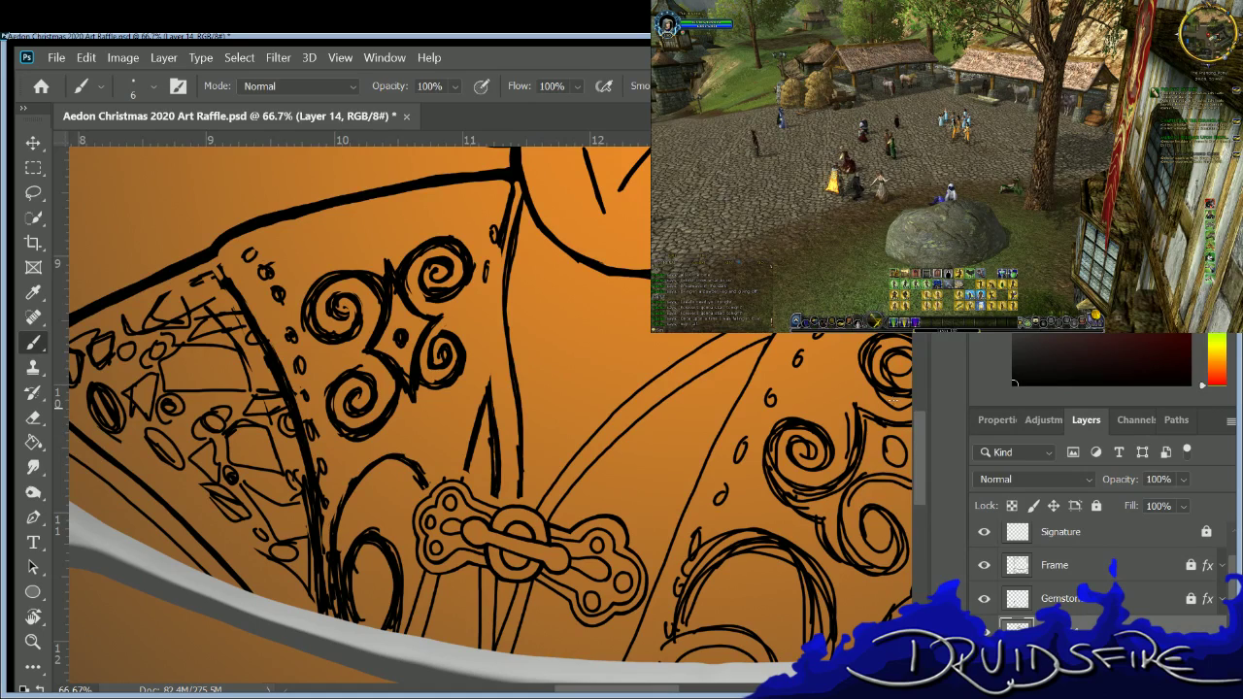
key("e")
left_click_drag(522, 204, 506, 291)
mouse_move(513, 208)
left_mouse_down()
mouse_move(504, 225)
mouse_move(494, 209)
left_mouse_up()
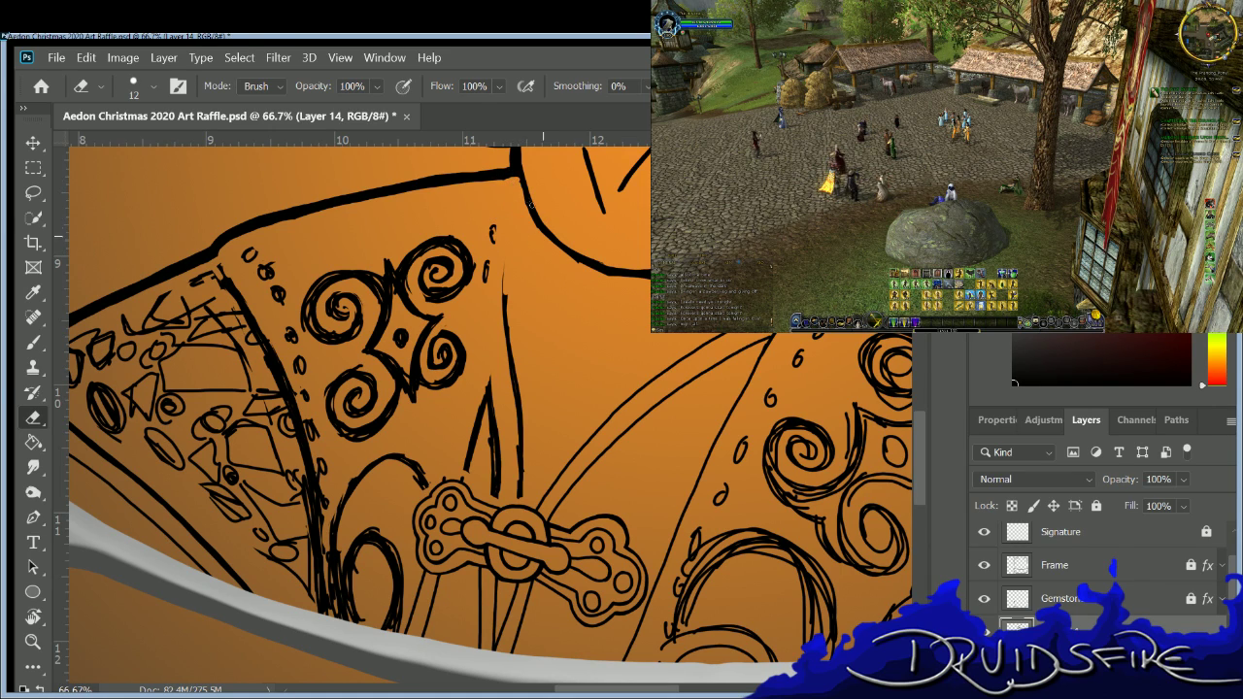
Draw the strap's outer edge as one thin line between the left plate and the shoulder line, just left of the neckline corner.
key("b")
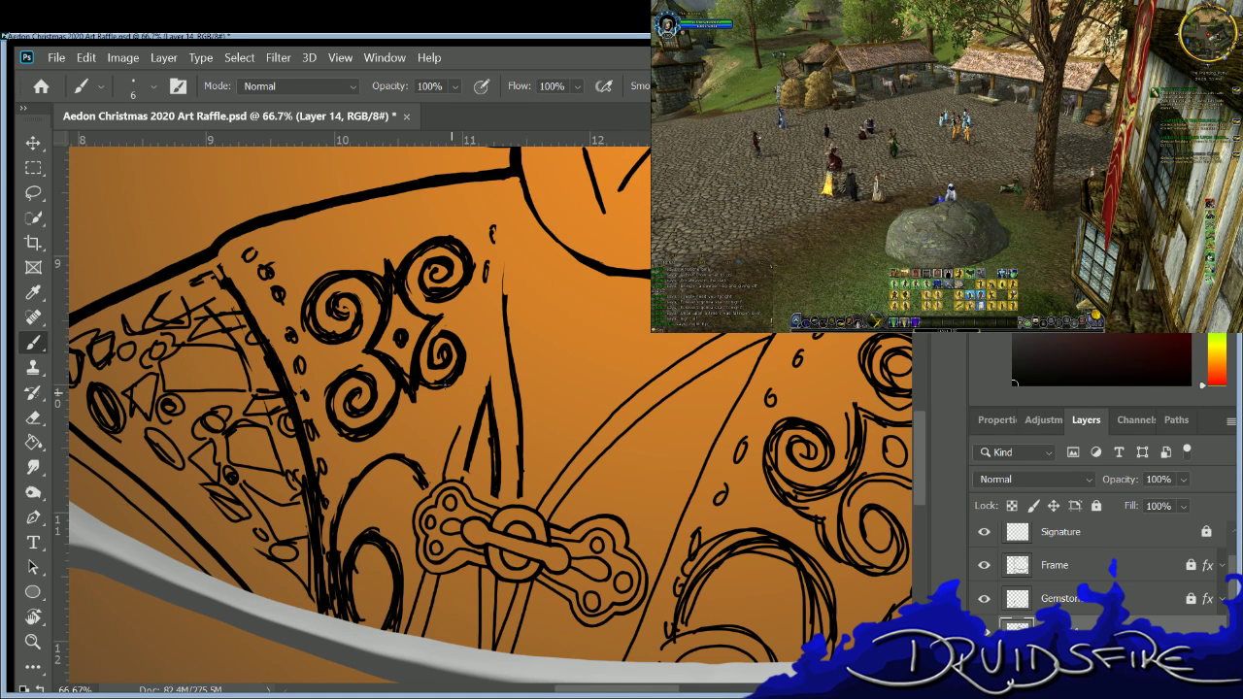
mouse_move(442, 458)
left_mouse_down()
mouse_move(497, 292)
mouse_move(514, 173)
left_mouse_up()
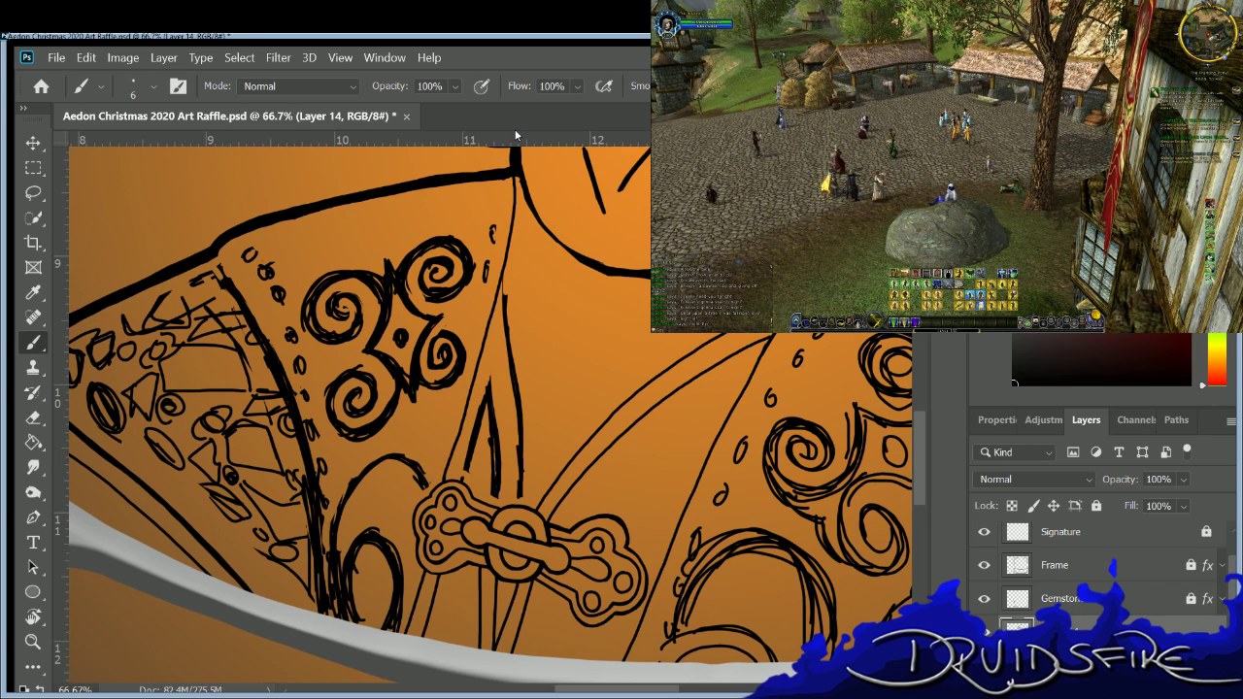
key("ctrl+z")
left_click_drag(499, 175, 481, 363)
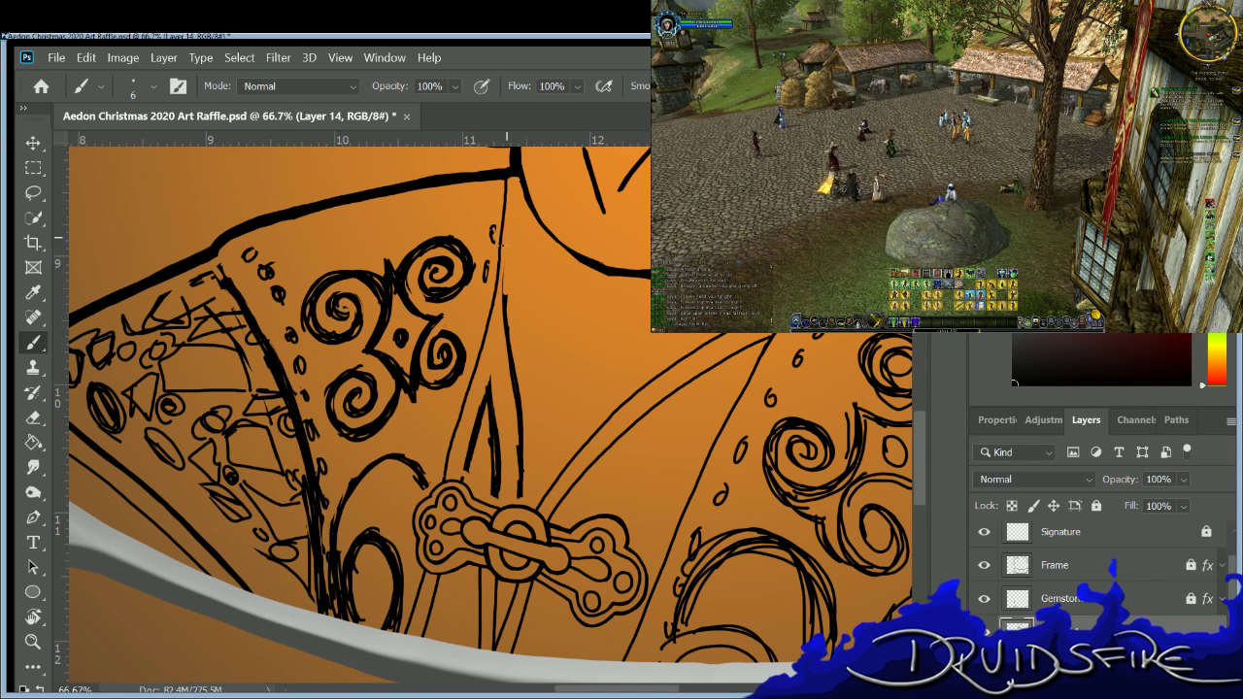
Draw the upper part of the strap's inner edge as a thin line from the neckline corner and smooth the outer edge.
key("e")
key("b")
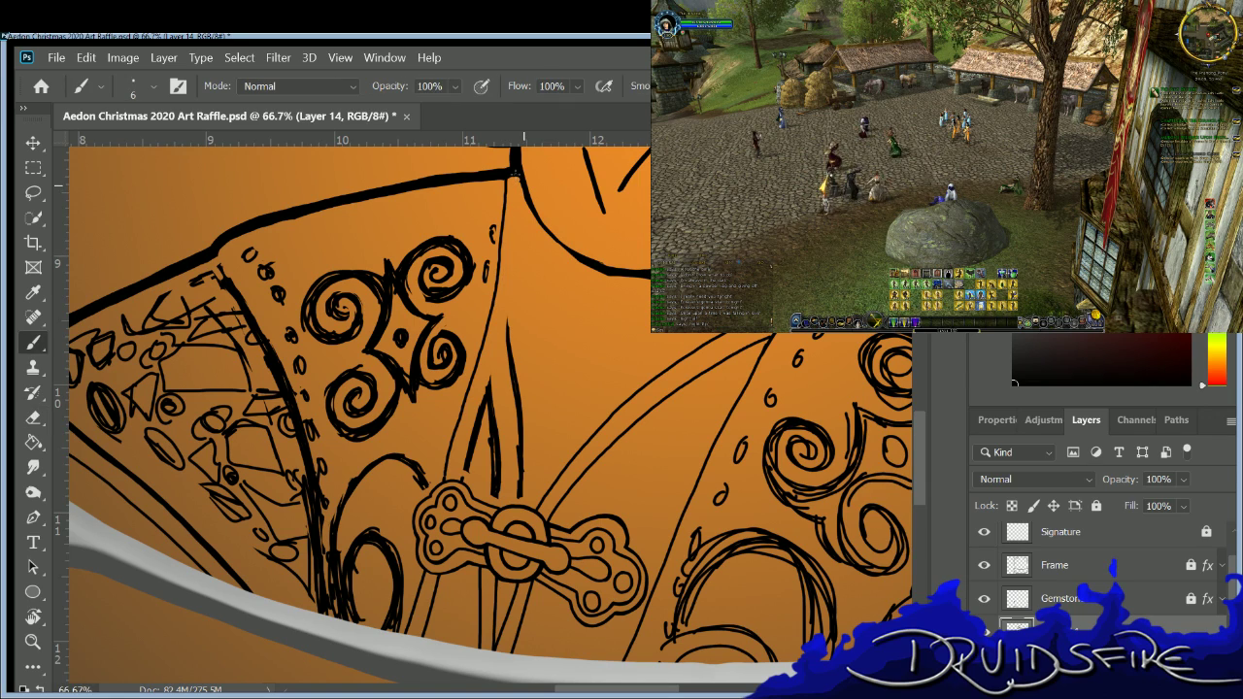
left_click_drag(520, 243, 501, 343)
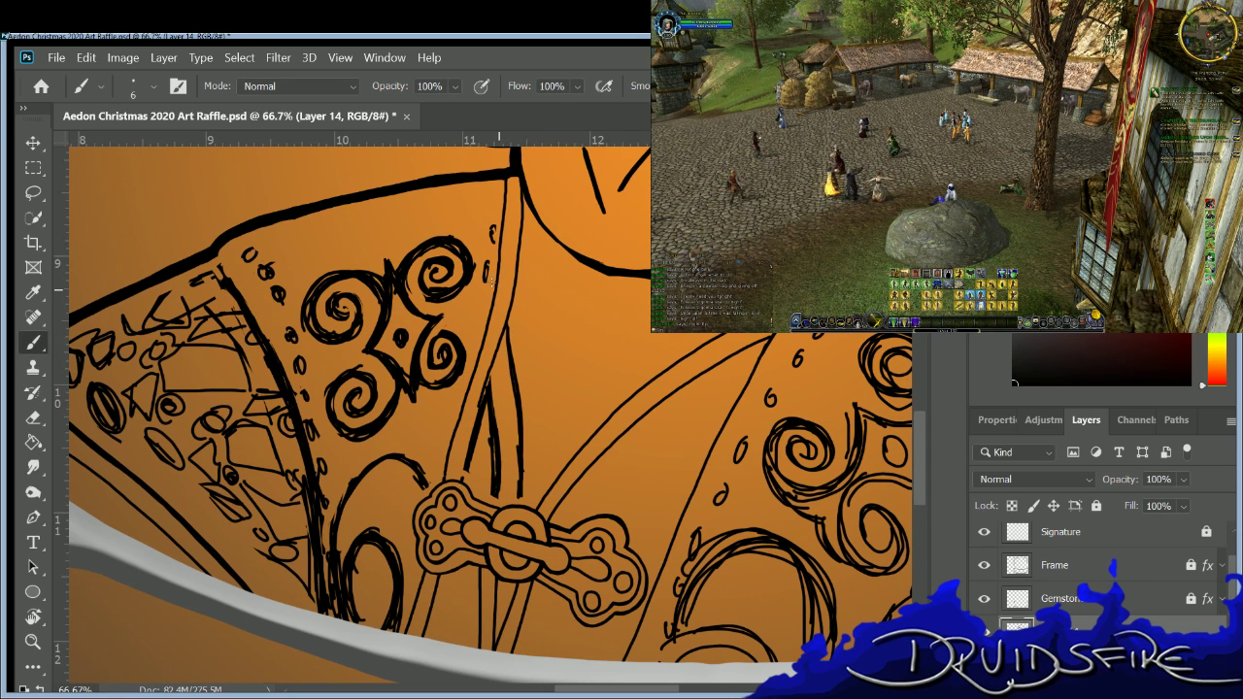
scroll(490, 281, "up", 2)
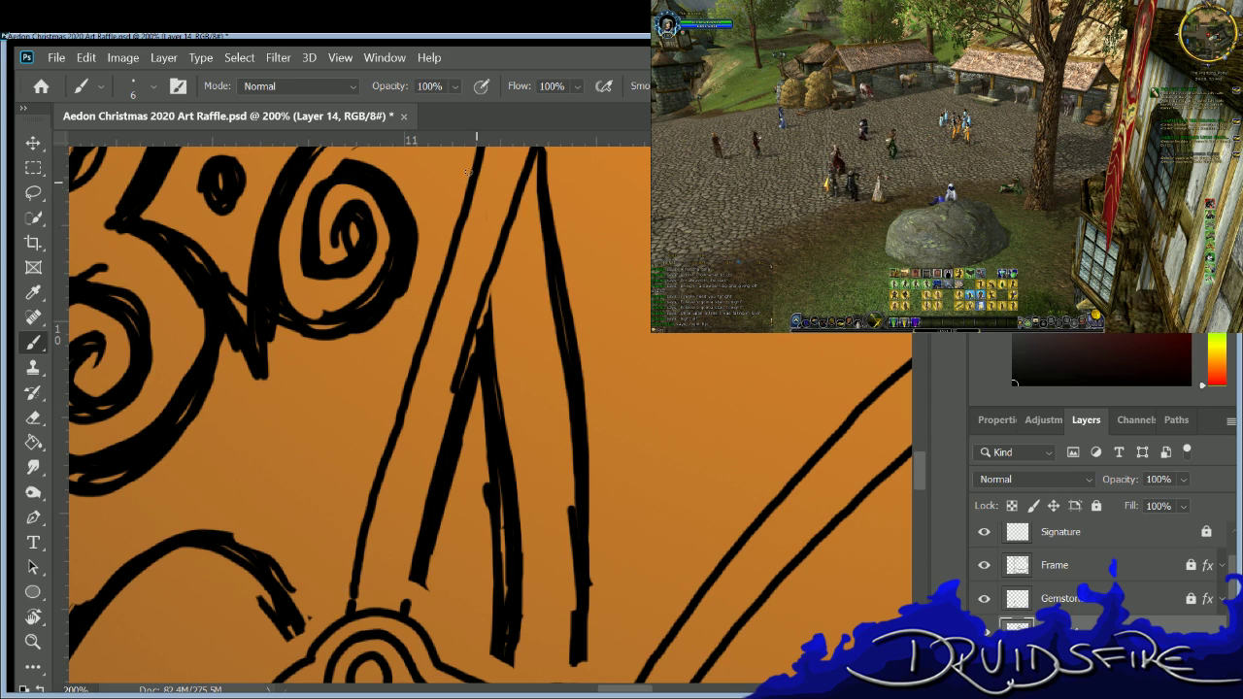
left_click_drag(463, 179, 347, 606)
Erase the thick lower part of the strap's inner edge and redraw it as a thin line down to the left plate.
key("e")
mouse_move(490, 225)
left_mouse_down()
mouse_move(422, 445)
mouse_move(490, 251)
mouse_move(440, 562)
mouse_move(472, 352)
mouse_move(419, 516)
left_mouse_up()
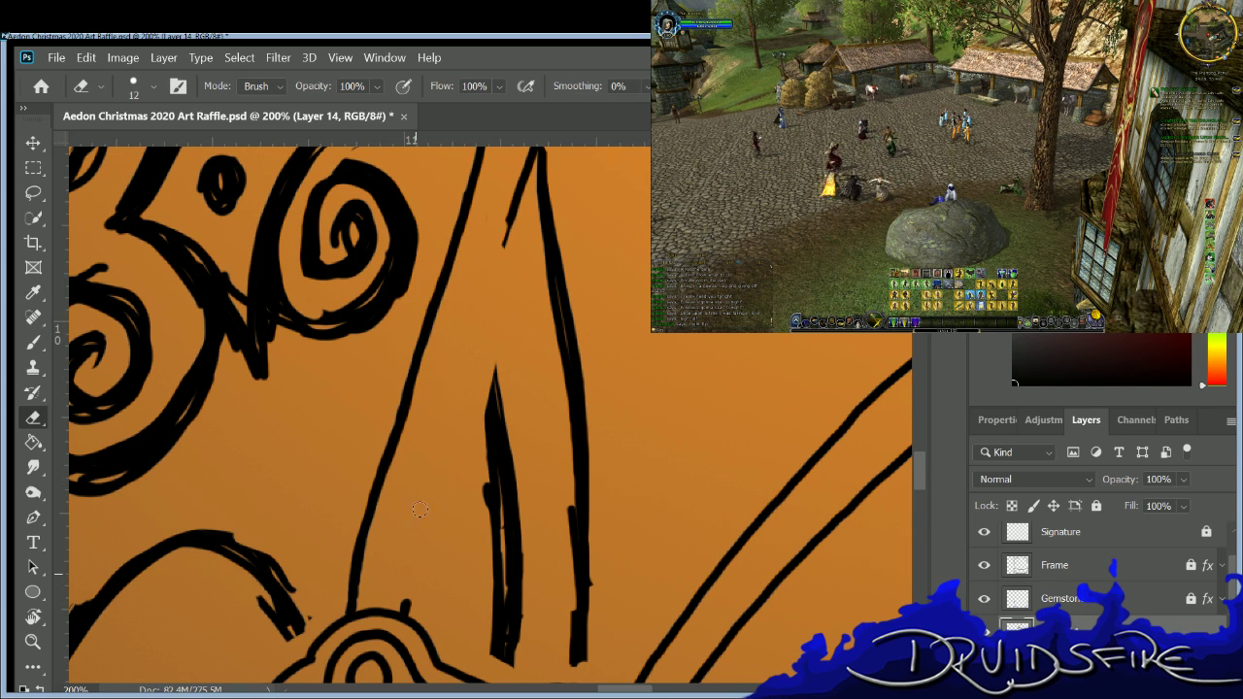
key("b")
mouse_move(529, 153)
left_mouse_down()
mouse_move(446, 401)
mouse_move(398, 610)
left_mouse_up()
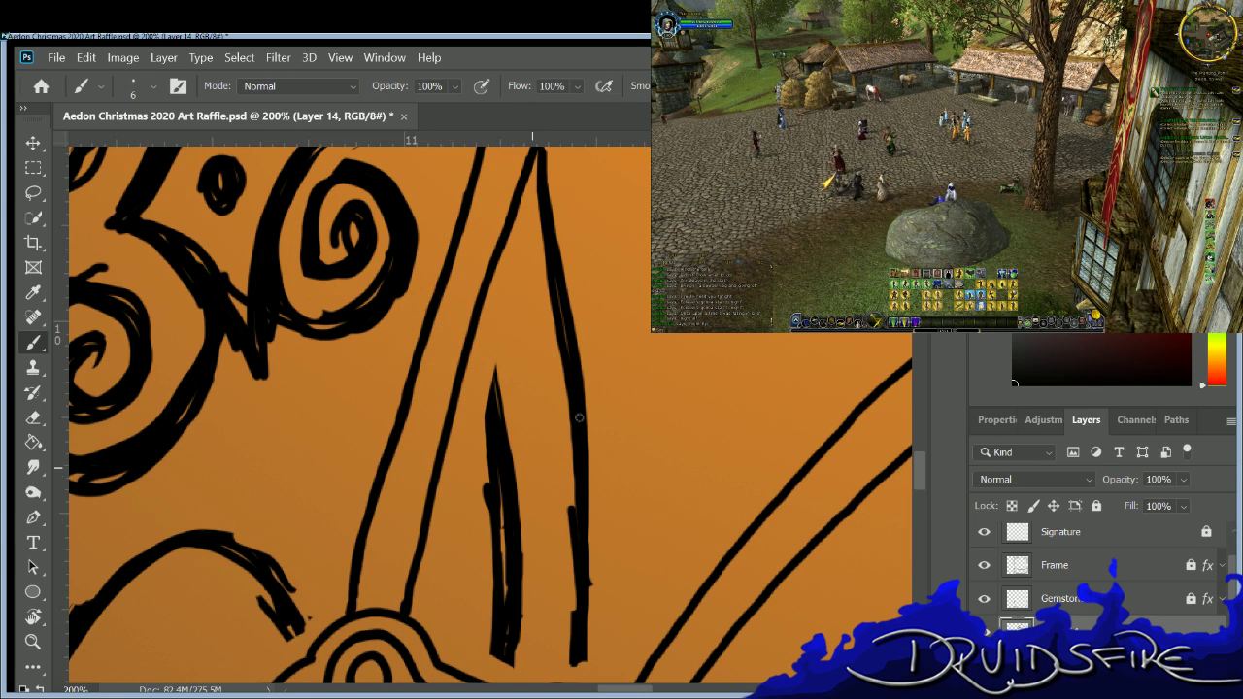
Replace the thick fold stroke beside the strap with a thin line from the strap's inner edge down to the clasp ring.
scroll(914, 452, "down", 2)
left_click_drag(497, 291, 473, 419)
left_click_drag(476, 367, 482, 462)
key("e")
key("ctrl+z")
mouse_move(491, 524)
left_mouse_down()
mouse_move(491, 372)
mouse_move(513, 578)
mouse_move(495, 592)
mouse_move(513, 590)
left_mouse_up()
key("b")
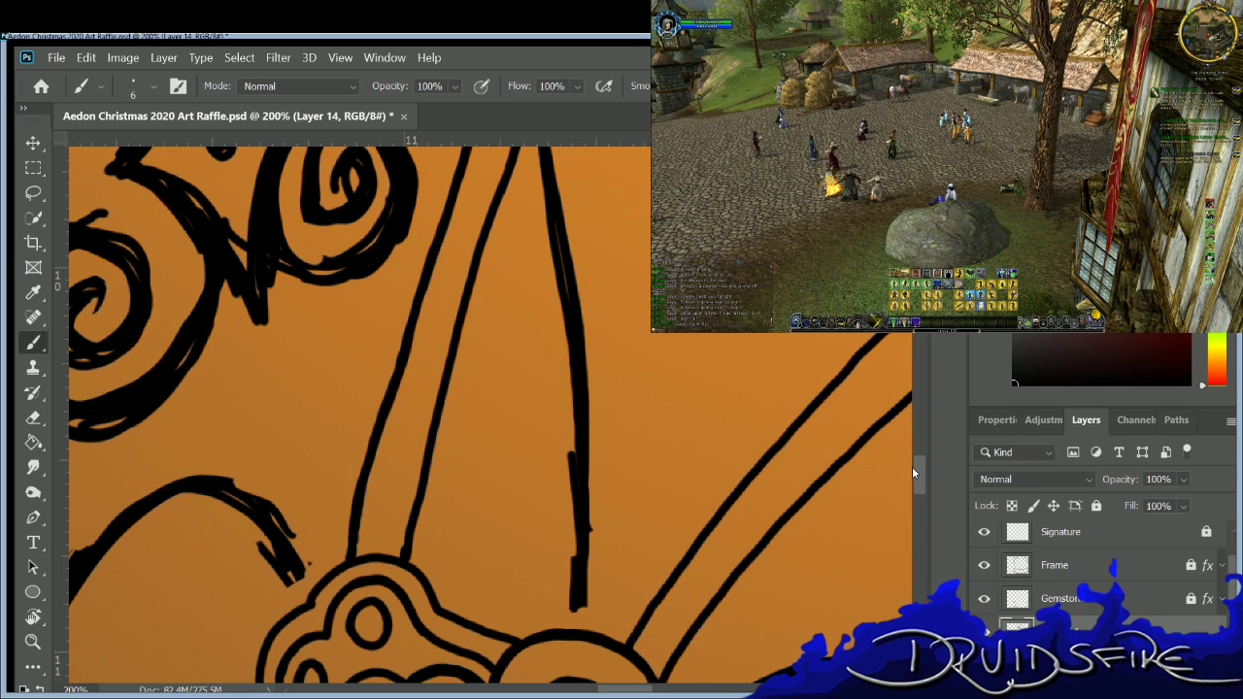
scroll(912, 473, "down", 4)
scroll(912, 473, "up", 3)
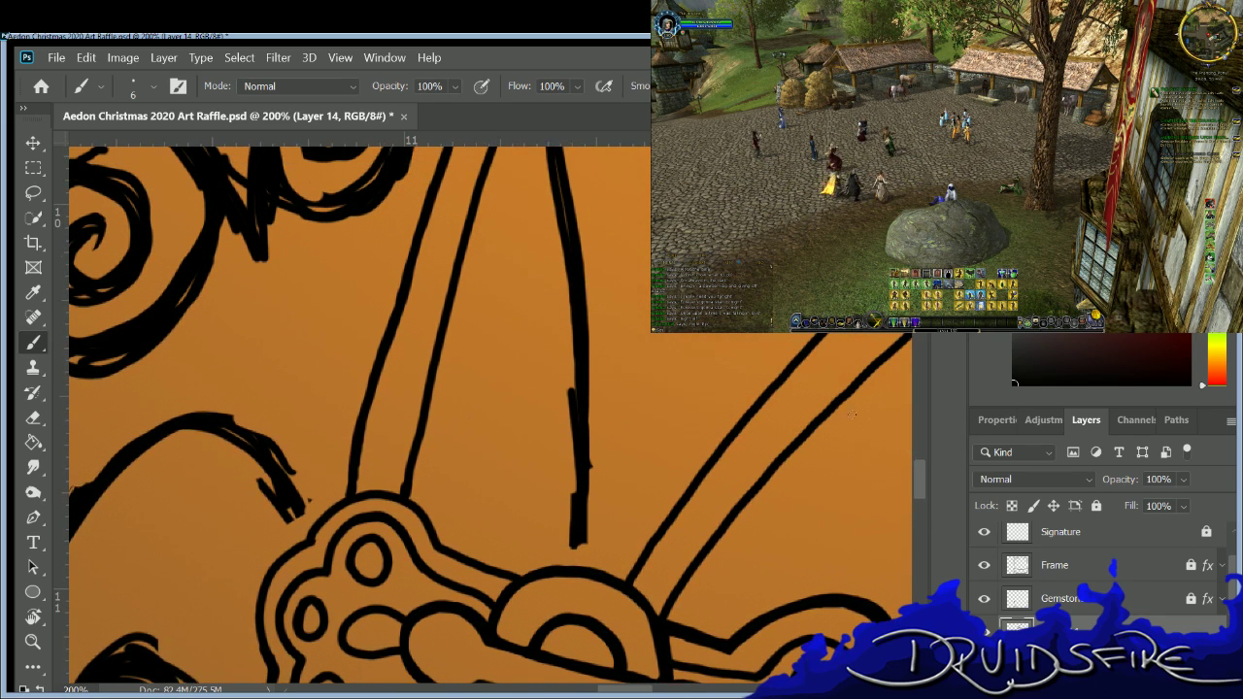
scroll(910, 465, "up", 2)
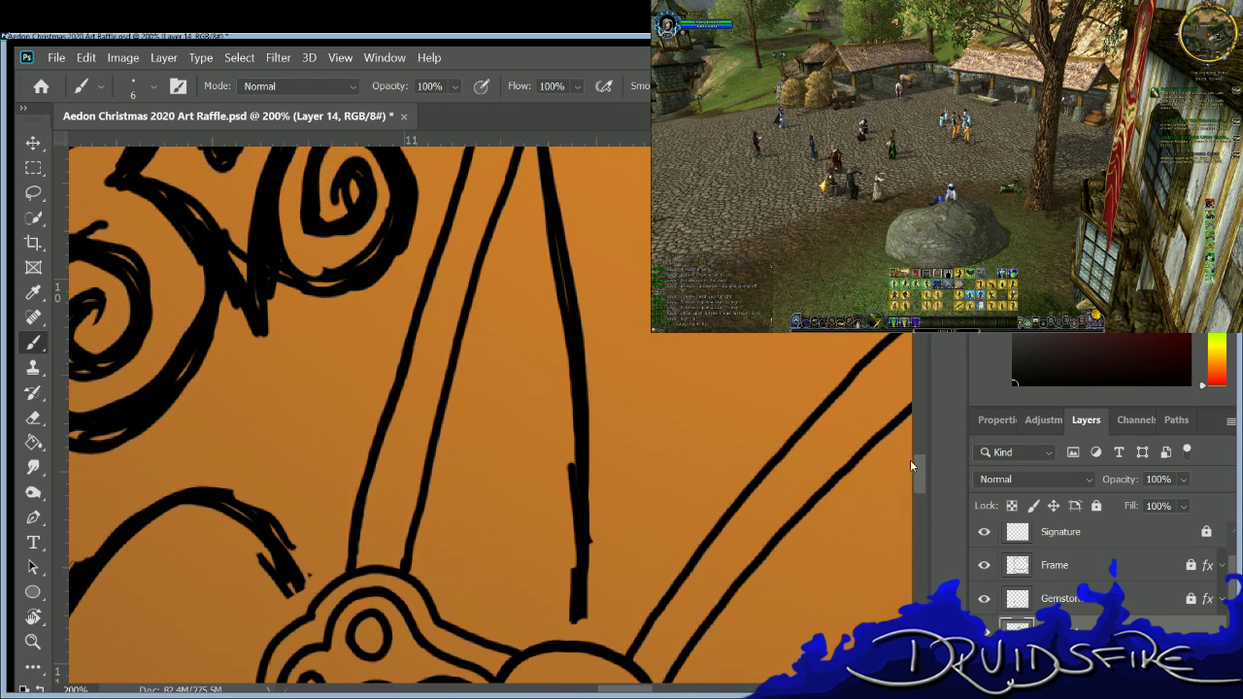
mouse_move(494, 215)
left_mouse_down()
mouse_move(514, 428)
mouse_move(511, 666)
left_mouse_up()
Erase the thick fold stroke beside the strap and draw a thin line from the strap's inner edge to the clasp ring.
key("e")
left_click_drag(583, 626, 583, 466)
mouse_move(596, 405)
left_mouse_down()
mouse_move(553, 494)
mouse_move(563, 521)
mouse_move(582, 475)
mouse_move(563, 382)
mouse_move(584, 226)
mouse_move(545, 323)
mouse_move(562, 258)
mouse_move(548, 179)
left_mouse_up()
key("b")
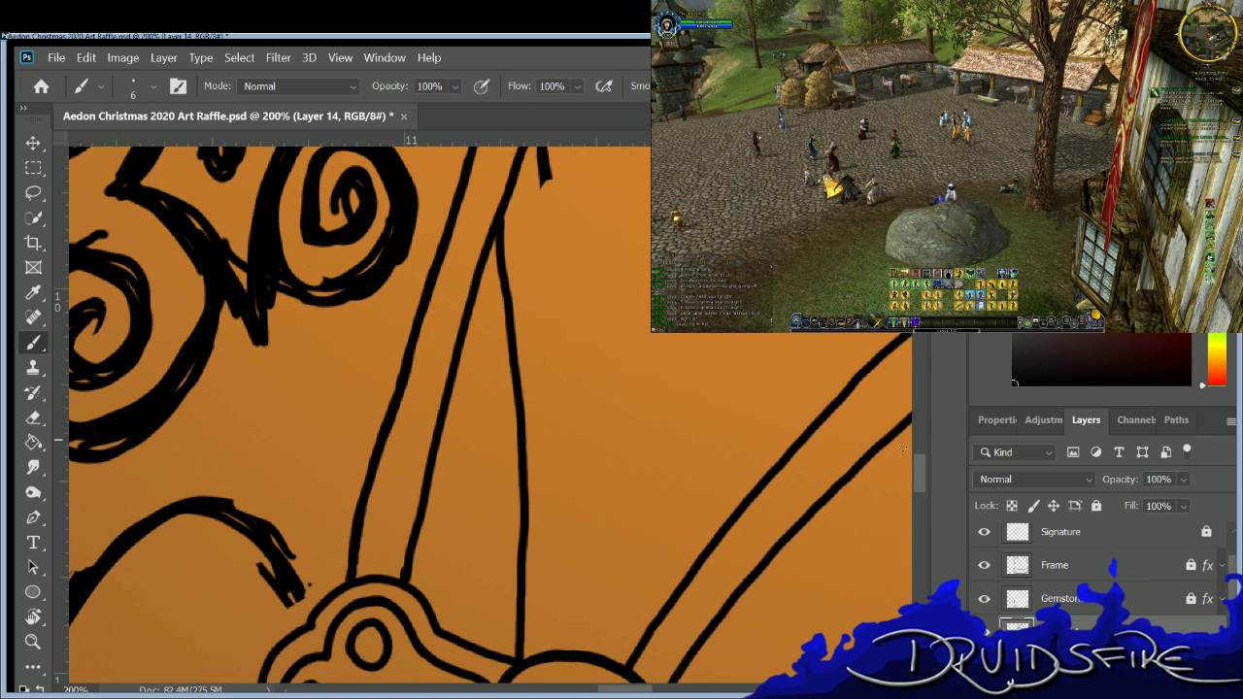
scroll(563, 330, "up", 3)
key("e")
mouse_move(556, 254)
left_mouse_down()
mouse_move(528, 337)
mouse_move(542, 255)
left_mouse_up()
key("b")
key("b")
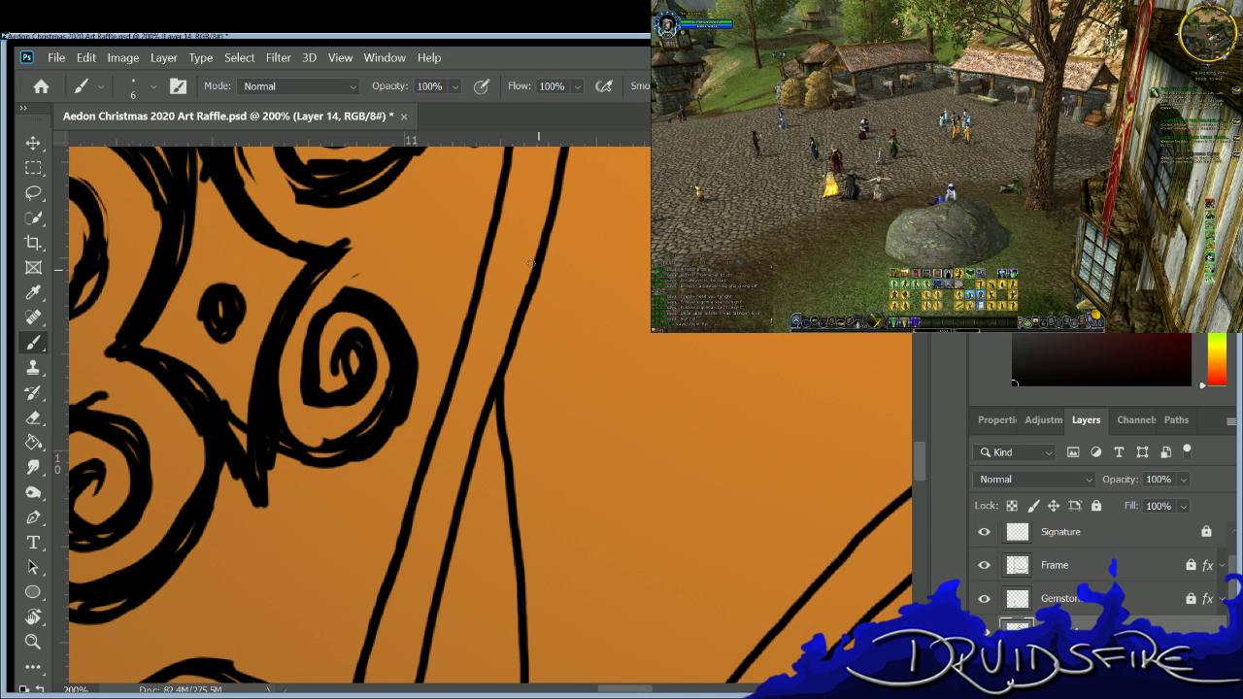
Draw a second thin fold line just right of the first, from the strap's inner edge down to the clasp ring.
left_click_drag(527, 301, 573, 648)
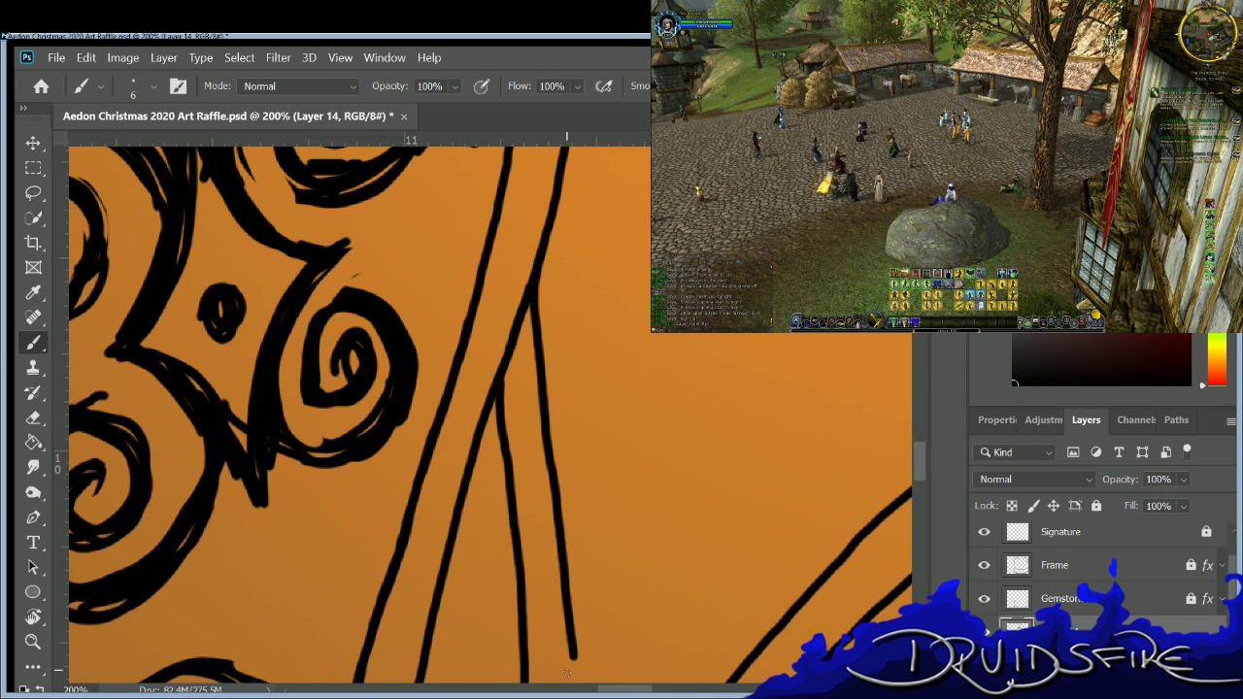
scroll(914, 446, "down", 5)
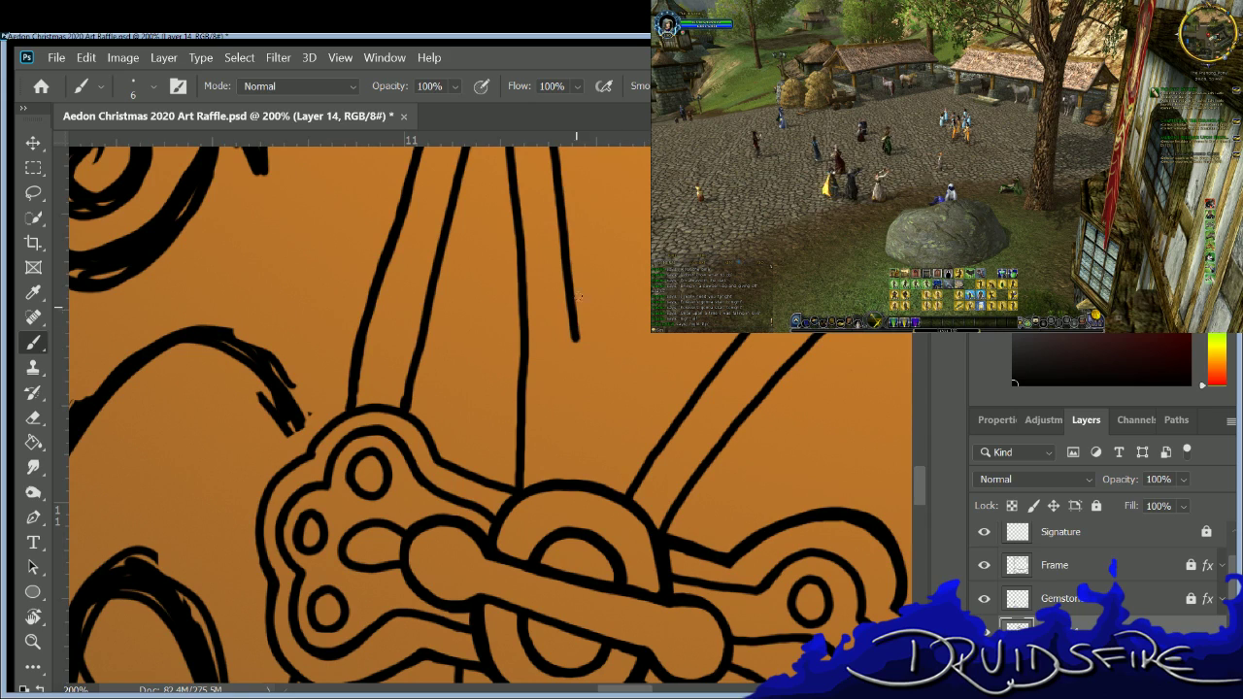
key("e")
left_click_drag(569, 270, 568, 281)
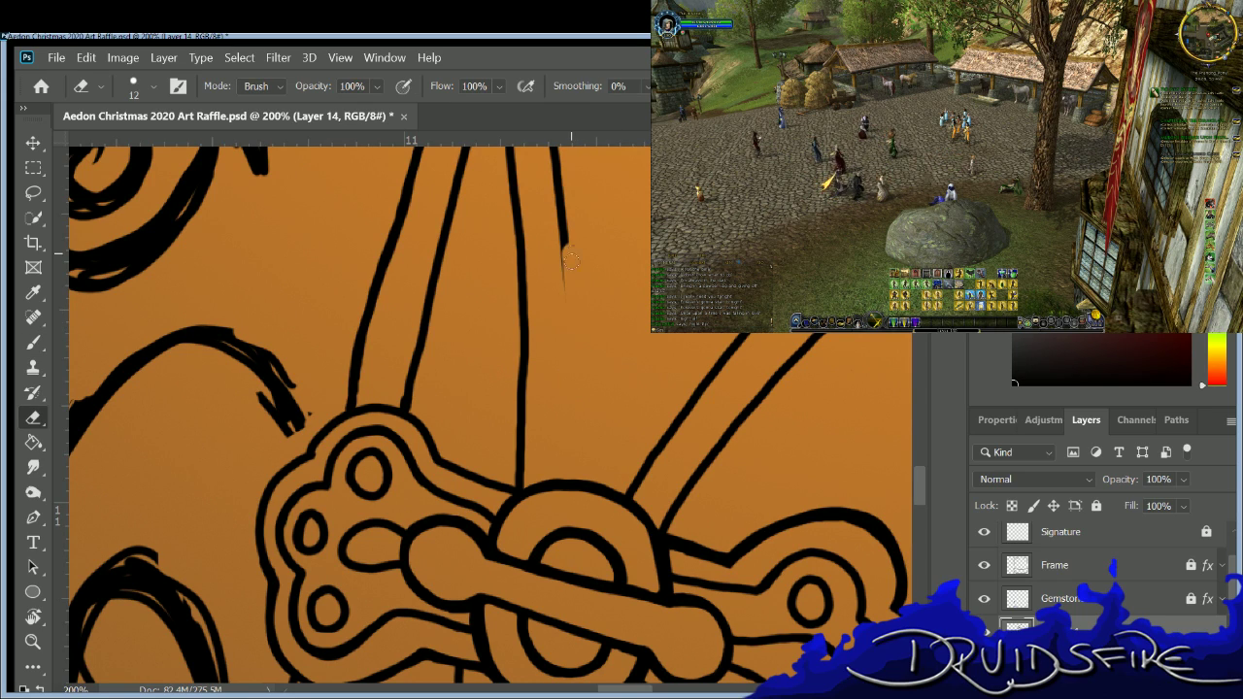
key("b")
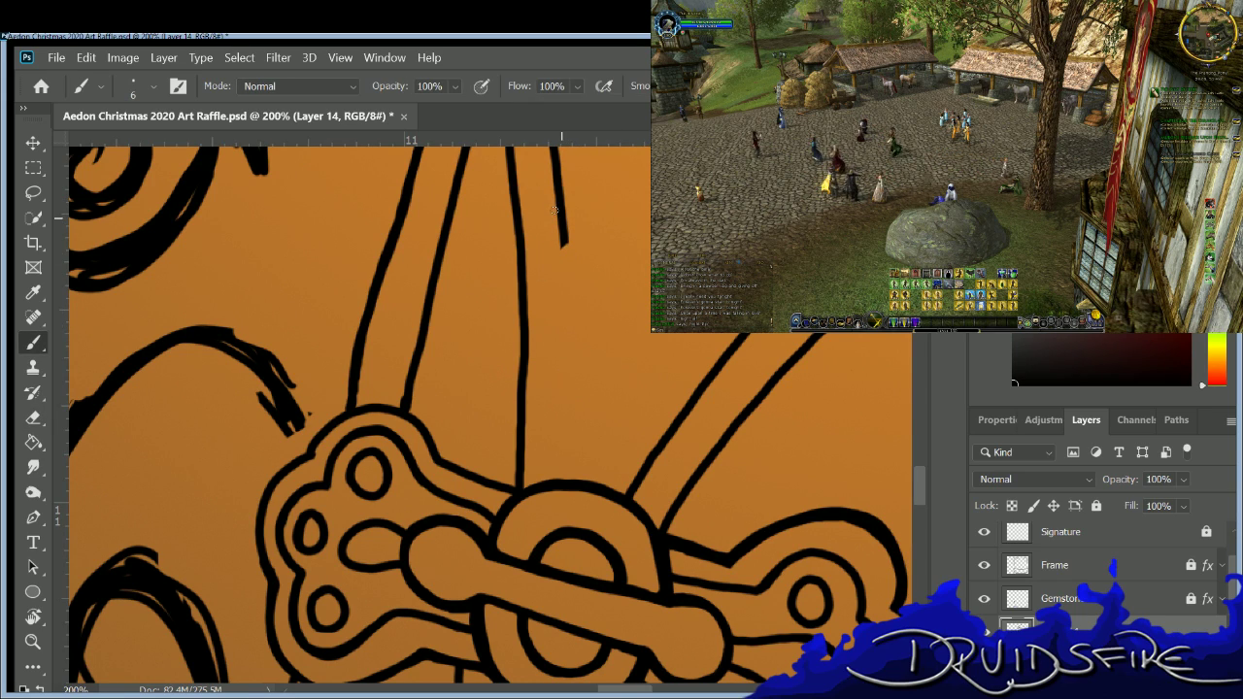
left_click_drag(560, 238, 548, 487)
key("e")
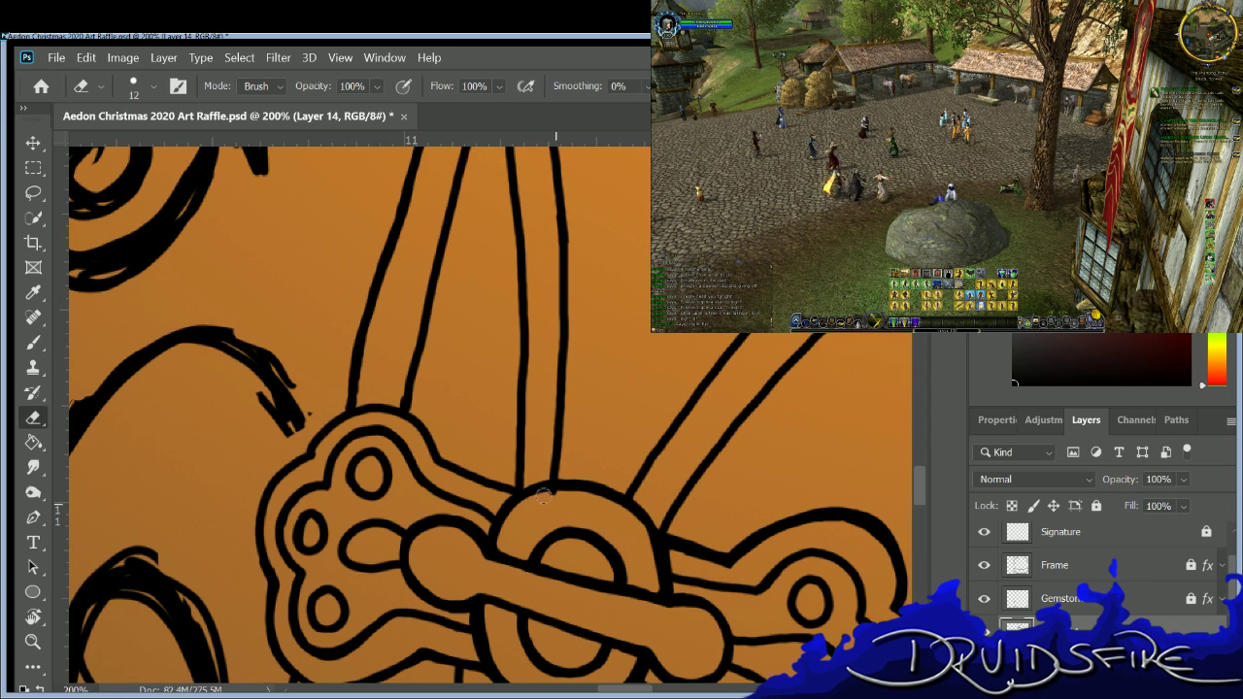
key("b")
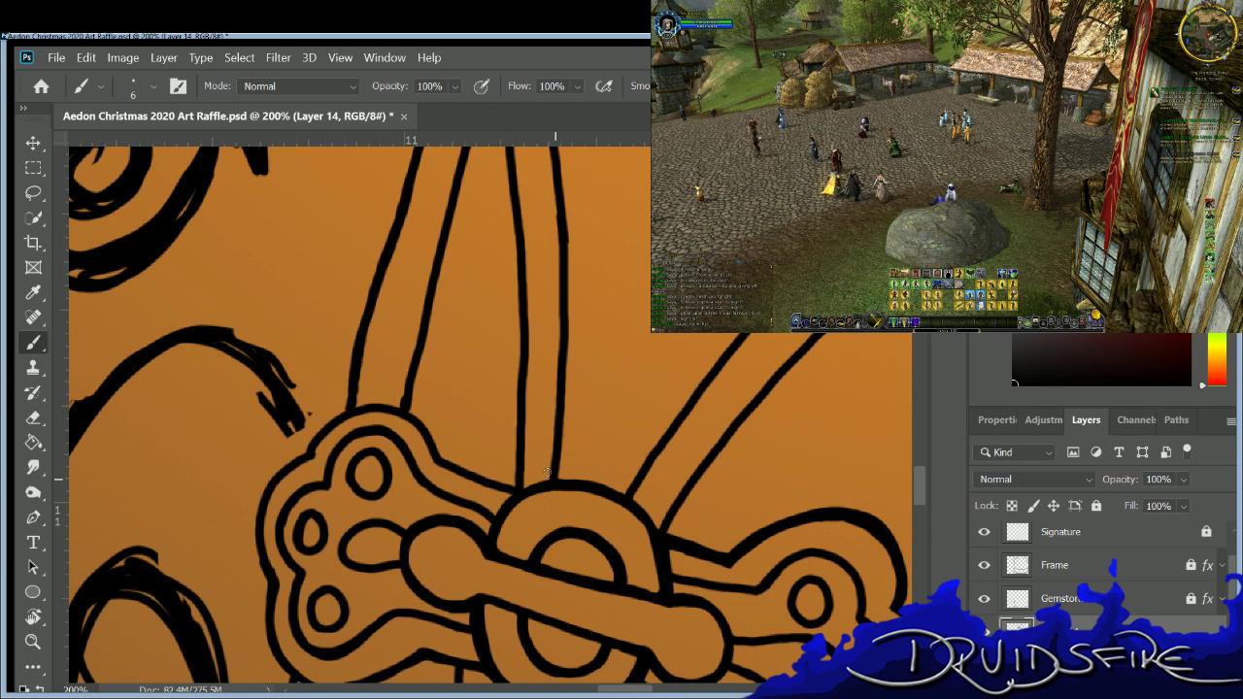
Thin and smooth the upper outline of the right clasp plate at the notch beside the ring.
scroll(649, 604, "right", 5)
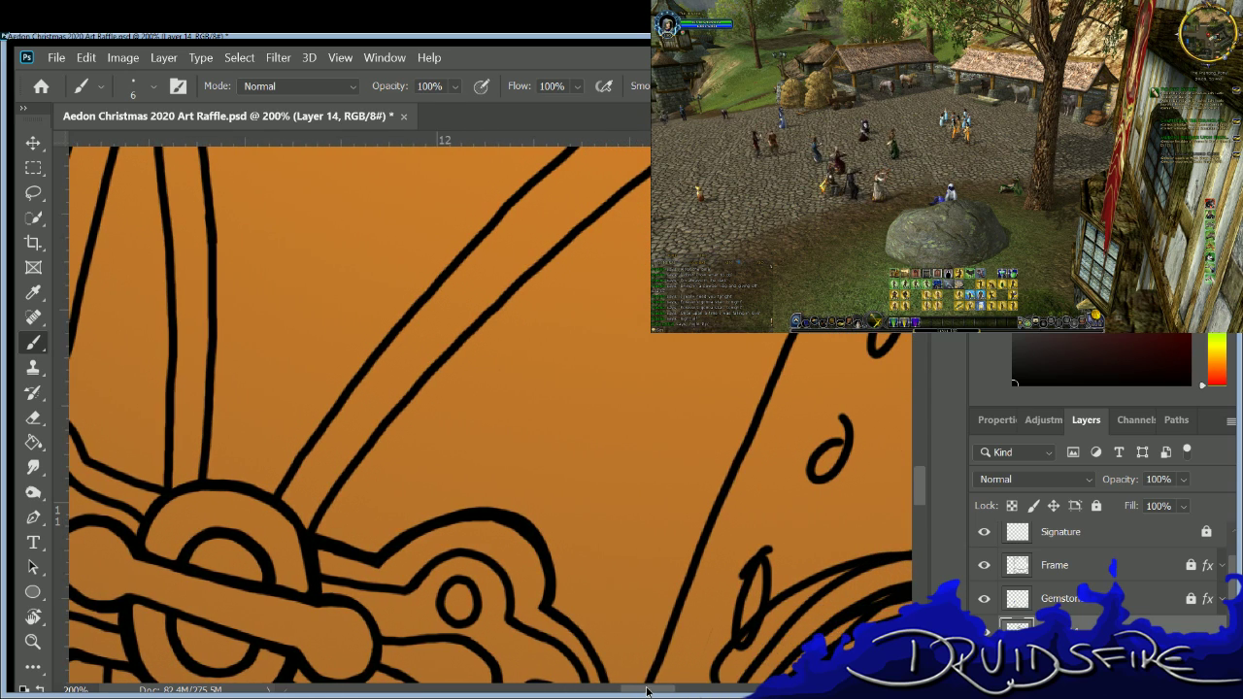
key("e")
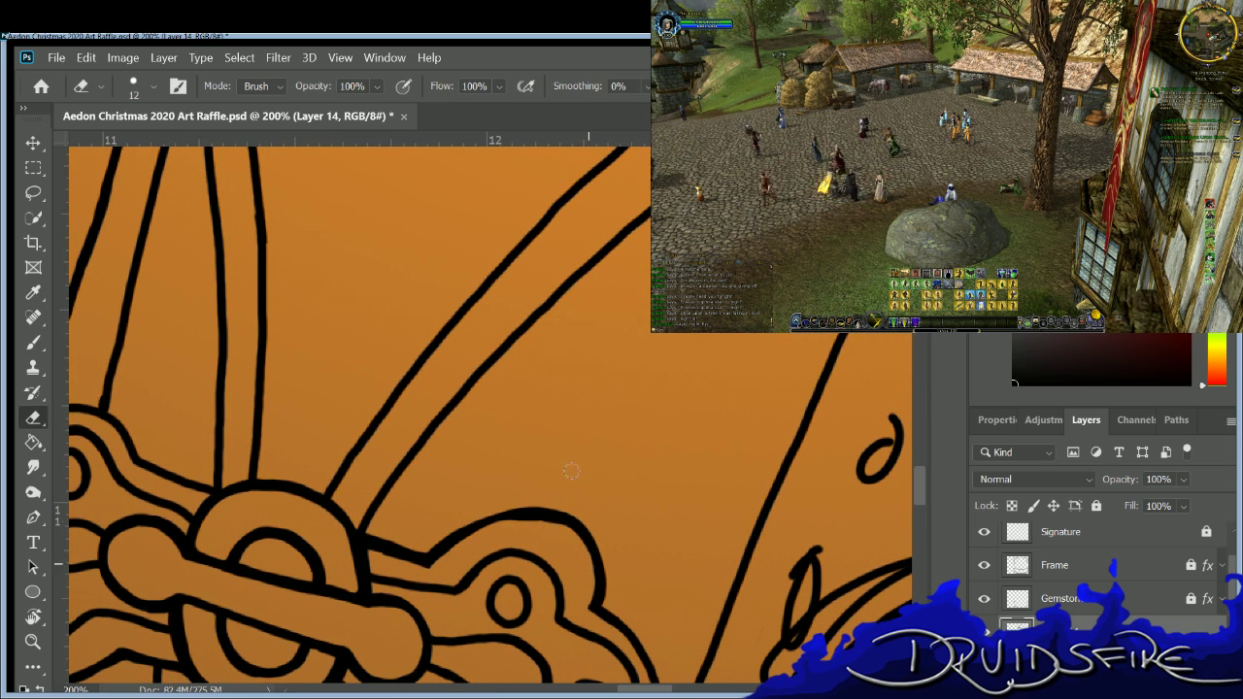
key("b")
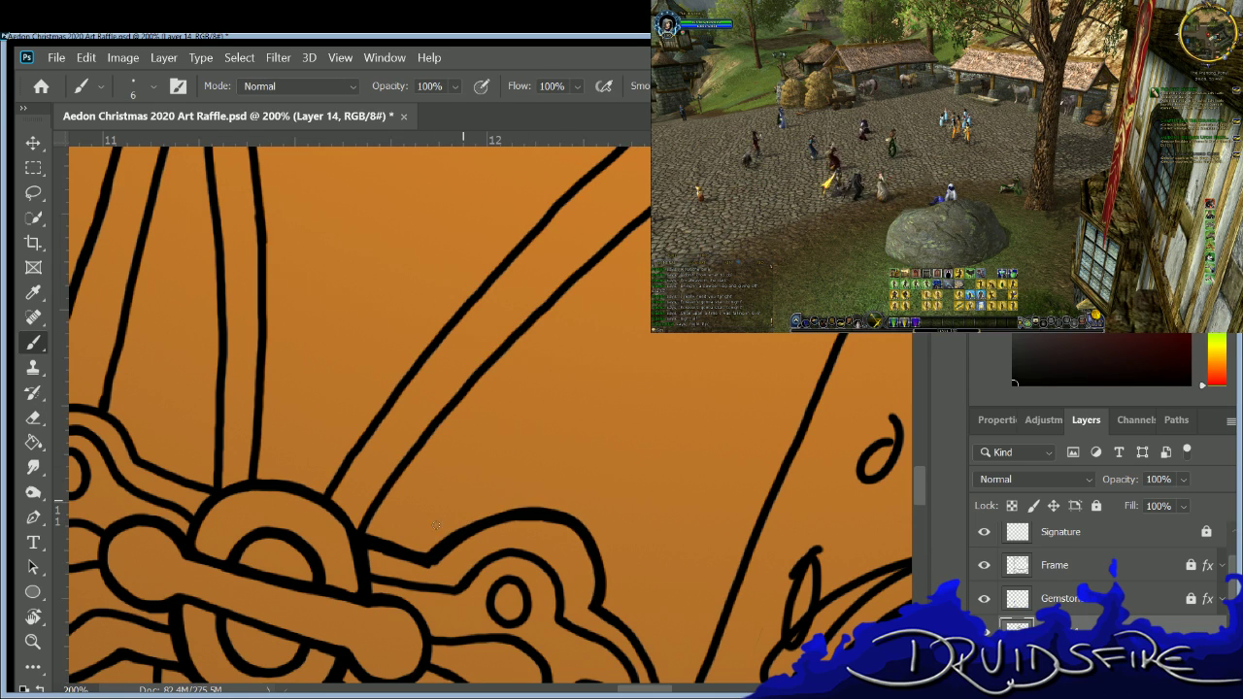
key("e")
key("b")
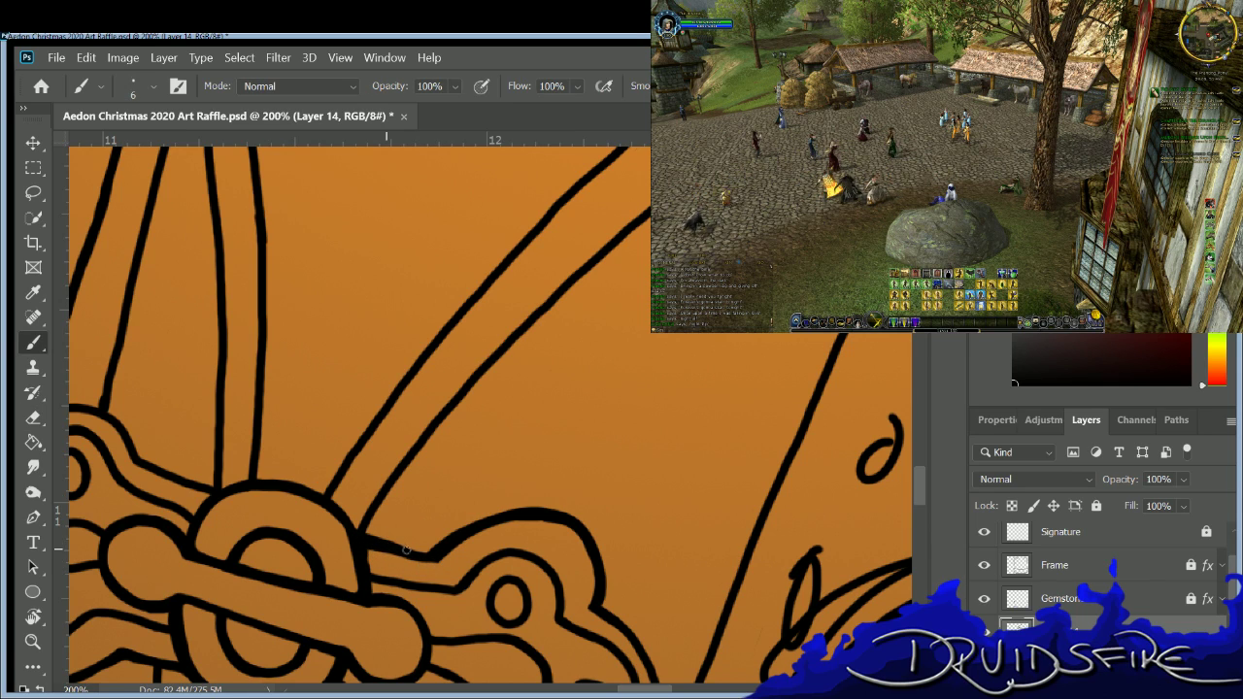
key("e")
key("b")
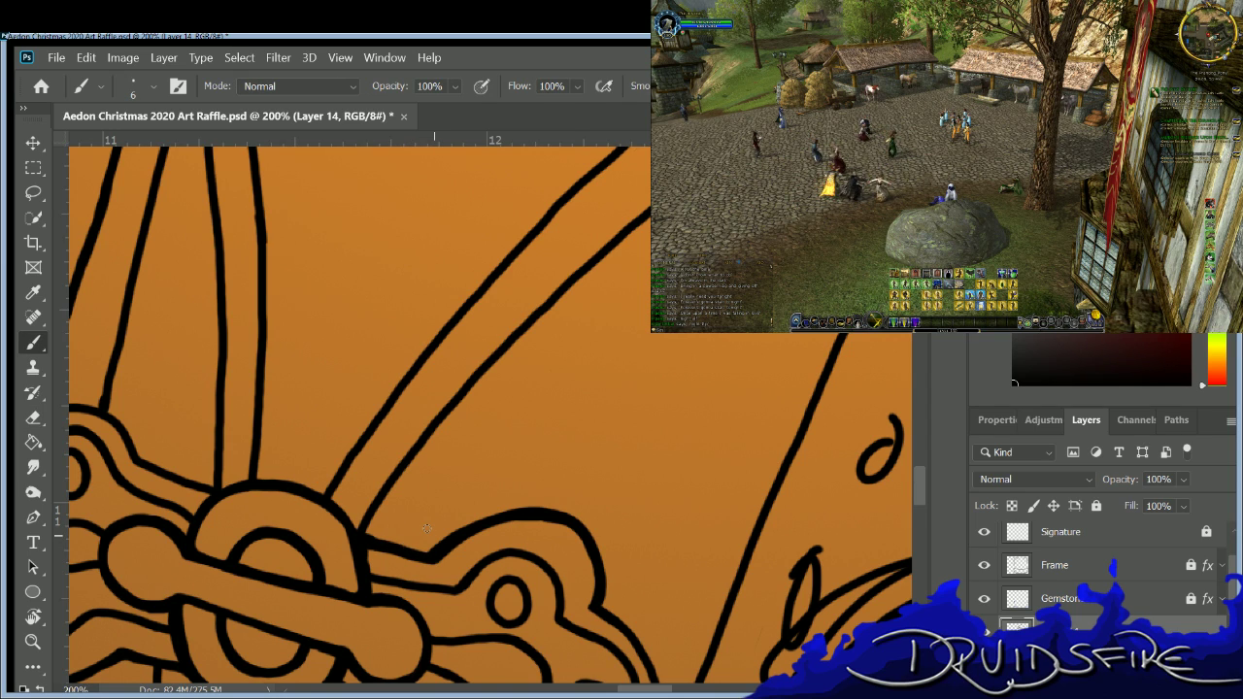
Clean up the junction where the strap's top meets the thick shoulder line at the neckline corner.
scroll(912, 456, "up", 10)
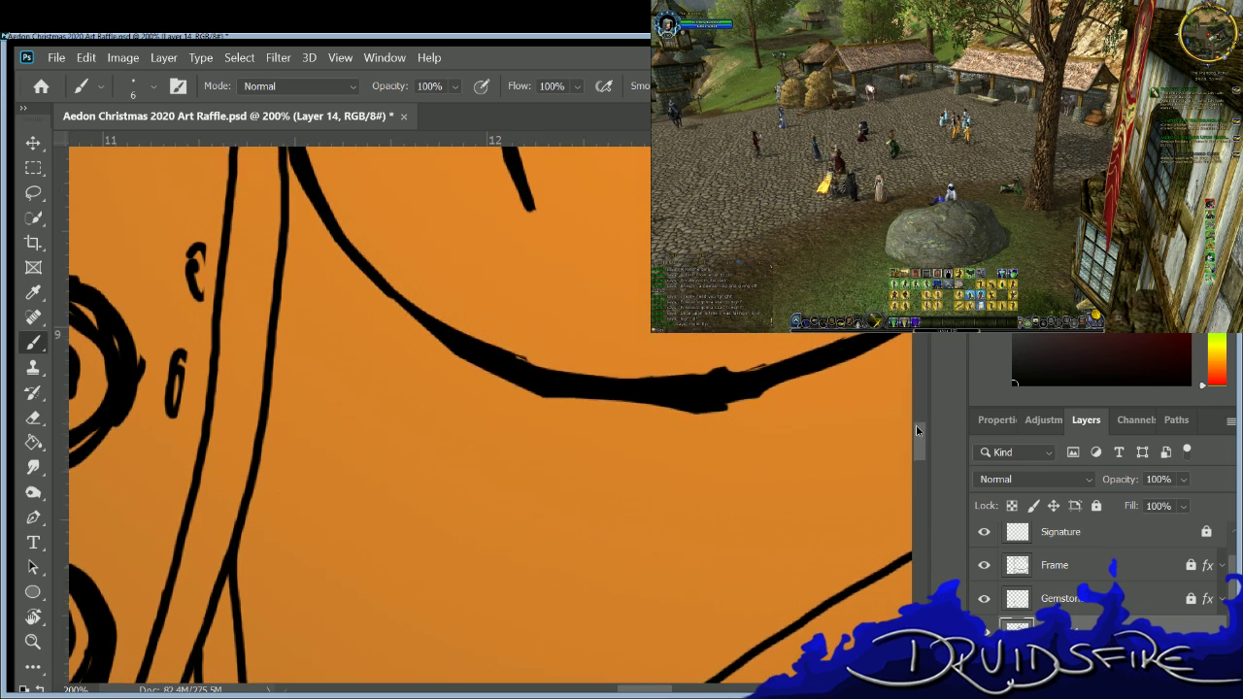
key("e")
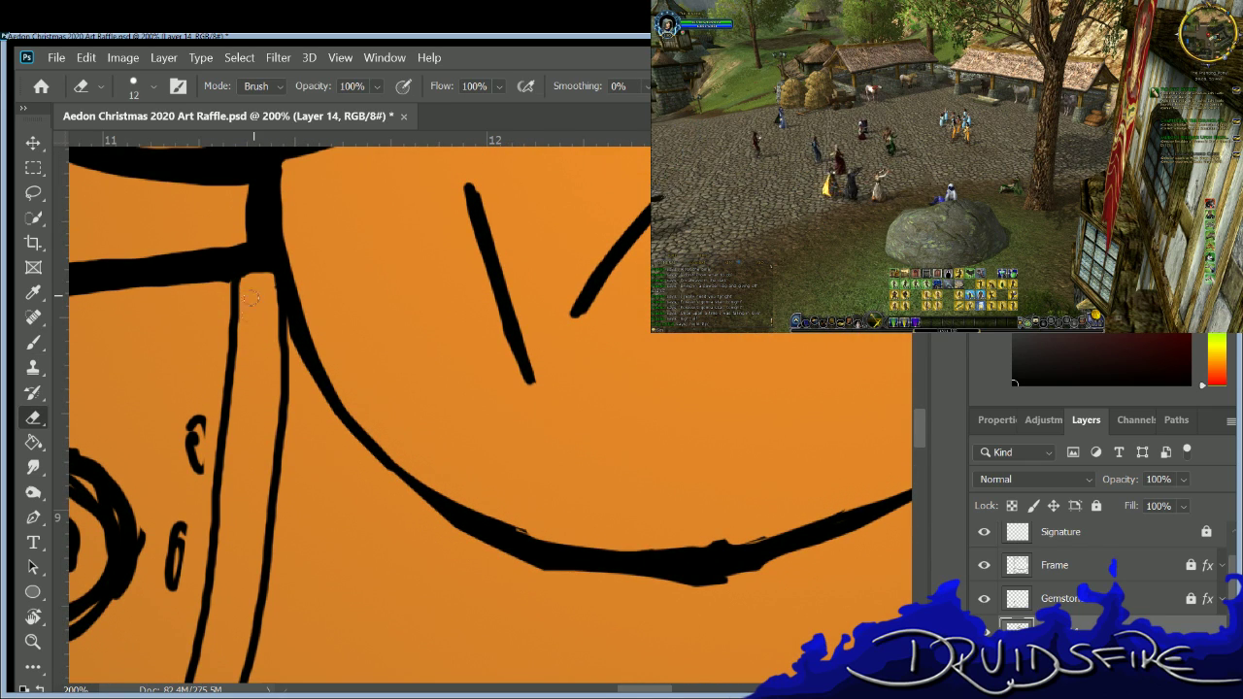
key("b")
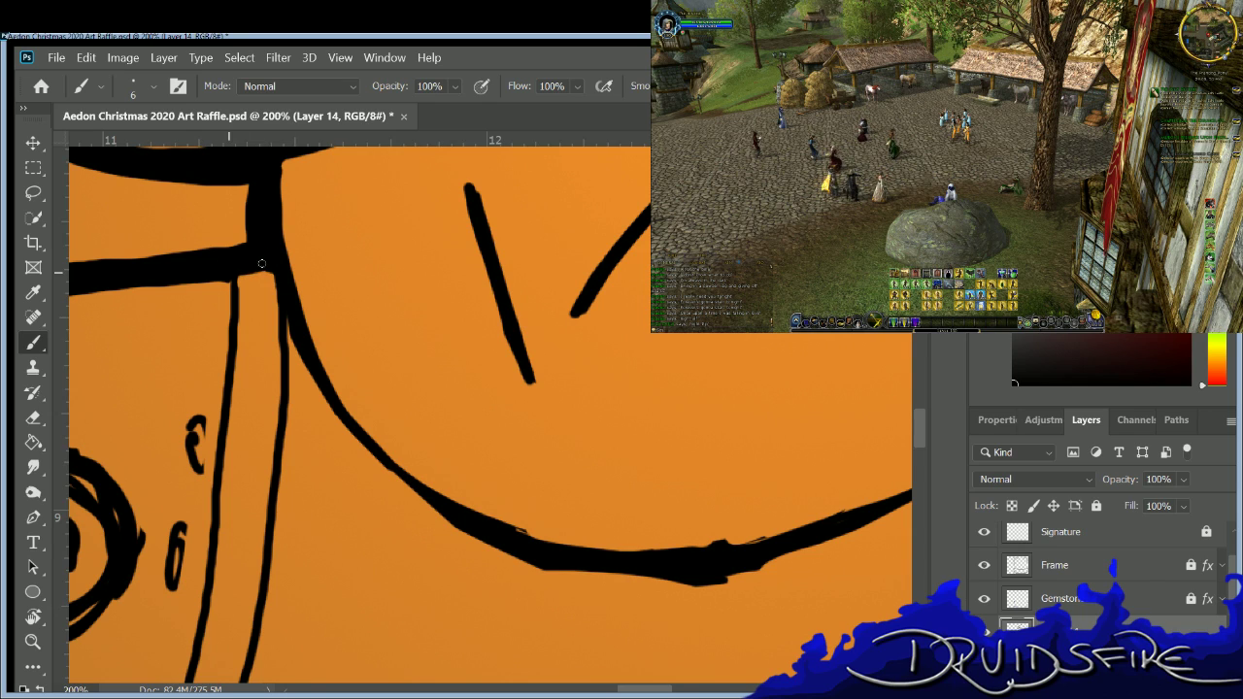
mouse_move(212, 306)
left_mouse_down()
mouse_move(219, 277)
mouse_move(281, 276)
mouse_move(230, 269)
left_mouse_up()
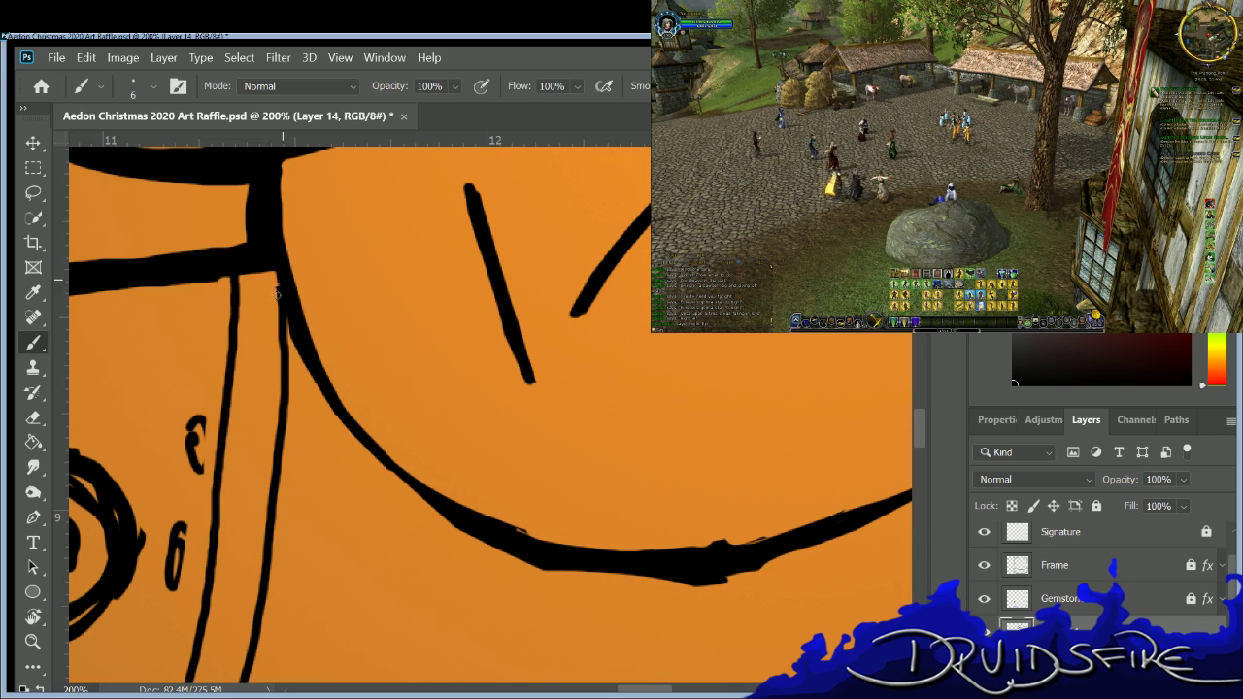
Erase the thick start of the neckline curve beside the strap and redraw it as a thin line from the corner.
key("e")
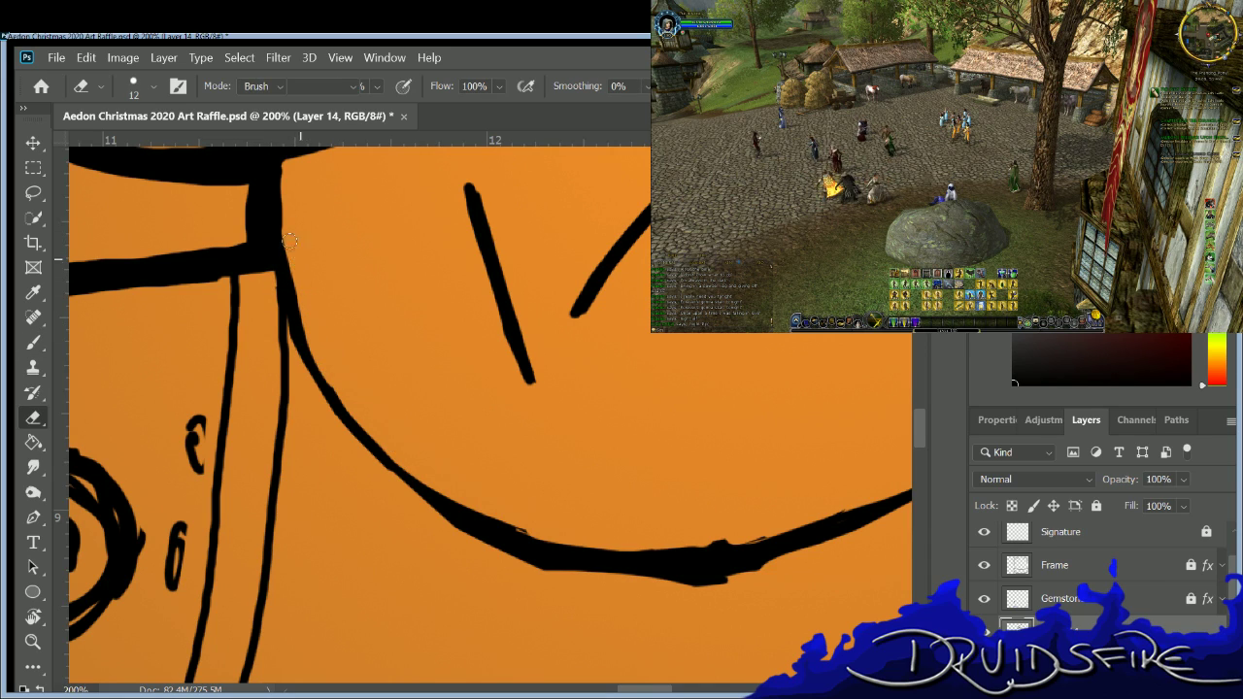
left_click_drag(291, 247, 296, 342)
key("b")
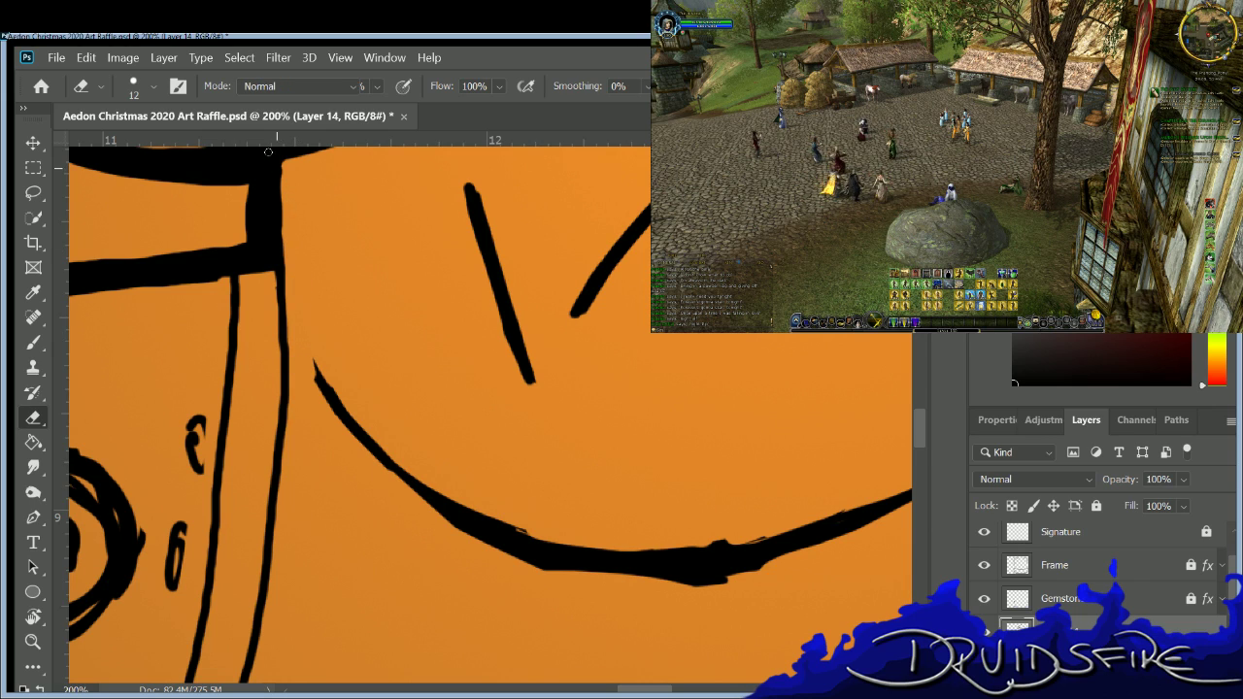
left_click_drag(284, 280, 323, 394)
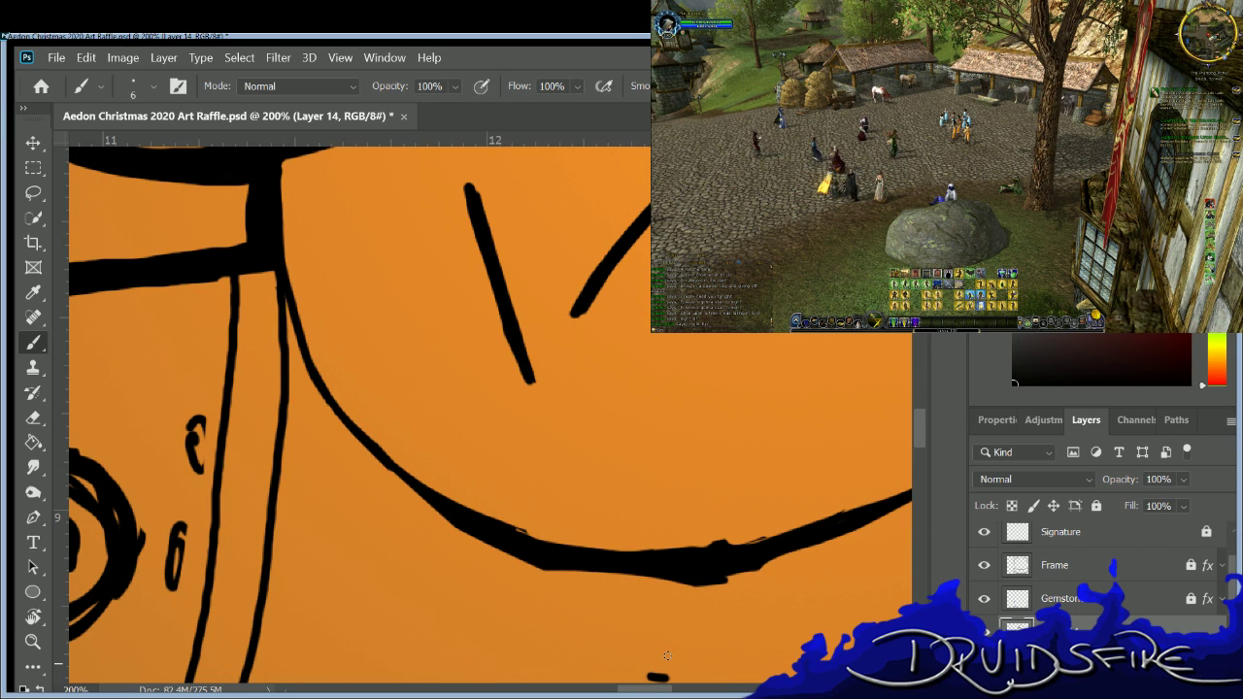
Thin and smooth the thick section on the right side of the neckline curve.
left_click_drag(646, 687, 671, 688)
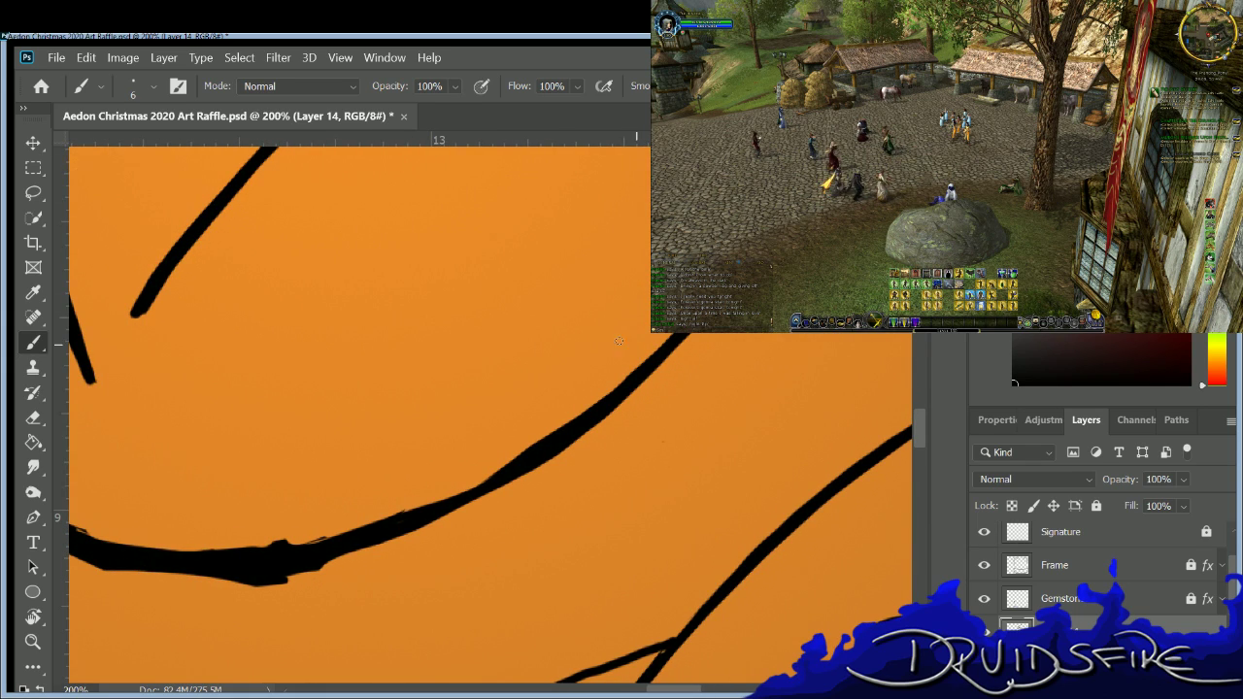
key("e")
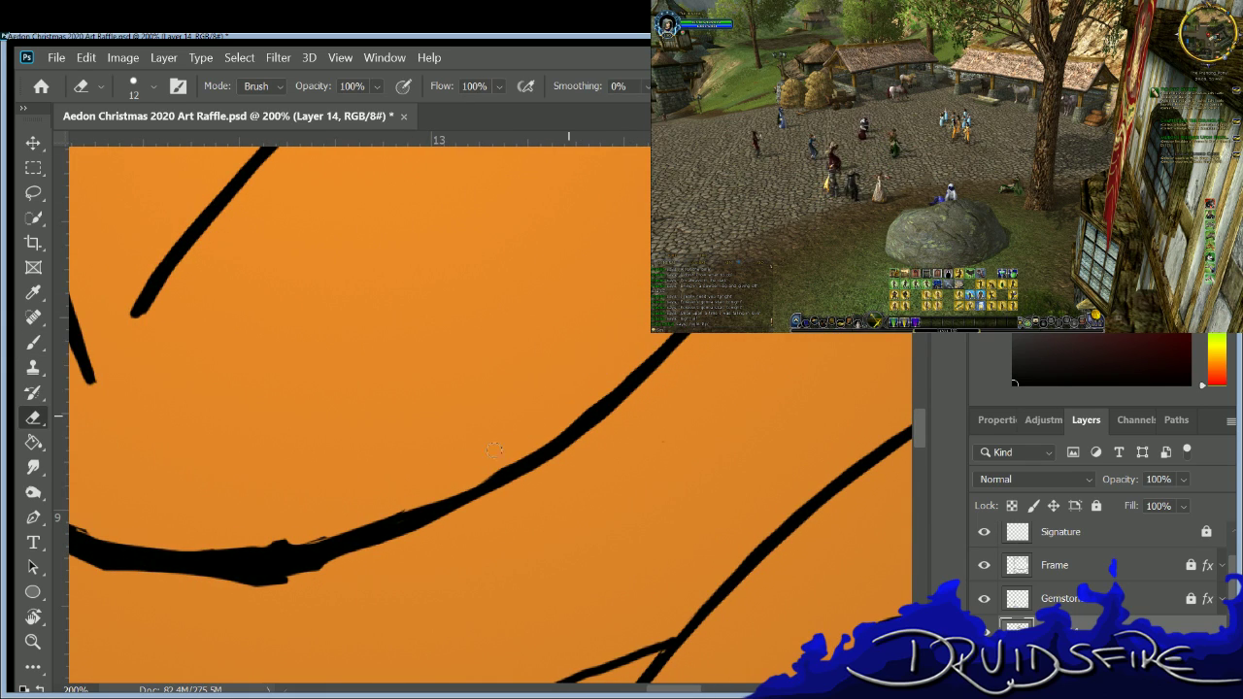
left_click_drag(606, 374, 486, 477)
key("b")
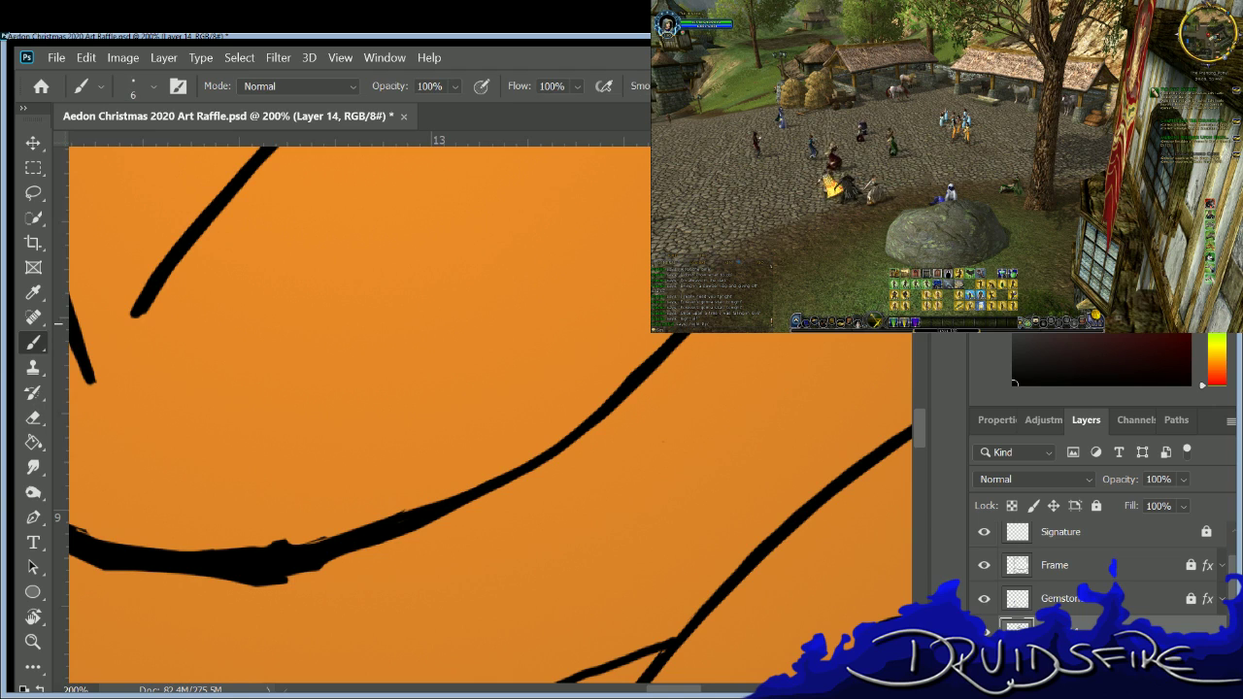
left_click_drag(598, 404, 467, 486)
Erase the rough, thick edges along the bottom of the neckline curve to slim it down.
key("e")
mouse_move(291, 582)
left_mouse_down()
mouse_move(218, 579)
mouse_move(320, 575)
left_mouse_up()
key("b")
left_click_drag(663, 687, 646, 687)
key("e")
mouse_move(169, 388)
left_mouse_down()
mouse_move(285, 502)
mouse_move(359, 526)
mouse_move(244, 464)
mouse_move(404, 545)
mouse_move(519, 553)
left_mouse_up()
mouse_move(389, 532)
left_mouse_down()
mouse_move(532, 536)
mouse_move(350, 547)
mouse_move(187, 510)
mouse_move(409, 577)
mouse_move(220, 510)
left_mouse_up()
left_click_drag(338, 565, 481, 577)
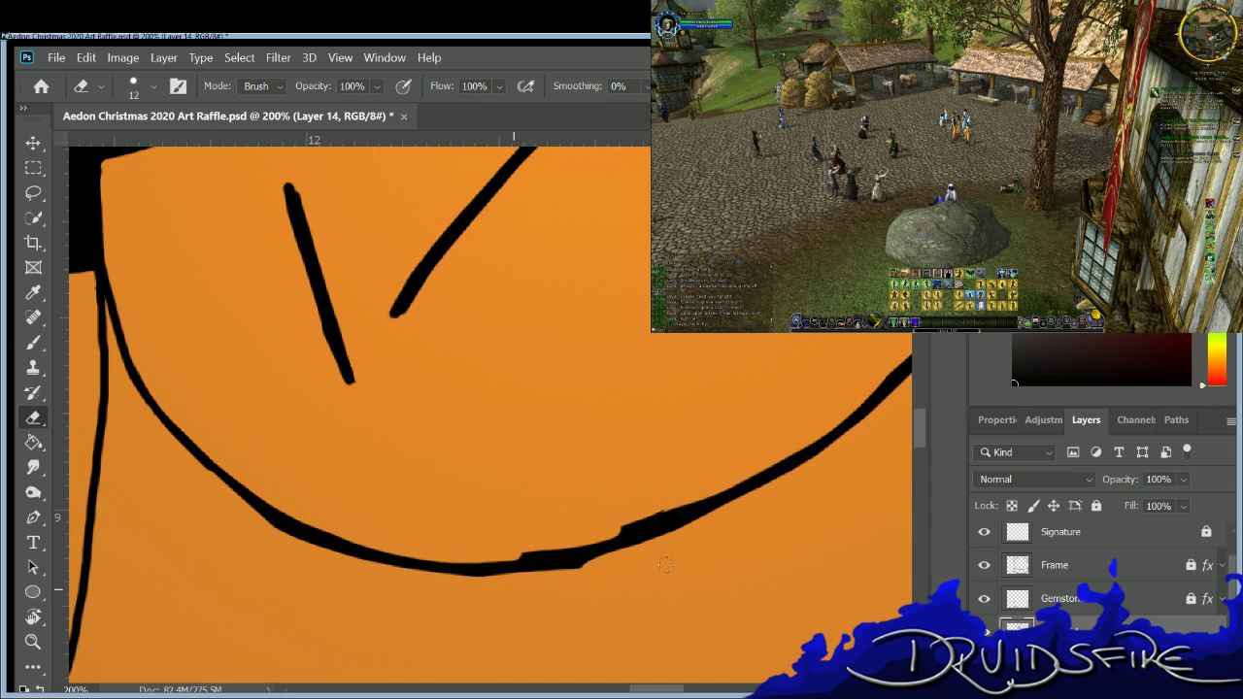
Trim the remaining bumps right of the neckline curve's lowest point and undo the extra stroke along its right side.
key("b")
key("e")
mouse_move(748, 480)
left_mouse_down()
mouse_move(525, 549)
mouse_move(582, 558)
mouse_move(754, 496)
left_mouse_up()
key("b")
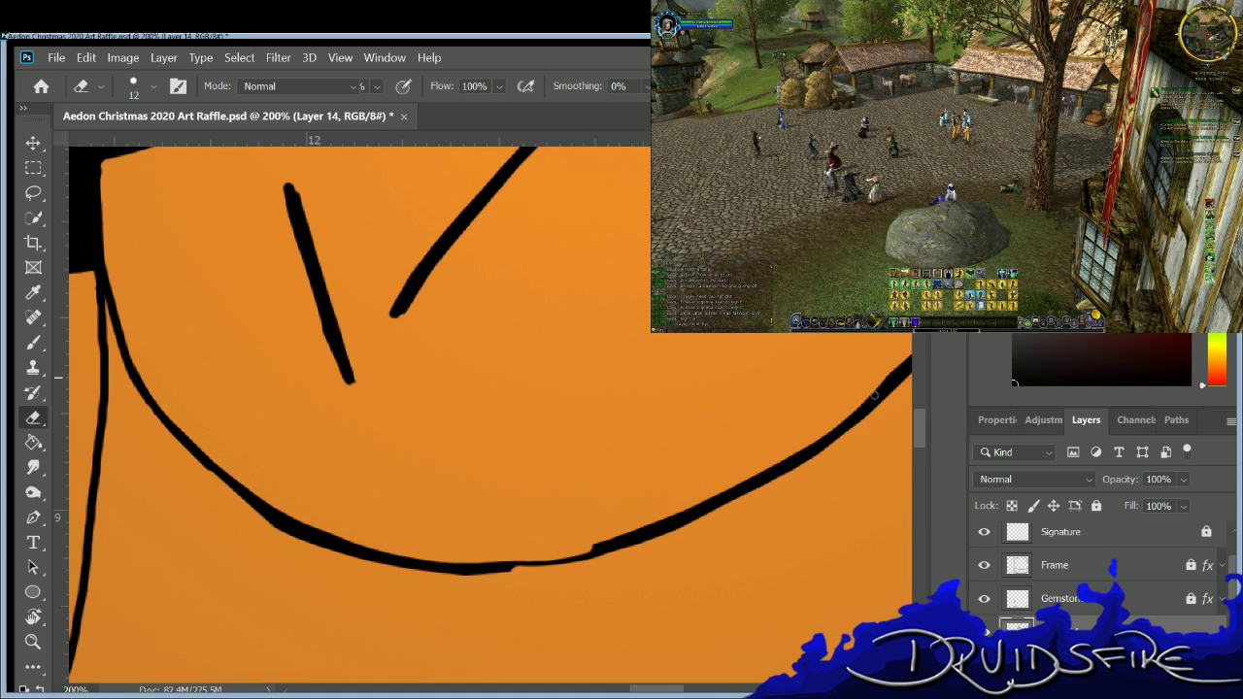
mouse_move(884, 381)
left_mouse_down()
mouse_move(843, 418)
mouse_move(652, 522)
left_mouse_up()
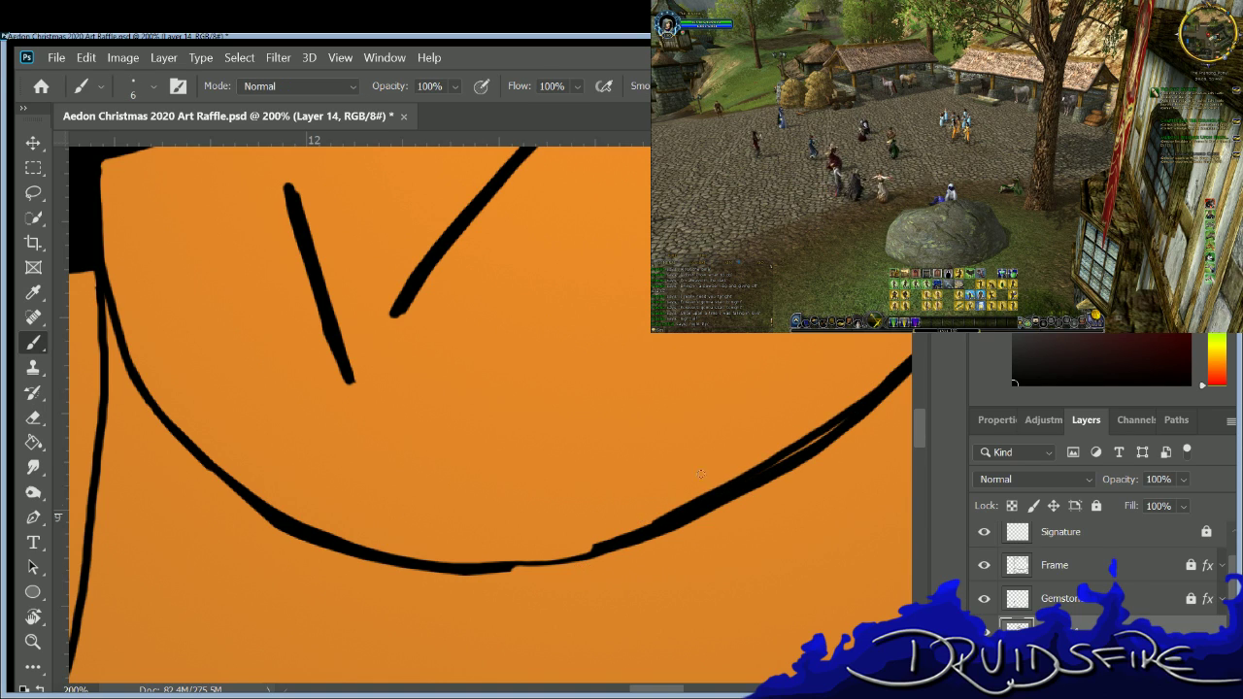
key("ctrl+z")
Even out the lower-left part of the neckline curve and thicken the too-thin section at its bottom.
key("e")
key("b")
key("e")
key("b")
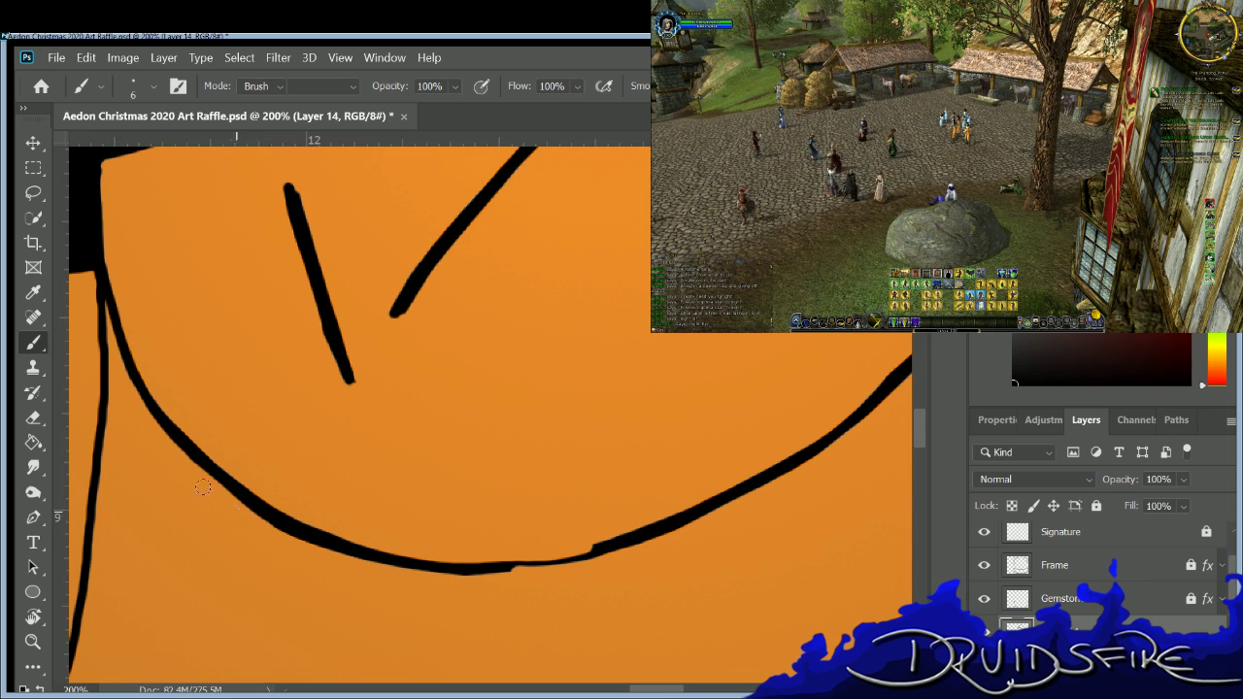
key("e")
left_click_drag(308, 537, 374, 556)
key("b")
mouse_move(242, 503)
left_mouse_down()
mouse_move(394, 554)
mouse_move(273, 508)
mouse_move(401, 555)
left_mouse_up()
key("b")
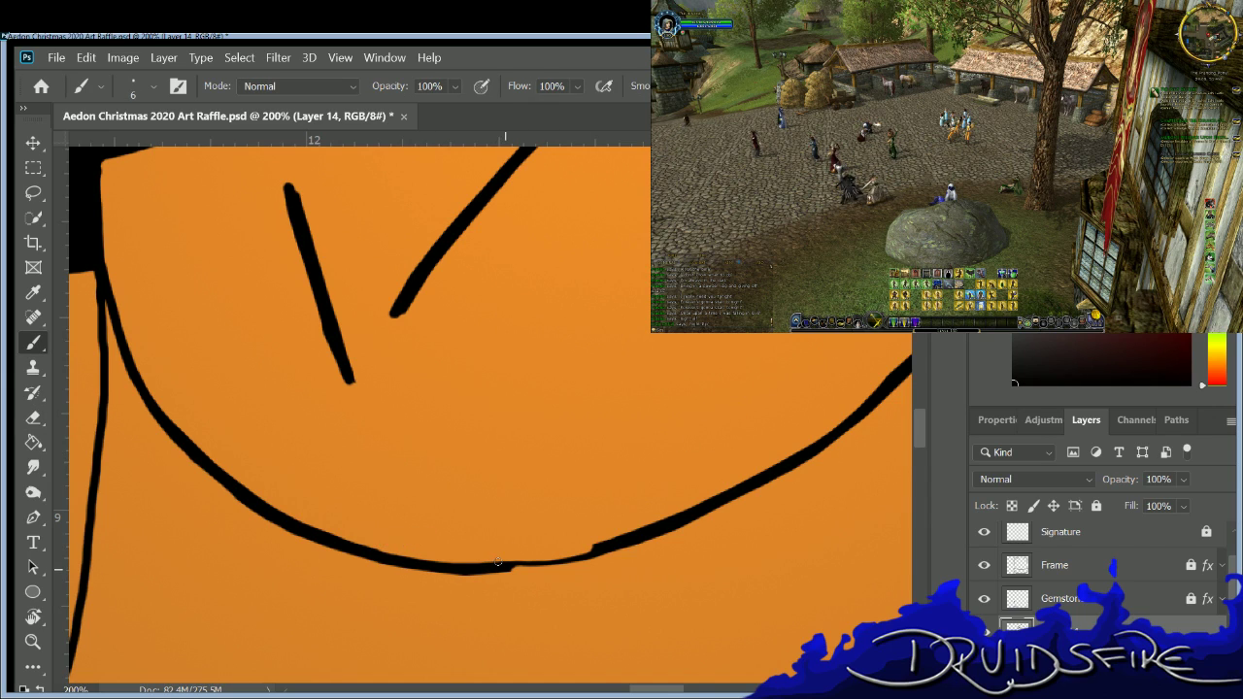
left_click_drag(520, 560, 585, 547)
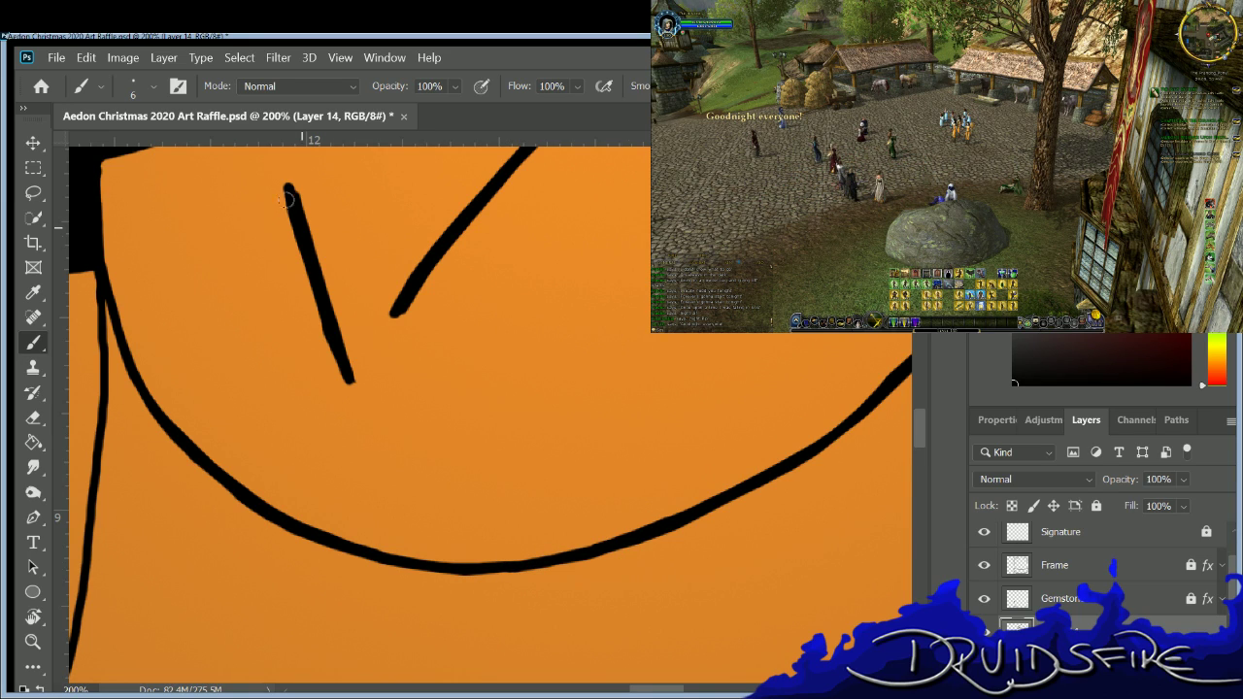
Reshape the short neck line above the neckline curve into a thinner, slightly curved stroke.
key("e")
left_click_drag(284, 187, 350, 384)
key("b")
left_click_drag(282, 182, 352, 381)
key("e")
left_click_drag(305, 227, 347, 350)
left_click_drag(302, 214, 351, 381)
key("b")
left_click_drag(299, 235, 353, 381)
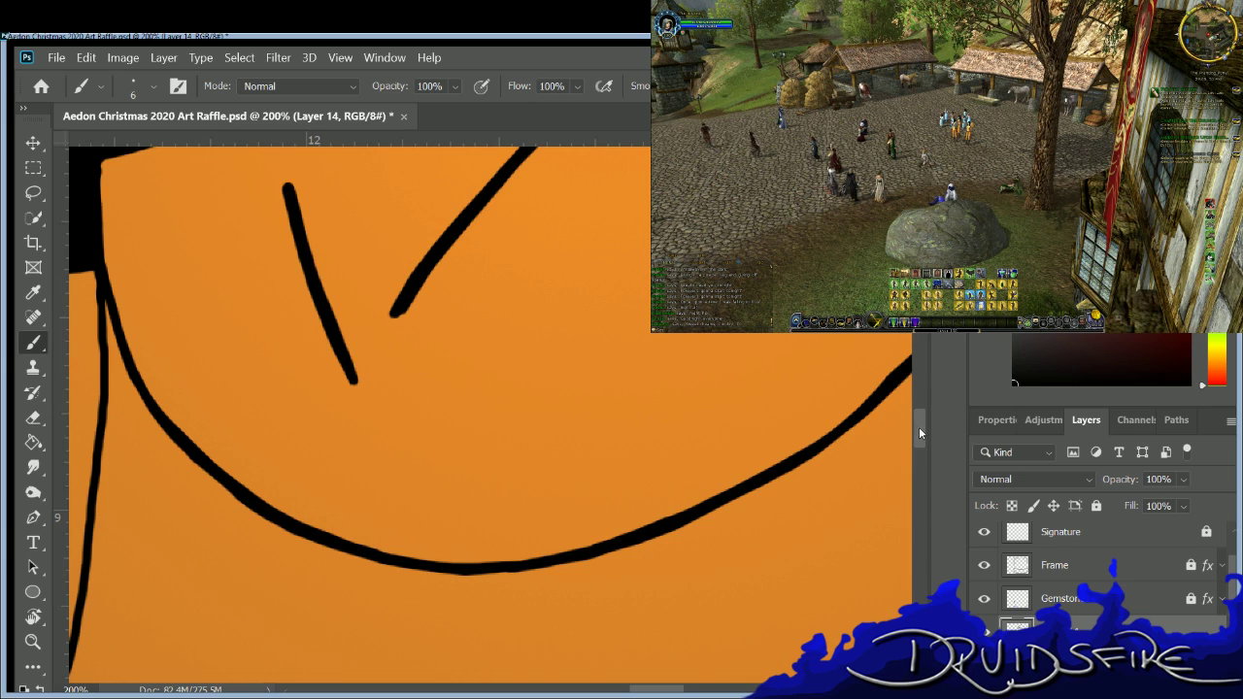
Slim the lower end of the long diagonal neck line to a cleaner taper.
scroll(351, 365, "up", 4)
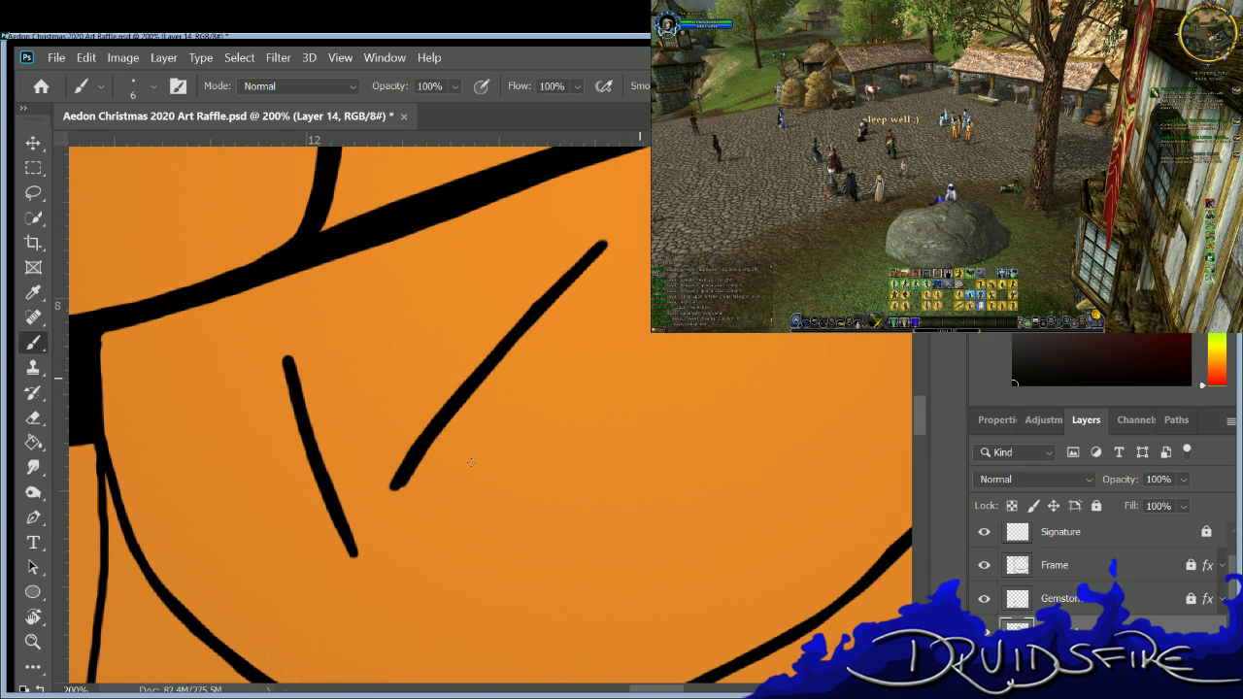
key("e")
key("b")
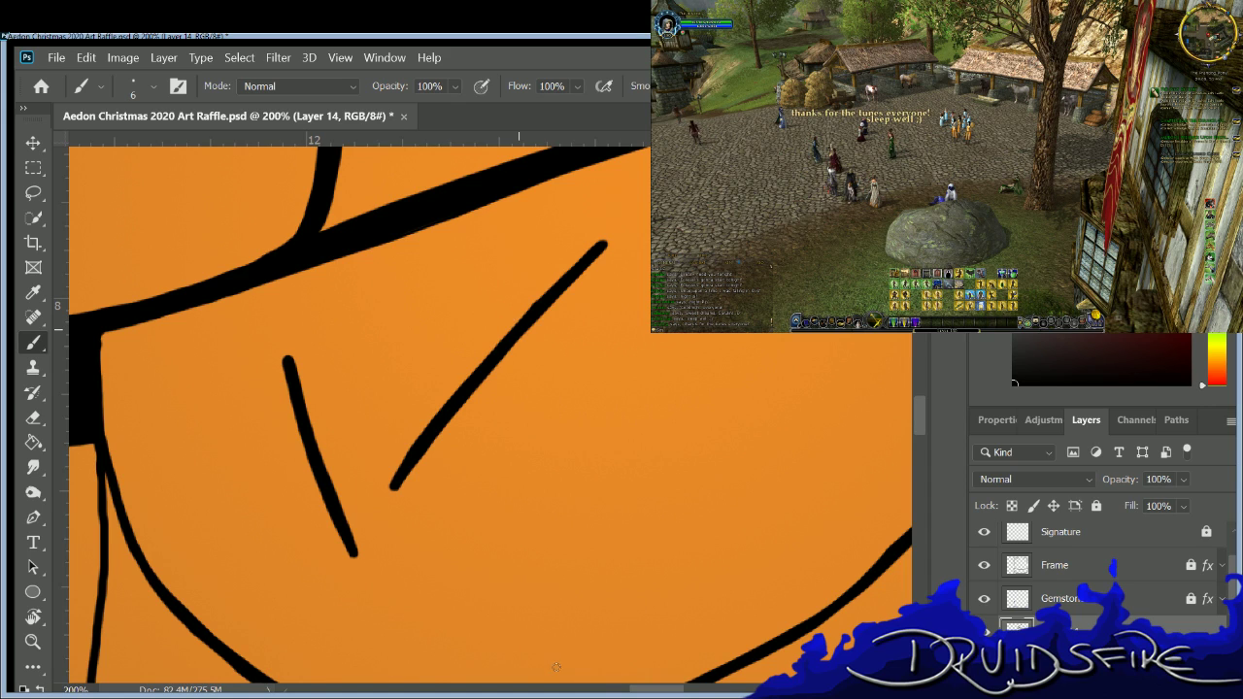
Thicken and smooth the diagonal garment edge on the right between the points where the two strap lines join it.
scroll(717, 584, "right", 7)
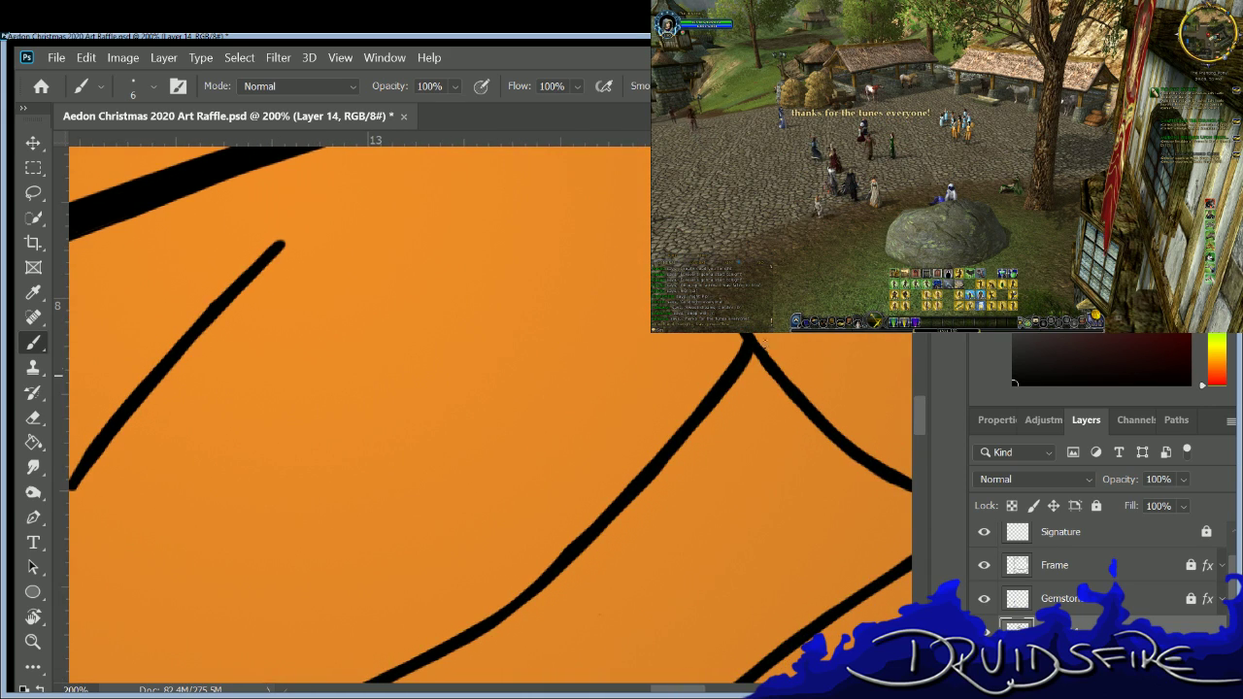
scroll(574, 375, "down", 5)
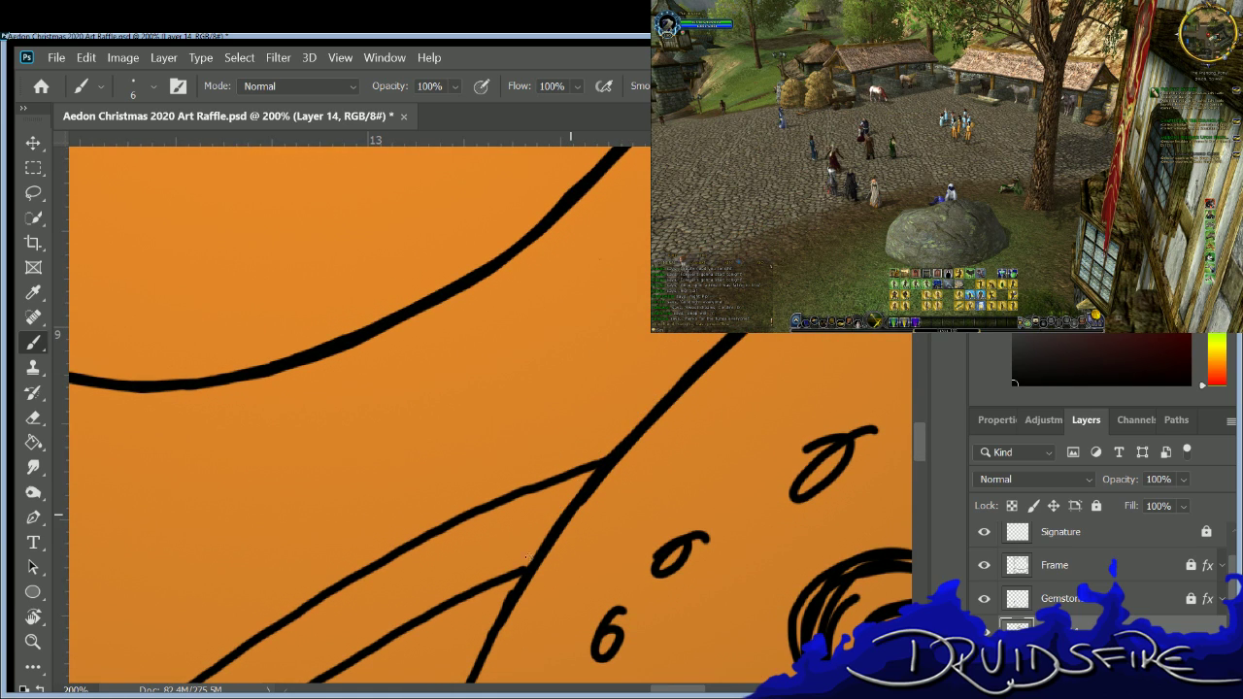
left_click_drag(912, 430, 915, 452)
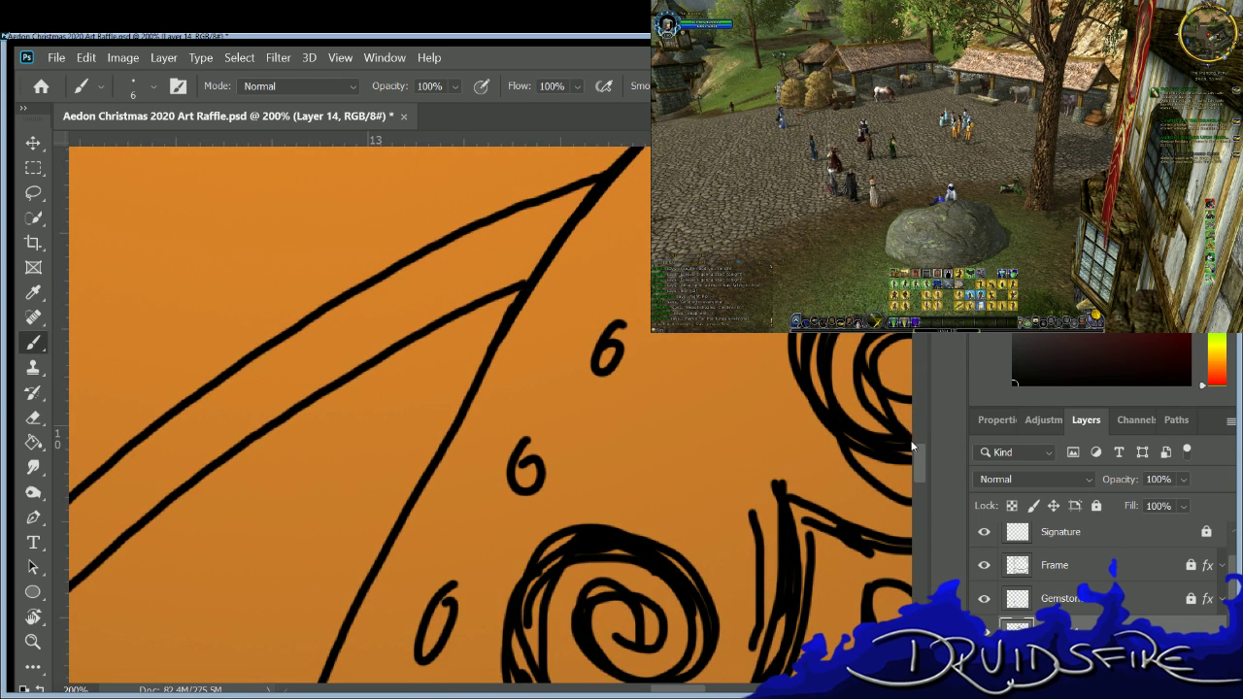
scroll(646, 196, "up", 2)
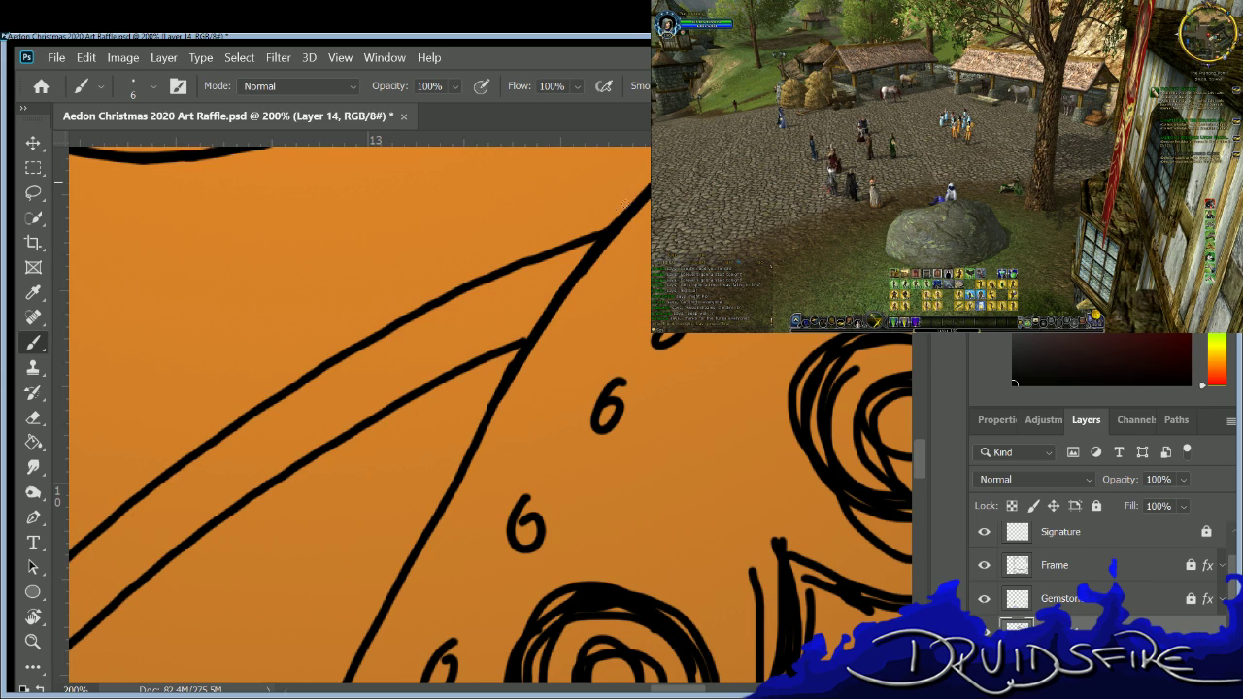
left_click_drag(579, 261, 516, 345)
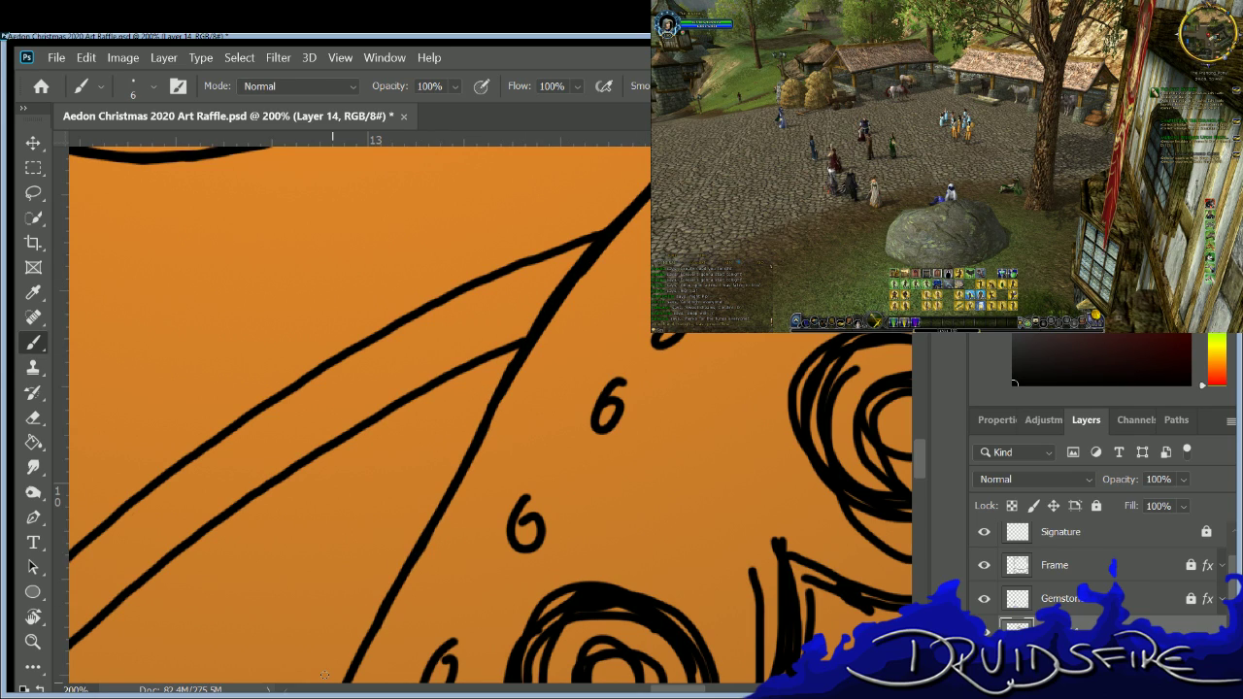
Fit the whole illustration in view and save the document.
key("ctrl+0")
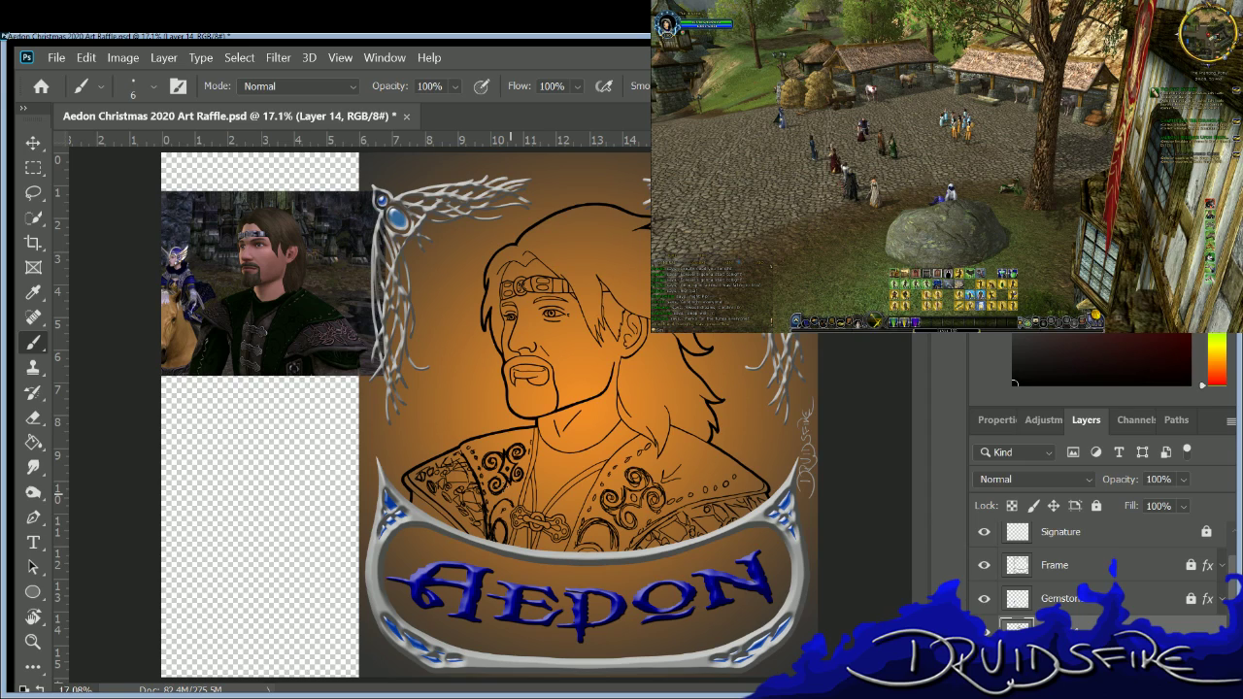
key("ctrl+s")
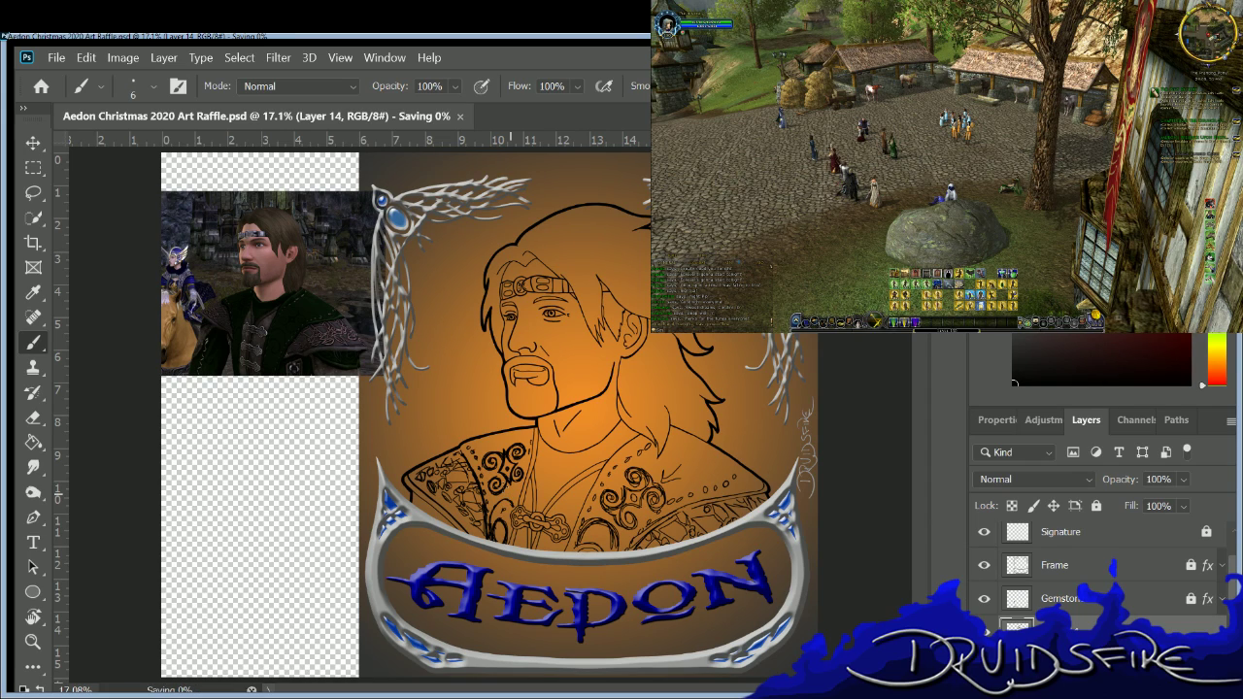